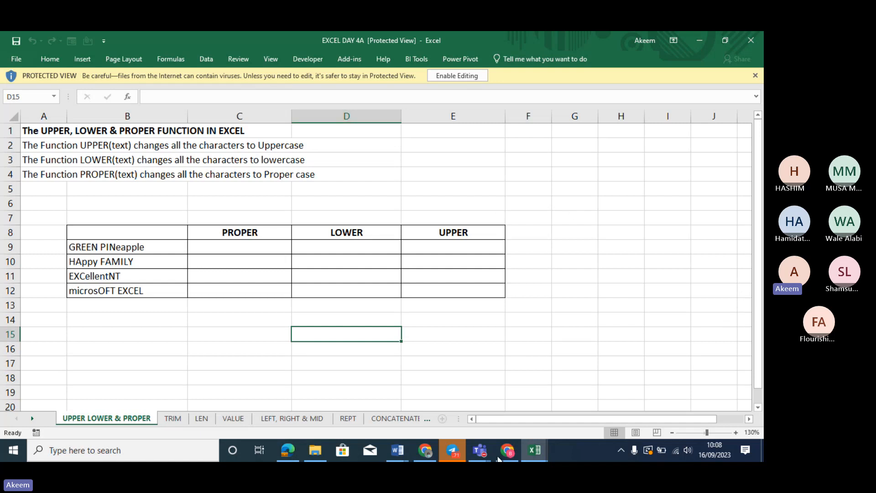
Admit the lobby guest to the Teams meeting, then minimize Teams to reveal the workbook
{"action": "left_click", "coordinate": [737, 299]}
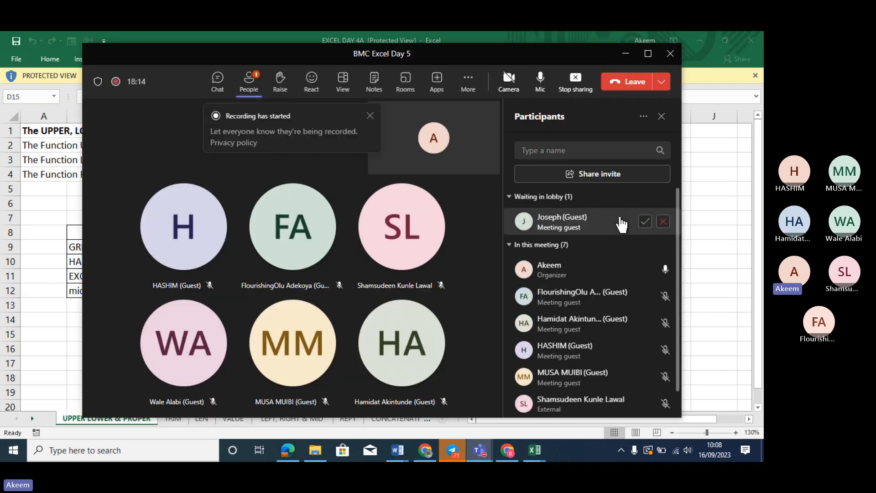
{"action": "left_click", "coordinate": [645, 221]}
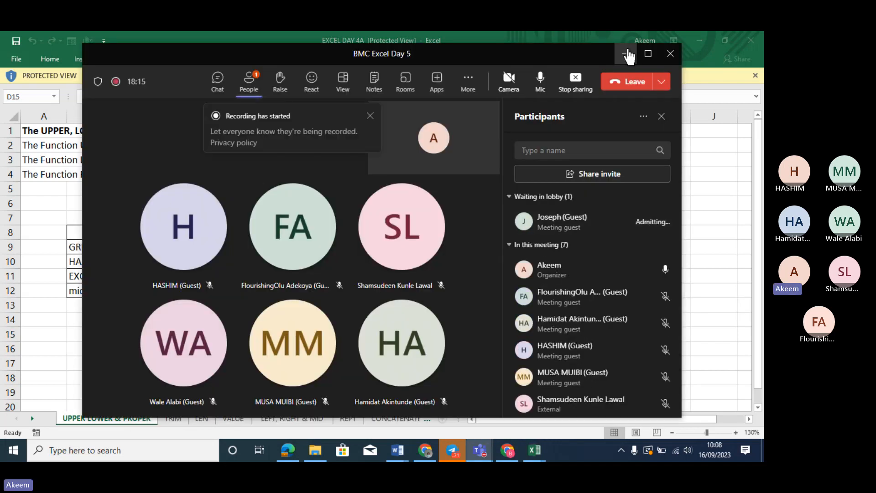
{"action": "left_click", "coordinate": [628, 54]}
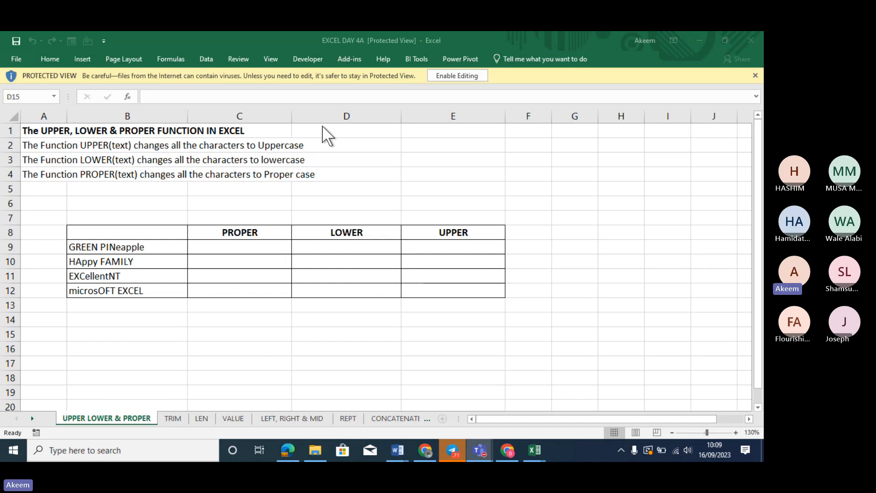
{"action": "left_click", "coordinate": [172, 56]}
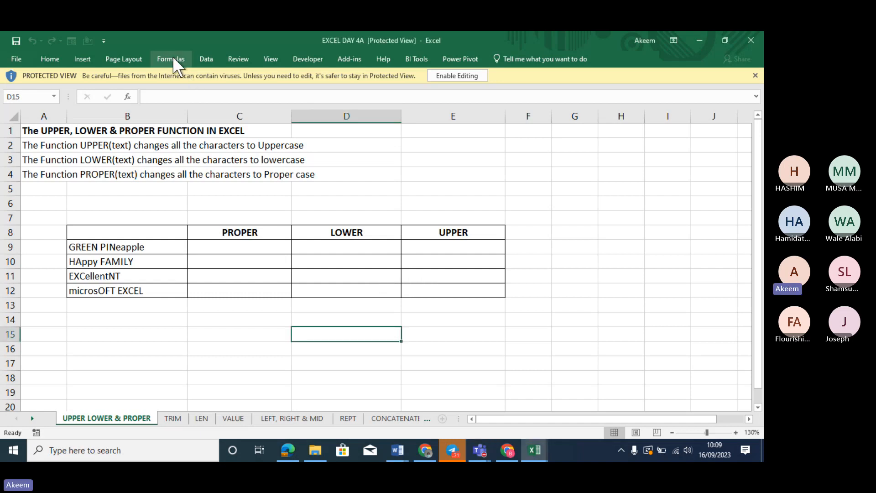
{"action": "left_click", "coordinate": [261, 168]}
{"action": "left_click", "coordinate": [403, 164]}
{"action": "left_click", "coordinate": [238, 57]}
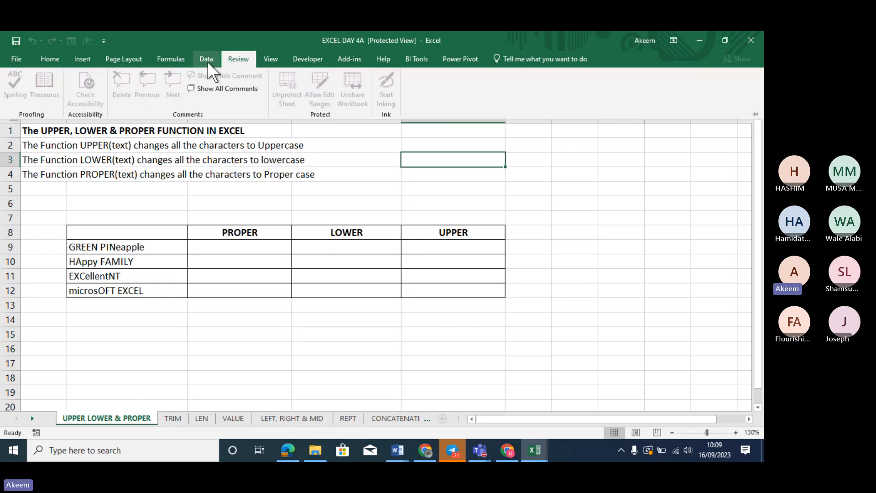
{"action": "left_click", "coordinate": [179, 59]}
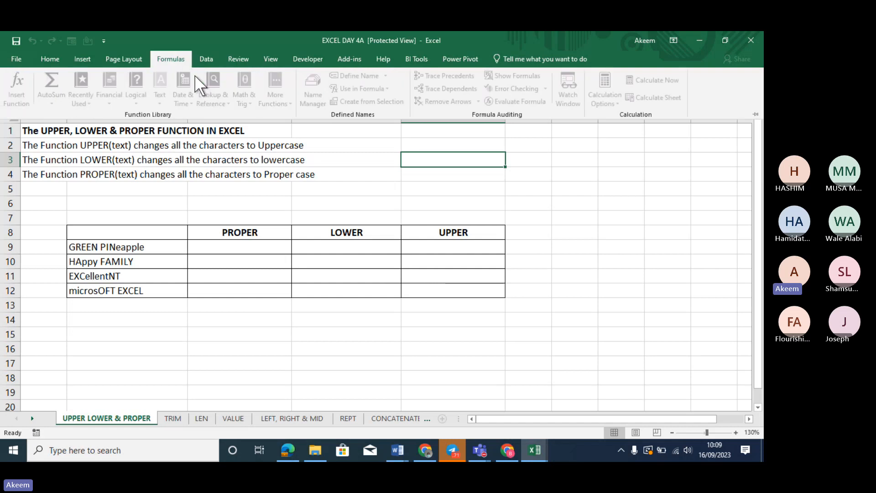
{"action": "left_click", "coordinate": [393, 173]}
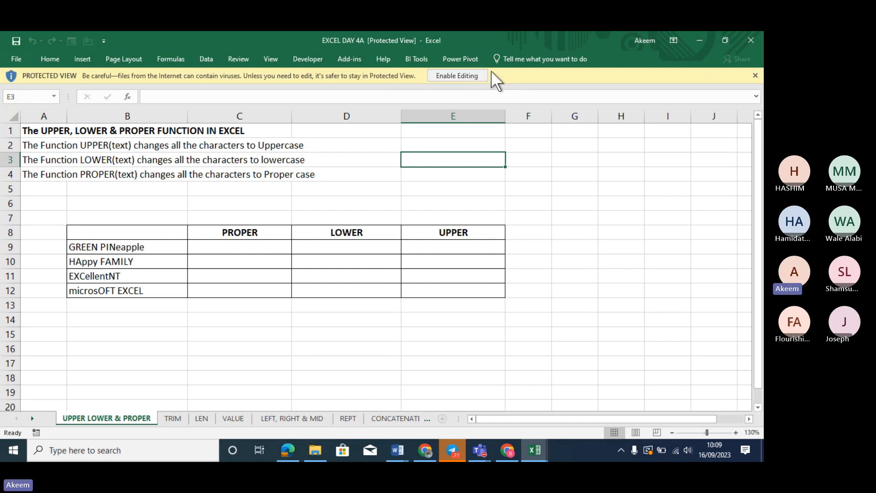
Dismiss the Protected View bar and chat notification, then enable saving of EXCEL DAY 4A
{"action": "left_click", "coordinate": [755, 76]}
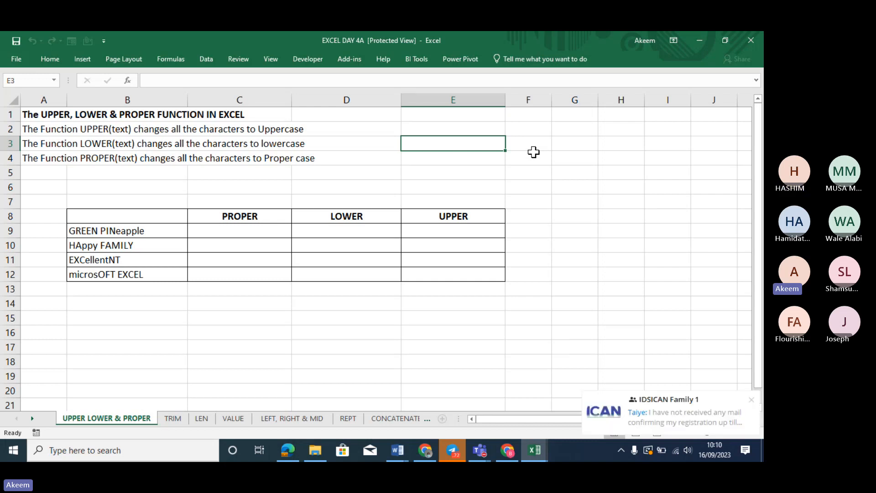
{"action": "left_click", "coordinate": [752, 401]}
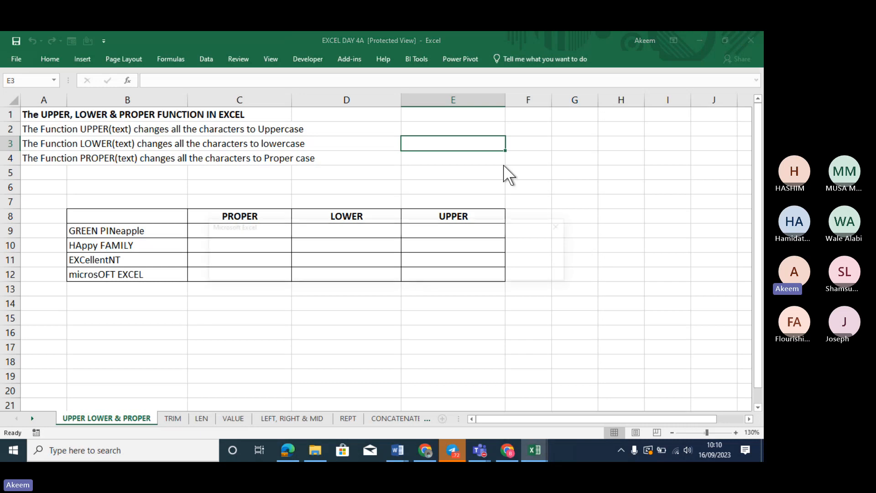
{"action": "key", "text": "ctrl+s"}
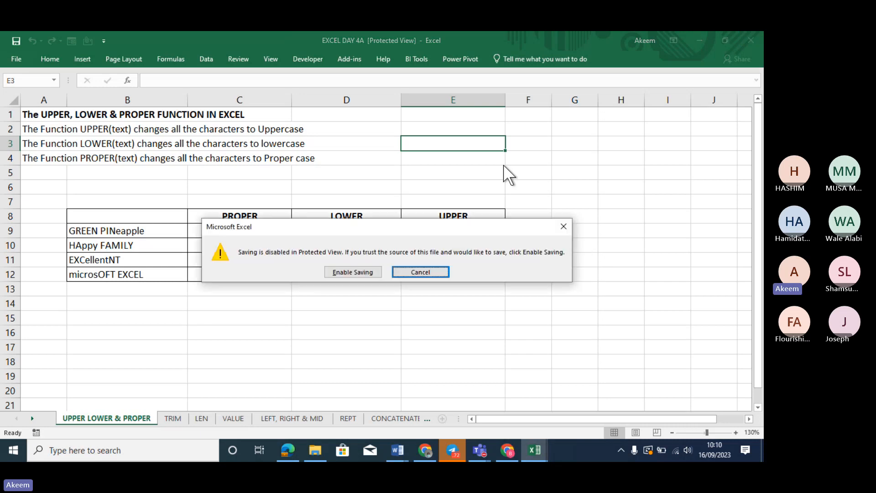
{"action": "left_click", "coordinate": [353, 273]}
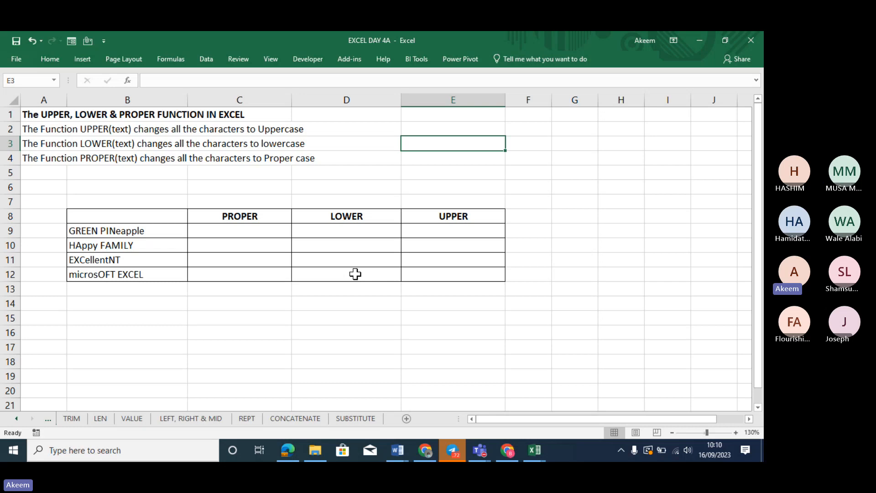
{"action": "left_click", "coordinate": [529, 445]}
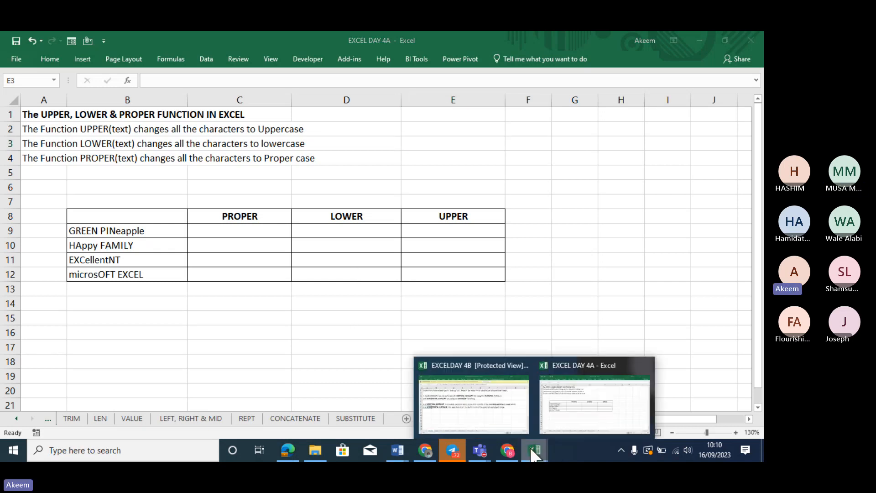
{"action": "left_click", "coordinate": [490, 404]}
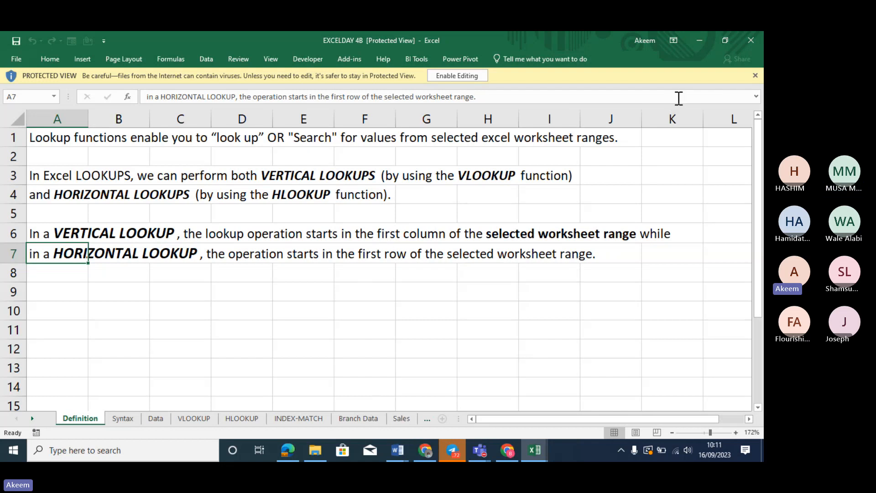
{"action": "left_click", "coordinate": [699, 41]}
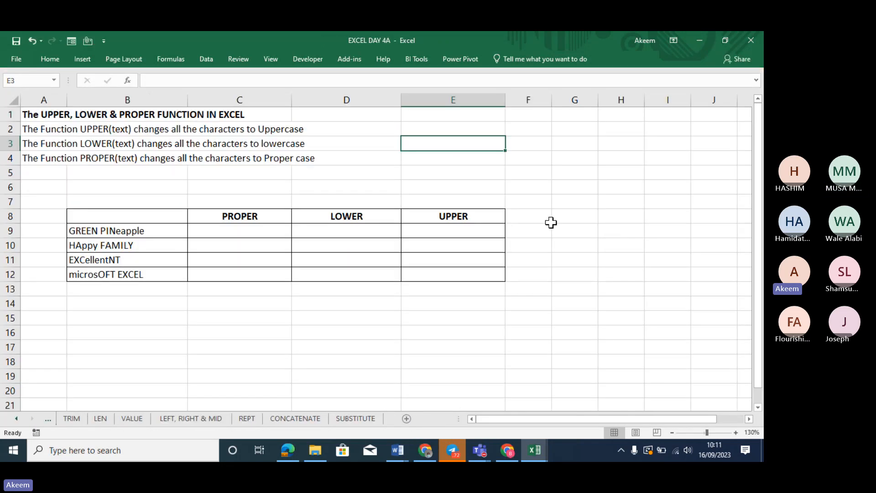
{"action": "left_click", "coordinate": [165, 273]}
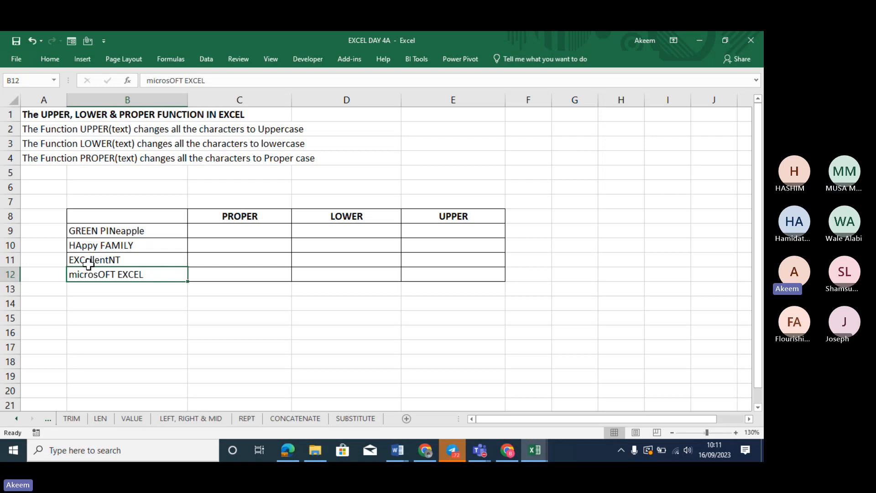
{"action": "left_click", "coordinate": [108, 231]}
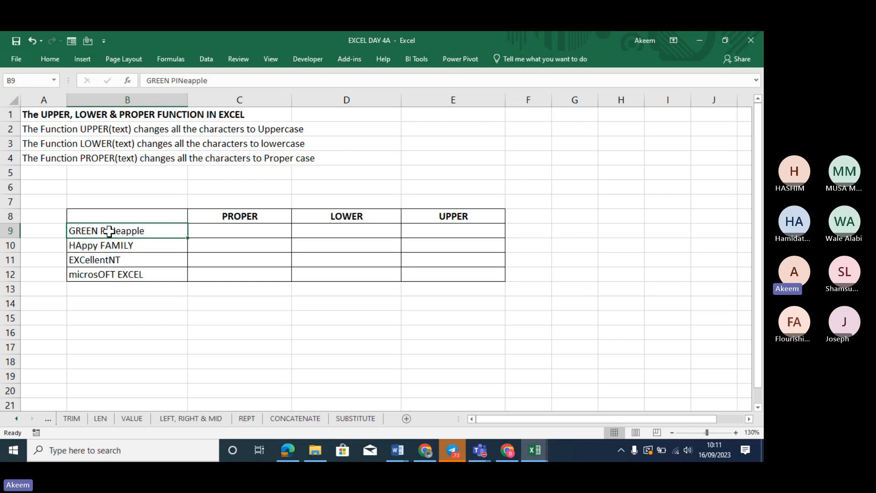
{"action": "left_click", "coordinate": [174, 62]}
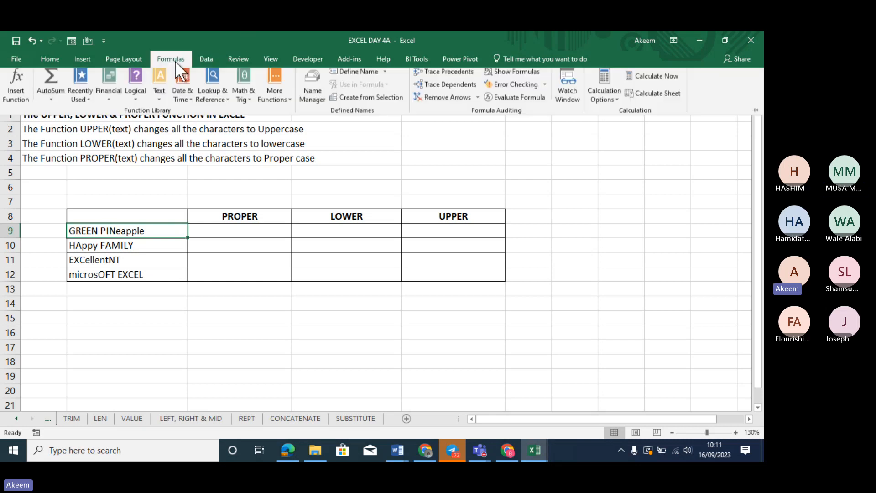
{"action": "left_click", "coordinate": [158, 101]}
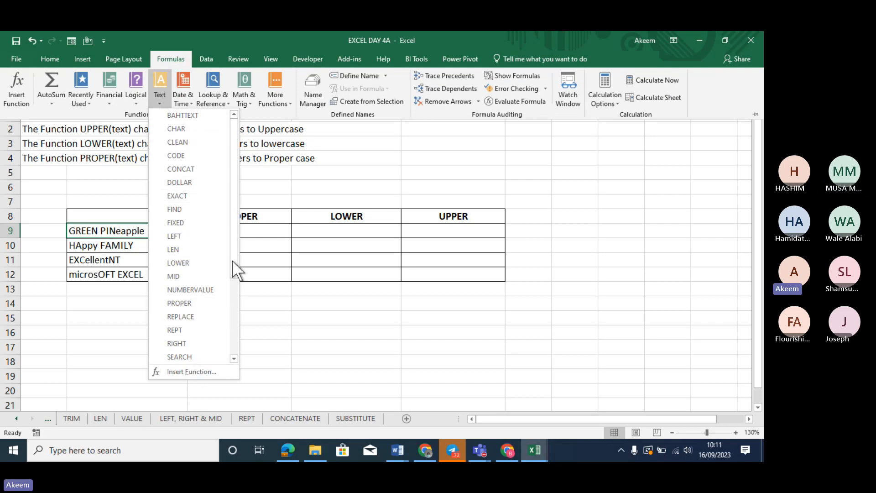
{"action": "left_click_drag", "start_coordinate": [236, 193], "coordinate": [229, 279]}
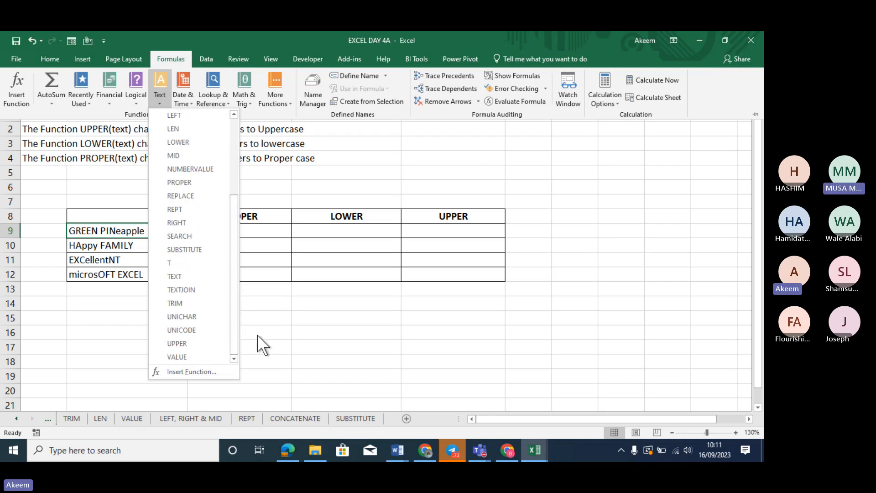
{"action": "left_click", "coordinate": [328, 340]}
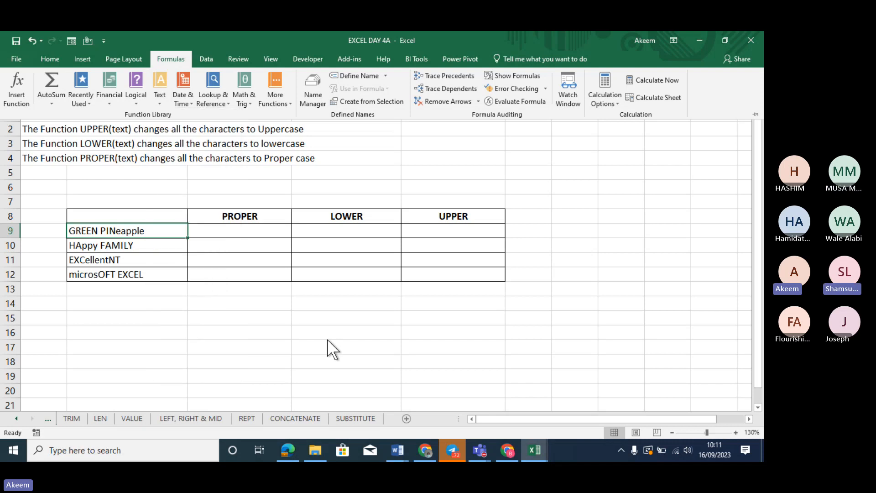
{"action": "left_click", "coordinate": [220, 231]}
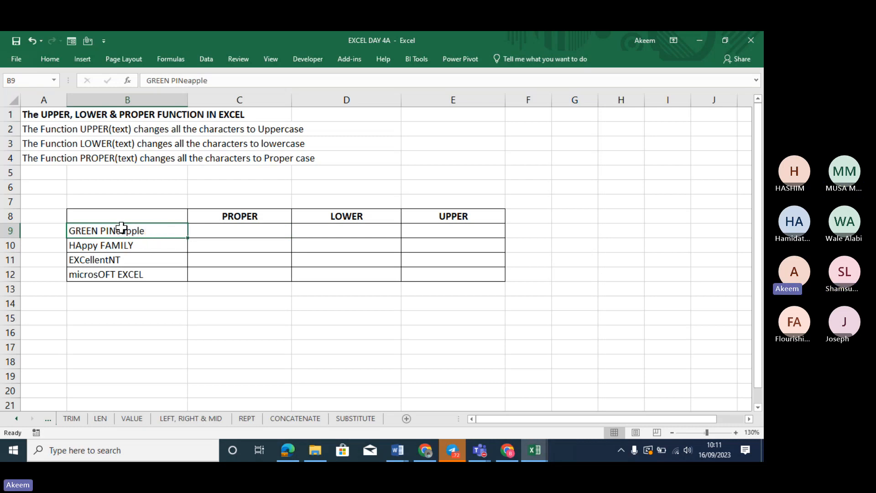
{"action": "left_click", "coordinate": [226, 233]}
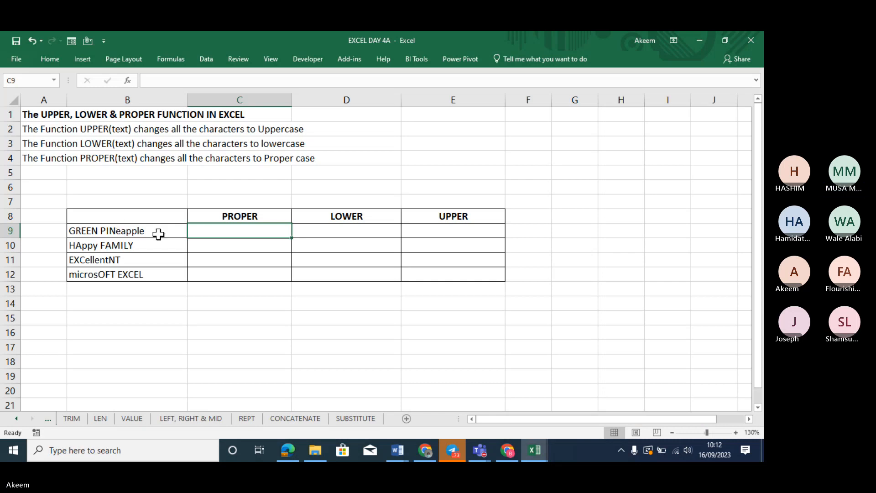
Enter =PROPER(B9) in C9 so it shows Green Pineapple
{"action": "type", "text": "="}
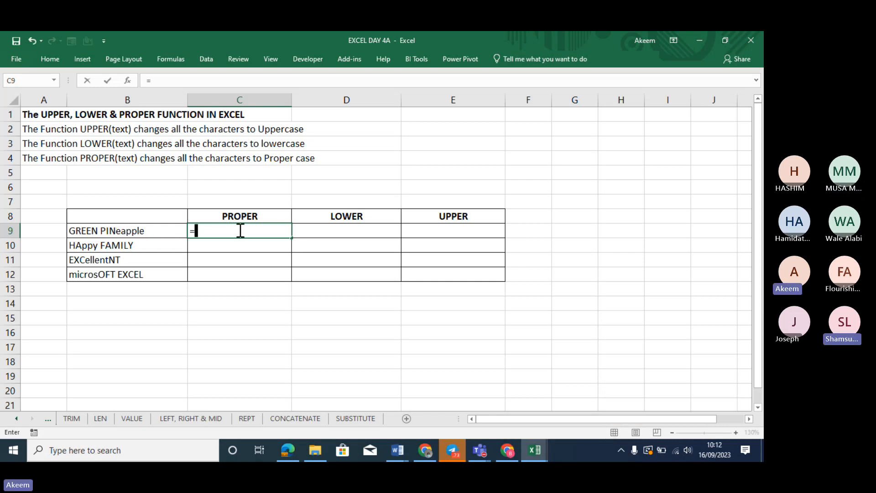
{"action": "type", "text": "P"}
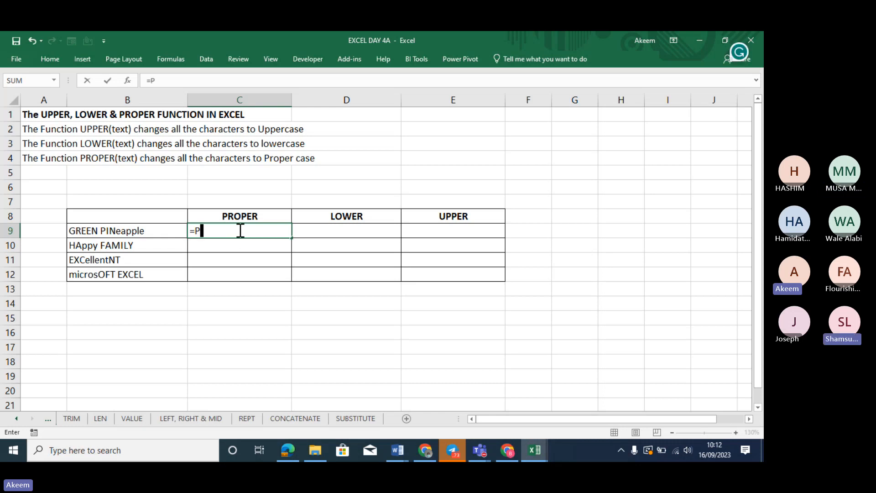
{"action": "type", "text": "RP"}
{"action": "key", "text": "BackSpace"}
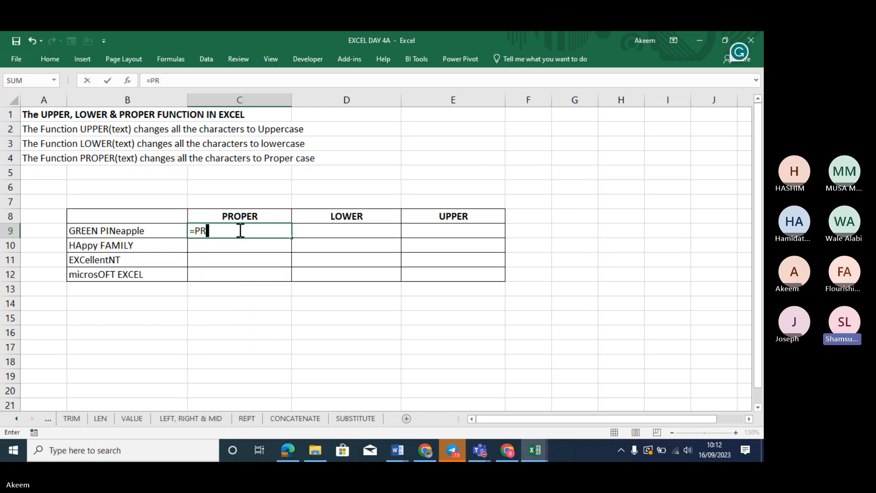
{"action": "type", "text": "OP"}
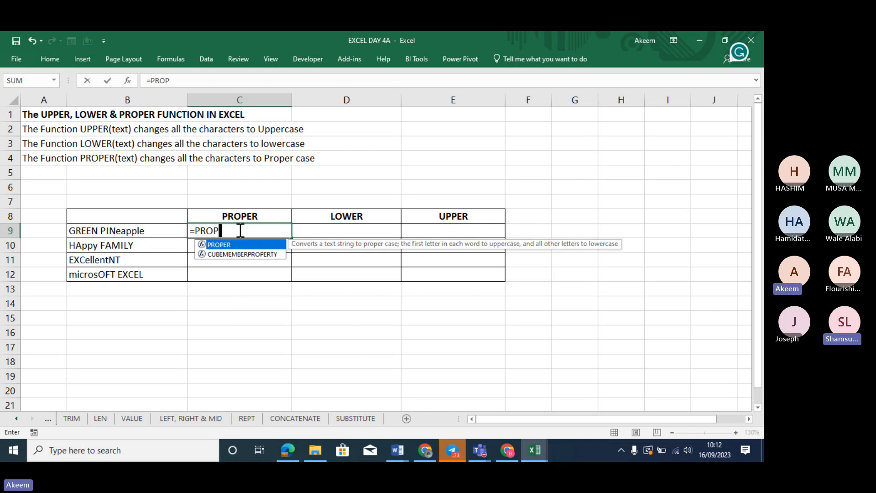
{"action": "key", "text": "Tab"}
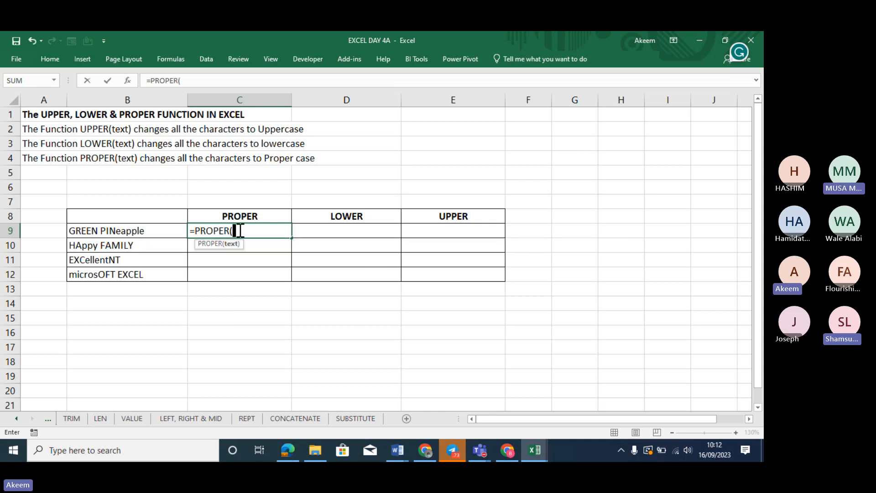
{"action": "left_click", "coordinate": [141, 233]}
{"action": "type", "text": ")"}
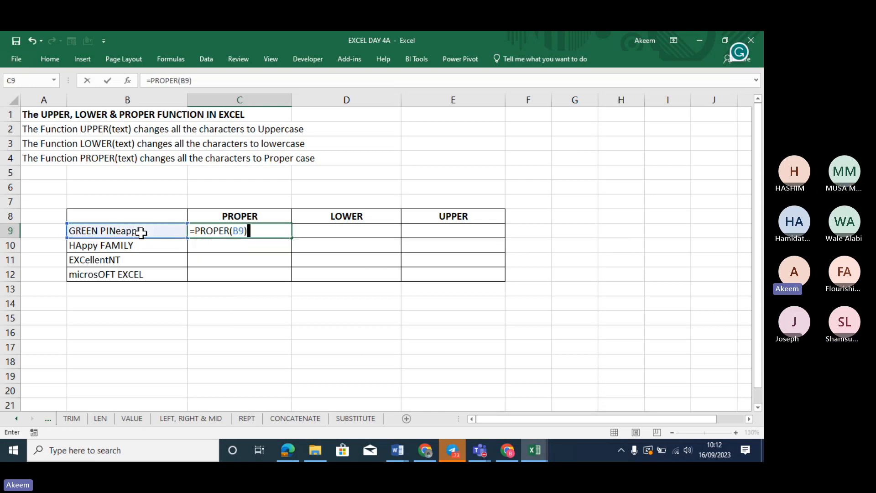
{"action": "key", "text": "Return"}
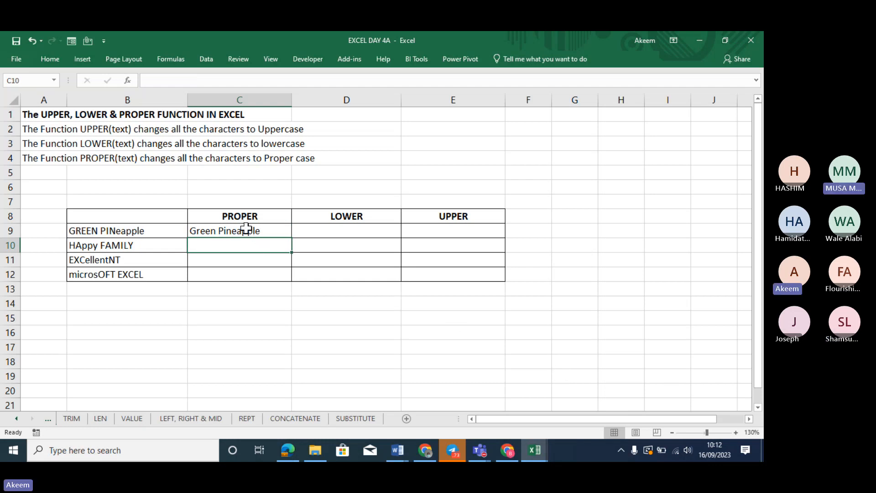
Enter =PROPER(B10) in C10 so HAppy FAMILY becomes Happy Family
{"action": "type", "text": "="}
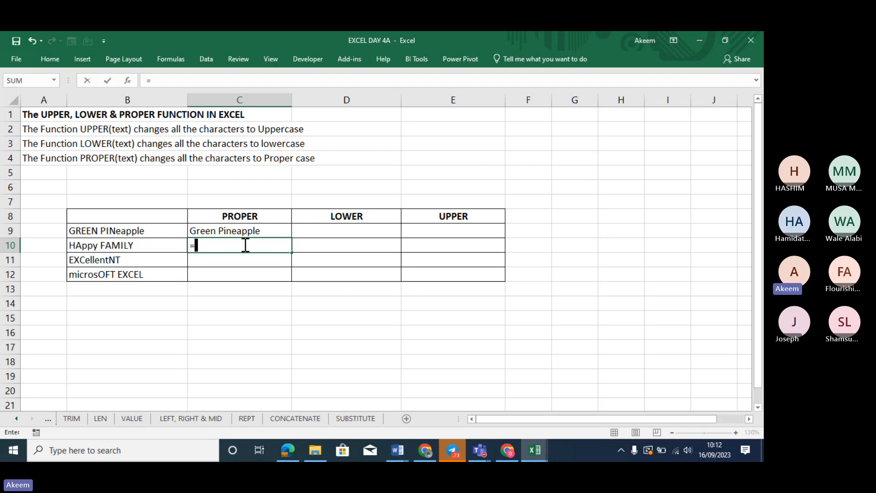
{"action": "type", "text": "P"}
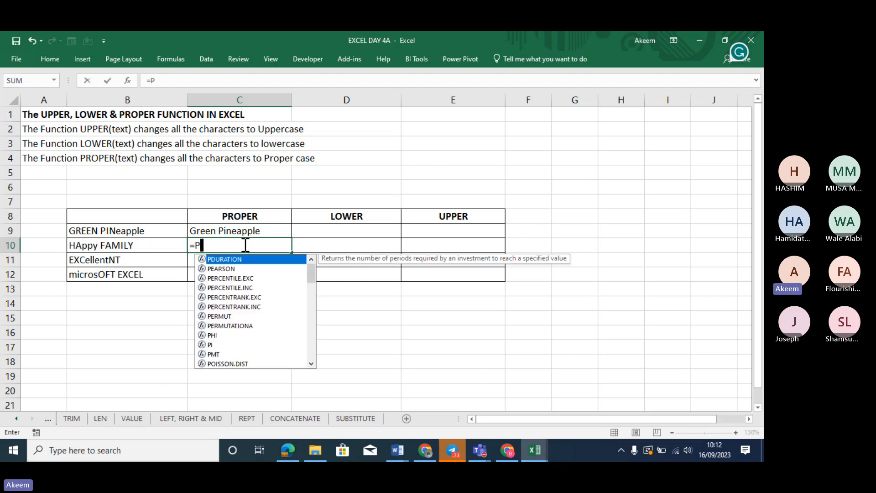
{"action": "type", "text": "ROPER"}
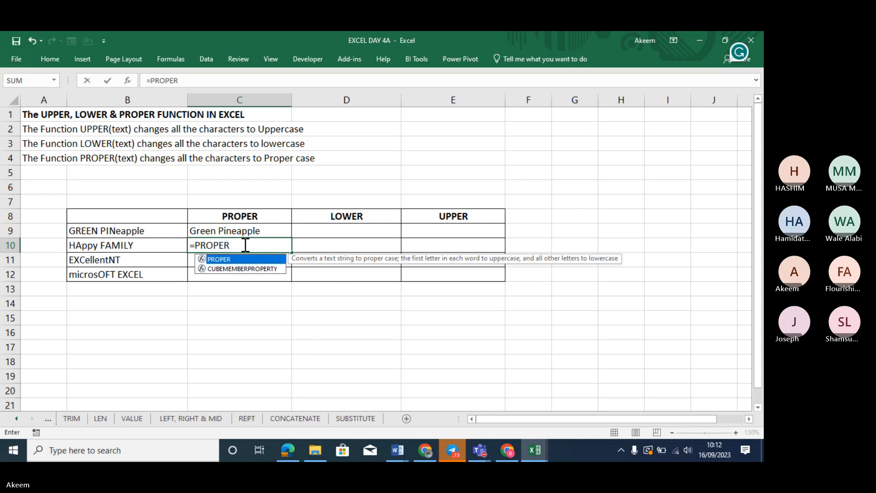
{"action": "type", "text": "("}
{"action": "left_click", "coordinate": [125, 246]}
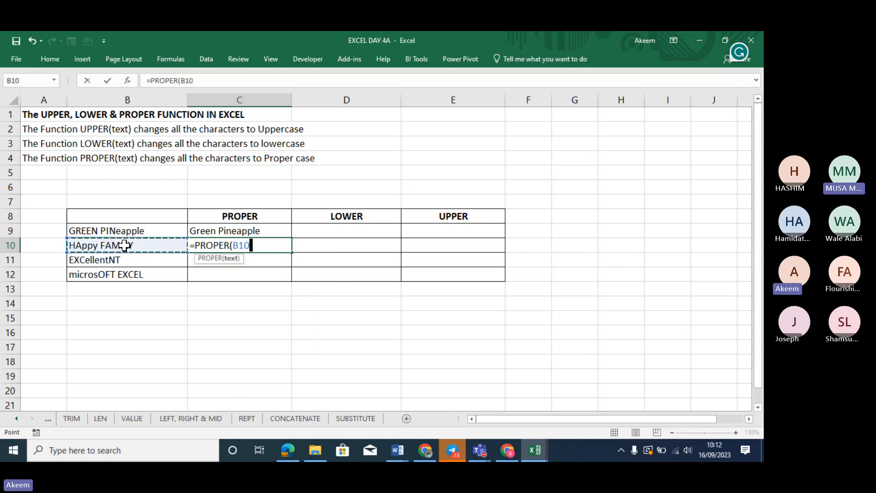
{"action": "type", "text": ")"}
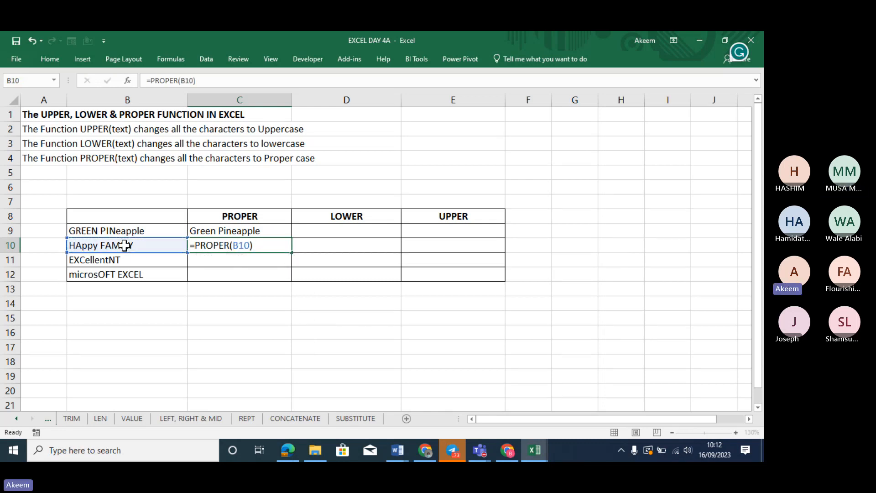
{"action": "key", "text": "Return"}
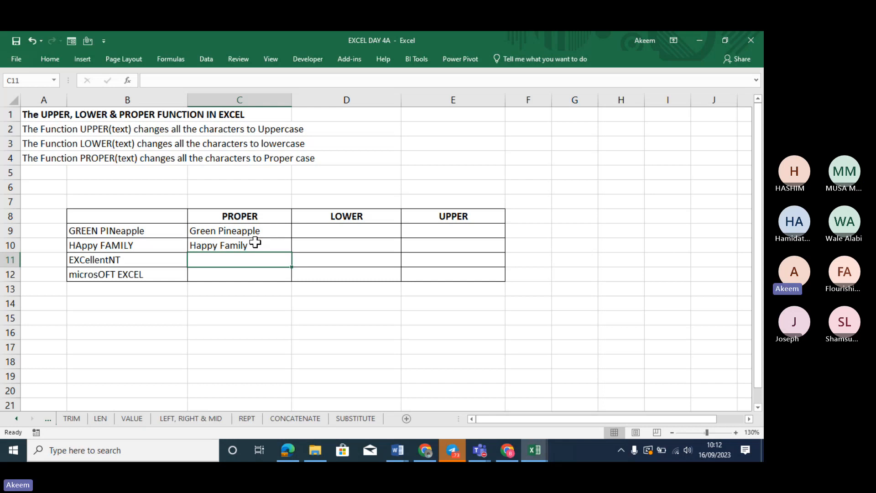
{"action": "left_click", "coordinate": [231, 227]}
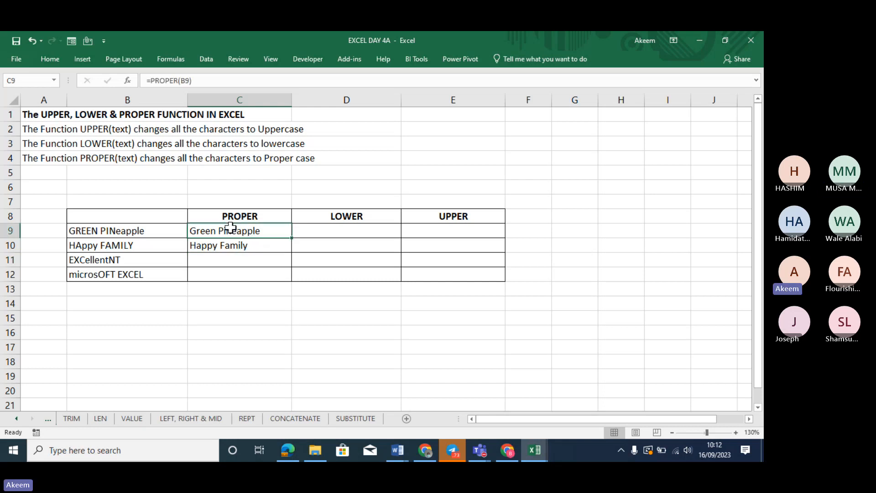
{"action": "left_click", "coordinate": [340, 230]}
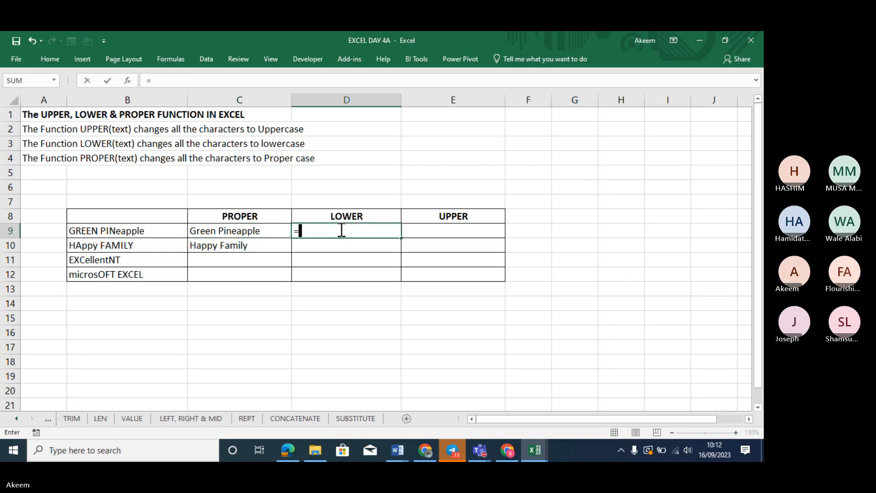
Enter =LOWER(B9) in D9 and =LOWER(B10) in D10
{"action": "type", "text": "=LOWER"}
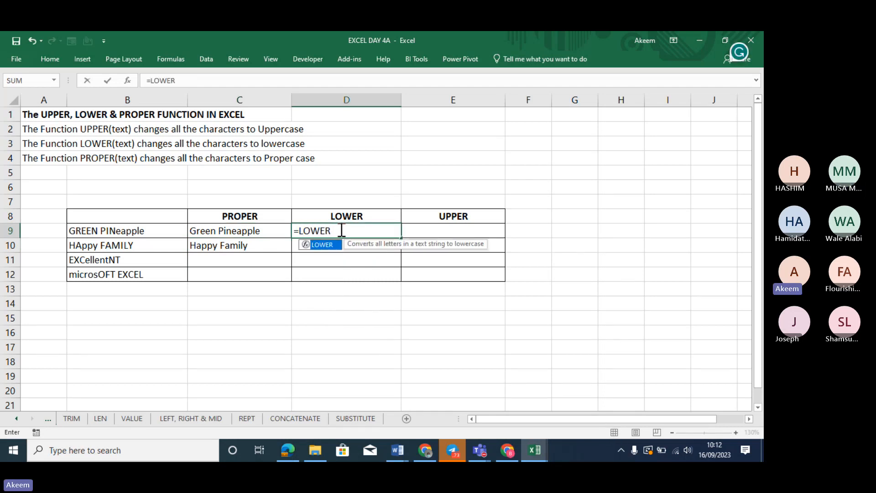
{"action": "type", "text": "("}
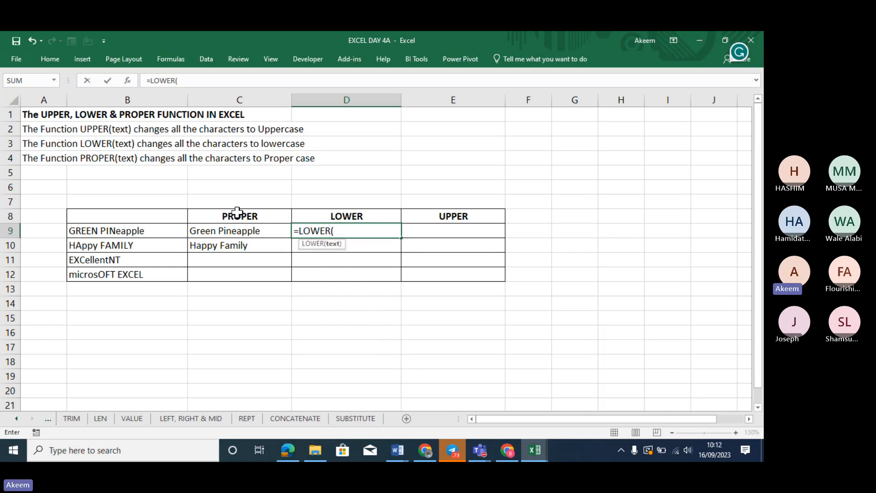
{"action": "left_click", "coordinate": [130, 232]}
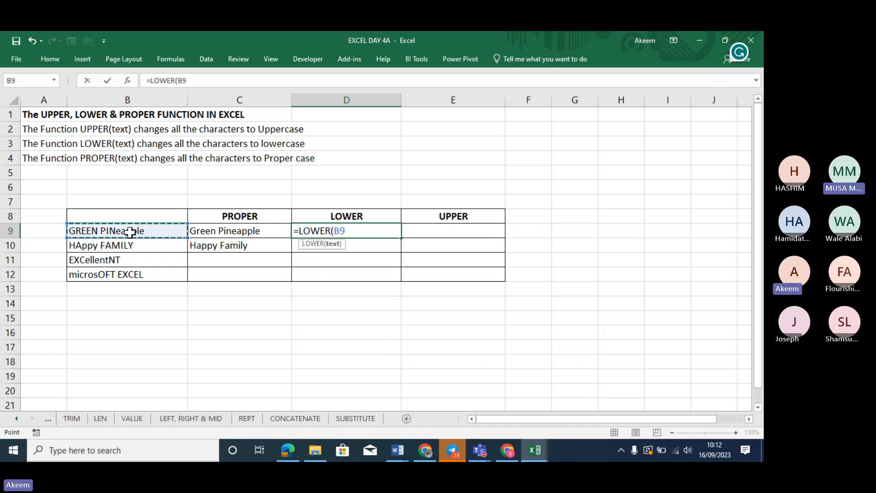
{"action": "type", "text": ")"}
{"action": "key", "text": "Return"}
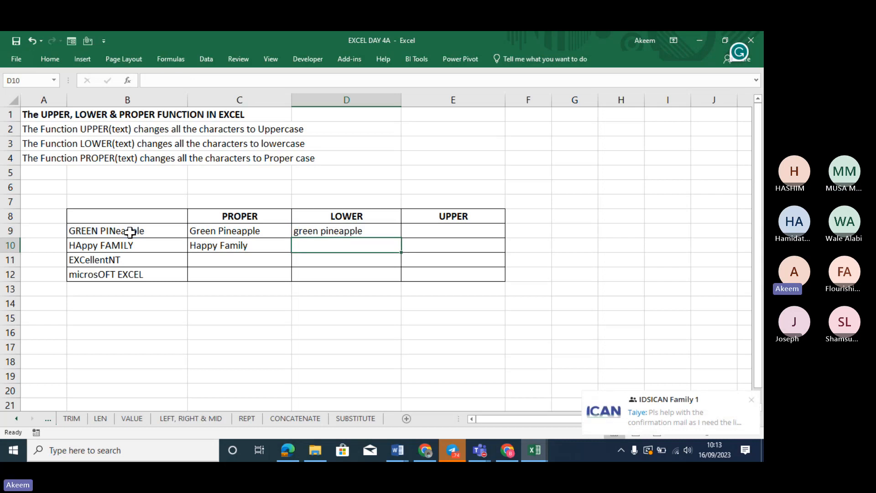
{"action": "left_click", "coordinate": [349, 230]}
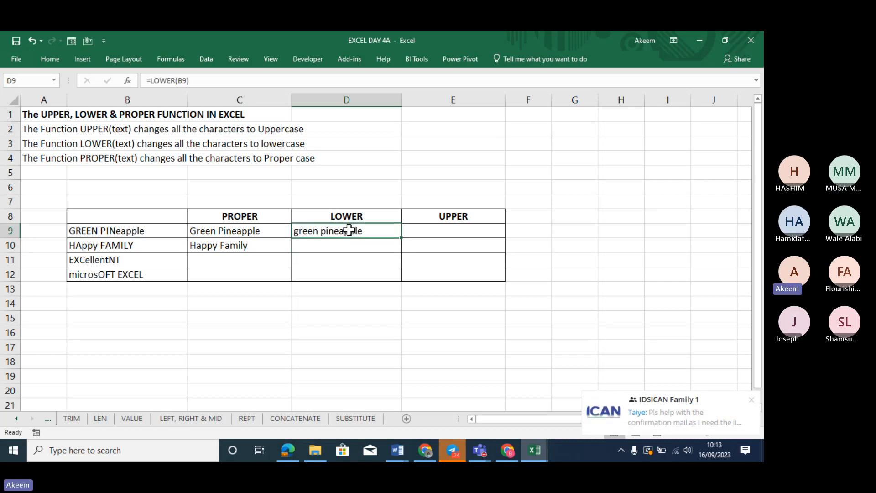
{"action": "left_click", "coordinate": [362, 244]}
{"action": "type", "text": "="}
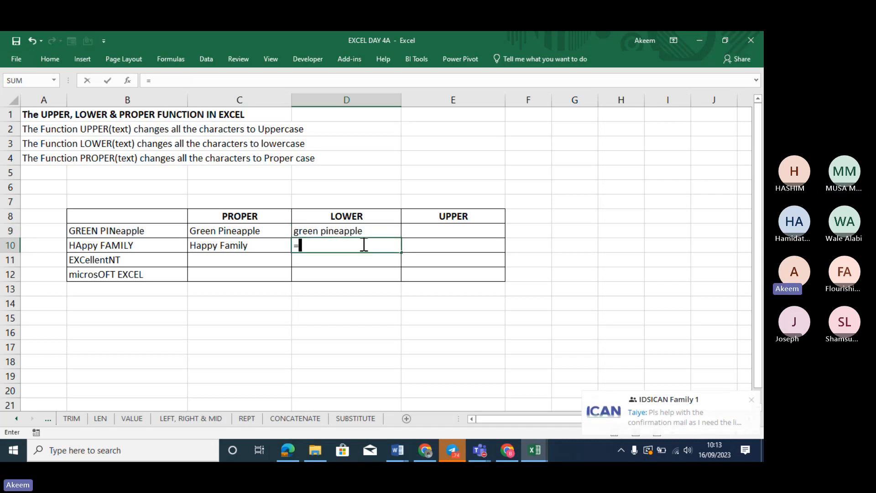
{"action": "type", "text": "L"}
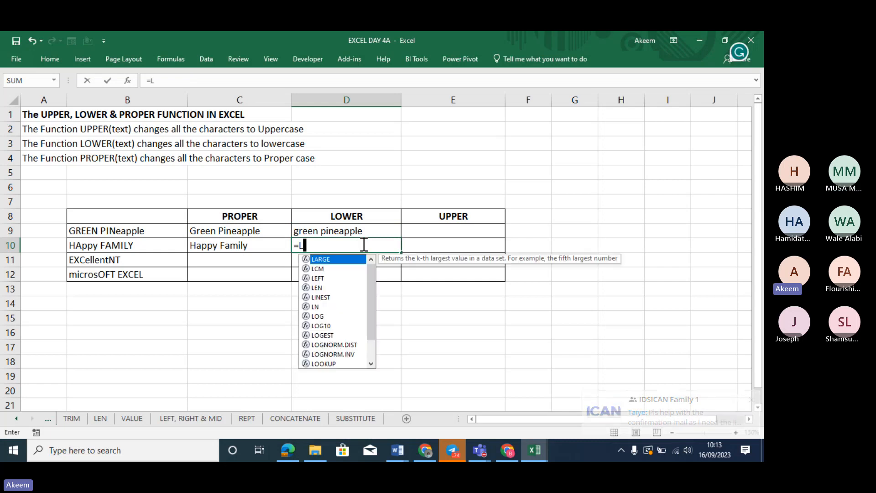
{"action": "type", "text": "OWER("}
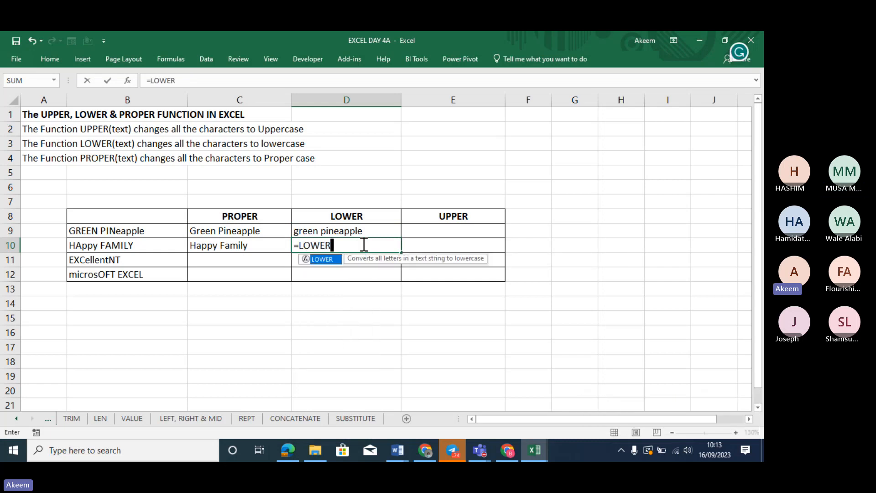
{"action": "left_click", "coordinate": [131, 248]}
{"action": "type", "text": ")"}
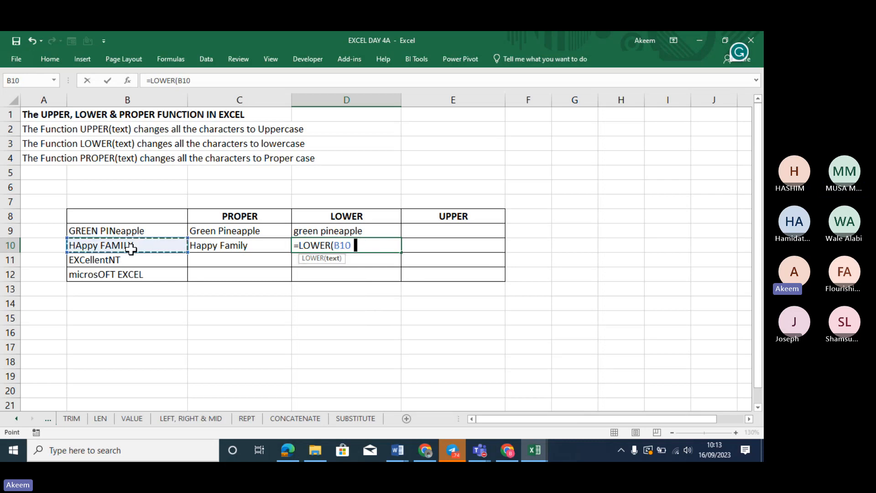
{"action": "key", "text": "Return"}
Fill the PROPER and LOWER formulas from row 10 down to row 12
{"action": "left_click", "coordinate": [229, 245]}
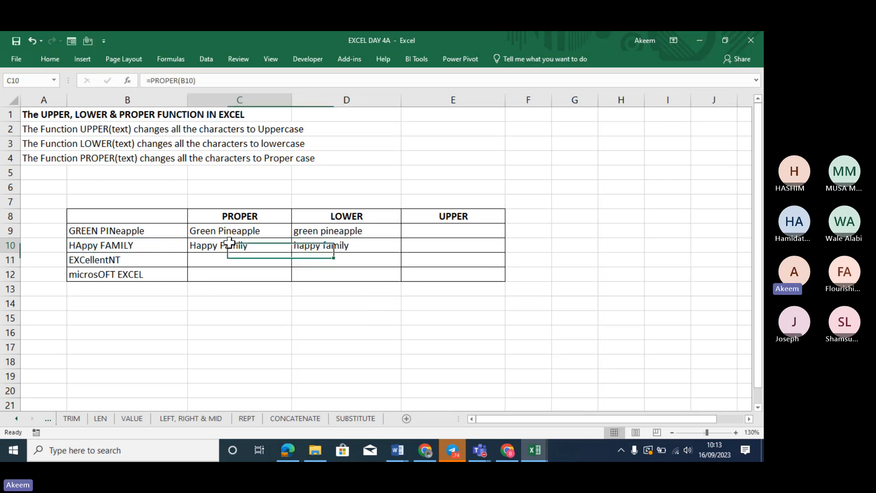
{"action": "left_click_drag", "start_coordinate": [292, 254], "coordinate": [297, 280]}
{"action": "left_click", "coordinate": [368, 248]}
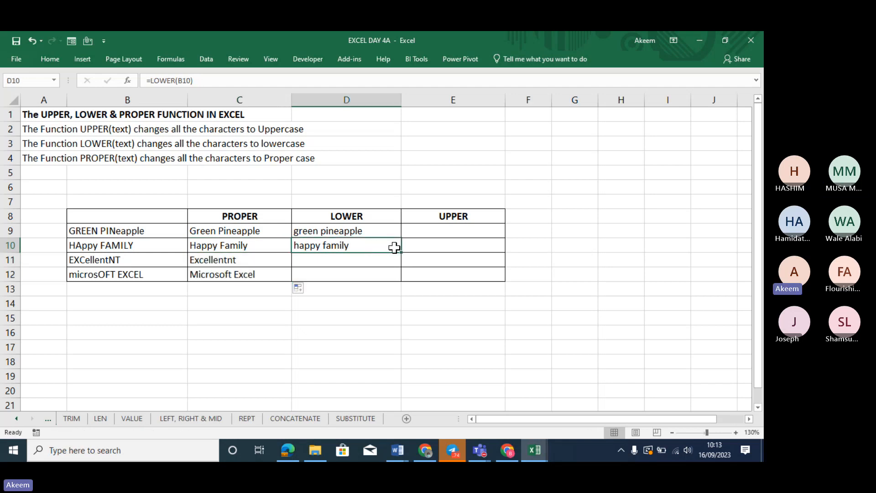
{"action": "left_click_drag", "start_coordinate": [403, 254], "coordinate": [409, 280]}
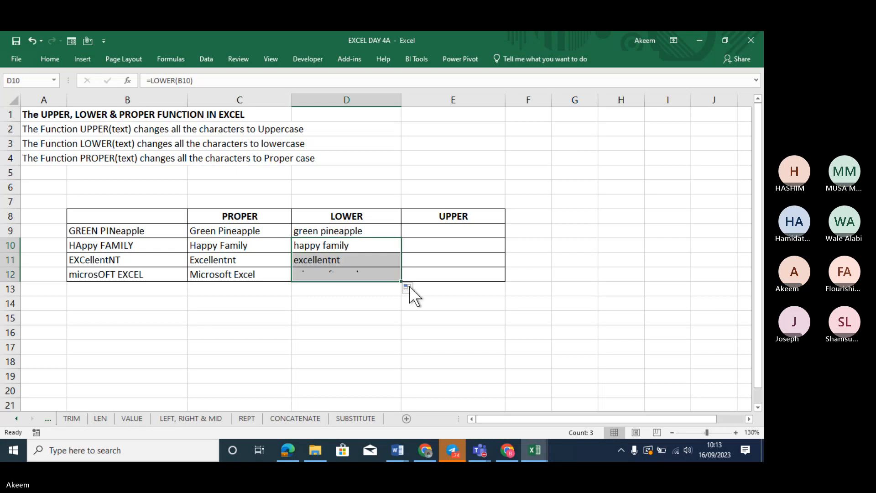
Start an =UPPER formula in E9 referencing B9
{"action": "left_click", "coordinate": [462, 233]}
{"action": "type", "text": "="}
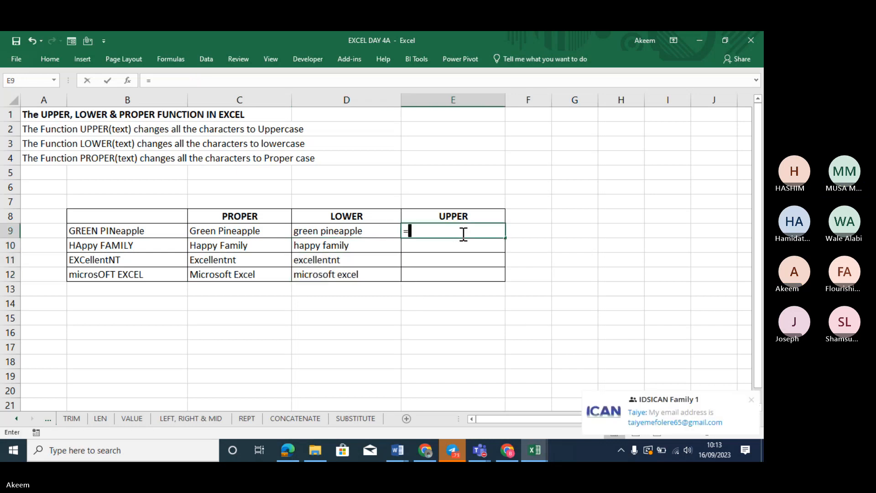
{"action": "type", "text": "PPER"}
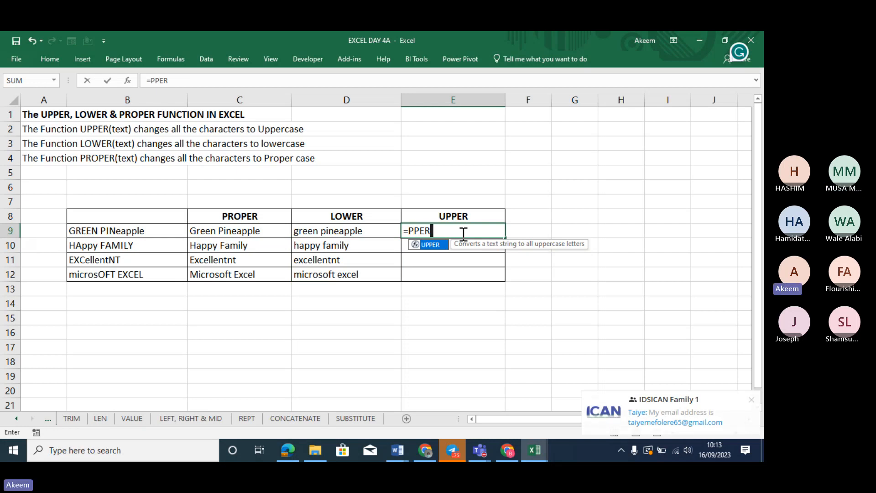
{"action": "key", "text": "Tab"}
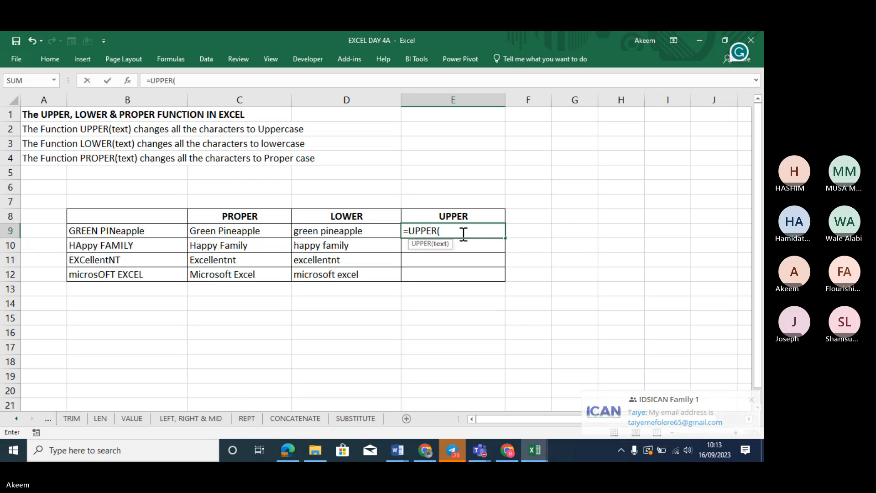
{"action": "left_click", "coordinate": [142, 231]}
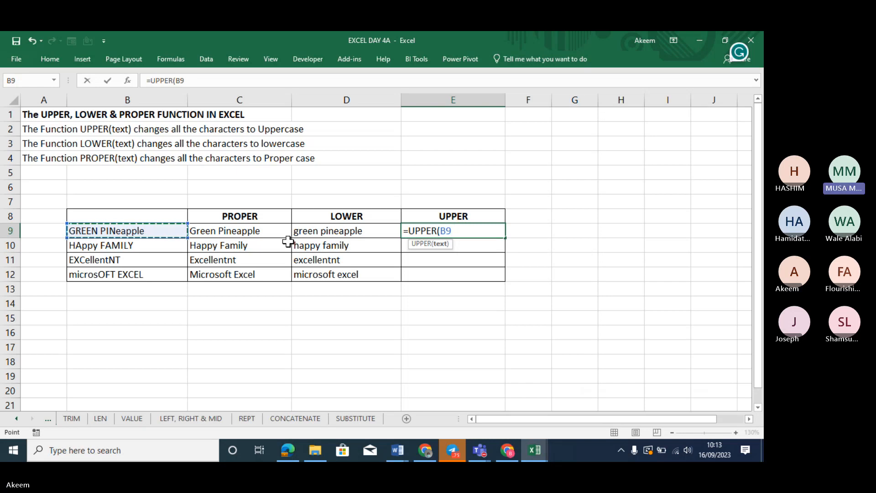
Admit the waiting guest in Teams and minimize the meeting window
{"action": "left_click", "coordinate": [740, 300]}
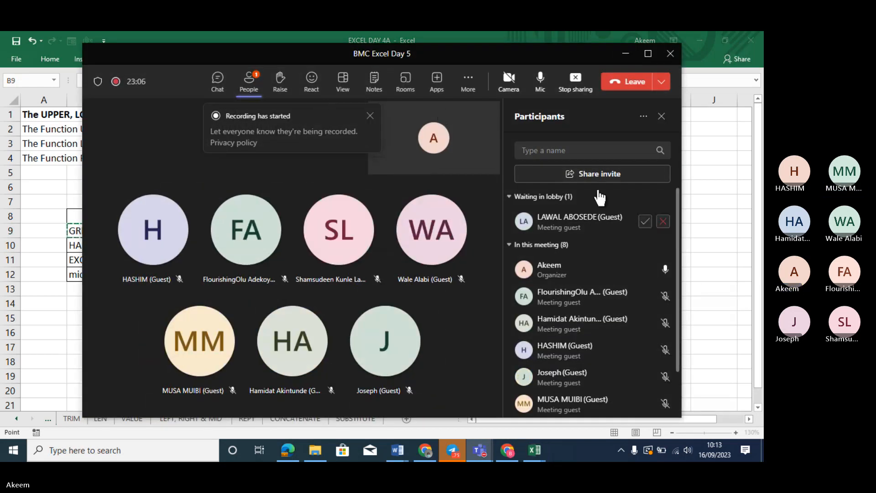
{"action": "left_click", "coordinate": [645, 222]}
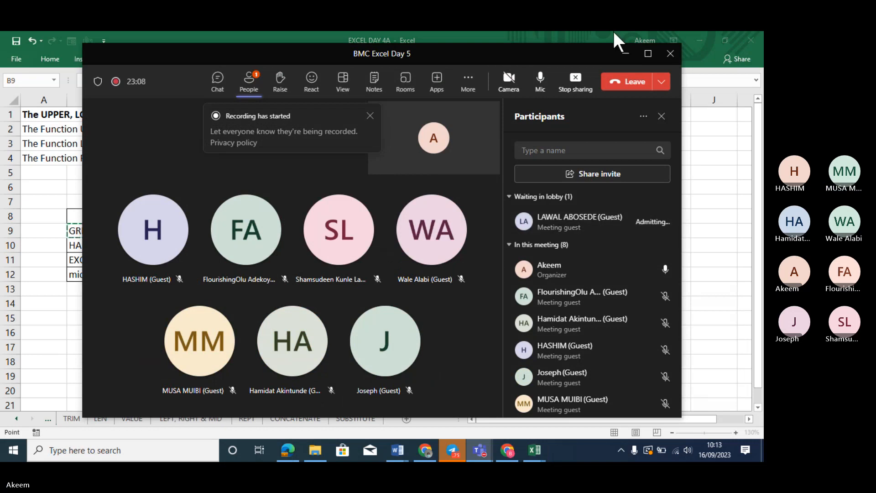
{"action": "left_click", "coordinate": [625, 54]}
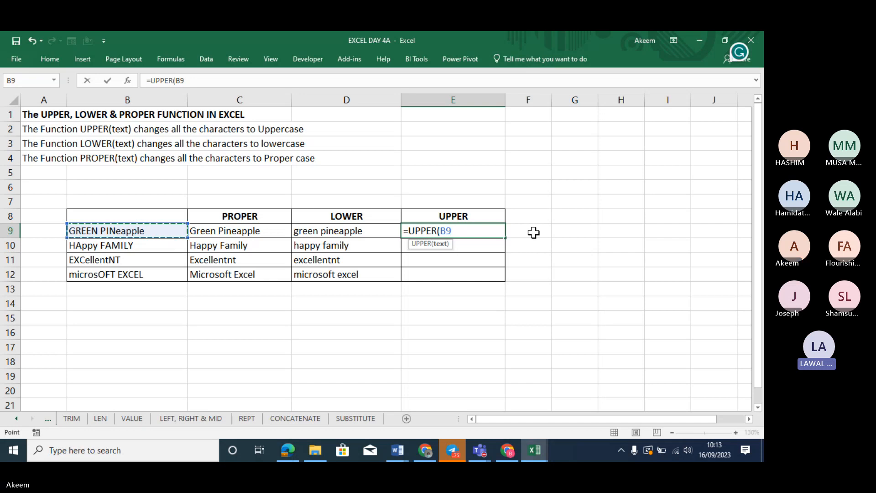
Finish =UPPER(B9) in E9 and enter =UPPER(B10) in E10
{"action": "type", "text": ")"}
{"action": "key", "text": "Return"}
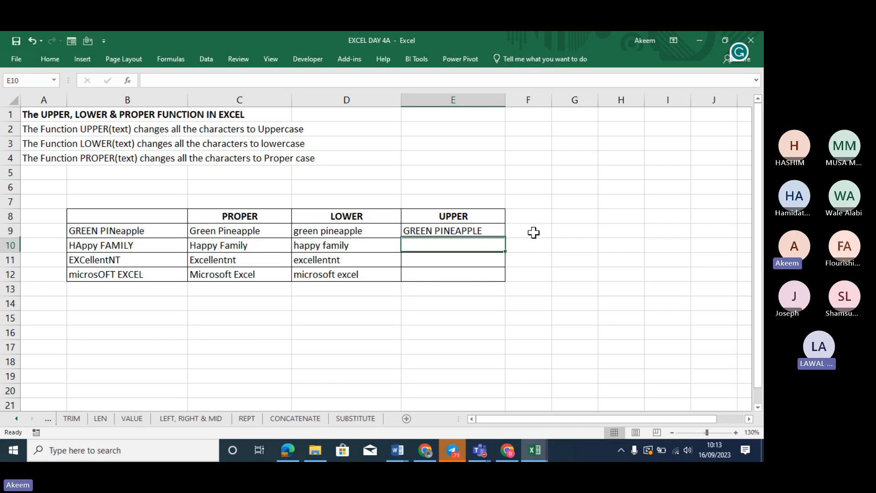
{"action": "type", "text": "=UPP"}
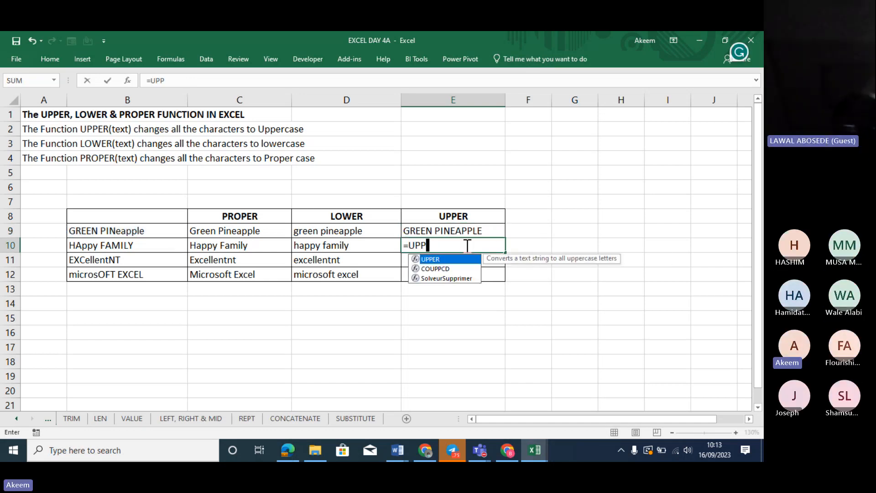
{"action": "type", "text": "ER("}
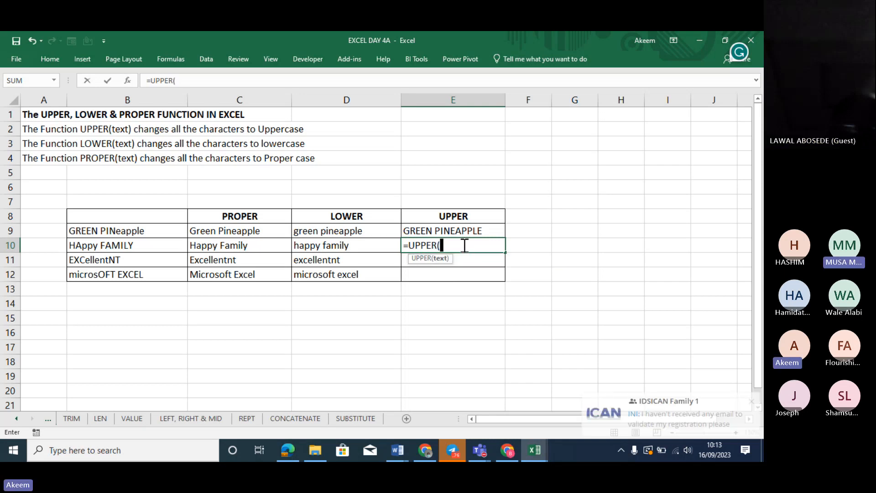
{"action": "left_click", "coordinate": [144, 242]}
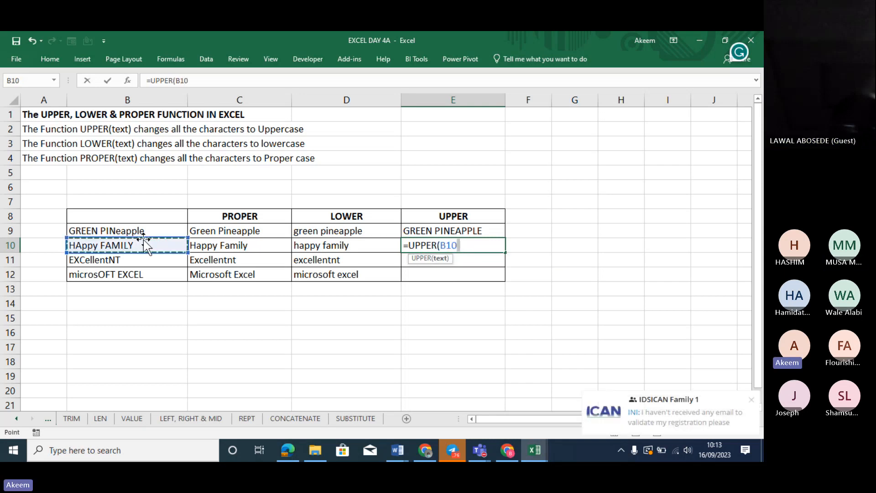
{"action": "type", "text": ")"}
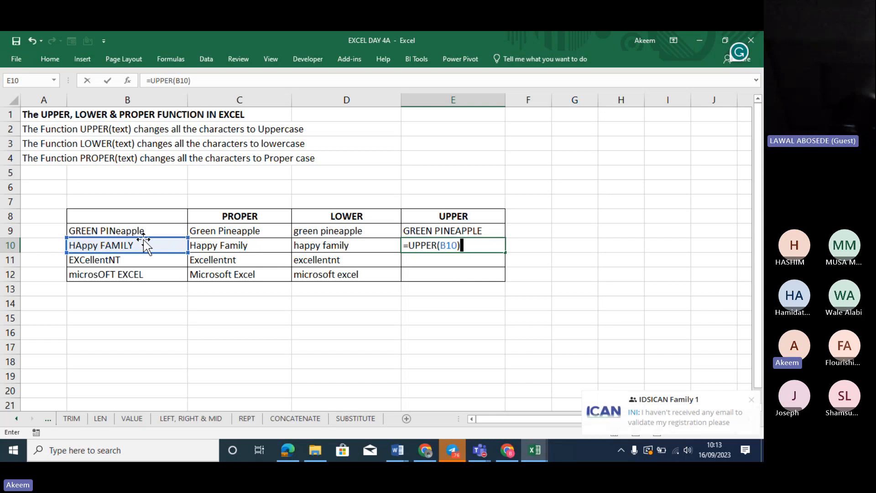
{"action": "key", "text": "Return"}
Mute all meeting participants in Teams, then minimize the meeting window
{"action": "mouse_move", "coordinate": [698, 407]}
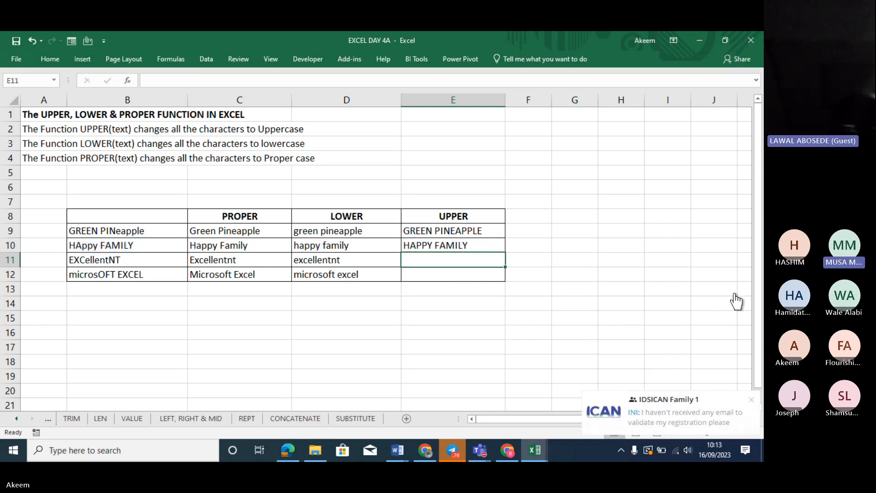
{"action": "left_click", "coordinate": [480, 455]}
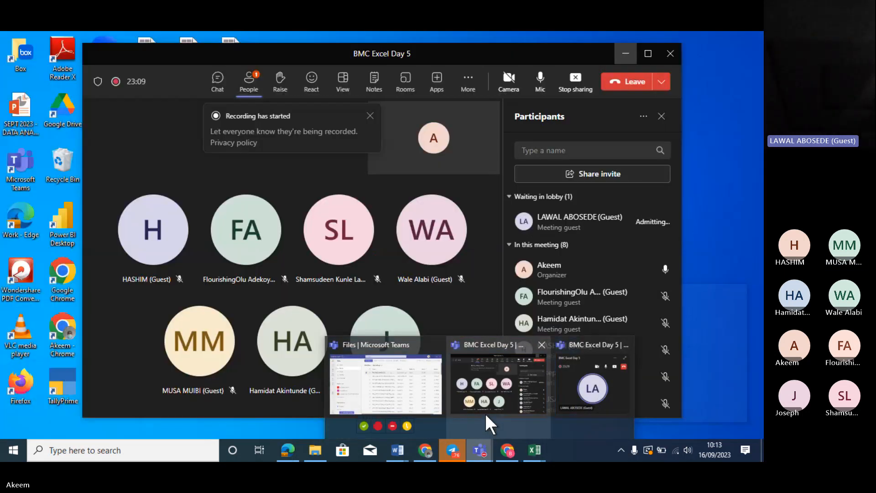
{"action": "left_click", "coordinate": [486, 414]}
{"action": "left_click", "coordinate": [648, 196]}
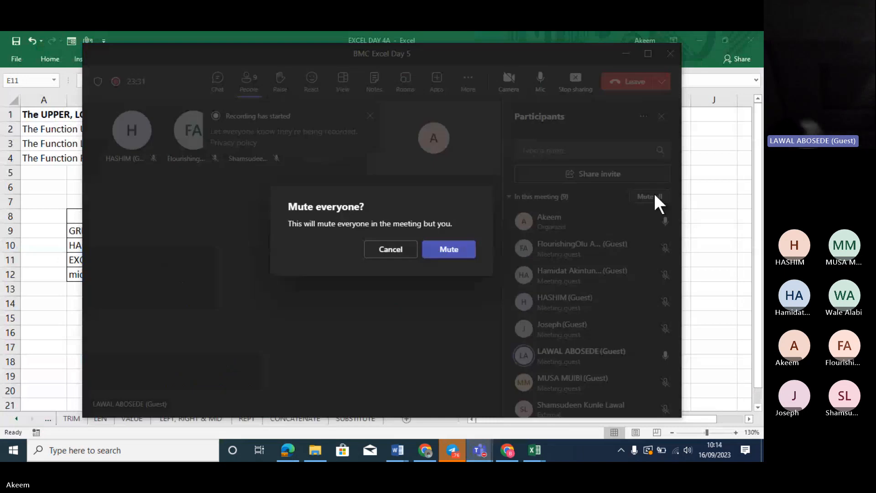
{"action": "left_click", "coordinate": [437, 254]}
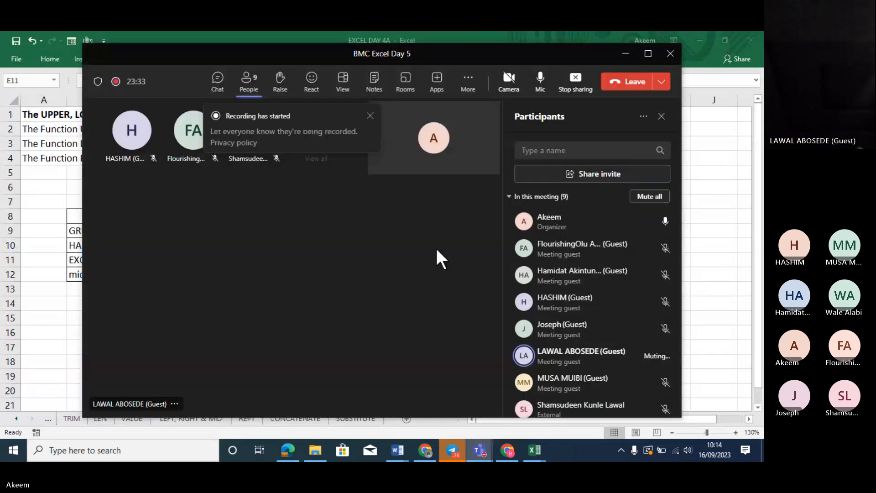
{"action": "left_click", "coordinate": [626, 57]}
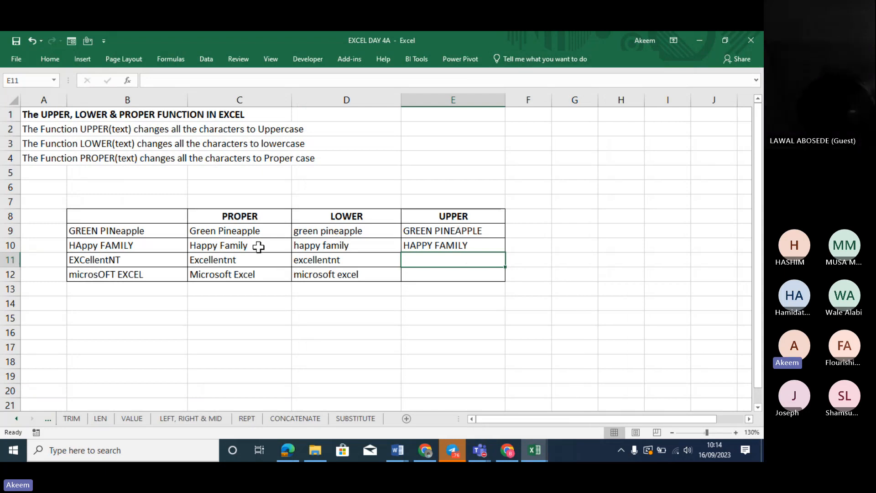
Copy E10's UPPER formula down to E12, giving EXCELLENTNT and MICROSOFT EXCEL
{"action": "left_click", "coordinate": [242, 231]}
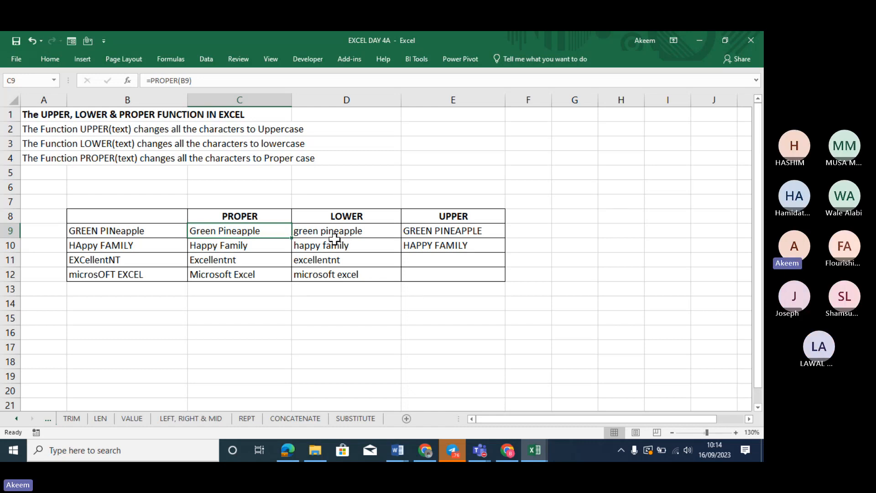
{"action": "left_click_drag", "start_coordinate": [334, 237], "coordinate": [335, 272]}
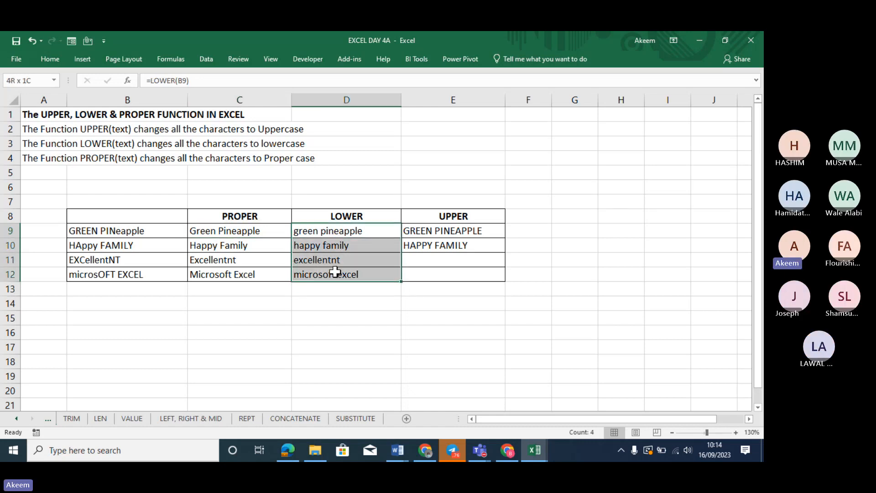
{"action": "left_click", "coordinate": [457, 227]}
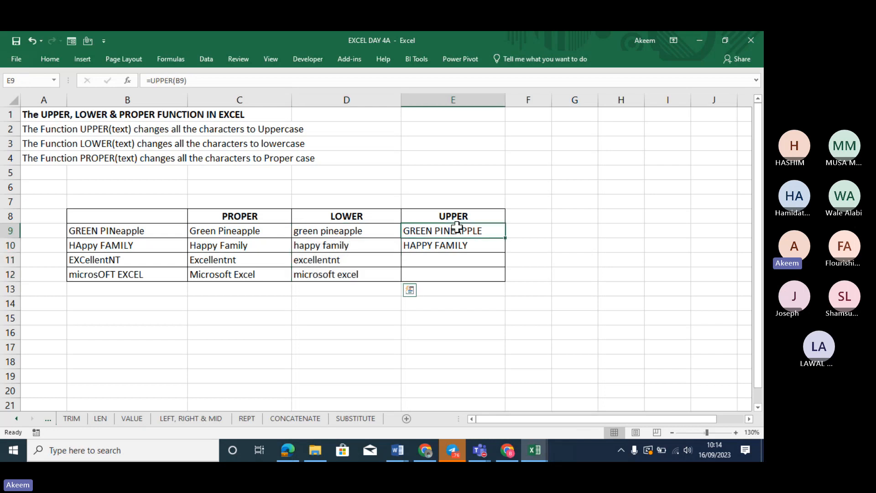
{"action": "left_click_drag", "start_coordinate": [457, 227], "coordinate": [461, 273]}
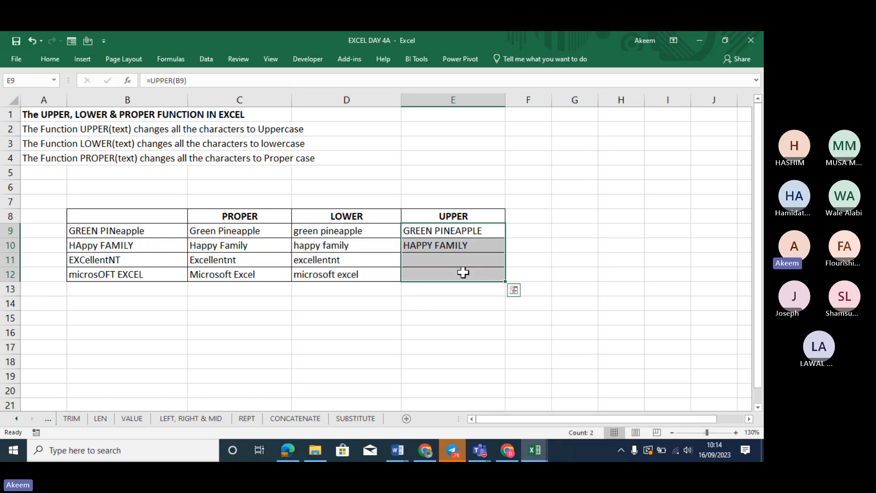
{"action": "left_click", "coordinate": [478, 245]}
{"action": "left_click_drag", "start_coordinate": [505, 253], "coordinate": [507, 279]}
{"action": "left_click", "coordinate": [234, 228]}
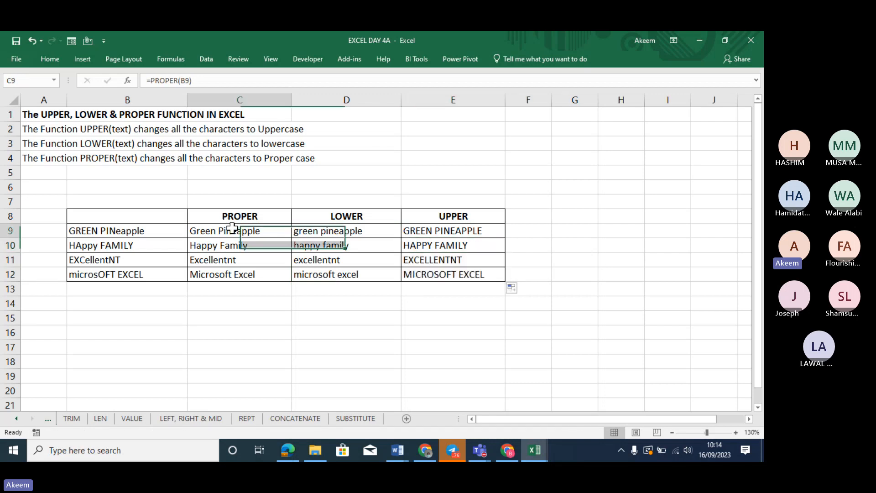
Turn C9 into a bold, size-14 label showing =PROPER(B9)
{"action": "left_click", "coordinate": [144, 82]}
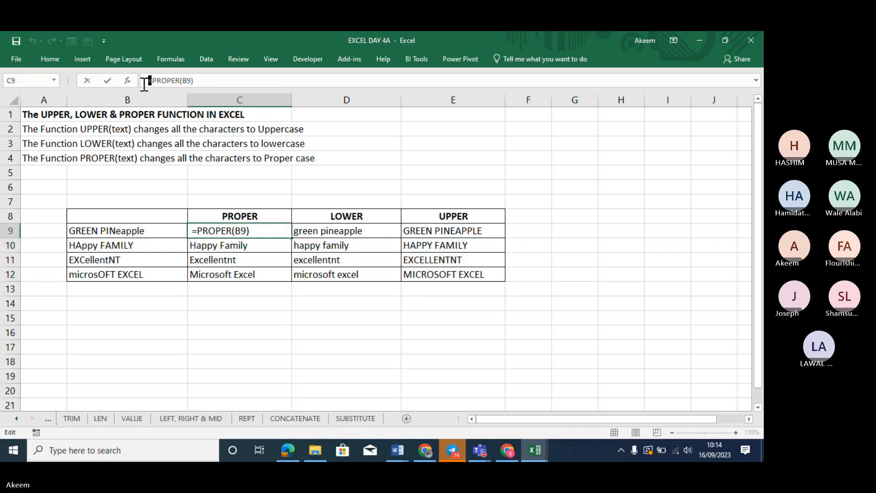
{"action": "key", "text": "Return"}
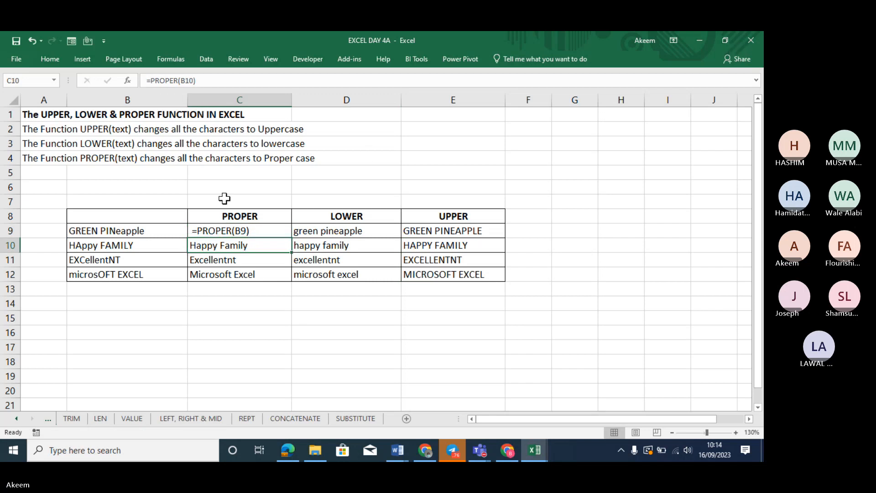
{"action": "left_click", "coordinate": [258, 230]}
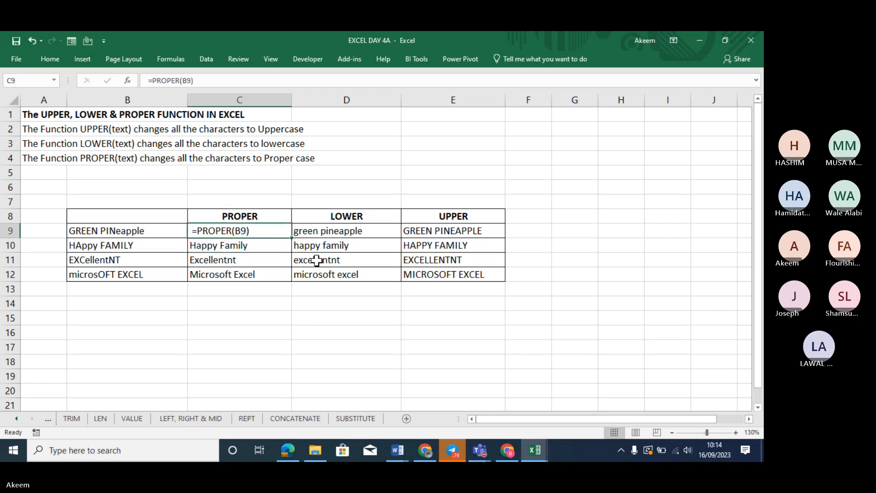
{"action": "key", "text": "ctrl+b"}
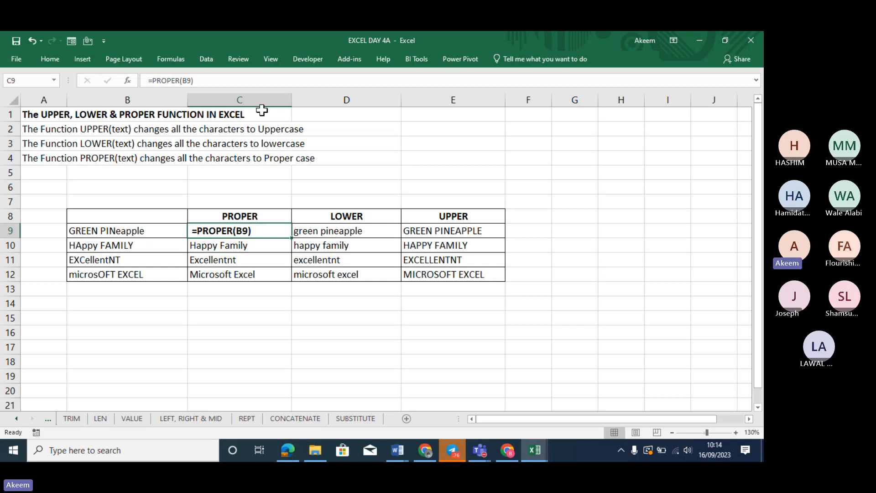
{"action": "left_click", "coordinate": [49, 59]}
{"action": "left_click", "coordinate": [184, 80]}
{"action": "left_click", "coordinate": [185, 79]}
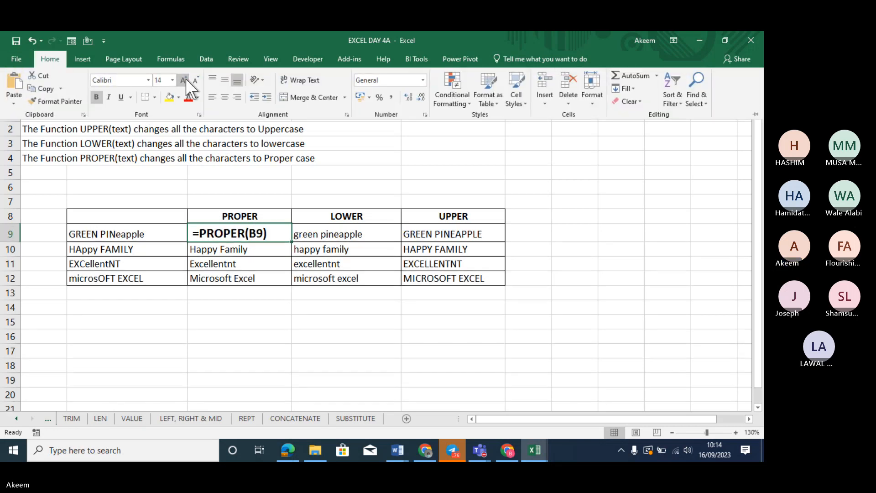
{"action": "left_click", "coordinate": [335, 251]}
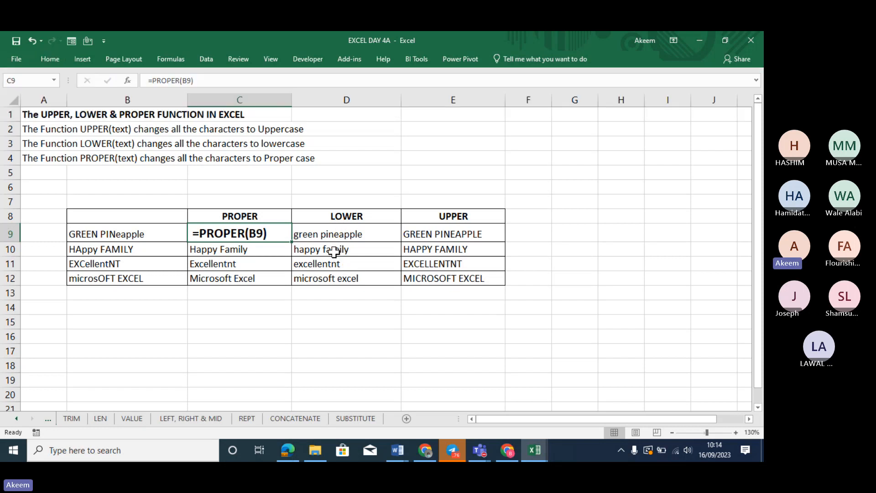
Turn D10 into a size-14 label showing =LOWER(B10)
{"action": "left_click", "coordinate": [333, 251]}
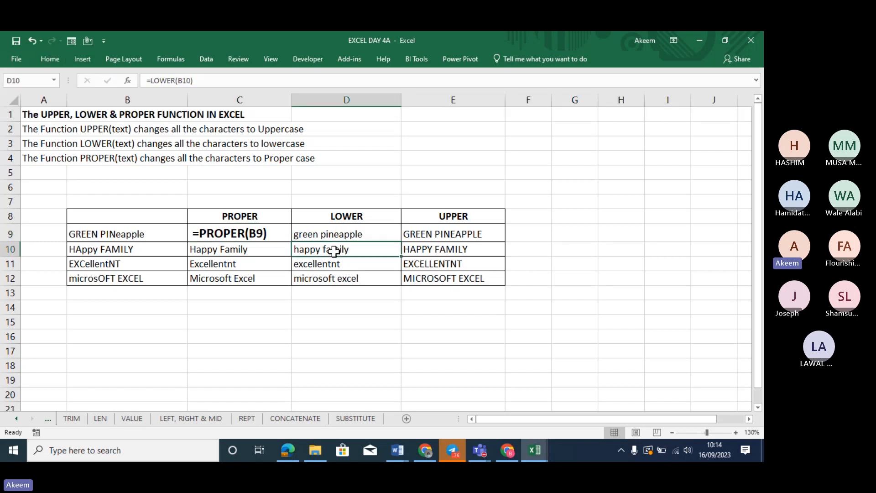
{"action": "left_click", "coordinate": [147, 83]}
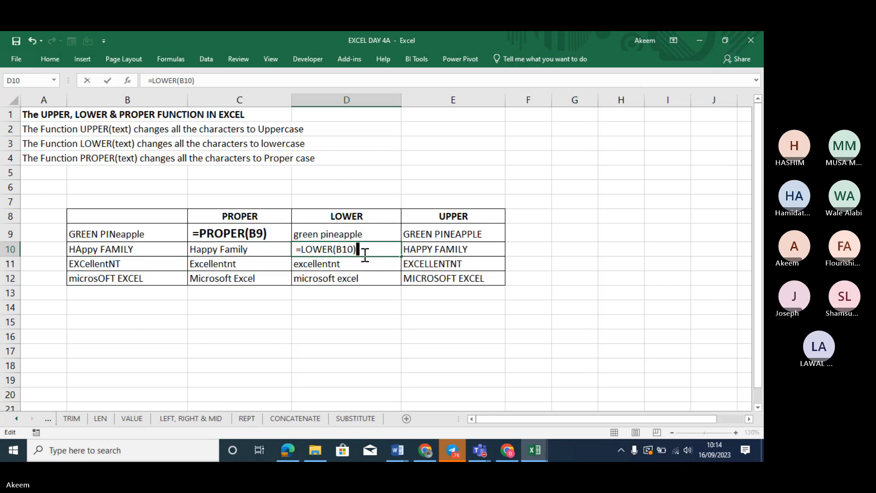
{"action": "left_click", "coordinate": [366, 316]}
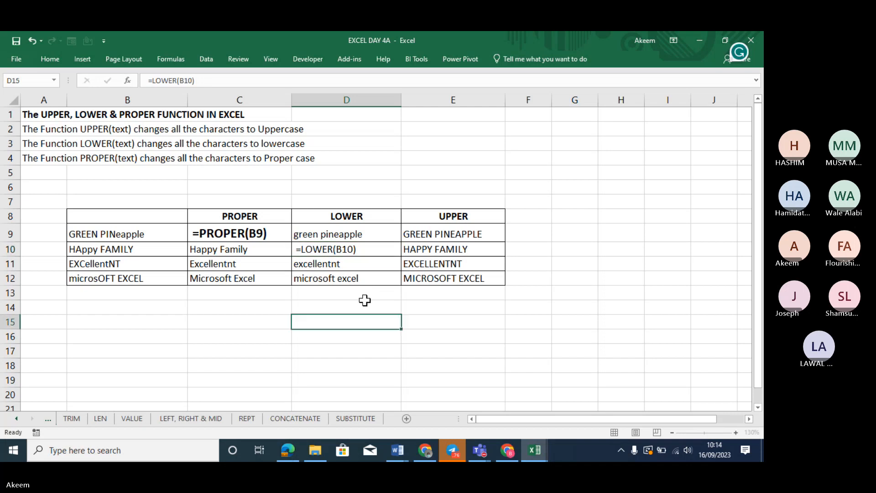
{"action": "left_click", "coordinate": [345, 249]}
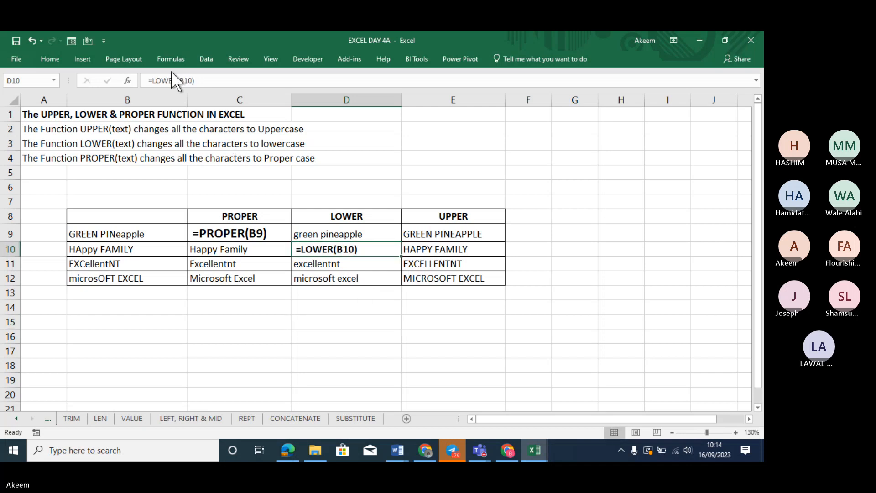
{"action": "left_click", "coordinate": [63, 56]}
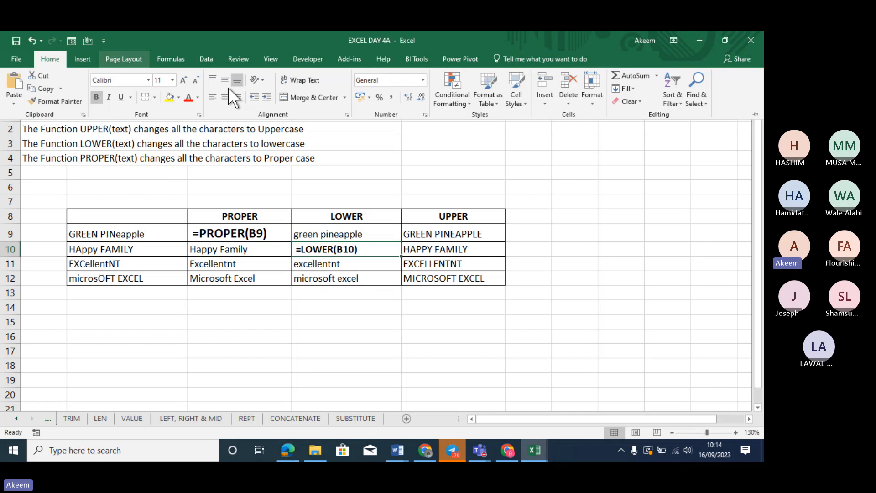
{"action": "left_click", "coordinate": [183, 78]}
{"action": "left_click", "coordinate": [183, 78]}
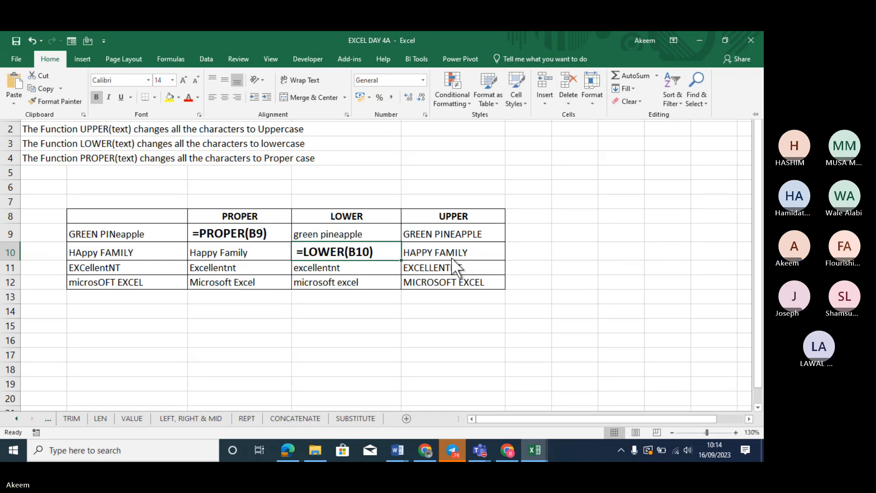
Turn E12 into a bold, size-14 label showing =UPPER(B12)
{"action": "left_click", "coordinate": [450, 269]}
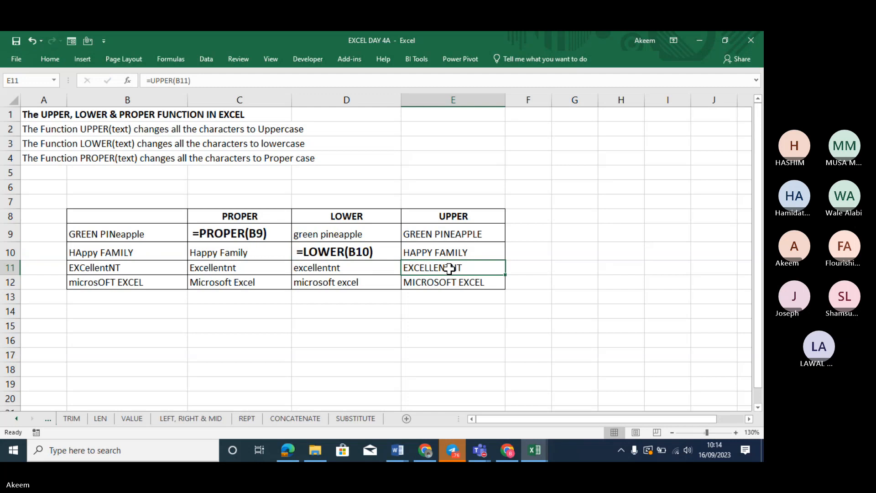
{"action": "left_click", "coordinate": [443, 284]}
{"action": "key", "text": "ctrl+b"}
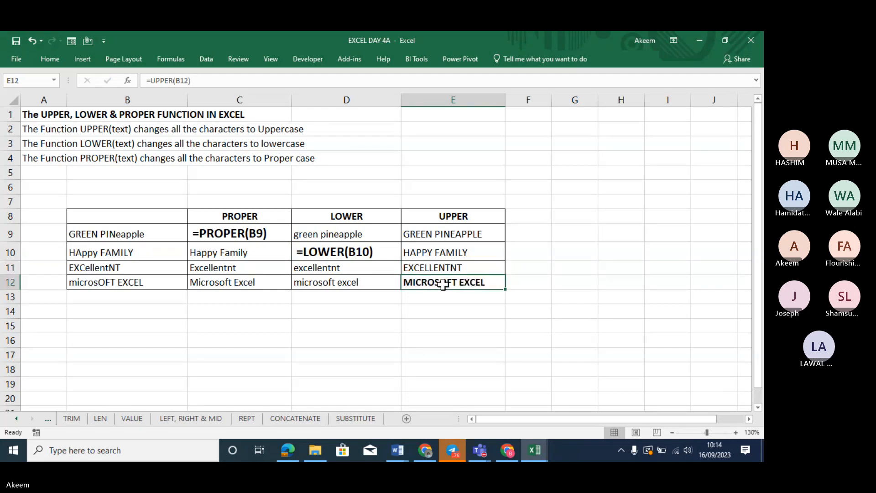
{"action": "left_click", "coordinate": [143, 79]}
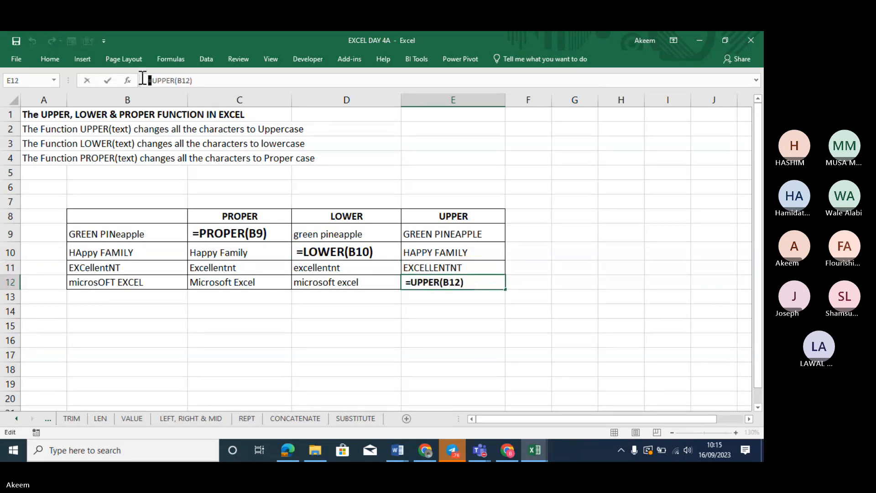
{"action": "left_click", "coordinate": [70, 58]}
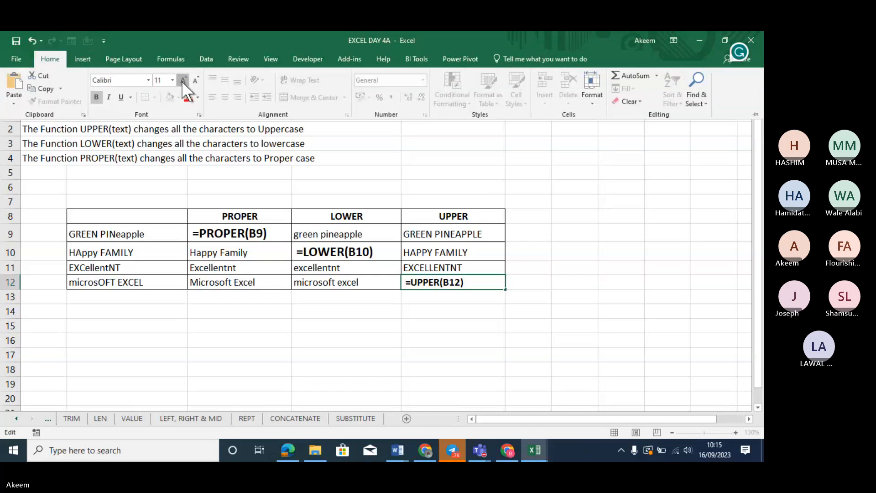
{"action": "left_click", "coordinate": [329, 336]}
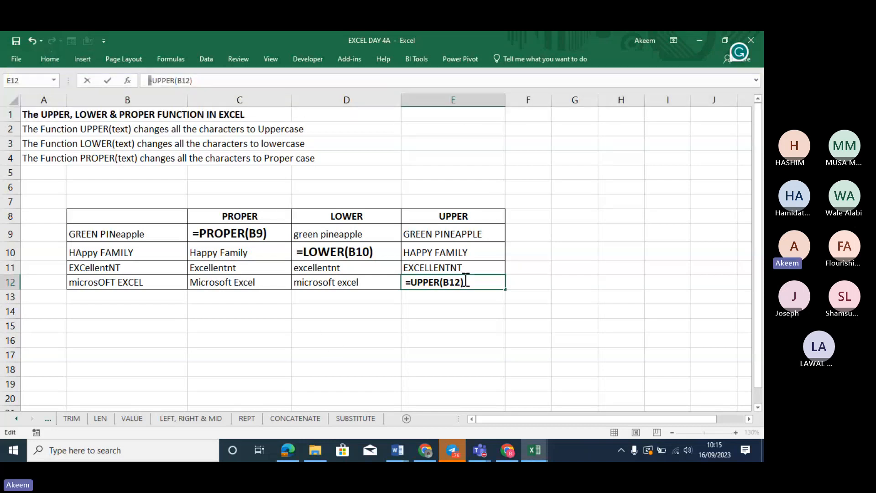
{"action": "left_click", "coordinate": [454, 327]}
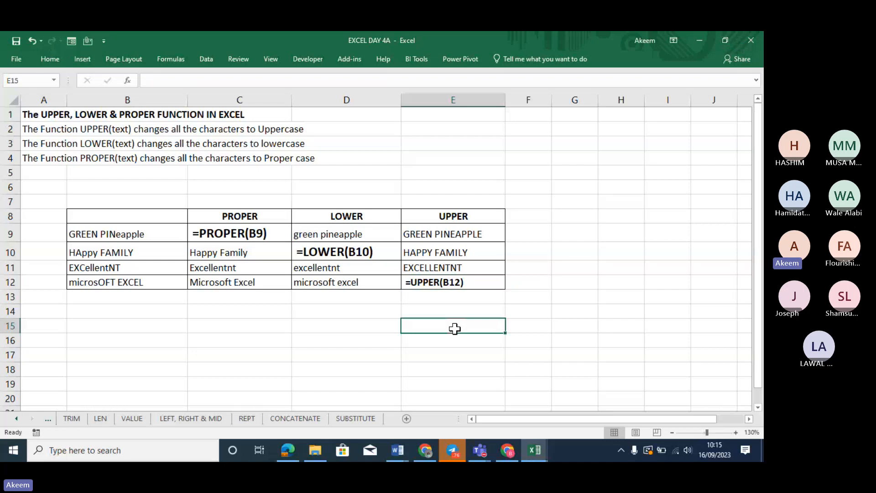
{"action": "left_click", "coordinate": [454, 283]}
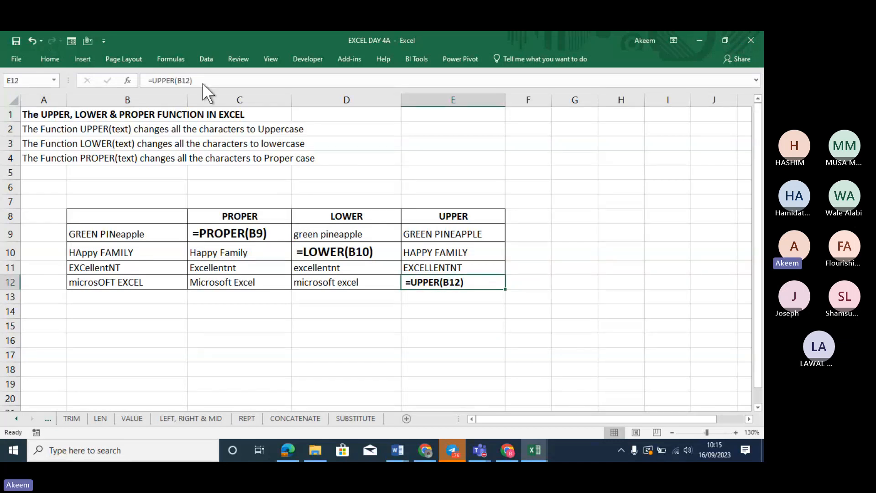
{"action": "left_click", "coordinate": [56, 61]}
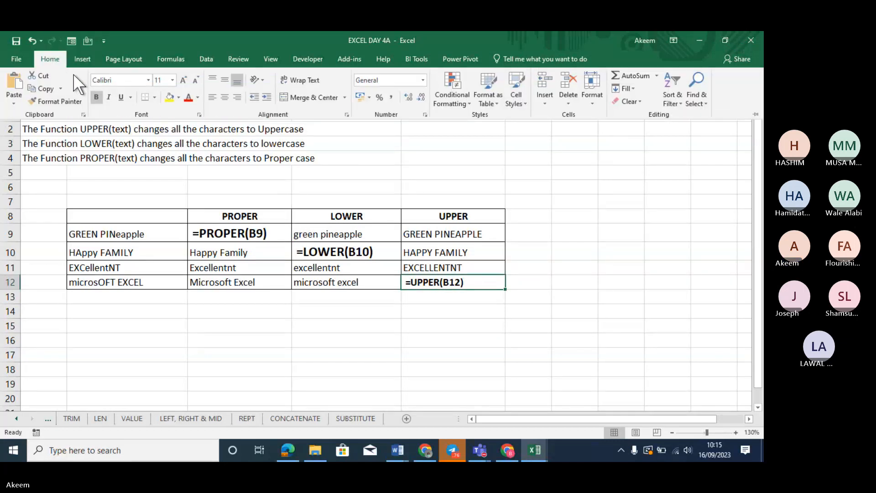
{"action": "left_click", "coordinate": [184, 80]}
{"action": "left_click", "coordinate": [184, 80]}
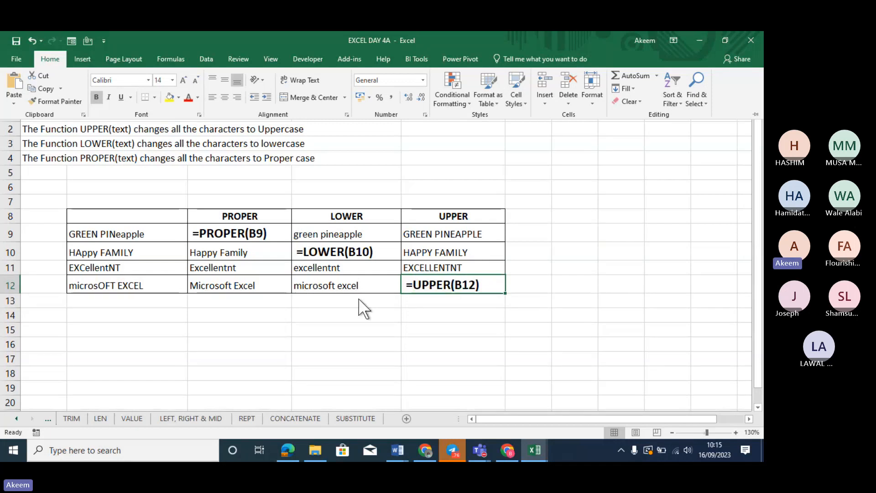
{"action": "left_click", "coordinate": [385, 347]}
{"action": "left_click", "coordinate": [384, 347]}
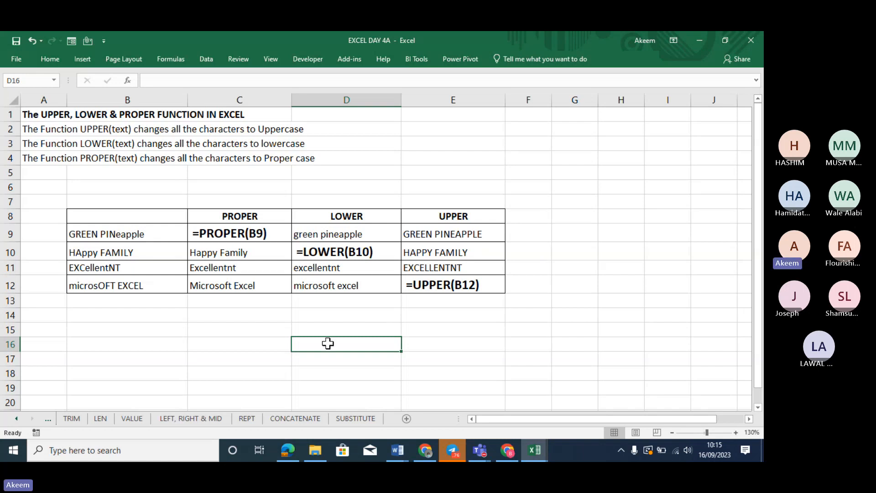
{"action": "left_click", "coordinate": [16, 419]}
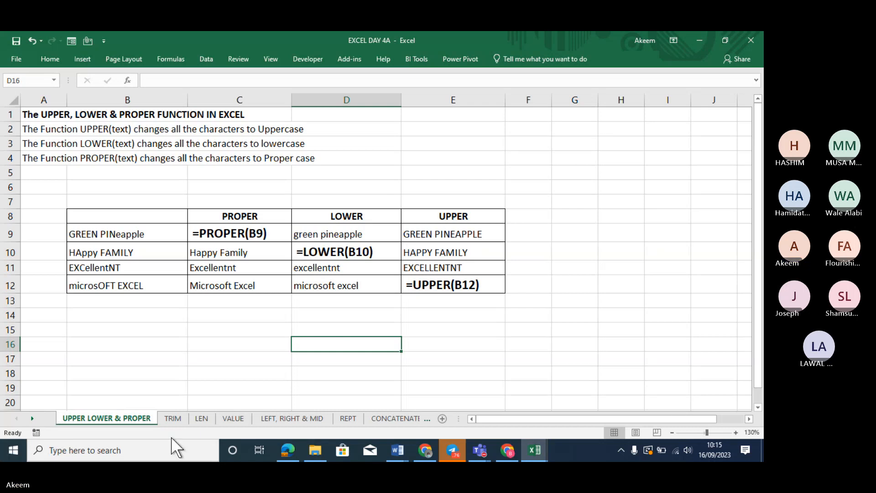
{"action": "left_click", "coordinate": [171, 418]}
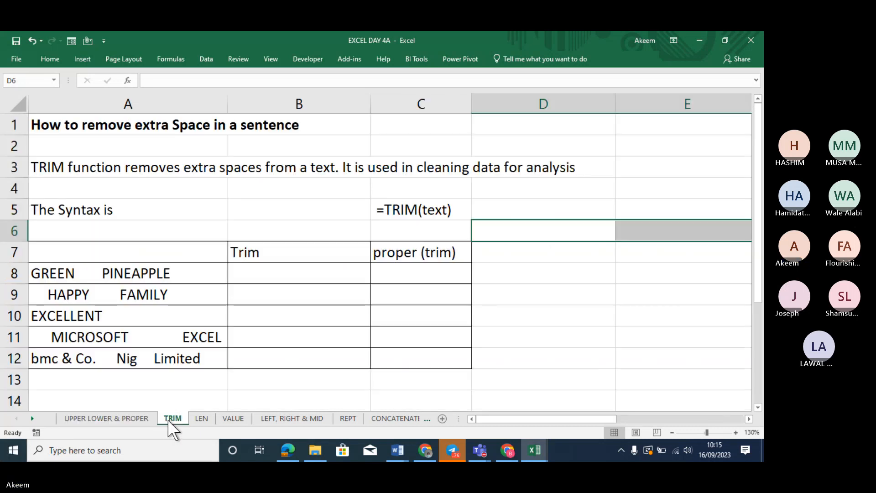
{"action": "left_click", "coordinate": [452, 257]}
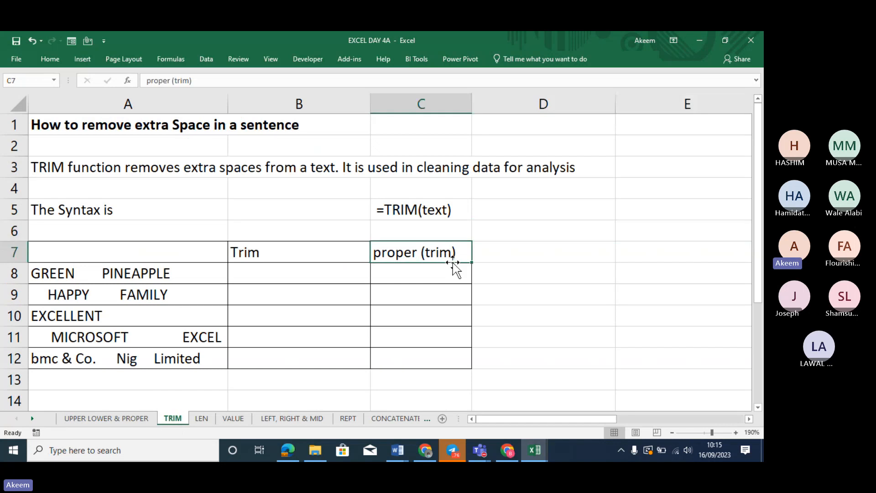
{"action": "left_click", "coordinate": [427, 272]}
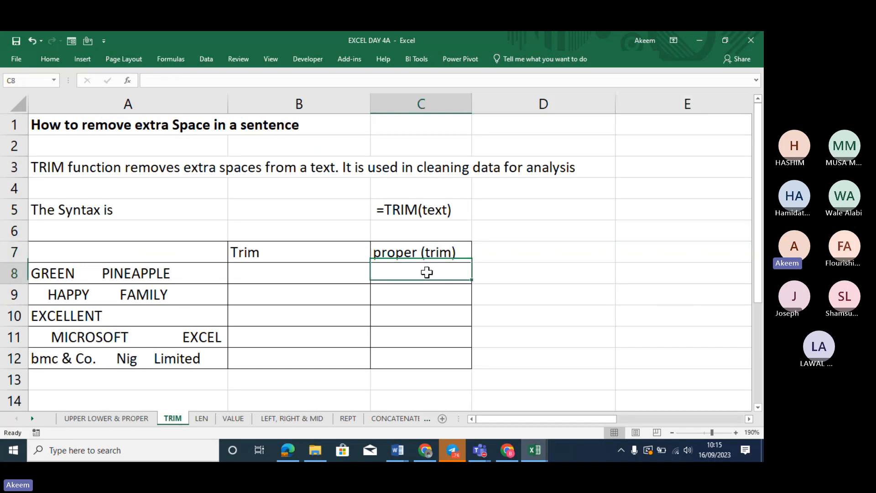
{"action": "left_click", "coordinate": [278, 278]}
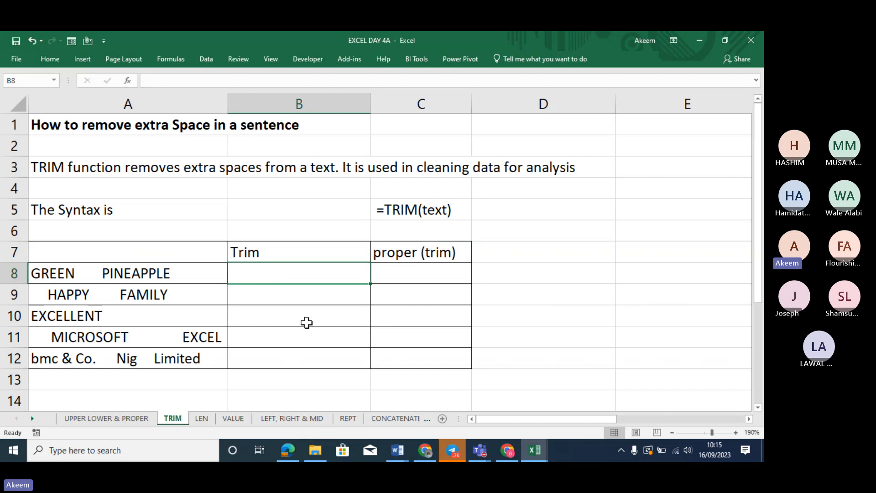
{"action": "left_click", "coordinate": [113, 417]}
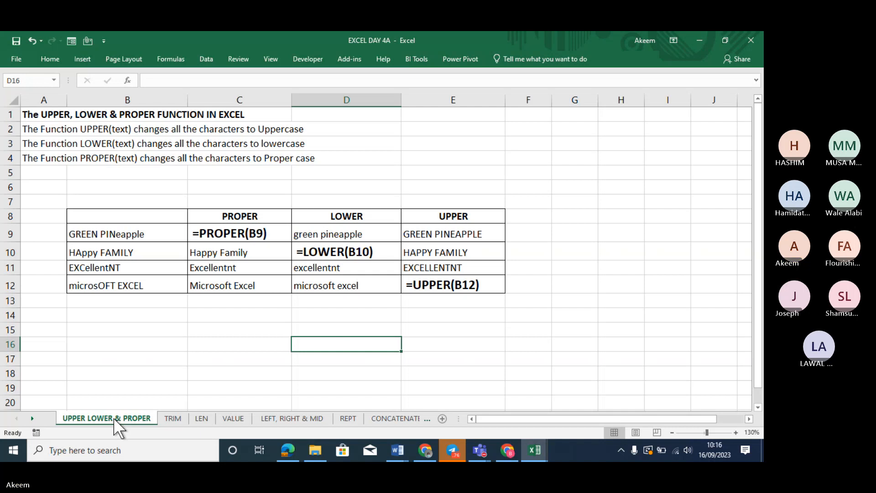
{"action": "left_click", "coordinate": [173, 418]}
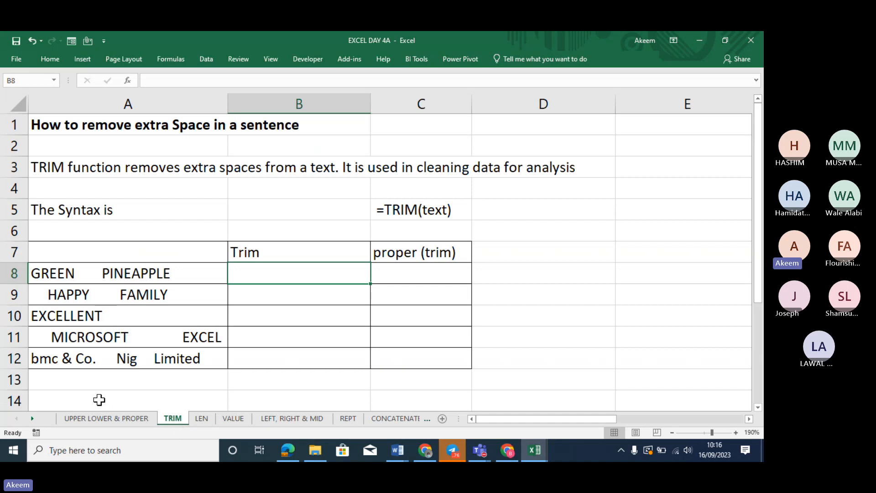
{"action": "left_click", "coordinate": [117, 274]}
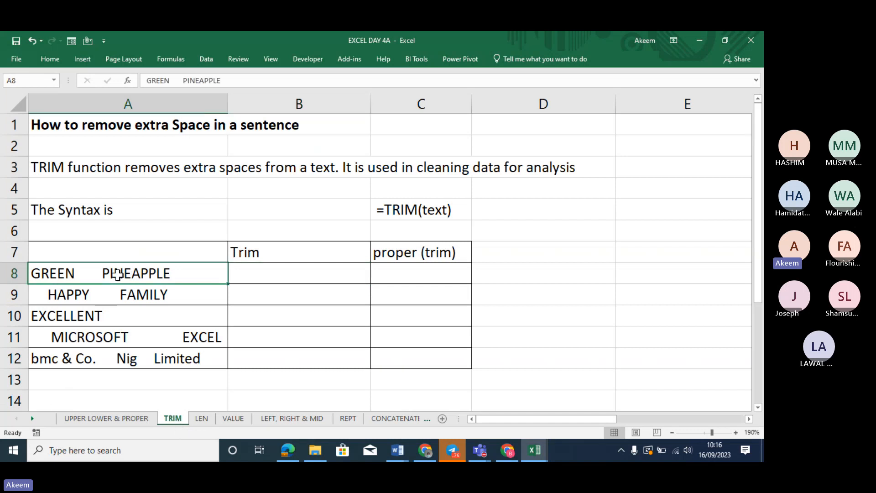
{"action": "left_click", "coordinate": [272, 269]}
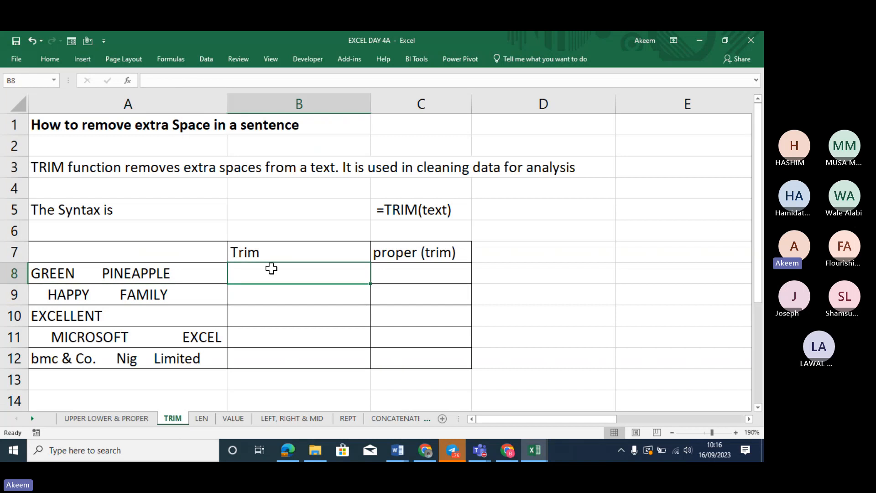
{"action": "left_click", "coordinate": [106, 274]}
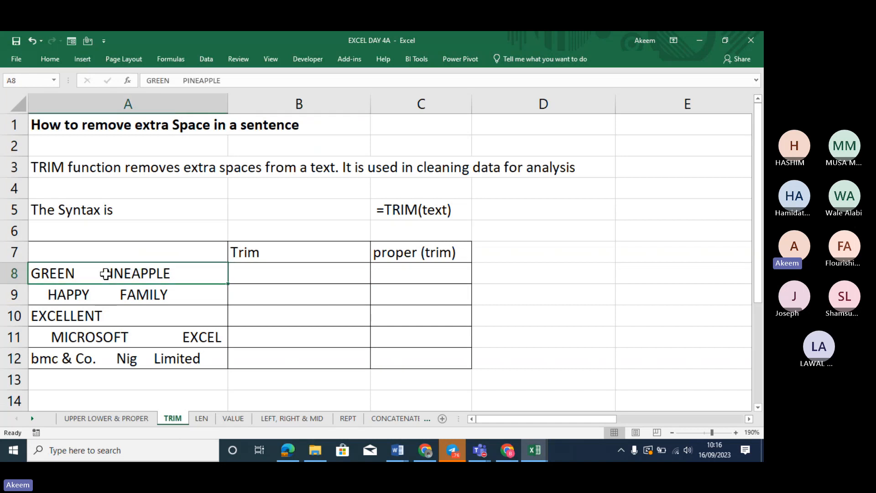
{"action": "left_click", "coordinate": [178, 80]}
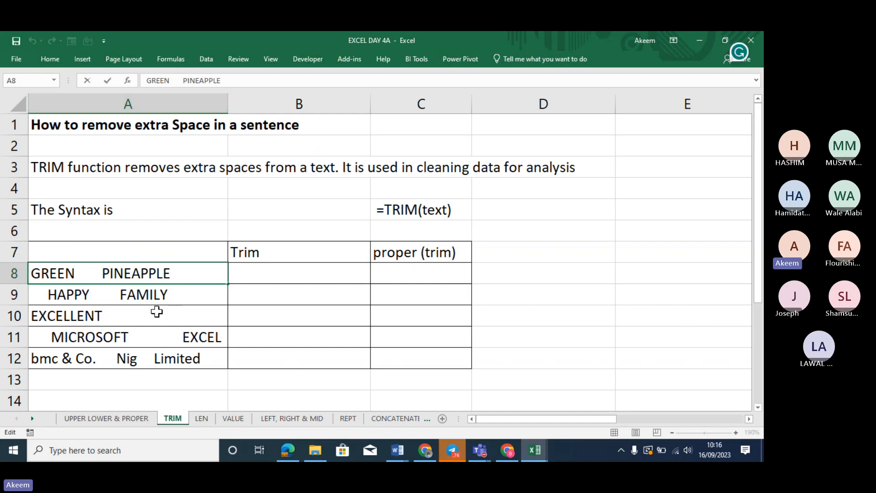
{"action": "left_click", "coordinate": [134, 295]}
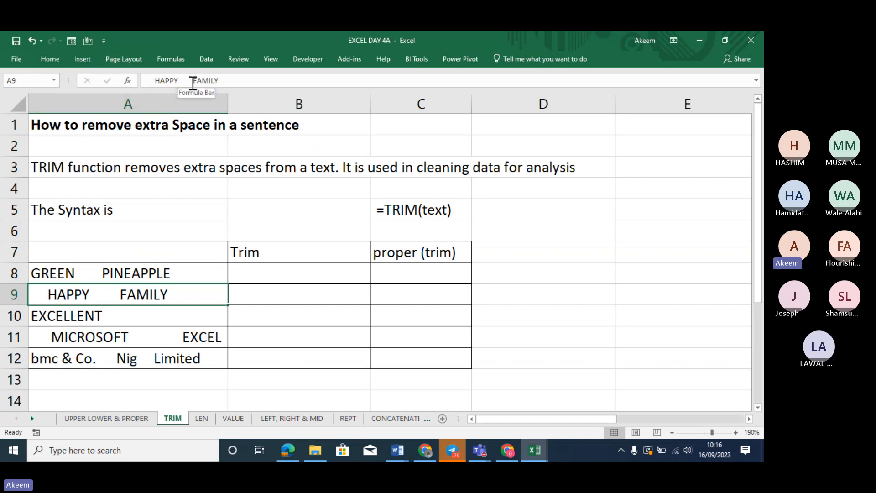
{"action": "left_click", "coordinate": [171, 311]}
{"action": "left_click", "coordinate": [212, 82]}
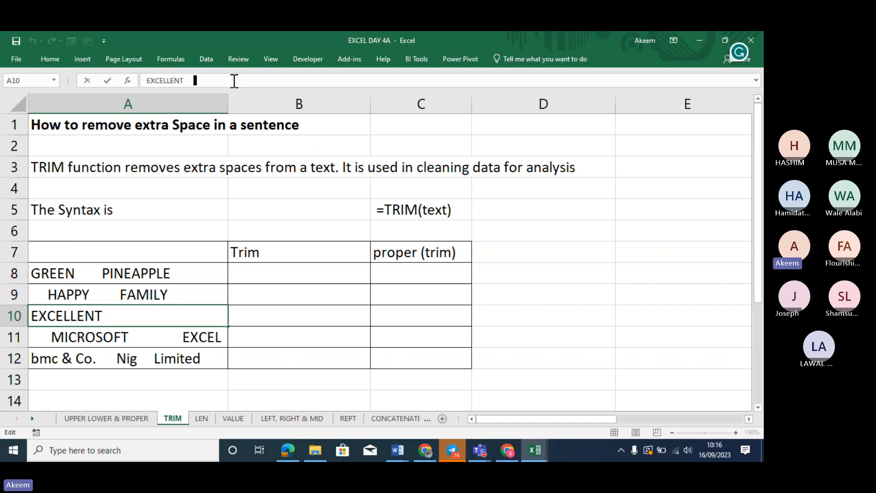
{"action": "left_click", "coordinate": [150, 337]}
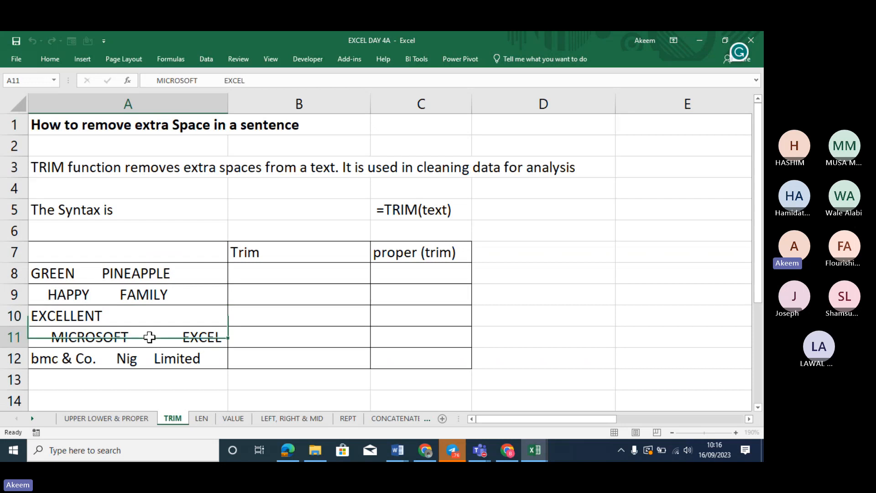
{"action": "left_click", "coordinate": [138, 360]}
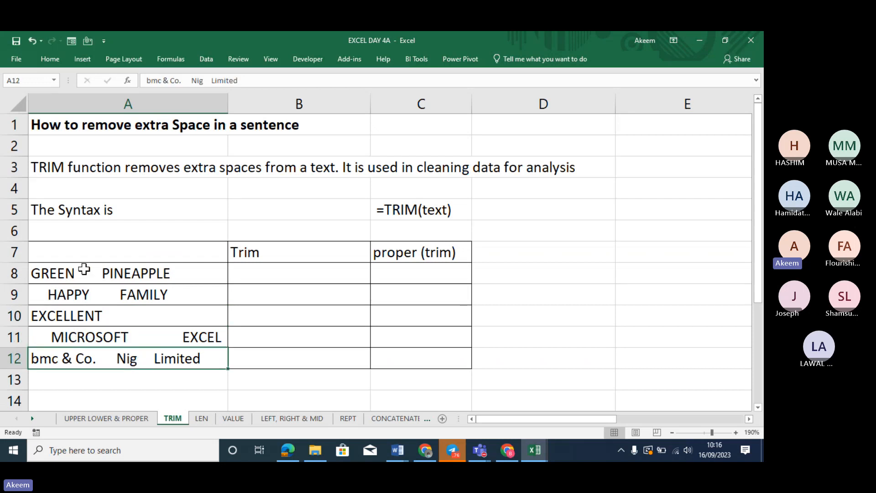
Enter =TRIM(A8) in B8, copy it down to B12, and check the trimmed results
{"action": "left_click", "coordinate": [276, 274]}
{"action": "type", "text": "="}
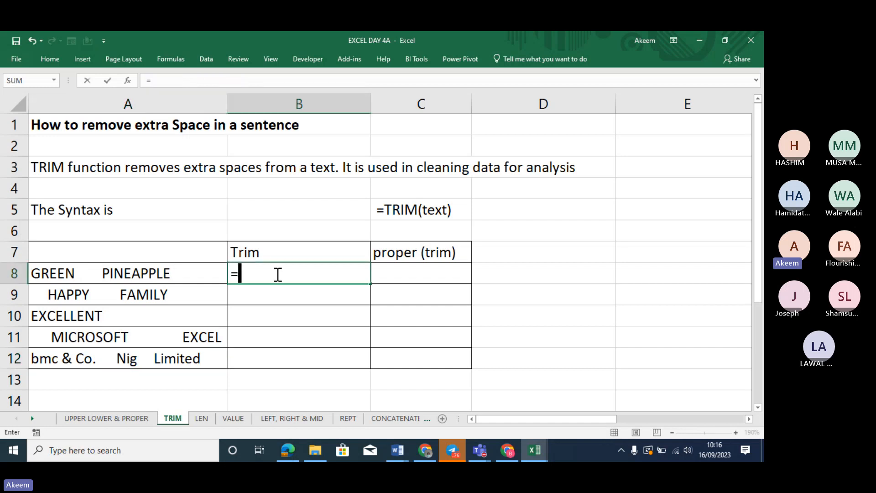
{"action": "type", "text": "TRIM"}
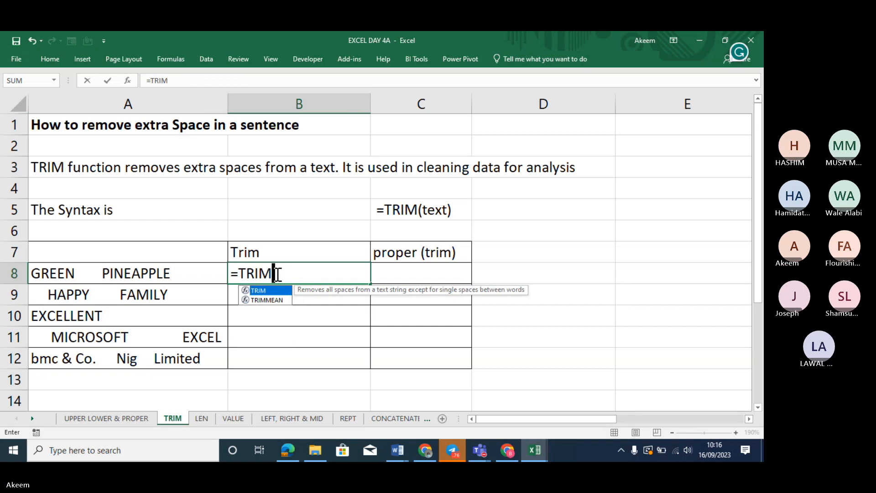
{"action": "type", "text": "("}
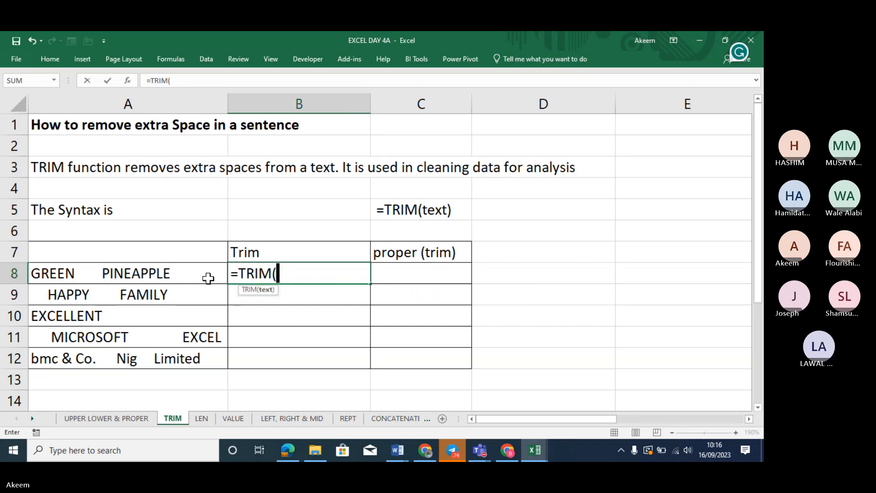
{"action": "left_click", "coordinate": [65, 275]}
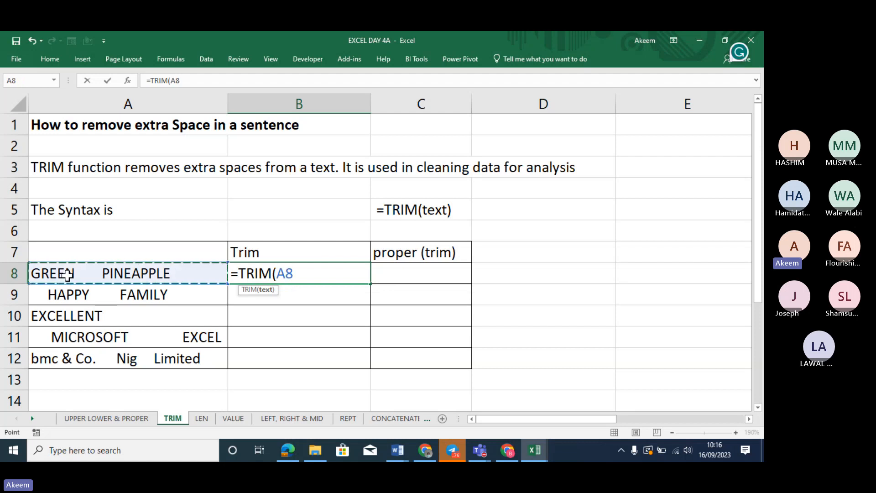
{"action": "type", "text": ")"}
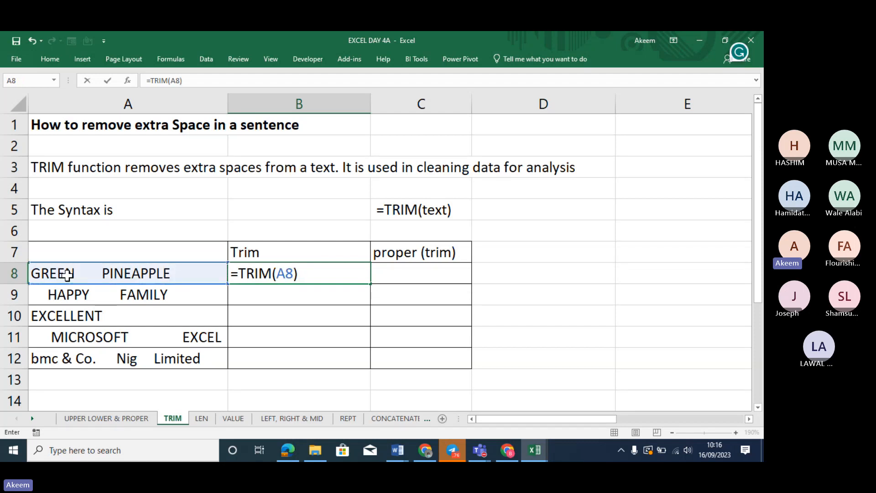
{"action": "key", "text": "Return"}
{"action": "left_click", "coordinate": [321, 271]}
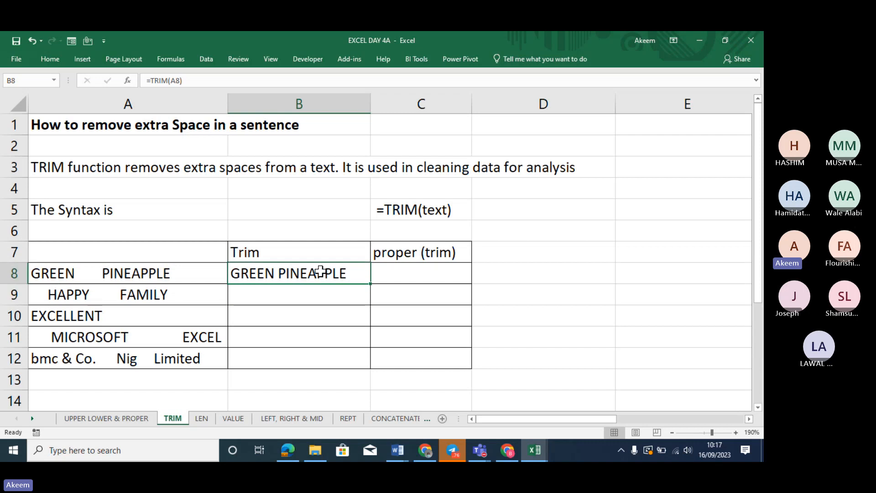
{"action": "double_click", "coordinate": [370, 284]}
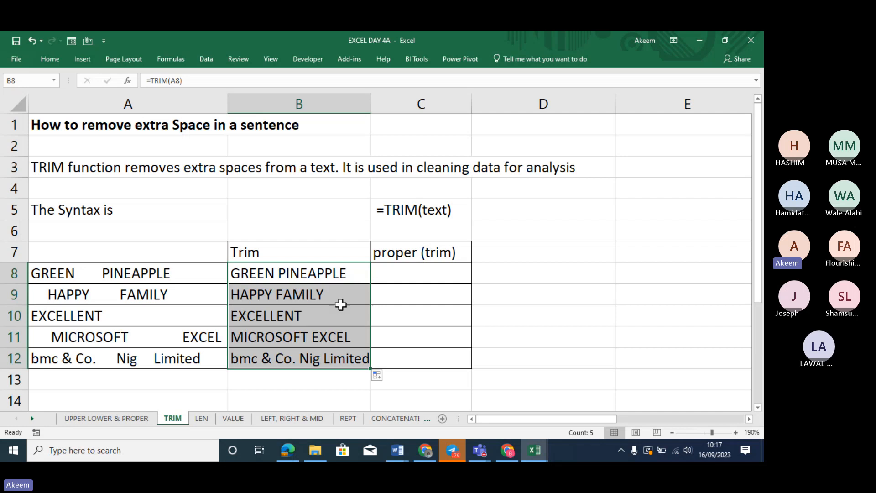
{"action": "left_click", "coordinate": [285, 339]}
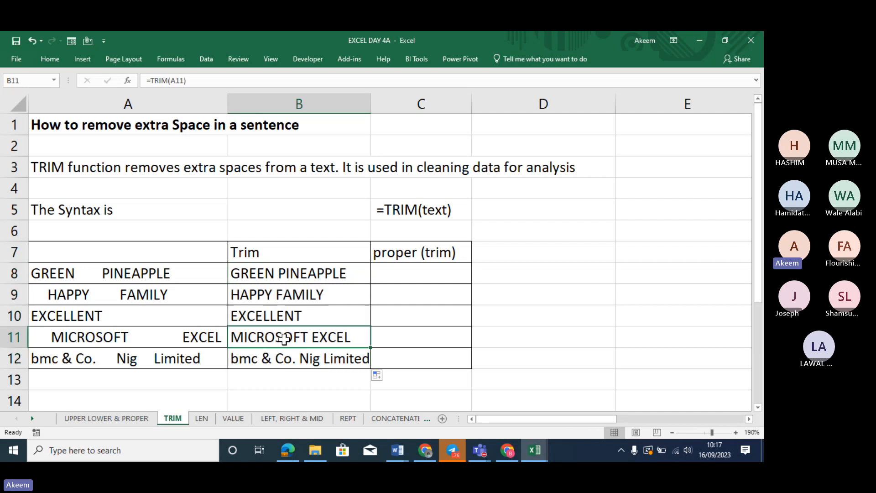
{"action": "left_click", "coordinate": [287, 314]}
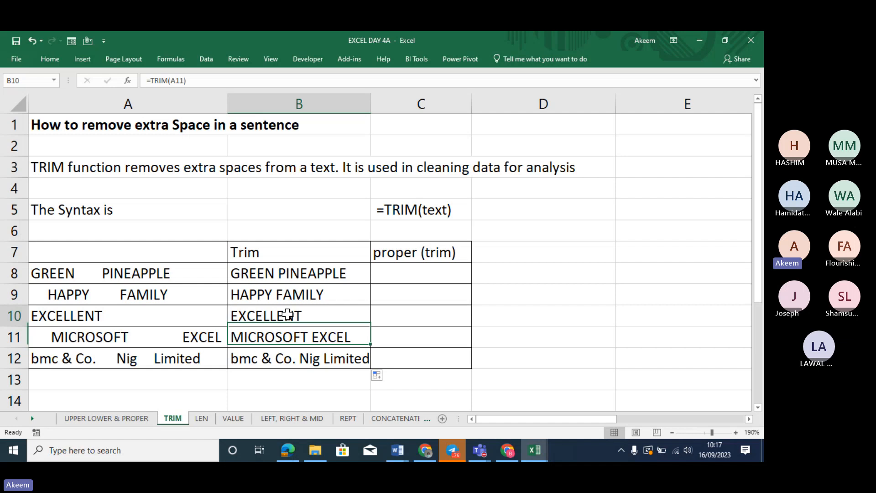
{"action": "left_click", "coordinate": [295, 336]}
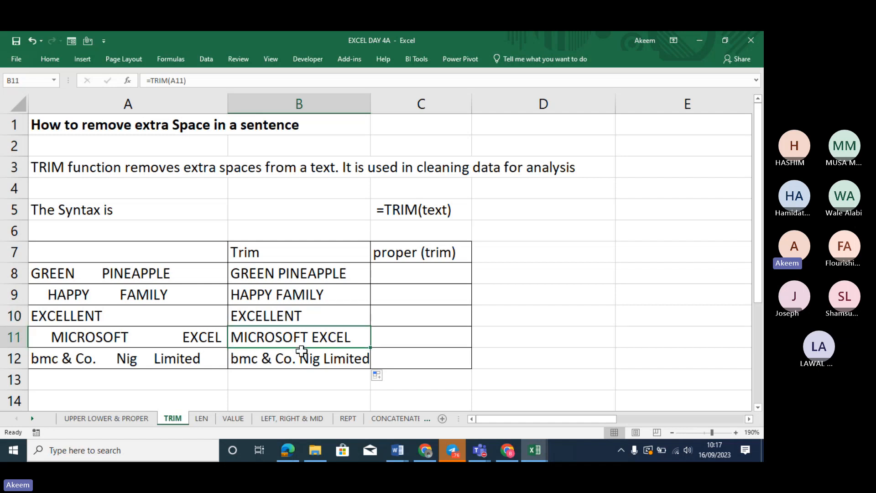
{"action": "left_click_drag", "start_coordinate": [289, 274], "coordinate": [292, 351]}
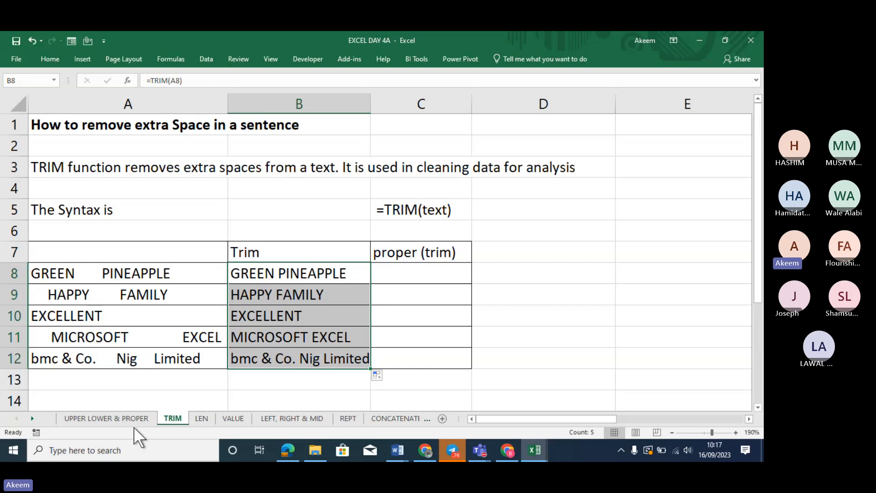
{"action": "left_click", "coordinate": [128, 416]}
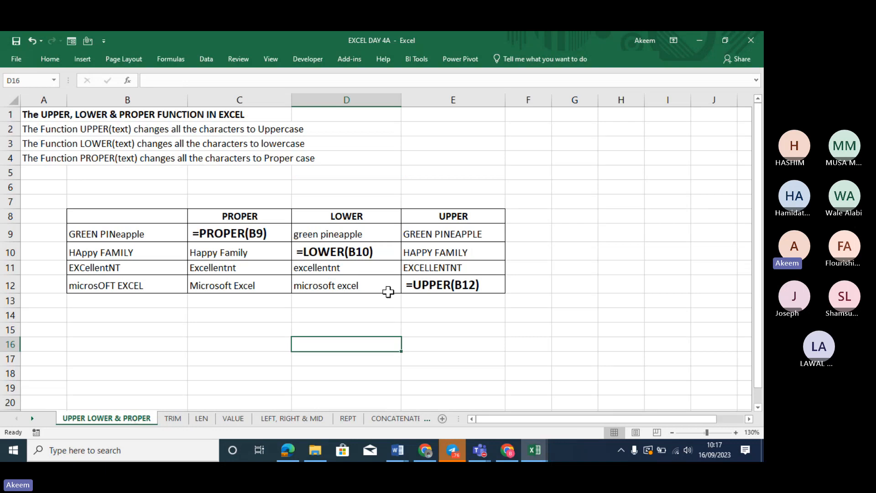
{"action": "left_click", "coordinate": [173, 418]}
{"action": "left_click", "coordinate": [432, 278]}
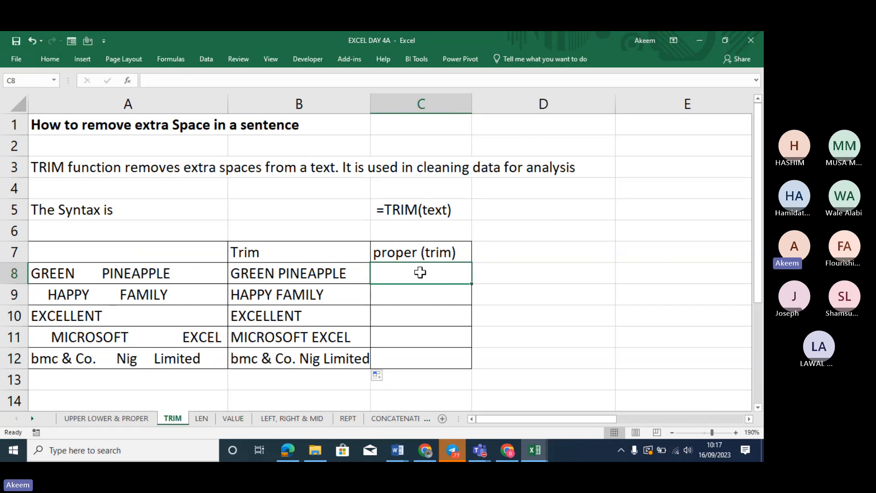
Build =PROPER(TRIM(A8)) in C8 and widen column C to fit the cleaned names
{"action": "type", "text": "="}
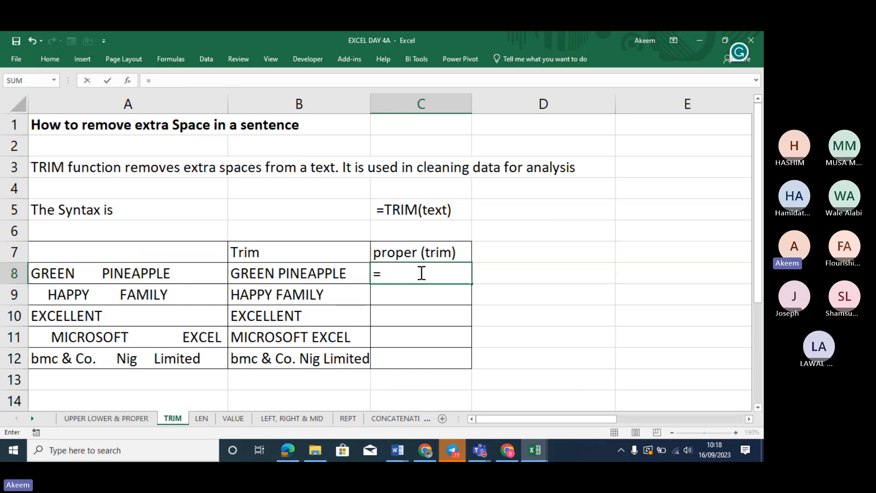
{"action": "type", "text": "TR"}
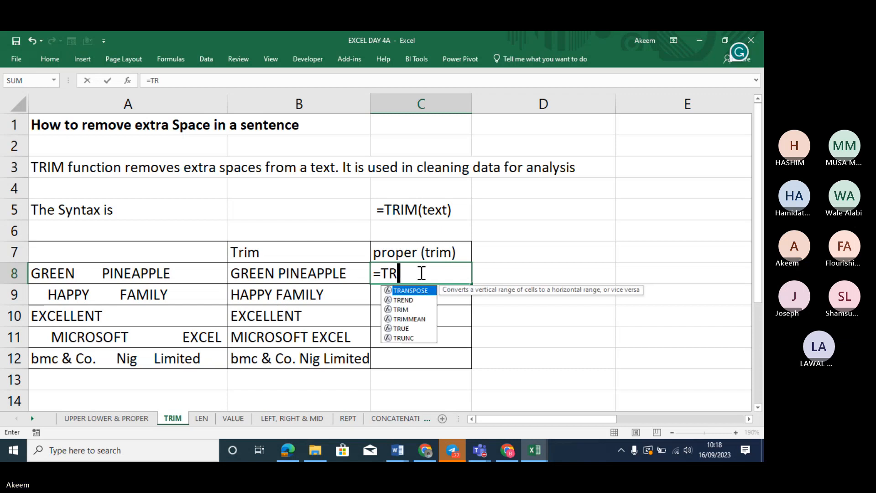
{"action": "type", "text": "IM("}
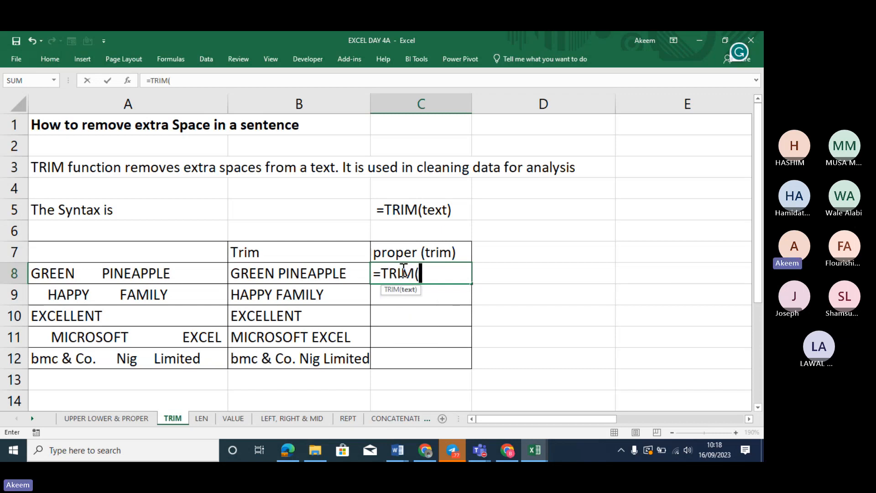
{"action": "left_click", "coordinate": [173, 276]}
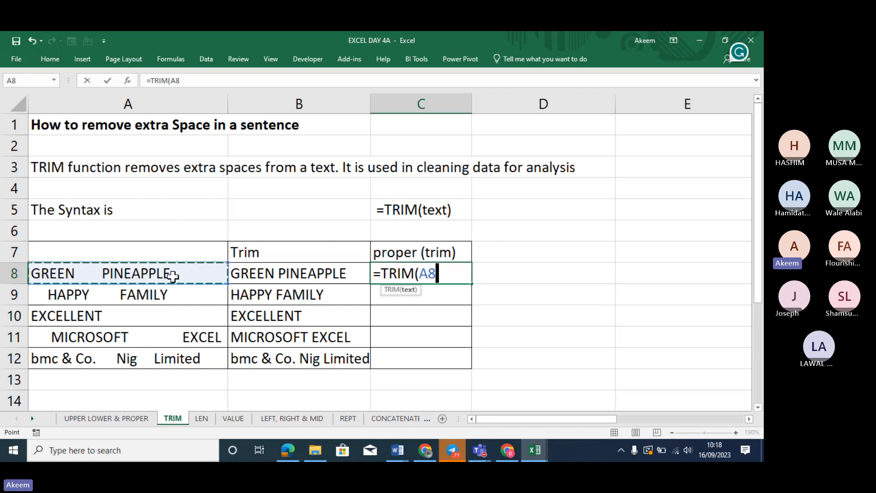
{"action": "type", "text": ")"}
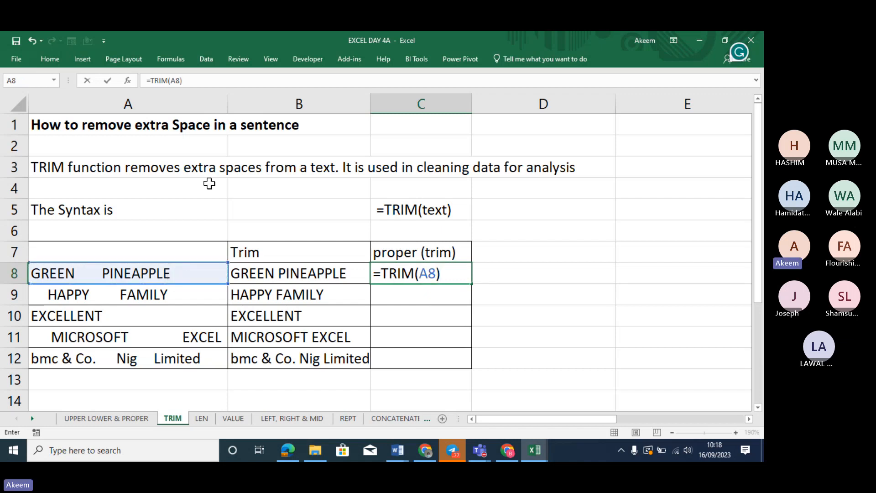
{"action": "left_click", "coordinate": [151, 80]}
{"action": "type", "text": "PR"}
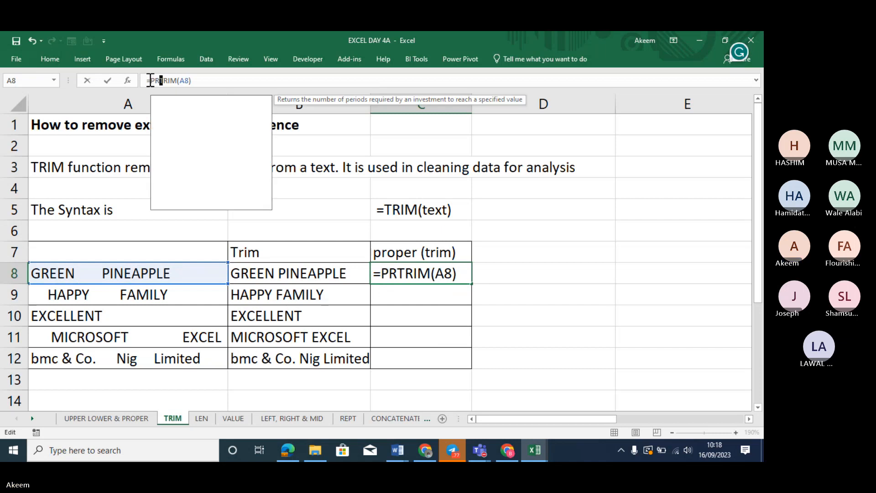
{"action": "type", "text": "OPE"}
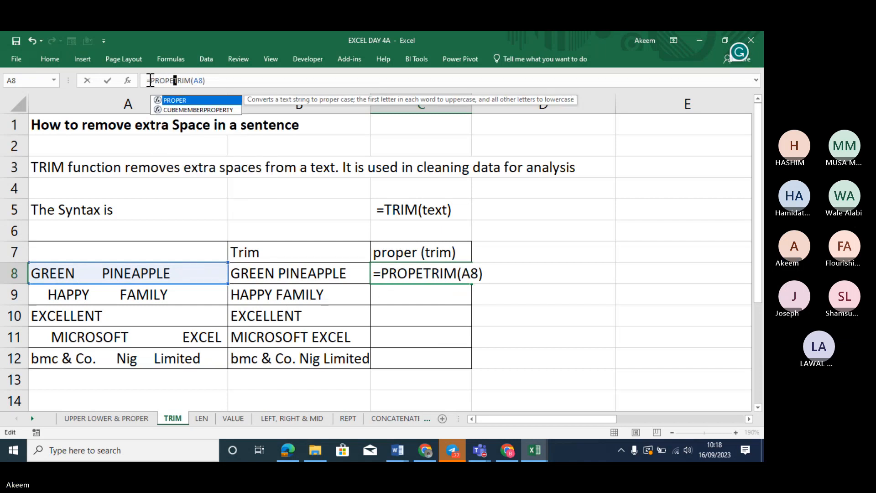
{"action": "key", "text": "Tab"}
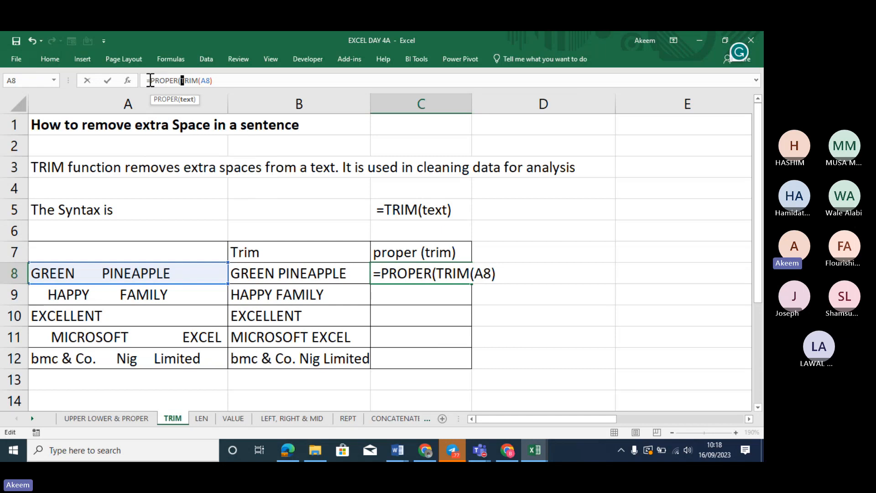
{"action": "left_click", "coordinate": [219, 80]}
{"action": "key", "text": "Return"}
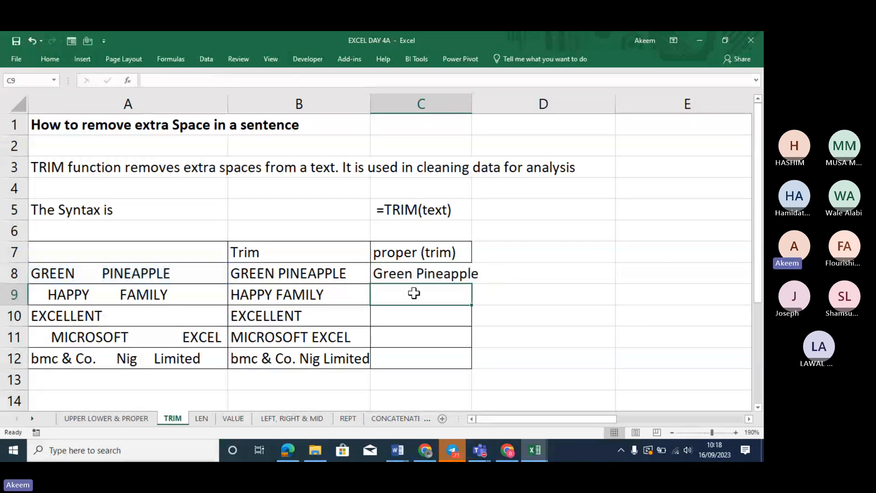
{"action": "left_click", "coordinate": [468, 276]}
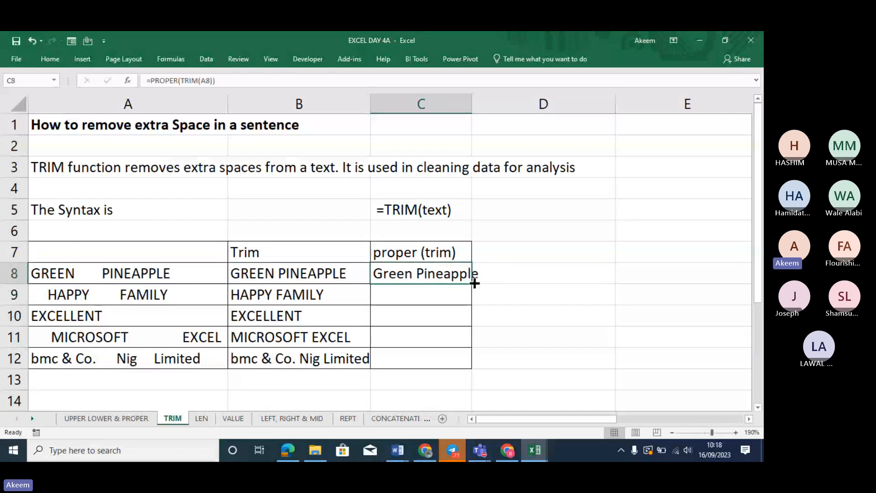
{"action": "left_click_drag", "start_coordinate": [471, 104], "coordinate": [486, 103]}
Copy C8's proper-case trim formula down to C12
{"action": "double_click", "coordinate": [485, 283]}
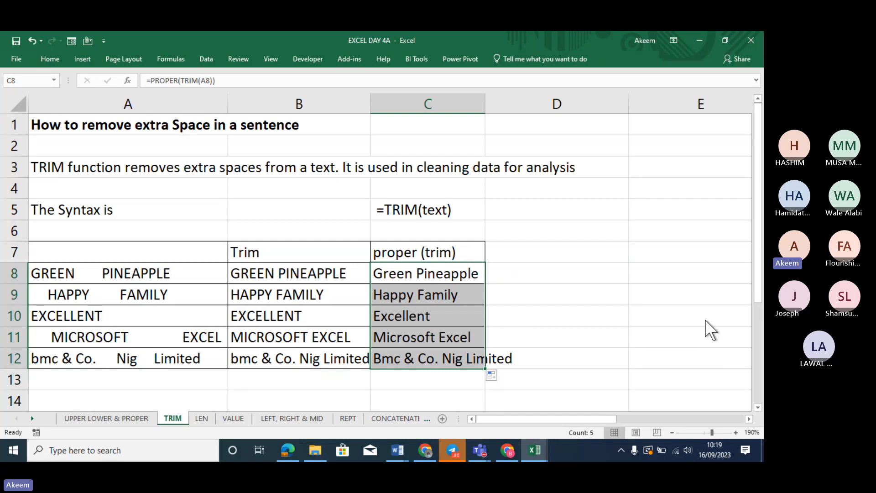
{"action": "left_click", "coordinate": [201, 418]}
{"action": "left_click", "coordinate": [426, 451]}
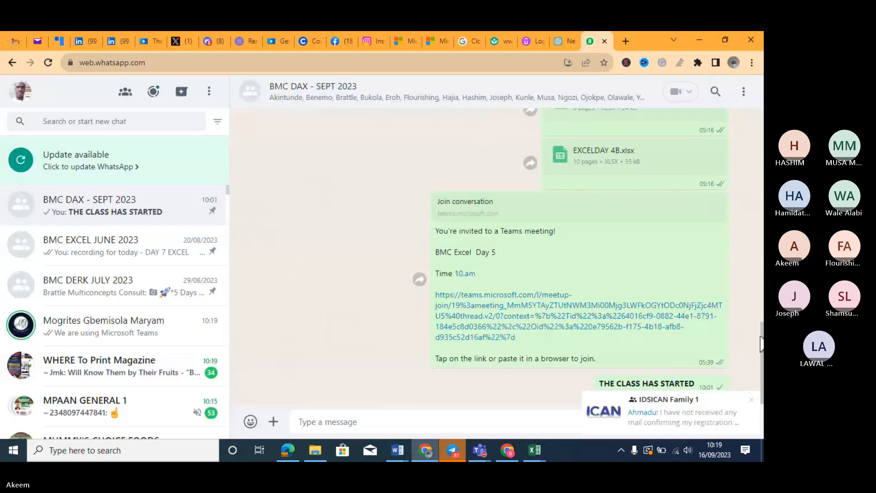
{"action": "left_click", "coordinate": [698, 40]}
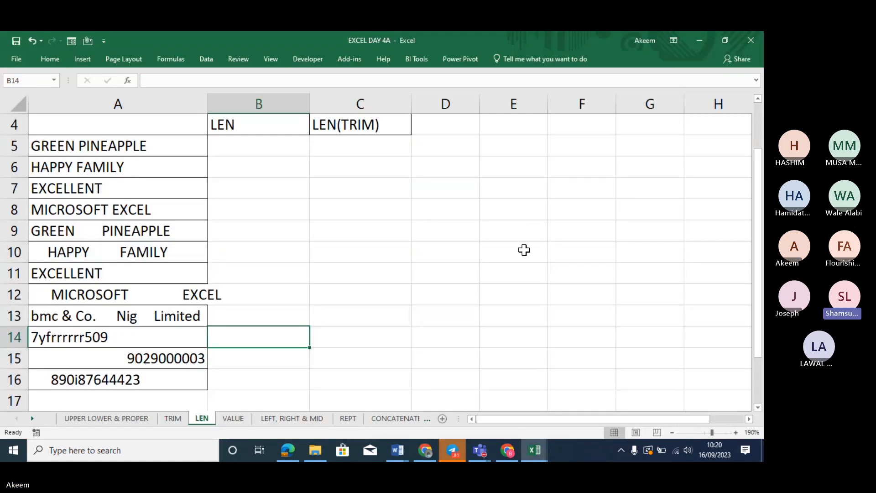
{"action": "left_click", "coordinate": [172, 419]}
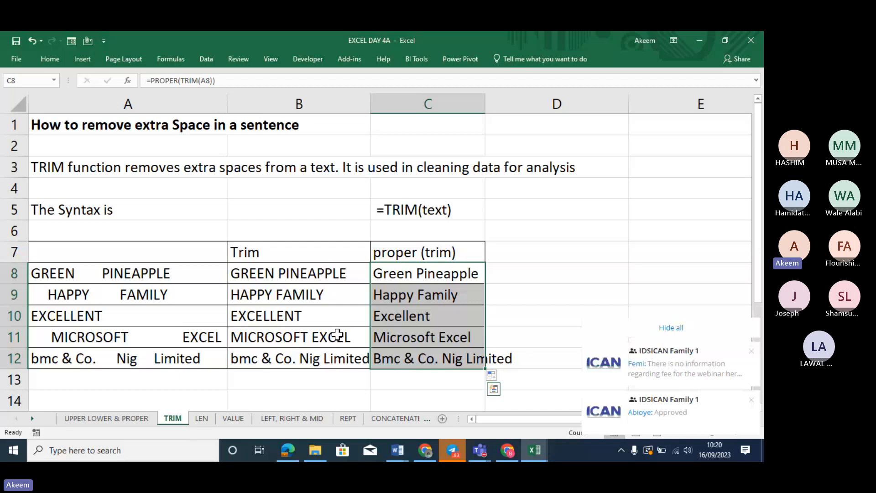
{"action": "left_click", "coordinate": [410, 257]}
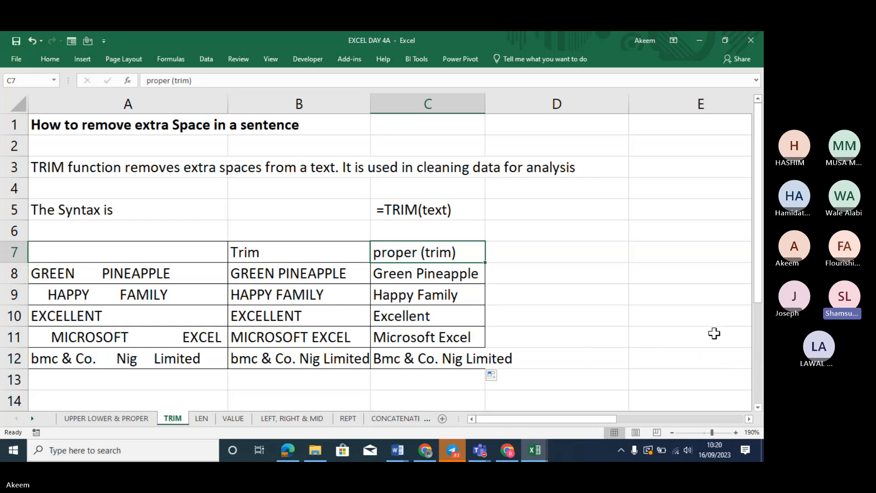
{"action": "left_click", "coordinate": [469, 274]}
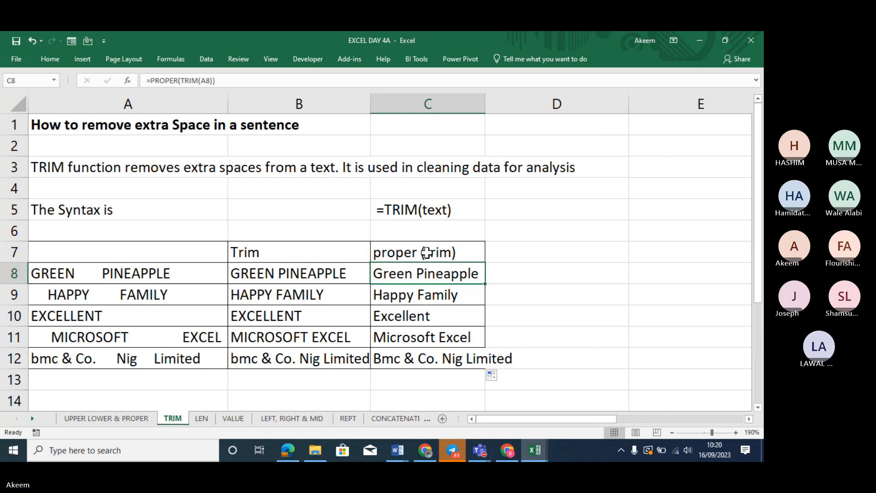
{"action": "left_click_drag", "start_coordinate": [427, 273], "coordinate": [474, 360]}
Clear C8:C12 and enter =TRIM(A8) in C8
{"action": "key", "text": "Delete"}
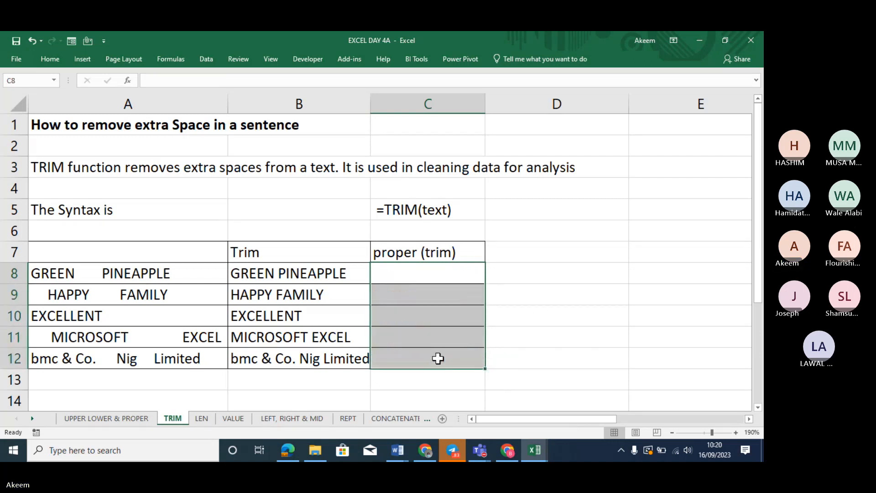
{"action": "left_click", "coordinate": [440, 272]}
{"action": "type", "text": "="}
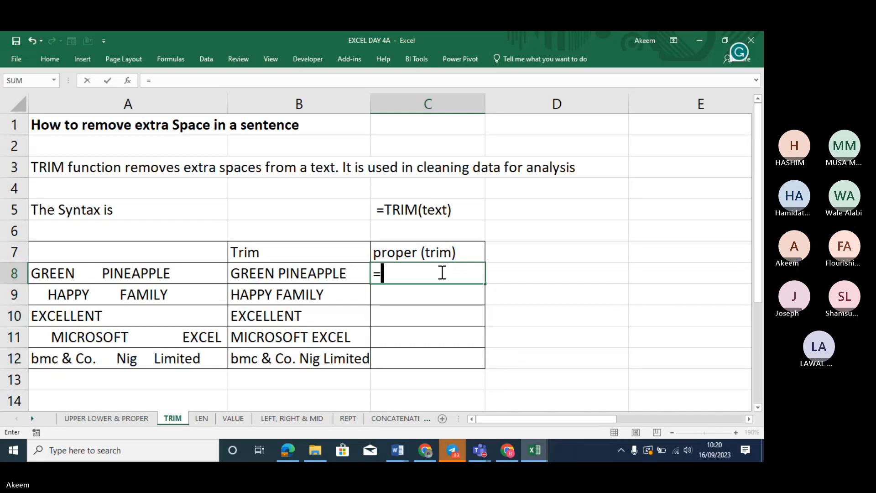
{"action": "type", "text": "TRIM("}
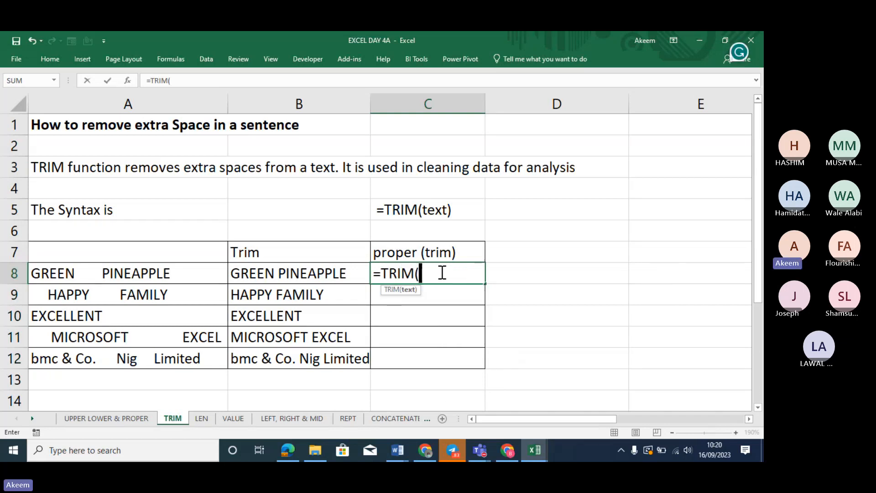
{"action": "left_click", "coordinate": [159, 269]}
{"action": "type", "text": ")"}
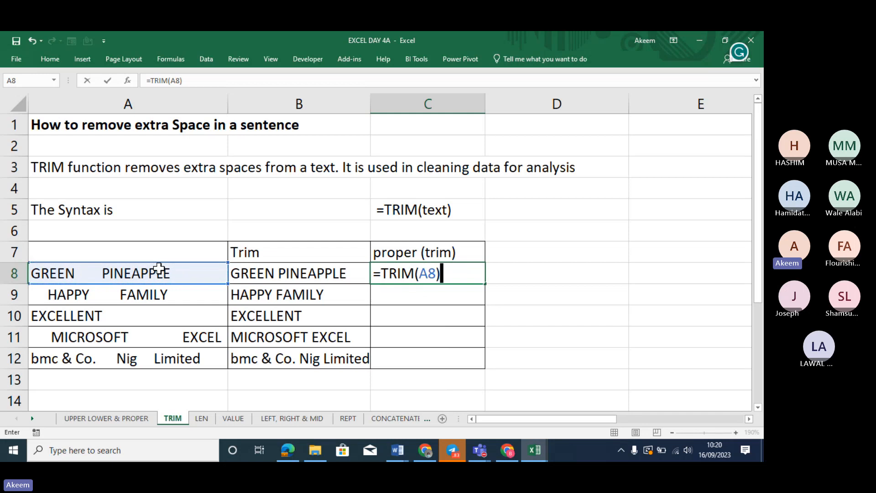
{"action": "key", "text": "Return"}
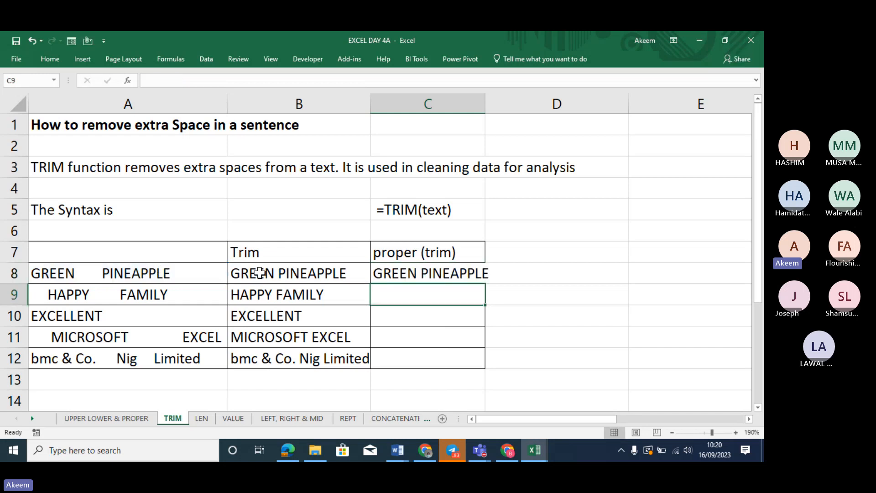
Wrap C8's formula in PROPER so it reads =PROPER(TRIM(A8)), showing Green Pineapple
{"action": "left_click", "coordinate": [402, 274]}
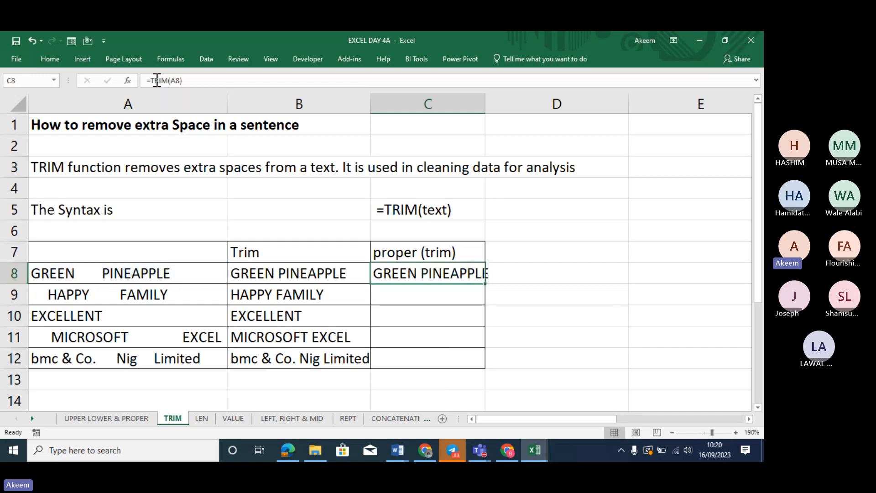
{"action": "left_click", "coordinate": [151, 79]}
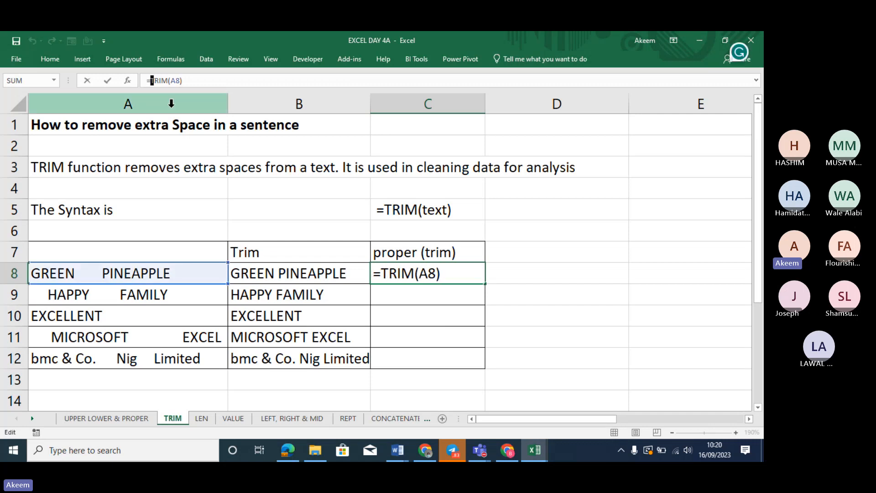
{"action": "type", "text": "P"}
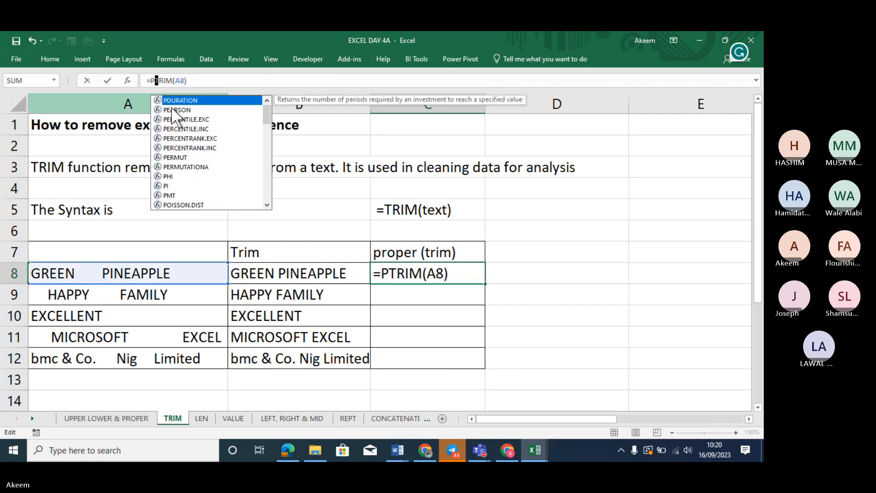
{"action": "type", "text": "ROPER"}
{"action": "type", "text": "("}
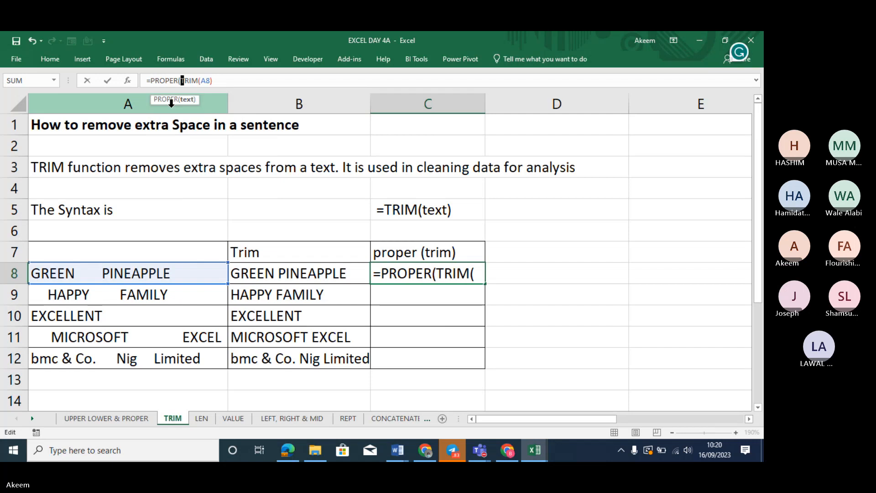
{"action": "left_click", "coordinate": [225, 84]}
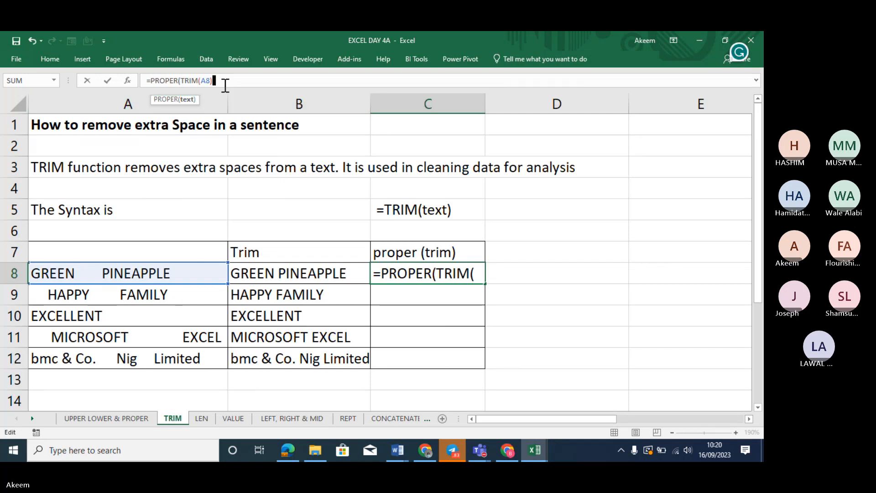
{"action": "key", "text": "Return"}
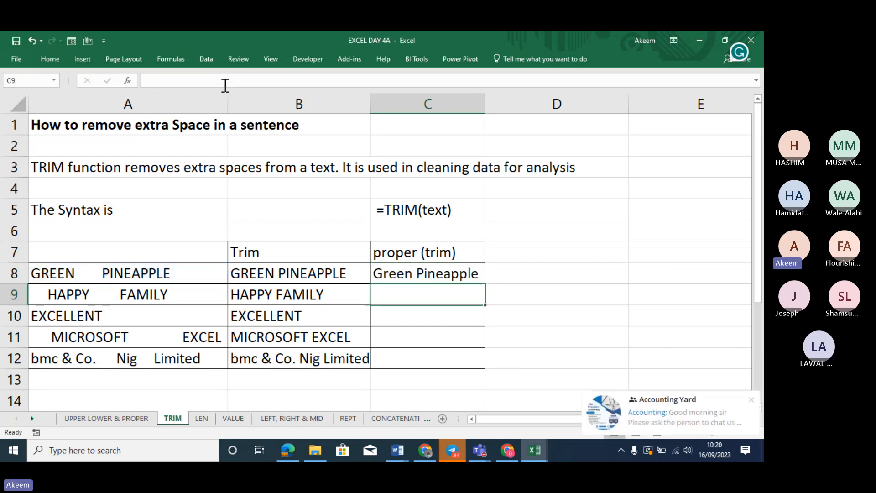
Admit the lobby guest to the BMC Excel Day 5 Teams meeting, then minimize Teams
{"action": "left_click", "coordinate": [477, 457]}
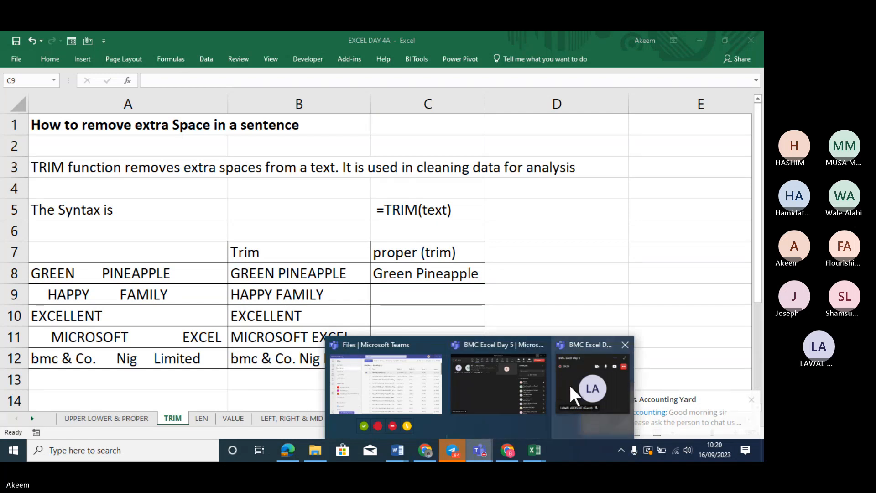
{"action": "left_click", "coordinate": [511, 384]}
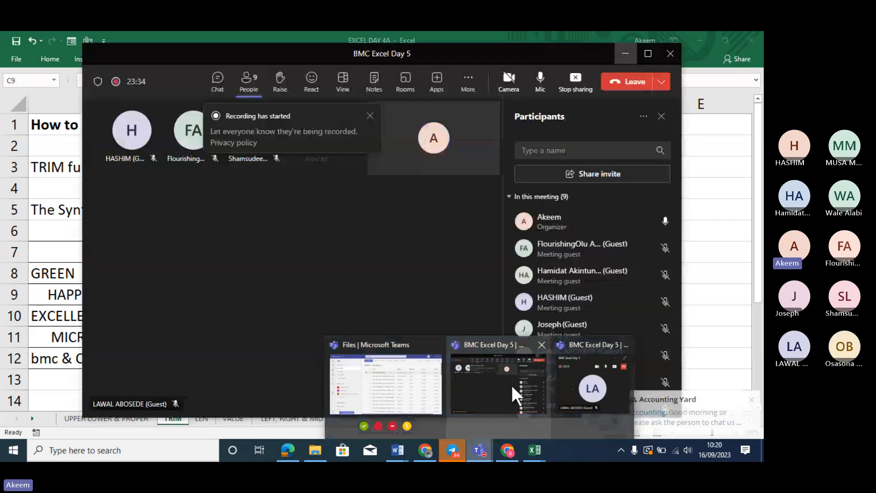
{"action": "left_click", "coordinate": [511, 385]}
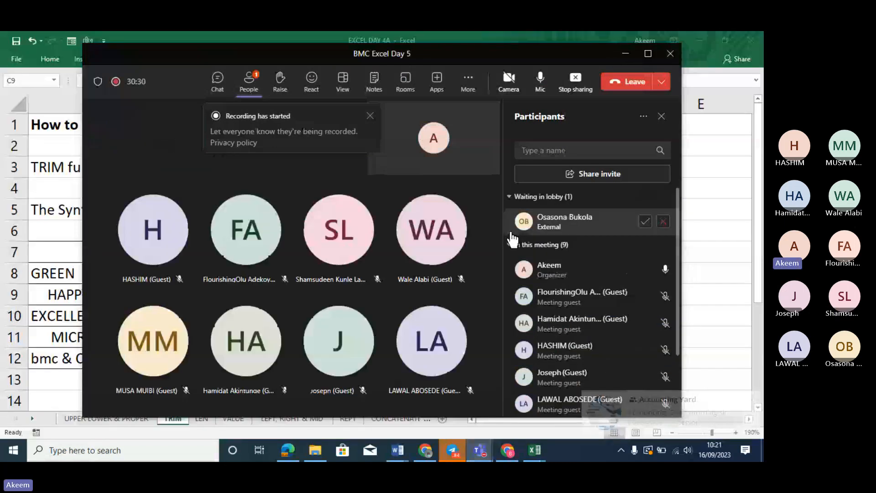
{"action": "left_click", "coordinate": [644, 221]}
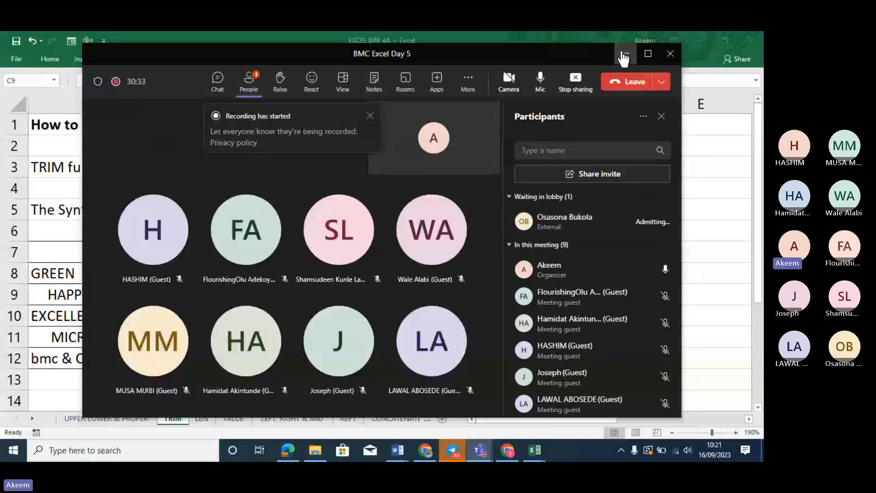
{"action": "left_click", "coordinate": [624, 54]}
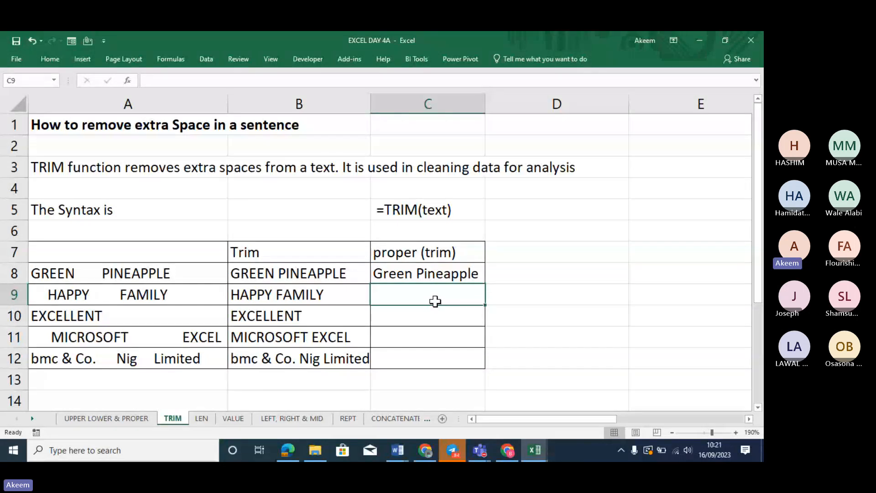
Enter =LOWER(TRIM(A9)) in C9 so it shows happy family
{"action": "type", "text": "="}
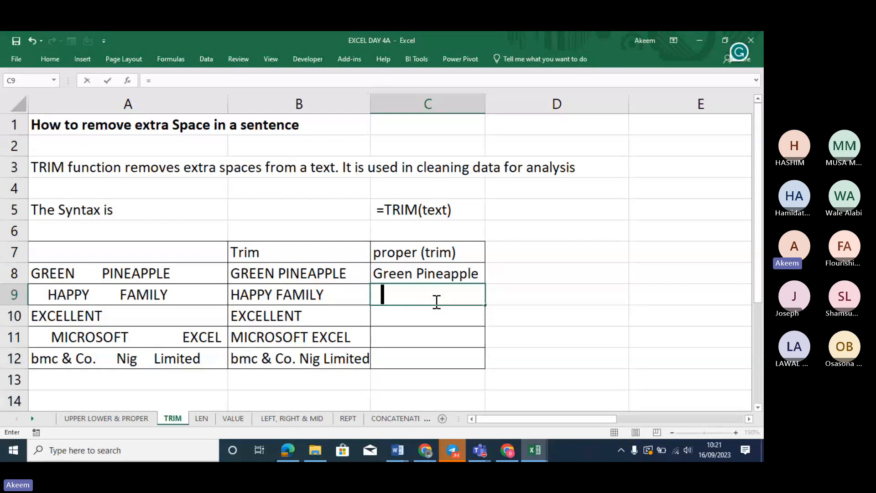
{"action": "type", "text": "LO"}
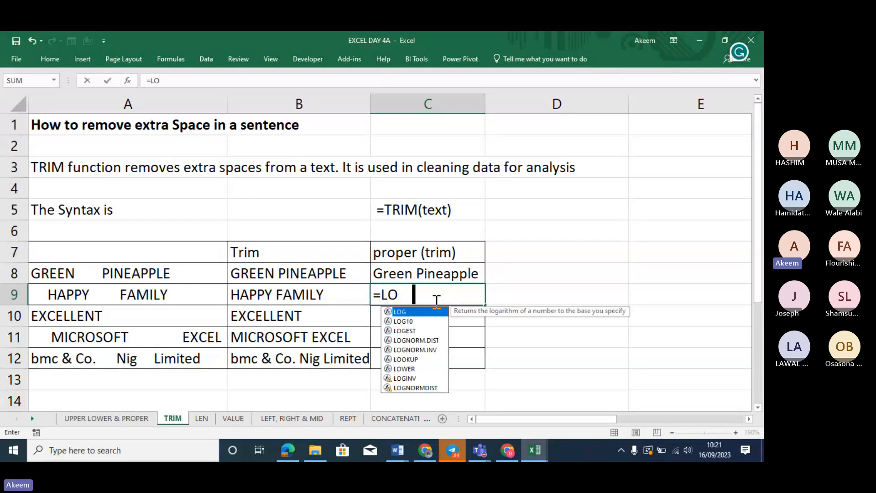
{"action": "type", "text": "WER"}
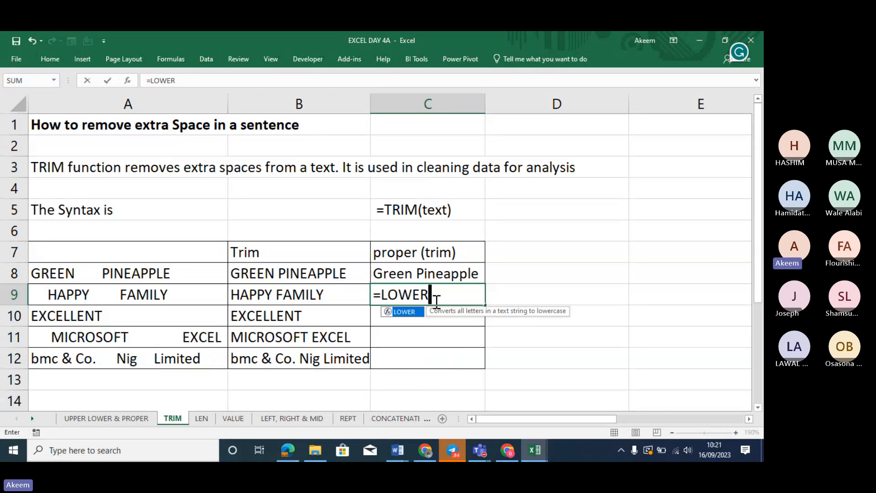
{"action": "type", "text": "(TR"}
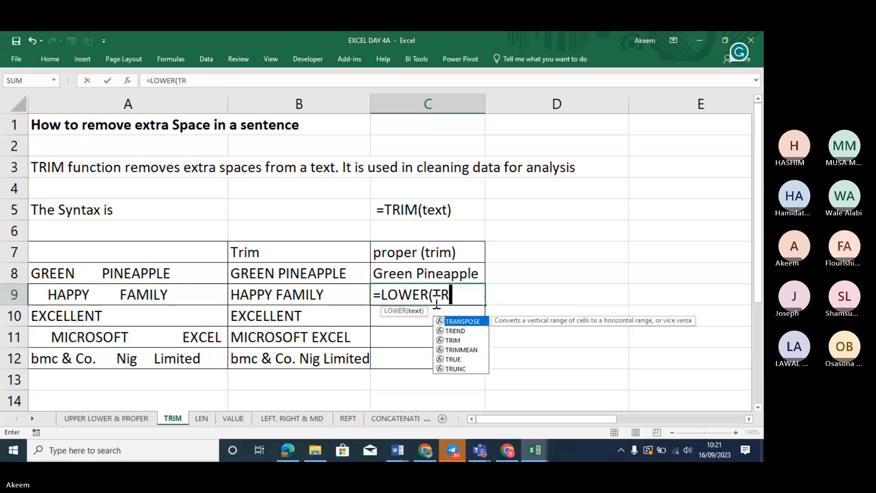
{"action": "type", "text": "IM(A9))"}
{"action": "key", "text": "Return"}
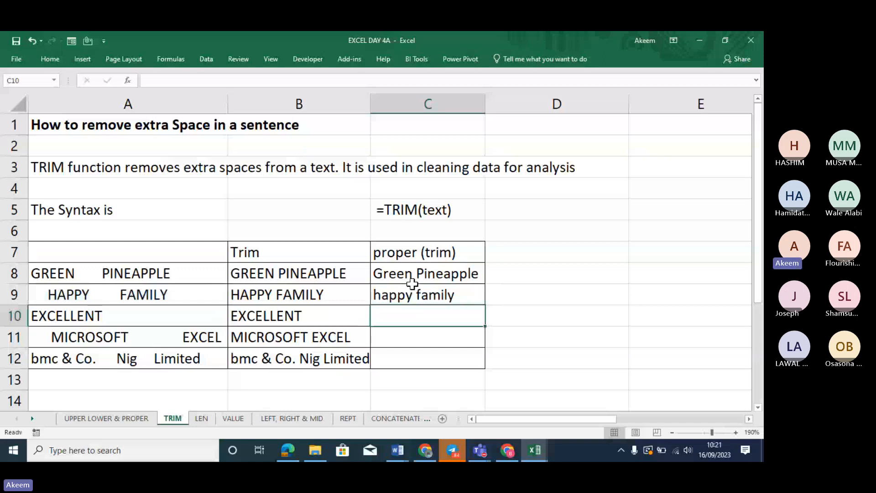
Switch to the LEN sheet and minimize the Teams meeting window to reveal it
{"action": "left_click", "coordinate": [202, 418]}
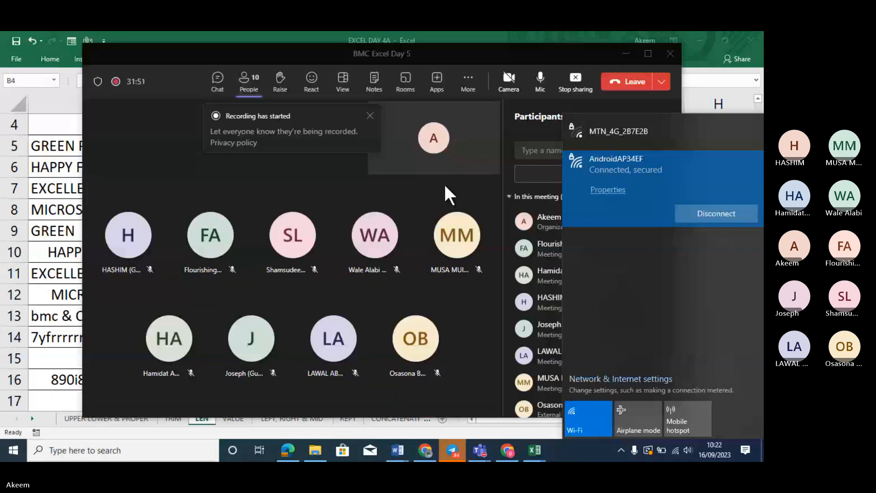
{"action": "left_click", "coordinate": [617, 58]}
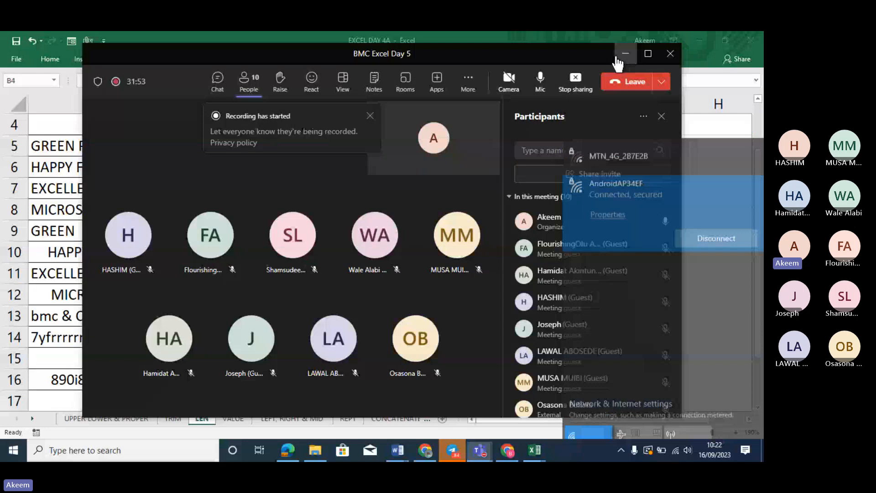
{"action": "left_click", "coordinate": [621, 55]}
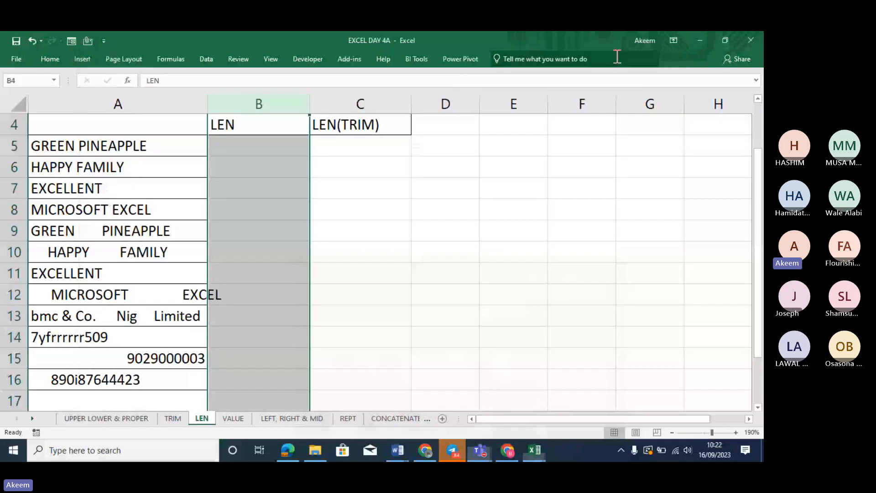
Enter =LEN(A5) in B5, giving 15 for GREEN PINEAPPLE
{"action": "left_click", "coordinate": [520, 241]}
{"action": "left_click", "coordinate": [278, 154]}
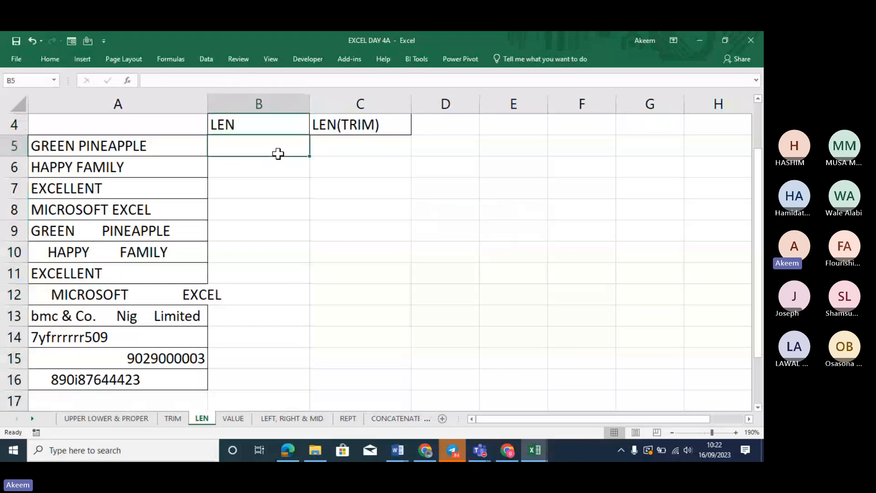
{"action": "left_click", "coordinate": [158, 145]}
{"action": "type", "text": "=LEN("}
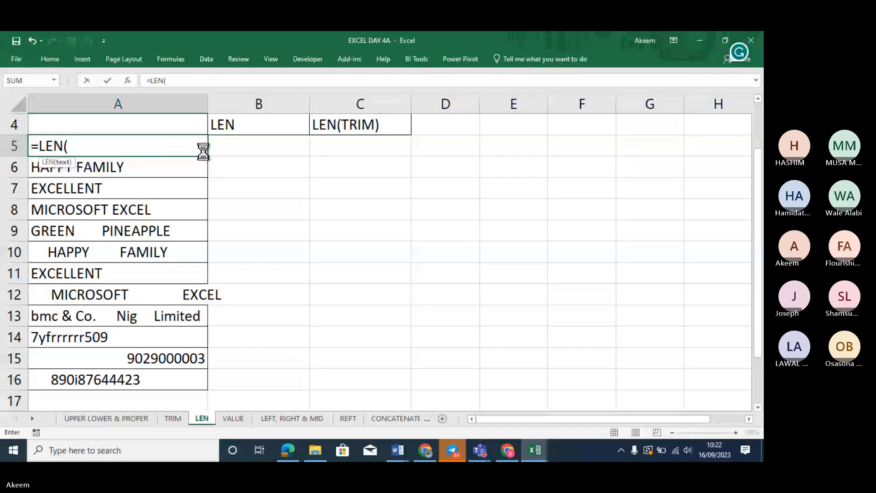
{"action": "left_click", "coordinate": [210, 150]}
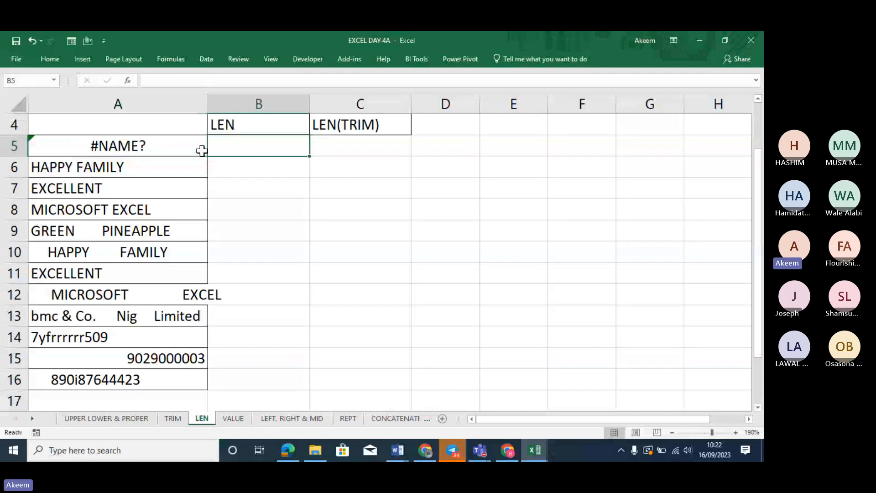
{"action": "key", "text": "ctrl+z"}
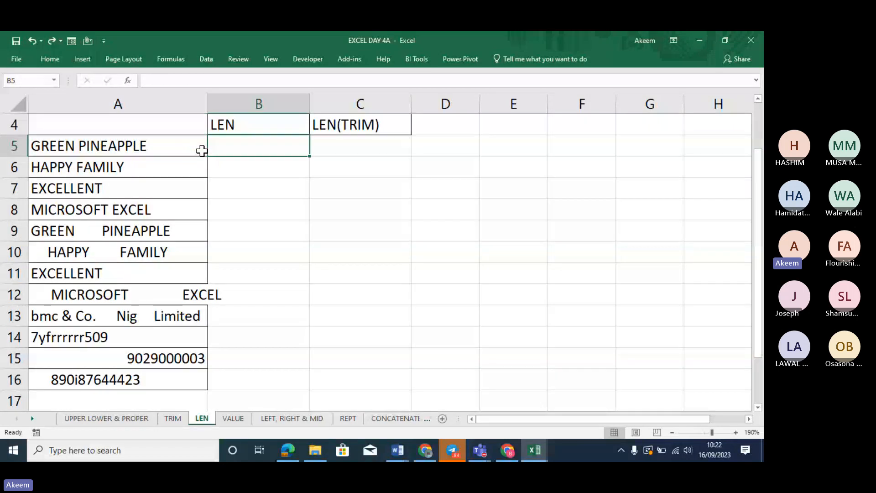
{"action": "type", "text": "=LEN("}
{"action": "left_click", "coordinate": [134, 145]}
{"action": "type", "text": ")"}
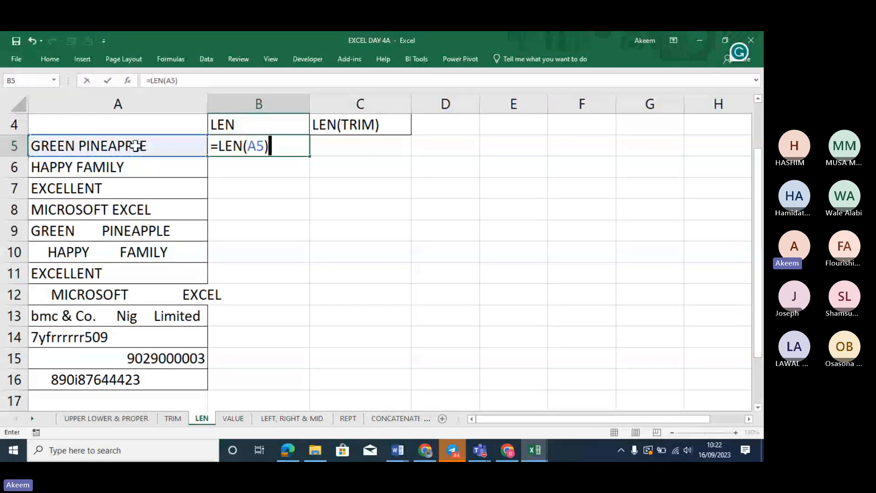
{"action": "key", "text": "Return"}
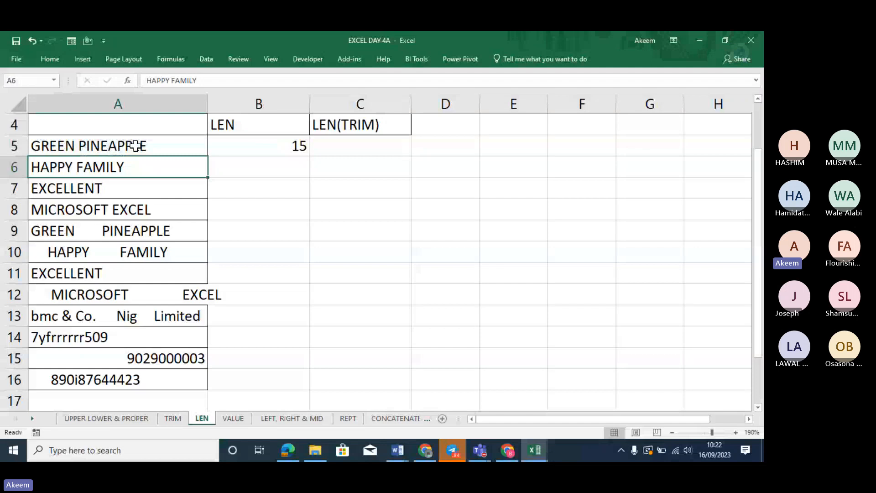
Copy the LEN formula down to B16 and compare the counts for rows 5 and 9
{"action": "left_click", "coordinate": [297, 147]}
{"action": "double_click", "coordinate": [309, 156]}
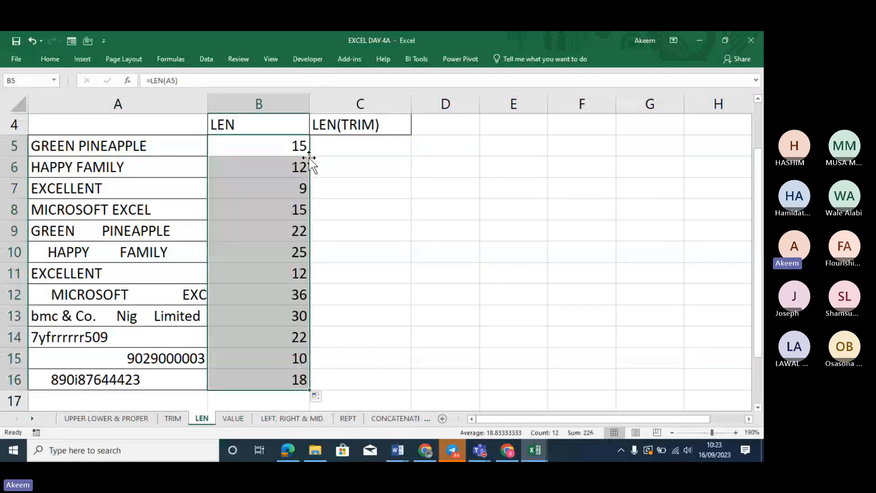
{"action": "left_click", "coordinate": [100, 145]}
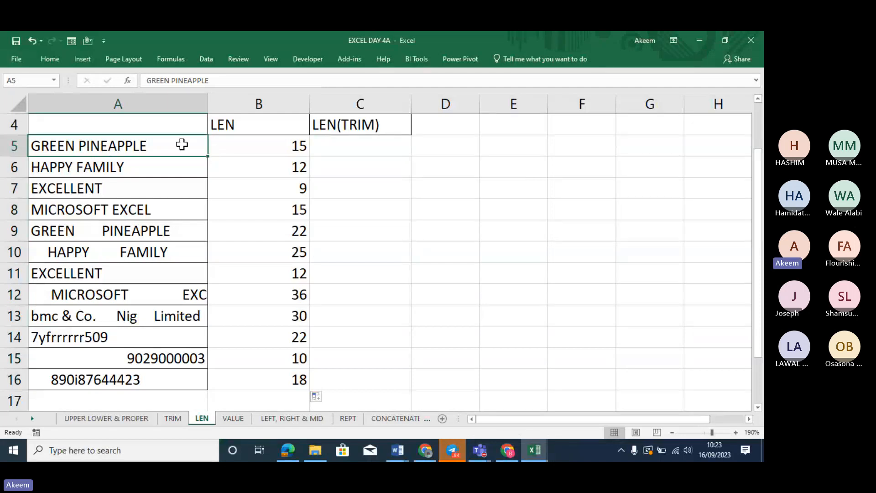
{"action": "left_click", "coordinate": [160, 230]}
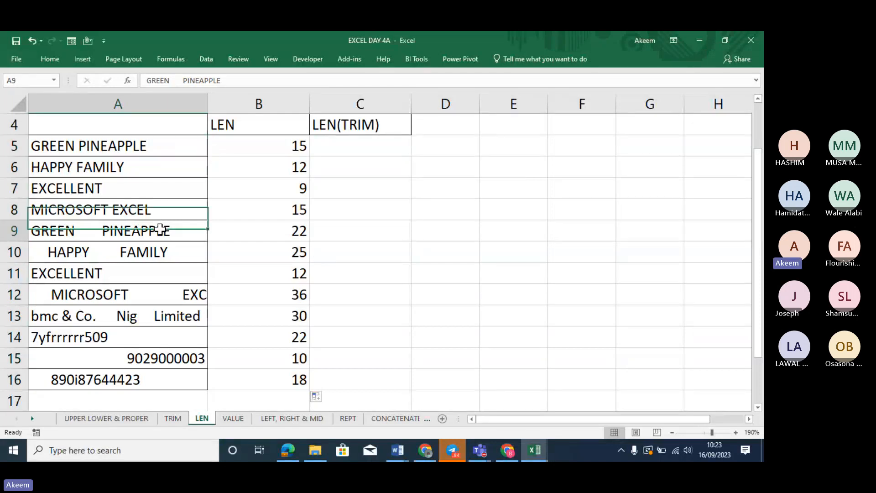
{"action": "left_click", "coordinate": [274, 230]}
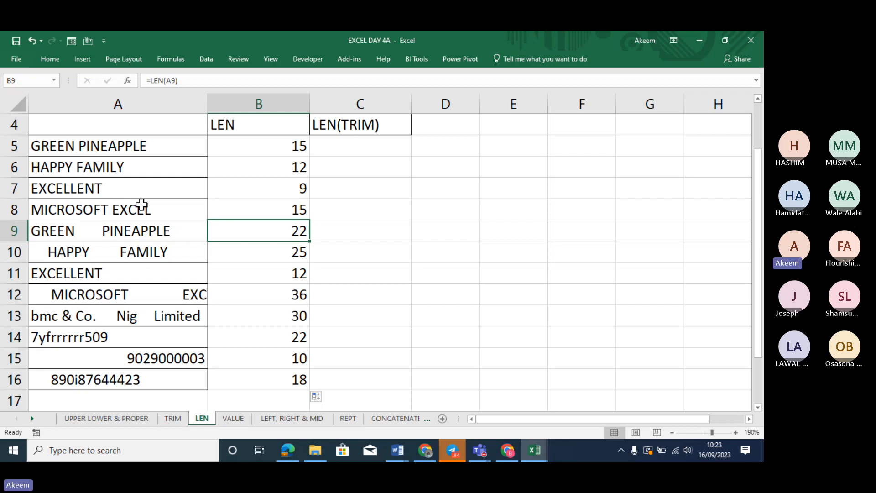
Type A in C9 and measure it with =LEN(C9) in D9
{"action": "left_click", "coordinate": [344, 232]}
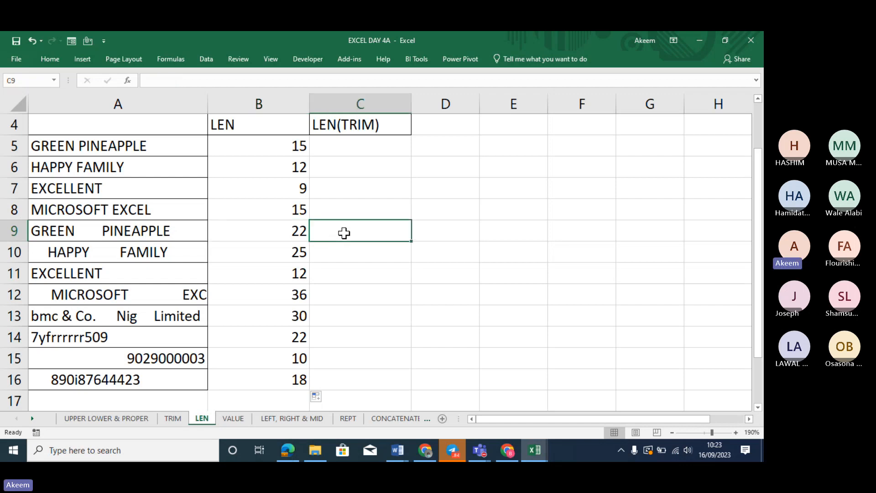
{"action": "type", "text": "A"}
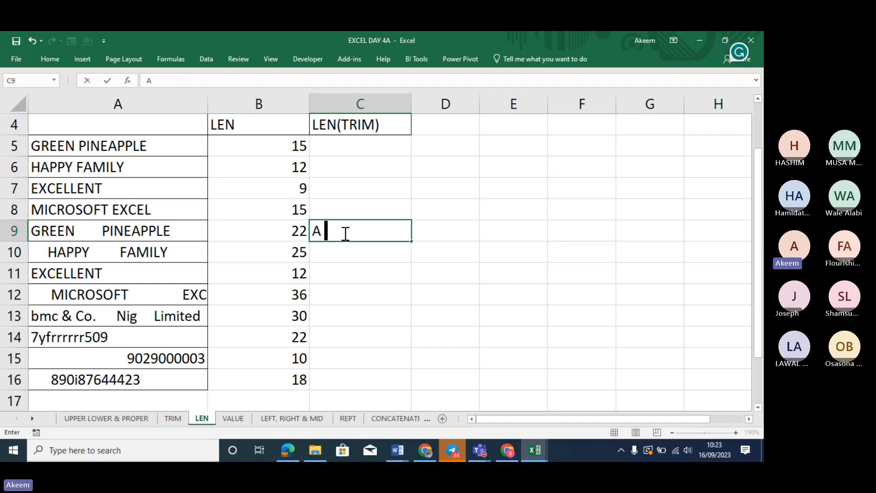
{"action": "left_click", "coordinate": [438, 234]}
{"action": "type", "text": "="}
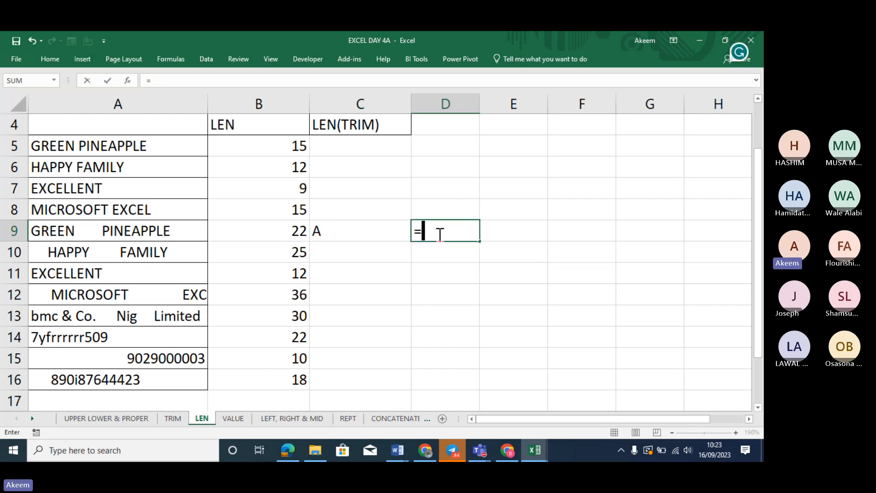
{"action": "type", "text": "LEN"}
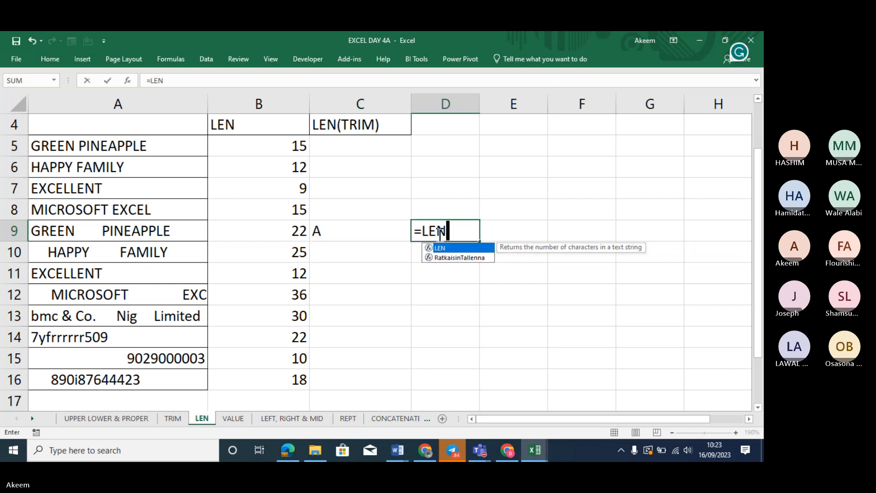
{"action": "type", "text": "("}
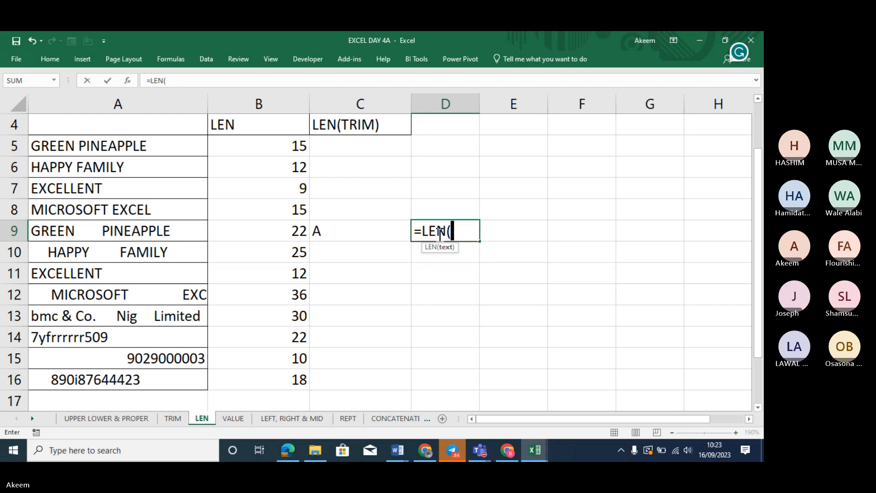
{"action": "left_click", "coordinate": [370, 234]}
{"action": "type", "text": ")"}
{"action": "key", "text": "Return"}
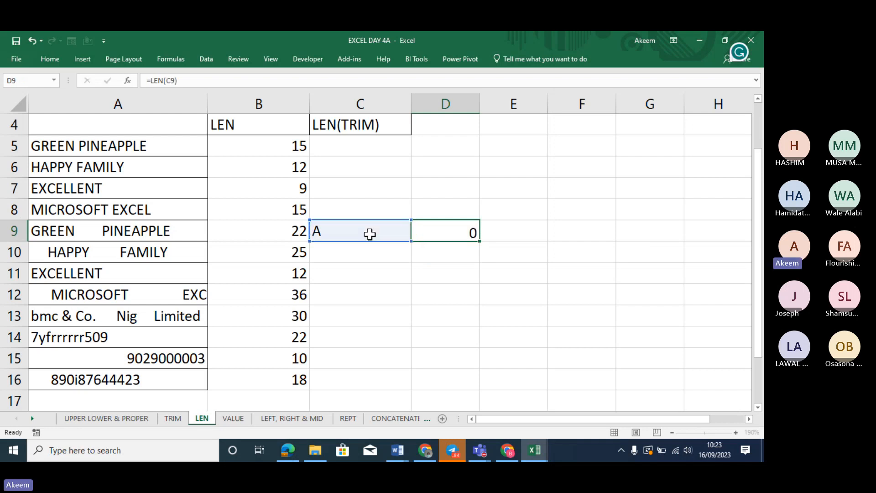
Type A in C10, measure it with =LEN(C10), then delete its trailing space so D10 shows 1
{"action": "left_click", "coordinate": [360, 259]}
{"action": "type", "text": "A"}
{"action": "left_click", "coordinate": [452, 257]}
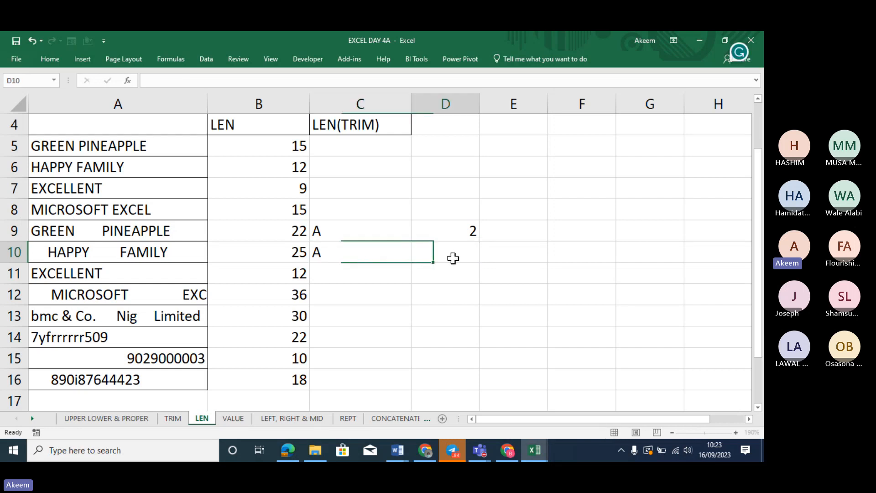
{"action": "type", "text": "="}
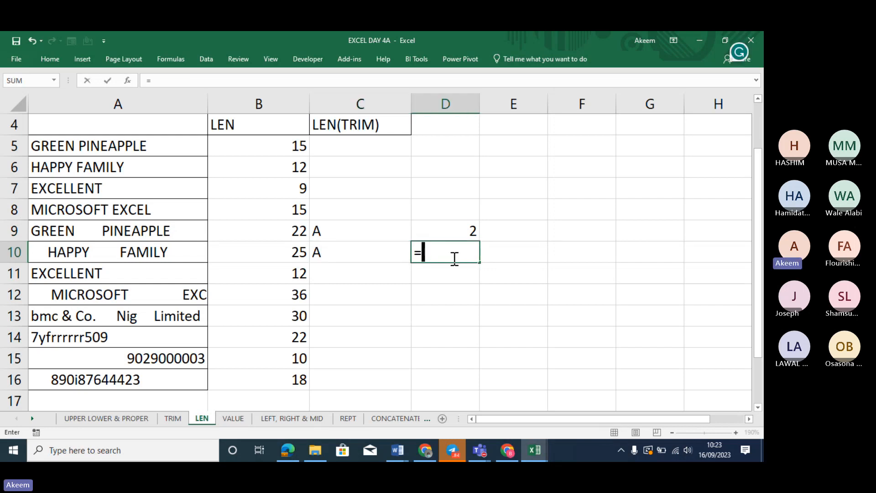
{"action": "type", "text": "LEN"}
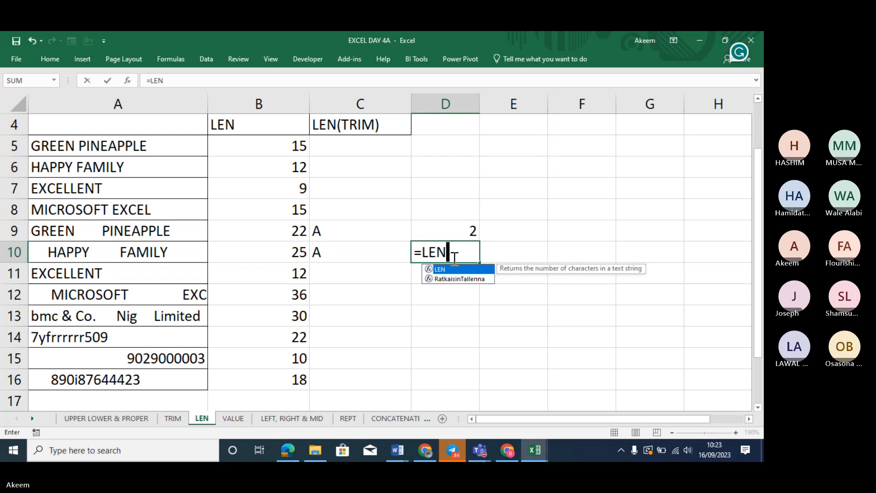
{"action": "type", "text": "("}
{"action": "left_click", "coordinate": [325, 247]}
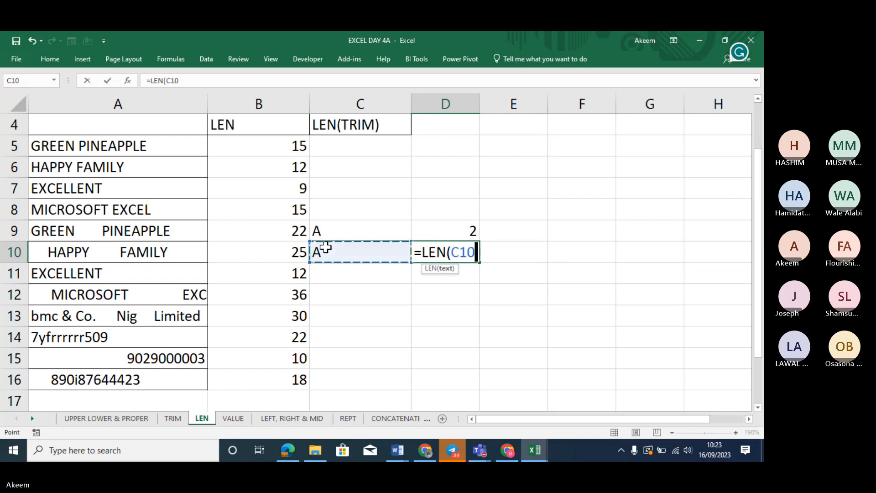
{"action": "type", "text": ")"}
{"action": "key", "text": "Return"}
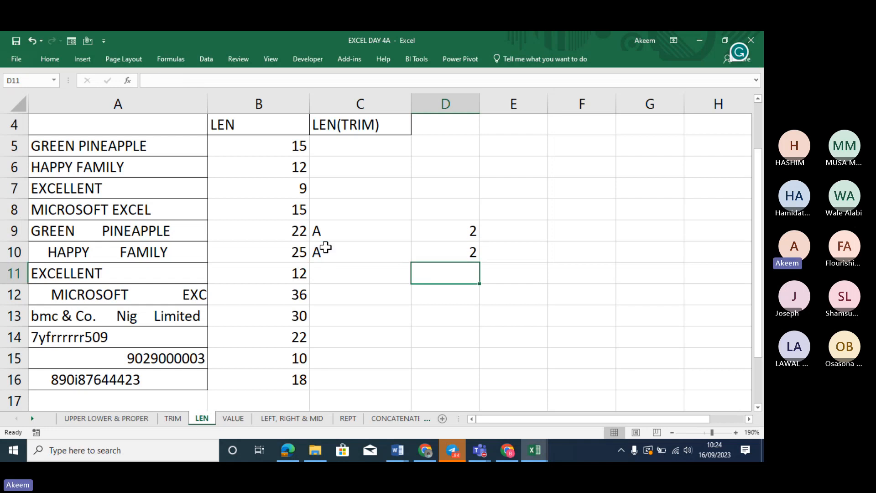
{"action": "left_click", "coordinate": [325, 247]}
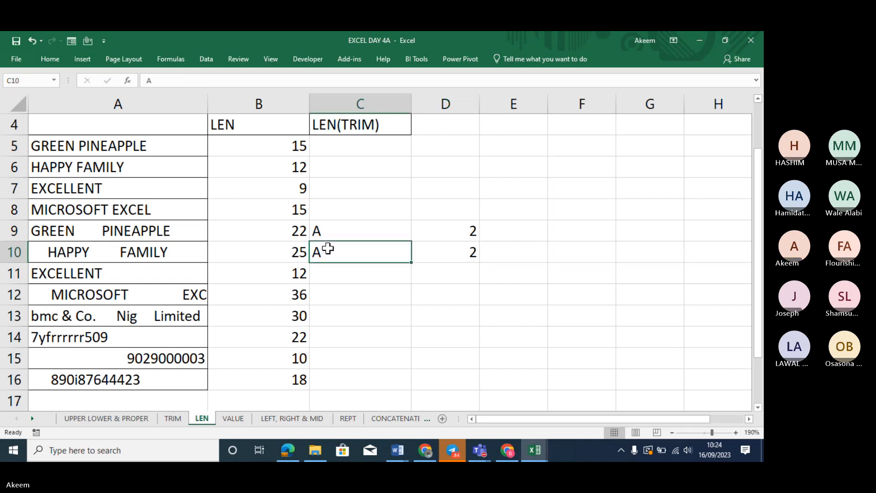
{"action": "left_click", "coordinate": [215, 78]}
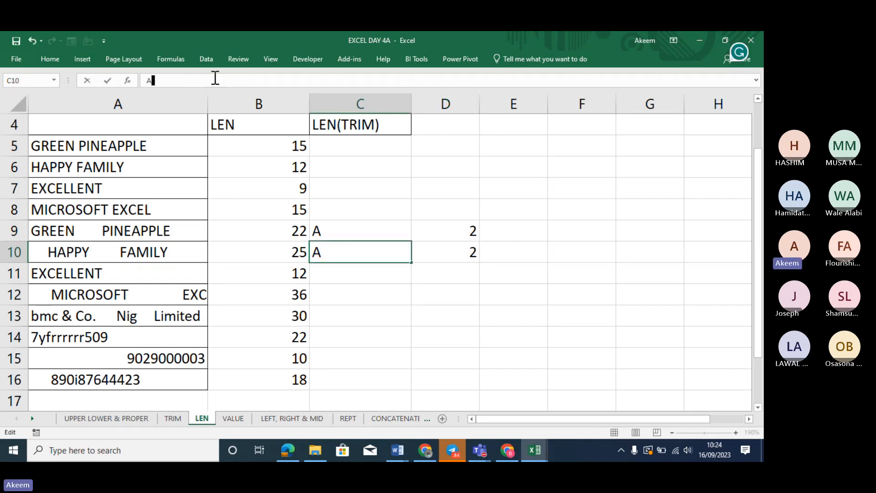
{"action": "key", "text": "BackSpace"}
{"action": "key", "text": "Return"}
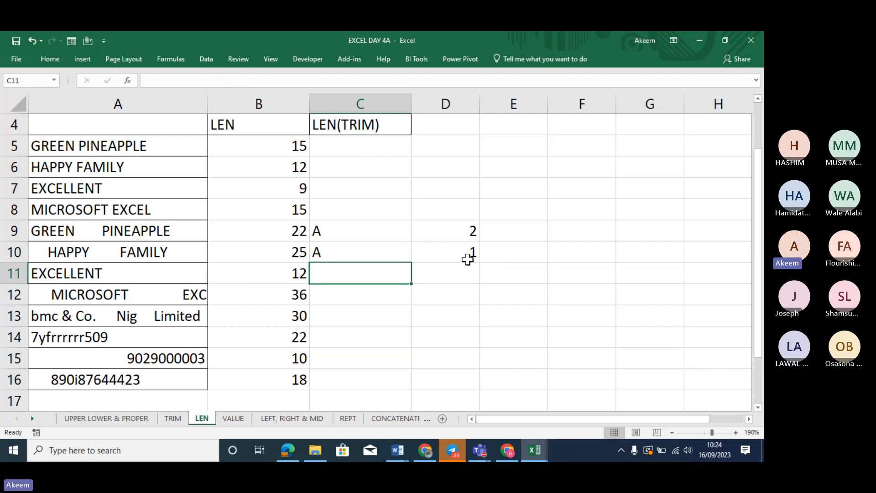
{"action": "left_click", "coordinate": [343, 237]}
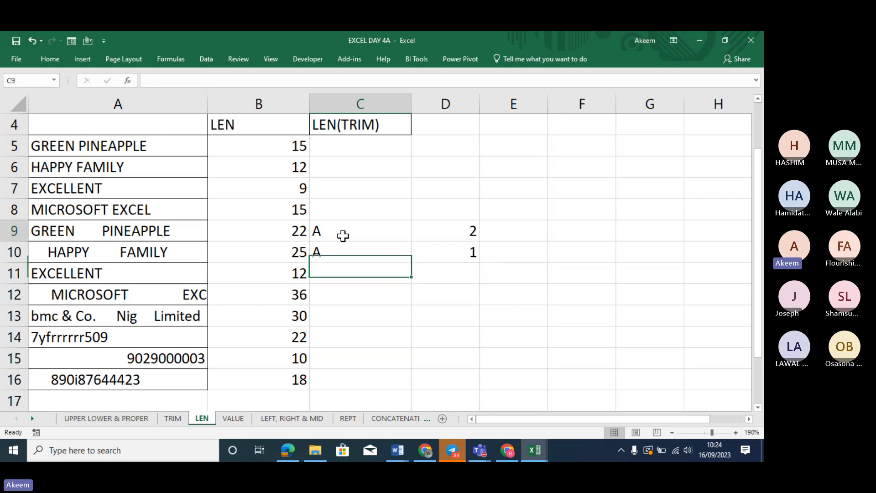
{"action": "left_click_drag", "start_coordinate": [343, 236], "coordinate": [346, 251]}
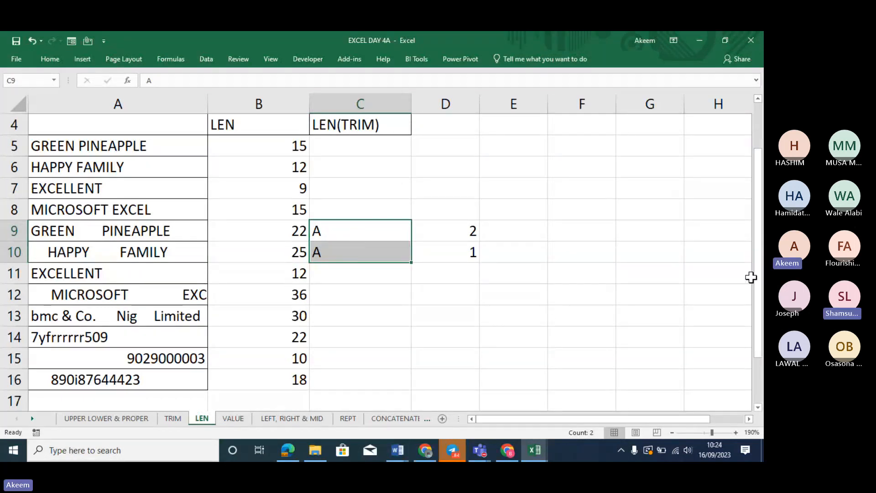
{"action": "left_click", "coordinate": [703, 333]}
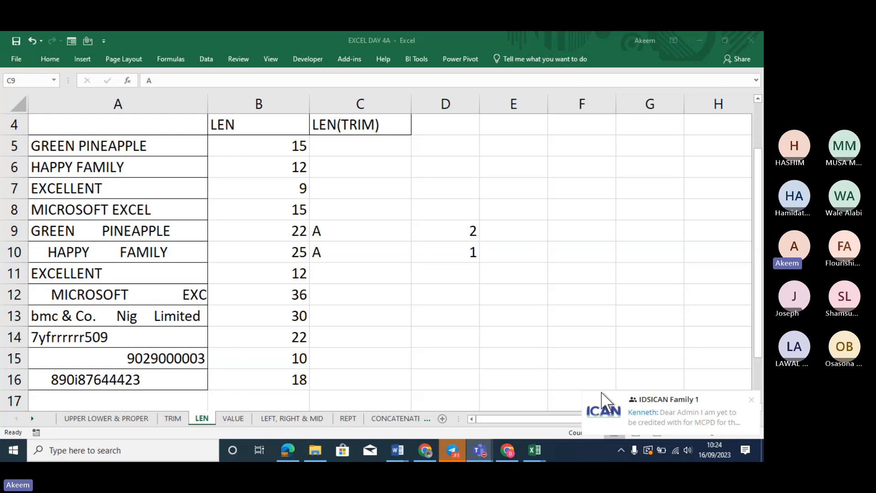
{"action": "left_click", "coordinate": [424, 299]}
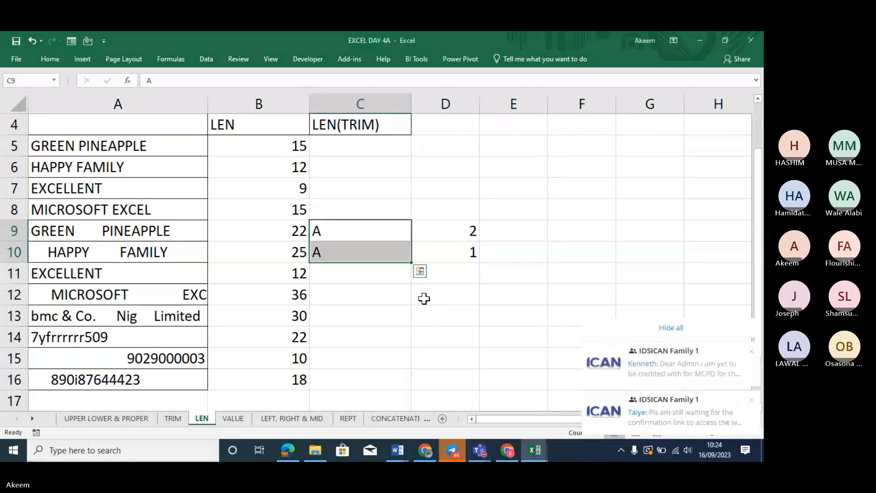
{"action": "left_click", "coordinate": [672, 326]}
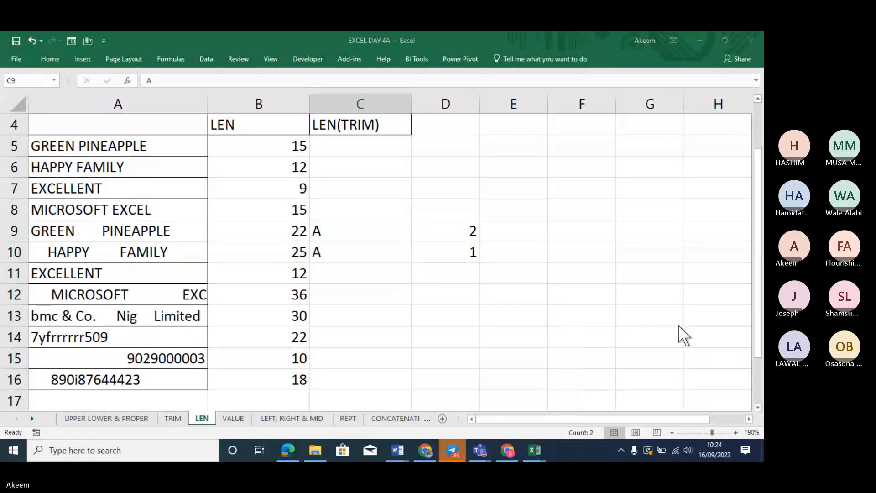
{"action": "left_click", "coordinate": [356, 252]}
{"action": "left_click", "coordinate": [348, 233]}
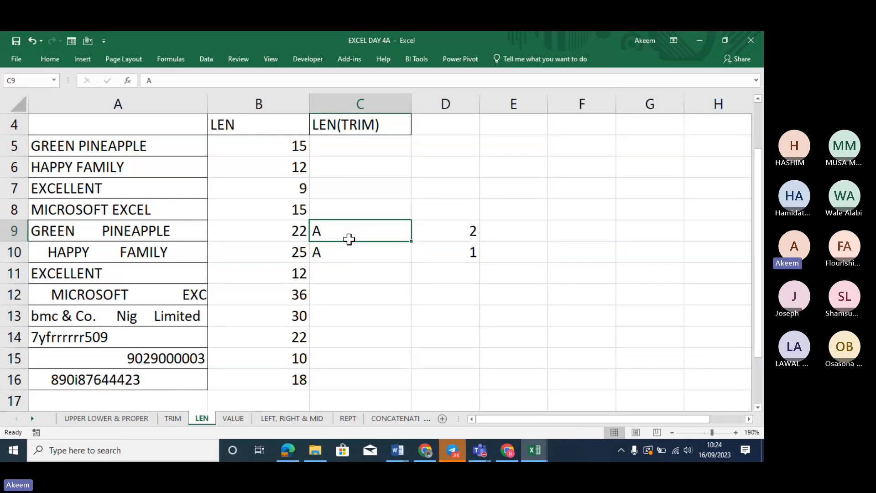
{"action": "left_click_drag", "start_coordinate": [349, 239], "coordinate": [352, 249]}
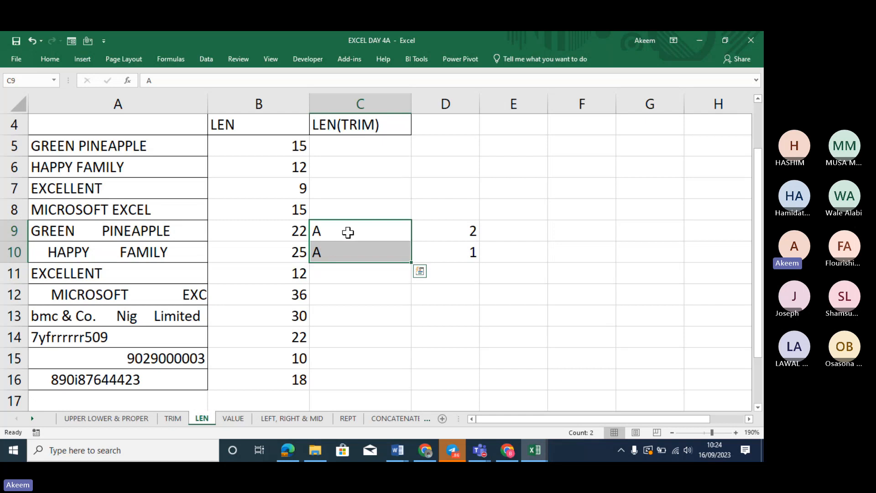
{"action": "left_click", "coordinate": [348, 232]}
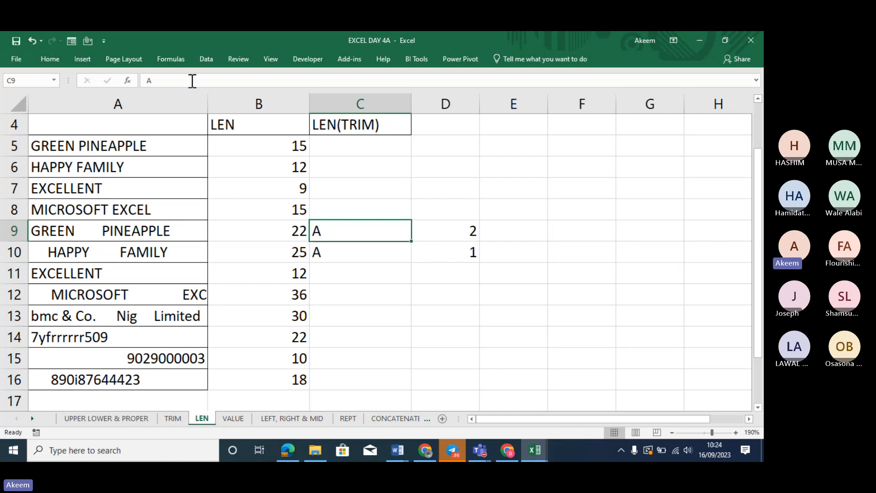
{"action": "left_click", "coordinate": [358, 270]}
{"action": "left_click", "coordinate": [350, 229]}
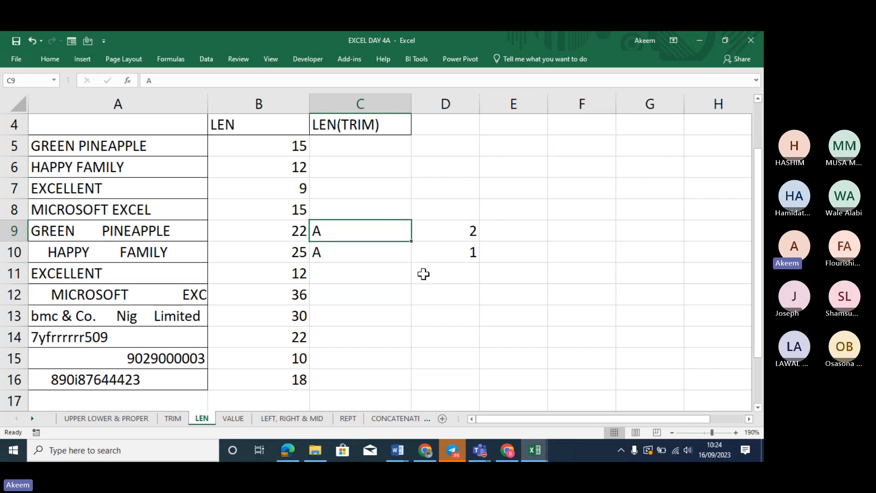
Enter =C10=C9 in D10, returning FALSE, and delete the LEN formula from D9
{"action": "left_click", "coordinate": [447, 257]}
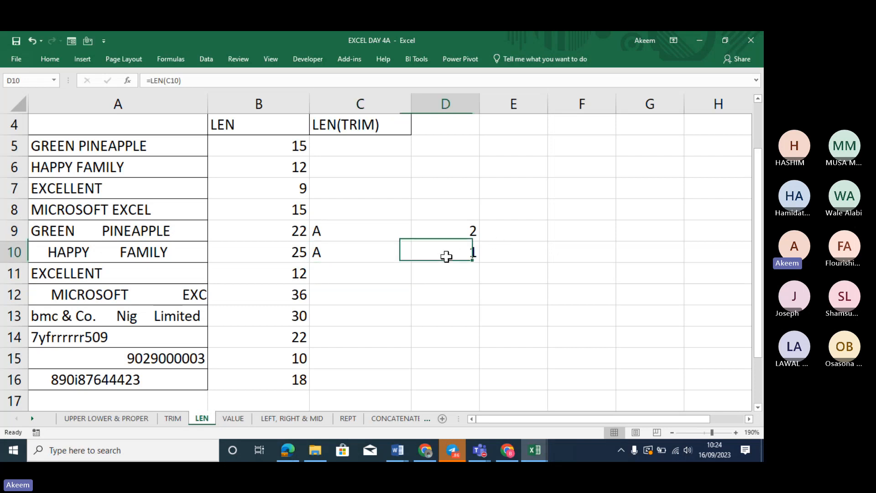
{"action": "type", "text": "="}
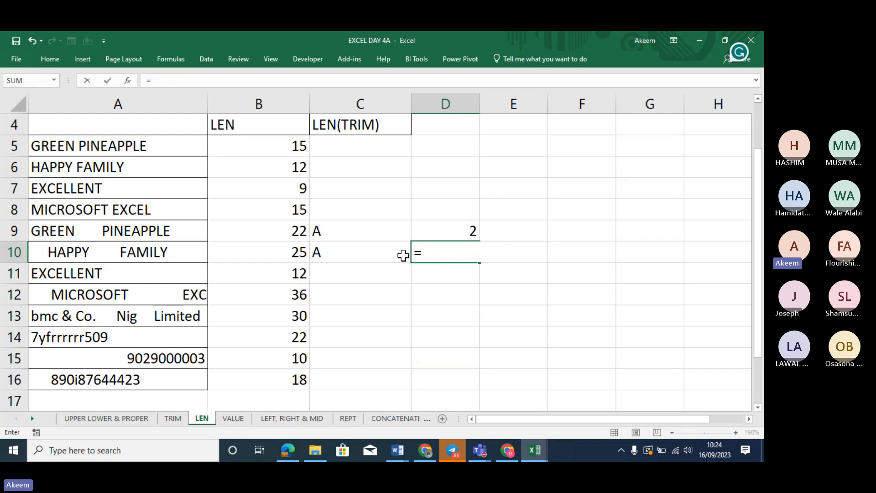
{"action": "left_click", "coordinate": [364, 259]}
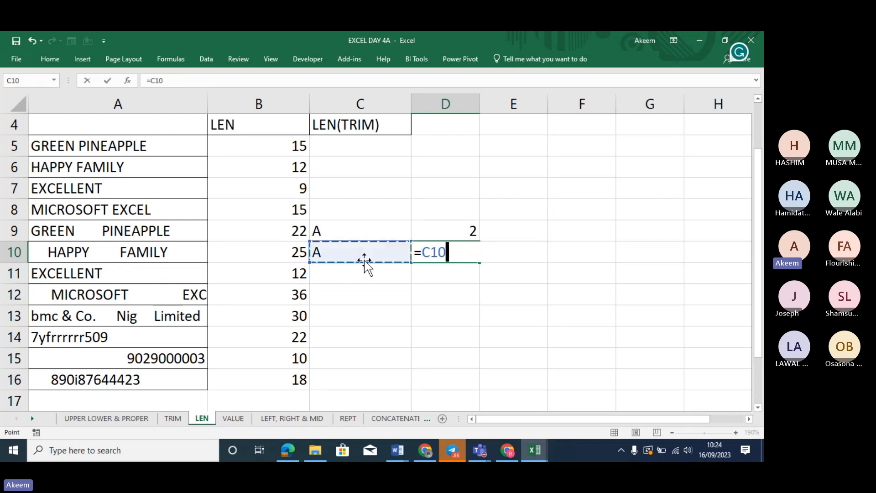
{"action": "type", "text": "="}
{"action": "left_click", "coordinate": [367, 230]}
{"action": "key", "text": "Return"}
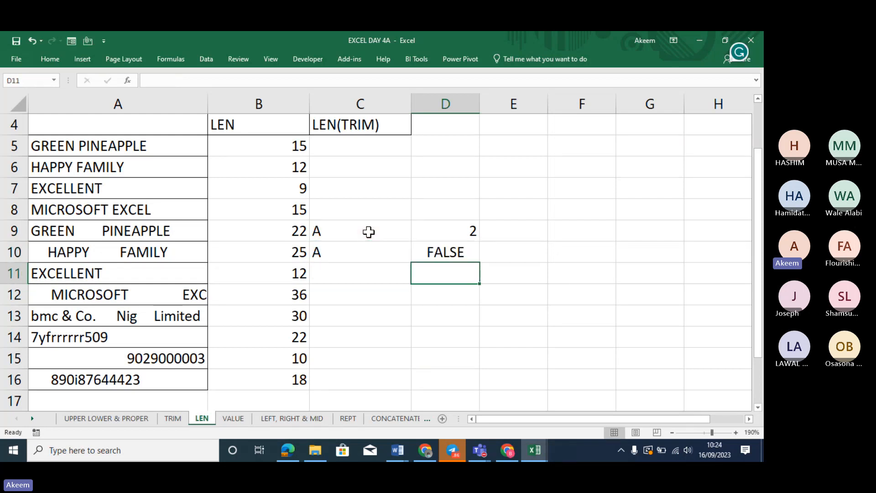
{"action": "left_click", "coordinate": [472, 234]}
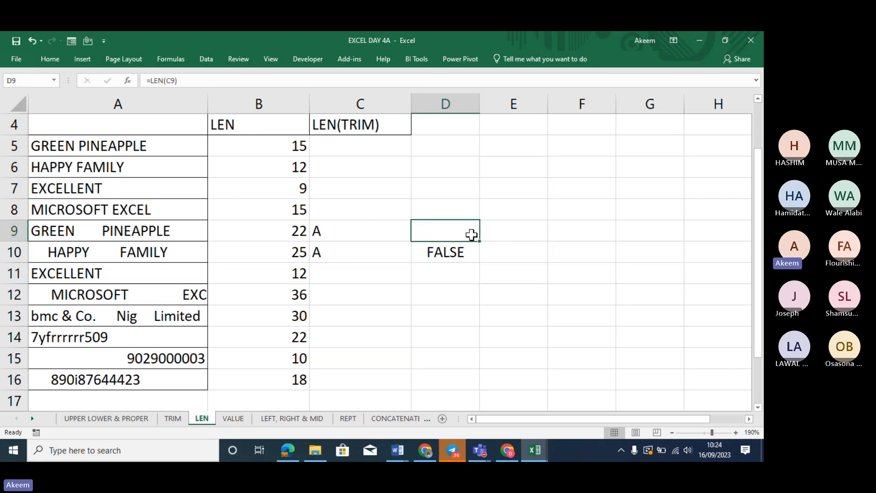
{"action": "key", "text": "Delete"}
{"action": "left_click", "coordinate": [502, 251]}
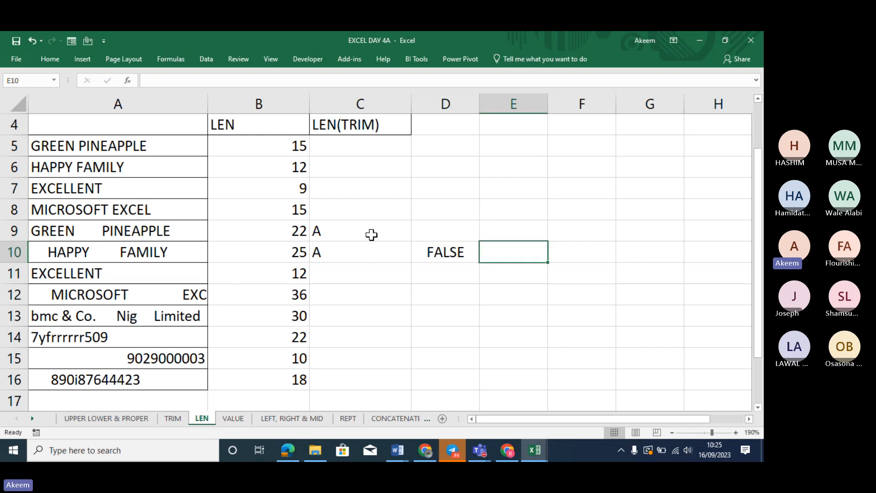
{"action": "left_click", "coordinate": [353, 159]}
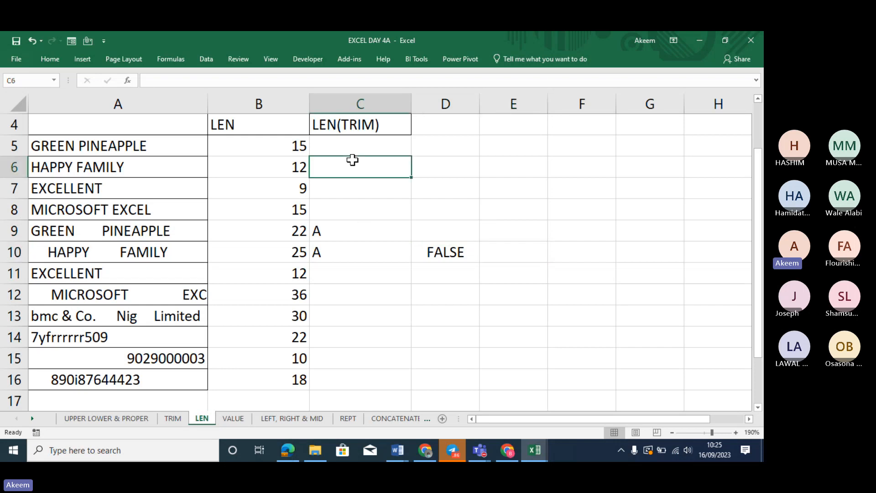
{"action": "left_click", "coordinate": [354, 252]}
{"action": "left_click_drag", "start_coordinate": [348, 210], "coordinate": [354, 273]}
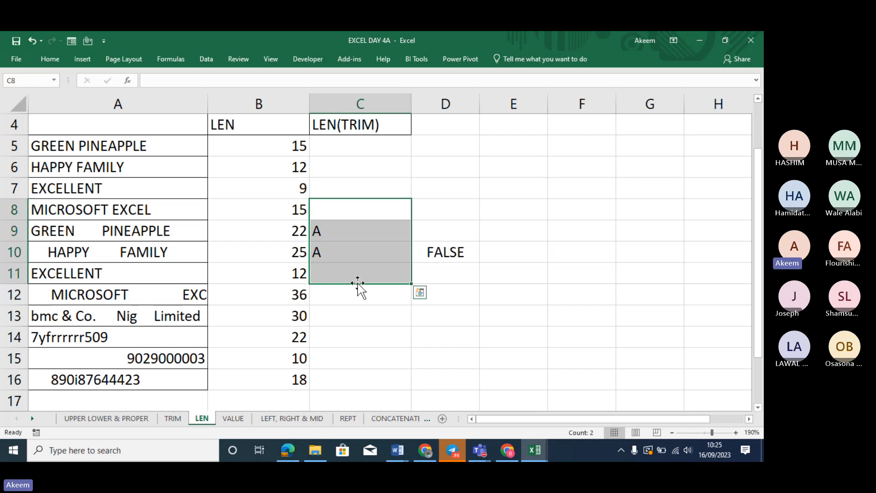
{"action": "left_click", "coordinate": [345, 145]}
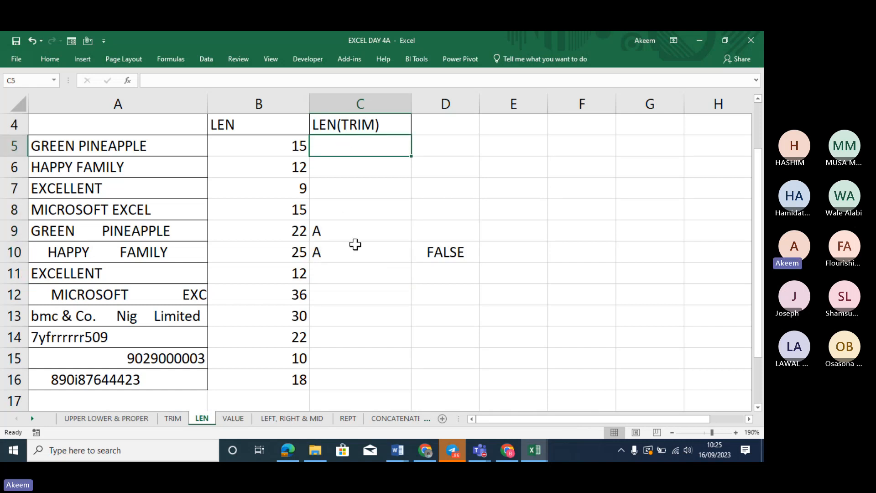
{"action": "left_click", "coordinate": [351, 218]}
{"action": "left_click", "coordinate": [372, 238]}
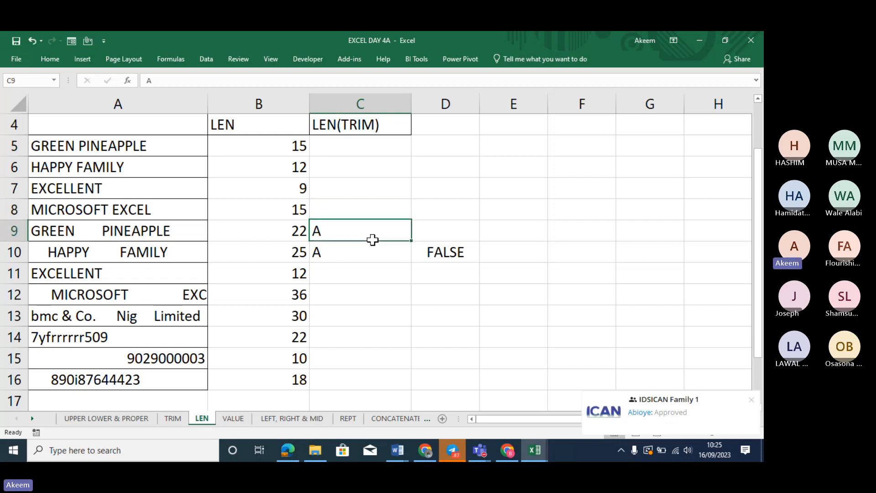
{"action": "mouse_move", "coordinate": [733, 421]}
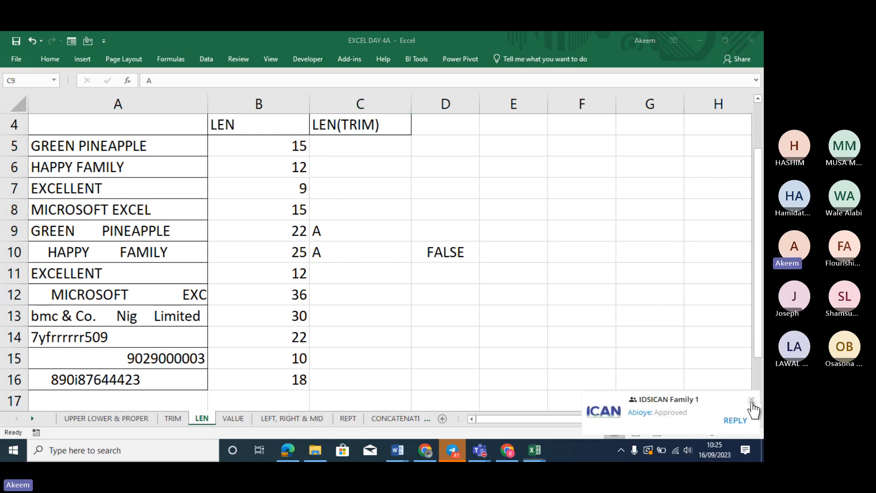
{"action": "left_click", "coordinate": [751, 400]}
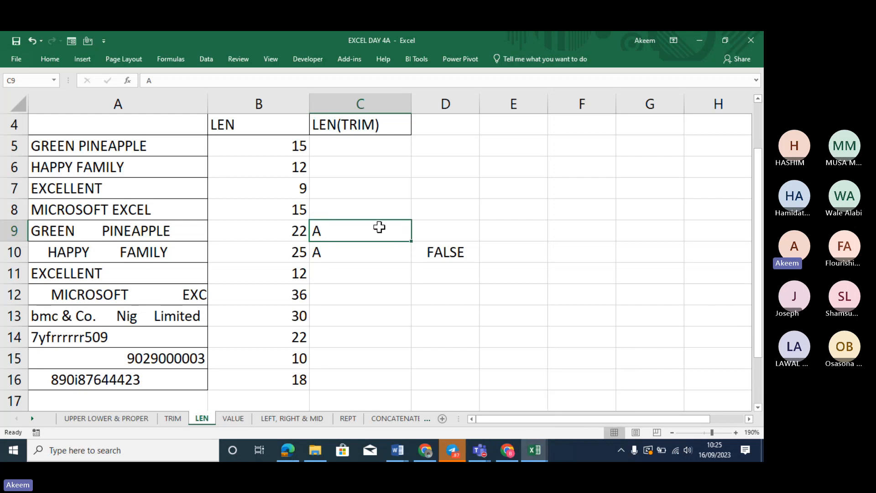
{"action": "left_click", "coordinate": [378, 253]}
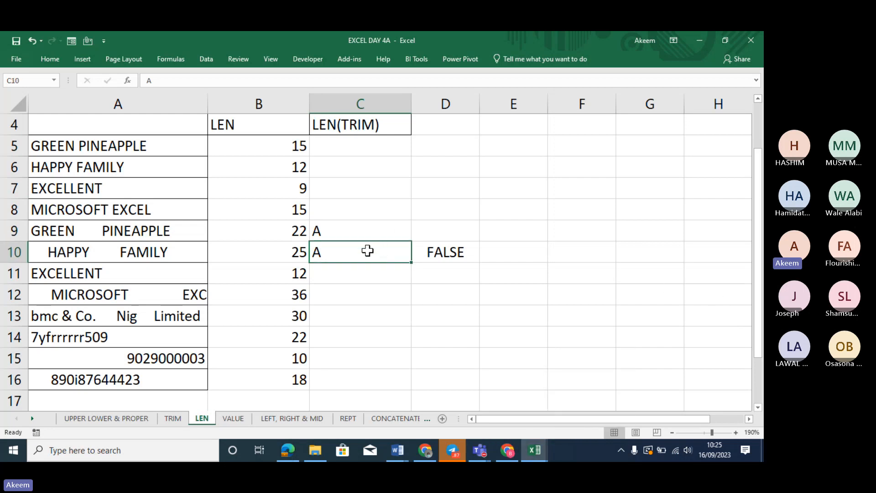
{"action": "left_click_drag", "start_coordinate": [366, 253], "coordinate": [361, 232]}
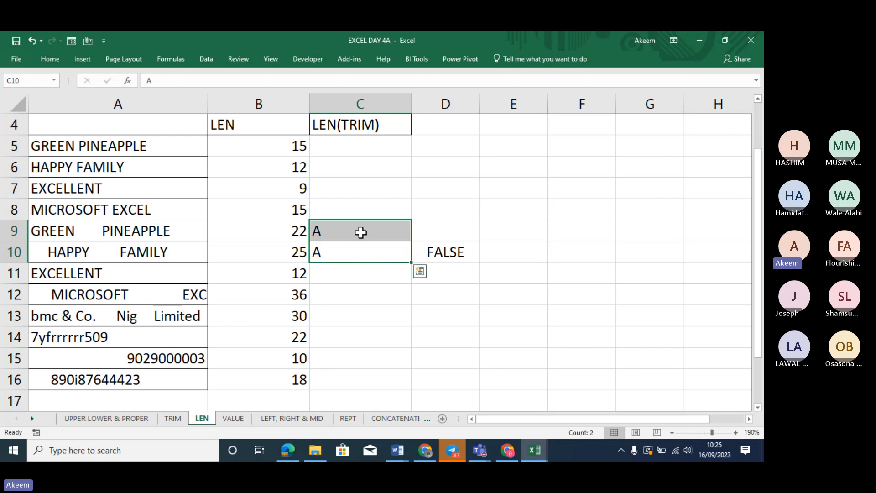
{"action": "left_click", "coordinate": [352, 144]}
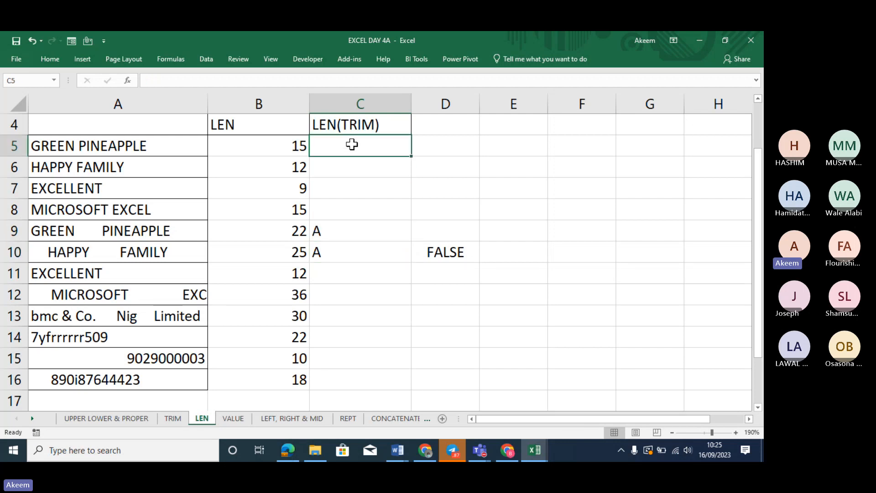
Enter =TRIM(A5) in C5
{"action": "type", "text": "="}
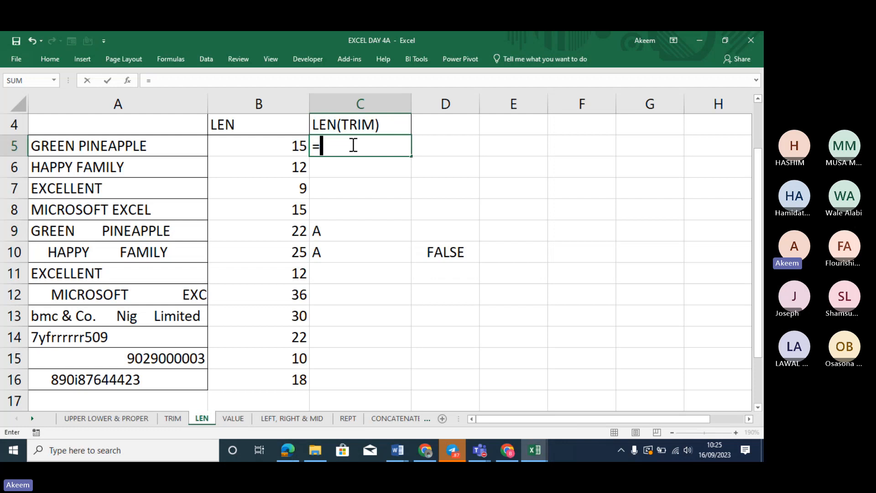
{"action": "type", "text": "TRIM"}
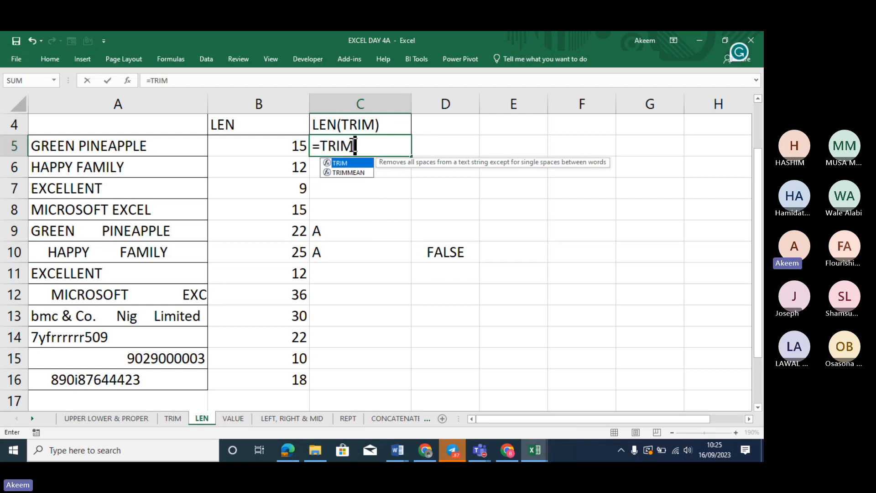
{"action": "left_click", "coordinate": [292, 145]}
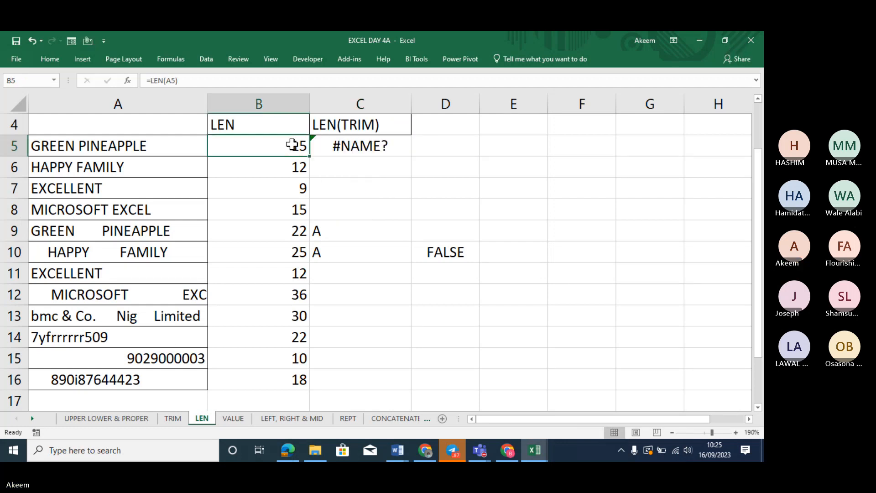
{"action": "left_click", "coordinate": [383, 142]}
{"action": "type", "text": "=TRI"}
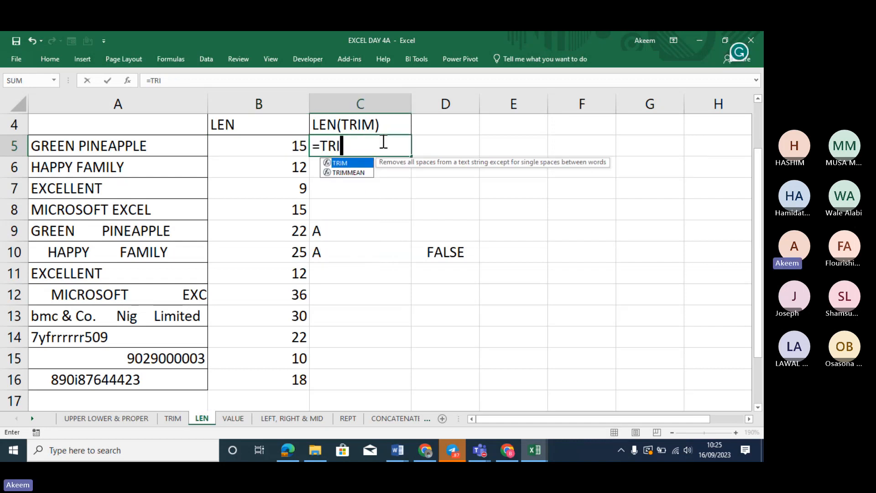
{"action": "key", "text": "Tab"}
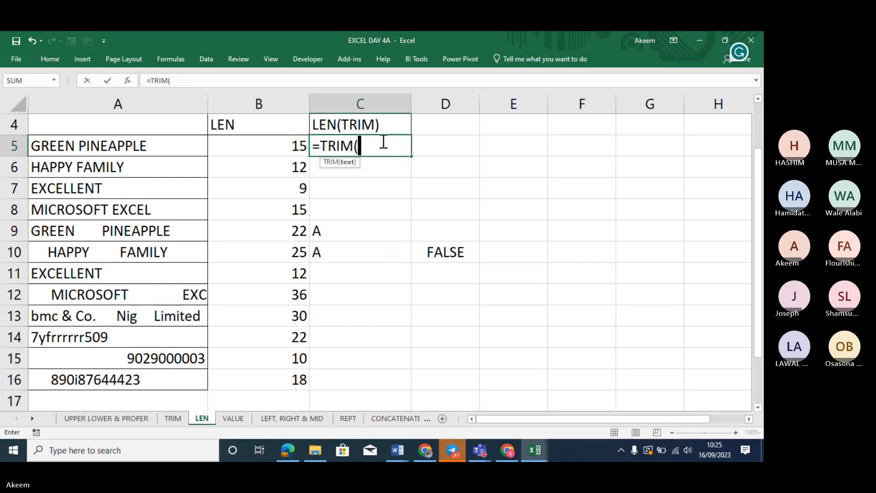
{"action": "left_click", "coordinate": [113, 145]}
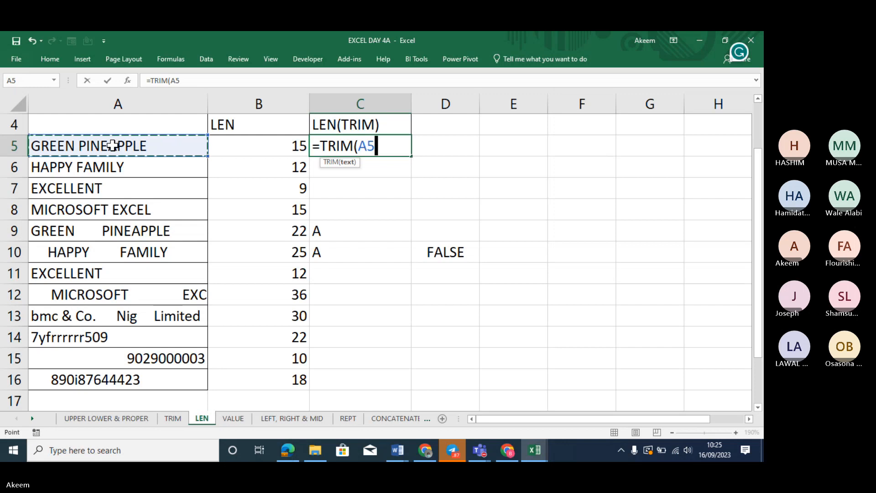
{"action": "key", "text": "Return"}
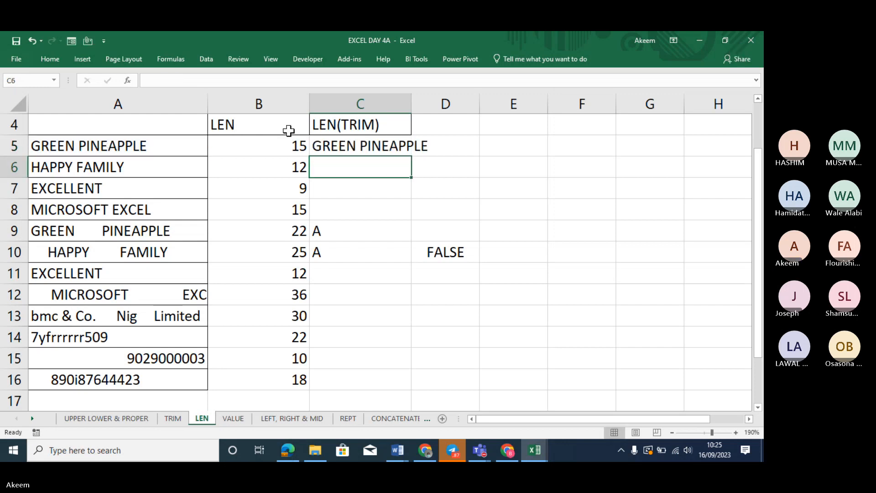
Wrap C5's formula in LEN to make =LEN(TRIM(A5)), returning 15
{"action": "key", "text": "Up"}
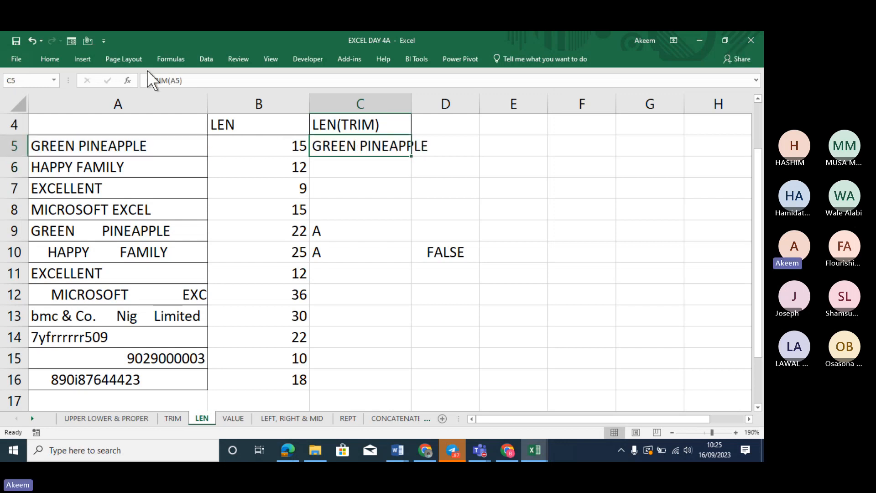
{"action": "left_click", "coordinate": [152, 81]}
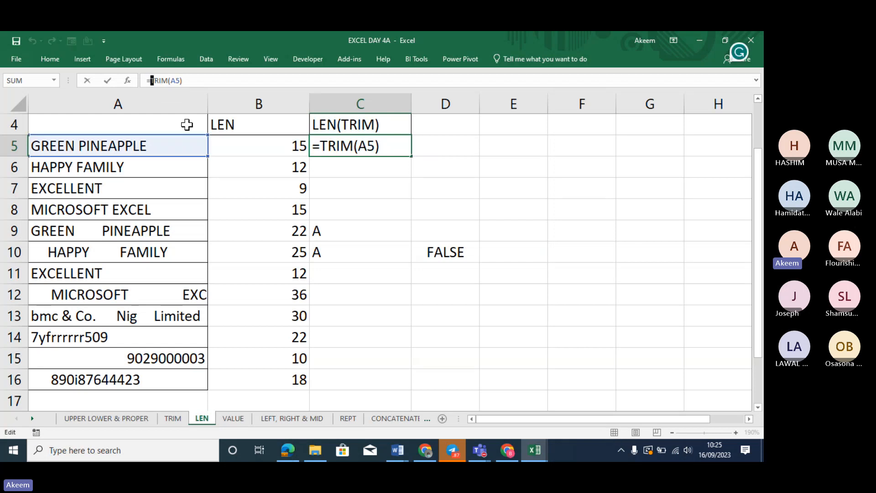
{"action": "type", "text": "LEN"}
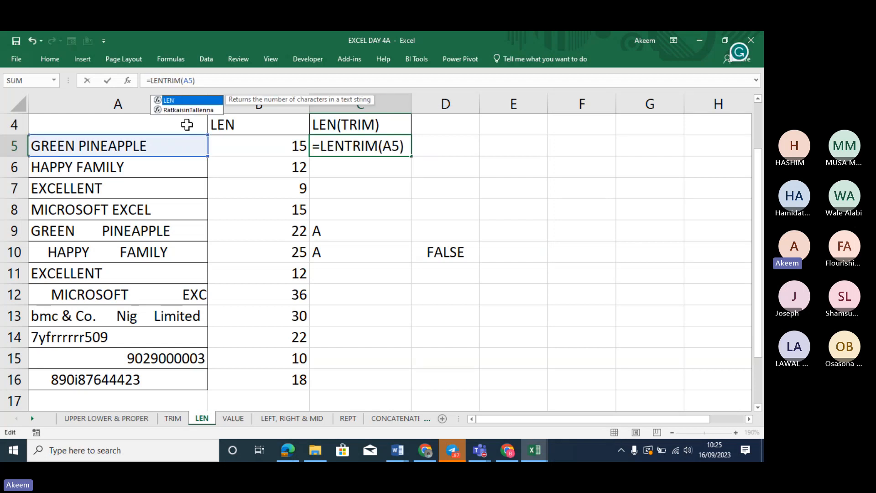
{"action": "type", "text": "("}
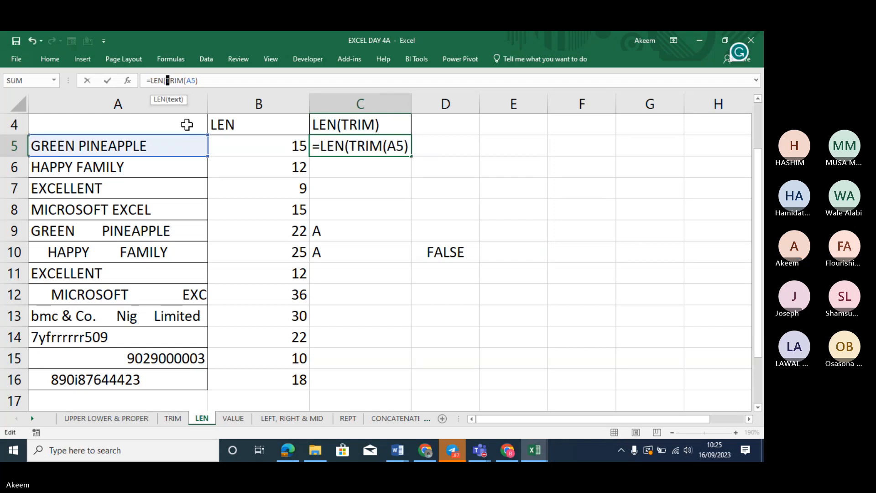
{"action": "left_click", "coordinate": [206, 81]}
{"action": "type", "text": ")"}
{"action": "key", "text": "Return"}
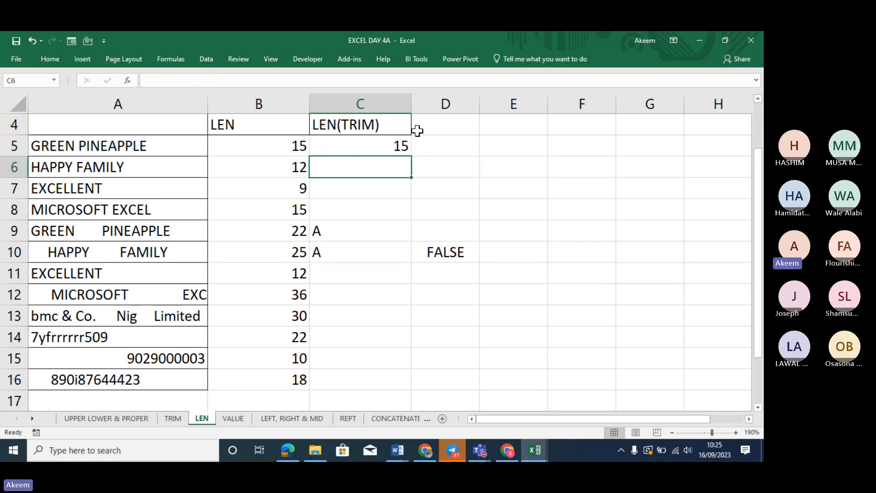
{"action": "left_click", "coordinate": [396, 145]}
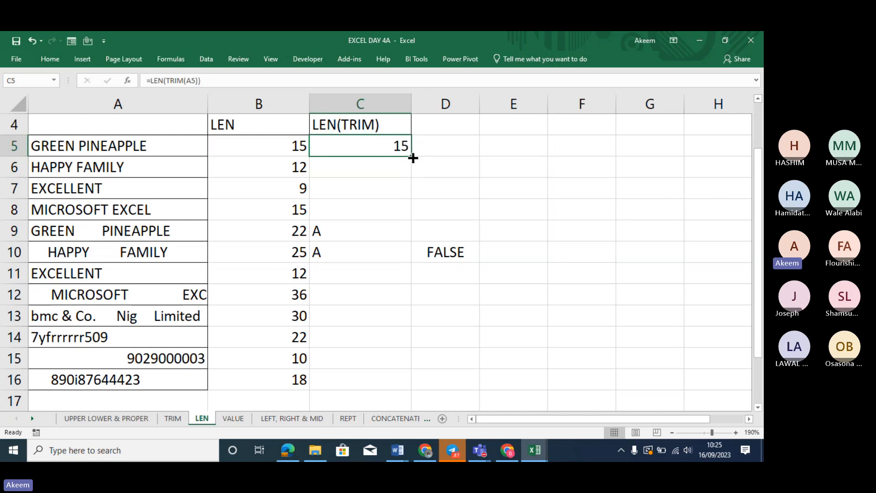
Fill =LEN(TRIM(A5)) down column C through row 16
{"action": "double_click", "coordinate": [411, 156]}
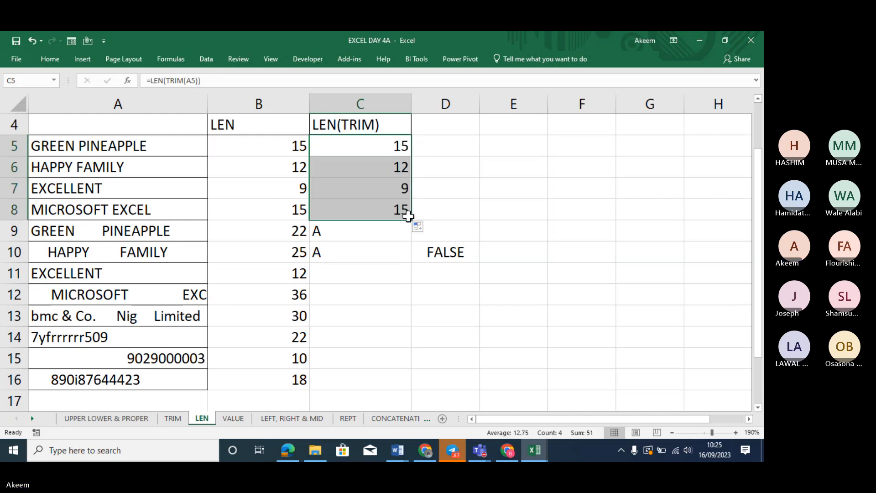
{"action": "left_click_drag", "start_coordinate": [411, 220], "coordinate": [411, 261]}
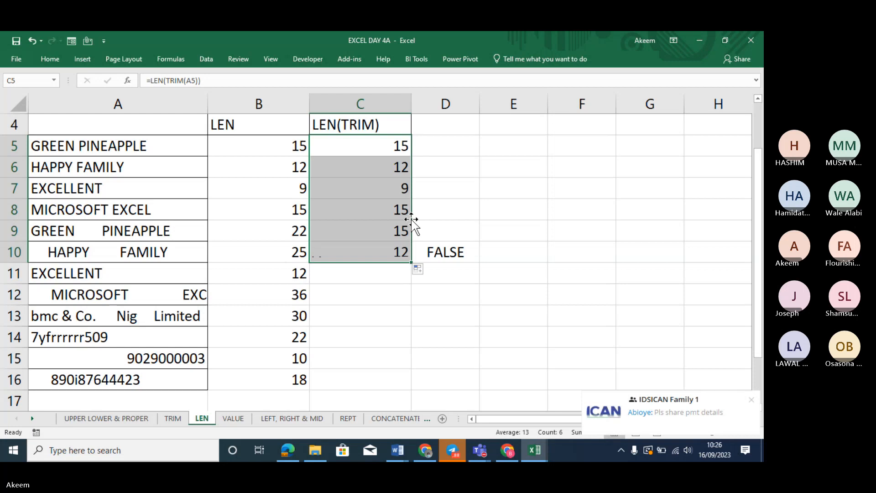
{"action": "double_click", "coordinate": [412, 264]}
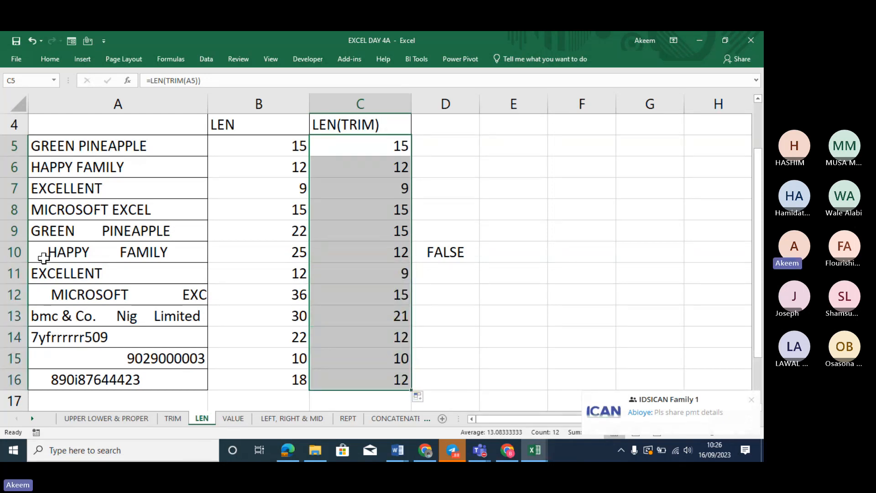
Select rows 9 and 5 to compare trimmed and untrimmed counts
{"action": "left_click", "coordinate": [14, 229]}
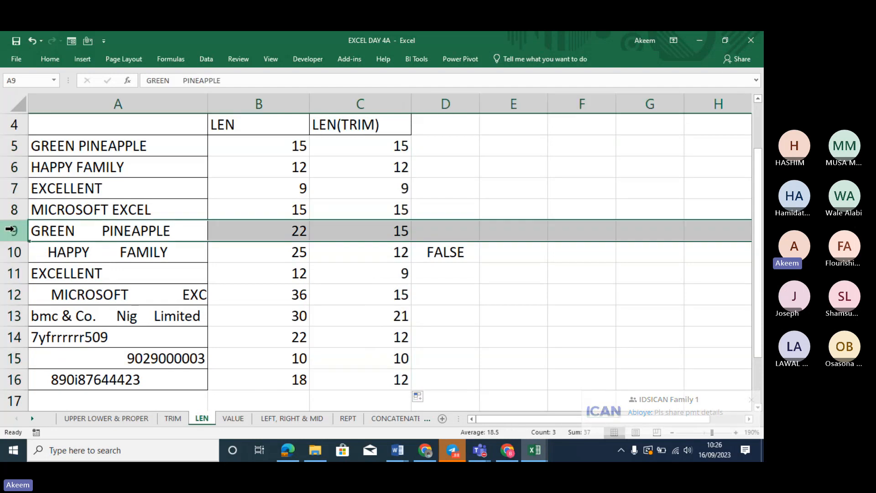
{"action": "left_click", "coordinate": [10, 145]}
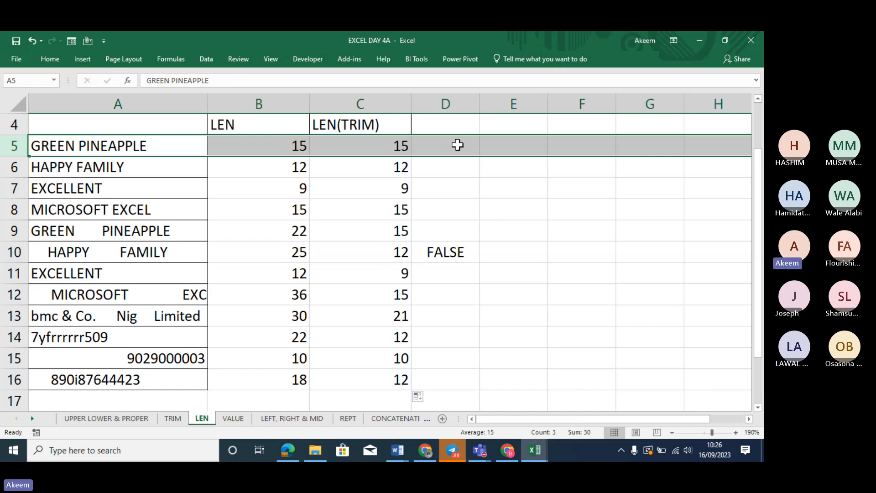
{"action": "type", "text": "="}
{"action": "key", "text": "ctrl+z"}
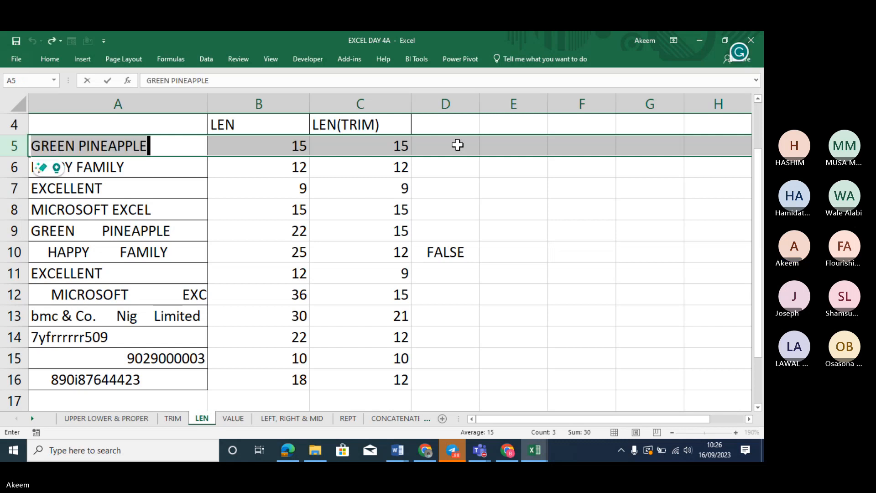
{"action": "key", "text": "Return"}
{"action": "key", "text": "Return"}
{"action": "key", "text": "Return"}
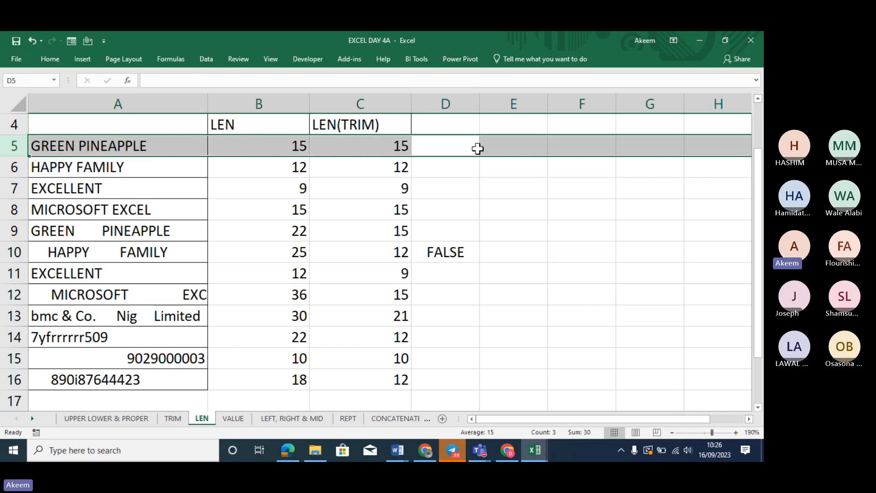
Enter =TRIM(A5) in D5 and fill it down to D16 for single-spaced copies of column A
{"action": "left_click", "coordinate": [475, 147]}
{"action": "type", "text": "="}
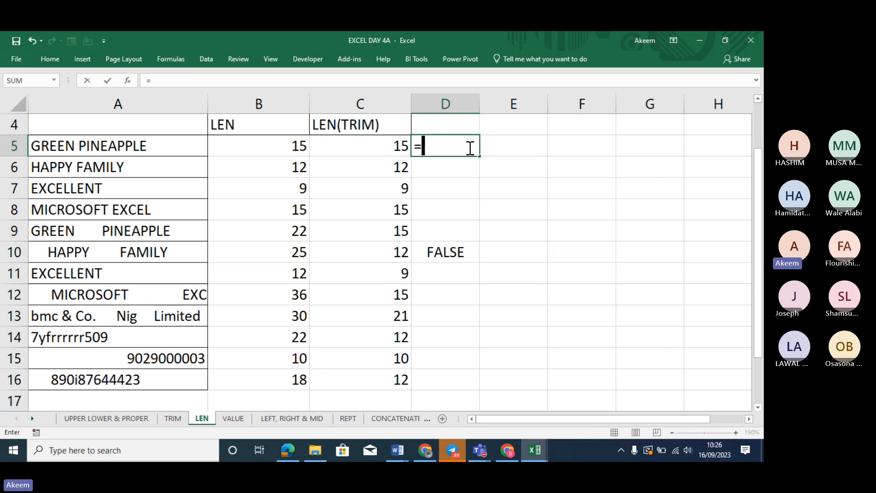
{"action": "type", "text": "TRIM"}
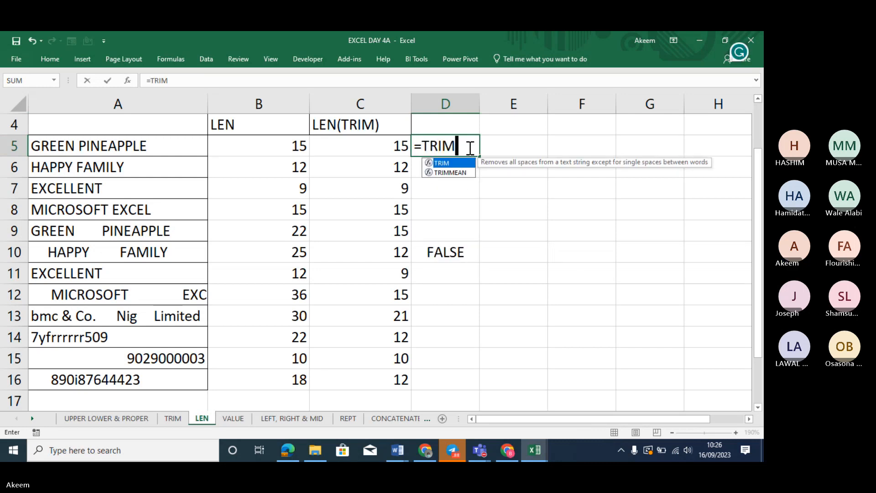
{"action": "type", "text": "("}
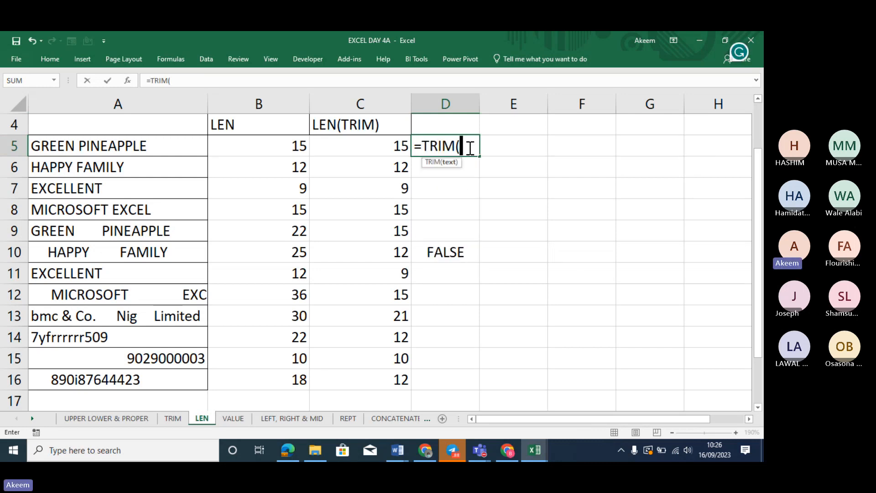
{"action": "left_click", "coordinate": [192, 147]}
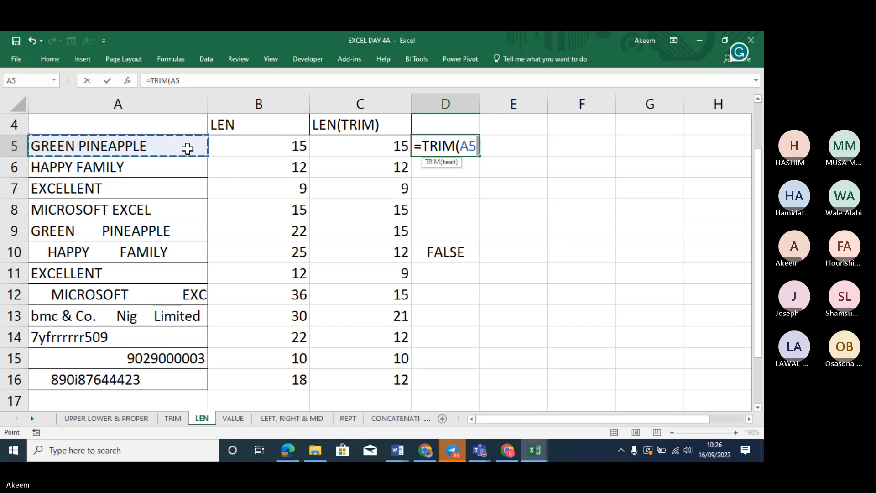
{"action": "type", "text": ")"}
{"action": "key", "text": "Return"}
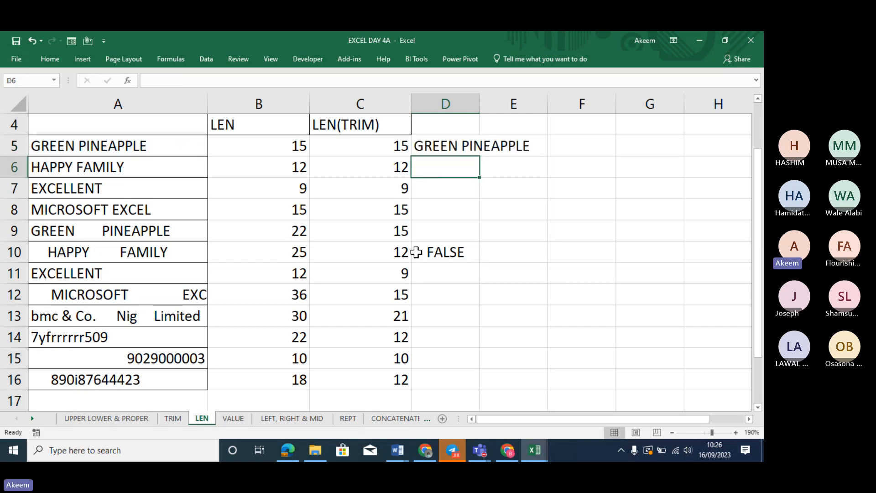
{"action": "left_click", "coordinate": [447, 144]}
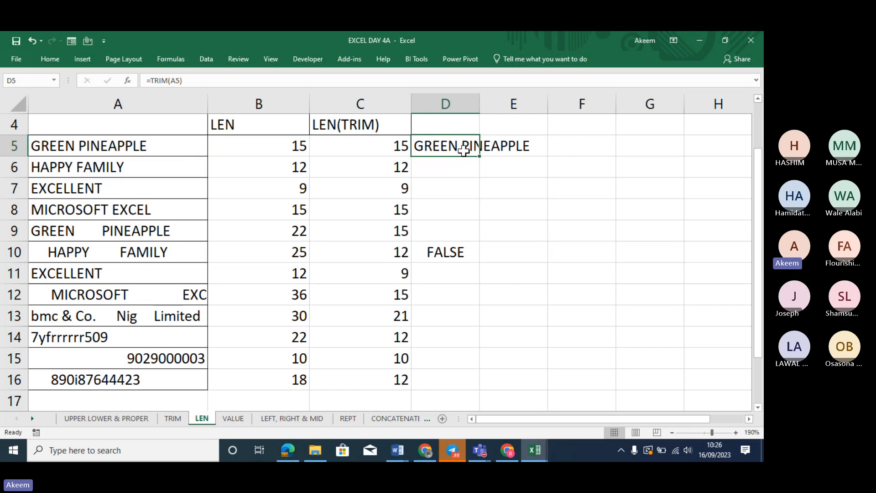
{"action": "left_click_drag", "start_coordinate": [479, 156], "coordinate": [484, 387]}
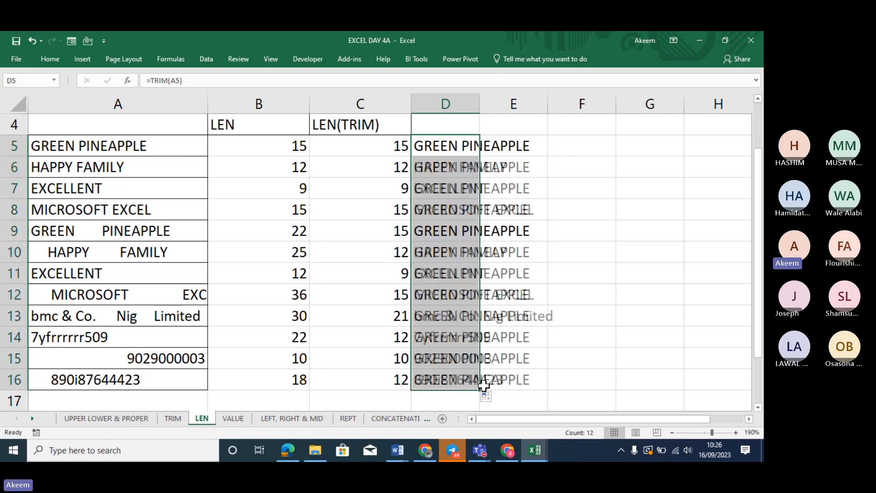
{"action": "left_click", "coordinate": [578, 232]}
Enter =D9=D5 in F9 to compare the two trimmed texts, returning TRUE
{"action": "type", "text": "="}
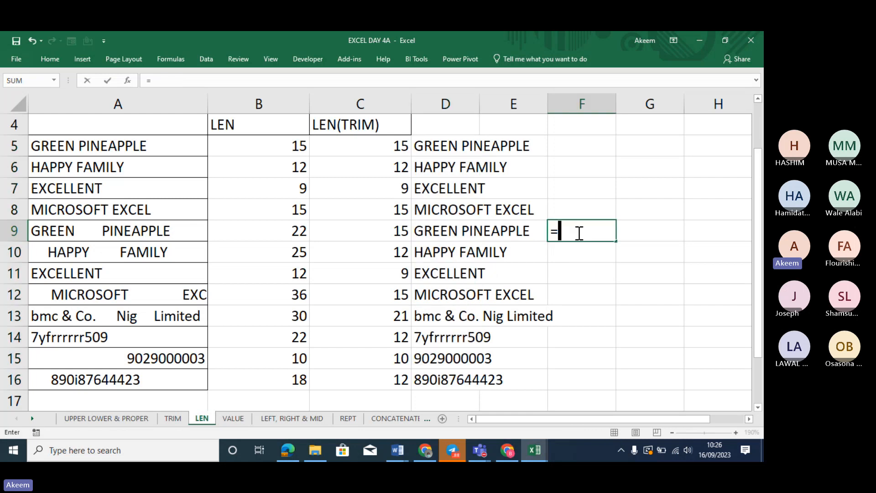
{"action": "left_click", "coordinate": [453, 230]}
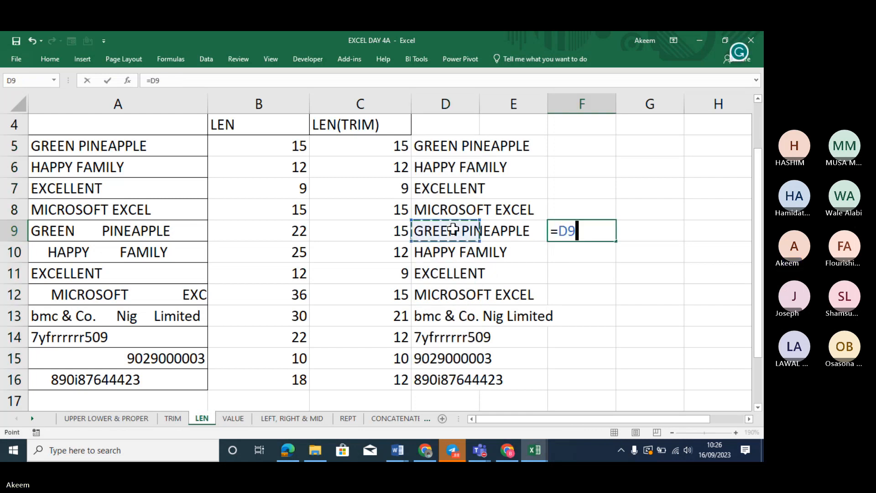
{"action": "type", "text": "="}
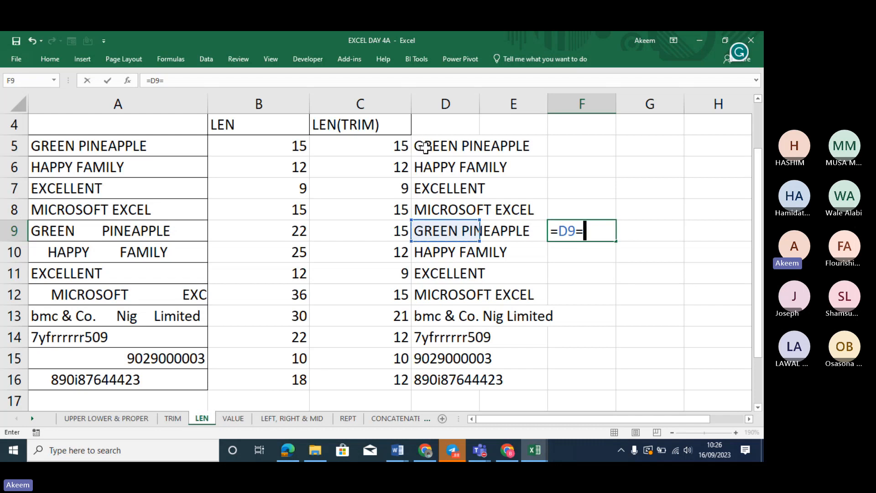
{"action": "left_click", "coordinate": [425, 147]}
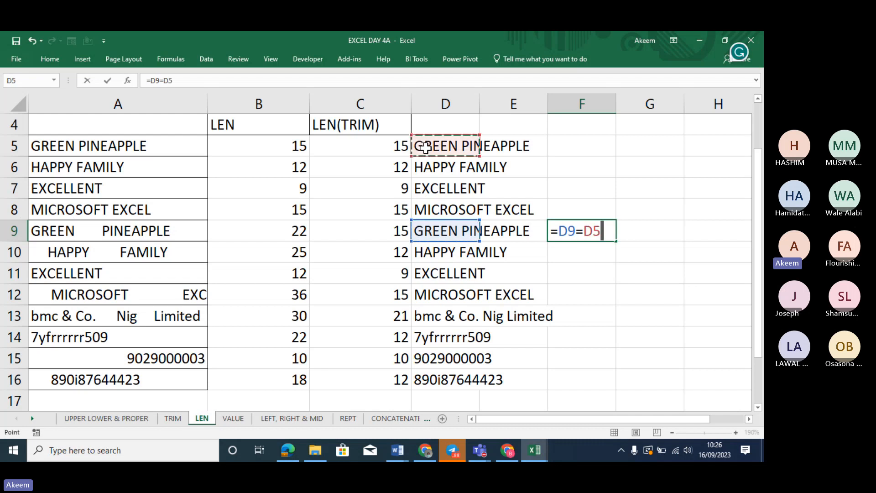
{"action": "key", "text": "Return"}
Enter =A9=A5 in G9 to compare the original untrimmed texts, returning FALSE
{"action": "left_click", "coordinate": [644, 233]}
{"action": "type", "text": "="}
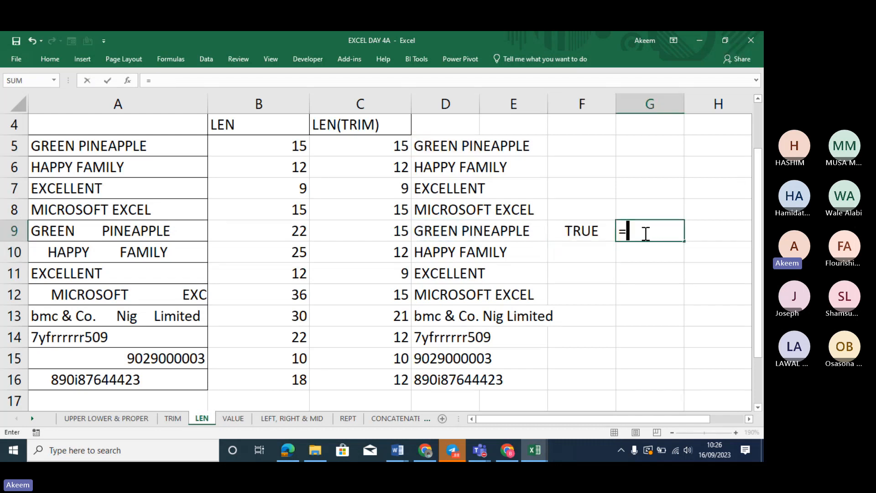
{"action": "left_click", "coordinate": [108, 231]}
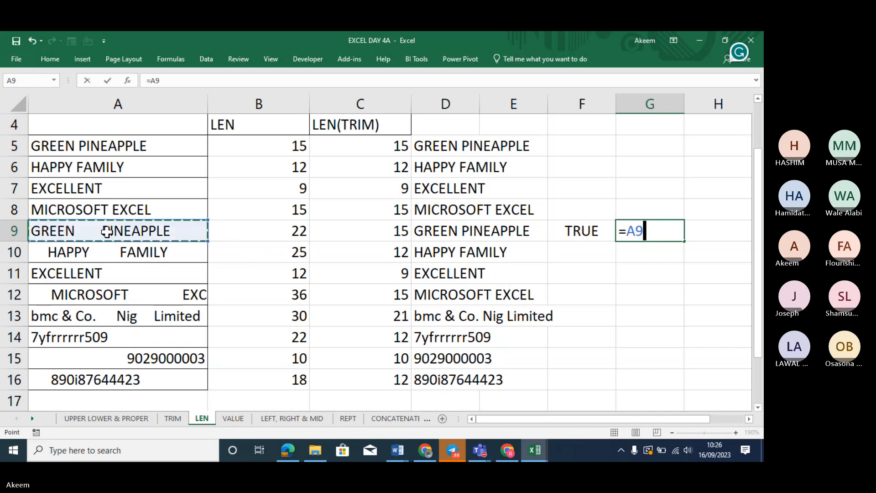
{"action": "type", "text": "="}
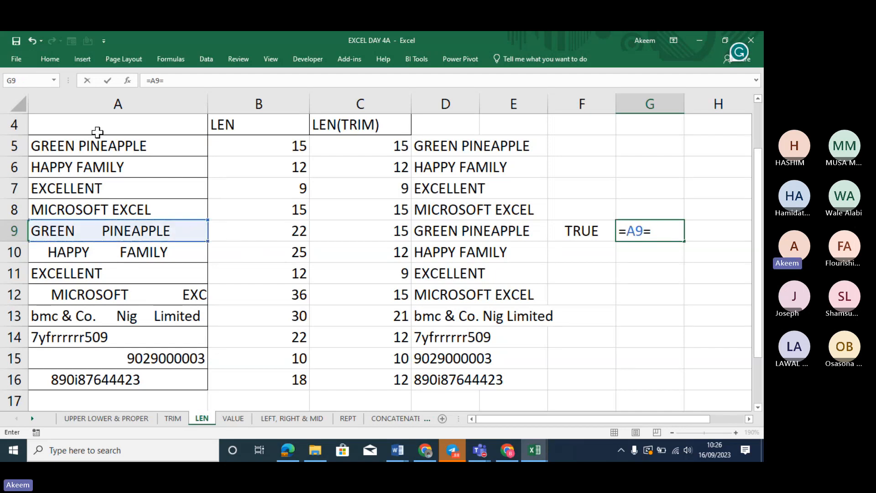
{"action": "left_click", "coordinate": [101, 146]}
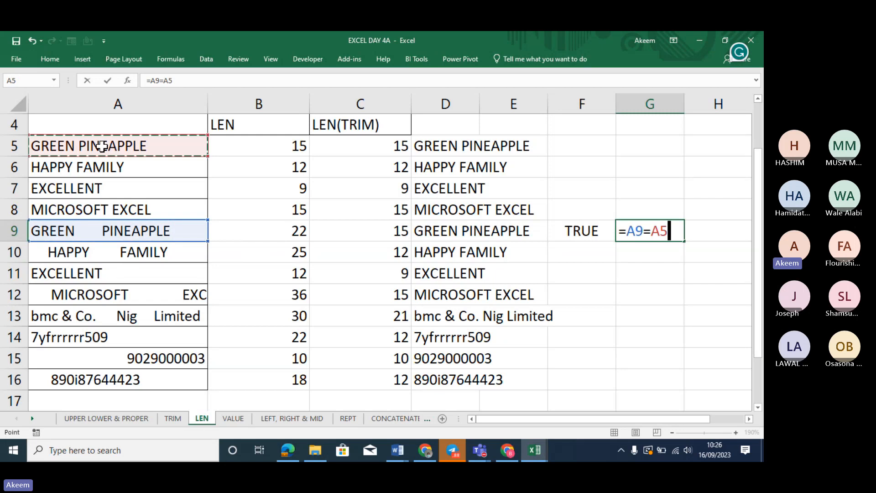
{"action": "key", "text": "Return"}
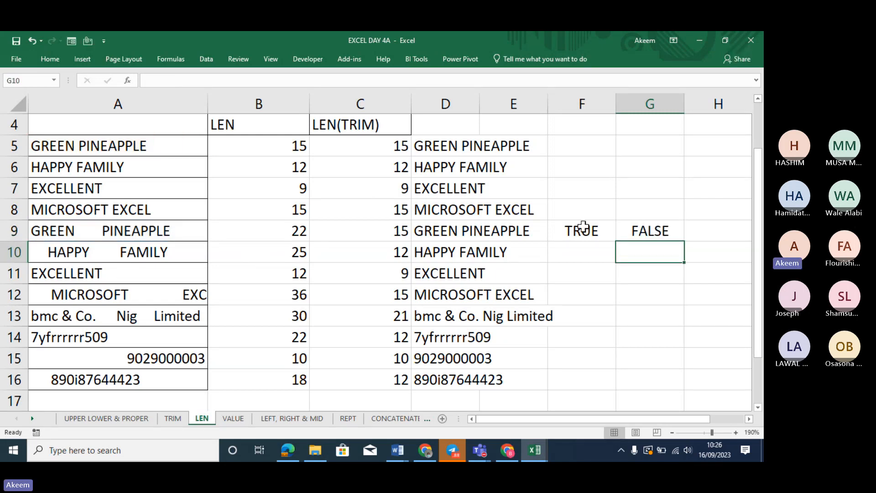
Review the F9 and G9 comparison formulas, then the LEN(TRIM) formula in C10
{"action": "left_click_drag", "start_coordinate": [581, 229], "coordinate": [663, 231]}
{"action": "left_click", "coordinate": [662, 231]}
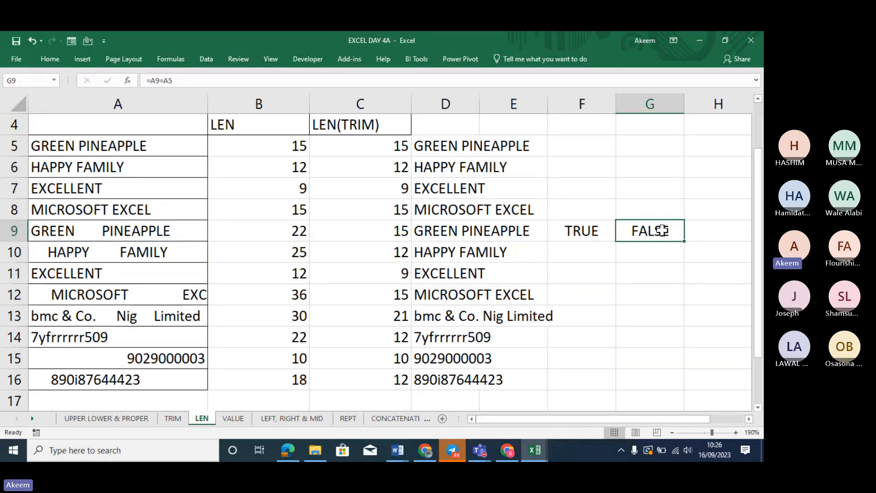
{"action": "double_click", "coordinate": [662, 231]}
{"action": "key", "text": "Return"}
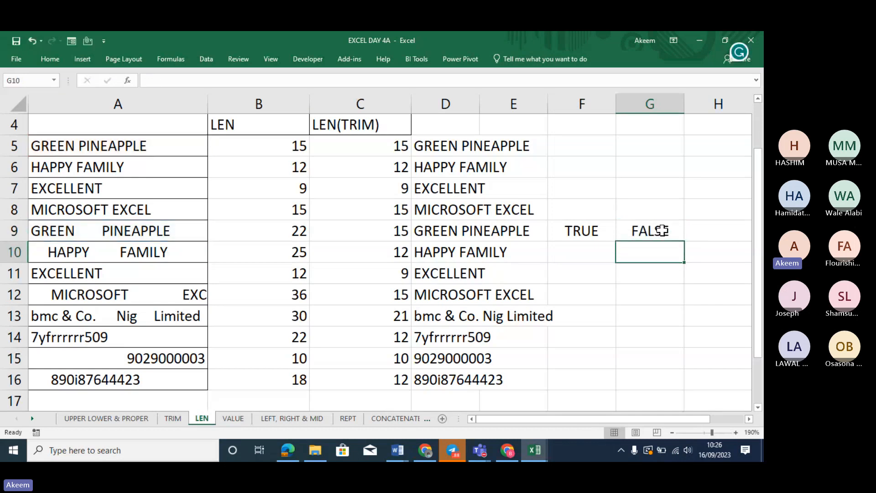
{"action": "double_click", "coordinate": [602, 231]}
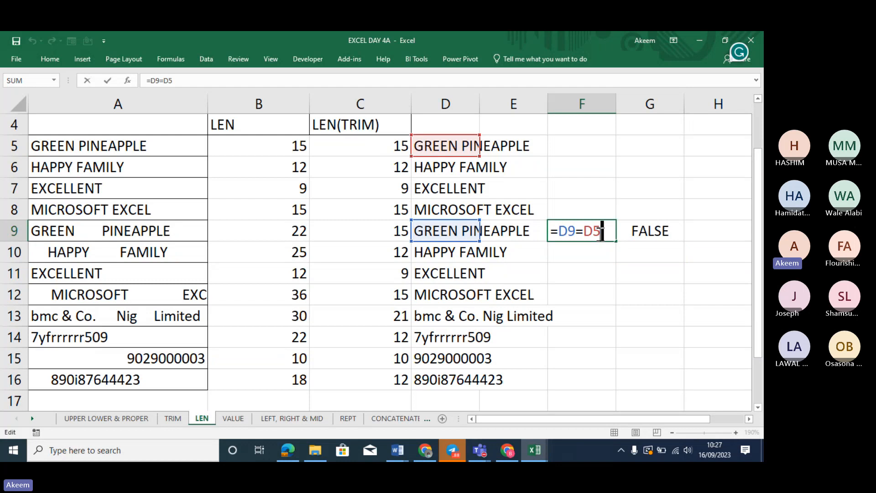
{"action": "key", "text": "Return"}
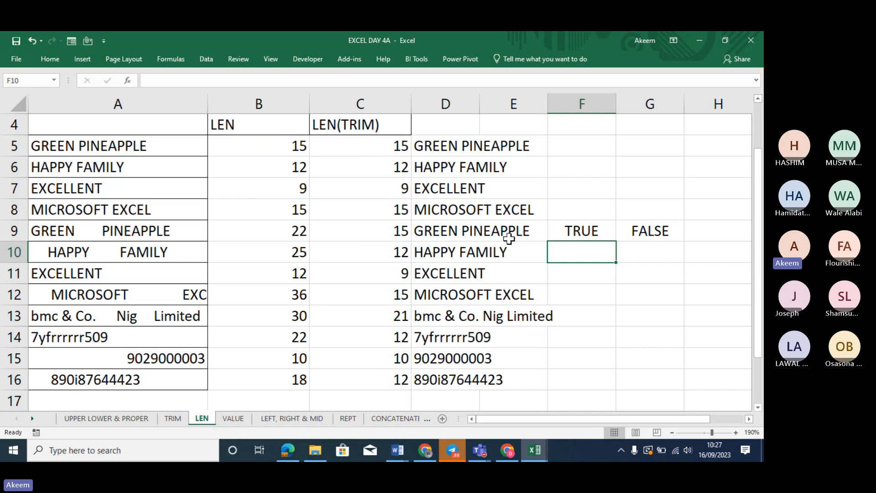
{"action": "left_click", "coordinate": [318, 249]}
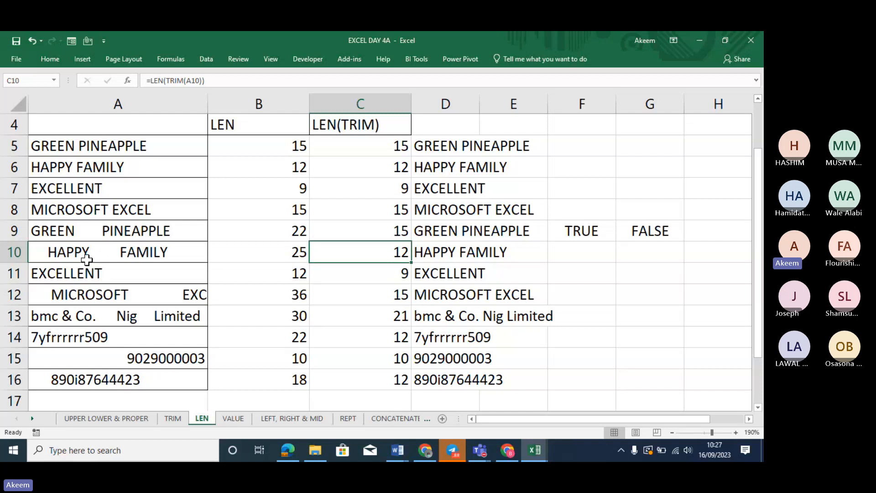
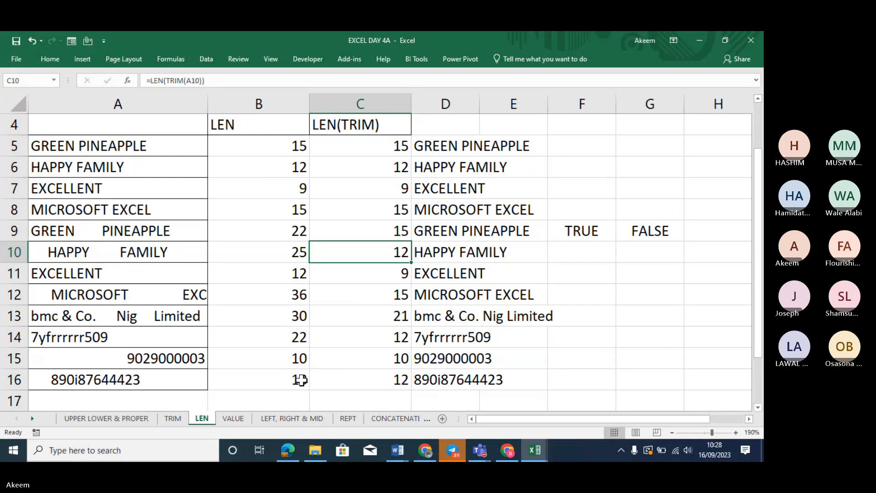
Show B5's =LEN(A5) as bold formula text by prefixing an apostrophe
{"action": "left_click", "coordinate": [280, 146]}
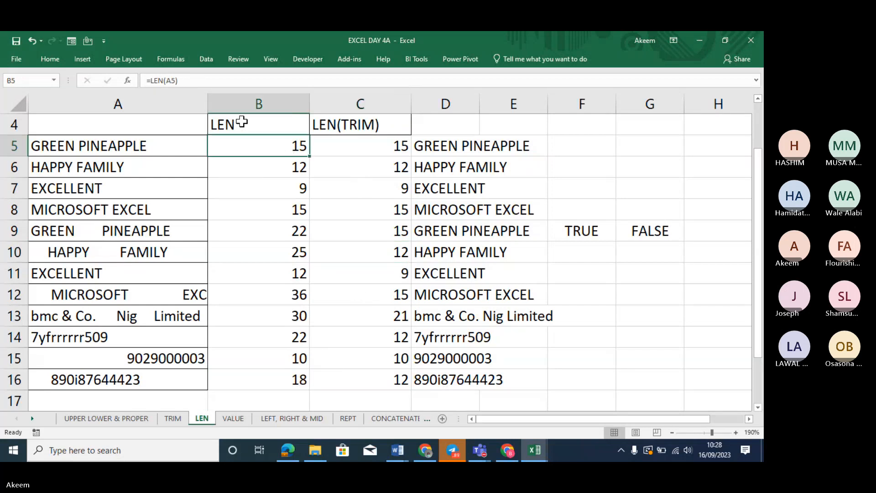
{"action": "left_click", "coordinate": [150, 81]}
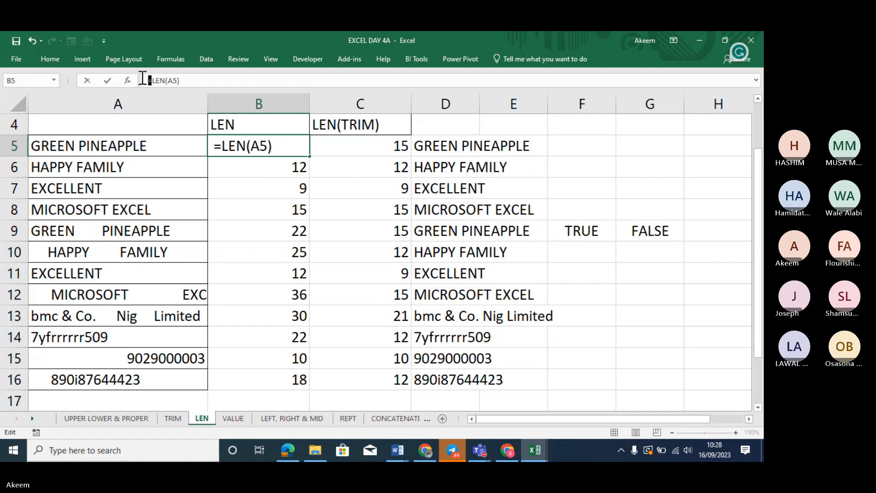
{"action": "key", "text": "Return"}
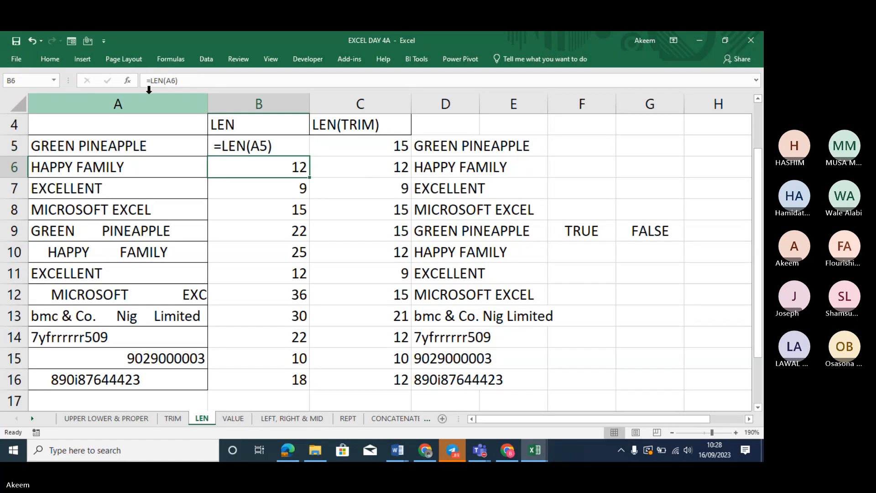
{"action": "left_click", "coordinate": [254, 150]}
{"action": "key", "text": "ctrl+b"}
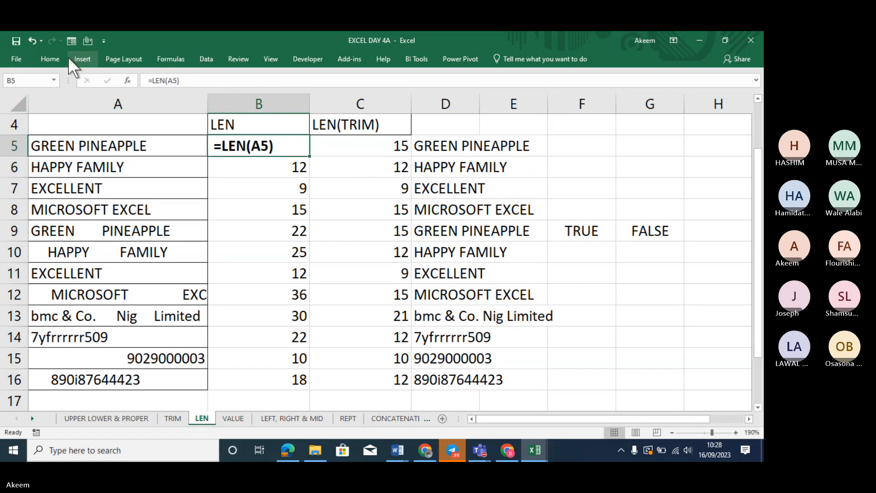
Show C6's =LEN(TRIM(A6)) as bold formula text and widen column C to fit
{"action": "left_click", "coordinate": [383, 163]}
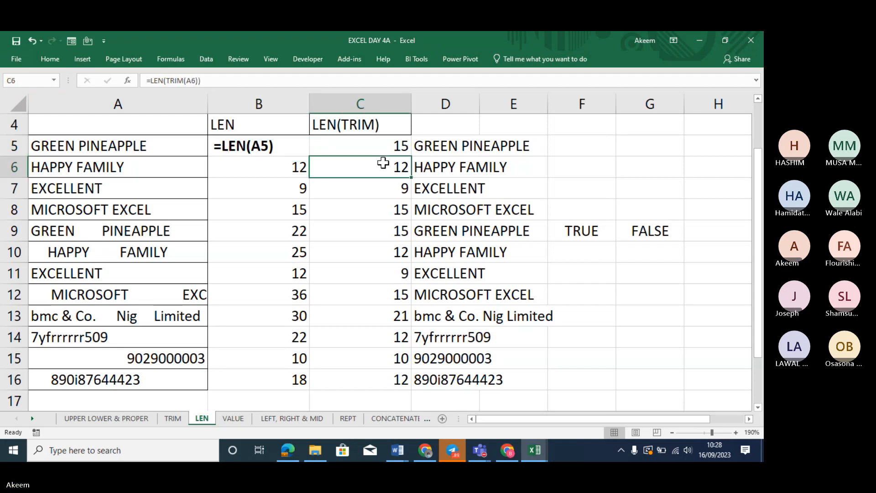
{"action": "left_click", "coordinate": [145, 82]}
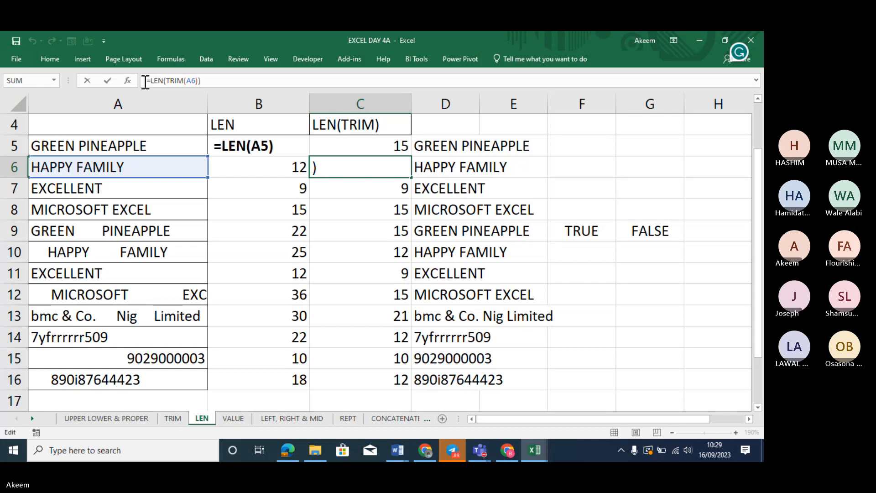
{"action": "key", "text": "Return"}
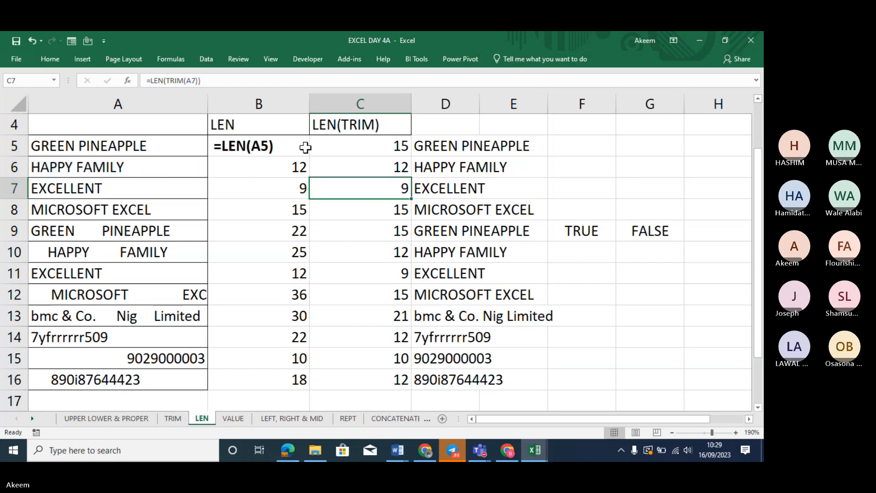
{"action": "left_click", "coordinate": [347, 170]}
{"action": "left_click", "coordinate": [147, 80]}
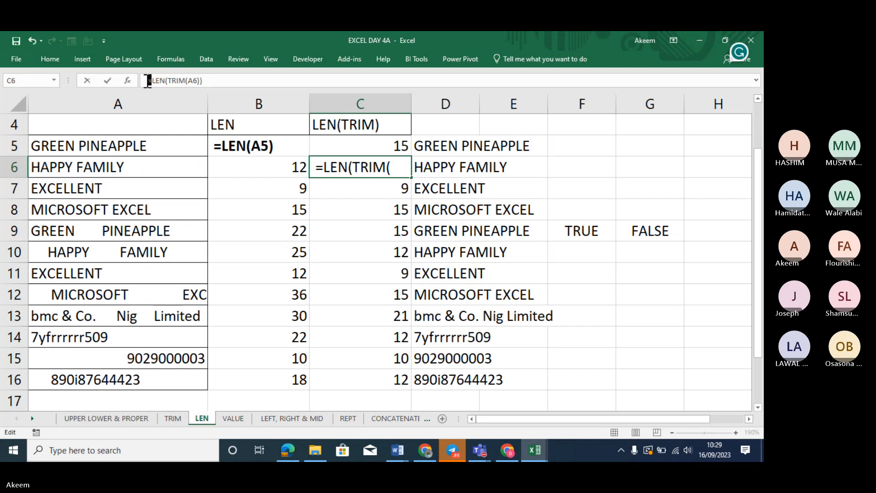
{"action": "key", "text": "Return"}
{"action": "key", "text": "Up"}
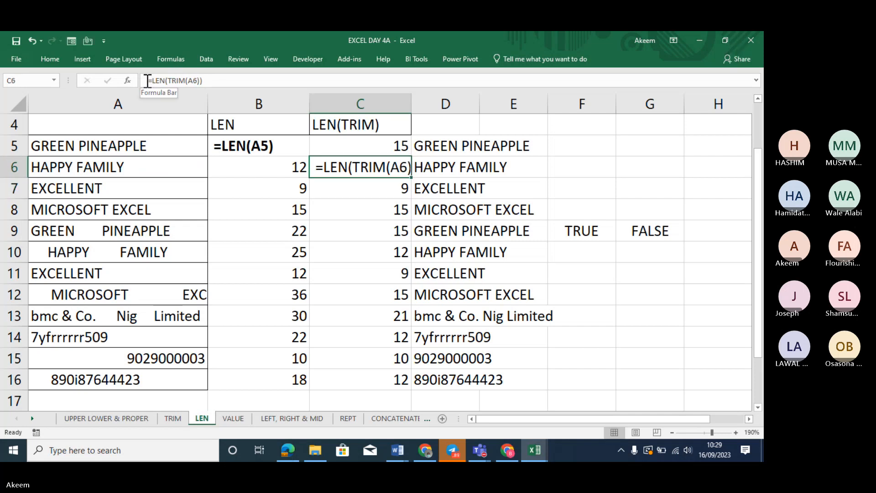
{"action": "key", "text": "ctrl+b"}
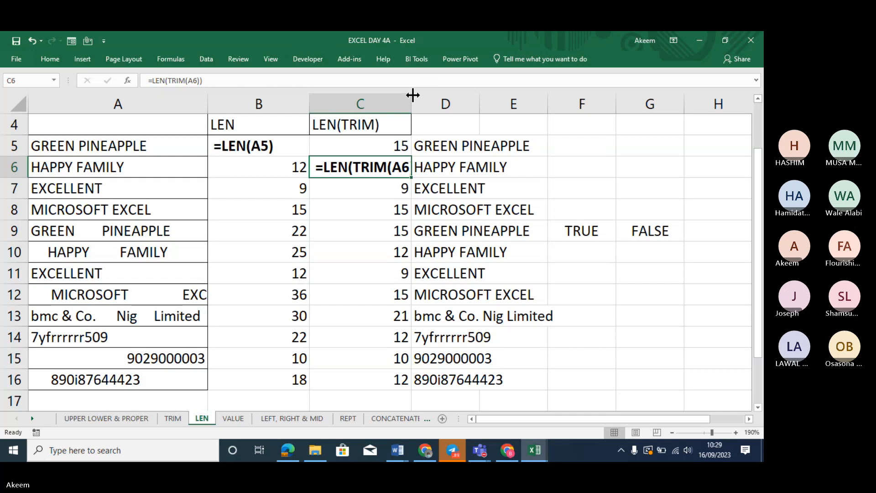
{"action": "left_click_drag", "start_coordinate": [412, 104], "coordinate": [452, 100]}
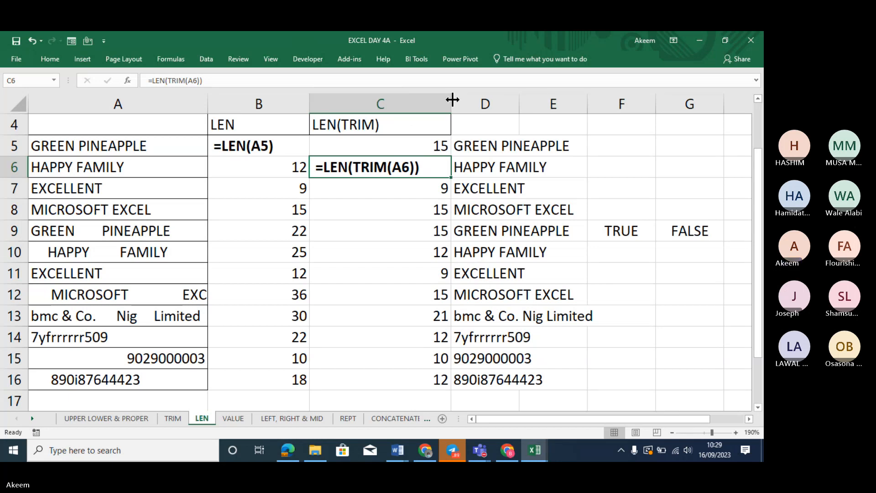
{"action": "key", "text": "Return"}
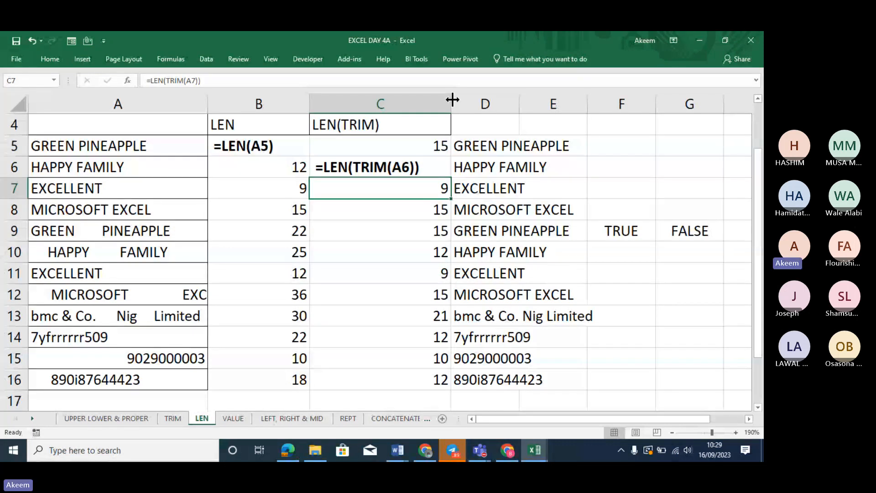
On the VALUE sheet, total B5:B11 in B13 with =SUM, giving 490
{"action": "left_click", "coordinate": [232, 419]}
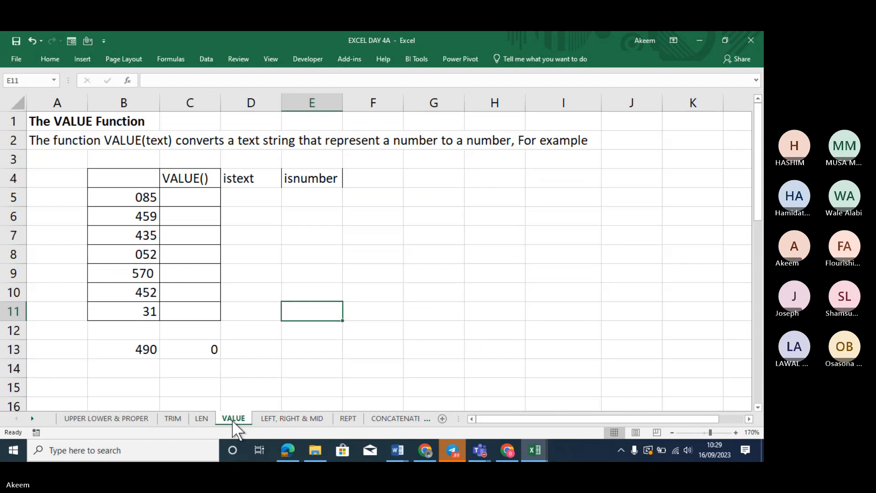
{"action": "left_click", "coordinate": [133, 352]}
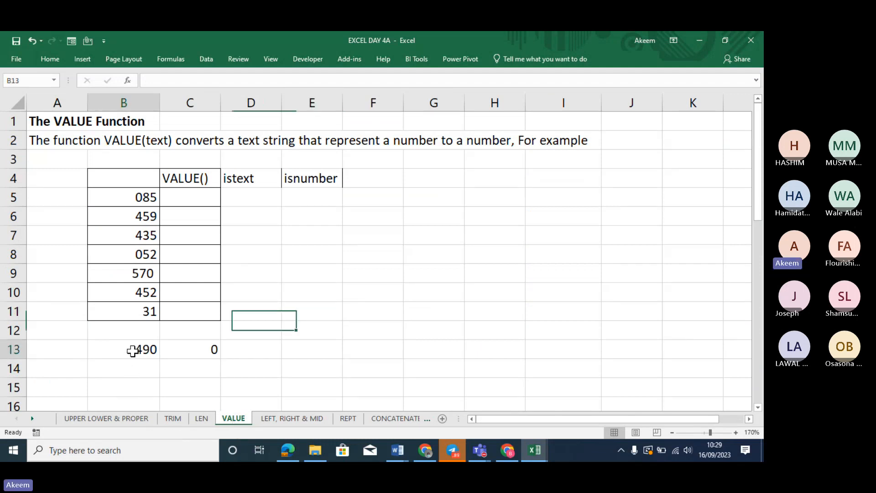
{"action": "type", "text": "=SUM"}
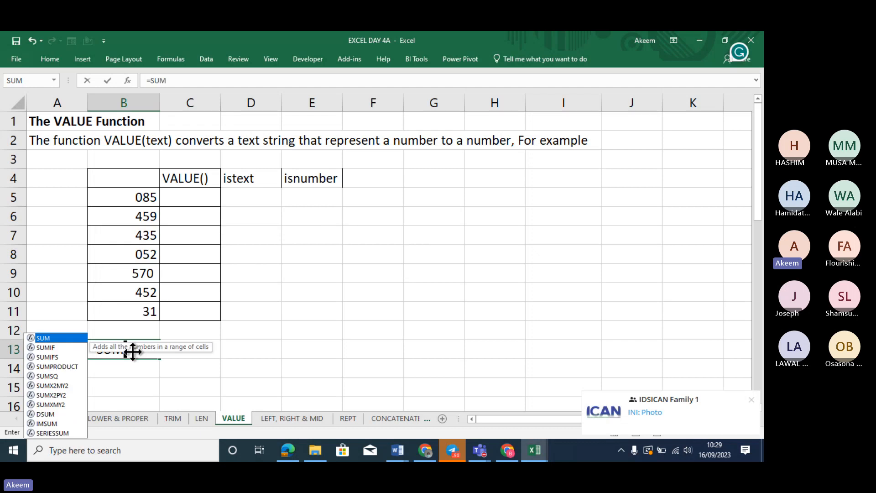
{"action": "type", "text": "("}
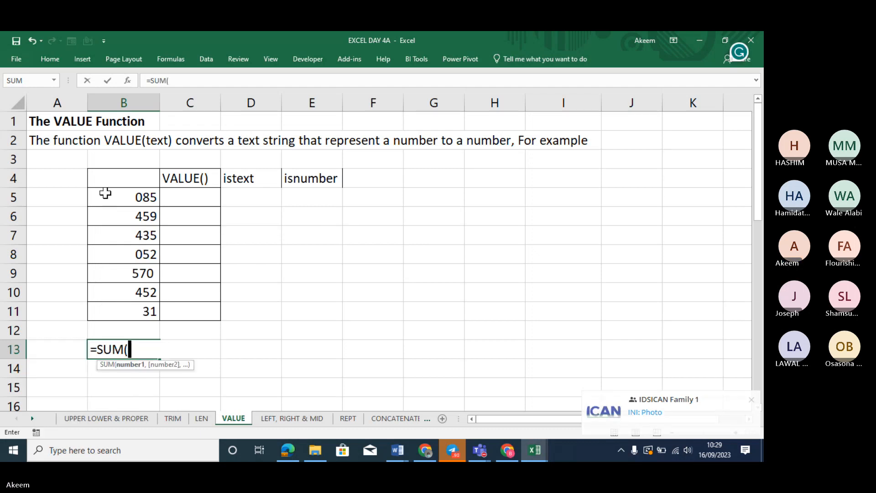
{"action": "left_click_drag", "start_coordinate": [122, 206], "coordinate": [133, 311]}
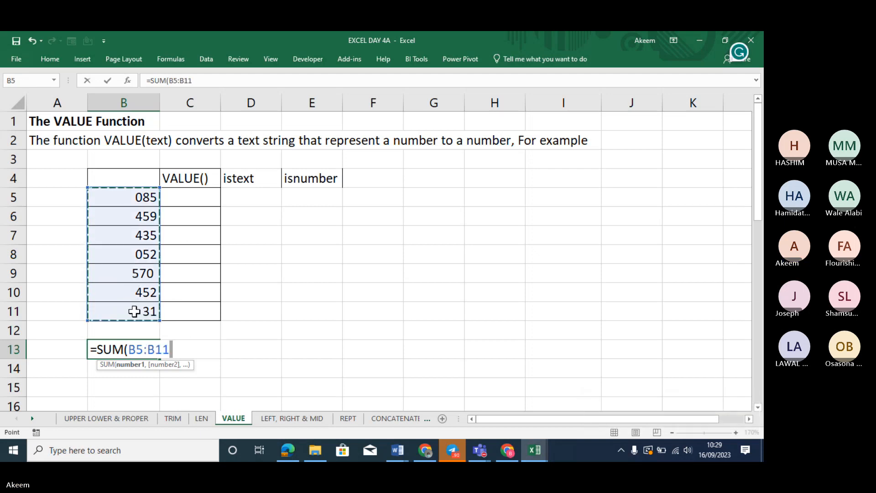
{"action": "type", "text": ")"}
{"action": "key", "text": "Return"}
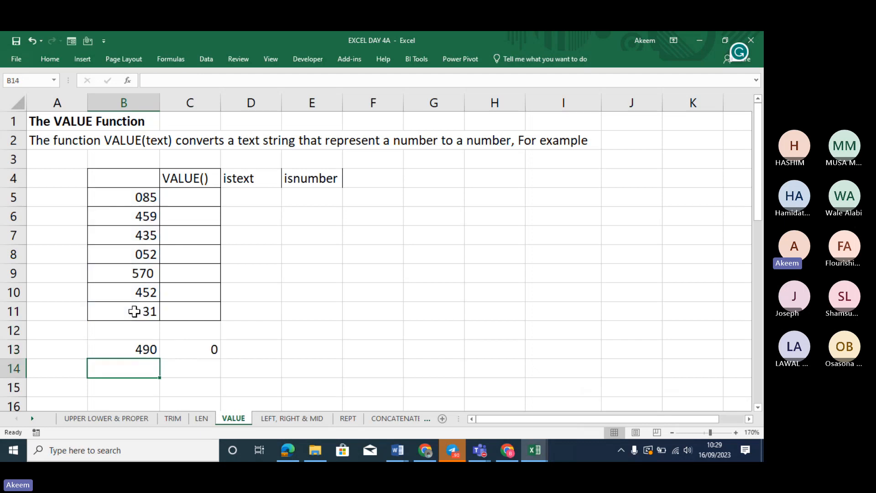
Enter =SUM(C5:C11) in C13, giving 0, and recheck B13's SUM formula
{"action": "left_click", "coordinate": [200, 350]}
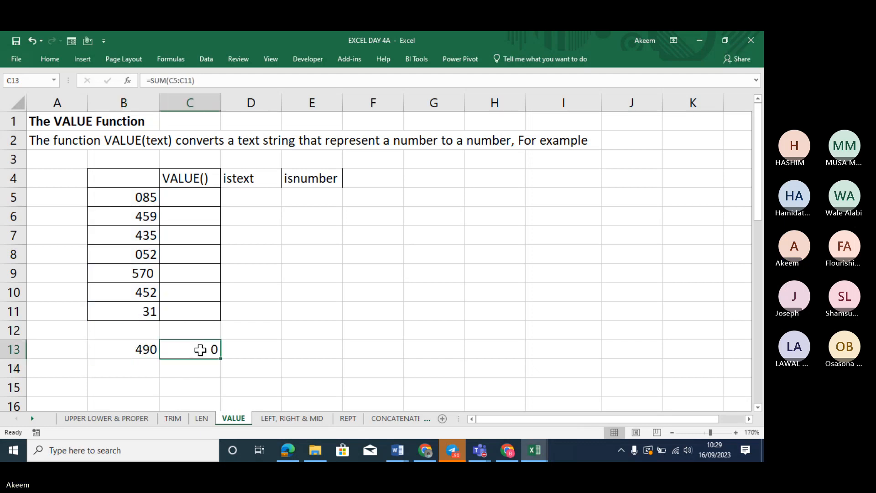
{"action": "type", "text": "=SU"}
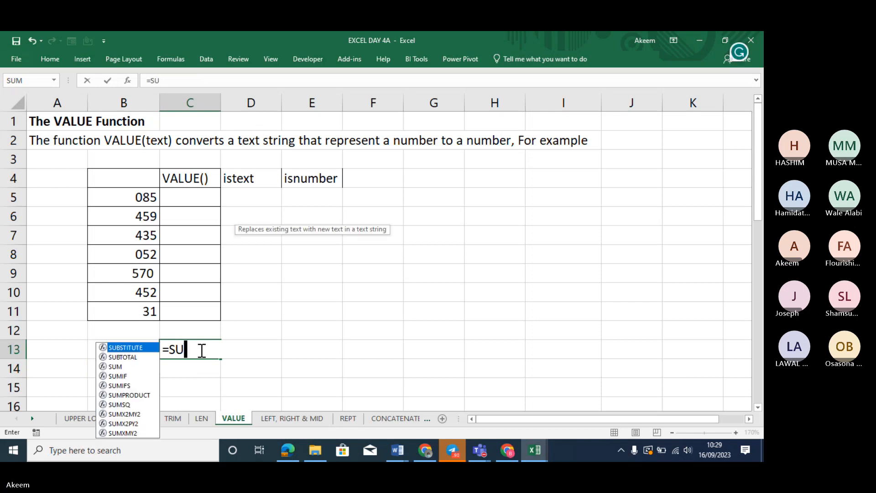
{"action": "type", "text": "M("}
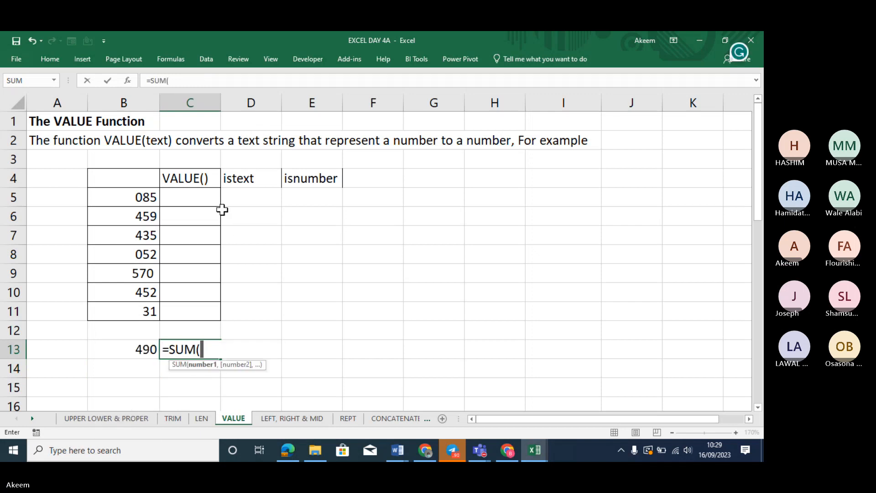
{"action": "left_click_drag", "start_coordinate": [205, 193], "coordinate": [211, 306]}
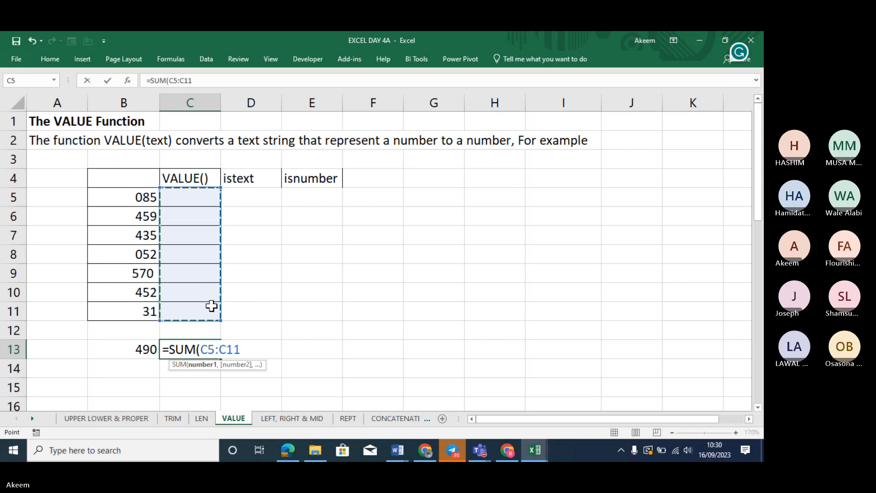
{"action": "key", "text": "Return"}
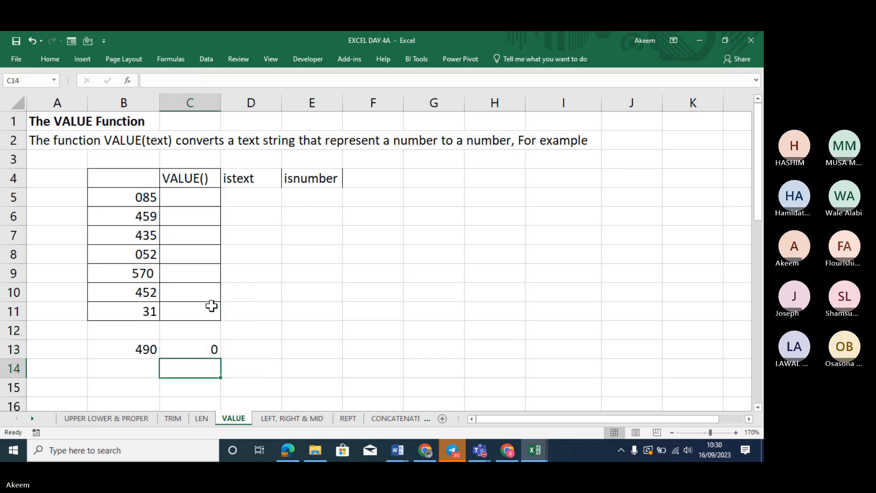
{"action": "left_click", "coordinate": [140, 349]}
{"action": "double_click", "coordinate": [139, 349]}
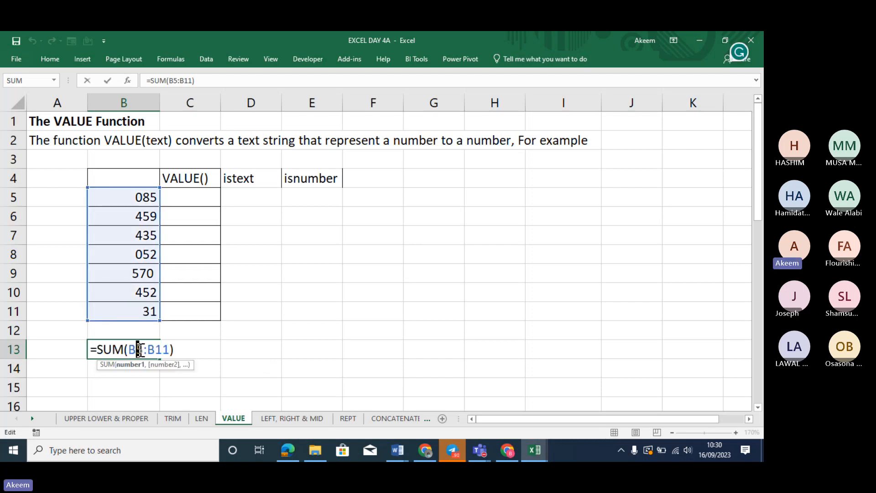
{"action": "key", "text": "Return"}
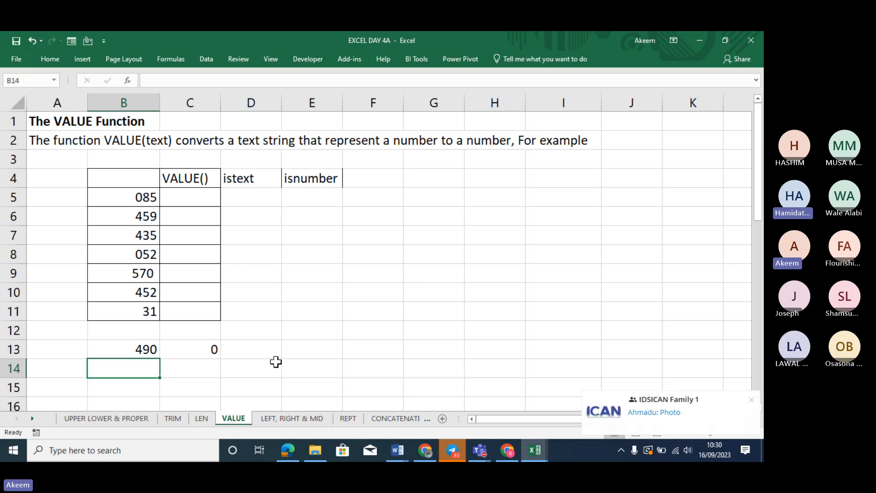
Enter text-stored 074 in H5 and use Convert to Number to make it 74
{"action": "left_click", "coordinate": [128, 274]}
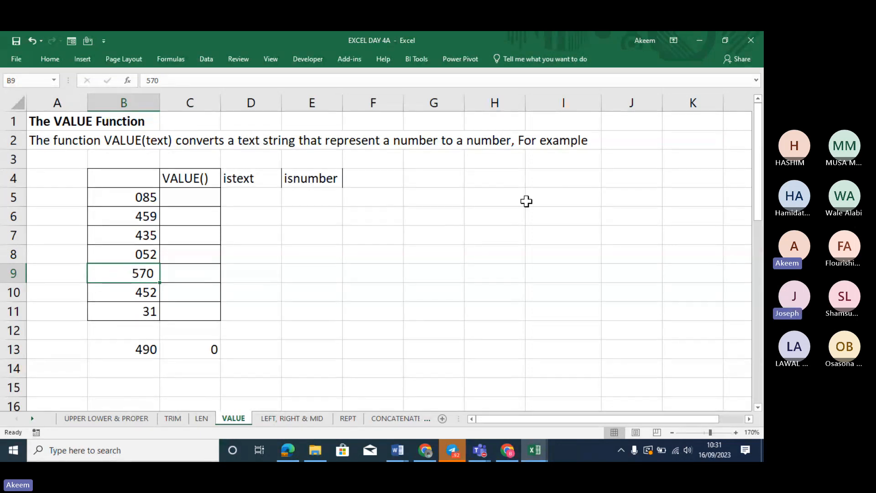
{"action": "left_click", "coordinate": [486, 198]}
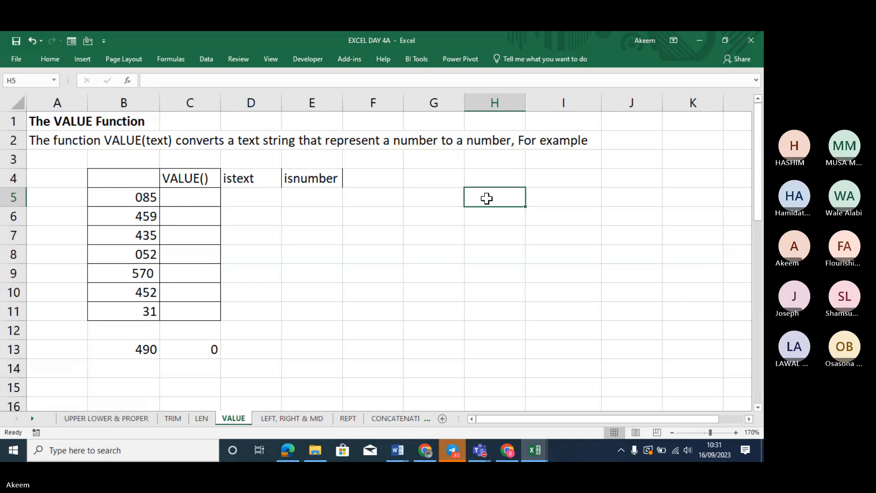
{"action": "type", "text": "'074"}
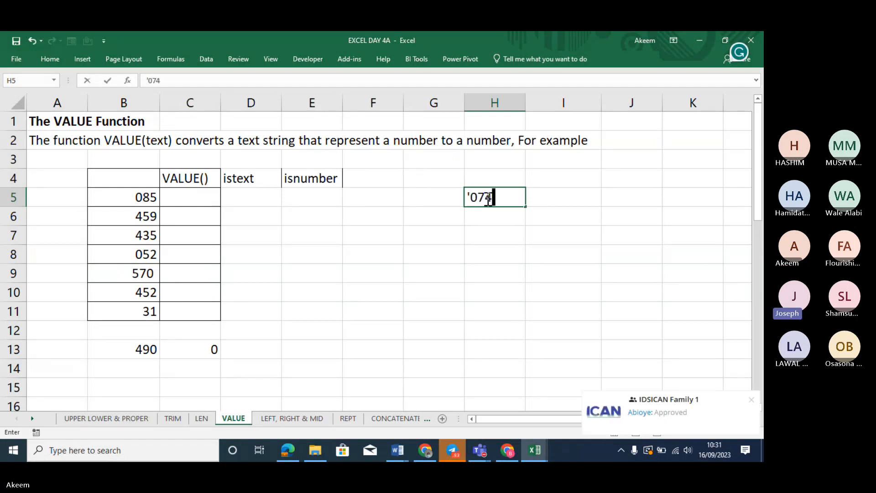
{"action": "key", "text": "Return"}
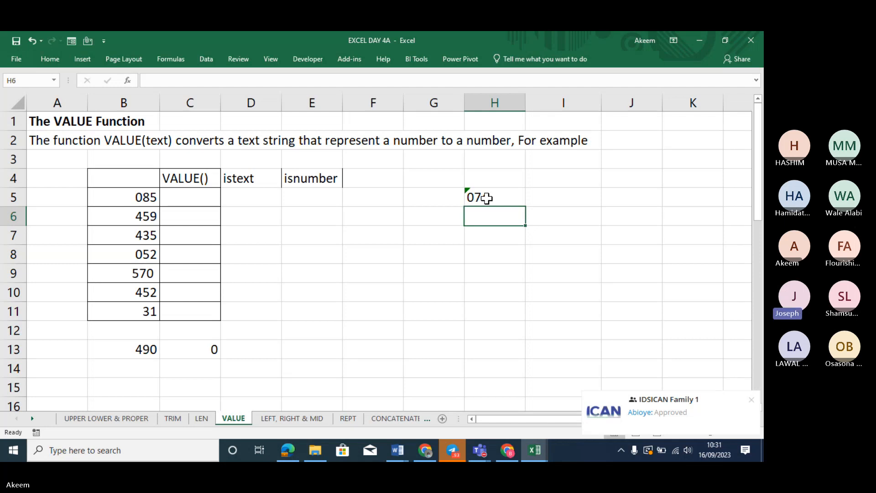
{"action": "left_click", "coordinate": [488, 197]}
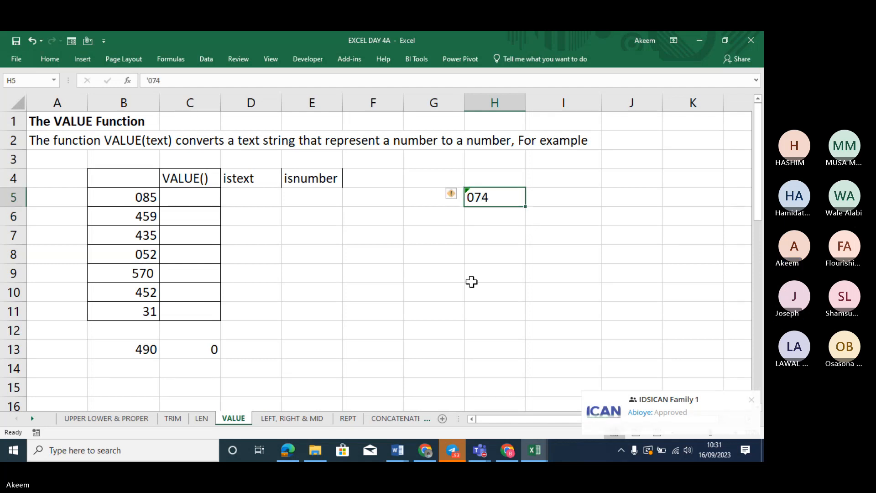
{"action": "left_click", "coordinate": [453, 195]}
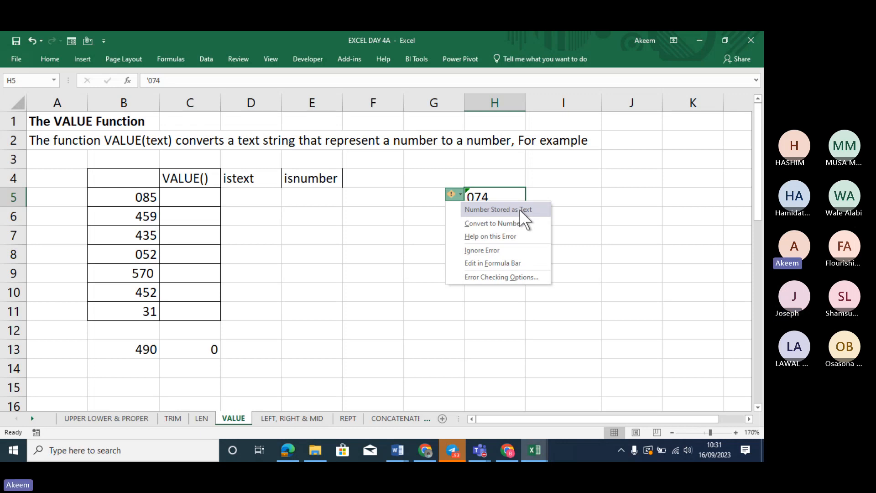
{"action": "left_click", "coordinate": [510, 223]}
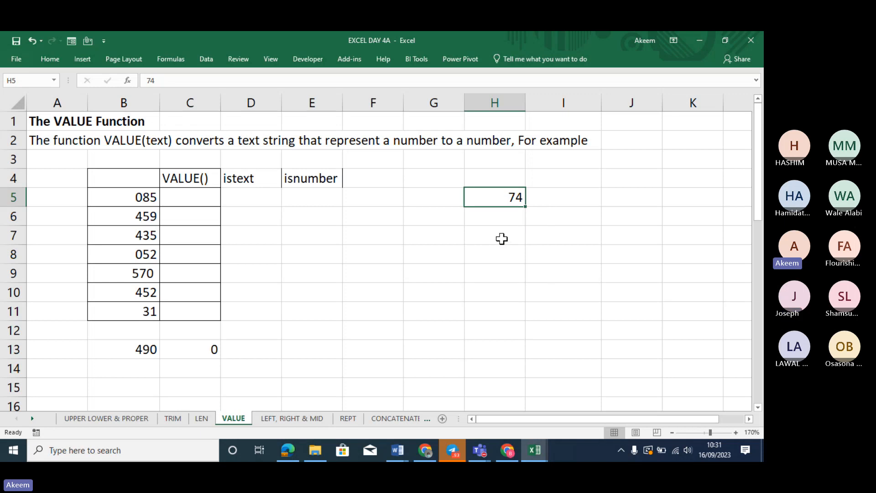
{"action": "left_click", "coordinate": [502, 241]}
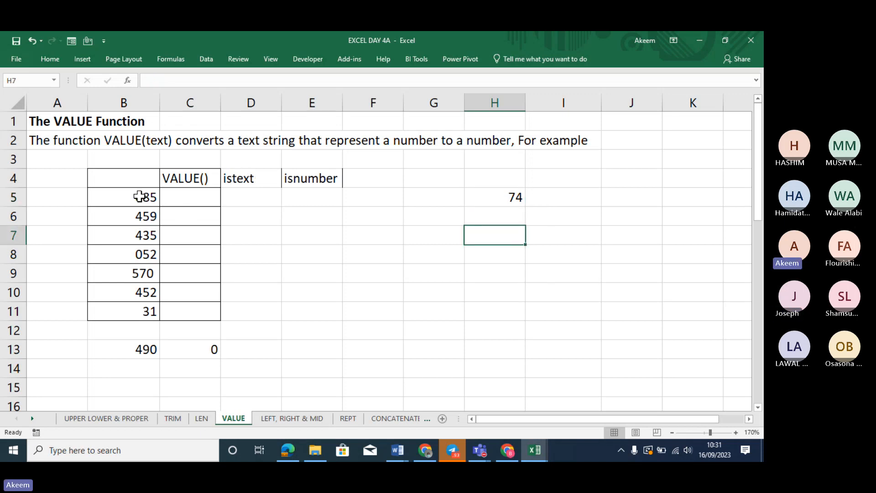
Clear the 74 test value from H5
{"action": "left_click_drag", "start_coordinate": [137, 196], "coordinate": [139, 307]}
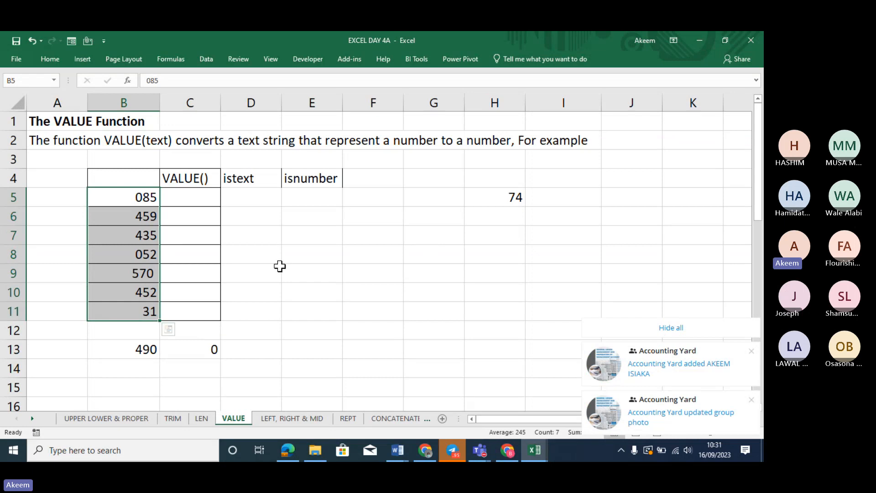
{"action": "left_click", "coordinate": [510, 201]}
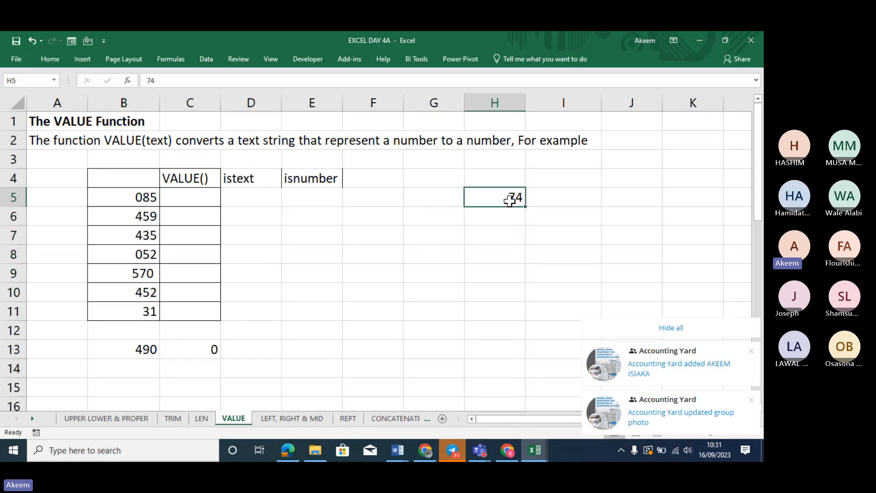
{"action": "key", "text": "Delete"}
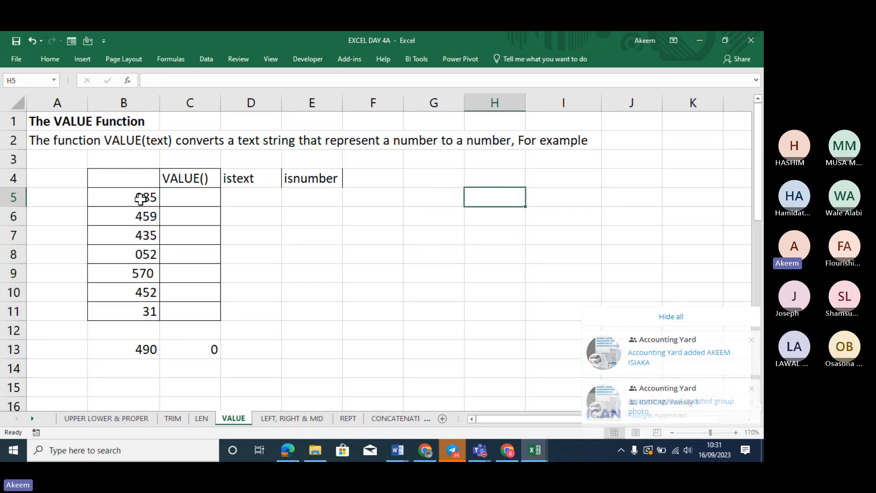
Enter =ISTEXT(B5) in D5, returning TRUE
{"action": "left_click_drag", "start_coordinate": [139, 198], "coordinate": [141, 310]}
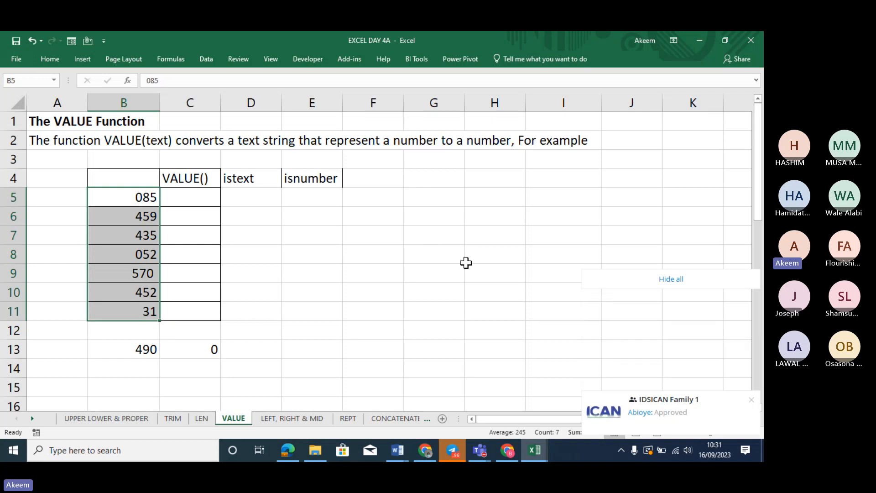
{"action": "left_click", "coordinate": [256, 200]}
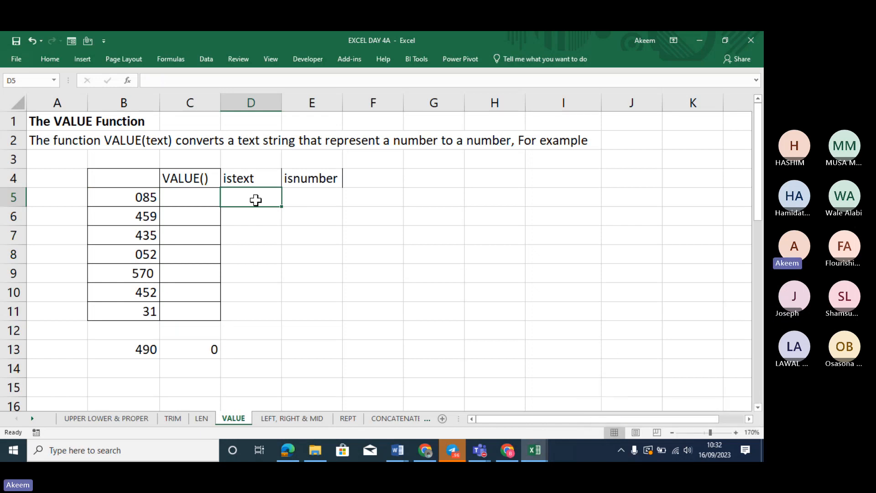
{"action": "type", "text": "="}
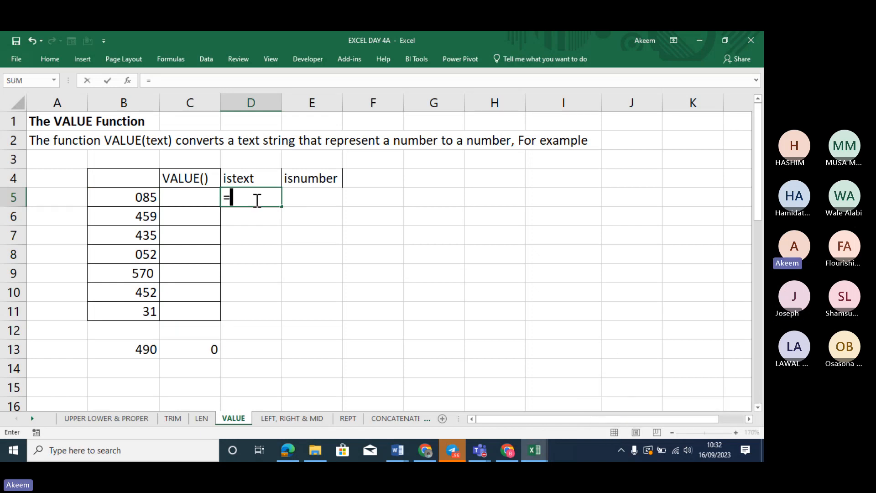
{"action": "type", "text": "ISTEX"}
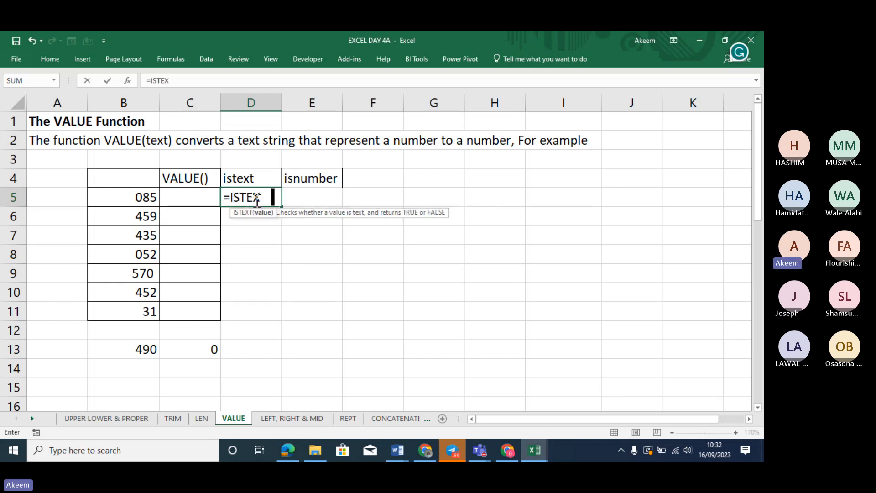
{"action": "type", "text": "T("}
{"action": "left_click", "coordinate": [147, 198]}
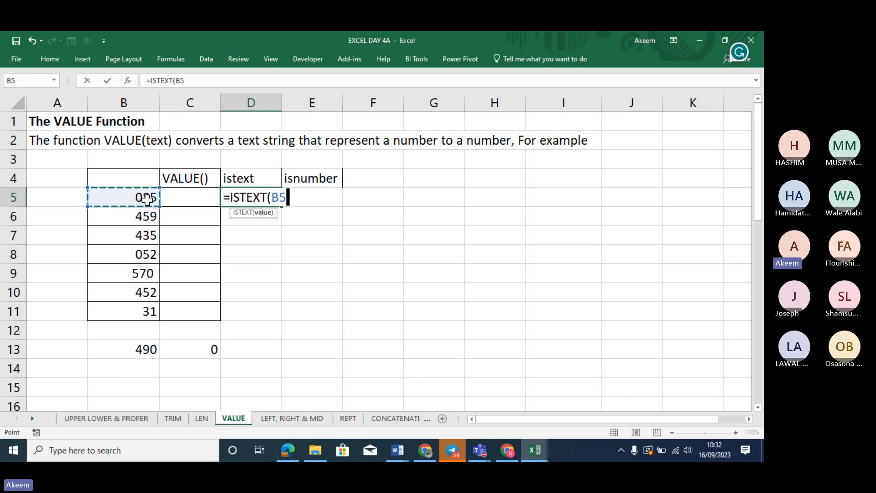
{"action": "type", "text": ")"}
{"action": "key", "text": "Return"}
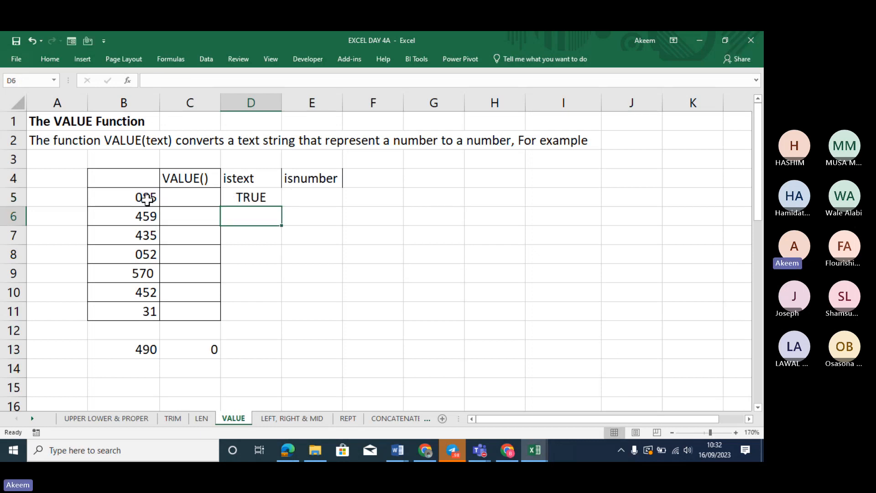
{"action": "left_click", "coordinate": [259, 193]}
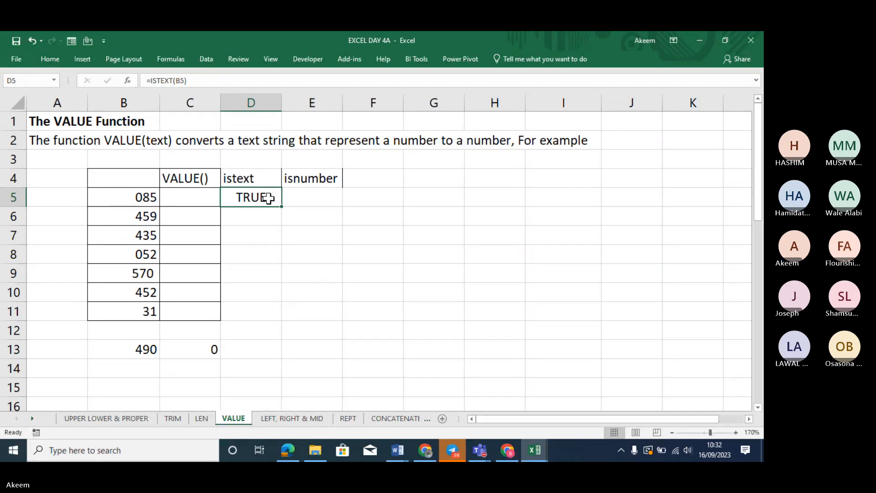
{"action": "double_click", "coordinate": [268, 198]}
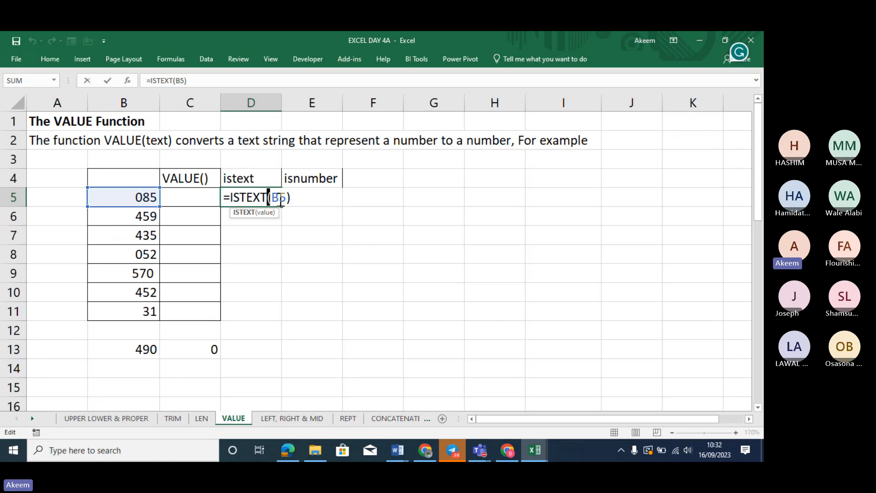
{"action": "key", "text": "Return"}
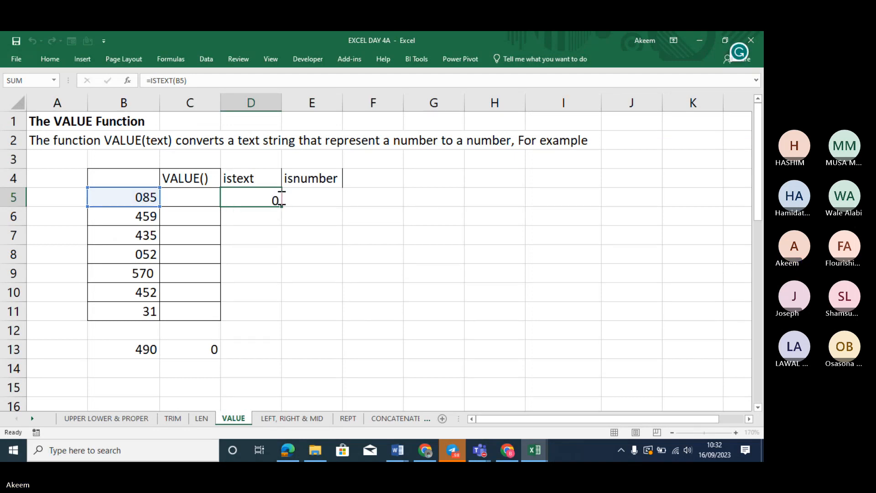
{"action": "left_click", "coordinate": [271, 197]}
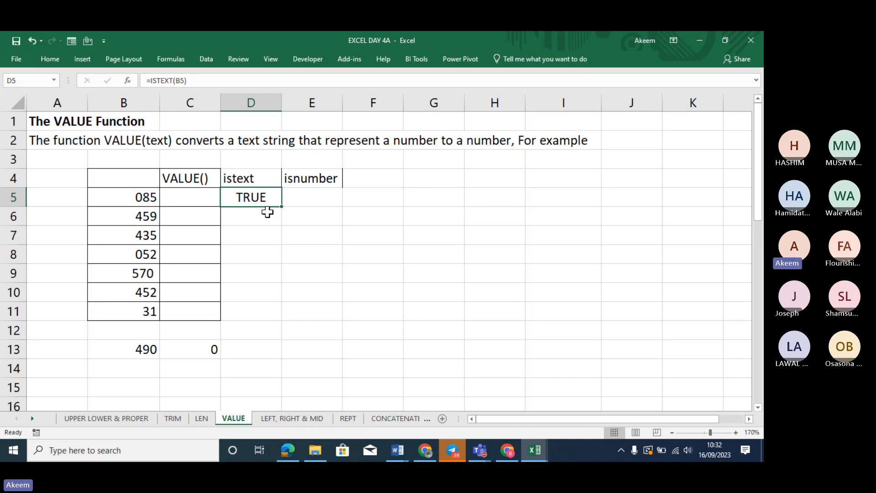
Enter the ISTEXT check of B6 in D6 (FALSE for 459) and fill it down to D11
{"action": "left_click", "coordinate": [268, 213]}
{"action": "type", "text": "="}
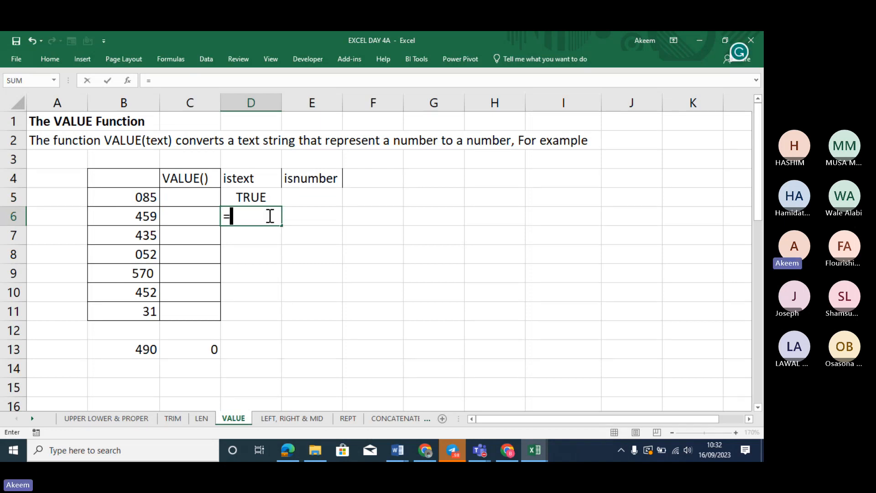
{"action": "type", "text": "ISTEXT"}
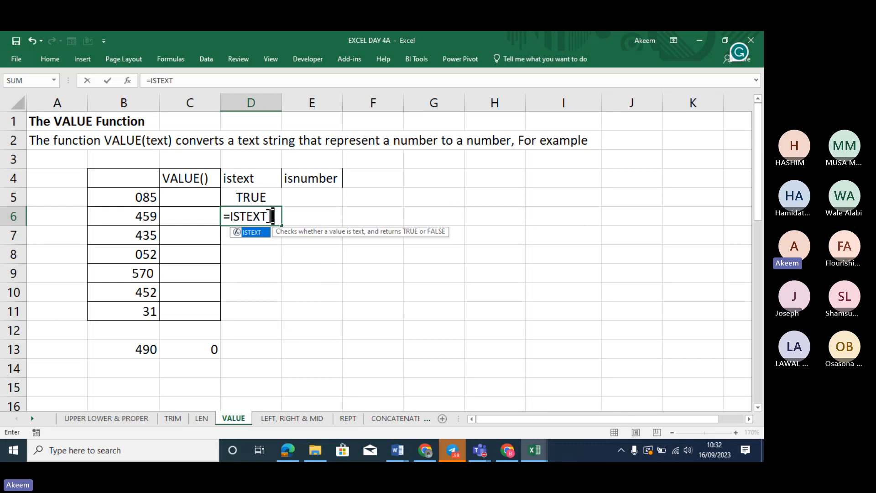
{"action": "type", "text": "("}
{"action": "left_click", "coordinate": [145, 218]}
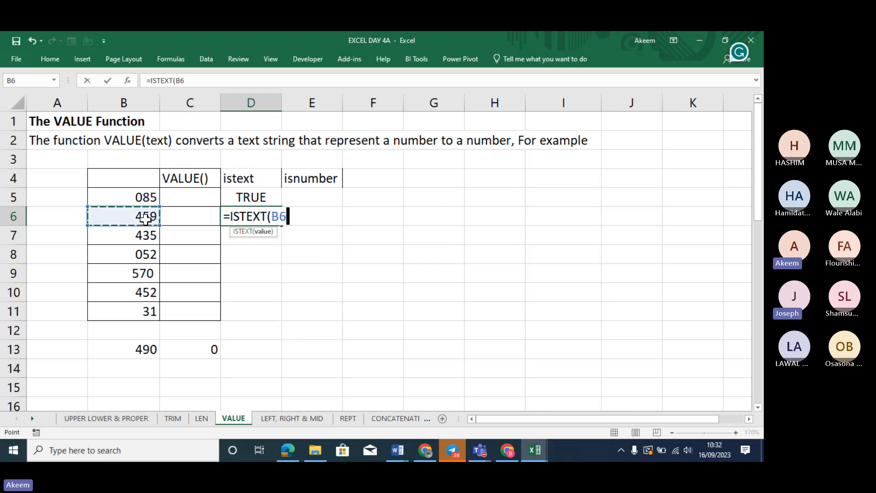
{"action": "key", "text": "Return"}
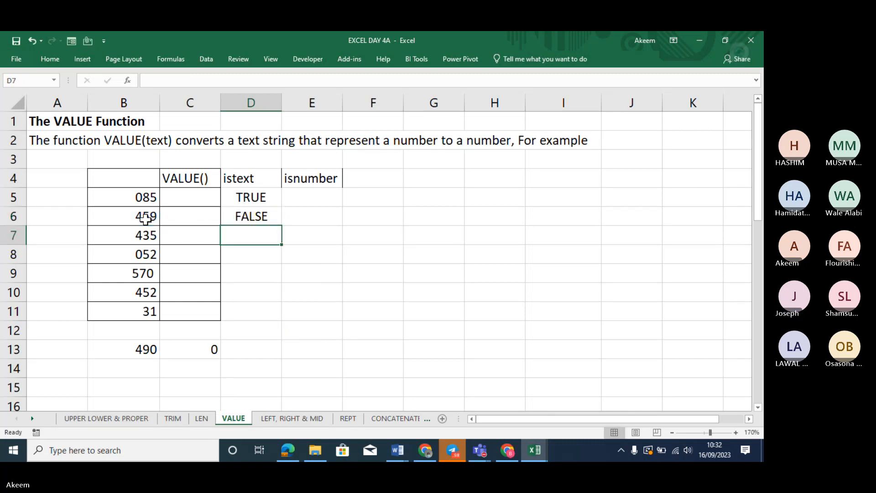
{"action": "left_click", "coordinate": [249, 215]}
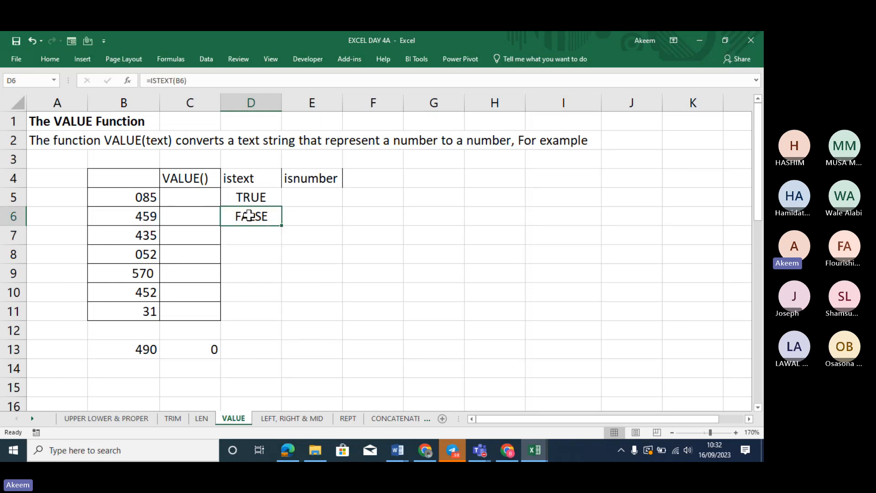
{"action": "left_click", "coordinate": [151, 218]}
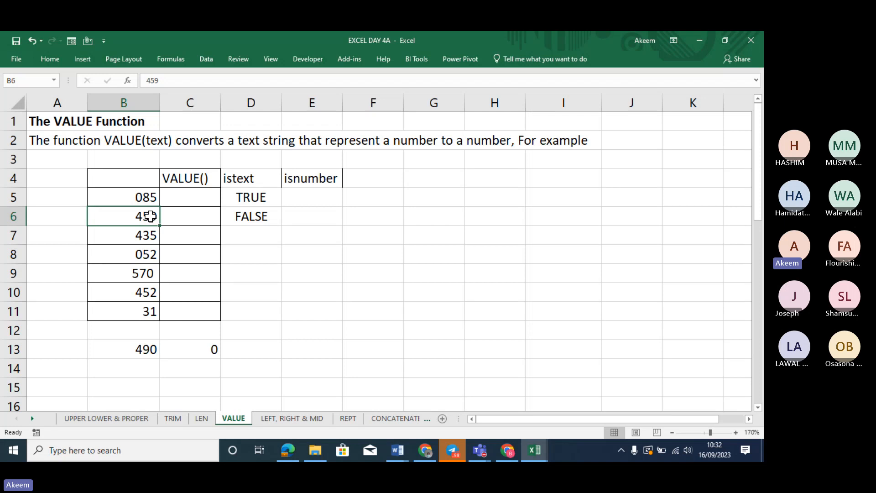
{"action": "left_click", "coordinate": [270, 217]}
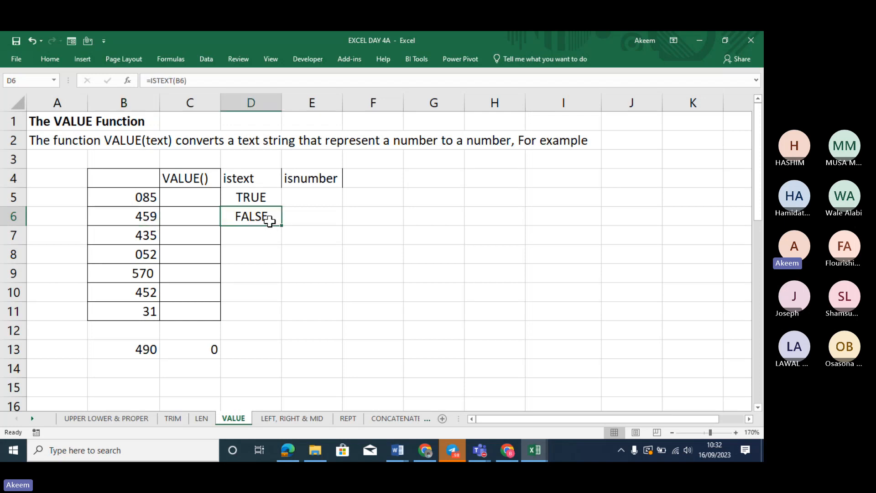
{"action": "double_click", "coordinate": [282, 228]}
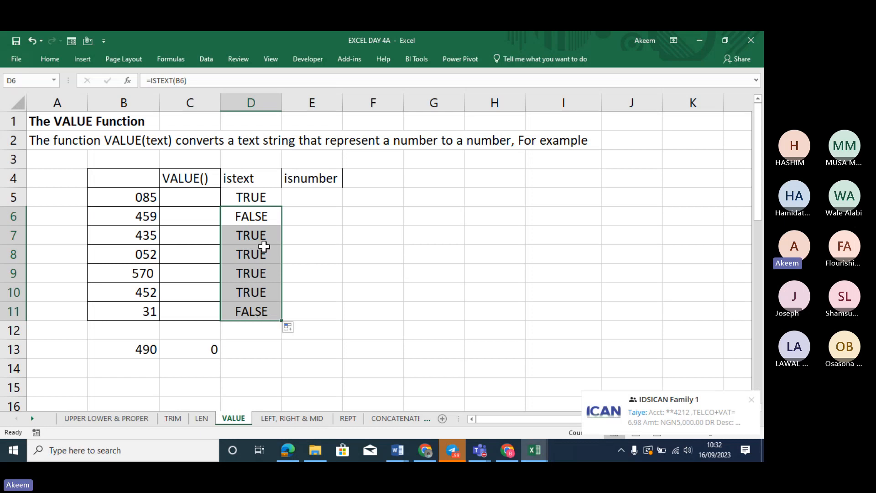
Check the D6:D11 ISTEXT results against column B, including FALSE for 31
{"action": "left_click", "coordinate": [255, 216]}
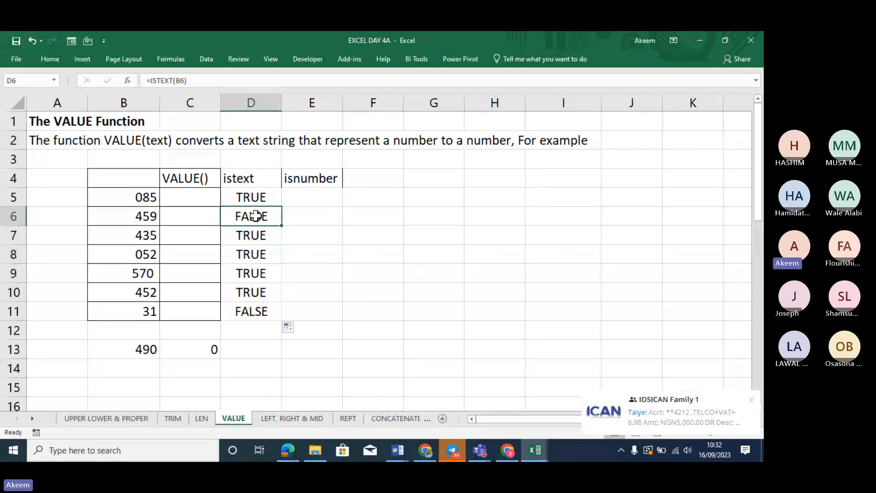
{"action": "left_click", "coordinate": [145, 217]}
{"action": "left_click", "coordinate": [143, 312]}
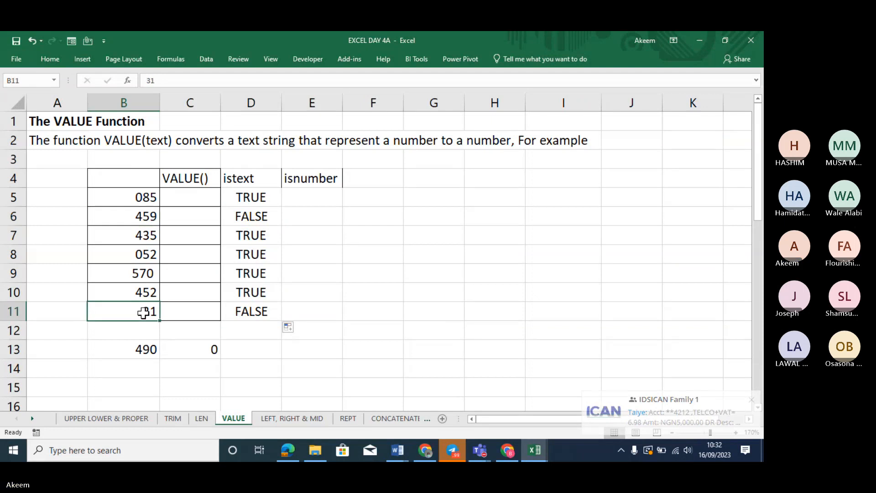
{"action": "left_click", "coordinate": [256, 311]}
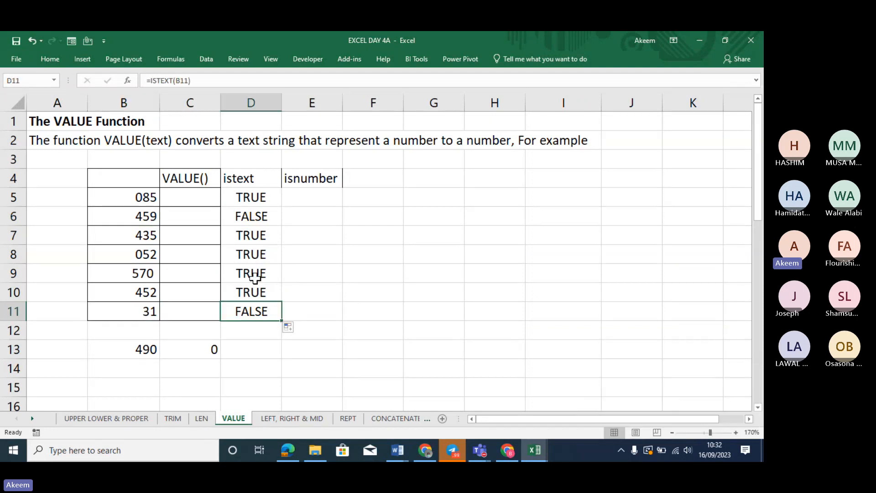
{"action": "left_click", "coordinate": [257, 218]}
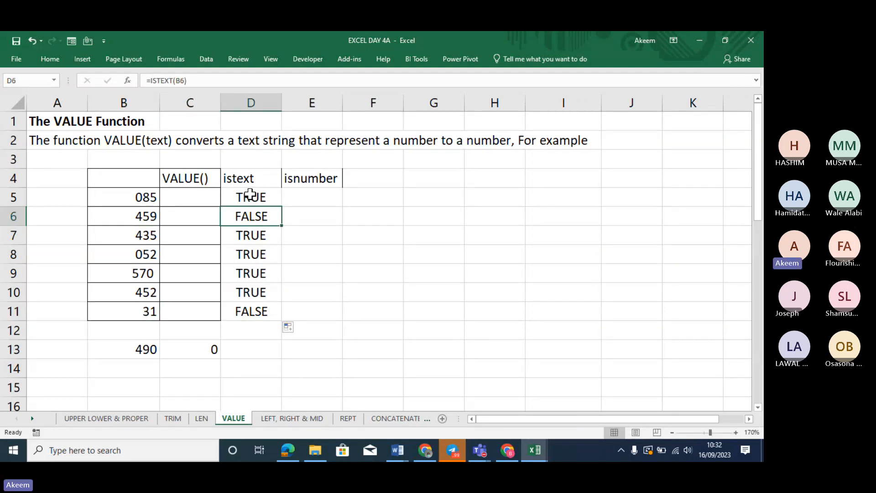
{"action": "left_click", "coordinate": [251, 234]}
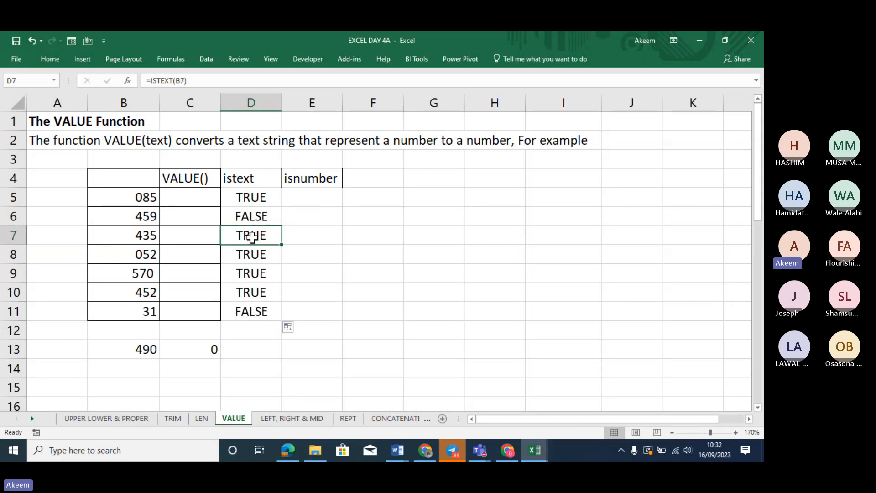
{"action": "left_click", "coordinate": [256, 272]}
{"action": "left_click", "coordinate": [260, 289]}
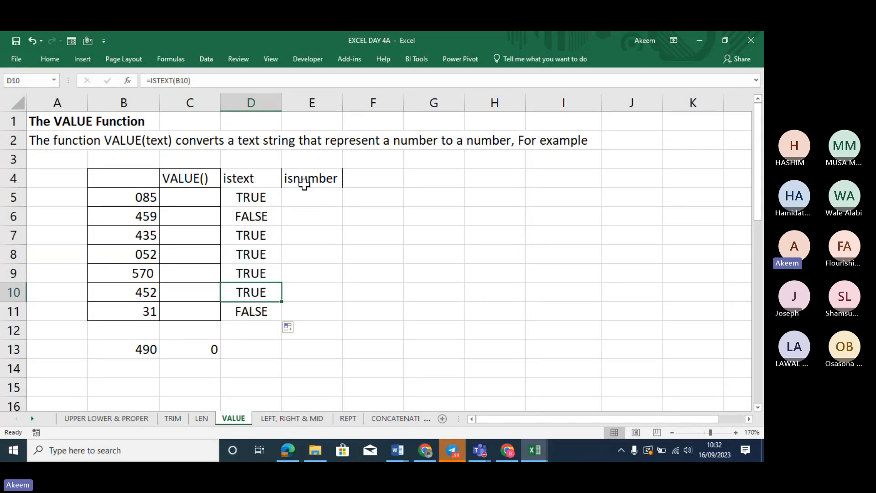
Enter =ISNUMBER(B5) in E5 and fill to E11, giving TRUE only for 459 and 31
{"action": "left_click", "coordinate": [309, 197]}
{"action": "type", "text": "="}
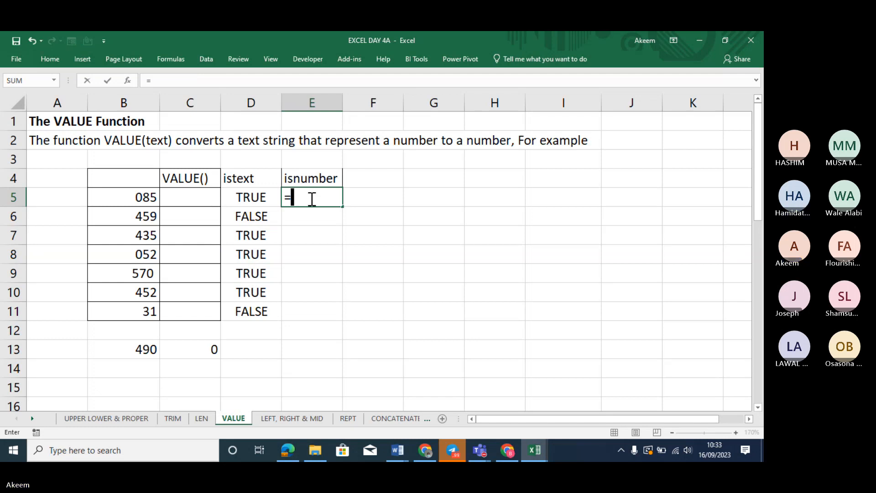
{"action": "type", "text": "ISNUM"}
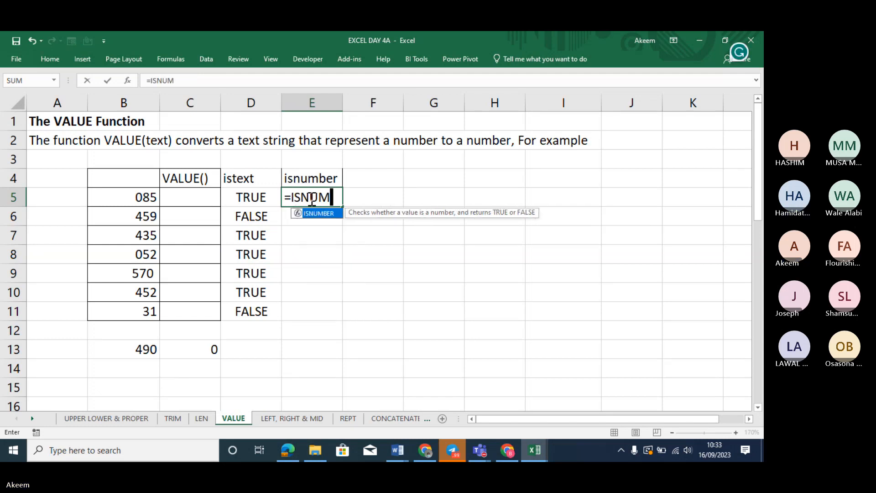
{"action": "type", "text": "BER("}
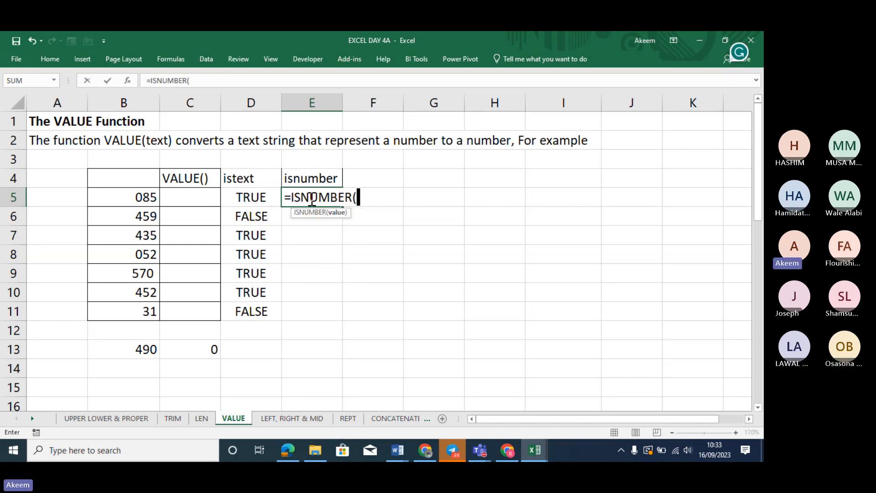
{"action": "left_click", "coordinate": [157, 195]}
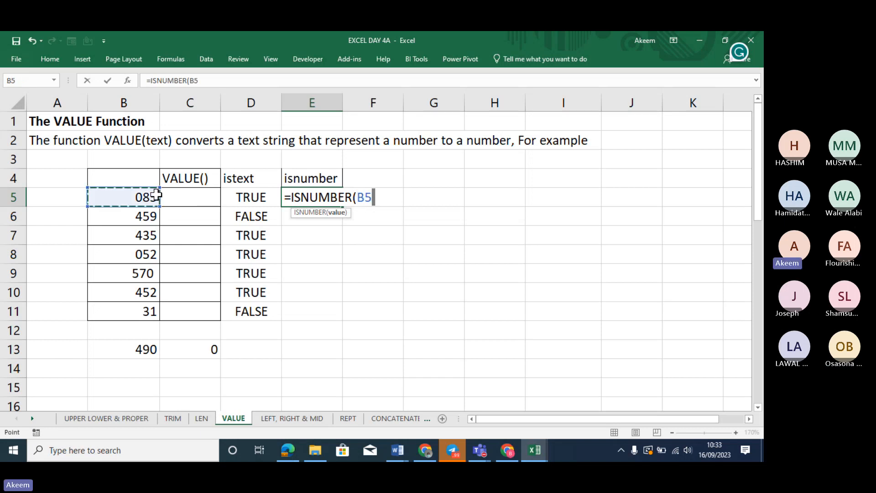
{"action": "type", "text": ")"}
{"action": "key", "text": "Return"}
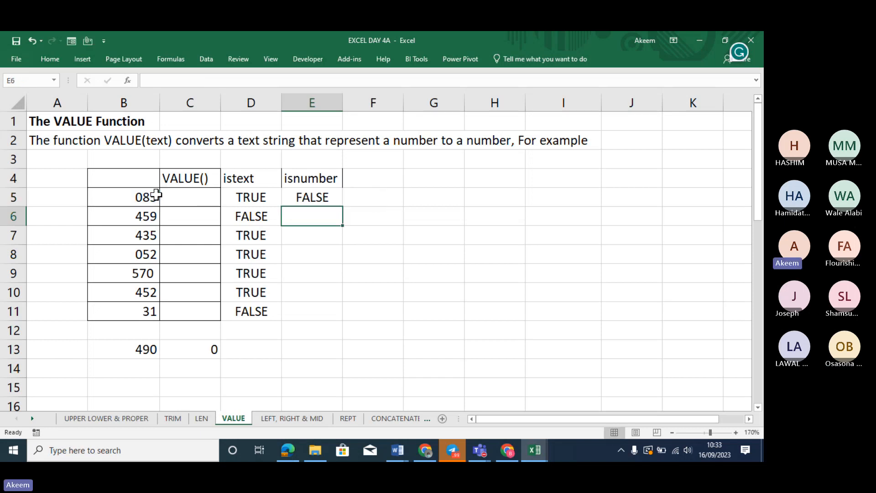
{"action": "left_click", "coordinate": [305, 197]}
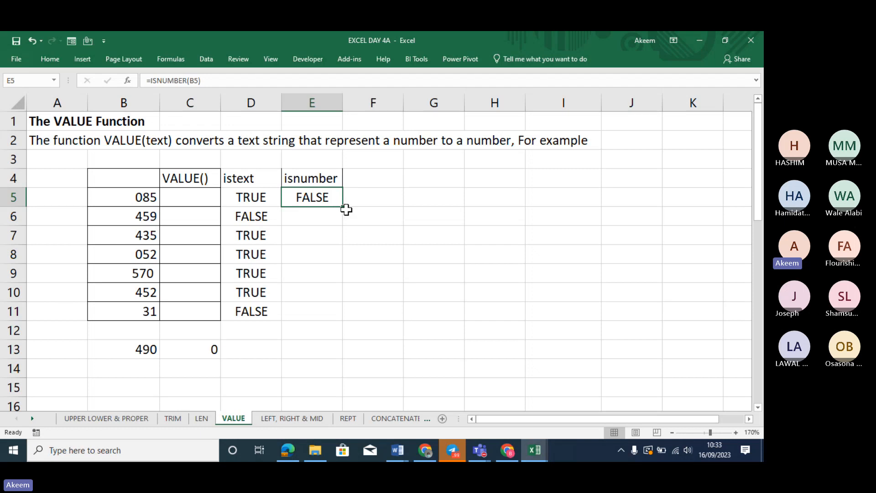
{"action": "double_click", "coordinate": [344, 207]}
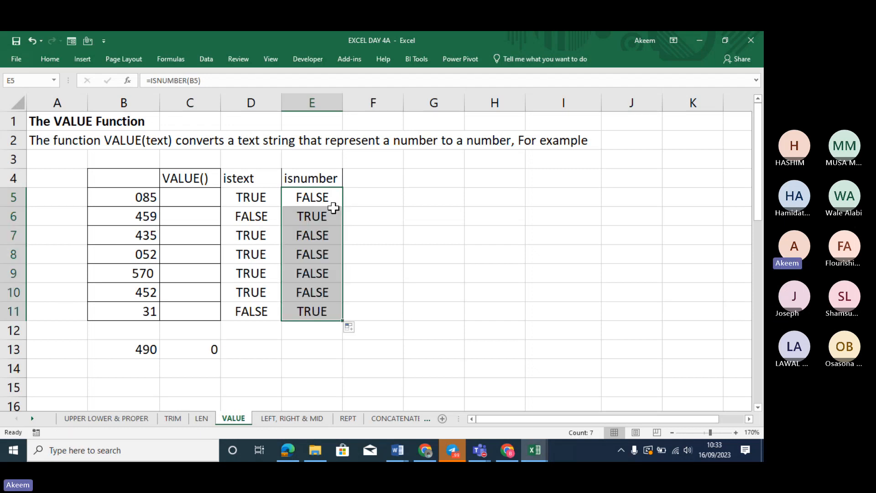
{"action": "left_click", "coordinate": [313, 217]}
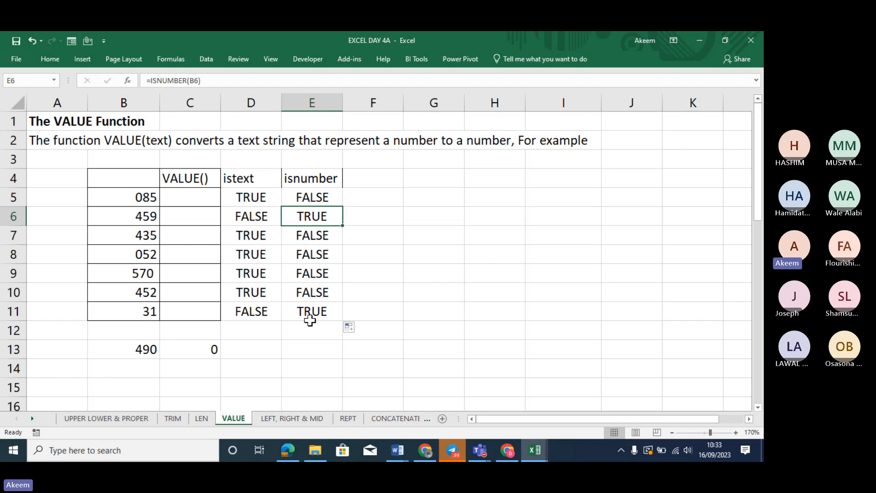
{"action": "left_click", "coordinate": [312, 313]}
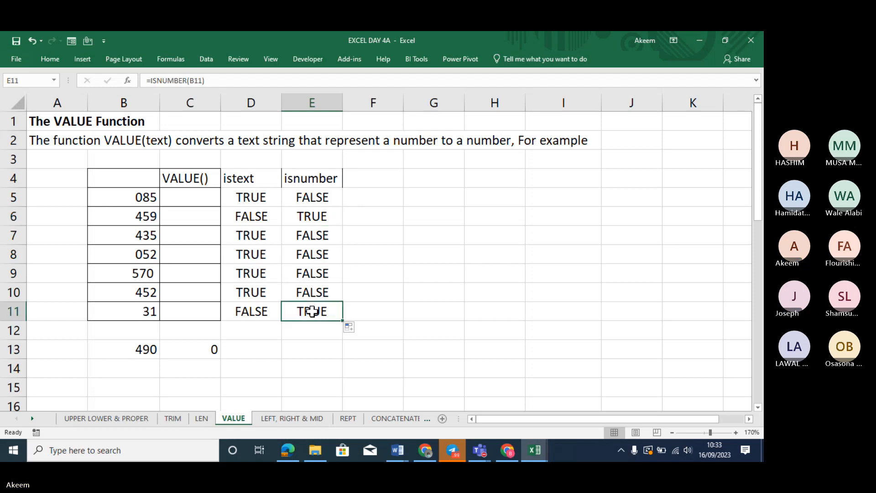
{"action": "left_click", "coordinate": [378, 195]}
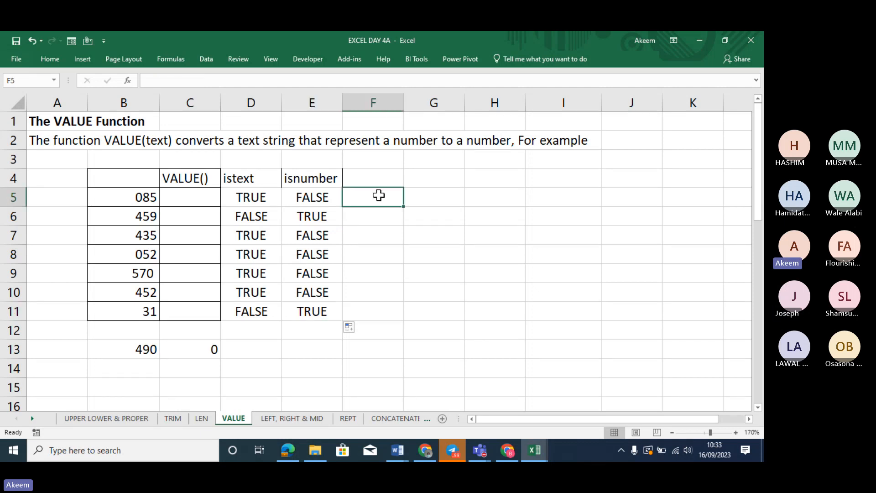
Enter =IF(ISTEXT(B5),"",B5+100) in F5
{"action": "type", "text": "=IF"}
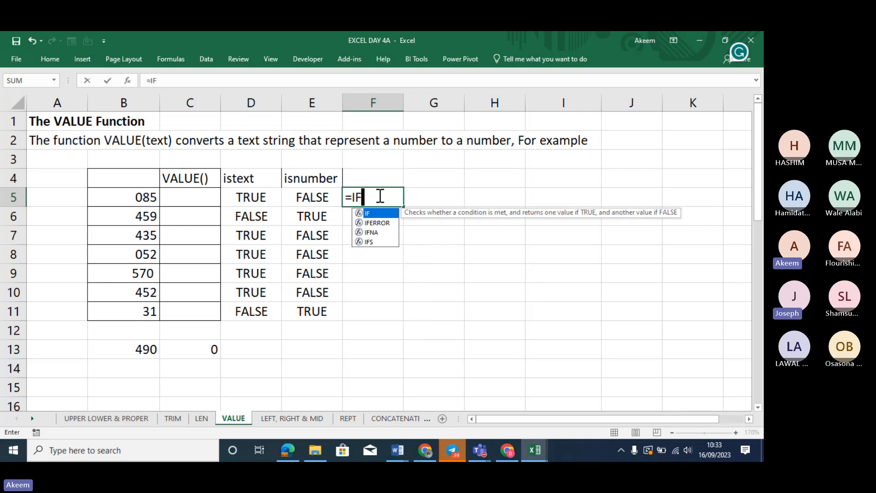
{"action": "type", "text": "(I"}
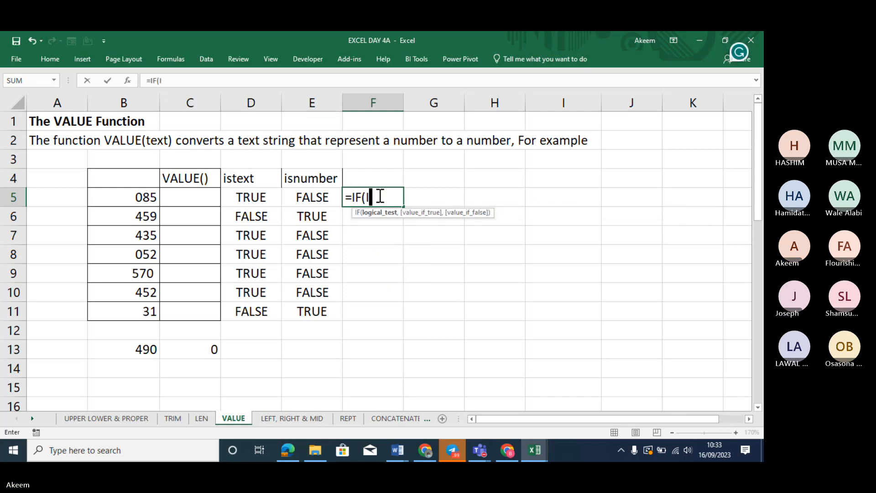
{"action": "type", "text": "STE"}
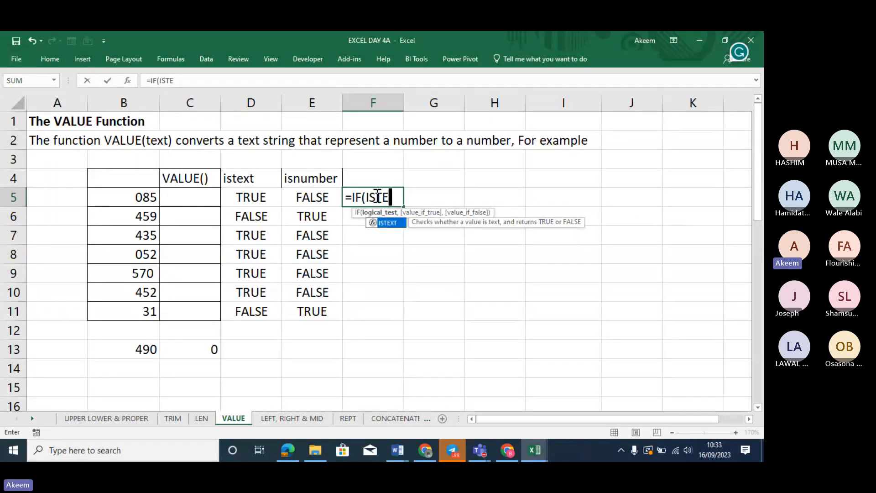
{"action": "key", "text": "Tab"}
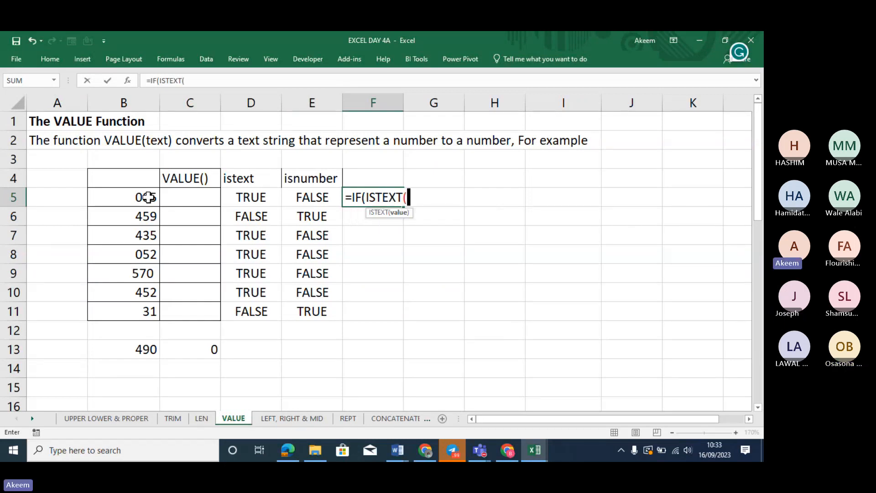
{"action": "left_click", "coordinate": [137, 197]}
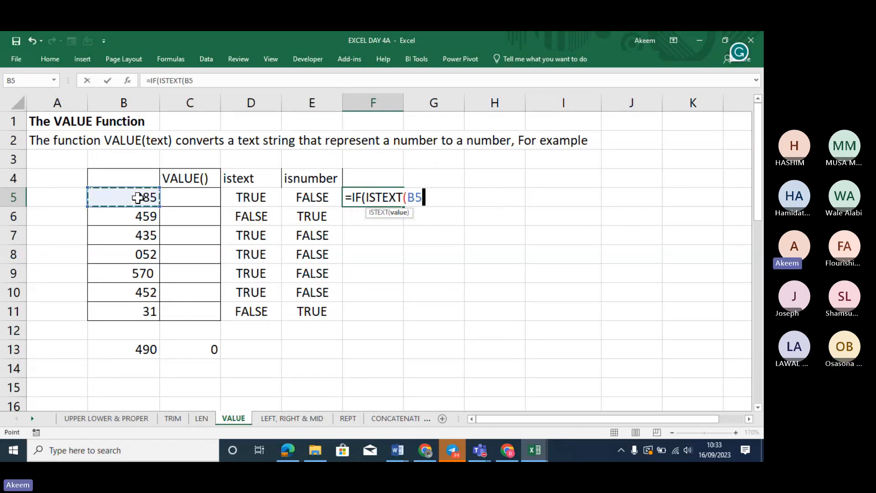
{"action": "type", "text": ")"}
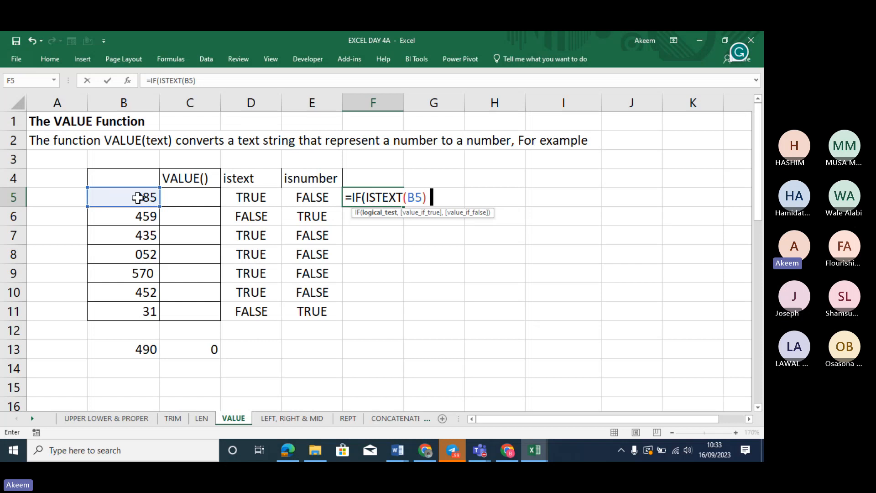
{"action": "type", "text": ","}
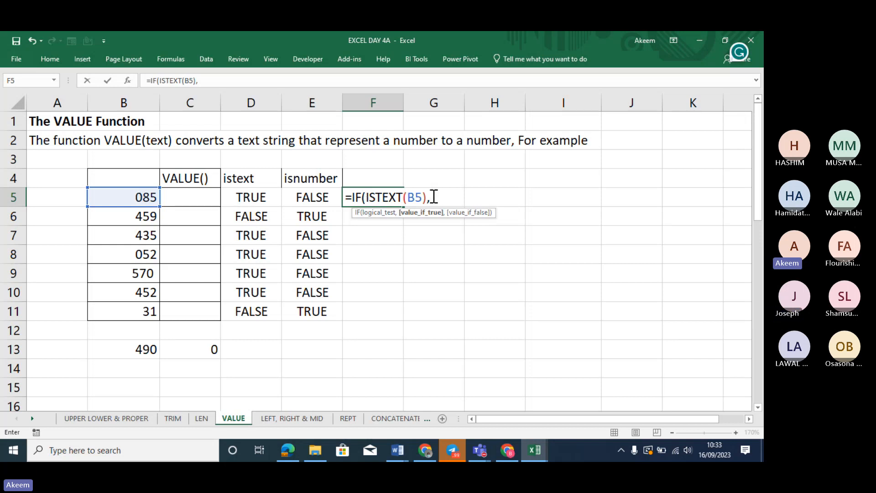
{"action": "type", "text": "\"\","}
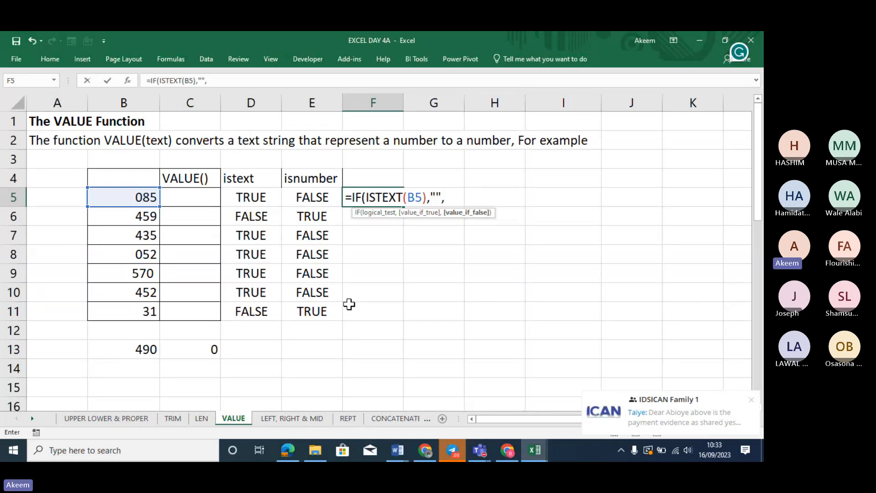
{"action": "left_click", "coordinate": [139, 196]}
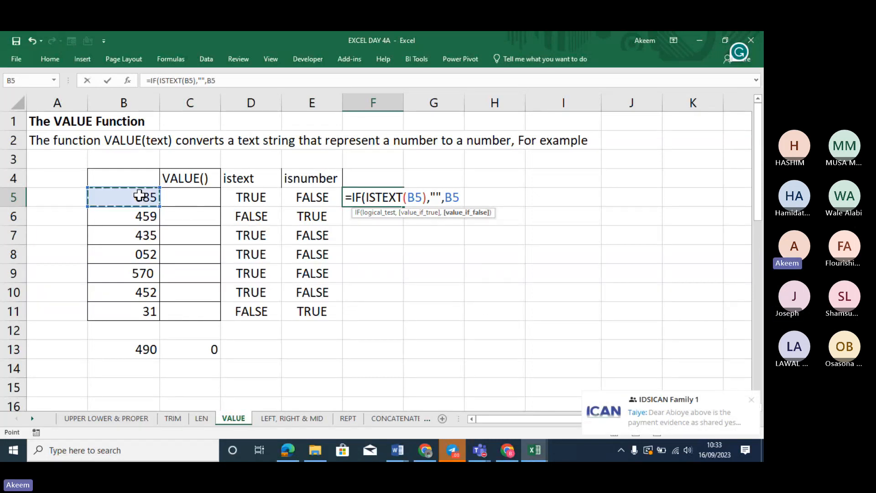
{"action": "type", "text": "+100"}
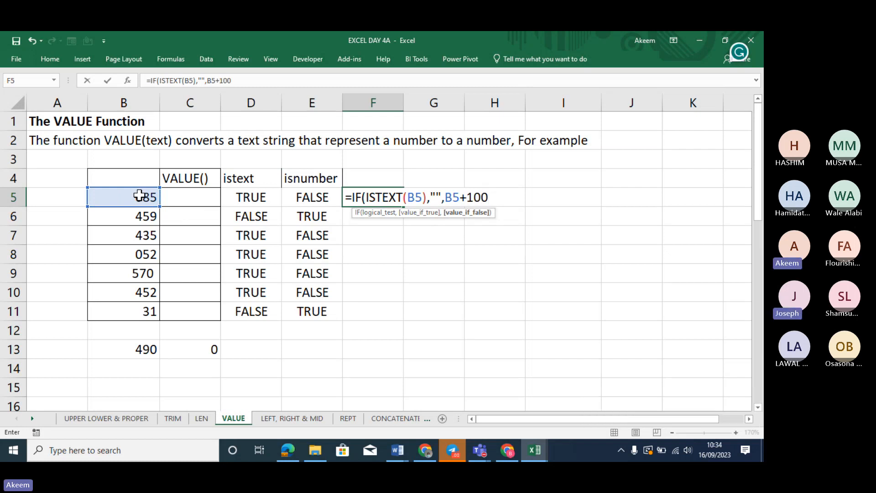
{"action": "type", "text": ")"}
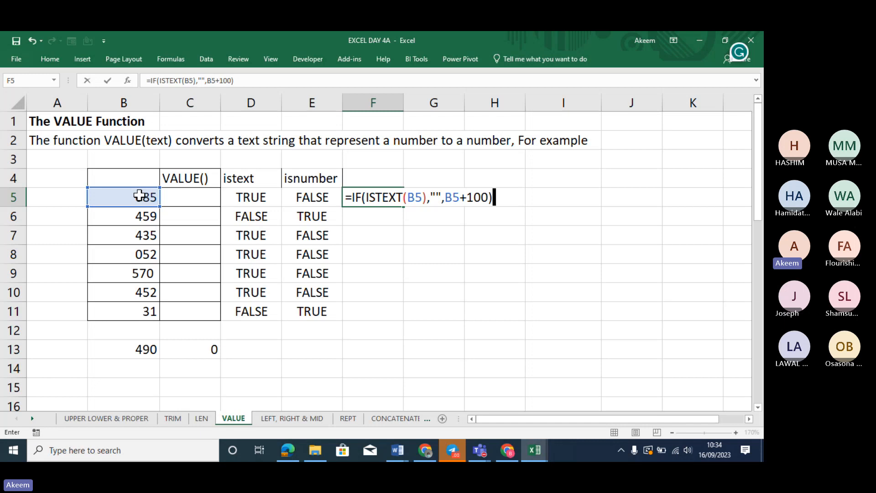
{"action": "key", "text": "Return"}
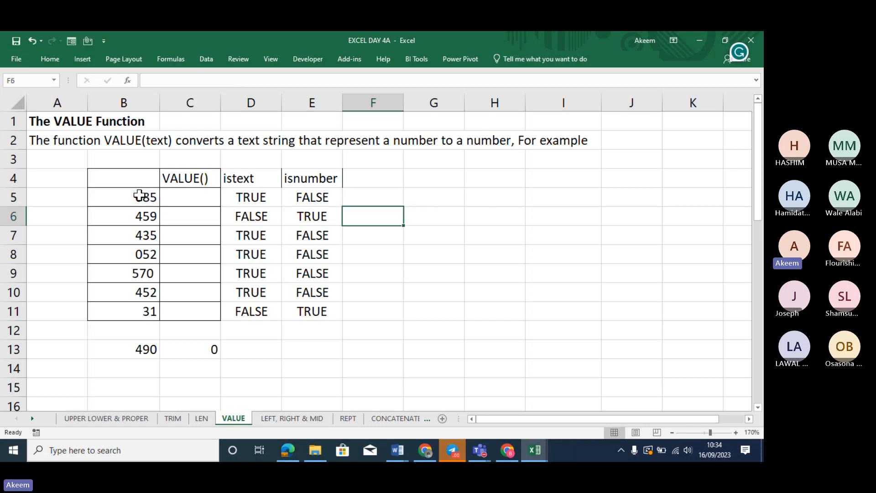
Fill the IF formula down to F11, giving 559 and 131, and check the results' total
{"action": "left_click", "coordinate": [381, 198]}
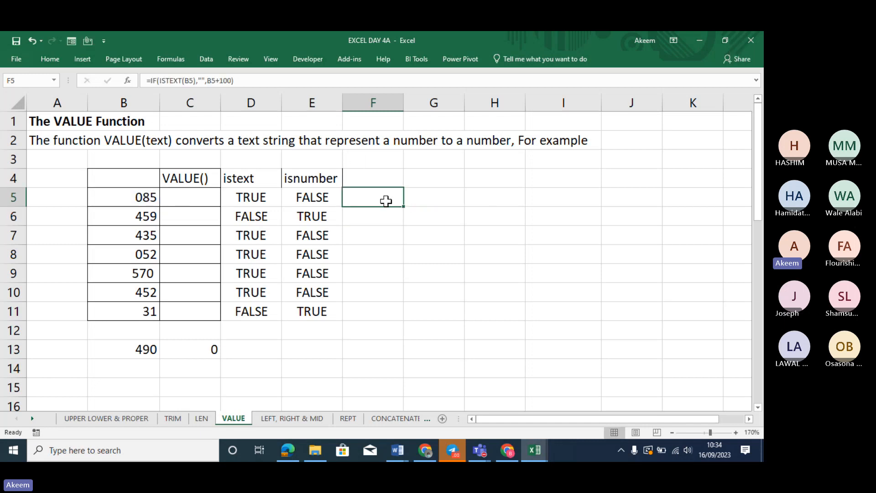
{"action": "left_click_drag", "start_coordinate": [404, 208], "coordinate": [397, 319]}
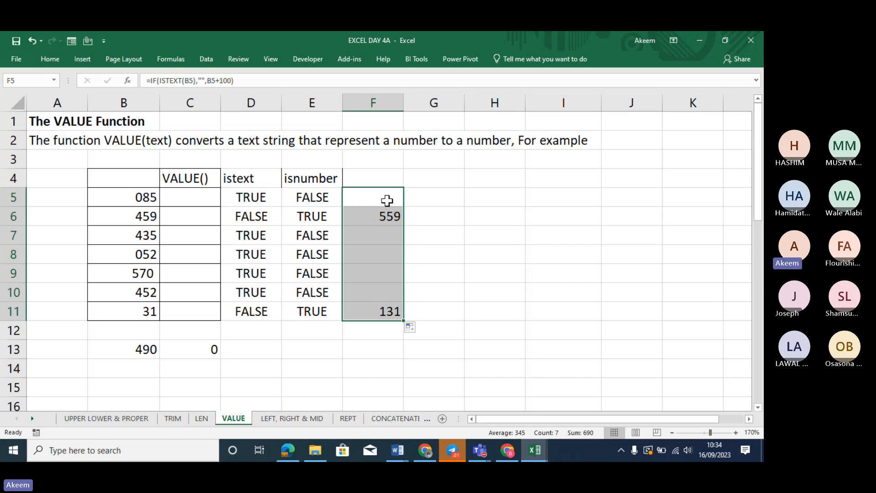
{"action": "left_click_drag", "start_coordinate": [430, 180], "coordinate": [431, 196]}
{"action": "left_click", "coordinate": [431, 180]}
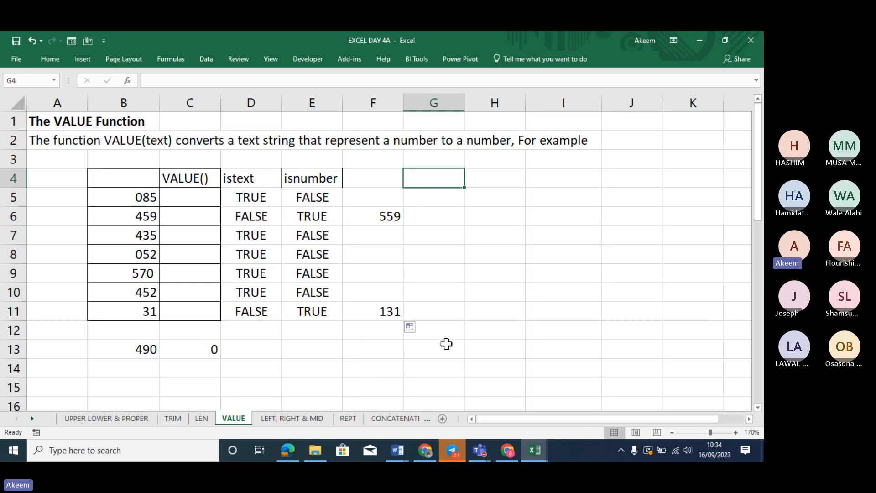
{"action": "left_click", "coordinate": [358, 343]}
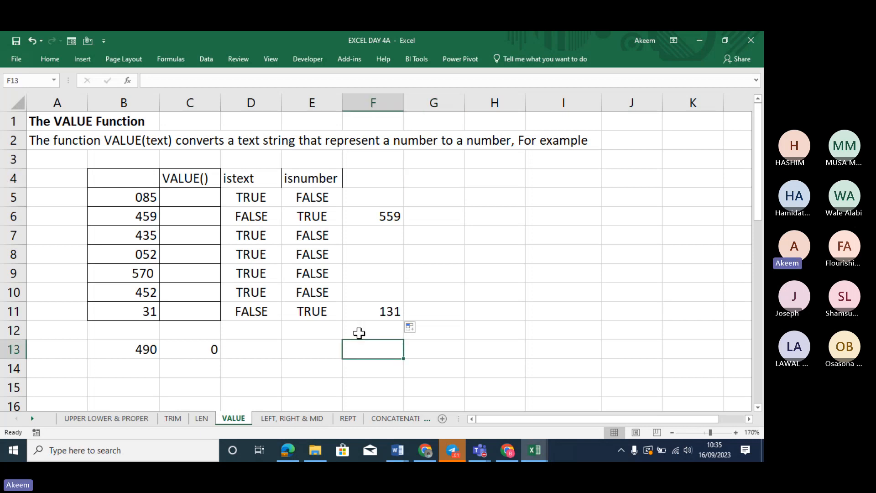
{"action": "left_click", "coordinate": [374, 199]}
{"action": "left_click_drag", "start_coordinate": [374, 199], "coordinate": [372, 317]}
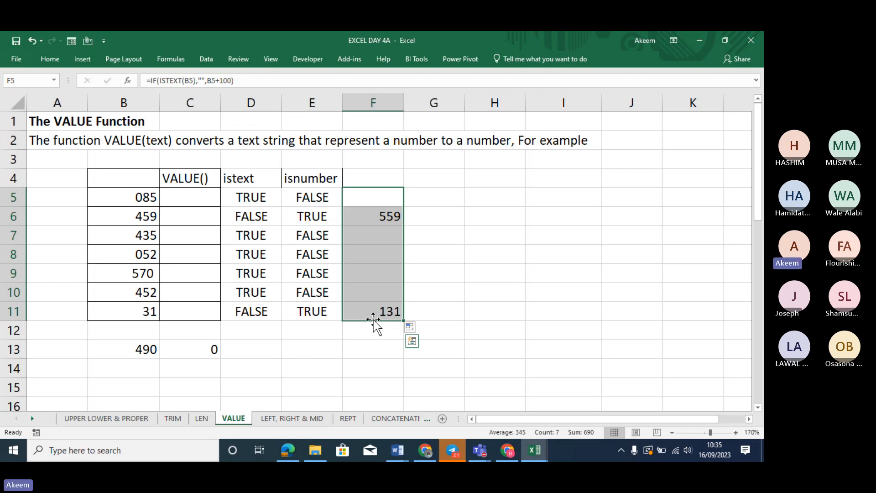
{"action": "left_click", "coordinate": [369, 195]}
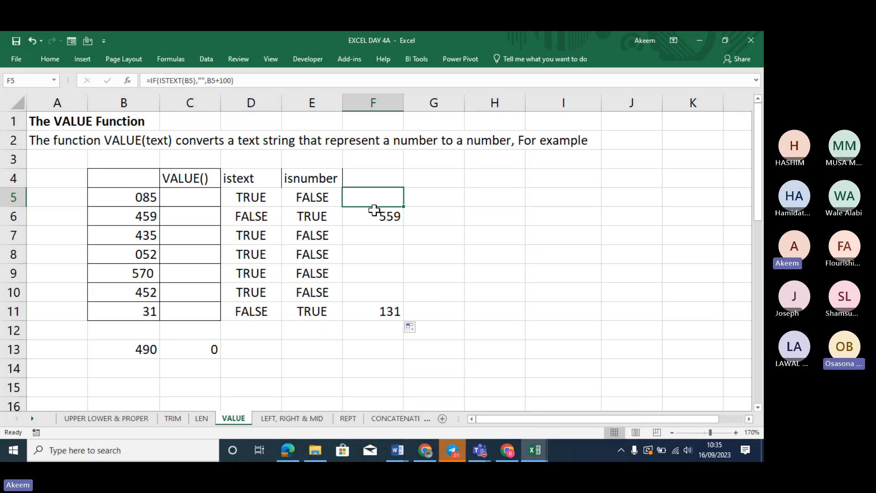
{"action": "left_click_drag", "start_coordinate": [375, 199], "coordinate": [382, 310]}
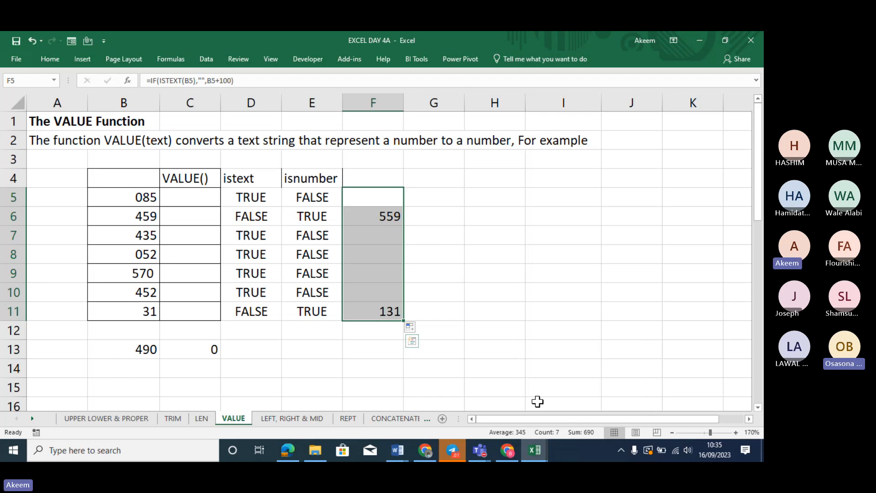
{"action": "left_click", "coordinate": [478, 444]}
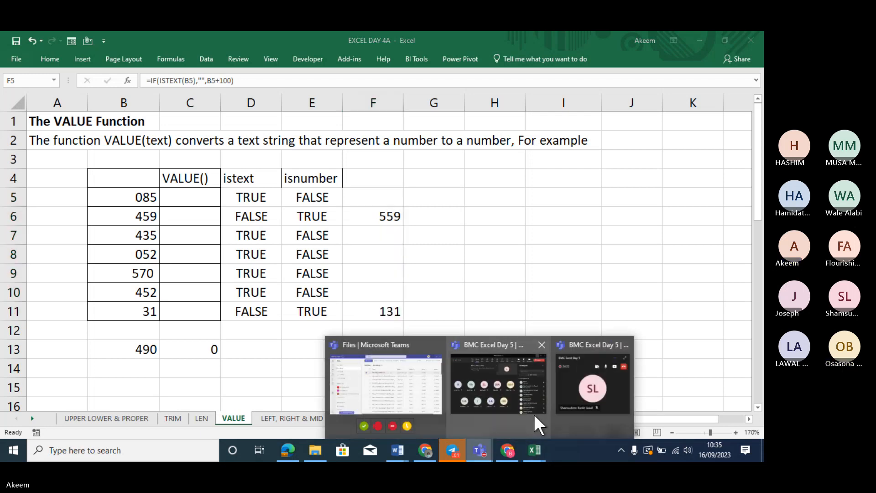
Mute all participants in the BMC Excel Day 5 meeting and minimize it
{"action": "left_click", "coordinate": [521, 397]}
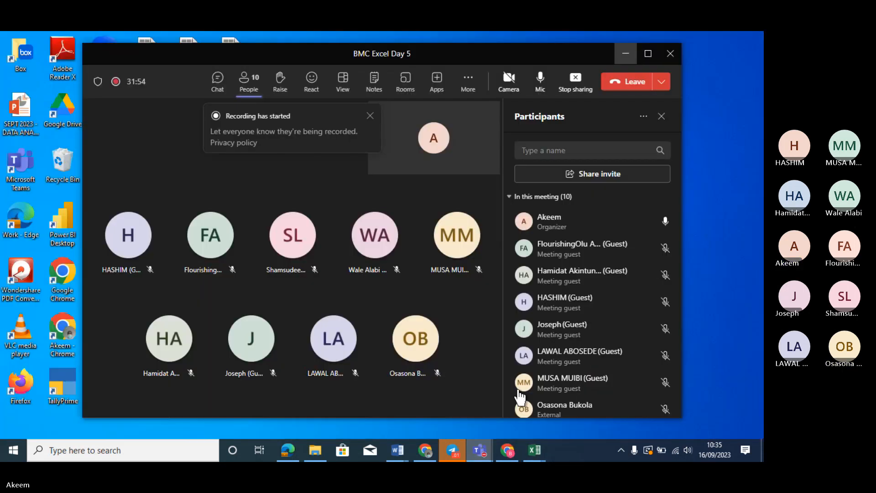
{"action": "left_click", "coordinate": [650, 197]}
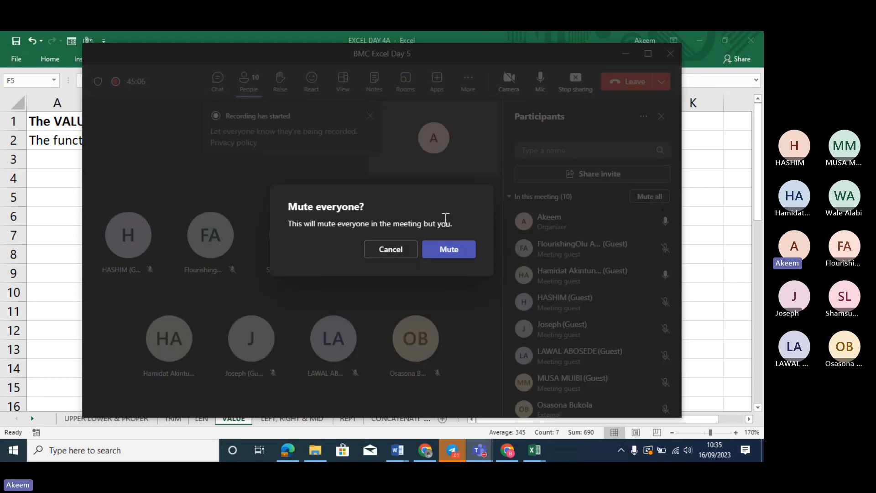
{"action": "left_click", "coordinate": [449, 249]}
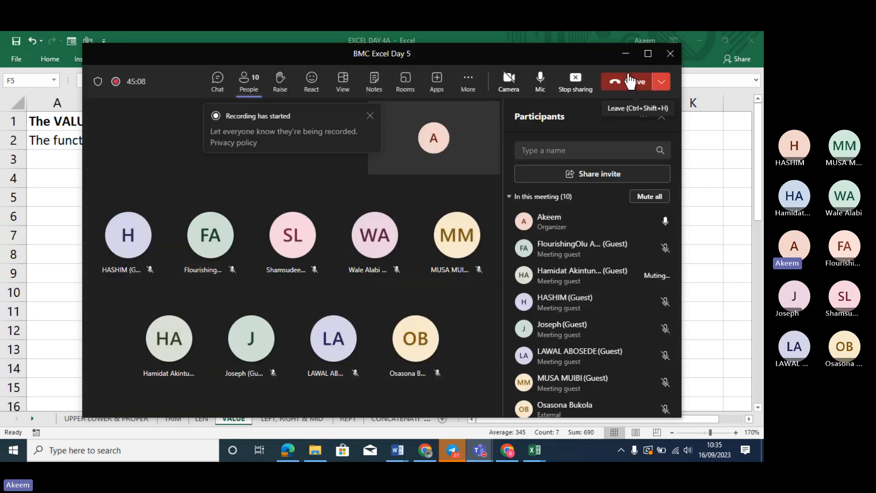
{"action": "left_click", "coordinate": [624, 56]}
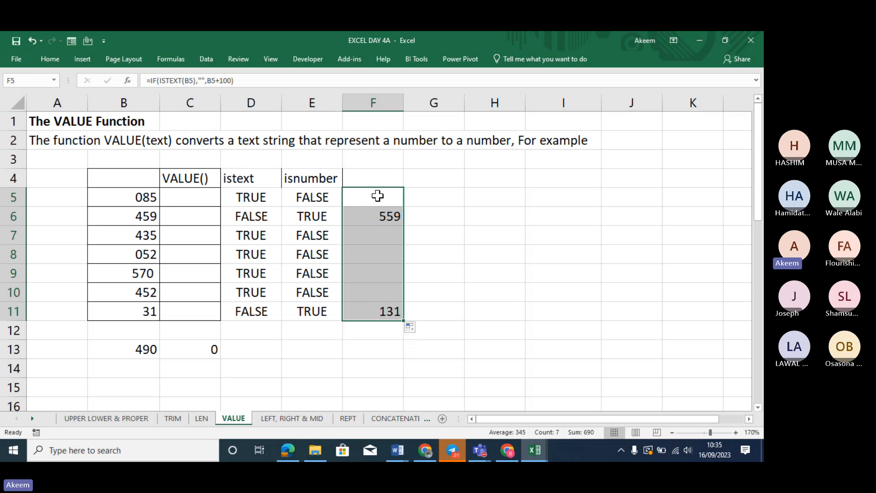
Clear F5:F11 and enter =IF(ISNUMBER(B5),"",B5) in F5
{"action": "left_click_drag", "start_coordinate": [378, 196], "coordinate": [378, 315]}
{"action": "key", "text": "Delete"}
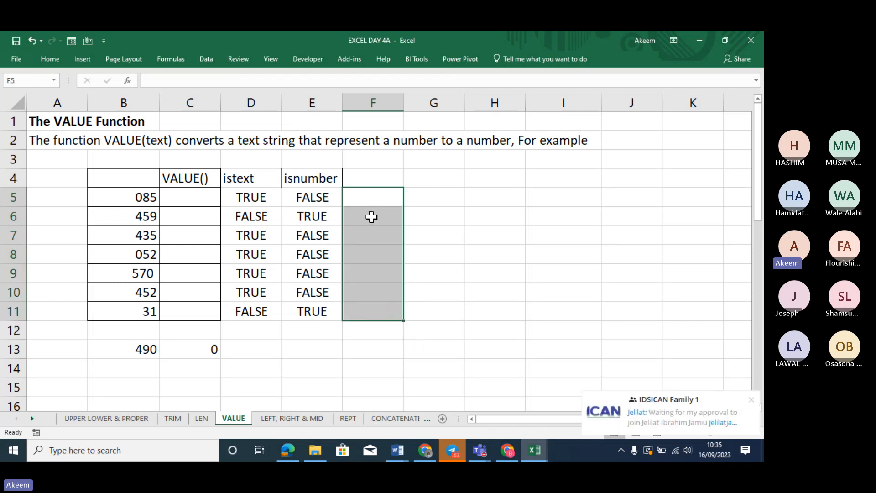
{"action": "left_click", "coordinate": [370, 201]}
{"action": "type", "text": "=IF("}
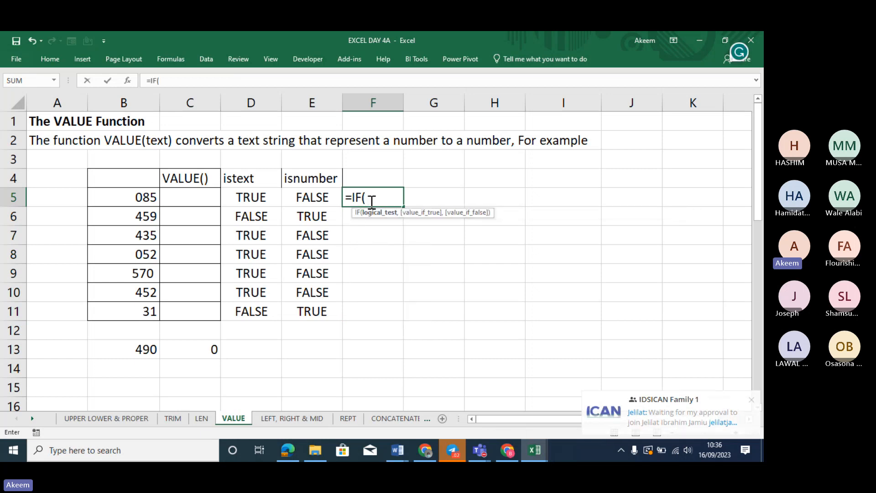
{"action": "left_click", "coordinate": [152, 199]}
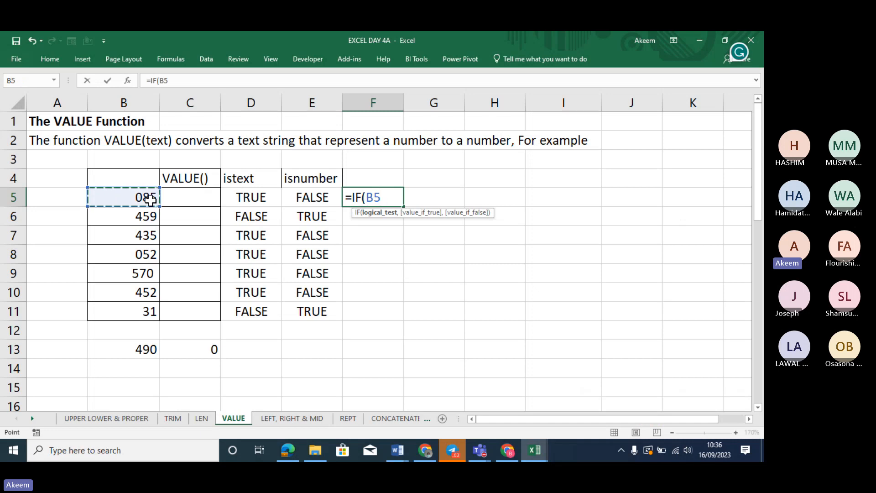
{"action": "key", "text": "BackSpace"}
{"action": "key", "text": "BackSpace"}
{"action": "type", "text": "I"}
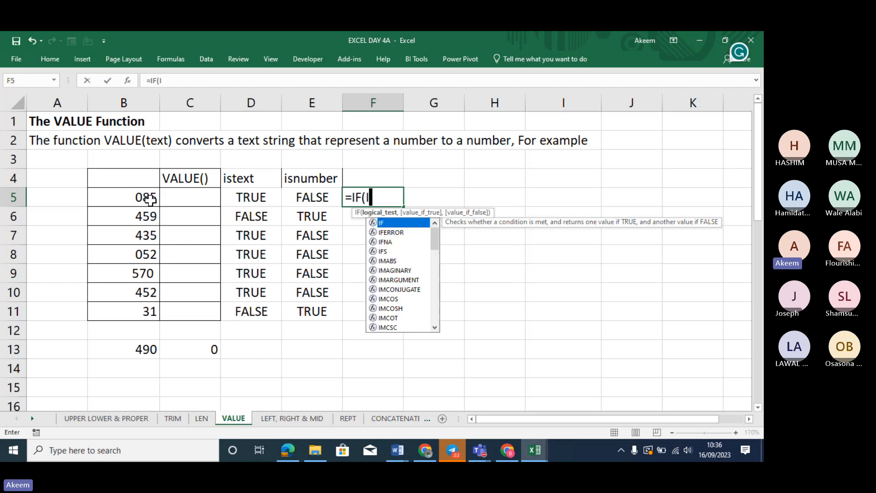
{"action": "type", "text": "SN"}
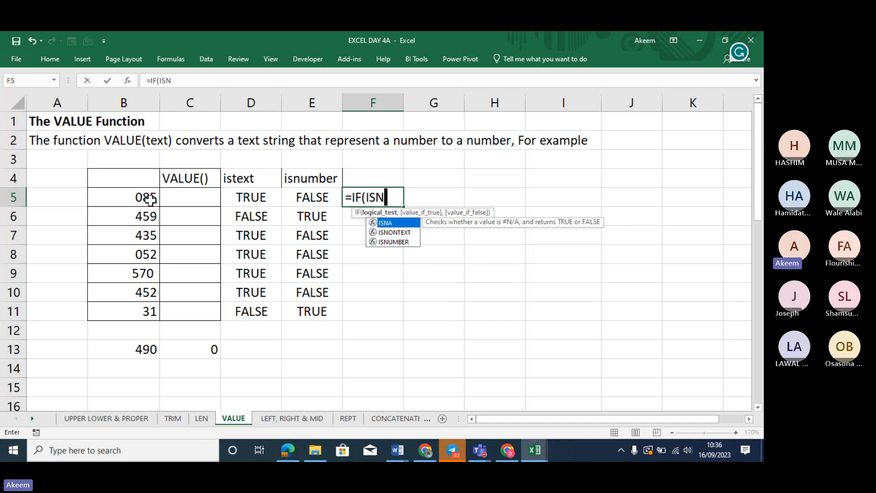
{"action": "type", "text": "UM"}
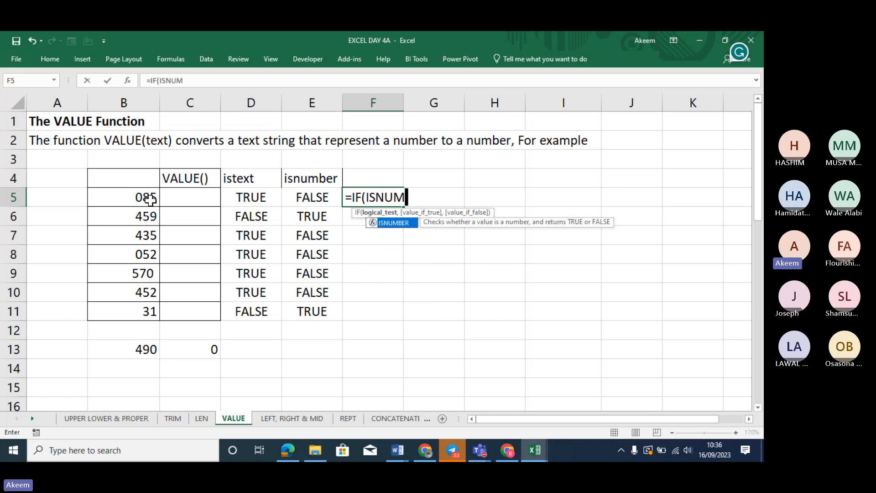
{"action": "key", "text": "Tab"}
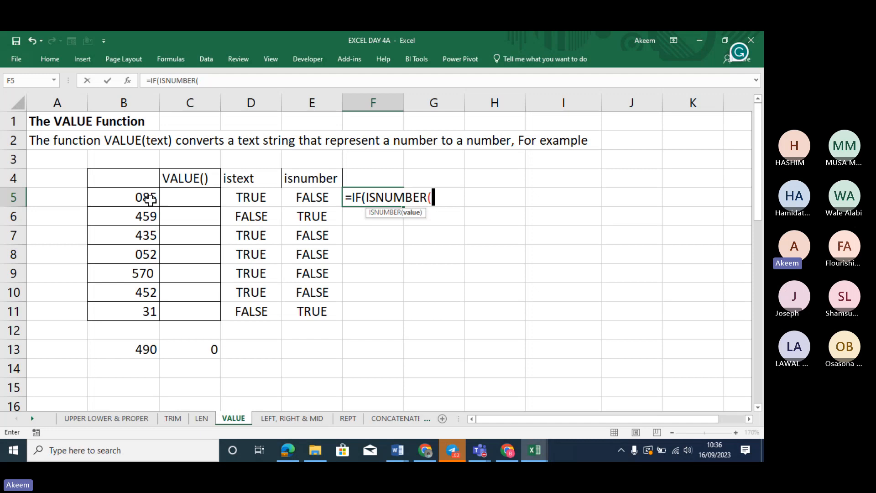
{"action": "left_click", "coordinate": [114, 199]}
{"action": "type", "text": ")"}
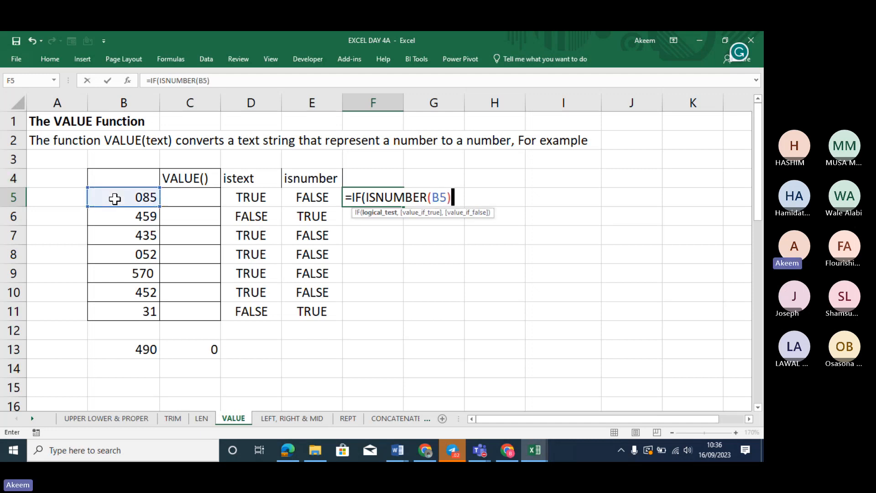
{"action": "type", "text": "\"\""}
{"action": "key", "text": "BackSpace"}
{"action": "key", "text": "BackSpace"}
{"action": "key", "text": "BackSpace"}
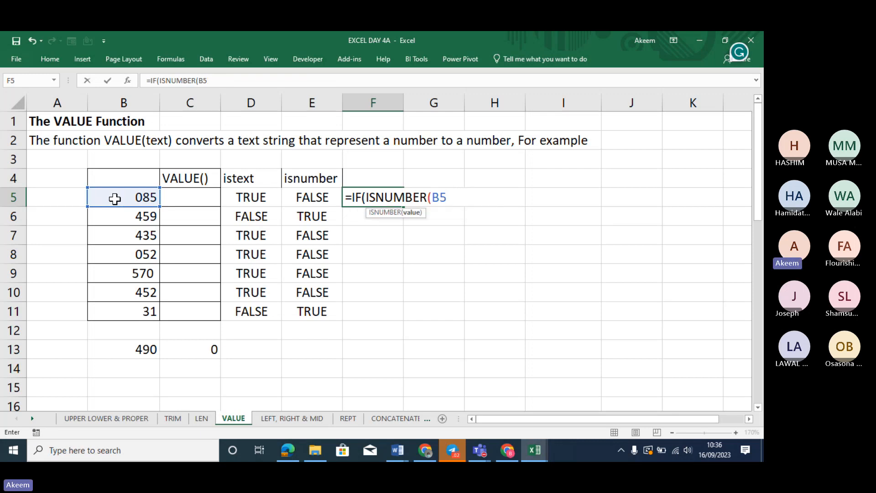
{"action": "type", "text": "),\"\""}
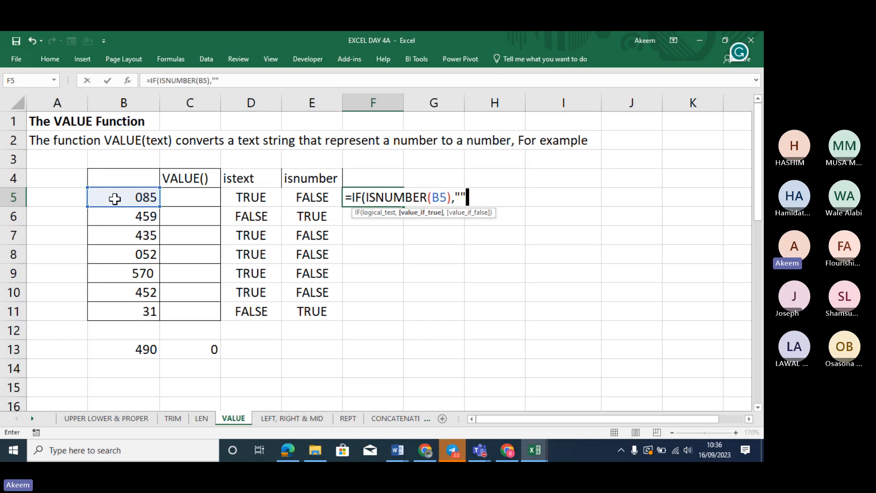
{"action": "type", "text": ","}
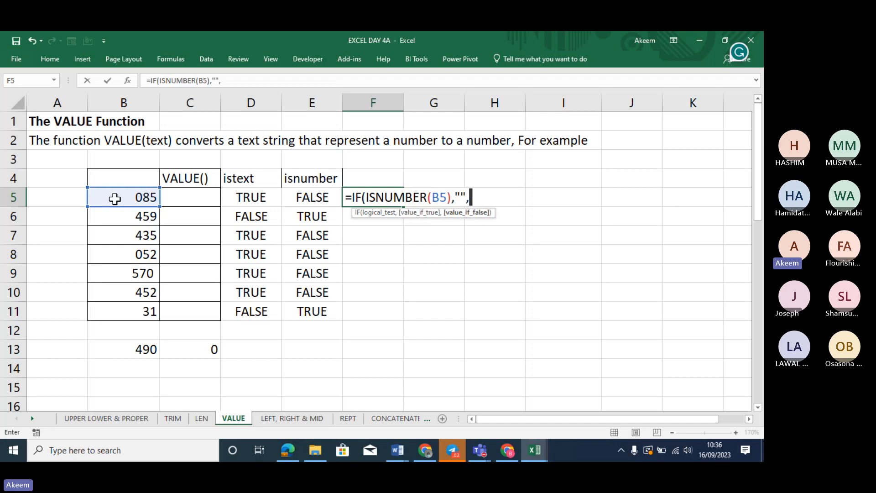
{"action": "left_click", "coordinate": [114, 196]}
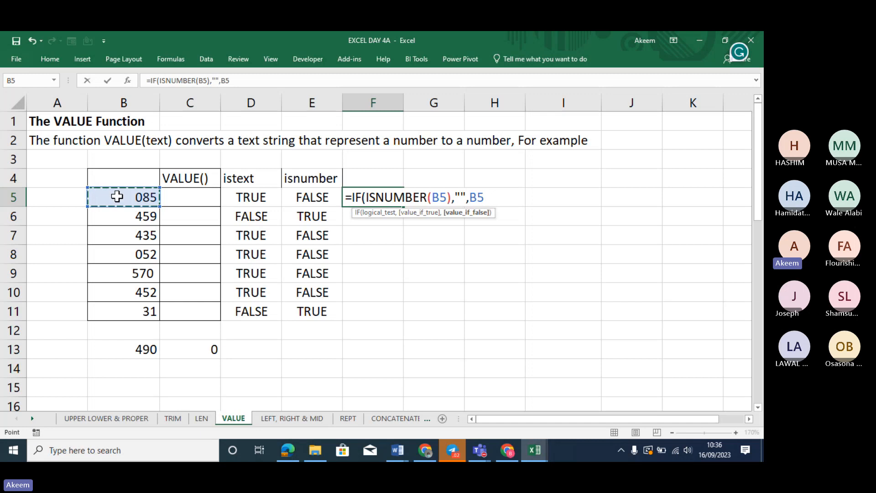
{"action": "type", "text": ")"}
{"action": "key", "text": "Return"}
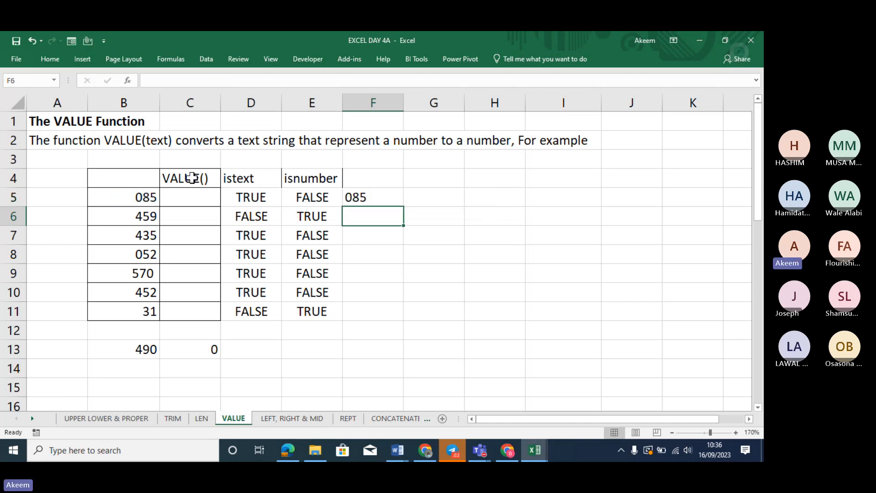
Fill the formula to F11, showing 435, 052, 570 and 452, then clear F5
{"action": "left_click", "coordinate": [367, 195]}
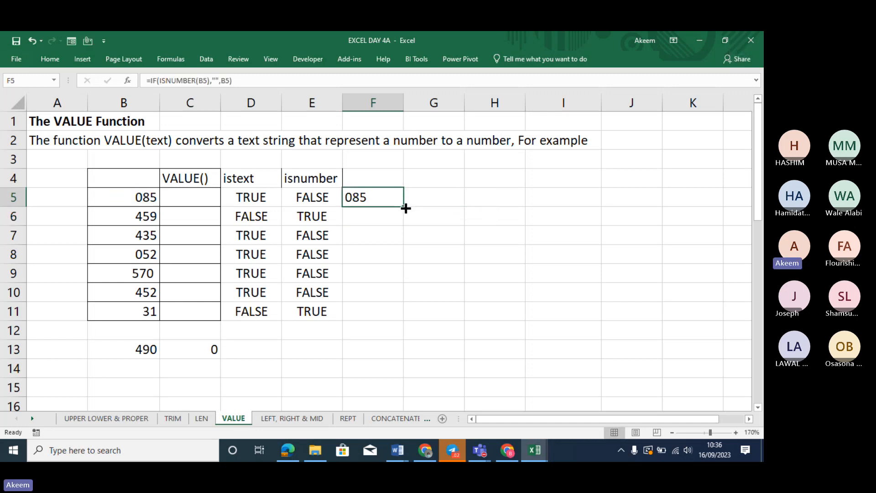
{"action": "left_click_drag", "start_coordinate": [406, 208], "coordinate": [405, 321]}
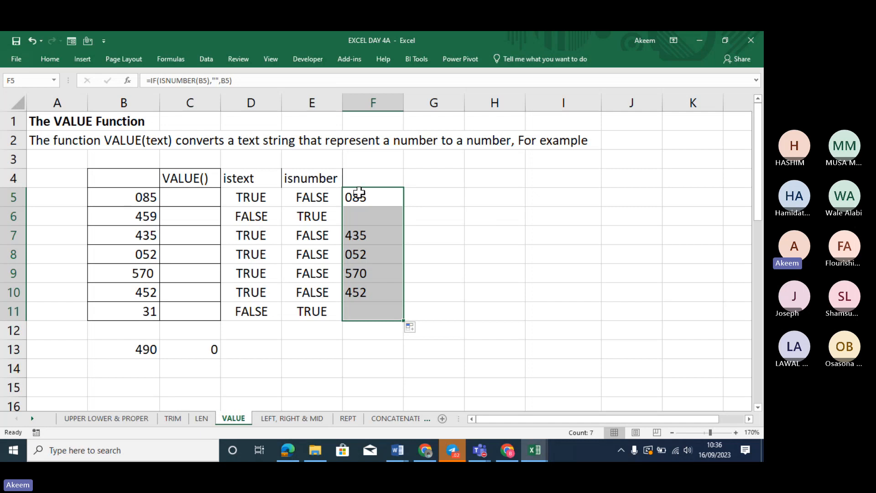
{"action": "left_click_drag", "start_coordinate": [368, 196], "coordinate": [371, 321]}
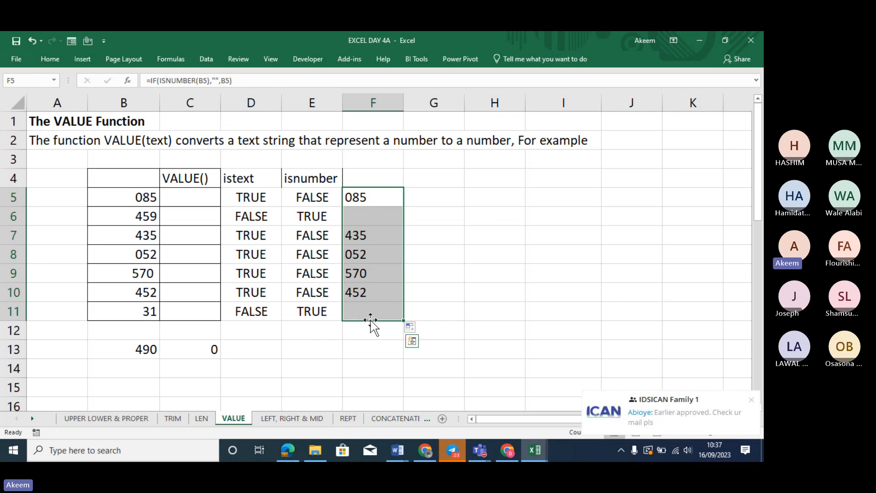
{"action": "key", "text": "BackSpace"}
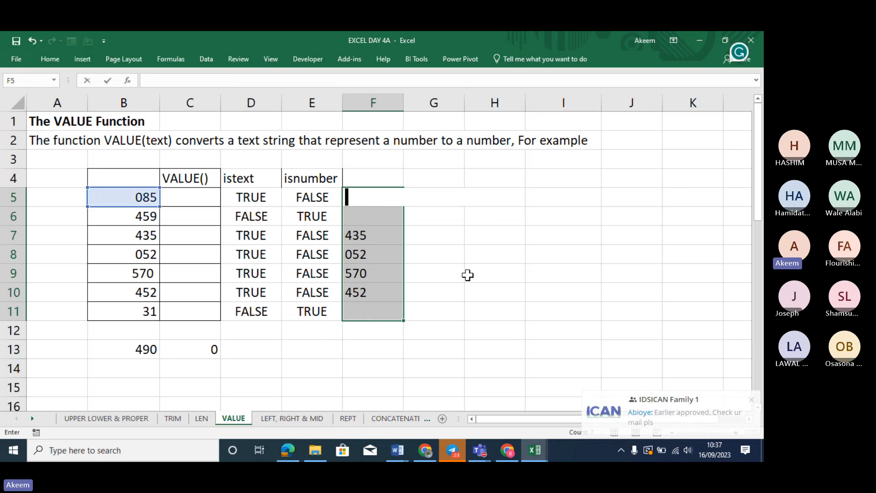
Widen column C, enter =VALUE(B5) in C5, and check C13's total formula
{"action": "left_click", "coordinate": [504, 265]}
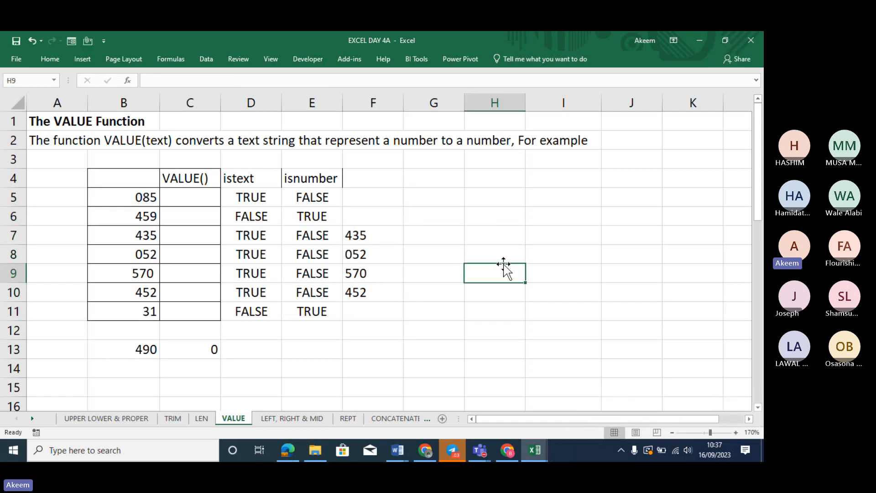
{"action": "left_click", "coordinate": [206, 199]}
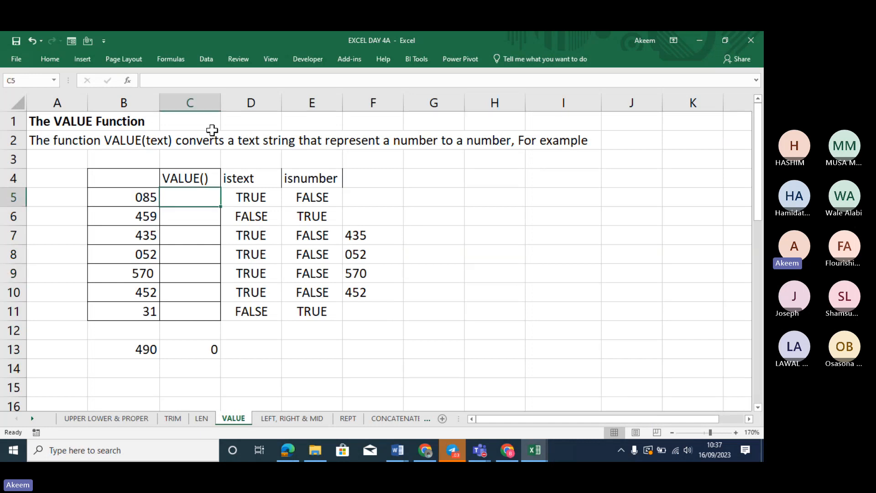
{"action": "left_click_drag", "start_coordinate": [222, 97], "coordinate": [259, 108]}
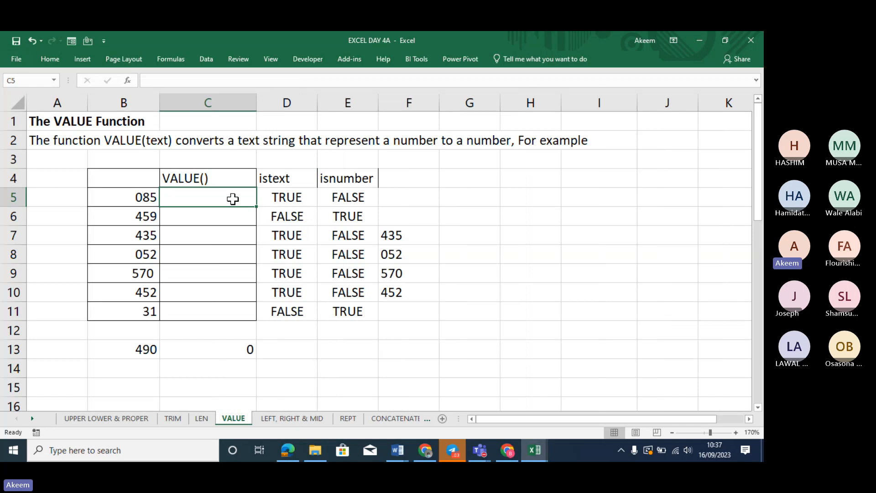
{"action": "type", "text": "=VALU"}
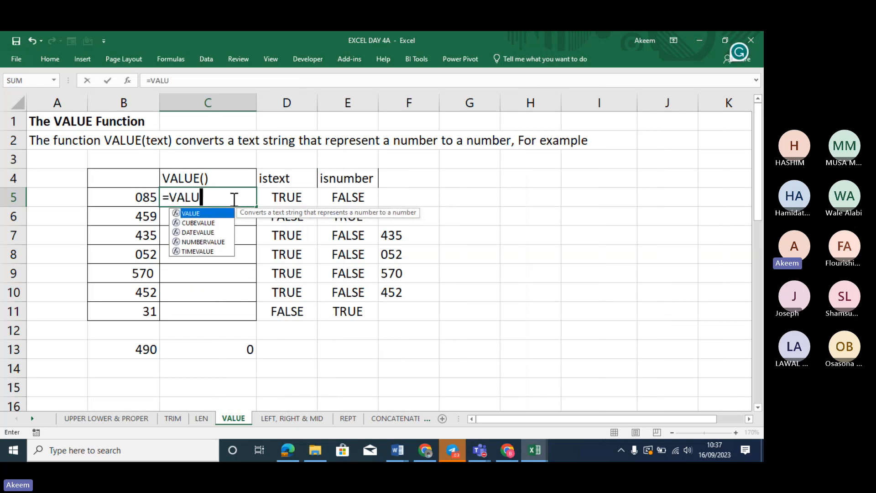
{"action": "type", "text": "E("}
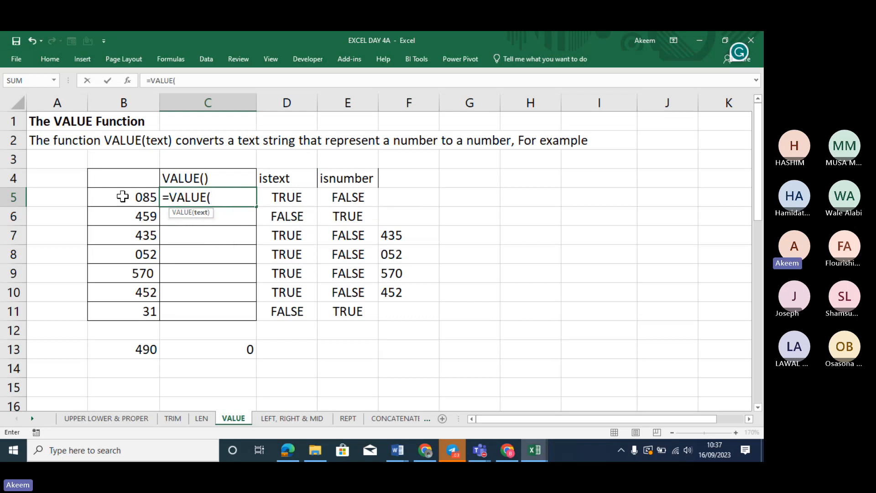
{"action": "left_click", "coordinate": [120, 194]}
{"action": "type", "text": ")"}
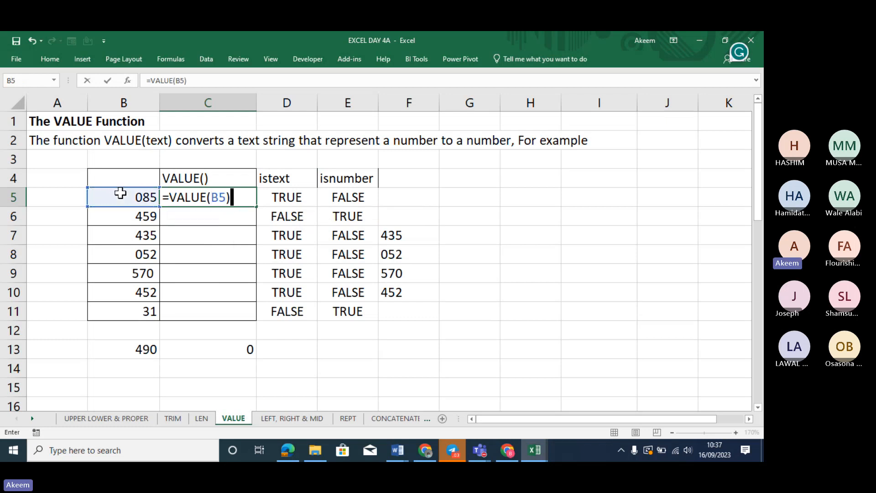
{"action": "key", "text": "Return"}
{"action": "left_click", "coordinate": [254, 195]}
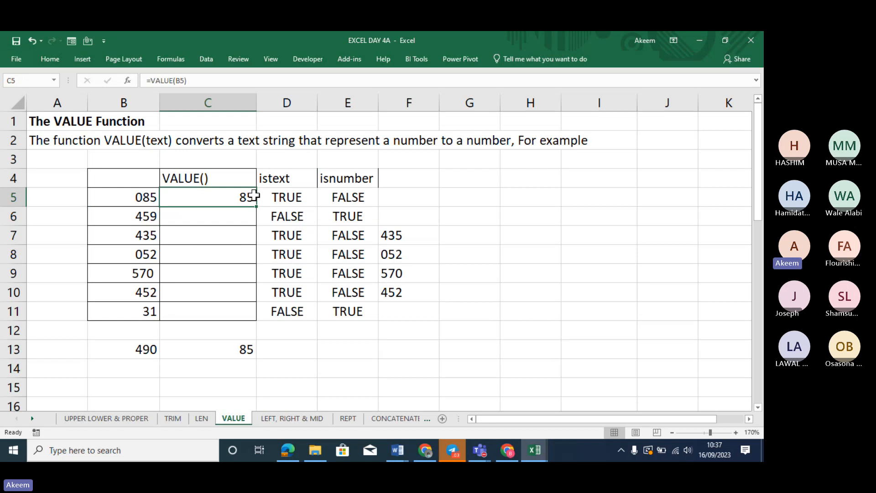
{"action": "double_click", "coordinate": [245, 350]}
{"action": "key", "text": "Return"}
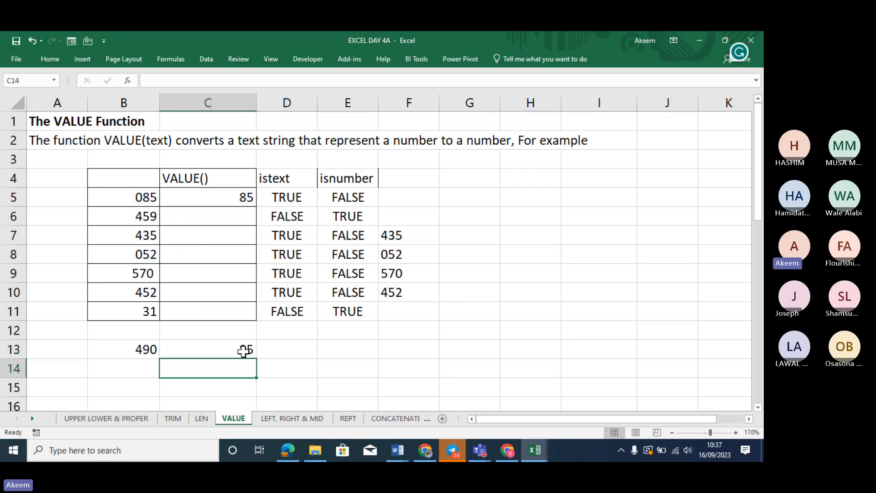
Fill =VALUE down to C11, turning 085 into 85 and 052 into 52 for a 2084 total
{"action": "left_click", "coordinate": [245, 197]}
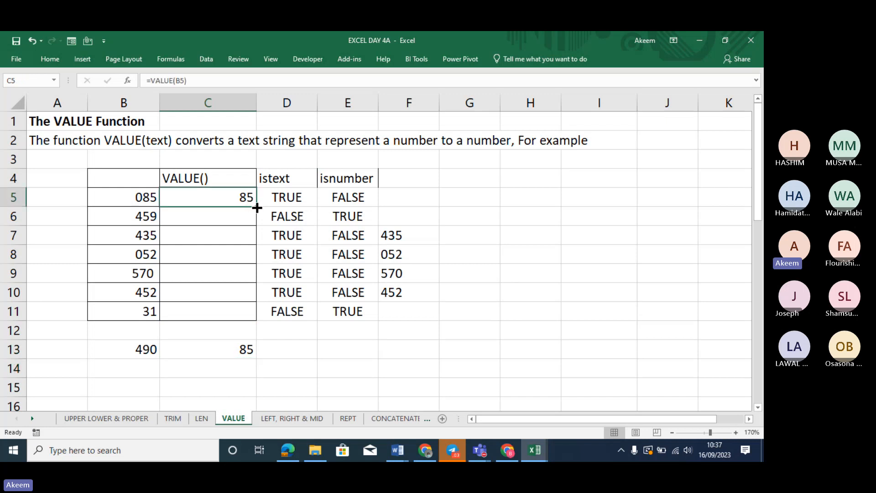
{"action": "left_click_drag", "start_coordinate": [257, 207], "coordinate": [257, 318]}
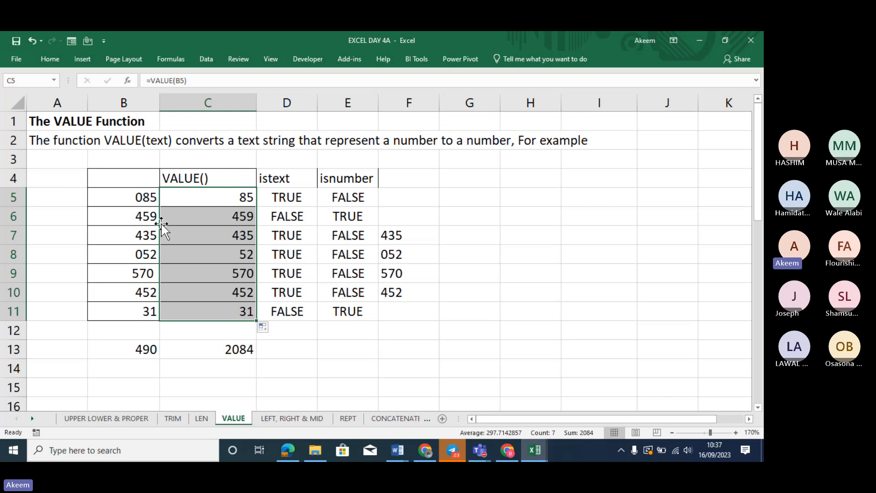
{"action": "left_click", "coordinate": [219, 195]}
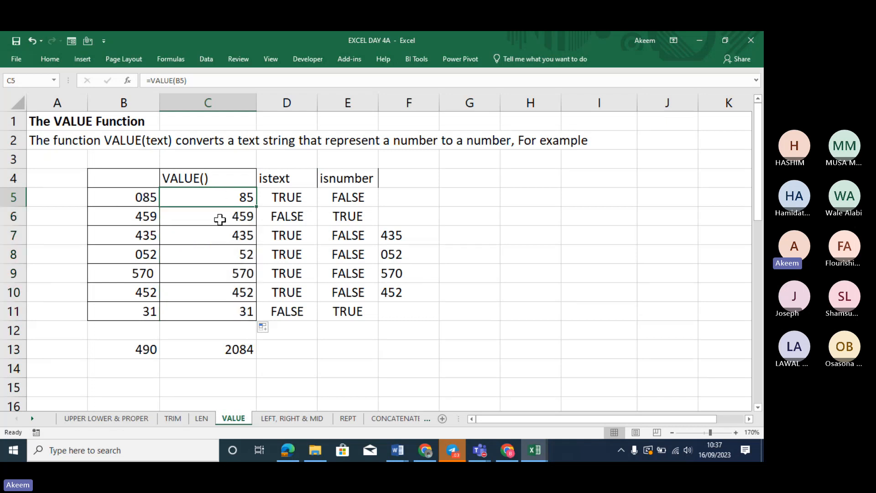
{"action": "left_click_drag", "start_coordinate": [220, 220], "coordinate": [229, 309]}
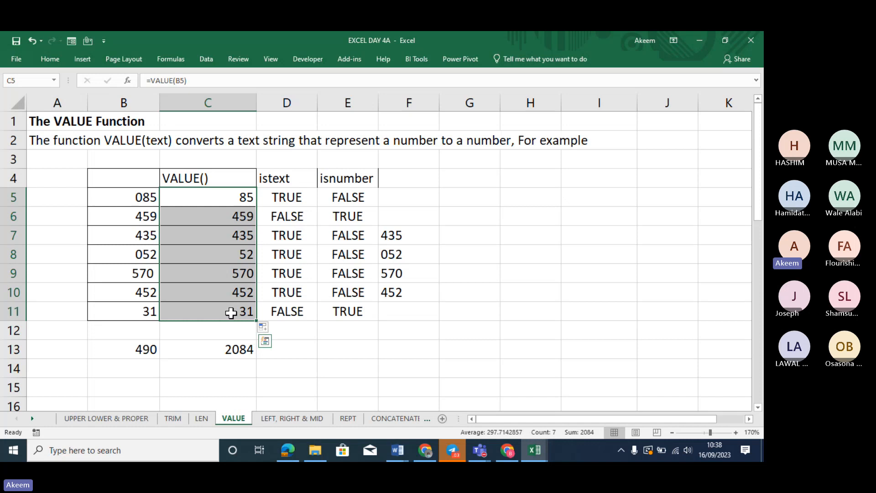
{"action": "left_click", "coordinate": [235, 199]}
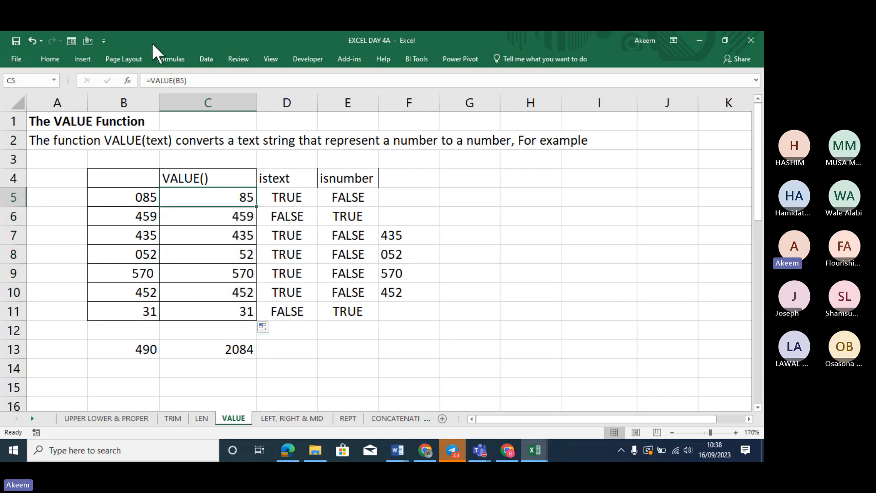
Show C5's =VALUE(B5) formula as text in bold 14-point font
{"action": "left_click", "coordinate": [145, 82]}
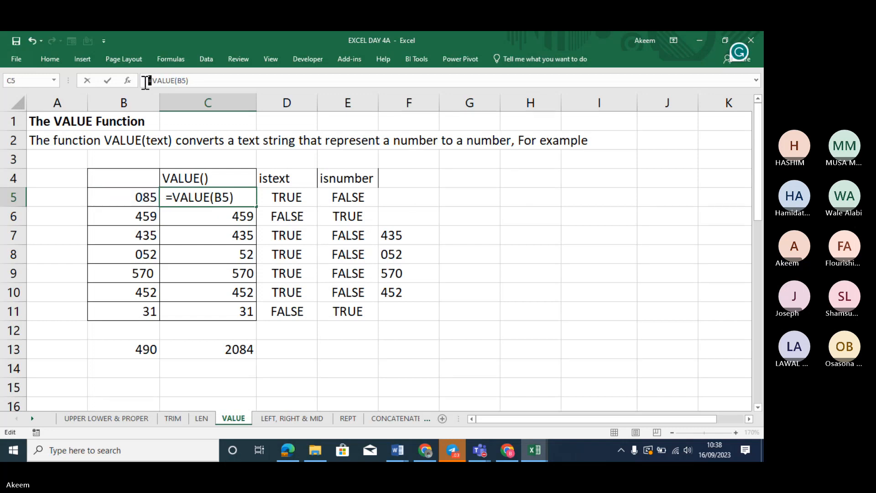
{"action": "key", "text": "Return"}
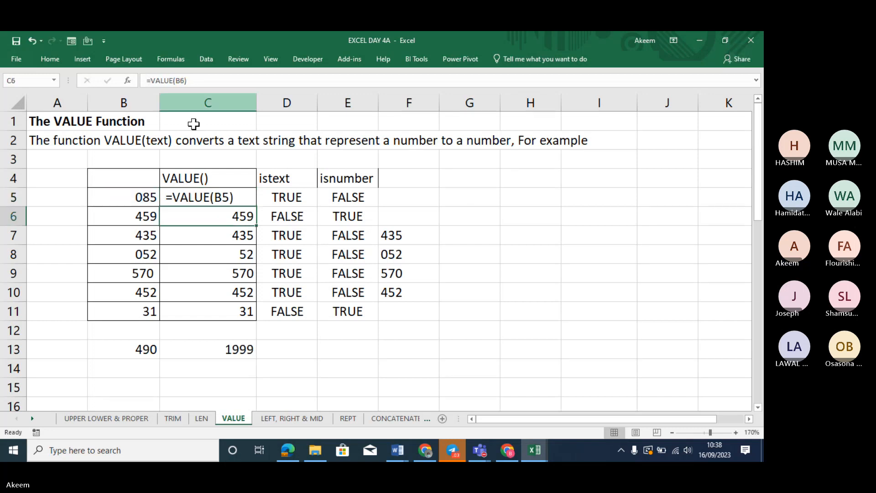
{"action": "left_click", "coordinate": [209, 192]}
{"action": "key", "text": "ctrl+b"}
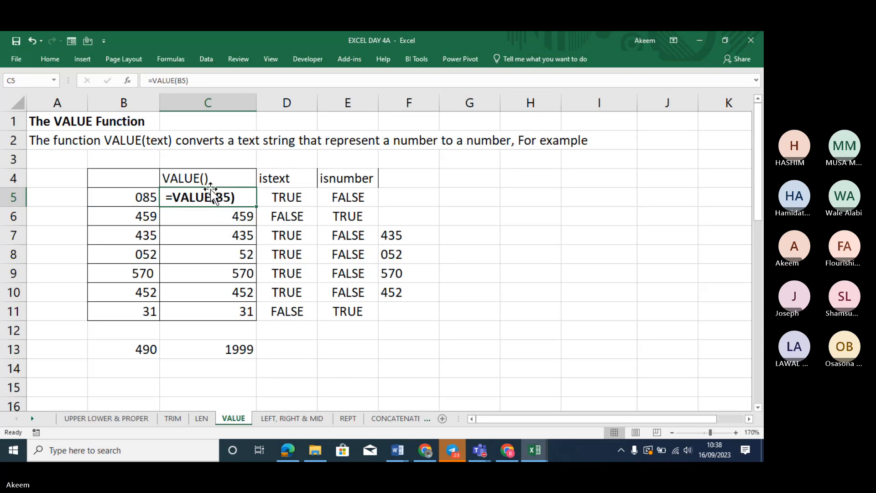
{"action": "left_click", "coordinate": [51, 58]}
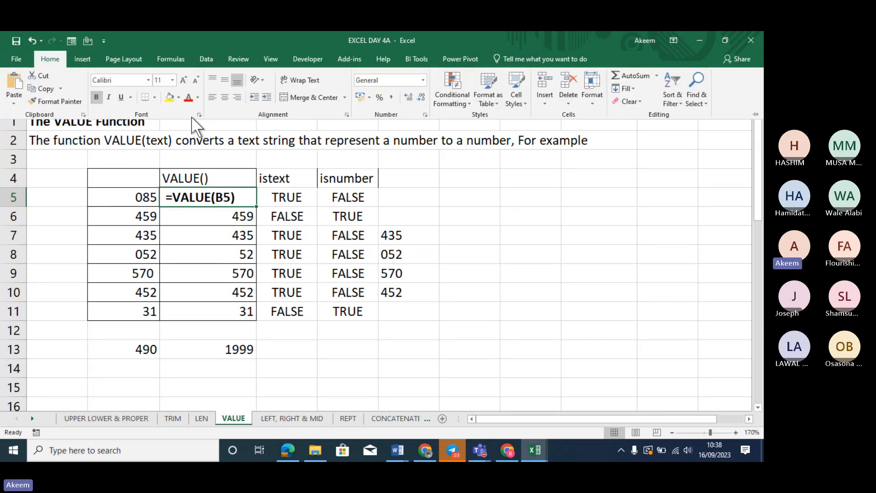
{"action": "left_click", "coordinate": [184, 81]}
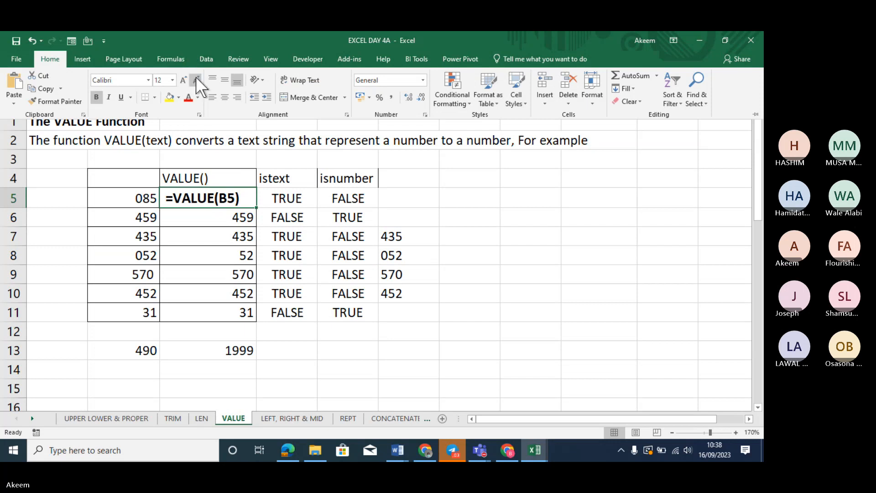
{"action": "left_click", "coordinate": [184, 80]}
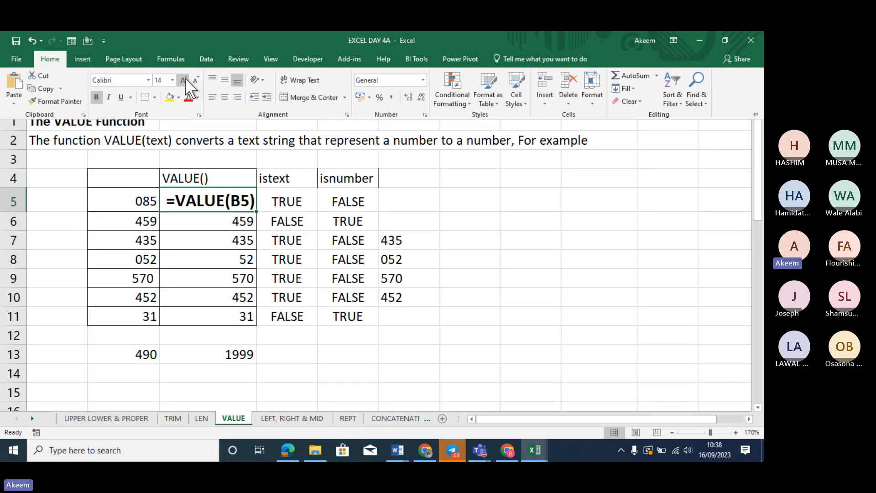
{"action": "left_click", "coordinate": [409, 285]}
Show D6's =ISTEXT(B6) formula as bold 14-point text and widen column D to fit
{"action": "left_click", "coordinate": [287, 200]}
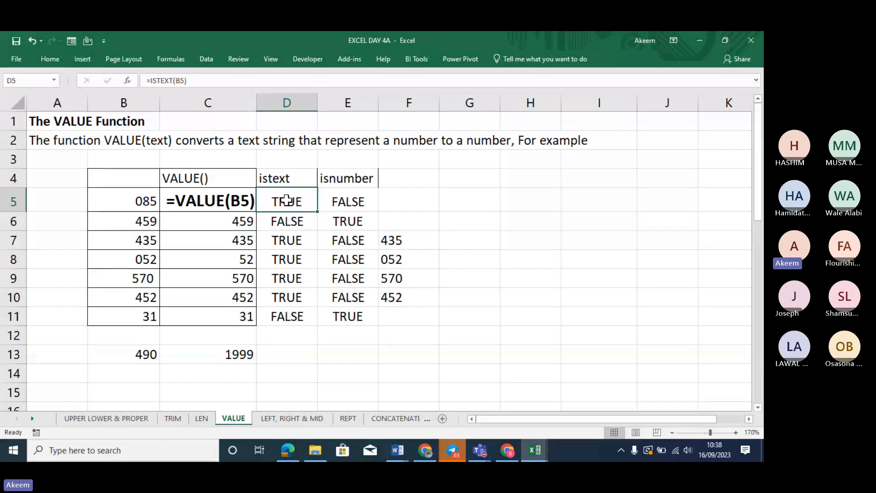
{"action": "left_click", "coordinate": [280, 223]}
{"action": "key", "text": "F2"}
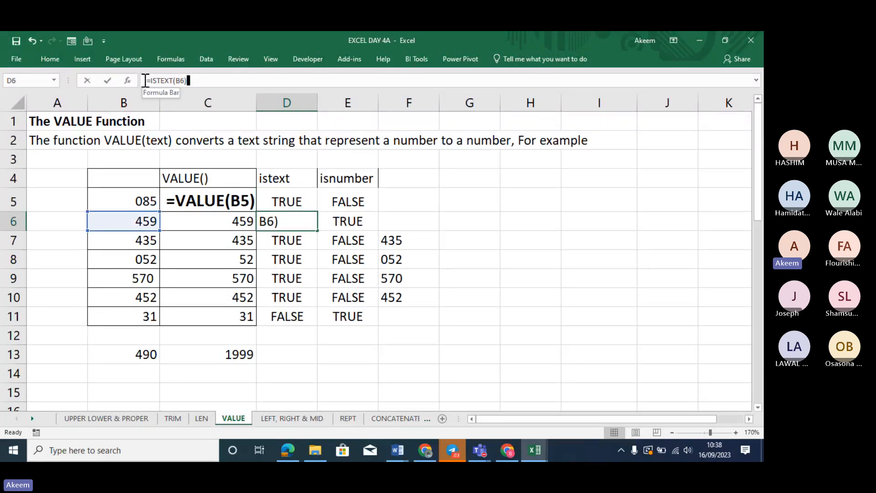
{"action": "type", "text": "'"}
{"action": "key", "text": "Return"}
{"action": "key", "text": "Up"}
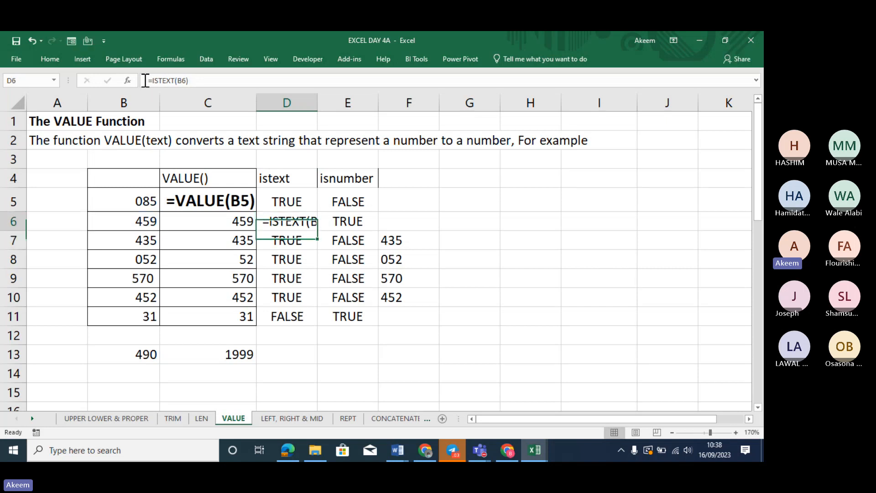
{"action": "key", "text": "ctrl+b"}
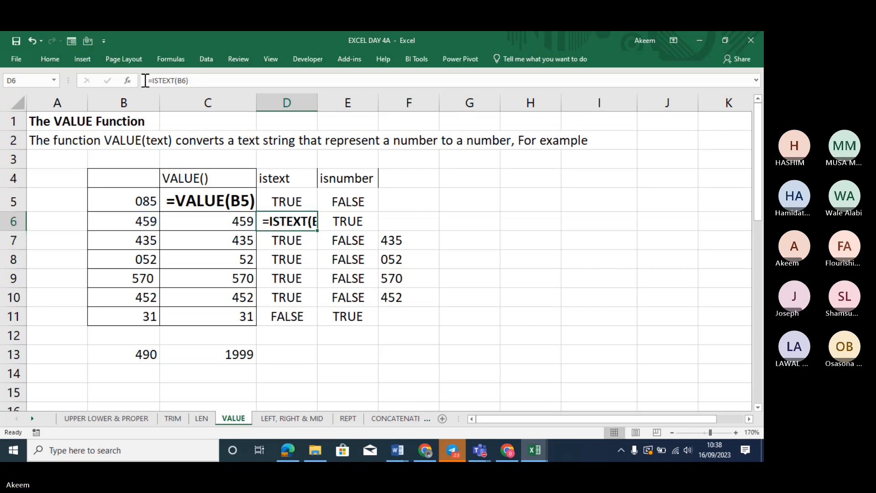
{"action": "left_click", "coordinate": [58, 55]}
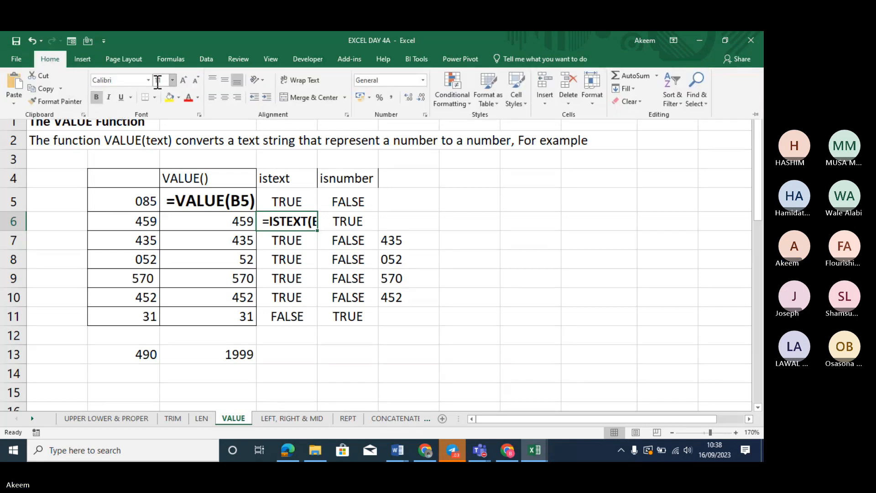
{"action": "left_click", "coordinate": [179, 80]}
{"action": "left_click", "coordinate": [179, 80]}
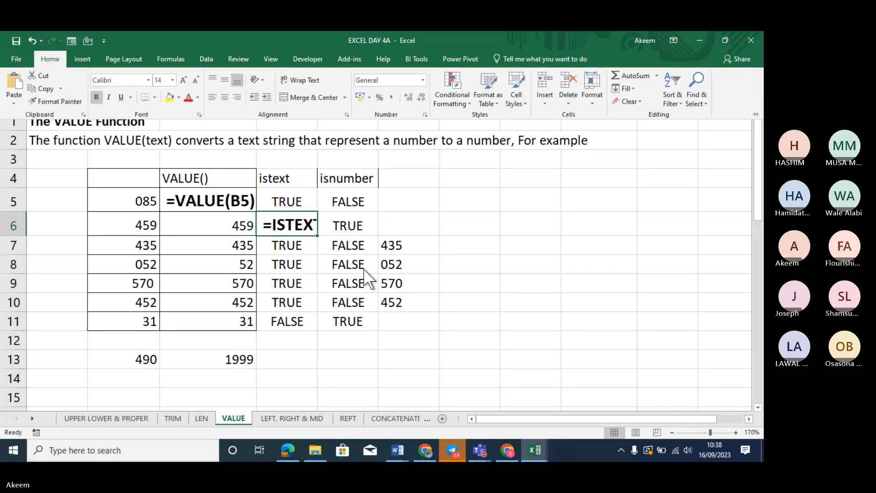
{"action": "left_click", "coordinate": [332, 148]}
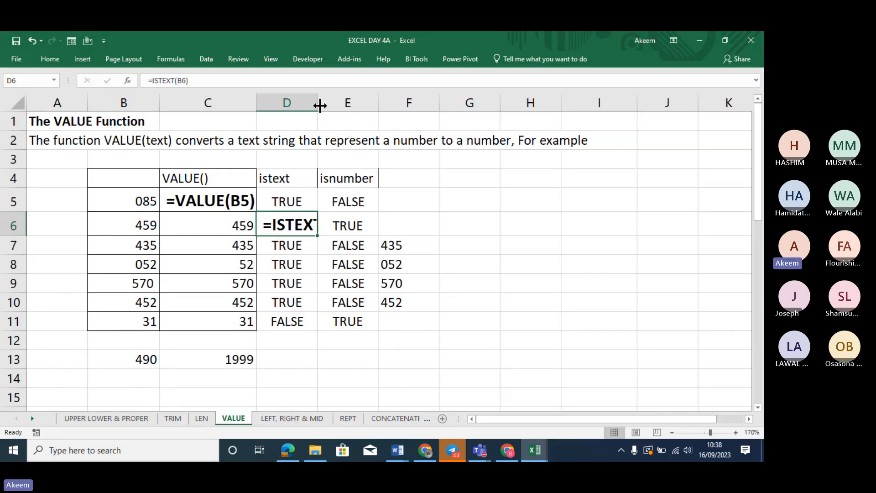
{"action": "left_click_drag", "start_coordinate": [320, 105], "coordinate": [360, 106]}
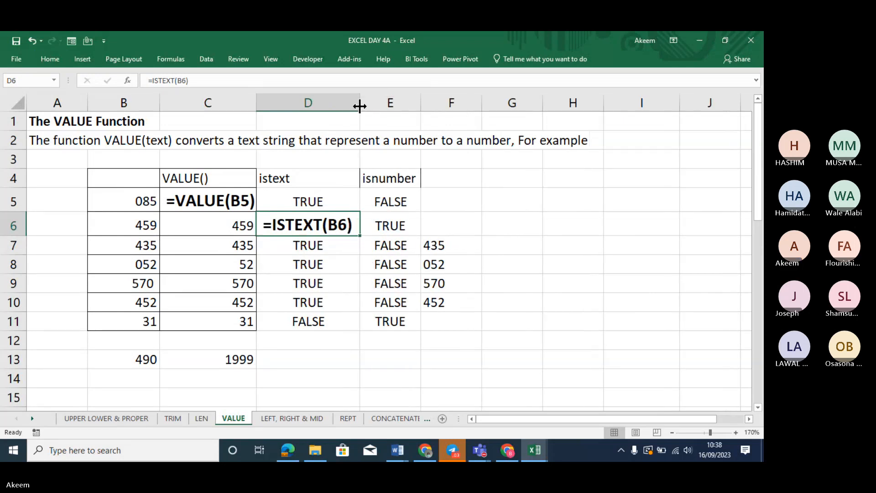
{"action": "left_click", "coordinate": [406, 246]}
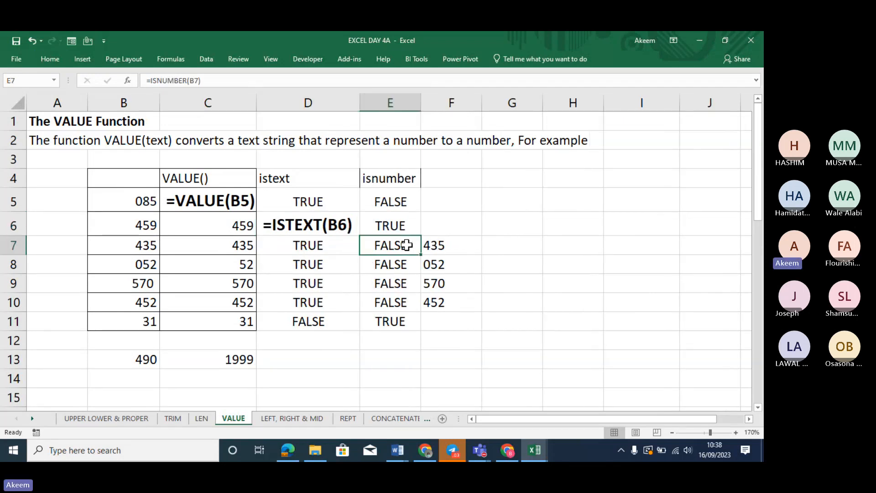
Turn the ISNUMBER formula in E7 and the IF formula in F8 into visible text
{"action": "left_click", "coordinate": [144, 79]}
{"action": "key", "text": "Return"}
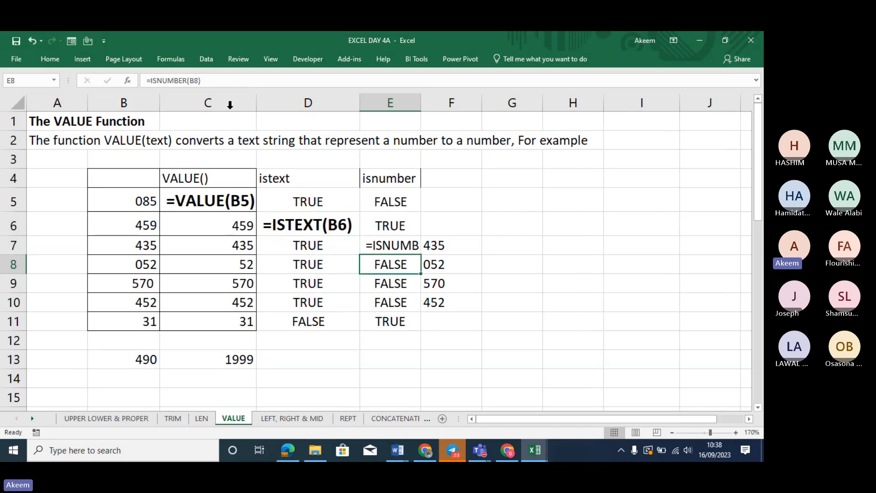
{"action": "left_click", "coordinate": [437, 265]}
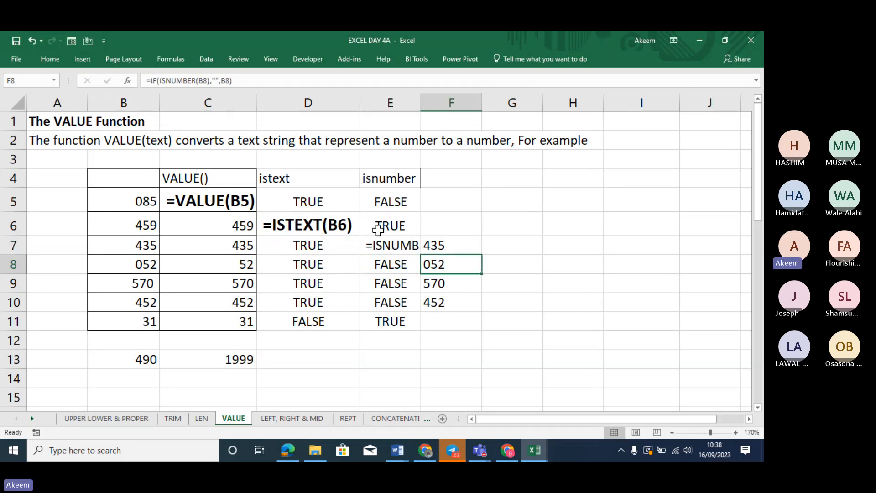
{"action": "left_click", "coordinate": [147, 79]}
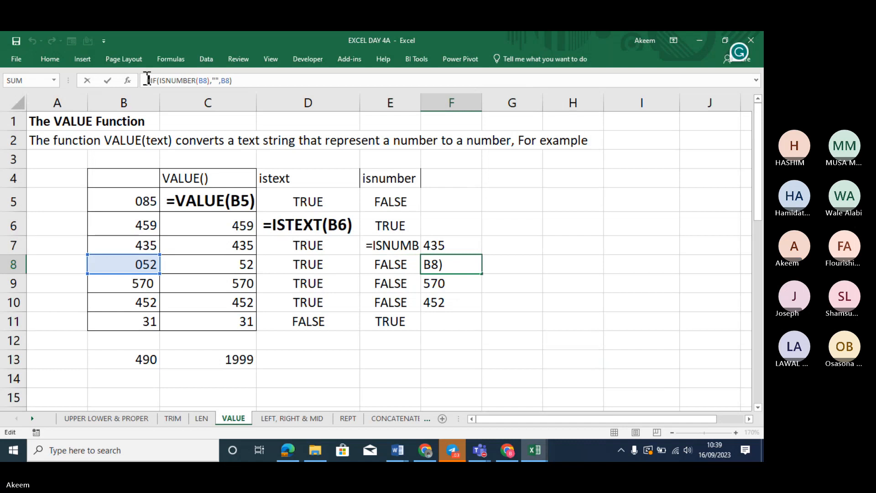
{"action": "key", "text": "Return"}
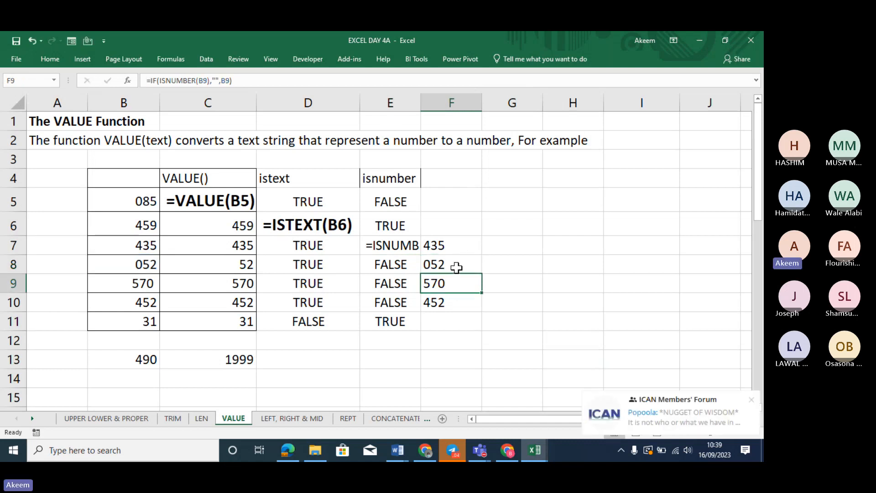
{"action": "left_click", "coordinate": [453, 265]}
{"action": "left_click", "coordinate": [147, 80]}
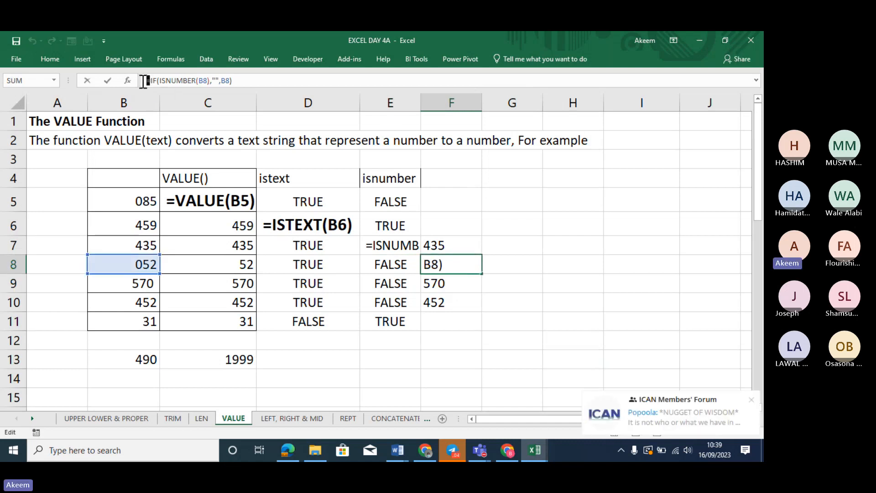
{"action": "left_click", "coordinate": [467, 169]}
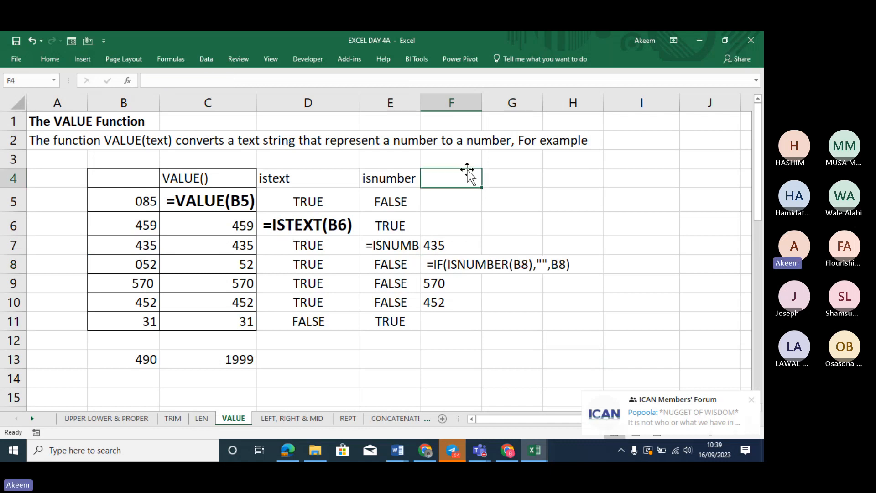
Copy D6's bold 14-point formatting onto E7 and F8 with Format Painter
{"action": "left_click", "coordinate": [329, 224]}
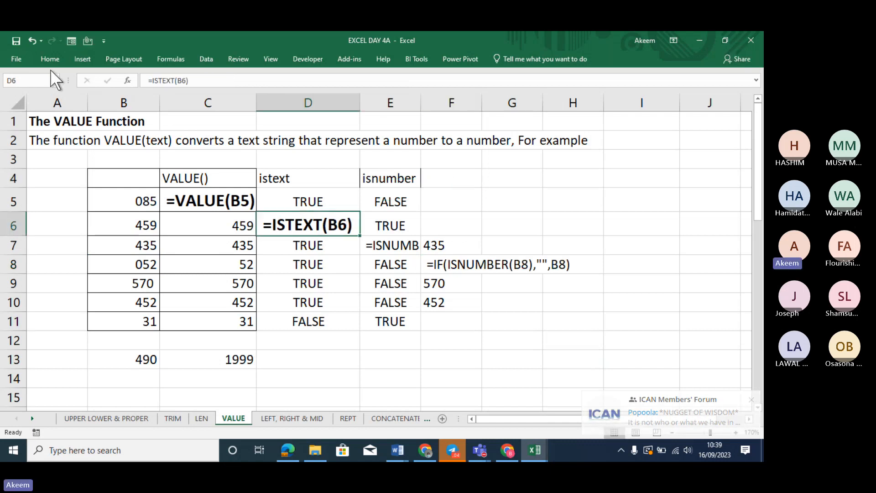
{"action": "left_click", "coordinate": [52, 59]}
{"action": "left_click", "coordinate": [70, 101]}
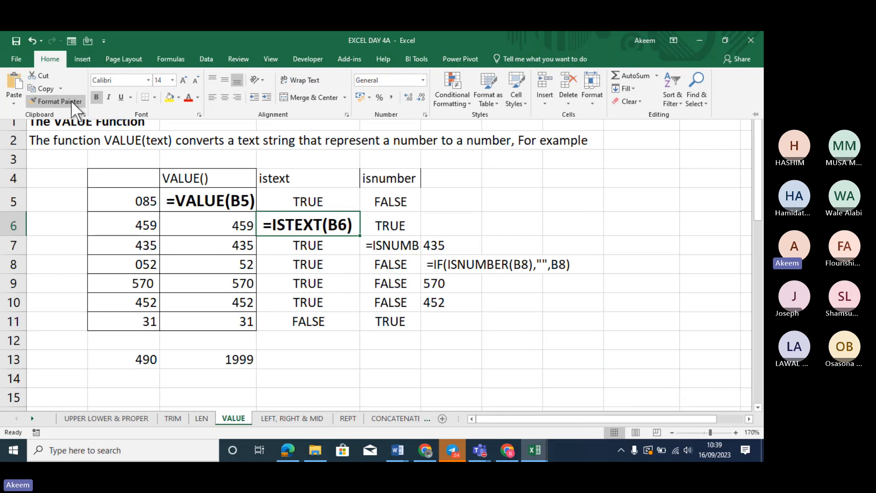
{"action": "left_click", "coordinate": [393, 242]}
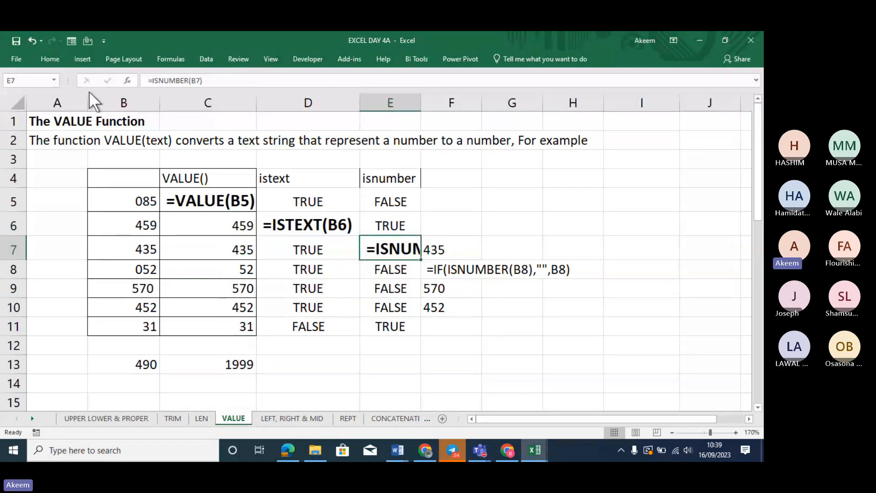
{"action": "left_click", "coordinate": [54, 60]}
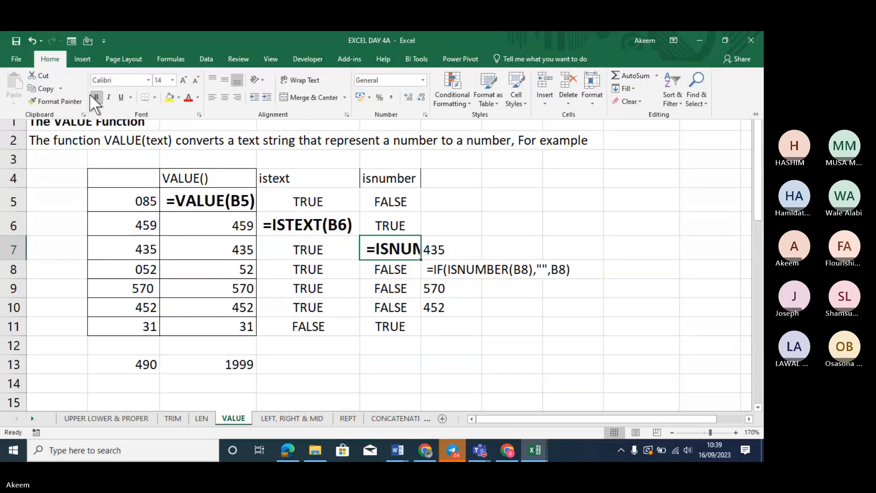
{"action": "left_click", "coordinate": [68, 101]}
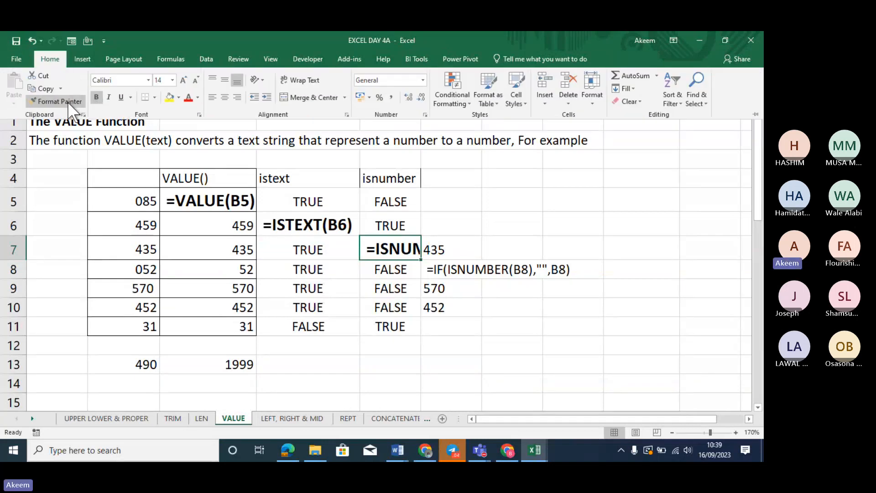
{"action": "left_click", "coordinate": [449, 273]}
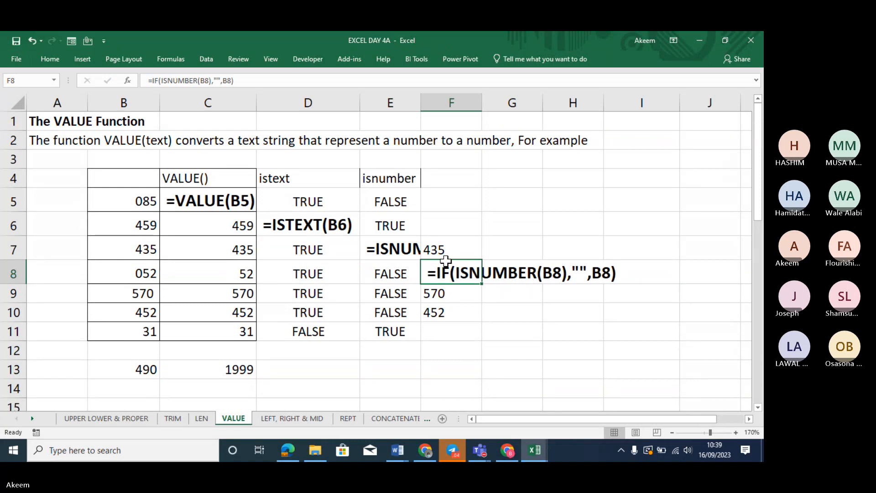
Widen column E to fit the ISNUMBER formula and go to the LEFT, RIGHT & MID sheet
{"action": "left_click_drag", "start_coordinate": [420, 93], "coordinate": [504, 106]}
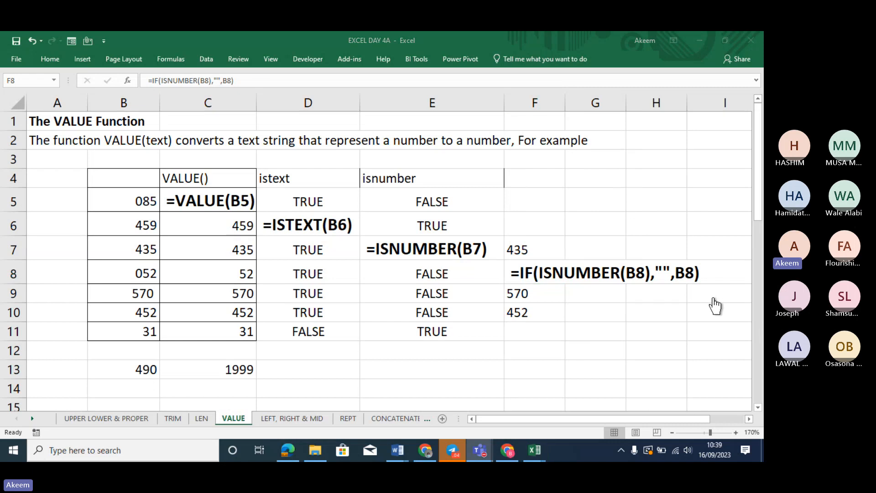
{"action": "left_click", "coordinate": [603, 334]}
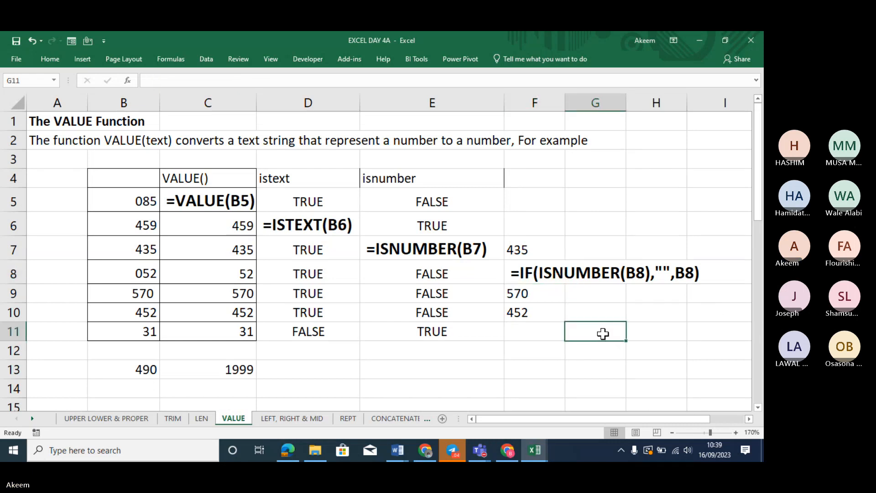
{"action": "left_click", "coordinate": [278, 422]}
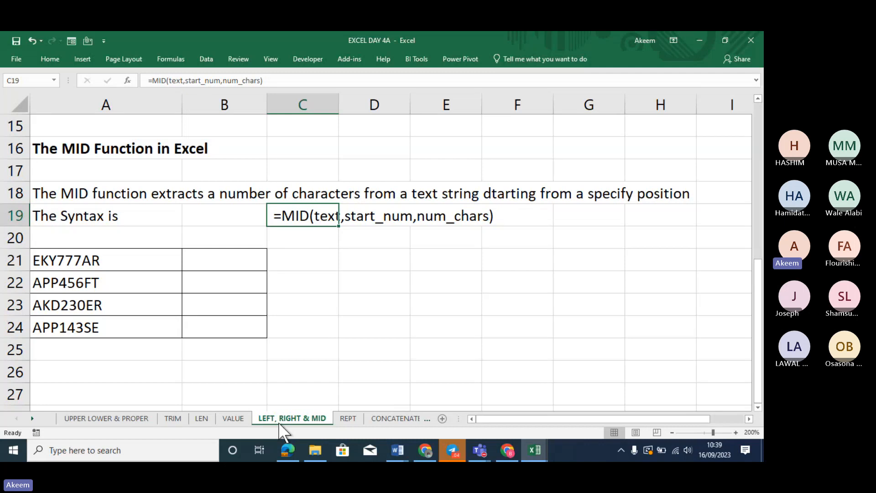
Move up to the table listing GREEN PINEAPPLE through MICROSOFT EXCEL with empty RIGHT/LEFT columns
{"action": "key", "text": "Up"}
{"action": "key", "text": "Up"}
{"action": "key", "text": "Up"}
{"action": "key", "text": "Up"}
{"action": "key", "text": "Up"}
{"action": "key", "text": "Up"}
{"action": "key", "text": "Up"}
{"action": "key", "text": "Up"}
{"action": "key", "text": "Up"}
{"action": "key", "text": "Up"}
{"action": "key", "text": "Up"}
{"action": "key", "text": "Up"}
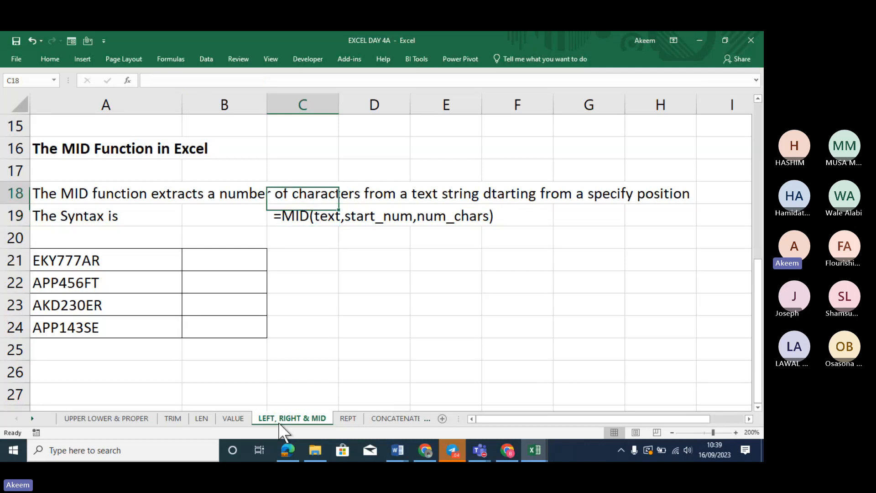
{"action": "key", "text": "Up"}
{"action": "key", "text": "Up"}
{"action": "key", "text": "Up"}
{"action": "key", "text": "Up"}
{"action": "key", "text": "Up"}
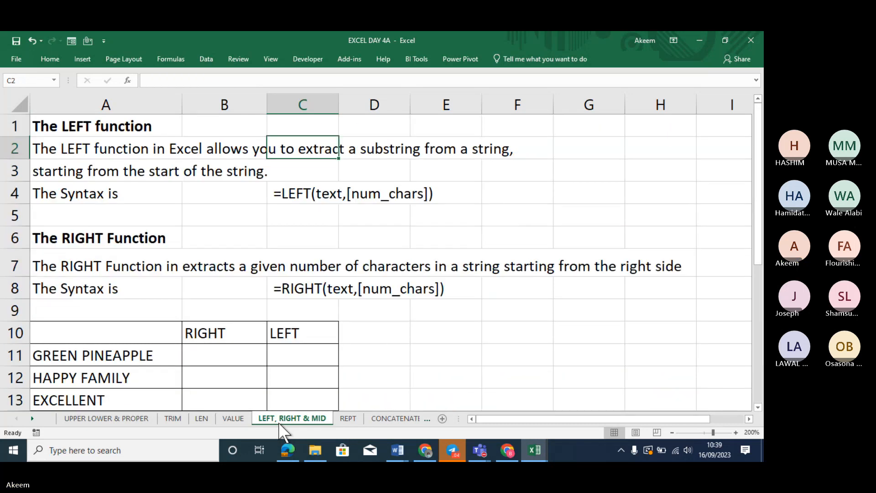
{"action": "key", "text": "Down"}
{"action": "key", "text": "Down"}
{"action": "key", "text": "Down"}
{"action": "key", "text": "Down"}
{"action": "key", "text": "Down"}
{"action": "key", "text": "Down"}
{"action": "key", "text": "Down"}
{"action": "key", "text": "Down"}
{"action": "key", "text": "Down"}
{"action": "key", "text": "Down"}
{"action": "key", "text": "Down"}
{"action": "key", "text": "Down"}
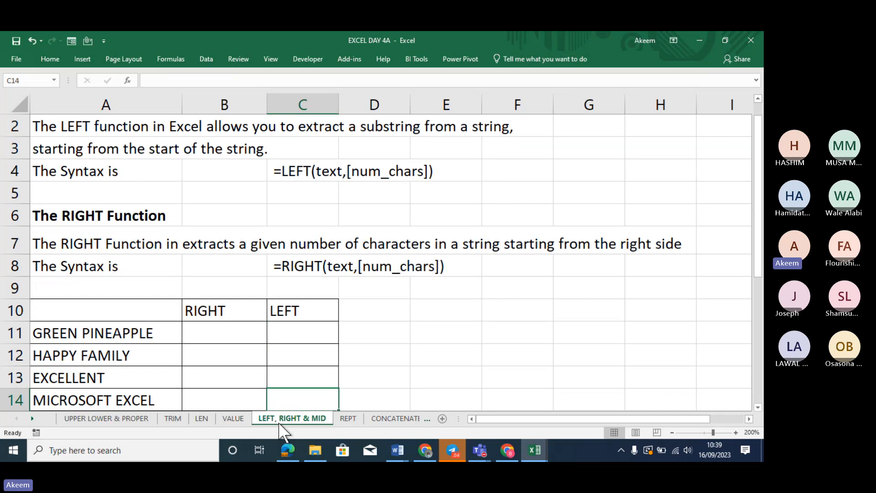
{"action": "key", "text": "Down"}
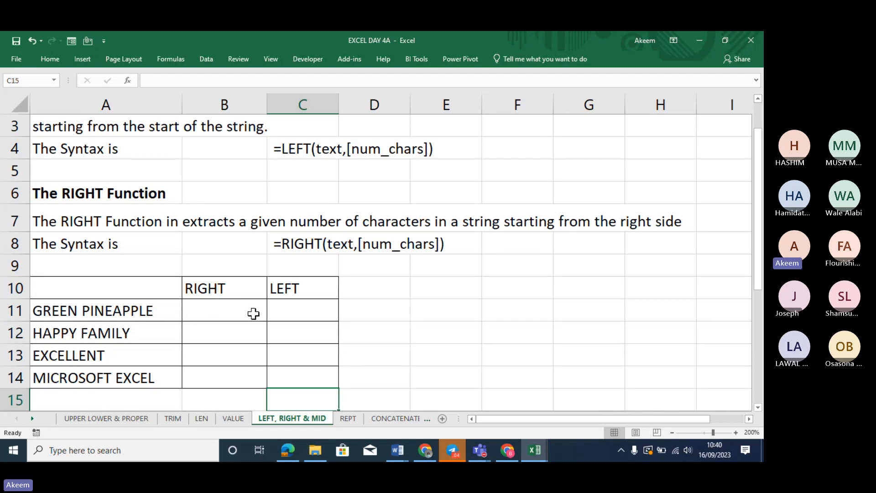
Enter =RIGHT(A11,4) in B11 to take characters from GREEN PINEAPPLE
{"action": "left_click", "coordinate": [217, 312]}
{"action": "type", "text": "="}
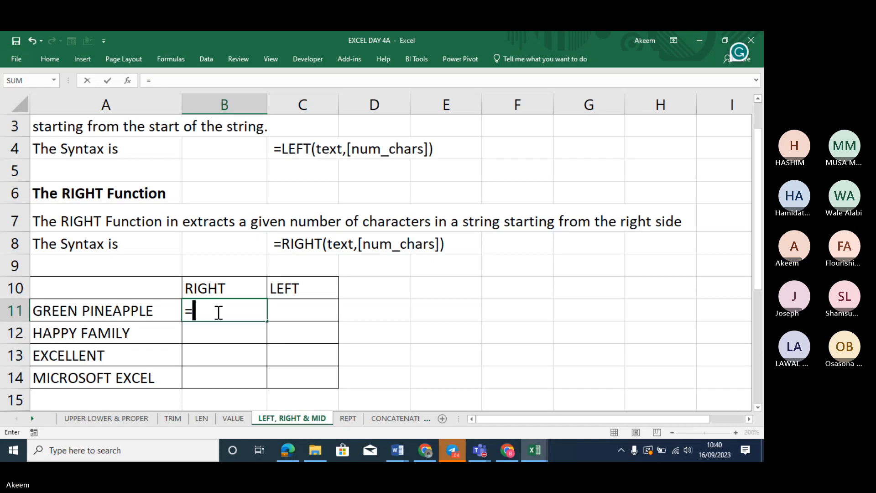
{"action": "type", "text": "RI"}
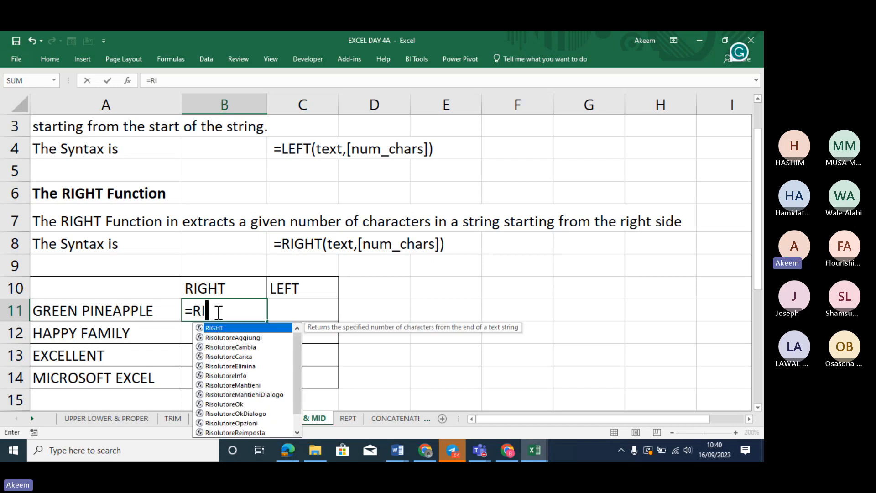
{"action": "type", "text": "GHT("}
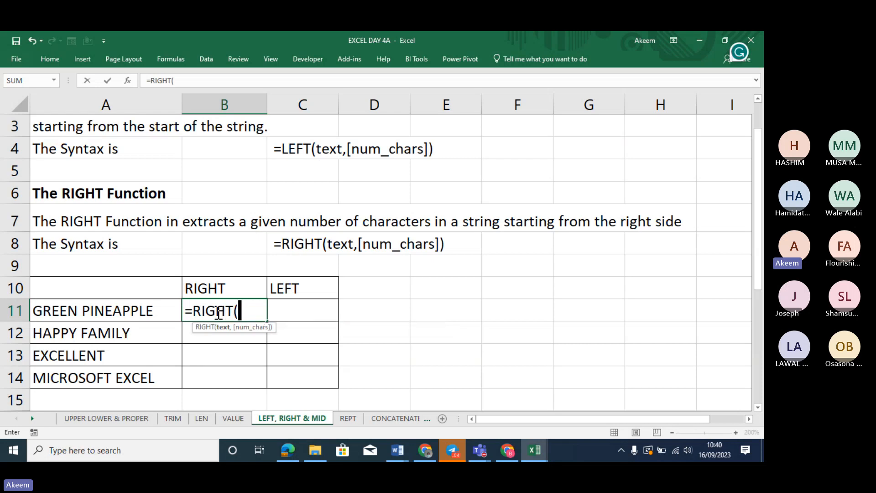
{"action": "left_click", "coordinate": [120, 306]}
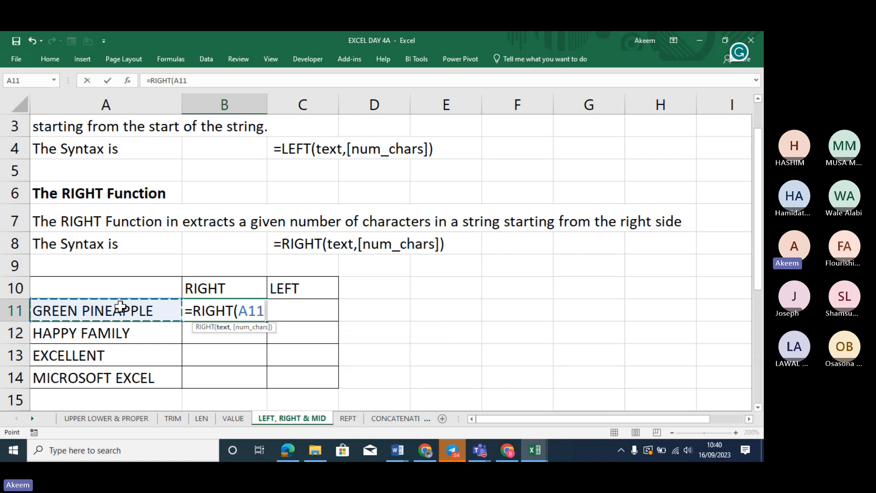
{"action": "type", "text": ","}
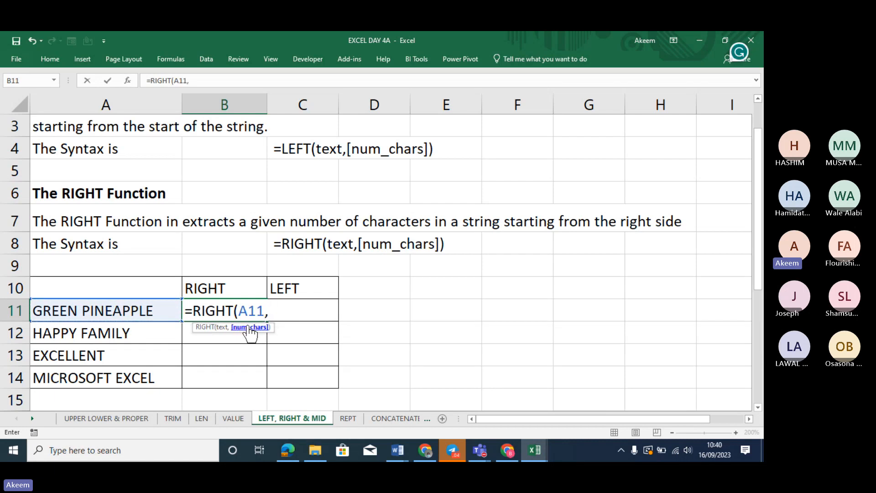
{"action": "type", "text": "4)"}
{"action": "key", "text": "Return"}
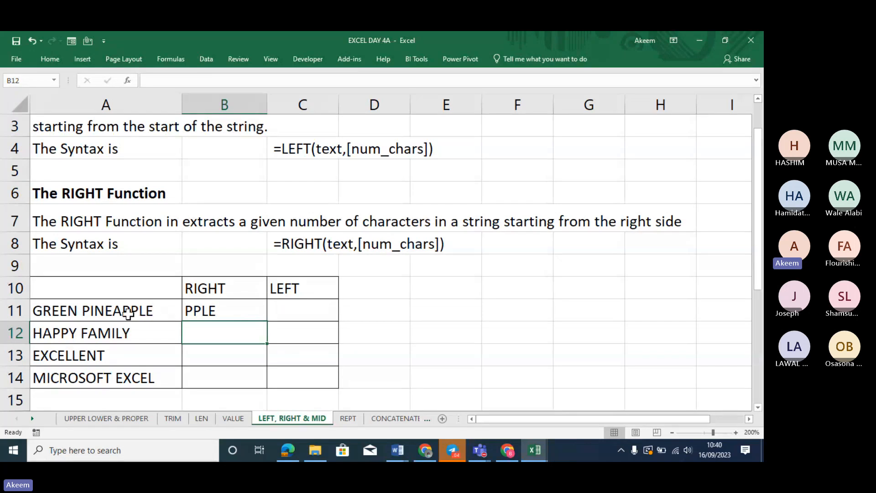
Change B11 to =RIGHT(A11,5) and fill it down to B14
{"action": "left_click", "coordinate": [223, 308]}
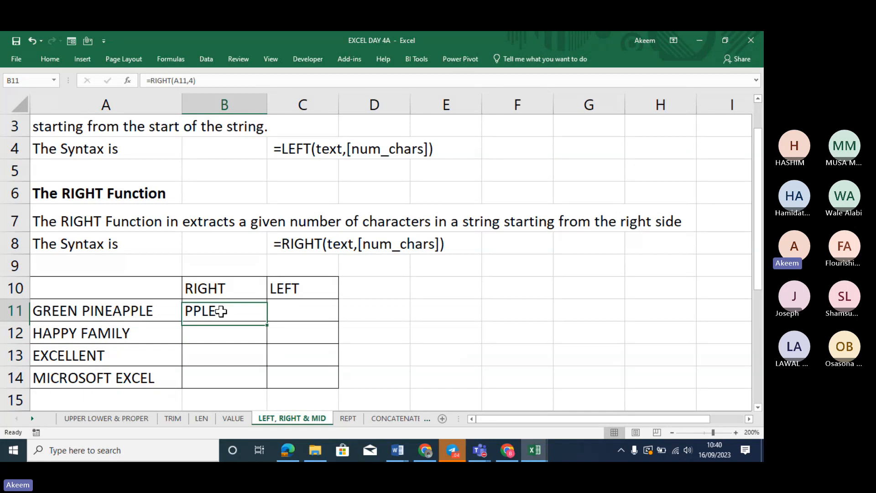
{"action": "left_click", "coordinate": [193, 81]}
{"action": "key", "text": "BackSpace"}
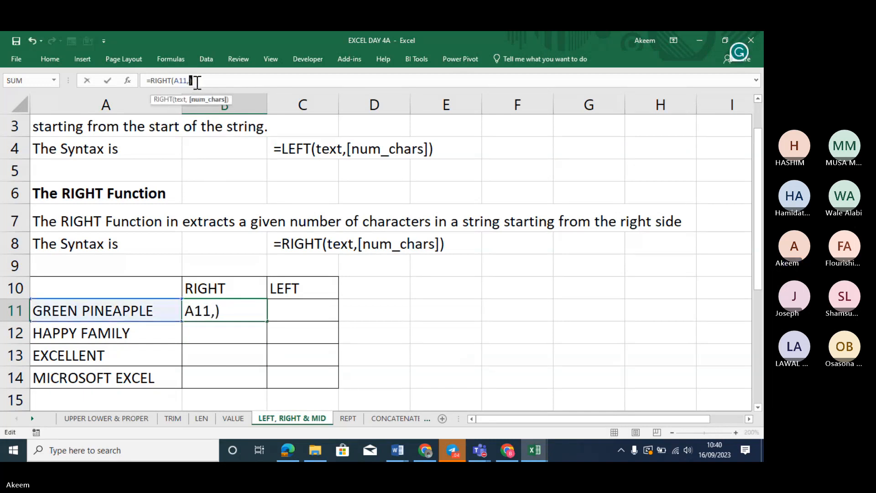
{"action": "type", "text": "5"}
{"action": "key", "text": "Return"}
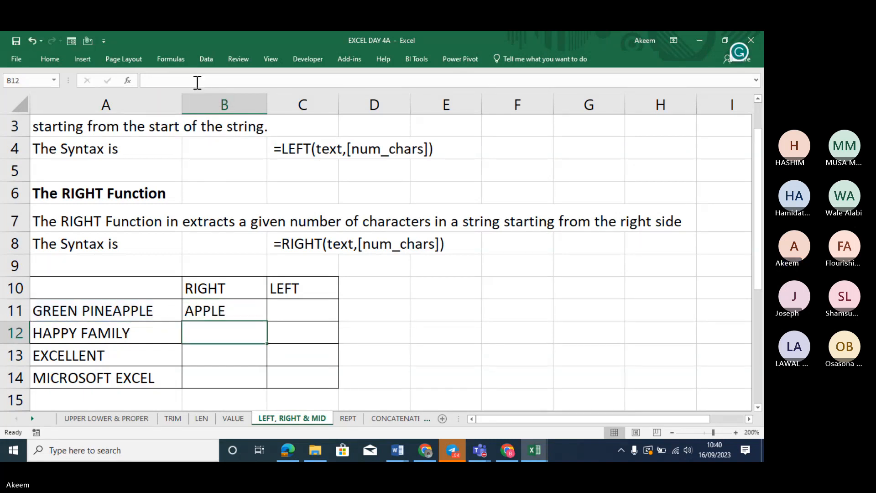
{"action": "left_click", "coordinate": [242, 310]}
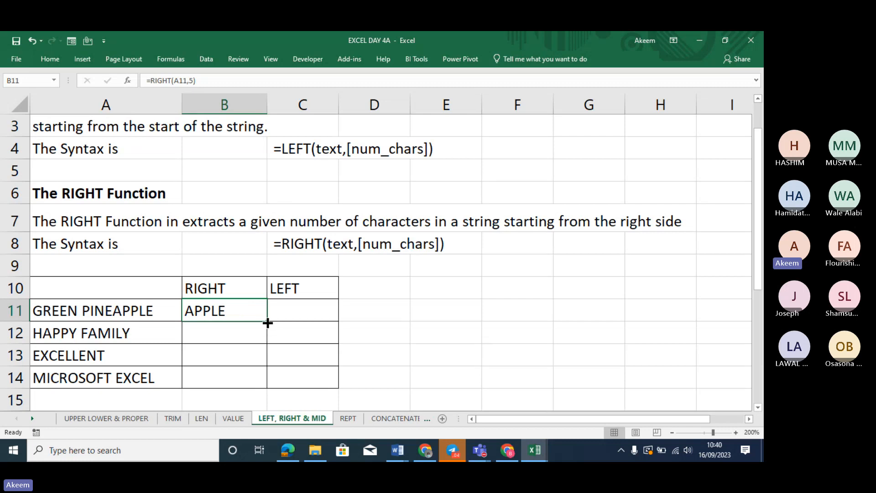
{"action": "left_click_drag", "start_coordinate": [268, 323], "coordinate": [263, 391]}
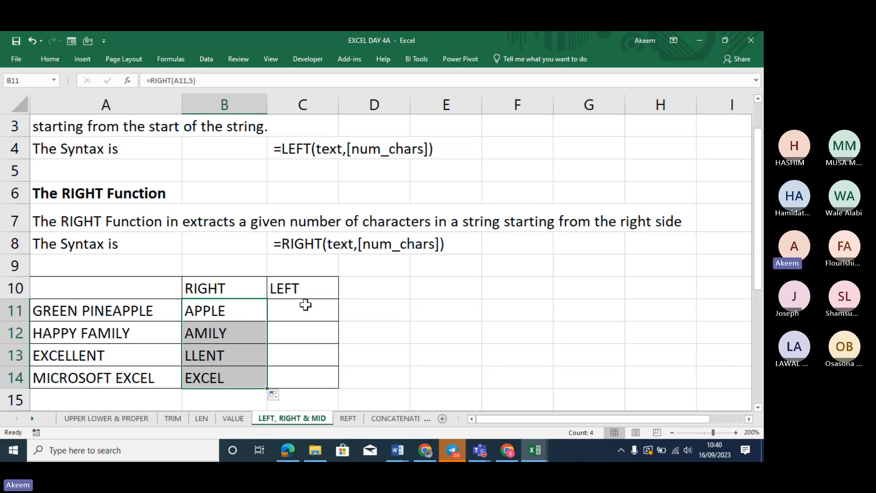
Enter =LEFT(A11,5) in C11, fill it down to C14, and widen columns B and C
{"action": "left_click", "coordinate": [324, 308]}
{"action": "type", "text": "=LEFT("}
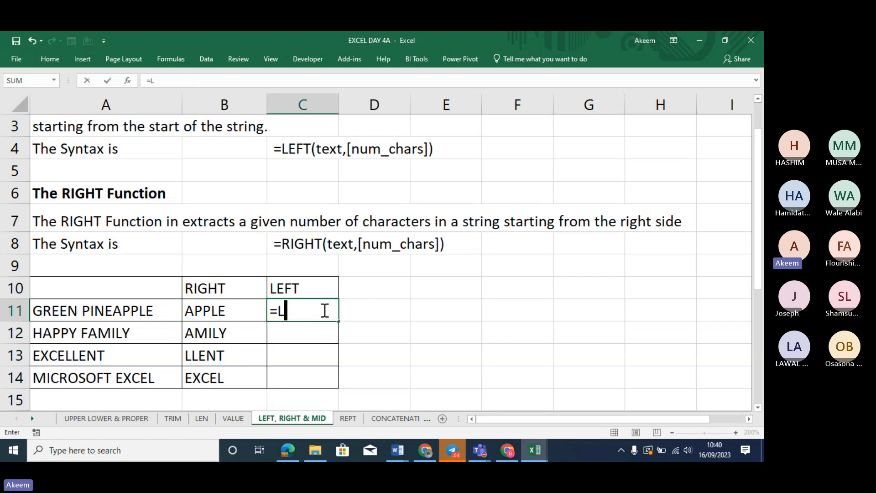
{"action": "left_click", "coordinate": [100, 306]}
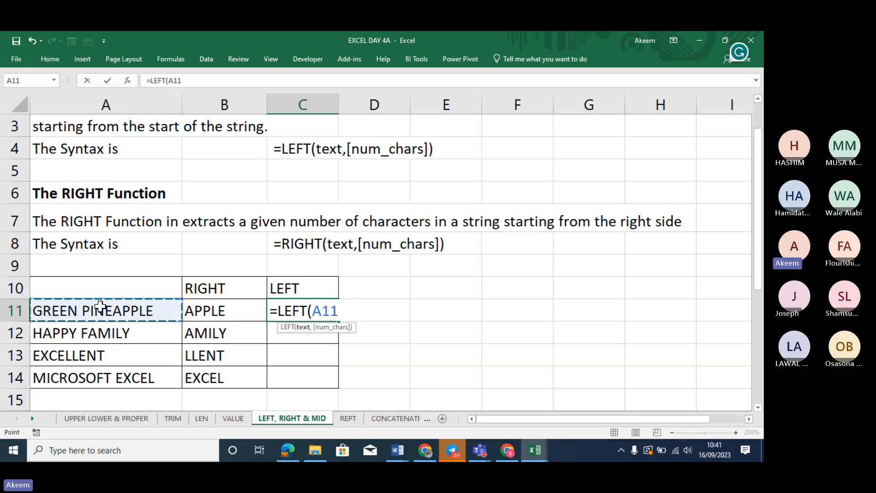
{"action": "type", "text": ",5)"}
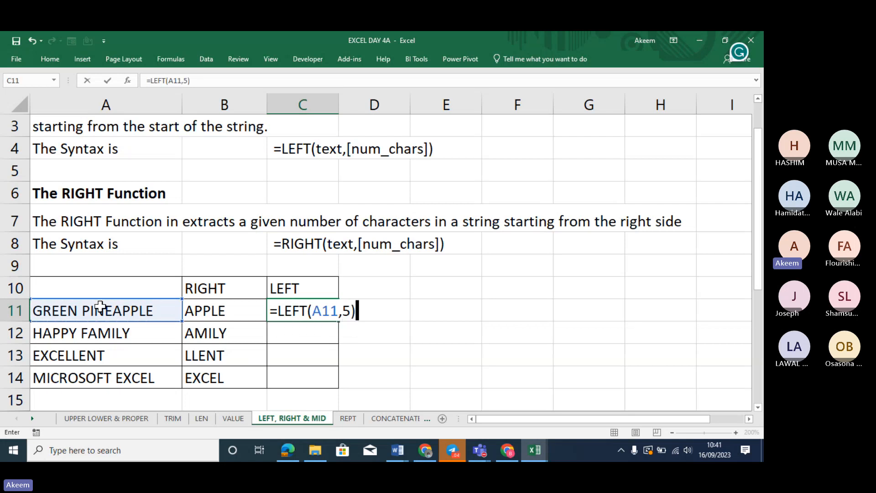
{"action": "key", "text": "Return"}
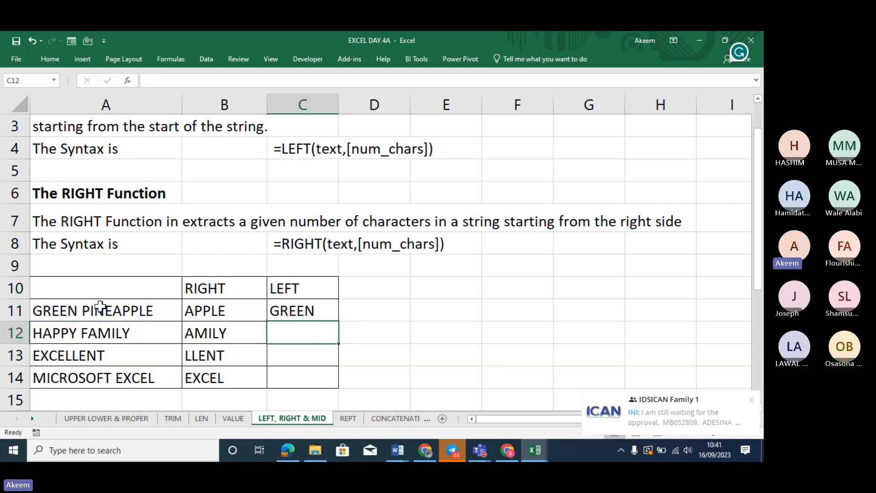
{"action": "left_click", "coordinate": [304, 309]}
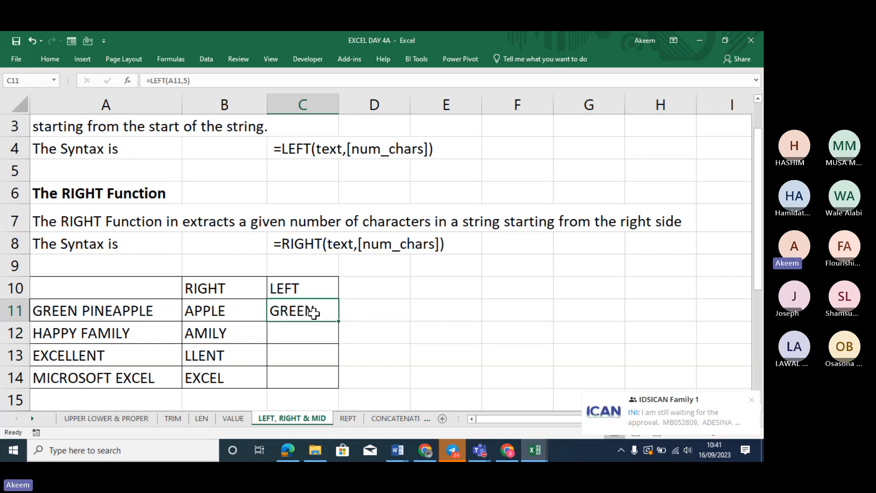
{"action": "left_click_drag", "start_coordinate": [339, 321], "coordinate": [347, 386]}
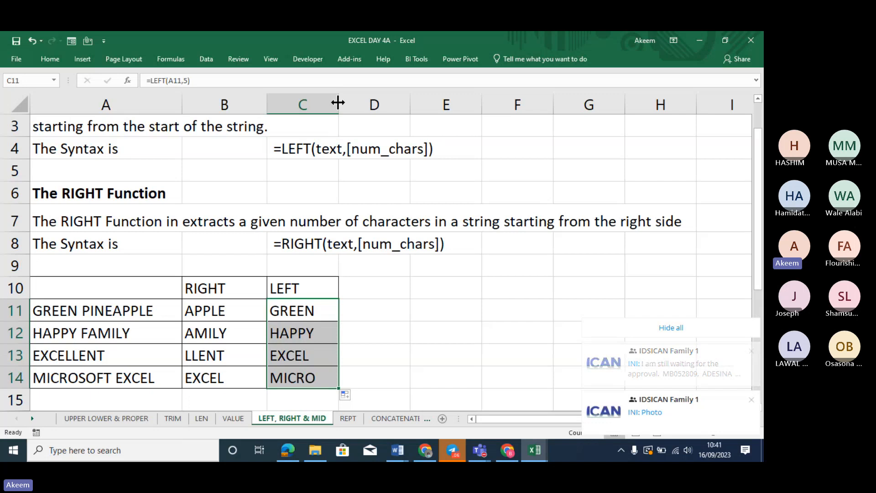
{"action": "left_click_drag", "start_coordinate": [338, 102], "coordinate": [354, 102]}
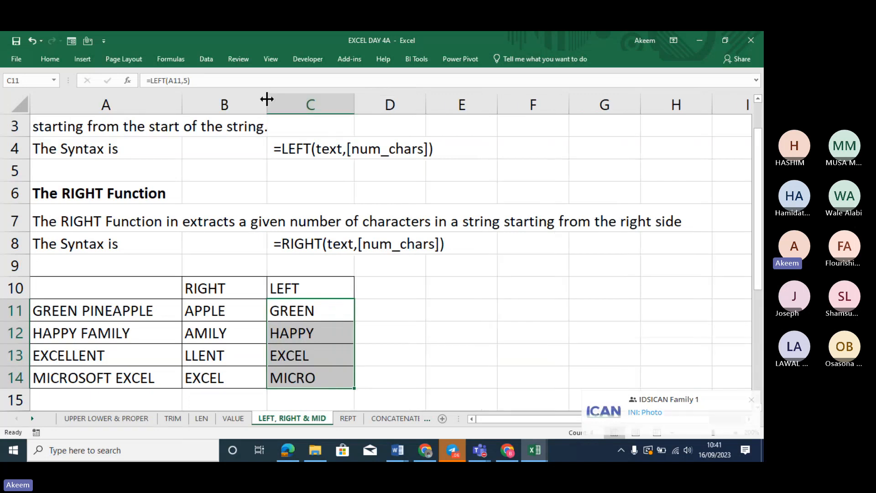
{"action": "mouse_move", "coordinate": [269, 102]}
{"action": "left_mouse_down"}
{"action": "mouse_move", "coordinate": [285, 104]}
{"action": "mouse_move", "coordinate": [274, 106]}
{"action": "left_mouse_up"}
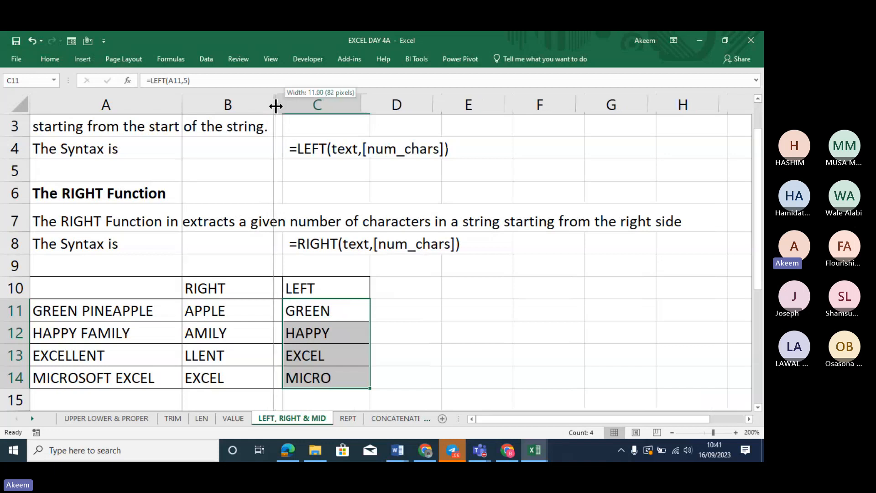
Bold the RIGHT and LEFT headings in B10:C10
{"action": "left_click_drag", "start_coordinate": [225, 287], "coordinate": [297, 289]}
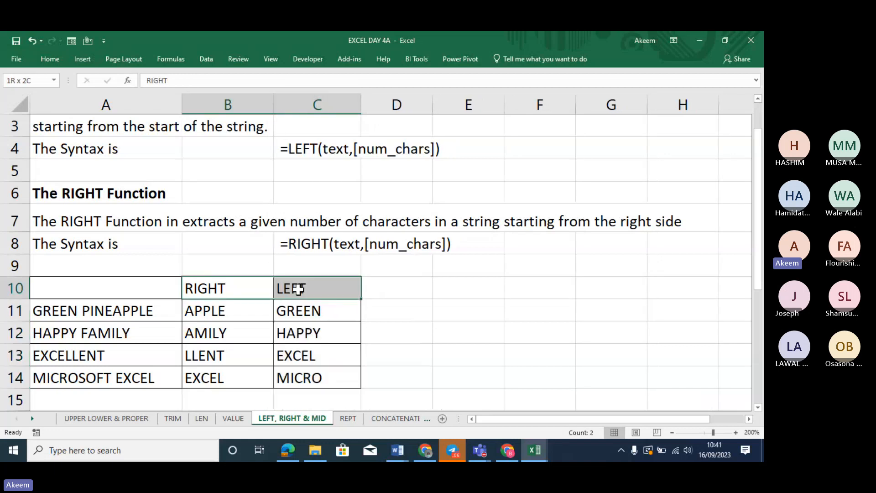
{"action": "key", "text": "ctrl+b"}
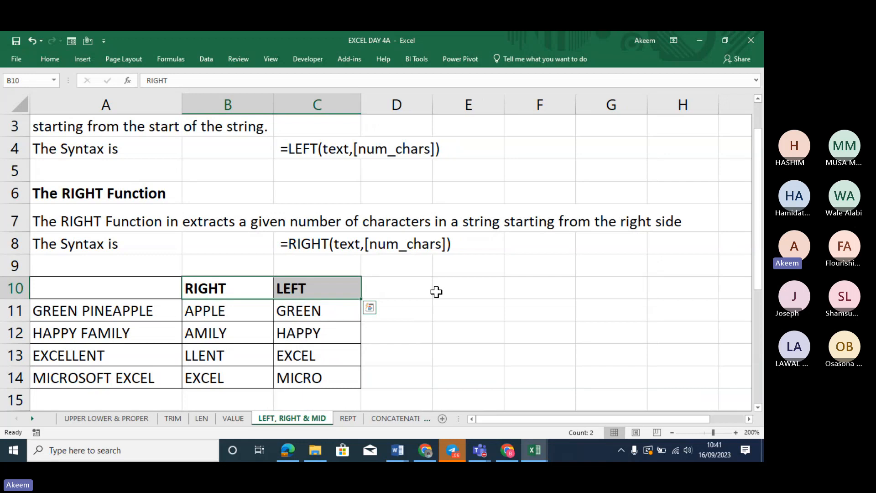
{"action": "left_click", "coordinate": [446, 302]}
Review the RIGHT formula in B11 and the LEFT formula in C11, briefly visiting the CONCATENATE sheet
{"action": "left_click", "coordinate": [205, 311]}
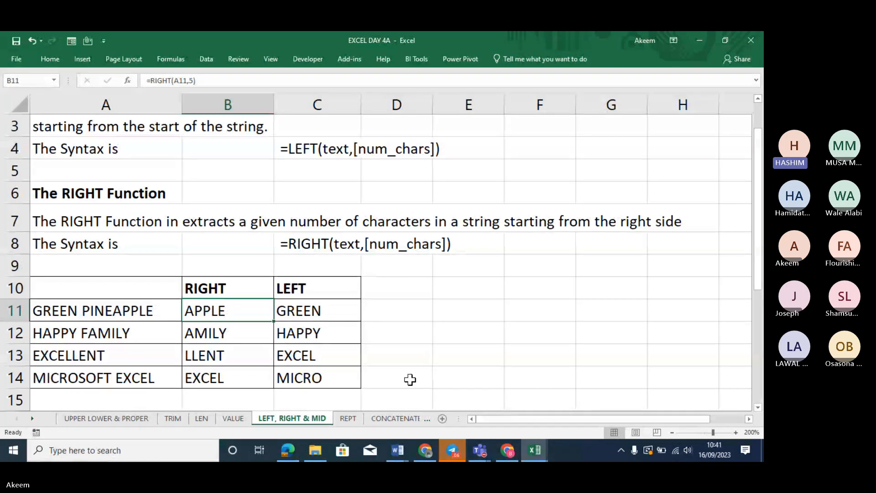
{"action": "left_click", "coordinate": [439, 386]}
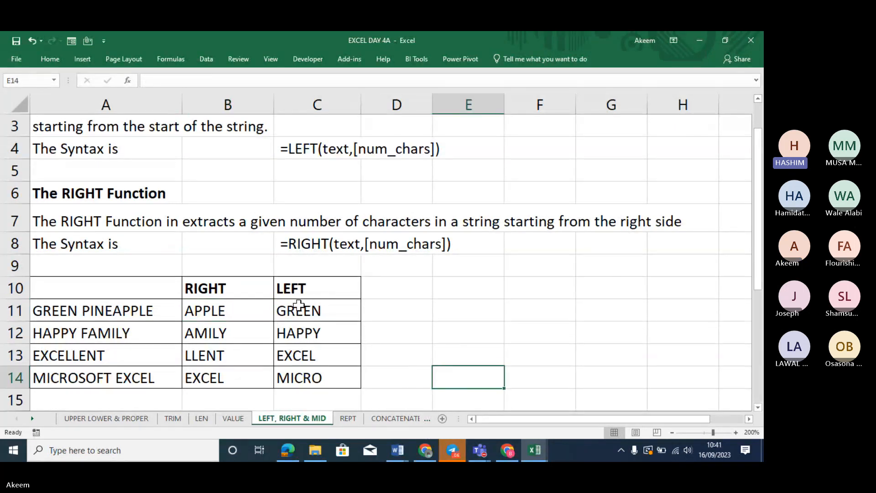
{"action": "left_click", "coordinate": [313, 306]}
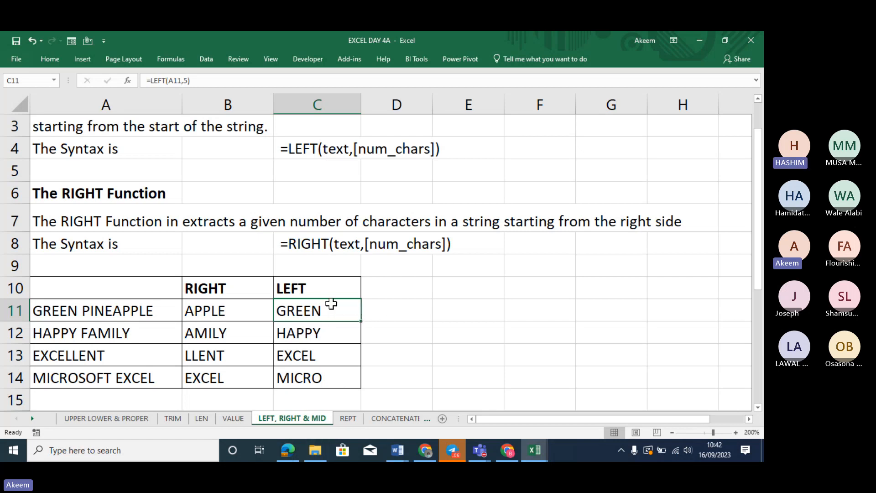
{"action": "left_click", "coordinate": [395, 422]}
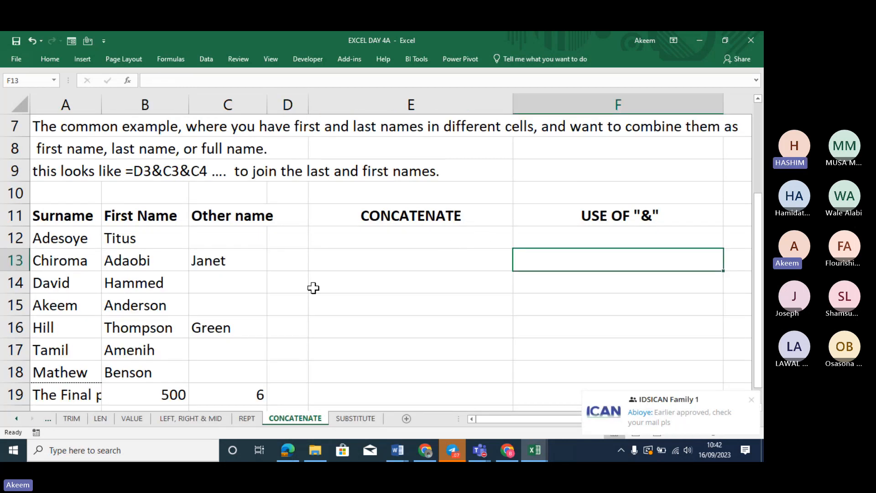
{"action": "left_click", "coordinate": [202, 416]}
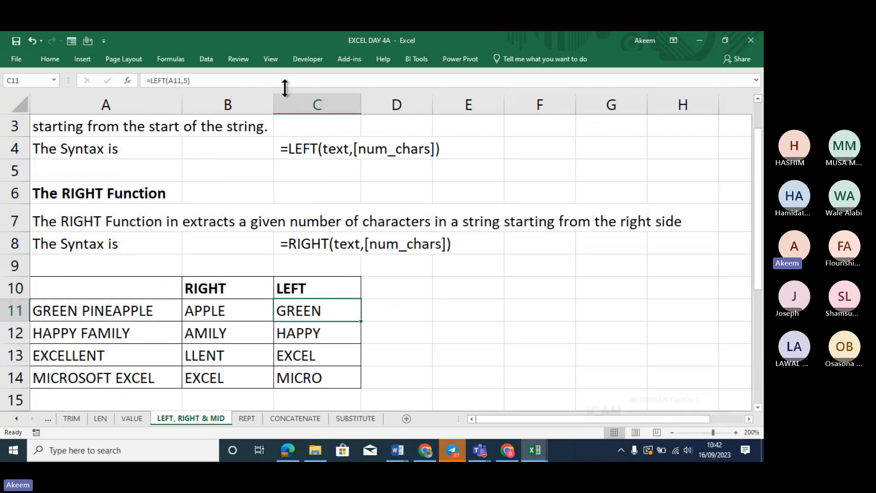
Extend C11 to =LEFT(A11,5)&"0023" so it returns GREEN0023
{"action": "left_click", "coordinate": [248, 81]}
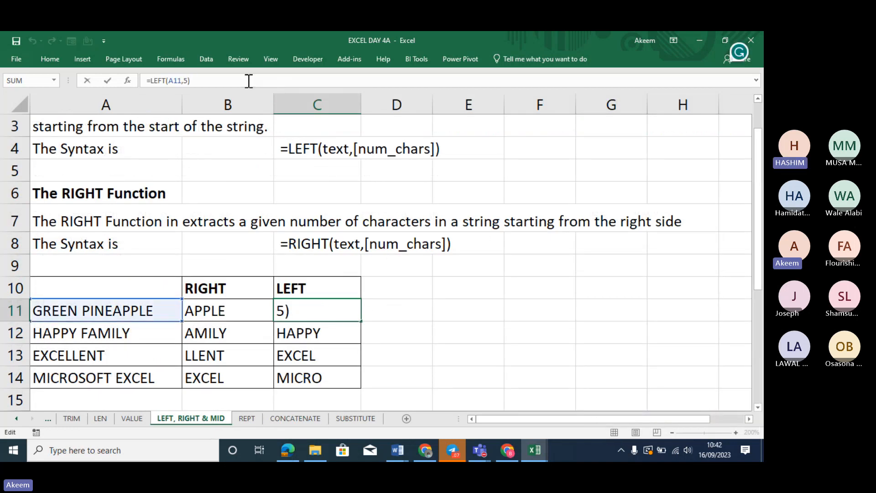
{"action": "type", "text": "&\"0023"}
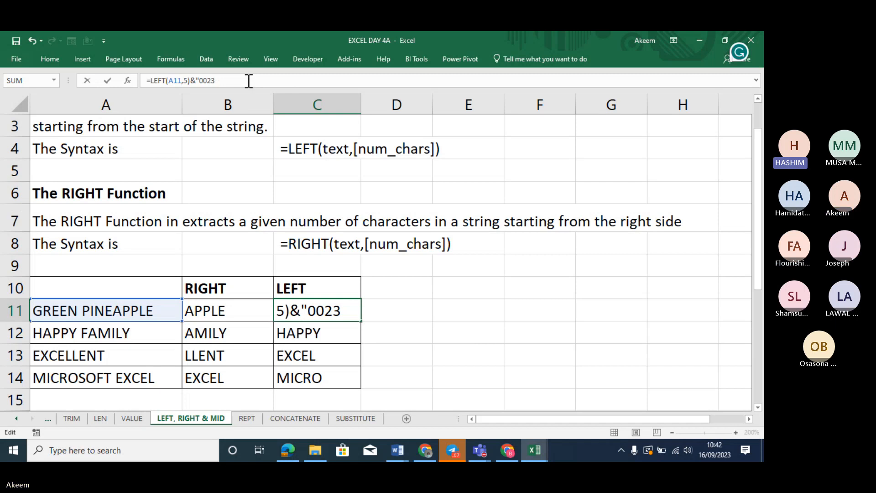
{"action": "type", "text": "\""}
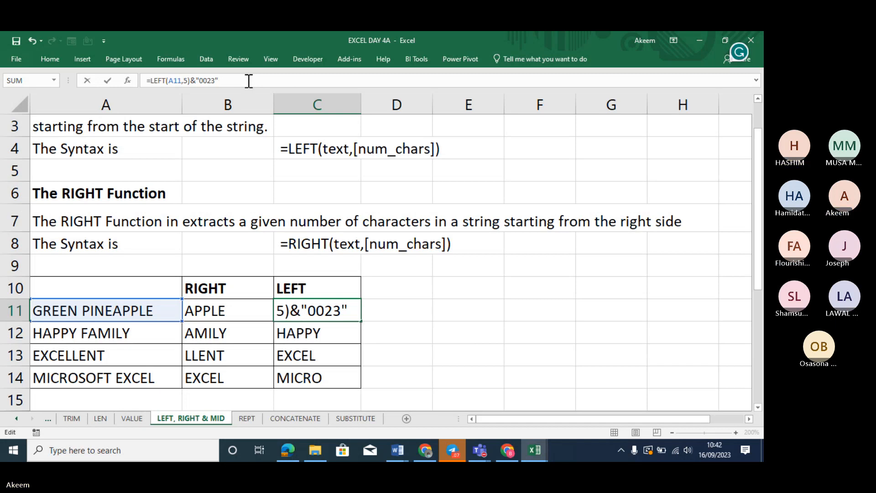
{"action": "key", "text": "Return"}
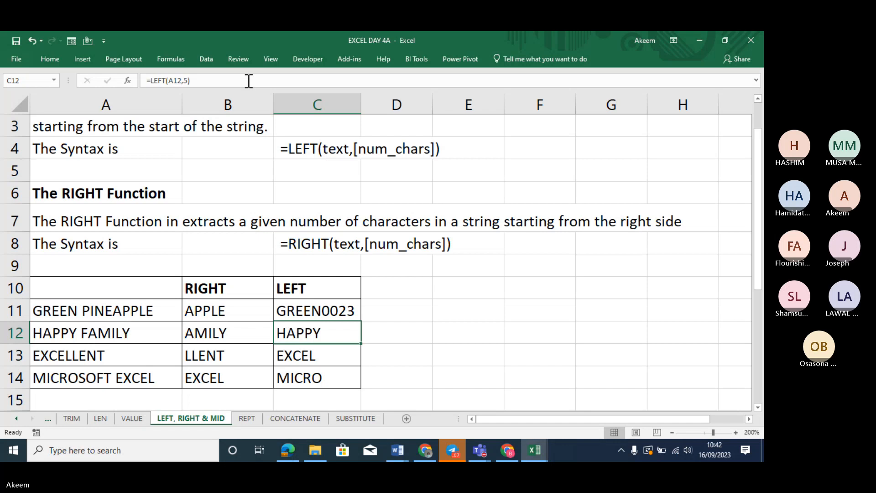
{"action": "left_click", "coordinate": [349, 314]}
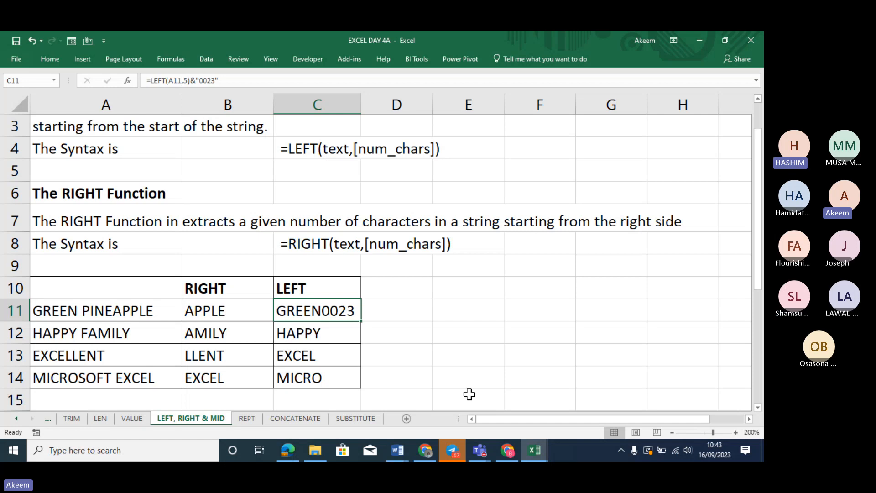
Mute all other participants in the Teams meeting and minimize the meeting window
{"action": "mouse_move", "coordinate": [482, 451]}
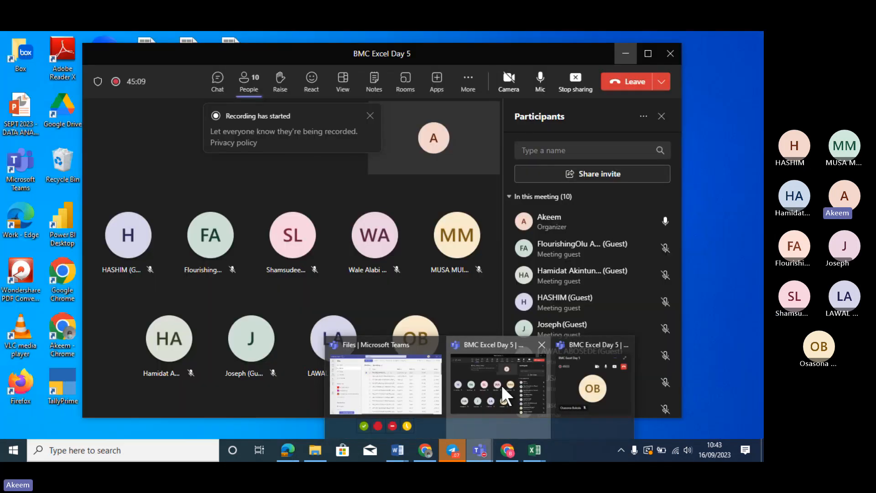
{"action": "left_click", "coordinate": [502, 385]}
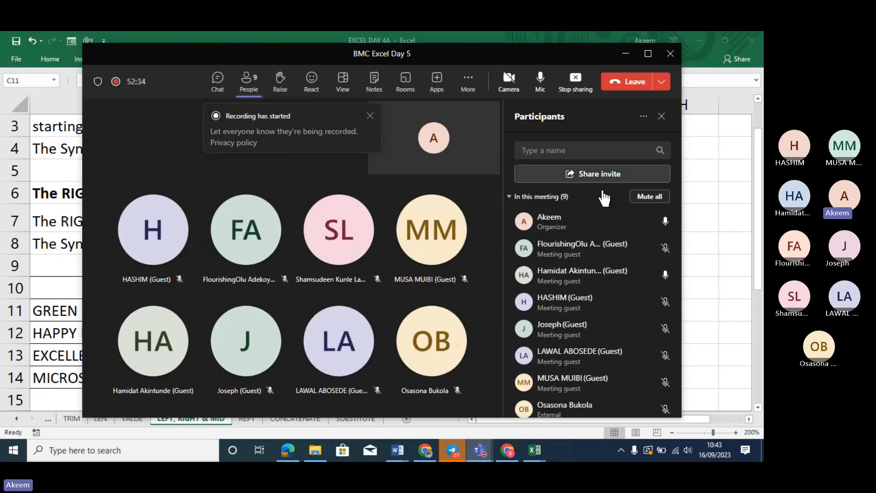
{"action": "left_click", "coordinate": [648, 197]}
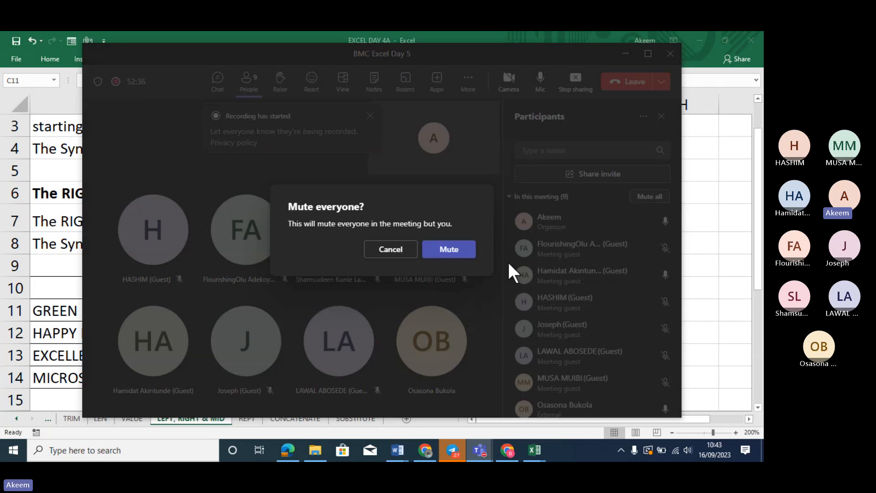
{"action": "left_click", "coordinate": [456, 251]}
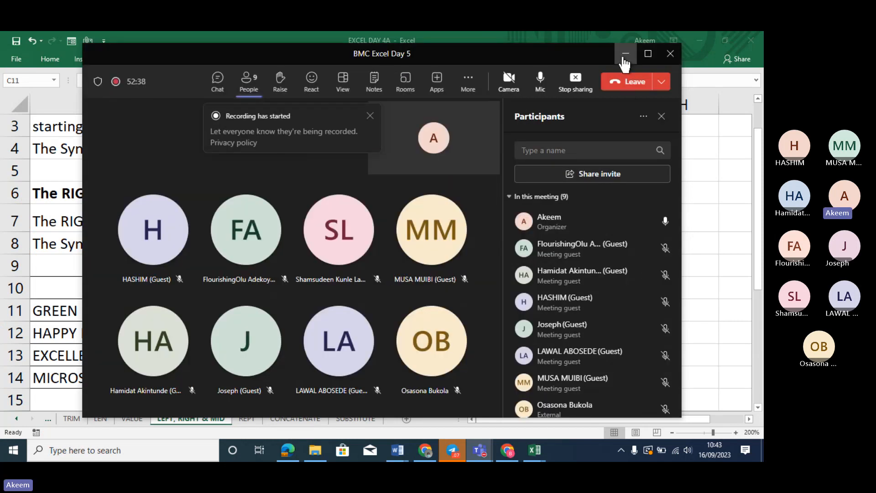
{"action": "left_click", "coordinate": [625, 54]}
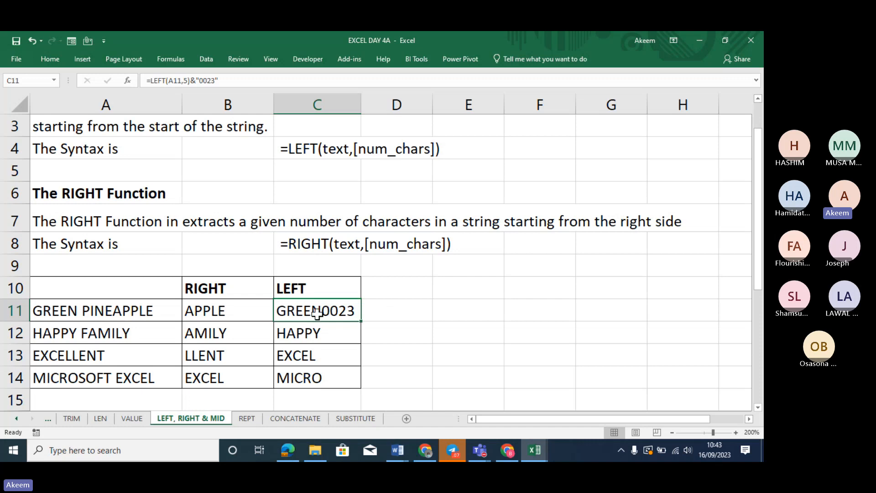
Undo C11's 0023 join and enter 001 and 002 in E11:E12
{"action": "key", "text": "ctrl+z"}
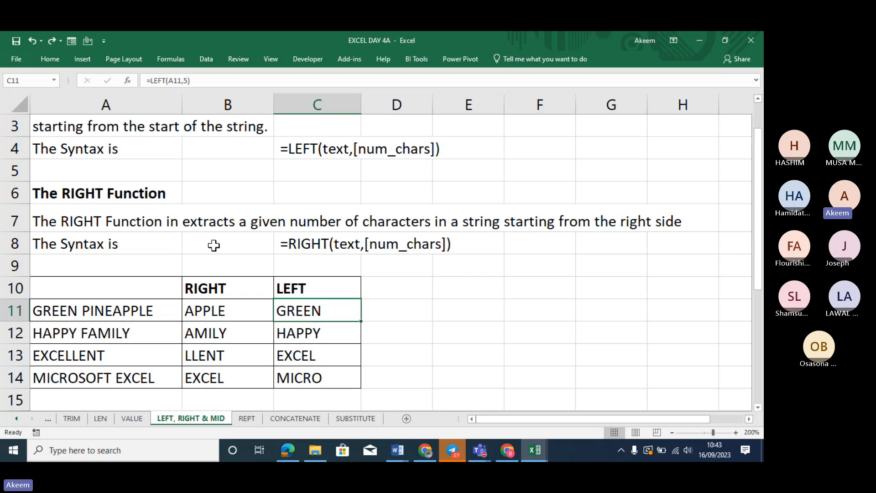
{"action": "left_click", "coordinate": [475, 307]}
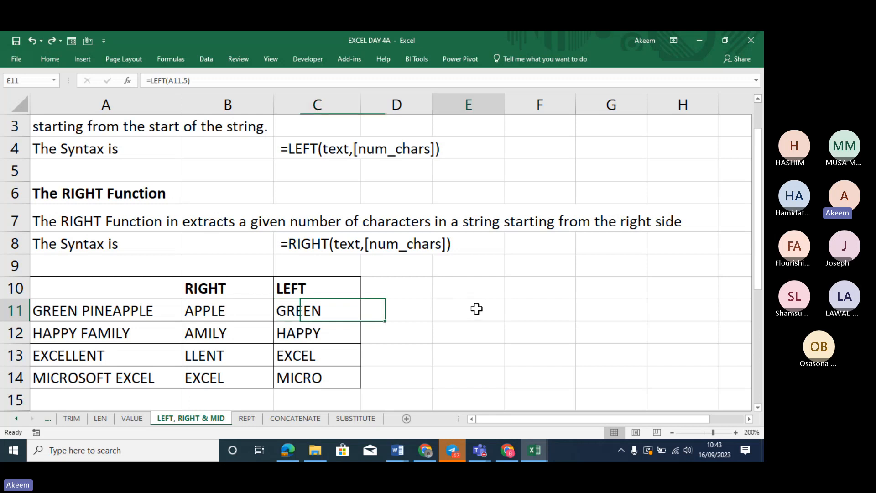
{"action": "type", "text": "001"}
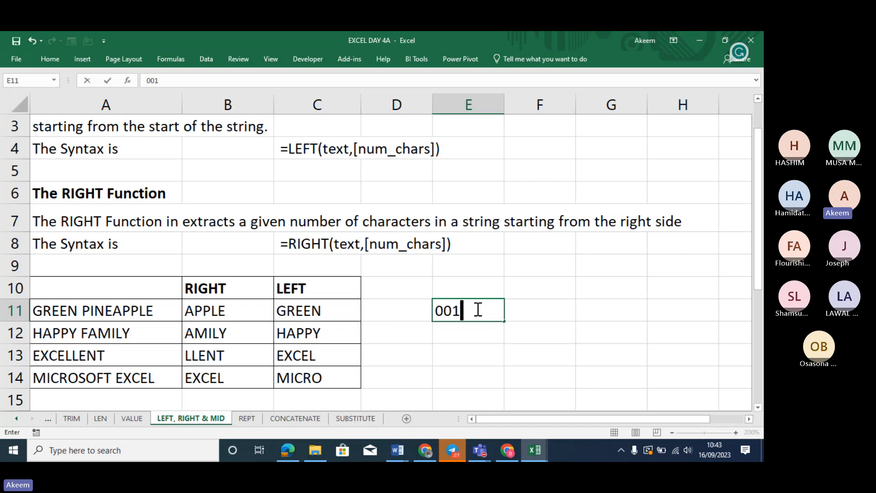
{"action": "key", "text": "Return"}
{"action": "type", "text": "002"}
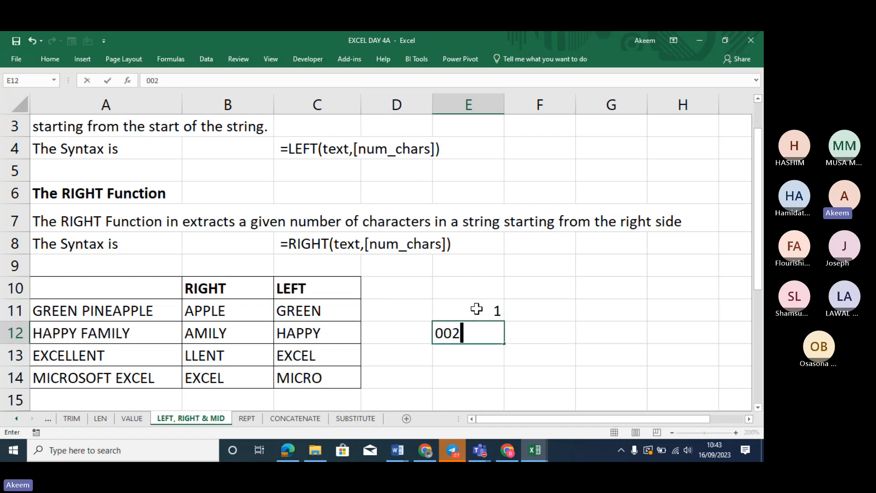
{"action": "key", "text": "Return"}
Re-enter E11 and E12 as text codes '001 and '002, keeping the leading zeros
{"action": "left_click", "coordinate": [481, 311]}
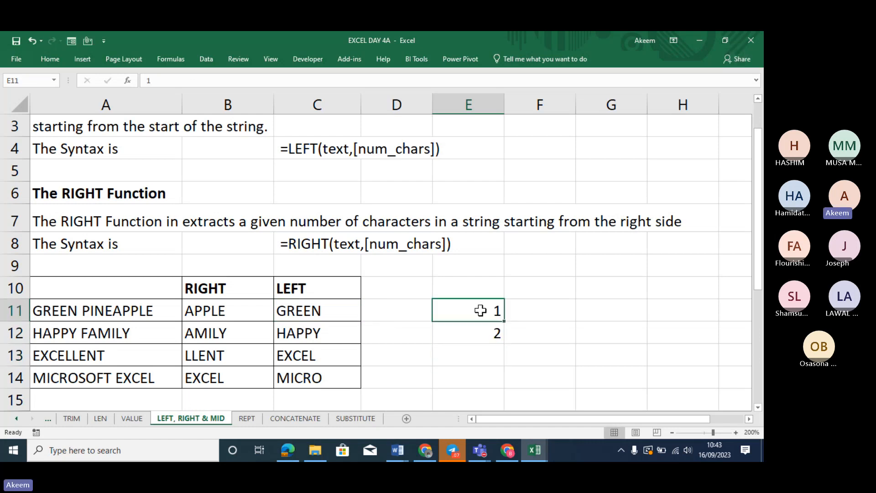
{"action": "type", "text": "'00"}
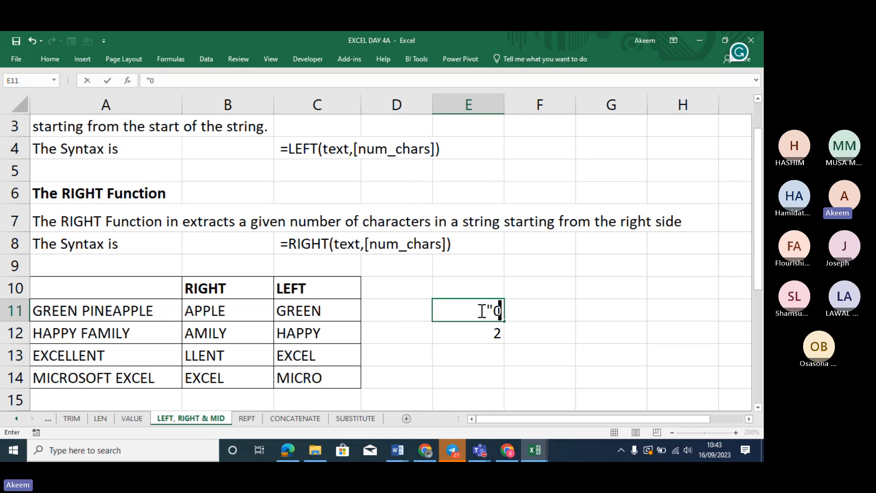
{"action": "type", "text": "1"}
{"action": "key", "text": "Return"}
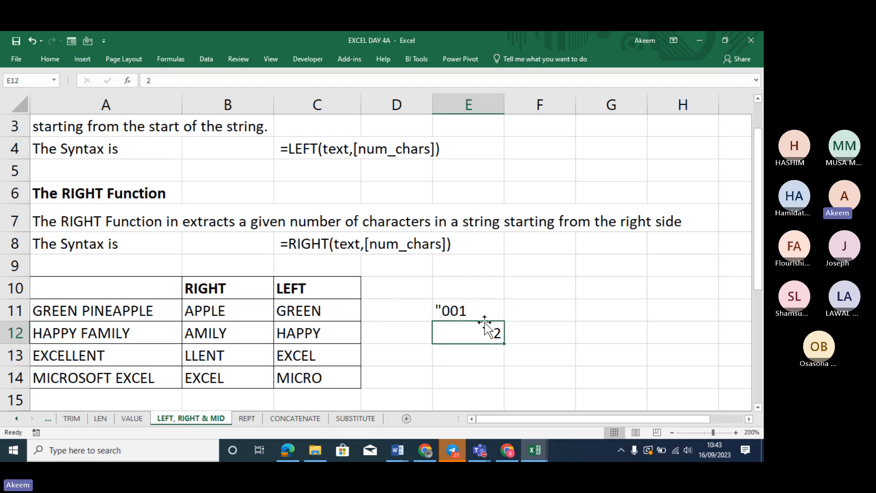
{"action": "type", "text": "'"}
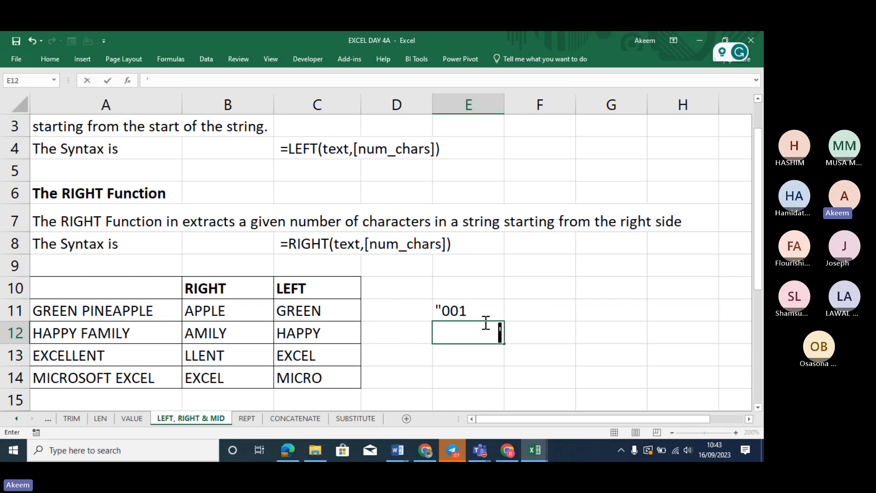
{"action": "type", "text": "002"}
{"action": "key", "text": "Return"}
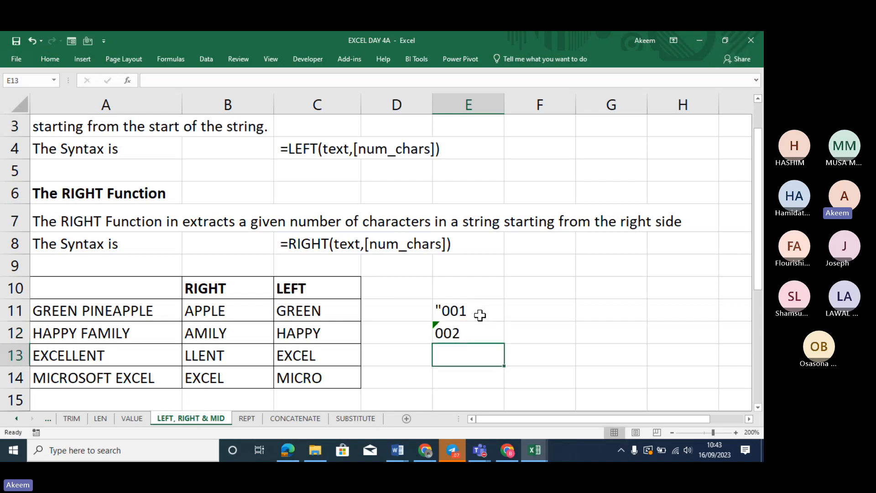
{"action": "left_click", "coordinate": [474, 309]}
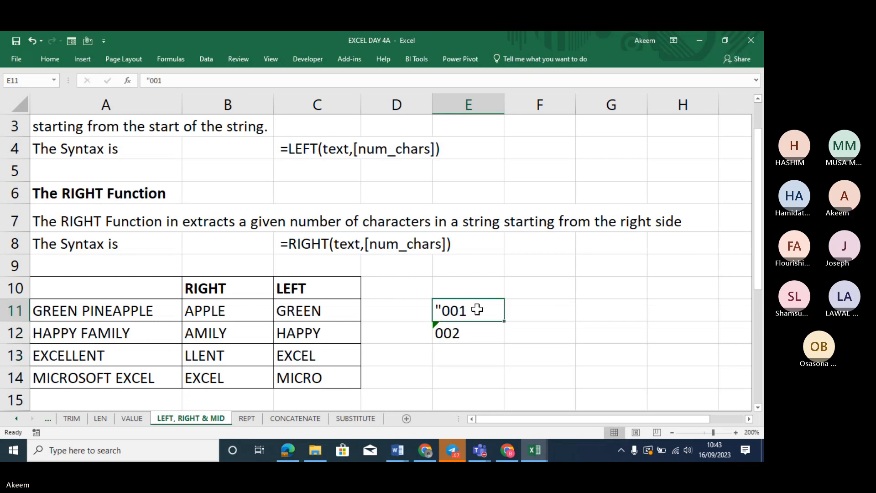
{"action": "left_click", "coordinate": [152, 80]}
{"action": "key", "text": "BackSpace"}
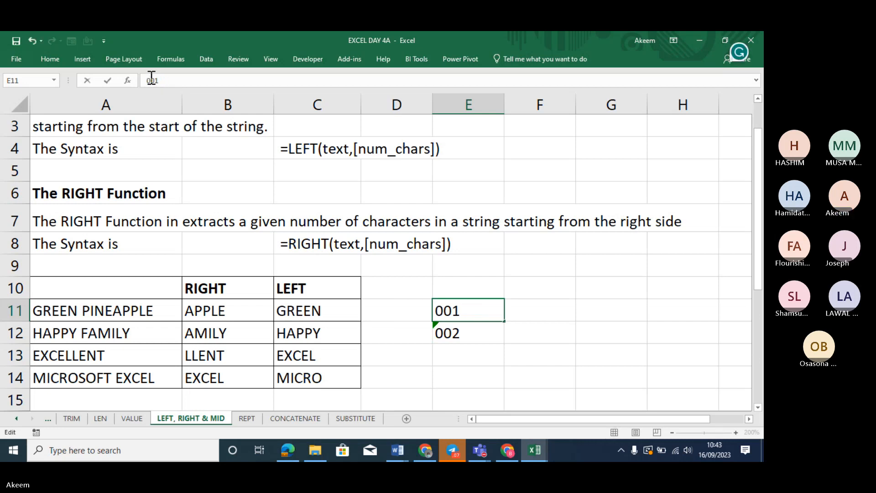
{"action": "type", "text": "'"}
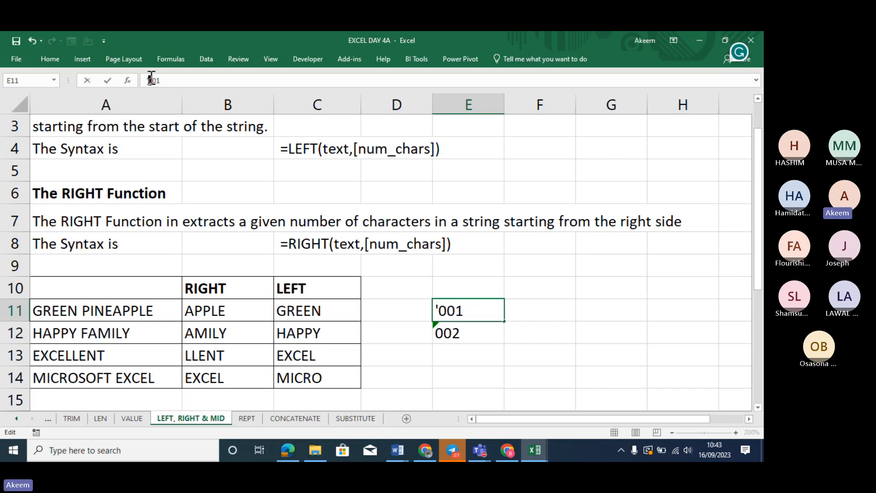
{"action": "key", "text": "Return"}
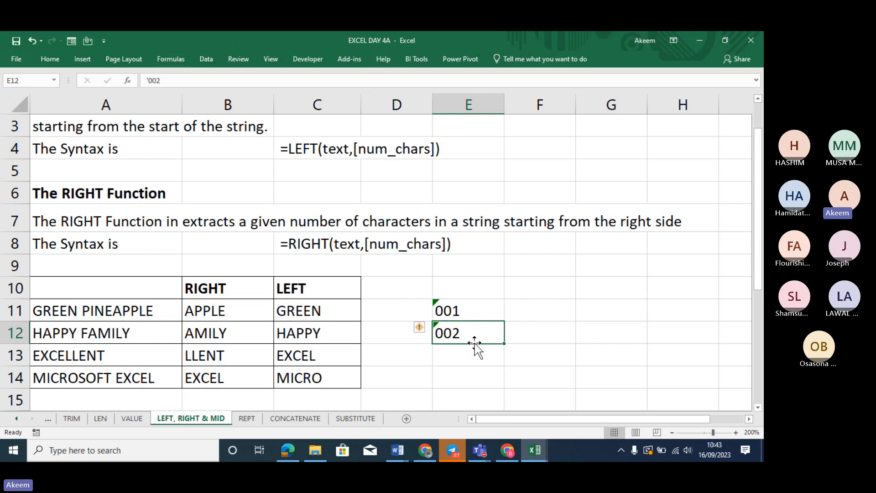
Fill the 001–002 pattern down so E11:E14 reads 001 to 004
{"action": "left_click_drag", "start_coordinate": [469, 308], "coordinate": [489, 372]}
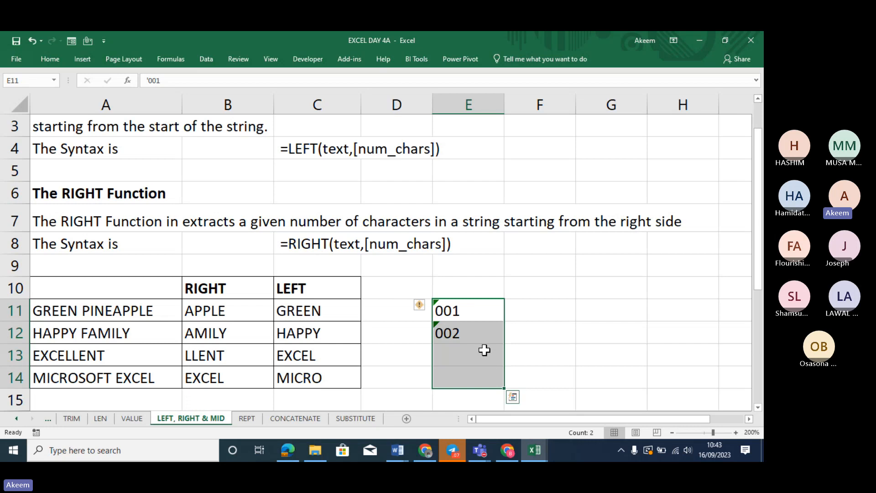
{"action": "left_click", "coordinate": [479, 334]}
{"action": "left_click_drag", "start_coordinate": [496, 307], "coordinate": [499, 336]}
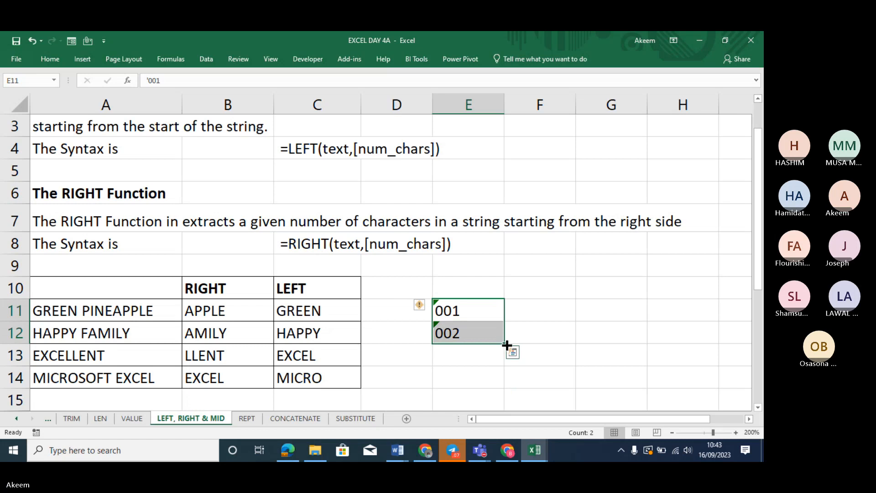
{"action": "left_click_drag", "start_coordinate": [507, 344], "coordinate": [506, 388]}
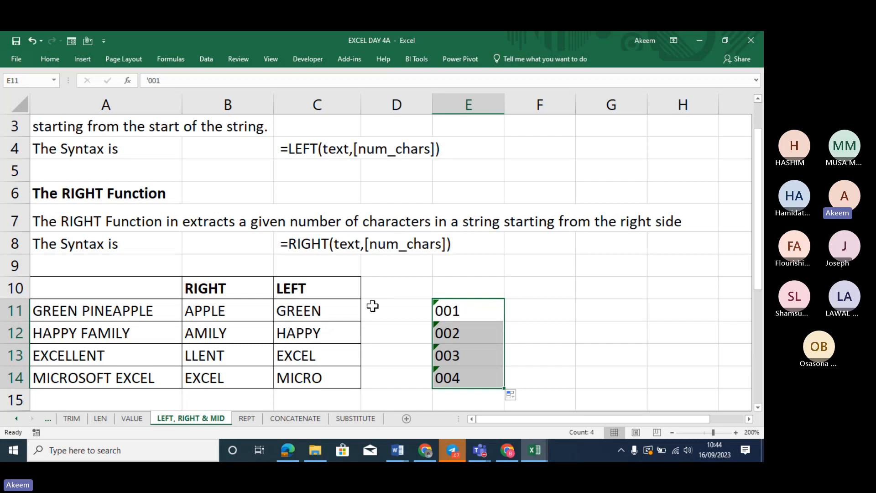
Change C11 to =LEFT(A11,5)&E11 and fill C11:C14, giving GREEN001 through MICRO004
{"action": "left_click", "coordinate": [325, 310]}
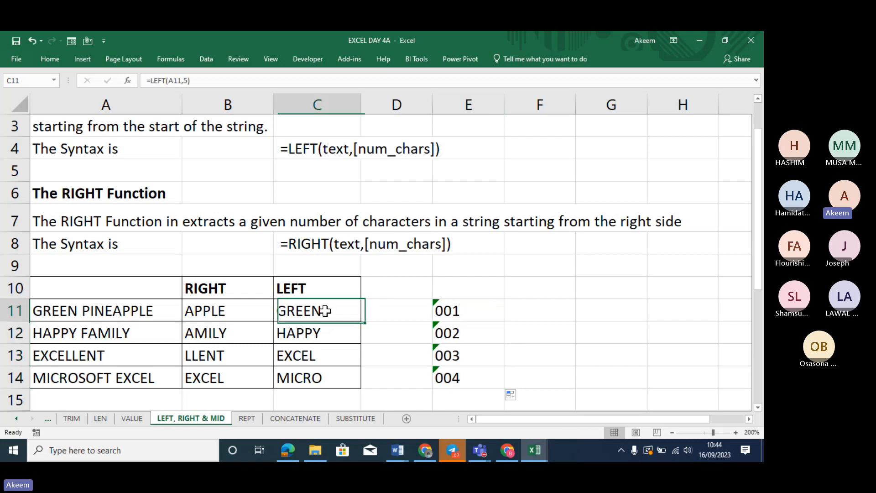
{"action": "left_click", "coordinate": [200, 81]}
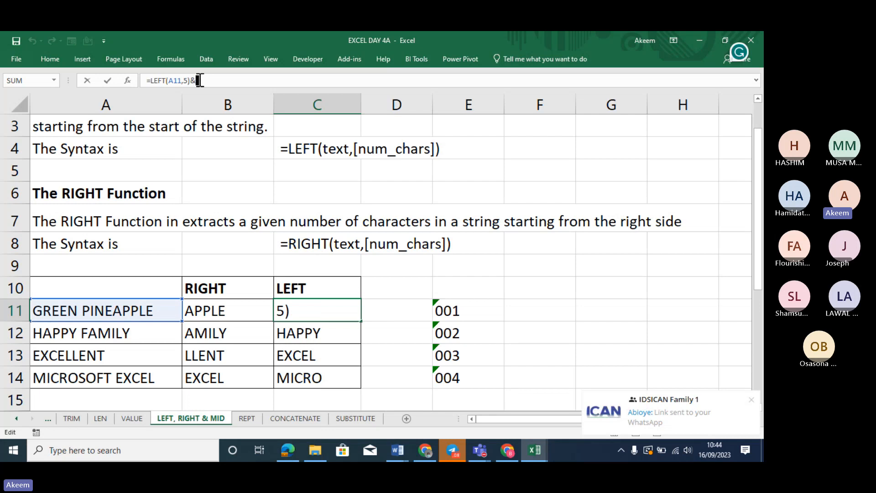
{"action": "type", "text": "&"}
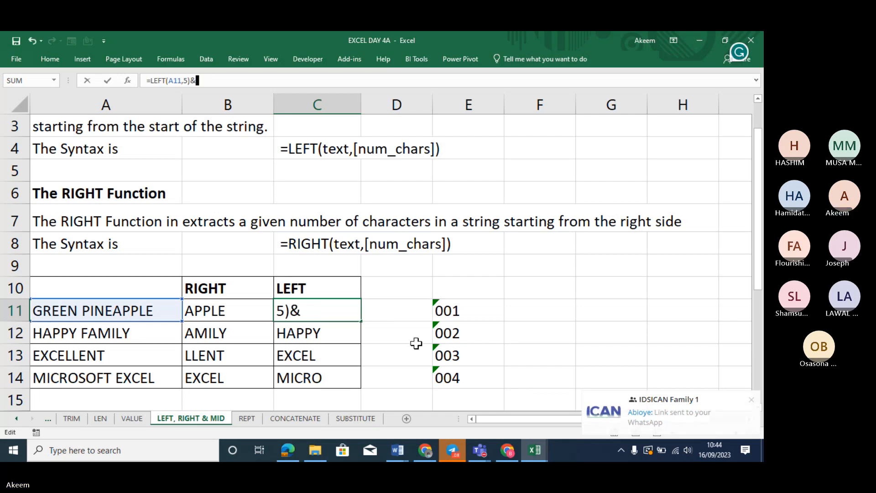
{"action": "left_click", "coordinate": [463, 310]}
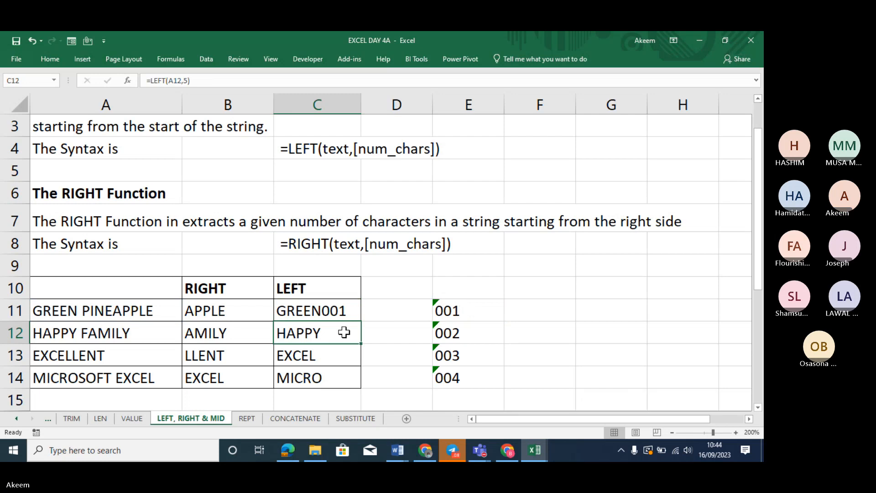
{"action": "left_click", "coordinate": [348, 308]}
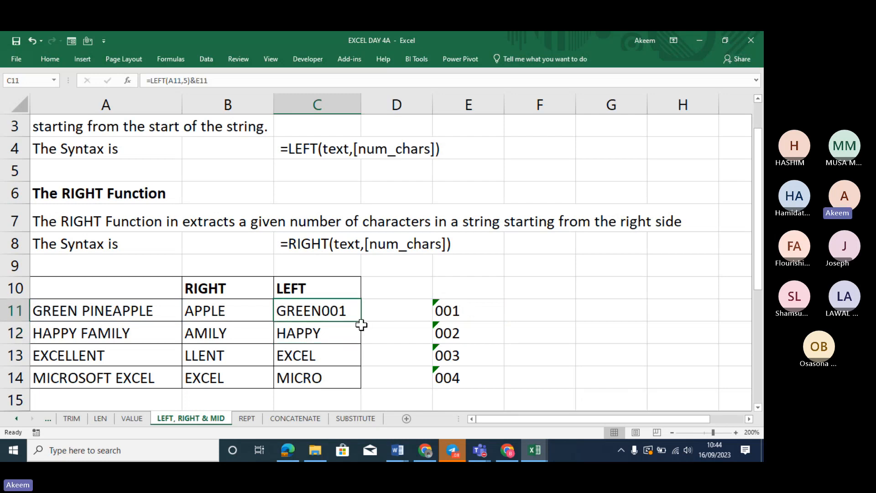
{"action": "left_click_drag", "start_coordinate": [360, 322], "coordinate": [365, 386]}
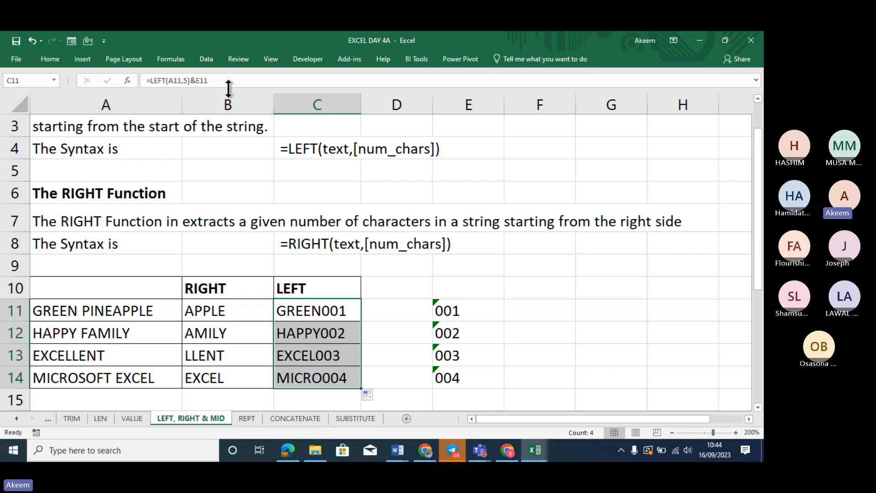
{"action": "left_click", "coordinate": [197, 81]}
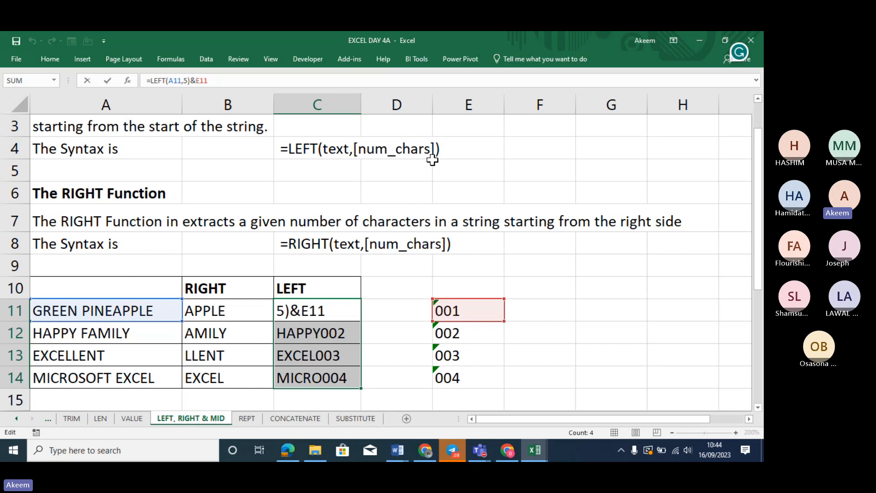
{"action": "key", "text": "Return"}
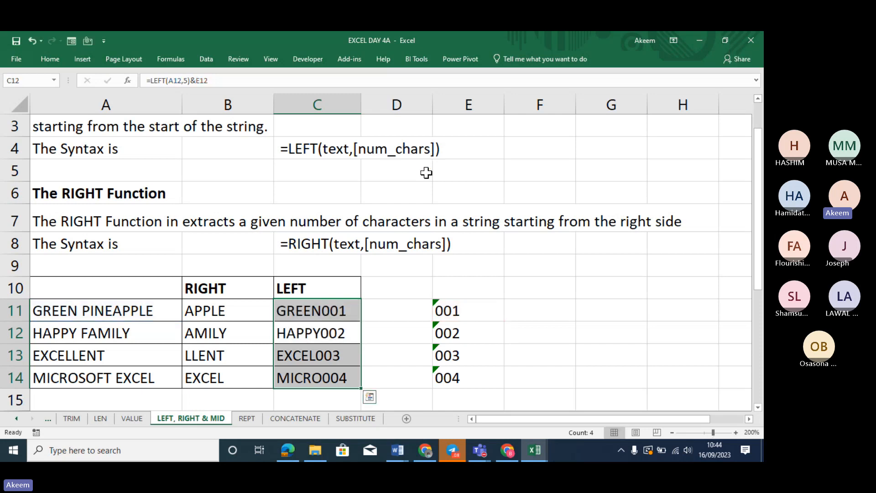
{"action": "left_click", "coordinate": [336, 309]}
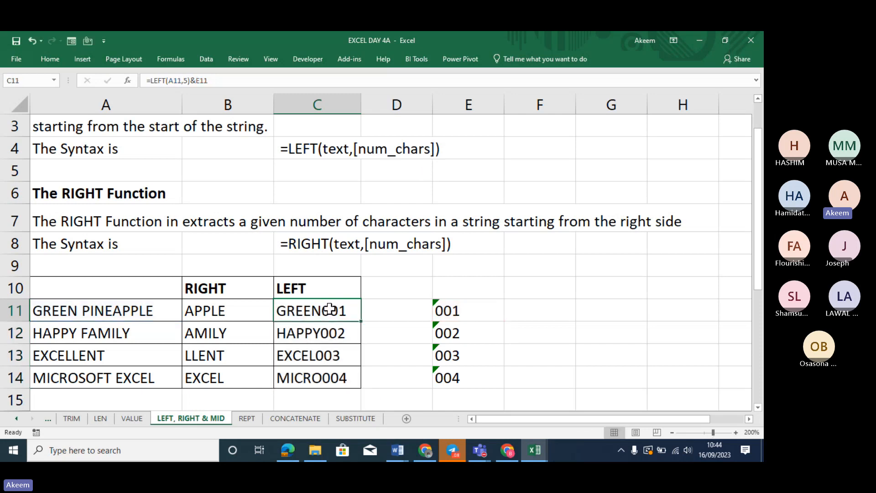
{"action": "left_click", "coordinate": [418, 355]}
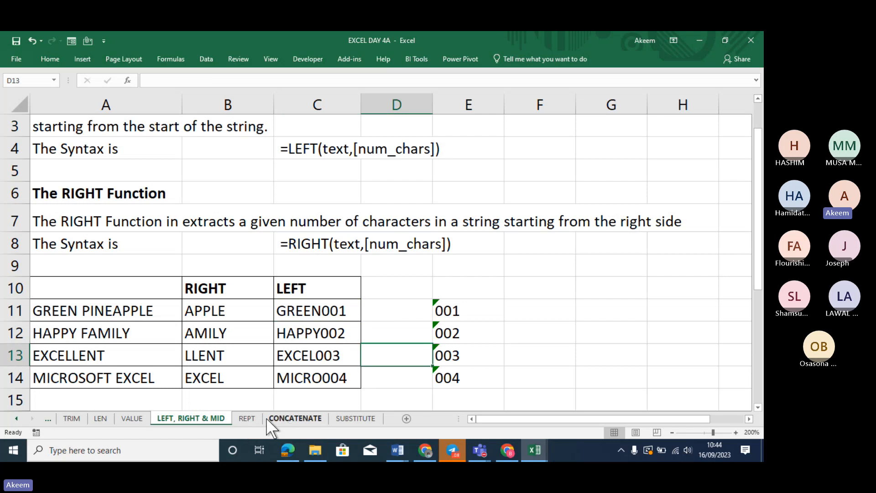
Back on the LEFT, RIGHT & MID sheet, begin =MID( in B21 beside EKY777AR
{"action": "left_click", "coordinate": [254, 418]}
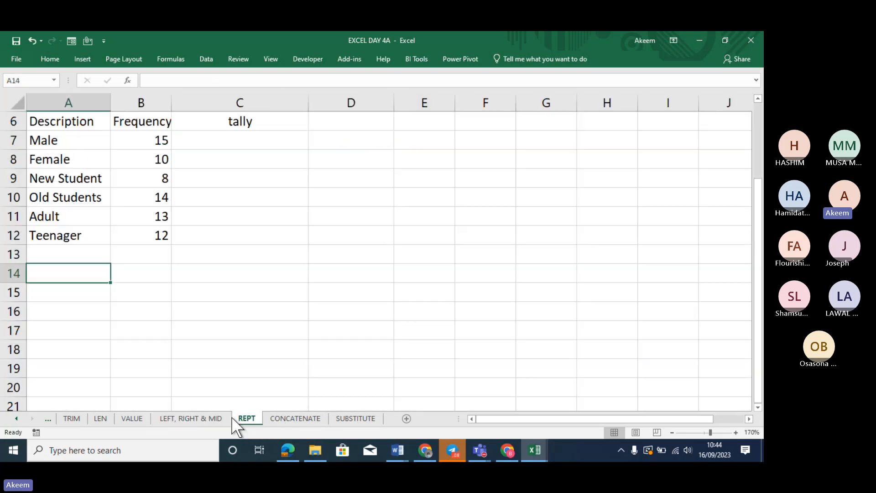
{"action": "left_click", "coordinate": [201, 418]}
{"action": "left_click", "coordinate": [266, 328]}
{"action": "key", "text": "Down"}
{"action": "key", "text": "Down"}
{"action": "key", "text": "Down"}
{"action": "key", "text": "Down"}
{"action": "key", "text": "Down"}
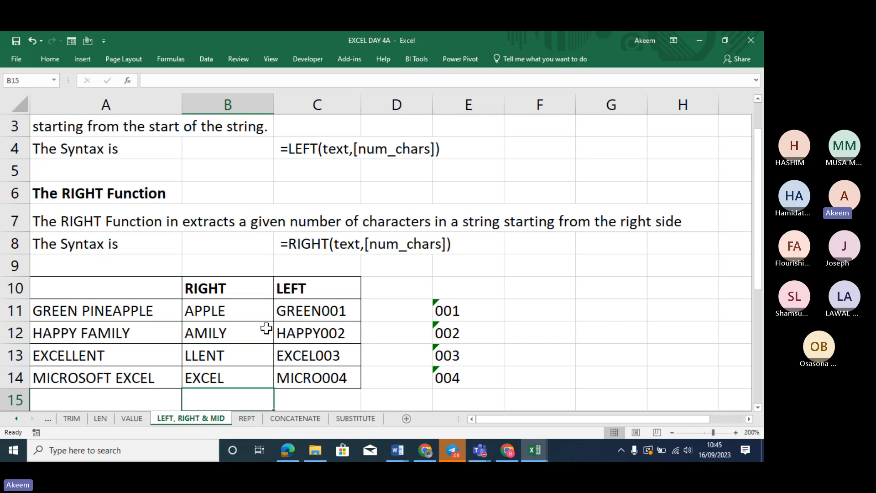
{"action": "key", "text": "Down"}
{"action": "key", "text": "Down"}
{"action": "key", "text": "Down"}
{"action": "key", "text": "Down"}
{"action": "key", "text": "Down"}
{"action": "key", "text": "Down"}
{"action": "key", "text": "Down"}
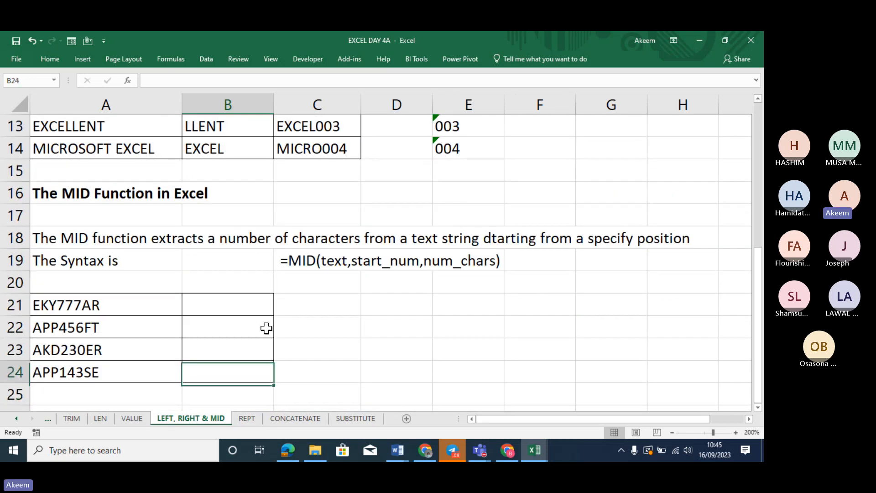
{"action": "key", "text": "Up"}
{"action": "key", "text": "Up"}
{"action": "key", "text": "Up"}
{"action": "key", "text": "Down"}
{"action": "key", "text": "Down"}
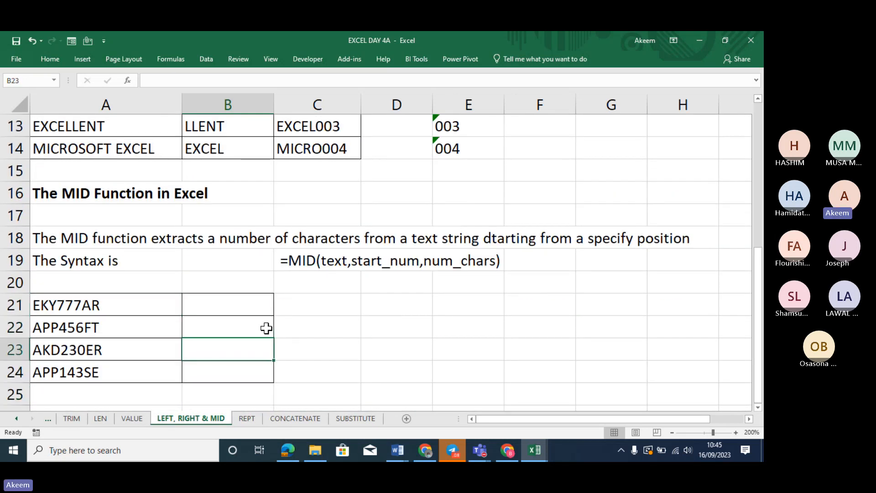
{"action": "key", "text": "Up"}
{"action": "key", "text": "Up"}
{"action": "type", "text": "="}
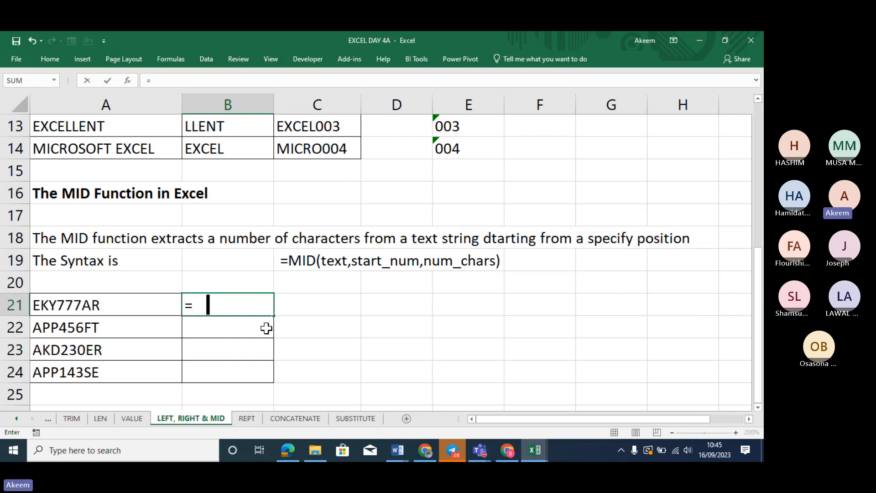
{"action": "key", "text": "BackSpace"}
{"action": "type", "text": "MID("}
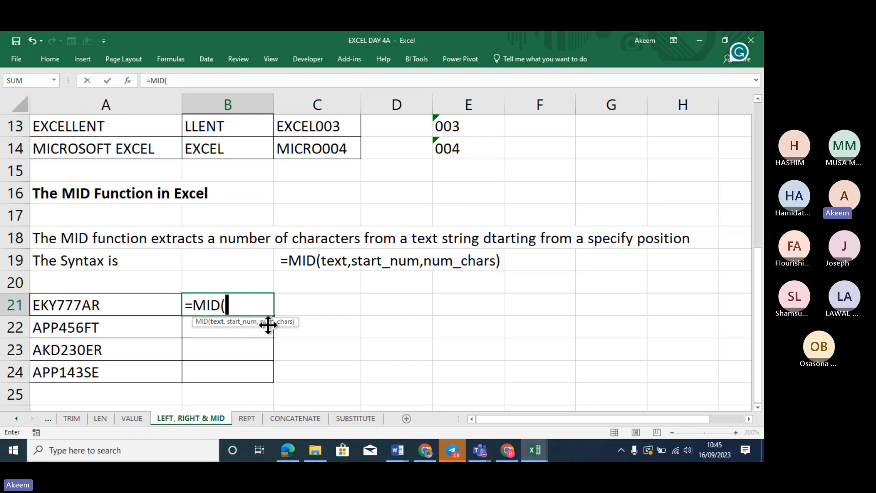
Complete the formula as =MID(A21,4,3) in B21 so it returns 777
{"action": "left_click", "coordinate": [84, 306]}
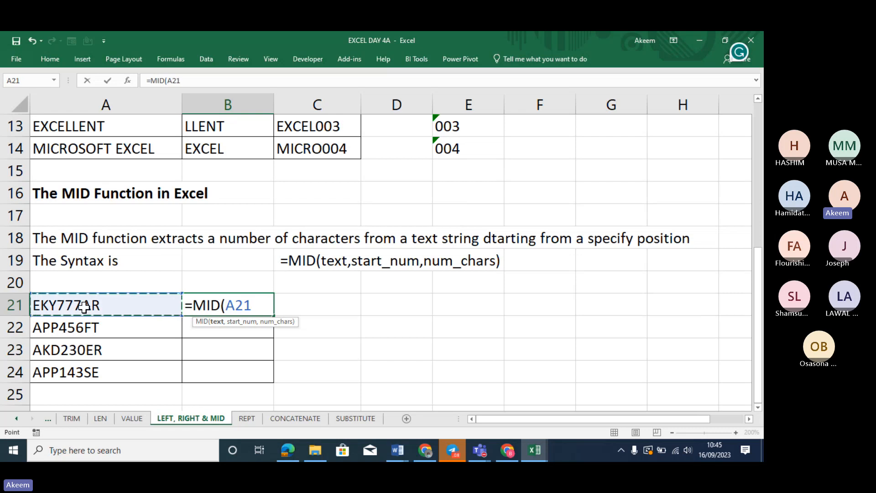
{"action": "type", "text": ","}
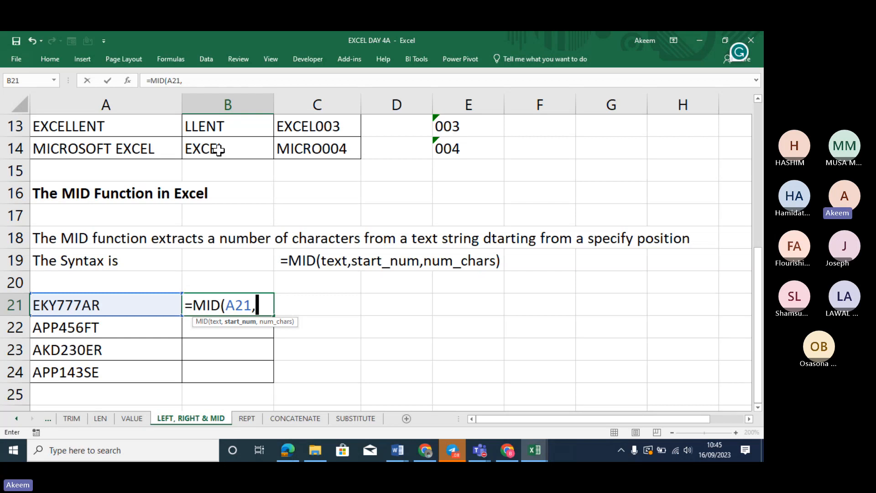
{"action": "type", "text": "4"}
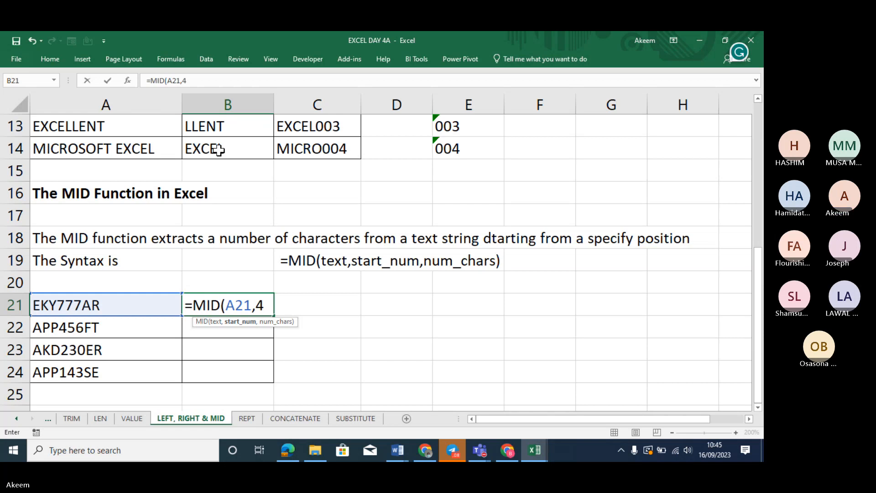
{"action": "type", "text": ","}
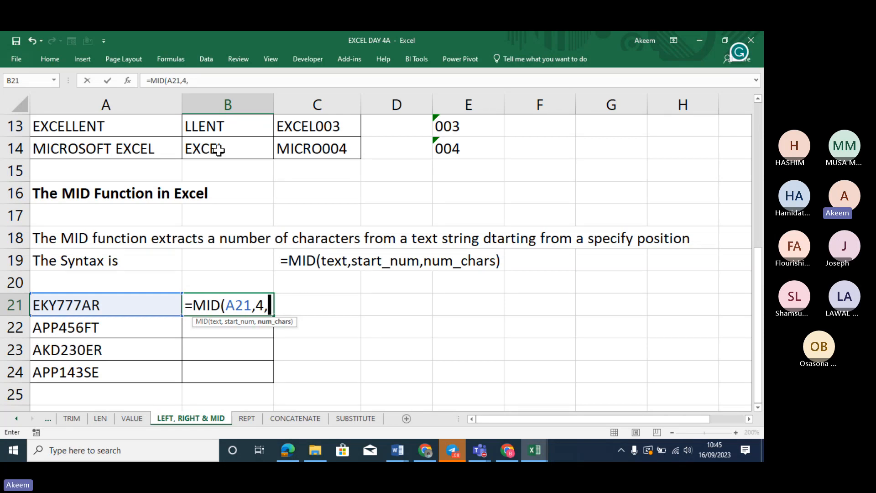
{"action": "type", "text": "3"}
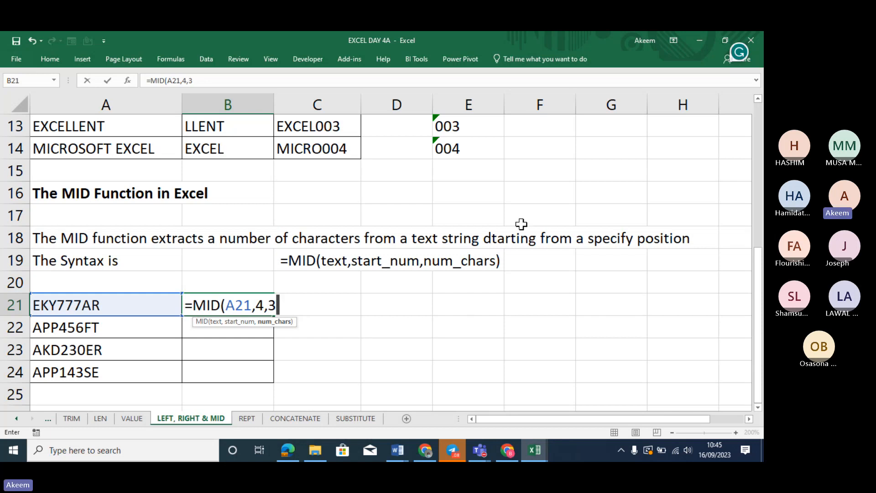
{"action": "left_click", "coordinate": [680, 371]}
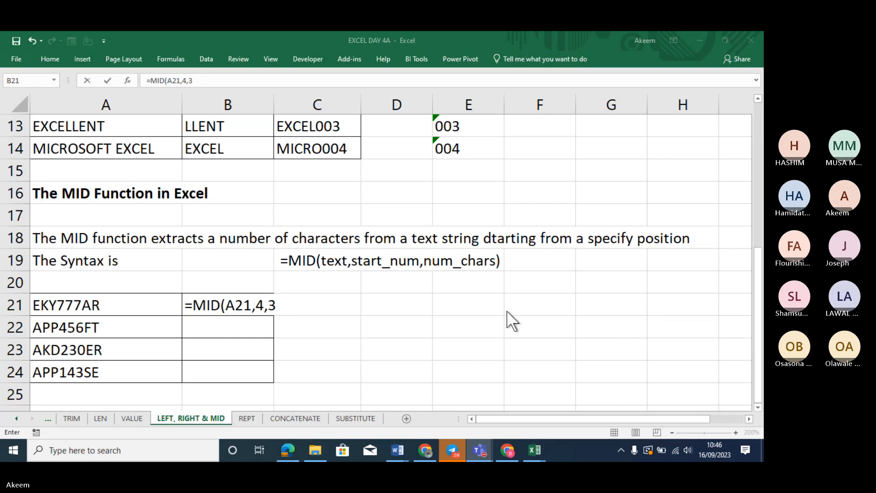
{"action": "left_click", "coordinate": [286, 300]}
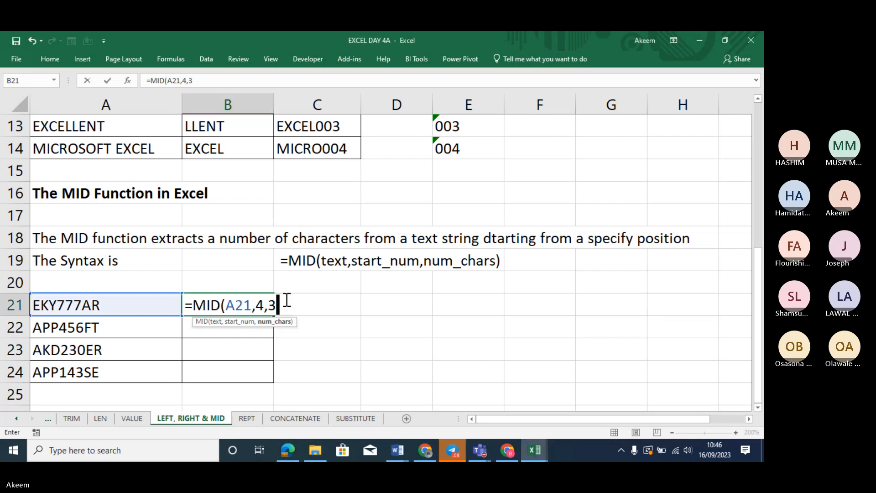
{"action": "type", "text": ")"}
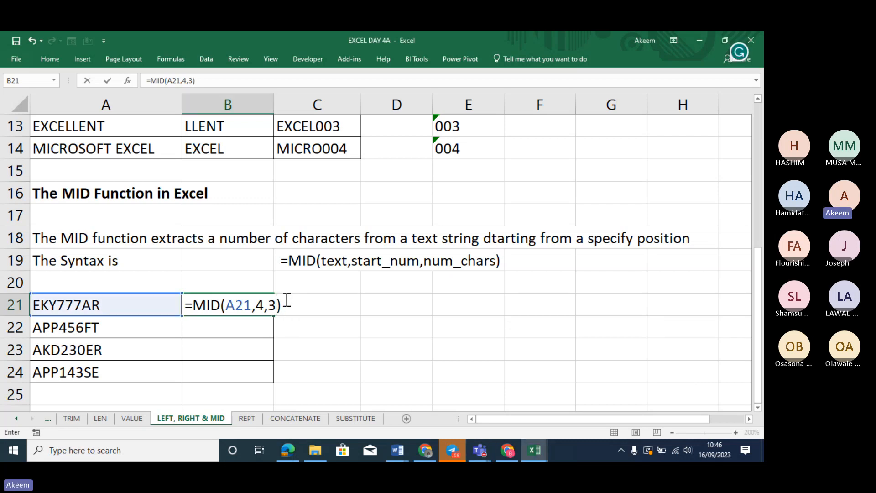
{"action": "key", "text": "Return"}
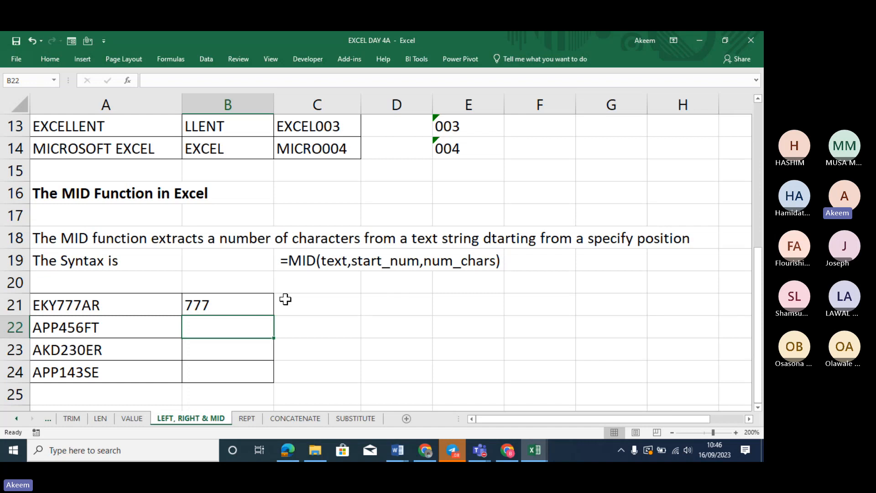
Re-enter =MID(A21,4,3) in B21 and fill it down through B24
{"action": "left_click", "coordinate": [239, 301]}
{"action": "type", "text": "="}
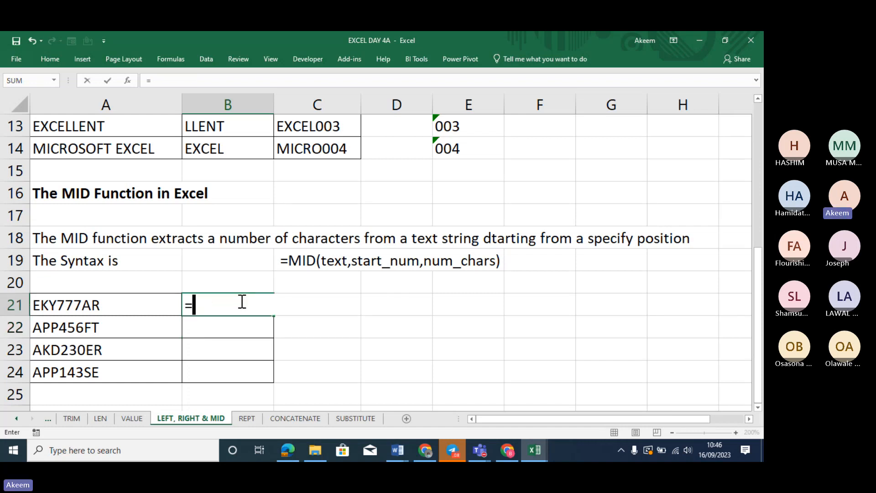
{"action": "type", "text": "MI"}
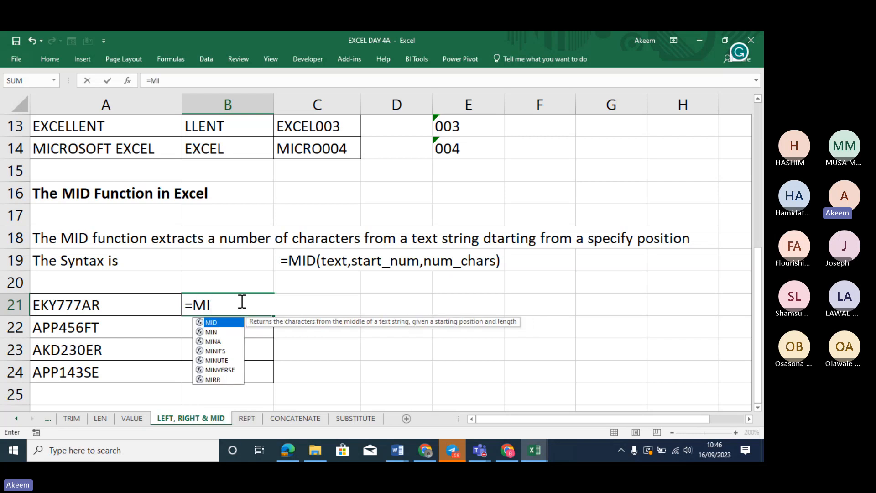
{"action": "type", "text": "D("}
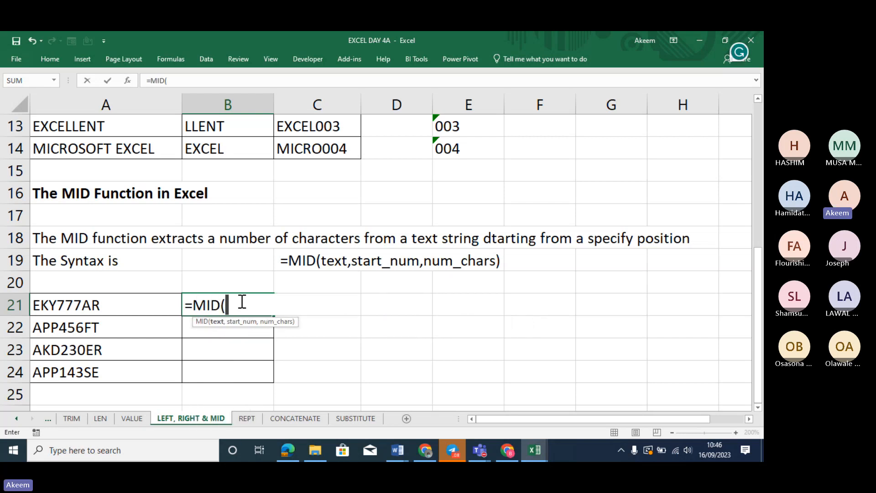
{"action": "left_click", "coordinate": [127, 304]}
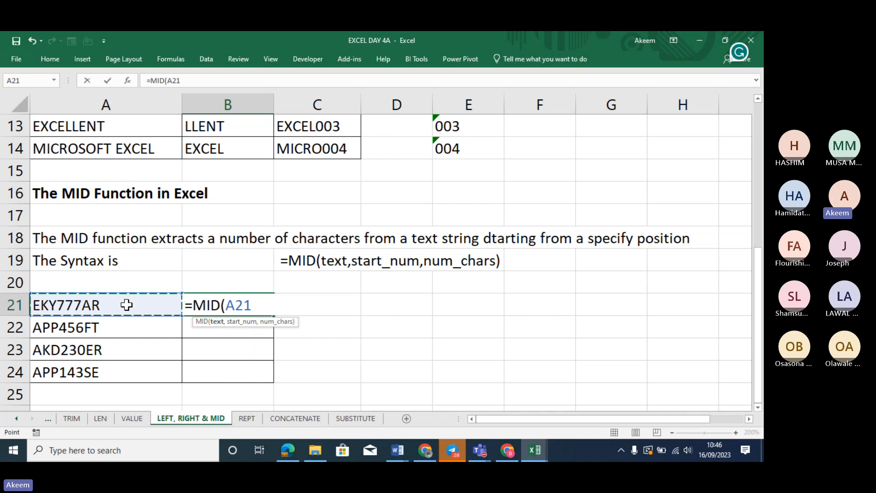
{"action": "type", "text": ","}
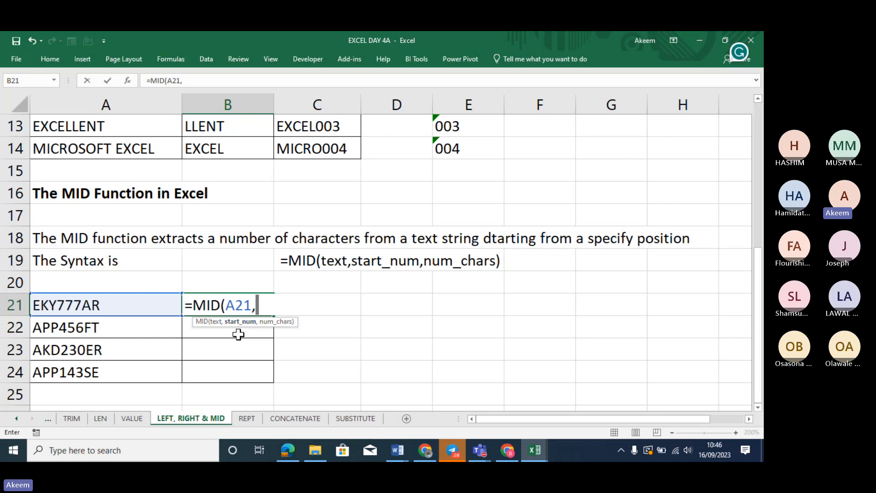
{"action": "type", "text": "4,3"}
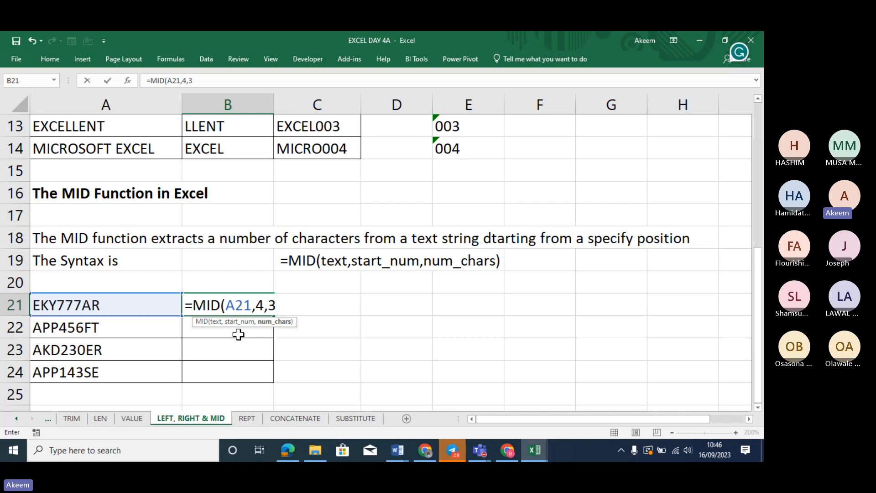
{"action": "type", "text": ")"}
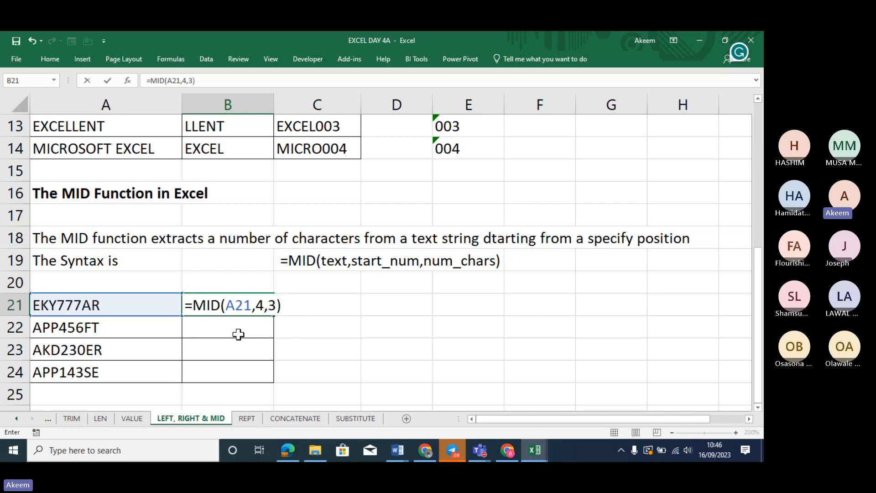
{"action": "key", "text": "Return"}
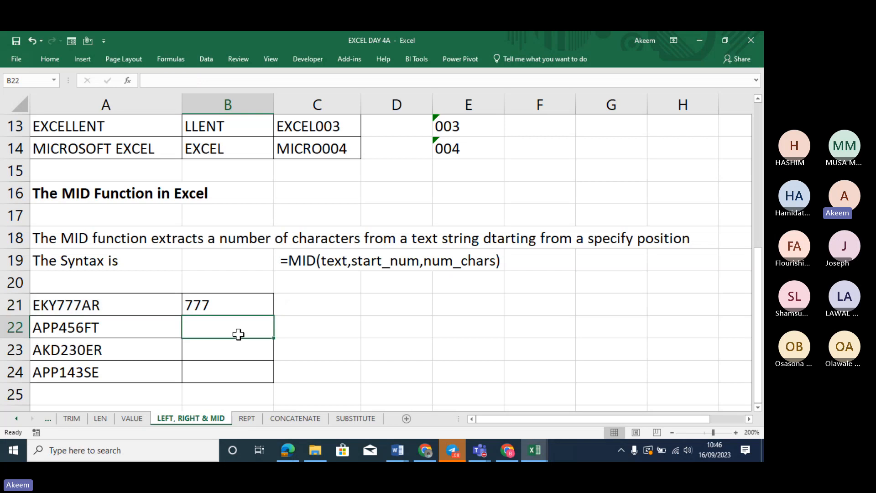
{"action": "left_click", "coordinate": [241, 310]}
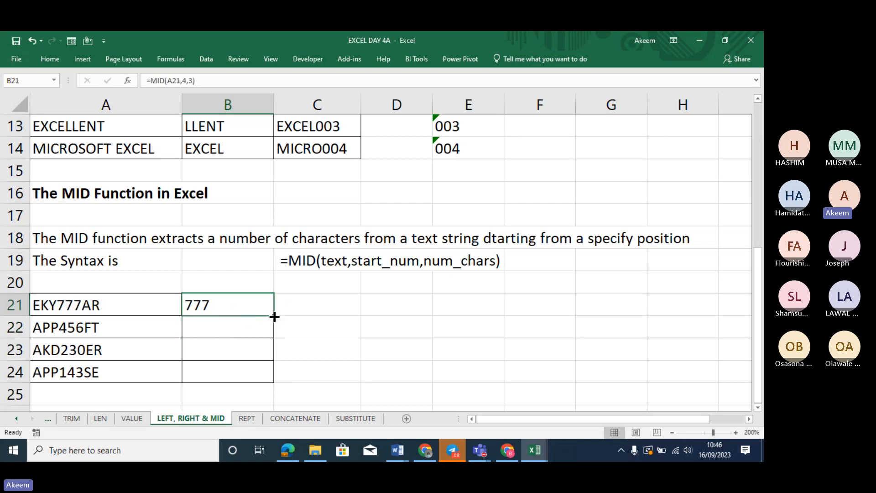
{"action": "left_click_drag", "start_coordinate": [273, 315], "coordinate": [279, 380]}
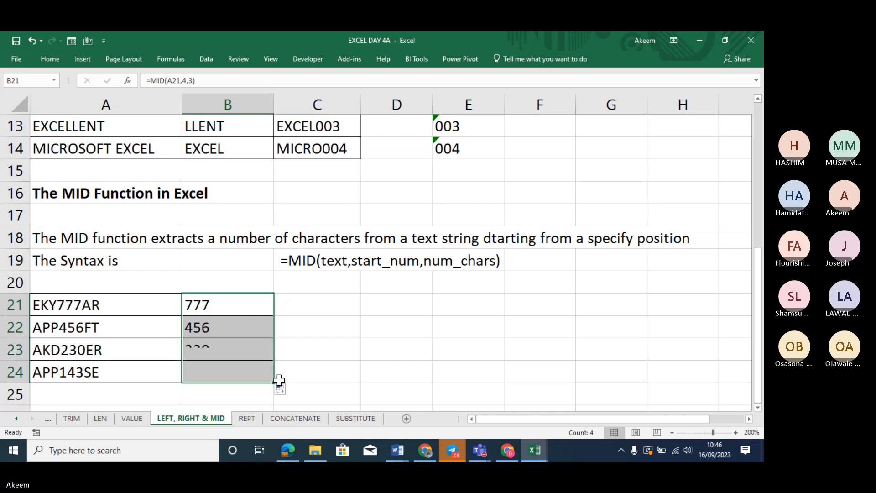
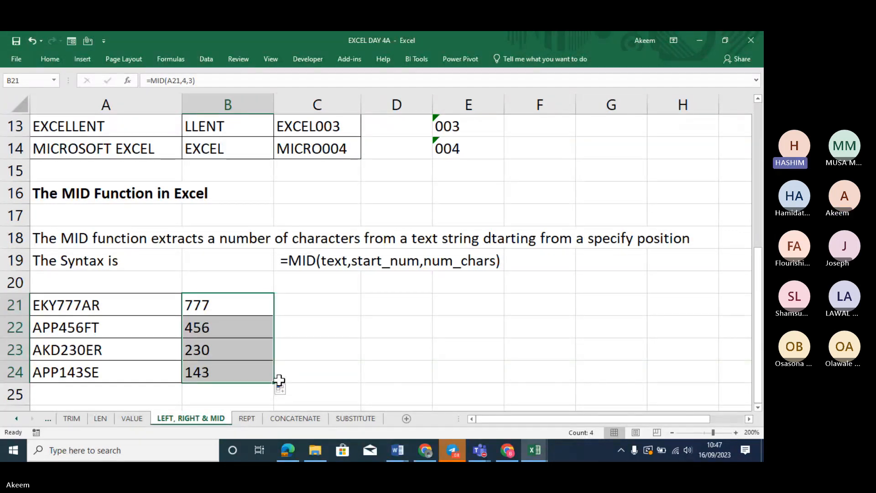
Review the MID formula in B22, then select B26 on the LEFT, RIGHT & MID sheet
{"action": "left_click", "coordinate": [251, 331]}
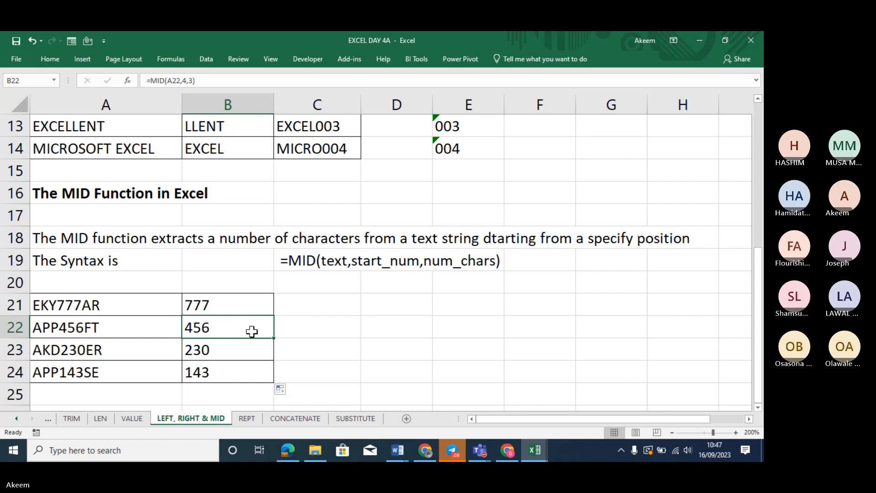
{"action": "key", "text": "Down"}
{"action": "key", "text": "Down"}
{"action": "key", "text": "Down"}
{"action": "key", "text": "Down"}
{"action": "key", "text": "Down"}
{"action": "key", "text": "Down"}
{"action": "key", "text": "Down"}
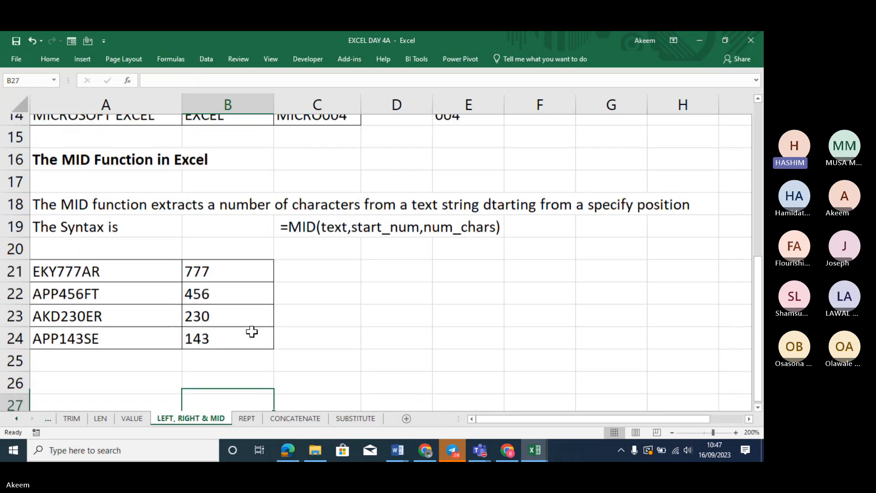
{"action": "left_click", "coordinate": [206, 351]}
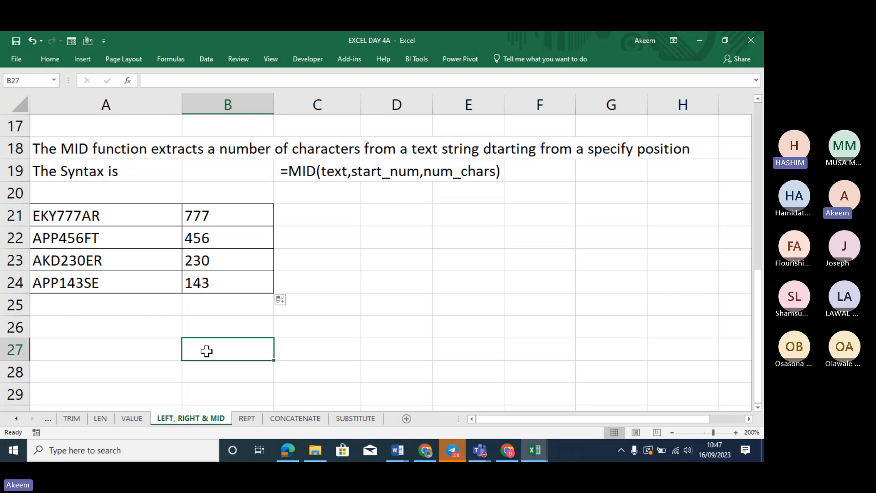
{"action": "left_click", "coordinate": [247, 417]}
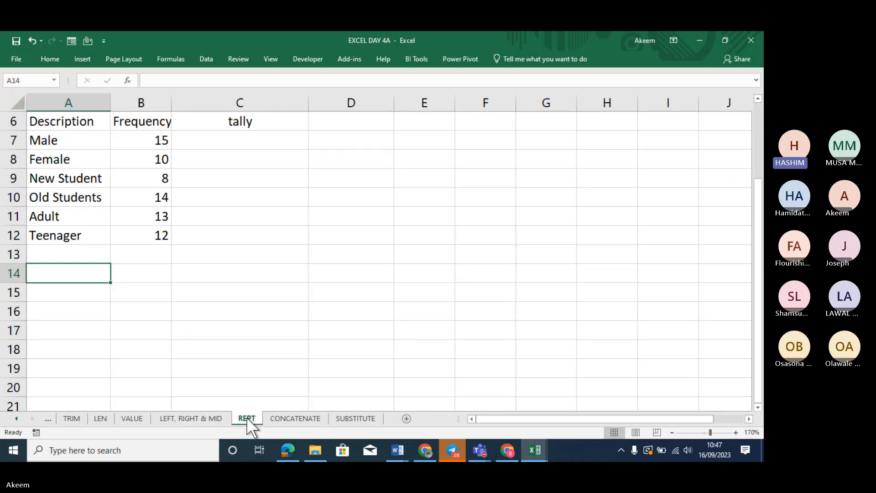
{"action": "left_click", "coordinate": [187, 415]}
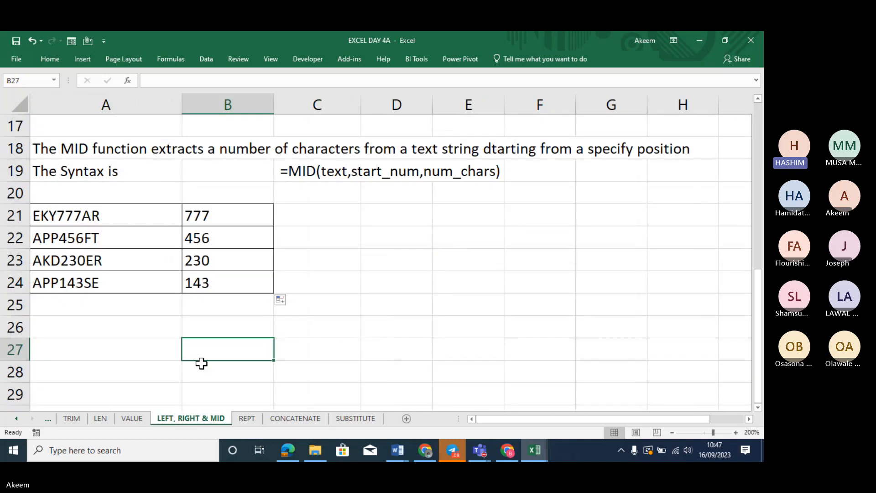
{"action": "left_click", "coordinate": [317, 328]}
{"action": "left_click", "coordinate": [216, 334]}
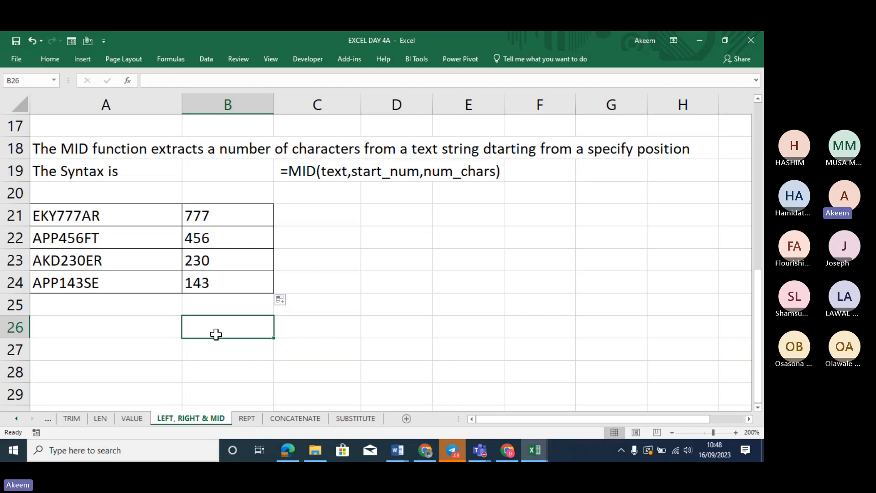
Enter GREENWOOD 005, SLIDESHOW 1500 and MALABU 45 in B26:B28 and widen column B to fit
{"action": "type", "text": "GREEB"}
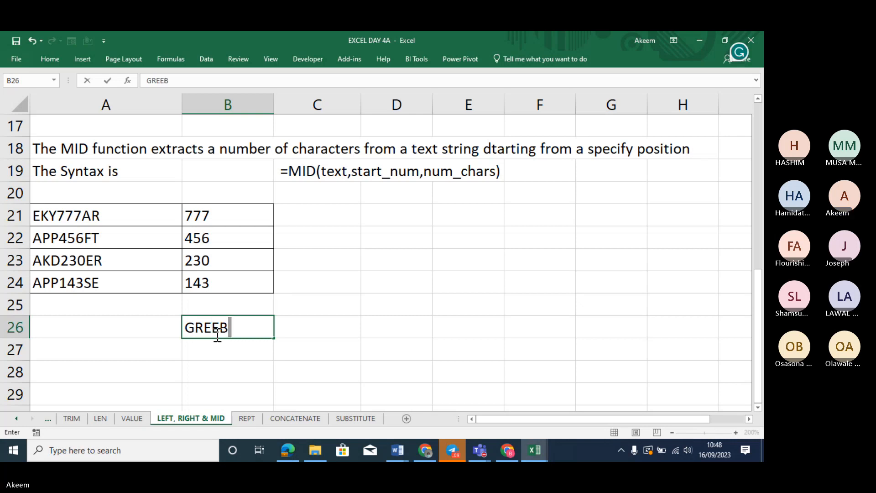
{"action": "key", "text": "BackSpace"}
{"action": "type", "text": "NWOOD 00"}
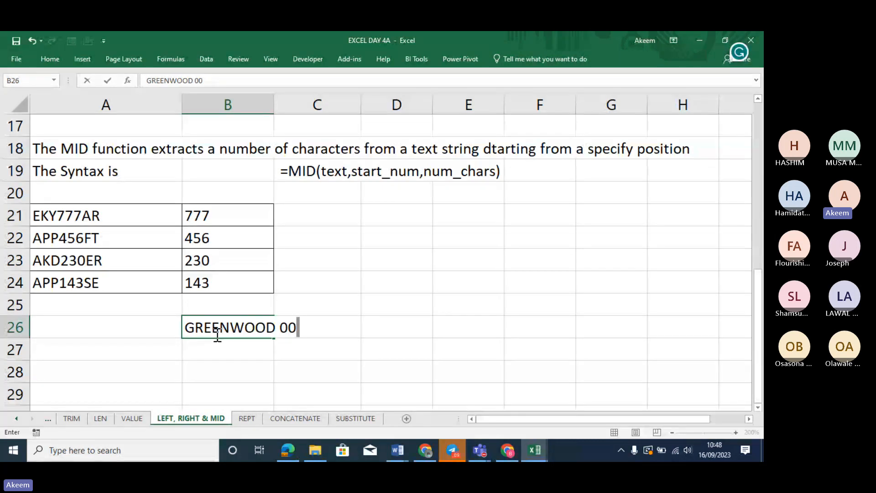
{"action": "type", "text": "5"}
{"action": "key", "text": "Return"}
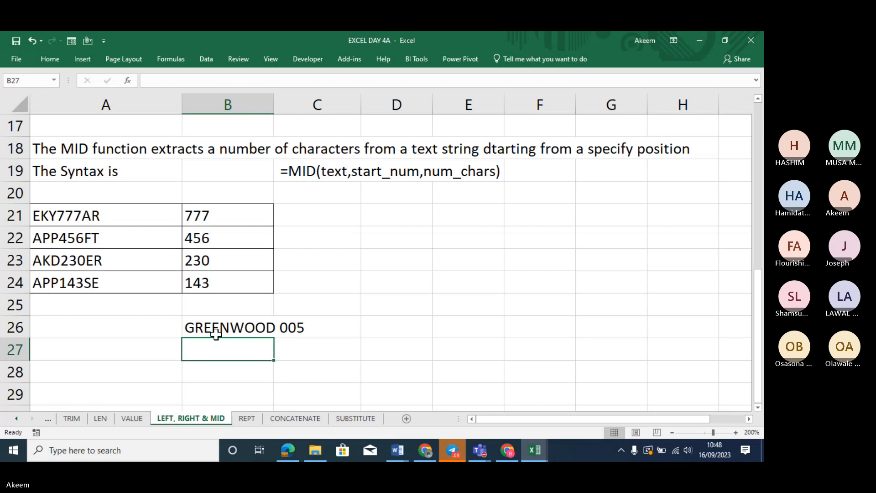
{"action": "type", "text": "S"}
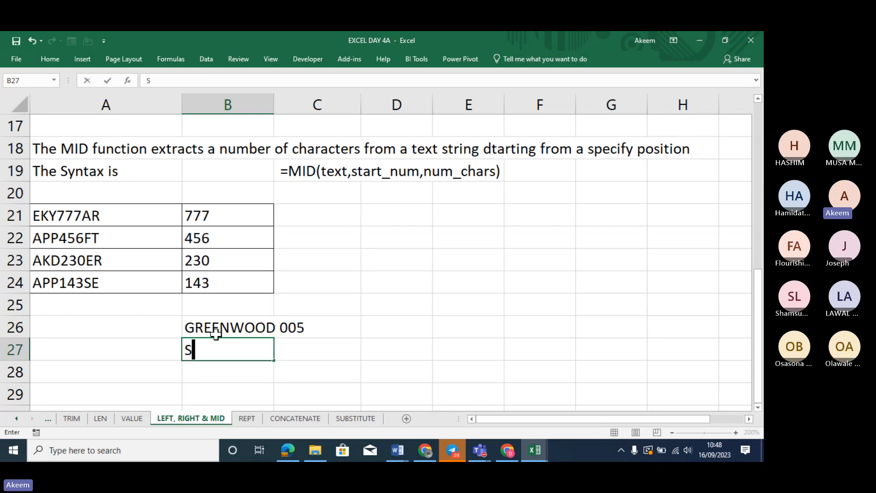
{"action": "type", "text": "LIDES"}
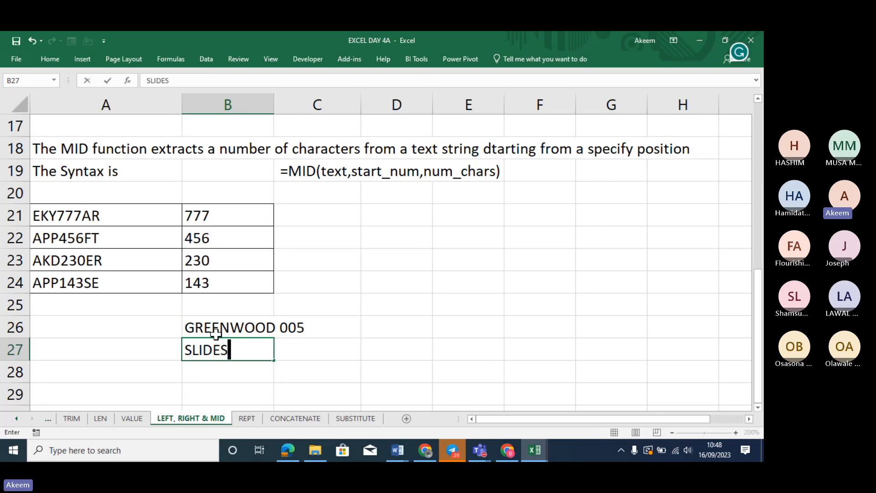
{"action": "type", "text": "HOW"}
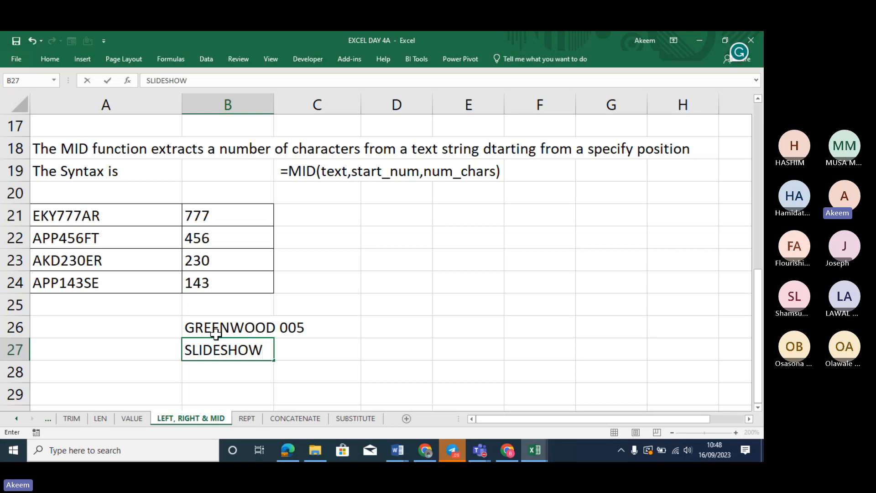
{"action": "type", "text": " 1500"}
{"action": "key", "text": "Return"}
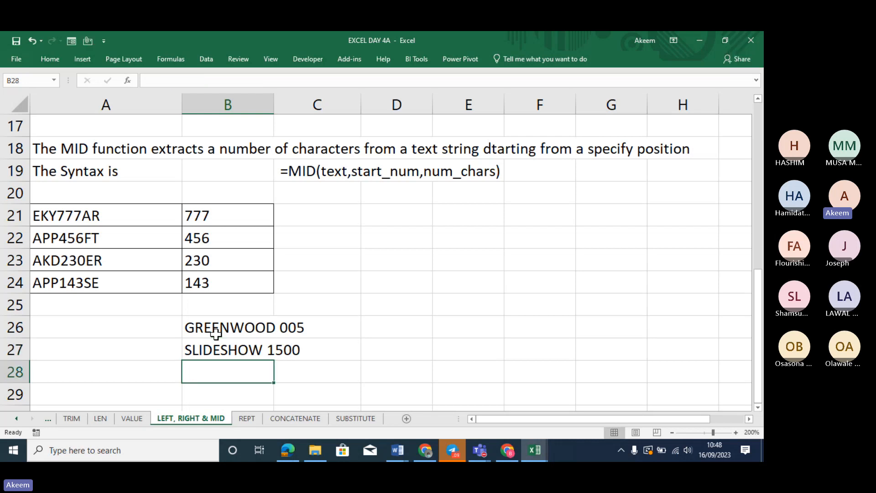
{"action": "type", "text": "M"}
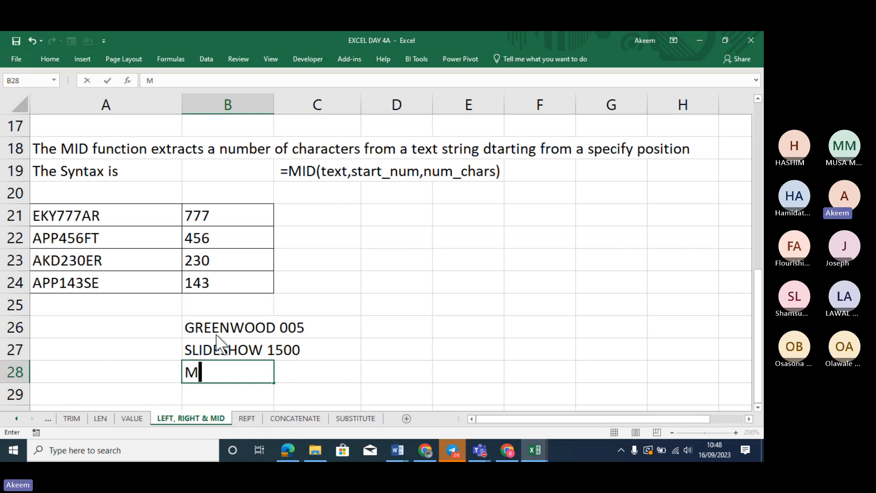
{"action": "type", "text": "ALABU "}
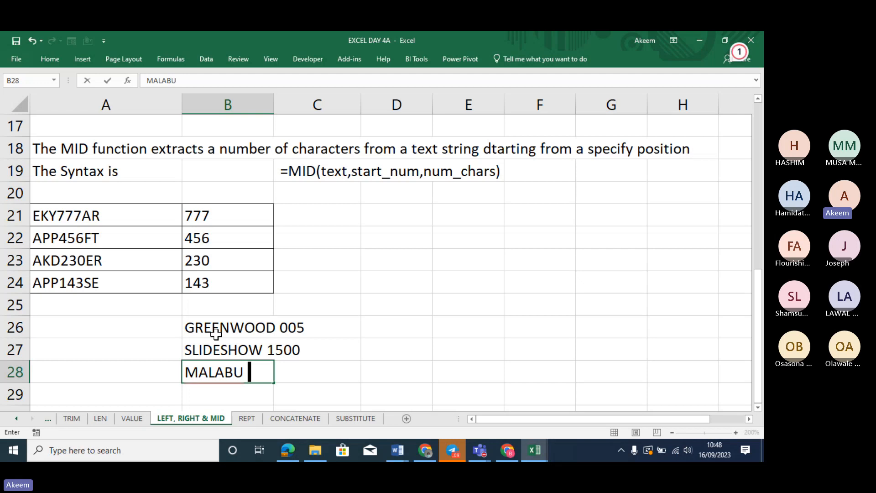
{"action": "type", "text": "45"}
{"action": "key", "text": "Return"}
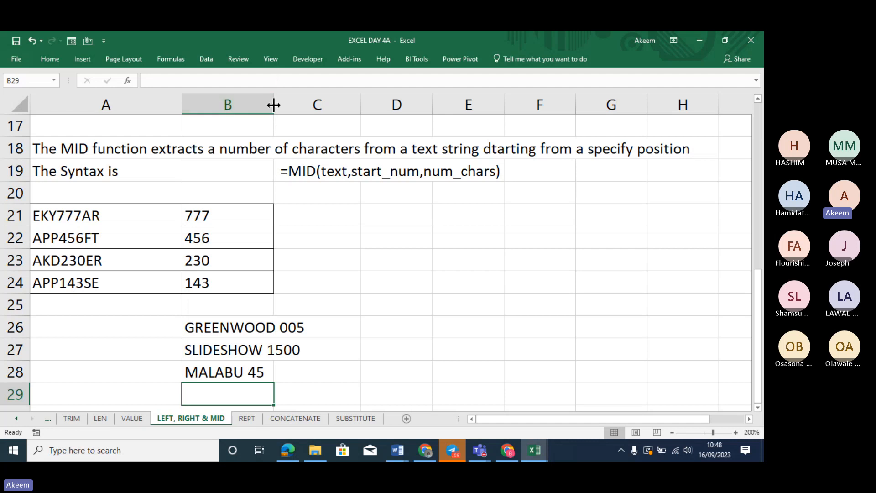
{"action": "left_click_drag", "start_coordinate": [273, 106], "coordinate": [324, 107]}
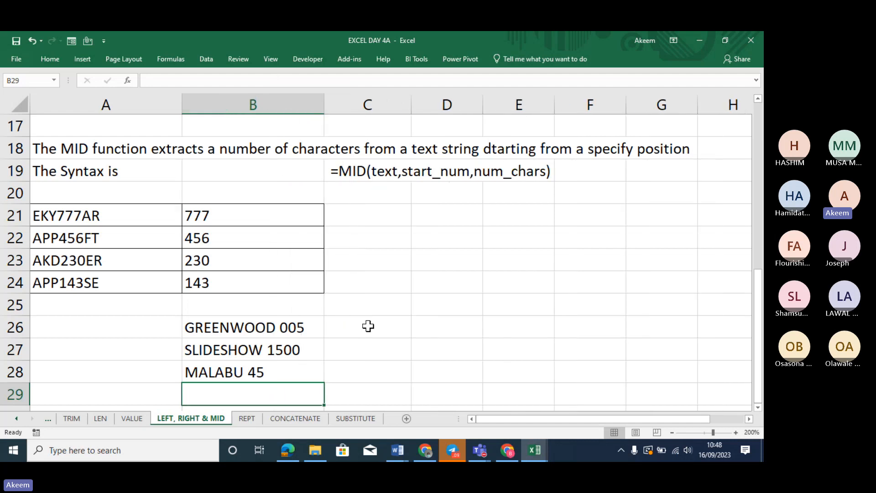
{"action": "left_click", "coordinate": [267, 324]}
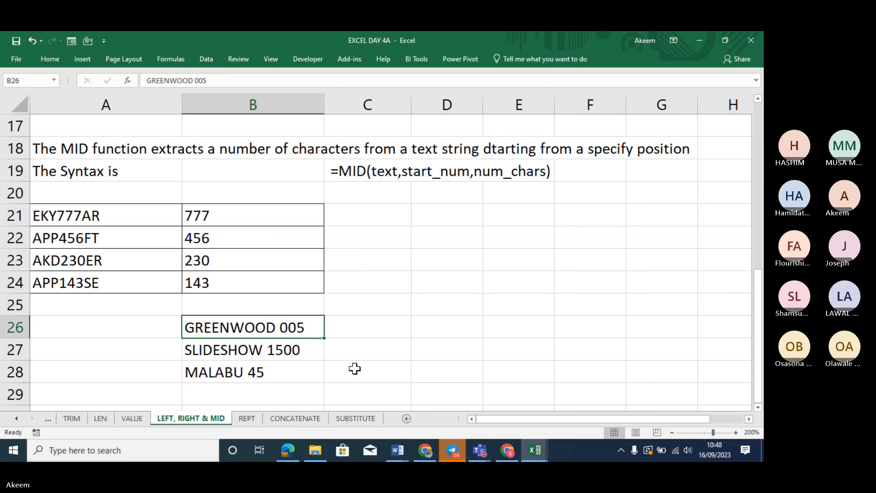
Enter =RIGHT(B26,3) in C26 and fill it down to C28
{"action": "left_click", "coordinate": [388, 324]}
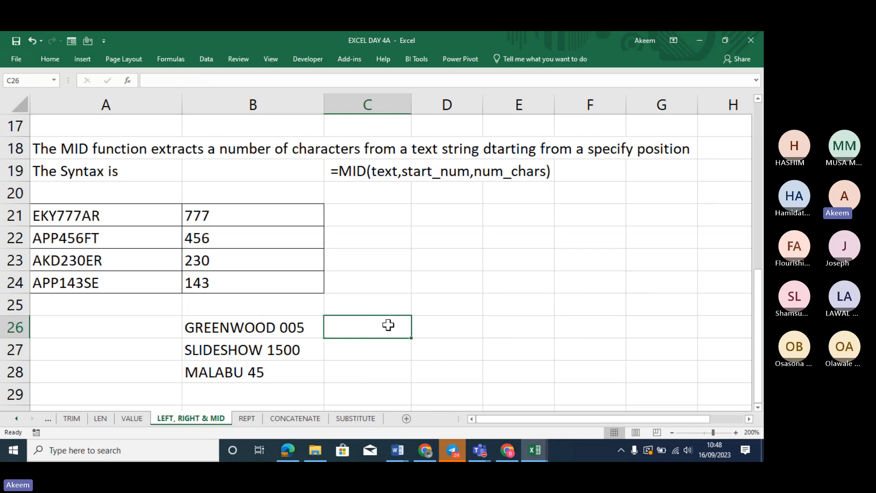
{"action": "type", "text": "=R"}
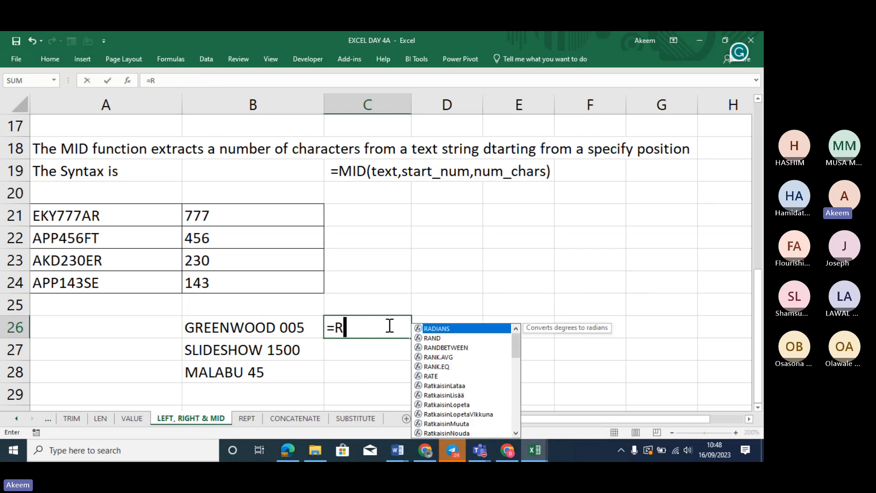
{"action": "type", "text": "IGHT "}
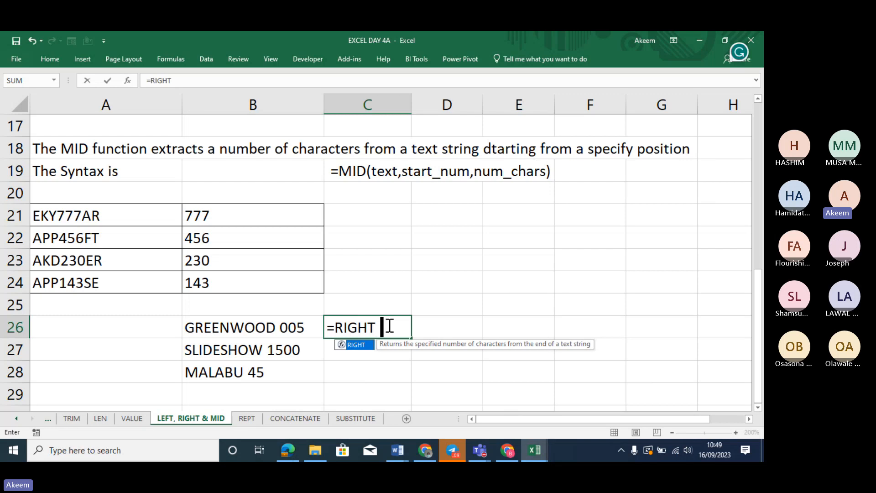
{"action": "type", "text": "("}
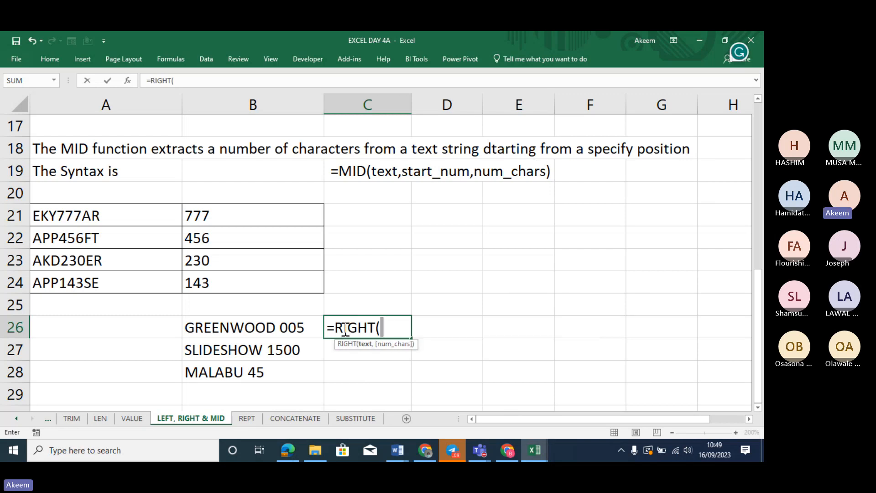
{"action": "left_click", "coordinate": [287, 330]}
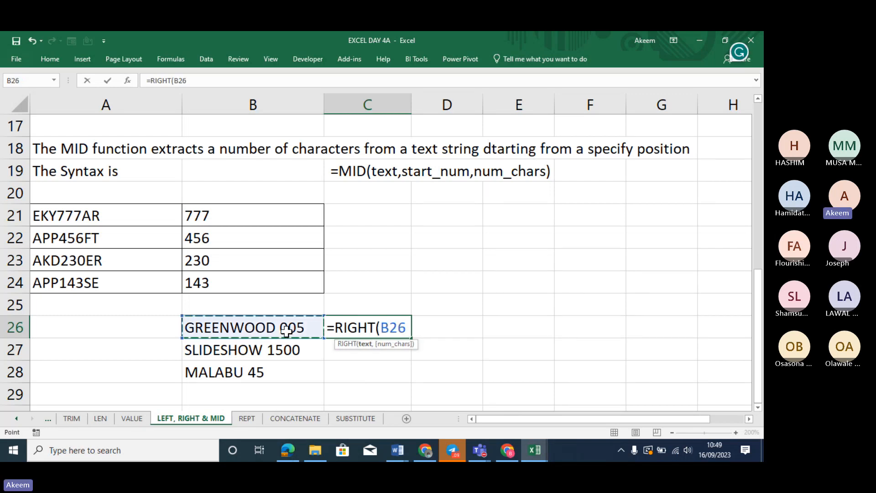
{"action": "type", "text": ","}
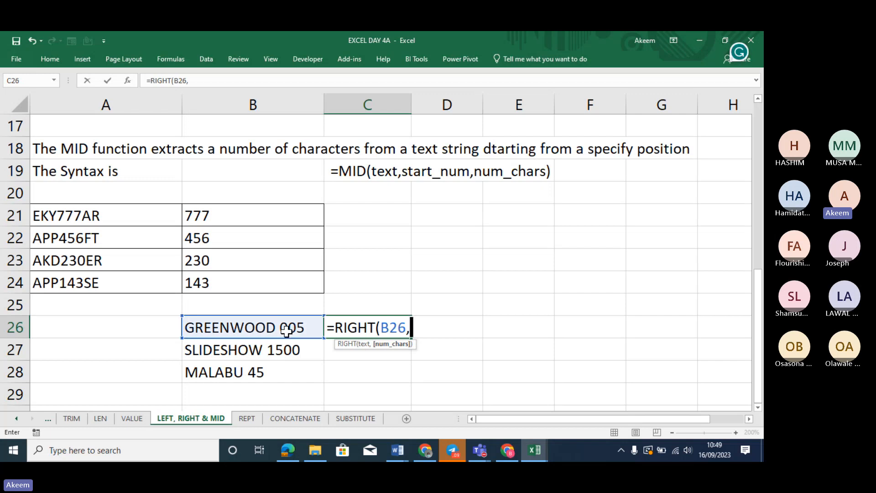
{"action": "type", "text": "3)"}
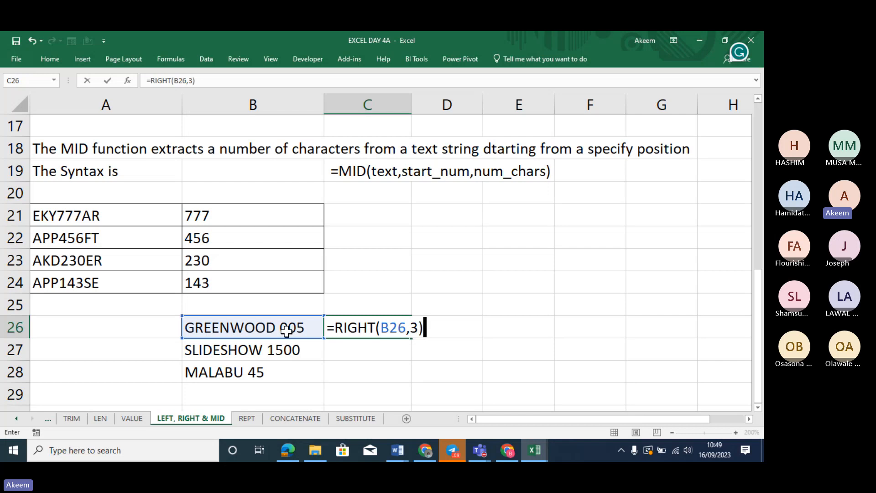
{"action": "key", "text": "Return"}
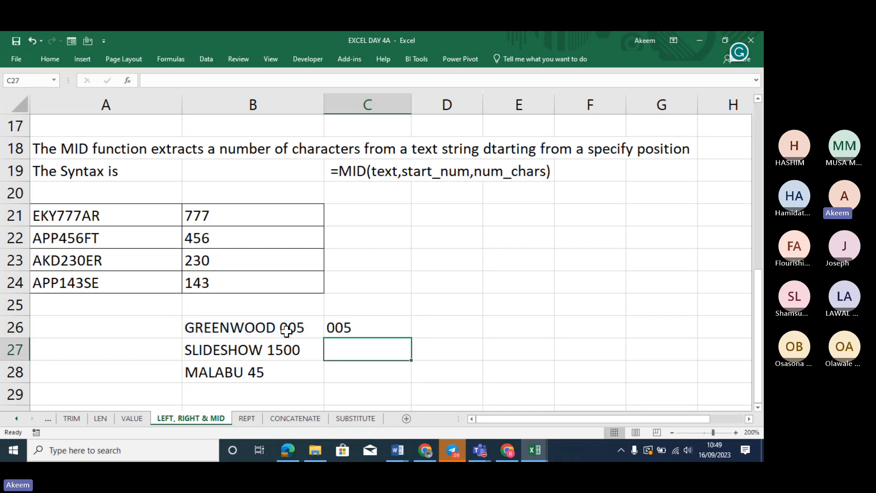
{"action": "left_click", "coordinate": [382, 319]}
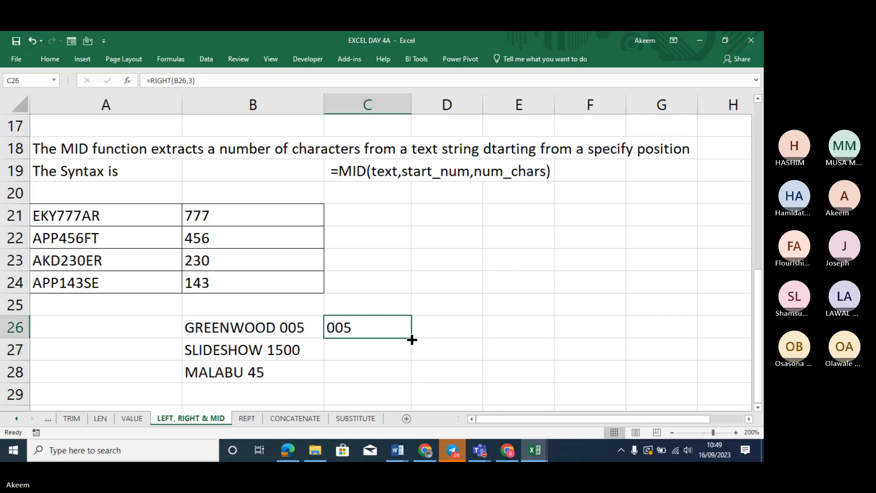
{"action": "left_click_drag", "start_coordinate": [412, 339], "coordinate": [409, 386]}
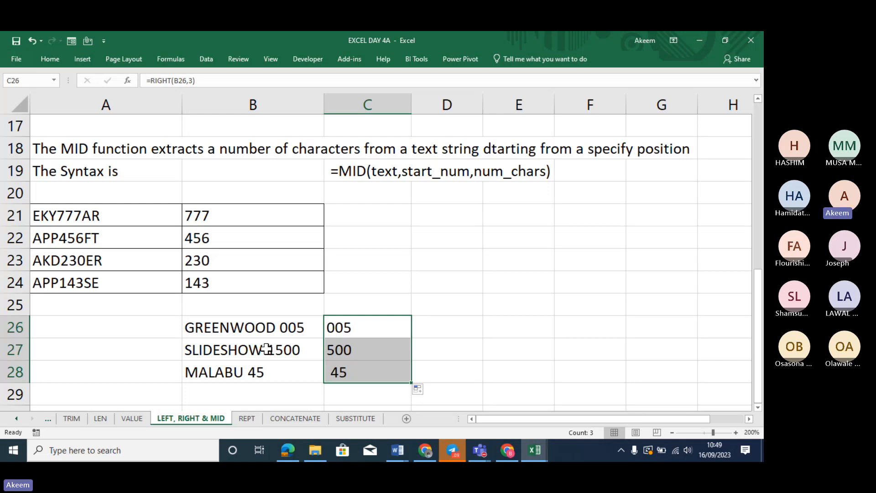
Delete the RIGHT results so C26:C28 is empty again
{"action": "left_click", "coordinate": [363, 328]}
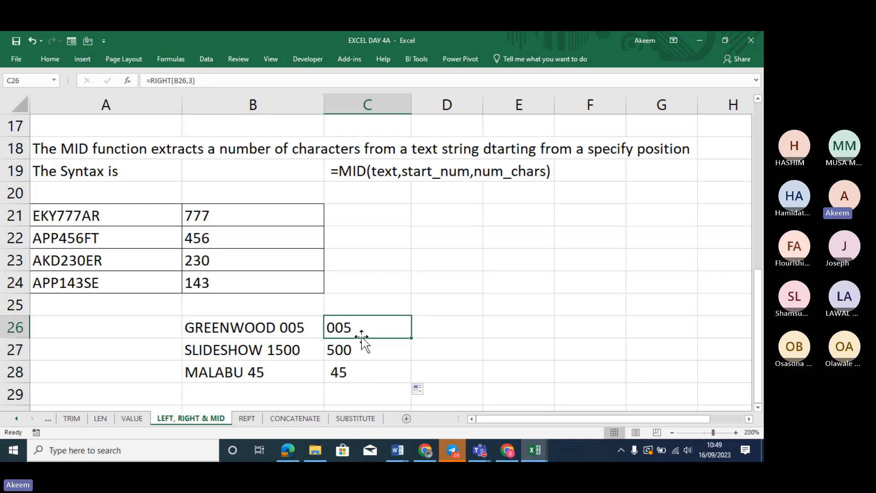
{"action": "left_click_drag", "start_coordinate": [360, 349], "coordinate": [359, 372]}
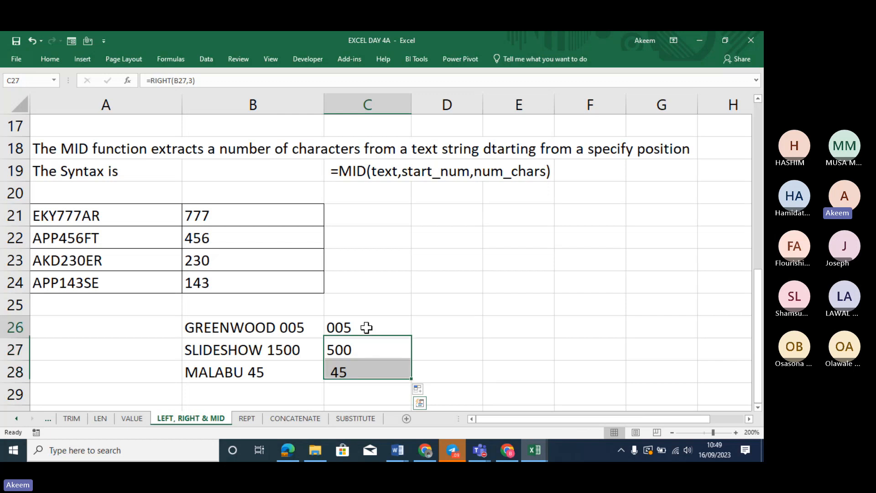
{"action": "left_click_drag", "start_coordinate": [365, 328], "coordinate": [365, 374]}
{"action": "key", "text": "Delete"}
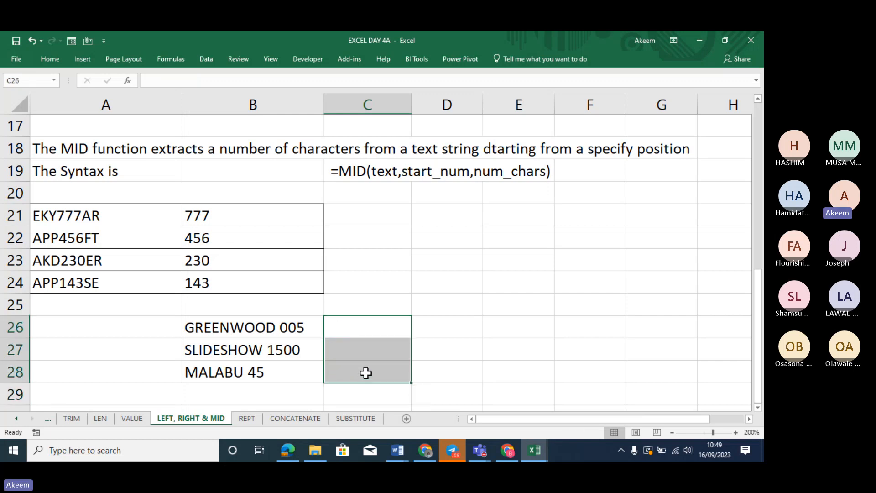
{"action": "left_click", "coordinate": [428, 321]}
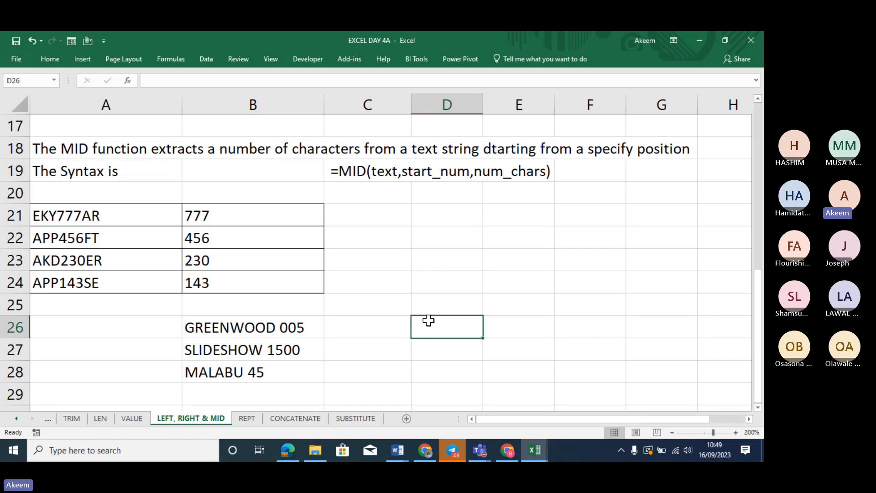
Enter the headings LEN in C25 and SPACE in D25
{"action": "left_click", "coordinate": [372, 332]}
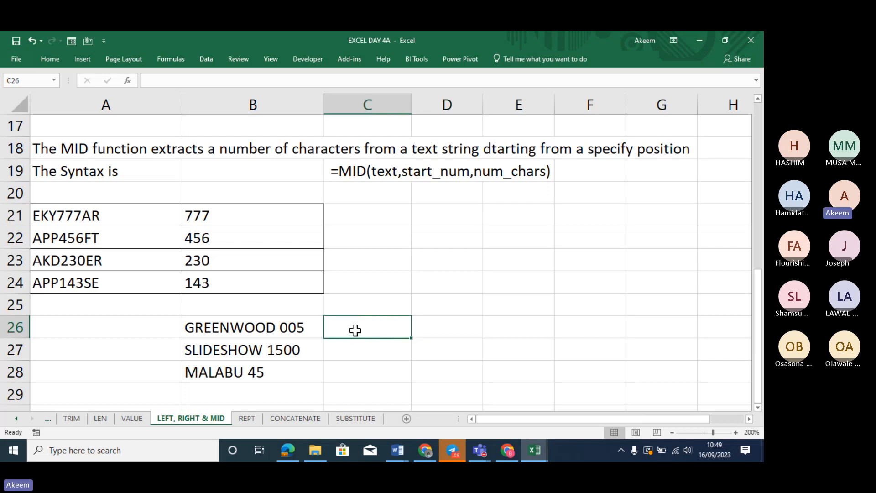
{"action": "left_click", "coordinate": [363, 304]}
{"action": "type", "text": "LEN"}
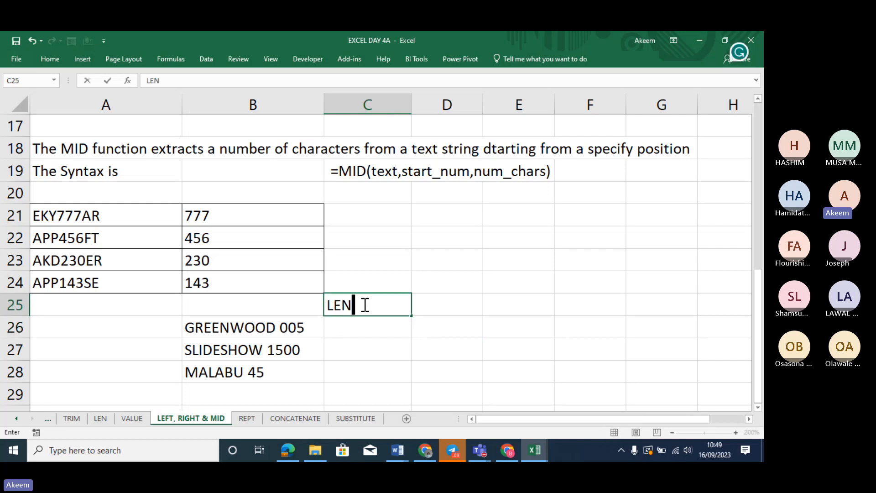
{"action": "key", "text": "Tab"}
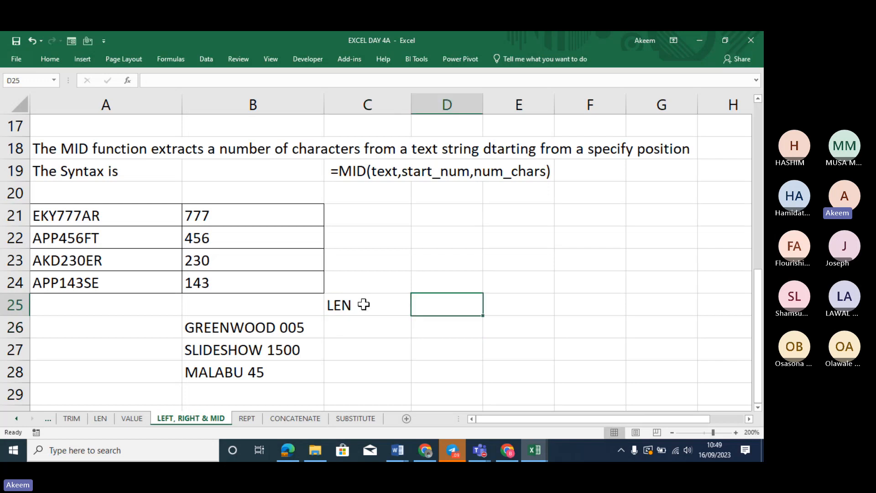
{"action": "type", "text": "SPACE"}
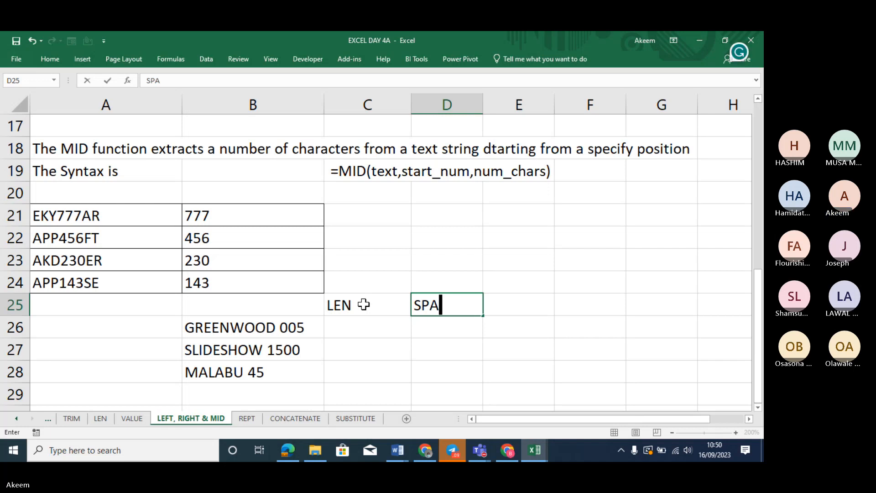
{"action": "left_click", "coordinate": [519, 307]}
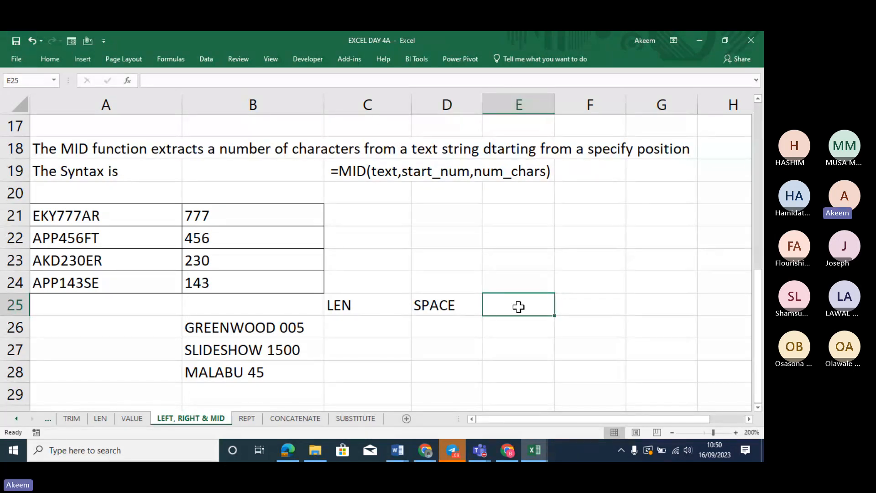
Add the headings LEN -SPACE in E25 and RIGHT in F25, widening column E to fit
{"action": "double_click", "coordinate": [518, 306]}
{"action": "type", "text": "LEN "}
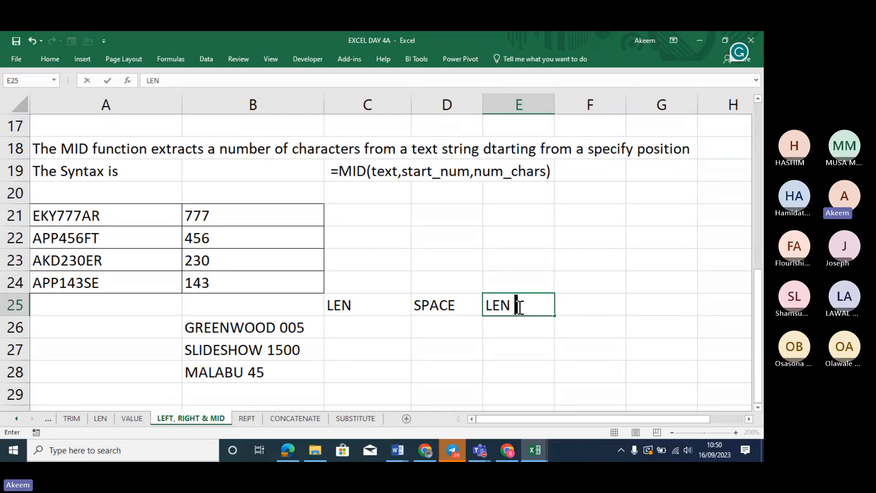
{"action": "type", "text": "-SPACE"}
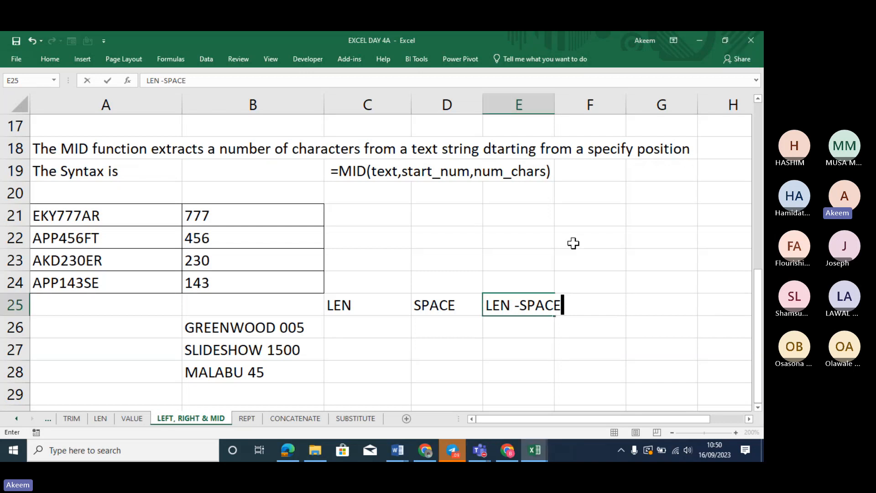
{"action": "left_click", "coordinate": [595, 289]}
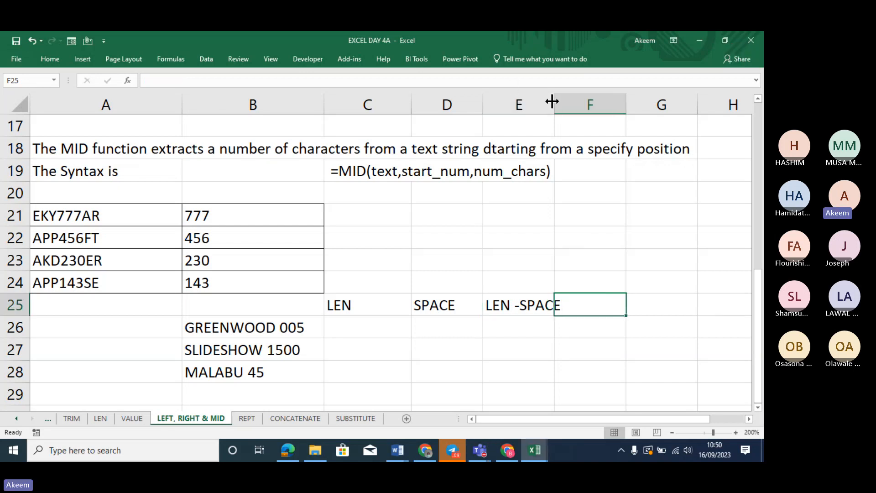
{"action": "left_click_drag", "start_coordinate": [553, 101], "coordinate": [594, 102]}
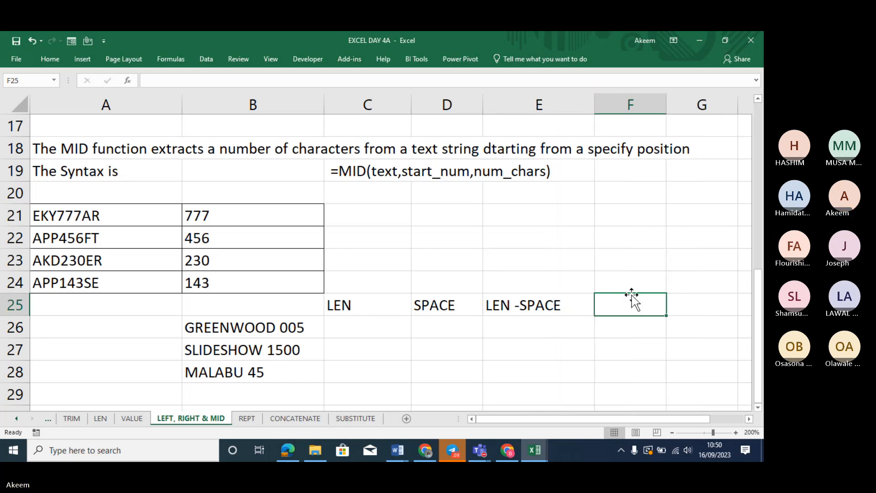
{"action": "type", "text": "RIGHT"}
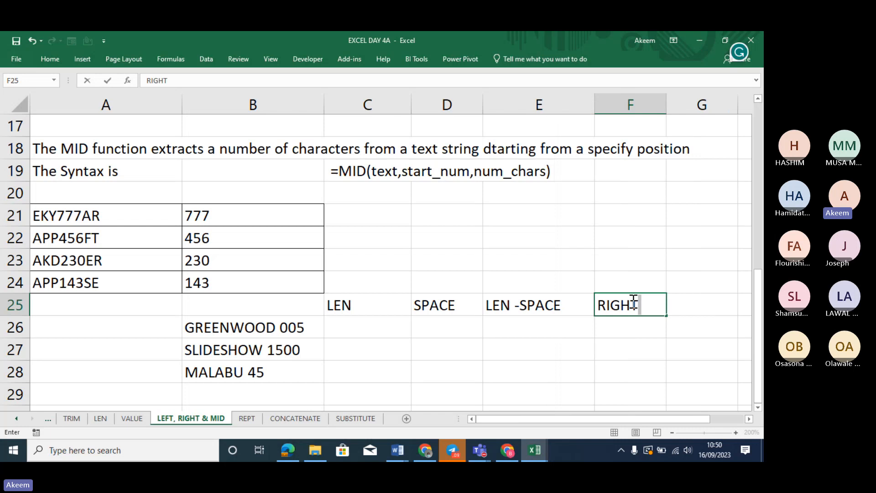
{"action": "key", "text": "Return"}
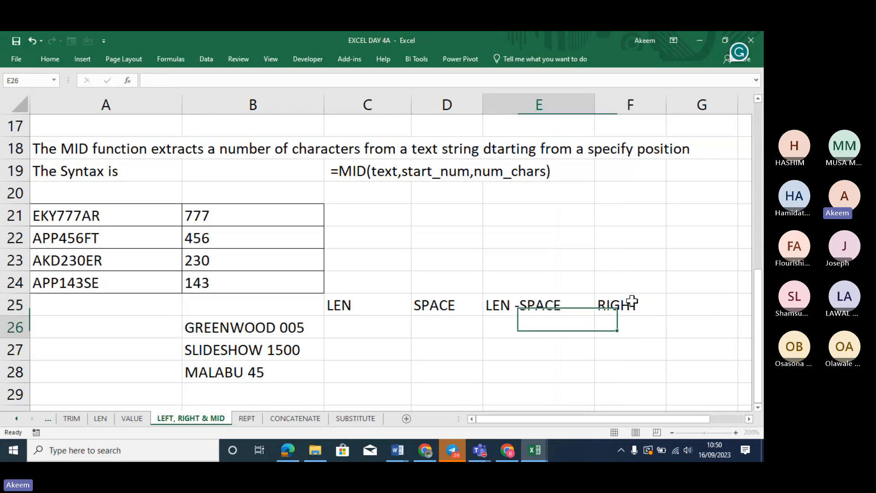
{"action": "left_click", "coordinate": [616, 347]}
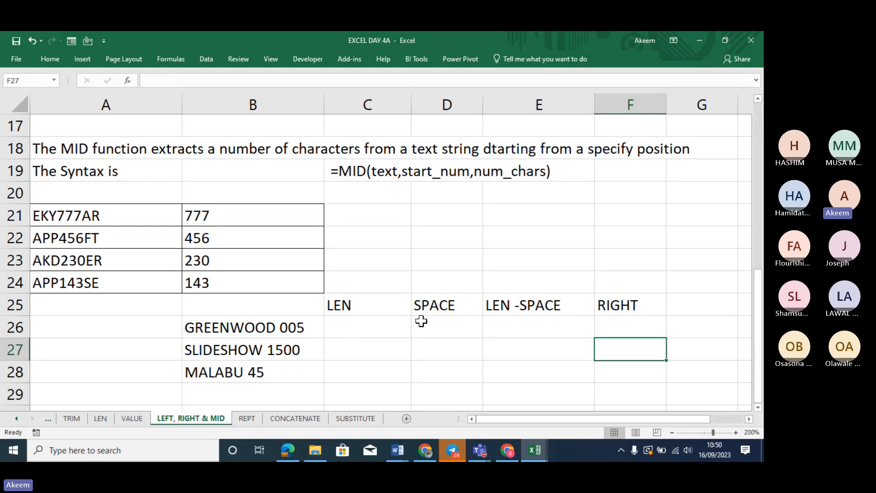
{"action": "left_click", "coordinate": [365, 303]}
Make LEN, SPACE, LEN -SPACE and RIGHT in C25:F25 bold and centred
{"action": "left_click_drag", "start_coordinate": [365, 303], "coordinate": [641, 302]}
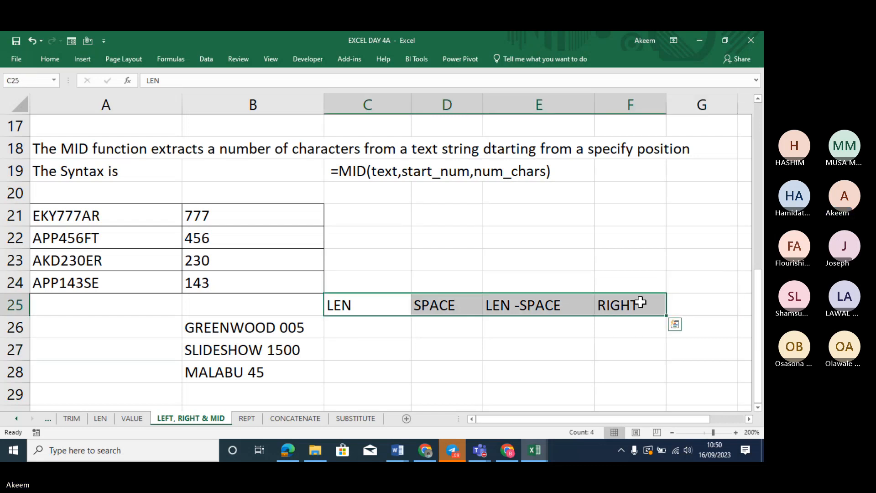
{"action": "key", "text": "ctrl+b"}
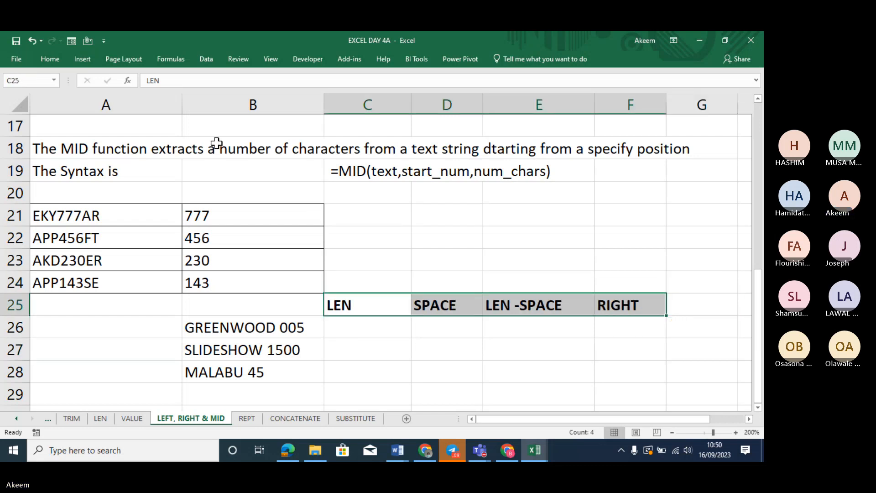
{"action": "left_click", "coordinate": [43, 59]}
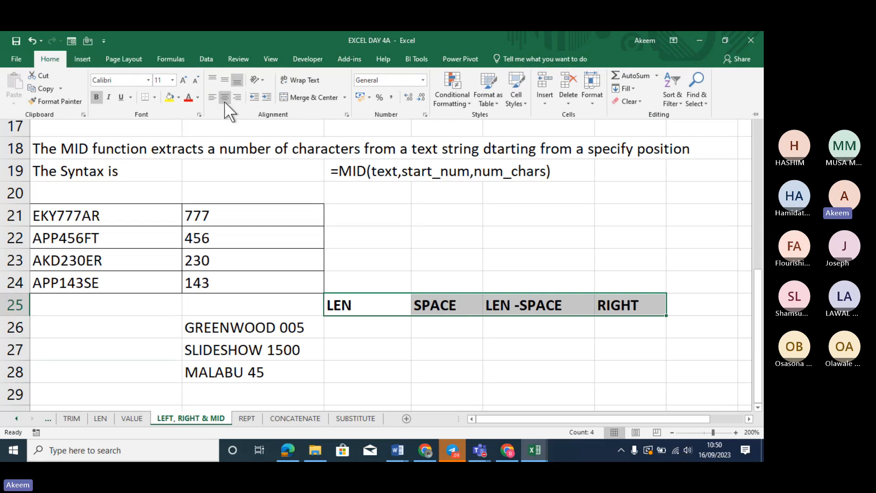
{"action": "left_click", "coordinate": [225, 97]}
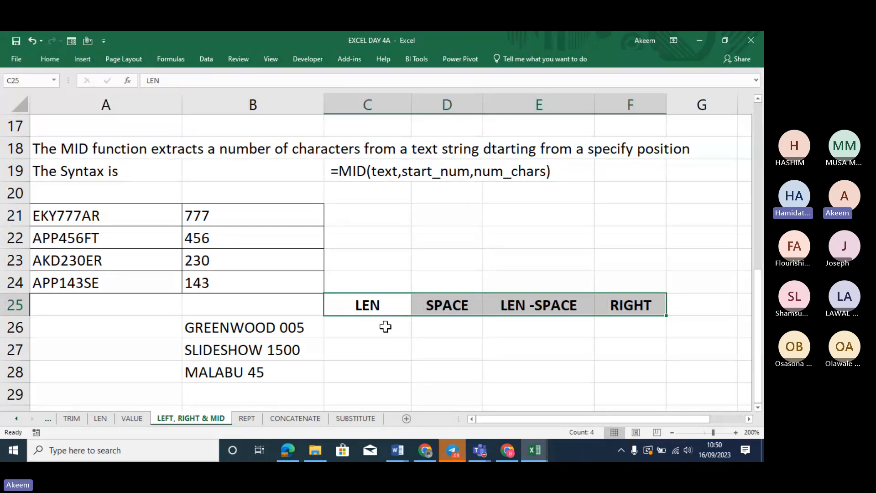
{"action": "left_click", "coordinate": [385, 327]}
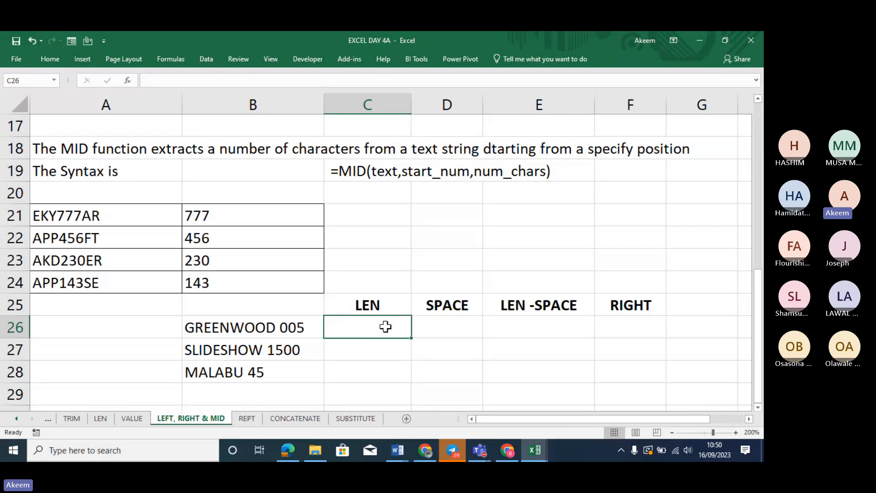
Enter =LEN(B26) in C26 to get 13, the length of GREENWOOD 005
{"action": "type", "text": "=LEN"}
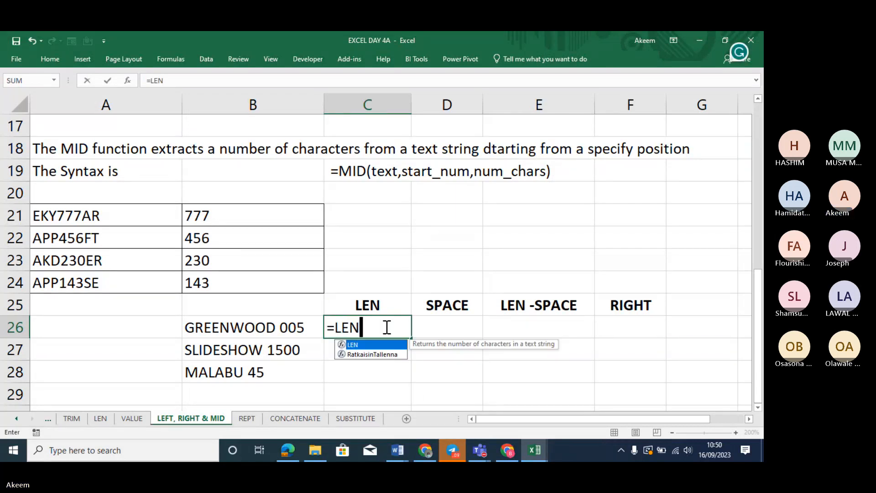
{"action": "type", "text": "("}
{"action": "left_click", "coordinate": [250, 326]}
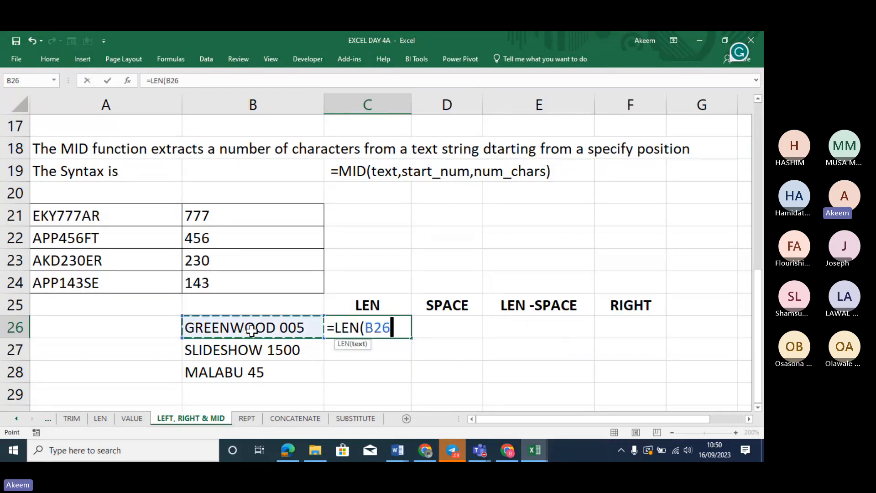
{"action": "type", "text": ")"}
{"action": "key", "text": "Return"}
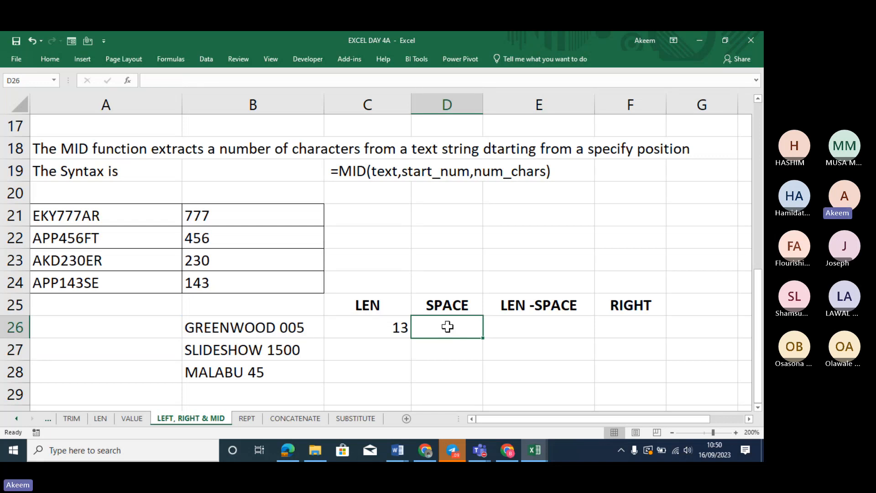
Enter =FIND(" ",B26) in D26 to return the space position 10
{"action": "type", "text": "="}
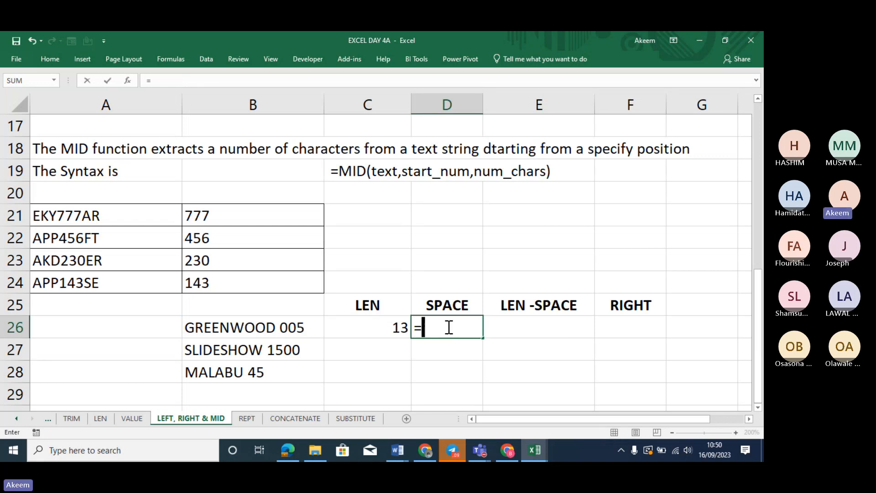
{"action": "type", "text": "find"}
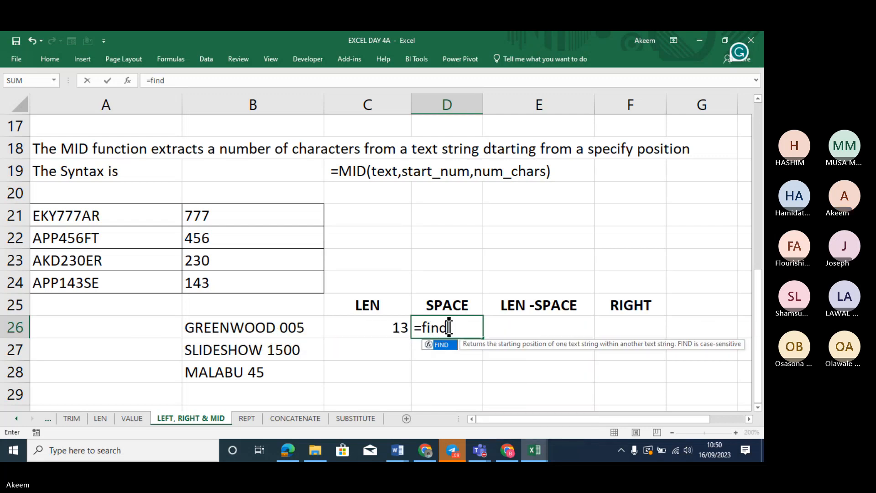
{"action": "key", "text": "Tab"}
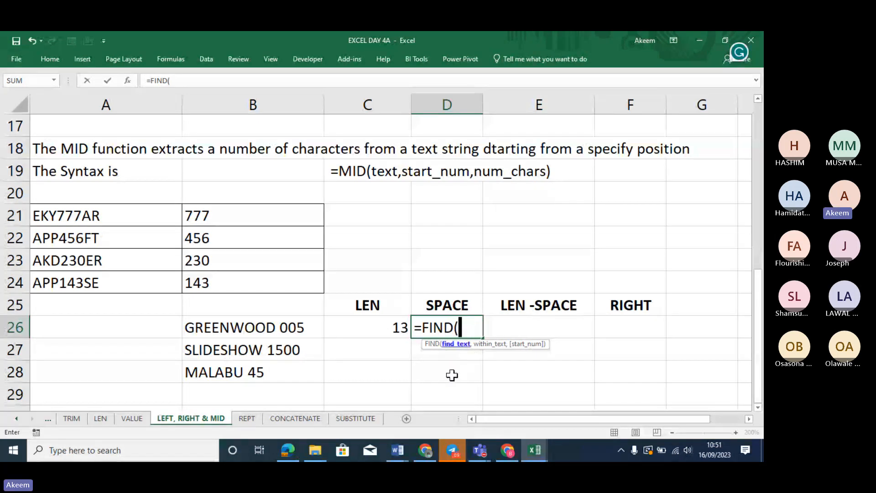
{"action": "type", "text": "\"n"}
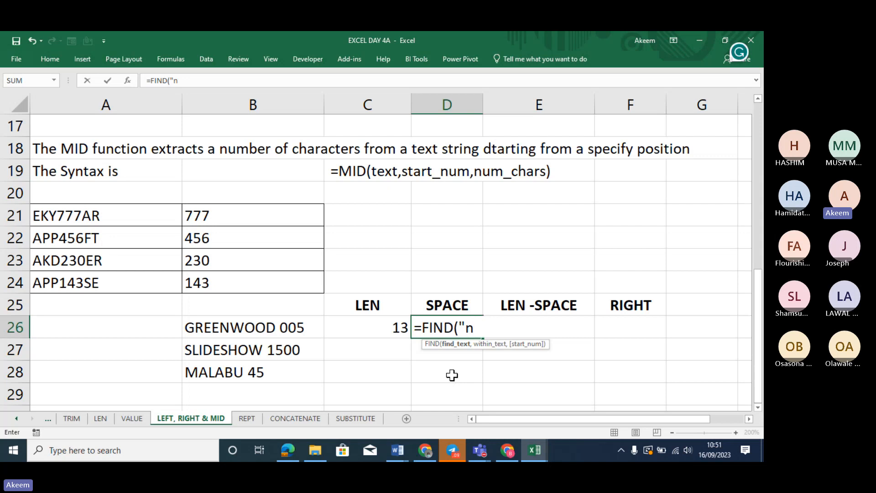
{"action": "key", "text": "BackSpace"}
{"action": "key", "text": "BackSpace"}
{"action": "type", "text": "\""}
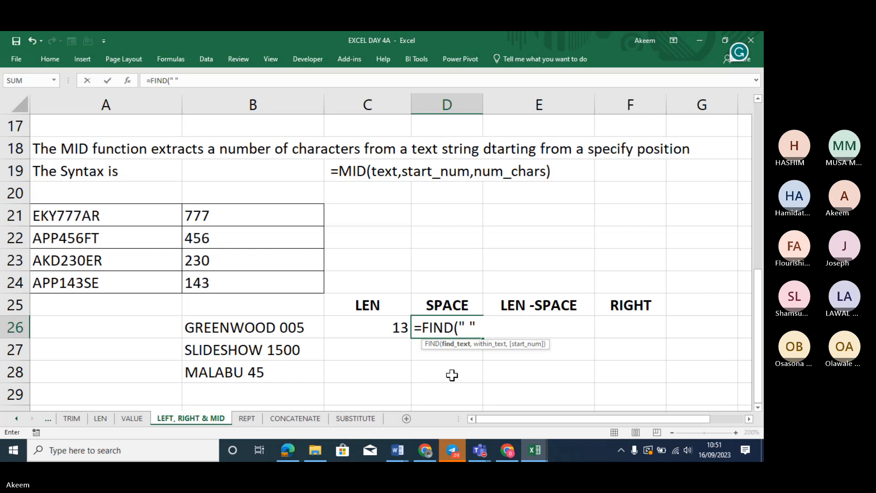
{"action": "type", "text": ","}
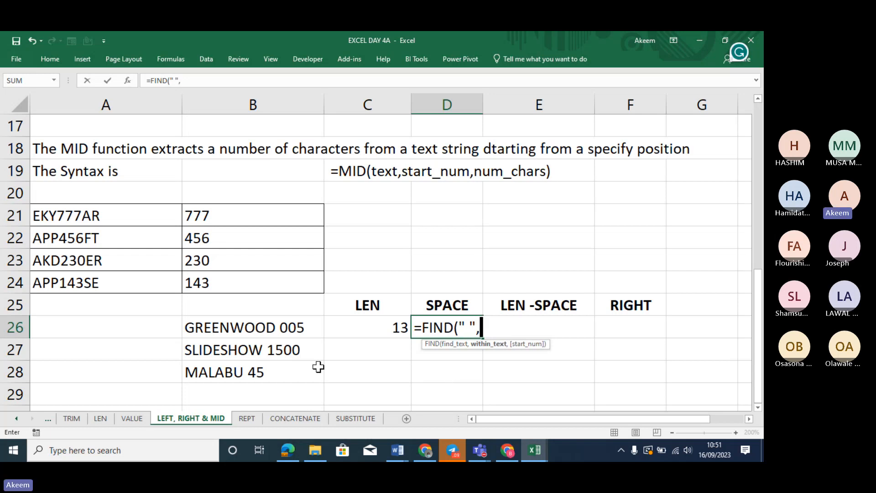
{"action": "left_click", "coordinate": [281, 327]}
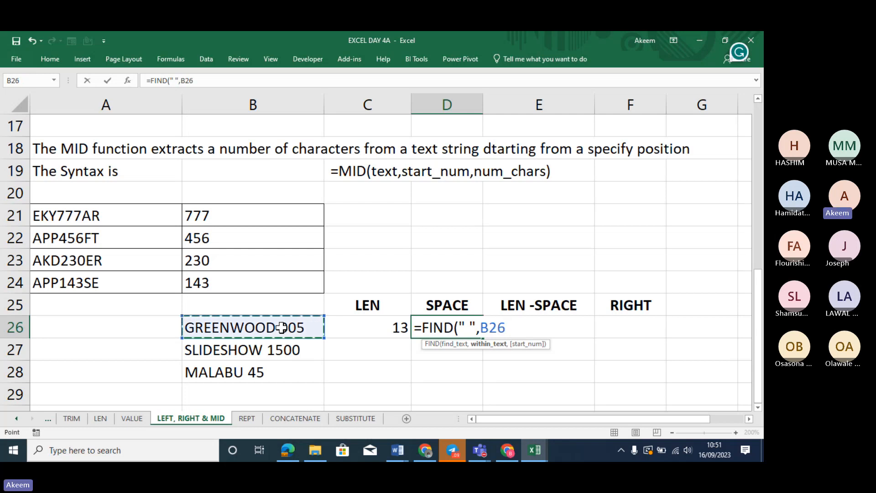
{"action": "type", "text": ")"}
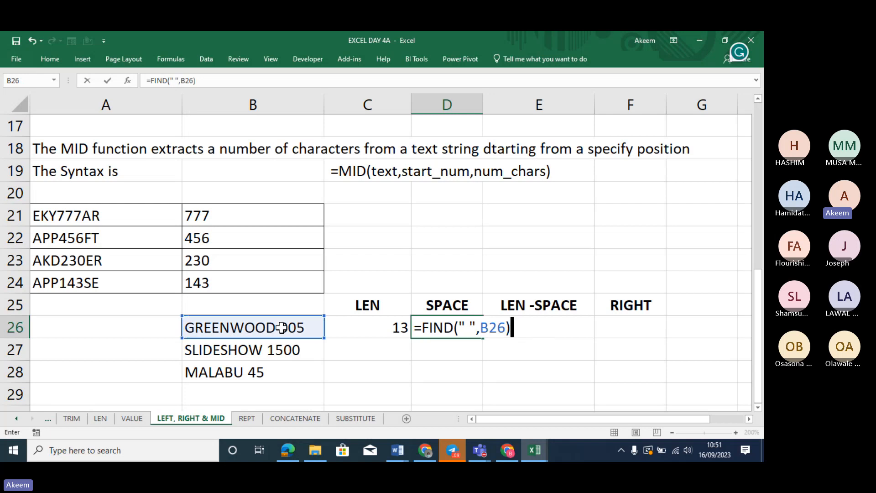
{"action": "key", "text": "Return"}
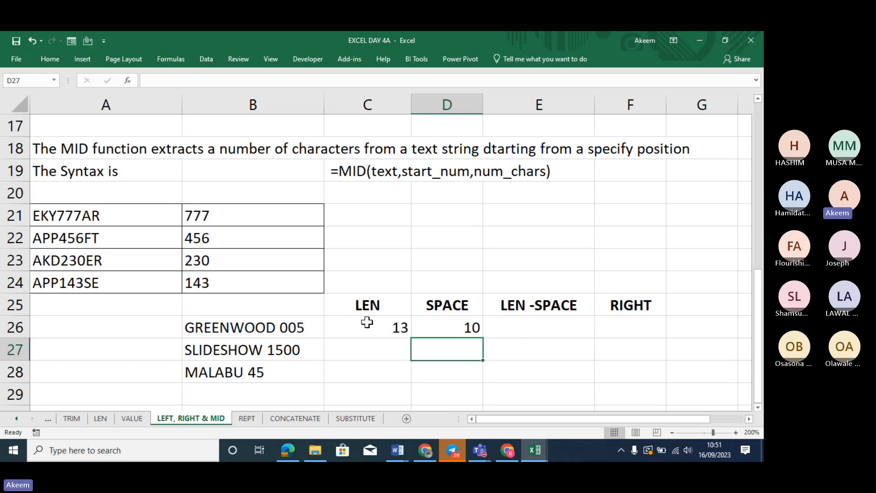
{"action": "left_click", "coordinate": [464, 328]}
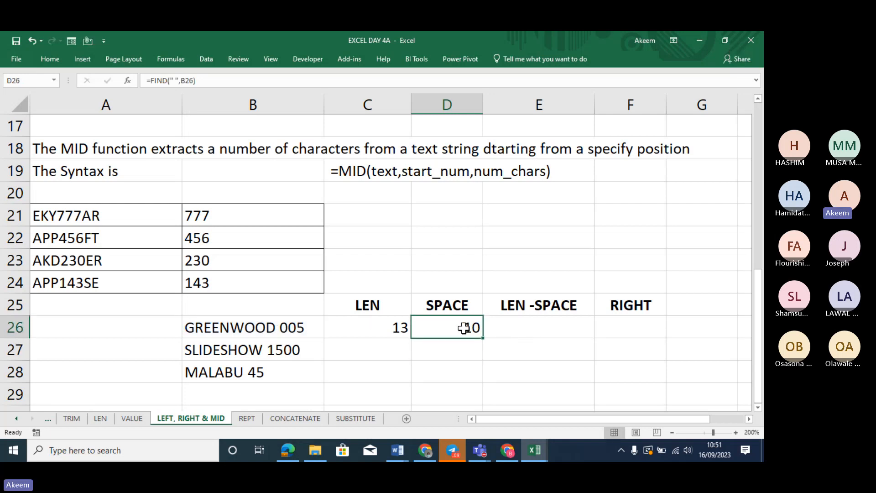
{"action": "left_click", "coordinate": [530, 326]}
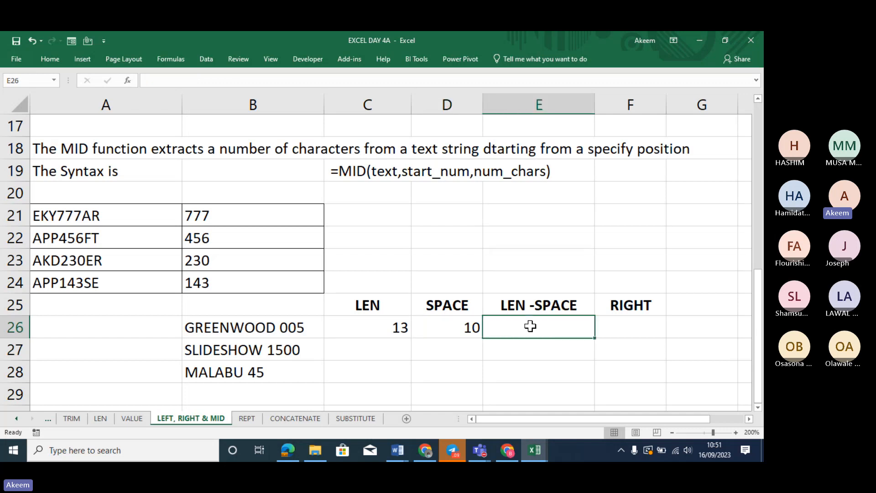
Enter =C26-D26 in E26 to get LEN minus SPACE (3)
{"action": "type", "text": "="}
{"action": "left_click", "coordinate": [404, 327]}
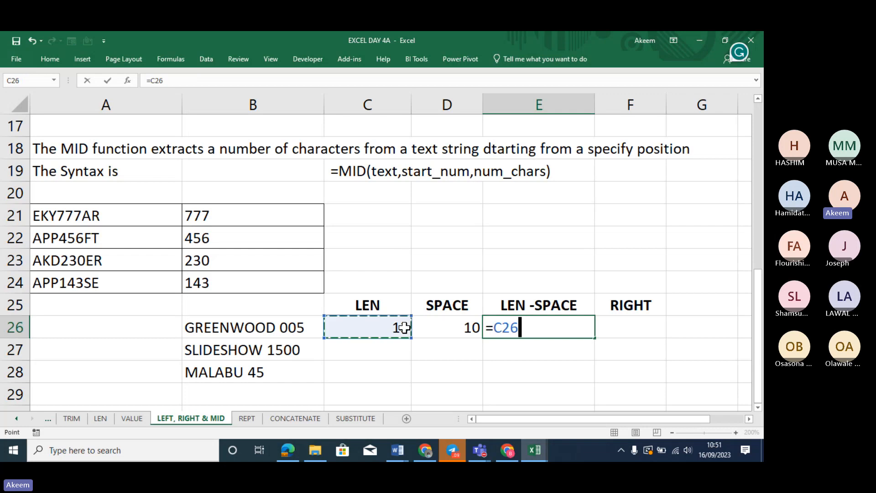
{"action": "type", "text": "-"}
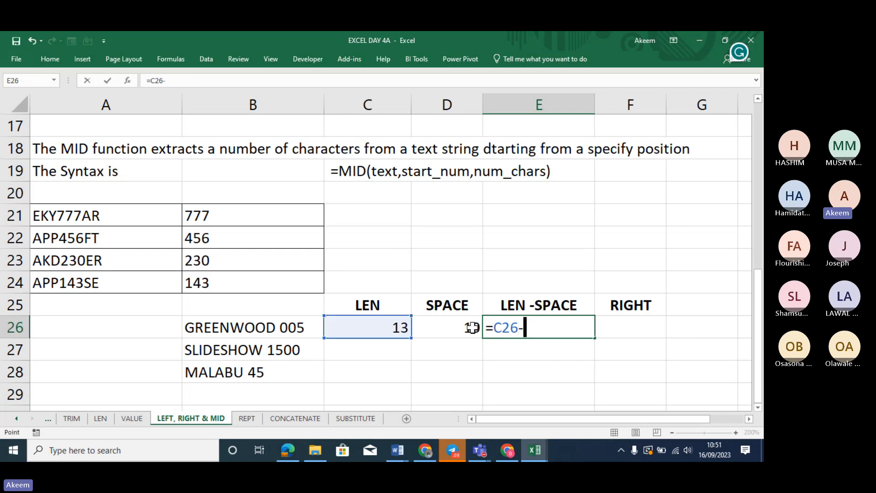
{"action": "left_click", "coordinate": [472, 327]}
{"action": "key", "text": "Return"}
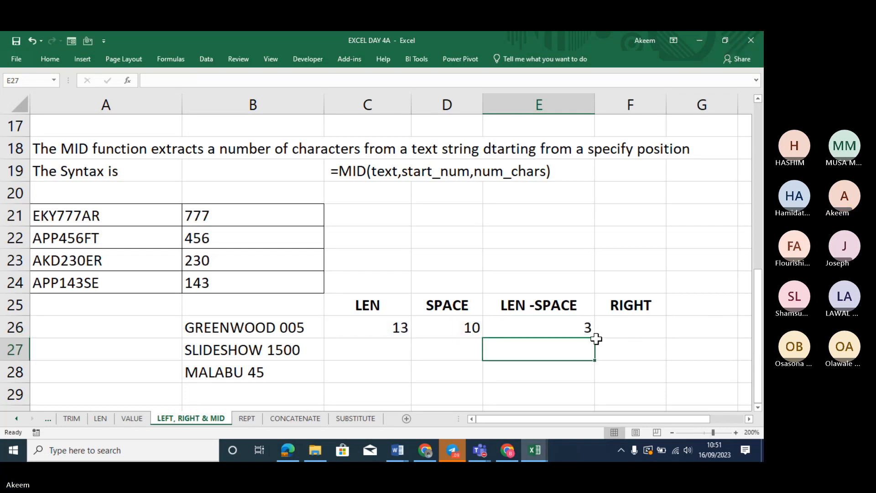
{"action": "left_click", "coordinate": [587, 329]}
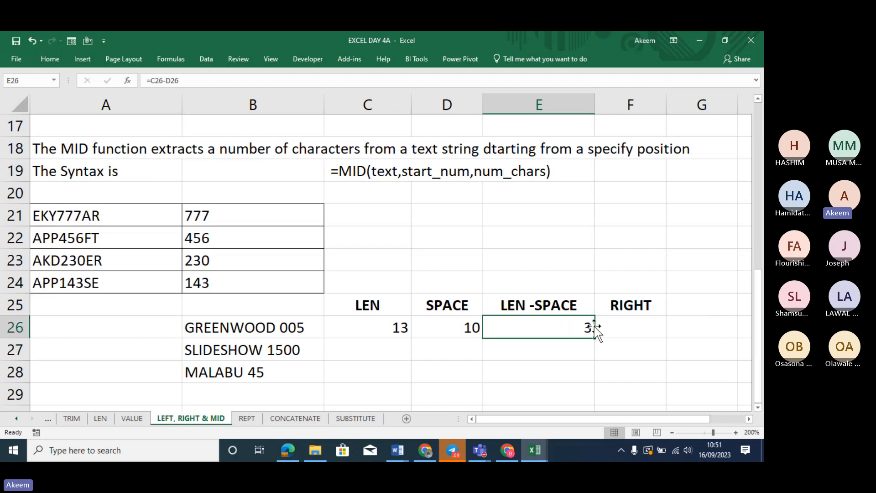
{"action": "left_click", "coordinate": [637, 329]}
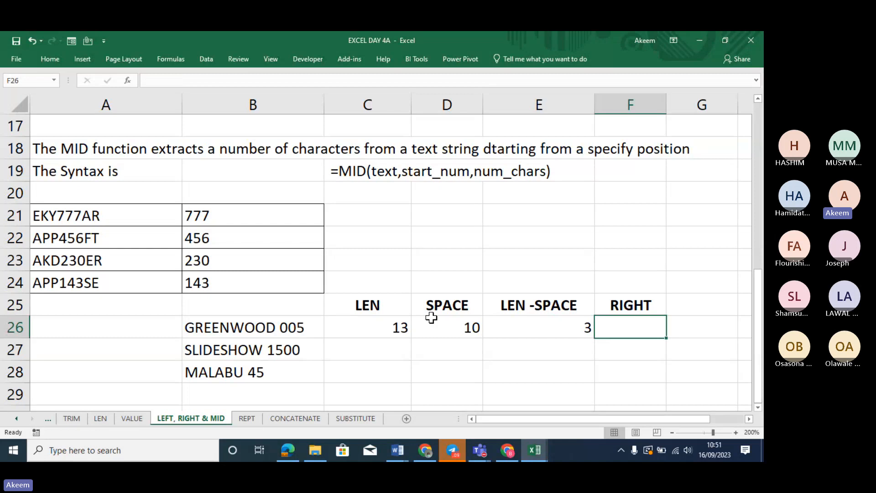
Fill the LEN, SPACE and LEN -SPACE formulas from row 26 down to row 28
{"action": "left_click", "coordinate": [403, 327]}
{"action": "left_click_drag", "start_coordinate": [411, 338], "coordinate": [416, 392]}
{"action": "left_click", "coordinate": [466, 333]}
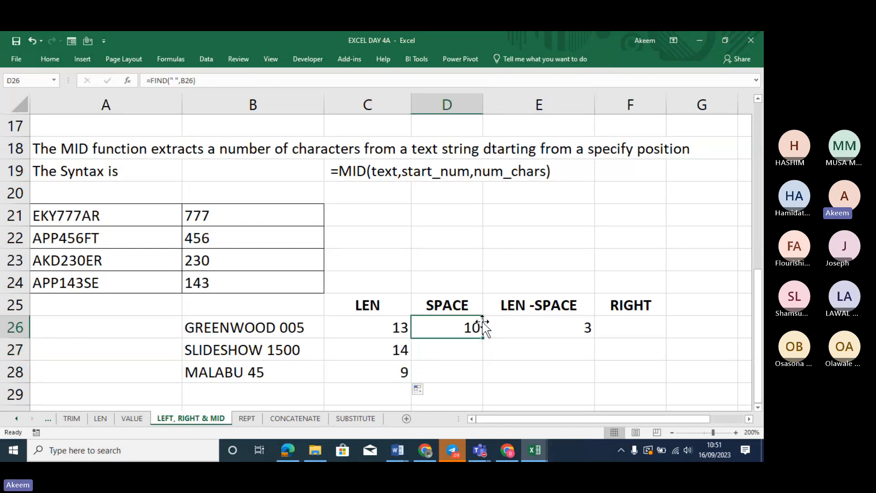
{"action": "left_click_drag", "start_coordinate": [484, 338], "coordinate": [483, 381]}
{"action": "left_click", "coordinate": [578, 332]}
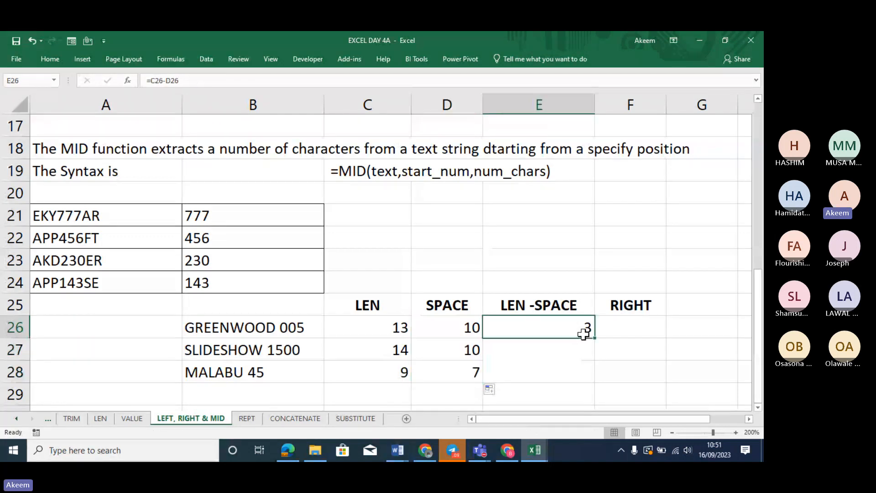
{"action": "left_click_drag", "start_coordinate": [594, 338], "coordinate": [597, 380]}
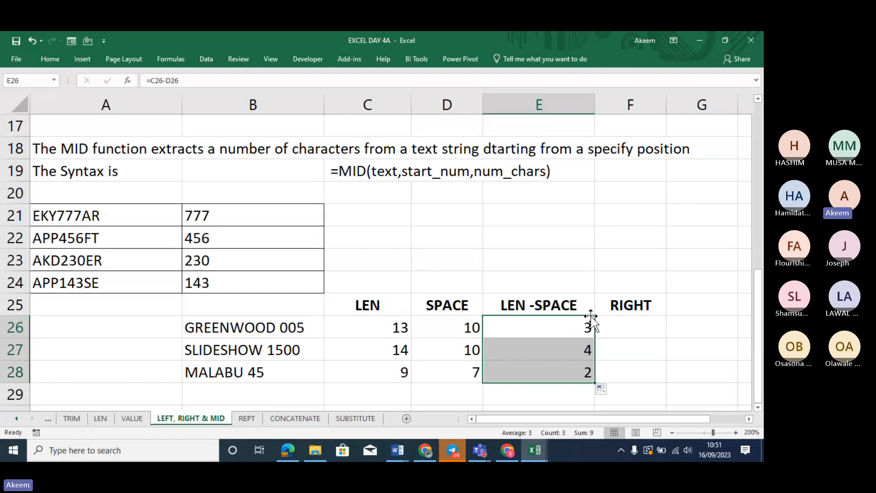
{"action": "left_click", "coordinate": [575, 353]}
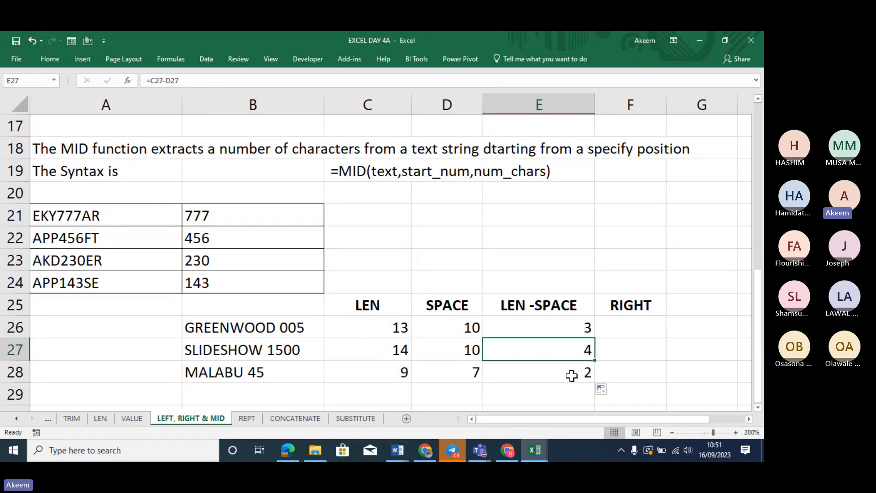
{"action": "left_click", "coordinate": [572, 375]}
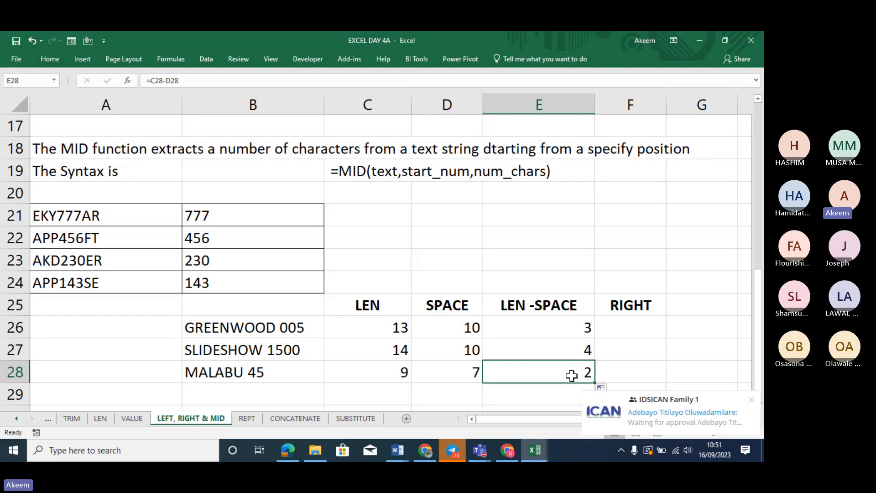
Enter =RIGHT(B26,E26) in F26 and fill it to F28, giving 005, 1500 and 45
{"action": "left_click", "coordinate": [621, 328]}
{"action": "type", "text": "="}
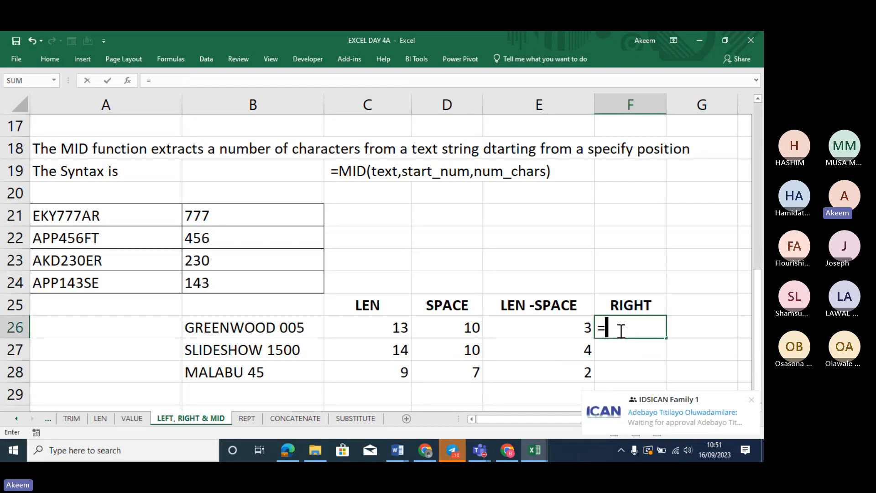
{"action": "type", "text": "rig"}
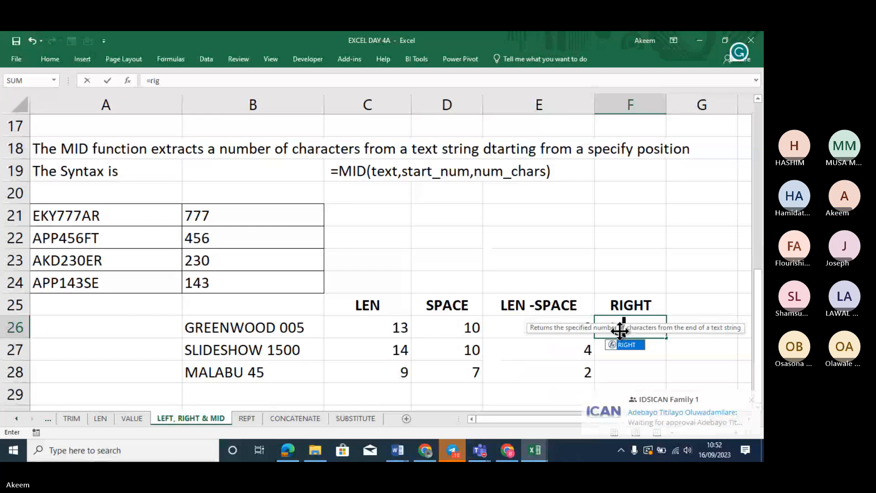
{"action": "key", "text": "Tab"}
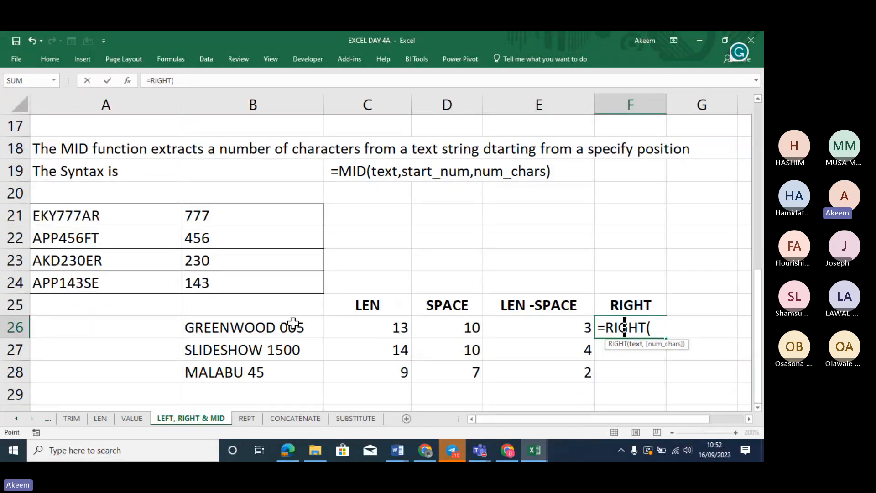
{"action": "left_click", "coordinate": [292, 323]}
{"action": "type", "text": ","}
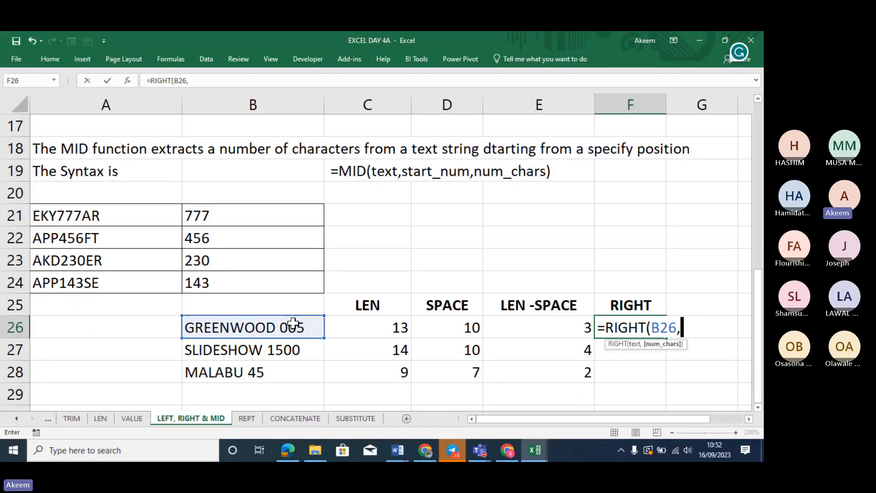
{"action": "left_click", "coordinate": [539, 326]}
{"action": "key", "text": "Return"}
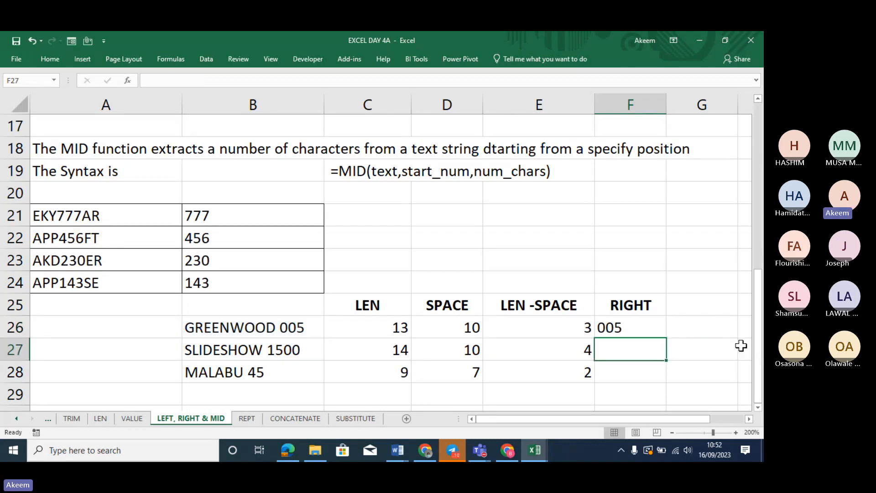
{"action": "left_click", "coordinate": [657, 334]}
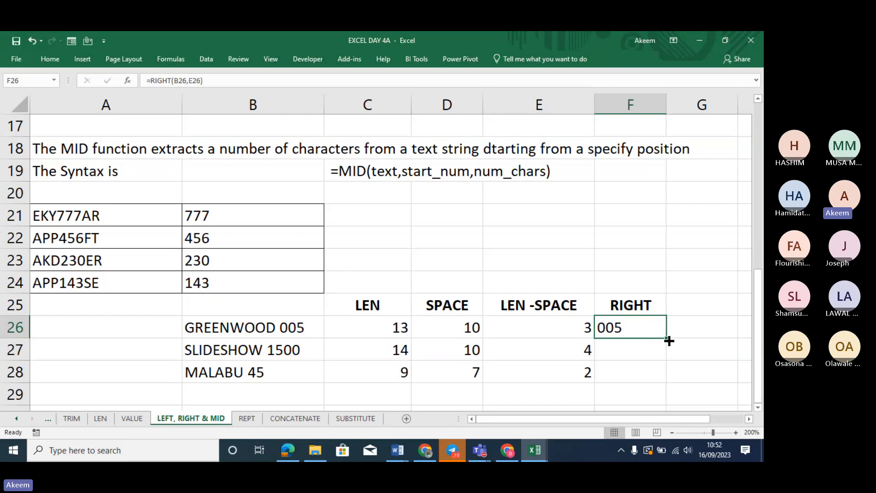
{"action": "double_click", "coordinate": [667, 338]}
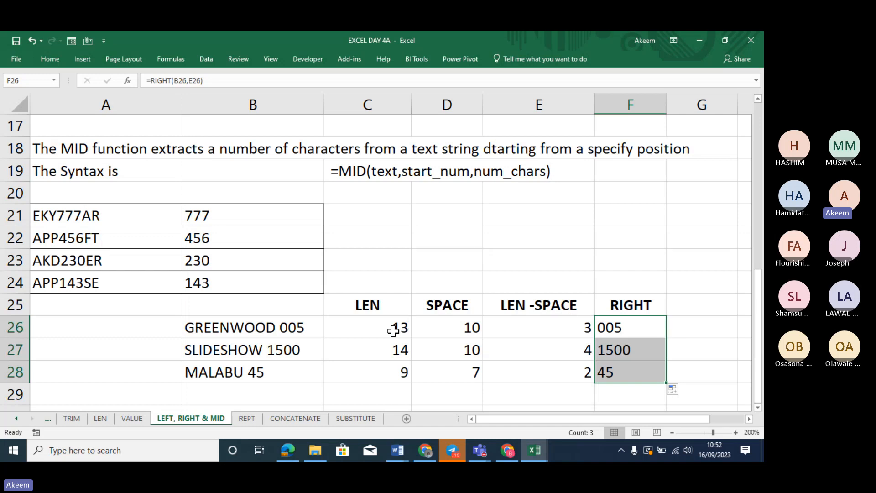
{"action": "left_click", "coordinate": [692, 329]}
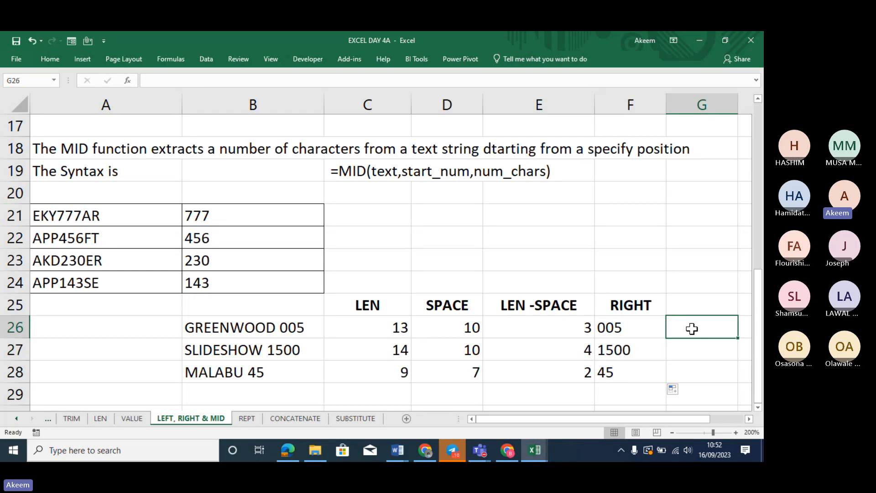
Begin a RIGHT formula in G26 with B26 as its text argument
{"action": "type", "text": "="}
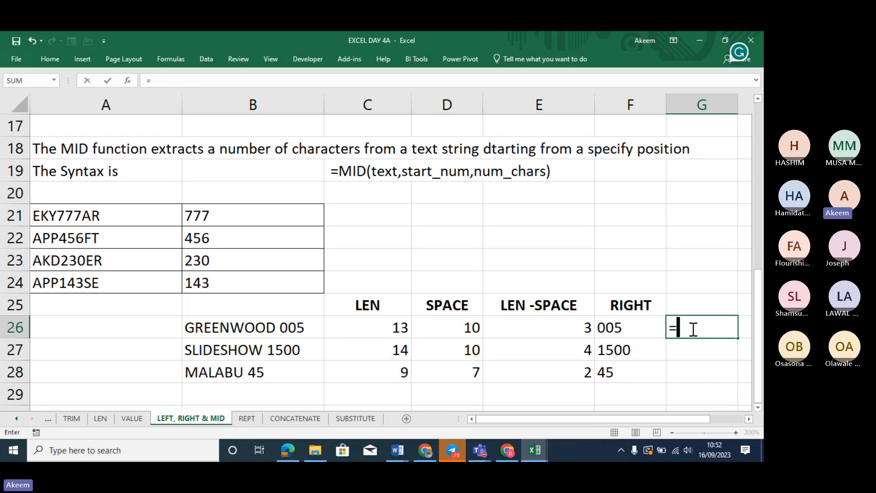
{"action": "type", "text": "len"}
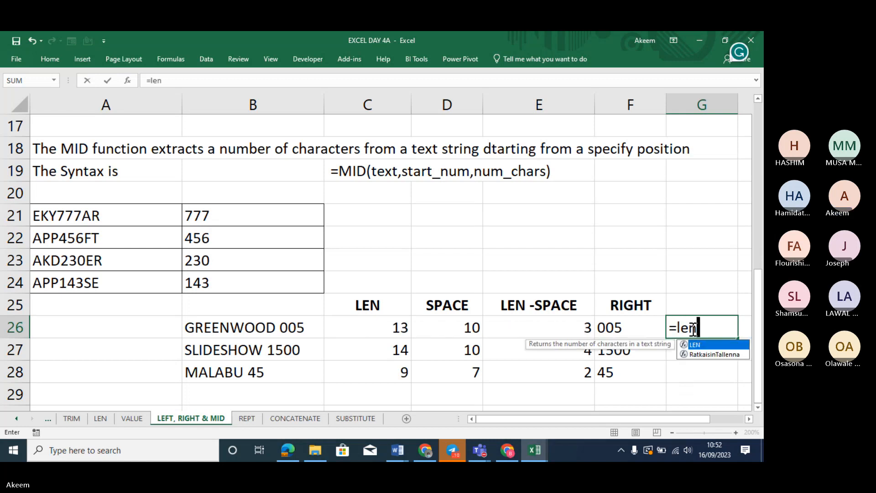
{"action": "key", "text": "BackSpace"}
{"action": "key", "text": "BackSpace"}
{"action": "key", "text": "BackSpace"}
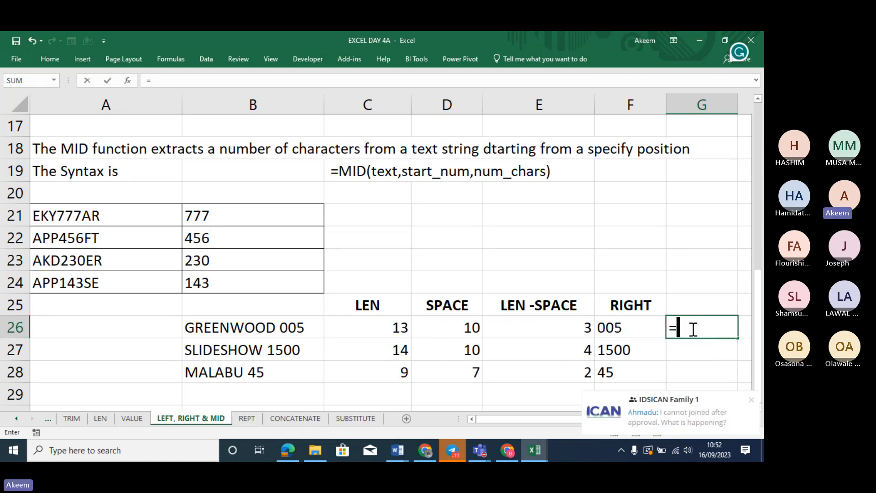
{"action": "type", "text": "ri"}
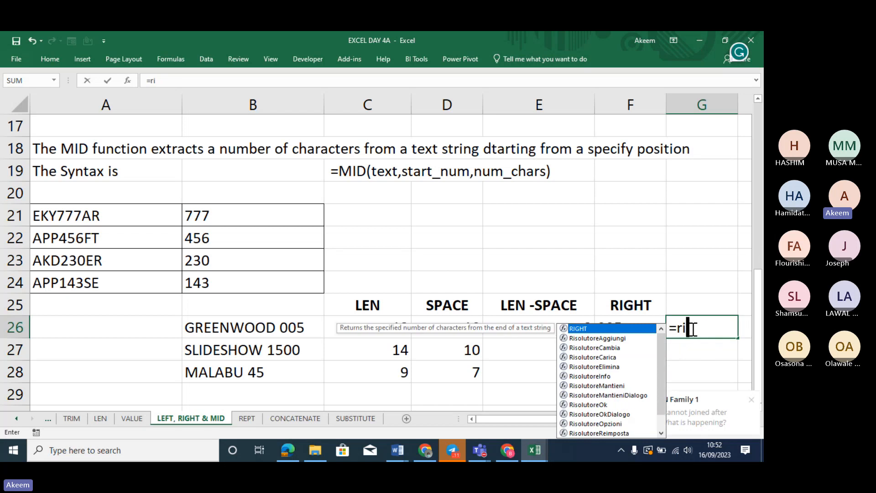
{"action": "type", "text": "ght"}
{"action": "key", "text": "Tab"}
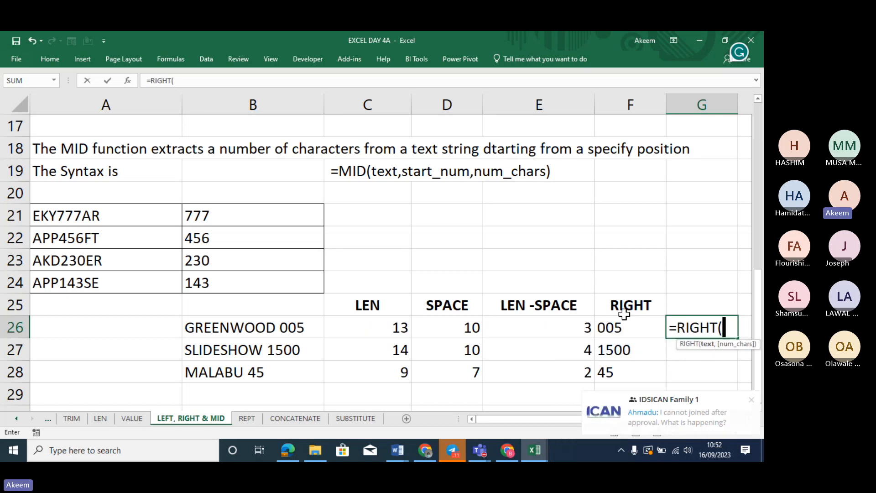
{"action": "left_click", "coordinate": [247, 329]}
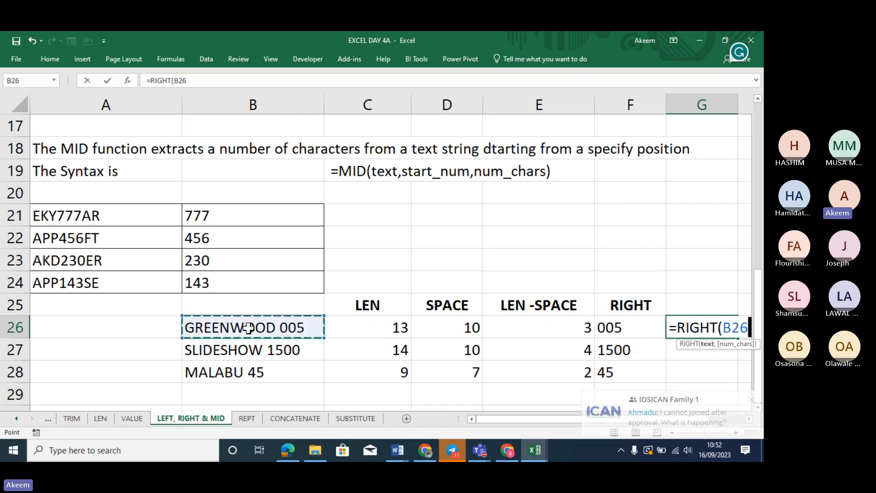
{"action": "type", "text": ","}
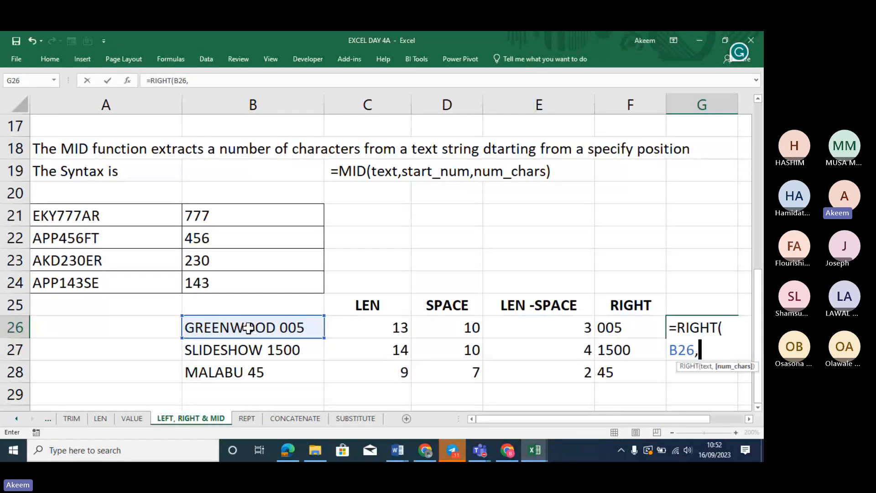
{"action": "left_click", "coordinate": [749, 418]}
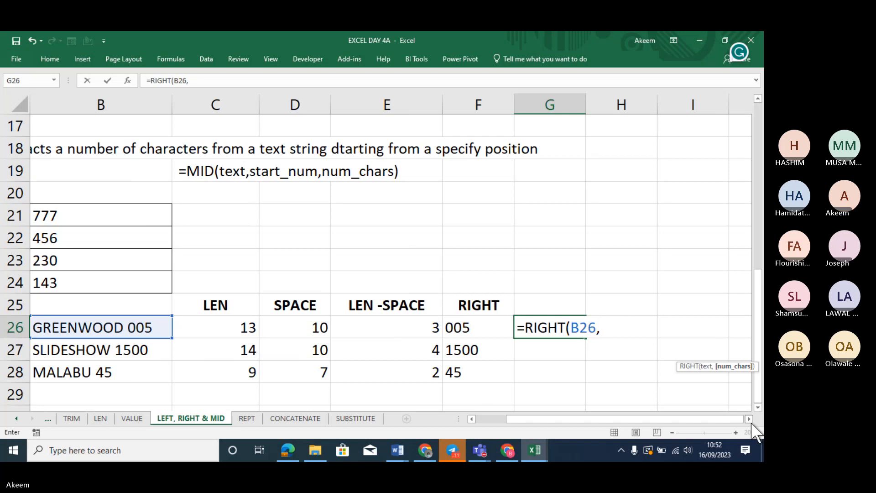
Complete the count argument as (LEN(B26)-FIND(" ",B26)) and submit the G26 formula
{"action": "type", "text": "("}
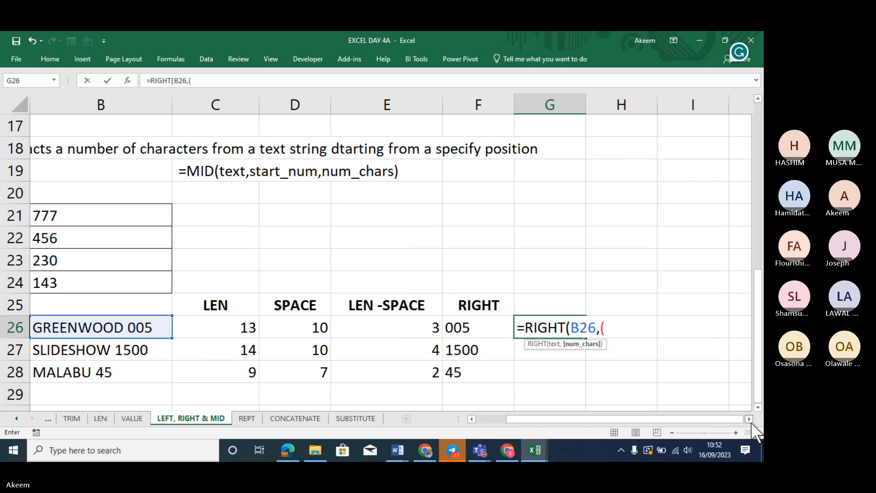
{"action": "type", "text": "len"}
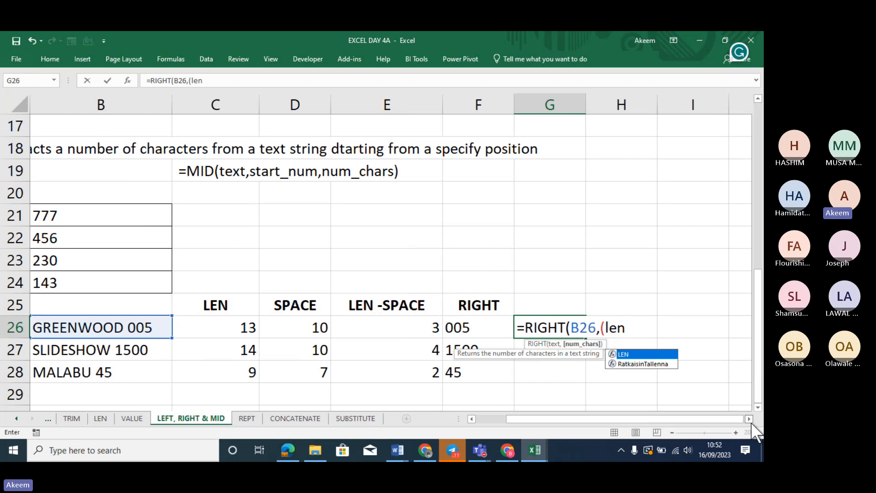
{"action": "type", "text": "("}
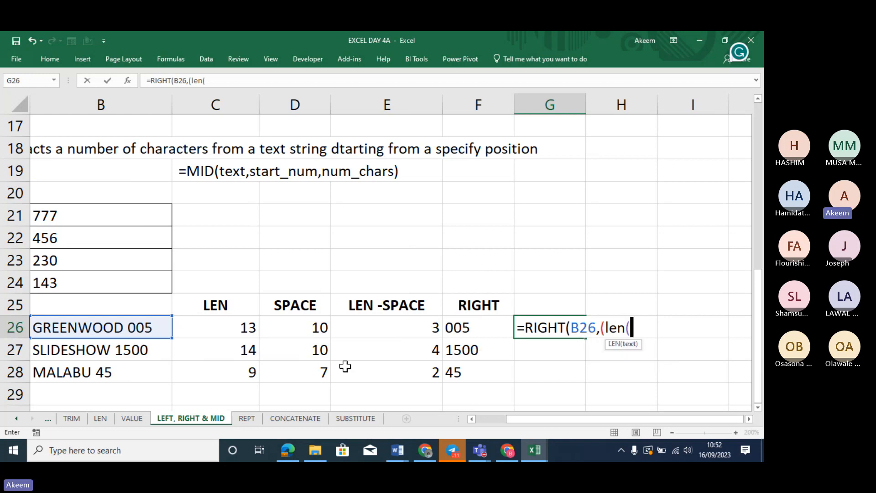
{"action": "left_click", "coordinate": [158, 332]}
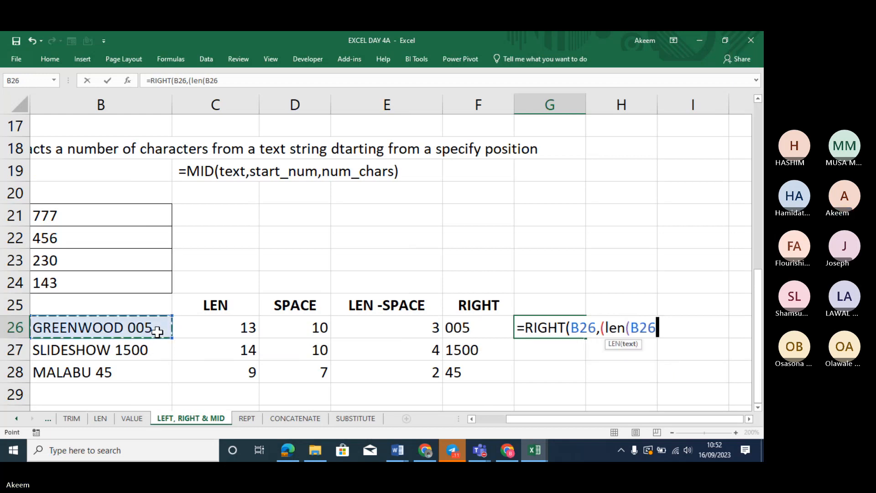
{"action": "type", "text": ")-"}
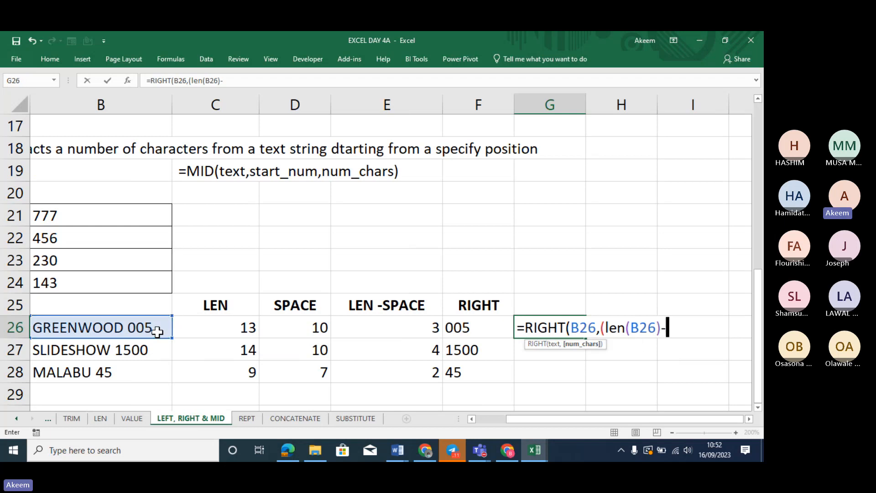
{"action": "type", "text": "find\""}
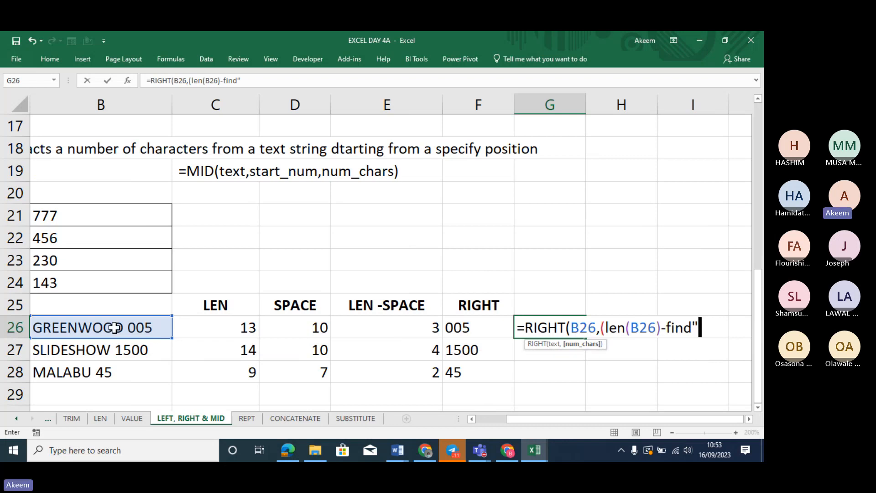
{"action": "key", "text": "BackSpace"}
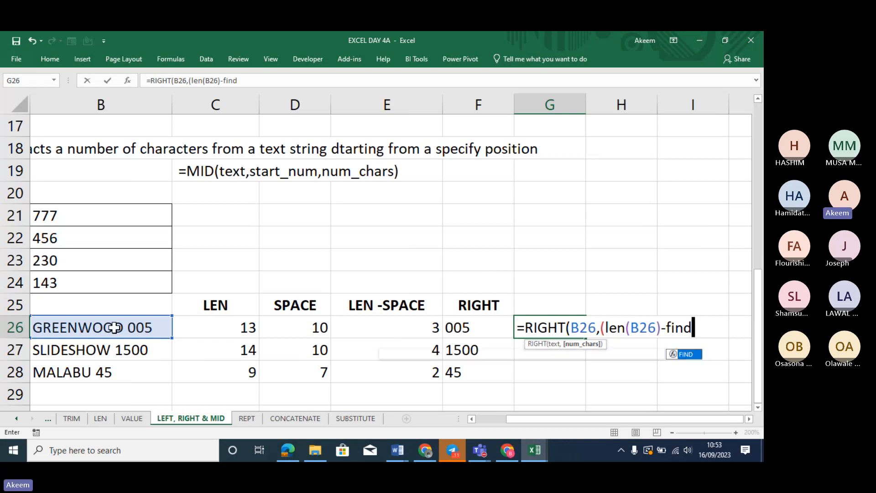
{"action": "type", "text": "("}
{"action": "key", "text": "shift+Up"}
{"action": "key", "text": "shift+Up"}
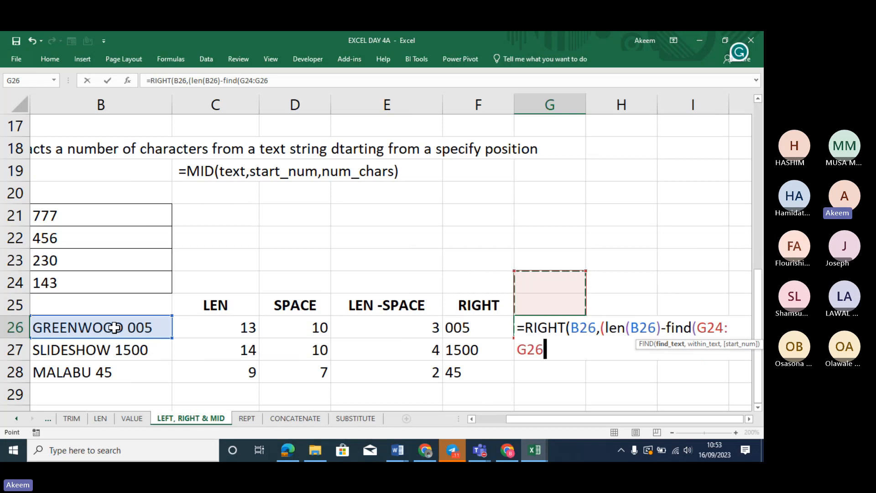
{"action": "key", "text": "BackSpace"}
{"action": "key", "text": "BackSpace"}
{"action": "key", "text": "BackSpace"}
{"action": "key", "text": "BackSpace"}
{"action": "key", "text": "BackSpace"}
{"action": "key", "text": "BackSpace"}
{"action": "key", "text": "BackSpace"}
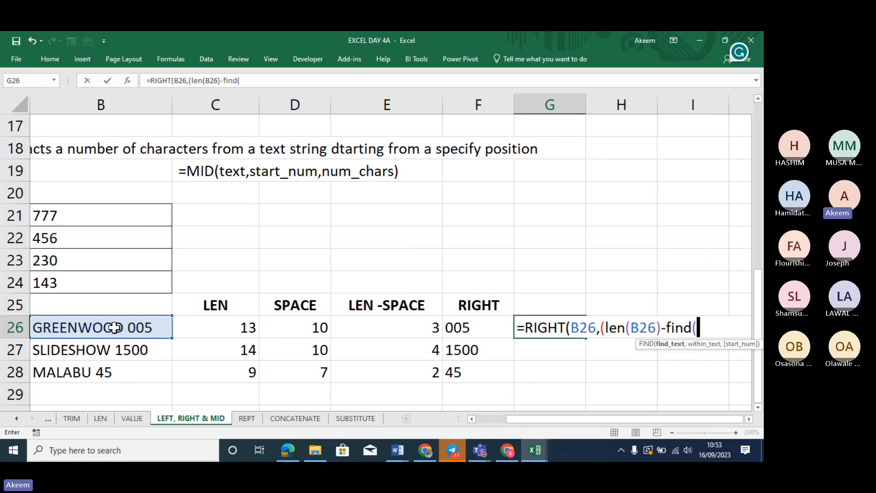
{"action": "type", "text": "\" "}
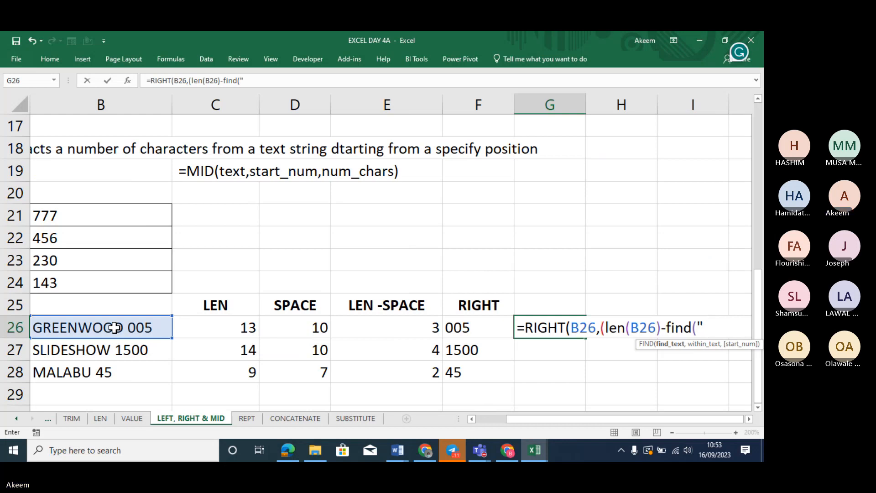
{"action": "type", "text": "\""}
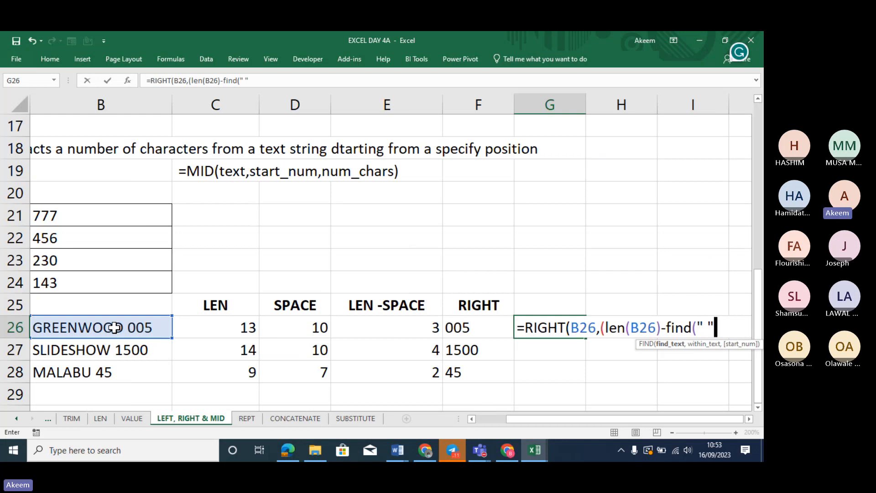
{"action": "type", "text": ","}
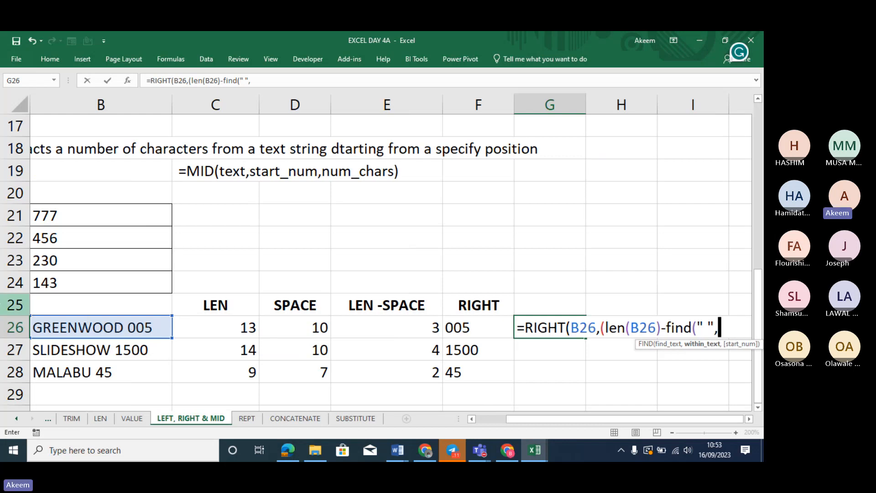
{"action": "left_click", "coordinate": [144, 324]}
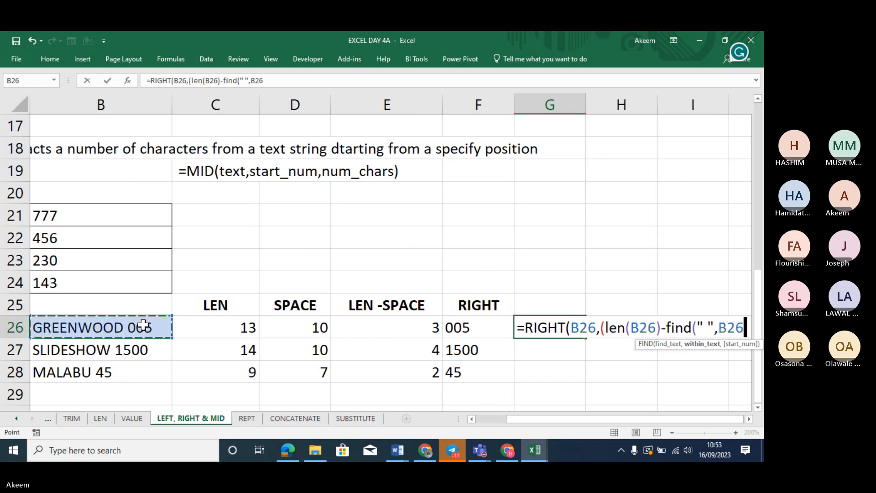
{"action": "type", "text": ")"}
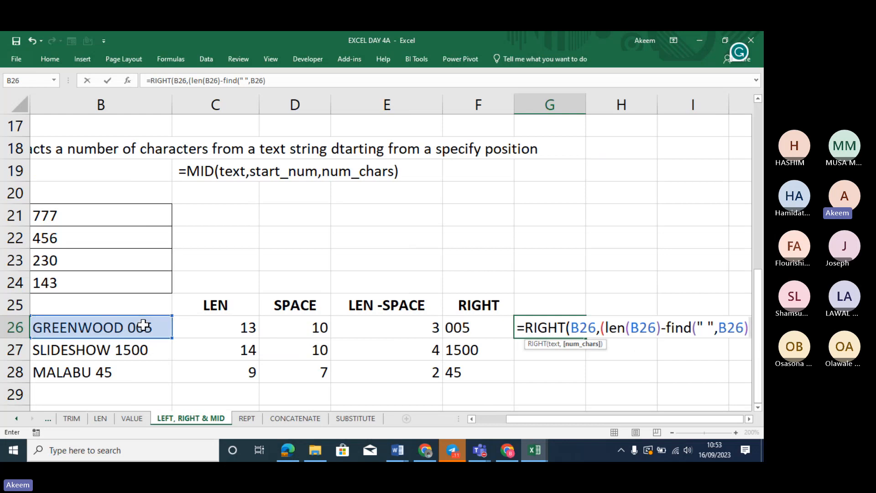
{"action": "type", "text": ")"}
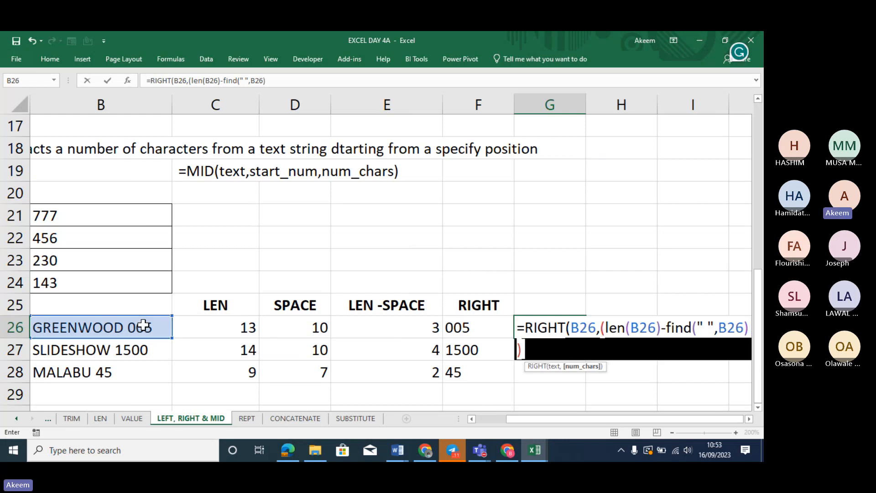
{"action": "key", "text": "Return"}
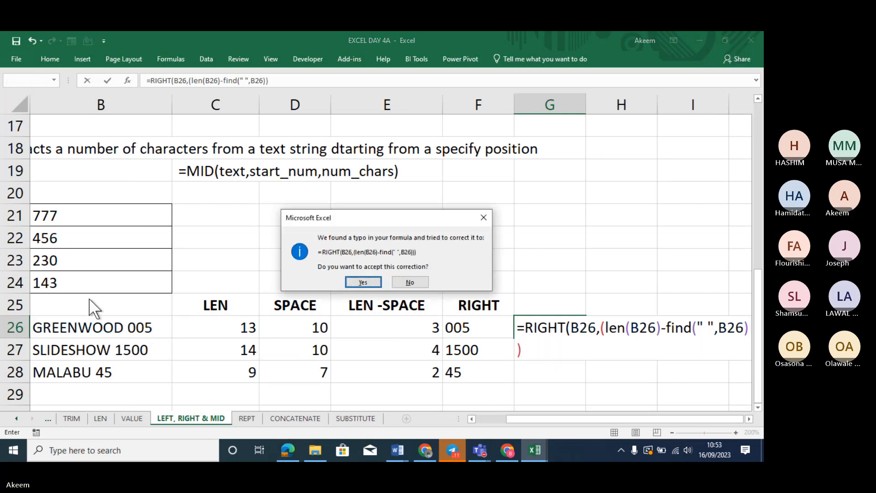
Accept the corrected formula and make G26 display its =RIGHT(B26,… formula as text
{"action": "left_click", "coordinate": [359, 281]}
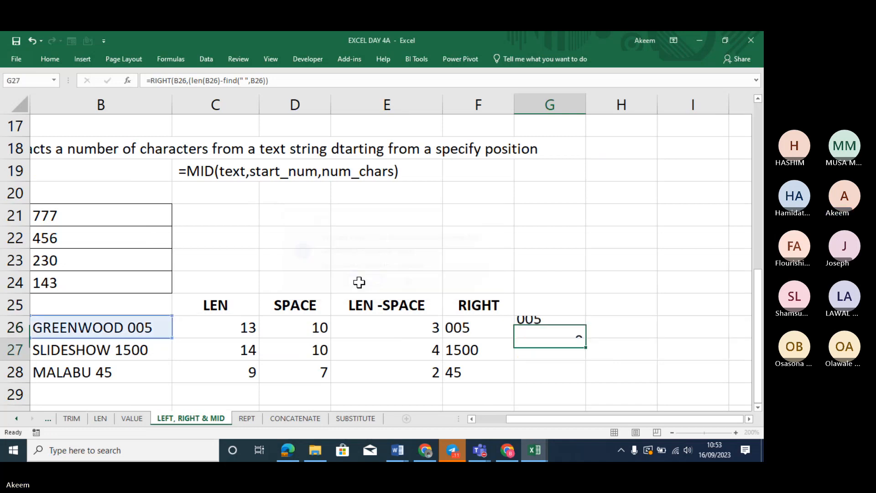
{"action": "left_click", "coordinate": [552, 322]}
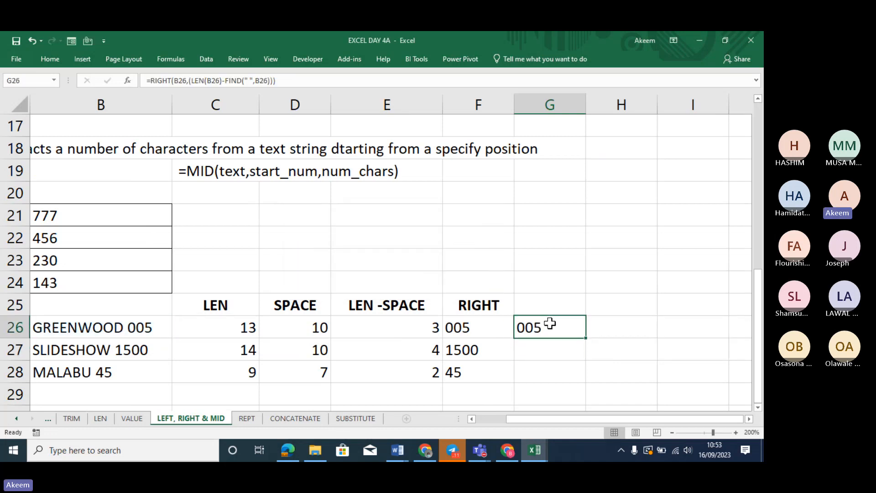
{"action": "left_click", "coordinate": [145, 80]}
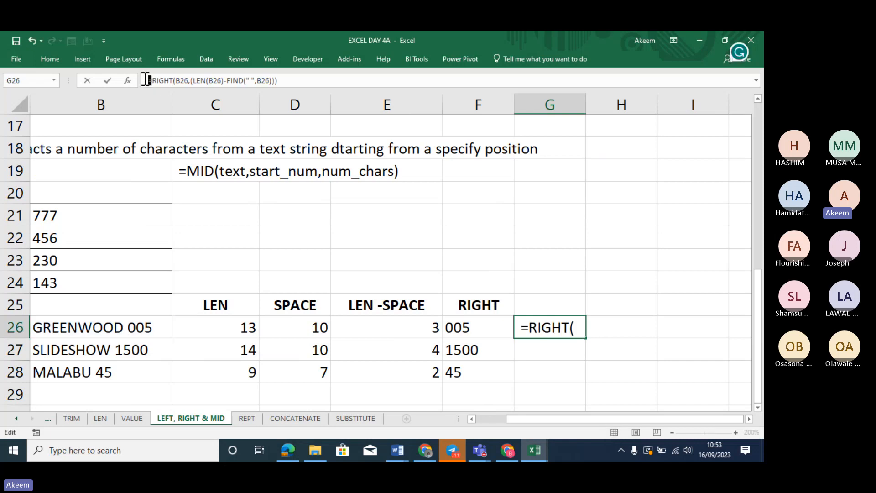
{"action": "key", "text": "Return"}
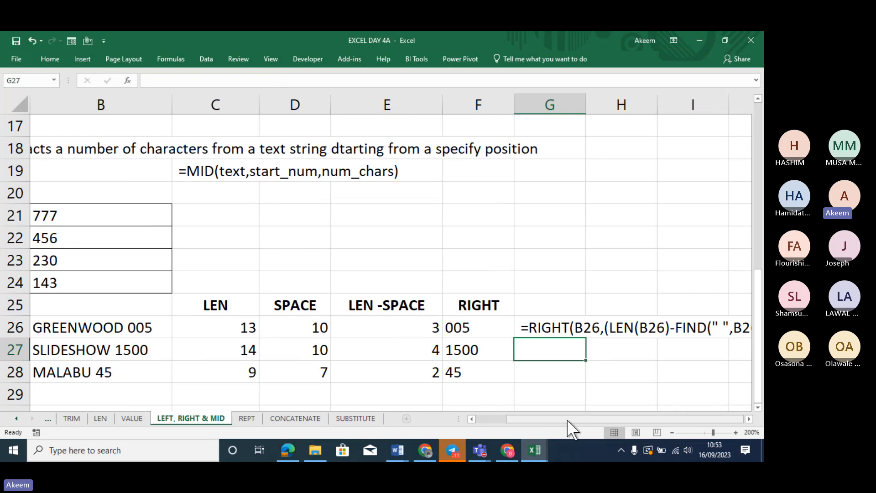
{"action": "left_click_drag", "start_coordinate": [568, 419], "coordinate": [554, 323]}
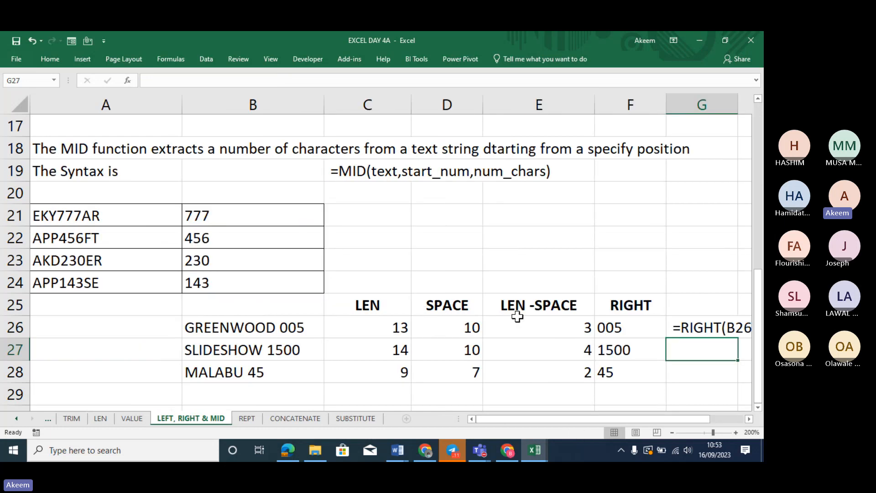
{"action": "left_click", "coordinate": [386, 325]}
{"action": "left_click_drag", "start_coordinate": [367, 302], "coordinate": [381, 374]}
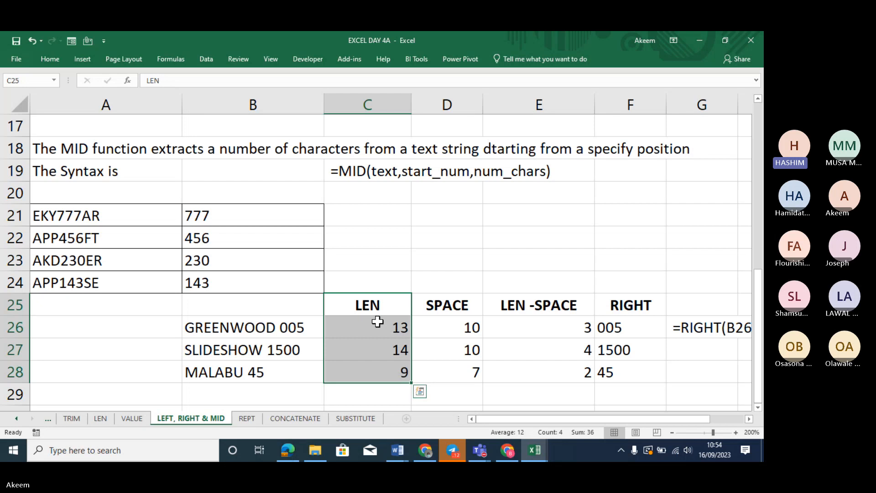
{"action": "left_click", "coordinate": [469, 329]}
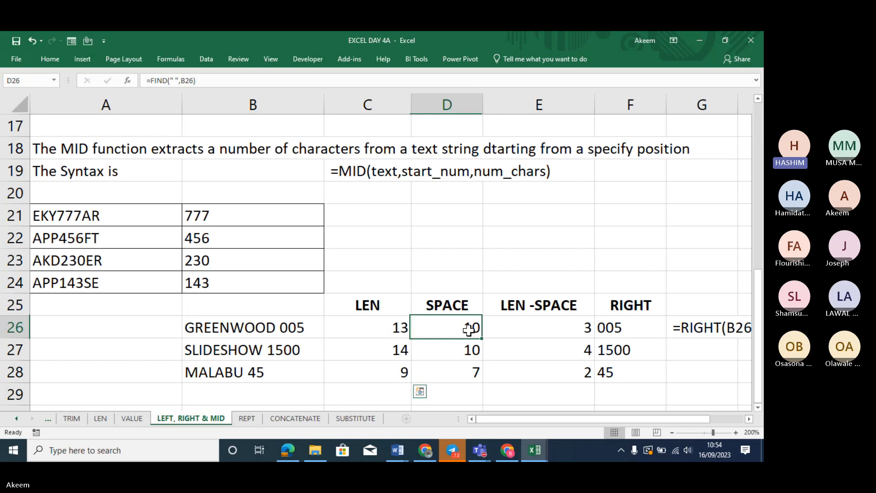
{"action": "left_click", "coordinate": [196, 81]}
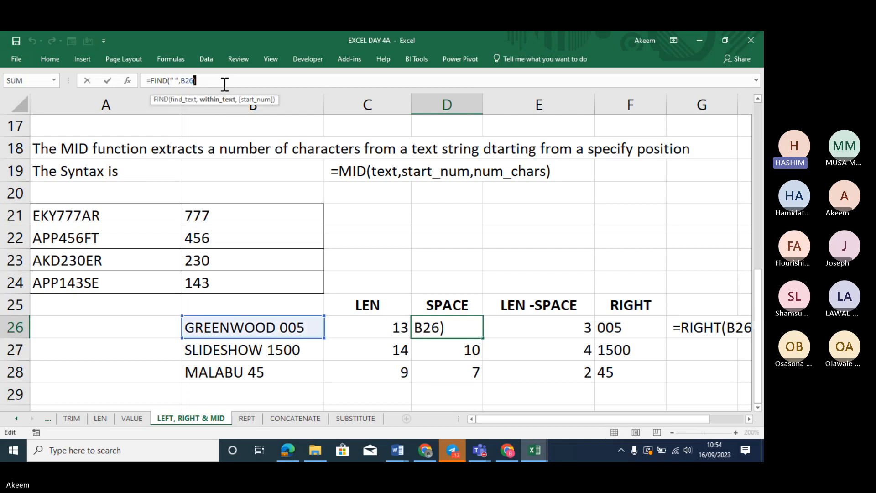
{"action": "left_click", "coordinate": [185, 100]}
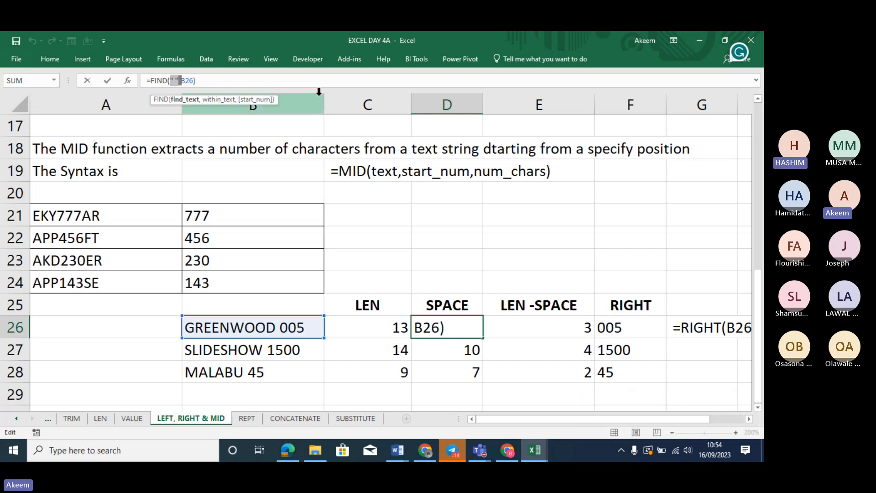
{"action": "key", "text": "Return"}
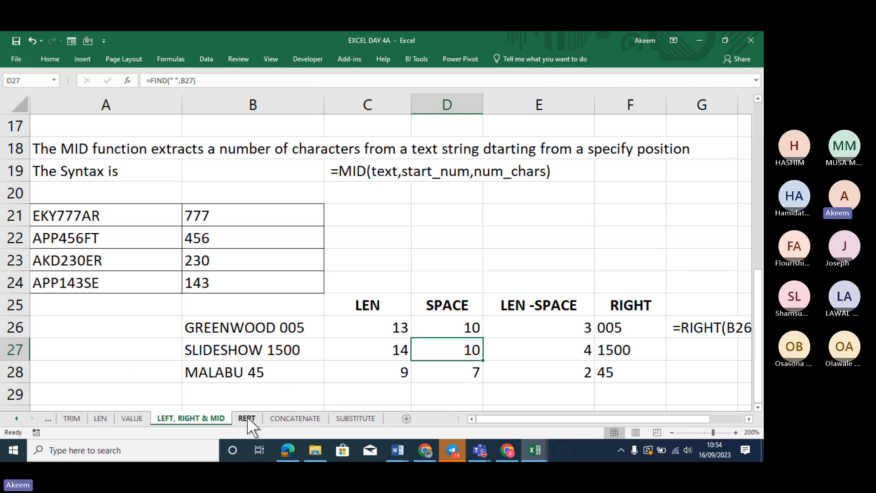
{"action": "left_click", "coordinate": [260, 373]}
{"action": "key", "text": "Down"}
{"action": "key", "text": "Down"}
{"action": "key", "text": "Down"}
{"action": "key", "text": "Down"}
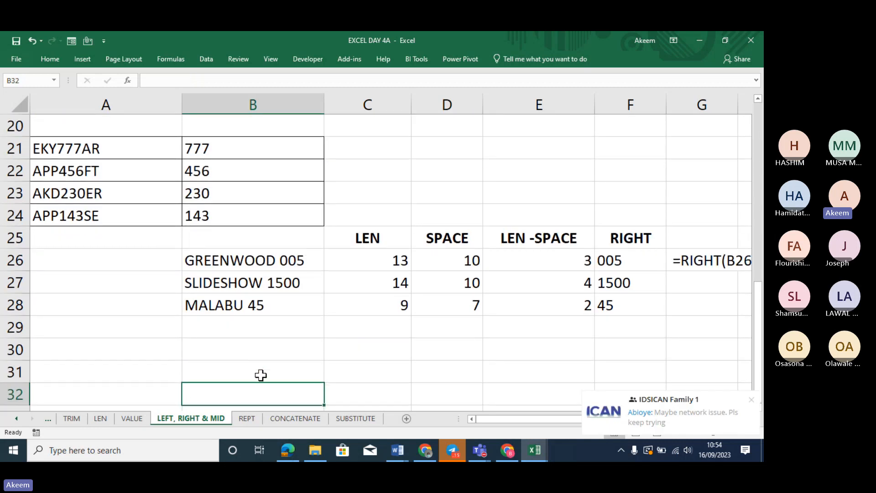
{"action": "left_click", "coordinate": [249, 350]}
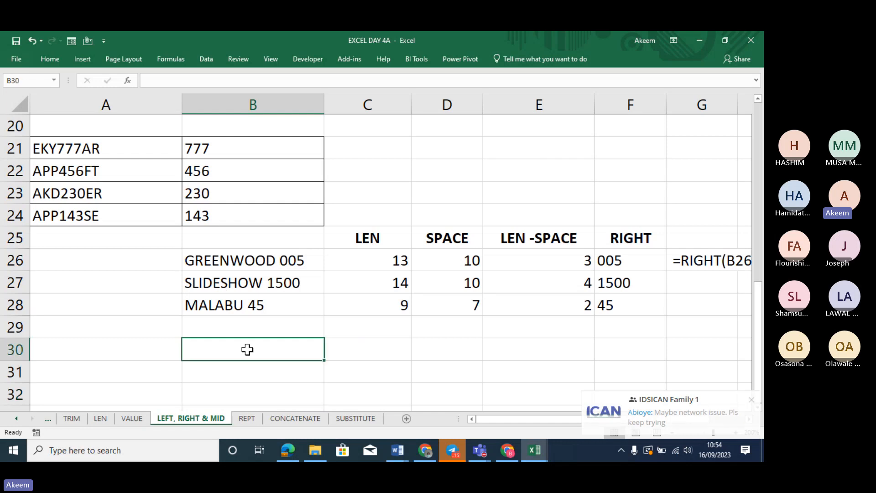
{"action": "type", "text": "=find"}
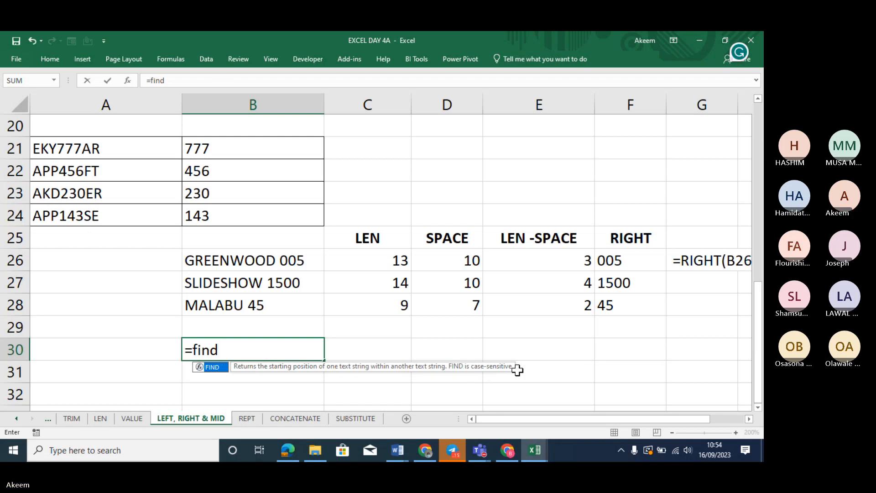
{"action": "key", "text": "Return"}
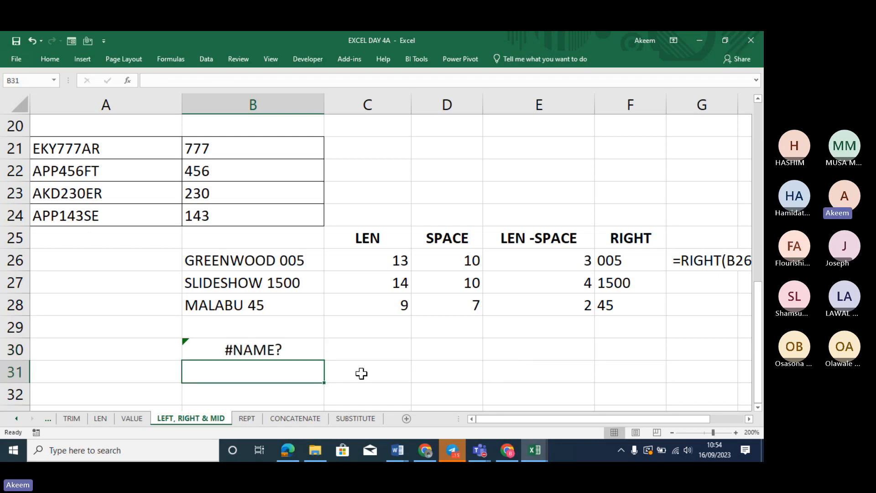
{"action": "type", "text": "="}
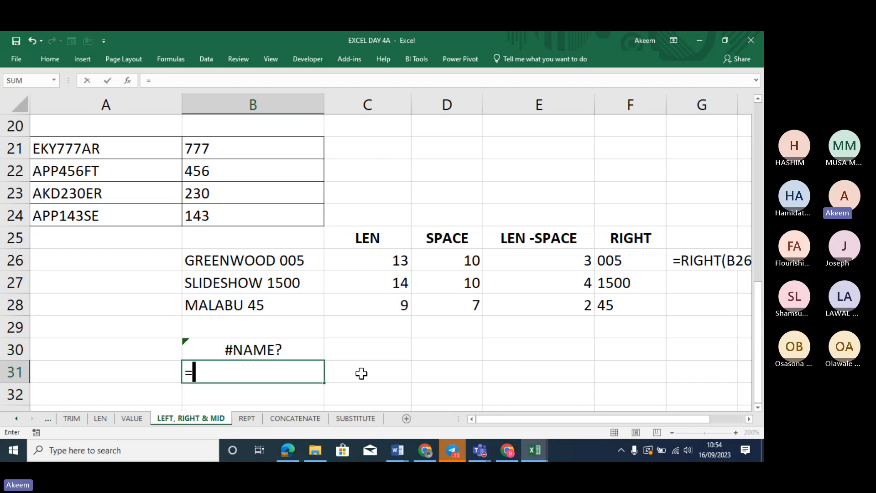
{"action": "type", "text": "searc"}
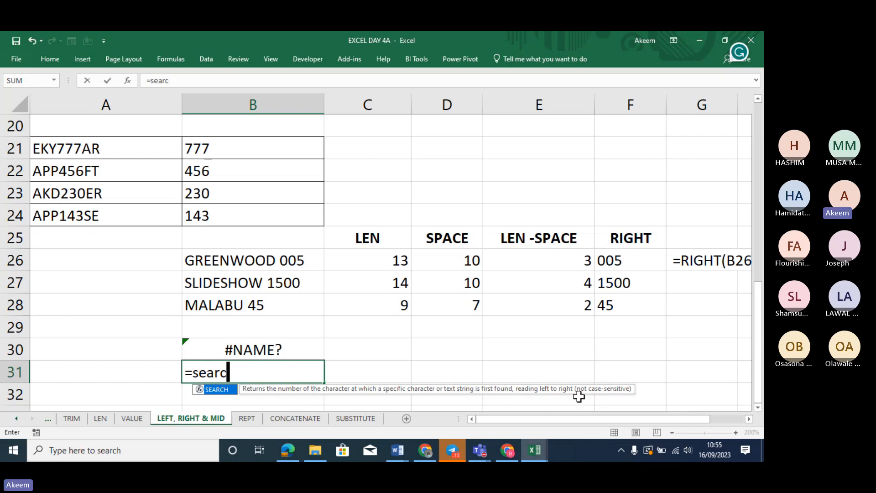
{"action": "key", "text": "BackSpace"}
{"action": "key", "text": "BackSpace"}
{"action": "key", "text": "BackSpace"}
{"action": "key", "text": "BackSpace"}
{"action": "key", "text": "BackSpace"}
{"action": "key", "text": "BackSpace"}
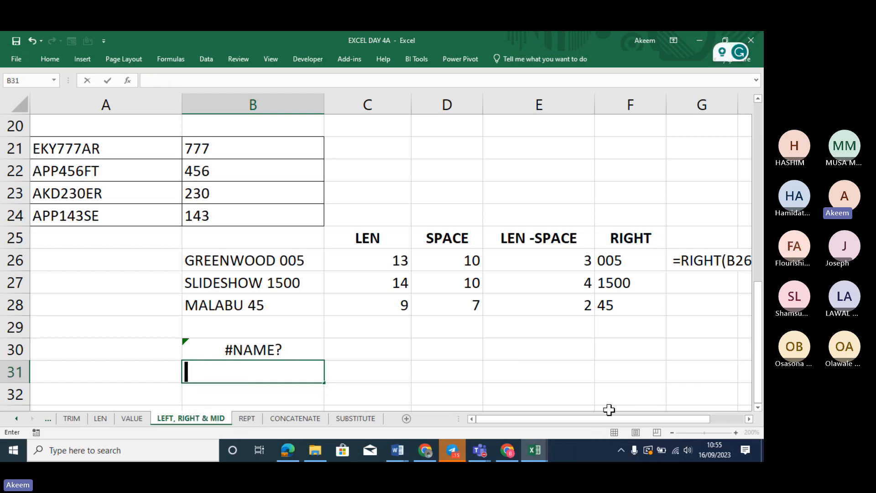
{"action": "left_click", "coordinate": [307, 347]}
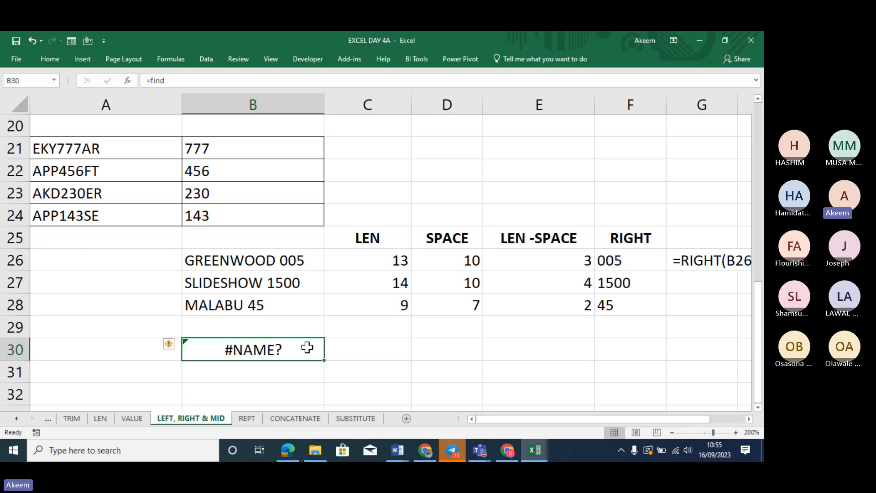
{"action": "key", "text": "Delete"}
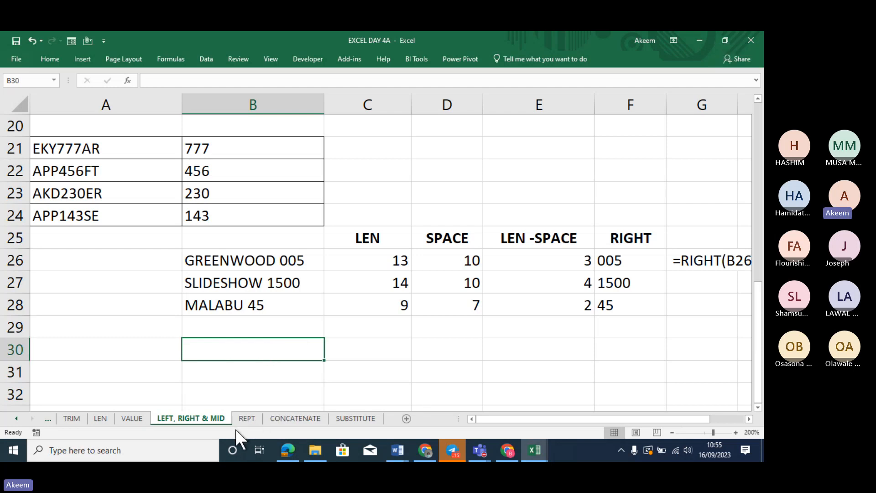
On the REPT sheet, enter =REPT("a",15) in C7 to show fifteen a's
{"action": "left_click", "coordinate": [246, 418]}
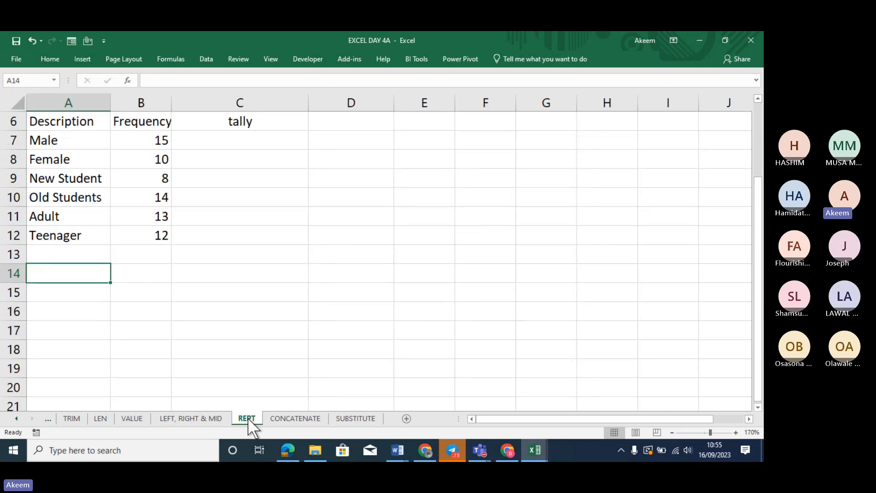
{"action": "left_click", "coordinate": [221, 222]}
{"action": "key", "text": "Up"}
{"action": "key", "text": "Up"}
{"action": "key", "text": "Up"}
{"action": "key", "text": "Up"}
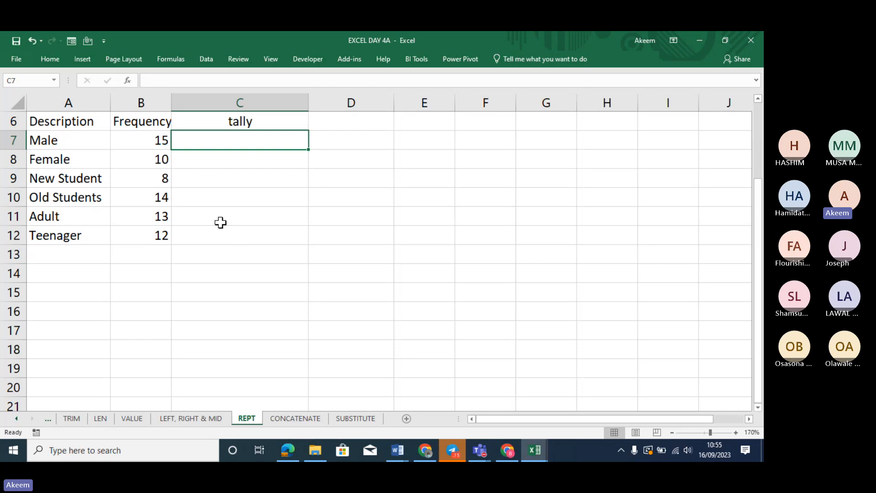
{"action": "type", "text": "="}
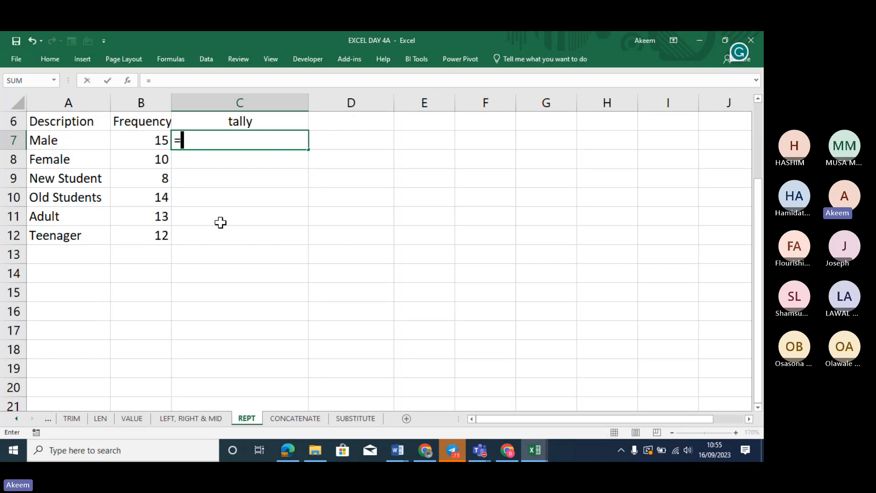
{"action": "type", "text": "rept"}
{"action": "key", "text": "Tab"}
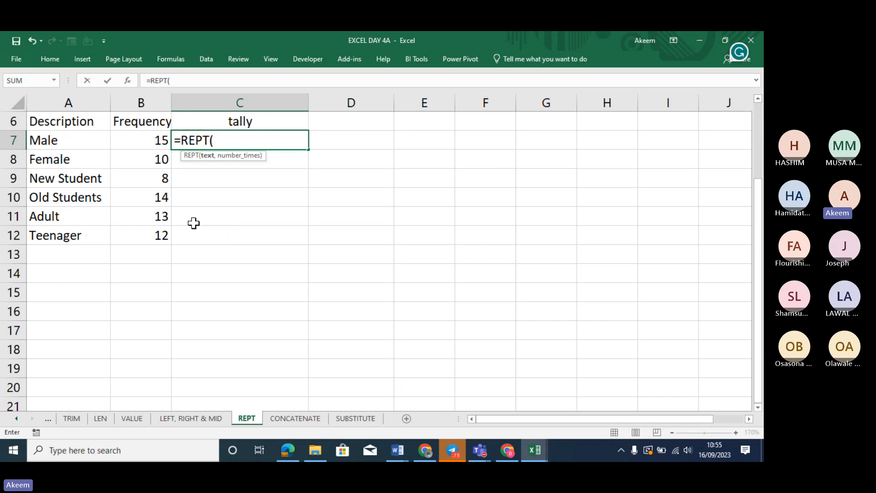
{"action": "type", "text": "\"a\""}
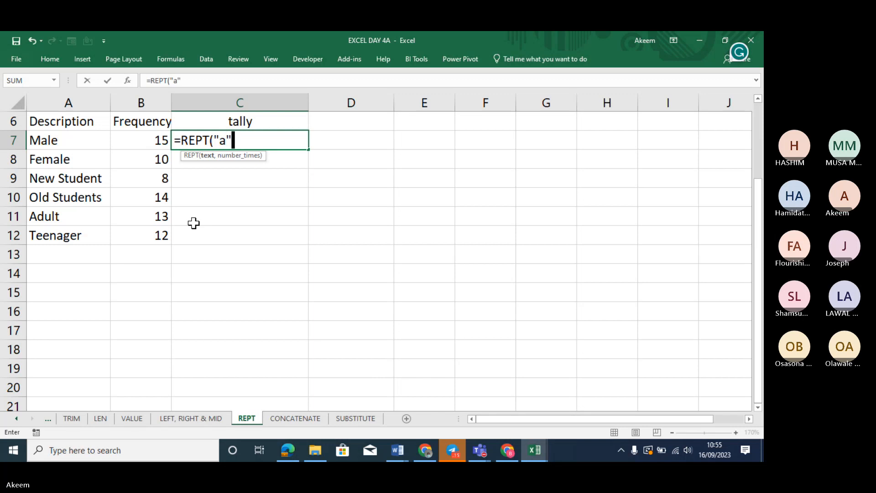
{"action": "type", "text": ","}
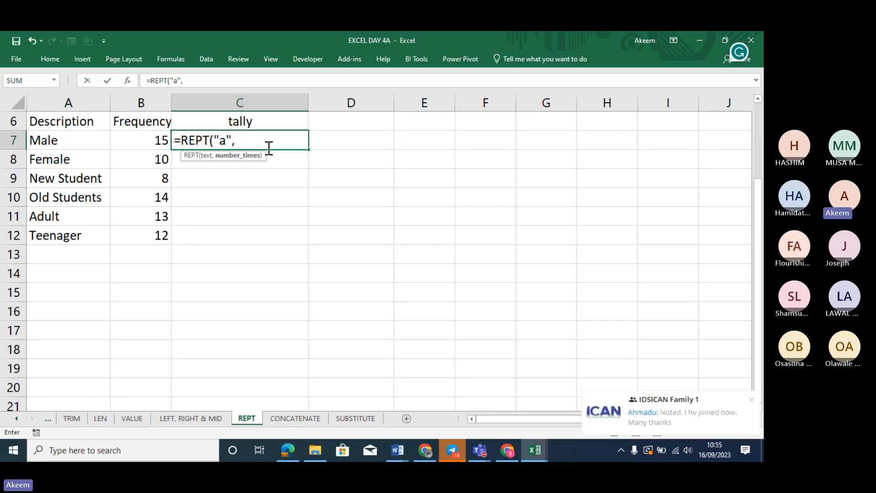
{"action": "type", "text": "15)"}
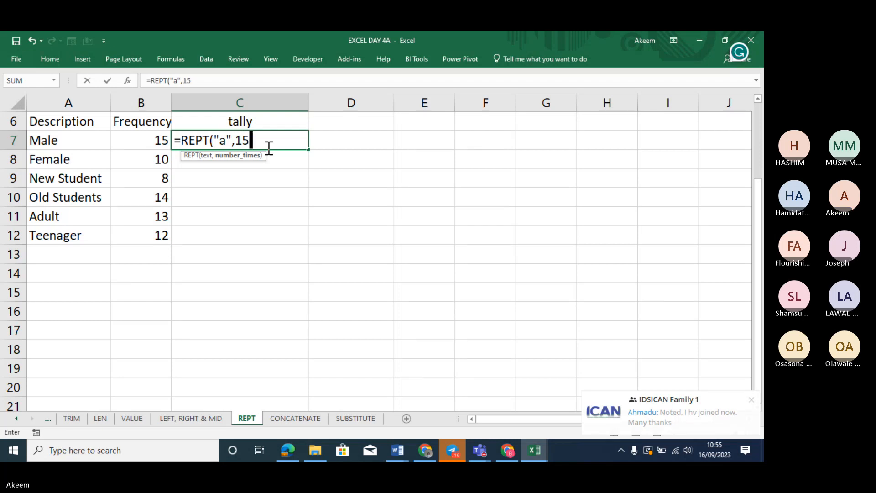
{"action": "key", "text": "Return"}
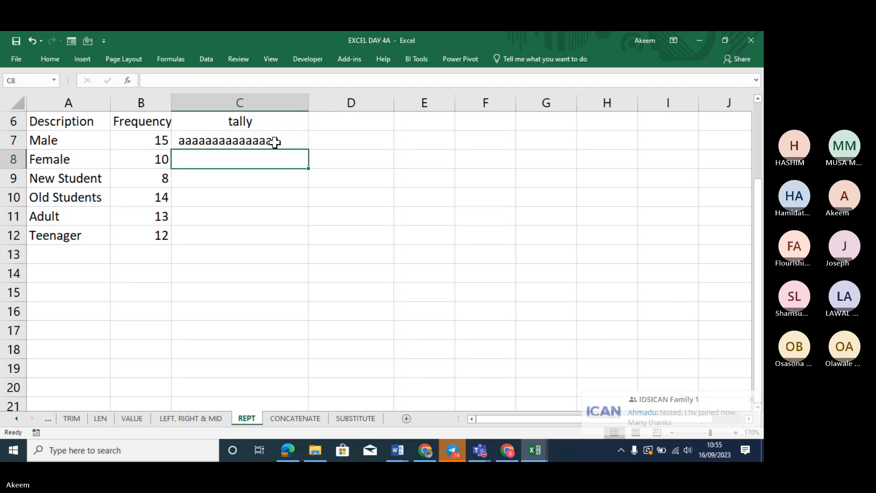
Re-check the REPT formula in C7 and start retyping it as =rep
{"action": "left_click", "coordinate": [276, 140]}
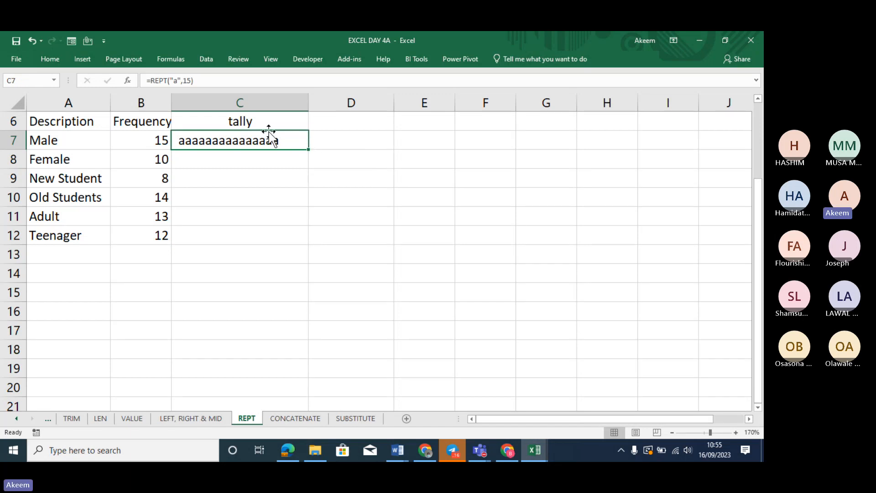
{"action": "left_click", "coordinate": [184, 82]}
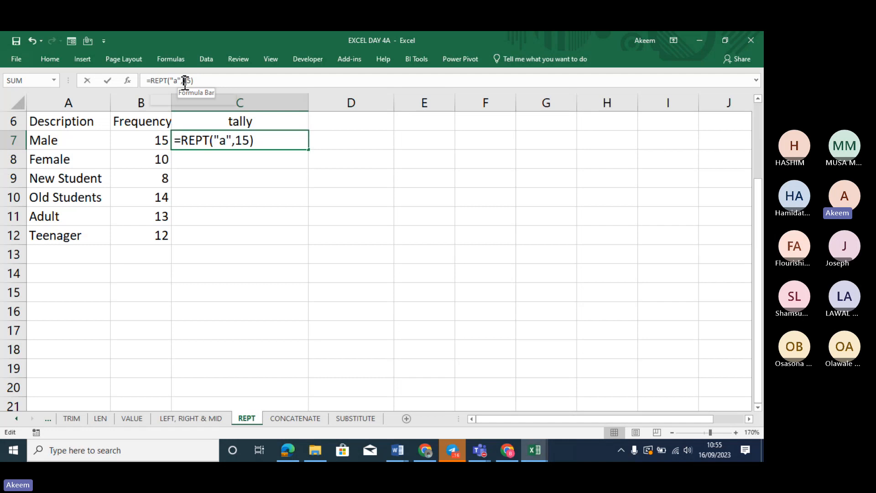
{"action": "left_click", "coordinate": [175, 139]}
{"action": "key", "text": "Return"}
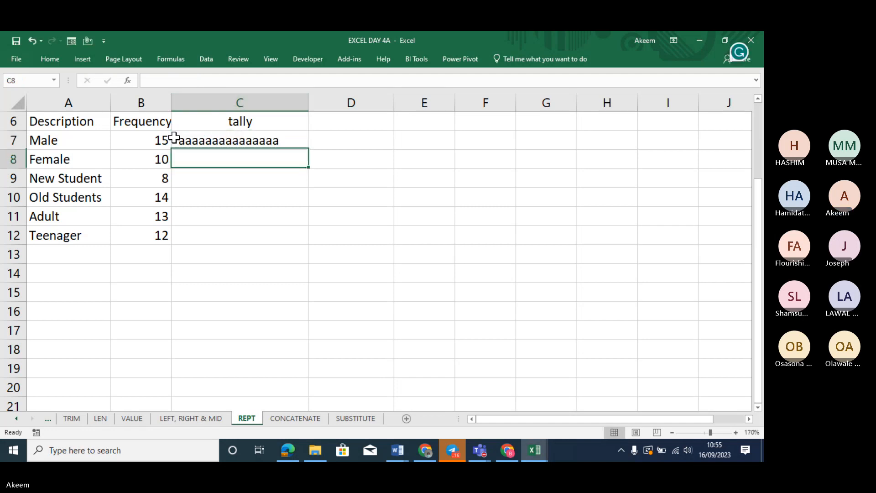
{"action": "left_click", "coordinate": [268, 139]}
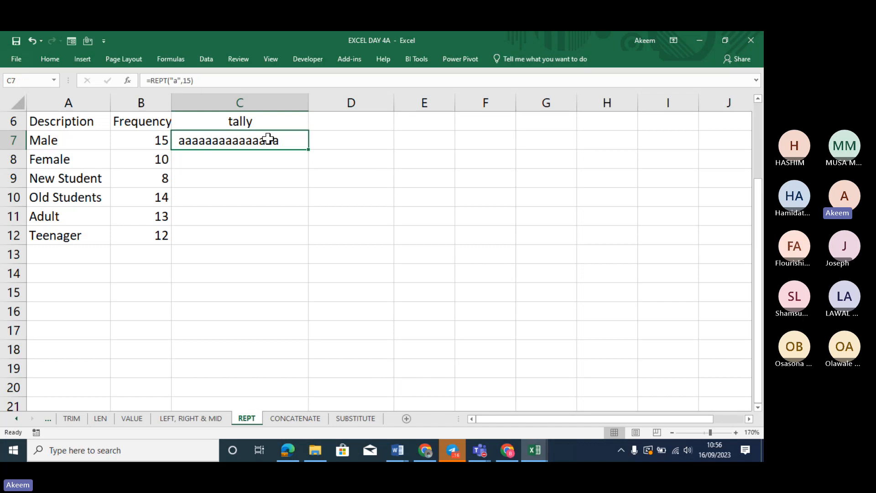
{"action": "type", "text": "=r"}
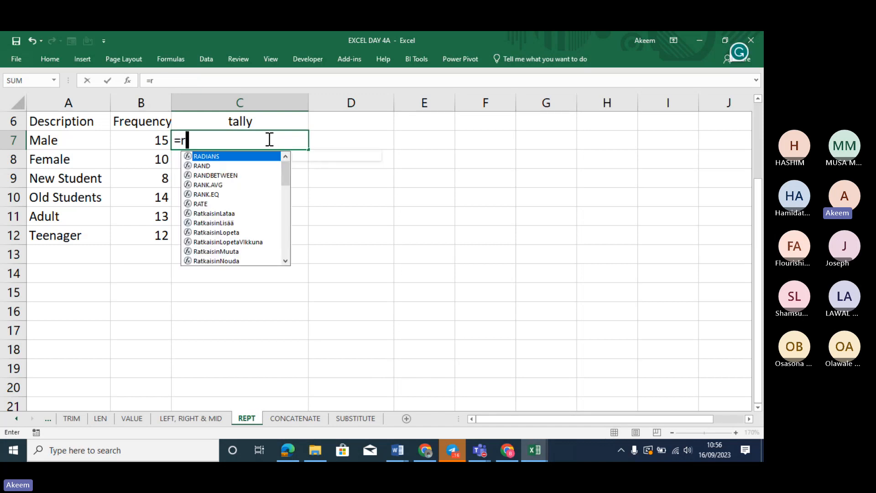
{"action": "type", "text": "ept"}
Enter =REPT(A7,B7) in C7 and fill it down to C12
{"action": "key", "text": "Tab"}
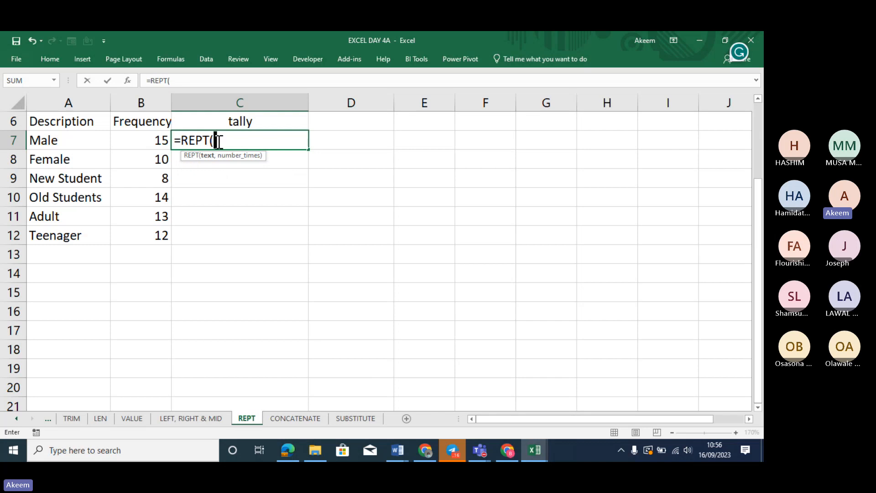
{"action": "left_click", "coordinate": [96, 140]}
{"action": "type", "text": ","}
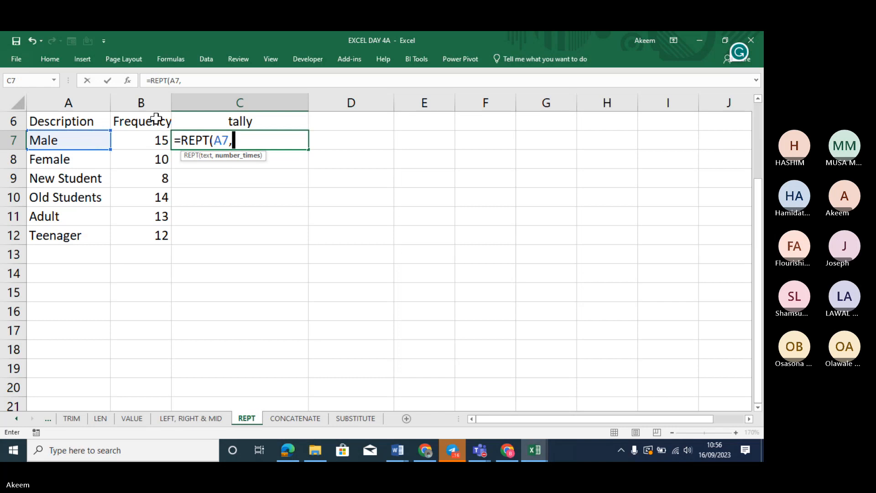
{"action": "left_click", "coordinate": [157, 138]}
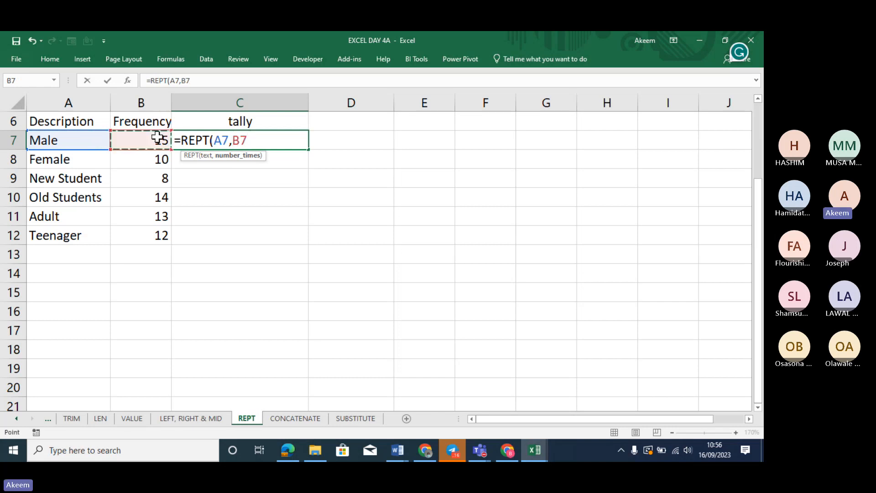
{"action": "type", "text": ")"}
{"action": "key", "text": "Return"}
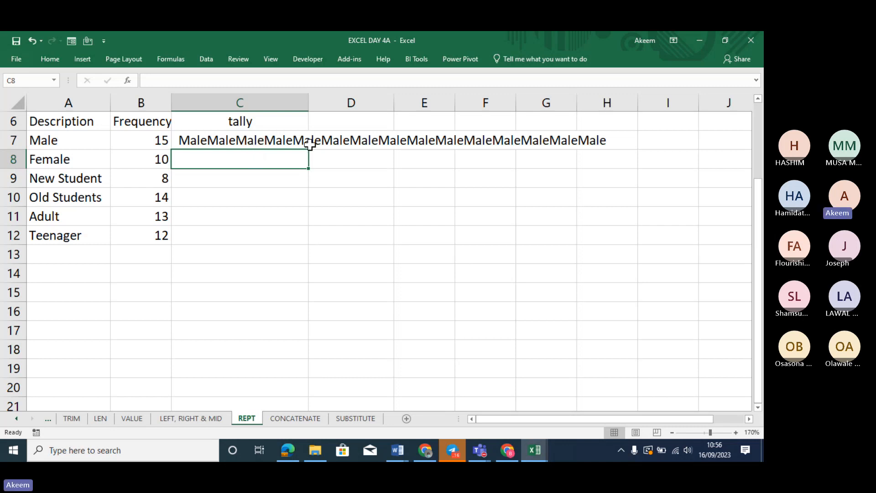
{"action": "left_click", "coordinate": [230, 140]}
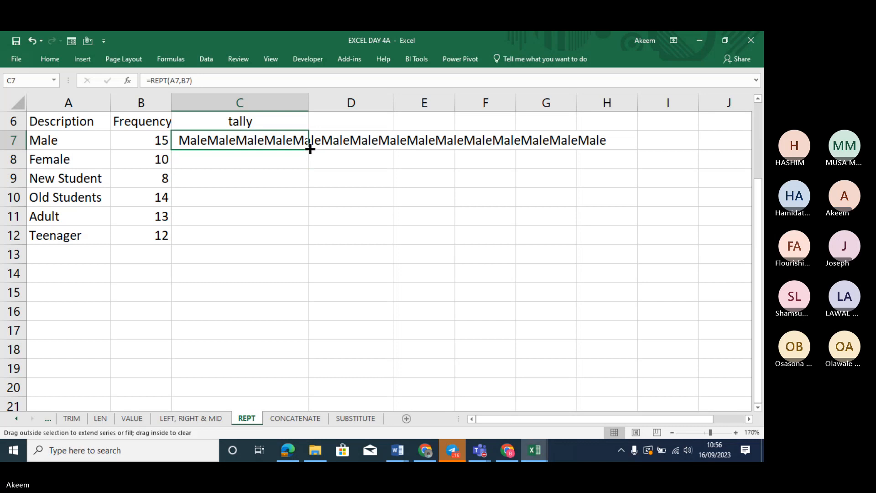
{"action": "double_click", "coordinate": [309, 149]}
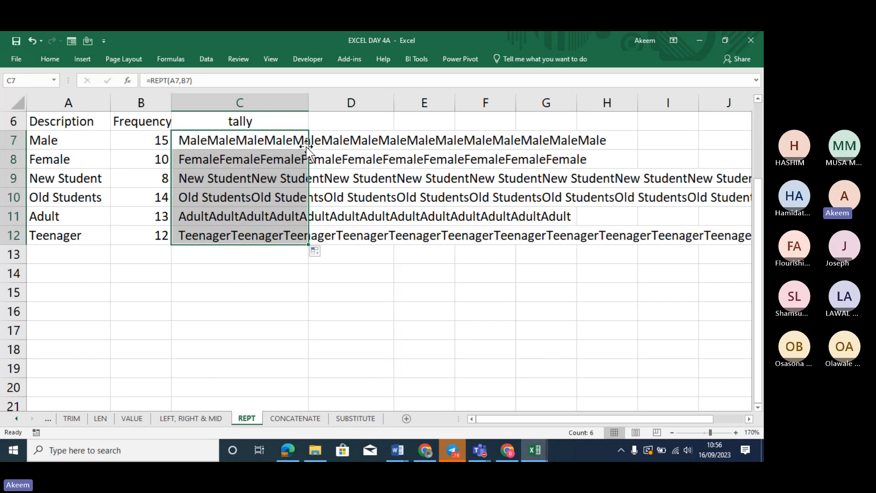
{"action": "left_click", "coordinate": [178, 81]}
Change C7's formula to =REPT("*",B7)
{"action": "key", "text": "BackSpace"}
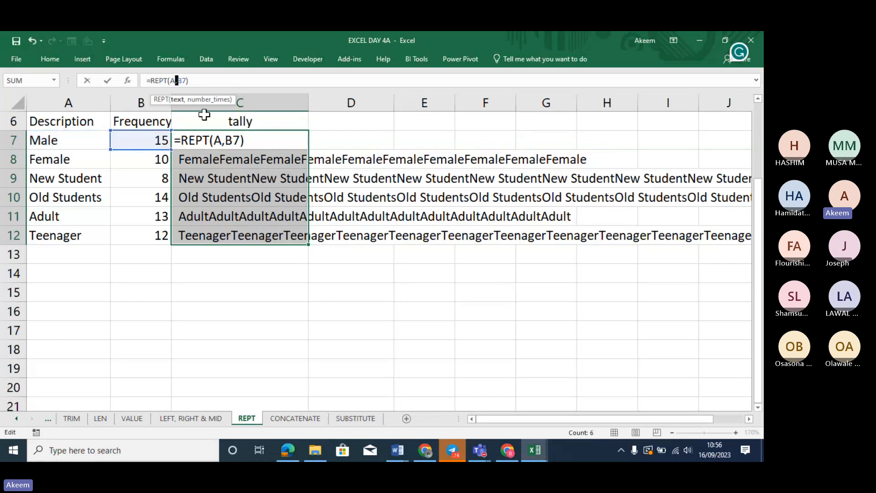
{"action": "key", "text": "BackSpace"}
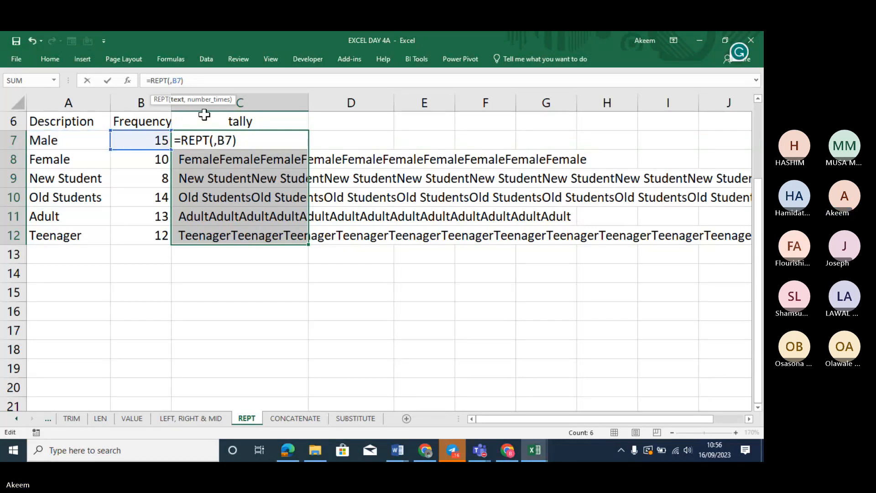
{"action": "type", "text": "*"}
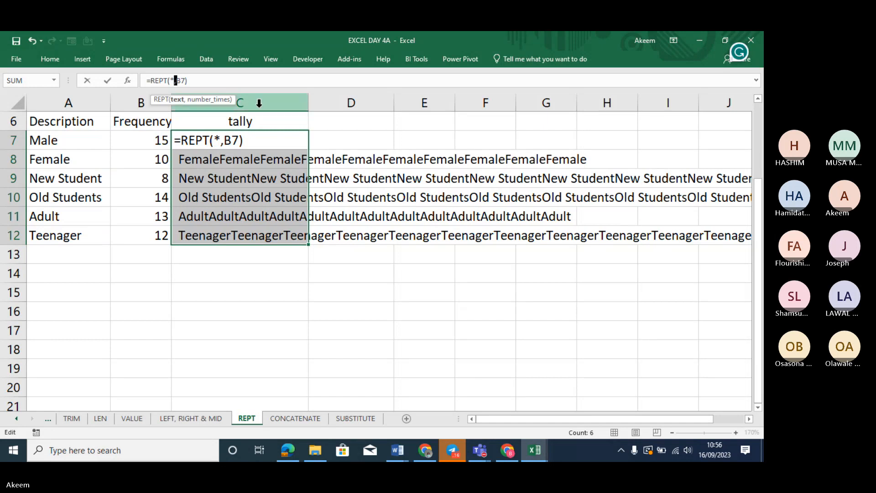
{"action": "key", "text": "BackSpace"}
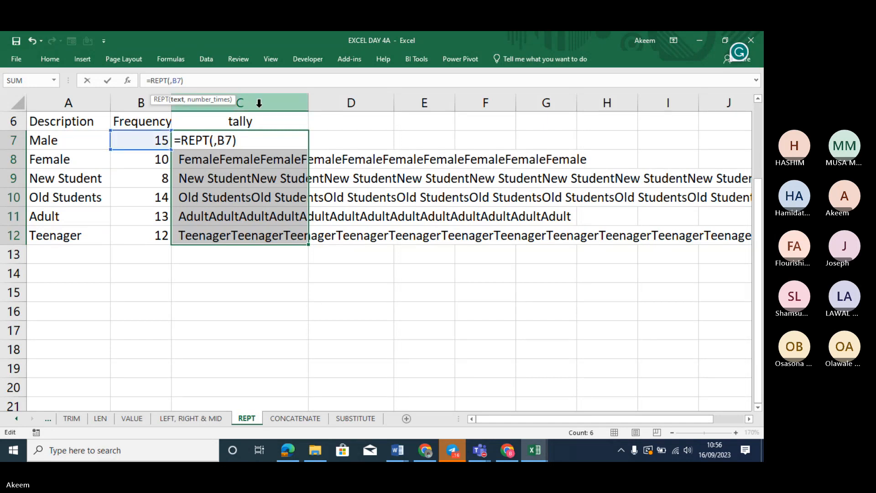
{"action": "type", "text": "\""}
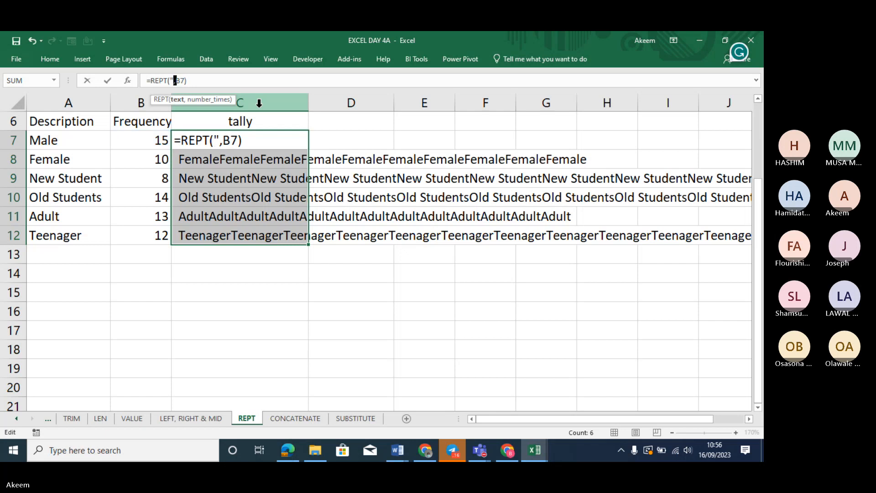
{"action": "type", "text": "*"}
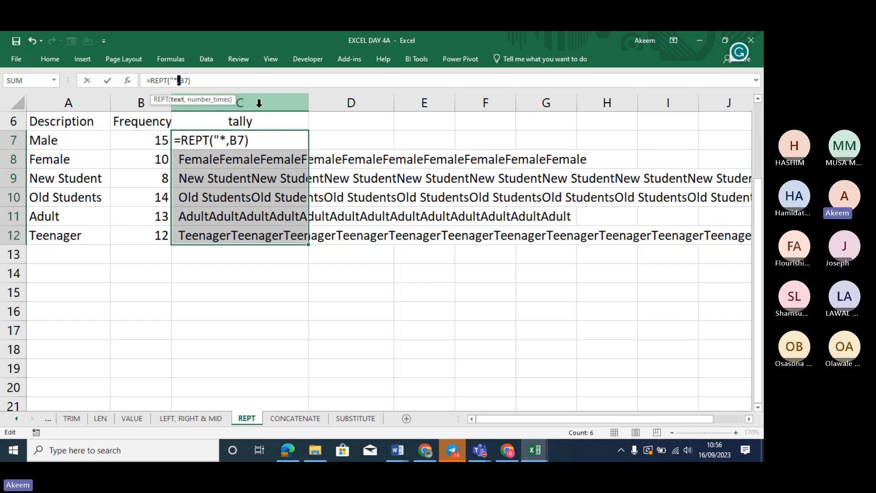
{"action": "type", "text": "\""}
{"action": "key", "text": "Return"}
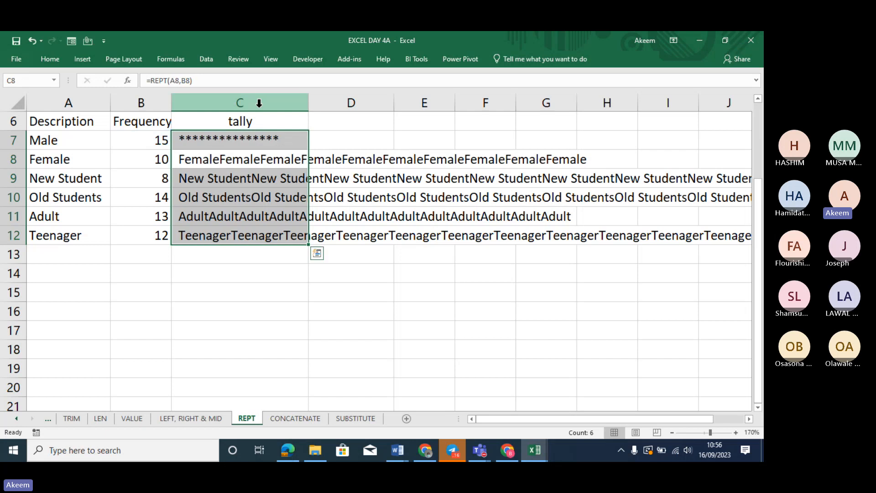
Fill the asterisk tally down to C12 and check the formulas in C7 and C9
{"action": "left_click", "coordinate": [299, 141]}
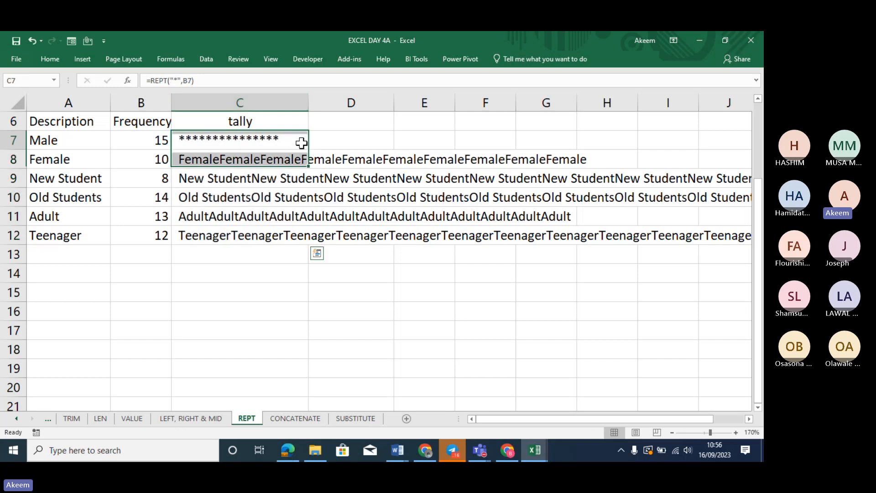
{"action": "double_click", "coordinate": [309, 151]}
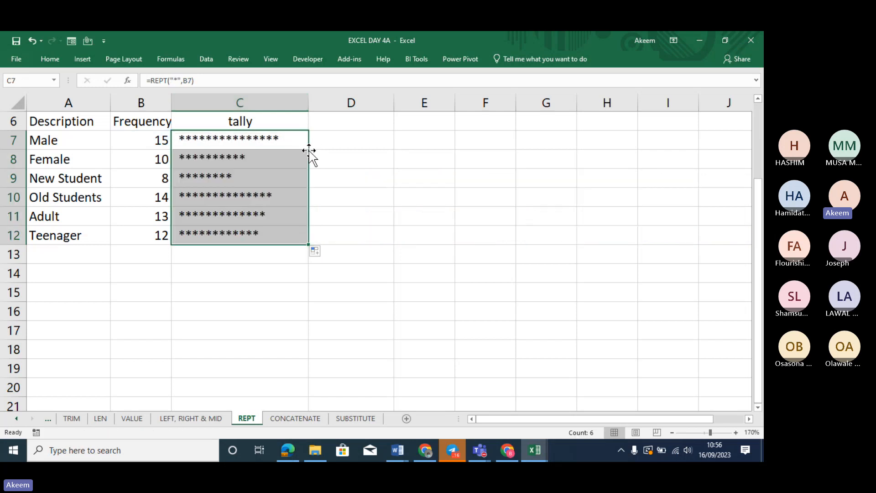
{"action": "left_click", "coordinate": [366, 181]}
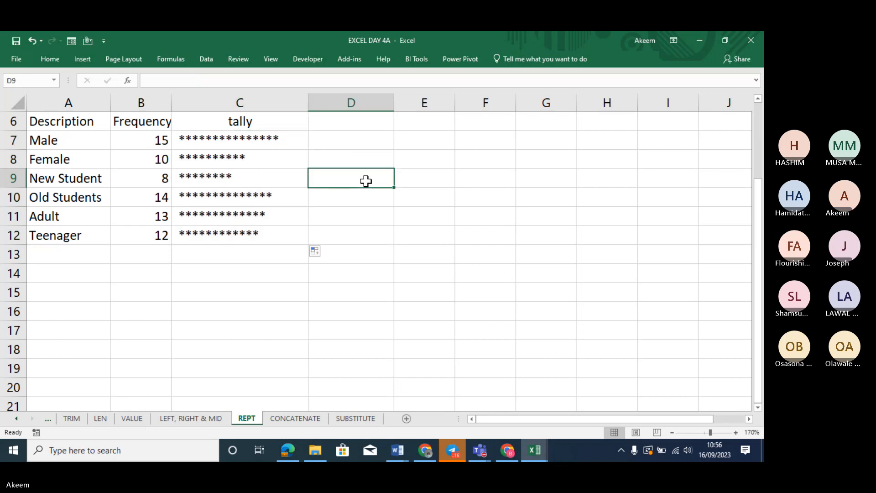
{"action": "left_click", "coordinate": [283, 140]}
{"action": "left_click", "coordinate": [260, 180]}
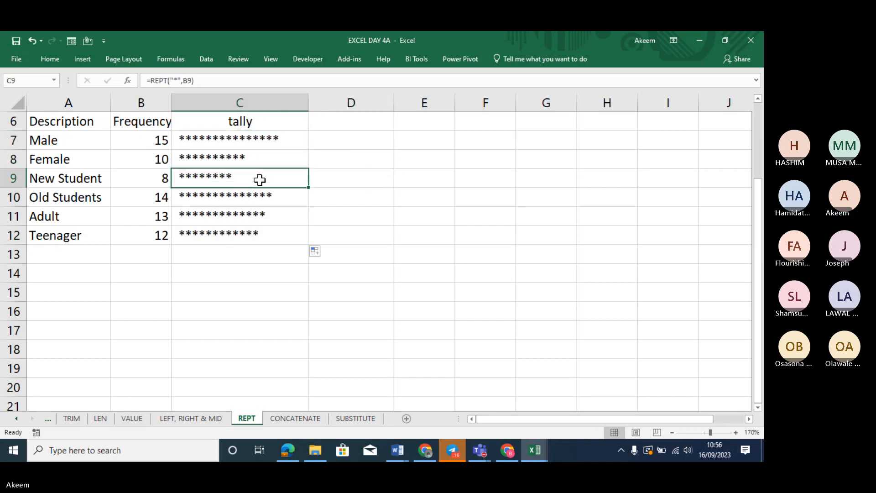
{"action": "left_click", "coordinate": [245, 139]}
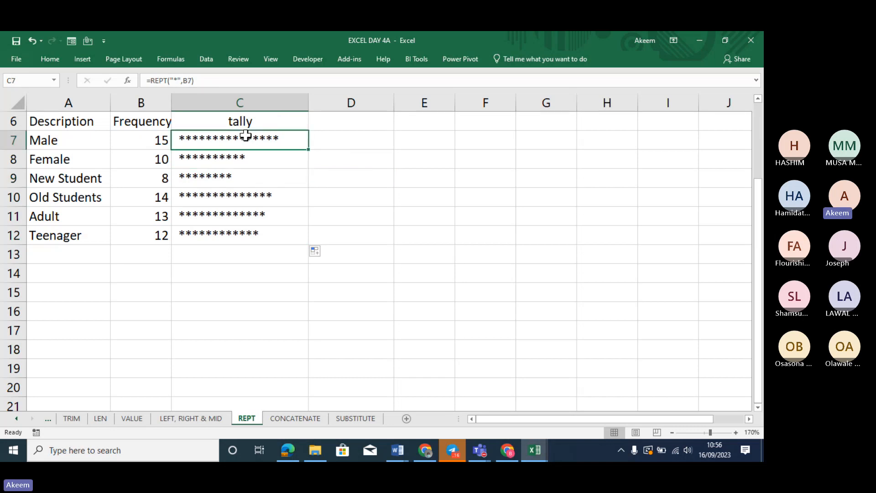
Switch the tally symbol to "|" in C7 and fill it down to C12
{"action": "left_click", "coordinate": [177, 80]}
{"action": "key", "text": "BackSpace"}
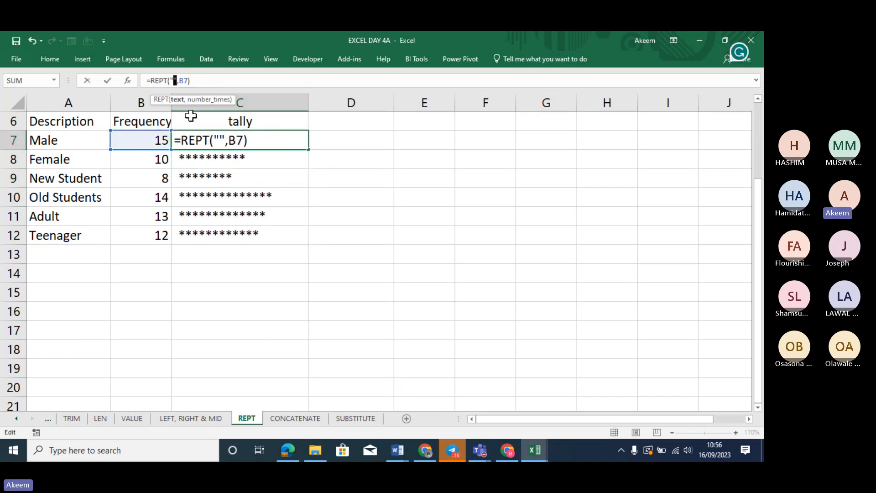
{"action": "type", "text": "|"}
{"action": "key", "text": "Return"}
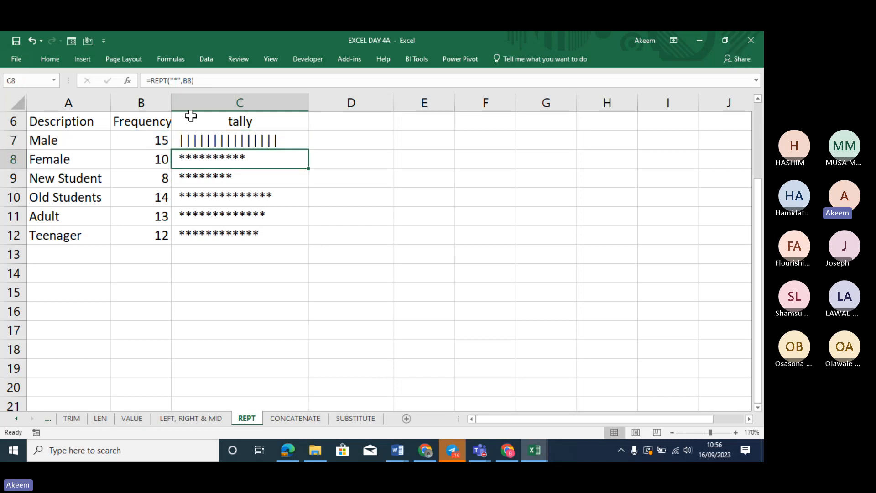
{"action": "left_click", "coordinate": [286, 140]}
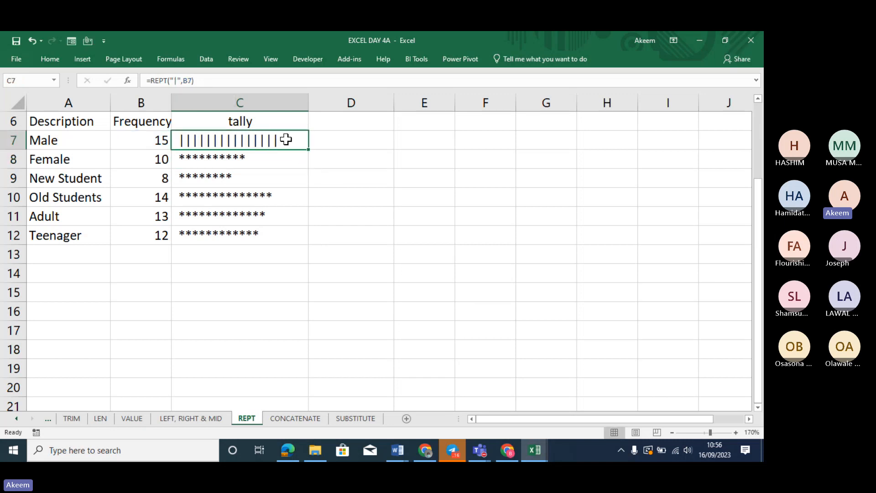
{"action": "double_click", "coordinate": [309, 149]}
{"action": "left_click", "coordinate": [379, 205]}
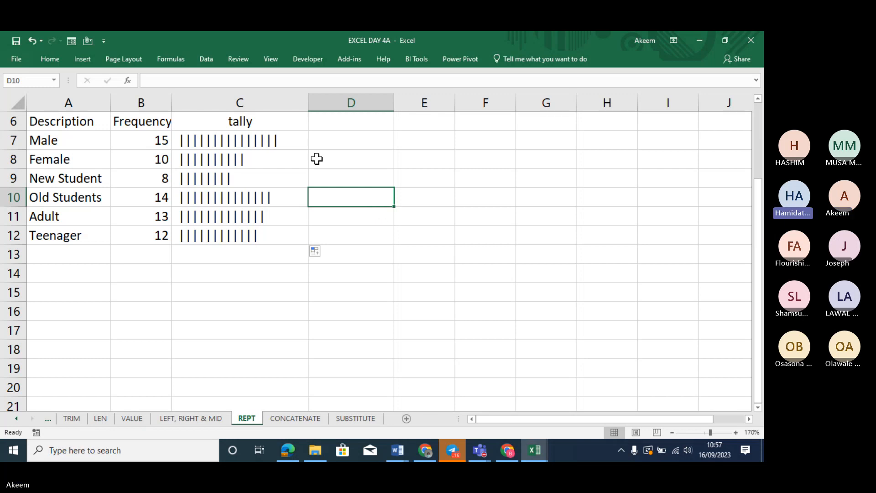
Prefix C7 with an apostrophe so =REPT("|",B7) displays as text
{"action": "left_click", "coordinate": [236, 146]}
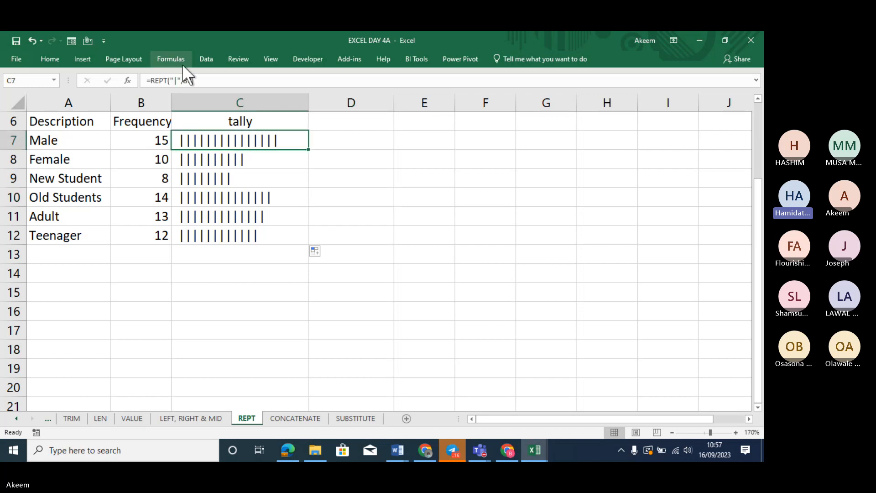
{"action": "left_click", "coordinate": [148, 80]}
{"action": "type", "text": "'"}
{"action": "key", "text": "Return"}
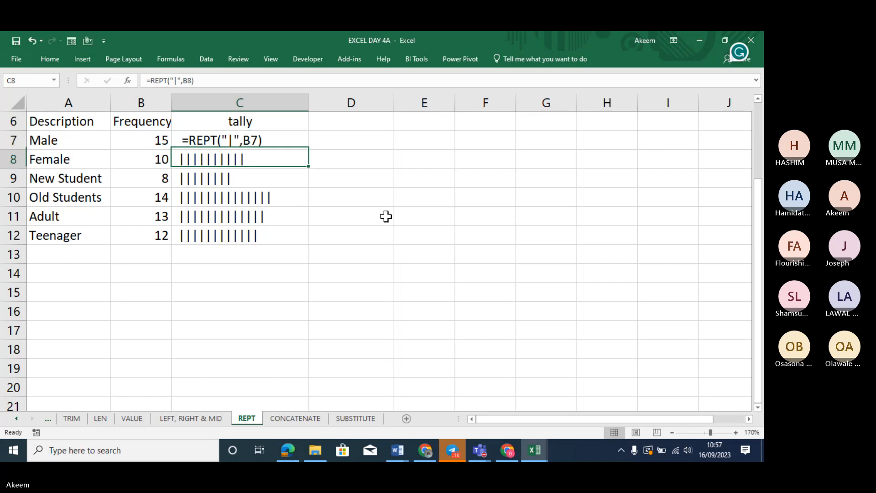
Walk through the frequencies in B7:B10 and the tally formulas in C7:C10
{"action": "left_click", "coordinate": [156, 142]}
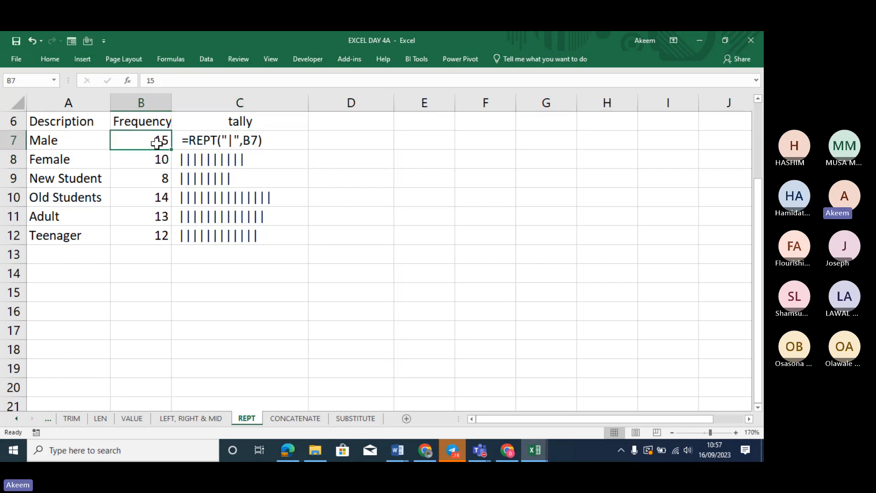
{"action": "left_click", "coordinate": [160, 153]}
{"action": "left_click", "coordinate": [163, 175]}
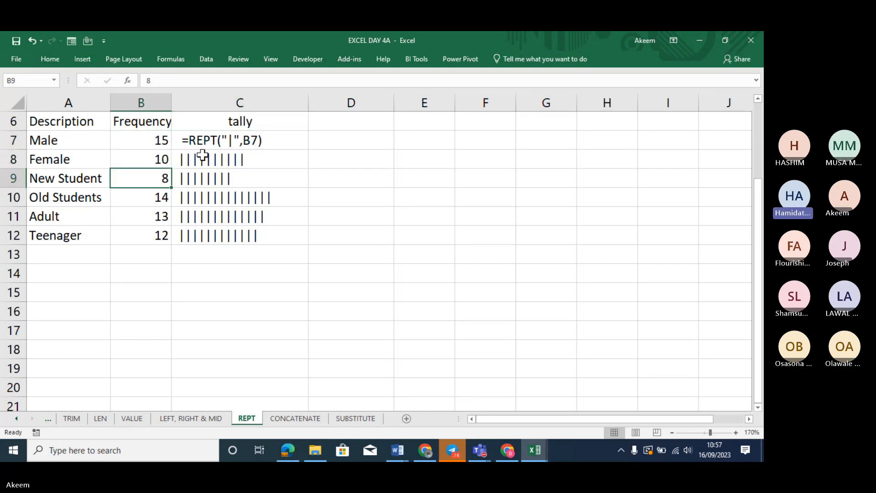
{"action": "left_click", "coordinate": [241, 141]}
{"action": "left_click", "coordinate": [244, 163]}
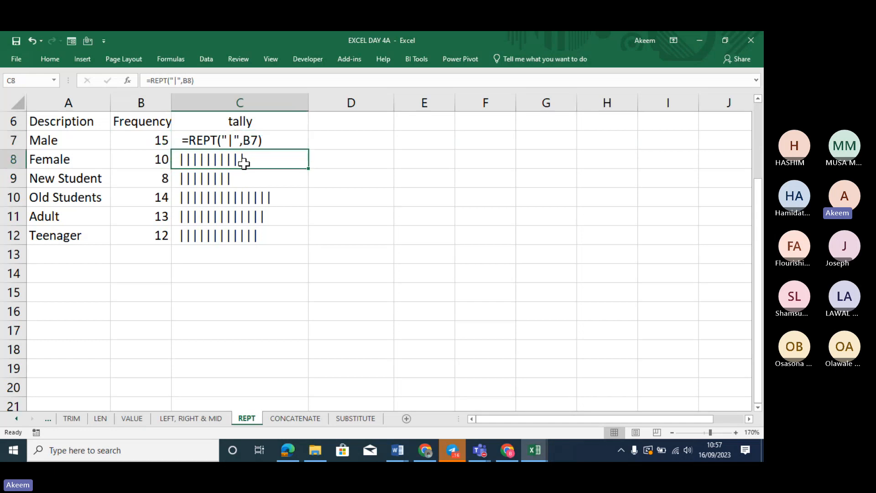
{"action": "left_click", "coordinate": [248, 176]}
{"action": "left_click", "coordinate": [251, 196]}
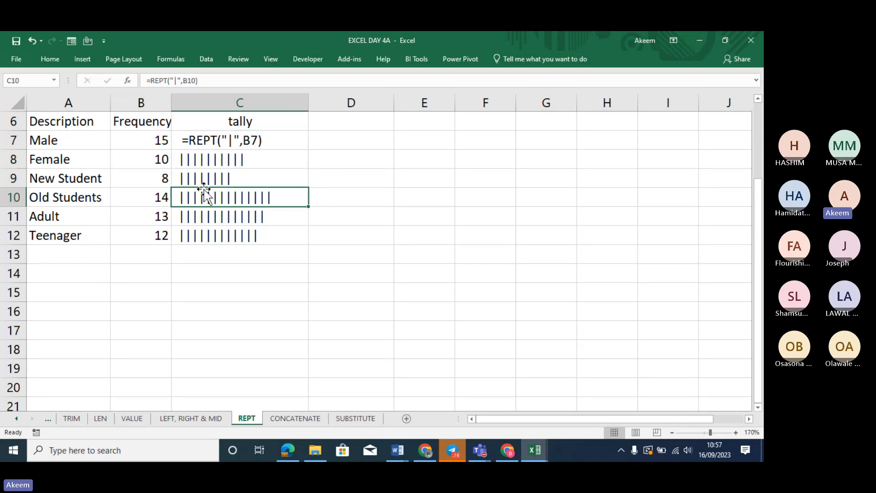
{"action": "left_click", "coordinate": [151, 182]}
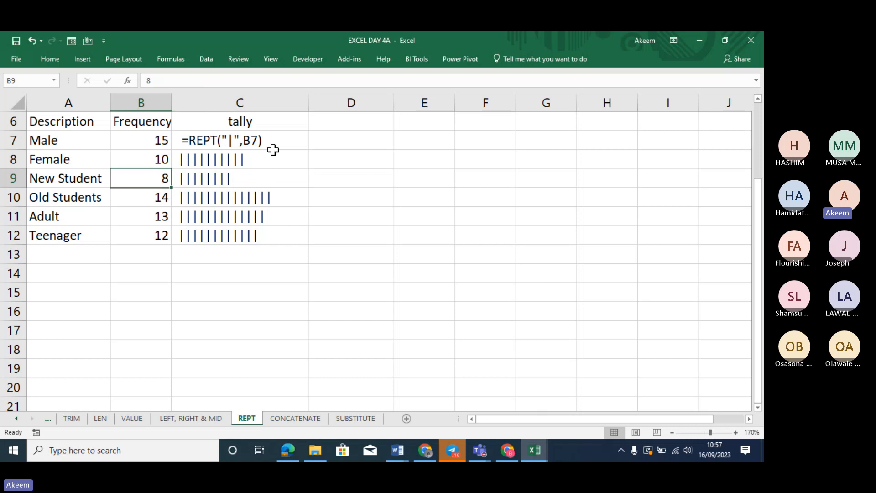
{"action": "key", "text": "Down"}
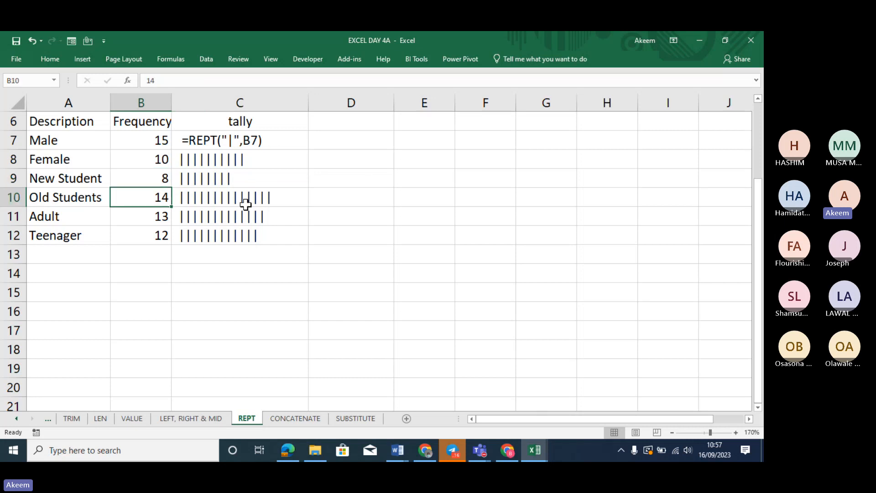
Make the C7 formula text bold at font size 14
{"action": "left_click", "coordinate": [231, 139]}
{"action": "key", "text": "ctrl+b"}
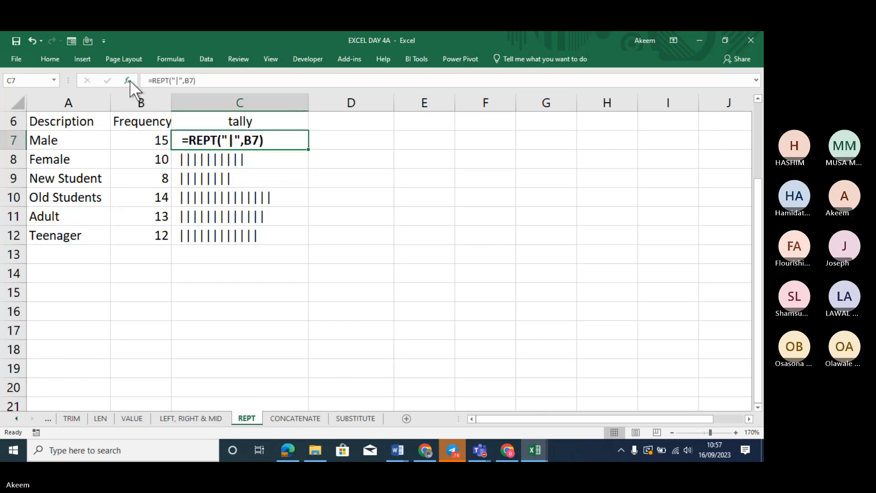
{"action": "left_click", "coordinate": [51, 59]}
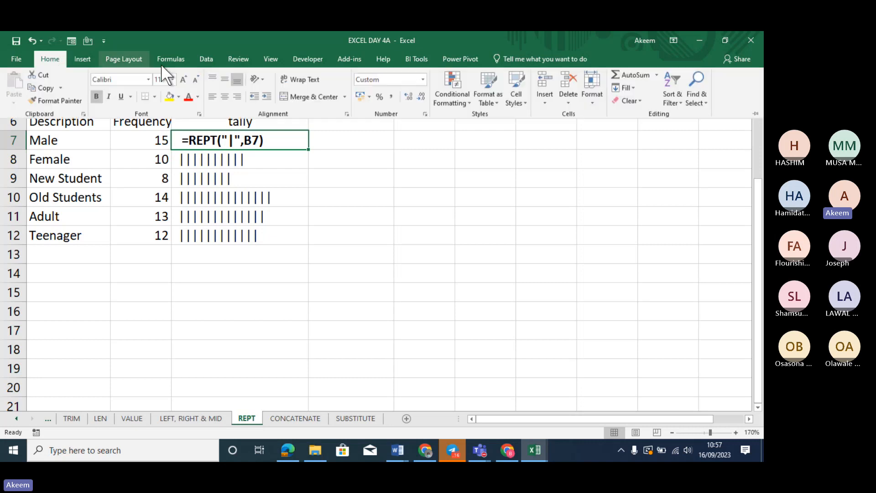
{"action": "left_click", "coordinate": [183, 80]}
{"action": "left_click", "coordinate": [183, 80]}
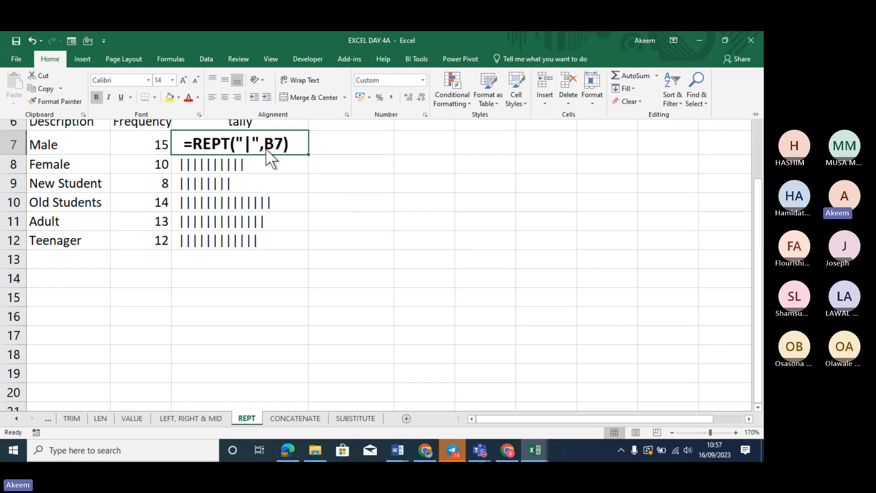
{"action": "left_click", "coordinate": [272, 164]}
{"action": "left_click", "coordinate": [313, 237]}
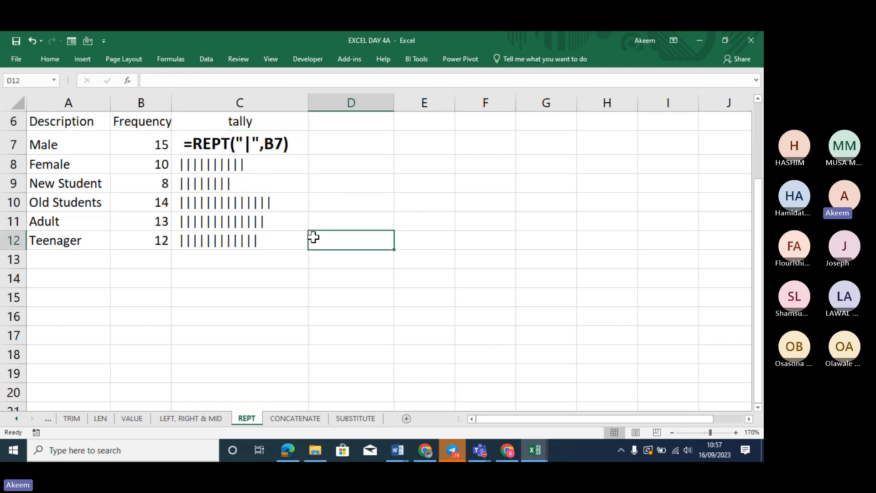
{"action": "left_click", "coordinate": [243, 150]}
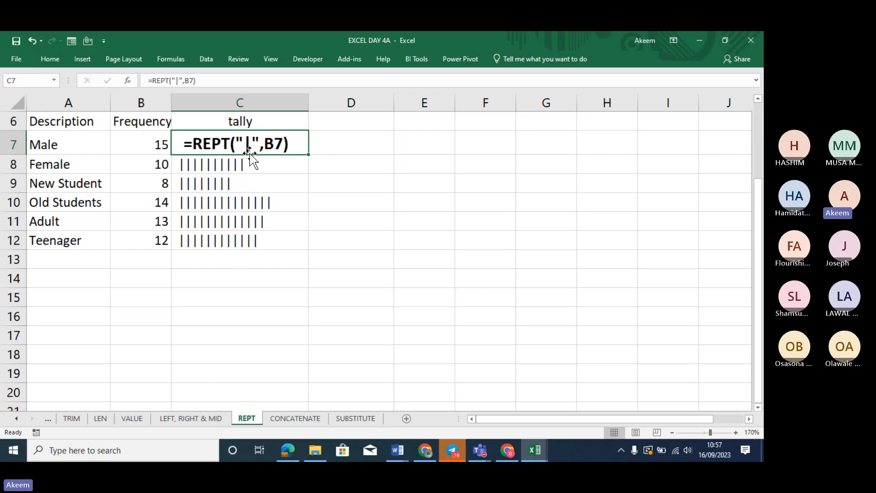
After selecting empty cells D15, D13 and C14, move to the CONCATENATE sheet
{"action": "left_click", "coordinate": [356, 293]}
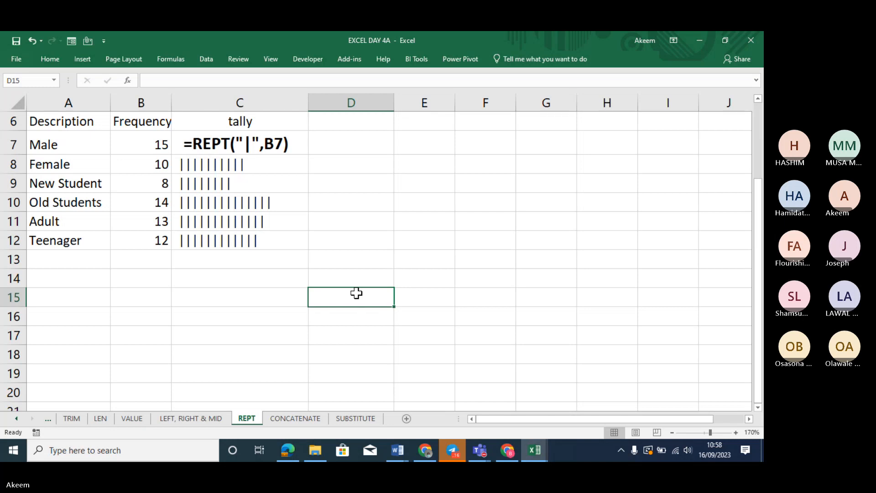
{"action": "left_click", "coordinate": [357, 257]}
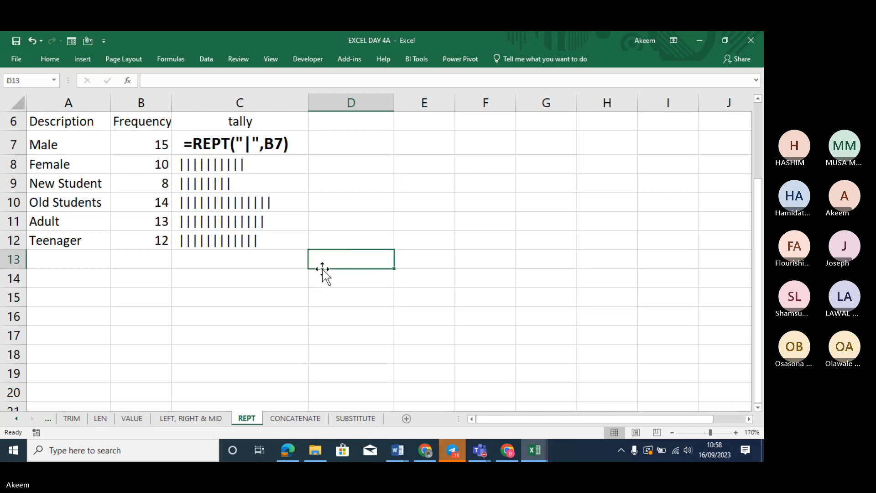
{"action": "left_click", "coordinate": [288, 284]}
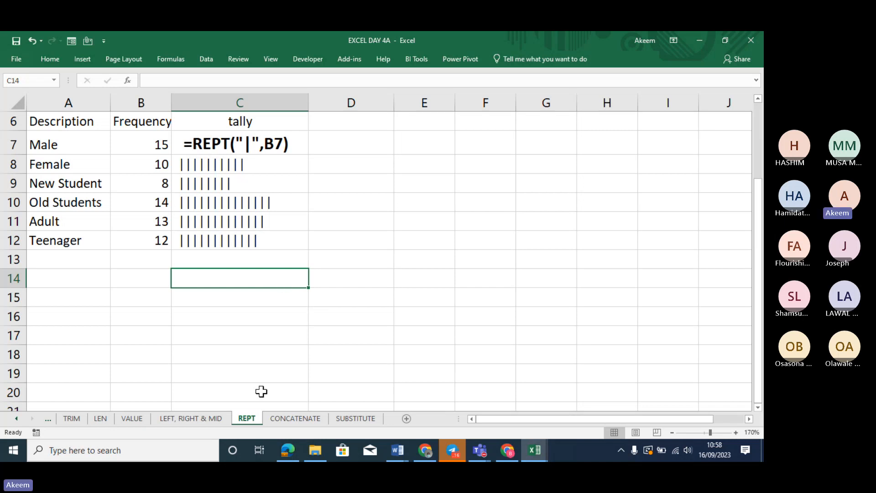
{"action": "left_click", "coordinate": [292, 418]}
Start a CONCATENATE formula in E12
{"action": "left_click", "coordinate": [312, 345]}
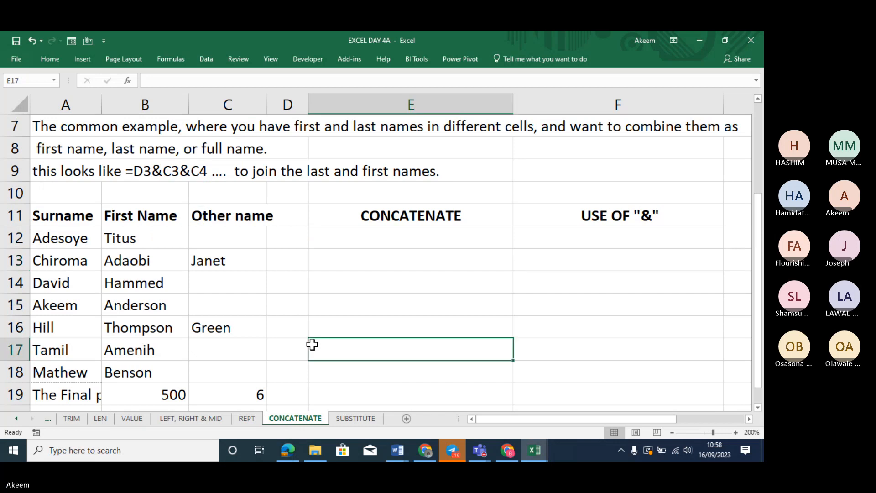
{"action": "left_click", "coordinate": [417, 242]}
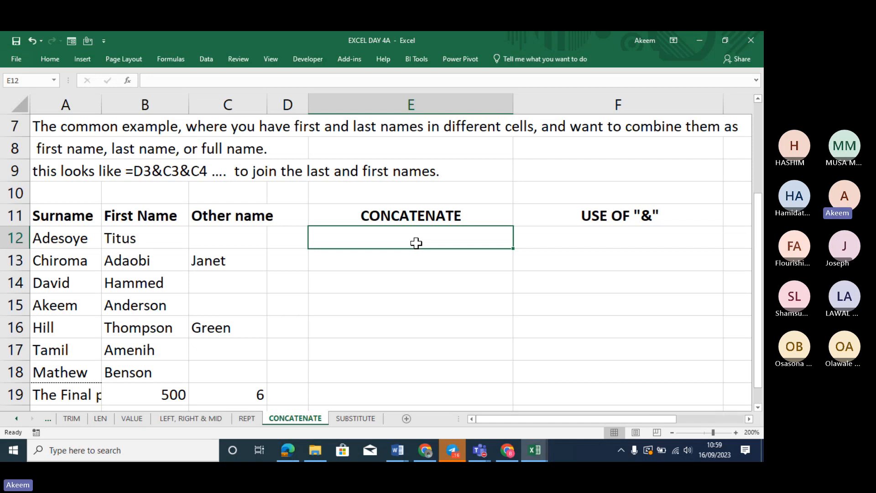
{"action": "type", "text": "=va"}
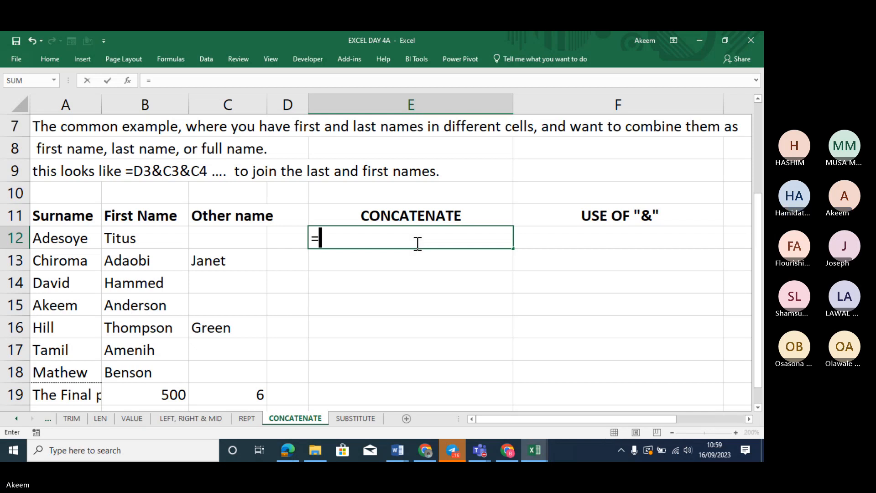
{"action": "key", "text": "BackSpace"}
{"action": "key", "text": "BackSpace"}
{"action": "type", "text": "conc"}
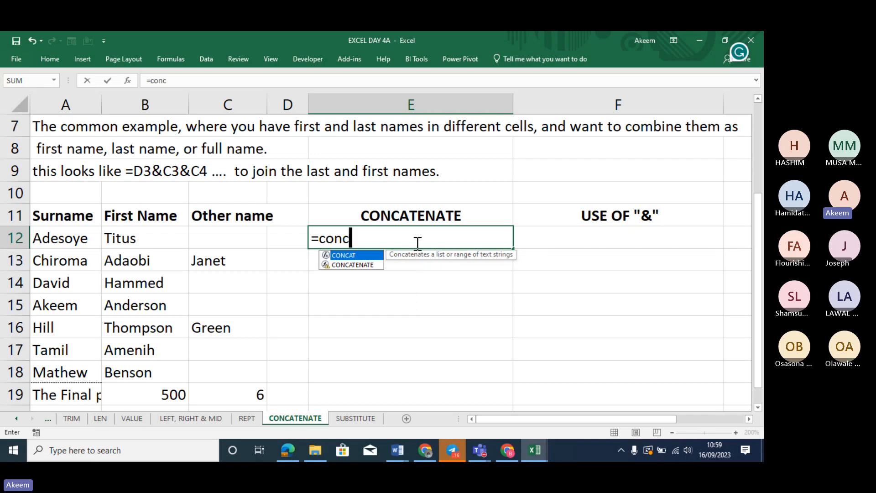
{"action": "type", "text": "at"}
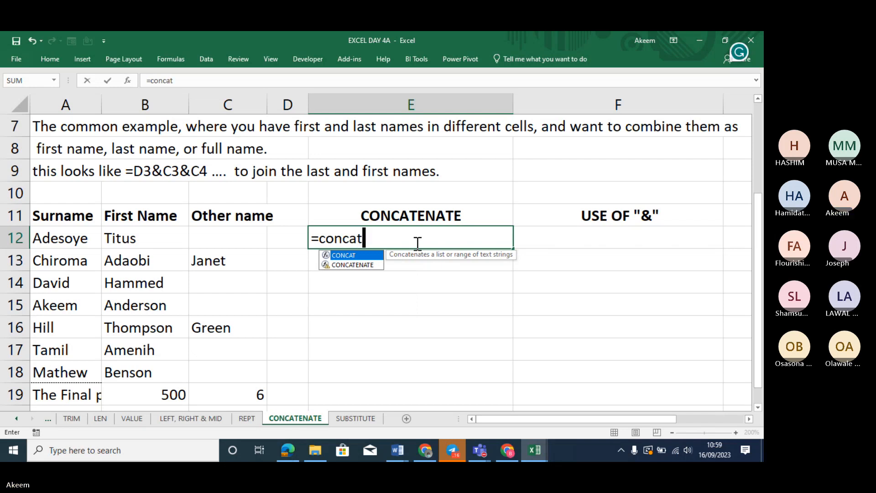
{"action": "type", "text": "e"}
{"action": "key", "text": "Tab"}
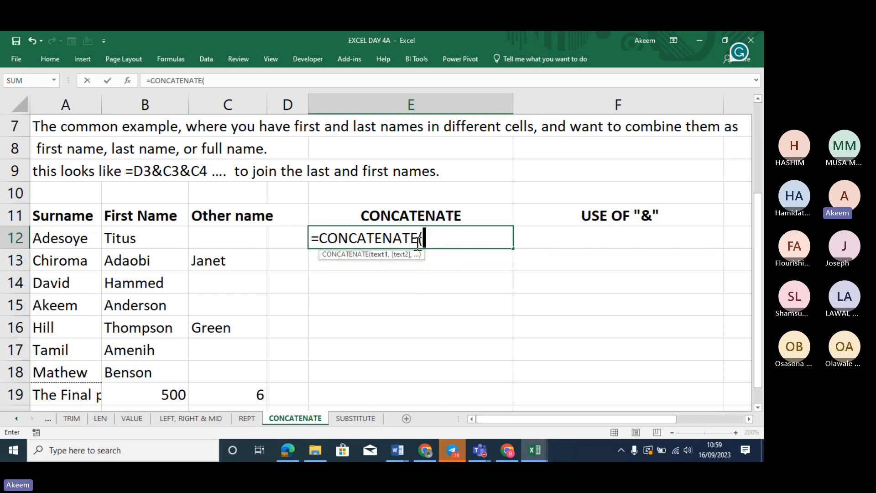
Complete E12 as =CONCATENATE(A12,B12,C12) and enter it
{"action": "left_click", "coordinate": [76, 239]}
{"action": "type", "text": ","}
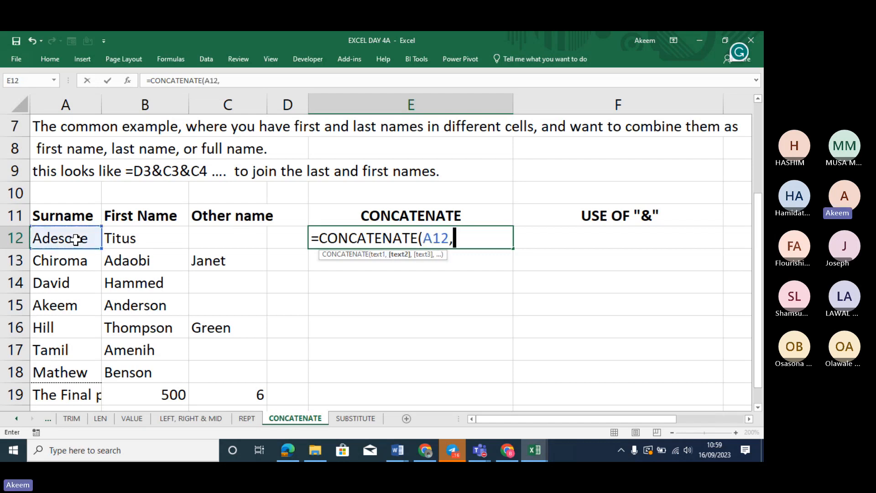
{"action": "left_click", "coordinate": [164, 237]}
{"action": "type", "text": ","}
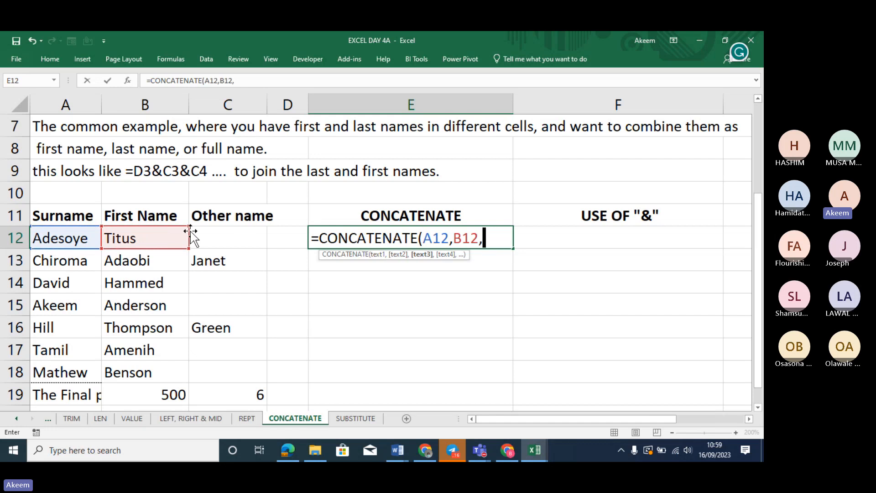
{"action": "left_click", "coordinate": [209, 237]}
{"action": "type", "text": ","}
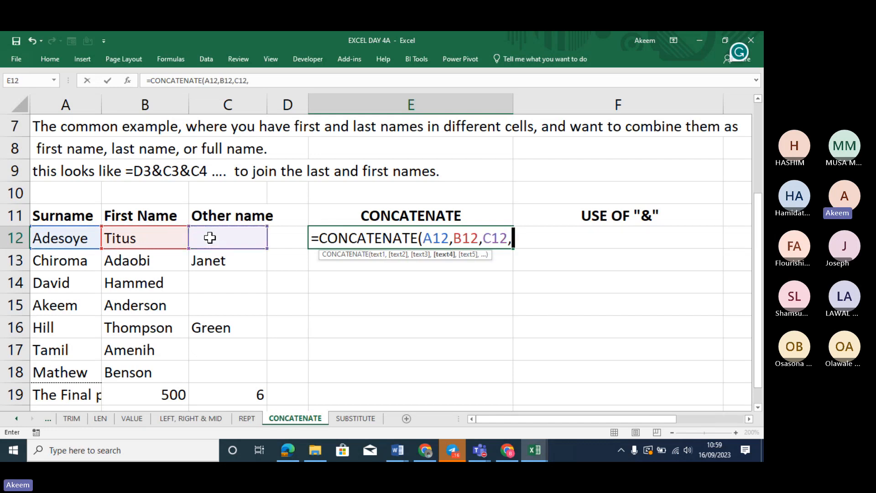
{"action": "key", "text": "BackSpace"}
{"action": "type", "text": ")"}
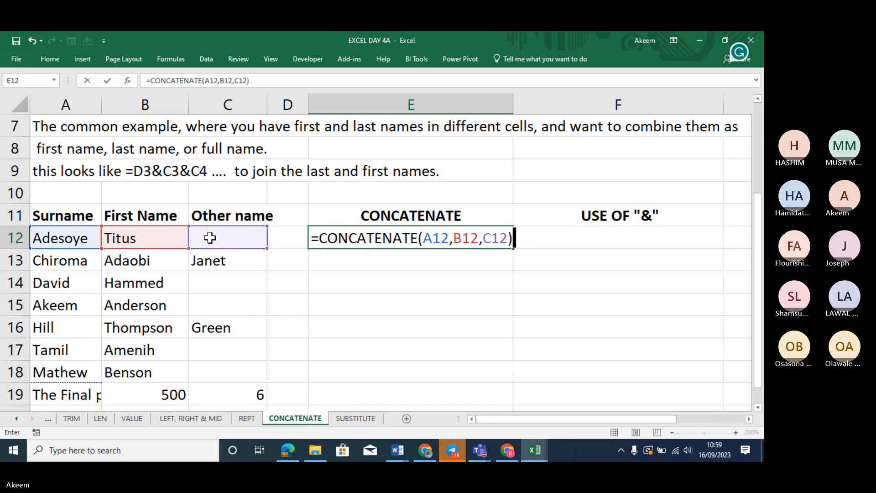
{"action": "key", "text": "Return"}
{"action": "left_click", "coordinate": [210, 238]}
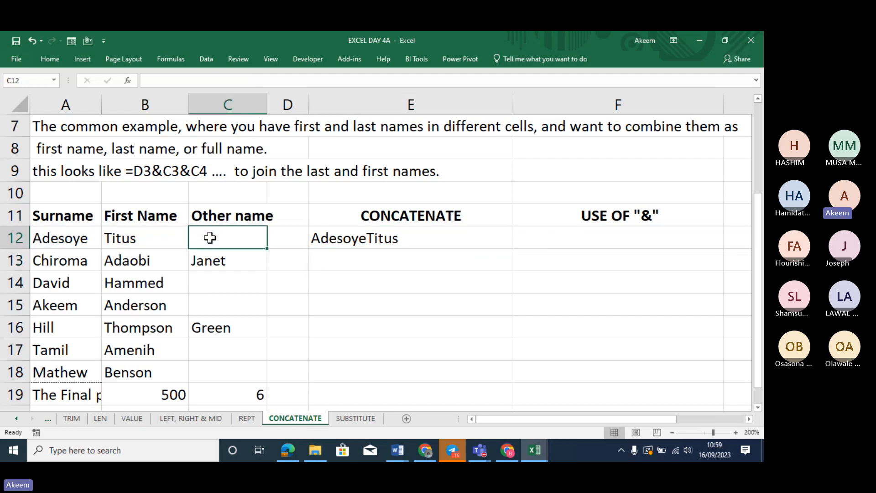
{"action": "type", "text": "Al"}
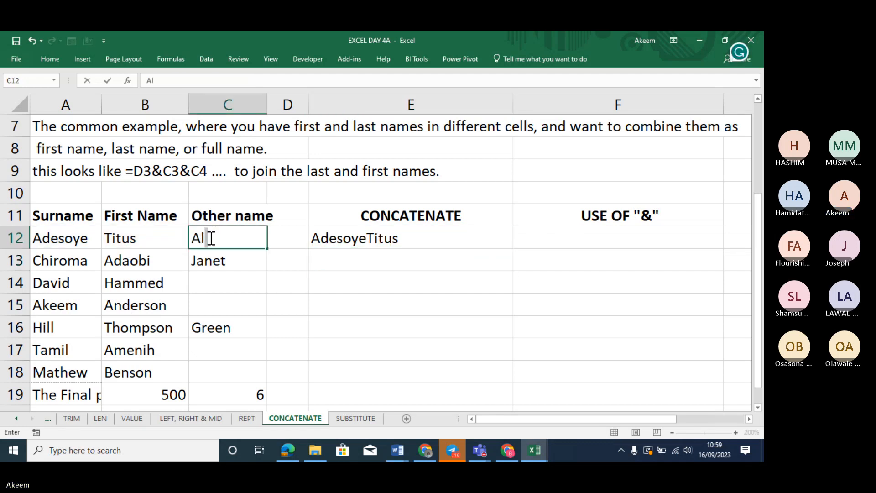
{"action": "key", "text": "BackSpace"}
{"action": "key", "text": "BackSpace"}
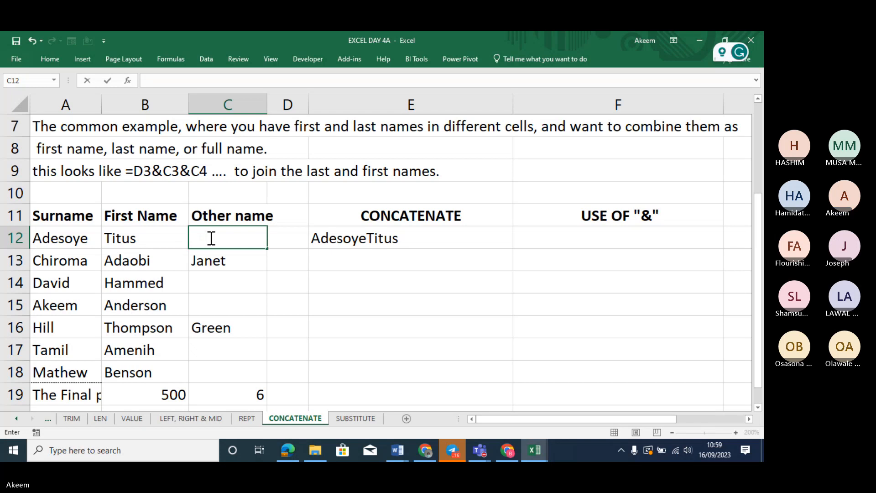
{"action": "type", "text": "Igwe"}
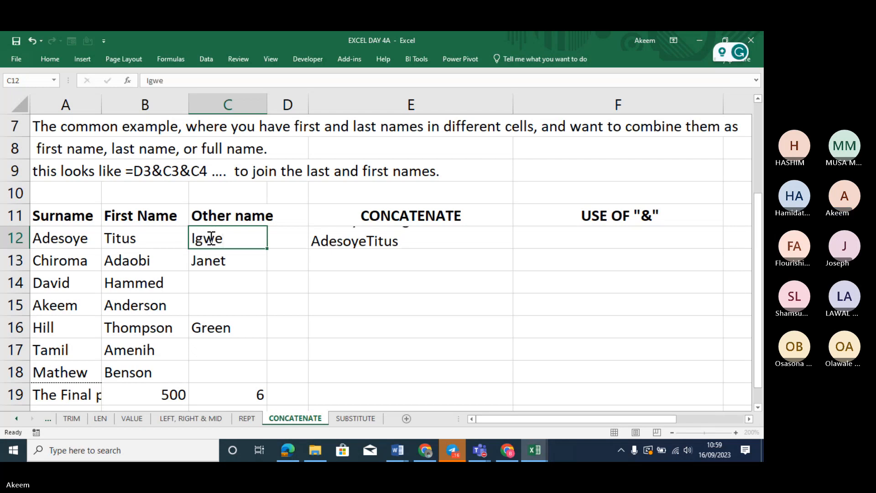
{"action": "key", "text": "Return"}
{"action": "left_click", "coordinate": [418, 237]}
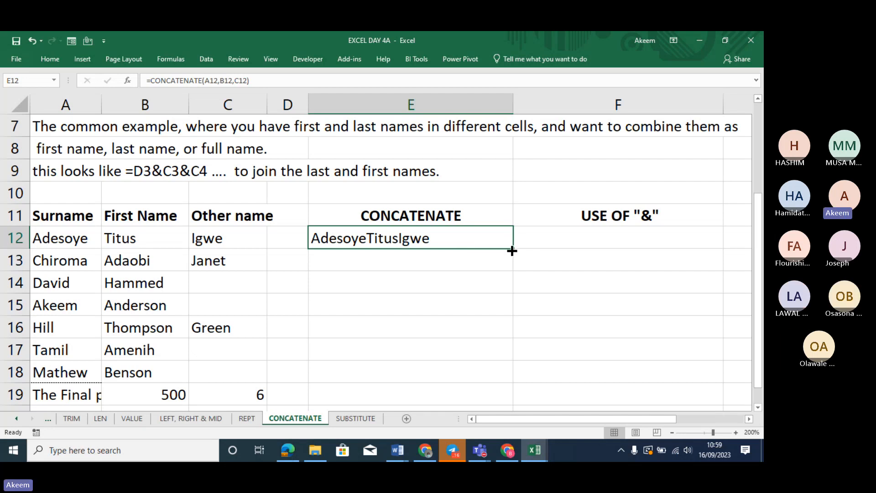
{"action": "left_click_drag", "start_coordinate": [512, 251], "coordinate": [500, 368]}
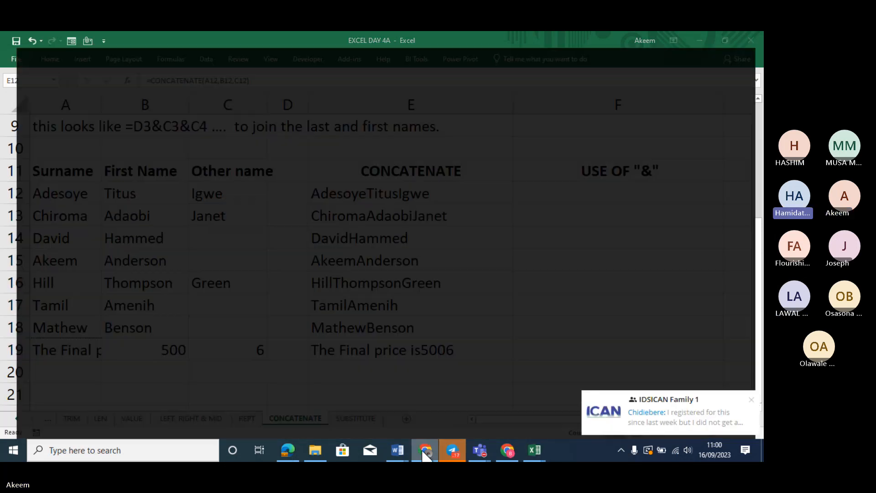
{"action": "left_click", "coordinate": [424, 450]}
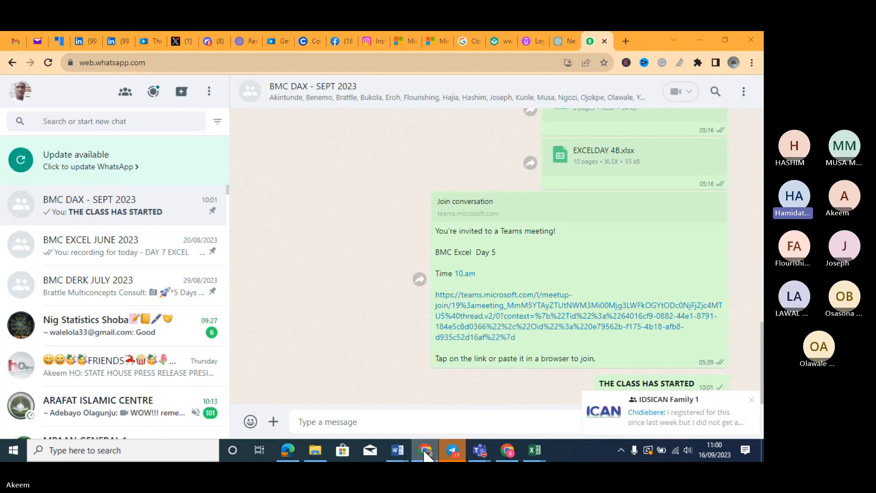
{"action": "left_click", "coordinate": [426, 451]}
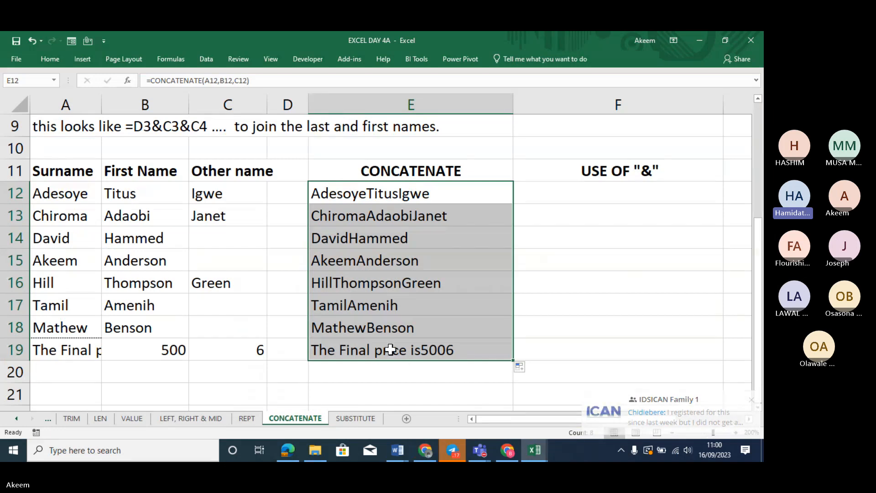
Widen column A to fit 'The Final price is' and copy A19
{"action": "left_click", "coordinate": [102, 102]}
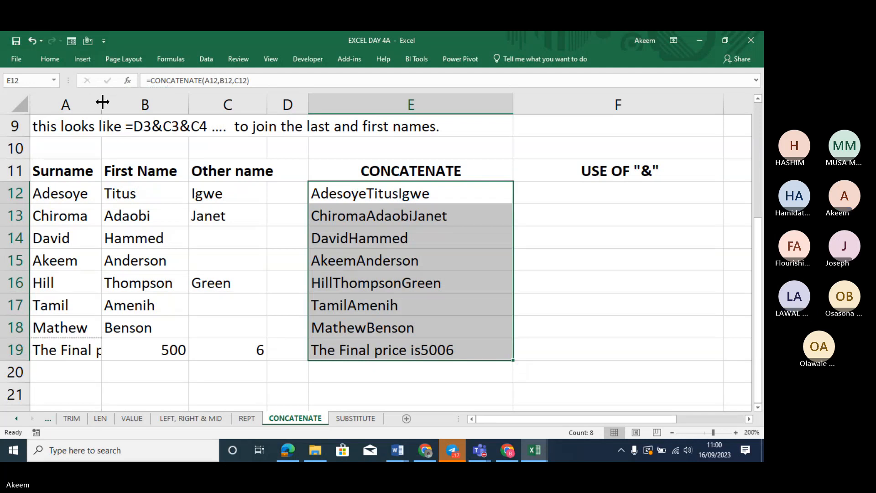
{"action": "left_click_drag", "start_coordinate": [102, 102], "coordinate": [181, 102]}
{"action": "left_click", "coordinate": [139, 349]}
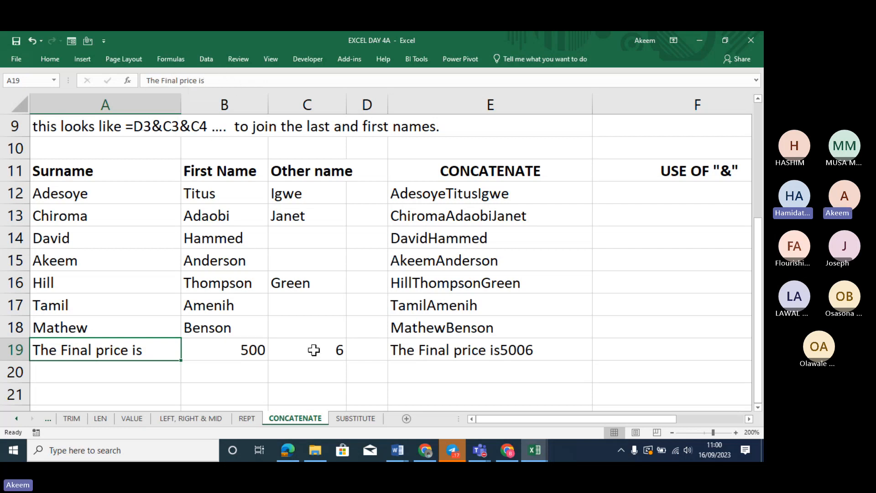
{"action": "key", "text": "ctrl+c"}
Review B19 (500) and C19 (6), then open E12's CONCATENATE formula for editing
{"action": "left_click", "coordinate": [233, 349]}
{"action": "left_click", "coordinate": [297, 352]}
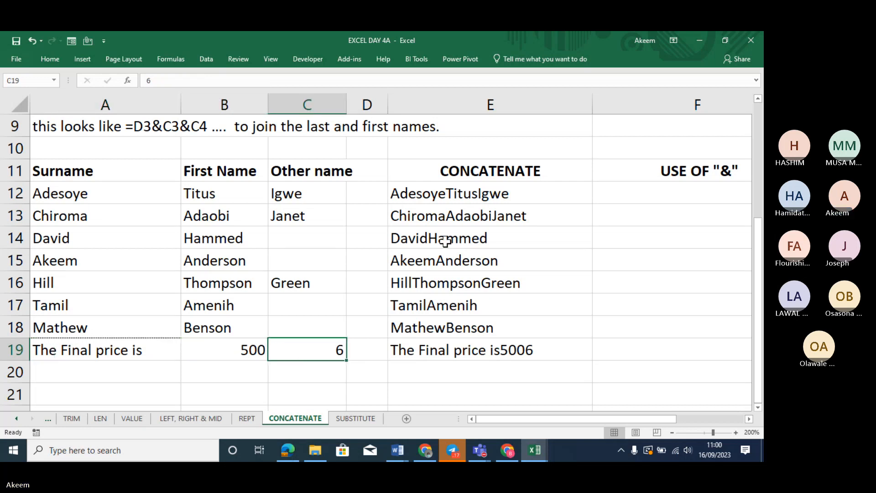
{"action": "left_click", "coordinate": [470, 187]}
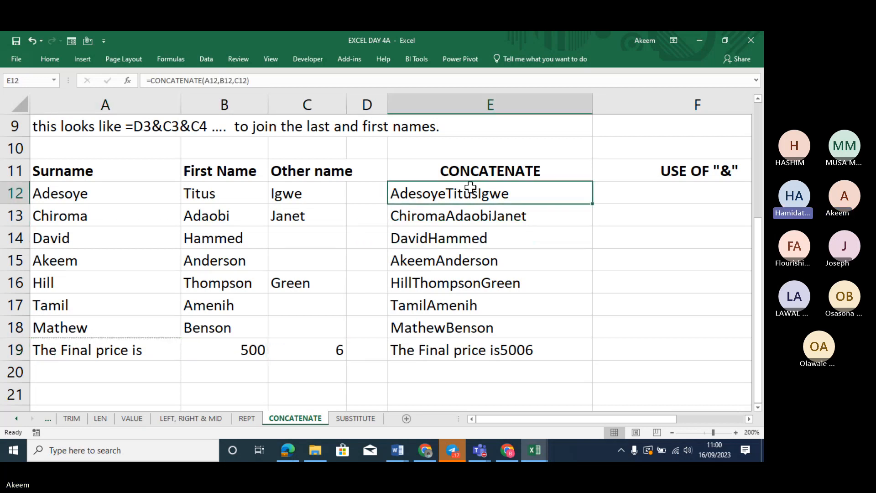
{"action": "left_click", "coordinate": [221, 80]}
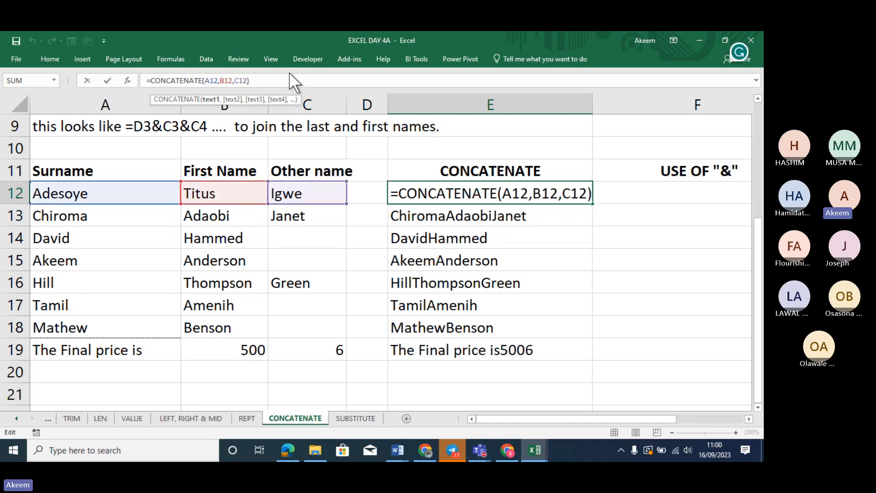
Rewrite E12 as =CONCATENATE(A12," ",B12," ",C12) to add spaces between names
{"action": "left_click_drag", "start_coordinate": [274, 80], "coordinate": [222, 81]}
{"action": "key", "text": "BackSpace"}
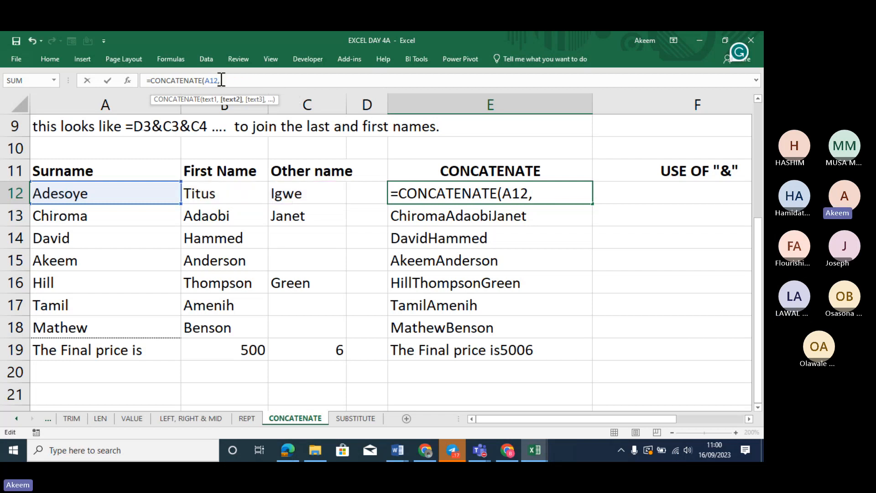
{"action": "type", "text": "\" \","}
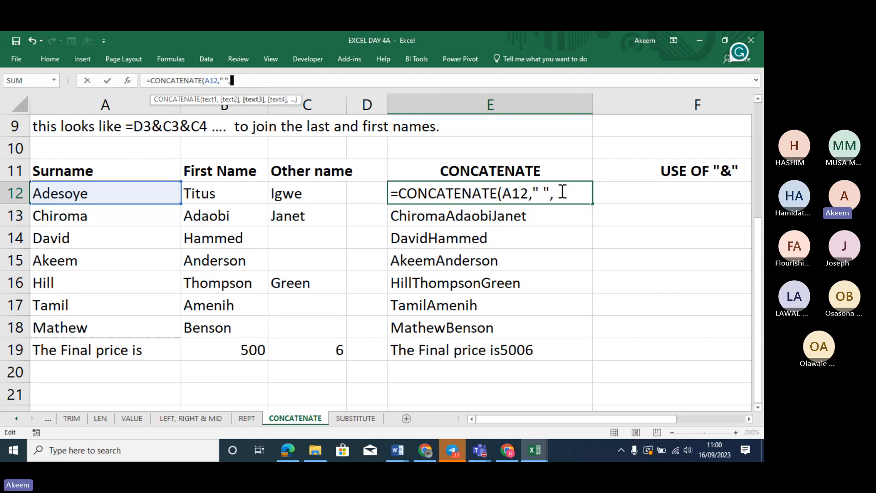
{"action": "left_click", "coordinate": [239, 195]}
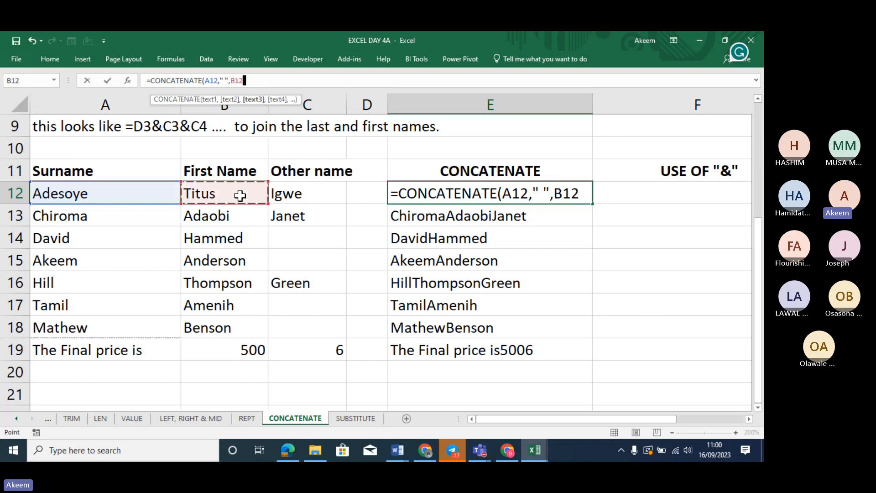
{"action": "type", "text": ","}
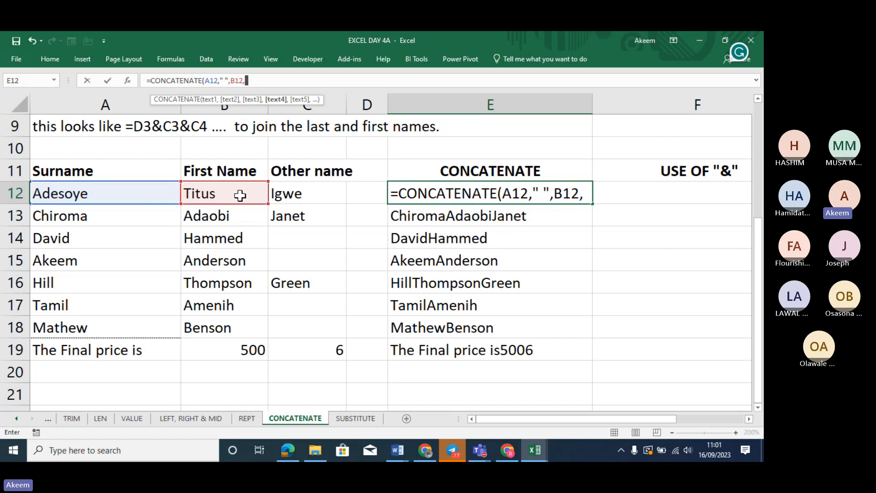
{"action": "type", "text": "\" \""}
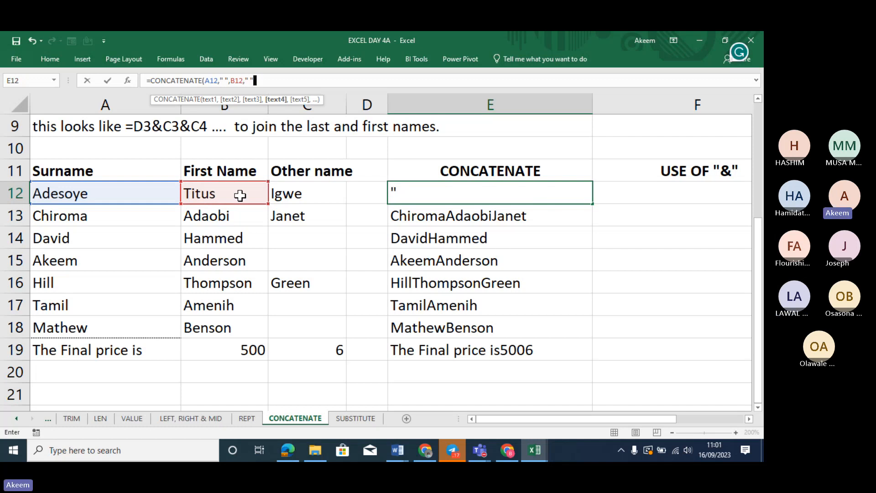
{"action": "type", "text": ","}
{"action": "left_click", "coordinate": [310, 192]}
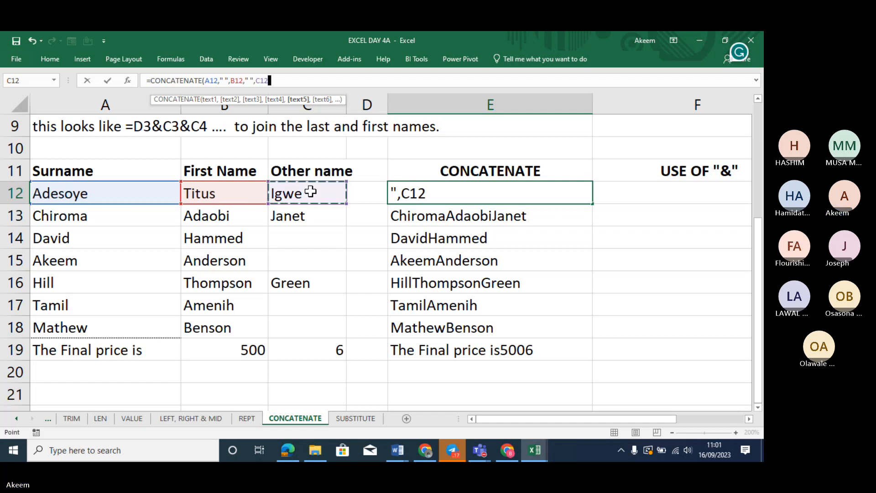
{"action": "type", "text": ")"}
{"action": "key", "text": "Return"}
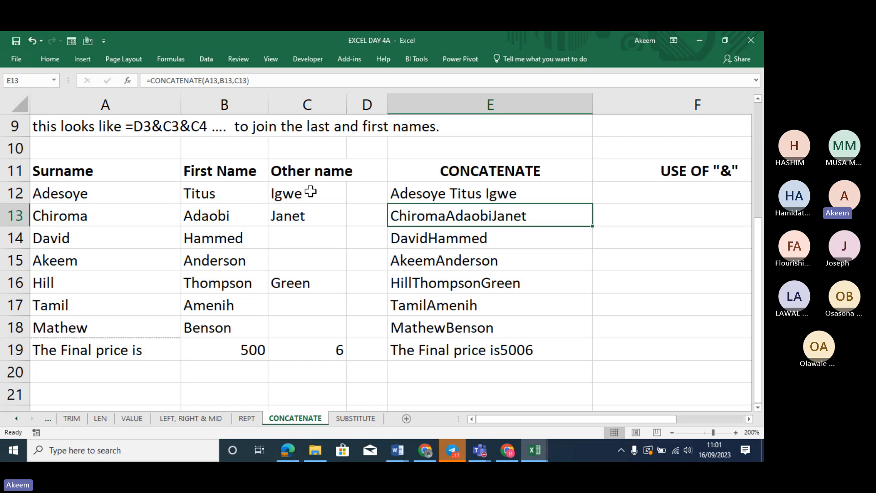
Go through E12's formula arguments A12, " ", B12 and " " without changing them
{"action": "left_click", "coordinate": [486, 192]}
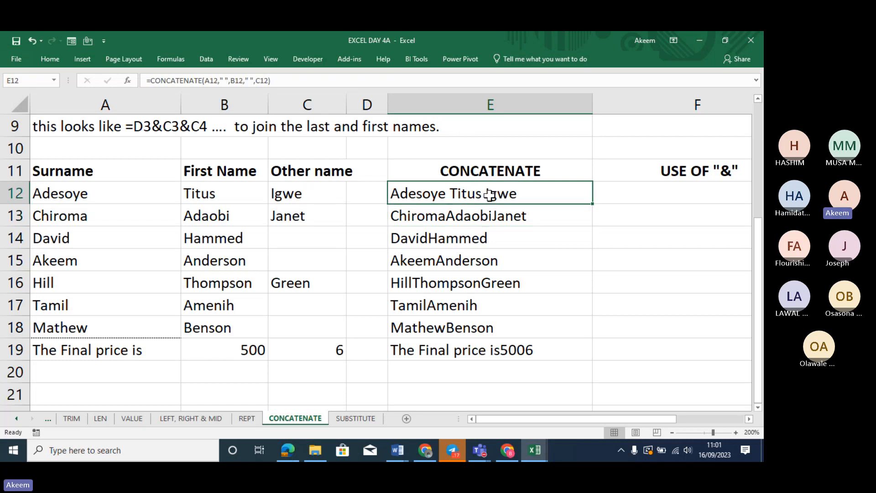
{"action": "left_click", "coordinate": [214, 80]}
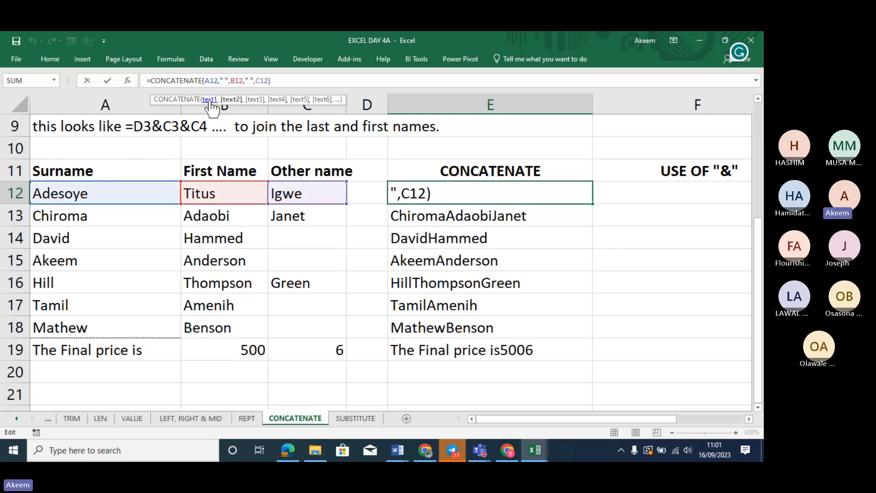
{"action": "left_click", "coordinate": [212, 78]}
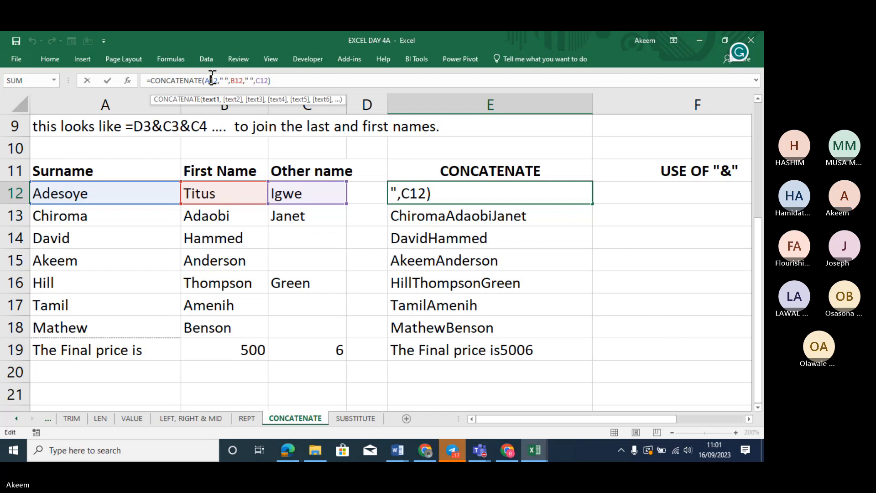
{"action": "left_click", "coordinate": [225, 79]}
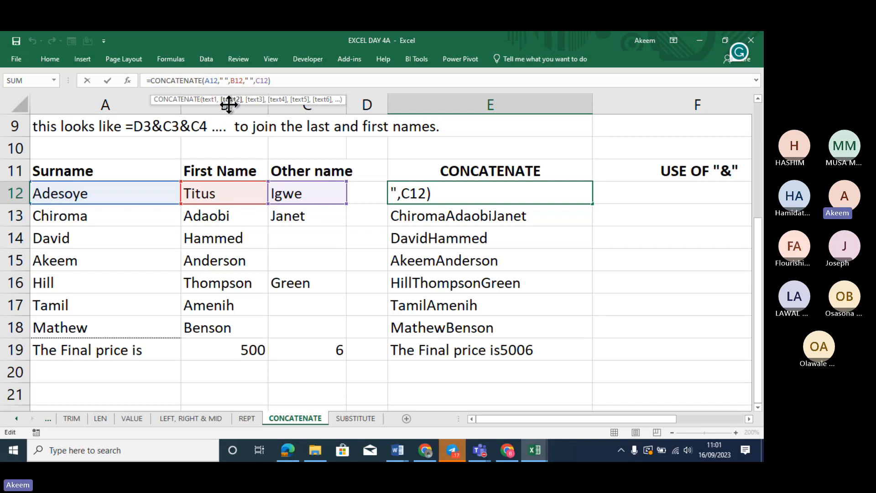
{"action": "left_click", "coordinate": [237, 82]}
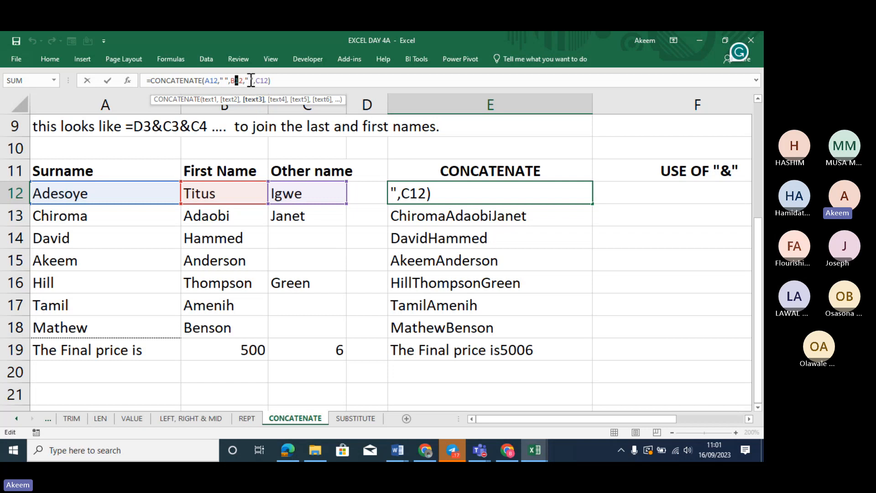
{"action": "left_click", "coordinate": [251, 81]}
{"action": "key", "text": "Return"}
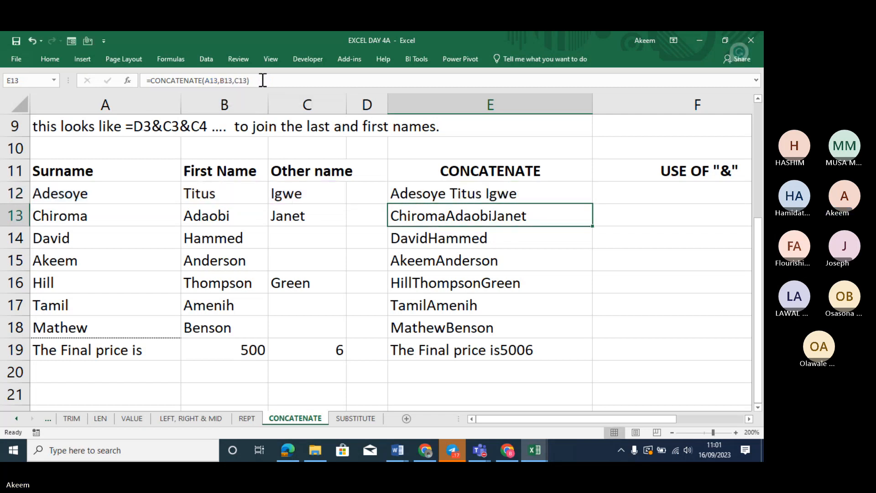
{"action": "left_click", "coordinate": [478, 186]}
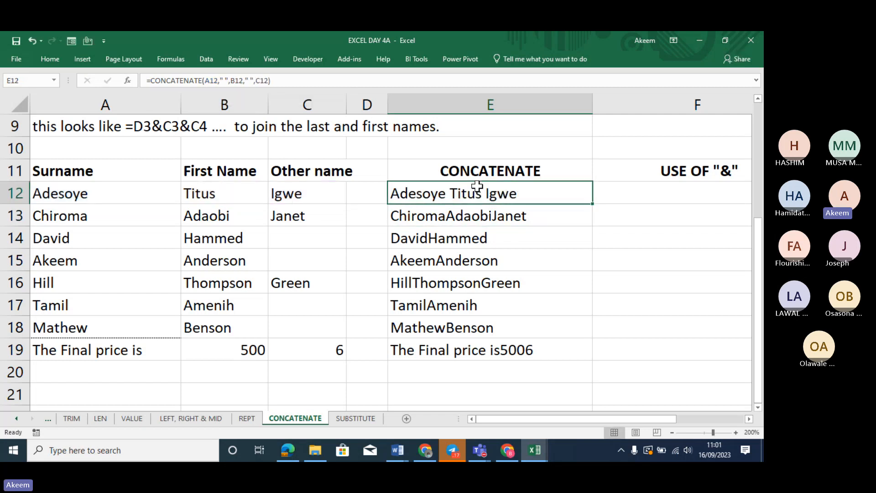
Fill E12's spaced formula down to E19, giving 'The Final price is 500 6'
{"action": "double_click", "coordinate": [592, 207]}
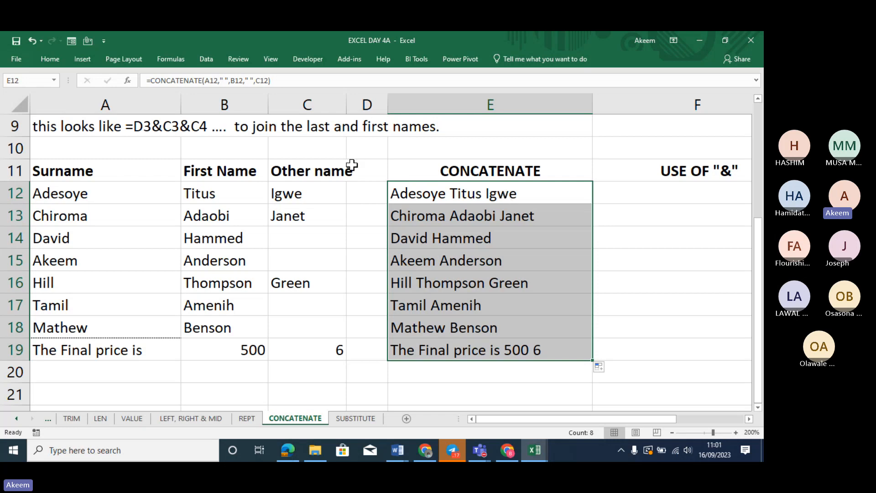
{"action": "left_click", "coordinate": [445, 200]}
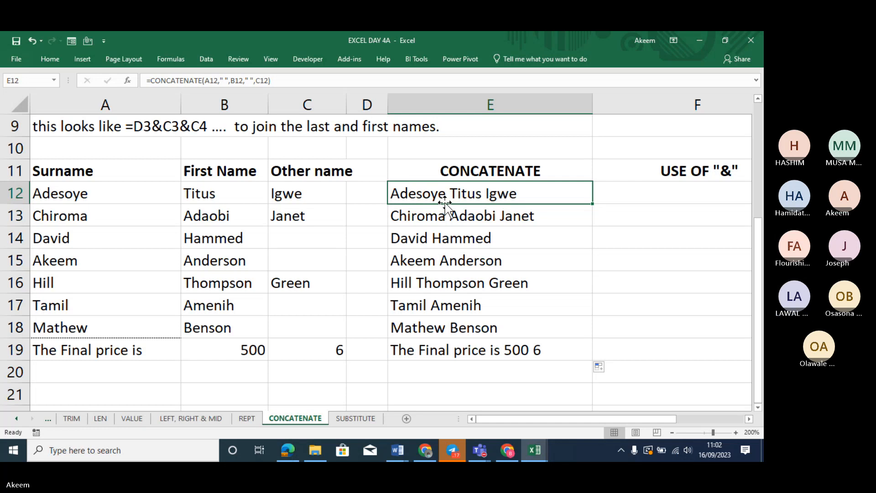
{"action": "left_click", "coordinate": [484, 445]}
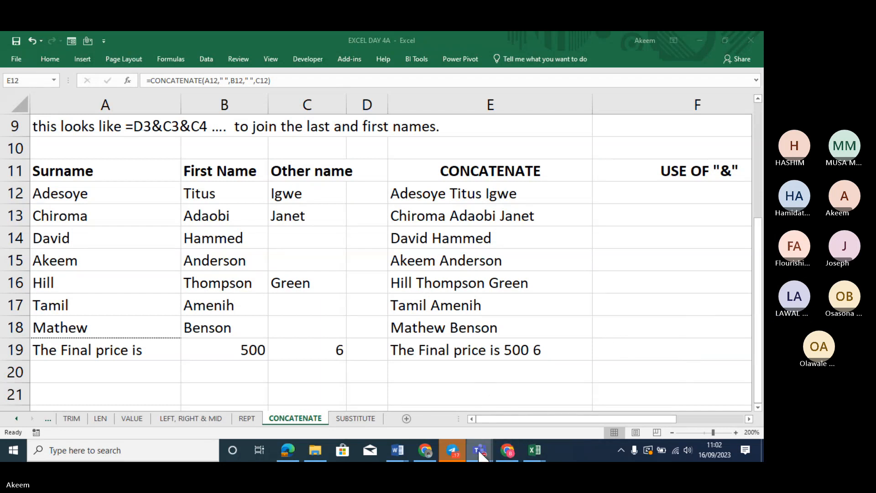
Admit the lobby guest to the BMC Excel Day 5 meeting, then minimize Teams
{"action": "mouse_move", "coordinate": [481, 454]}
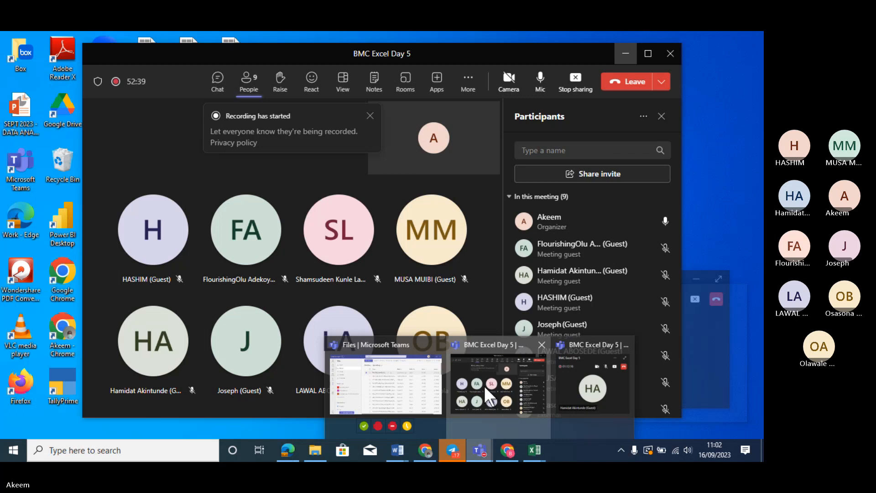
{"action": "left_click", "coordinate": [485, 387]}
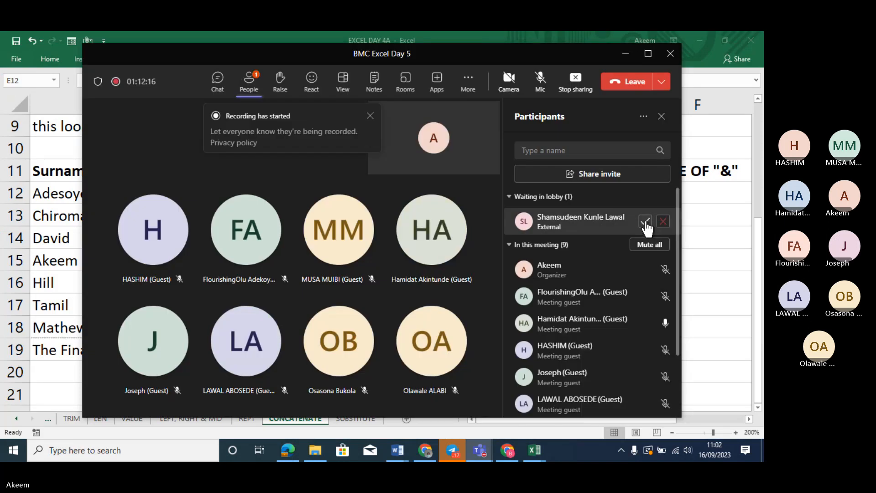
{"action": "left_click", "coordinate": [645, 221]}
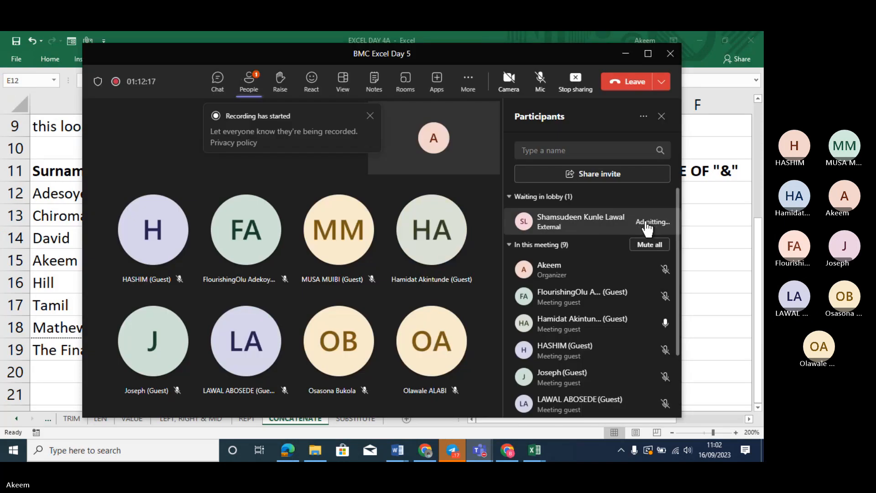
{"action": "left_click", "coordinate": [626, 60]}
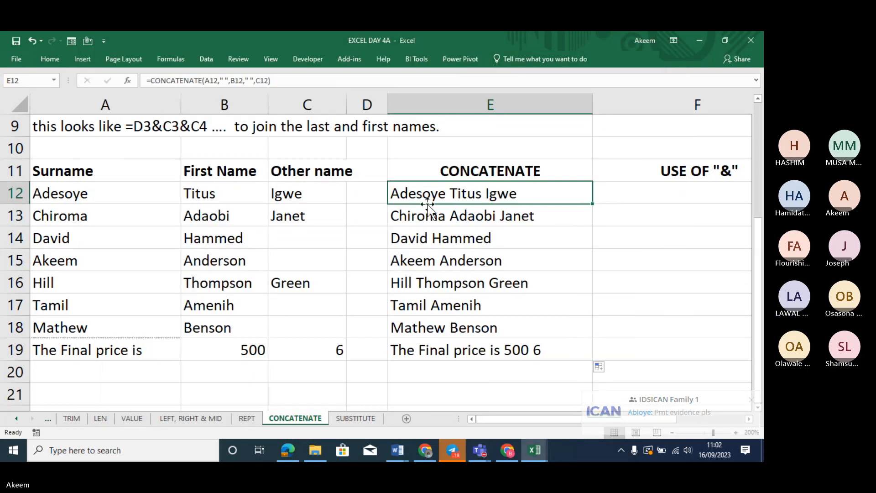
Enter the autocompleted full name in E10 with a comma after the surname
{"action": "left_click", "coordinate": [470, 146]}
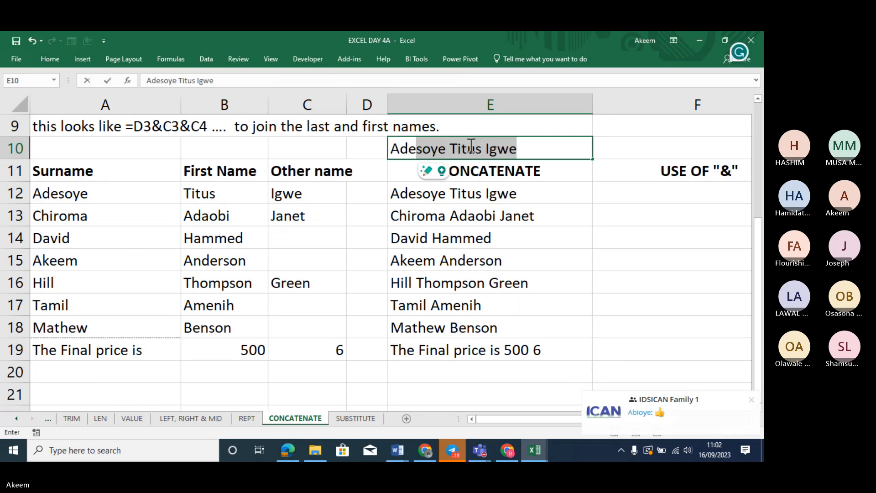
{"action": "key", "text": "ctrl+Return"}
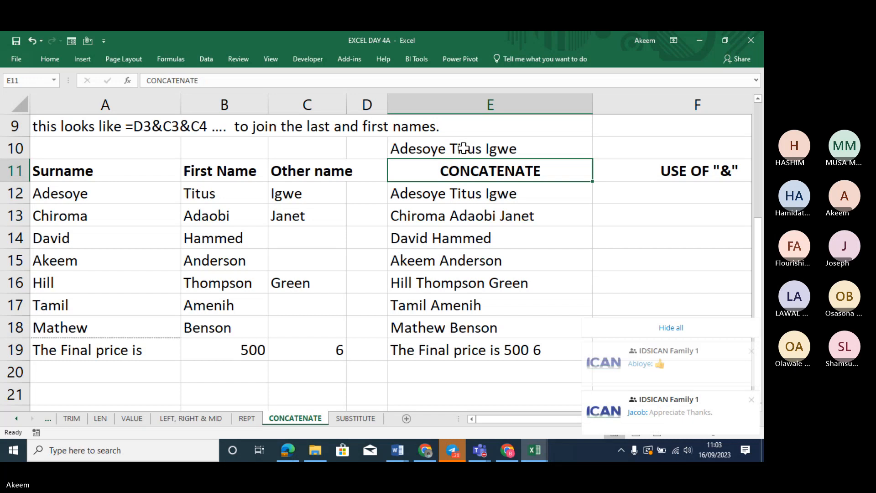
{"action": "left_click", "coordinate": [178, 81]}
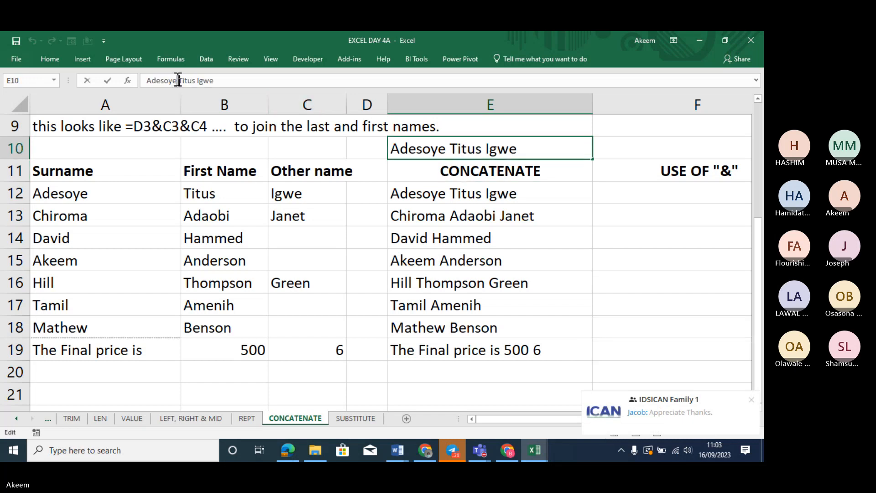
{"action": "type", "text": ","}
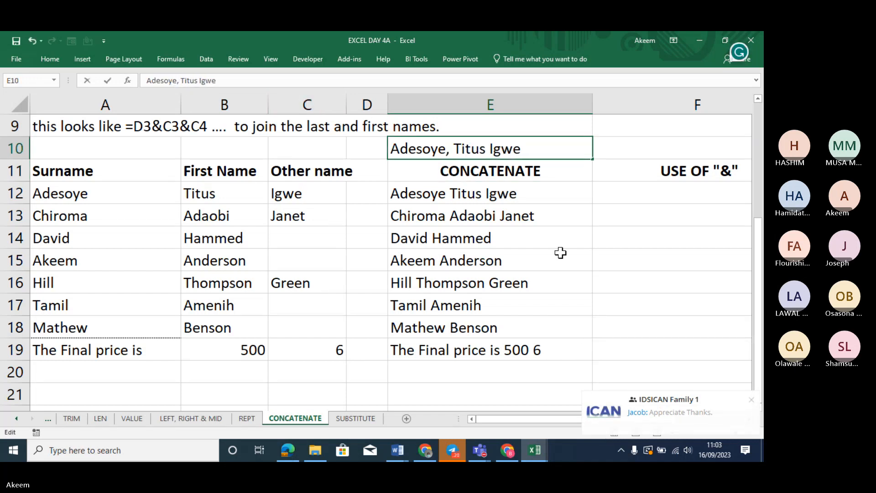
{"action": "key", "text": "Return"}
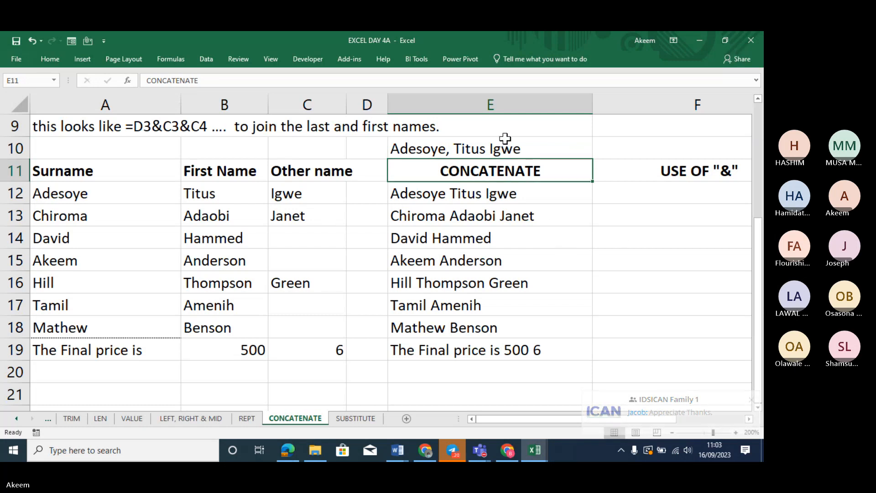
Increase the font size of the name in E10
{"action": "left_click", "coordinate": [507, 146]}
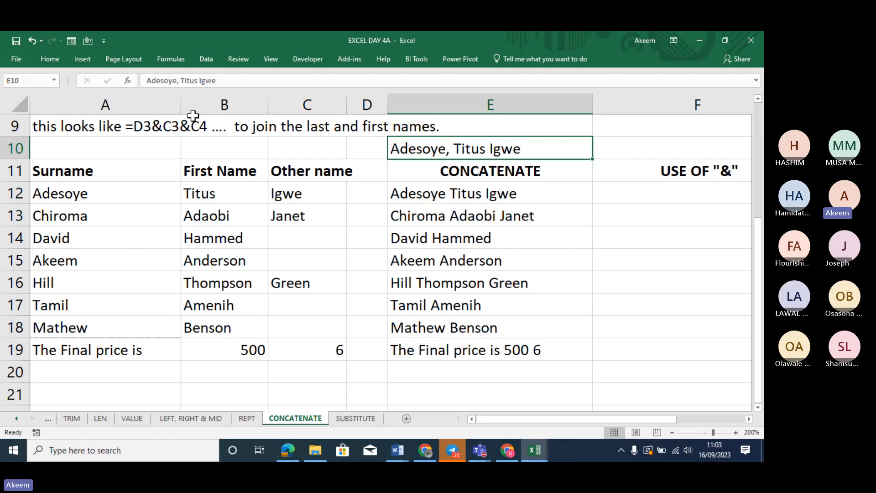
{"action": "left_click", "coordinate": [54, 59]}
{"action": "left_click", "coordinate": [183, 80]}
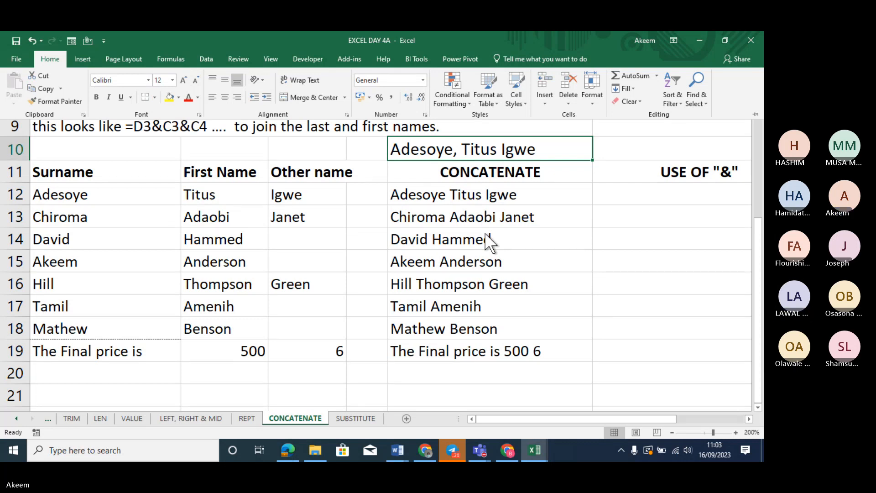
{"action": "key", "text": "Escape"}
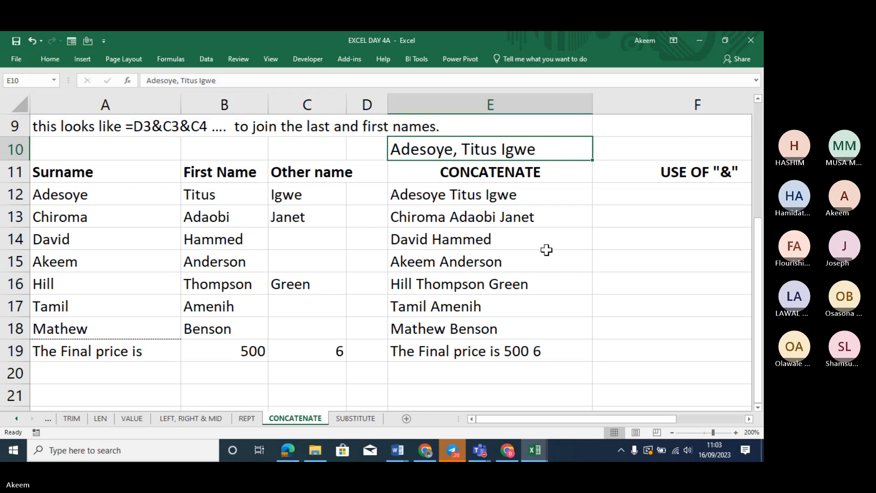
{"action": "left_click", "coordinate": [477, 446]}
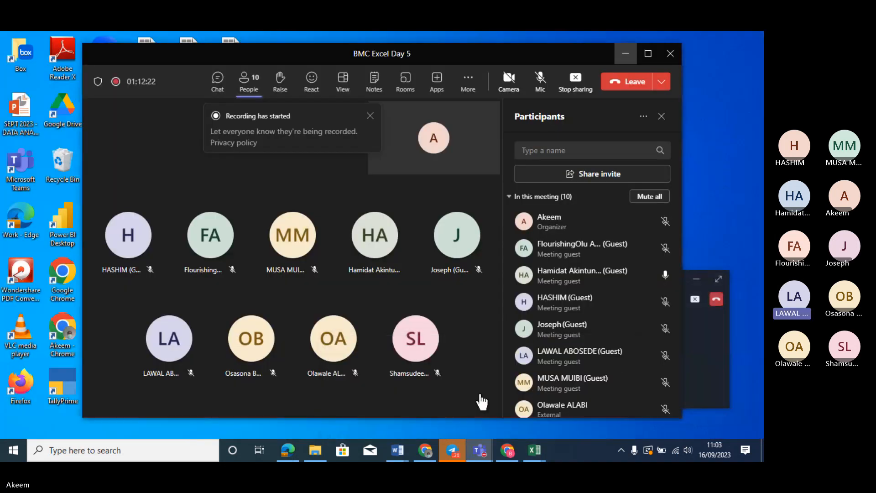
Bring the BMC Excel Day 5 meeting forward and dismiss its recording-started notice
{"action": "left_click", "coordinate": [479, 400]}
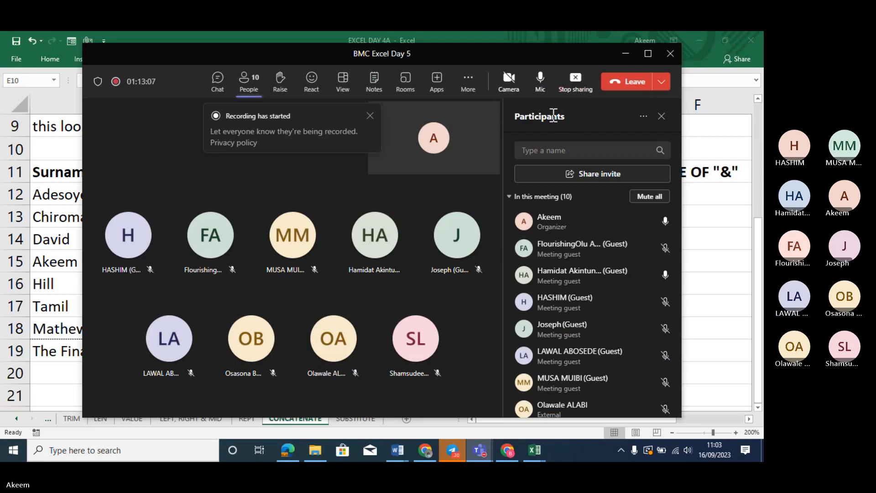
{"action": "left_click", "coordinate": [370, 116]}
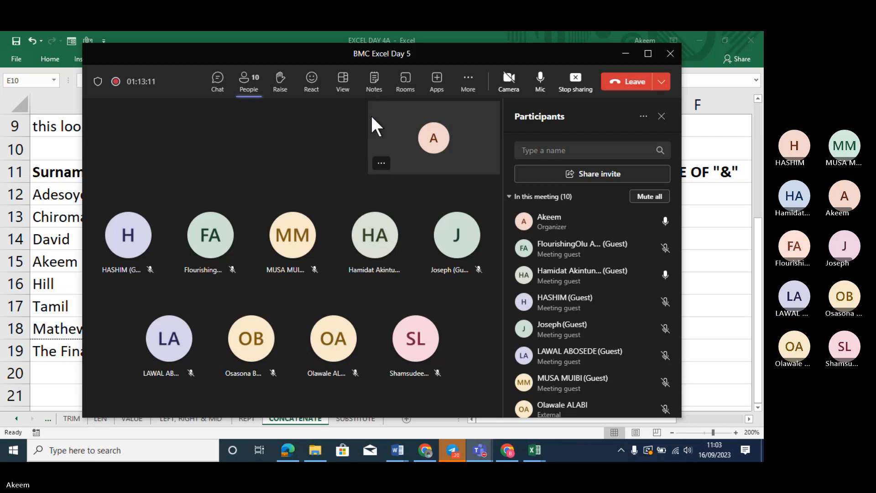
Minimise the meeting, inspect E12's CONCATENATE formula, then show the Teams window previews
{"action": "left_click", "coordinate": [625, 53]}
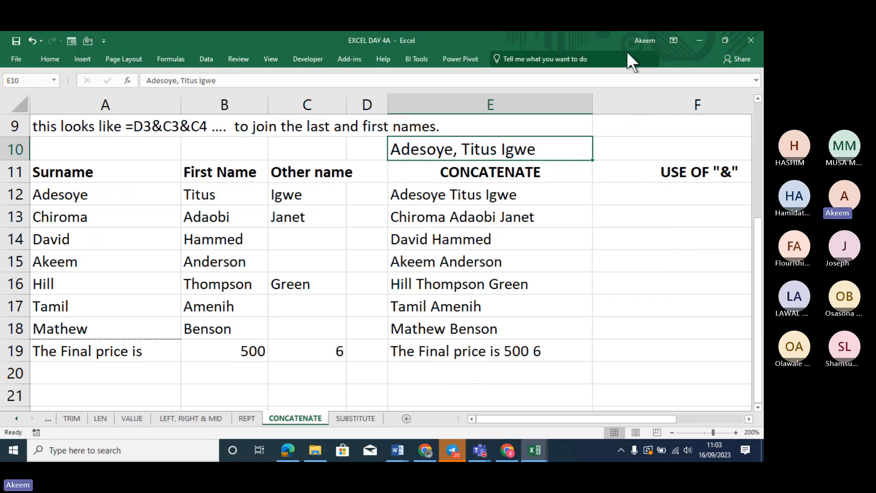
{"action": "left_click", "coordinate": [533, 190]}
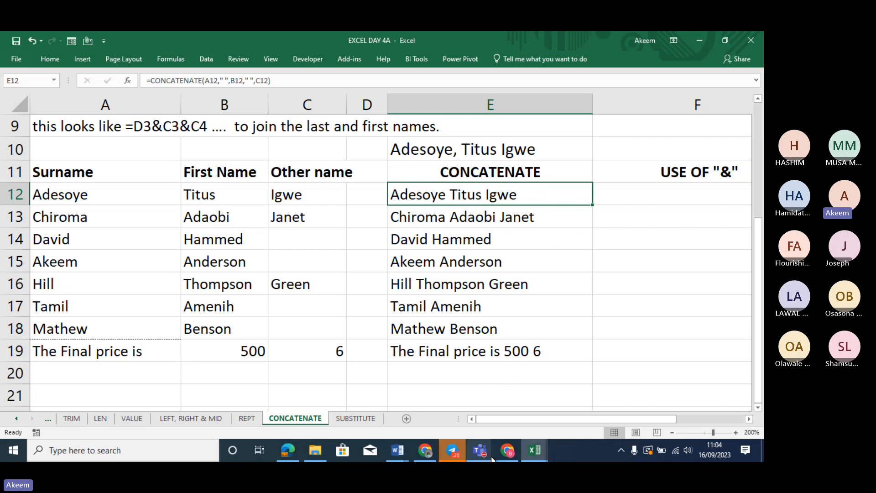
{"action": "left_click", "coordinate": [479, 450]}
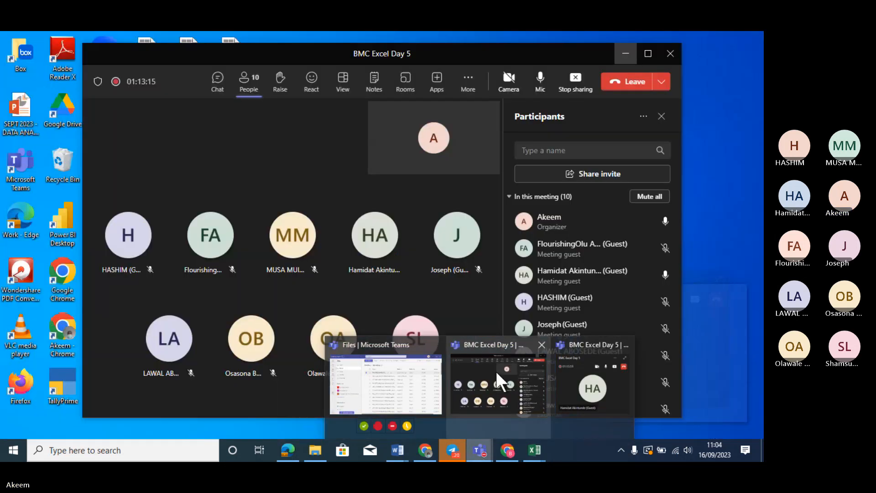
Switch the BMC Excel Day 5 meeting panel to chat and minimise the meeting again
{"action": "left_click", "coordinate": [496, 371]}
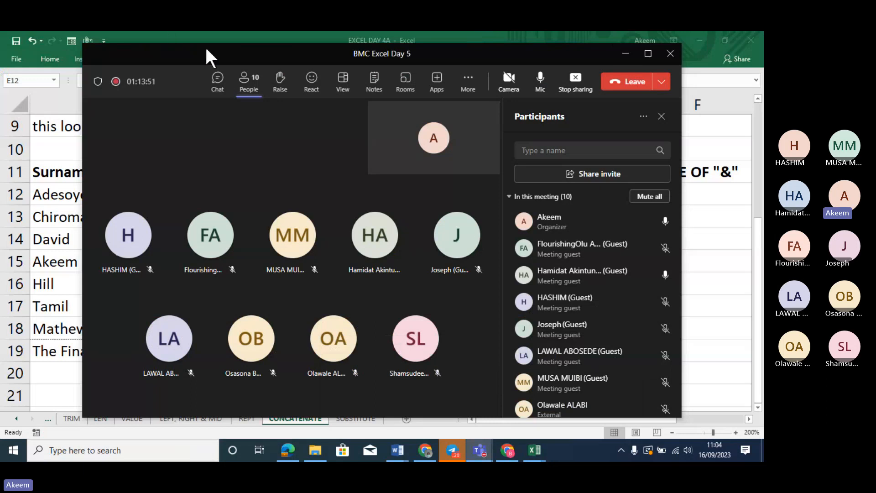
{"action": "left_click", "coordinate": [225, 90]}
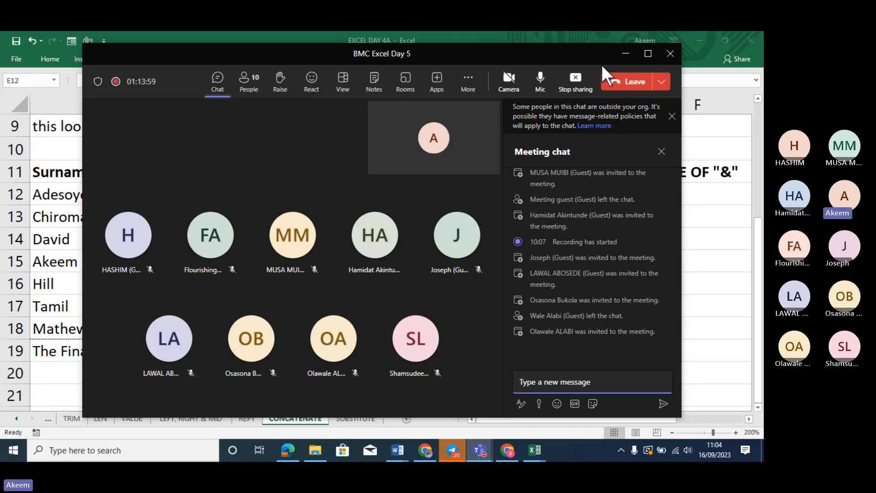
{"action": "left_click", "coordinate": [624, 55]}
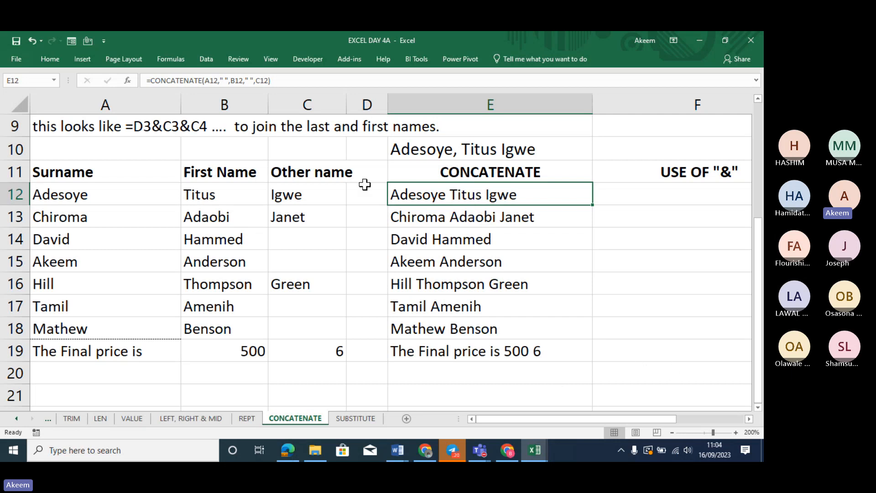
Edit E12 so it displays =CONCATENATE(A12," ",B12," ",C12) as text instead of the name
{"action": "left_click", "coordinate": [144, 80]}
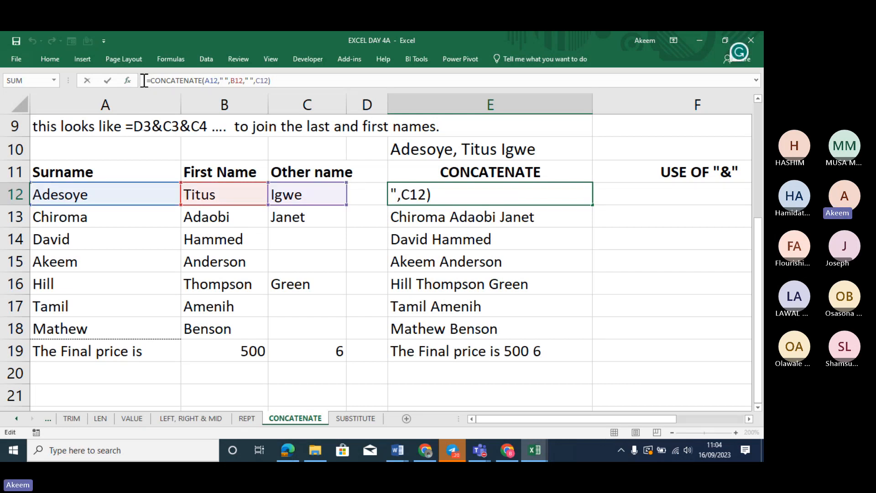
{"action": "key", "text": "Return"}
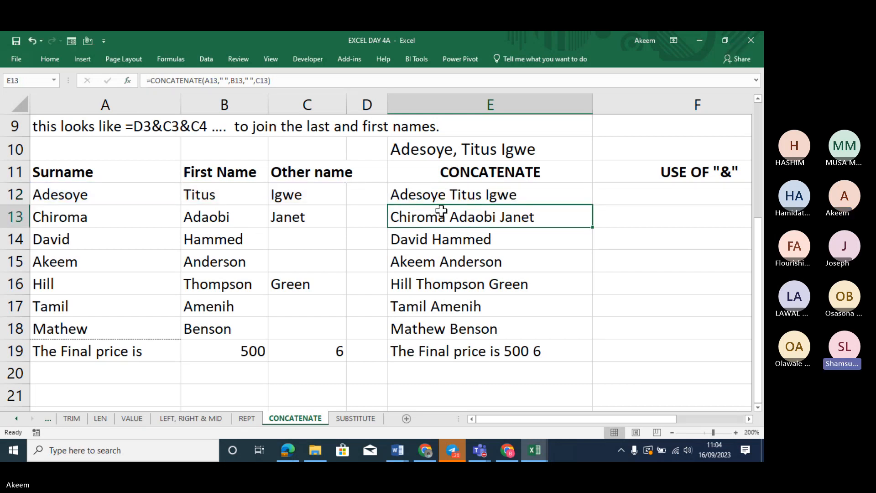
{"action": "left_click", "coordinate": [438, 194]}
{"action": "left_click", "coordinate": [147, 80]}
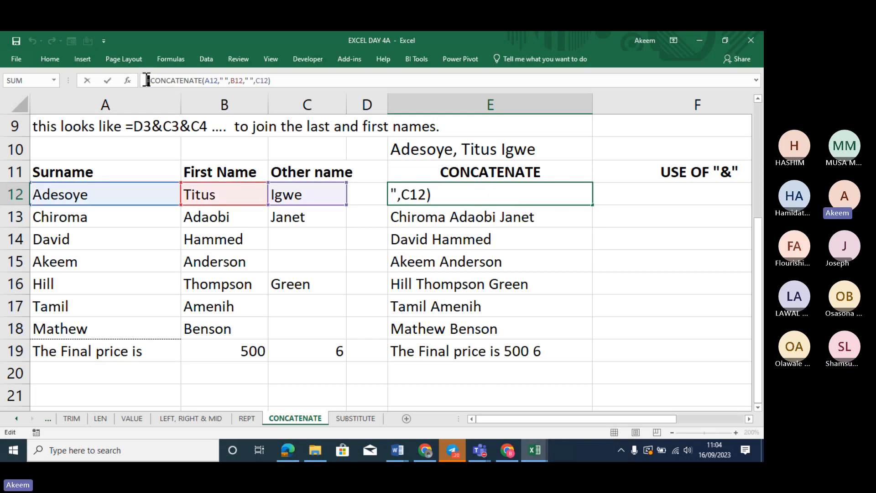
{"action": "key", "text": "Return"}
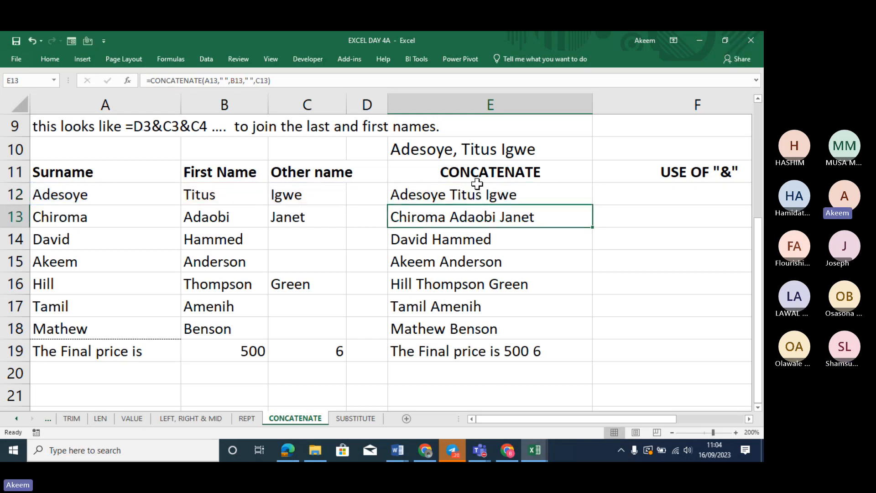
{"action": "left_click", "coordinate": [443, 195]}
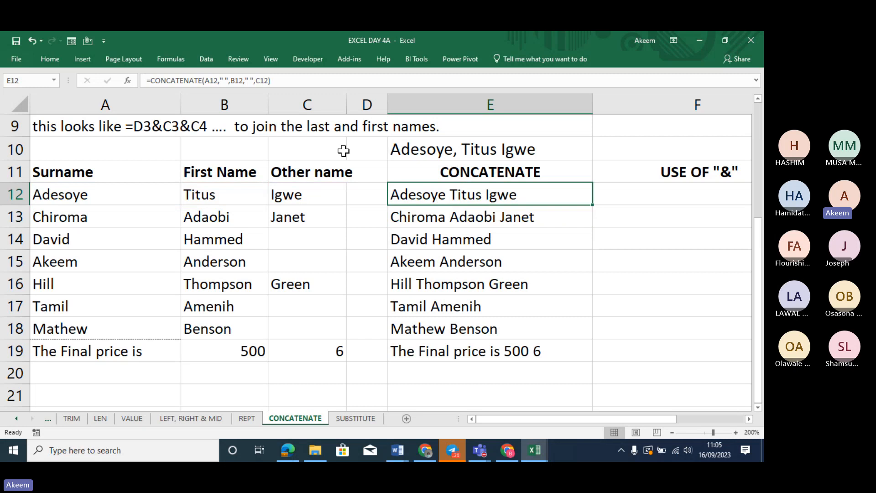
{"action": "left_click", "coordinate": [146, 80]}
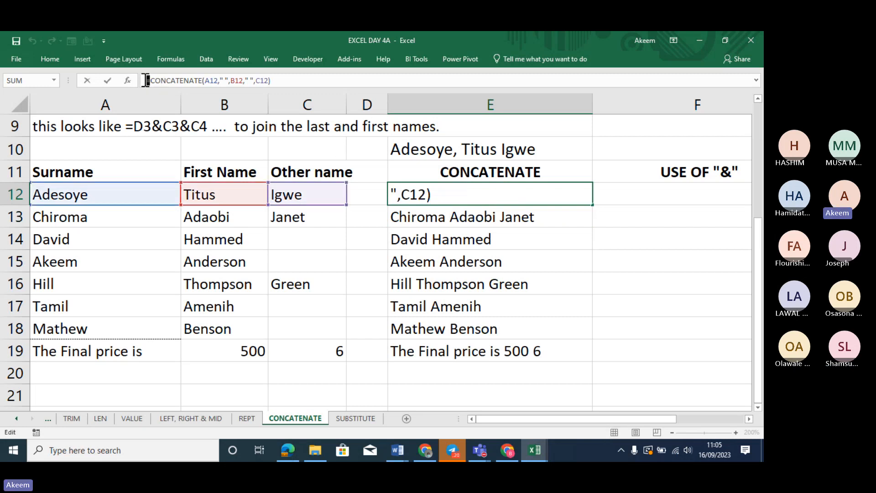
{"action": "key", "text": "Return"}
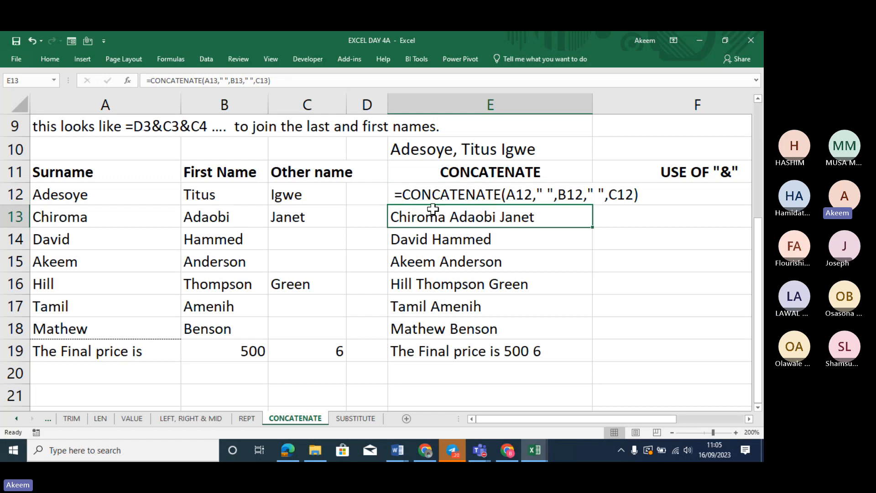
Make E12's displayed formula text bold and reselect it to check
{"action": "left_click", "coordinate": [437, 192]}
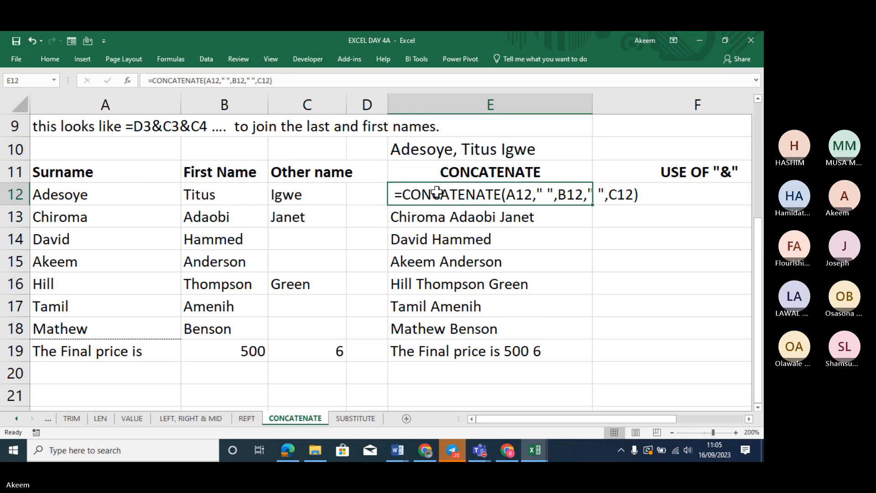
{"action": "key", "text": "ctrl+b"}
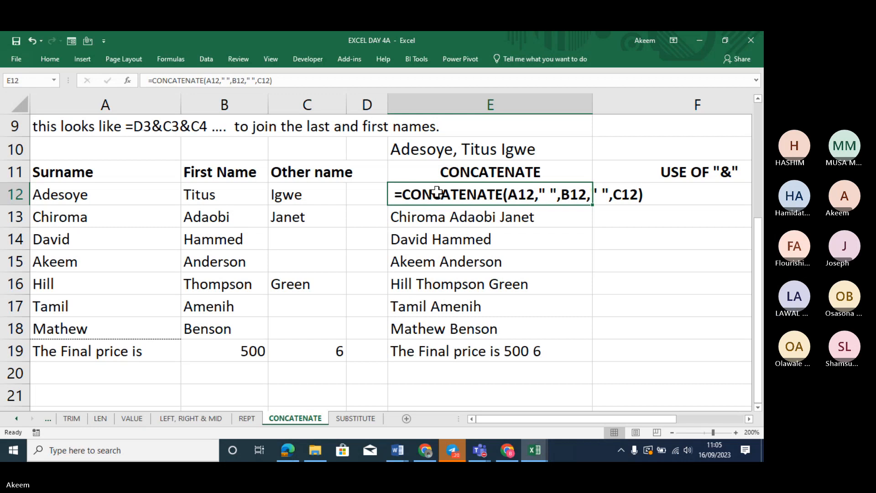
{"action": "left_click", "coordinate": [512, 231]}
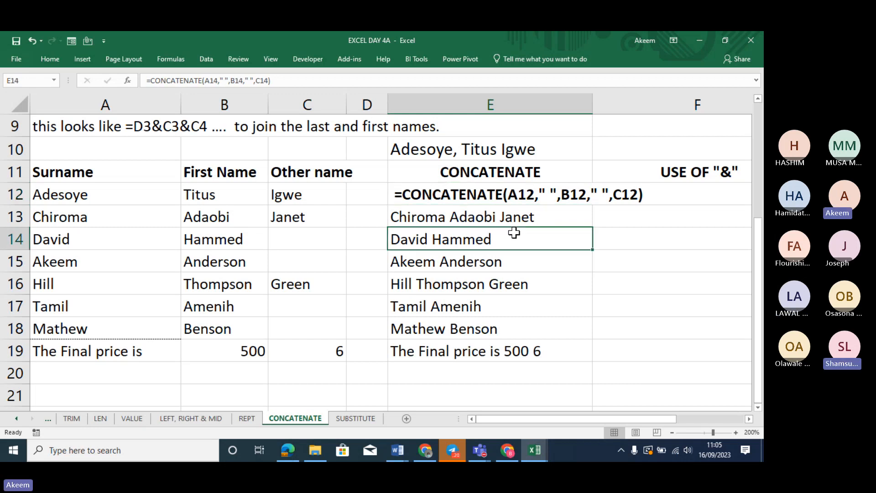
{"action": "left_click", "coordinate": [486, 191]}
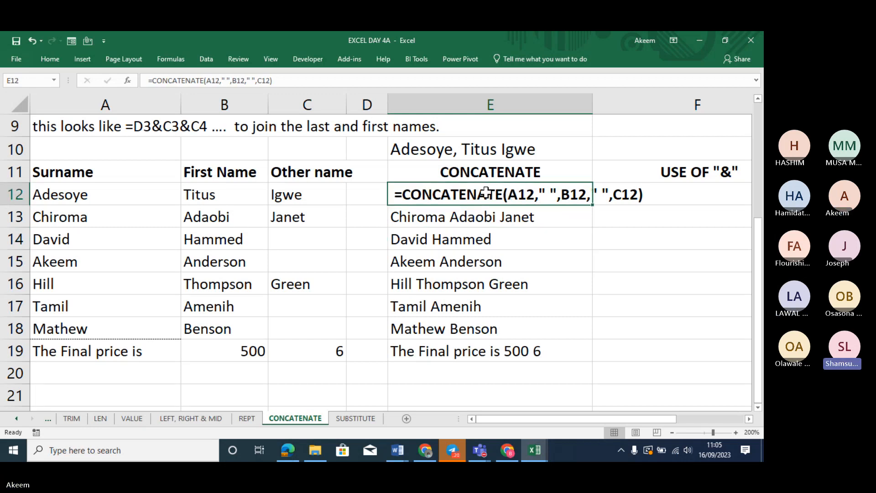
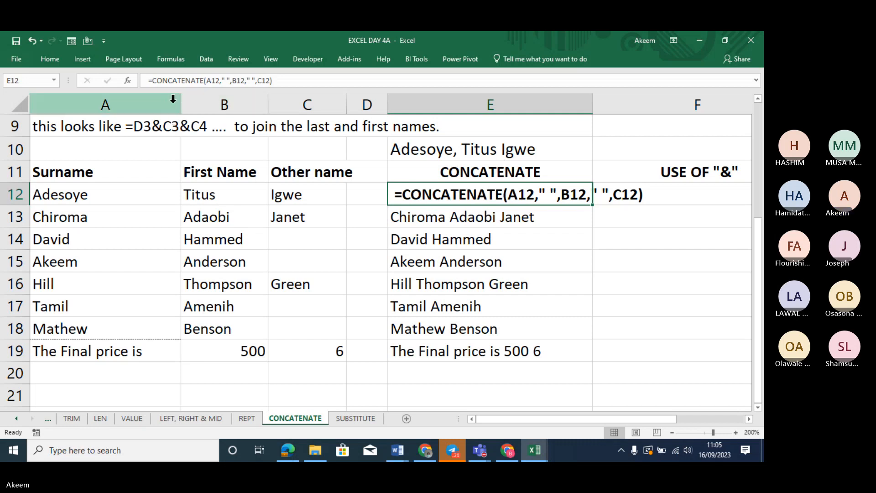
Narrow column A to width 17 and widen column E so the full names fit
{"action": "left_click_drag", "start_coordinate": [181, 104], "coordinate": [128, 106]}
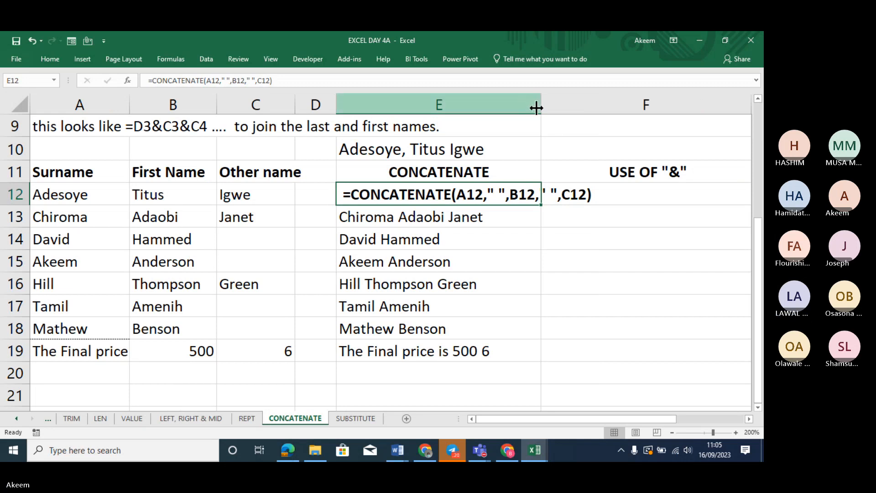
{"action": "left_click_drag", "start_coordinate": [540, 106], "coordinate": [555, 112]}
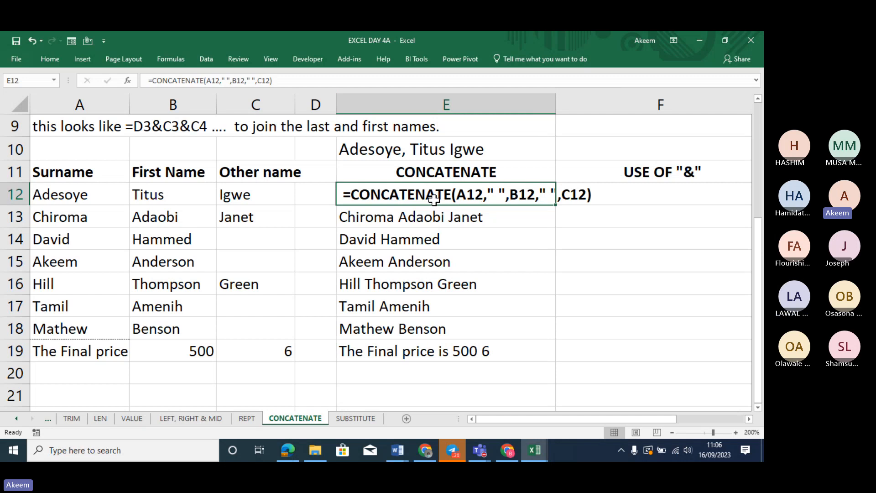
{"action": "left_click", "coordinate": [401, 218]}
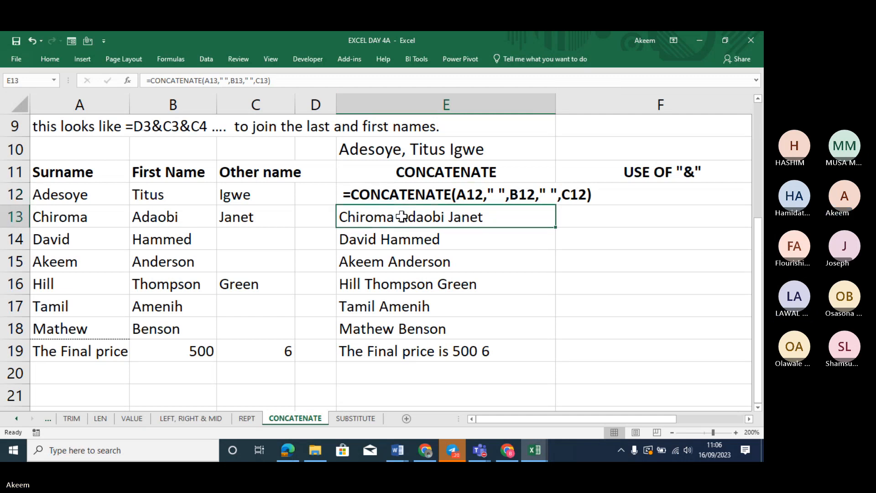
{"action": "left_click", "coordinate": [292, 85]}
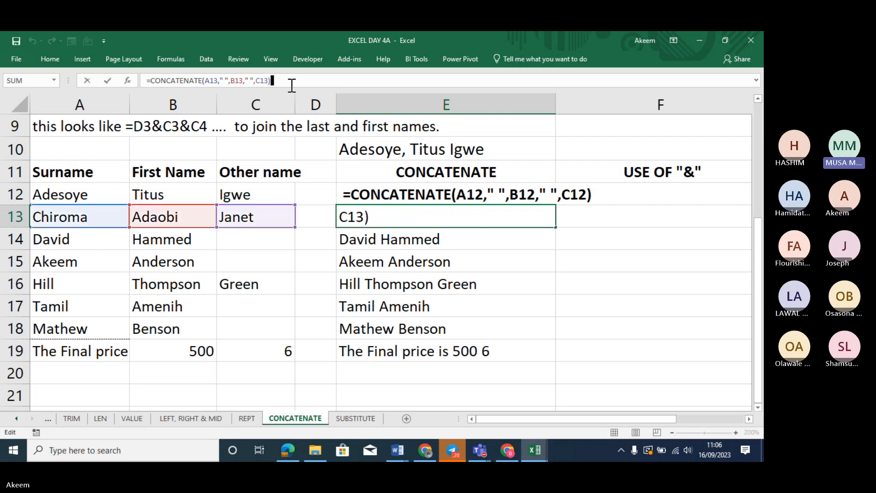
{"action": "key", "text": "BackSpace"}
{"action": "key", "text": "BackSpace"}
{"action": "key", "text": "BackSpace"}
{"action": "key", "text": "BackSpace"}
{"action": "key", "text": "BackSpace"}
{"action": "key", "text": "BackSpace"}
{"action": "key", "text": "BackSpace"}
{"action": "key", "text": "BackSpace"}
{"action": "key", "text": "BackSpace"}
{"action": "key", "text": "BackSpace"}
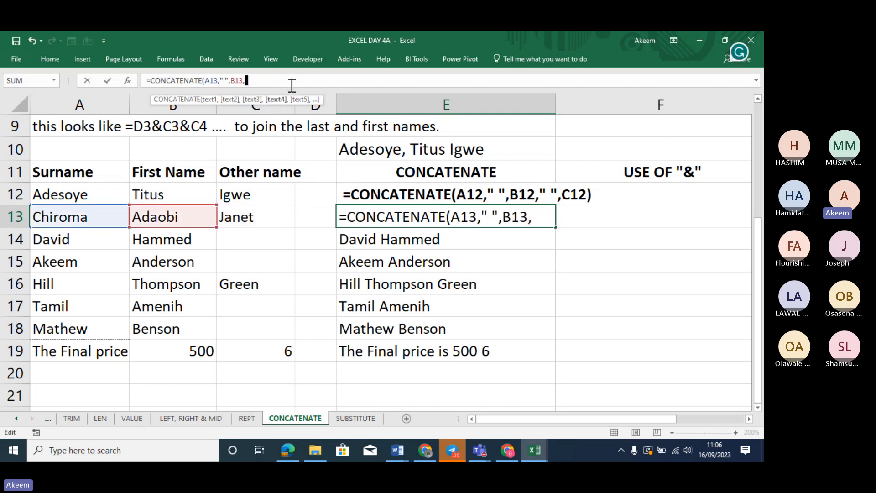
{"action": "key", "text": "BackSpace"}
{"action": "key", "text": "BackSpace"}
{"action": "key", "text": "BackSpace"}
{"action": "key", "text": "BackSpace"}
{"action": "key", "text": "BackSpace"}
{"action": "key", "text": "BackSpace"}
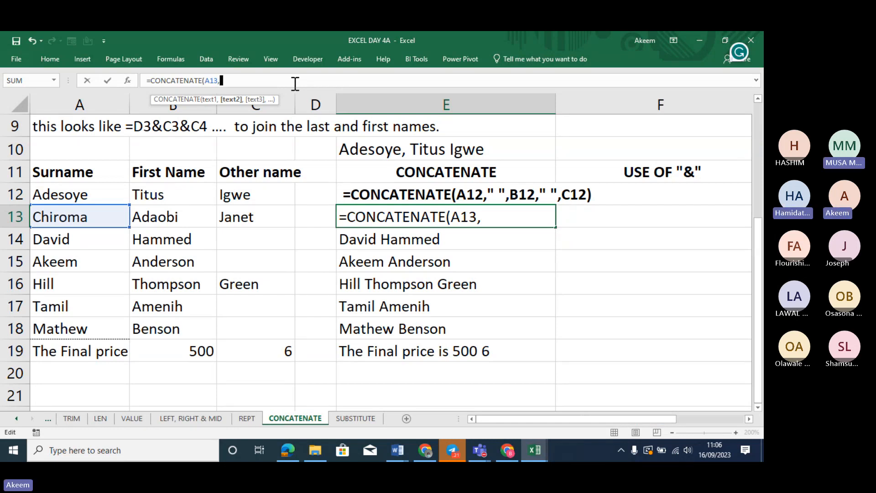
{"action": "type", "text": "\","}
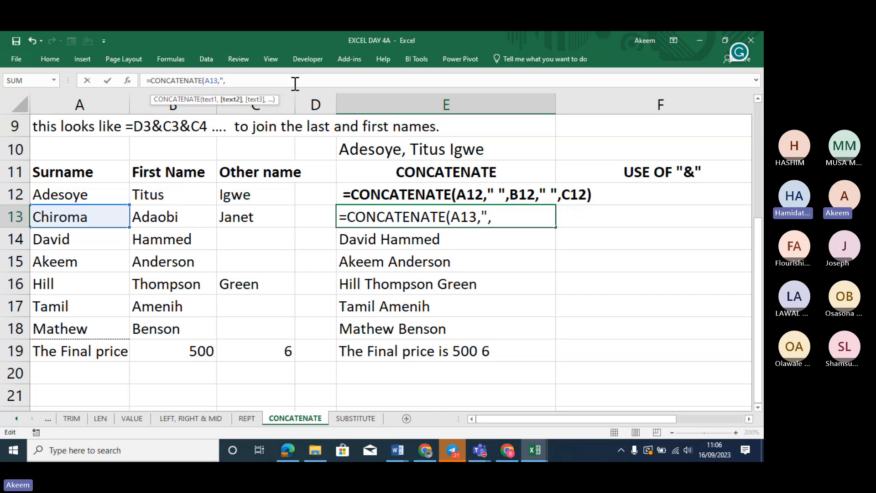
{"action": "type", "text": "\""}
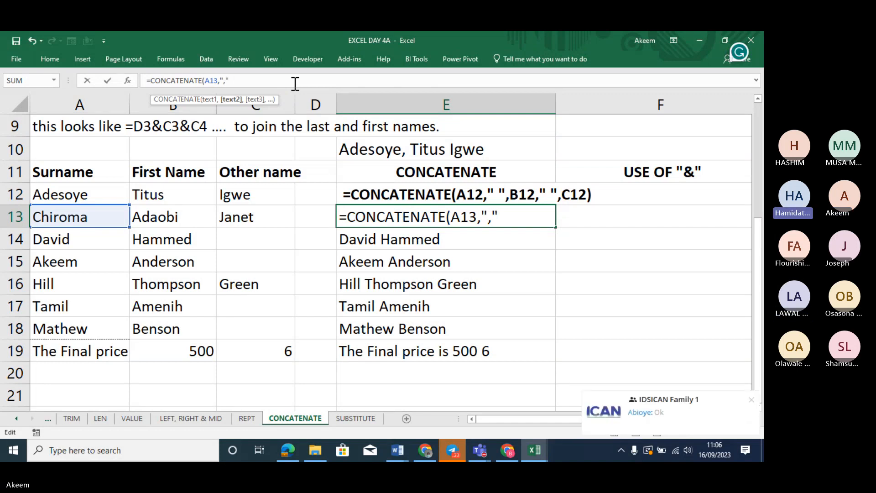
{"action": "type", "text": ","}
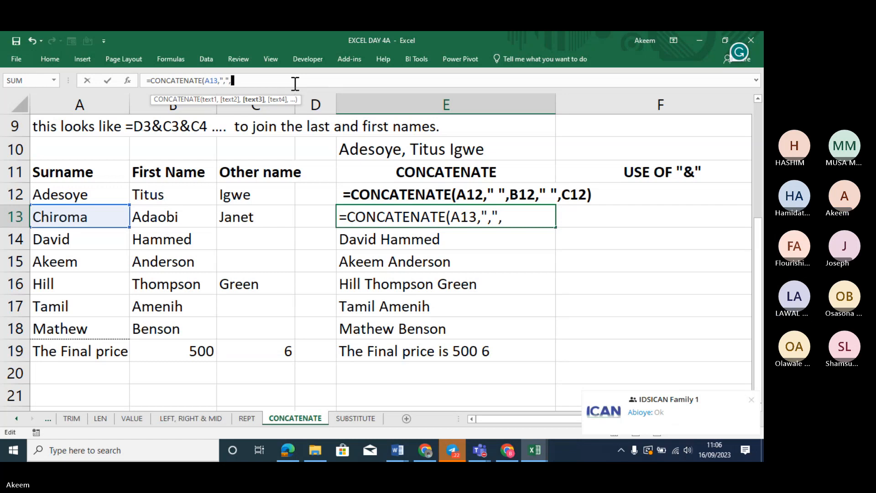
{"action": "type", "text": "\""}
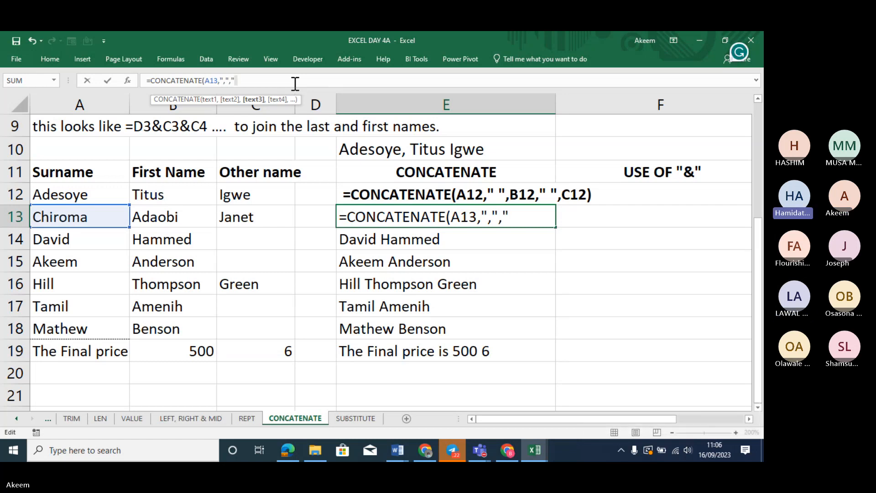
{"action": "type", "text": " \""}
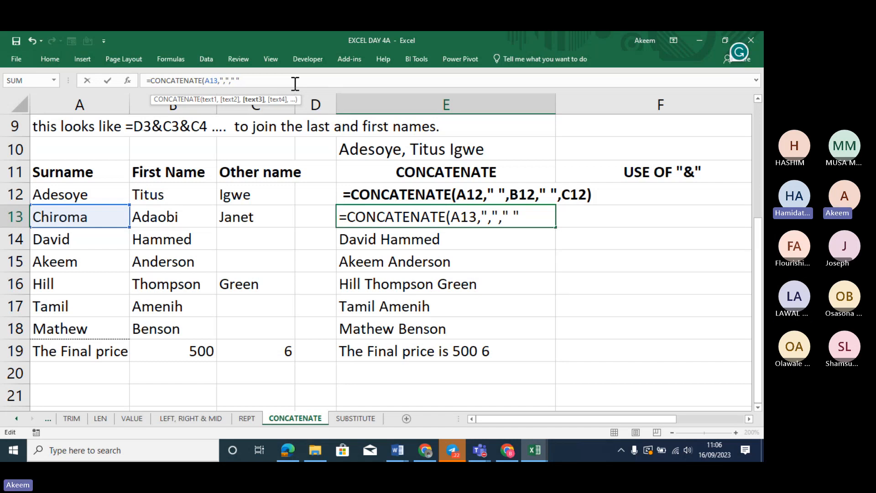
{"action": "type", "text": ","}
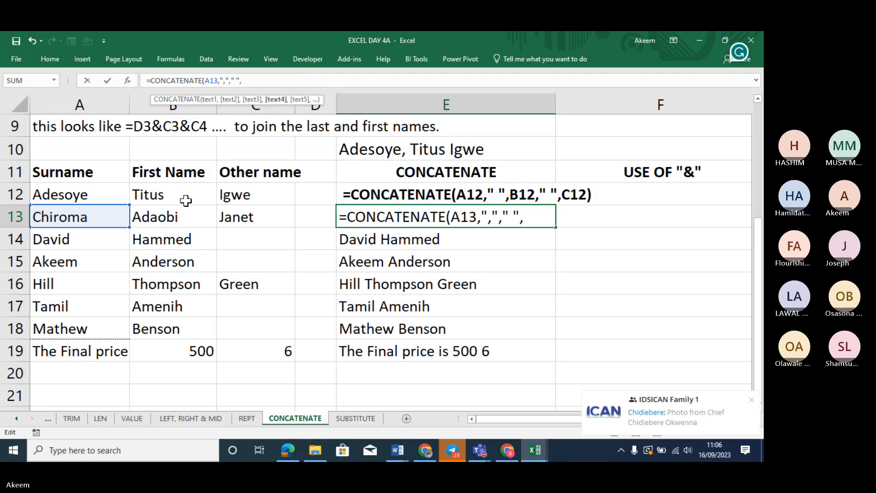
{"action": "left_click", "coordinate": [186, 217]}
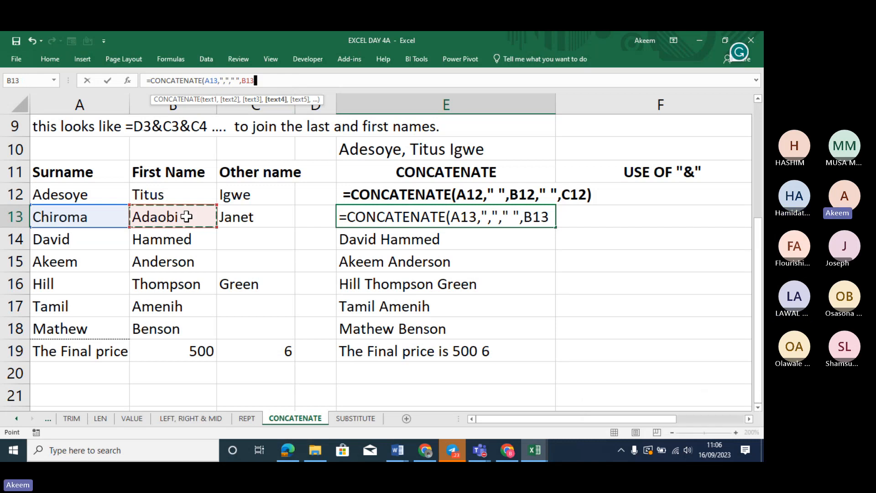
{"action": "type", "text": ","}
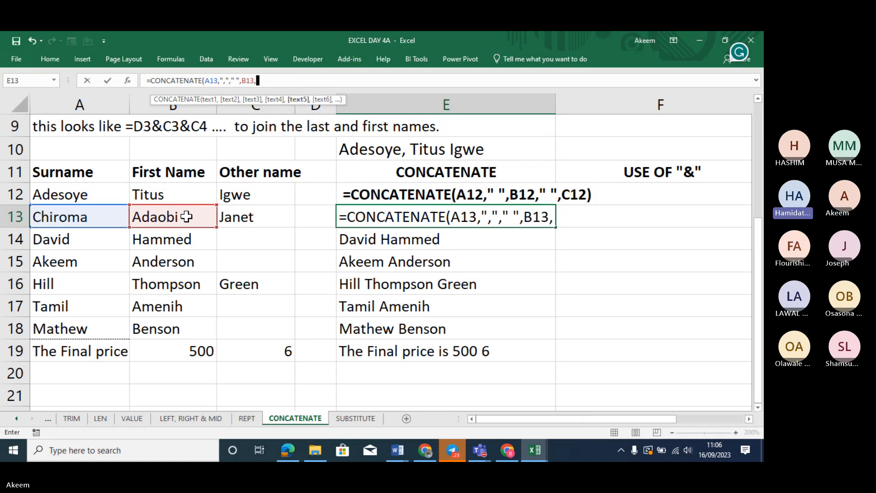
{"action": "type", "text": "\""}
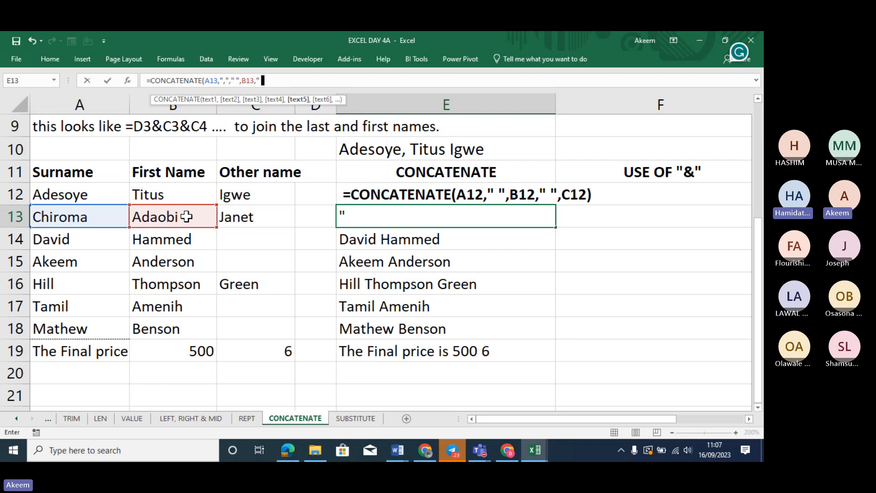
{"action": "type", "text": " \","}
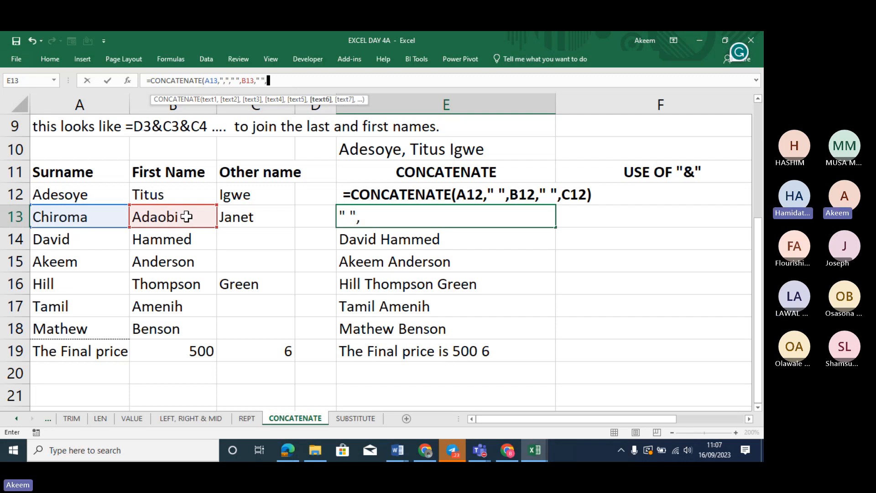
{"action": "left_click", "coordinate": [245, 216]}
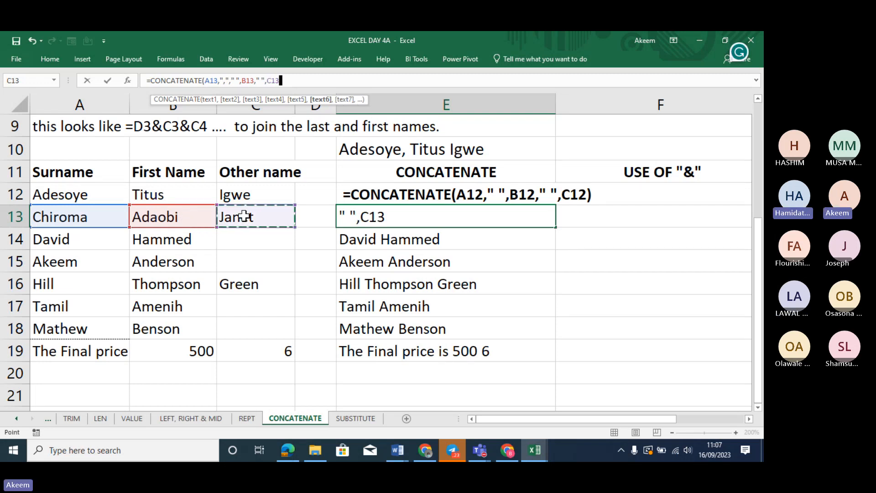
{"action": "type", "text": ")"}
{"action": "key", "text": "Return"}
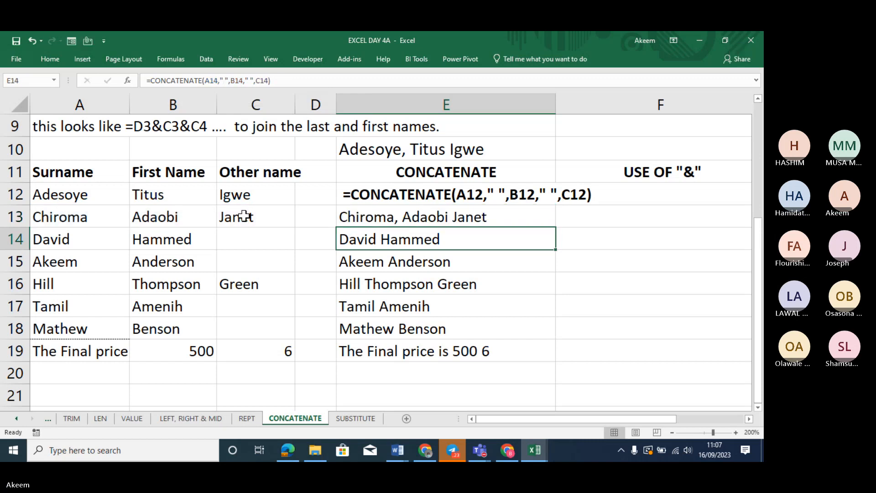
{"action": "left_click", "coordinate": [446, 210]}
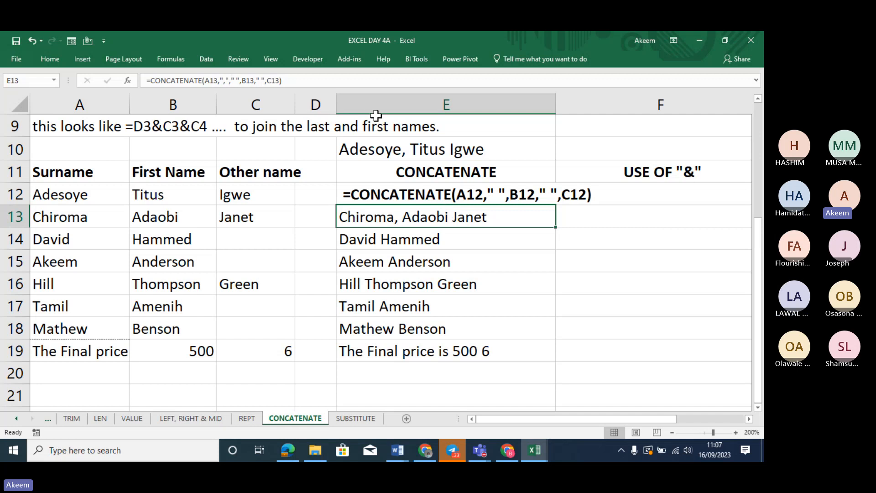
{"action": "left_click", "coordinate": [296, 81]}
{"action": "key", "text": "BackSpace"}
{"action": "key", "text": "BackSpace"}
{"action": "key", "text": "BackSpace"}
{"action": "key", "text": "BackSpace"}
{"action": "key", "text": "BackSpace"}
{"action": "key", "text": "BackSpace"}
{"action": "key", "text": "BackSpace"}
{"action": "key", "text": "BackSpace"}
{"action": "key", "text": "BackSpace"}
{"action": "key", "text": "BackSpace"}
{"action": "key", "text": "BackSpace"}
{"action": "key", "text": "BackSpace"}
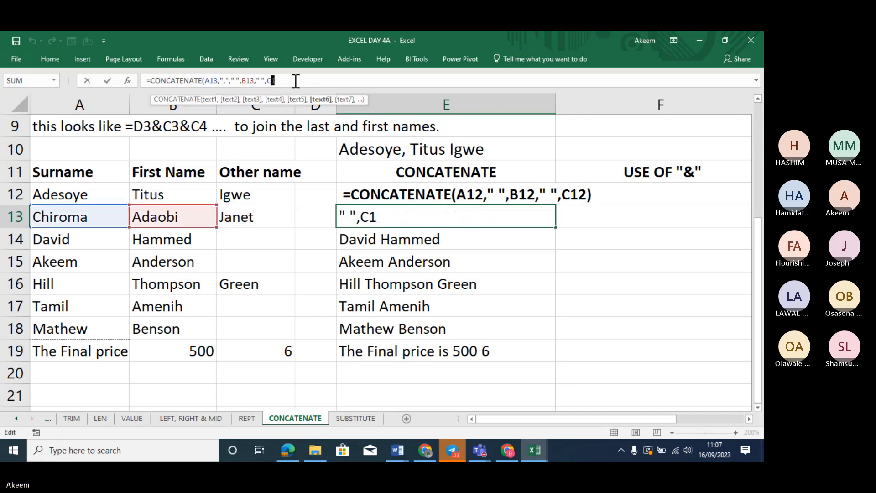
{"action": "key", "text": "BackSpace"}
{"action": "key", "text": "BackSpace"}
{"action": "key", "text": "BackSpace"}
{"action": "key", "text": "BackSpace"}
{"action": "key", "text": "BackSpace"}
{"action": "key", "text": "BackSpace"}
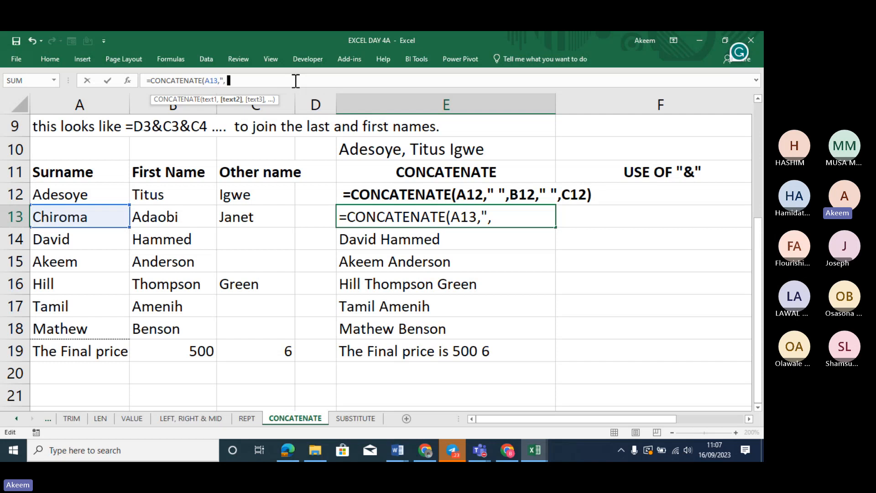
{"action": "type", "text": "\""}
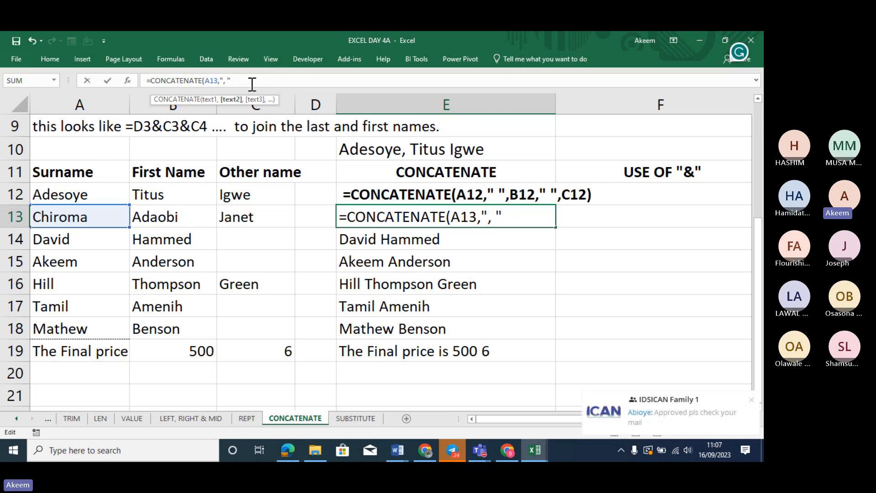
{"action": "type", "text": ","}
{"action": "left_click", "coordinate": [189, 213]}
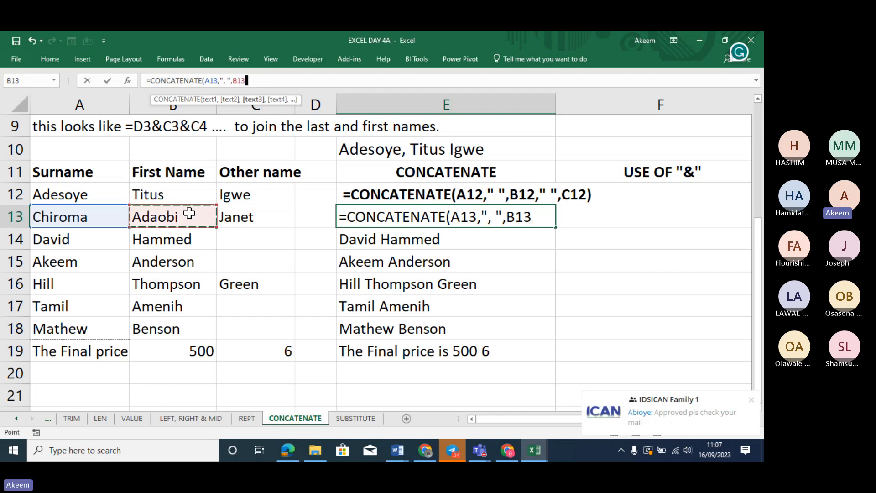
{"action": "type", "text": ","}
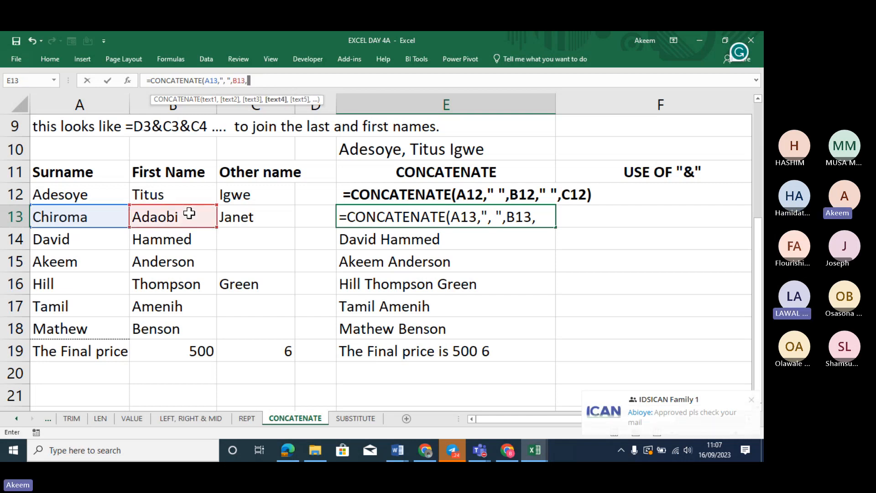
{"action": "type", "text": "\""}
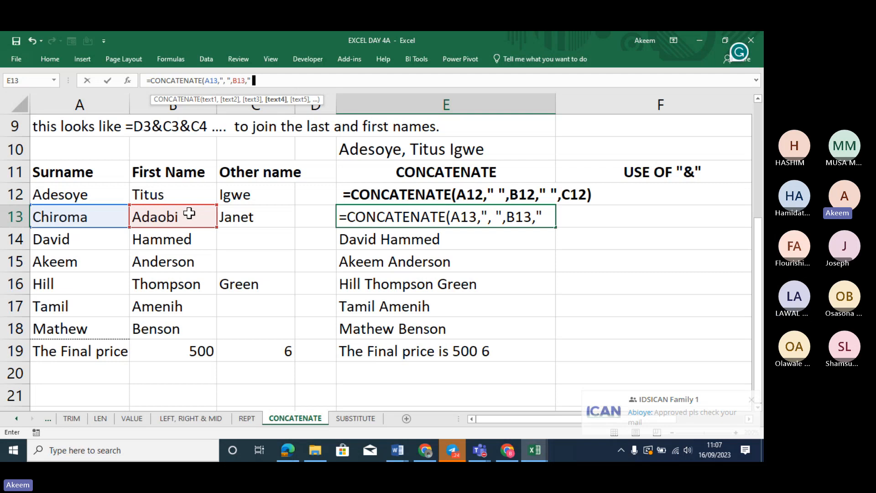
{"action": "type", "text": " \","}
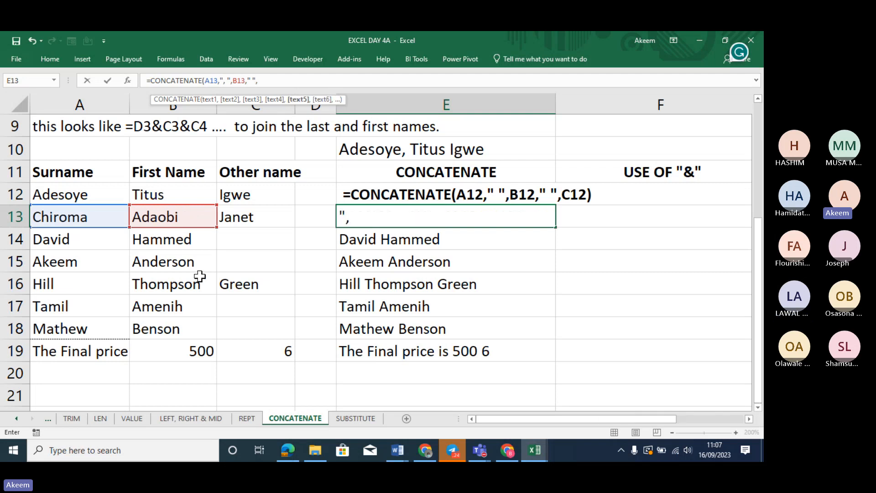
{"action": "left_click", "coordinate": [251, 222]}
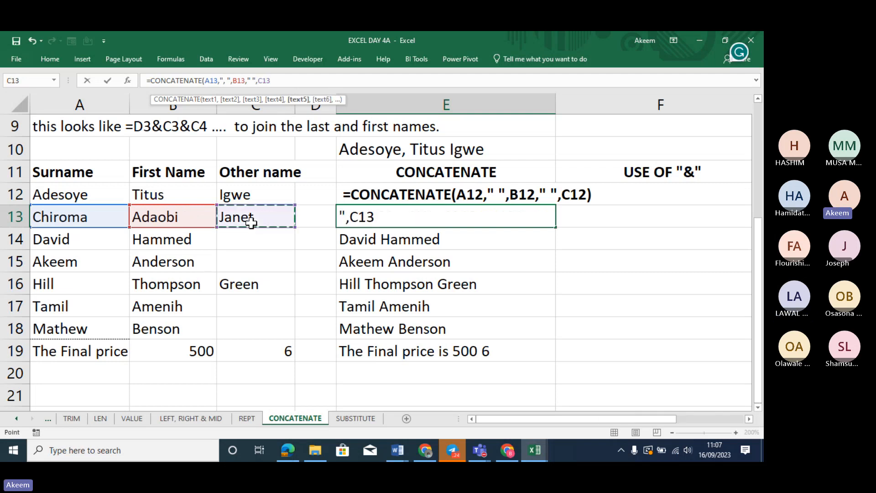
{"action": "type", "text": ")"}
{"action": "key", "text": "Return"}
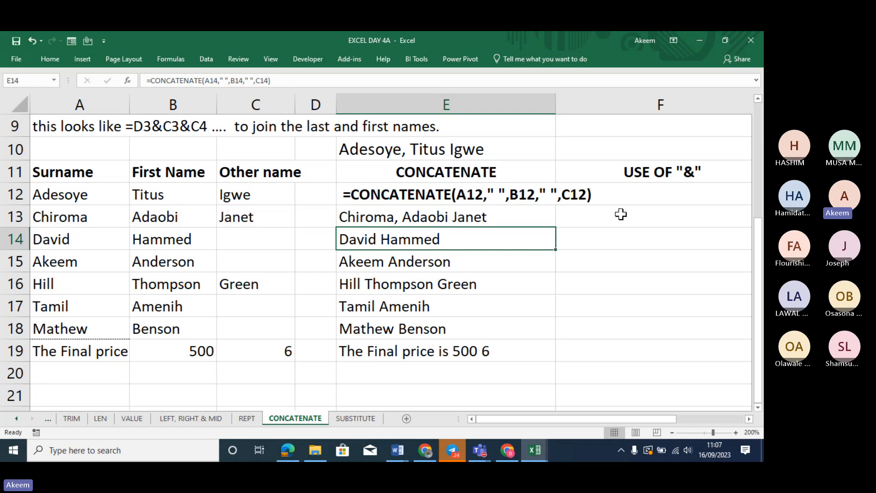
{"action": "left_click", "coordinate": [476, 215]}
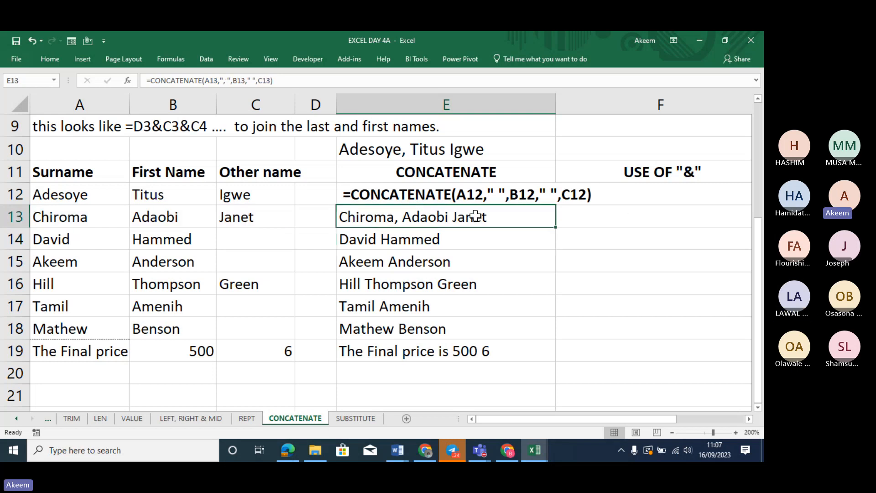
{"action": "double_click", "coordinate": [556, 228]}
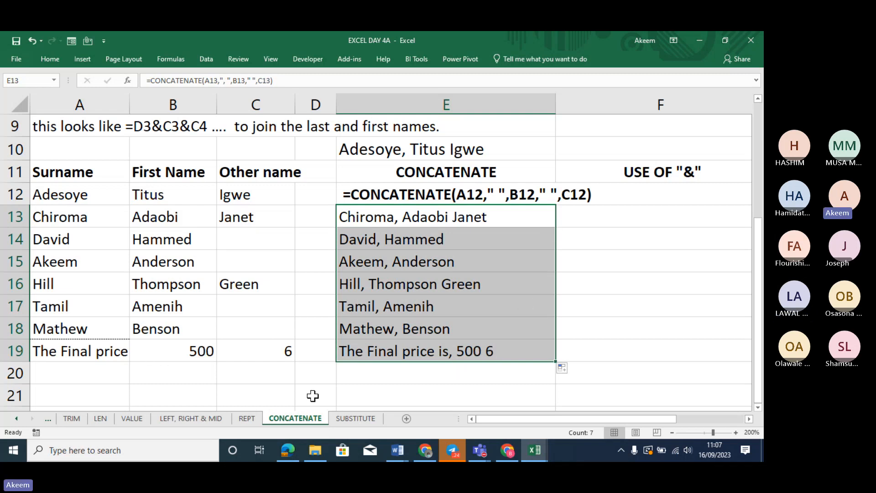
{"action": "left_click", "coordinate": [456, 357]}
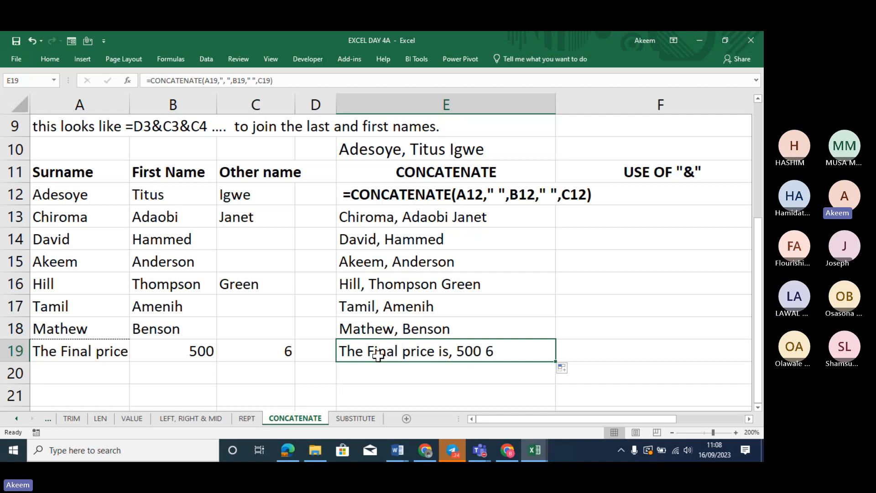
{"action": "left_click", "coordinate": [421, 212]}
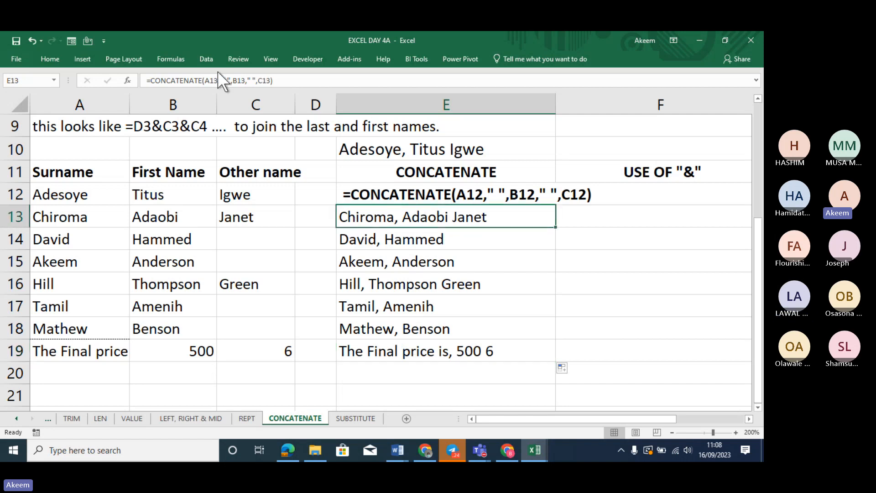
{"action": "left_click", "coordinate": [226, 81]}
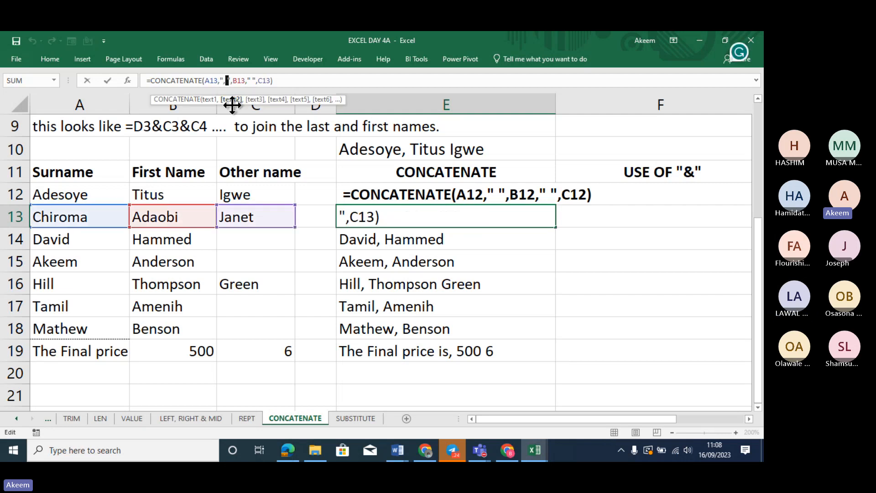
{"action": "type", "text": "-"}
{"action": "key", "text": "Return"}
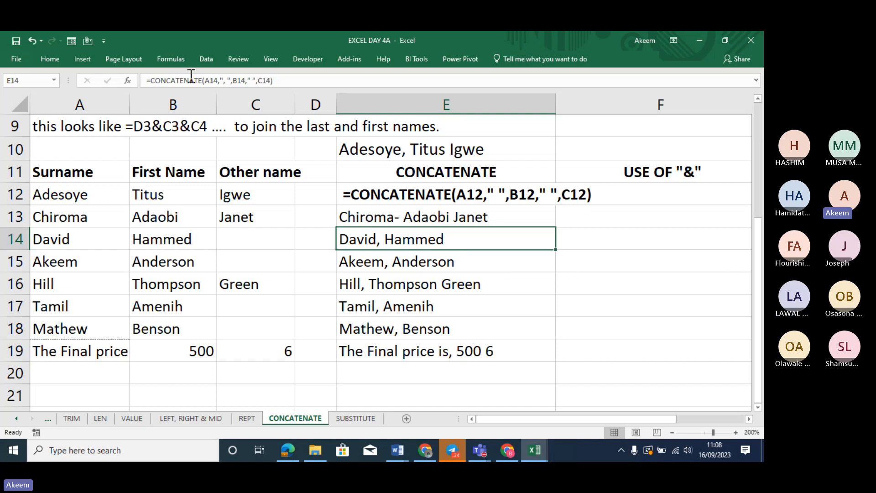
Try a question mark, then a slash, as E14's name separator
{"action": "left_click", "coordinate": [225, 80]}
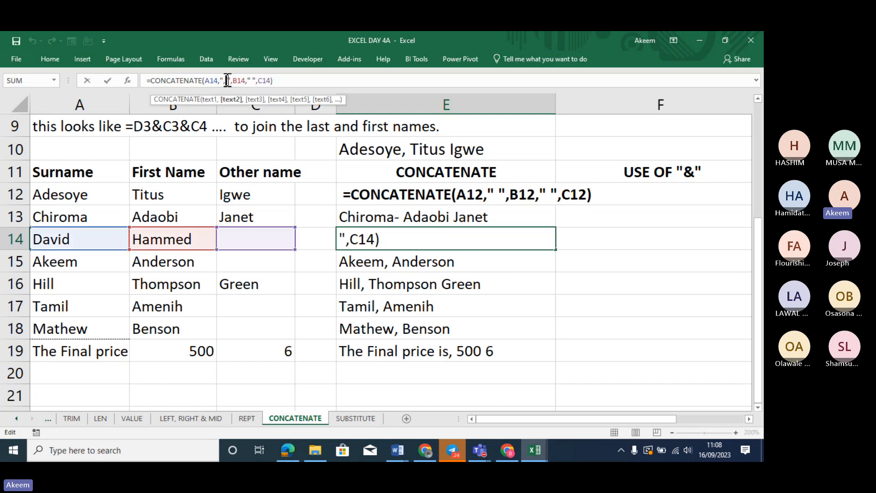
{"action": "key", "text": "BackSpace"}
{"action": "type", "text": "?"}
{"action": "key", "text": "Return"}
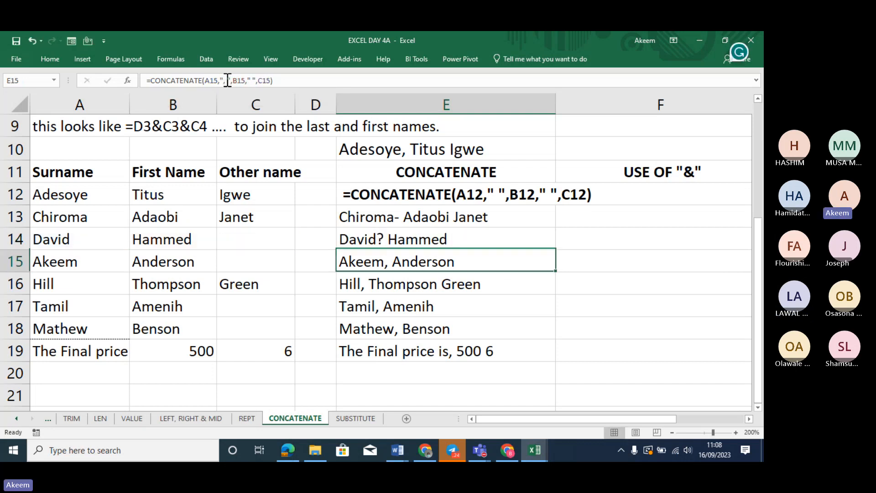
{"action": "left_click", "coordinate": [389, 239]}
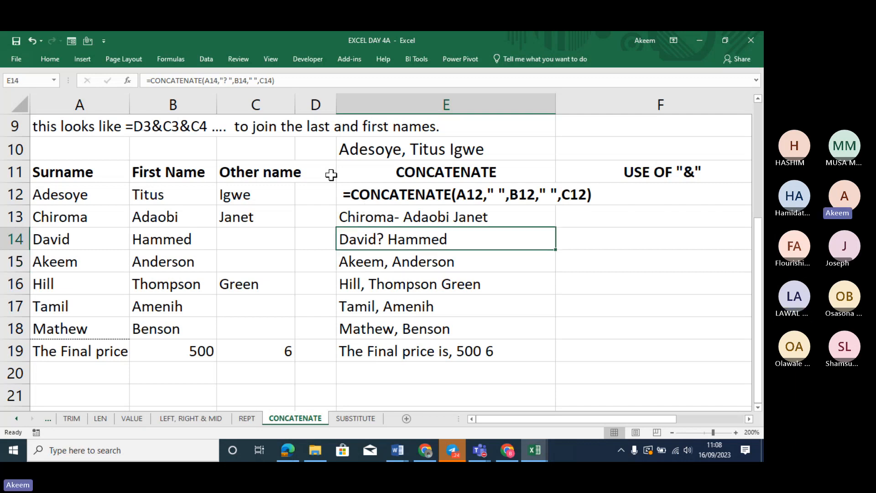
{"action": "left_click", "coordinate": [228, 78]}
{"action": "key", "text": "BackSpace"}
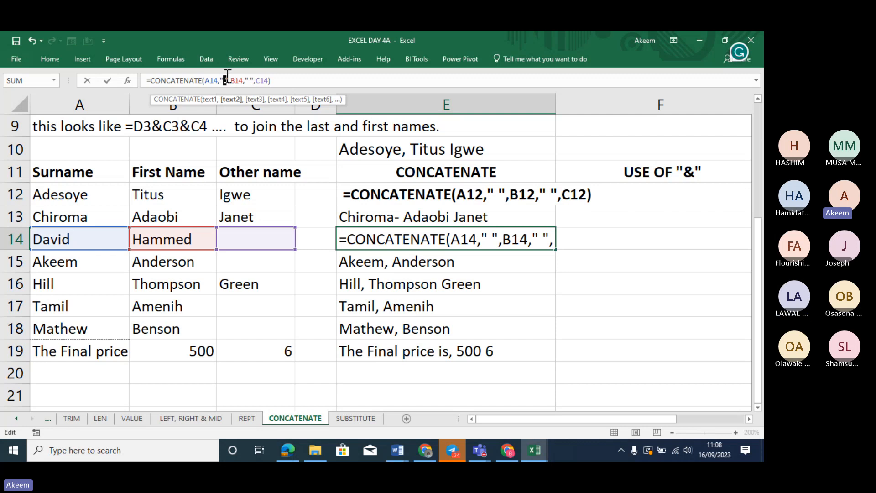
{"action": "type", "text": "/"}
{"action": "key", "text": "Return"}
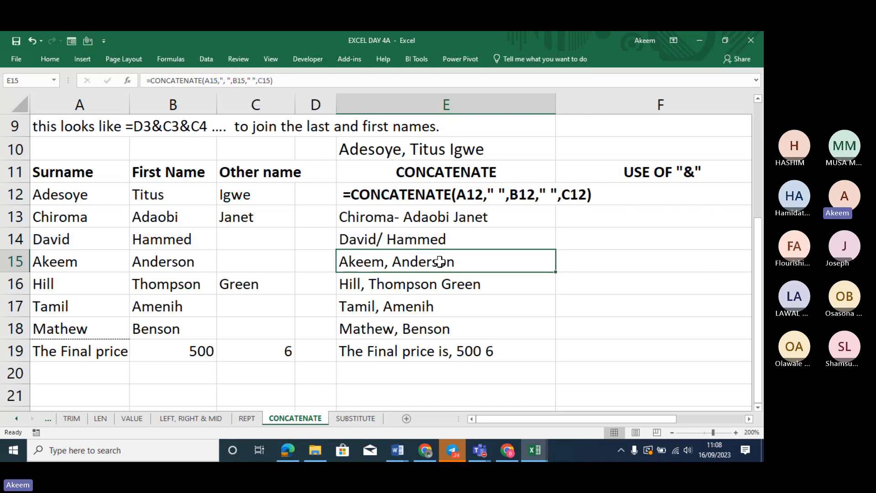
{"action": "left_click", "coordinate": [418, 236]}
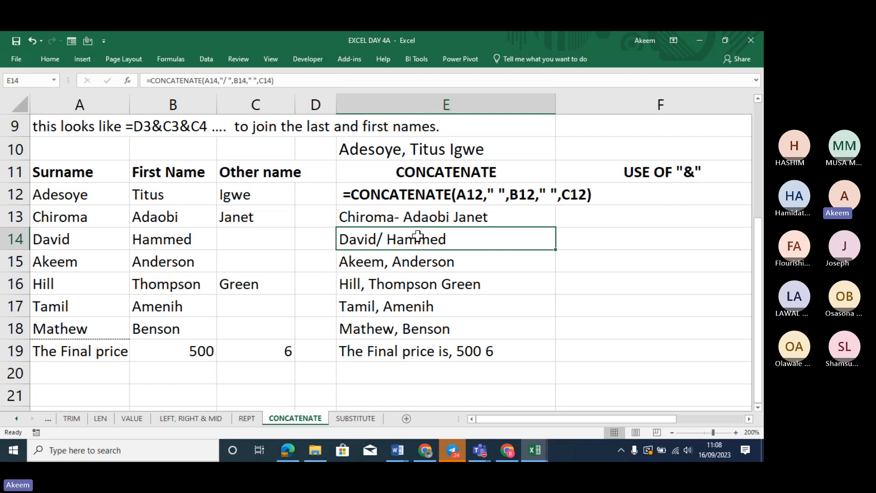
{"action": "left_click", "coordinate": [223, 80]}
{"action": "key", "text": "shift+Right"}
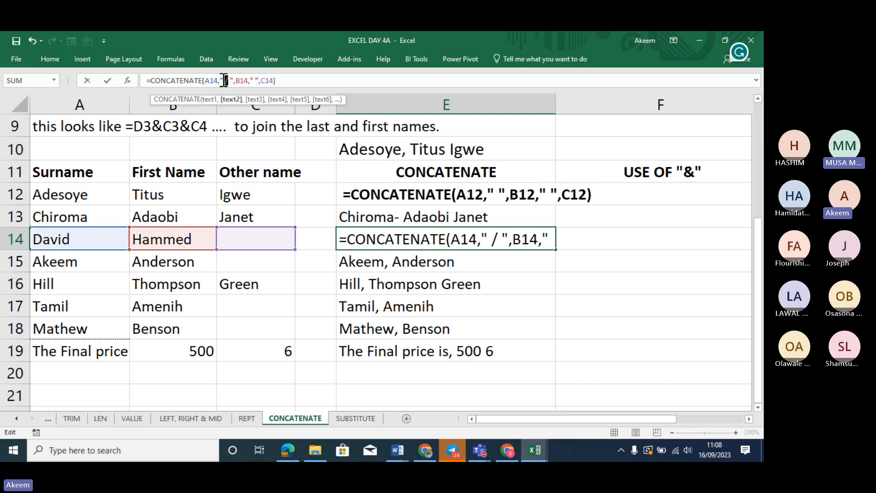
{"action": "key", "text": "Return"}
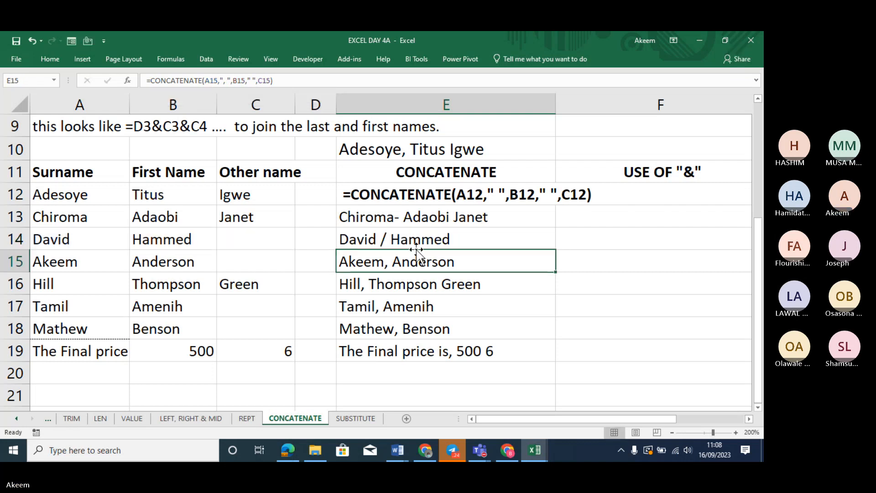
{"action": "left_click", "coordinate": [402, 245]}
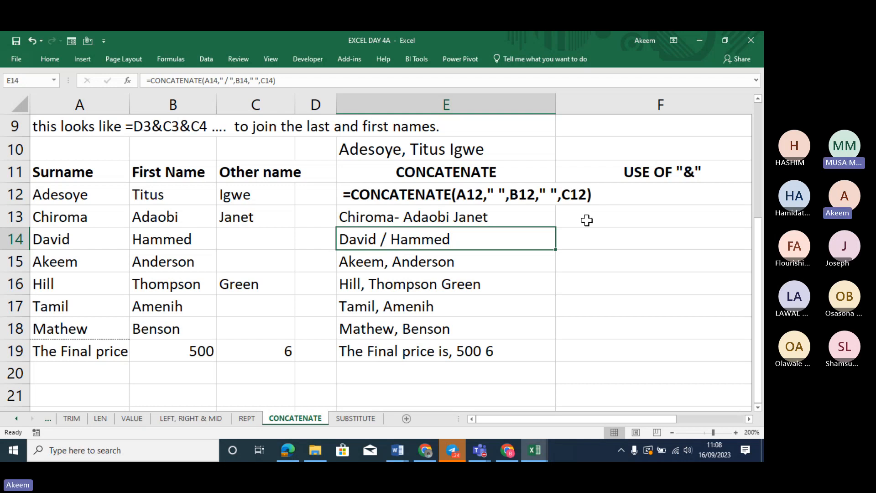
{"action": "left_click", "coordinate": [493, 197]}
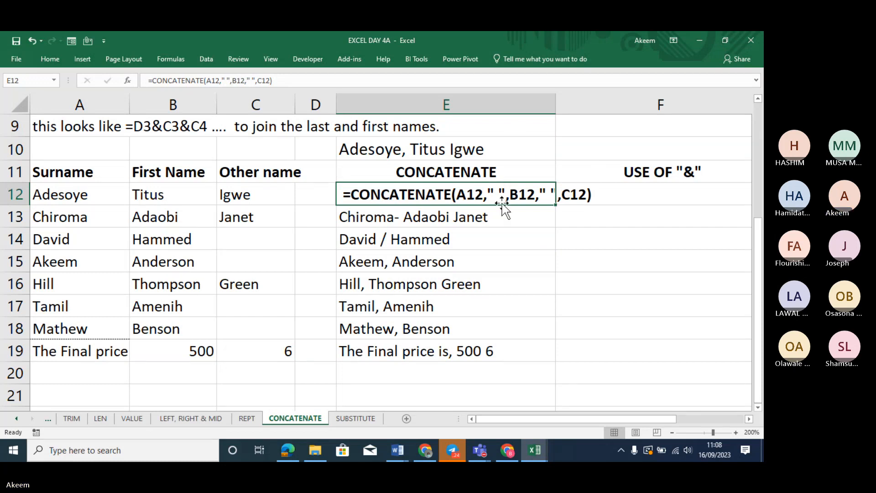
{"action": "left_click", "coordinate": [618, 193]}
{"action": "type", "text": "="}
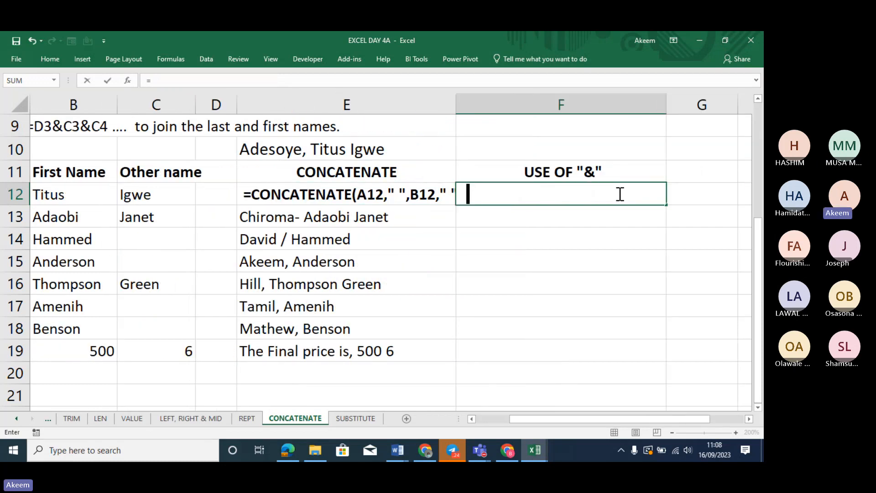
{"action": "key", "text": "Left"}
{"action": "key", "text": "Left"}
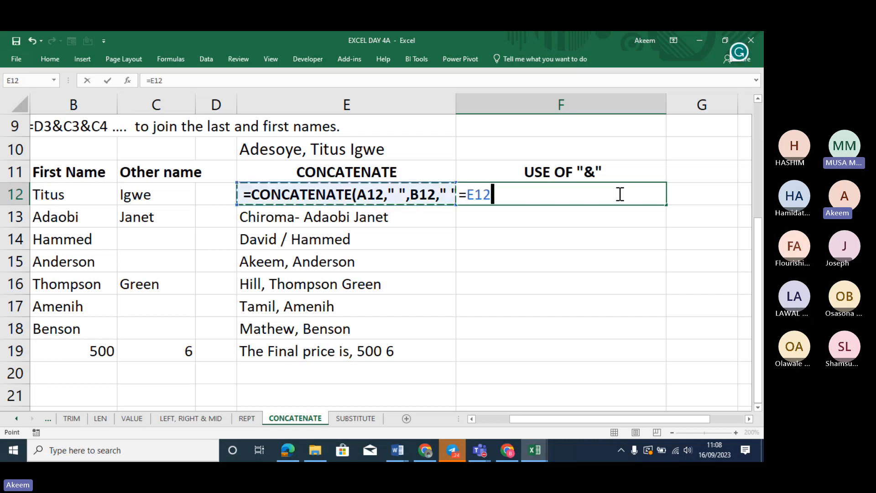
{"action": "key", "text": "Left"}
{"action": "key", "text": "Left"}
{"action": "key", "text": "Left"}
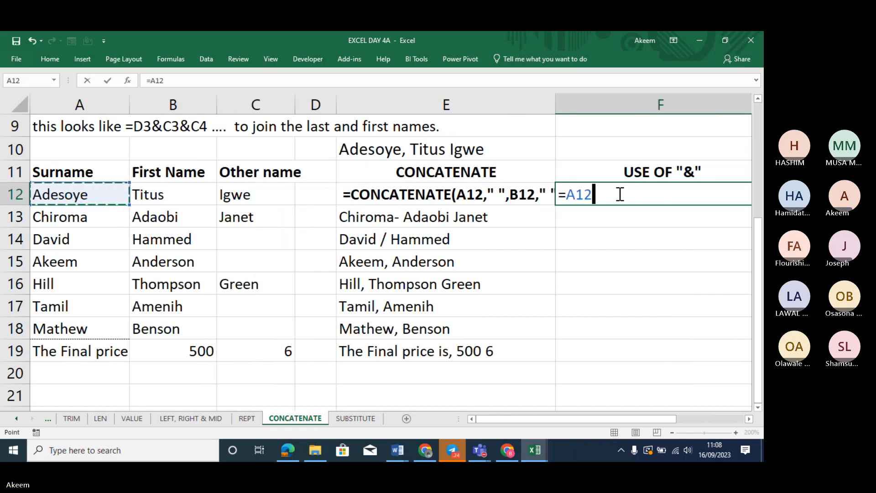
{"action": "type", "text": "&"}
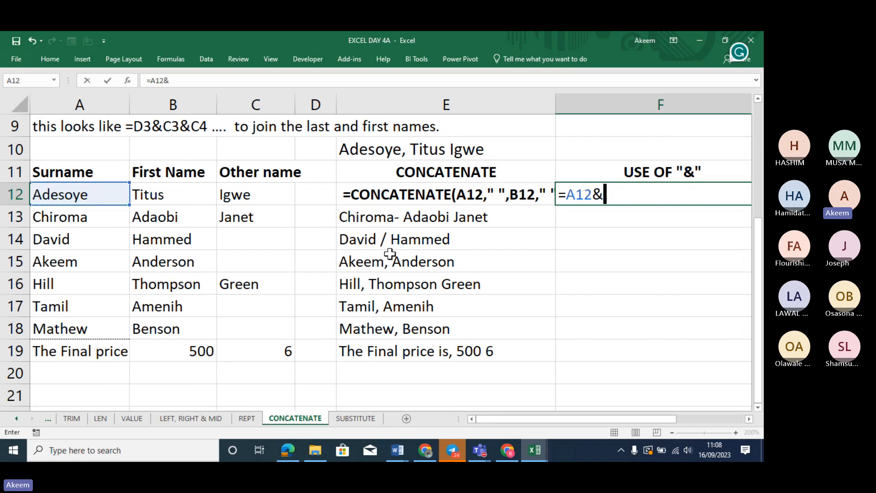
{"action": "left_click", "coordinate": [189, 192]}
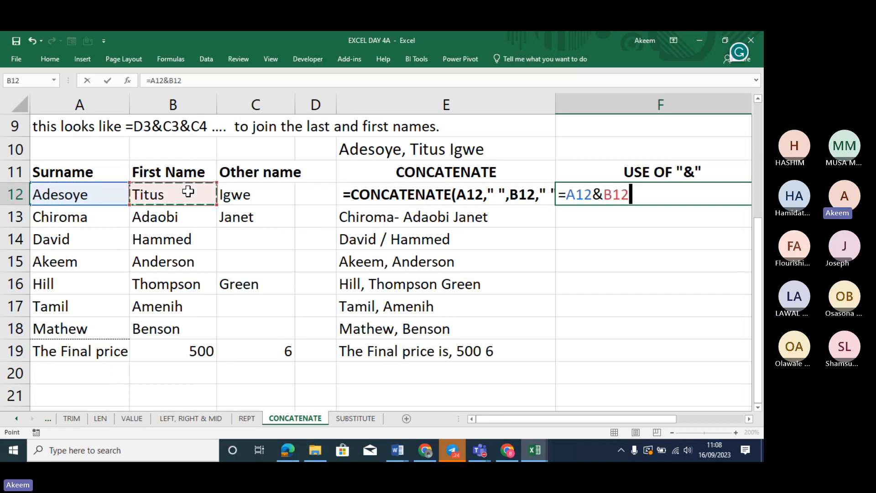
{"action": "type", "text": "&"}
{"action": "left_click", "coordinate": [241, 192]}
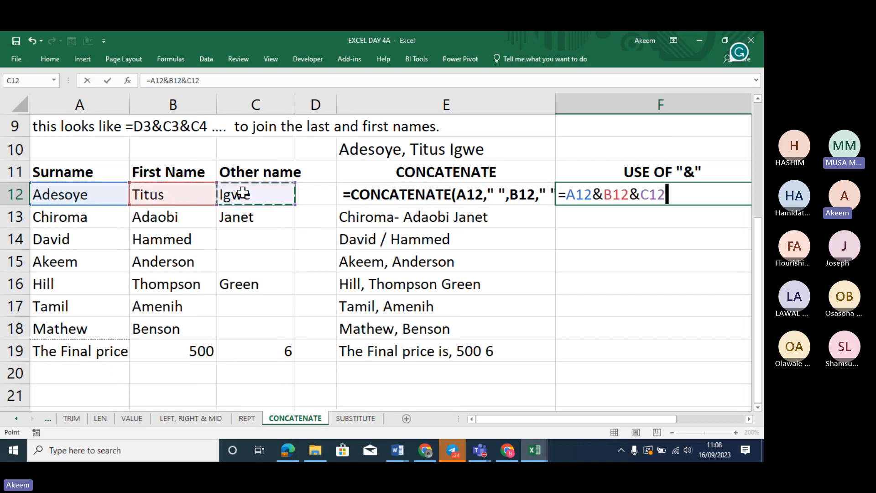
{"action": "key", "text": "Return"}
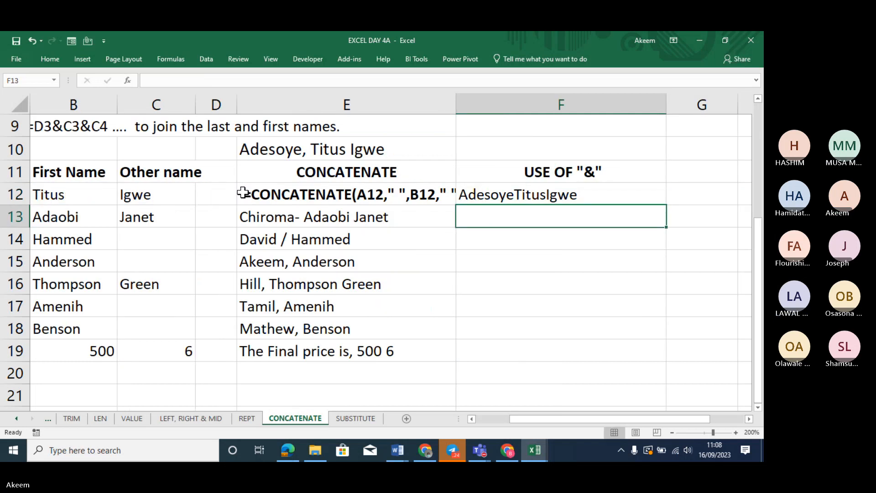
{"action": "left_click", "coordinate": [517, 194]}
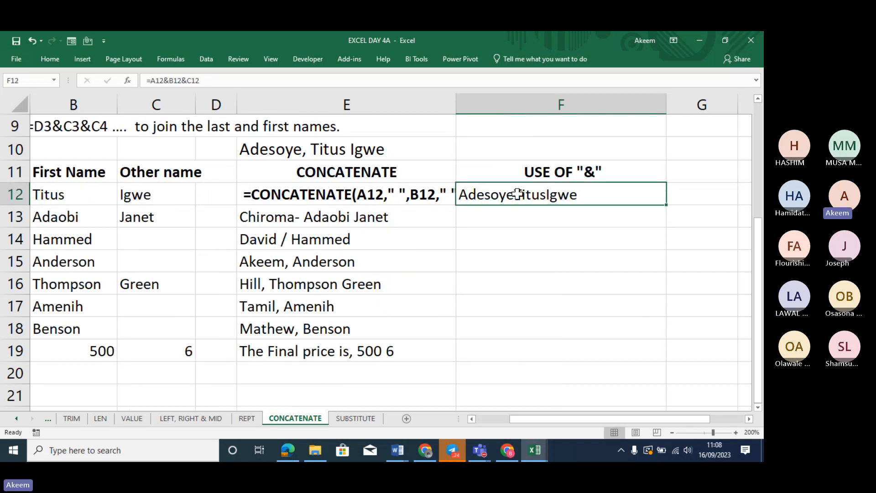
{"action": "left_click", "coordinate": [220, 77]}
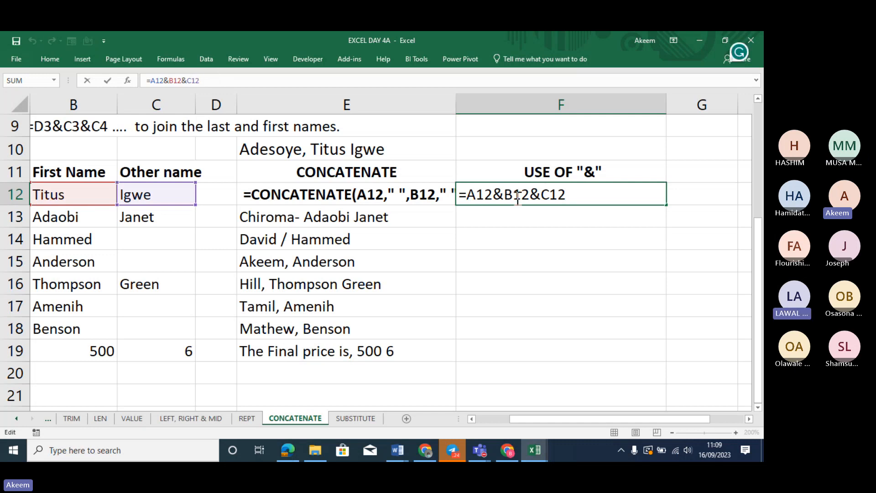
{"action": "key", "text": "Return"}
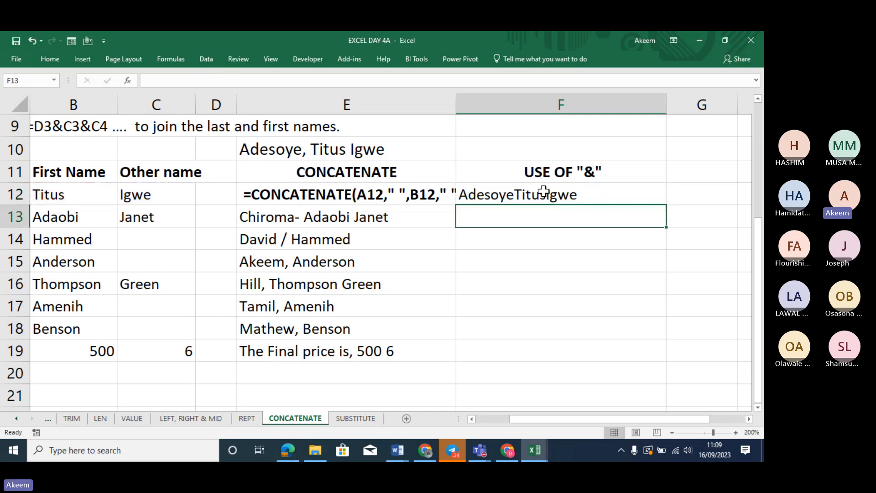
{"action": "left_click", "coordinate": [554, 196]}
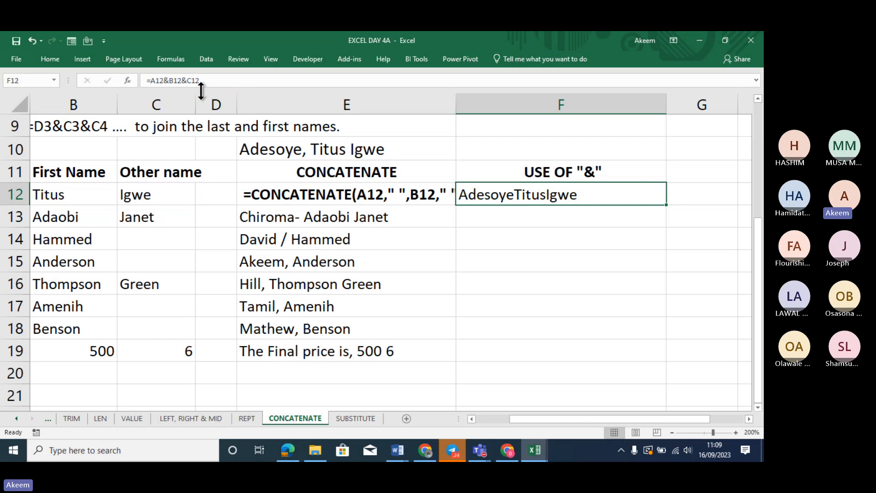
{"action": "left_click", "coordinate": [168, 77]}
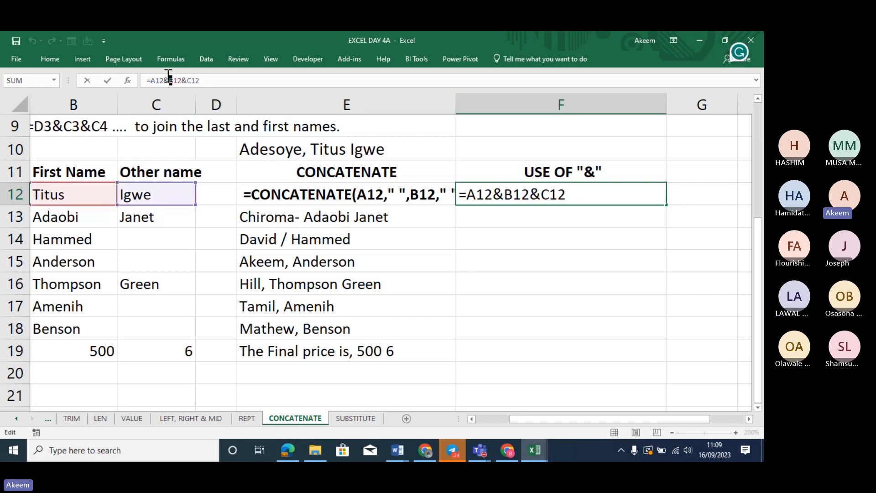
{"action": "type", "text": "\" "}
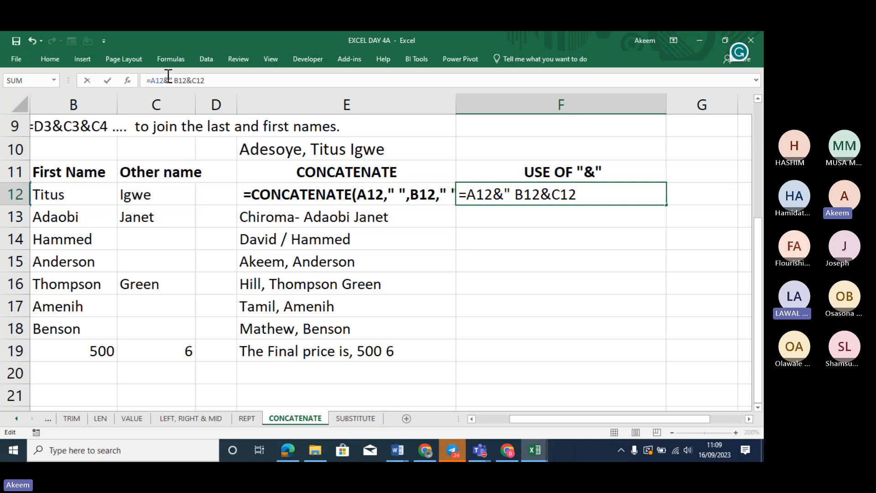
{"action": "type", "text": "\""}
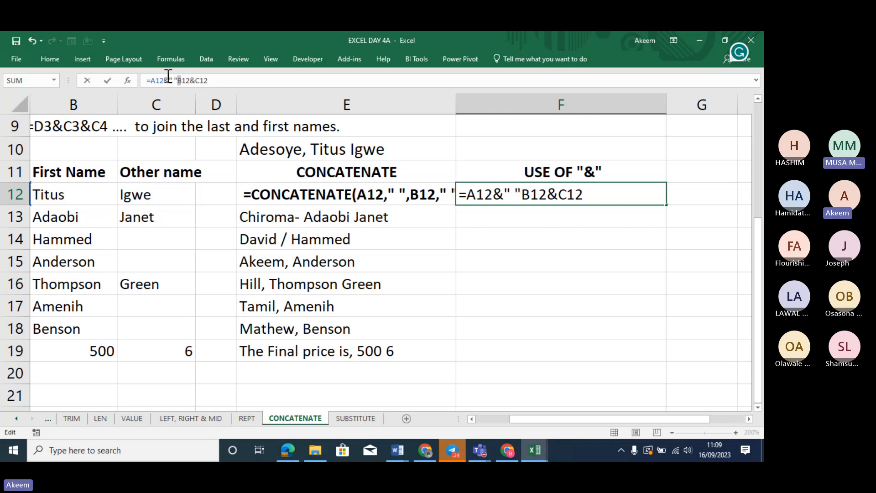
{"action": "type", "text": "&"}
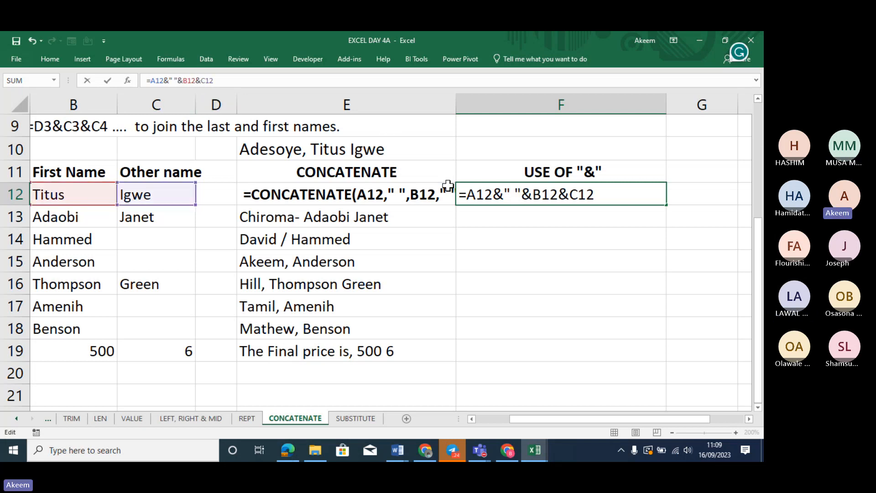
{"action": "left_click", "coordinate": [561, 189]}
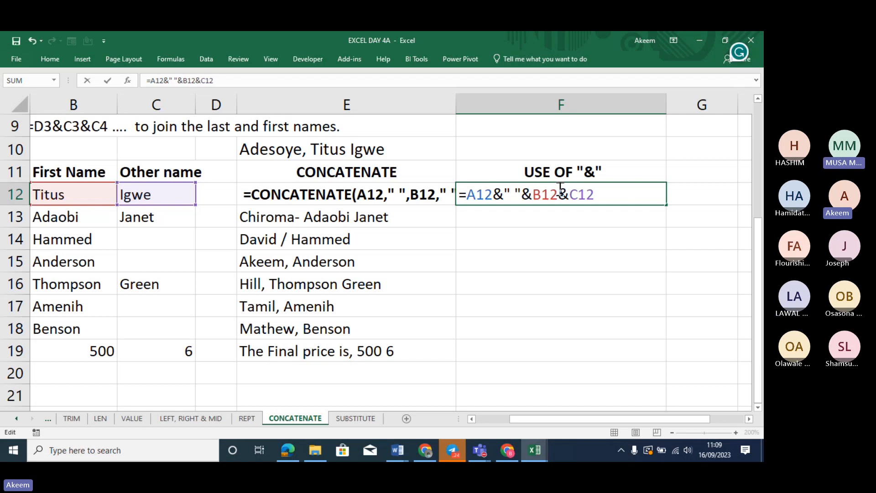
{"action": "type", "text": "&\" \"&"}
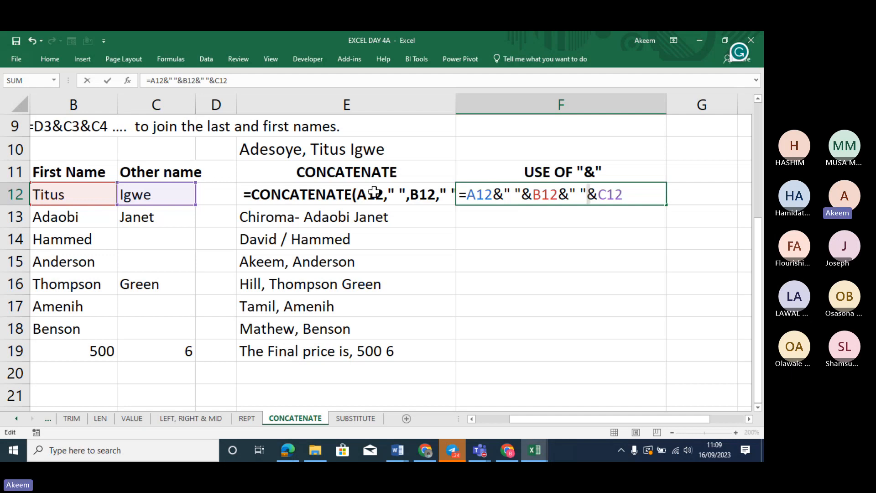
{"action": "key", "text": "Return"}
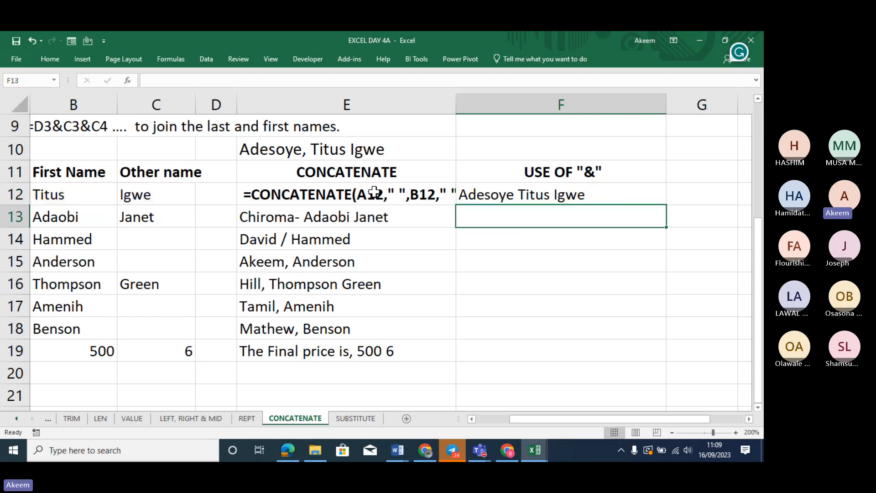
{"action": "left_click", "coordinate": [573, 191]}
Fill F12's formula down to F19 and compare the E13 and F13 formulas
{"action": "double_click", "coordinate": [666, 204]}
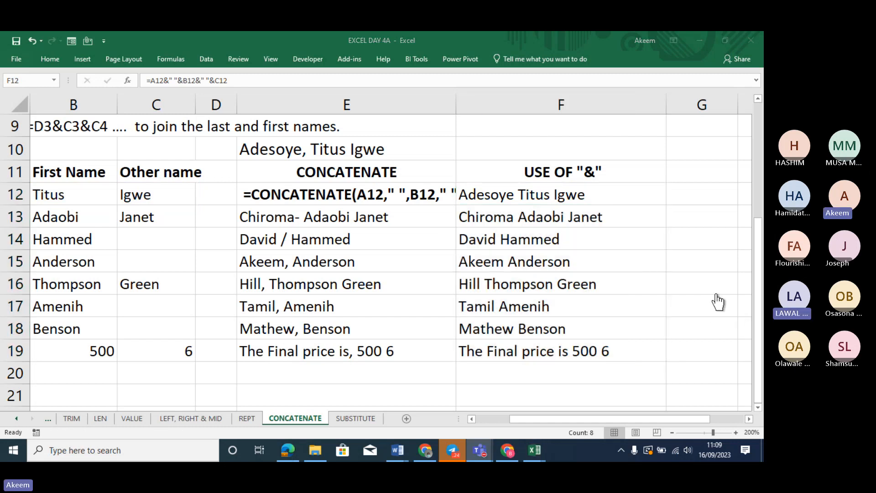
{"action": "left_click", "coordinate": [543, 192]}
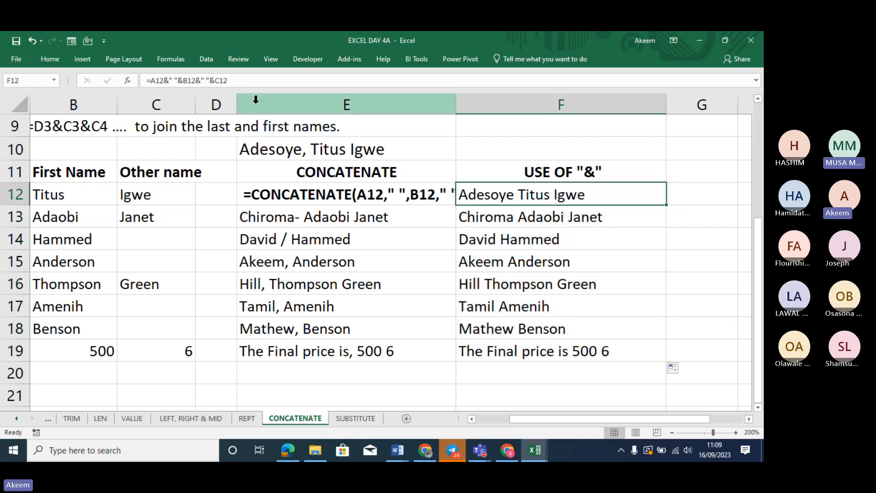
{"action": "left_click", "coordinate": [206, 79]}
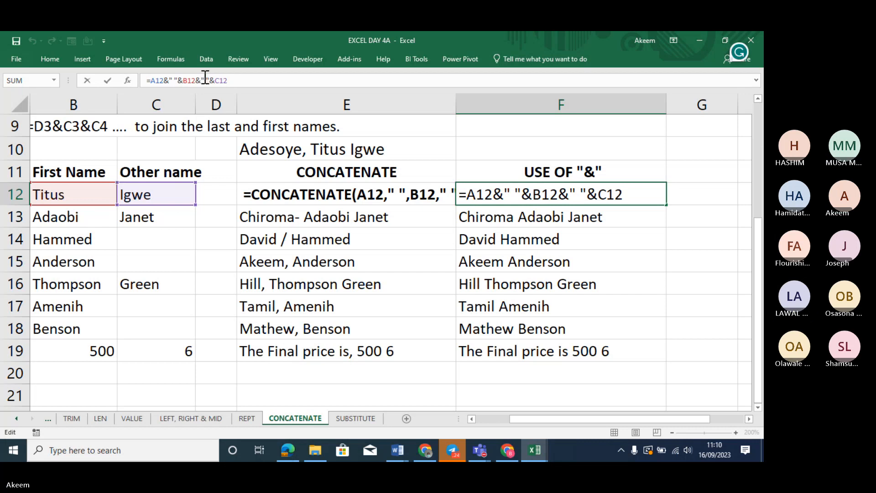
{"action": "key", "text": "Return"}
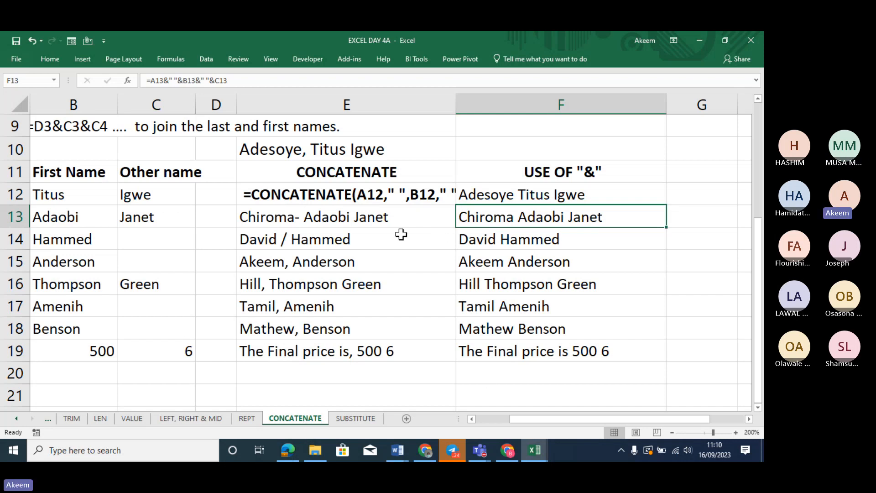
{"action": "left_click", "coordinate": [394, 216]}
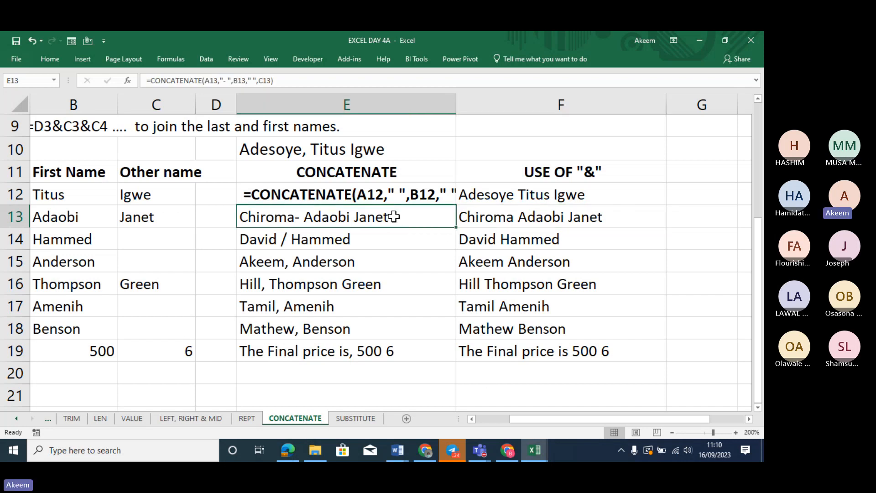
{"action": "left_click", "coordinate": [544, 224]}
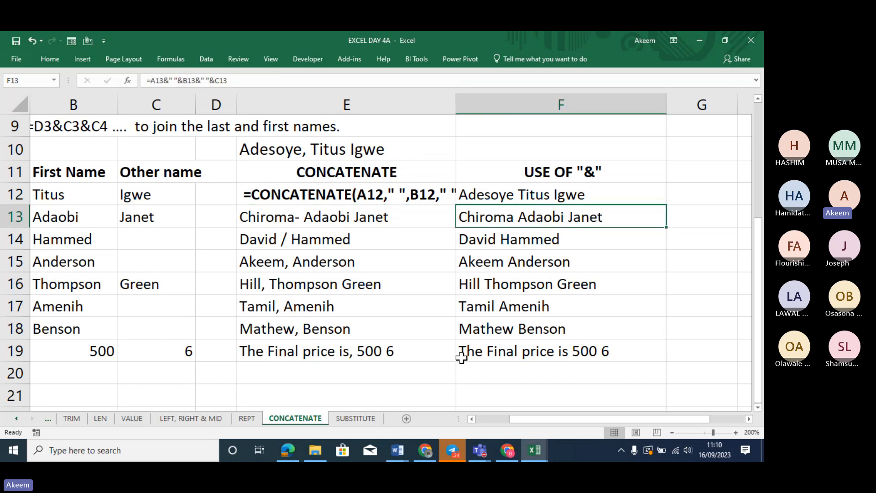
Glance at the SUBSTITUTE sheet's notes and sample sentence, then return to CONCATENATE
{"action": "left_click", "coordinate": [359, 417]}
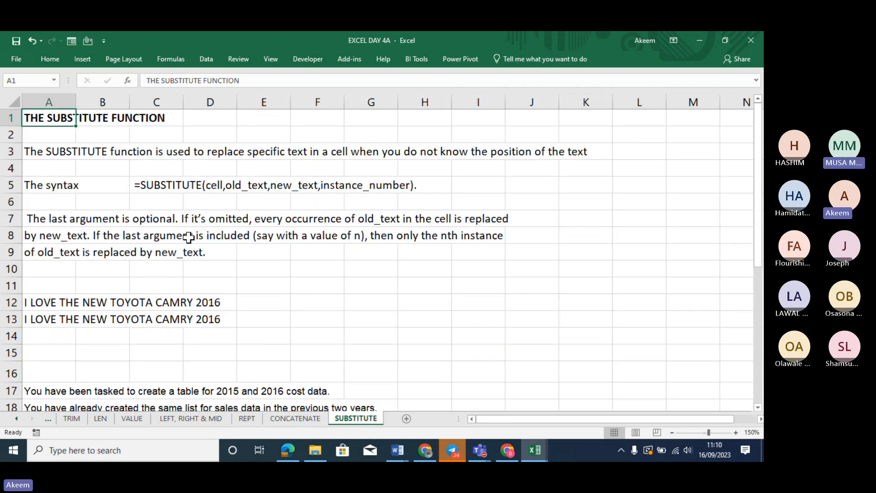
{"action": "left_click", "coordinate": [189, 237]}
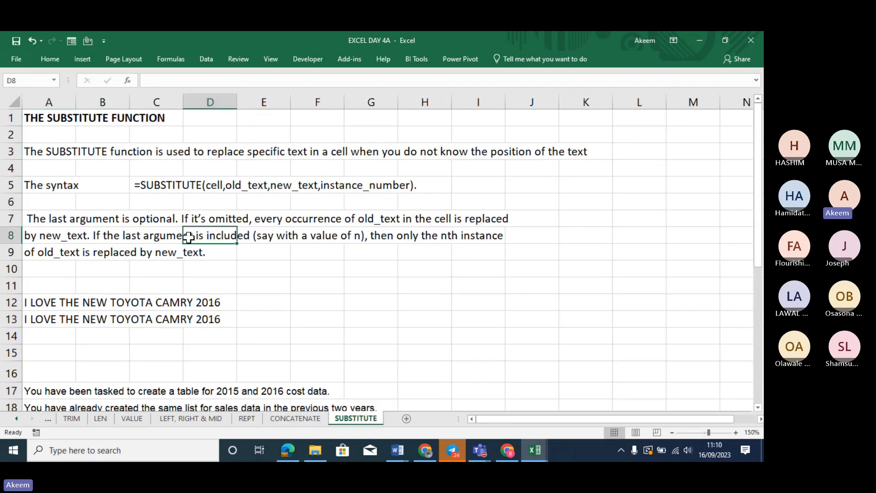
{"action": "left_click", "coordinate": [62, 299]}
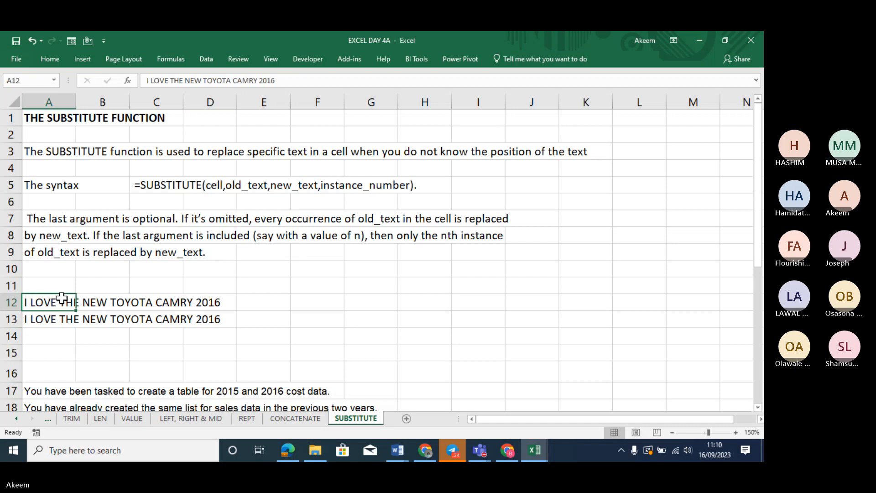
{"action": "left_click", "coordinate": [293, 418]}
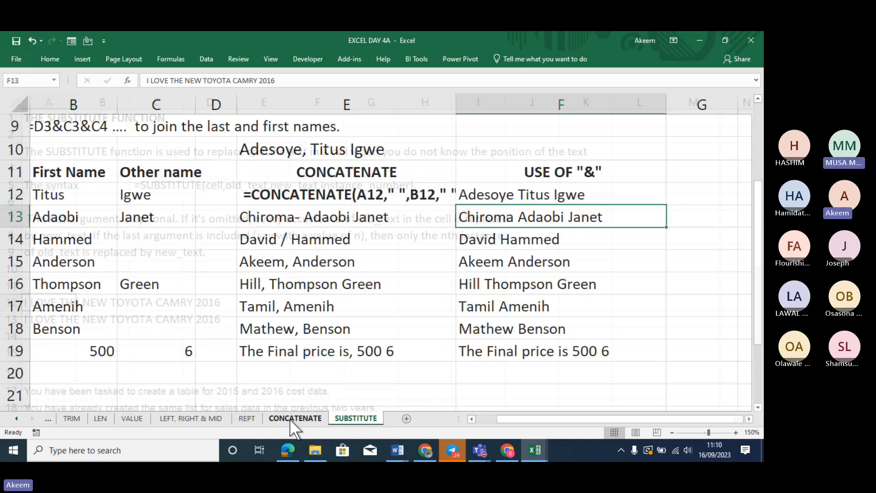
{"action": "left_click", "coordinate": [697, 198]}
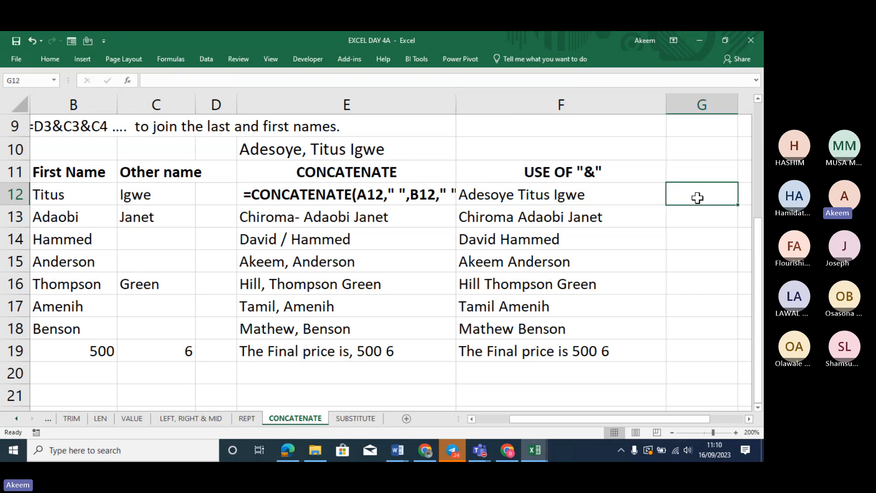
{"action": "type", "text": "=text"}
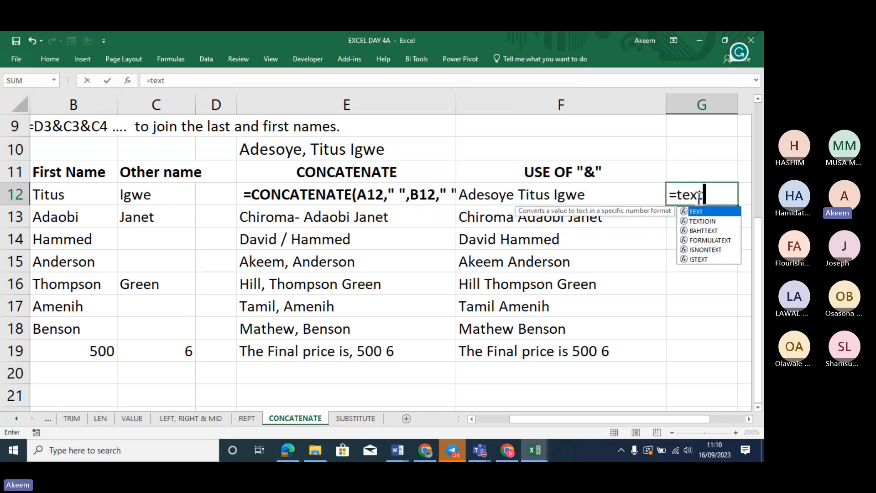
{"action": "key", "text": "Down"}
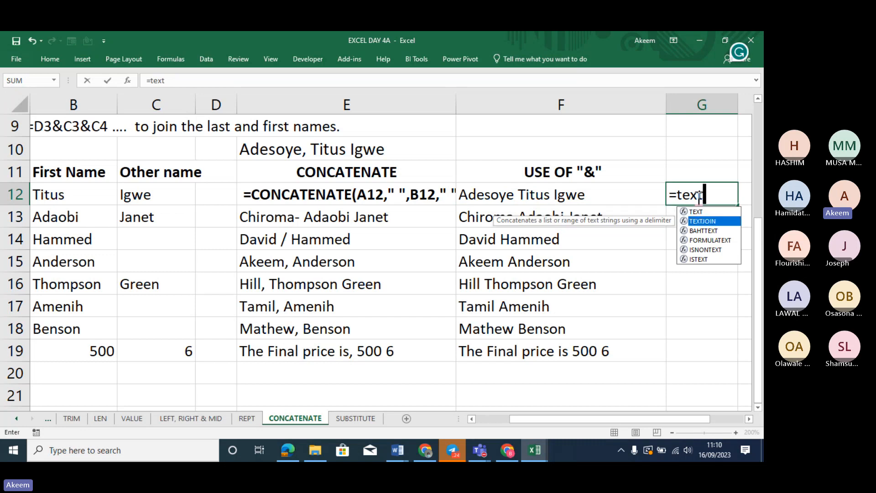
{"action": "key", "text": "Tab"}
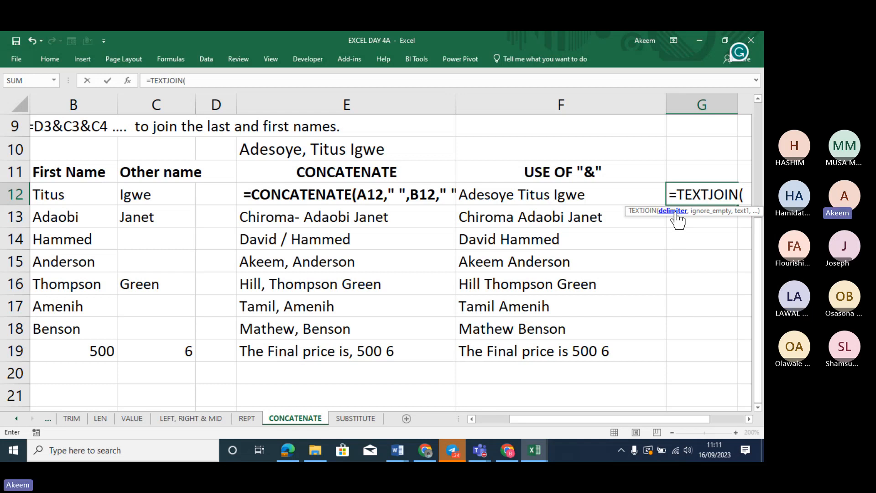
{"action": "type", "text": "\""}
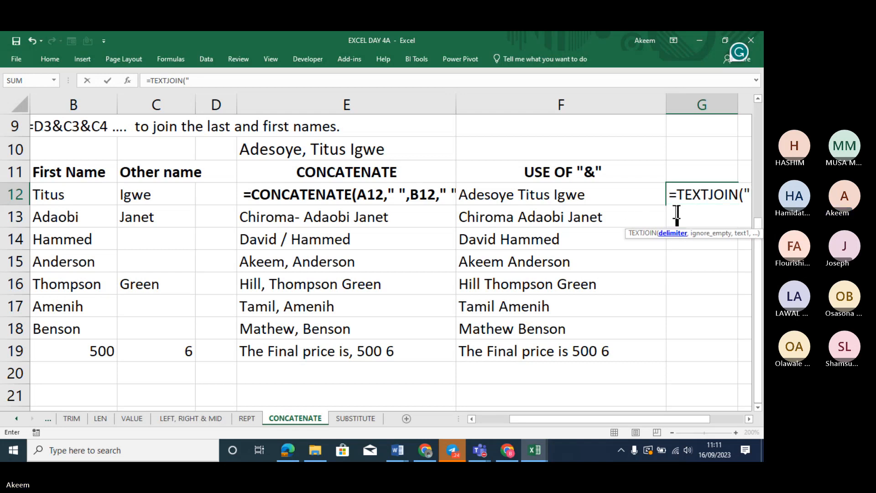
{"action": "type", "text": " \","}
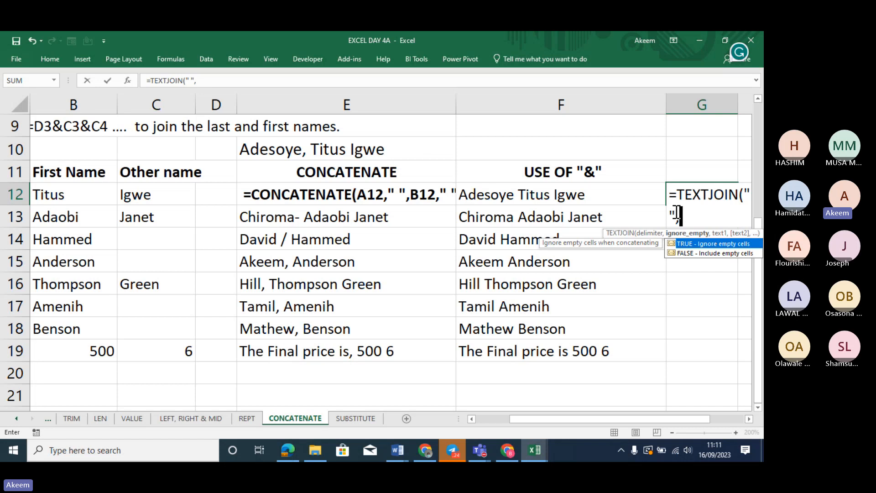
{"action": "double_click", "coordinate": [716, 243]}
{"action": "type", "text": ","}
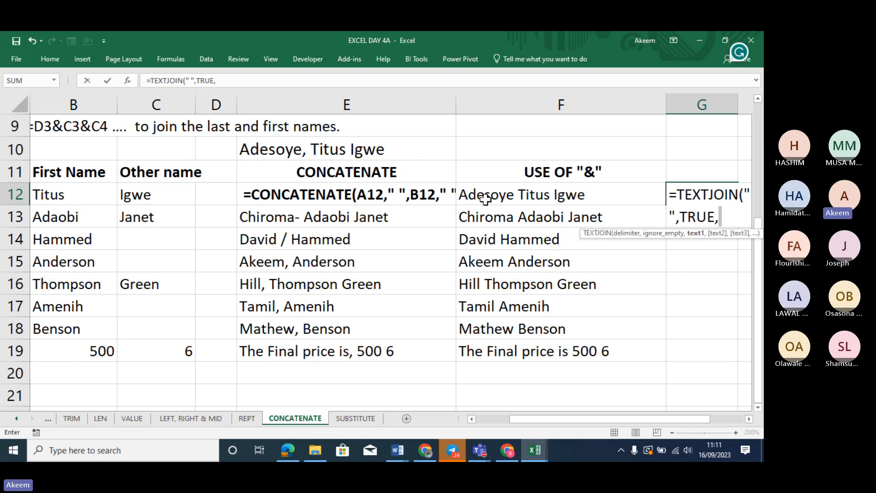
{"action": "left_click", "coordinate": [55, 196]}
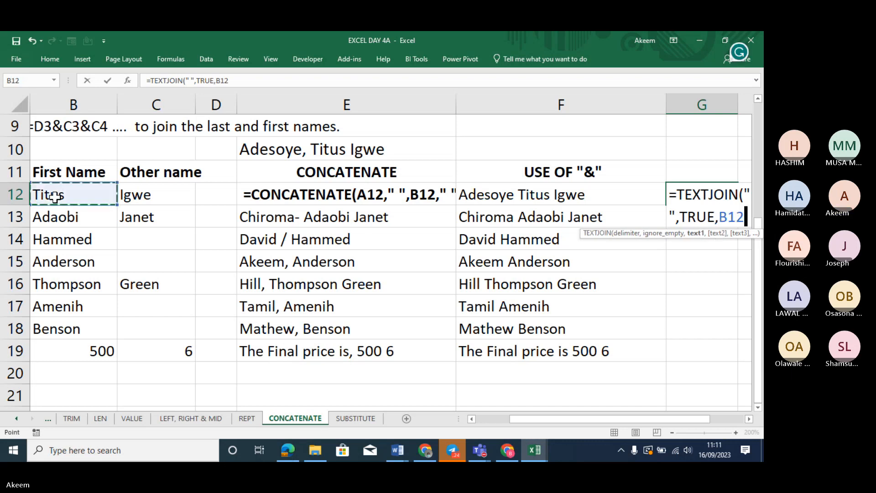
{"action": "key", "text": "Left"}
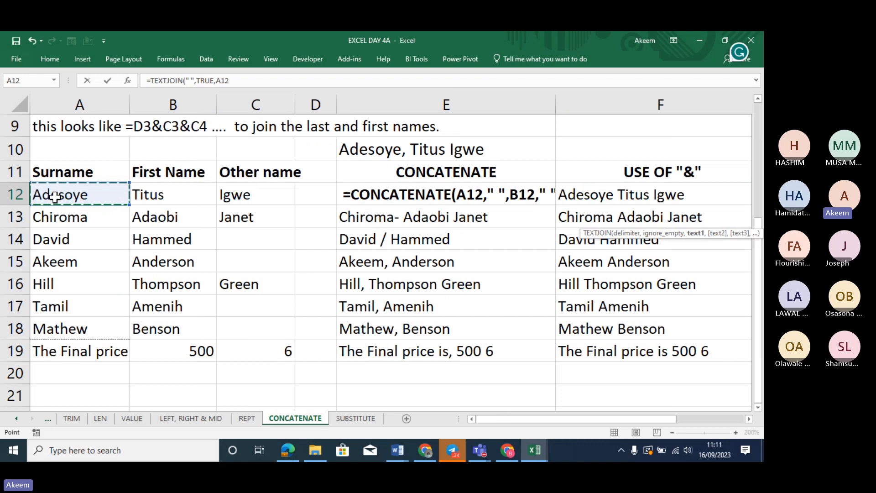
{"action": "type", "text": ","}
{"action": "left_click", "coordinate": [136, 194]}
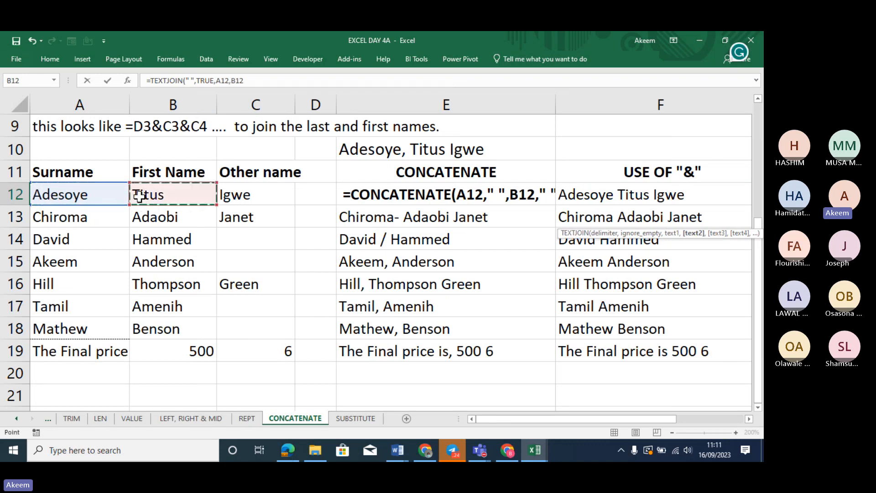
{"action": "type", "text": ","}
{"action": "left_click", "coordinate": [238, 193]}
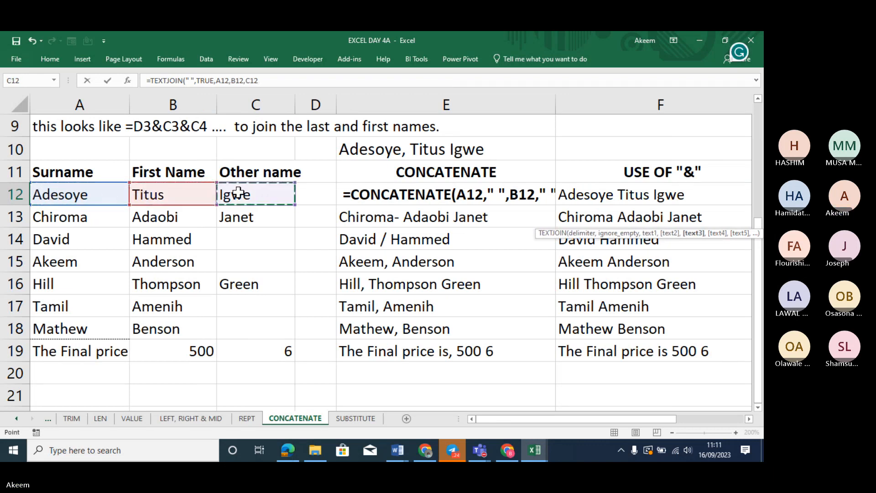
{"action": "key", "text": "Return"}
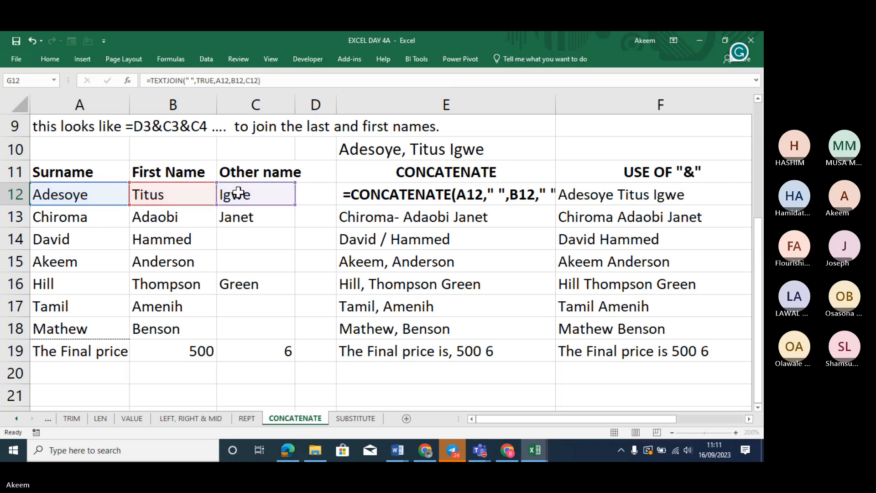
Head column G with 'Text join' in G11
{"action": "left_click", "coordinate": [688, 197]}
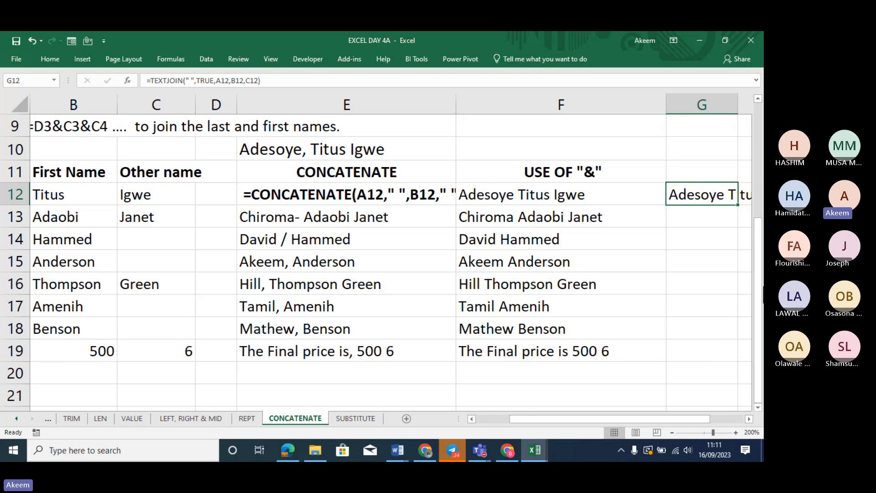
{"action": "left_click", "coordinate": [749, 419]}
{"action": "left_click", "coordinate": [749, 419]}
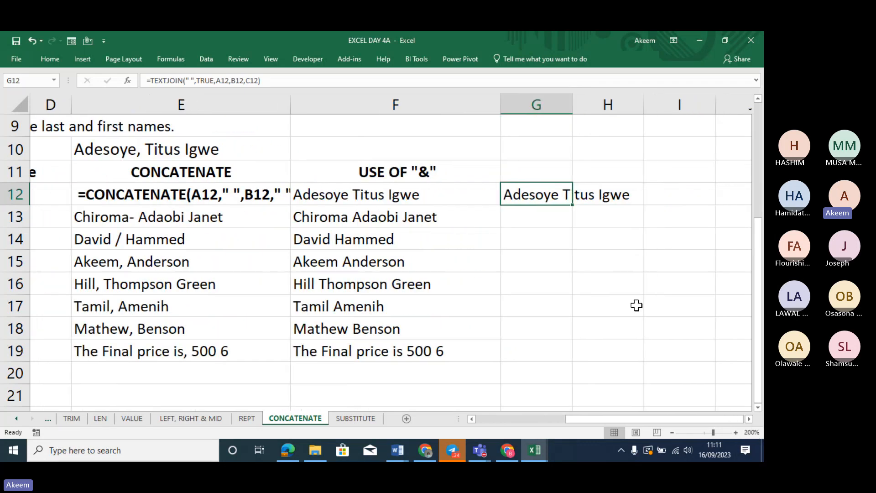
{"action": "left_click", "coordinate": [532, 172]}
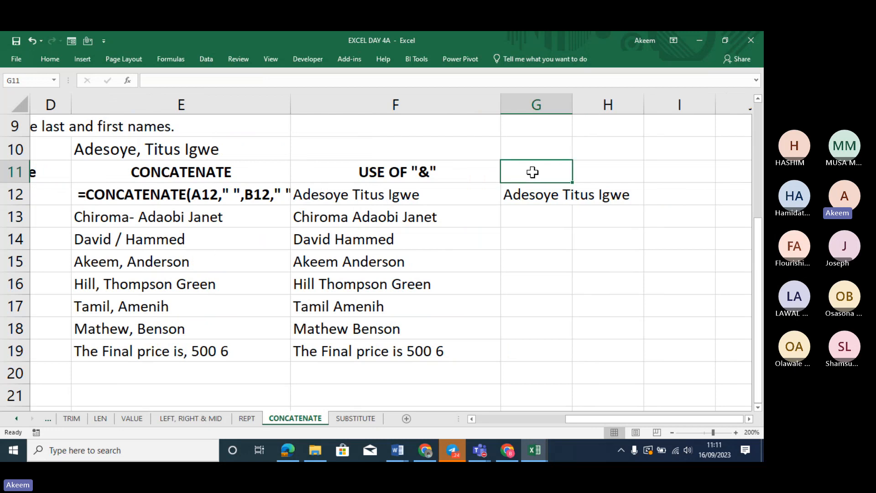
{"action": "type", "text": "text"}
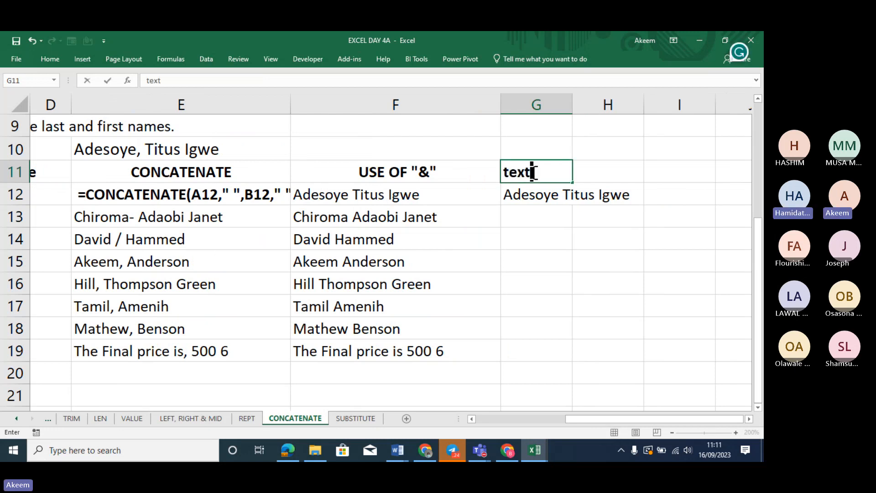
{"action": "type", "text": " j"}
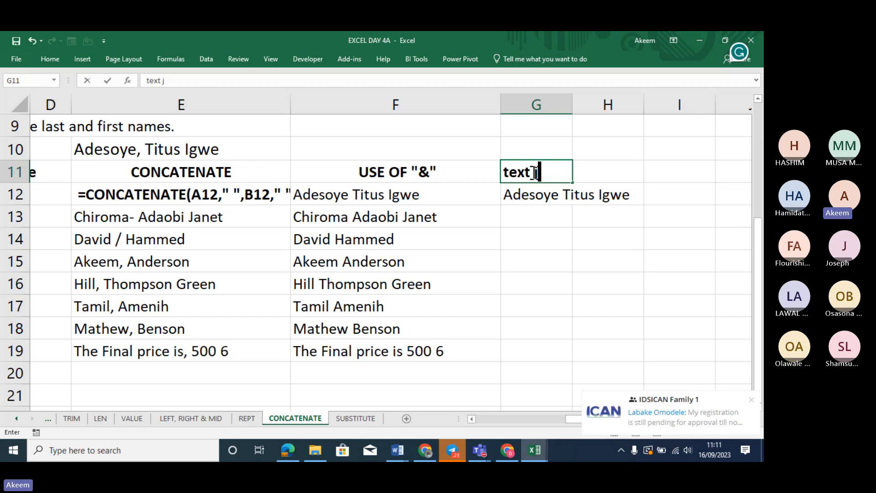
{"action": "type", "text": "oin"}
{"action": "key", "text": "Return"}
{"action": "left_click", "coordinate": [521, 170]}
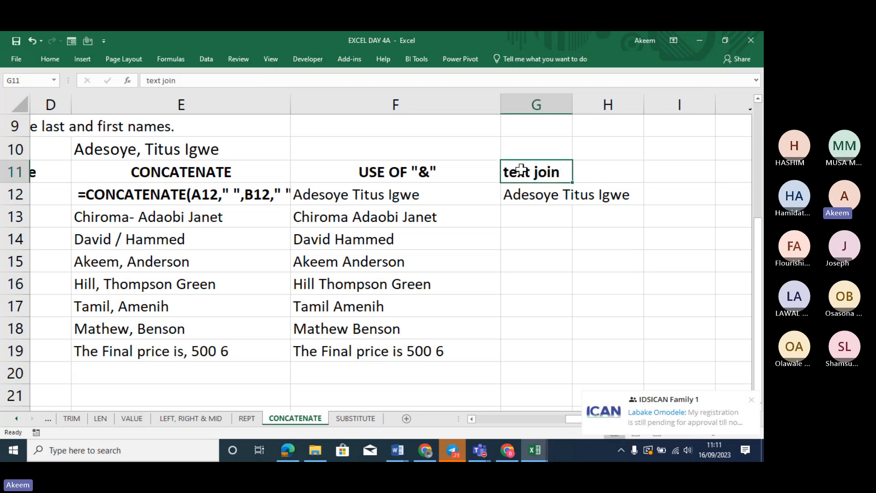
{"action": "left_click", "coordinate": [150, 80]}
{"action": "key", "text": "BackSpace"}
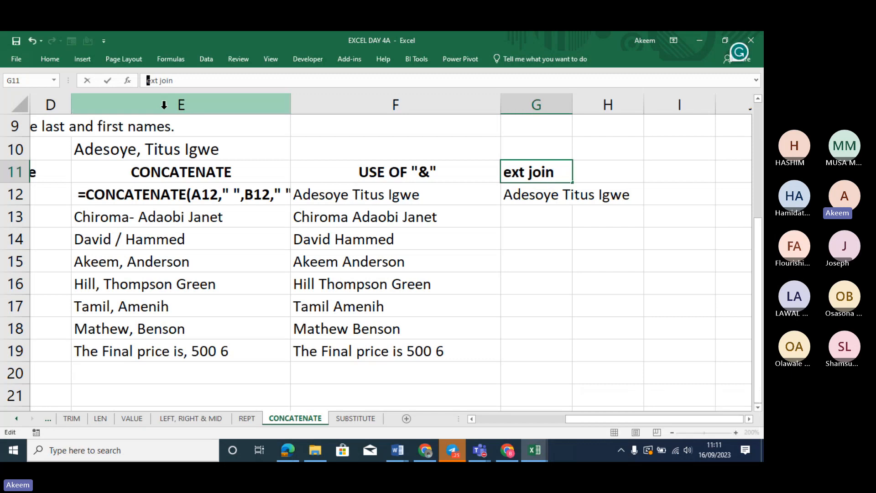
{"action": "type", "text": "T"}
{"action": "key", "text": "Return"}
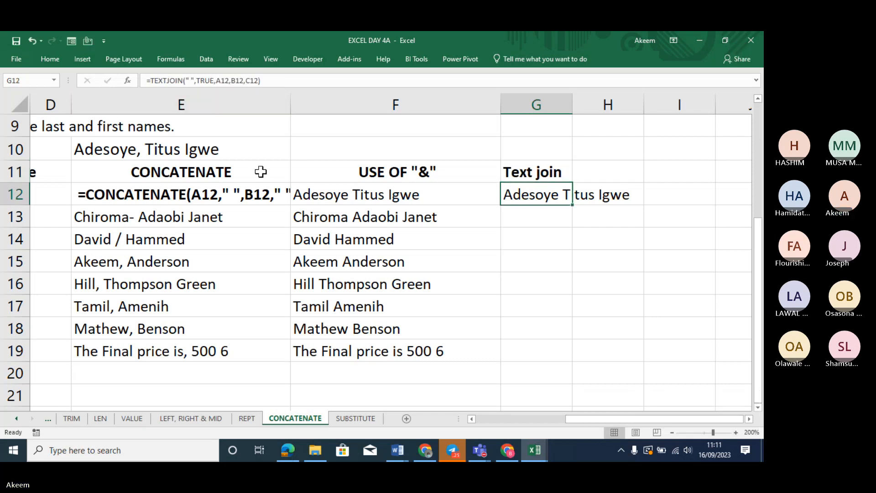
Review G12's TEXTJOIN arguments, highlighting the ignore_empty value TRUE
{"action": "double_click", "coordinate": [526, 191]}
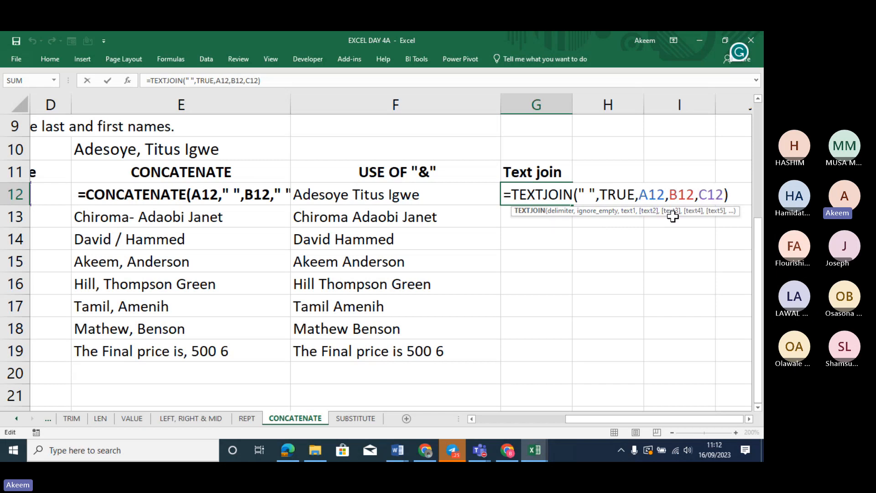
{"action": "key", "text": "Return"}
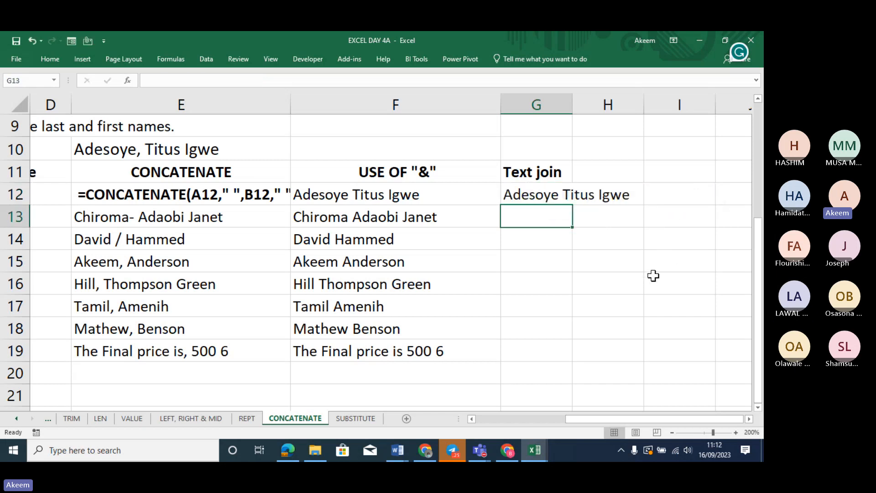
{"action": "left_click", "coordinate": [555, 196]}
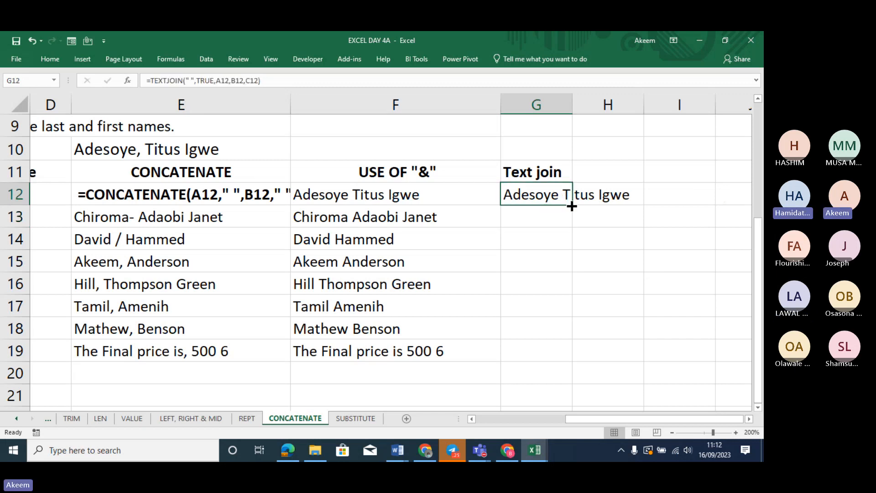
{"action": "double_click", "coordinate": [552, 194]}
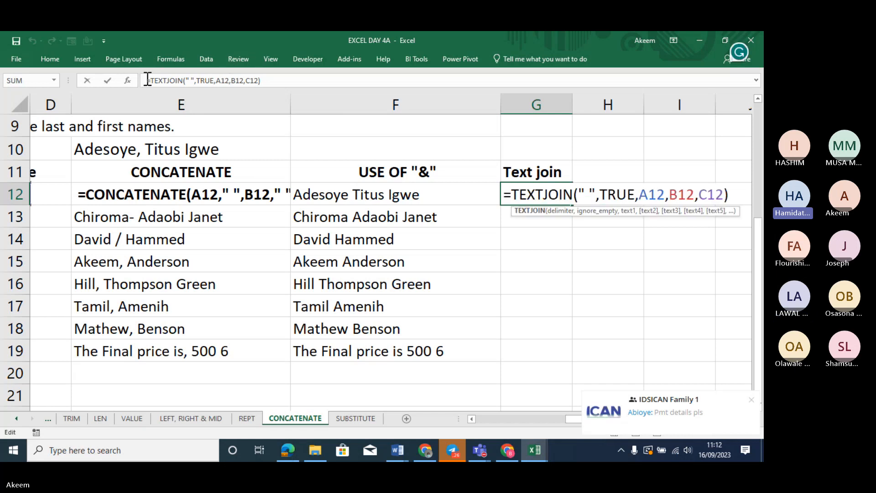
{"action": "left_click", "coordinate": [597, 212]}
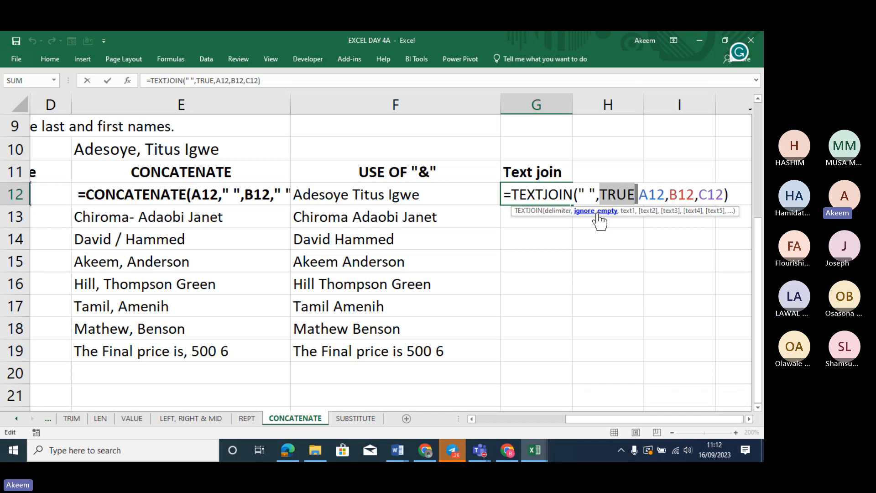
{"action": "key", "text": "Return"}
{"action": "left_click", "coordinate": [555, 185]}
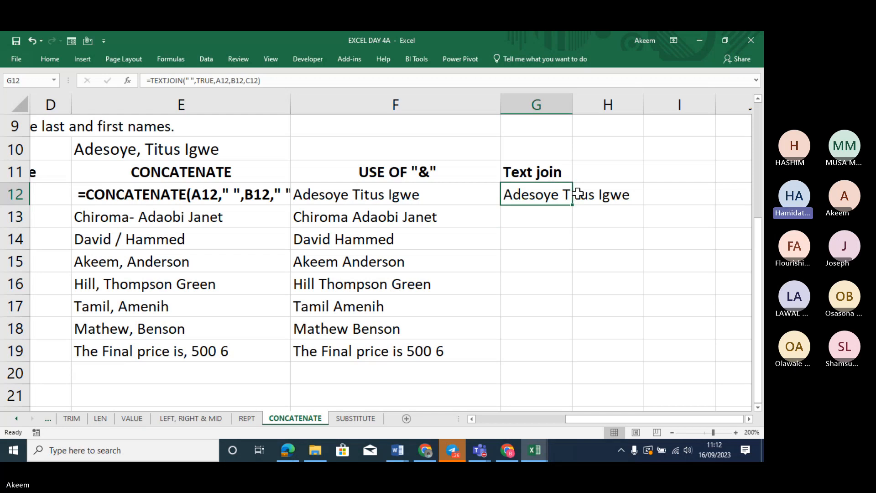
Fill the TEXTJOIN formula down to G19 and make G12 display its formula as text
{"action": "left_click_drag", "start_coordinate": [573, 207], "coordinate": [575, 360]}
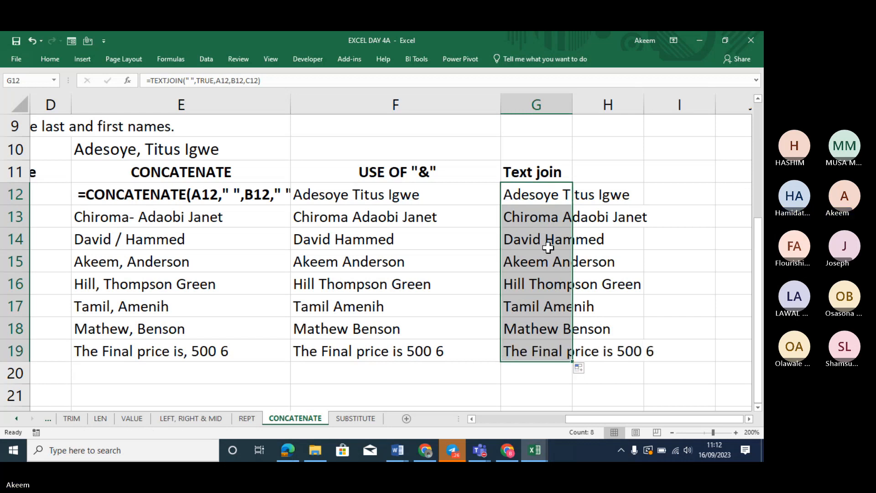
{"action": "left_click", "coordinate": [144, 81]}
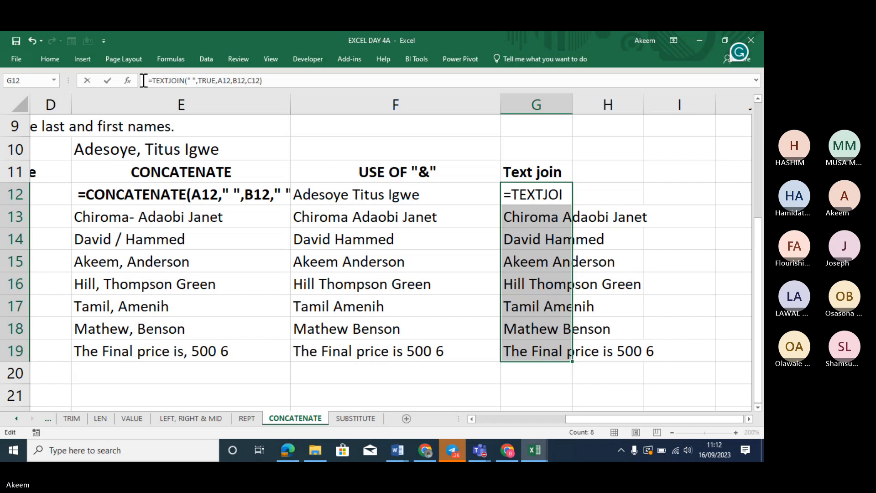
{"action": "key", "text": "Return"}
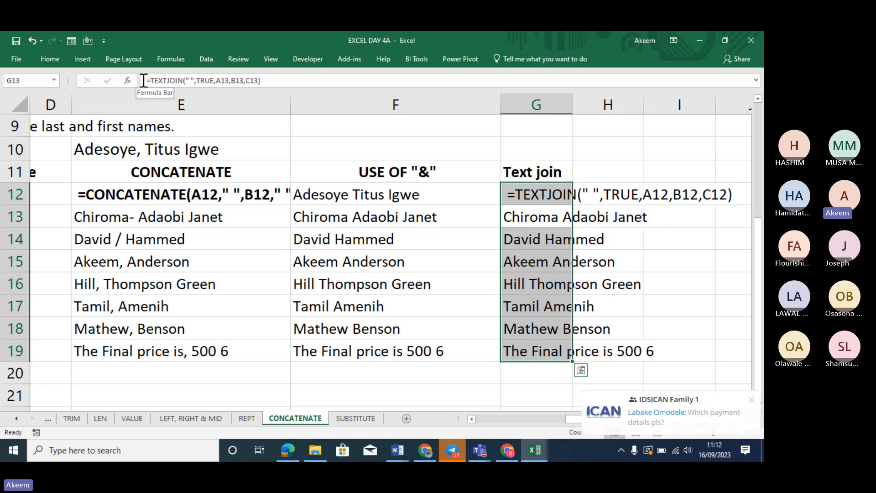
Connect the PC to the MTN_4G_2B7E2B Wi-Fi network and return to the workbook
{"action": "left_click", "coordinate": [672, 445]}
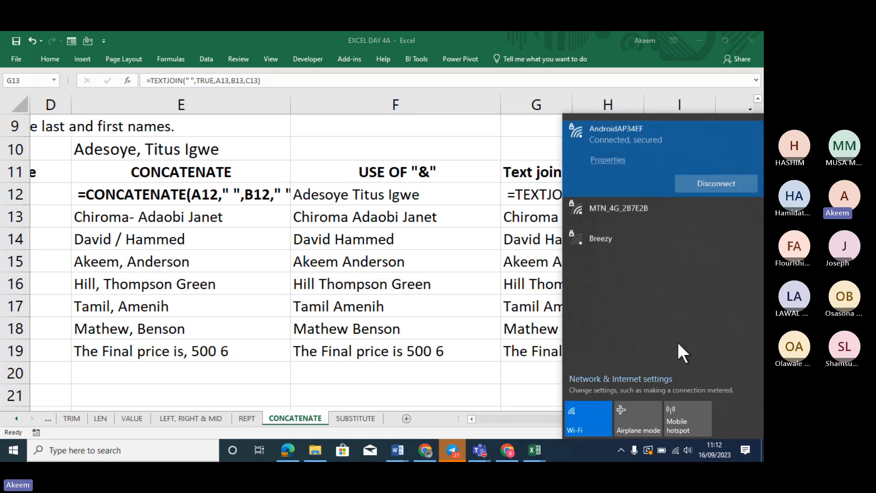
{"action": "left_click", "coordinate": [640, 205]}
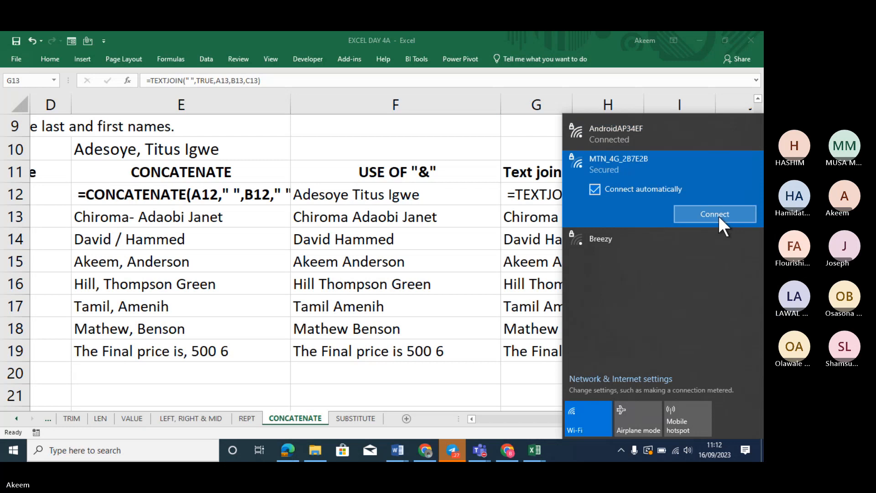
{"action": "left_click", "coordinate": [718, 215]}
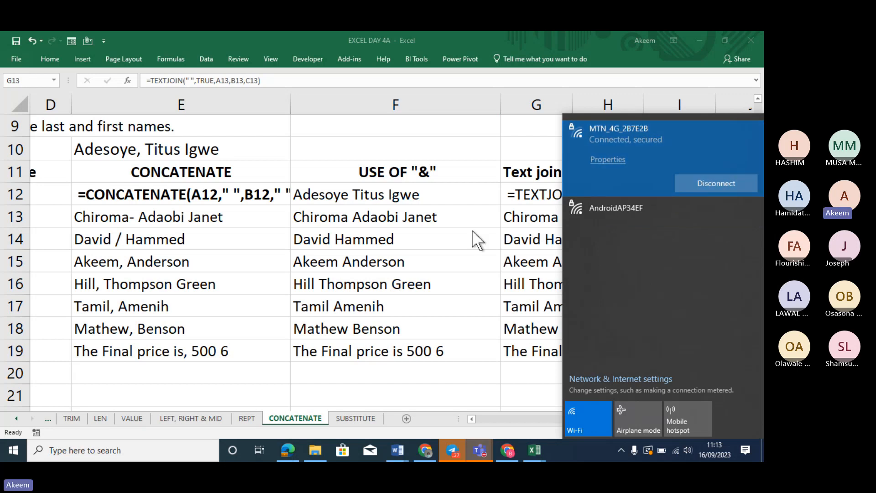
{"action": "key", "text": "Escape"}
{"action": "left_click", "coordinate": [458, 278]}
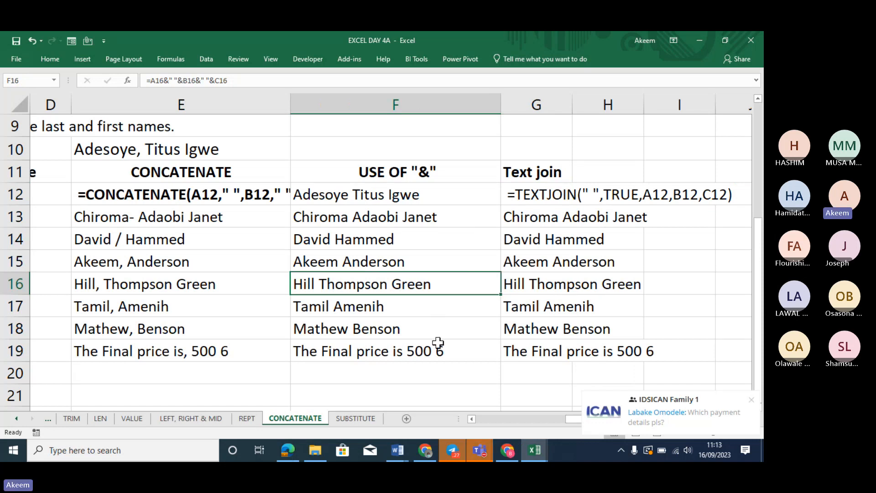
Switch to the SUBSTITUTE sheet and clear the stacked chat notifications
{"action": "left_click", "coordinate": [356, 419]}
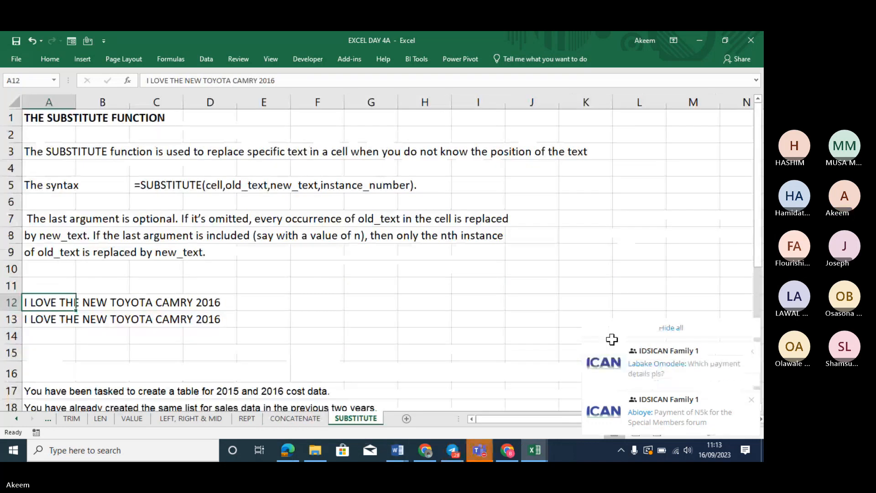
{"action": "left_click", "coordinate": [669, 328]}
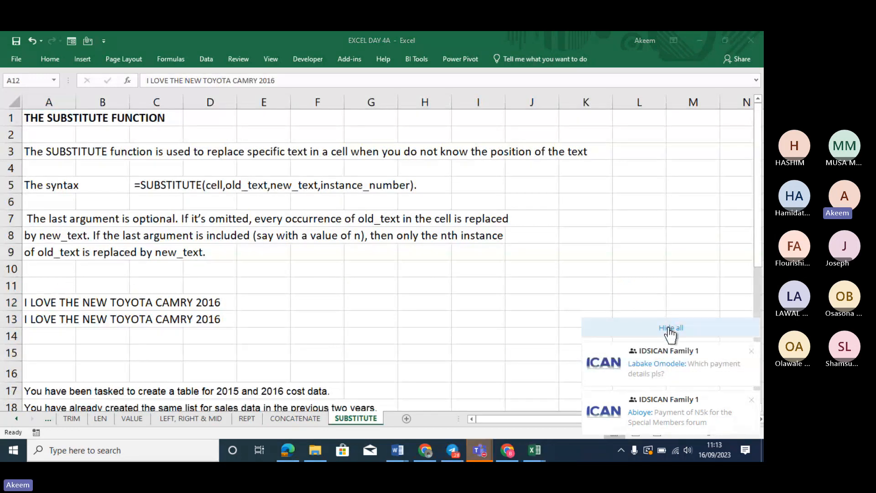
{"action": "left_click", "coordinate": [387, 297]}
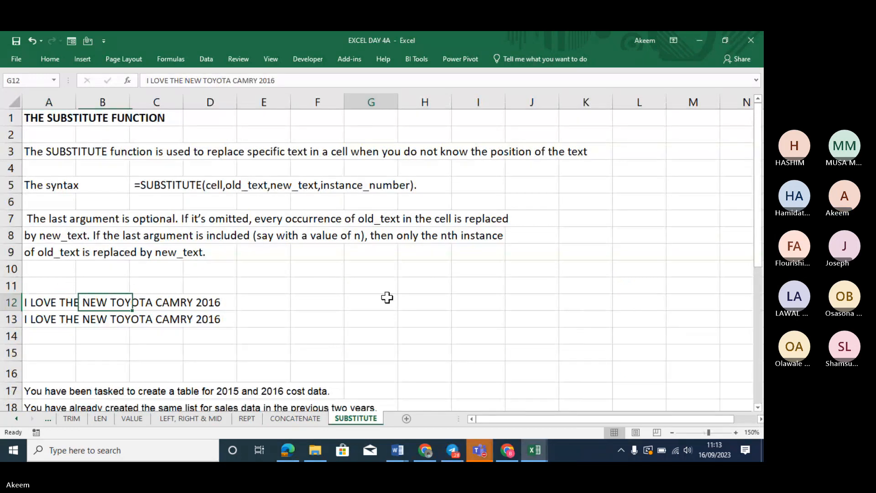
{"action": "left_click", "coordinate": [288, 281]}
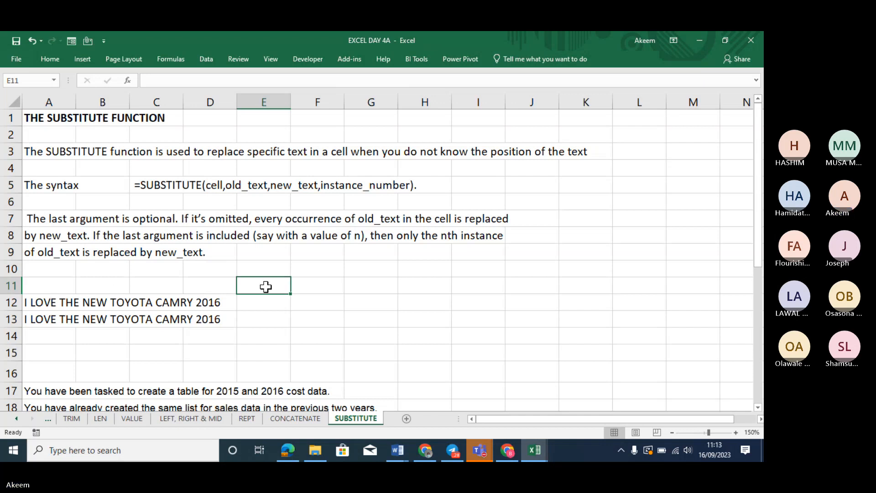
{"action": "left_click", "coordinate": [363, 282]}
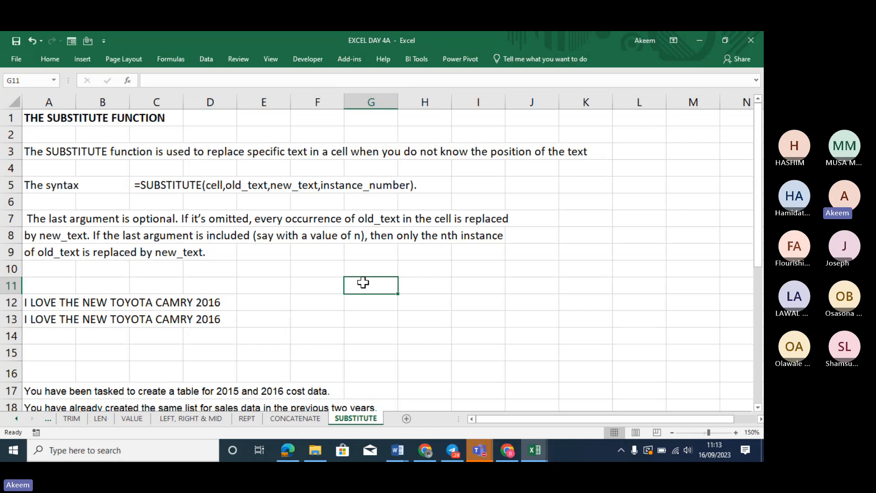
Show Find and Replace's Find and Replace tabs, close it, and select A12's Toyota Camry text
{"action": "key", "text": "ctrl+f"}
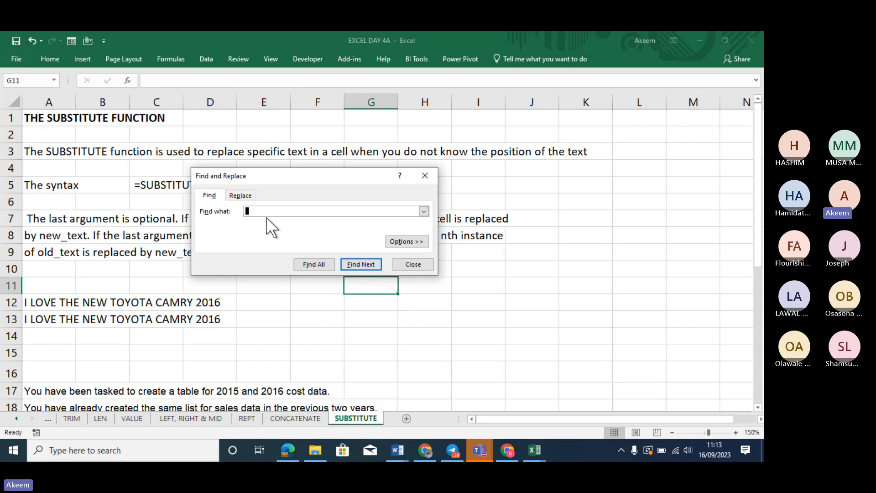
{"action": "left_click", "coordinate": [239, 197]}
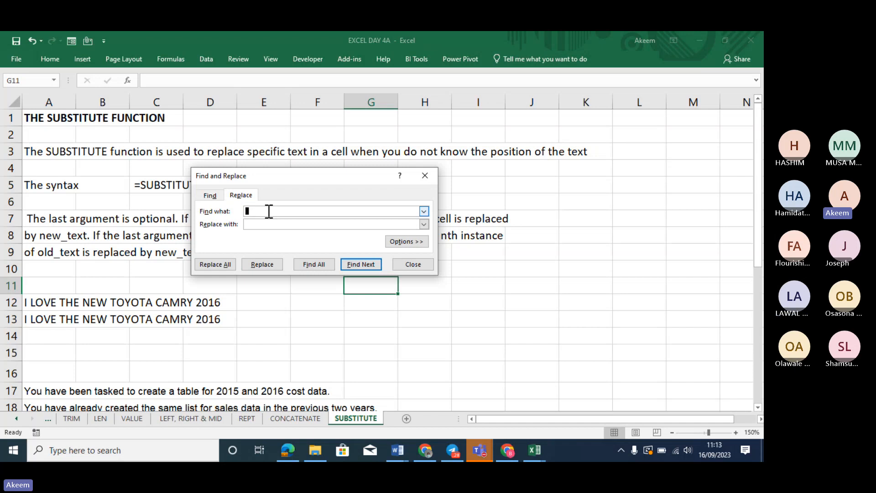
{"action": "left_click", "coordinate": [426, 176]}
{"action": "left_click", "coordinate": [356, 262]}
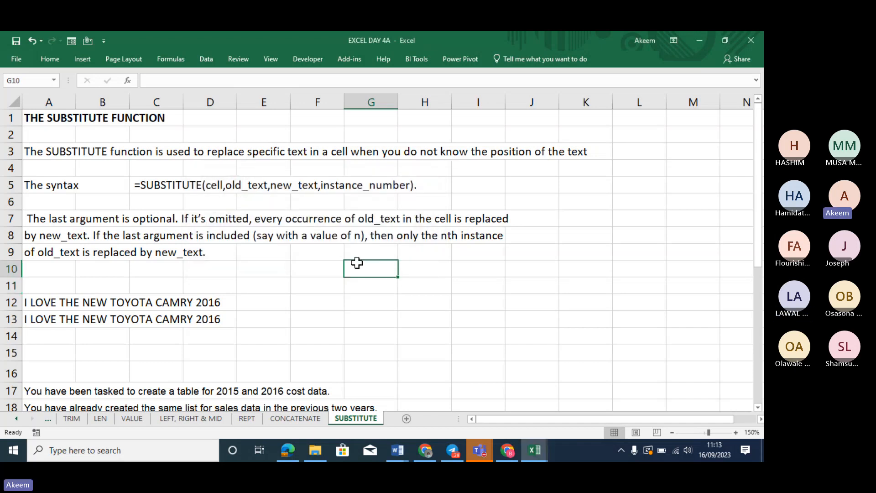
{"action": "key", "text": "ctrl+h"}
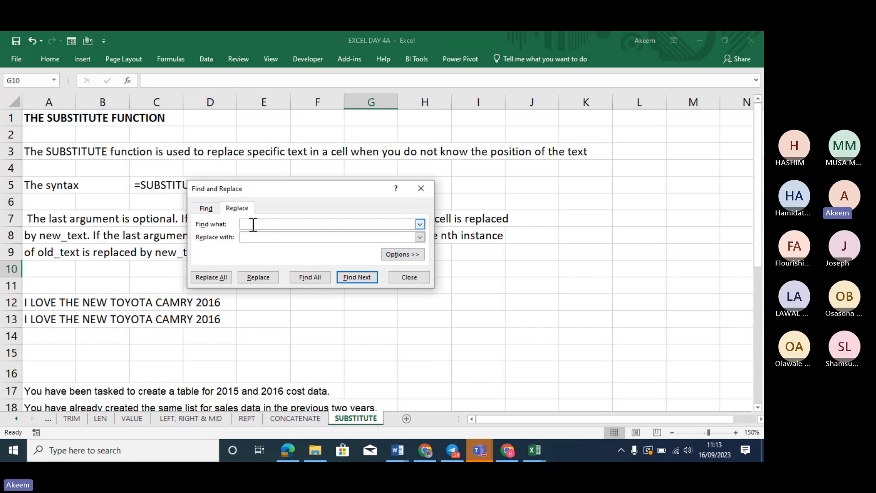
{"action": "left_click", "coordinate": [207, 210]}
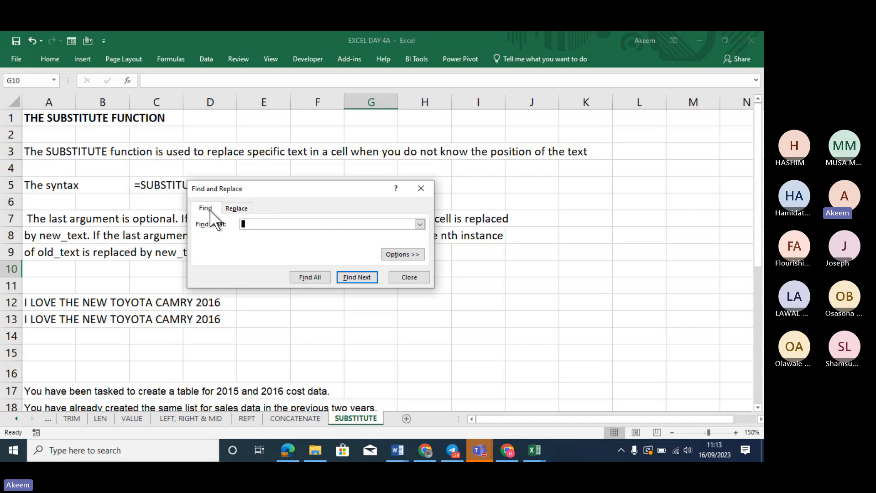
{"action": "left_click", "coordinate": [238, 209]}
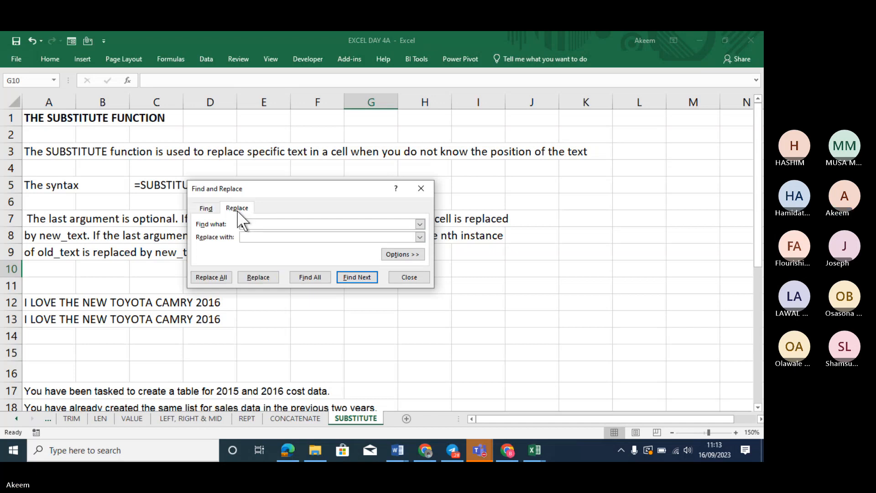
{"action": "left_click", "coordinate": [206, 209]}
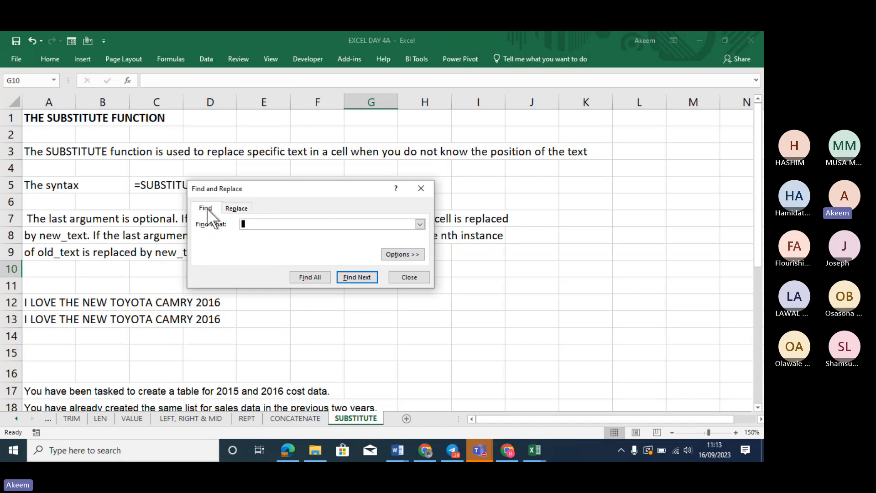
{"action": "left_click", "coordinate": [237, 208]}
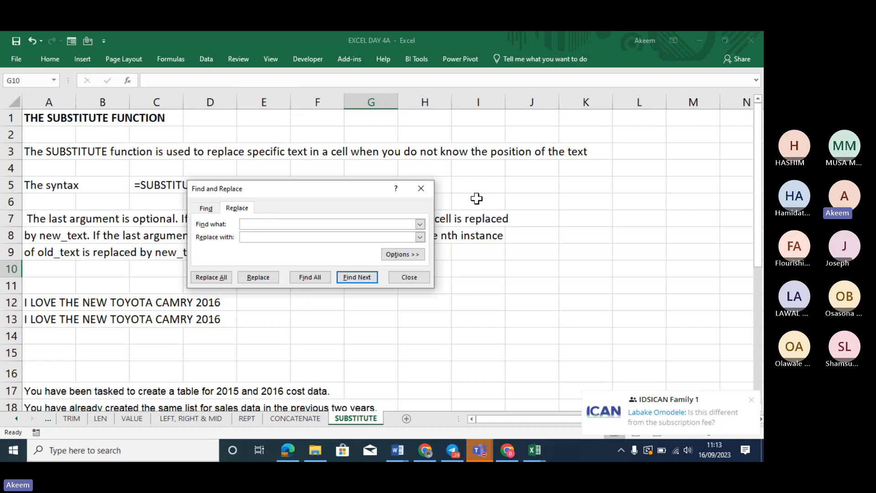
{"action": "left_click", "coordinate": [421, 189]}
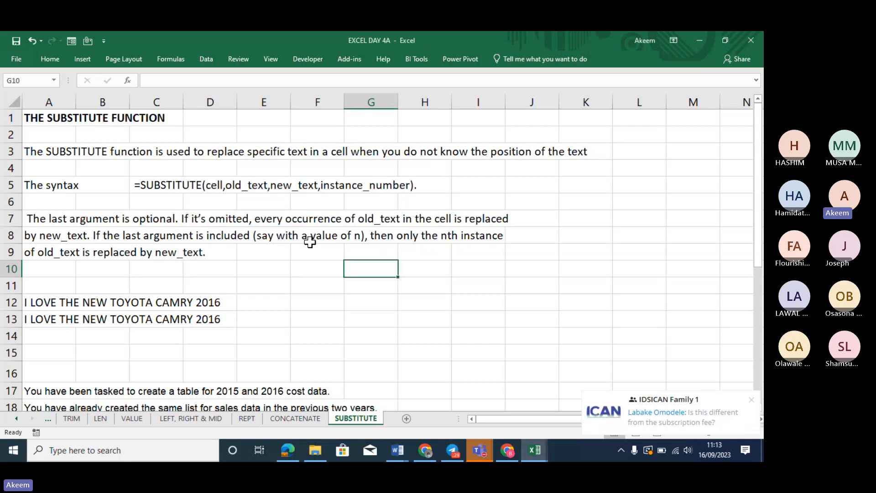
{"action": "left_click", "coordinate": [51, 306]}
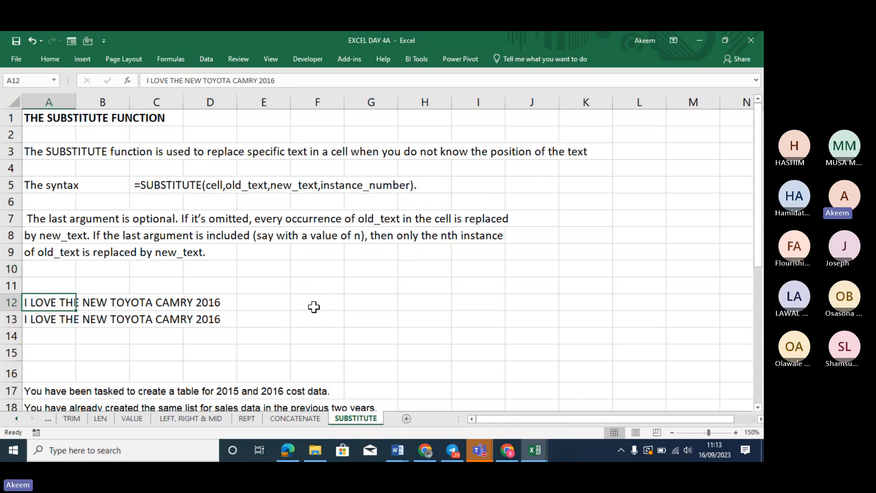
Enter =SUBSTITUTE(A12,"O","*") in E12 to replace every O with an asterisk
{"action": "left_click", "coordinate": [266, 303]}
{"action": "type", "text": "="}
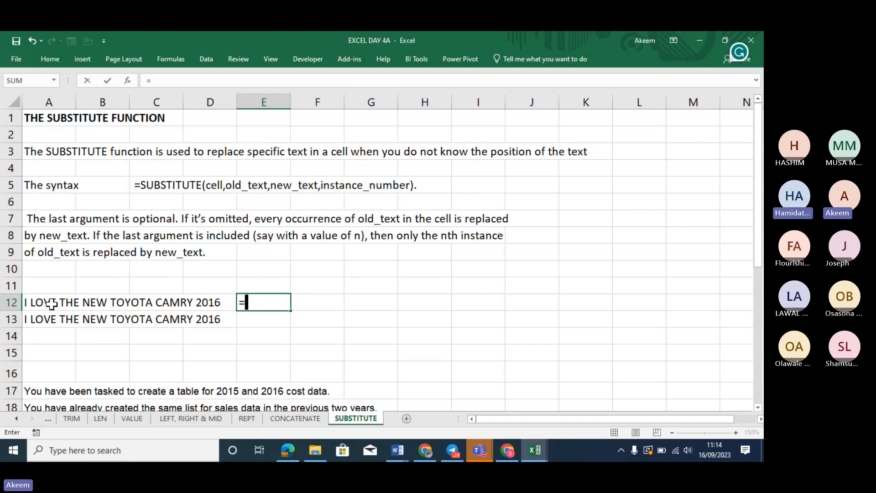
{"action": "type", "text": "subs"}
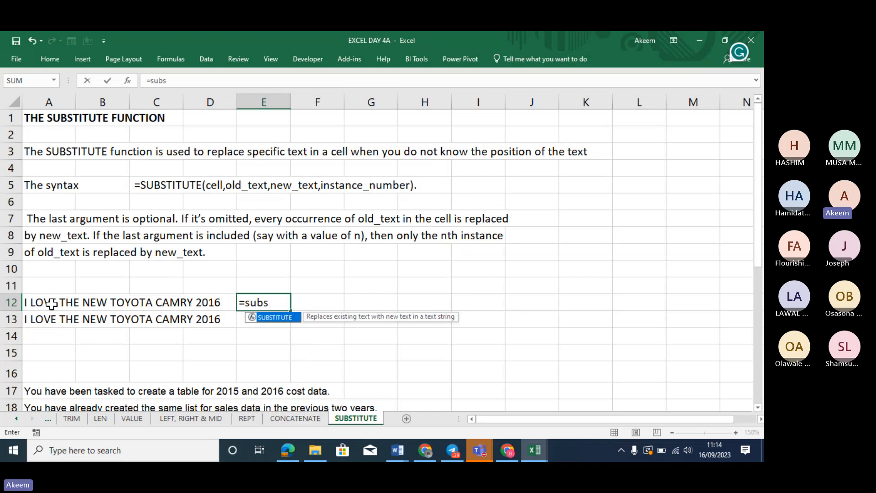
{"action": "key", "text": "Tab"}
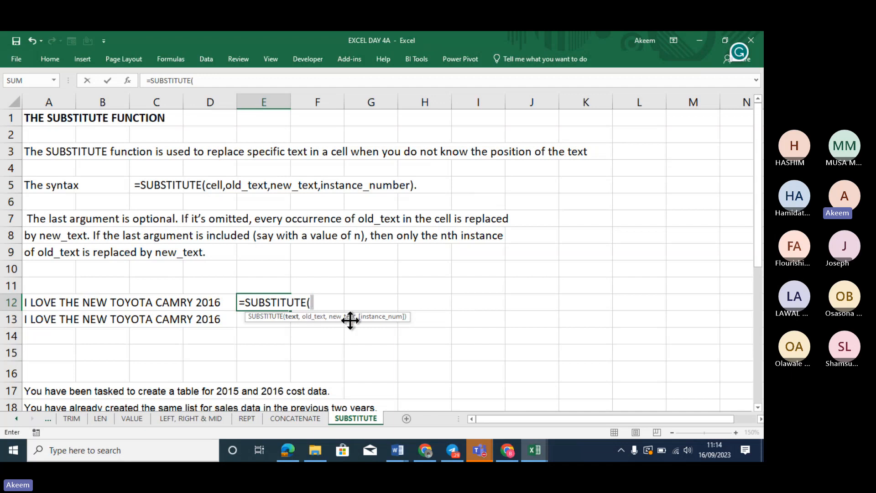
{"action": "left_click", "coordinate": [59, 302]}
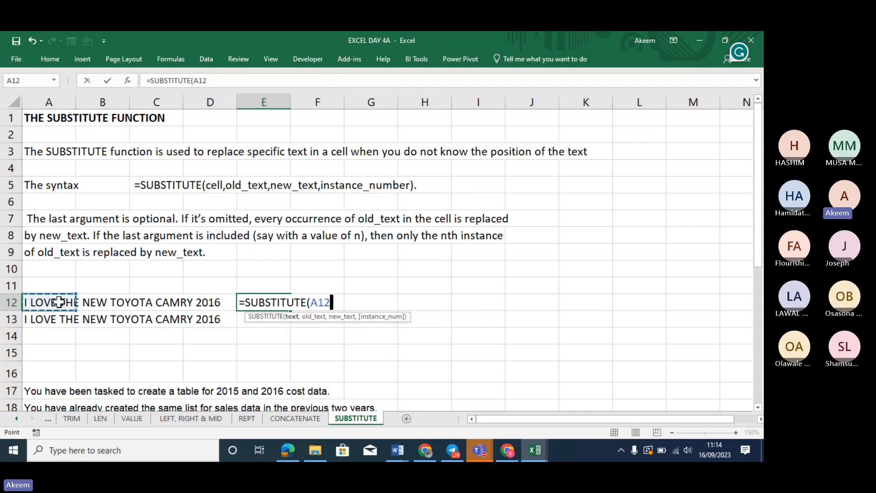
{"action": "type", "text": ","}
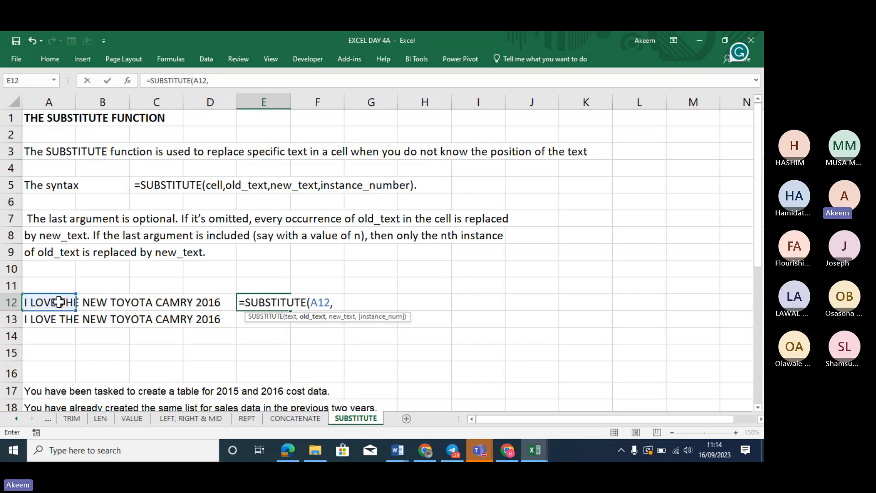
{"action": "type", "text": "\"o"}
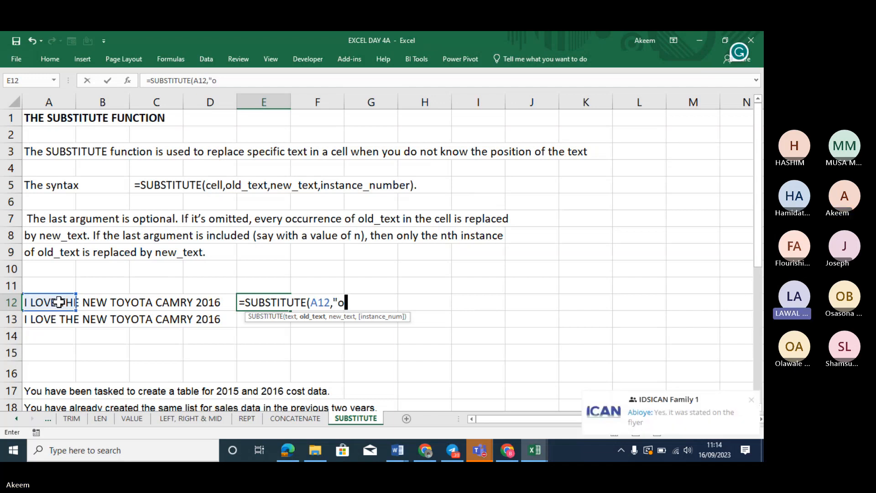
{"action": "key", "text": "BackSpace"}
{"action": "type", "text": "O"}
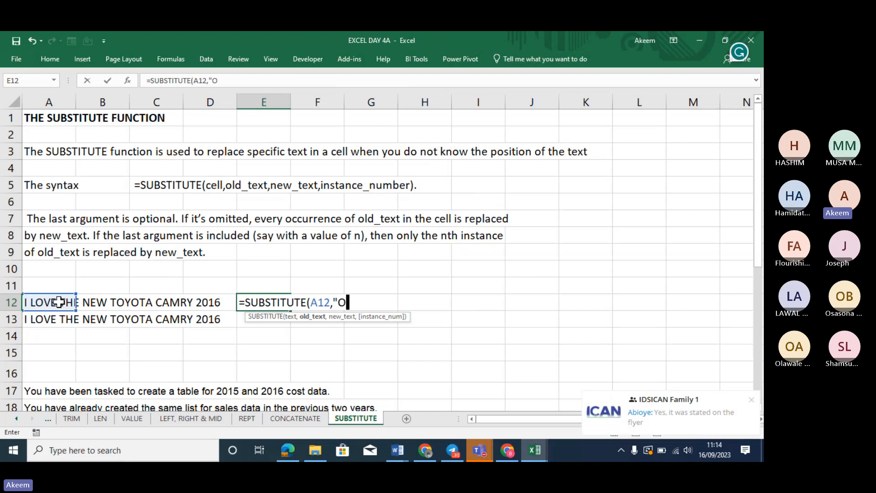
{"action": "type", "text": "\","}
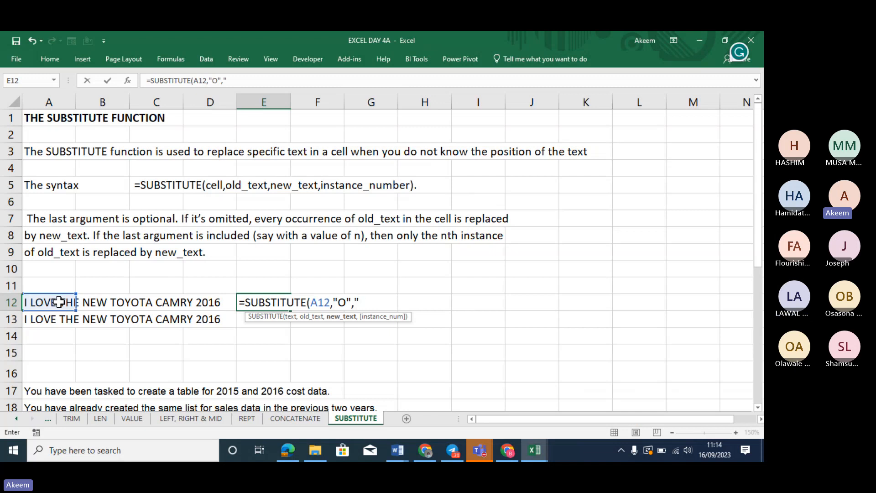
{"action": "type", "text": "\"*\","}
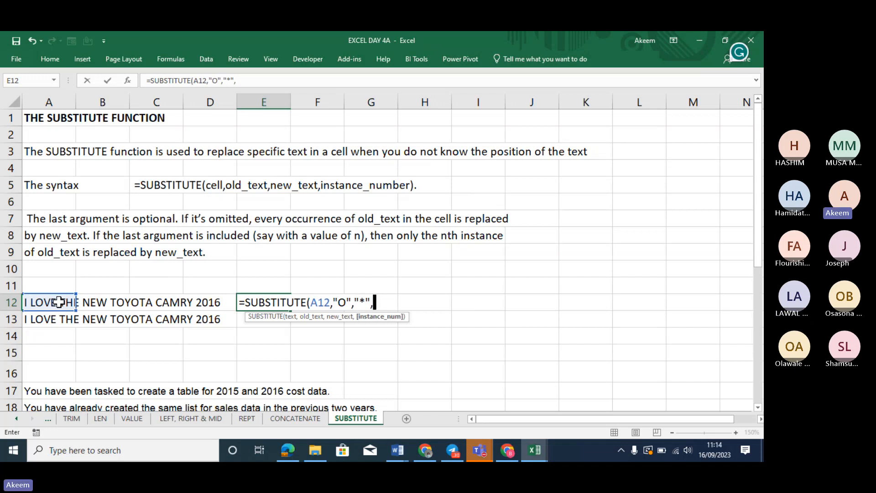
{"action": "key", "text": "BackSpace"}
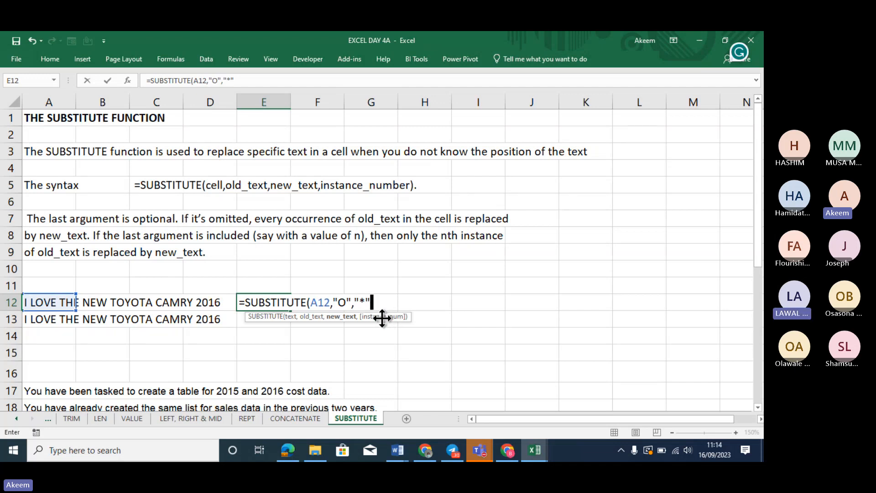
{"action": "type", "text": ")"}
{"action": "key", "text": "Return"}
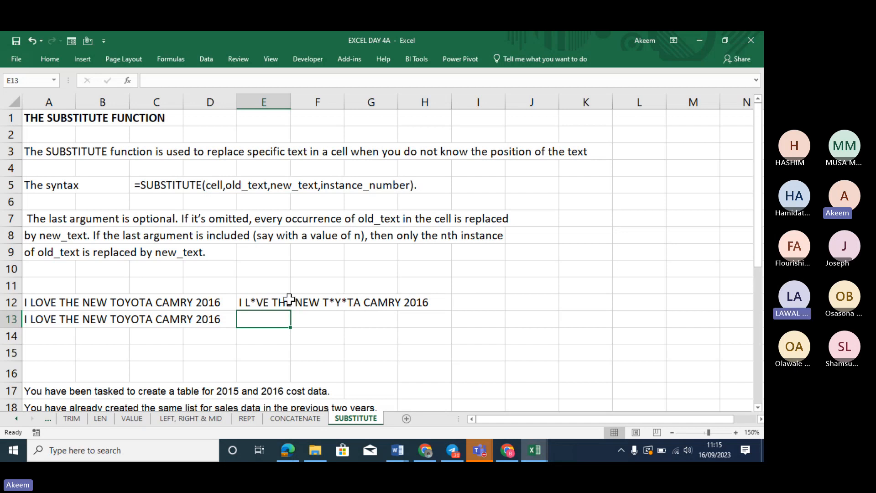
Check E12's formula, then begin a =SUBST formula in E13
{"action": "left_click", "coordinate": [259, 301]}
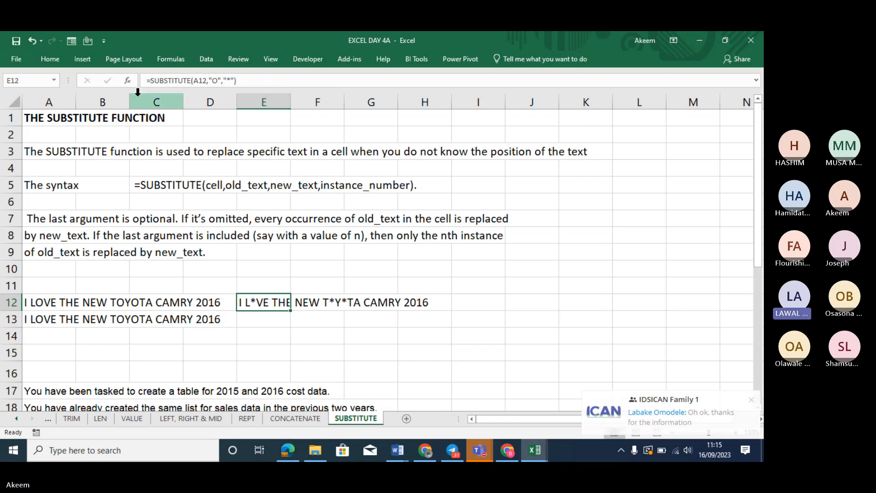
{"action": "key", "text": "Return"}
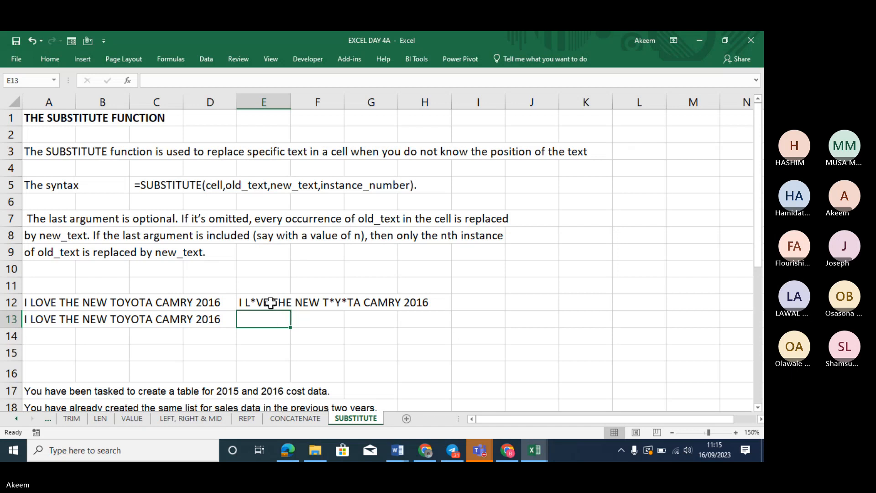
{"action": "type", "text": "="}
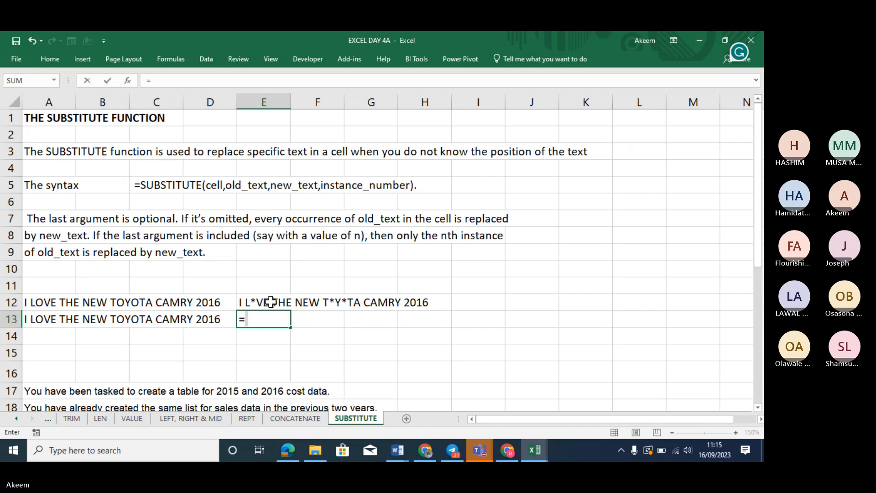
{"action": "type", "text": "SU"}
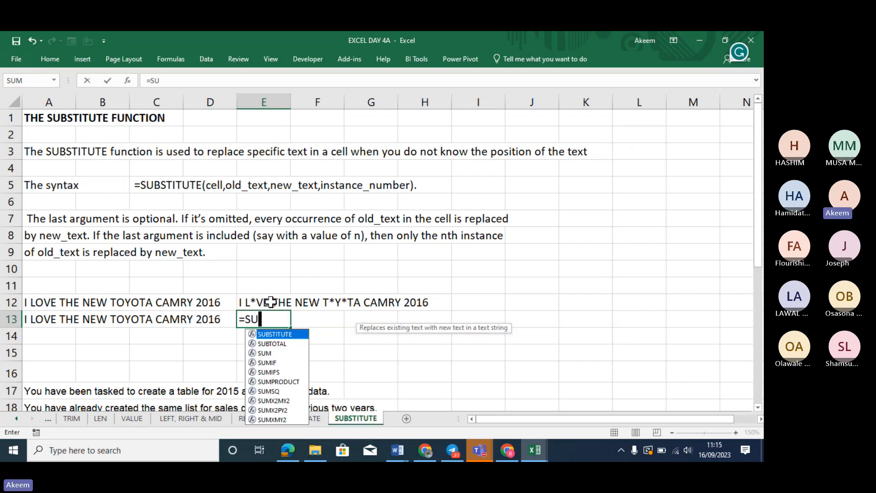
{"action": "type", "text": "BST"}
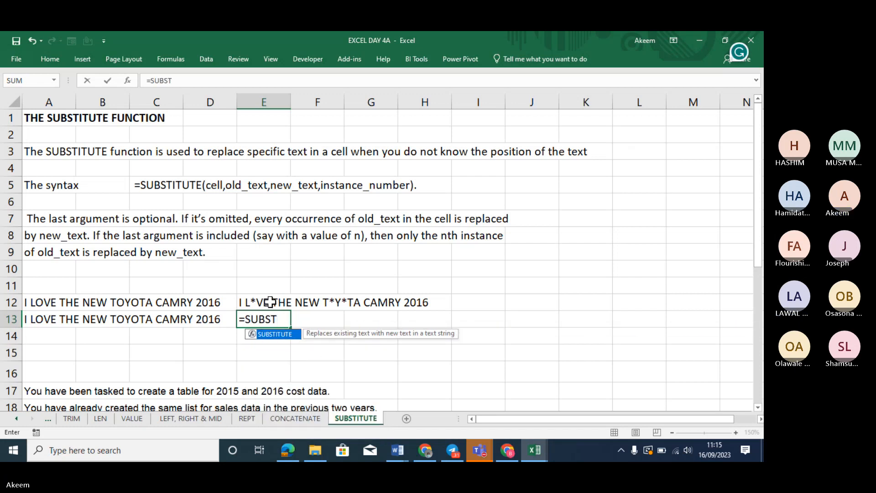
Complete E13 as =SUBSTITUTE(A13," ","_") so spaces become underscores
{"action": "key", "text": "Tab"}
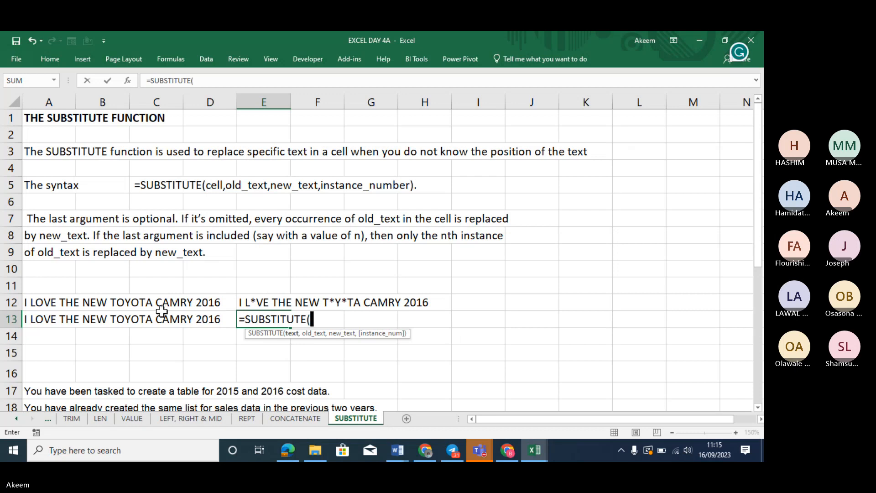
{"action": "left_click", "coordinate": [56, 320]}
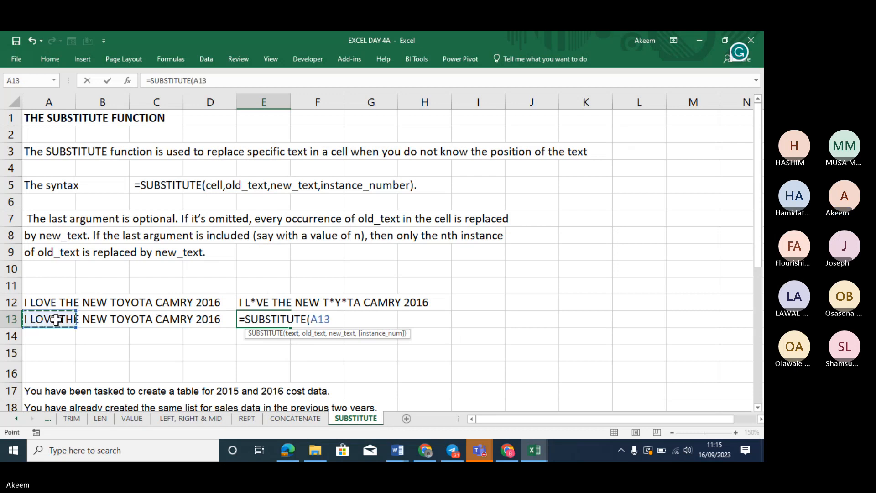
{"action": "type", "text": ","}
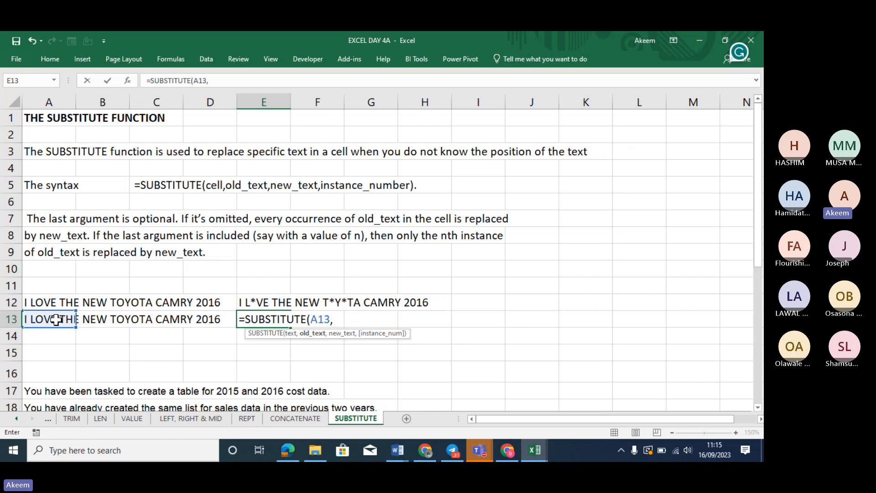
{"action": "type", "text": "\" \","}
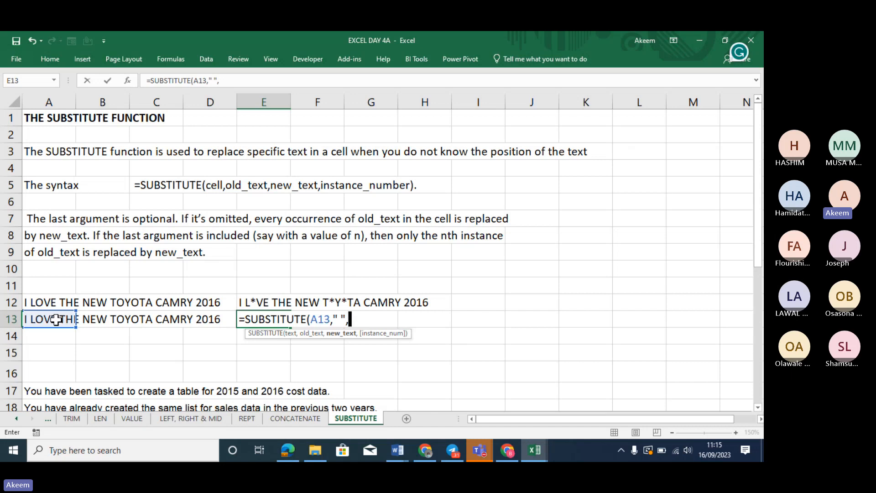
{"action": "type", "text": "\"_\""}
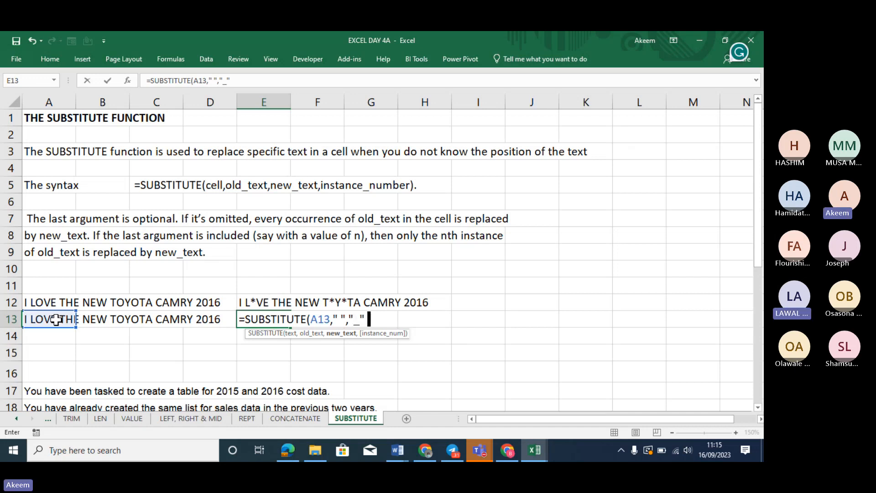
{"action": "type", "text": ","}
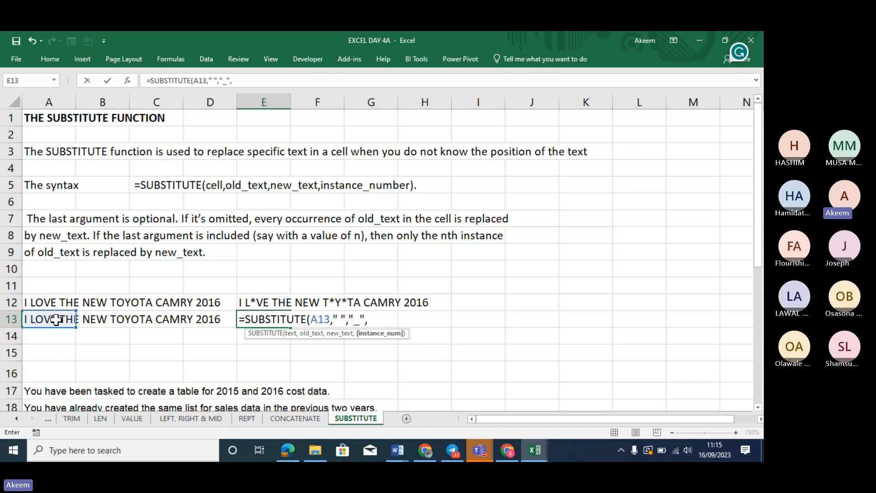
{"action": "key", "text": "BackSpace"}
{"action": "type", "text": ")"}
{"action": "key", "text": "Return"}
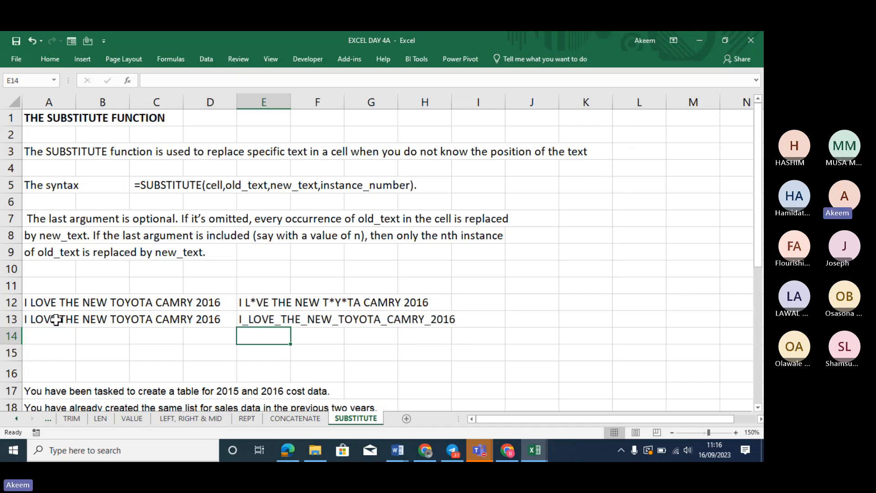
{"action": "left_click", "coordinate": [264, 319]}
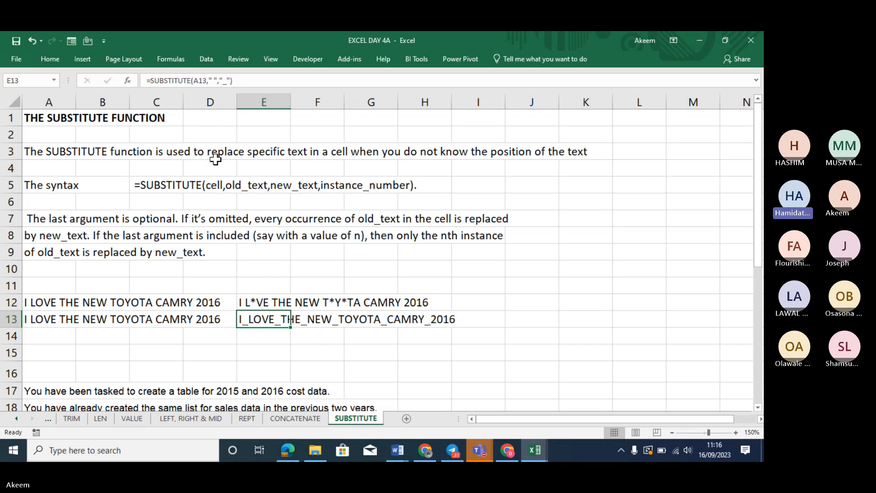
{"action": "left_click", "coordinate": [247, 85]}
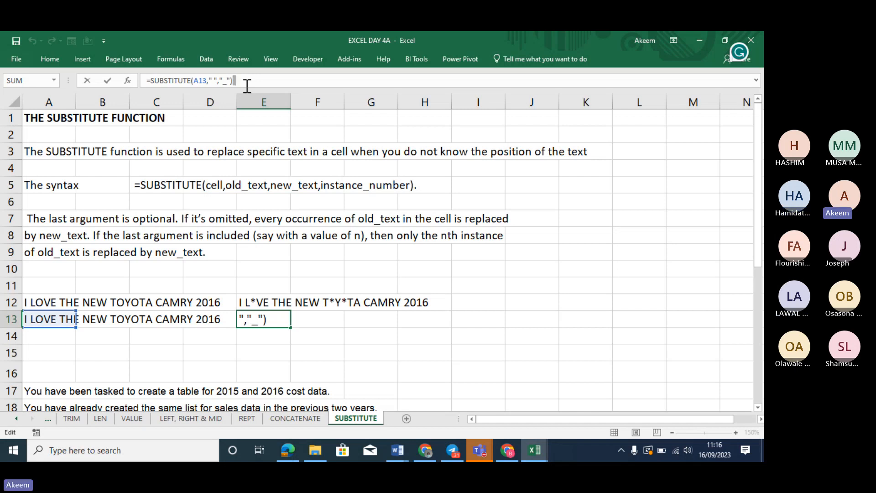
{"action": "key", "text": "Return"}
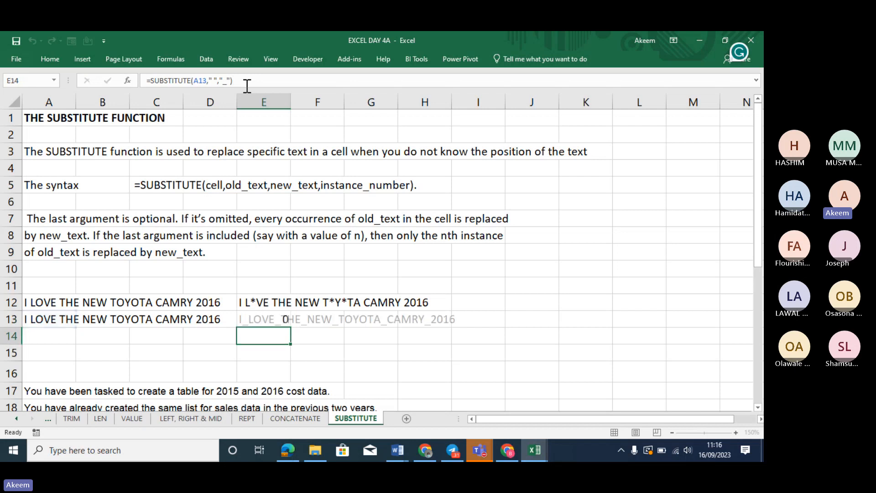
{"action": "left_click", "coordinate": [267, 320]}
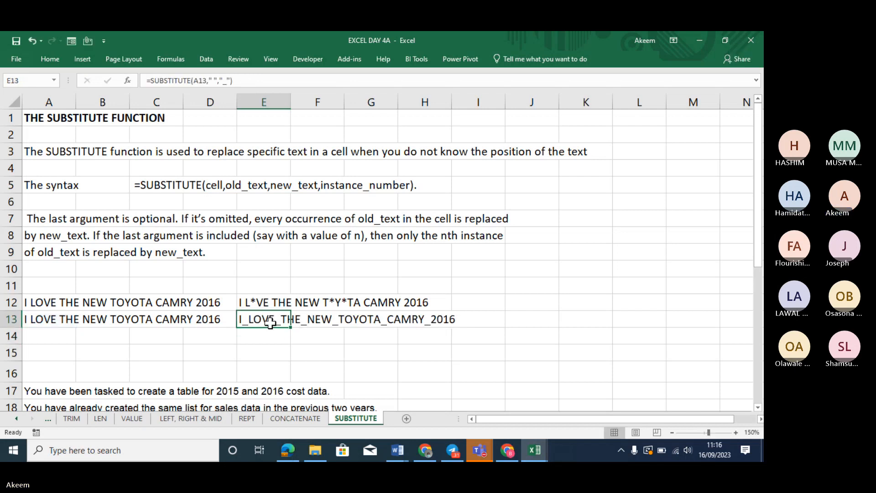
{"action": "left_click", "coordinate": [146, 81]}
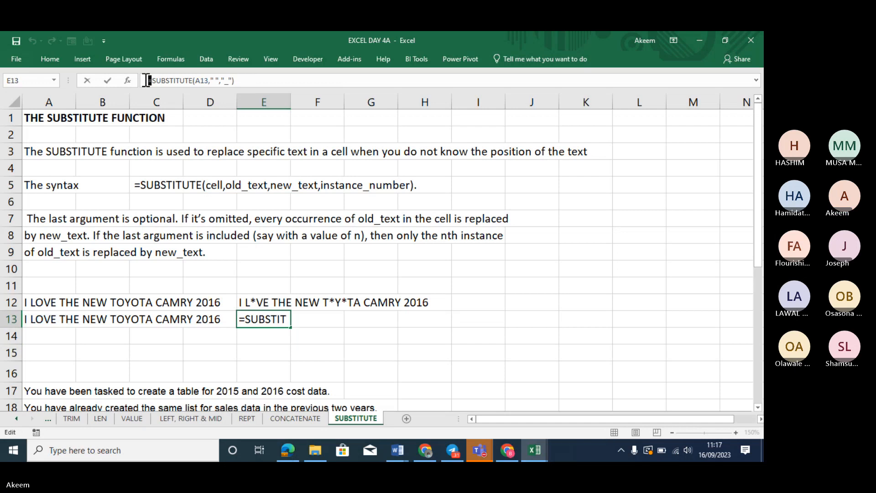
{"action": "key", "text": "Return"}
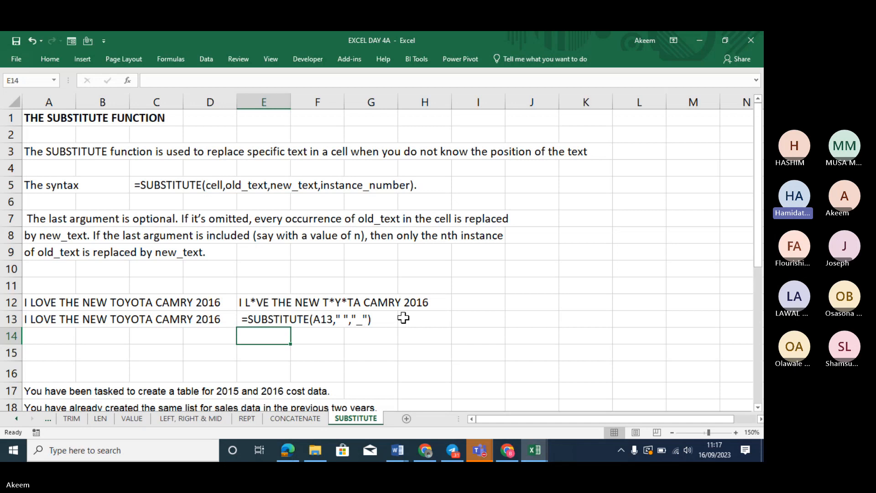
{"action": "left_click", "coordinate": [273, 299]}
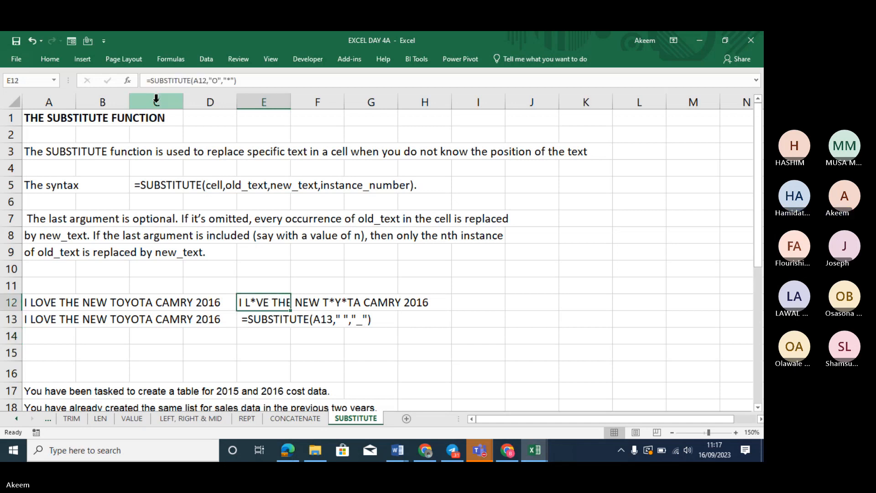
{"action": "left_click", "coordinate": [145, 81]}
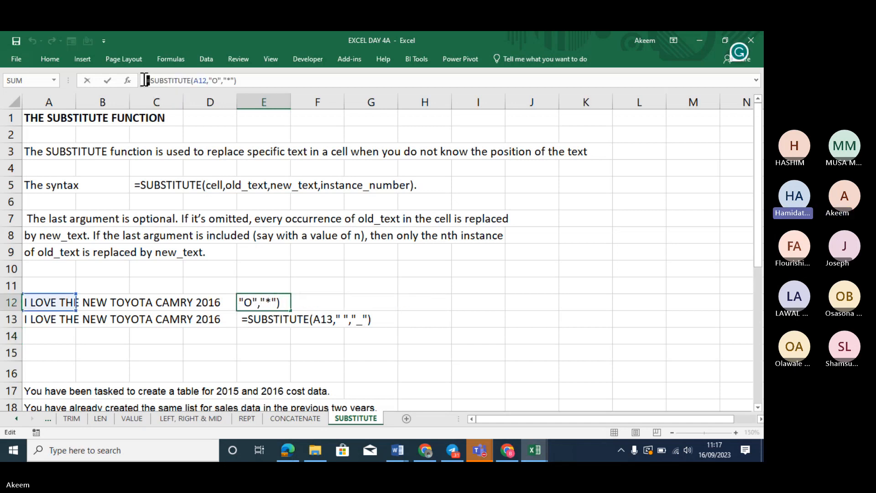
{"action": "key", "text": "Return"}
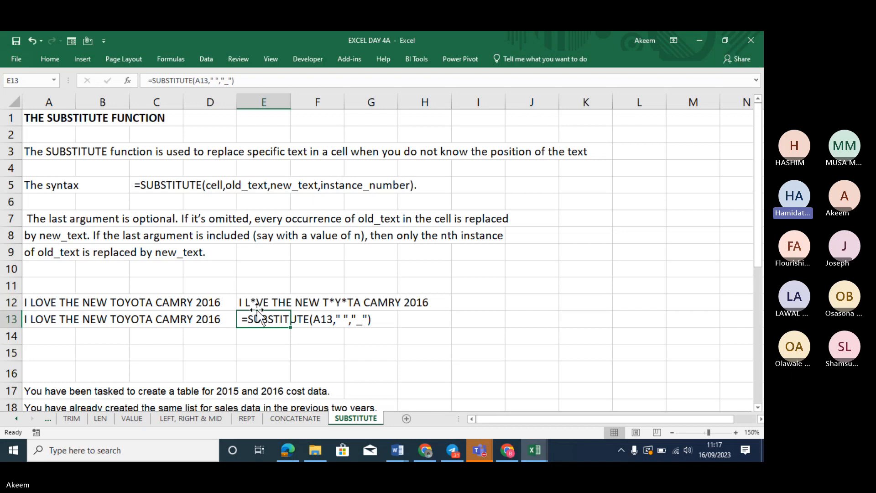
{"action": "left_click", "coordinate": [257, 305]}
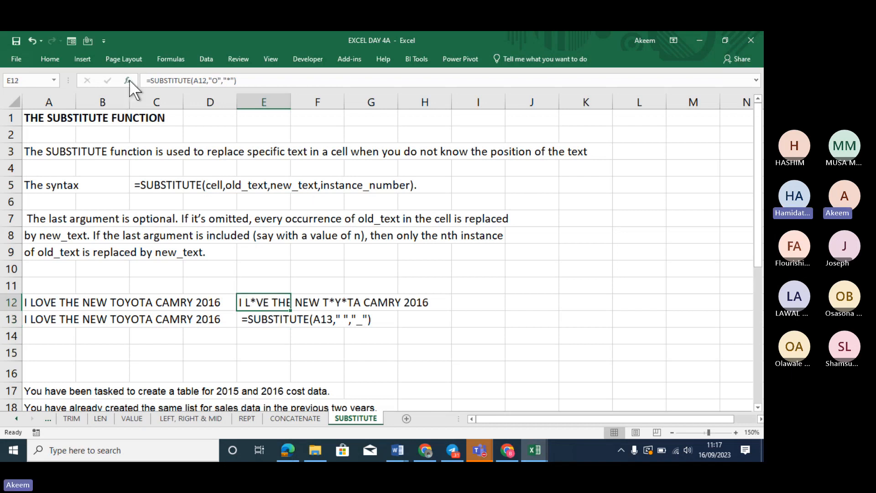
{"action": "left_click", "coordinate": [143, 80]}
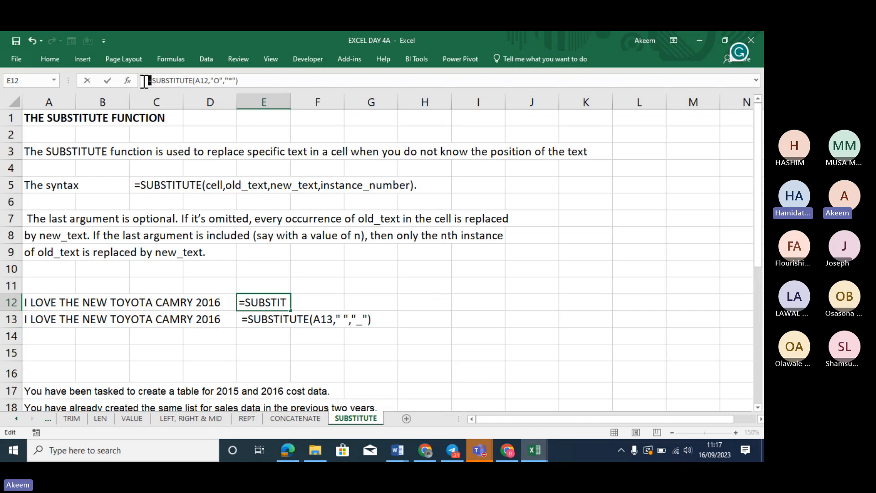
{"action": "key", "text": "Return"}
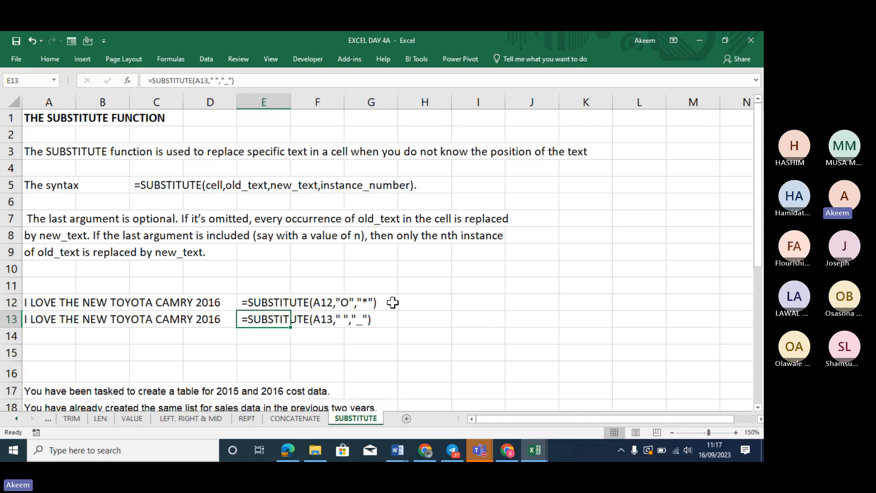
{"action": "left_click", "coordinate": [251, 300]}
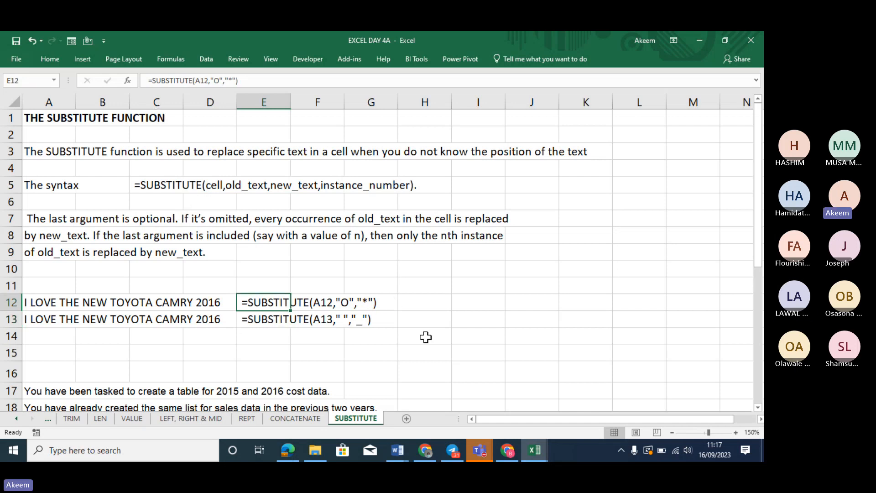
{"action": "left_click", "coordinate": [149, 80]}
{"action": "key", "text": "Return"}
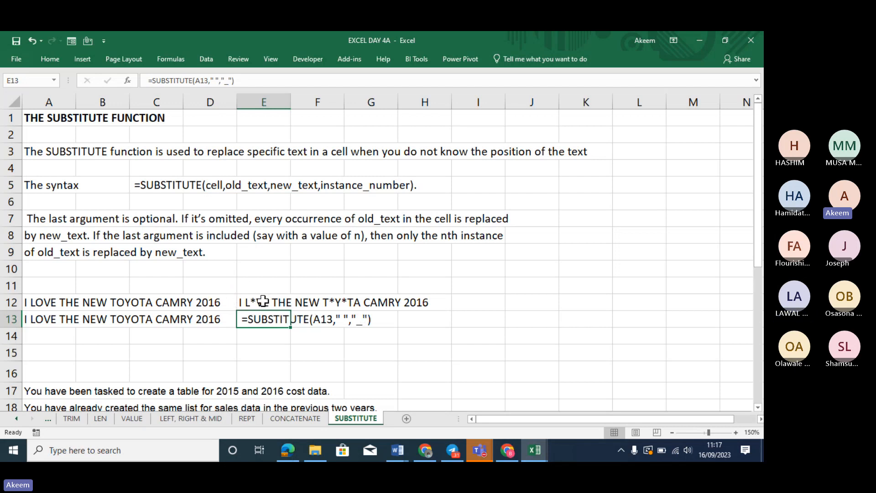
Try changing E13's underscore replacement to 1, then undo that change
{"action": "left_click", "coordinate": [230, 81]}
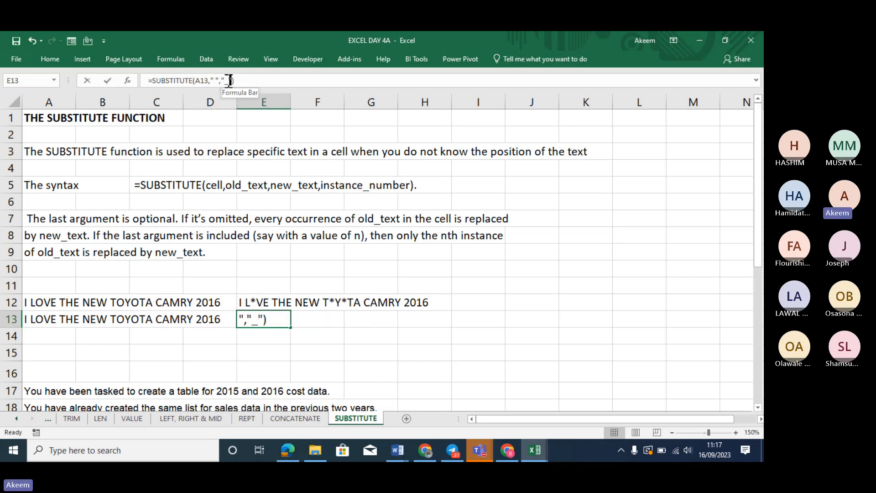
{"action": "key", "text": "BackSpace"}
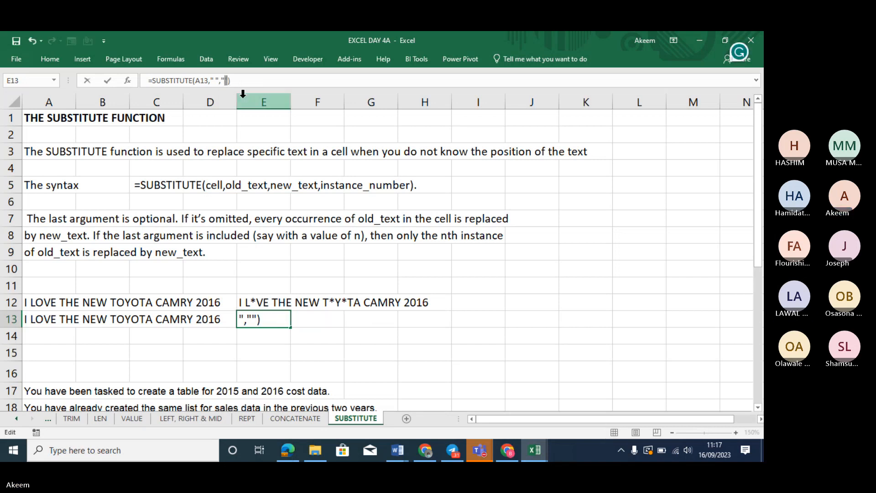
{"action": "type", "text": "1"}
{"action": "key", "text": "Return"}
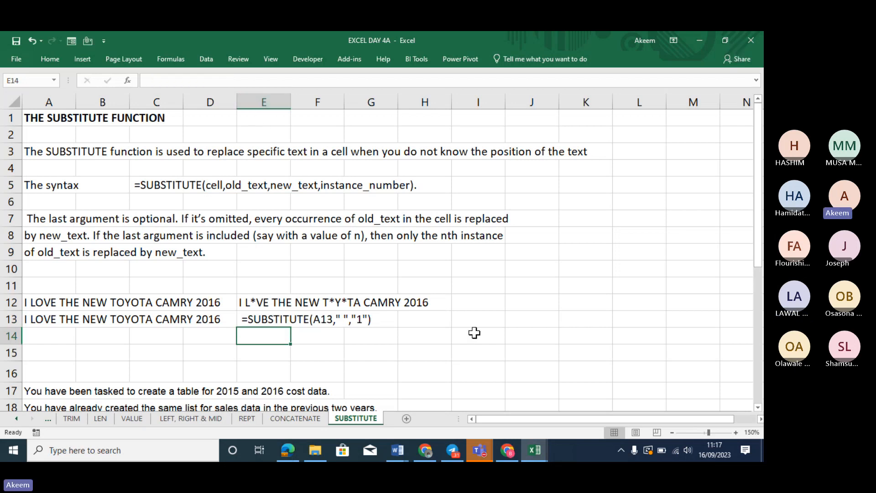
{"action": "left_click", "coordinate": [261, 301]}
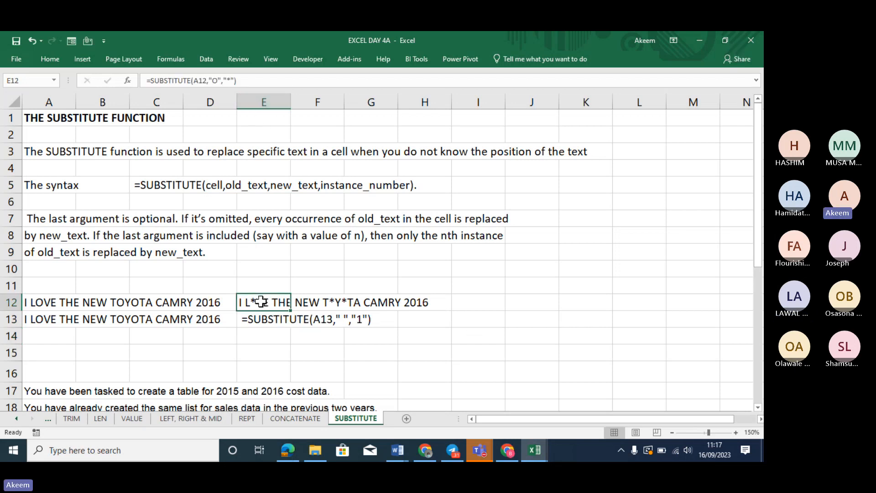
{"action": "key", "text": "ctrl+z"}
Change E12 to =SUBSTITUTE(A12,"O","*",1) so only the first O is replaced
{"action": "left_click", "coordinate": [261, 301]}
{"action": "left_click", "coordinate": [241, 80]}
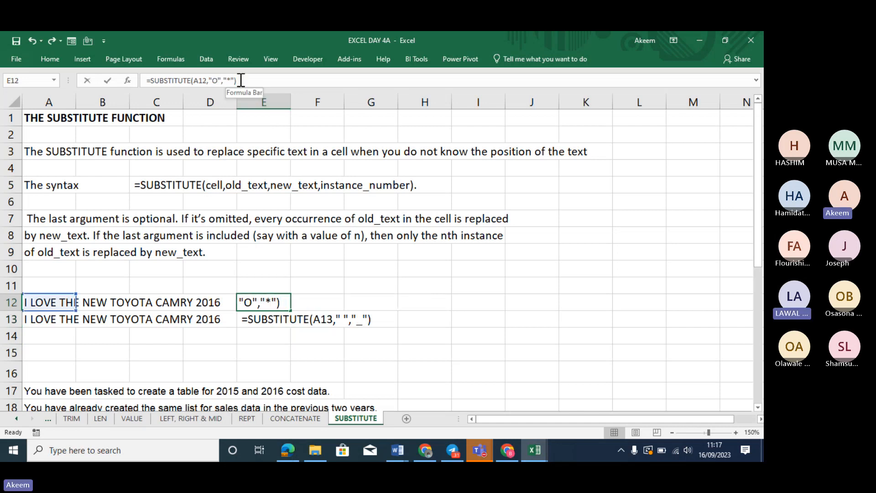
{"action": "key", "text": "BackSpace"}
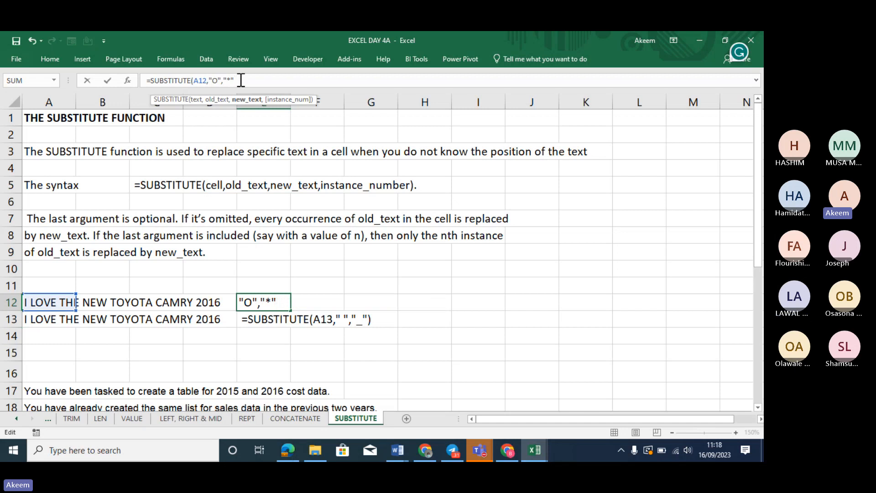
{"action": "type", "text": ",1"}
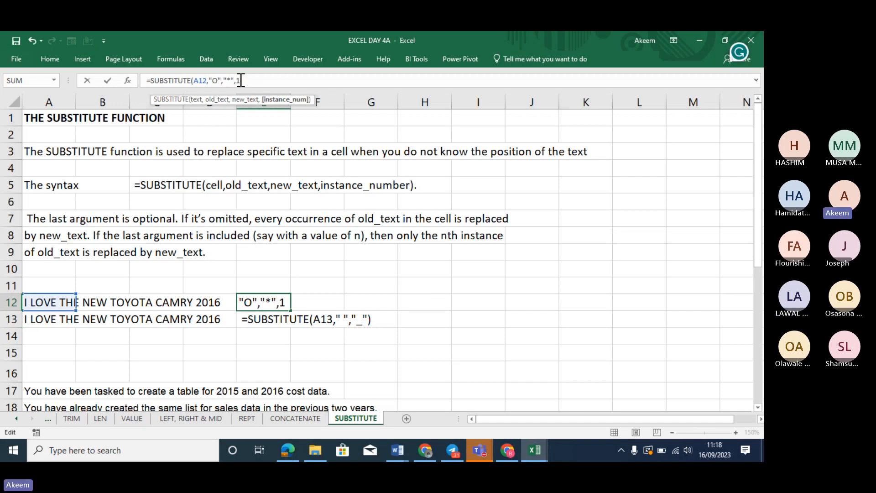
{"action": "type", "text": ")"}
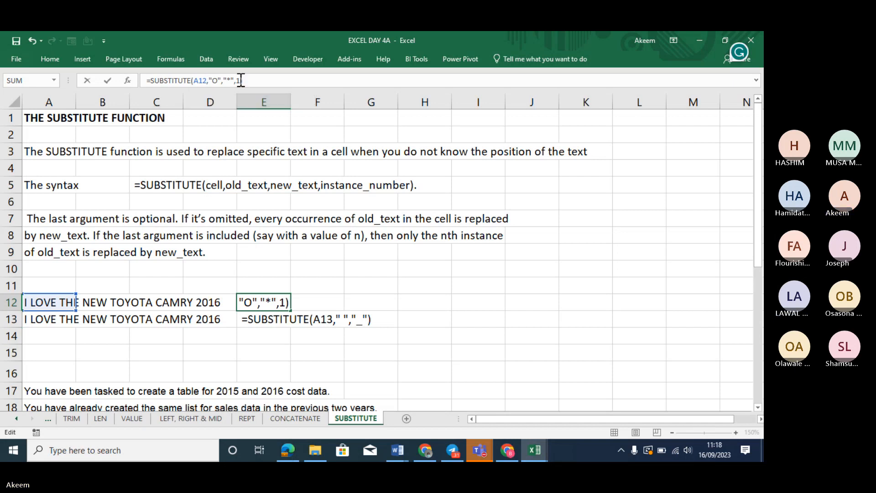
{"action": "key", "text": "Return"}
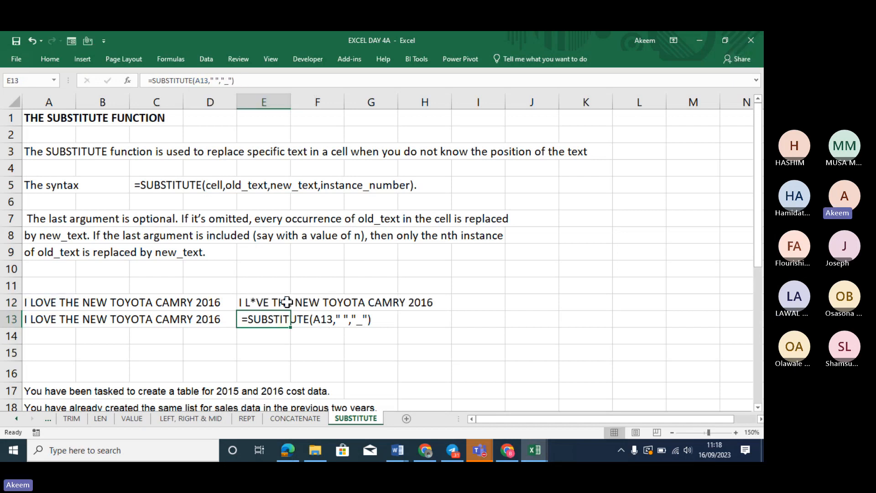
{"action": "left_click", "coordinate": [261, 298]}
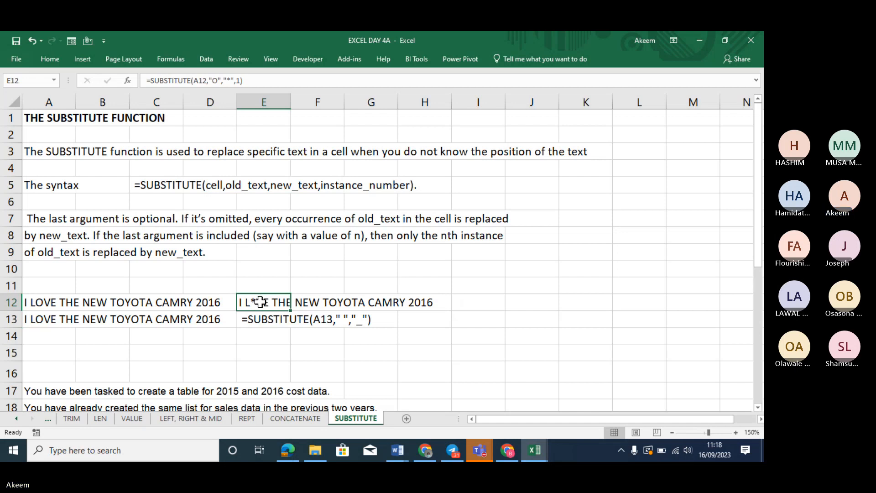
{"action": "left_click", "coordinate": [264, 319]}
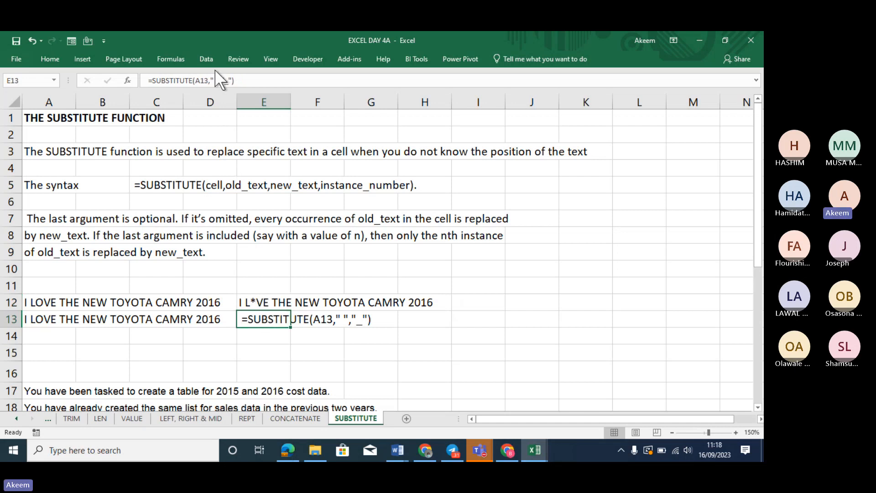
{"action": "left_click", "coordinate": [228, 80]}
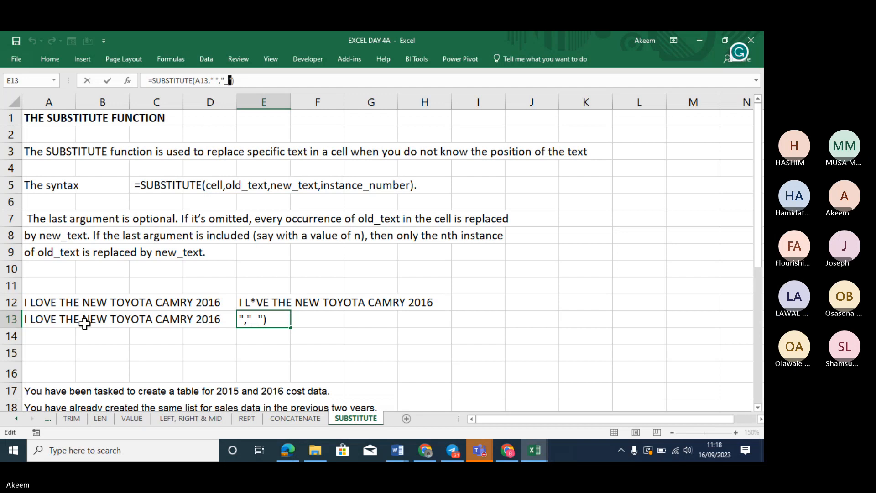
Change E13 to =SUBSTITUTE(A13," ","*",6) to replace only the sixth space
{"action": "key", "text": "BackSpace"}
{"action": "type", "text": "*"}
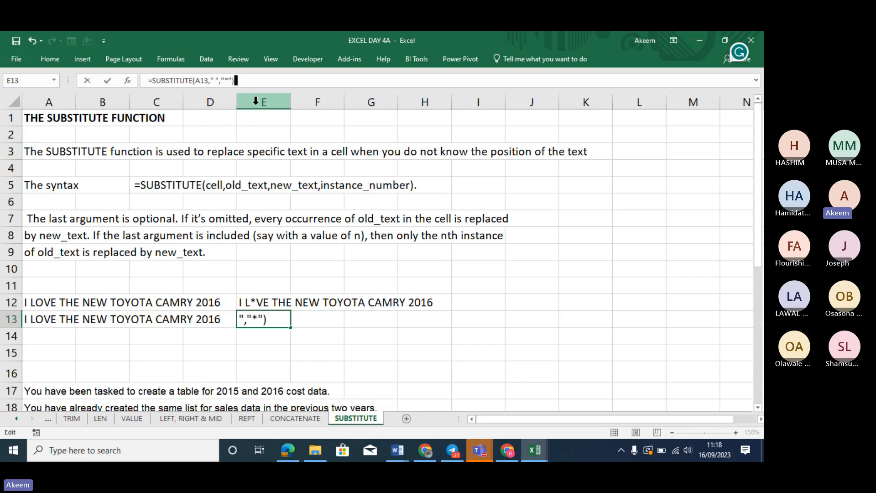
{"action": "key", "text": "BackSpace"}
{"action": "type", "text": ","}
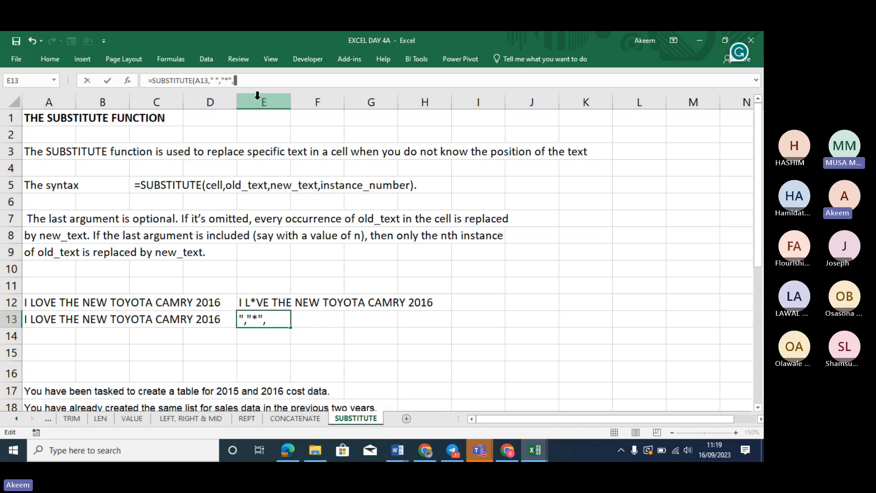
{"action": "type", "text": "6"}
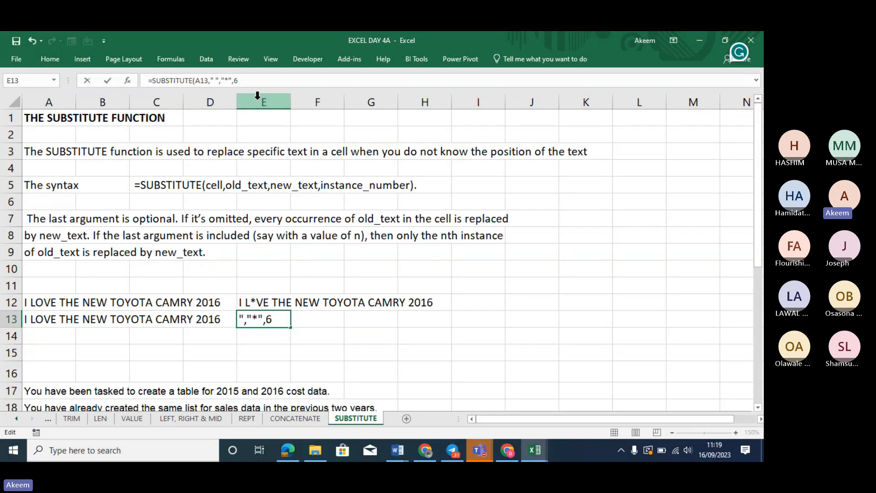
{"action": "type", "text": ")"}
{"action": "key", "text": "Return"}
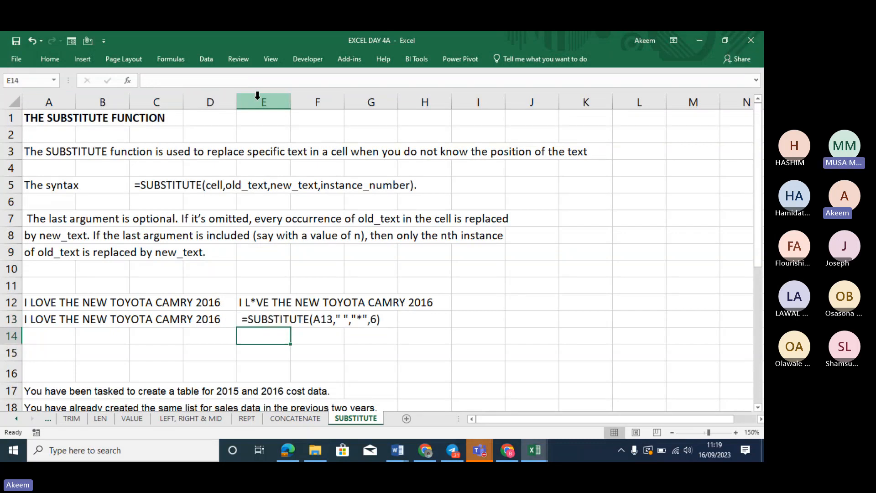
Remove the leading space so E13 calculates, then move down toward the sales-data exercise
{"action": "left_click", "coordinate": [275, 321]}
{"action": "left_click", "coordinate": [149, 80]}
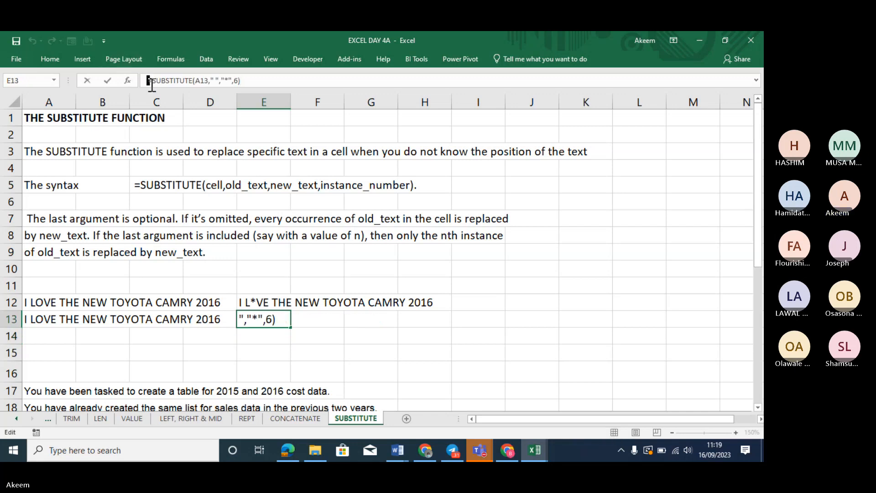
{"action": "key", "text": "Return"}
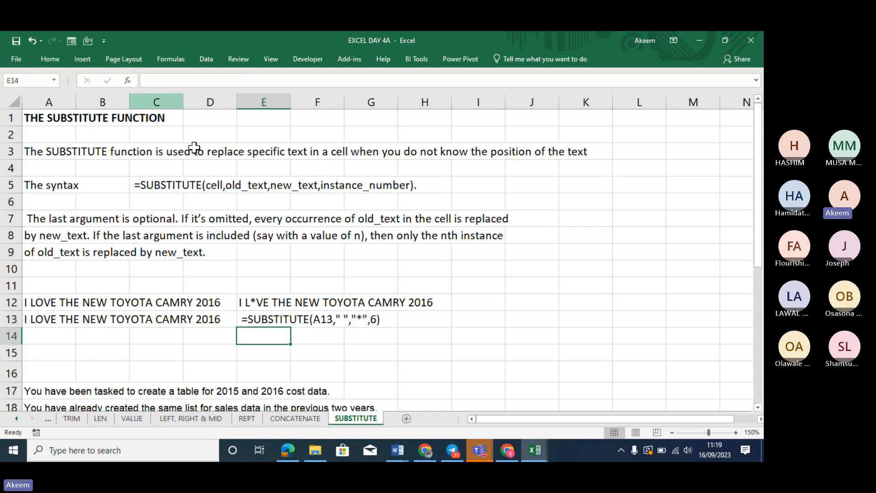
{"action": "left_click", "coordinate": [273, 315]}
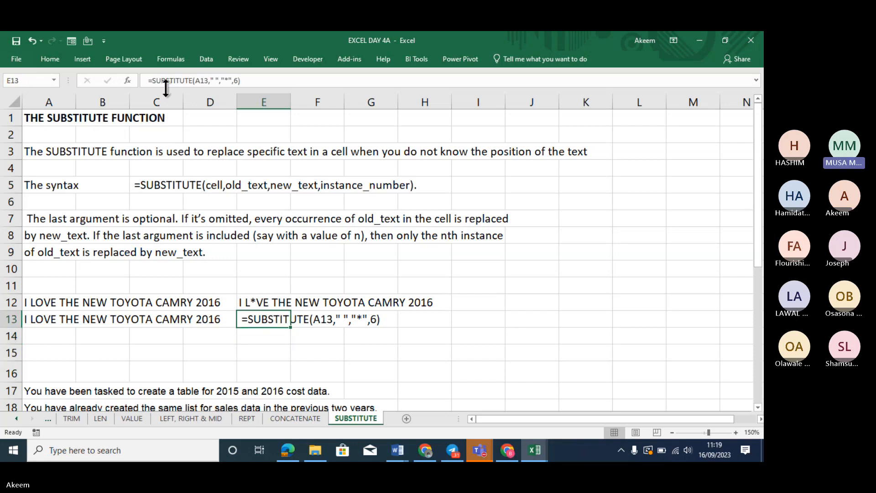
{"action": "left_click", "coordinate": [149, 80]}
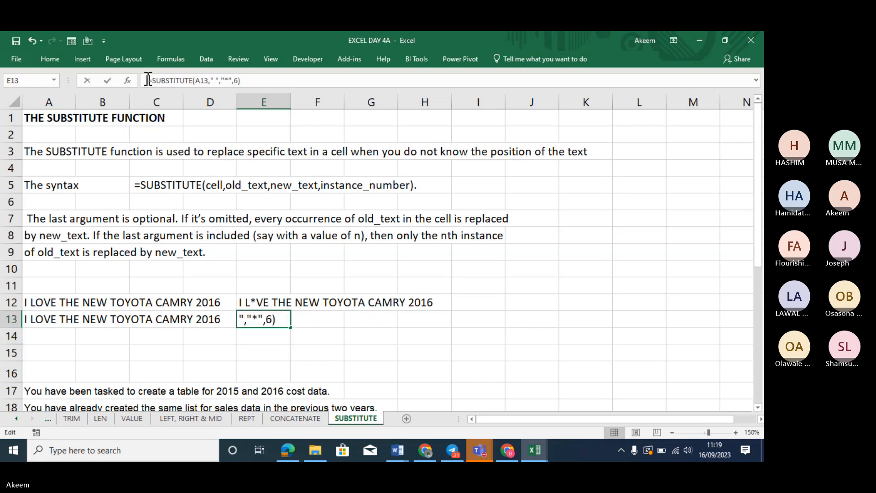
{"action": "key", "text": "Delete"}
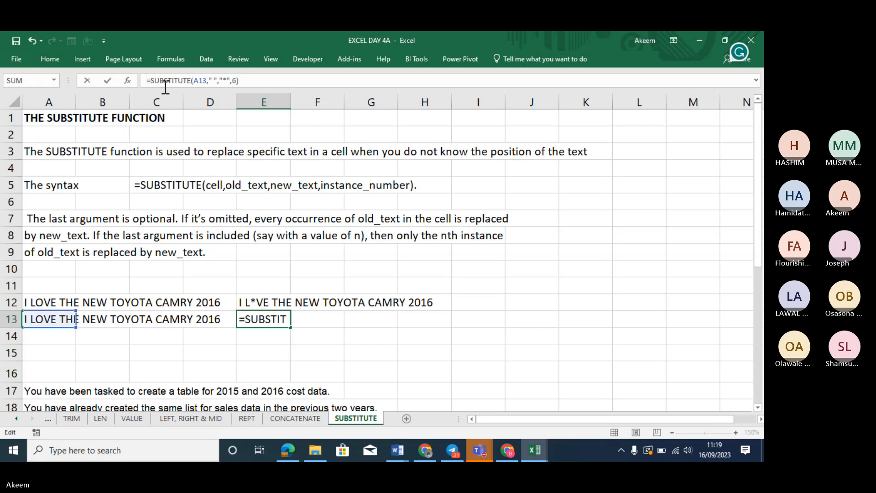
{"action": "key", "text": "Return"}
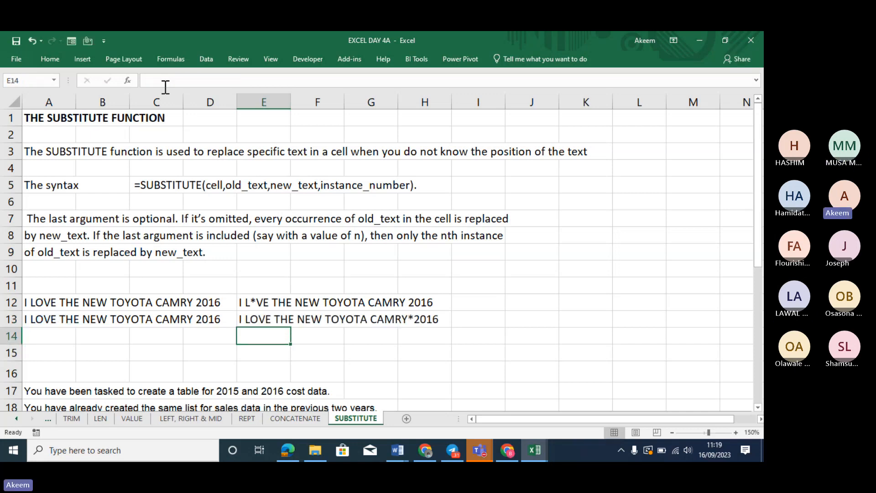
{"action": "left_click", "coordinate": [263, 319]}
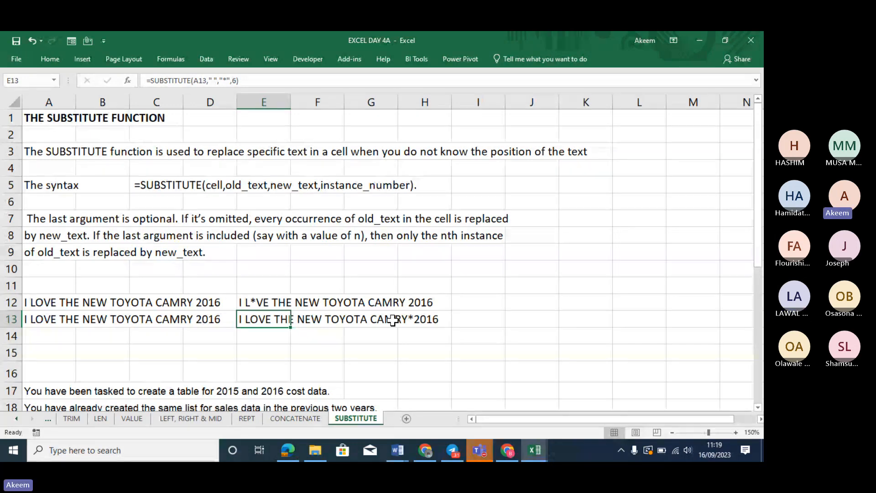
{"action": "key", "text": "Down"}
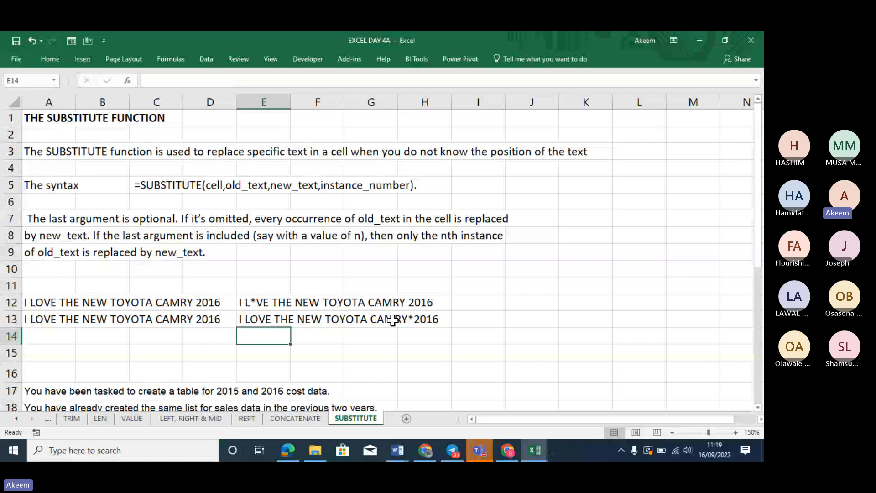
{"action": "key", "text": "Down"}
{"action": "key", "text": "Down"}
{"action": "key", "text": "Down"}
{"action": "key", "text": "Down"}
{"action": "key", "text": "Down"}
{"action": "key", "text": "Down"}
{"action": "key", "text": "Down"}
{"action": "key", "text": "Down"}
{"action": "key", "text": "Down"}
{"action": "key", "text": "Down"}
{"action": "key", "text": "Down"}
{"action": "key", "text": "Down"}
{"action": "key", "text": "Down"}
{"action": "key", "text": "Down"}
{"action": "key", "text": "Down"}
{"action": "key", "text": "Down"}
{"action": "key", "text": "Down"}
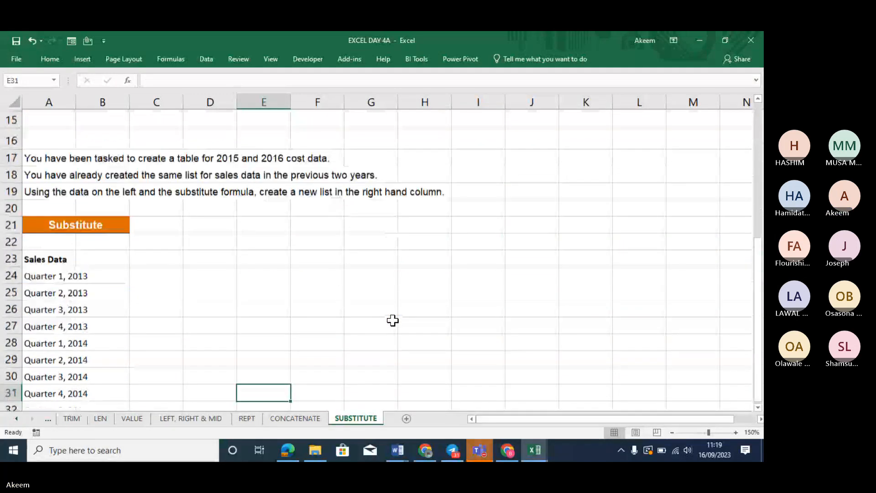
{"action": "key", "text": "Down"}
{"action": "key", "text": "Up"}
{"action": "key", "text": "Up"}
{"action": "key", "text": "Up"}
{"action": "key", "text": "Up"}
{"action": "key", "text": "Up"}
{"action": "key", "text": "Up"}
{"action": "key", "text": "Up"}
{"action": "key", "text": "Up"}
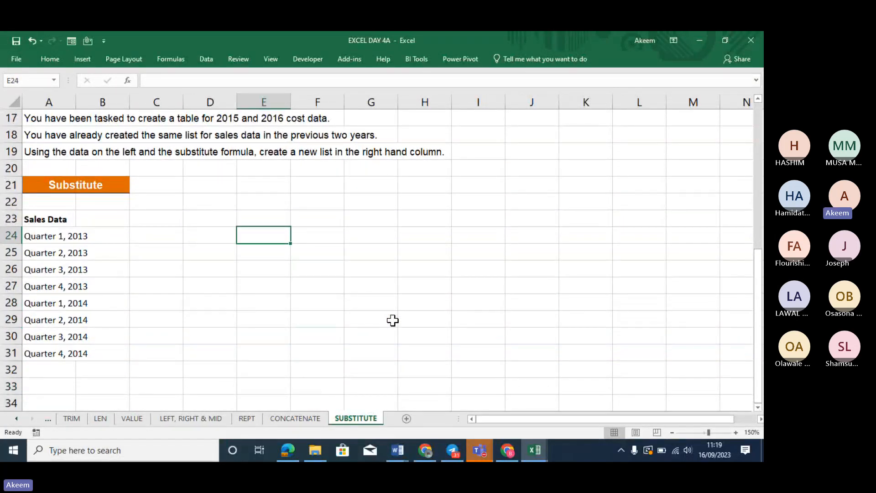
{"action": "key", "text": "Up"}
{"action": "key", "text": "Up"}
{"action": "key", "text": "Up"}
{"action": "key", "text": "Up"}
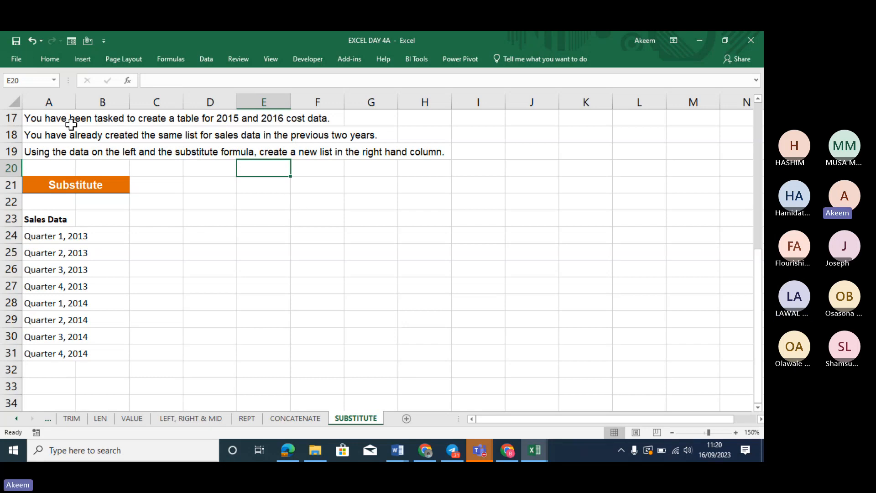
{"action": "left_click", "coordinate": [53, 120]}
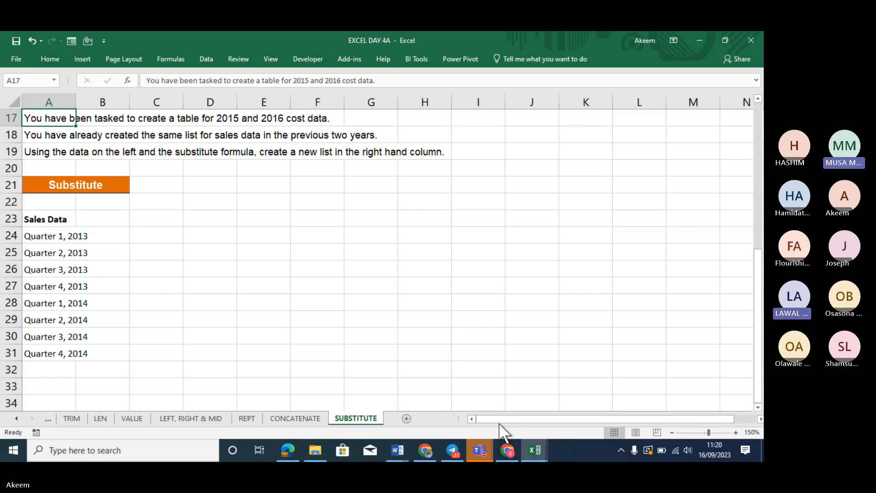
{"action": "mouse_move", "coordinate": [486, 437]}
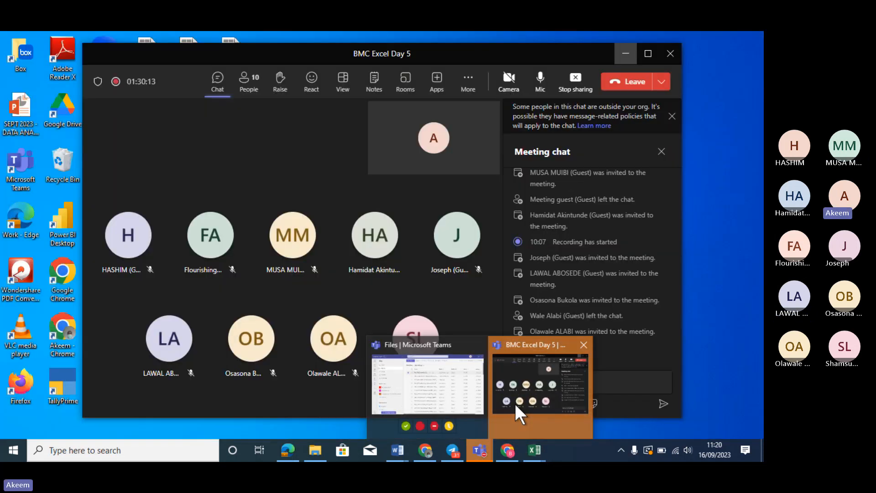
{"action": "left_click", "coordinate": [515, 405]}
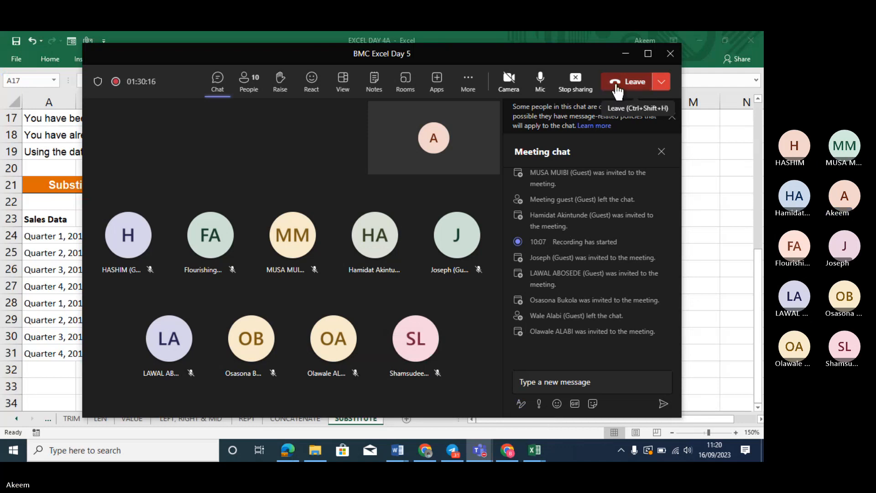
{"action": "left_click", "coordinate": [625, 55]}
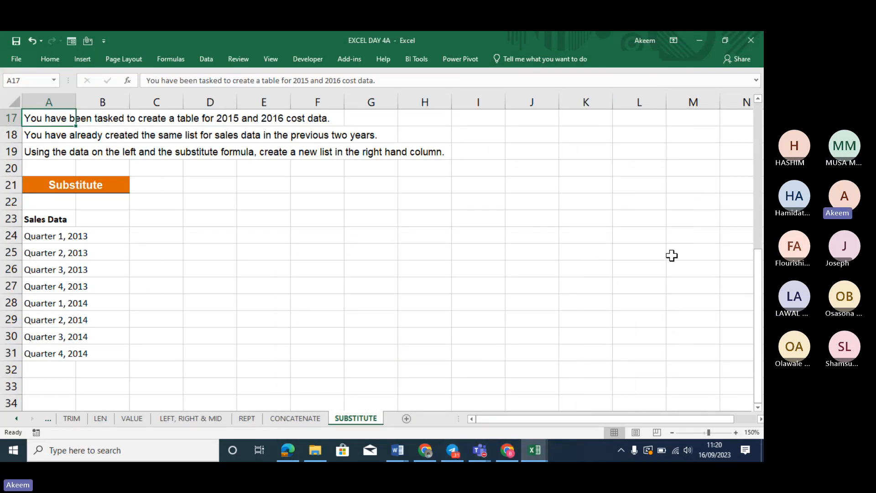
Widen column A to fit the quarter labels and select B24
{"action": "left_click", "coordinate": [496, 236]}
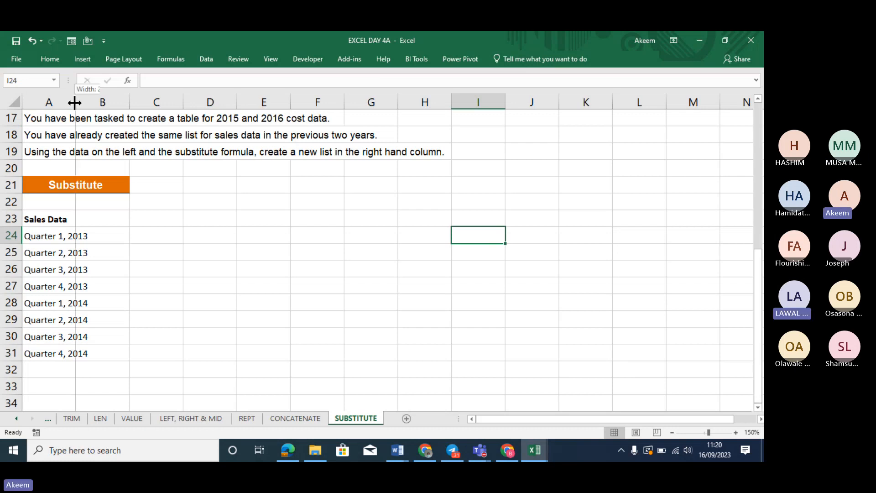
{"action": "left_click_drag", "start_coordinate": [74, 102], "coordinate": [102, 103]}
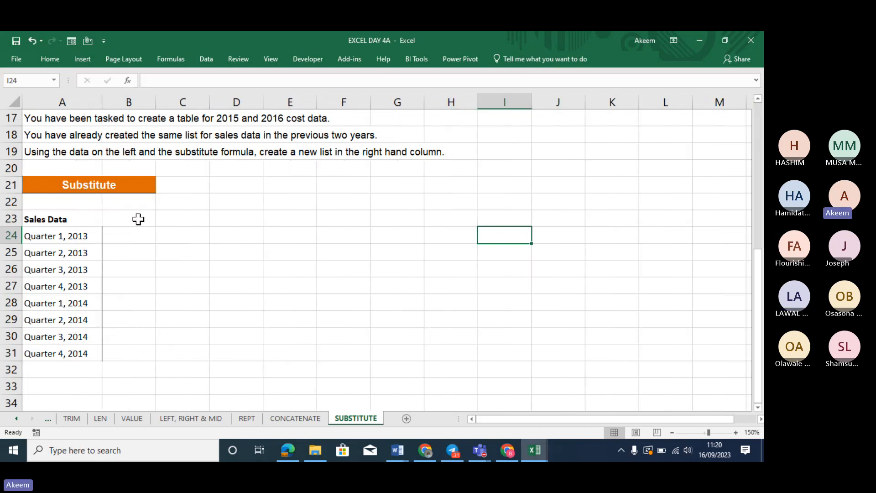
{"action": "left_click", "coordinate": [140, 234]}
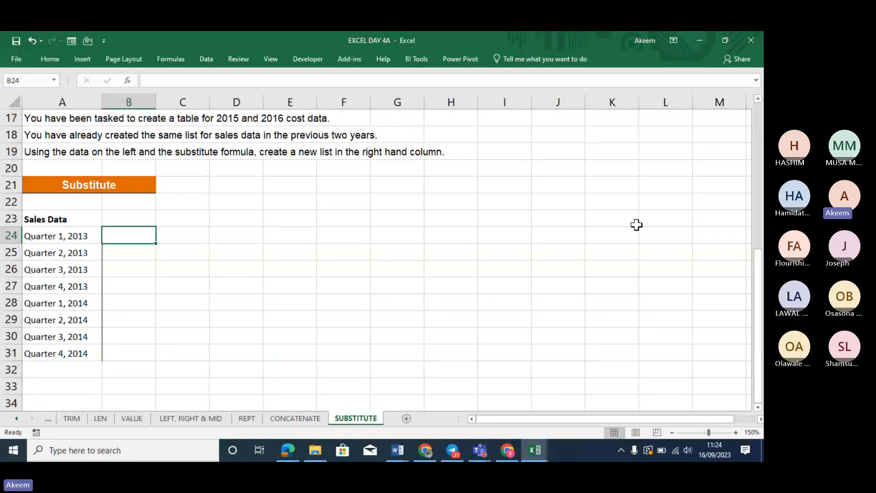
{"action": "left_click", "coordinate": [637, 225]}
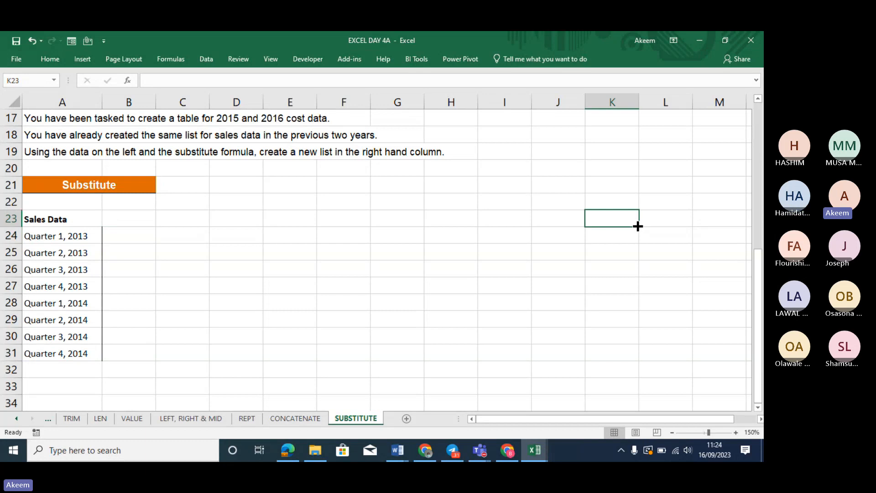
{"action": "type", "text": "=SUB"}
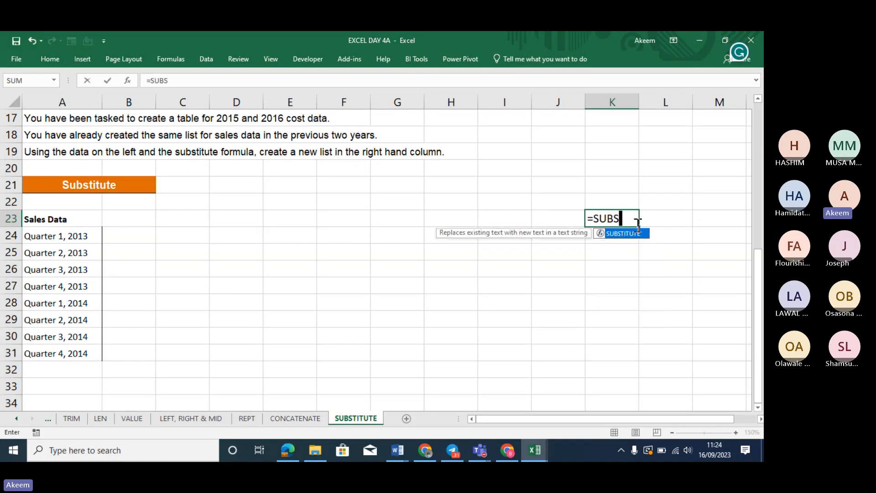
{"action": "type", "text": "S"}
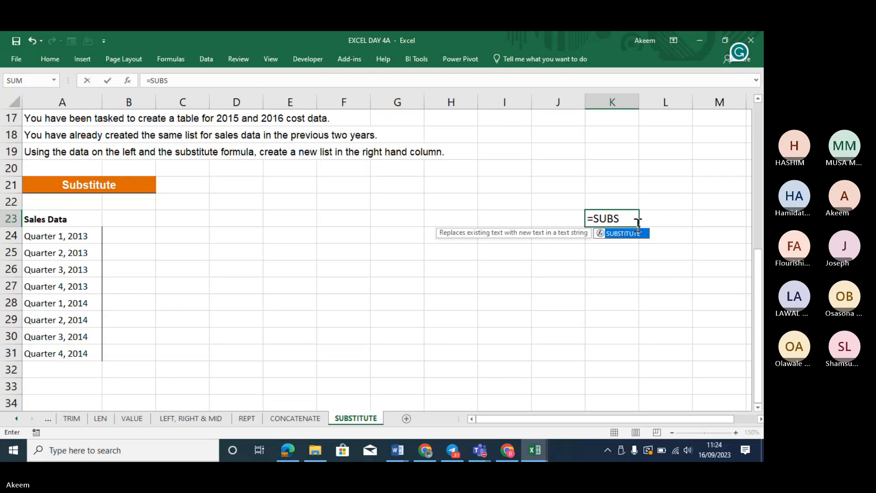
{"action": "double_click", "coordinate": [617, 235]}
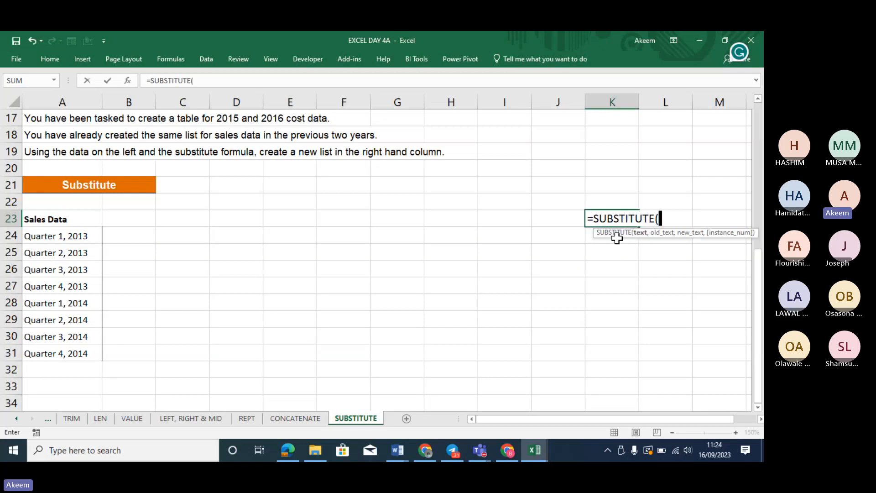
{"action": "left_click", "coordinate": [51, 240]}
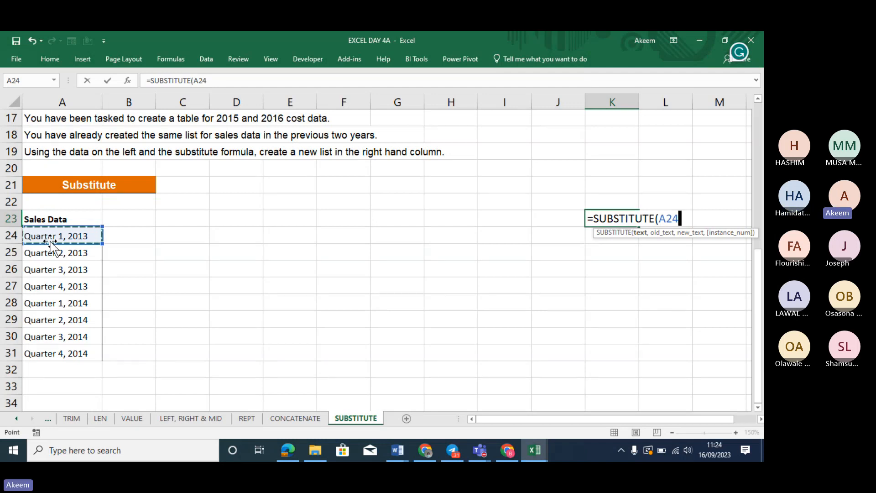
{"action": "key", "text": "BackSpace"}
{"action": "key", "text": "Return"}
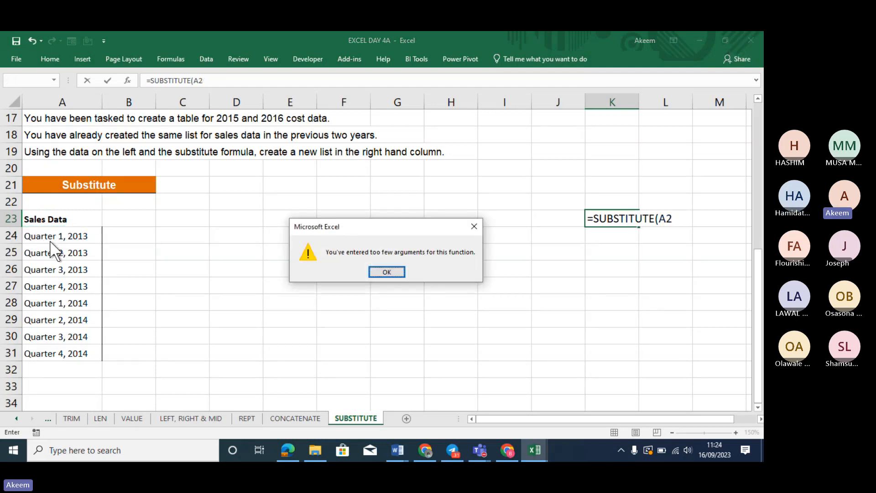
{"action": "key", "text": "Return"}
{"action": "key", "text": "BackSpace"}
{"action": "key", "text": "BackSpace"}
{"action": "key", "text": "BackSpace"}
{"action": "key", "text": "BackSpace"}
{"action": "key", "text": "BackSpace"}
{"action": "key", "text": "BackSpace"}
{"action": "key", "text": "BackSpace"}
{"action": "key", "text": "BackSpace"}
{"action": "key", "text": "BackSpace"}
{"action": "key", "text": "BackSpace"}
{"action": "key", "text": "BackSpace"}
{"action": "key", "text": "BackSpace"}
{"action": "key", "text": "BackSpace"}
{"action": "key", "text": "BackSpace"}
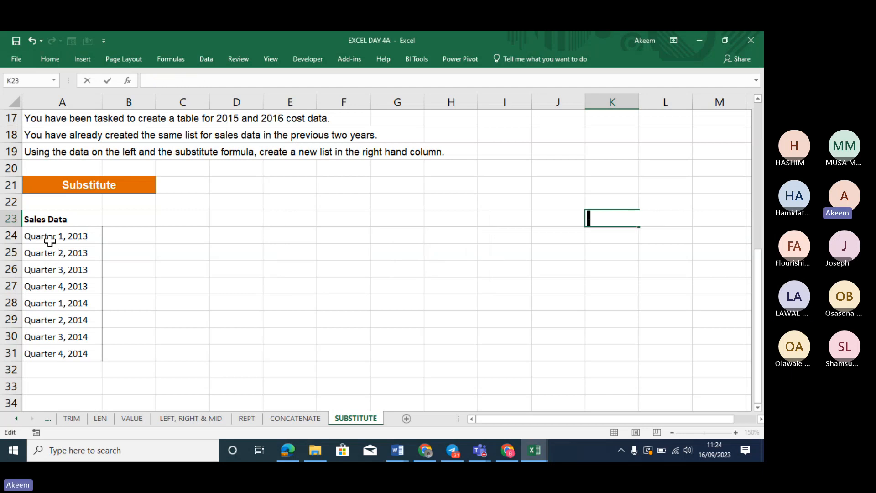
Enter =SUBSTITUTE(A24,2013,2015) in C24 and fill it down to C31
{"action": "left_click", "coordinate": [184, 238]}
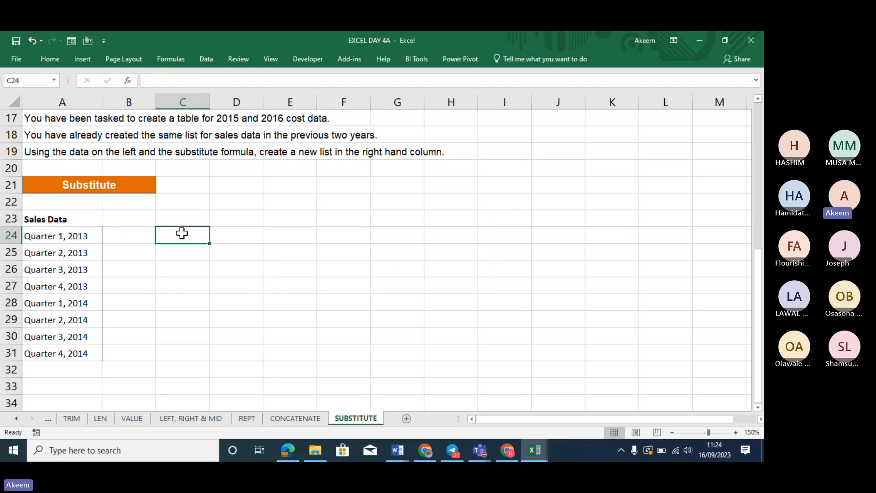
{"action": "type", "text": "=SUBST"}
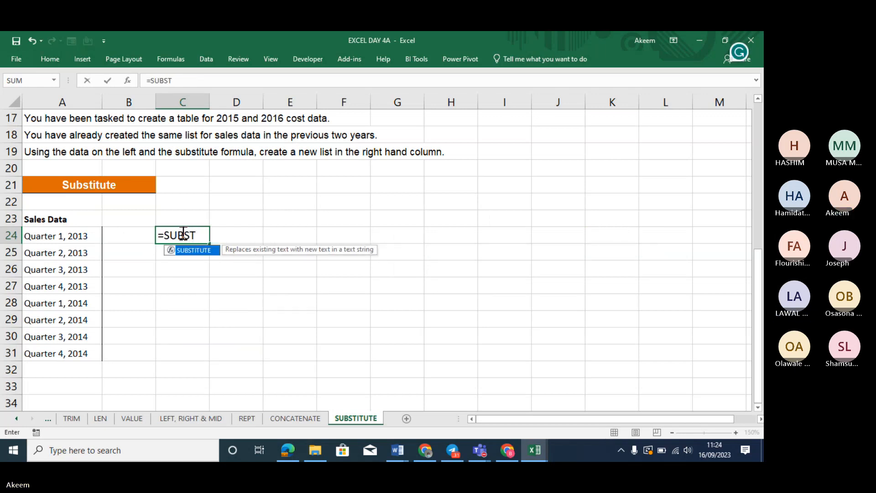
{"action": "key", "text": "Tab"}
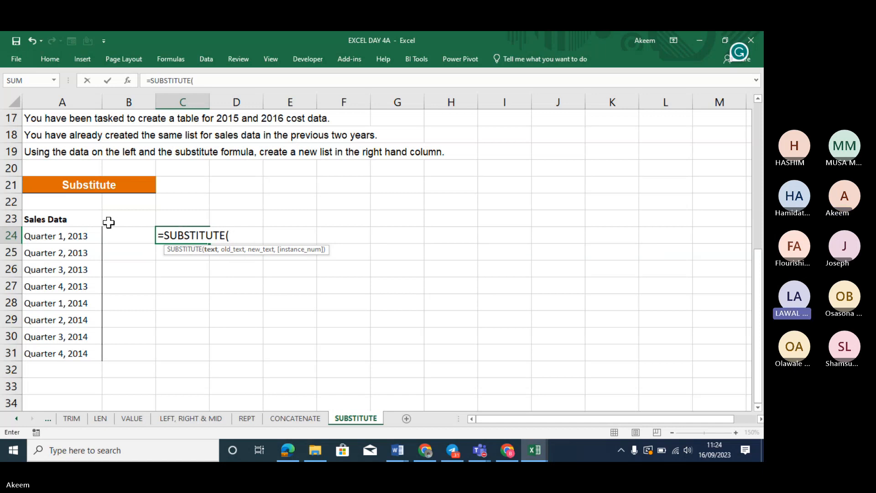
{"action": "left_click", "coordinate": [62, 235]}
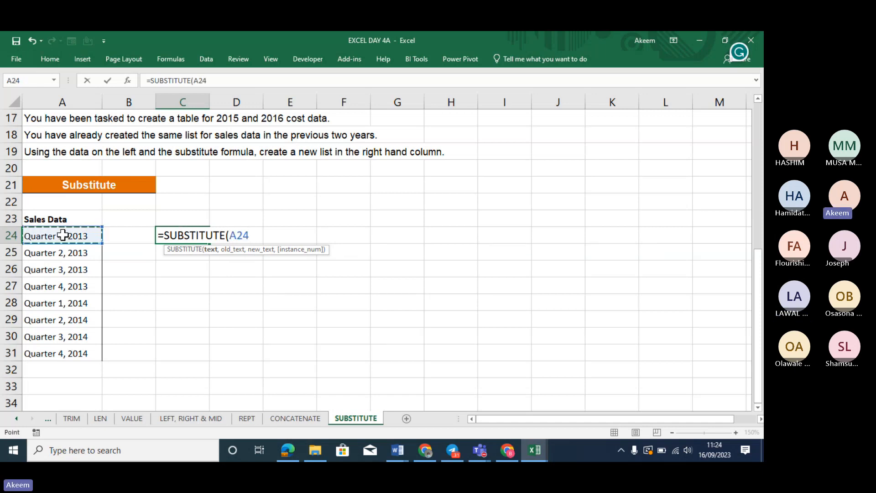
{"action": "type", "text": ","}
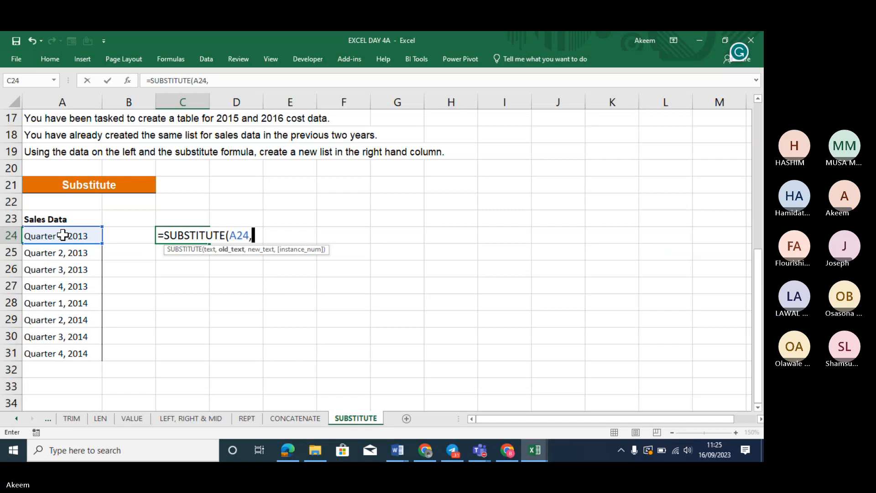
{"action": "type", "text": "2013"}
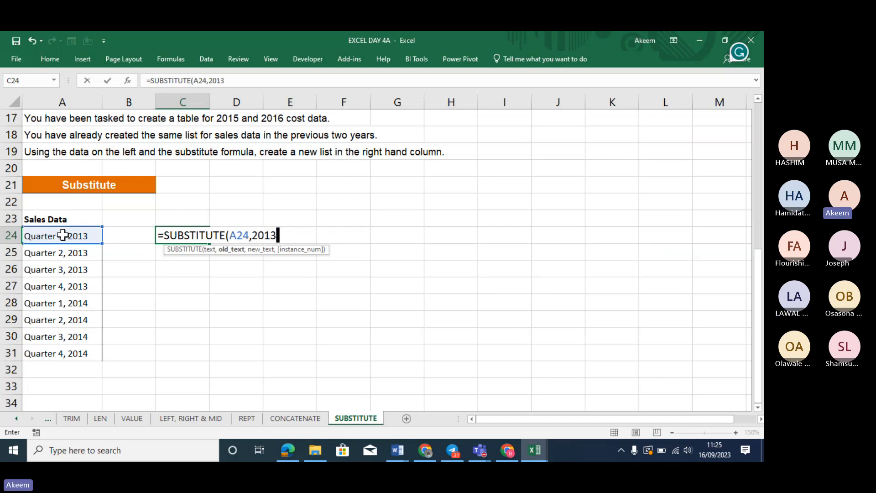
{"action": "type", "text": ",2 "}
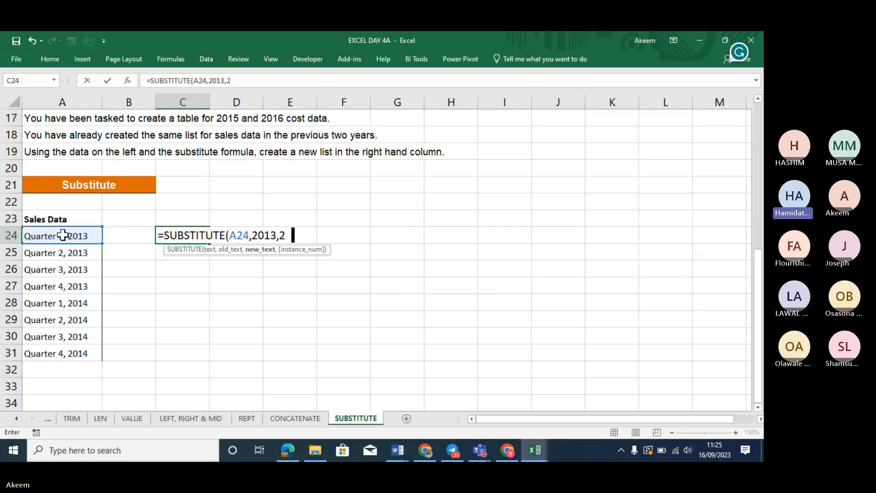
{"action": "type", "text": "015"}
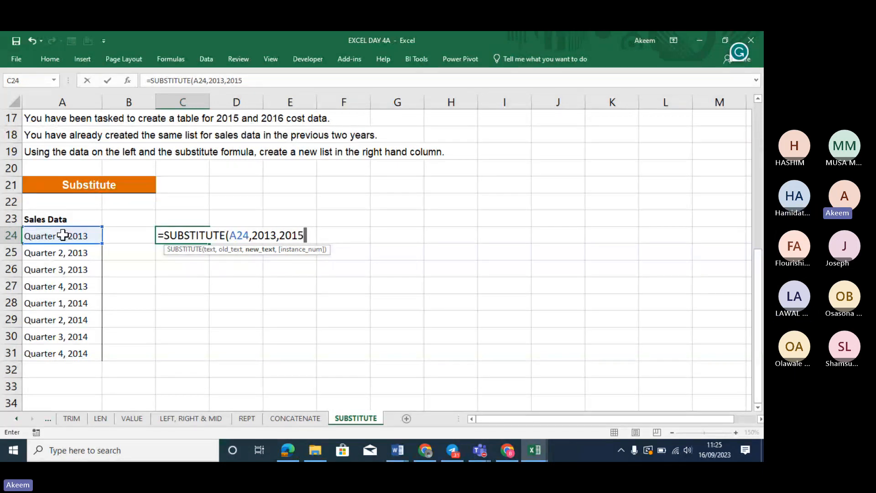
{"action": "type", "text": ")"}
{"action": "key", "text": "Return"}
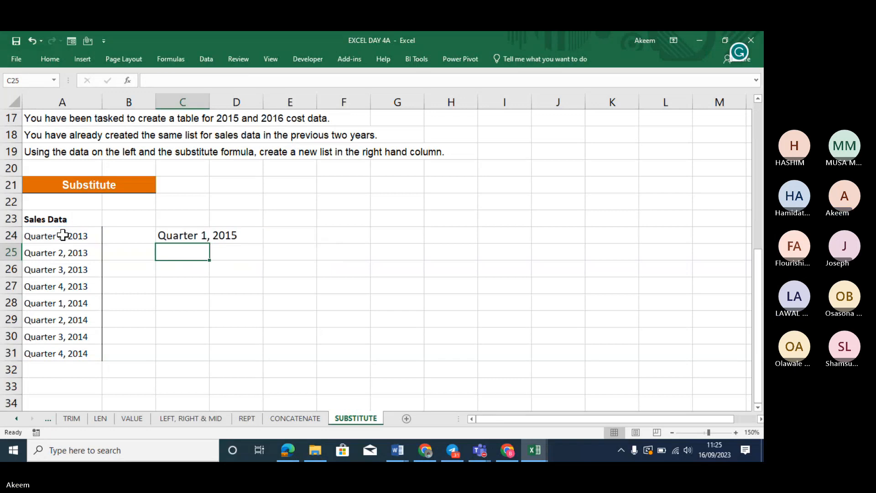
{"action": "left_click", "coordinate": [197, 234]}
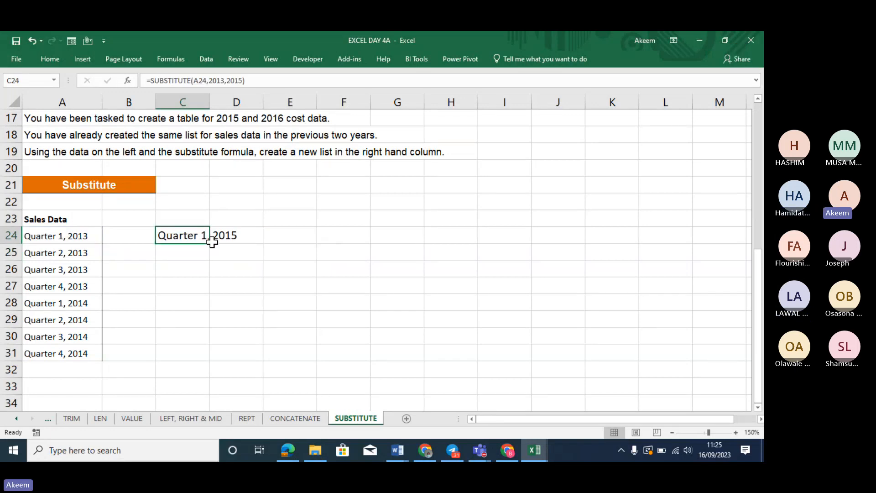
{"action": "left_click_drag", "start_coordinate": [212, 241], "coordinate": [217, 361]}
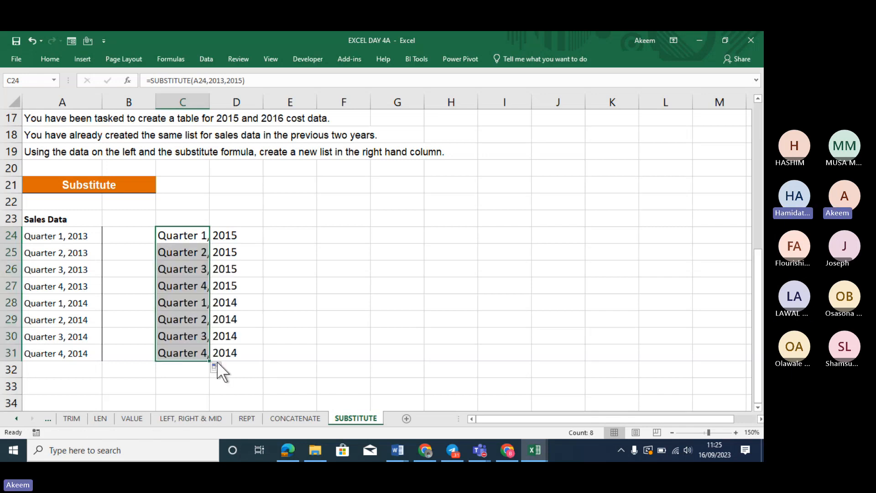
Wrap C24's formula in an outer SUBSTITUTE ending with ,2014,2016)
{"action": "left_click", "coordinate": [151, 82]}
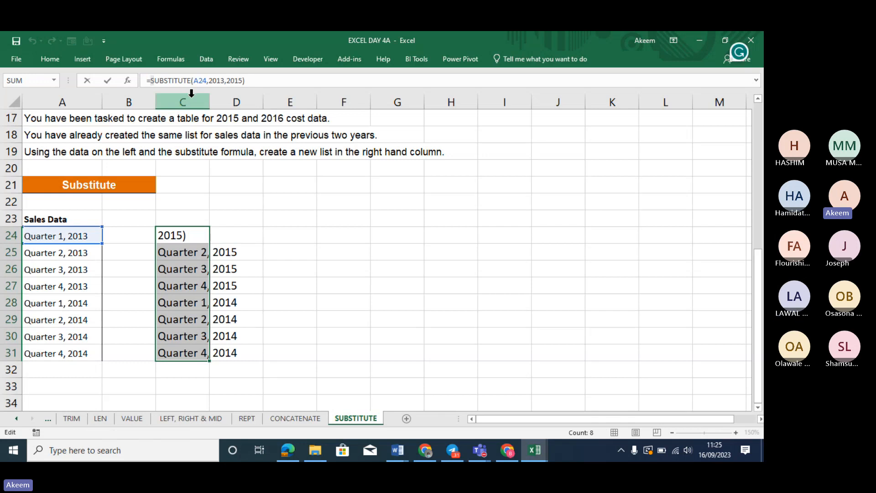
{"action": "type", "text": "S"}
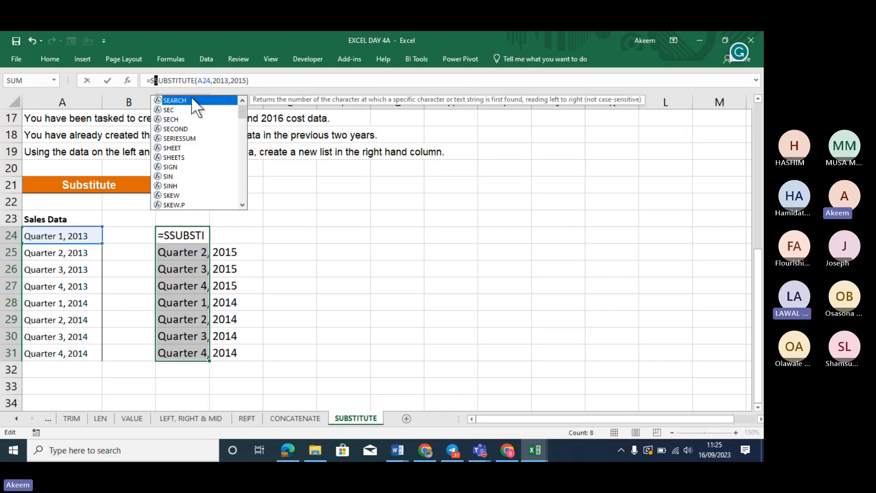
{"action": "type", "text": "UB"}
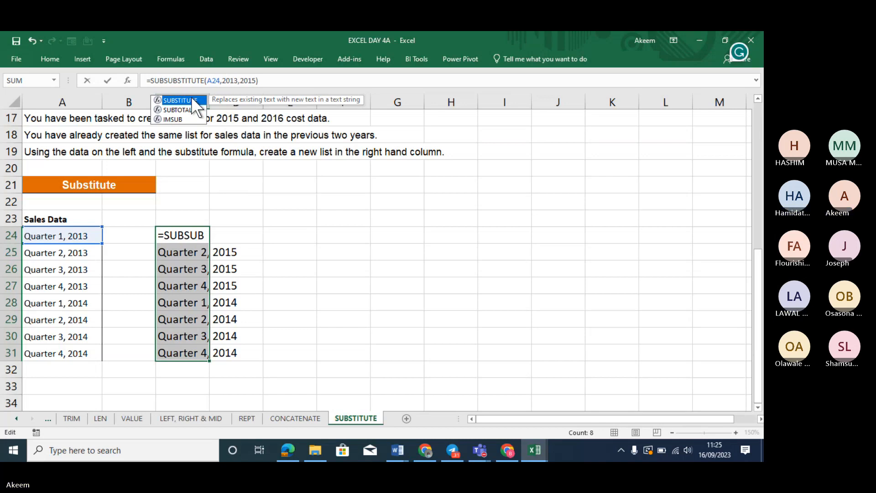
{"action": "double_click", "coordinate": [191, 97]}
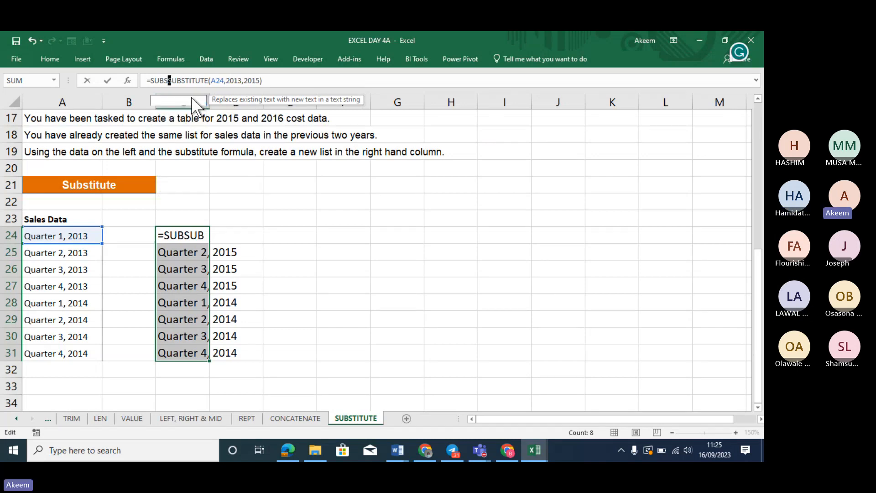
{"action": "left_click", "coordinate": [307, 80]}
{"action": "type", "text": ","}
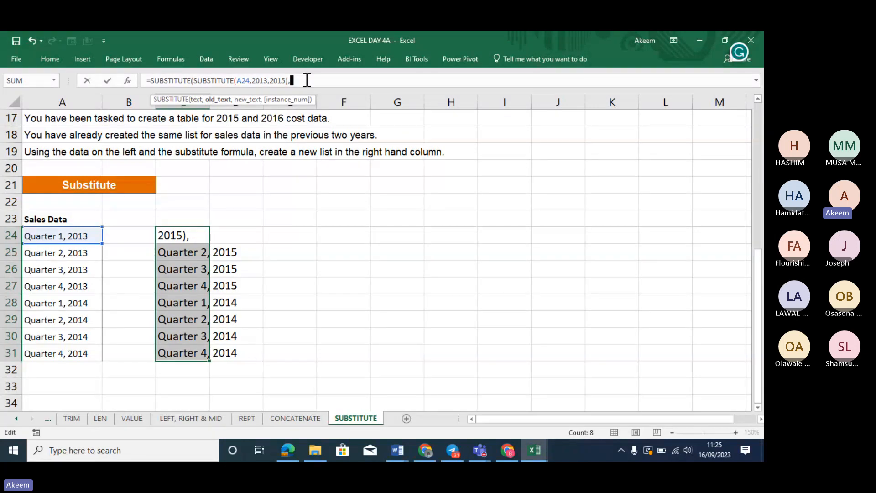
{"action": "type", "text": "2"}
{"action": "type", "text": "01"}
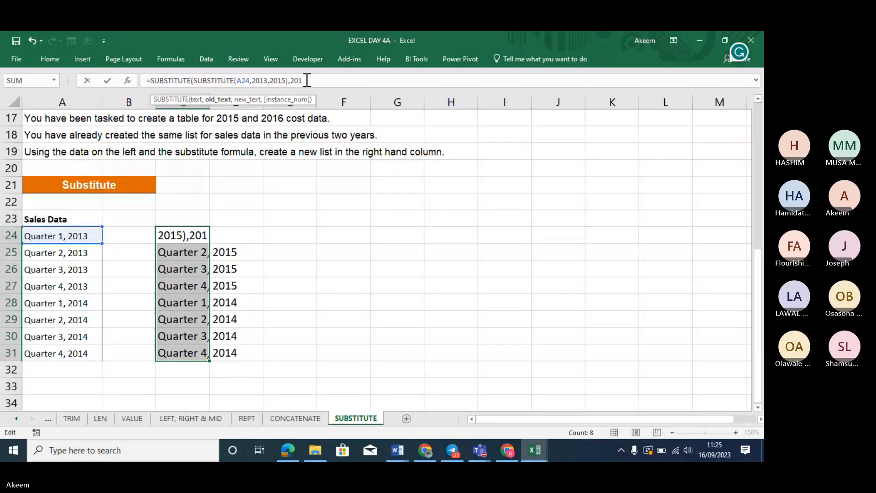
{"action": "type", "text": "4,201"}
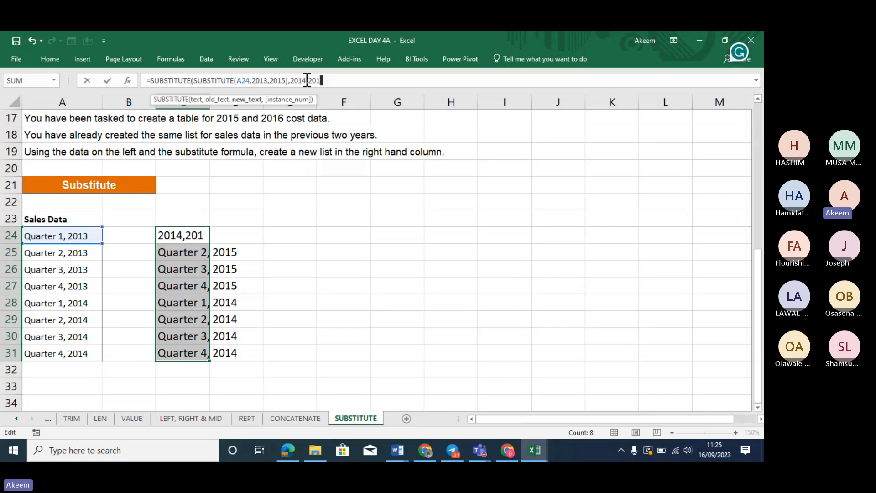
{"action": "type", "text": "6)"}
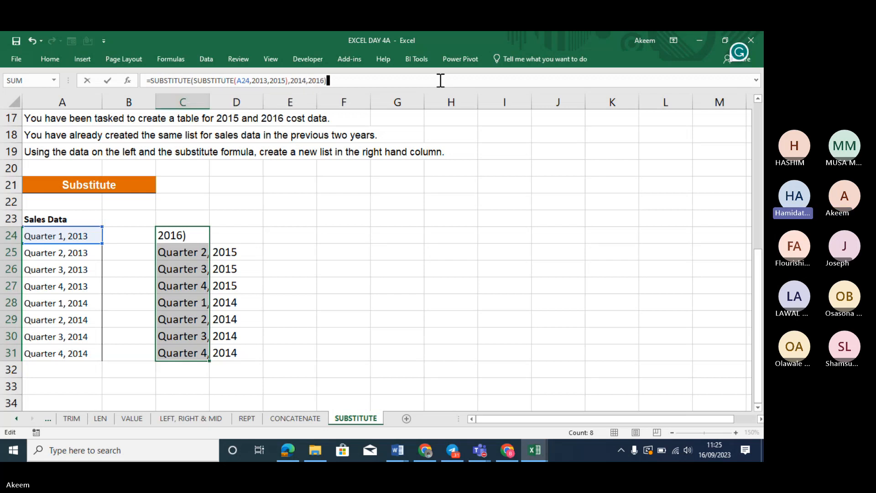
Commit the nested formula in C24 and copy it down to C31
{"action": "key", "text": "Return"}
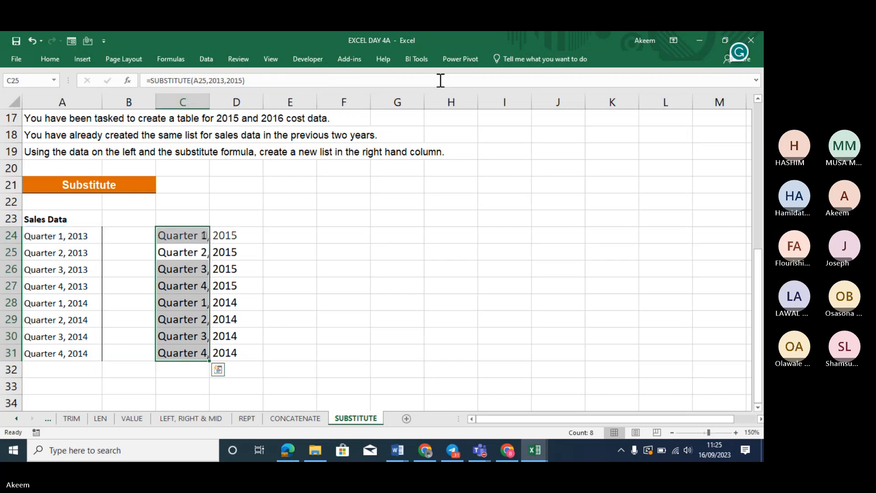
{"action": "left_click", "coordinate": [206, 236]}
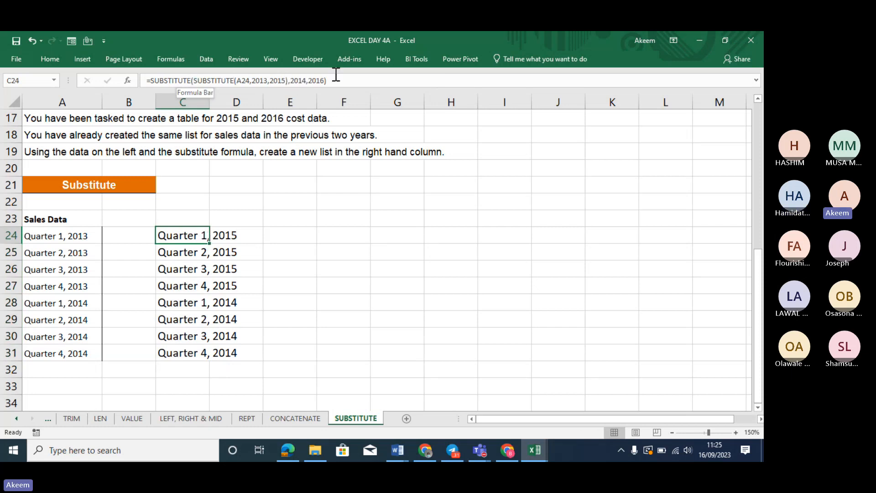
{"action": "double_click", "coordinate": [210, 244]}
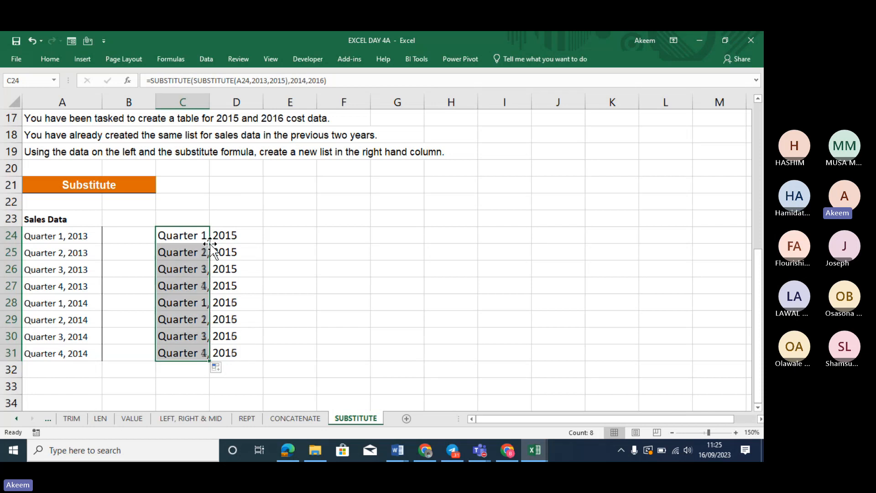
{"action": "left_click", "coordinate": [304, 325]}
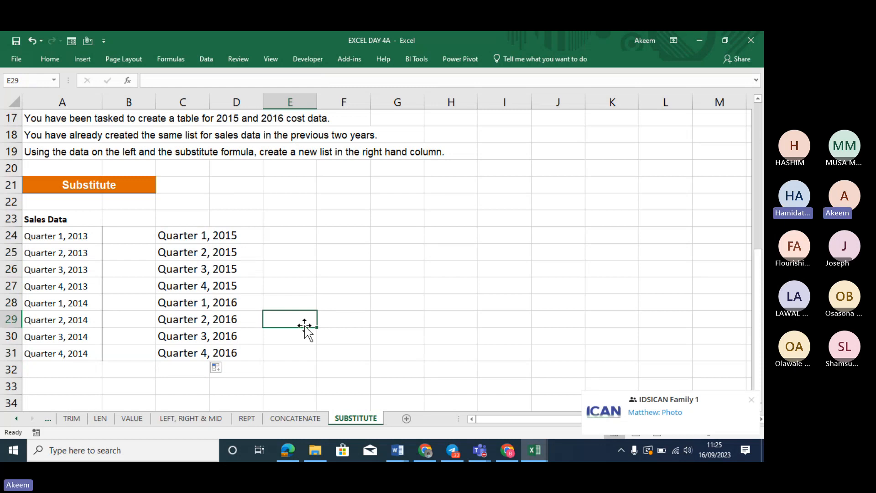
Show C24's nested formula as text with a leading space, then select A24:A31
{"action": "left_click", "coordinate": [185, 240]}
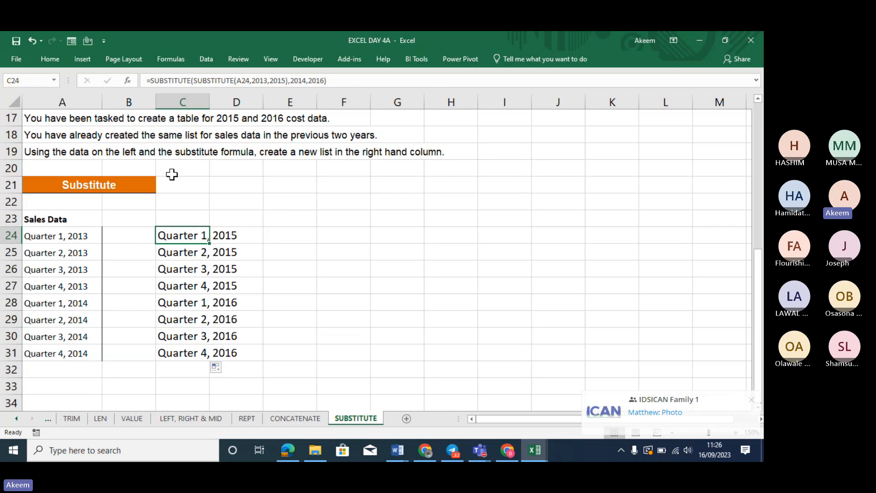
{"action": "left_click", "coordinate": [147, 80]}
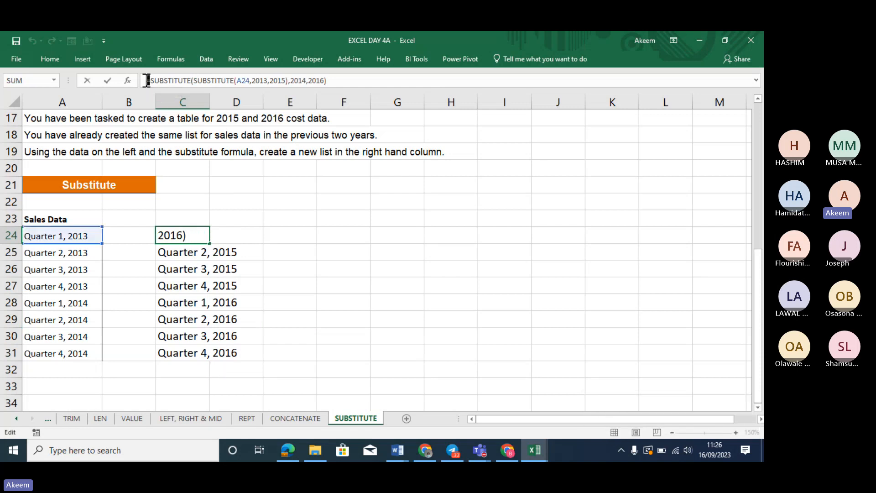
{"action": "key", "text": "Return"}
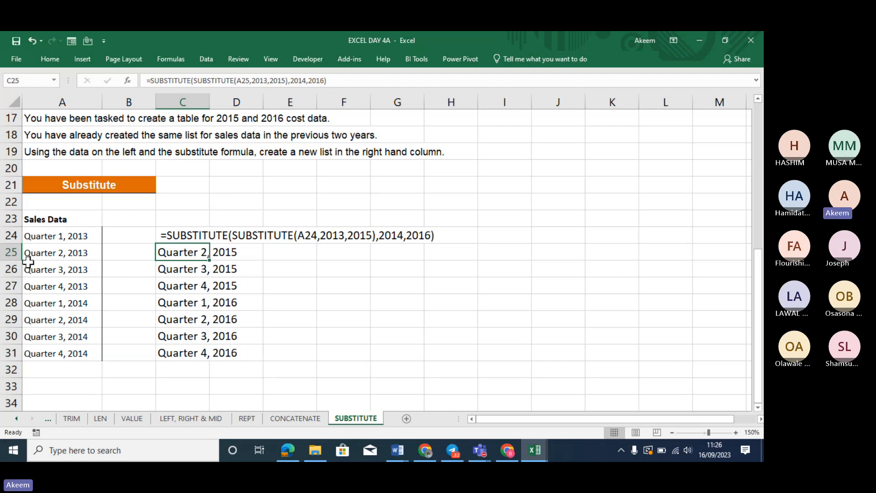
{"action": "left_click_drag", "start_coordinate": [50, 232], "coordinate": [67, 345]}
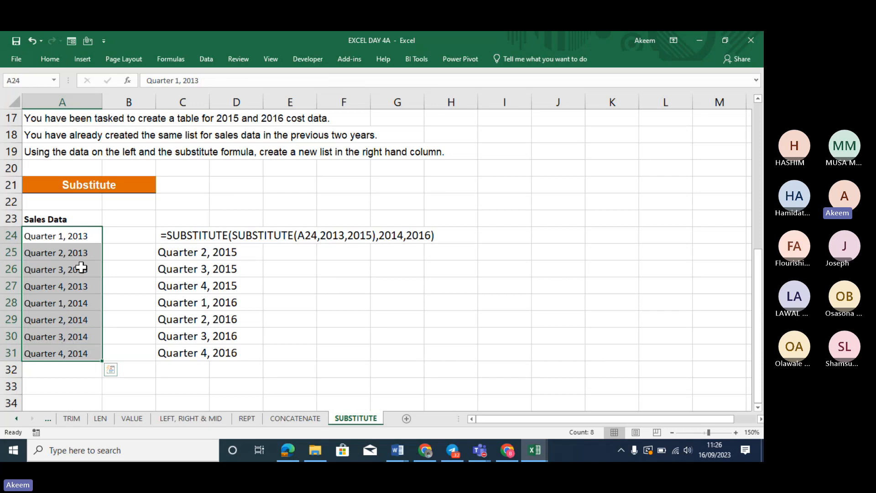
Copy the quarters in A24:A31 and paste them at H24
{"action": "key", "text": "ctrl+c"}
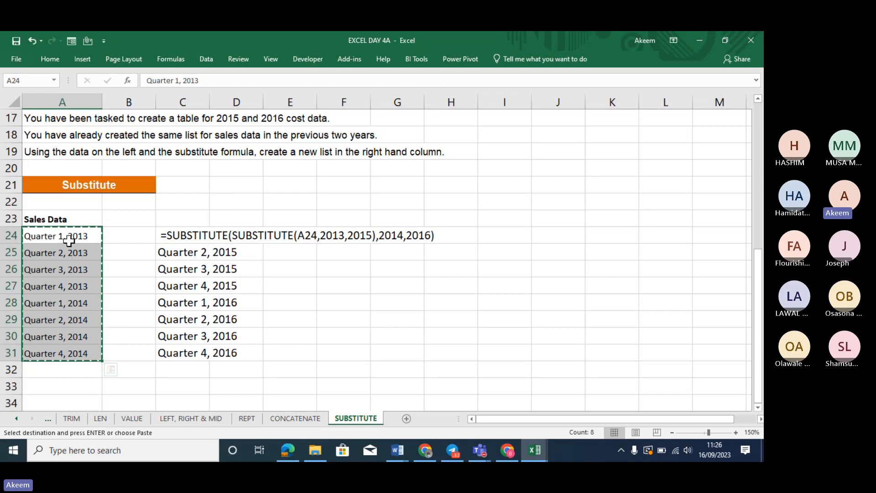
{"action": "left_click", "coordinate": [461, 234]}
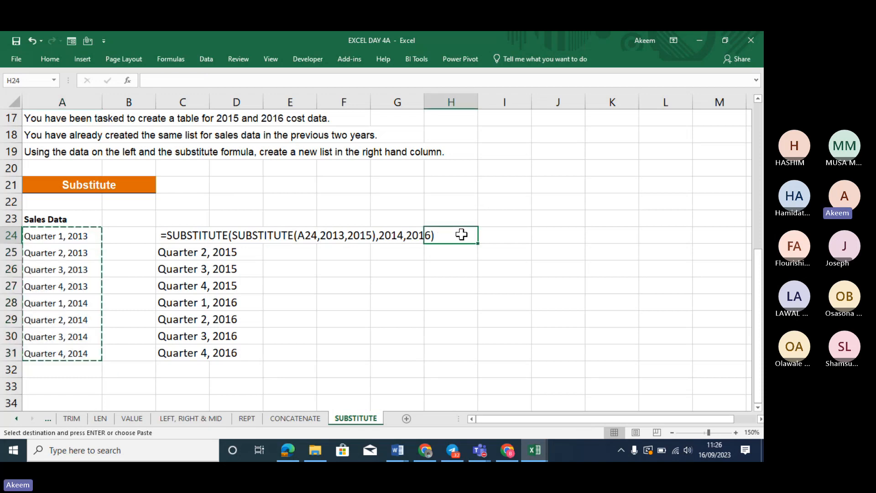
{"action": "key", "text": "ctrl+v"}
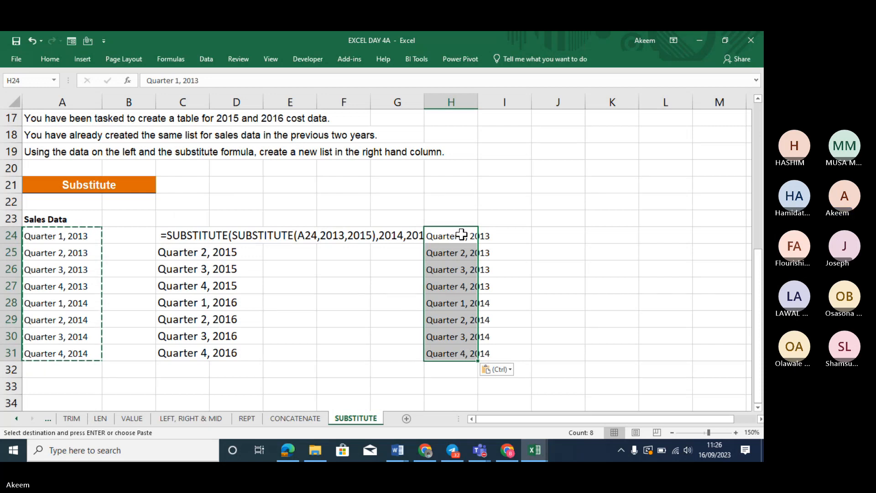
Use Find and Replace to change every 2013 to 2015 in the pasted list
{"action": "key", "text": "ctrl+h"}
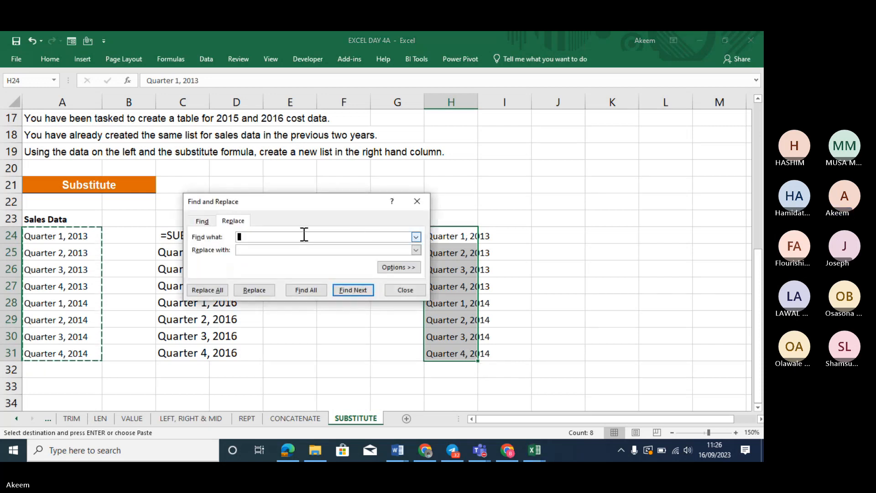
{"action": "type", "text": "203"}
{"action": "key", "text": "BackSpace"}
{"action": "type", "text": "13"}
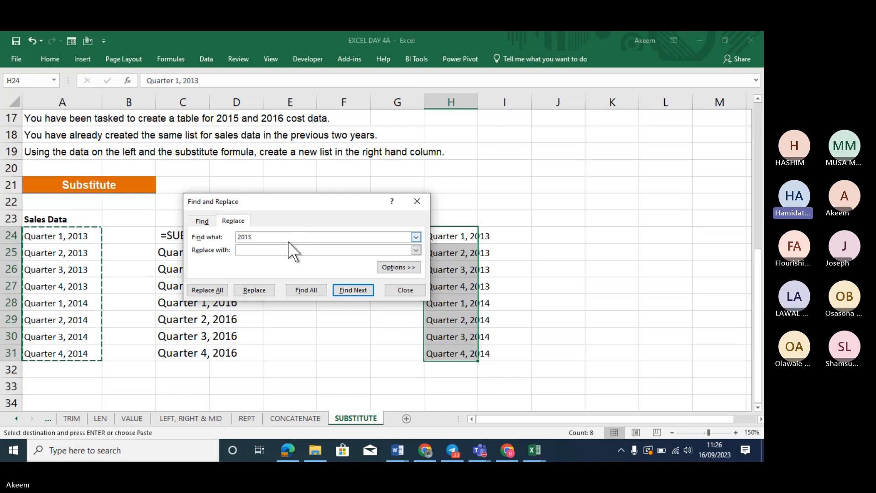
{"action": "left_click", "coordinate": [274, 250]}
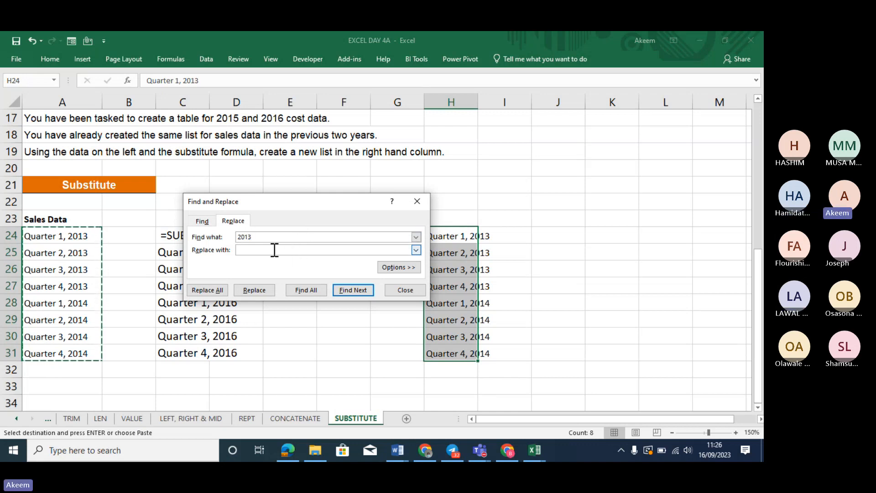
{"action": "type", "text": "2014"}
{"action": "key", "text": "BackSpace"}
{"action": "type", "text": "5"}
{"action": "left_click", "coordinate": [242, 292]}
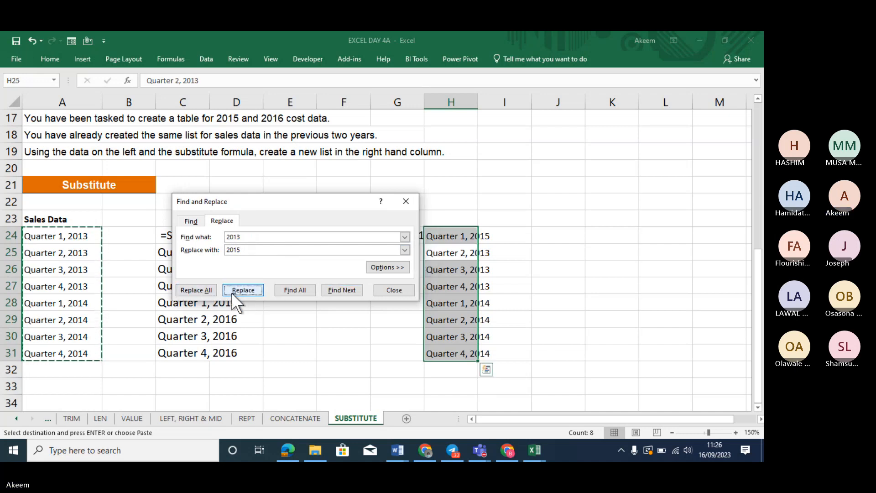
{"action": "left_click", "coordinate": [208, 289]}
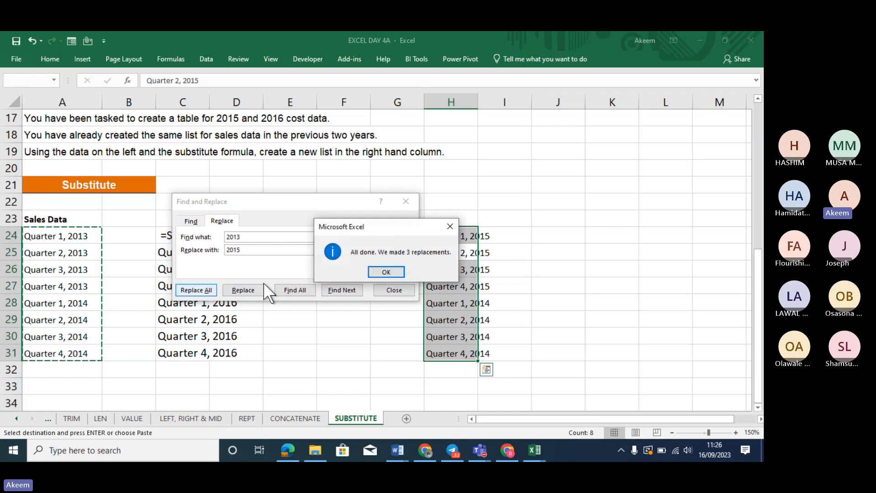
{"action": "left_click", "coordinate": [399, 270]}
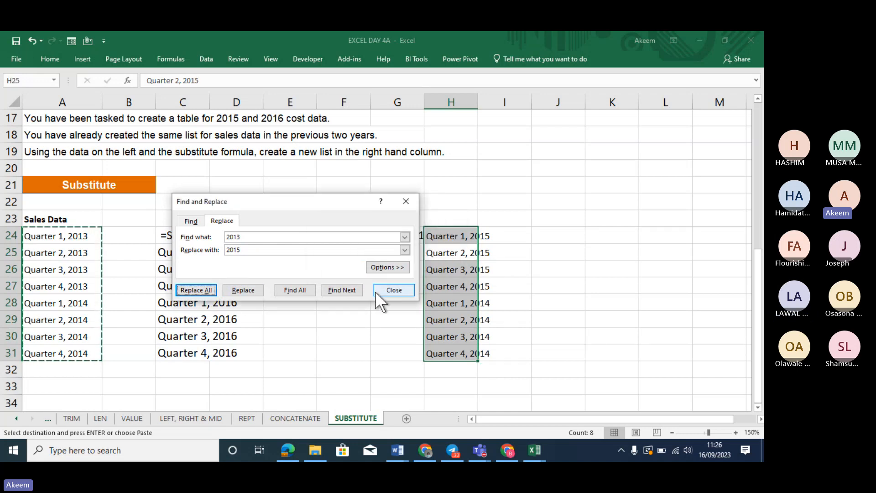
Replace all 2014 years with 2016 and close Find and Replace
{"action": "left_click", "coordinate": [261, 241]}
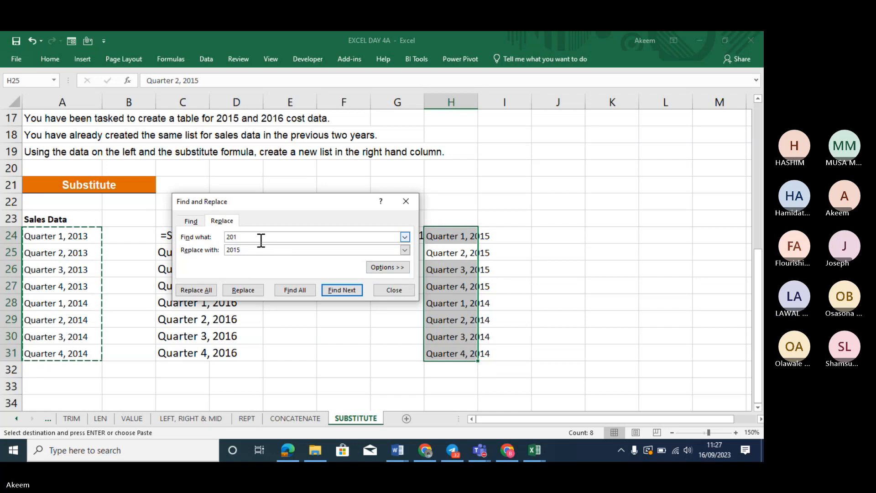
{"action": "left_click", "coordinate": [261, 251]}
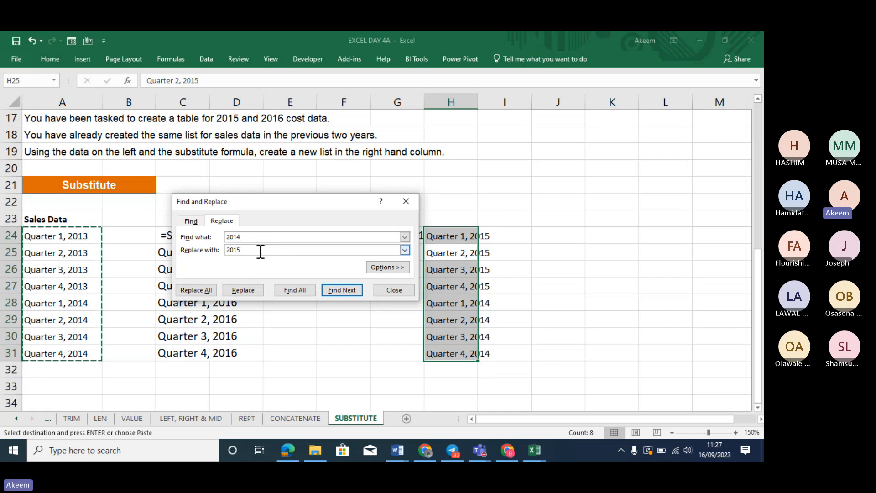
{"action": "key", "text": "BackSpace"}
{"action": "type", "text": "6"}
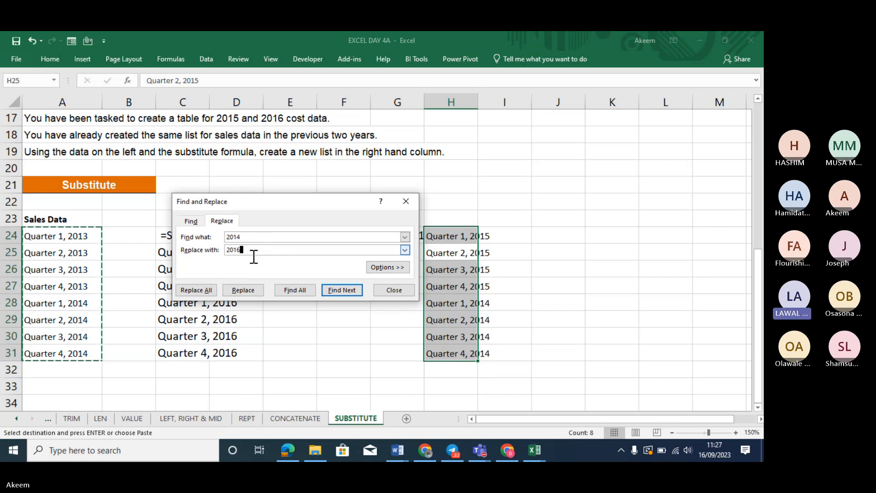
{"action": "left_click", "coordinate": [199, 290]}
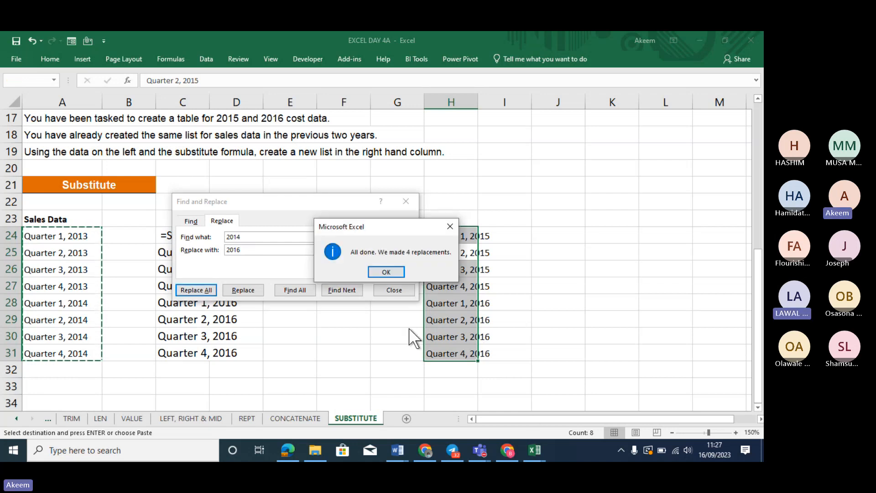
{"action": "left_click", "coordinate": [386, 272]}
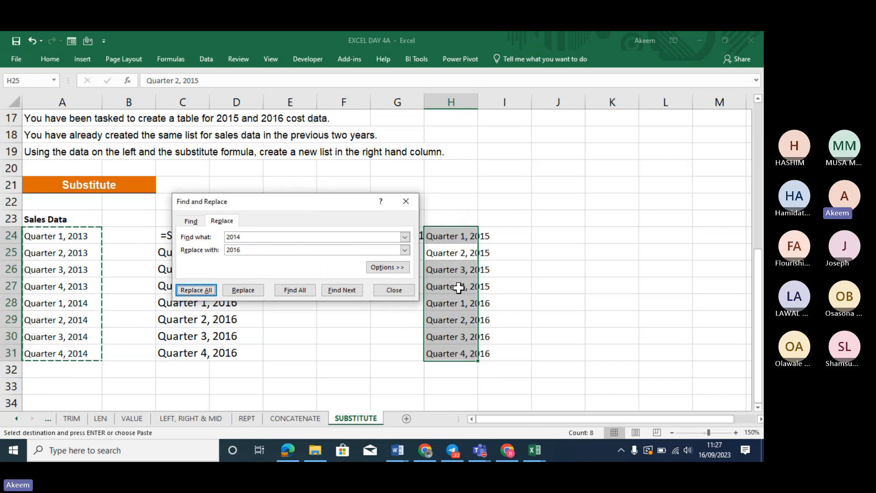
{"action": "left_click", "coordinate": [405, 201]}
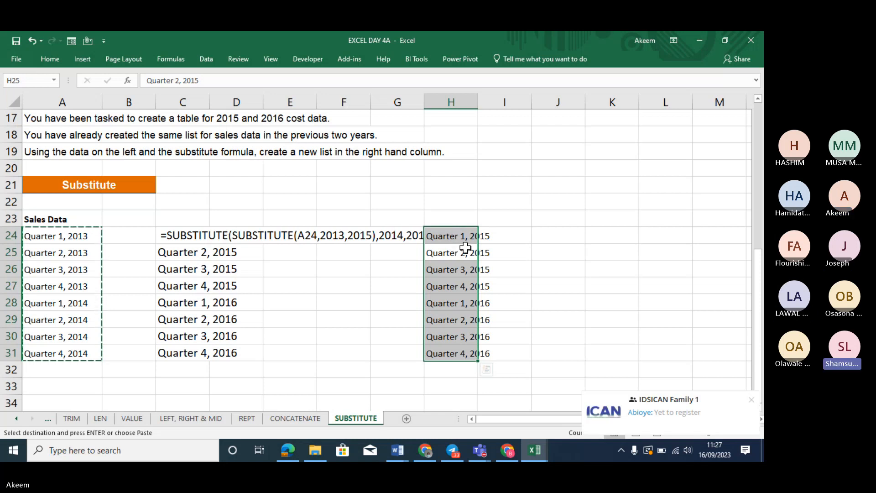
Delete the static quarter list from H24:H31, then select cell C24
{"action": "key", "text": "Delete"}
{"action": "left_click", "coordinate": [206, 233]}
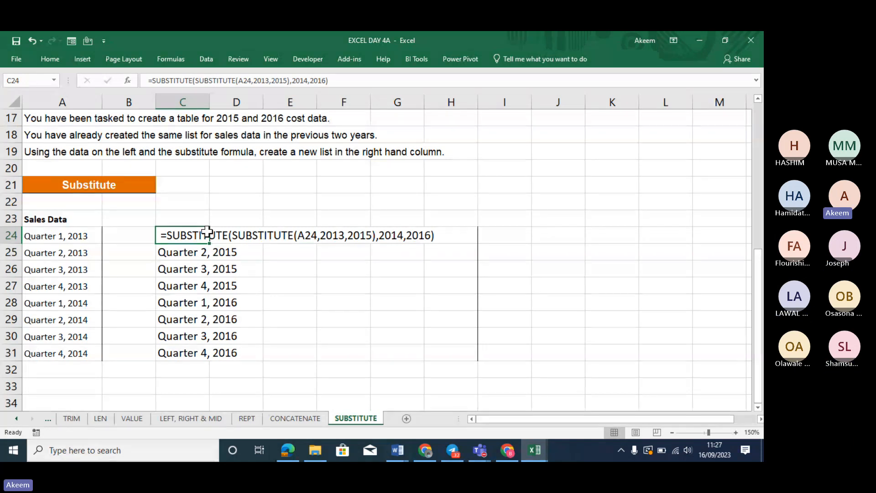
Enter =SUBSTITUTE(A24,2013,2015) in C24 and fill it down to C31
{"action": "type", "text": "=SUBS"}
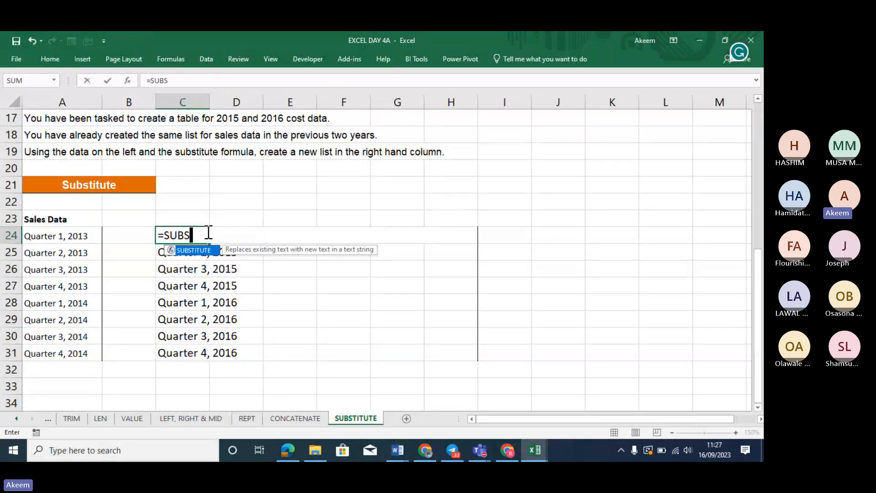
{"action": "type", "text": "T"}
{"action": "key", "text": "Tab"}
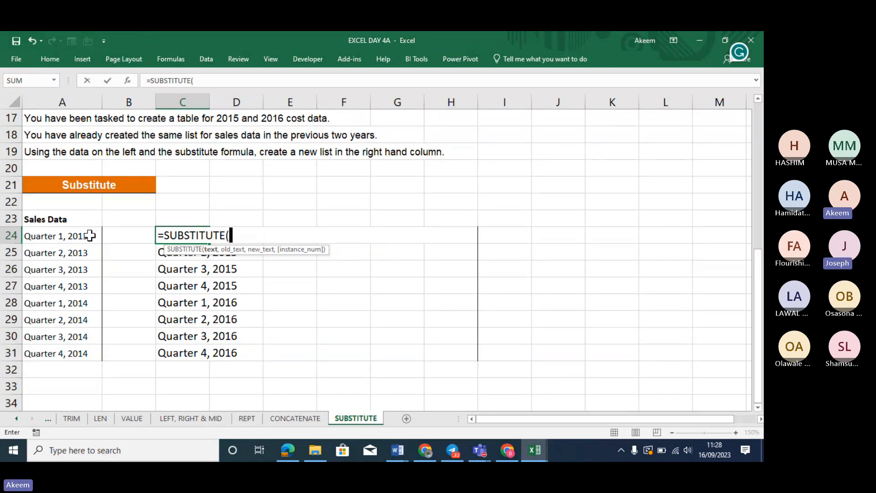
{"action": "left_click", "coordinate": [70, 234]}
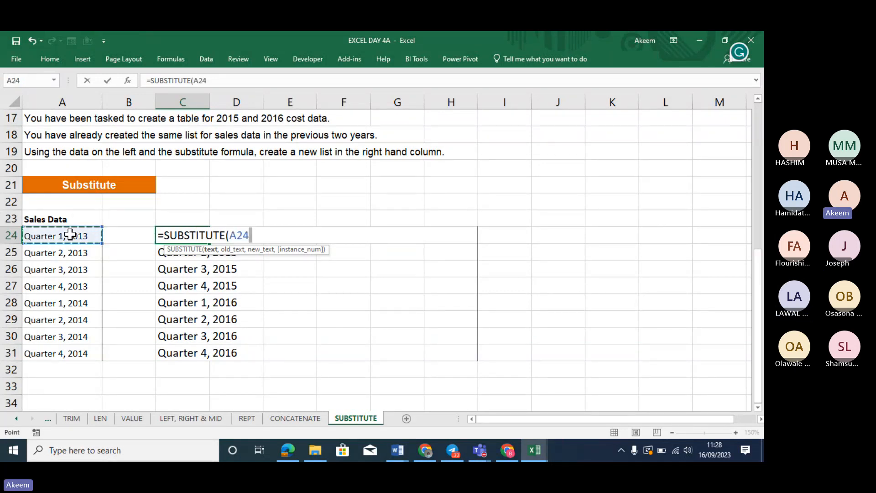
{"action": "type", "text": ",2013"}
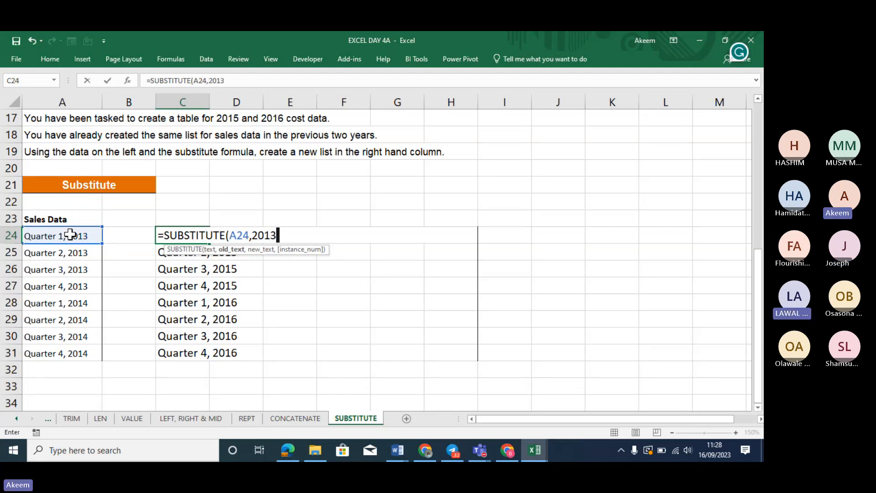
{"action": "type", "text": ",201"}
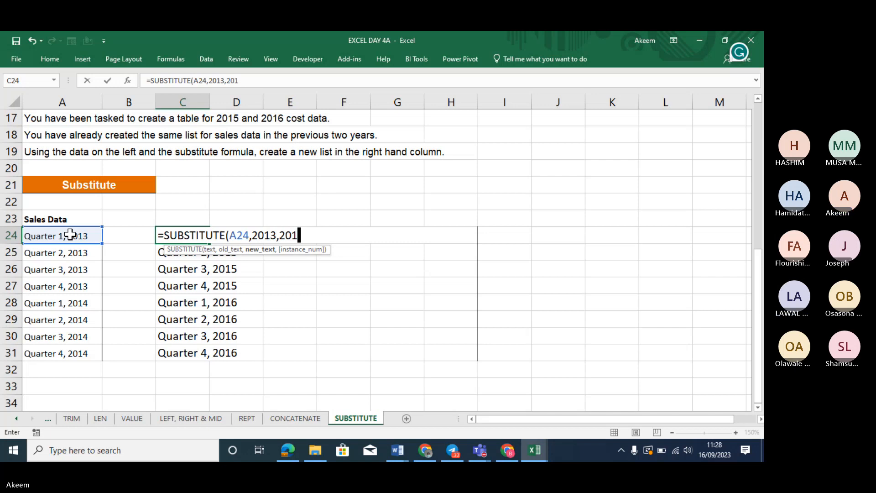
{"action": "type", "text": "5)"}
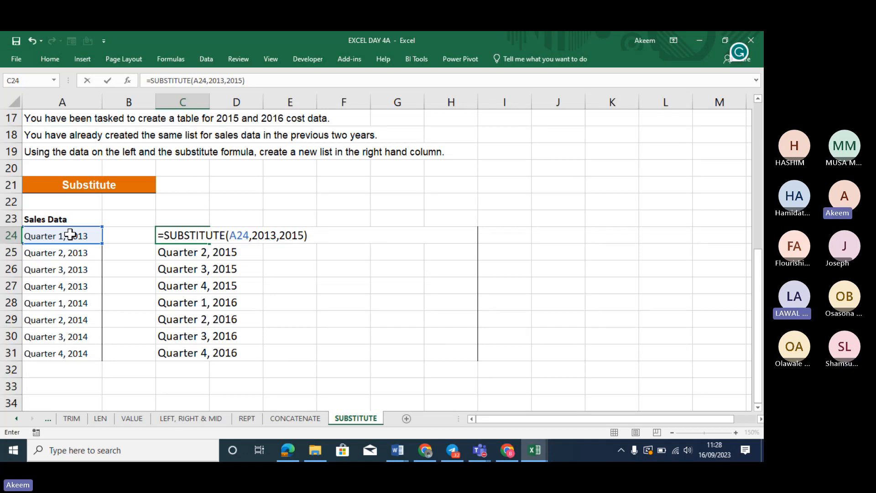
{"action": "key", "text": "Return"}
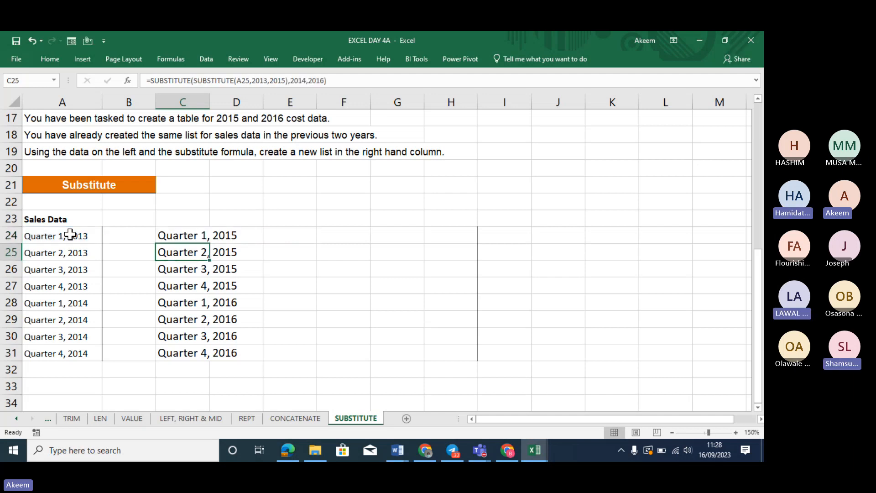
{"action": "key", "text": "Down"}
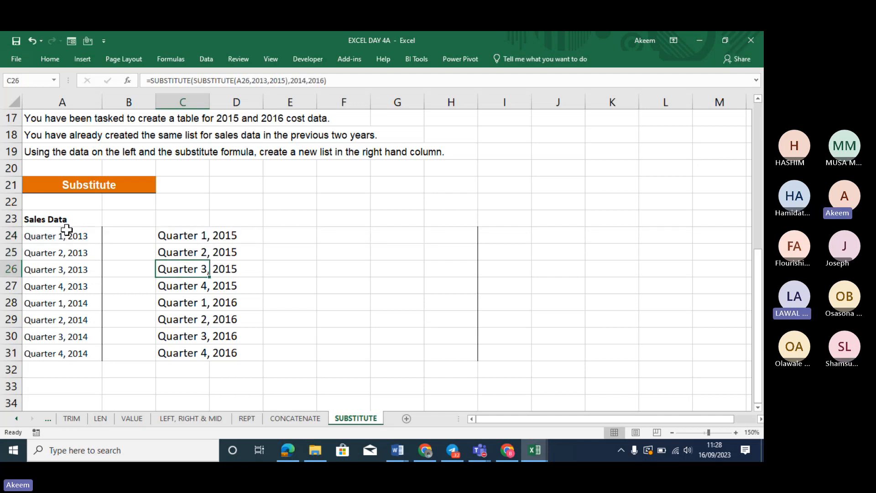
{"action": "left_click", "coordinate": [175, 234]}
{"action": "left_click_drag", "start_coordinate": [209, 243], "coordinate": [210, 358]}
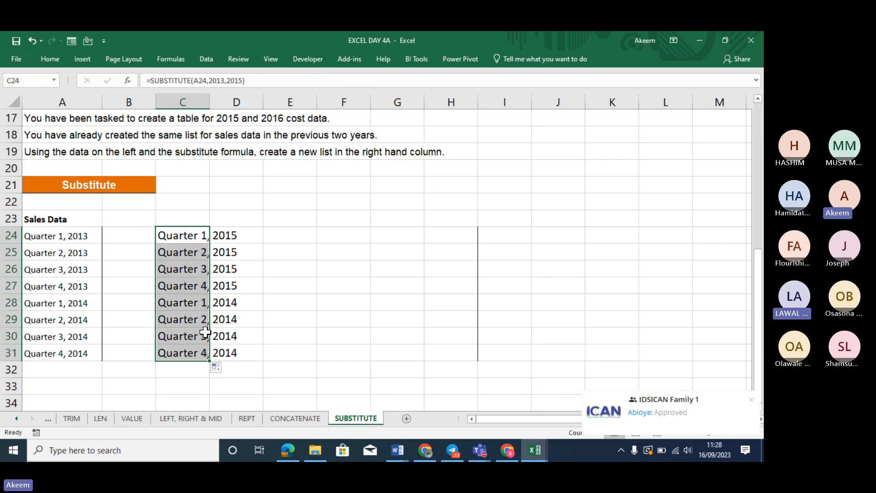
{"action": "left_click", "coordinate": [178, 233]}
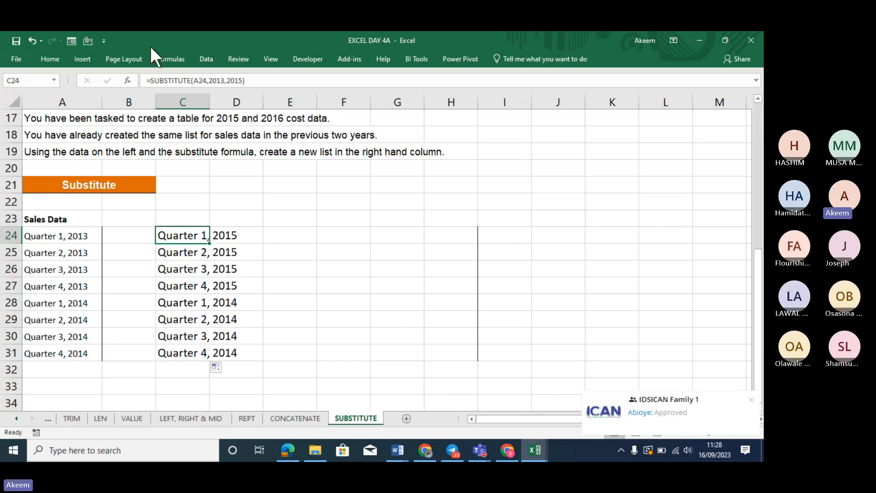
Change C24 to =SUBSTITUTE(SUBSTITUTE(A24,2013,2015),2014,2016), fill to C31, and review the formula
{"action": "left_click", "coordinate": [151, 80]}
{"action": "type", "text": "SUB"}
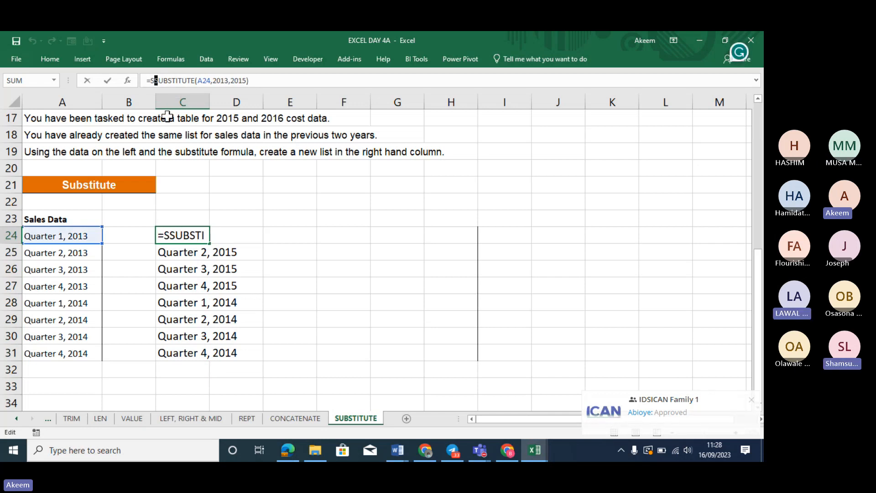
{"action": "type", "text": "STITUTE("}
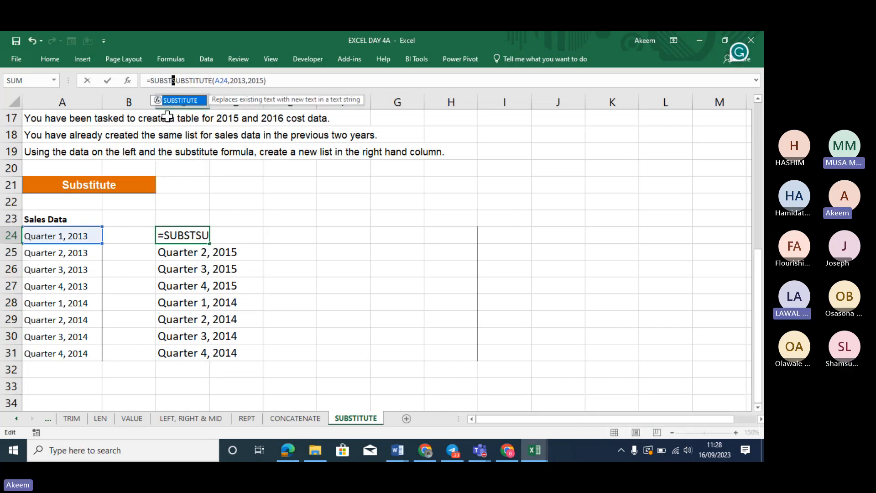
{"action": "left_click", "coordinate": [303, 82]}
{"action": "type", "text": ",201"}
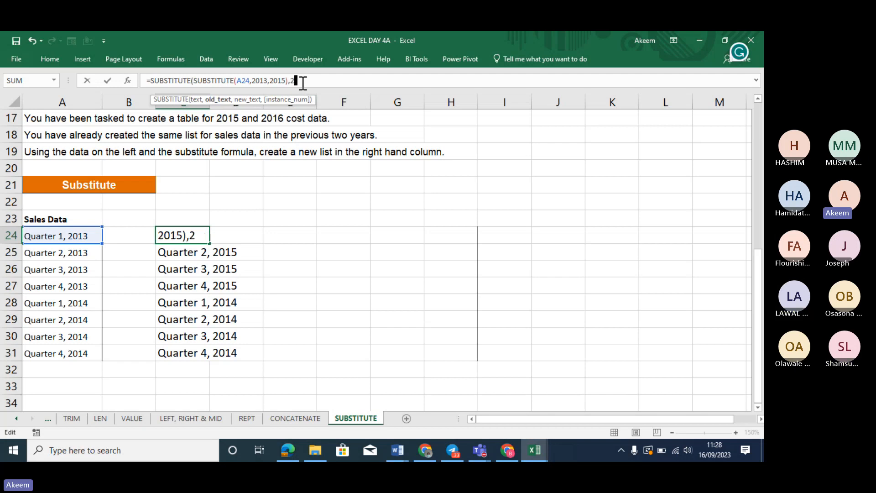
{"action": "type", "text": "4,20"}
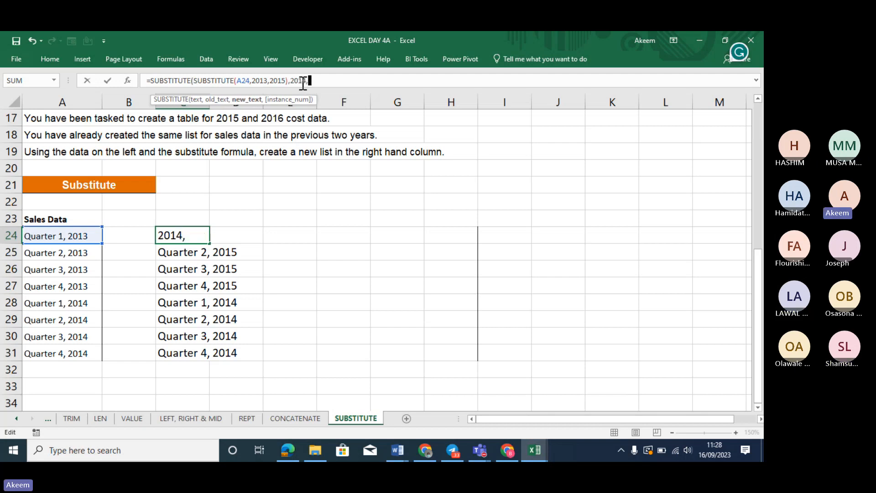
{"action": "type", "text": "16"}
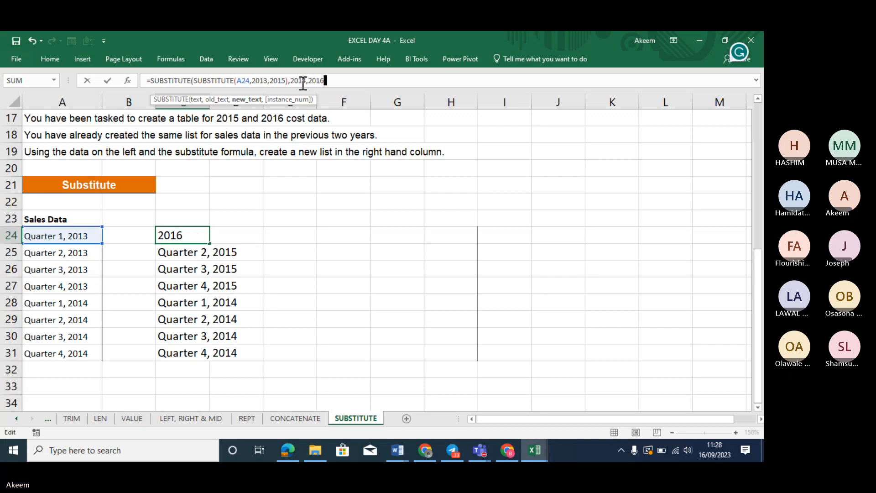
{"action": "type", "text": ")"}
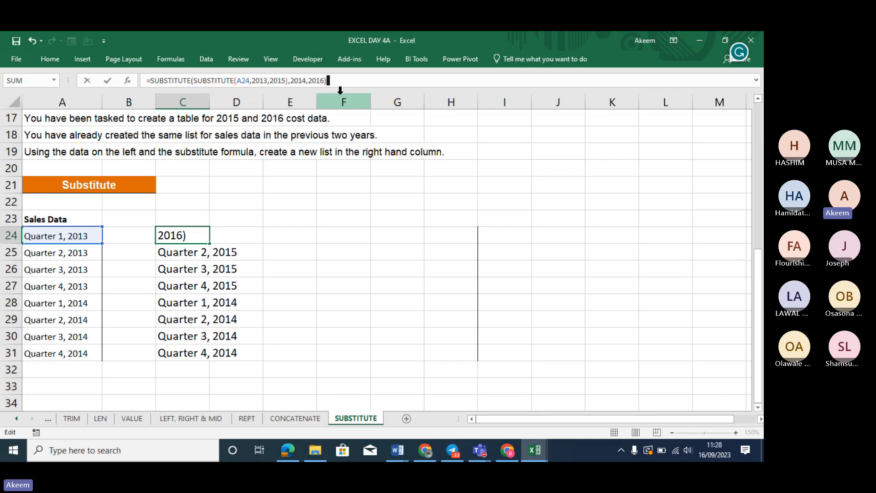
{"action": "key", "text": "Return"}
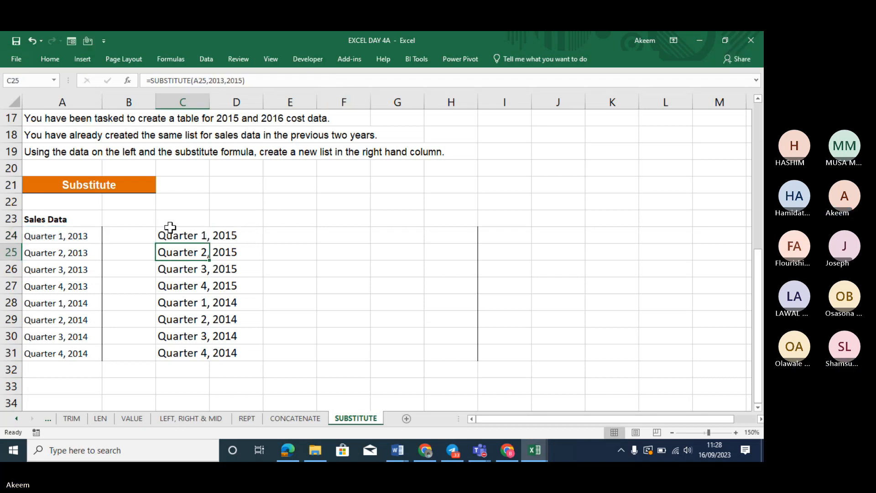
{"action": "left_click", "coordinate": [192, 235]}
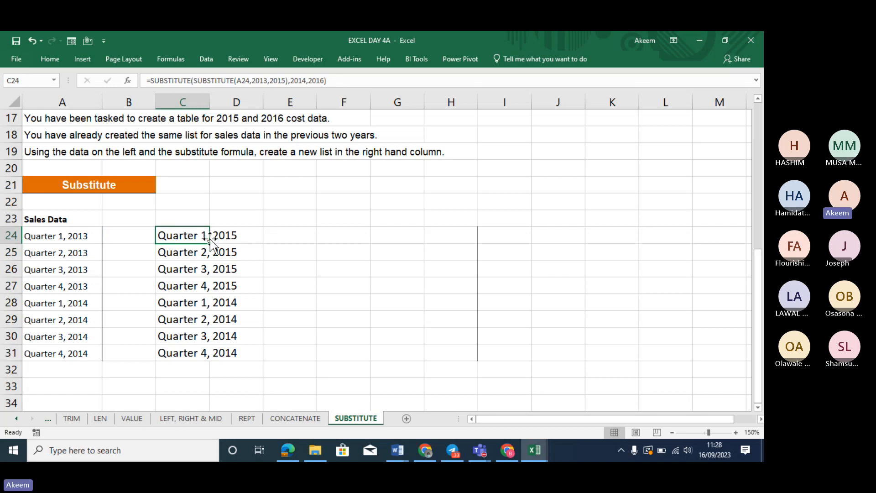
{"action": "left_click_drag", "start_coordinate": [210, 240], "coordinate": [213, 362]}
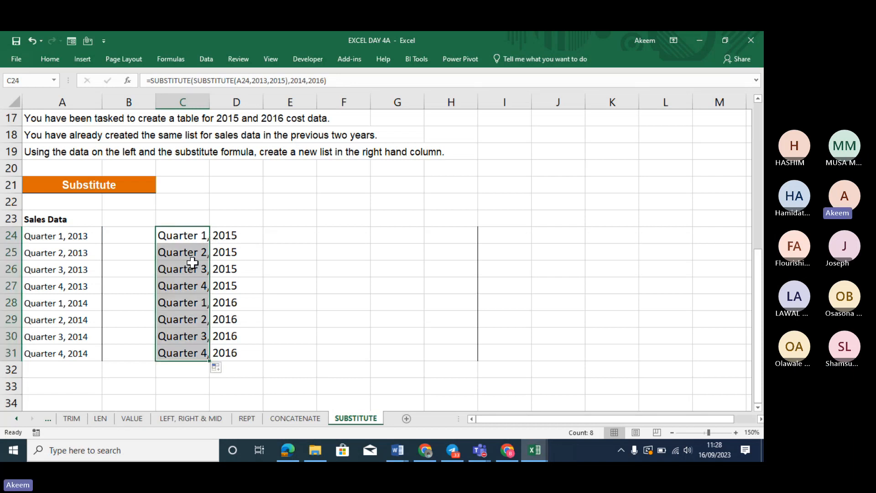
{"action": "left_click", "coordinate": [189, 233]}
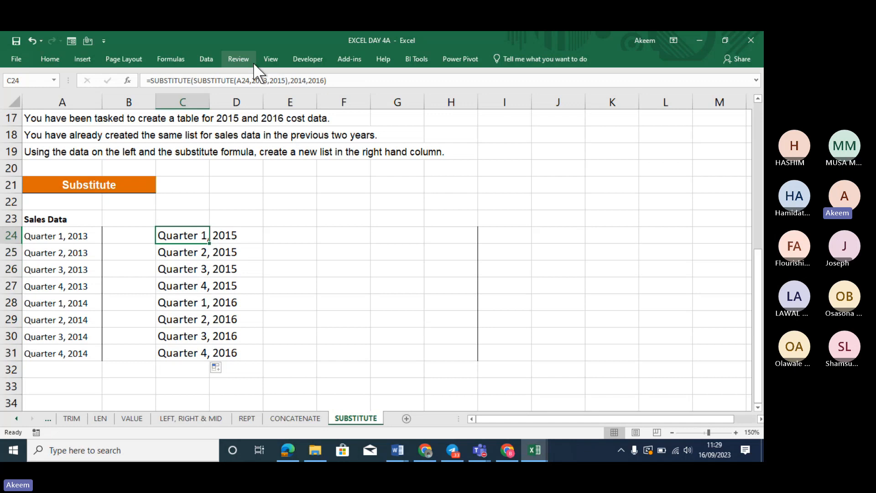
{"action": "left_click", "coordinate": [261, 80]}
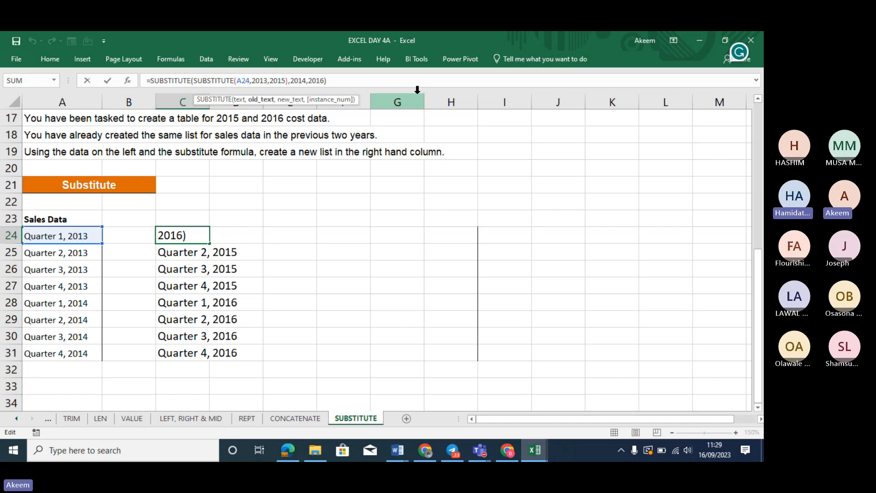
{"action": "left_click", "coordinate": [458, 218]}
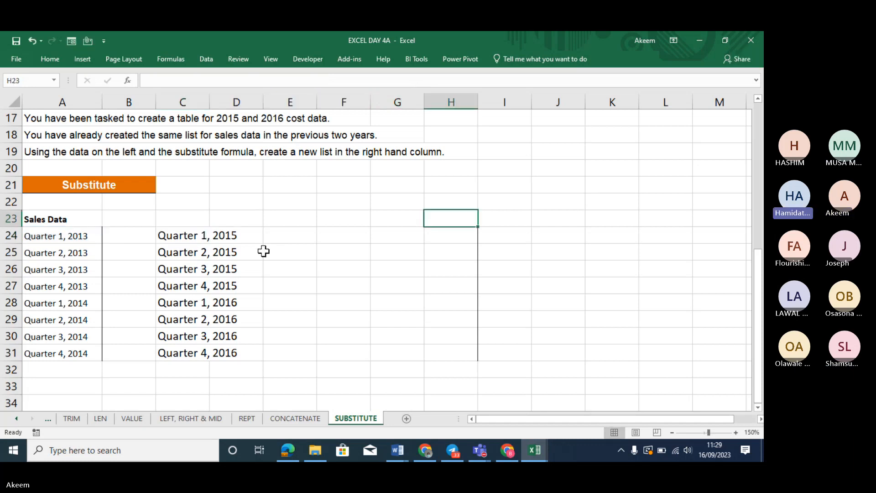
{"action": "left_click", "coordinate": [185, 237]}
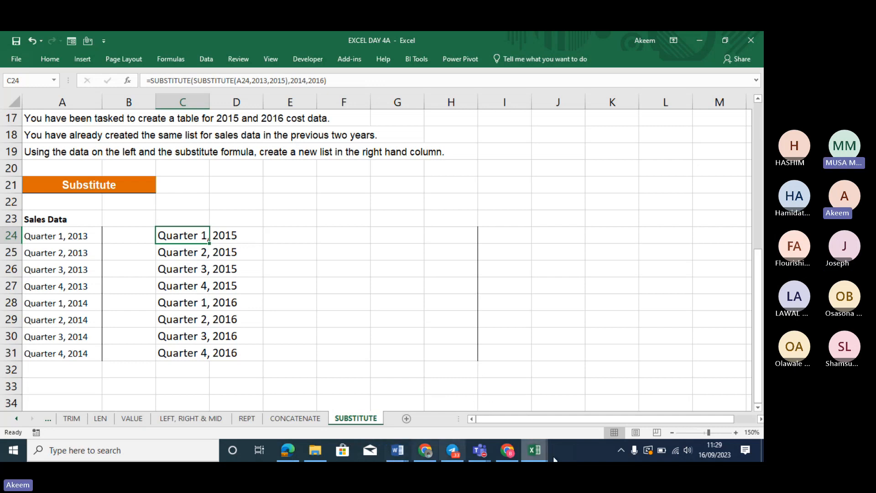
{"action": "mouse_move", "coordinate": [534, 454]}
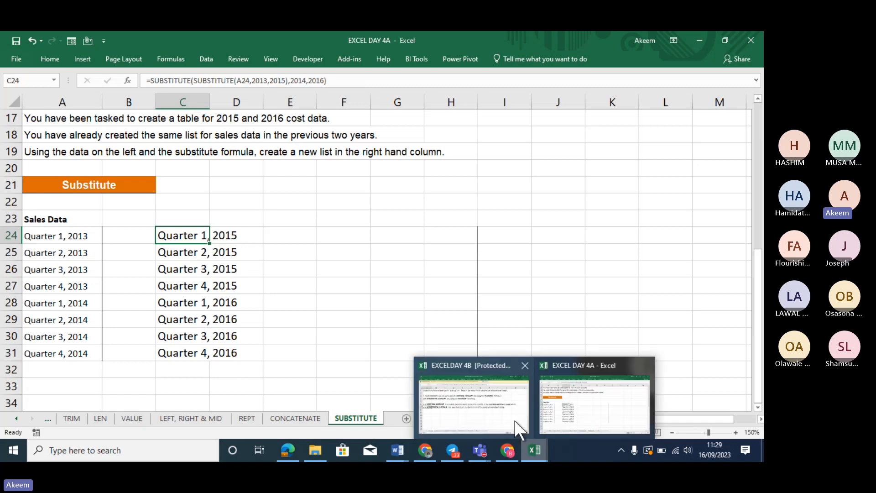
Switch to the EXCELDAY 4B lookup workbook, then over to the Teams meeting
{"action": "left_click", "coordinate": [495, 403]}
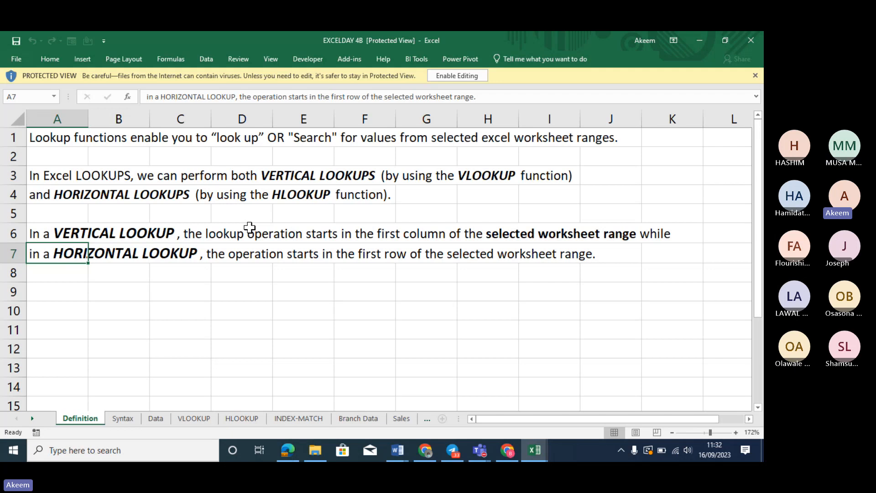
{"action": "left_click", "coordinate": [693, 312]}
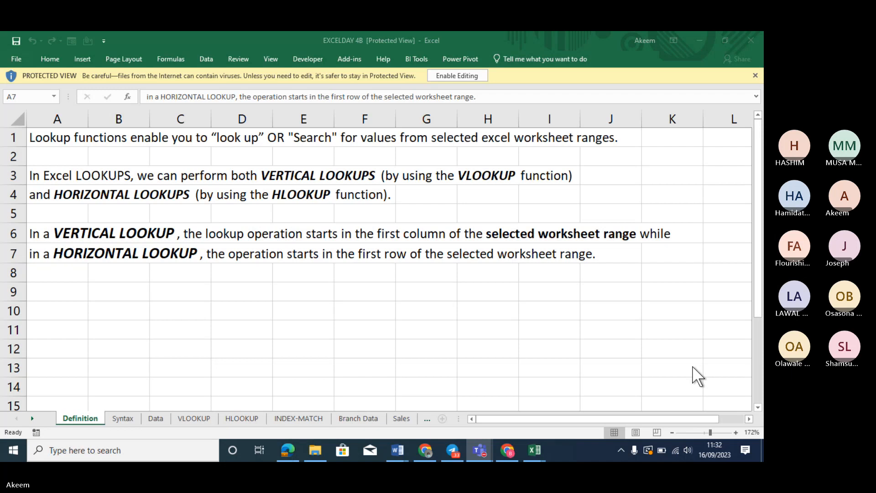
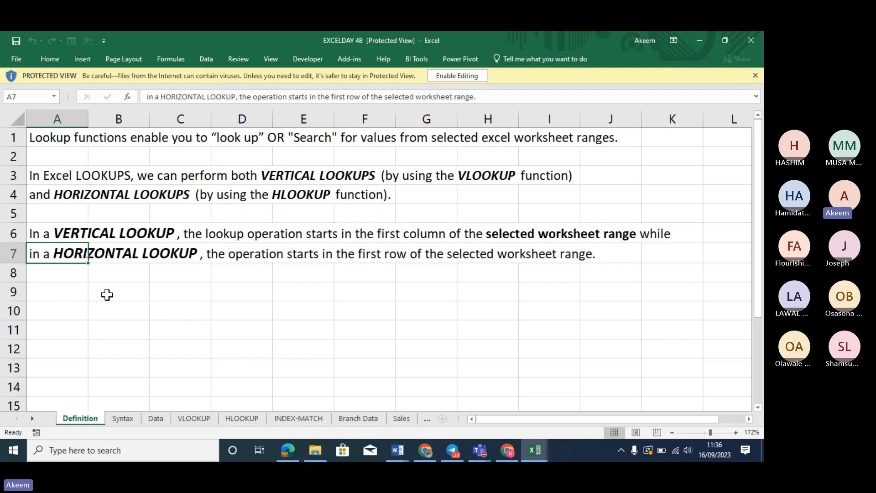
Select cell A10 and take the EXCELDAY 4B workbook out of Protected View
{"action": "left_click", "coordinate": [71, 311]}
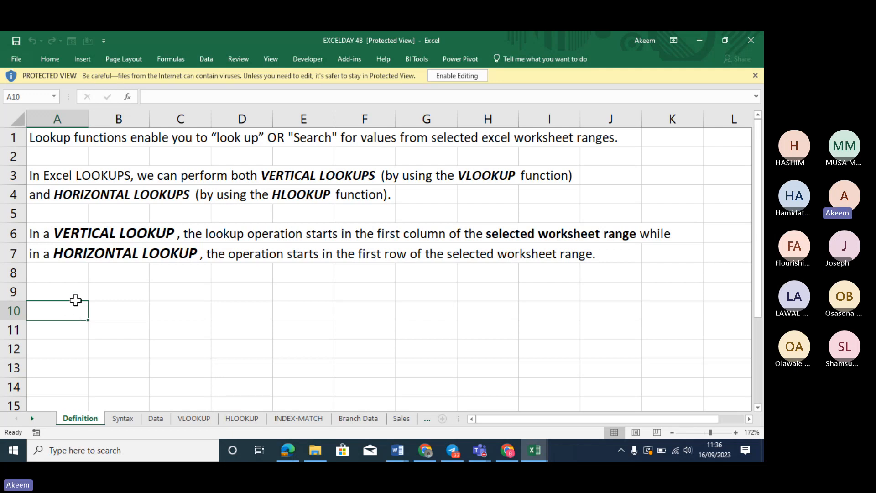
{"action": "left_click", "coordinate": [469, 74]}
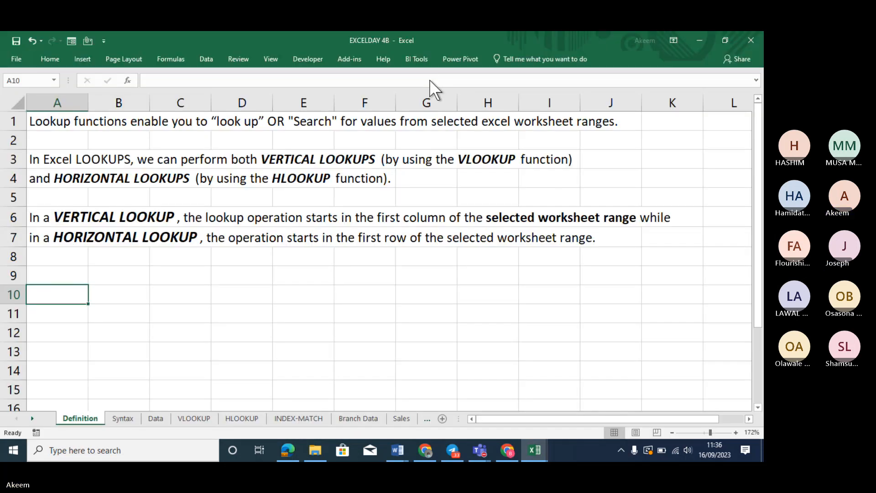
Enter a bold REFERENCING heading in A10
{"action": "type", "text": "REFER"}
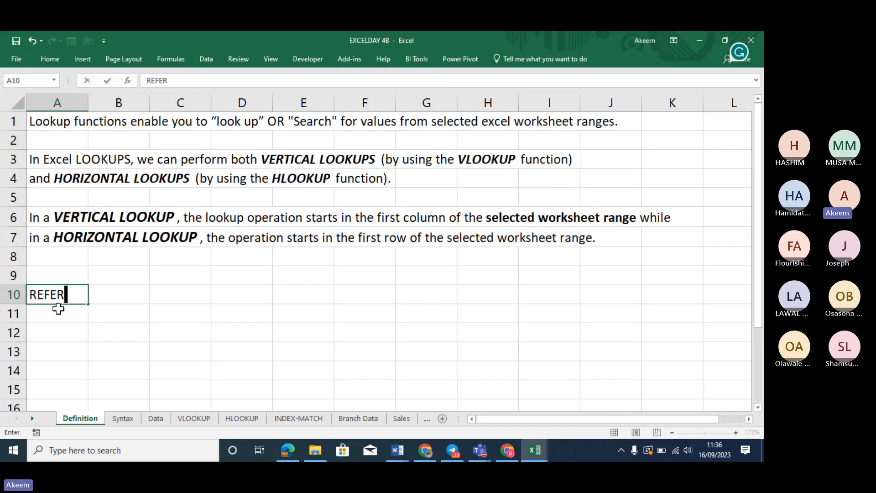
{"action": "type", "text": "ENCING"}
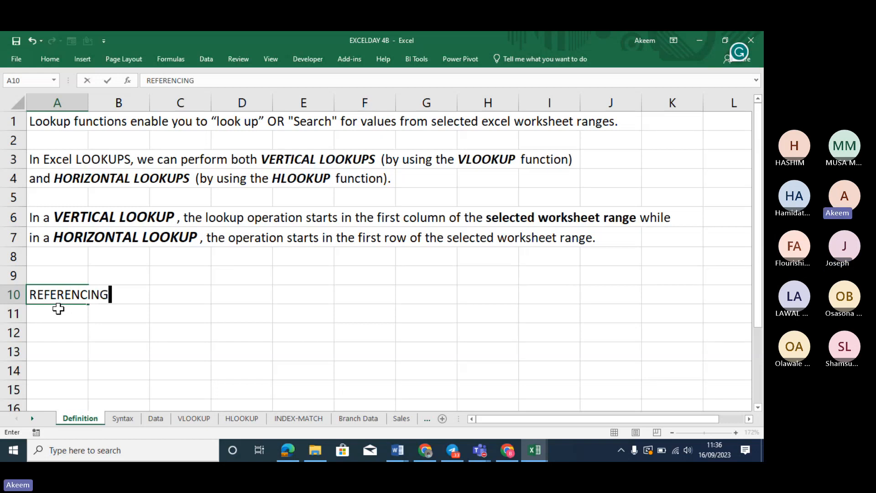
{"action": "key", "text": "Return"}
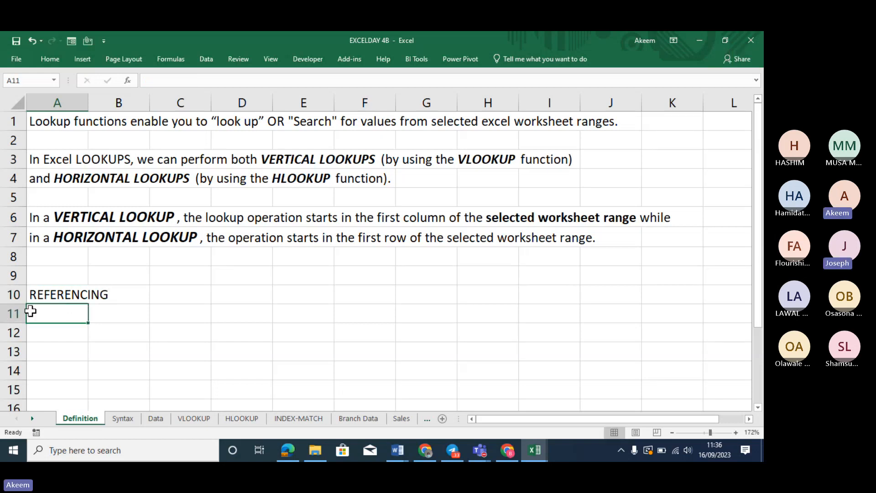
{"action": "left_click", "coordinate": [43, 295]}
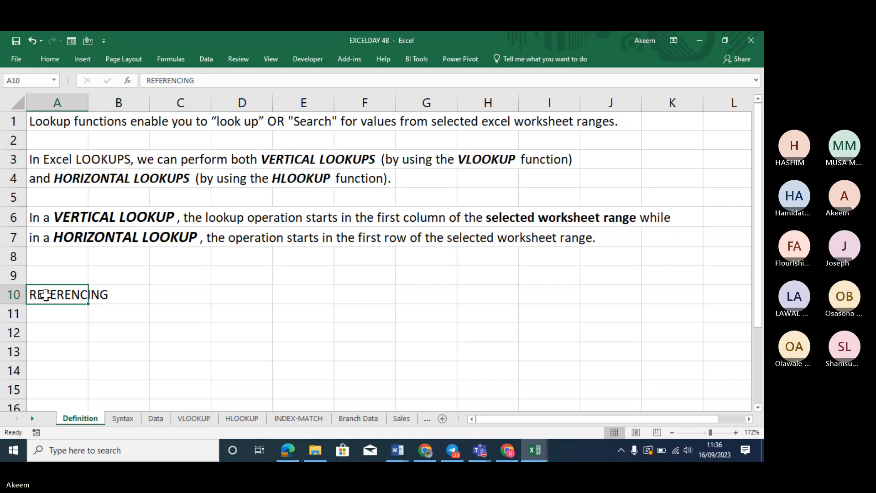
{"action": "key", "text": "ctrl+b"}
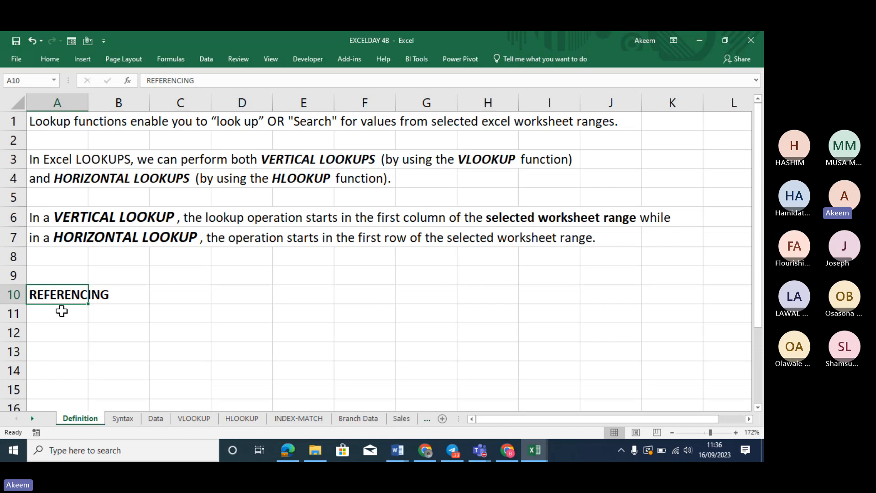
Add bold VLOOKUP and PIVOT TABLE headings in A11 and A12
{"action": "left_click", "coordinate": [62, 311]}
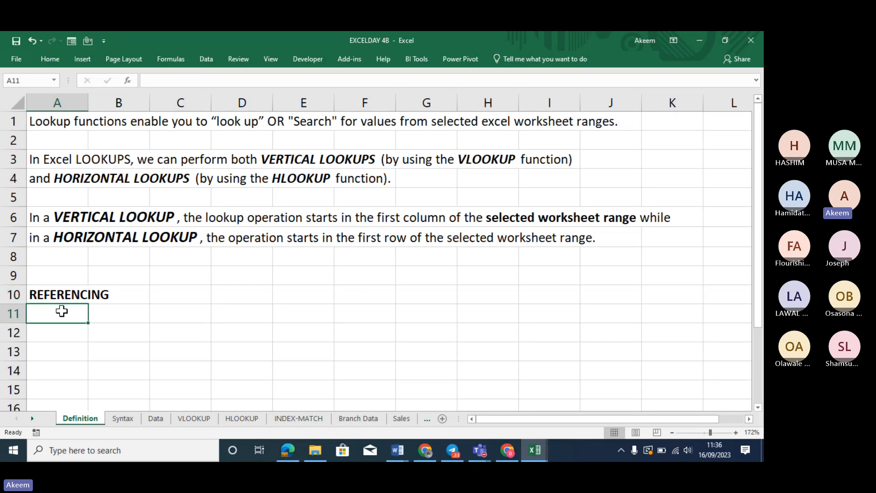
{"action": "type", "text": "VLOOK"}
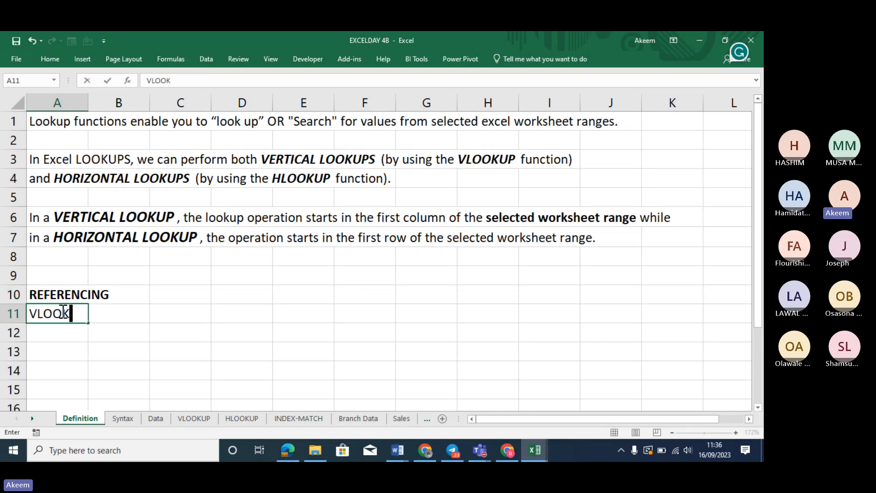
{"action": "type", "text": "UP"}
{"action": "key", "text": "Return"}
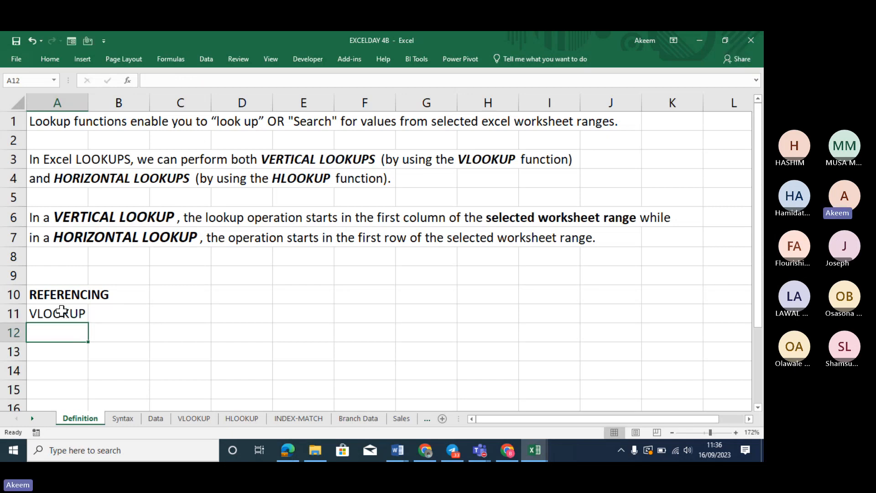
{"action": "type", "text": "P"}
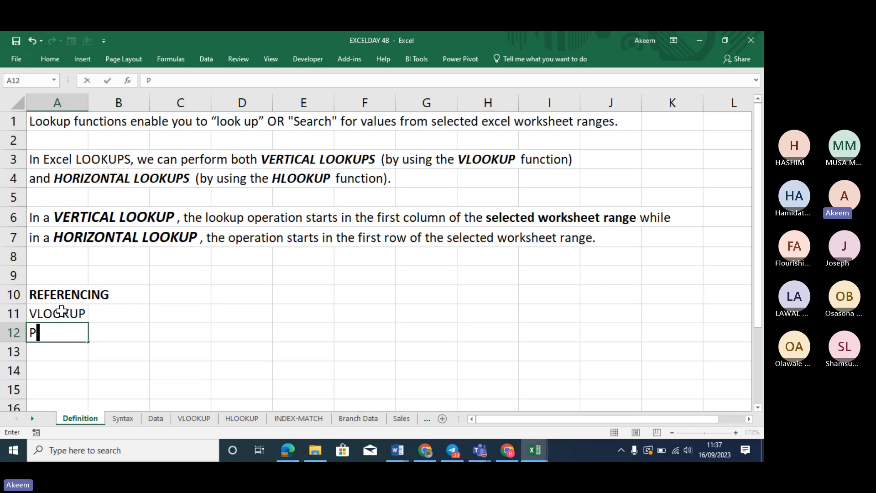
{"action": "type", "text": "IVOT T"}
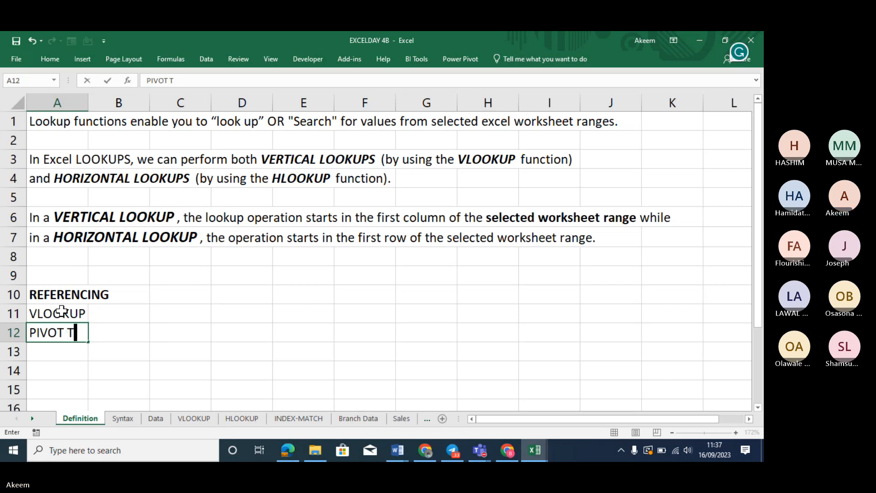
{"action": "type", "text": "ABLE"}
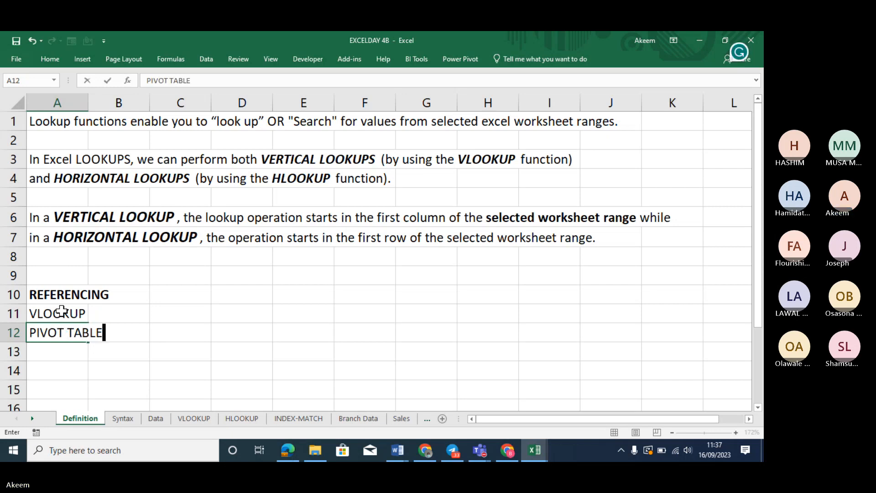
{"action": "key", "text": "Return"}
{"action": "left_click_drag", "start_coordinate": [57, 313], "coordinate": [58, 327]}
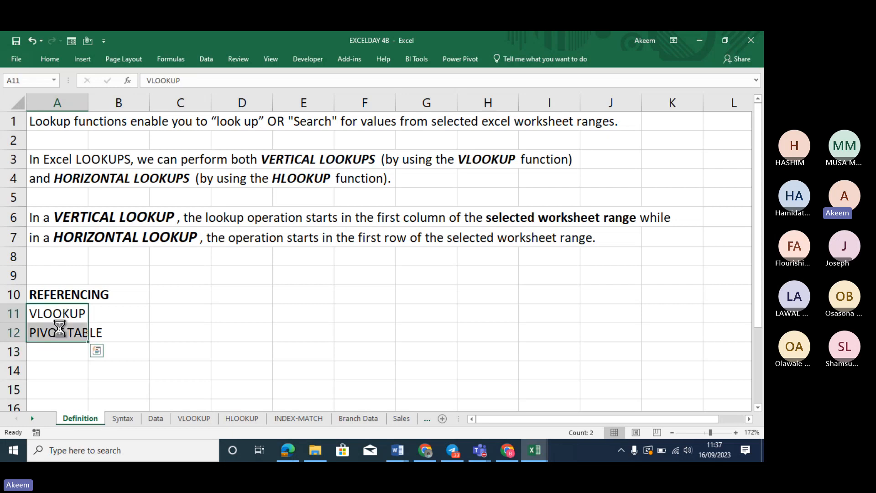
{"action": "key", "text": "ctrl+b"}
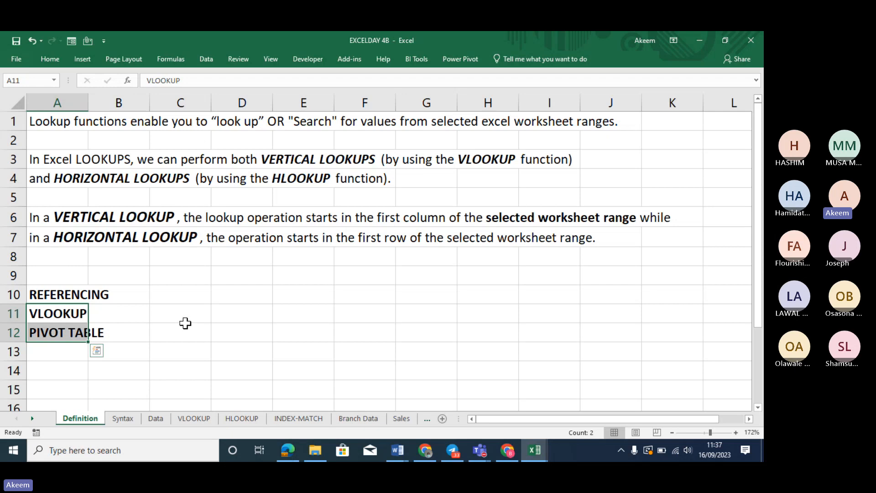
{"action": "left_click", "coordinate": [177, 315]}
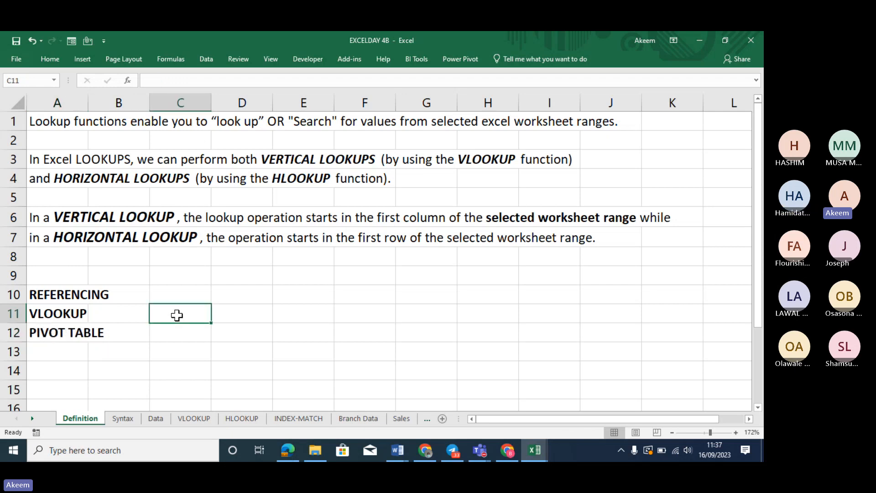
Type the note YU CAN NOT EXCEL WITHOUT LOOKUP into C11 beside VLOOKUP
{"action": "type", "text": "TH"}
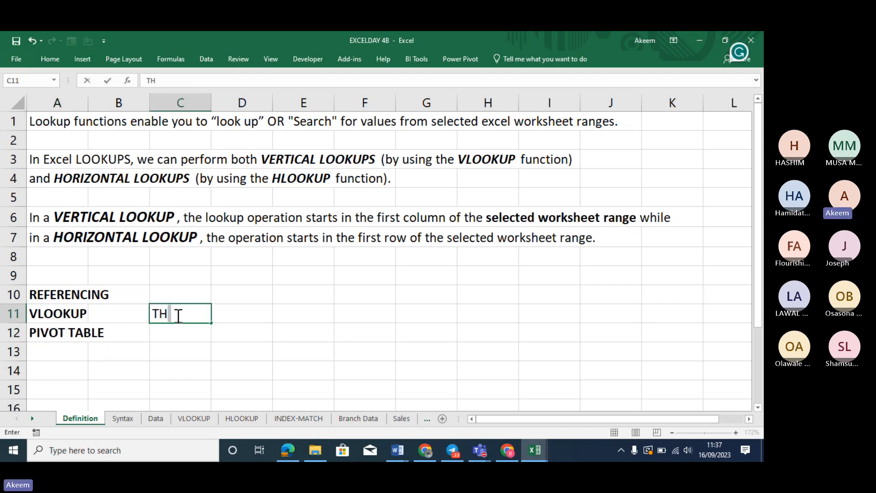
{"action": "key", "text": "BackSpace"}
{"action": "key", "text": "BackSpace"}
{"action": "type", "text": "Y"}
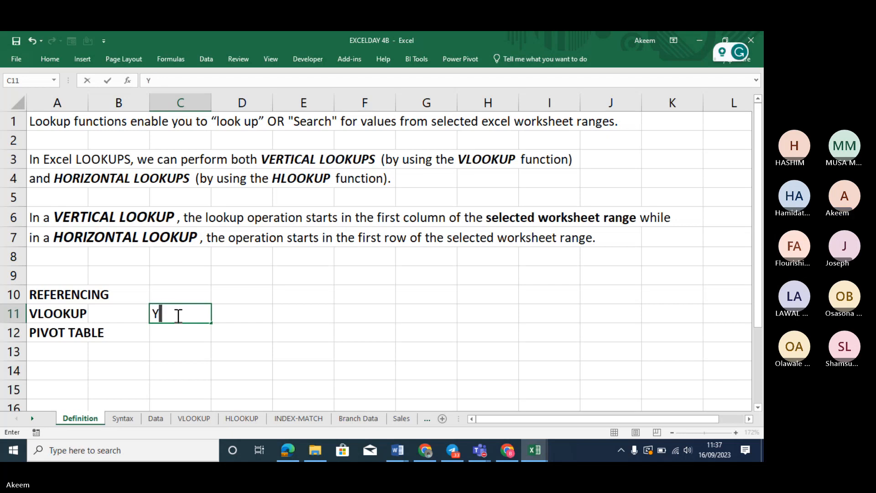
{"action": "type", "text": "U CAN"}
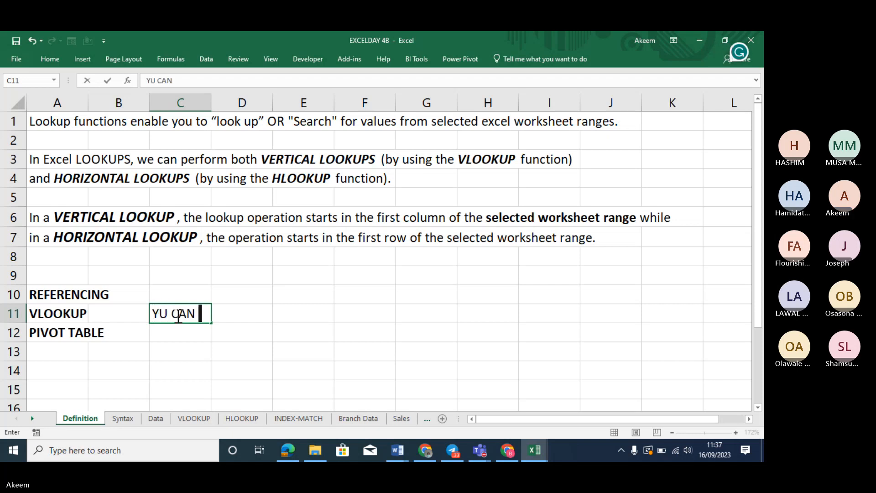
{"action": "type", "text": " NOT EXCEL WI"}
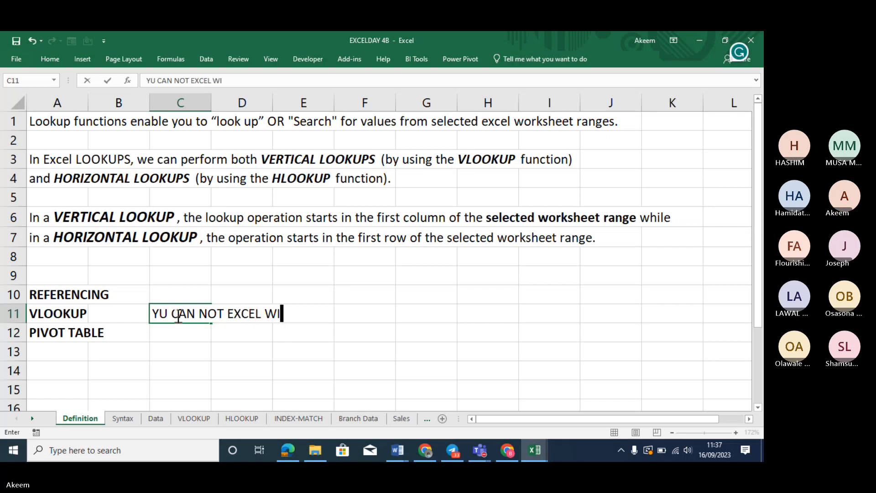
{"action": "type", "text": "THOUT L"}
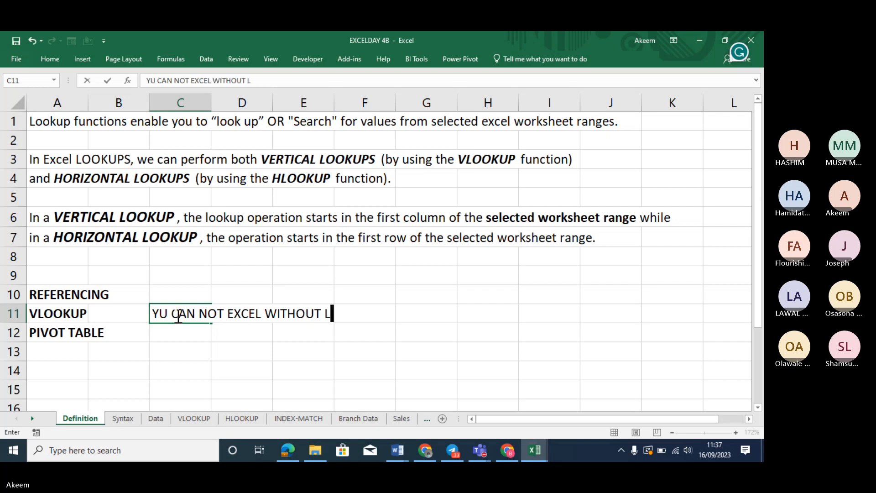
{"action": "type", "text": "OOKUP"}
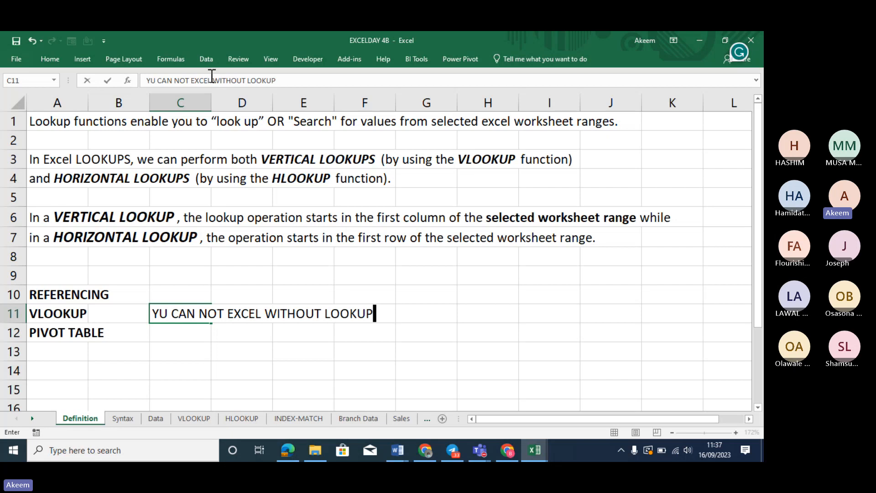
{"action": "left_click_drag", "start_coordinate": [211, 81], "coordinate": [193, 80]}
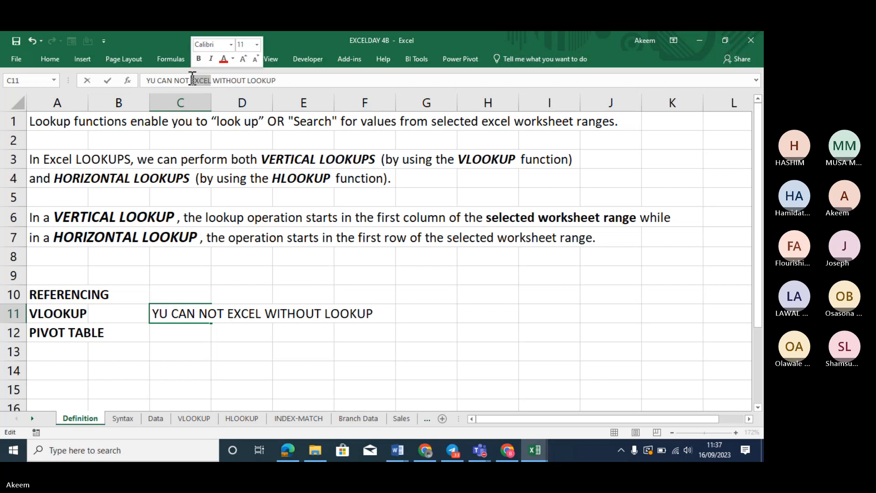
Bold EXCEL at size 12, and make LOOKUP bold at size 14 in the C11 note
{"action": "key", "text": "ctrl+b"}
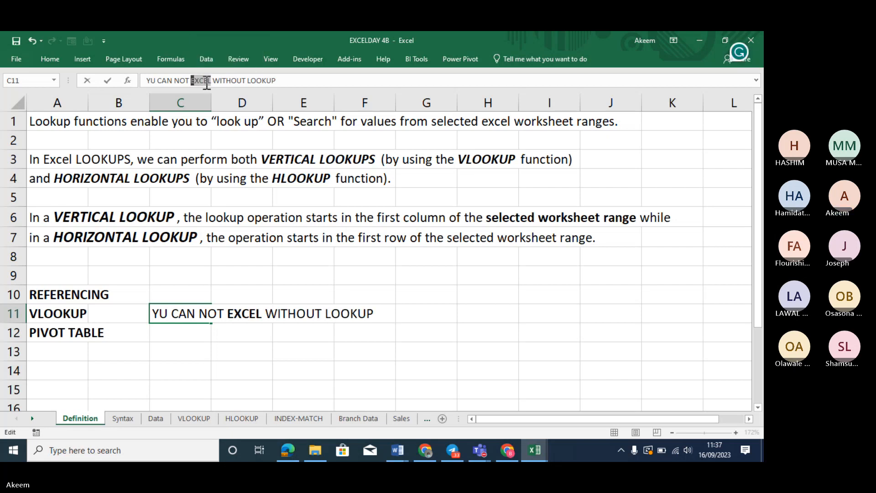
{"action": "left_click", "coordinate": [45, 56]}
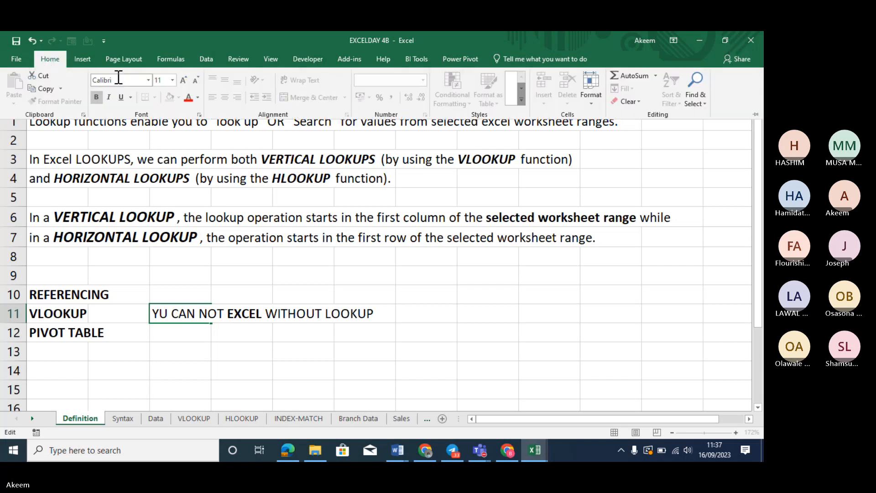
{"action": "left_click", "coordinate": [182, 79]}
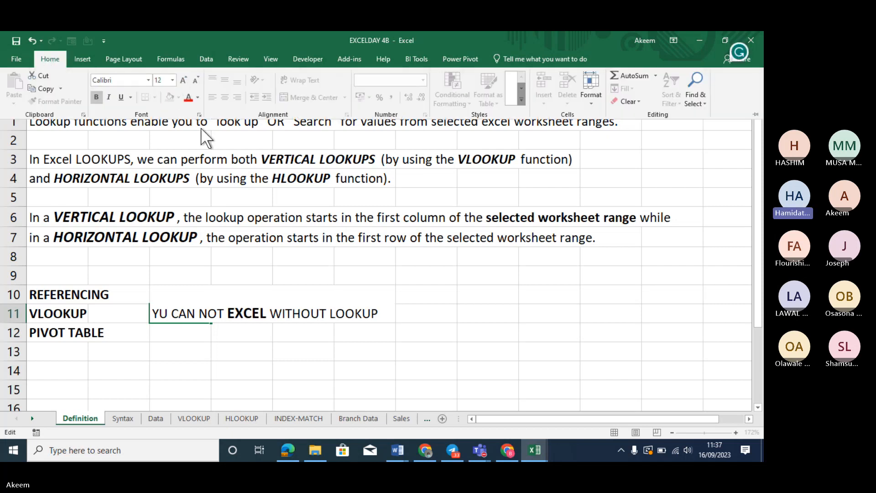
{"action": "left_click", "coordinate": [182, 309]}
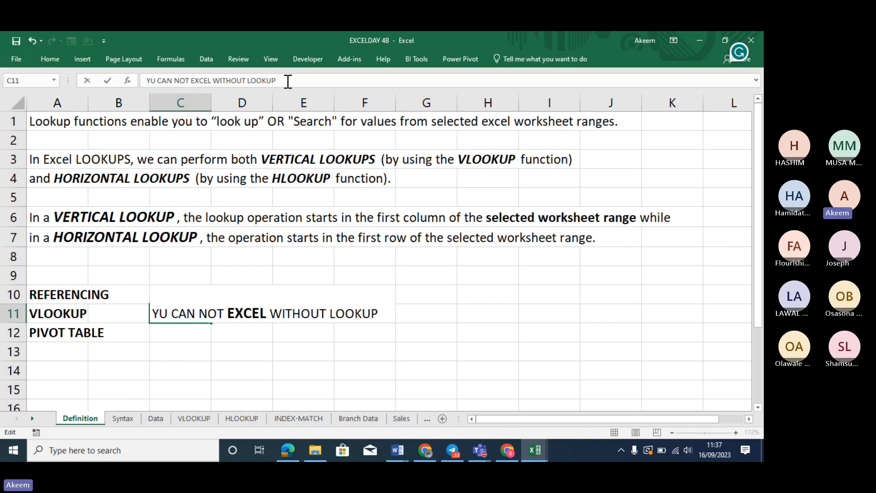
{"action": "left_click_drag", "start_coordinate": [288, 80], "coordinate": [249, 81]}
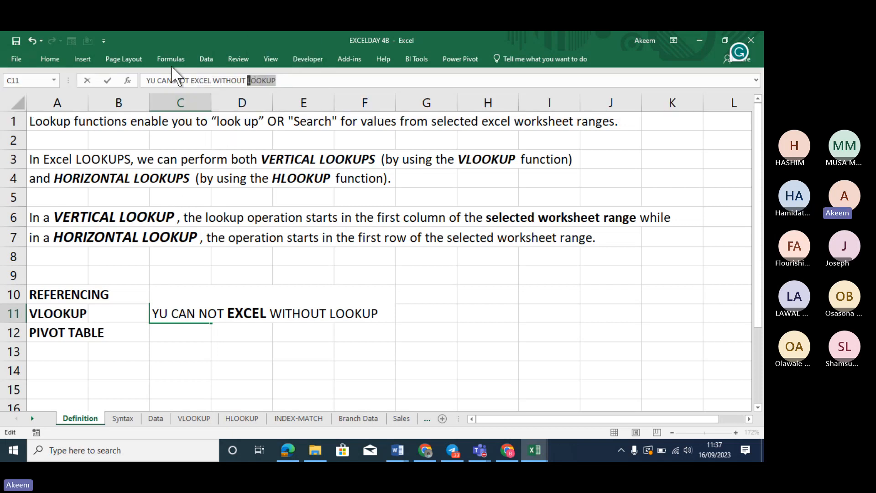
{"action": "left_click", "coordinate": [58, 62]}
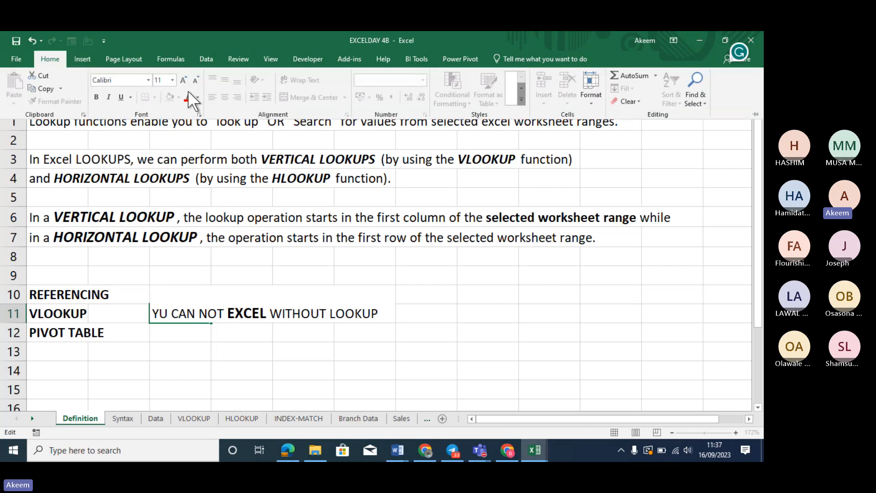
{"action": "left_click", "coordinate": [95, 96]}
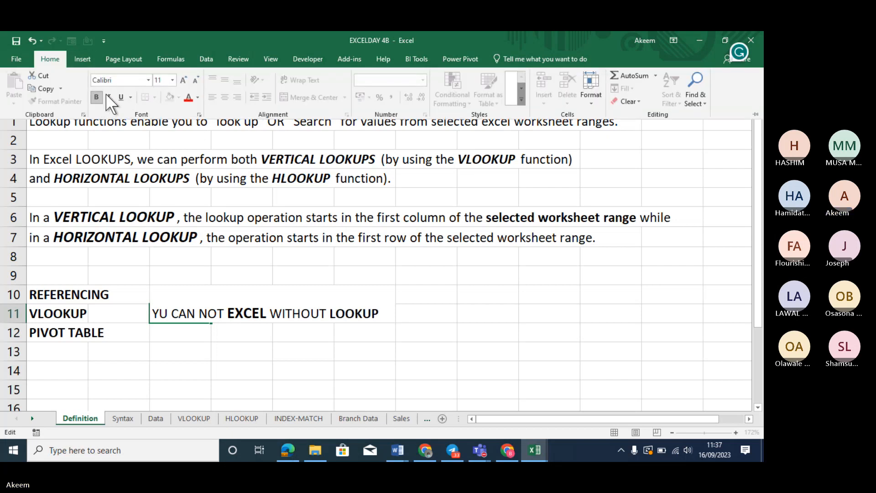
{"action": "left_click", "coordinate": [172, 80]}
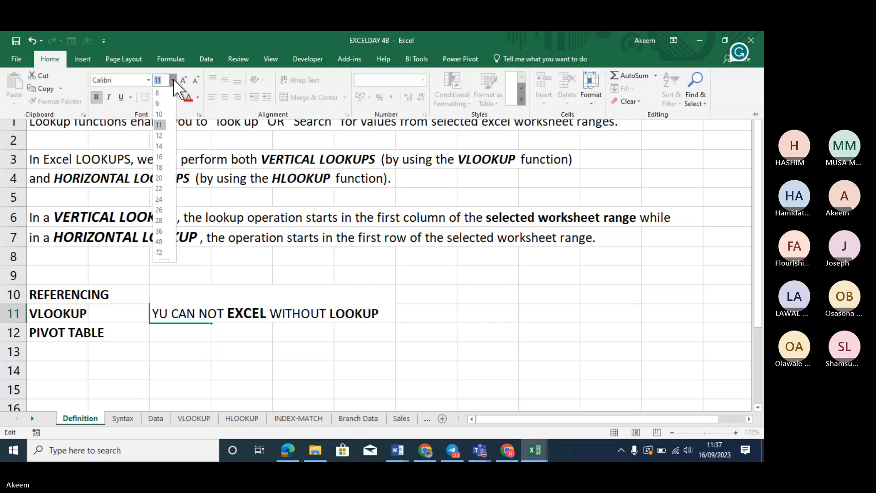
{"action": "left_click", "coordinate": [160, 145]}
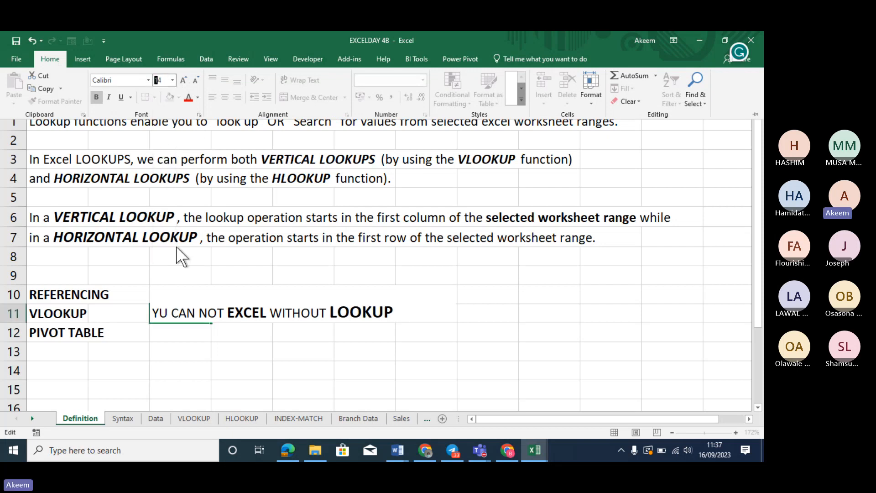
{"action": "left_click", "coordinate": [182, 309]}
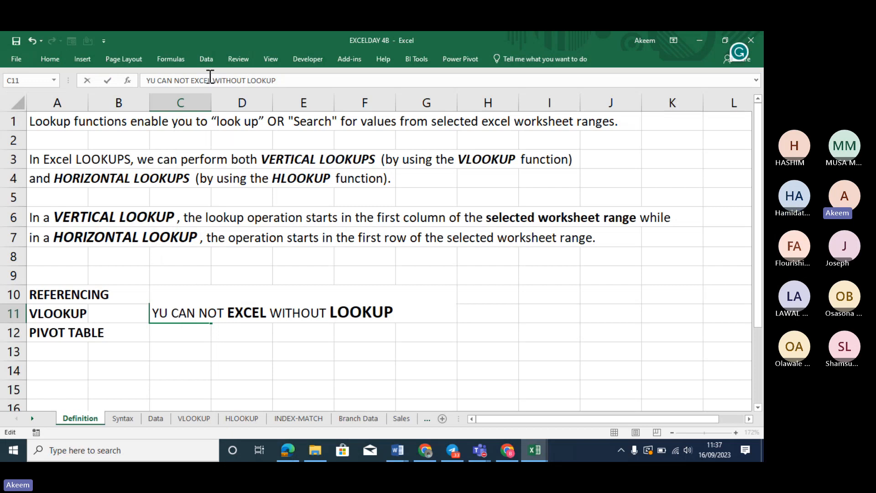
Enlarge EXCEL in the C11 note to size 14
{"action": "left_click_drag", "start_coordinate": [211, 81], "coordinate": [193, 81]}
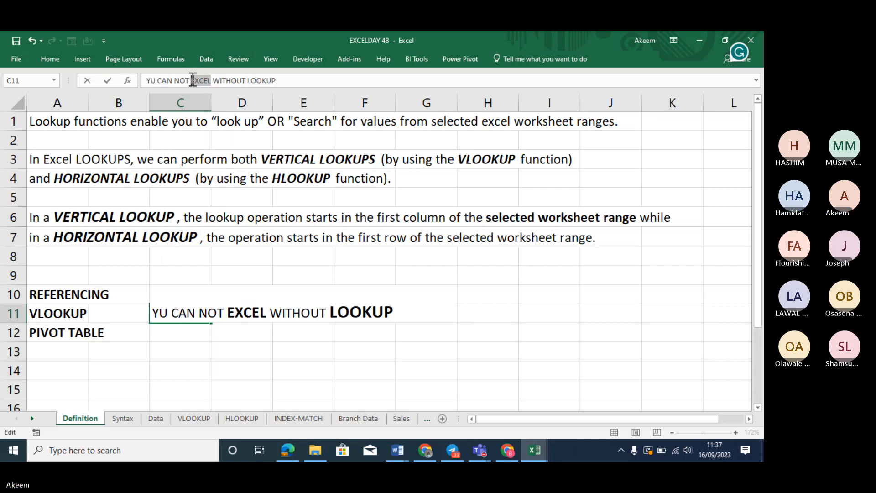
{"action": "left_click", "coordinate": [54, 59]}
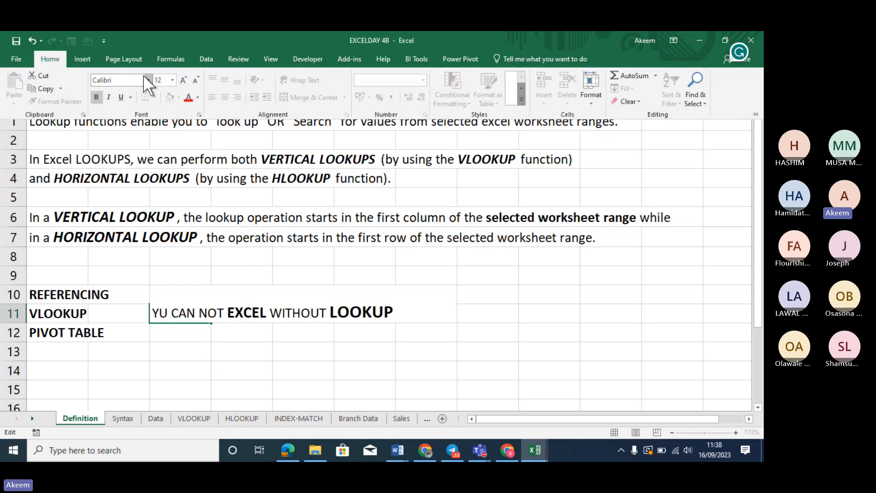
{"action": "left_click", "coordinate": [172, 78]}
{"action": "left_click", "coordinate": [159, 146]}
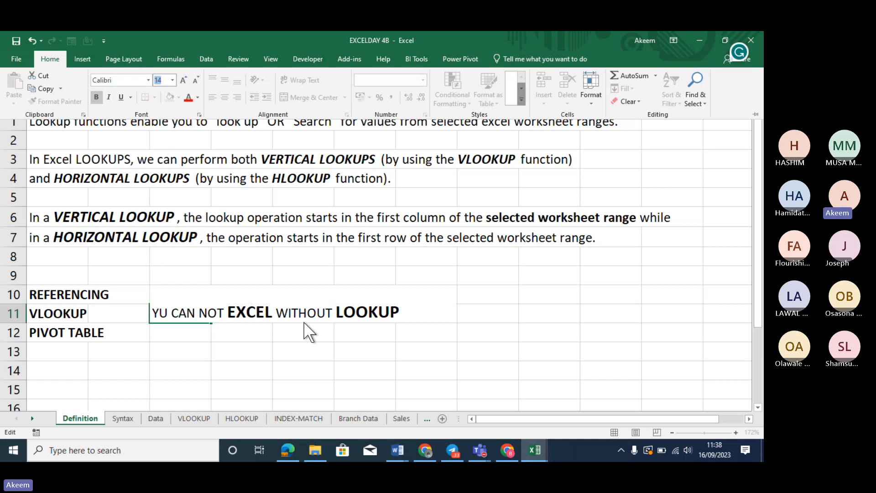
{"action": "left_click", "coordinate": [308, 332]}
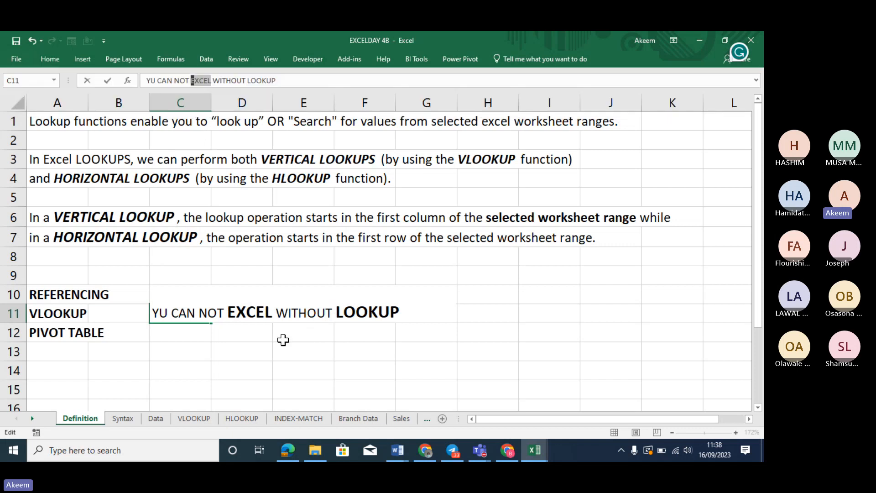
Correct YU to YOU and commit the C11 note
{"action": "left_click", "coordinate": [161, 313]}
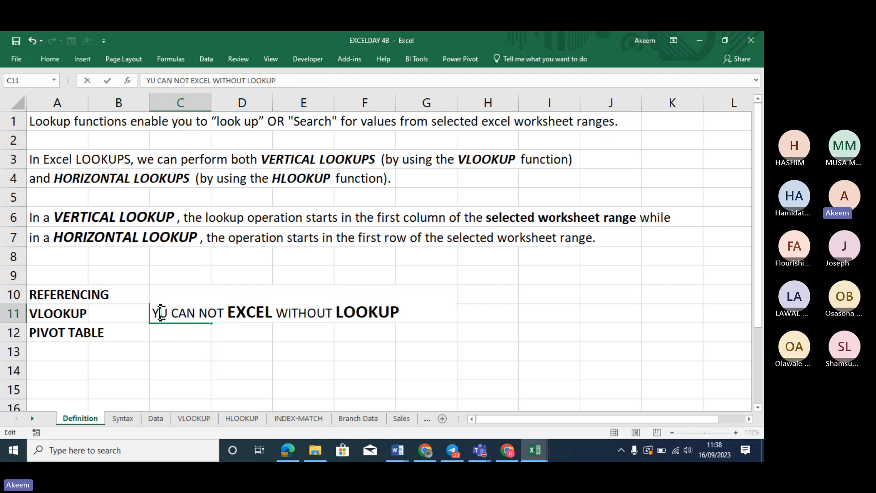
{"action": "type", "text": "O"}
{"action": "key", "text": "Return"}
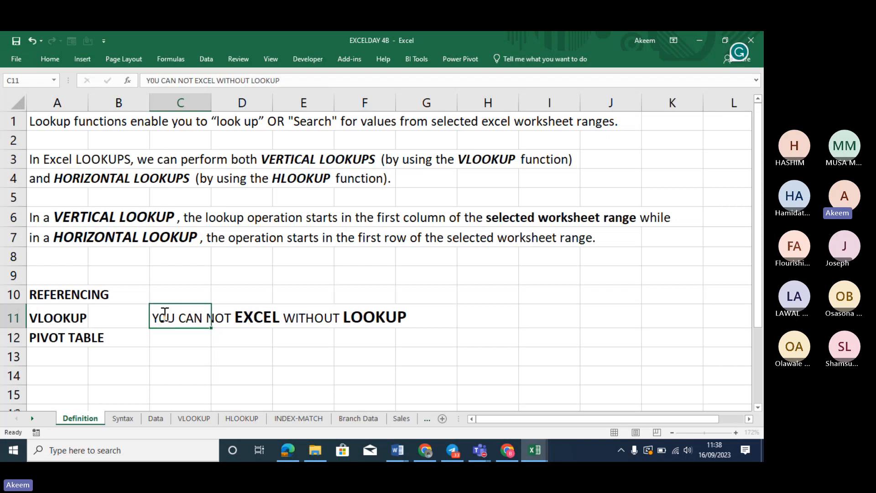
{"action": "left_click", "coordinate": [184, 333]}
{"action": "key", "text": "Right"}
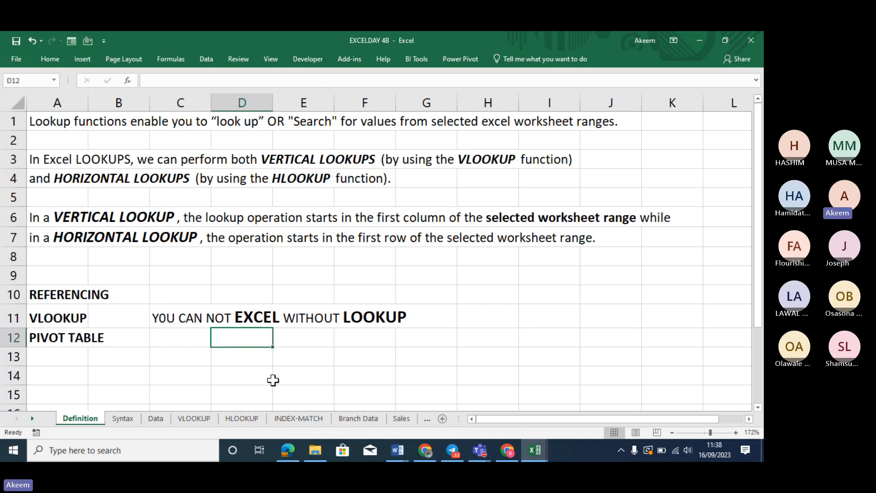
{"action": "left_click", "coordinate": [190, 320]}
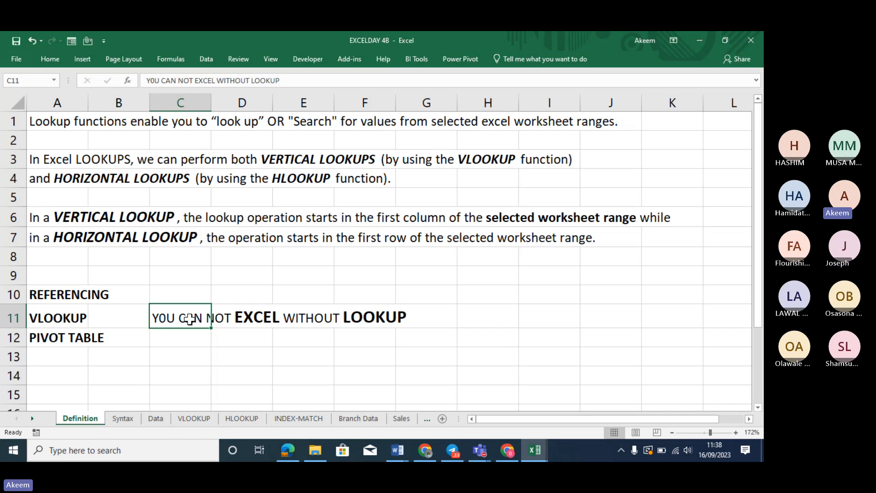
{"action": "left_click", "coordinate": [73, 159]}
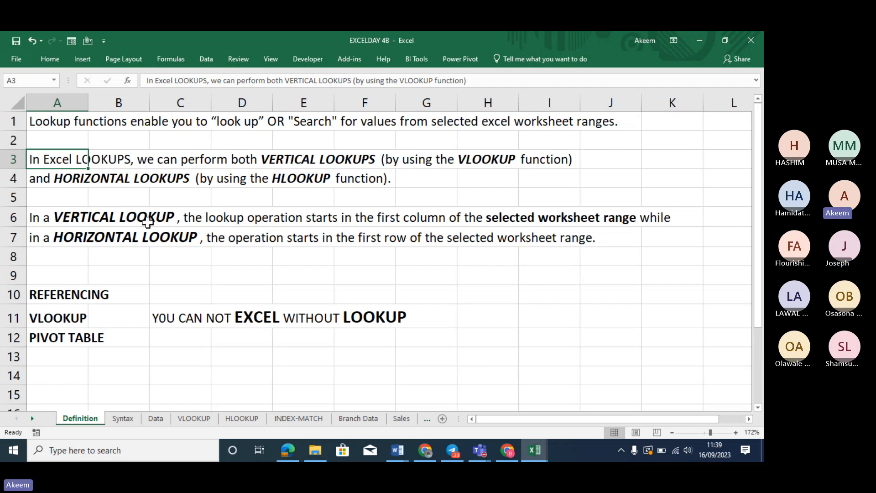
{"action": "left_click", "coordinate": [58, 223]}
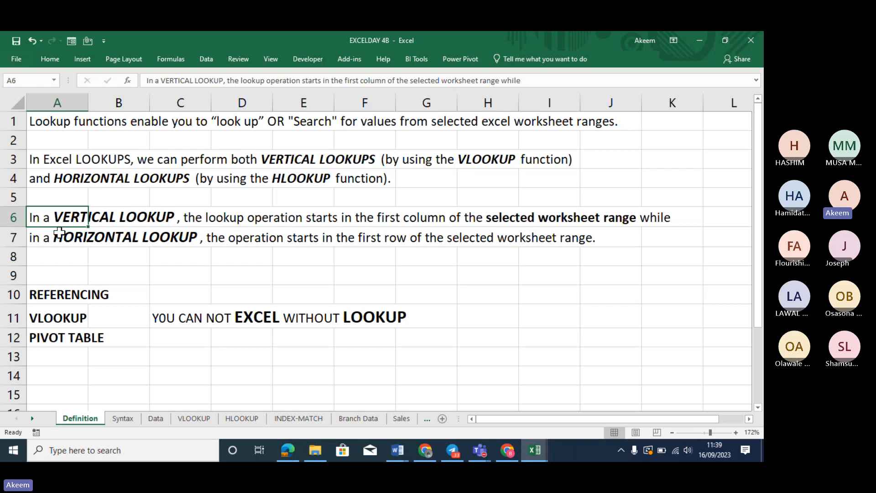
Review the HLOOKUP notes in rows 4 and 7, then C11:C15 on the VLOOKUP sheet
{"action": "left_click", "coordinate": [62, 235]}
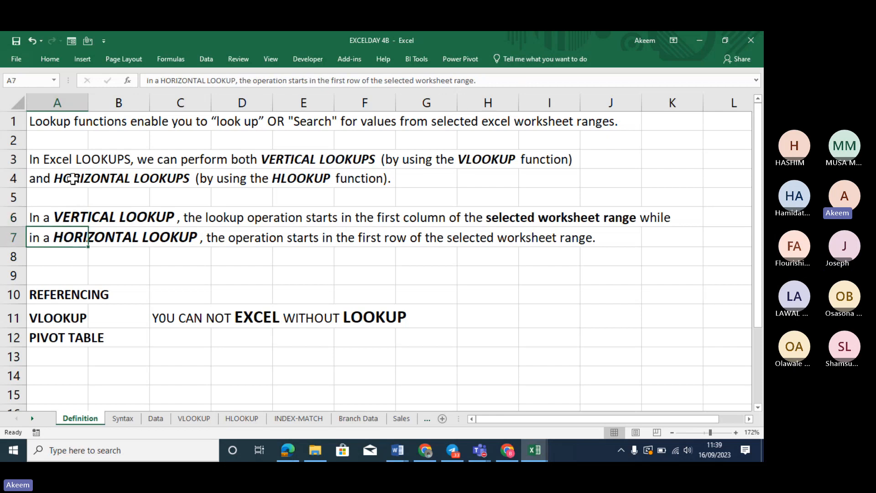
{"action": "left_click", "coordinate": [72, 179]}
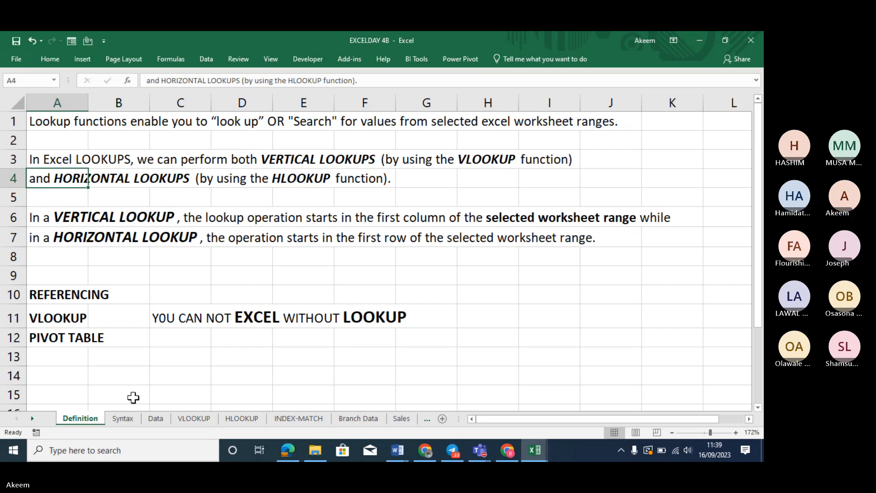
{"action": "left_click", "coordinate": [190, 417]}
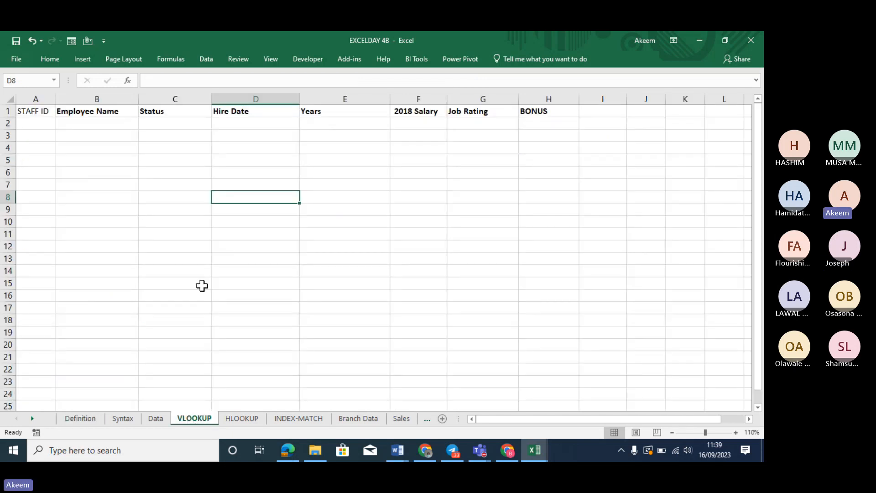
{"action": "left_click_drag", "start_coordinate": [201, 285], "coordinate": [177, 230]}
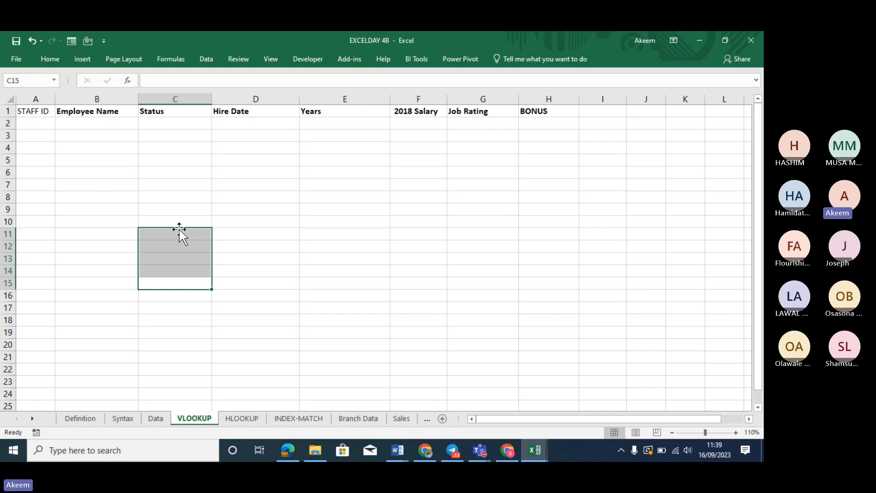
Browse the Data sheet up to its STAFF ID–Bonus header, then select the HLOOKUP stock labels
{"action": "left_click", "coordinate": [157, 417]}
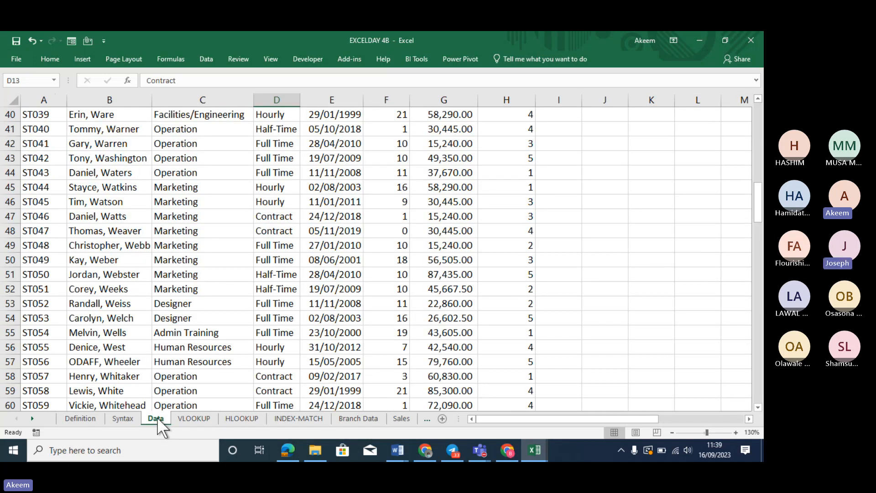
{"action": "double_click", "coordinate": [134, 157]}
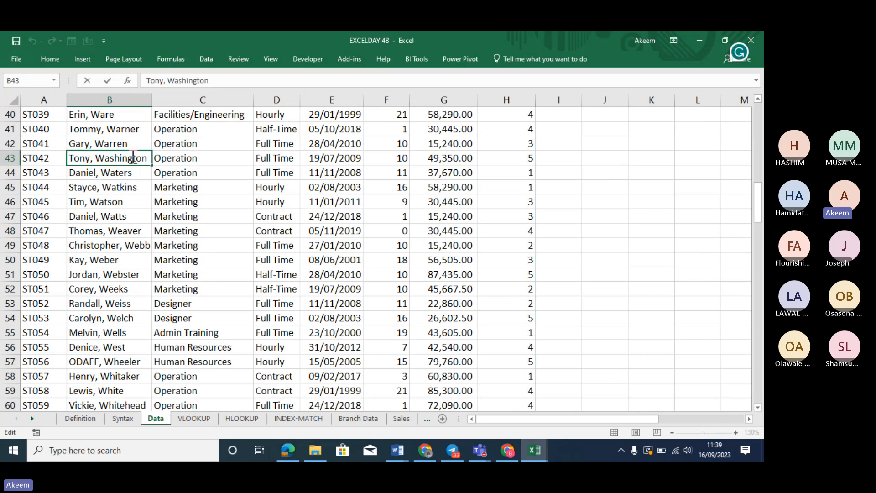
{"action": "key", "text": "Home"}
{"action": "left_click", "coordinate": [158, 173]}
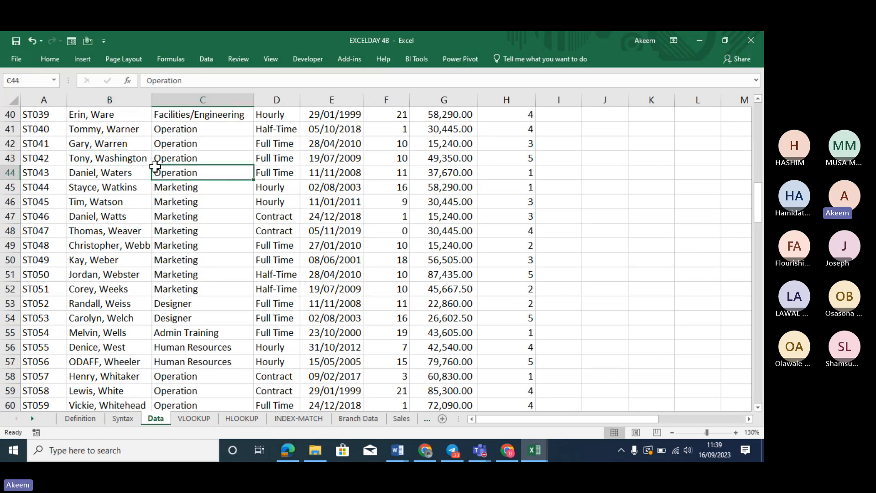
{"action": "key", "text": "ctrl+Up"}
{"action": "key", "text": "ctrl+Left"}
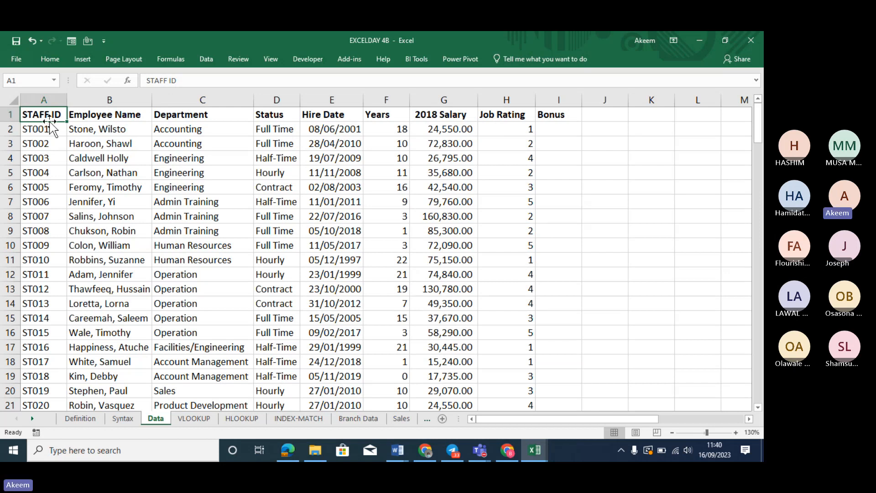
{"action": "left_click_drag", "start_coordinate": [49, 121], "coordinate": [555, 91]}
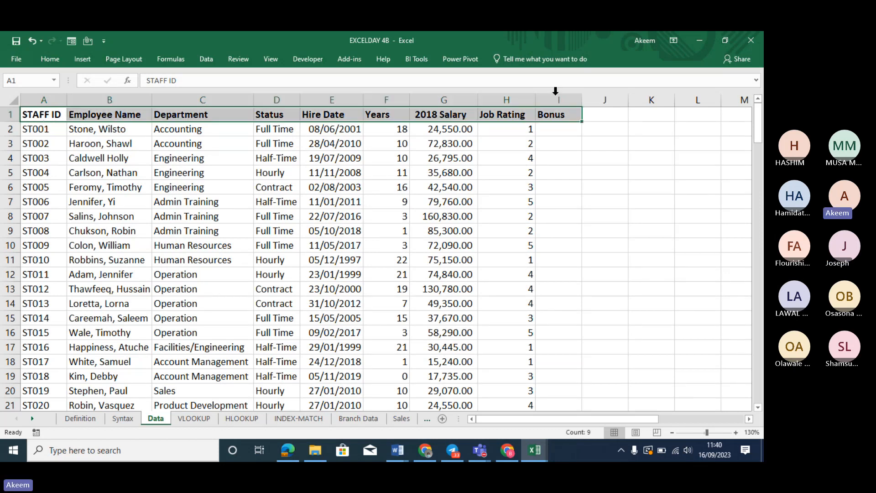
{"action": "left_click", "coordinate": [236, 417]}
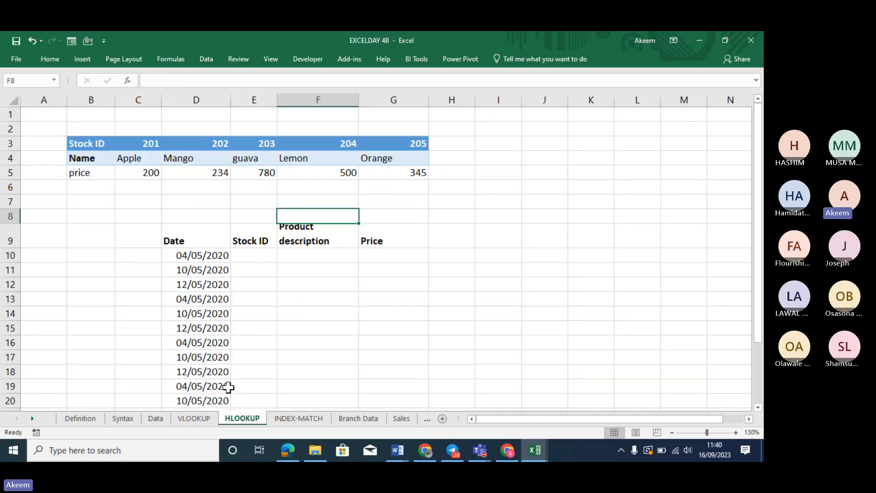
{"action": "left_click_drag", "start_coordinate": [93, 142], "coordinate": [95, 174]}
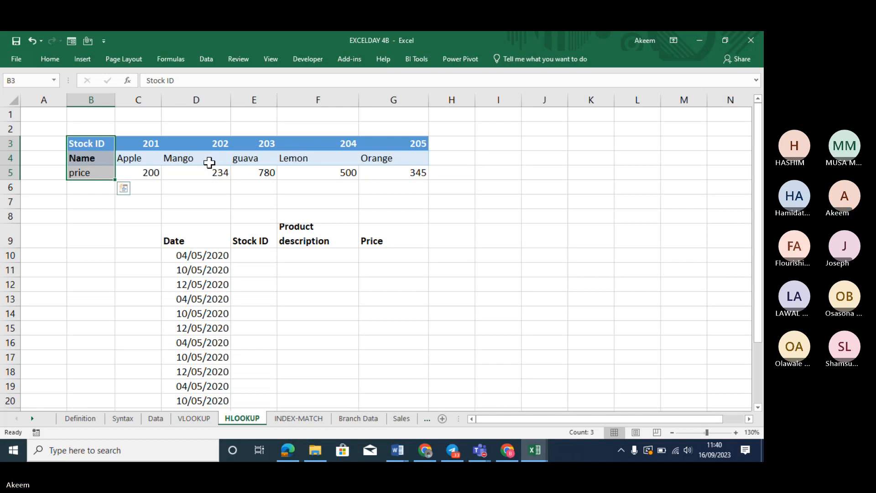
Go to the Syntax sheet and return to the VLOOKUP syntax notes at its top
{"action": "left_click", "coordinate": [127, 418]}
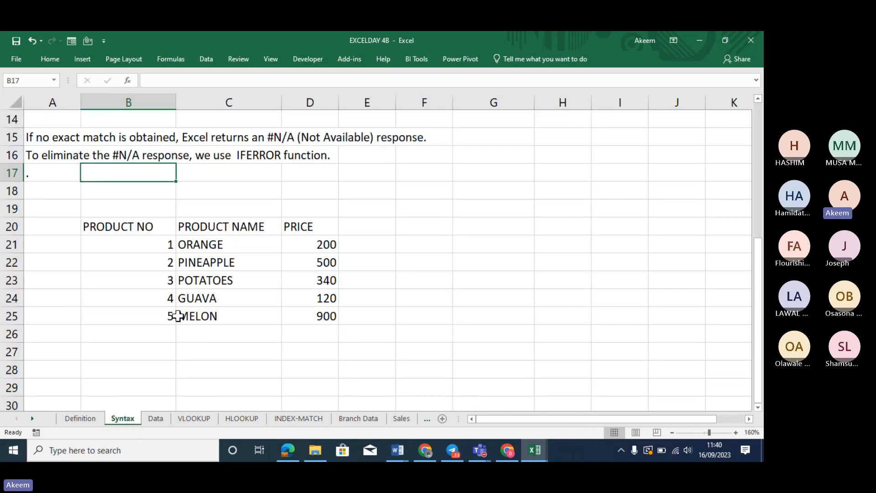
{"action": "left_click", "coordinate": [122, 143]}
{"action": "key", "text": "Up"}
{"action": "key", "text": "Up"}
{"action": "key", "text": "Up"}
{"action": "key", "text": "Up"}
{"action": "key", "text": "Up"}
{"action": "key", "text": "Up"}
{"action": "key", "text": "Up"}
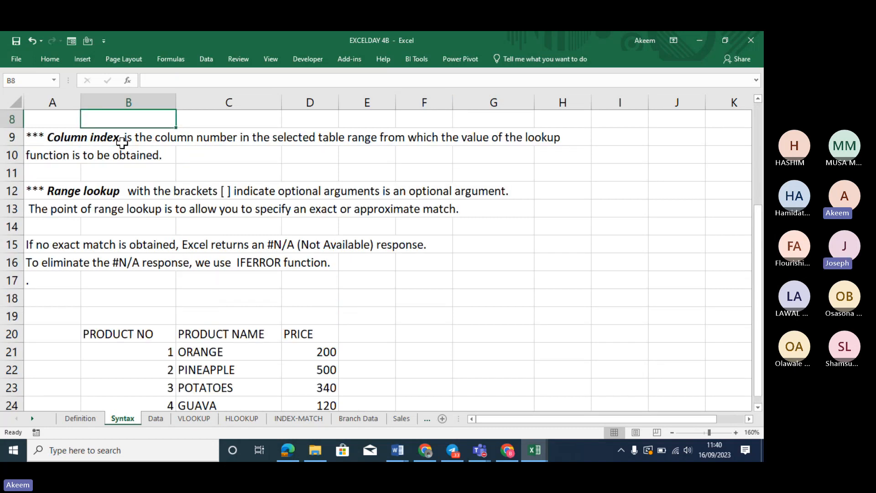
{"action": "key", "text": "Up"}
{"action": "key", "text": "Up"}
{"action": "key", "text": "Up"}
{"action": "key", "text": "Up"}
{"action": "key", "text": "Up"}
{"action": "key", "text": "Up"}
{"action": "key", "text": "Up"}
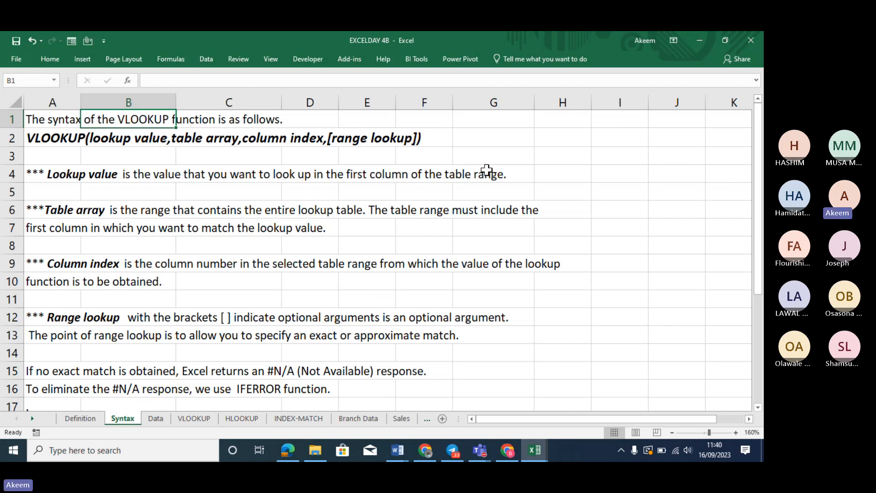
Write XYX in H4, FROM WHERE in H6, WHICH COLUMN in H9, EXACTLY OR CLOSE RANGE in H12
{"action": "left_click", "coordinate": [561, 176]}
{"action": "type", "text": "XYX"}
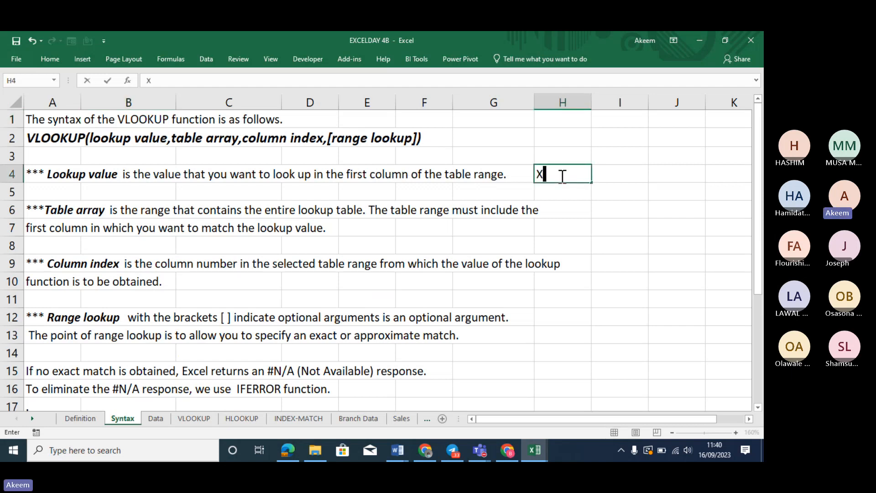
{"action": "left_click", "coordinate": [576, 212]}
{"action": "type", "text": "FR"}
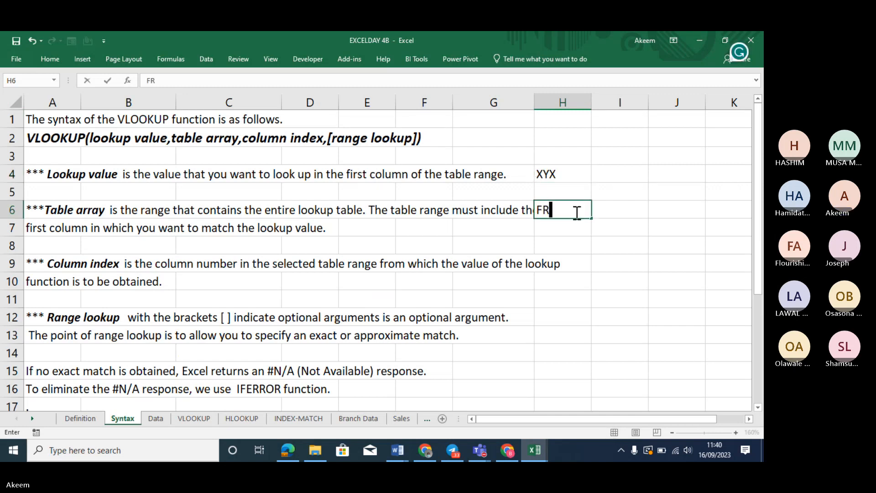
{"action": "type", "text": "OM WHERE"}
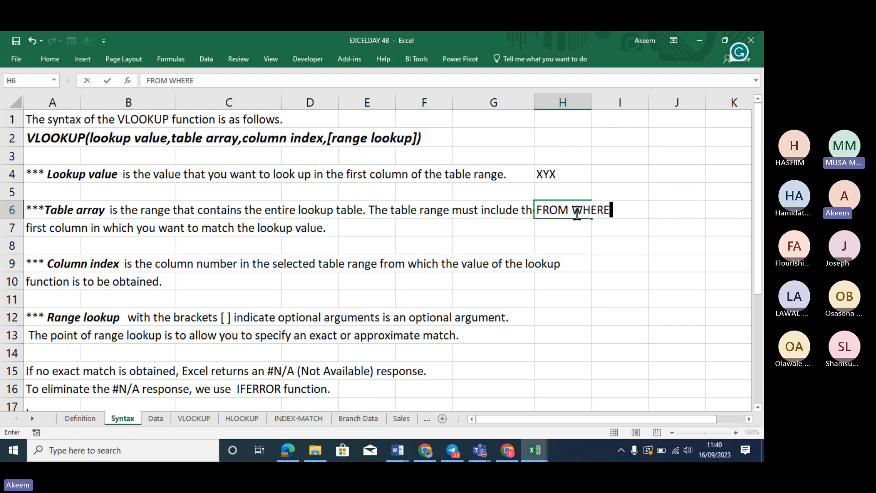
{"action": "left_click", "coordinate": [574, 263]}
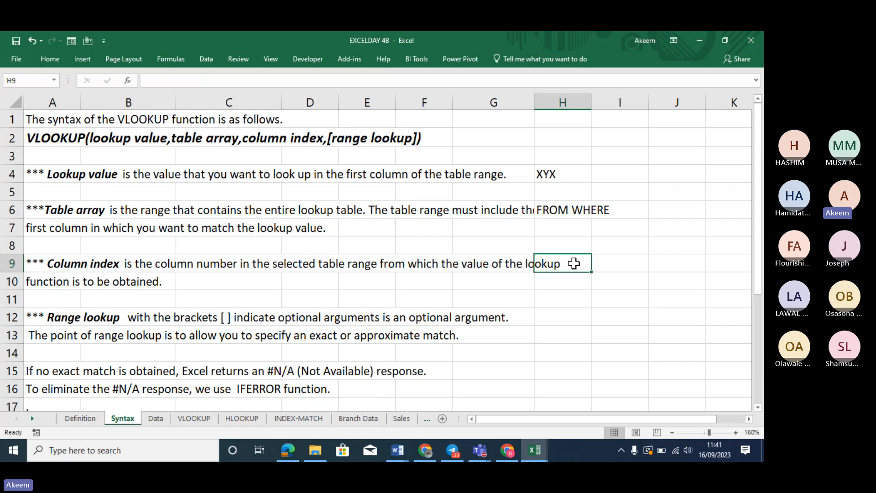
{"action": "type", "text": "WHIC"}
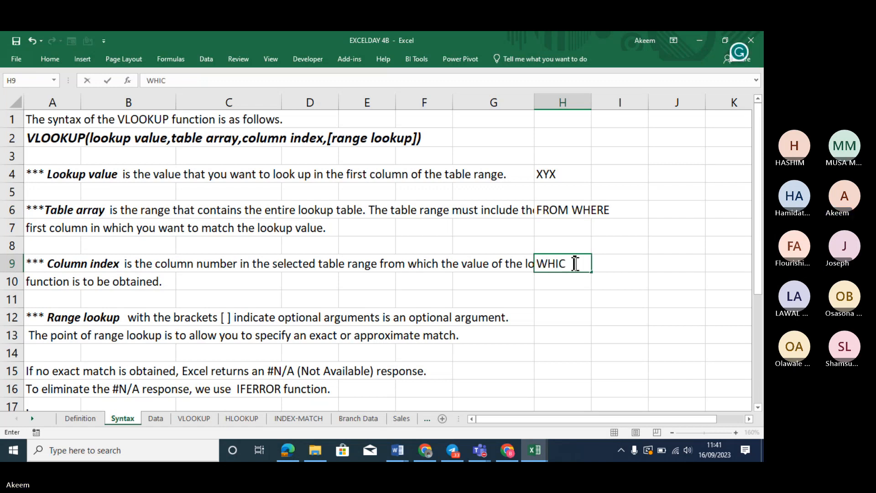
{"action": "type", "text": "H COL"}
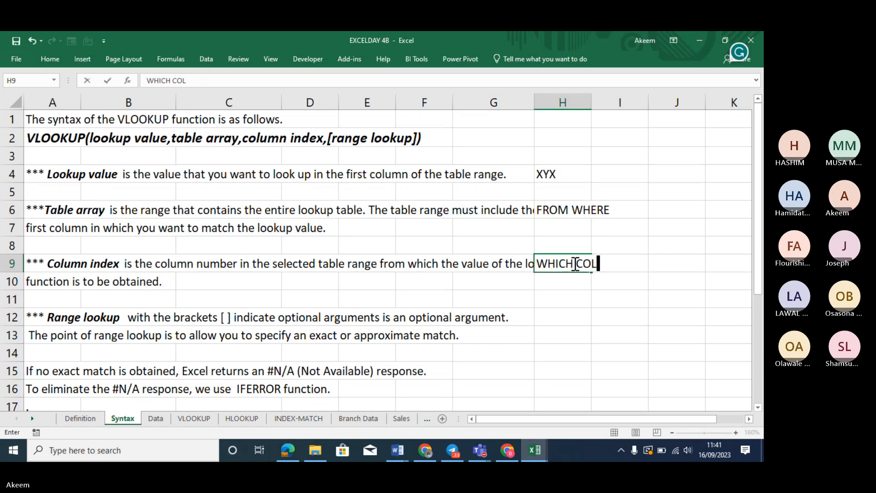
{"action": "type", "text": "U"}
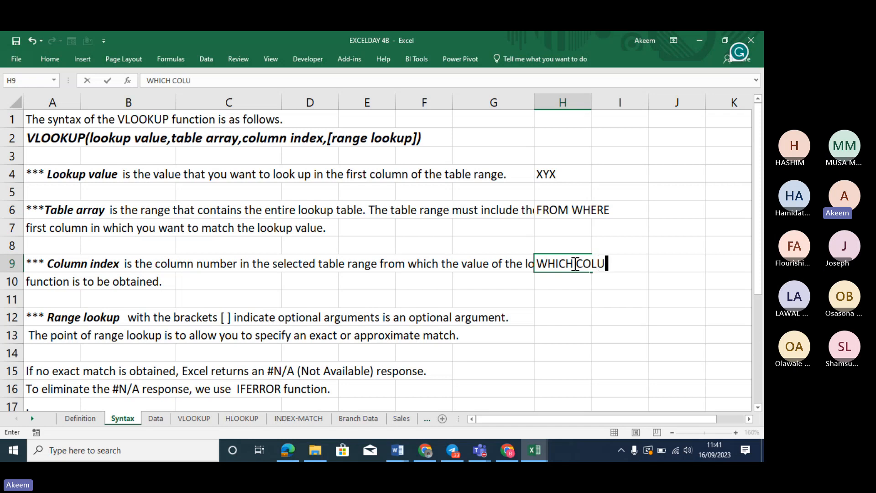
{"action": "type", "text": "MN"}
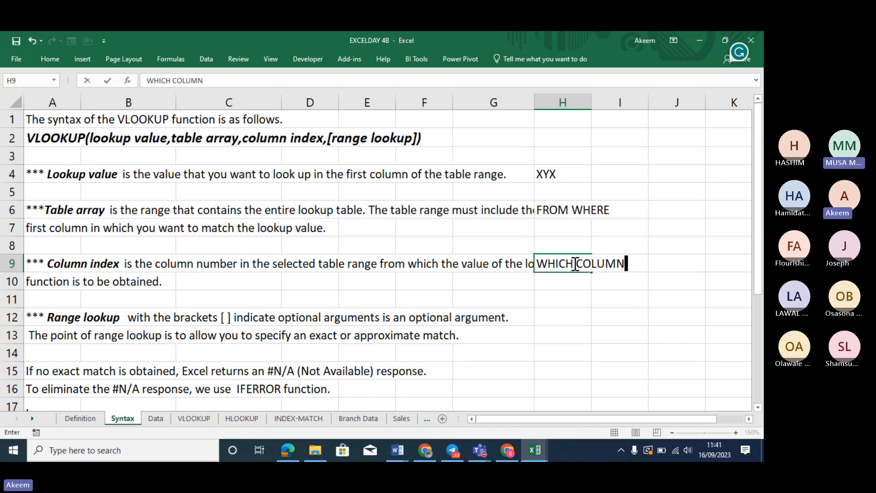
{"action": "left_click", "coordinate": [567, 313]}
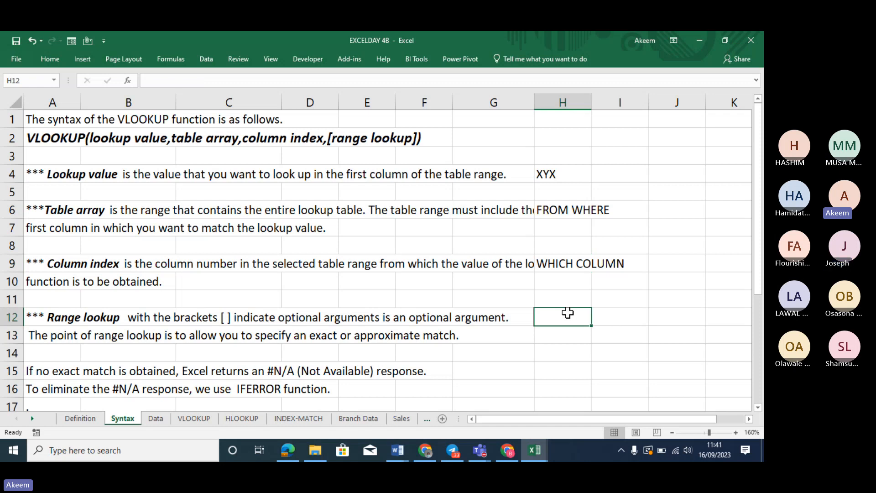
{"action": "type", "text": "EX"}
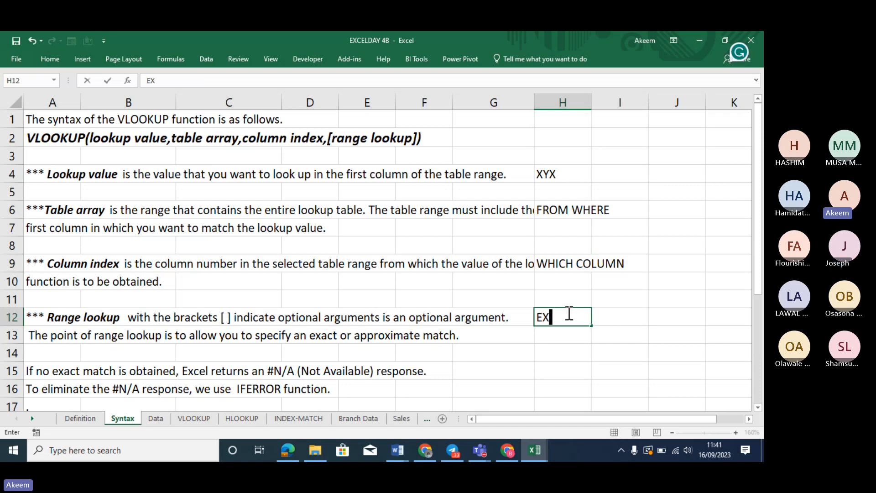
{"action": "type", "text": "A"}
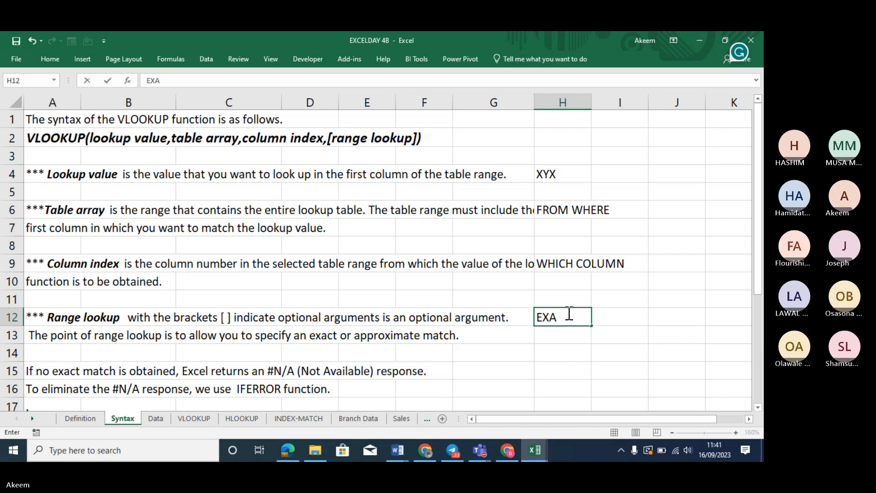
{"action": "type", "text": "CTLY O"}
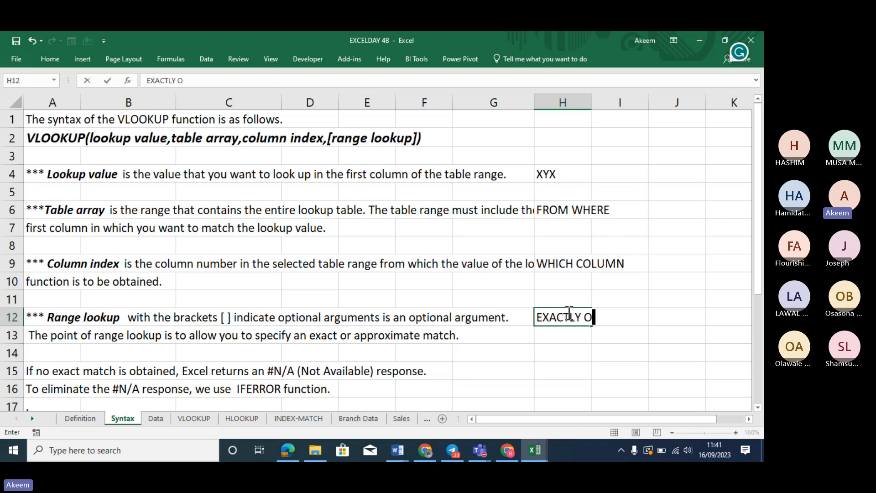
{"action": "type", "text": "R CLSE"}
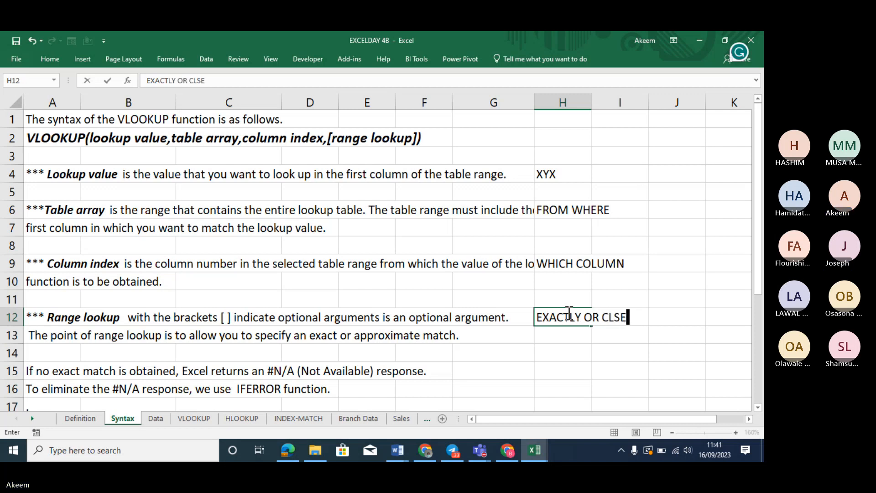
{"action": "key", "text": "BackSpace"}
{"action": "key", "text": "BackSpace"}
{"action": "type", "text": "OSE RANGE"}
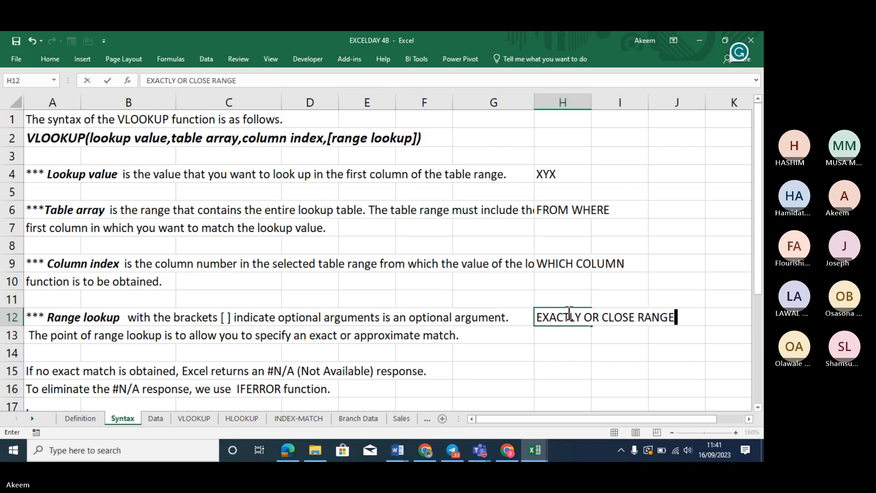
{"action": "key", "text": "Return"}
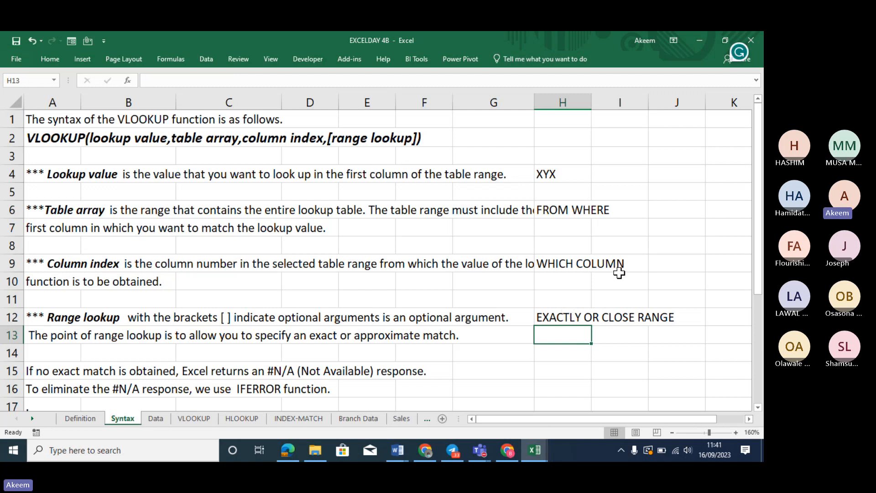
Check the H4, H6, H9 and H12 notes, then scroll down to the product table
{"action": "left_click", "coordinate": [554, 174]}
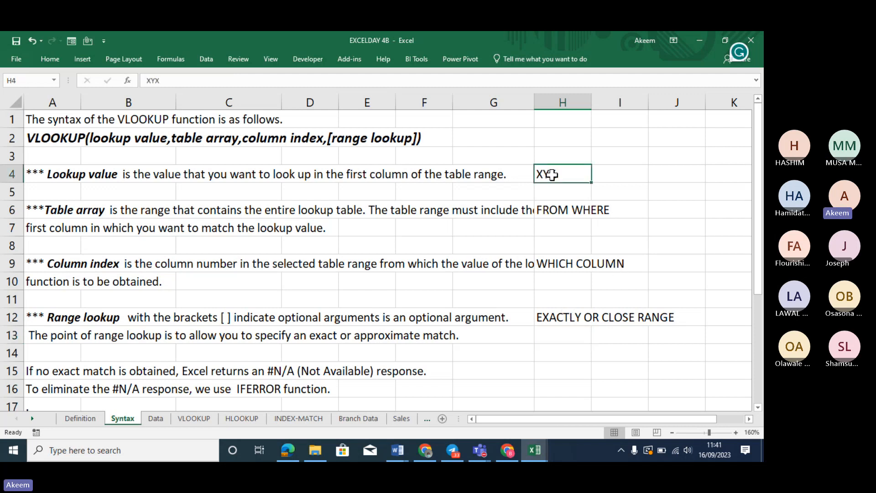
{"action": "left_click", "coordinate": [562, 207]}
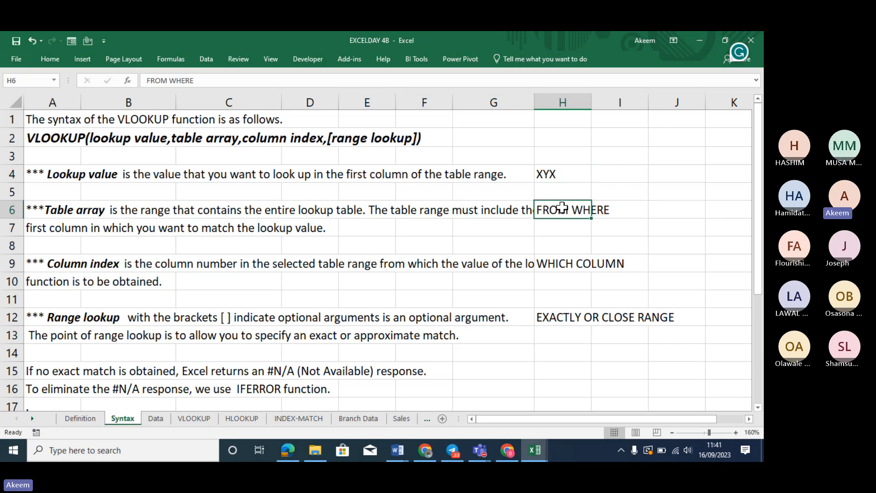
{"action": "left_click", "coordinate": [563, 261]}
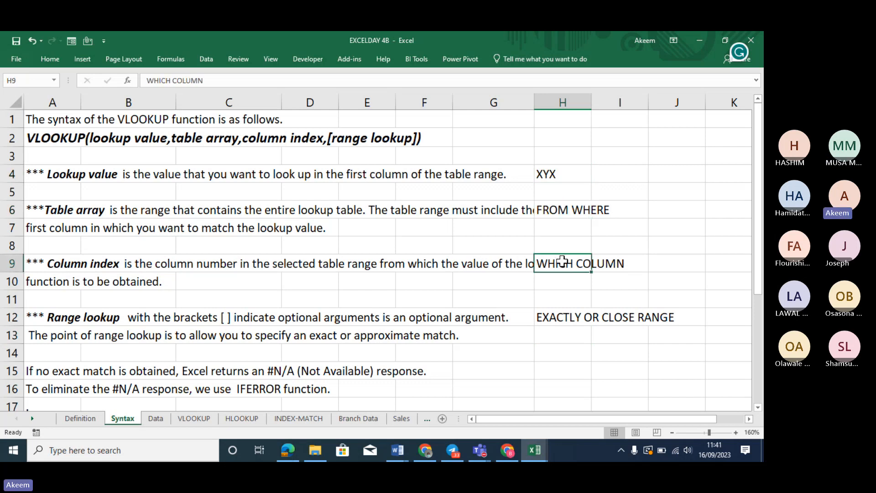
{"action": "left_click", "coordinate": [569, 322]}
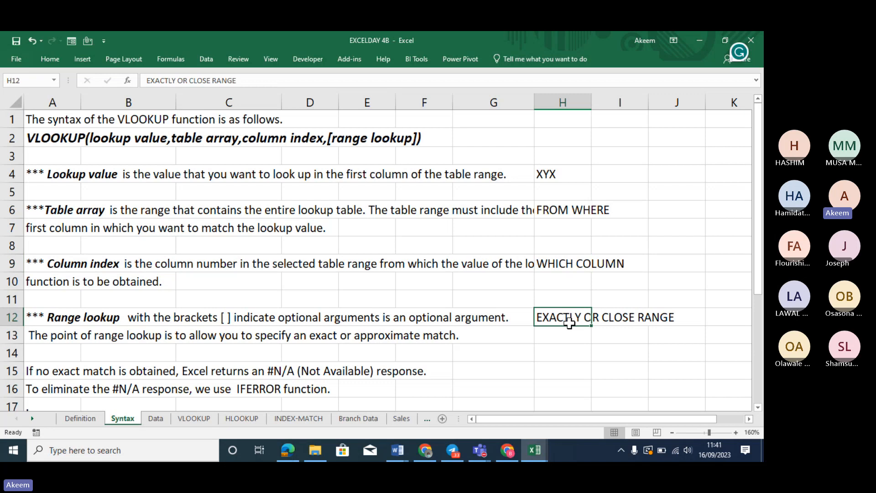
{"action": "key", "text": "Down"}
{"action": "key", "text": "Down"}
{"action": "key", "text": "Down"}
{"action": "key", "text": "Down"}
{"action": "key", "text": "Down"}
{"action": "key", "text": "Down"}
{"action": "key", "text": "Down"}
{"action": "key", "text": "Down"}
{"action": "key", "text": "Down"}
{"action": "key", "text": "Down"}
{"action": "key", "text": "Down"}
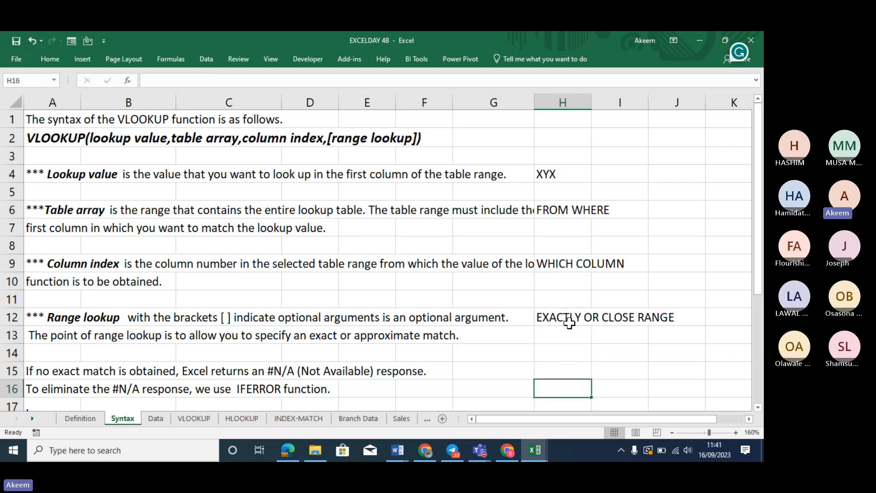
{"action": "key", "text": "Down"}
{"action": "key", "text": "Down"}
{"action": "key", "text": "Down"}
{"action": "key", "text": "Down"}
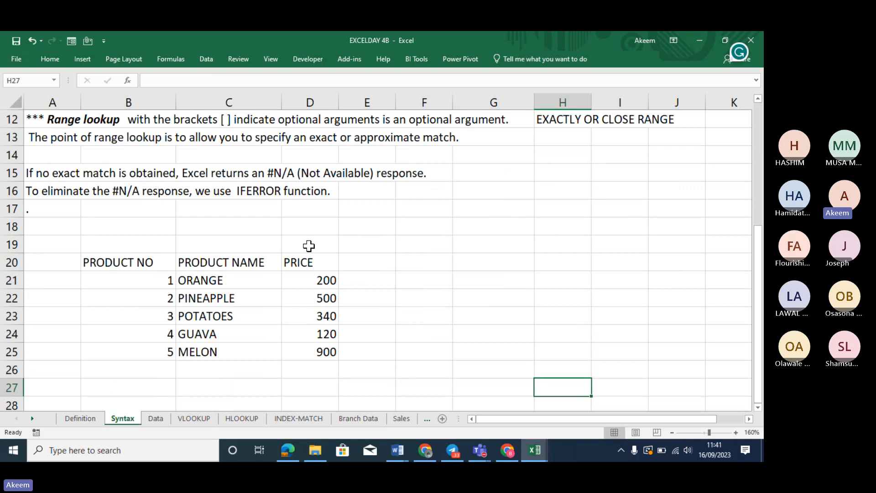
Enter 2 in H19 as the lookup value and a NAME heading in I18
{"action": "left_click", "coordinate": [559, 238]}
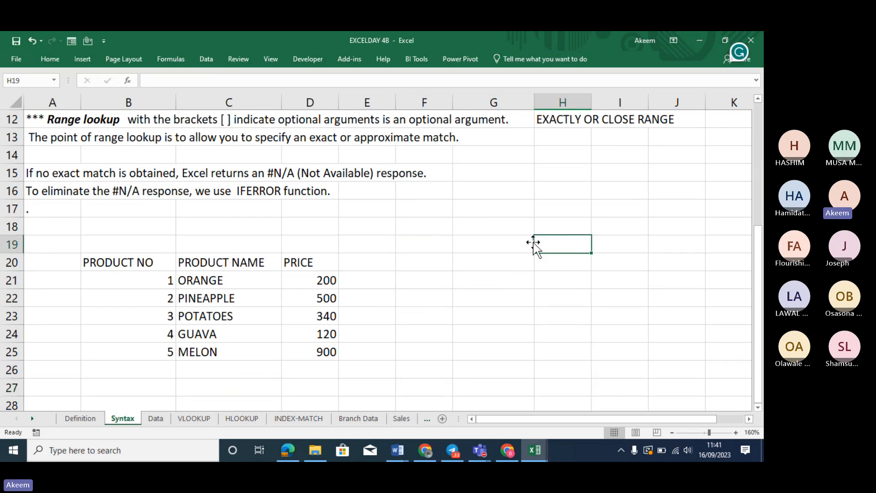
{"action": "type", "text": "2"}
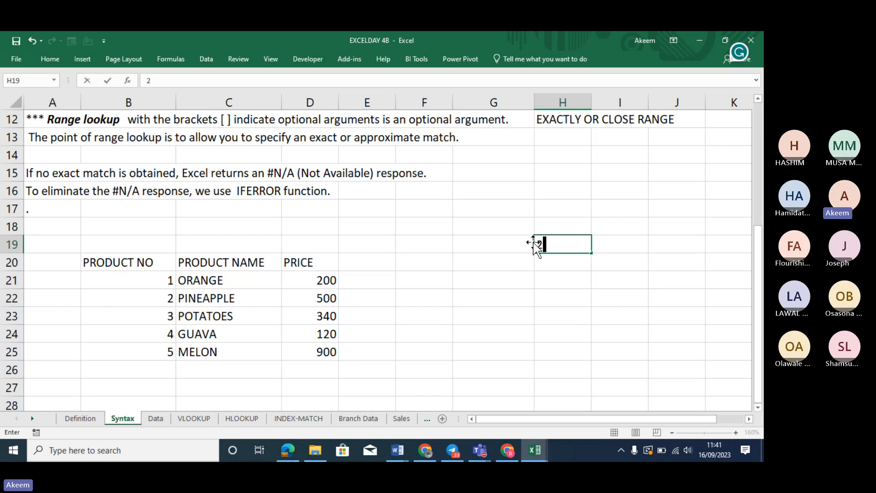
{"action": "left_click", "coordinate": [613, 249]}
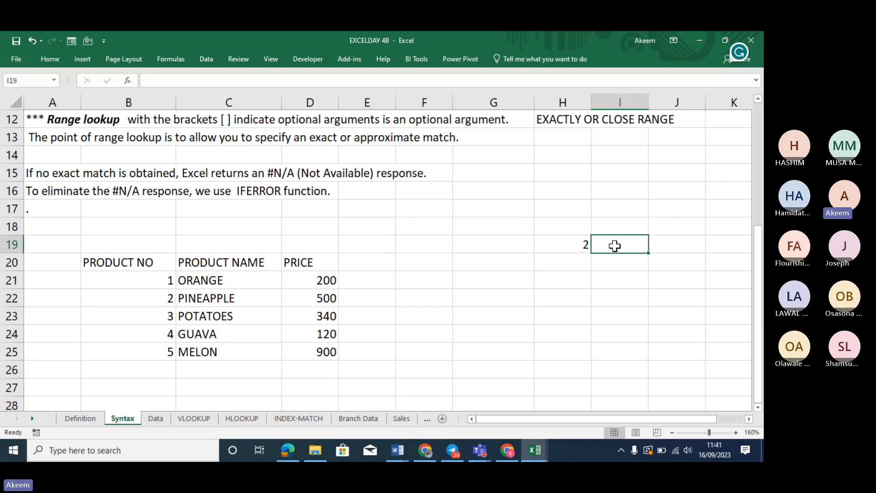
{"action": "left_click", "coordinate": [614, 227]}
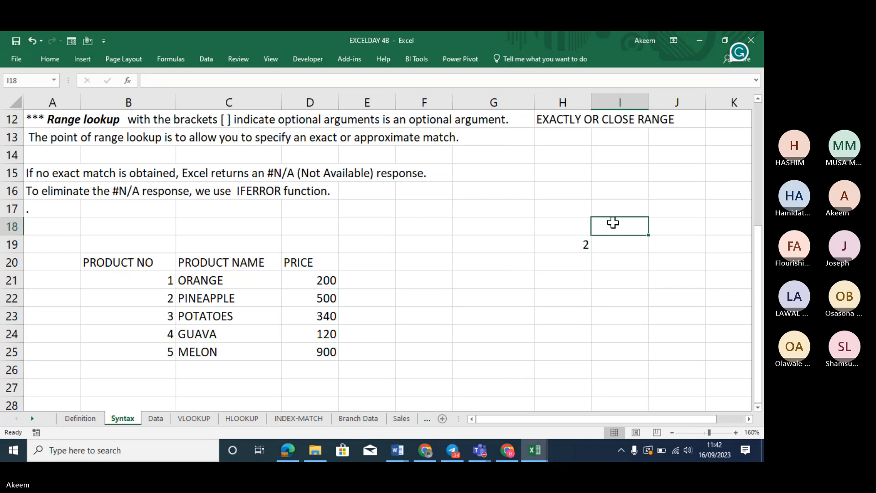
{"action": "type", "text": "NAME"}
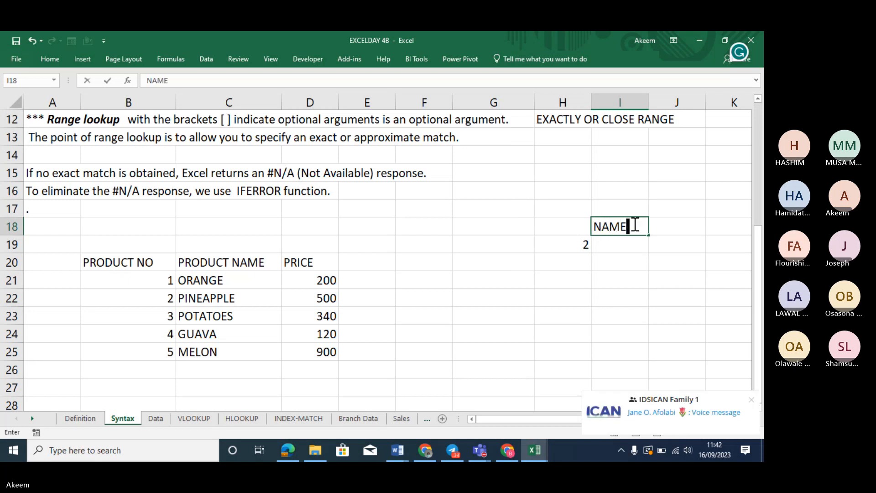
{"action": "left_click", "coordinate": [674, 226]}
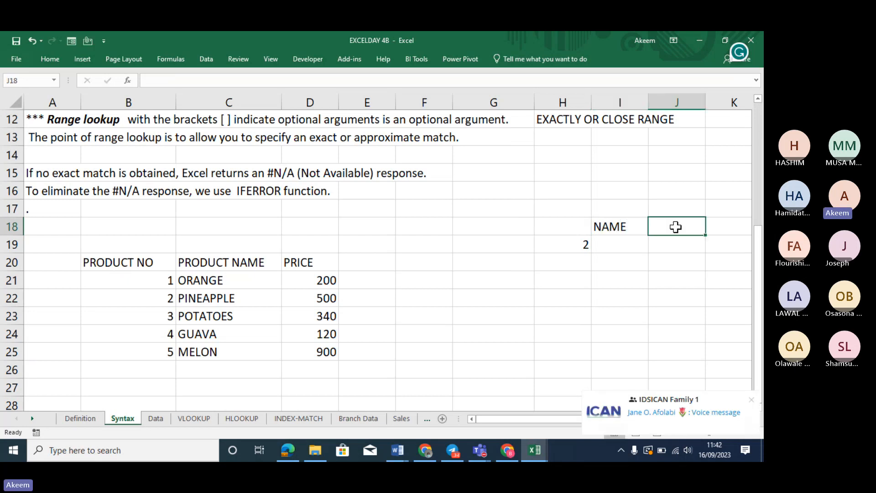
{"action": "left_click", "coordinate": [636, 227]}
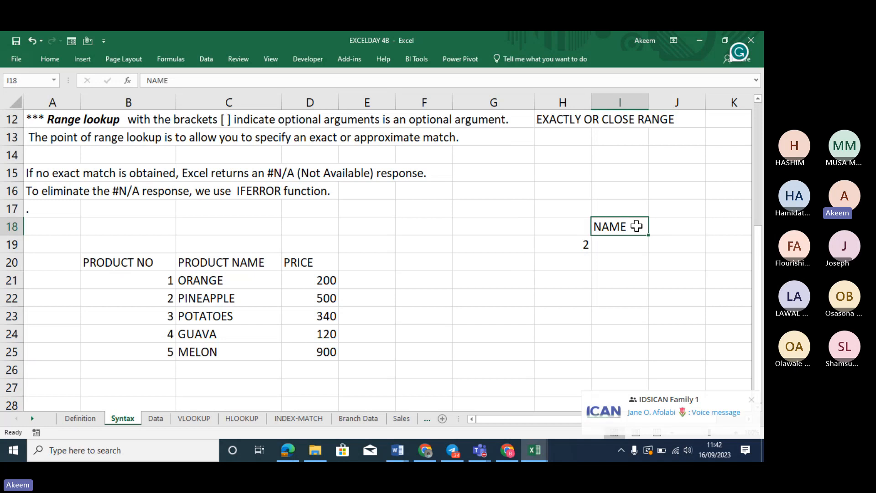
Start =VLOOKUP in I19 with H19 as lookup value and the product table as range
{"action": "left_click", "coordinate": [618, 245]}
{"action": "type", "text": "="}
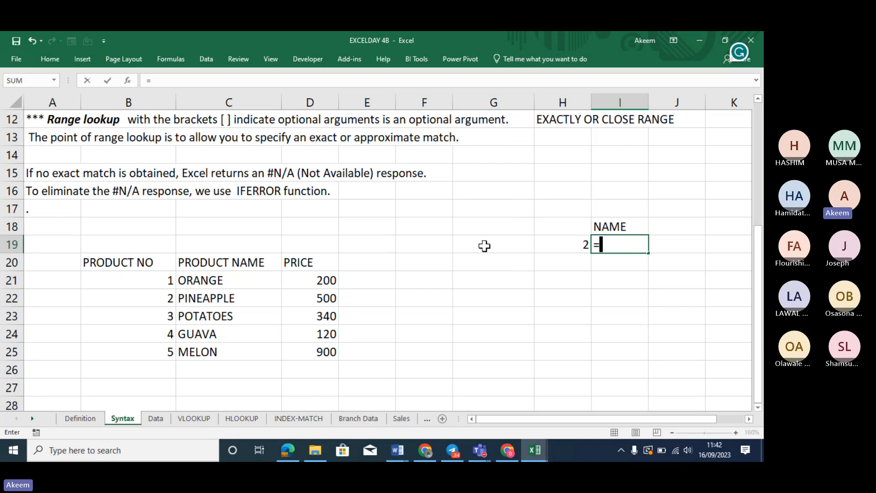
{"action": "type", "text": "VLO"}
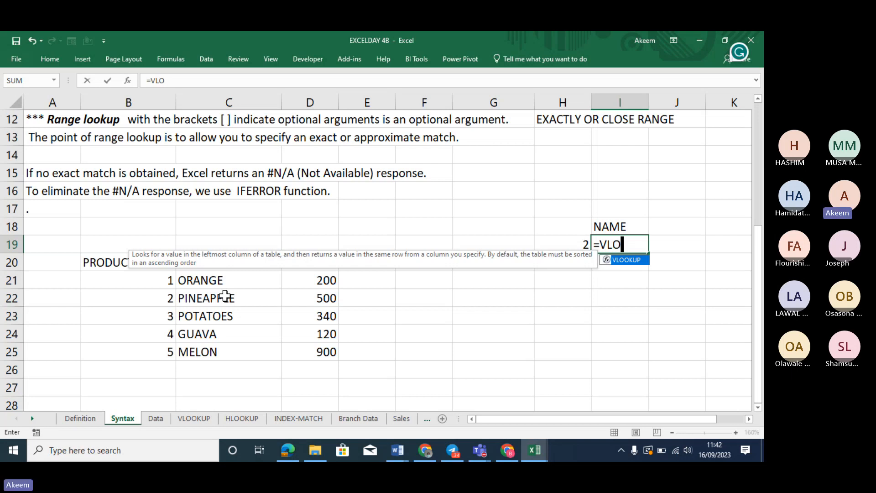
{"action": "key", "text": "Tab"}
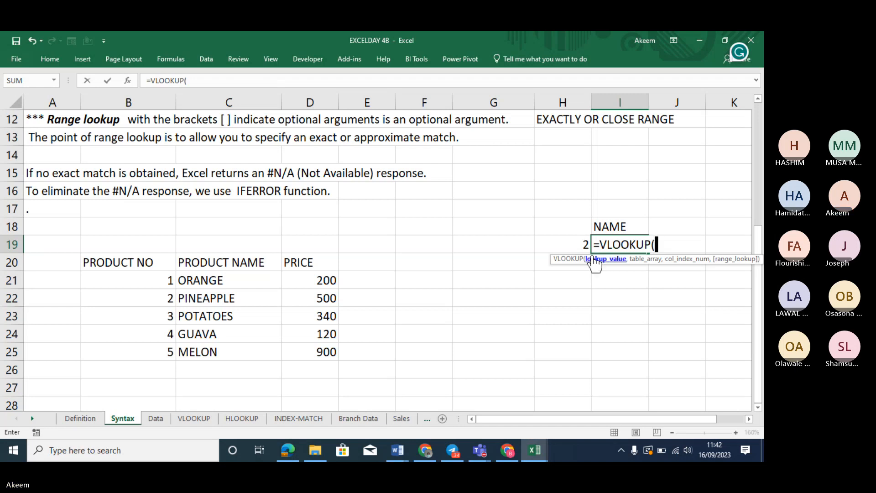
{"action": "left_click", "coordinate": [581, 244]}
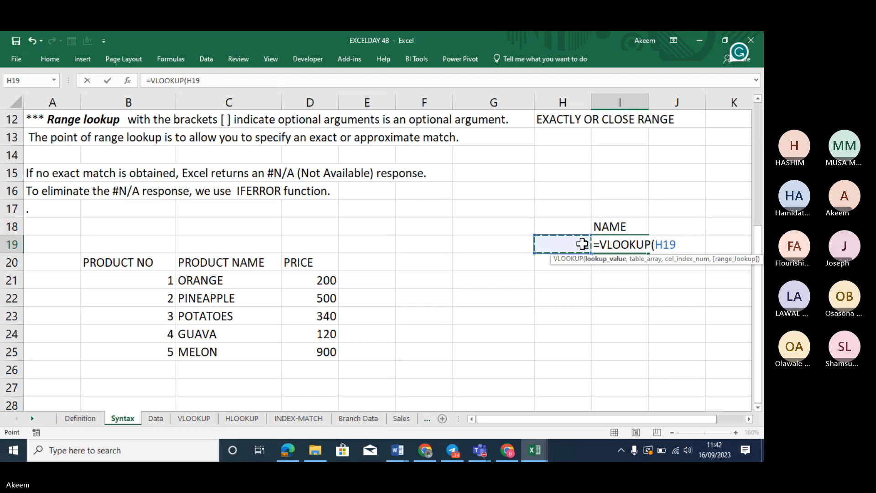
{"action": "type", "text": ","}
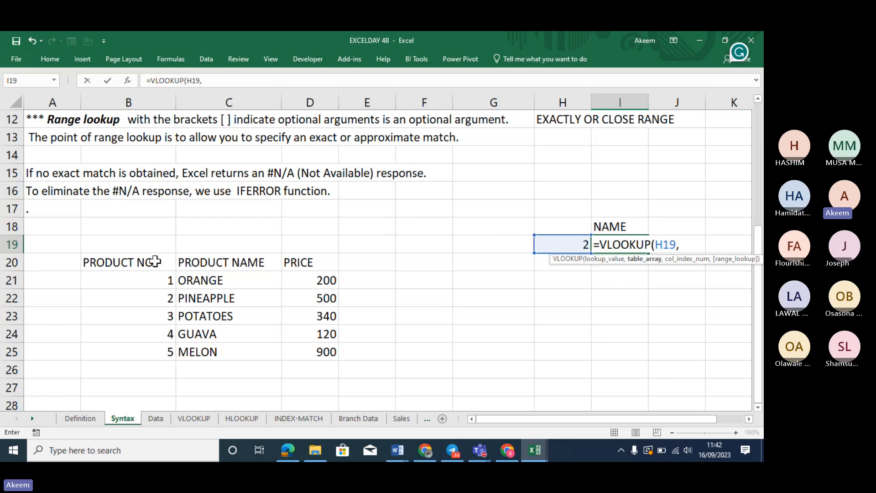
{"action": "left_click_drag", "start_coordinate": [128, 262], "coordinate": [331, 342]}
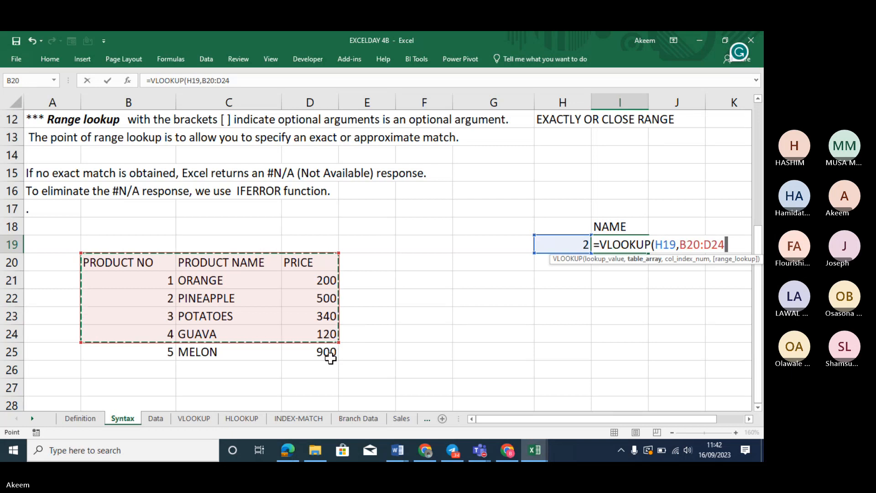
{"action": "left_click_drag", "start_coordinate": [328, 356], "coordinate": [335, 365]}
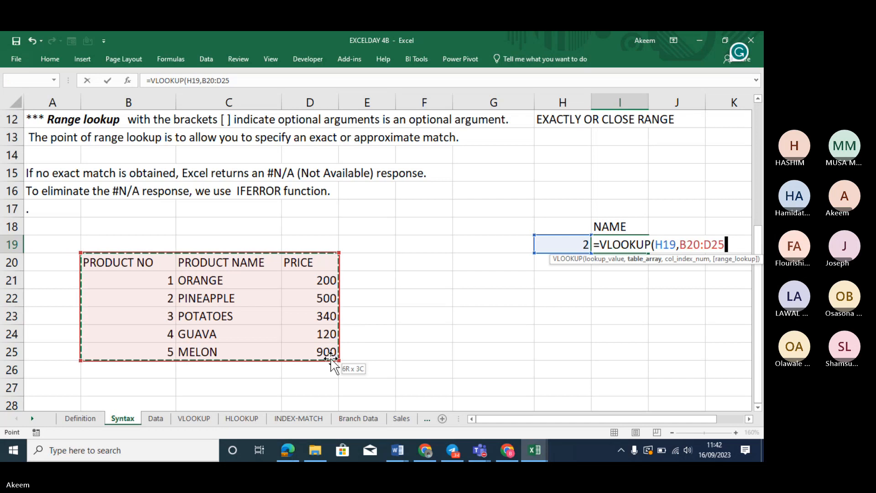
{"action": "type", "text": ","}
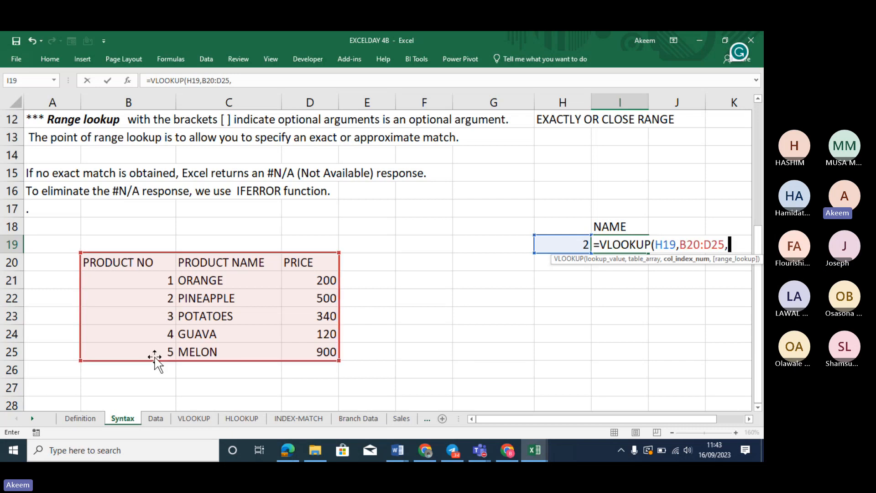
Fix the range to B20:D25 and finish =VLOOKUP(H19,B20:D25,2,FALSE), returning PINEAPPLE
{"action": "left_click", "coordinate": [335, 369]}
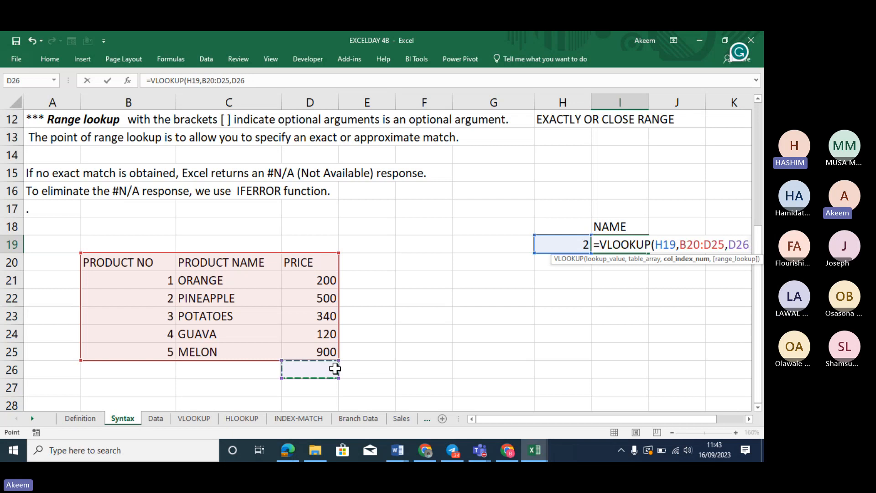
{"action": "key", "text": "BackSpace"}
{"action": "key", "text": "BackSpace"}
{"action": "key", "text": "BackSpace"}
{"action": "key", "text": "BackSpace"}
{"action": "key", "text": "BackSpace"}
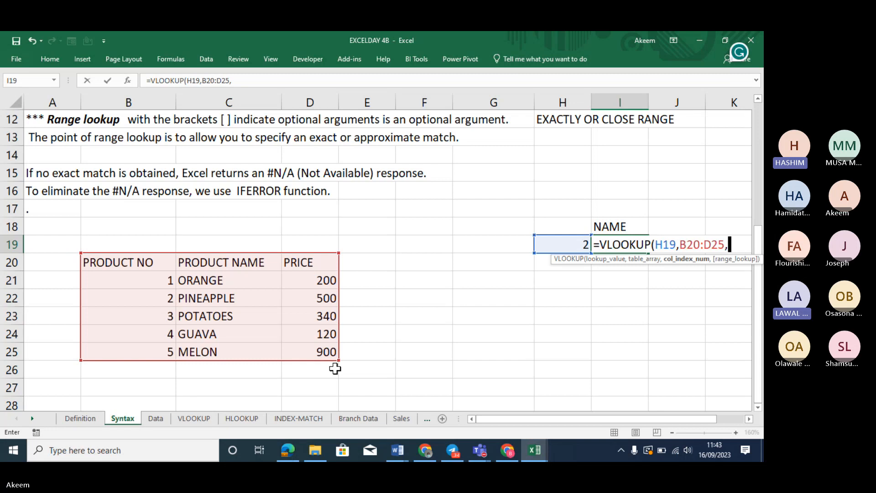
{"action": "type", "text": "25"}
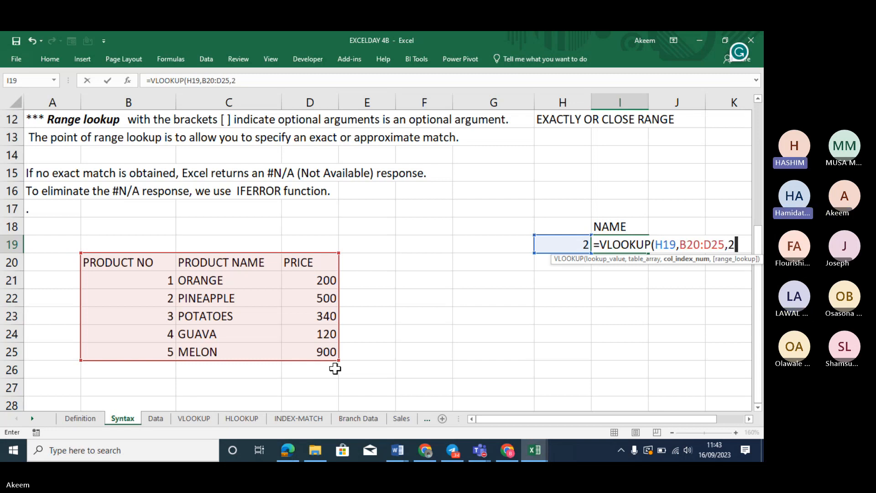
{"action": "type", "text": ","}
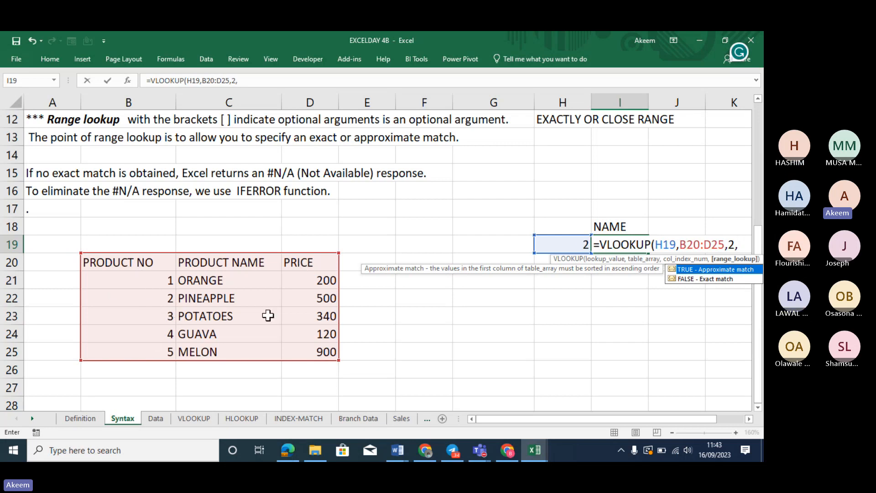
{"action": "left_click", "coordinate": [697, 279]}
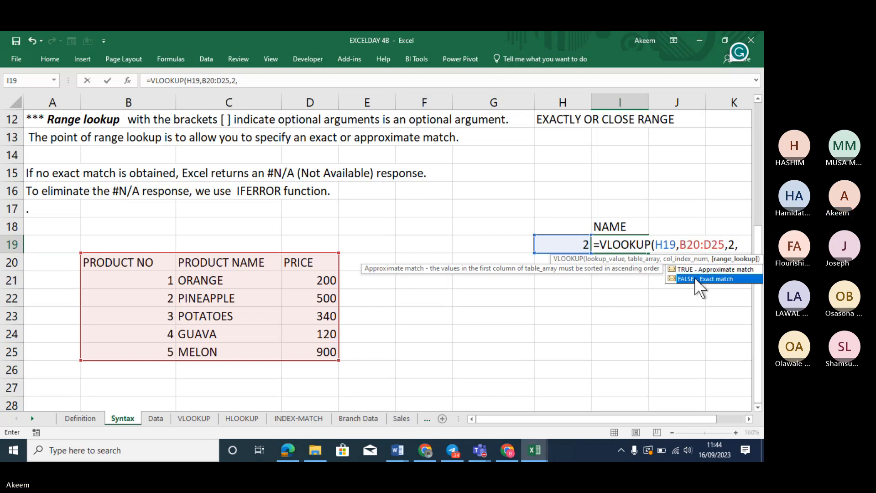
{"action": "double_click", "coordinate": [697, 280]}
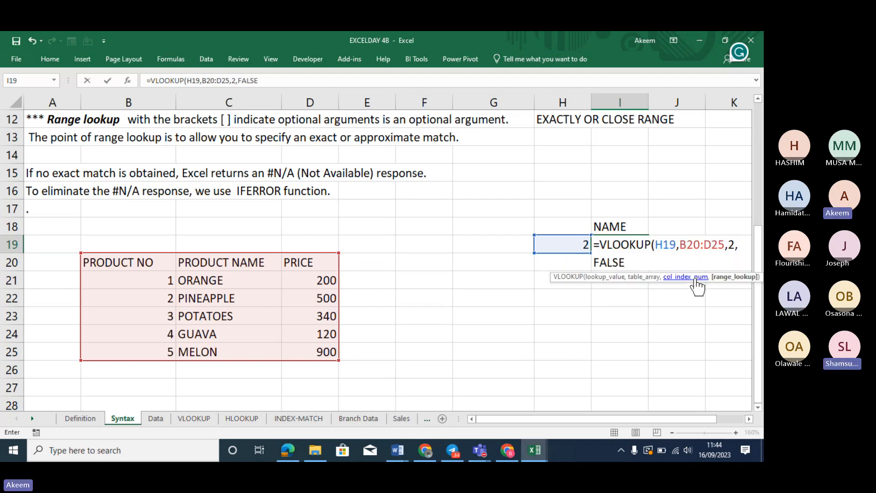
{"action": "type", "text": ")"}
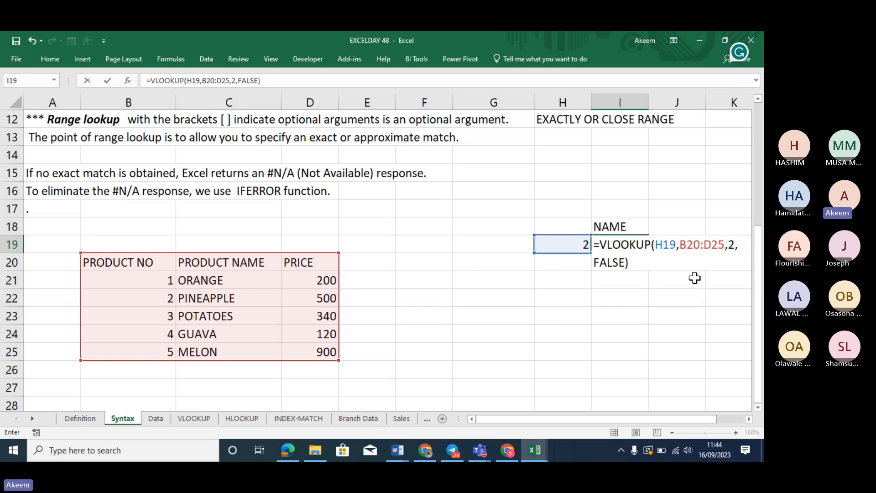
{"action": "key", "text": "Return"}
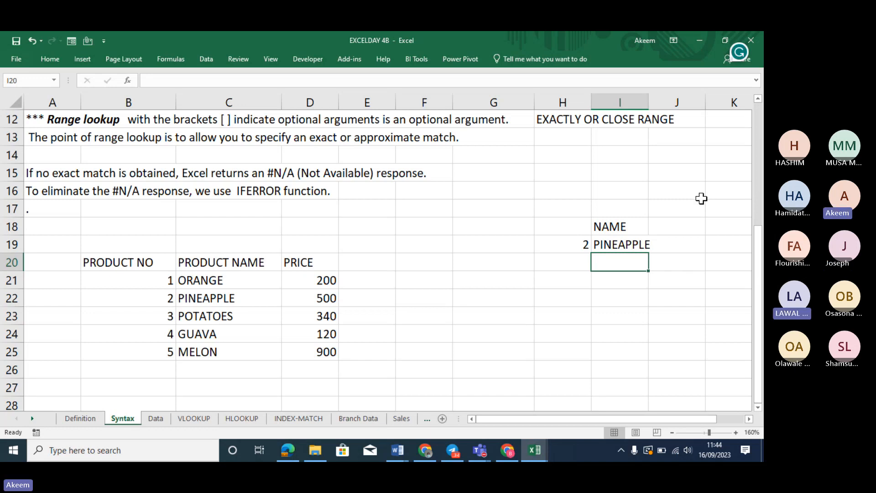
Widen column I to fit PINEAPPLE and enter product number 3 in H20
{"action": "left_click_drag", "start_coordinate": [650, 104], "coordinate": [675, 104]}
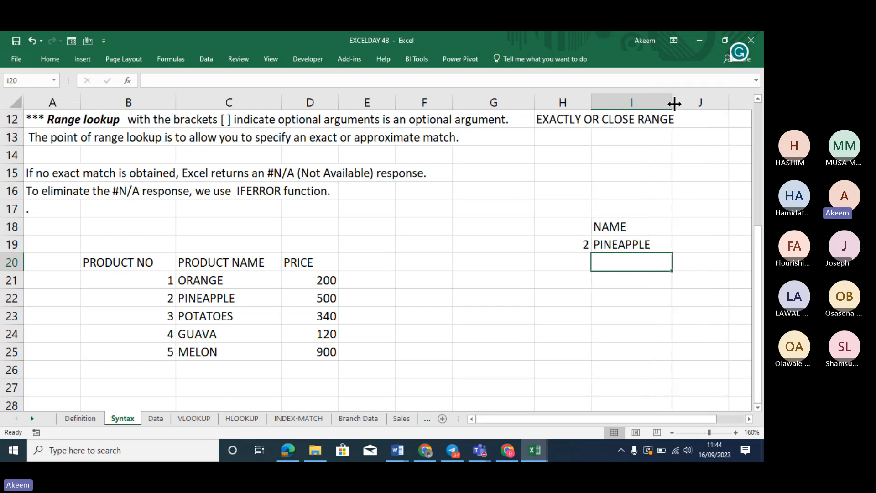
{"action": "left_click", "coordinate": [574, 266]}
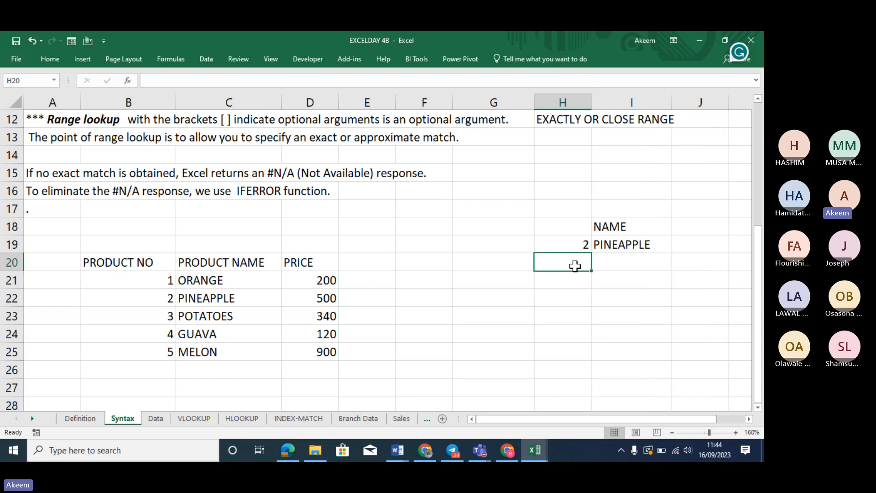
{"action": "type", "text": "3"}
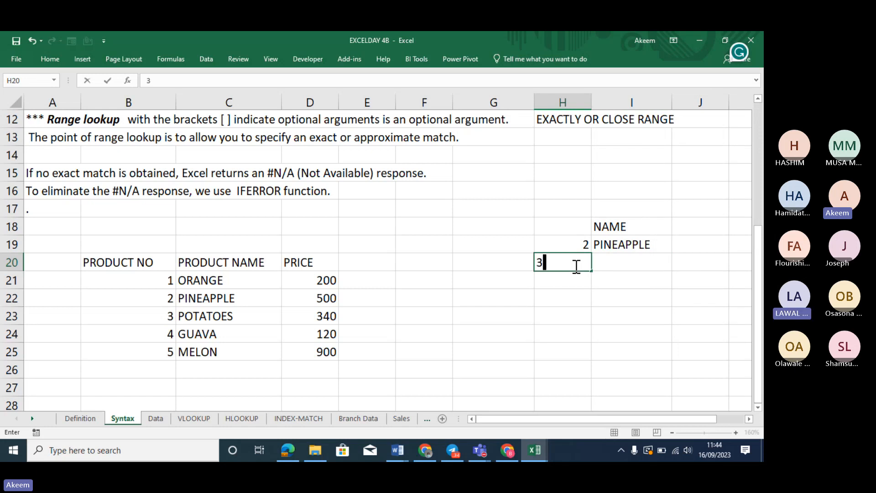
{"action": "key", "text": "Tab"}
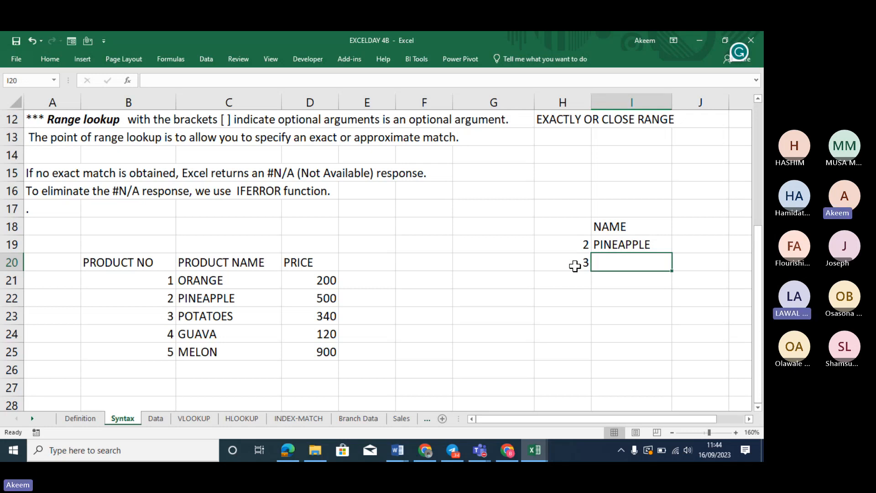
Begin the I20 formula =VLOOKUP(H20,B20:D25, using the product table as the lookup range
{"action": "type", "text": "=V"}
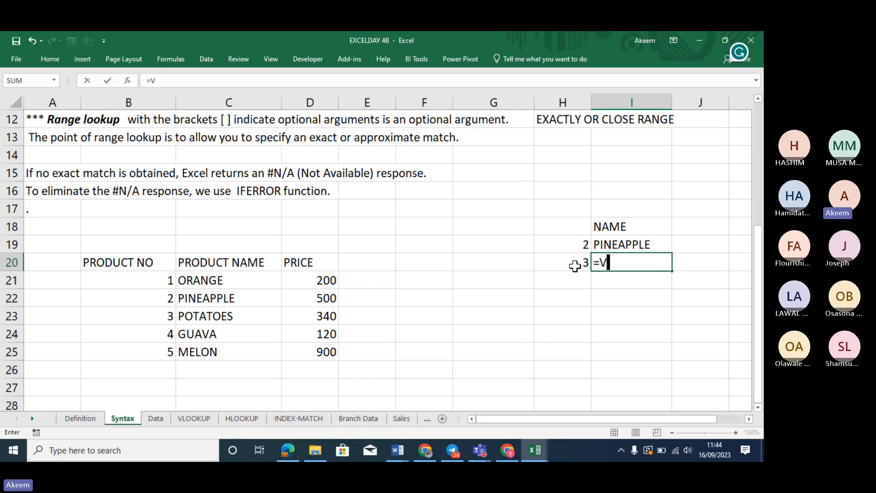
{"action": "type", "text": "LO"}
{"action": "key", "text": "Tab"}
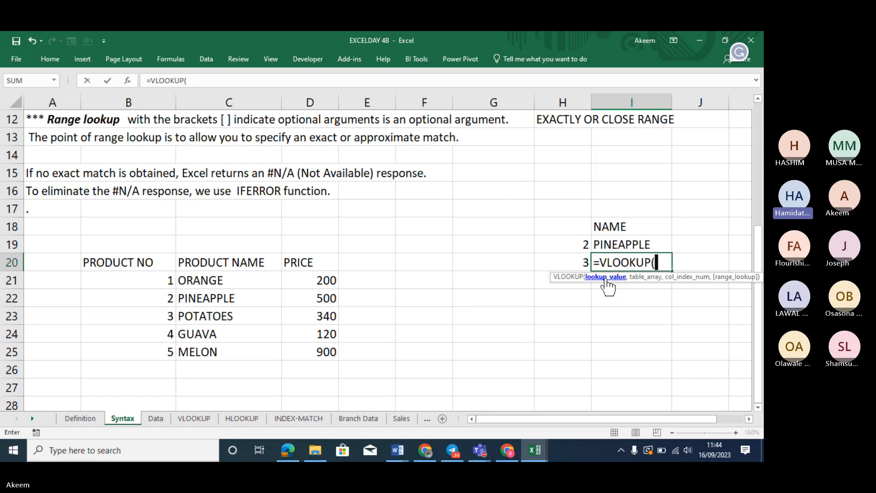
{"action": "left_click", "coordinate": [578, 261]}
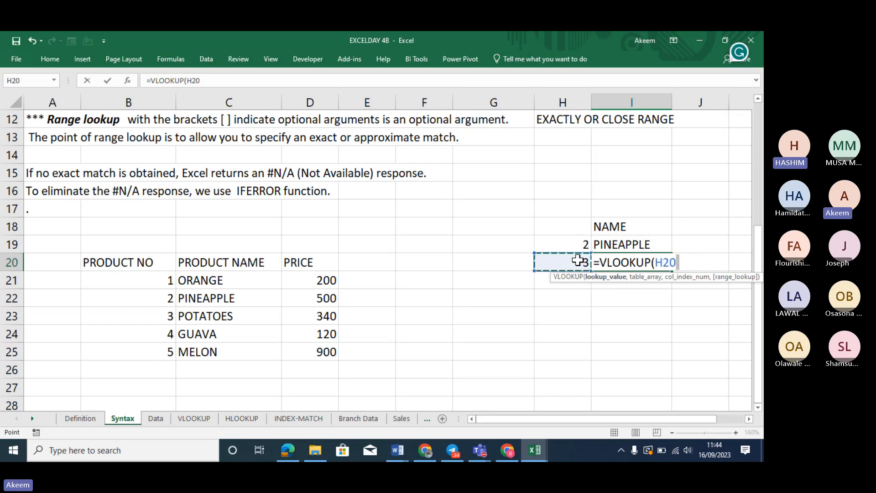
{"action": "type", "text": ","}
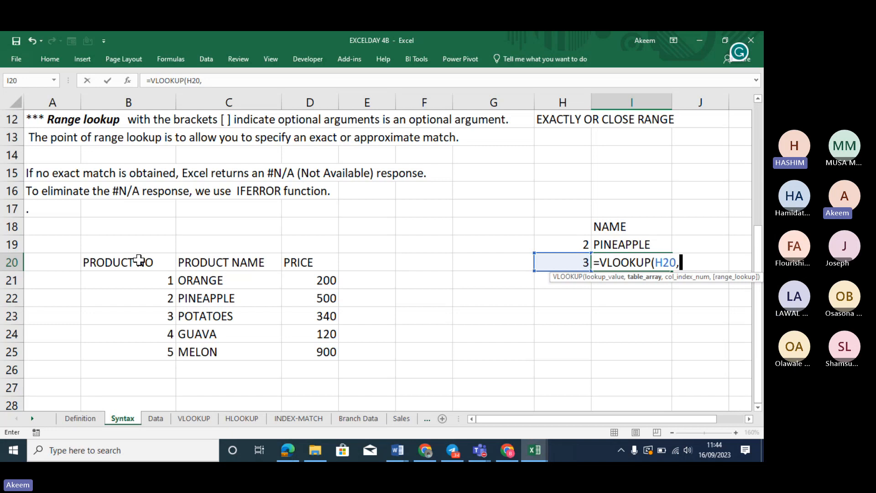
{"action": "left_click_drag", "start_coordinate": [137, 260], "coordinate": [317, 345]}
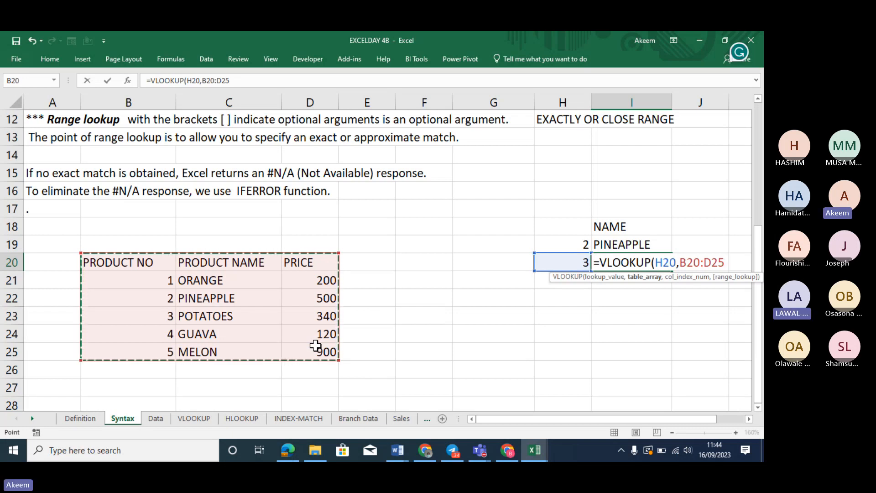
{"action": "type", "text": ","}
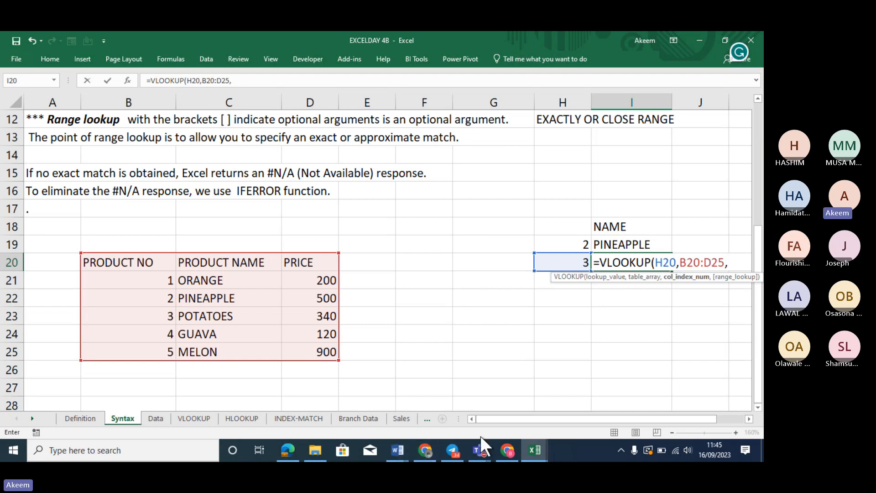
Mute everyone in the BMC Excel Day 5 Teams meeting, then hide the meeting window
{"action": "left_click", "coordinate": [479, 449]}
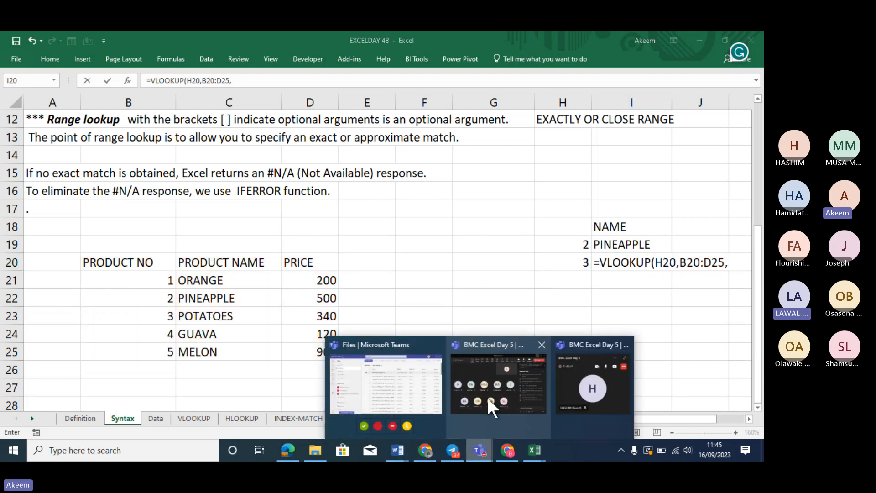
{"action": "left_click", "coordinate": [487, 397]}
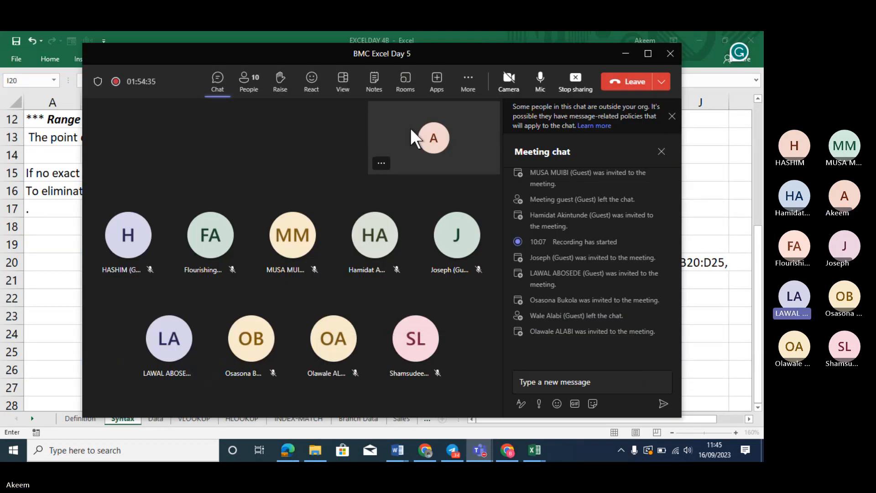
{"action": "left_click", "coordinate": [246, 85]}
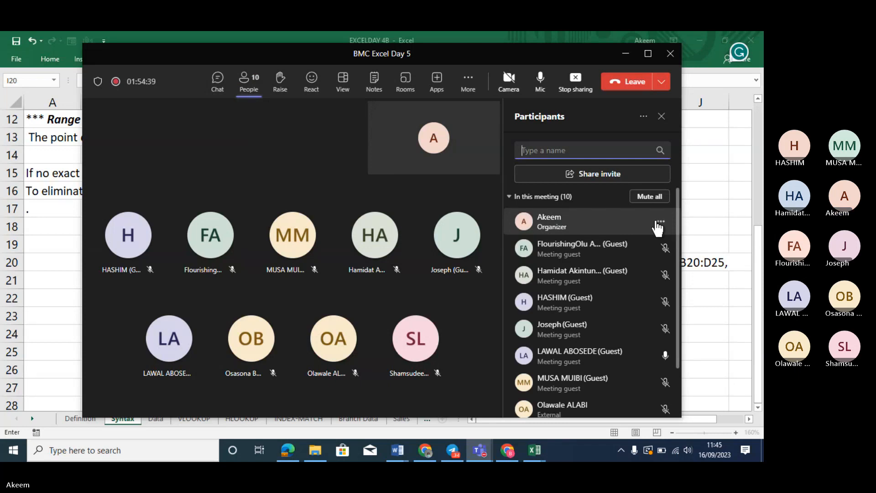
{"action": "left_click", "coordinate": [651, 197]}
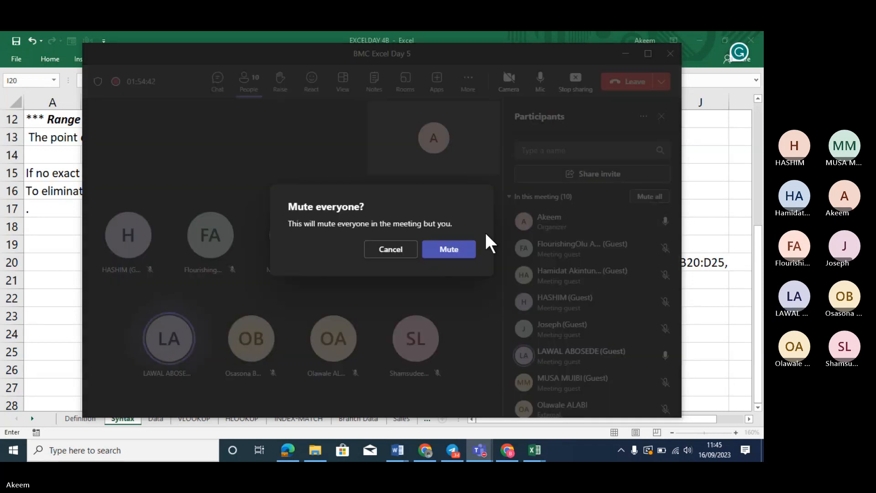
{"action": "left_click", "coordinate": [443, 250]}
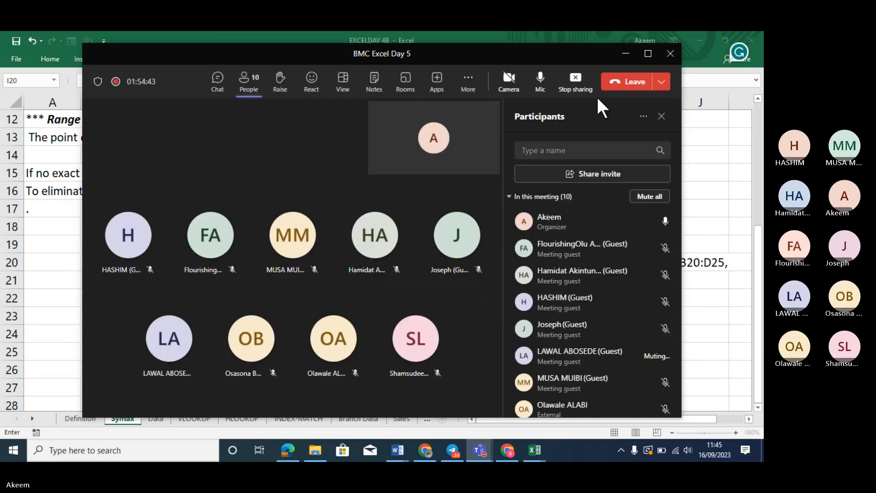
{"action": "left_click", "coordinate": [627, 57]}
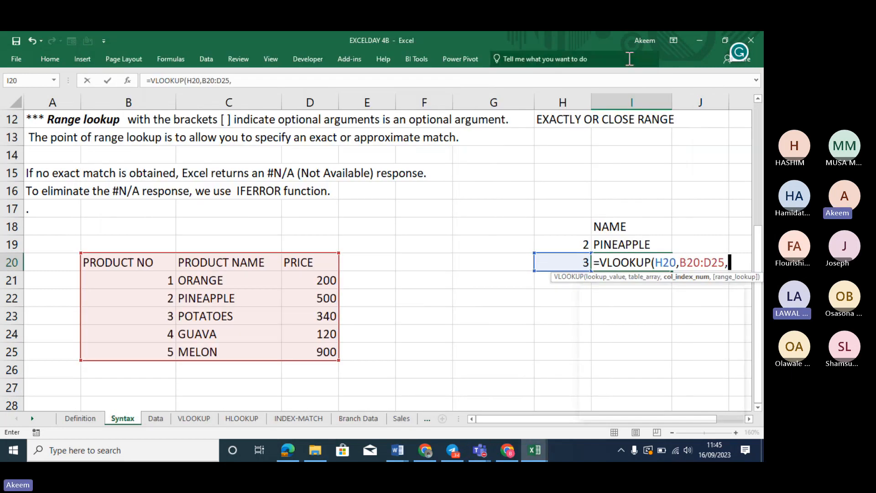
Finish I20 as =VLOOKUP(H20,B20:D25,2,FALSE) so product 3 returns POTATOES
{"action": "left_click", "coordinate": [665, 262]}
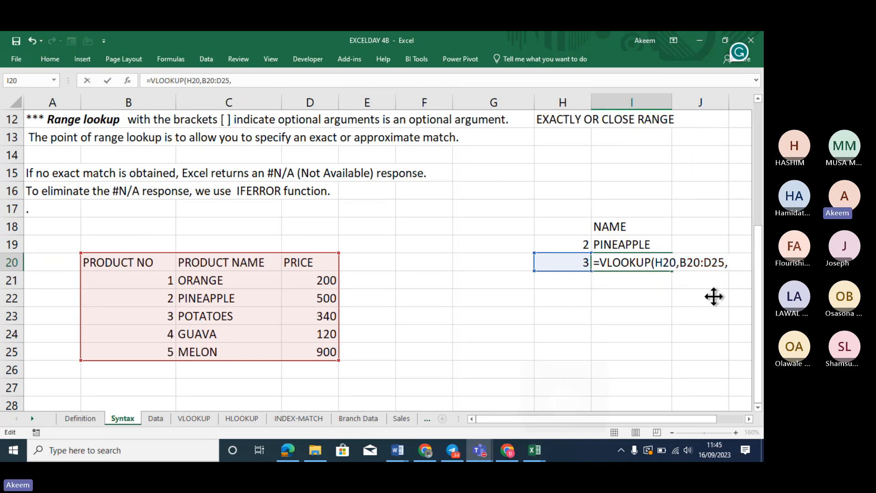
{"action": "left_click", "coordinate": [700, 263]}
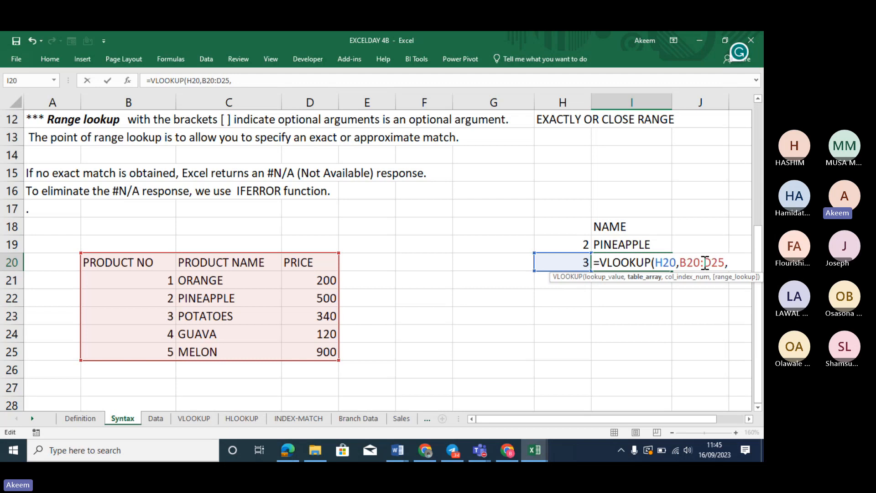
{"action": "left_click", "coordinate": [731, 264]}
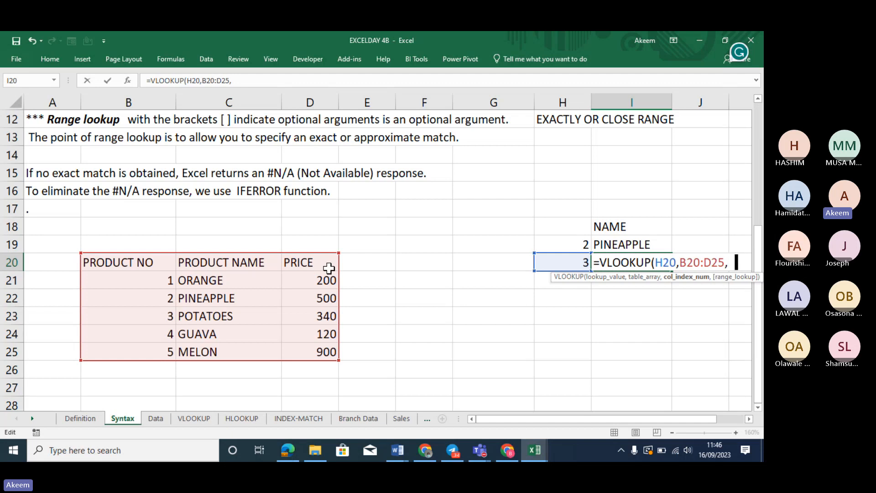
{"action": "type", "text": "2,"}
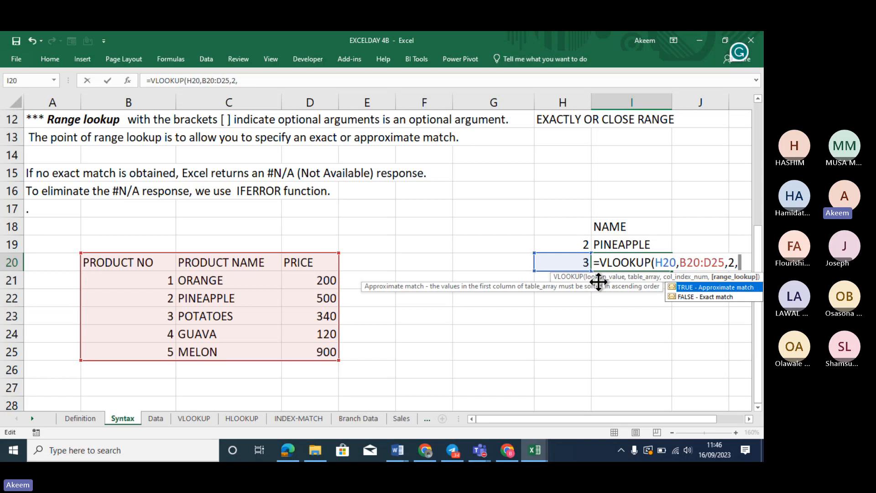
{"action": "double_click", "coordinate": [713, 296]}
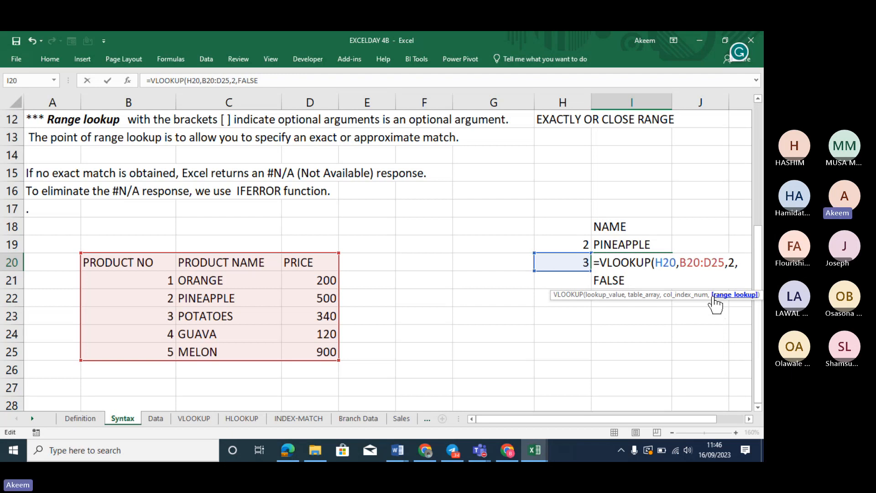
{"action": "type", "text": ")"}
{"action": "key", "text": "Return"}
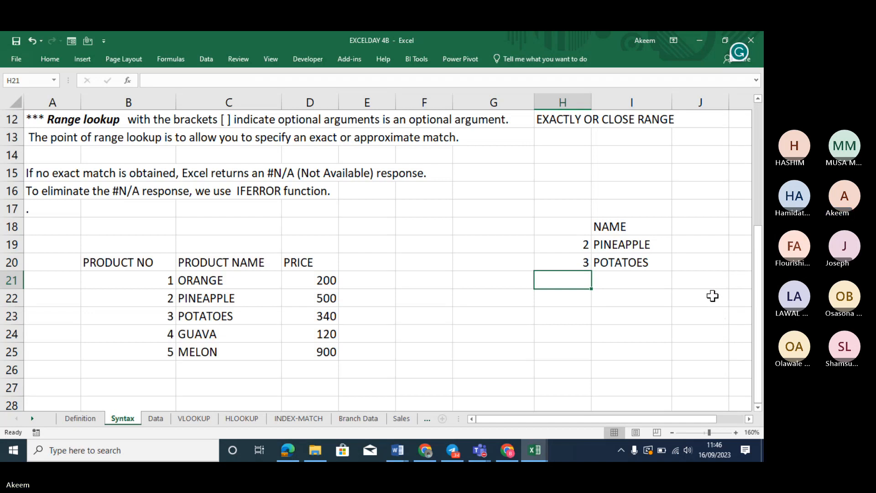
{"action": "left_click", "coordinate": [574, 260]}
{"action": "type", "text": "4"}
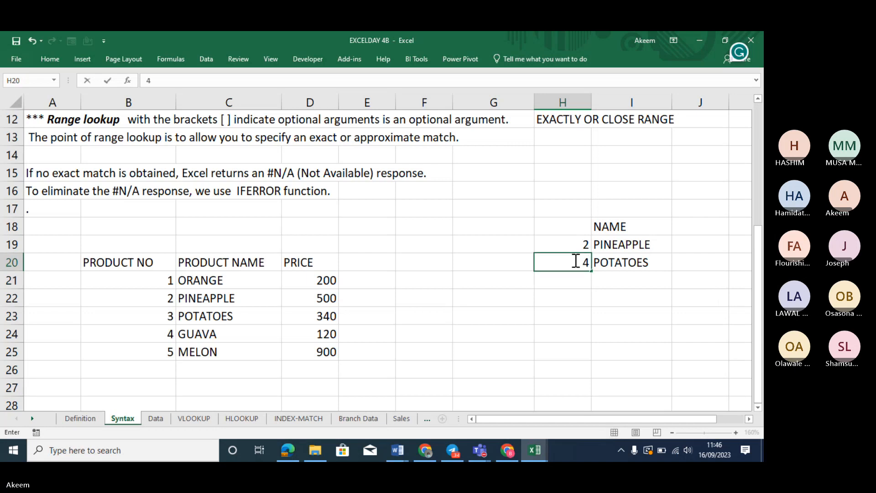
{"action": "key", "text": "Return"}
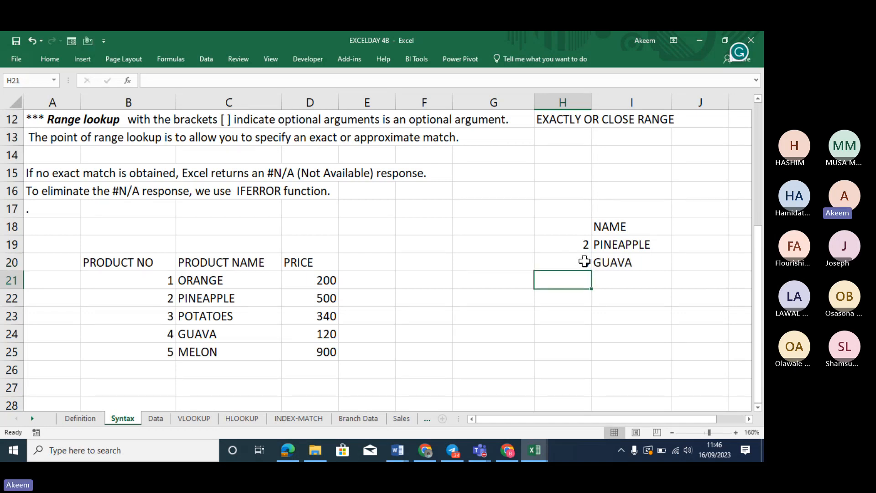
{"action": "left_click", "coordinate": [584, 261]}
{"action": "type", "text": "1"}
{"action": "key", "text": "Return"}
{"action": "left_click", "coordinate": [584, 261]}
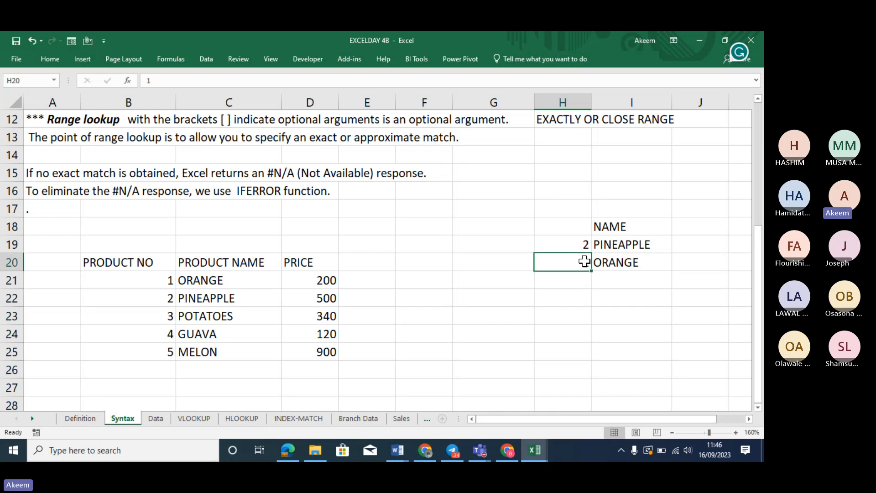
{"action": "type", "text": "5"}
{"action": "key", "text": "Return"}
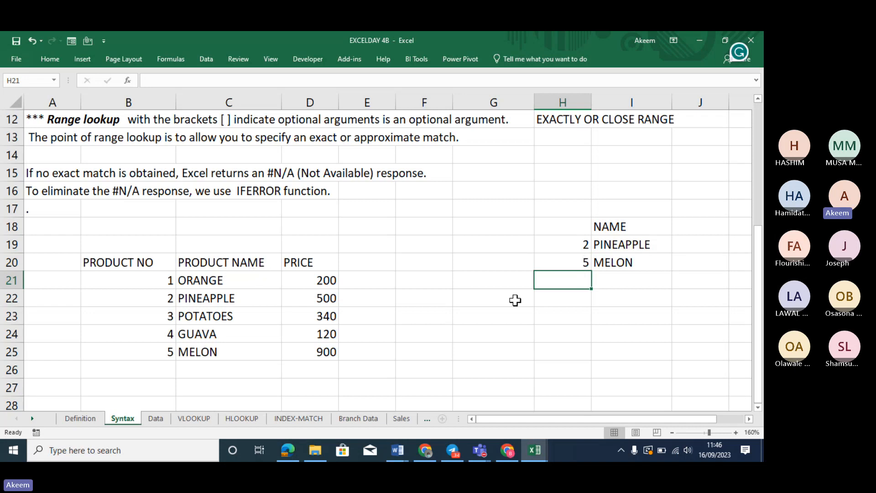
{"action": "left_click", "coordinate": [584, 261]}
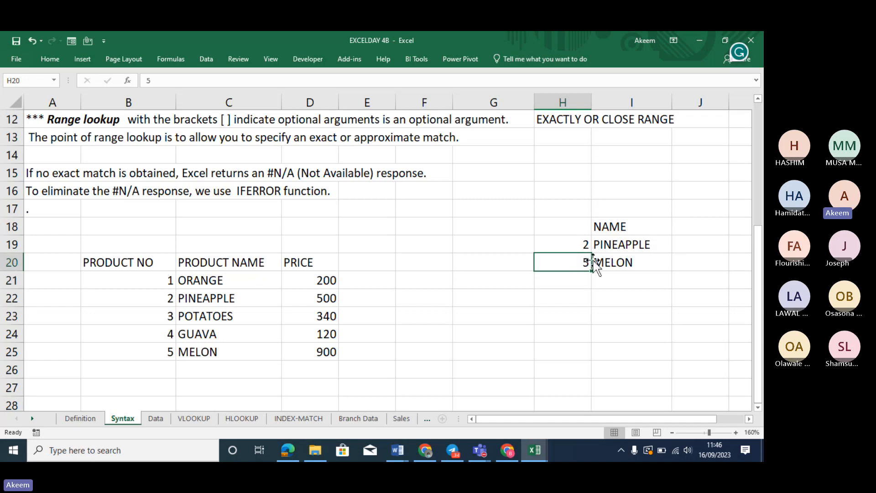
{"action": "left_click", "coordinate": [623, 263]}
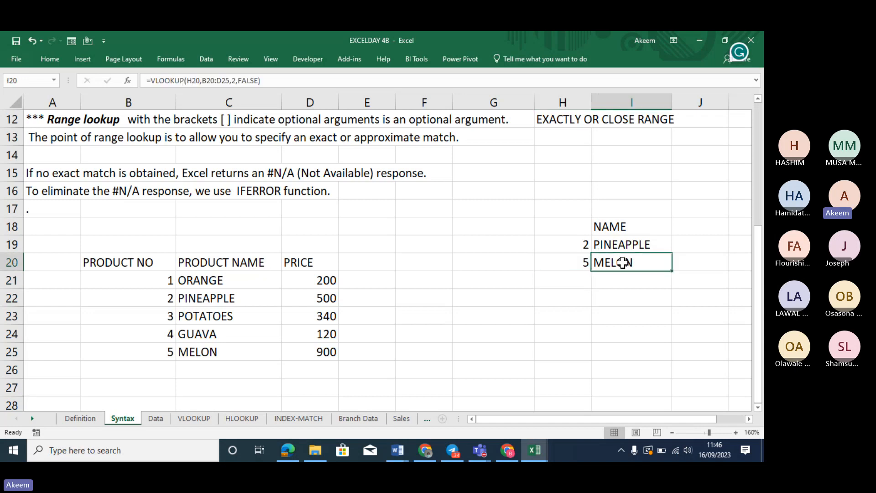
{"action": "left_click", "coordinate": [570, 261]}
{"action": "type", "text": "4"}
{"action": "key", "text": "Return"}
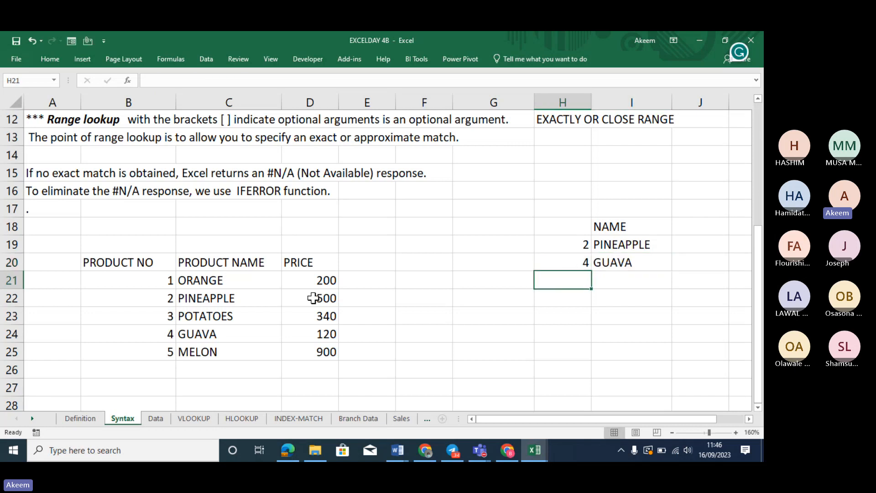
{"action": "left_click", "coordinate": [589, 261]}
{"action": "double_click", "coordinate": [588, 261]}
{"action": "key", "text": "BackSpace"}
{"action": "type", "text": "3"}
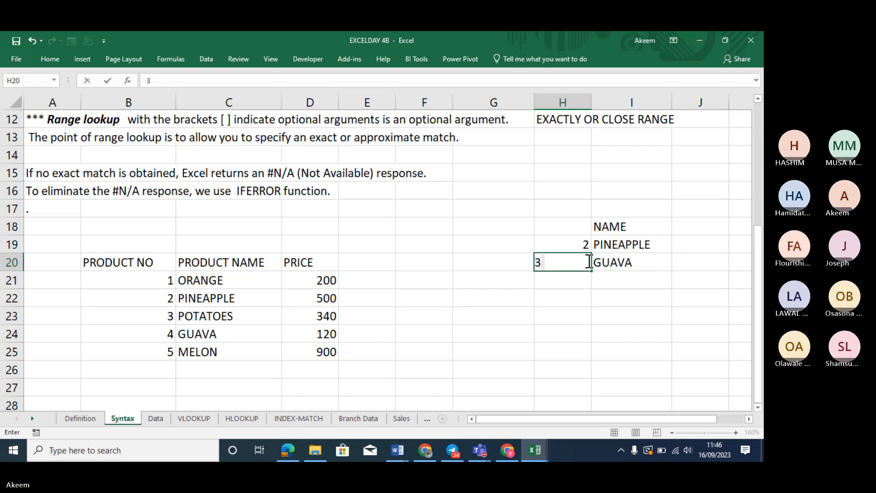
{"action": "key", "text": "Return"}
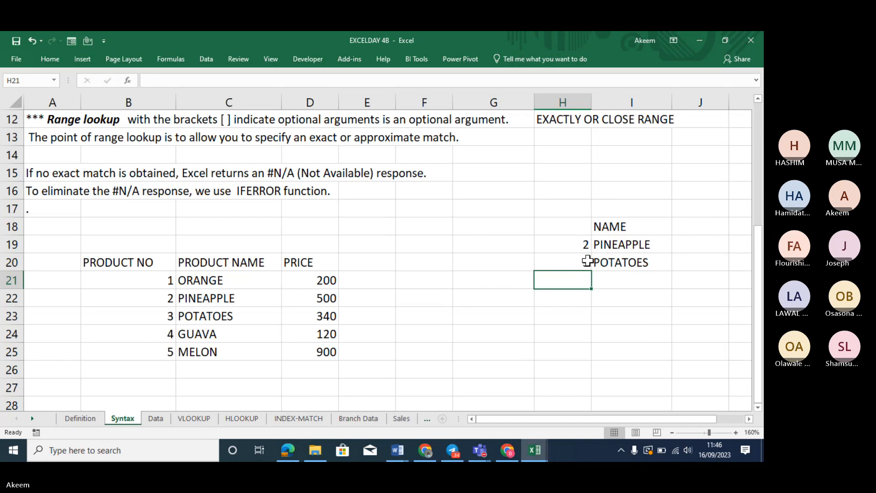
Insert a character before the = in I20 so its VLOOKUP shows as text
{"action": "left_click", "coordinate": [607, 261]}
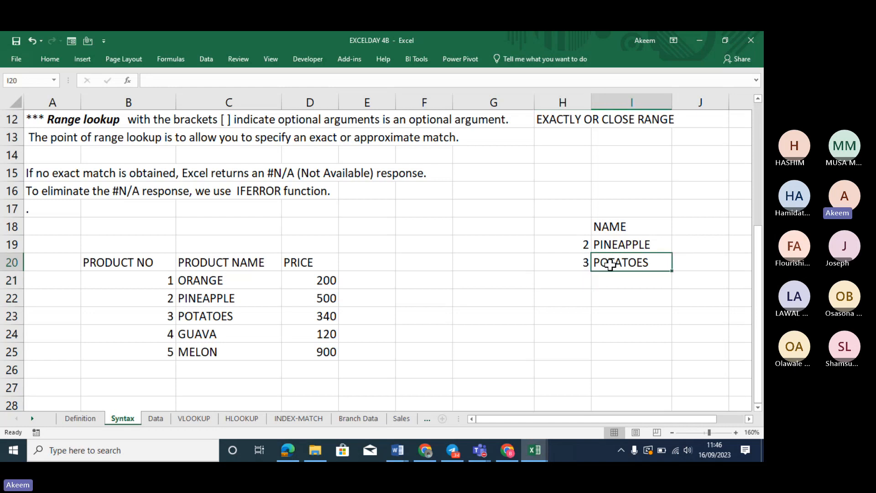
{"action": "left_click", "coordinate": [149, 81]}
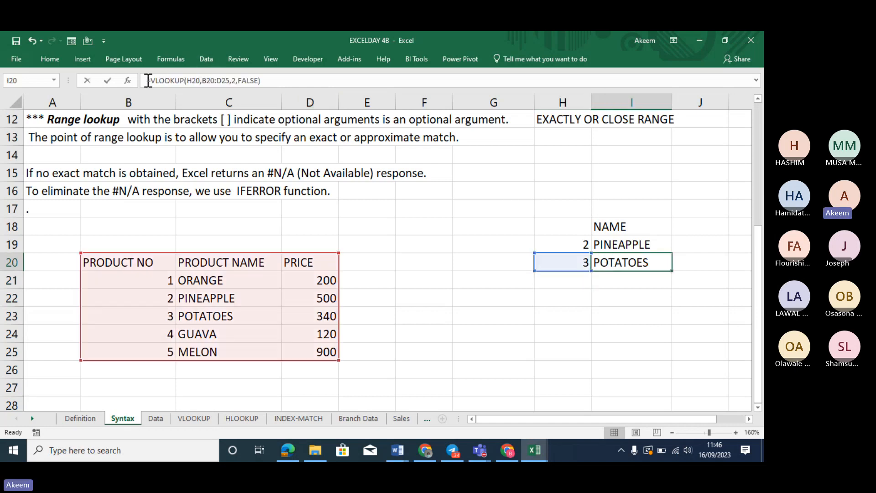
{"action": "key", "text": "Return"}
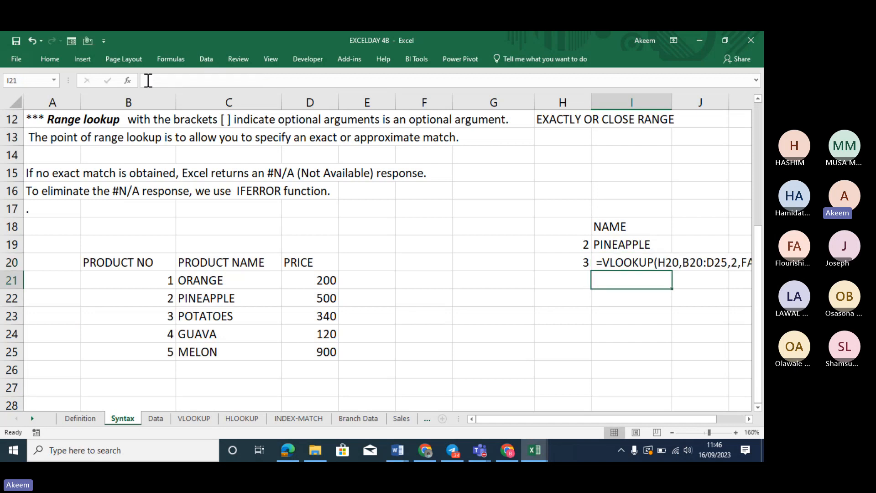
Narrow column G so the formula text fits, then select empty cell I26
{"action": "left_click", "coordinate": [749, 418]}
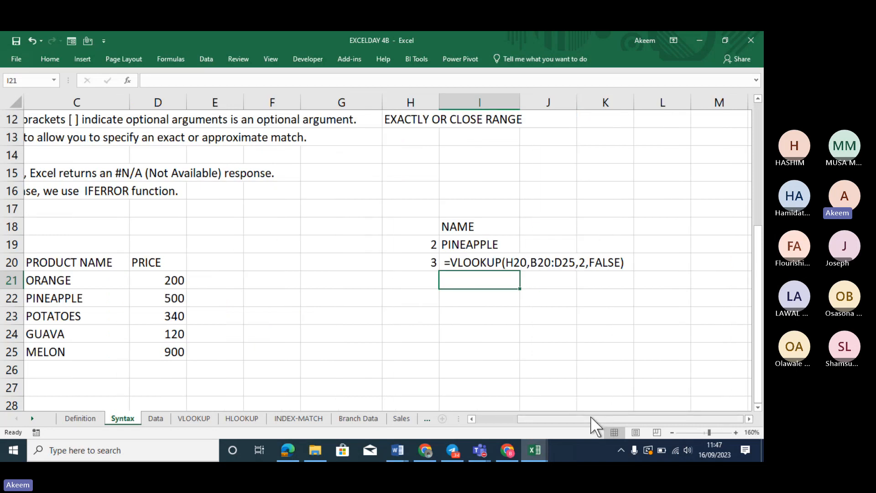
{"action": "left_click_drag", "start_coordinate": [382, 102], "coordinate": [325, 103]}
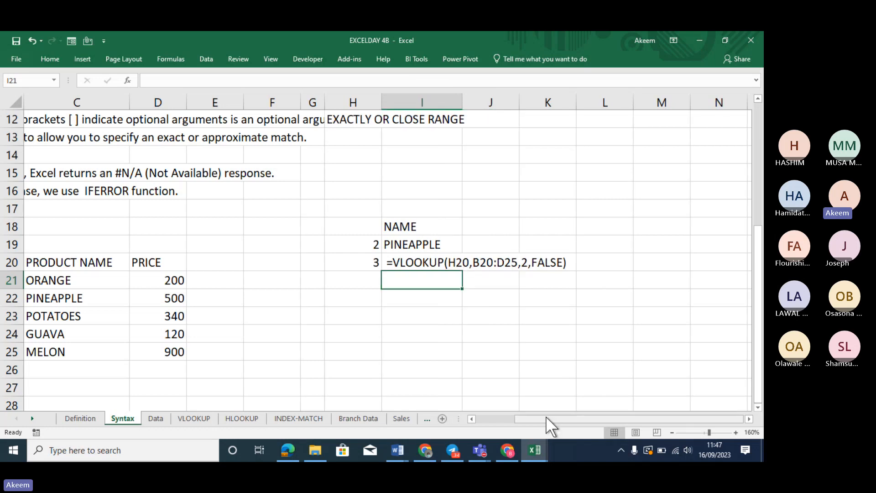
{"action": "left_click_drag", "start_coordinate": [545, 415], "coordinate": [503, 415]}
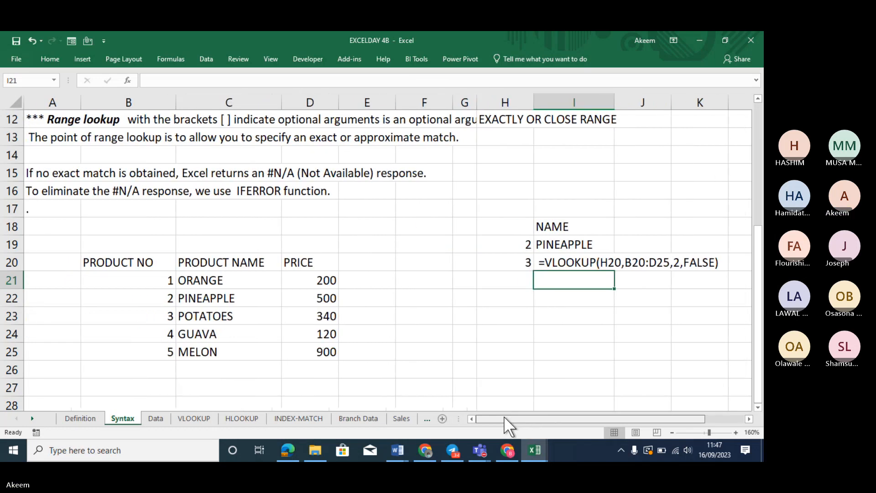
{"action": "left_click", "coordinate": [561, 370]}
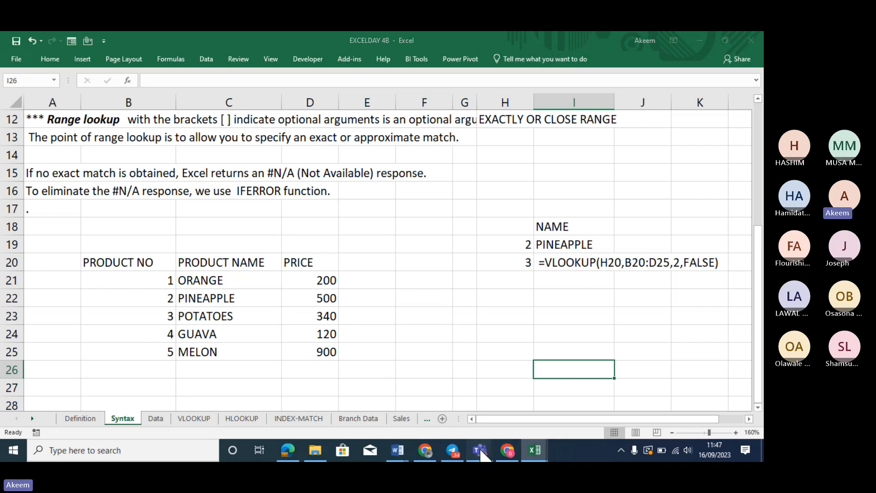
{"action": "mouse_move", "coordinate": [477, 443]}
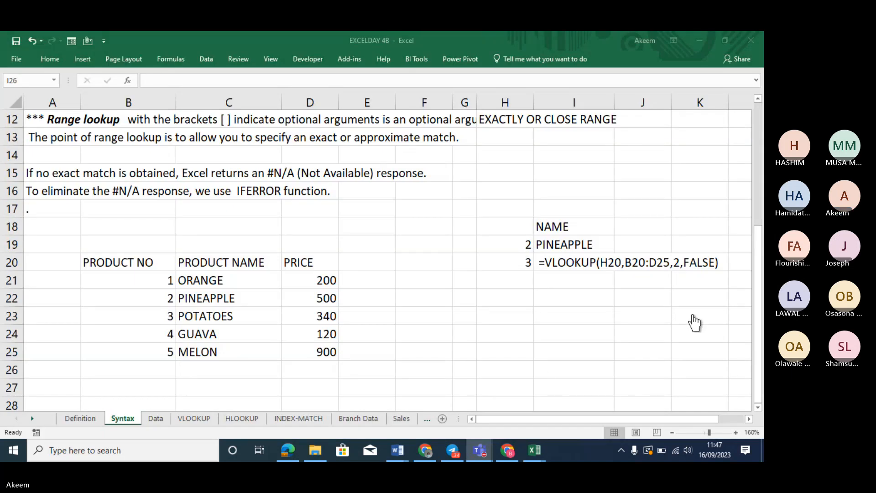
{"action": "left_click", "coordinate": [413, 323]}
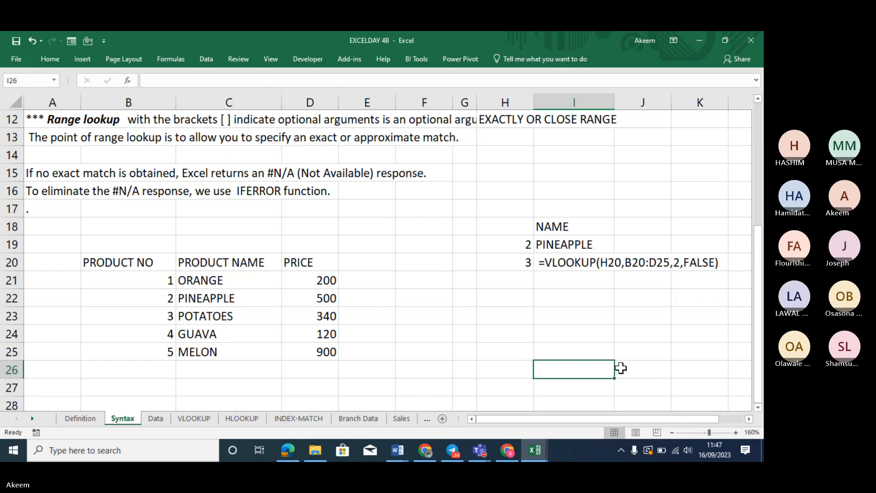
{"action": "left_click", "coordinate": [483, 451]}
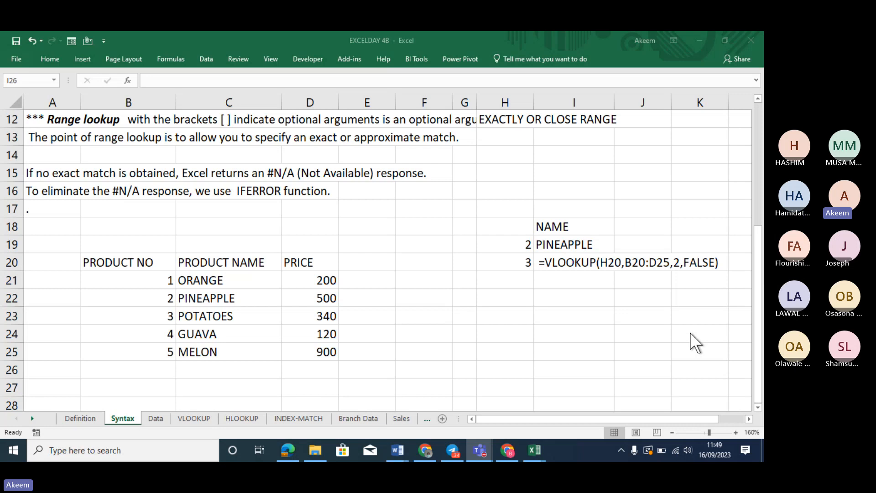
Fill the I19 lookup down to I23, inspect the shifted ranges in I21 and I22, then undo
{"action": "left_click", "coordinate": [567, 243]}
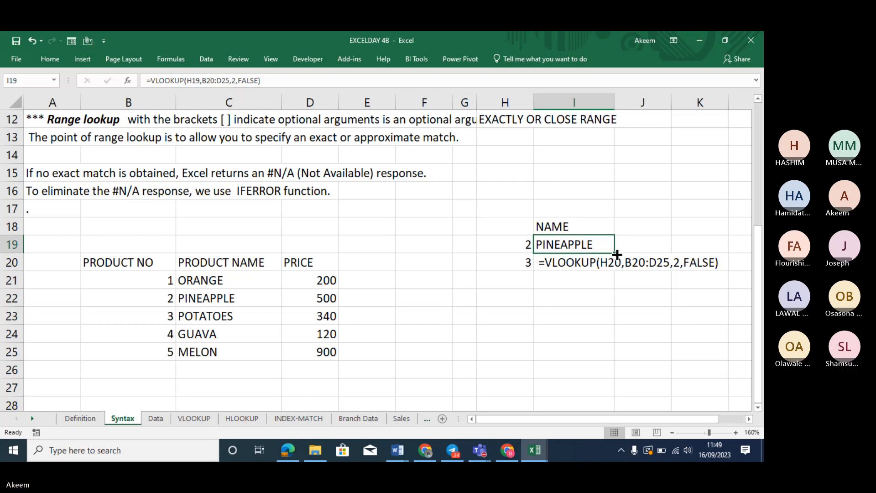
{"action": "left_click_drag", "start_coordinate": [617, 255], "coordinate": [603, 319]}
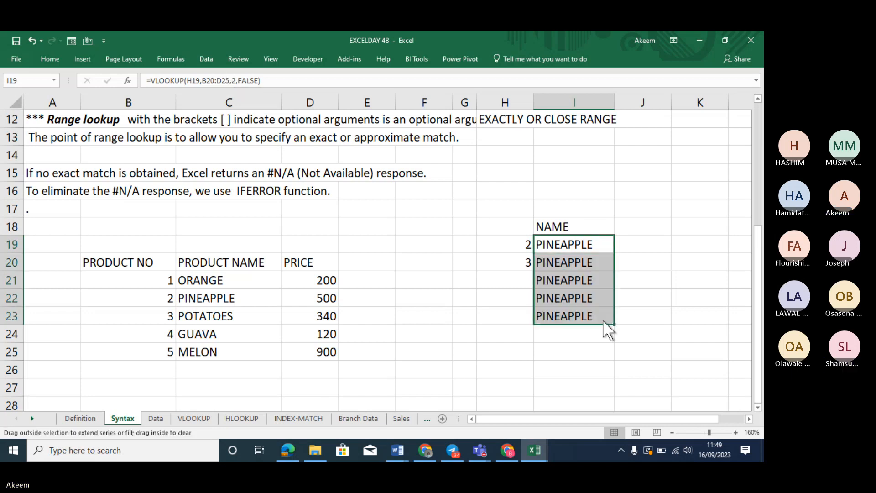
{"action": "left_click", "coordinate": [570, 280]}
{"action": "double_click", "coordinate": [570, 280]}
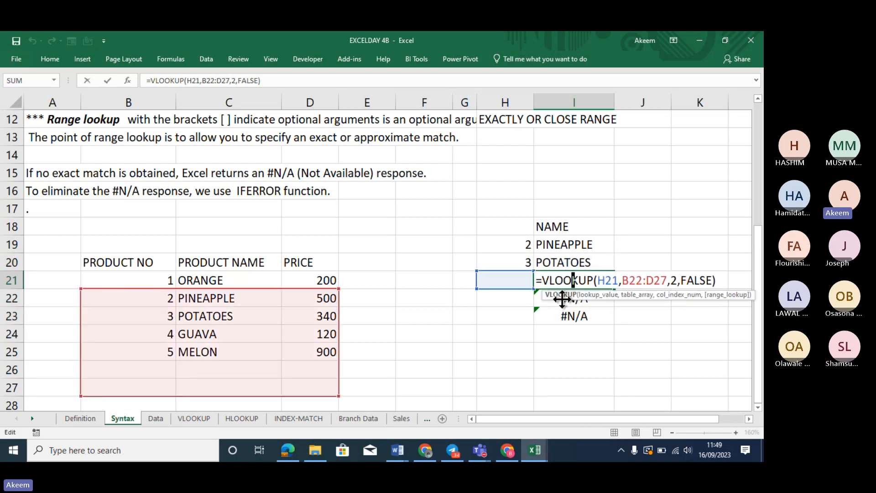
{"action": "left_click", "coordinate": [562, 299]}
{"action": "double_click", "coordinate": [557, 299]}
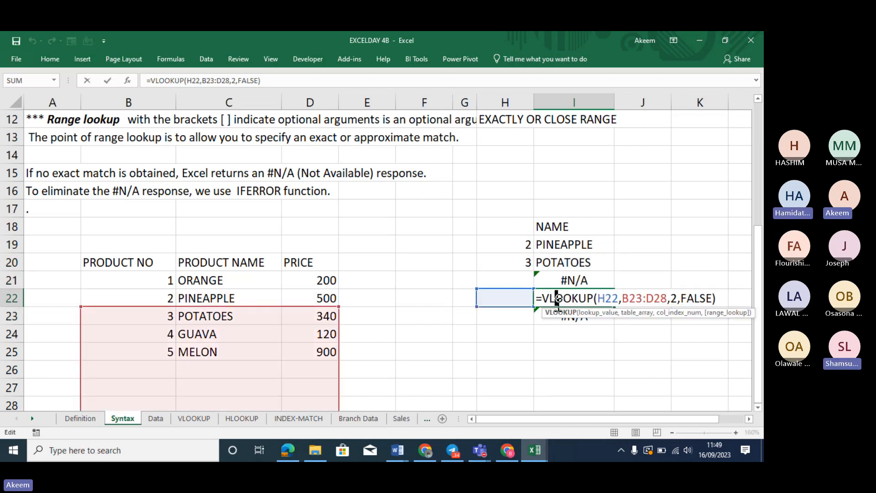
{"action": "left_click", "coordinate": [550, 258]}
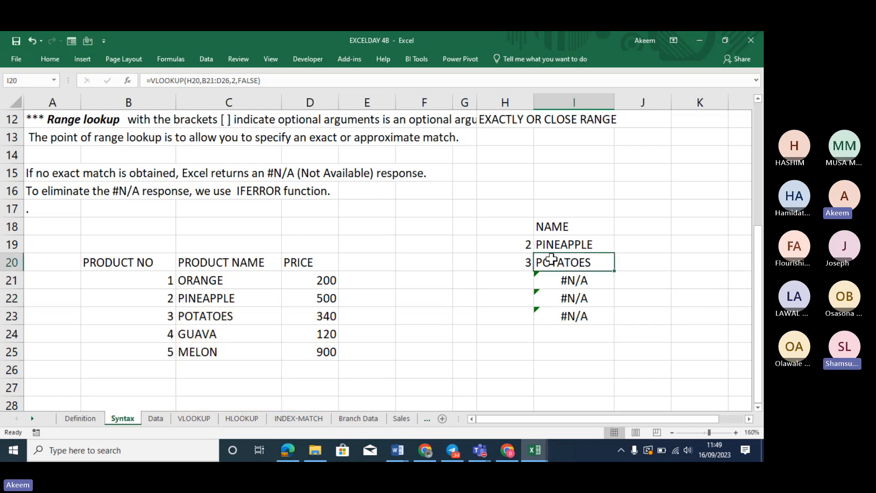
{"action": "key", "text": "ctrl+z"}
{"action": "key", "text": "ctrl+z"}
{"action": "key", "text": "ctrl+z"}
{"action": "key", "text": "ctrl+z"}
{"action": "key", "text": "ctrl+z"}
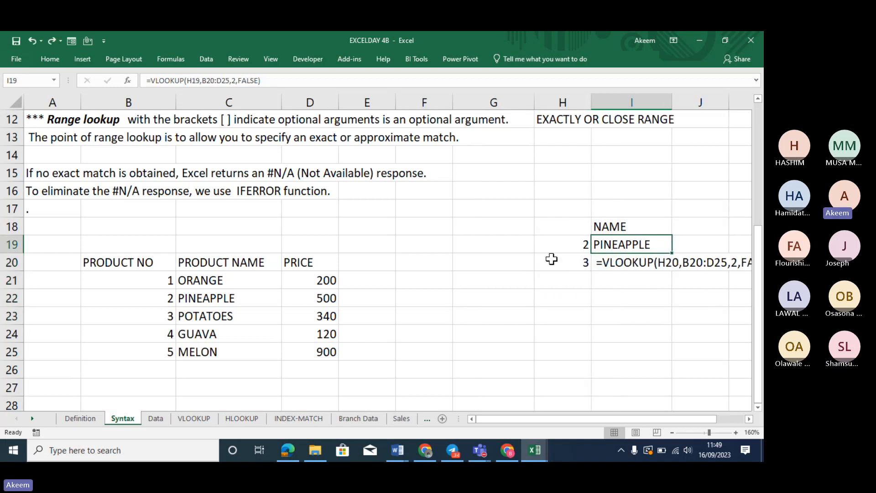
Remove the stray leading character from I20's formula so it returns POTATOES again
{"action": "key", "text": "Right"}
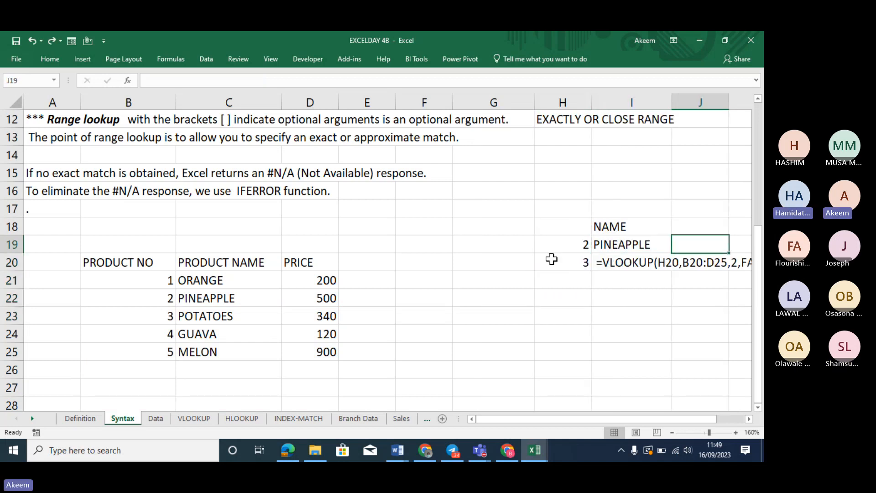
{"action": "key", "text": "Right"}
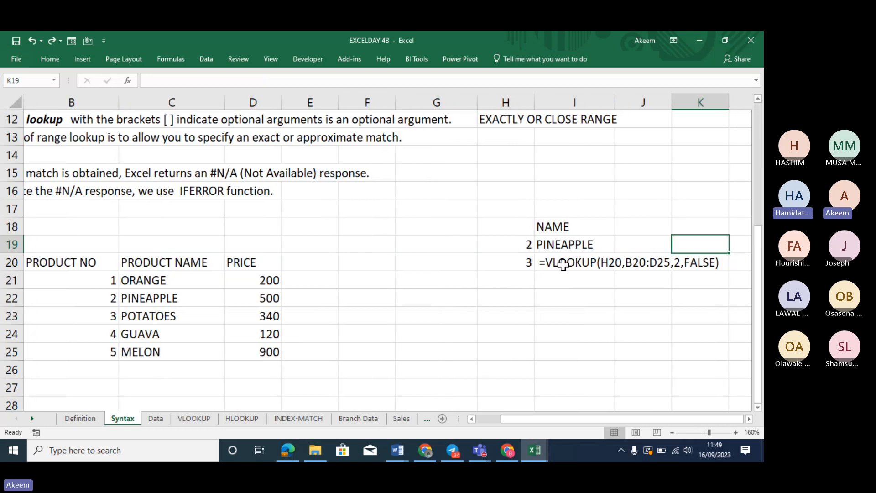
{"action": "left_click", "coordinate": [563, 264]}
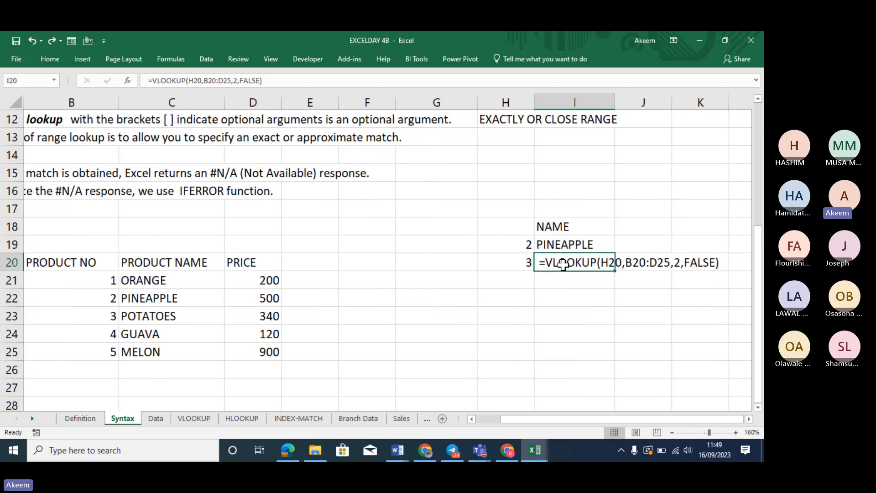
{"action": "left_click", "coordinate": [152, 81]}
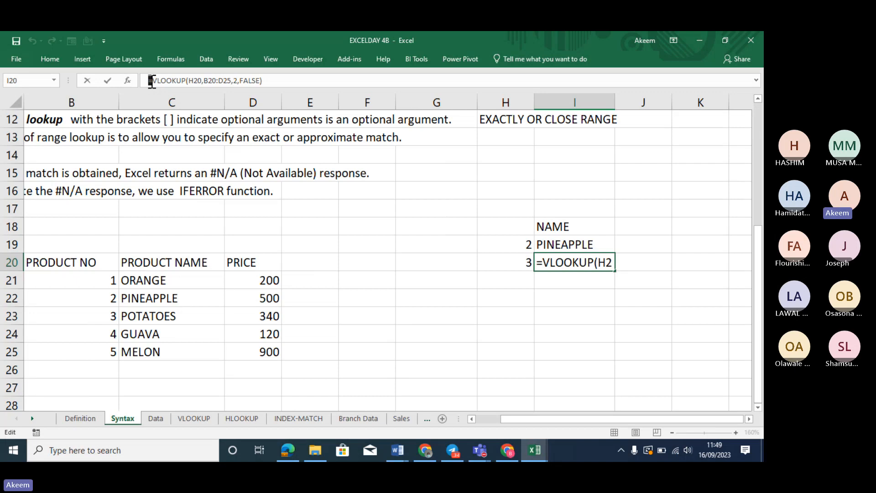
{"action": "key", "text": "Return"}
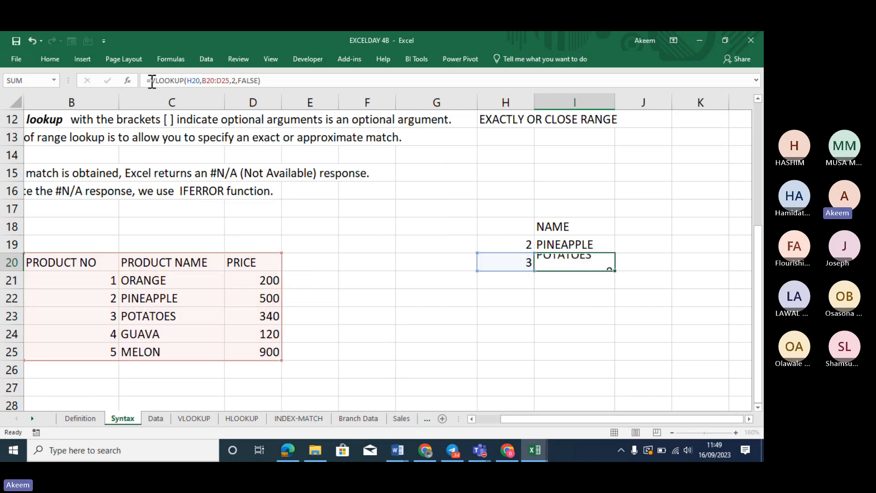
Enter the heading PRICE in J18 beside NAME
{"action": "left_click", "coordinate": [652, 223]}
{"action": "type", "text": "PRICE"}
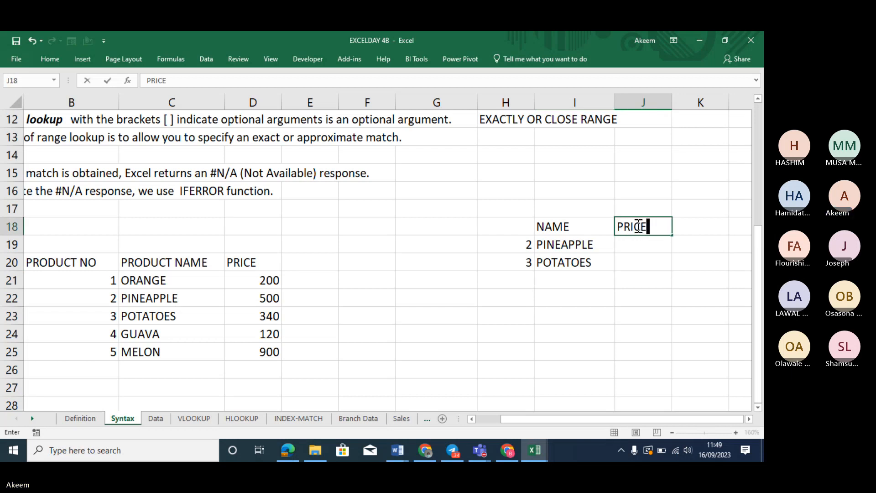
{"action": "key", "text": "Return"}
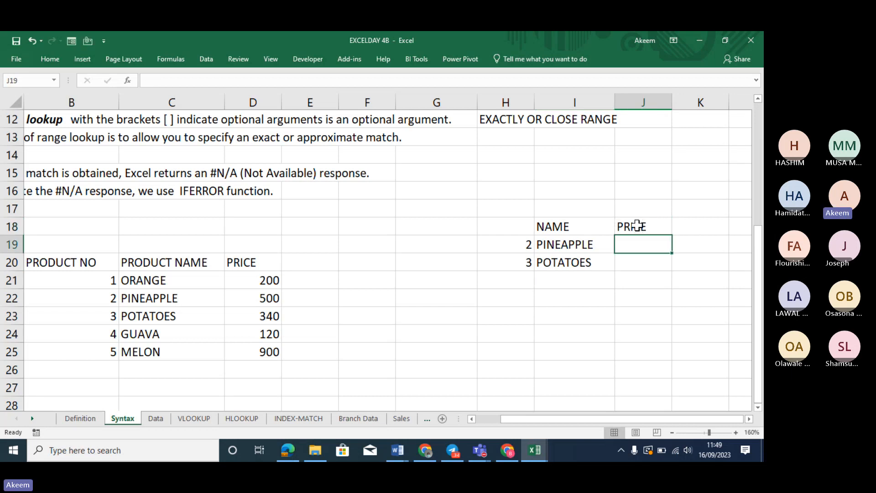
Start a VLOOKUP of H19 over B20:D25 in J19, then discard it, leaving J19 empty
{"action": "type", "text": "=VLOOK"}
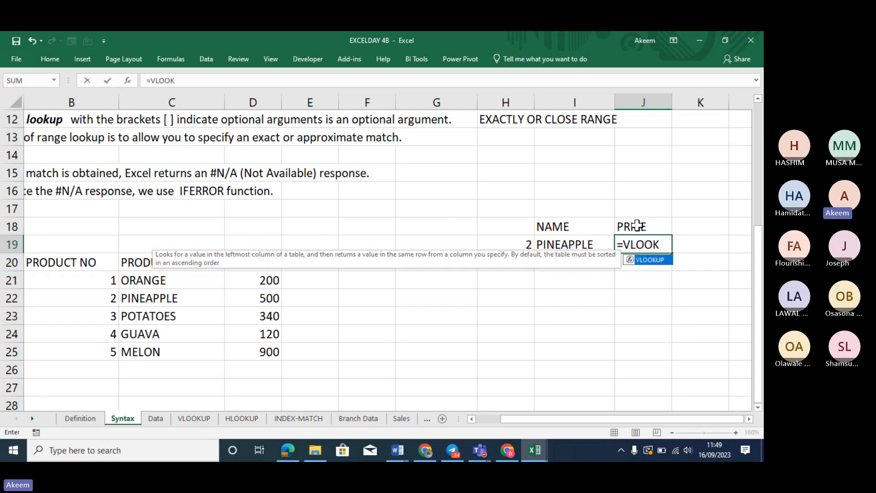
{"action": "key", "text": "Tab"}
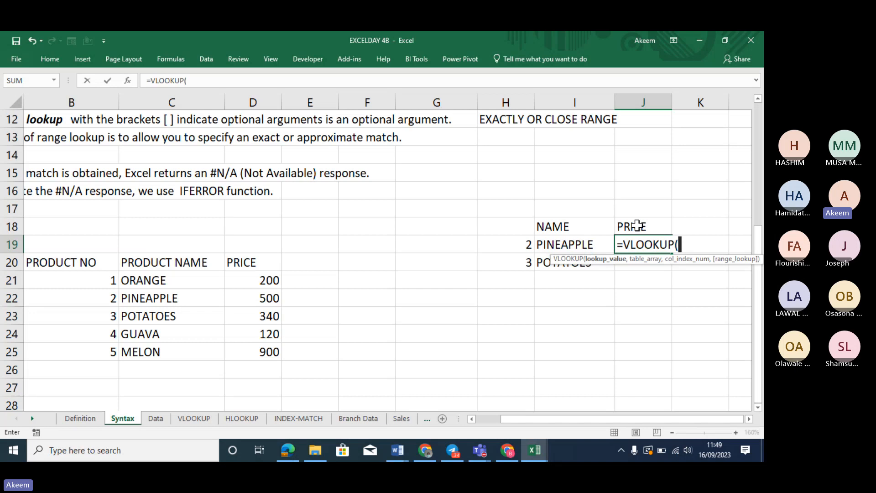
{"action": "left_click", "coordinate": [528, 245]}
{"action": "type", "text": ","}
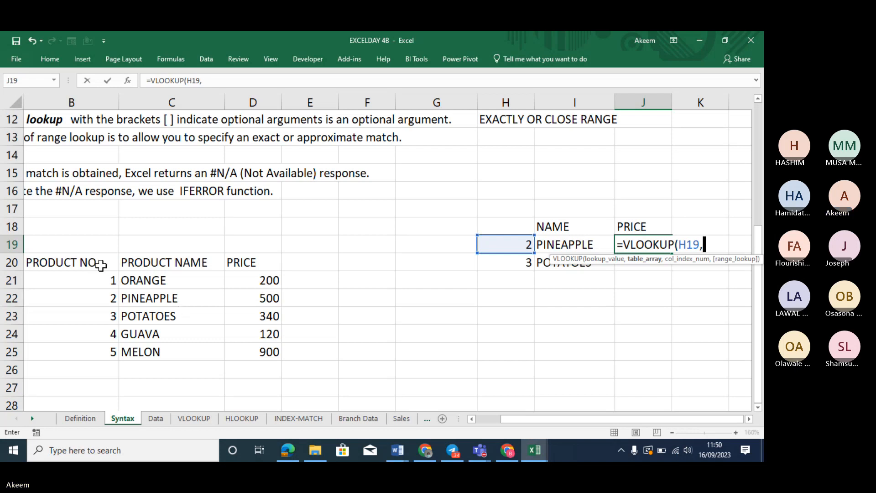
{"action": "left_click_drag", "start_coordinate": [97, 264], "coordinate": [239, 347]}
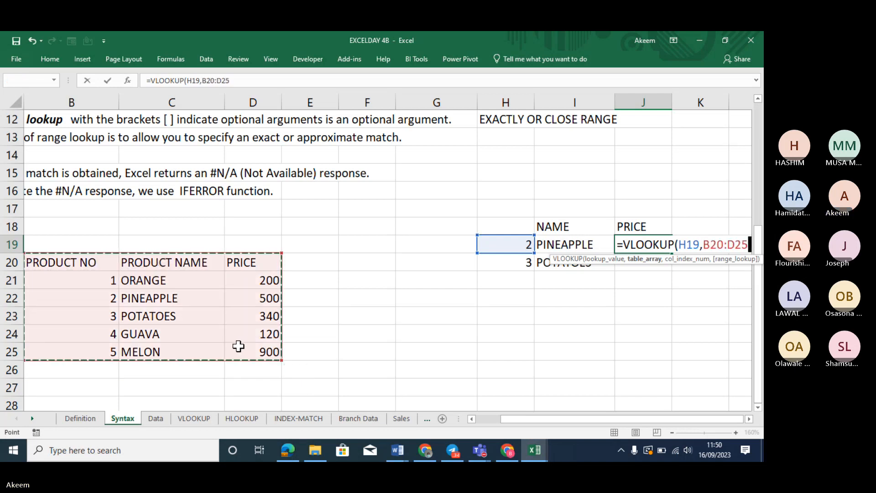
{"action": "key", "text": "BackSpace"}
{"action": "key", "text": "BackSpace"}
{"action": "key", "text": "BackSpace"}
{"action": "key", "text": "BackSpace"}
{"action": "key", "text": "BackSpace"}
{"action": "key", "text": "BackSpace"}
{"action": "key", "text": "BackSpace"}
{"action": "key", "text": "BackSpace"}
{"action": "key", "text": "BackSpace"}
{"action": "key", "text": "BackSpace"}
{"action": "key", "text": "BackSpace"}
{"action": "key", "text": "BackSpace"}
{"action": "key", "text": "BackSpace"}
{"action": "key", "text": "BackSpace"}
{"action": "key", "text": "BackSpace"}
{"action": "key", "text": "BackSpace"}
{"action": "key", "text": "BackSpace"}
{"action": "key", "text": "BackSpace"}
{"action": "key", "text": "BackSpace"}
{"action": "key", "text": "BackSpace"}
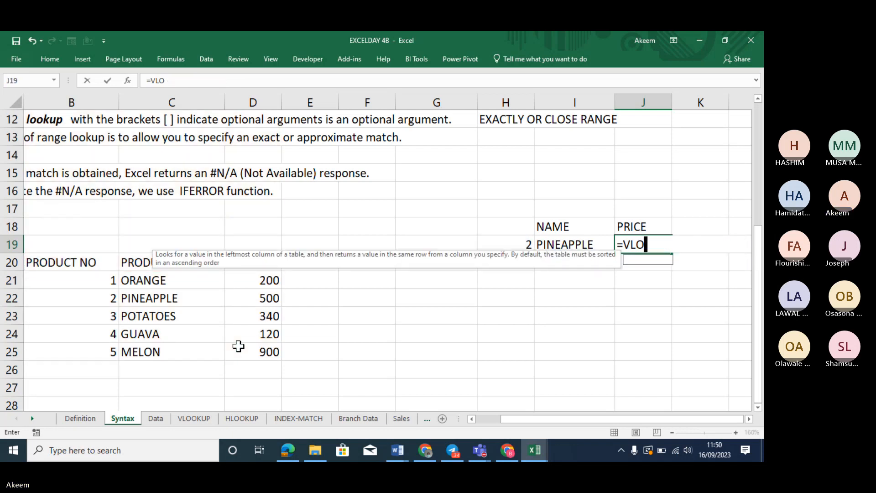
{"action": "key", "text": "Return"}
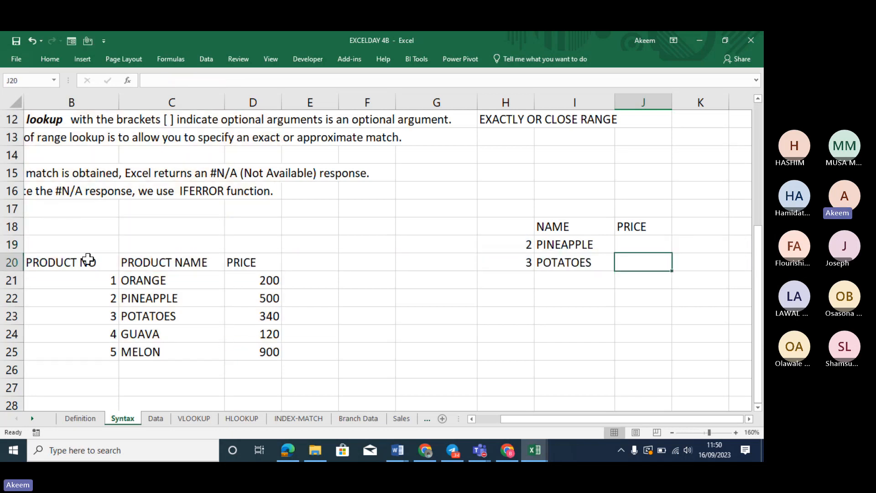
Convert B20:D25 into a table with headers and rename it FRUIT_TABLE
{"action": "left_click_drag", "start_coordinate": [88, 259], "coordinate": [254, 346]}
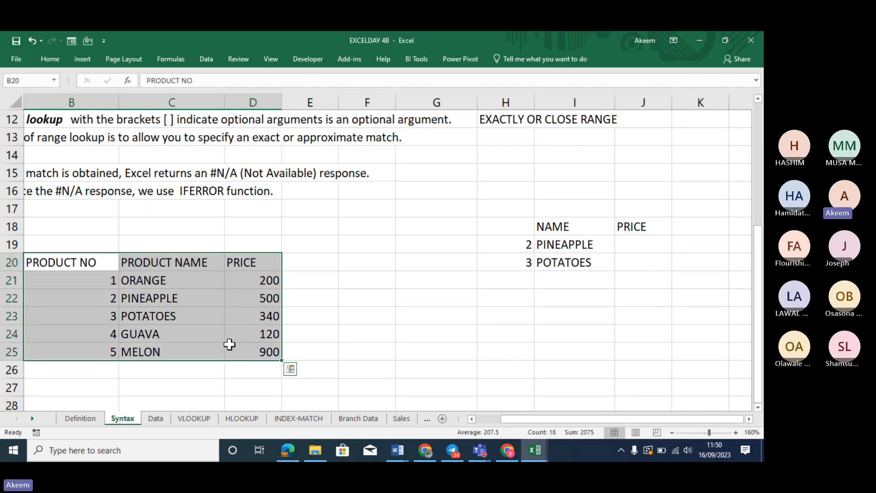
{"action": "key", "text": "ctrl+t"}
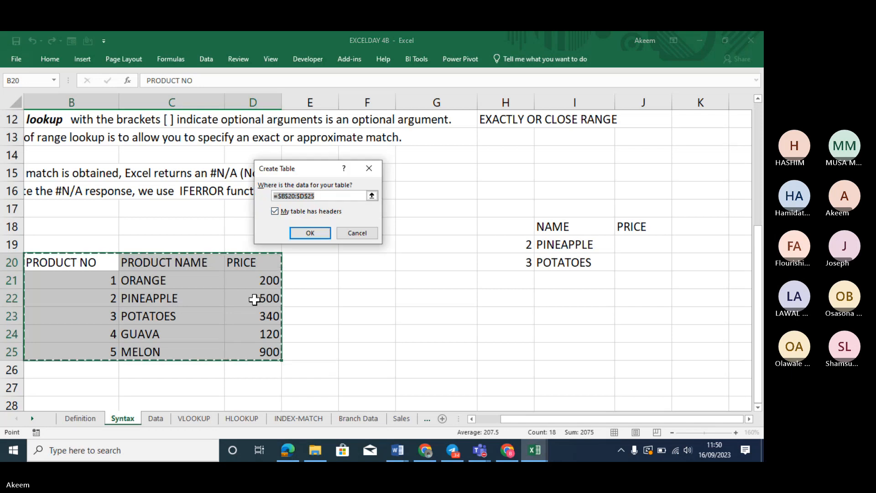
{"action": "left_click", "coordinate": [310, 233]}
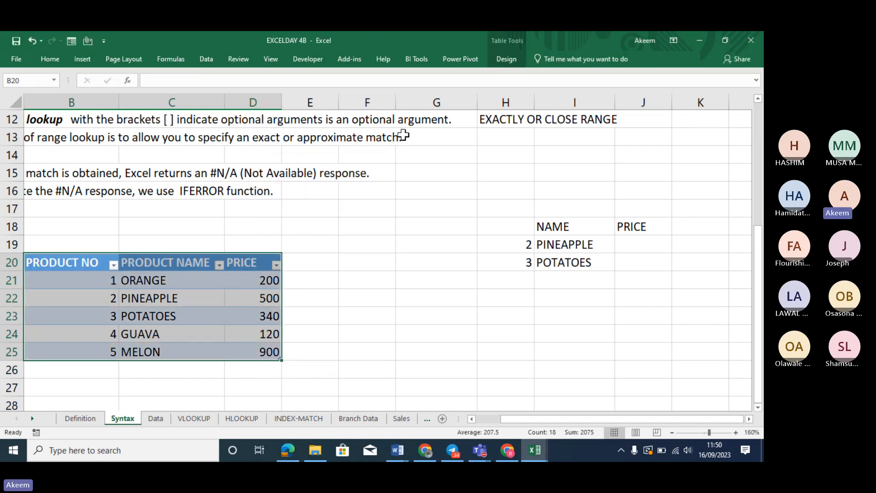
{"action": "left_click", "coordinate": [504, 59]}
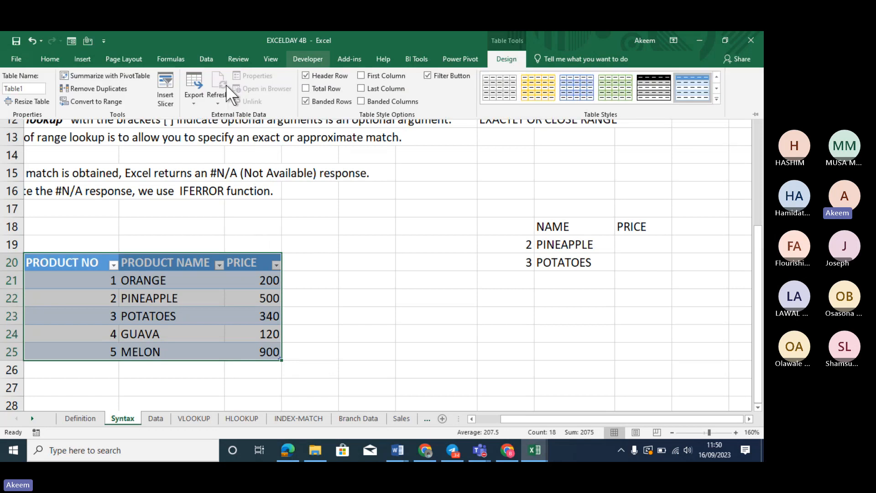
{"action": "left_click", "coordinate": [30, 88]}
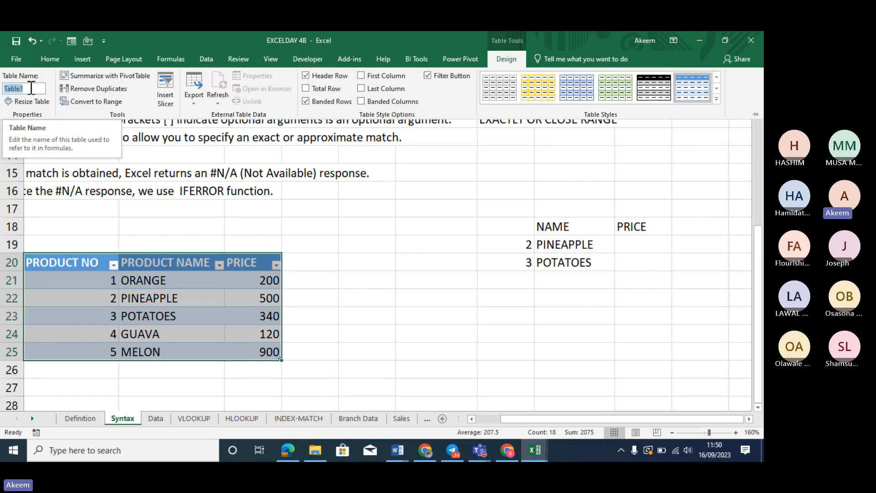
{"action": "type", "text": "FRUIT"}
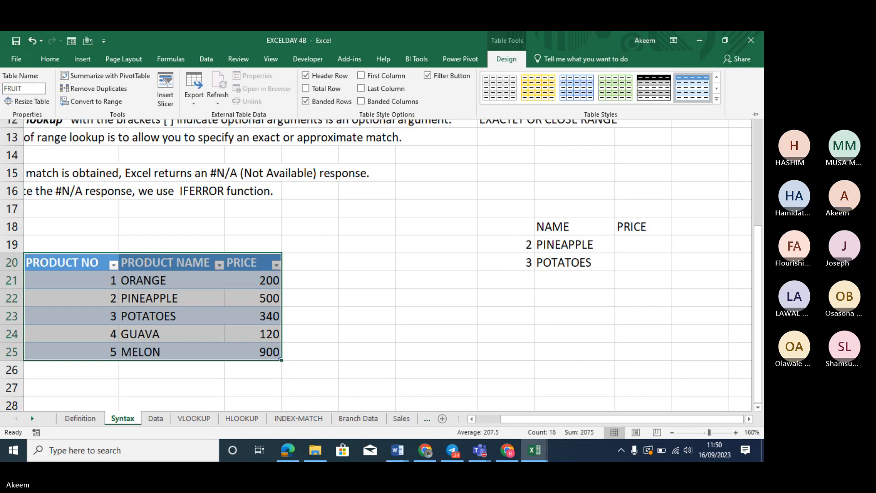
{"action": "type", "text": "_TABLE"}
Enter =VLOOKUP(H19,FRUIT_TABLE,3,FALSE) in J19 so PINEAPPLE's price 500 appears
{"action": "left_click", "coordinate": [265, 286]}
{"action": "left_click", "coordinate": [265, 285]}
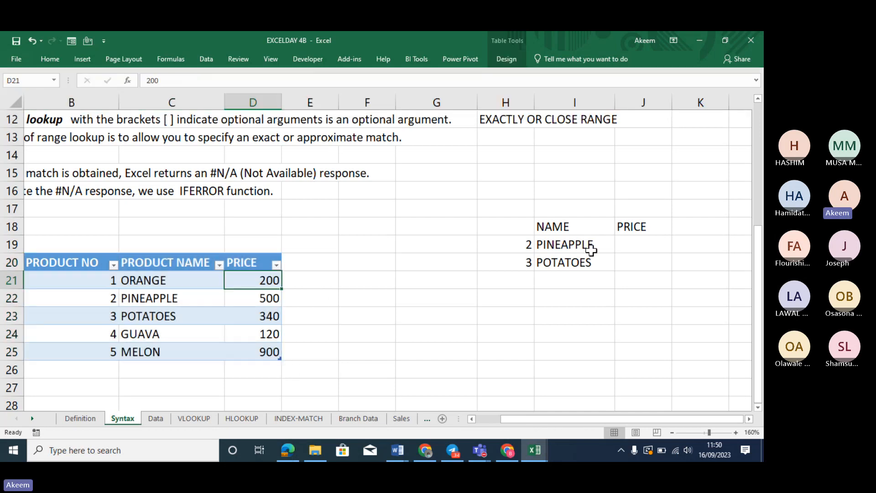
{"action": "left_click", "coordinate": [620, 249]}
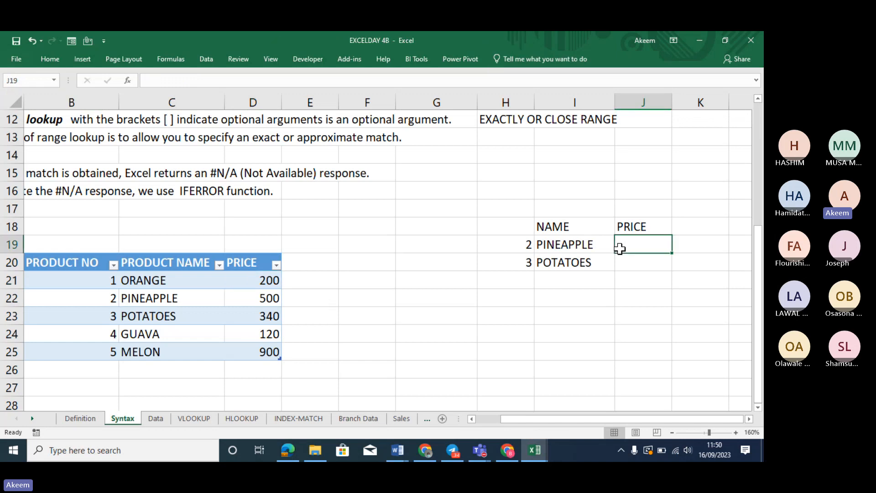
{"action": "type", "text": "=VL"}
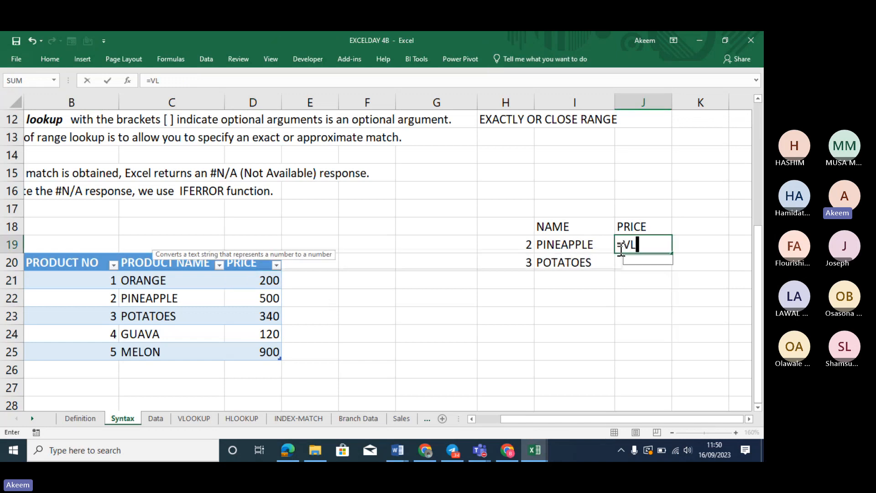
{"action": "type", "text": "OOKUP("}
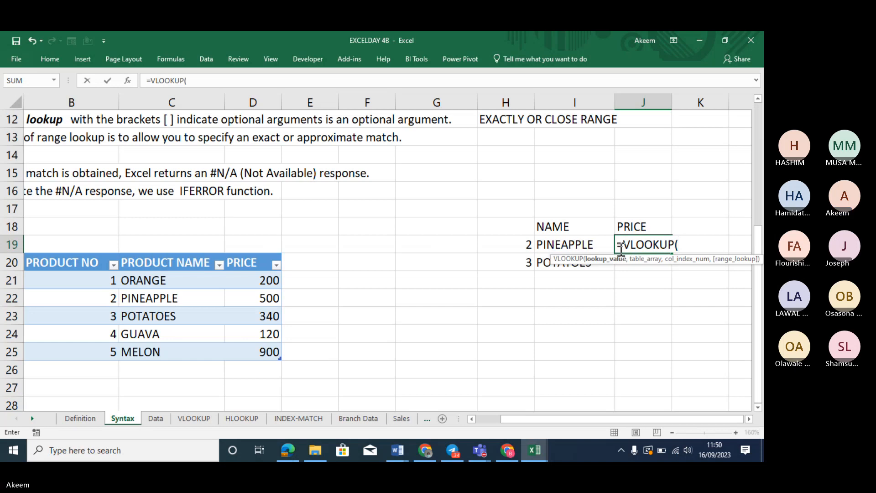
{"action": "left_click", "coordinate": [524, 246]}
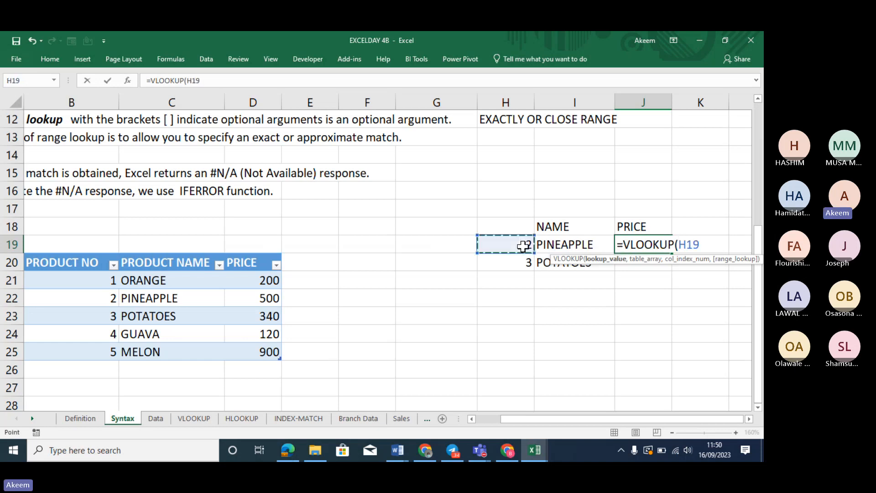
{"action": "type", "text": ","}
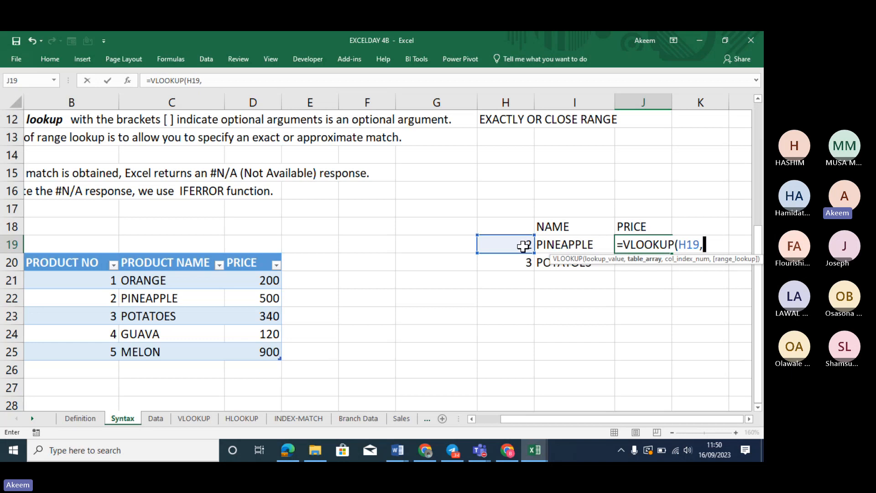
{"action": "type", "text": "FR"}
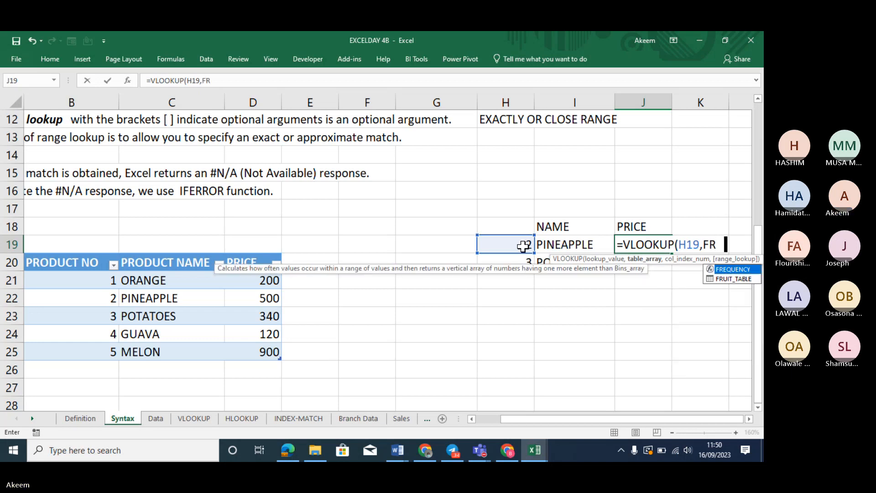
{"action": "type", "text": "UI"}
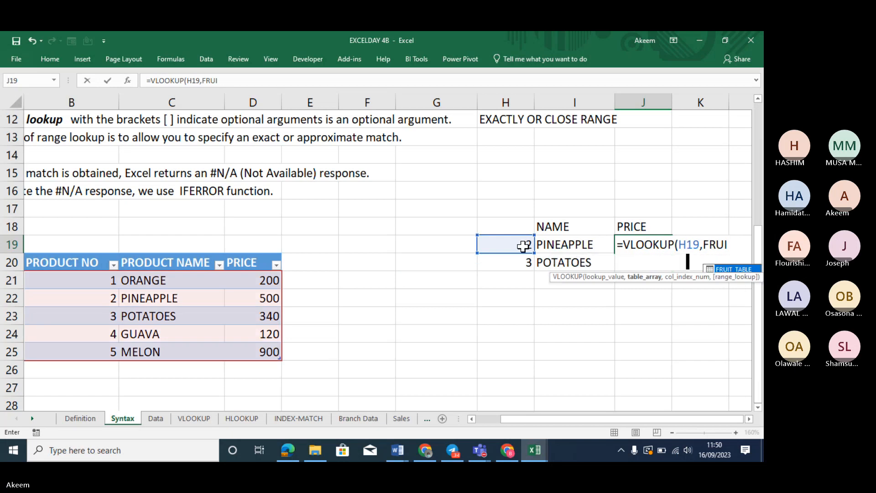
{"action": "key", "text": "Tab"}
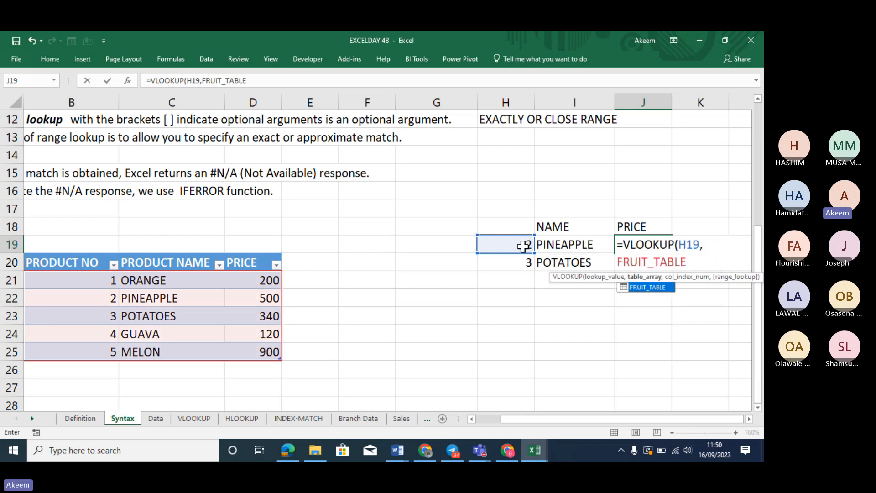
{"action": "type", "text": ","}
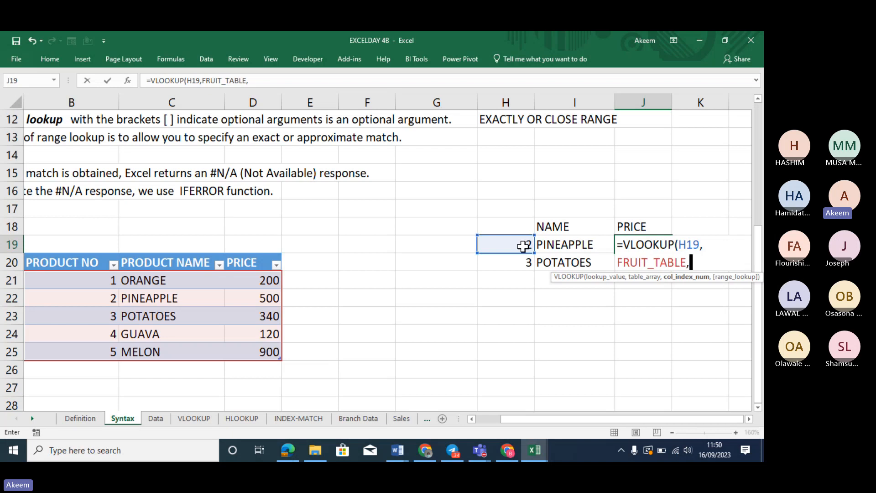
{"action": "type", "text": "3,"}
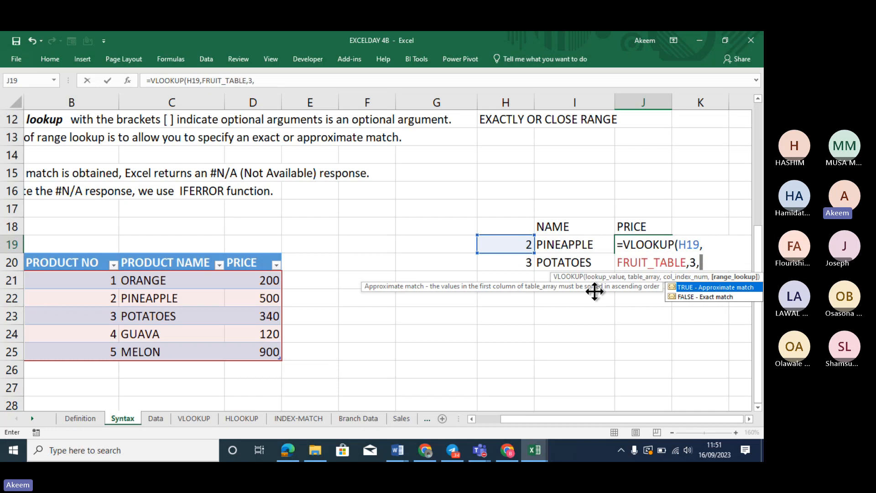
{"action": "type", "text": "F"}
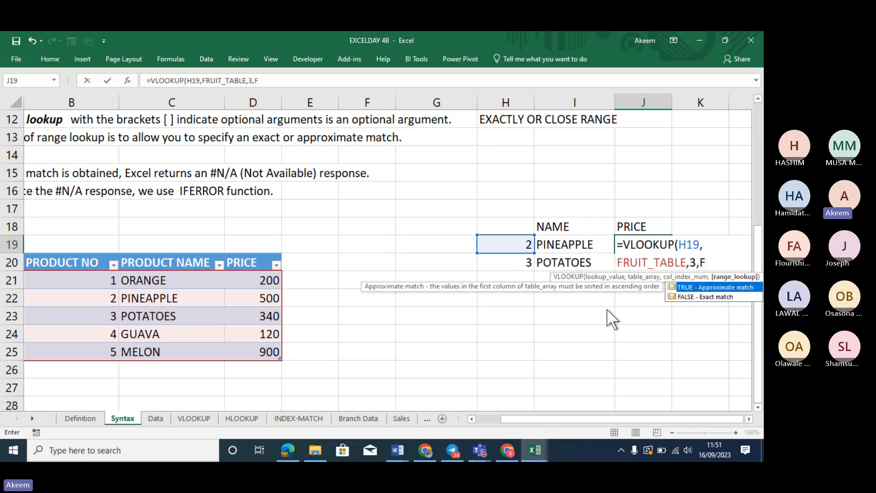
{"action": "double_click", "coordinate": [687, 296]}
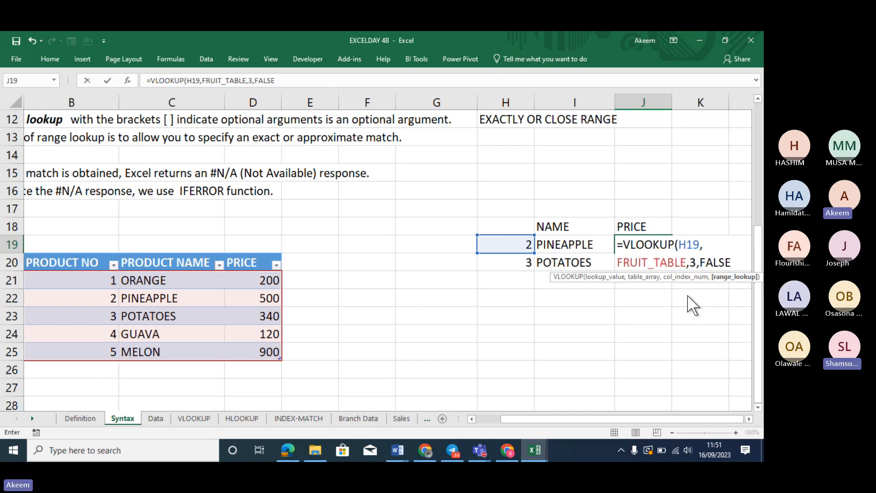
{"action": "key", "text": "Return"}
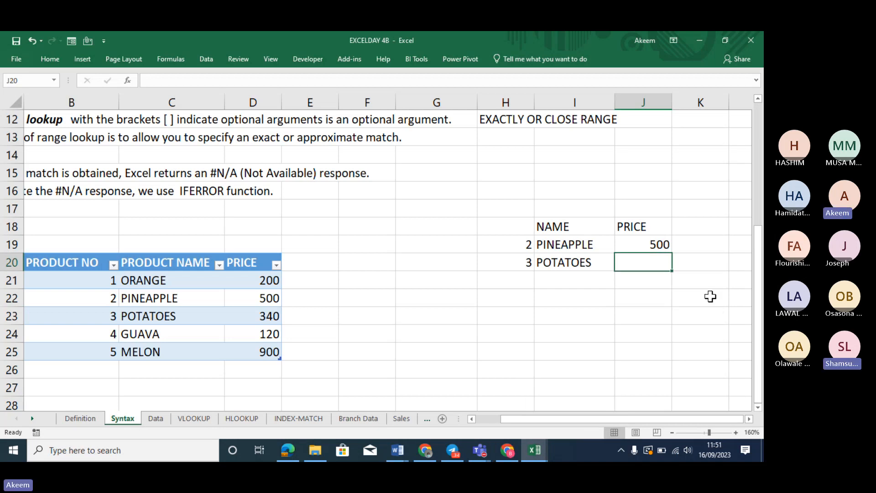
Set H19 to 1, then to 5 (MELON, 900), and H20 to 2 (PINEAPPLE)
{"action": "left_click", "coordinate": [526, 246]}
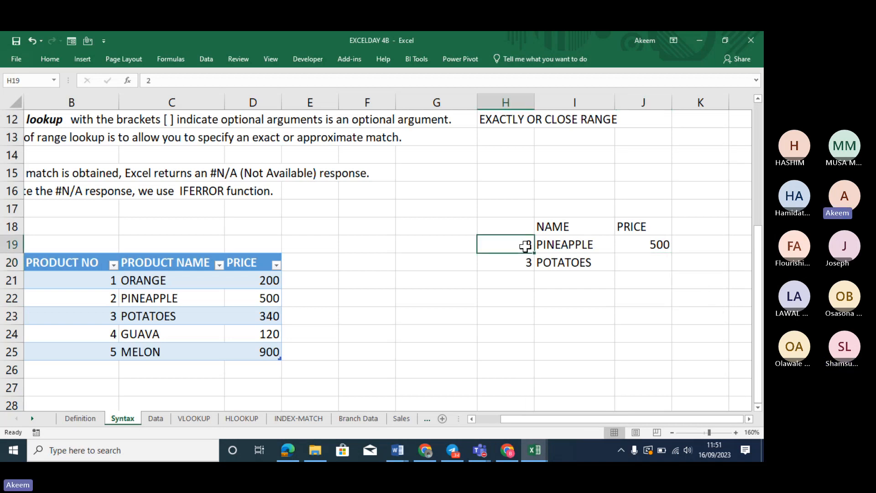
{"action": "type", "text": "1"}
{"action": "key", "text": "Return"}
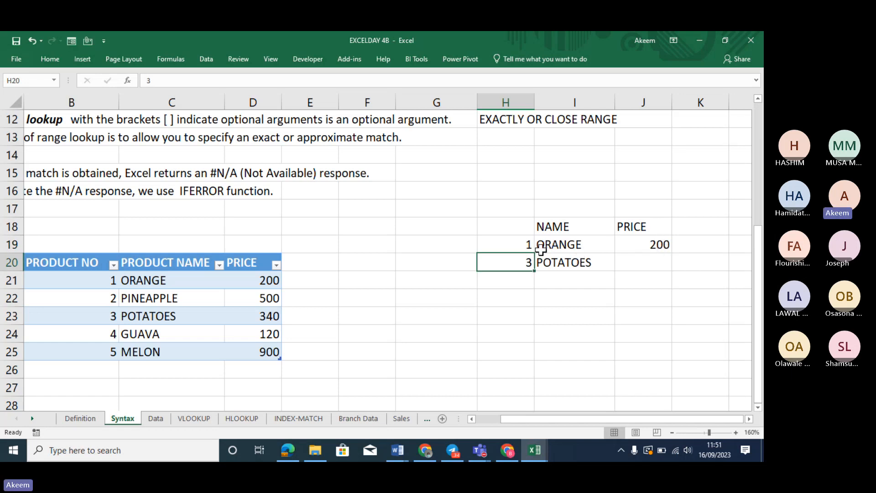
{"action": "left_click", "coordinate": [527, 245]}
{"action": "type", "text": "5"}
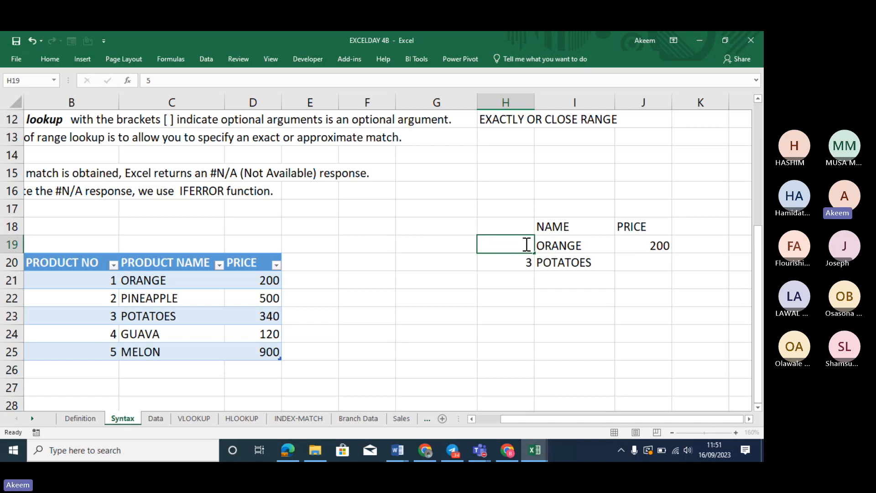
{"action": "key", "text": "Return"}
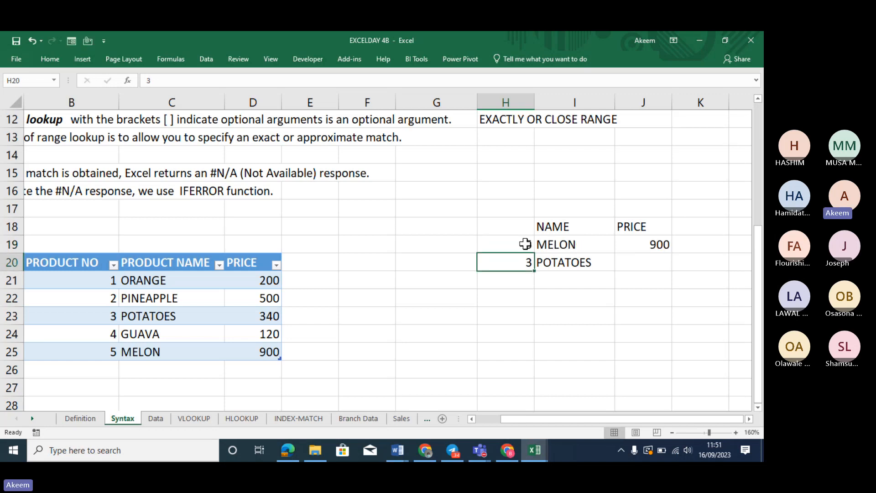
{"action": "type", "text": "2"}
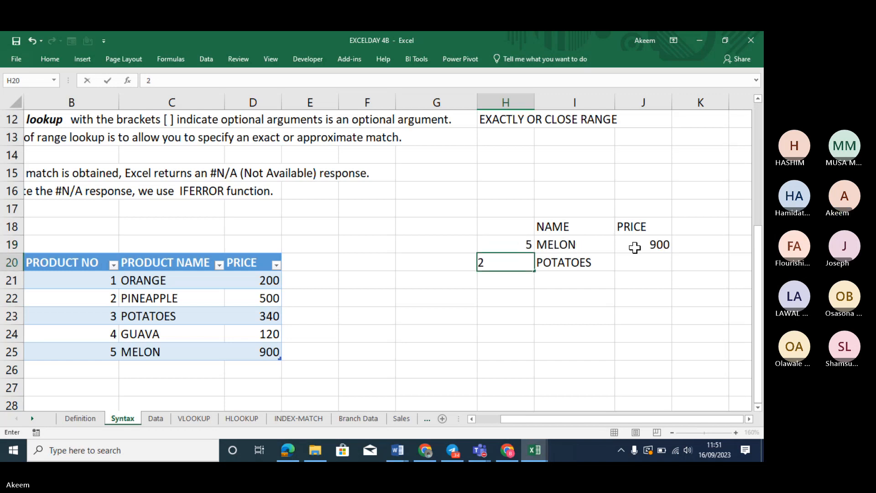
{"action": "key", "text": "Return"}
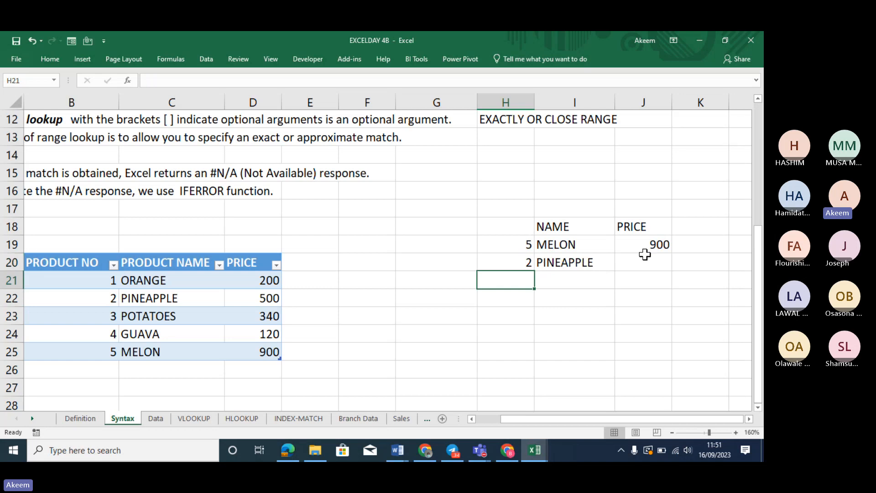
{"action": "left_click", "coordinate": [645, 255]}
Enter =VLOOKUP(H20,FRUIT_TABLE,3,FALSE) in J20, returning PINEAPPLE's price 500
{"action": "type", "text": "=VLOO"}
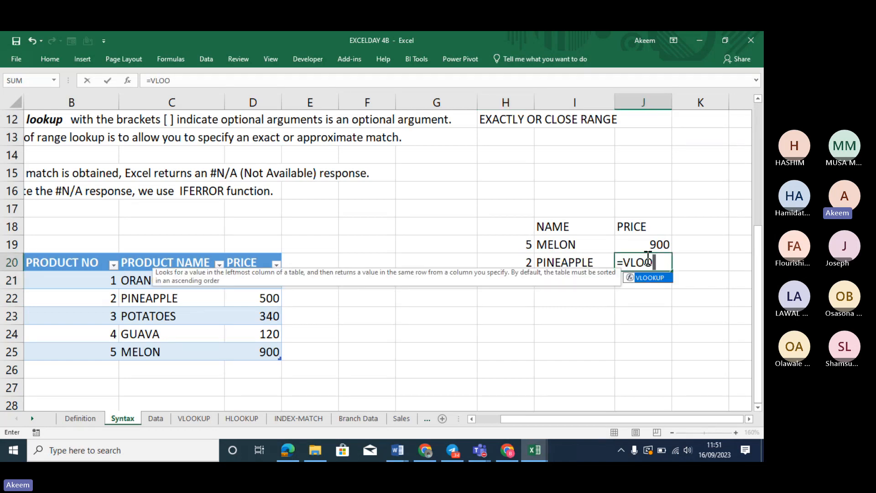
{"action": "key", "text": "Tab"}
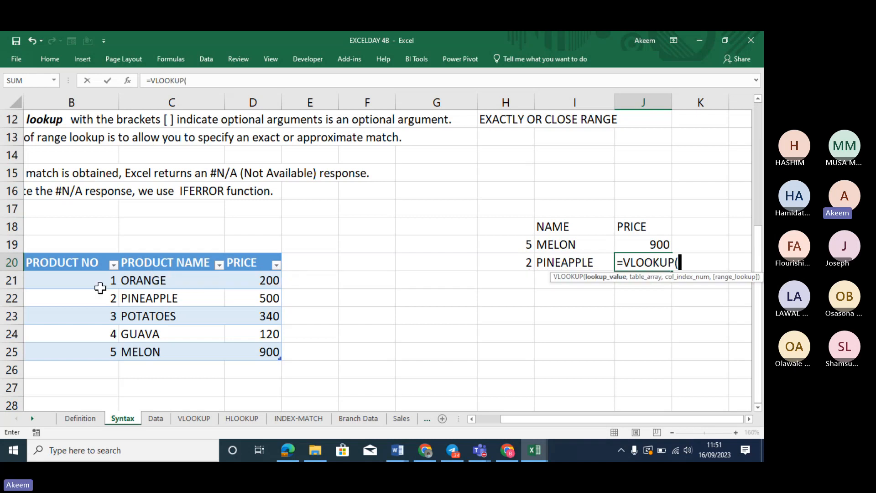
{"action": "left_click", "coordinate": [524, 259]}
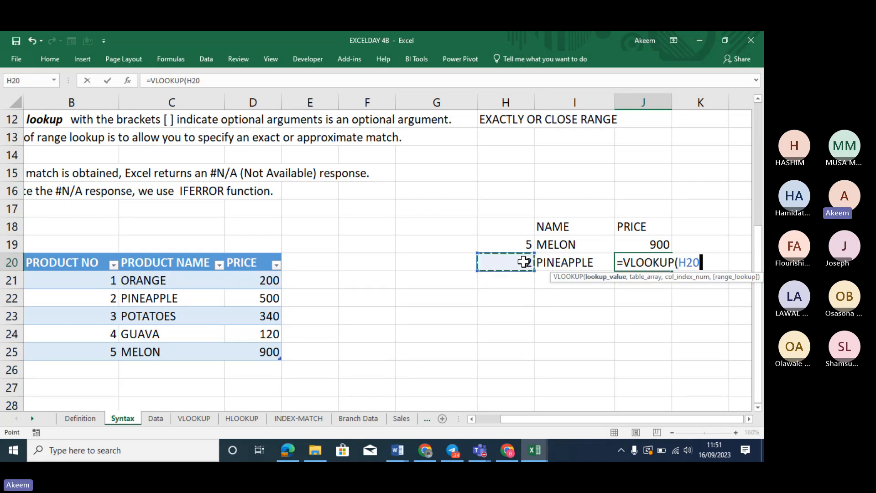
{"action": "type", "text": ","}
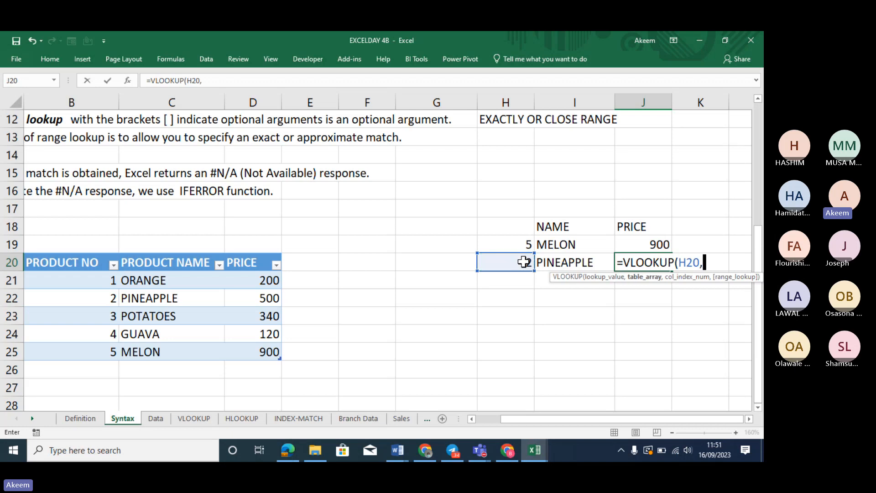
{"action": "type", "text": "FRUI"}
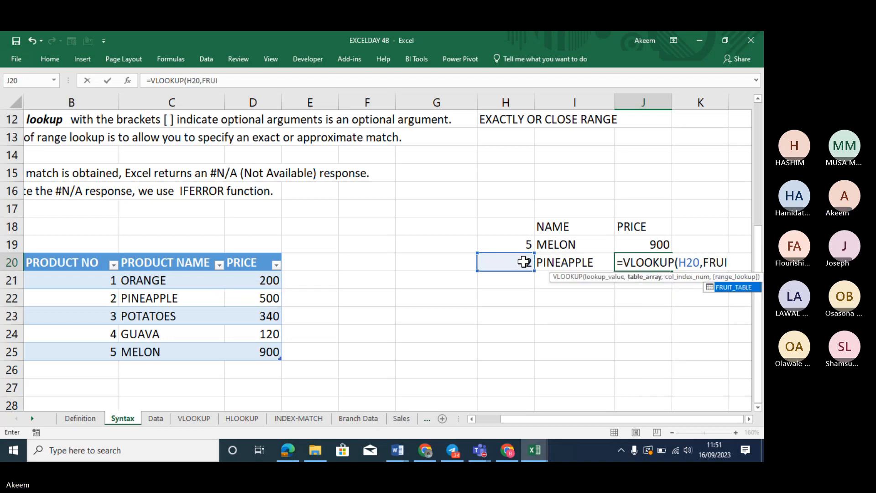
{"action": "key", "text": "Tab"}
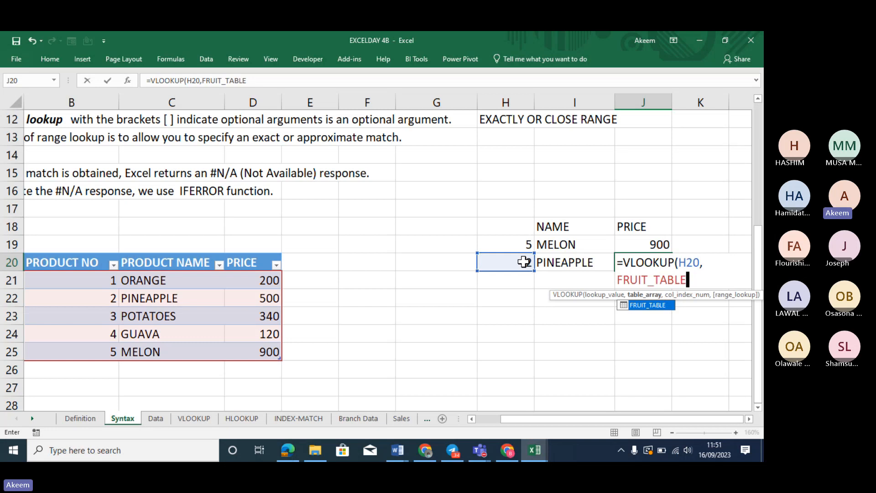
{"action": "type", "text": ","}
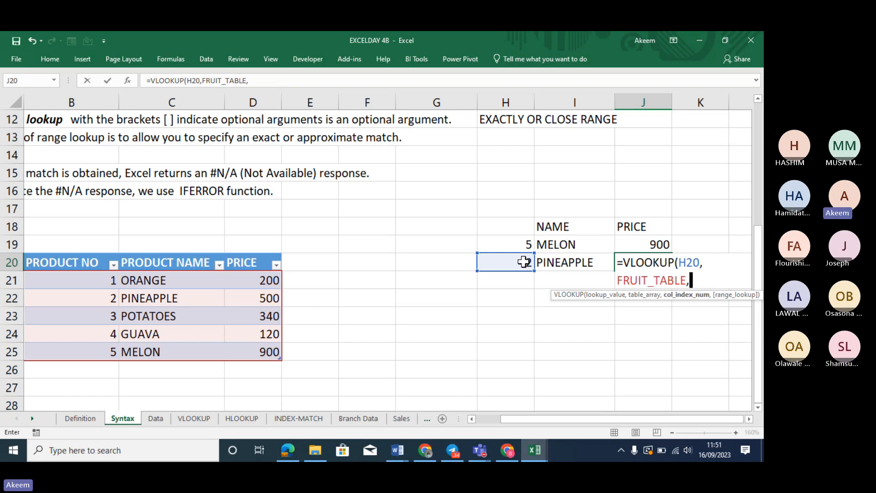
{"action": "type", "text": "3,"}
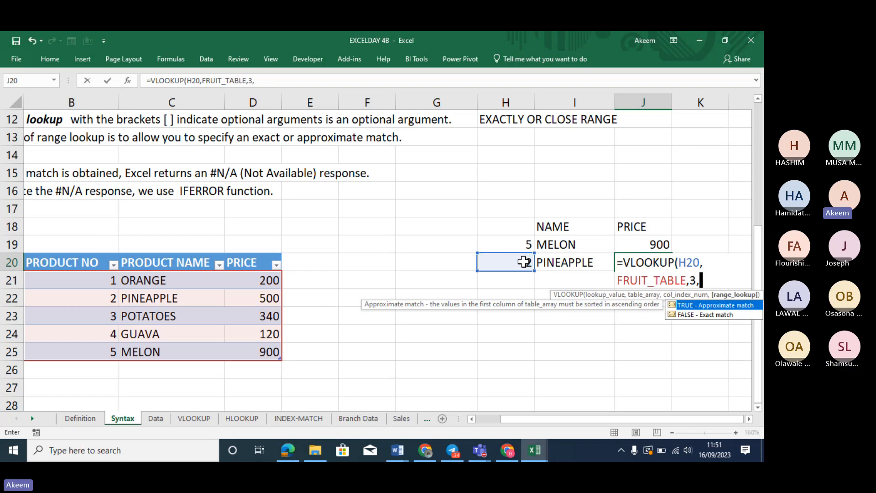
{"action": "double_click", "coordinate": [693, 315]}
{"action": "type", "text": ")"}
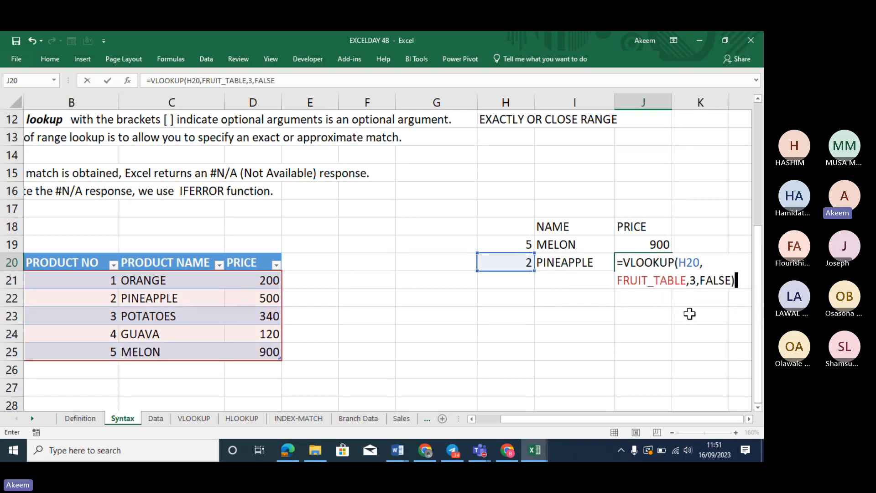
{"action": "key", "text": "Return"}
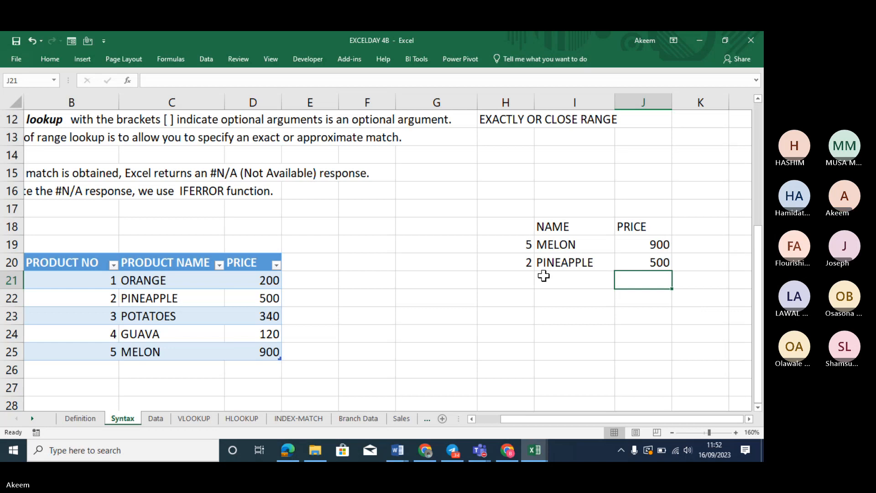
Change the product number in H20 to 4 so the second lookup returns GUAVA at 120
{"action": "left_click", "coordinate": [499, 264]}
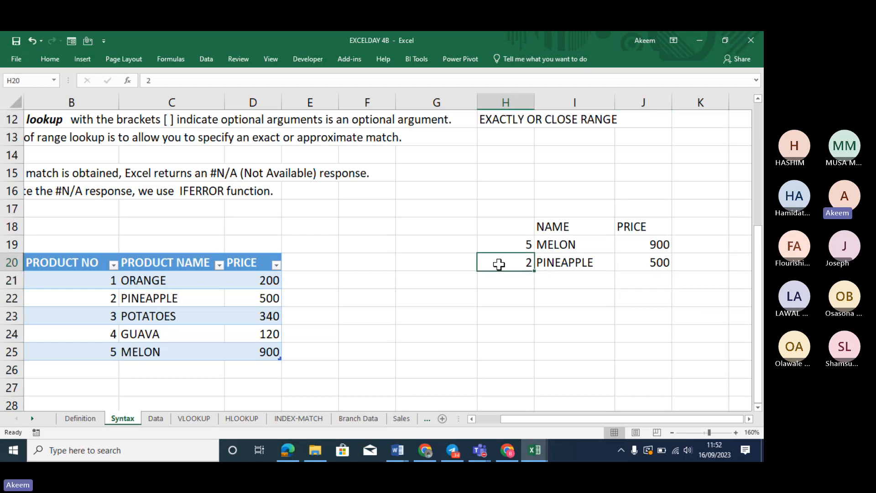
{"action": "type", "text": "4"}
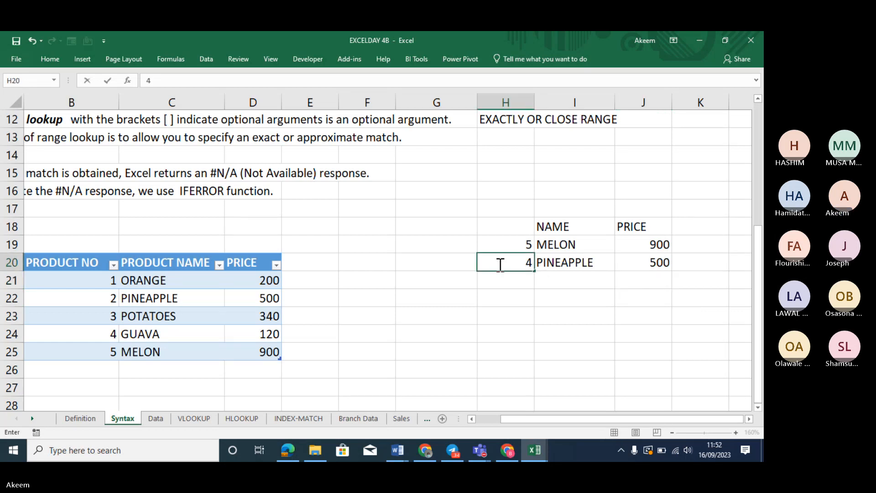
{"action": "key", "text": "Return"}
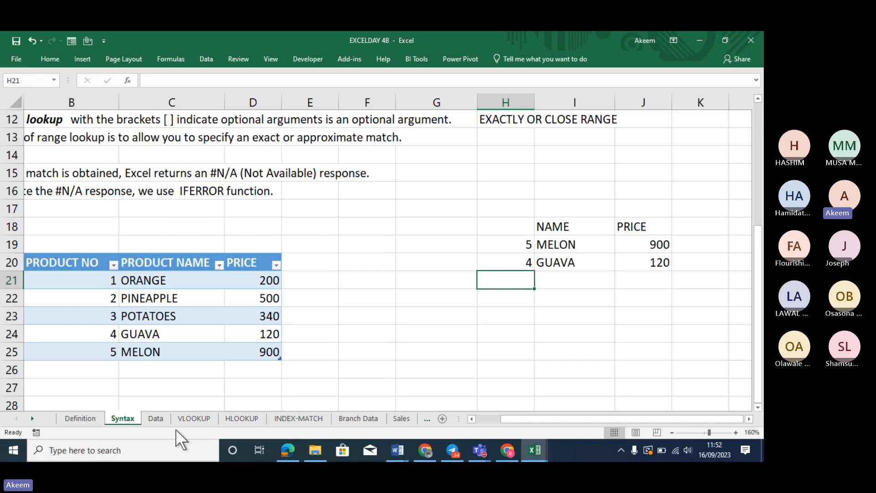
{"action": "left_click", "coordinate": [155, 418]}
{"action": "left_click", "coordinate": [260, 332]}
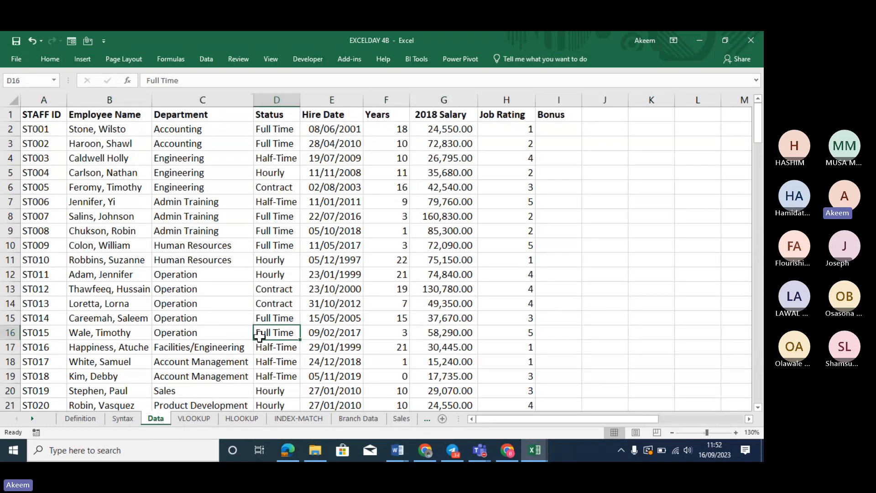
{"action": "left_click", "coordinate": [241, 305]}
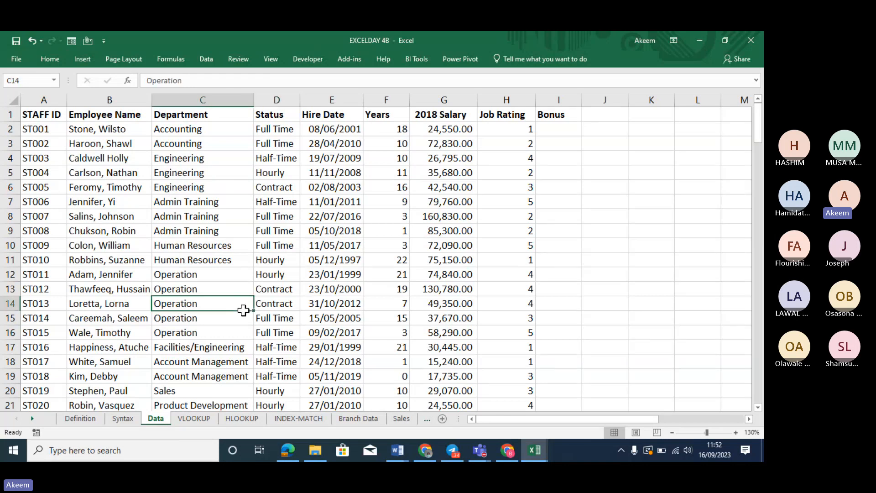
{"action": "left_click", "coordinate": [194, 418]}
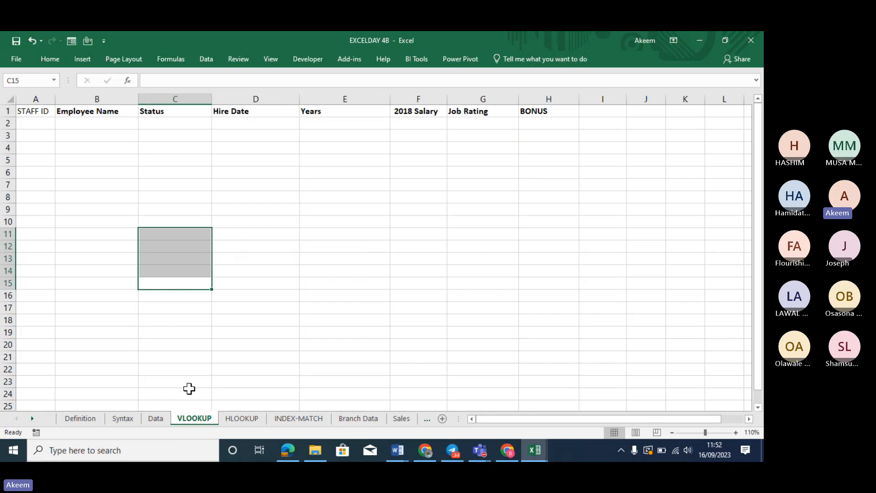
{"action": "left_click", "coordinate": [216, 175]}
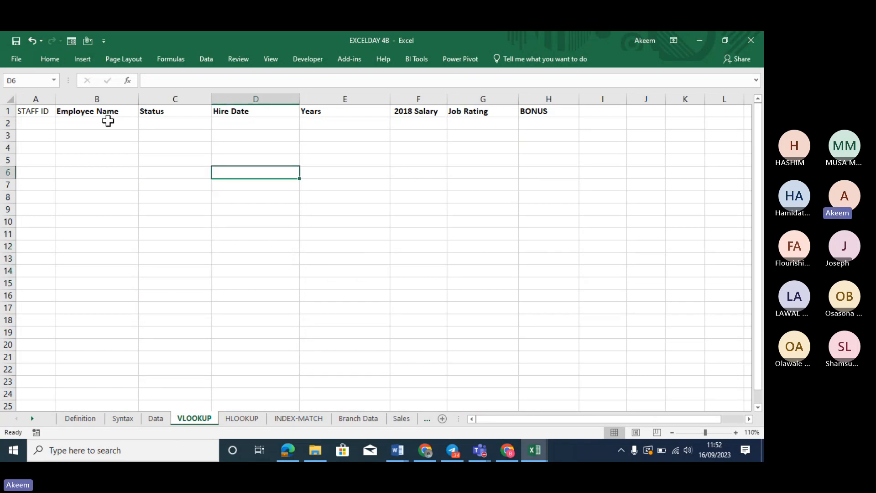
{"action": "left_click", "coordinate": [44, 120]}
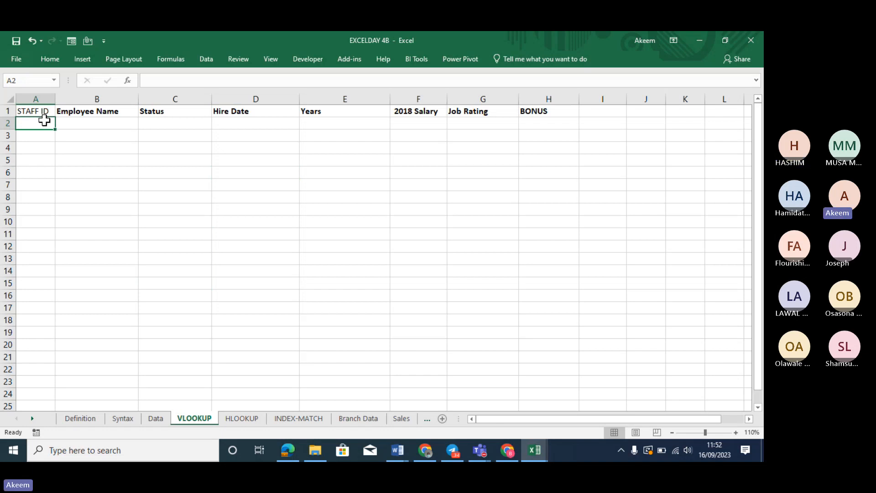
{"action": "left_click", "coordinate": [123, 418]}
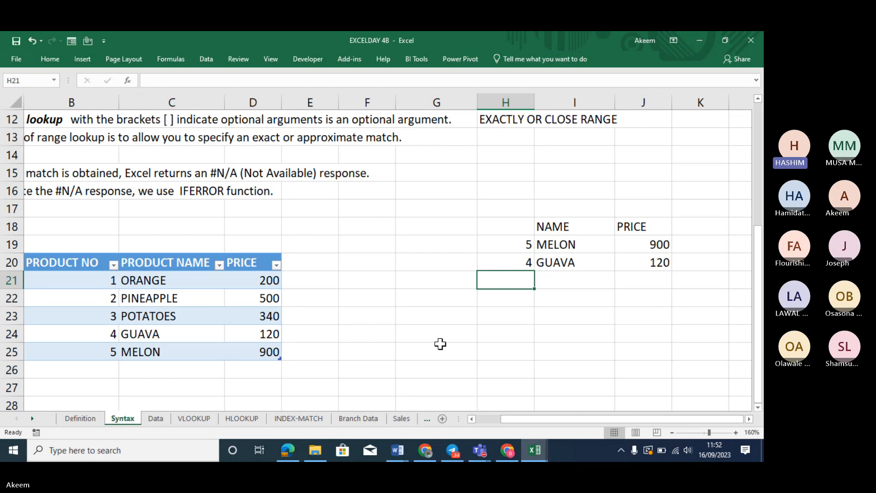
{"action": "left_click", "coordinate": [664, 256]}
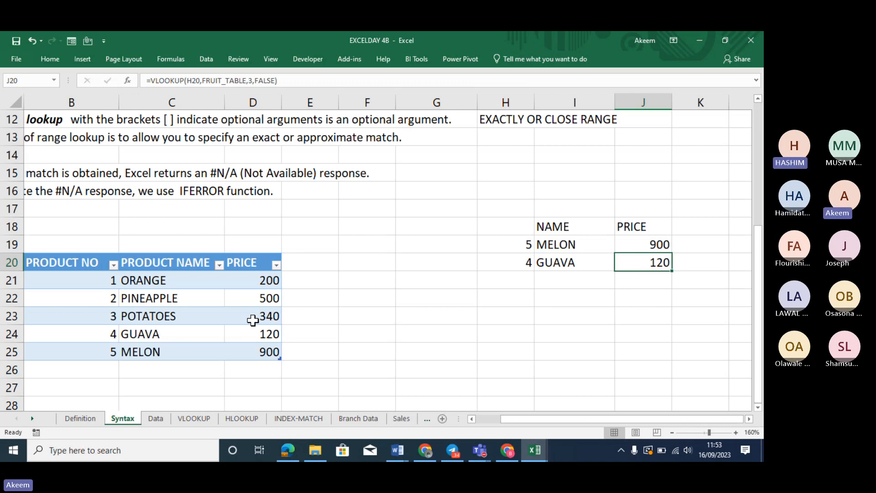
{"action": "left_click", "coordinate": [205, 314]}
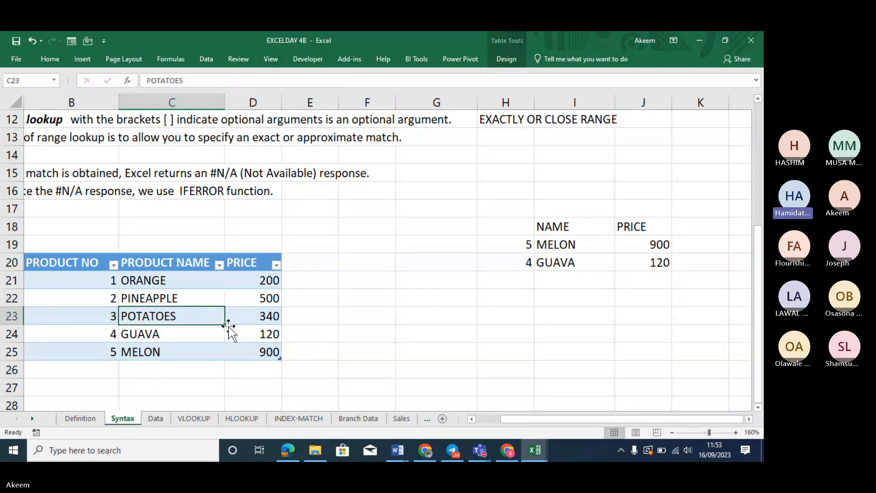
{"action": "left_click", "coordinate": [203, 300]}
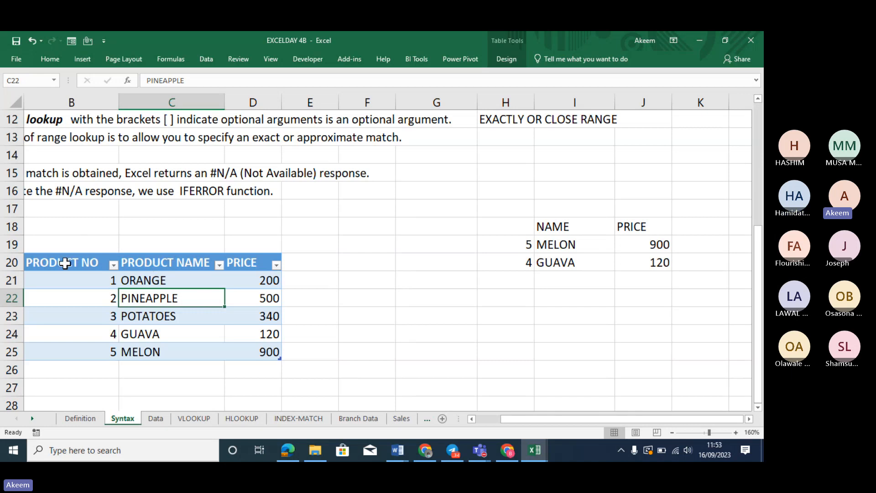
{"action": "left_click_drag", "start_coordinate": [65, 264], "coordinate": [196, 264]}
{"action": "left_click_drag", "start_coordinate": [215, 308], "coordinate": [244, 350]}
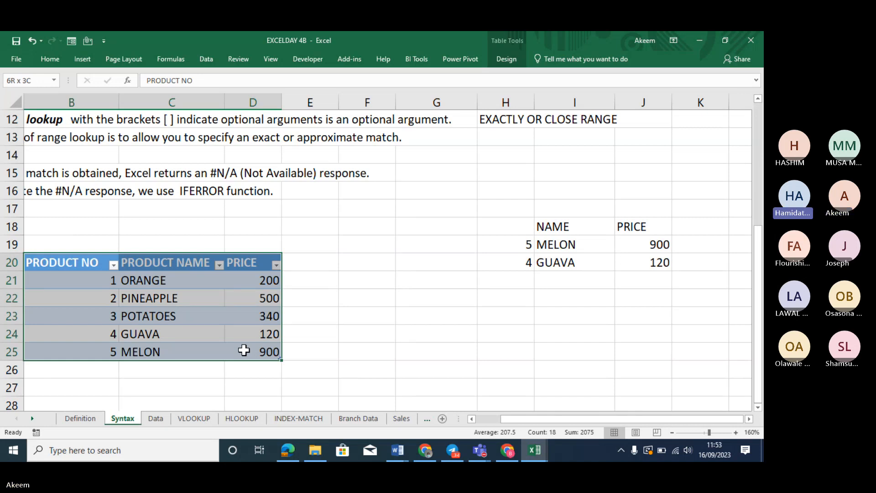
{"action": "left_click_drag", "start_coordinate": [244, 350], "coordinate": [244, 350]}
{"action": "left_click", "coordinate": [195, 303]}
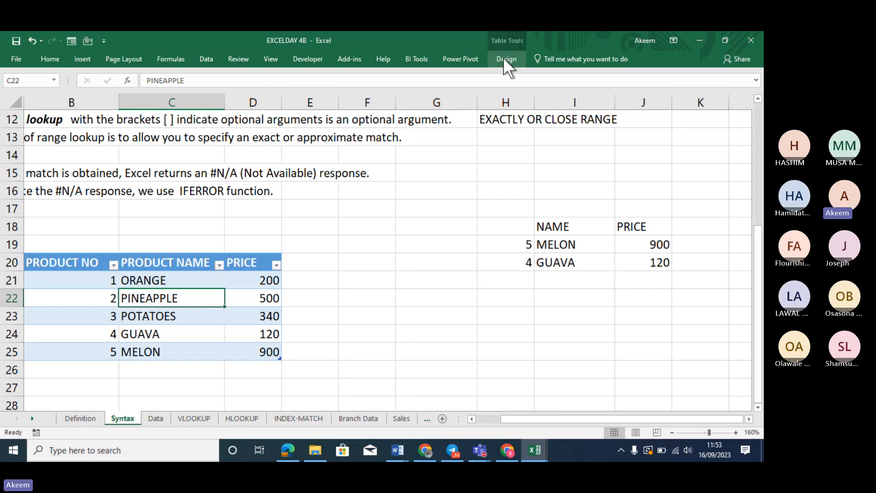
{"action": "left_click", "coordinate": [157, 326]}
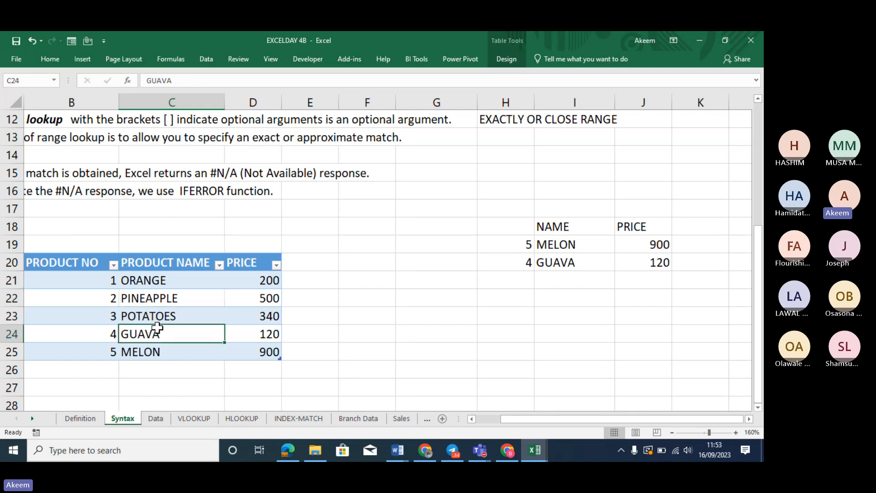
{"action": "left_click", "coordinate": [156, 313]}
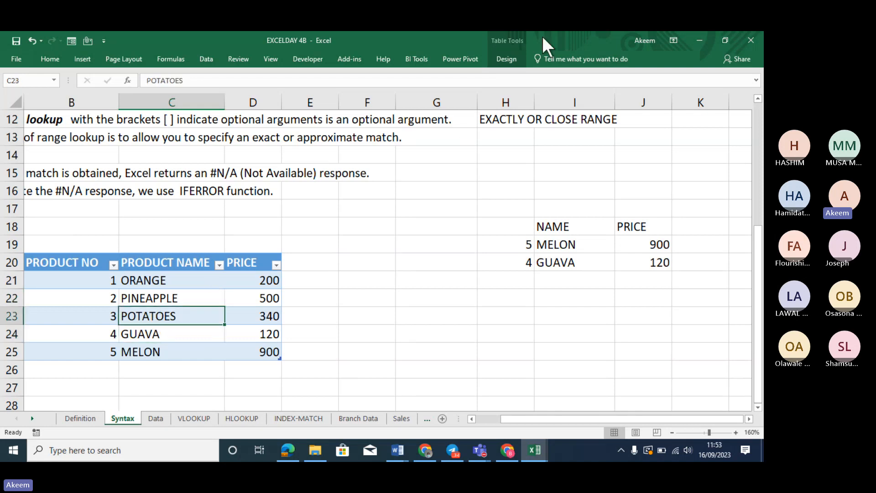
{"action": "left_click", "coordinate": [509, 61]}
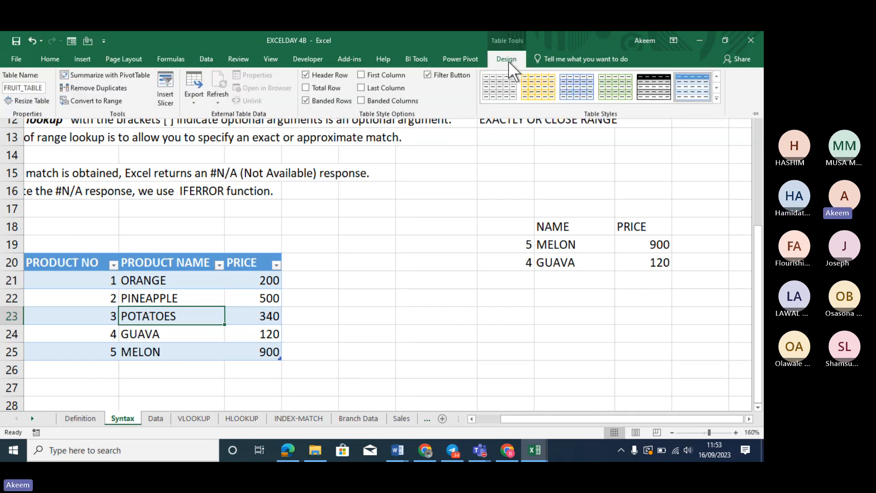
{"action": "left_click", "coordinate": [20, 90]}
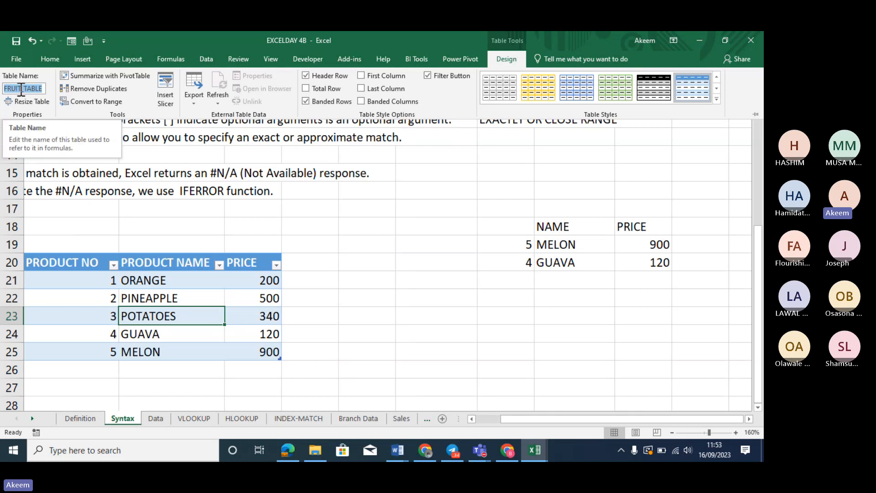
{"action": "left_click", "coordinate": [20, 88]}
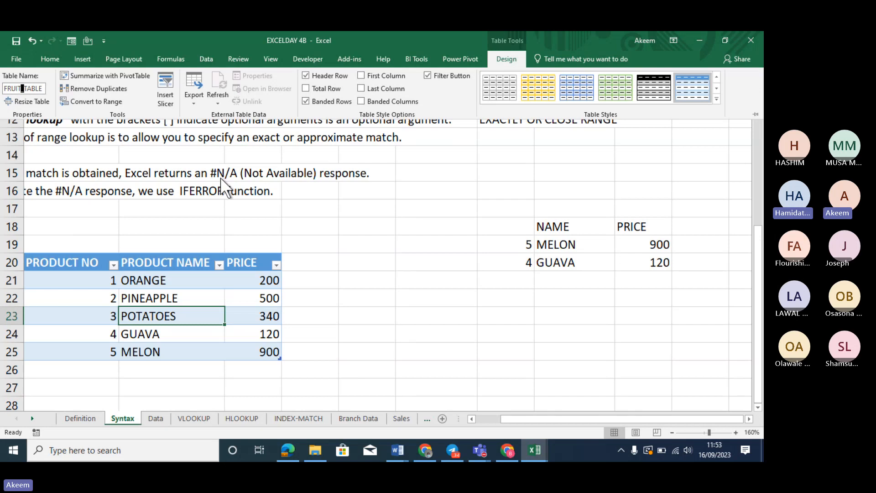
{"action": "key", "text": "Return"}
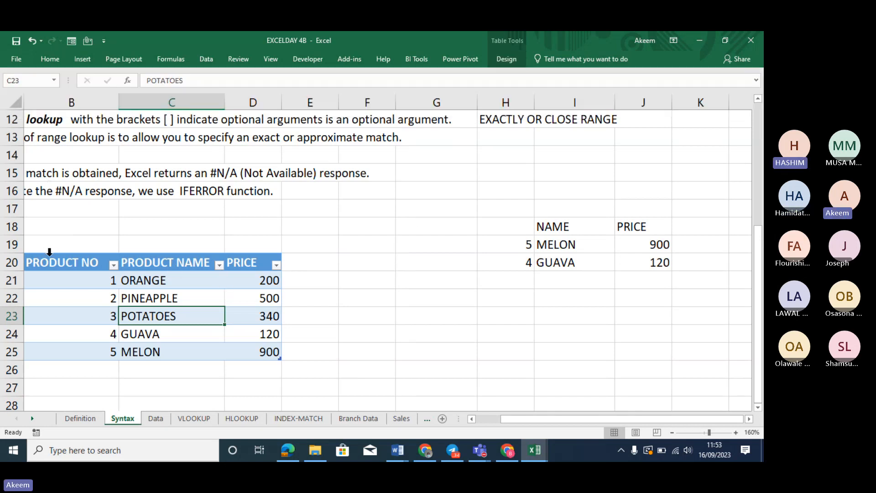
{"action": "left_click_drag", "start_coordinate": [53, 262], "coordinate": [242, 357]}
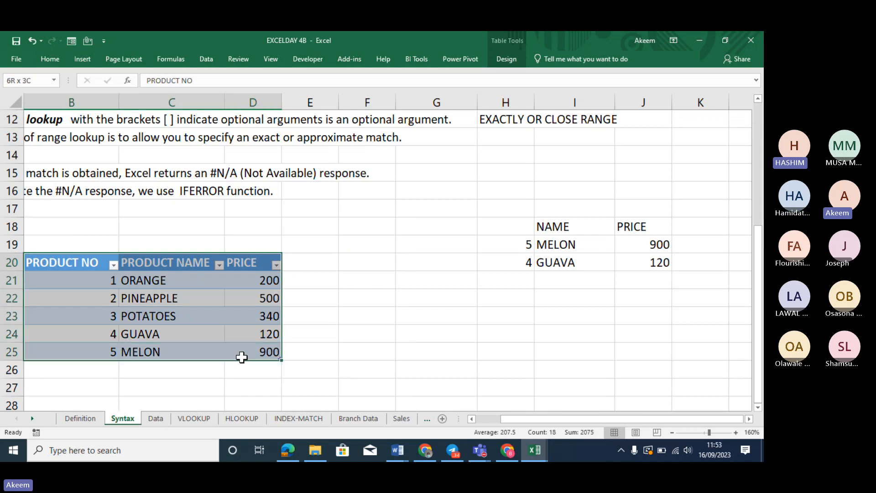
{"action": "left_click", "coordinate": [64, 94]}
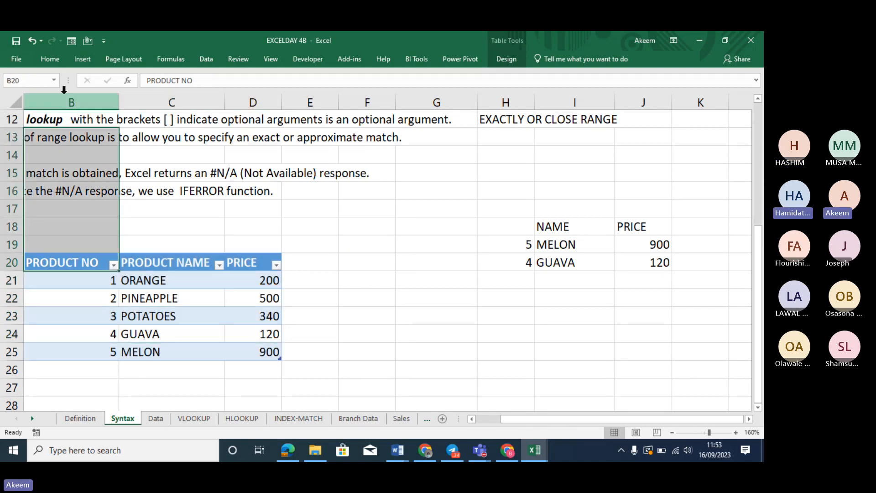
Select the PRODUCT NAME heading, a cell beside the table, and H21 on the Syntax sheet
{"action": "left_click", "coordinate": [188, 264]}
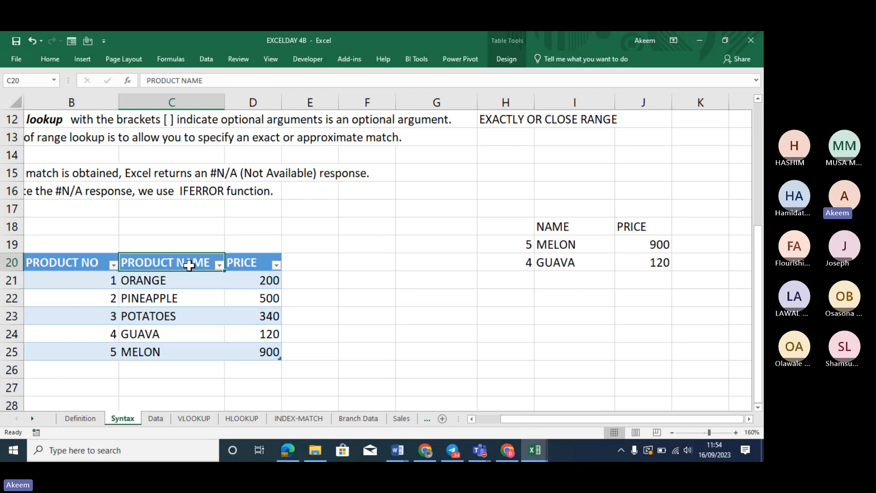
{"action": "left_click", "coordinate": [330, 268]}
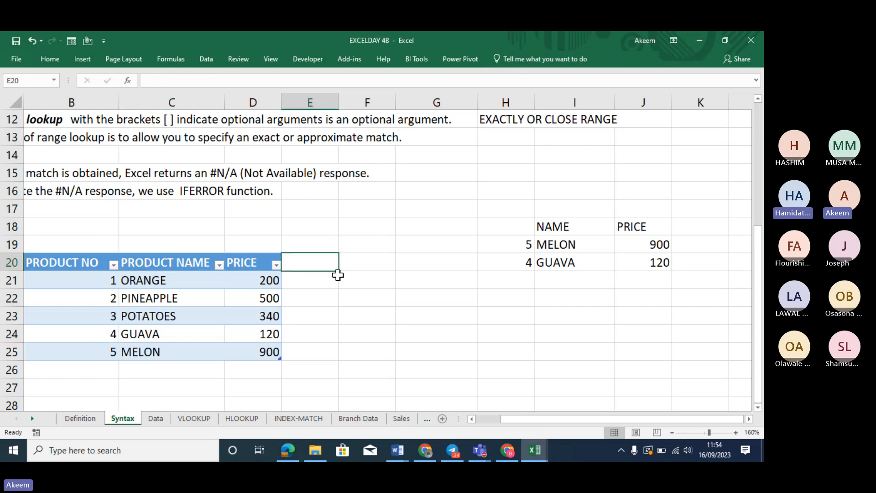
{"action": "left_click", "coordinate": [491, 284]}
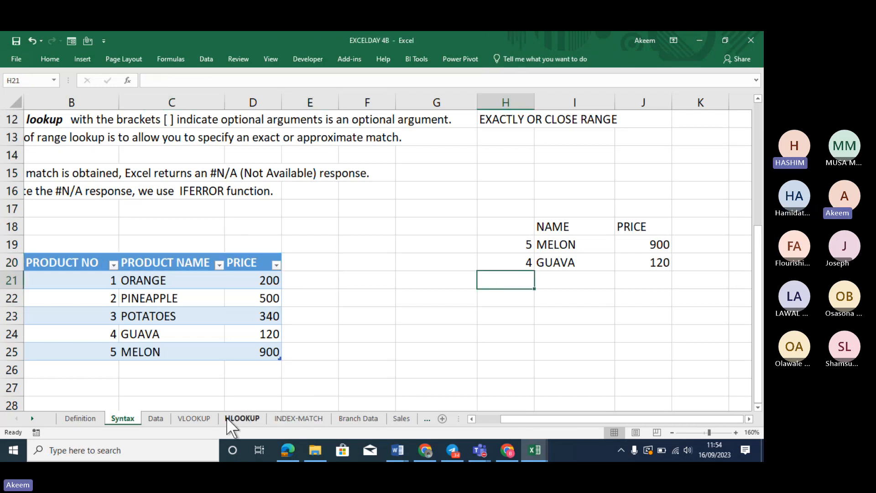
Review the VLOOKUP and Definition sheets' lookup explanations, then return to the Syntax sheet
{"action": "left_click", "coordinate": [205, 415]}
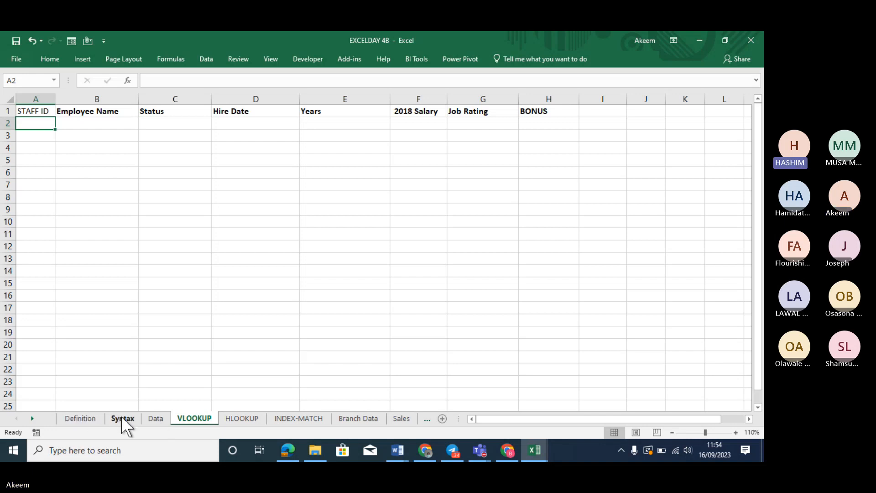
{"action": "left_click", "coordinate": [86, 419]}
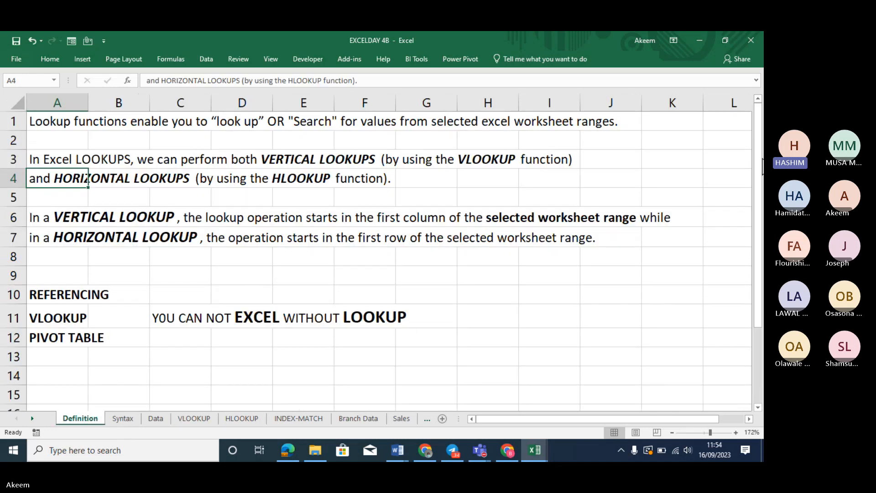
{"action": "mouse_move", "coordinate": [762, 166]}
{"action": "left_mouse_down"}
{"action": "mouse_move", "coordinate": [763, 242]}
{"action": "mouse_move", "coordinate": [762, 184]}
{"action": "left_mouse_up"}
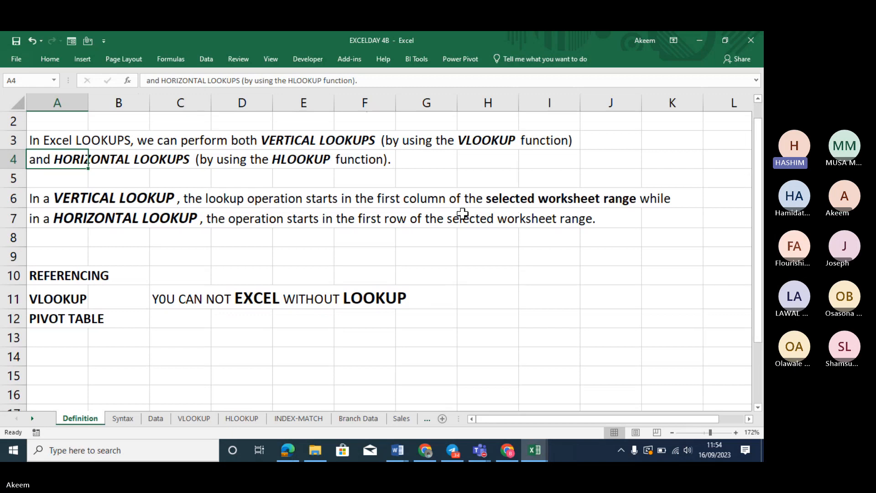
{"action": "left_click", "coordinate": [402, 221]}
{"action": "left_click", "coordinate": [344, 236]}
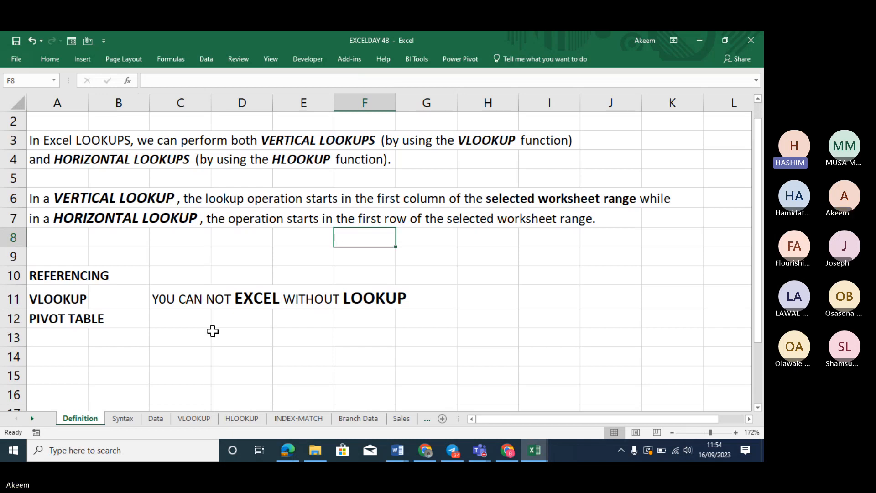
{"action": "left_click", "coordinate": [125, 416]}
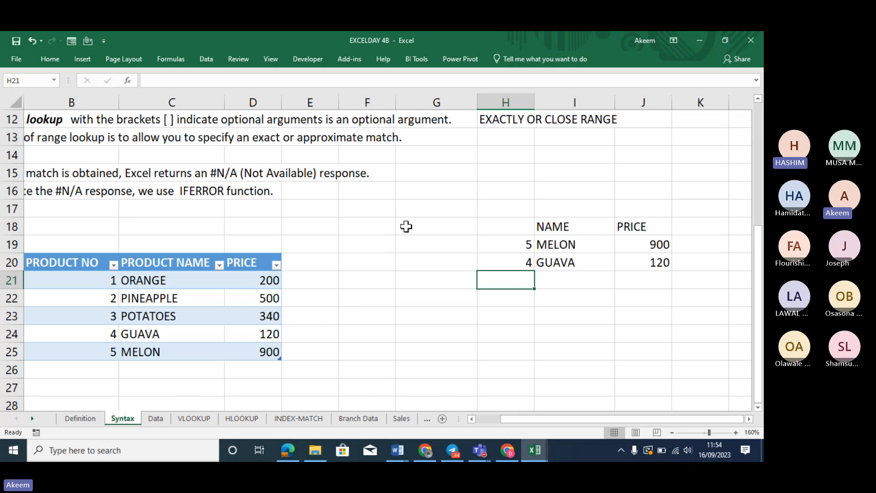
Enter a trial CUSTOMER 1 label in B27 below the product table
{"action": "left_click_drag", "start_coordinate": [80, 266], "coordinate": [510, 313]}
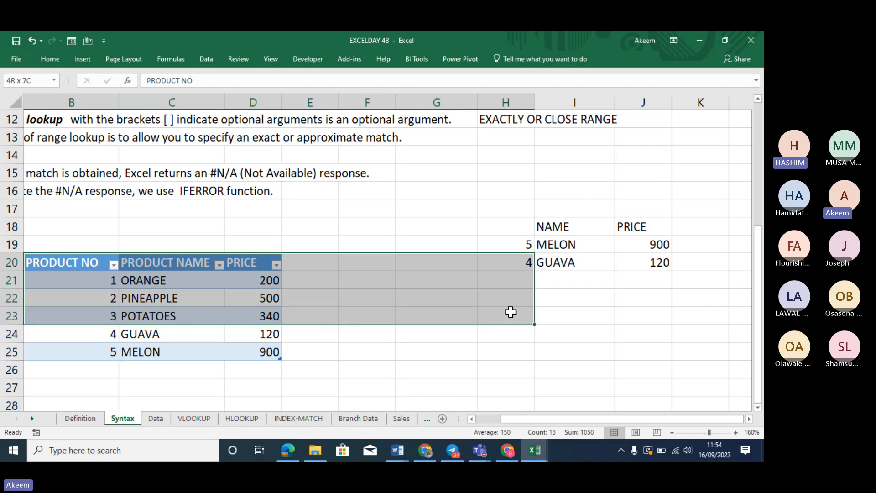
{"action": "left_click", "coordinate": [100, 284]}
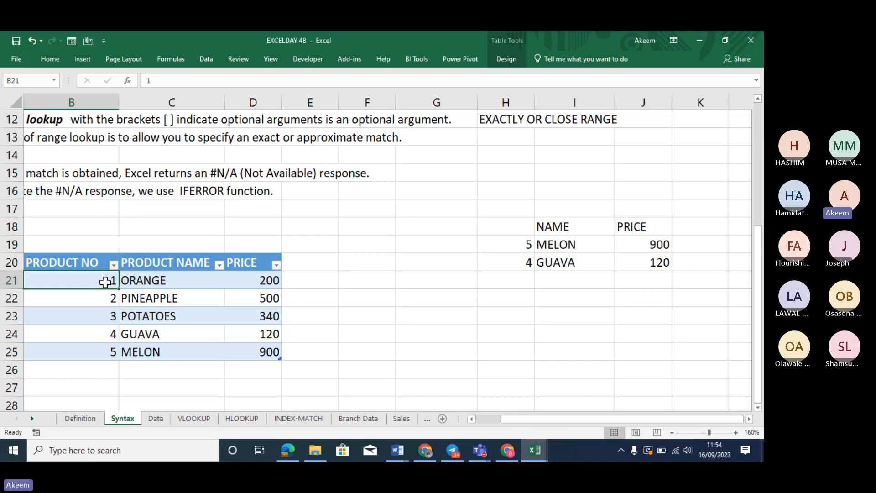
{"action": "left_click", "coordinate": [88, 393]}
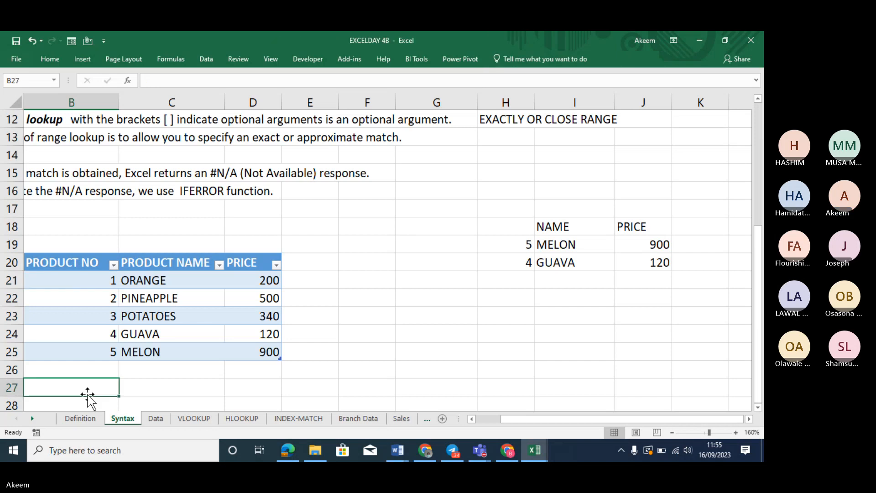
{"action": "type", "text": "CUS"}
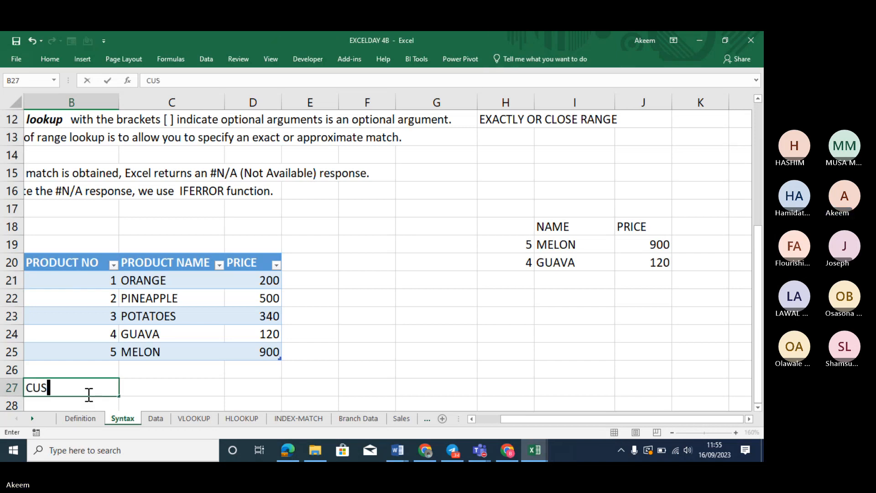
{"action": "type", "text": "TOMER 1"}
{"action": "key", "text": "Tab"}
Add trial headings NAME, ADDRESS and EMMAIL starting in C26
{"action": "left_click", "coordinate": [148, 371]}
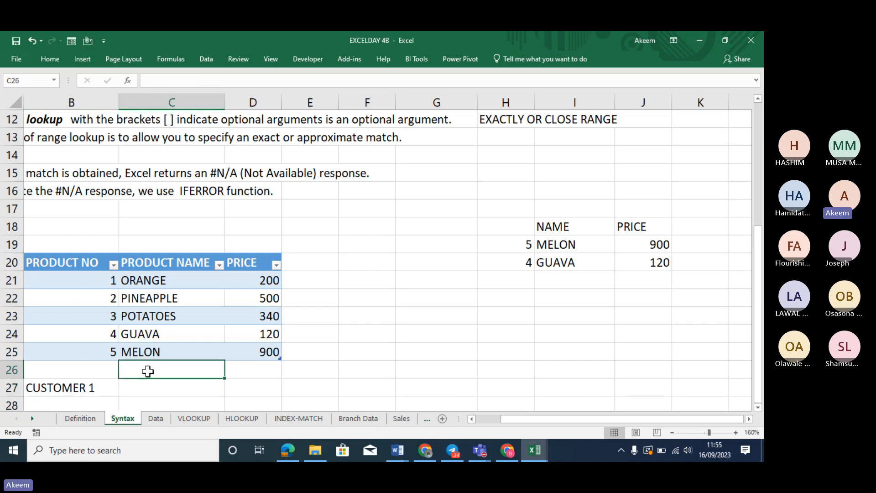
{"action": "type", "text": "NAME"}
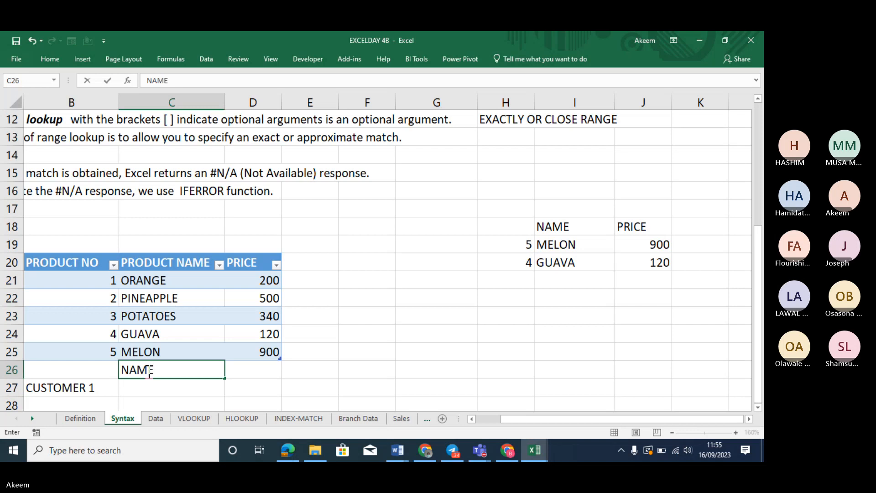
{"action": "key", "text": "Tab"}
{"action": "type", "text": "ADDRES"}
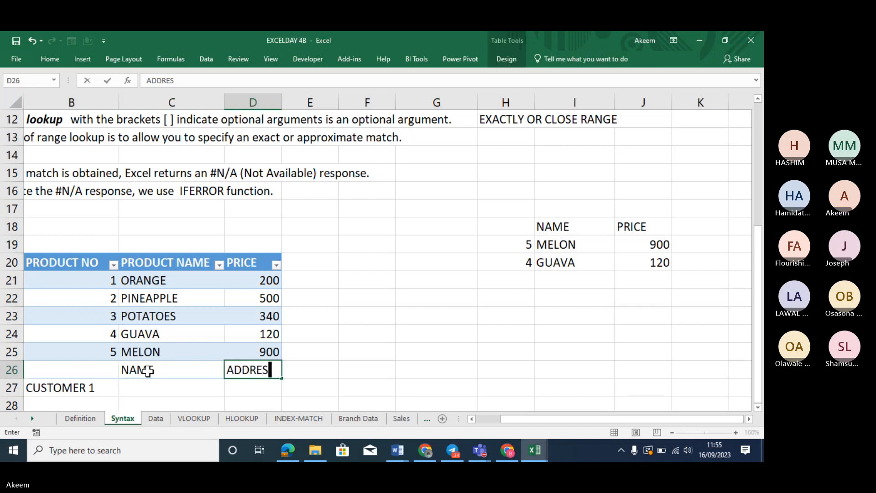
{"action": "type", "text": "S"}
{"action": "key", "text": "ctrl+Return"}
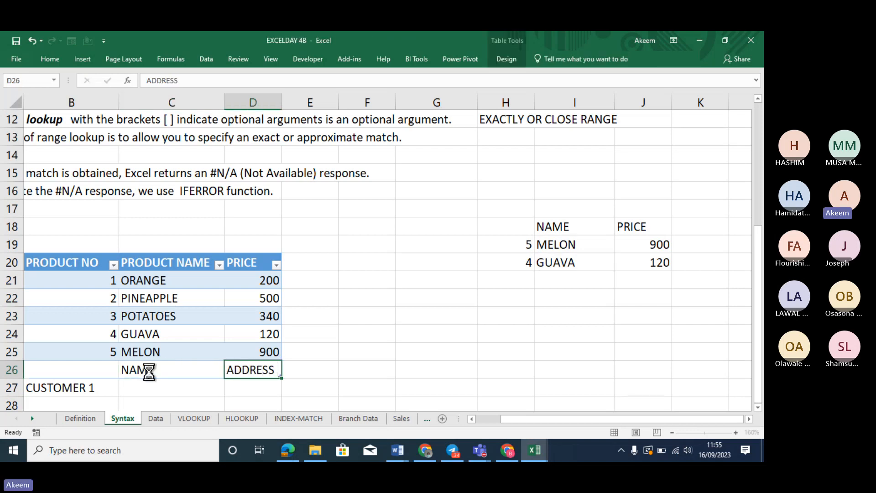
{"action": "key", "text": "Tab"}
{"action": "type", "text": "EN"}
{"action": "key", "text": "BackSpace"}
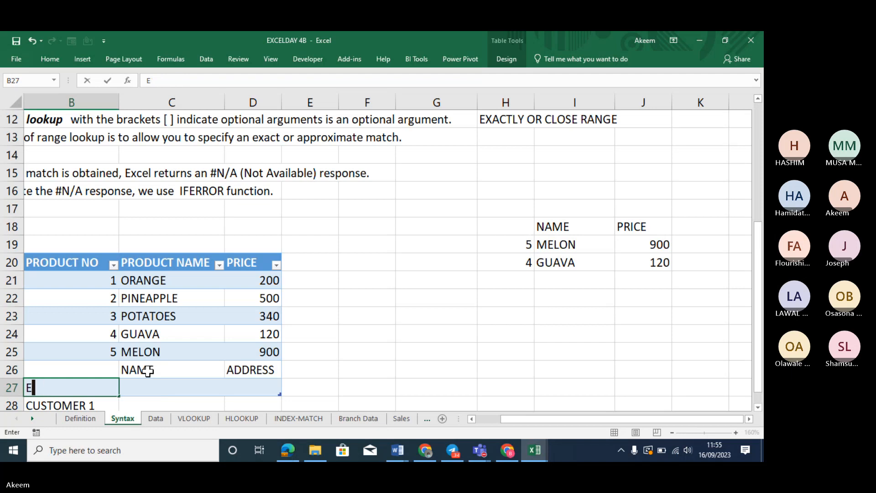
{"action": "type", "text": "MMAIL"}
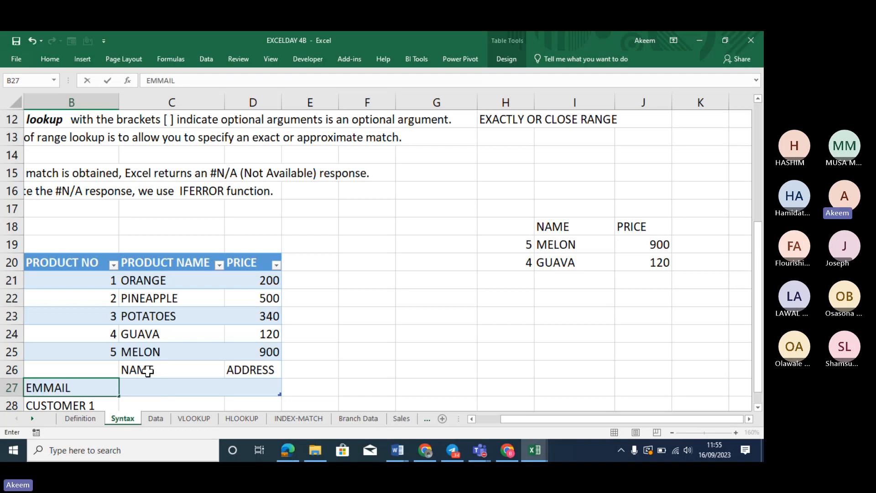
{"action": "key", "text": "Tab"}
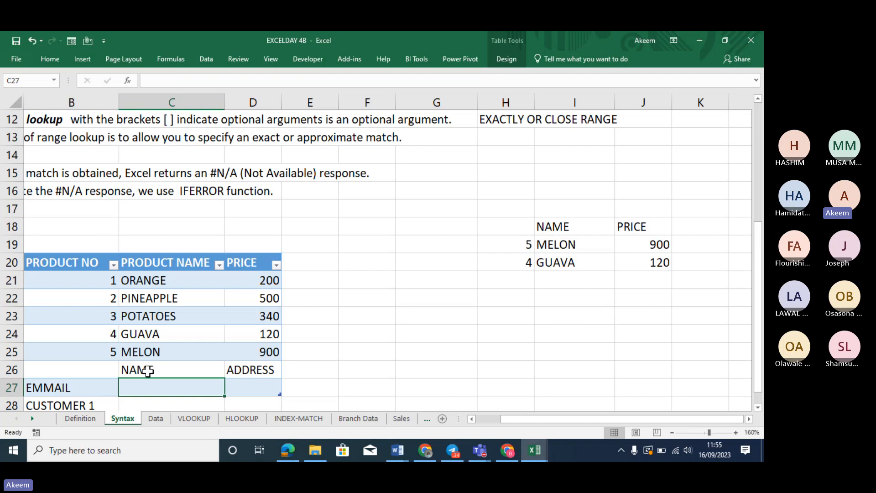
Undo the EMMAIL, NAME and CUSTOMER 1 trial entries and move down to B29
{"action": "key", "text": "ctrl+z"}
{"action": "key", "text": "ctrl+z"}
{"action": "key", "text": "ctrl+z"}
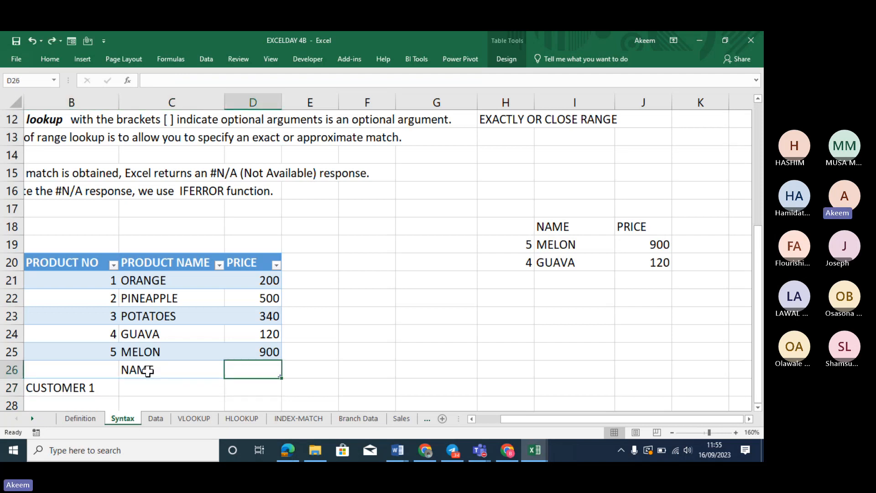
{"action": "left_click", "coordinate": [58, 386]}
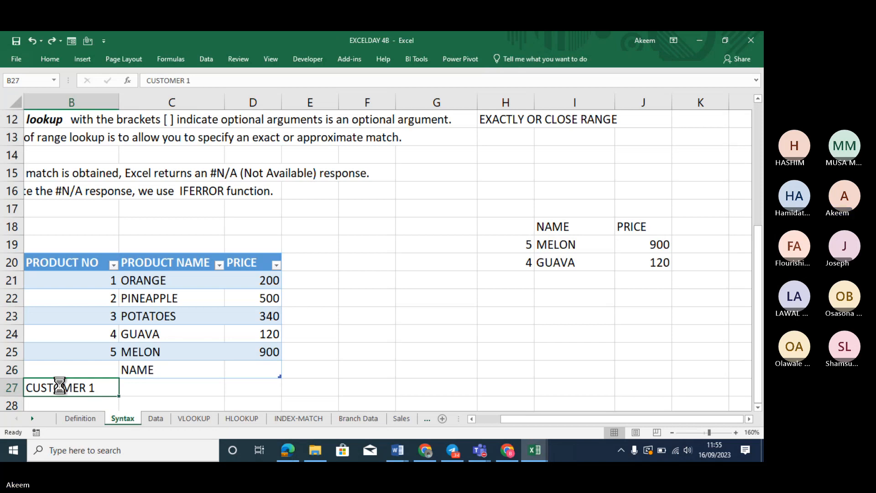
{"action": "key", "text": "ctrl+z"}
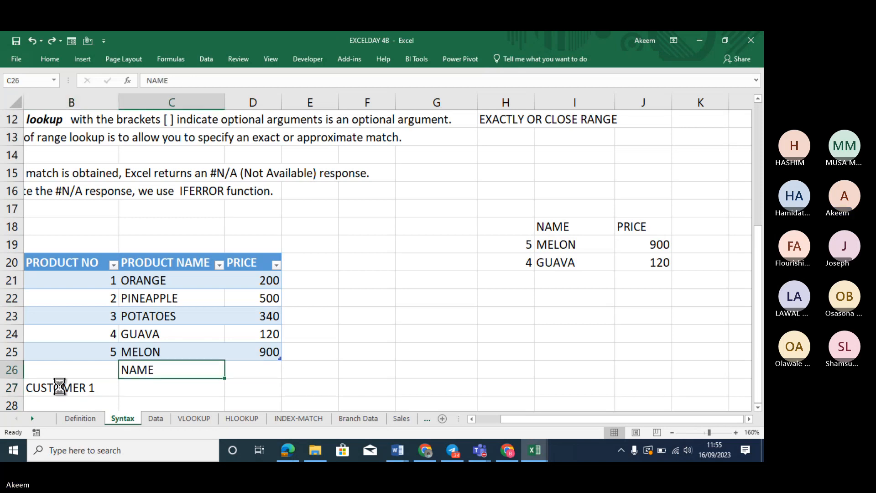
{"action": "key", "text": "ctrl+z"}
{"action": "key", "text": "ctrl+z"}
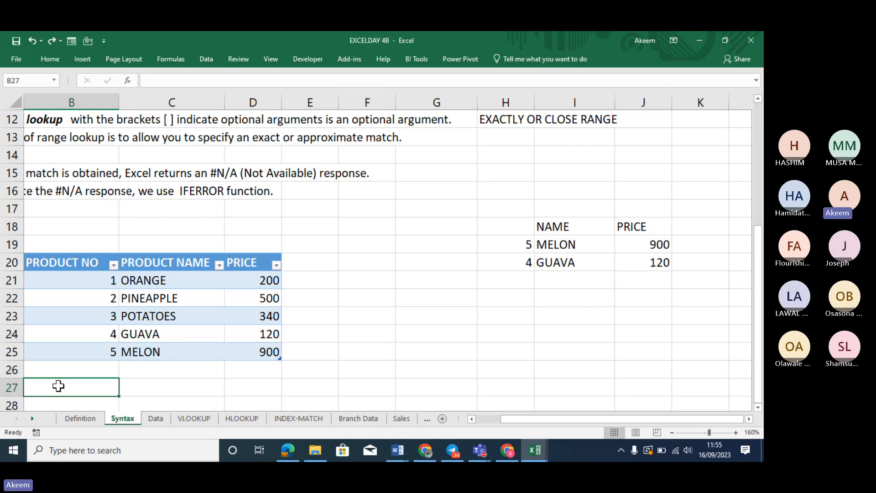
{"action": "key", "text": "Down"}
{"action": "key", "text": "Down"}
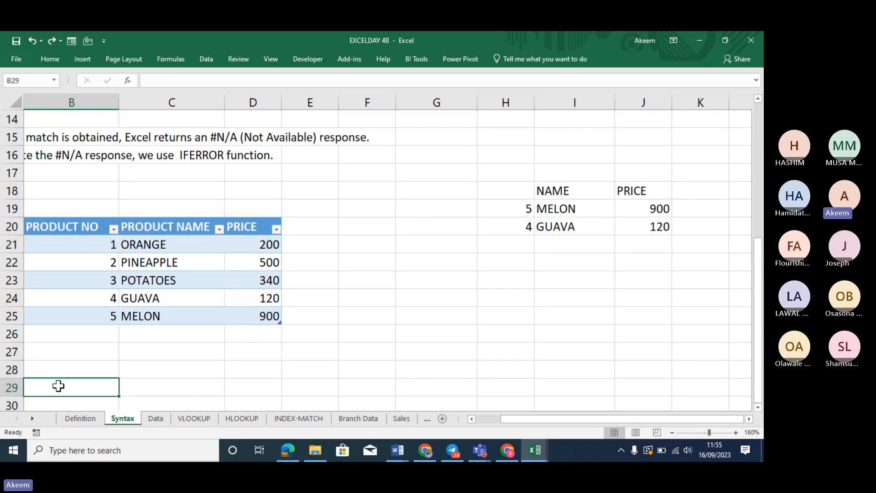
Enter CUSTOMER 1 in B29 and headers NAME, ADDRESS, PHONE NUMBERemaill in C28:E28
{"action": "type", "text": "CUSTOMER "}
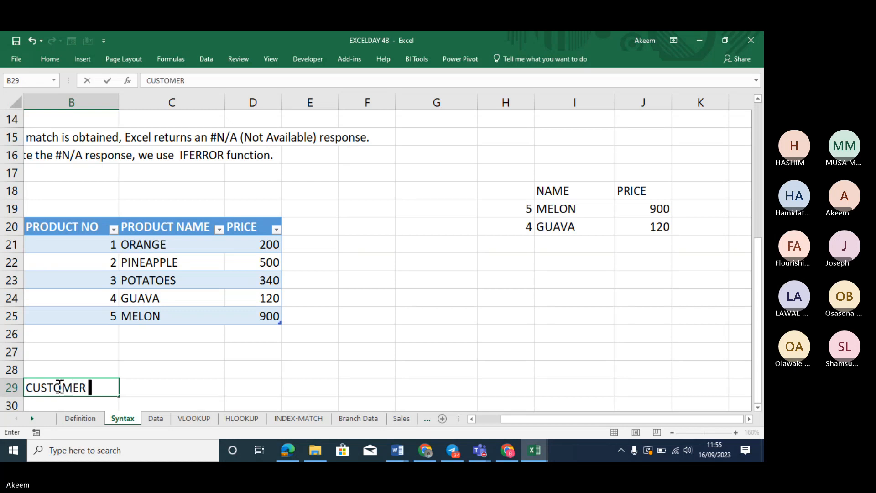
{"action": "type", "text": "1"}
{"action": "key", "text": "Tab"}
{"action": "key", "text": "Tab"}
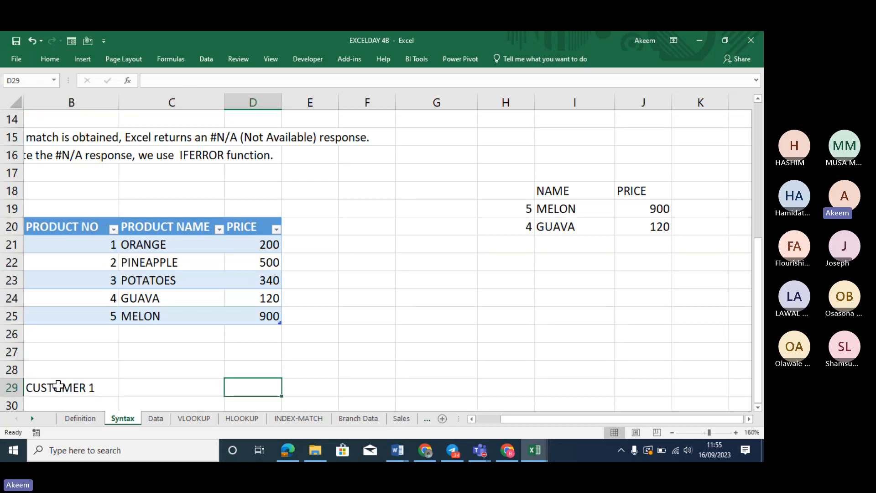
{"action": "key", "text": "Left"}
{"action": "key", "text": "Up"}
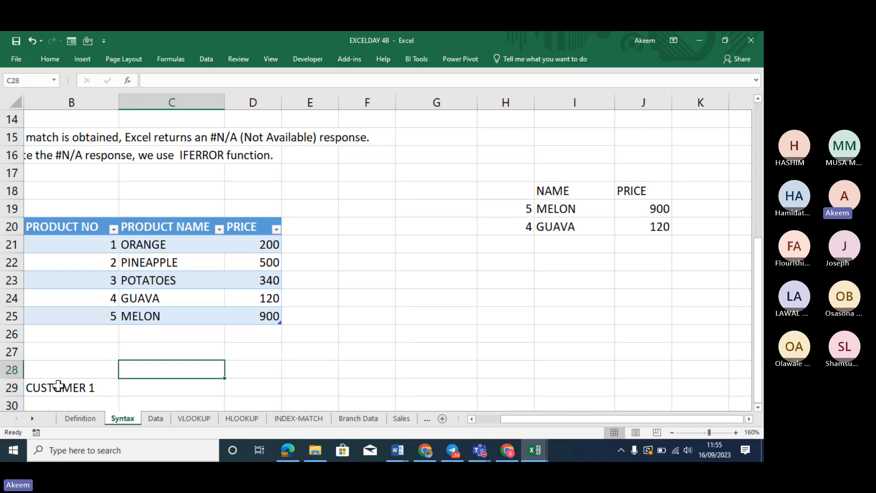
{"action": "type", "text": "NAME"}
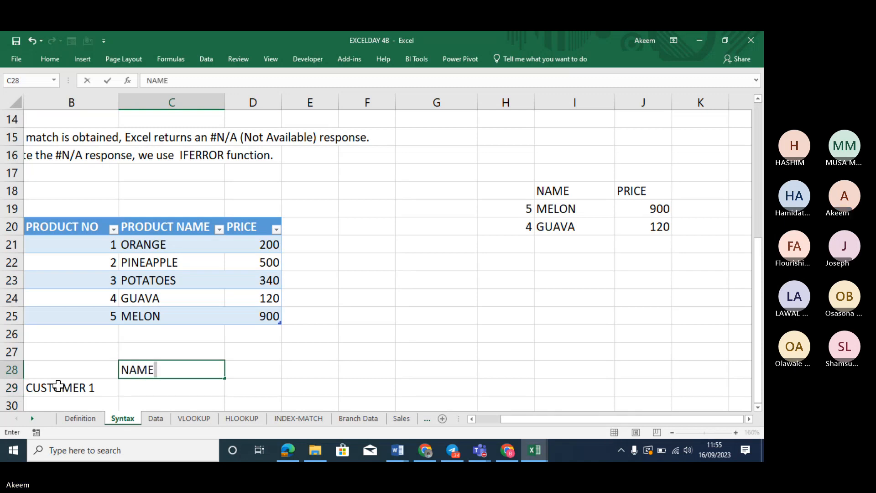
{"action": "key", "text": "Tab"}
{"action": "type", "text": "ADDRESS"}
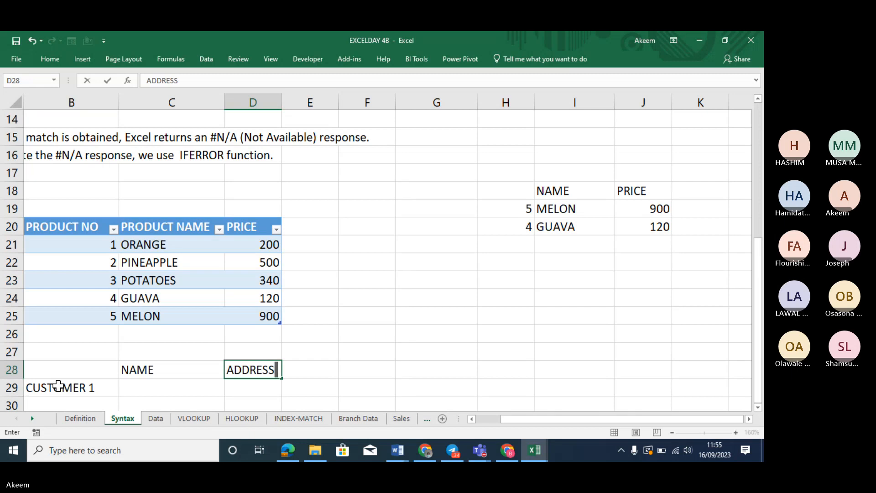
{"action": "key", "text": "Tab"}
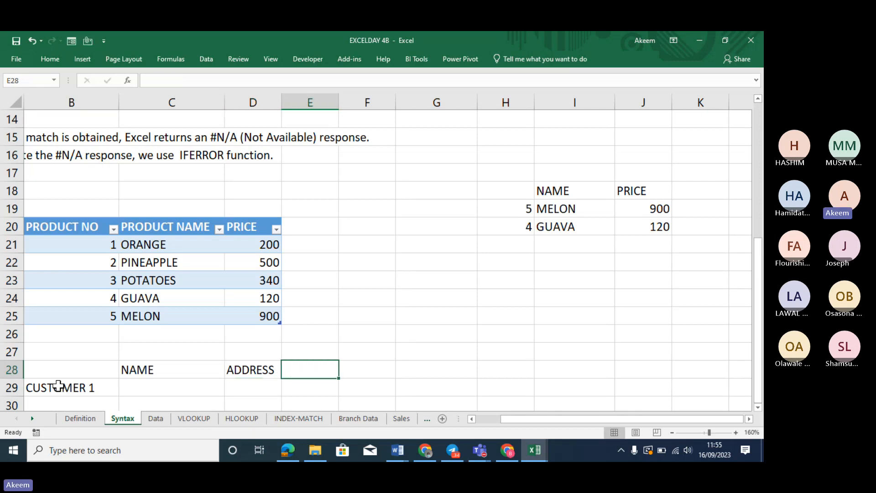
{"action": "type", "text": "PHO"}
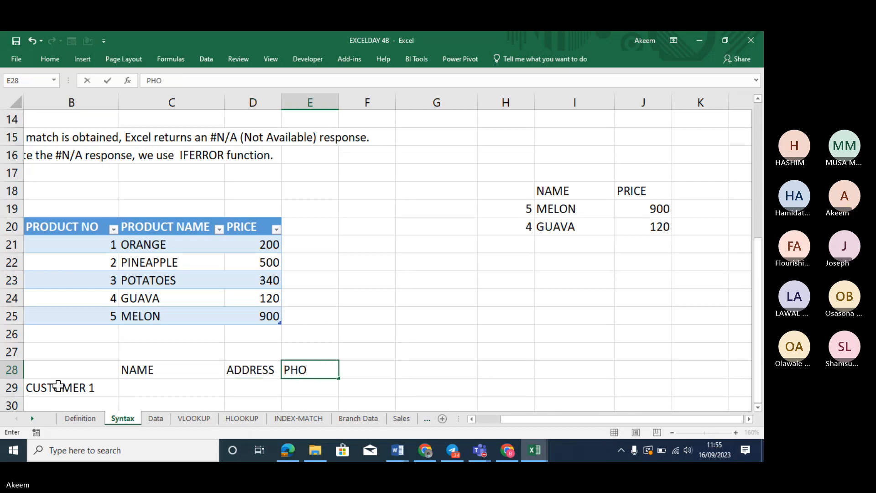
{"action": "type", "text": "NE NUMBER"}
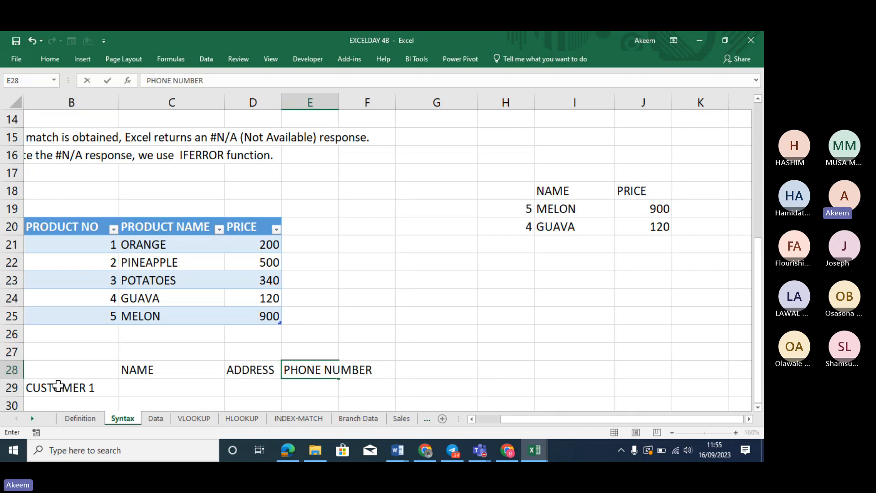
{"action": "type", "text": "emaill"}
{"action": "key", "text": "Return"}
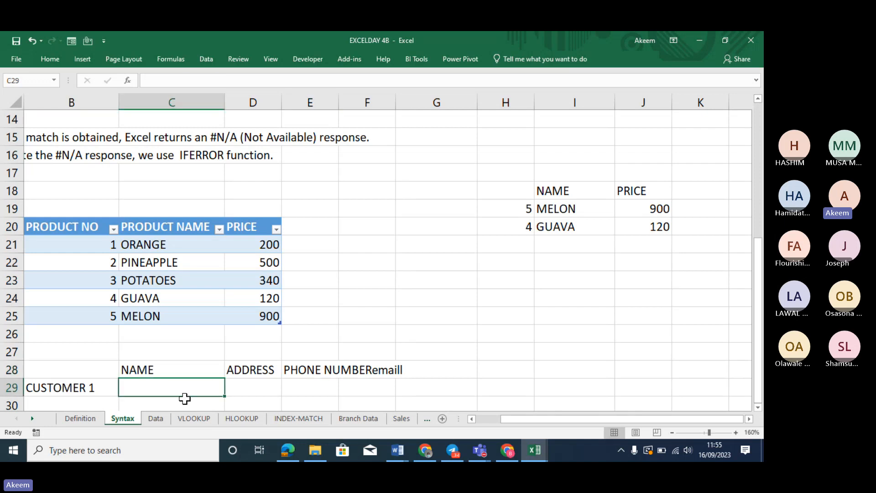
Fill B29 down into B30 and edit it to CUSTOMER 2
{"action": "left_click", "coordinate": [92, 407]}
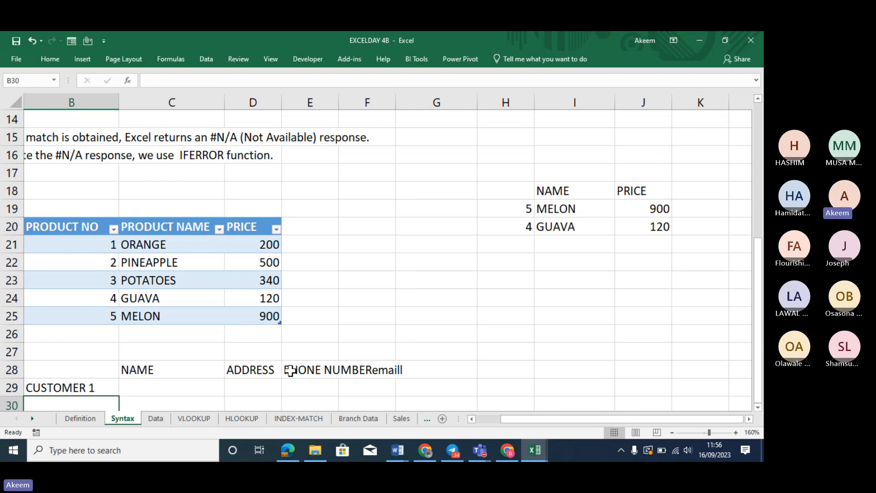
{"action": "key", "text": "ctrl+d"}
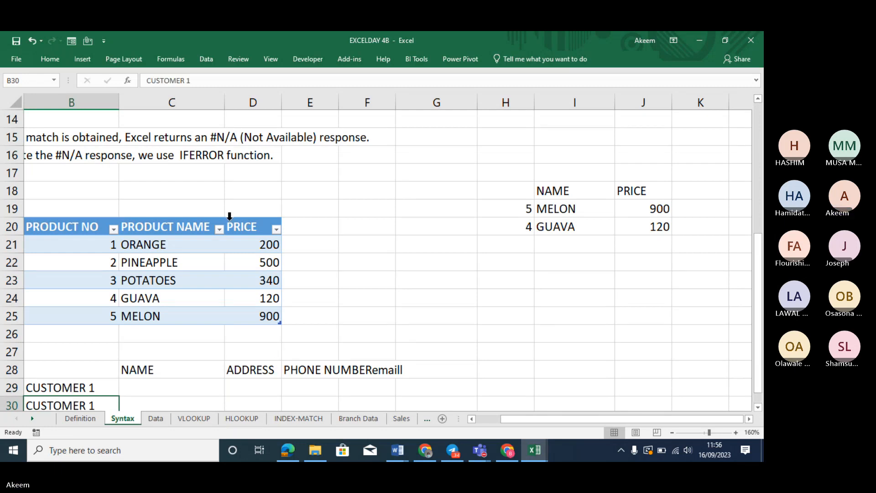
{"action": "left_click", "coordinate": [203, 80]}
{"action": "key", "text": "BackSpace"}
{"action": "type", "text": "2"}
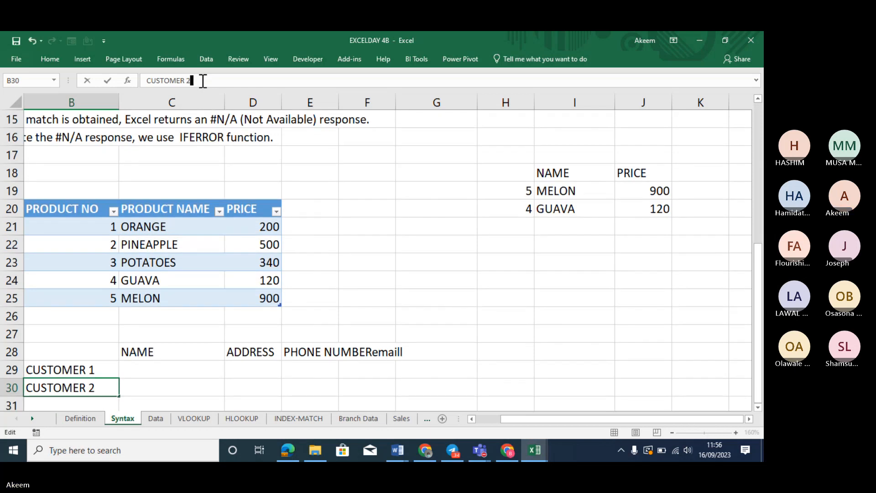
{"action": "key", "text": "Return"}
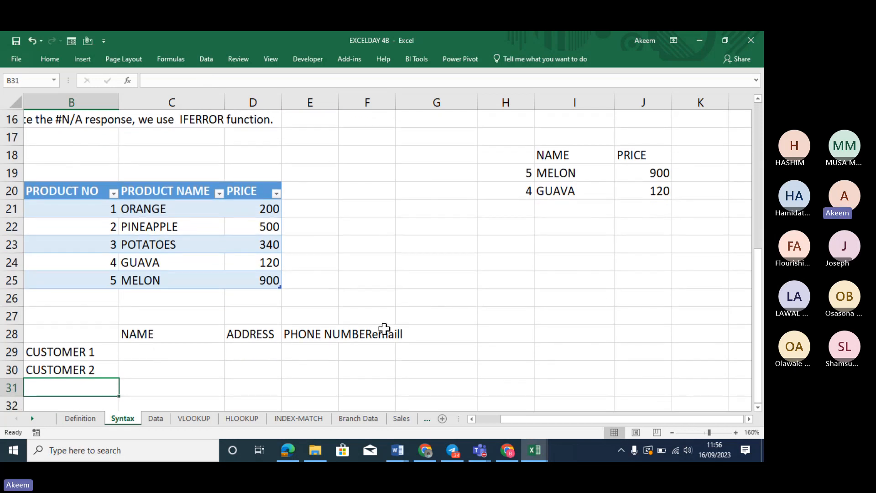
{"action": "left_click", "coordinate": [547, 335]}
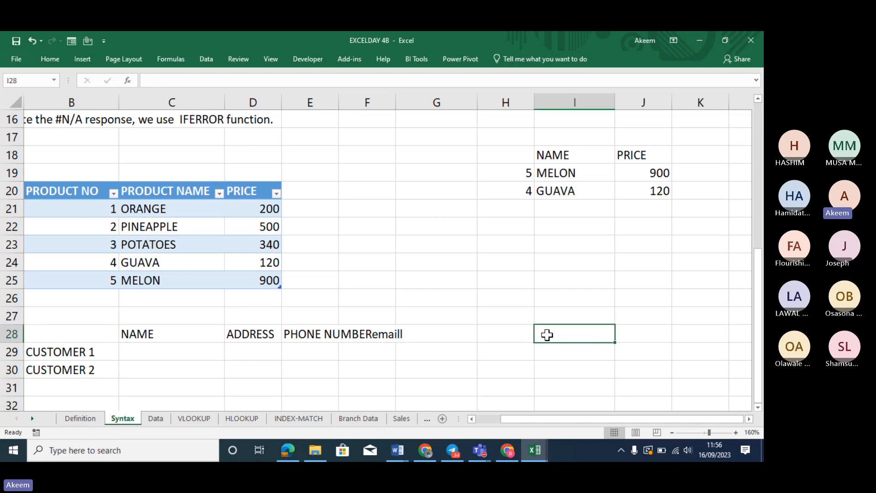
Enter 'product 1' in I28 and 'orange' beside it in J28
{"action": "type", "text": "proc"}
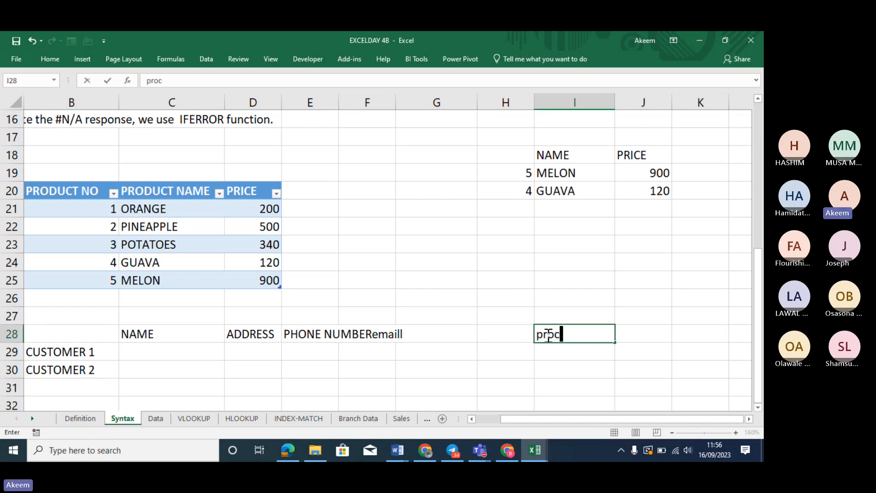
{"action": "type", "text": "t"}
{"action": "key", "text": "BackSpace"}
{"action": "key", "text": "BackSpace"}
{"action": "key", "text": "BackSpace"}
{"action": "key", "text": "BackSpace"}
{"action": "type", "text": "oduct 1"}
{"action": "key", "text": "Return"}
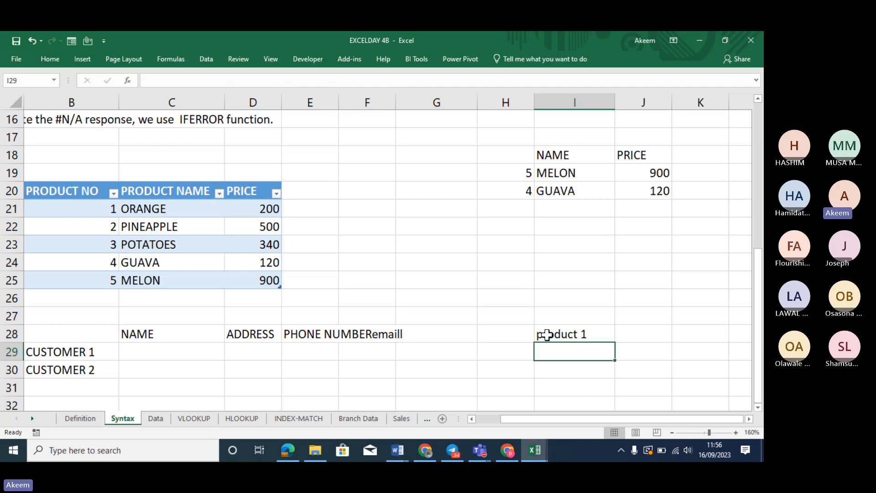
{"action": "left_click", "coordinate": [655, 334]}
{"action": "type", "text": "or"}
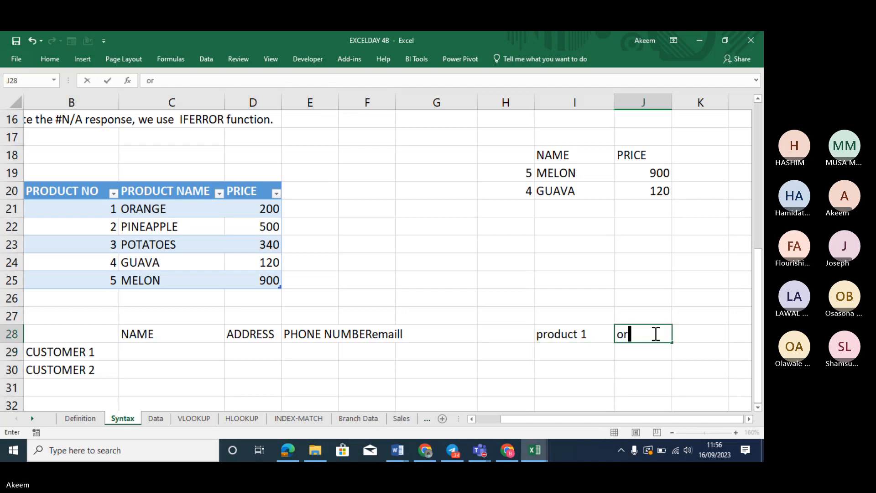
{"action": "type", "text": "ange"}
{"action": "key", "text": "Return"}
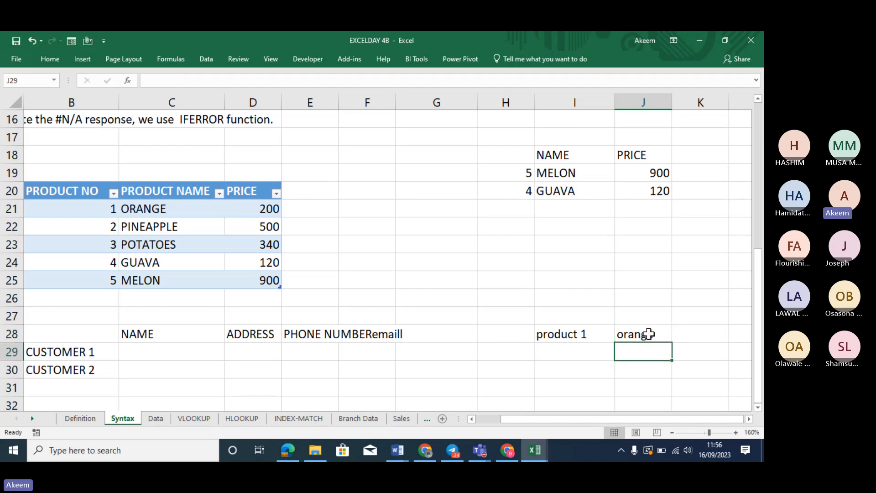
{"action": "left_click", "coordinate": [593, 349]}
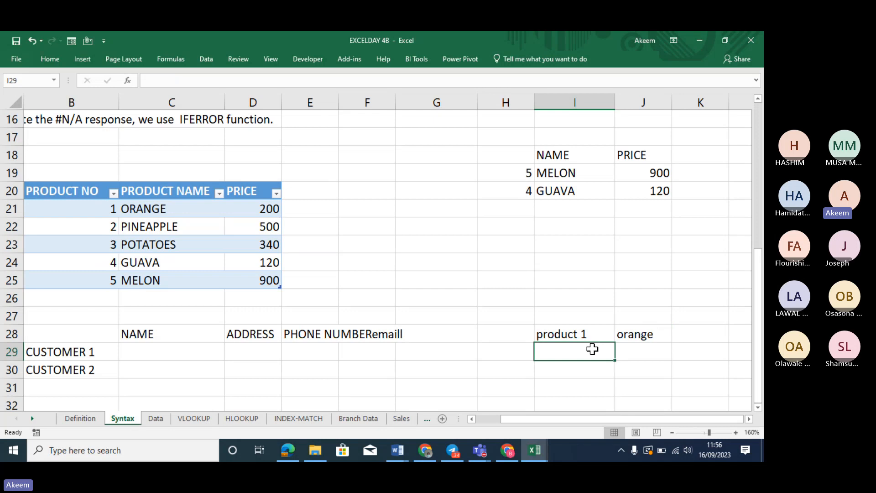
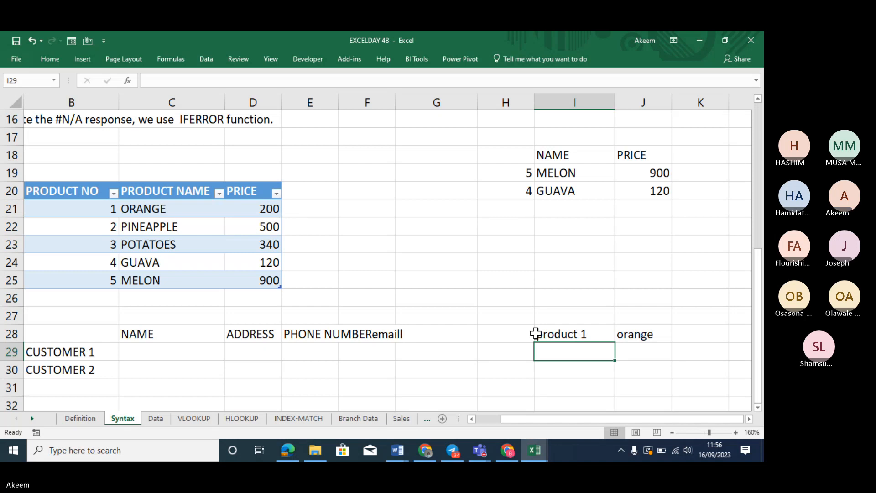
Delete the stray 3 from H28, leaving 'product 1' and 'orange' in I28:J28
{"action": "left_click", "coordinate": [514, 336]}
{"action": "key", "text": "Return"}
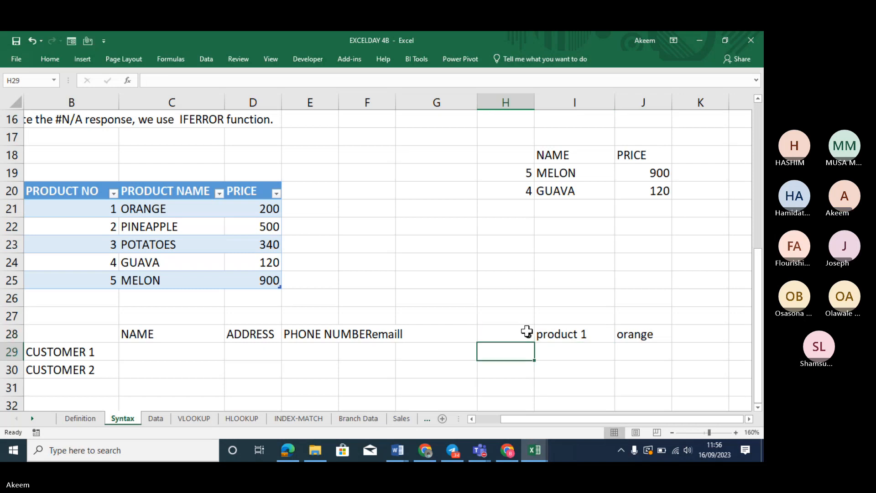
{"action": "left_click", "coordinate": [526, 333]}
{"action": "key", "text": "Delete"}
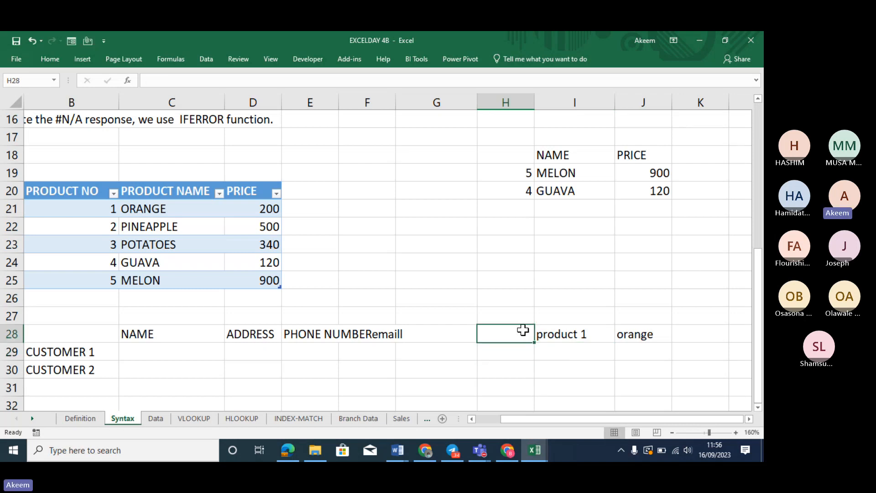
{"action": "left_click", "coordinate": [557, 336]}
{"action": "left_click", "coordinate": [640, 335]}
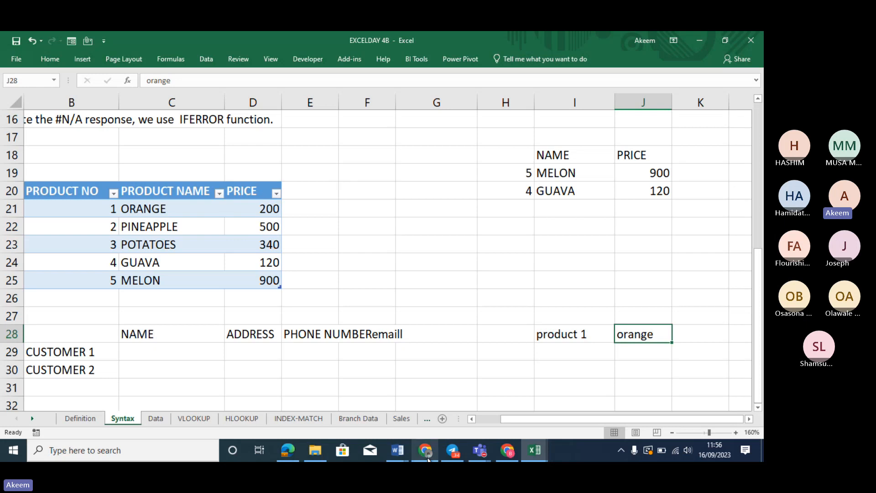
Open the EXCEL DAY 1 -WORKING workbook from the Desktop through File > Open > Browse
{"action": "left_click", "coordinate": [17, 59]}
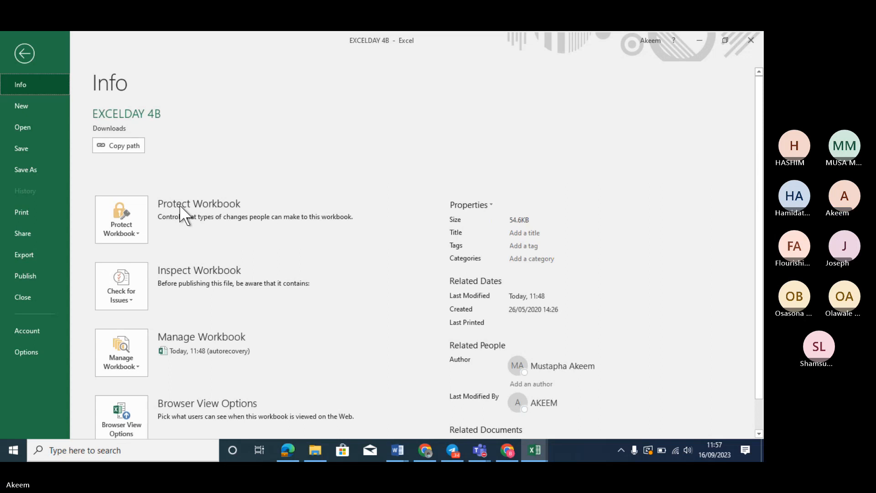
{"action": "left_click", "coordinate": [26, 106]}
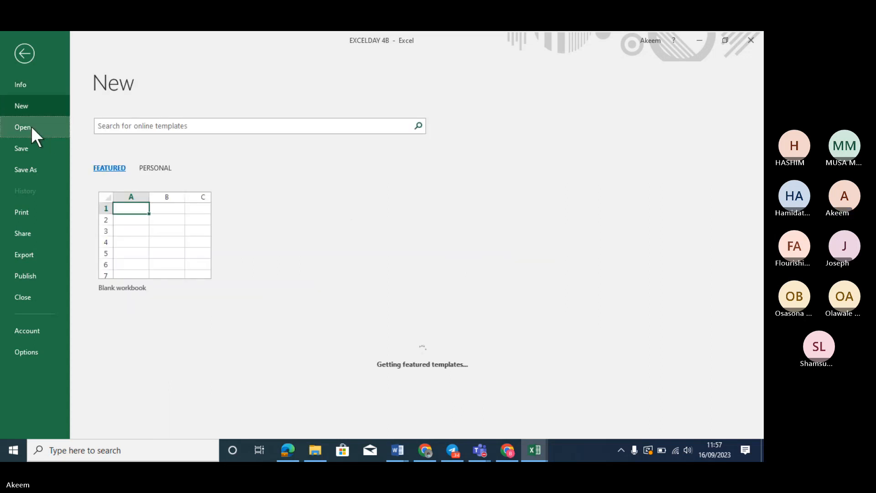
{"action": "left_click", "coordinate": [32, 128]}
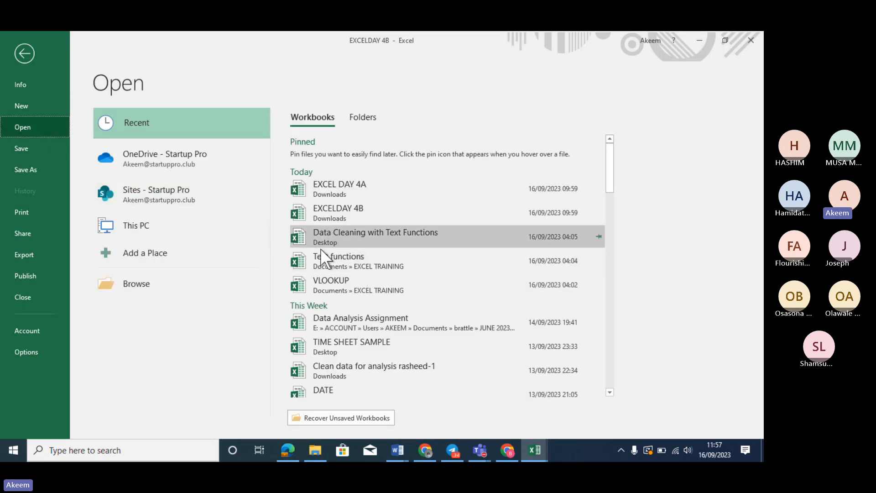
{"action": "left_click", "coordinate": [162, 280]}
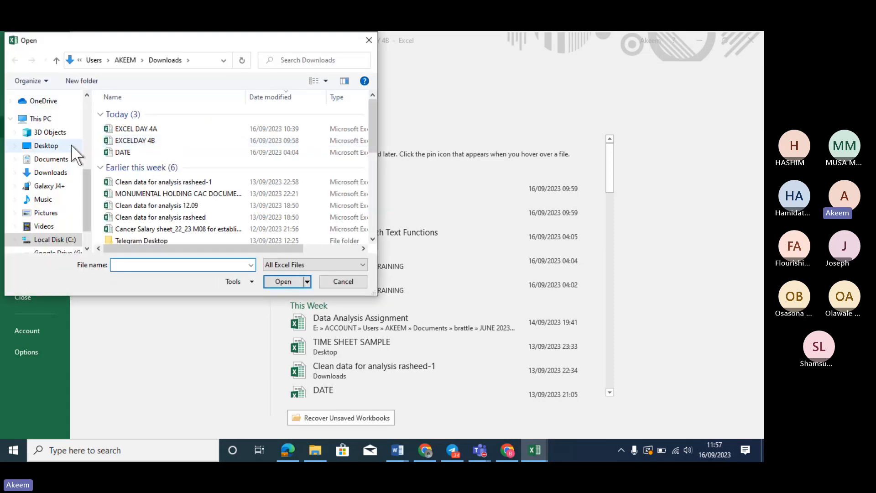
{"action": "left_click", "coordinate": [71, 145]}
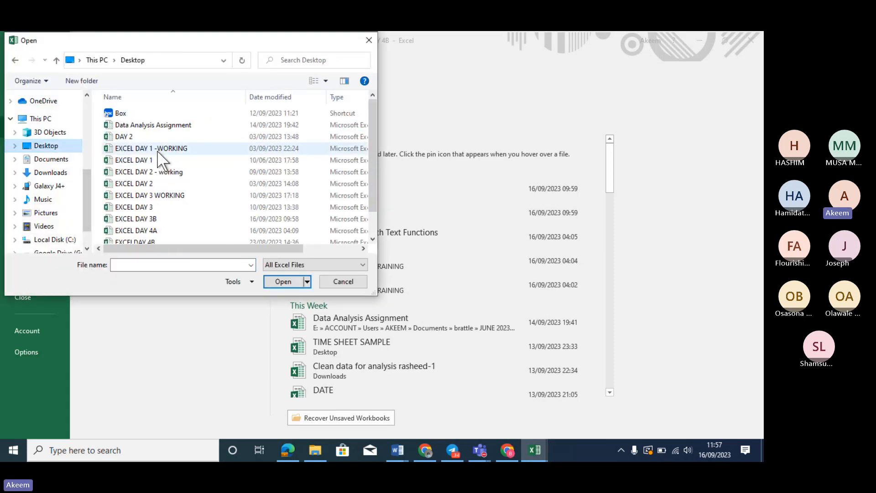
{"action": "double_click", "coordinate": [154, 150]}
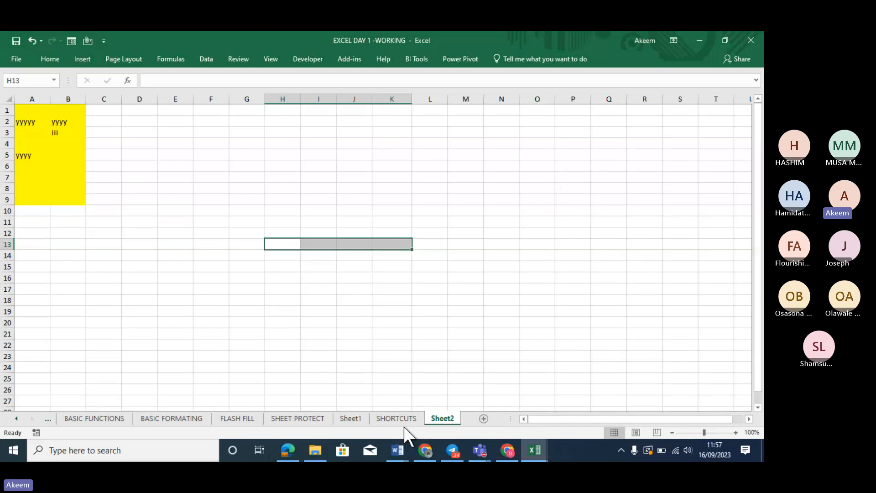
Switch to the SHEET PROTECT invoice sheet and select the doughnut description D20 and C20
{"action": "left_click", "coordinate": [313, 417]}
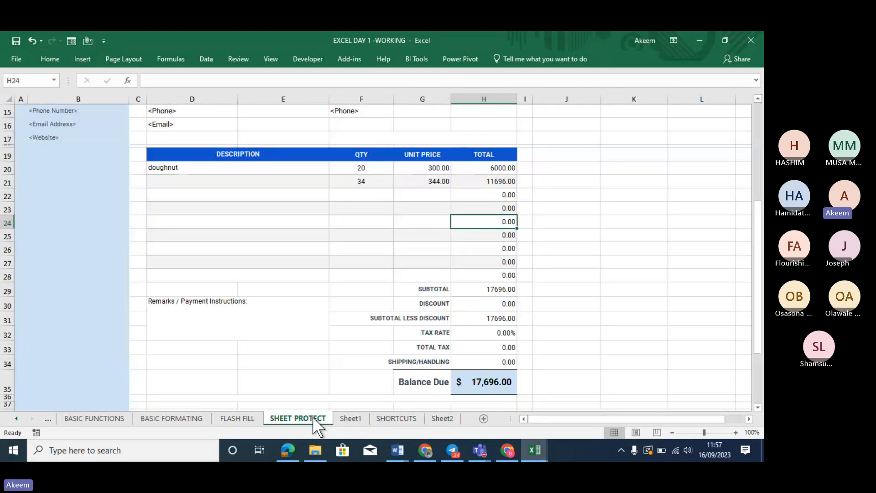
{"action": "left_click", "coordinate": [207, 171]}
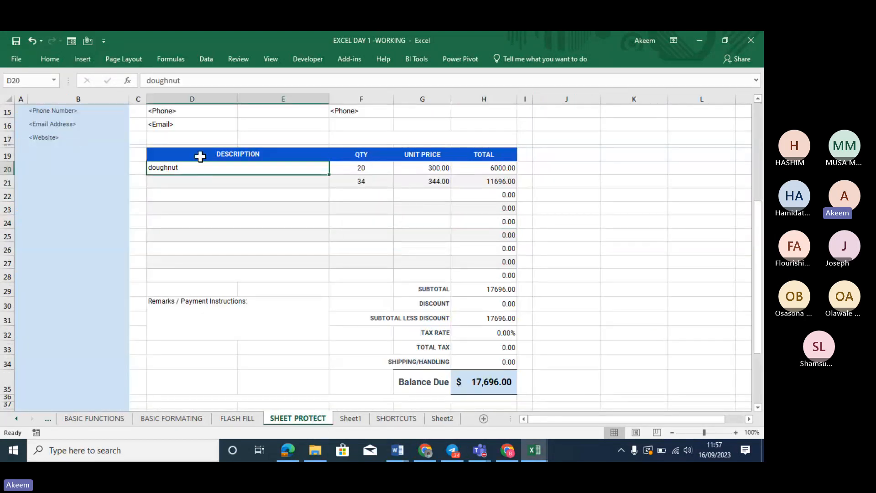
{"action": "left_click", "coordinate": [151, 172]}
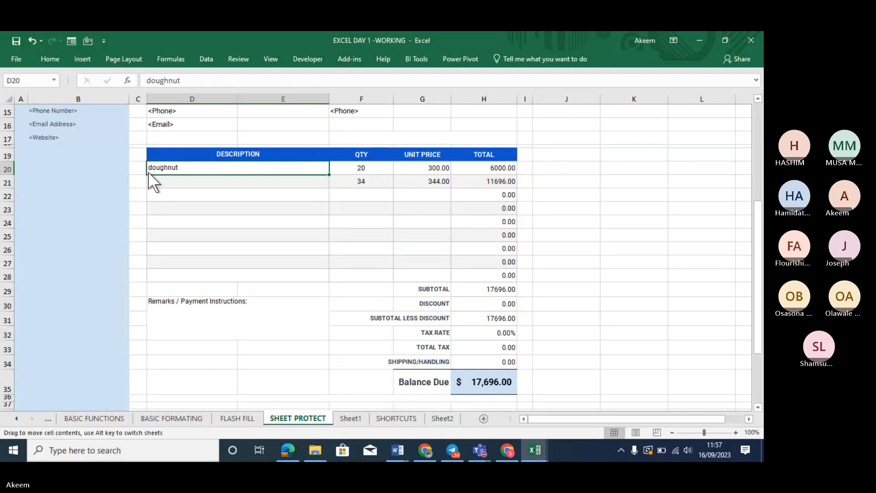
{"action": "left_click", "coordinate": [144, 173]}
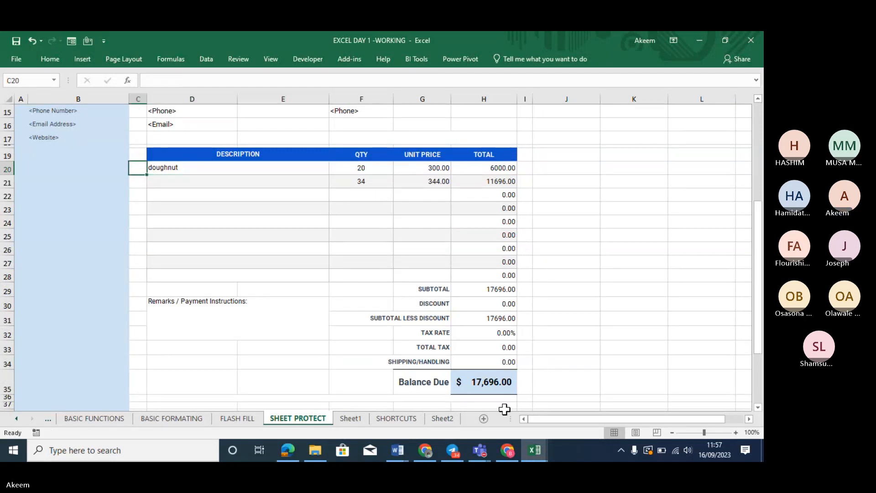
Dismiss the meeting window, then recheck D20 and the quantity 20 in F20
{"action": "mouse_move", "coordinate": [485, 455]}
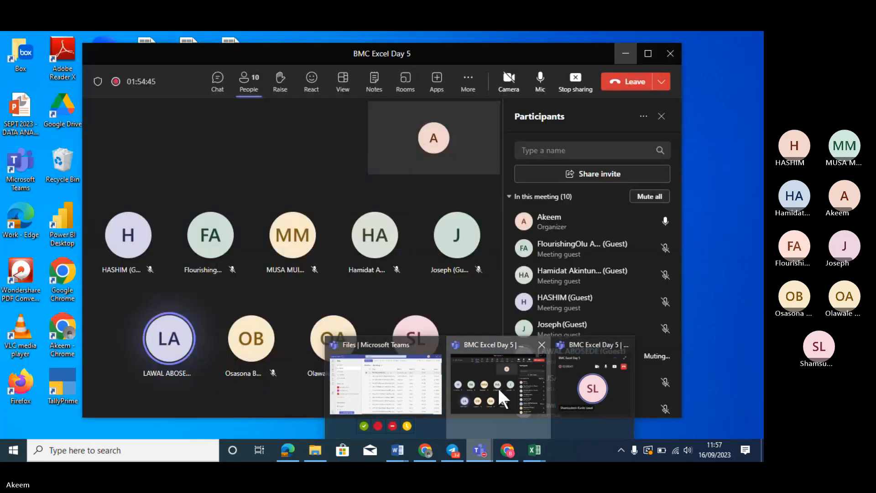
{"action": "left_click", "coordinate": [498, 386]}
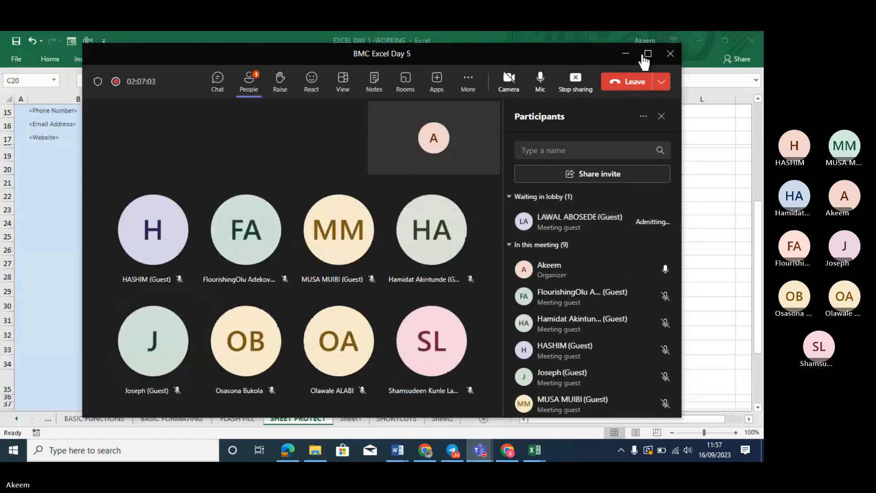
{"action": "left_click", "coordinate": [632, 57]}
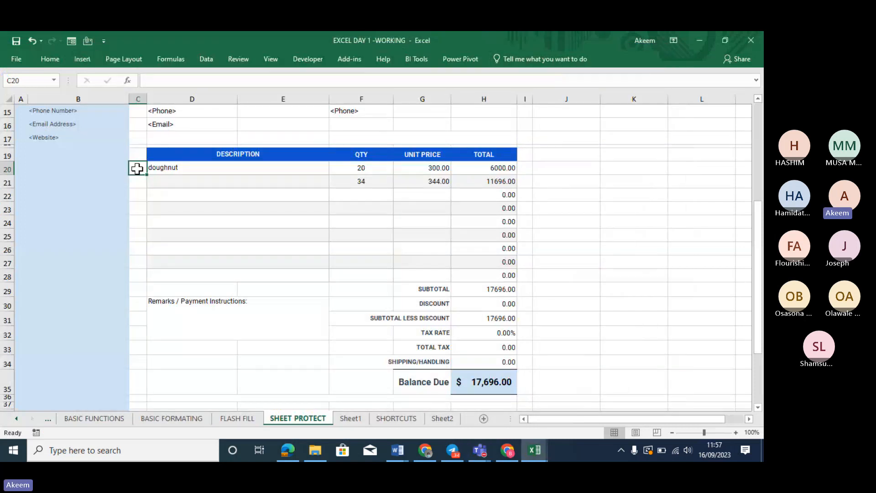
{"action": "left_click", "coordinate": [218, 169]}
{"action": "left_click", "coordinate": [364, 167]}
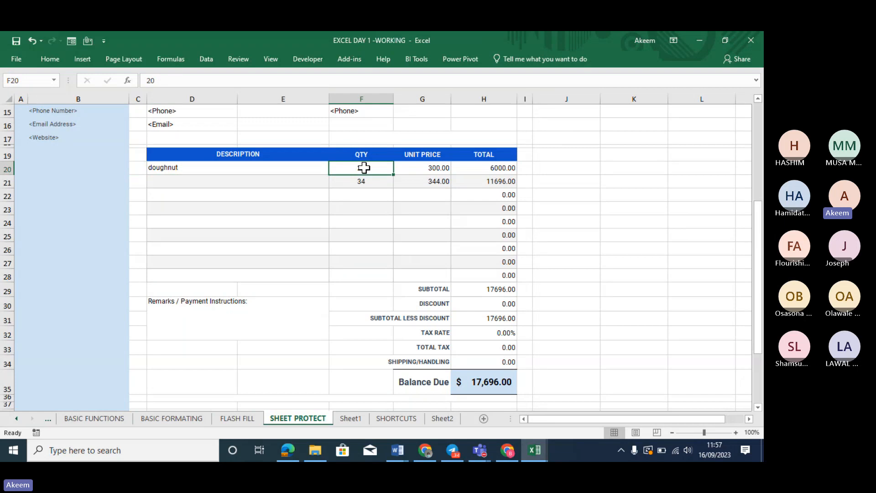
Begin =VLOOKUP(C20 in D20 and try to enter it unfinished
{"action": "left_click", "coordinate": [248, 170]}
{"action": "type", "text": "=v"}
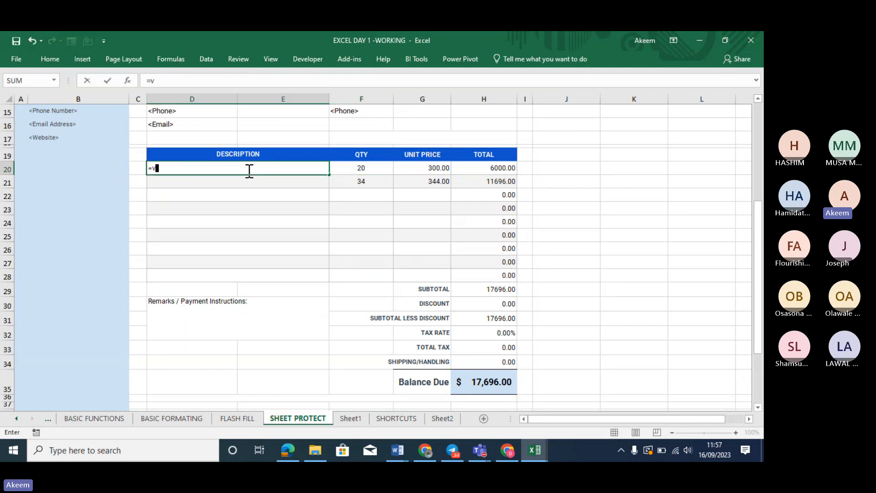
{"action": "type", "text": "lo"}
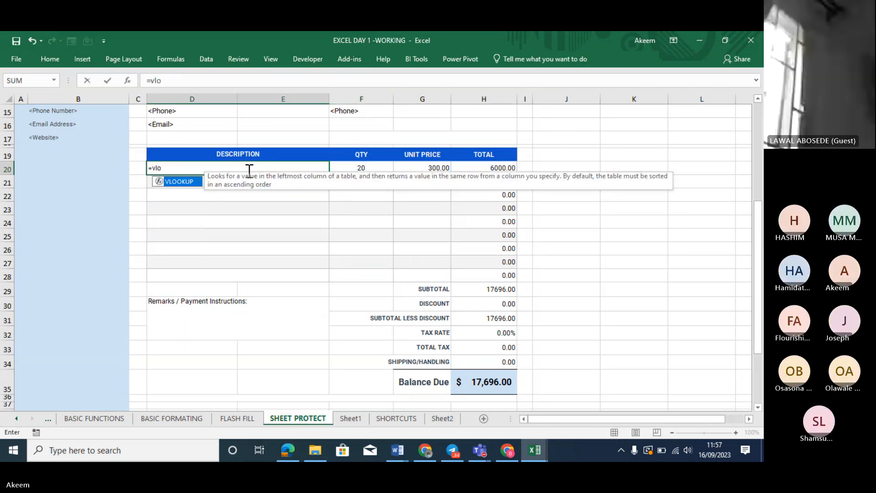
{"action": "key", "text": "Tab"}
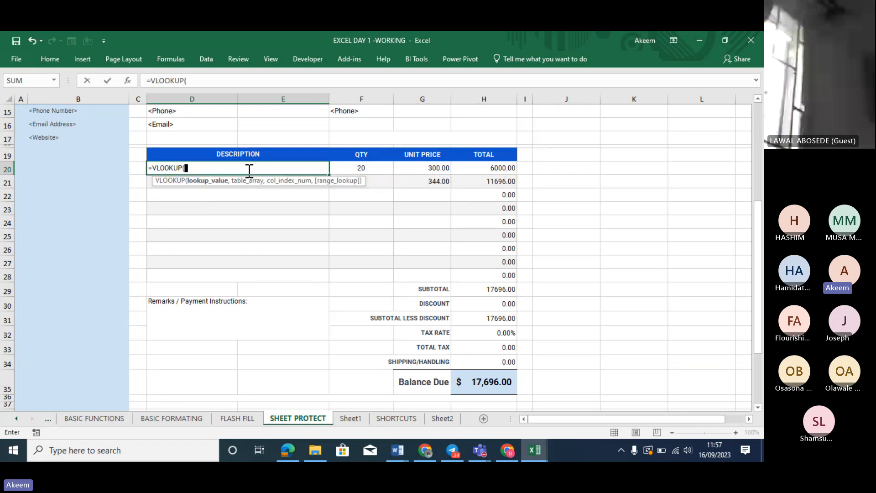
{"action": "left_click", "coordinate": [136, 167]}
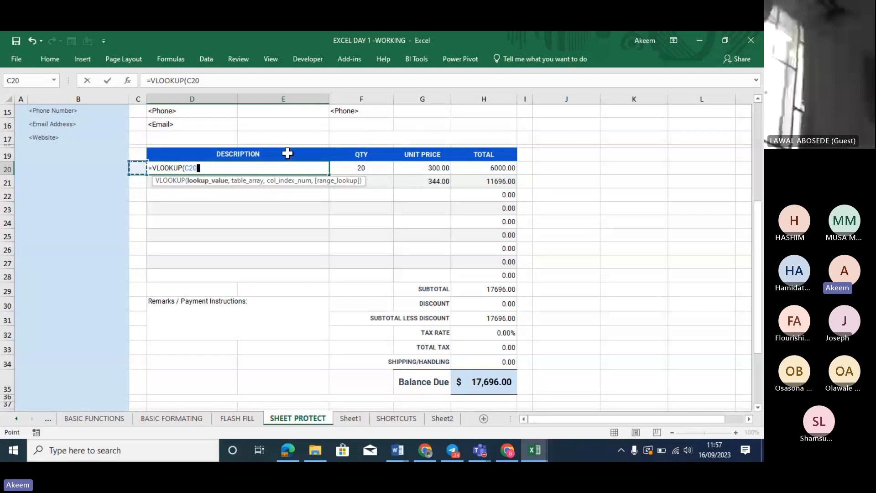
{"action": "key", "text": "Return"}
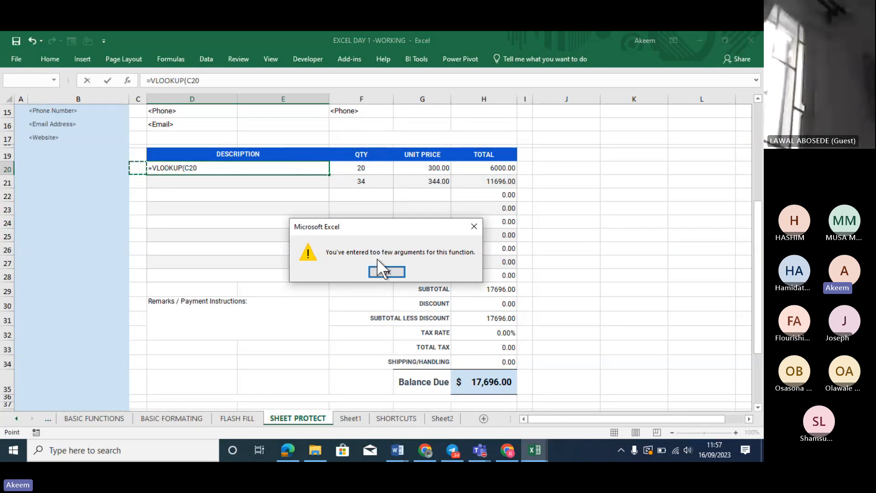
Dismiss the too-few-arguments warnings, cancel the D20 entry, and start =vloo in G20
{"action": "left_click", "coordinate": [380, 270]}
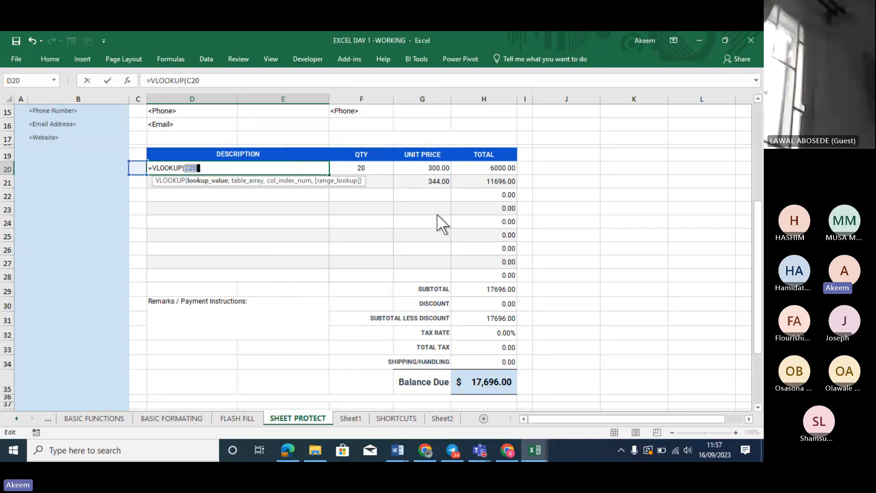
{"action": "key", "text": "Return"}
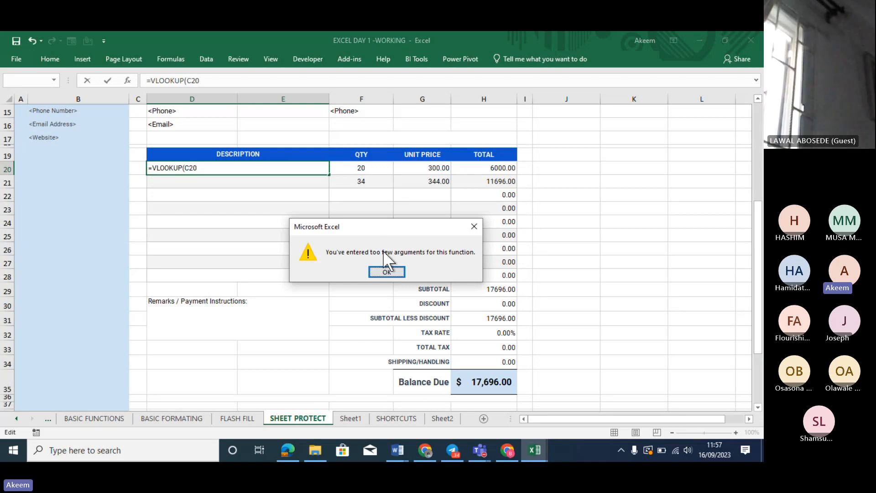
{"action": "left_click", "coordinate": [386, 269]}
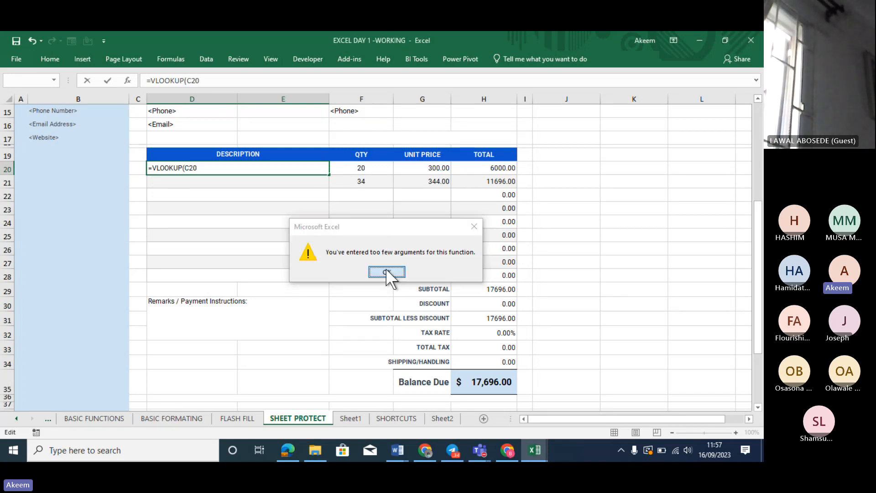
{"action": "key", "text": "Escape"}
{"action": "left_click", "coordinate": [412, 168]}
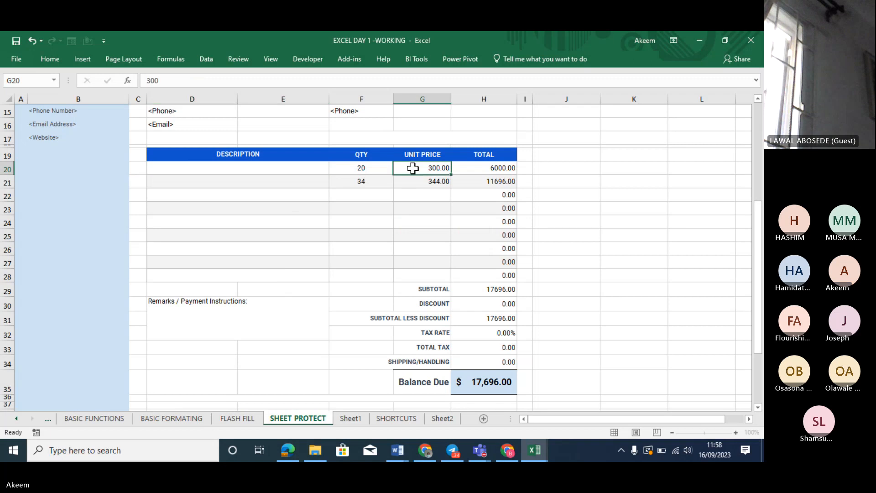
{"action": "type", "text": "=vloo"}
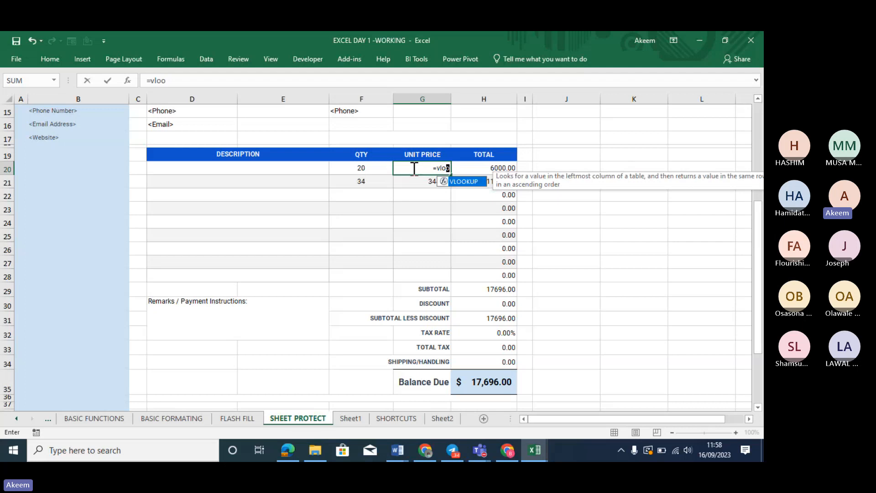
{"action": "left_click", "coordinate": [257, 169]}
{"action": "left_click", "coordinate": [439, 168]}
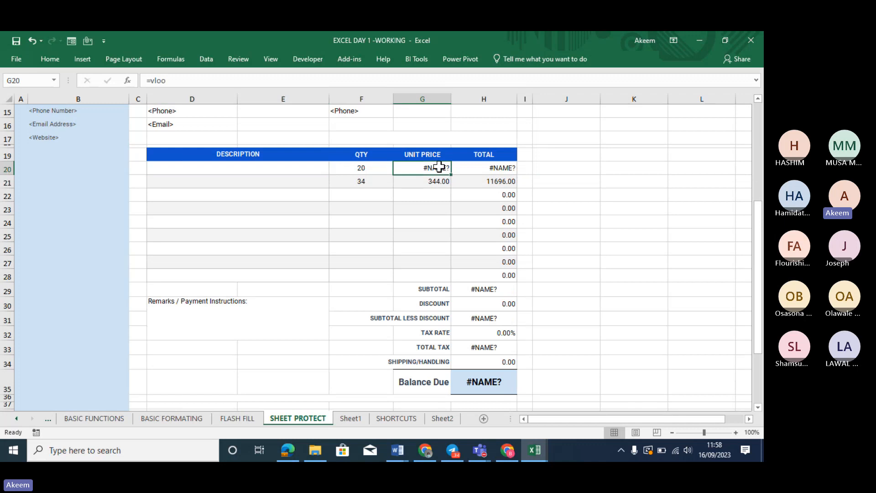
{"action": "key", "text": "Up"}
{"action": "key", "text": "Up"}
{"action": "key", "text": "Up"}
{"action": "key", "text": "Up"}
{"action": "key", "text": "Up"}
{"action": "key", "text": "Up"}
{"action": "key", "text": "Up"}
{"action": "key", "text": "Up"}
{"action": "key", "text": "Up"}
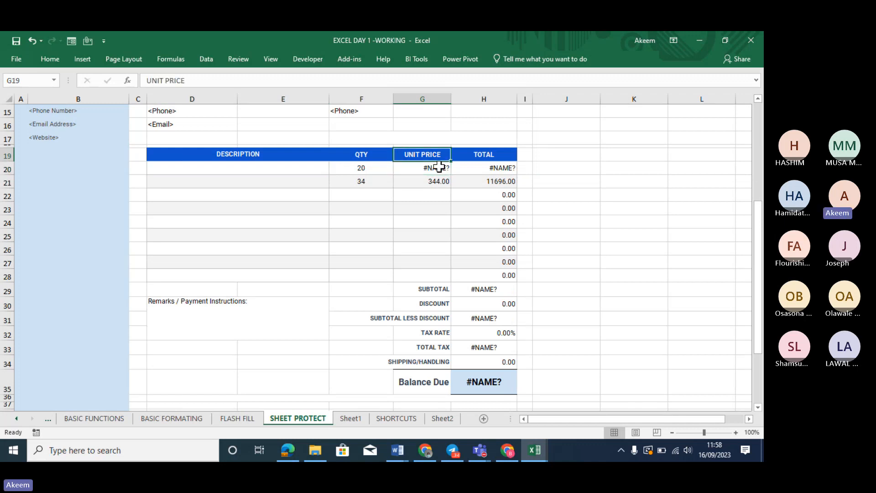
{"action": "left_click", "coordinate": [268, 114]}
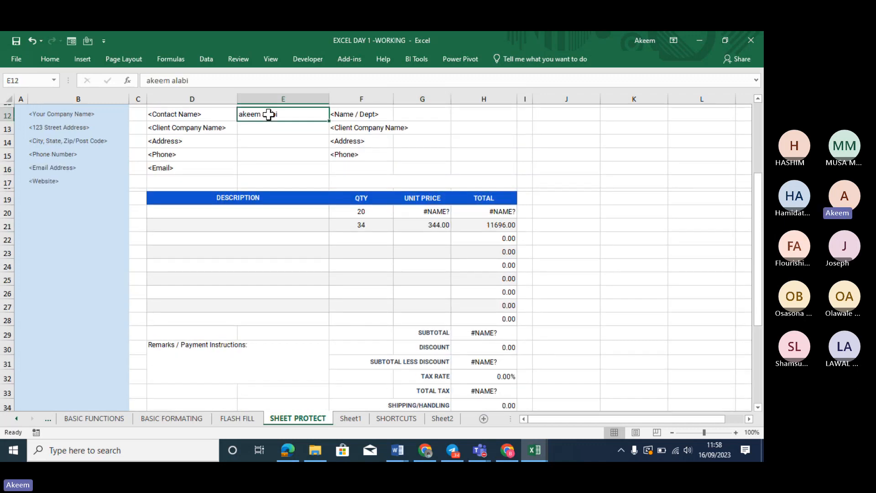
{"action": "scroll", "coordinate": [270, 114], "scroll_direction": "up", "scroll_amount": 1}
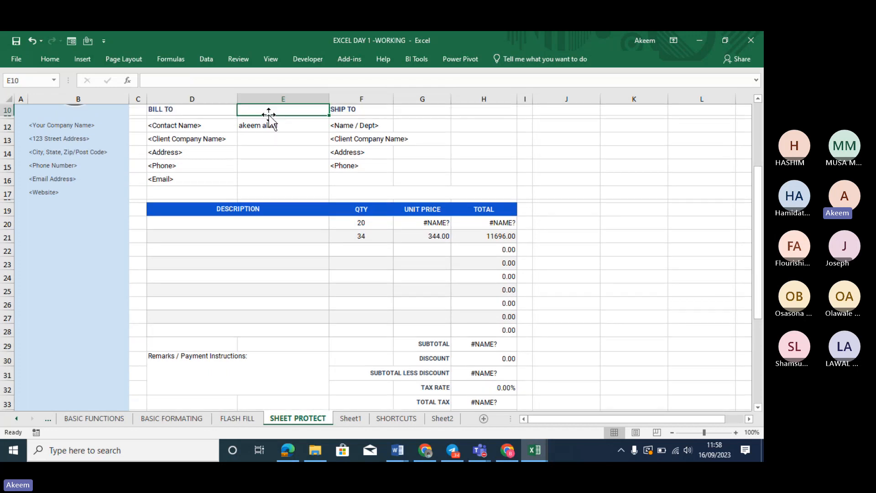
{"action": "left_click", "coordinate": [266, 141]}
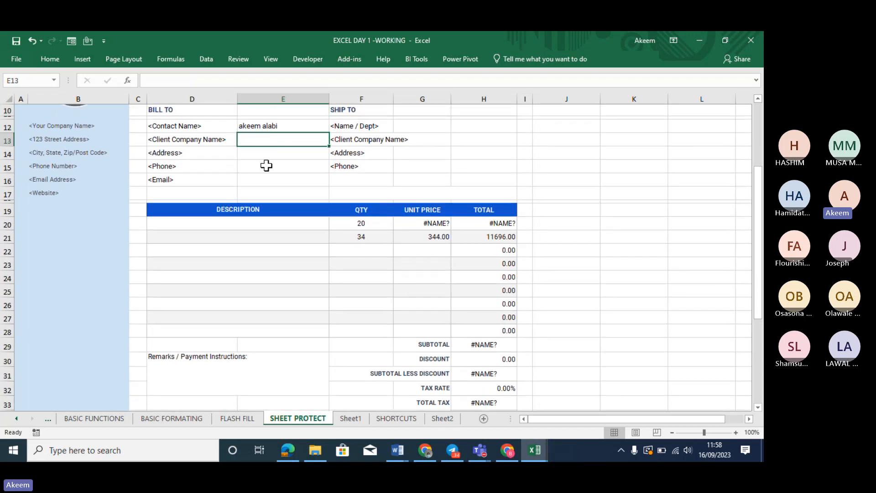
{"action": "left_click_drag", "start_coordinate": [266, 166], "coordinate": [271, 126]}
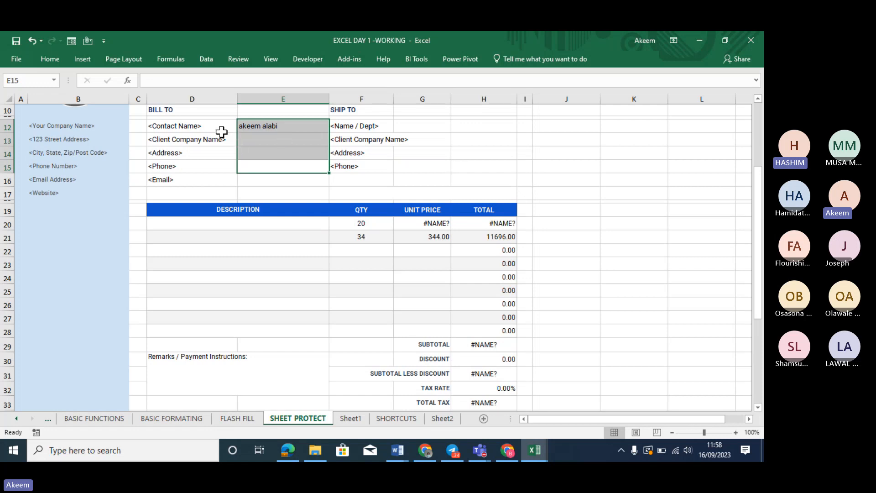
{"action": "left_click_drag", "start_coordinate": [215, 121], "coordinate": [217, 175]}
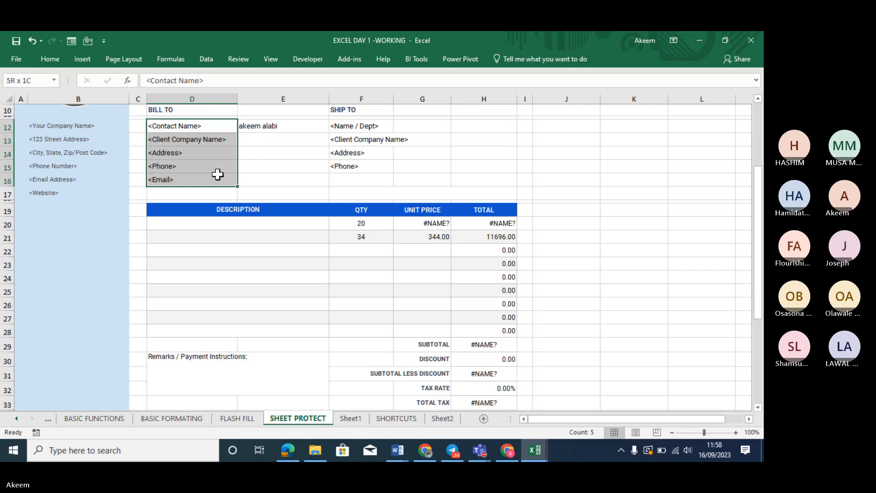
{"action": "left_click", "coordinate": [254, 125]}
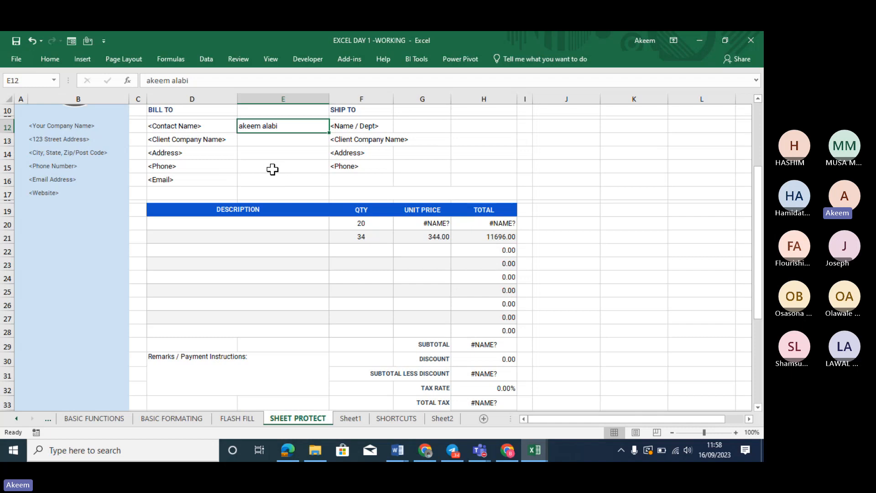
Enter =E12 in E13 so it repeats the contact name
{"action": "left_click", "coordinate": [262, 138]}
{"action": "type", "text": "="}
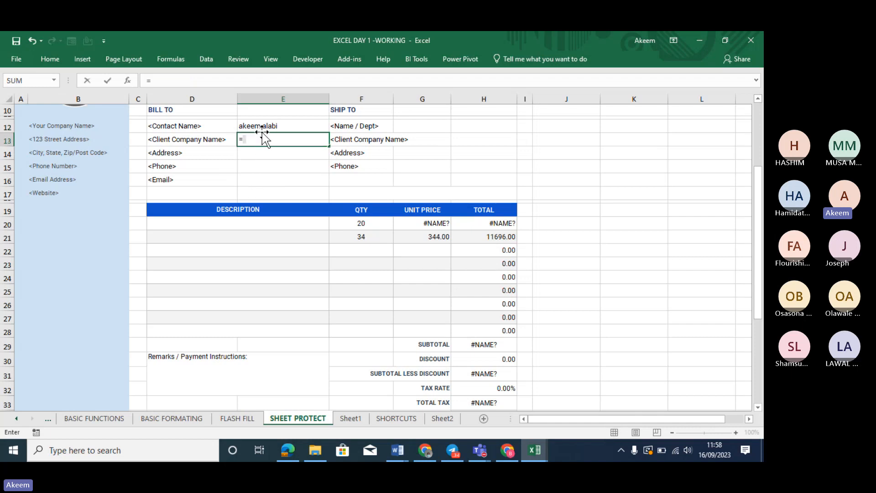
{"action": "left_click", "coordinate": [263, 126]}
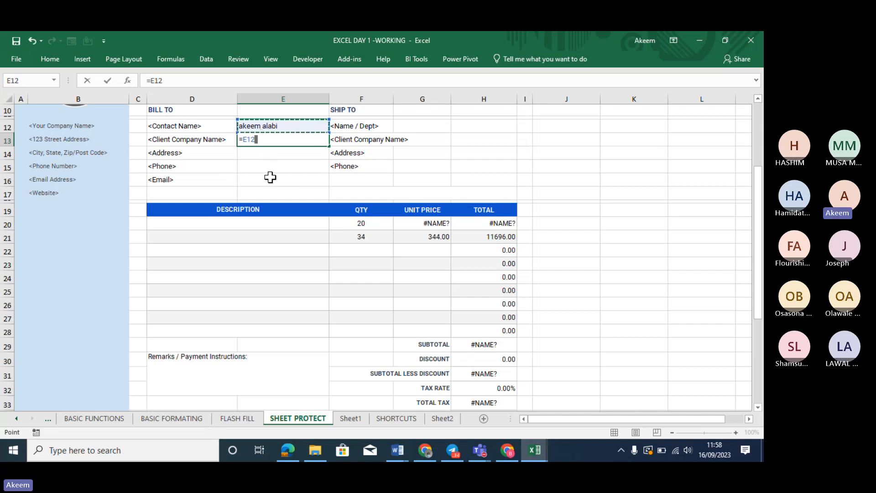
{"action": "key", "text": "Return"}
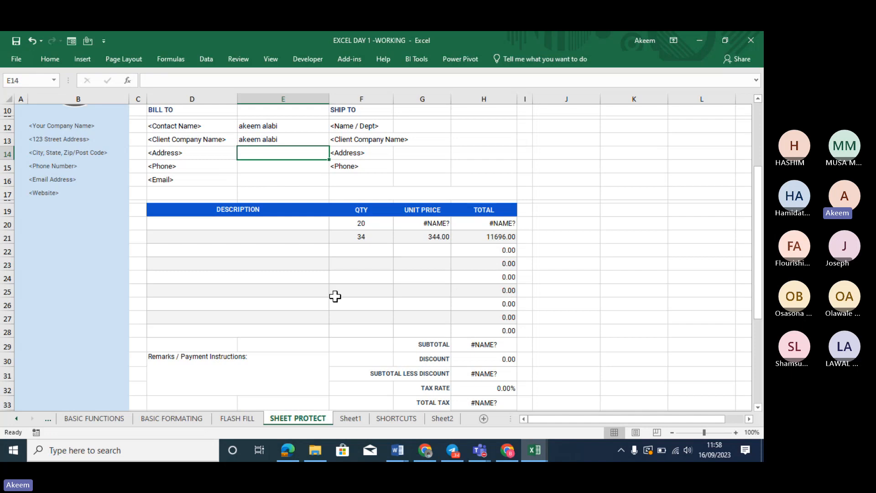
{"action": "left_click_drag", "start_coordinate": [154, 228], "coordinate": [409, 260]}
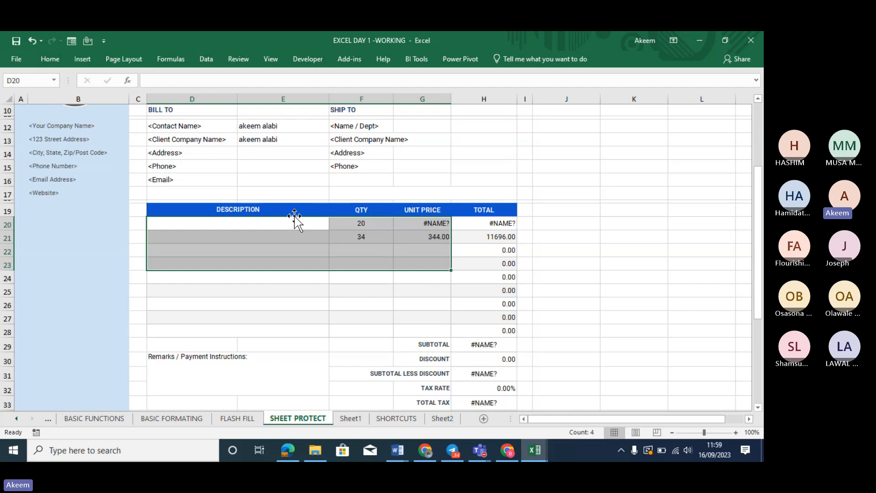
{"action": "left_click", "coordinate": [282, 124]}
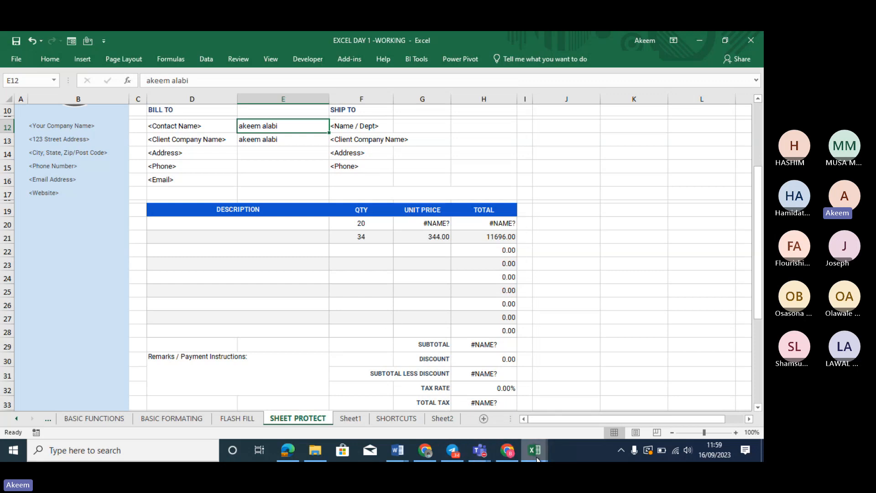
Bring the EXCELDAY 4B workbook forward and show its VLOOKUP sheet
{"action": "mouse_move", "coordinate": [533, 448]}
{"action": "mouse_move", "coordinate": [482, 396]}
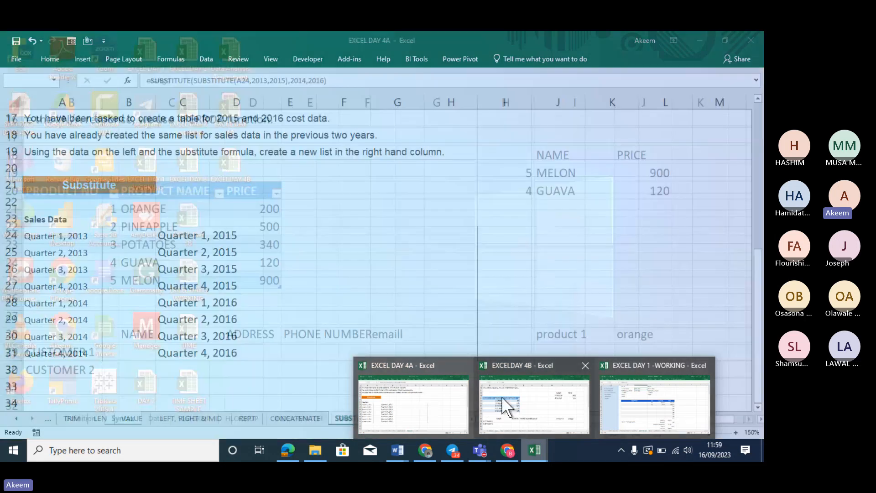
{"action": "left_click", "coordinate": [502, 396]}
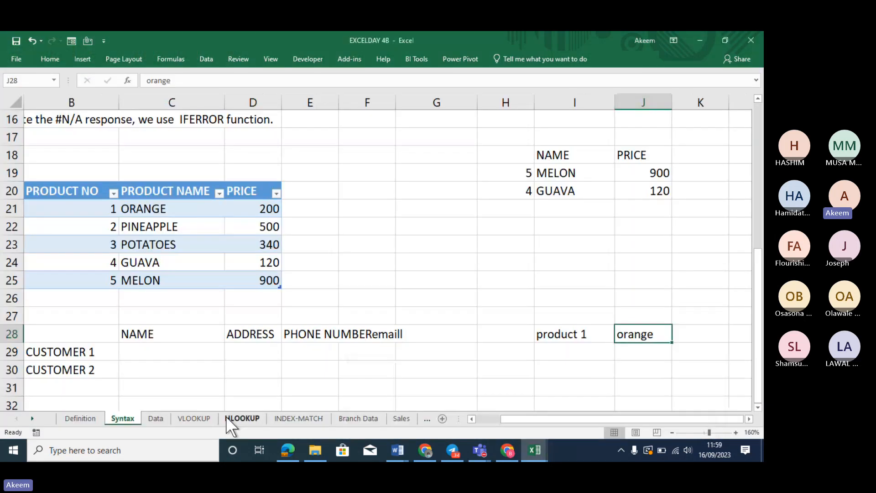
{"action": "left_click", "coordinate": [194, 418]}
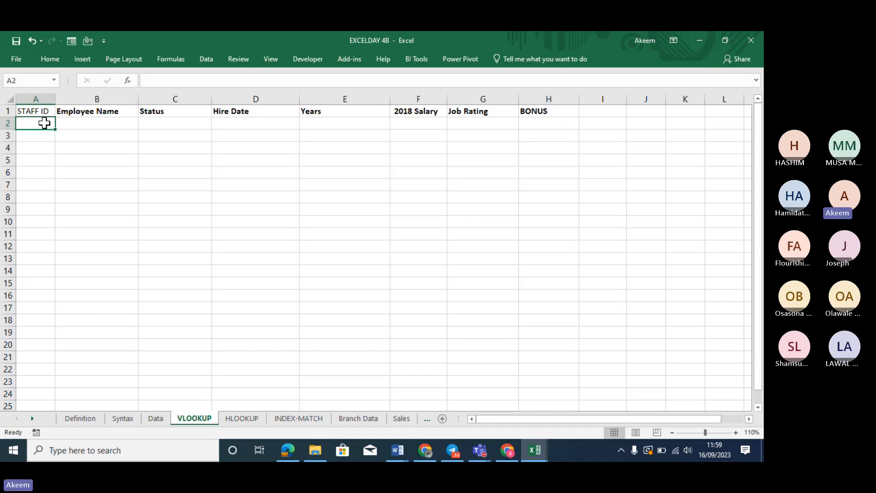
Add List data validation to column A, sourced from the Data sheet's staff IDs
{"action": "left_click", "coordinate": [40, 94]}
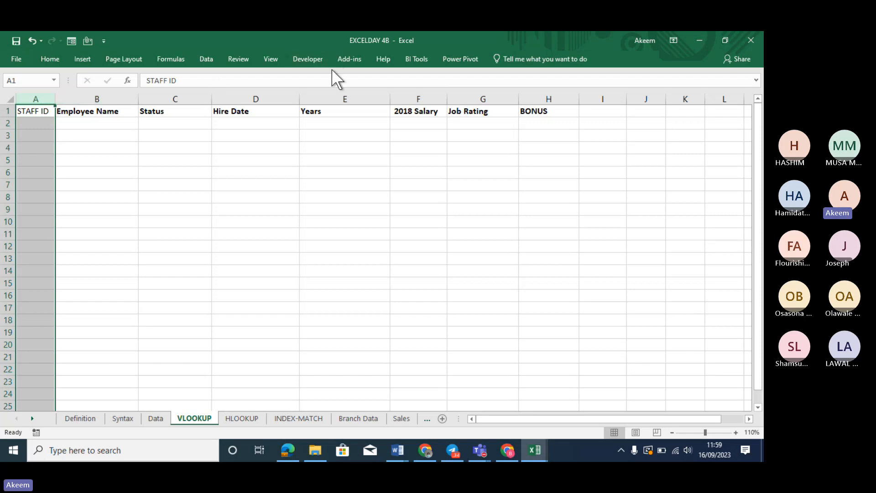
{"action": "left_click", "coordinate": [213, 58]}
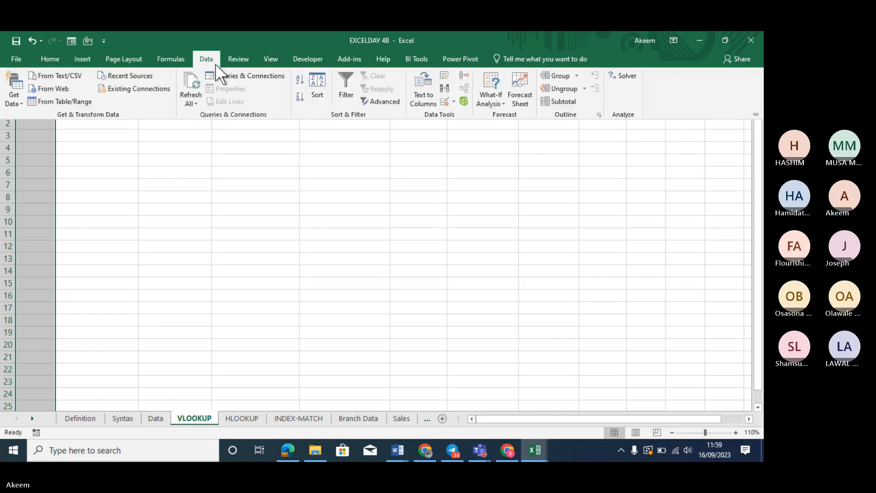
{"action": "left_click", "coordinate": [447, 101]}
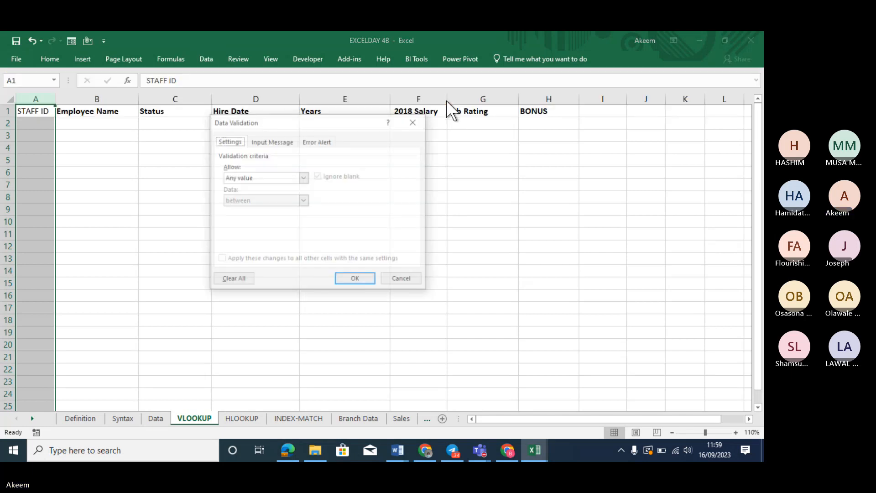
{"action": "left_click", "coordinate": [304, 178]}
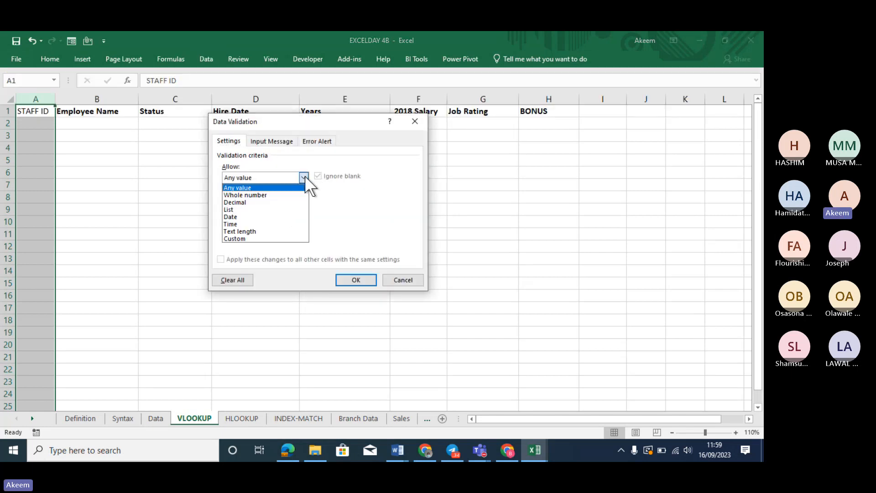
{"action": "left_click", "coordinate": [261, 208]}
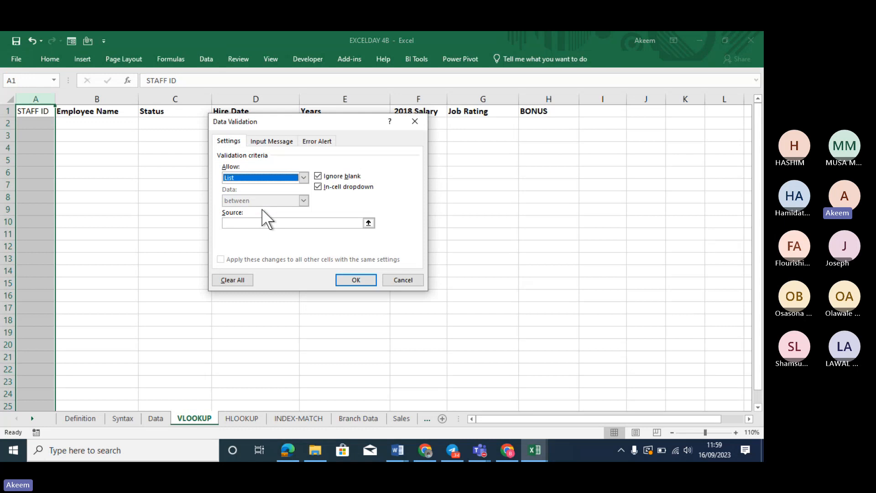
{"action": "left_click", "coordinate": [340, 223]}
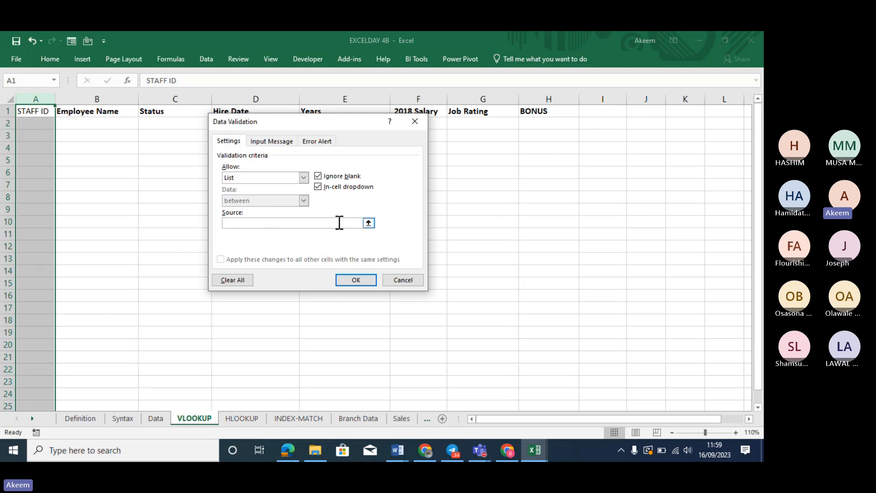
{"action": "left_click", "coordinate": [159, 416]}
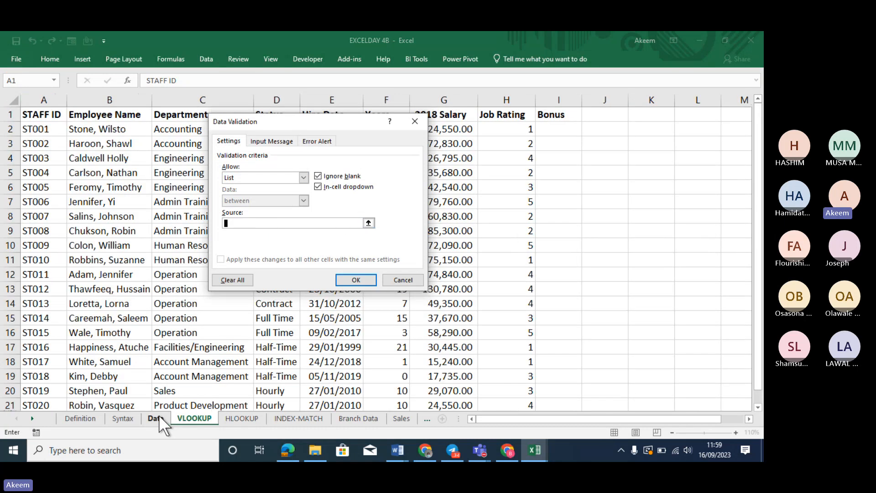
{"action": "left_click", "coordinate": [49, 129]}
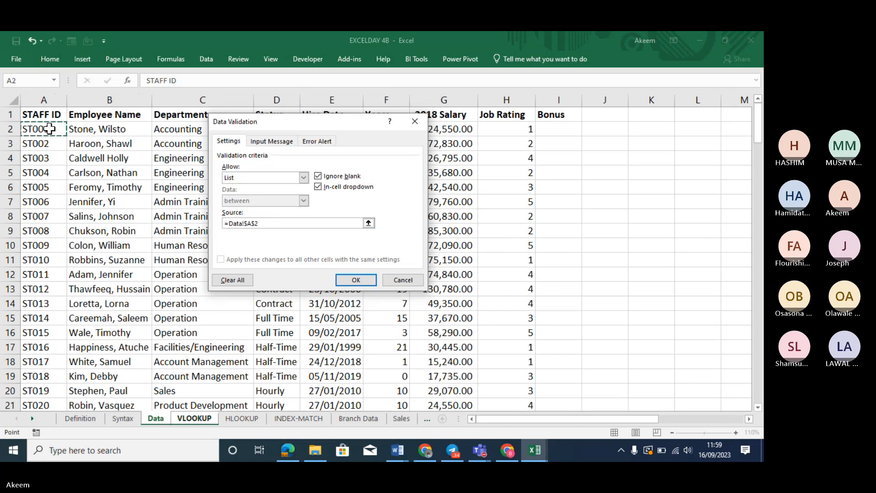
{"action": "key", "text": "ctrl+shift+Down"}
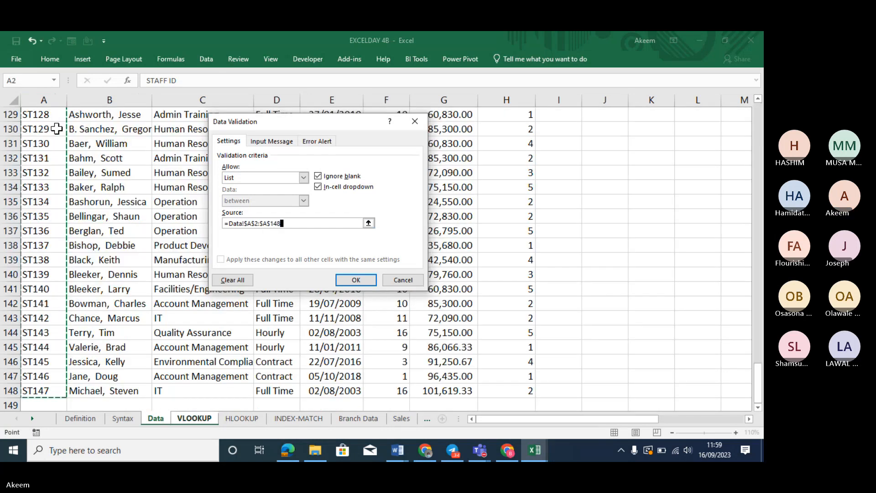
{"action": "left_click", "coordinate": [357, 279]}
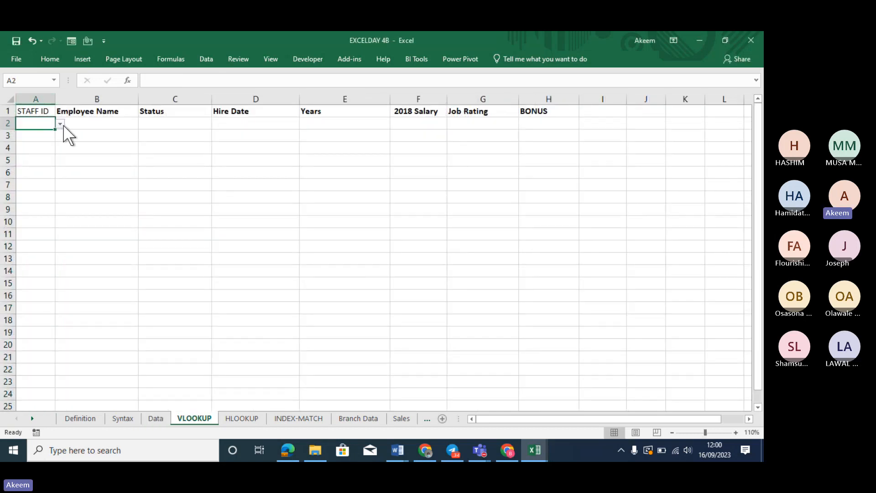
Choose ST003 from the dropdown in both A2 and A3
{"action": "left_click", "coordinate": [59, 124]}
{"action": "left_click", "coordinate": [42, 150]}
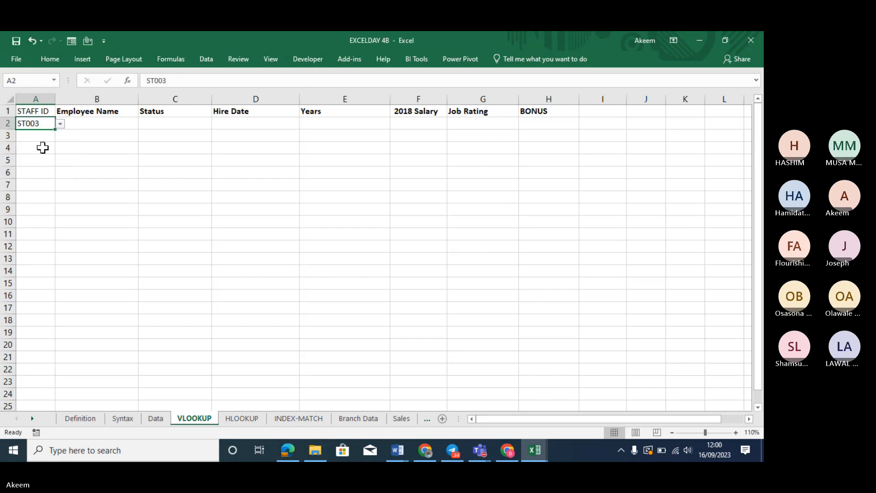
{"action": "left_click", "coordinate": [50, 135]}
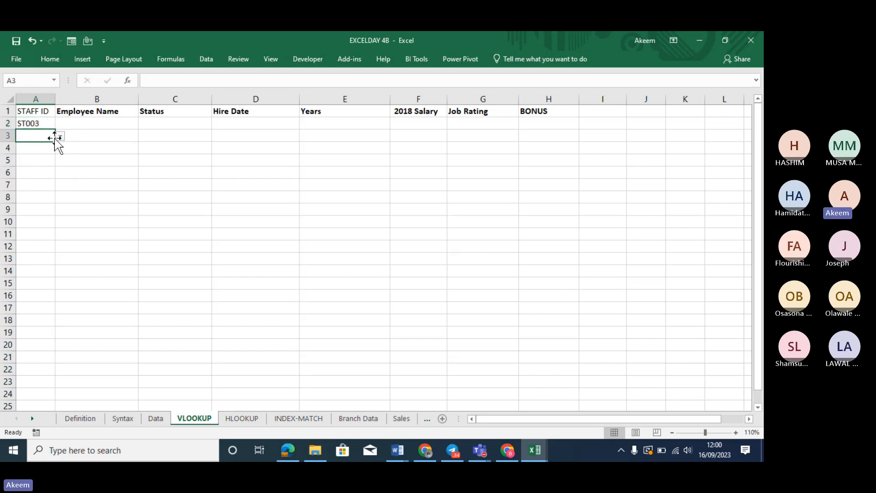
{"action": "left_click", "coordinate": [59, 138]}
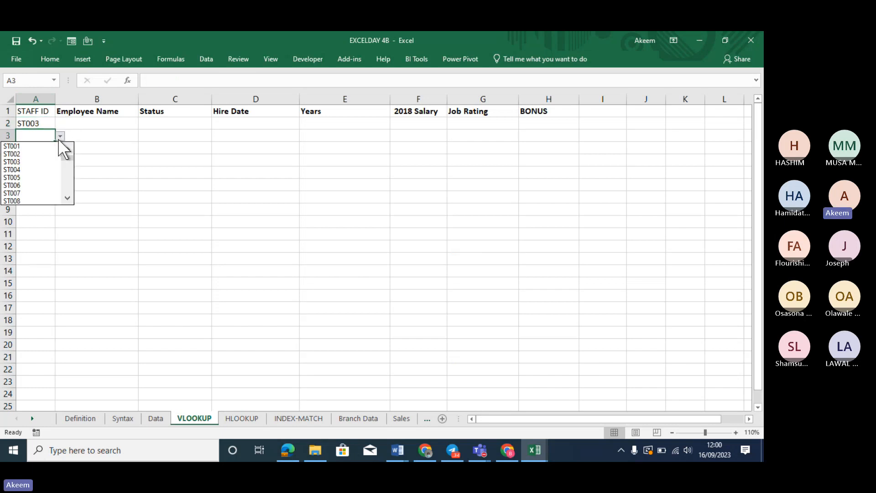
{"action": "left_click", "coordinate": [36, 160]}
Review the row 2 cells from Employee Name to BONUS, ending on B2
{"action": "left_click", "coordinate": [86, 124]}
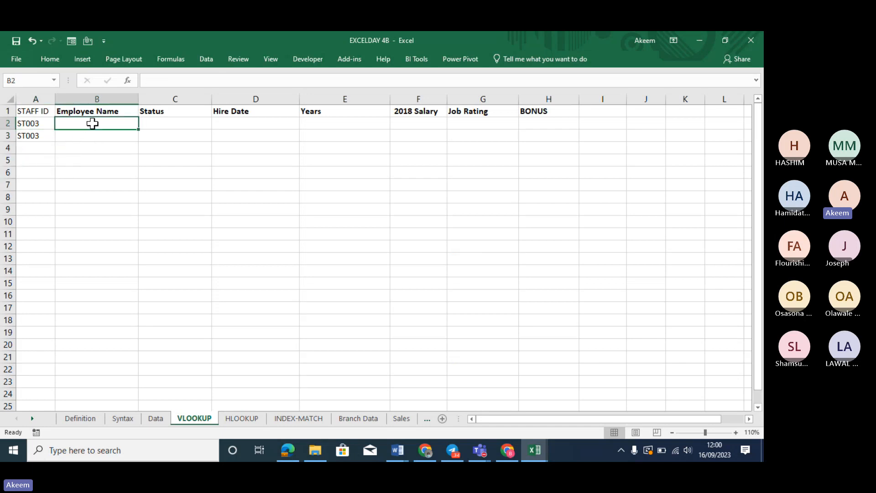
{"action": "left_click", "coordinate": [153, 120]}
{"action": "left_click", "coordinate": [256, 122]}
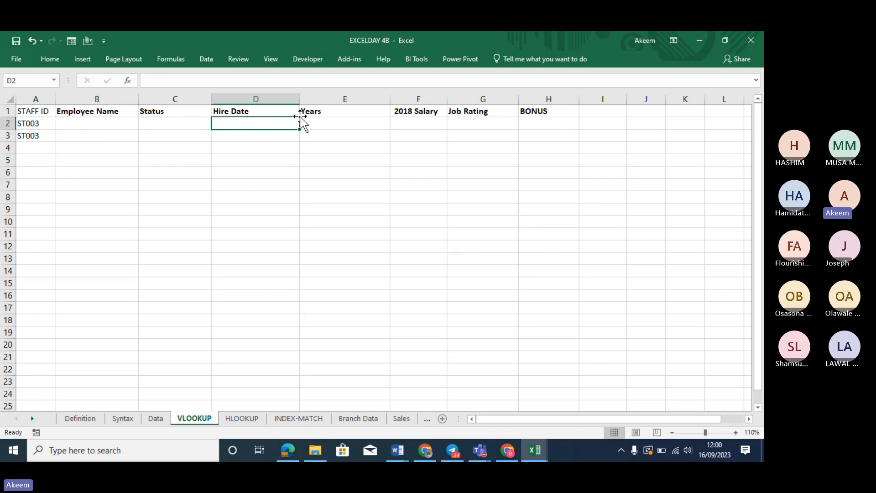
{"action": "left_click_drag", "start_coordinate": [315, 121], "coordinate": [424, 128]}
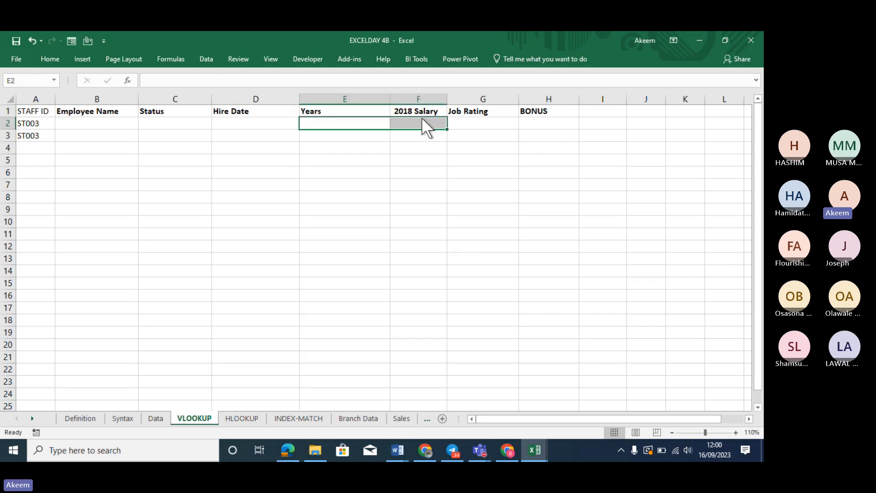
{"action": "left_click", "coordinate": [468, 121]}
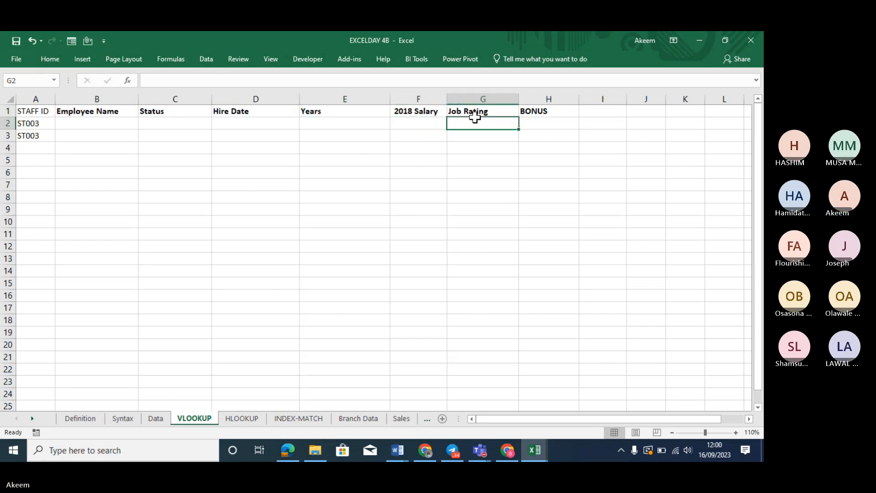
{"action": "left_click", "coordinate": [542, 123]}
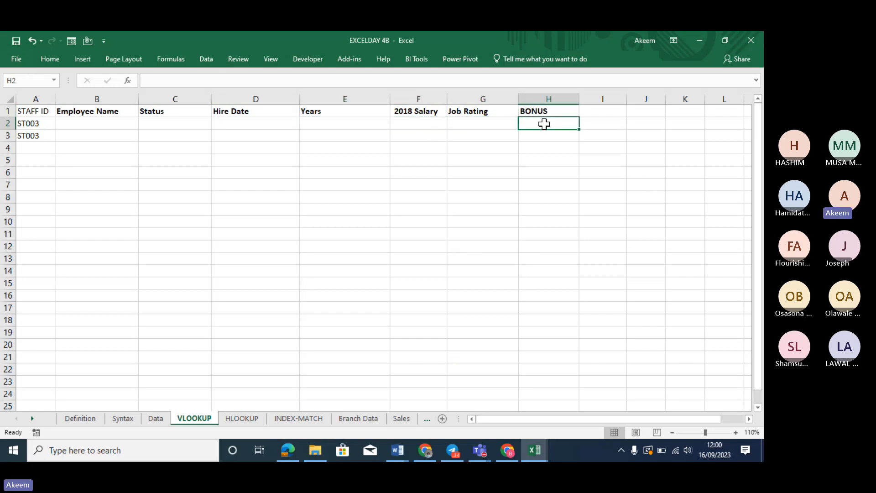
{"action": "left_click", "coordinate": [118, 126]}
Start a VLOOKUP in B2 on A2 with the absolute range Data!$A$1:$H$148
{"action": "type", "text": "=vlook"}
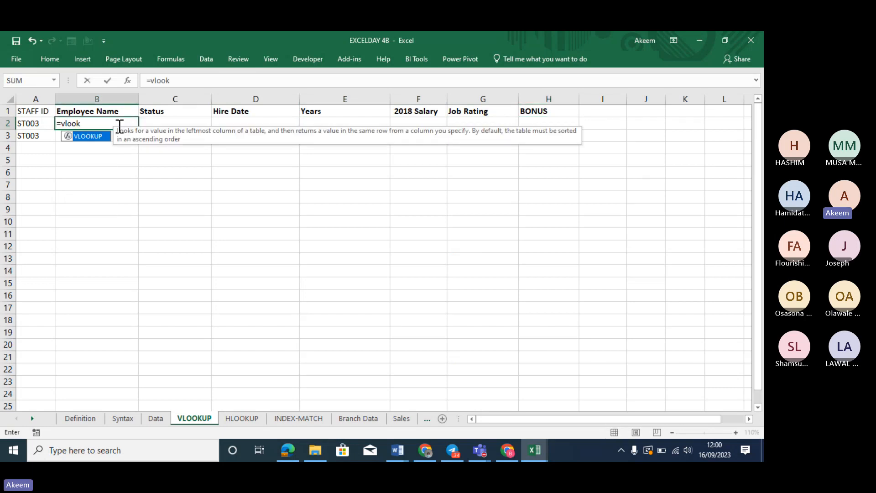
{"action": "key", "text": "Tab"}
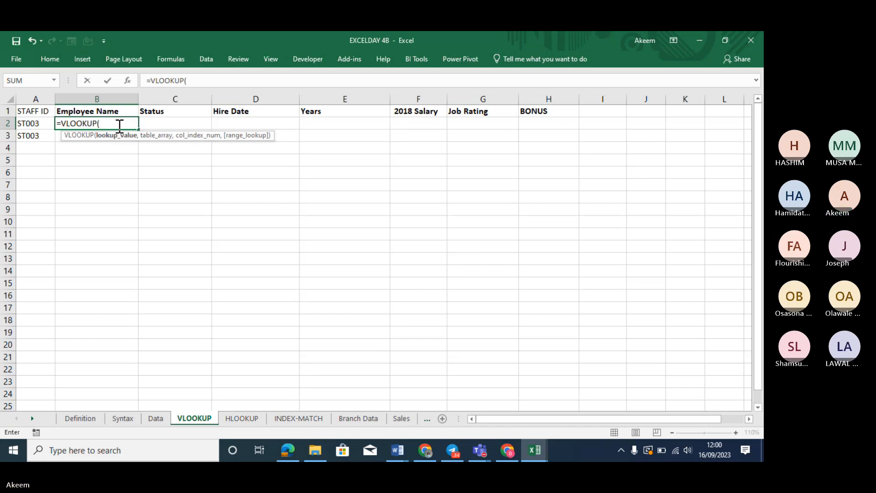
{"action": "left_click", "coordinate": [35, 123]}
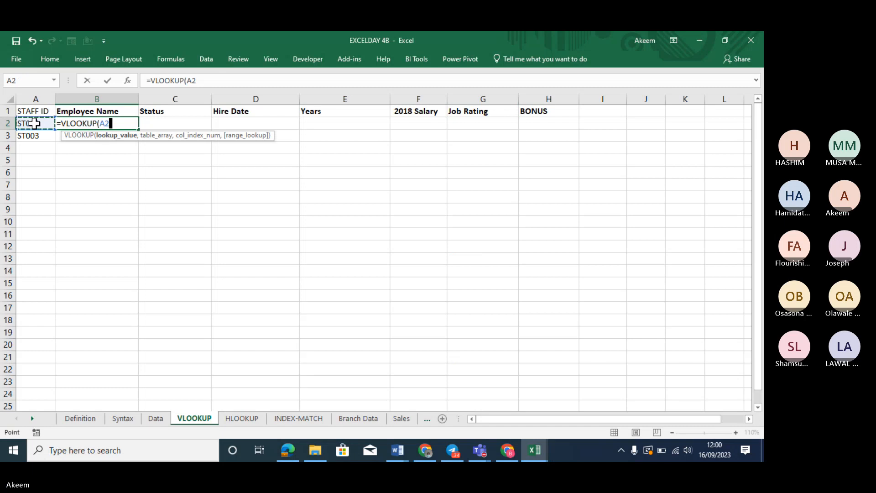
{"action": "type", "text": ","}
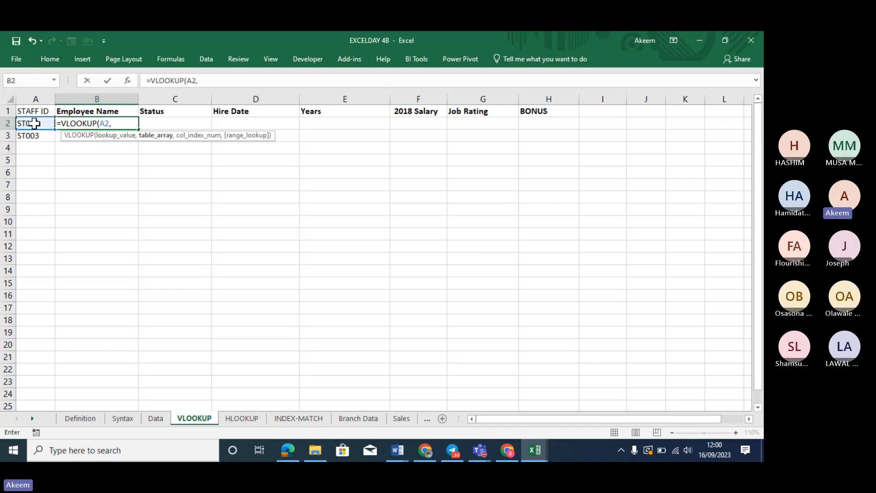
{"action": "left_click", "coordinate": [157, 417]}
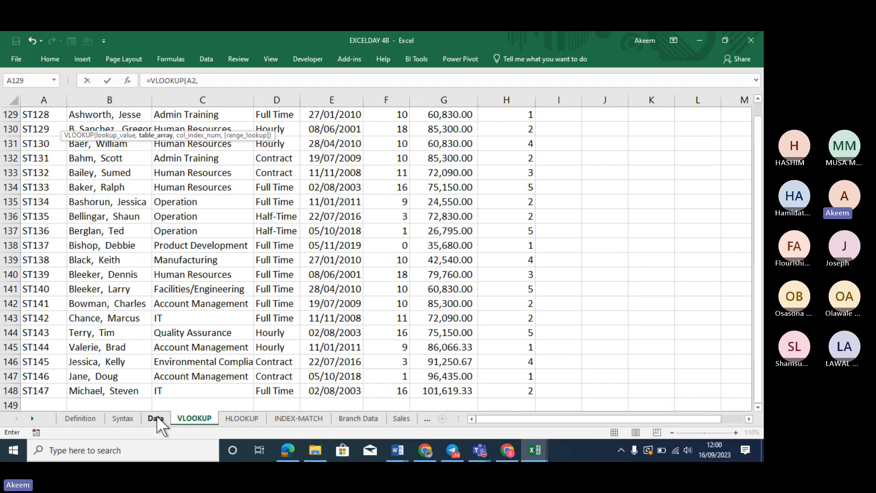
{"action": "left_click", "coordinate": [36, 389]}
{"action": "key", "text": "ctrl+shift+Right"}
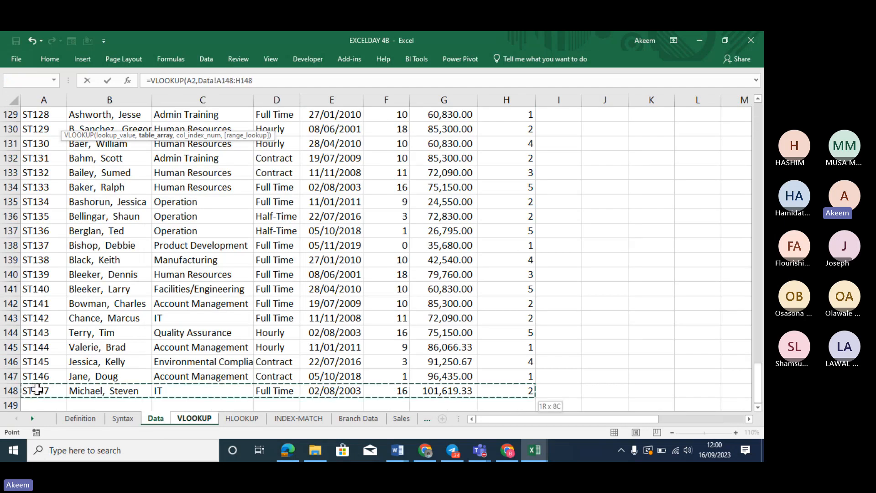
{"action": "key", "text": "ctrl+shift+Up"}
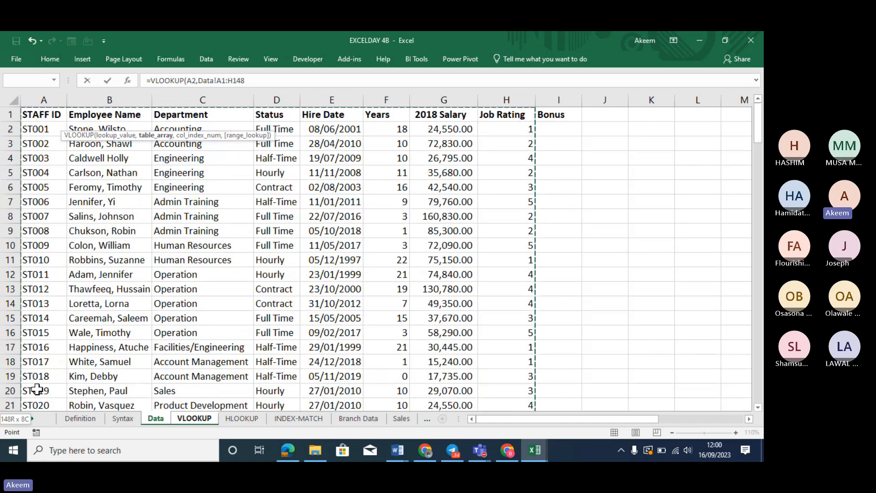
{"action": "key", "text": "F4"}
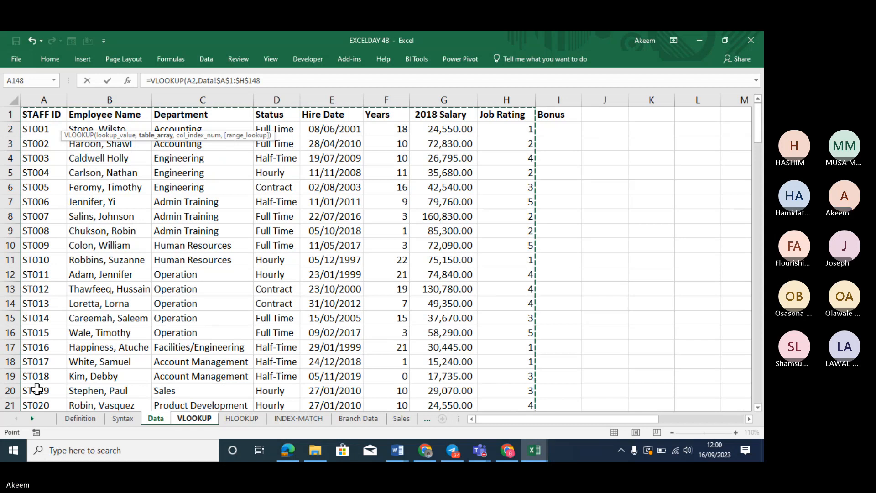
{"action": "type", "text": ",2"}
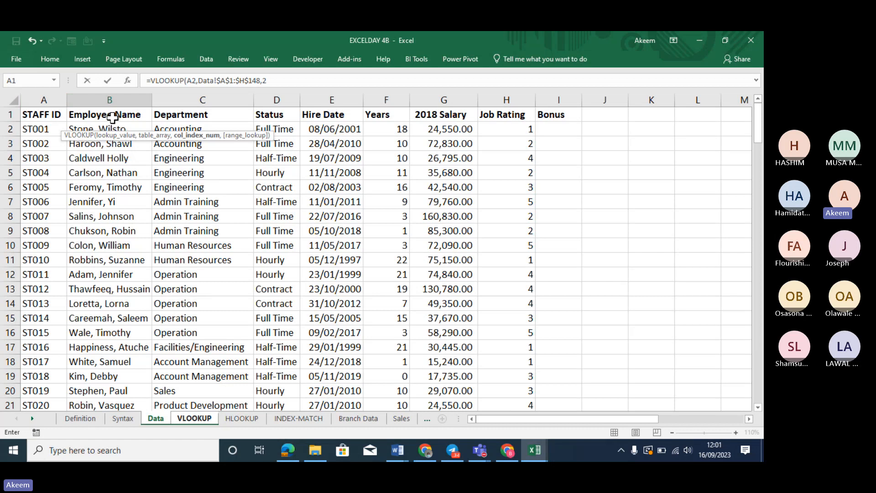
{"action": "type", "text": ","}
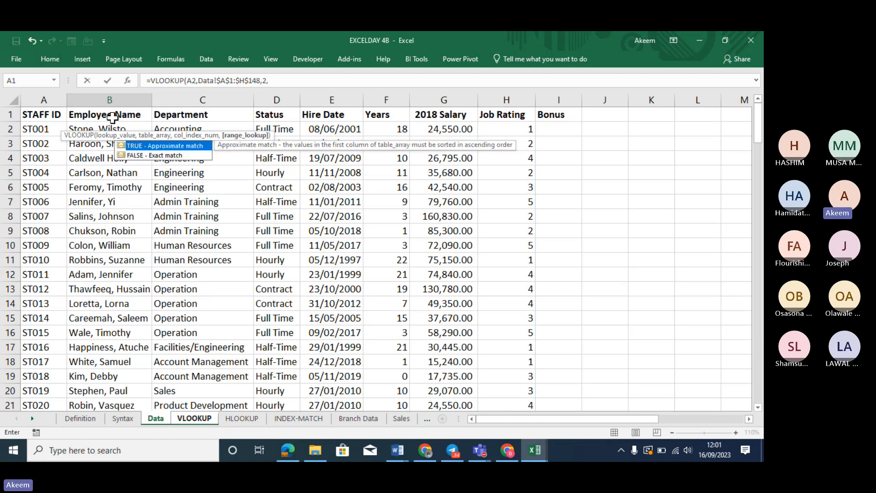
{"action": "double_click", "coordinate": [141, 156]}
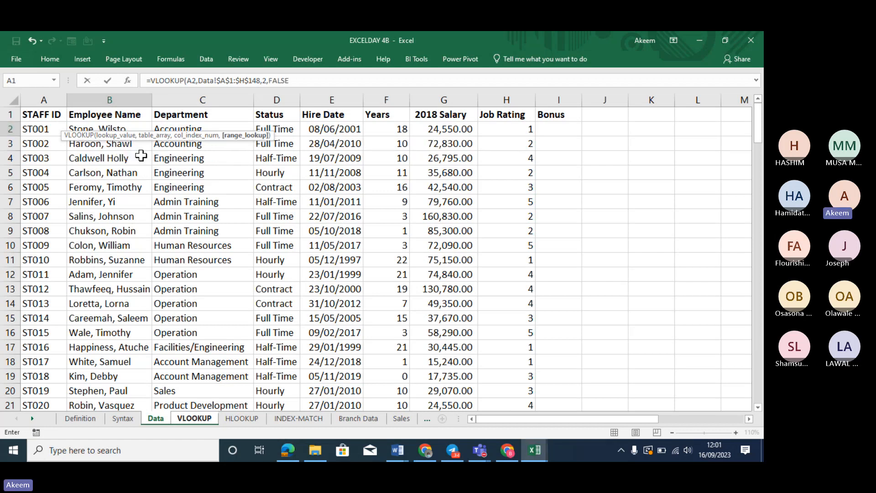
{"action": "type", "text": ")"}
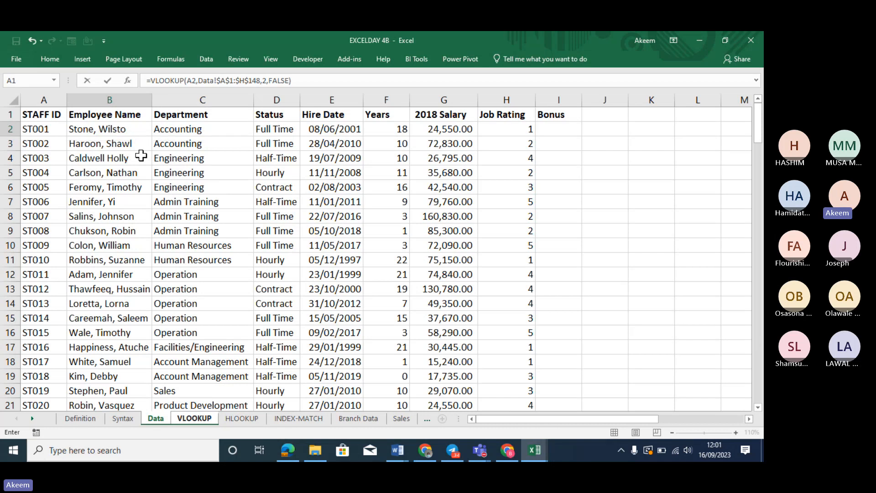
{"action": "key", "text": "Return"}
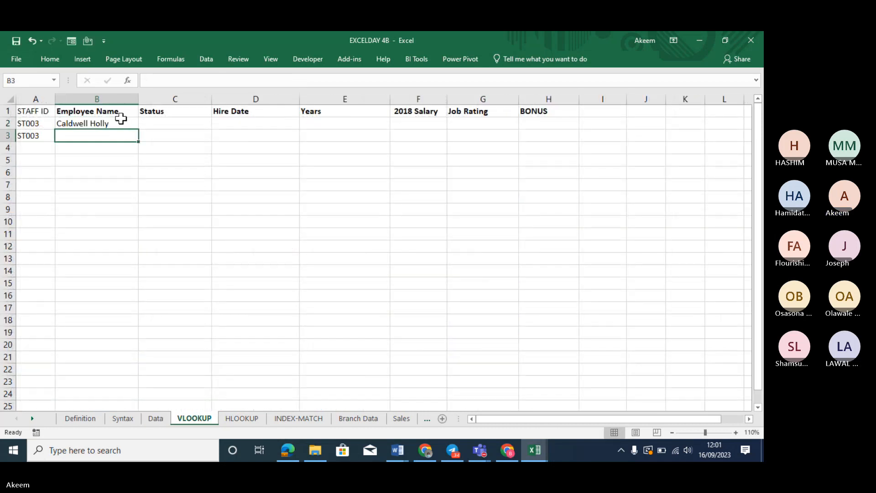
{"action": "left_click", "coordinate": [43, 126]}
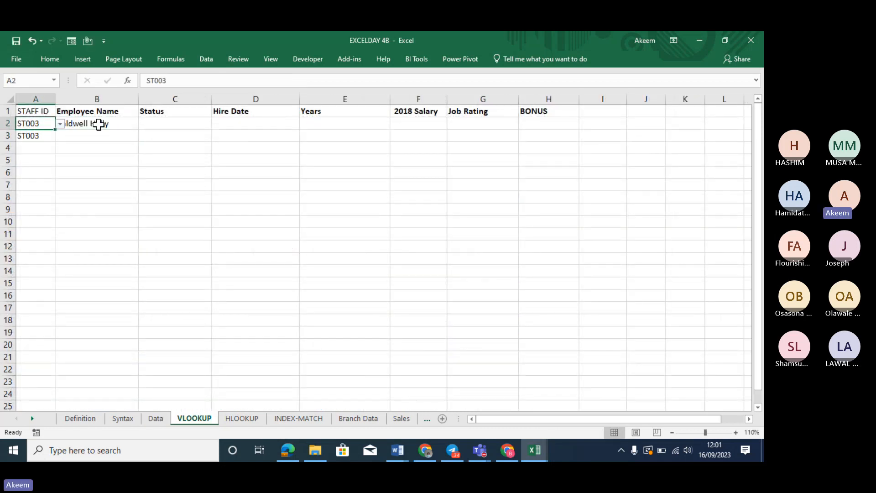
{"action": "left_click", "coordinate": [98, 122]}
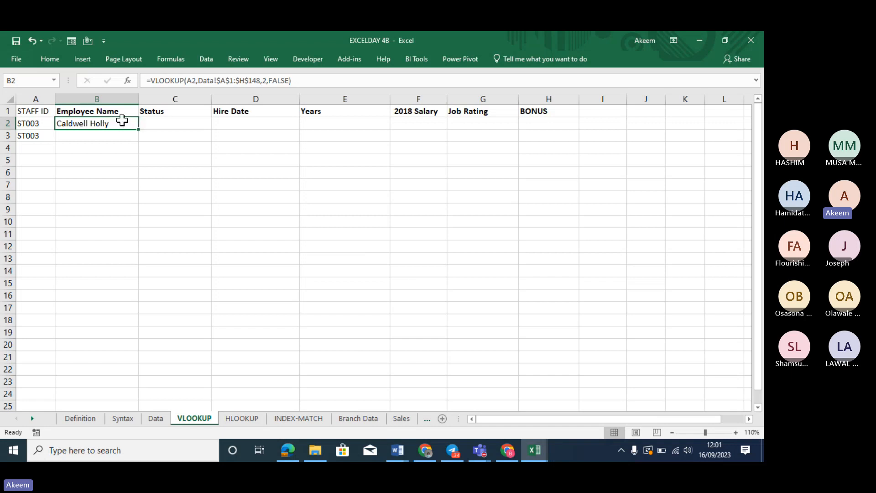
{"action": "left_click", "coordinate": [154, 419]}
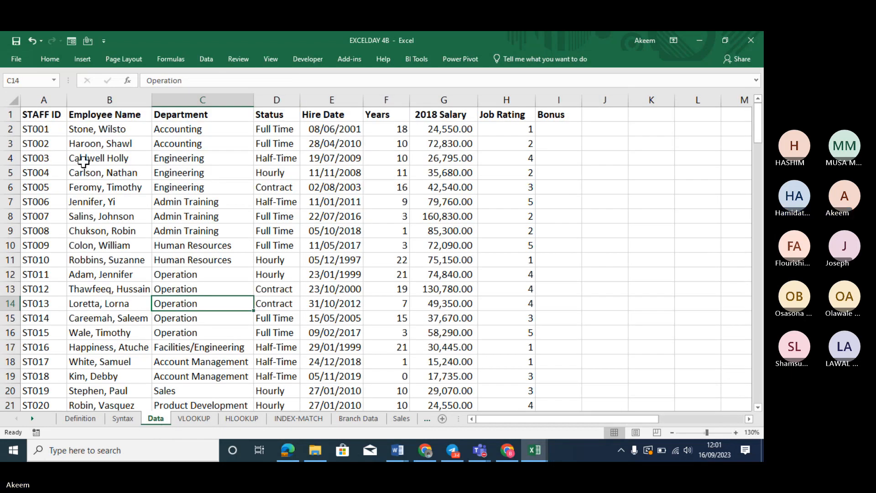
{"action": "left_click", "coordinate": [83, 160]}
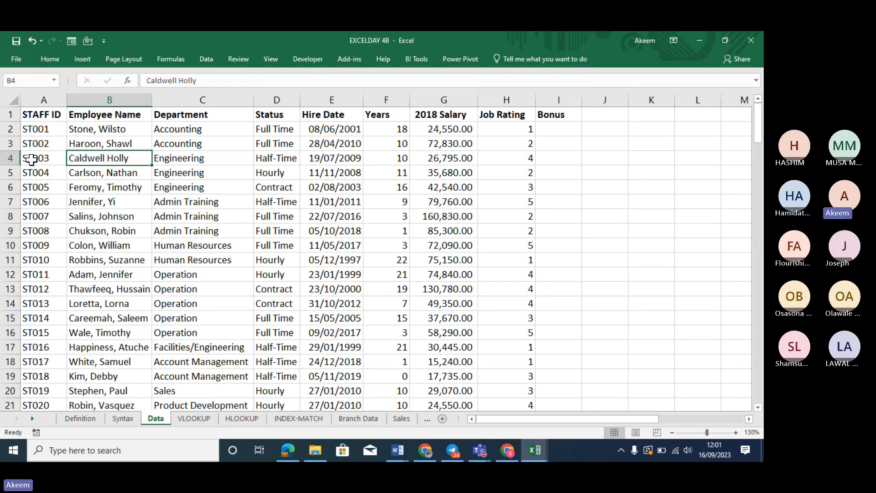
{"action": "left_click", "coordinate": [10, 158]}
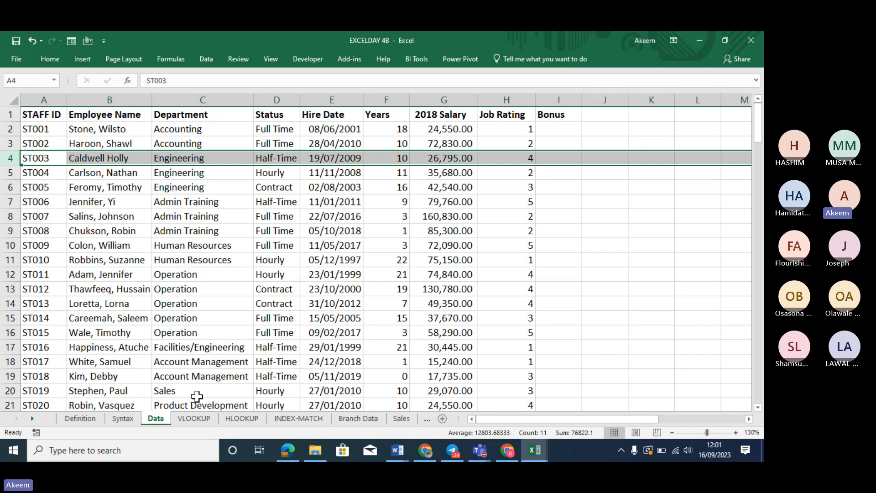
{"action": "left_click", "coordinate": [194, 419]}
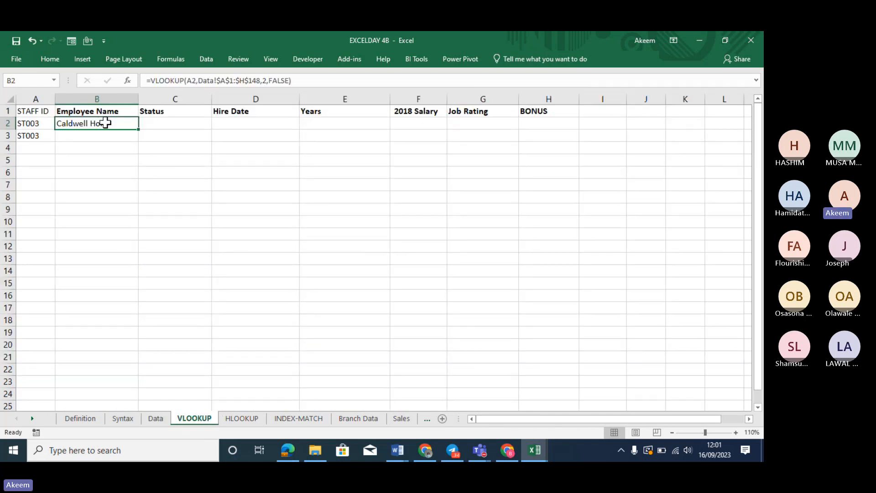
{"action": "left_click", "coordinate": [39, 136]}
Clear A3 and start =VLOOKUP(A2, in the Status cell C2
{"action": "key", "text": "Delete"}
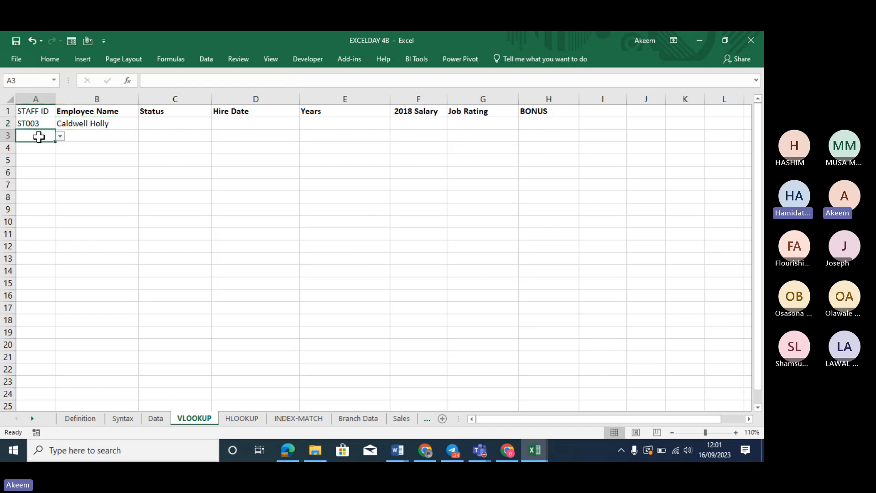
{"action": "left_click", "coordinate": [157, 122]}
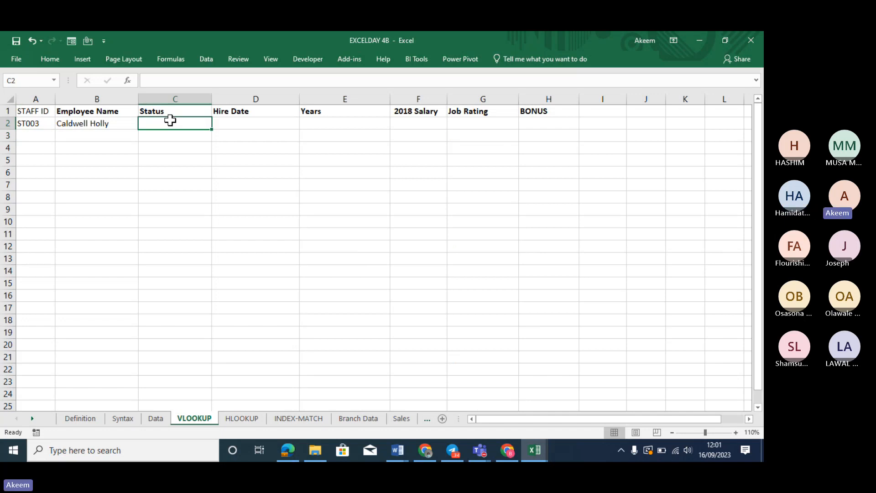
{"action": "type", "text": "="}
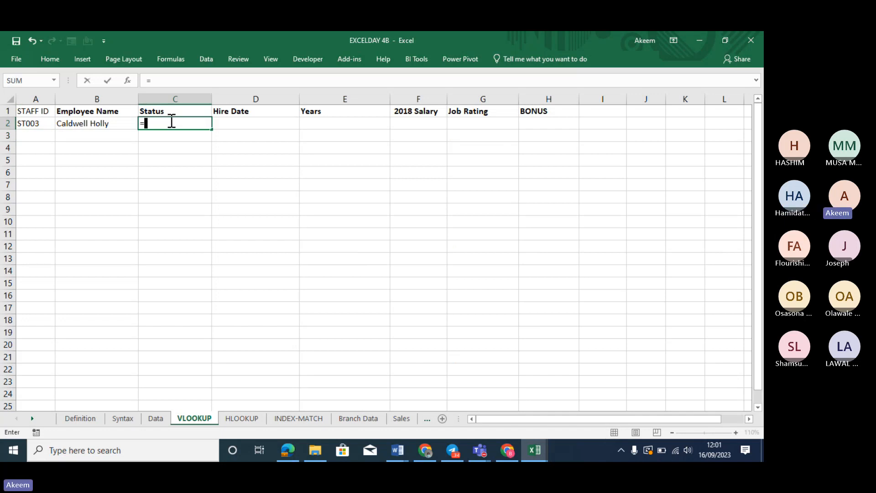
{"action": "type", "text": "vloo"}
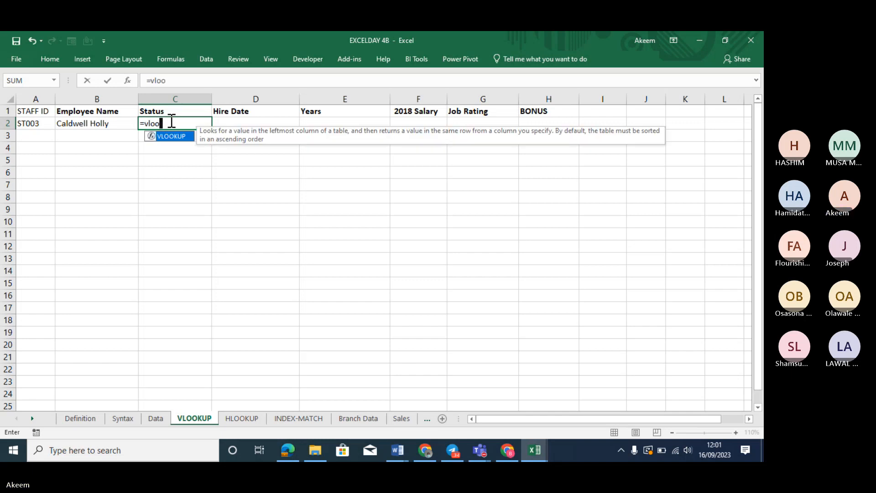
{"action": "key", "text": "Tab"}
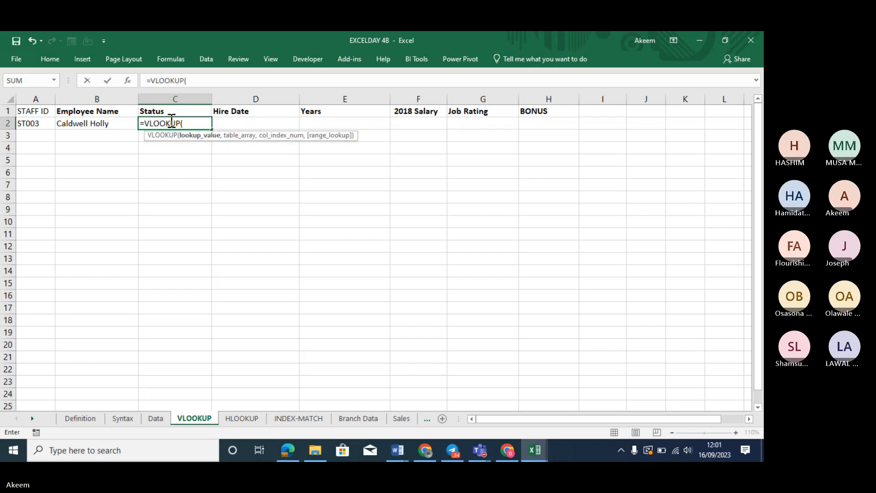
{"action": "left_click", "coordinate": [37, 123]}
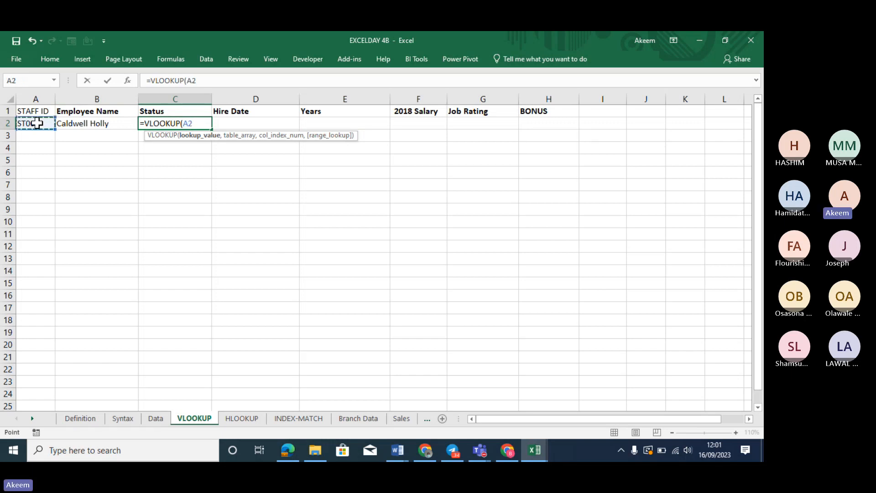
{"action": "type", "text": ","}
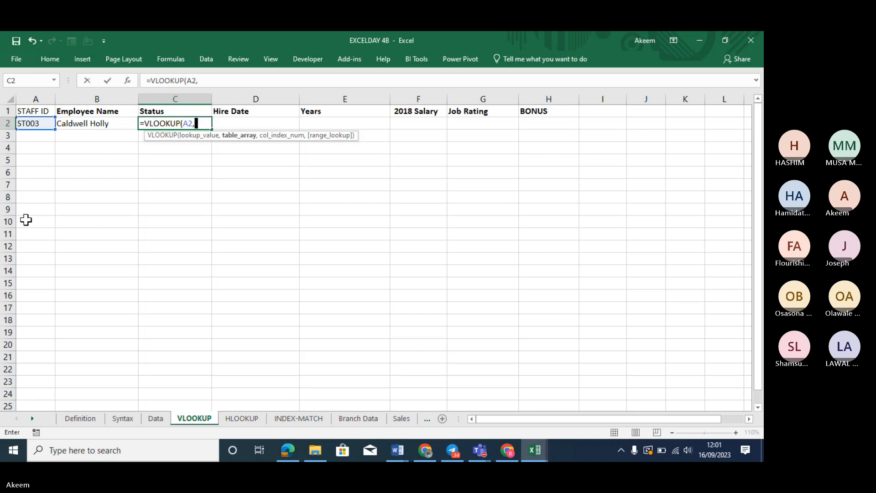
Use the Data table A1:I148 as the lookup range, locked as absolute
{"action": "left_click", "coordinate": [155, 418]}
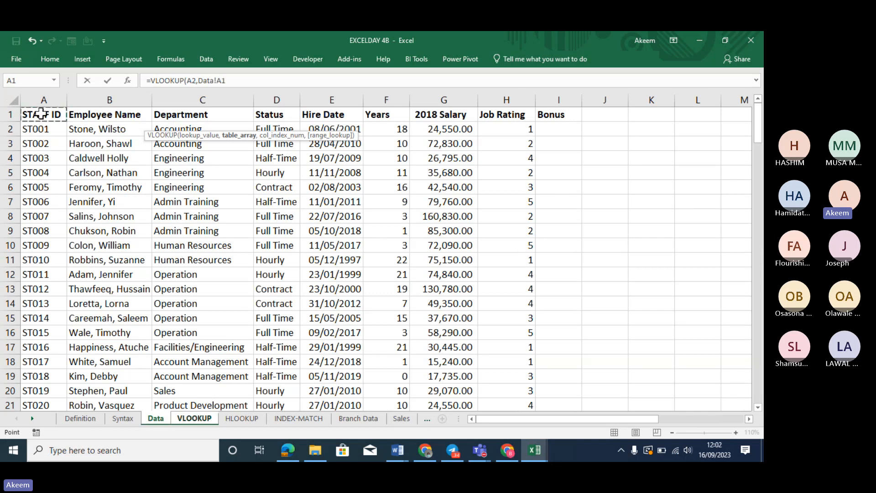
{"action": "left_click_drag", "start_coordinate": [41, 114], "coordinate": [573, 117]}
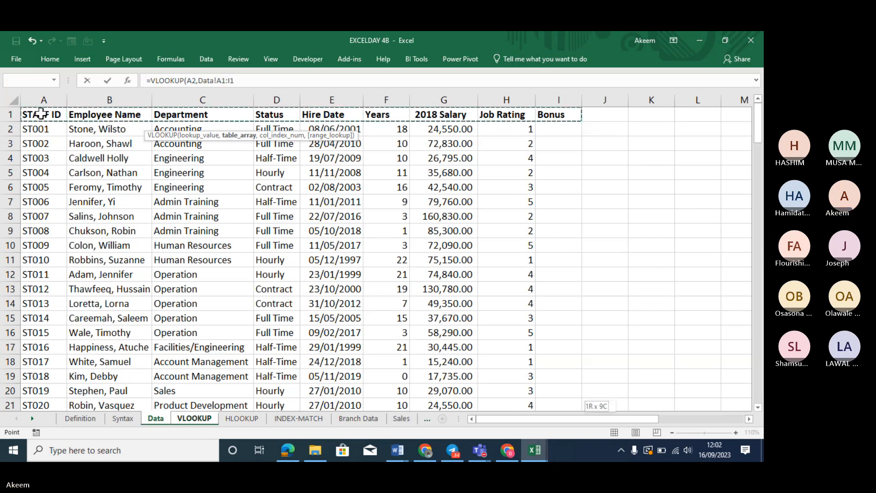
{"action": "key", "text": "ctrl+shift+Down"}
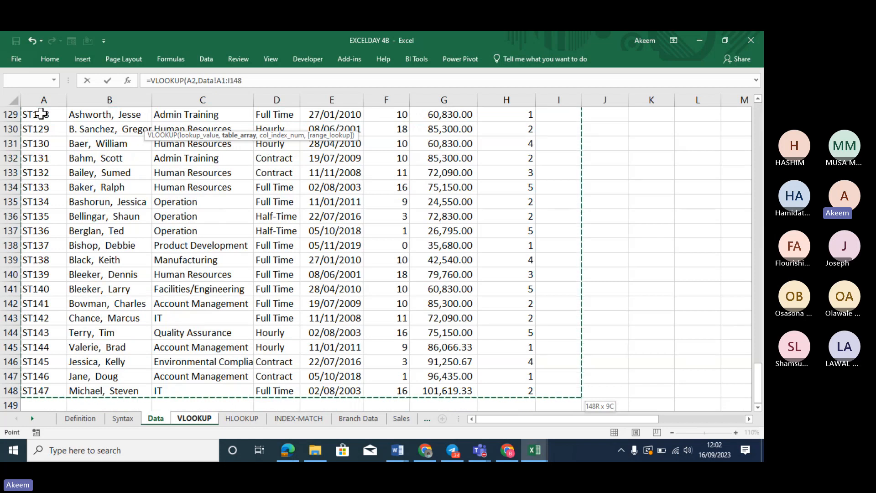
{"action": "key", "text": "F4"}
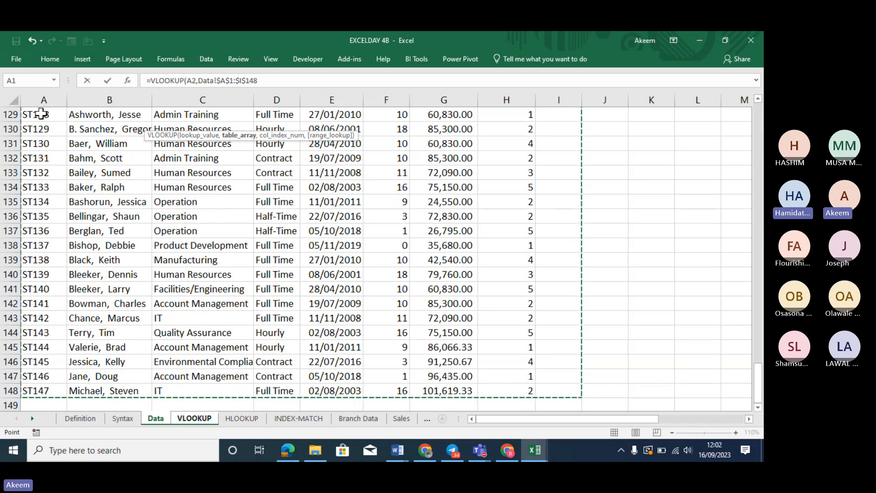
{"action": "type", "text": ","}
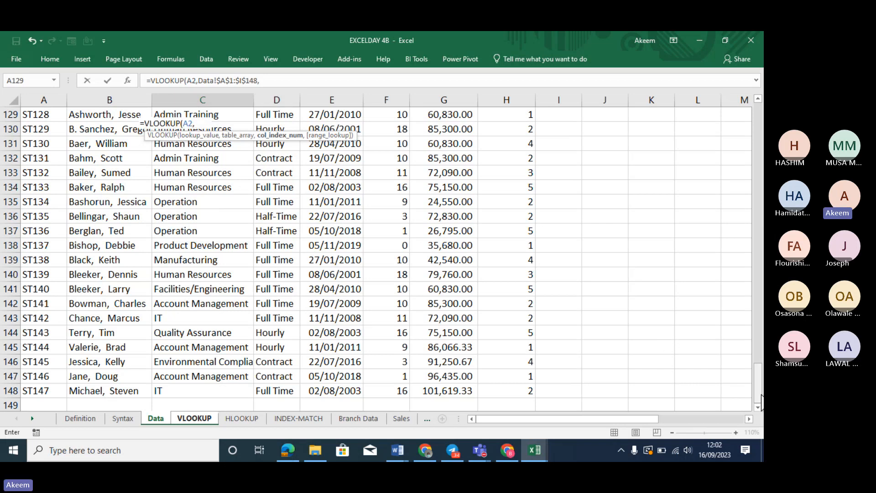
{"action": "left_click_drag", "start_coordinate": [762, 401], "coordinate": [761, 122]}
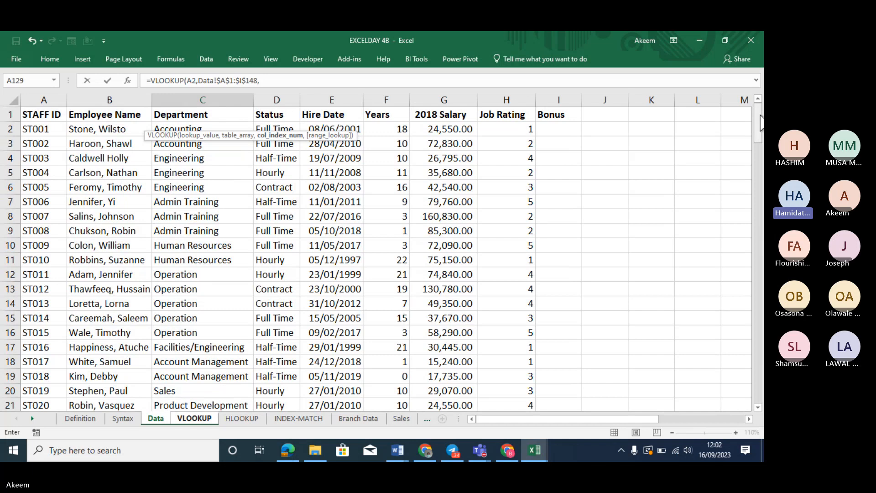
Finish with column 4 and FALSE so C2 returns Half-Time
{"action": "left_click", "coordinate": [288, 80]}
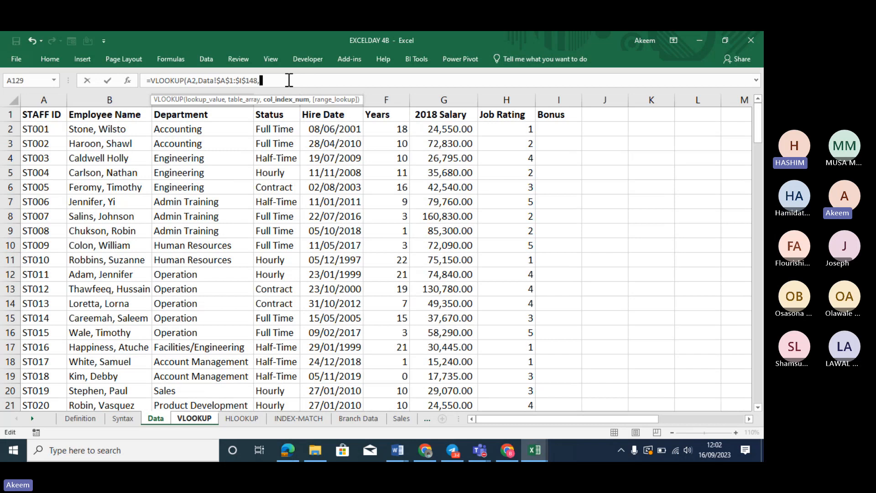
{"action": "type", "text": "4"}
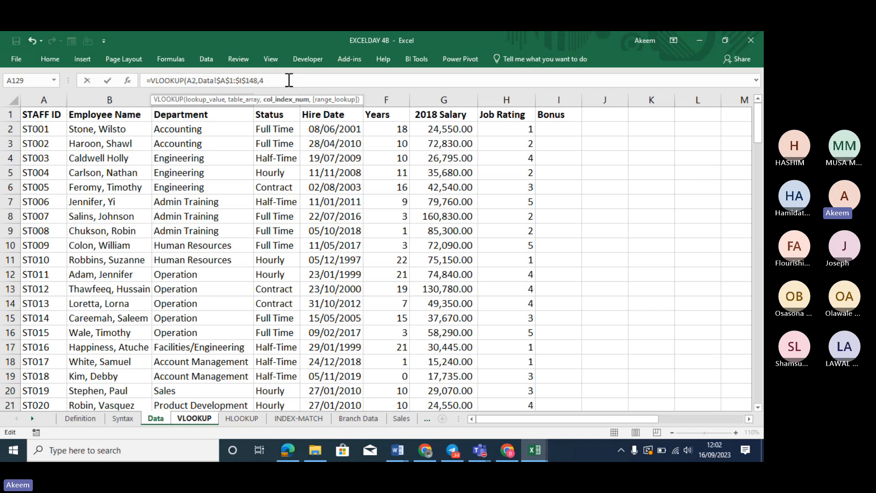
{"action": "type", "text": ","}
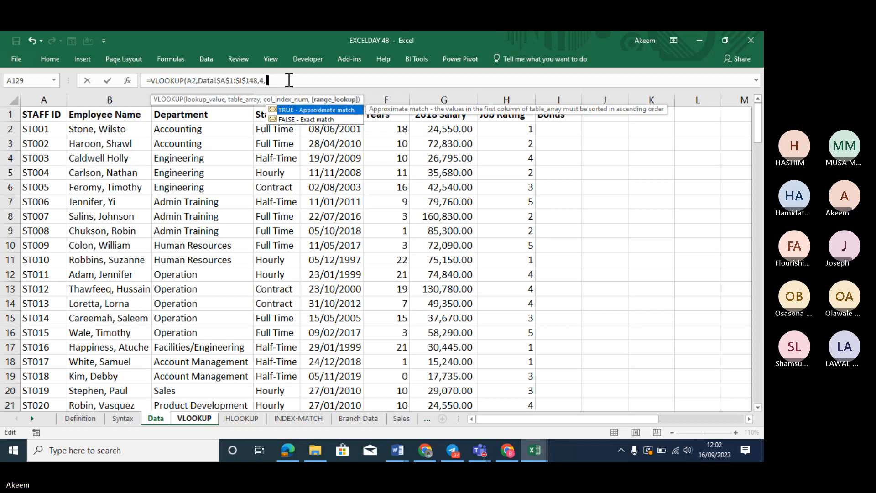
{"action": "double_click", "coordinate": [291, 119]}
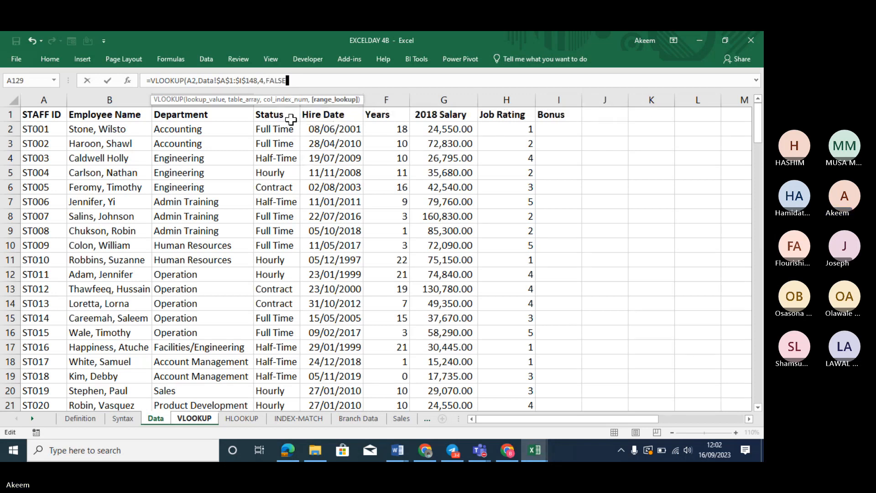
{"action": "type", "text": ")"}
{"action": "key", "text": "Return"}
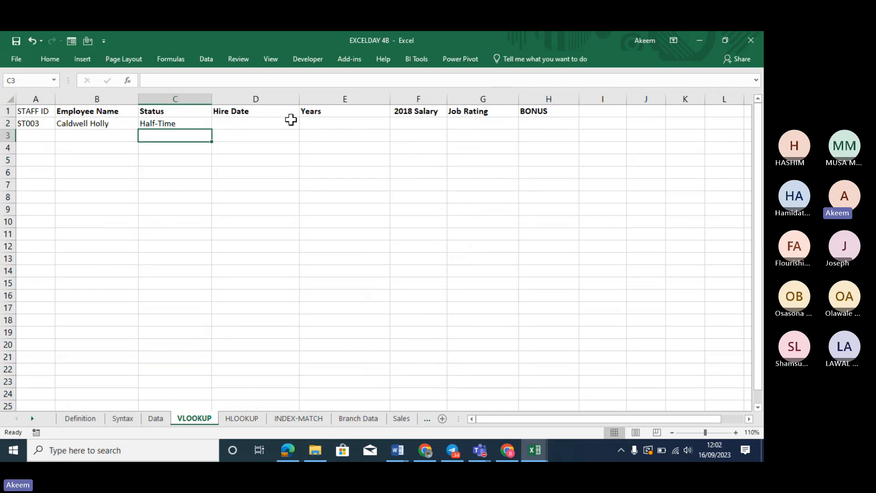
Fill B2's employee-name lookup right to H2 and inspect the shifted references in B2 and C2
{"action": "left_click", "coordinate": [114, 124]}
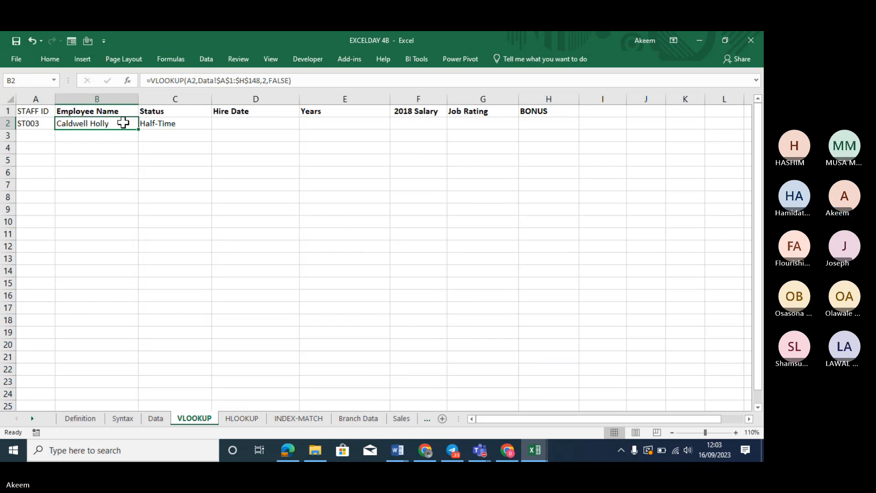
{"action": "left_click_drag", "start_coordinate": [137, 130], "coordinate": [573, 93]}
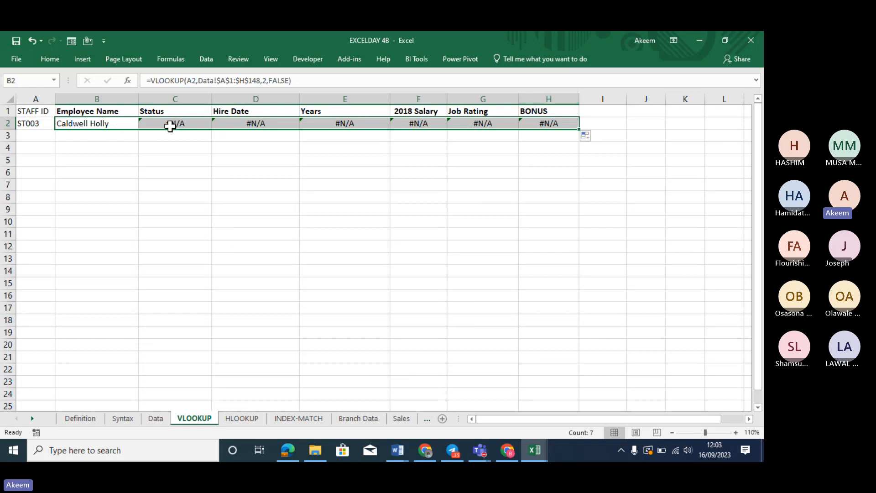
{"action": "left_click", "coordinate": [90, 119]}
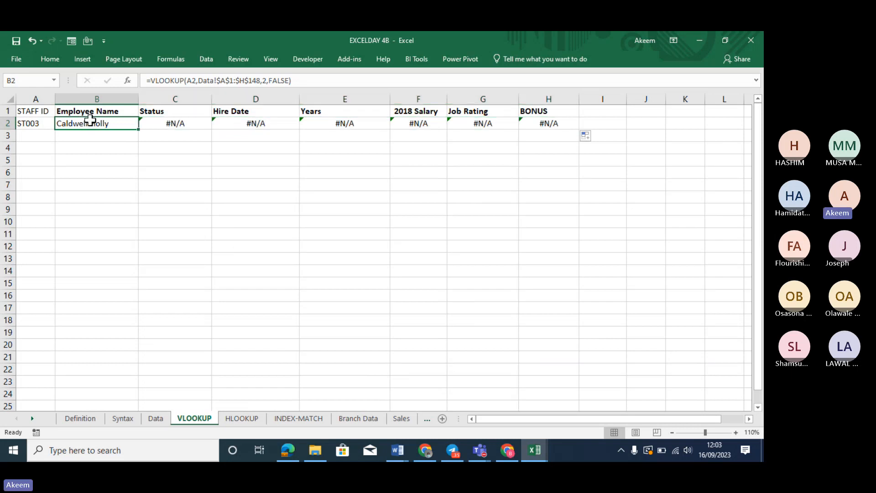
{"action": "double_click", "coordinate": [90, 120]}
{"action": "key", "text": "Return"}
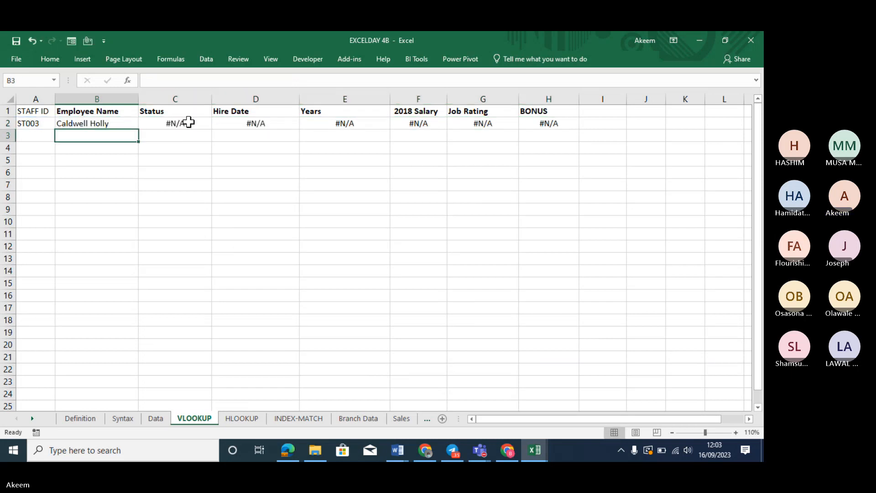
{"action": "double_click", "coordinate": [177, 123]}
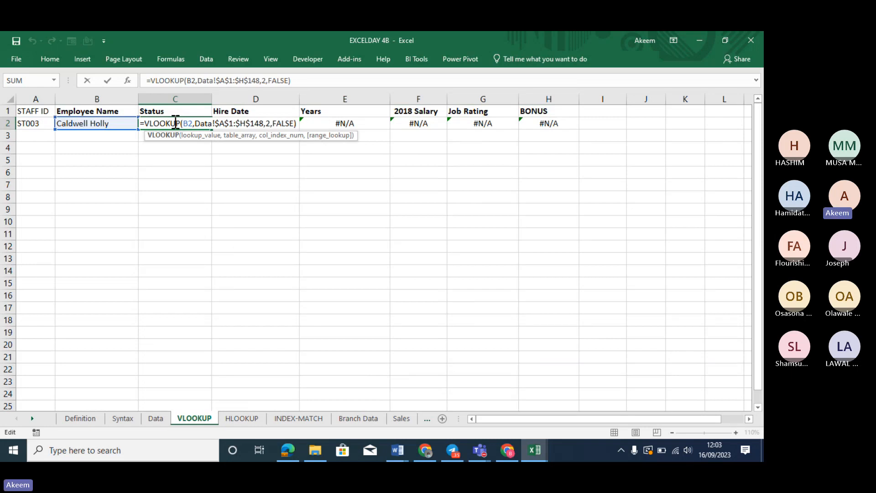
{"action": "key", "text": "Return"}
Begin editing B2's formula at its A2 lookup reference
{"action": "left_click", "coordinate": [110, 122]}
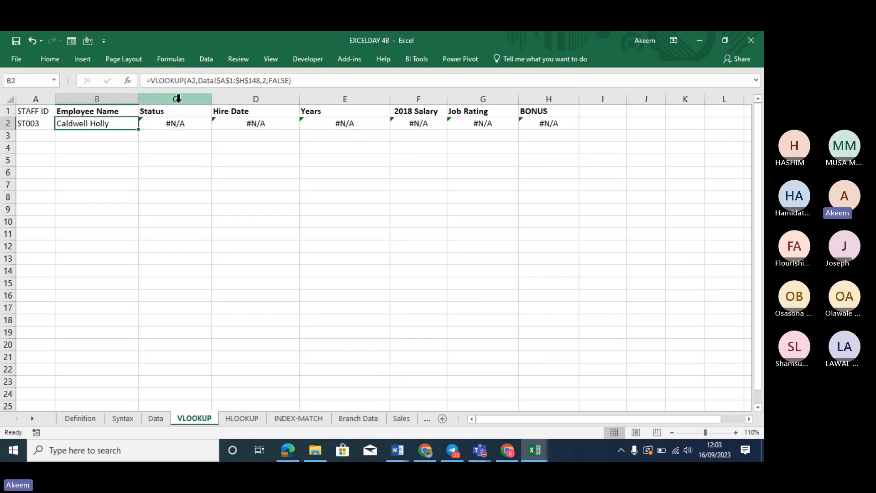
{"action": "left_click", "coordinate": [192, 78]}
{"action": "left_click", "coordinate": [193, 78]}
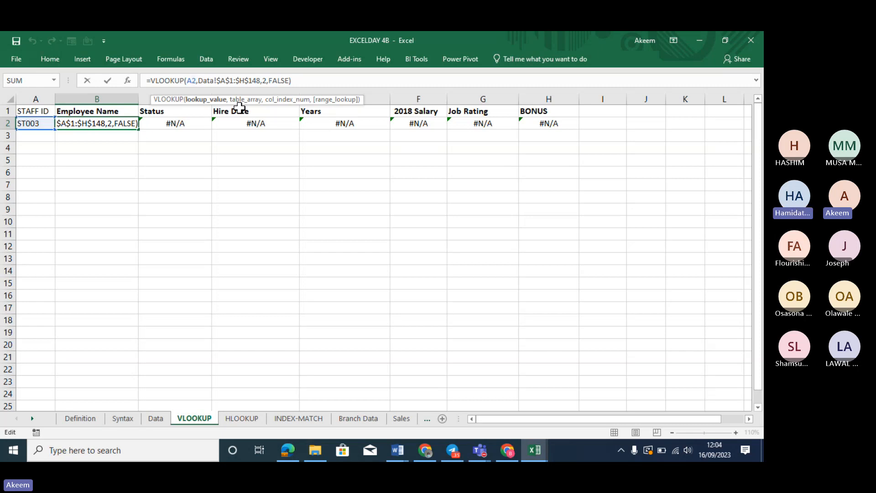
Anchor B2's Staff ID reference as $A2 using F4 and commit the formula
{"action": "key", "text": "shift+Left"}
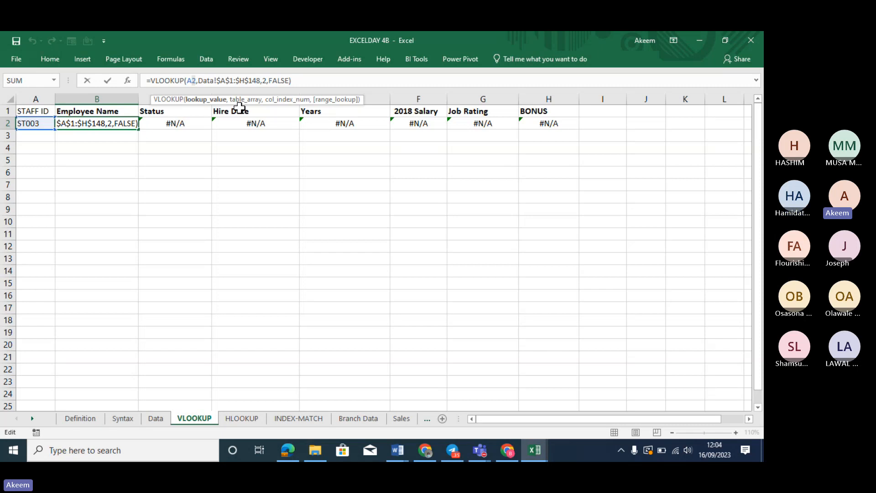
{"action": "left_click", "coordinate": [208, 87]}
{"action": "key", "text": "F4"}
{"action": "key", "text": "F4"}
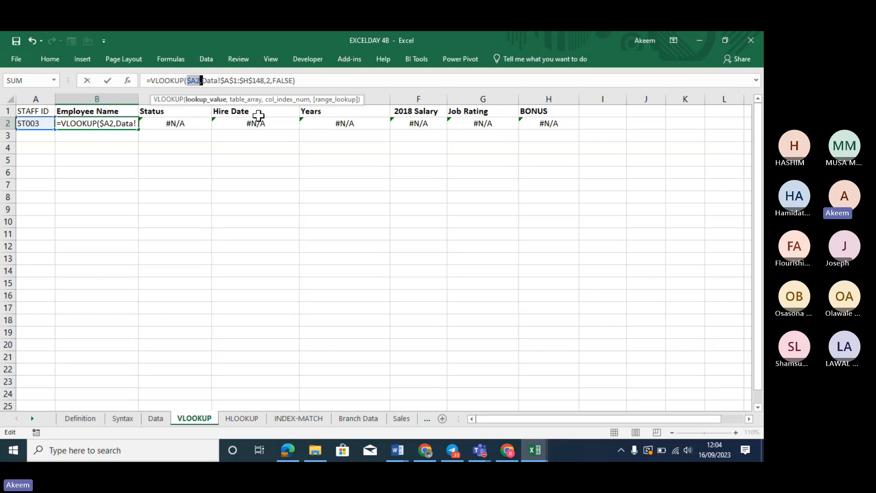
{"action": "left_click", "coordinate": [260, 80]}
{"action": "key", "text": "Return"}
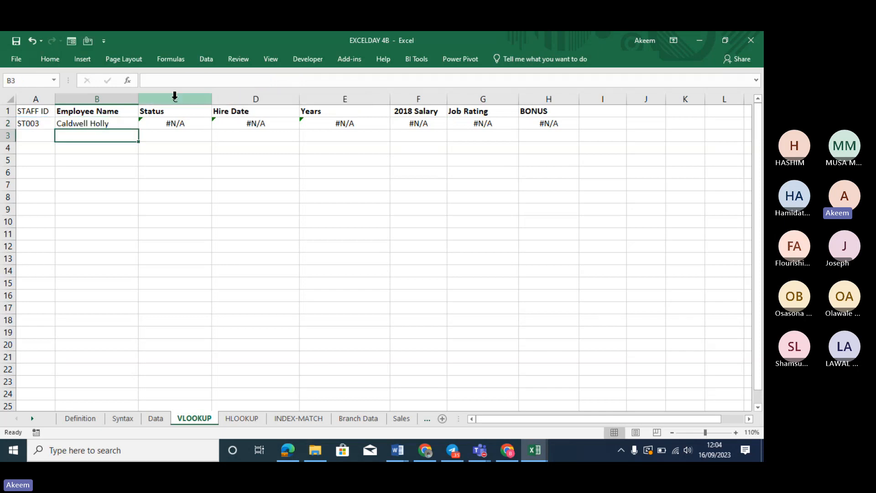
Re-copy B2's fixed lookup across to H2 and set C2's Status column index to 4
{"action": "left_click", "coordinate": [98, 121]}
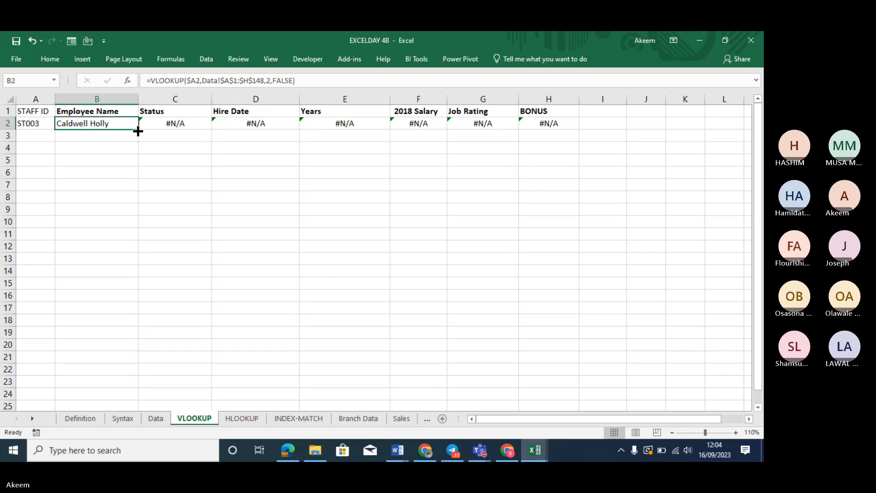
{"action": "left_click_drag", "start_coordinate": [138, 131], "coordinate": [558, 121]}
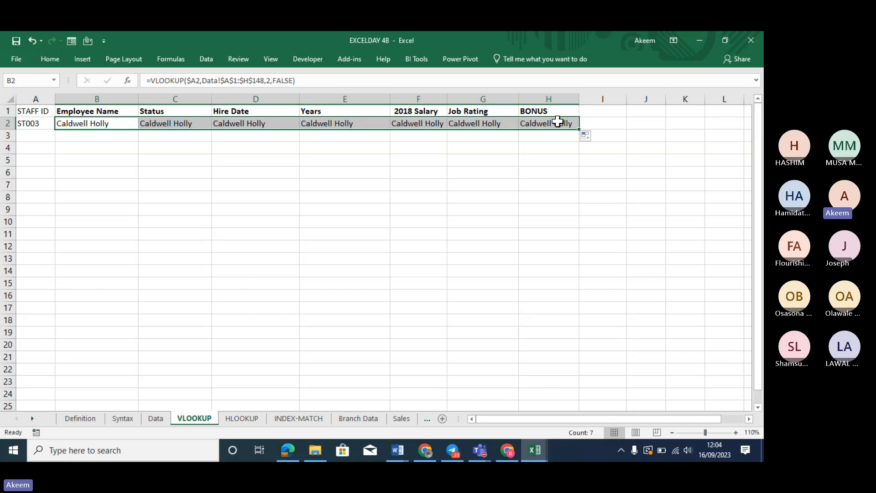
{"action": "left_click", "coordinate": [183, 122]}
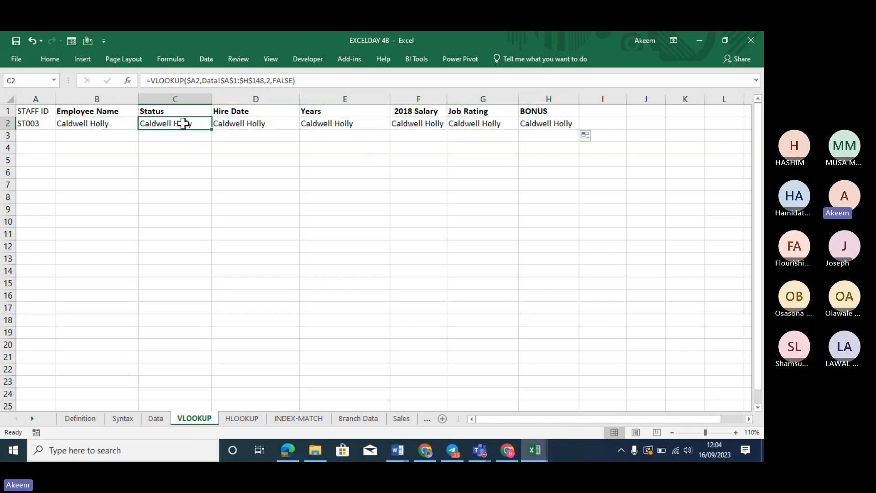
{"action": "double_click", "coordinate": [269, 80]}
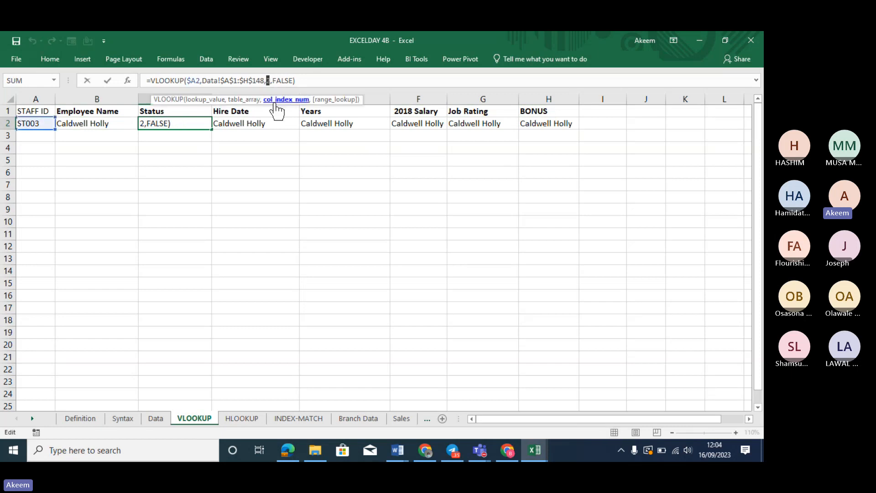
{"action": "type", "text": "4"}
{"action": "left_click", "coordinate": [273, 98]}
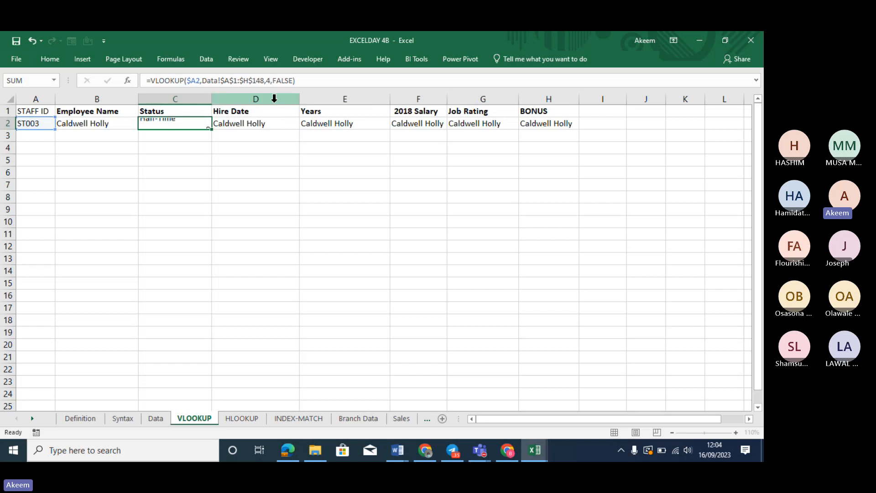
{"action": "key", "text": "Return"}
Set the column index to 3 for Hire Date in D2 and 5 for Years in E2
{"action": "left_click", "coordinate": [248, 125]}
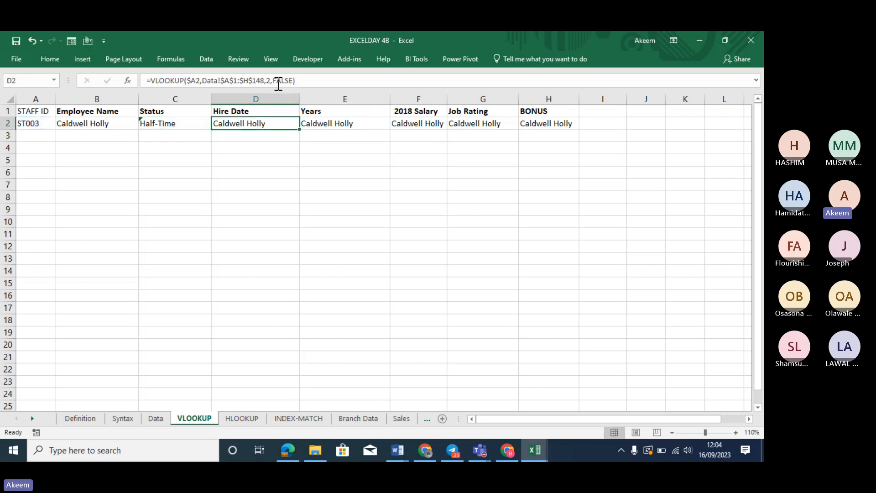
{"action": "left_click", "coordinate": [268, 80]}
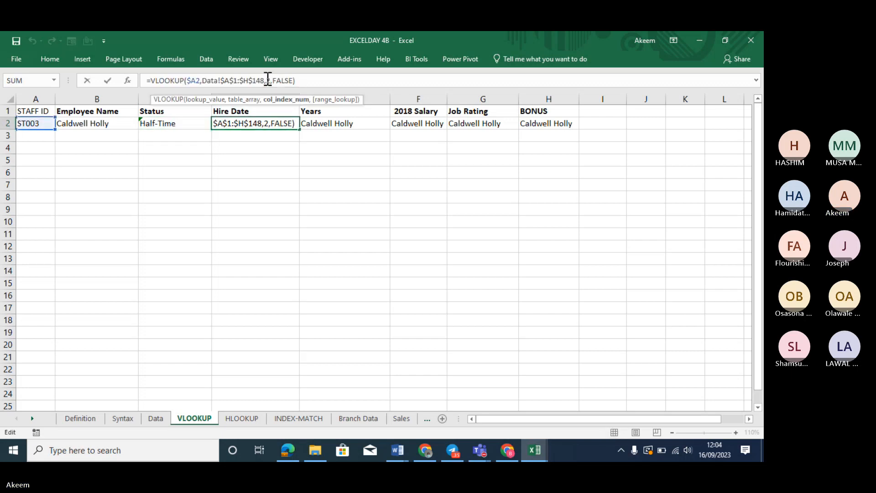
{"action": "key", "text": "BackSpace"}
{"action": "type", "text": "3"}
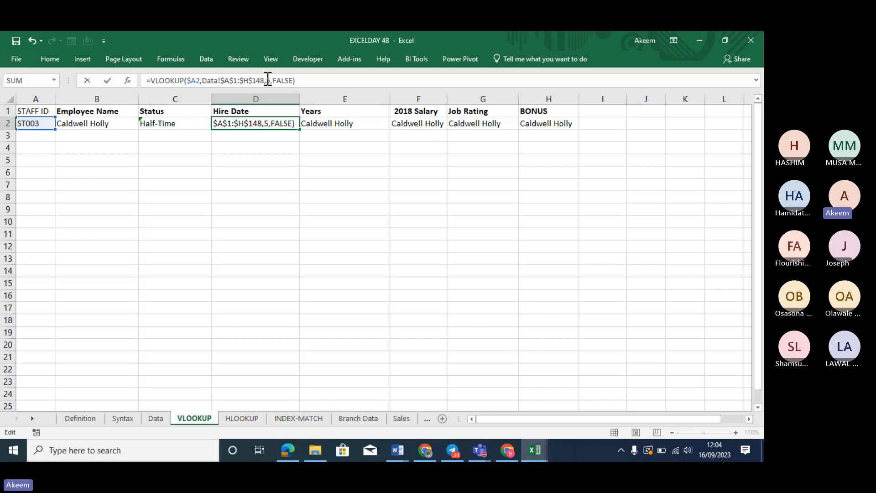
{"action": "key", "text": "Return"}
{"action": "left_click", "coordinate": [323, 121]}
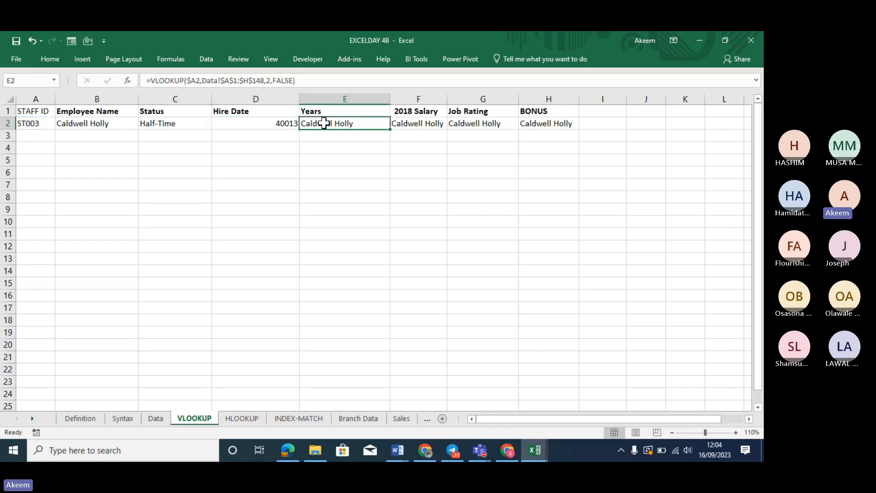
{"action": "left_click", "coordinate": [268, 80]}
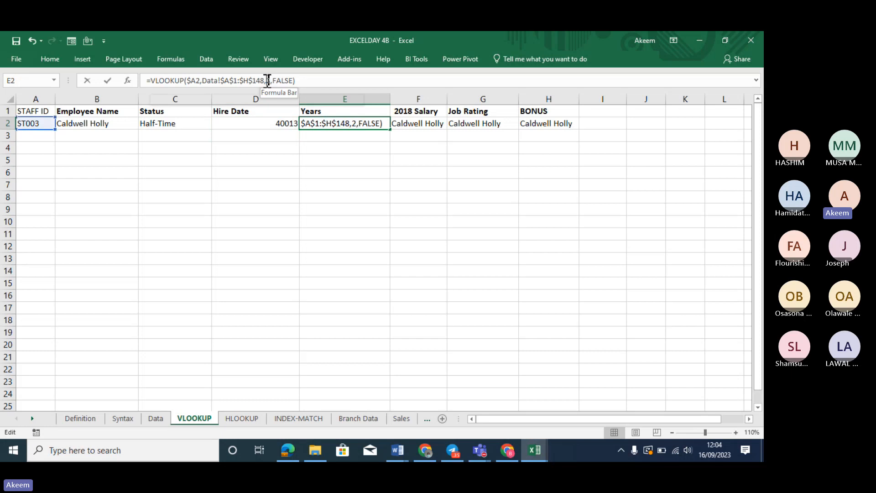
{"action": "key", "text": "BackSpace"}
{"action": "type", "text": "5"}
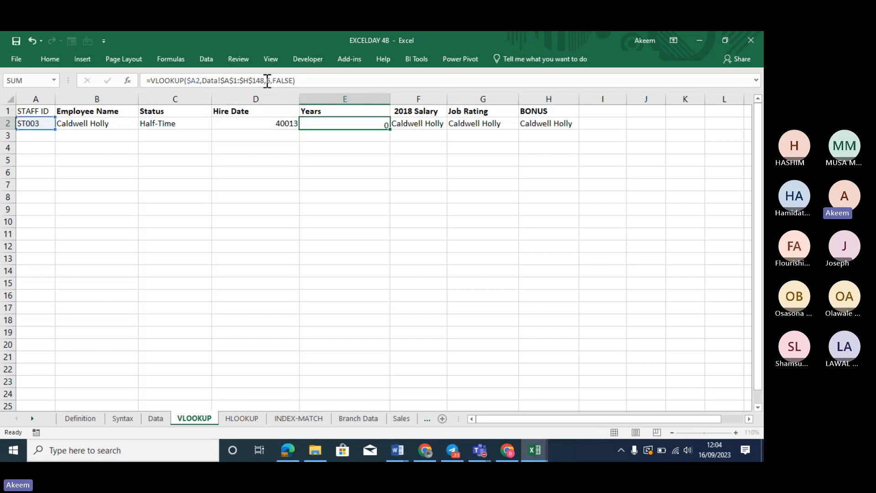
{"action": "key", "text": "Return"}
{"action": "left_click", "coordinate": [379, 122]}
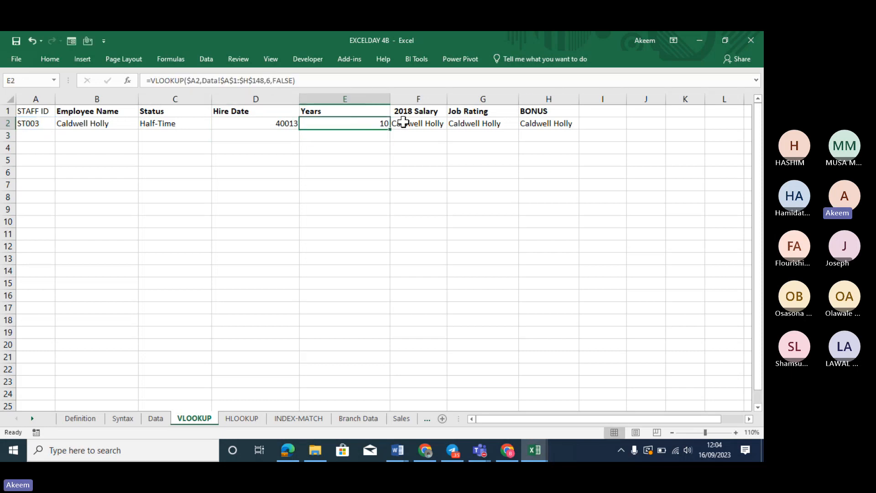
Change F2's 2018 Salary lookup to column index 6
{"action": "left_click", "coordinate": [422, 122]}
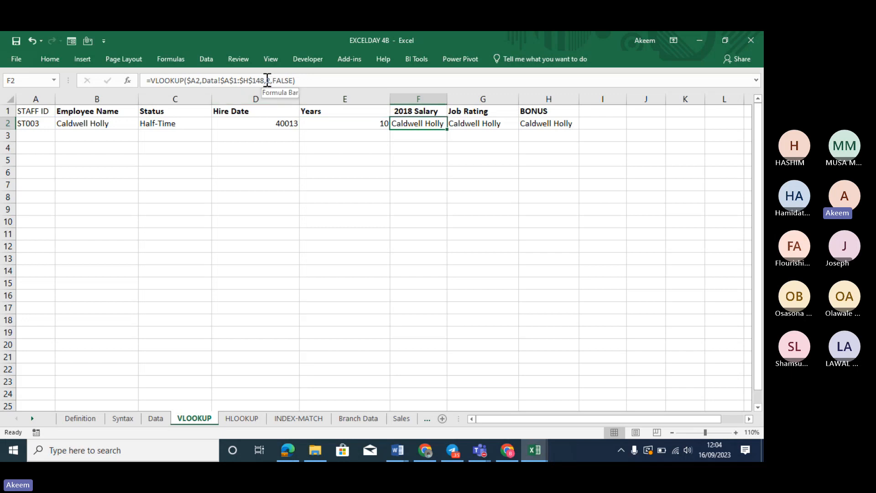
{"action": "left_click", "coordinate": [268, 80]}
{"action": "key", "text": "BackSpace"}
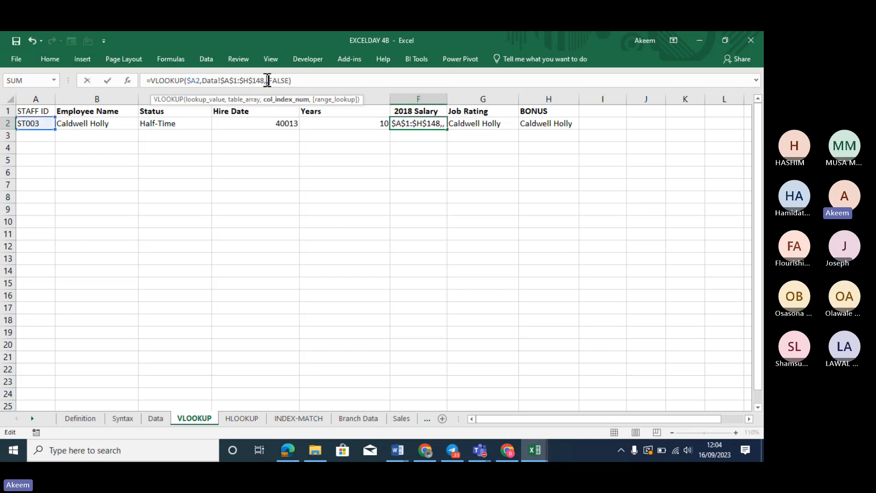
{"action": "type", "text": "6"}
{"action": "key", "text": "Return"}
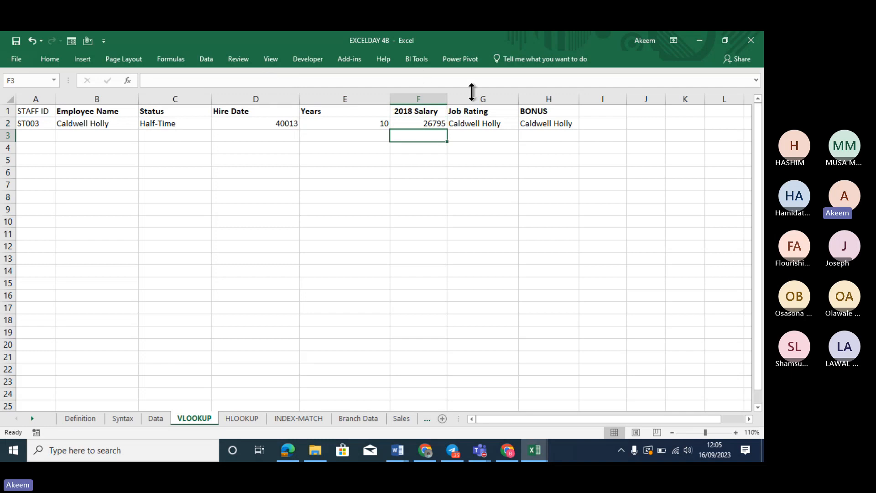
Undo a stray deletion in G2's Job Rating formula that produced #VALUE!
{"action": "left_click", "coordinate": [479, 123]}
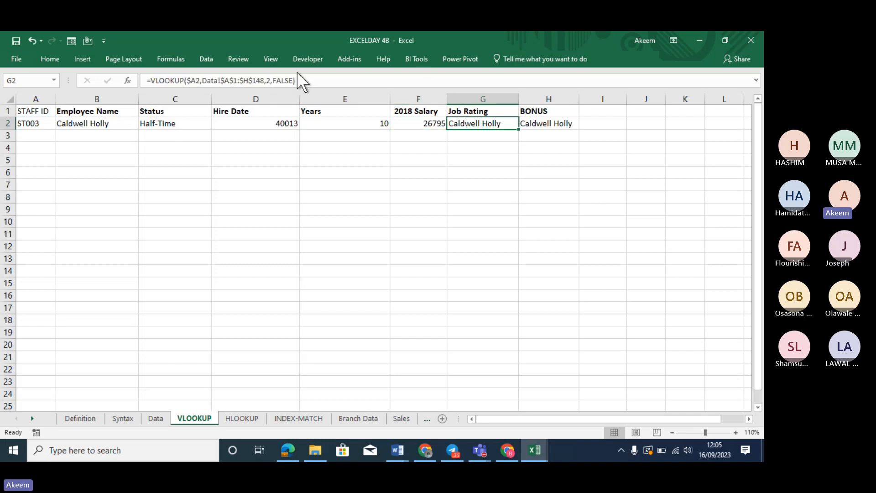
{"action": "left_click", "coordinate": [272, 80]}
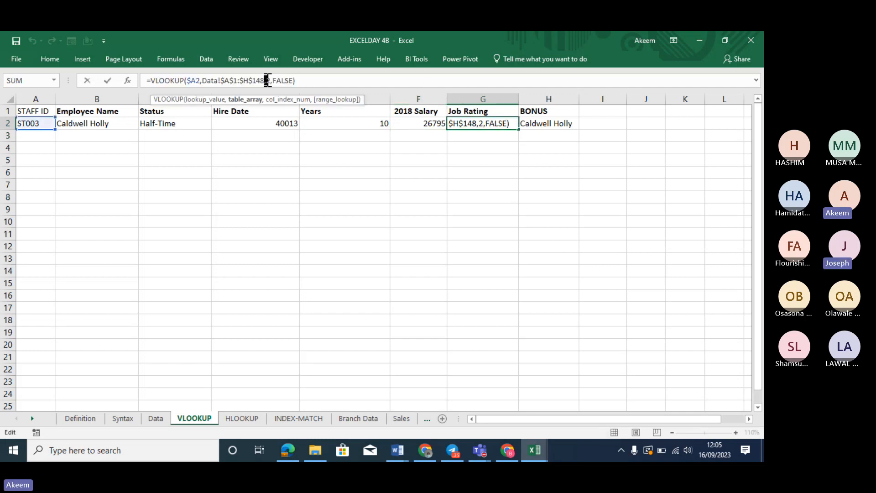
{"action": "left_click", "coordinate": [268, 80]}
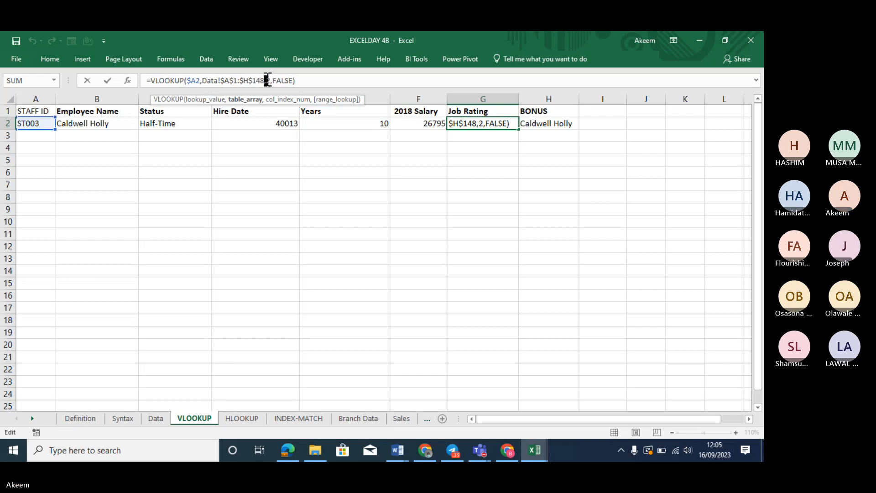
{"action": "key", "text": "BackSpace"}
{"action": "key", "text": "Return"}
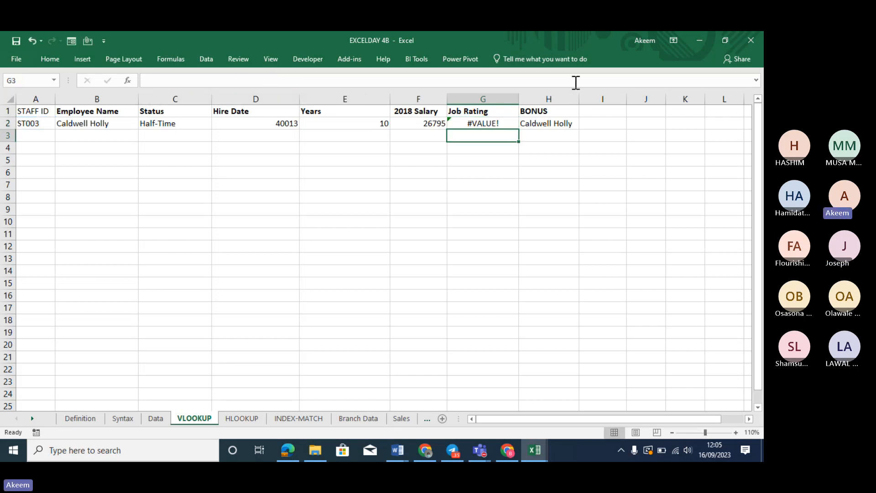
{"action": "left_click", "coordinate": [509, 115]}
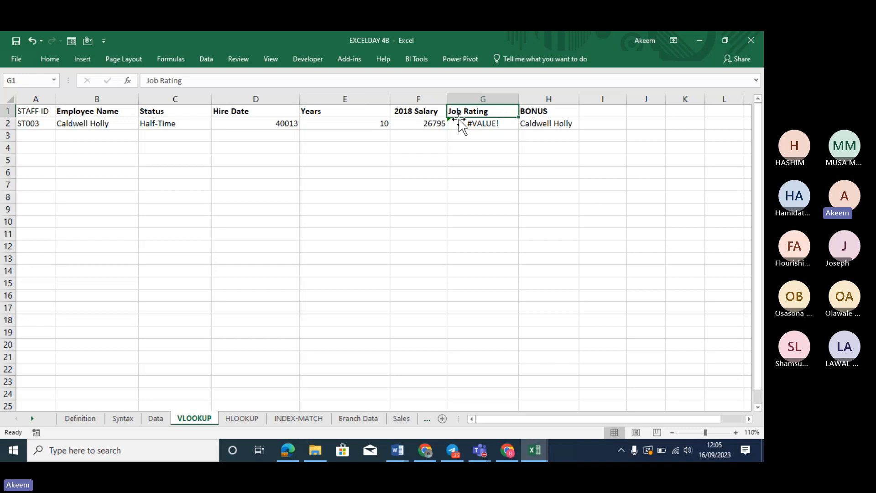
{"action": "left_click", "coordinate": [490, 125]}
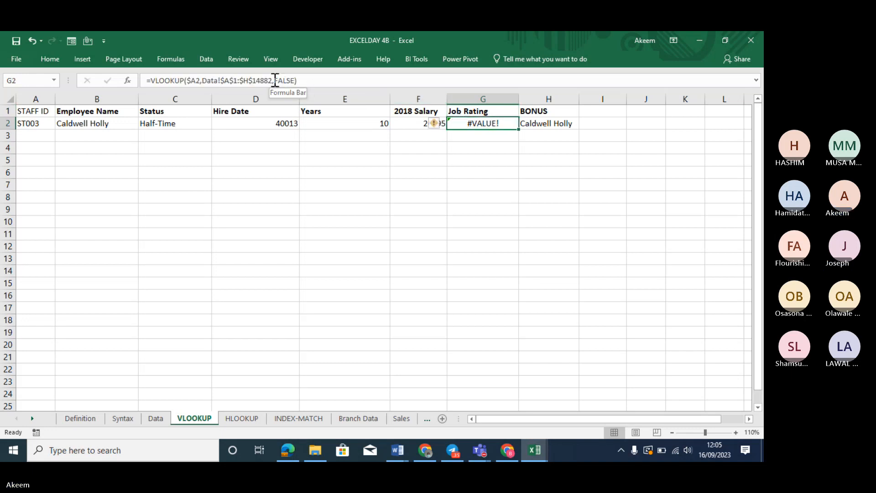
{"action": "key", "text": "ctrl+z"}
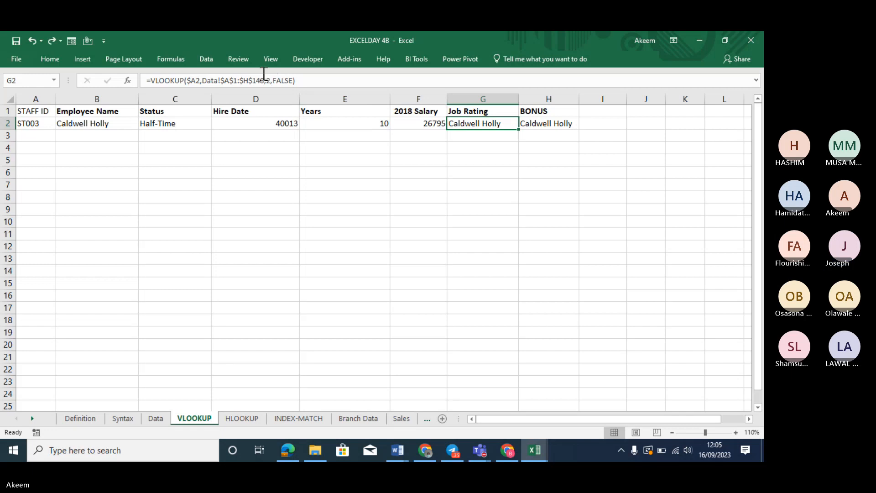
{"action": "key", "text": "Down"}
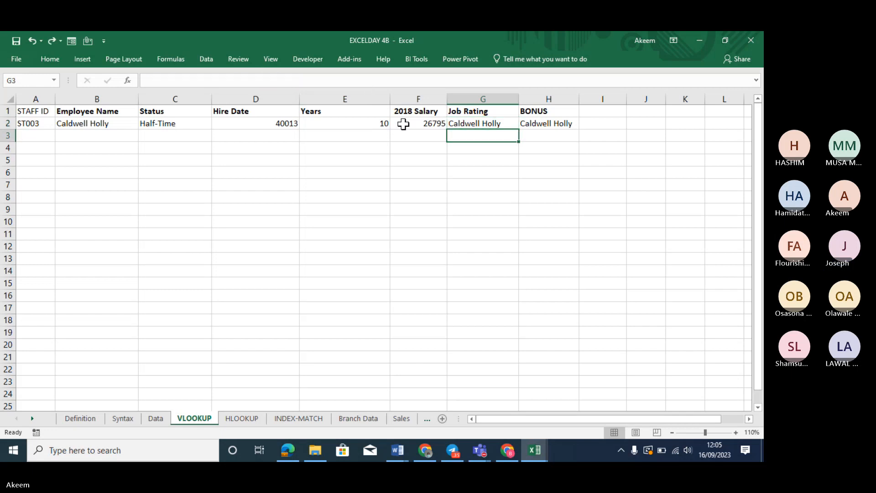
Change G2's Job Rating lookup to column index 7
{"action": "left_click", "coordinate": [487, 124]}
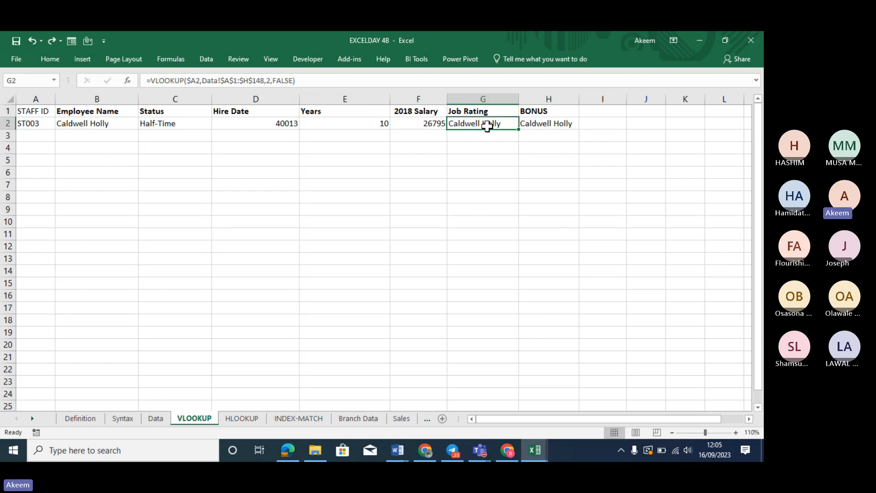
{"action": "left_click", "coordinate": [270, 84]}
{"action": "key", "text": "BackSpace"}
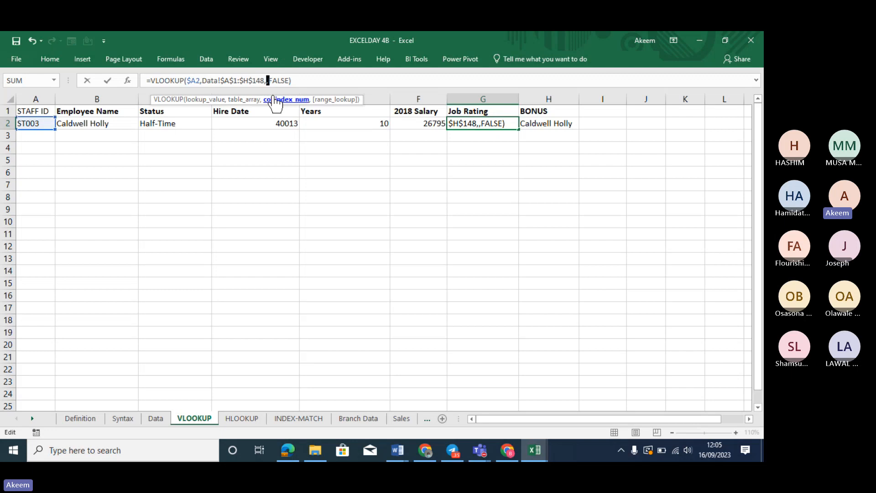
{"action": "type", "text": "10"}
{"action": "key", "text": "BackSpace"}
{"action": "key", "text": "BackSpace"}
{"action": "type", "text": "7"}
{"action": "key", "text": "Return"}
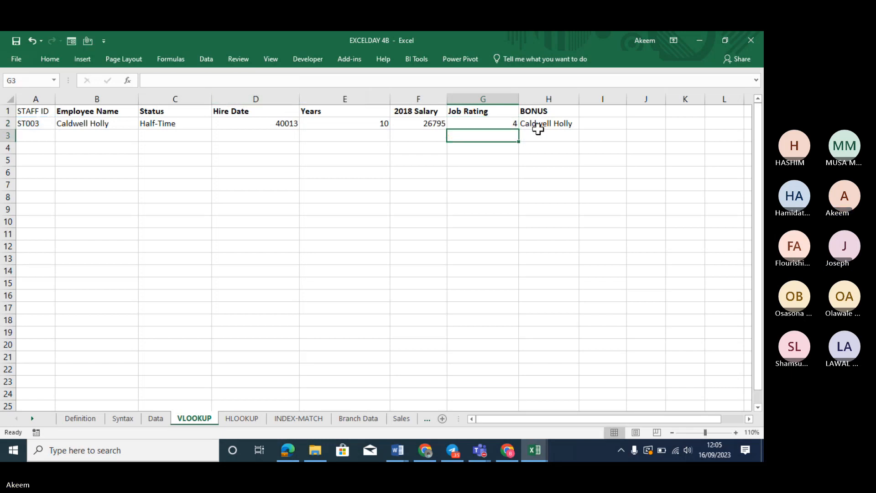
Set H2's BONUS column index to 9 and inspect the resulting #REF! error
{"action": "left_click", "coordinate": [553, 128]}
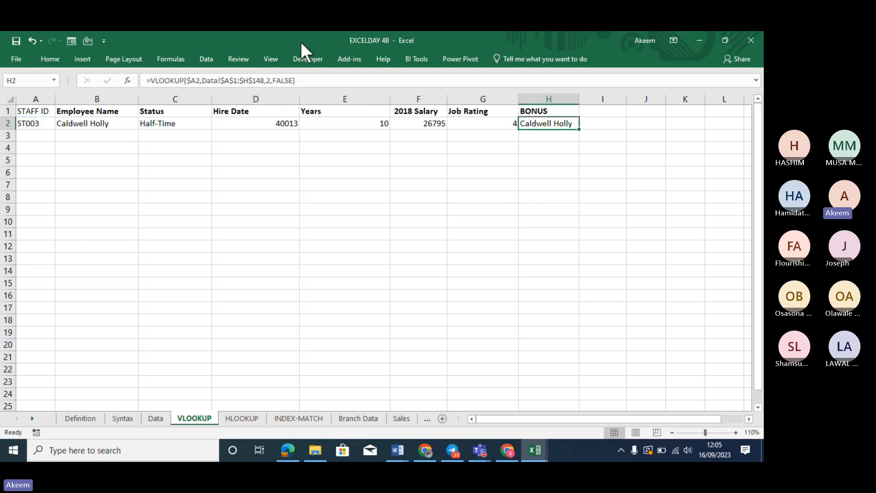
{"action": "left_click", "coordinate": [269, 80]}
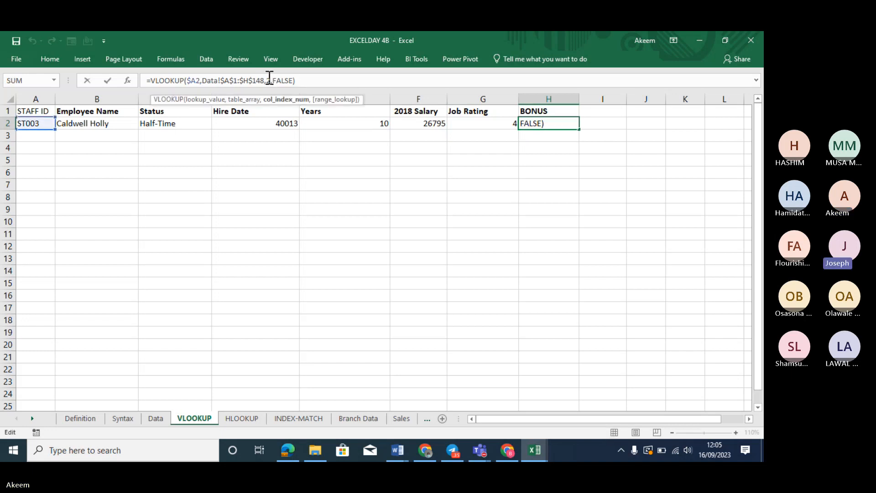
{"action": "key", "text": "BackSpace"}
{"action": "type", "text": "9"}
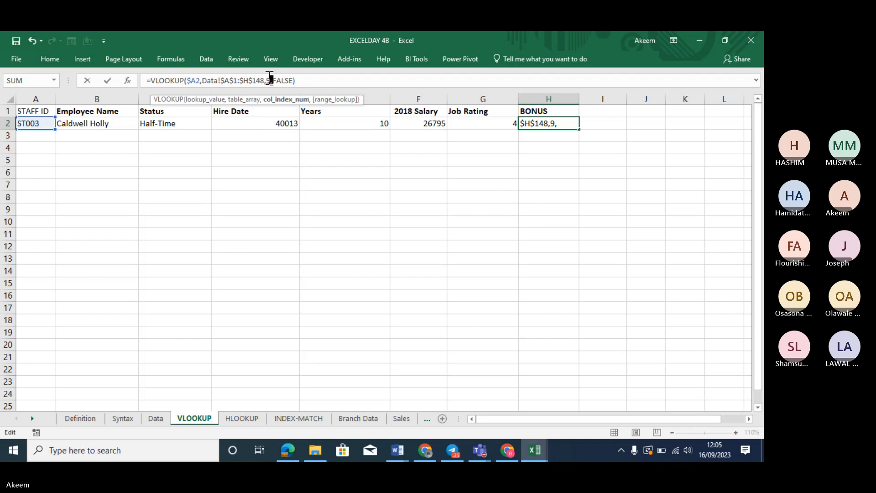
{"action": "key", "text": "Return"}
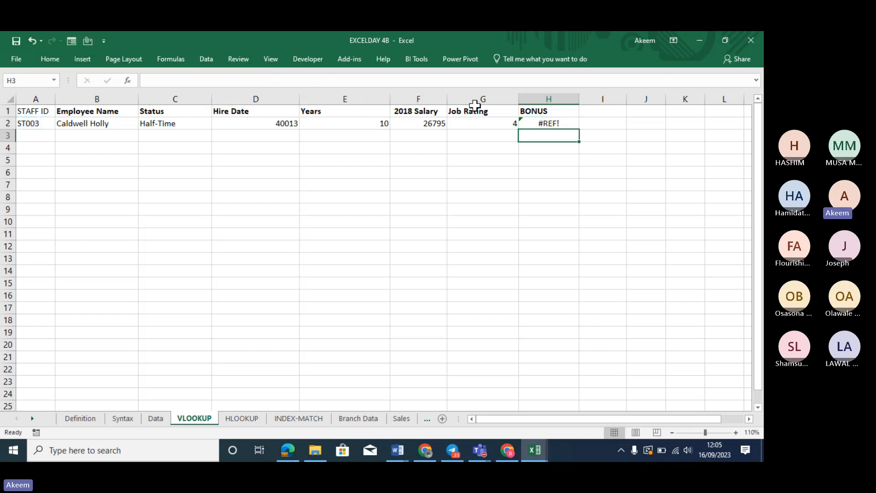
{"action": "left_click", "coordinate": [561, 124]}
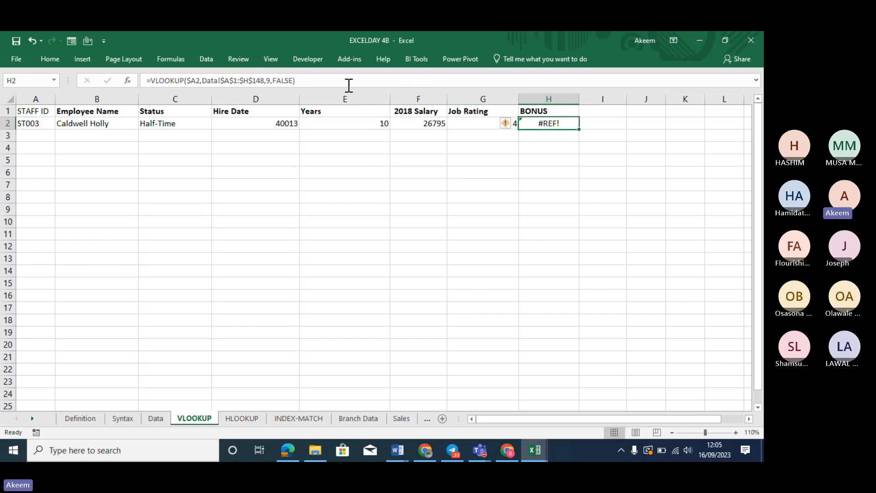
{"action": "key", "text": "Return"}
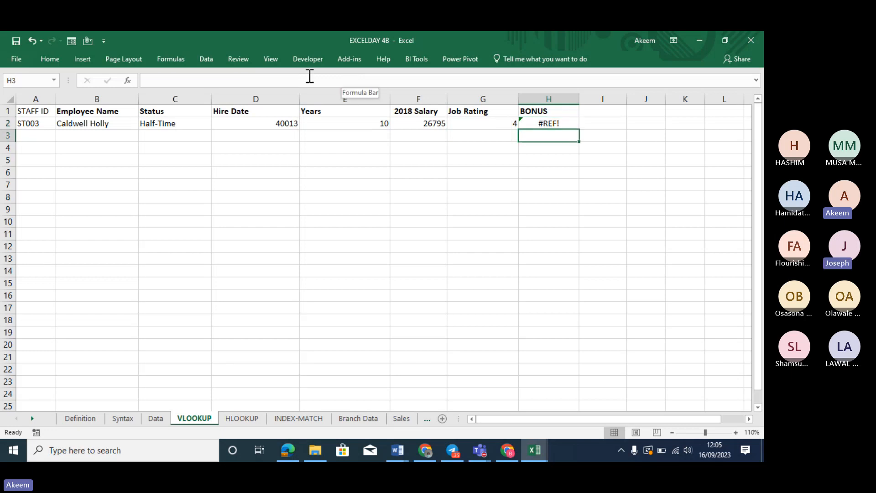
{"action": "left_click", "coordinate": [554, 122]}
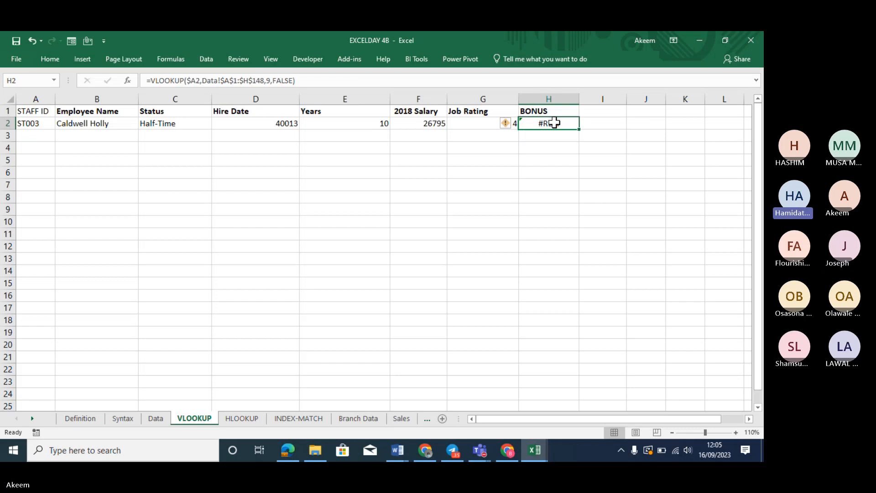
{"action": "double_click", "coordinate": [554, 122]}
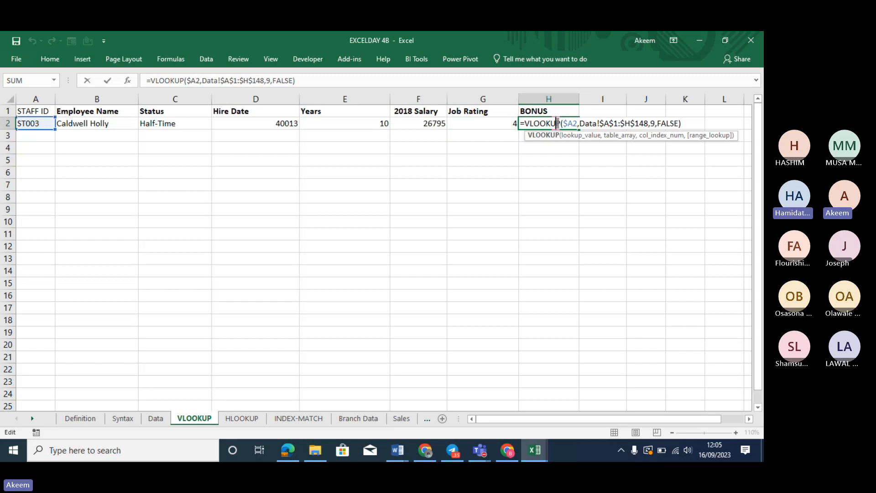
{"action": "key", "text": "Return"}
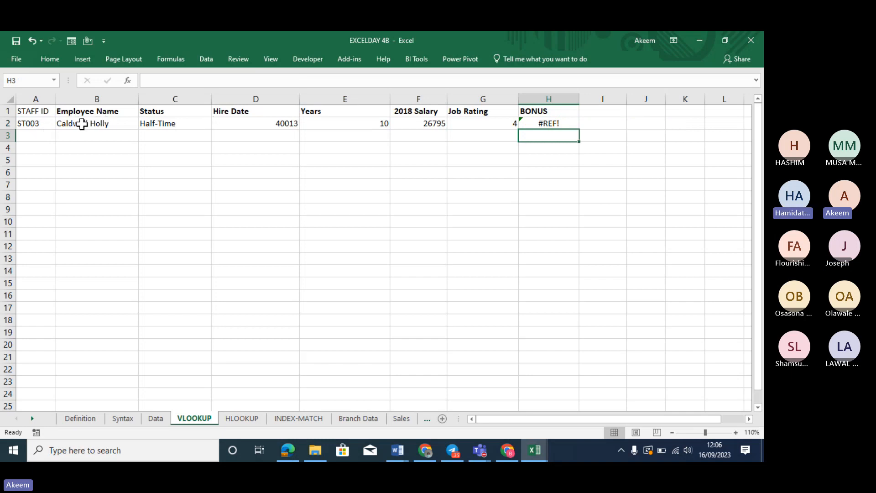
Select the row-2 lookup results, then fill A2's Staff ID down and undo it
{"action": "left_click_drag", "start_coordinate": [82, 123], "coordinate": [550, 130]}
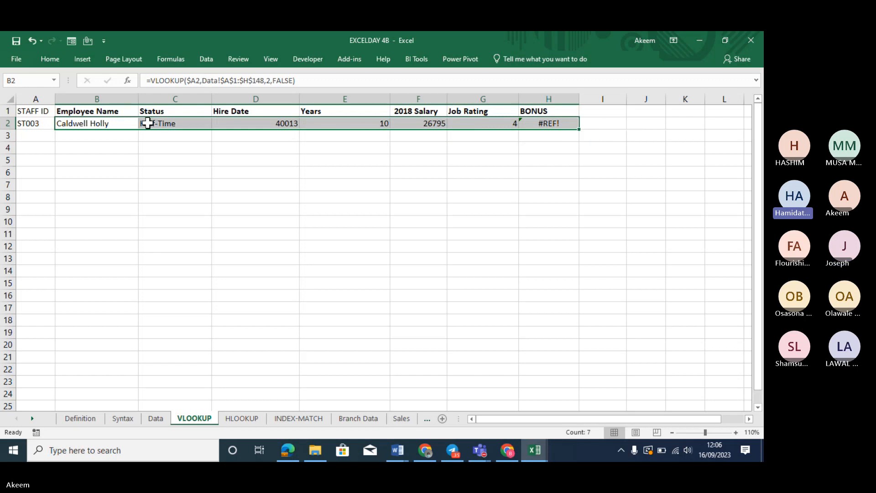
{"action": "left_click", "coordinate": [44, 123]}
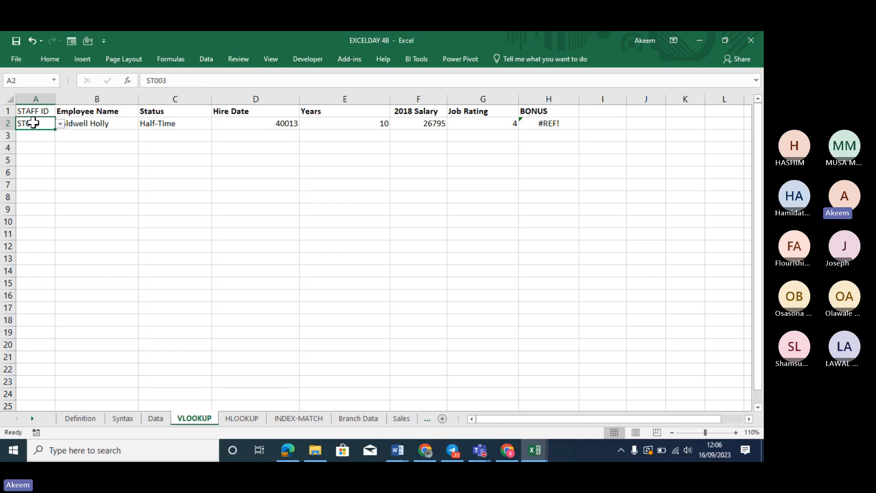
{"action": "mouse_move", "coordinate": [54, 129]}
{"action": "left_mouse_down"}
{"action": "mouse_move", "coordinate": [65, 255]}
{"action": "mouse_move", "coordinate": [39, 110]}
{"action": "mouse_move", "coordinate": [44, 120]}
{"action": "left_mouse_up"}
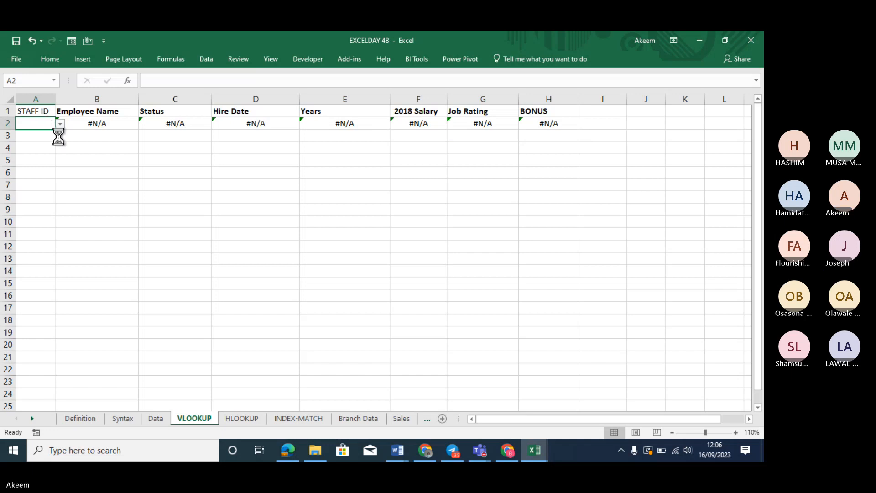
{"action": "key", "text": "ctrl+z"}
{"action": "left_click", "coordinate": [144, 178]}
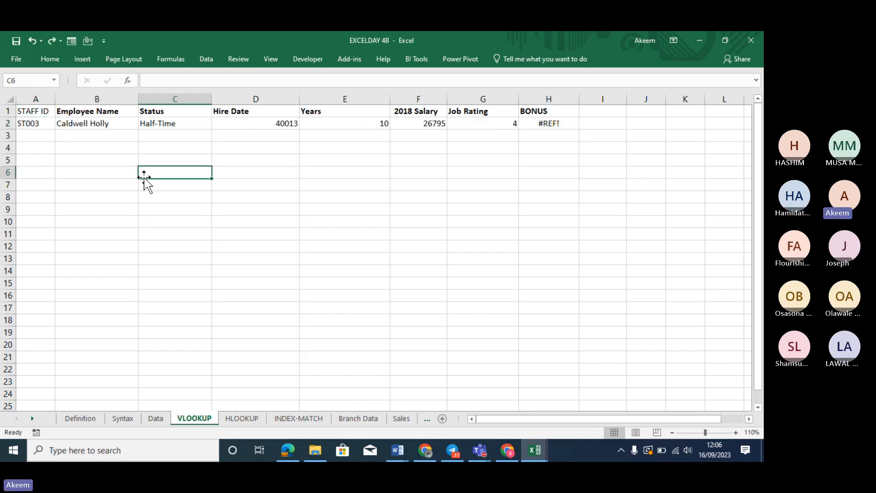
{"action": "key", "text": "ctrl+z"}
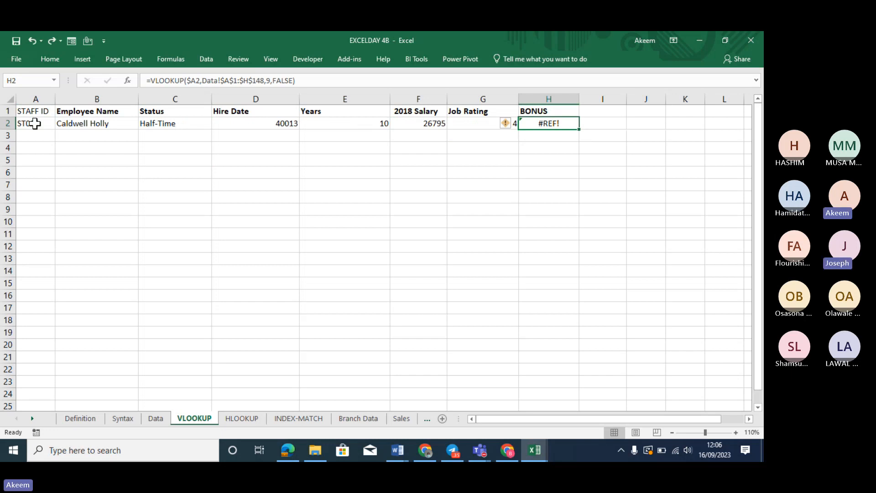
Extend the B2:H2 selection to row 13 and fill the lookups down with Ctrl+D
{"action": "left_click", "coordinate": [42, 125]}
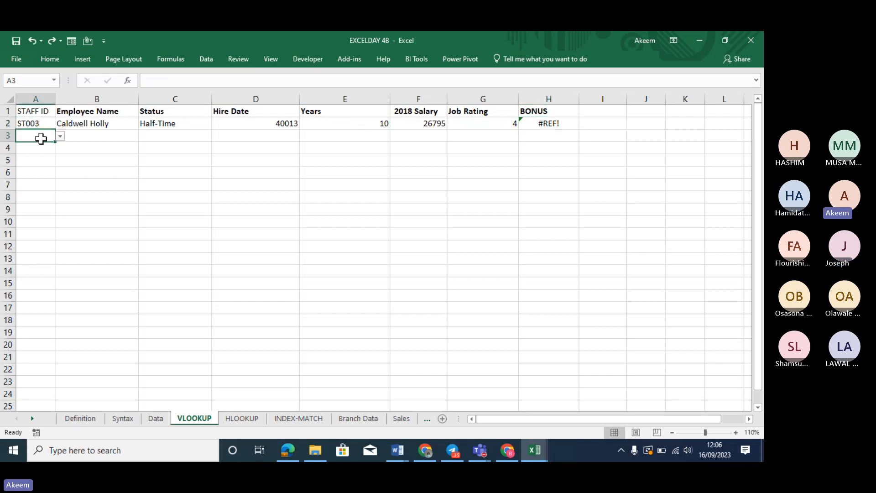
{"action": "left_click_drag", "start_coordinate": [75, 124], "coordinate": [536, 125]}
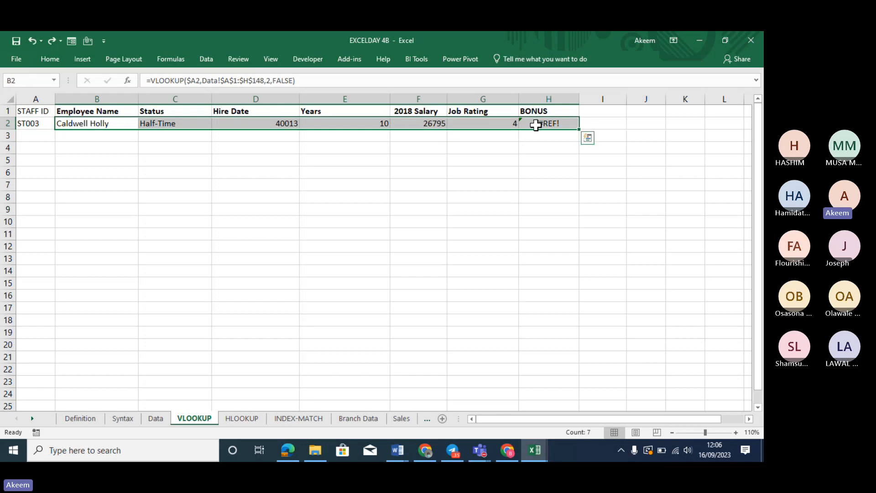
{"action": "key", "text": "shift+Down"}
{"action": "key", "text": "shift+Down"}
{"action": "key", "text": "shift+Down"}
{"action": "key", "text": "shift+Down"}
{"action": "key", "text": "shift+Down"}
{"action": "key", "text": "shift+Down"}
{"action": "key", "text": "shift+Down"}
{"action": "key", "text": "shift+Down"}
{"action": "key", "text": "shift+Down"}
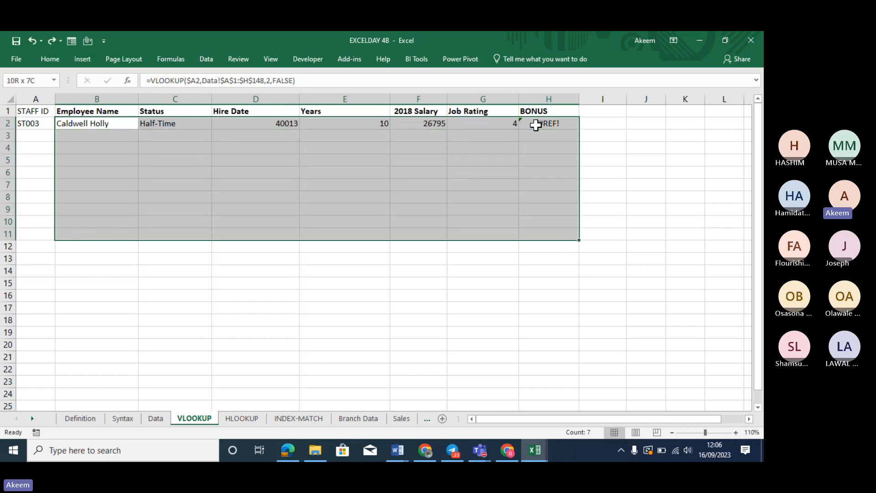
{"action": "key", "text": "shift+Down"}
{"action": "key", "text": "shift+Down"}
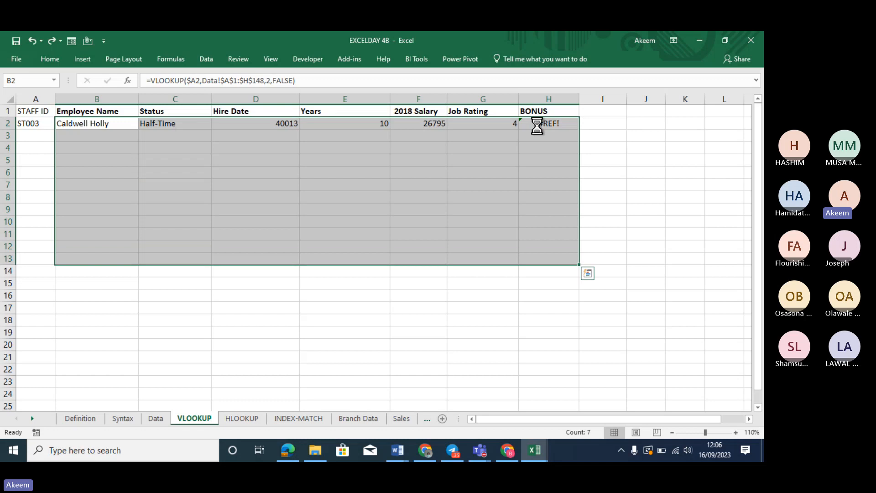
{"action": "key", "text": "ctrl+d"}
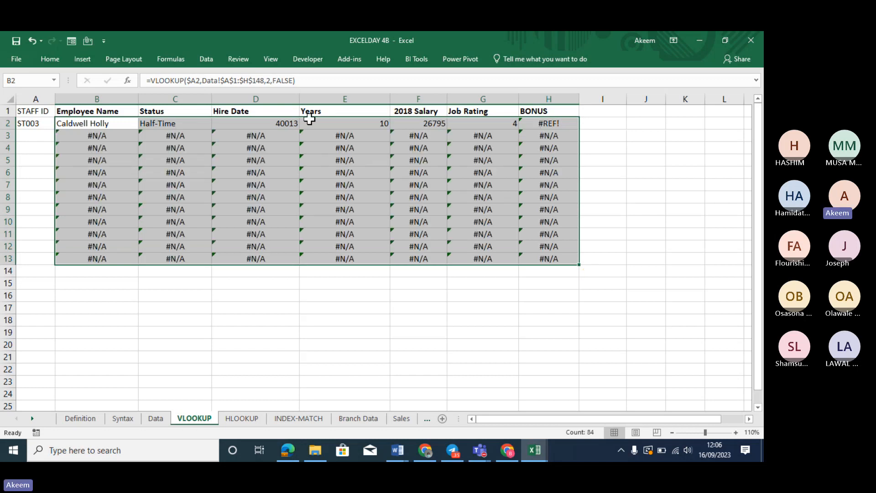
Choose Staff IDs ST007 in A3 and ST006 in A4 from the dropdowns
{"action": "left_click", "coordinate": [36, 135]}
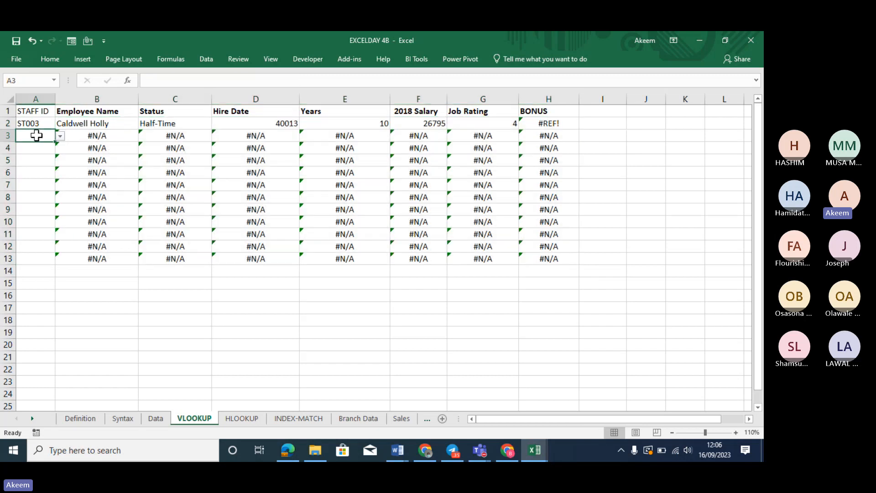
{"action": "left_click", "coordinate": [60, 136]}
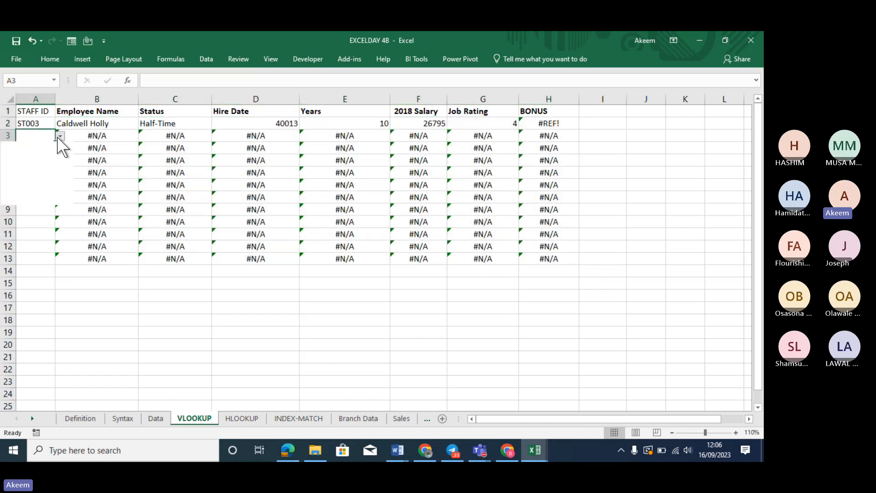
{"action": "left_click", "coordinate": [23, 190]}
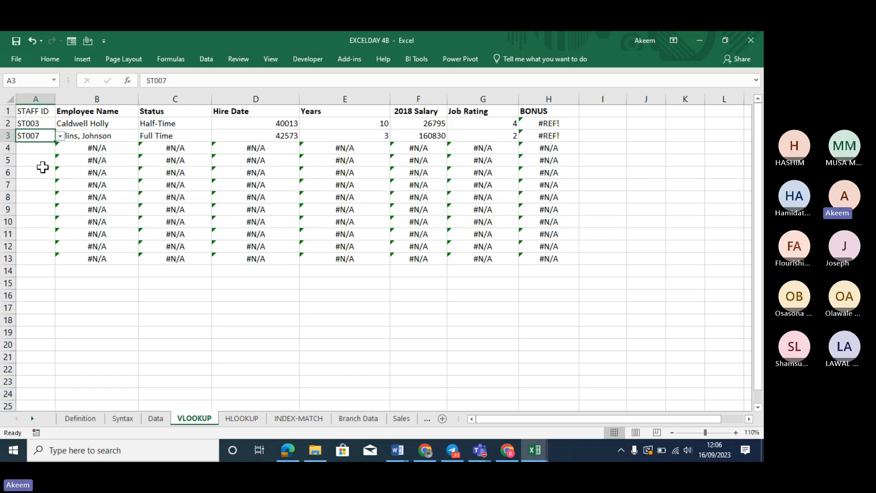
{"action": "left_click", "coordinate": [44, 147]}
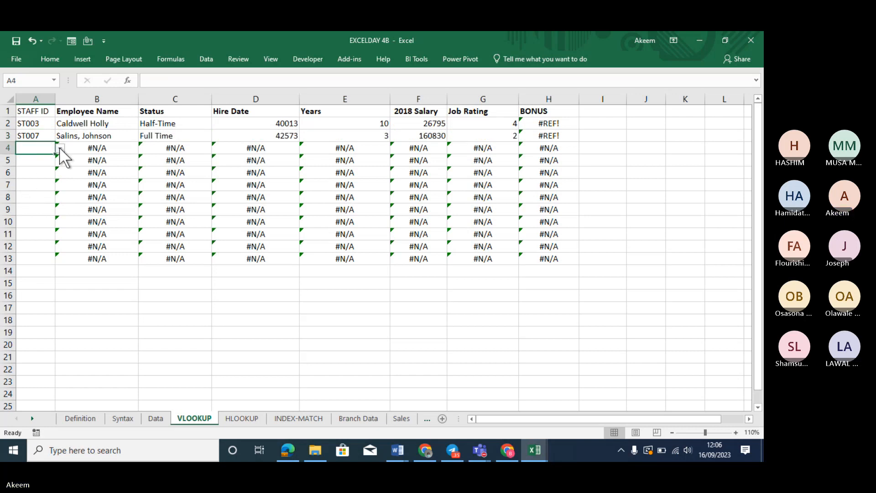
{"action": "left_click", "coordinate": [60, 148]}
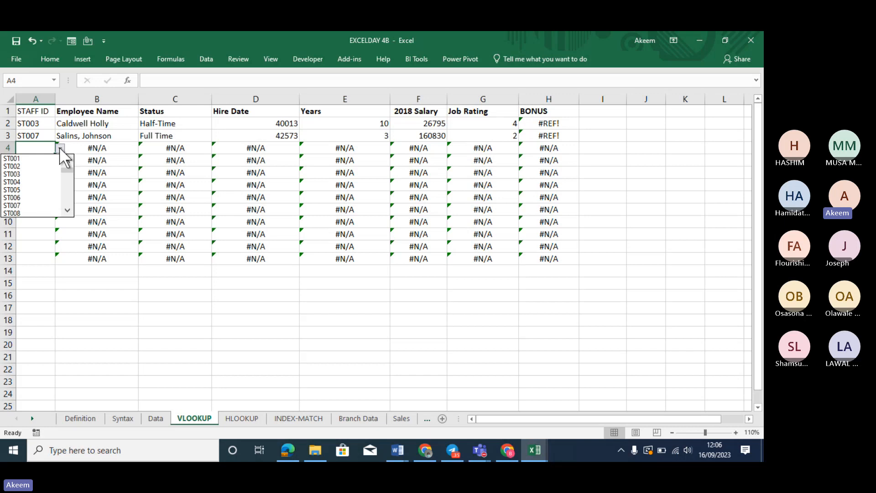
{"action": "left_click", "coordinate": [39, 197]}
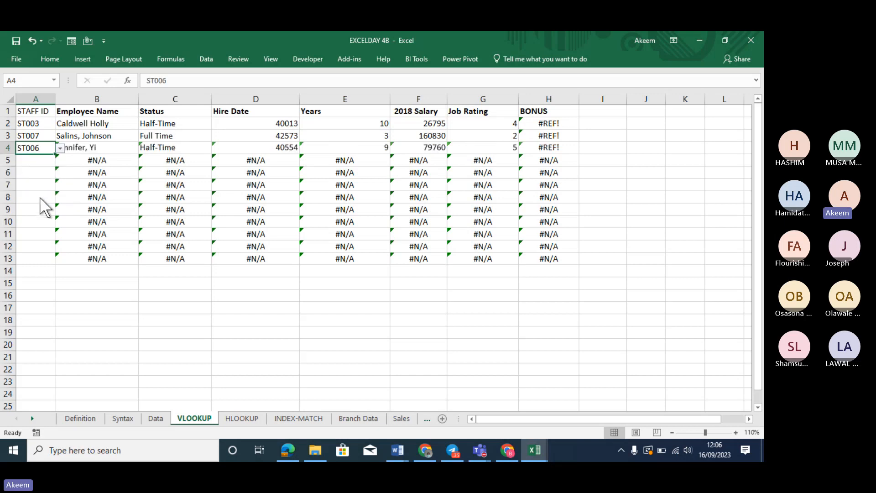
Set A5's Staff ID to ST020, replacing an initial ST008 pick
{"action": "left_click", "coordinate": [41, 161]}
{"action": "left_click", "coordinate": [59, 160]}
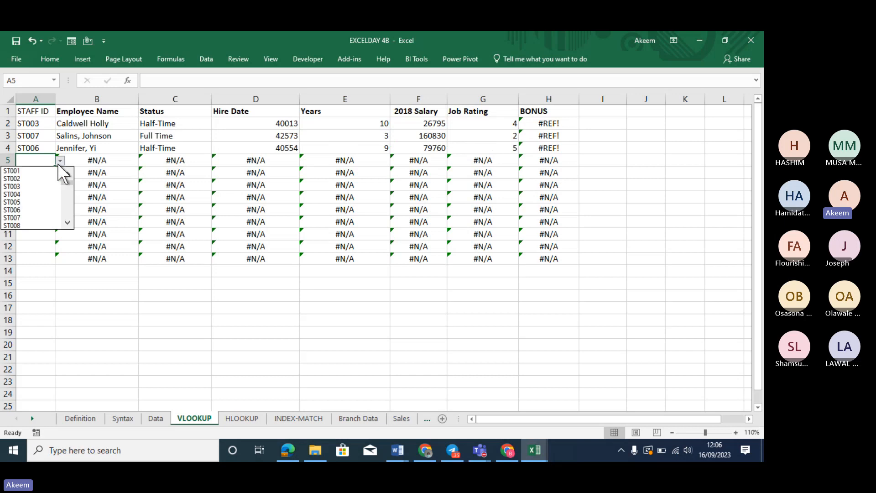
{"action": "left_click", "coordinate": [36, 225]}
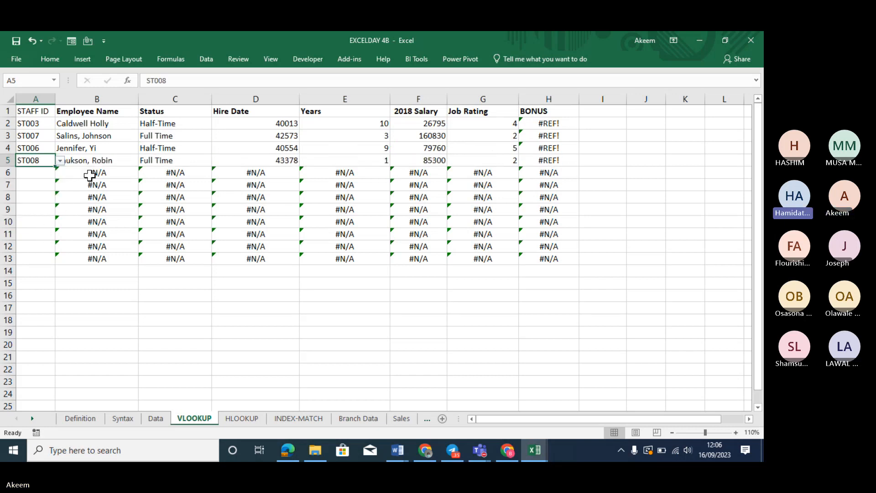
{"action": "left_click", "coordinate": [60, 161]}
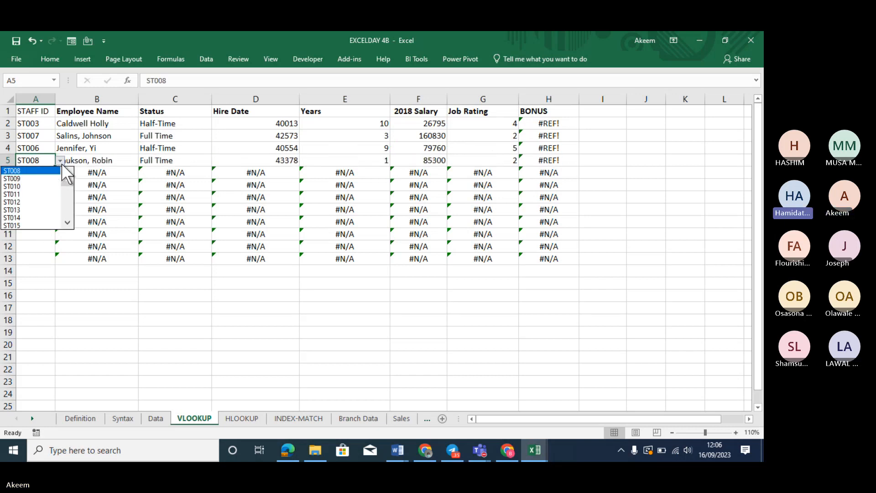
{"action": "scroll", "coordinate": [66, 220], "scroll_direction": "down", "scroll_amount": 3}
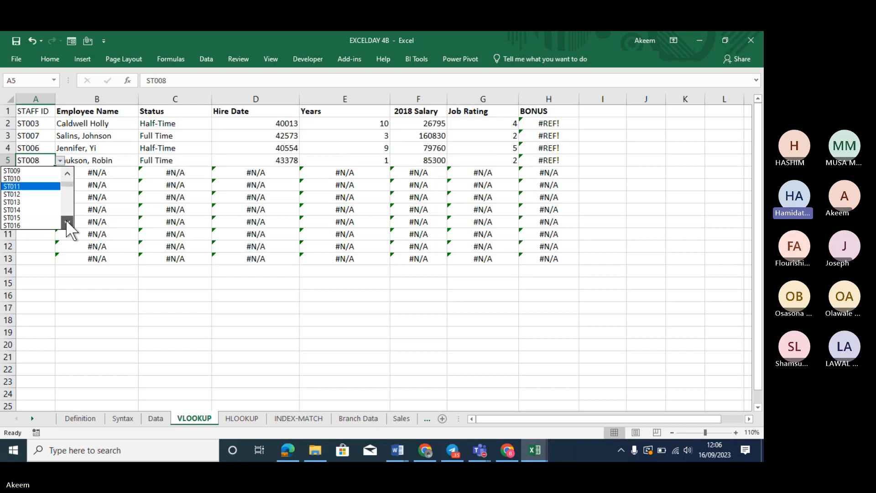
{"action": "left_click", "coordinate": [32, 209]}
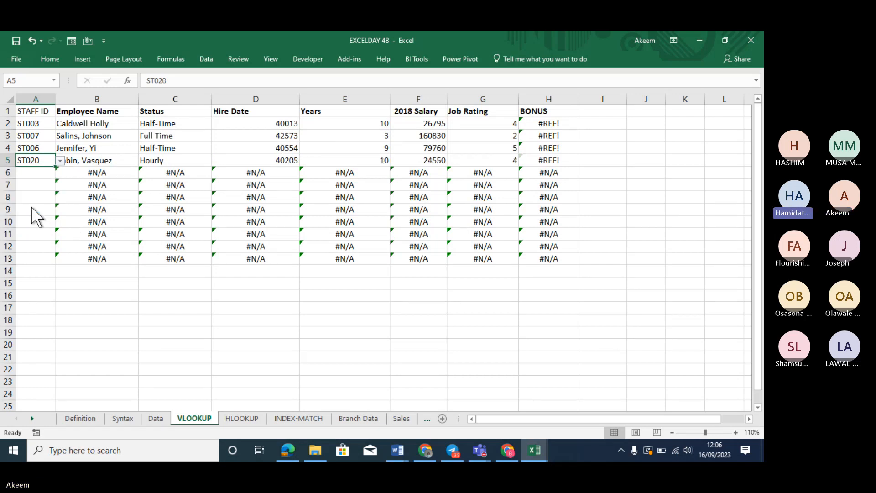
{"action": "left_click", "coordinate": [39, 125]}
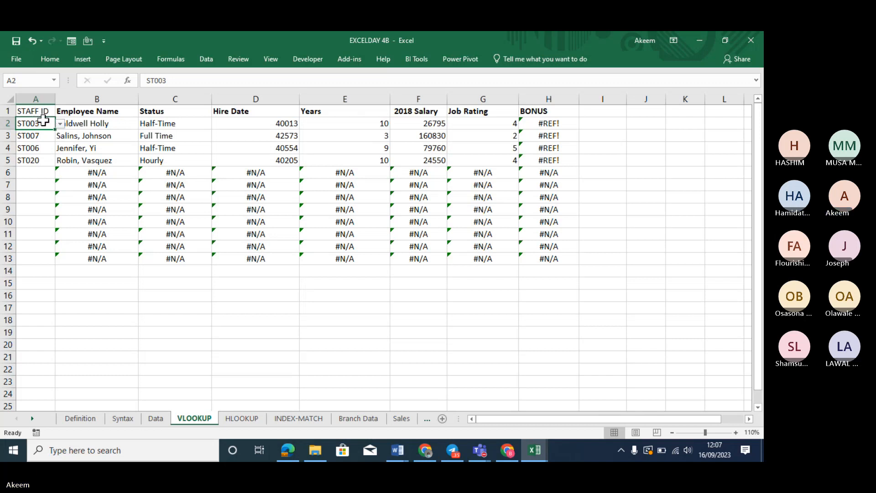
Enter st007 in A6 and choose ST017 for A7
{"action": "left_click", "coordinate": [37, 170]}
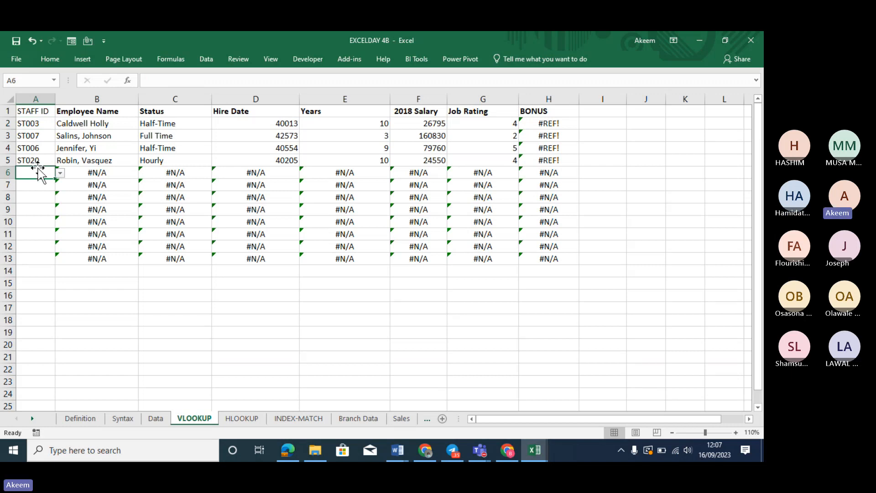
{"action": "type", "text": "st007"}
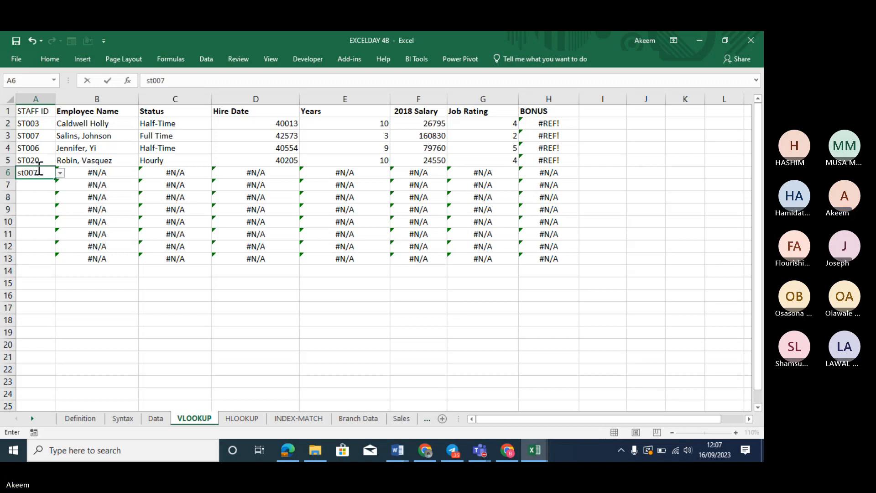
{"action": "key", "text": "Return"}
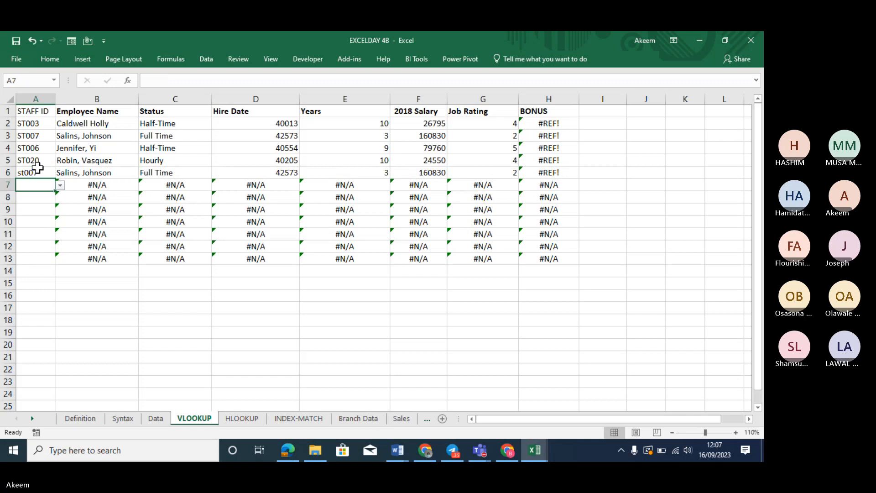
{"action": "left_click", "coordinate": [59, 185]}
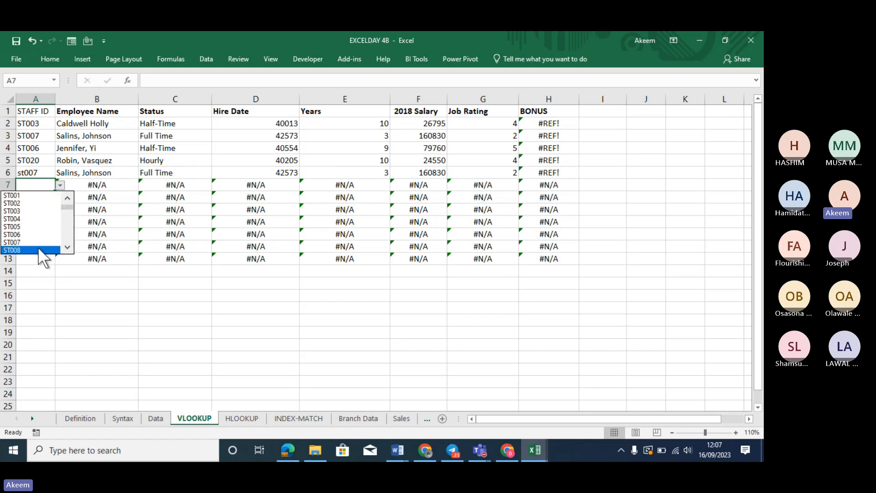
{"action": "scroll", "coordinate": [69, 247], "scroll_direction": "down", "scroll_amount": 3}
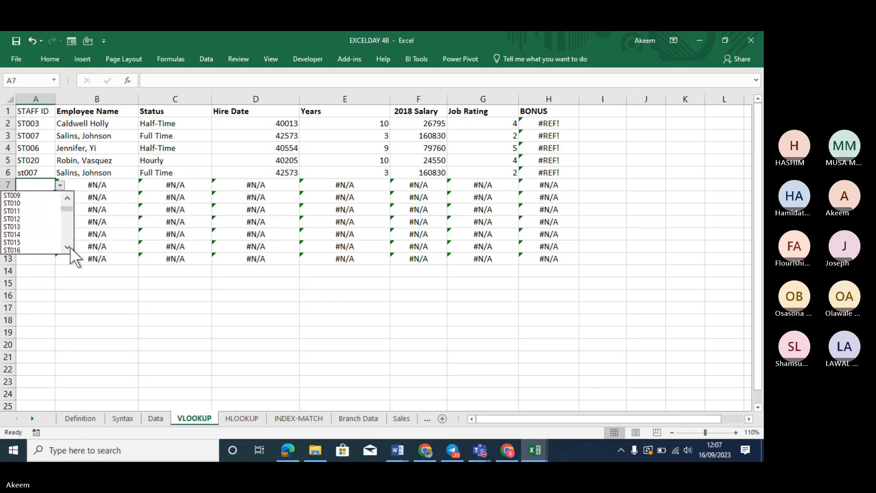
{"action": "left_click", "coordinate": [19, 242]}
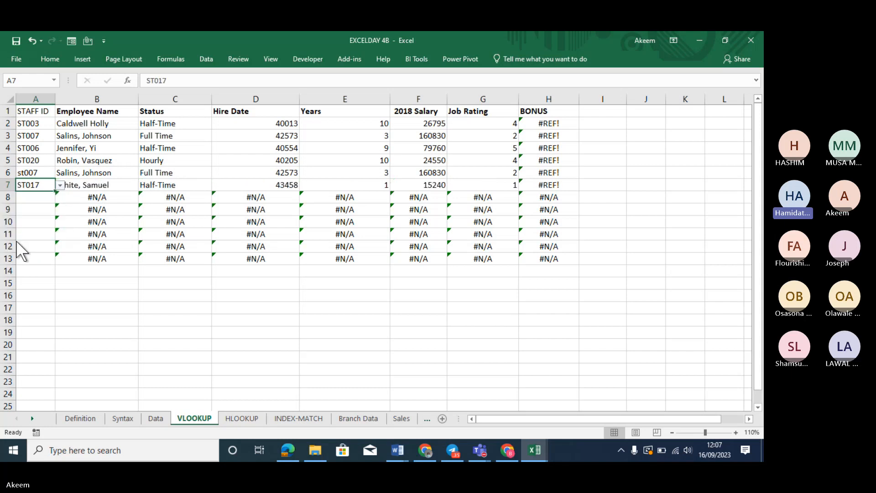
Open A8's Staff ID list without choosing, then select the Staff ID column
{"action": "left_click", "coordinate": [36, 198]}
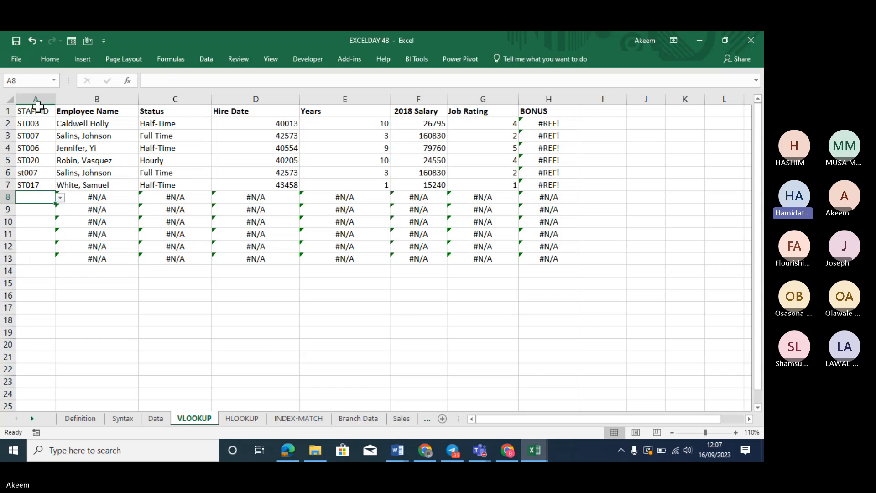
{"action": "left_click", "coordinate": [59, 199]}
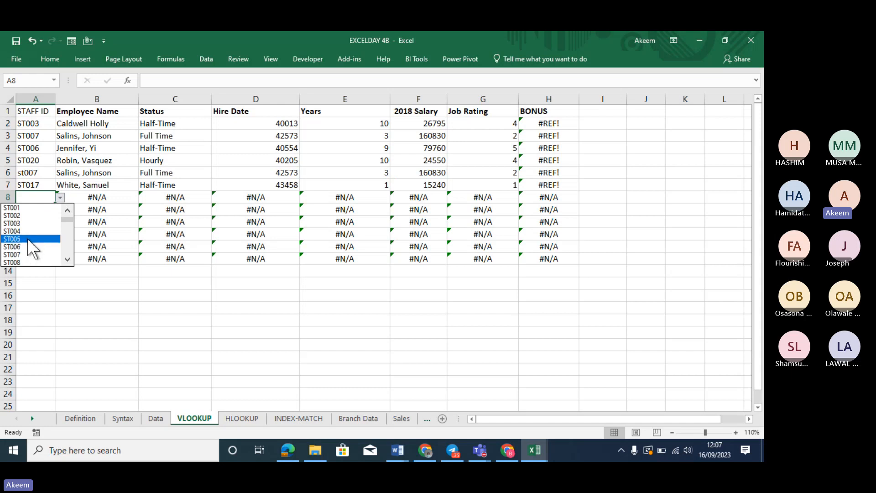
{"action": "left_click", "coordinate": [67, 258]}
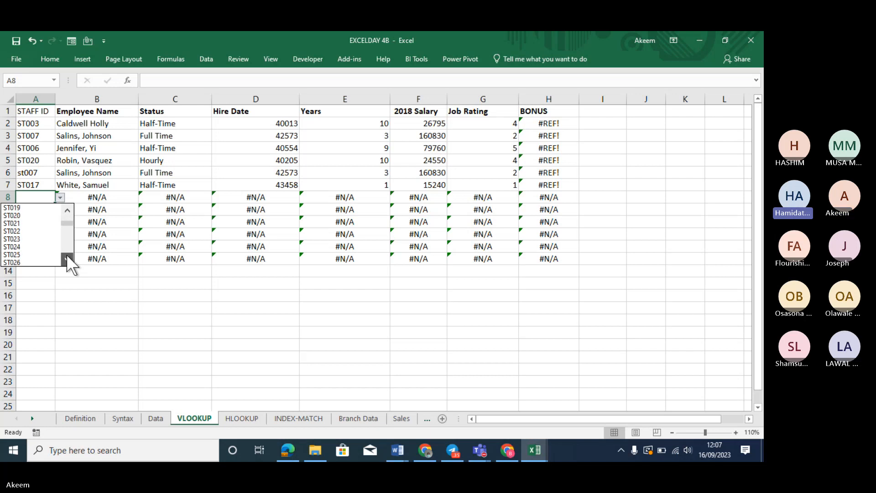
{"action": "left_click", "coordinate": [39, 95]}
{"action": "left_click", "coordinate": [39, 93]}
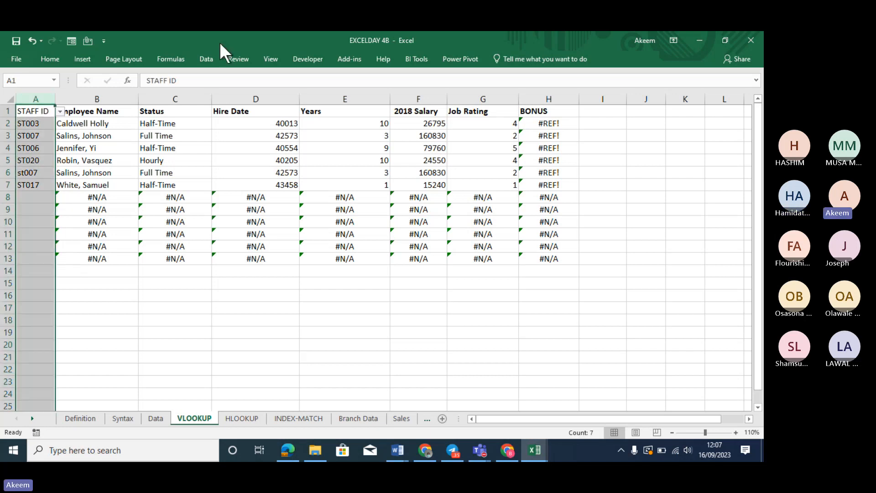
{"action": "left_click", "coordinate": [210, 59]}
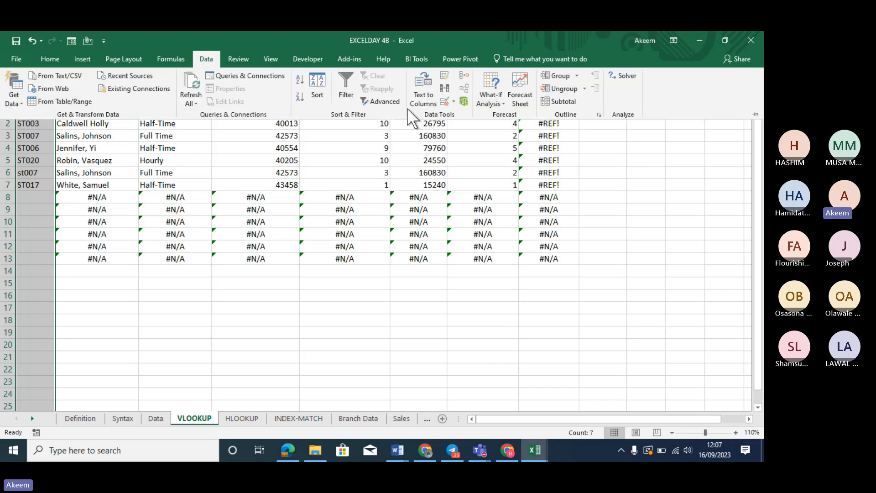
{"action": "left_click", "coordinate": [447, 100]}
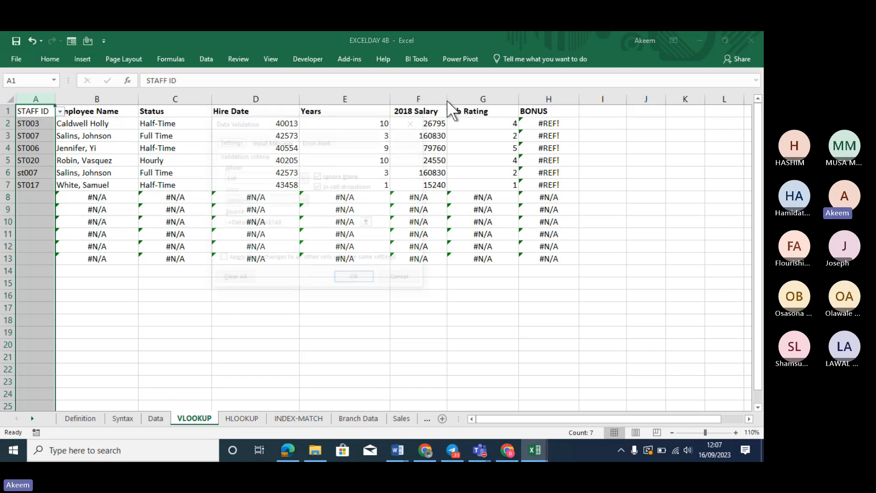
{"action": "left_click", "coordinate": [311, 223]}
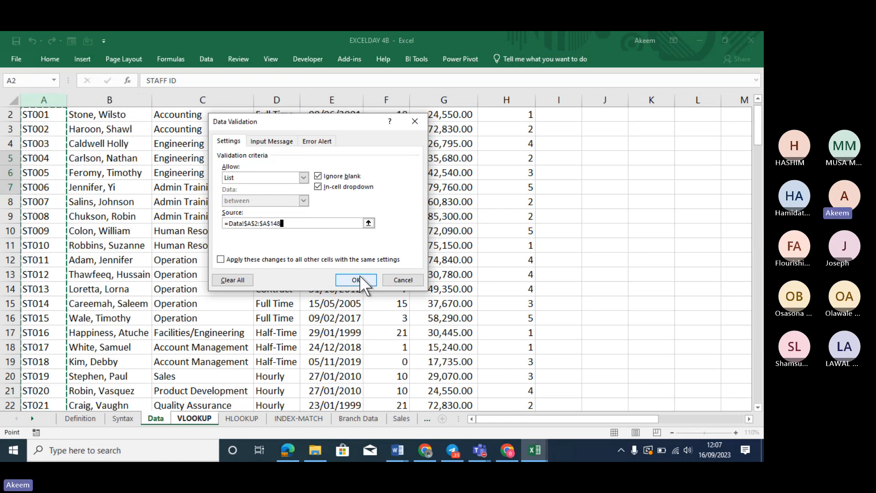
{"action": "left_click", "coordinate": [407, 279]}
{"action": "left_click", "coordinate": [46, 197]}
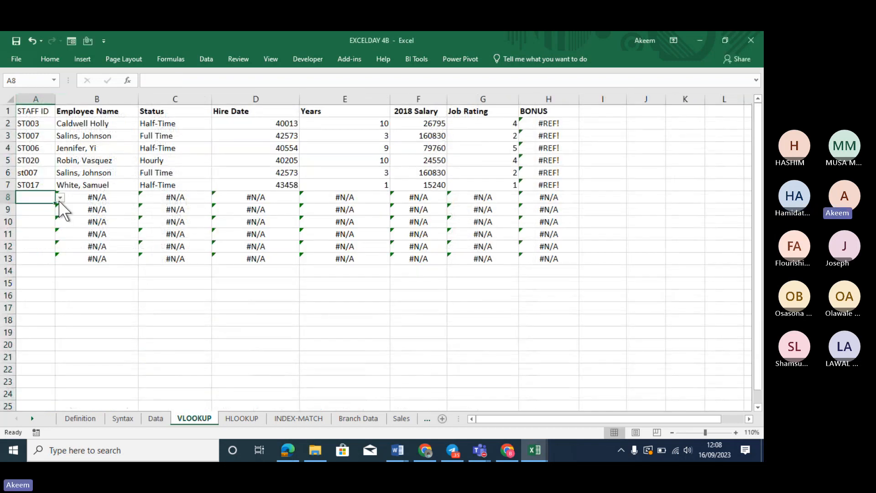
Choose ST005 in A8 and ST007 in A9 from the Staff ID dropdowns
{"action": "left_click", "coordinate": [60, 198]}
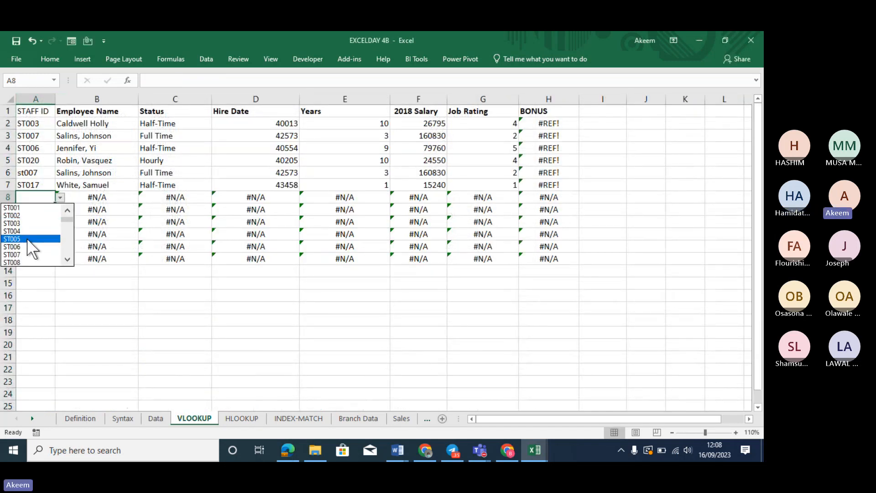
{"action": "left_click", "coordinate": [27, 237]}
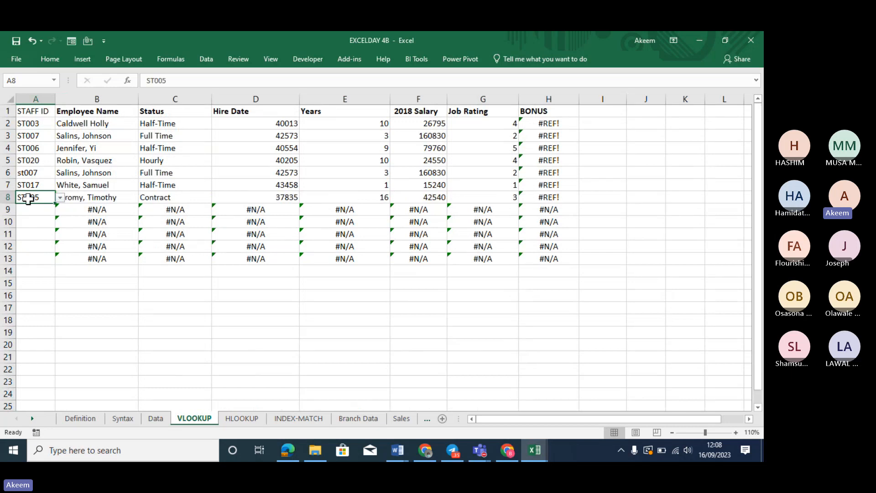
{"action": "left_click", "coordinate": [43, 210]}
{"action": "left_click", "coordinate": [60, 210]}
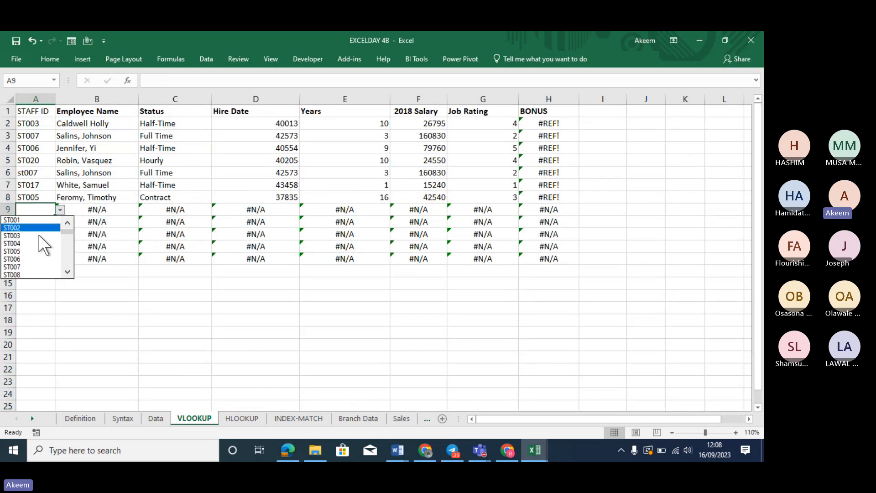
{"action": "left_click", "coordinate": [32, 267]}
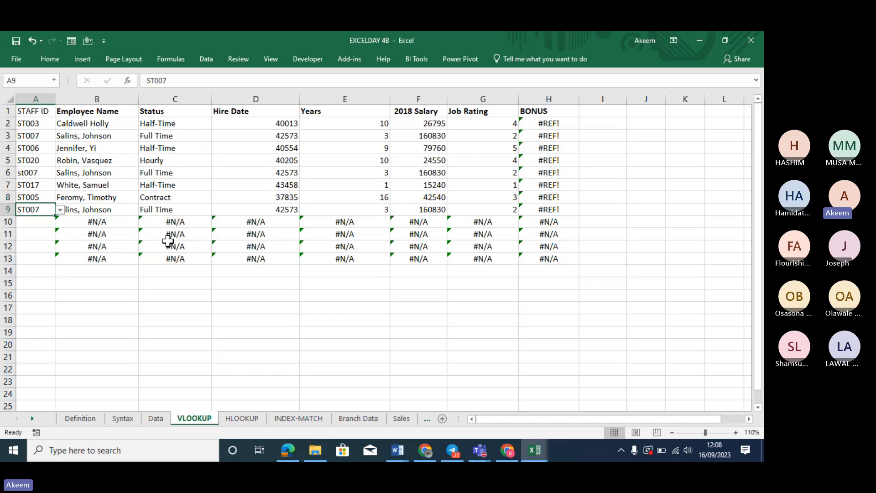
Review the lookup formulas in B10 through G10
{"action": "left_click", "coordinate": [117, 223]}
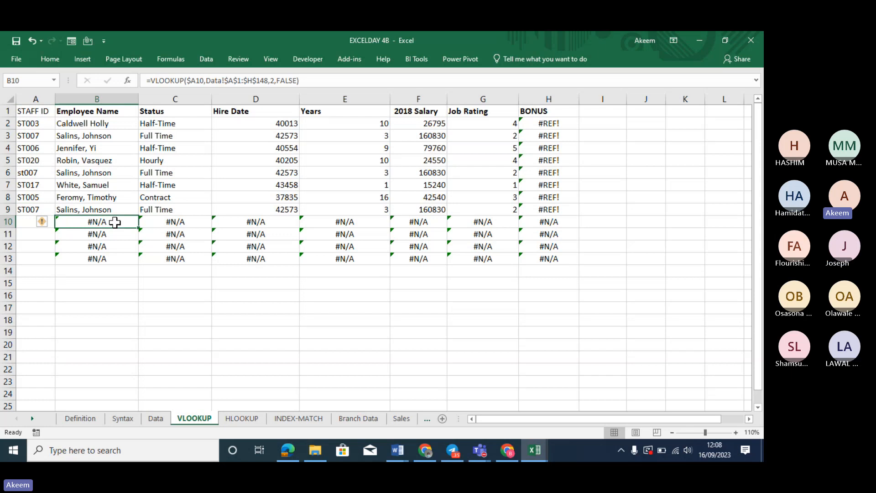
{"action": "left_click", "coordinate": [173, 222]}
{"action": "left_click", "coordinate": [263, 222]}
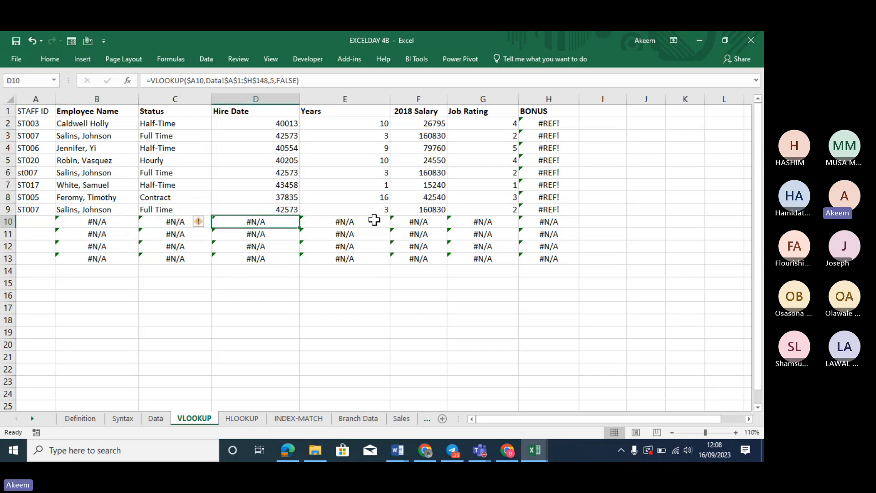
{"action": "left_click", "coordinate": [352, 222]}
{"action": "left_click", "coordinate": [417, 222]}
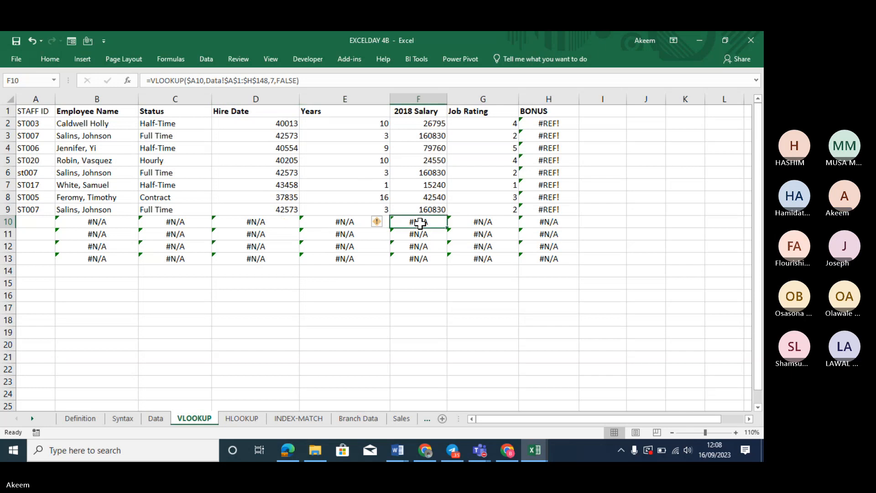
{"action": "left_click", "coordinate": [489, 225]}
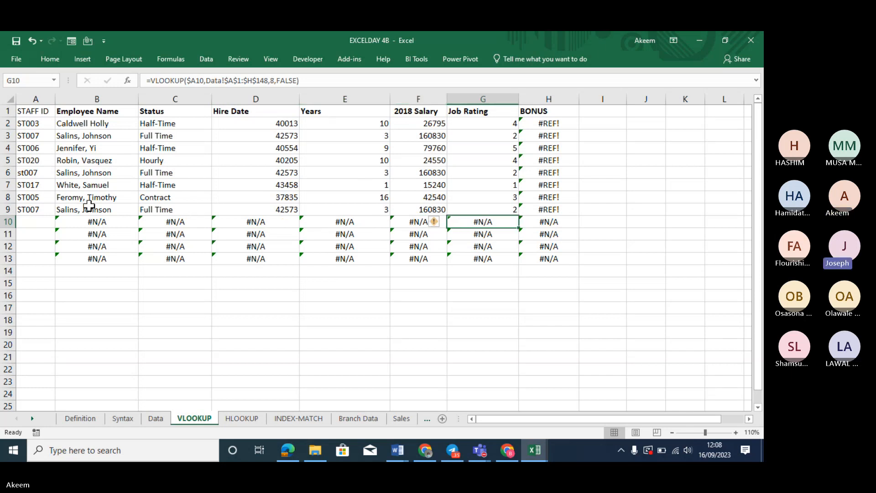
Fill the lookup formulas down to row 24 and delete the Staff IDs in A3:A9
{"action": "left_click_drag", "start_coordinate": [93, 225], "coordinate": [575, 400]}
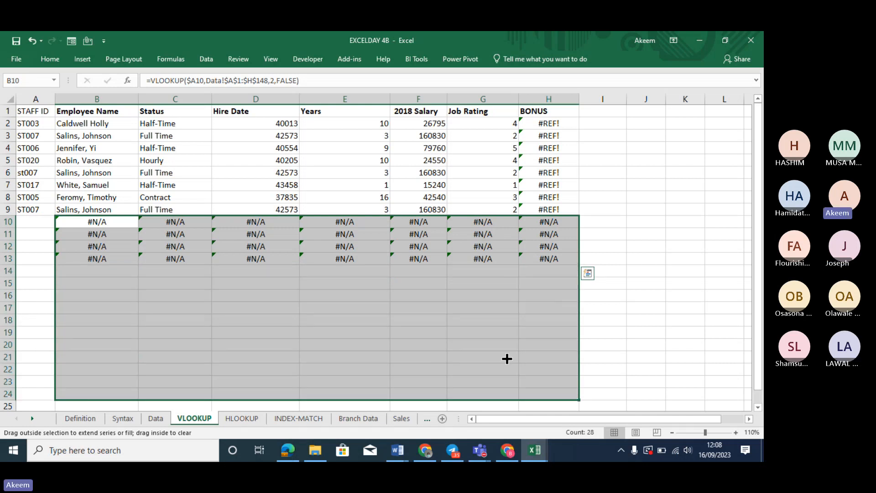
{"action": "left_click", "coordinate": [242, 259]}
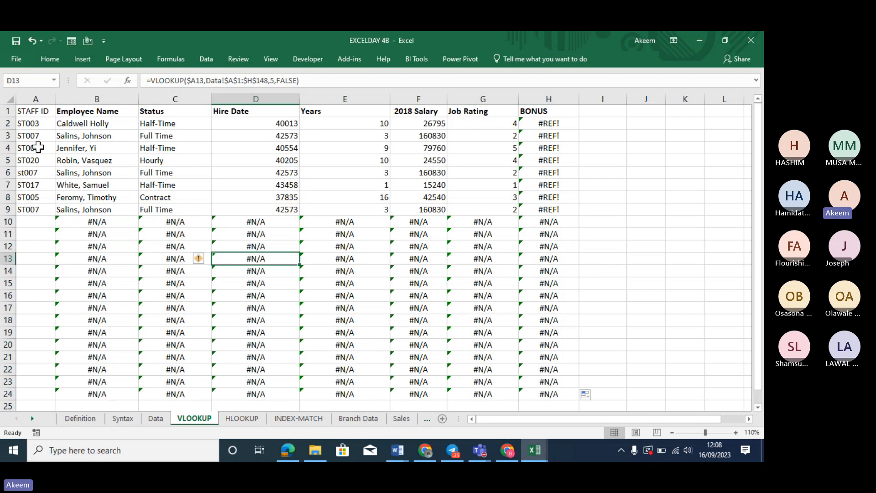
{"action": "left_click_drag", "start_coordinate": [36, 138], "coordinate": [33, 207]}
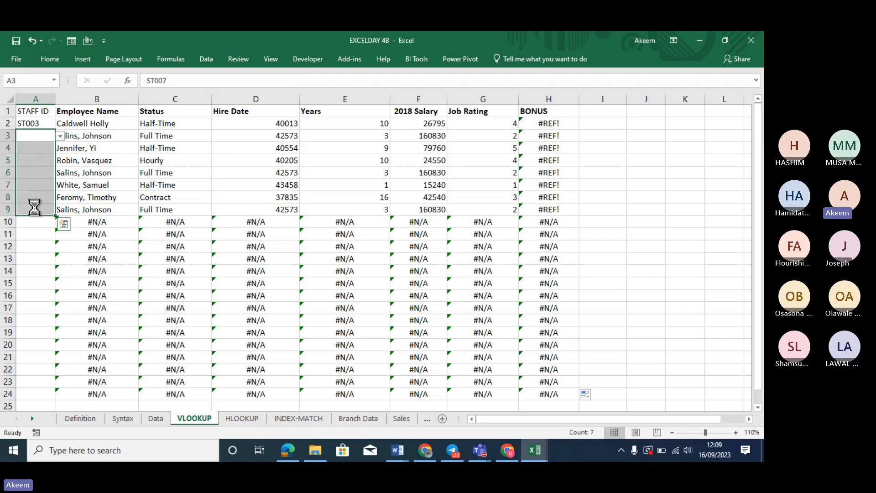
{"action": "key", "text": "Delete"}
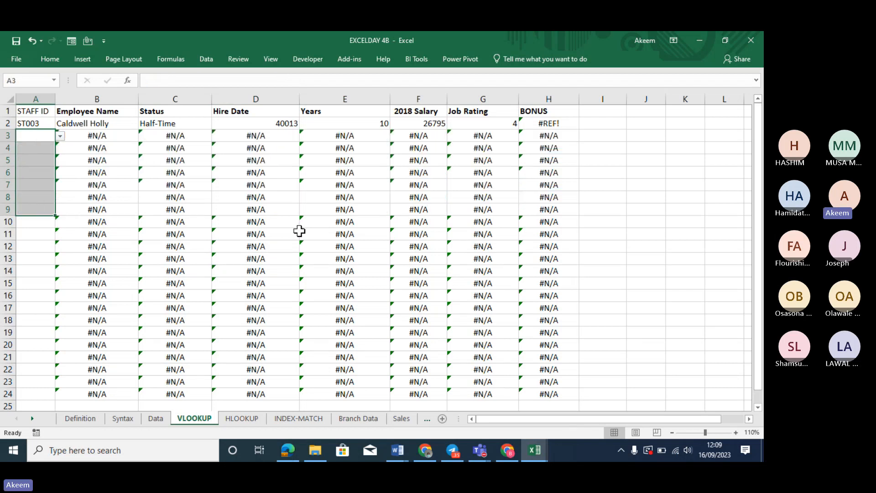
{"action": "left_click", "coordinate": [297, 234]}
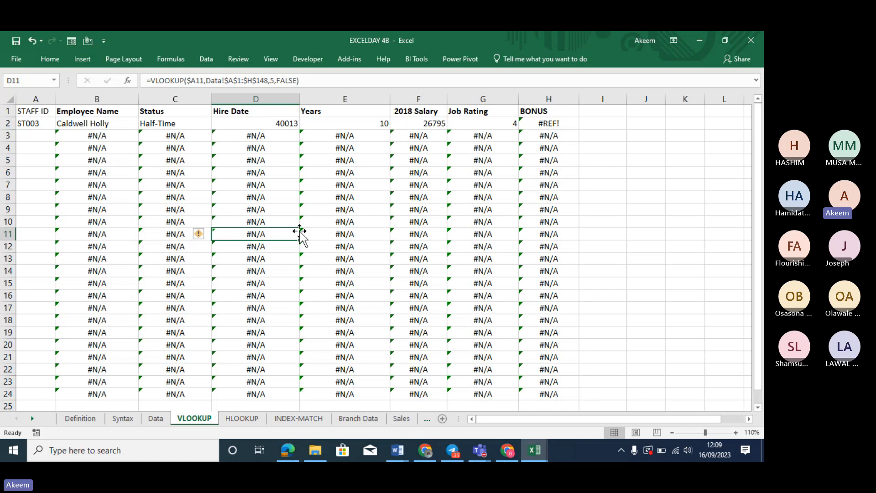
{"action": "left_click", "coordinate": [107, 138]}
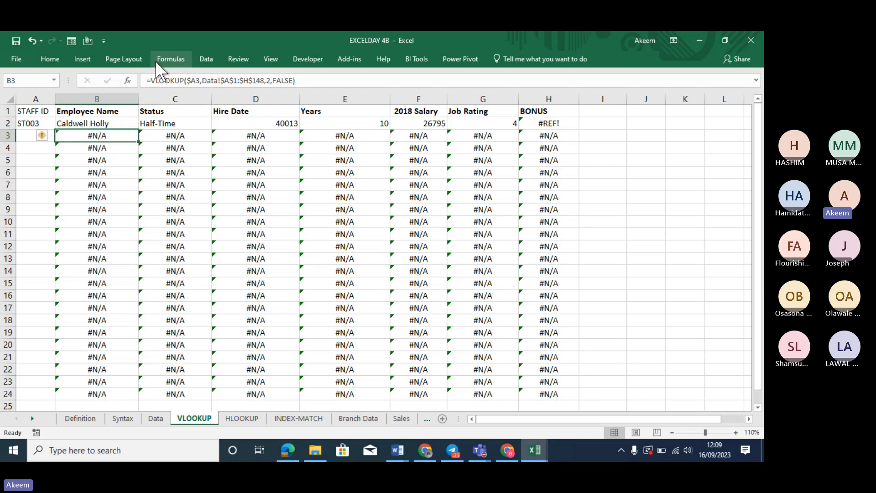
{"action": "left_click", "coordinate": [152, 80]}
{"action": "left_click", "coordinate": [153, 81]}
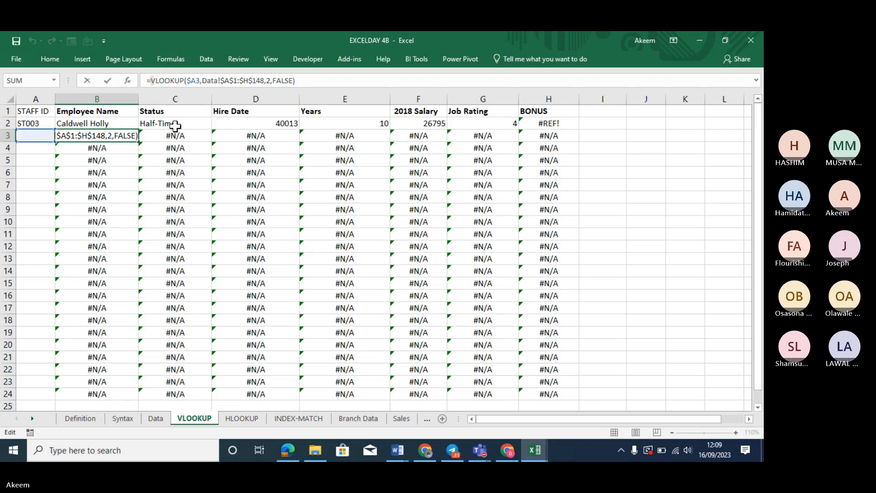
{"action": "type", "text": "ife"}
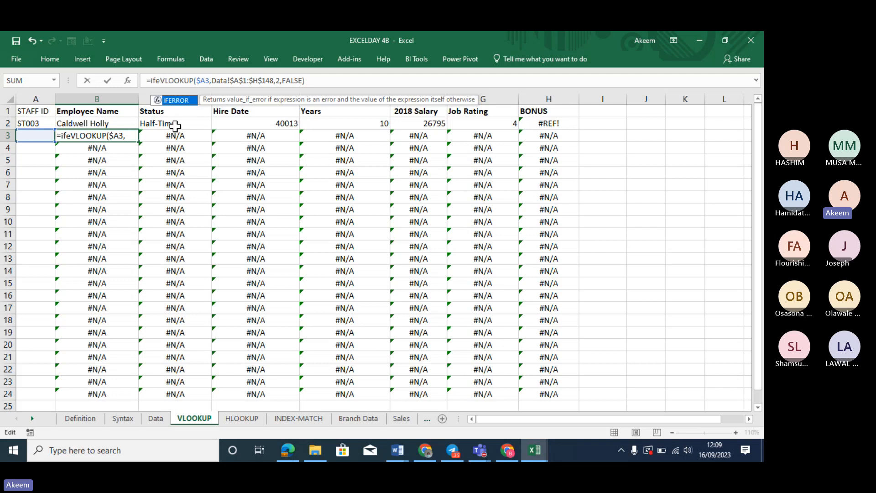
{"action": "left_click", "coordinate": [175, 126]}
{"action": "key", "text": "BackSpace"}
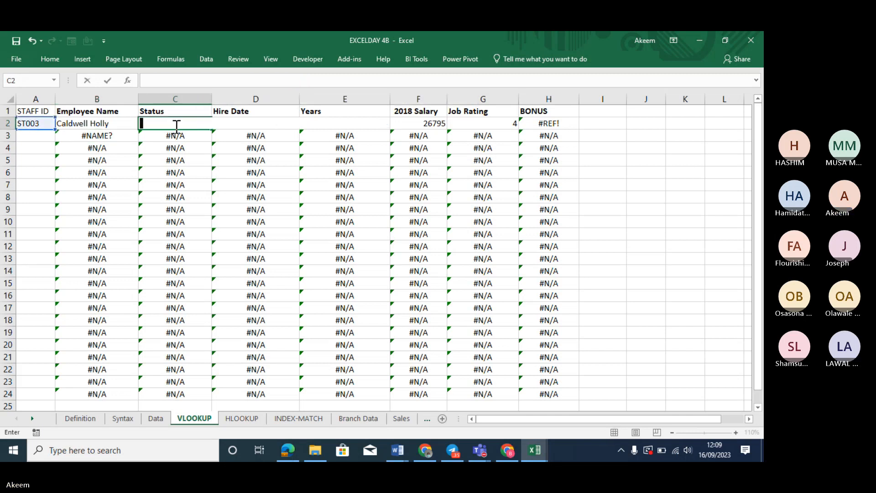
{"action": "left_click", "coordinate": [198, 250]}
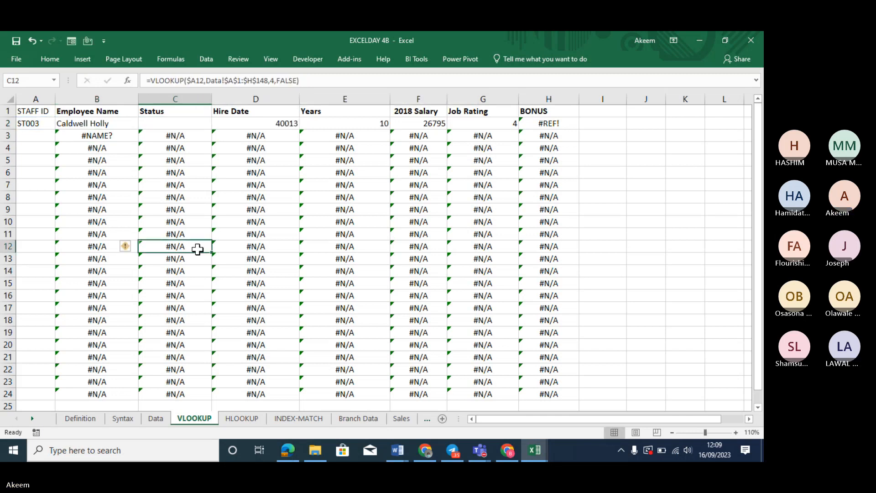
{"action": "key", "text": "ctrl+z"}
{"action": "key", "text": "ctrl+z"}
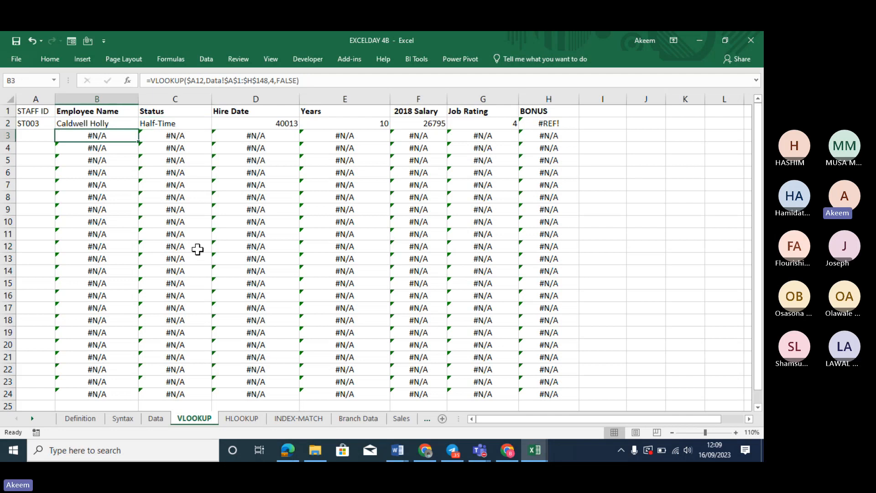
Change B3 to =IFERROR(VLOOKUP($A3,Data!$A$1:$H$148,2,FALSE),"") so it shows blank
{"action": "left_click", "coordinate": [153, 81]}
{"action": "type", "text": "if"}
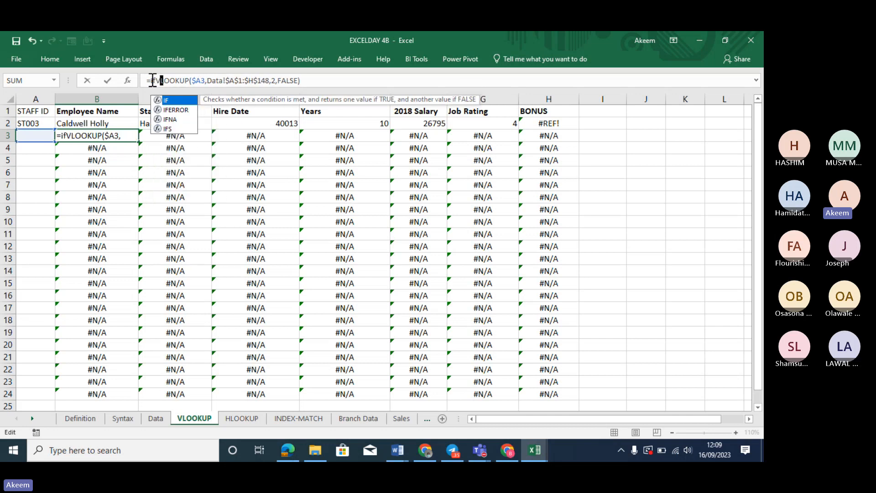
{"action": "type", "text": "error"}
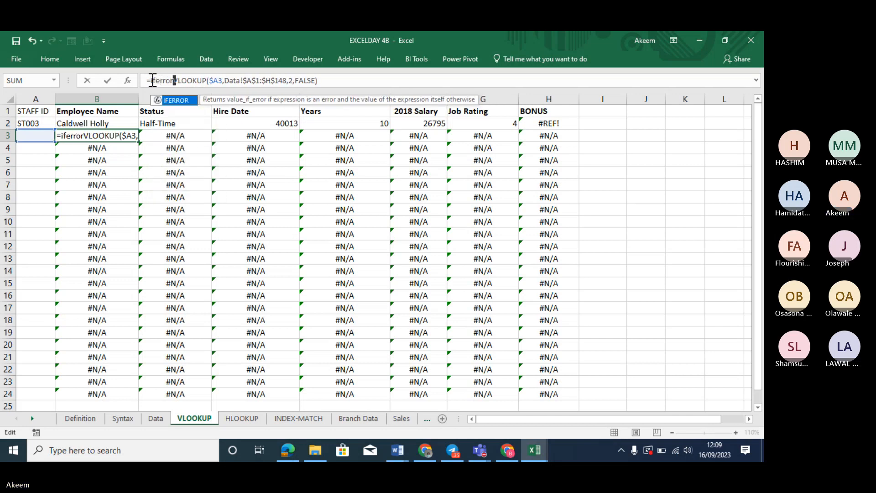
{"action": "key", "text": "Tab"}
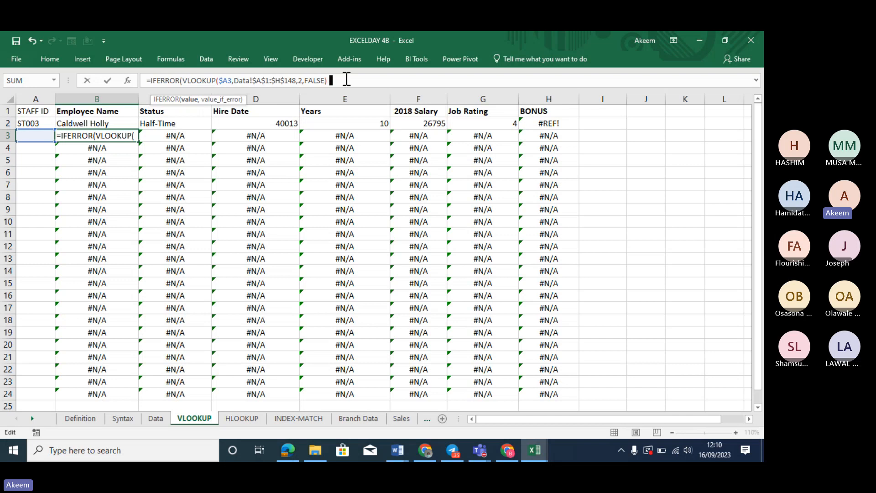
{"action": "type", "text": ","}
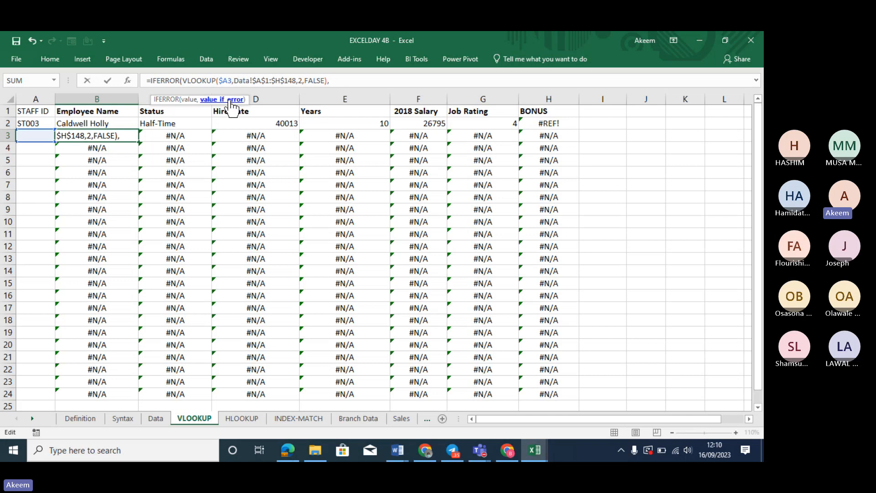
{"action": "type", "text": "\"\""}
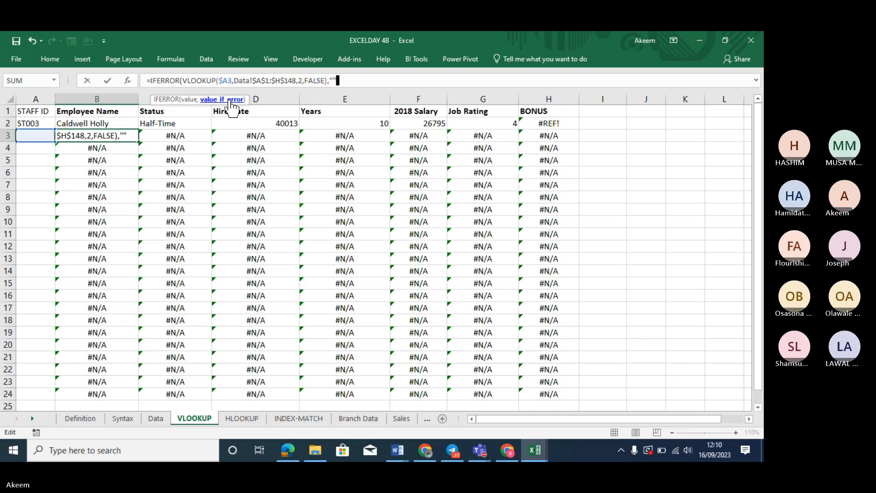
{"action": "type", "text": ")"}
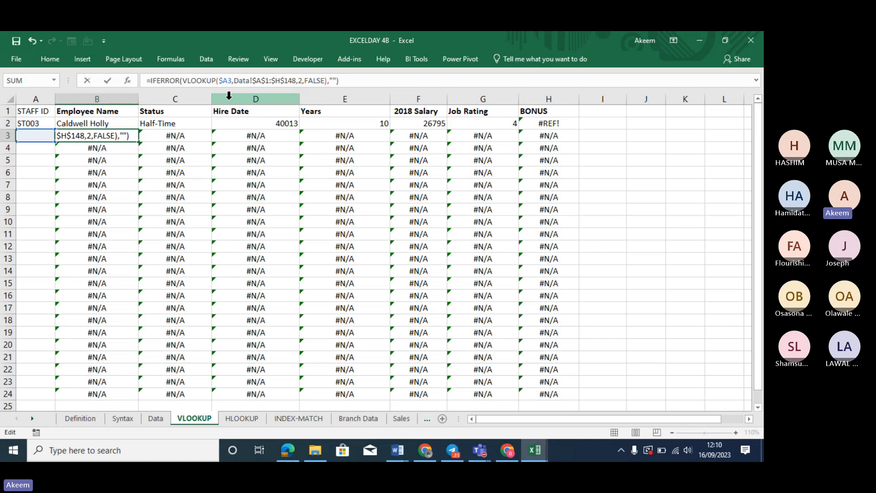
{"action": "key", "text": "Return"}
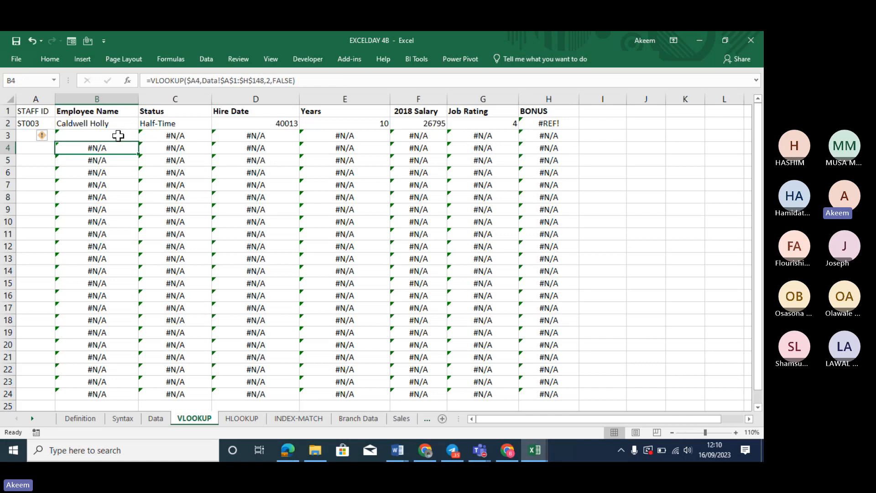
{"action": "left_click", "coordinate": [123, 135]}
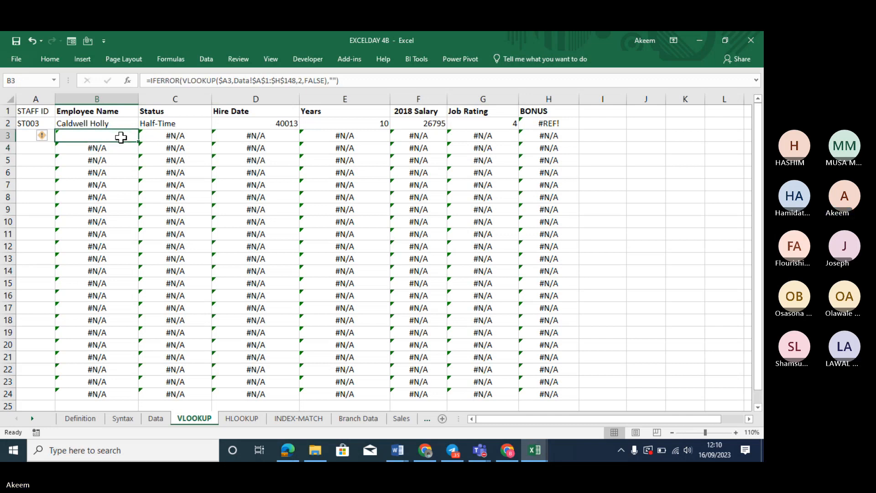
Wrap C3's Status VLOOKUP in IFERROR with an "" fallback, then select B3:C3
{"action": "left_click", "coordinate": [175, 135]}
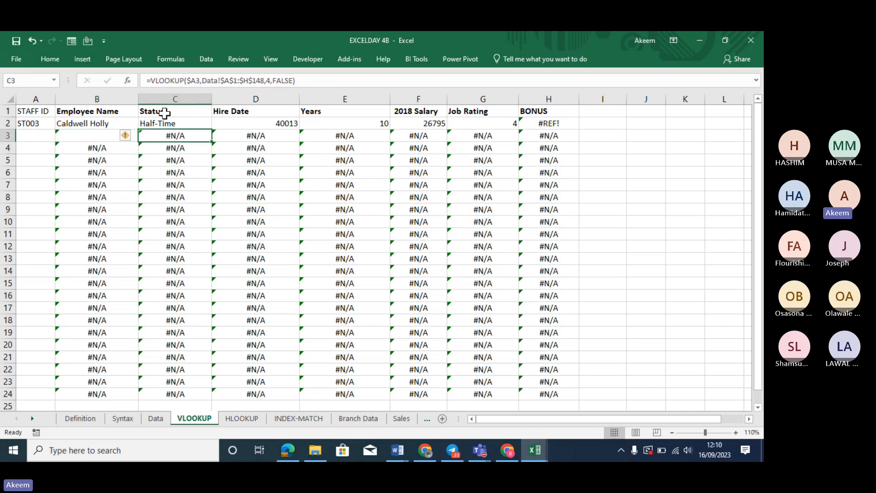
{"action": "left_click", "coordinate": [152, 81]}
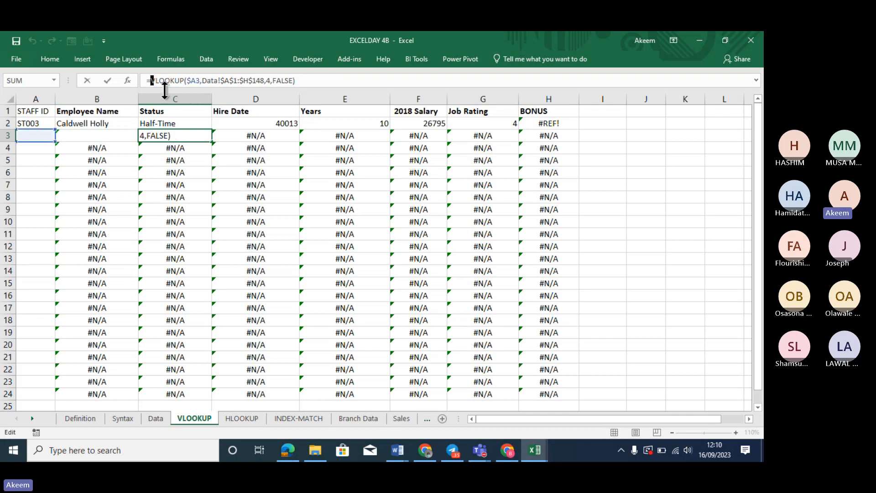
{"action": "type", "text": "iferr"}
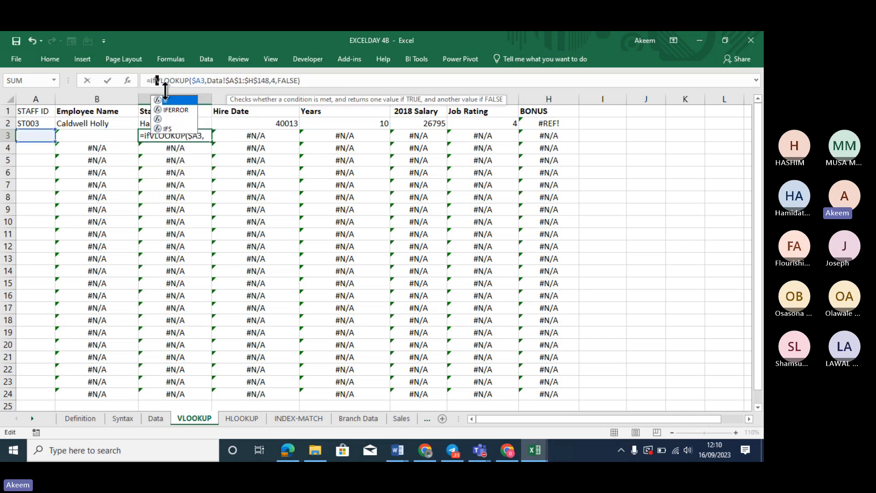
{"action": "type", "text": "or"}
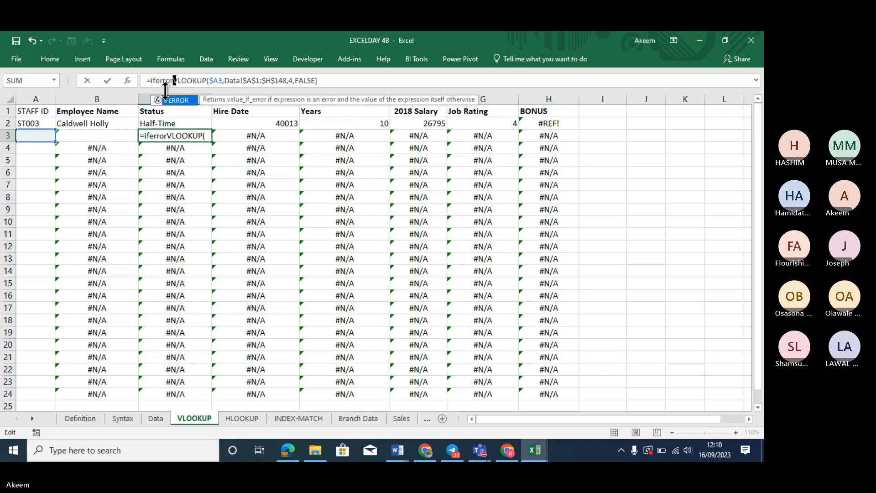
{"action": "key", "text": "Tab"}
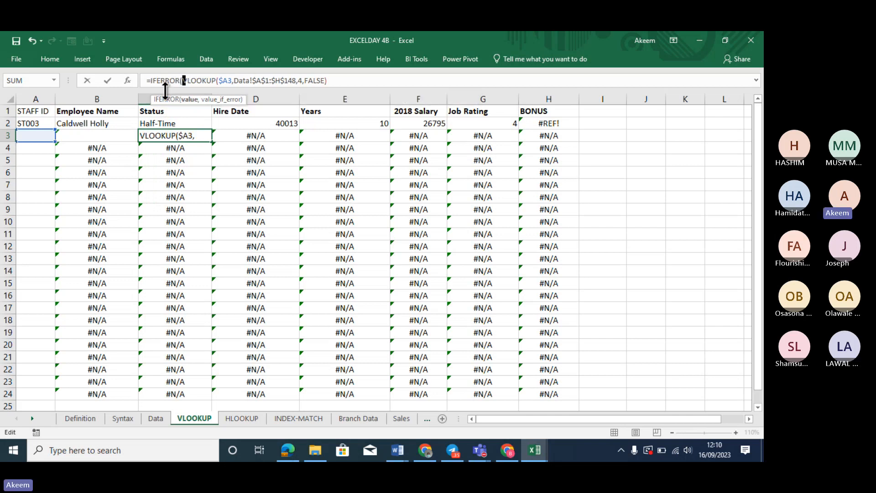
{"action": "left_click", "coordinate": [344, 81]}
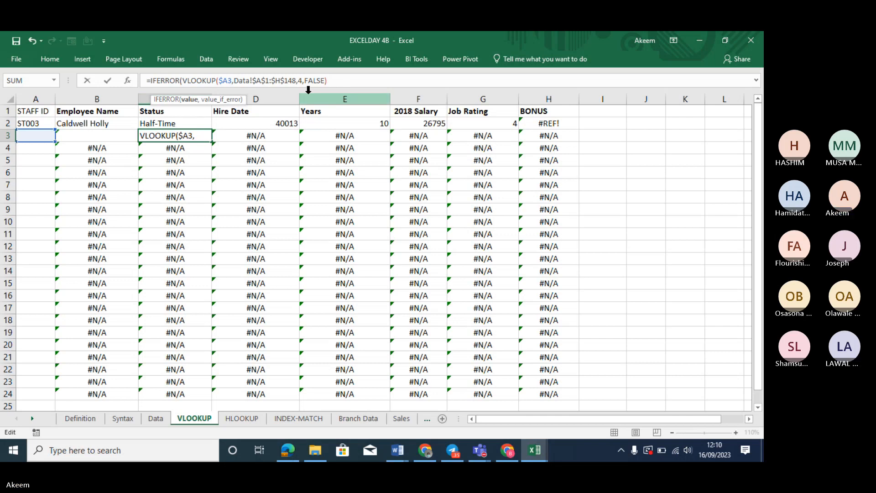
{"action": "type", "text": ",\""}
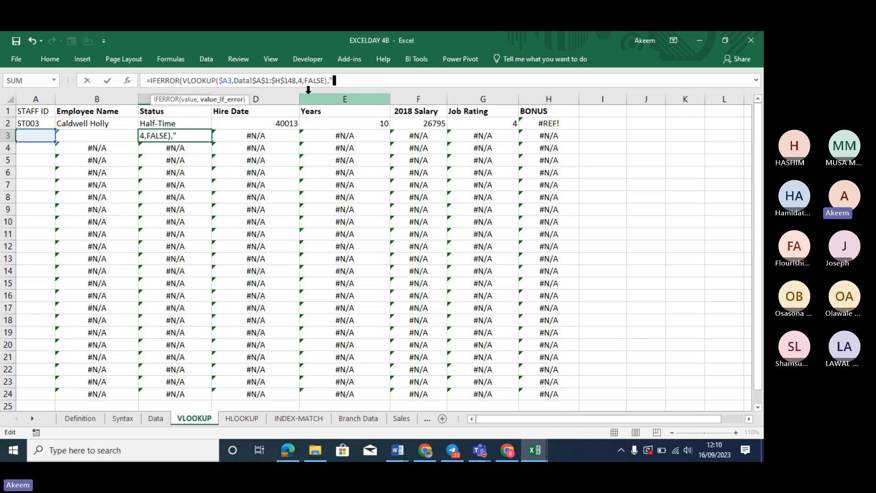
{"action": "type", "text": "\")"}
{"action": "key", "text": "Return"}
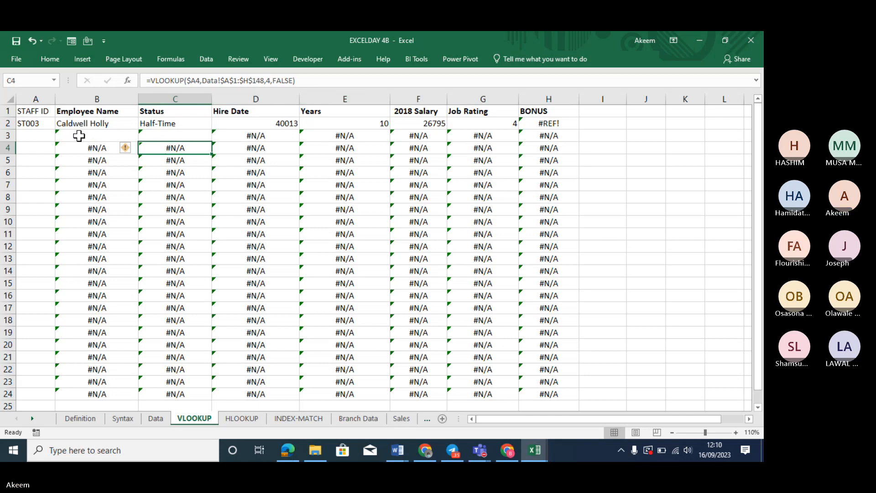
{"action": "left_click_drag", "start_coordinate": [79, 135], "coordinate": [204, 140]}
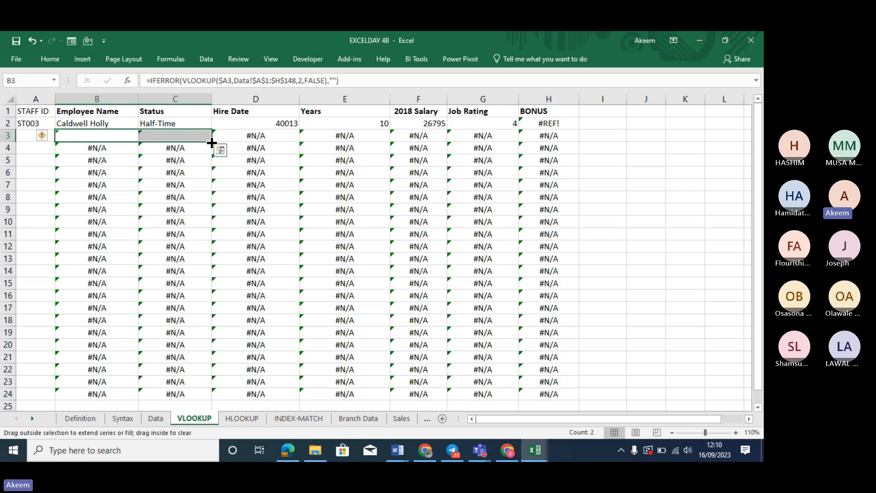
Fill the B3:C3 IFERROR name and status lookups down to row 24 and spot-check the copies
{"action": "double_click", "coordinate": [211, 143]}
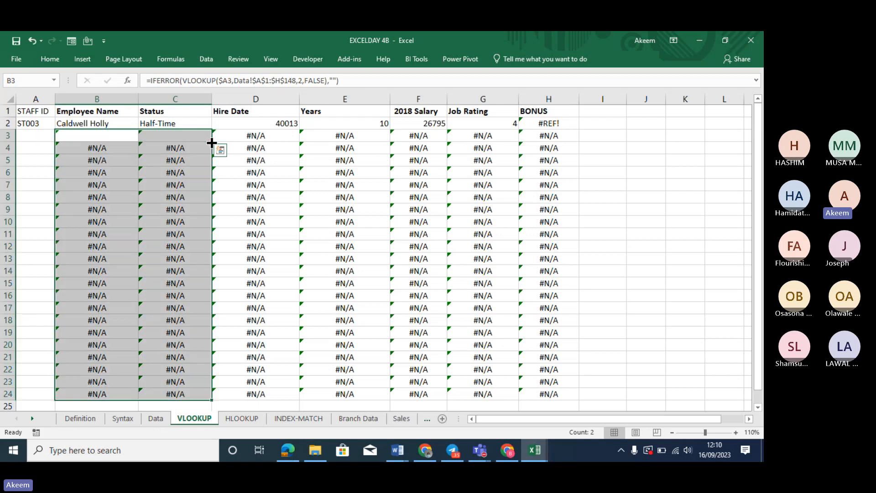
{"action": "left_click", "coordinate": [190, 249]}
{"action": "left_click", "coordinate": [329, 244]}
{"action": "left_click", "coordinate": [125, 220]}
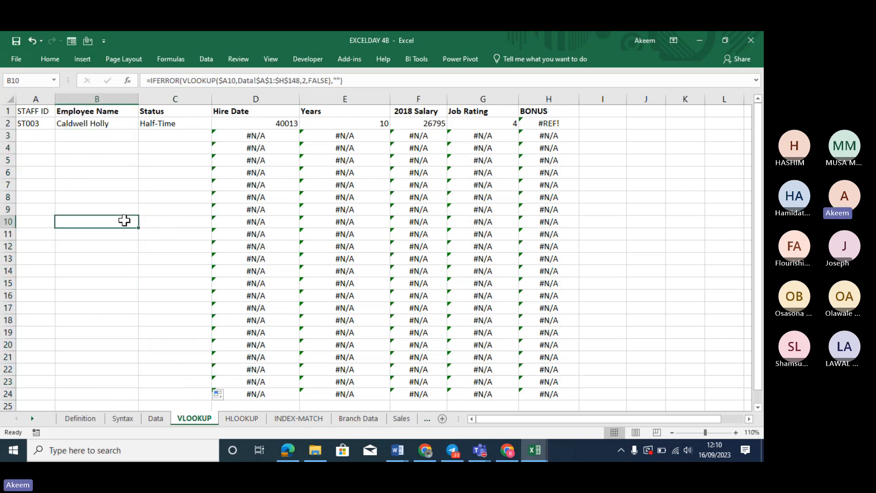
{"action": "left_click", "coordinate": [117, 159]}
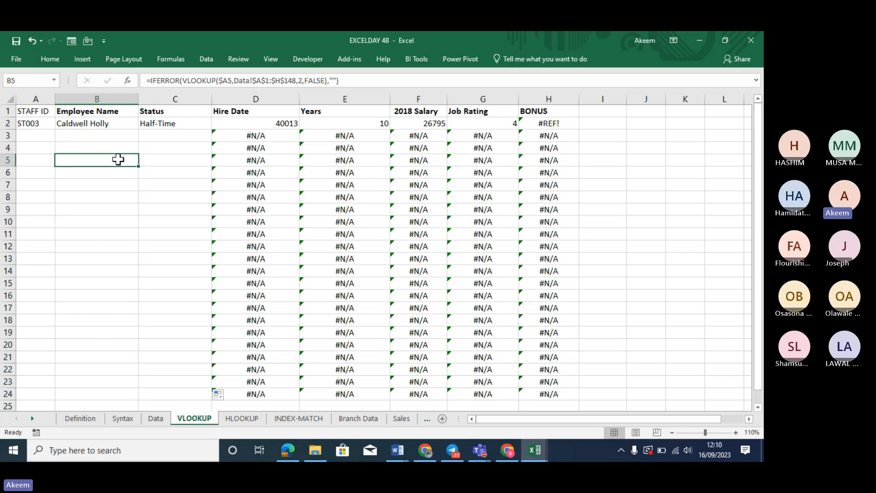
Choose Staff ID ST075 for A3 from its dropdown list
{"action": "left_click", "coordinate": [38, 134]}
{"action": "left_click", "coordinate": [59, 136]}
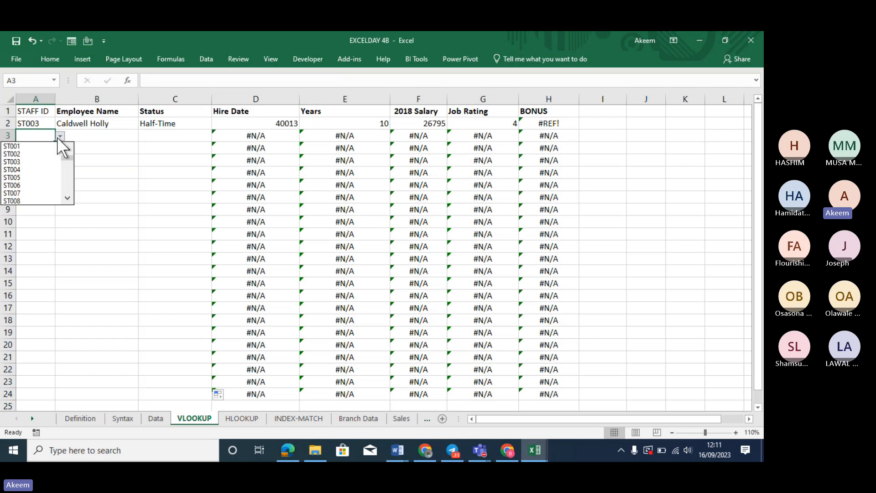
{"action": "left_click", "coordinate": [66, 198]}
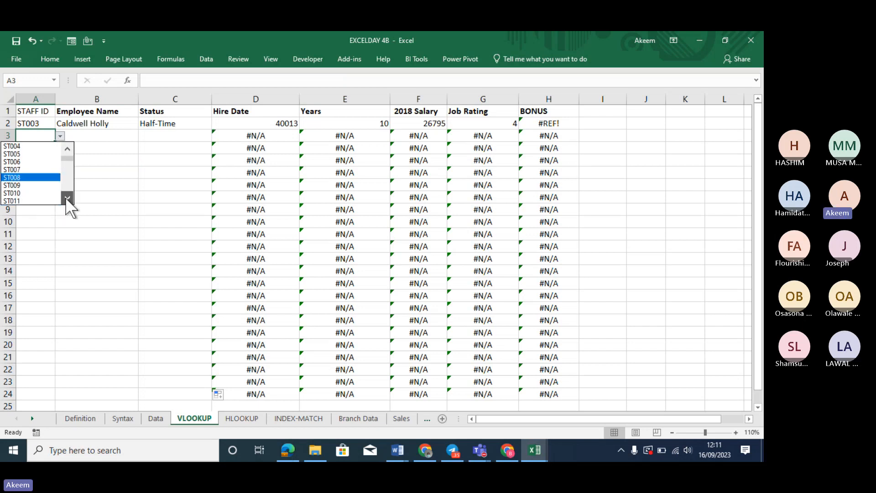
{"action": "left_click_drag", "start_coordinate": [66, 198], "coordinate": [66, 198]}
{"action": "left_click", "coordinate": [9, 193]}
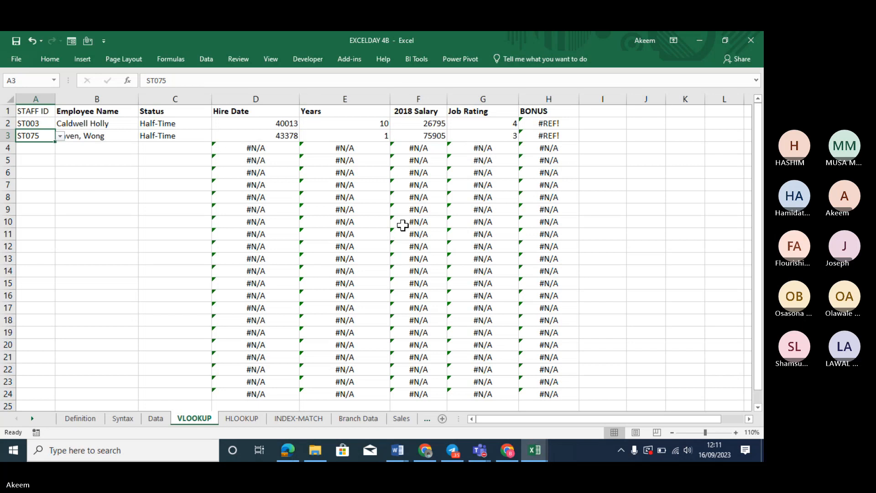
{"action": "left_click", "coordinate": [107, 162]}
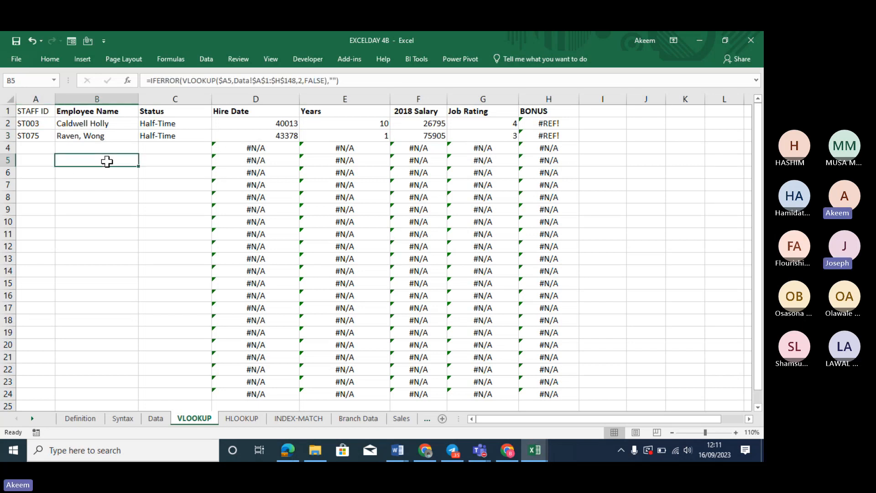
{"action": "left_click", "coordinate": [171, 81]}
{"action": "key", "text": "Return"}
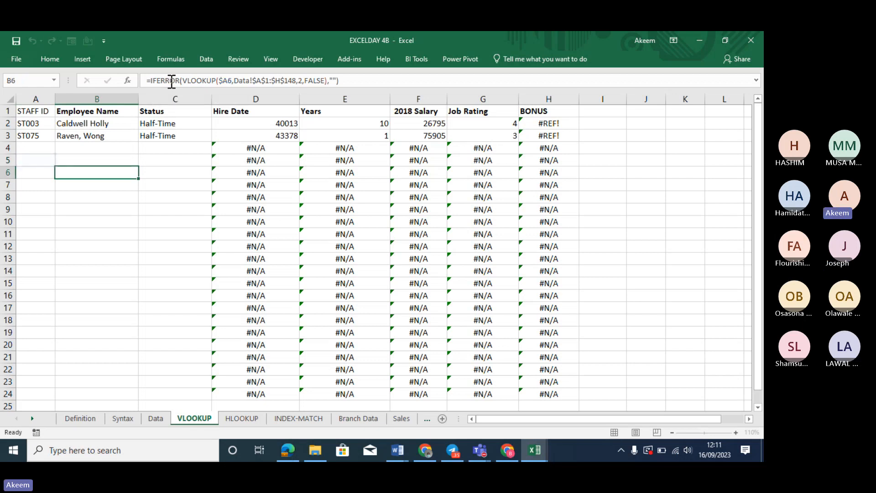
{"action": "left_click", "coordinate": [263, 150]}
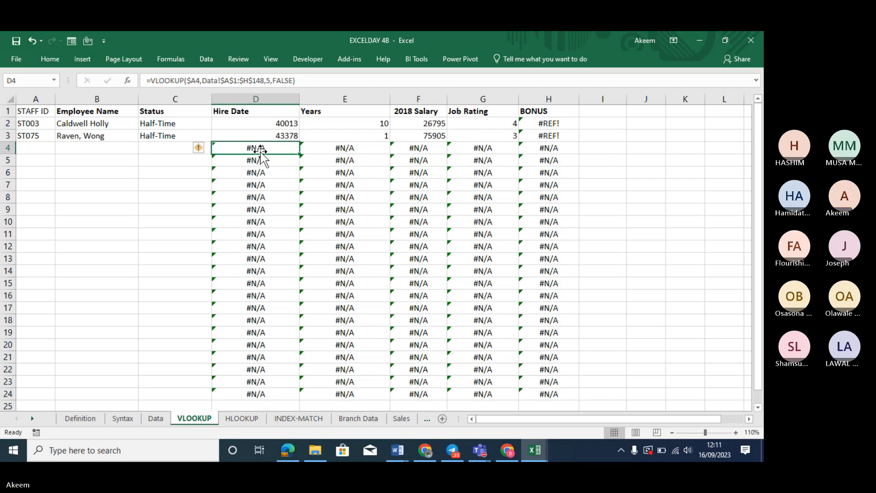
Add a leading space before B4's IFERROR formula so it displays as text
{"action": "left_click", "coordinate": [96, 151]}
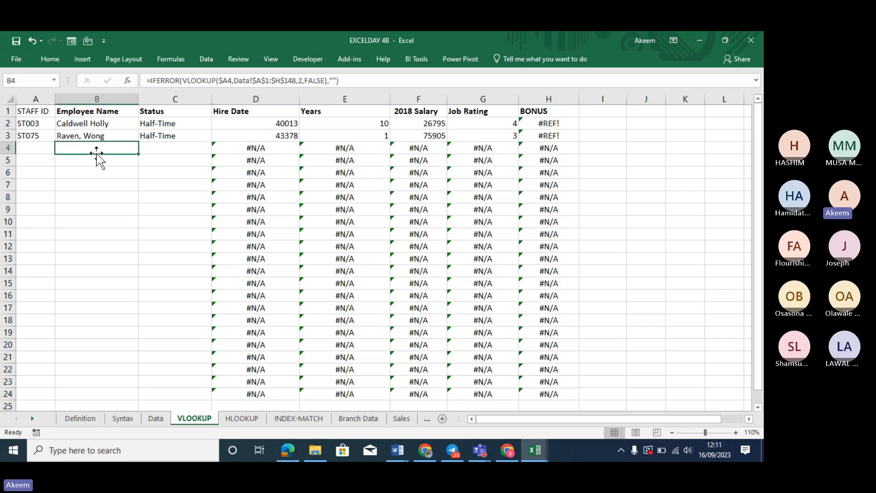
{"action": "left_click", "coordinate": [153, 80]}
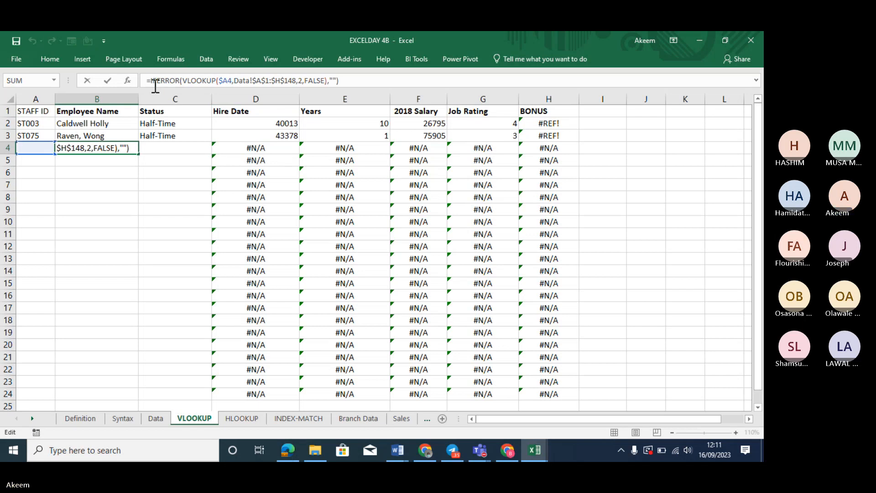
{"action": "key", "text": "Left"}
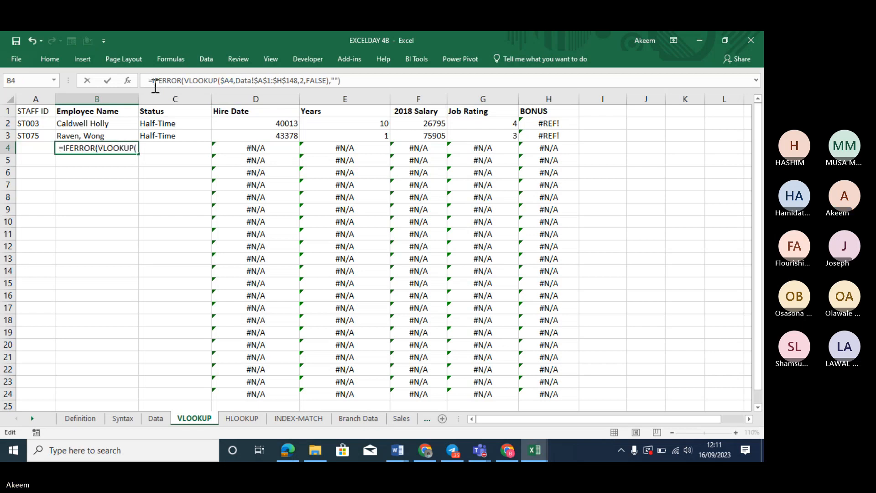
{"action": "key", "text": "Return"}
{"action": "left_click", "coordinate": [198, 221]}
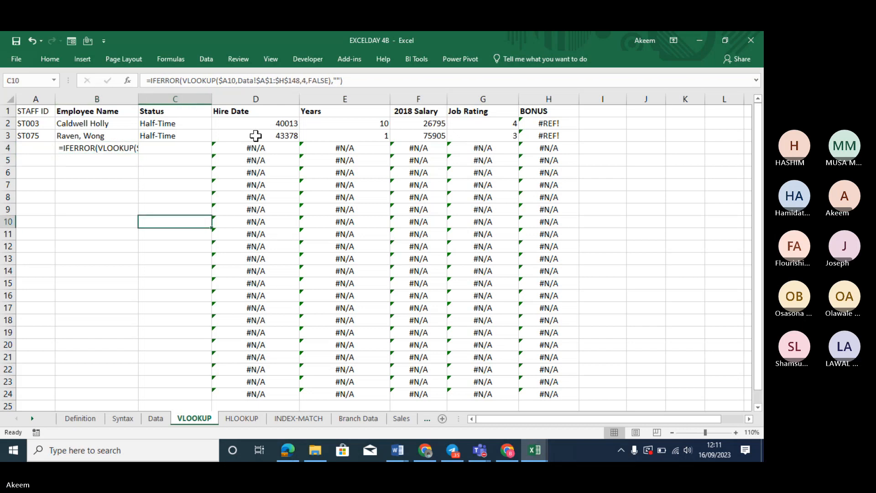
Widen column B to show B4's full formula text and make it bold
{"action": "left_click", "coordinate": [112, 147]}
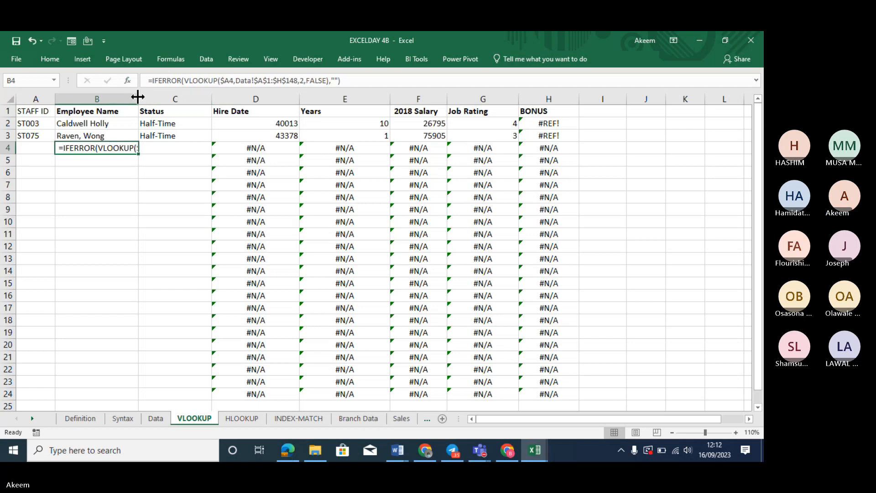
{"action": "left_click_drag", "start_coordinate": [138, 97], "coordinate": [286, 98]}
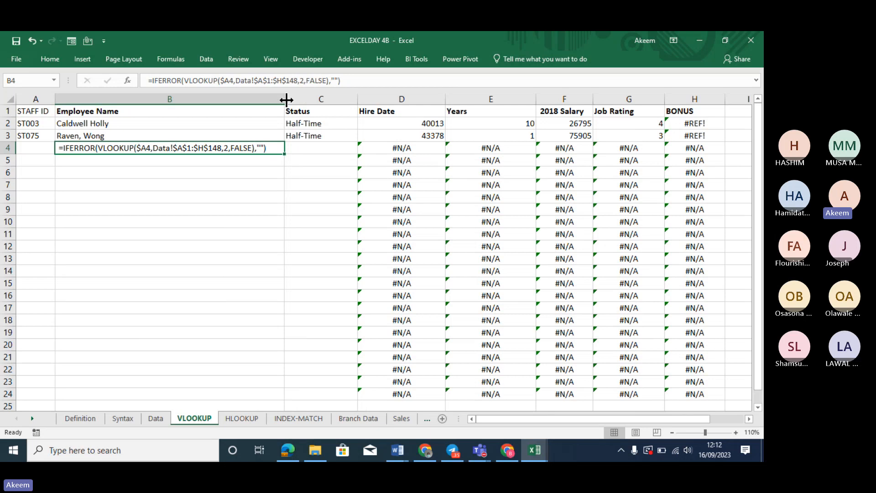
{"action": "key", "text": "ctrl+b"}
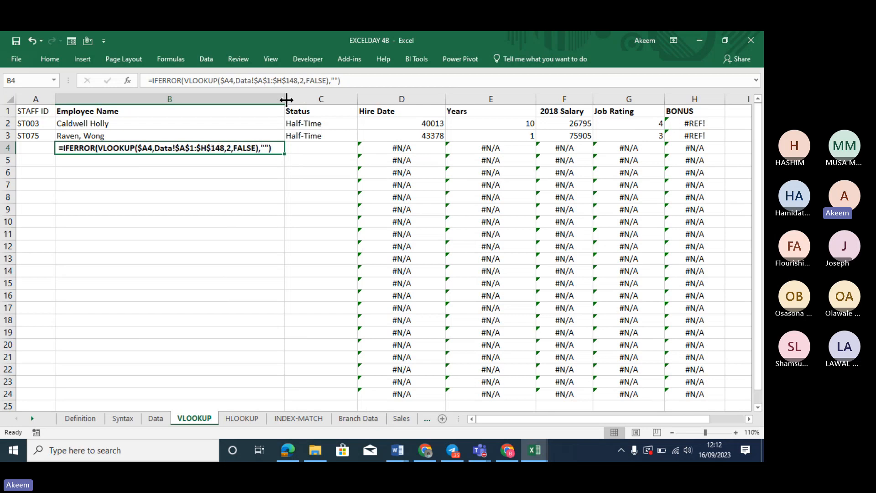
Set B4's formula text to font size 16 and wrap it over two lines
{"action": "left_click", "coordinate": [49, 56]}
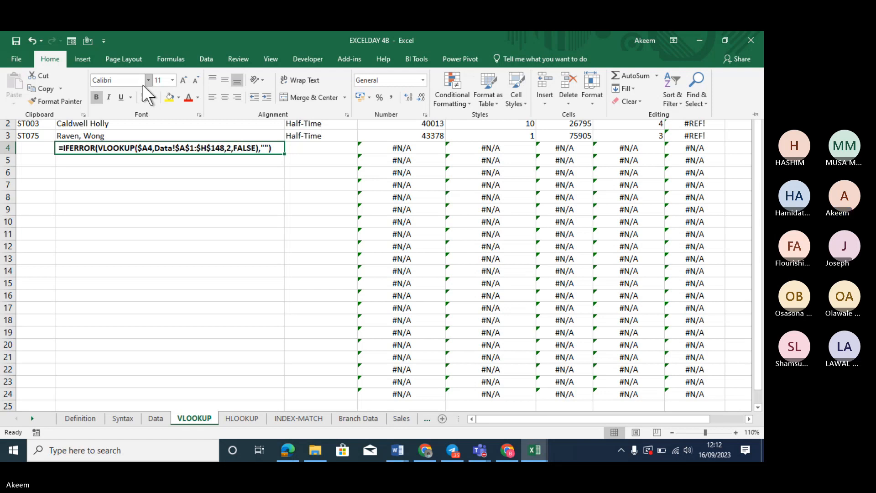
{"action": "left_click", "coordinate": [183, 80]}
{"action": "left_click", "coordinate": [184, 80]}
{"action": "left_click", "coordinate": [184, 80]}
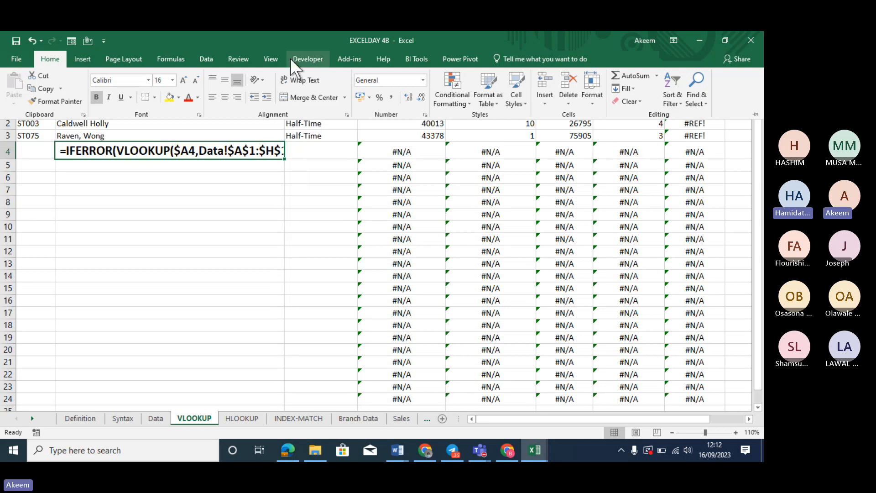
{"action": "left_click", "coordinate": [302, 80]}
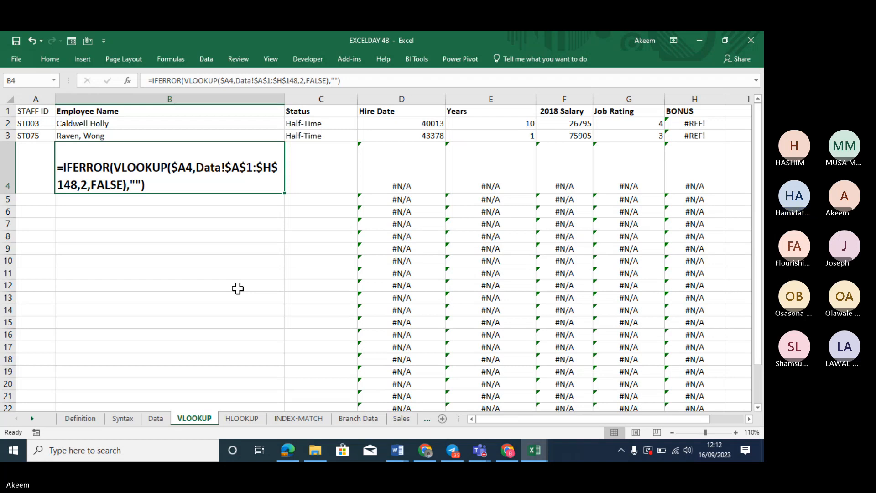
Review the Hire Date to 2018 Salary lookup formulas and the existing IFERROR name formula
{"action": "left_click", "coordinate": [397, 202]}
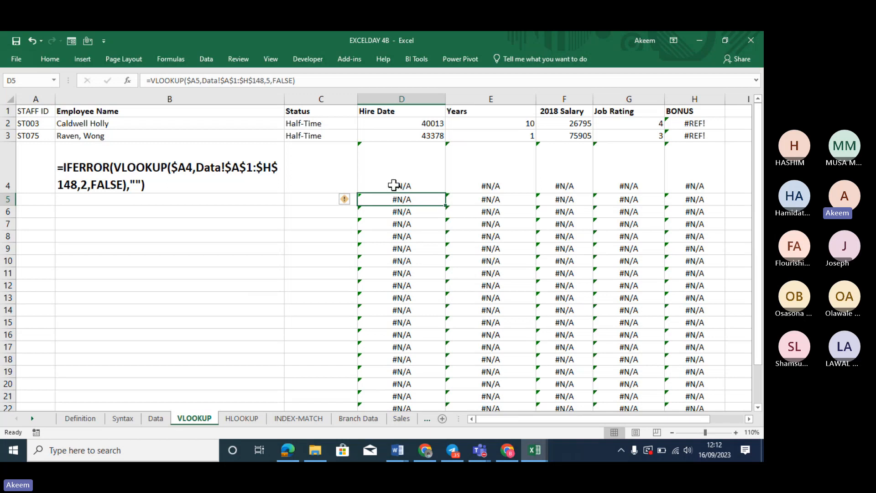
{"action": "left_click_drag", "start_coordinate": [393, 187], "coordinate": [554, 330]}
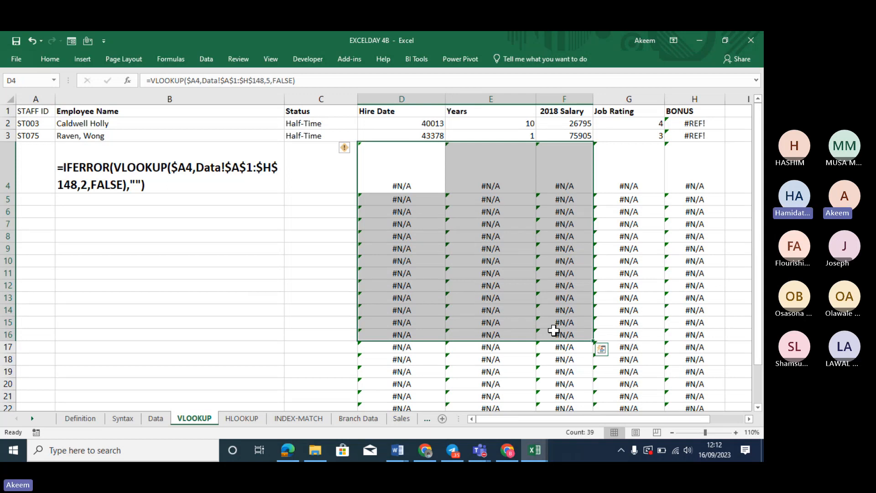
{"action": "left_click", "coordinate": [540, 285]}
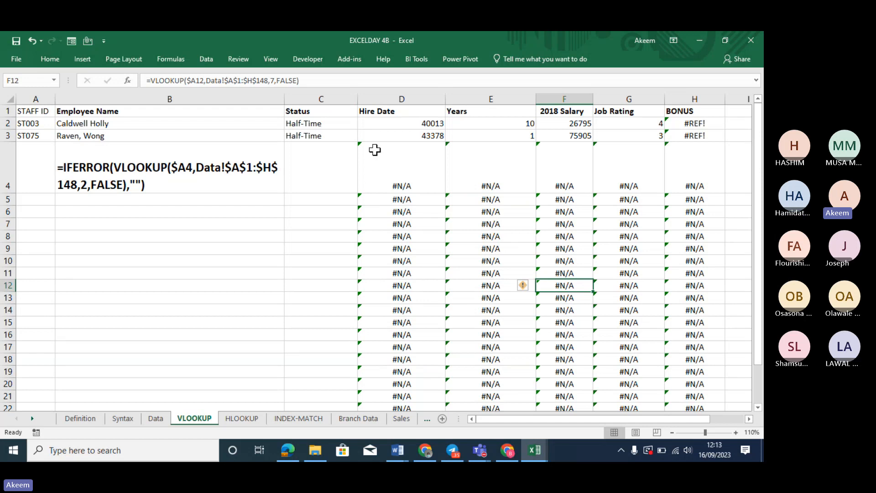
{"action": "left_click", "coordinate": [424, 181]}
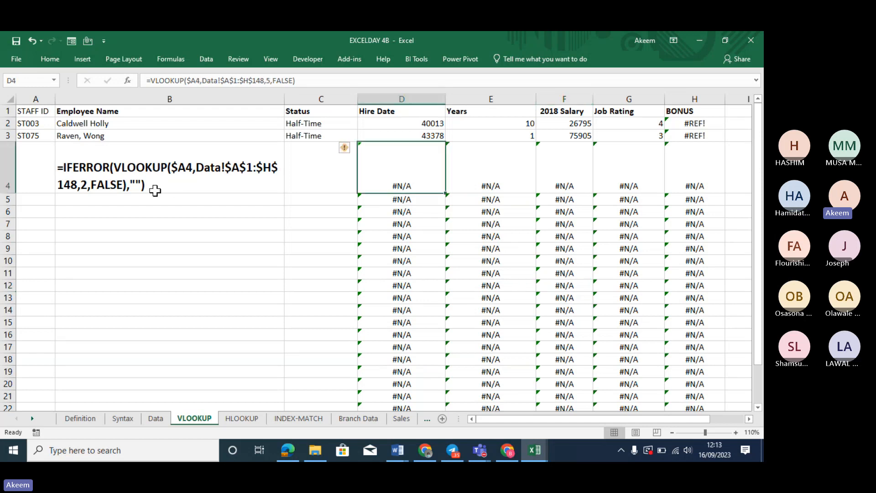
{"action": "left_click", "coordinate": [178, 182]}
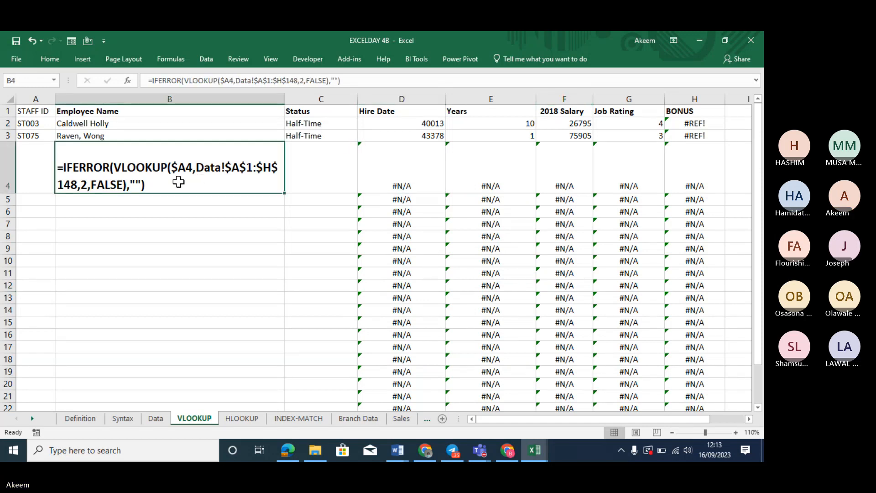
{"action": "left_click", "coordinate": [144, 230]}
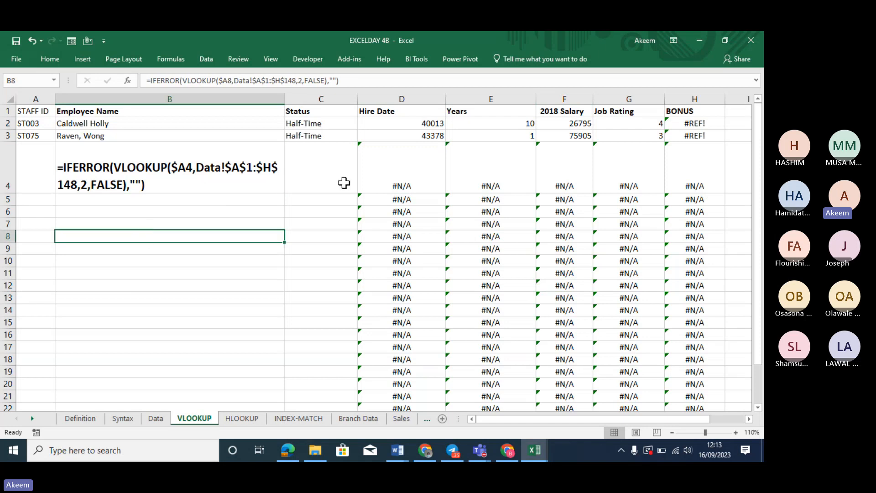
Wrap D4's Hire Date VLOOKUP in IFERROR with an empty-string fallback
{"action": "left_click", "coordinate": [401, 187]}
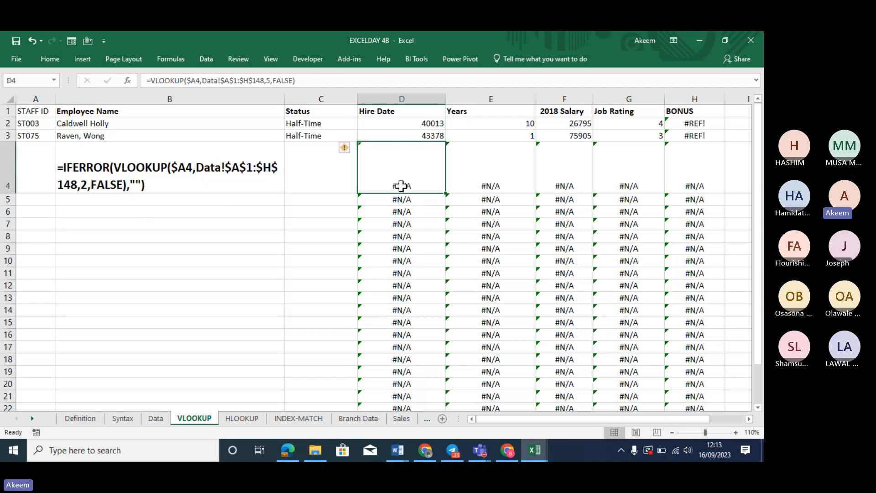
{"action": "left_click", "coordinate": [153, 82]}
{"action": "type", "text": "iferr"}
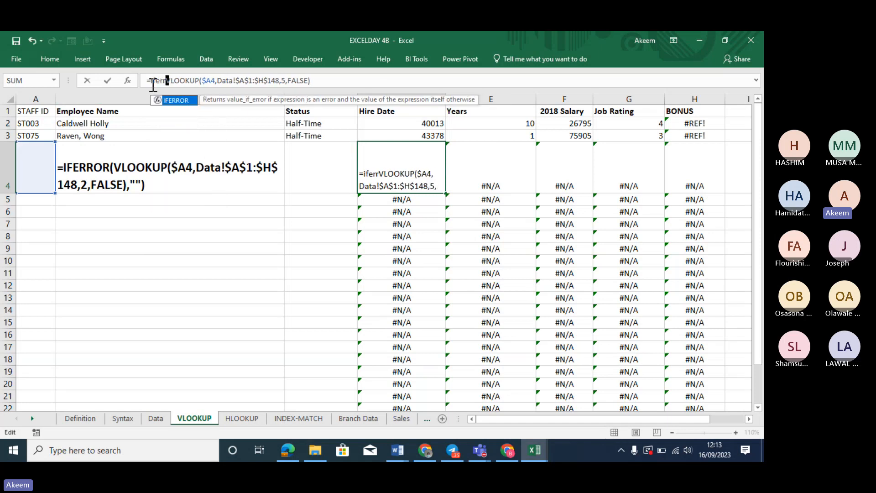
{"action": "key", "text": "Tab"}
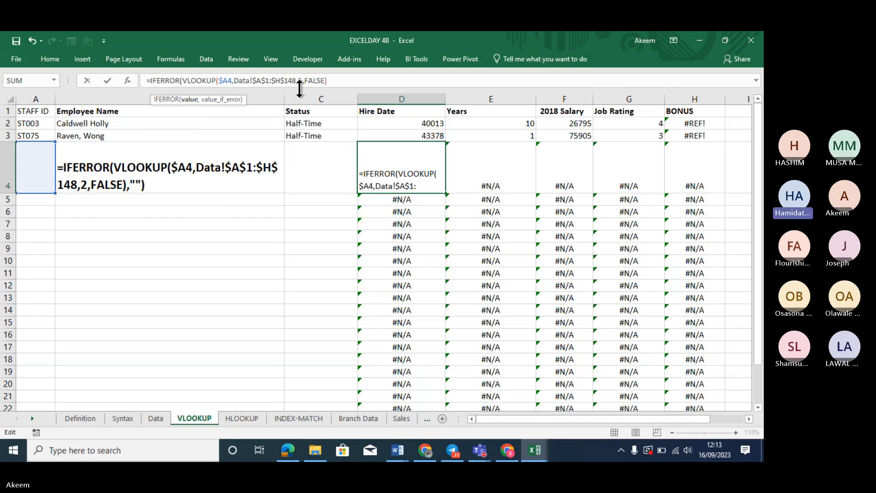
{"action": "left_click", "coordinate": [355, 77]}
{"action": "type", "text": ","}
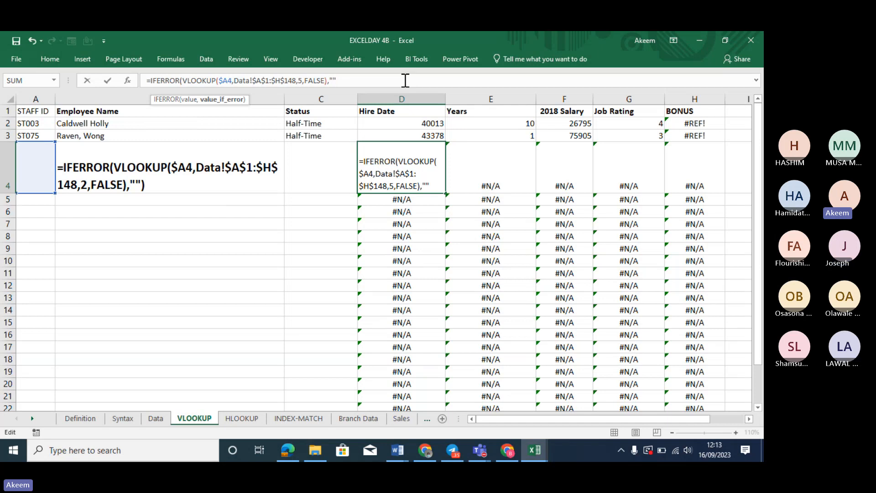
{"action": "type", "text": ")"}
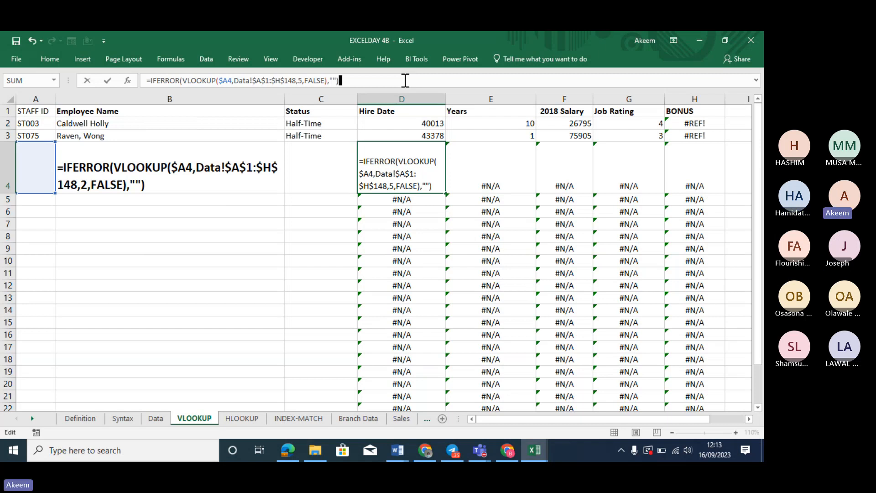
{"action": "key", "text": "Return"}
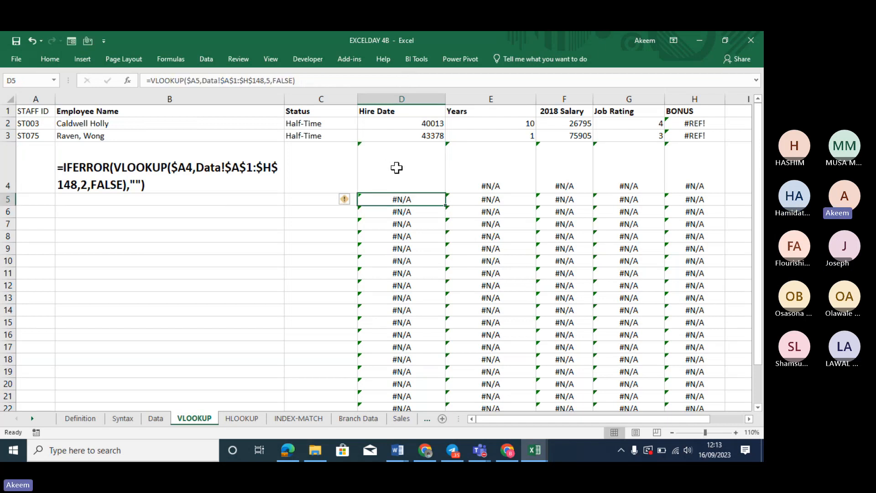
{"action": "left_click", "coordinate": [397, 168]}
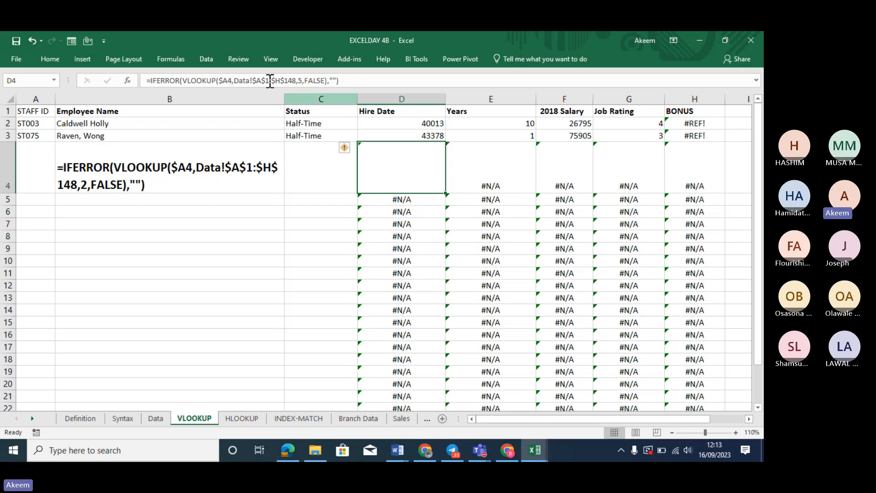
{"action": "left_click", "coordinate": [335, 81]}
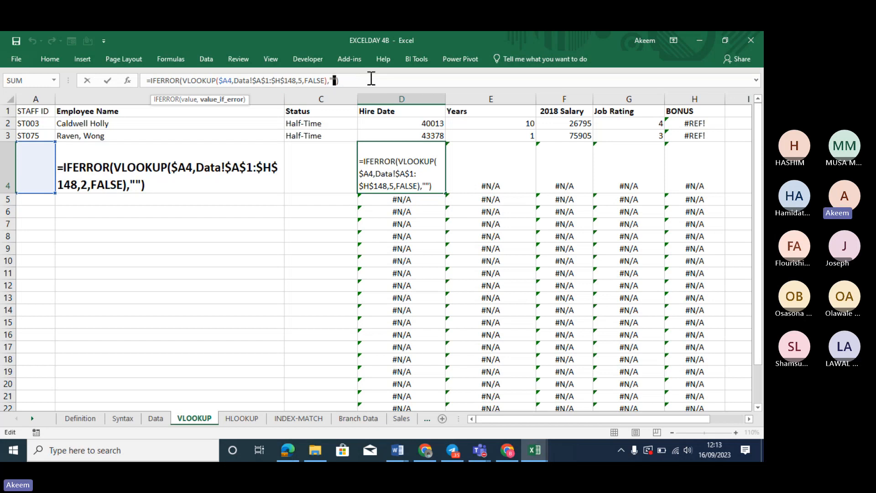
{"action": "key", "text": "Return"}
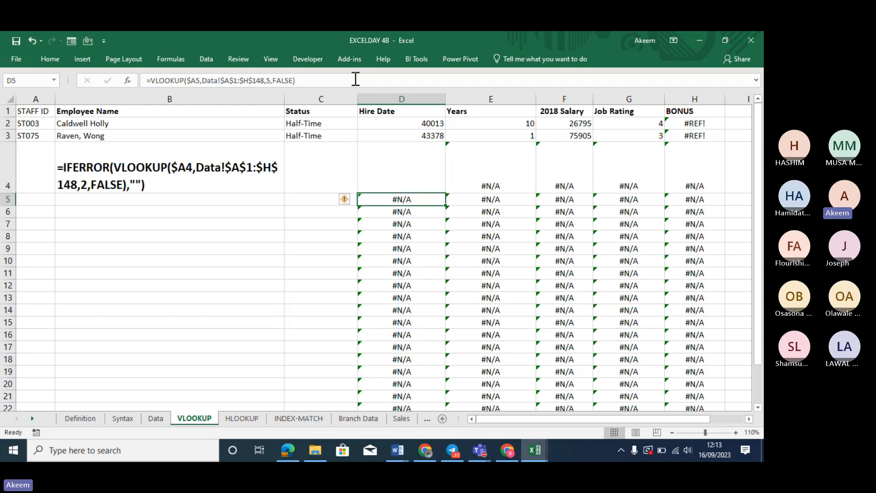
Copy D4's IFERROR Hire Date formula down column D
{"action": "left_click", "coordinate": [413, 174]}
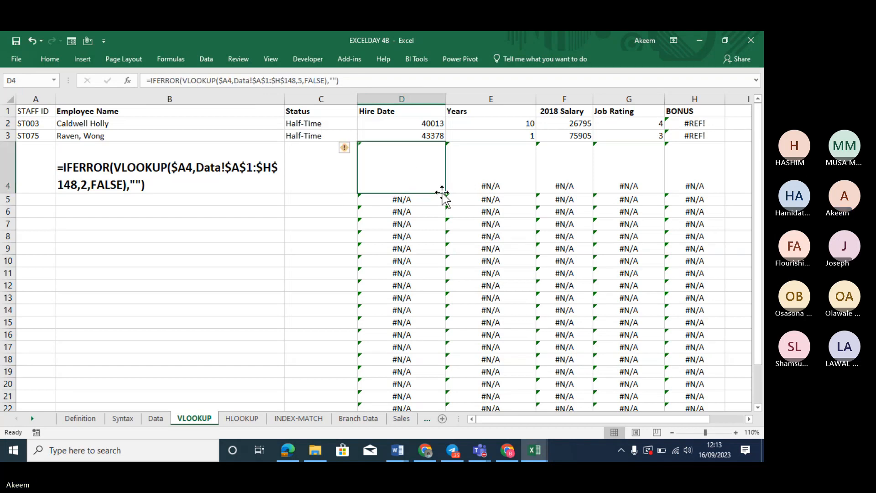
{"action": "double_click", "coordinate": [445, 194]}
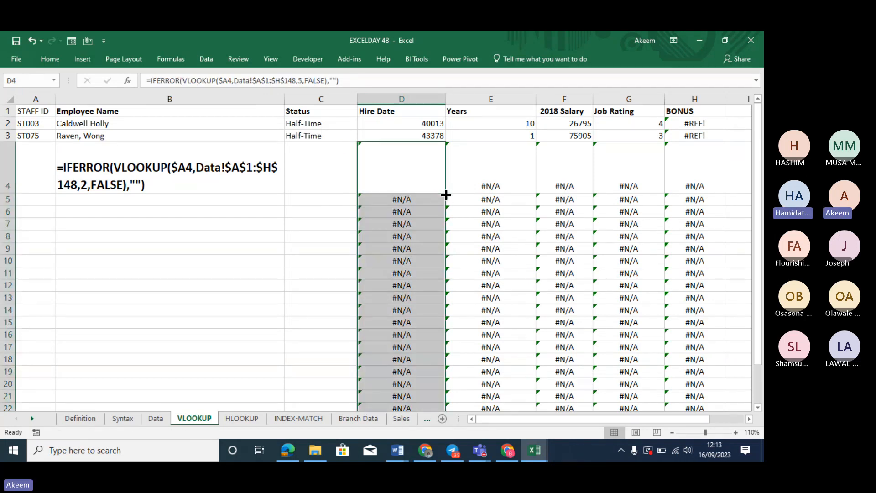
{"action": "left_click", "coordinate": [329, 182]}
{"action": "left_click", "coordinate": [398, 225]}
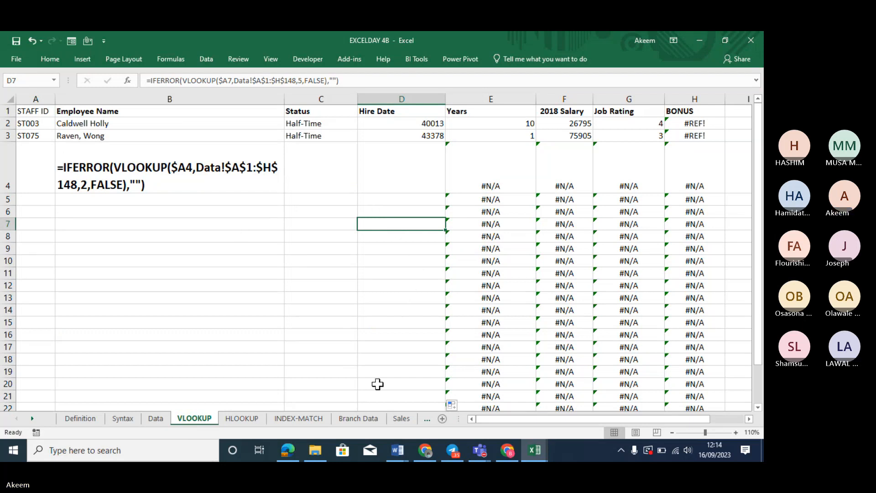
Choose Staff ID ST006 for A5 so row 5's details fill in
{"action": "left_click", "coordinate": [41, 200]}
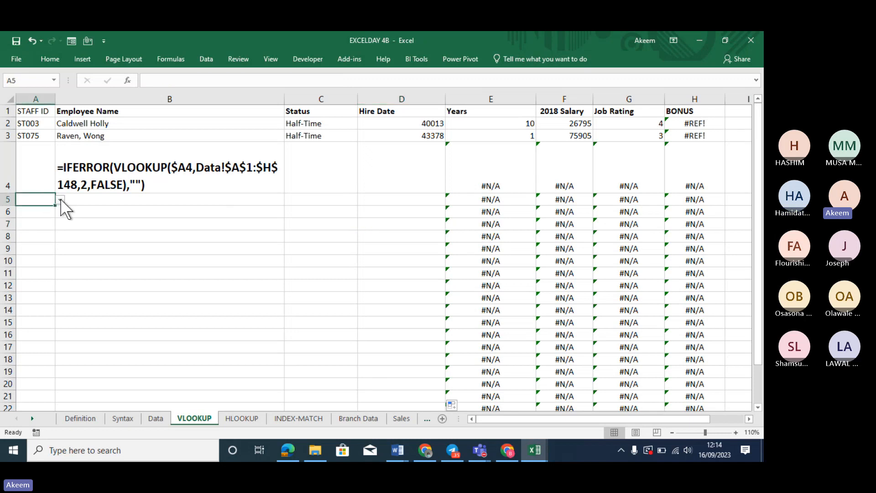
{"action": "left_click", "coordinate": [60, 200]}
{"action": "left_click", "coordinate": [34, 249]}
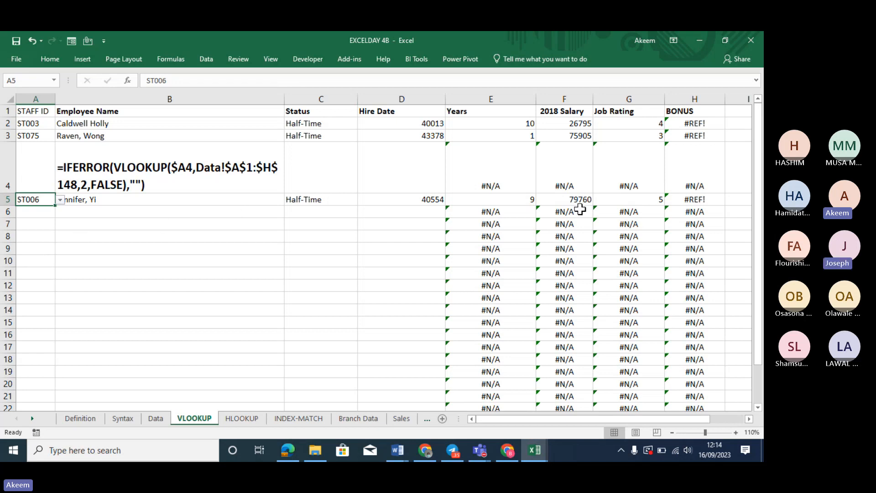
{"action": "left_click", "coordinate": [214, 206]}
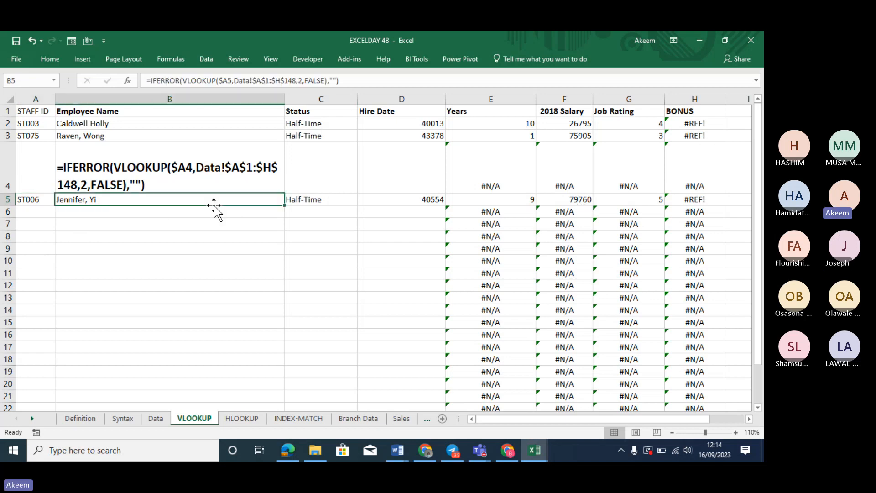
{"action": "left_click", "coordinate": [194, 234]}
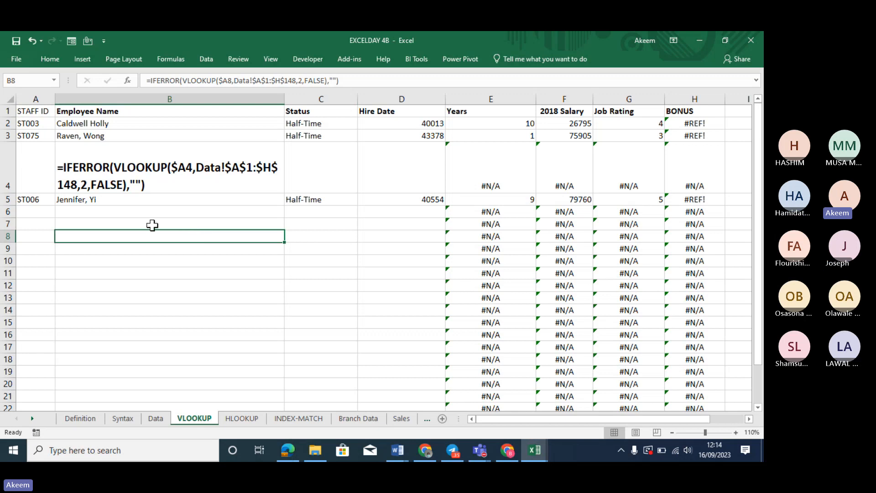
Choose Staff ID ST070 for A6 so row 6's details fill in
{"action": "left_click", "coordinate": [41, 210]}
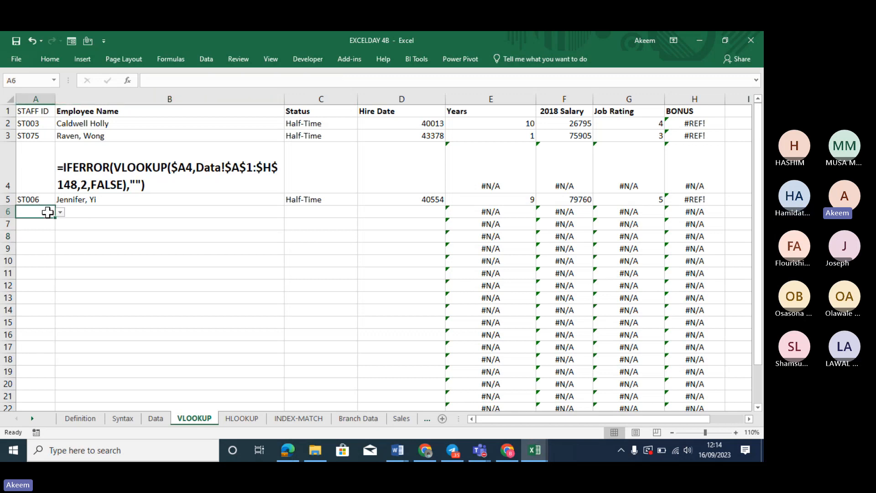
{"action": "left_click", "coordinate": [60, 212]}
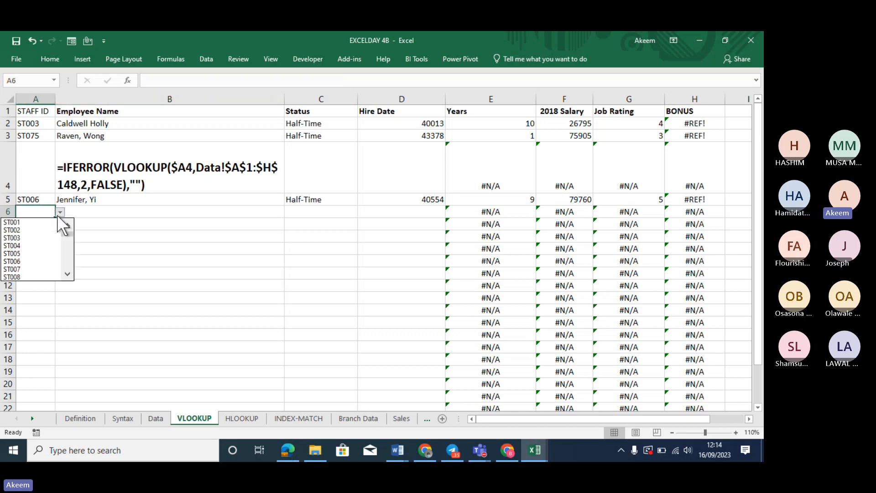
{"action": "left_click", "coordinate": [70, 261]}
{"action": "left_click", "coordinate": [69, 261]}
{"action": "left_click", "coordinate": [69, 261]}
{"action": "left_click", "coordinate": [69, 261]}
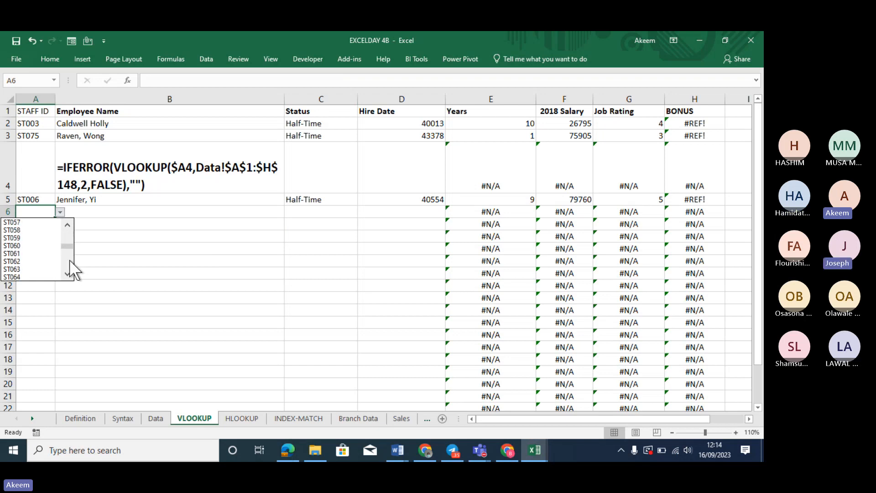
{"action": "left_click", "coordinate": [69, 261]}
{"action": "left_click", "coordinate": [26, 262]}
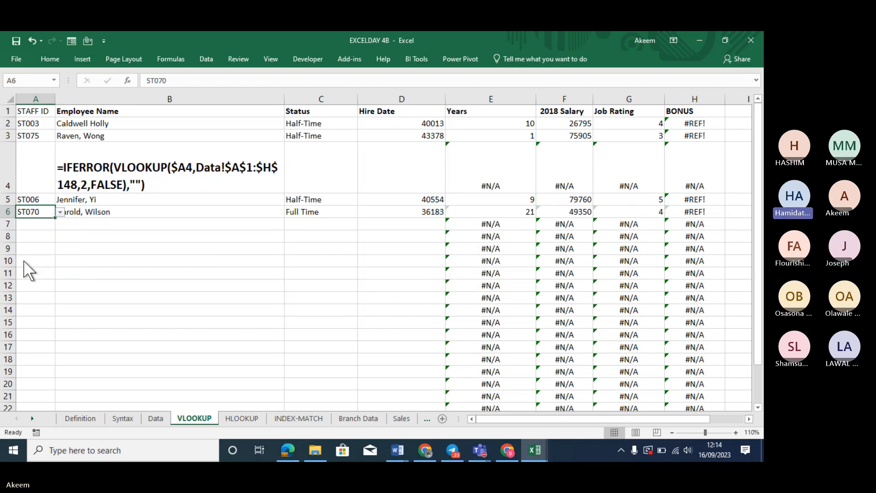
{"action": "left_click", "coordinate": [188, 253]}
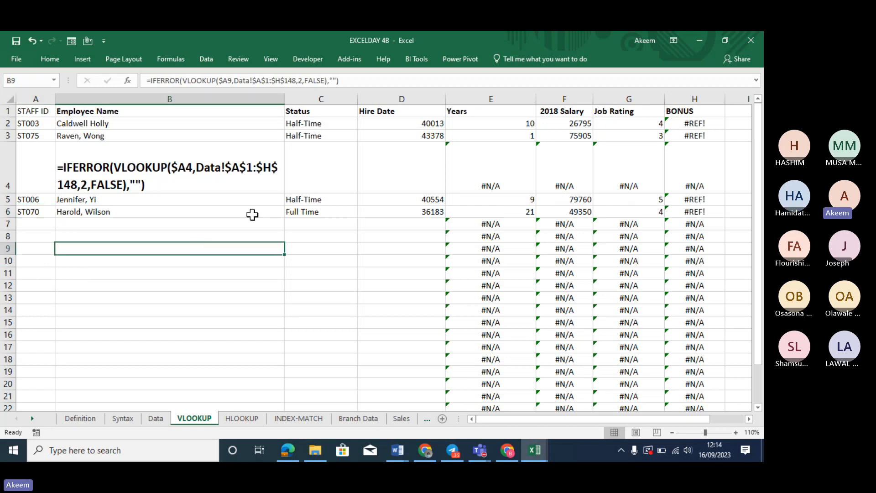
{"action": "left_click", "coordinate": [237, 213]}
{"action": "left_click", "coordinate": [216, 233]}
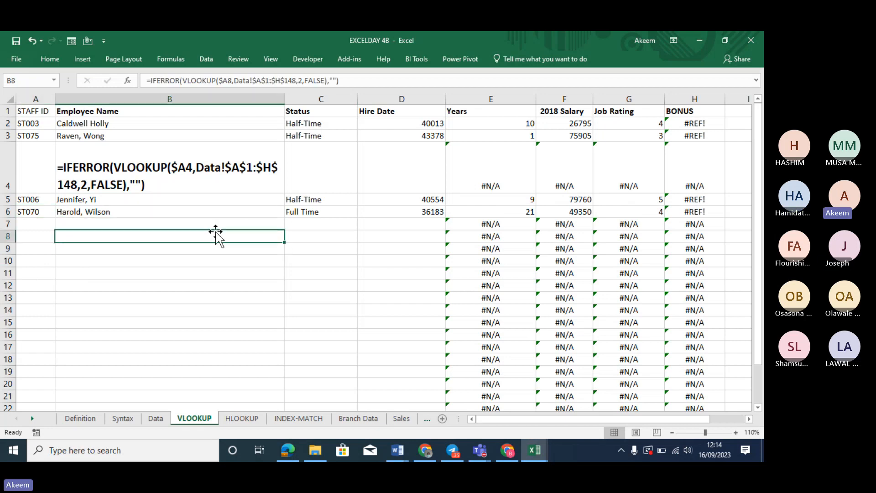
Review the blank name cells and the #N/A Years and Salary cells in rows 7–15
{"action": "left_click_drag", "start_coordinate": [216, 225], "coordinate": [231, 319]}
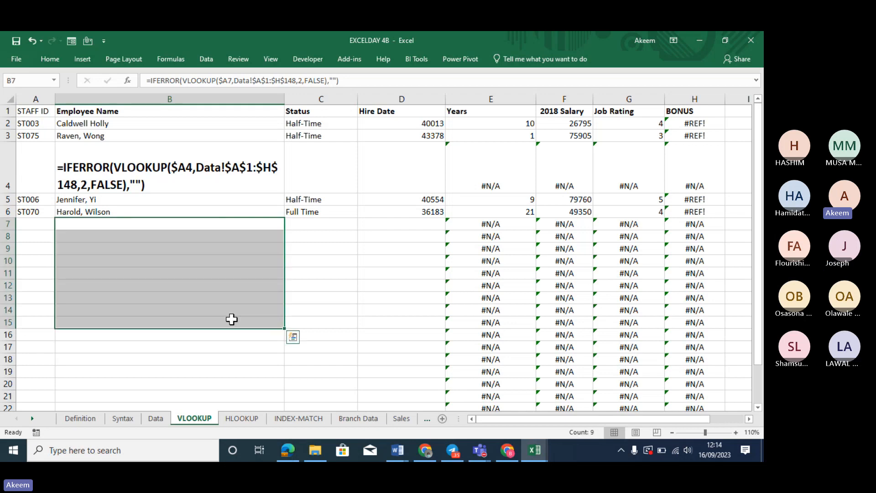
{"action": "left_click", "coordinate": [333, 223]}
{"action": "left_click_drag", "start_coordinate": [501, 226], "coordinate": [497, 325]}
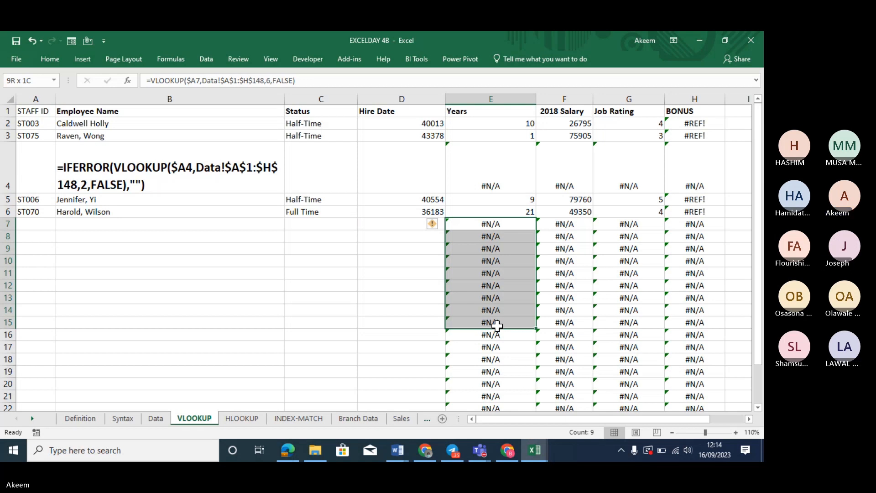
{"action": "left_click", "coordinate": [266, 297]}
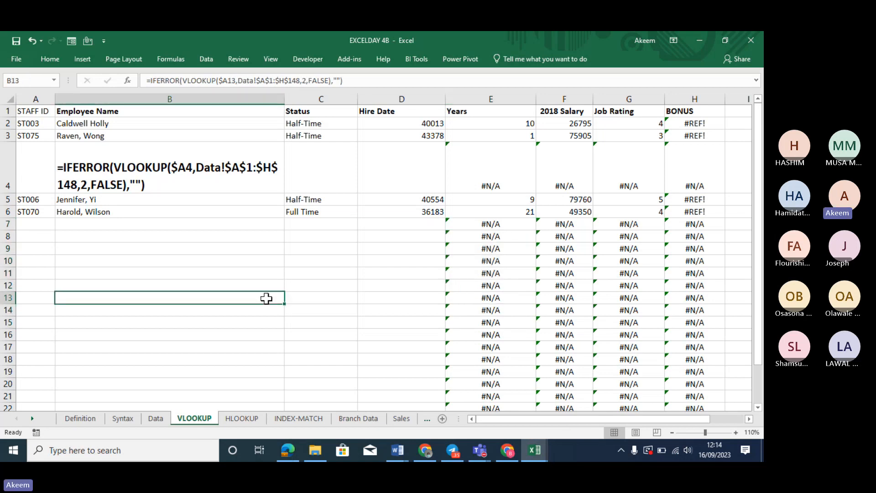
{"action": "left_click", "coordinate": [210, 246]}
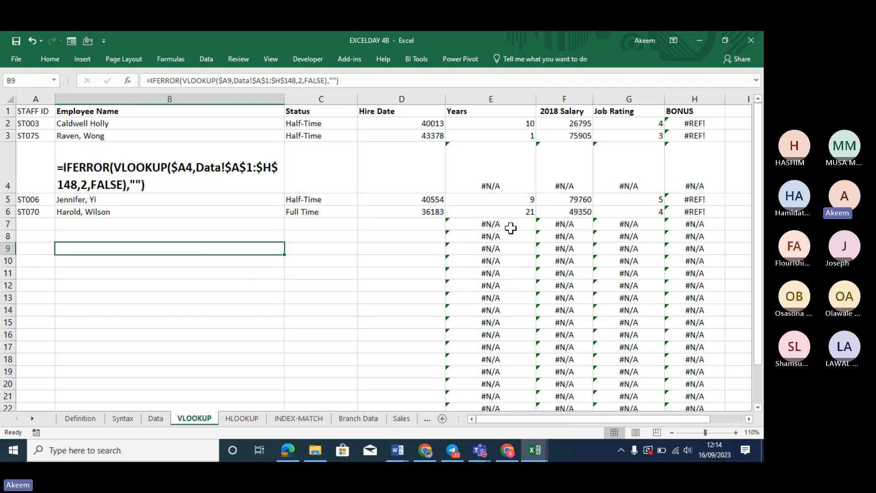
{"action": "left_click_drag", "start_coordinate": [511, 227], "coordinate": [546, 248]}
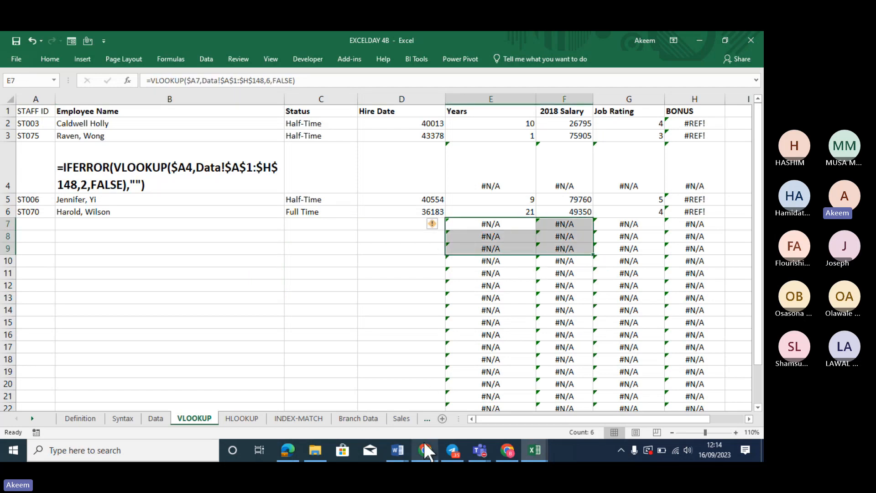
{"action": "left_click", "coordinate": [530, 452]}
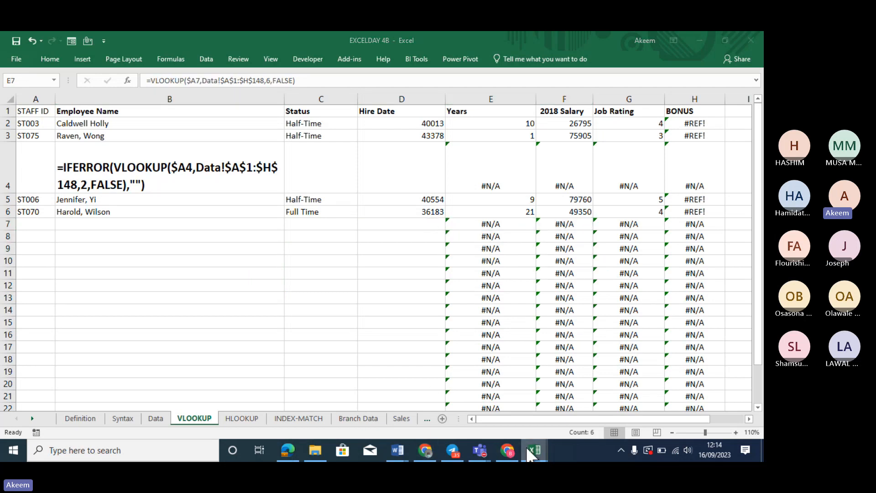
Review the invoice cells in EXCEL DAY 1 - WORKING, then return to the EXCELDAY 4B workbook
{"action": "left_click", "coordinate": [655, 413]}
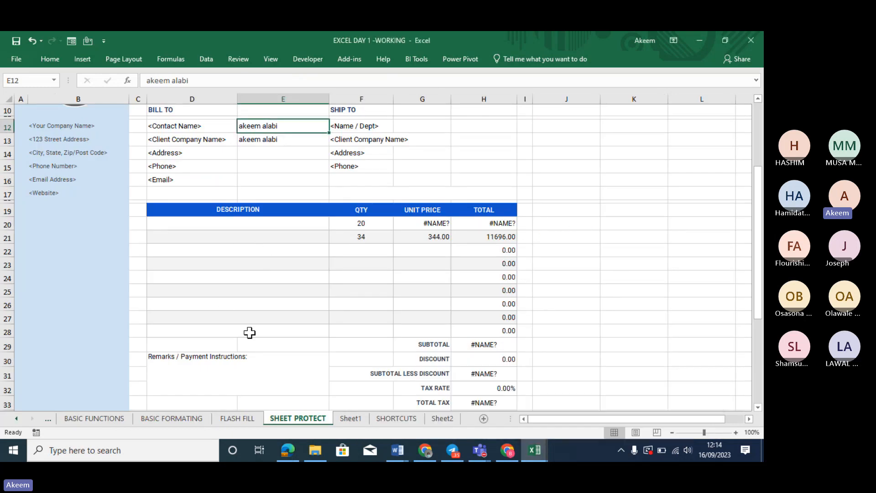
{"action": "left_click", "coordinate": [264, 224]}
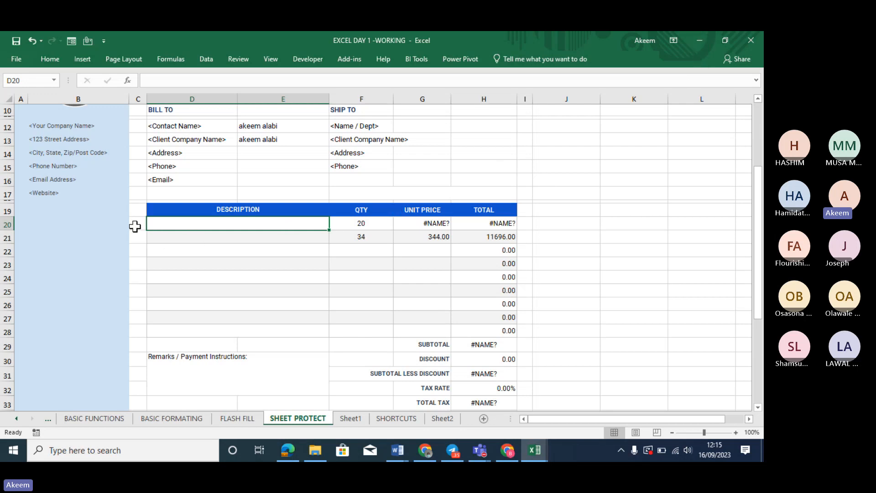
{"action": "left_click", "coordinate": [425, 219]}
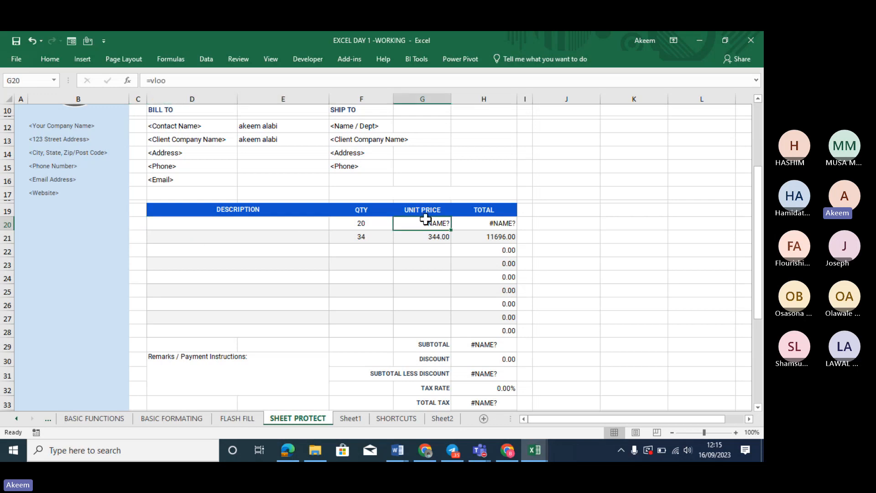
{"action": "left_click", "coordinate": [363, 227]}
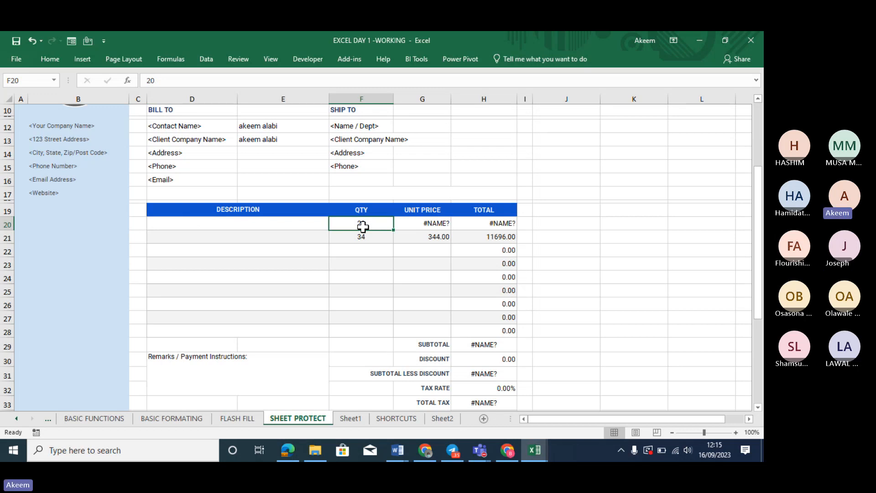
{"action": "left_click", "coordinate": [463, 161]}
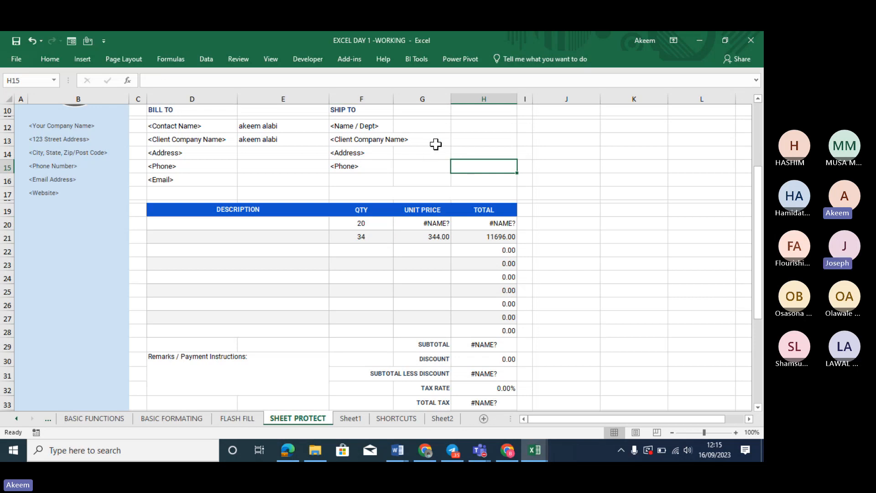
{"action": "key", "text": "Up"}
{"action": "key", "text": "Up"}
{"action": "key", "text": "Up"}
{"action": "key", "text": "Up"}
{"action": "key", "text": "Up"}
{"action": "key", "text": "Up"}
{"action": "key", "text": "Up"}
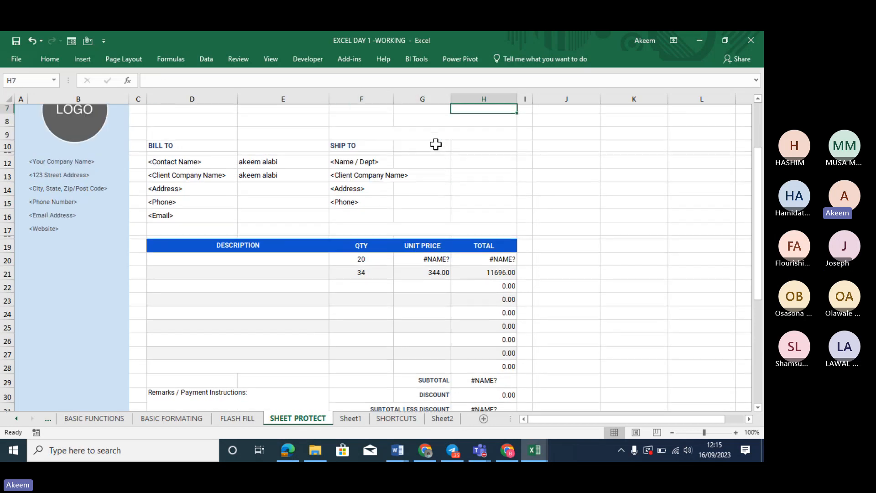
{"action": "left_click", "coordinate": [265, 166]}
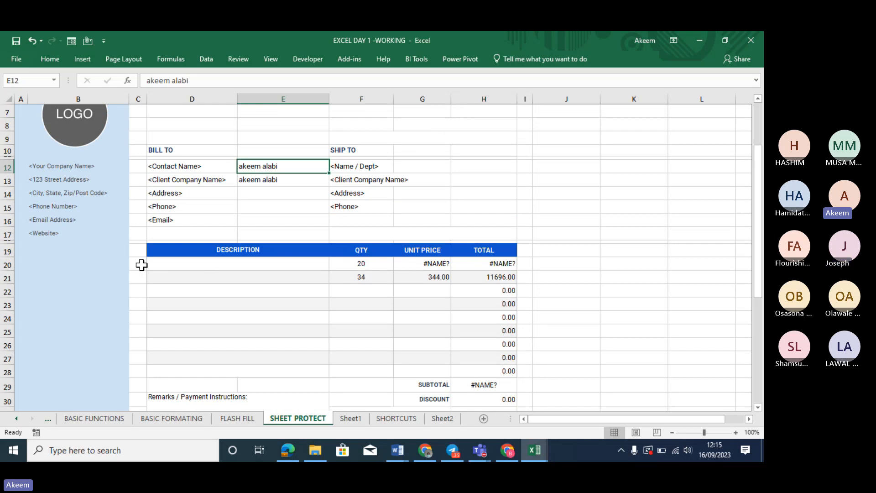
{"action": "left_click", "coordinate": [360, 266]}
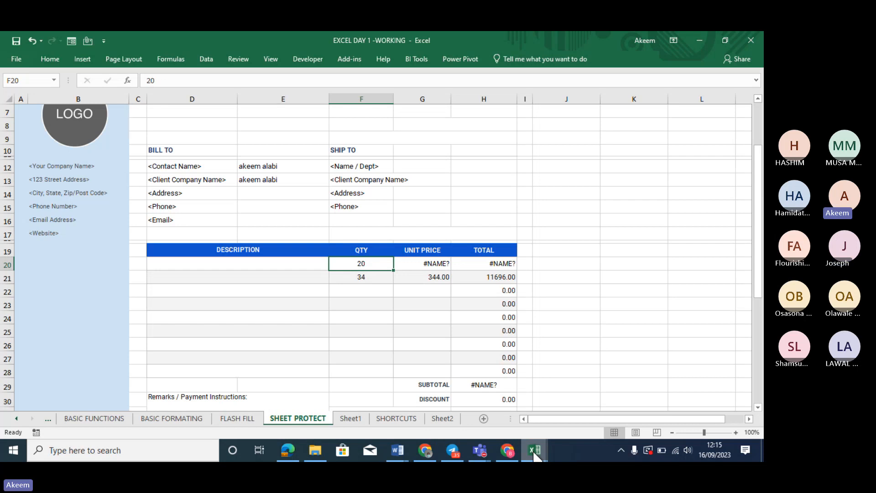
{"action": "mouse_move", "coordinate": [537, 457]}
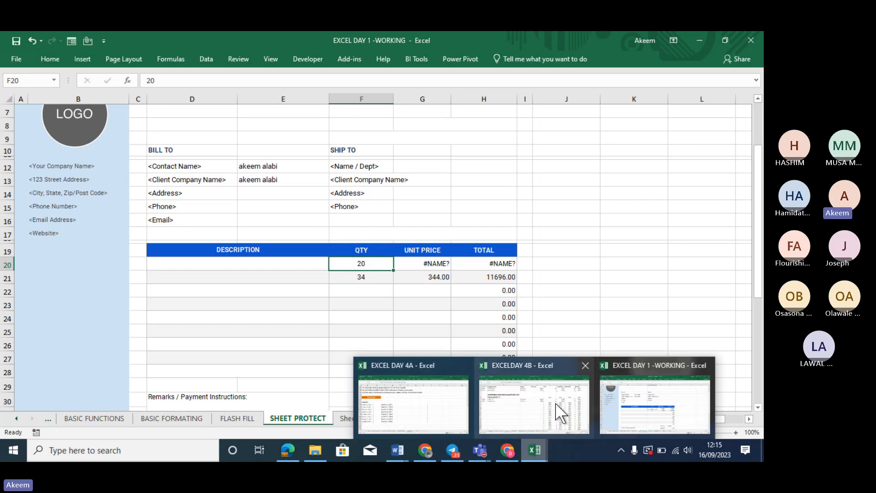
{"action": "left_click", "coordinate": [538, 401]}
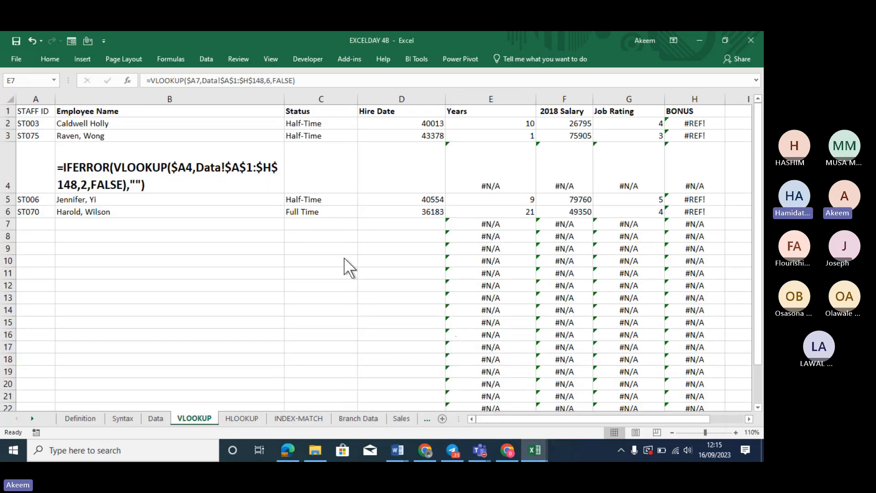
Wrap E7's Years VLOOKUP in IFNA with an empty-string fallback
{"action": "left_click", "coordinate": [344, 258]}
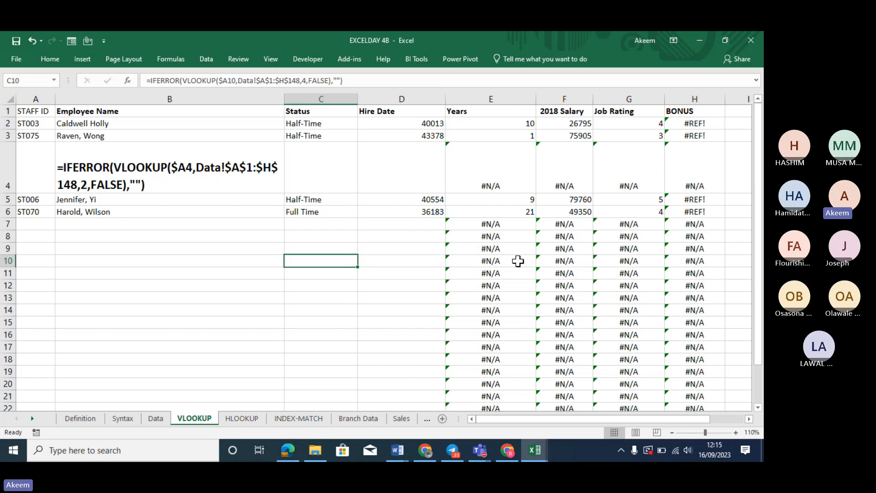
{"action": "left_click", "coordinate": [492, 226]}
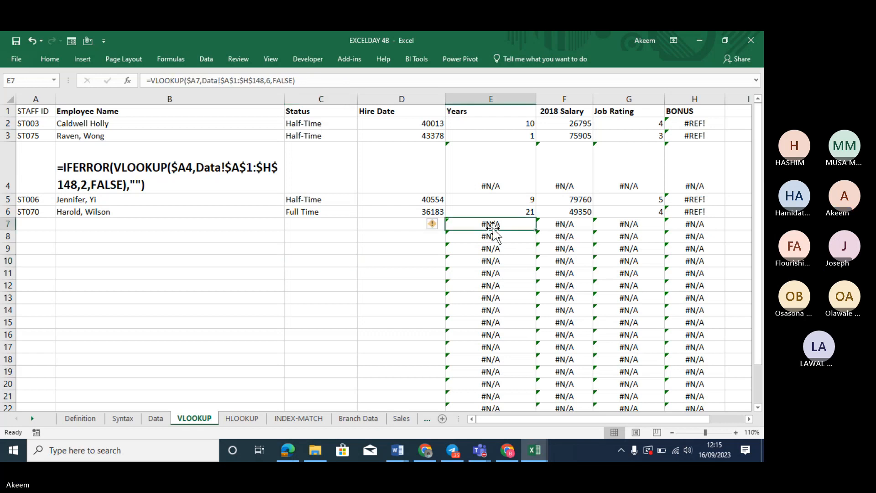
{"action": "left_click", "coordinate": [153, 82]}
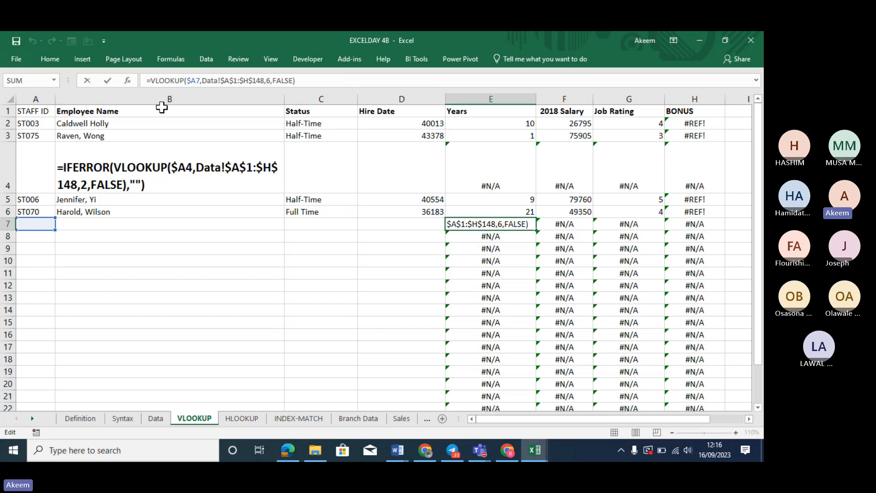
{"action": "type", "text": "ifn"}
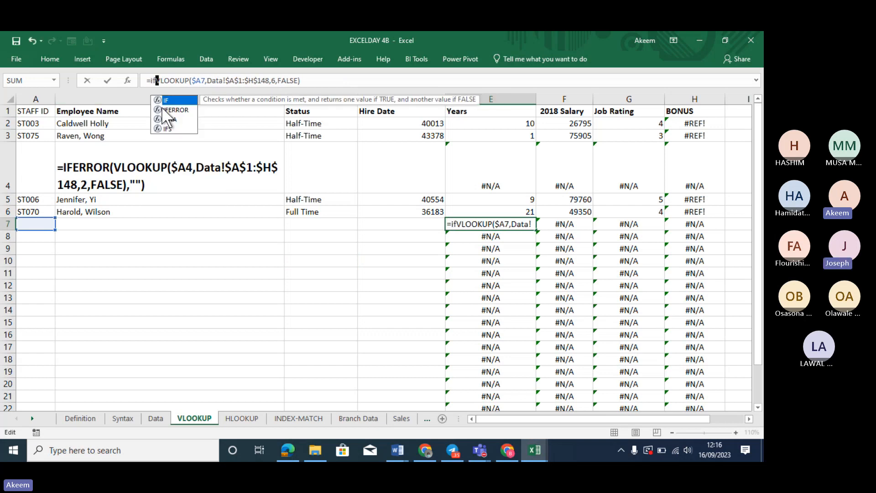
{"action": "type", "text": "a"}
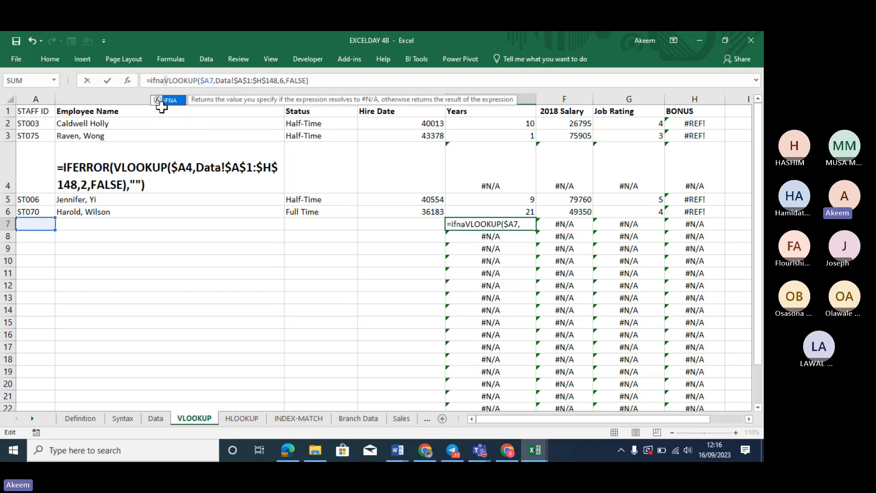
{"action": "key", "text": "Tab"}
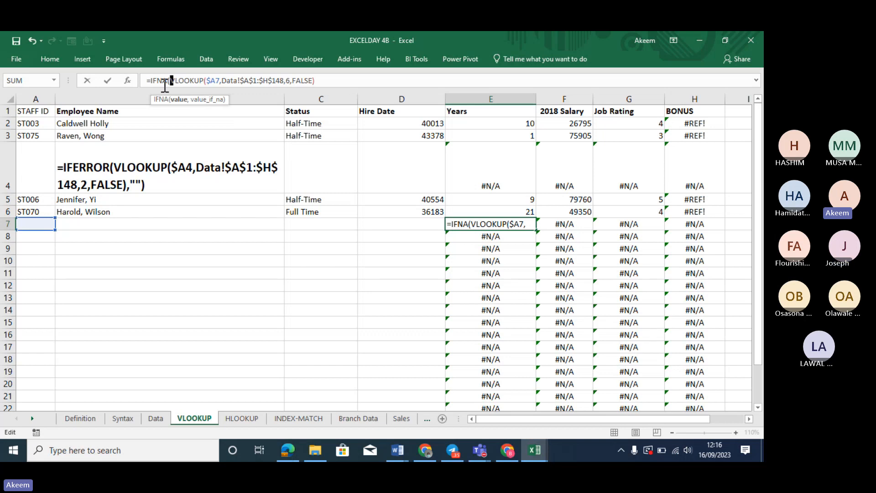
{"action": "left_click", "coordinate": [710, 376]}
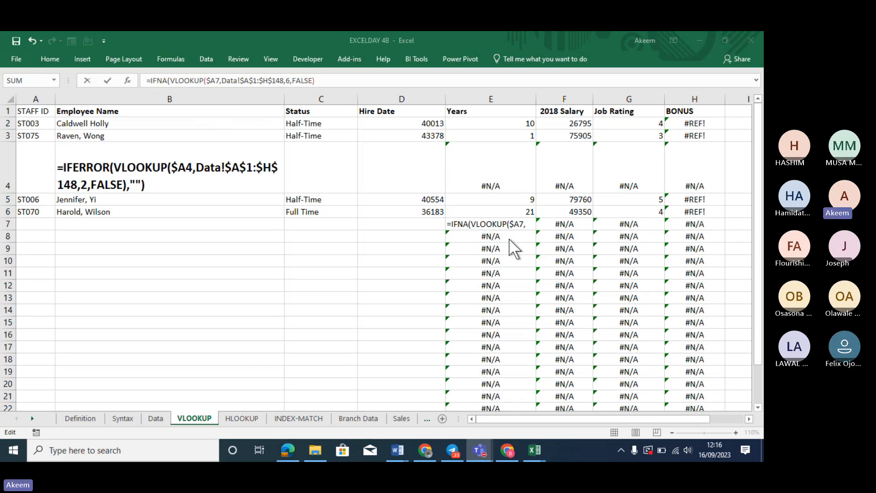
{"action": "left_click", "coordinate": [327, 83]}
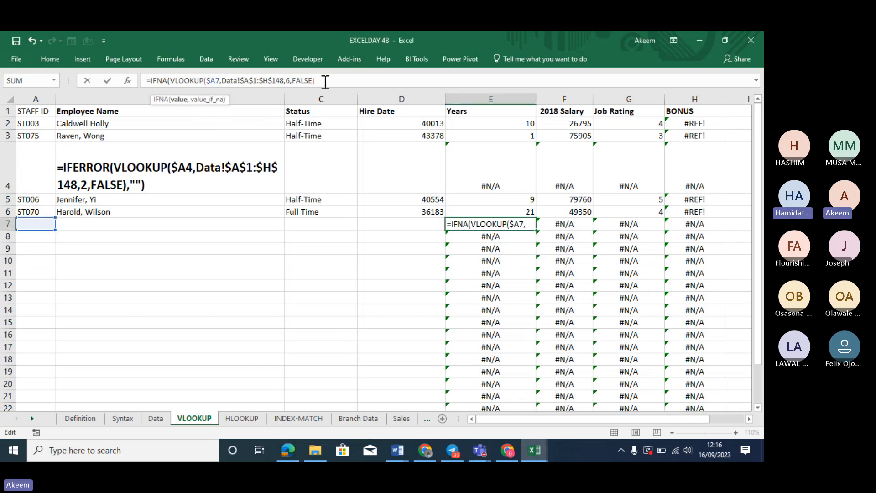
{"action": "type", "text": ","}
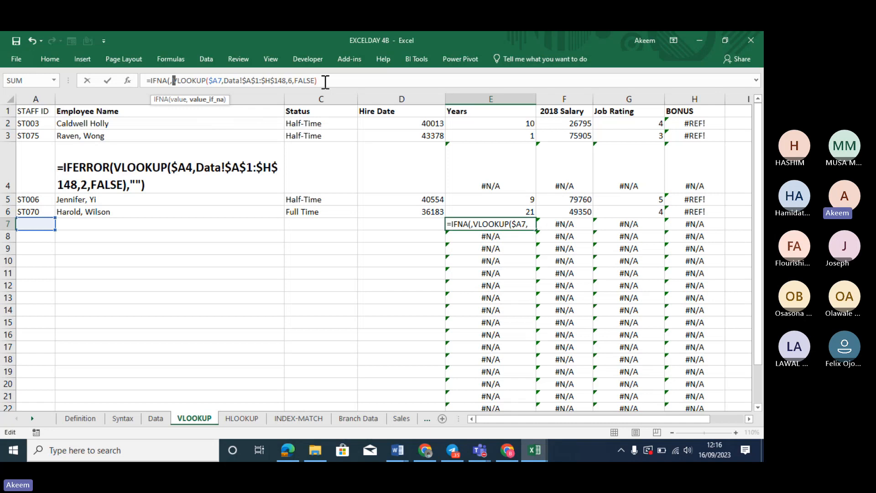
{"action": "key", "text": "ctrl+z"}
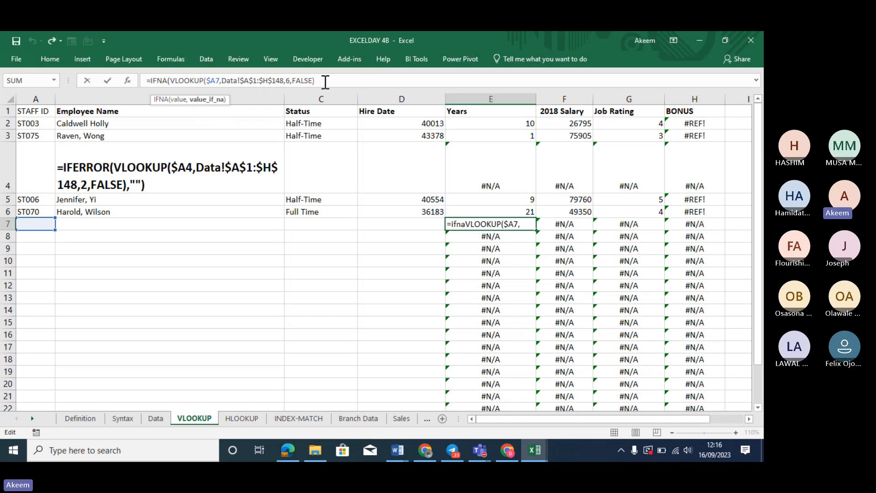
{"action": "left_click", "coordinate": [326, 82]}
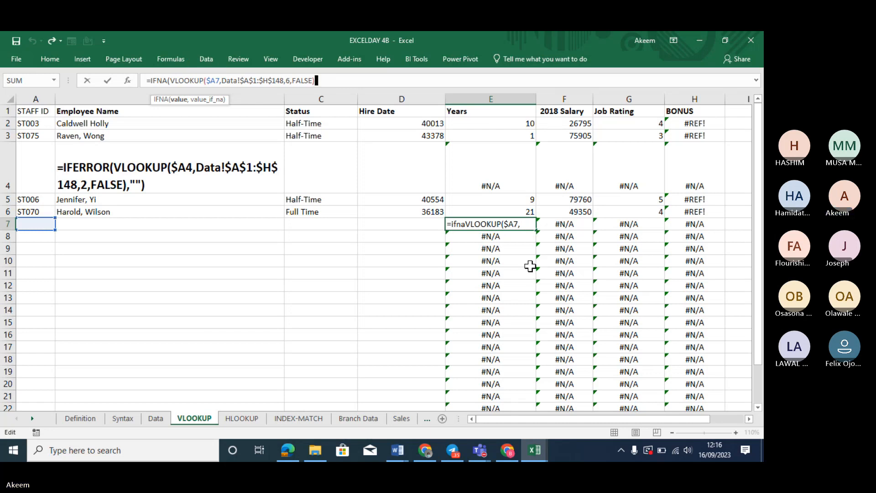
{"action": "type", "text": ",\"\""}
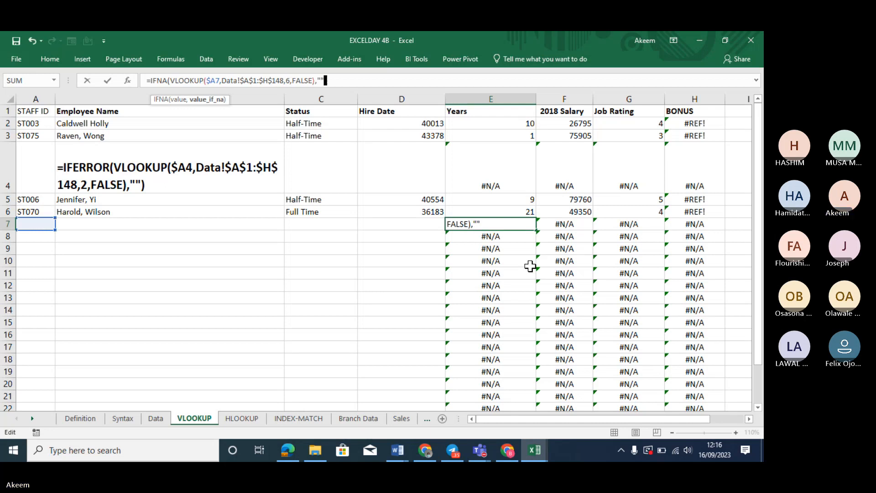
{"action": "type", "text": ")"}
{"action": "key", "text": "Return"}
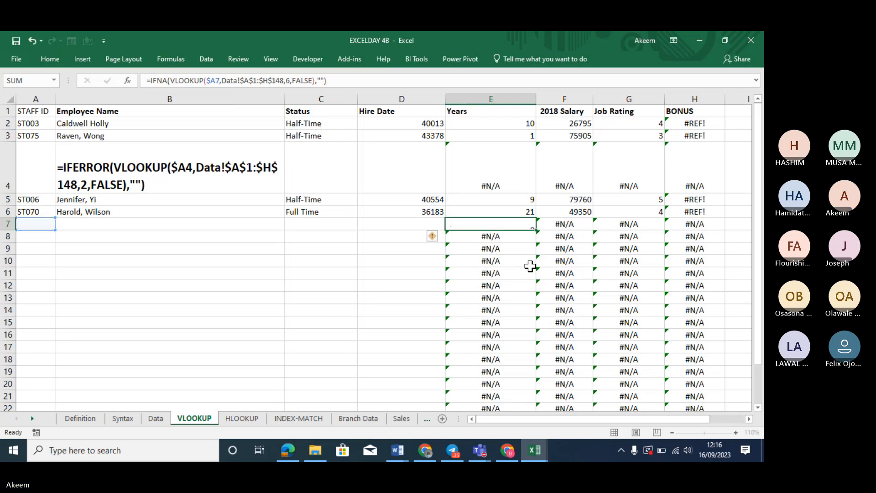
Copy E7's IFNA formula down the Years column and review it
{"action": "left_click", "coordinate": [525, 221]}
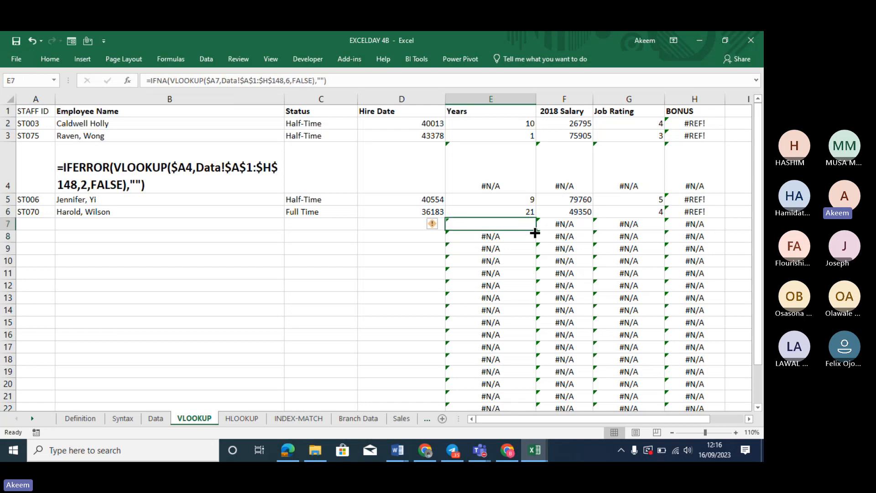
{"action": "double_click", "coordinate": [535, 231]}
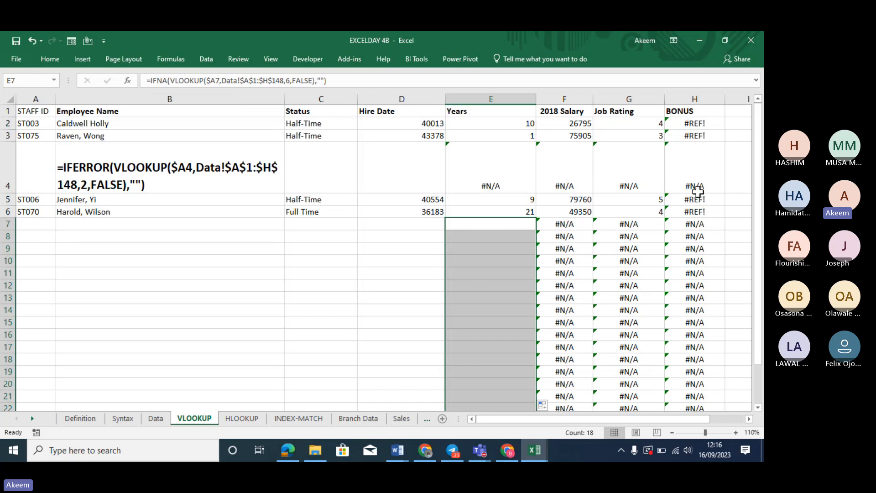
{"action": "left_click", "coordinate": [694, 127]}
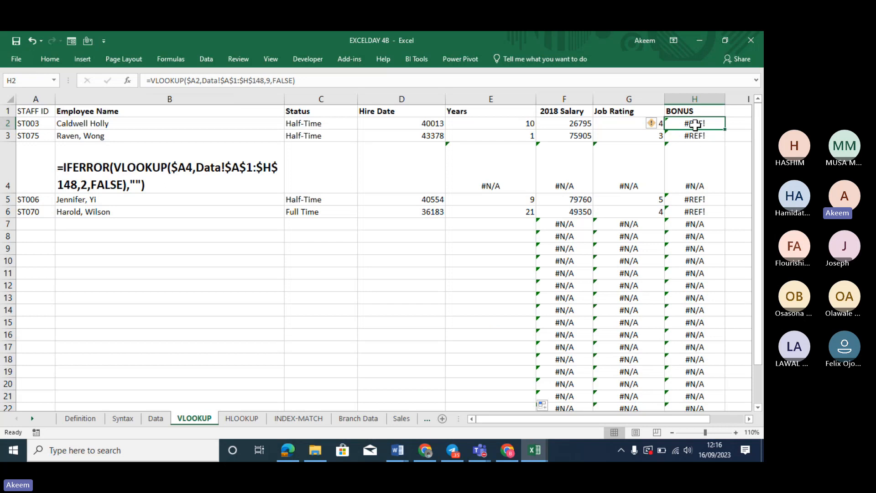
{"action": "left_click", "coordinate": [503, 223]}
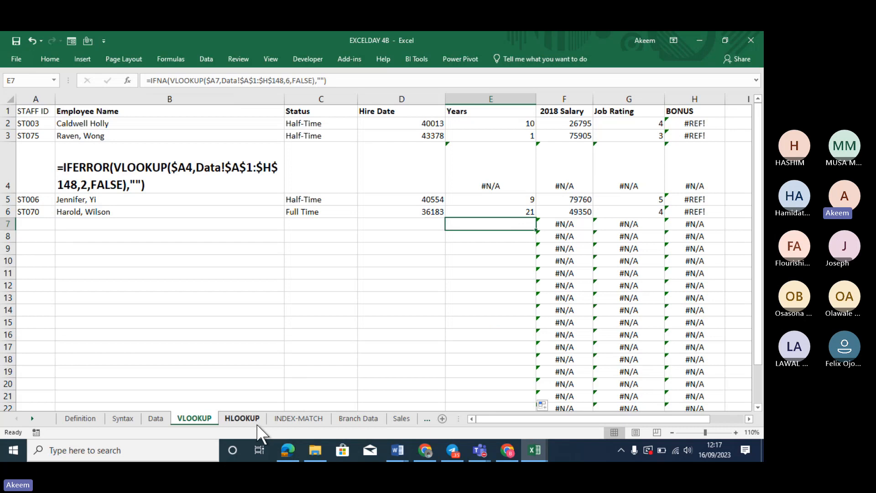
On the HLOOKUP sheet, select the stock lookup table through the Price row
{"action": "left_click", "coordinate": [244, 418]}
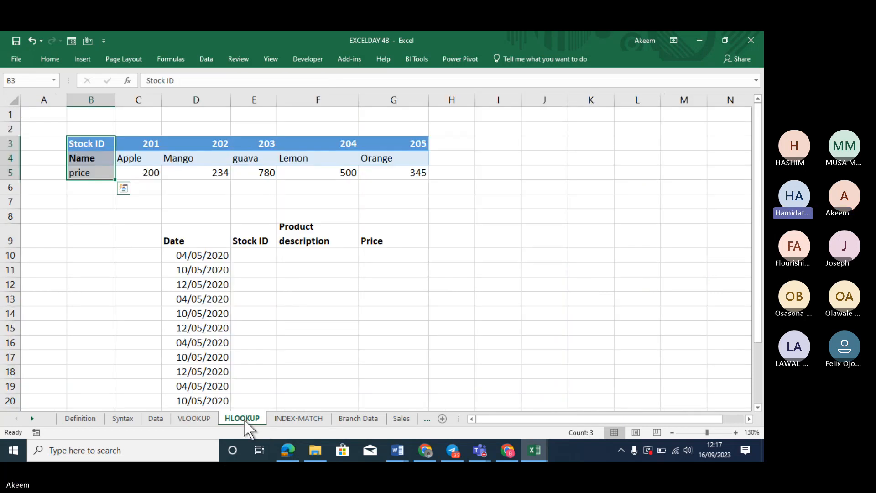
{"action": "left_click", "coordinate": [294, 297]}
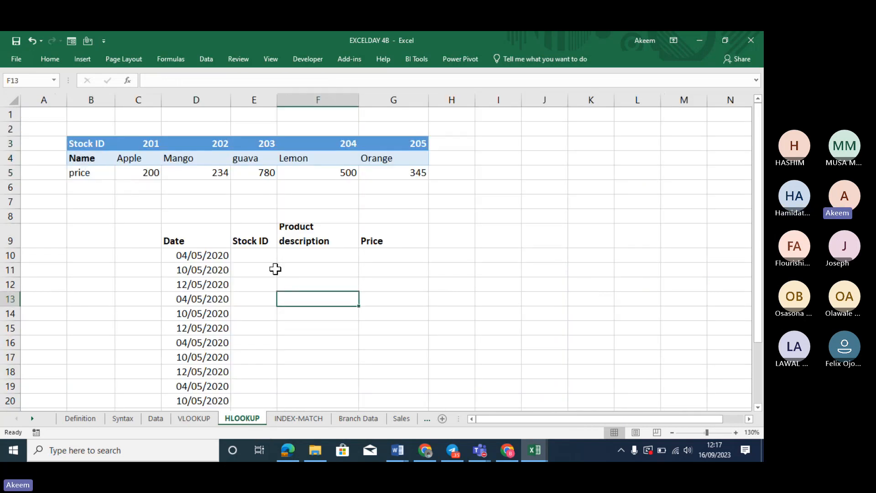
{"action": "left_click", "coordinate": [269, 253]}
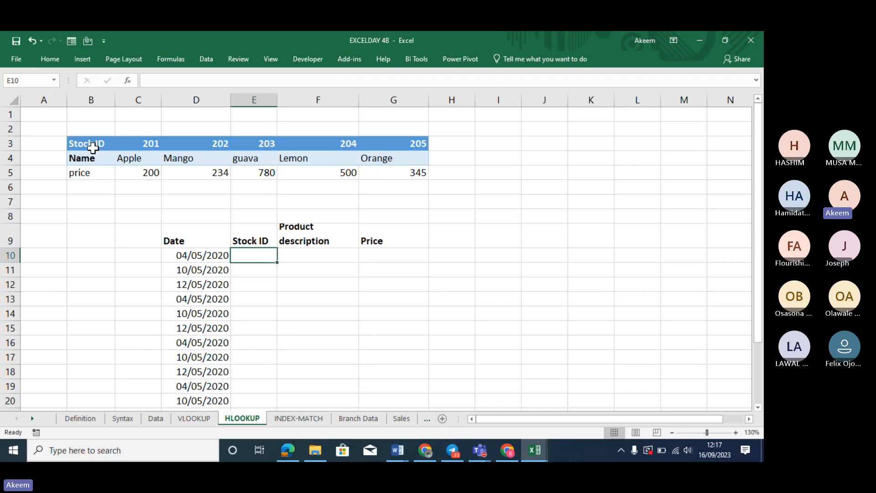
{"action": "left_click_drag", "start_coordinate": [93, 147], "coordinate": [303, 147]}
{"action": "left_click_drag", "start_coordinate": [375, 155], "coordinate": [384, 172]}
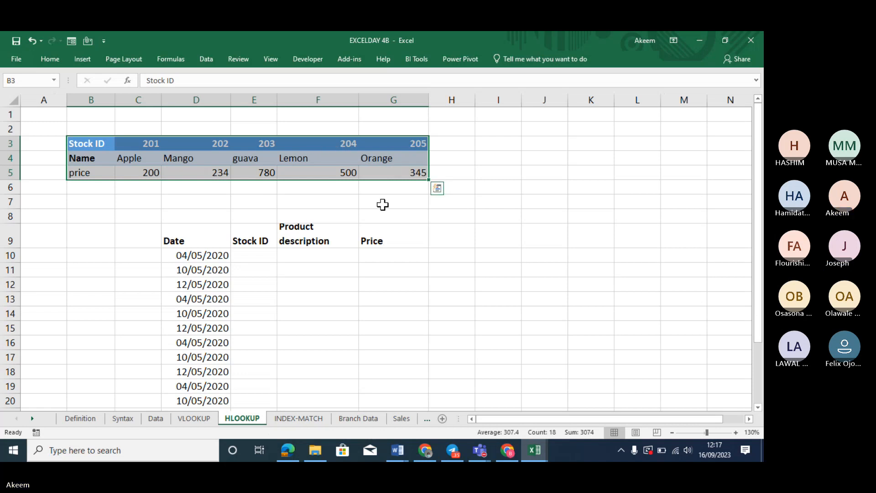
Add 'qty' and 'total sales' headings in H9 and I9, then move to I10
{"action": "left_click", "coordinate": [450, 246]}
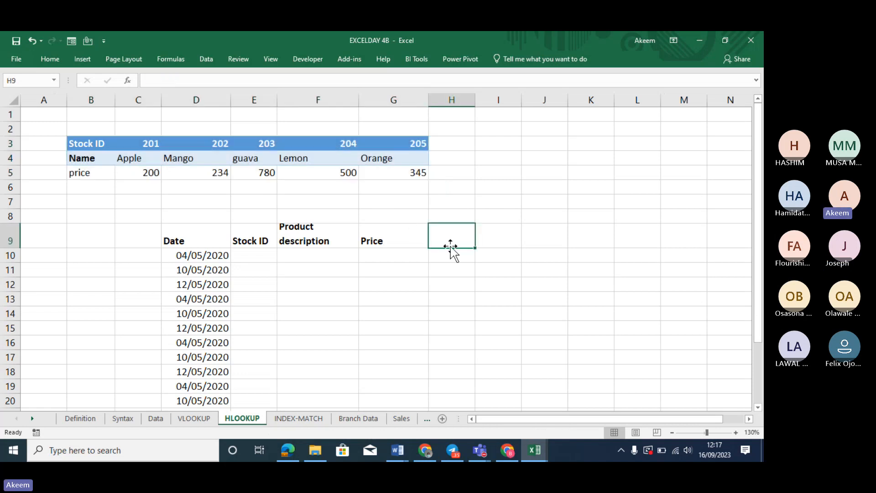
{"action": "type", "text": "qty"}
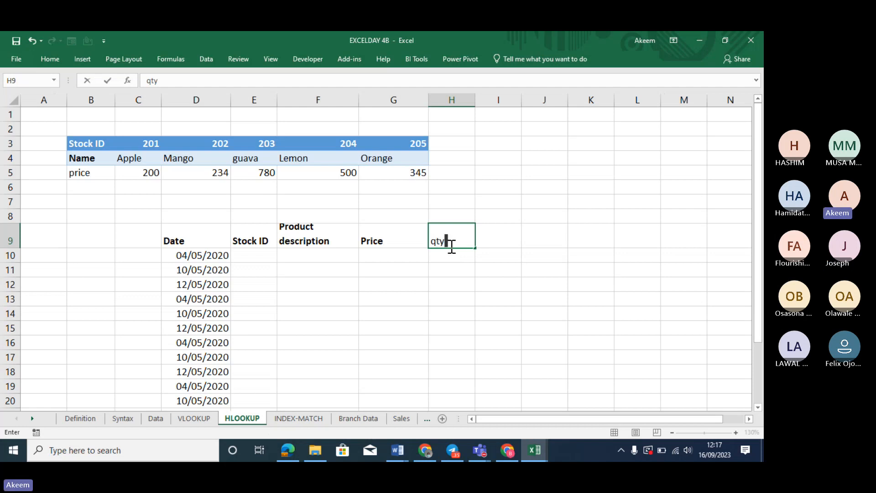
{"action": "key", "text": "Tab"}
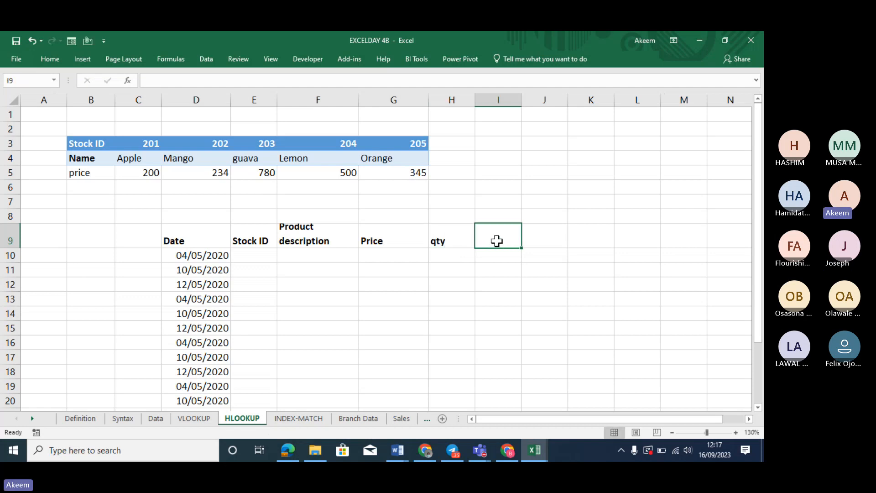
{"action": "type", "text": "tot"}
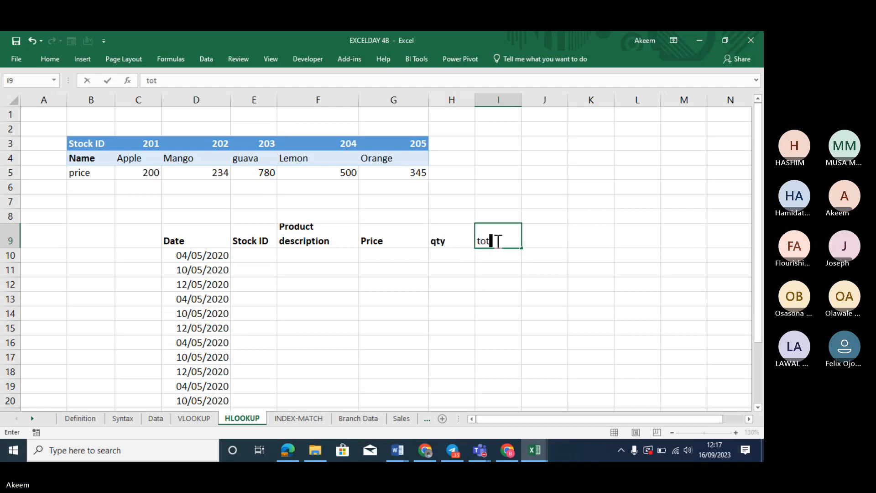
{"action": "type", "text": "al sal"}
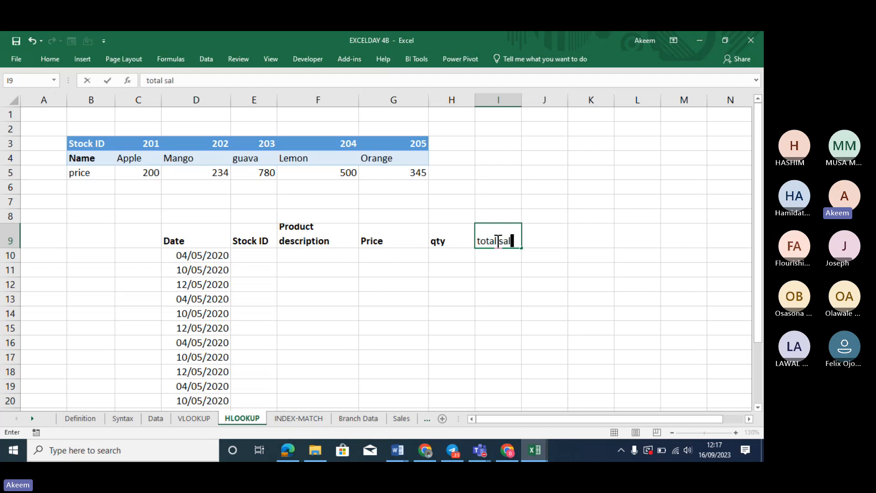
{"action": "type", "text": "es"}
{"action": "key", "text": "Return"}
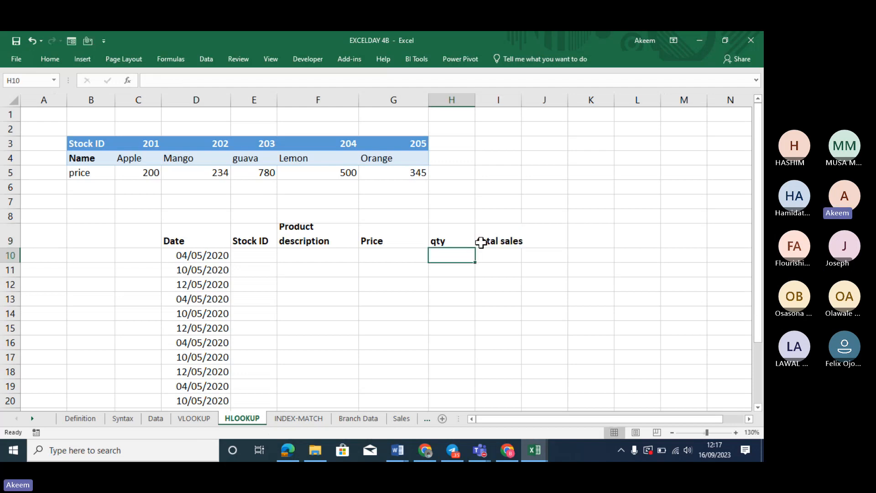
{"action": "left_click", "coordinate": [267, 257]}
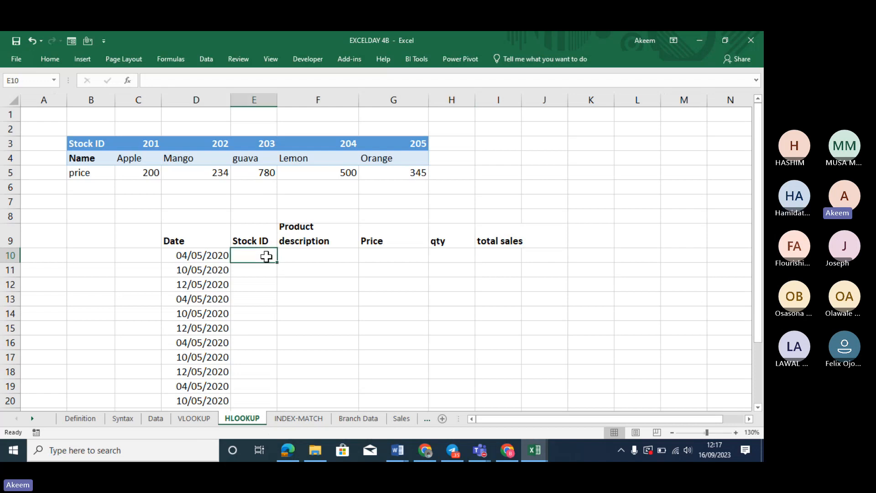
{"action": "left_click", "coordinate": [324, 255]}
{"action": "left_click", "coordinate": [378, 256]}
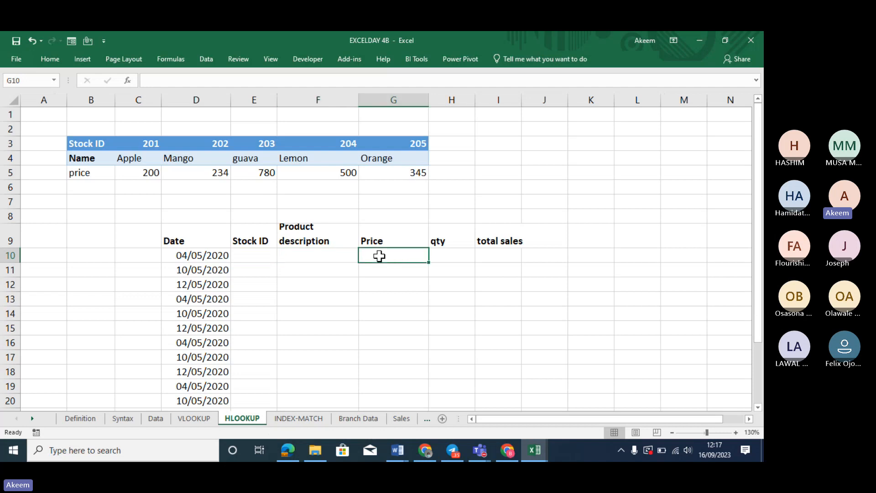
{"action": "left_click", "coordinate": [497, 256]}
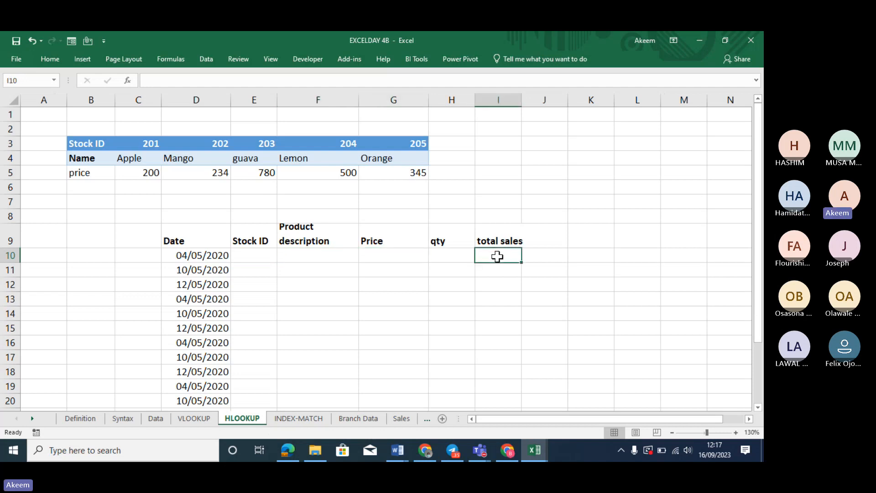
Enter =G10*H10 in I10 and fill it down the total sales column to I25
{"action": "type", "text": "="}
{"action": "left_click", "coordinate": [408, 255]}
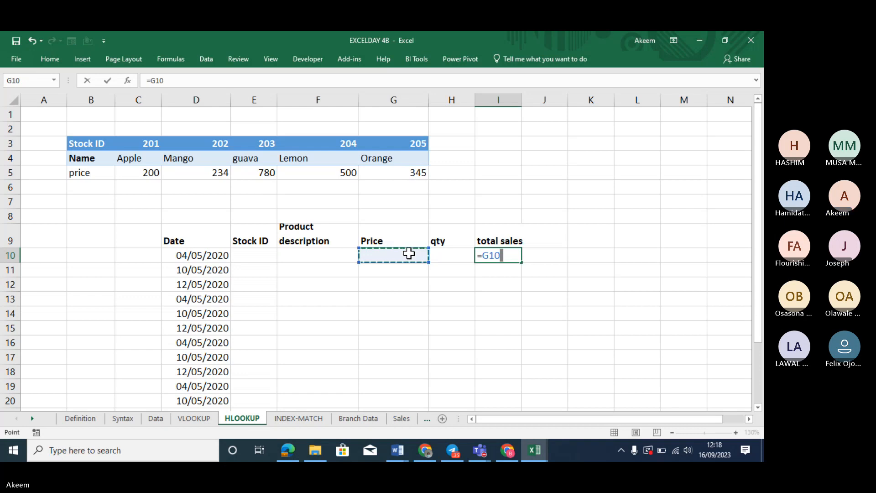
{"action": "type", "text": "*"}
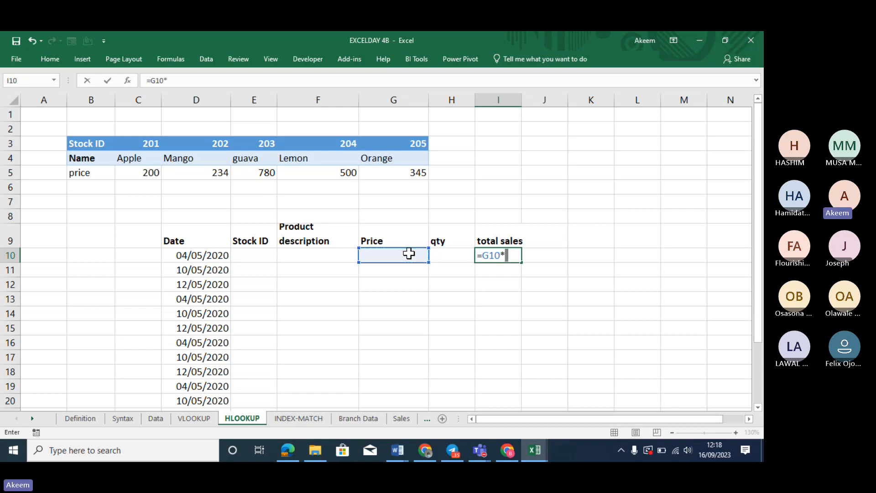
{"action": "left_click", "coordinate": [440, 256]}
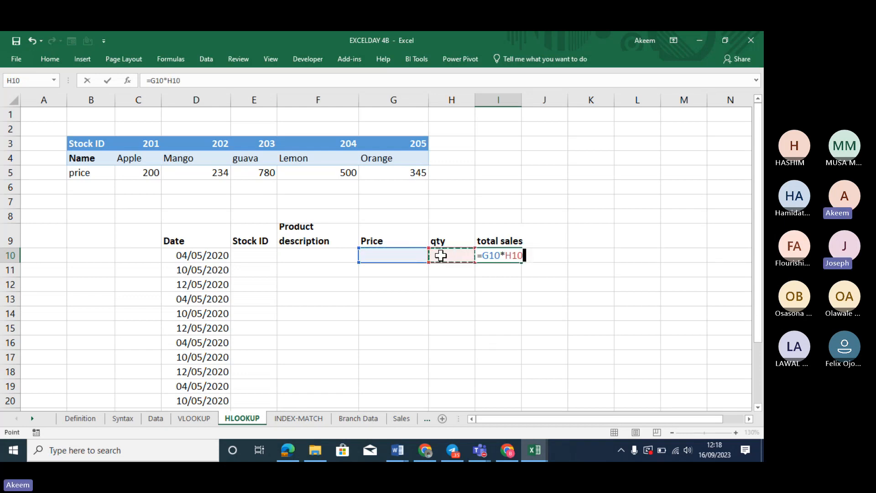
{"action": "key", "text": "Return"}
{"action": "left_click", "coordinate": [516, 258]}
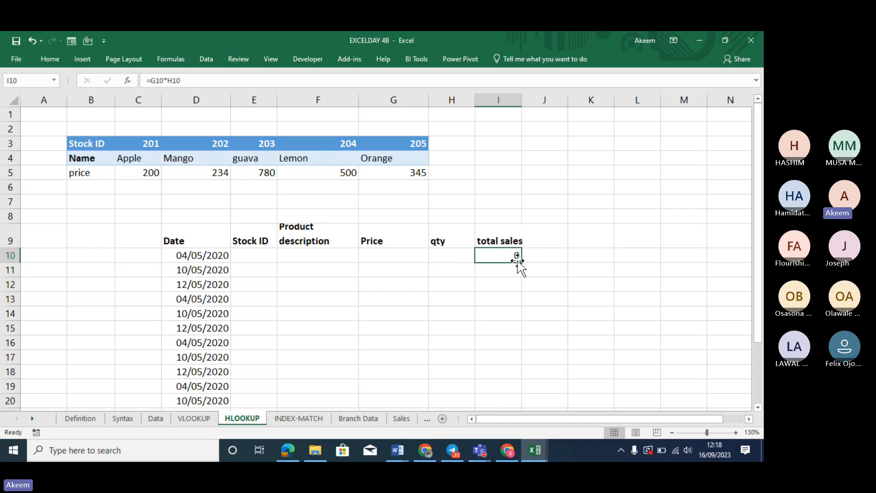
{"action": "double_click", "coordinate": [521, 262]}
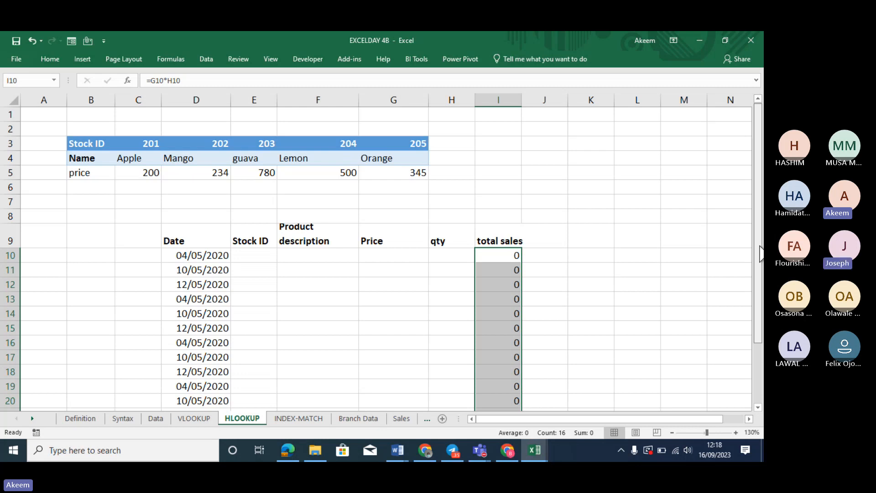
{"action": "scroll", "coordinate": [760, 253], "scroll_direction": "down", "scroll_amount": 2}
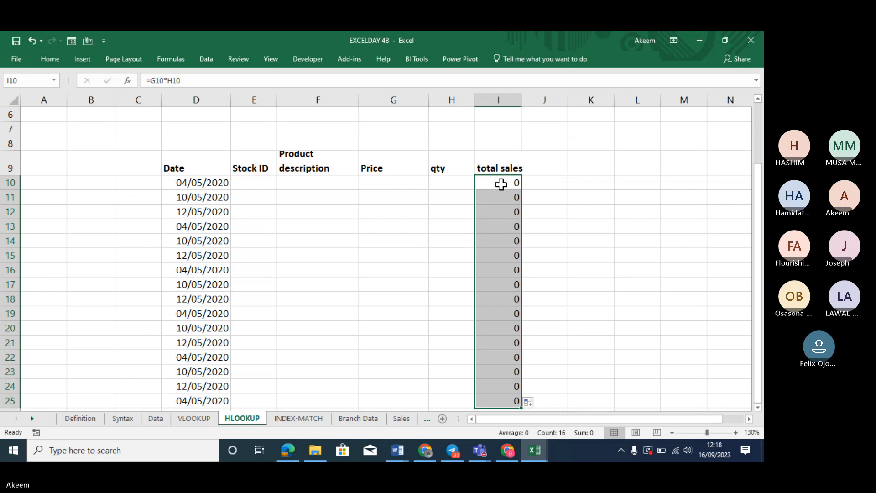
Wrap I10's formula in IF so it returns blank when G10*H10 is 0 or less
{"action": "left_click", "coordinate": [152, 81]}
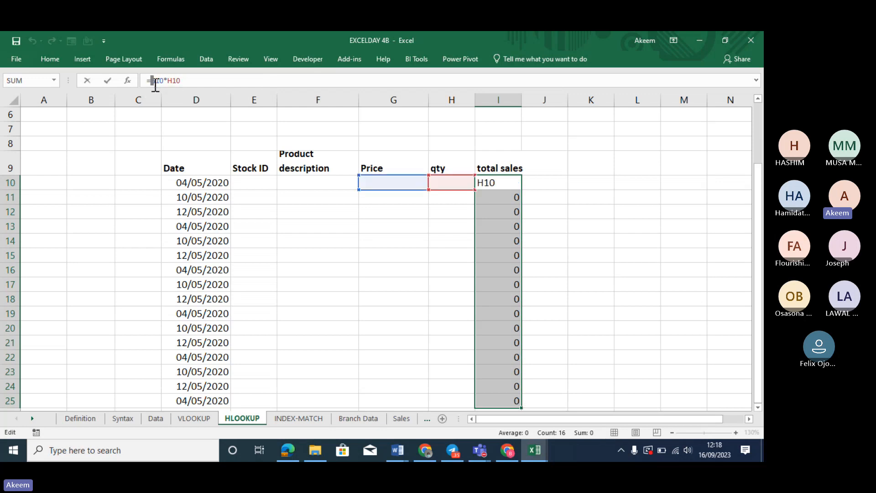
{"action": "type", "text": "if"}
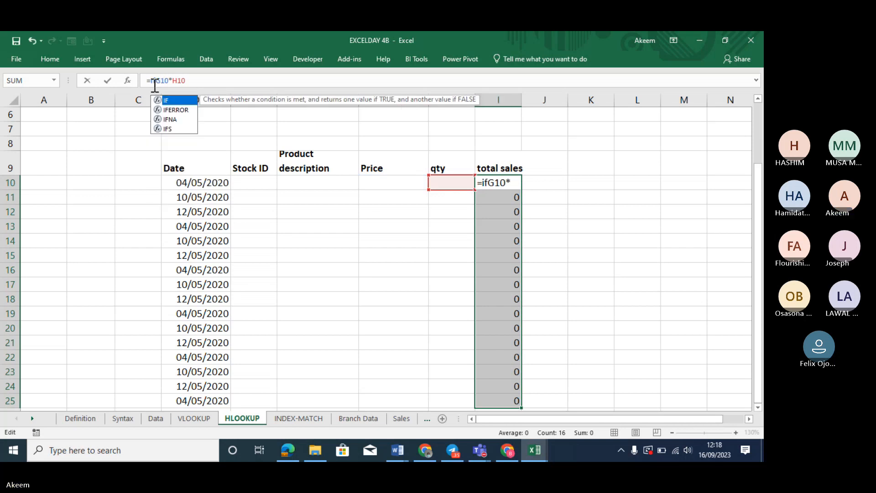
{"action": "type", "text": "("}
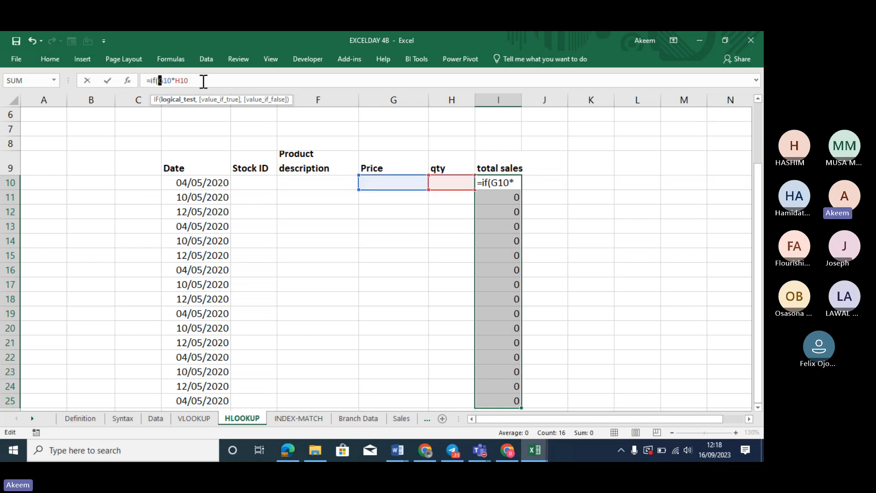
{"action": "left_click", "coordinate": [204, 81]}
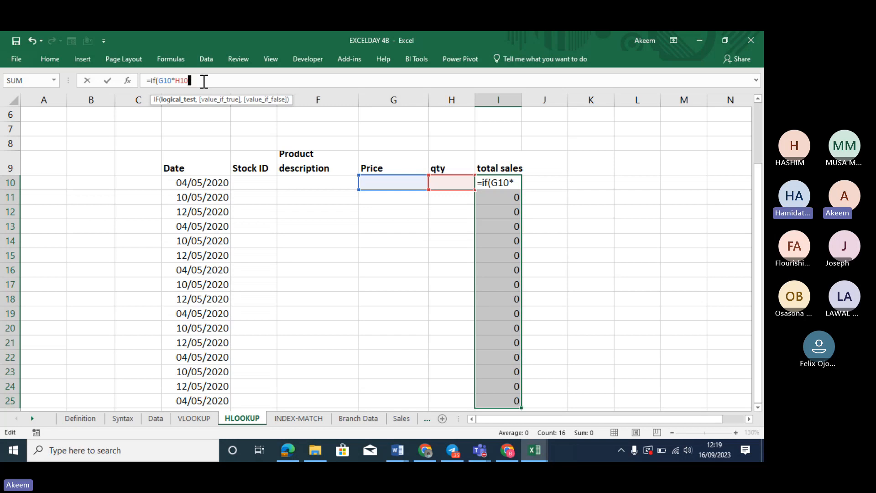
{"action": "type", "text": "<="}
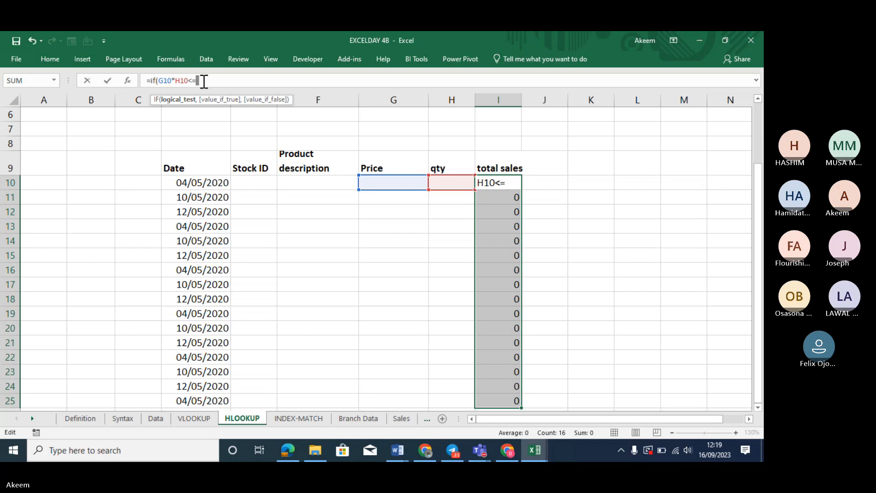
{"action": "type", "text": "0,"}
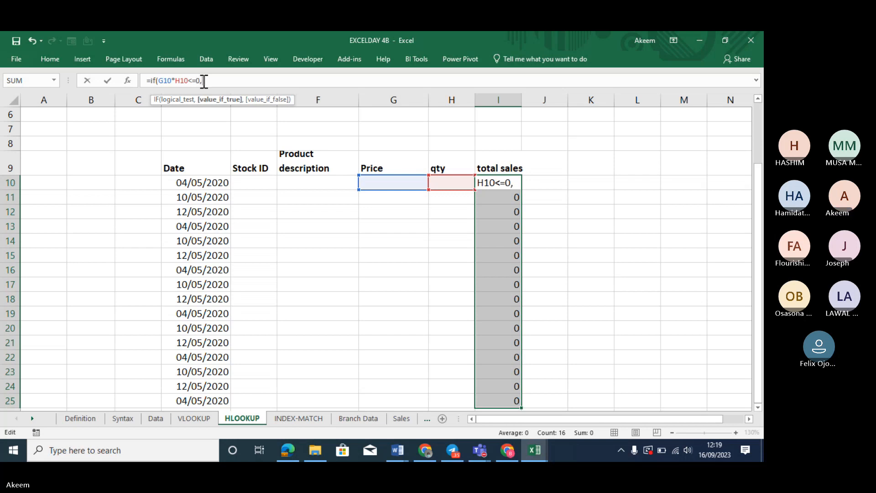
{"action": "type", "text": "\"\""}
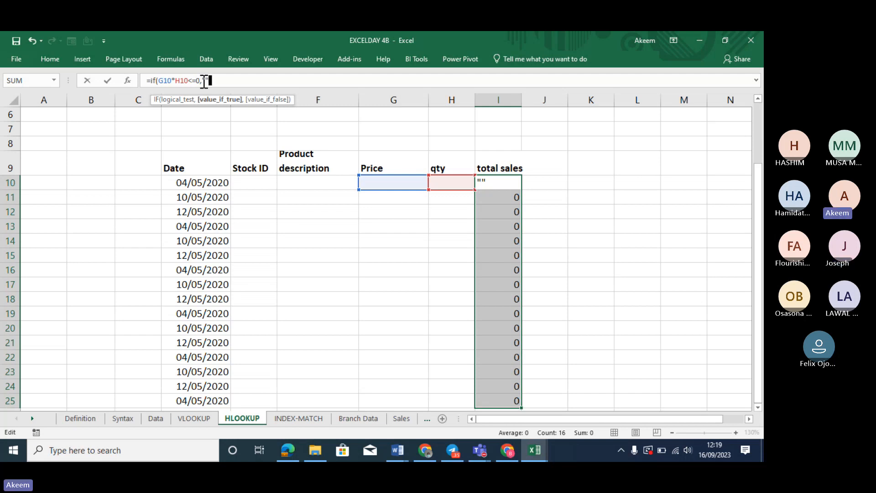
{"action": "left_click", "coordinate": [385, 181]}
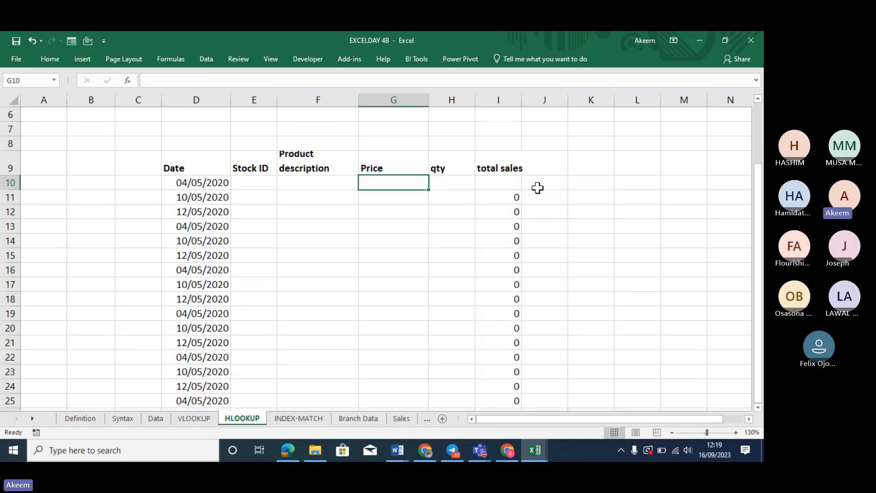
{"action": "left_click", "coordinate": [515, 183]}
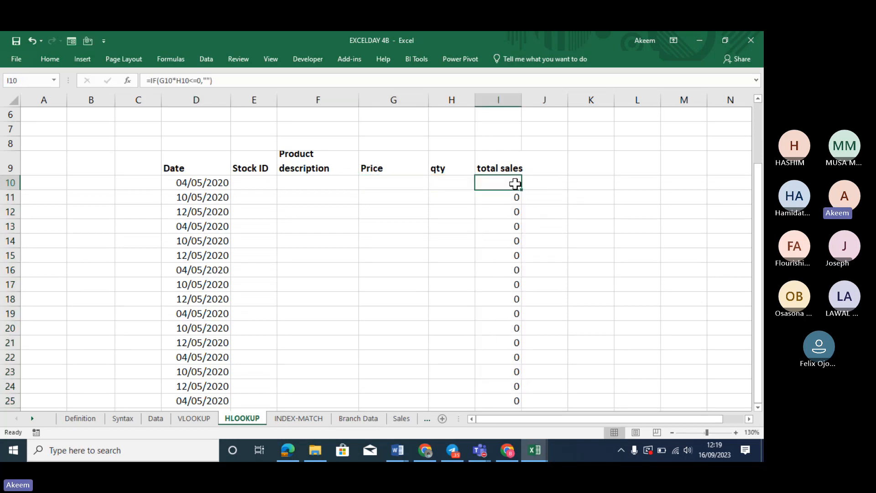
Add G10*H10 as the IF's false value and fill the formula down to I25
{"action": "left_click", "coordinate": [253, 82]}
{"action": "key", "text": "BackSpace"}
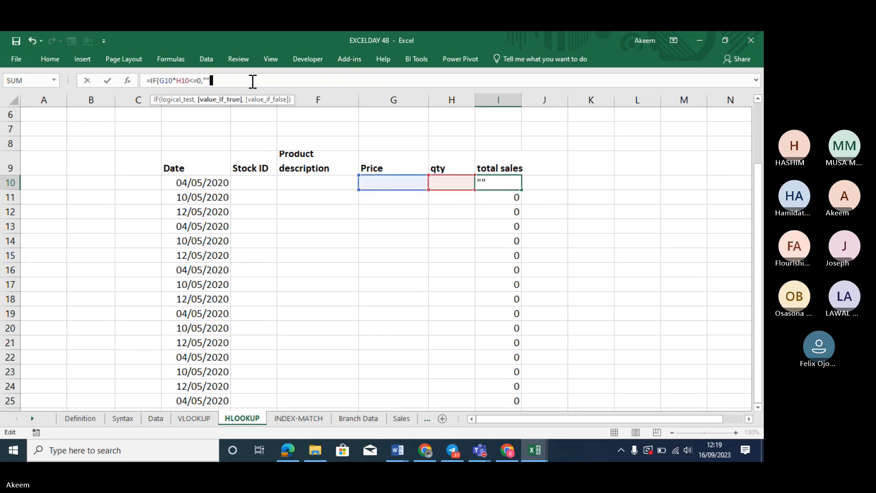
{"action": "type", "text": ","}
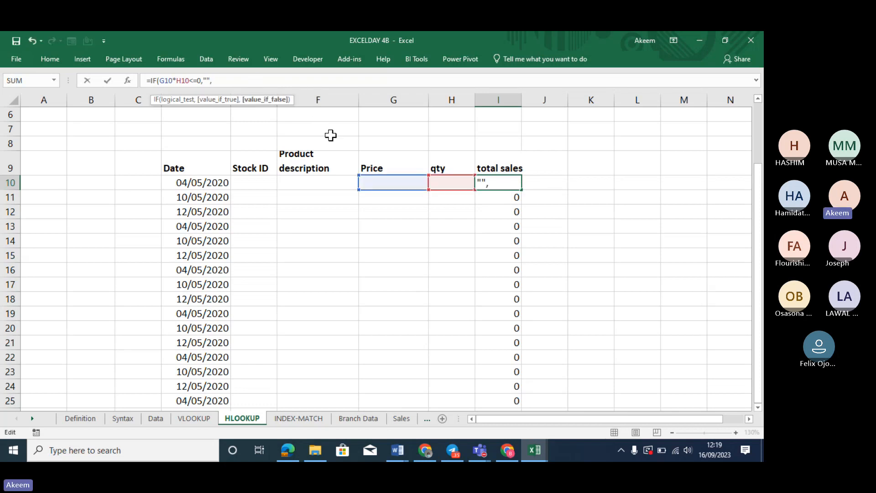
{"action": "left_click", "coordinate": [380, 181]}
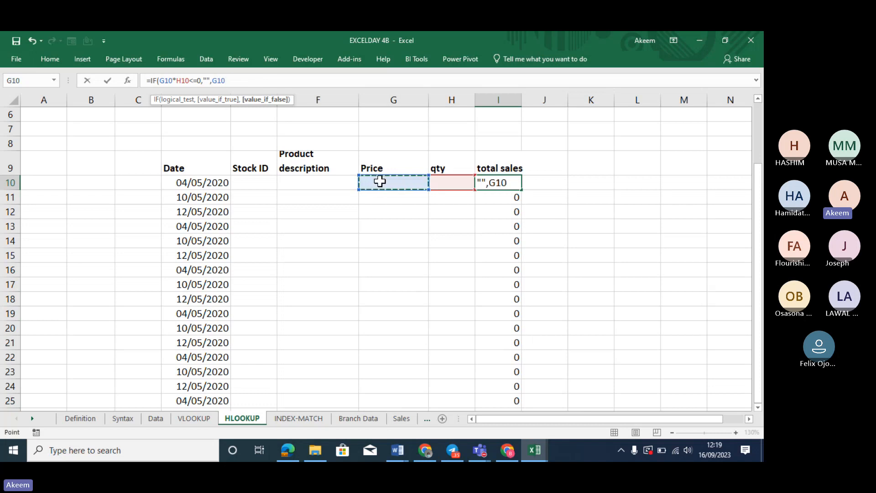
{"action": "type", "text": "*"}
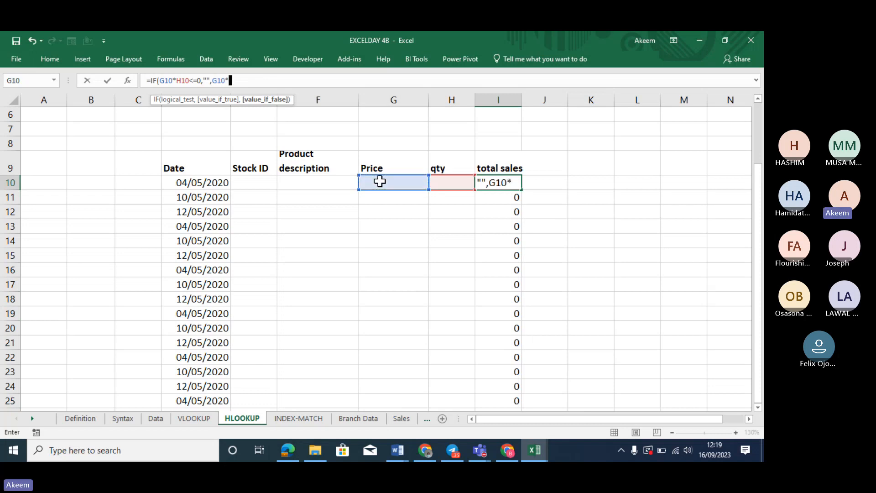
{"action": "left_click", "coordinate": [441, 184]}
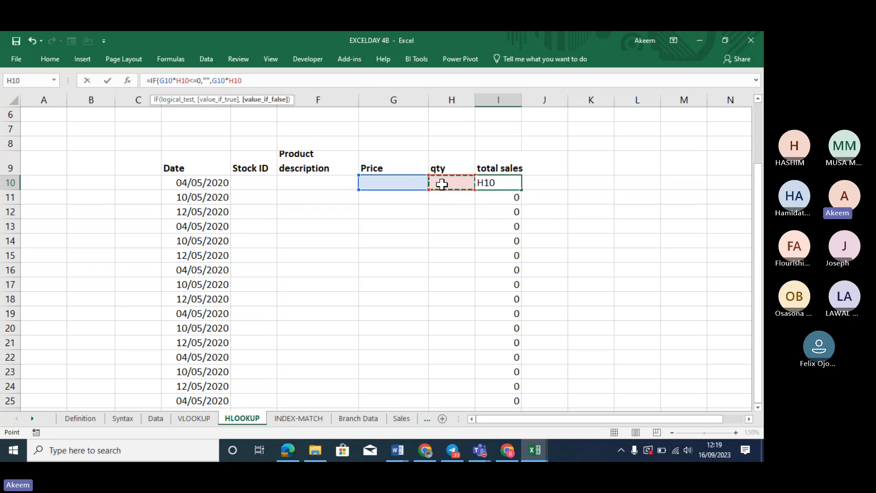
{"action": "type", "text": ")"}
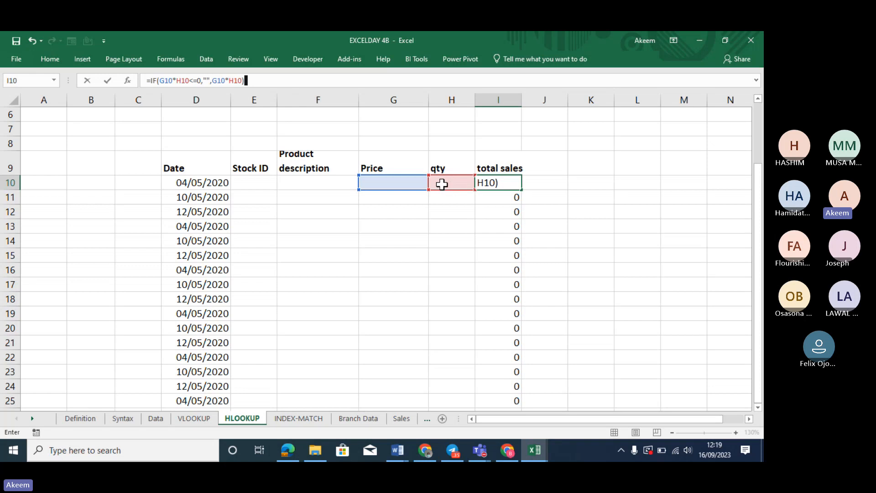
{"action": "key", "text": "Return"}
{"action": "left_click", "coordinate": [508, 183]}
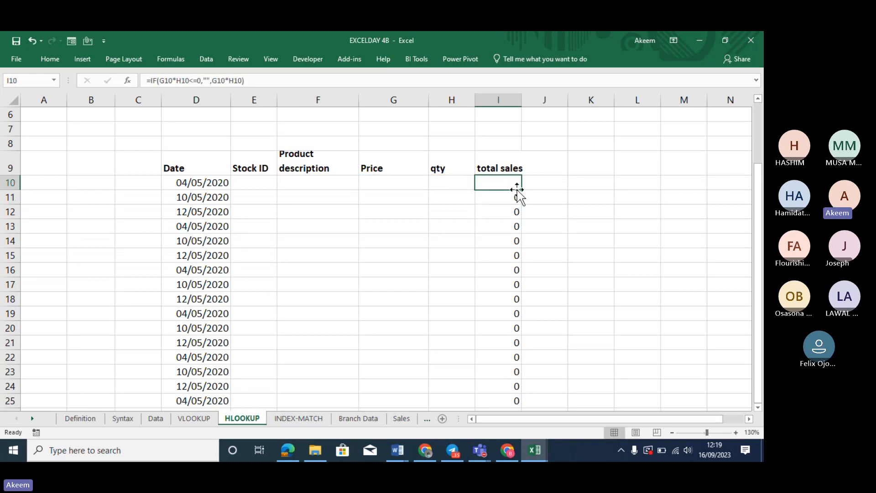
{"action": "double_click", "coordinate": [522, 190]}
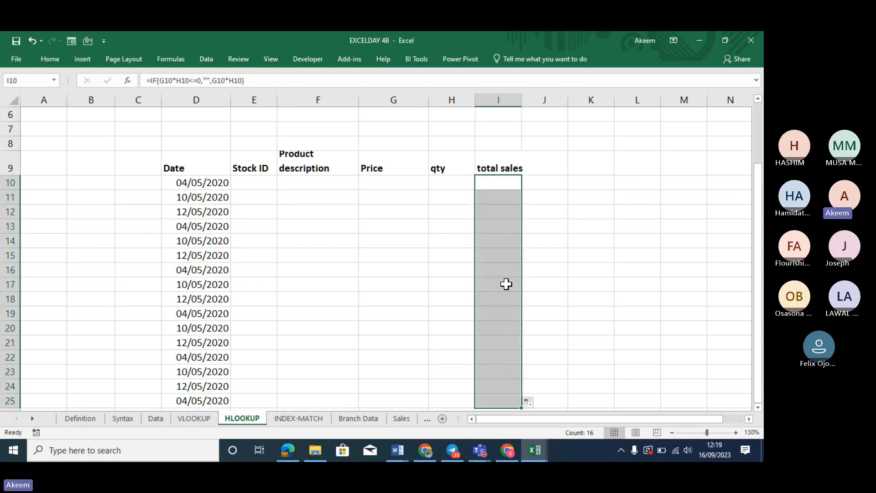
Change I10's test to G10*H10=0, refill I10:I25, and re-confirm I10's formula
{"action": "left_click", "coordinate": [494, 182]}
{"action": "double_click", "coordinate": [494, 183]}
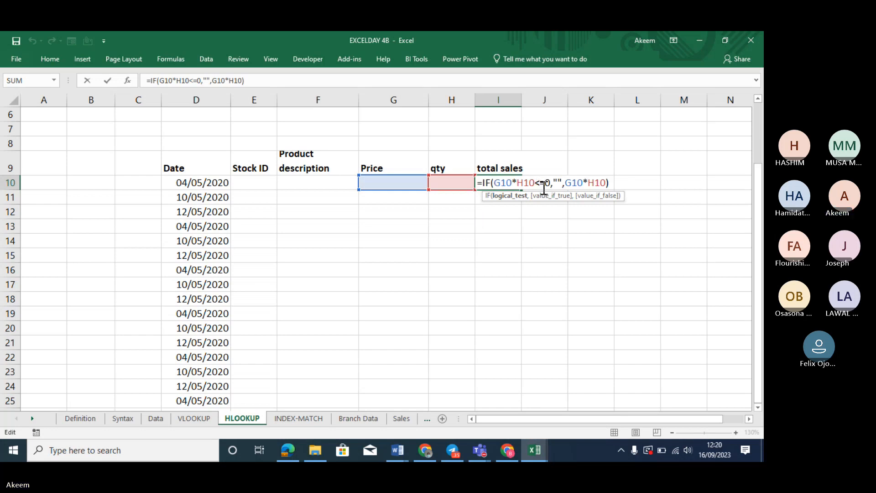
{"action": "key", "text": "Return"}
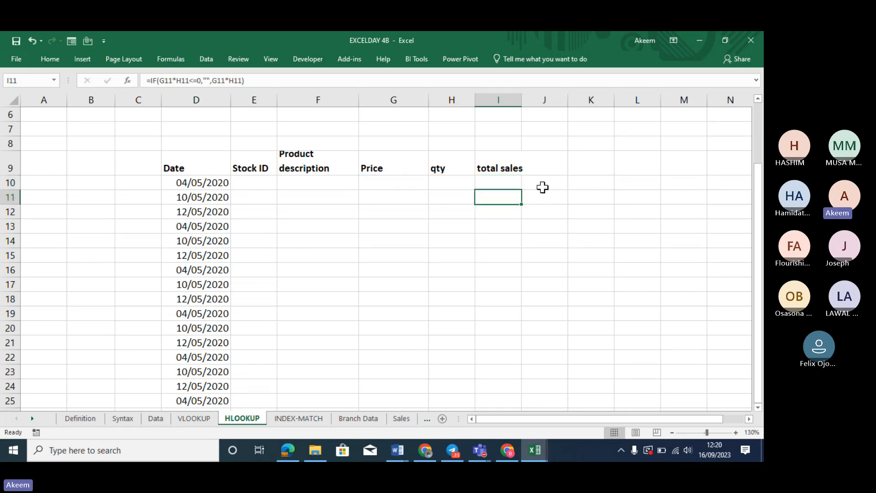
{"action": "left_click", "coordinate": [507, 183]}
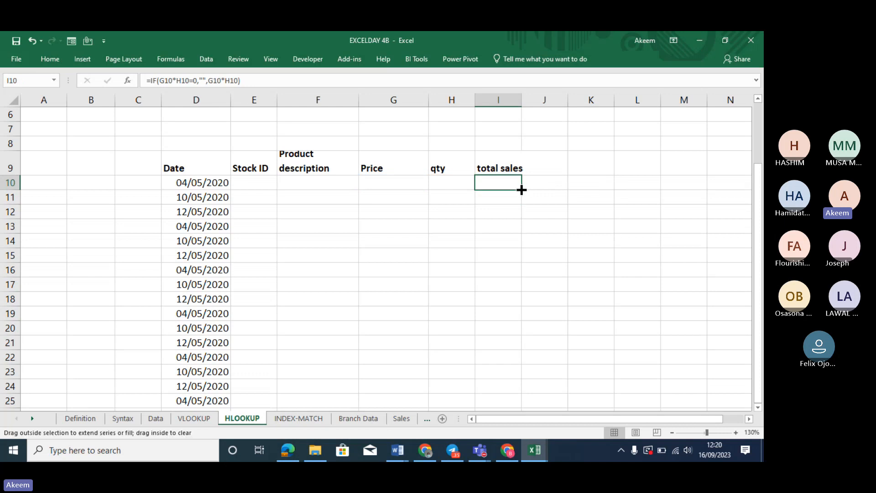
{"action": "double_click", "coordinate": [522, 189]}
{"action": "left_click", "coordinate": [506, 181]}
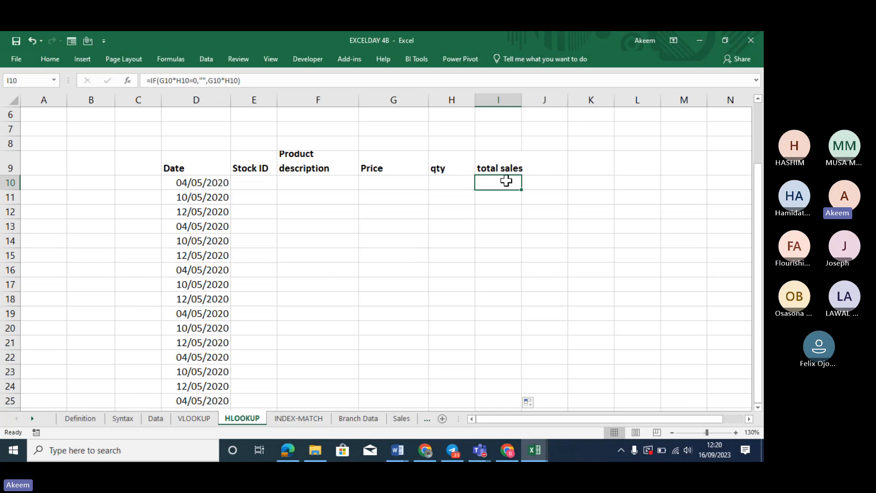
{"action": "double_click", "coordinate": [495, 183]}
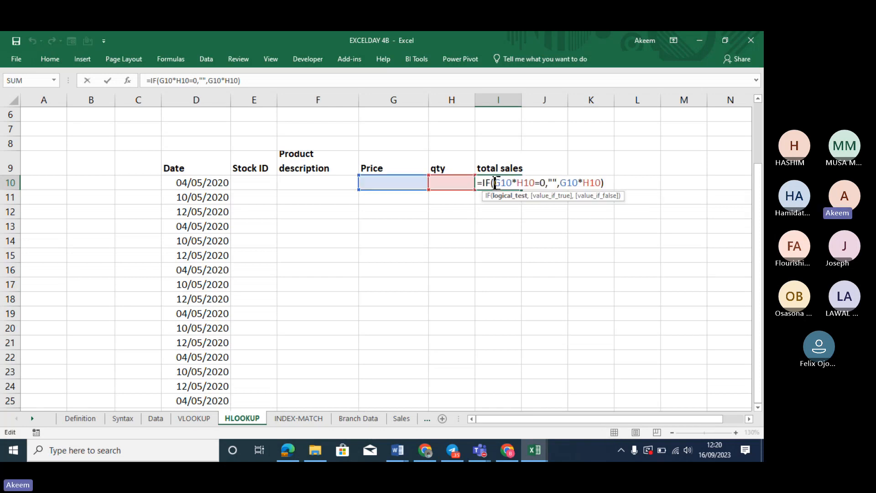
{"action": "left_click", "coordinate": [221, 79]}
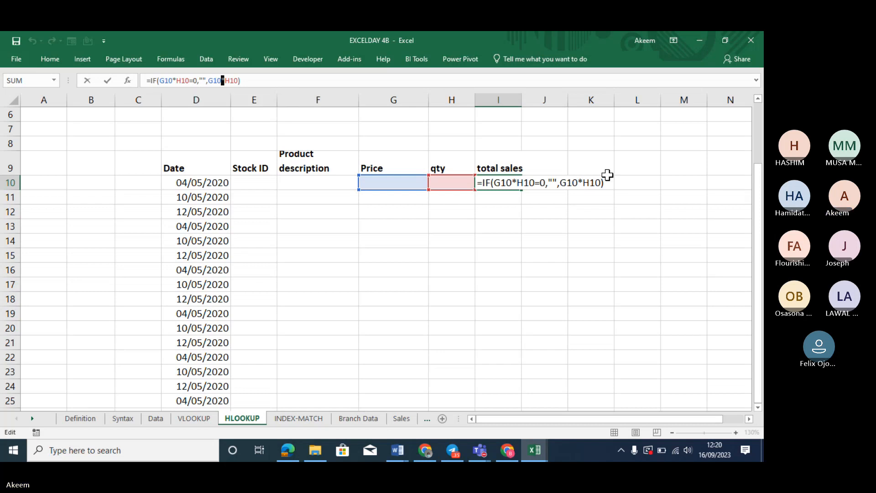
{"action": "key", "text": "Return"}
Scroll up to show the Stock ID lookup table, then return to Stock ID cell E10
{"action": "left_click", "coordinate": [253, 180]}
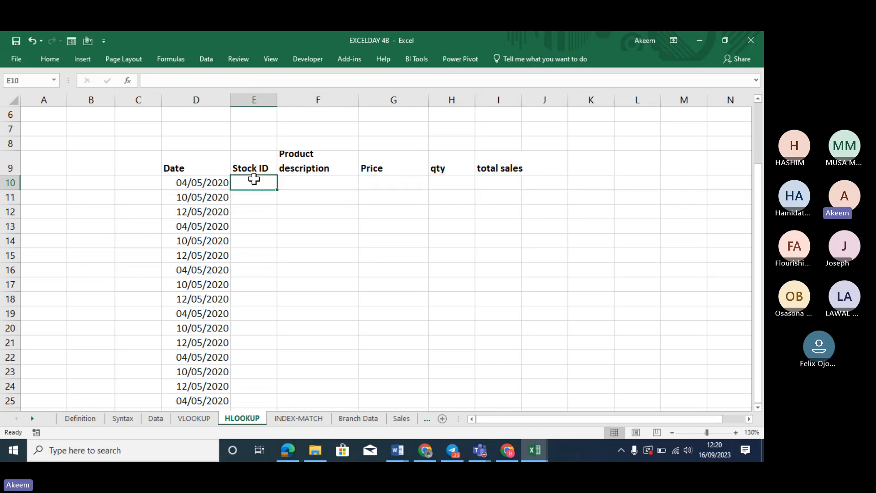
{"action": "key", "text": "Up"}
{"action": "key", "text": "Up"}
{"action": "key", "text": "Up"}
{"action": "key", "text": "Up"}
{"action": "key", "text": "Up"}
{"action": "key", "text": "Up"}
{"action": "key", "text": "Up"}
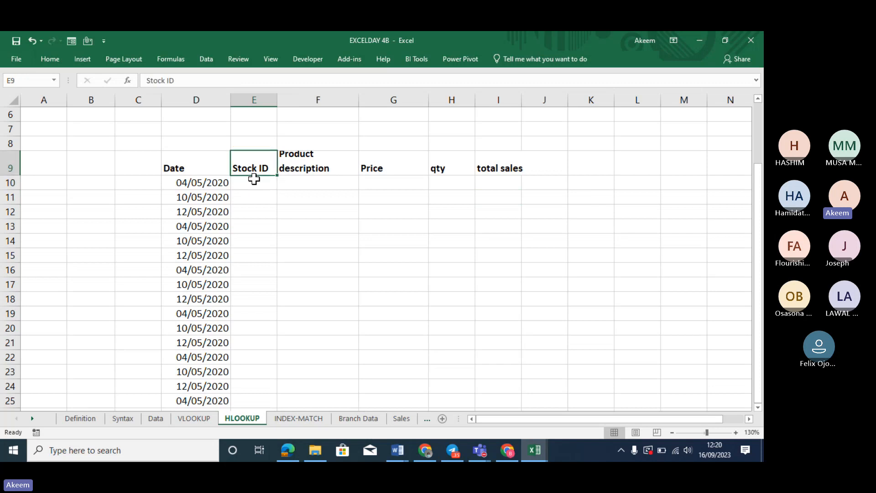
{"action": "key", "text": "Up"}
{"action": "key", "text": "Up"}
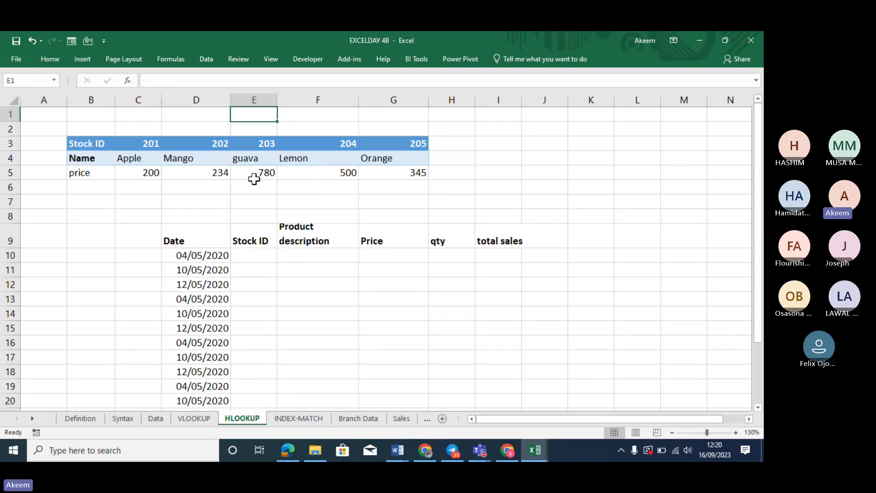
{"action": "left_click", "coordinate": [254, 256]}
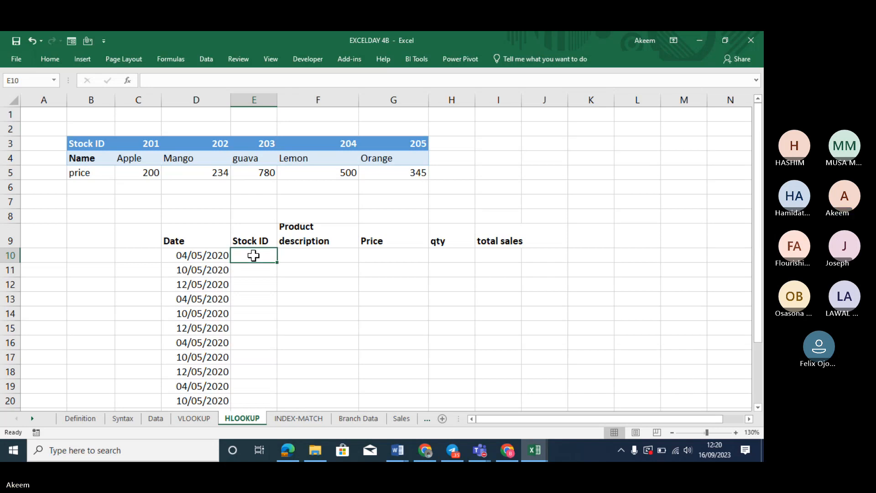
{"action": "left_click", "coordinate": [318, 258]}
{"action": "left_click", "coordinate": [378, 253]}
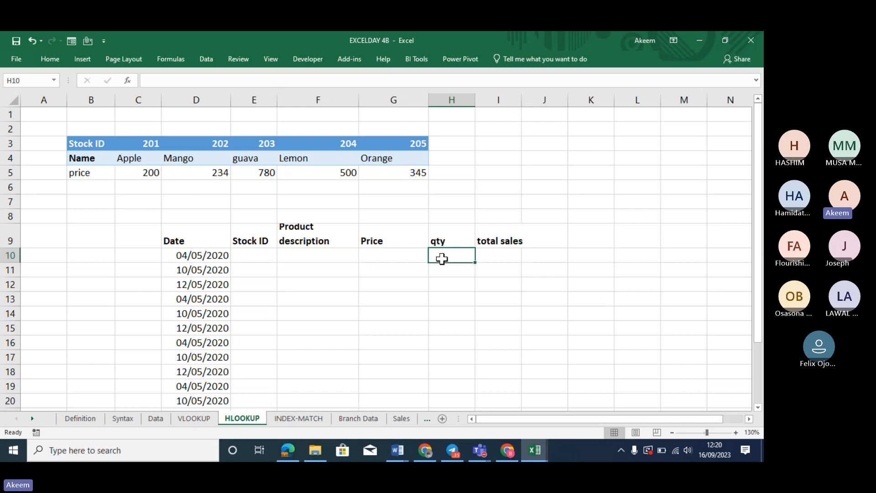
{"action": "left_click", "coordinate": [259, 254]}
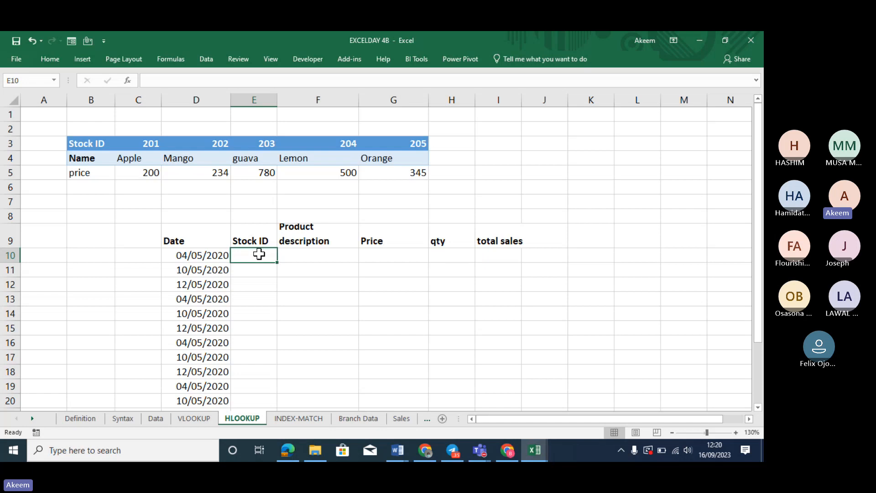
Enter stock ID 204 in E10 and begin a formula with = in F10
{"action": "type", "text": "2"}
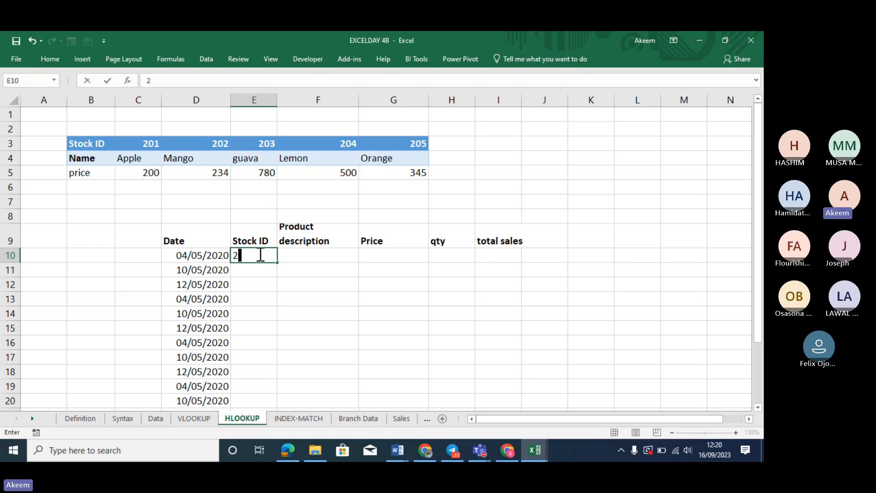
{"action": "type", "text": "04"}
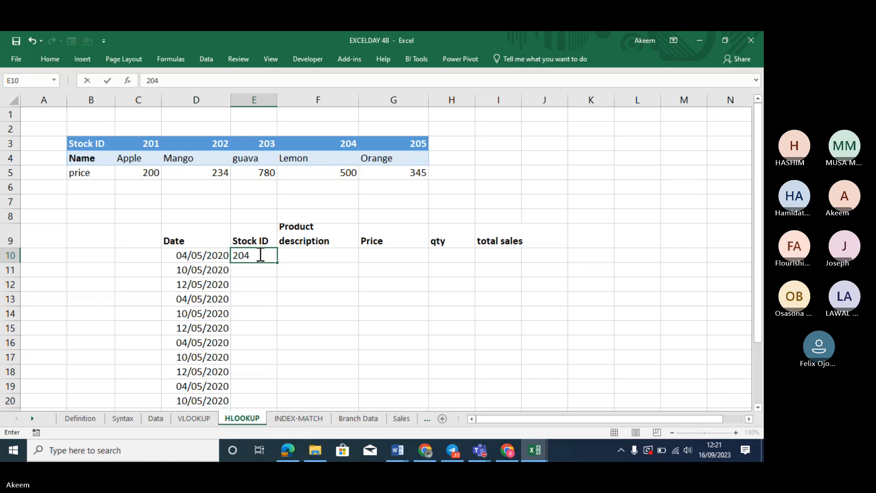
{"action": "key", "text": "Return"}
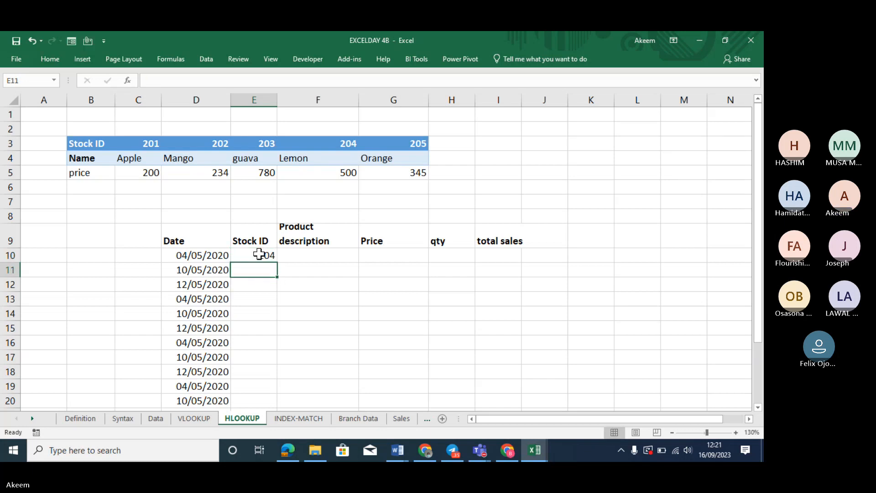
{"action": "left_click", "coordinate": [313, 257]}
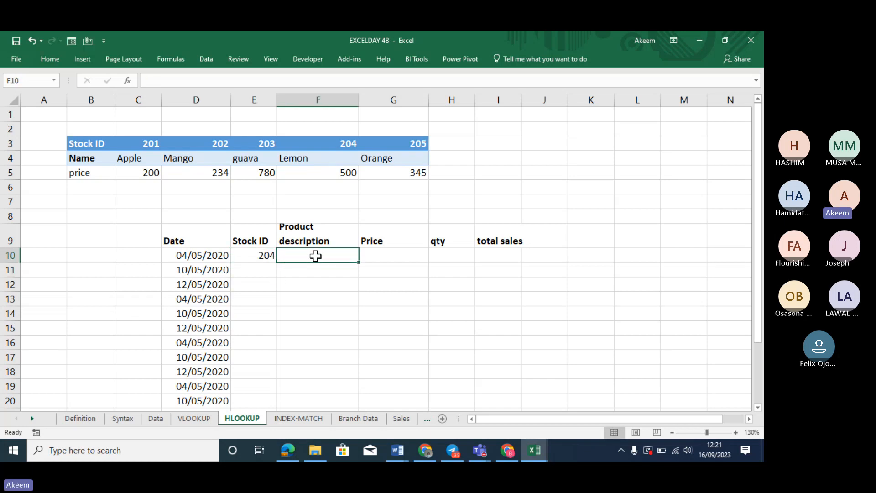
{"action": "left_click_drag", "start_coordinate": [316, 257], "coordinate": [384, 257]}
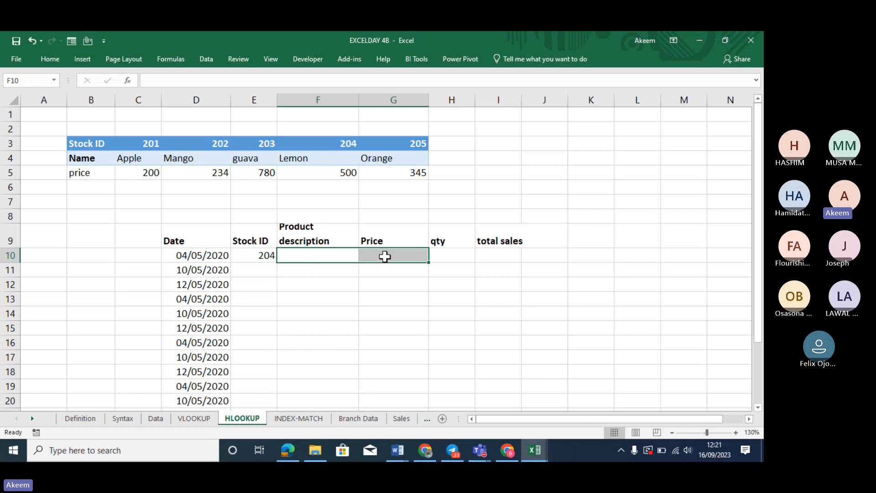
{"action": "left_click", "coordinate": [312, 250]}
{"action": "type", "text": "="}
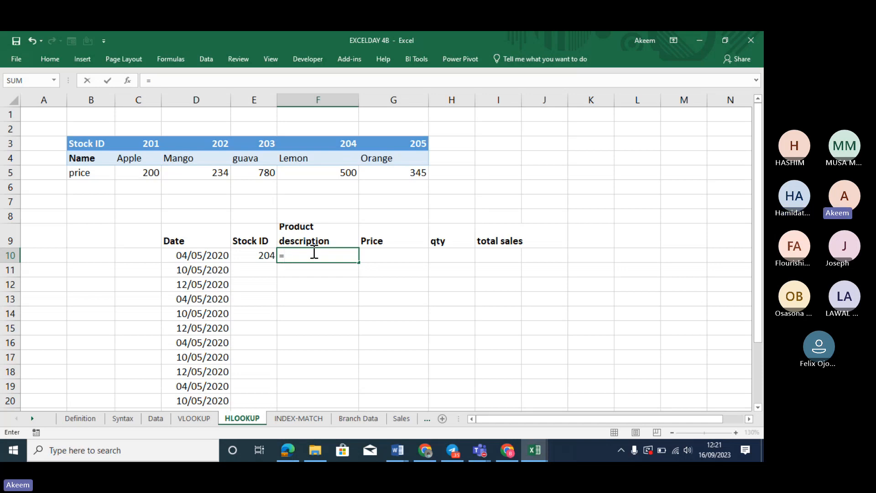
Enter =HLOOKUP(E10,$B$3:$G$5,2) in F10 for the product description
{"action": "left_click", "coordinate": [314, 252]}
{"action": "type", "text": "HLO"}
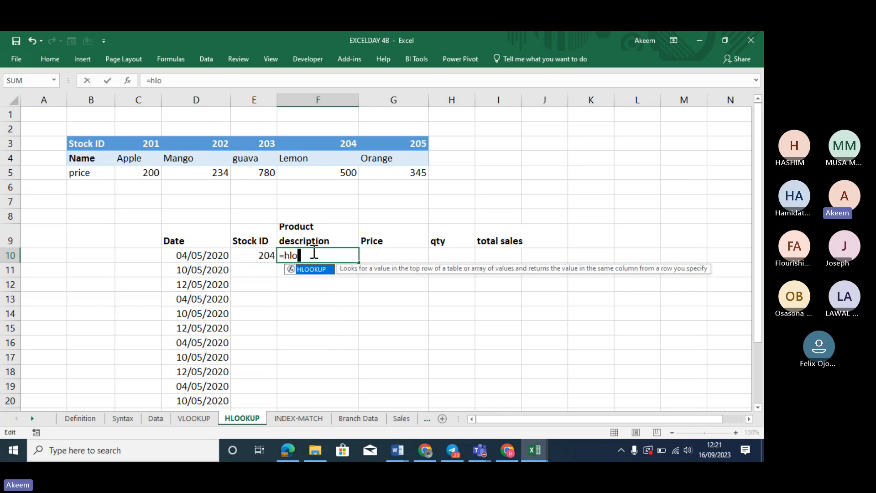
{"action": "key", "text": "Tab"}
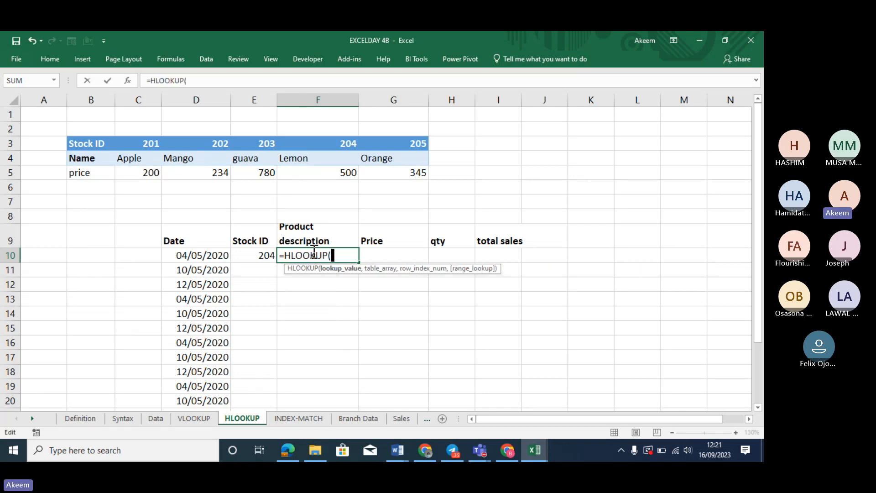
{"action": "left_click", "coordinate": [265, 253]}
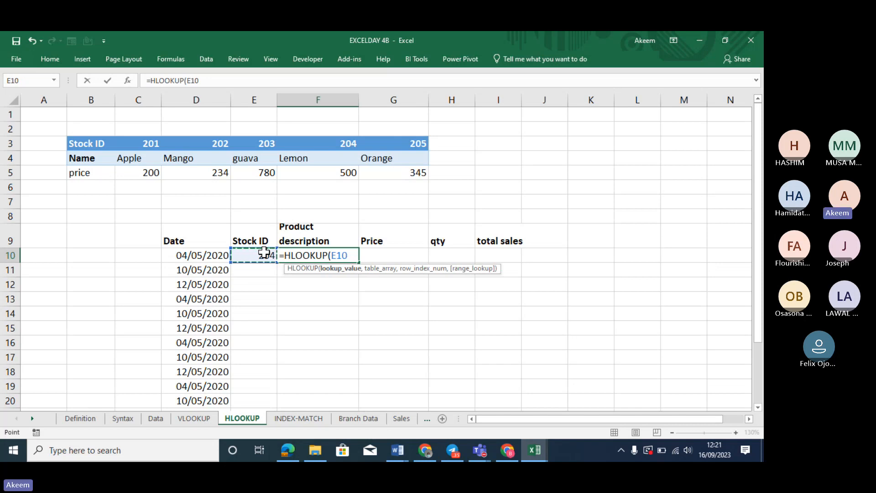
{"action": "type", "text": ","}
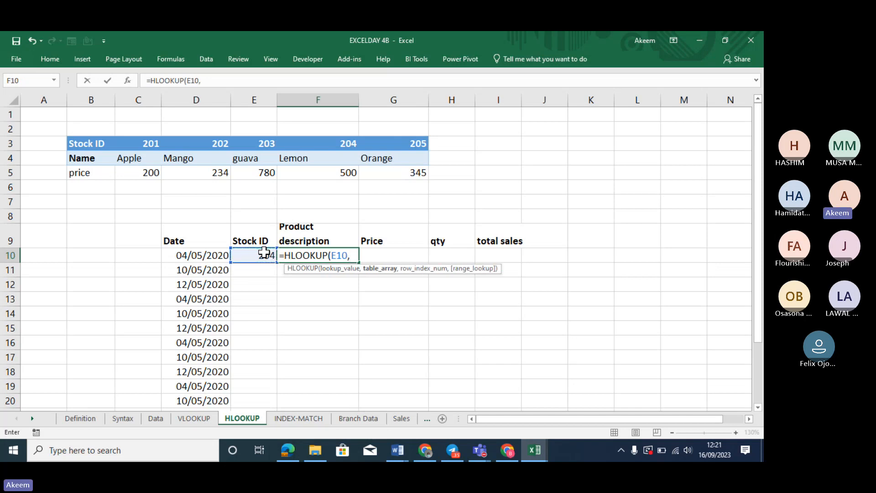
{"action": "left_click_drag", "start_coordinate": [98, 141], "coordinate": [416, 172]}
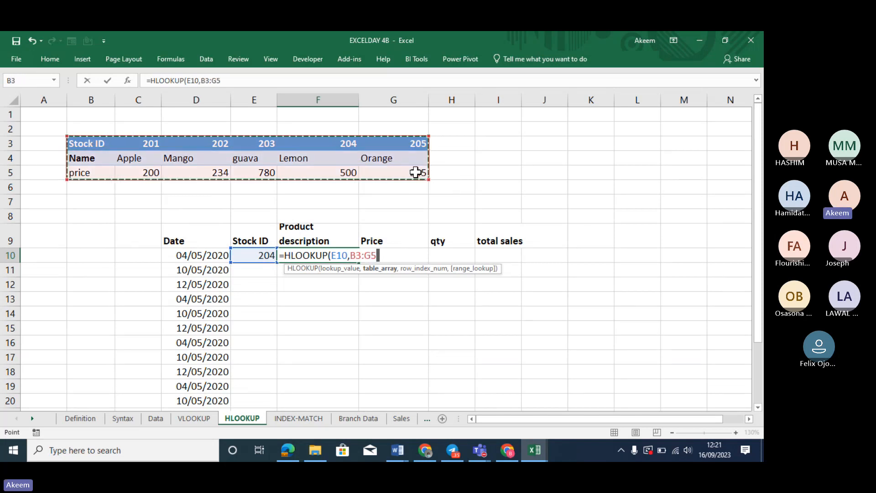
{"action": "key", "text": "F4"}
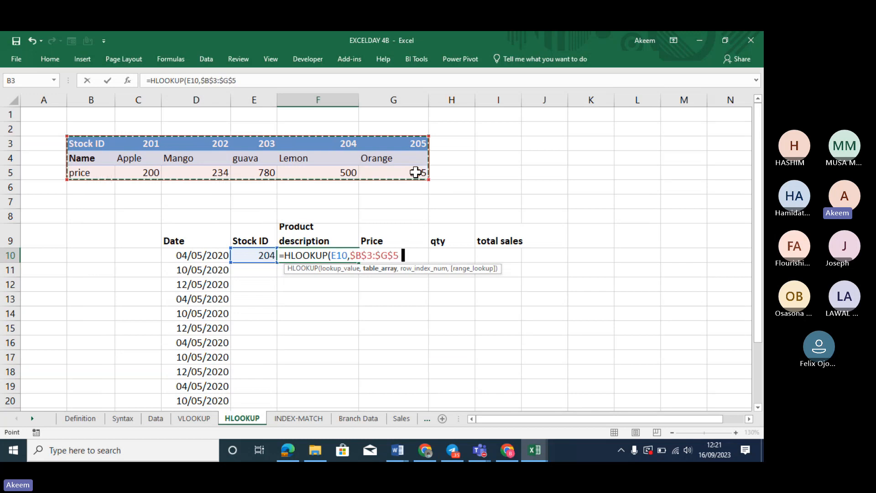
{"action": "type", "text": ","}
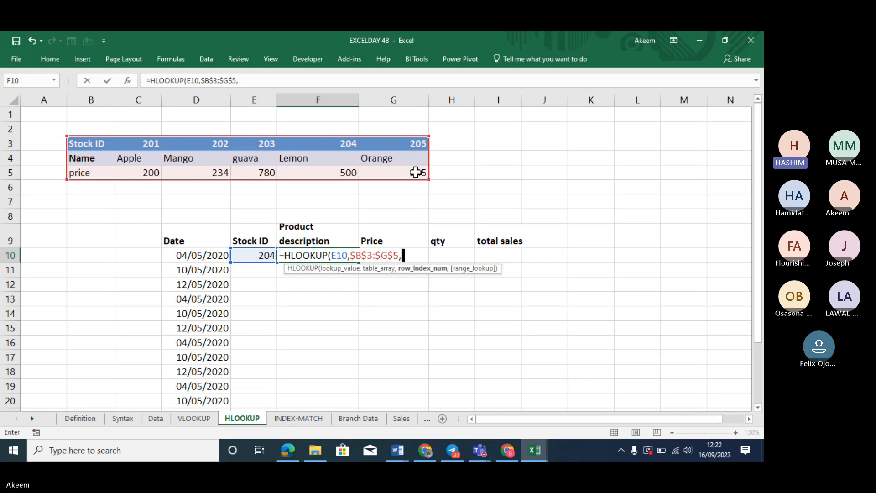
{"action": "left_click", "coordinate": [415, 172]}
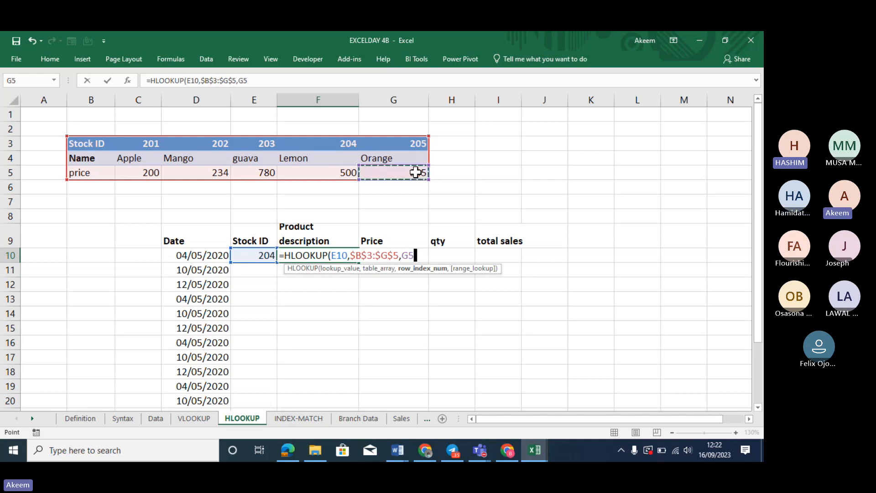
{"action": "key", "text": "BackSpace"}
{"action": "key", "text": "BackSpace"}
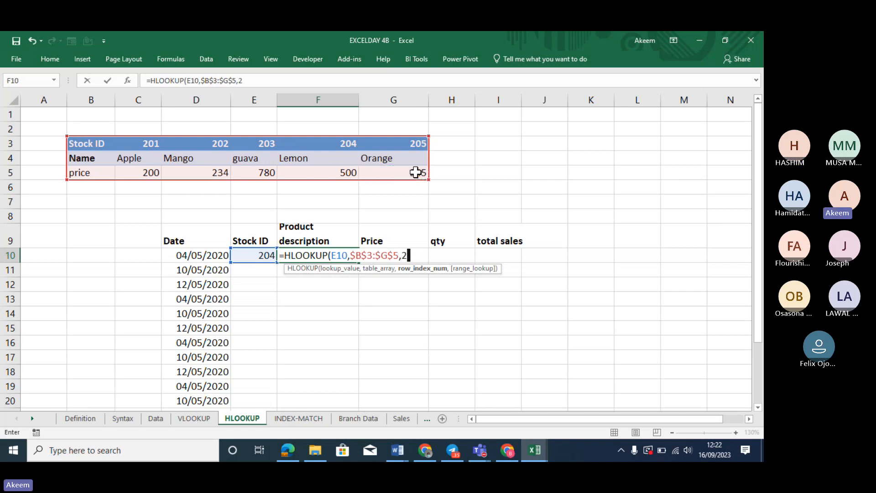
{"action": "type", "text": "2"}
{"action": "left_click", "coordinate": [262, 259]}
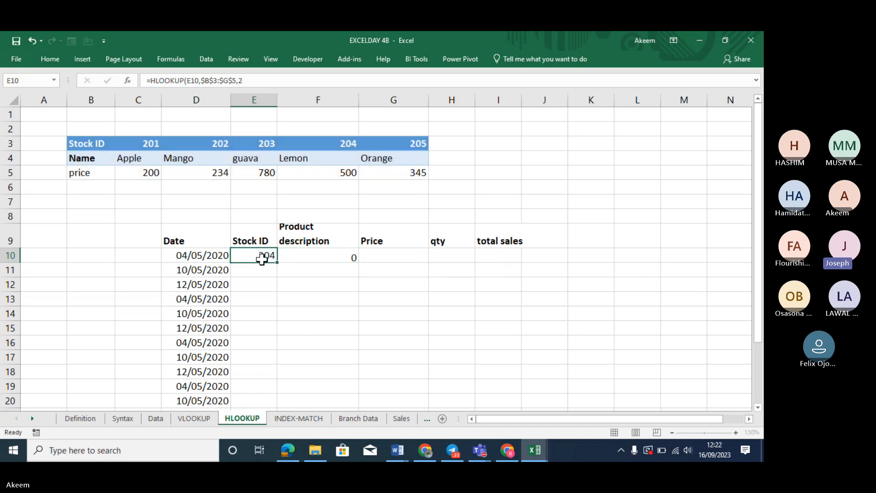
Add FALSE as the exact-match argument to F10's HLOOKUP so it returns Lemon
{"action": "left_click", "coordinate": [293, 257]}
{"action": "left_click", "coordinate": [260, 81]}
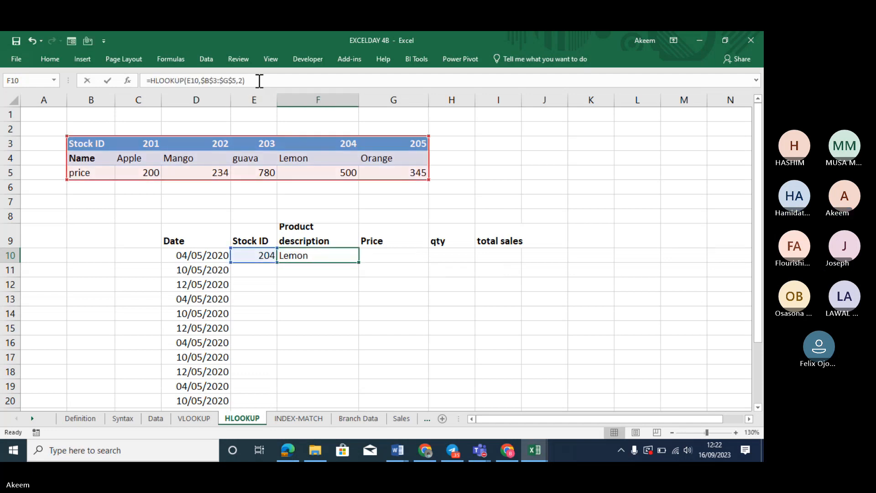
{"action": "key", "text": "BackSpace"}
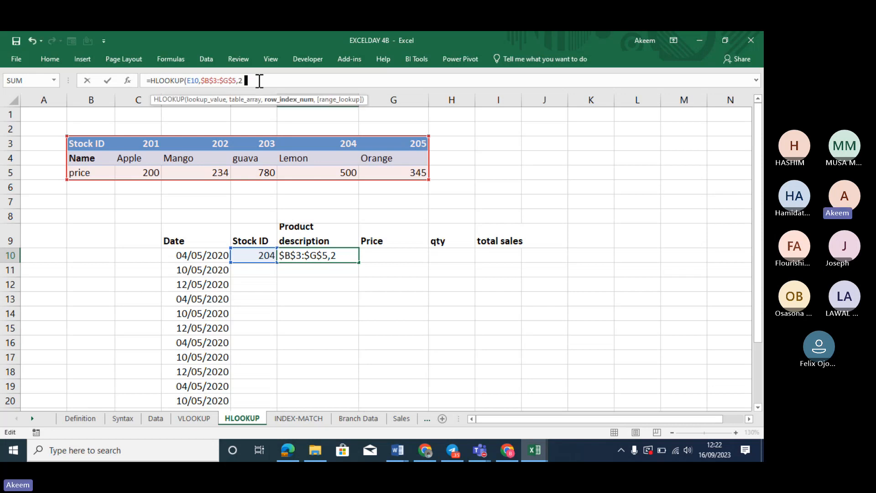
{"action": "type", "text": ","}
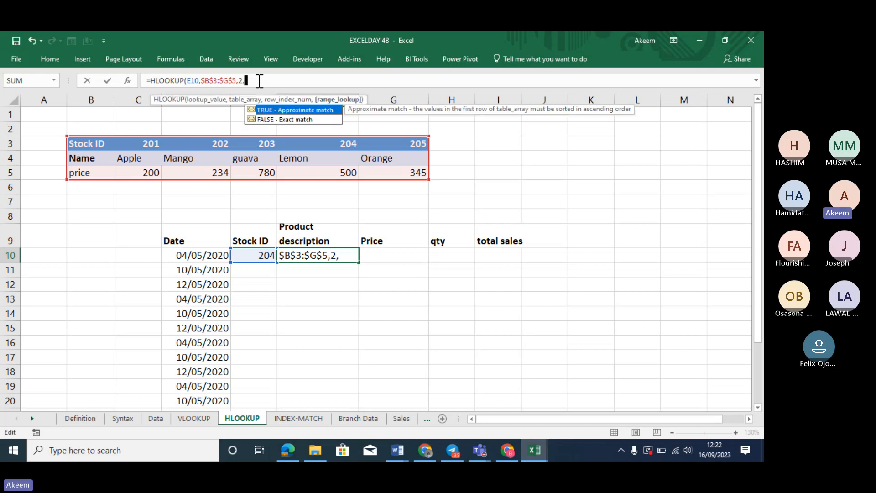
{"action": "double_click", "coordinate": [288, 119]}
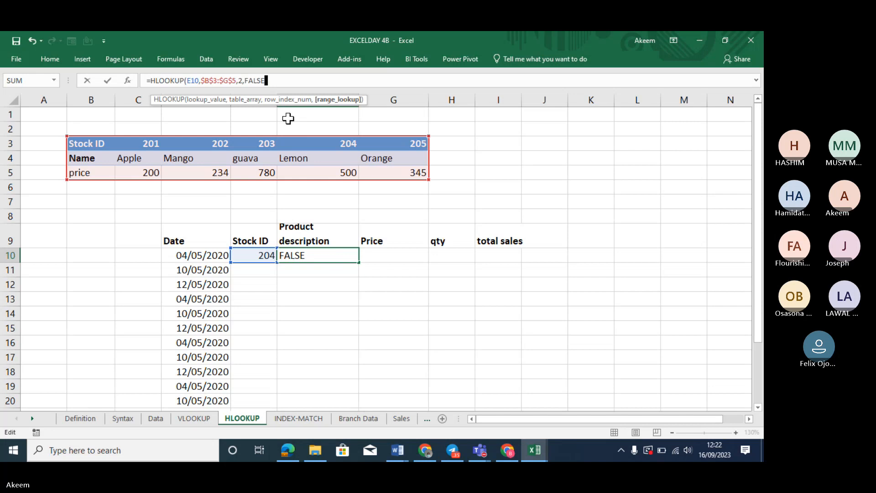
{"action": "type", "text": ")"}
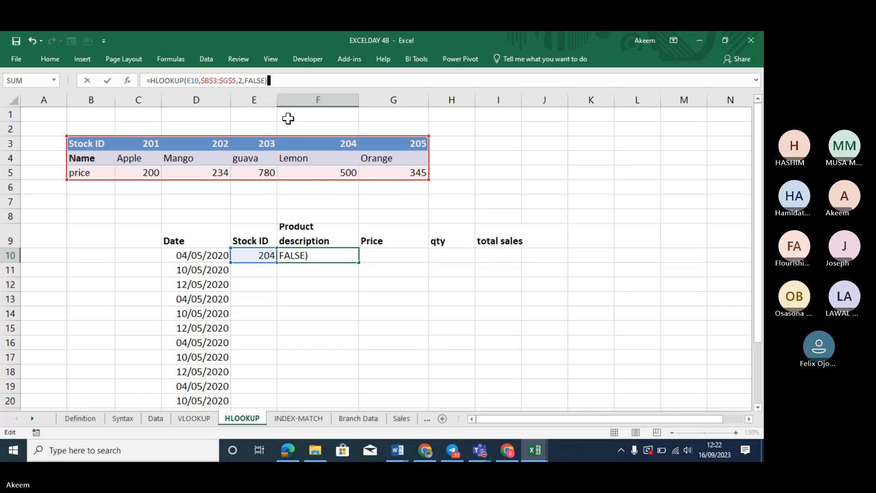
{"action": "key", "text": "Return"}
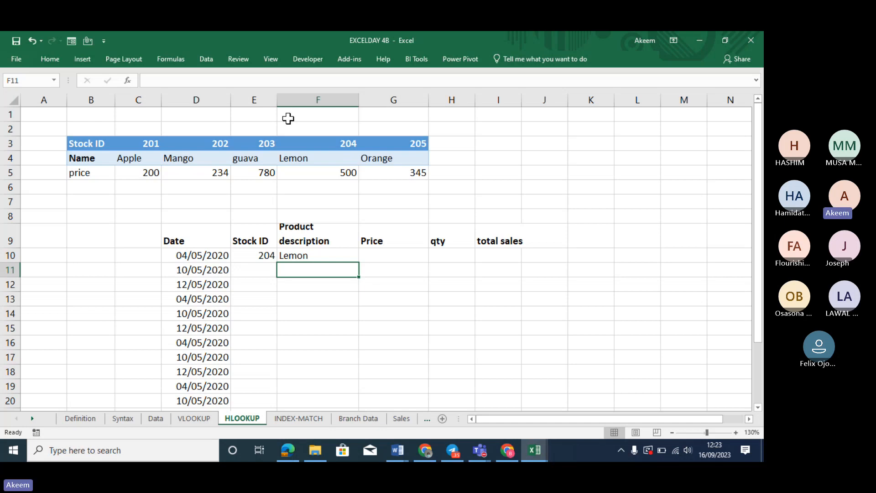
{"action": "left_click", "coordinate": [404, 253]}
{"action": "type", "text": "="}
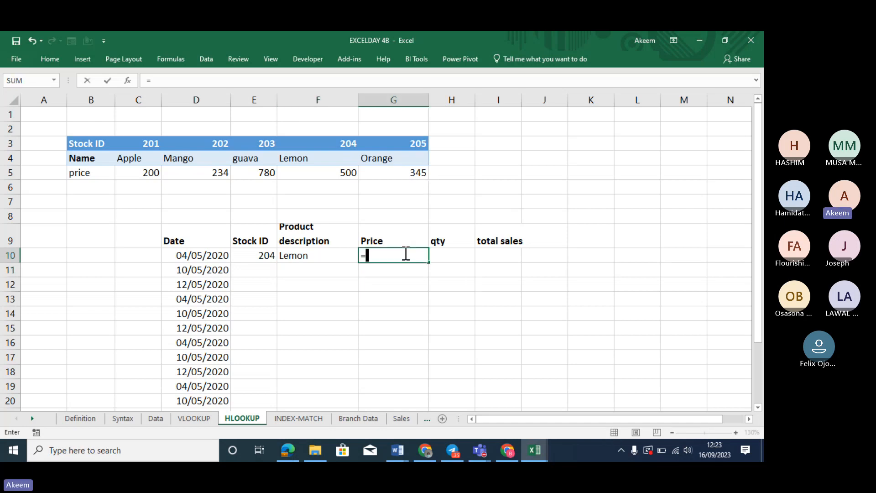
{"action": "type", "text": "hloo"}
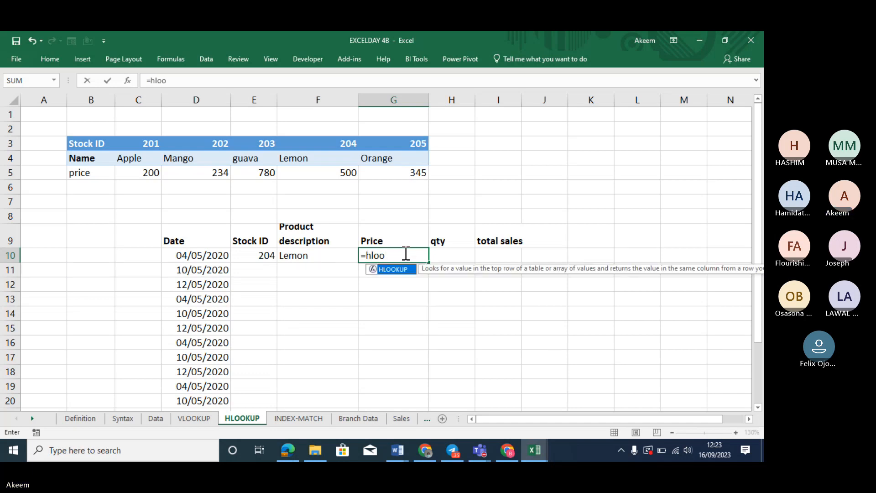
{"action": "key", "text": "Tab"}
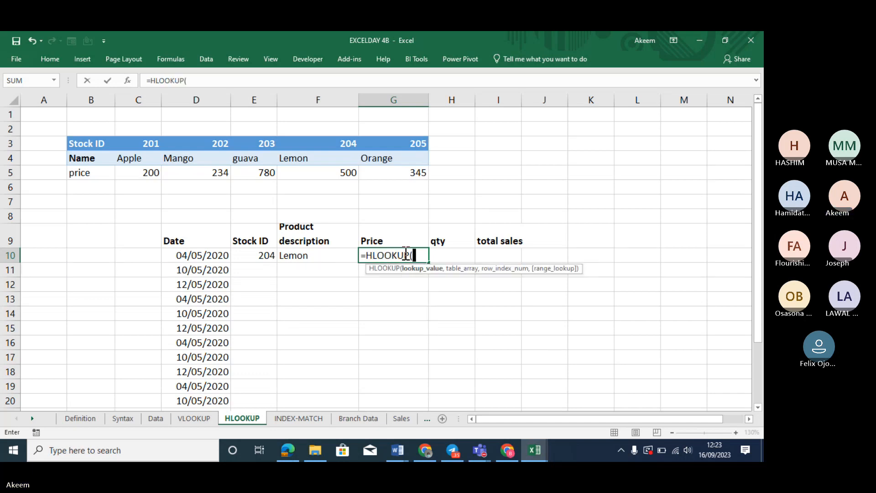
{"action": "left_click", "coordinate": [266, 254]}
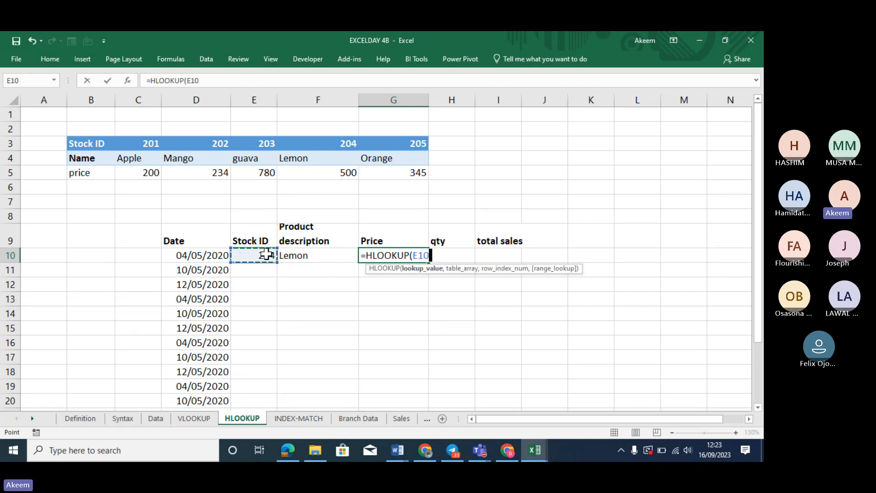
{"action": "type", "text": ","}
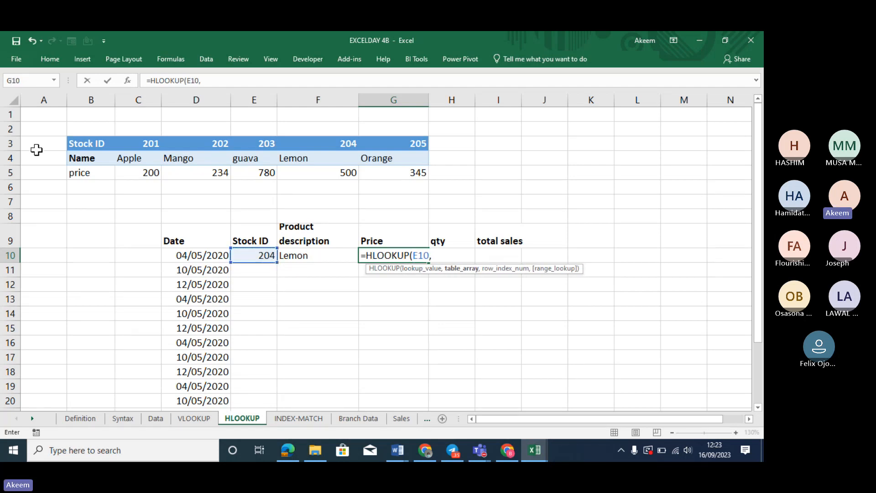
{"action": "left_click_drag", "start_coordinate": [72, 141], "coordinate": [375, 169]}
{"action": "key", "text": "BackSpace"}
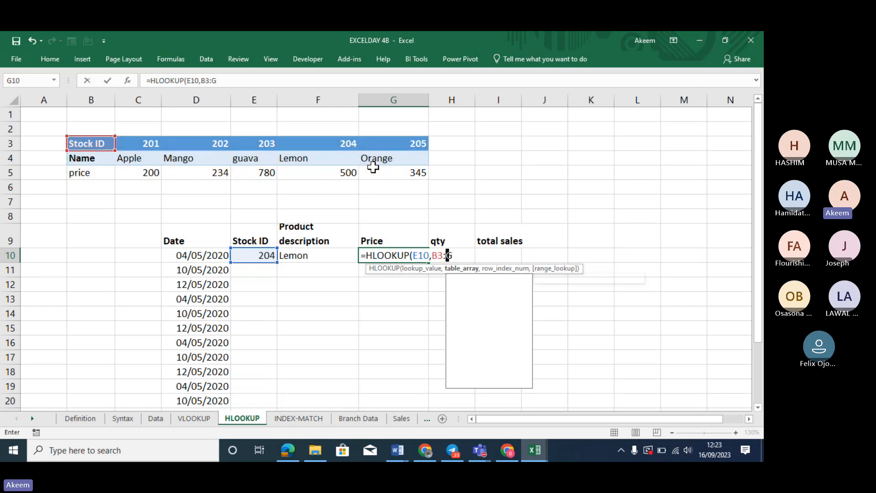
{"action": "key", "text": "BackSpace"}
{"action": "key", "text": "BackSpace"}
{"action": "key", "text": "BackSpace"}
{"action": "key", "text": "BackSpace"}
{"action": "key", "text": "BackSpace"}
{"action": "key", "text": "BackSpace"}
{"action": "key", "text": "BackSpace"}
{"action": "key", "text": "BackSpace"}
{"action": "key", "text": "BackSpace"}
{"action": "key", "text": "BackSpace"}
{"action": "key", "text": "BackSpace"}
{"action": "key", "text": "BackSpace"}
{"action": "key", "text": "BackSpace"}
{"action": "key", "text": "BackSpace"}
{"action": "key", "text": "BackSpace"}
{"action": "key", "text": "BackSpace"}
{"action": "key", "text": "BackSpace"}
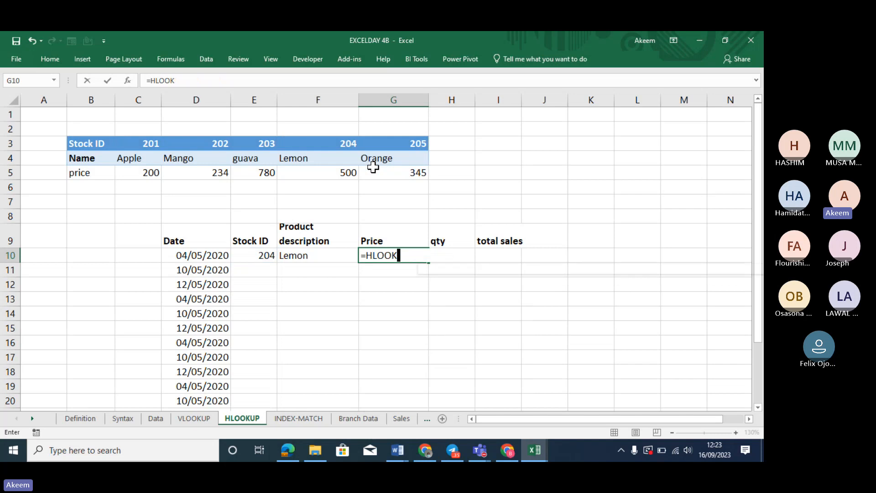
Number the lookup table's rows 1, 2 and 3 in A3:A5
{"action": "left_click", "coordinate": [53, 148]}
{"action": "type", "text": "1"}
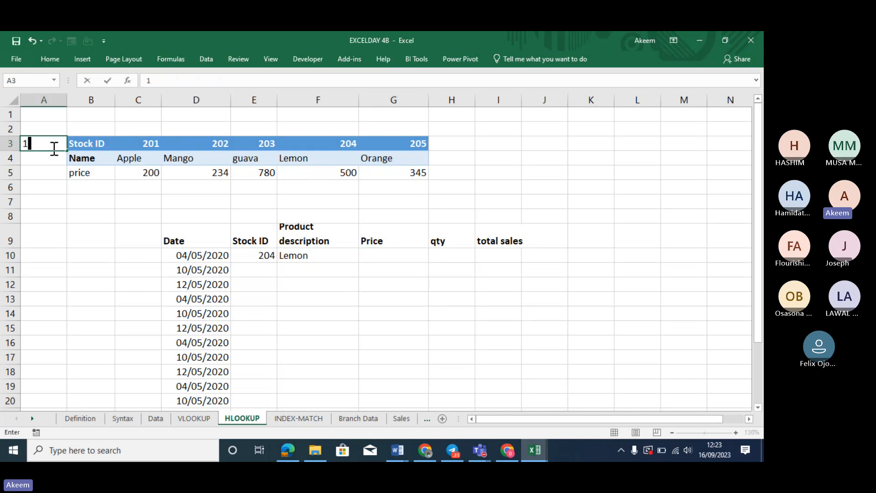
{"action": "key", "text": "Return"}
{"action": "type", "text": "2"}
{"action": "key", "text": "Return"}
{"action": "type", "text": "3"}
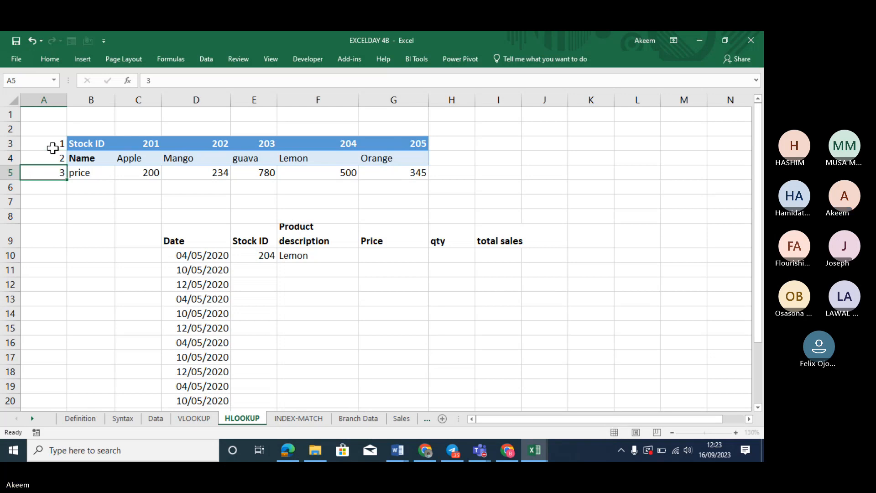
{"action": "key", "text": "Return"}
Label A2 'row index number' and switch to the Data sheet
{"action": "left_click", "coordinate": [46, 130]}
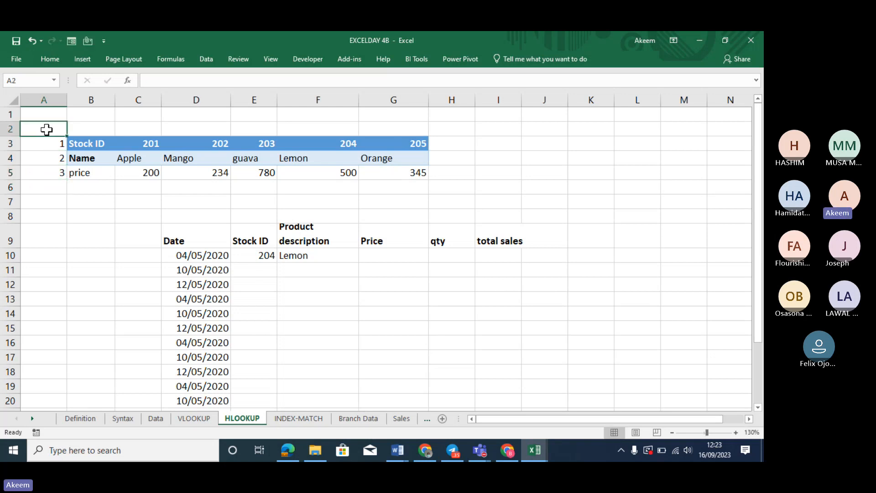
{"action": "type", "text": "column"}
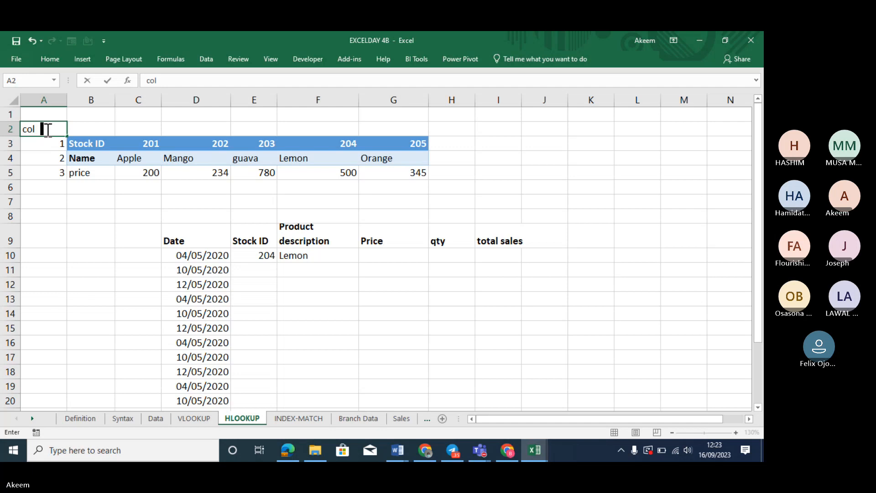
{"action": "key", "text": "BackSpace"}
{"action": "key", "text": "BackSpace"}
{"action": "key", "text": "BackSpace"}
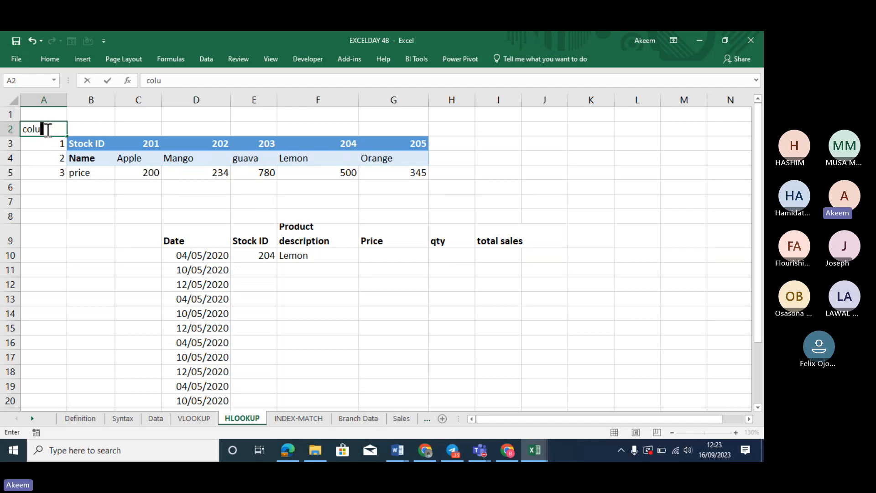
{"action": "key", "text": "BackSpace"}
{"action": "key", "text": "BackSpace"}
{"action": "type", "text": "row index "}
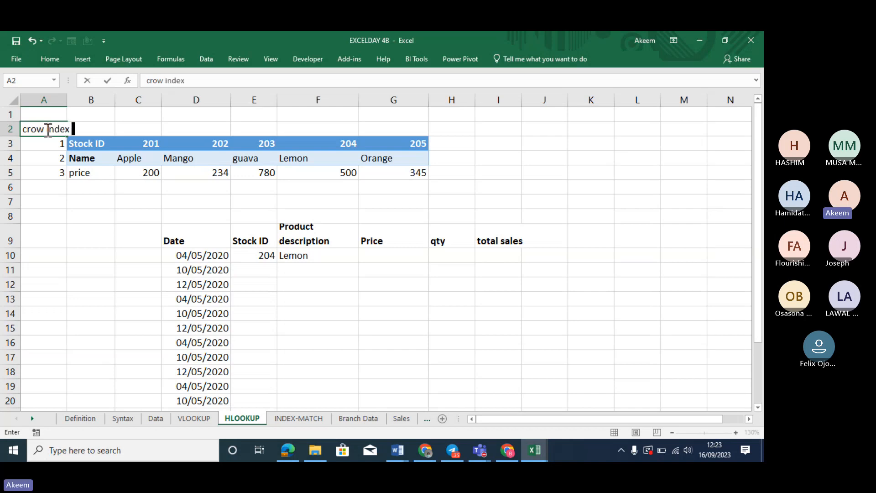
{"action": "type", "text": "number"}
{"action": "key", "text": "Return"}
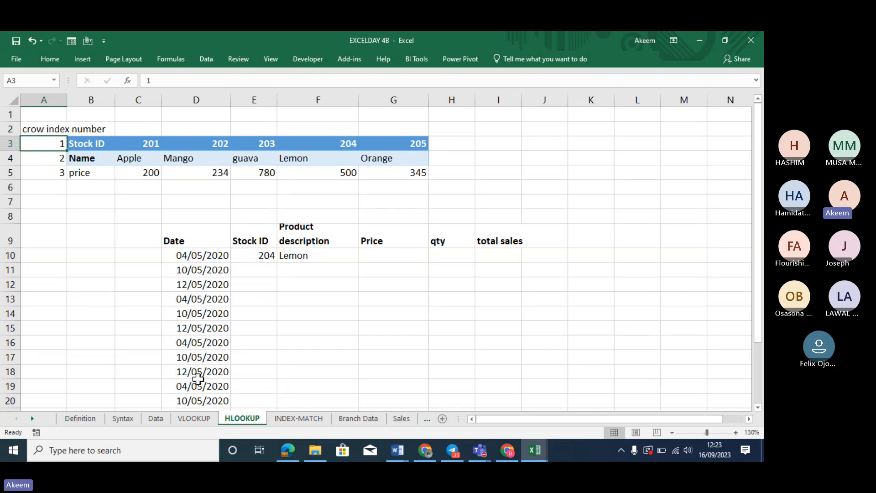
{"action": "left_click", "coordinate": [153, 416]}
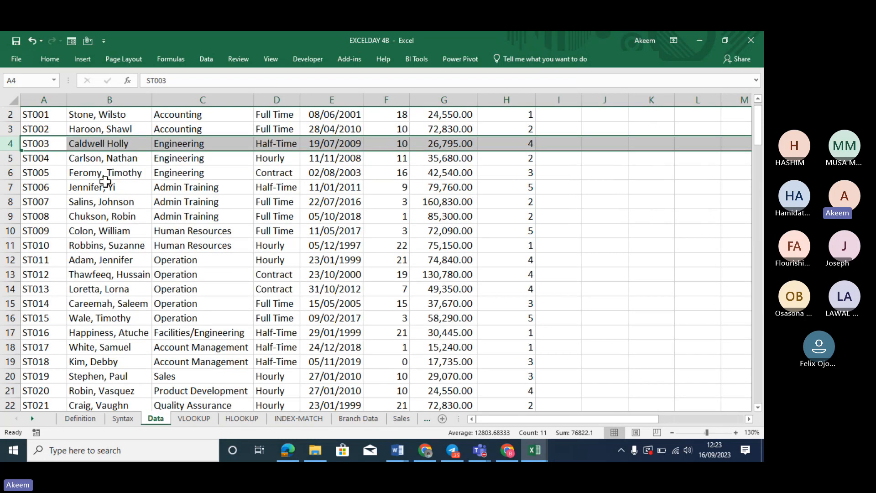
Insert a blank row above the Data sheet's header row
{"action": "scroll", "coordinate": [105, 181], "scroll_direction": "up", "scroll_amount": 1}
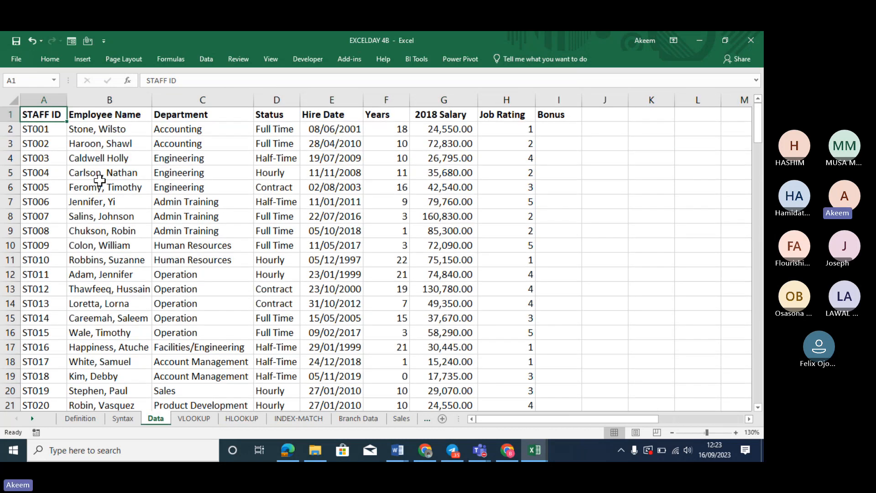
{"action": "left_click", "coordinate": [25, 115]}
{"action": "left_click", "coordinate": [9, 114]}
{"action": "right_click", "coordinate": [9, 114]}
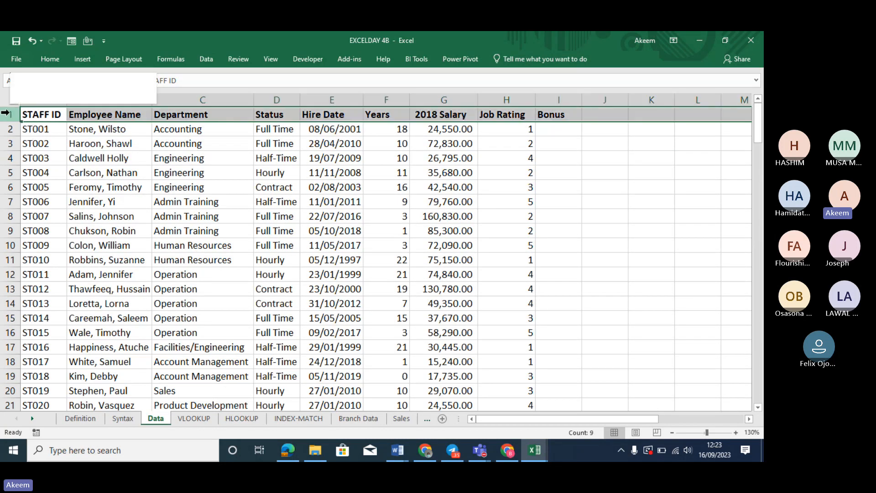
{"action": "left_click", "coordinate": [49, 192]}
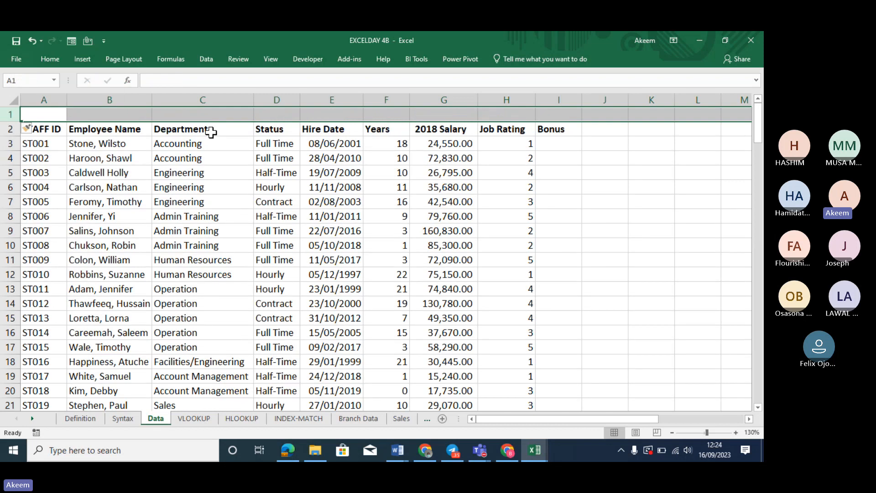
Number the columns 1 through 8 across the new row 1
{"action": "left_click", "coordinate": [121, 113]}
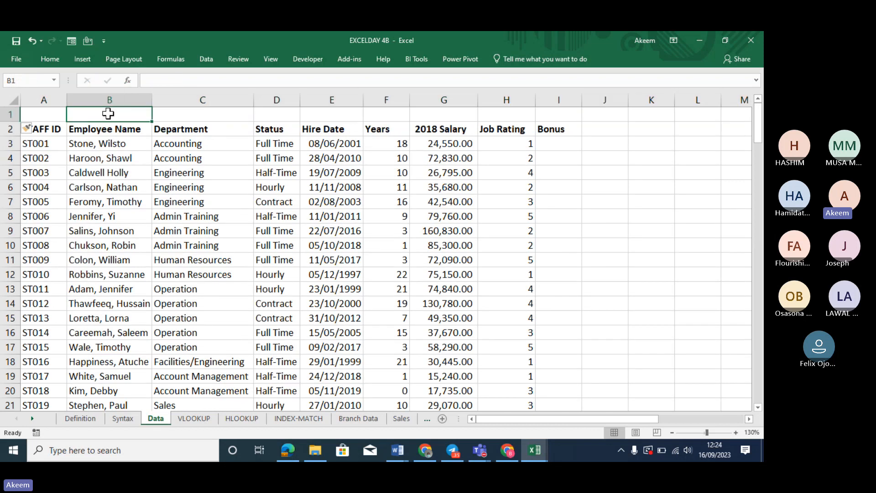
{"action": "left_click", "coordinate": [63, 113]}
{"action": "type", "text": "1"}
{"action": "key", "text": "Tab"}
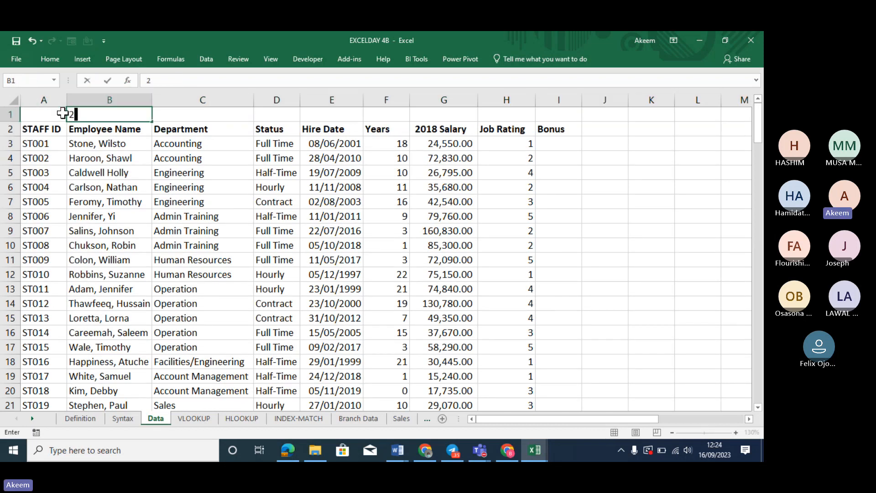
{"action": "type", "text": "2"}
{"action": "key", "text": "Tab"}
{"action": "type", "text": "3"}
{"action": "key", "text": "Tab"}
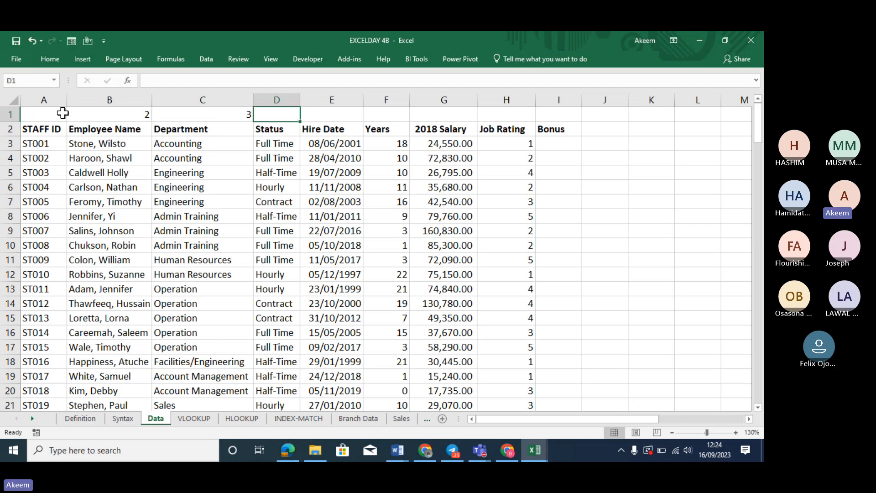
{"action": "type", "text": "4"}
{"action": "key", "text": "Tab"}
{"action": "type", "text": "5"}
{"action": "key", "text": "Tab"}
{"action": "type", "text": "6"}
{"action": "key", "text": "Tab"}
{"action": "type", "text": "7"}
{"action": "key", "text": "Tab"}
{"action": "type", "text": "8"}
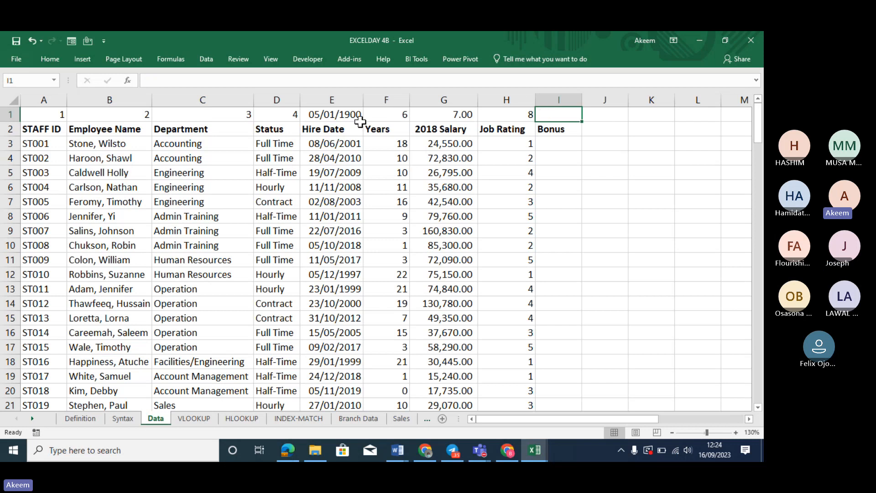
Copy D1's number format across row 1 and number the Bonus column 9
{"action": "left_click", "coordinate": [274, 116]}
{"action": "left_click", "coordinate": [60, 56]}
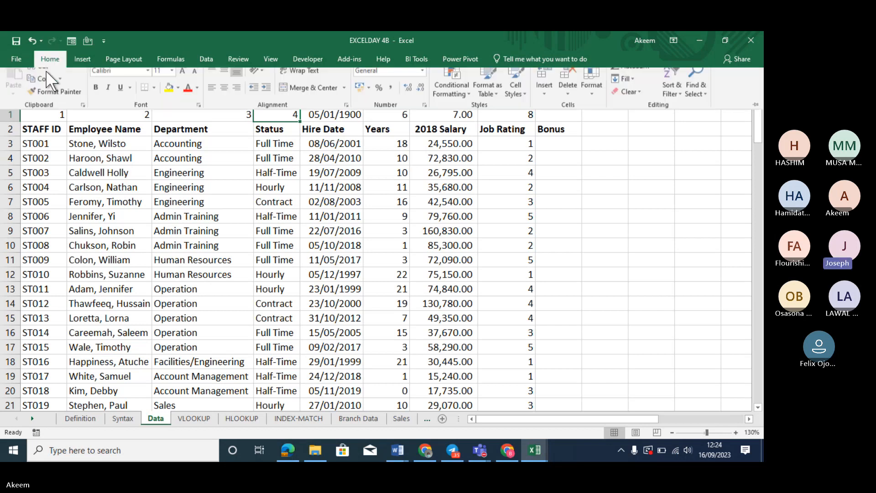
{"action": "left_click", "coordinate": [49, 98]}
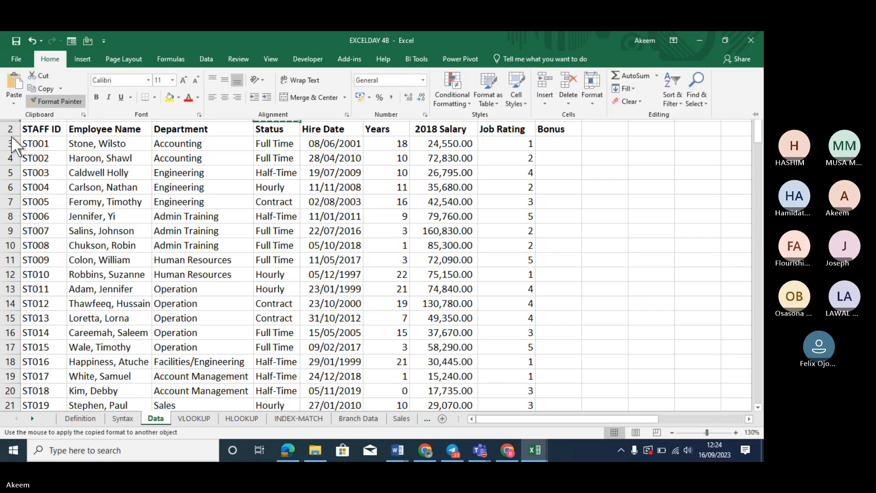
{"action": "left_click", "coordinate": [10, 114]}
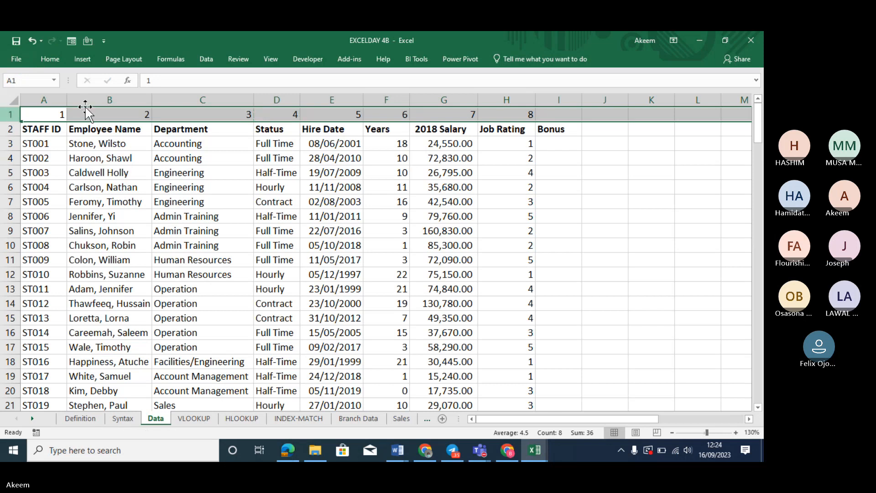
{"action": "left_click", "coordinate": [332, 128]}
{"action": "left_click", "coordinate": [374, 197]}
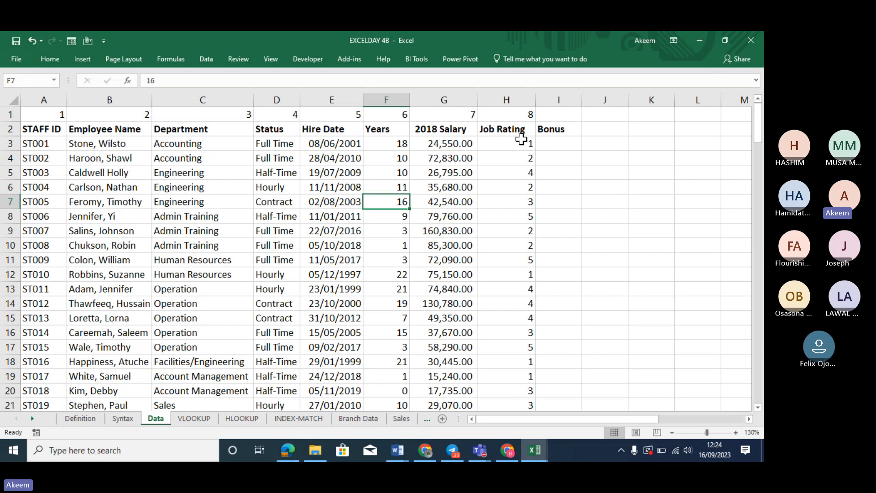
{"action": "left_click", "coordinate": [572, 116]}
{"action": "key", "text": "Down"}
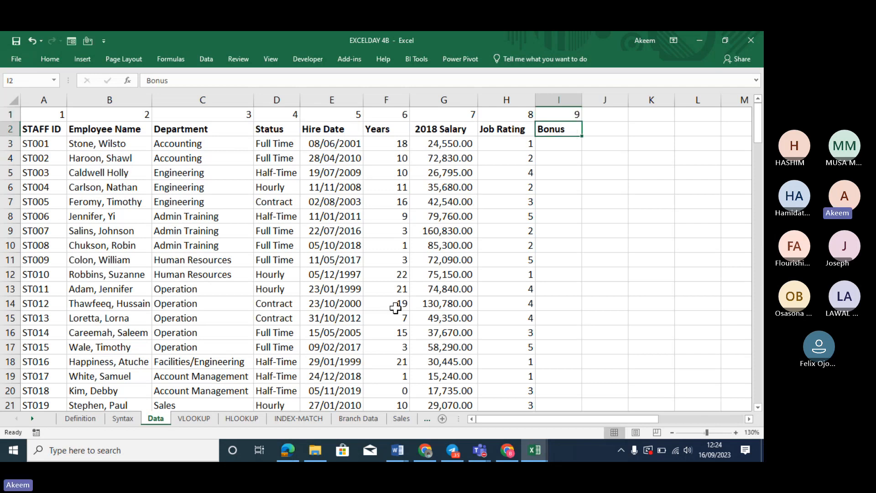
Enter =HLOOKUP(E10,$B$3:$G$5,3,FALSE) in G10, returning Lemon's price of 500
{"action": "left_click", "coordinate": [244, 418]}
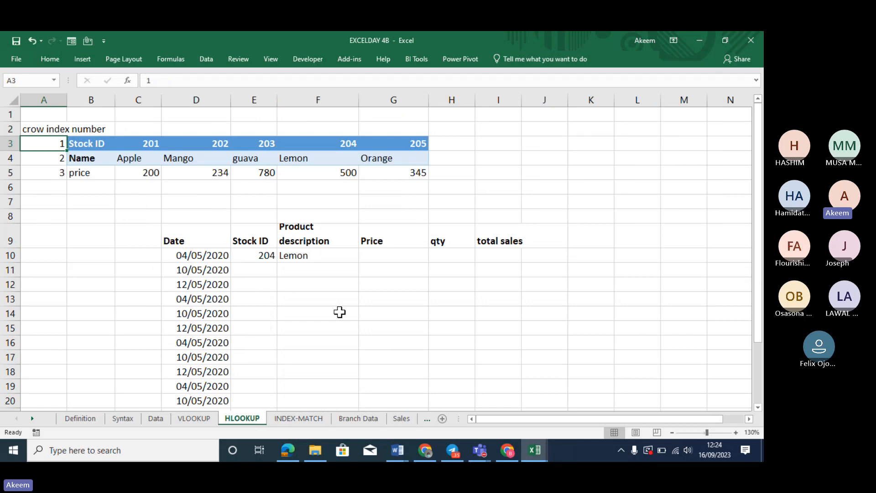
{"action": "left_click", "coordinate": [374, 254]}
{"action": "type", "text": "=hlook"}
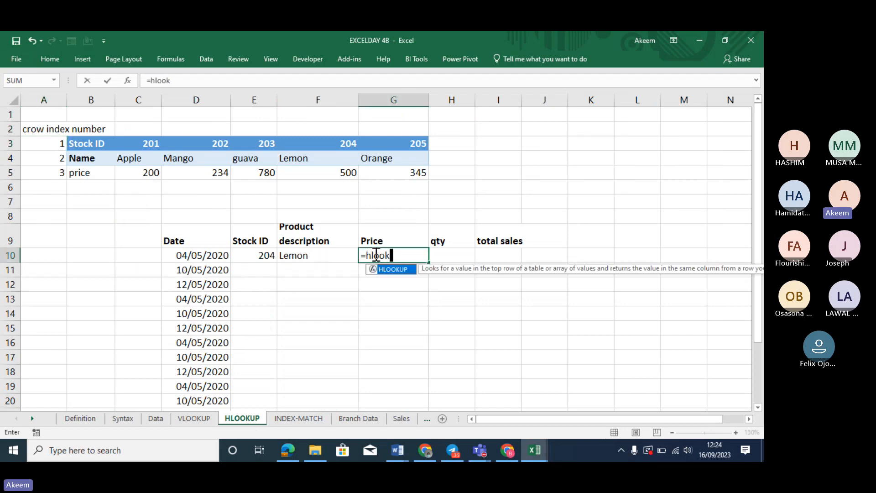
{"action": "key", "text": "Tab"}
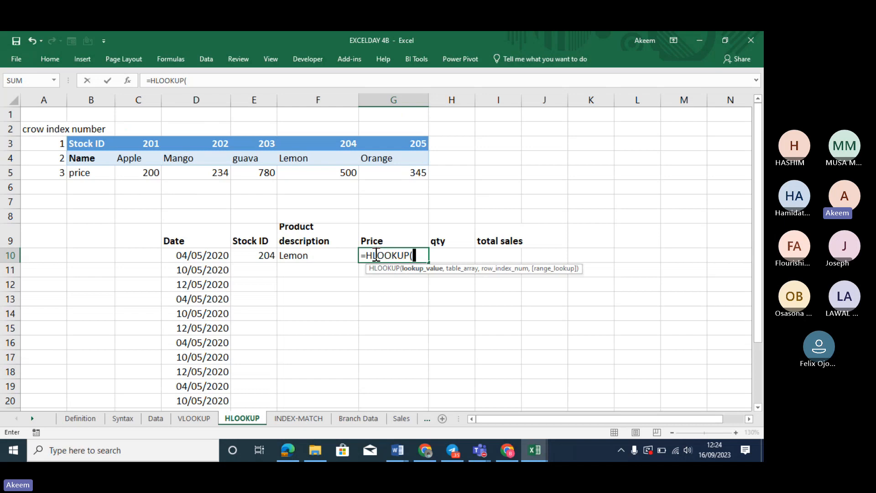
{"action": "left_click", "coordinate": [258, 254]}
{"action": "type", "text": ","}
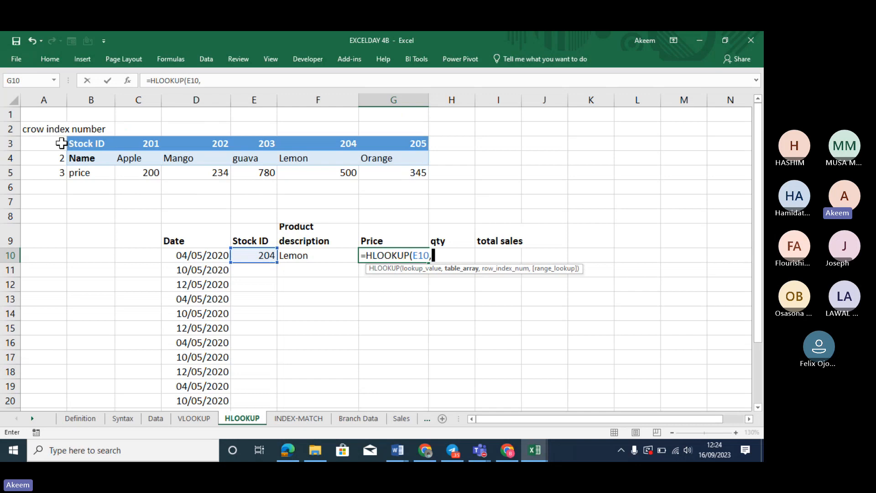
{"action": "left_click_drag", "start_coordinate": [86, 144], "coordinate": [386, 169]}
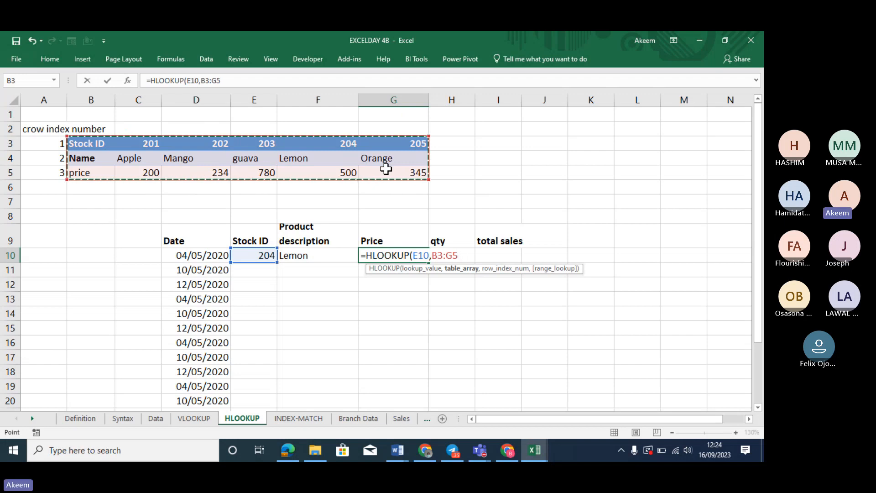
{"action": "key", "text": "F4"}
{"action": "type", "text": ","}
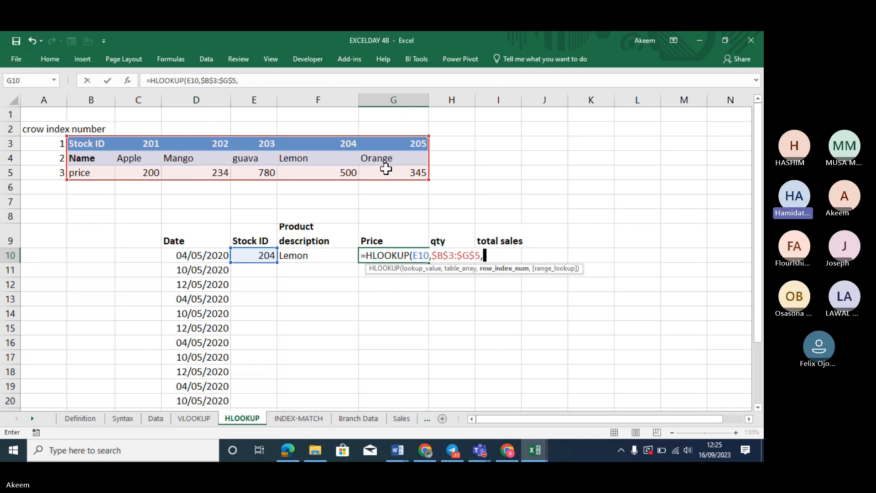
{"action": "left_click", "coordinate": [386, 169]}
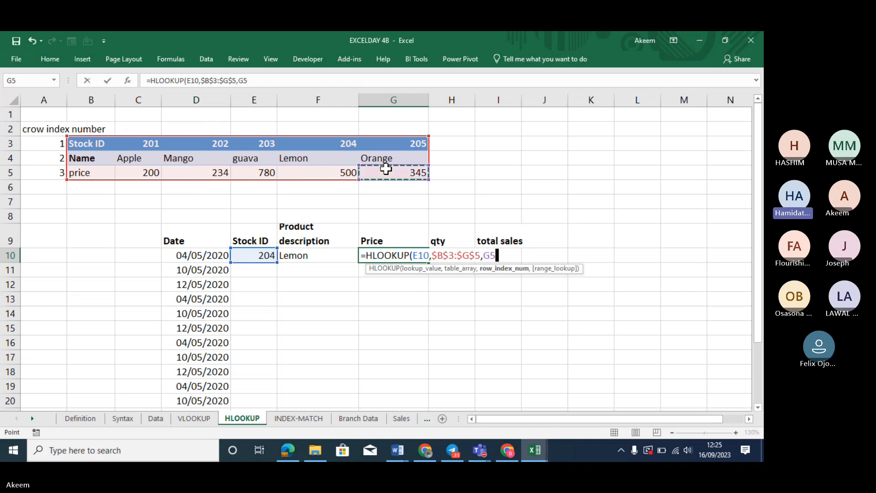
{"action": "key", "text": "BackSpace"}
{"action": "key", "text": "BackSpace"}
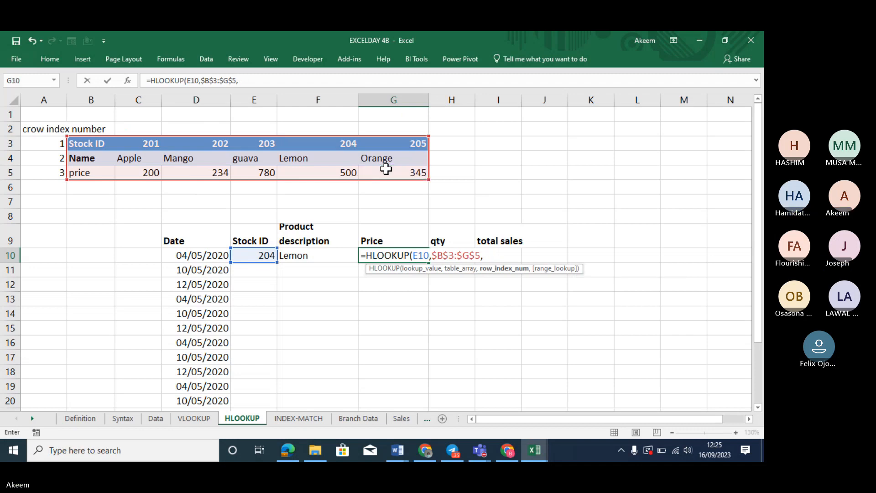
{"action": "type", "text": "3,"}
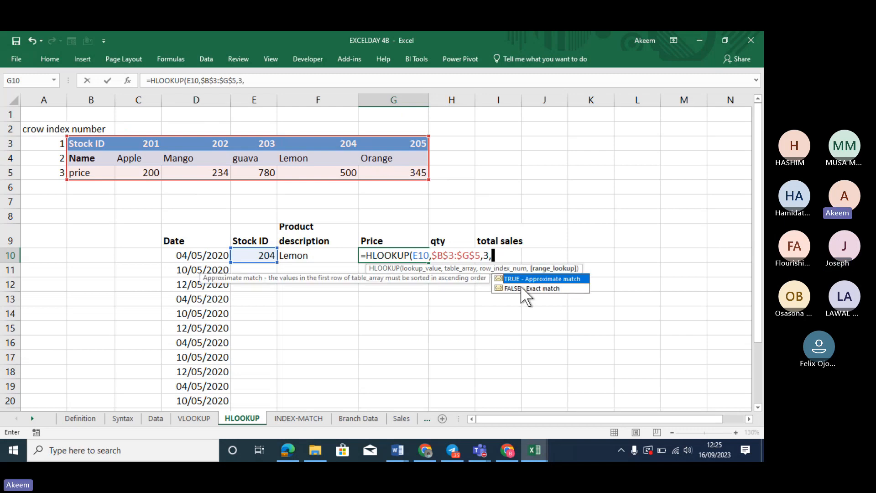
{"action": "type", "text": "FALSE"}
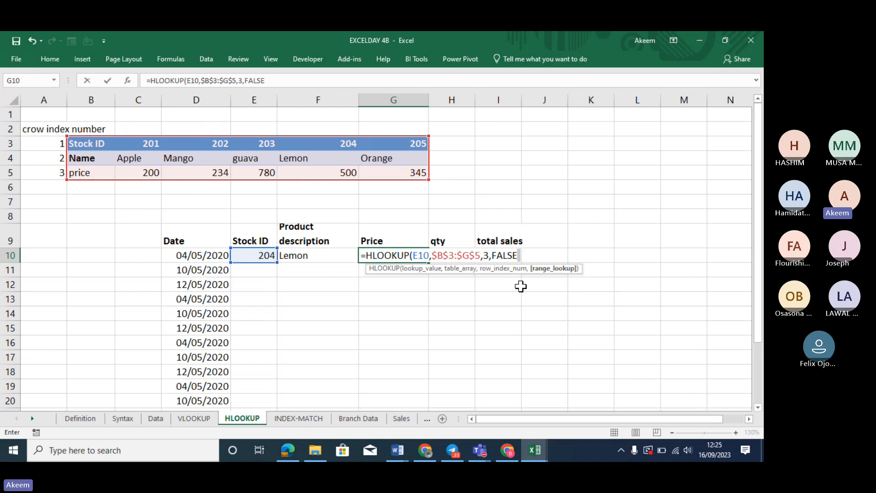
{"action": "type", "text": ")"}
{"action": "key", "text": "Return"}
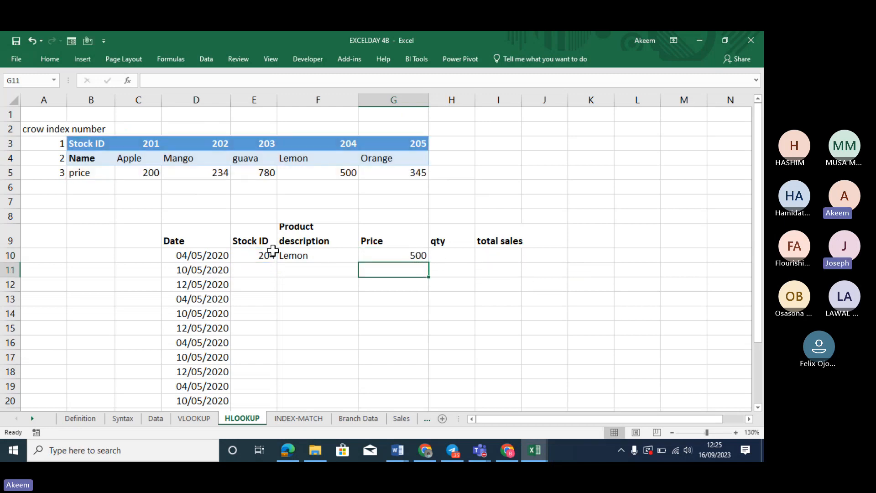
Wrap the F10 product lookup in IFERROR so errors show as blank ("")
{"action": "left_click_drag", "start_coordinate": [269, 253], "coordinate": [400, 256]}
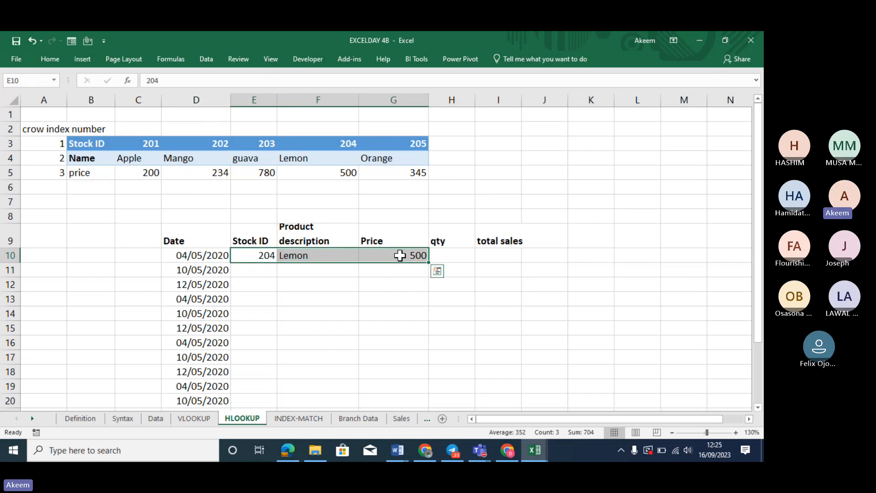
{"action": "left_click_drag", "start_coordinate": [326, 252], "coordinate": [395, 254]}
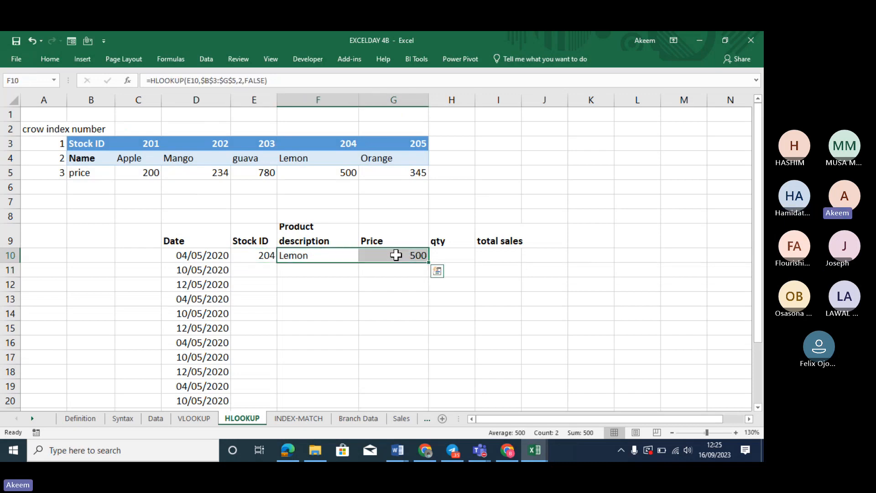
{"action": "left_click", "coordinate": [327, 255]}
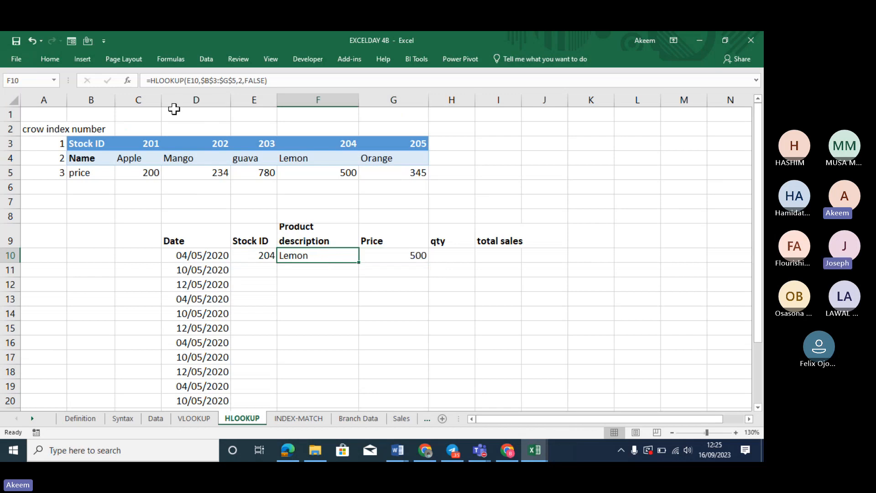
{"action": "left_click", "coordinate": [153, 80]}
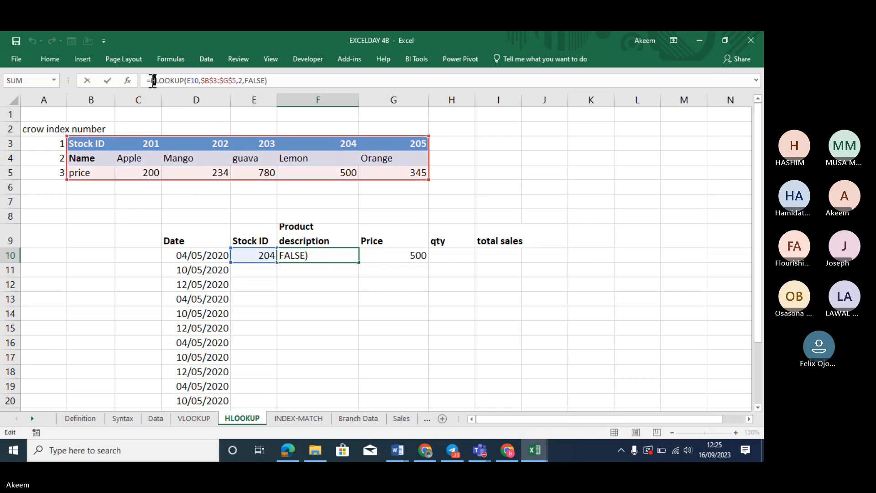
{"action": "type", "text": "ife"}
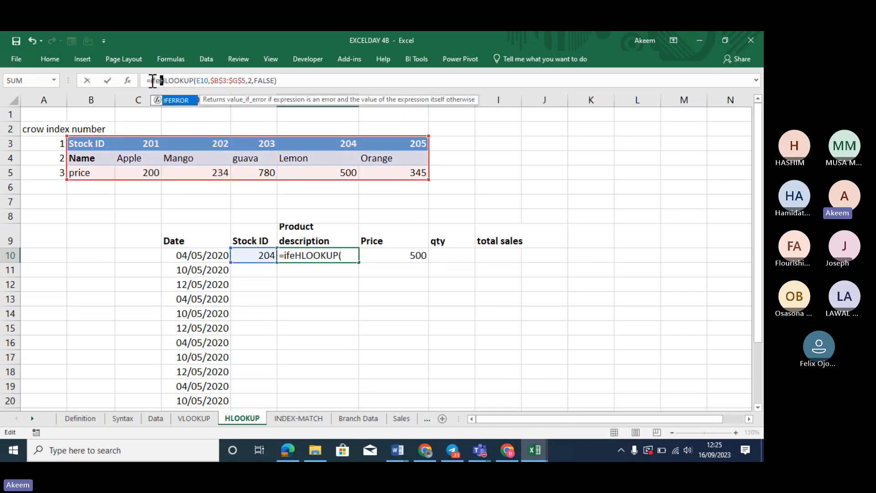
{"action": "key", "text": "Tab"}
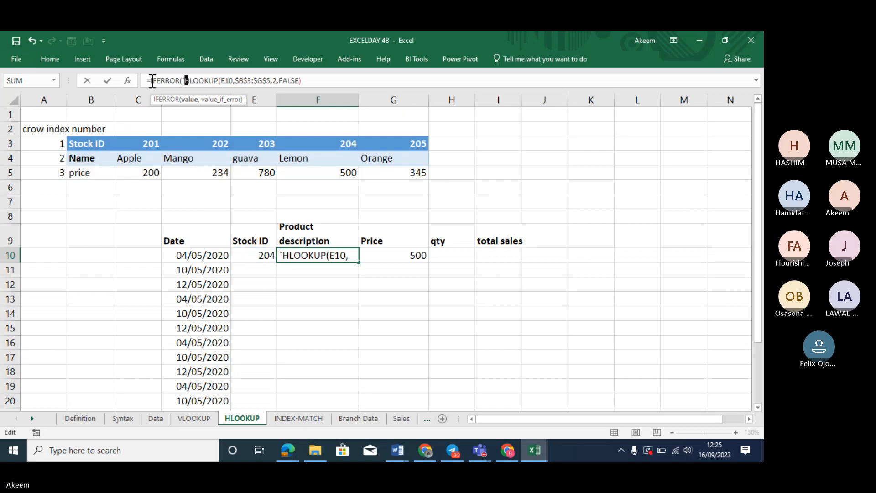
{"action": "left_click", "coordinate": [338, 78]}
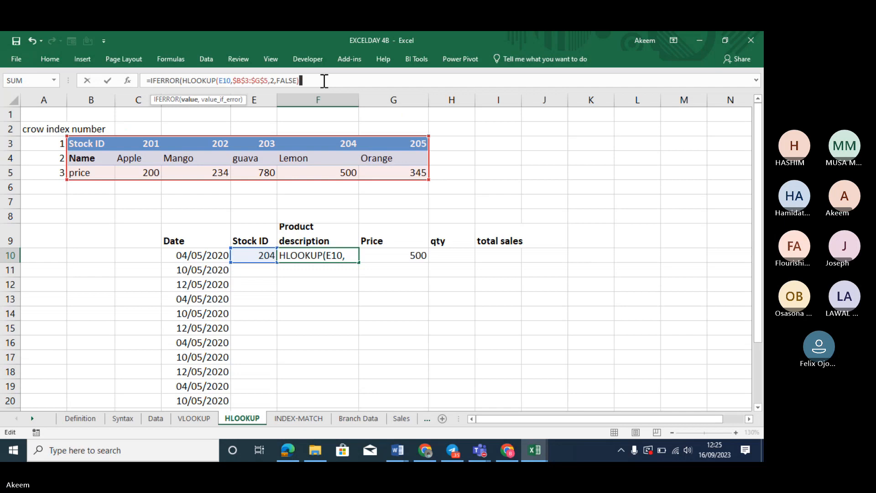
{"action": "type", "text": ","}
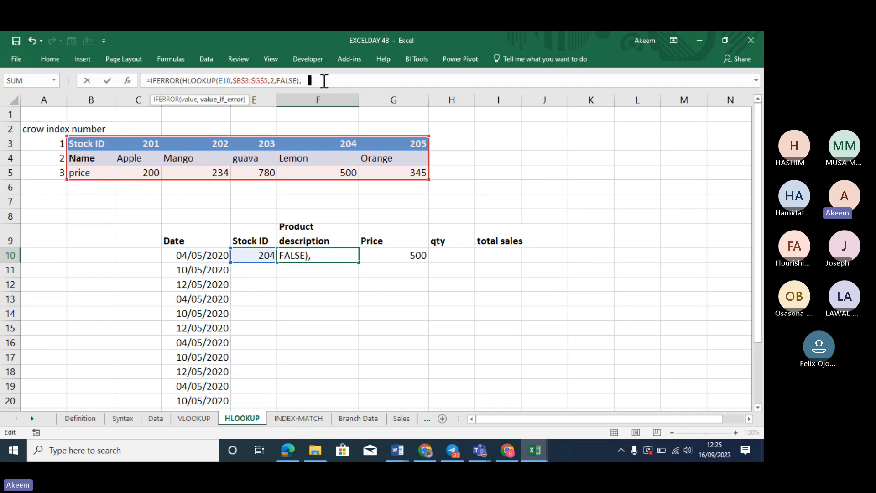
{"action": "type", "text": "\"\")"}
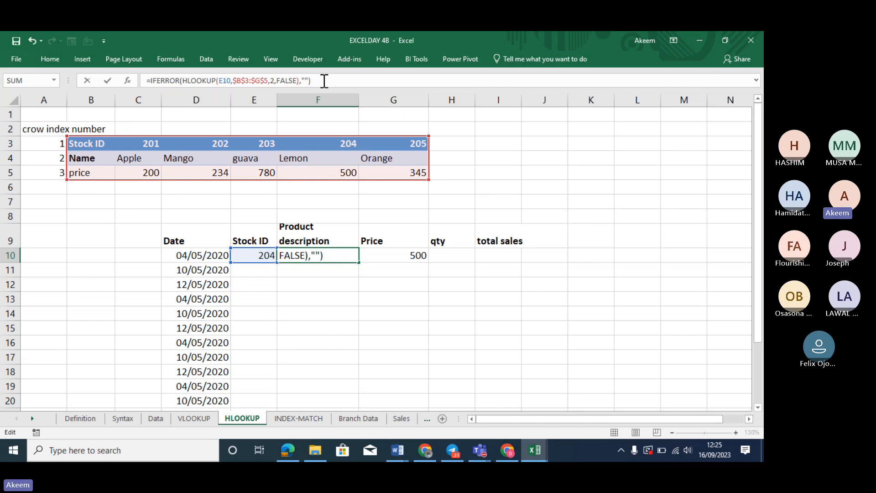
{"action": "key", "text": "Return"}
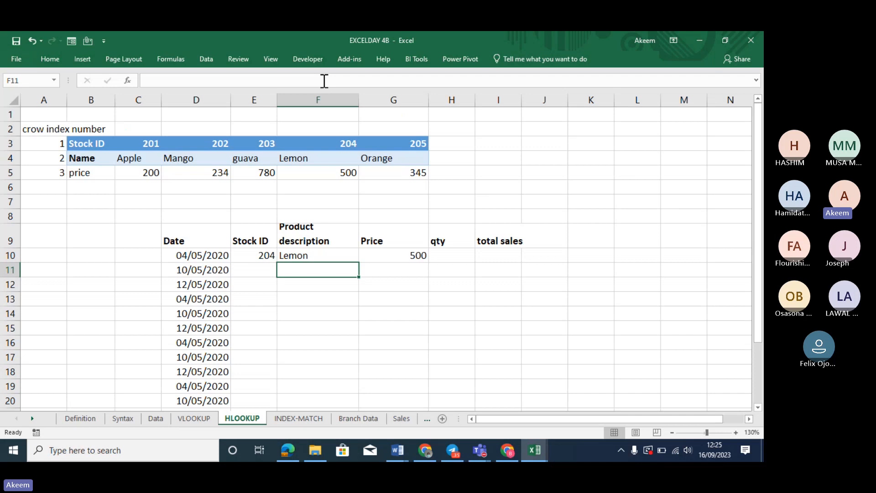
Wrap the G10 price lookup as =IFERROR(HLOOKUP(E10,$B$3:$G$5,3,FALSE),"")
{"action": "left_click", "coordinate": [407, 253]}
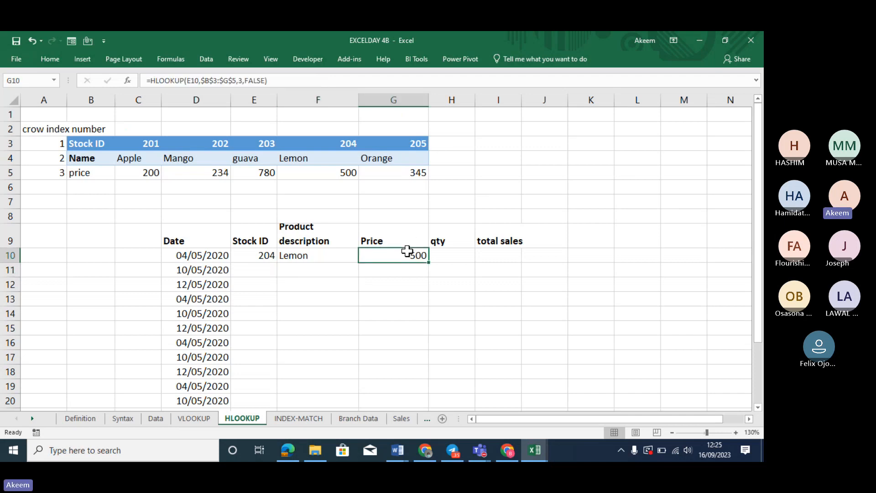
{"action": "left_click", "coordinate": [151, 80]}
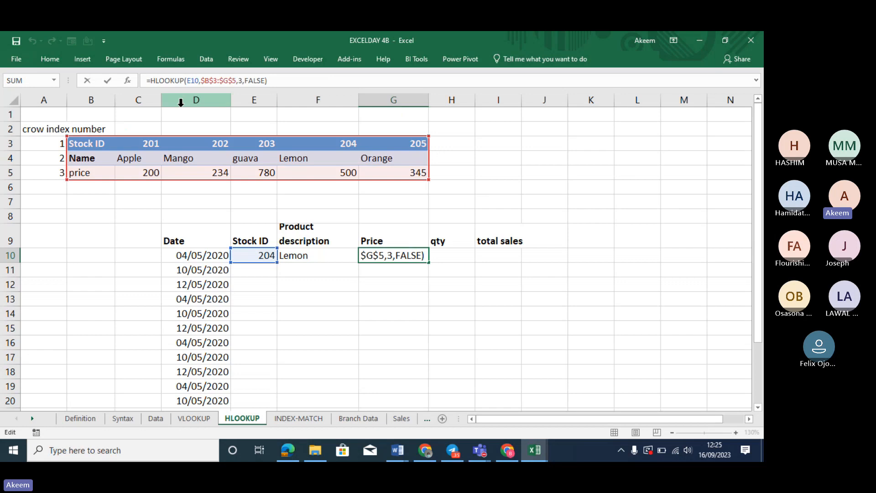
{"action": "type", "text": "iferr"}
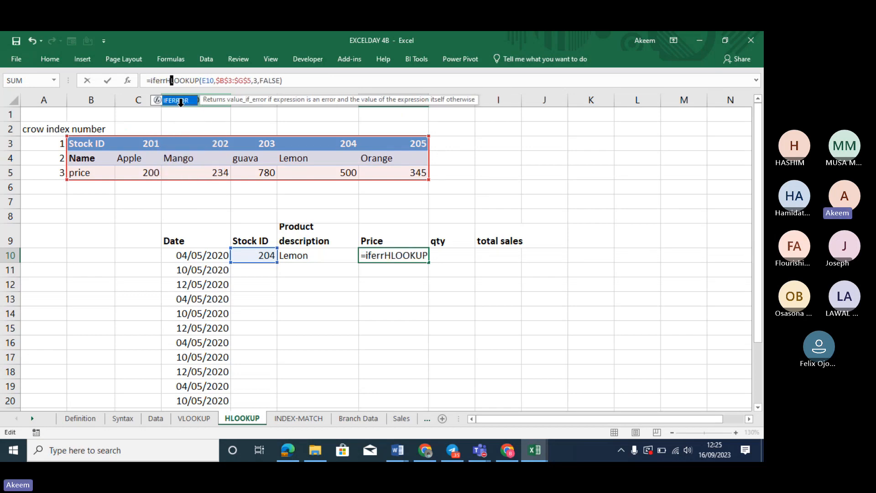
{"action": "double_click", "coordinate": [180, 100]}
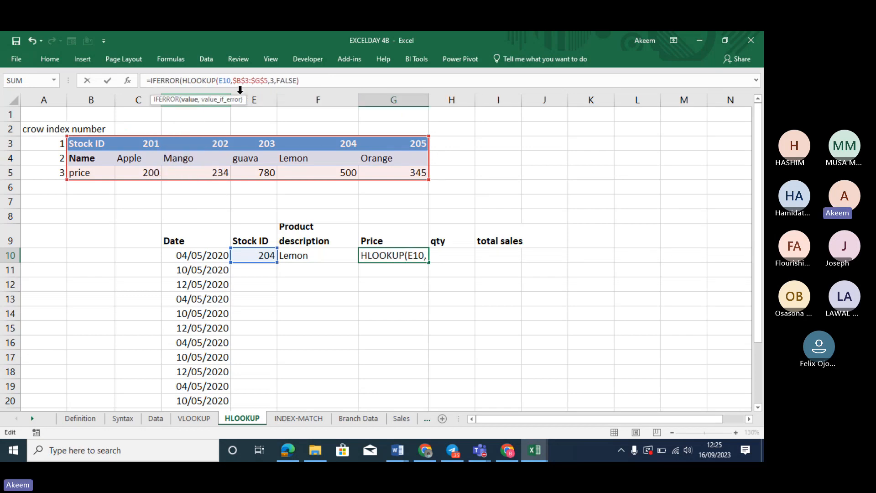
{"action": "left_click", "coordinate": [331, 80]}
{"action": "type", "text": ",\"\""}
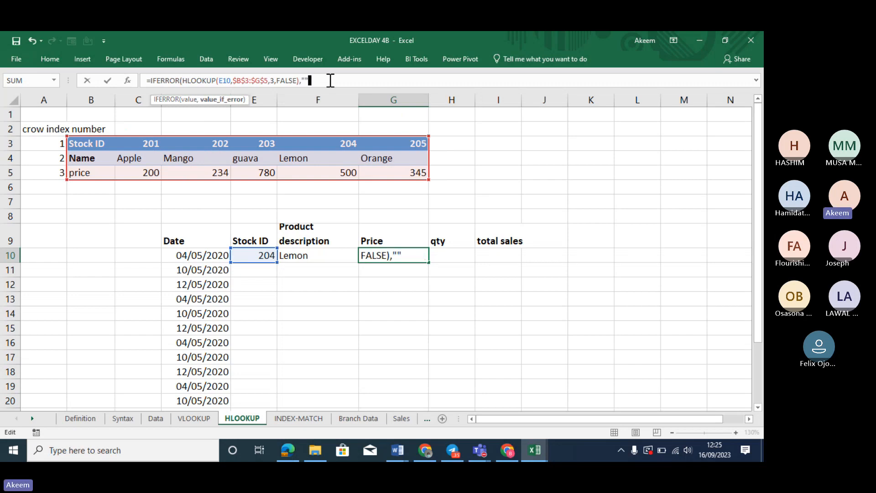
{"action": "type", "text": ")"}
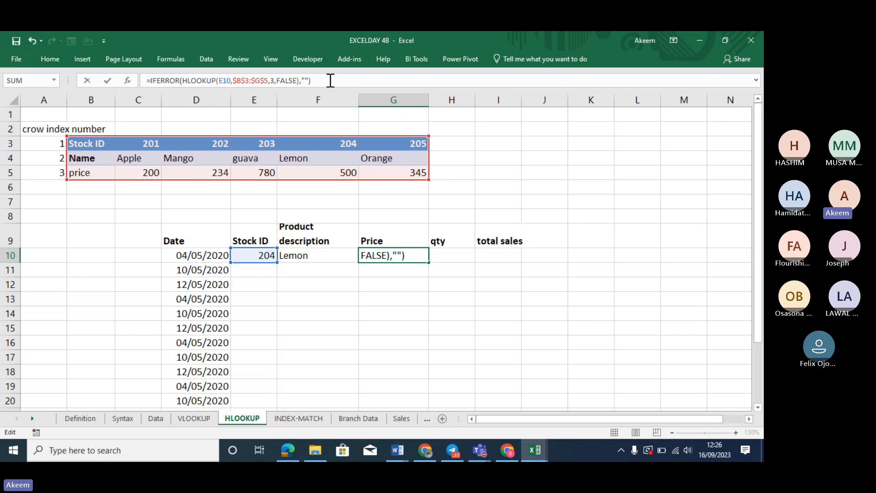
{"action": "key", "text": "Return"}
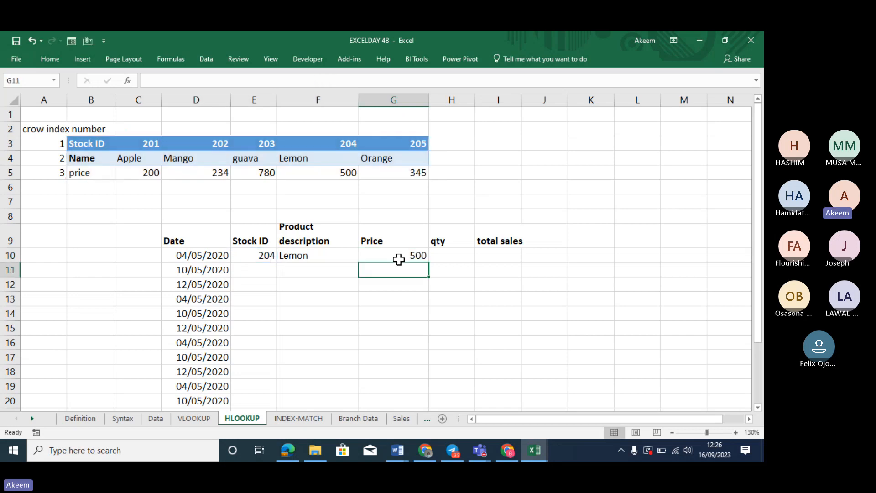
{"action": "left_click", "coordinate": [325, 254]}
{"action": "mouse_move", "coordinate": [394, 256]}
{"action": "left_mouse_down"}
{"action": "mouse_move", "coordinate": [421, 259]}
{"action": "mouse_move", "coordinate": [432, 420]}
{"action": "mouse_move", "coordinate": [424, 363]}
{"action": "mouse_move", "coordinate": [426, 374]}
{"action": "left_mouse_up"}
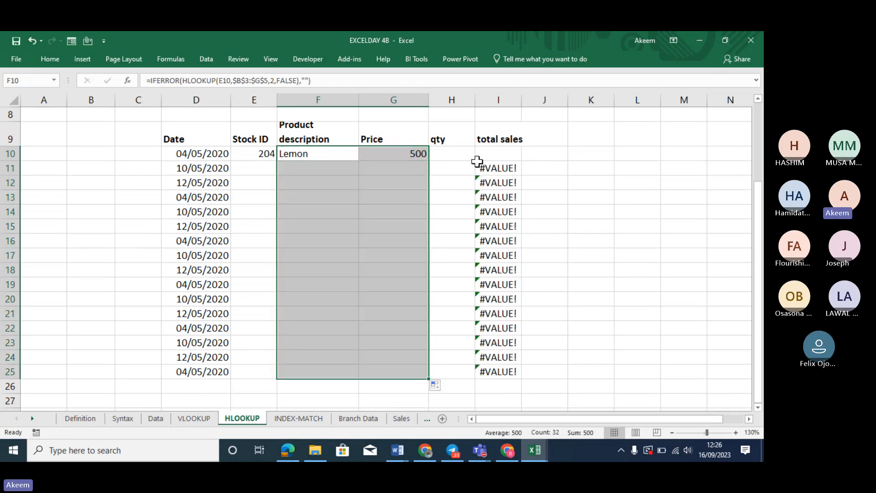
{"action": "left_click", "coordinate": [501, 152]}
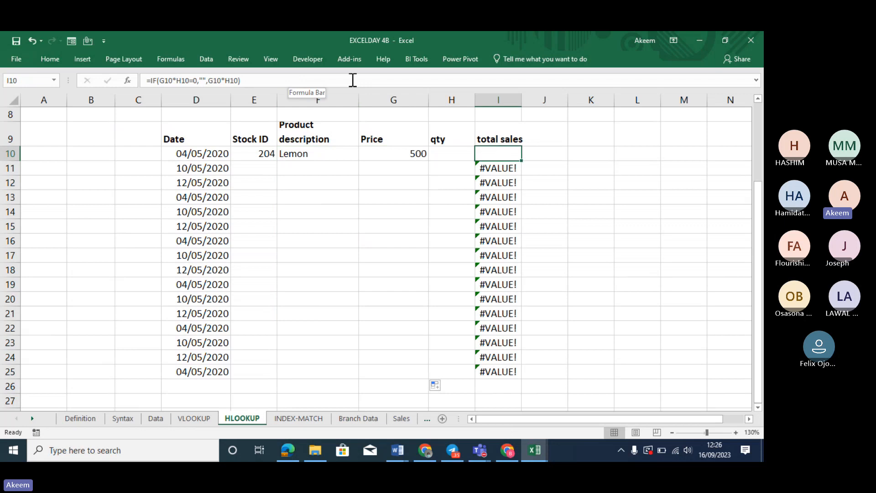
{"action": "left_click", "coordinate": [501, 172]}
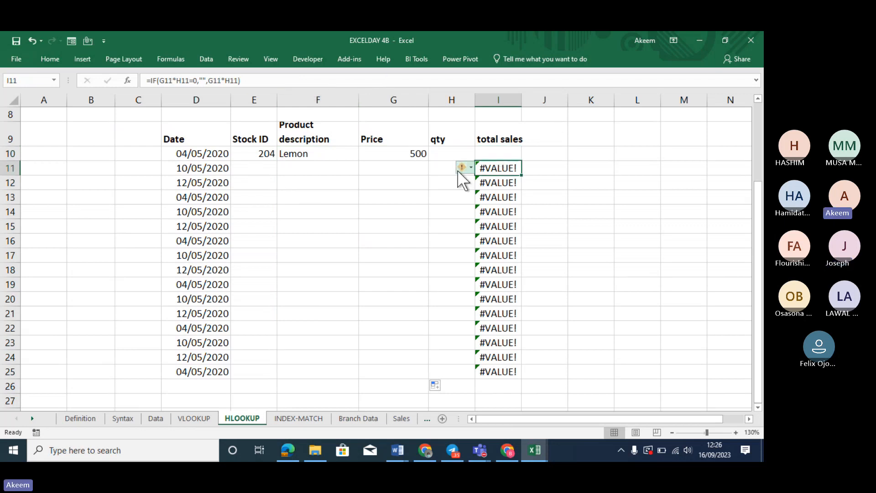
{"action": "left_click", "coordinate": [509, 155]}
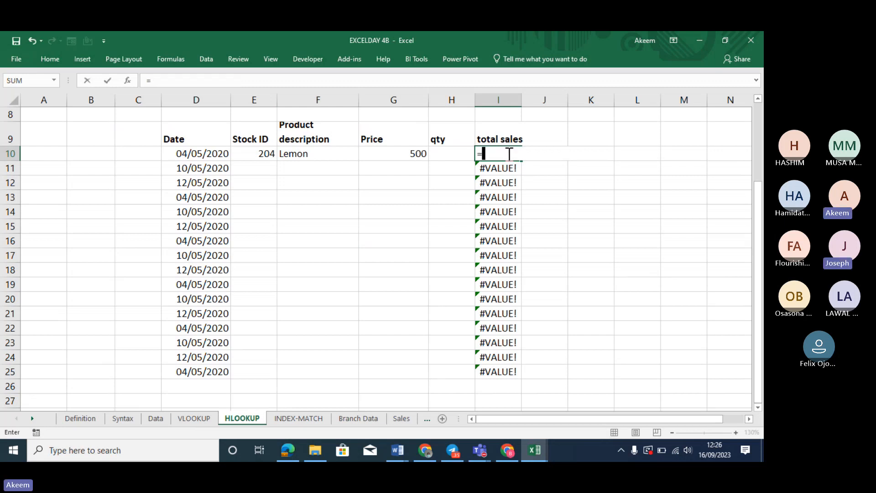
Enter =G10*H10 in I10 to multiply price by quantity
{"action": "type", "text": "="}
{"action": "left_click", "coordinate": [414, 156]}
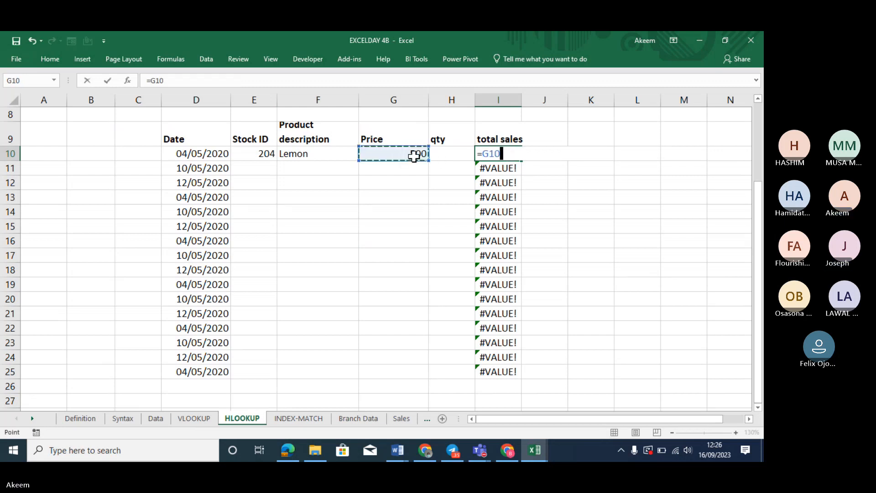
{"action": "type", "text": "*"}
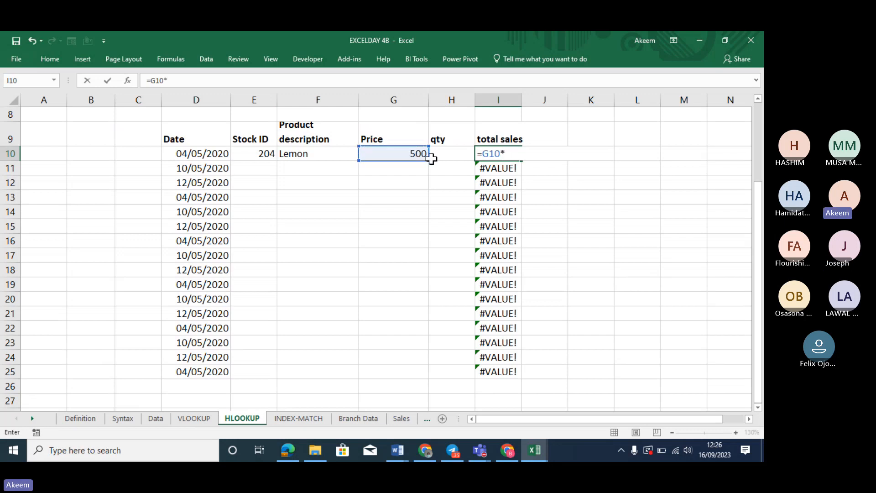
{"action": "left_click", "coordinate": [468, 155]}
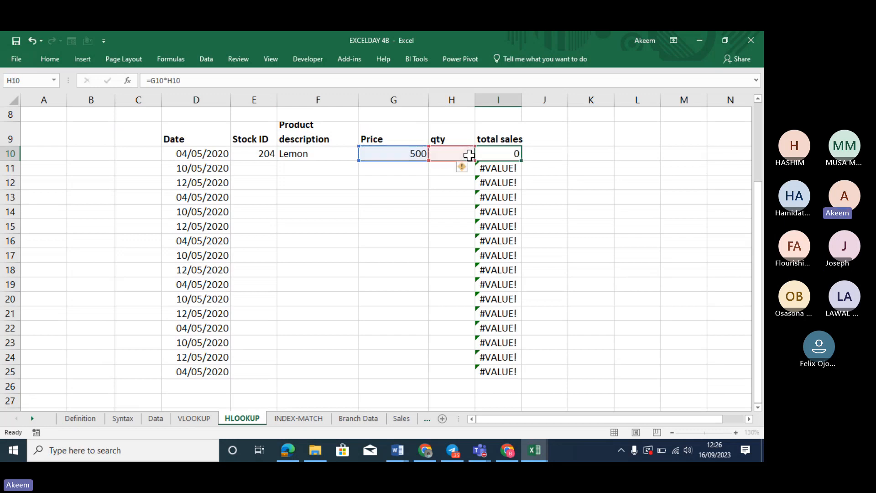
{"action": "key", "text": "Return"}
Rewrite I10 as =IFERROR(G10*H10,"") and fill it down to I25
{"action": "left_click", "coordinate": [514, 152]}
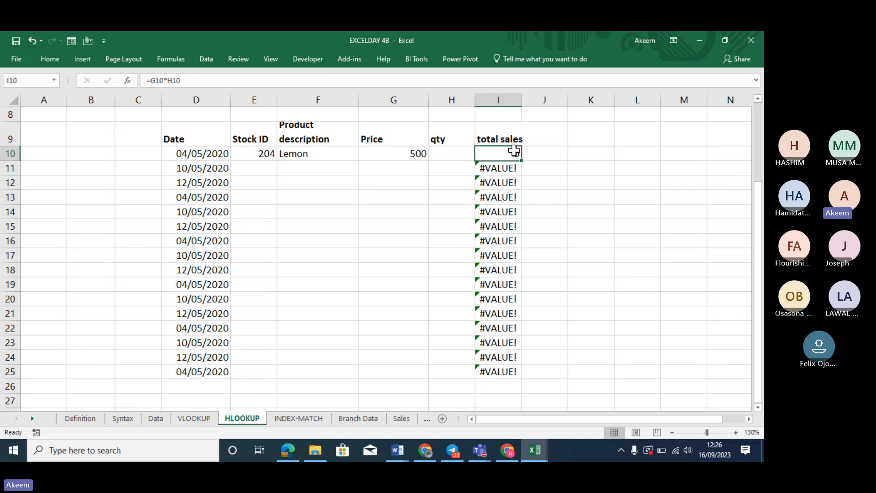
{"action": "left_click", "coordinate": [151, 80]}
{"action": "left_click", "coordinate": [151, 80]}
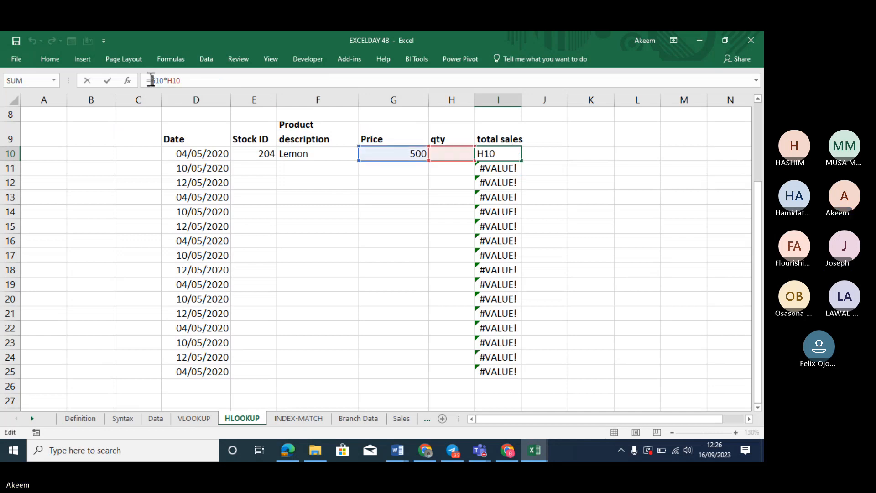
{"action": "type", "text": "ife"}
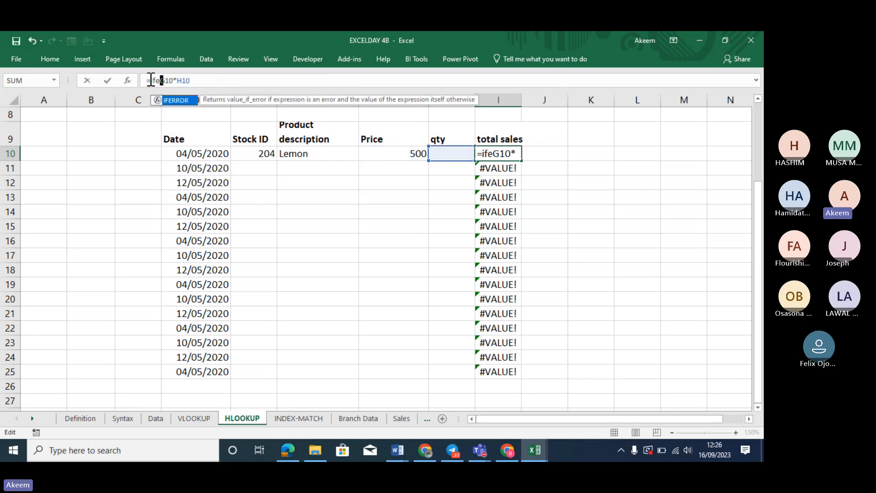
{"action": "key", "text": "Tab"}
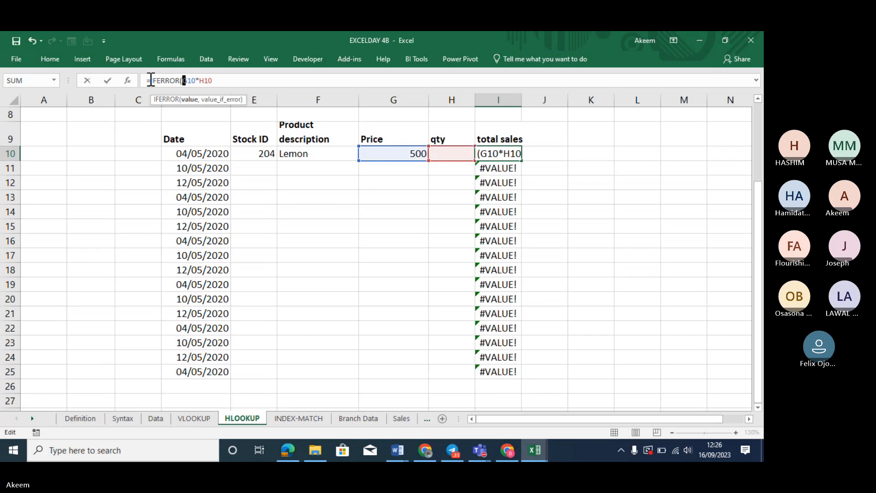
{"action": "left_click", "coordinate": [224, 79]}
{"action": "type", "text": ","}
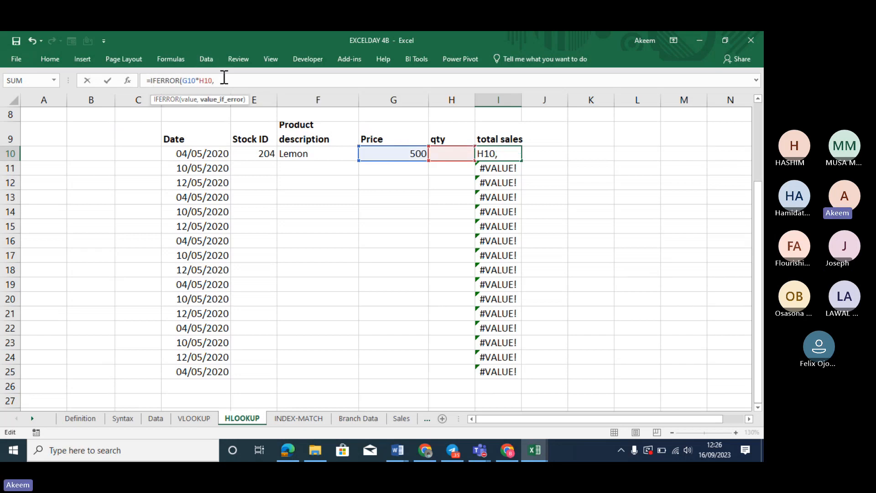
{"action": "type", "text": "\"\")"}
{"action": "key", "text": "Return"}
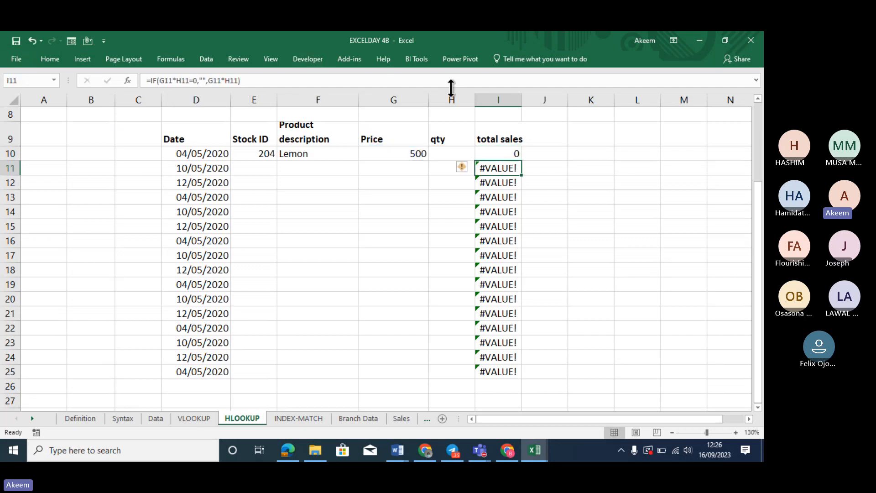
{"action": "left_click", "coordinate": [502, 155]}
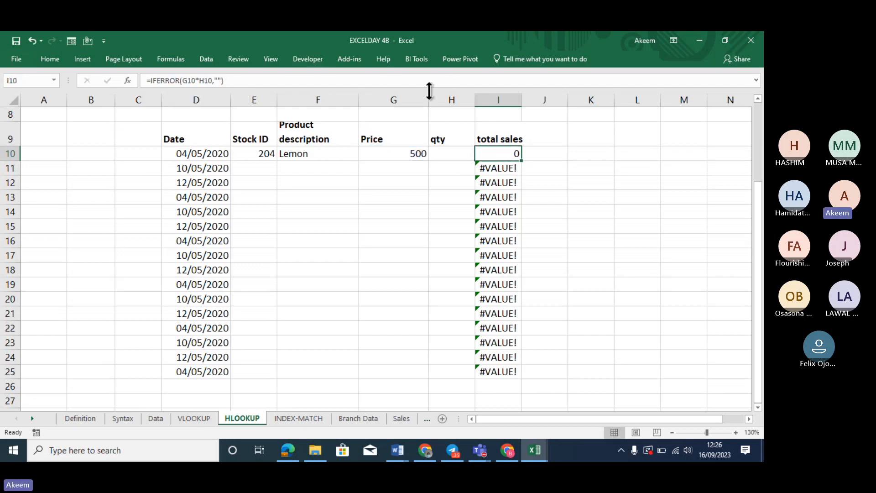
{"action": "double_click", "coordinate": [521, 161]}
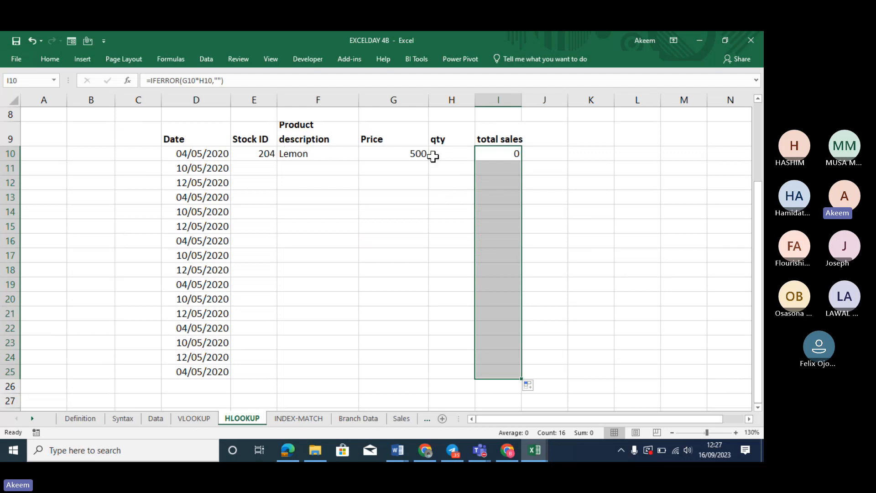
Set the Lemon quantity in H10 to 2
{"action": "left_click", "coordinate": [455, 158]}
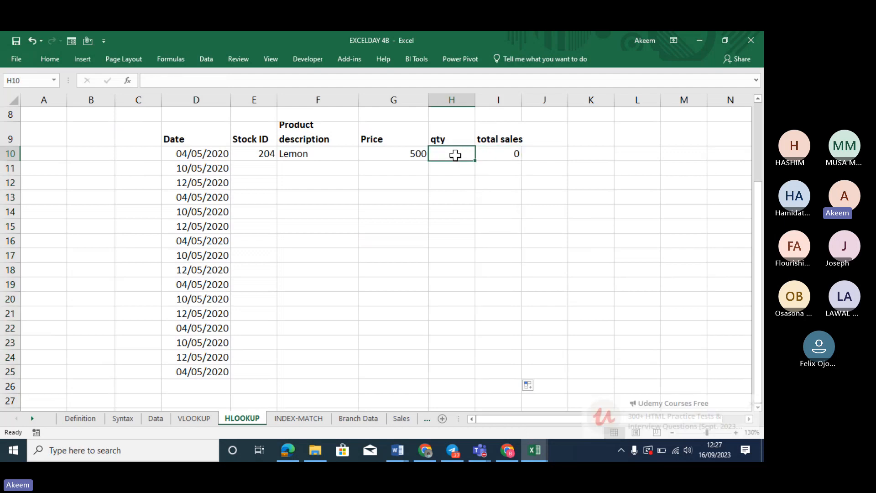
{"action": "double_click", "coordinate": [457, 156]}
{"action": "type", "text": "2"}
{"action": "key", "text": "Return"}
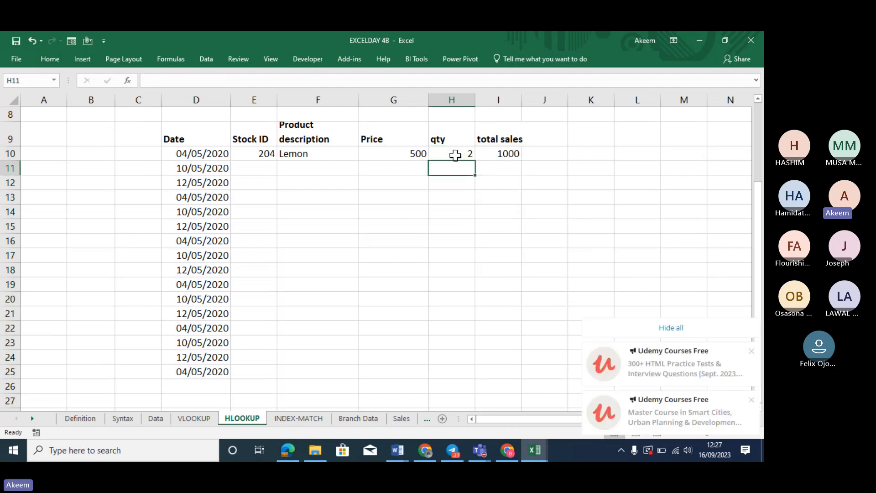
Enter stock ID 202 (Mango) and quantity 4 in row 11
{"action": "left_click", "coordinate": [246, 170]}
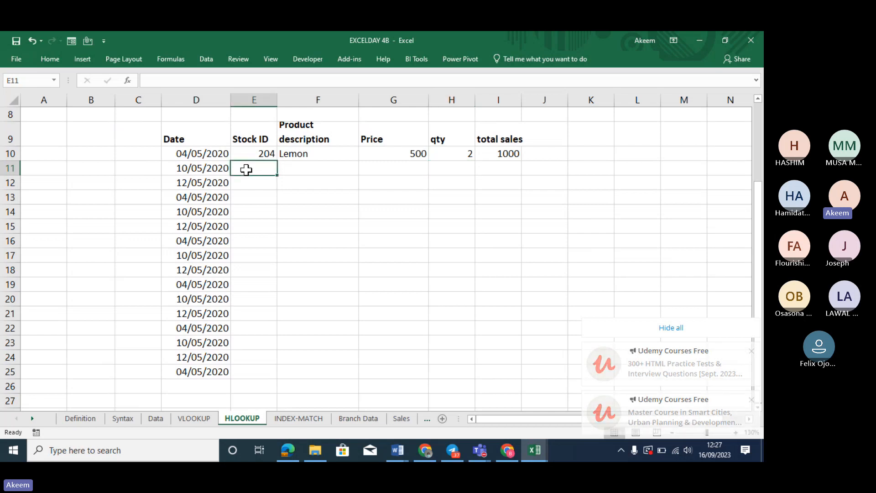
{"action": "type", "text": "2"}
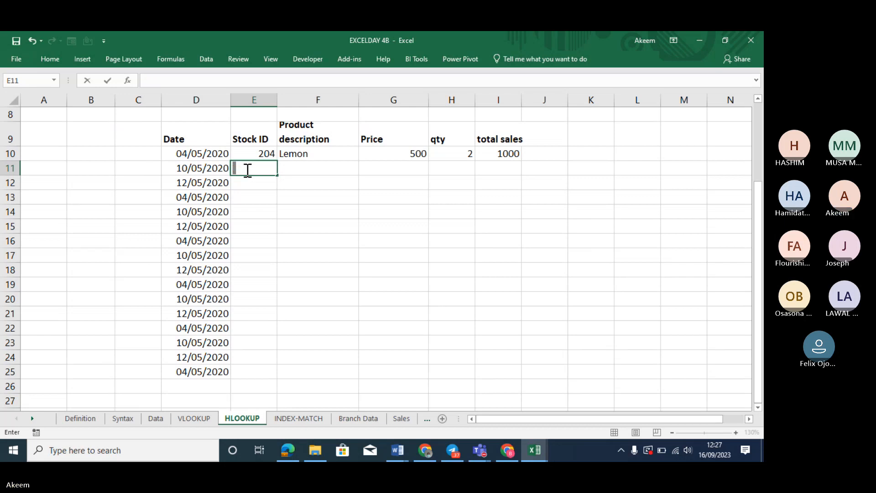
{"action": "type", "text": "202"}
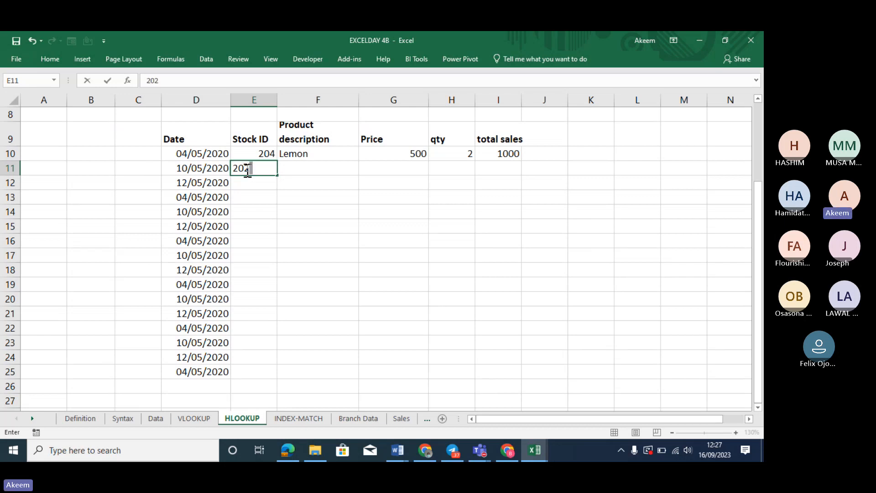
{"action": "key", "text": "Return"}
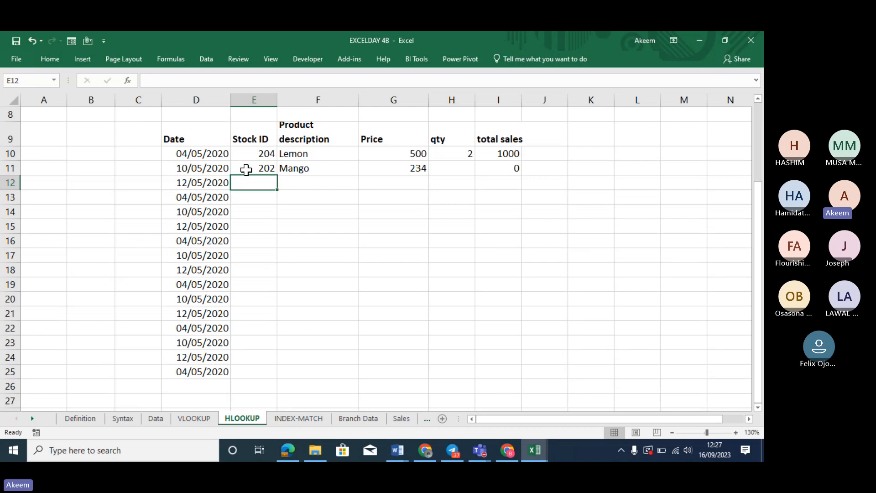
{"action": "left_click", "coordinate": [459, 171]}
{"action": "type", "text": "4"}
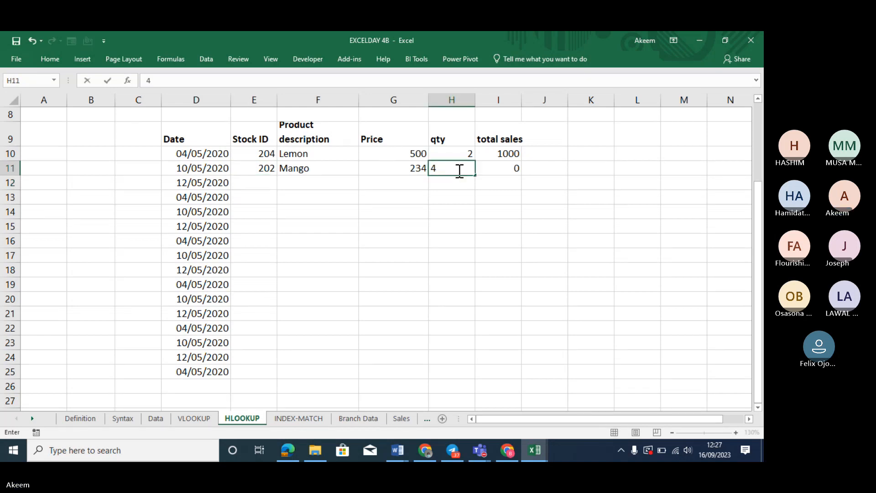
{"action": "key", "text": "Return"}
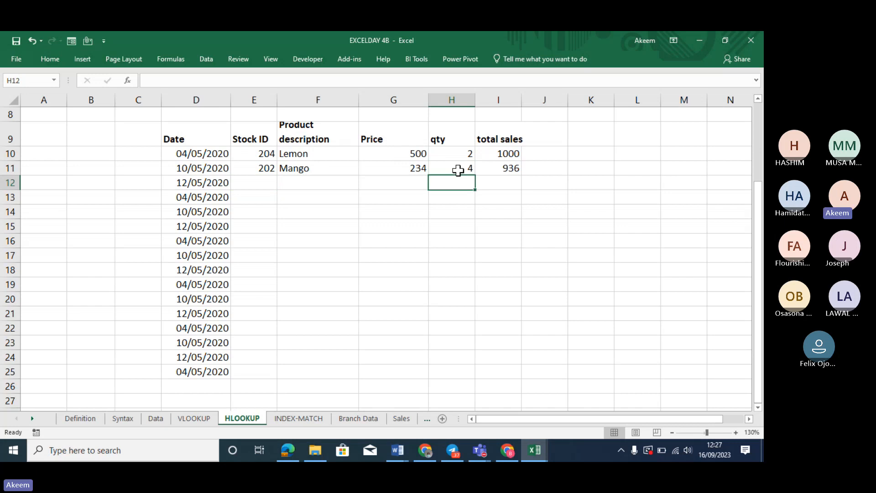
Enter stock ID 205 (Orange) and quantity 5 in row 12
{"action": "left_click", "coordinate": [258, 178]}
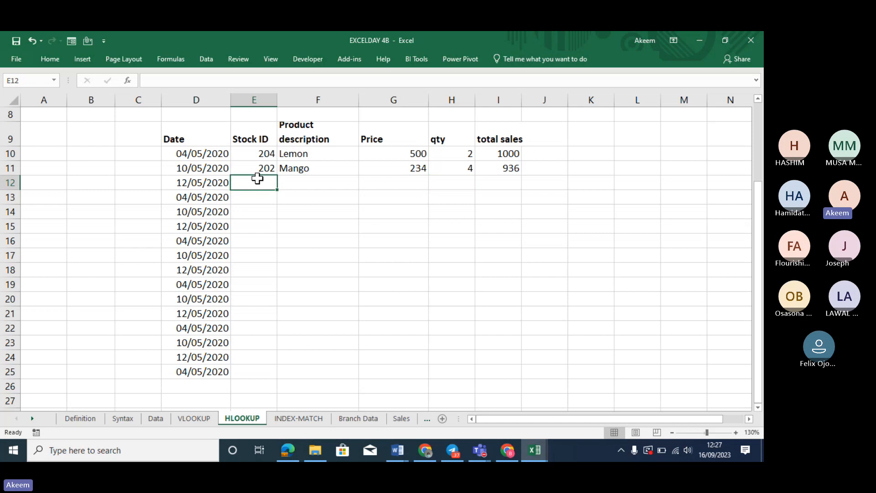
{"action": "type", "text": "205"}
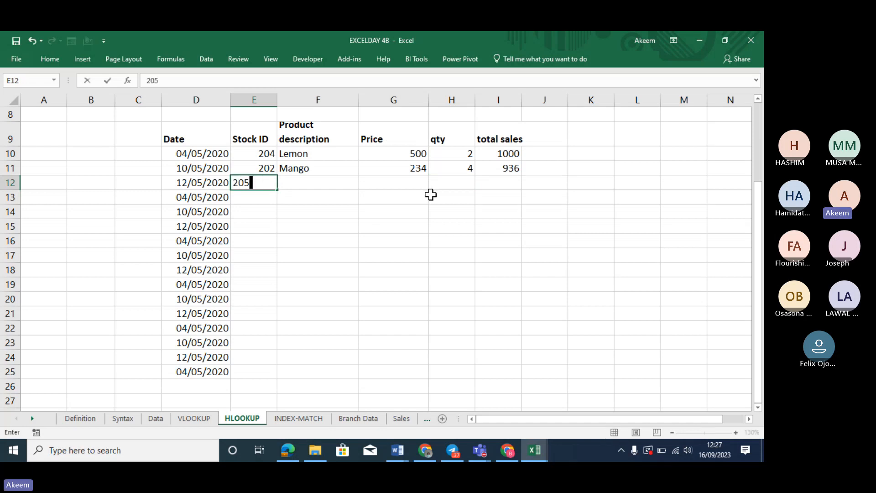
{"action": "key", "text": "Tab"}
{"action": "key", "text": "Tab"}
{"action": "key", "text": "Tab"}
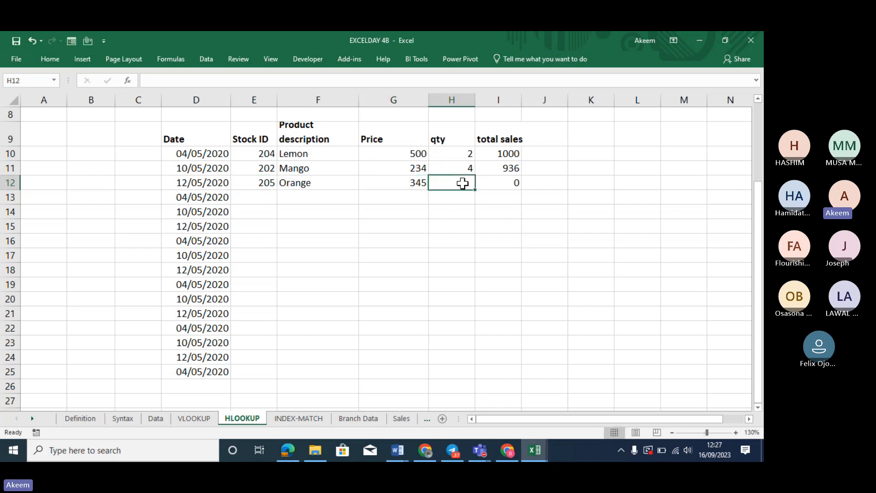
{"action": "type", "text": "5"}
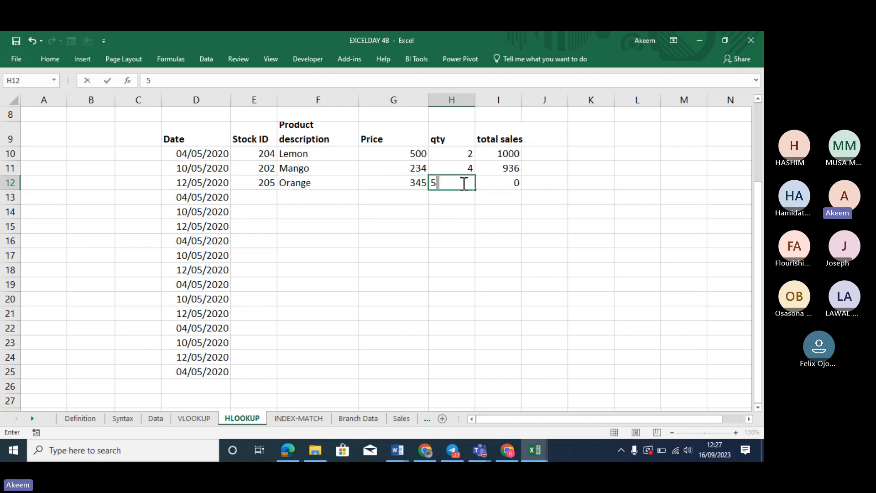
{"action": "key", "text": "Return"}
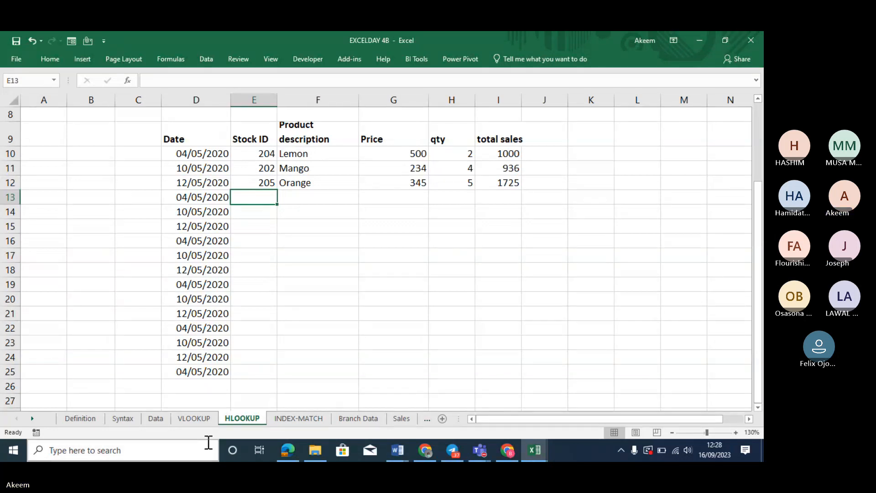
Switch to the VLOOKUP sheet showing staff details looked up by ID
{"action": "left_click", "coordinate": [195, 420]}
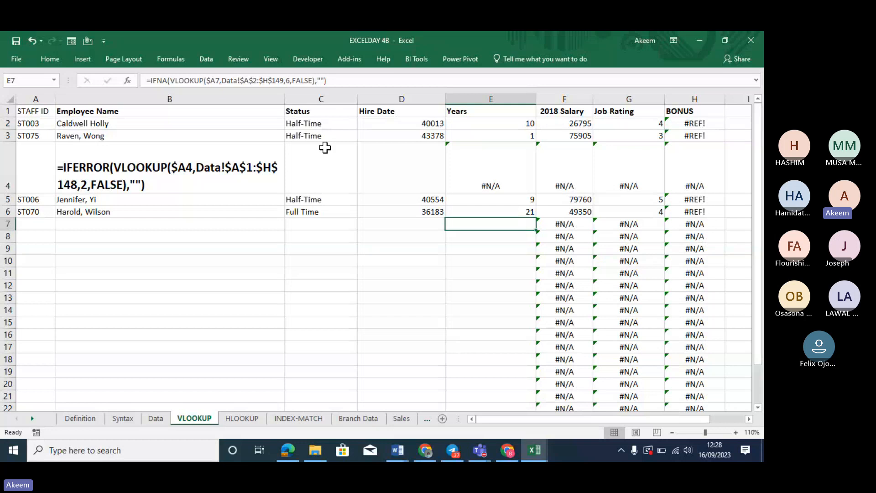
Look back through the HLOOKUP and Definition sheets
{"action": "left_click", "coordinate": [237, 416]}
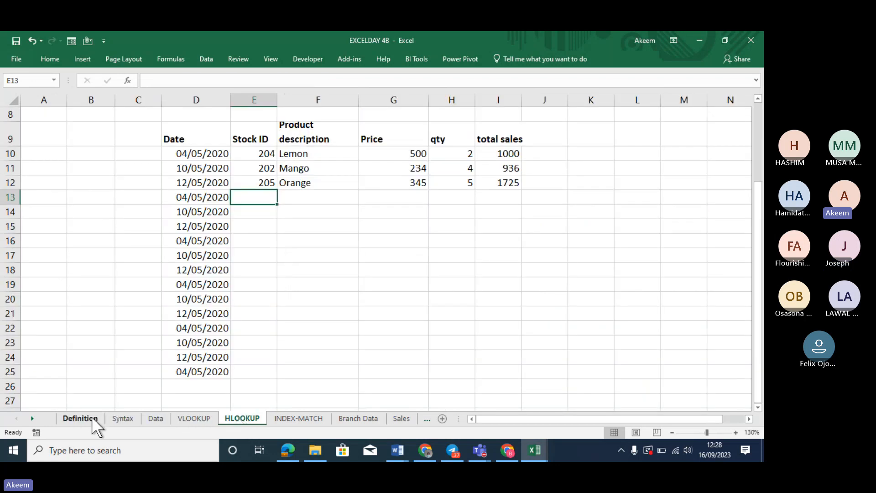
{"action": "left_click", "coordinate": [80, 418]}
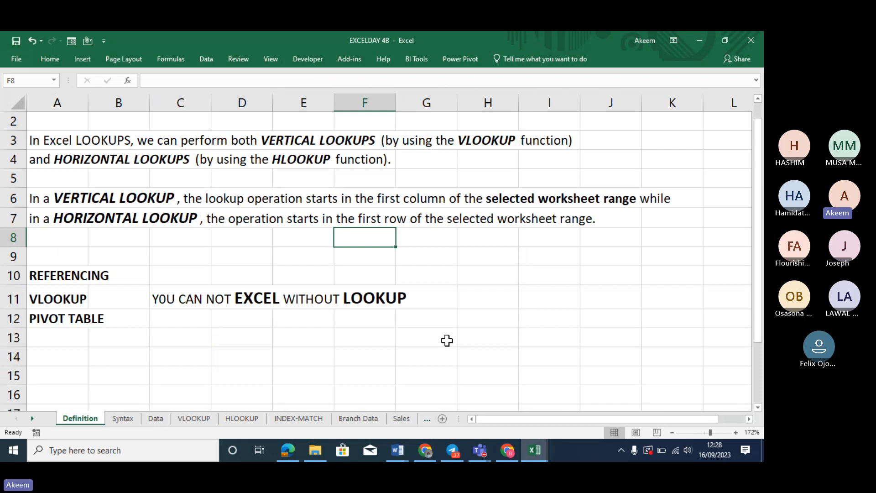
{"action": "key", "text": "Down"}
{"action": "key", "text": "Down"}
{"action": "key", "text": "Down"}
{"action": "key", "text": "Down"}
{"action": "key", "text": "Down"}
{"action": "key", "text": "Down"}
{"action": "key", "text": "Down"}
{"action": "key", "text": "Down"}
{"action": "key", "text": "Down"}
{"action": "key", "text": "Down"}
{"action": "key", "text": "Down"}
{"action": "key", "text": "Down"}
{"action": "key", "text": "Down"}
{"action": "key", "text": "Down"}
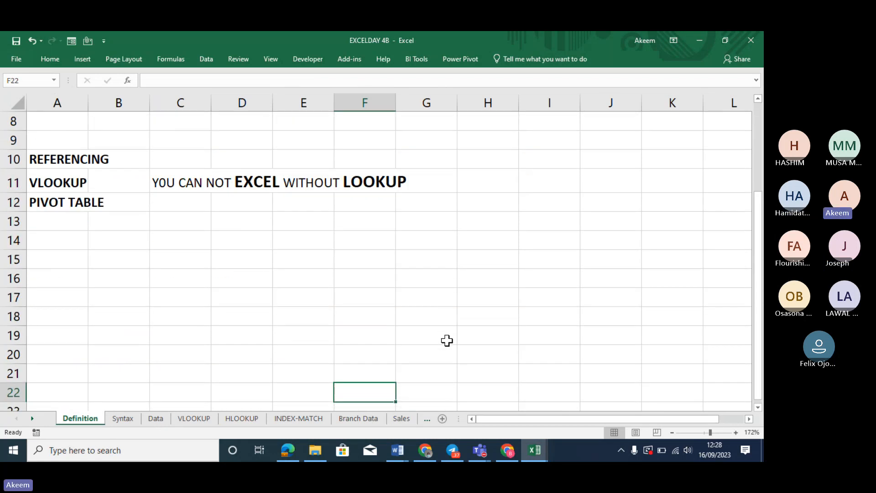
{"action": "key", "text": "Down"}
{"action": "key", "text": "Down"}
{"action": "key", "text": "Down"}
{"action": "key", "text": "Down"}
{"action": "key", "text": "Down"}
{"action": "key", "text": "Down"}
{"action": "key", "text": "Down"}
{"action": "key", "text": "Down"}
{"action": "key", "text": "Down"}
{"action": "key", "text": "Down"}
{"action": "key", "text": "Down"}
{"action": "key", "text": "Down"}
{"action": "key", "text": "Down"}
{"action": "key", "text": "Down"}
{"action": "key", "text": "Down"}
{"action": "key", "text": "Up"}
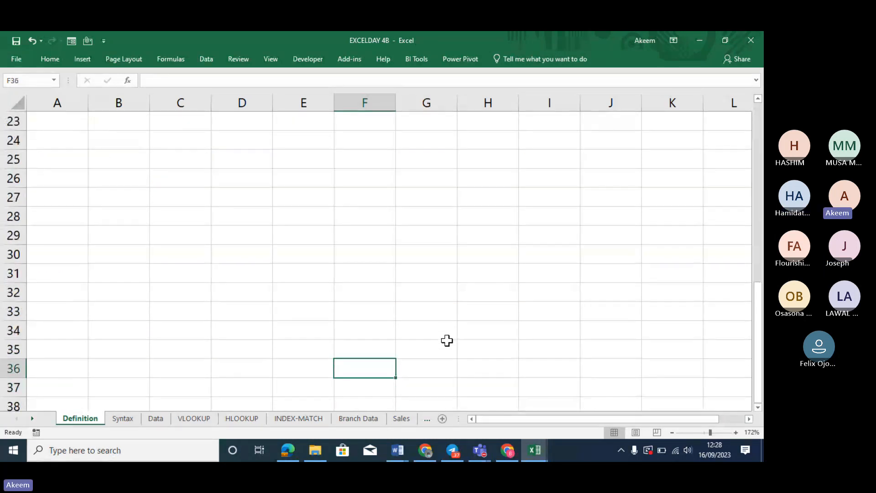
{"action": "key", "text": "Up"}
{"action": "key", "text": "Up"}
{"action": "key", "text": "Up"}
{"action": "key", "text": "Up"}
{"action": "key", "text": "Up"}
{"action": "key", "text": "Up"}
{"action": "key", "text": "Up"}
{"action": "key", "text": "Up"}
{"action": "key", "text": "Up"}
{"action": "key", "text": "Up"}
{"action": "key", "text": "Up"}
{"action": "key", "text": "Up"}
{"action": "key", "text": "Up"}
{"action": "key", "text": "Up"}
{"action": "key", "text": "Up"}
{"action": "key", "text": "Up"}
{"action": "key", "text": "Up"}
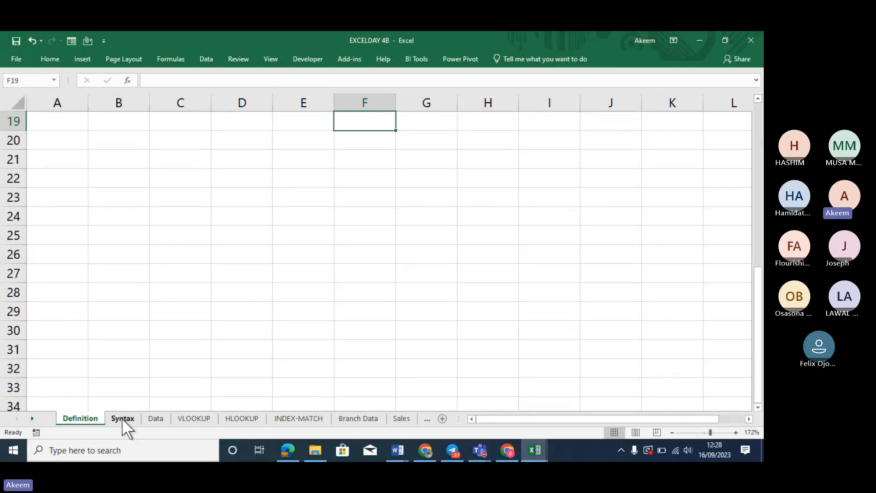
On the Syntax sheet, mark the PRODUCT NO values and rows 19–27, then show the Data sheet
{"action": "left_click", "coordinate": [122, 418]}
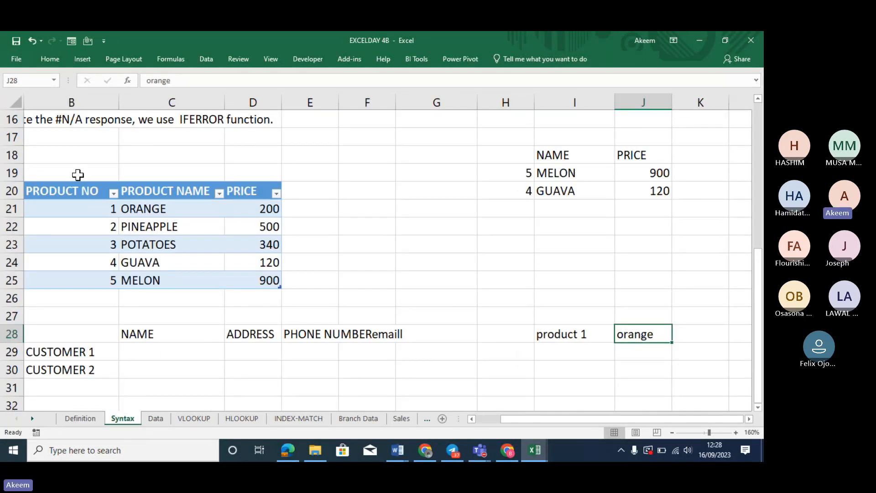
{"action": "left_click_drag", "start_coordinate": [78, 175], "coordinate": [87, 280]}
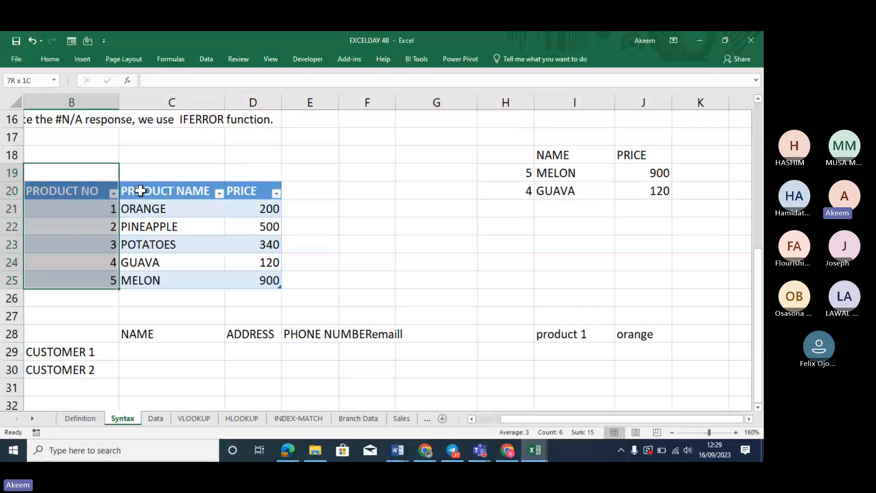
{"action": "left_click_drag", "start_coordinate": [140, 190], "coordinate": [297, 174]}
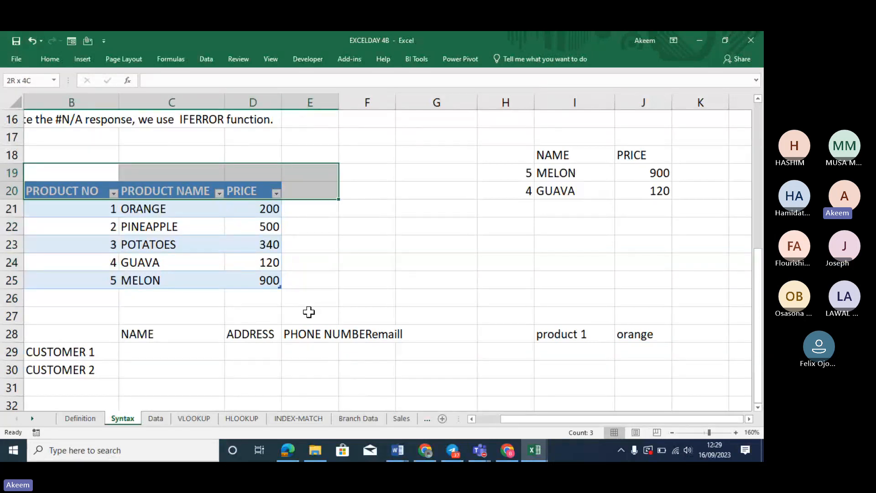
{"action": "left_click_drag", "start_coordinate": [309, 312], "coordinate": [309, 316]}
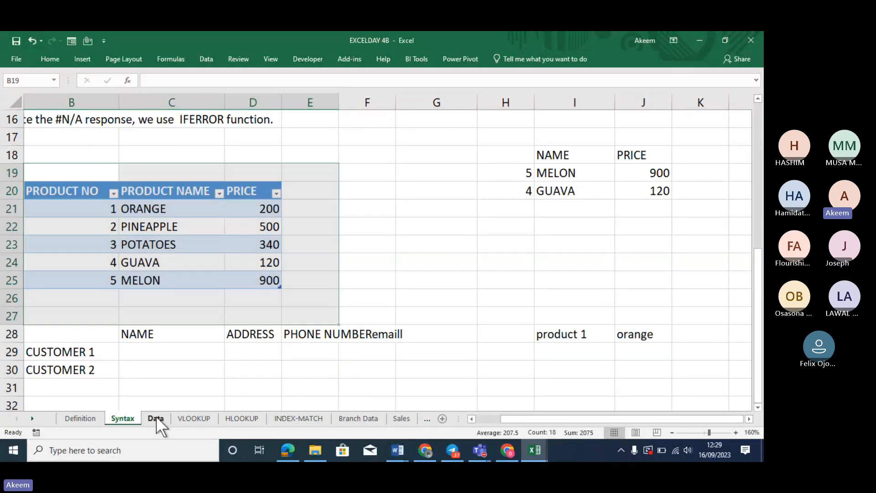
{"action": "left_click", "coordinate": [156, 418]}
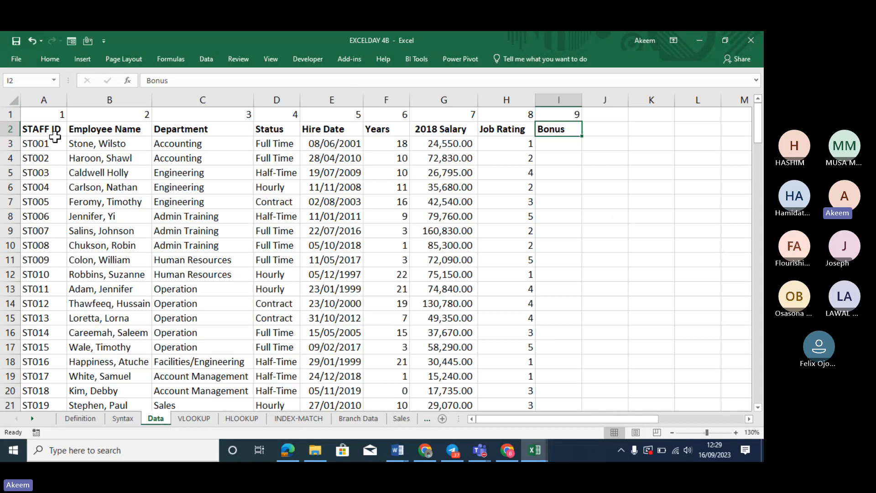
Highlight the STAFF ID and Status columns on the Data sheet and view column A's options
{"action": "left_click", "coordinate": [46, 99]}
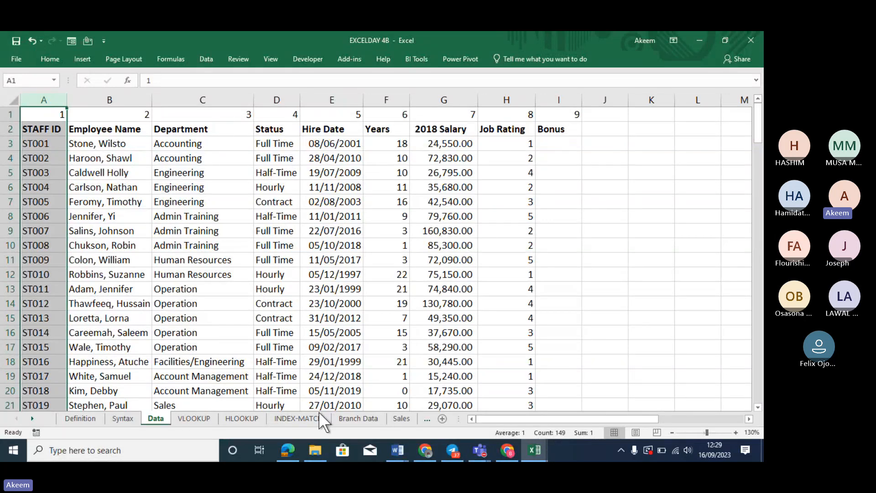
{"action": "left_click", "coordinate": [313, 231]}
{"action": "left_click", "coordinate": [287, 94]}
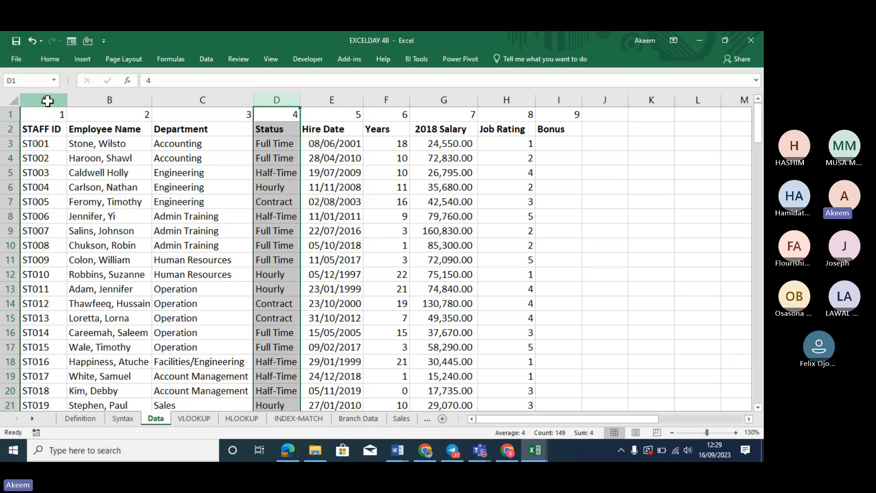
{"action": "left_click", "coordinate": [47, 97]}
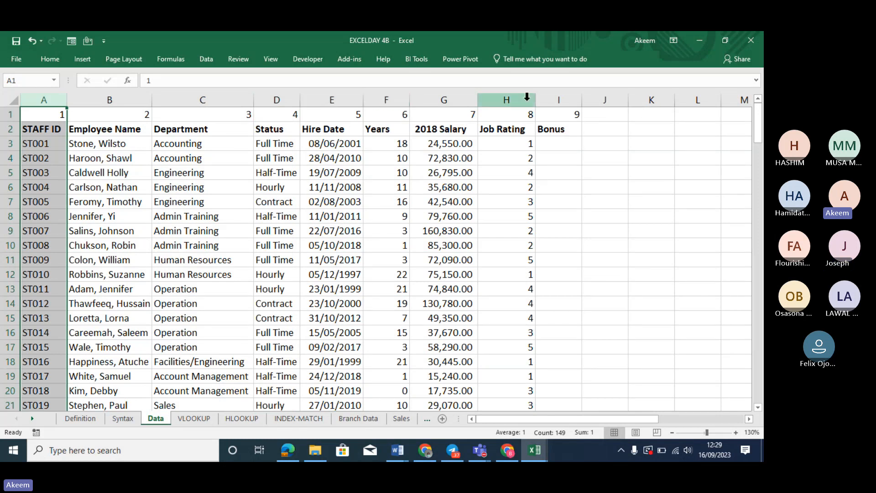
{"action": "right_click", "coordinate": [48, 98]}
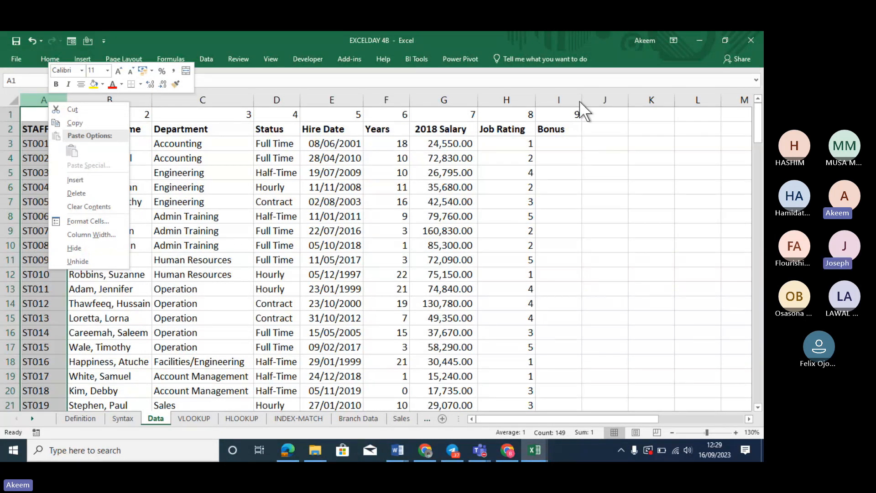
Select column J, Hire Date and column A, then go to the INDEX-MATCH sheet
{"action": "left_click", "coordinate": [602, 99]}
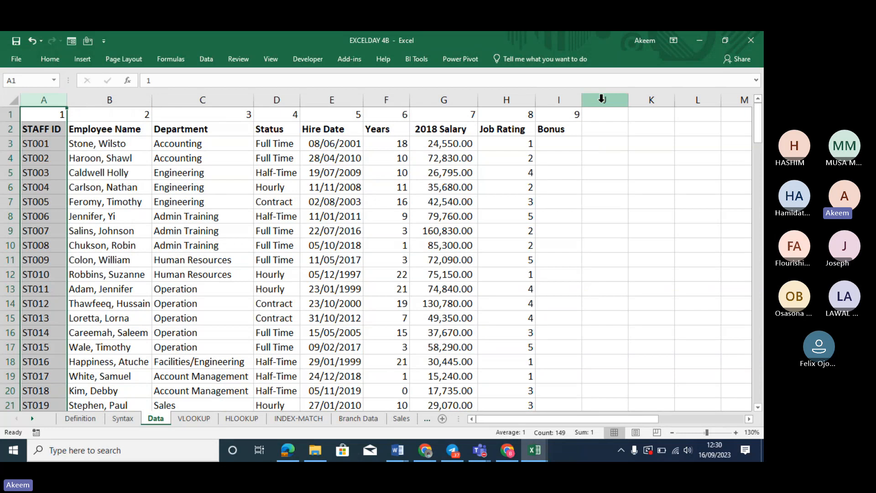
{"action": "left_click", "coordinate": [601, 99]}
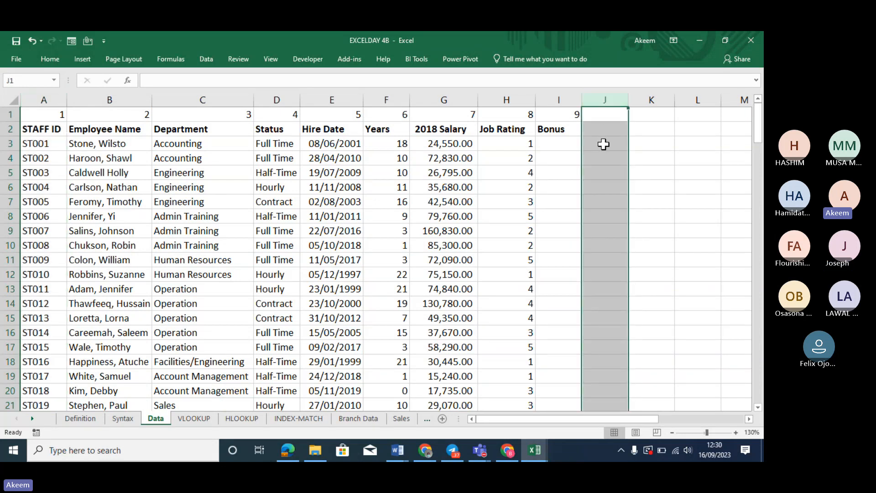
{"action": "left_click", "coordinate": [319, 95]}
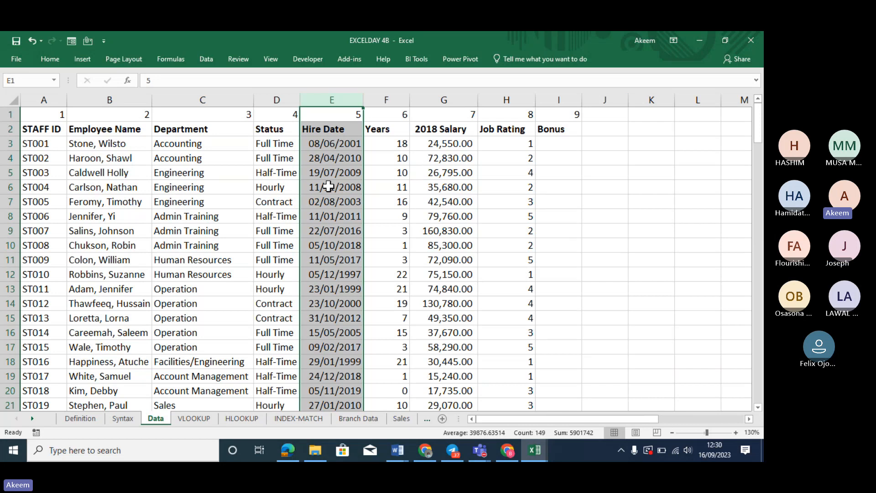
{"action": "left_click", "coordinate": [31, 94]}
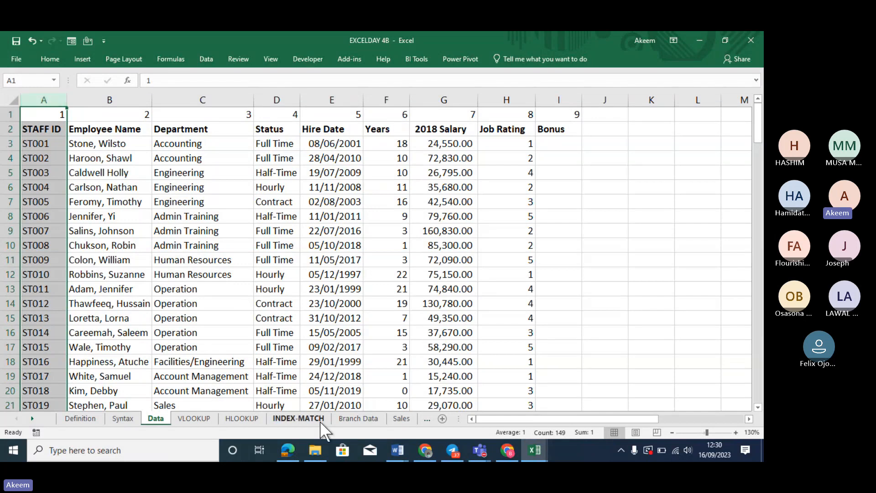
{"action": "left_click", "coordinate": [309, 418]}
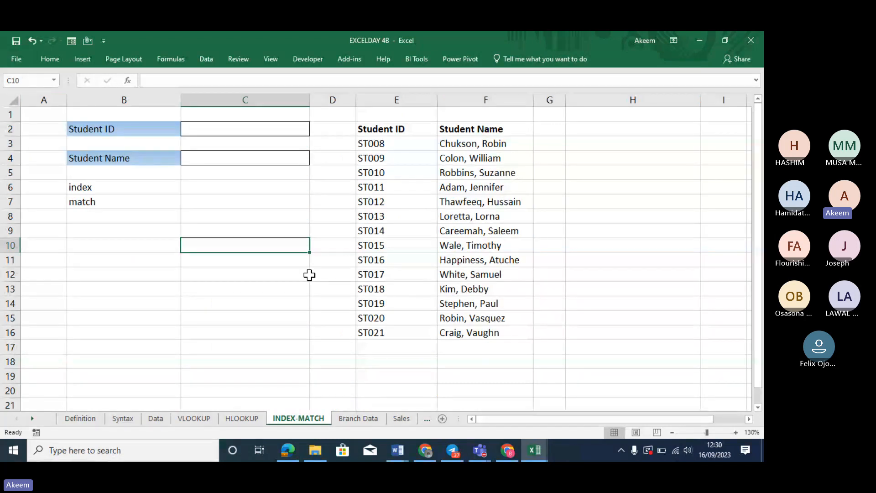
{"action": "key", "text": "Up"}
{"action": "key", "text": "Up"}
{"action": "key", "text": "Up"}
{"action": "key", "text": "Up"}
{"action": "key", "text": "Up"}
{"action": "key", "text": "Up"}
{"action": "key", "text": "Up"}
{"action": "key", "text": "Up"}
{"action": "key", "text": "Up"}
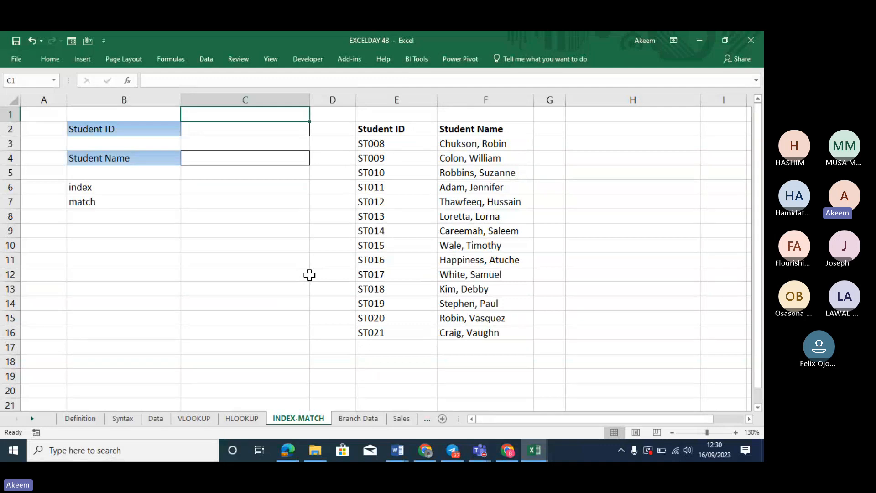
{"action": "key", "text": "Down"}
{"action": "key", "text": "Down"}
{"action": "key", "text": "Down"}
{"action": "key", "text": "Down"}
{"action": "key", "text": "Down"}
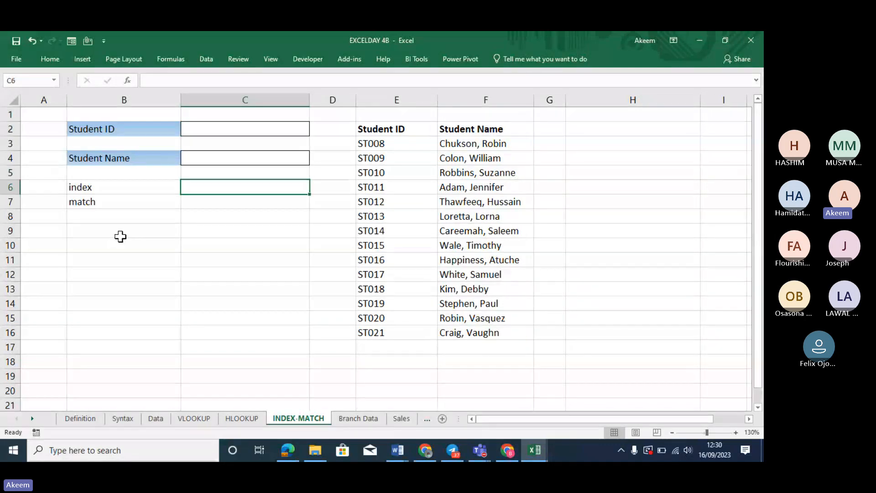
{"action": "left_click", "coordinate": [107, 183]}
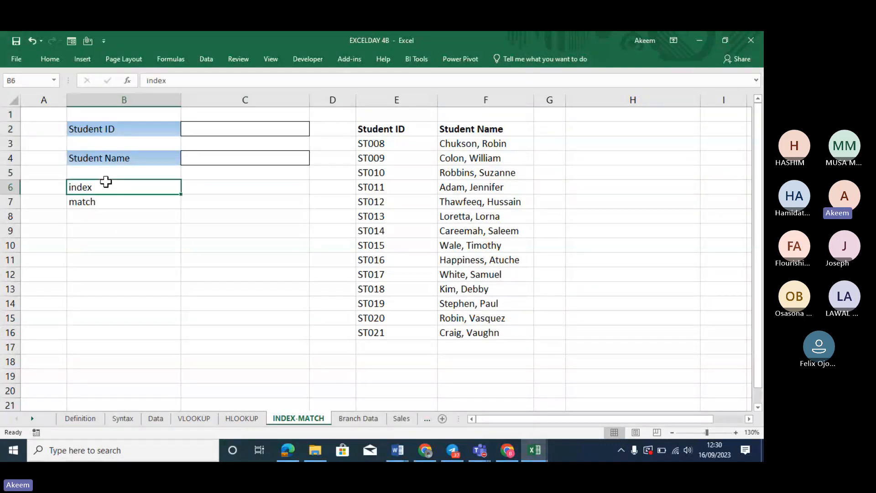
{"action": "left_click", "coordinate": [111, 204]}
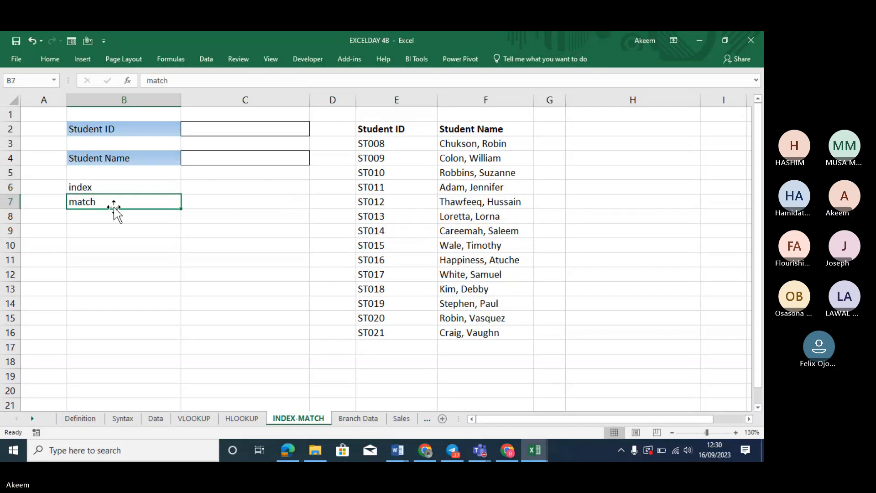
{"action": "left_click", "coordinate": [208, 190]}
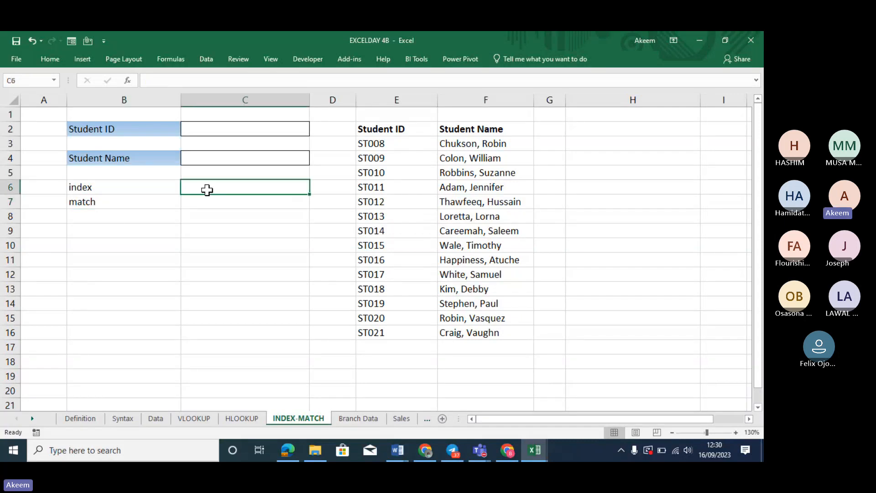
{"action": "type", "text": "="}
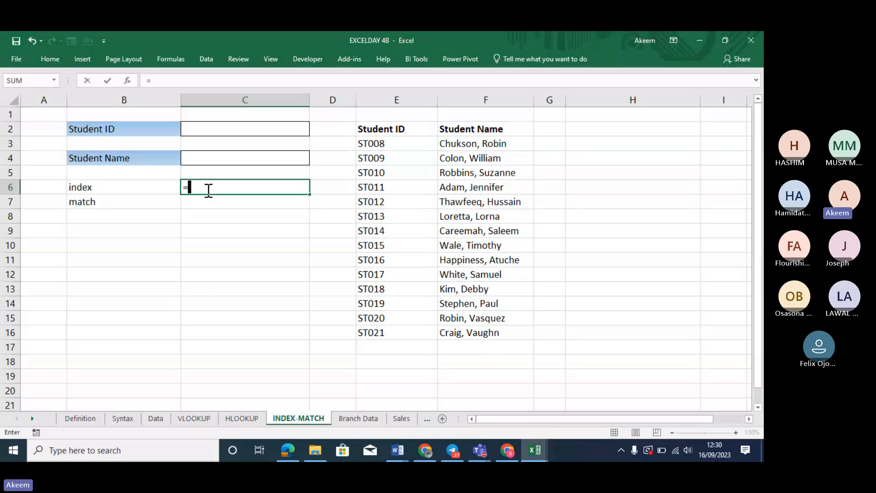
{"action": "type", "text": "index"}
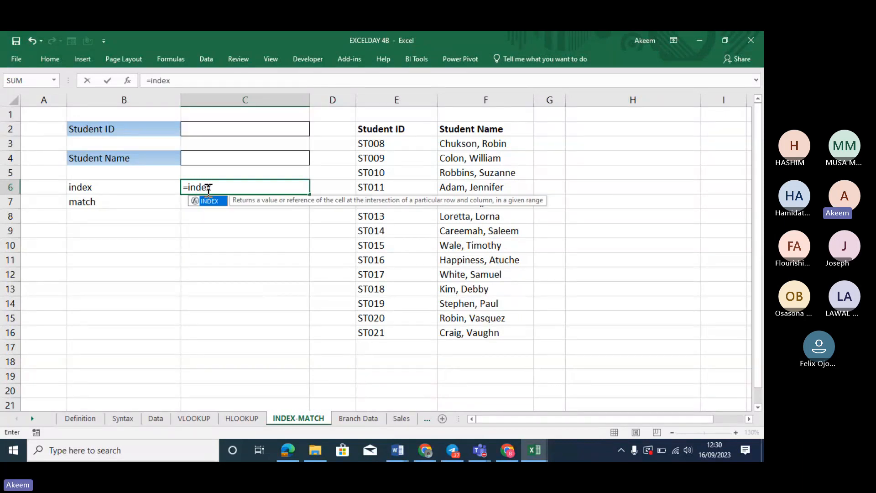
{"action": "key", "text": "Tab"}
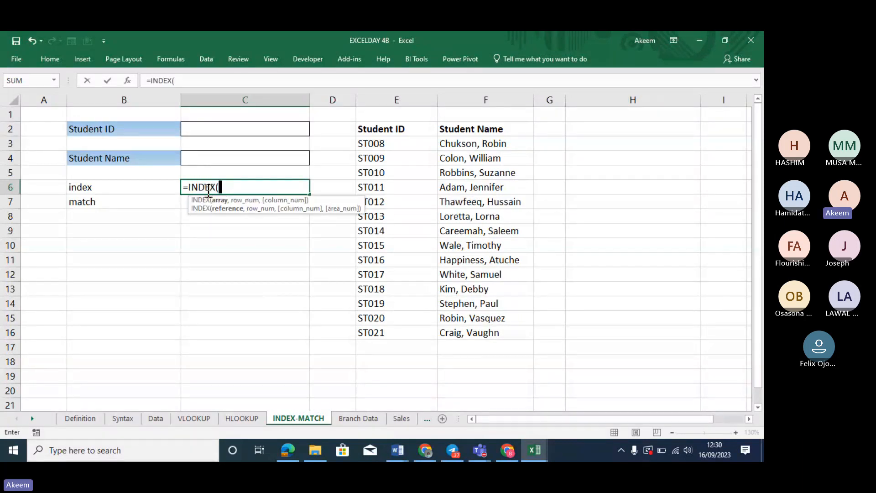
{"action": "key", "text": "BackSpace"}
{"action": "key", "text": "BackSpace"}
{"action": "key", "text": "BackSpace"}
{"action": "key", "text": "BackSpace"}
{"action": "key", "text": "BackSpace"}
{"action": "key", "text": "BackSpace"}
{"action": "key", "text": "BackSpace"}
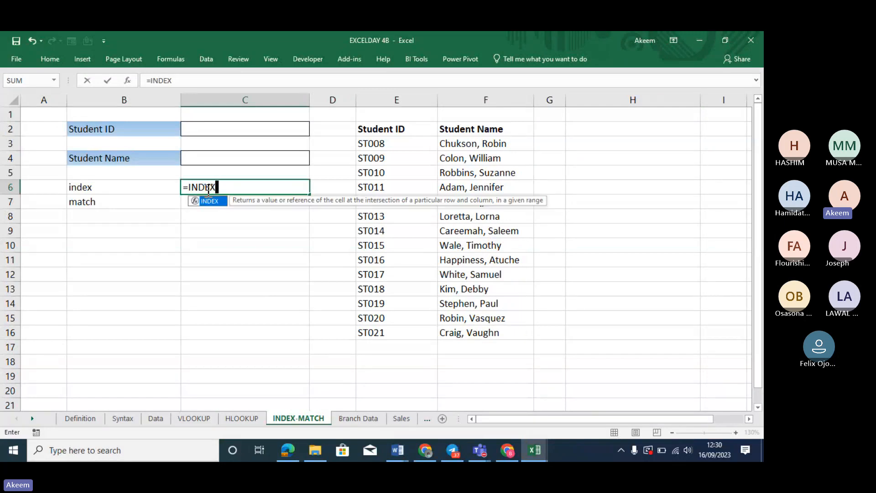
{"action": "left_click", "coordinate": [554, 129]}
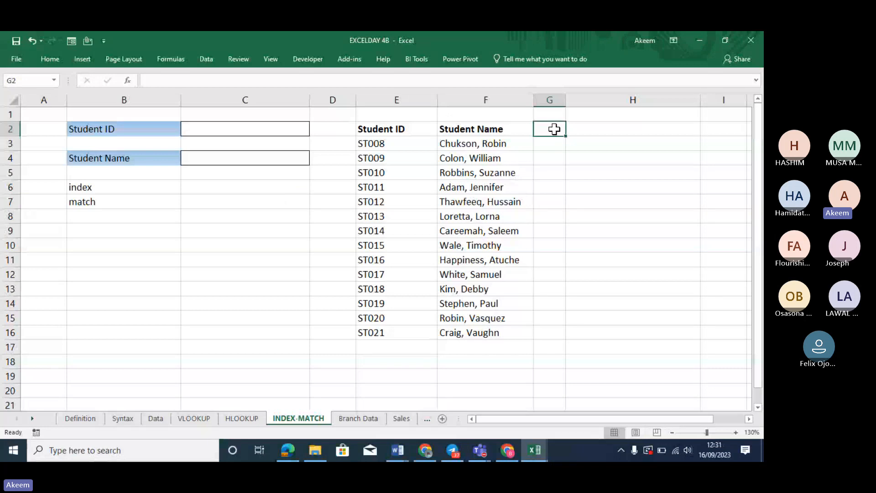
Add an 'amount' heading in G2
{"action": "type", "text": "amoun"}
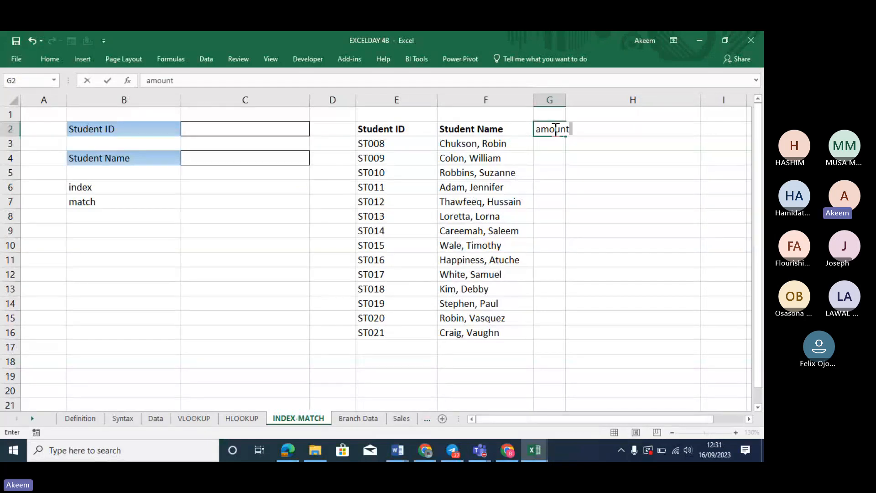
{"action": "type", "text": "t"}
{"action": "key", "text": "Return"}
{"action": "left_click", "coordinate": [552, 128]}
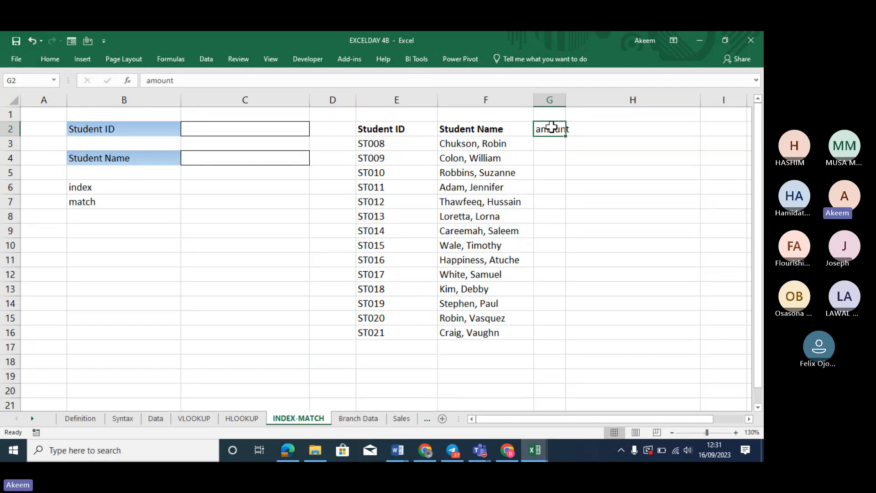
{"action": "left_click", "coordinate": [552, 144]}
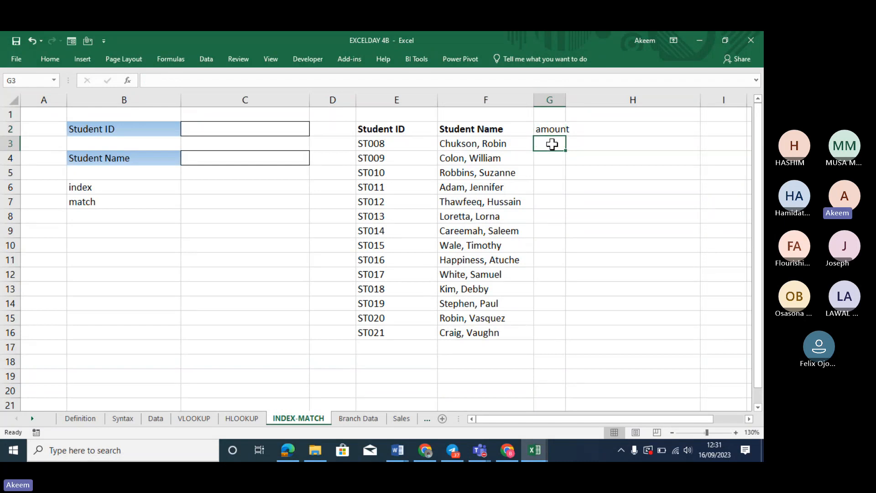
Enter =RANDBETWEEN(10000,40000) in G3
{"action": "type", "text": "="}
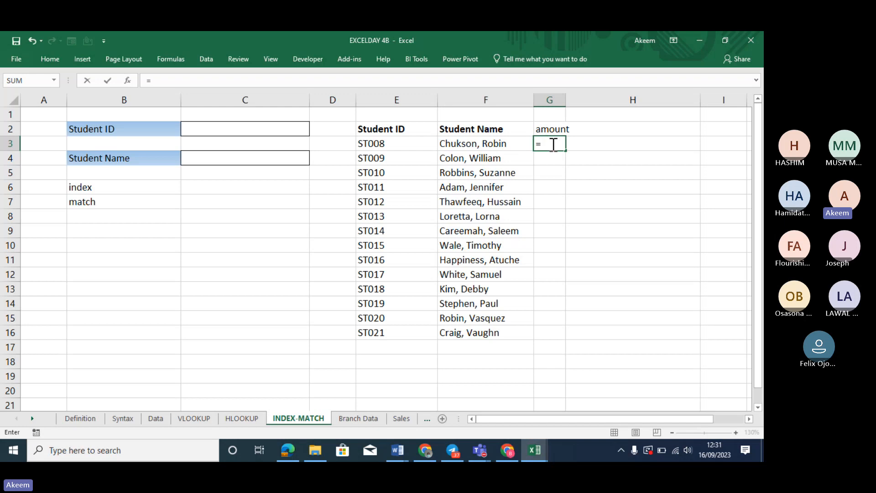
{"action": "type", "text": "rand"}
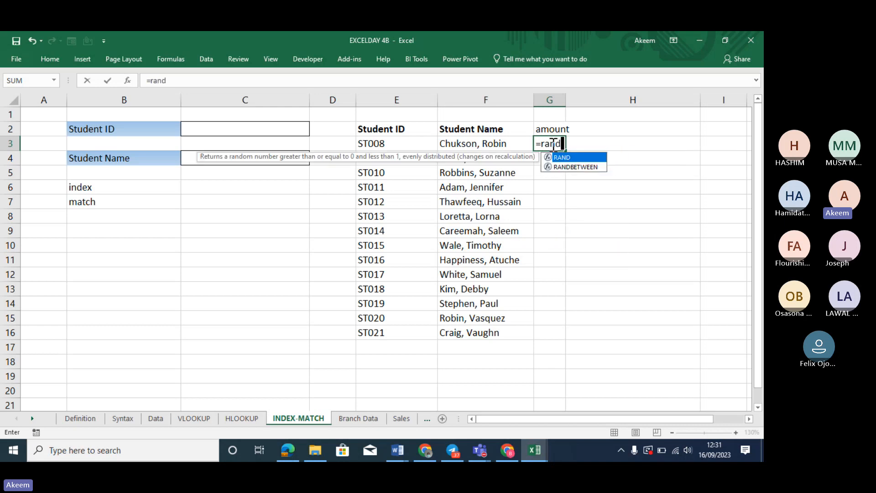
{"action": "key", "text": "Down"}
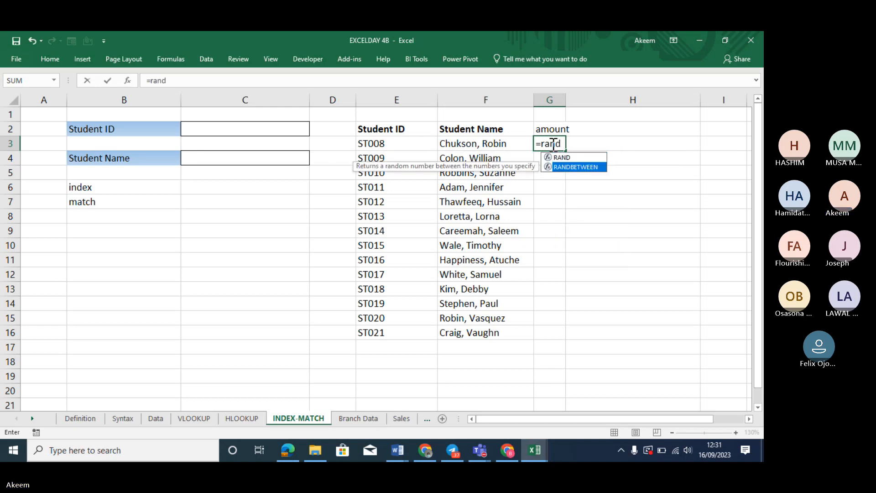
{"action": "key", "text": "Tab"}
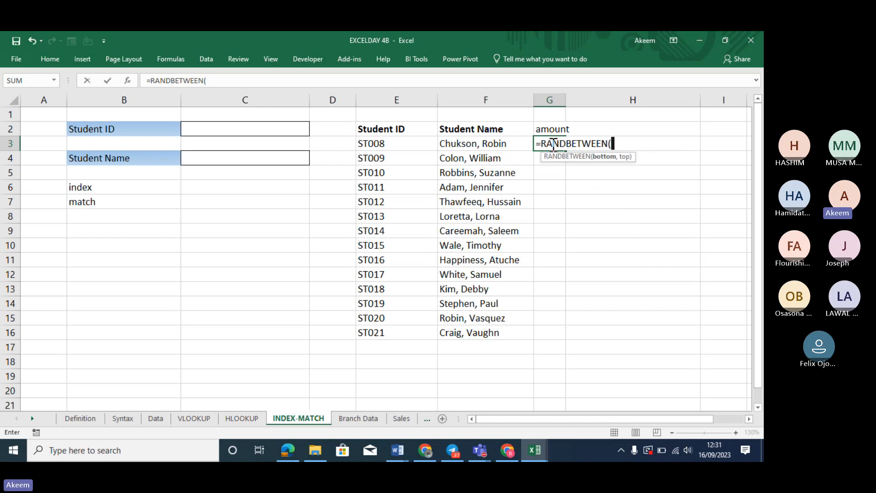
{"action": "type", "text": "10000,"}
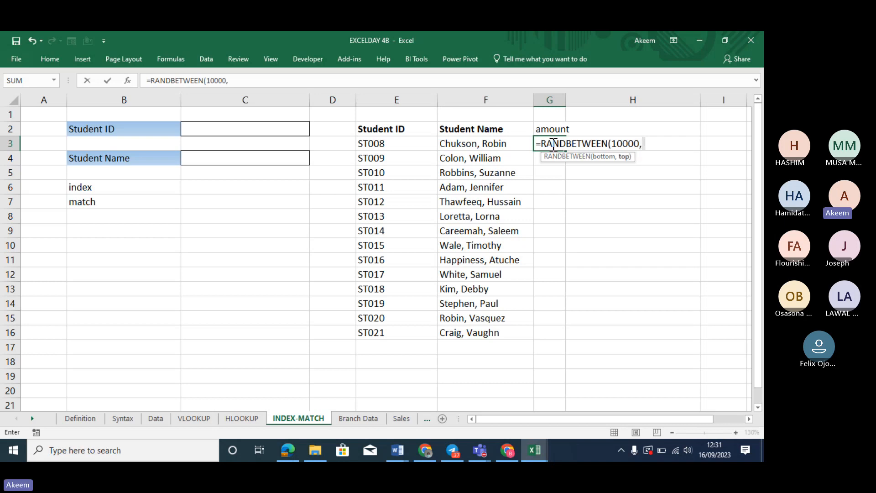
{"action": "type", "text": "40000"}
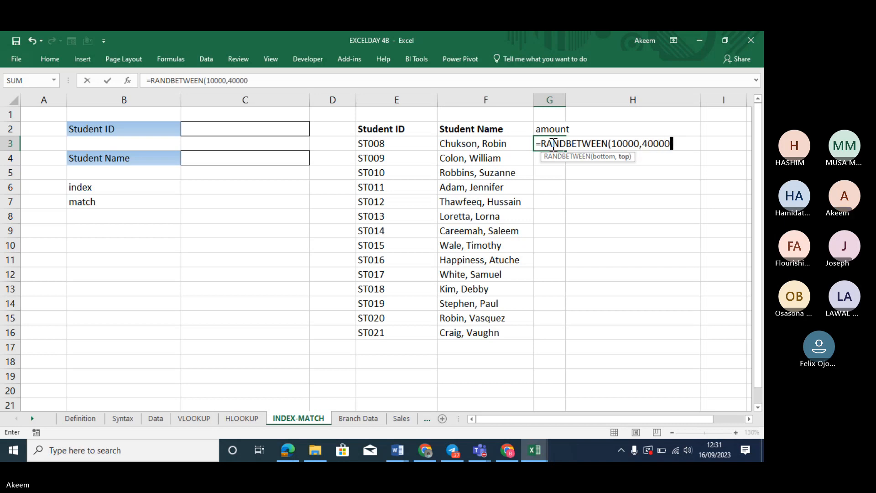
{"action": "type", "text": ")"}
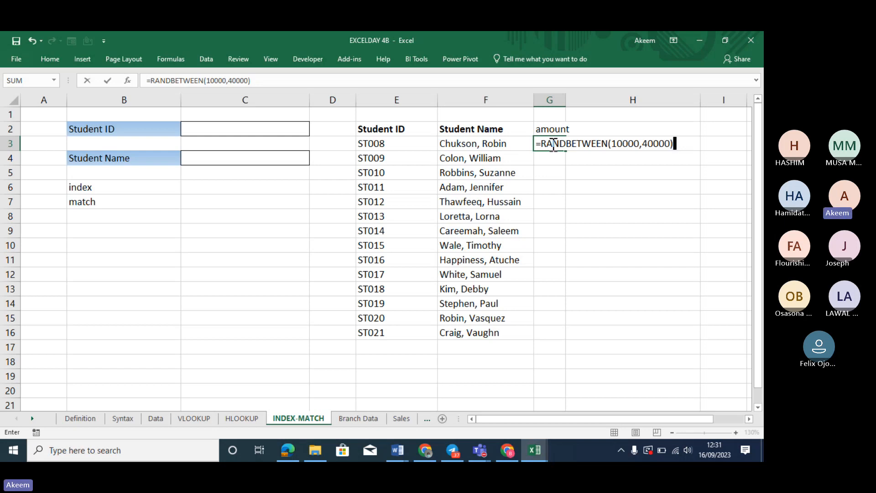
{"action": "key", "text": "Return"}
Fill the random amounts down to G16, widen column G, and paste them as values
{"action": "left_click", "coordinate": [562, 143]}
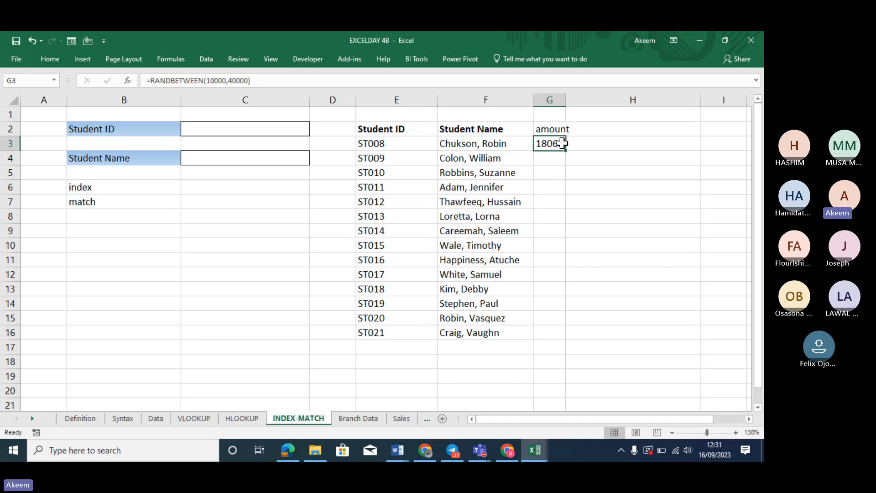
{"action": "double_click", "coordinate": [568, 150]}
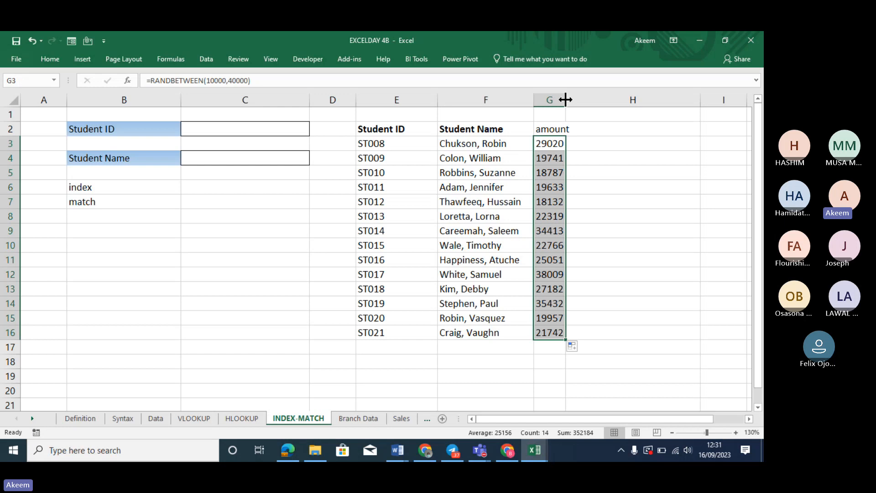
{"action": "left_click_drag", "start_coordinate": [565, 100], "coordinate": [606, 99]}
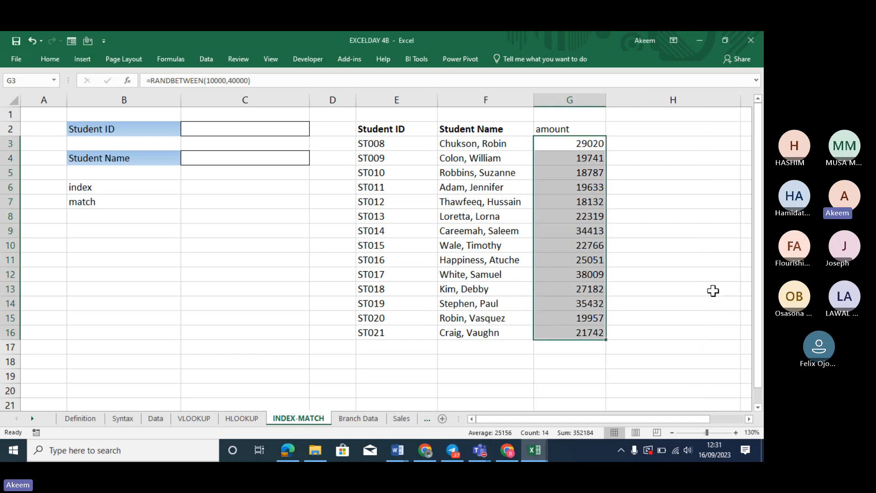
{"action": "key", "text": "ctrl+c"}
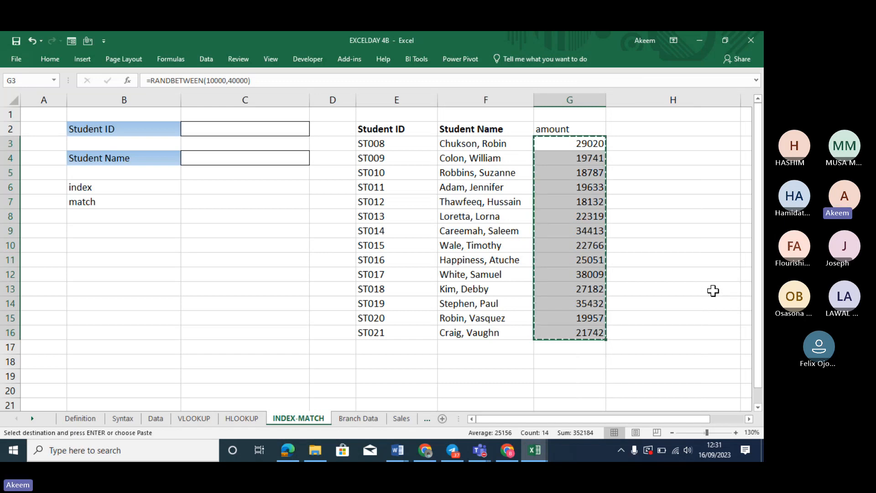
{"action": "key", "text": "alt+h"}
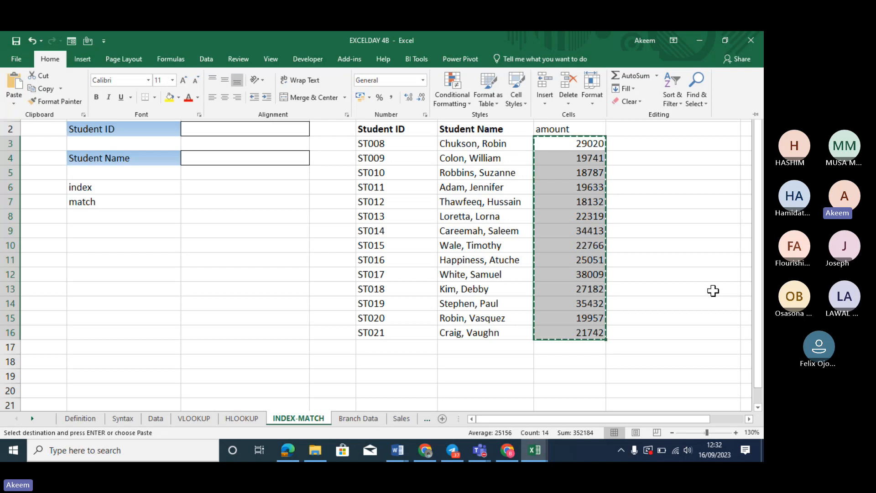
{"action": "key", "text": "v"}
{"action": "key", "text": "v"}
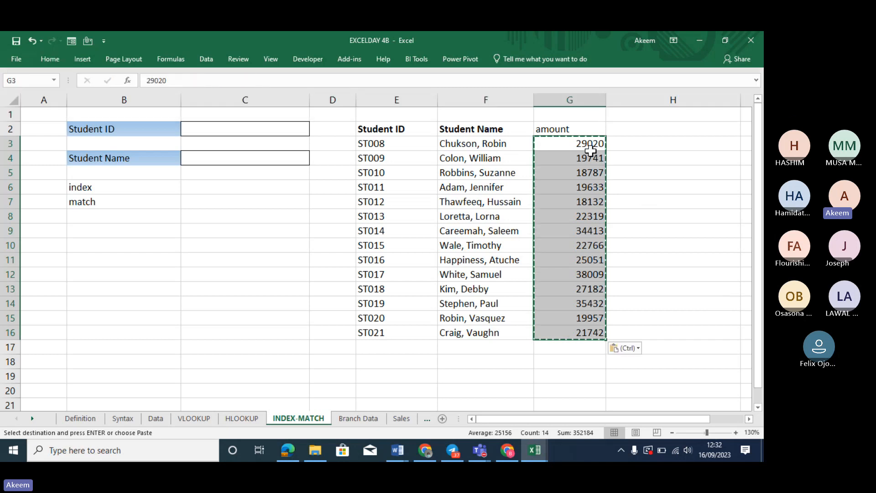
Write the note 'alt+h+v+v' in H3 and select the amounts in column G
{"action": "left_click", "coordinate": [695, 142]}
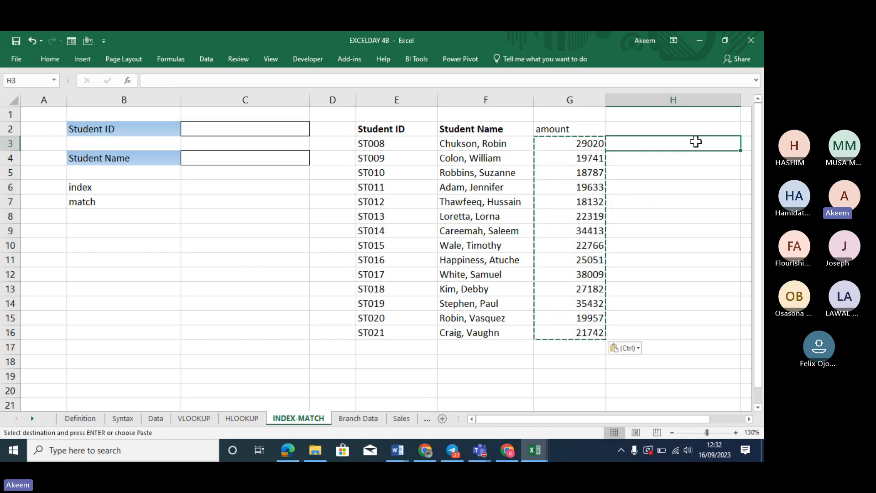
{"action": "type", "text": "alt"}
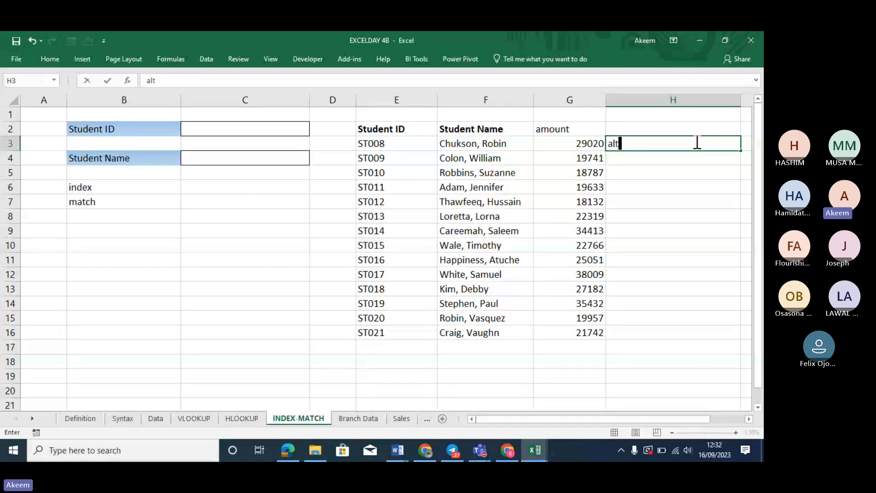
{"action": "type", "text": "+h+"}
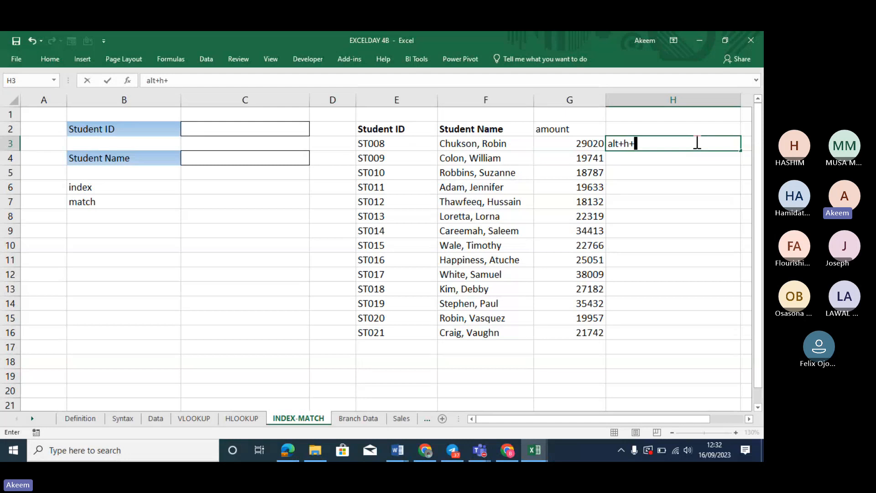
{"action": "type", "text": "v+v"}
{"action": "left_click", "coordinate": [716, 189]}
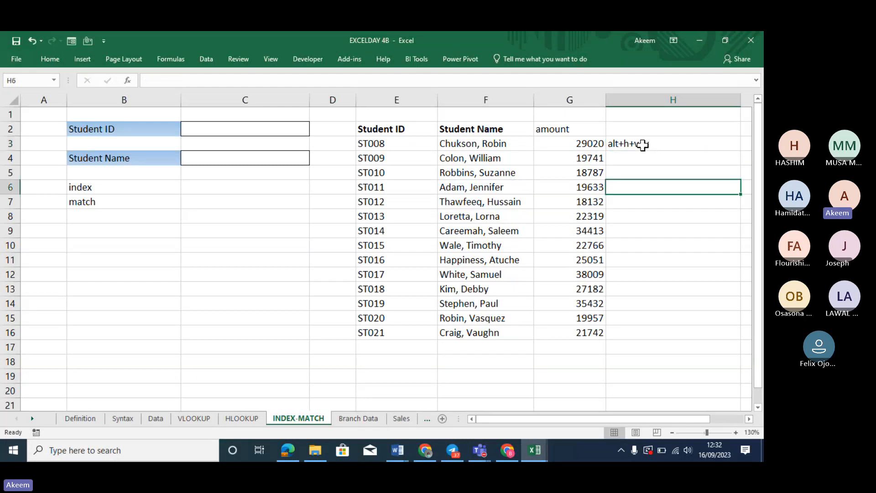
{"action": "left_click", "coordinate": [642, 145]}
{"action": "left_click_drag", "start_coordinate": [588, 141], "coordinate": [593, 330]}
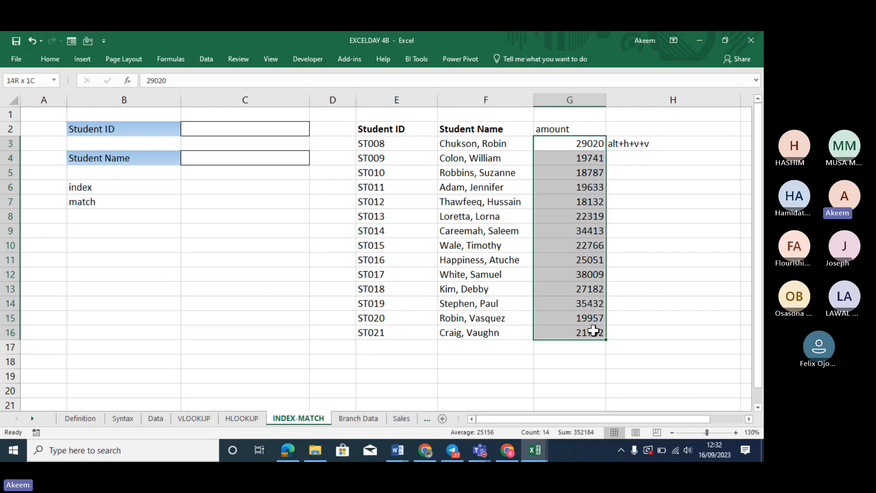
Format G3:G16 with thousands separators and two decimals; note 'ctrl+shift +1' in H4
{"action": "key", "text": "ctrl+v"}
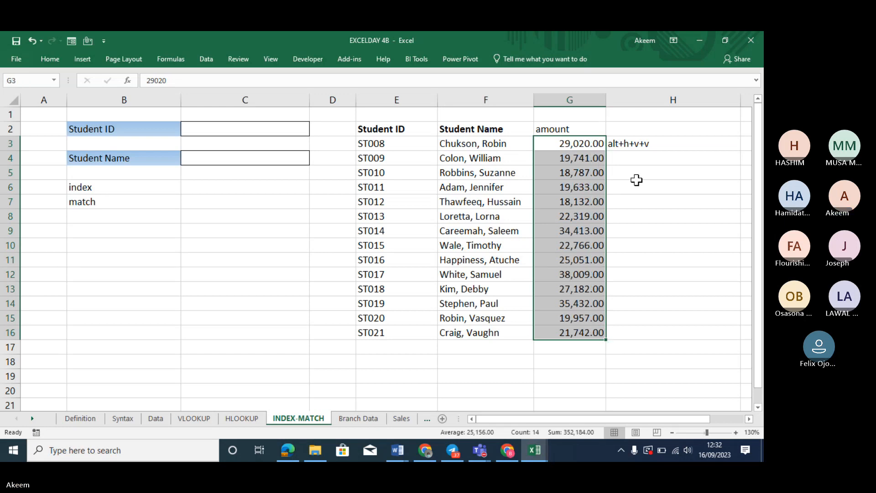
{"action": "left_click", "coordinate": [652, 154]}
{"action": "type", "text": "ct"}
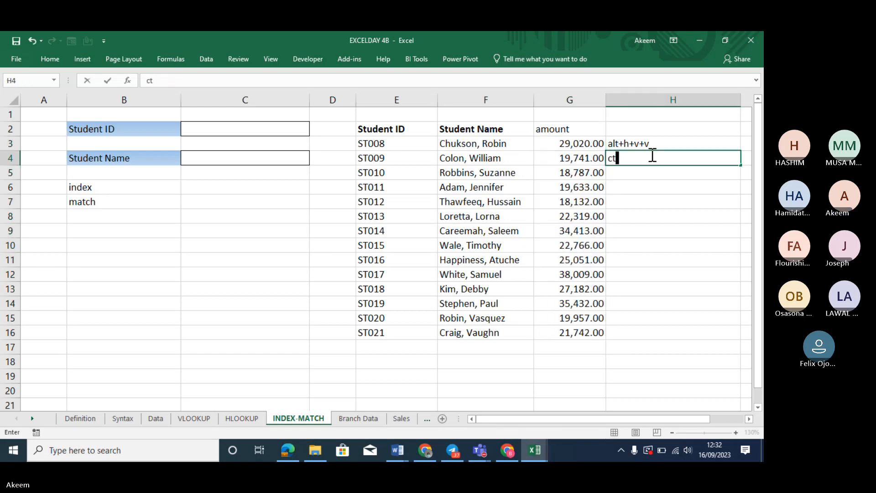
{"action": "type", "text": "rl+"}
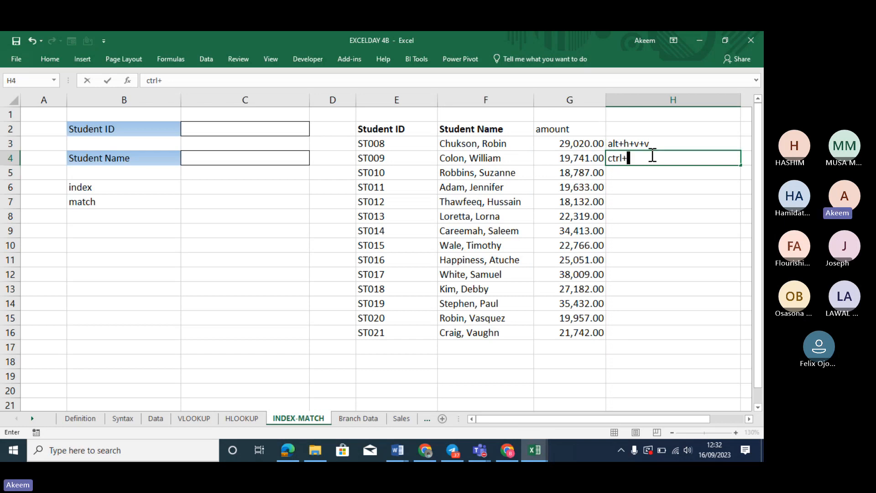
{"action": "type", "text": "shift +"}
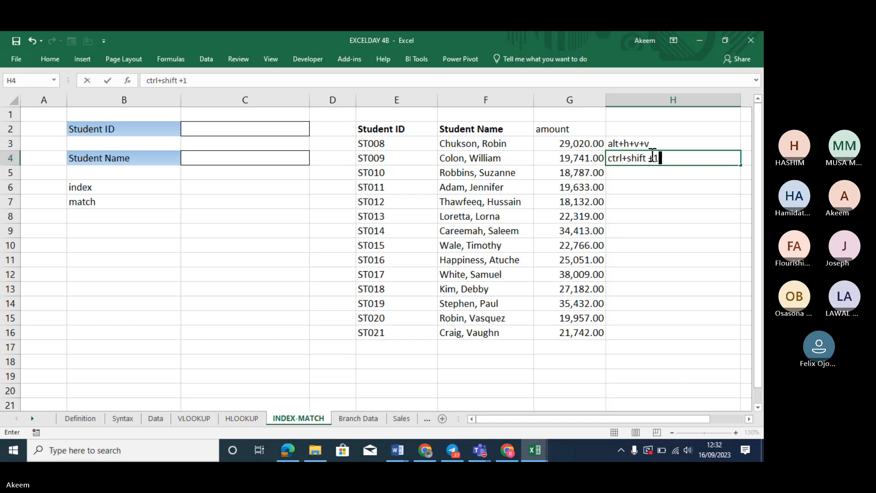
{"action": "type", "text": "1"}
{"action": "key", "text": "Return"}
Centre the shortcut notes in H3:H4
{"action": "mouse_move", "coordinate": [666, 145]}
{"action": "left_mouse_down"}
{"action": "mouse_move", "coordinate": [661, 138]}
{"action": "mouse_move", "coordinate": [662, 160]}
{"action": "left_mouse_up"}
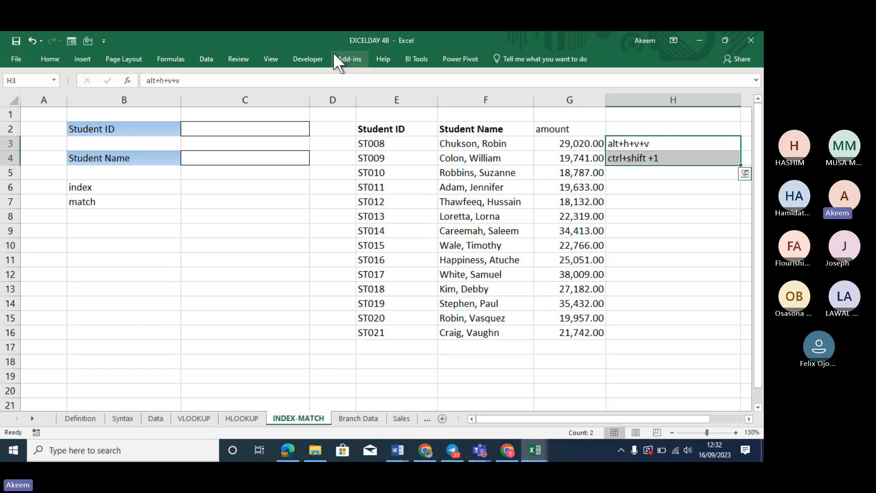
{"action": "left_click", "coordinate": [50, 60]}
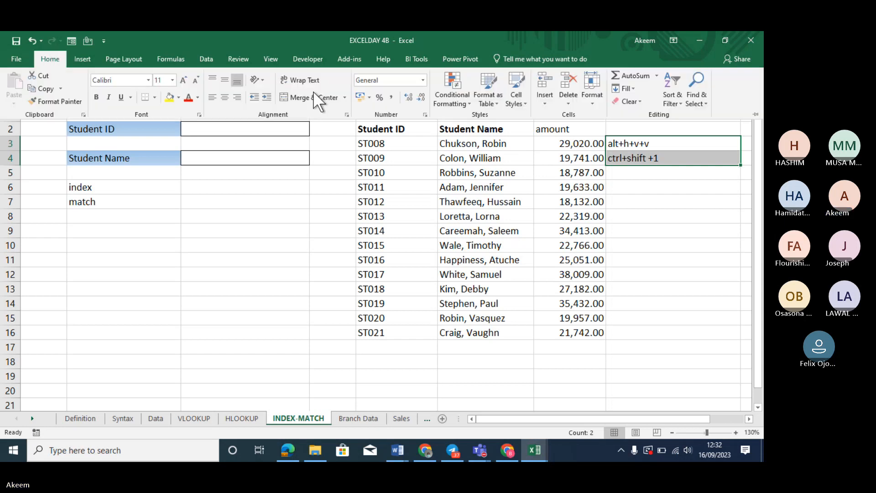
{"action": "left_click", "coordinate": [225, 97]}
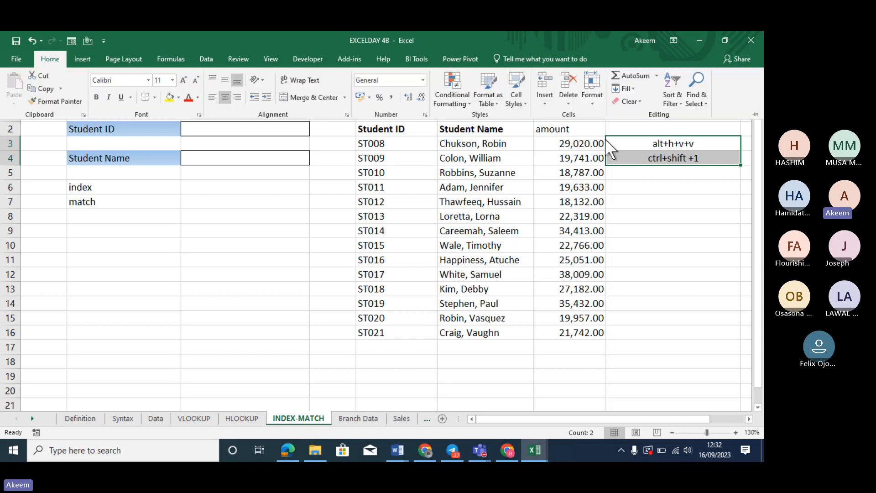
{"action": "left_click", "coordinate": [674, 144]}
{"action": "left_click", "coordinate": [675, 144]}
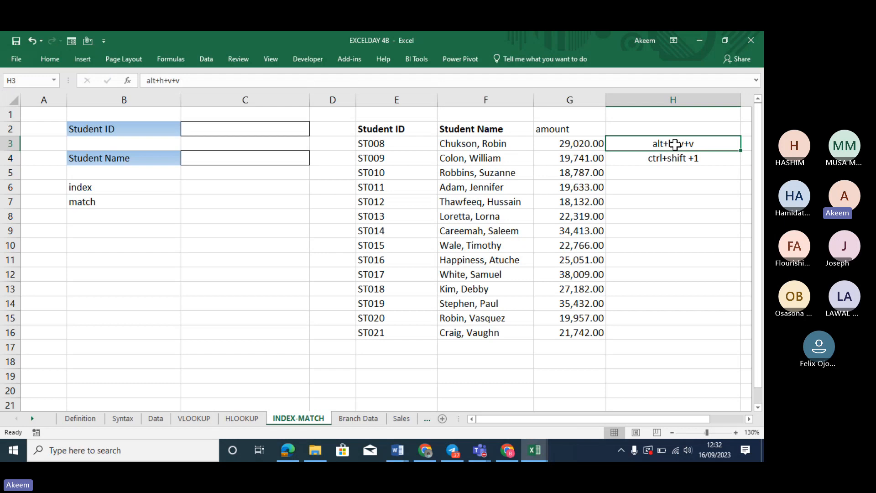
Label the notes 'value paste' in I3 and 'format numbe' in I4
{"action": "key", "text": "Right"}
{"action": "type", "text": "va"}
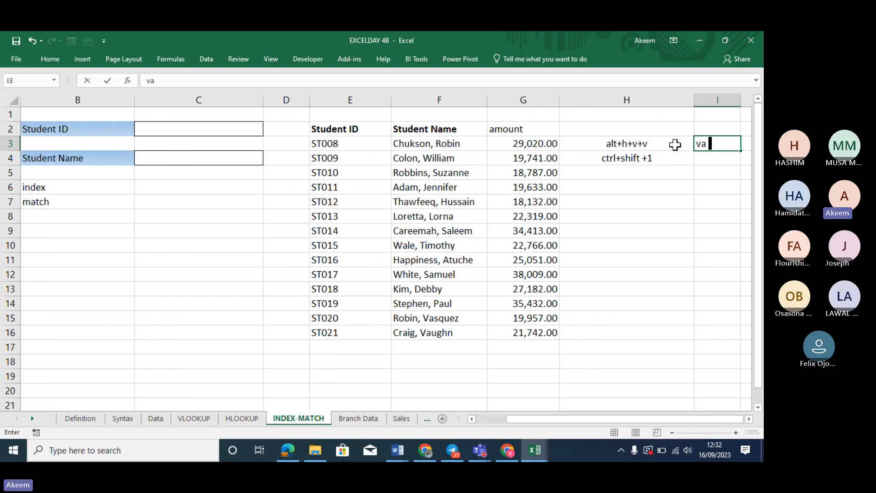
{"action": "type", "text": "lue "}
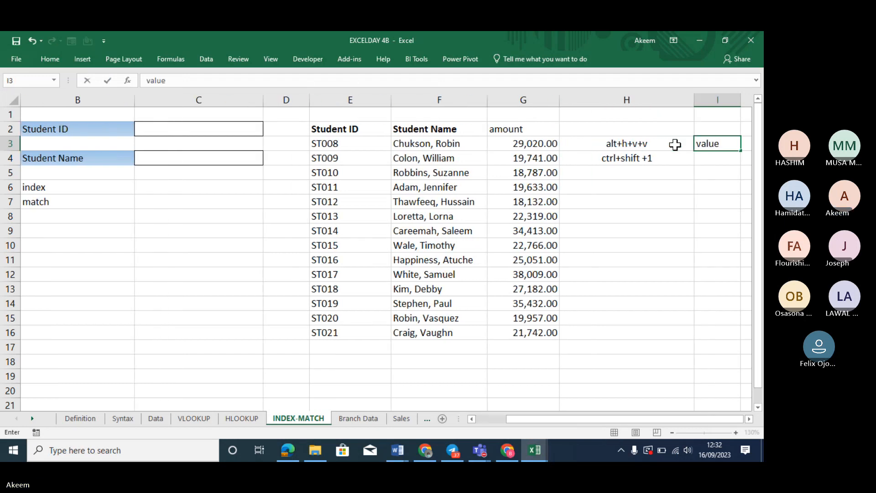
{"action": "type", "text": "paste"}
{"action": "left_click", "coordinate": [708, 160]}
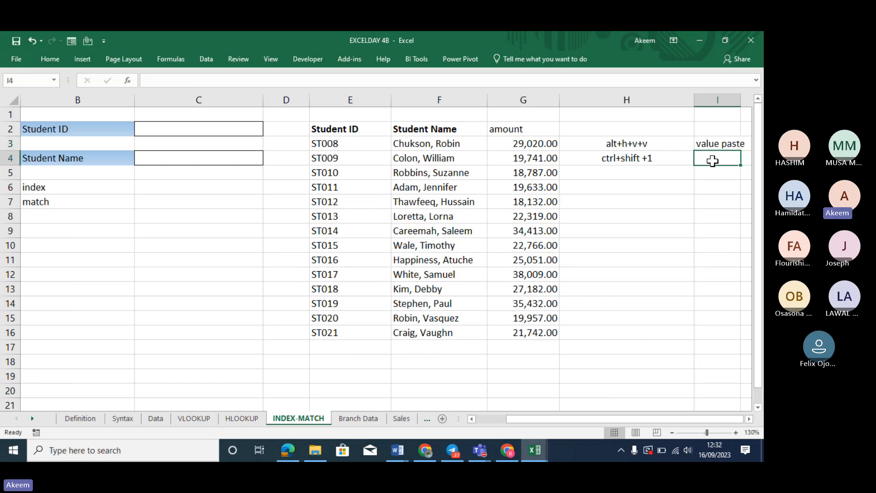
{"action": "double_click", "coordinate": [714, 160]}
{"action": "type", "text": "form"}
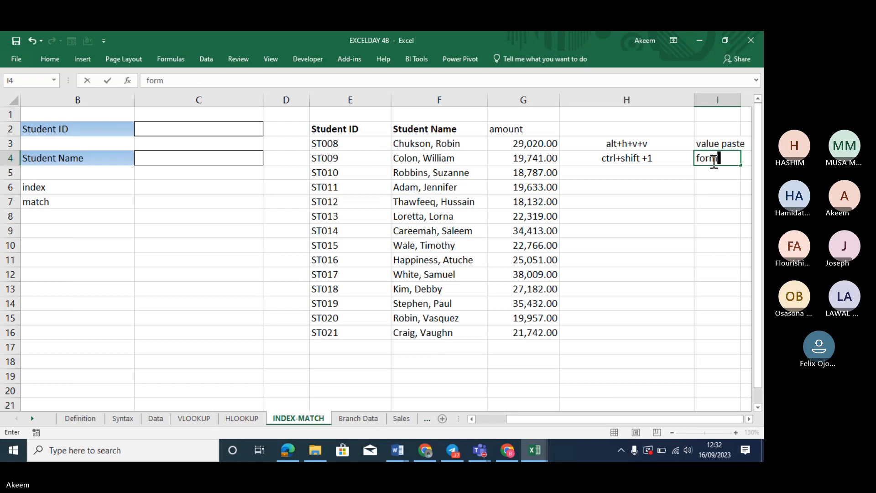
{"action": "type", "text": "at number"}
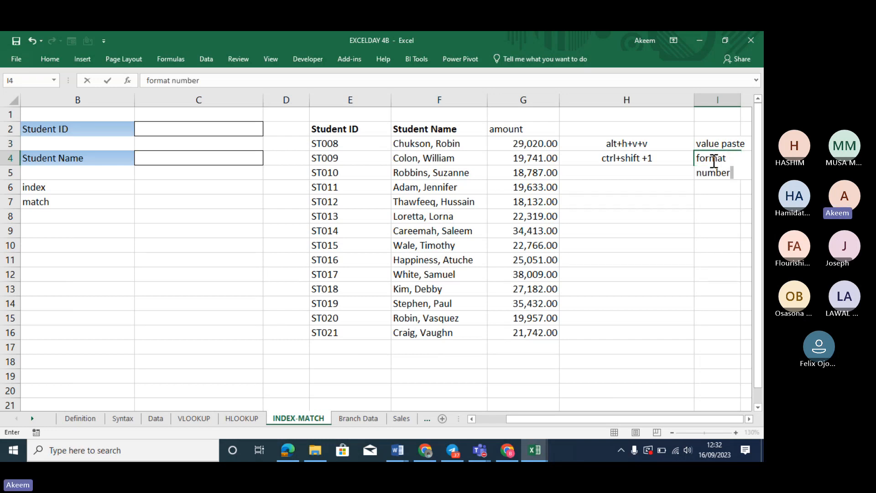
{"action": "key", "text": "Return"}
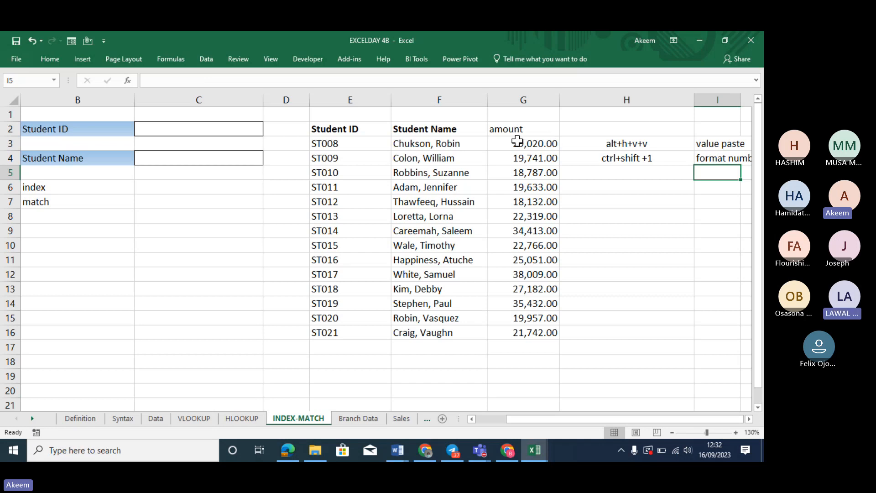
Select the formatted amounts, then cell C6 and the student name in F11
{"action": "left_click_drag", "start_coordinate": [517, 141], "coordinate": [539, 331]}
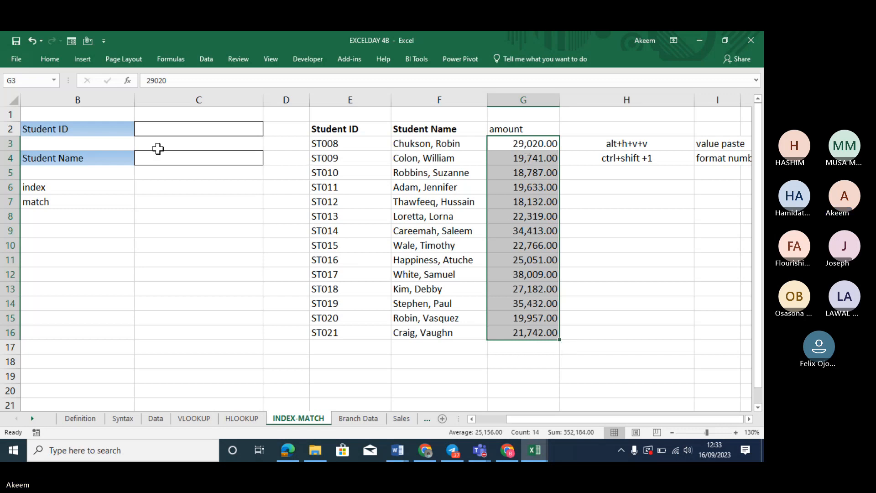
{"action": "left_click", "coordinate": [155, 184]}
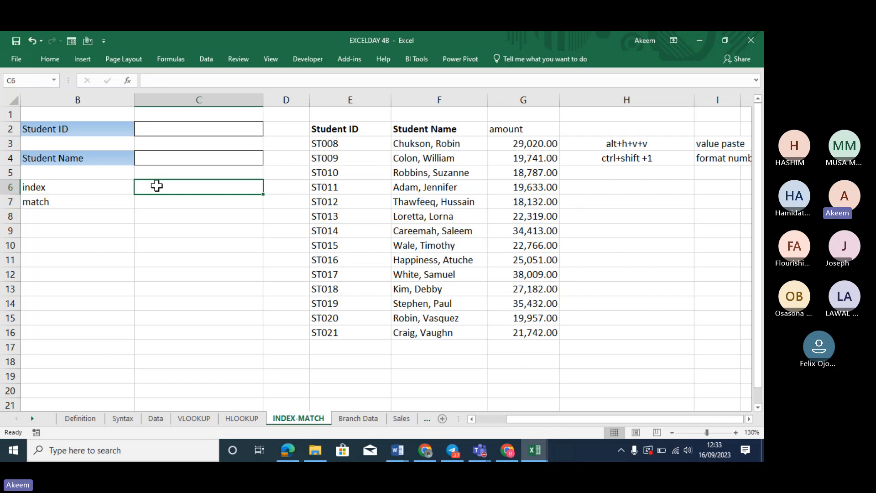
{"action": "left_click", "coordinate": [424, 259]}
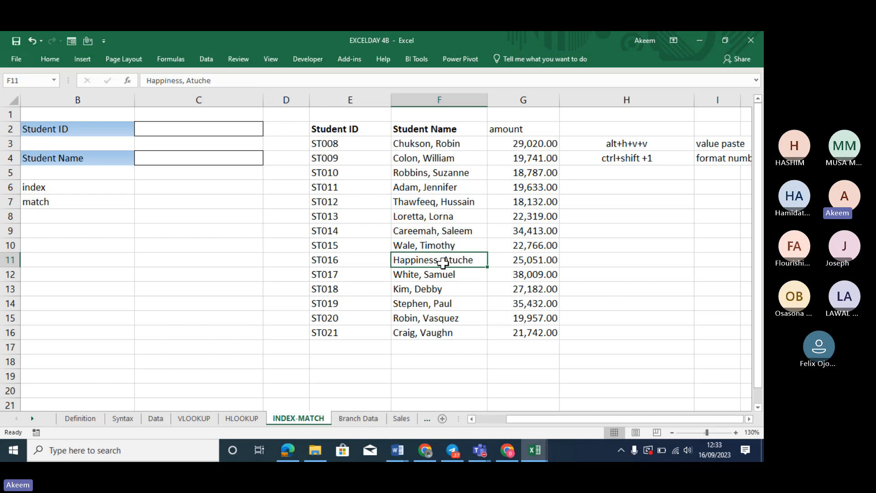
Number the table columns 1, 2, 3 in E1:G1
{"action": "left_click", "coordinate": [350, 113]}
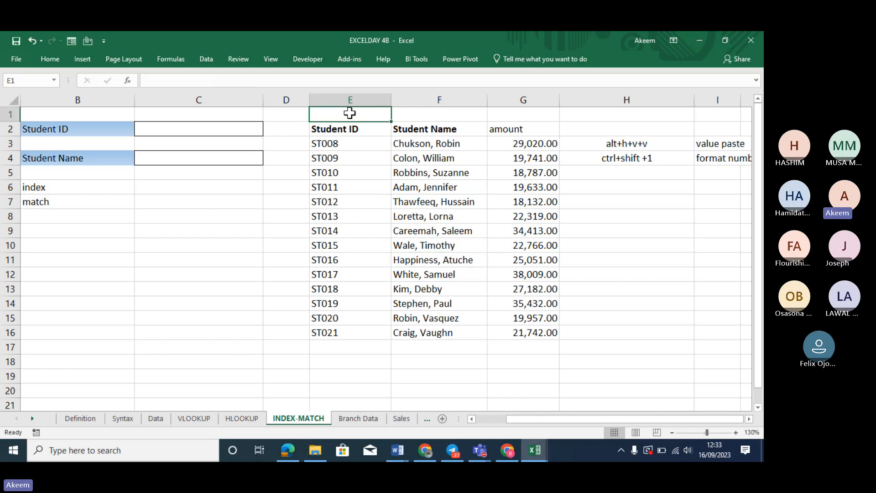
{"action": "type", "text": "1"}
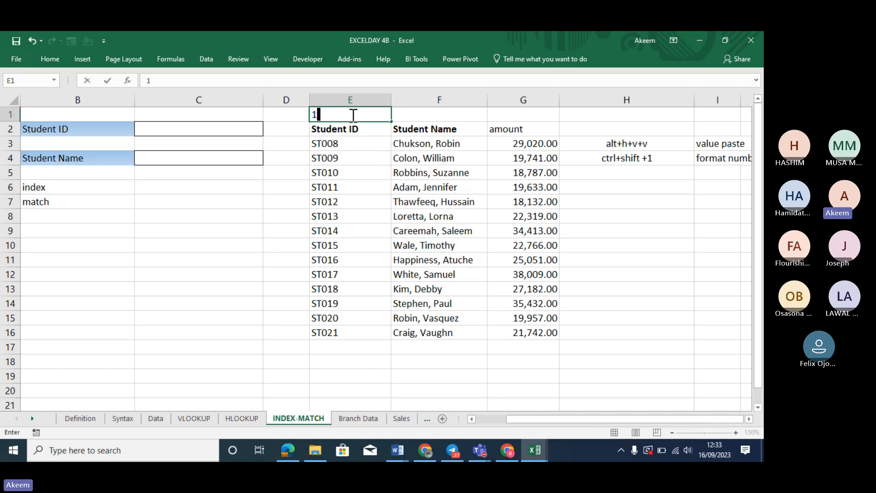
{"action": "key", "text": "Tab"}
{"action": "type", "text": "2"}
{"action": "key", "text": "Tab"}
{"action": "type", "text": "3"}
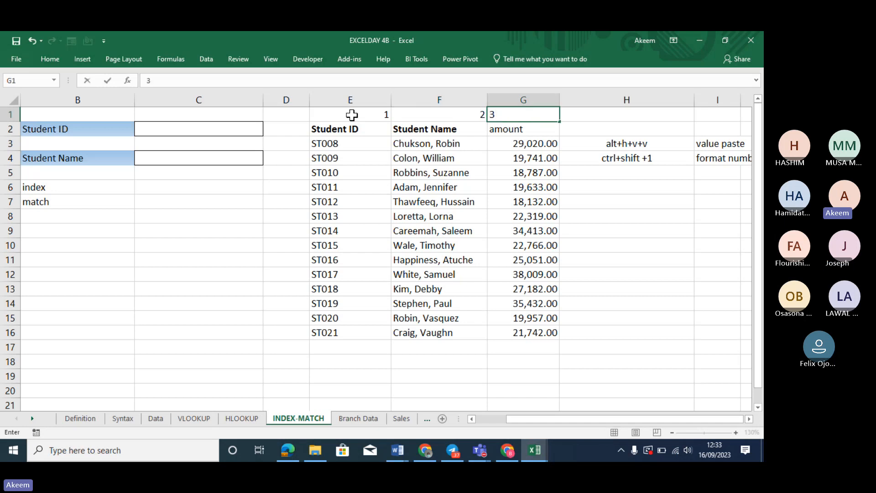
{"action": "key", "text": "Return"}
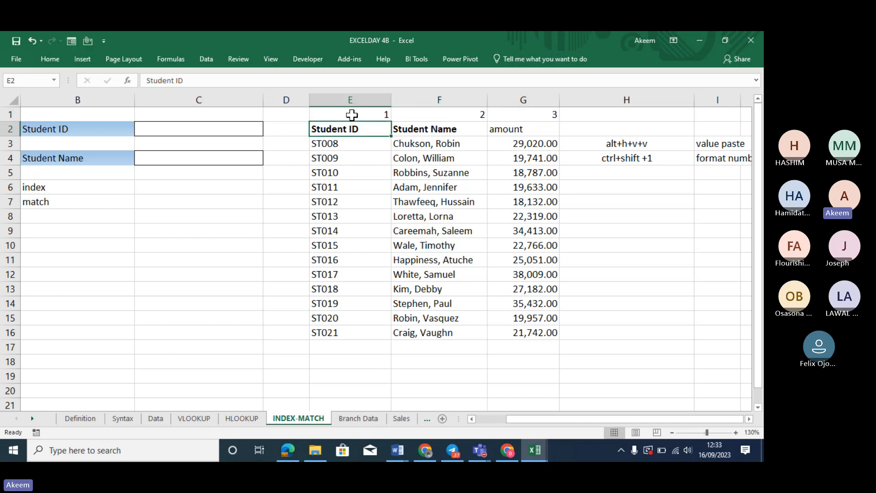
Number rows 1–5 in D2:D6 and extend the series to 15 in D16
{"action": "left_click", "coordinate": [297, 129]}
{"action": "type", "text": "1"}
{"action": "key", "text": "Return"}
{"action": "type", "text": "2"}
{"action": "key", "text": "Return"}
{"action": "type", "text": "3"}
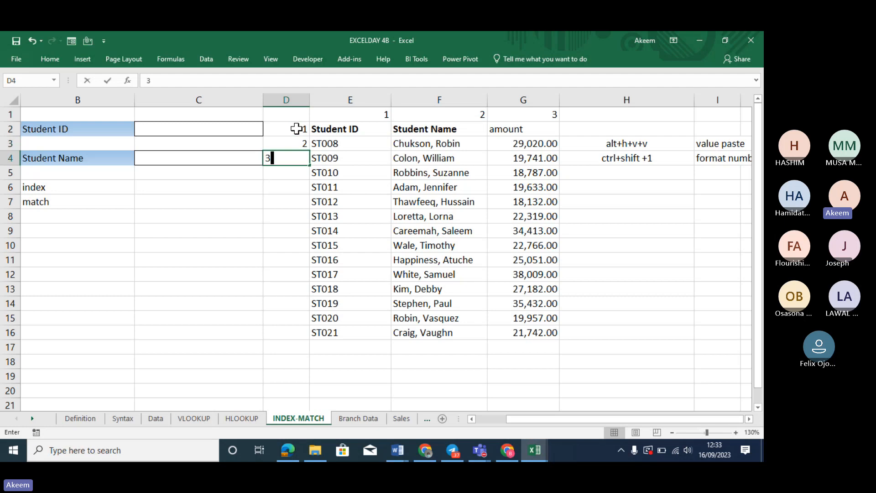
{"action": "key", "text": "Return"}
{"action": "type", "text": "4"}
{"action": "key", "text": "Return"}
{"action": "type", "text": "5"}
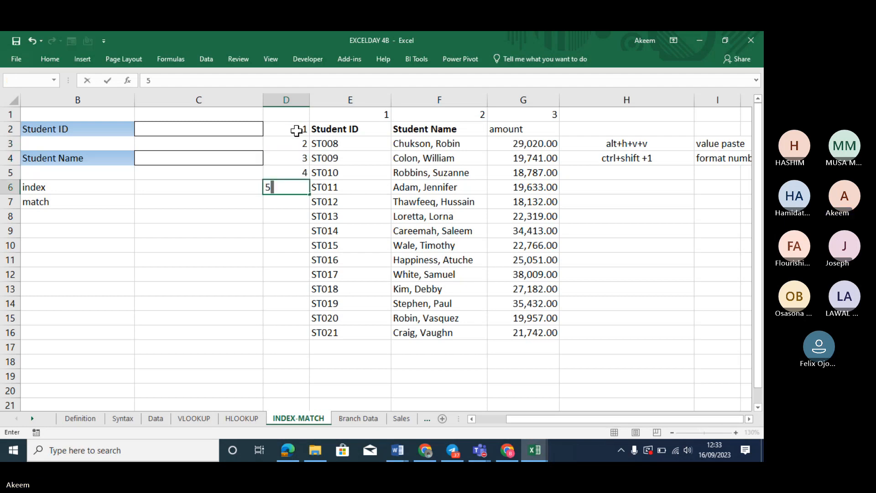
{"action": "key", "text": "Return"}
{"action": "left_click_drag", "start_coordinate": [294, 156], "coordinate": [316, 342]}
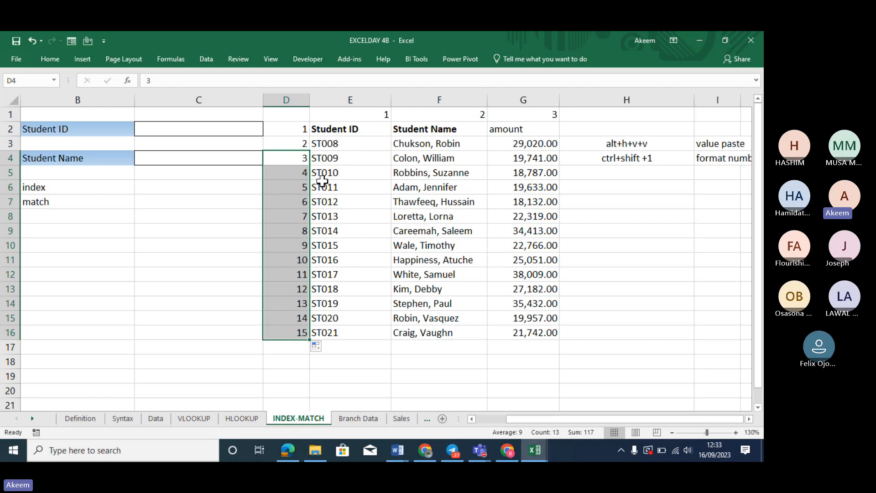
{"action": "left_click", "coordinate": [341, 347]}
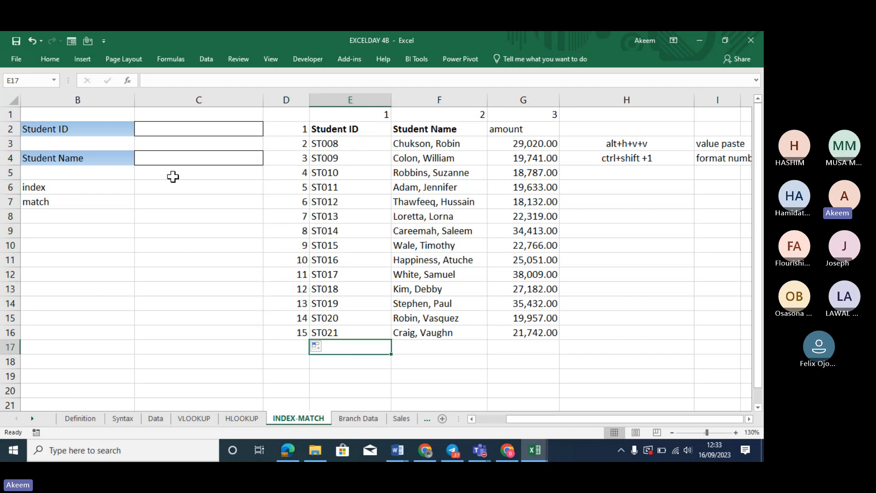
{"action": "left_click", "coordinate": [437, 259]}
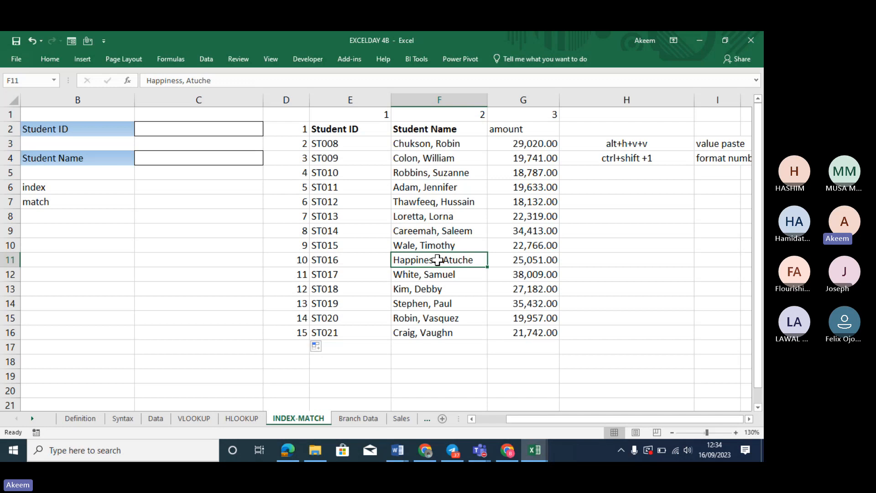
Enter a first INDEX formula in C6 over the student table ending at G16, with row 10, column 2
{"action": "left_click", "coordinate": [214, 191]}
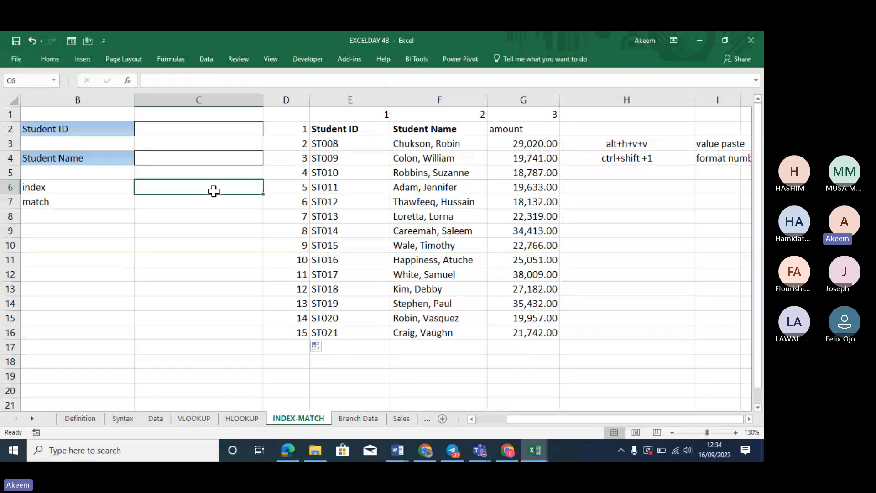
{"action": "type", "text": "=index"}
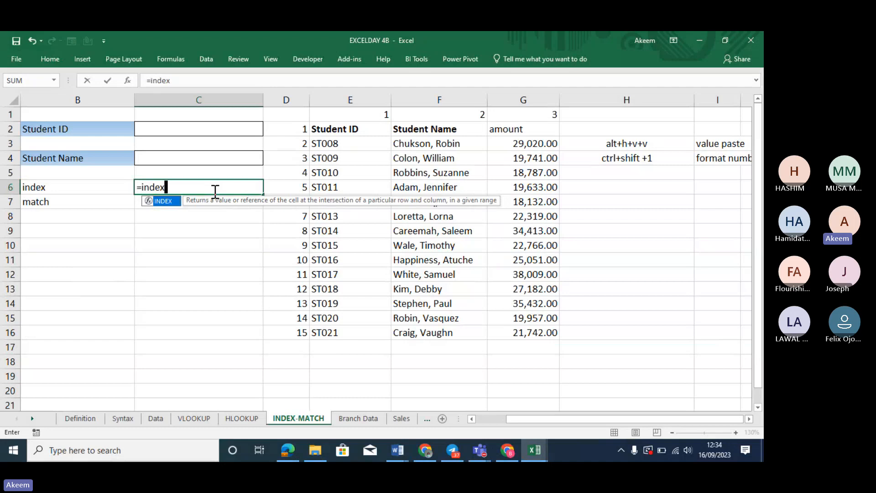
{"action": "key", "text": "Tab"}
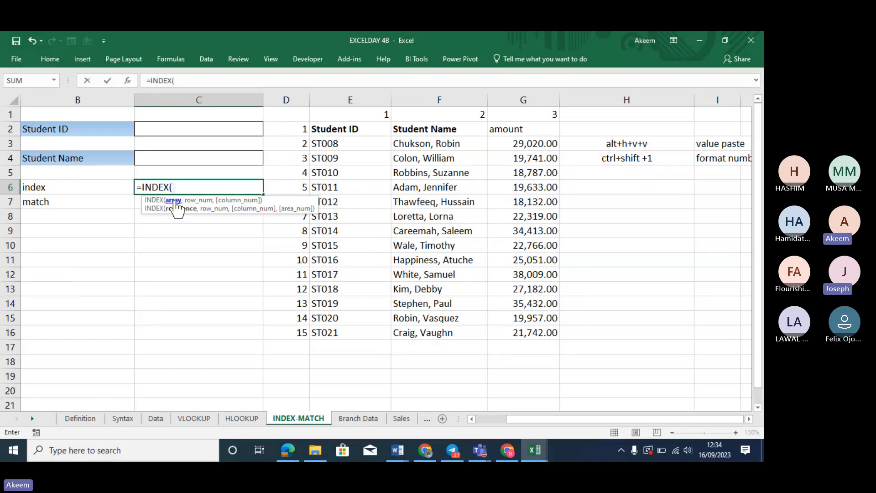
{"action": "left_click", "coordinate": [320, 129]}
{"action": "left_click_drag", "start_coordinate": [529, 232], "coordinate": [527, 264]}
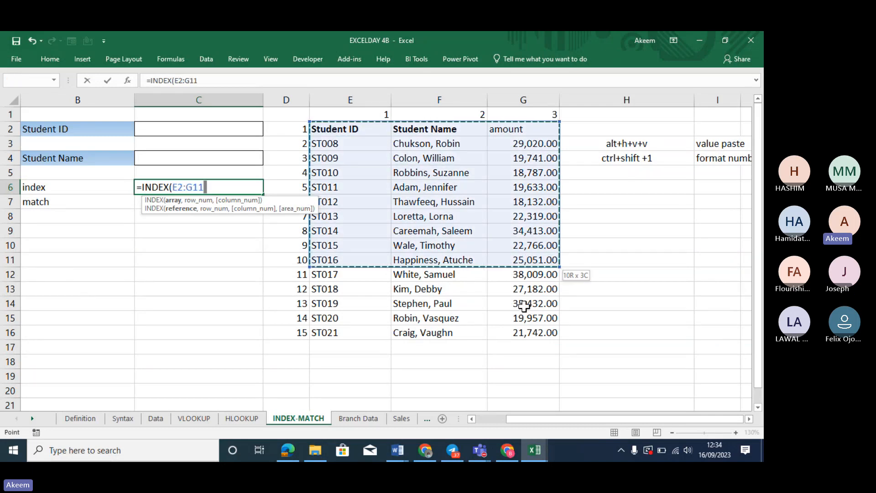
{"action": "left_click_drag", "start_coordinate": [525, 311], "coordinate": [532, 342]}
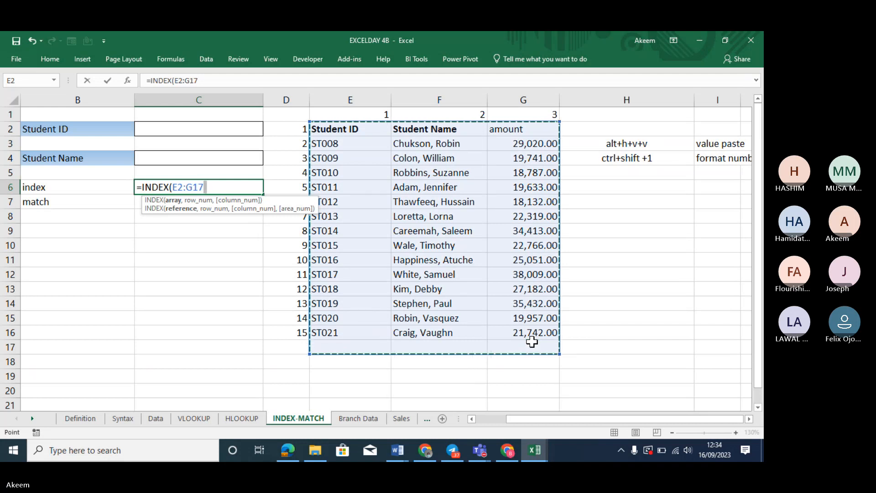
{"action": "key", "text": "shift+Up"}
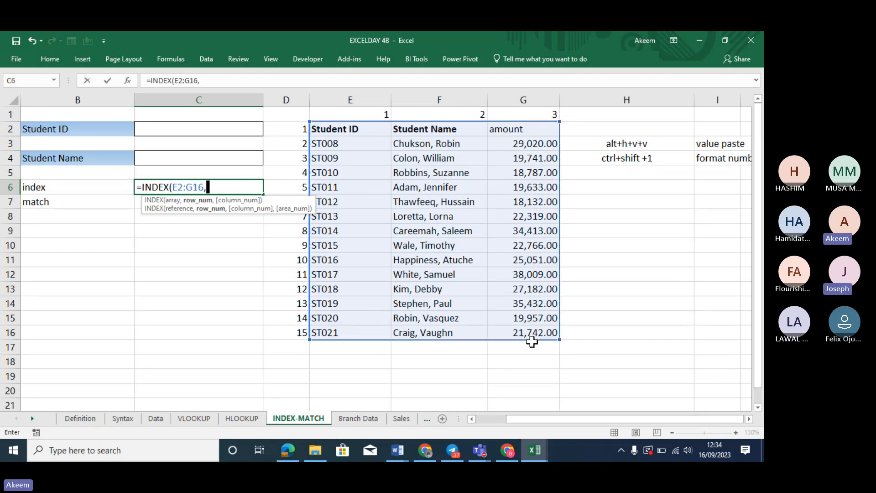
{"action": "type", "text": ","}
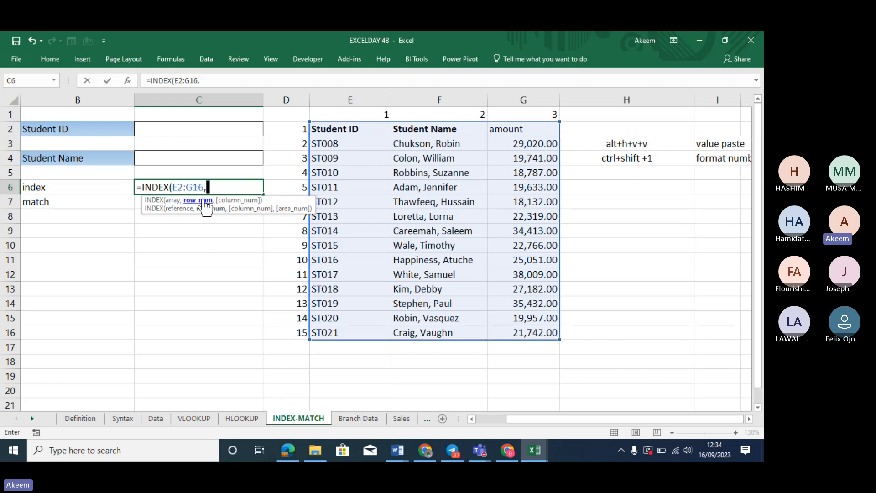
{"action": "type", "text": "10,"}
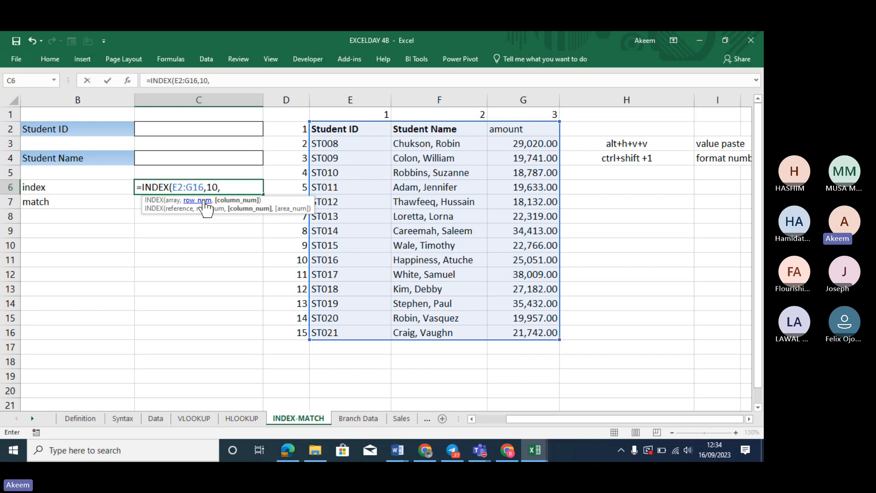
{"action": "type", "text": "2"}
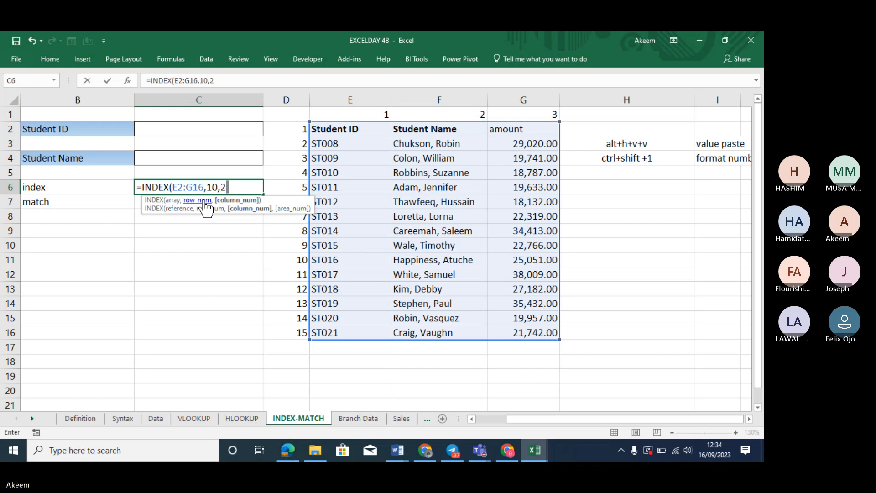
{"action": "key", "text": "Return"}
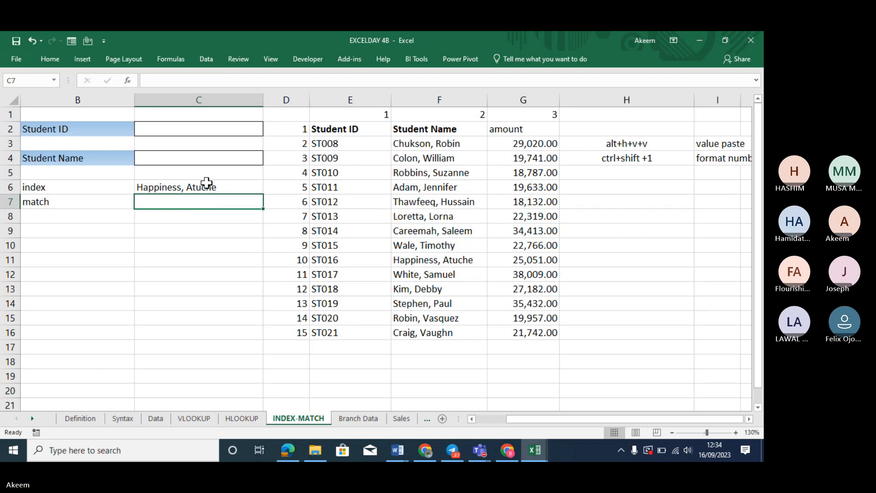
Rewrite C6 as =INDEX(E2:G17,10,2) using the full student table
{"action": "left_click", "coordinate": [206, 183]}
{"action": "type", "text": "=in"}
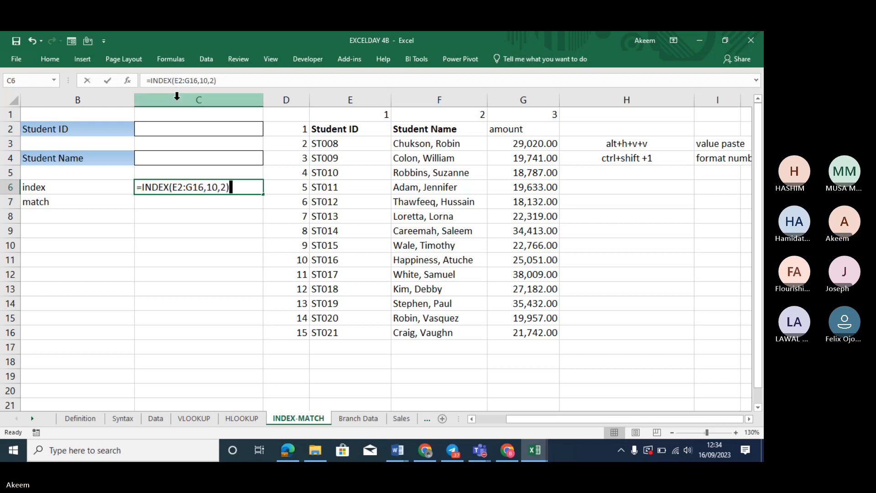
{"action": "type", "text": "dex"}
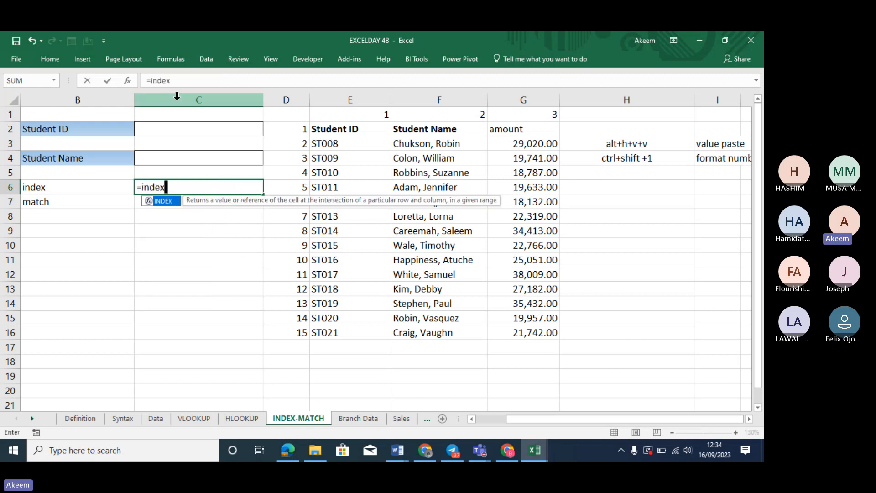
{"action": "key", "text": "Tab"}
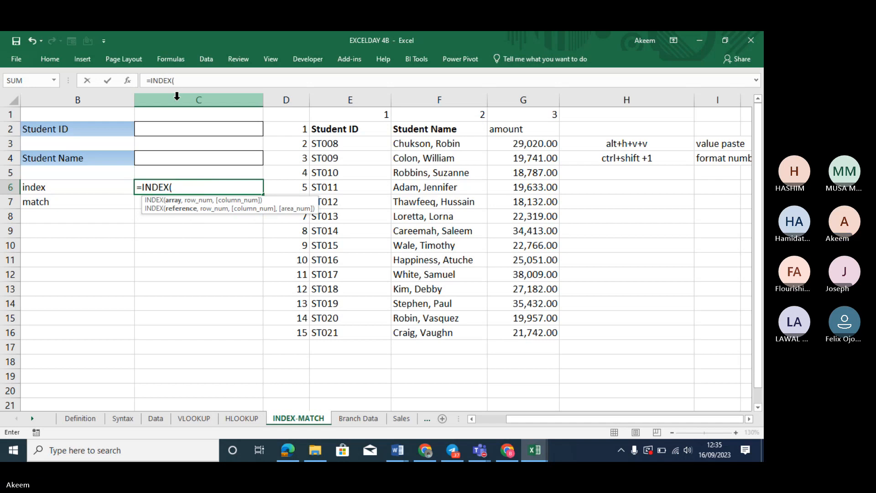
{"action": "left_click", "coordinate": [349, 129]}
{"action": "left_click_drag", "start_coordinate": [490, 191], "coordinate": [506, 341]}
{"action": "type", "text": ","}
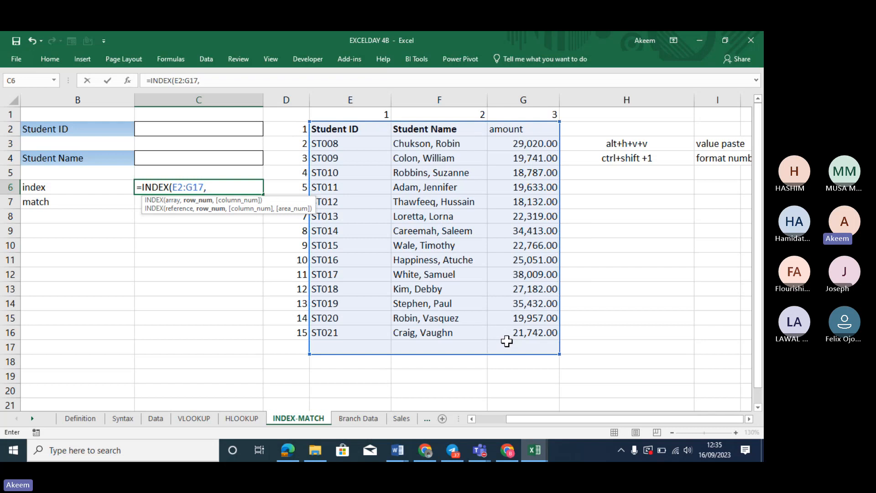
{"action": "type", "text": "10,"}
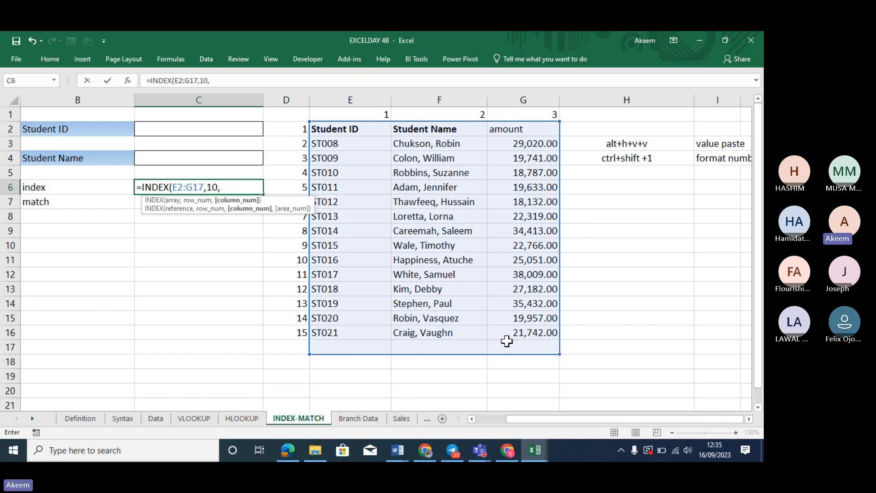
{"action": "type", "text": "2"}
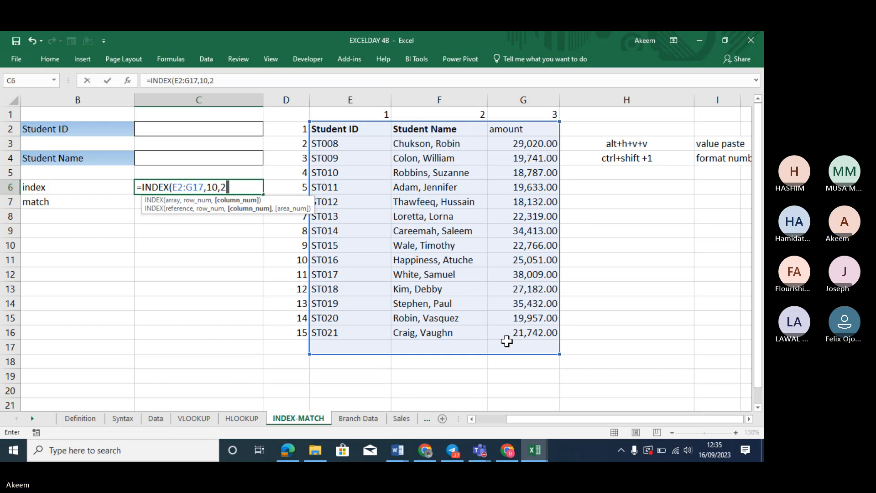
{"action": "type", "text": ")"}
{"action": "key", "text": "Return"}
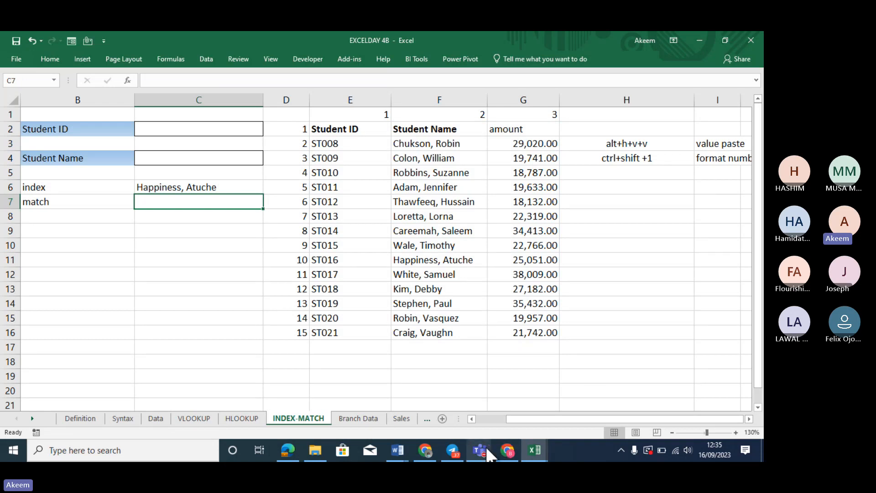
Admit the waiting lobby participant in the Teams meeting, then minimize the meeting window
{"action": "mouse_move", "coordinate": [487, 443]}
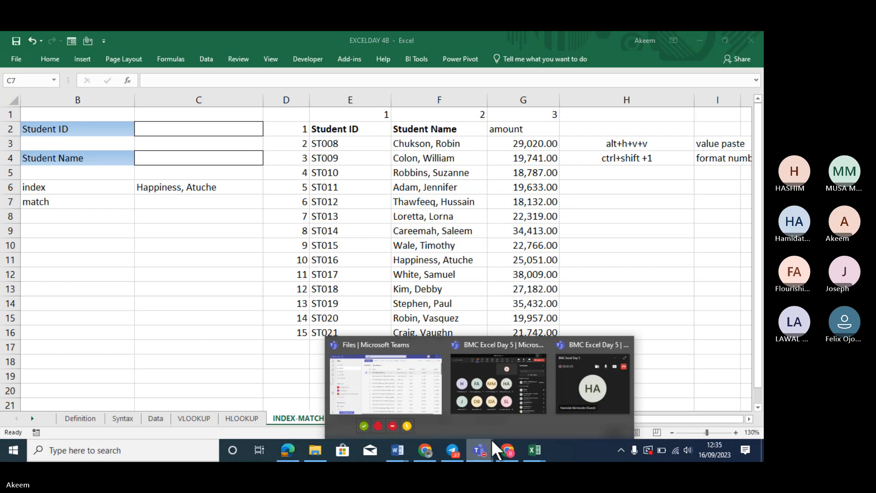
{"action": "left_click", "coordinate": [509, 374]}
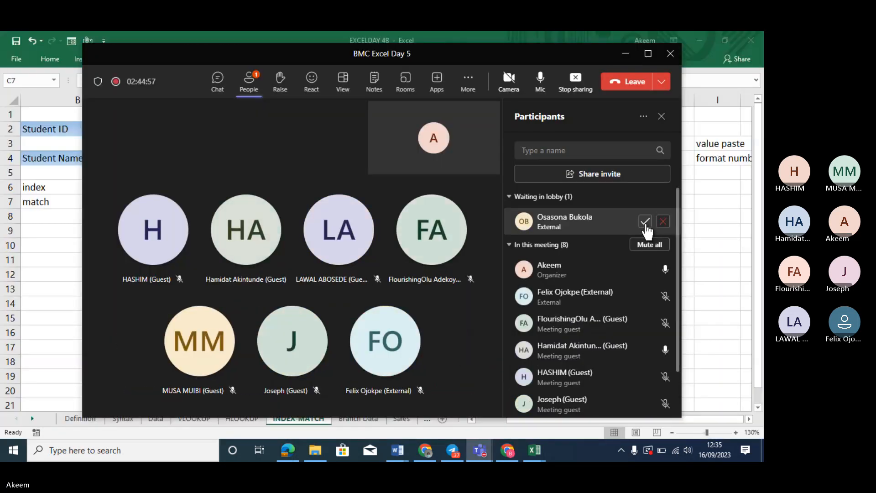
{"action": "left_click", "coordinate": [645, 223]}
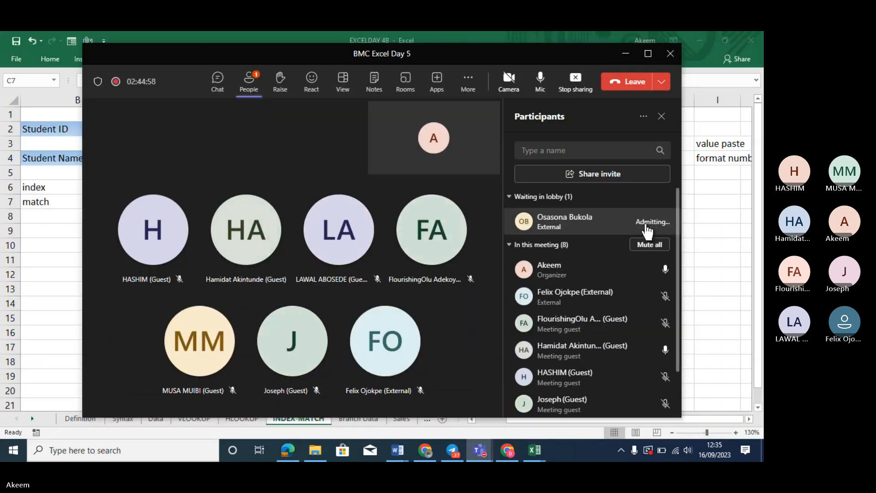
{"action": "left_click", "coordinate": [625, 54]}
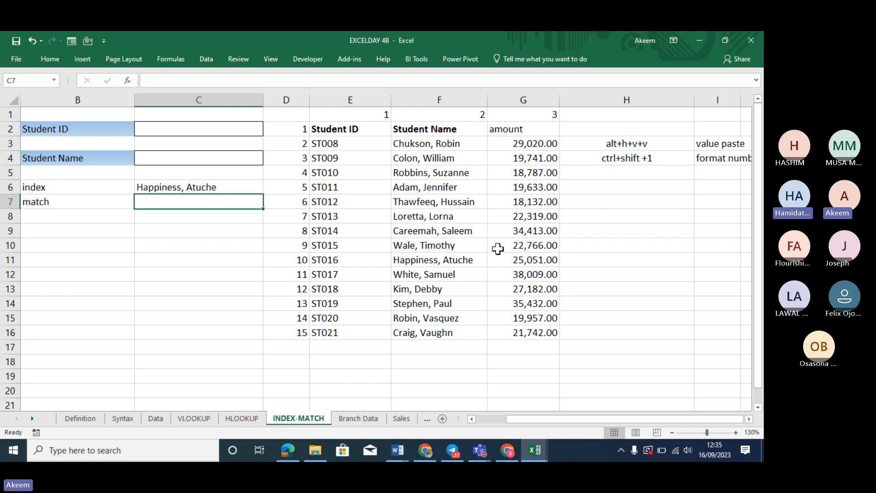
Open C6's =INDEX(E2:G17,10,2) formula in the formula bar for editing
{"action": "left_click", "coordinate": [207, 187]}
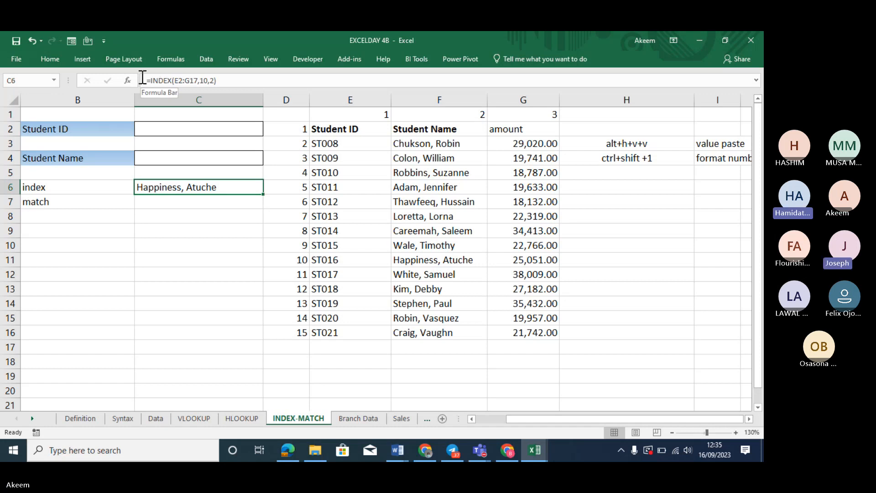
{"action": "left_click", "coordinate": [145, 80]}
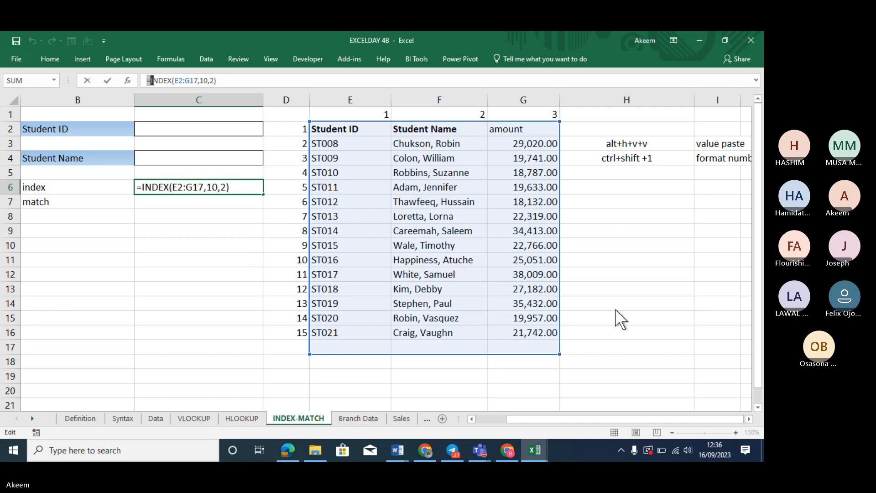
{"action": "left_click", "coordinate": [691, 316]}
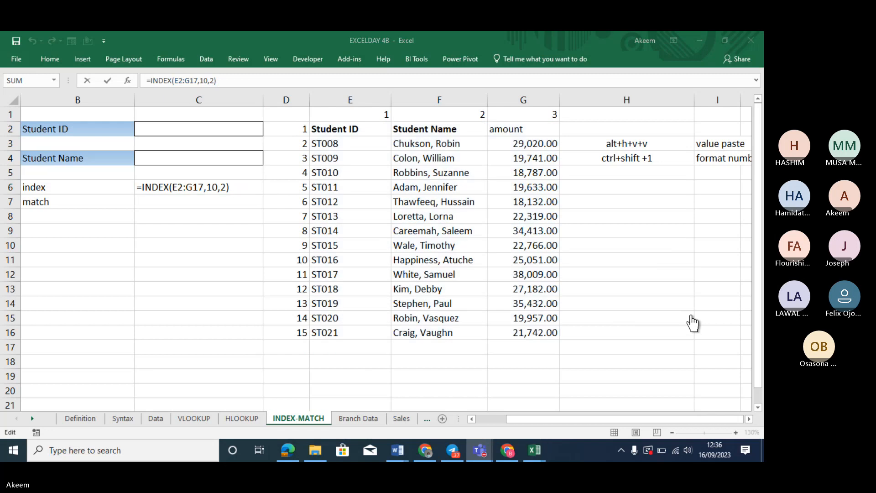
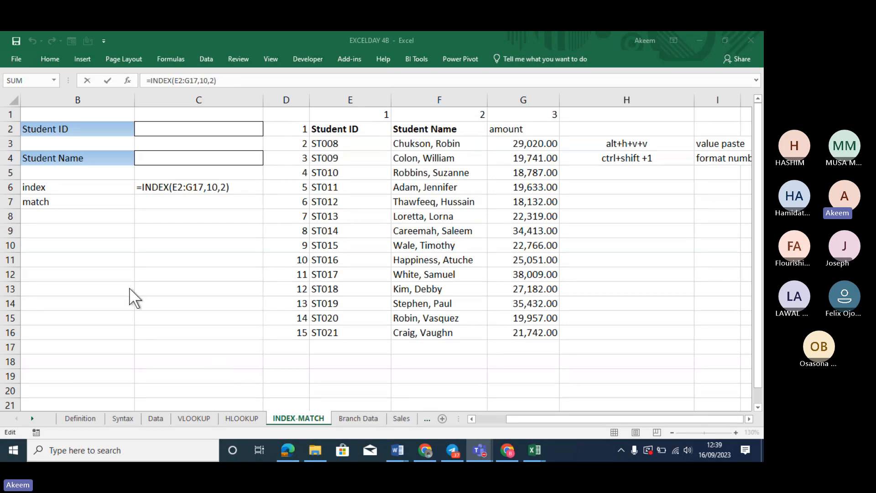
Remove the stray B7 and C7 references so C6 reads =INDEX(E2:G17,10,2), and commit it
{"action": "left_click", "coordinate": [83, 198]}
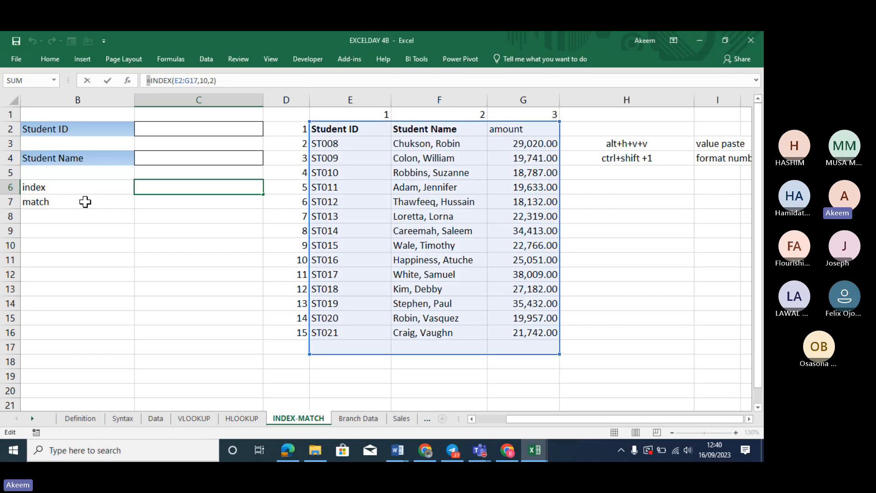
{"action": "left_click", "coordinate": [85, 201]}
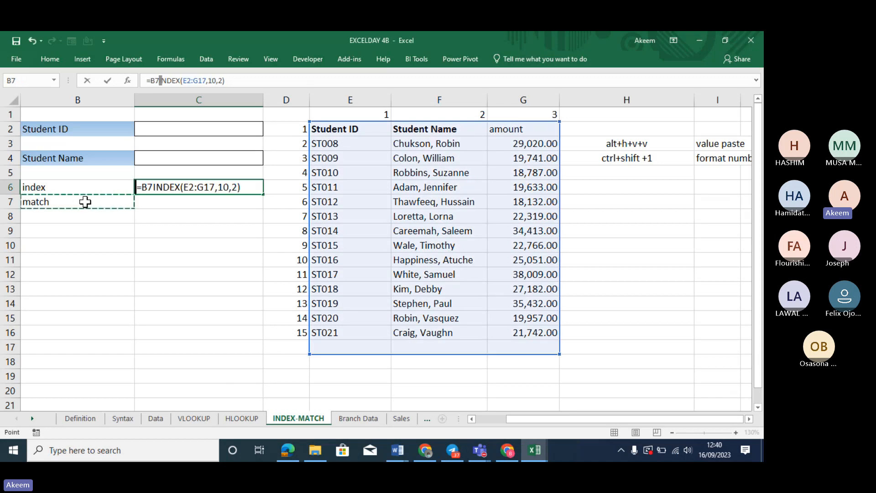
{"action": "key", "text": "ctrl+z"}
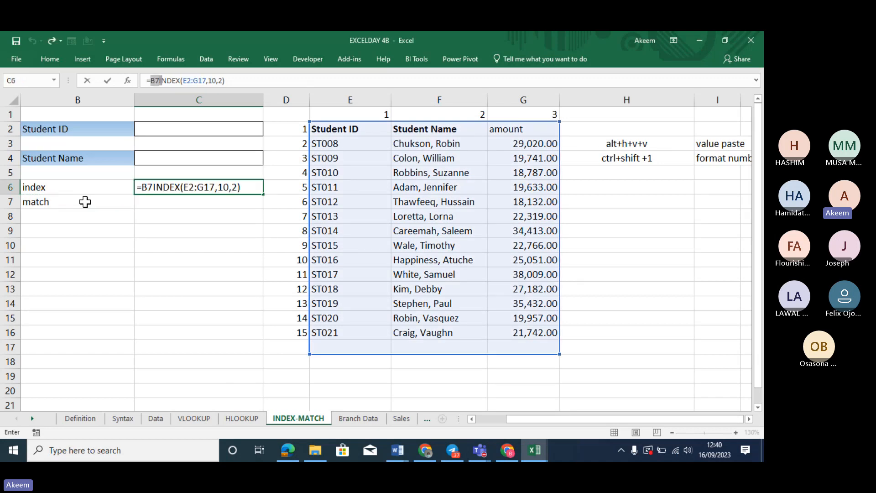
{"action": "key", "text": "BackSpace"}
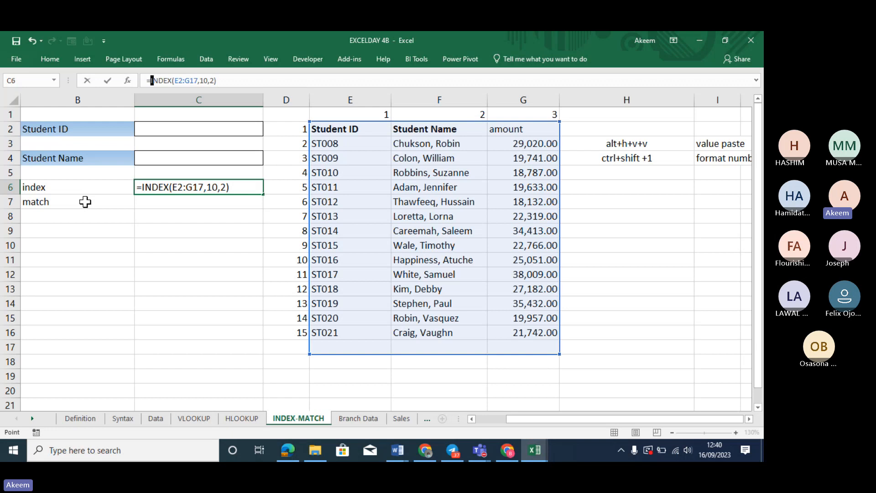
{"action": "key", "text": "Down"}
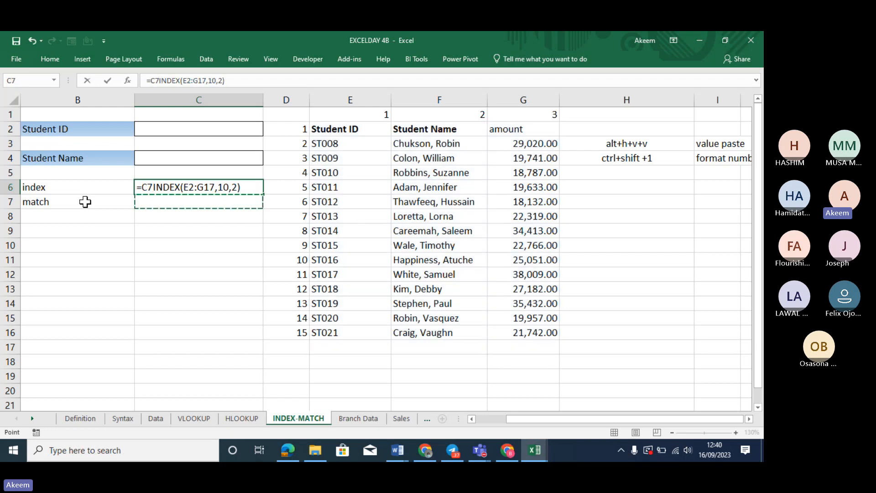
{"action": "key", "text": "BackSpace"}
{"action": "key", "text": "BackSpace"}
{"action": "key", "text": "Return"}
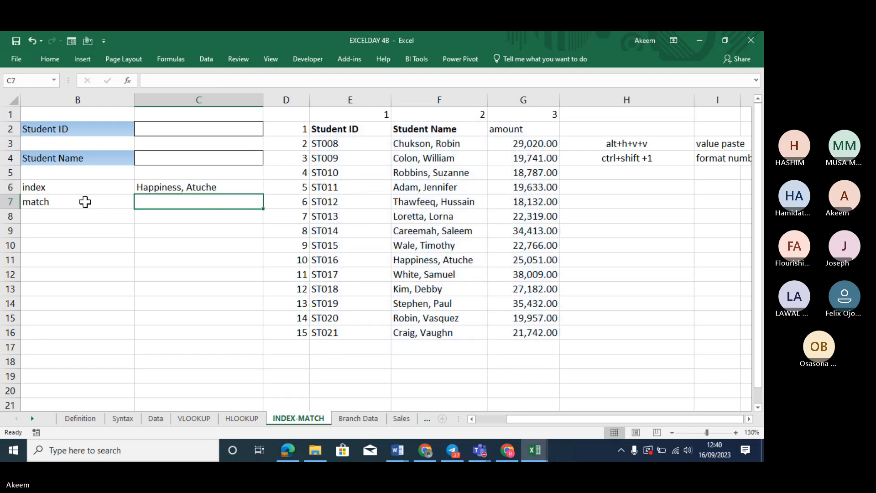
Start =MATCH( in C7 with C6's name as the lookup value
{"action": "type", "text": "=ma"}
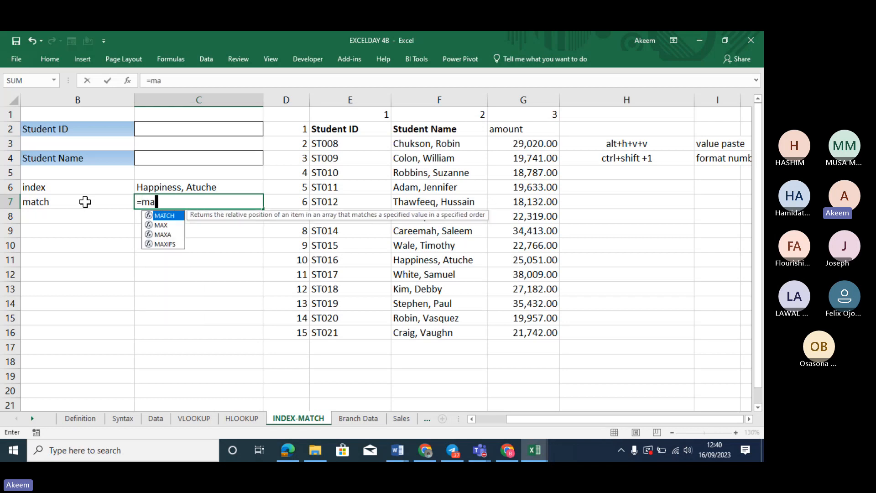
{"action": "type", "text": "tch"}
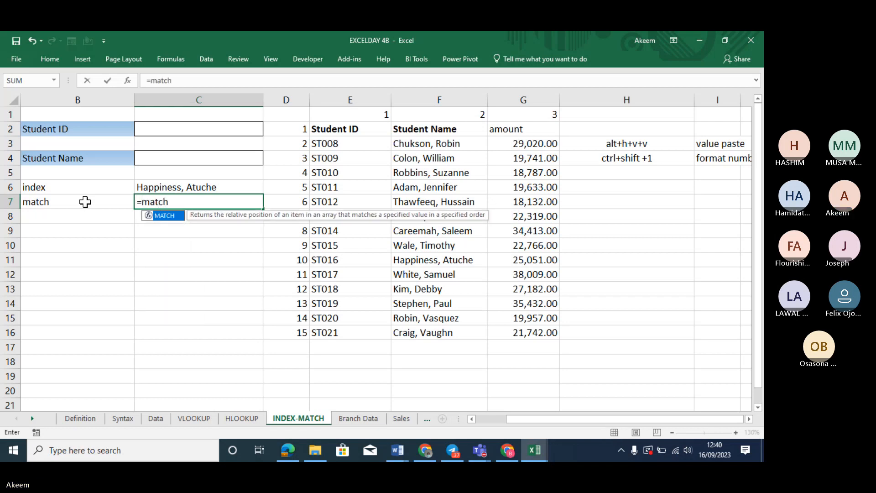
{"action": "key", "text": "Tab"}
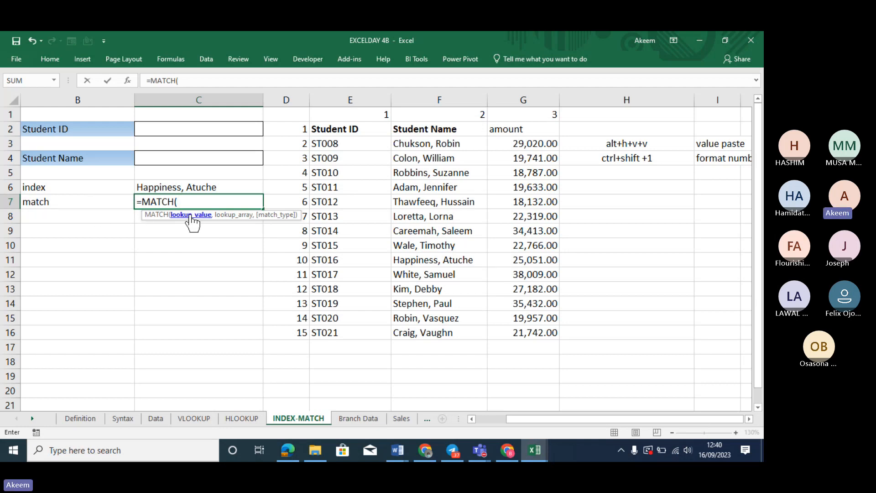
{"action": "key", "text": "BackSpace"}
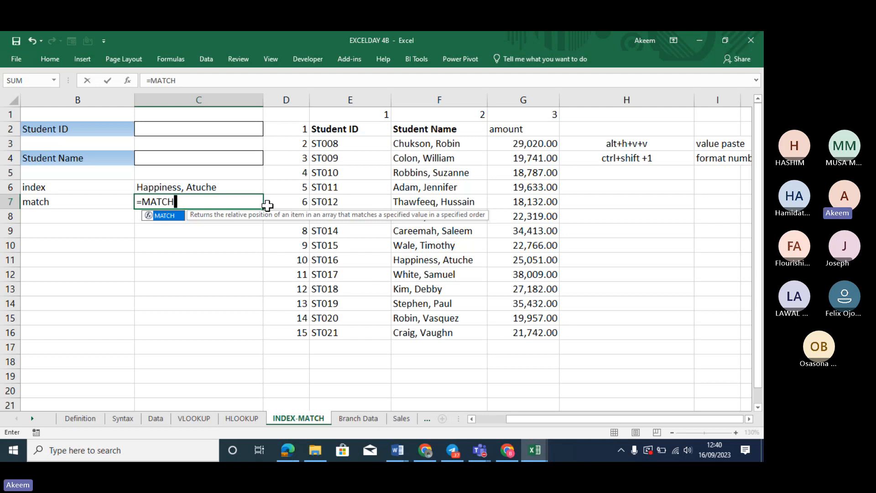
{"action": "type", "text": "("}
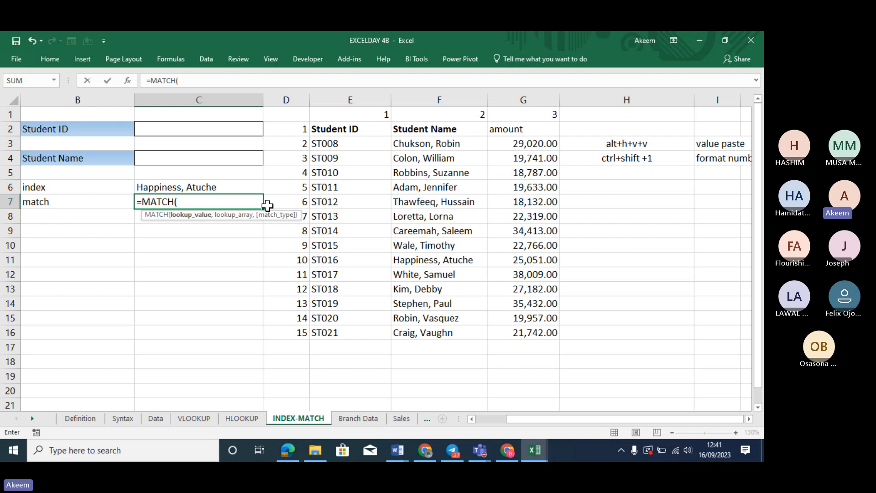
{"action": "left_click", "coordinate": [215, 184]}
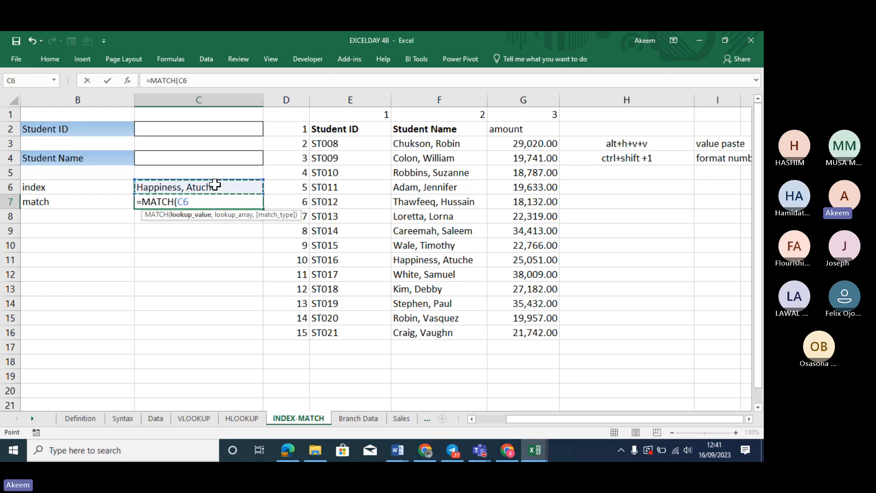
{"action": "type", "text": ","}
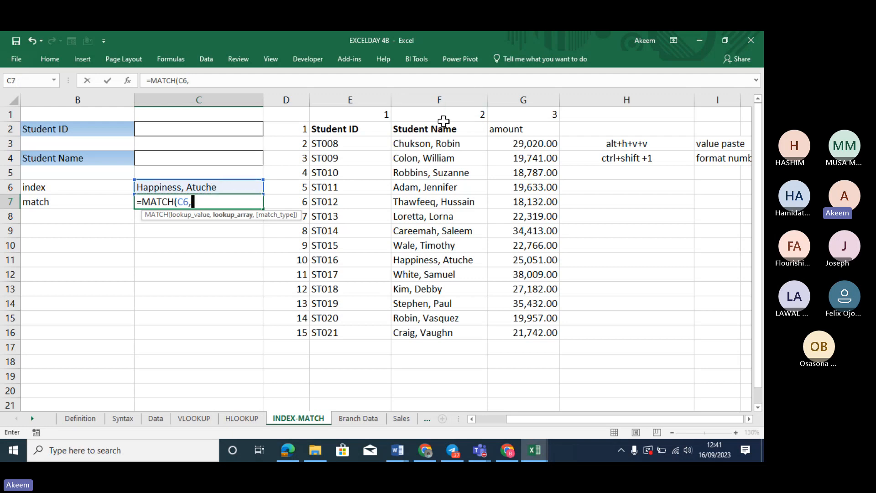
Complete C7 as =MATCH(C6,F2:F16,0) with exact match, returning 10
{"action": "left_click_drag", "start_coordinate": [439, 129], "coordinate": [450, 331]}
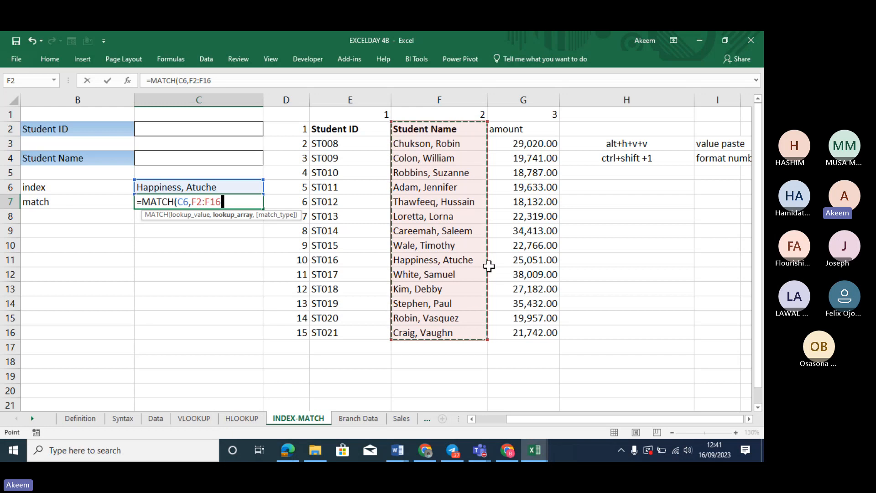
{"action": "type", "text": ","}
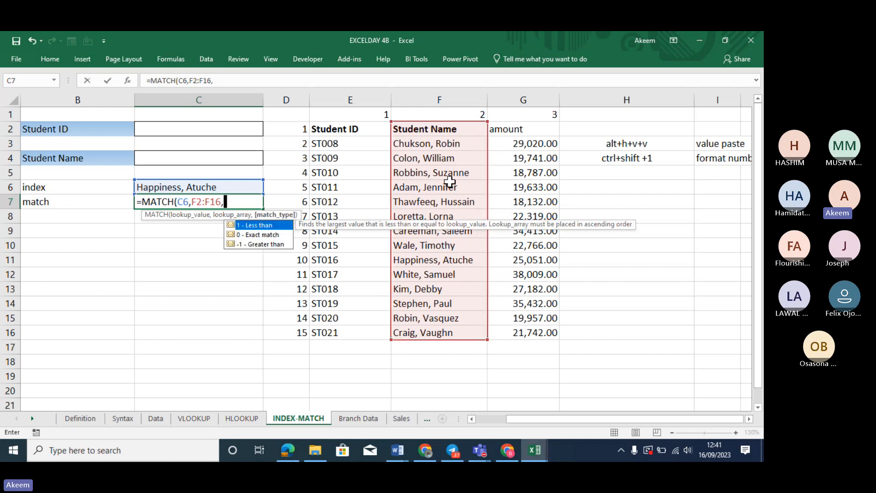
{"action": "left_click", "coordinate": [270, 234]}
{"action": "double_click", "coordinate": [269, 234]}
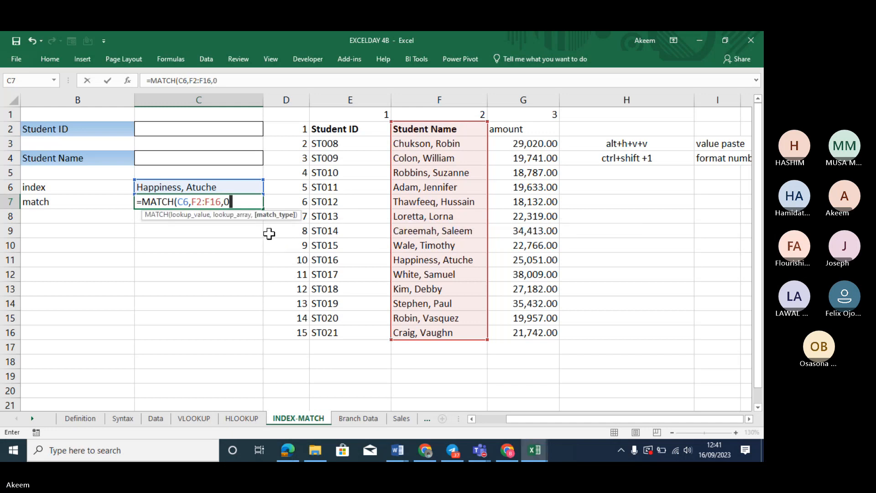
{"action": "type", "text": ")"}
{"action": "key", "text": "Return"}
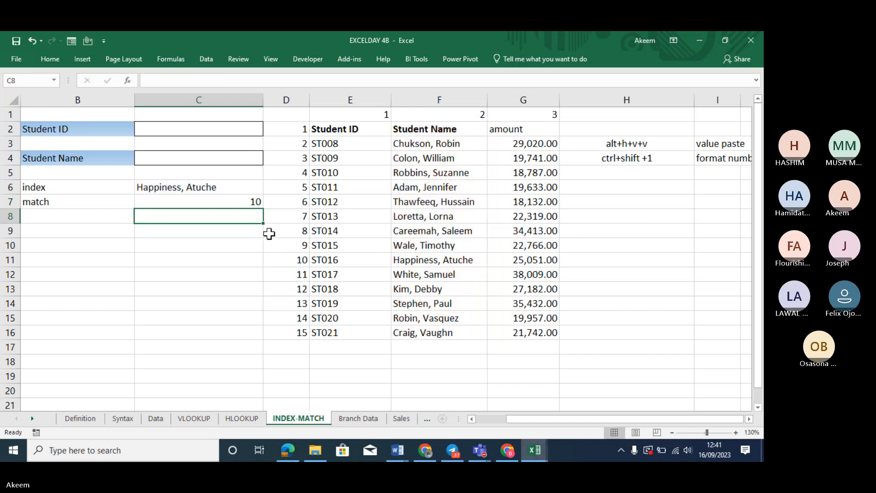
{"action": "left_click", "coordinate": [248, 200]}
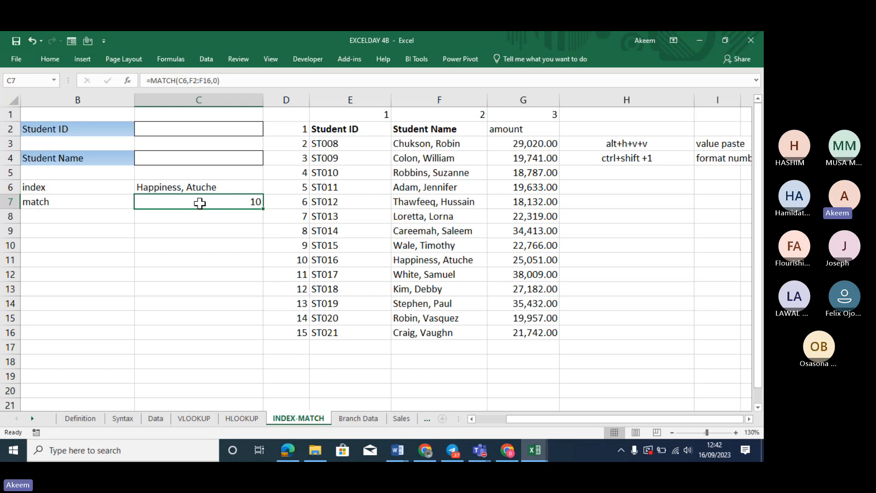
Clear the retyped entry in C7 and pick ST012 from C2's Student ID dropdown
{"action": "type", "text": "="}
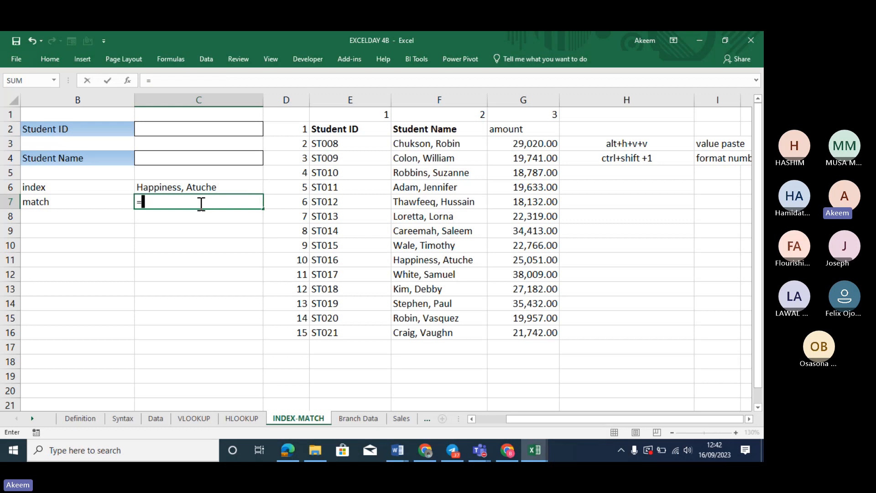
{"action": "type", "text": "match"}
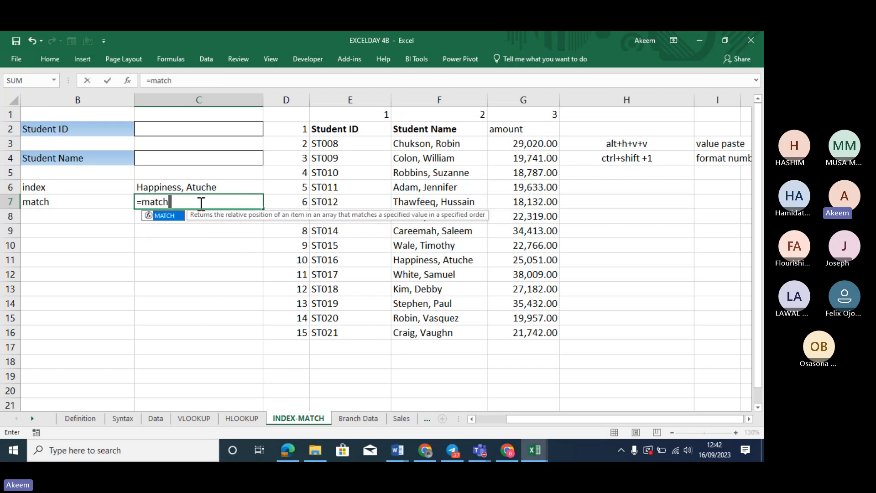
{"action": "key", "text": "BackSpace"}
{"action": "key", "text": "BackSpace"}
{"action": "key", "text": "BackSpace"}
{"action": "key", "text": "BackSpace"}
{"action": "key", "text": "BackSpace"}
{"action": "key", "text": "BackSpace"}
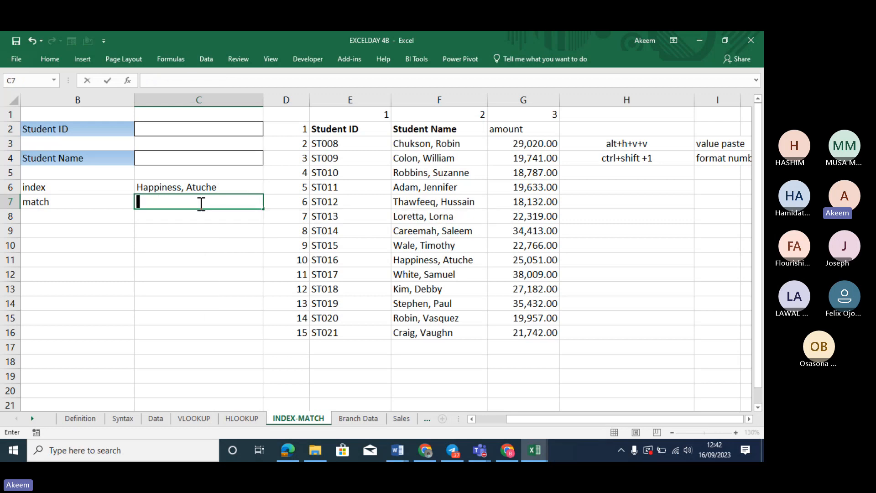
{"action": "left_click", "coordinate": [189, 132]}
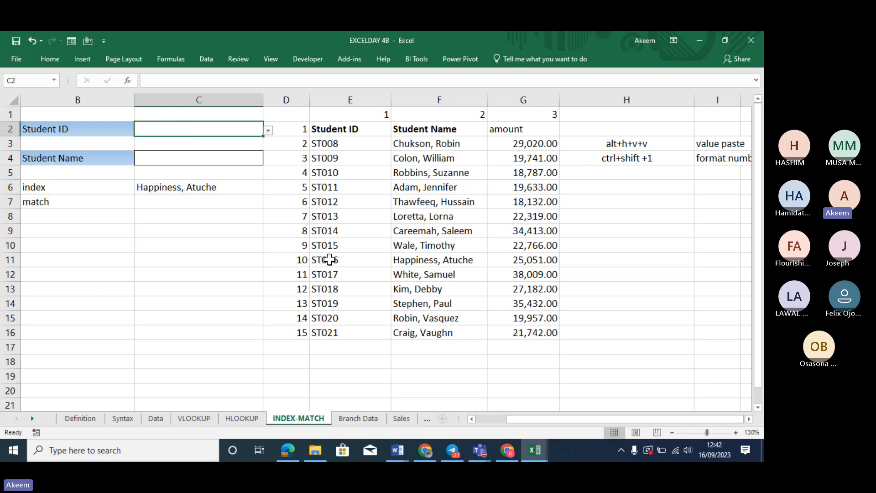
{"action": "left_click", "coordinate": [268, 131]}
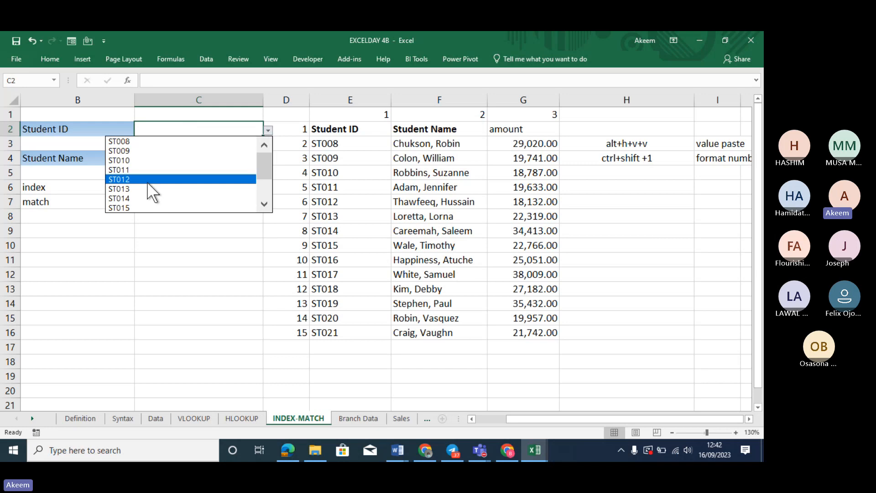
{"action": "left_click", "coordinate": [147, 181]}
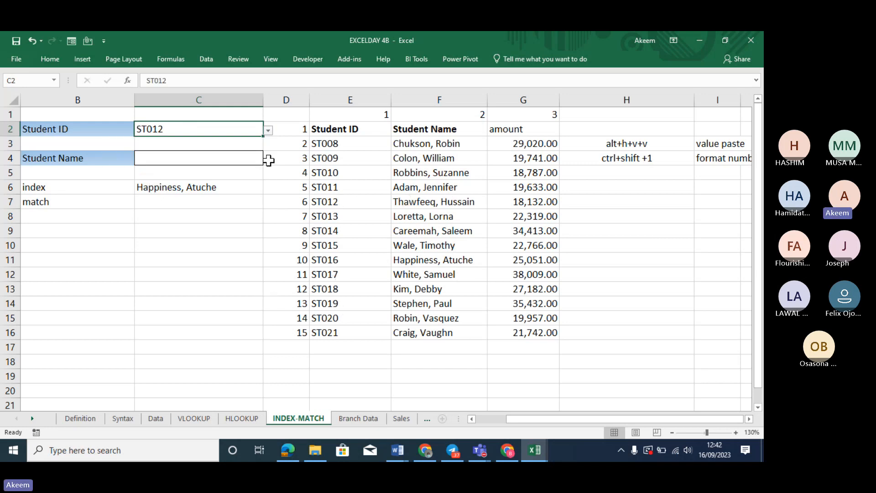
{"action": "left_click", "coordinate": [196, 201]}
Enter =MATCH(C2,E2:E16,0) in C7 with exact match, returning 6 for ST012
{"action": "type", "text": "mat"}
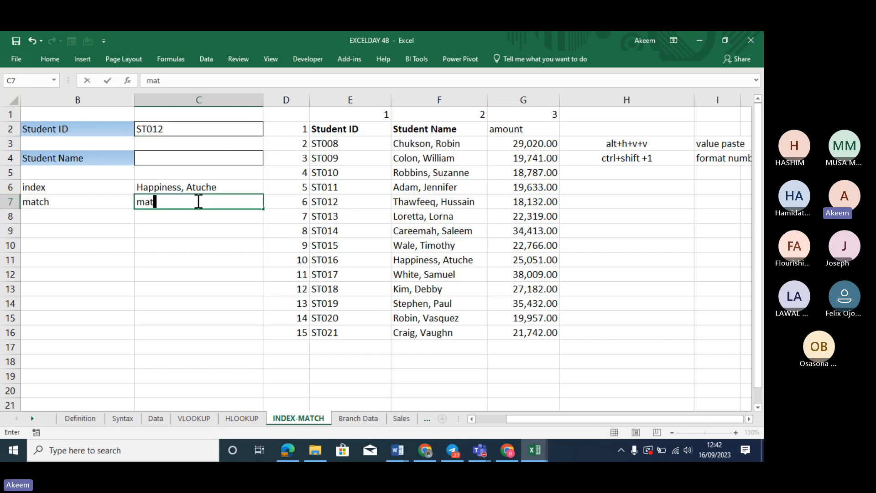
{"action": "type", "text": "ch"}
{"action": "key", "text": "BackSpace"}
{"action": "key", "text": "BackSpace"}
{"action": "key", "text": "BackSpace"}
{"action": "key", "text": "BackSpace"}
{"action": "key", "text": "BackSpace"}
{"action": "type", "text": "=matc"}
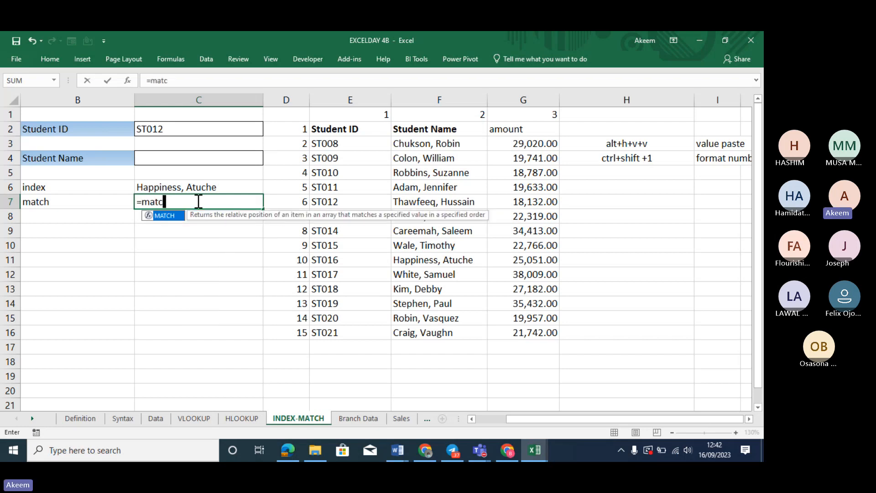
{"action": "key", "text": "Tab"}
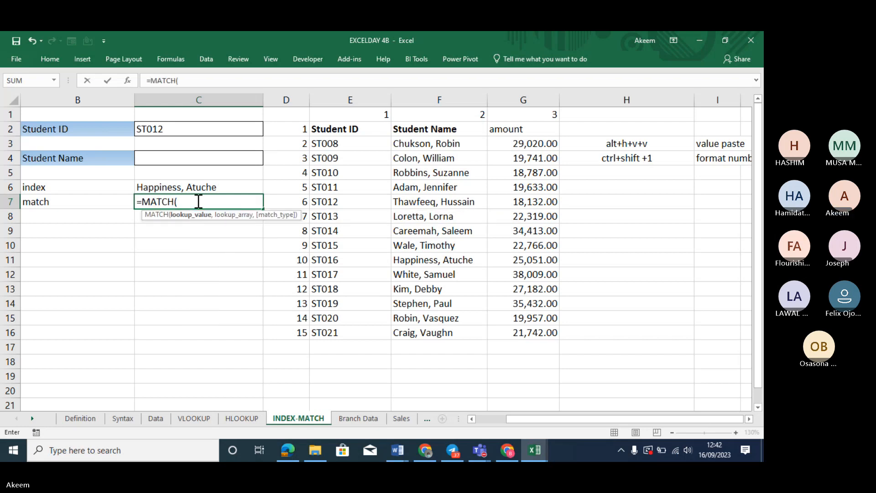
{"action": "left_click", "coordinate": [180, 124]}
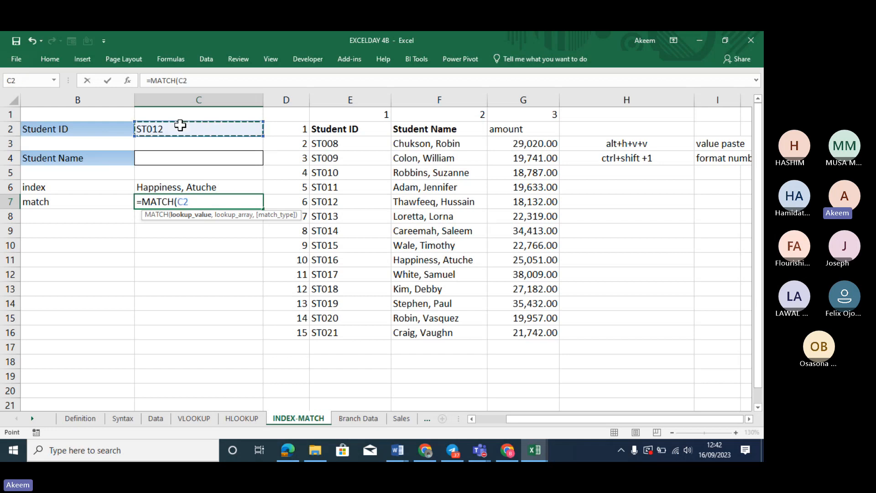
{"action": "type", "text": ","}
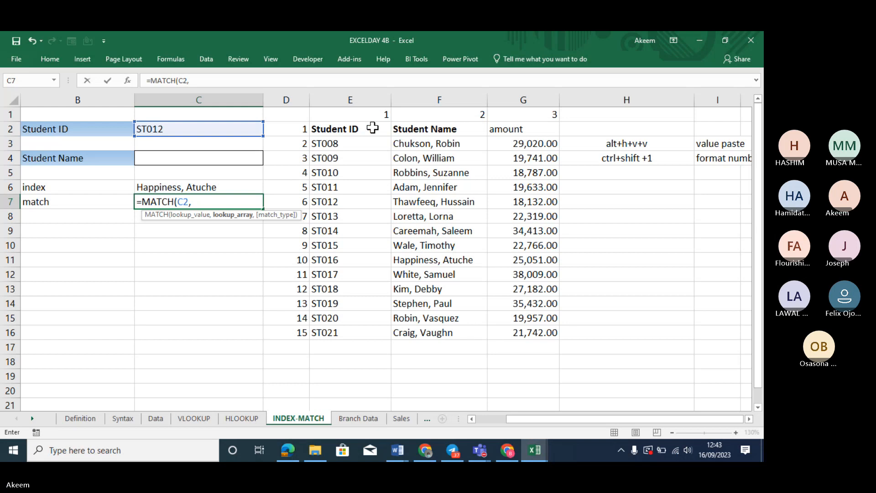
{"action": "left_click", "coordinate": [350, 130]}
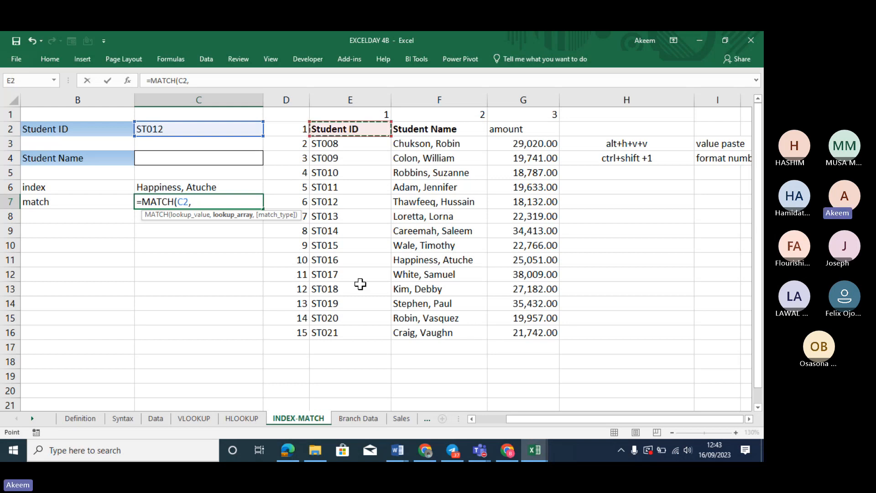
{"action": "left_click_drag", "start_coordinate": [359, 291], "coordinate": [356, 334]}
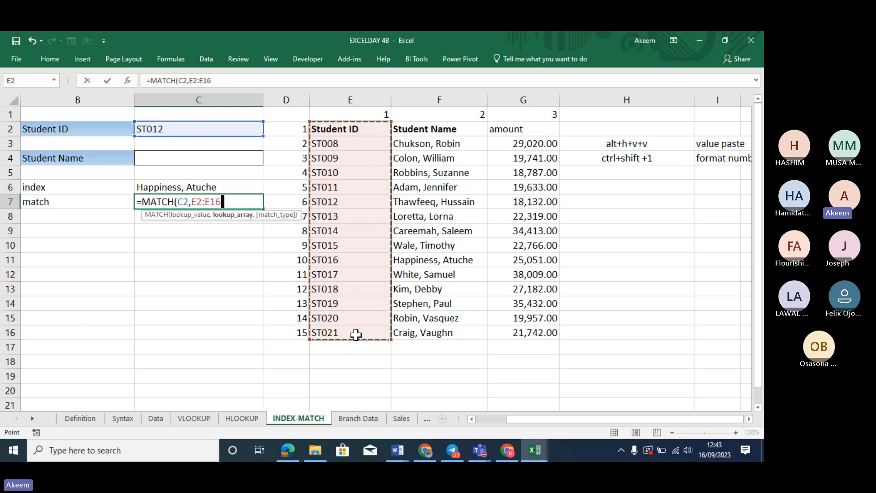
{"action": "type", "text": ","}
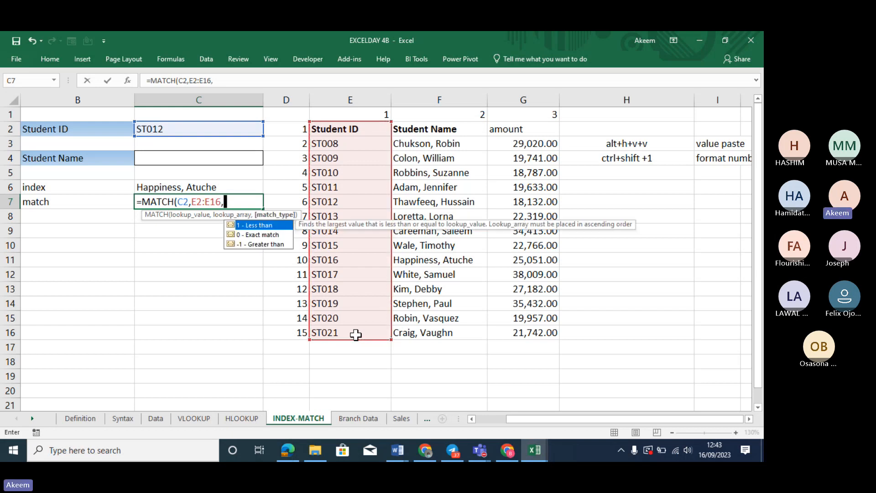
{"action": "double_click", "coordinate": [270, 234]}
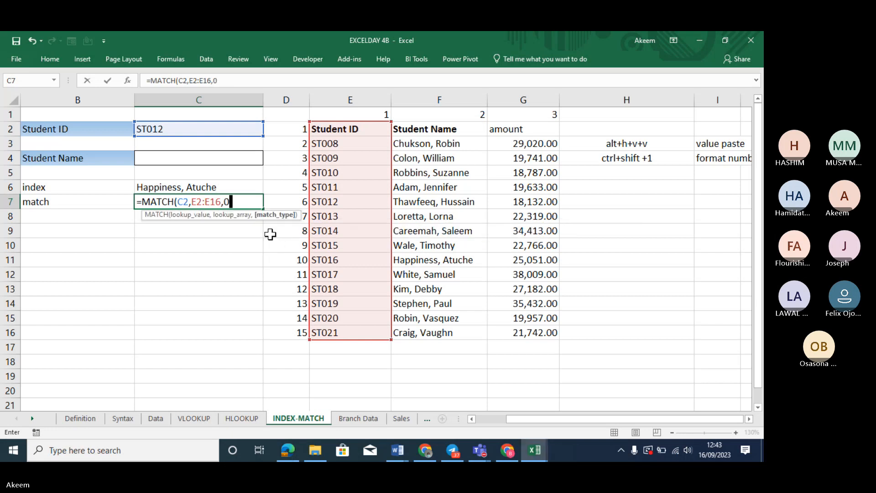
{"action": "type", "text": ")"}
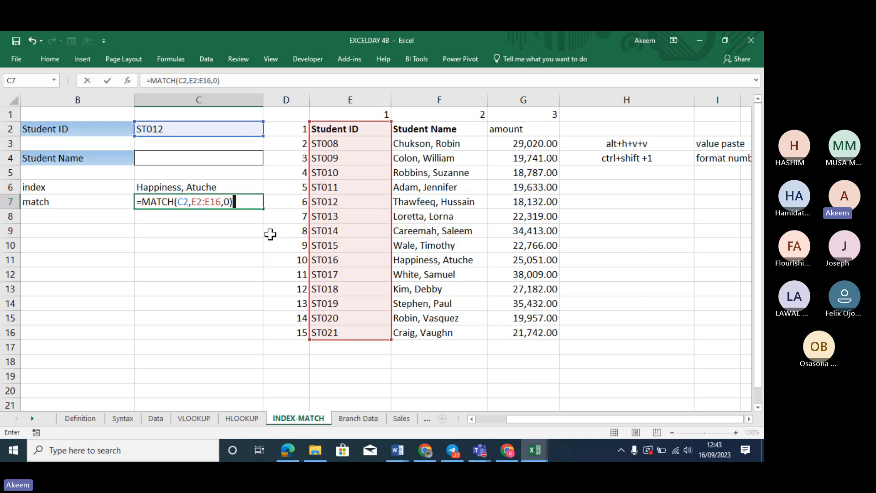
{"action": "key", "text": "Return"}
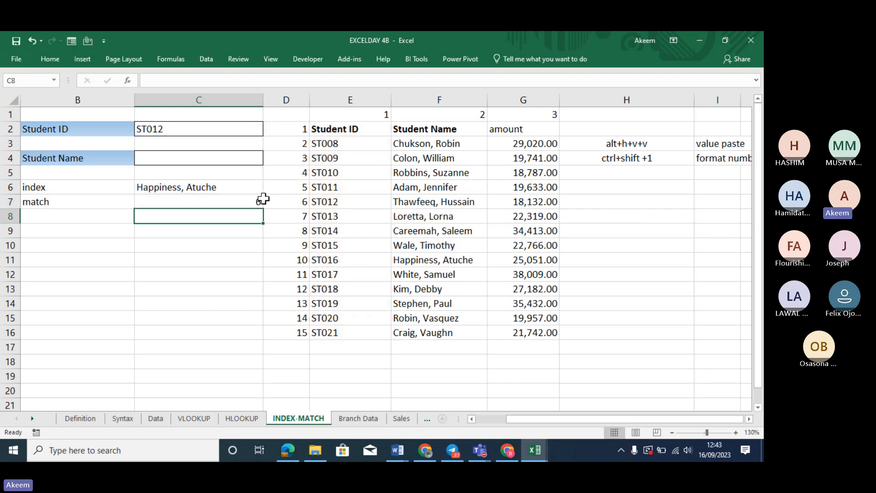
Check C7's result of 6 against the ST012 row in the table, then review C4 and C2
{"action": "left_click", "coordinate": [242, 203]}
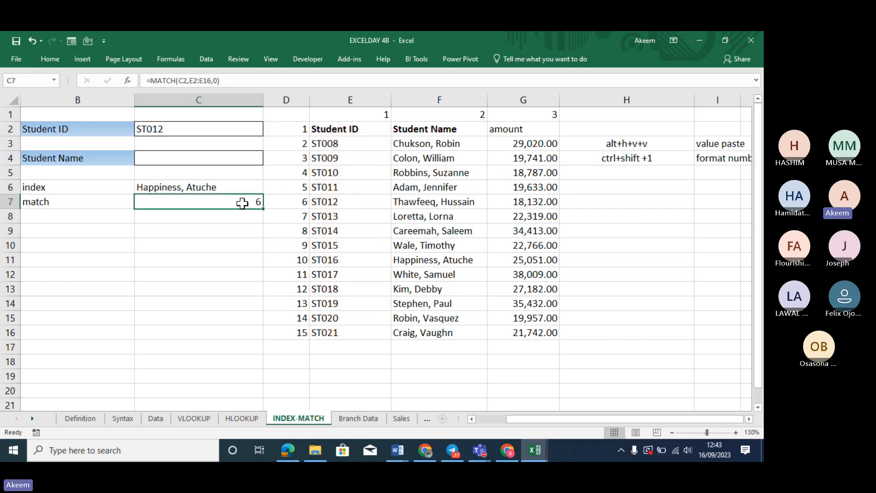
{"action": "left_click", "coordinate": [427, 200]}
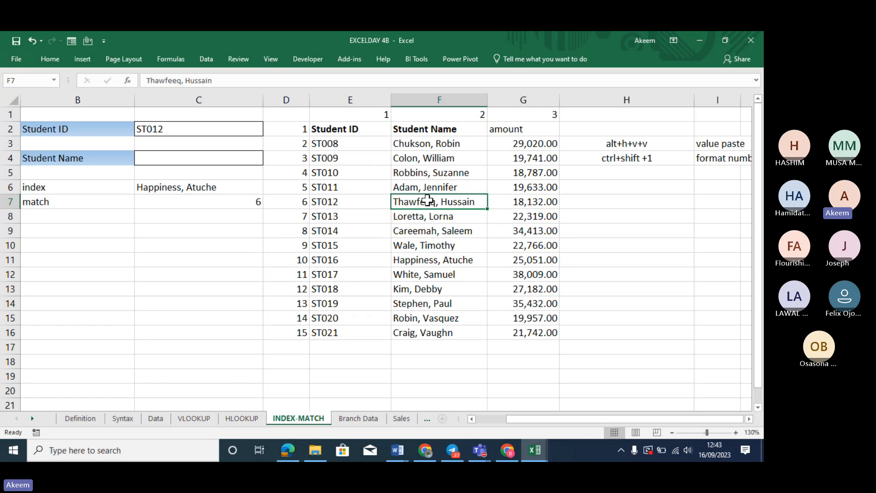
{"action": "left_click", "coordinate": [322, 201]}
{"action": "left_click", "coordinate": [256, 204]}
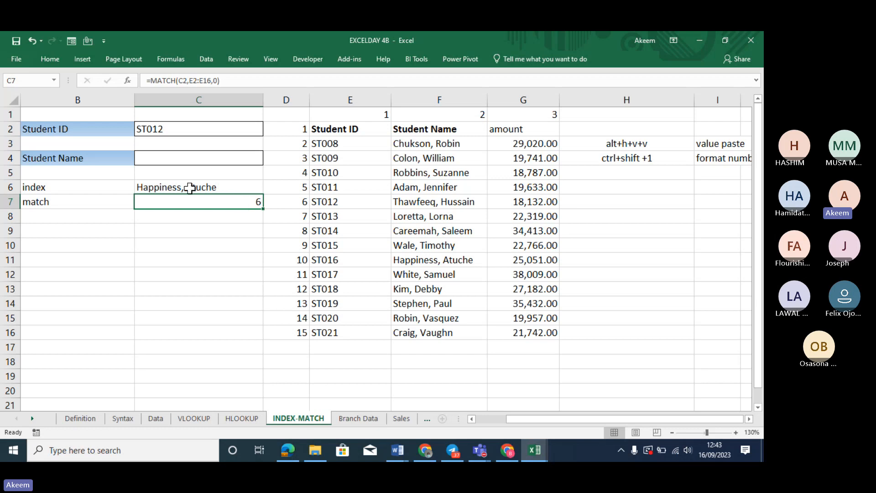
{"action": "left_click", "coordinate": [186, 157]}
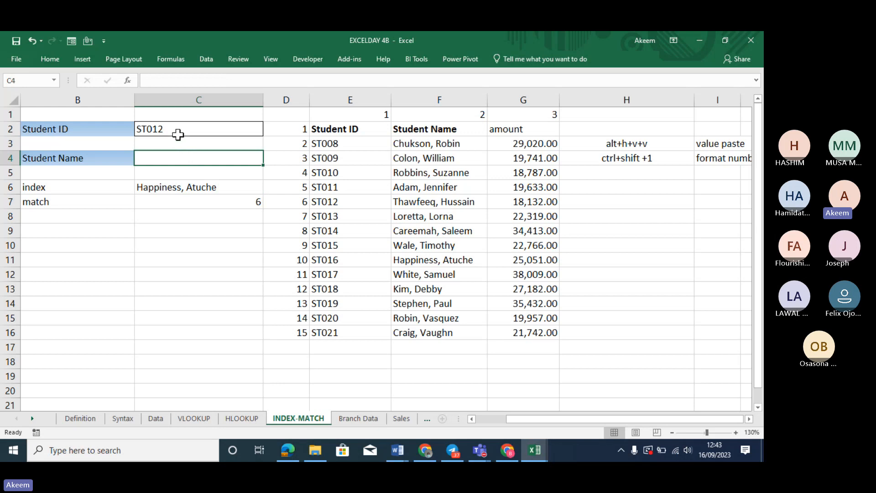
{"action": "left_click", "coordinate": [177, 132]}
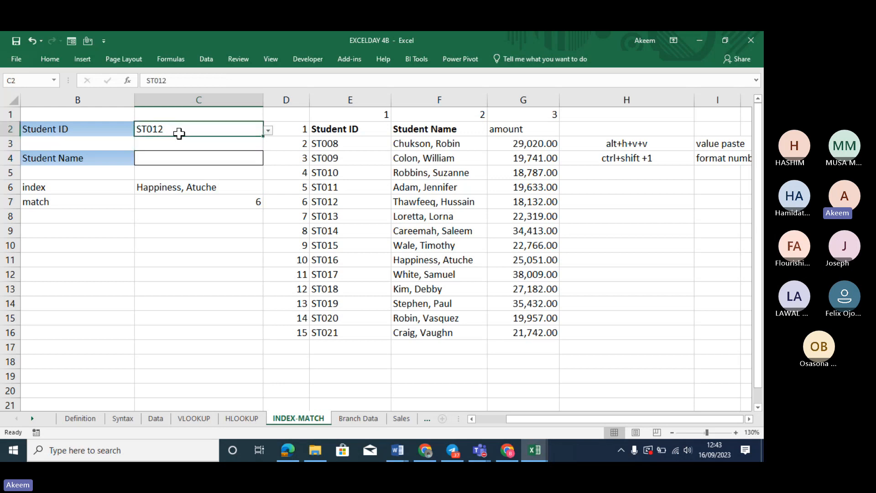
Enter =INDEX(E2:G16,C7,2) in C4 so it returns ST012's student name
{"action": "left_click", "coordinate": [180, 158]}
{"action": "type", "text": "=i"}
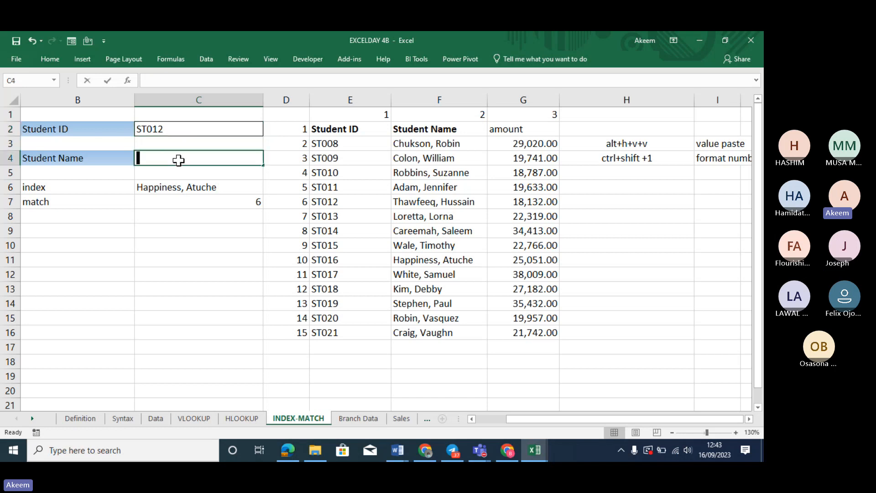
{"action": "type", "text": "ndex"}
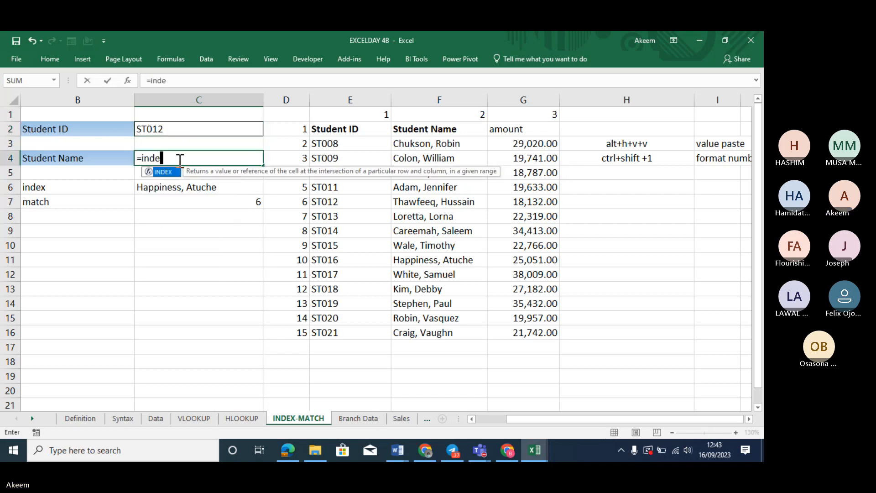
{"action": "key", "text": "Tab"}
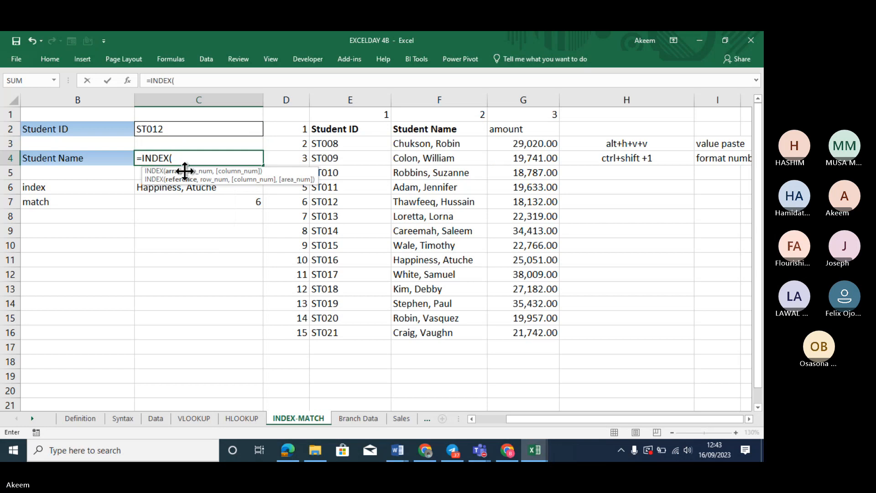
{"action": "left_click_drag", "start_coordinate": [319, 129], "coordinate": [491, 141]}
{"action": "key", "text": "shift+Down"}
{"action": "key", "text": "shift+Down"}
{"action": "key", "text": "shift+Down"}
{"action": "key", "text": "shift+Down"}
{"action": "key", "text": "shift+Down"}
{"action": "key", "text": "shift+Down"}
{"action": "key", "text": "shift+Down"}
{"action": "key", "text": "shift+Down"}
{"action": "key", "text": "shift+Down"}
{"action": "key", "text": "shift+Down"}
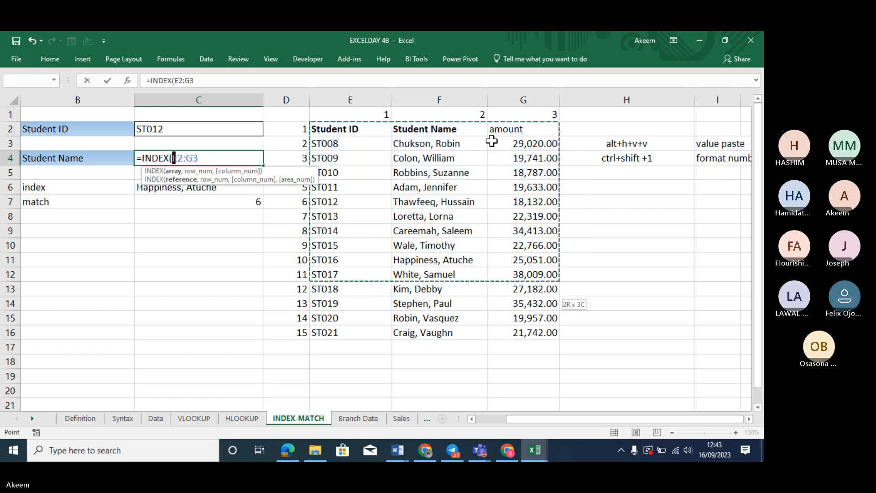
{"action": "key", "text": "shift+Down"}
{"action": "key", "text": "shift+Down"}
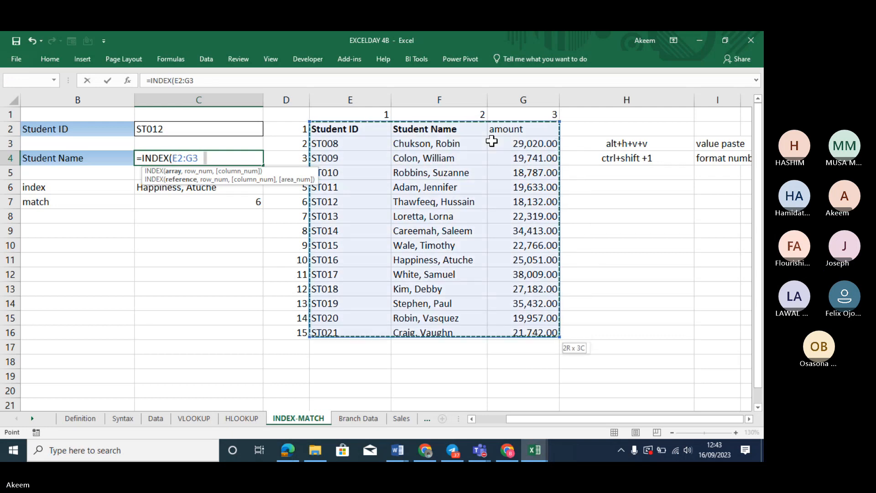
{"action": "key", "text": "shift+Down"}
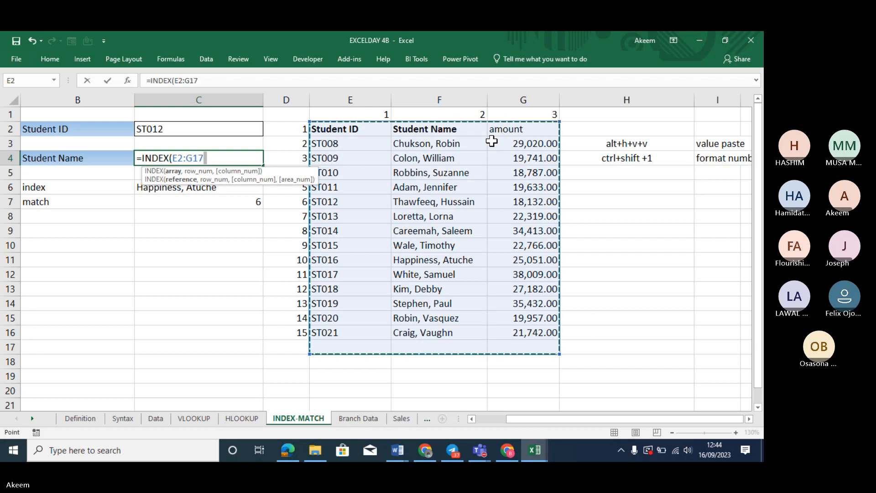
{"action": "key", "text": "shift+Up"}
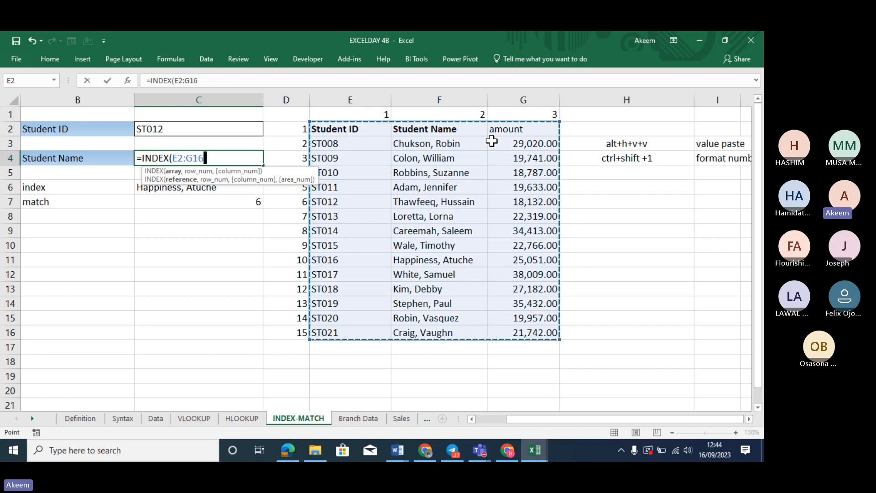
{"action": "type", "text": ","}
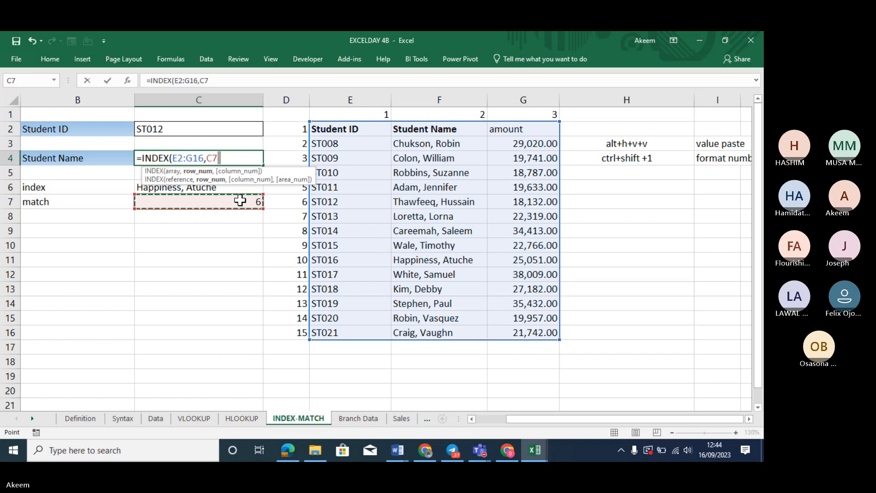
{"action": "type", "text": ",2"}
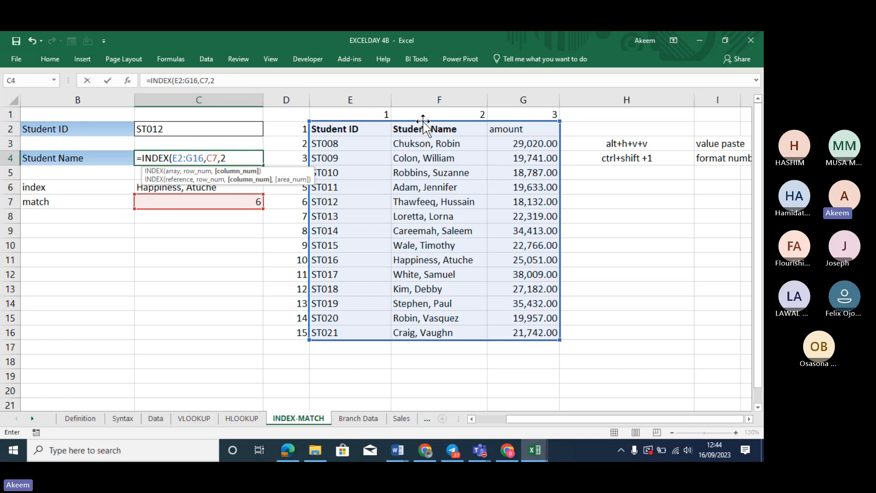
{"action": "type", "text": ")"}
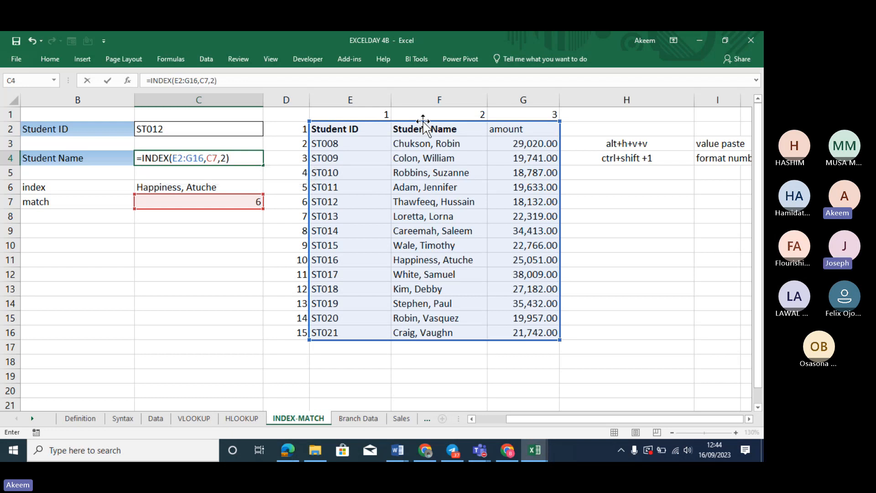
{"action": "key", "text": "Return"}
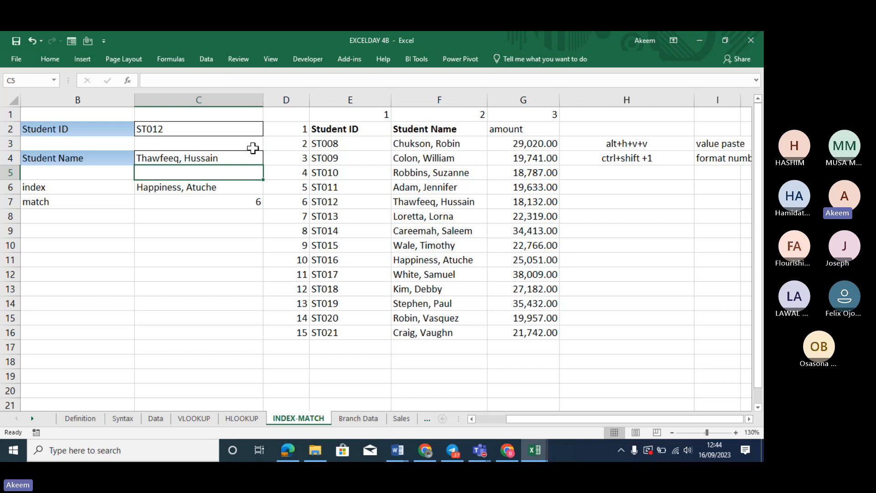
{"action": "key", "text": "Down"}
{"action": "left_click", "coordinate": [231, 199]}
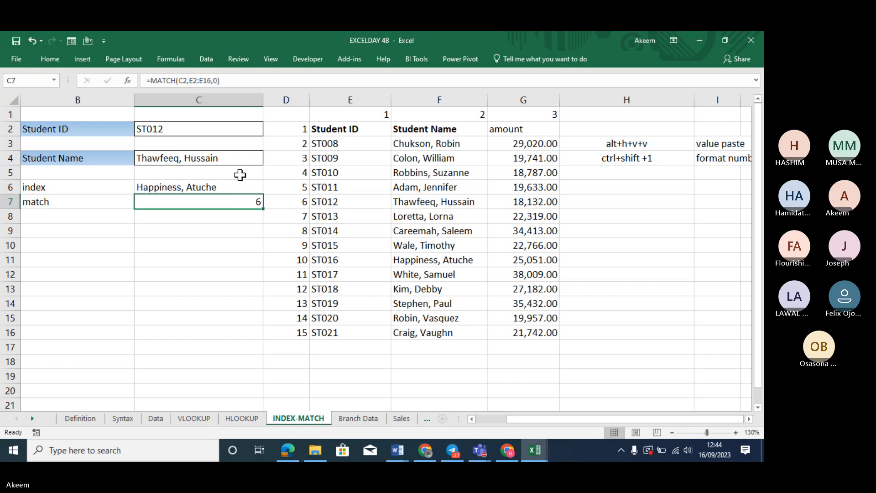
{"action": "left_click", "coordinate": [221, 184]}
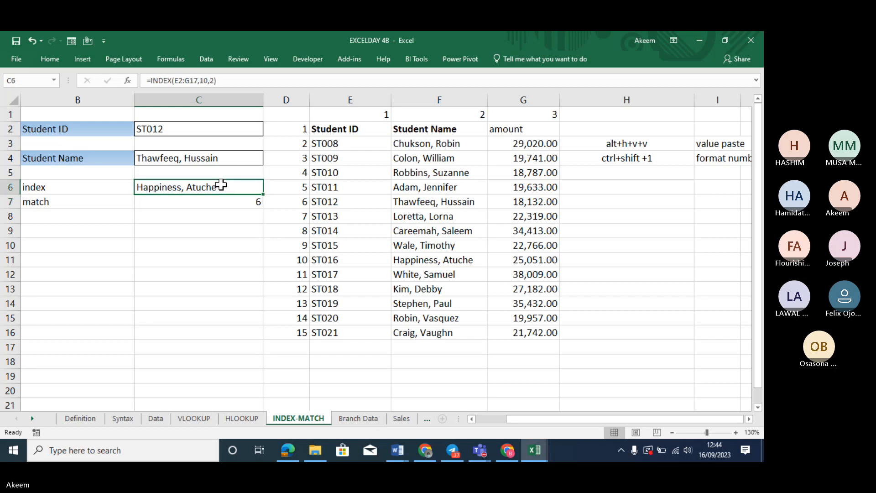
{"action": "key", "text": "Delete"}
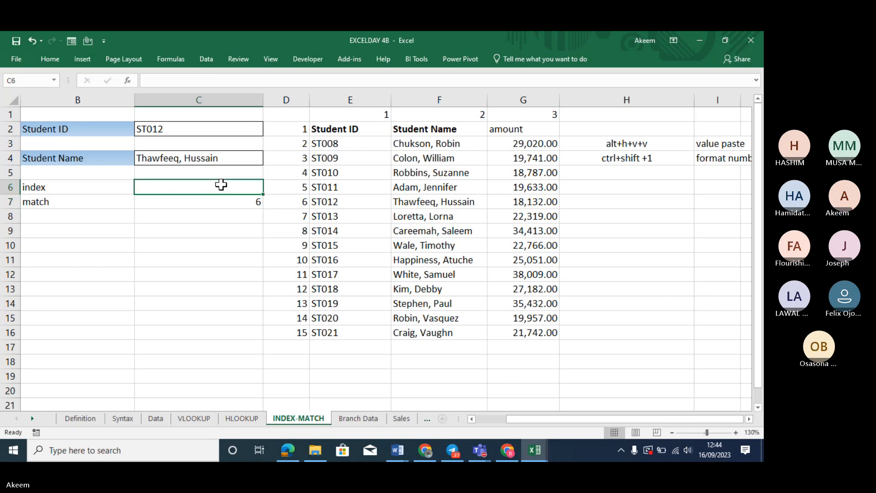
{"action": "left_click", "coordinate": [212, 157]}
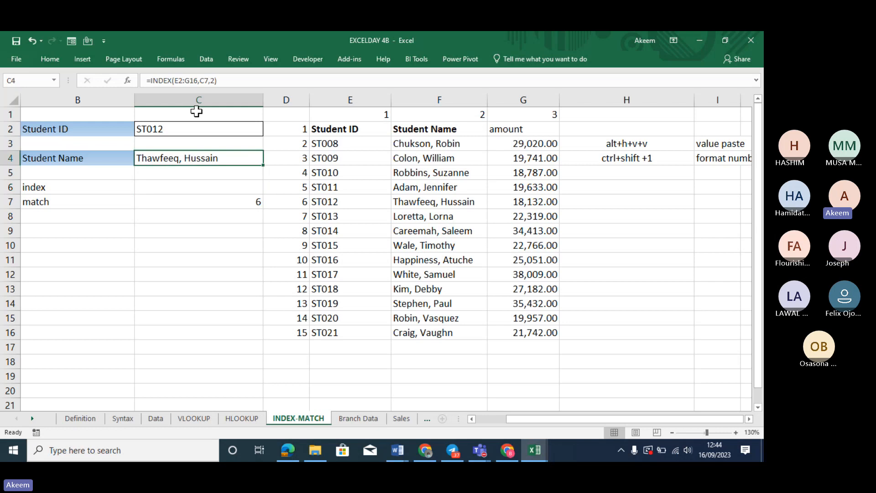
{"action": "left_click", "coordinate": [186, 81]}
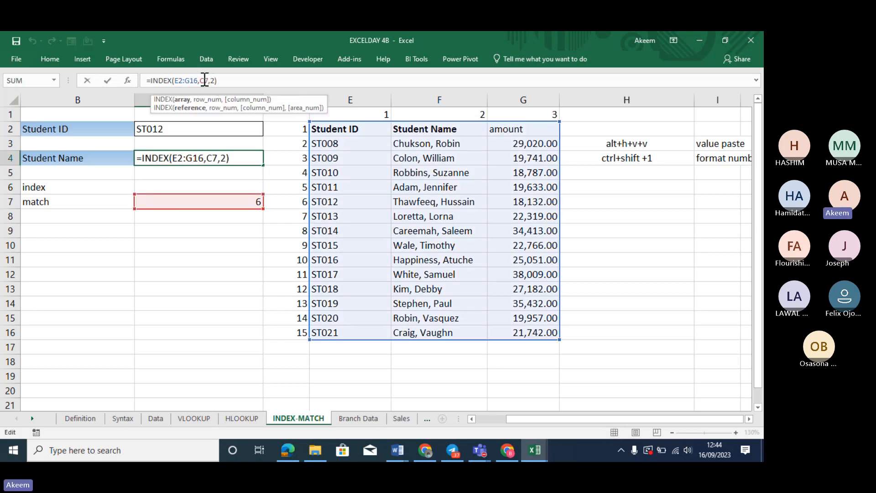
{"action": "left_click", "coordinate": [205, 80]}
{"action": "left_click", "coordinate": [213, 80]}
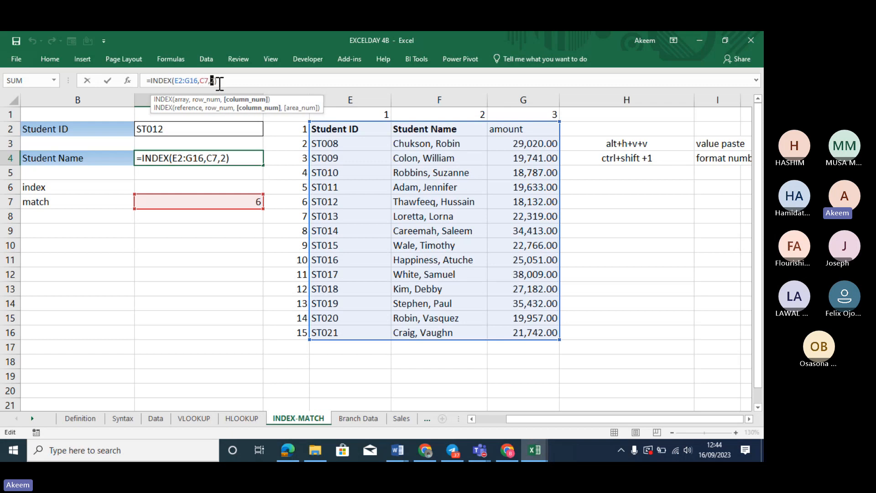
{"action": "key", "text": "Return"}
{"action": "left_click", "coordinate": [223, 153]}
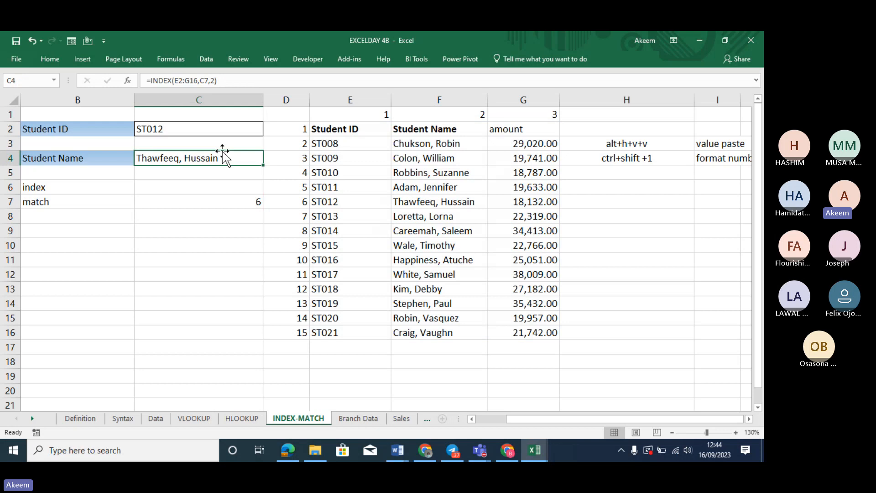
Begin C4 as =INDEX(E2:G16,match( and fix the #NAME? error by restoring the bracket
{"action": "type", "text": "=index"}
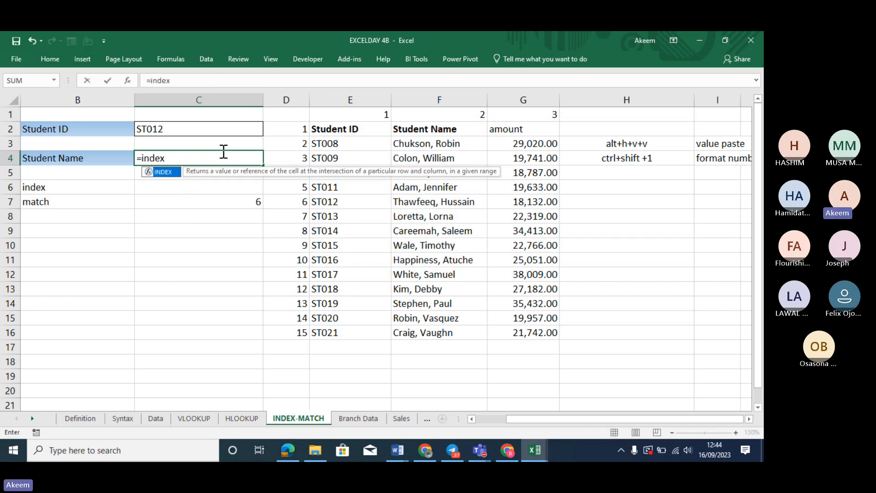
{"action": "key", "text": "Tab"}
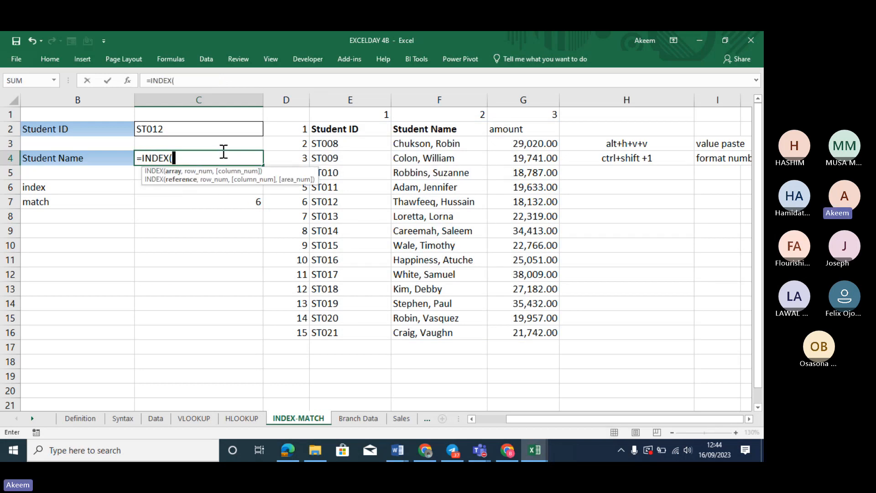
{"action": "left_click", "coordinate": [338, 130]}
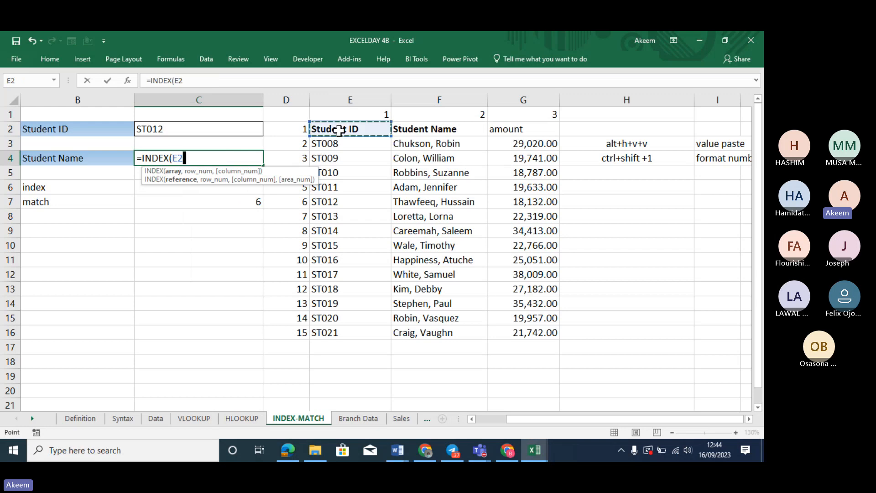
{"action": "key", "text": "shift+Right"}
{"action": "key", "text": "shift+Right"}
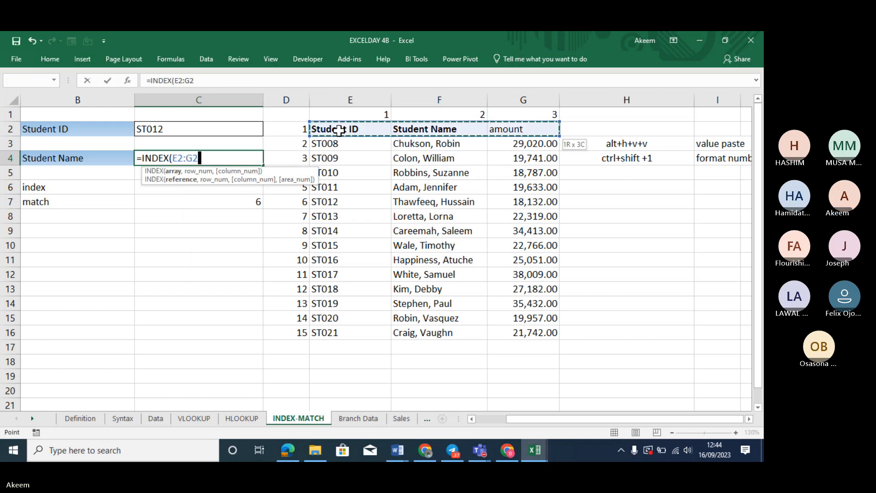
{"action": "key", "text": "ctrl+shift+Down"}
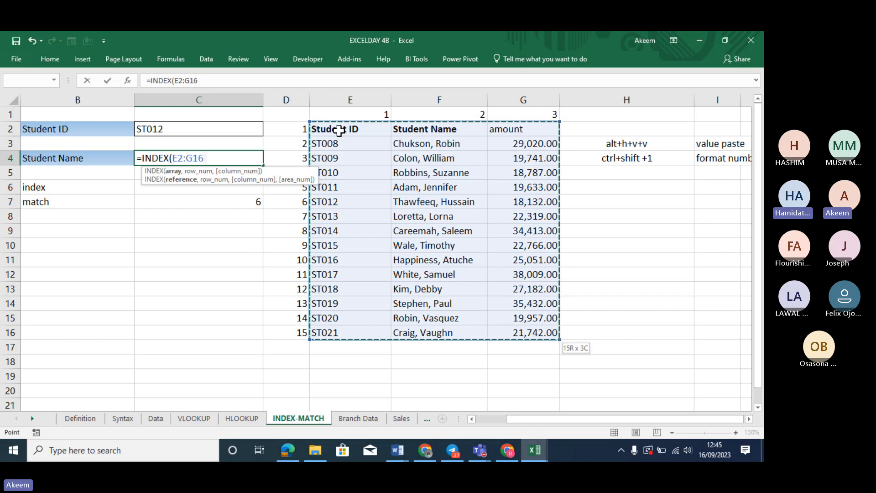
{"action": "type", "text": ","}
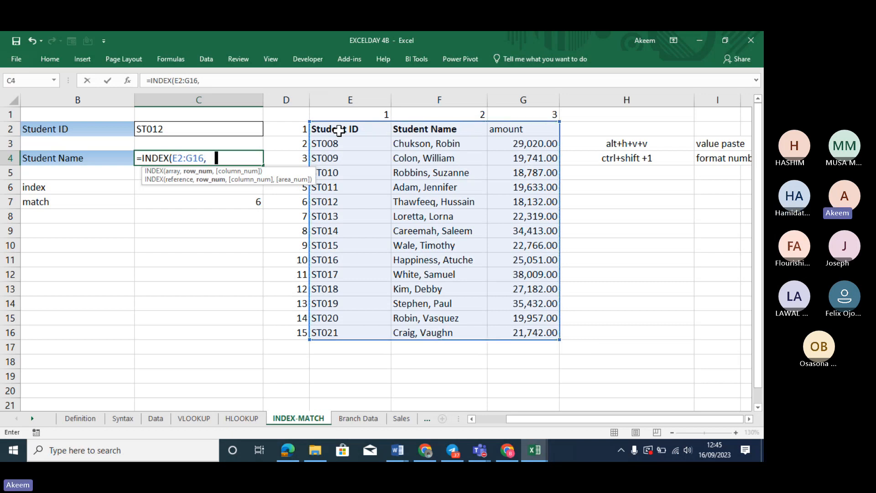
{"action": "type", "text": "match"}
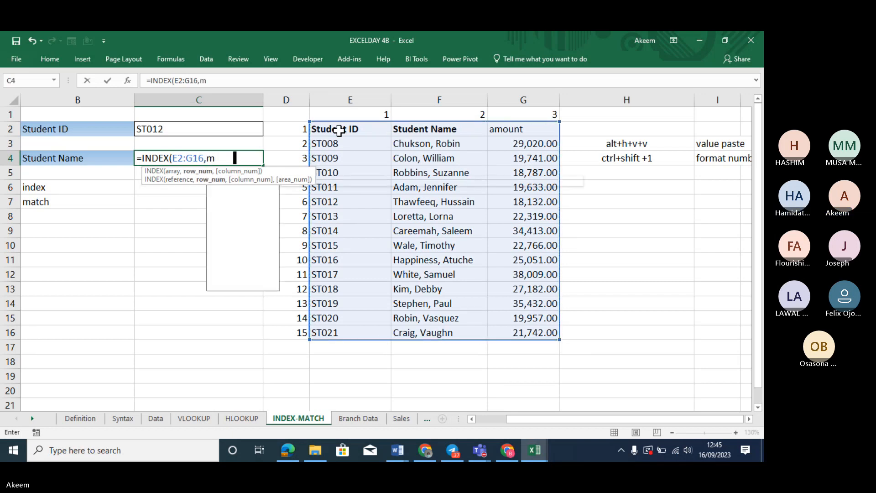
{"action": "key", "text": "Tab"}
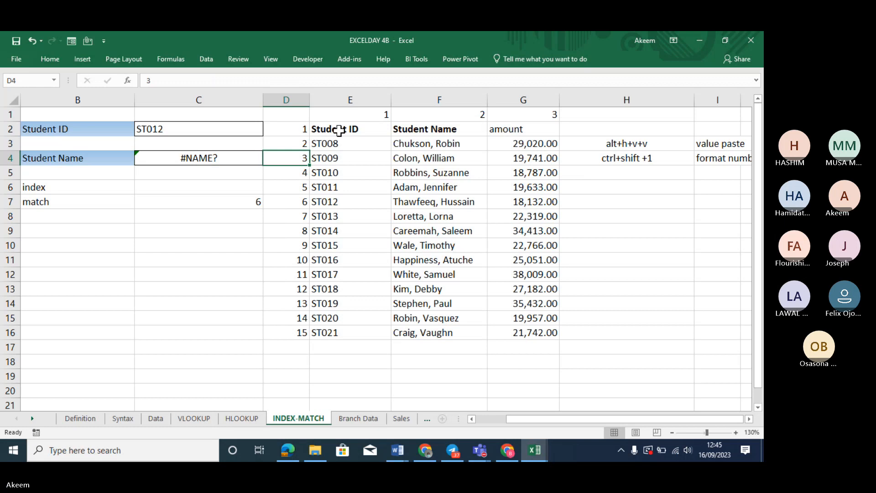
{"action": "left_click", "coordinate": [221, 151]}
{"action": "left_click", "coordinate": [228, 84]}
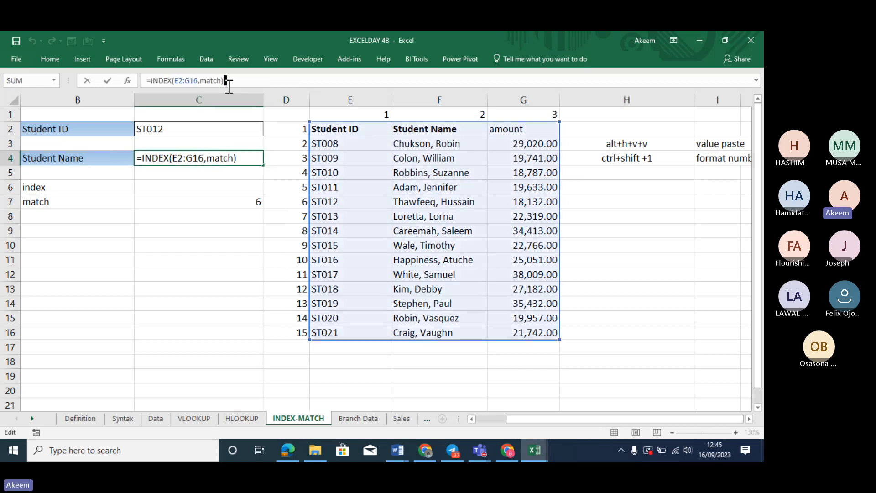
{"action": "key", "text": "BackSpace"}
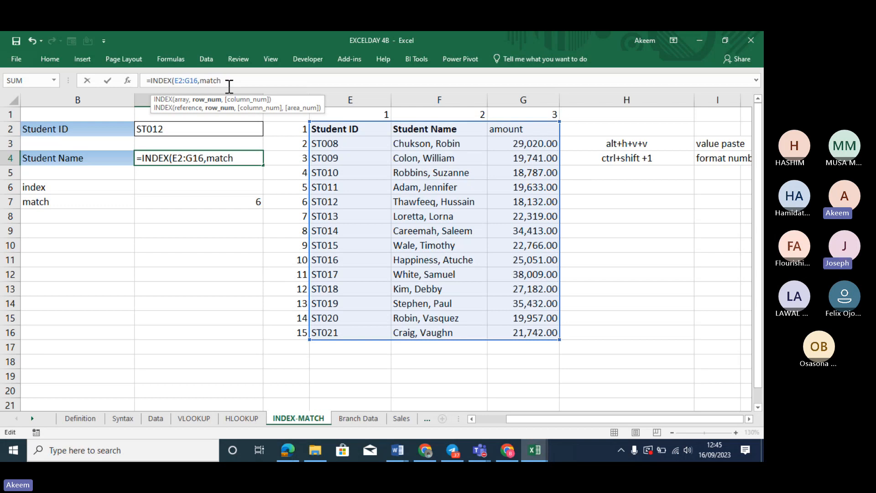
{"action": "type", "text": "("}
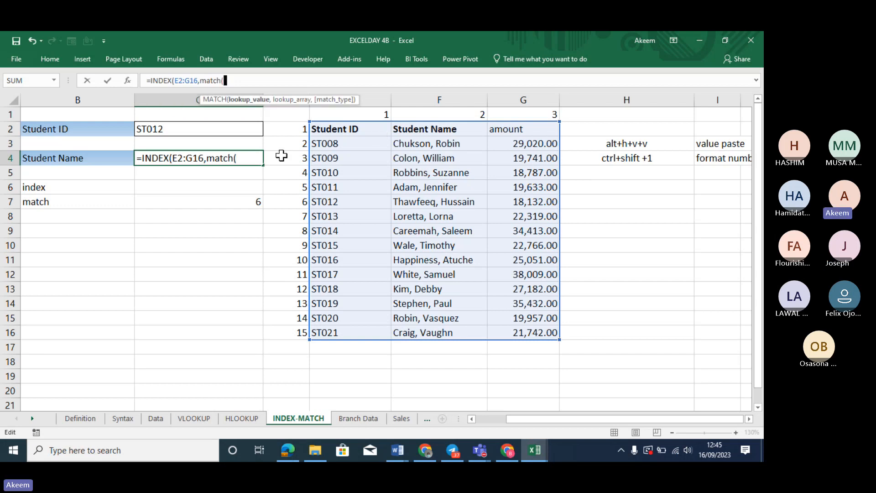
Give the nested MATCH lookup value C2 and lookup range E2:E16 in the Student ID column
{"action": "left_click", "coordinate": [217, 128]}
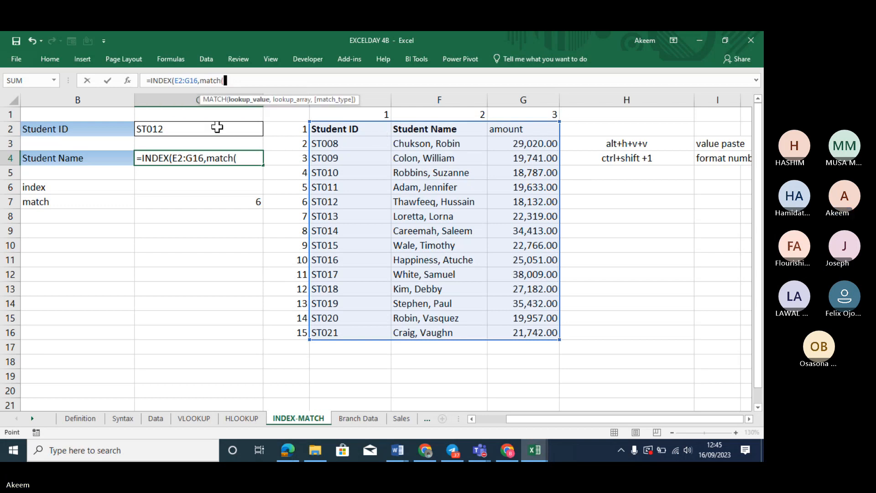
{"action": "type", "text": ","}
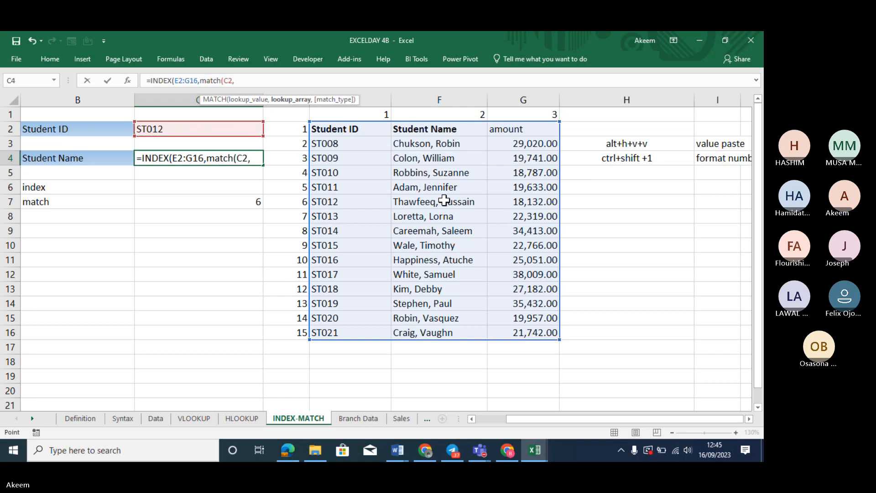
{"action": "left_click_drag", "start_coordinate": [439, 129], "coordinate": [441, 343]}
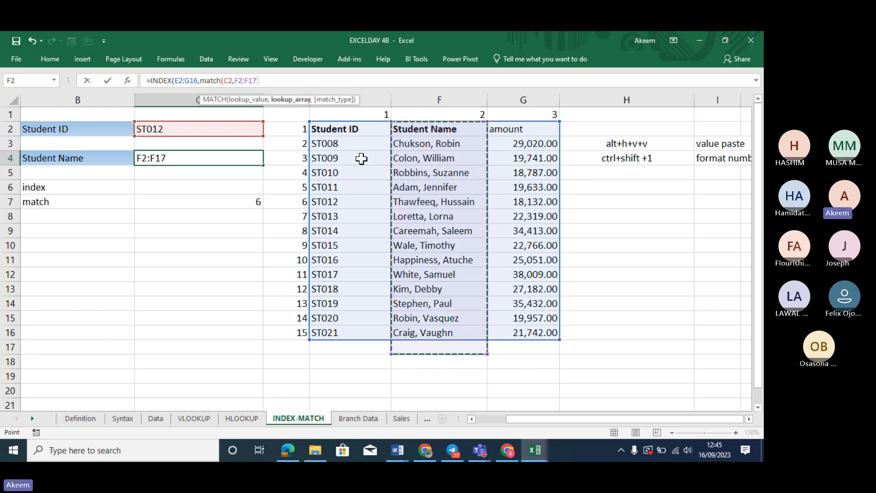
{"action": "left_click", "coordinate": [344, 131]}
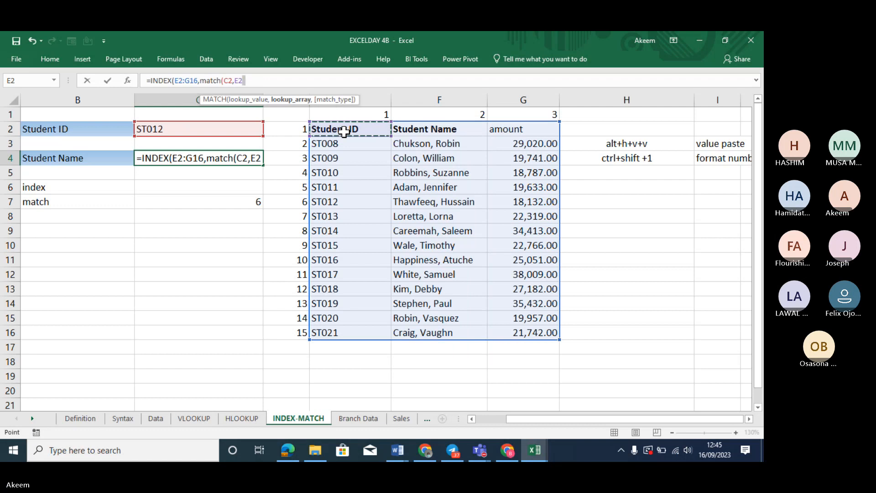
{"action": "left_click_drag", "start_coordinate": [344, 132], "coordinate": [344, 246]}
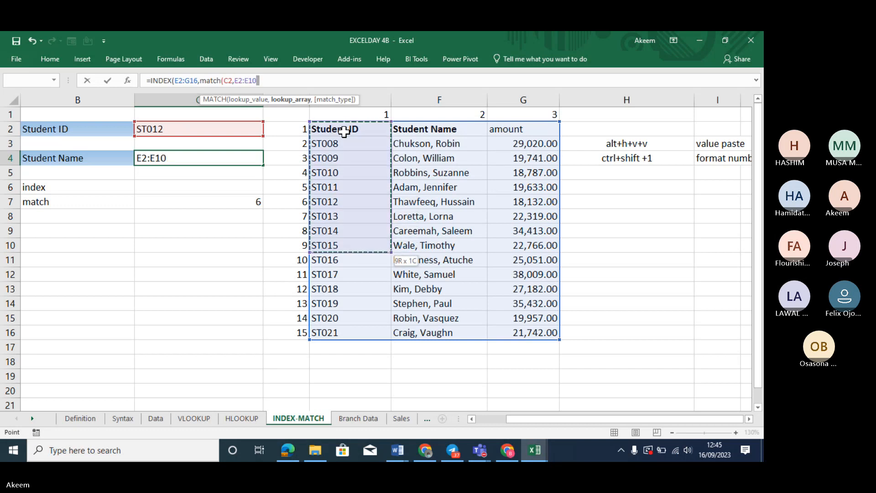
{"action": "key", "text": "shift+Down"}
{"action": "key", "text": "shift+Down"}
{"action": "key", "text": "shift+Down"}
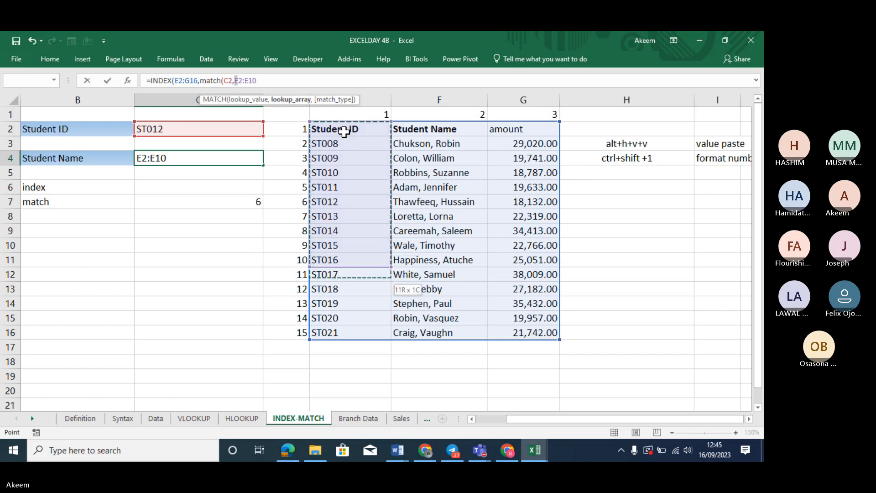
{"action": "key", "text": "shift+Down"}
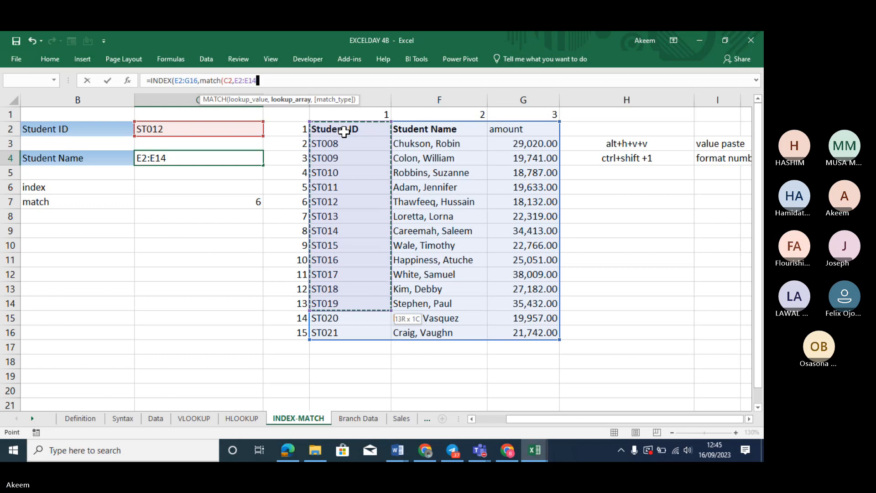
{"action": "key", "text": "shift+Down"}
{"action": "key", "text": "shift+Down"}
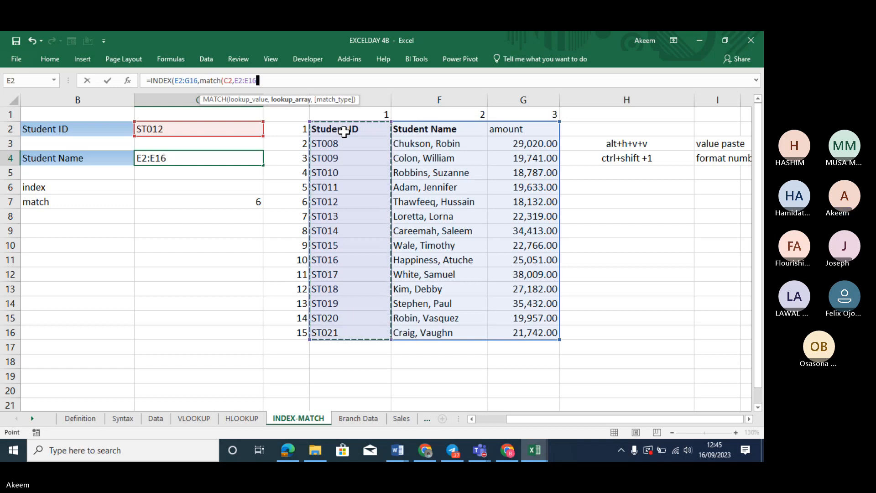
Finish C4 as =INDEX(E2:G16,MATCH(C2,E2:E16,0),2) with exact match and column 2
{"action": "type", "text": ","}
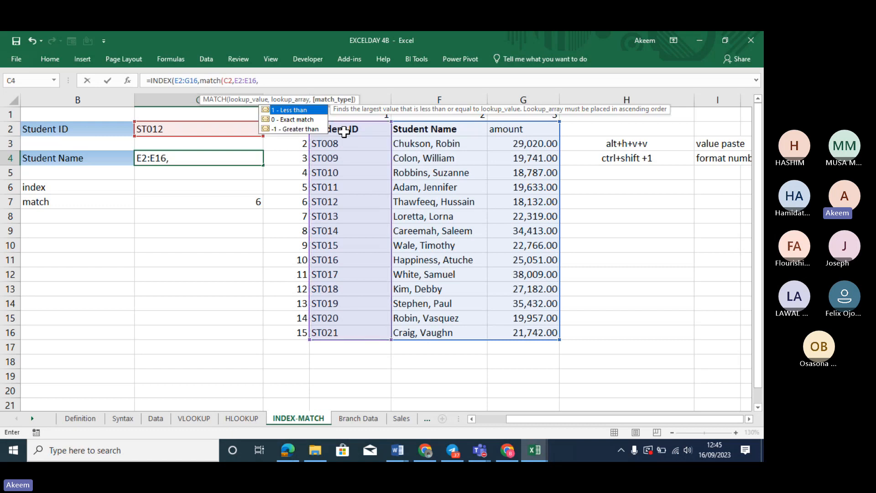
{"action": "double_click", "coordinate": [299, 119]}
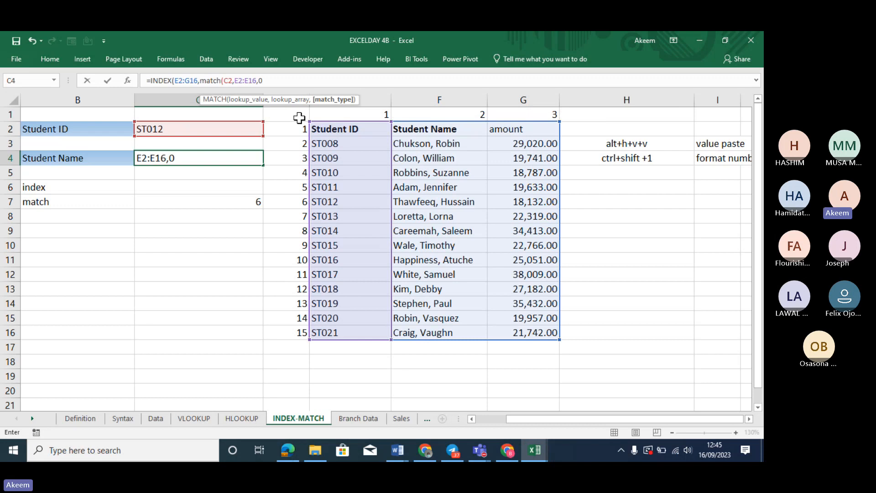
{"action": "type", "text": ")"}
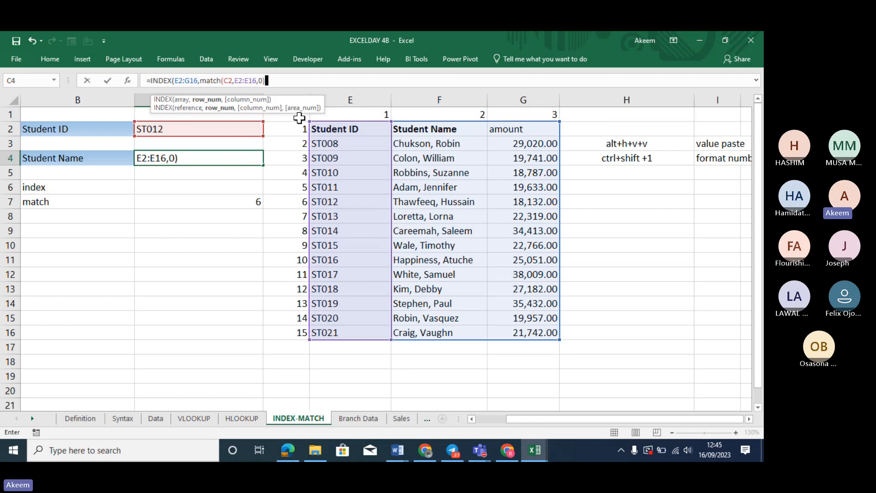
{"action": "type", "text": ","}
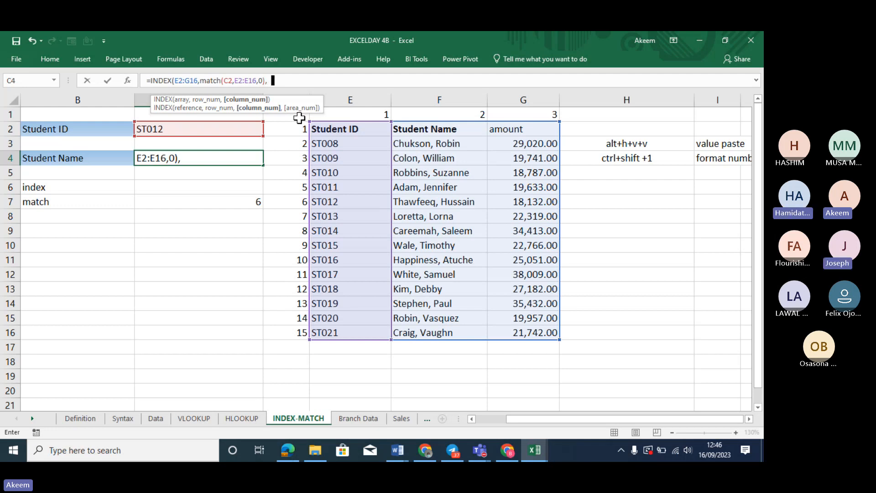
{"action": "type", "text": "2"}
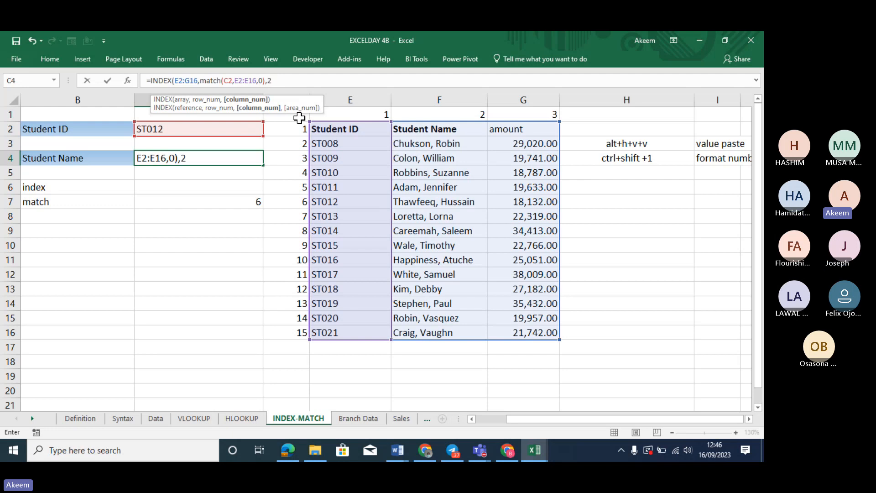
{"action": "type", "text": ")"}
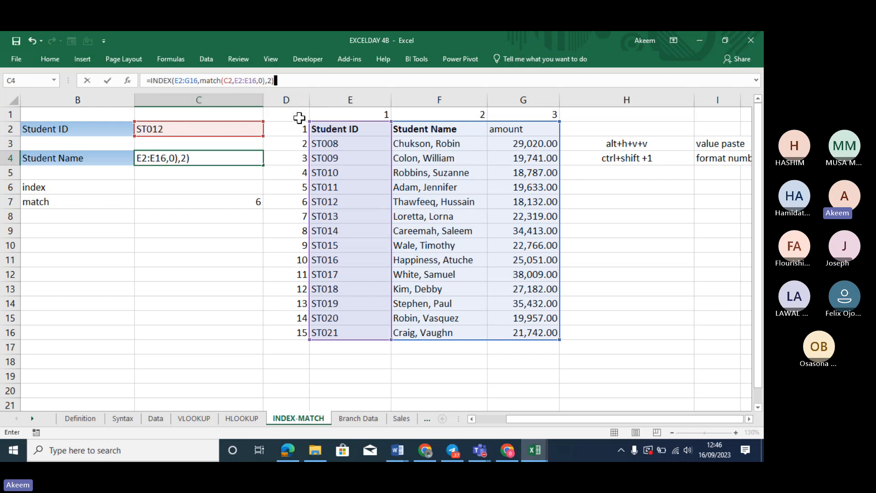
{"action": "key", "text": "Return"}
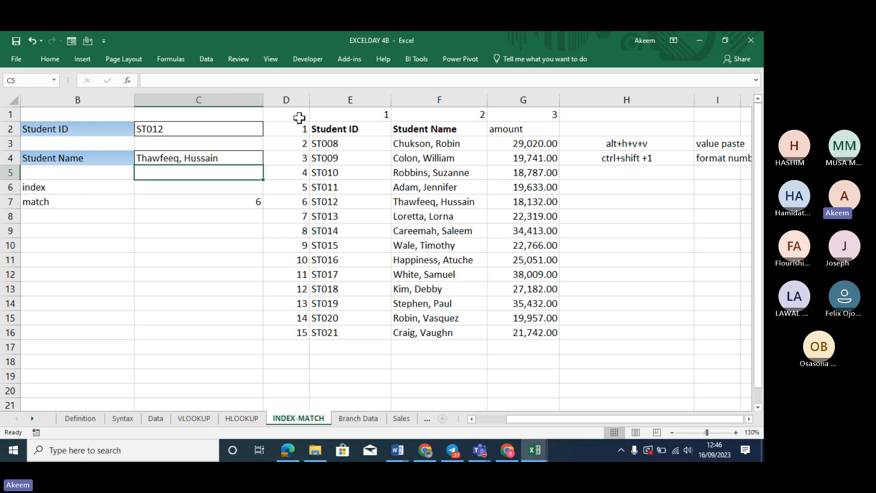
Check C4's formula, then reopen C7's =MATCH(C2,E2:E16,0) to remove the leading apostrophe
{"action": "left_click", "coordinate": [194, 158]}
{"action": "left_click", "coordinate": [203, 199]}
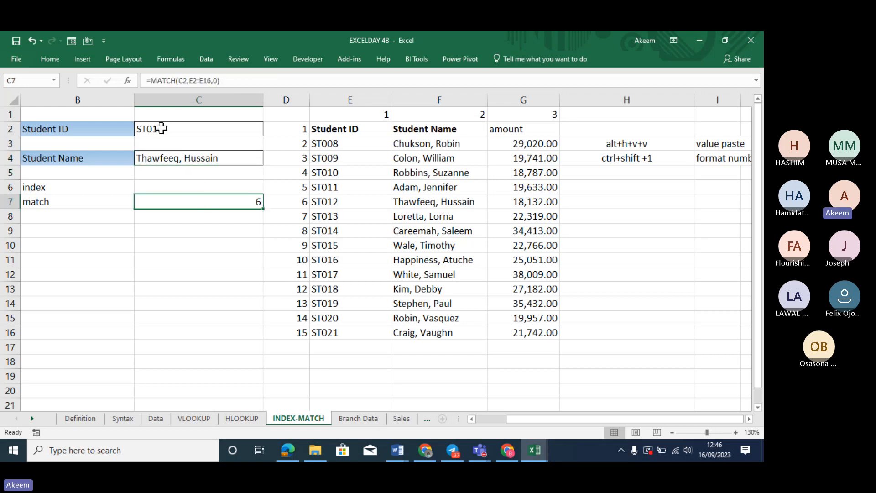
{"action": "left_click", "coordinate": [147, 81]}
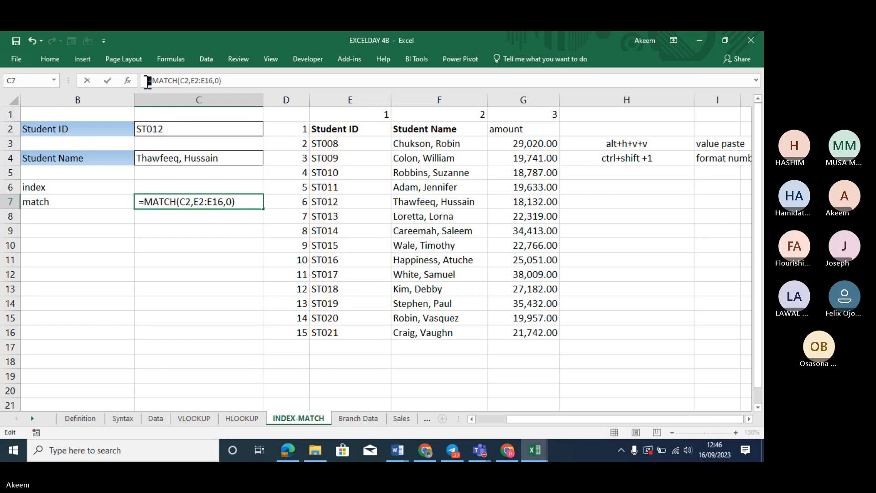
{"action": "key", "text": "Return"}
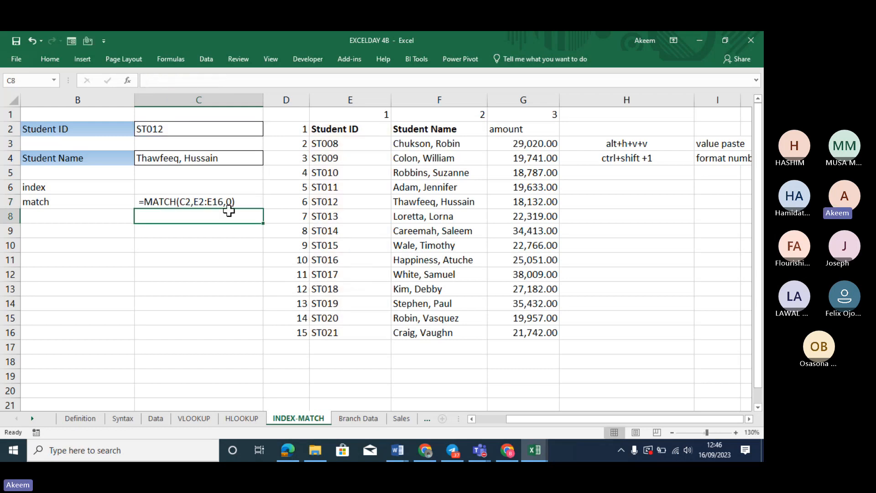
{"action": "left_click", "coordinate": [213, 201]}
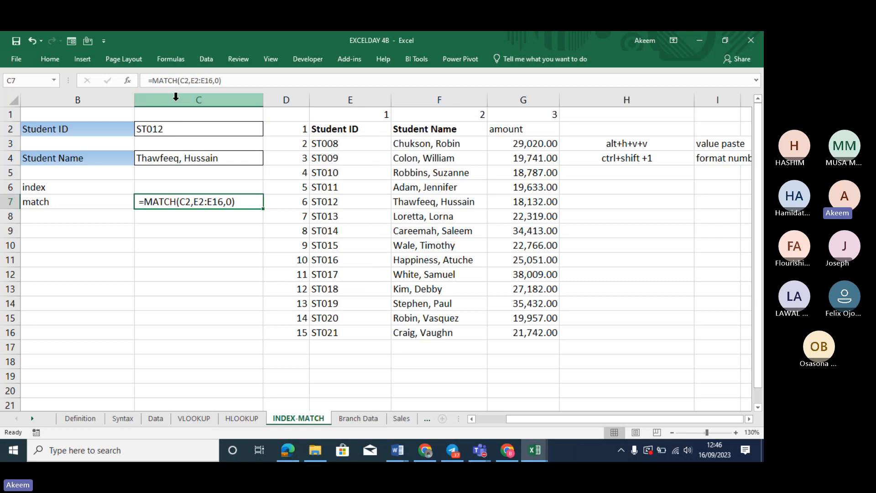
{"action": "left_click", "coordinate": [151, 81]}
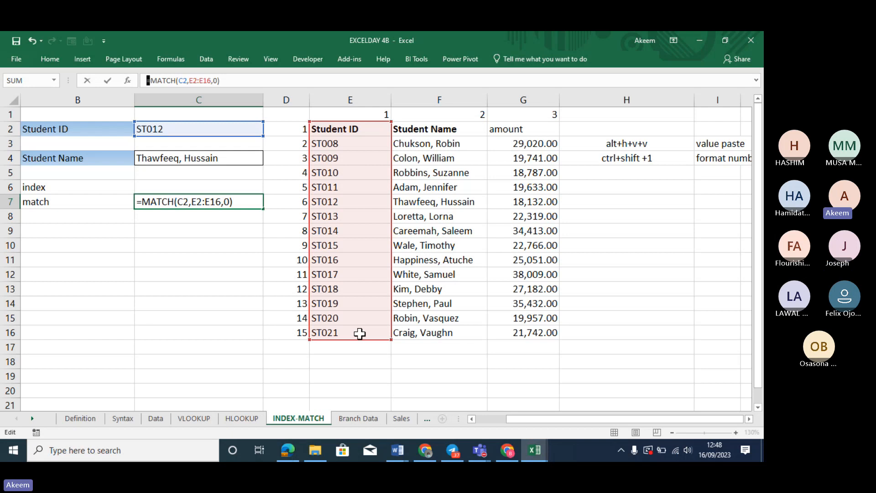
Commit C7's MATCH, then prefix the C7 and C4 formulas with an apostrophe to display them as text
{"action": "key", "text": "Return"}
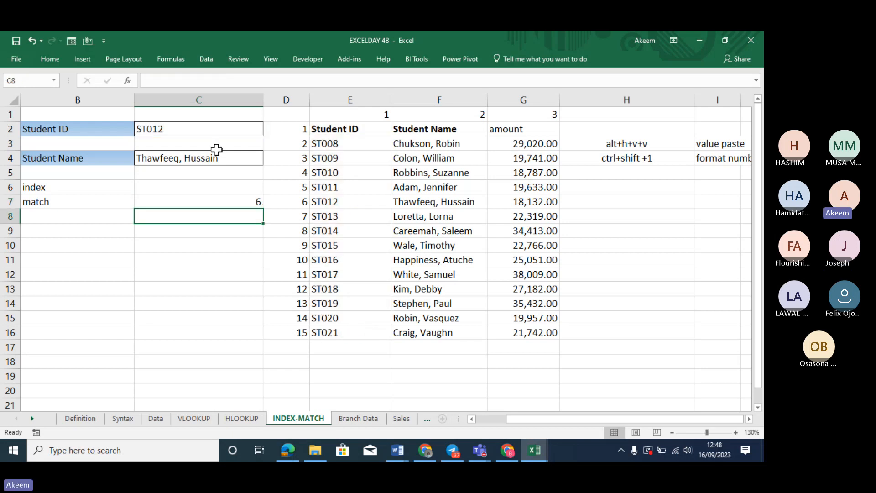
{"action": "left_click", "coordinate": [201, 204]}
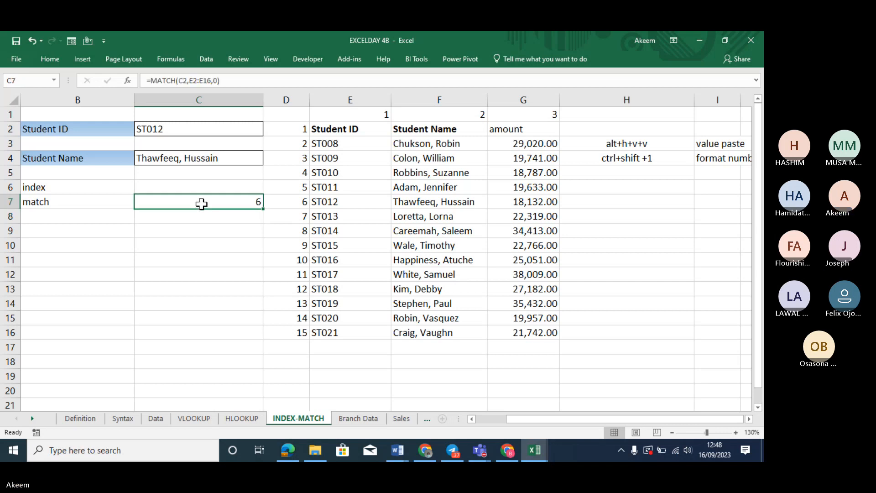
{"action": "left_click", "coordinate": [143, 80]}
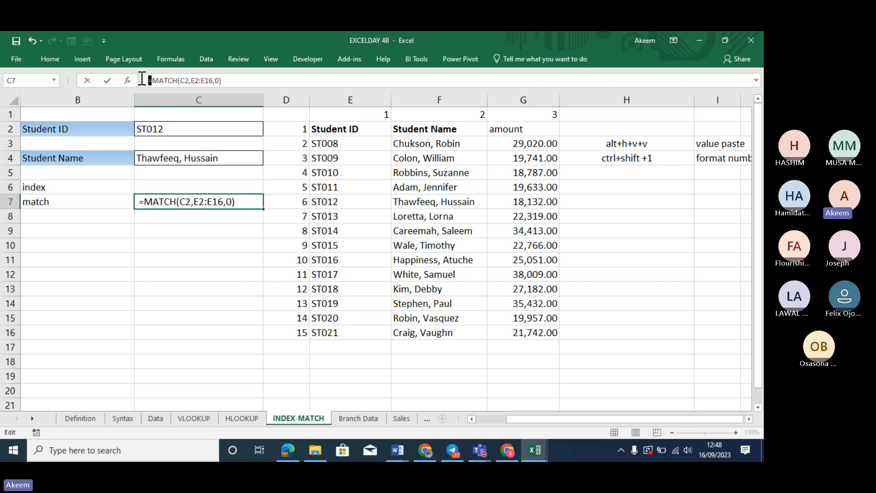
{"action": "type", "text": "'"}
{"action": "key", "text": "Return"}
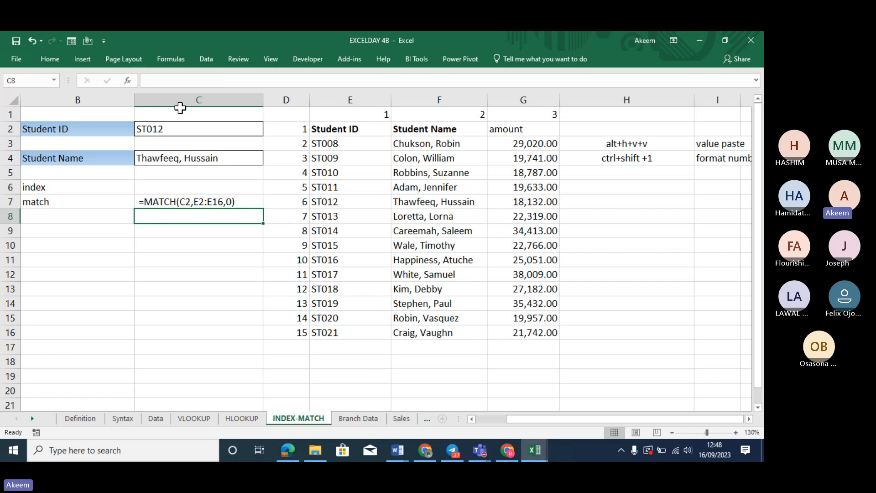
{"action": "left_click", "coordinate": [189, 157]}
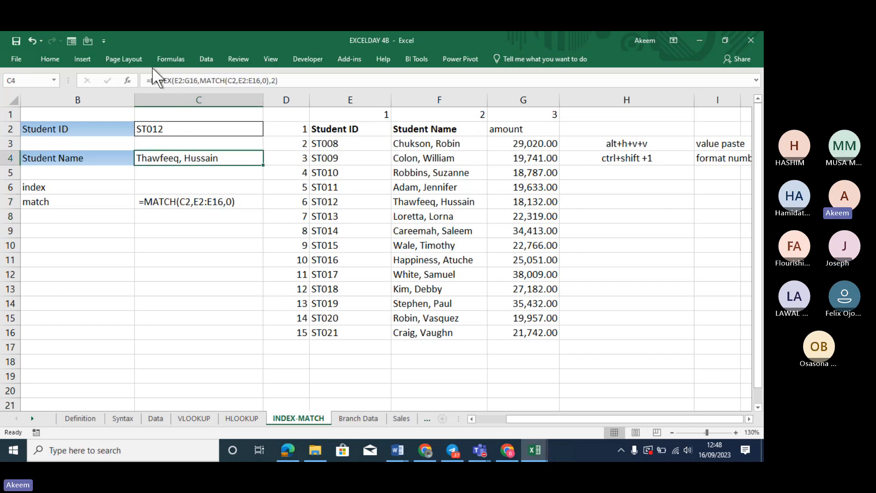
{"action": "left_click", "coordinate": [148, 81]}
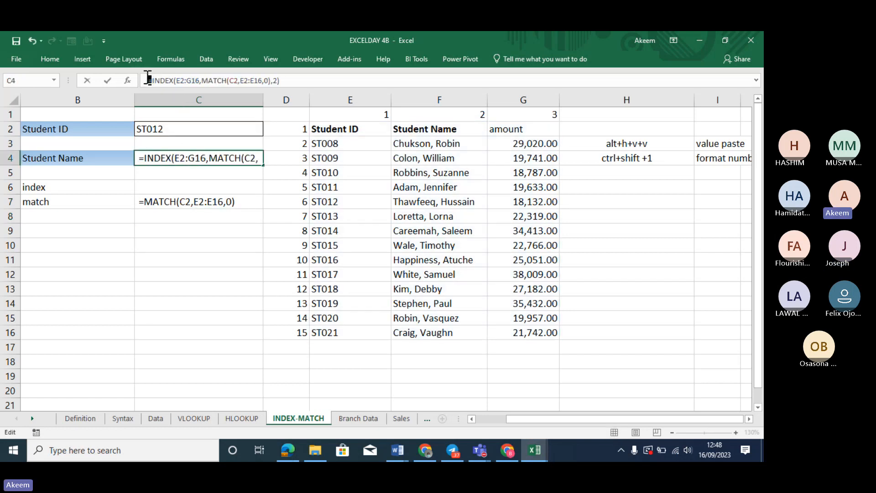
{"action": "type", "text": "'"}
{"action": "key", "text": "Return"}
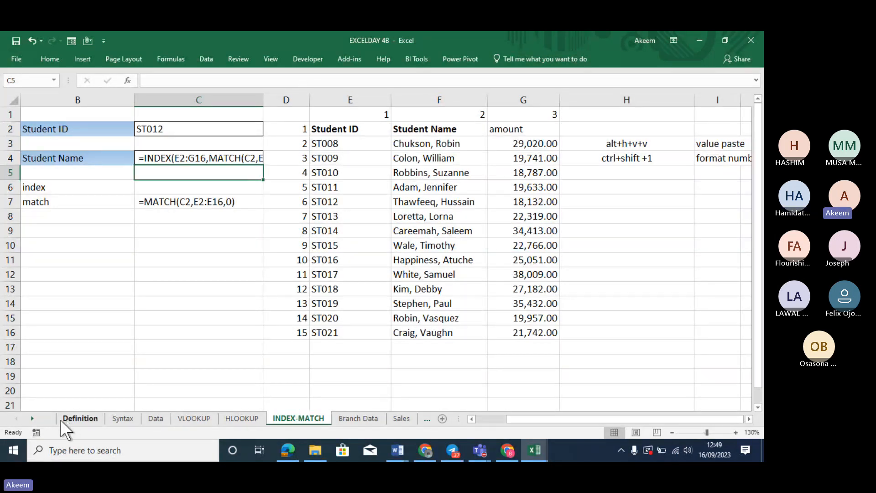
Scroll the sheet tabs and browse Branch Data, Sales, Product Details and the empty Data Model sheet
{"action": "left_click", "coordinate": [32, 417]}
{"action": "left_click", "coordinate": [31, 414]}
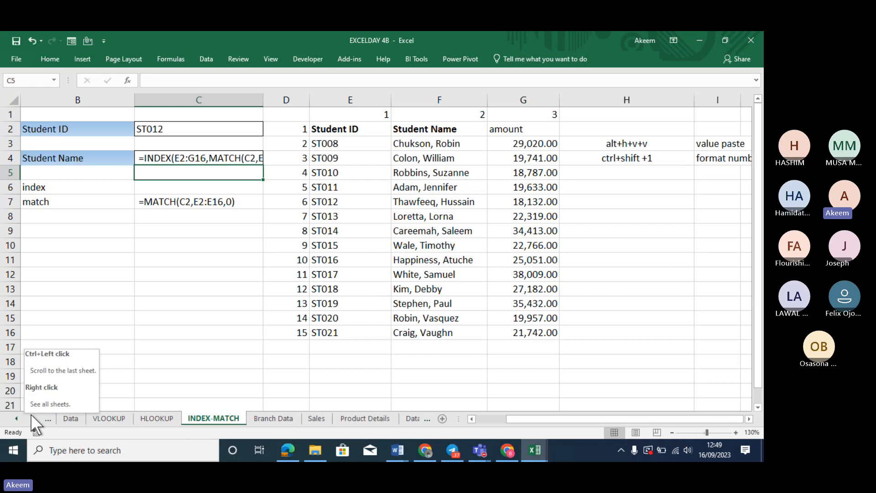
{"action": "left_click", "coordinate": [276, 418]}
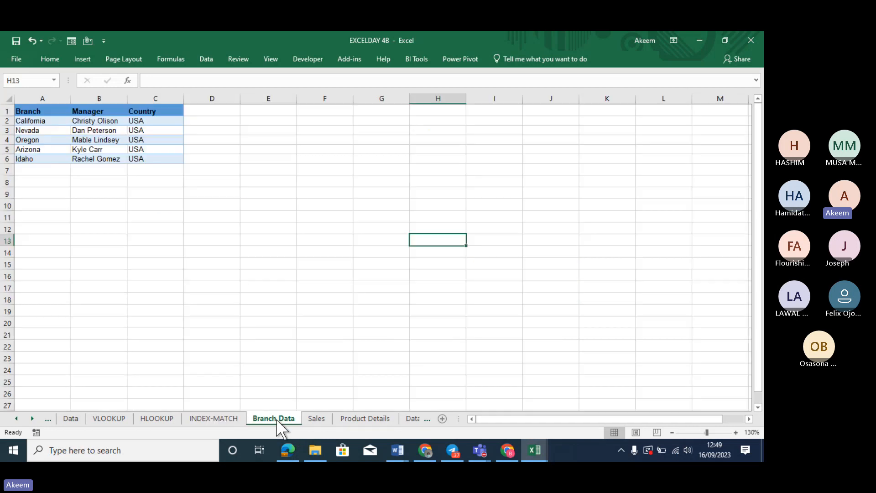
{"action": "left_click", "coordinate": [318, 419]}
{"action": "left_click", "coordinate": [361, 419]}
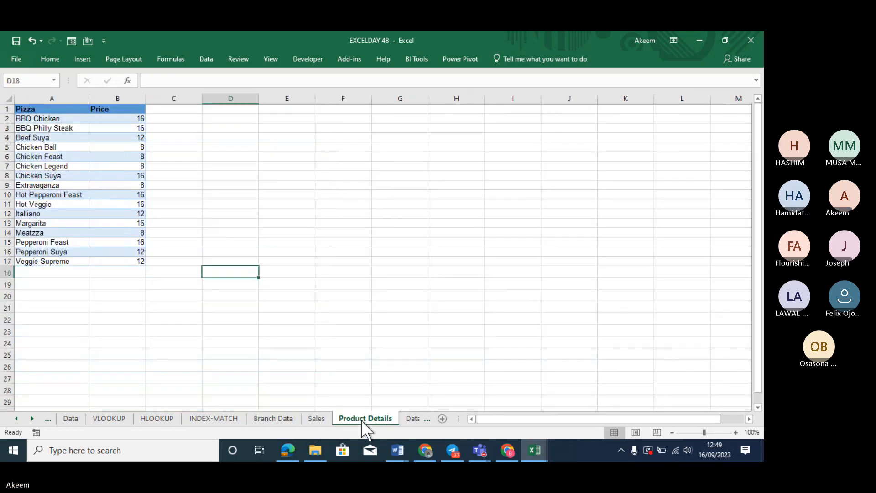
{"action": "left_click", "coordinate": [267, 417]}
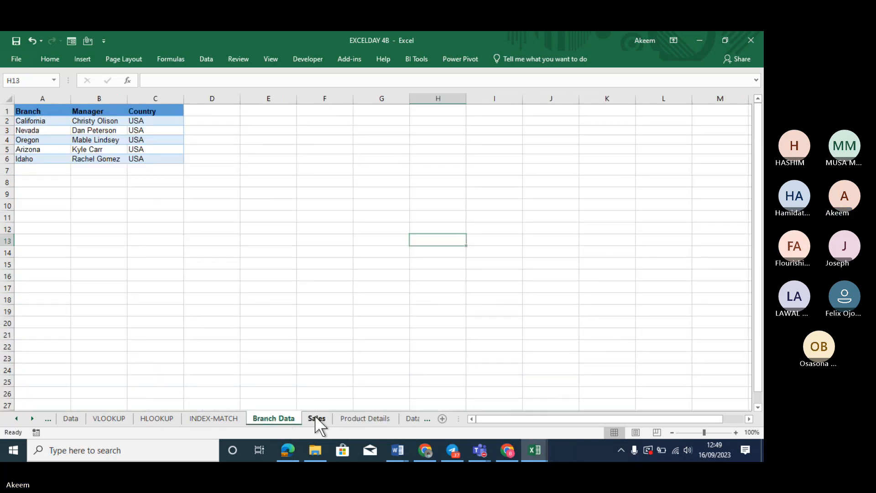
{"action": "left_click", "coordinate": [315, 416]}
{"action": "left_click", "coordinate": [282, 416]}
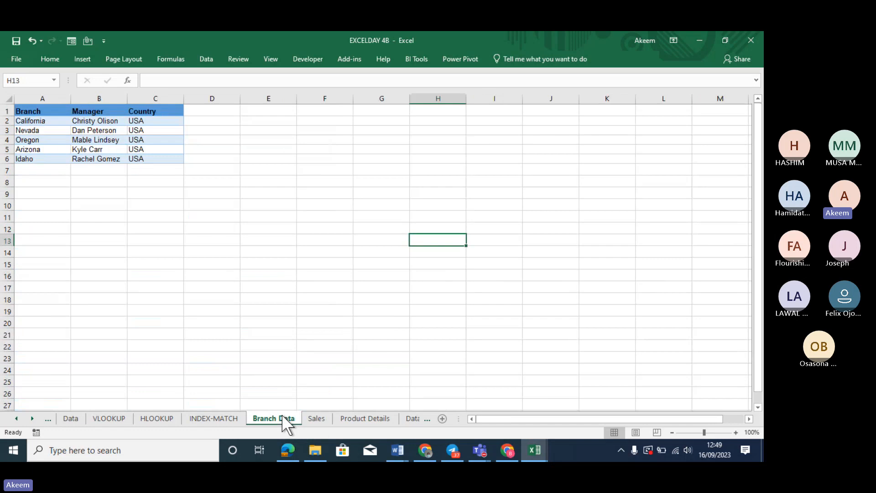
{"action": "left_click", "coordinate": [316, 417]}
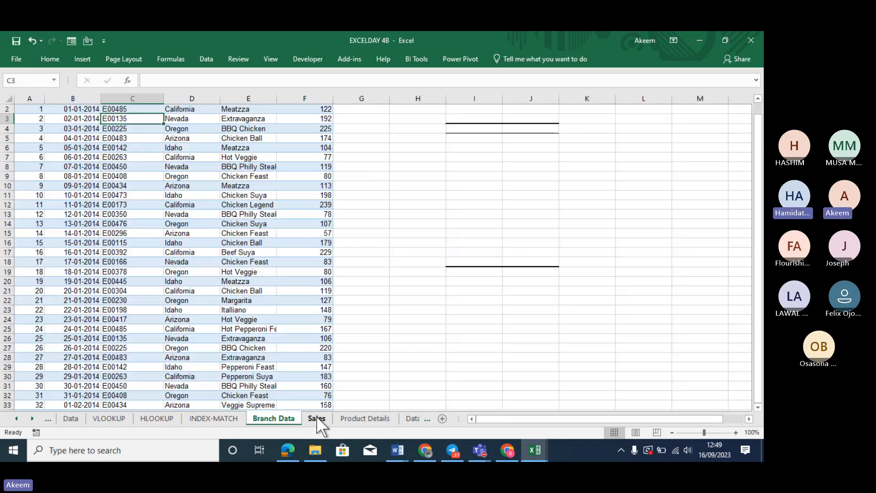
{"action": "left_click", "coordinate": [365, 419]}
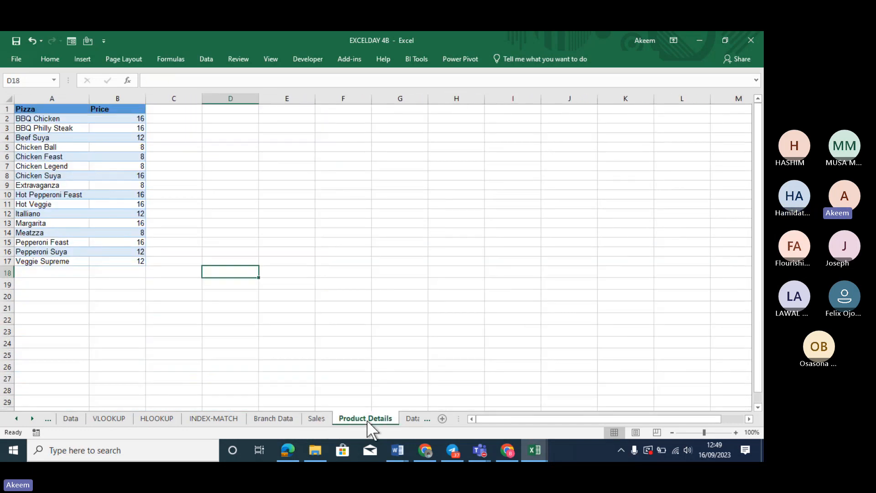
{"action": "left_click", "coordinate": [412, 419]}
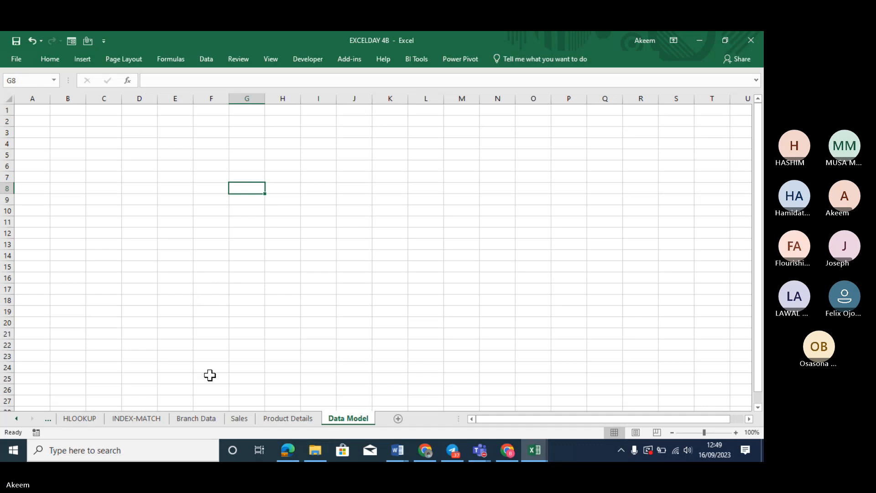
Cycle through the sheets once more and settle on the Sales sheet
{"action": "left_click", "coordinate": [204, 419]}
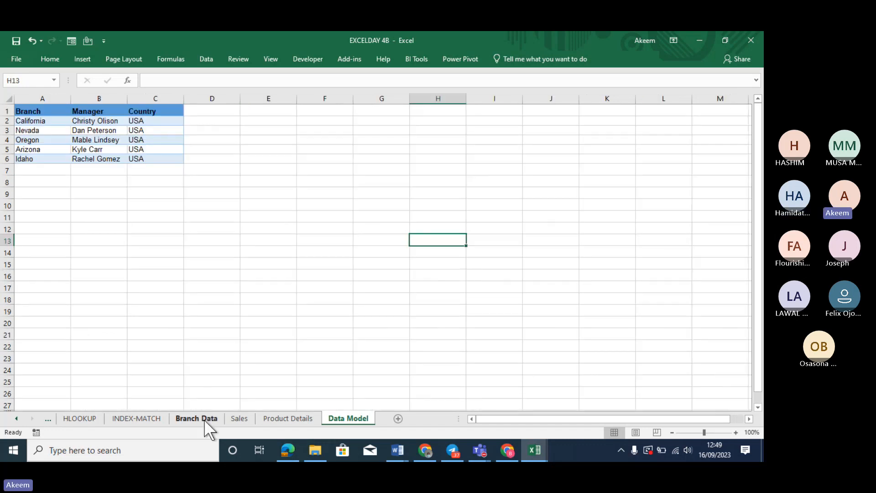
{"action": "left_click", "coordinate": [237, 418]}
{"action": "left_click", "coordinate": [278, 419]}
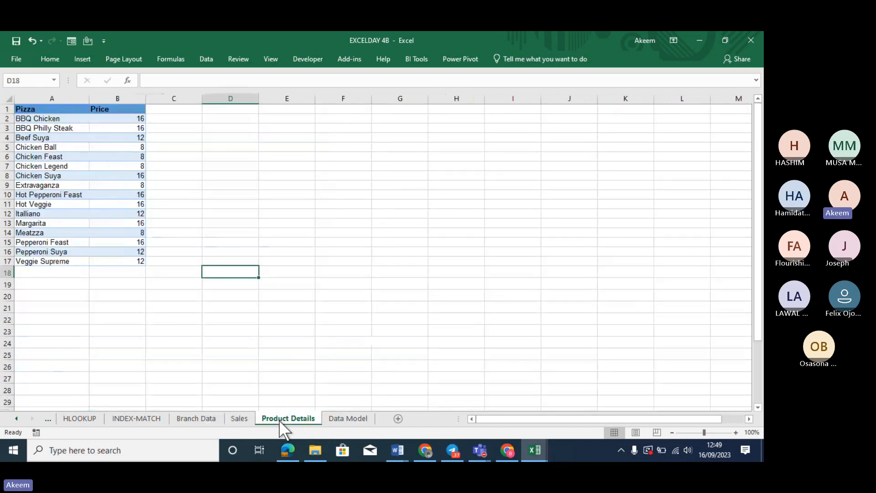
{"action": "left_click", "coordinate": [346, 418]}
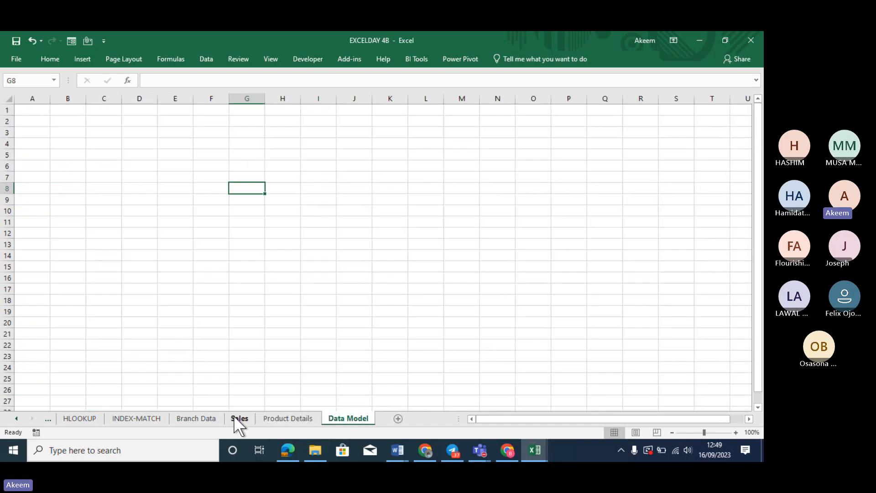
{"action": "left_click", "coordinate": [238, 417]}
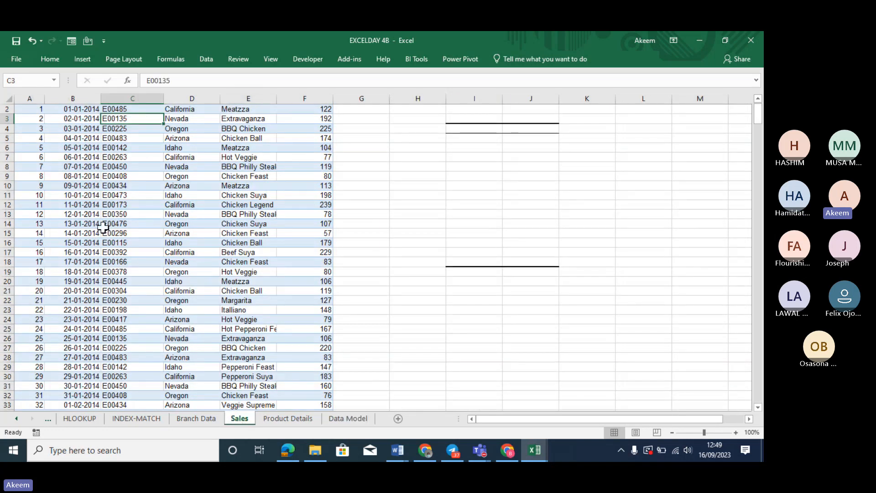
{"action": "left_click", "coordinate": [7, 100]}
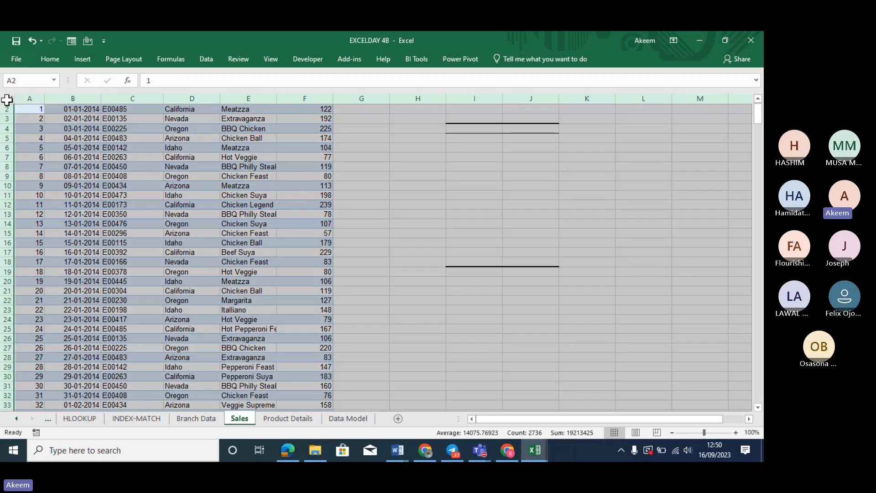
{"action": "key", "text": "ctrl+c"}
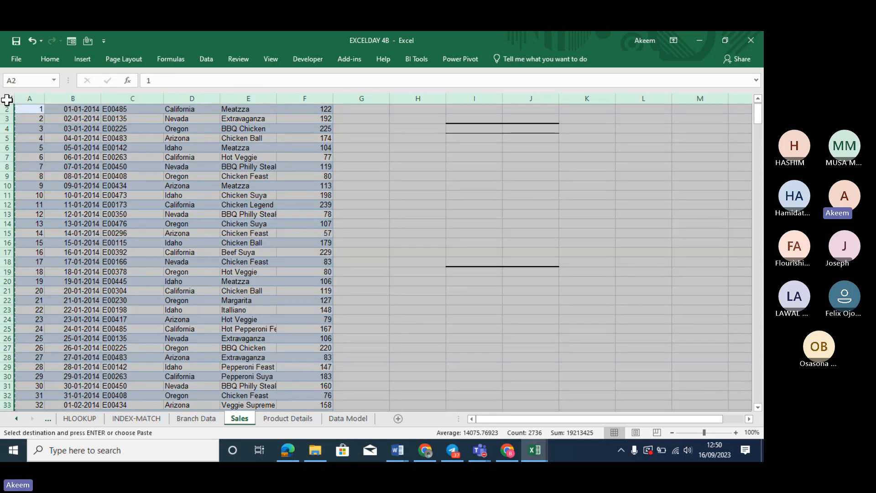
{"action": "left_click", "coordinate": [349, 420]}
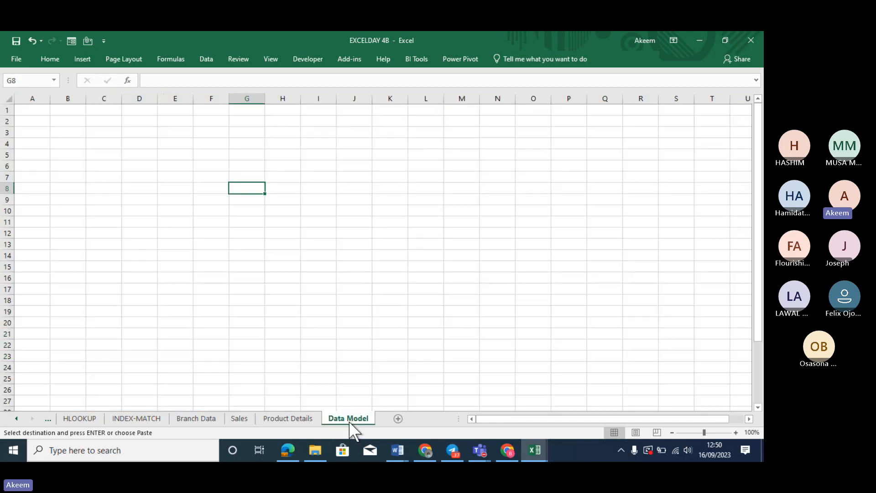
{"action": "left_click", "coordinate": [27, 108]}
{"action": "key", "text": "ctrl+v"}
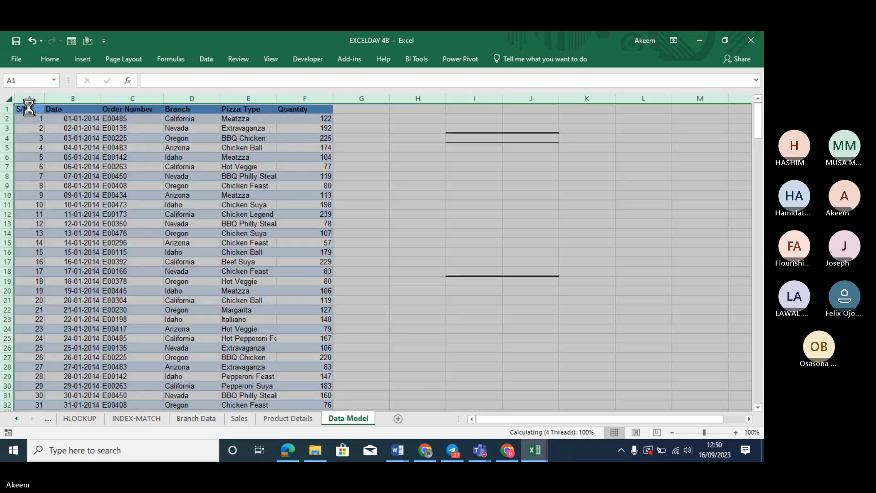
{"action": "left_click", "coordinate": [154, 128]}
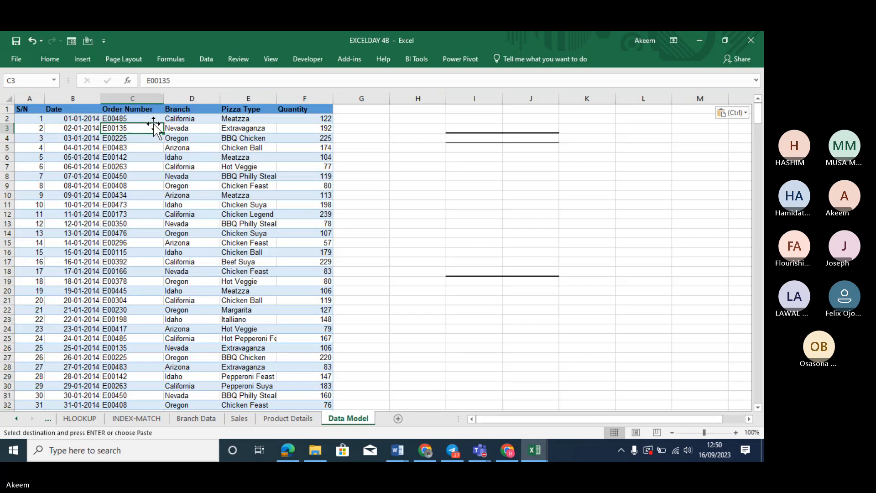
{"action": "left_click", "coordinate": [30, 109]}
{"action": "left_click", "coordinate": [65, 109]}
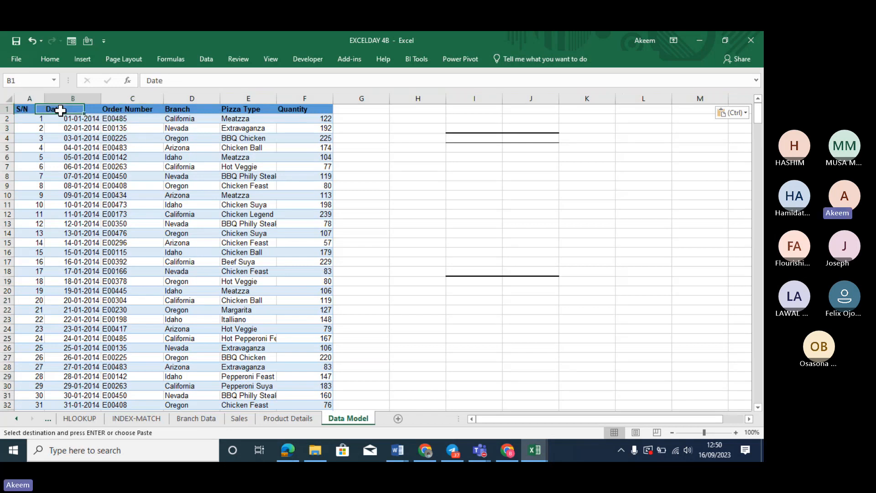
{"action": "left_click", "coordinate": [126, 112]}
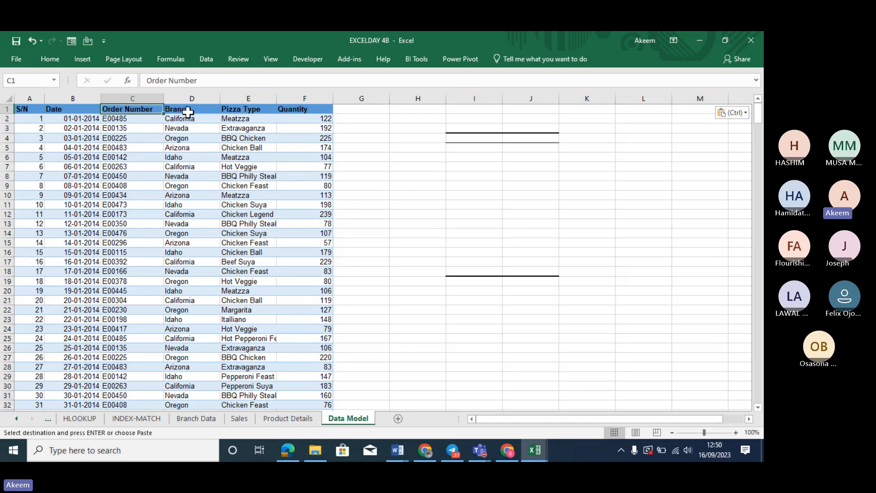
{"action": "left_click", "coordinate": [251, 112]}
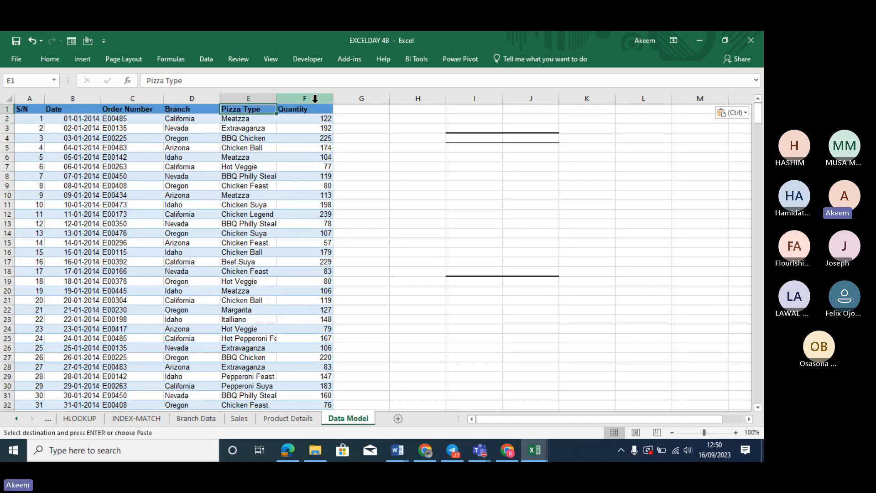
{"action": "left_click", "coordinate": [319, 110]}
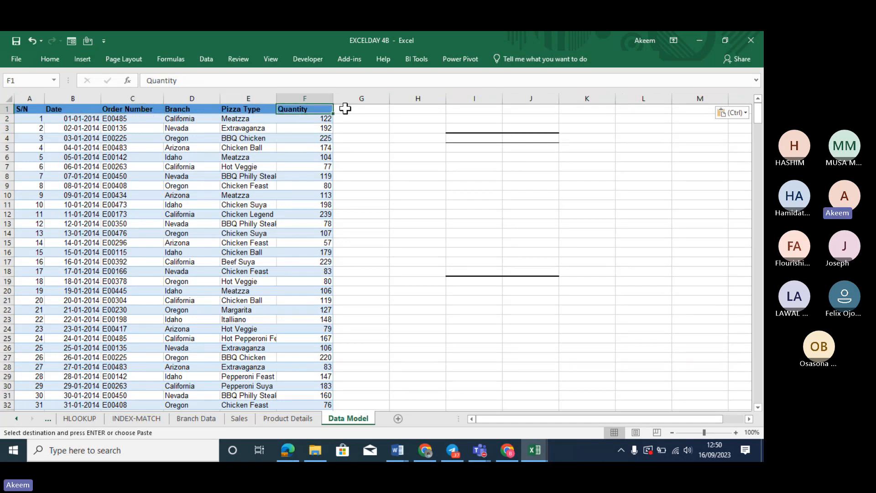
{"action": "left_click", "coordinate": [359, 109]}
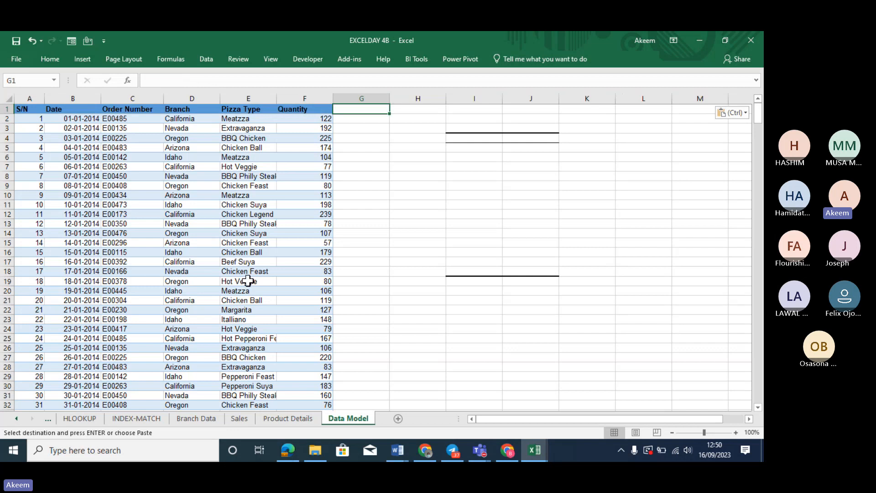
After checking Branch Data and Product Details, enter headings Manager in G1 and Price in H1
{"action": "left_click", "coordinate": [197, 418]}
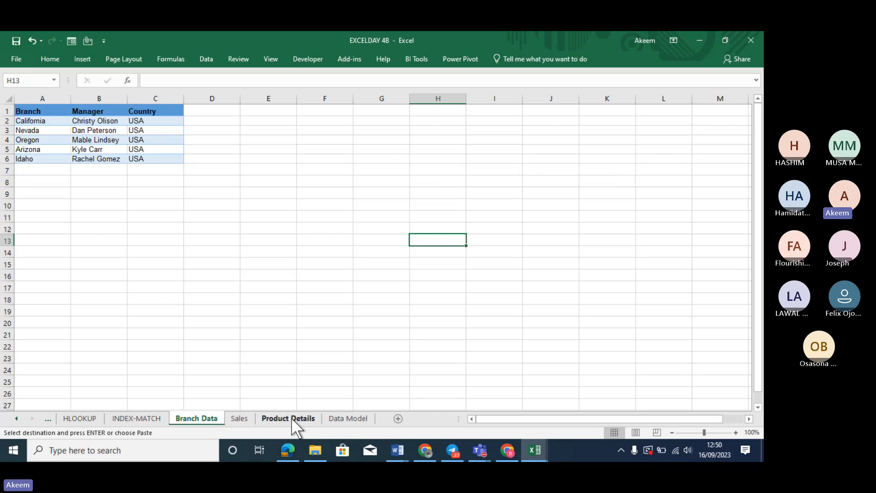
{"action": "left_click", "coordinate": [357, 417]}
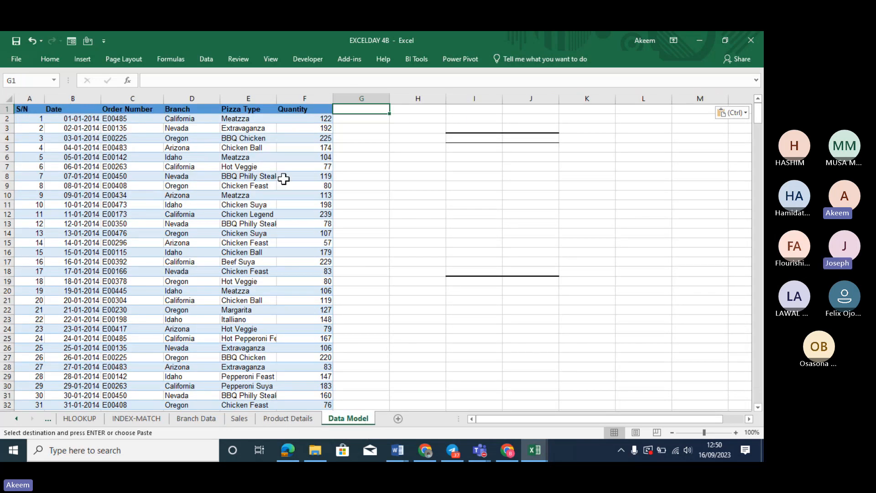
{"action": "type", "text": "Man"}
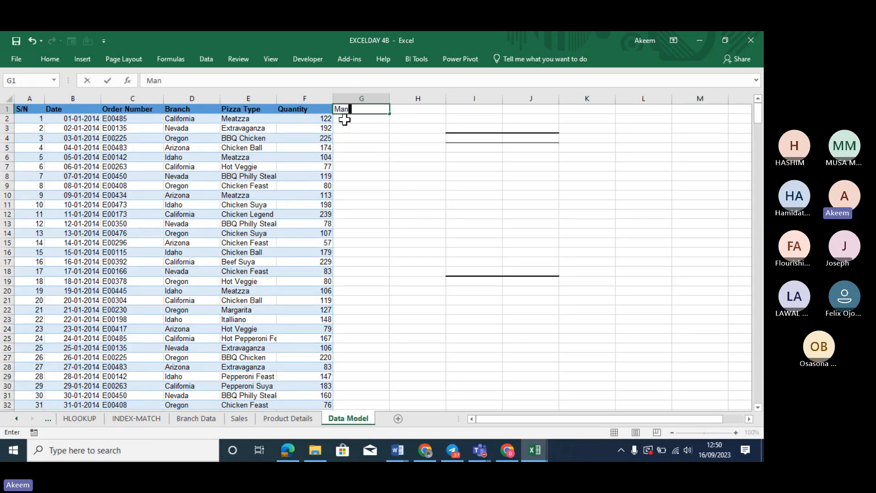
{"action": "type", "text": "ager"}
{"action": "key", "text": "Return"}
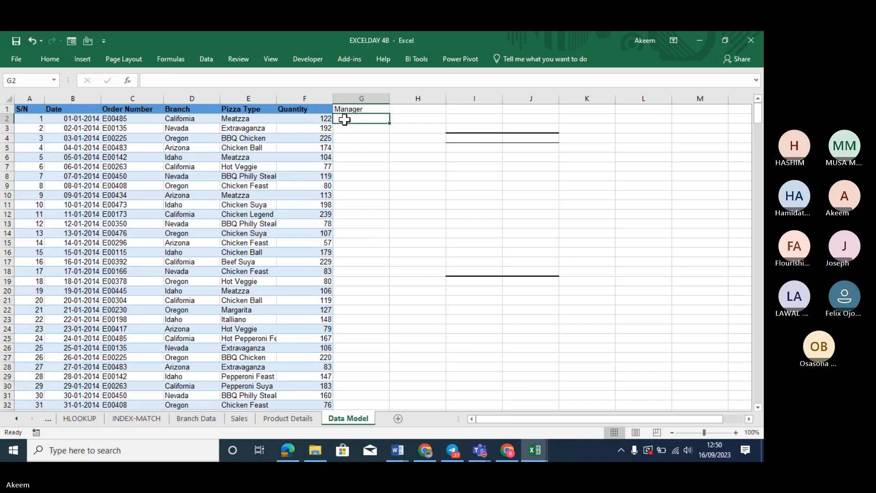
{"action": "left_click", "coordinate": [275, 419]}
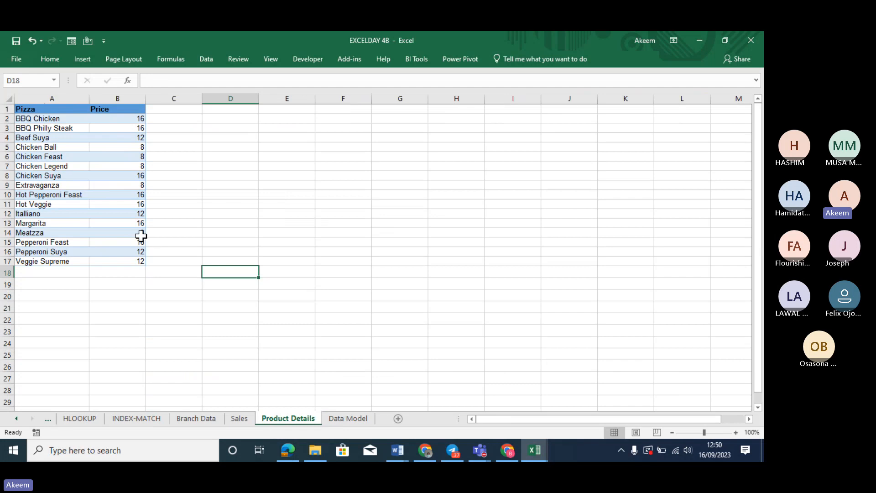
{"action": "left_click", "coordinate": [357, 417]}
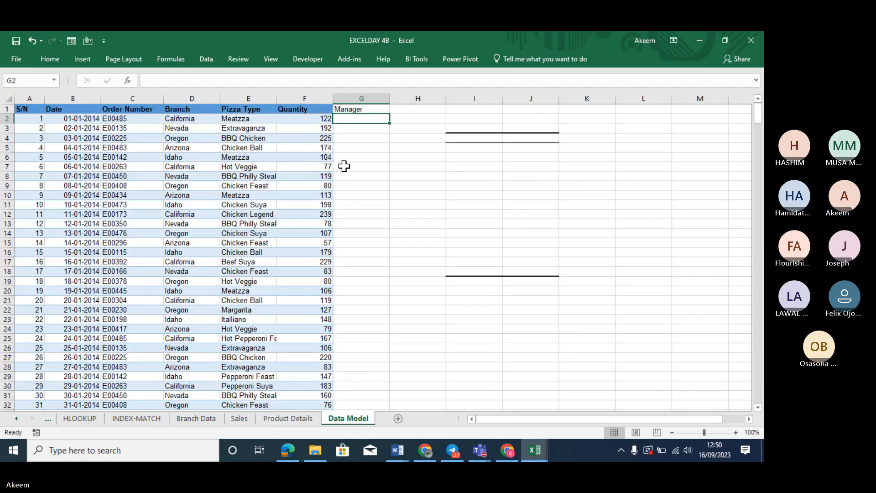
{"action": "left_click", "coordinate": [411, 110]}
{"action": "type", "text": "Pr"}
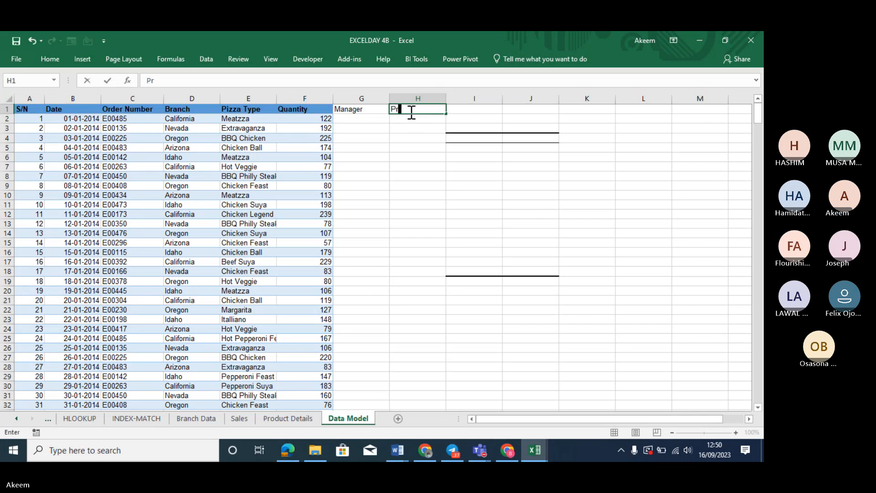
{"action": "type", "text": "ice"}
{"action": "key", "text": "Return"}
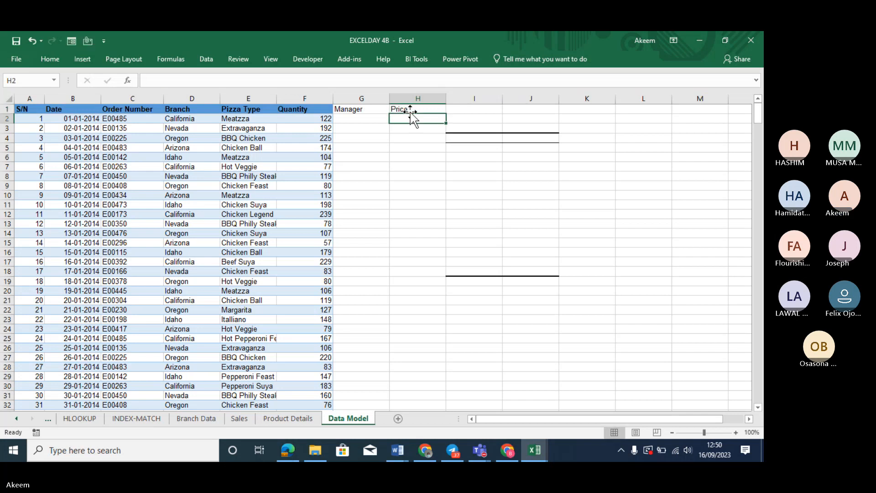
{"action": "left_click_drag", "start_coordinate": [395, 107], "coordinate": [412, 108]}
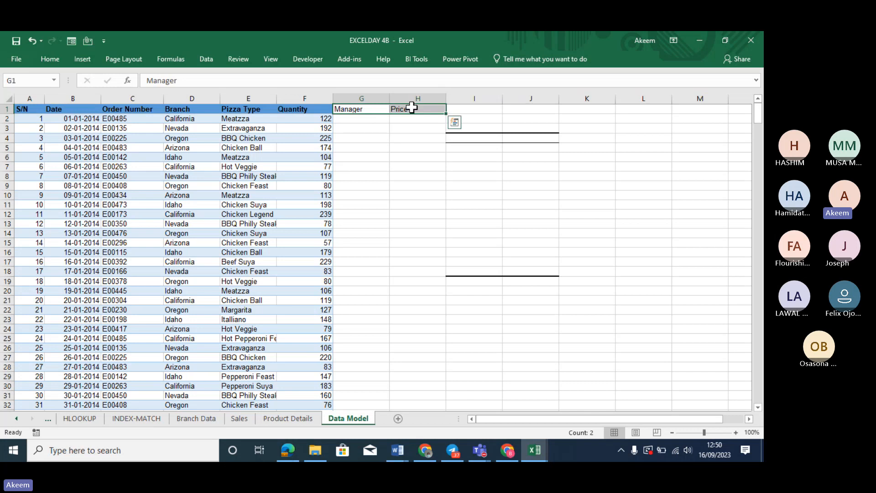
{"action": "left_click", "coordinate": [353, 120]}
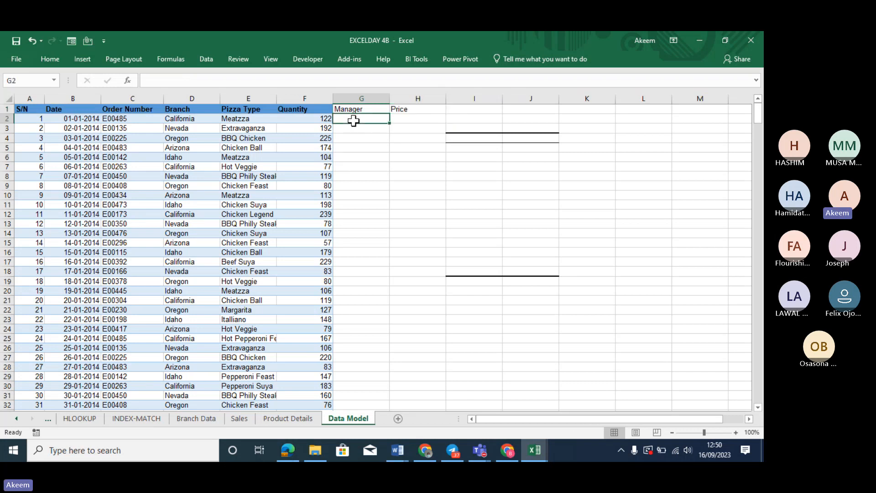
Clear the contents of columns I and J
{"action": "left_click_drag", "start_coordinate": [472, 98], "coordinate": [531, 95]}
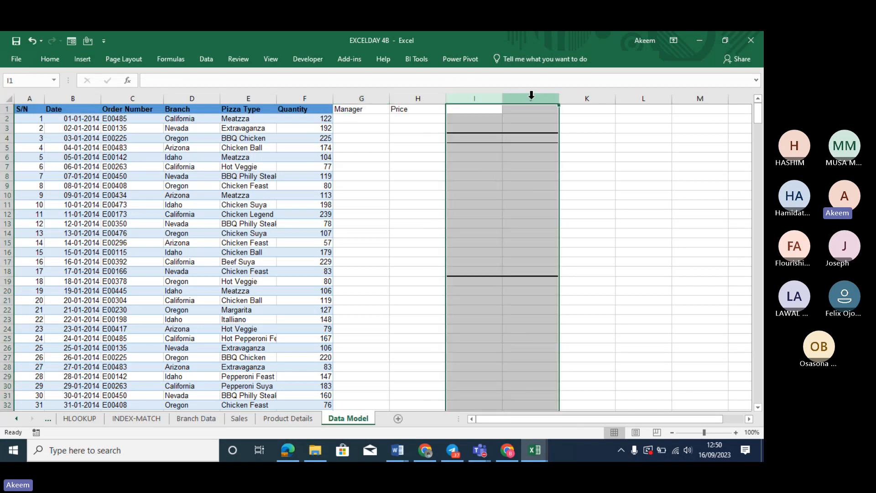
{"action": "right_click", "coordinate": [531, 94]}
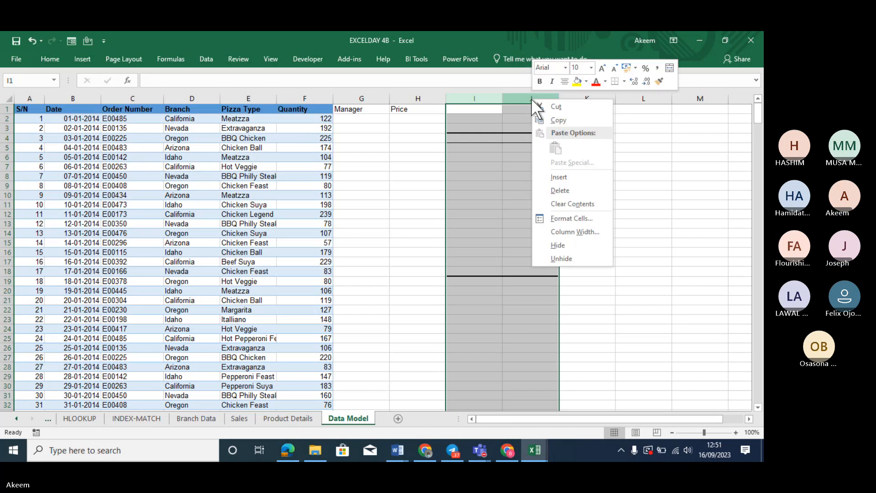
{"action": "left_click", "coordinate": [568, 195]}
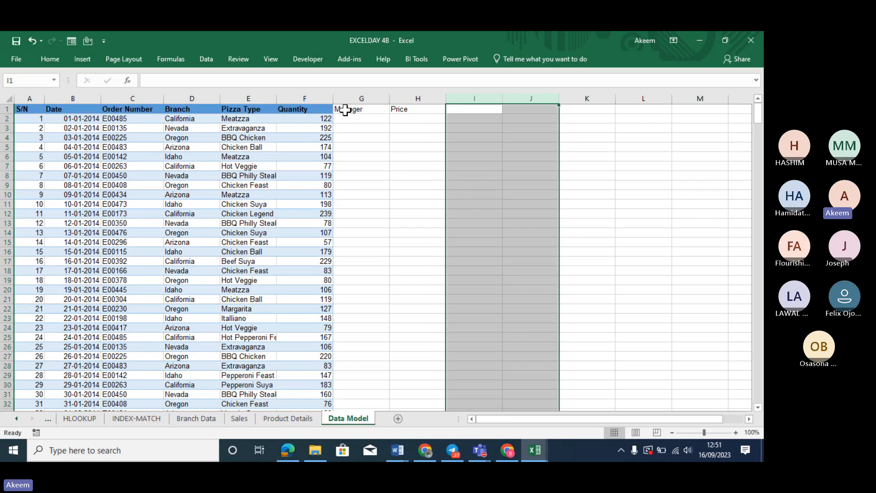
Make the Manager and Price headings in G1:H1 bold
{"action": "left_click_drag", "start_coordinate": [345, 109], "coordinate": [441, 110]}
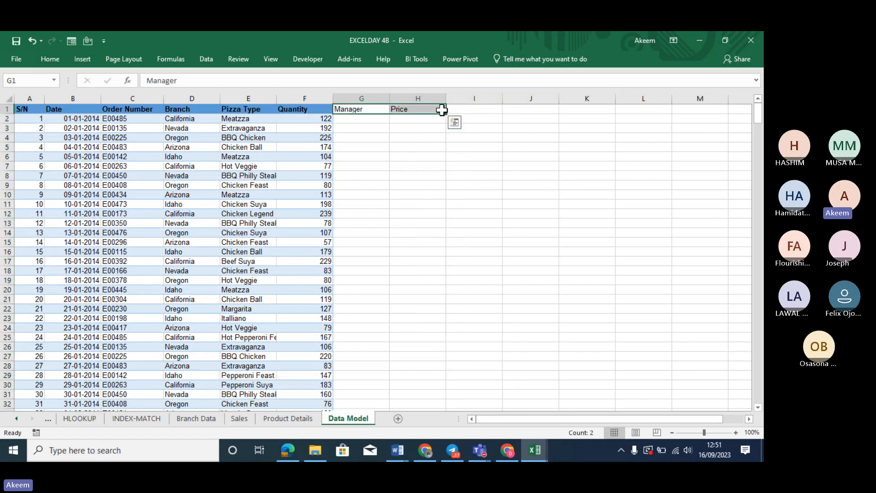
{"action": "key", "text": "ctrl+b"}
{"action": "left_click", "coordinate": [376, 118]}
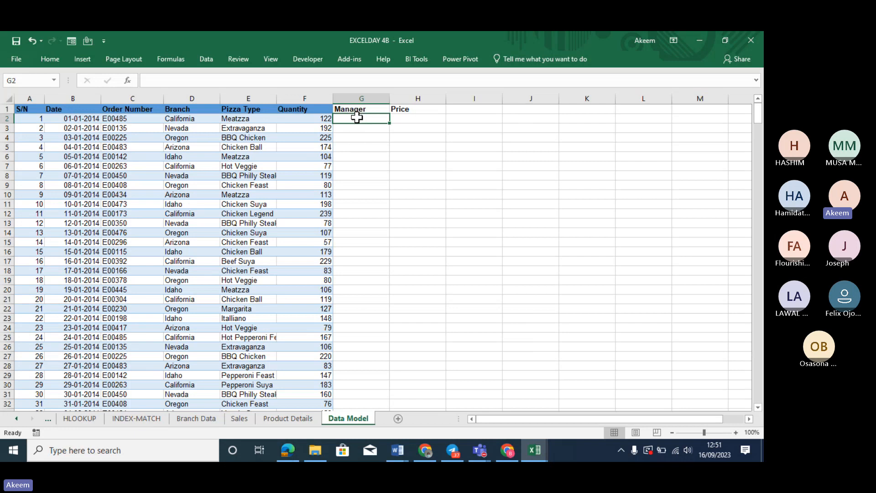
{"action": "left_click", "coordinate": [197, 417]}
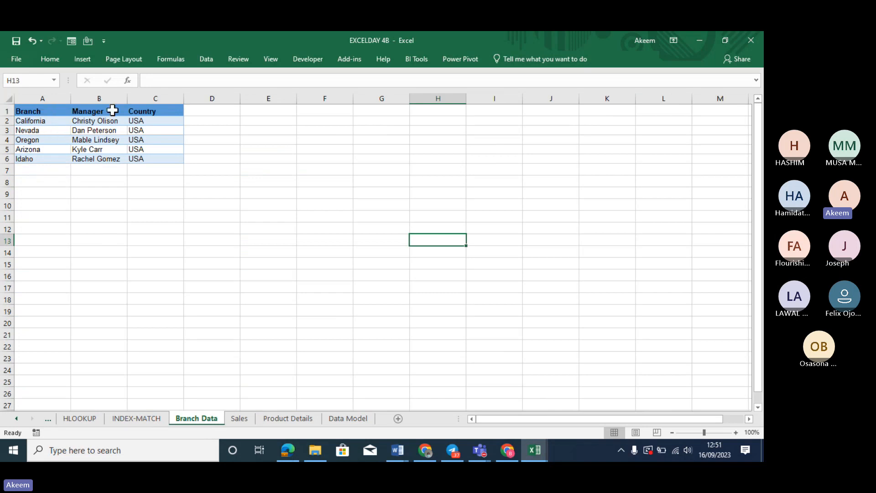
{"action": "left_click", "coordinate": [346, 418]}
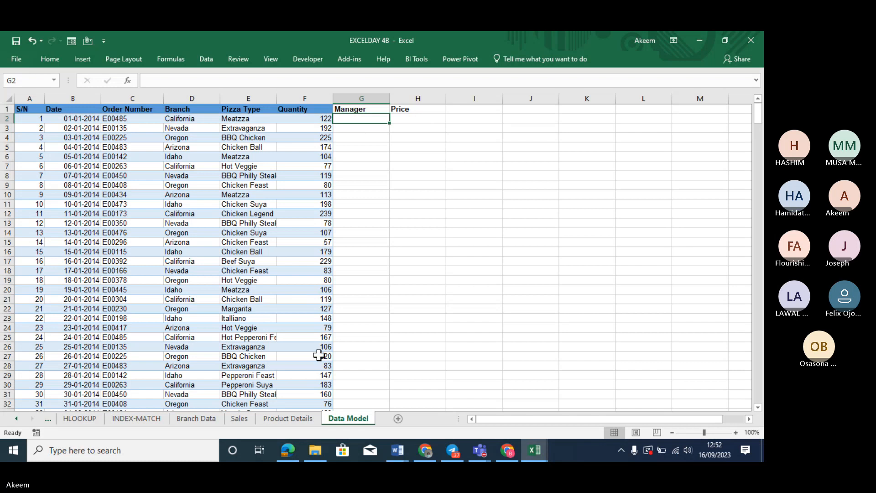
{"action": "left_click", "coordinate": [194, 96]}
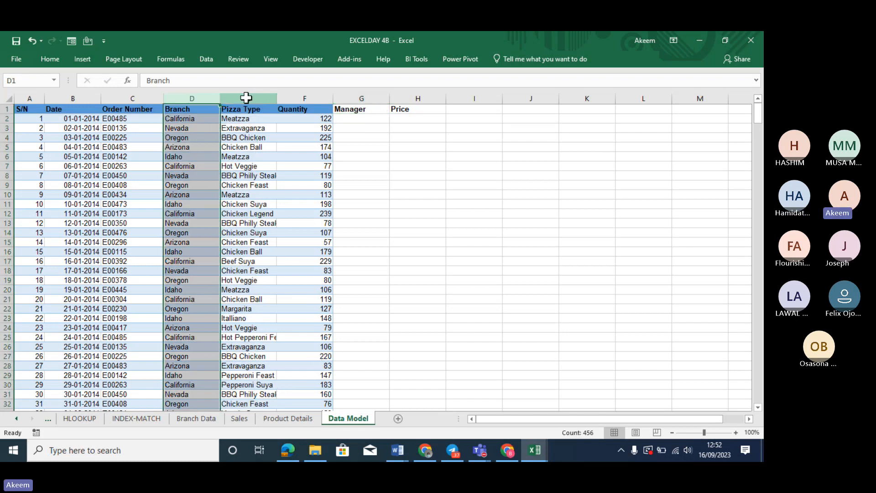
{"action": "left_click", "coordinate": [246, 97]}
{"action": "left_click", "coordinate": [303, 94]}
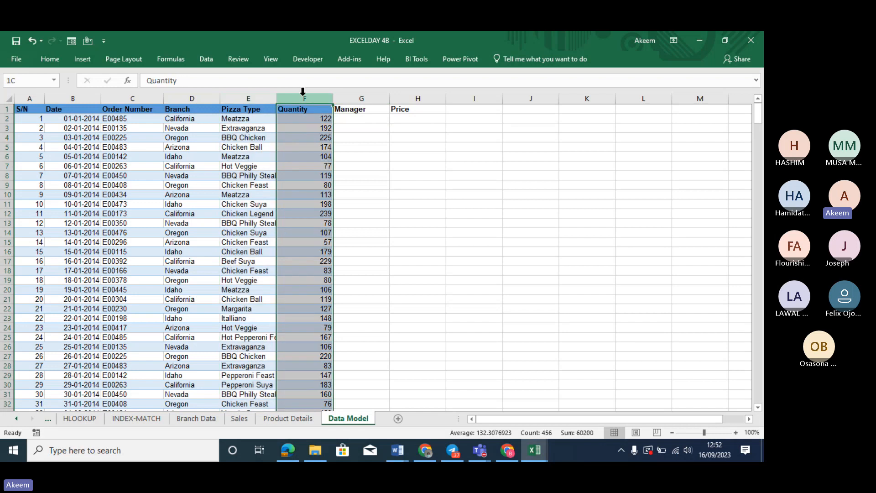
{"action": "left_click", "coordinate": [358, 97]}
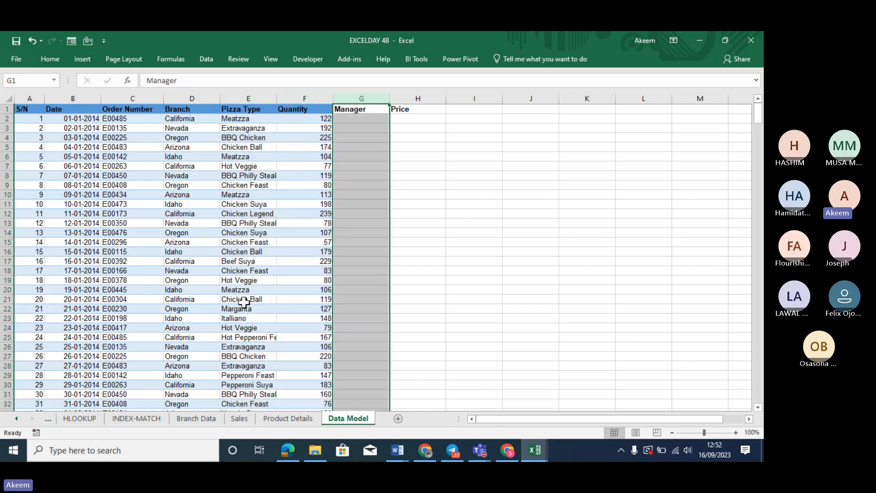
{"action": "left_click", "coordinate": [196, 418]}
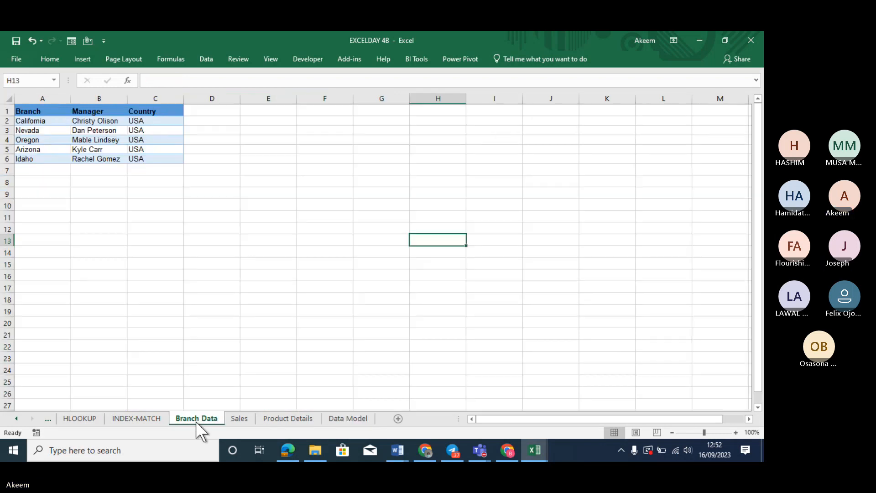
{"action": "left_click", "coordinate": [39, 108]}
{"action": "left_click", "coordinate": [85, 110]}
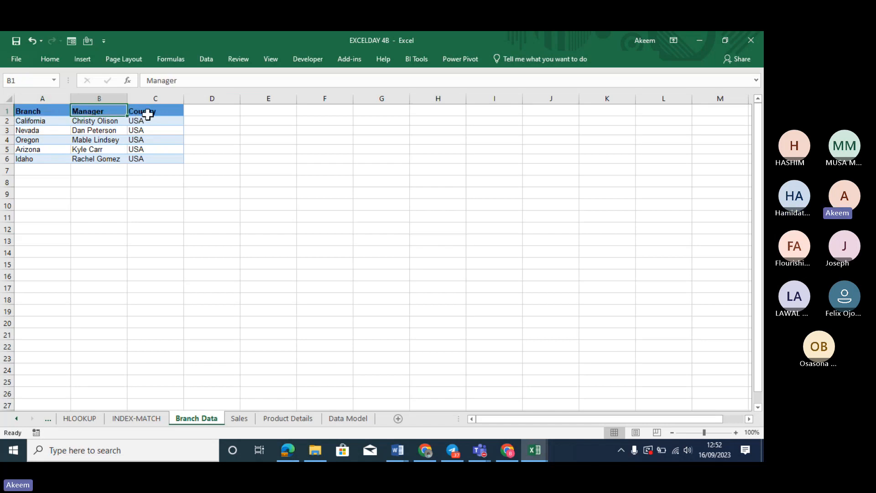
{"action": "left_click", "coordinate": [147, 114]}
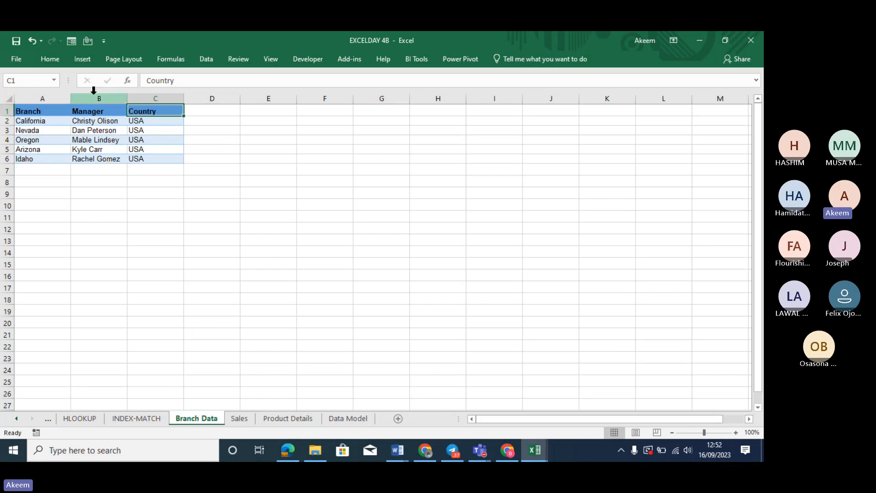
{"action": "left_click", "coordinate": [349, 419]}
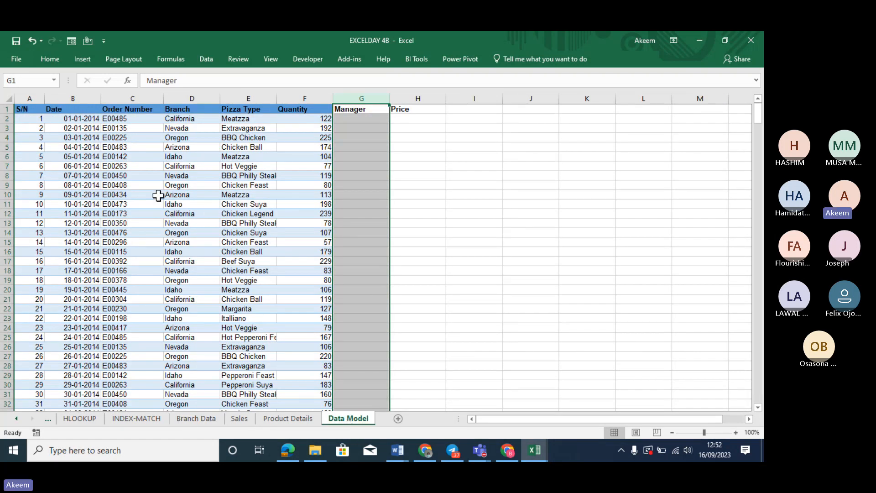
{"action": "left_click", "coordinate": [368, 119]}
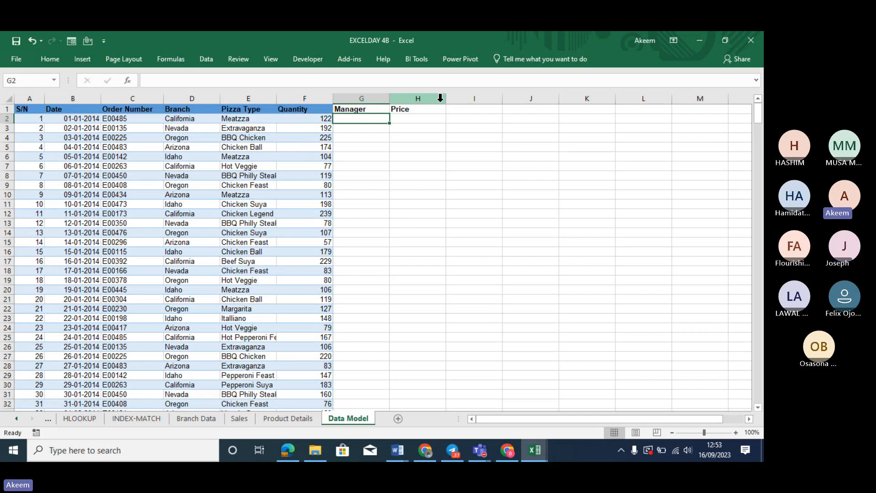
In G2, begin =INDEX('Branch Data'!$A$1:$C$6, followed by a MATCH( function
{"action": "type", "text": "=in"}
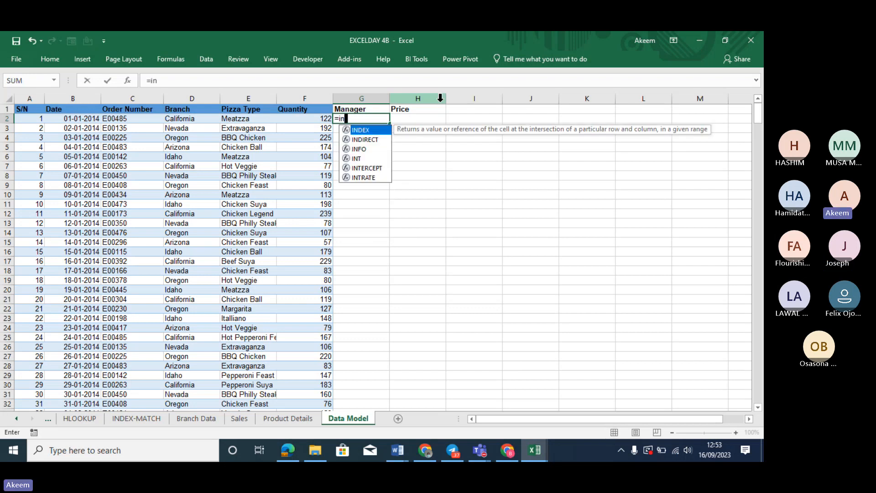
{"action": "type", "text": "dex"}
{"action": "key", "text": "Tab"}
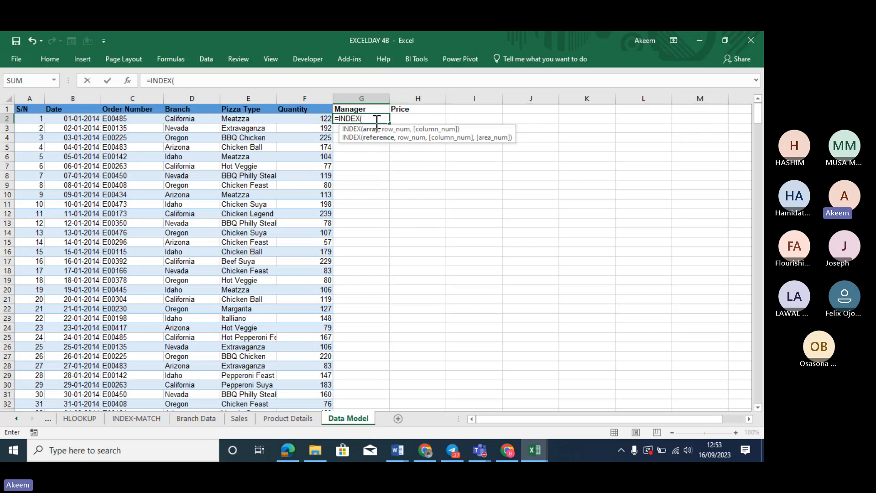
{"action": "left_click", "coordinate": [197, 419]}
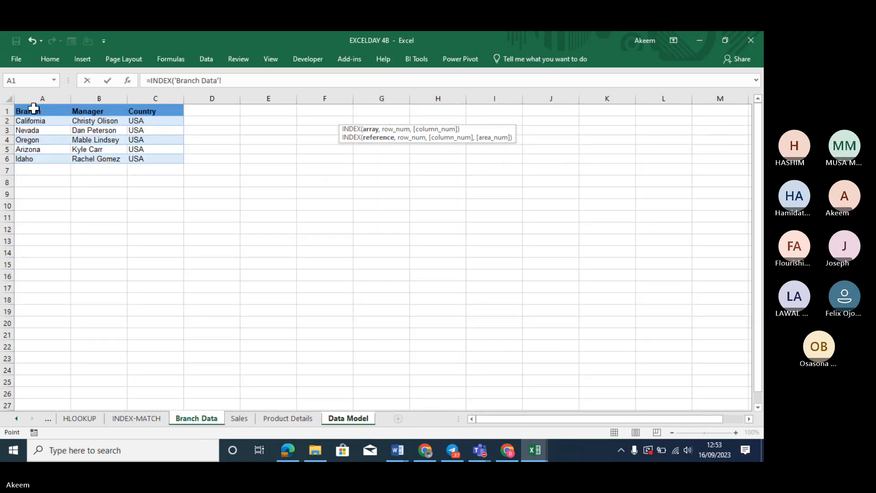
{"action": "left_click_drag", "start_coordinate": [34, 109], "coordinate": [151, 159]}
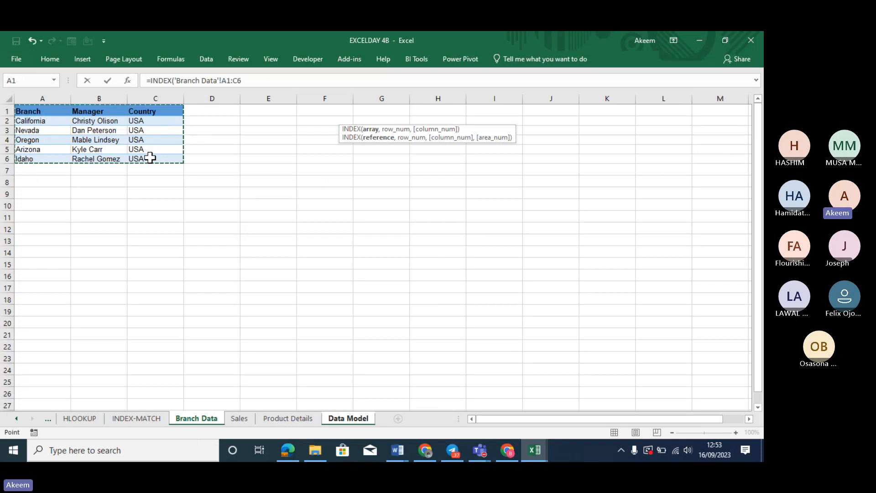
{"action": "key", "text": "F4"}
{"action": "type", "text": ","}
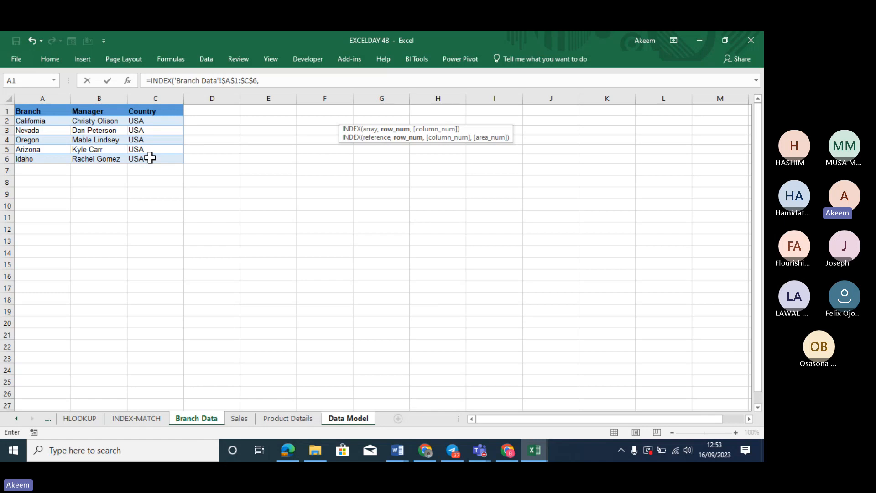
{"action": "type", "text": "match"}
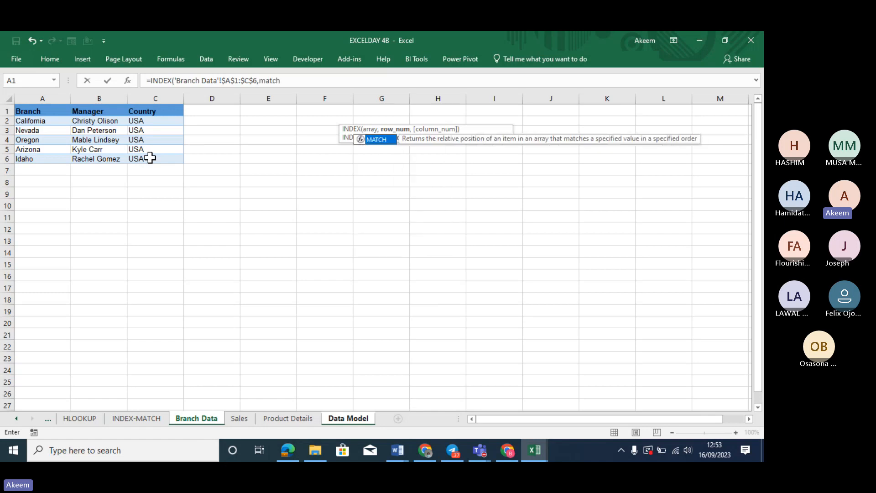
{"action": "key", "text": "Tab"}
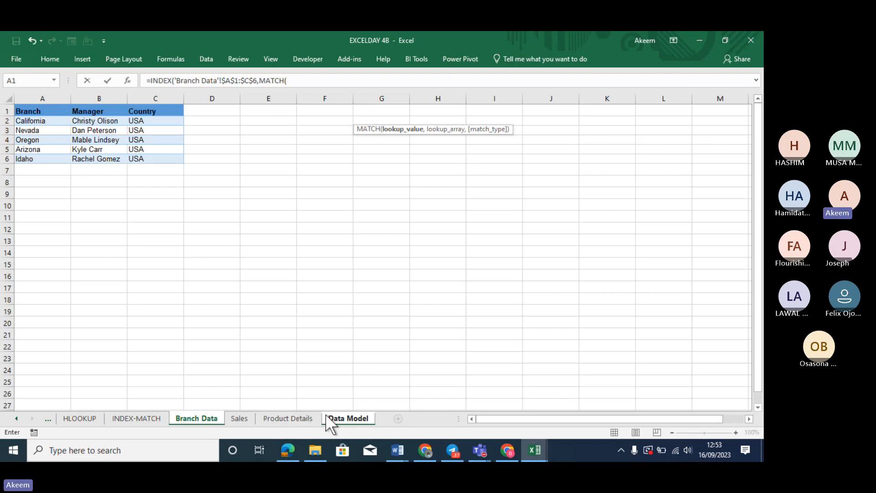
Finish G2 as =INDEX('Branch Data'!$A$1:$C$6,MATCH('Data Model'!D2,'Branch Data'!$A$1:$A$6,0),2)
{"action": "left_click", "coordinate": [336, 415]}
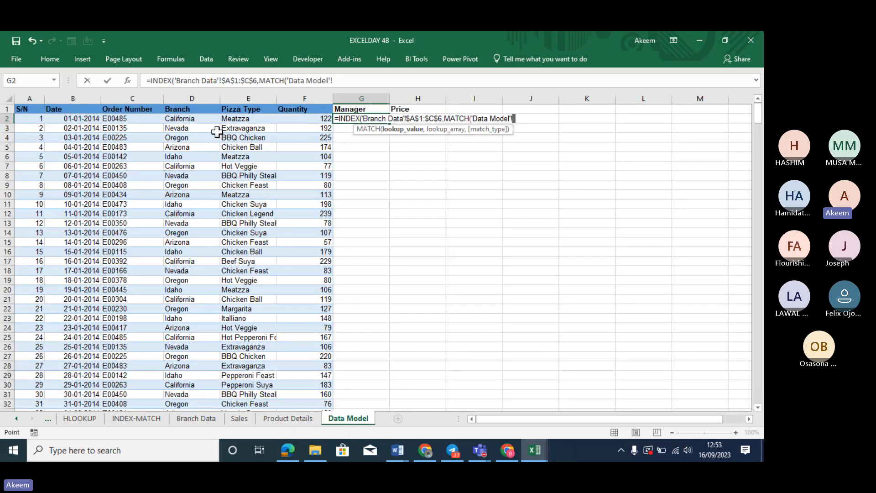
{"action": "left_click", "coordinate": [176, 119]}
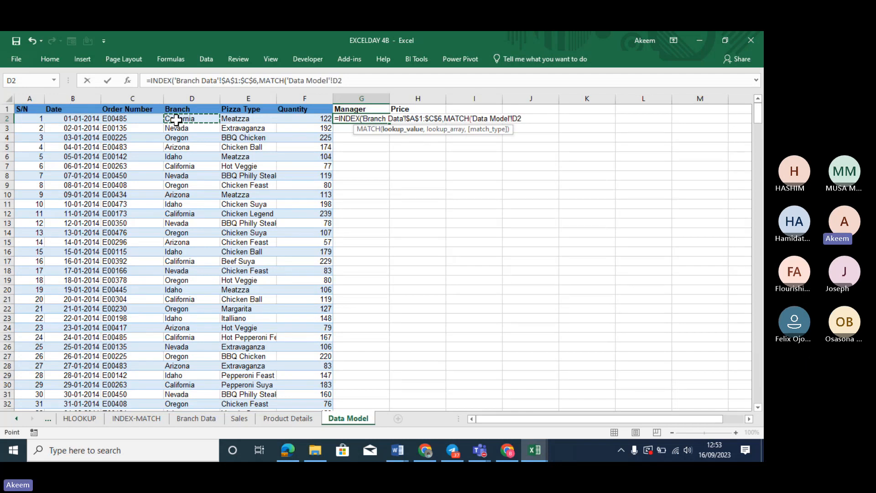
{"action": "type", "text": ","}
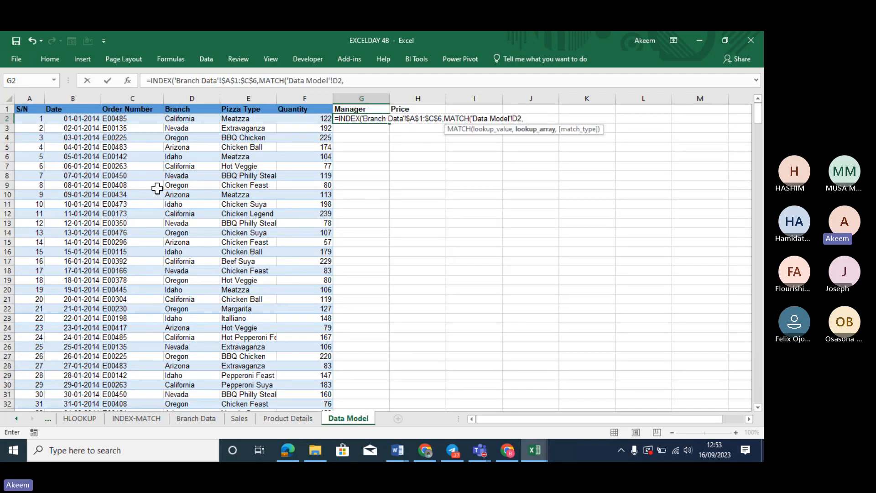
{"action": "left_click", "coordinate": [203, 418]}
{"action": "left_click_drag", "start_coordinate": [55, 111], "coordinate": [59, 163]}
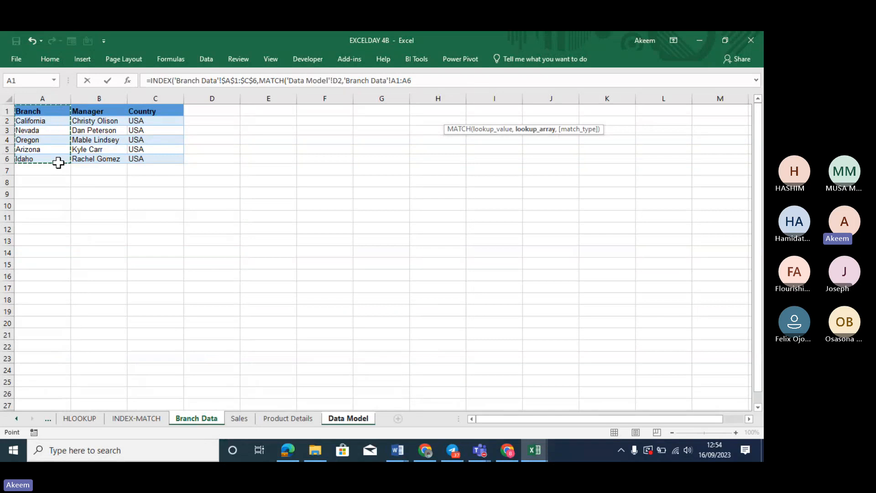
{"action": "key", "text": "F4"}
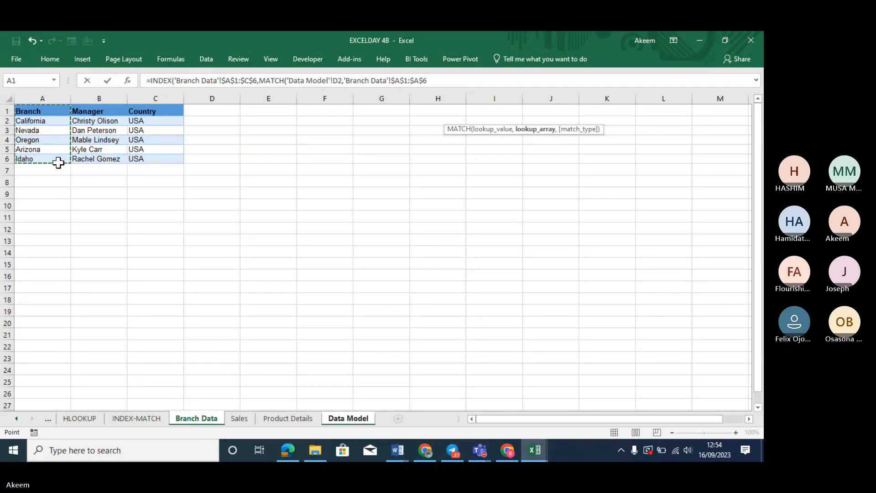
{"action": "type", "text": ","}
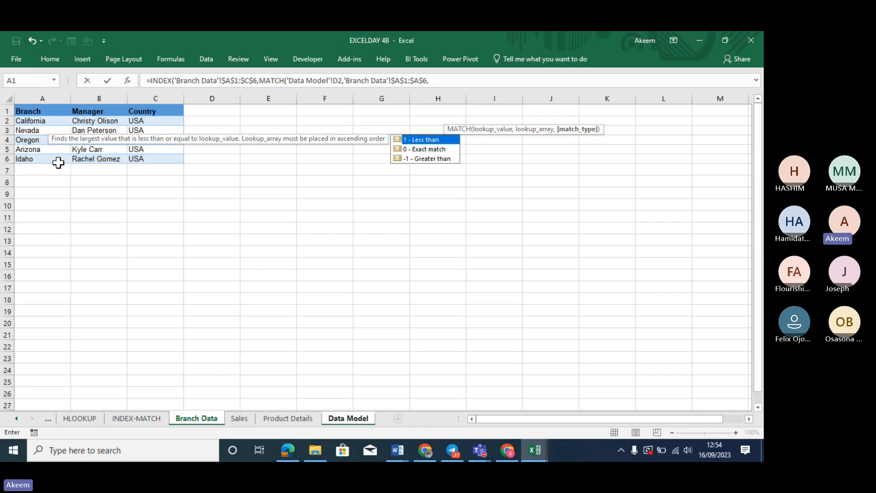
{"action": "double_click", "coordinate": [427, 149]}
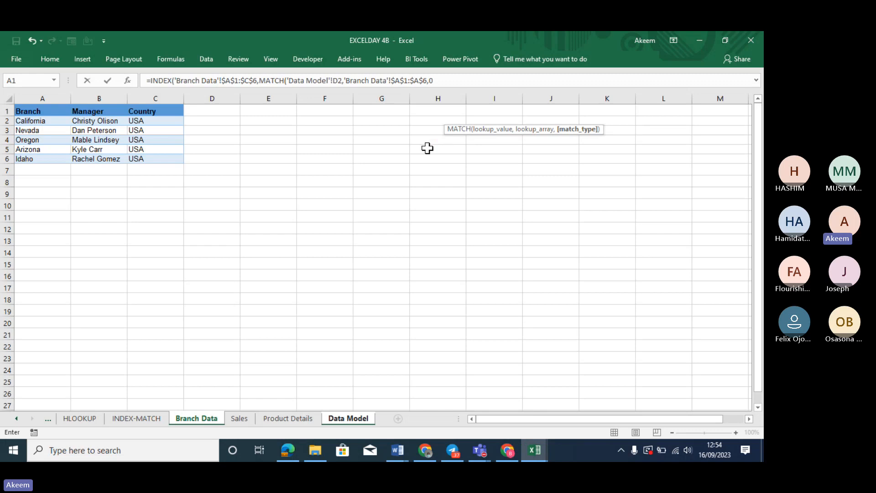
{"action": "type", "text": "),"}
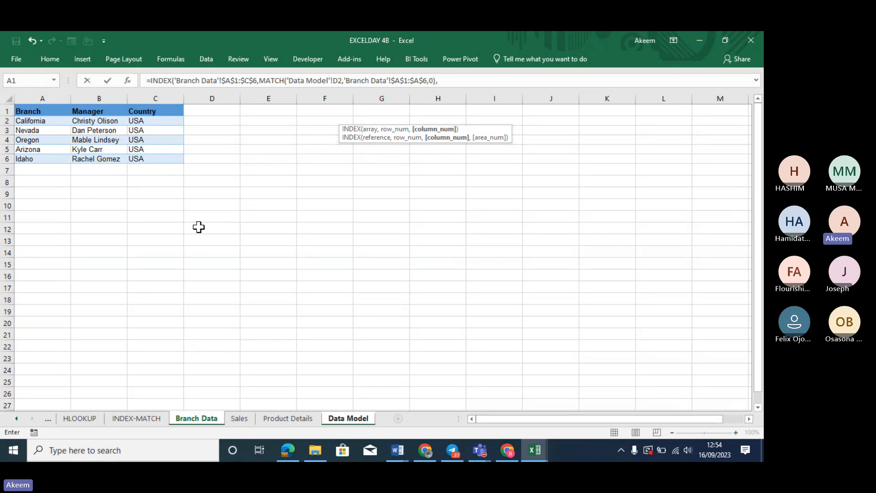
{"action": "type", "text": "2)"}
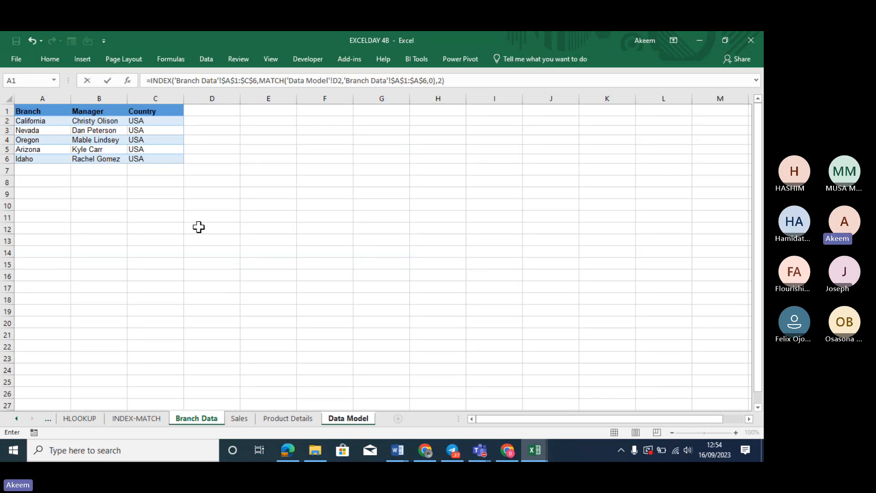
{"action": "key", "text": "Return"}
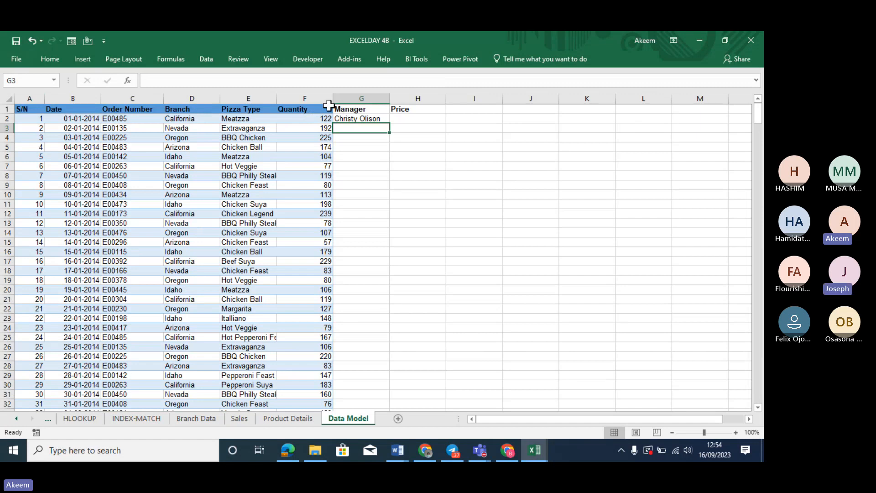
Check G2's California manager against Branch Data, then fill the formula down column G
{"action": "left_click", "coordinate": [358, 119]}
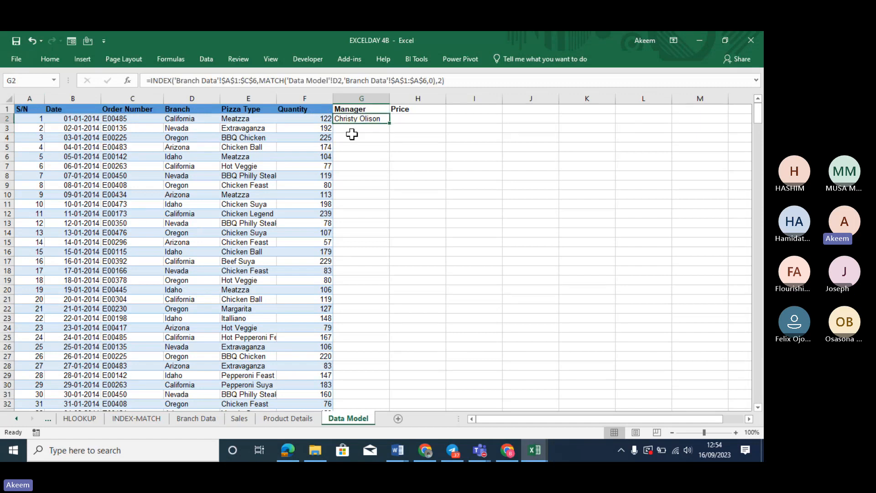
{"action": "left_click", "coordinate": [209, 418]}
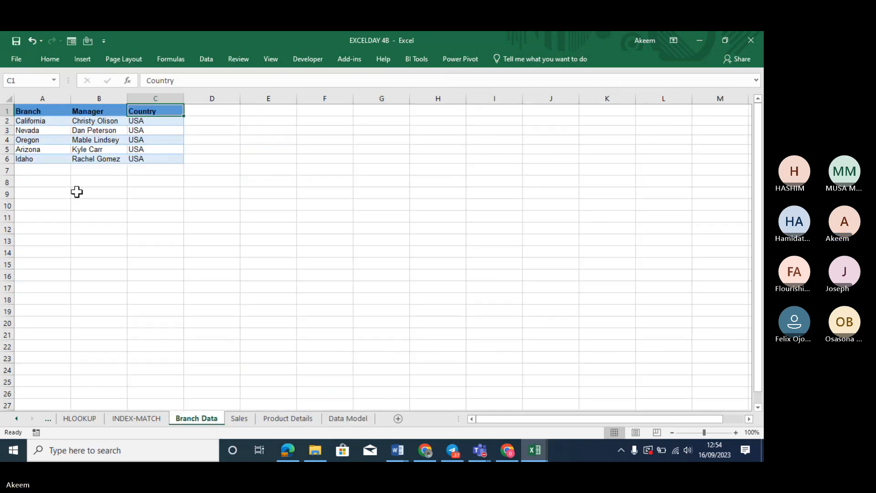
{"action": "left_click", "coordinate": [109, 120]}
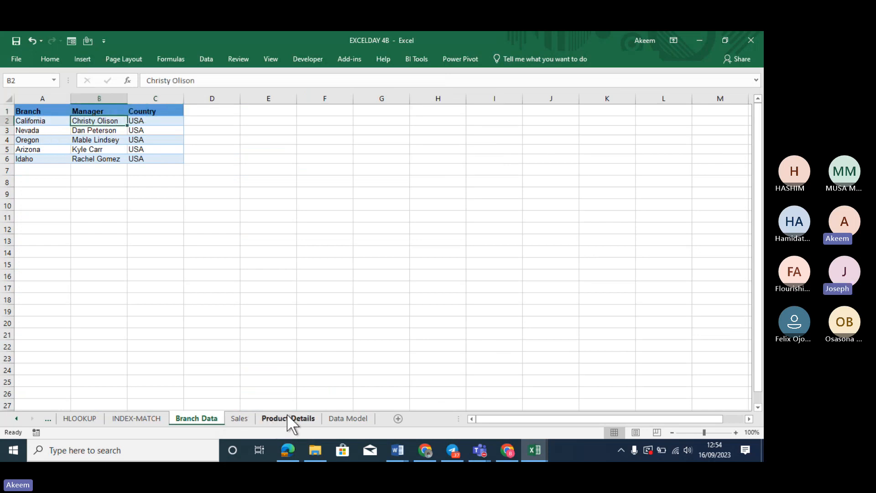
{"action": "left_click", "coordinate": [344, 417]}
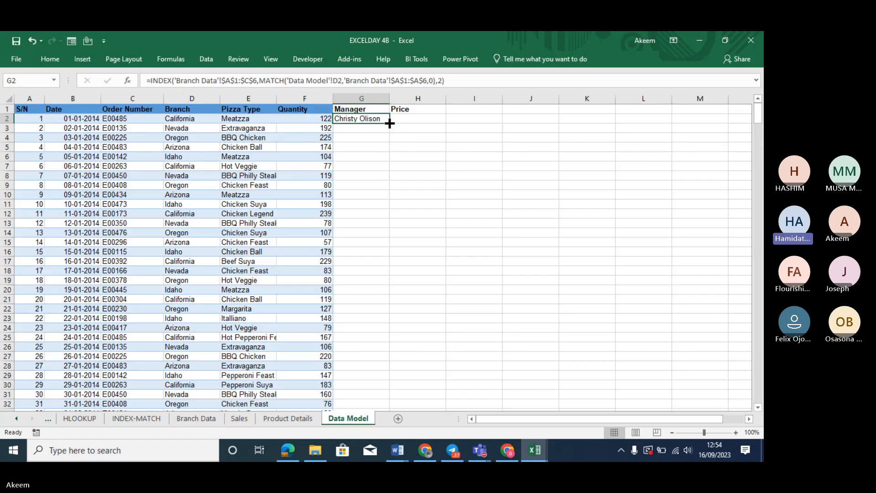
{"action": "double_click", "coordinate": [390, 124]}
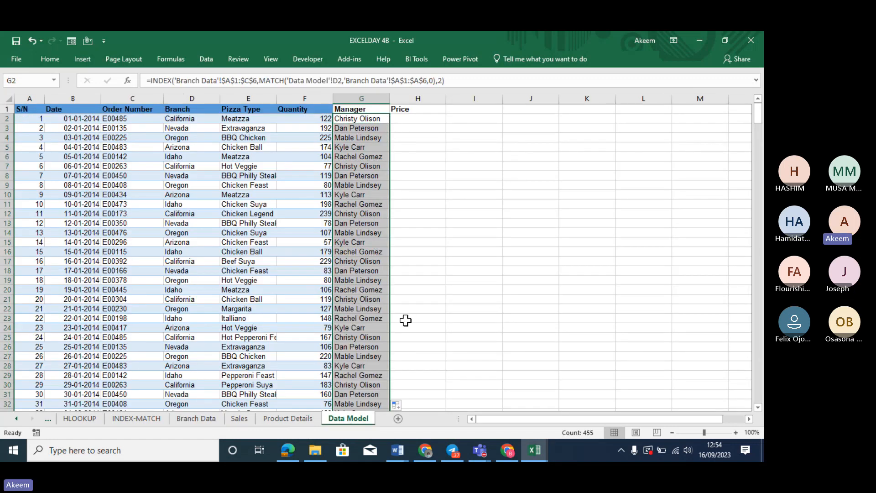
Verify a filled manager cell, such as row 16's Idaho branch, against Branch Data
{"action": "left_click", "coordinate": [178, 251]}
{"action": "left_click", "coordinate": [371, 251]}
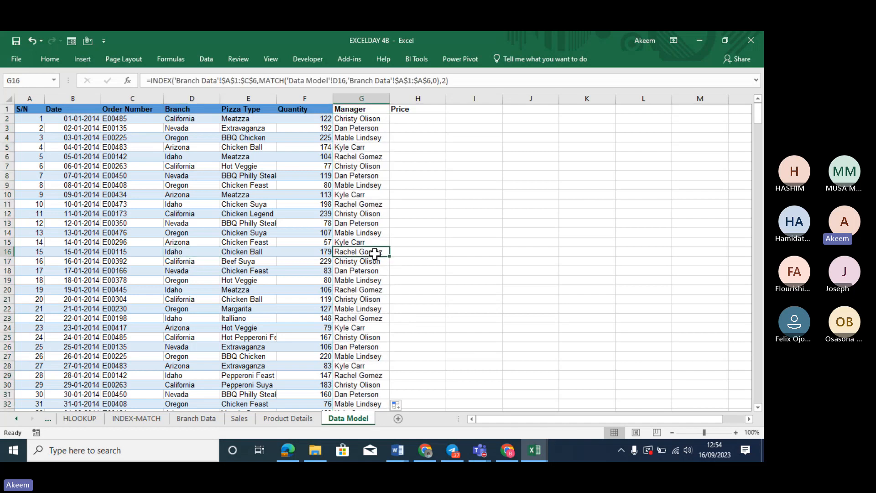
{"action": "left_click", "coordinate": [198, 417]}
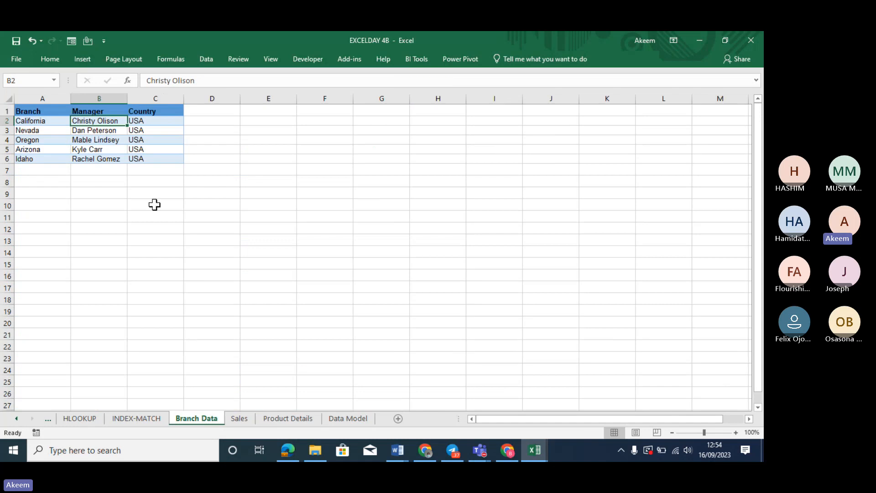
{"action": "left_click", "coordinate": [35, 157]}
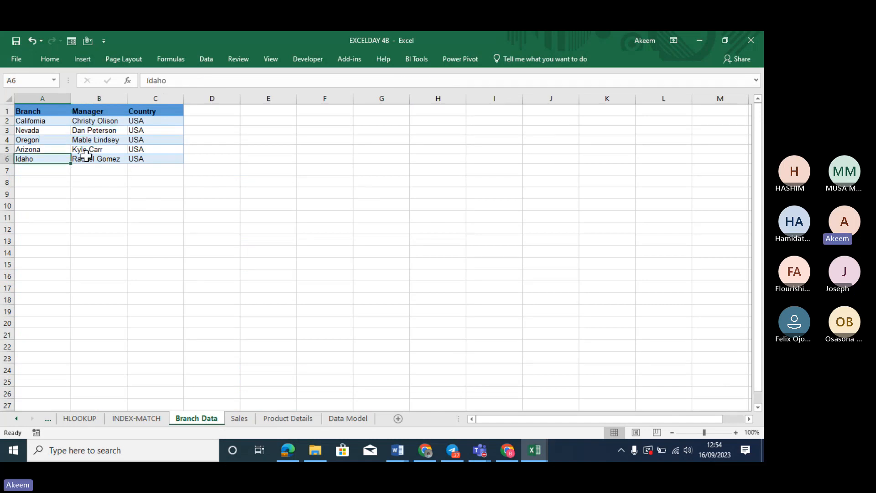
{"action": "left_click", "coordinate": [111, 160]}
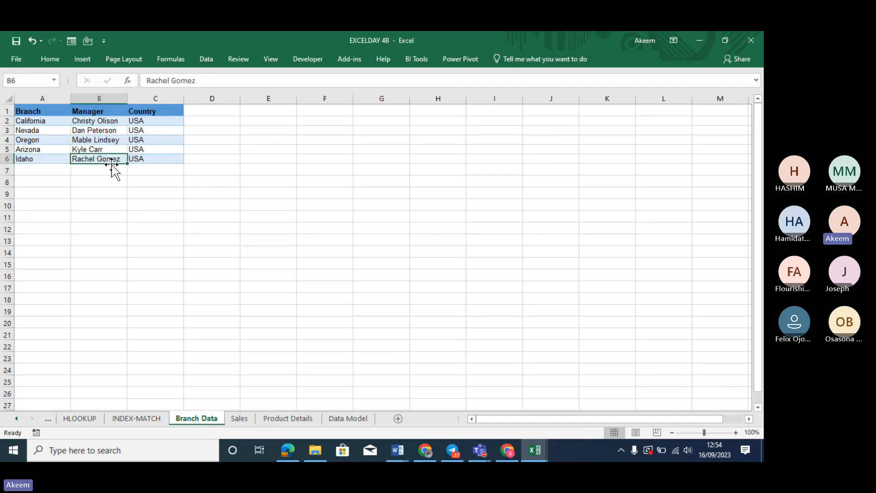
{"action": "left_click", "coordinate": [291, 420]}
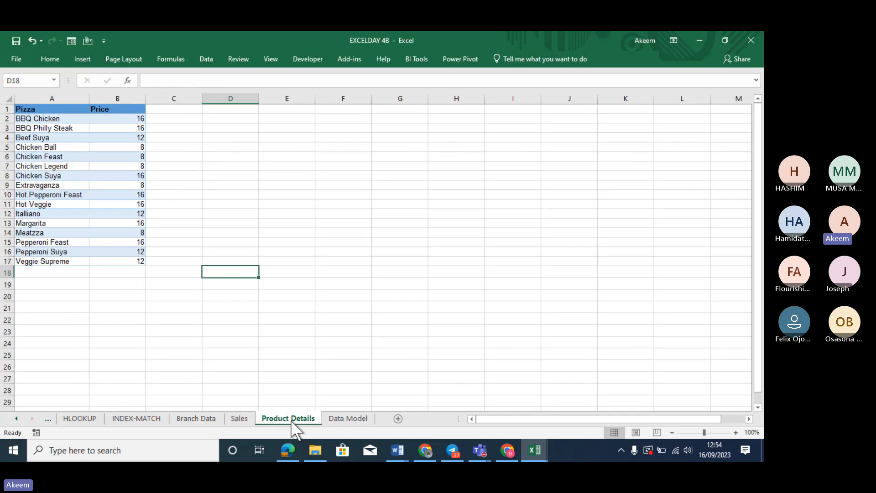
{"action": "left_click", "coordinate": [347, 420]}
Clear the filled manager results from column G
{"action": "left_click", "coordinate": [363, 118]}
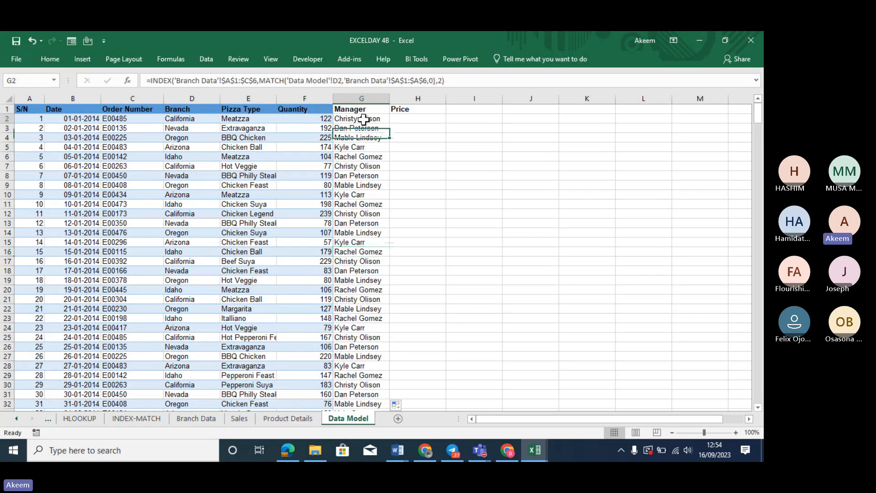
{"action": "key", "text": "ctrl+shift+Down"}
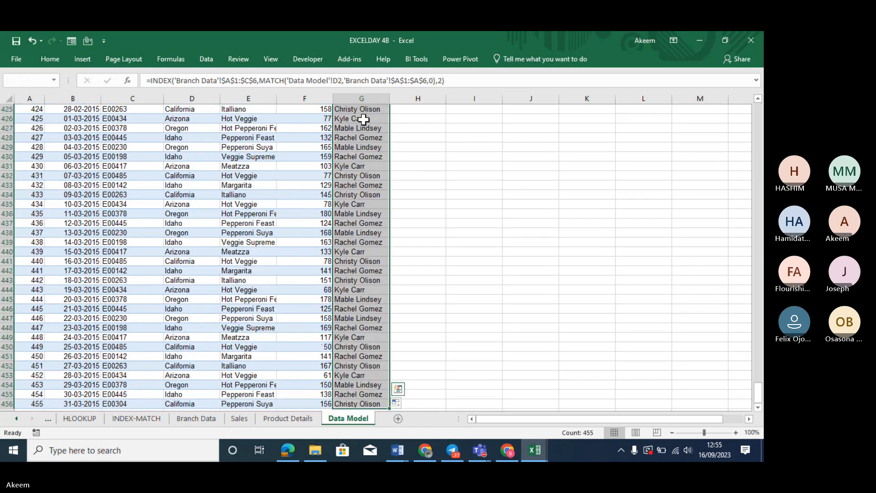
{"action": "scroll", "coordinate": [364, 119], "scroll_direction": "up", "scroll_amount": 6}
{"action": "key", "text": "Delete"}
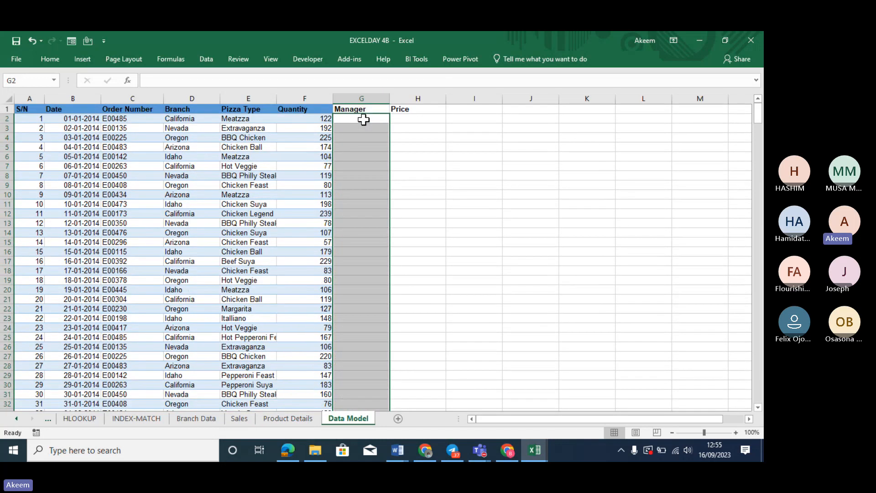
Enter =MATCH(D2,'Branch Data'!$A$1:$A$6,0) in G2 and fill it down the Manager column
{"action": "left_click", "coordinate": [364, 119]}
{"action": "type", "text": "="}
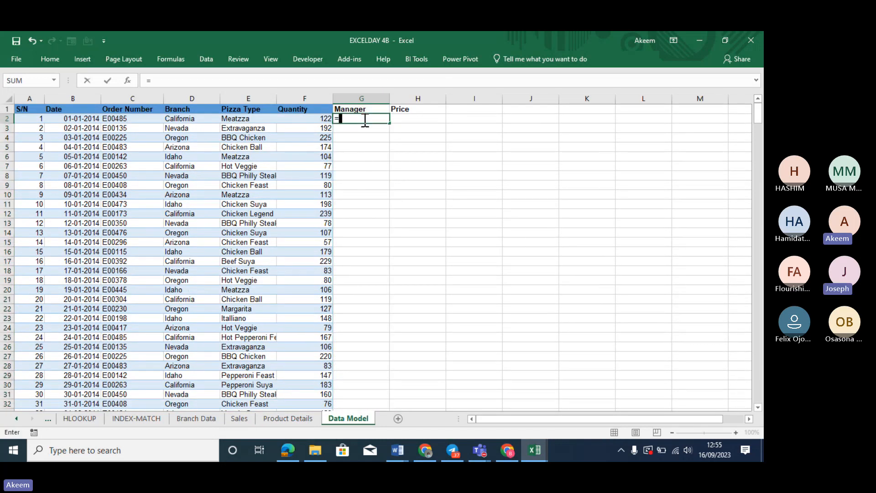
{"action": "type", "text": "match"}
{"action": "key", "text": "Tab"}
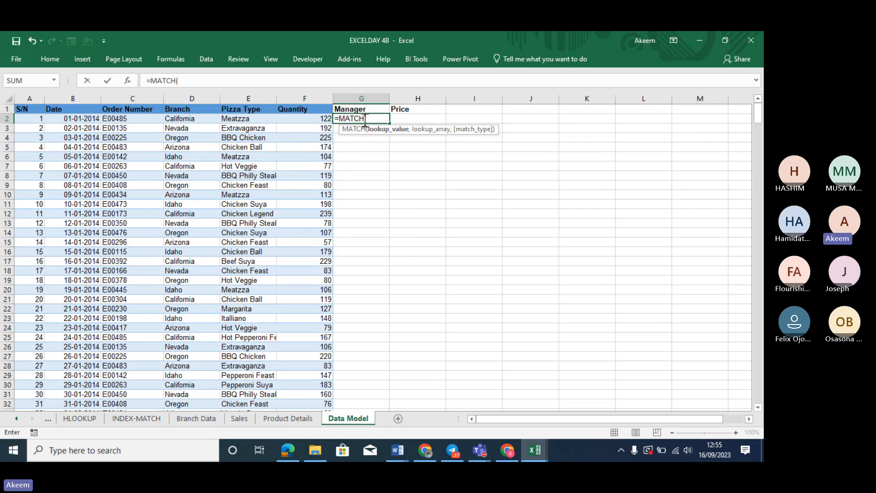
{"action": "left_click", "coordinate": [171, 119]}
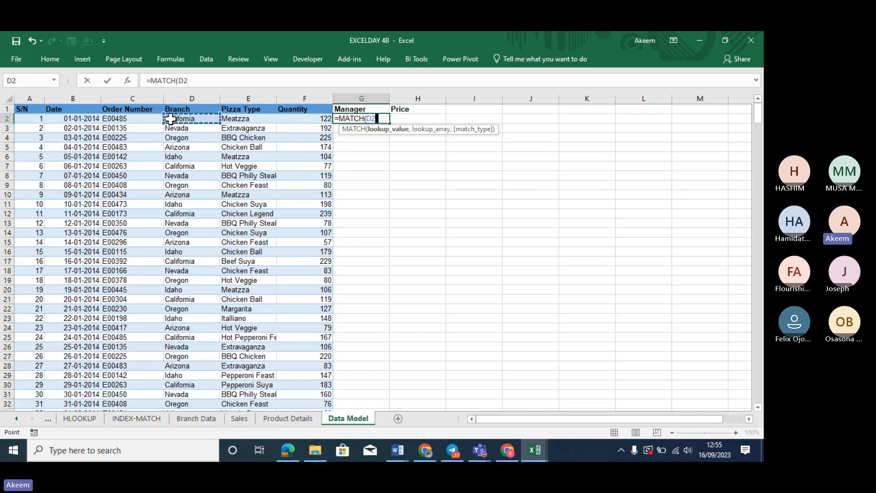
{"action": "type", "text": ","}
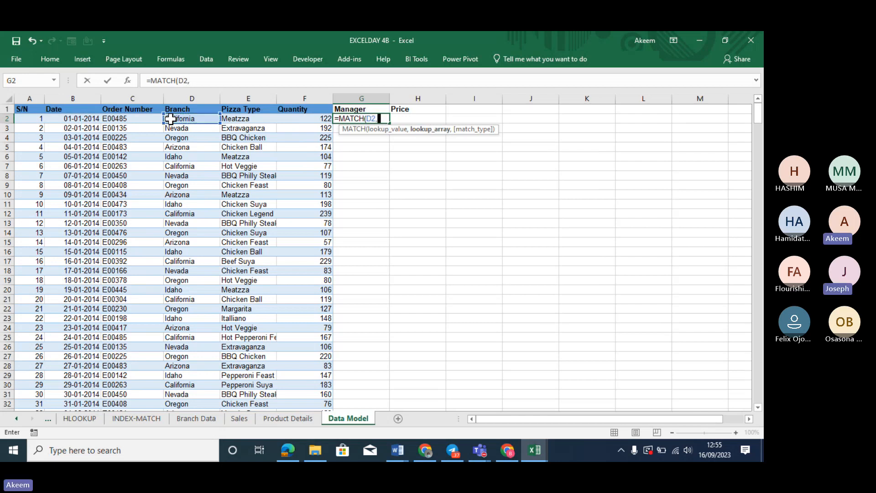
{"action": "left_click", "coordinate": [214, 416]}
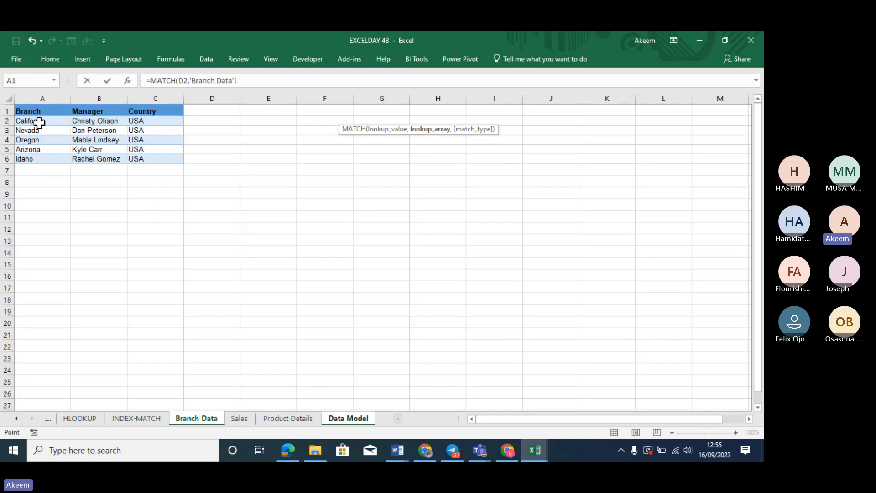
{"action": "left_click_drag", "start_coordinate": [30, 110], "coordinate": [38, 156]}
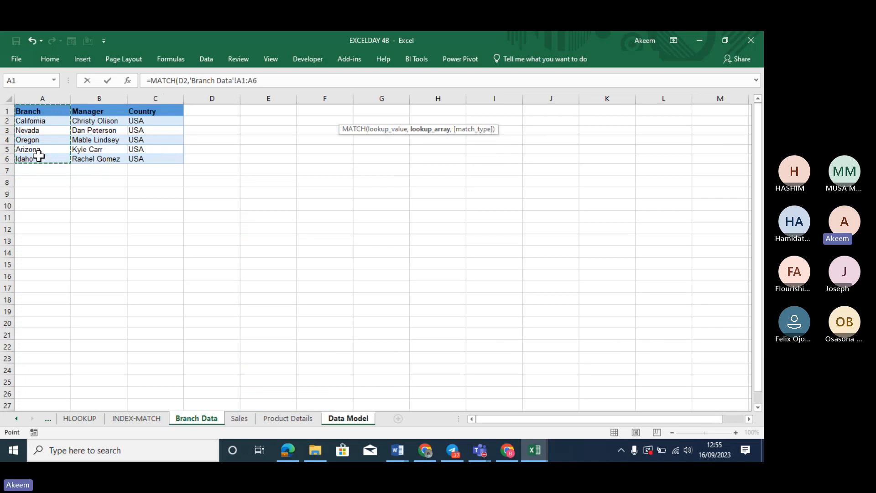
{"action": "key", "text": "F4"}
{"action": "type", "text": ","}
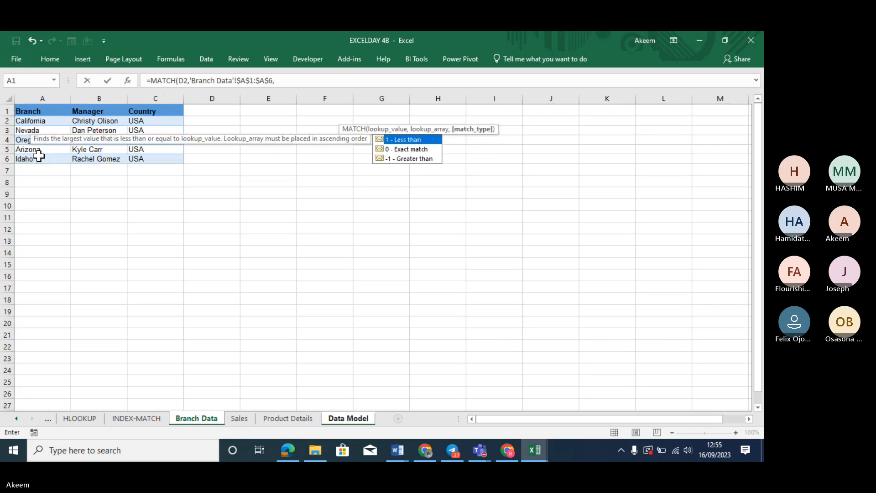
{"action": "double_click", "coordinate": [404, 148]}
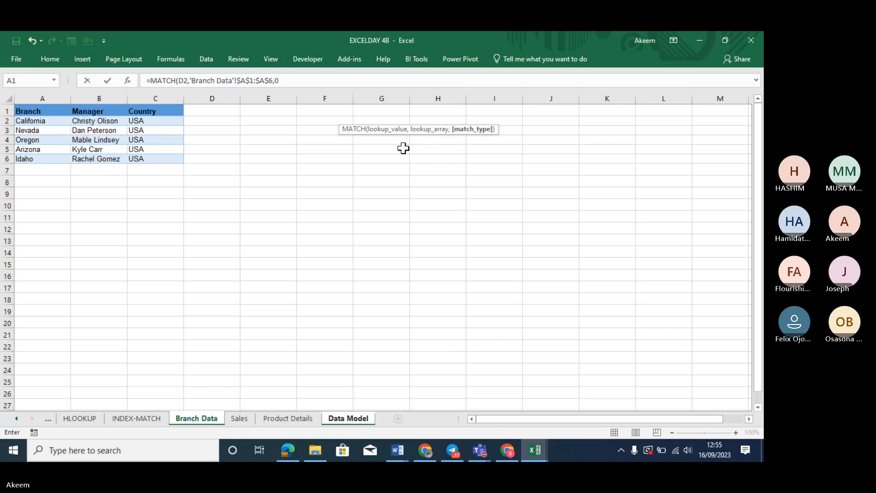
{"action": "key", "text": "Return"}
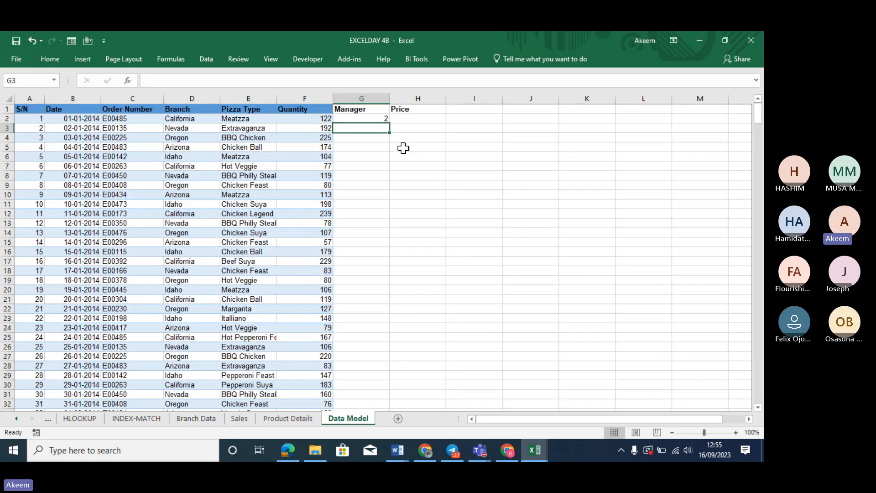
{"action": "left_click", "coordinate": [368, 119]}
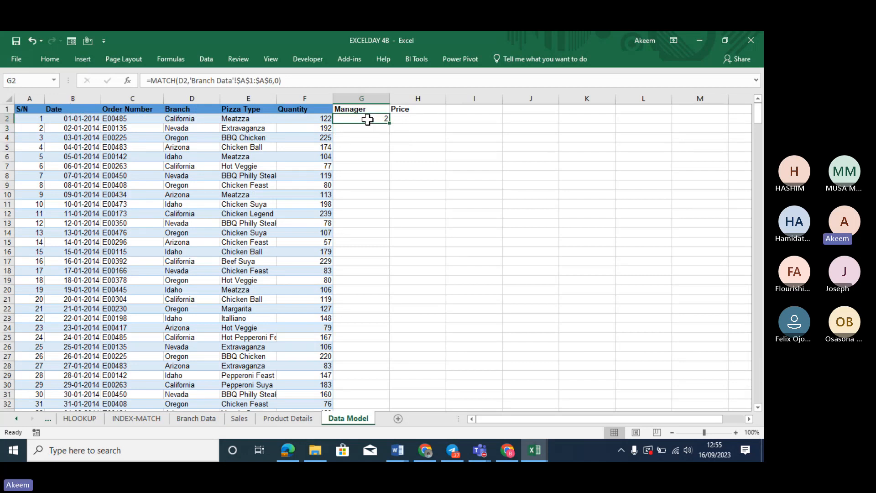
{"action": "double_click", "coordinate": [390, 125]}
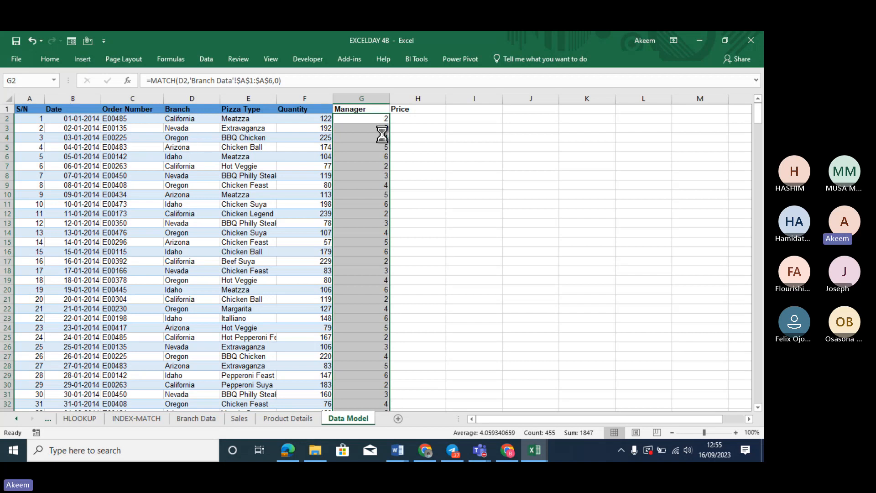
Undo the MATCH fill-down, keeping only G2's formula
{"action": "key", "text": "ctrl+z"}
{"action": "left_click", "coordinate": [419, 146]}
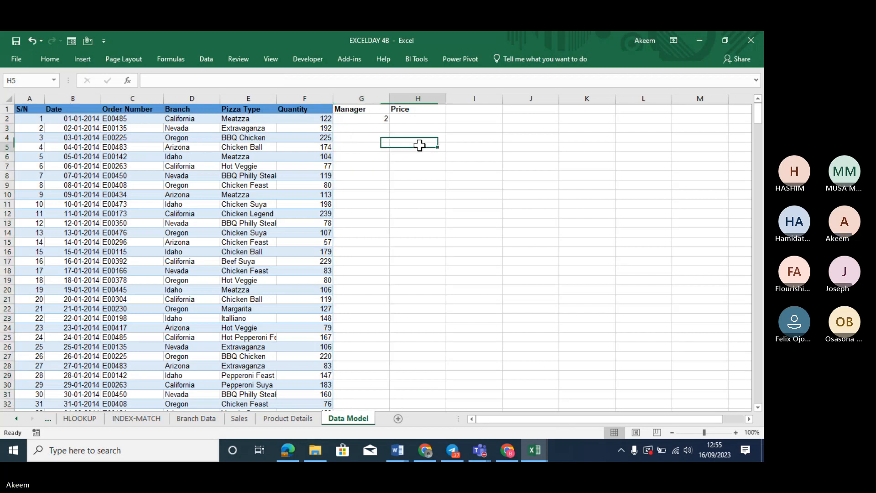
{"action": "left_click", "coordinate": [379, 119]}
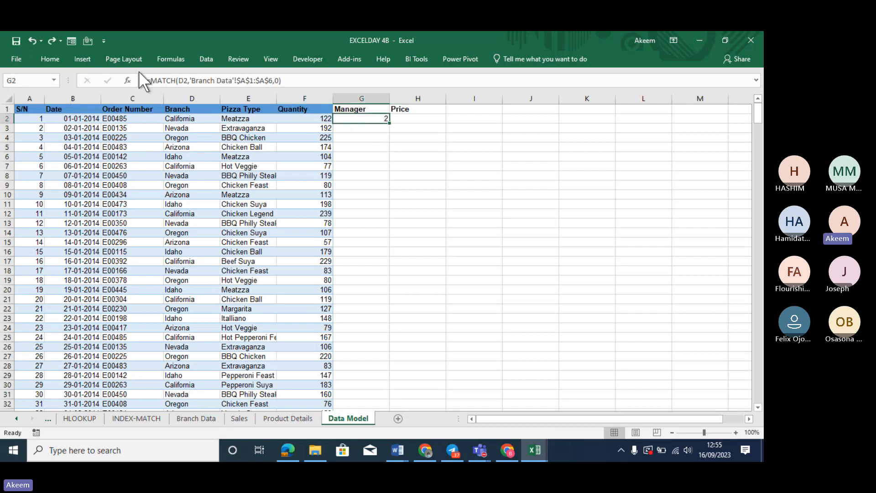
Wrap G2's MATCH in INDEX('Branch Data'!$A$1:$C$6, …, 2) to return the manager
{"action": "left_click", "coordinate": [150, 80]}
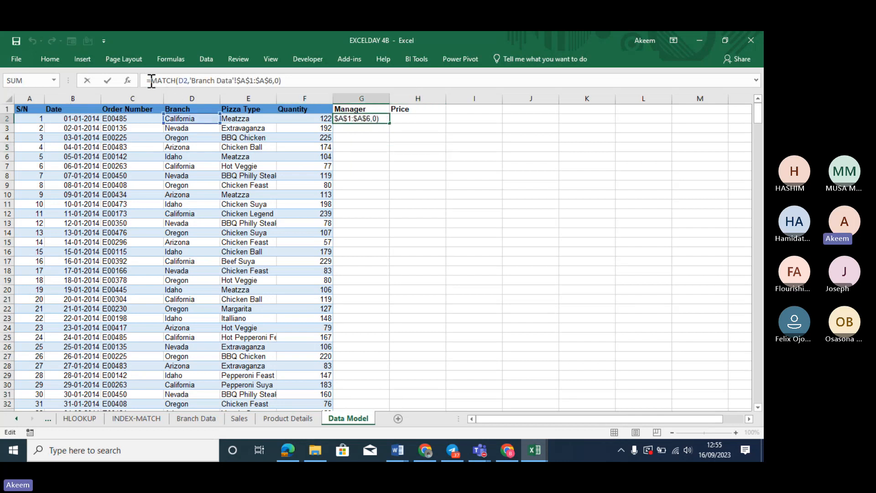
{"action": "type", "text": "index"}
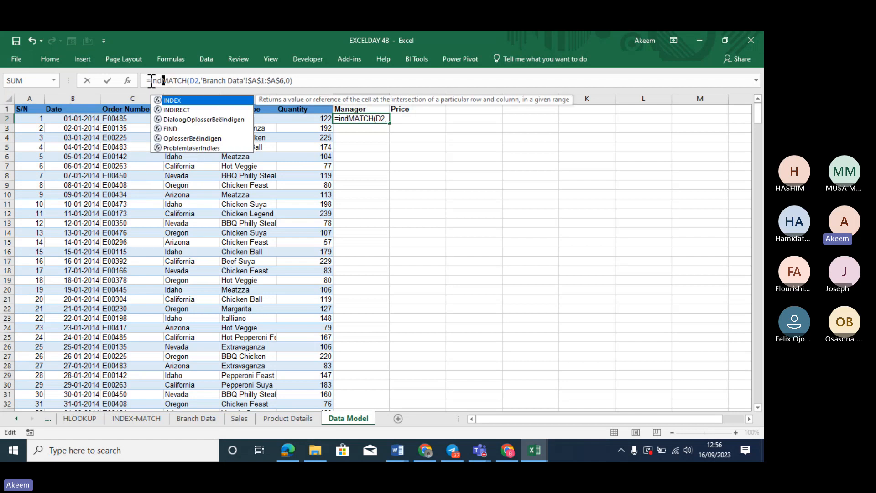
{"action": "key", "text": "Tab"}
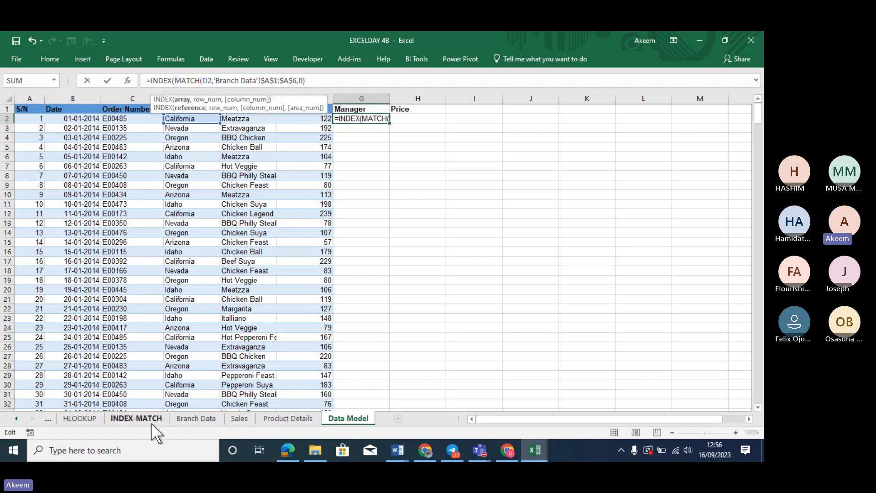
{"action": "left_click", "coordinate": [196, 418]}
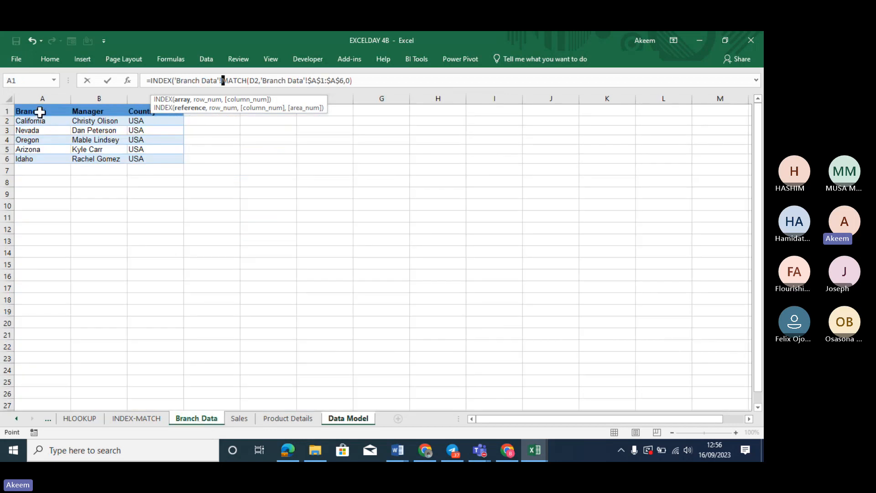
{"action": "left_click_drag", "start_coordinate": [40, 112], "coordinate": [157, 160]}
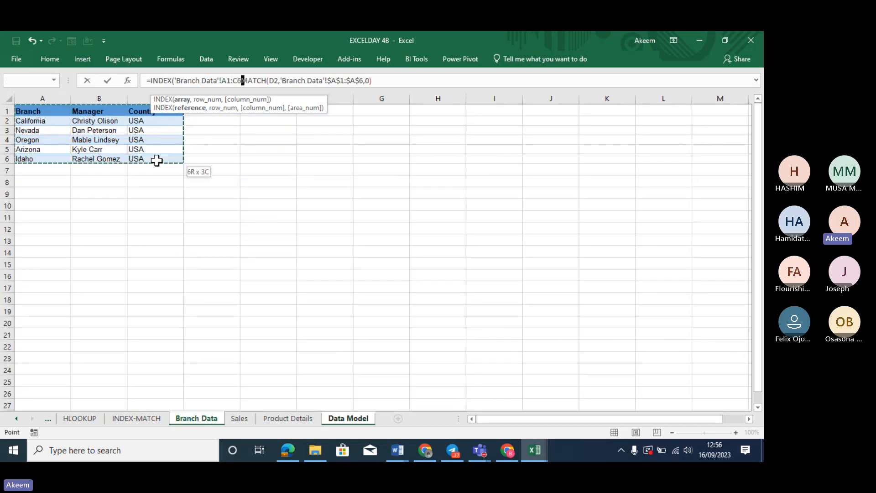
{"action": "key", "text": "F4"}
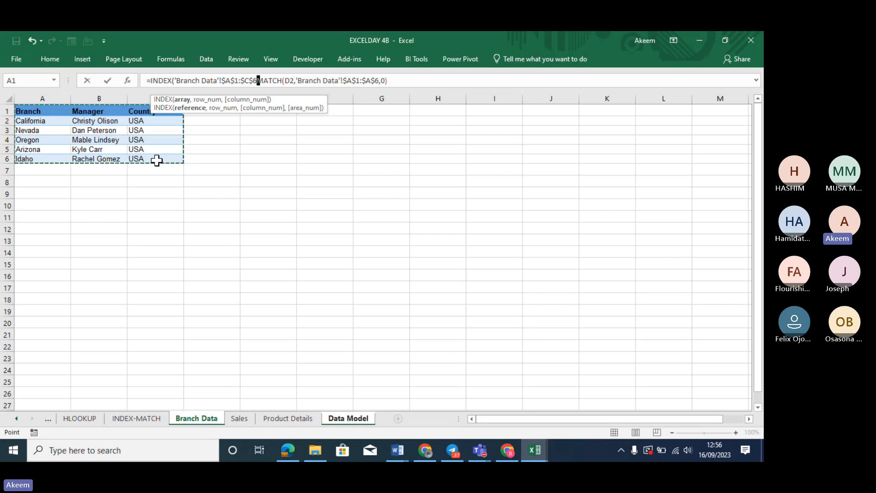
{"action": "type", "text": ","}
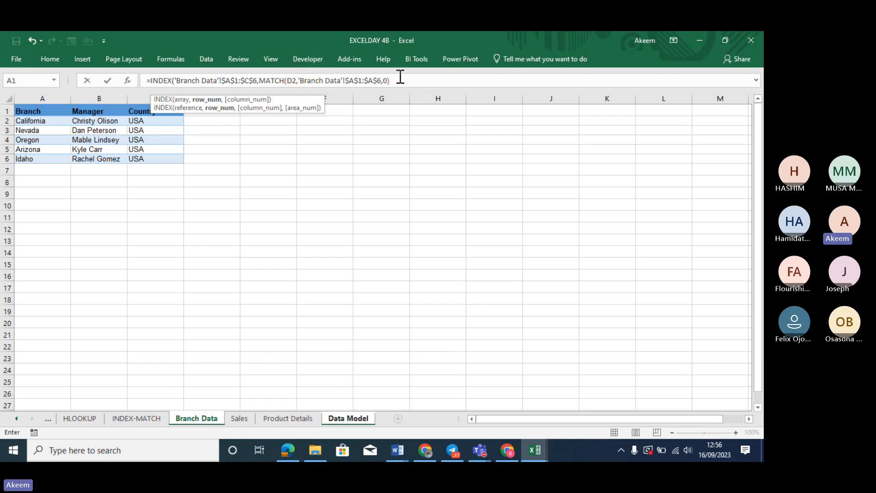
{"action": "type", "text": ","}
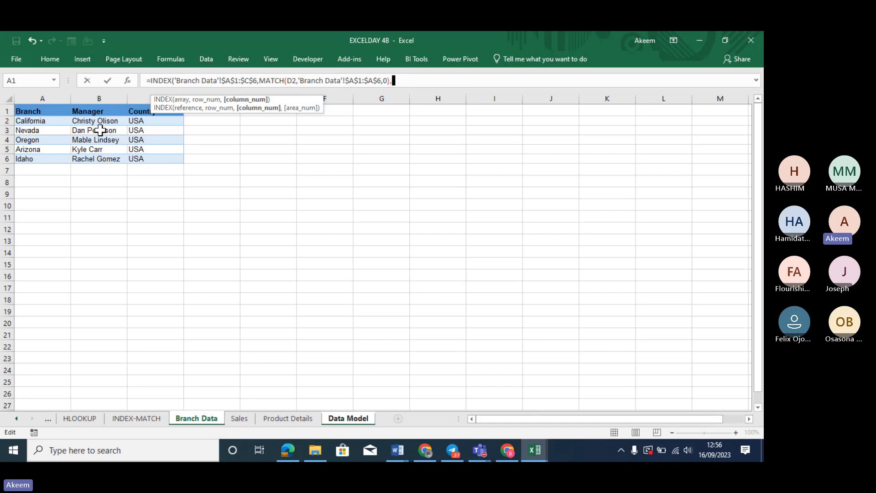
{"action": "type", "text": "2"}
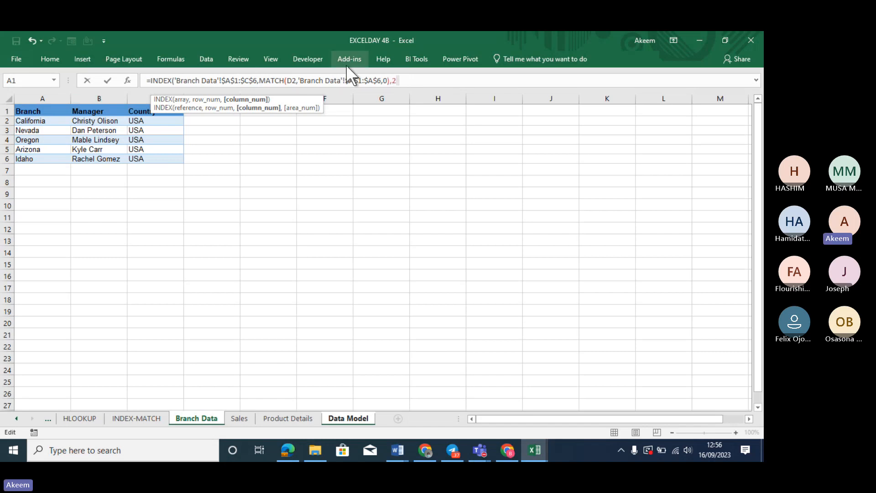
{"action": "type", "text": ")"}
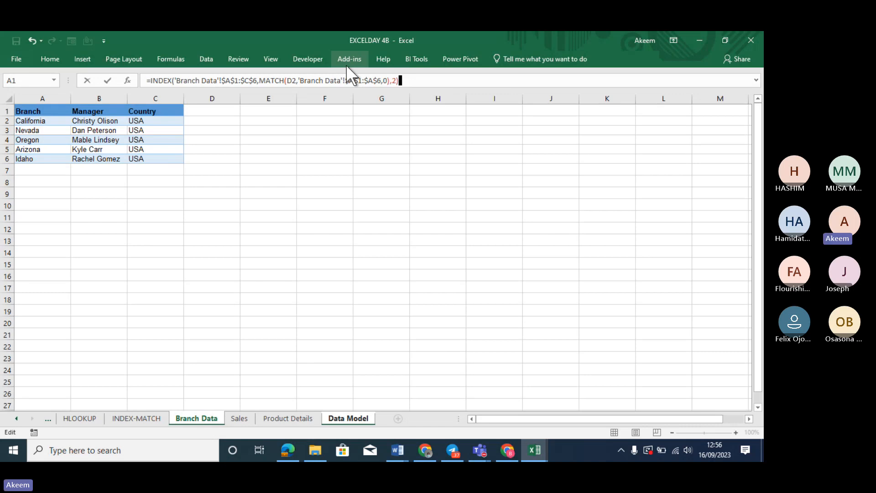
{"action": "key", "text": "Return"}
{"action": "left_click", "coordinate": [374, 117]}
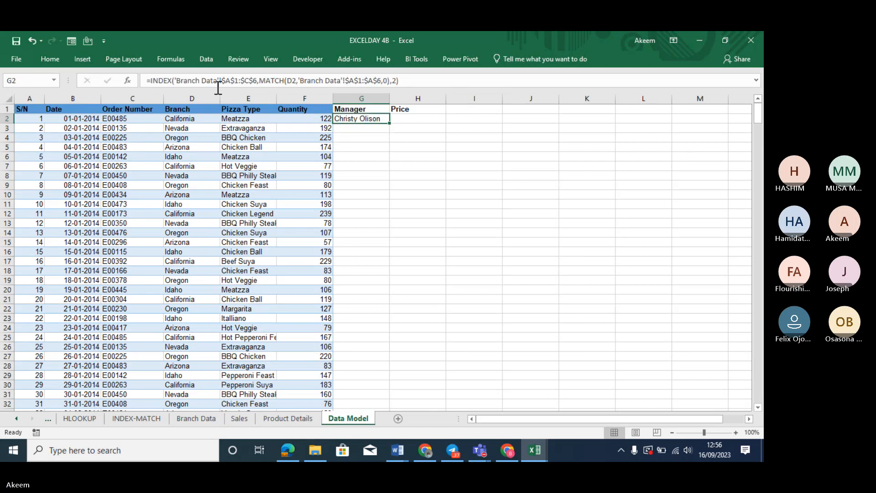
Turn G2's formula into text with a leading apostrophe and copy it into G3
{"action": "left_click", "coordinate": [147, 80]}
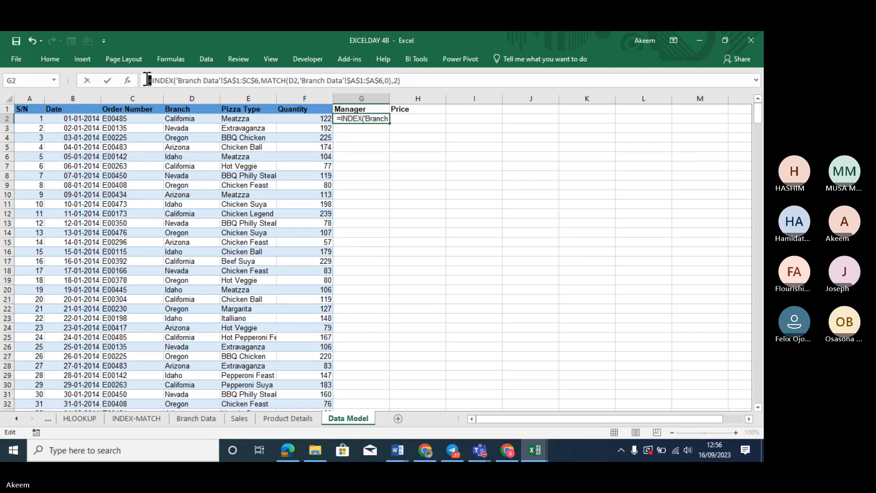
{"action": "type", "text": "'"}
{"action": "key", "text": "Return"}
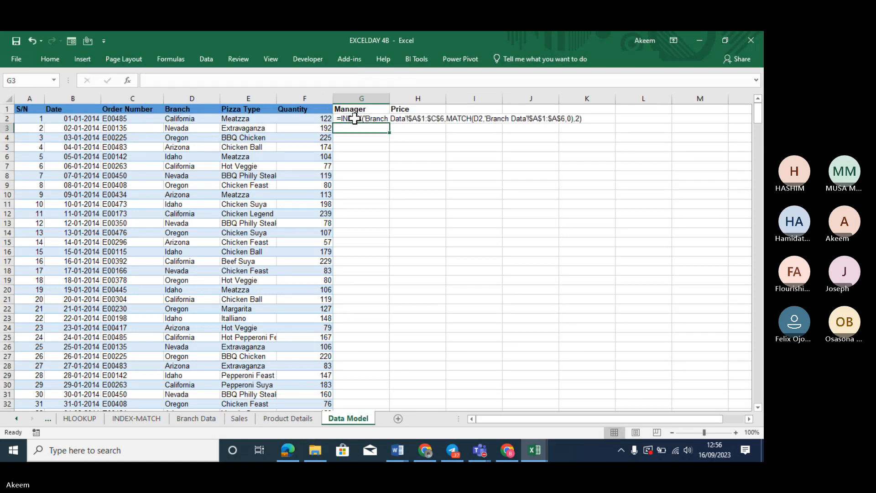
{"action": "key", "text": "ctrl+d"}
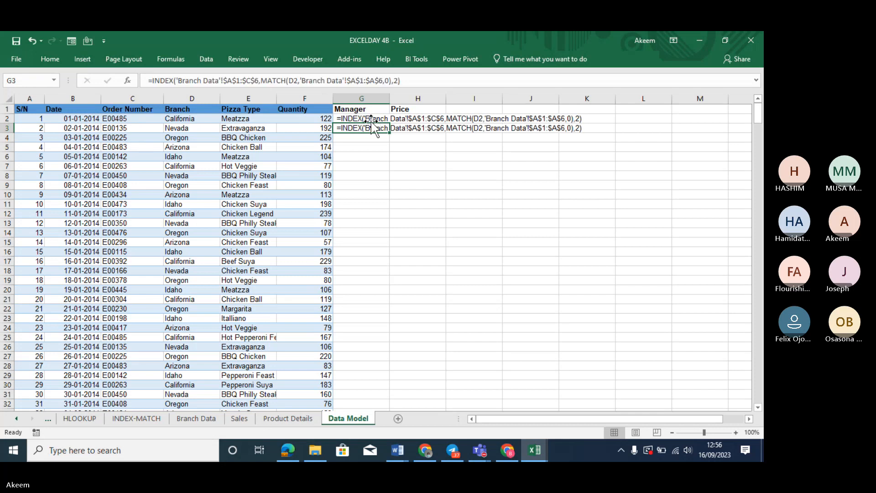
{"action": "left_click", "coordinate": [148, 80]}
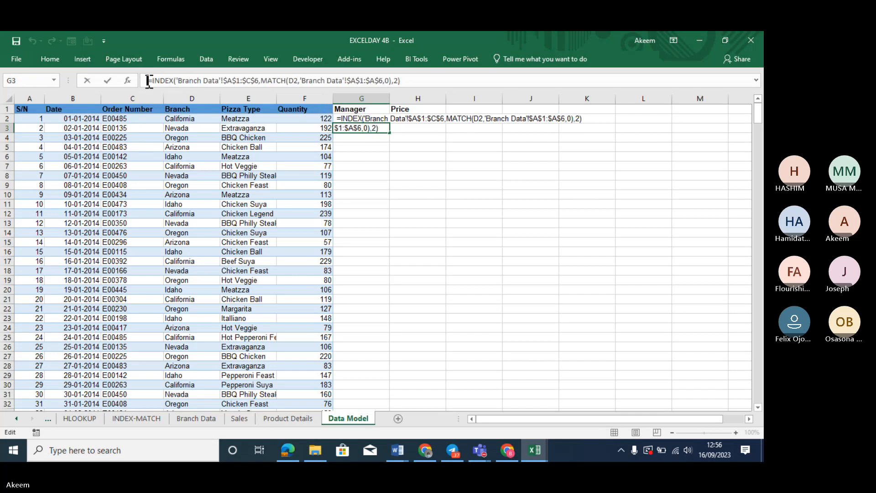
{"action": "key", "text": "Return"}
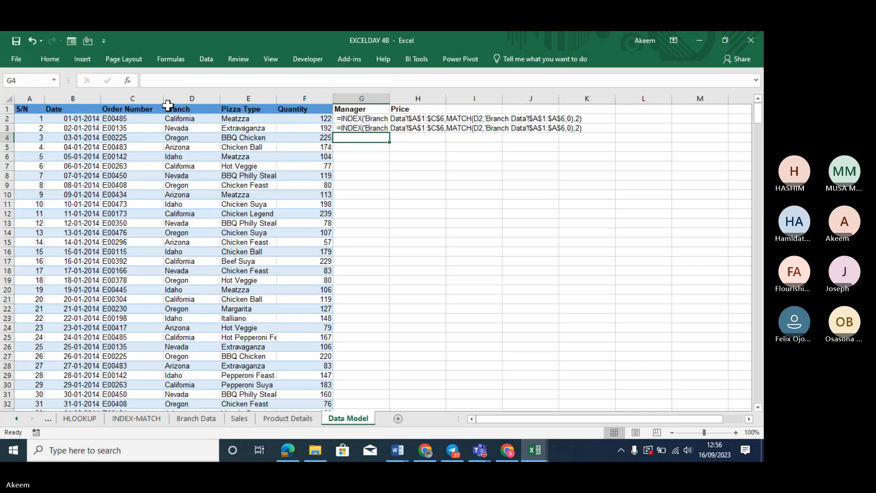
Re-enter G3's formula text so it calculates the branch manager
{"action": "left_click", "coordinate": [167, 105]}
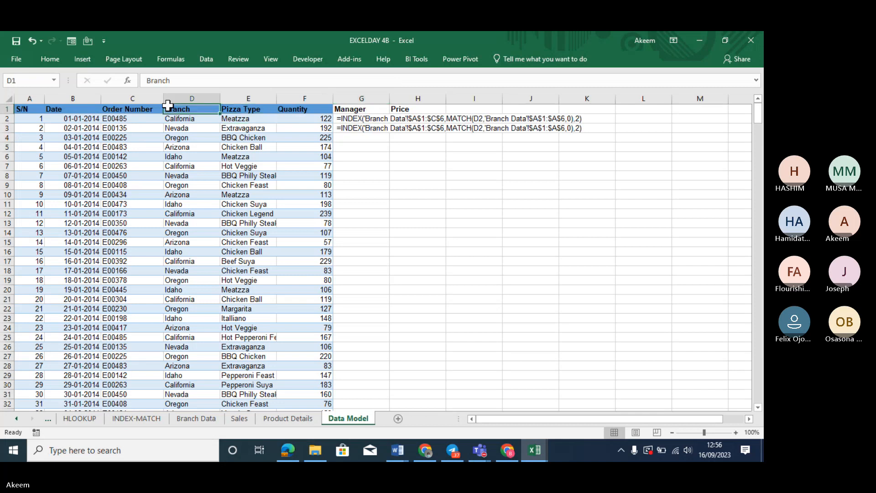
{"action": "left_click", "coordinate": [371, 132]}
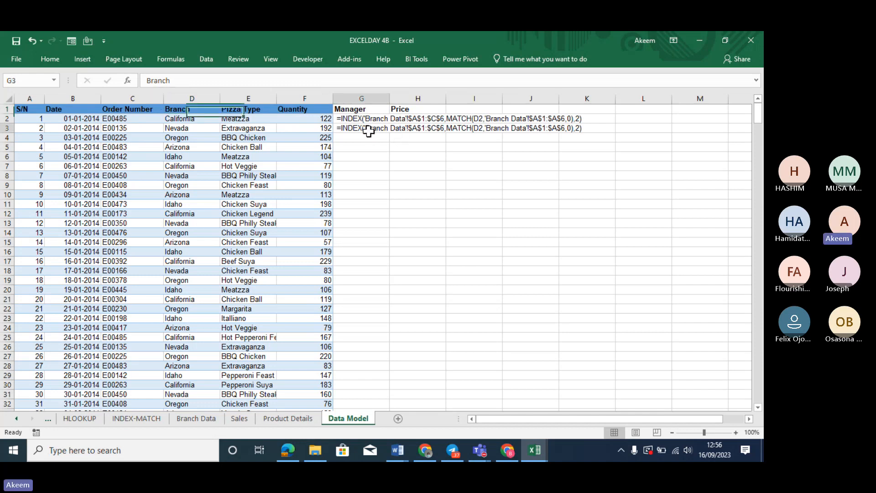
{"action": "left_click", "coordinate": [150, 81]}
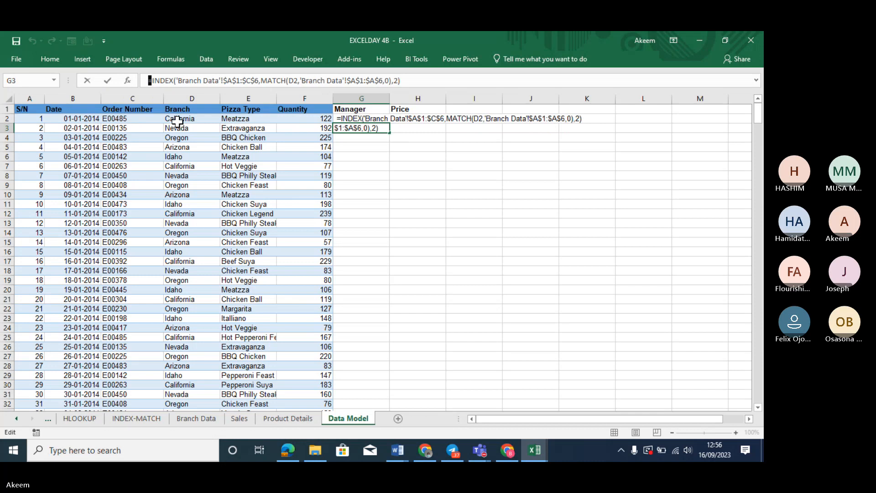
{"action": "key", "text": "Return"}
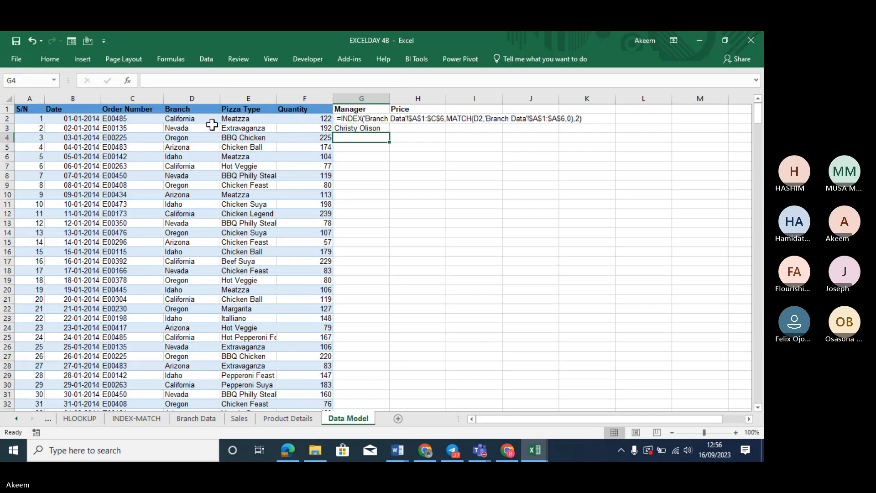
{"action": "left_click", "coordinate": [381, 129]}
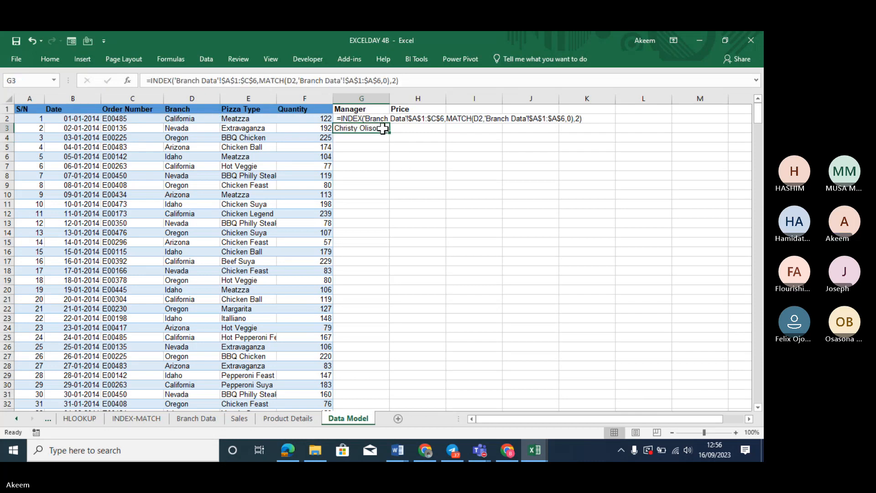
{"action": "double_click", "coordinate": [365, 129]}
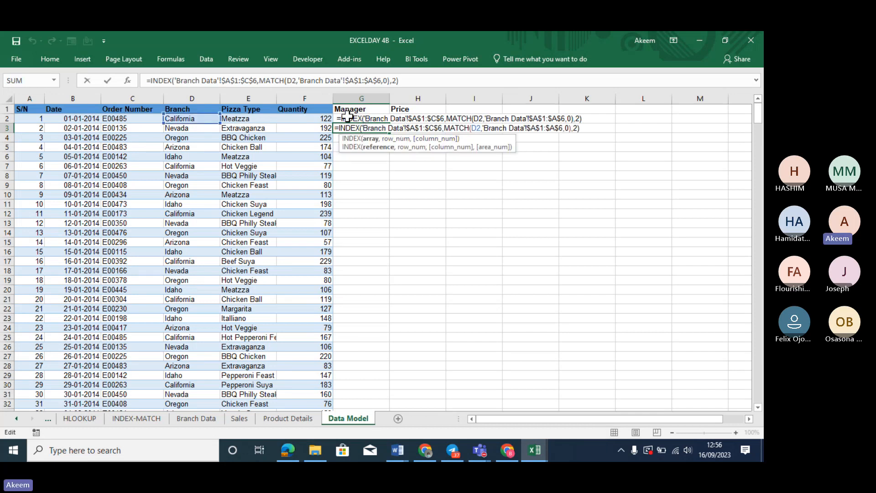
{"action": "key", "text": "Return"}
{"action": "key", "text": "Return"}
{"action": "key", "text": "Return"}
{"action": "key", "text": "Return"}
{"action": "key", "text": "Return"}
{"action": "key", "text": "Return"}
{"action": "key", "text": "Return"}
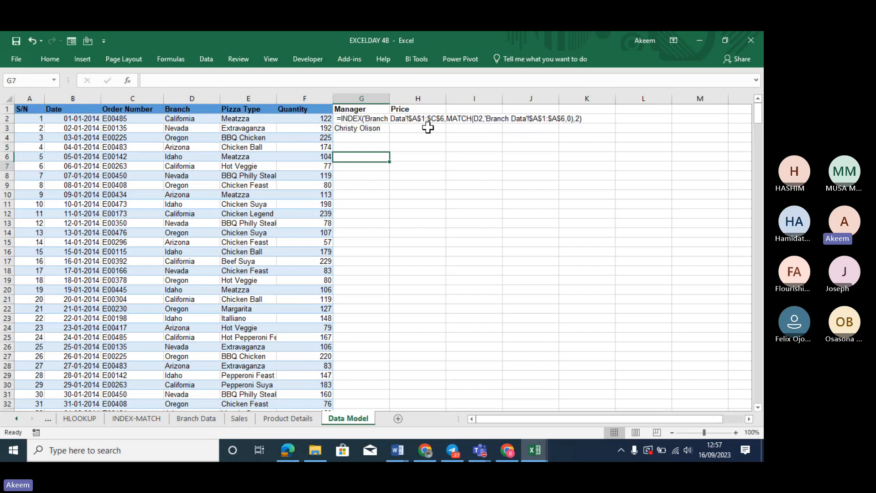
Delete the stray formula text from G3 and restore G2's calculated manager result
{"action": "key", "text": "Up"}
{"action": "key", "text": "Up"}
{"action": "key", "text": "Up"}
{"action": "key", "text": "Up"}
{"action": "key", "text": "Up"}
{"action": "key", "text": "Up"}
{"action": "key", "text": "Up"}
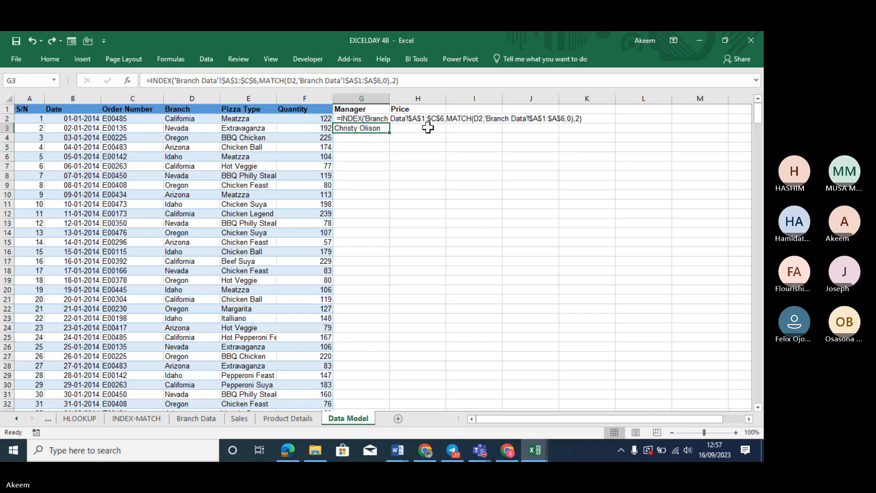
{"action": "key", "text": "ctrl+z"}
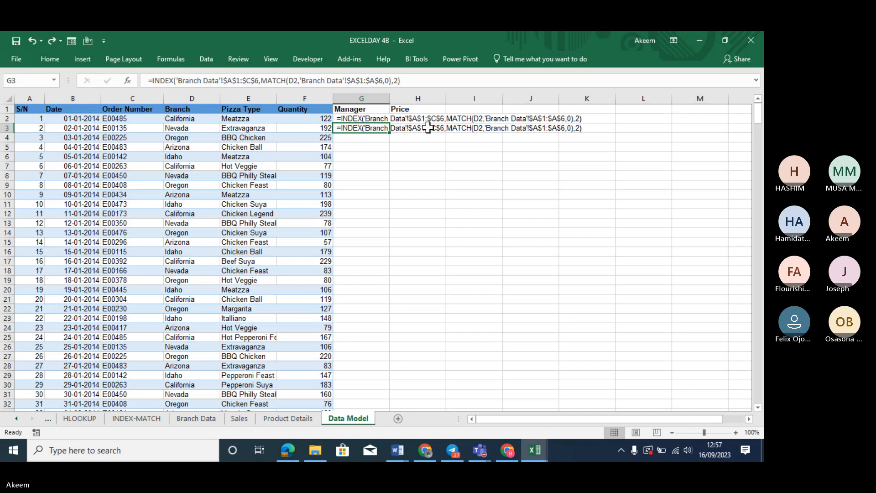
{"action": "key", "text": "Delete"}
{"action": "key", "text": "ctrl+z"}
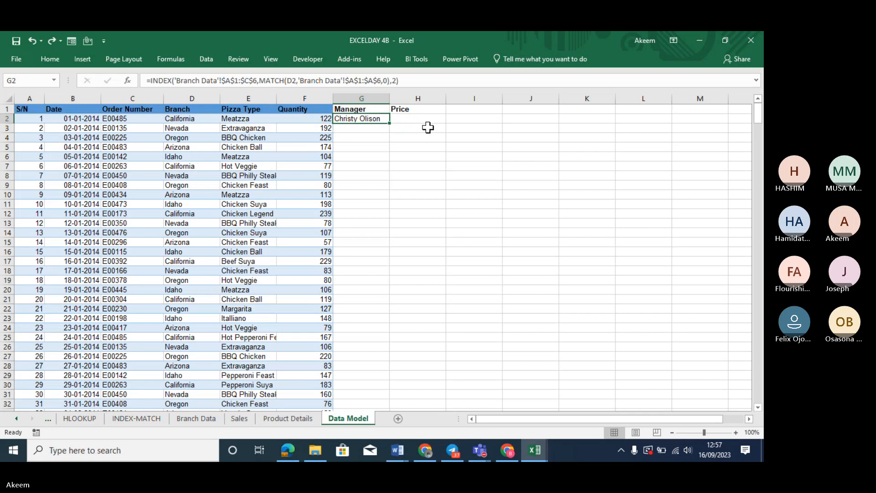
Copy G2's manager lookup down column G and widen the columns so names fit
{"action": "double_click", "coordinate": [391, 123]}
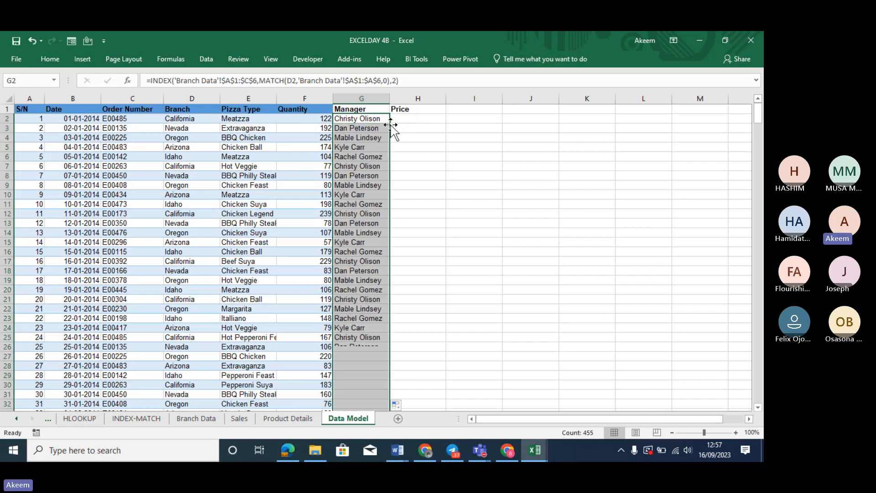
{"action": "left_click", "coordinate": [365, 119]}
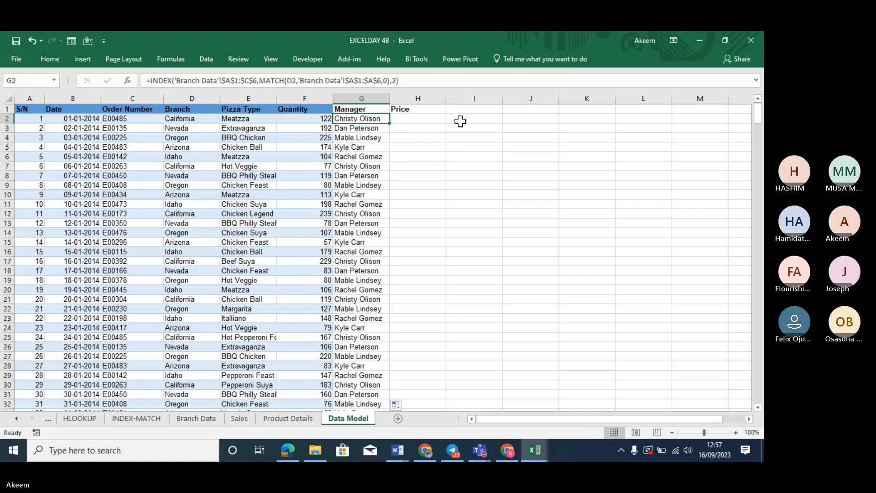
{"action": "left_click_drag", "start_coordinate": [450, 103], "coordinate": [413, 98]}
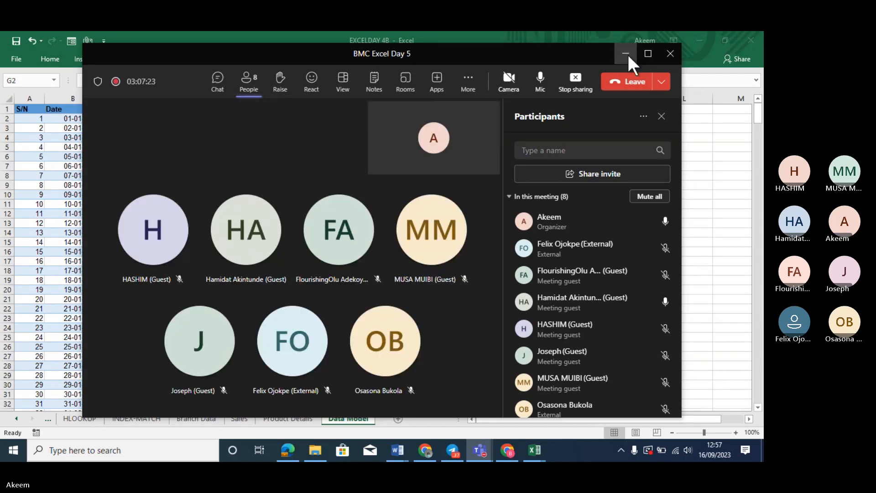
{"action": "left_click", "coordinate": [625, 54]}
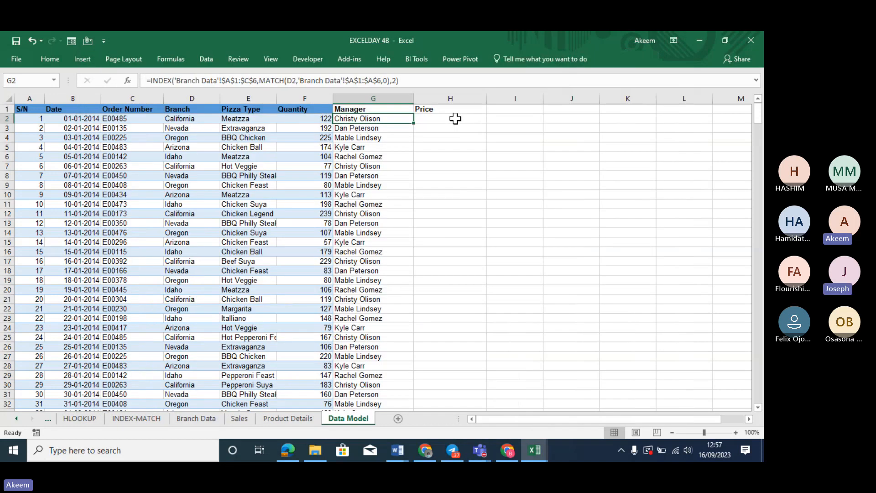
{"action": "left_click", "coordinate": [455, 119]}
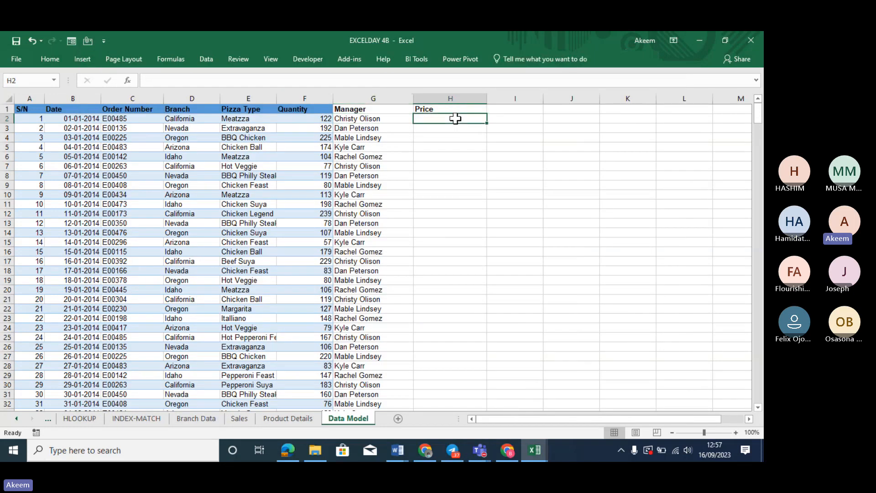
{"action": "left_click", "coordinate": [292, 417]}
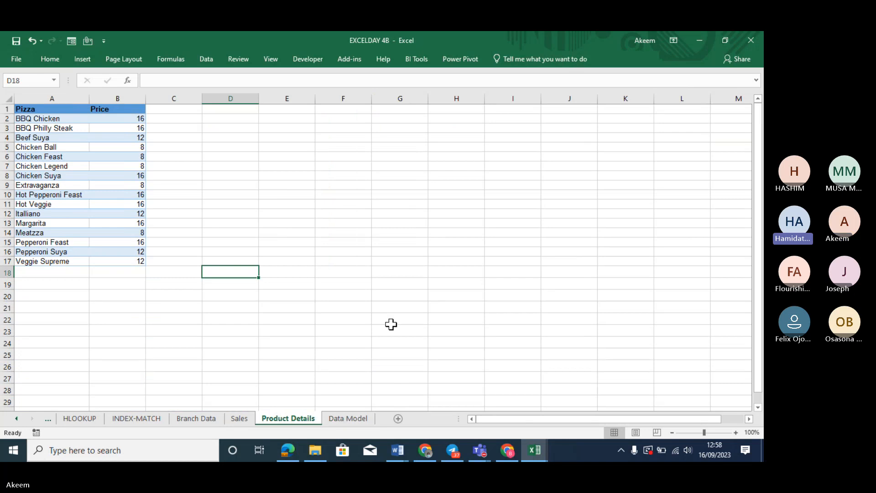
{"action": "left_click", "coordinate": [349, 419]}
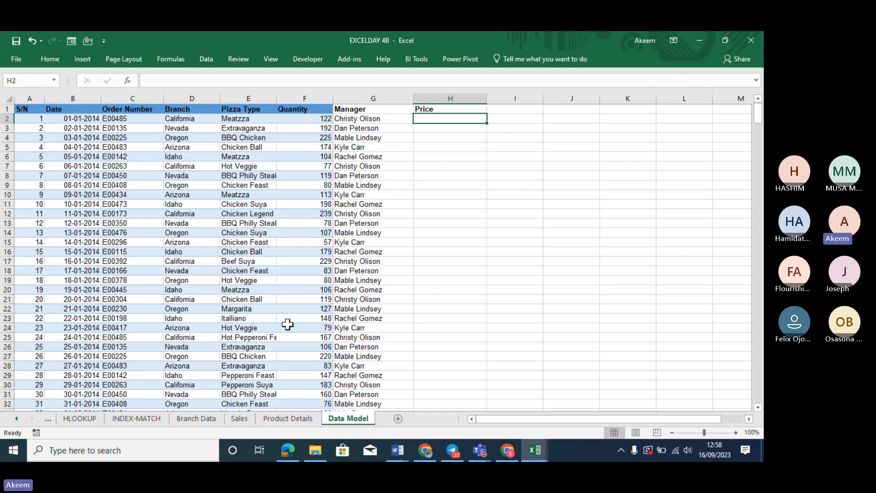
{"action": "left_click", "coordinate": [290, 418]}
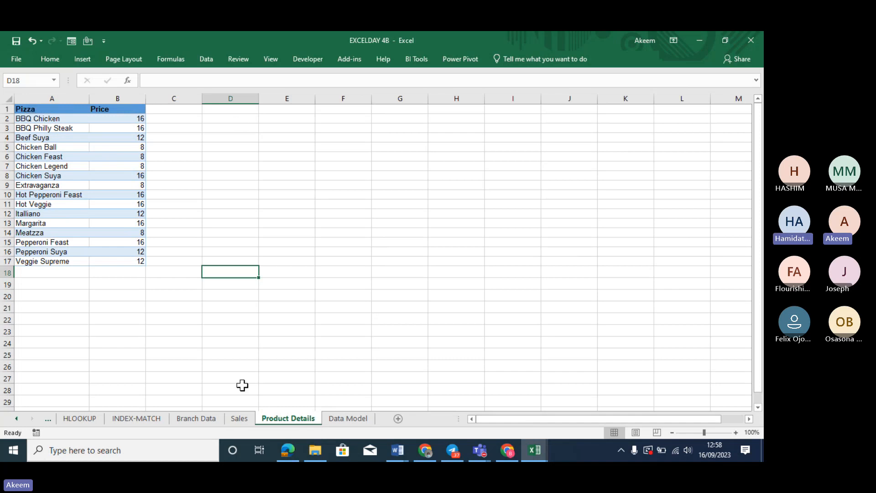
{"action": "left_click", "coordinate": [346, 419]}
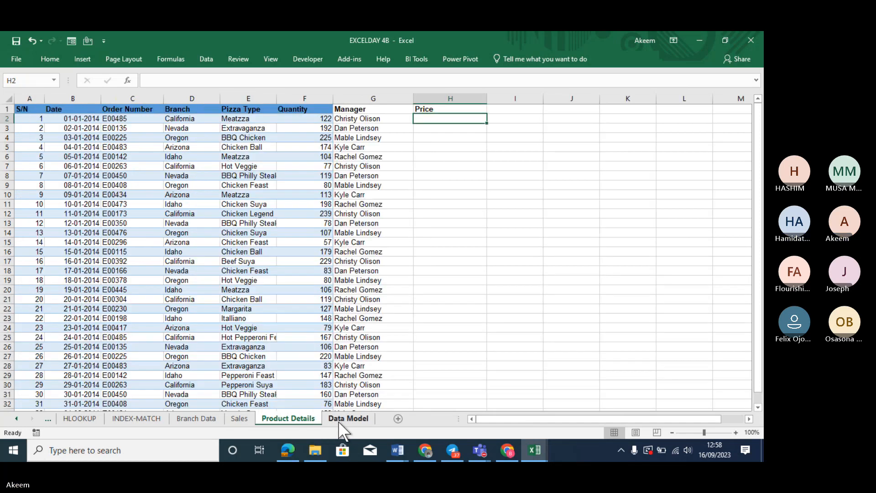
{"action": "left_click", "coordinate": [263, 94]}
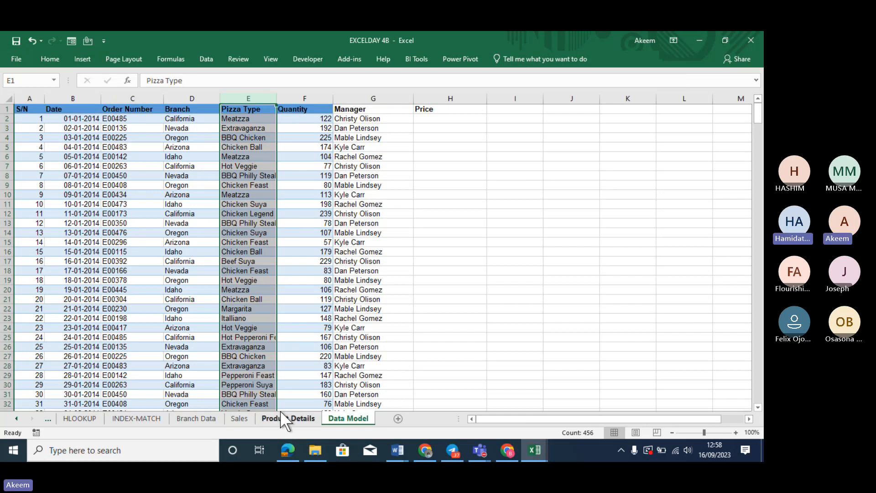
{"action": "left_click", "coordinate": [445, 119]}
Replace the typed MATCH with a VLOOKUP in H2, using E2 as the lookup value
{"action": "type", "text": "="}
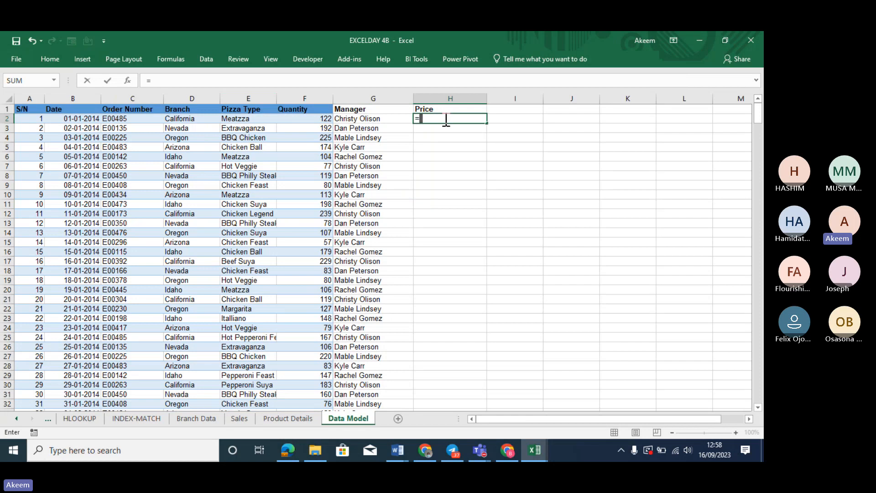
{"action": "type", "text": "match"}
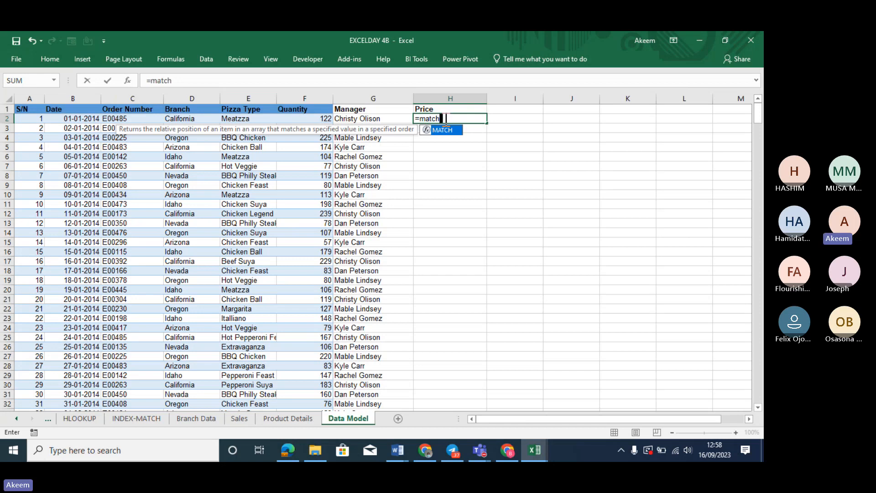
{"action": "key", "text": "BackSpace"}
{"action": "key", "text": "BackSpace"}
{"action": "key", "text": "BackSpace"}
{"action": "key", "text": "BackSpace"}
{"action": "key", "text": "BackSpace"}
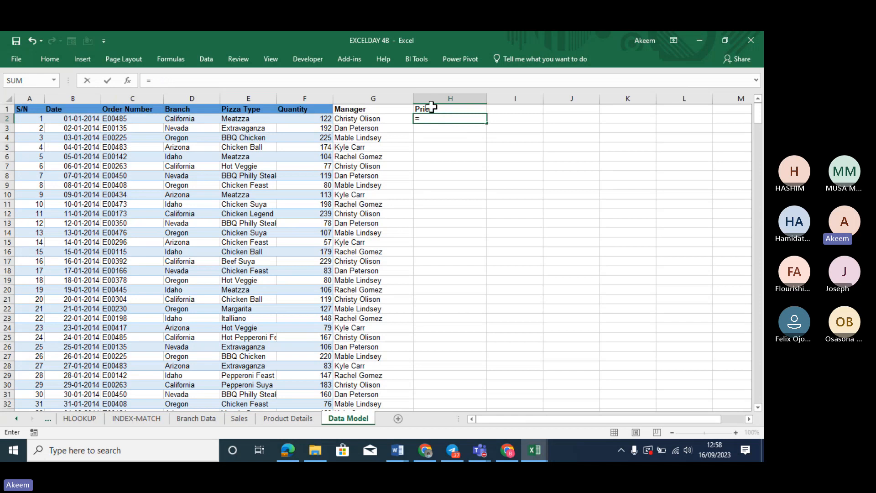
{"action": "type", "text": "vlook"}
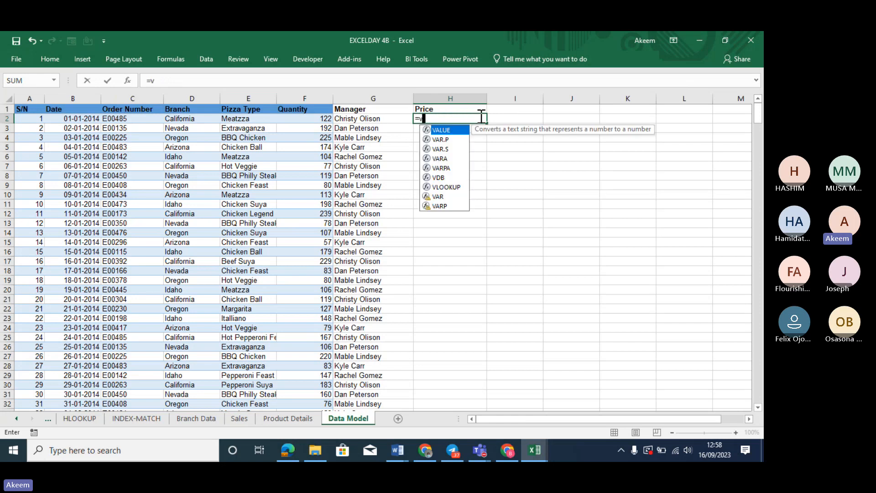
{"action": "key", "text": "Tab"}
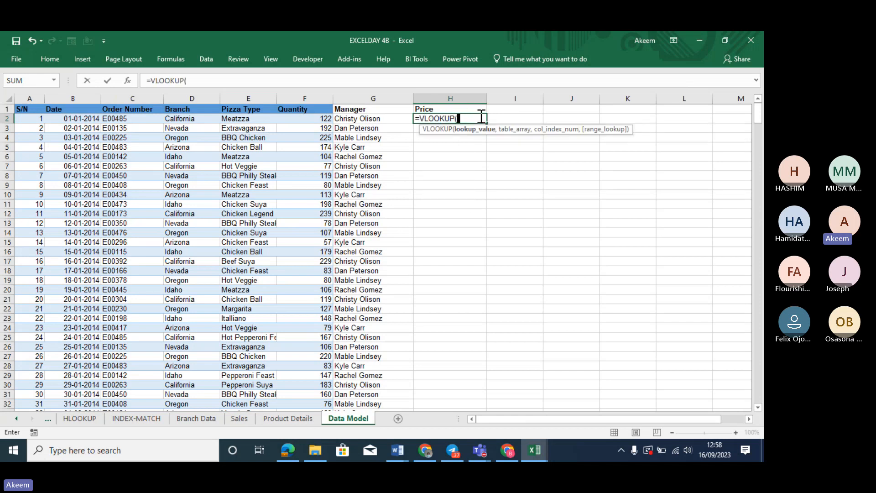
{"action": "left_click", "coordinate": [246, 120]}
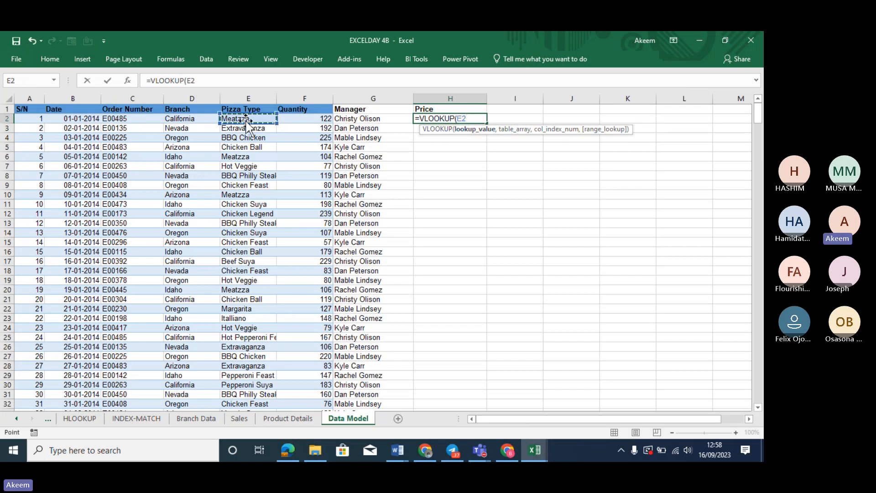
{"action": "type", "text": ","}
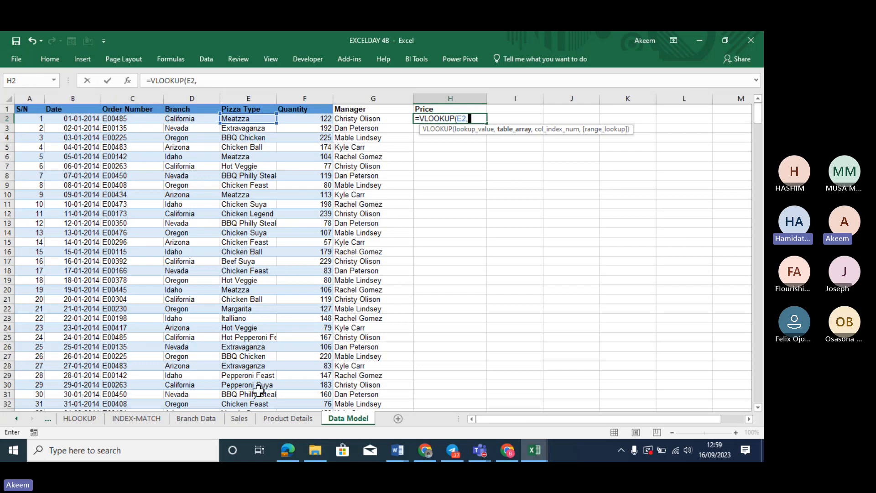
Complete =VLOOKUP(E2,'Product Details'!$A$1:$B$17,2,FALSE) and fill it down the Price column
{"action": "left_click", "coordinate": [280, 420]}
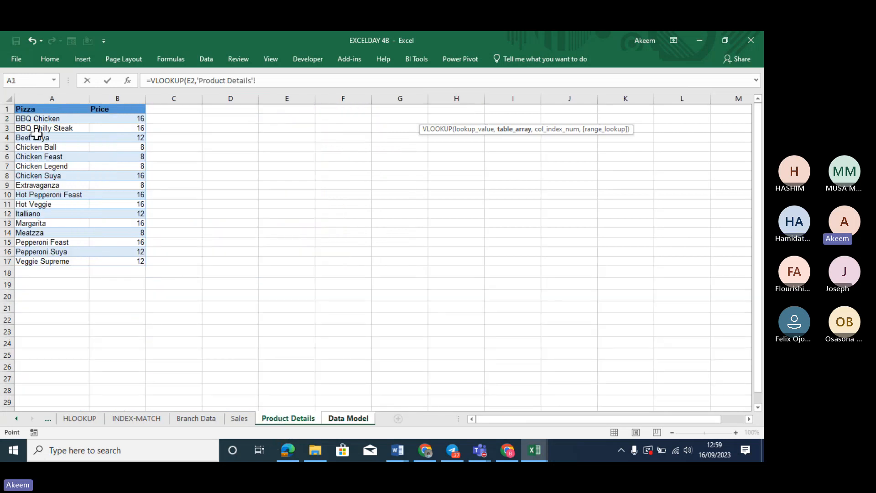
{"action": "left_click_drag", "start_coordinate": [23, 110], "coordinate": [128, 259]}
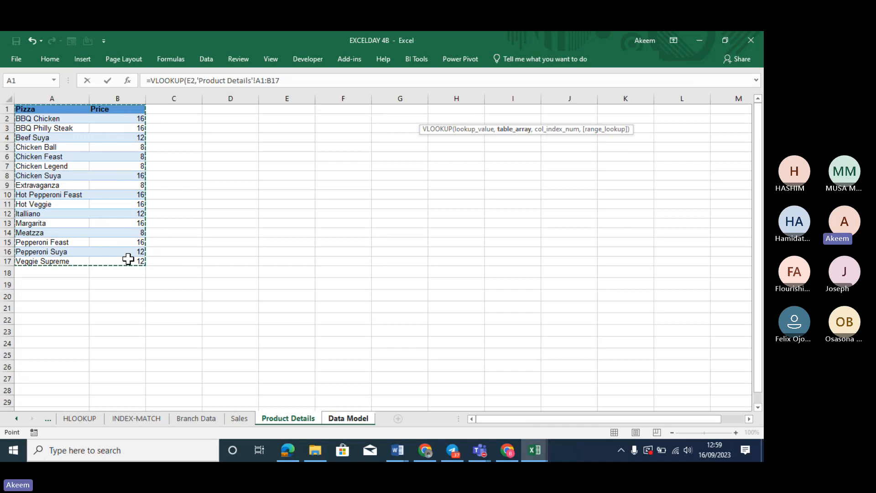
{"action": "key", "text": "F4"}
{"action": "type", "text": ","}
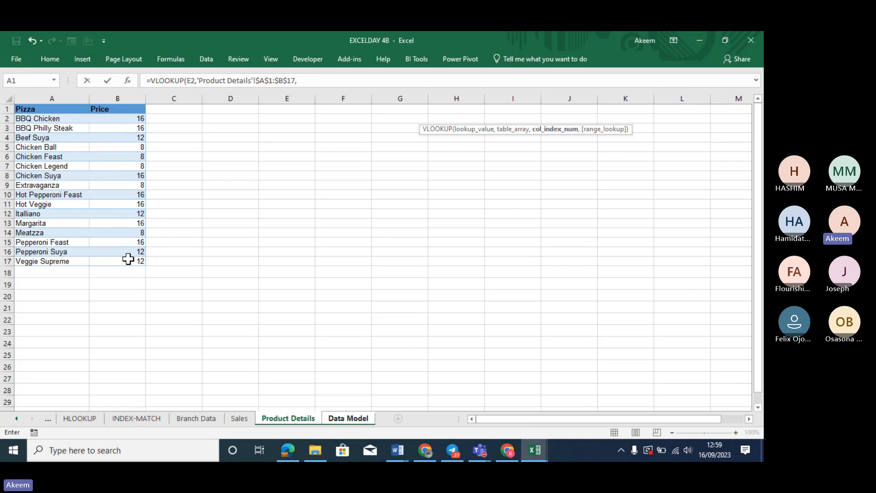
{"action": "type", "text": "2,"}
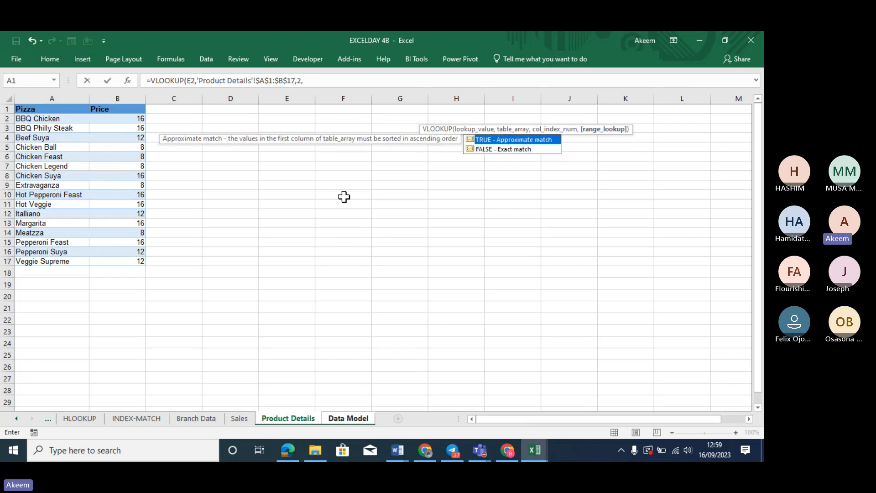
{"action": "double_click", "coordinate": [486, 149]}
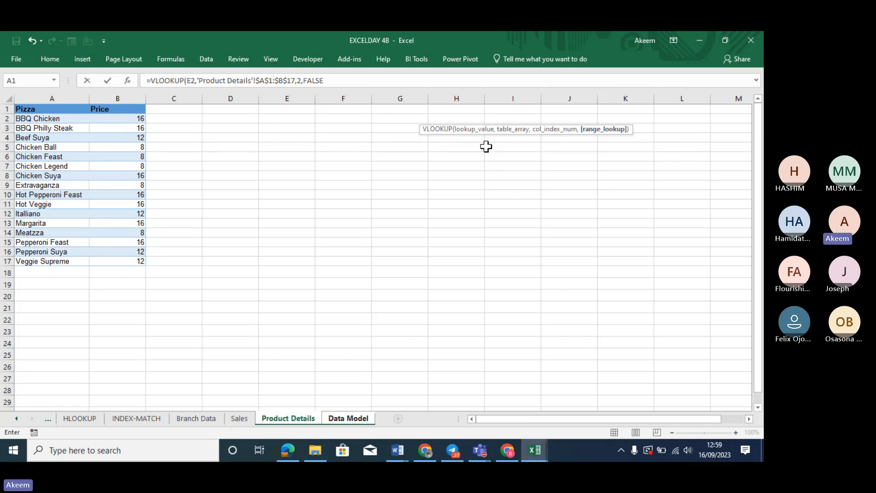
{"action": "type", "text": ")"}
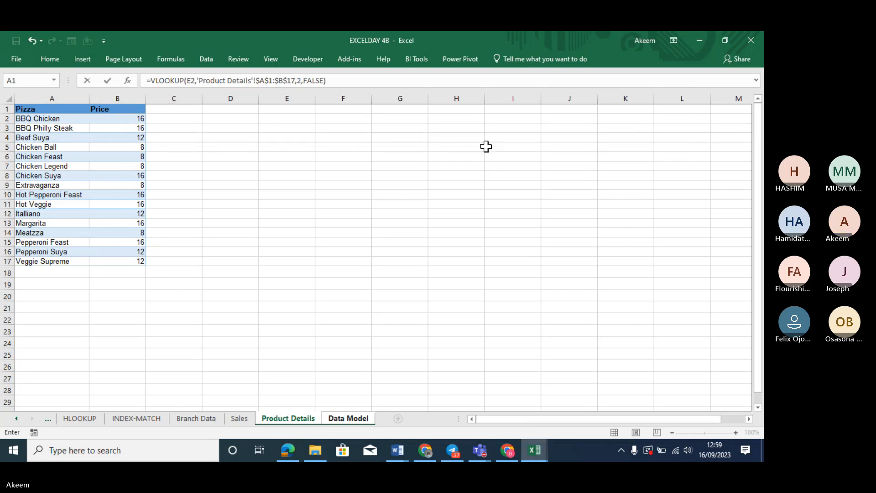
{"action": "key", "text": "Return"}
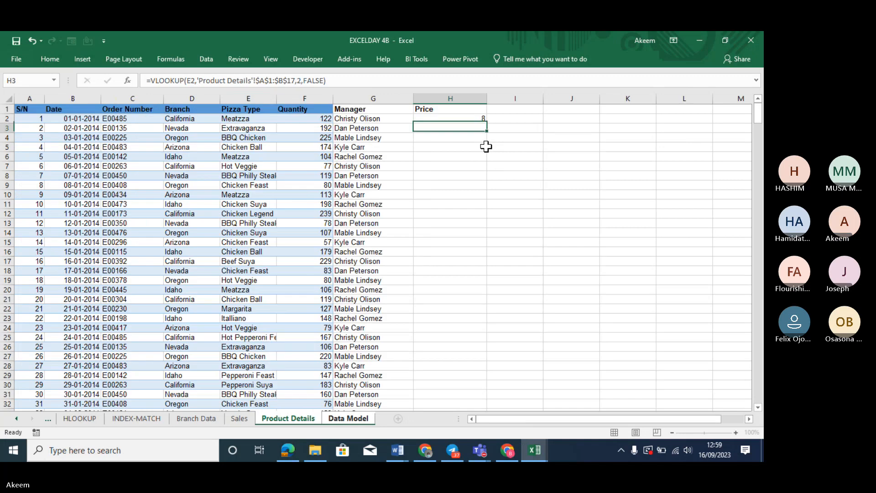
{"action": "left_click", "coordinate": [481, 118]}
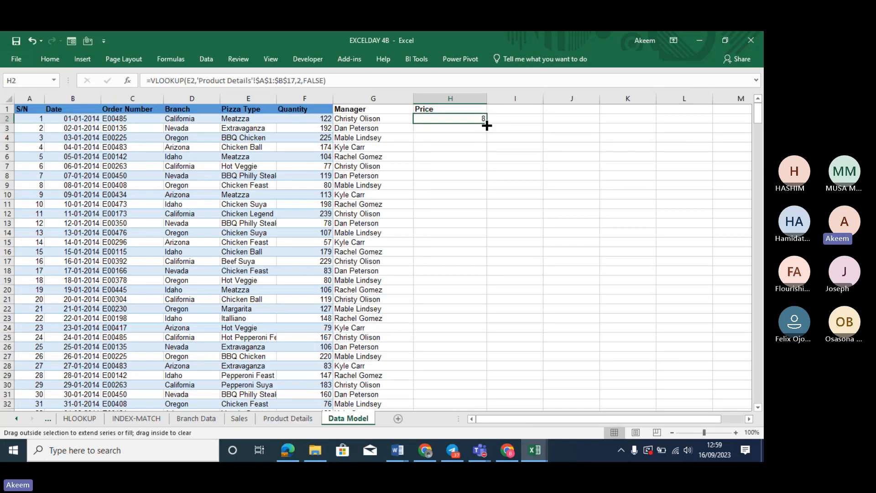
{"action": "double_click", "coordinate": [485, 126]}
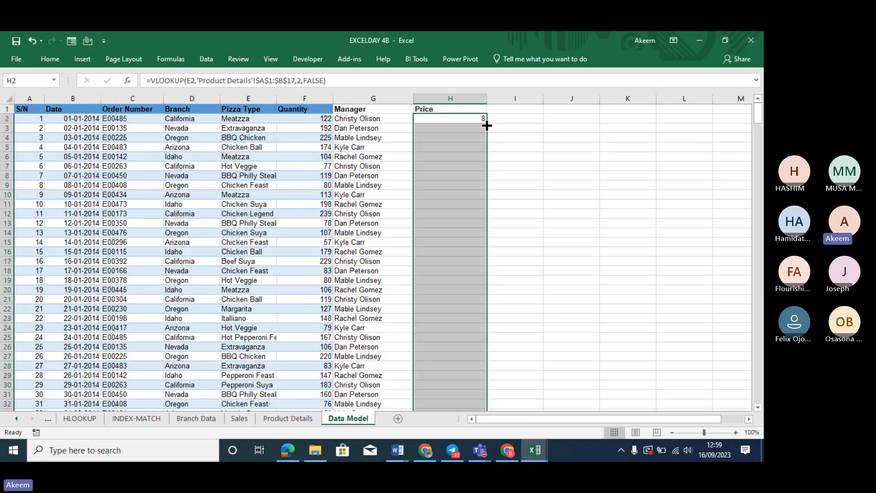
Add an 'Amount' header in I1 and enter the formula =F2*H2 in I2
{"action": "left_click", "coordinate": [520, 109]}
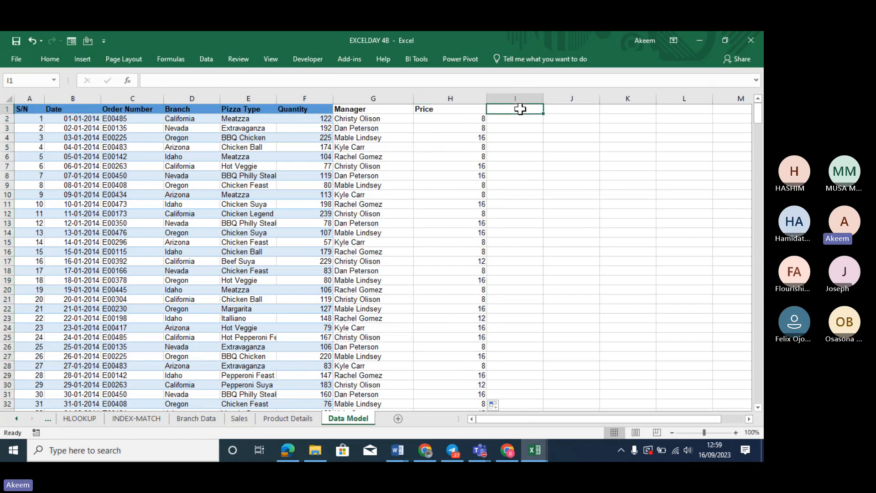
{"action": "type", "text": "Amou"}
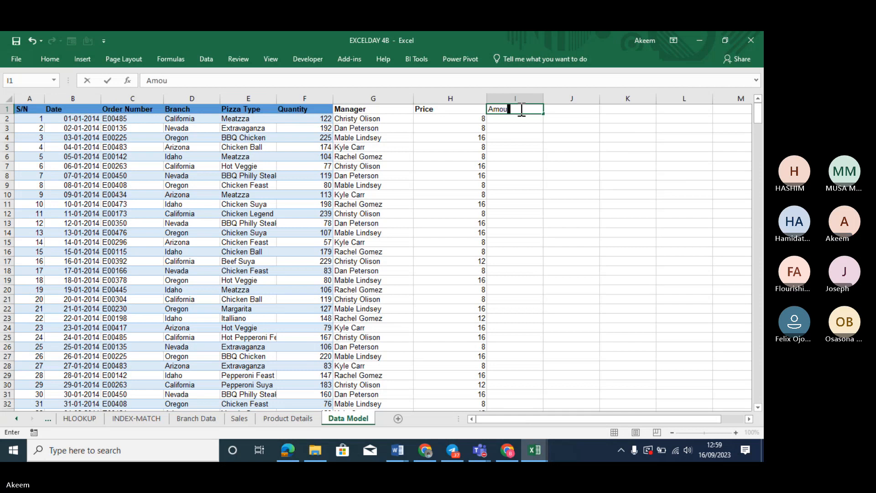
{"action": "type", "text": "nt"}
{"action": "key", "text": "Return"}
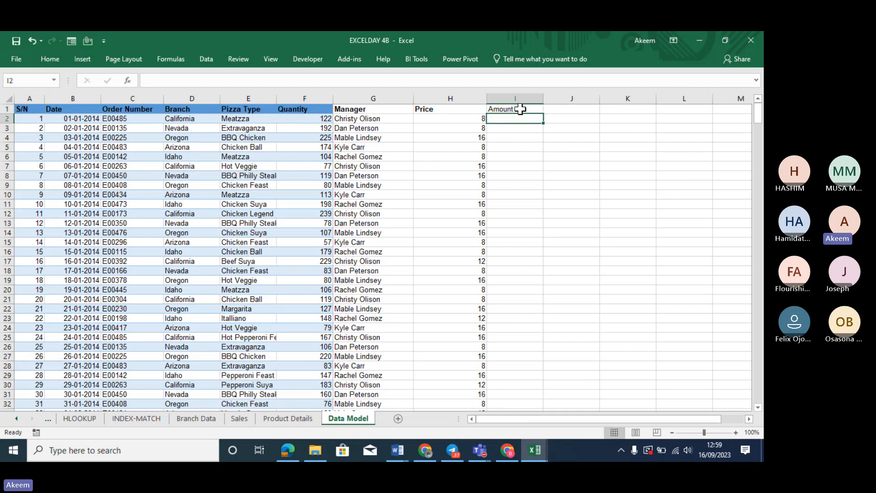
{"action": "type", "text": "="}
{"action": "left_click", "coordinate": [321, 121]}
{"action": "type", "text": "*"}
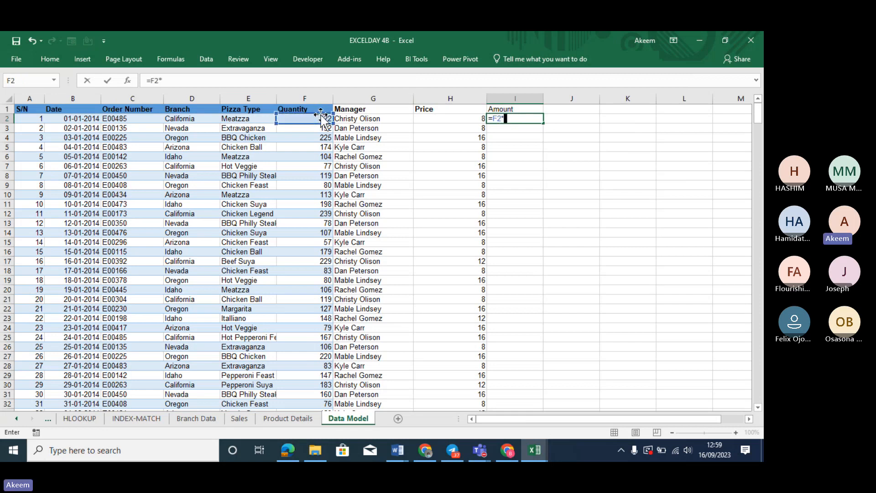
{"action": "left_click", "coordinate": [479, 120]}
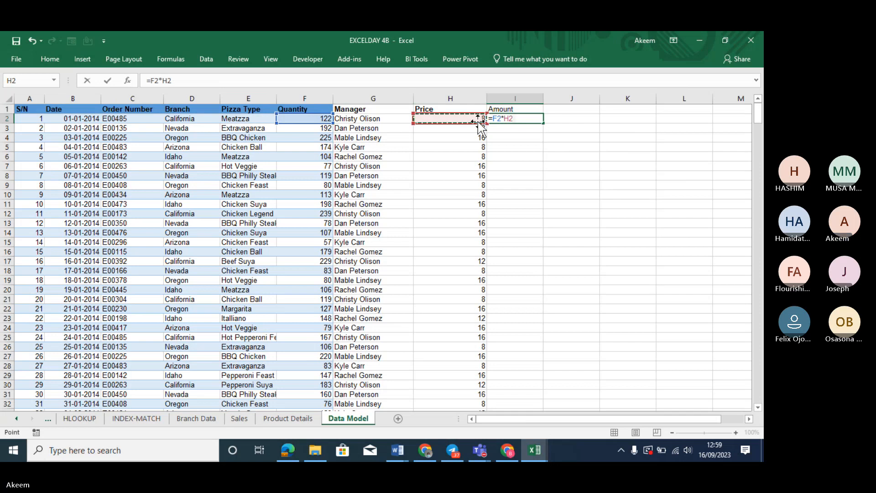
{"action": "key", "text": "ctrl+Return"}
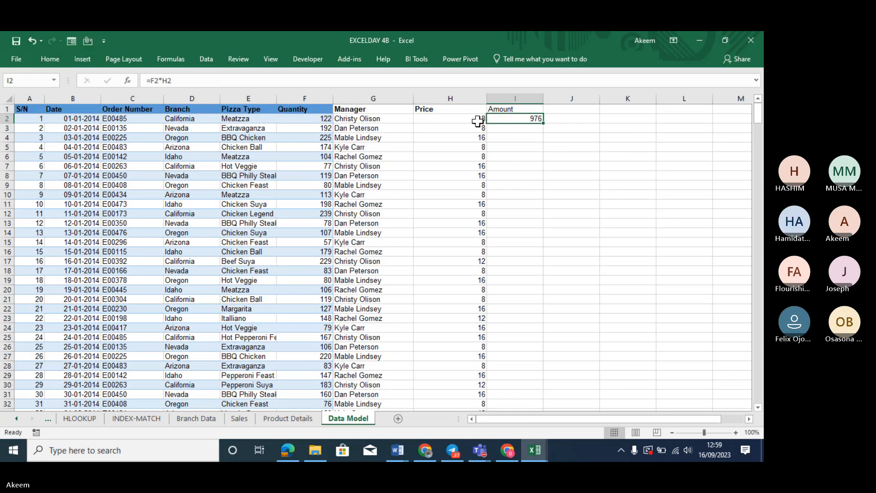
Fill the =F2*H2 Amount formula down to the last order row
{"action": "key", "text": "ctrl+shift+Down"}
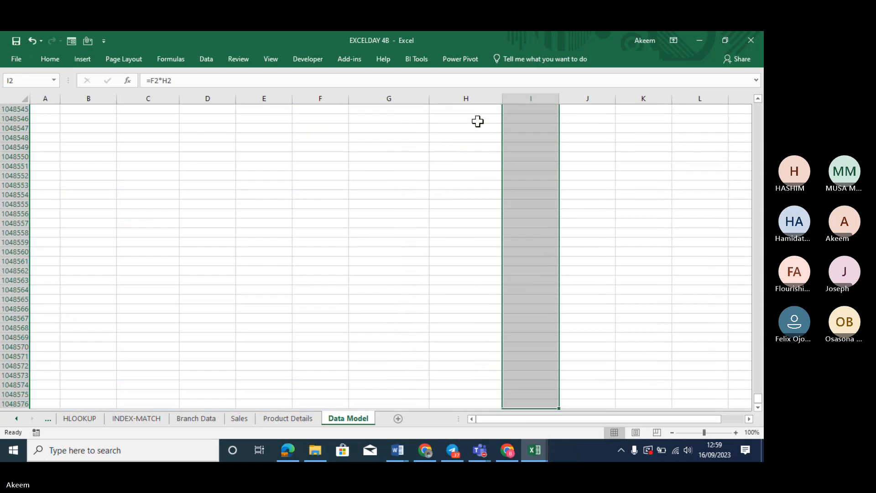
{"action": "key", "text": "ctrl+shift+Up"}
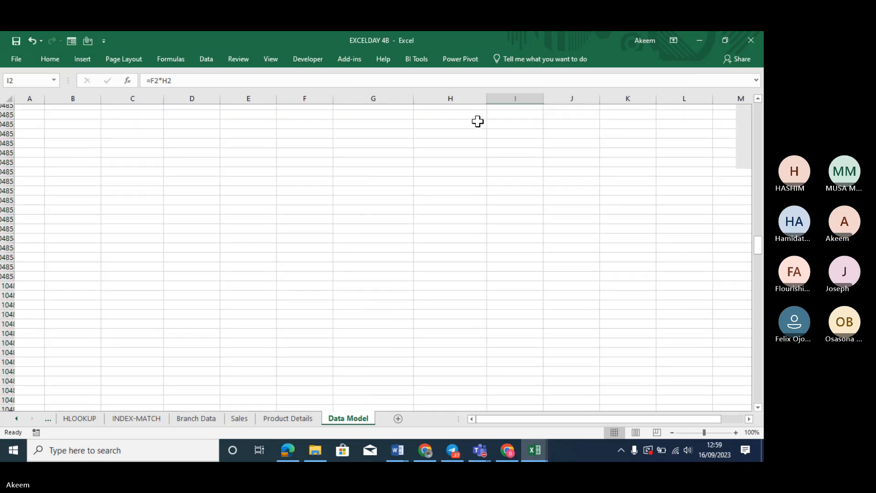
{"action": "key", "text": "shift+Down"}
{"action": "key", "text": "shift+Down"}
{"action": "key", "text": "shift+Down"}
{"action": "key", "text": "shift+Down"}
{"action": "key", "text": "shift+Down"}
{"action": "key", "text": "shift+Down"}
{"action": "key", "text": "shift+Down"}
{"action": "key", "text": "shift+Down"}
{"action": "key", "text": "shift+Down"}
{"action": "key", "text": "shift+Down"}
{"action": "key", "text": "shift+Down"}
{"action": "key", "text": "shift+Down"}
{"action": "key", "text": "shift+Down"}
{"action": "key", "text": "shift+Down"}
{"action": "key", "text": "shift+Down"}
{"action": "key", "text": "shift+Down"}
{"action": "key", "text": "shift+Down"}
{"action": "key", "text": "shift+Down"}
{"action": "key", "text": "shift+Down"}
{"action": "key", "text": "shift+Down"}
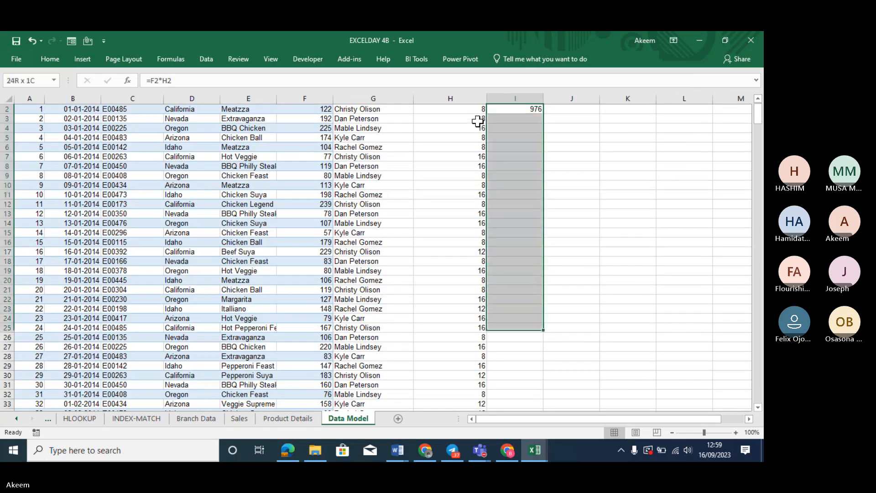
{"action": "key", "text": "ctrl+shift+Down"}
{"action": "scroll", "coordinate": [478, 121], "scroll_direction": "down", "scroll_amount": 5}
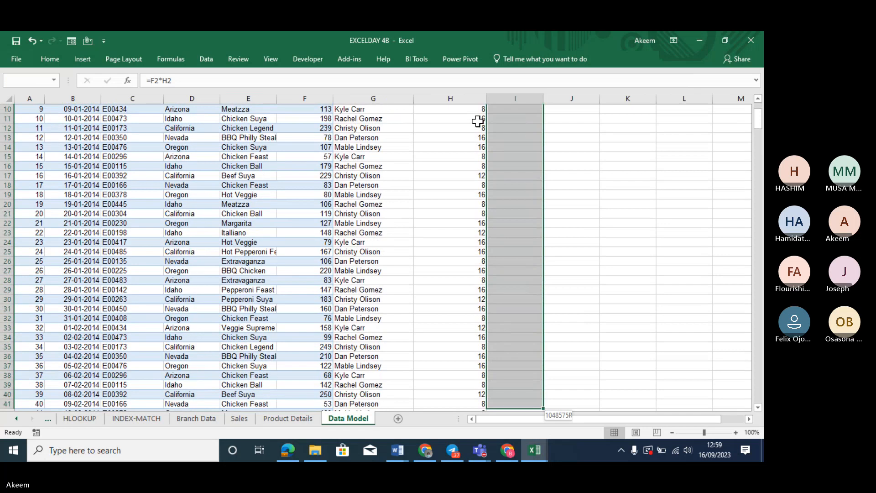
{"action": "scroll", "coordinate": [478, 121], "scroll_direction": "down", "scroll_amount": 4}
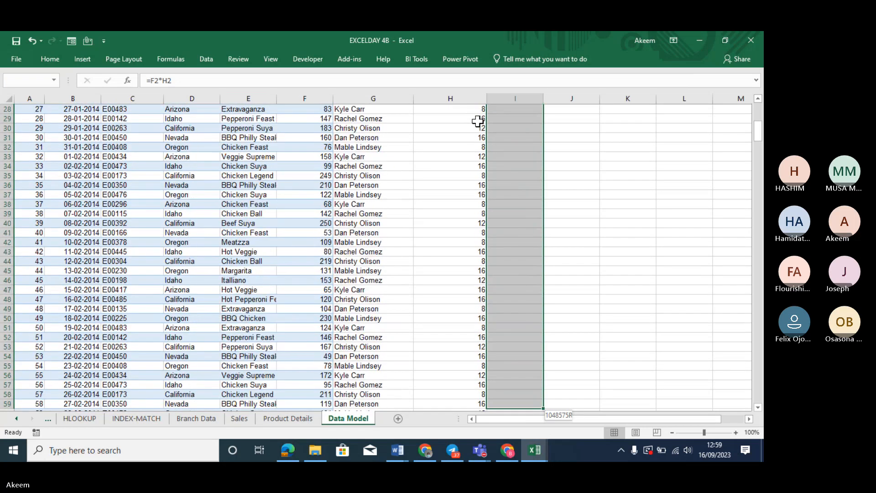
{"action": "key", "text": "ctrl+d"}
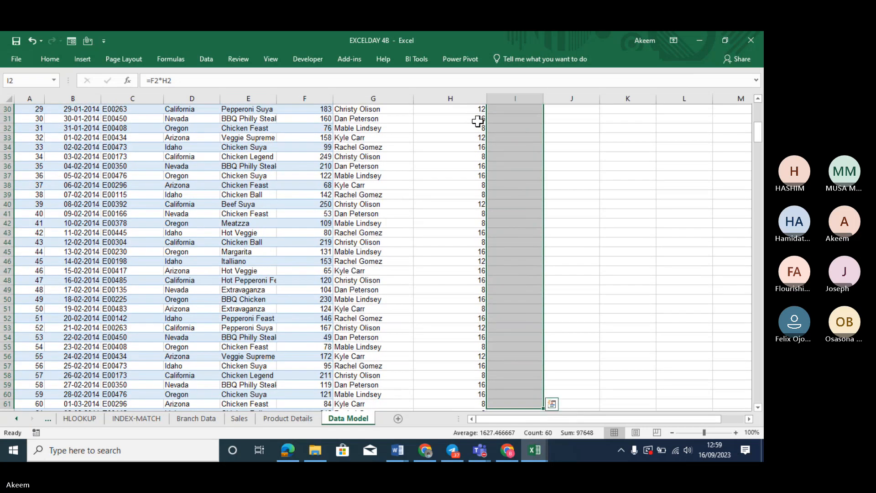
{"action": "double_click", "coordinate": [545, 410]}
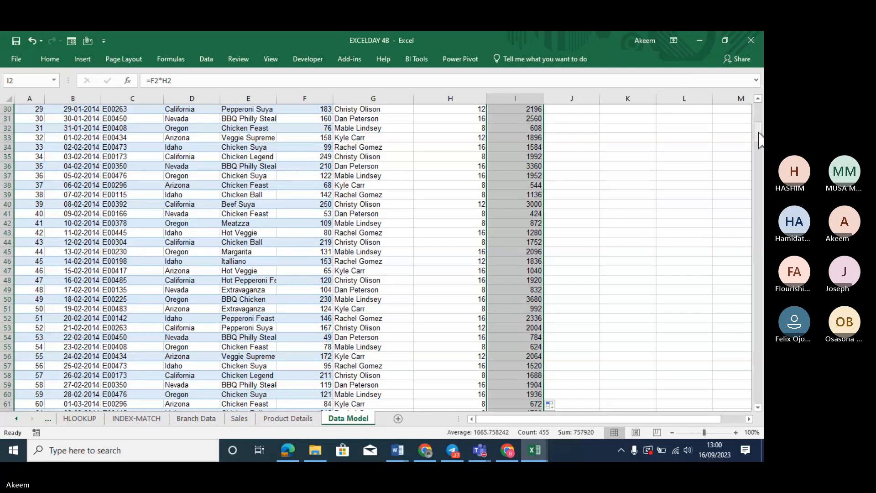
{"action": "left_click_drag", "start_coordinate": [760, 140], "coordinate": [759, 111]}
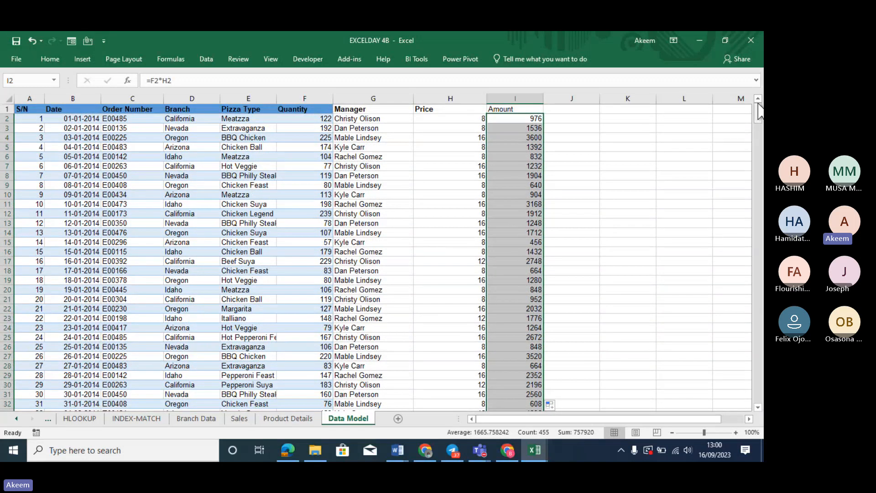
Apply Comma Style to the Amount column for thousands separators and two decimals
{"action": "key", "text": "ctrl+shift+1"}
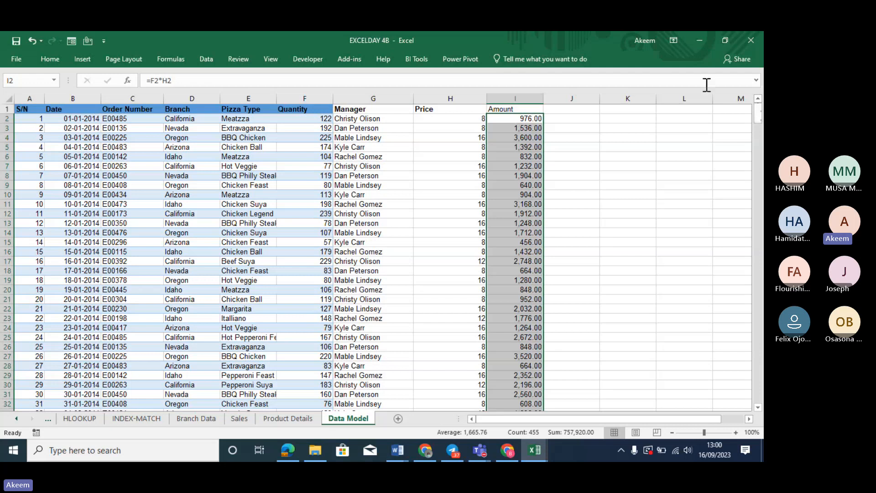
{"action": "left_click", "coordinate": [597, 120]}
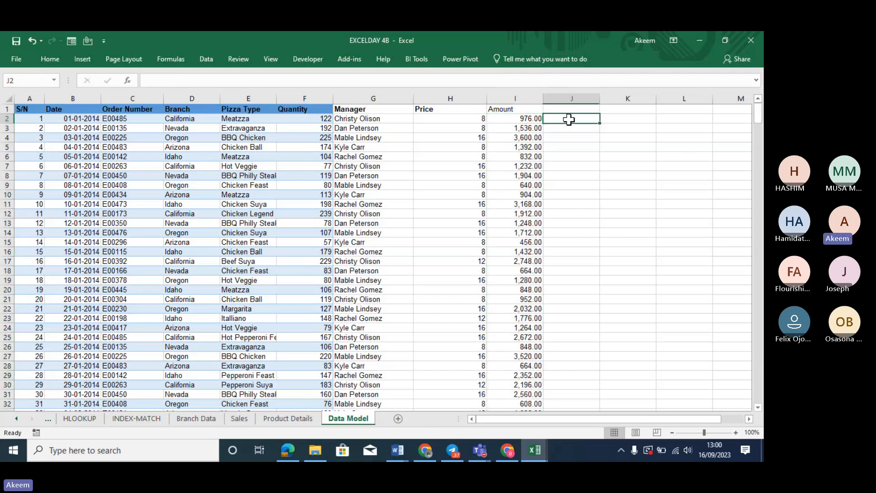
{"action": "left_click", "coordinate": [527, 109]}
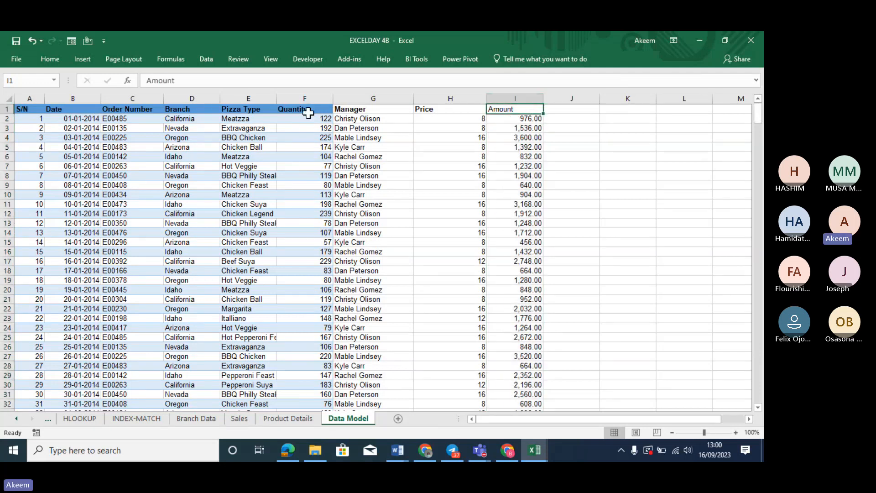
Check the VLOOKUP price formulas in H2, H5 and H3
{"action": "left_click", "coordinate": [452, 120]}
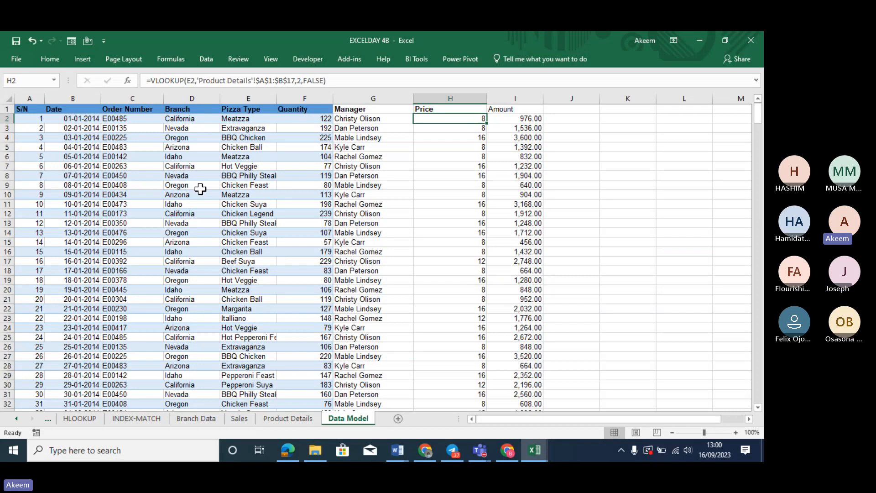
{"action": "left_click", "coordinate": [463, 145]}
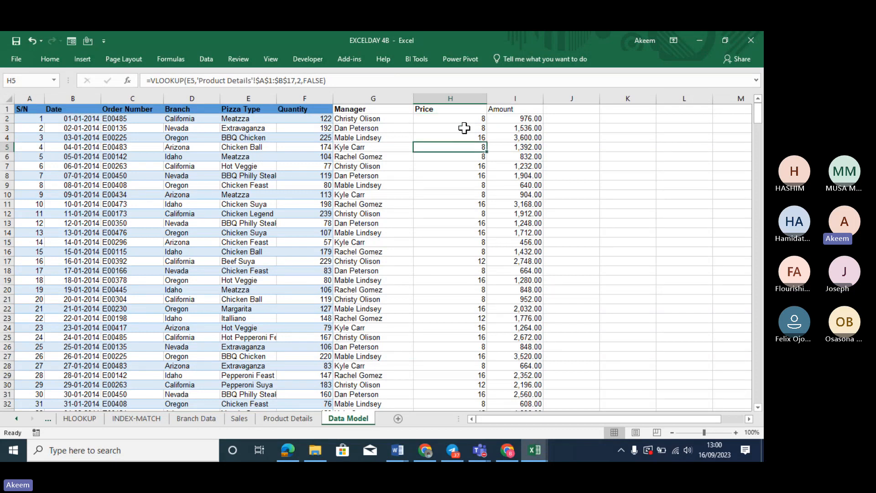
{"action": "left_click", "coordinate": [464, 128]}
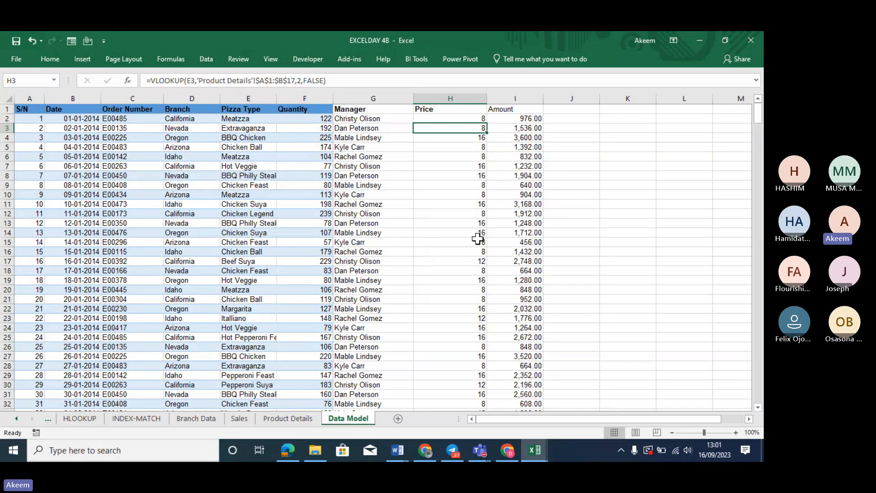
Move from the Data Model sheet, past VLOOKUP, to the Data sheet of staff salary records
{"action": "key", "text": "Left"}
{"action": "key", "text": "Left"}
{"action": "key", "text": "Left"}
{"action": "key", "text": "Left"}
{"action": "key", "text": "Left"}
{"action": "key", "text": "Left"}
{"action": "key", "text": "Left"}
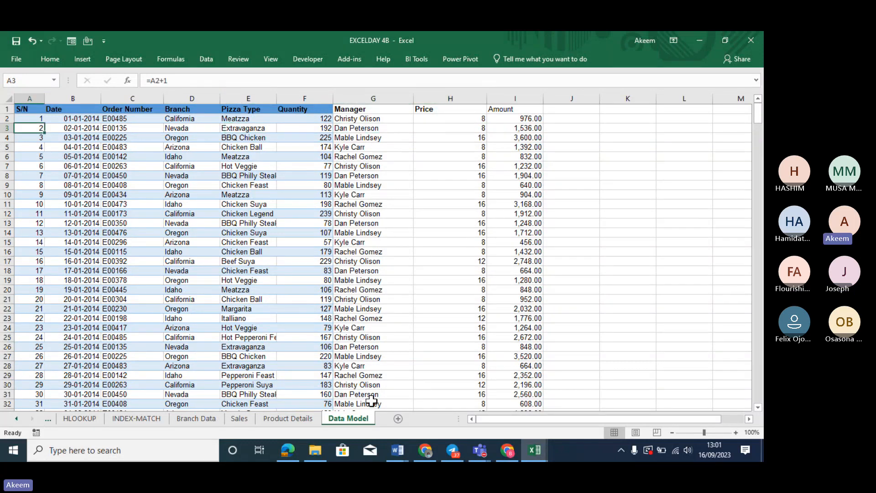
{"action": "left_click", "coordinate": [42, 418]}
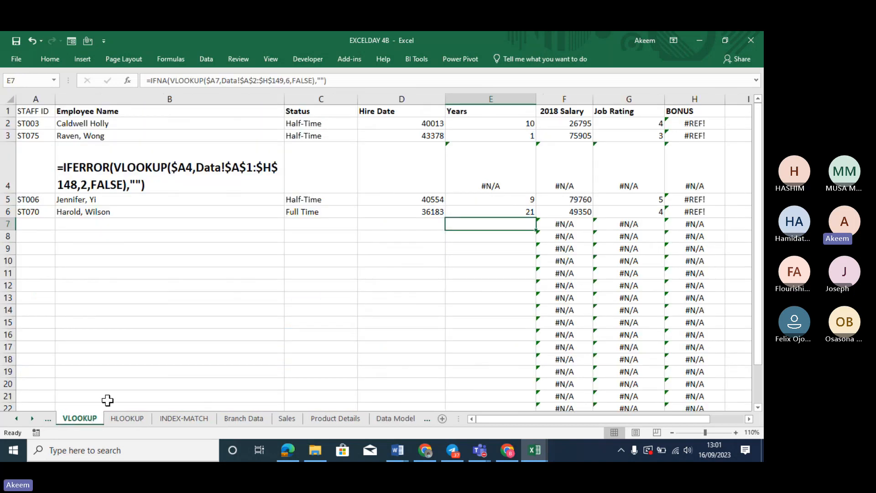
{"action": "left_click", "coordinate": [48, 420]}
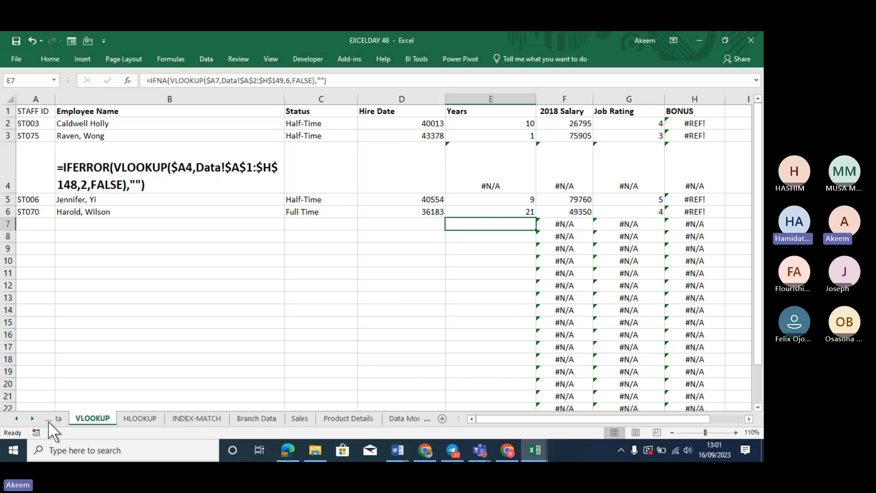
{"action": "left_click", "coordinate": [48, 419]}
Move along row 3 past the empty Bonus column to the Salary Range and Rate table in Q3:S8
{"action": "left_click", "coordinate": [337, 183]}
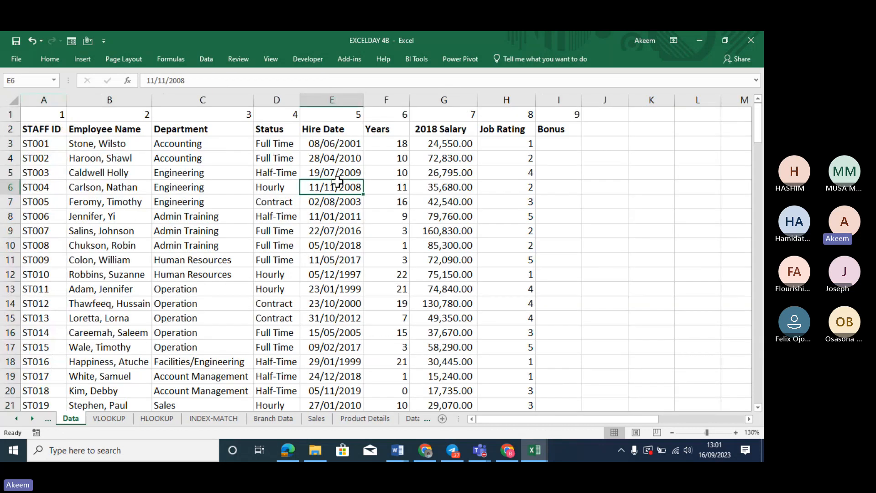
{"action": "key", "text": "Up"}
{"action": "key", "text": "Up"}
{"action": "key", "text": "Up"}
{"action": "key", "text": "Up"}
{"action": "key", "text": "Right"}
{"action": "key", "text": "Right"}
{"action": "key", "text": "Right"}
{"action": "key", "text": "Right"}
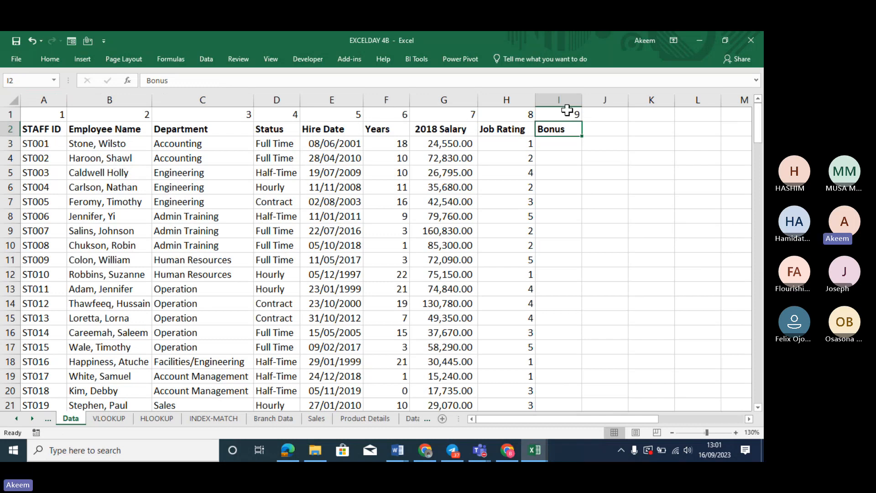
{"action": "left_click", "coordinate": [560, 142]}
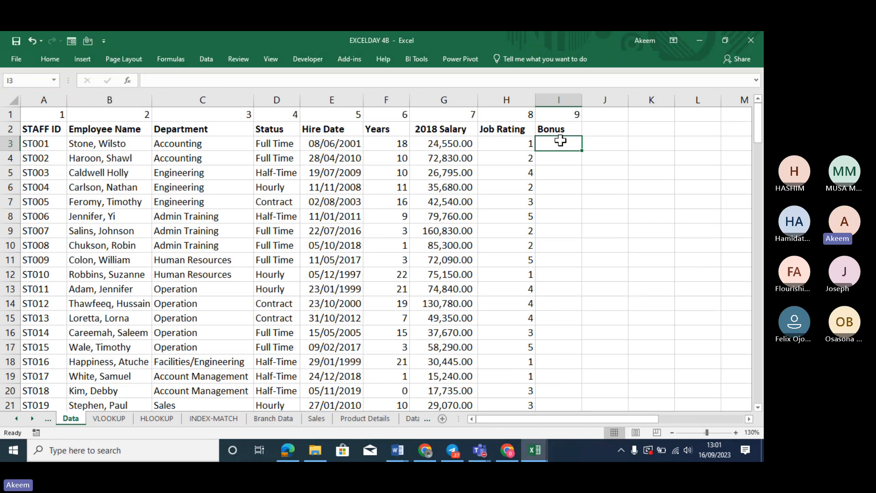
{"action": "key", "text": "Right"}
{"action": "key", "text": "Right"}
{"action": "key", "text": "Right"}
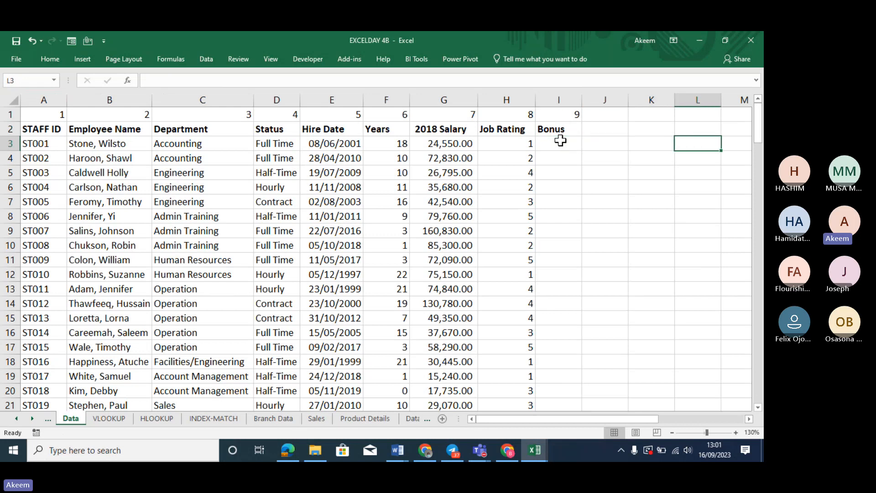
{"action": "key", "text": "Right"}
{"action": "key", "text": "Right"}
{"action": "key", "text": "Right"}
{"action": "key", "text": "Right"}
{"action": "key", "text": "Right"}
{"action": "key", "text": "Right"}
{"action": "key", "text": "Right"}
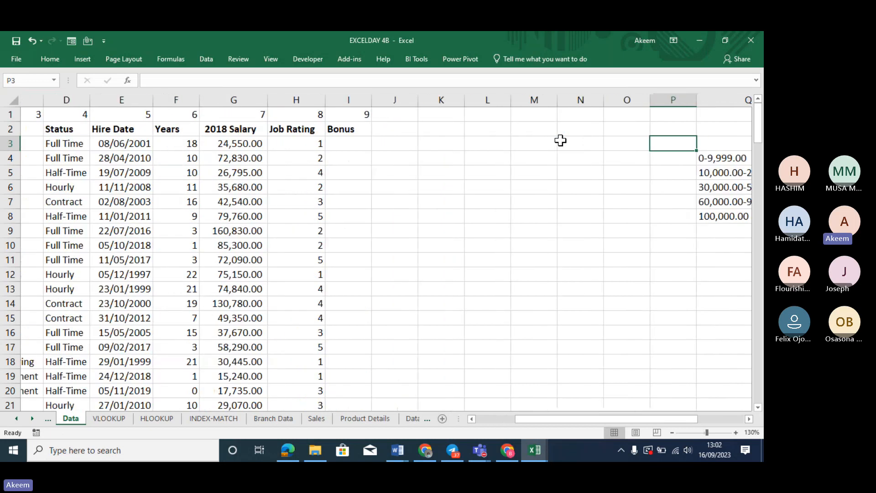
{"action": "key", "text": "Right"}
{"action": "key", "text": "Left"}
{"action": "key", "text": "Left"}
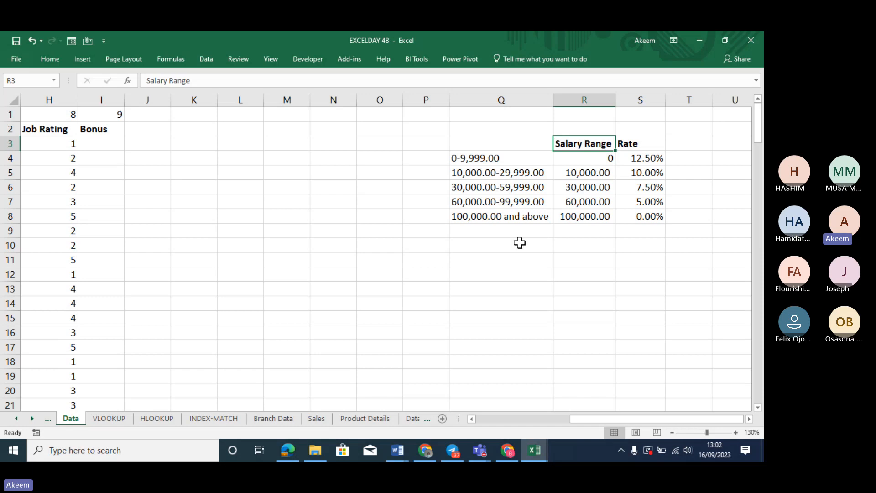
{"action": "left_click", "coordinate": [502, 264]}
Label Q11 'nestedif' and Q12 'approximate', then review the salary band labels
{"action": "type", "text": "nes"}
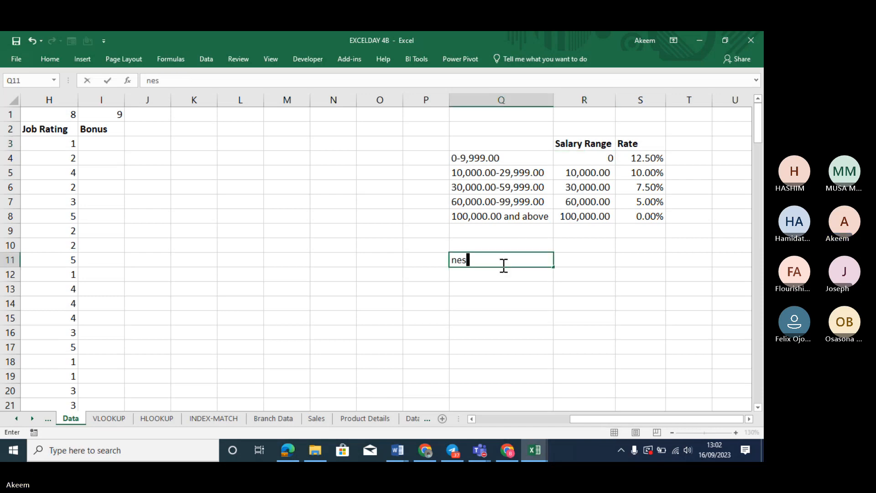
{"action": "type", "text": "tedif"}
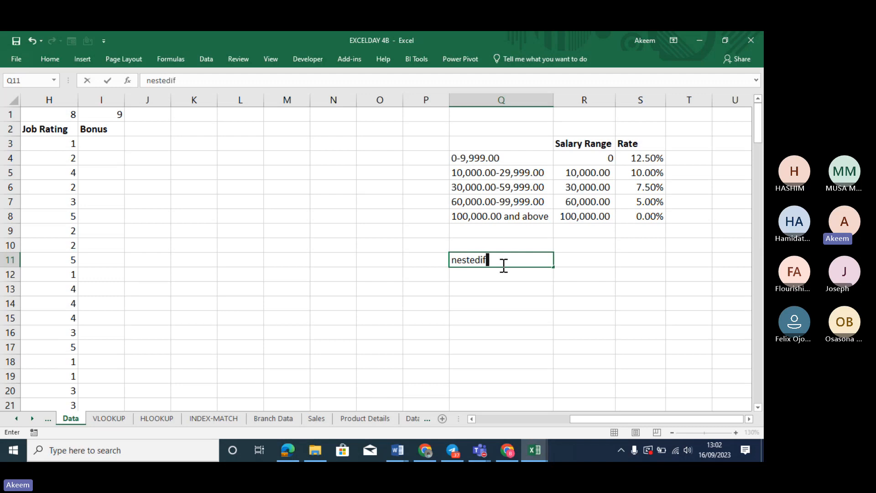
{"action": "key", "text": "Return"}
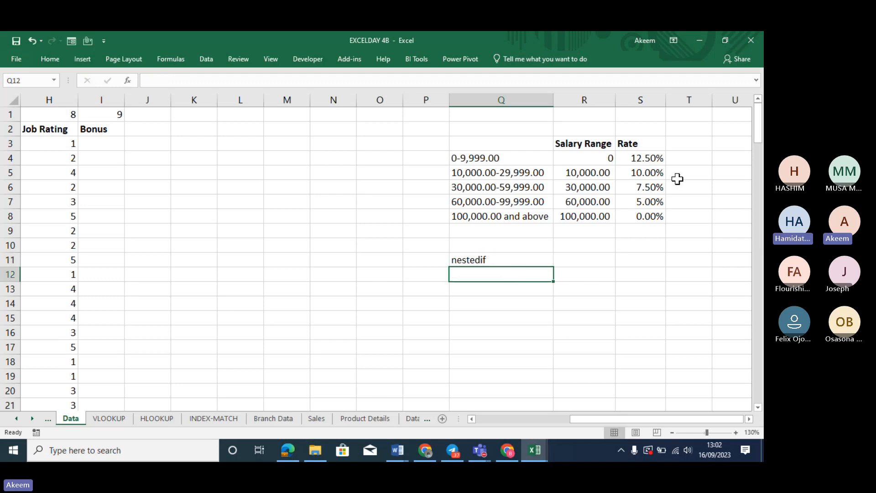
{"action": "left_click", "coordinate": [593, 242]}
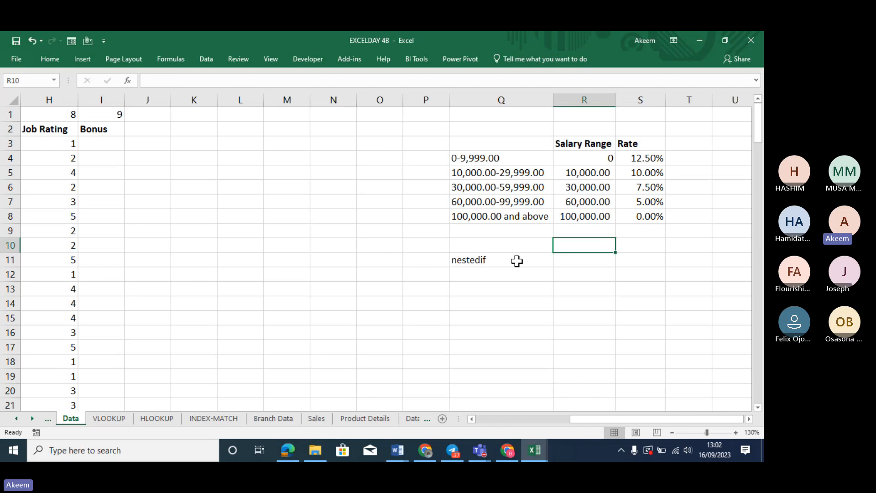
{"action": "left_click", "coordinate": [519, 272]}
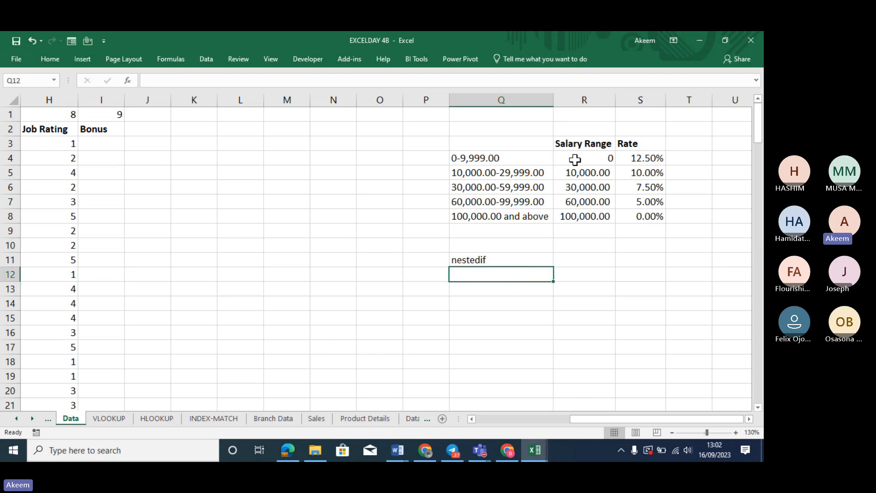
{"action": "left_click", "coordinate": [502, 158]}
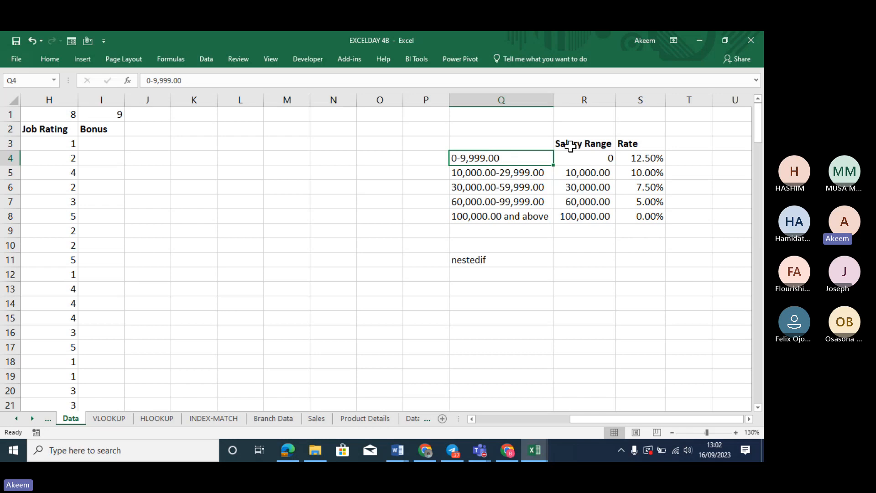
{"action": "left_click", "coordinate": [510, 274]}
{"action": "type", "text": "a"}
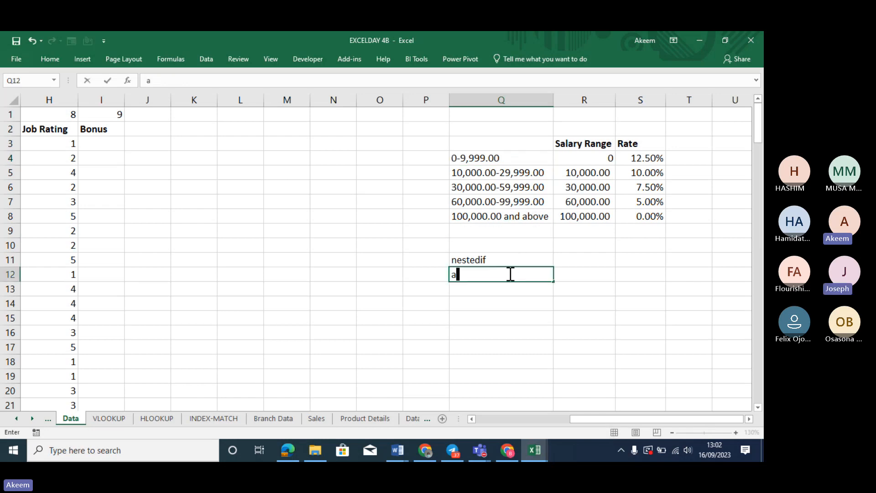
{"action": "type", "text": "pprox"}
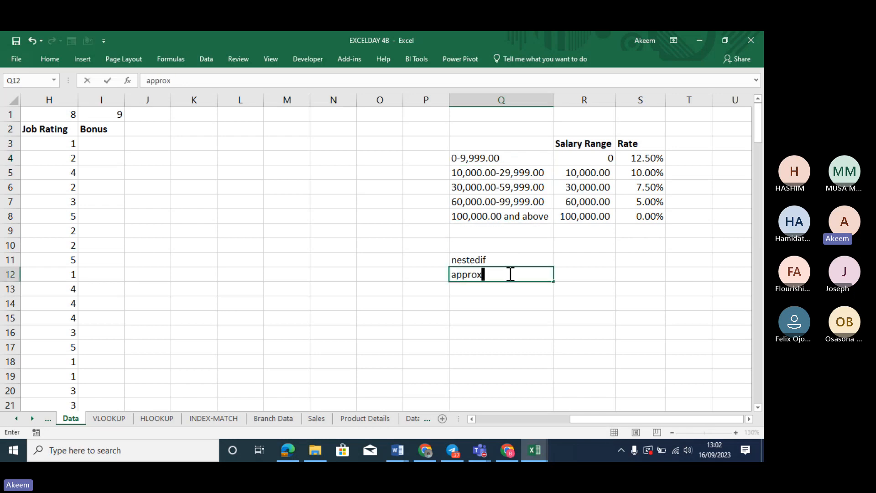
{"action": "type", "text": "imate"}
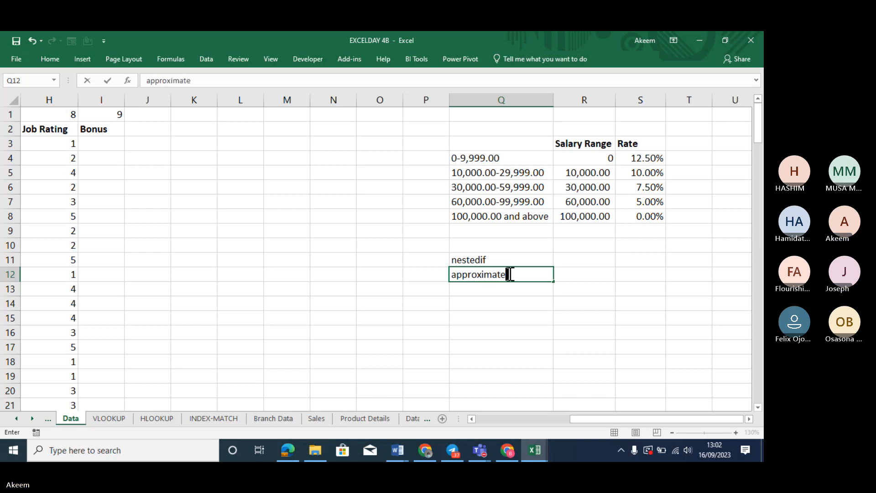
{"action": "key", "text": "Return"}
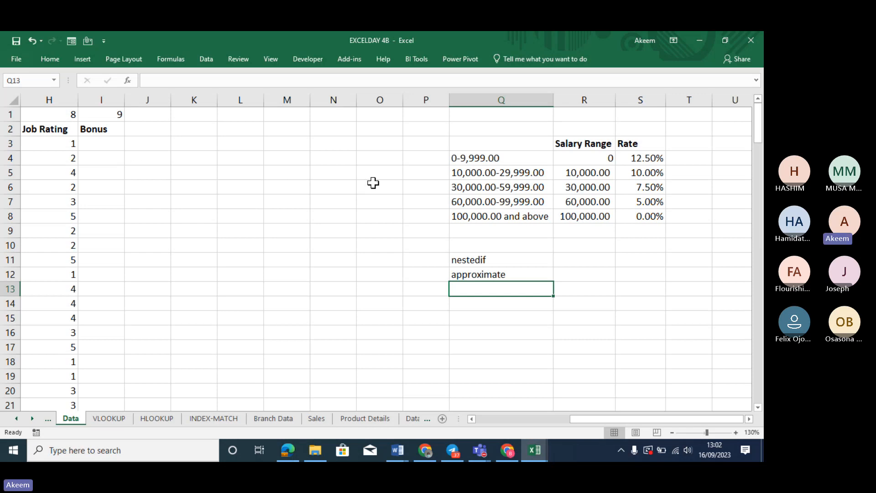
{"action": "left_click", "coordinate": [489, 158]}
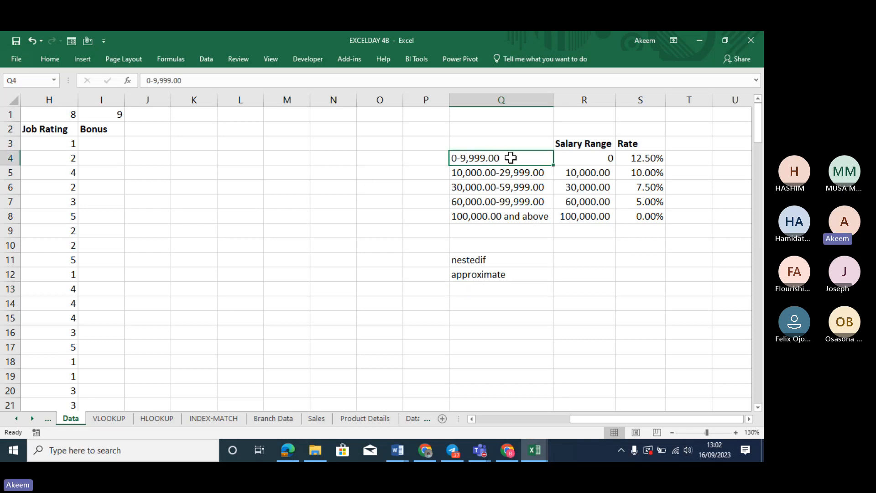
{"action": "left_click", "coordinate": [490, 174]}
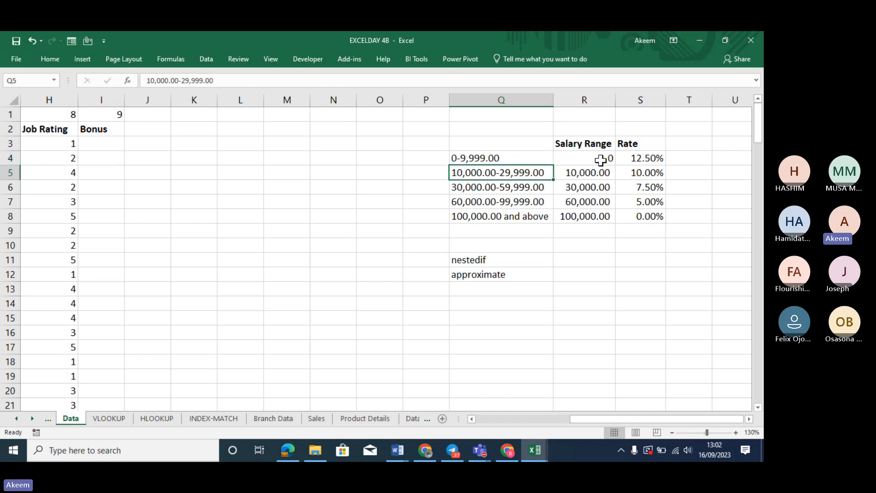
{"action": "left_click", "coordinate": [492, 158]}
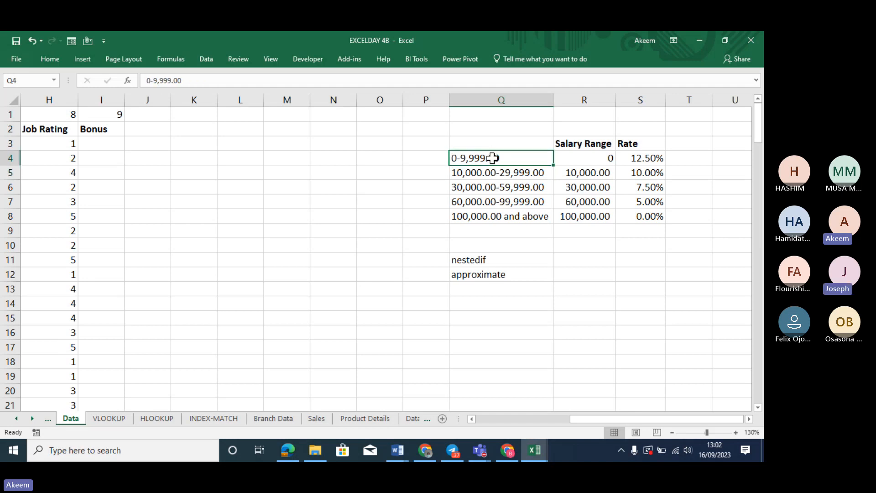
Clear the Salary Range values and enter new thresholds 0, 100000 and 30000
{"action": "left_click_drag", "start_coordinate": [492, 158], "coordinate": [498, 218]}
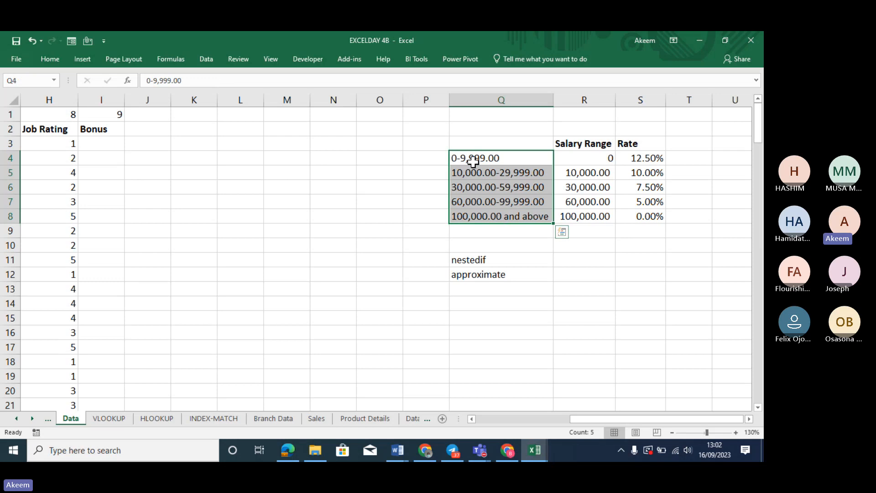
{"action": "left_click", "coordinate": [585, 159]}
{"action": "left_click_drag", "start_coordinate": [585, 159], "coordinate": [587, 217]}
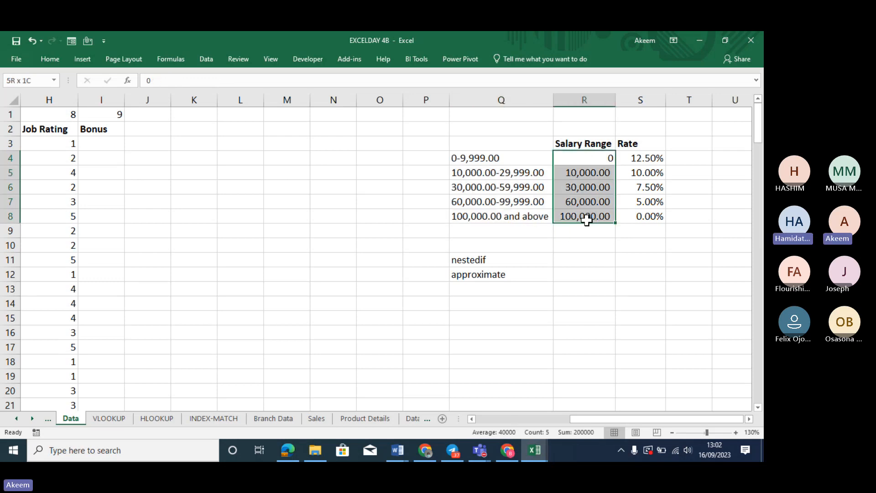
{"action": "key", "text": "Delete"}
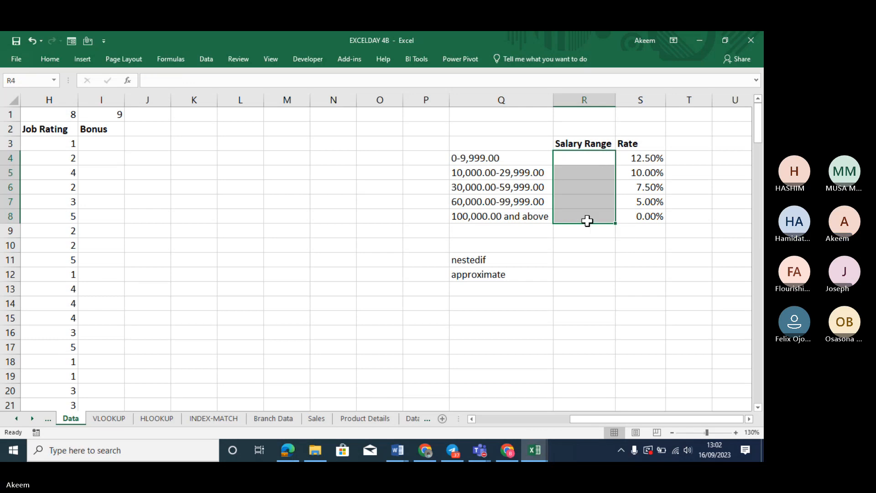
{"action": "left_click", "coordinate": [578, 158]}
{"action": "type", "text": "0"}
{"action": "key", "text": "Return"}
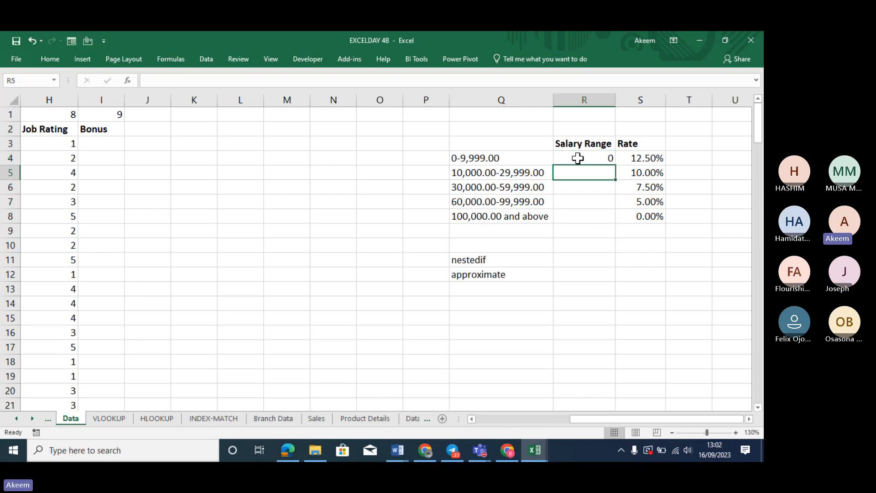
{"action": "type", "text": "100000"}
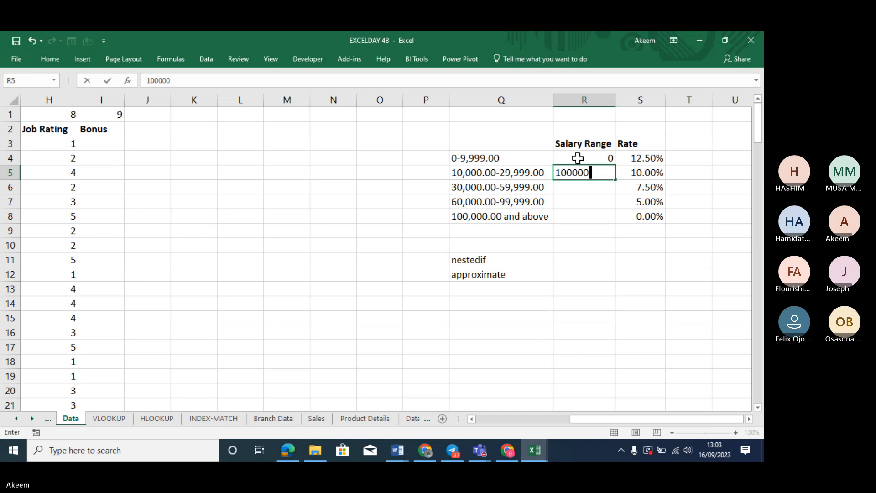
{"action": "key", "text": "Return"}
{"action": "type", "text": "30000"}
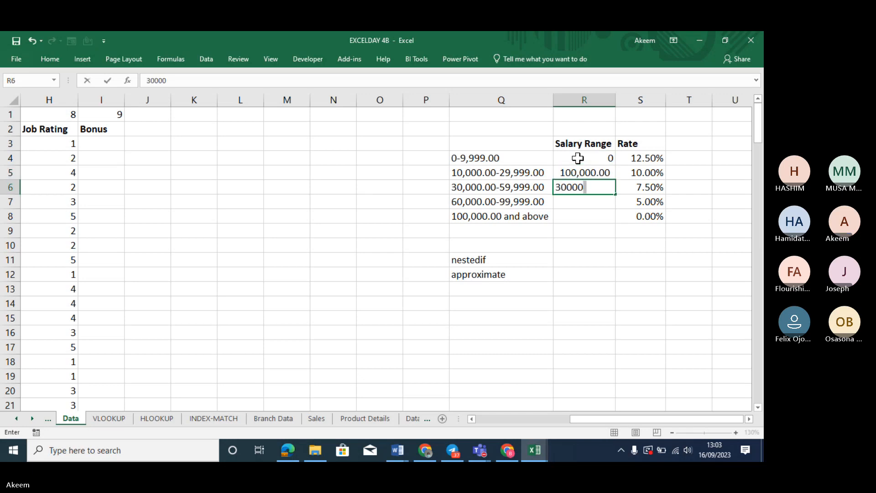
{"action": "key", "text": "Return"}
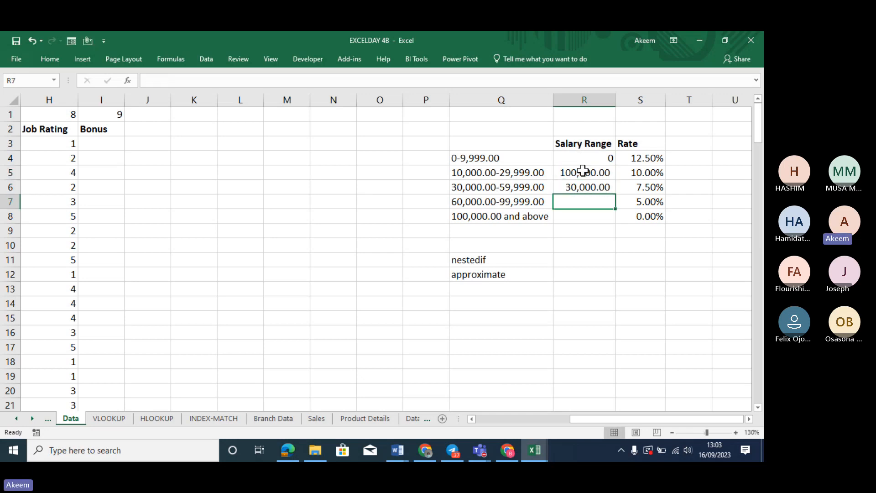
Correct the mistyped 100000 threshold to 10000, then add 60000 and 100000
{"action": "left_click", "coordinate": [584, 171]}
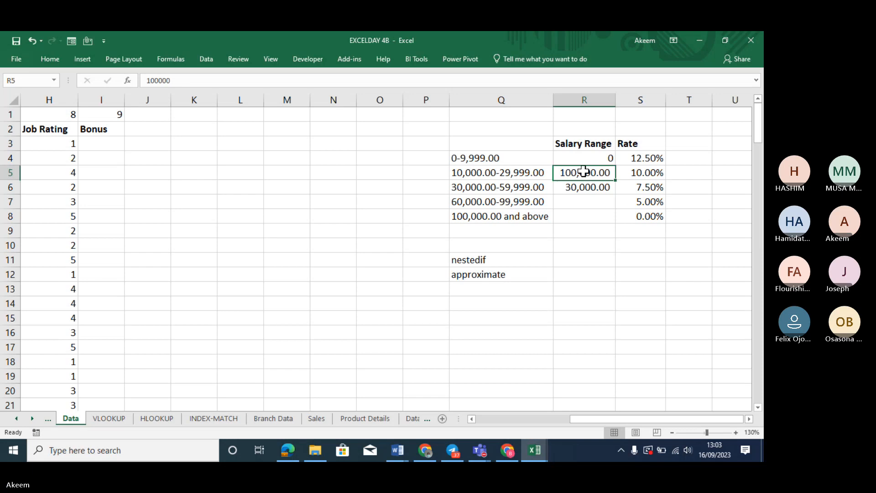
{"action": "left_click", "coordinate": [376, 82]}
{"action": "key", "text": "BackSpace"}
{"action": "key", "text": "Return"}
{"action": "key", "text": "Return"}
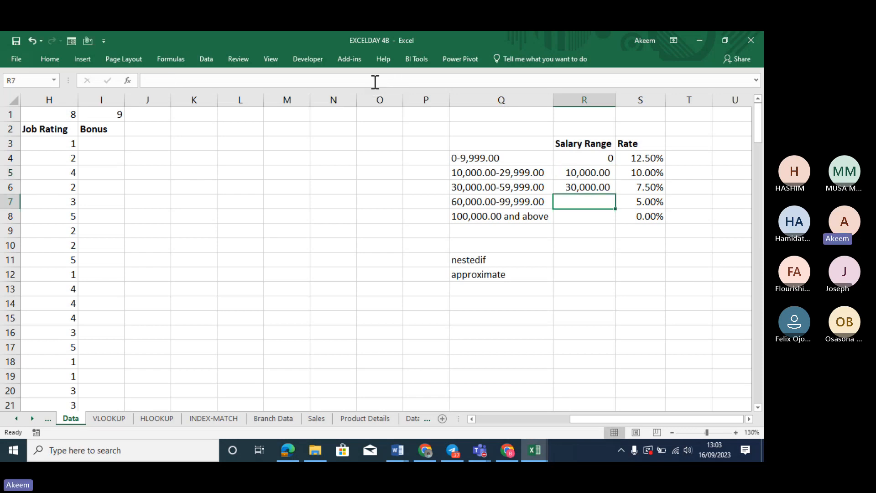
{"action": "type", "text": "60000"}
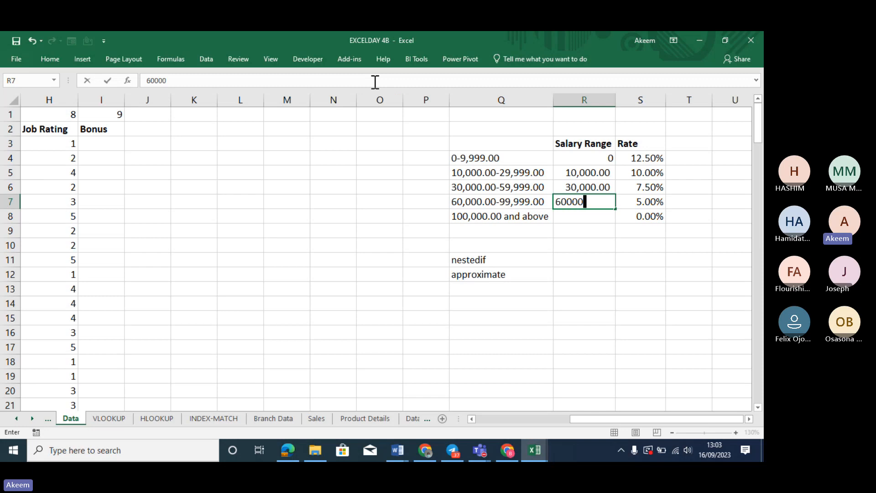
{"action": "key", "text": "Return"}
{"action": "type", "text": "100000"}
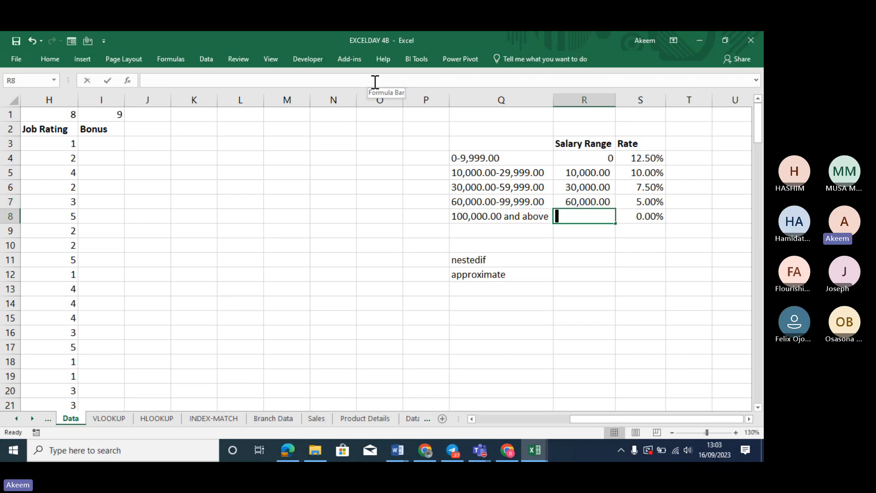
{"action": "key", "text": "Return"}
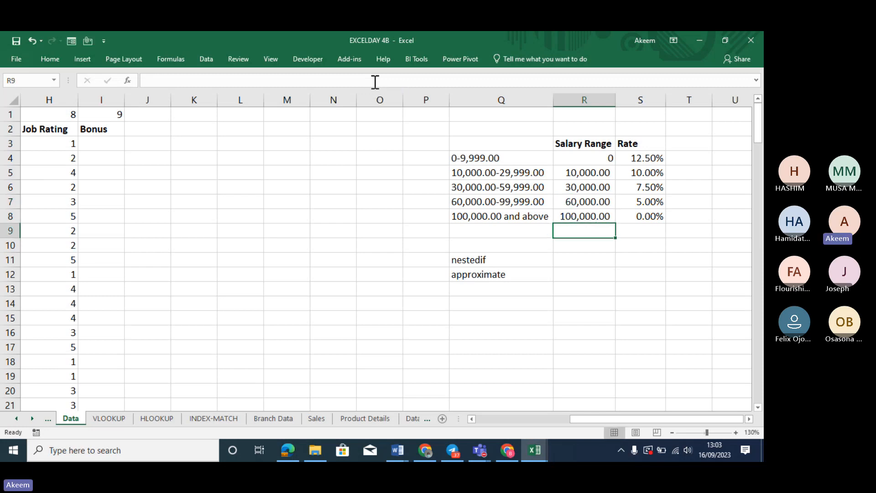
Review the 0 and 10,000 thresholds, the 12.5% rate and the 100,000-and-above band
{"action": "left_click", "coordinate": [599, 162]}
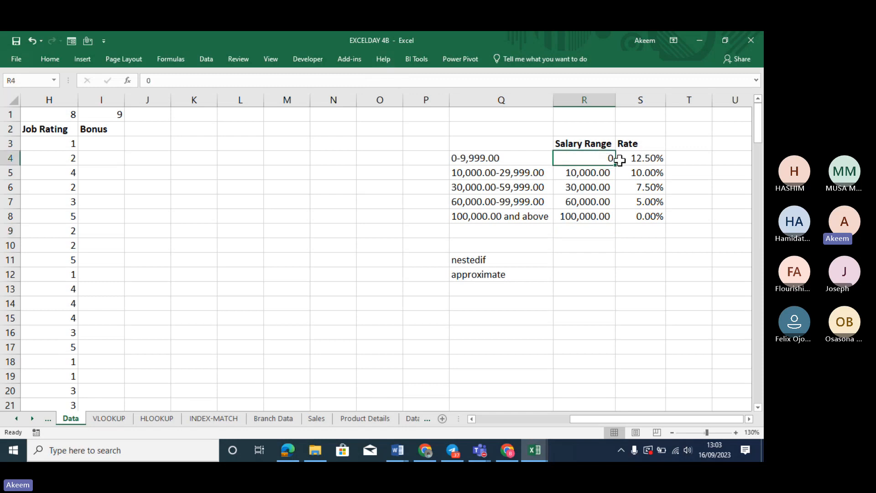
{"action": "left_click", "coordinate": [653, 158]}
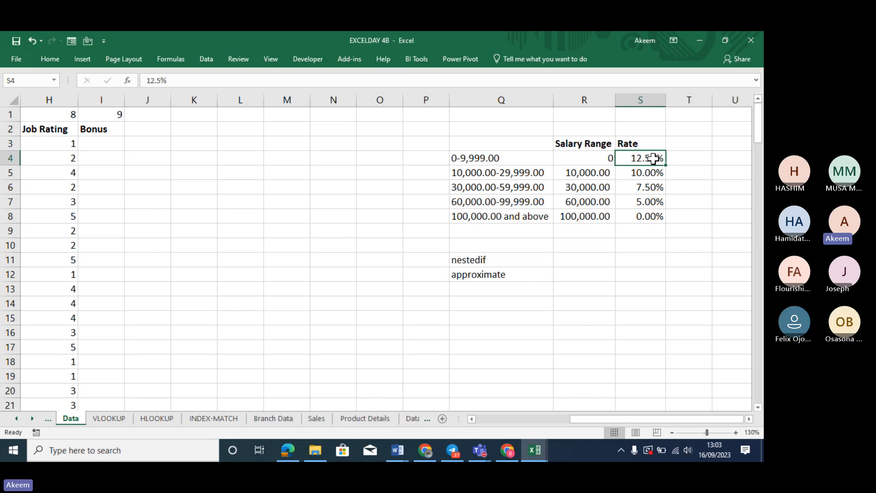
{"action": "left_click", "coordinate": [598, 174]}
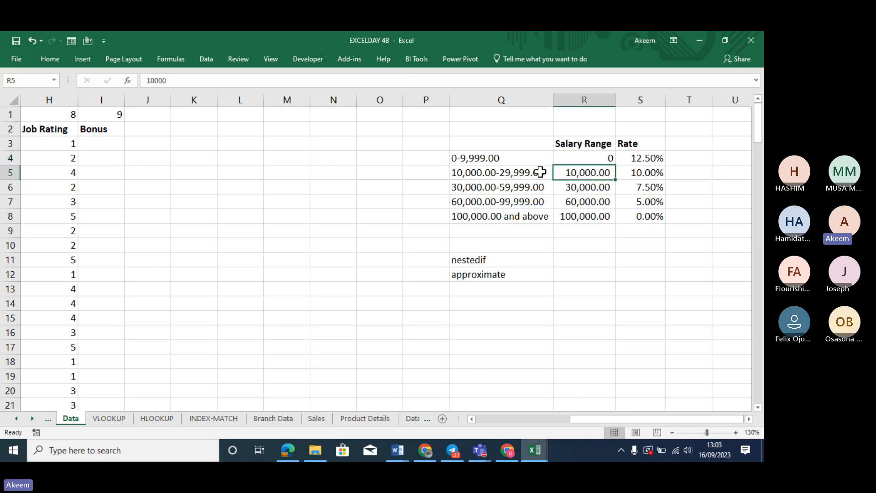
{"action": "left_click", "coordinate": [668, 176]}
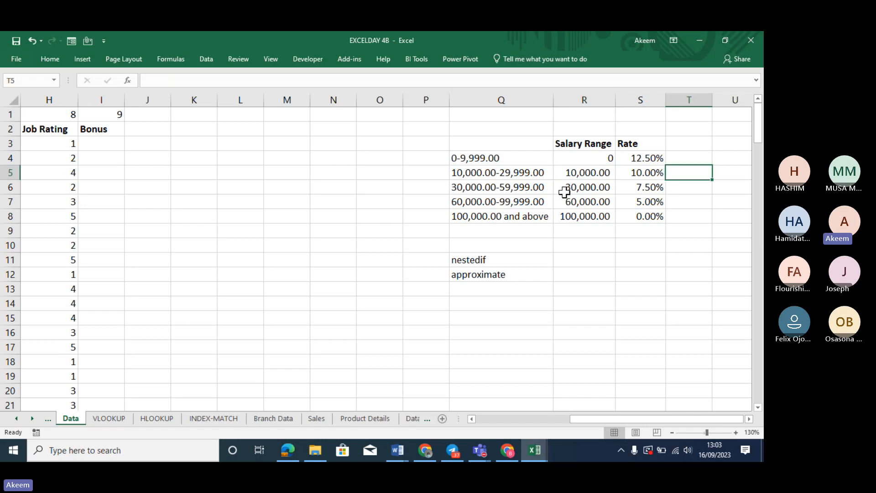
{"action": "left_click", "coordinate": [507, 217]}
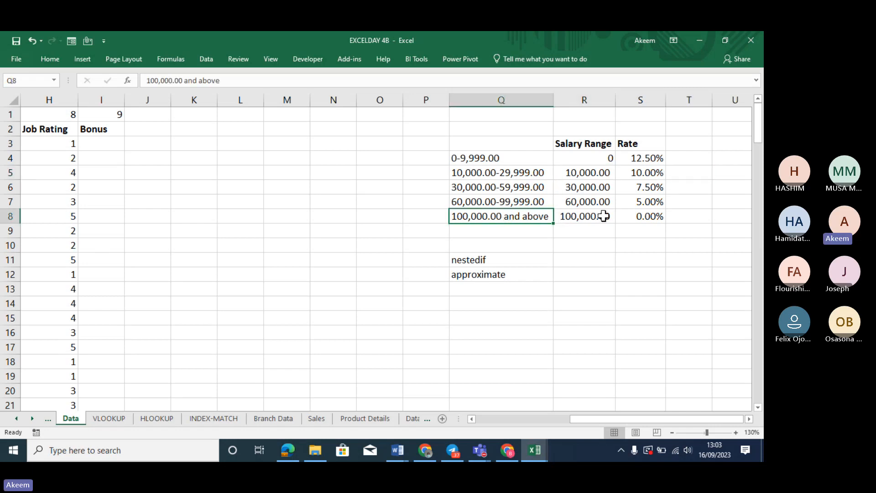
Start the I3 bonus formula as =VLOOKUP(G3,R3:S8 after clearing a #NAME? error
{"action": "left_click", "coordinate": [91, 139]}
{"action": "type", "text": "=vlo"}
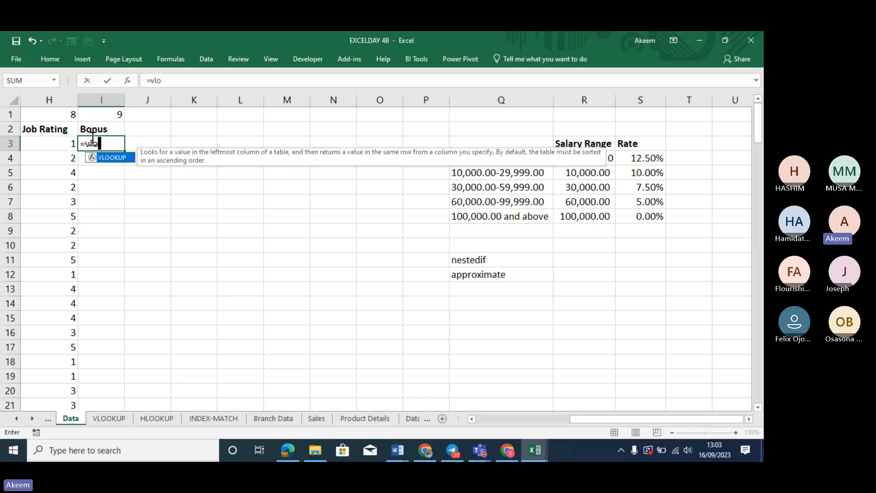
{"action": "key", "text": "Escape"}
{"action": "key", "text": "Tab"}
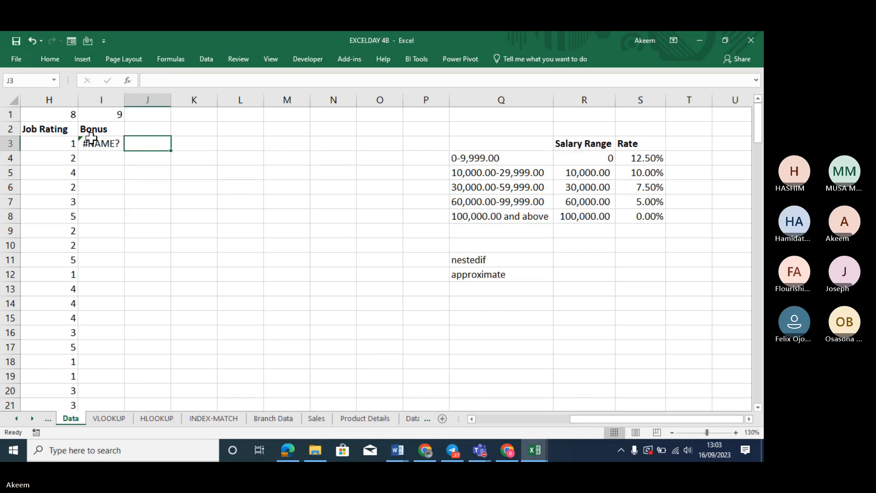
{"action": "left_click", "coordinate": [91, 138]}
{"action": "key", "text": "Delete"}
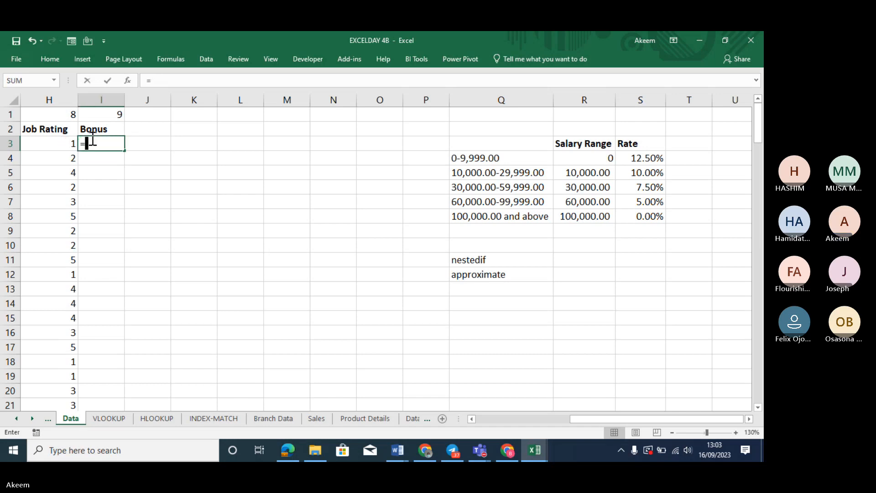
{"action": "type", "text": "=vloo"}
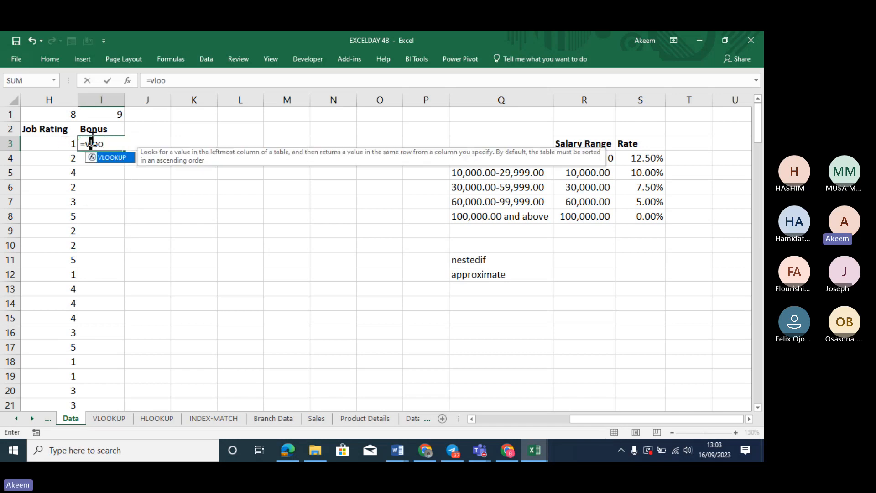
{"action": "key", "text": "Tab"}
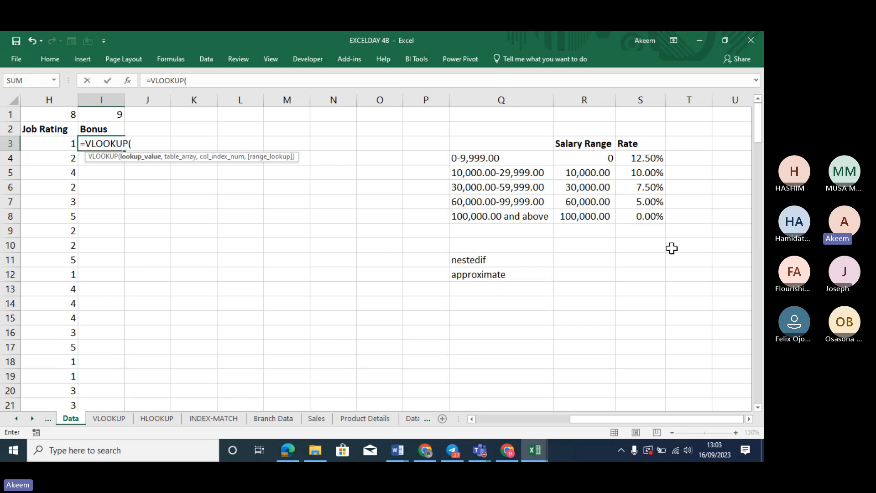
{"action": "key", "text": "Left"}
{"action": "key", "text": "Left"}
{"action": "key", "text": "Left"}
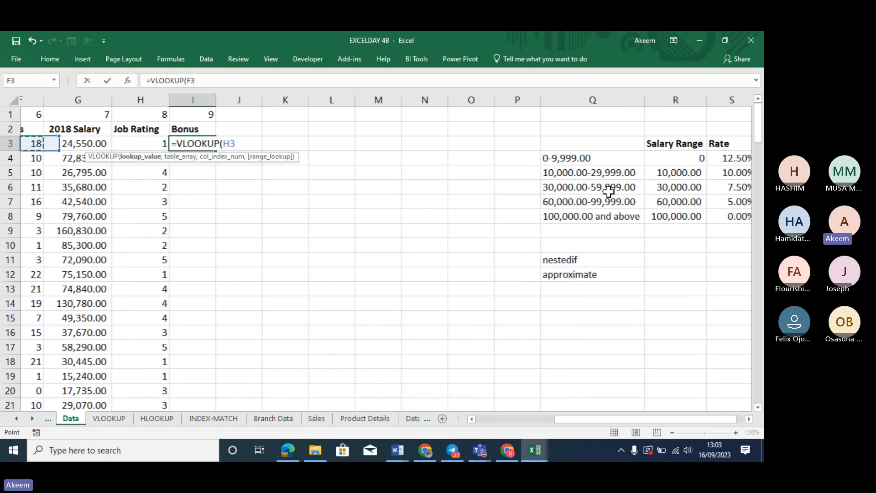
{"action": "key", "text": "Right"}
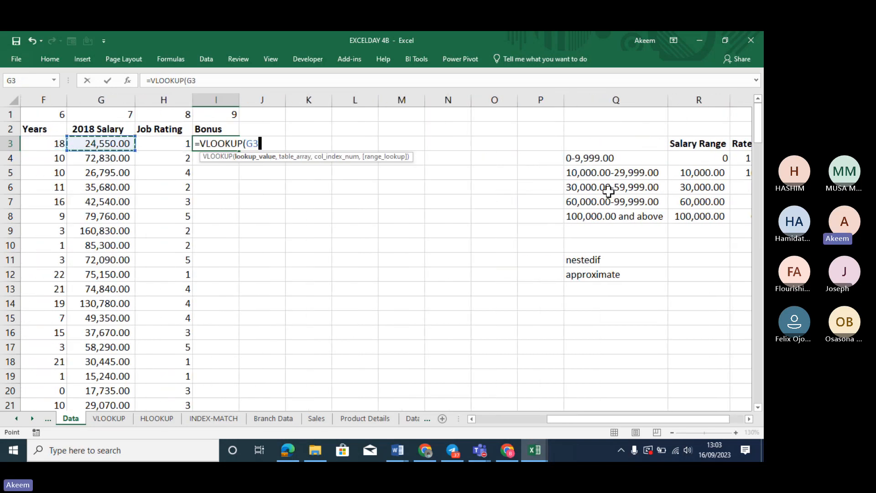
{"action": "type", "text": ","}
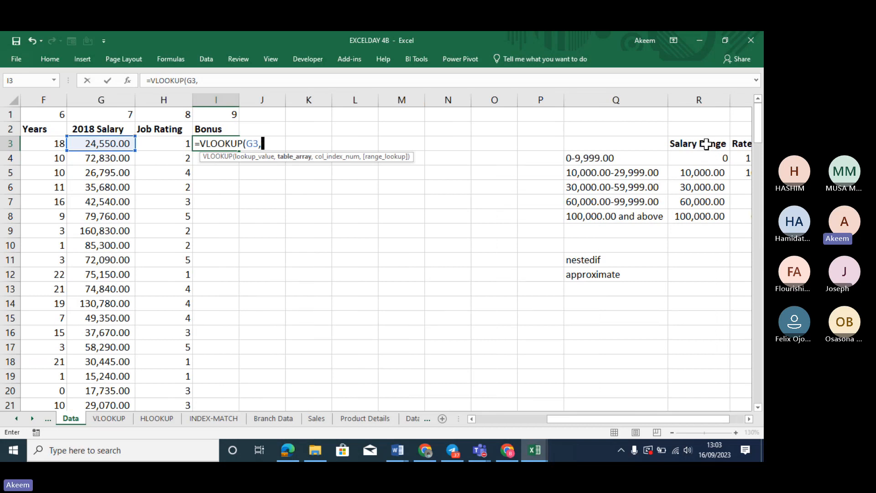
{"action": "left_click_drag", "start_coordinate": [707, 143], "coordinate": [652, 223]}
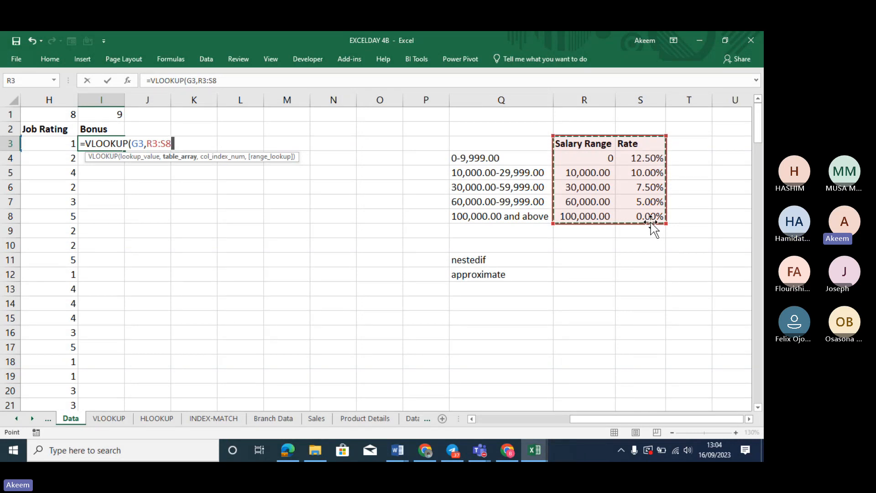
Finish I3 as =VLOOKUP(G3,$R$3:$S$8,2,TRUE), returning a 10.0% bonus rate
{"action": "key", "text": "F4"}
{"action": "type", "text": ","}
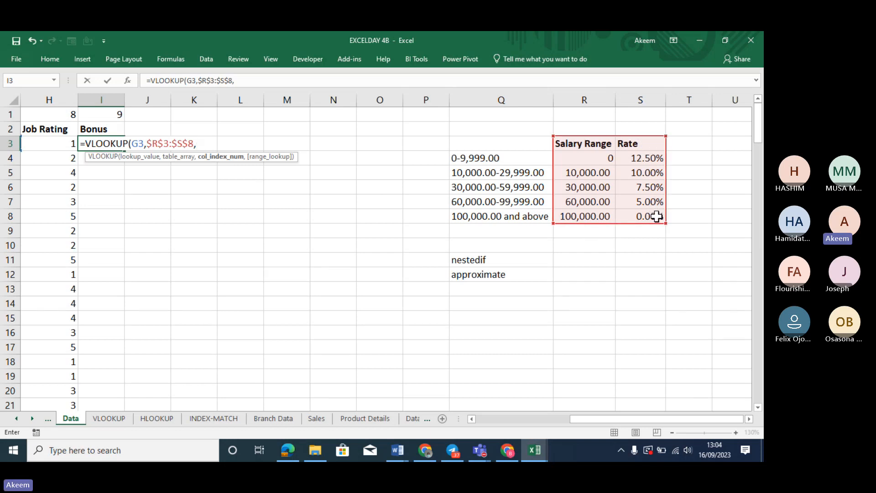
{"action": "type", "text": "2,"}
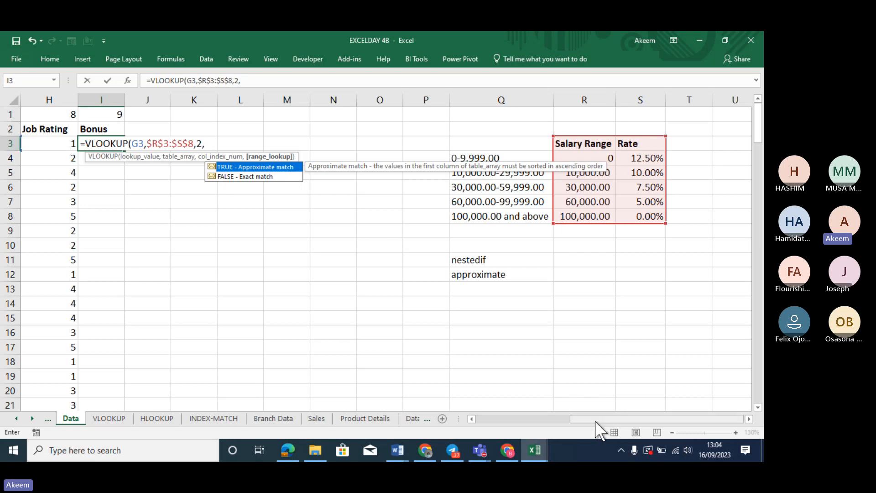
{"action": "left_click_drag", "start_coordinate": [595, 419], "coordinate": [578, 420]}
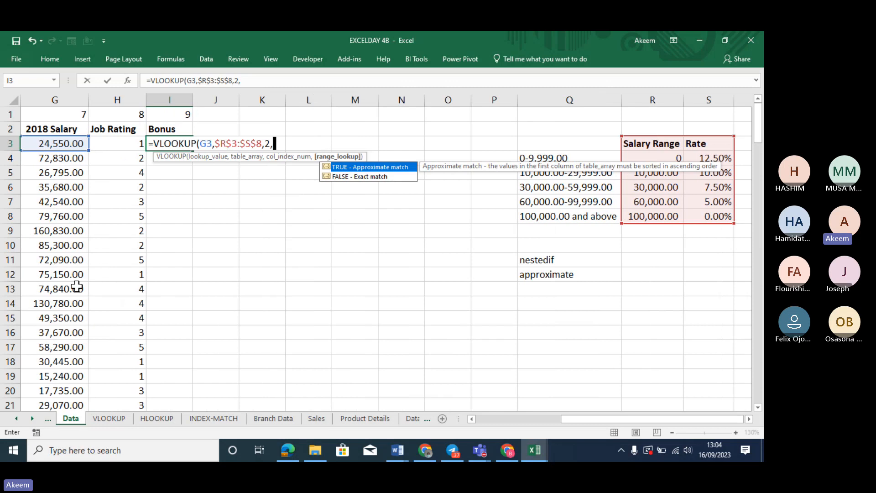
{"action": "double_click", "coordinate": [397, 166]}
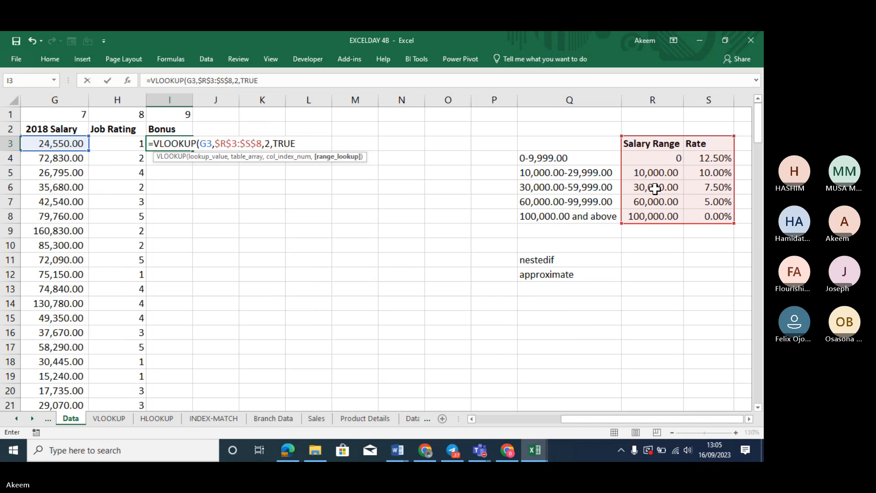
{"action": "type", "text": ")"}
{"action": "key", "text": "Return"}
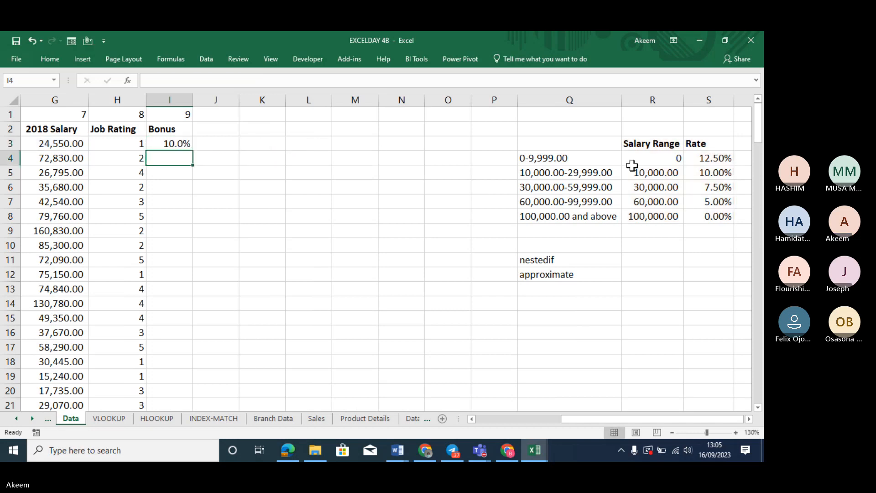
{"action": "left_click", "coordinate": [589, 174]}
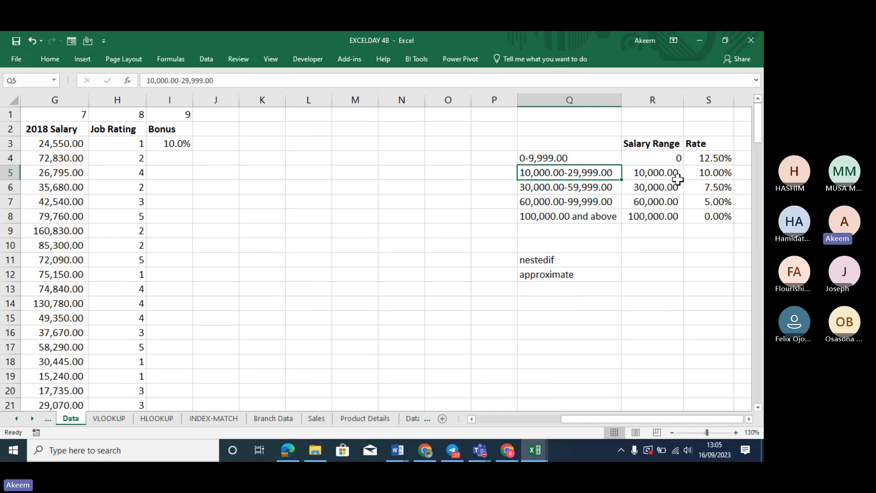
{"action": "left_click", "coordinate": [707, 174]}
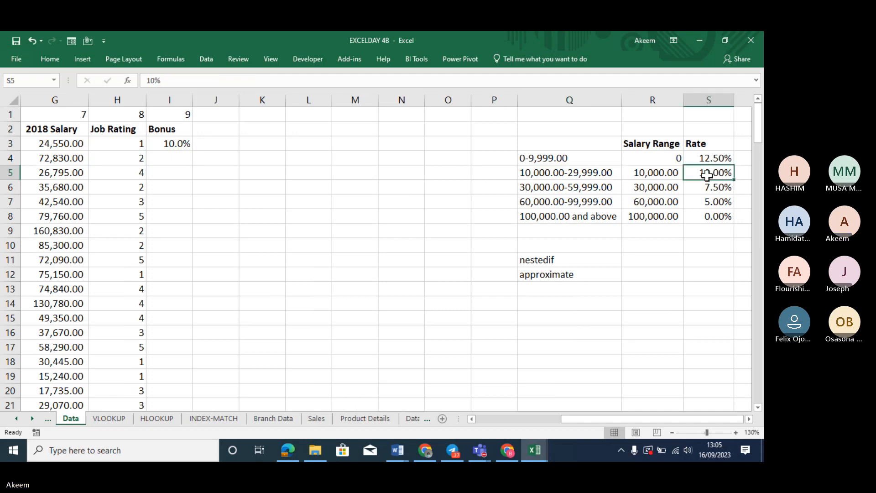
{"action": "left_click", "coordinate": [187, 144]}
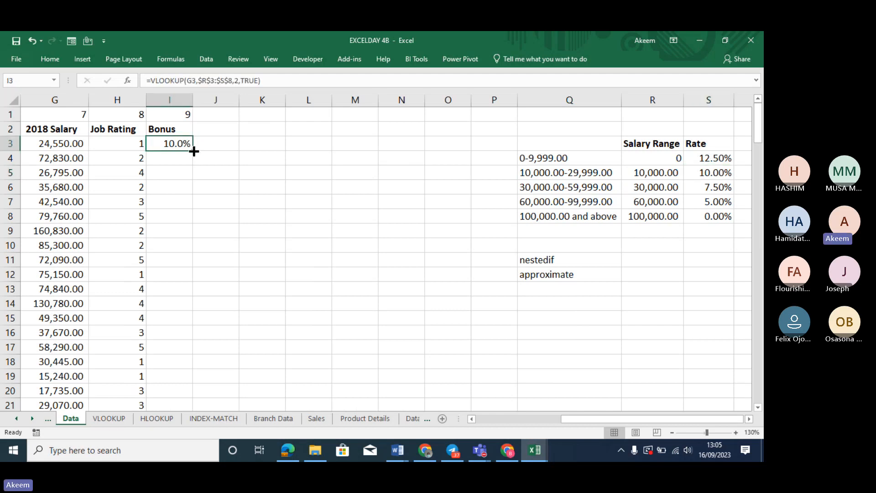
{"action": "double_click", "coordinate": [194, 151]}
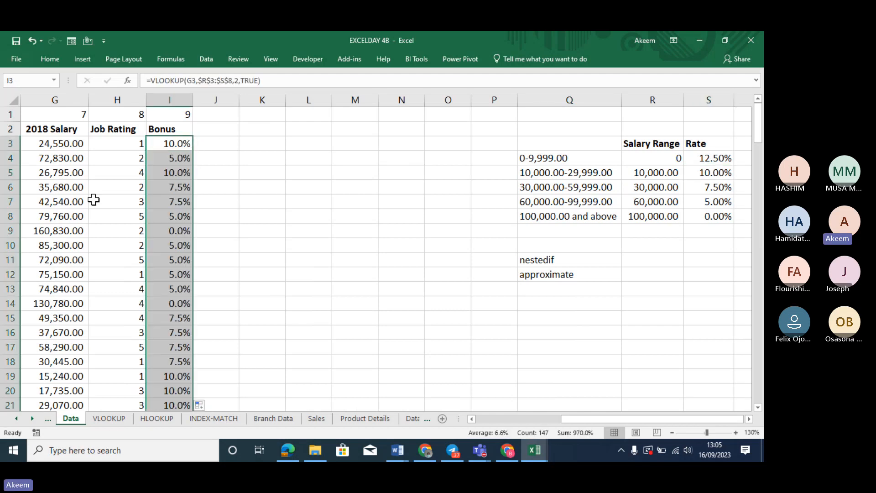
{"action": "left_click", "coordinate": [52, 231]}
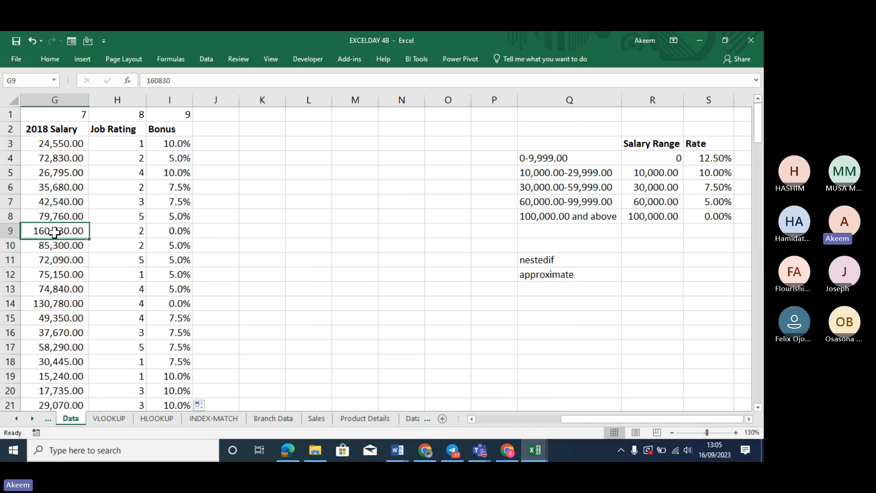
{"action": "left_click", "coordinate": [174, 231]}
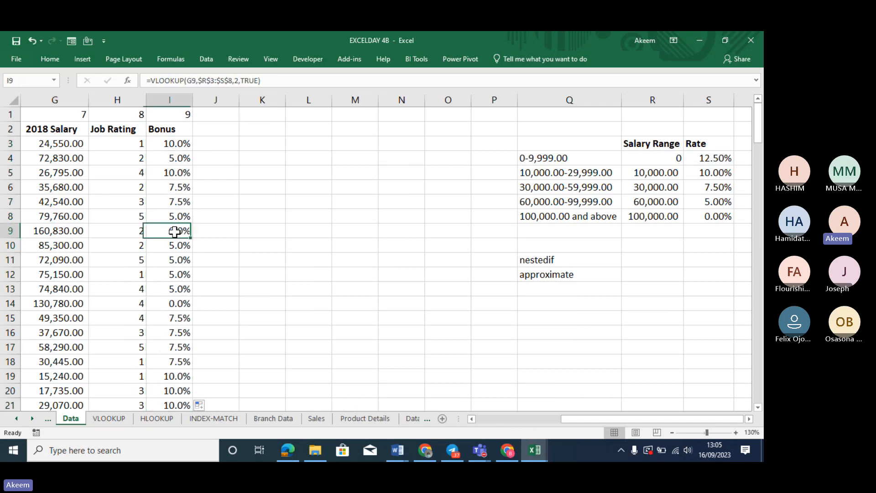
{"action": "left_click", "coordinate": [711, 216]}
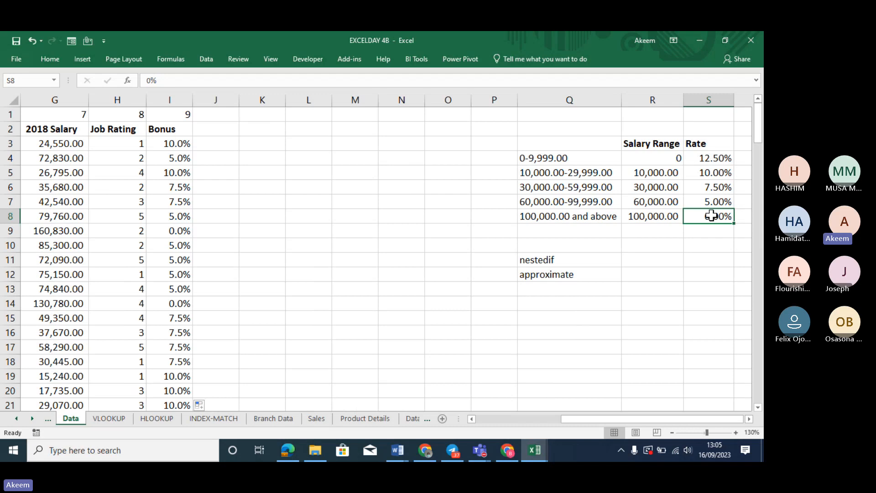
{"action": "left_click", "coordinate": [179, 143]}
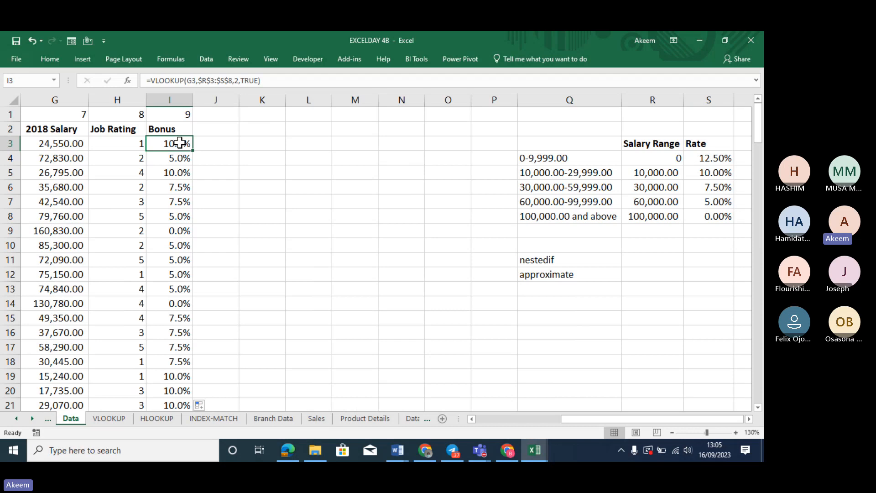
Undo the filled bonus values, clear I3 and start =VLOOKUP(G3, again
{"action": "key", "text": "ctrl+shift+Down"}
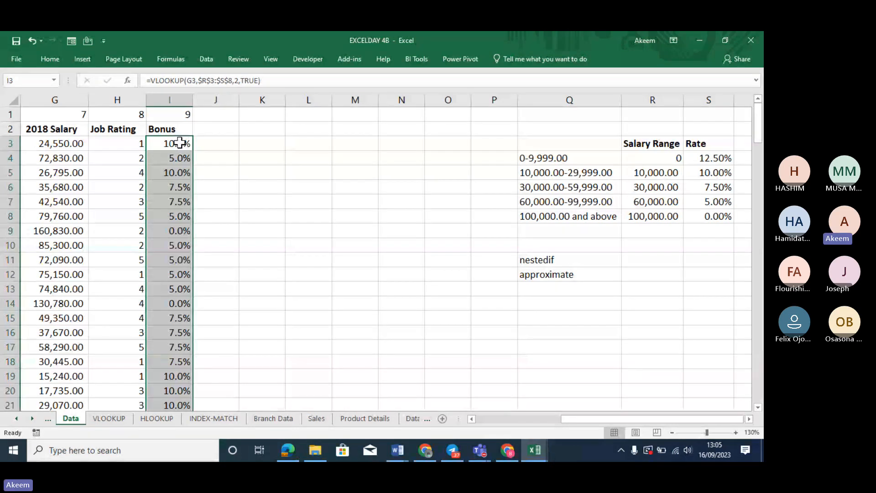
{"action": "key", "text": "ctrl+z"}
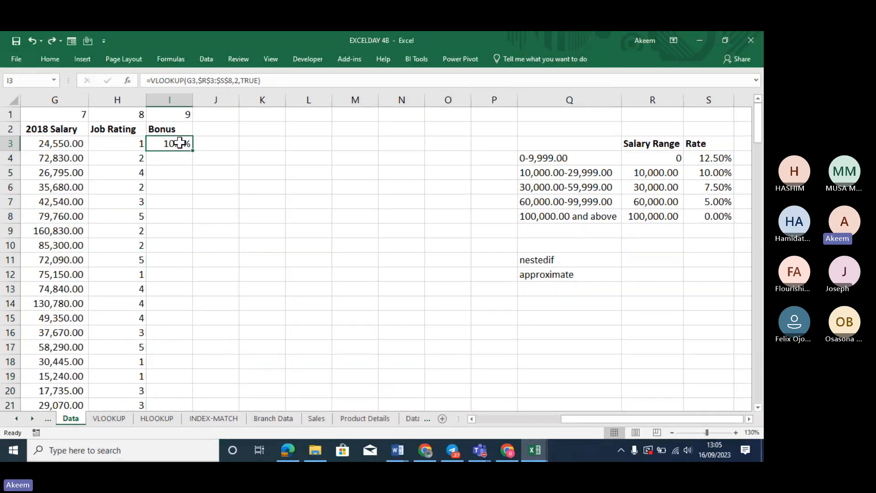
{"action": "key", "text": "Delete"}
{"action": "type", "text": "=vloo"}
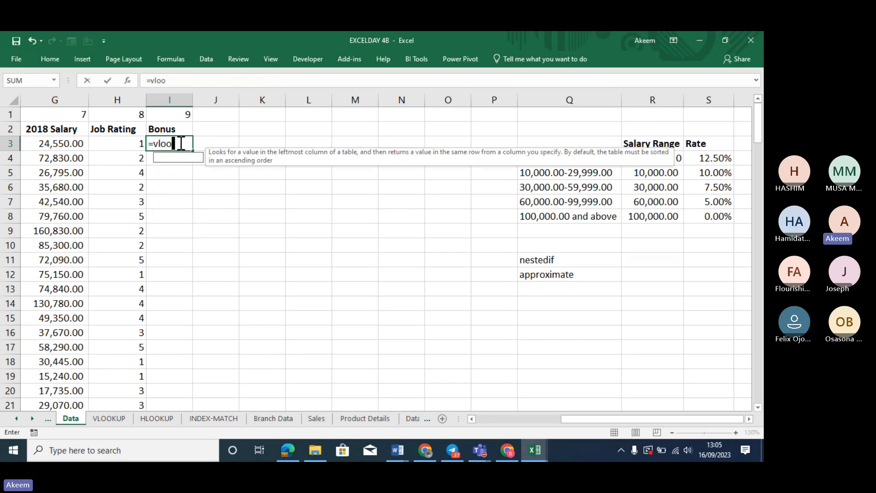
{"action": "type", "text": "kup"}
{"action": "key", "text": "Tab"}
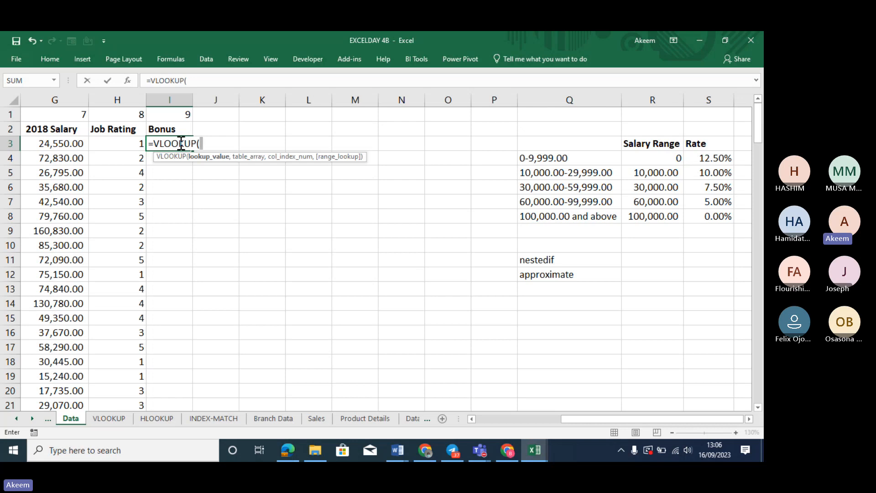
{"action": "left_click", "coordinate": [50, 143]}
{"action": "type", "text": ","}
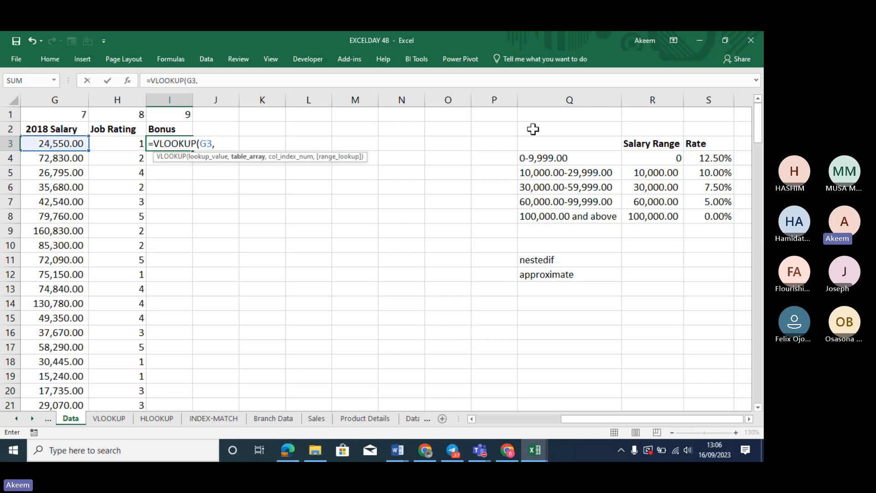
Complete the formula with absolute $R$3:$S$8, column 2 and TRUE approximate match
{"action": "left_click_drag", "start_coordinate": [648, 143], "coordinate": [720, 216]}
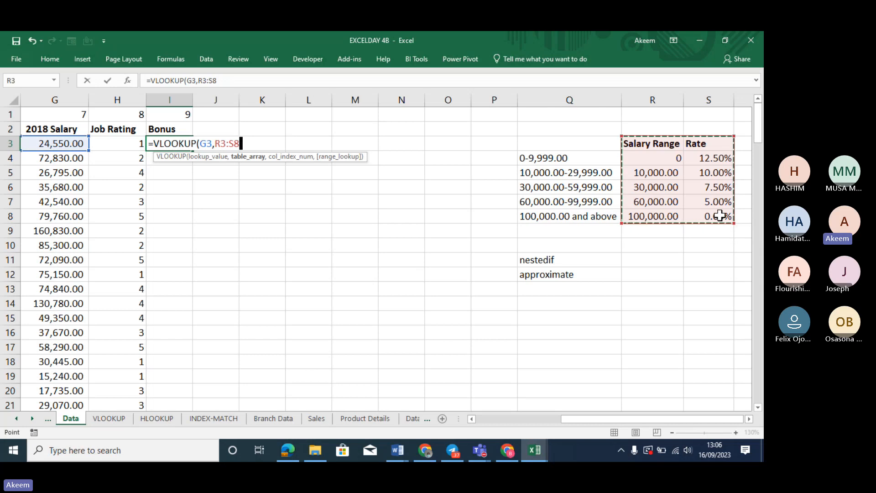
{"action": "key", "text": "F4"}
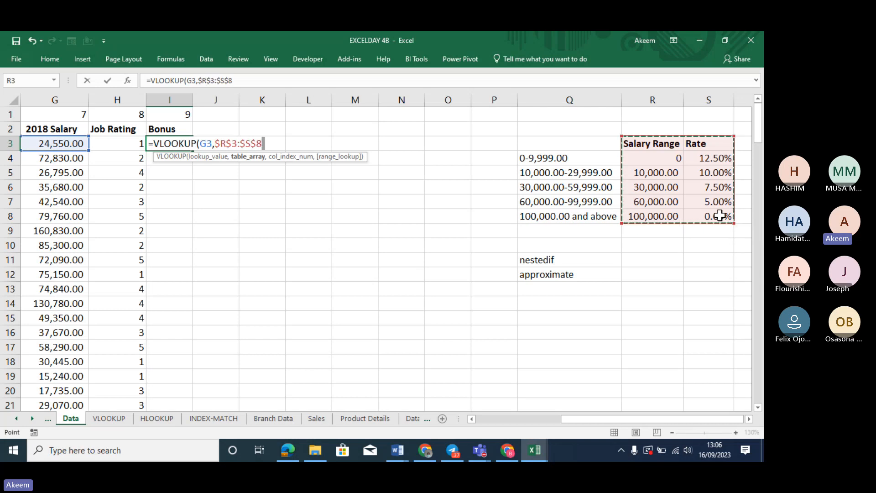
{"action": "type", "text": ","}
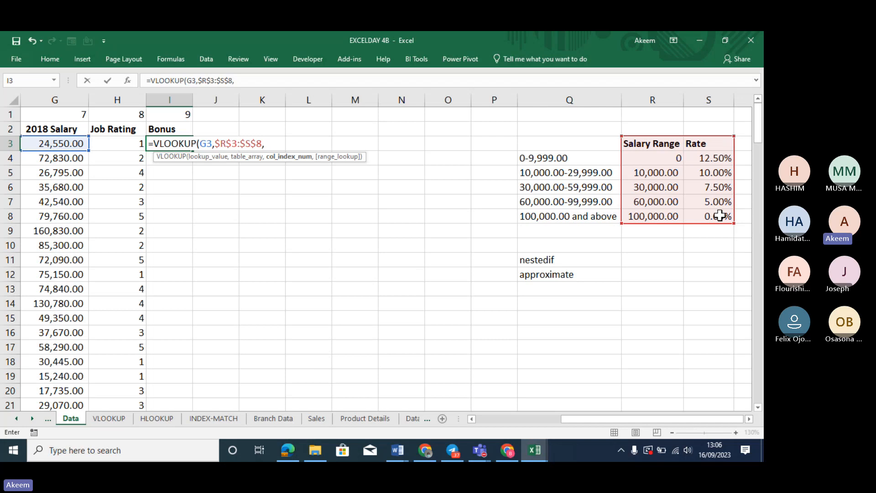
{"action": "type", "text": "2,"}
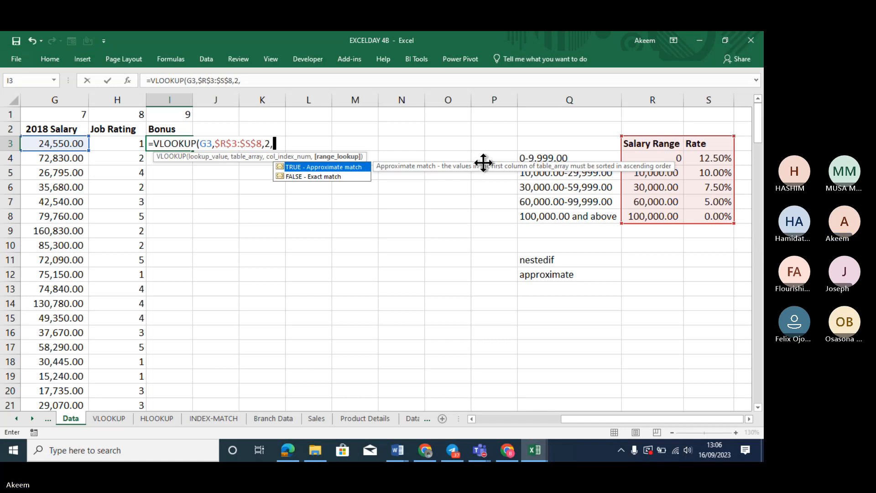
{"action": "double_click", "coordinate": [350, 167]}
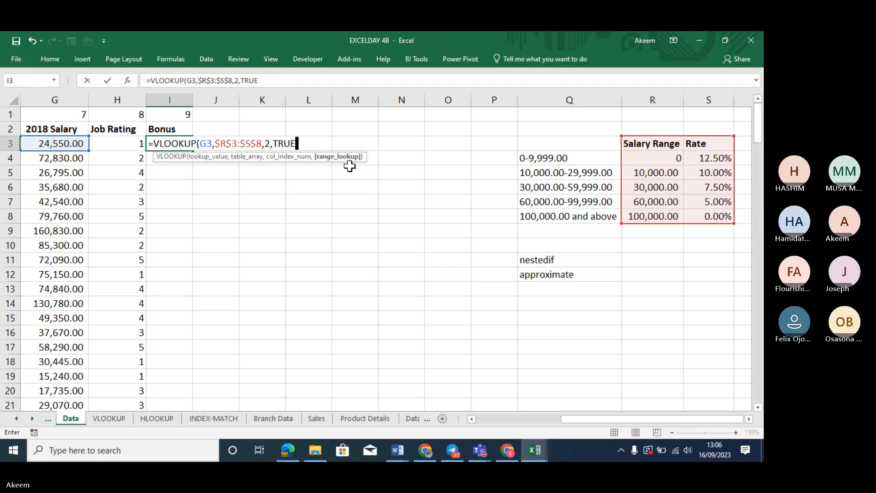
{"action": "type", "text": ")"}
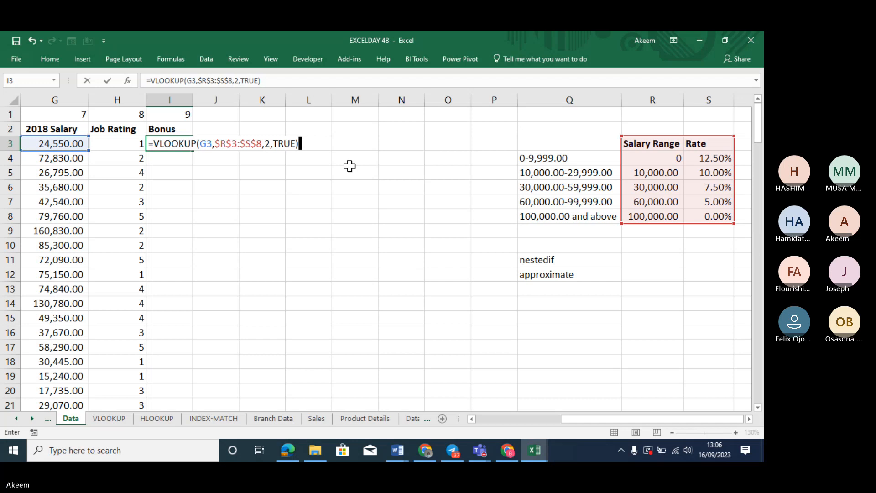
{"action": "key", "text": "alt+Tab"}
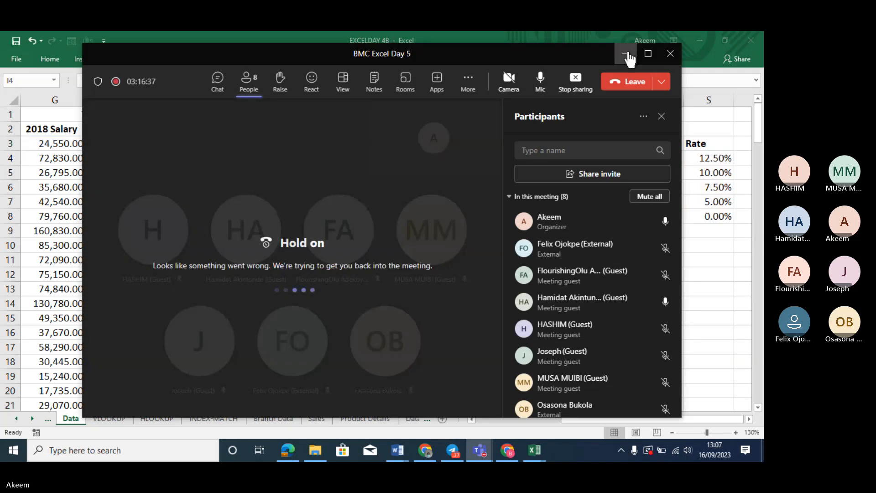
Dismiss Teams, restore I3's computed rate and fill the bonus VLOOKUP down to I21
{"action": "left_click", "coordinate": [628, 53]}
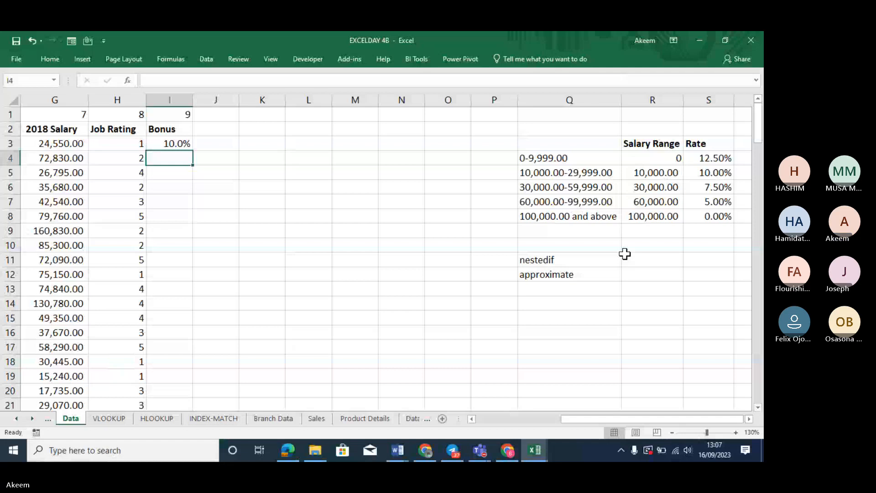
{"action": "left_click", "coordinate": [170, 143]}
{"action": "left_click", "coordinate": [146, 79]}
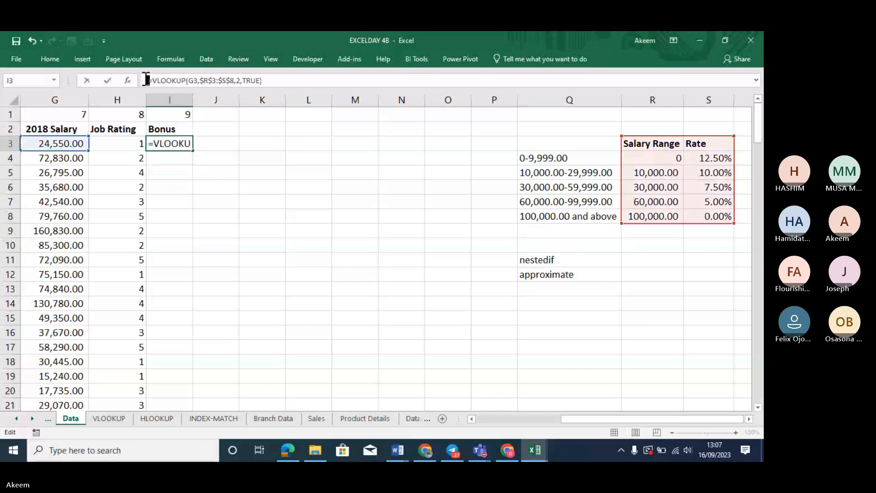
{"action": "key", "text": "Return"}
{"action": "left_click", "coordinate": [167, 138]}
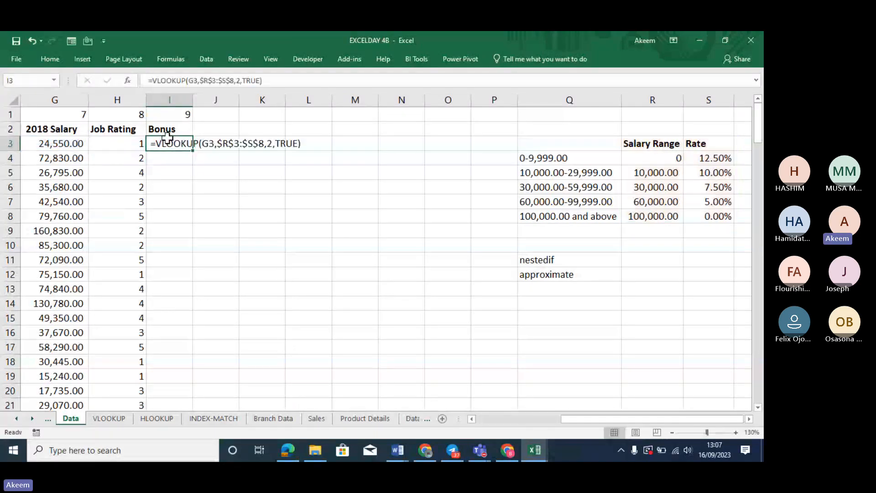
{"action": "key", "text": "ctrl+z"}
{"action": "double_click", "coordinate": [192, 150]}
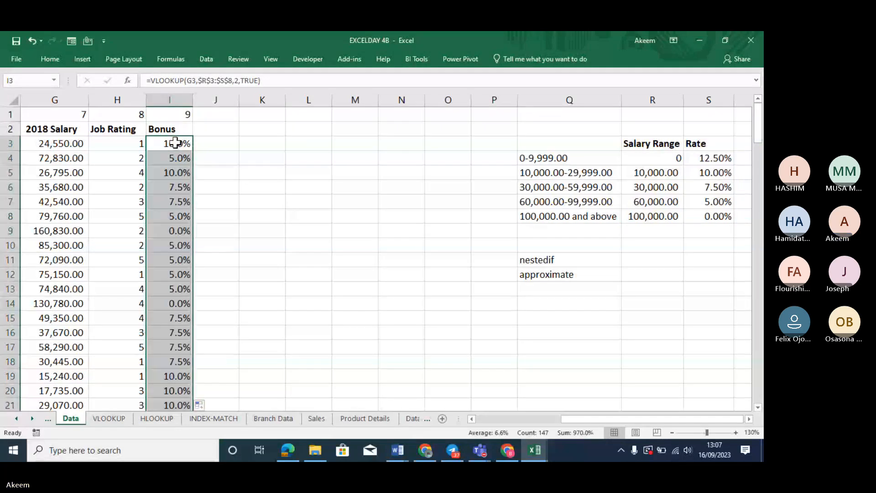
{"action": "left_click", "coordinate": [175, 140]}
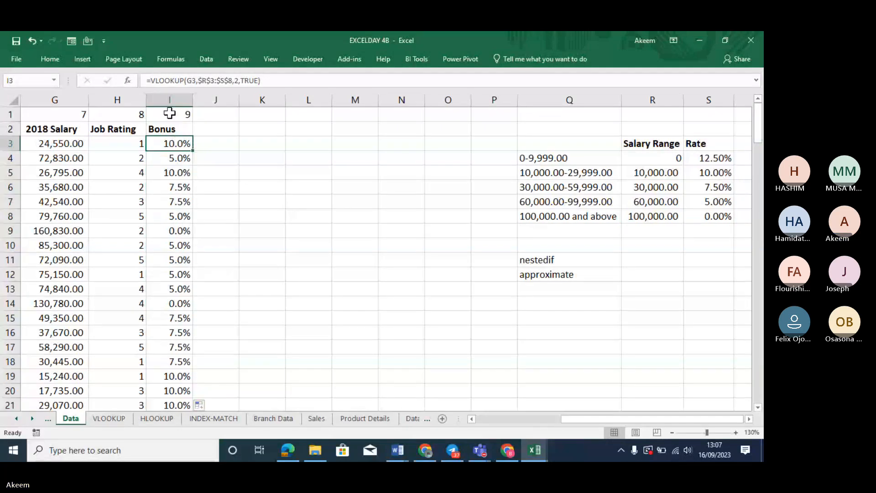
{"action": "left_click", "coordinate": [147, 80]}
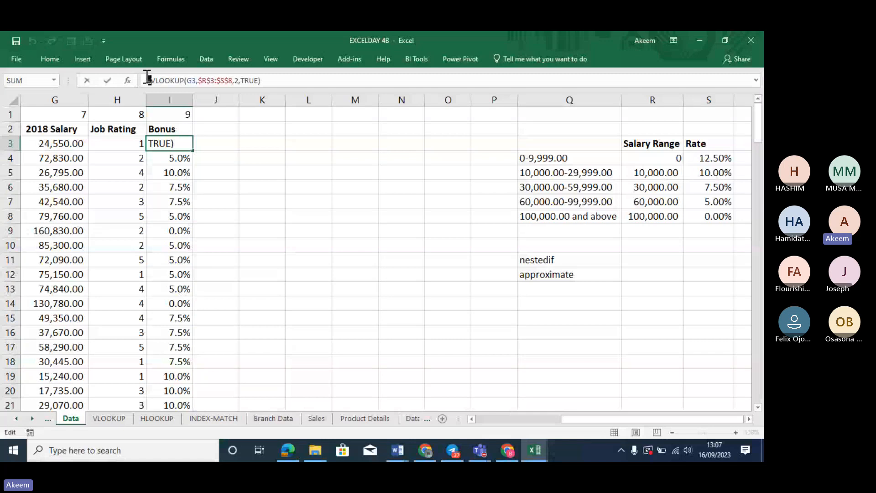
Commit I3 so it shows its VLOOKUP formula as text, then minimize Excel
{"action": "left_click", "coordinate": [344, 258]}
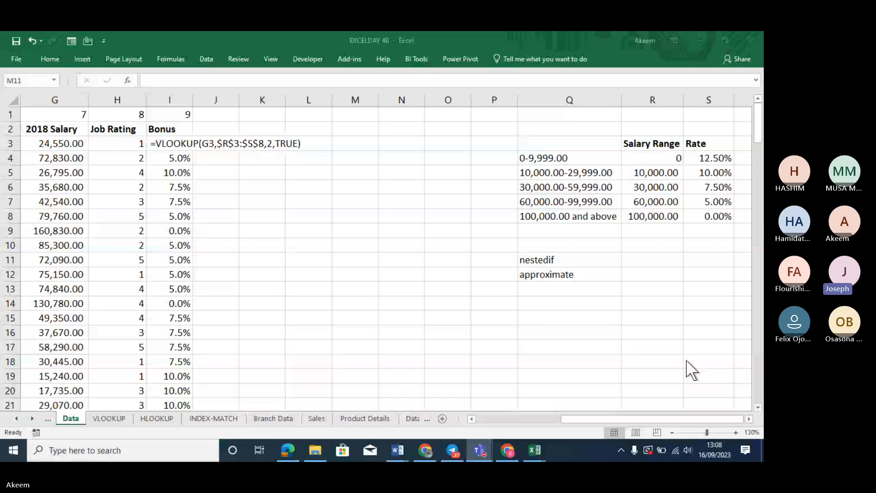
{"action": "left_click", "coordinate": [699, 41]}
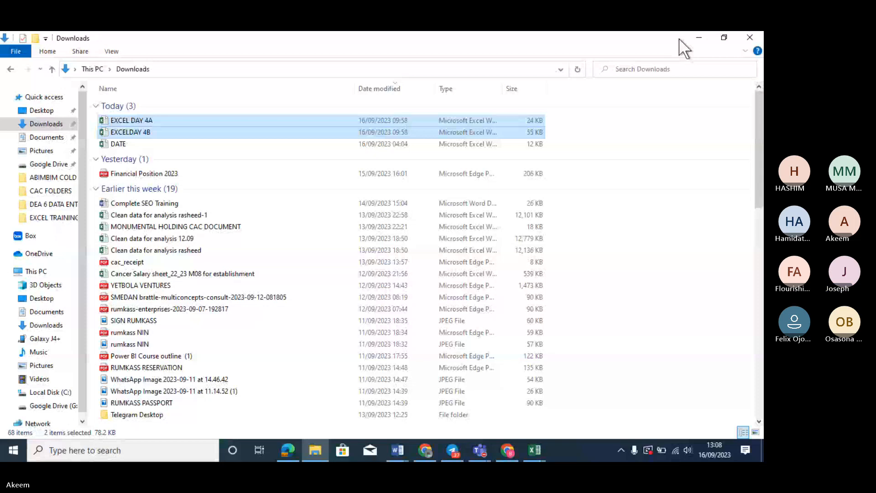
Minimize the Downloads folder and the EXCELDAY 4B workbook to reveal the desktop
{"action": "left_click", "coordinate": [698, 38]}
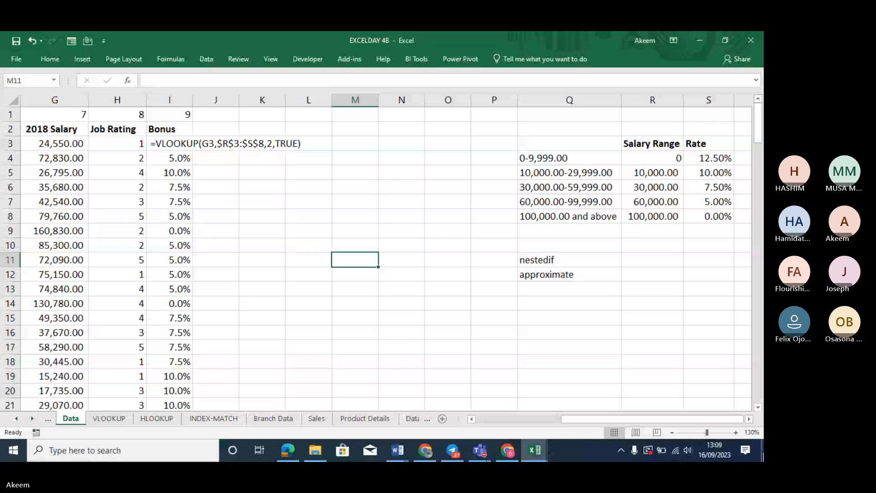
{"action": "left_click", "coordinate": [697, 41]}
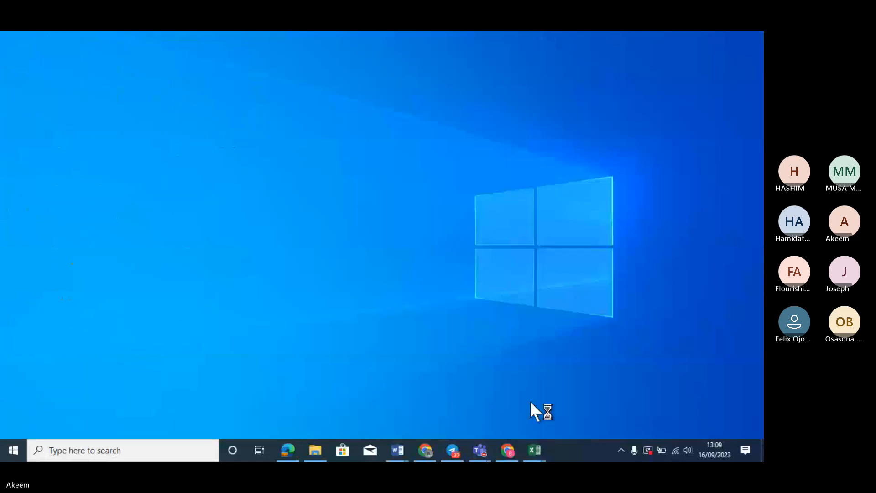
{"action": "mouse_move", "coordinate": [458, 457]}
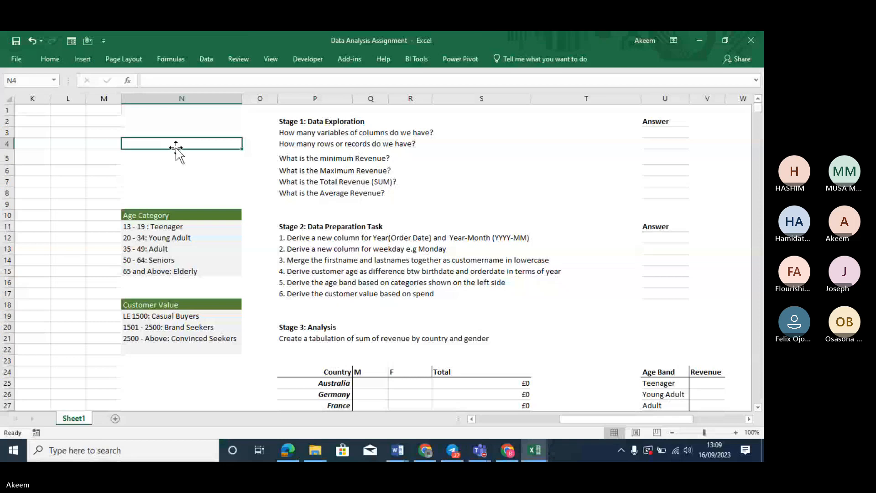
{"action": "left_click", "coordinate": [209, 225]}
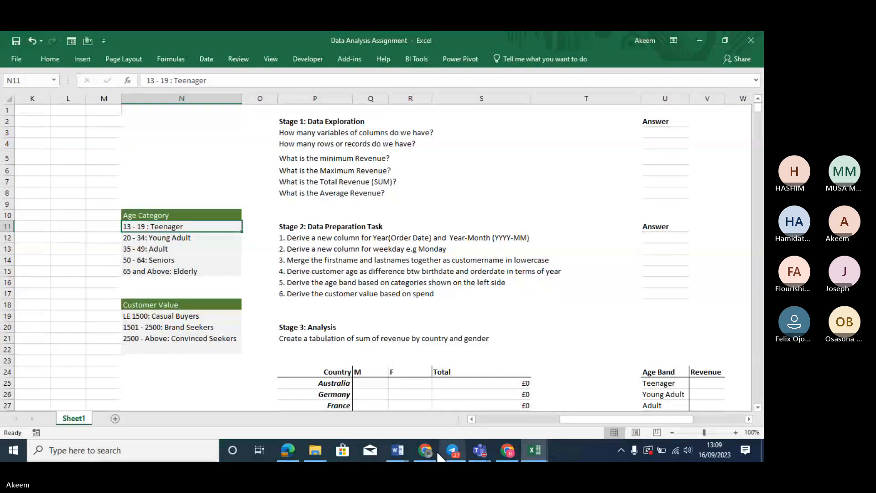
{"action": "left_click", "coordinate": [267, 197]}
{"action": "key", "text": "Left"}
{"action": "key", "text": "Left"}
{"action": "key", "text": "Left"}
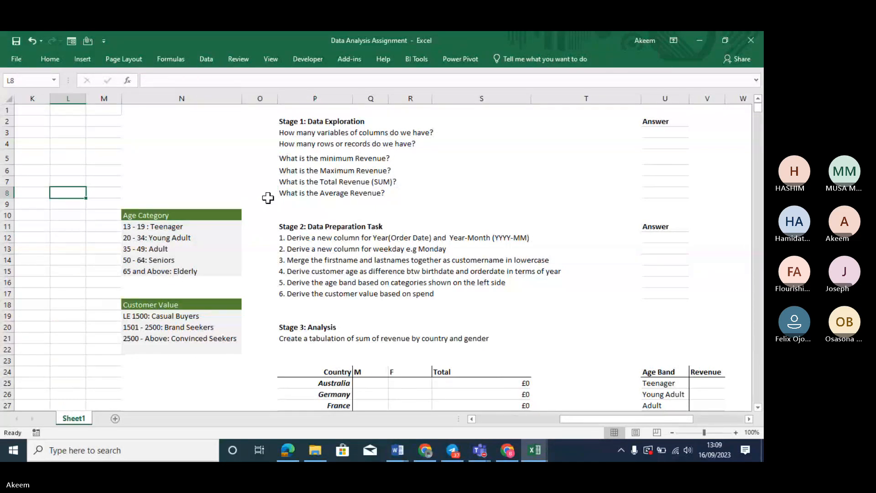
{"action": "key", "text": "Left"}
{"action": "key", "text": "Left"}
{"action": "key", "text": "Left"}
{"action": "key", "text": "Left"}
{"action": "key", "text": "Left"}
{"action": "key", "text": "Left"}
{"action": "key", "text": "Left"}
{"action": "key", "text": "Left"}
{"action": "key", "text": "Left"}
{"action": "key", "text": "Left"}
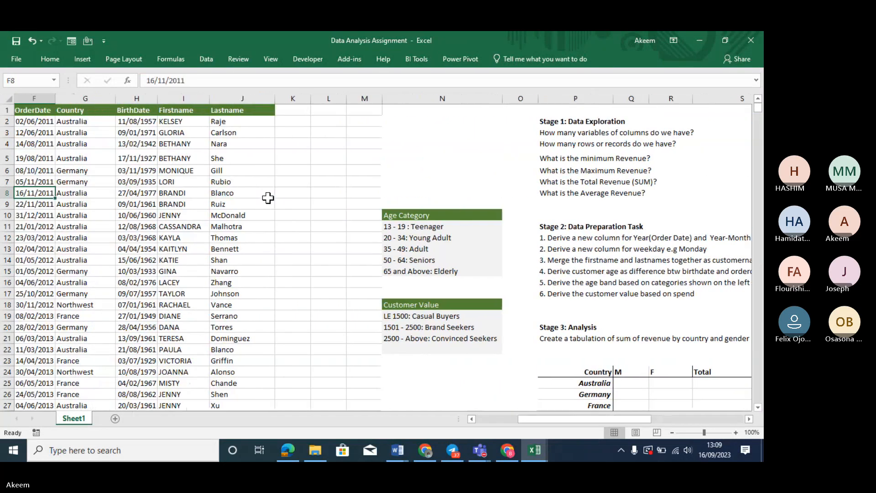
{"action": "key", "text": "Left"}
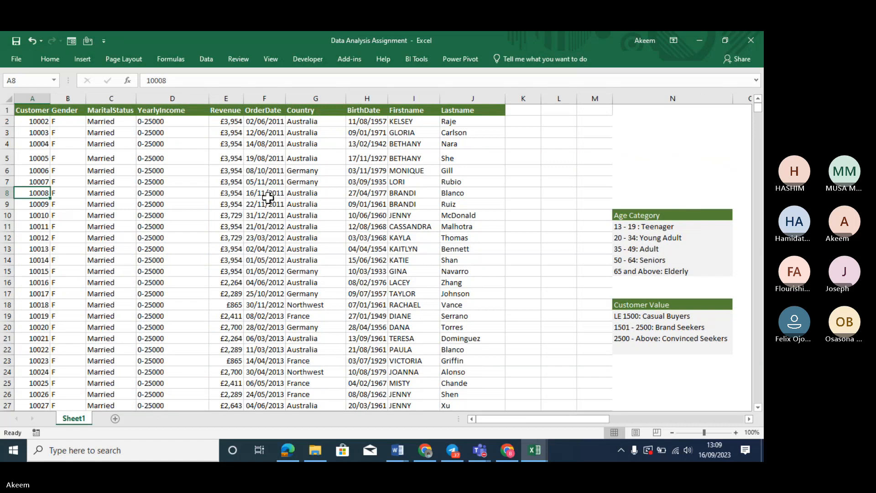
{"action": "left_click", "coordinate": [268, 198]}
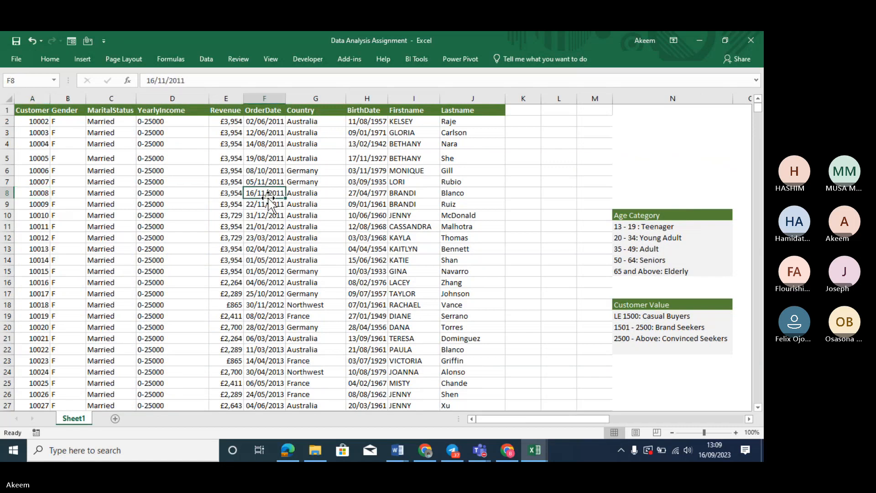
{"action": "key", "text": "Right"}
{"action": "key", "text": "Right"}
{"action": "key", "text": "Right"}
{"action": "key", "text": "Right"}
{"action": "key", "text": "Right"}
{"action": "key", "text": "Right"}
{"action": "key", "text": "Right"}
{"action": "key", "text": "Right"}
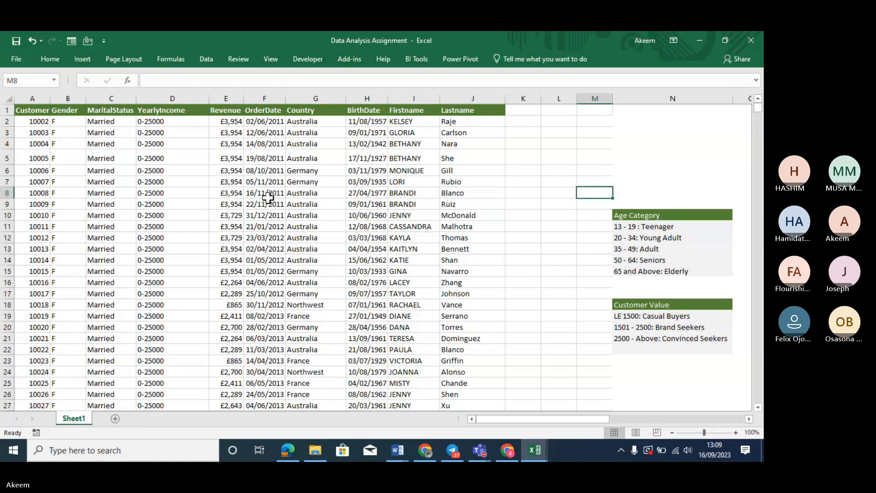
{"action": "key", "text": "Right"}
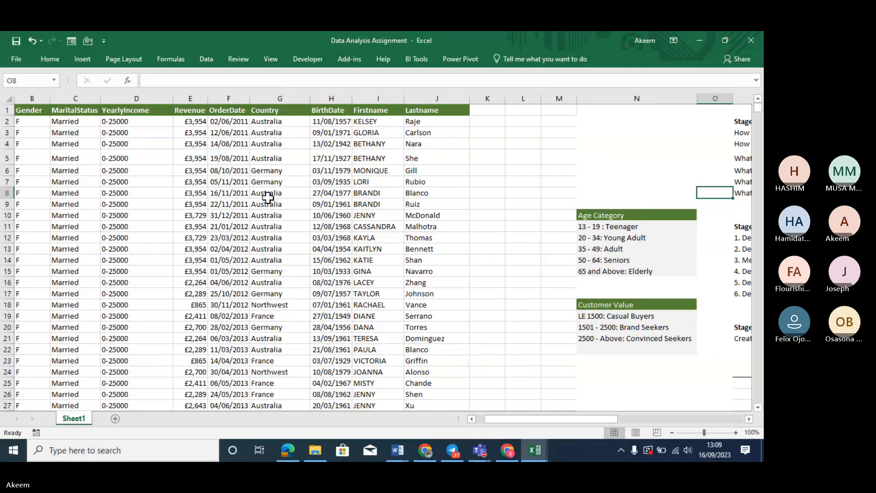
{"action": "key", "text": "Right"}
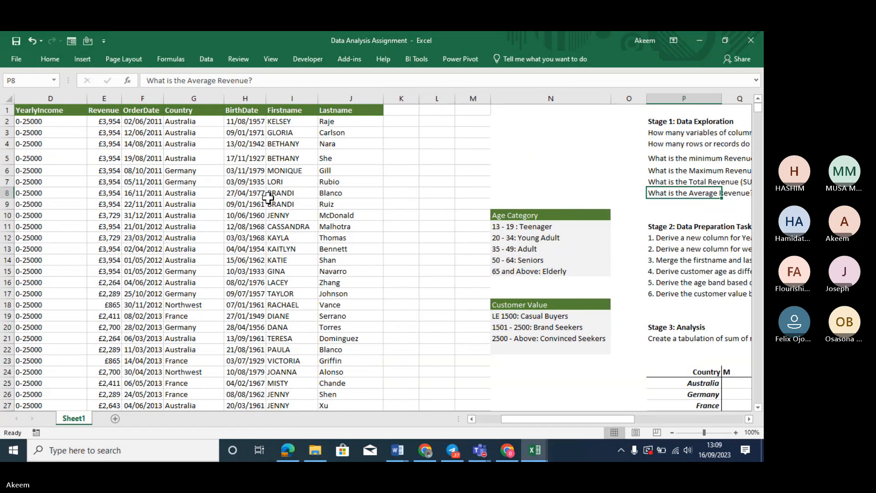
{"action": "key", "text": "Left"}
{"action": "key", "text": "Left"}
{"action": "key", "text": "Left"}
{"action": "key", "text": "Left"}
{"action": "key", "text": "Left"}
{"action": "key", "text": "Left"}
{"action": "key", "text": "Left"}
{"action": "key", "text": "Left"}
{"action": "key", "text": "Left"}
{"action": "key", "text": "Left"}
{"action": "key", "text": "Left"}
{"action": "key", "text": "Left"}
{"action": "key", "text": "Left"}
{"action": "key", "text": "Left"}
{"action": "key", "text": "Left"}
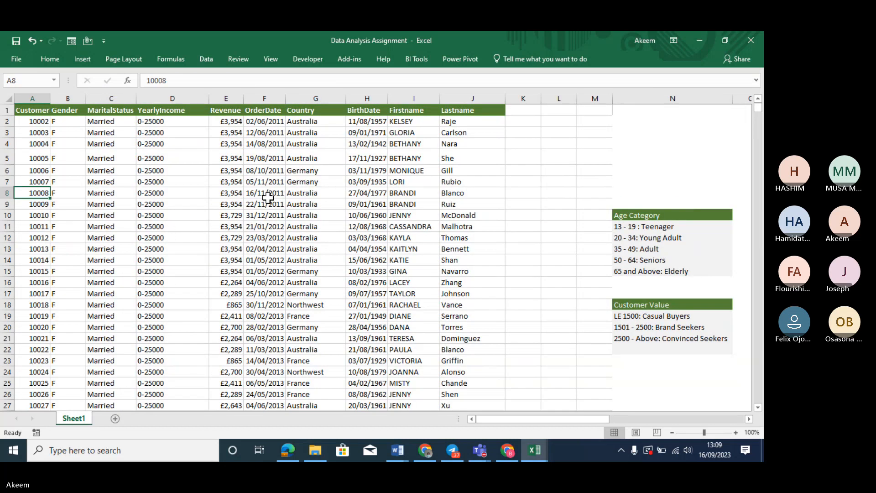
{"action": "key", "text": "Right"}
{"action": "key", "text": "Right"}
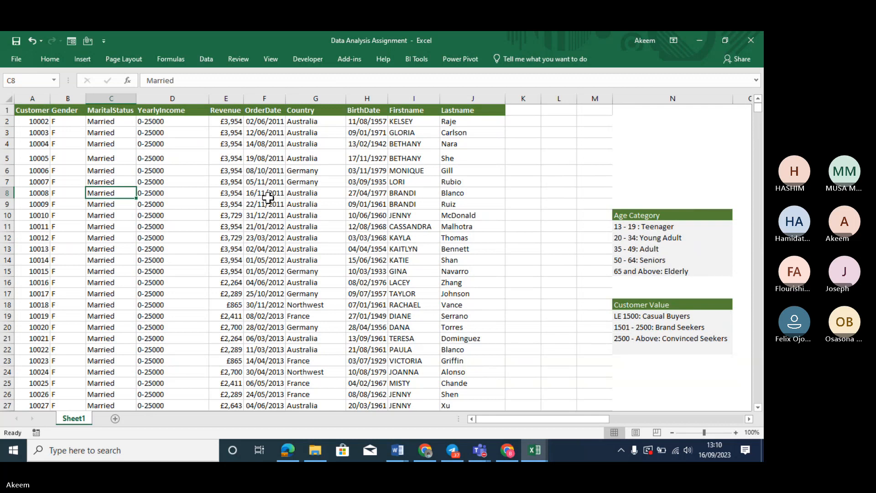
{"action": "key", "text": "Right"}
{"action": "key", "text": "Right"}
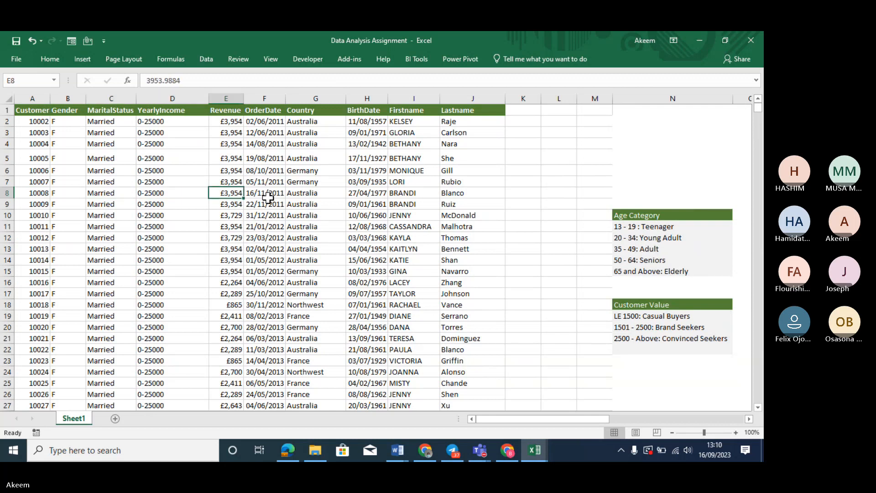
{"action": "key", "text": "Right"}
{"action": "key", "text": "Right"}
{"action": "key", "text": "Right"}
{"action": "key", "text": "Right"}
{"action": "key", "text": "Right"}
{"action": "key", "text": "Right"}
{"action": "key", "text": "Right"}
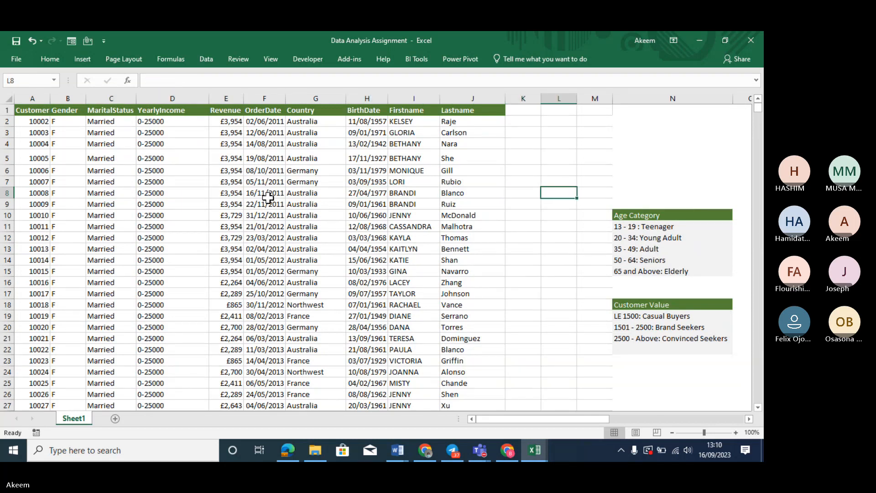
{"action": "key", "text": "Right"}
{"action": "key", "text": "Right"}
{"action": "key", "text": "Right"}
{"action": "key", "text": "Right"}
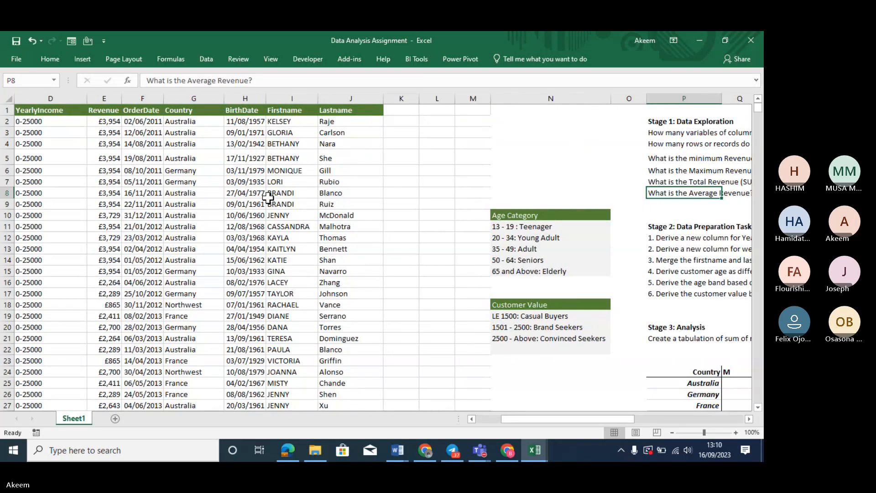
{"action": "key", "text": "Right"}
{"action": "key", "text": "Right"}
{"action": "key", "text": "Right"}
{"action": "key", "text": "Right"}
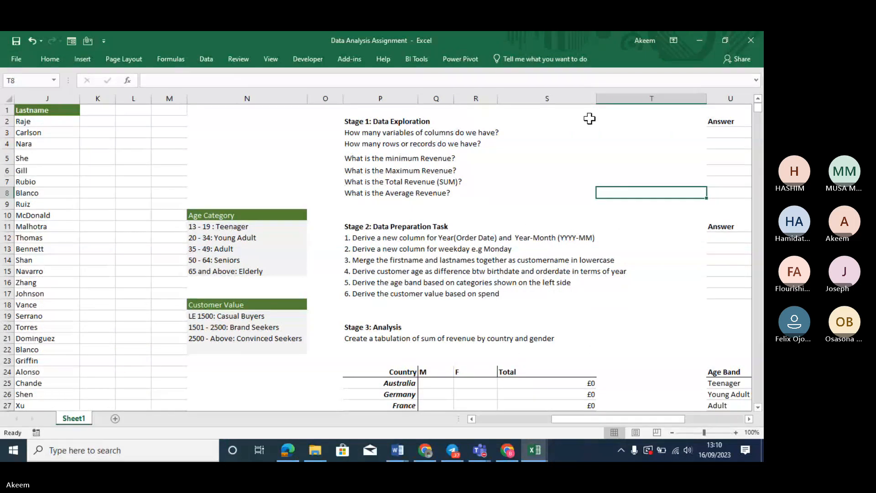
Reduce the widths of columns S, N and T on the assignment sheet
{"action": "left_click_drag", "start_coordinate": [596, 100], "coordinate": [555, 108]}
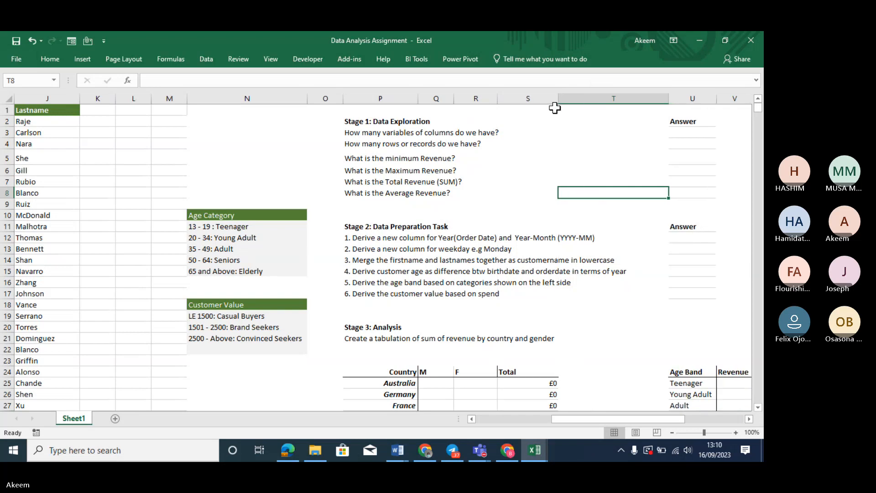
{"action": "left_click_drag", "start_coordinate": [308, 97], "coordinate": [277, 106]}
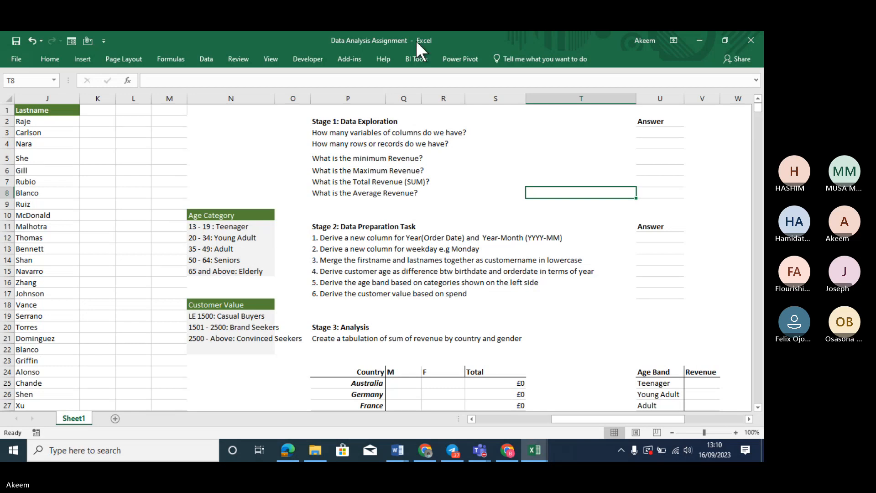
{"action": "left_click", "coordinate": [636, 98]}
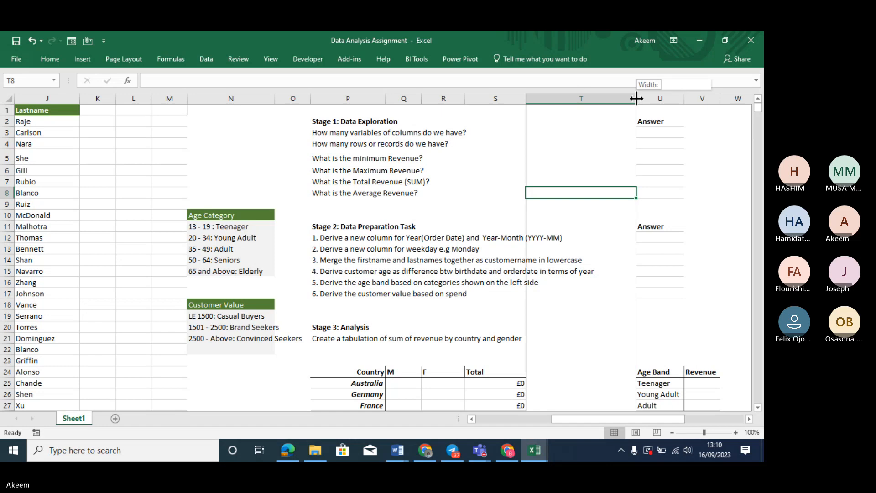
{"action": "left_click_drag", "start_coordinate": [634, 98], "coordinate": [610, 98]}
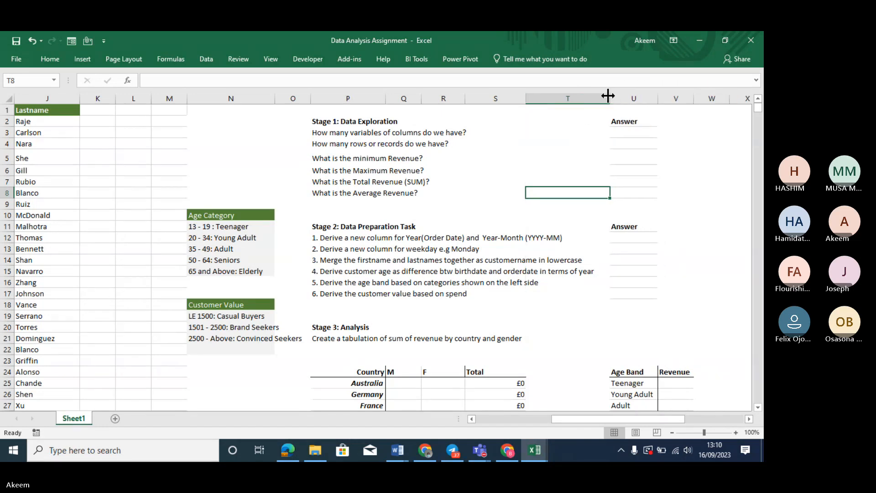
{"action": "left_click", "coordinate": [479, 450]}
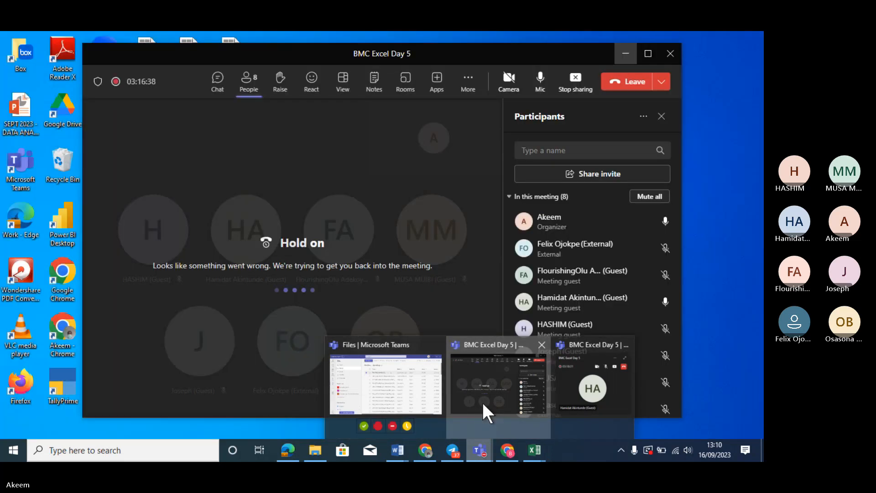
{"action": "left_click", "coordinate": [483, 402]}
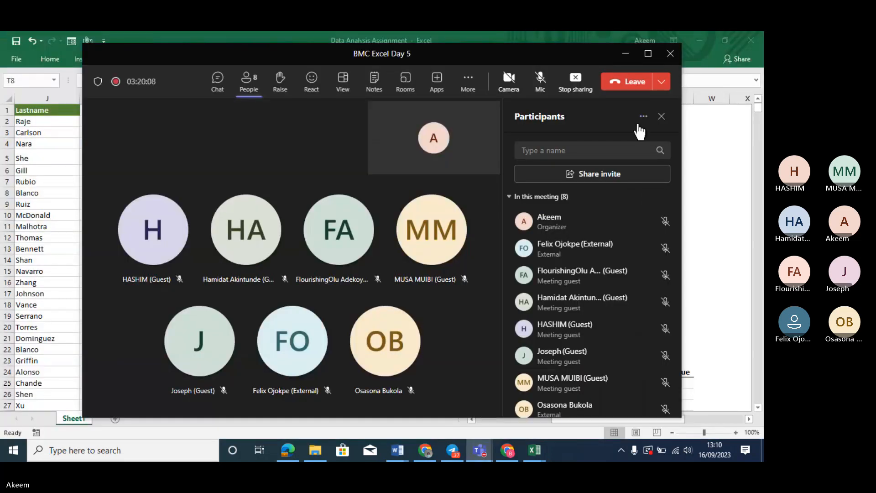
{"action": "left_click", "coordinate": [626, 54]}
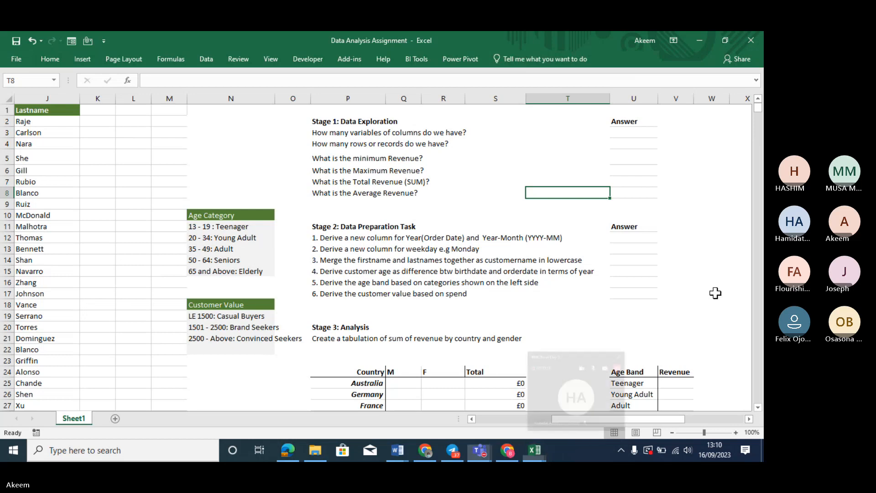
Browse the Stage 1–3 task cells and briefly check the Teams meeting windows
{"action": "left_click", "coordinate": [457, 303]}
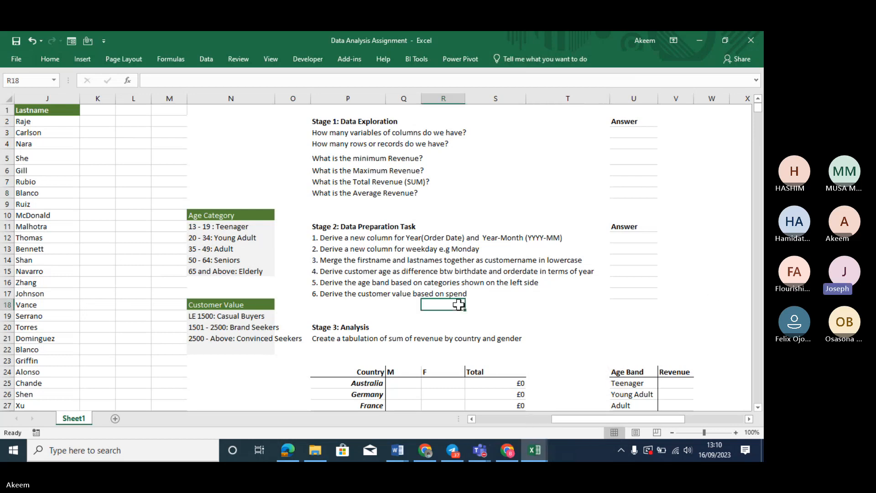
{"action": "left_click", "coordinate": [467, 259]}
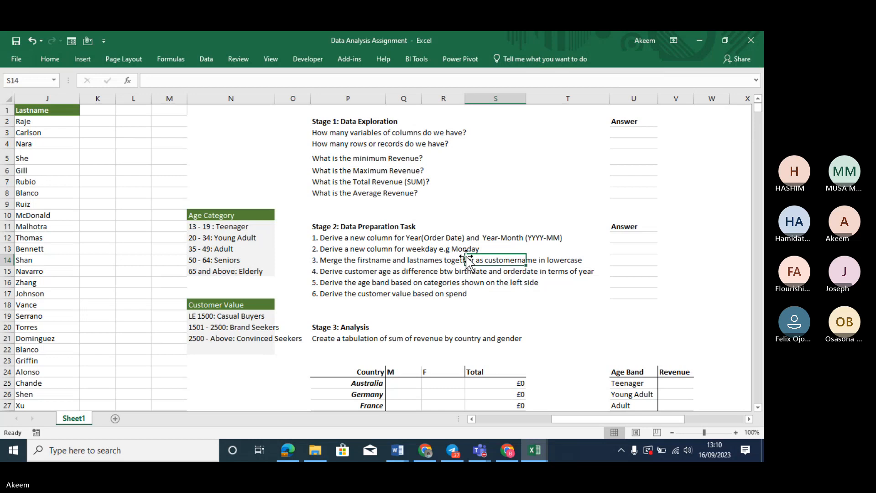
{"action": "key", "text": "Left"}
{"action": "key", "text": "Left"}
{"action": "key", "text": "Left"}
{"action": "key", "text": "Left"}
{"action": "key", "text": "Left"}
{"action": "key", "text": "Left"}
{"action": "key", "text": "Left"}
{"action": "key", "text": "Left"}
{"action": "key", "text": "Left"}
{"action": "key", "text": "Left"}
{"action": "scroll", "coordinate": [466, 255], "scroll_direction": "left", "scroll_amount": 1}
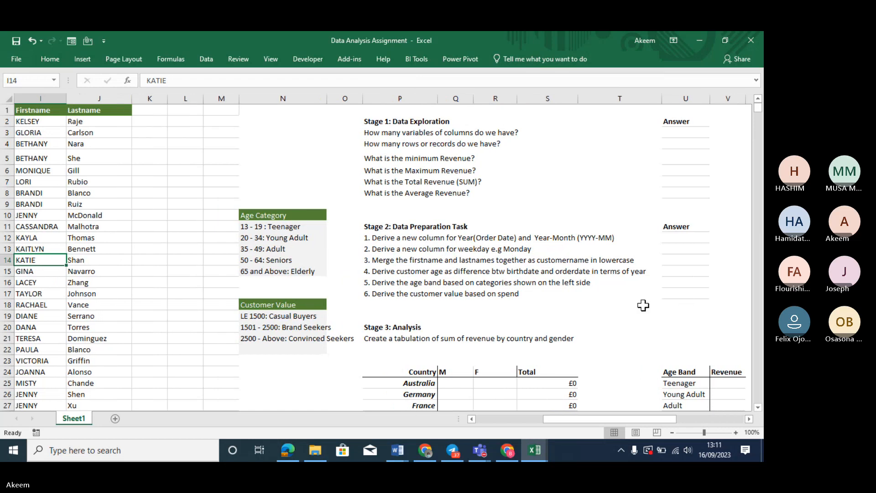
{"action": "left_click", "coordinate": [452, 206]}
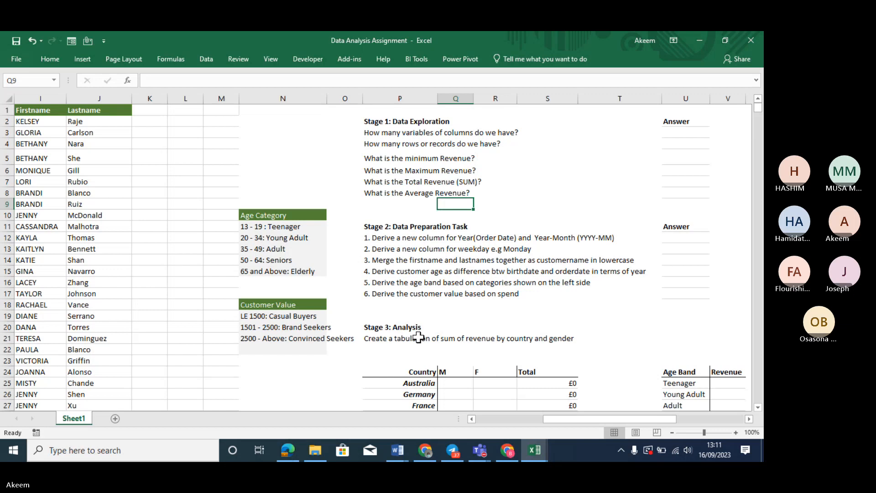
{"action": "left_click", "coordinate": [480, 450]}
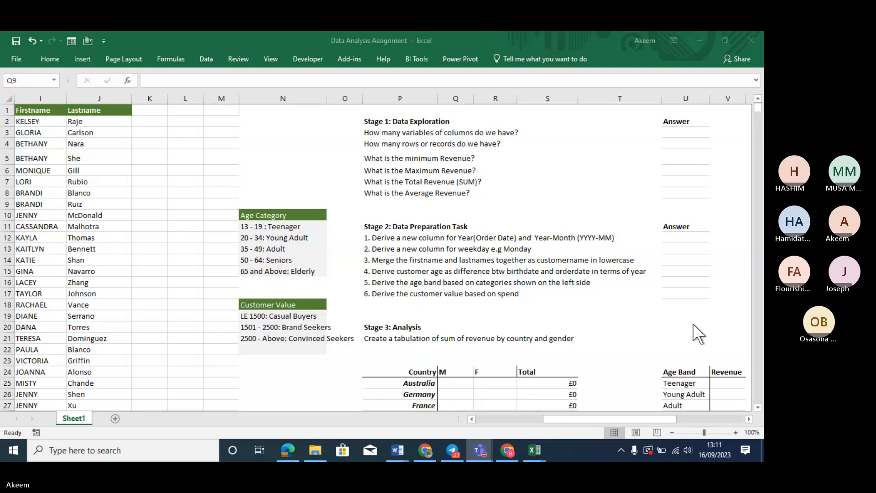
{"action": "left_click", "coordinate": [538, 335]}
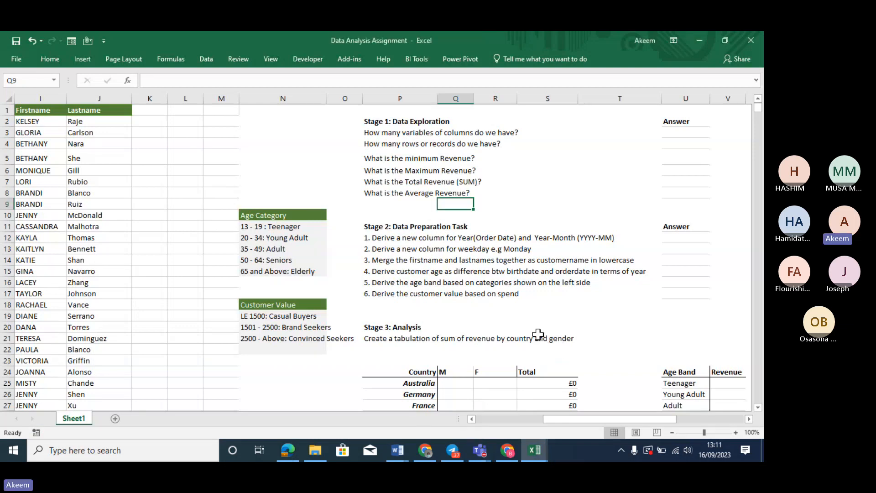
{"action": "left_click", "coordinate": [538, 334]}
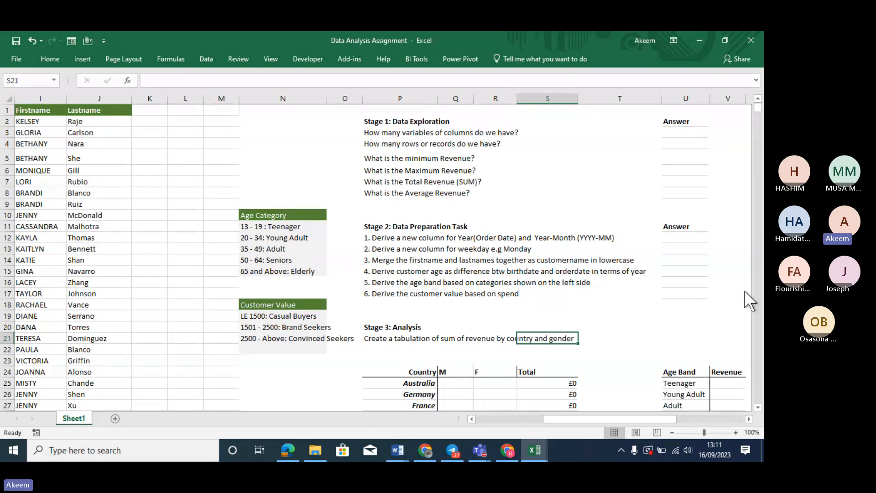
Return to A1 and move right along the header row past the data toward the task list
{"action": "left_click", "coordinate": [407, 284]}
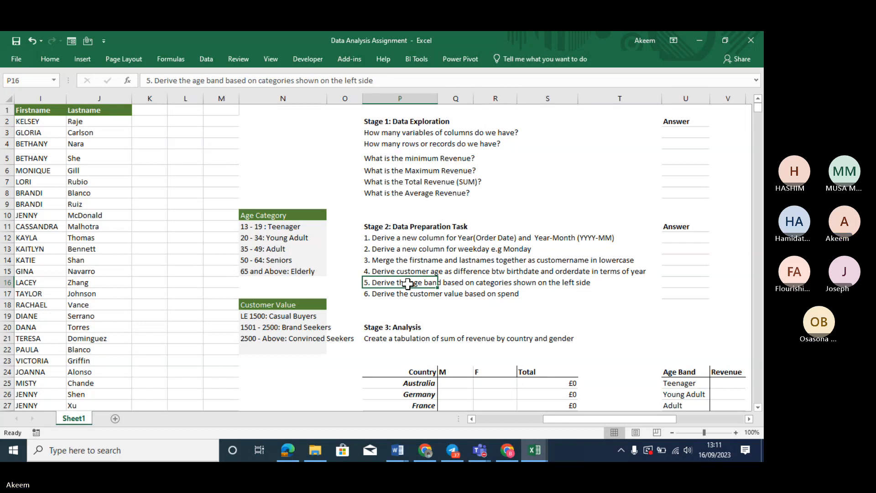
{"action": "key", "text": "Left"}
{"action": "key", "text": "Left"}
{"action": "key", "text": "Left"}
{"action": "key", "text": "Left"}
{"action": "key", "text": "Left"}
{"action": "key", "text": "Left"}
{"action": "key", "text": "Left"}
{"action": "key", "text": "Left"}
{"action": "key", "text": "Left"}
{"action": "key", "text": "Left"}
{"action": "key", "text": "Left"}
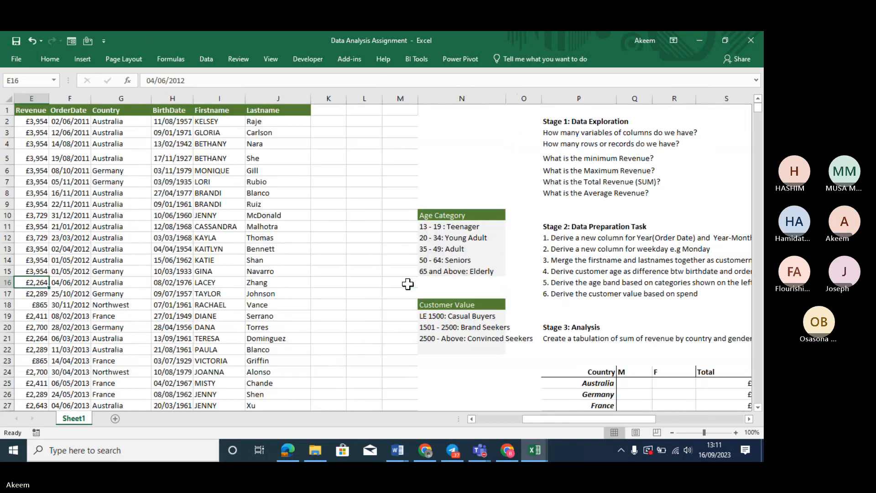
{"action": "key", "text": "Left"}
{"action": "key", "text": "Left"}
{"action": "key", "text": "Left"}
{"action": "key", "text": "Left"}
{"action": "key", "text": "Up"}
{"action": "key", "text": "Up"}
{"action": "key", "text": "Up"}
{"action": "key", "text": "Up"}
{"action": "key", "text": "Up"}
{"action": "key", "text": "Up"}
{"action": "key", "text": "Up"}
{"action": "key", "text": "Up"}
{"action": "key", "text": "Up"}
{"action": "key", "text": "Up"}
{"action": "key", "text": "Up"}
{"action": "key", "text": "Up"}
{"action": "key", "text": "Up"}
{"action": "key", "text": "Up"}
{"action": "key", "text": "Up"}
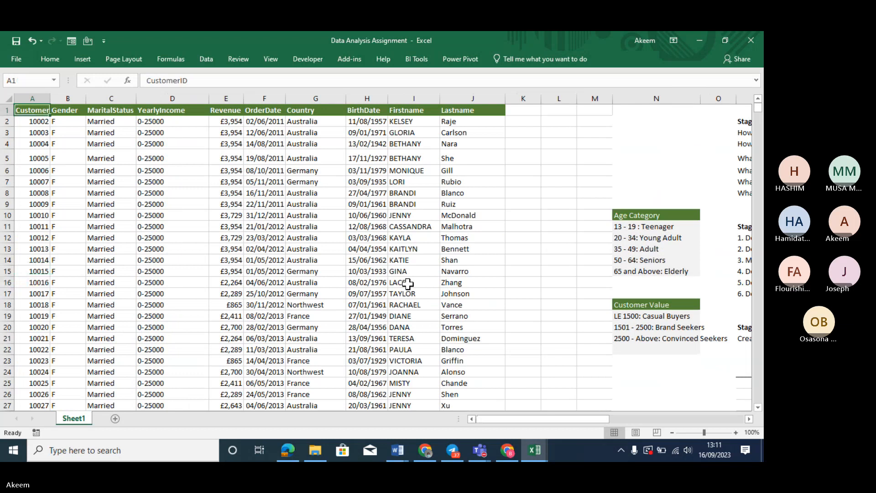
{"action": "key", "text": "Right"}
{"action": "key", "text": "Right"}
{"action": "key", "text": "Right"}
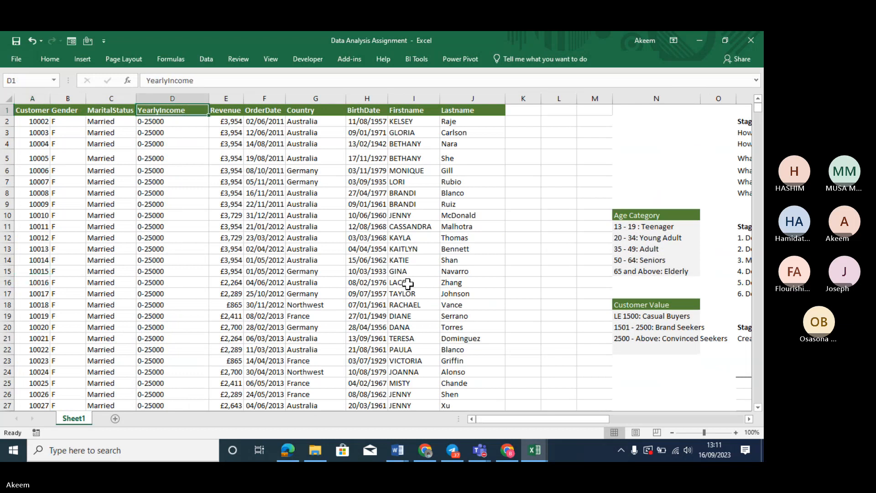
{"action": "key", "text": "Right"}
{"action": "key", "text": "Right"}
{"action": "key", "text": "Right"}
{"action": "key", "text": "Right"}
{"action": "key", "text": "Right"}
{"action": "key", "text": "Right"}
{"action": "key", "text": "Right"}
{"action": "key", "text": "Right"}
{"action": "key", "text": "Right"}
{"action": "key", "text": "Right"}
{"action": "key", "text": "Right"}
{"action": "key", "text": "Right"}
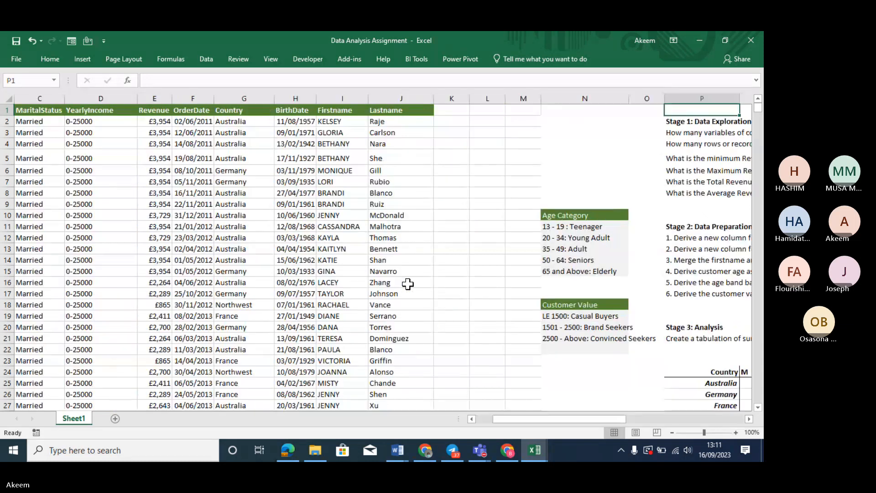
{"action": "key", "text": "Right"}
{"action": "key", "text": "Right"}
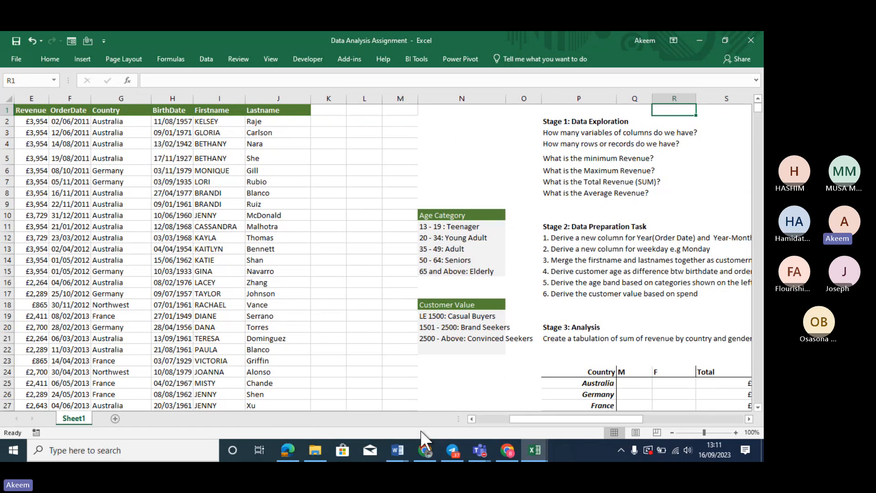
{"action": "left_click", "coordinate": [480, 450]}
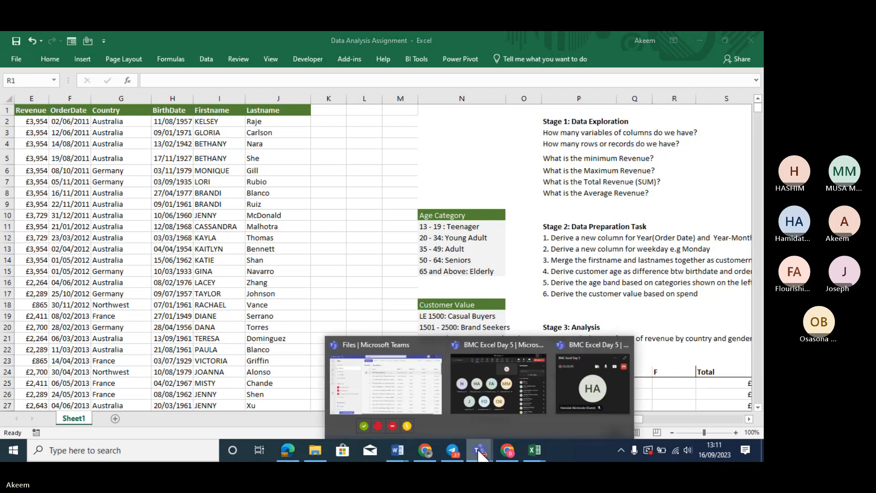
{"action": "left_click", "coordinate": [612, 396]}
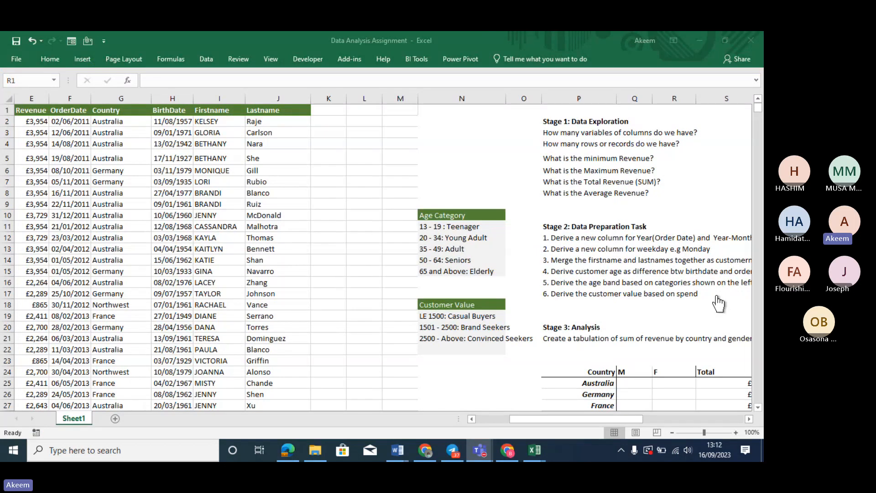
{"action": "left_click", "coordinate": [628, 249]}
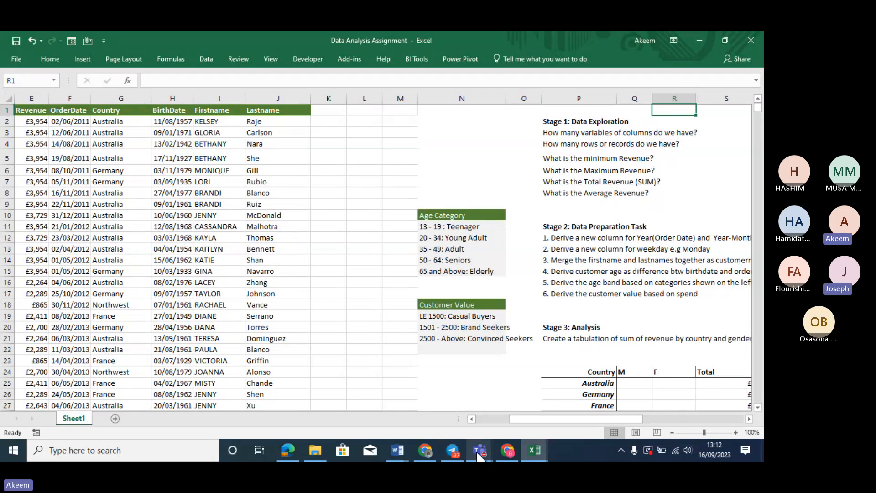
{"action": "mouse_move", "coordinate": [479, 456]}
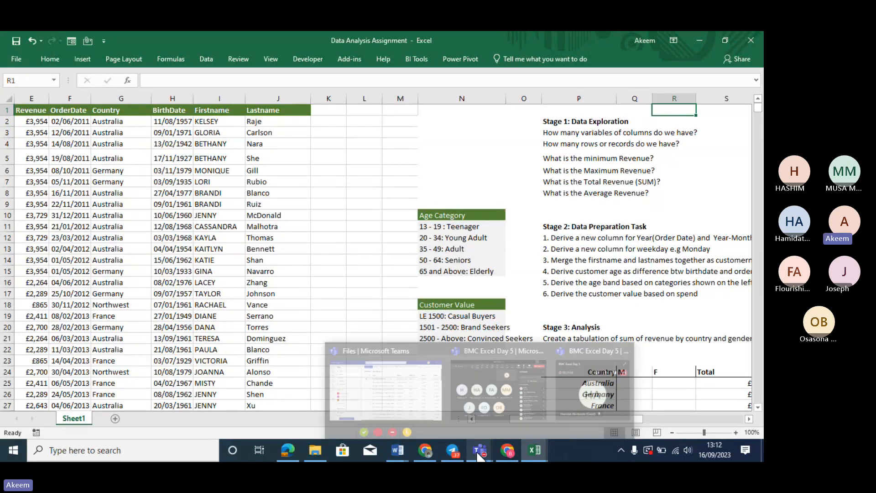
{"action": "left_click", "coordinate": [489, 401]}
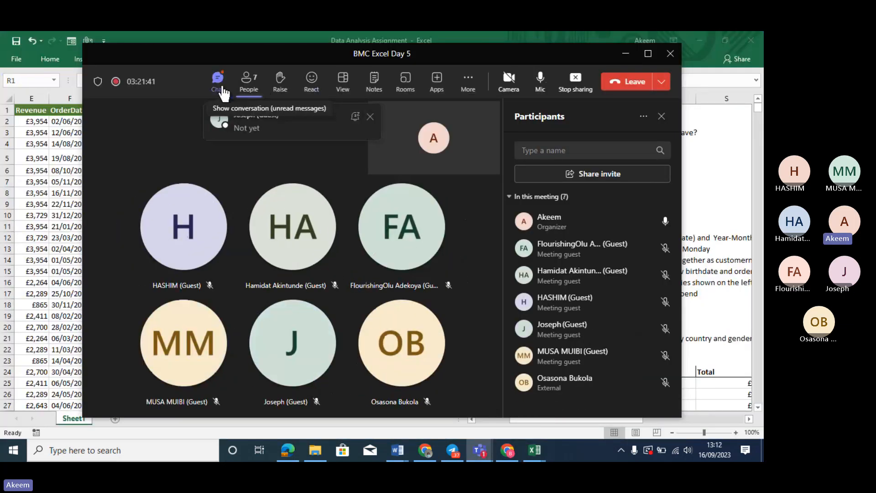
{"action": "left_click", "coordinate": [225, 87]}
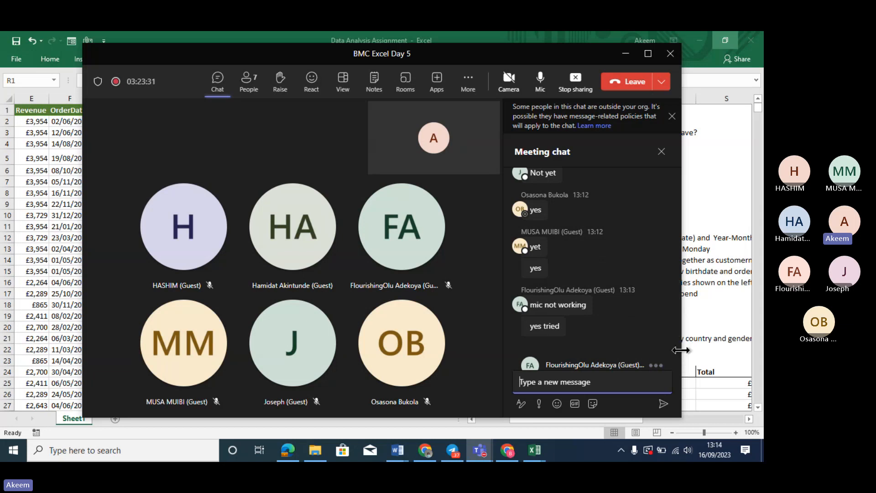
{"action": "left_click", "coordinate": [651, 339]}
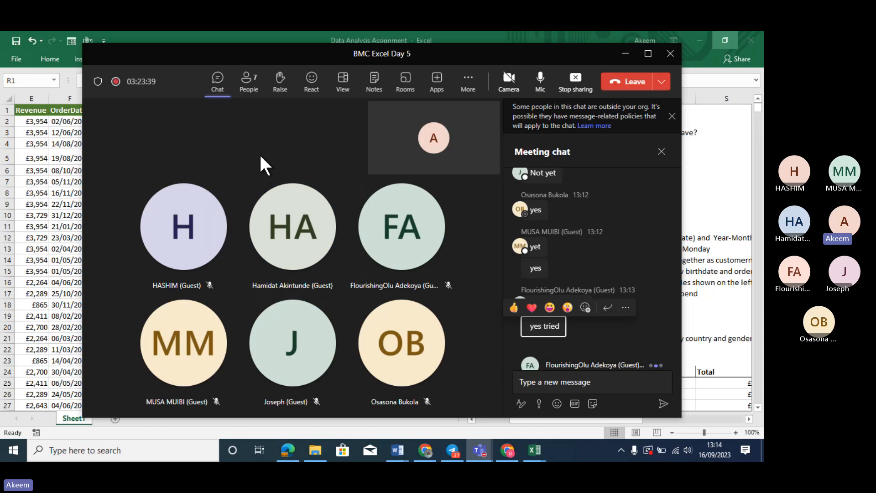
{"action": "left_click", "coordinate": [626, 56]}
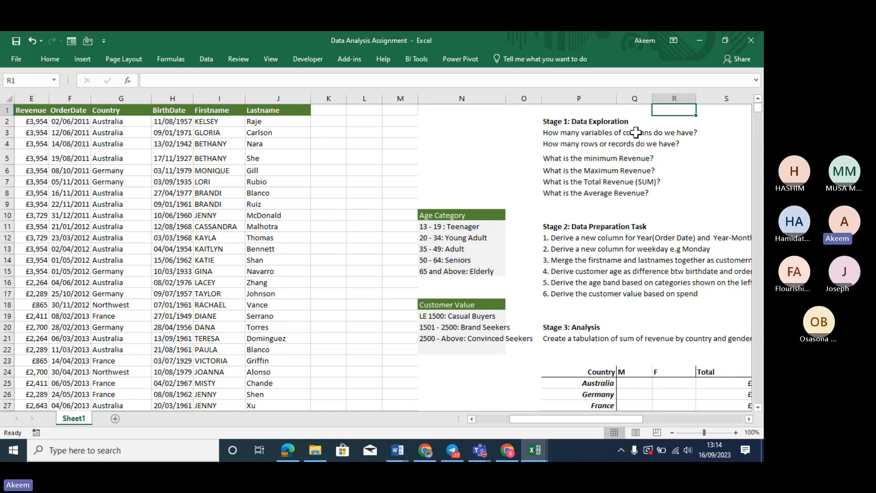
Enter =COLUMNS(A1:J1) in S3 so the column-count answer shows 10
{"action": "left_click", "coordinate": [634, 132]}
{"action": "key", "text": "Right"}
{"action": "key", "text": "Right"}
{"action": "key", "text": "Right"}
{"action": "key", "text": "Right"}
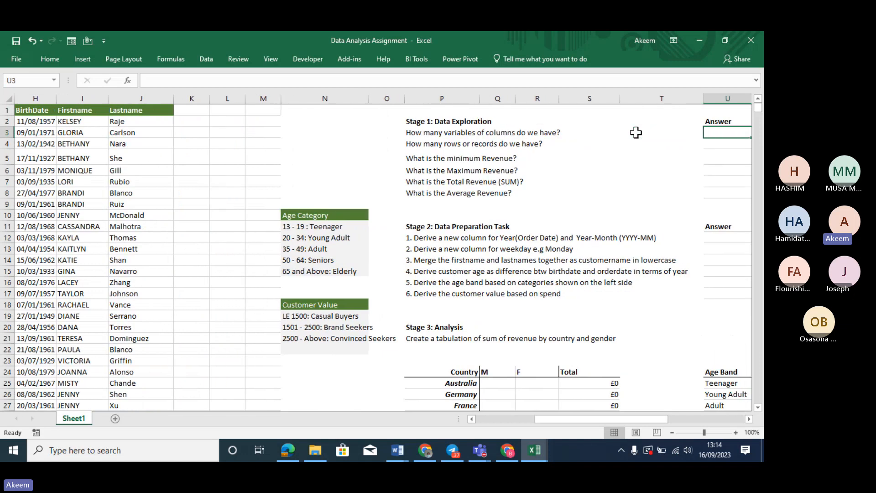
{"action": "key", "text": "Left"}
{"action": "key", "text": "Left"}
{"action": "key", "text": "Left"}
{"action": "key", "text": "Left"}
{"action": "key", "text": "Left"}
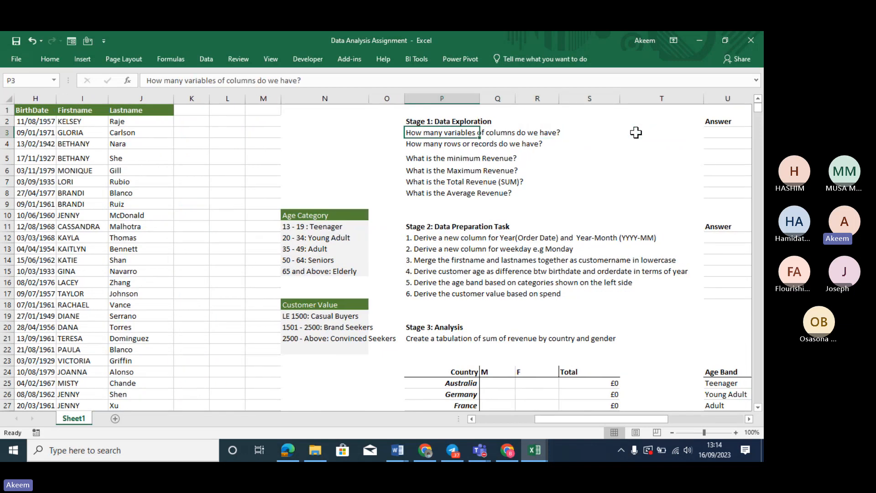
{"action": "key", "text": "Right"}
{"action": "key", "text": "Right"}
{"action": "key", "text": "Right"}
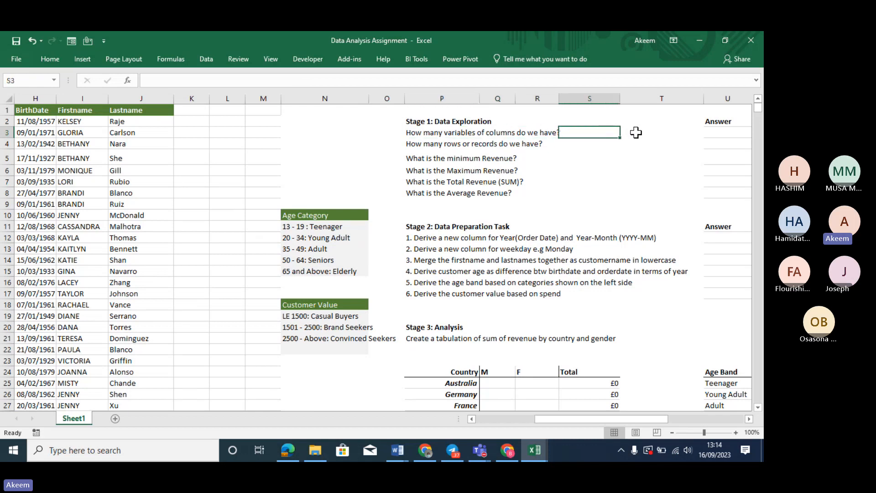
{"action": "type", "text": "=ro"}
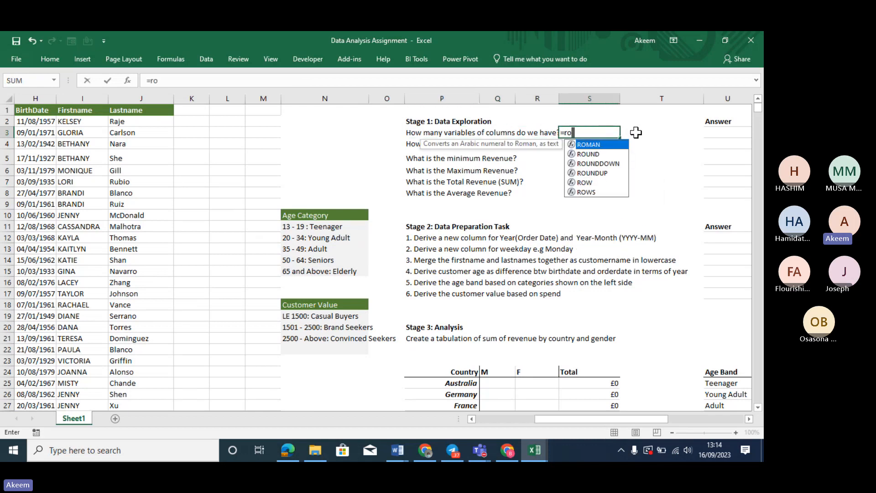
{"action": "key", "text": "BackSpace"}
{"action": "key", "text": "BackSpace"}
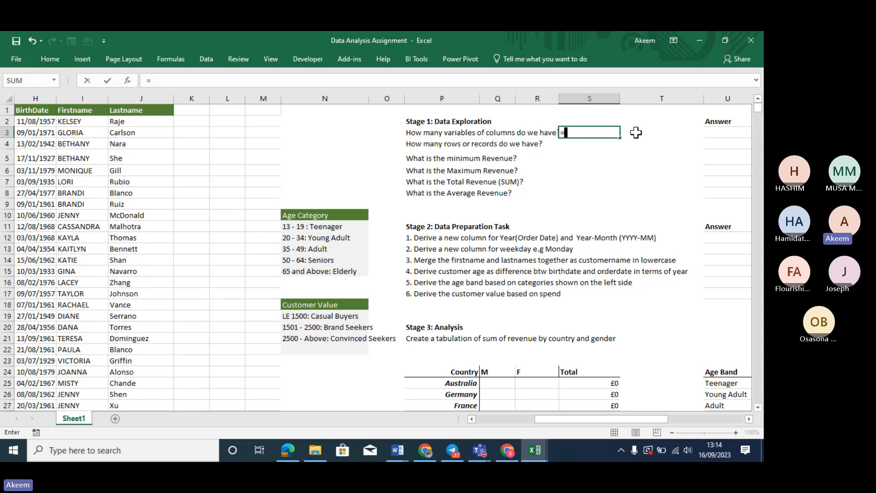
{"action": "type", "text": "col"}
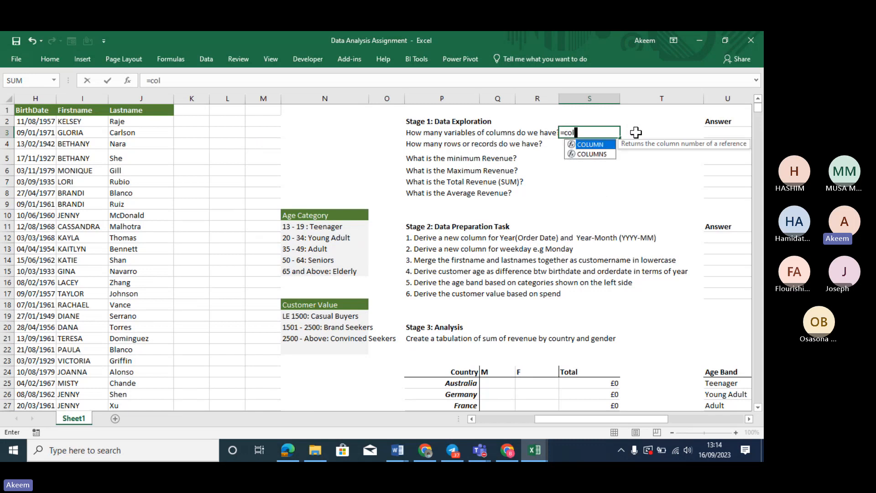
{"action": "type", "text": "umn"}
{"action": "key", "text": "Down"}
{"action": "key", "text": "Tab"}
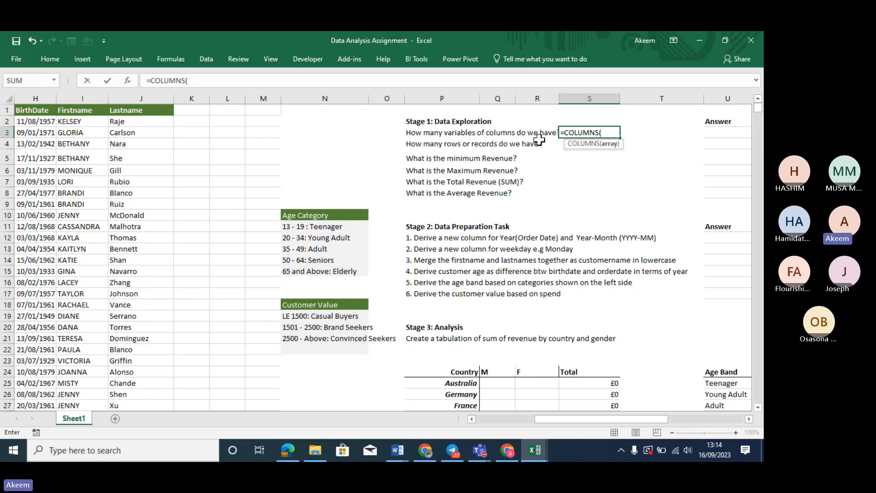
{"action": "left_click", "coordinate": [145, 110]}
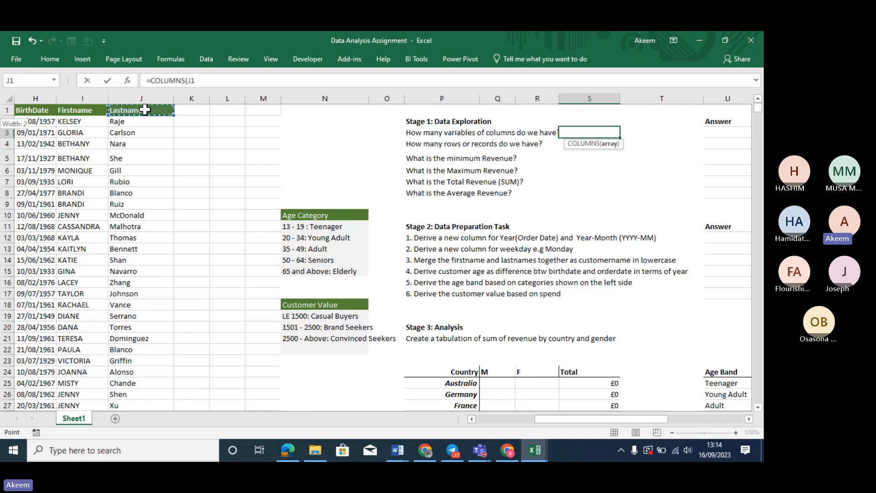
{"action": "key", "text": "ctrl+shift+Left"}
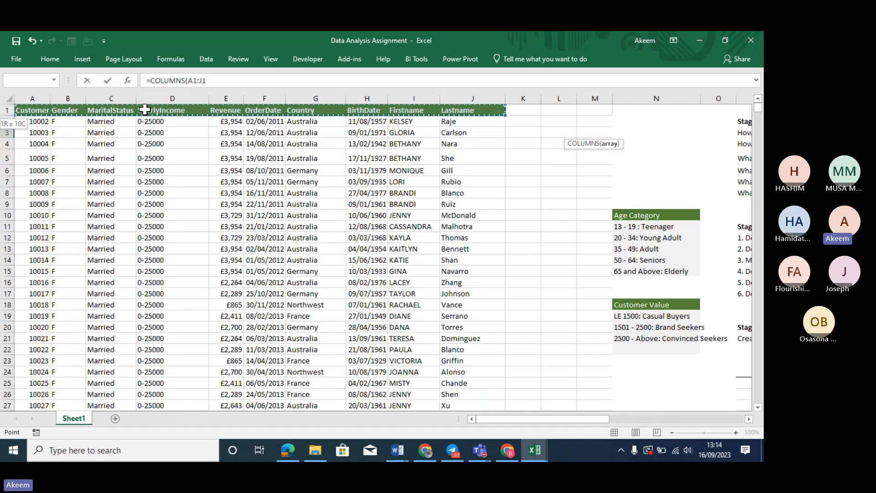
{"action": "key", "text": "Return"}
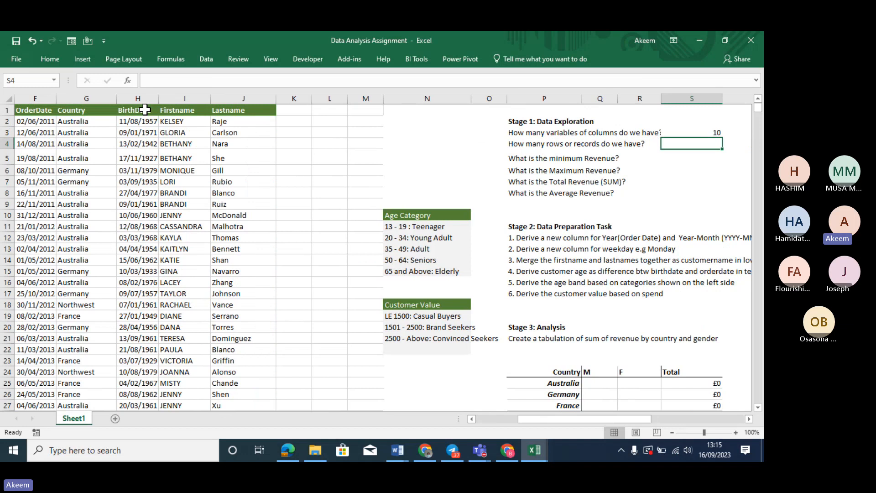
Type the note 'reows' in S4 and an incomplete =max in S5
{"action": "type", "text": "re"}
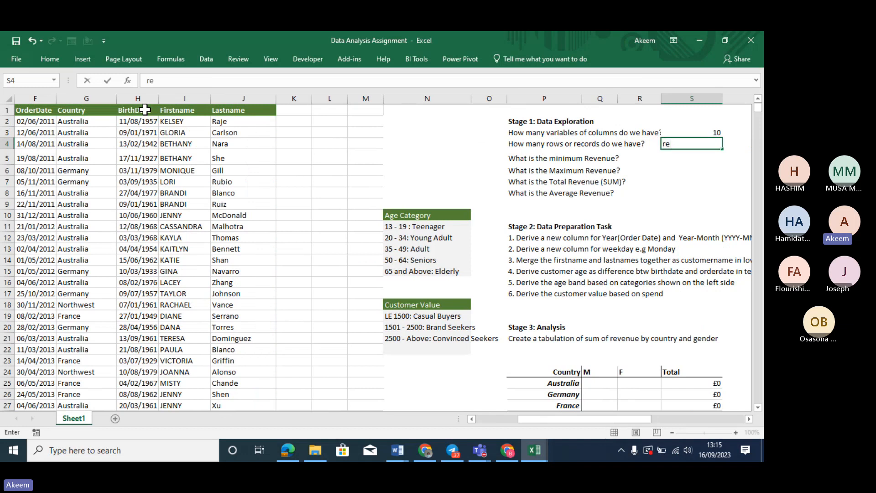
{"action": "type", "text": "ows"}
{"action": "key", "text": "Return"}
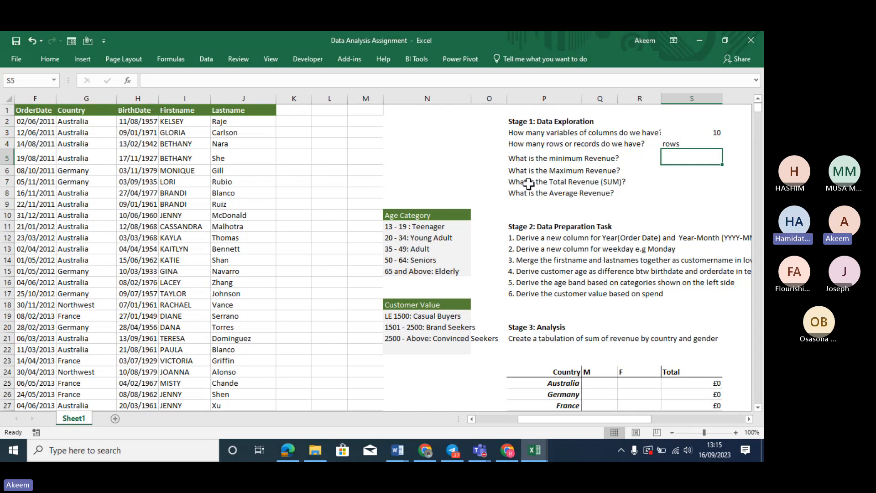
{"action": "type", "text": "=max"}
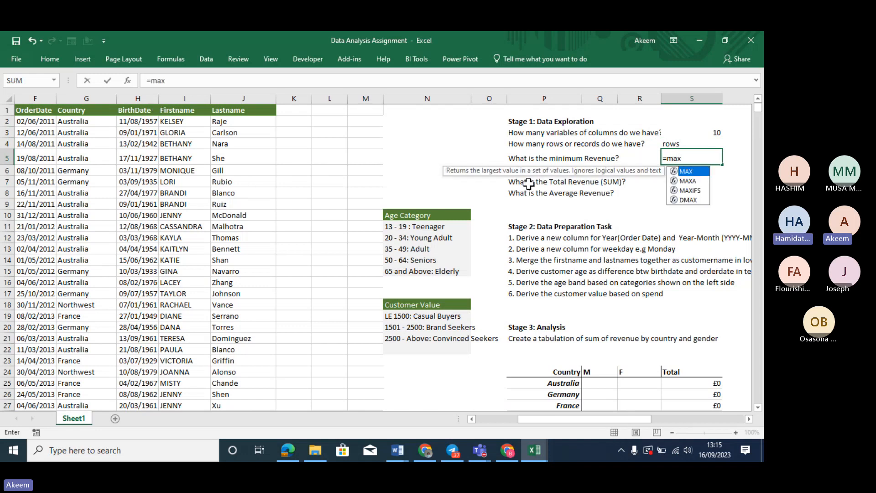
{"action": "key", "text": "Return"}
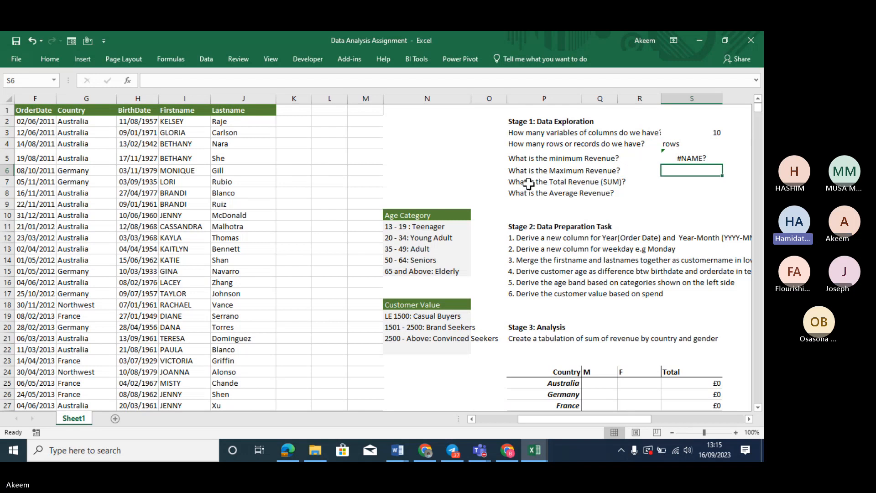
{"action": "key", "text": "Up"}
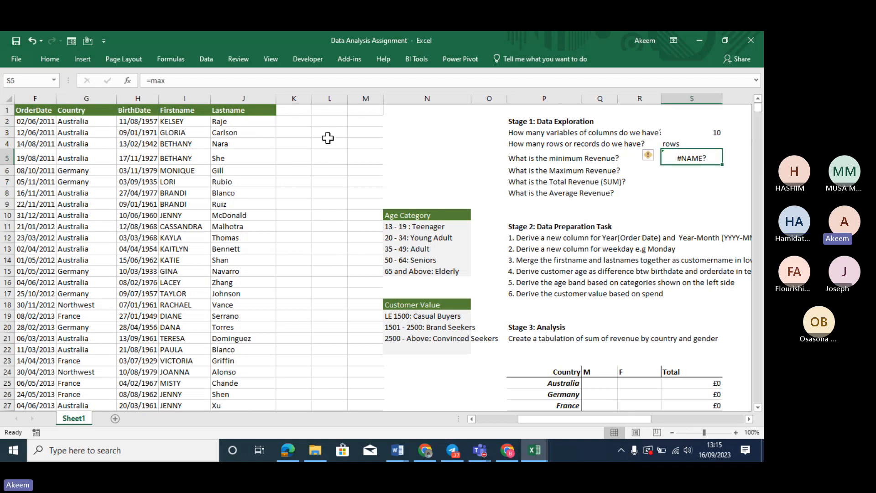
Select the header row A1:J1 to confirm a count of 10, then move right
{"action": "left_click", "coordinate": [243, 98]}
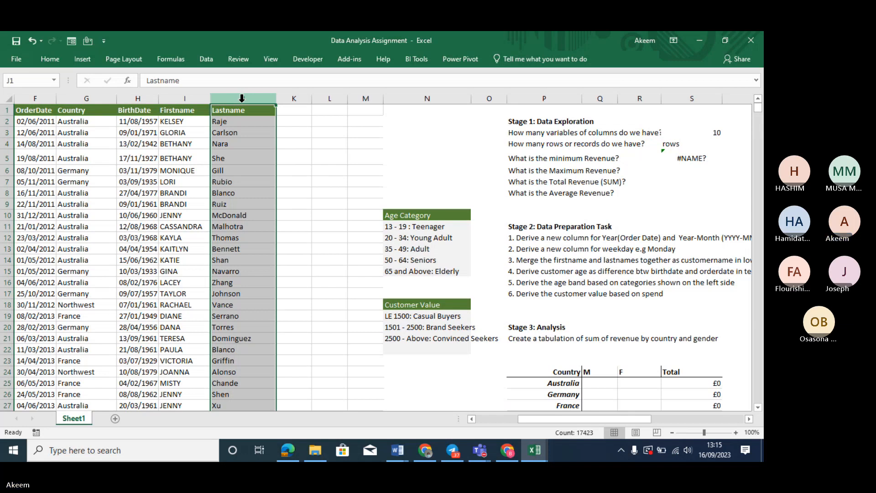
{"action": "left_click", "coordinate": [244, 112]}
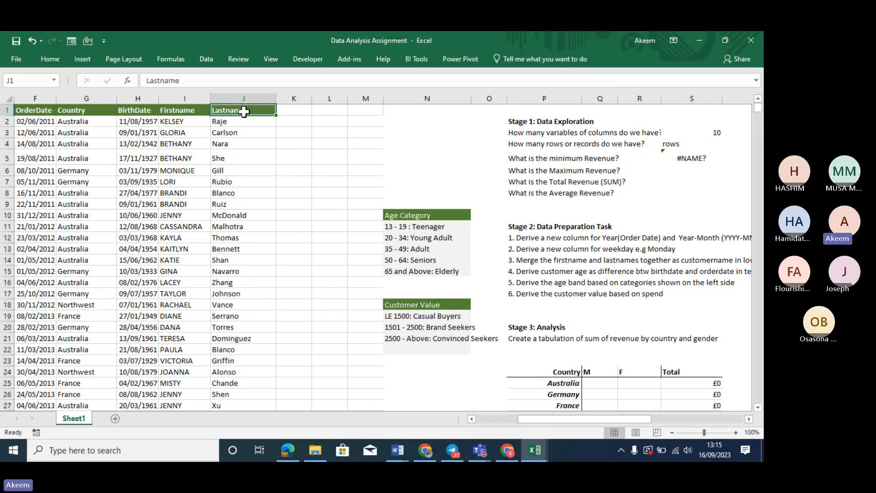
{"action": "key", "text": "shift+Left"}
{"action": "key", "text": "shift+Left"}
{"action": "key", "text": "shift+Left"}
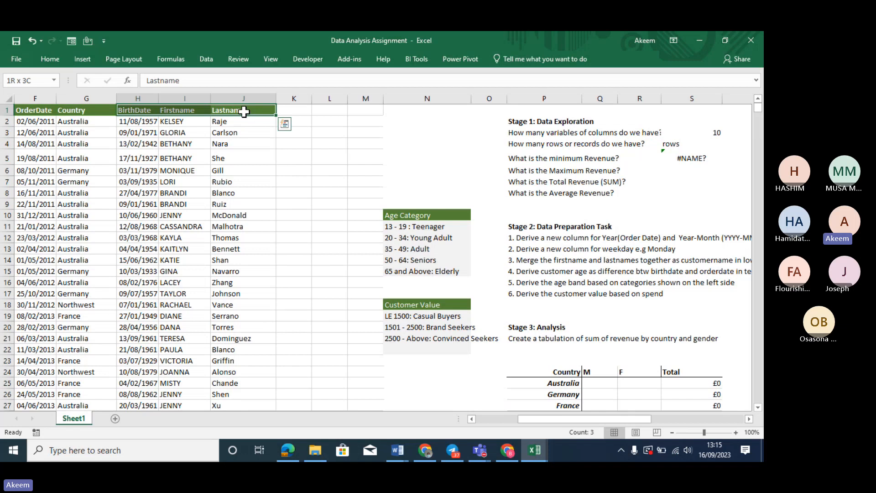
{"action": "key", "text": "shift+Left"}
{"action": "key", "text": "shift+Left"}
{"action": "key", "text": "shift+Left"}
{"action": "key", "text": "shift+Left"}
{"action": "key", "text": "shift+Left"}
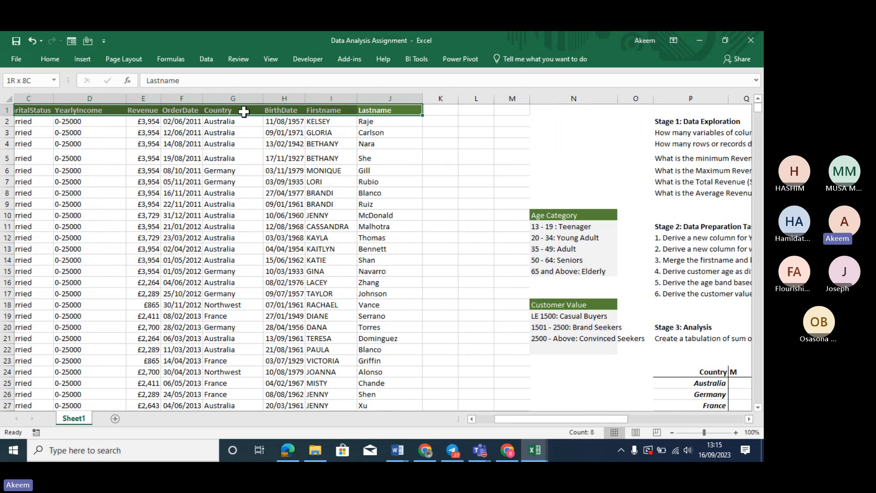
{"action": "key", "text": "shift+Left"}
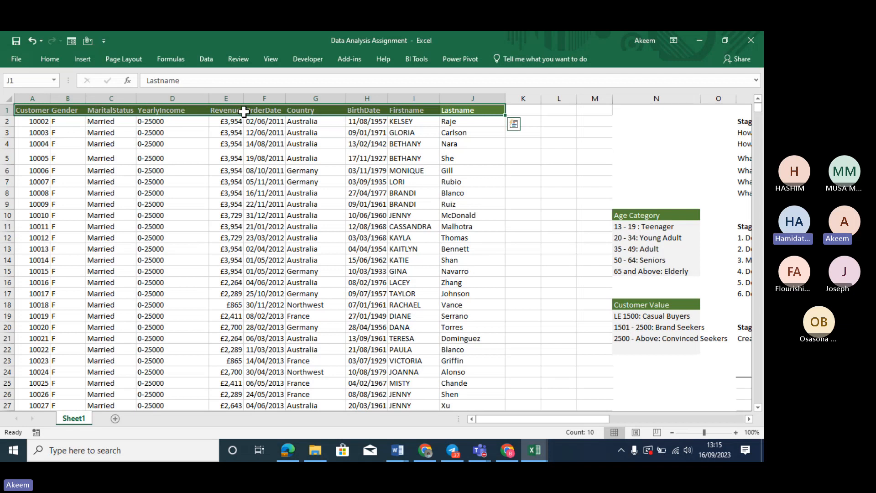
{"action": "key", "text": "Right"}
{"action": "key", "text": "Right"}
{"action": "key", "text": "Right"}
{"action": "key", "text": "Right"}
{"action": "key", "text": "Right"}
{"action": "key", "text": "Right"}
{"action": "key", "text": "Right"}
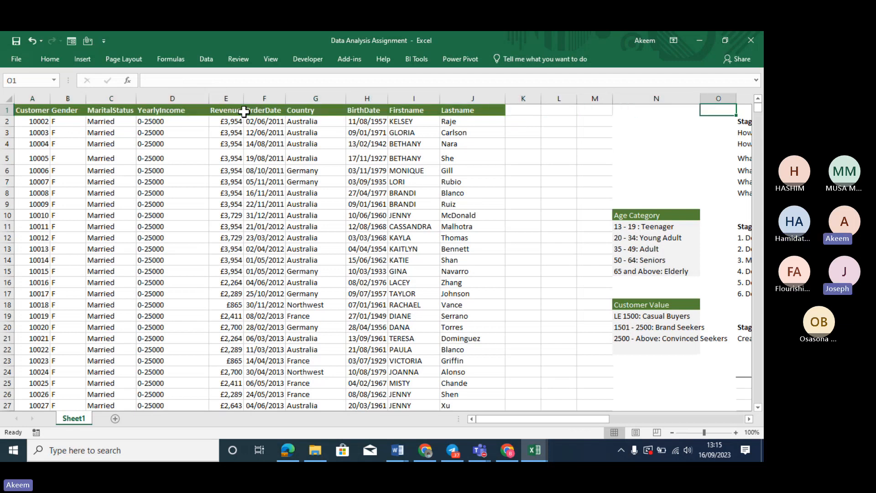
{"action": "key", "text": "Right"}
{"action": "key", "text": "Right"}
{"action": "key", "text": "Right"}
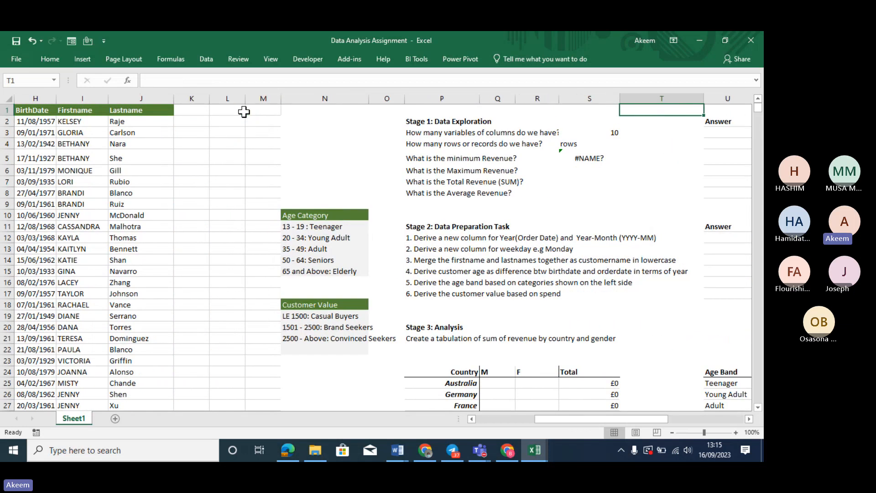
Replace the S3 answer with =COUNTA(A1:J1), which still returns 10
{"action": "left_click", "coordinate": [608, 136]}
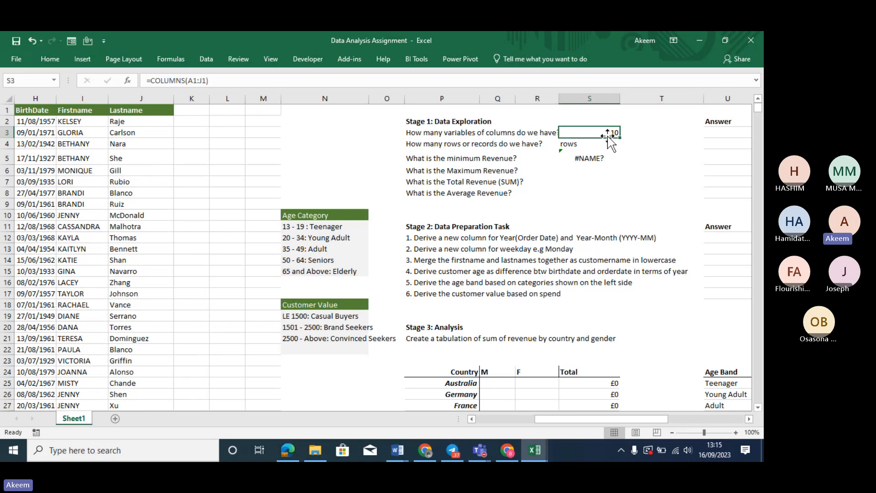
{"action": "type", "text": "=c"}
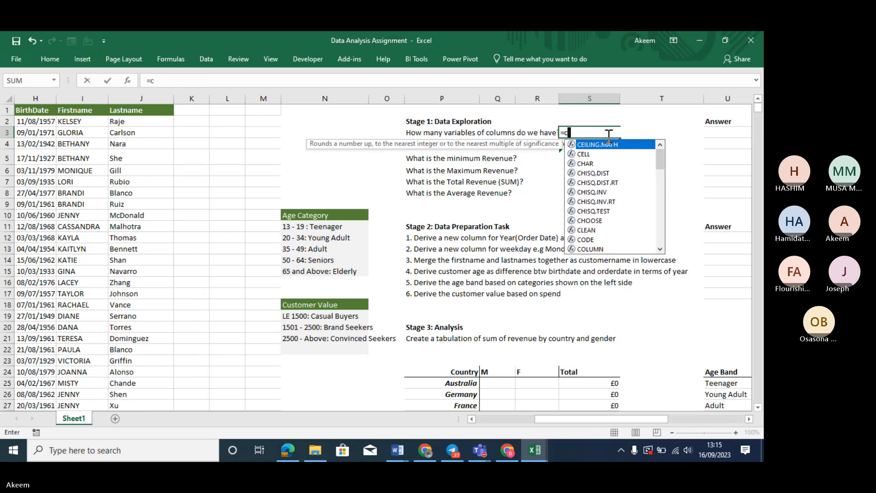
{"action": "type", "text": "ounta"}
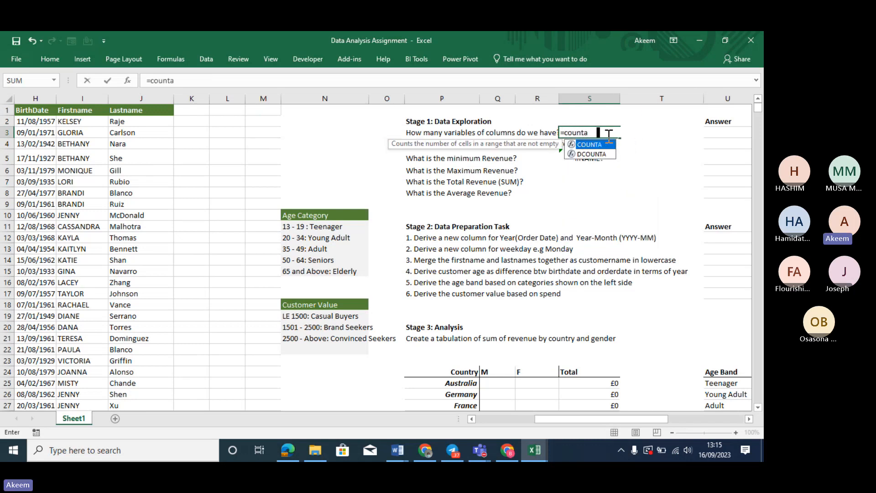
{"action": "key", "text": "Tab"}
{"action": "left_click", "coordinate": [135, 110]}
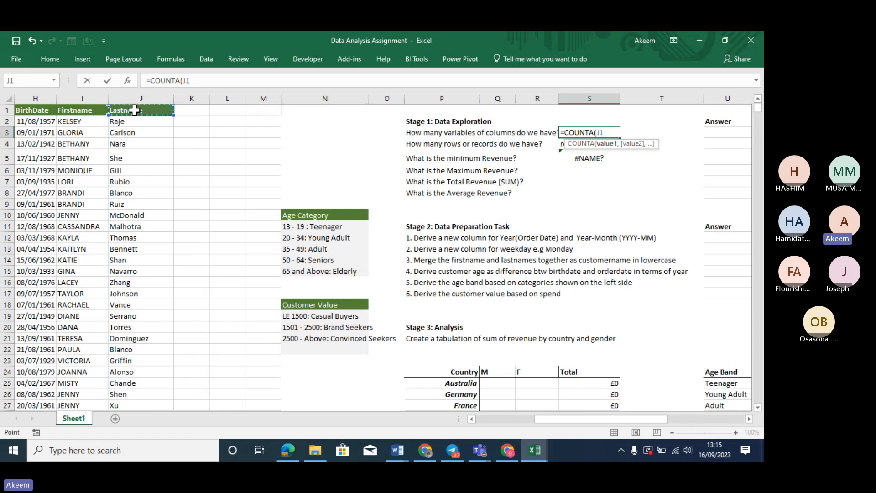
{"action": "key", "text": "ctrl+shift+Left"}
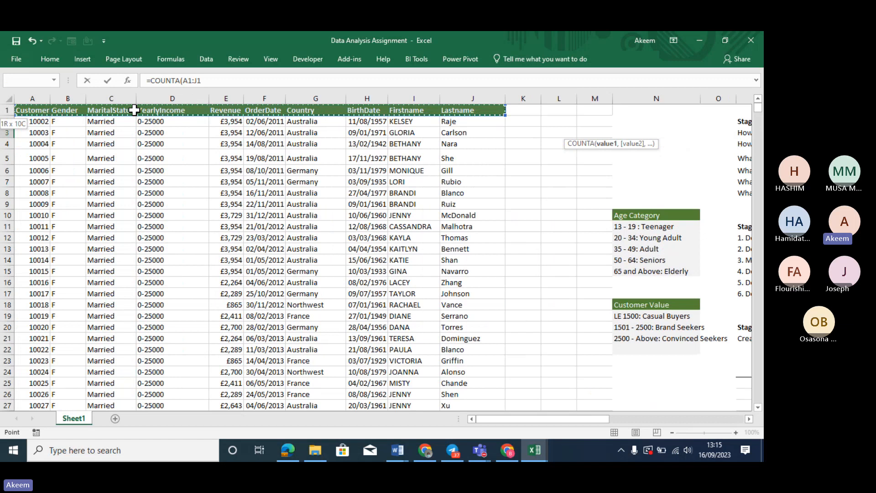
{"action": "key", "text": "Return"}
{"action": "left_click", "coordinate": [702, 131]}
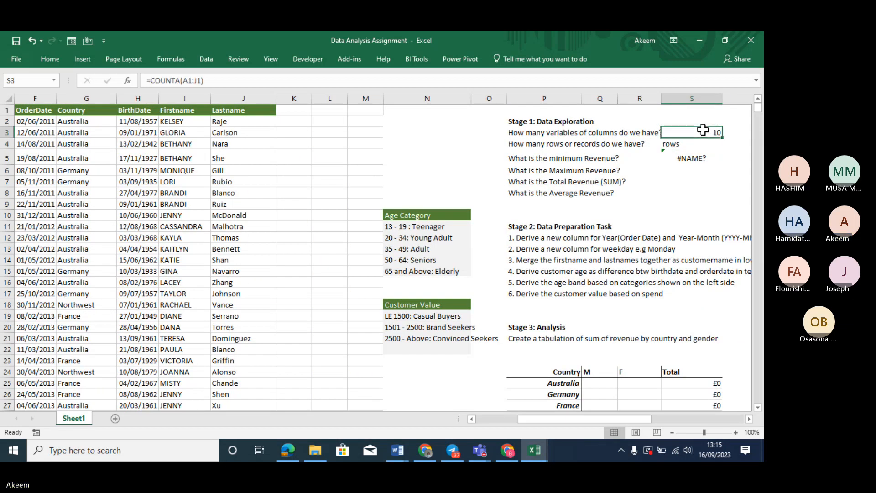
Overwrite the #NAME? error in S5 with the label min
{"action": "left_click", "coordinate": [697, 159]}
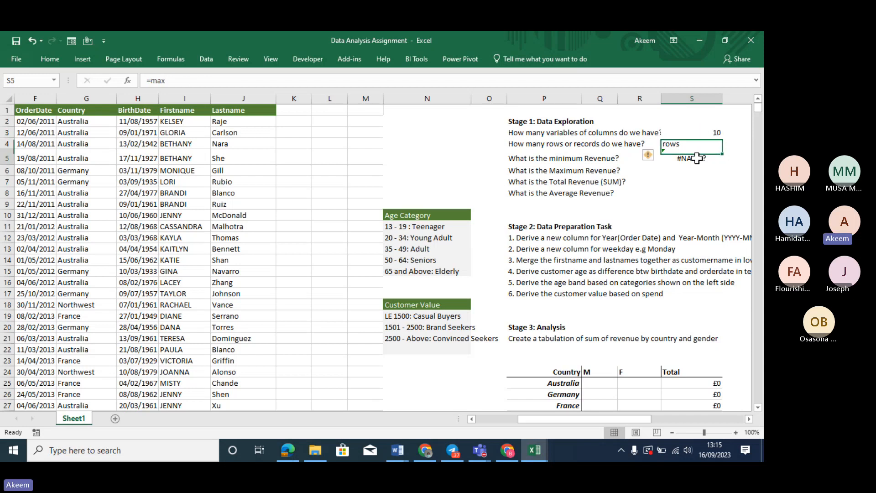
{"action": "type", "text": "max"}
{"action": "key", "text": "Return"}
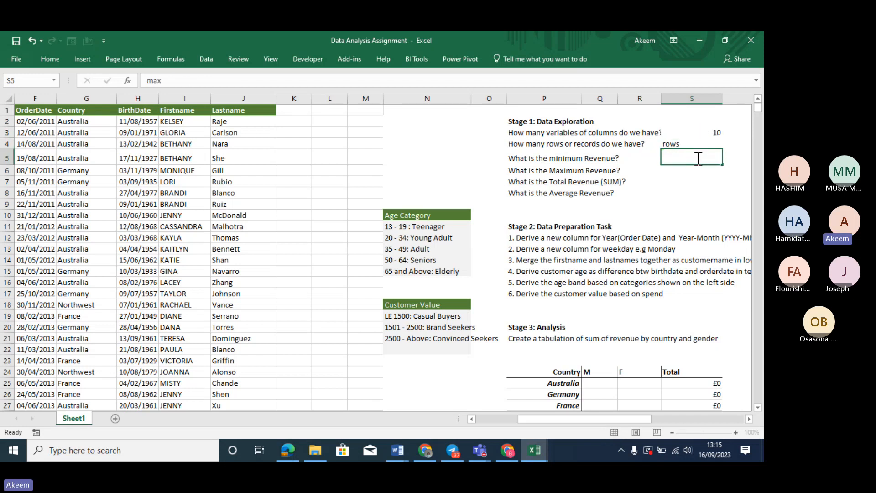
{"action": "left_click", "coordinate": [696, 158]}
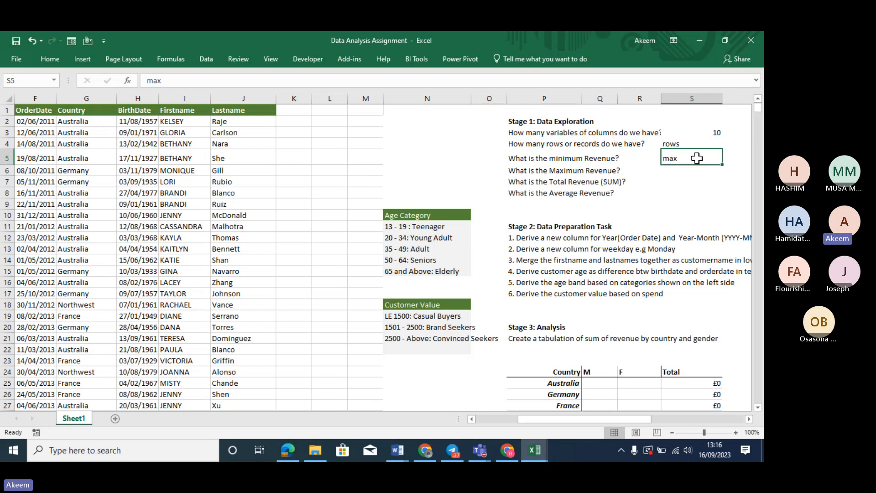
{"action": "type", "text": "min"}
{"action": "key", "text": "Return"}
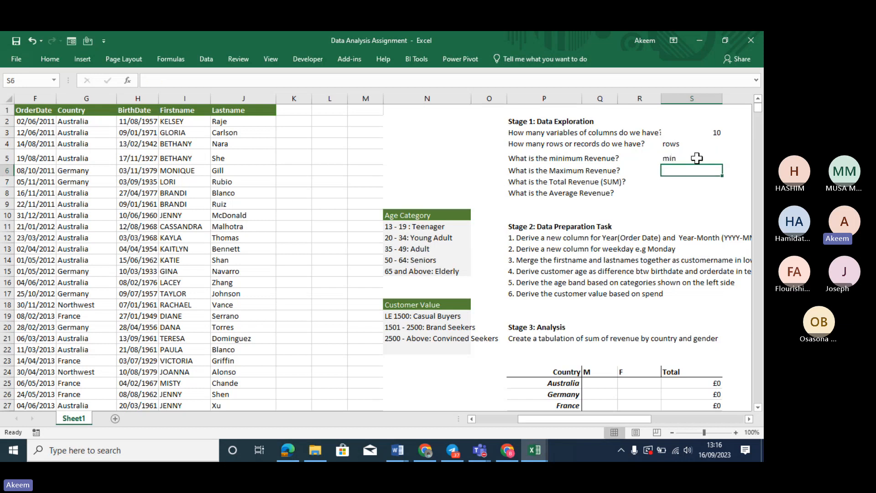
Enter the labels max, sum and average in S6, S7 and S8
{"action": "type", "text": "max"}
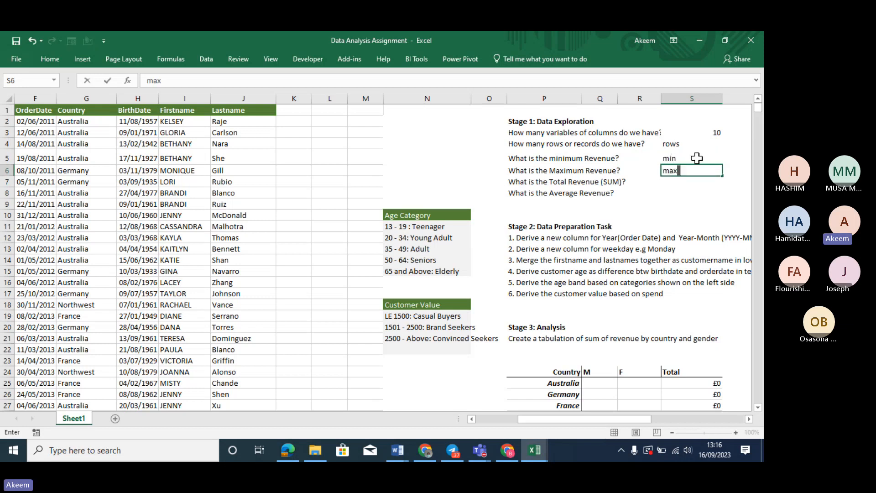
{"action": "key", "text": "Return"}
{"action": "type", "text": "sum"}
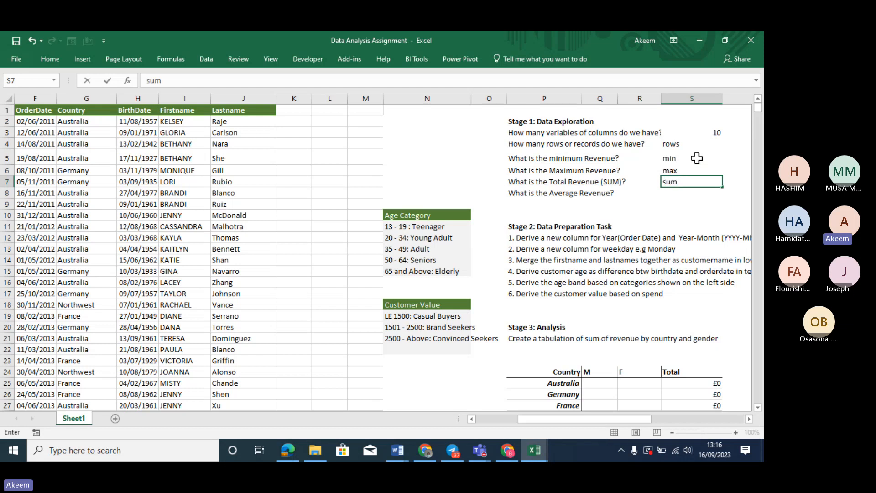
{"action": "key", "text": "Return"}
{"action": "type", "text": "avera"}
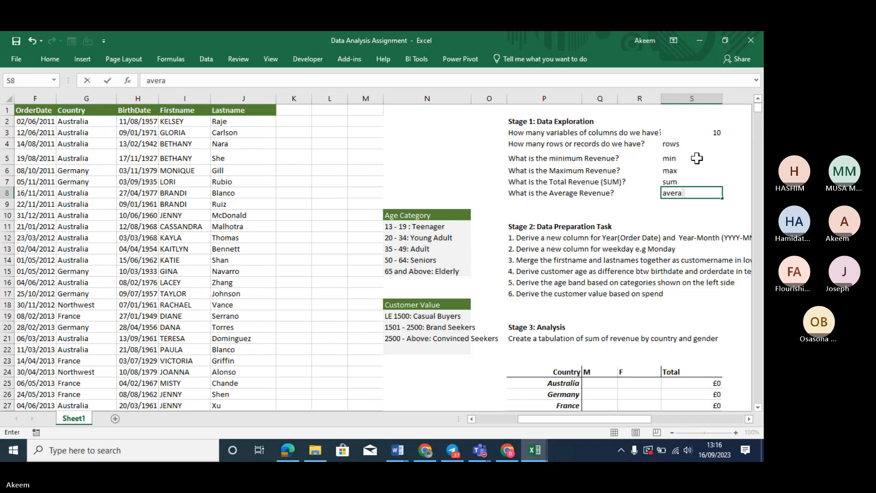
{"action": "type", "text": "ge"}
{"action": "key", "text": "Return"}
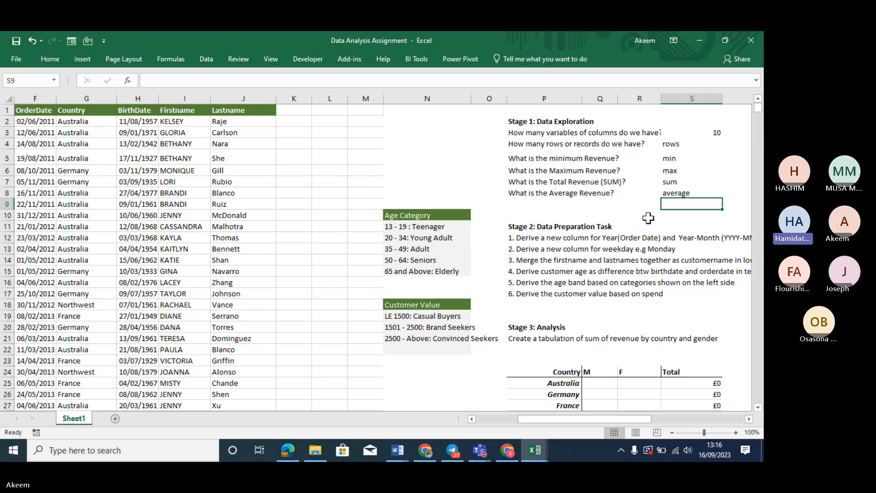
{"action": "left_click", "coordinate": [677, 146]}
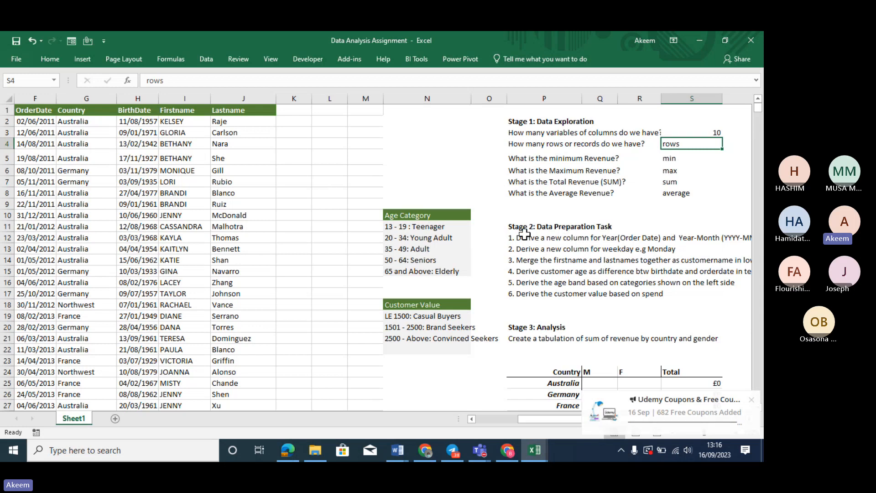
Insert a new column G before Country, headed 'yea', and try =YEAR(F2) in G2
{"action": "left_click", "coordinate": [64, 97]}
{"action": "right_click", "coordinate": [64, 97]}
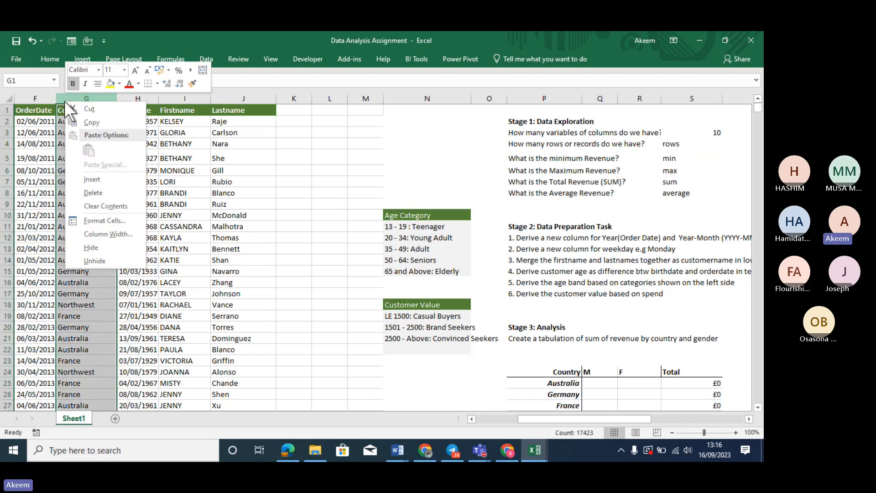
{"action": "left_click", "coordinate": [102, 180]}
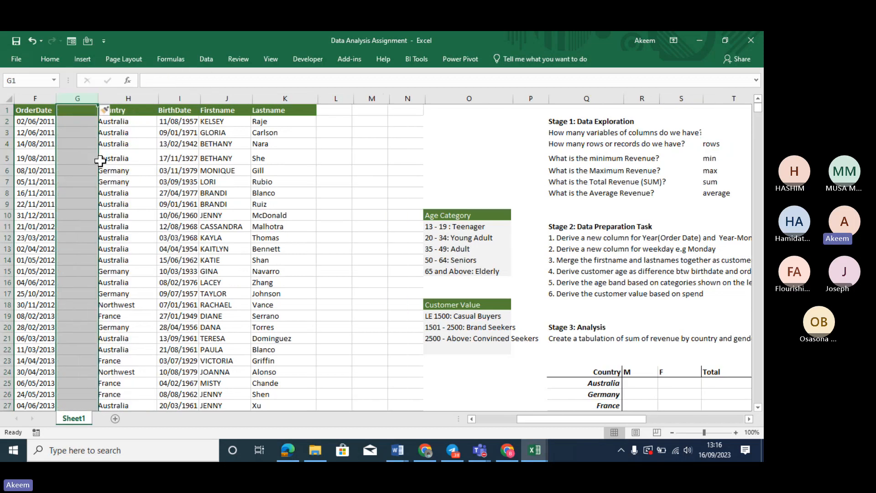
{"action": "left_click", "coordinate": [81, 111]}
{"action": "type", "text": "year"}
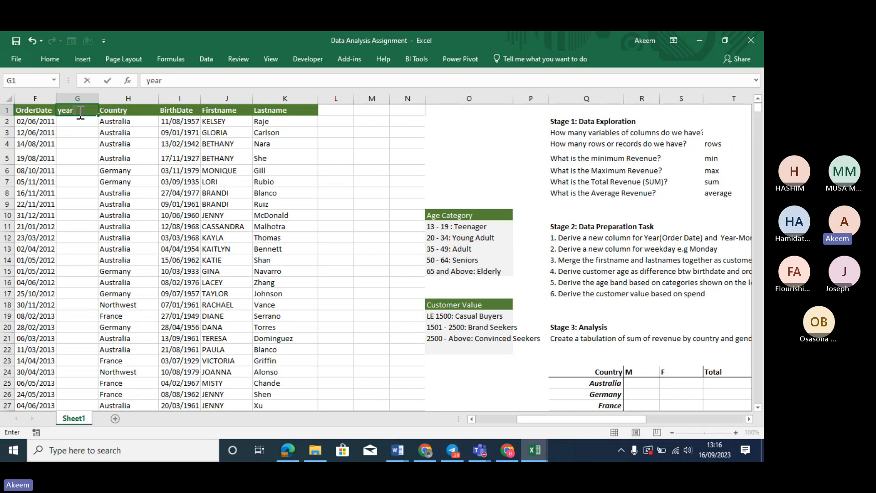
{"action": "key", "text": "Return"}
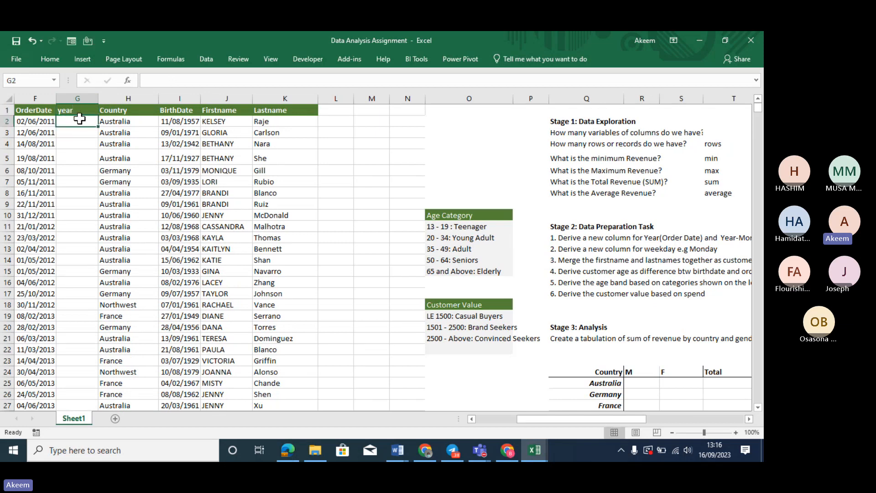
{"action": "type", "text": "=year"}
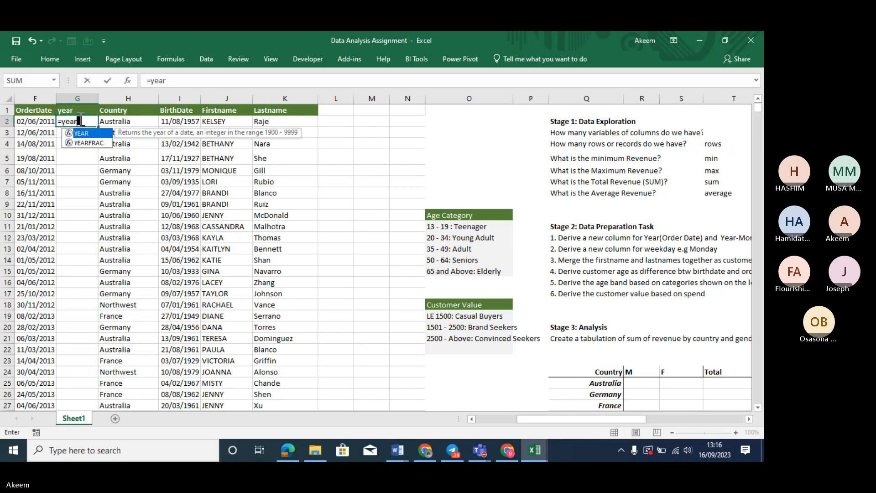
{"action": "type", "text": "("}
{"action": "left_click", "coordinate": [36, 122]}
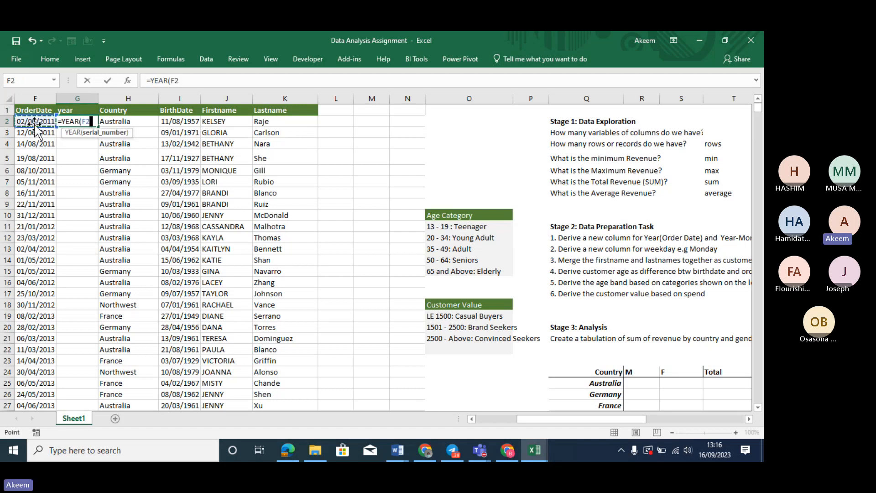
{"action": "key", "text": "Return"}
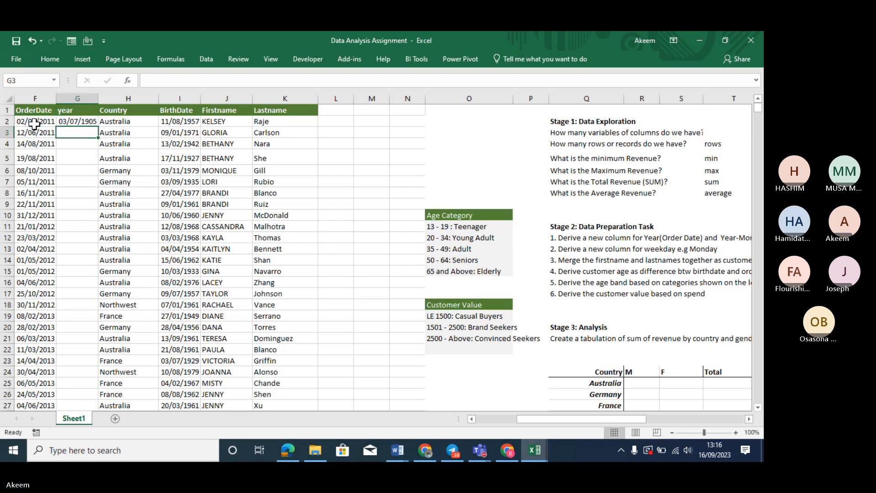
{"action": "left_click", "coordinate": [88, 121]}
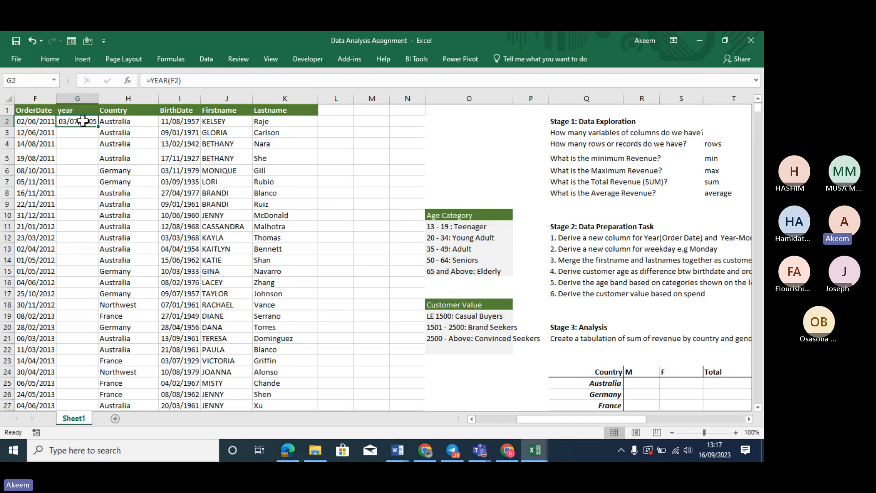
Change G2 to =TEXT(F2,"yyyy") and fill it down column G
{"action": "type", "text": "=text"}
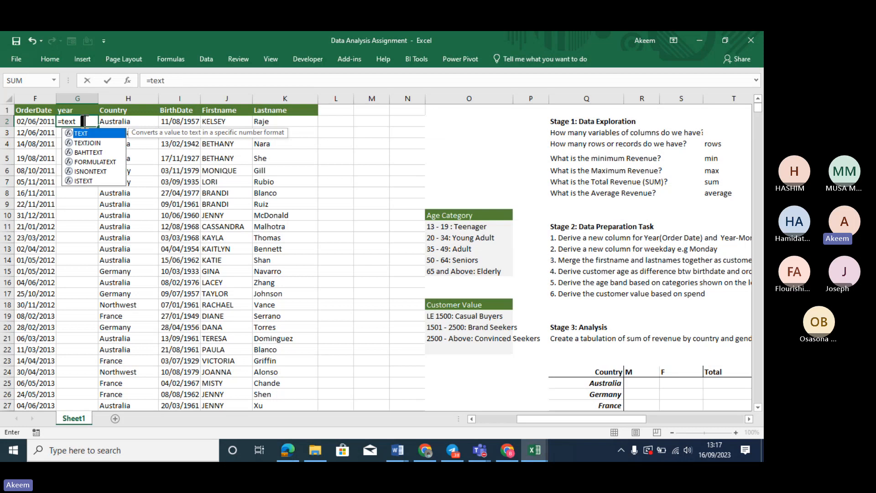
{"action": "key", "text": "Tab"}
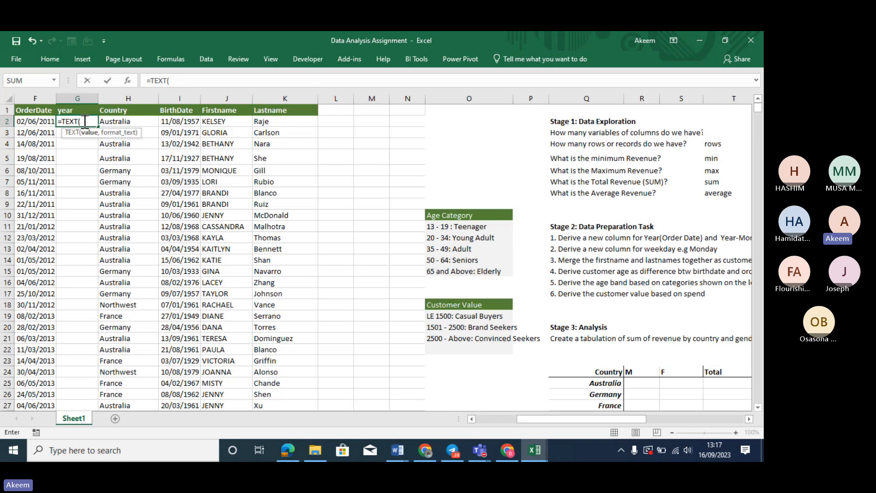
{"action": "left_click", "coordinate": [40, 122]}
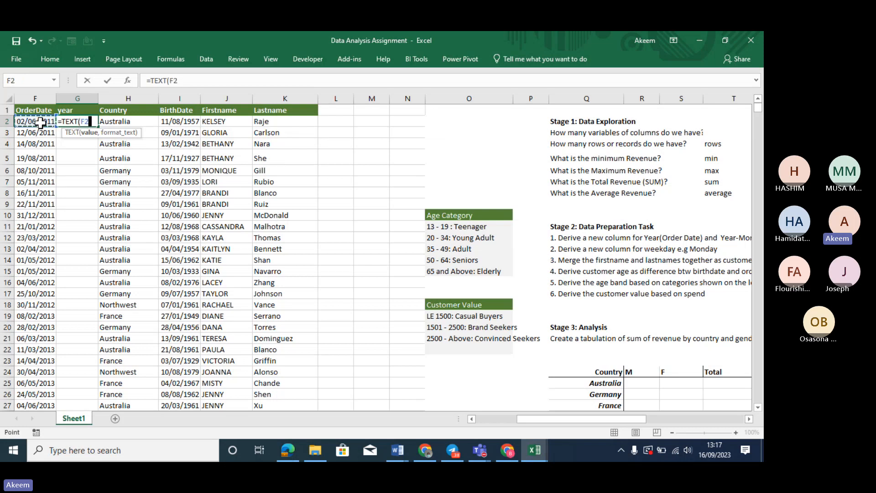
{"action": "type", "text": ",\""}
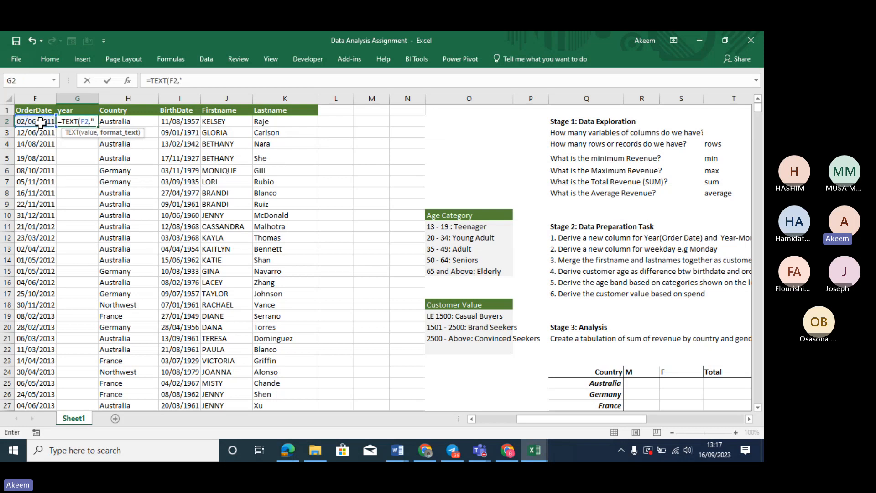
{"action": "type", "text": "yyyy\")"}
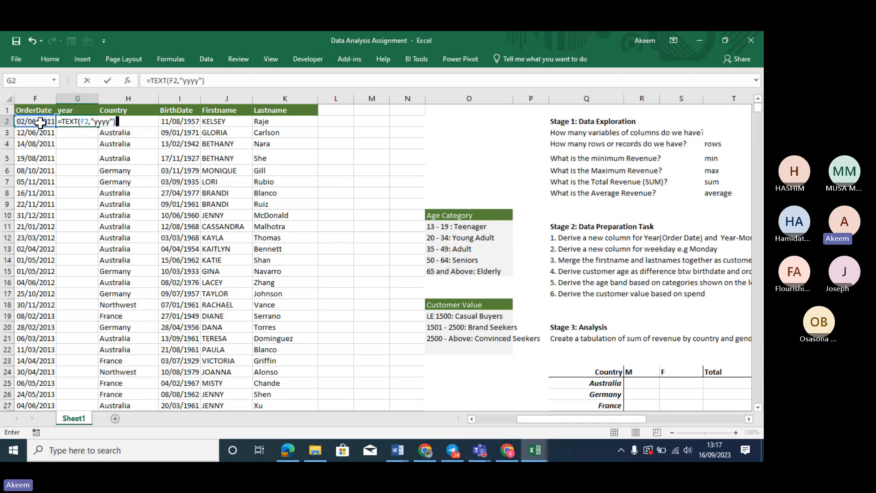
{"action": "key", "text": "Return"}
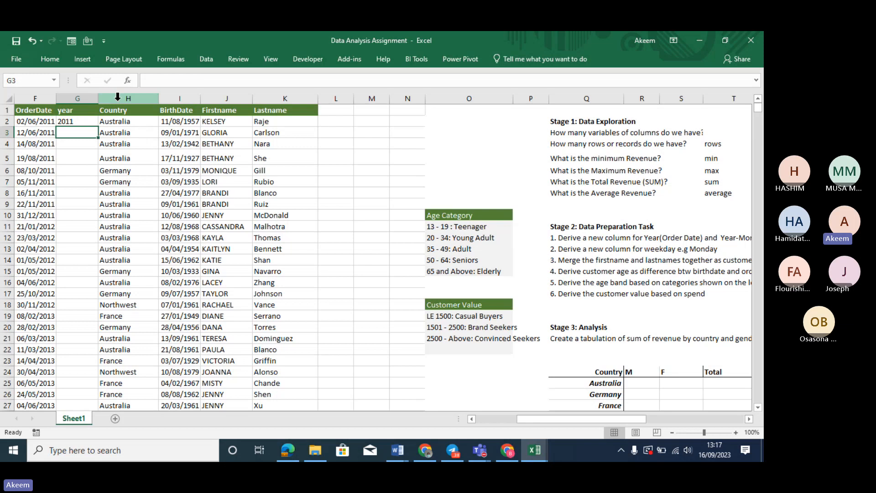
{"action": "left_click", "coordinate": [83, 122]}
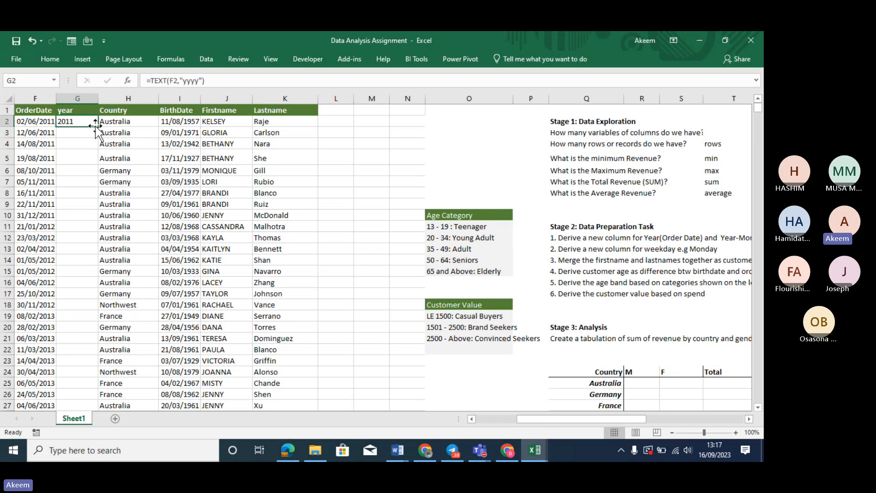
{"action": "double_click", "coordinate": [99, 129]}
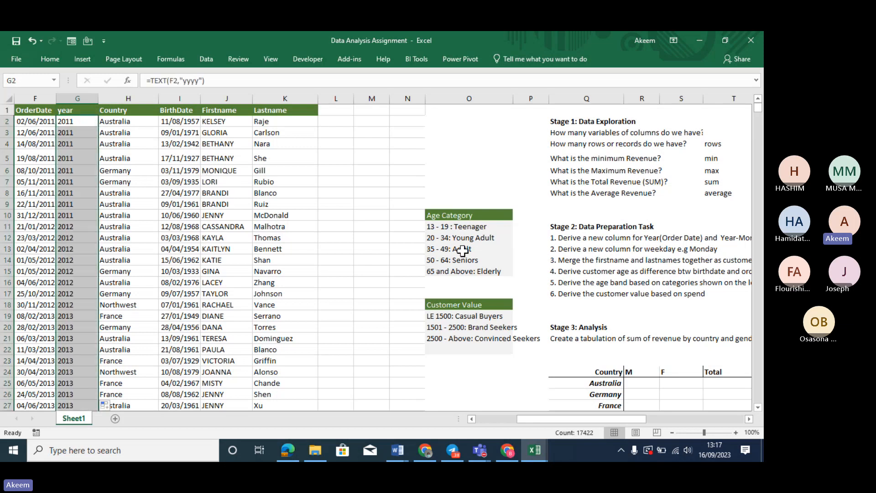
{"action": "left_click", "coordinate": [589, 238]}
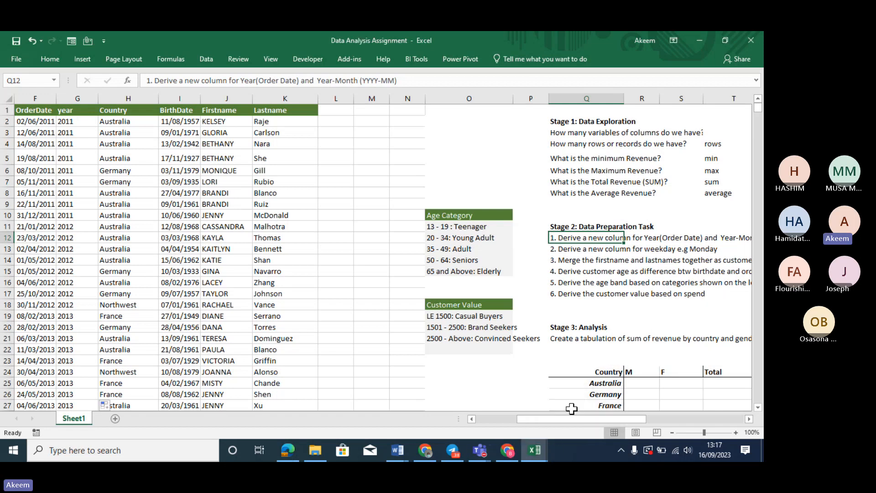
{"action": "mouse_move", "coordinate": [576, 419]}
{"action": "left_mouse_down"}
{"action": "mouse_move", "coordinate": [604, 417]}
{"action": "mouse_move", "coordinate": [590, 412]}
{"action": "left_mouse_up"}
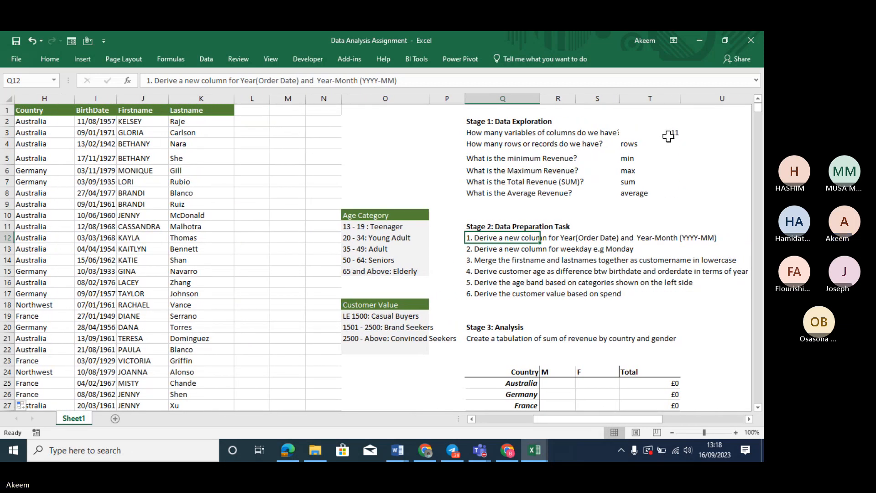
{"action": "left_click_drag", "start_coordinate": [580, 418], "coordinate": [427, 417]}
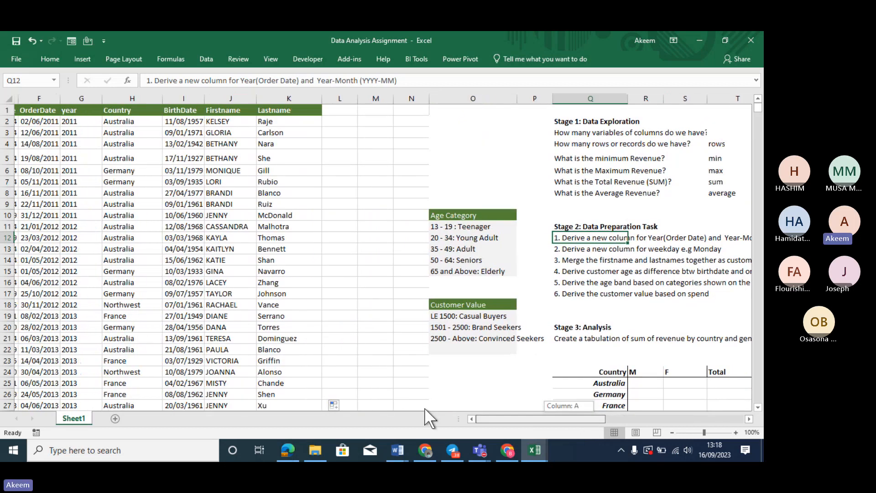
Insert a blank column G before year and head it 'year month'
{"action": "right_click", "coordinate": [300, 95]}
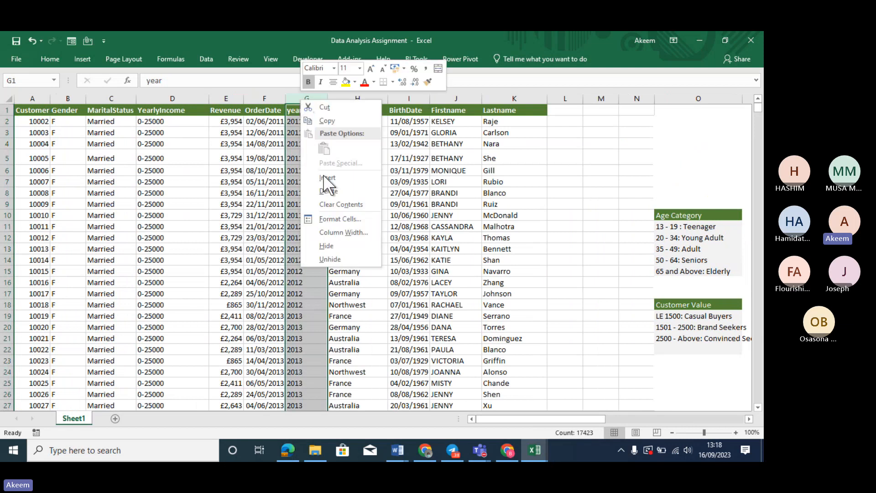
{"action": "left_click", "coordinate": [328, 177]}
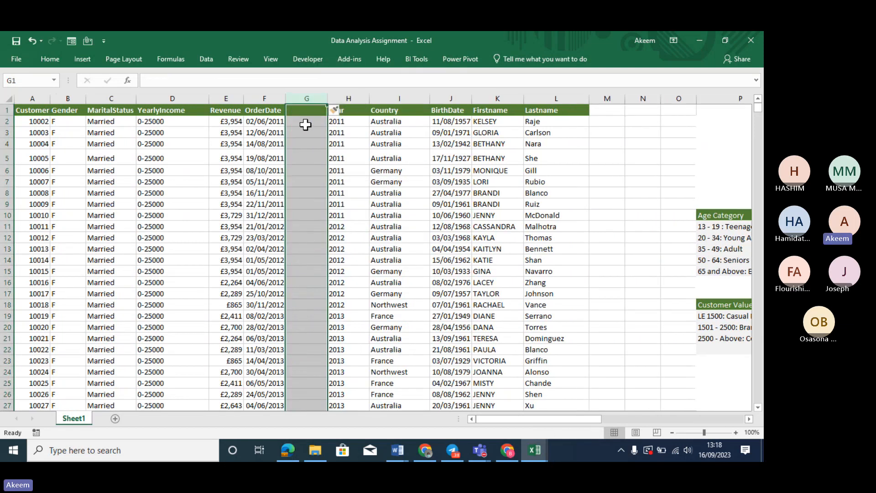
{"action": "left_click", "coordinate": [305, 122]}
{"action": "left_click", "coordinate": [308, 111]}
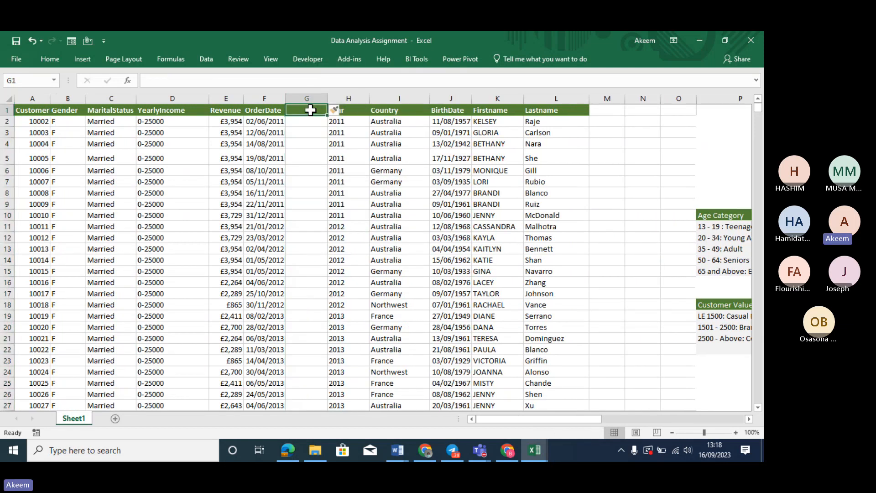
{"action": "type", "text": "year"}
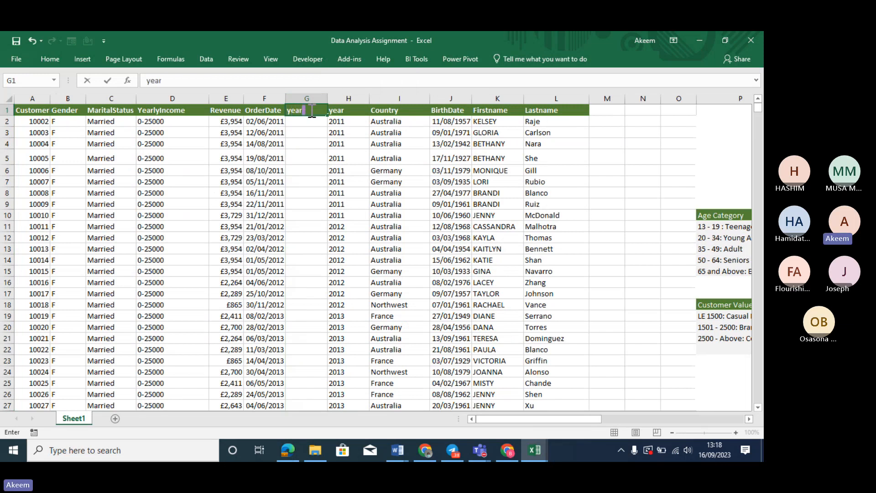
{"action": "type", "text": " mon"}
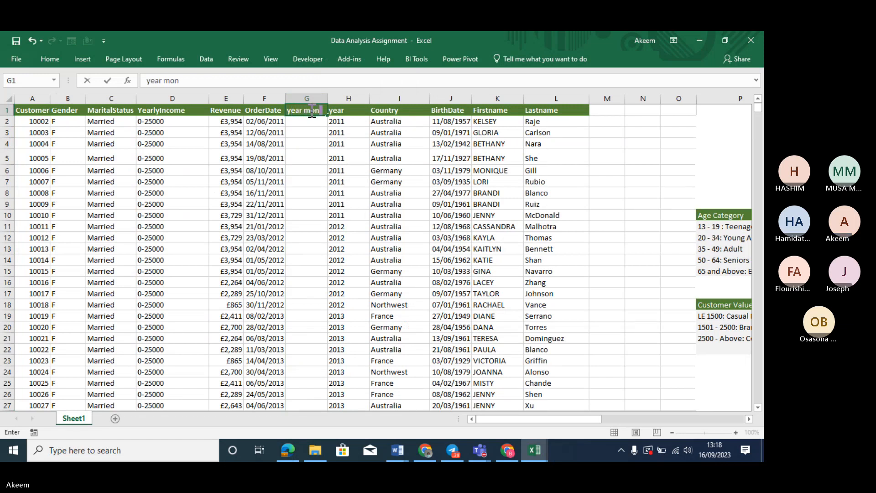
{"action": "type", "text": "th"}
{"action": "key", "text": "Return"}
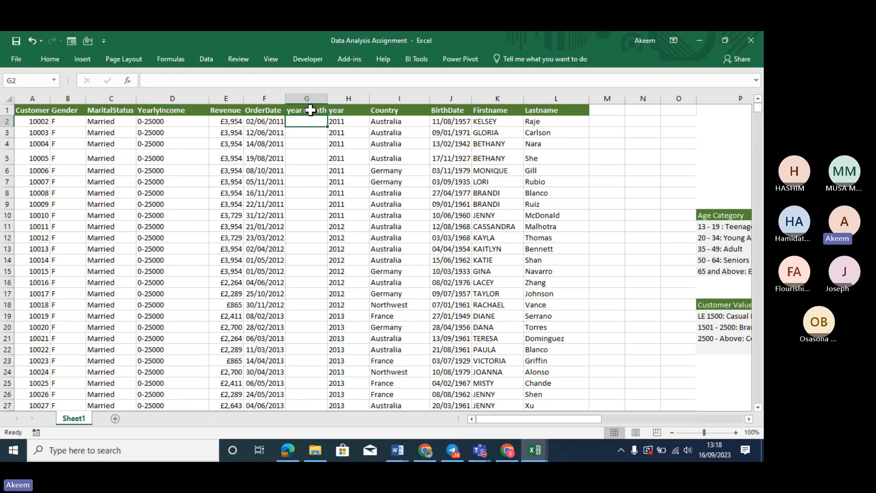
Enter =F2 in G2 and fill it down the year month column
{"action": "type", "text": "=F2"}
{"action": "key", "text": "Return"}
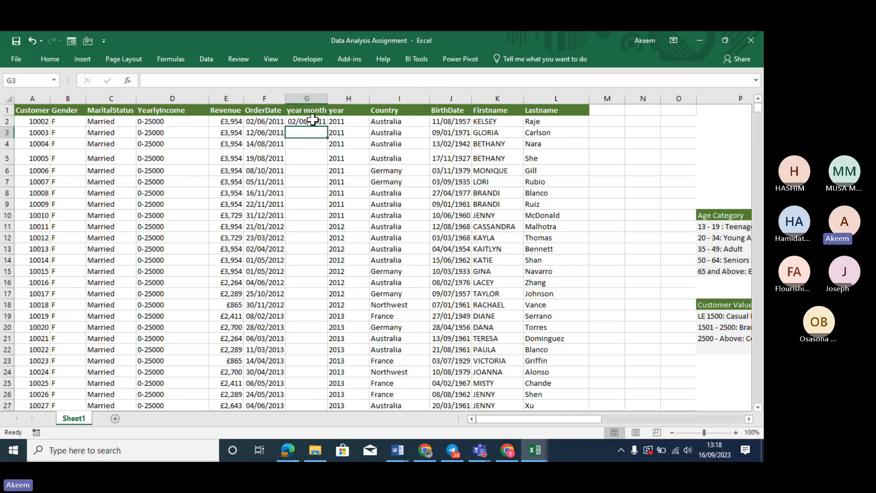
{"action": "left_click", "coordinate": [313, 119]}
{"action": "key", "text": "ctrl+shift+Down"}
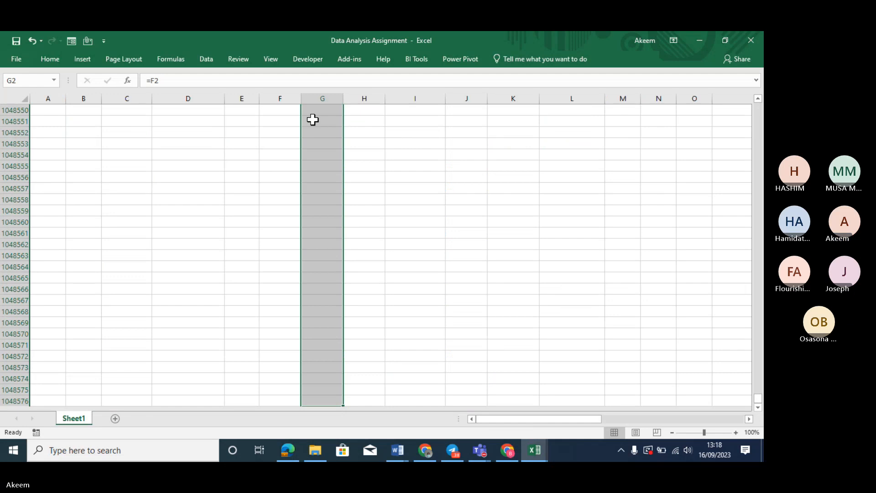
{"action": "key", "text": "ctrl+Up"}
{"action": "left_click", "coordinate": [313, 119]}
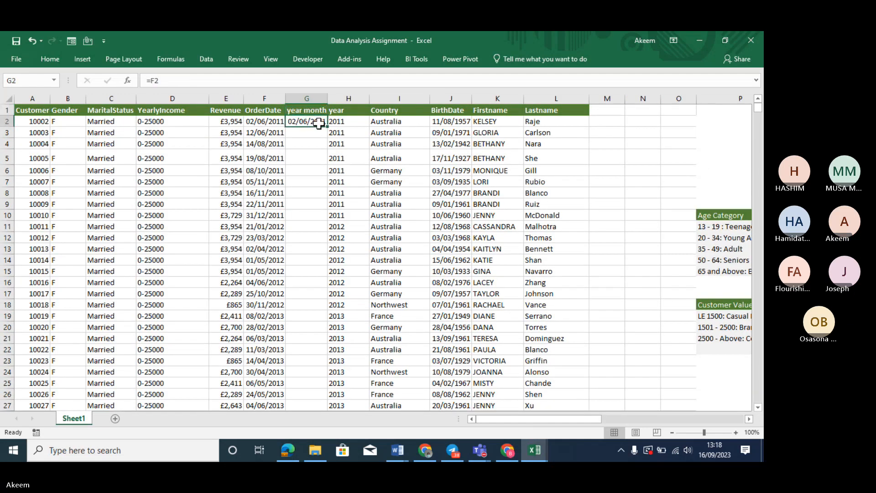
{"action": "left_click_drag", "start_coordinate": [330, 128], "coordinate": [330, 128]}
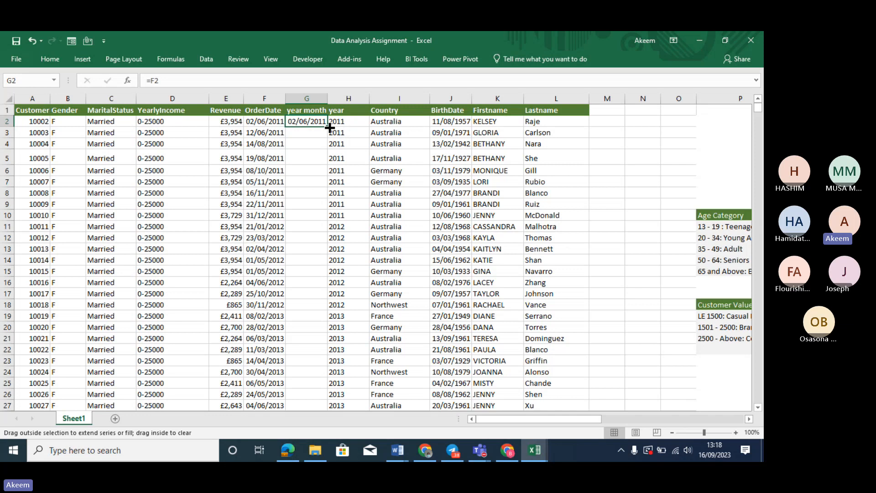
{"action": "double_click", "coordinate": [329, 128]}
Apply the custom number format yyyy-mmm to the year month dates
{"action": "key", "text": "ctrl+1"}
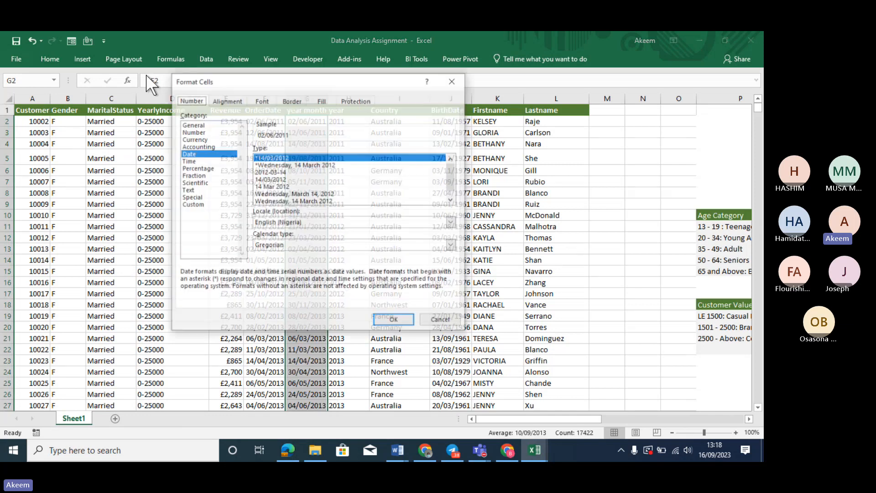
{"action": "left_click", "coordinate": [201, 205]}
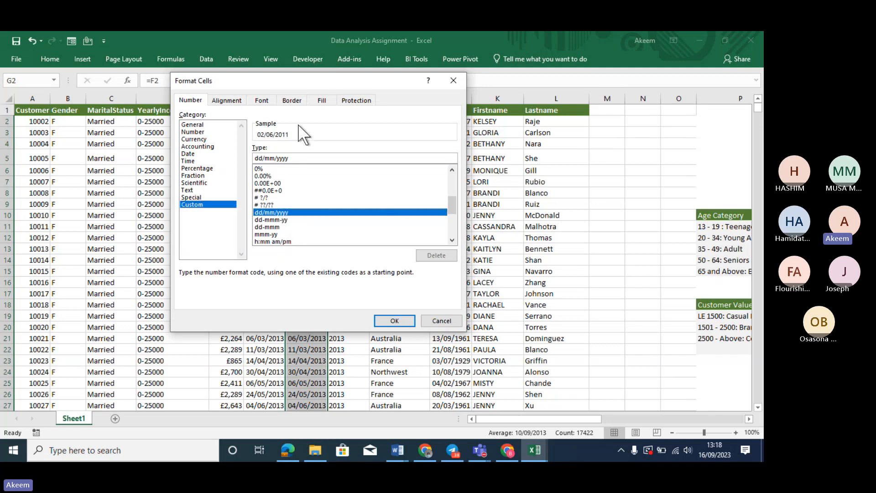
{"action": "left_click_drag", "start_coordinate": [296, 162], "coordinate": [223, 157]}
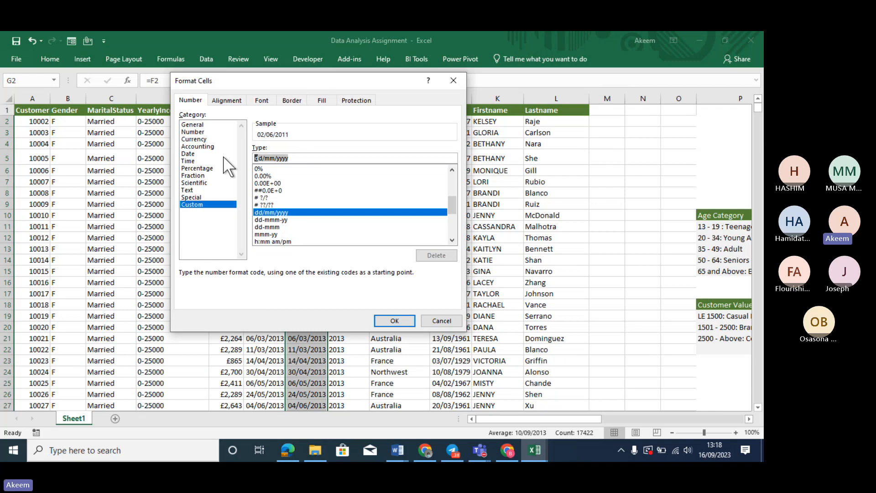
{"action": "type", "text": "yyyy-mmm"}
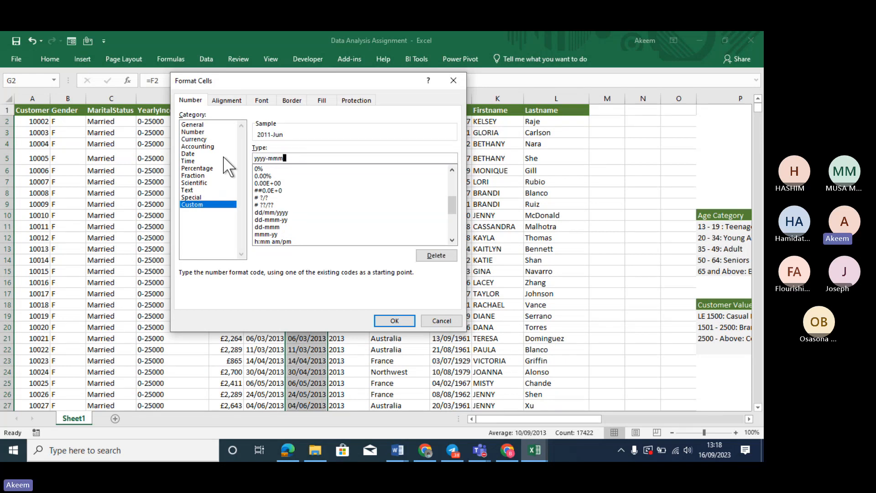
{"action": "key", "text": "Return"}
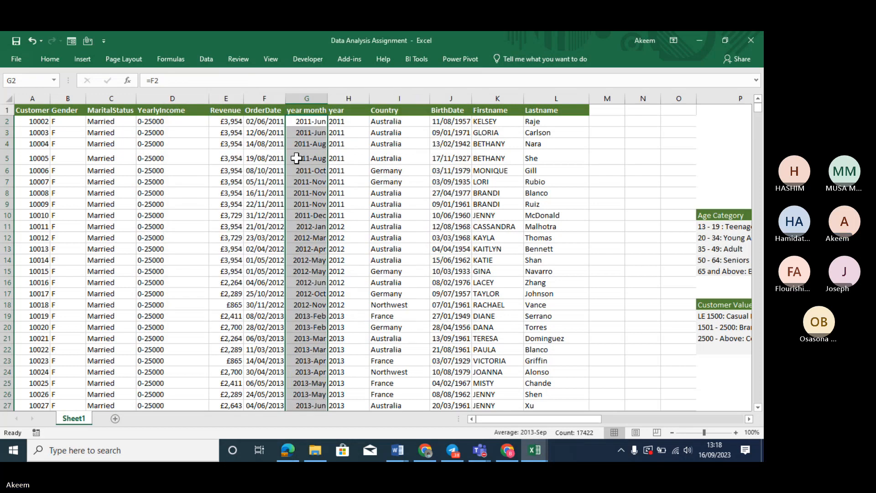
{"action": "key", "text": "Down"}
{"action": "key", "text": "Down"}
{"action": "key", "text": "Down"}
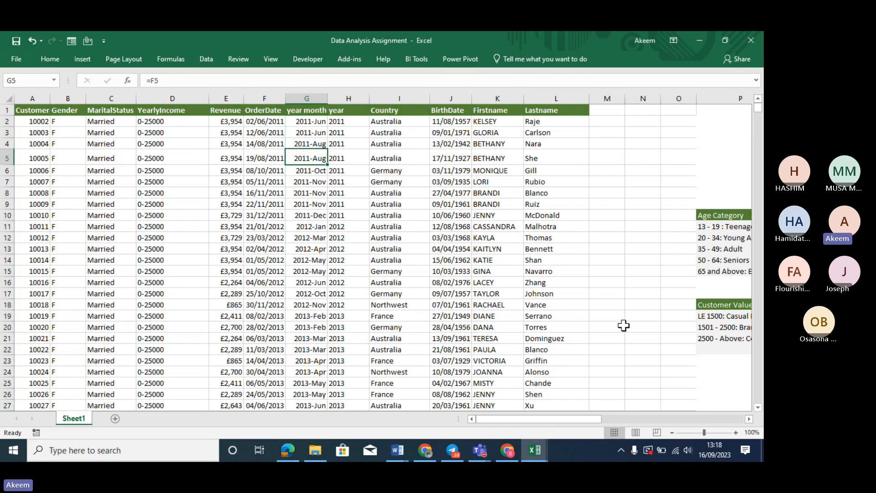
Give columns G:H (year month and year) a light grey fill colour
{"action": "left_click_drag", "start_coordinate": [526, 418], "coordinate": [598, 418]}
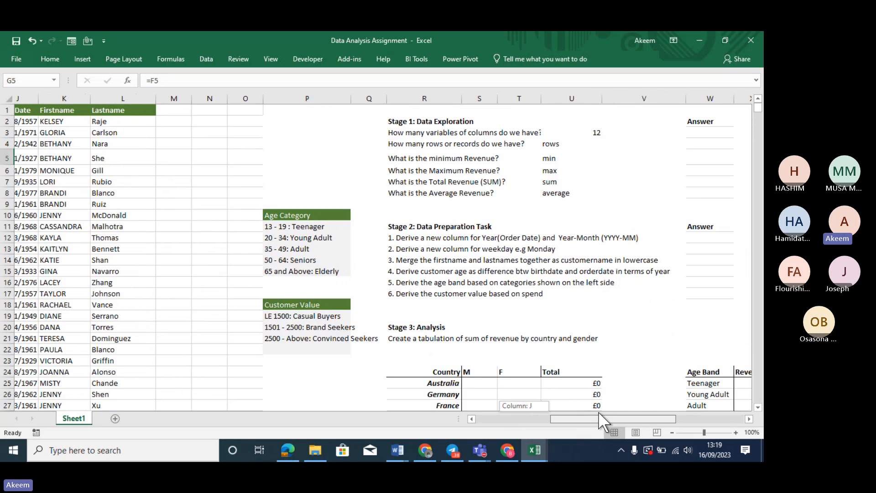
{"action": "left_click", "coordinate": [422, 248]}
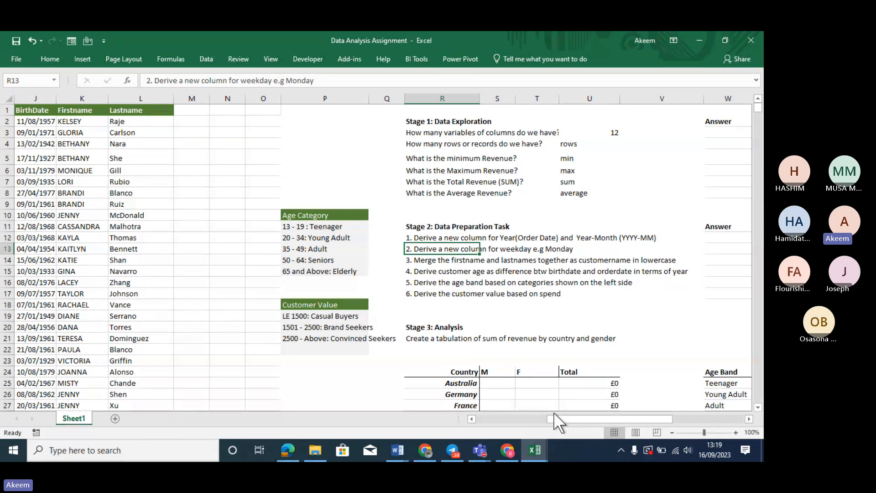
{"action": "left_click_drag", "start_coordinate": [554, 412], "coordinate": [491, 417]}
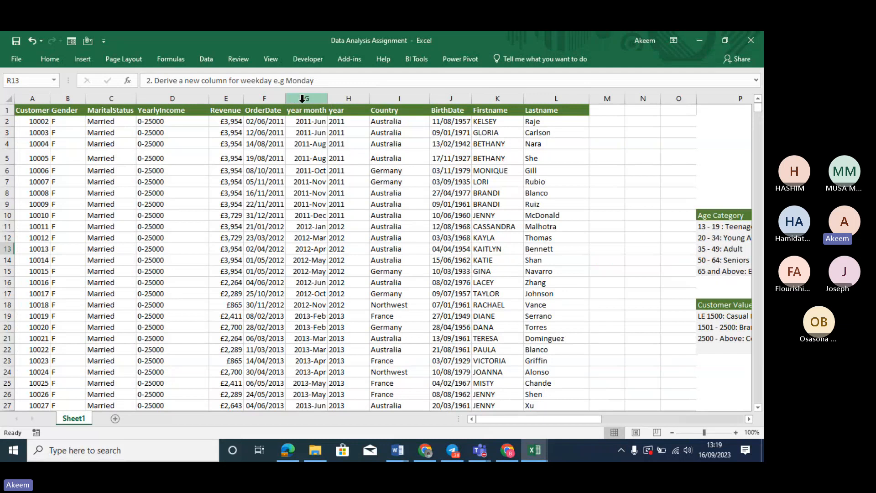
{"action": "left_click_drag", "start_coordinate": [301, 98], "coordinate": [340, 99]}
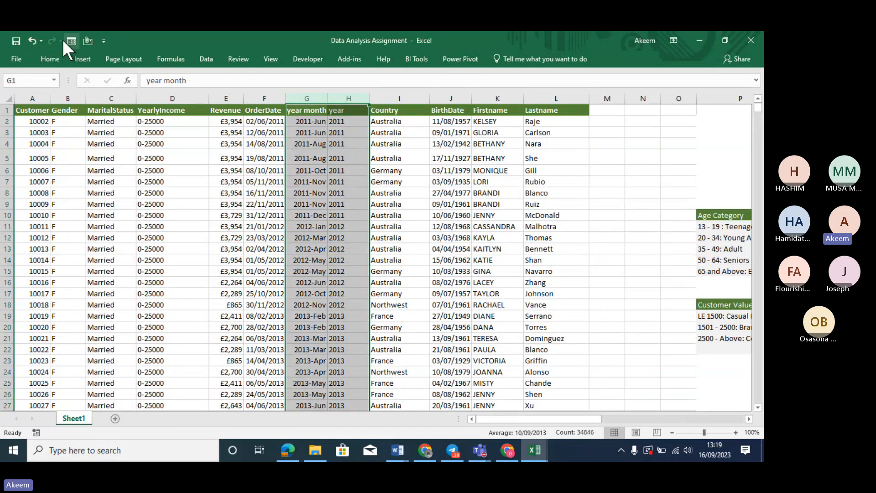
{"action": "left_click", "coordinate": [50, 55]}
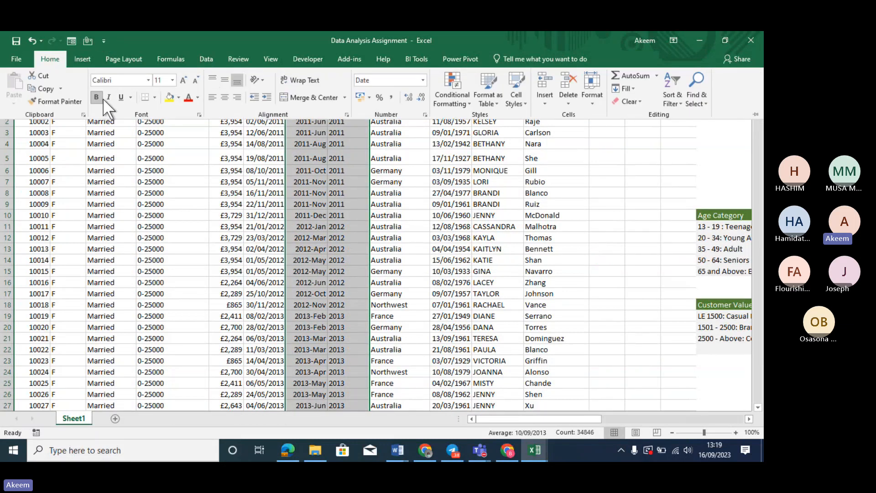
{"action": "left_click", "coordinate": [177, 97]}
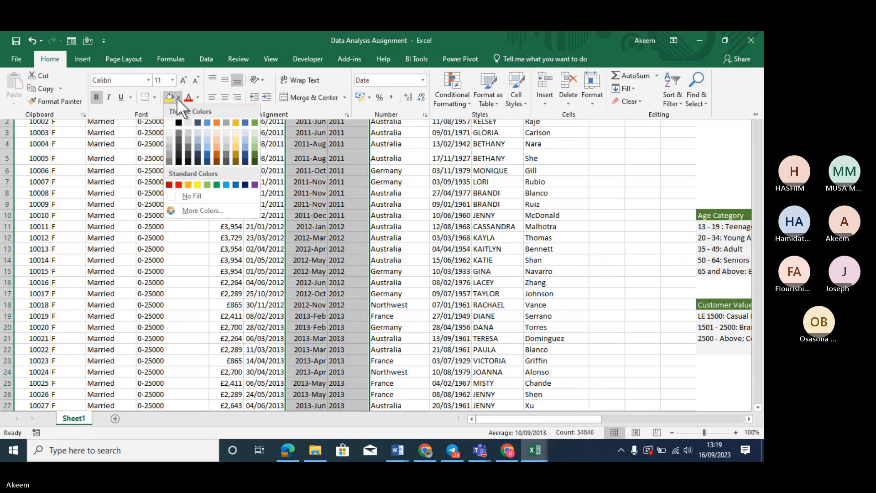
{"action": "left_click", "coordinate": [188, 123]}
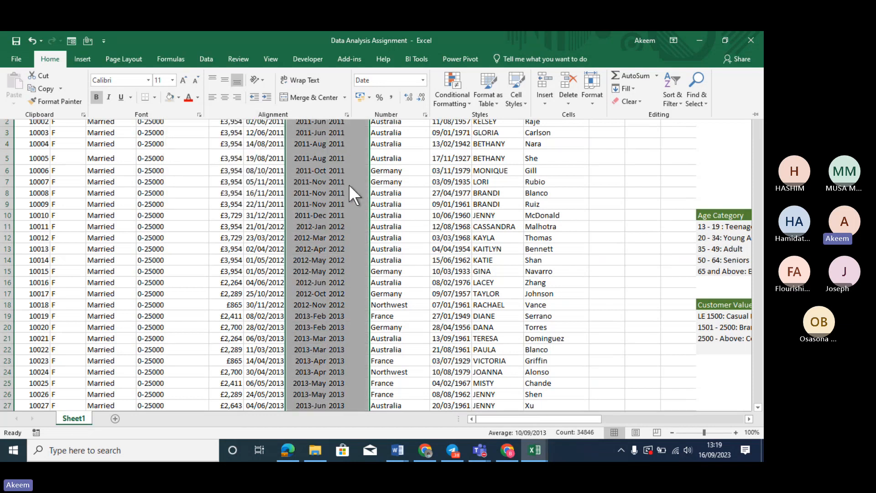
{"action": "left_click", "coordinate": [348, 184]}
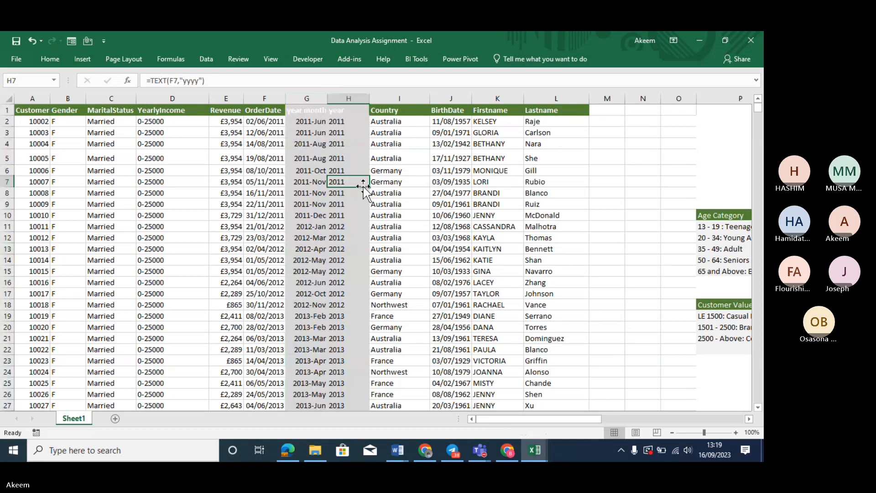
Insert a blank column I before Country with the header Weekday
{"action": "left_click", "coordinate": [392, 92]}
{"action": "right_click", "coordinate": [393, 98]}
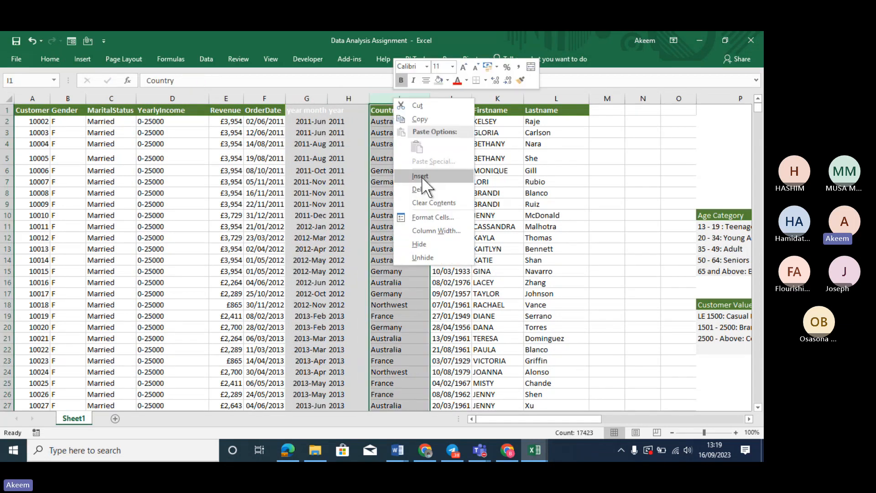
{"action": "left_click", "coordinate": [420, 176]}
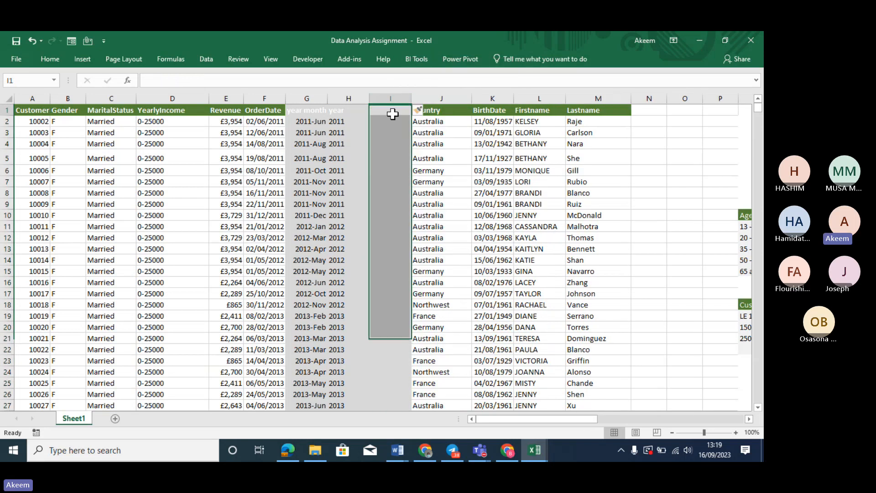
{"action": "left_click", "coordinate": [392, 113]}
{"action": "type", "text": "Weekday"}
{"action": "key", "text": "Return"}
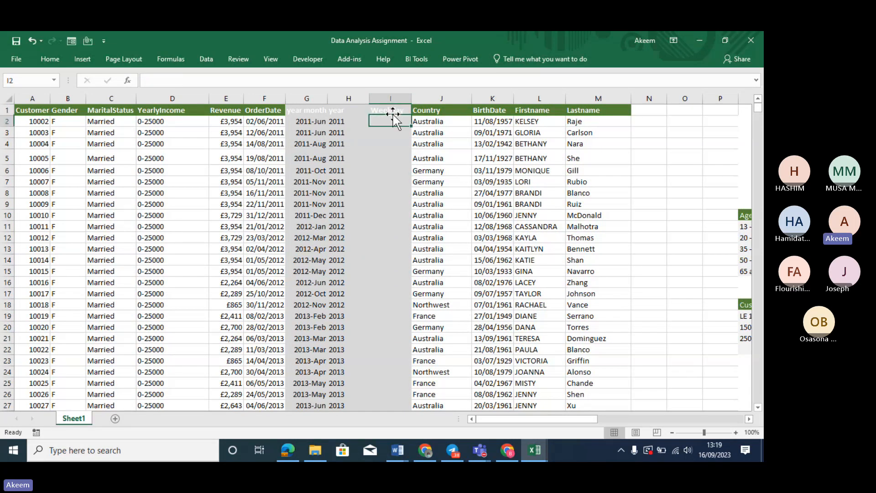
Enter =TEXT(F2,"dddd") in I2 and fill it down the Weekday column
{"action": "type", "text": "=TEXT("}
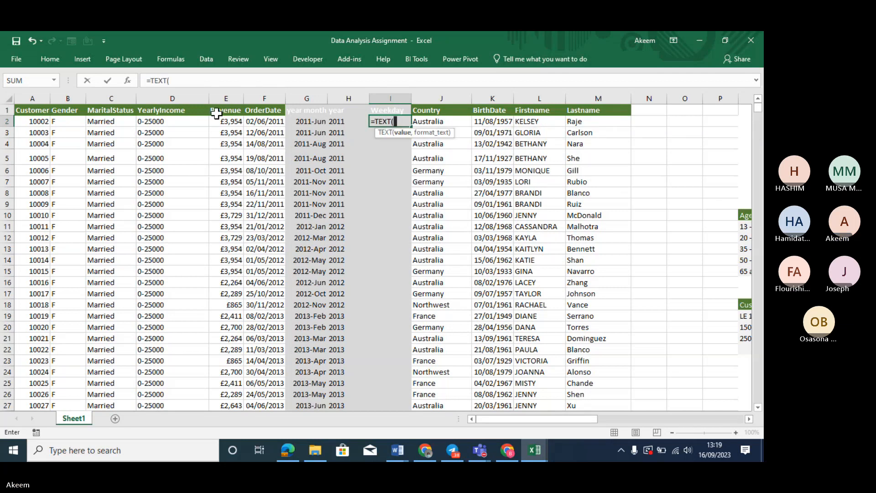
{"action": "left_click", "coordinate": [260, 120]}
{"action": "type", "text": ","}
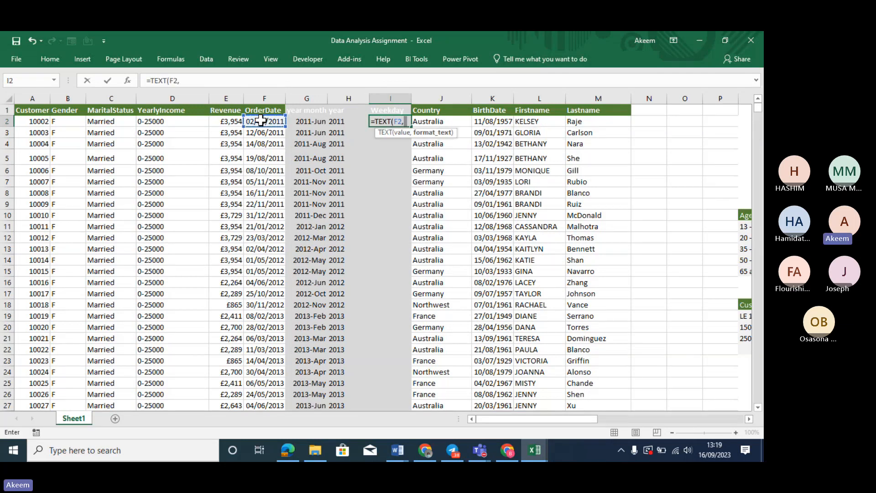
{"action": "type", "text": "\"dddd\""}
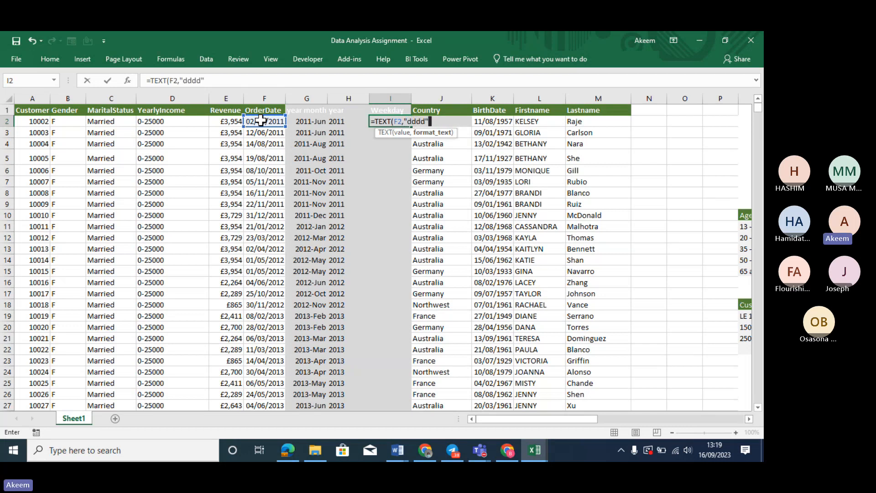
{"action": "type", "text": ")"}
{"action": "key", "text": "Return"}
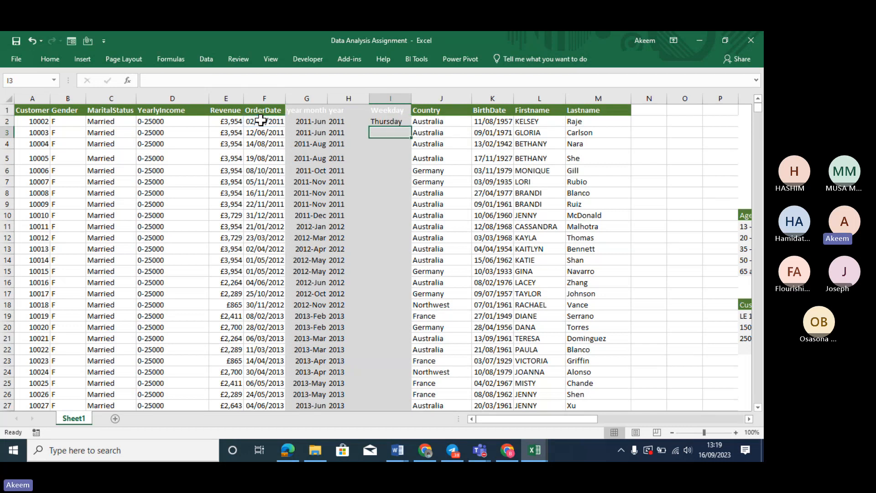
{"action": "left_click", "coordinate": [392, 118]}
{"action": "double_click", "coordinate": [412, 130]}
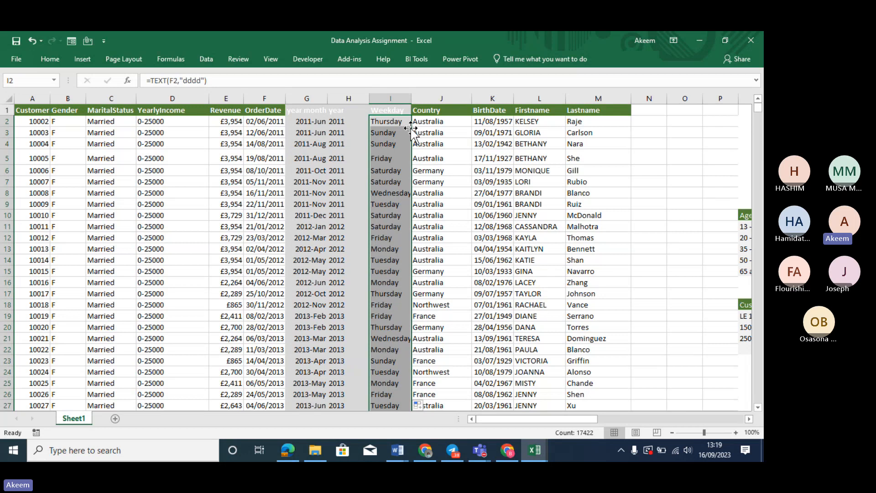
{"action": "key", "text": "Right"}
{"action": "key", "text": "Right"}
{"action": "key", "text": "Right"}
{"action": "key", "text": "Right"}
{"action": "key", "text": "Right"}
{"action": "key", "text": "Right"}
{"action": "key", "text": "Right"}
{"action": "key", "text": "Right"}
{"action": "key", "text": "Right"}
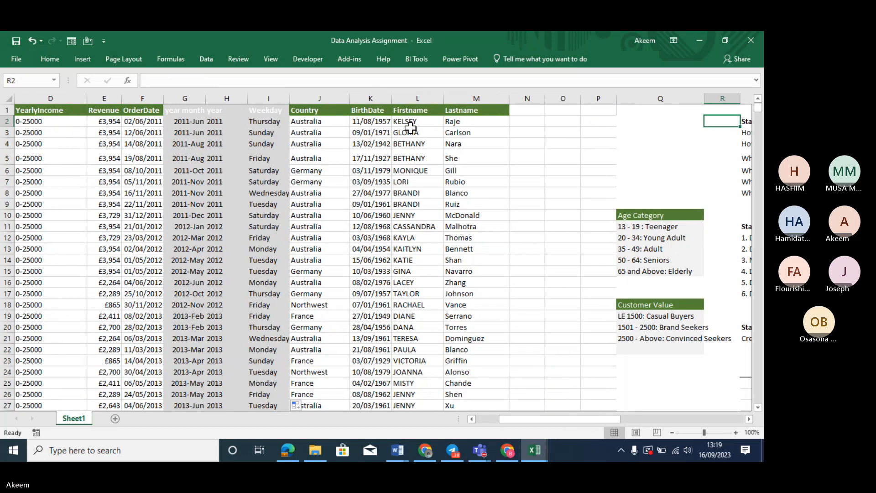
{"action": "key", "text": "Right"}
{"action": "key", "text": "Right"}
{"action": "key", "text": "Right"}
{"action": "key", "text": "Right"}
{"action": "key", "text": "Right"}
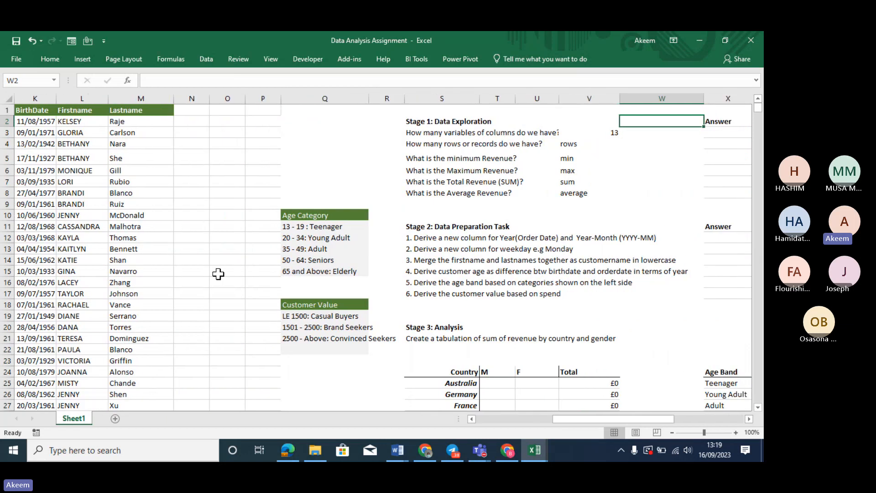
Add the header 'Customer name' in cell N1
{"action": "left_click", "coordinate": [429, 262]}
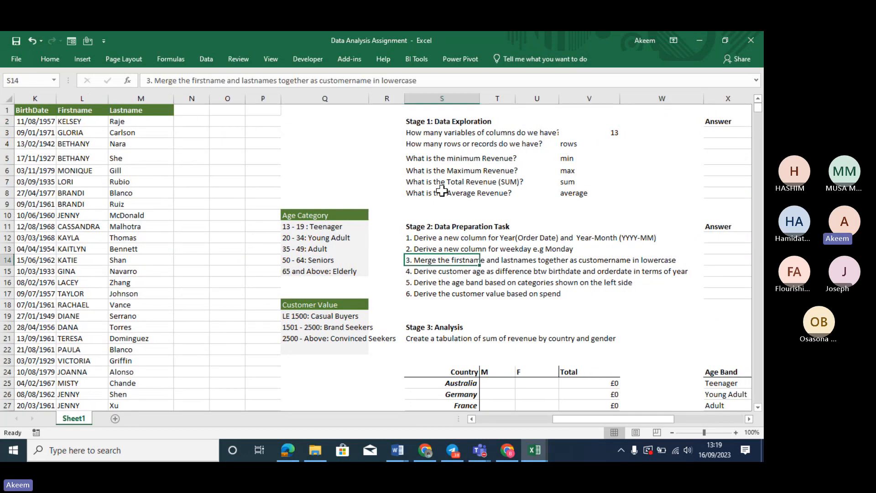
{"action": "left_click", "coordinate": [192, 111]}
{"action": "type", "text": "Cust"}
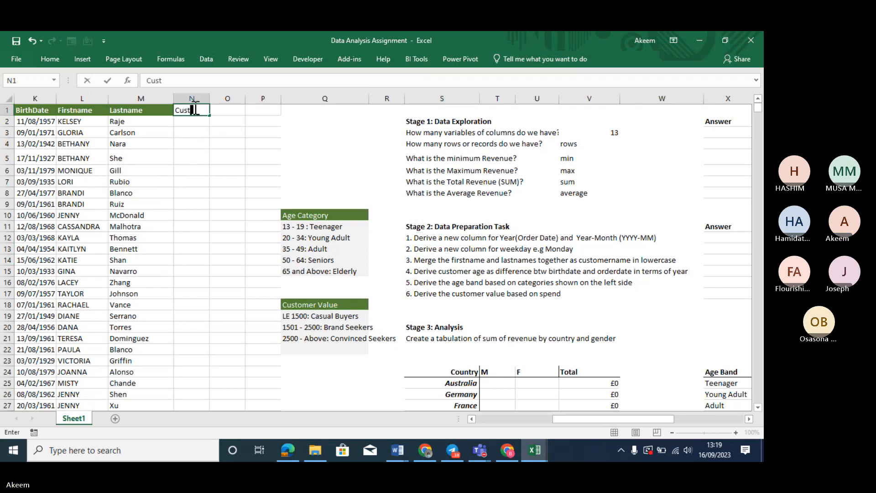
{"action": "type", "text": "omer name"}
{"action": "key", "text": "Return"}
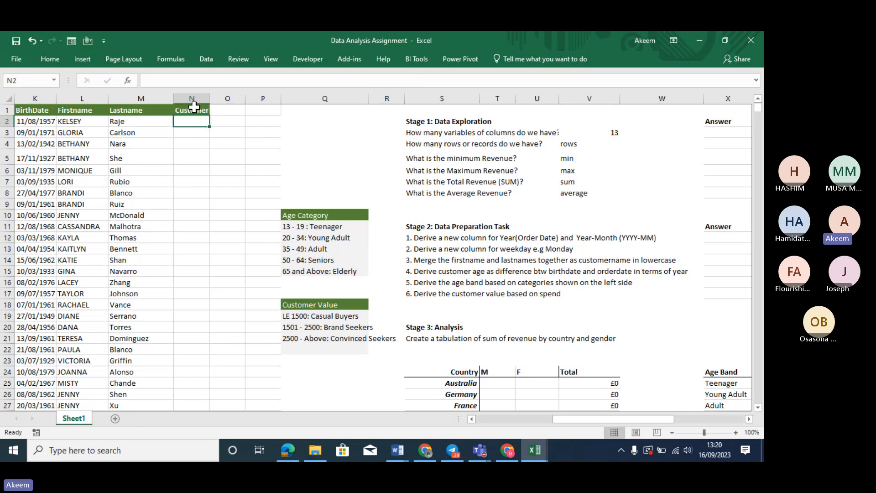
Enter =LOWER(L2&M2) in N2 to merge first and last name in lowercase
{"action": "type", "text": "="}
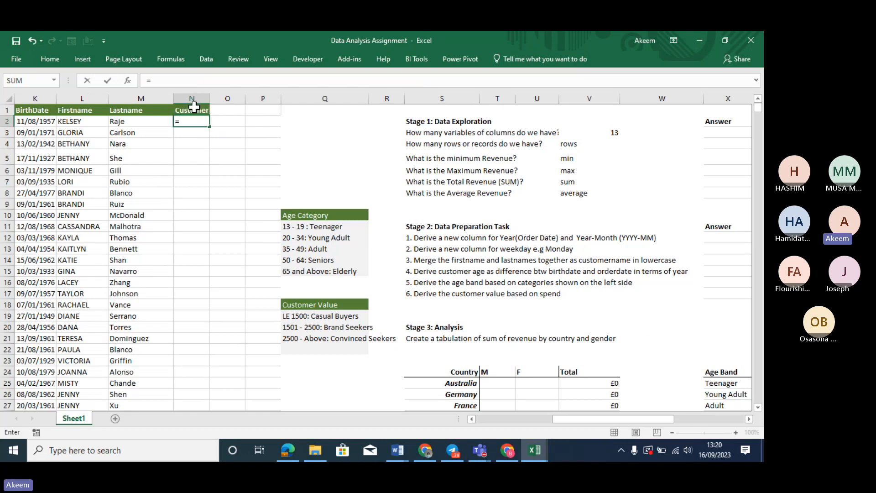
{"action": "left_click", "coordinate": [94, 119]}
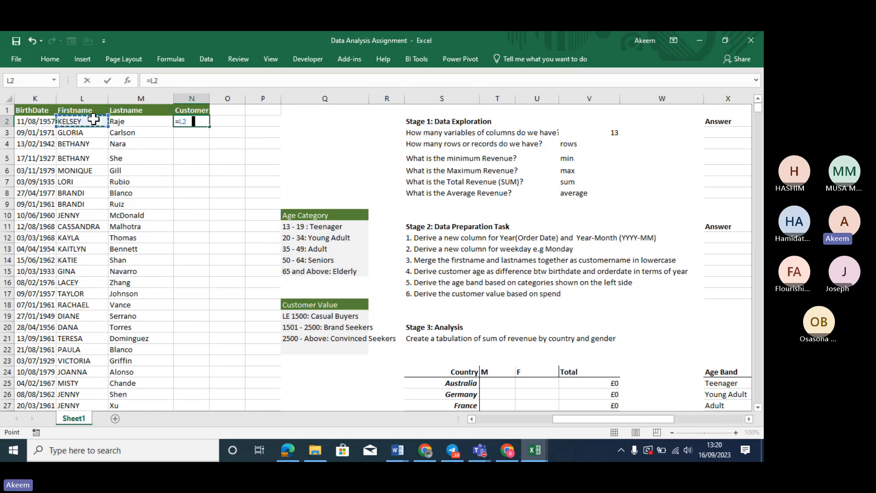
{"action": "type", "text": "&"}
{"action": "left_click", "coordinate": [132, 124]}
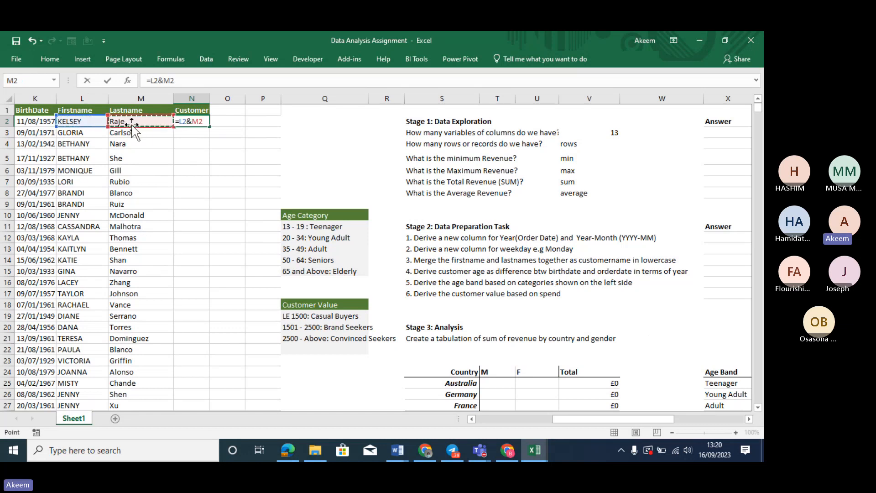
{"action": "key", "text": "Return"}
{"action": "left_click", "coordinate": [198, 120]}
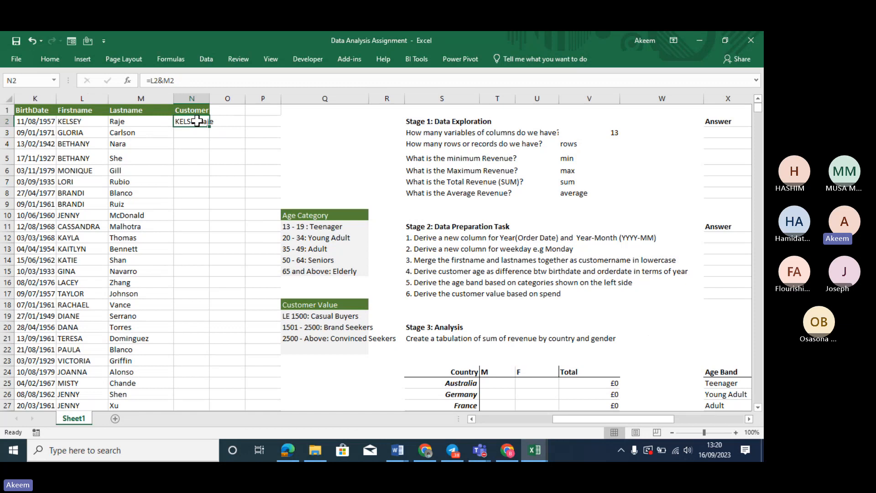
{"action": "left_click", "coordinate": [152, 80]}
{"action": "type", "text": "lower"}
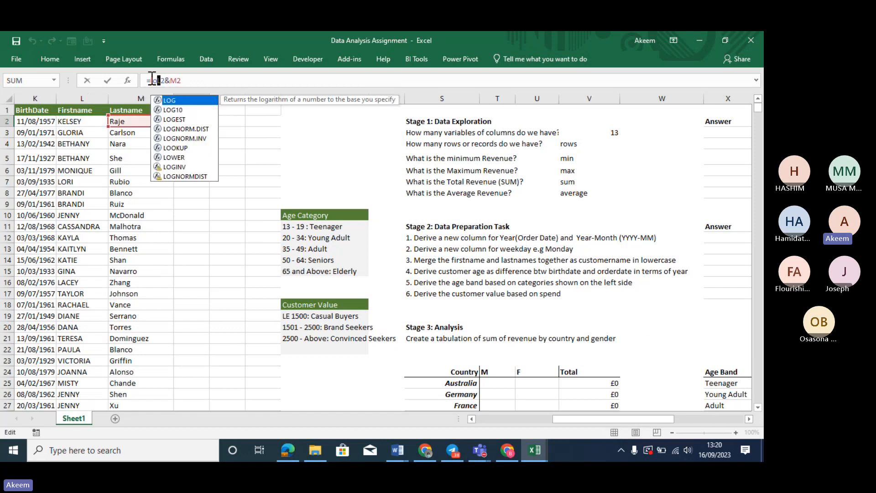
{"action": "type", "text": "("}
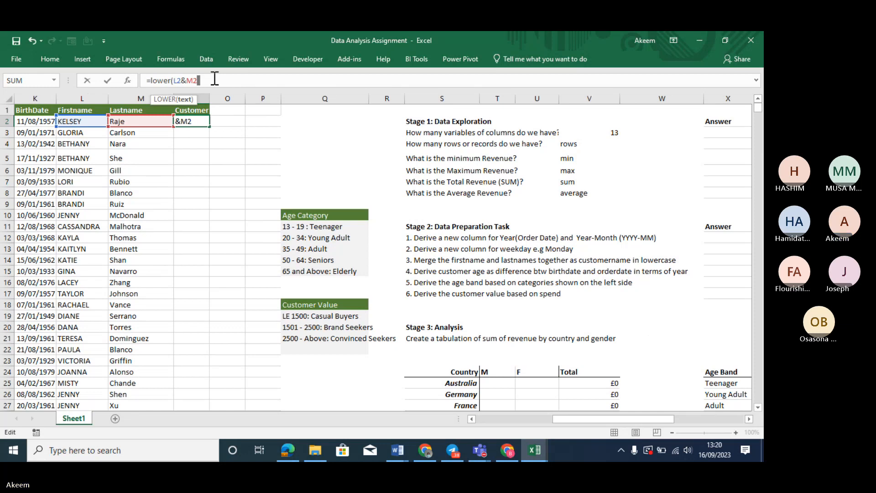
{"action": "key", "text": "Return"}
Fill the lowercase name formula down column N and widen column O
{"action": "left_click", "coordinate": [202, 124]}
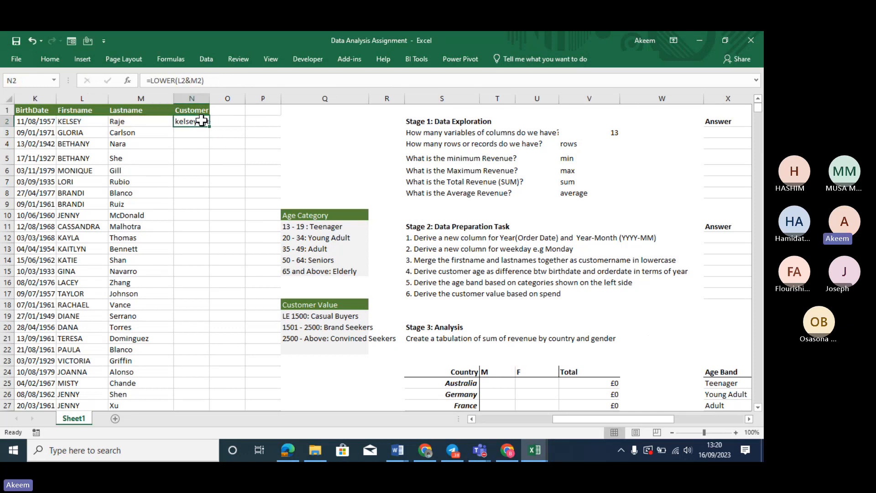
{"action": "double_click", "coordinate": [210, 127]}
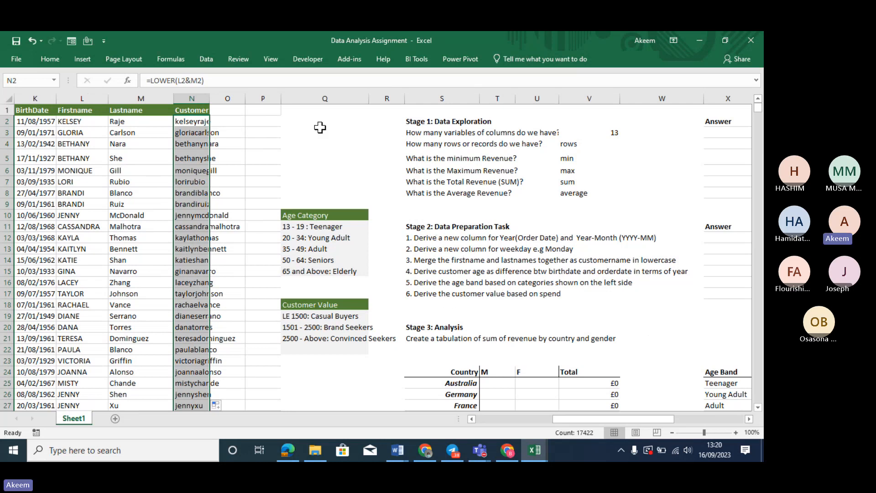
{"action": "left_click_drag", "start_coordinate": [244, 98], "coordinate": [269, 98]}
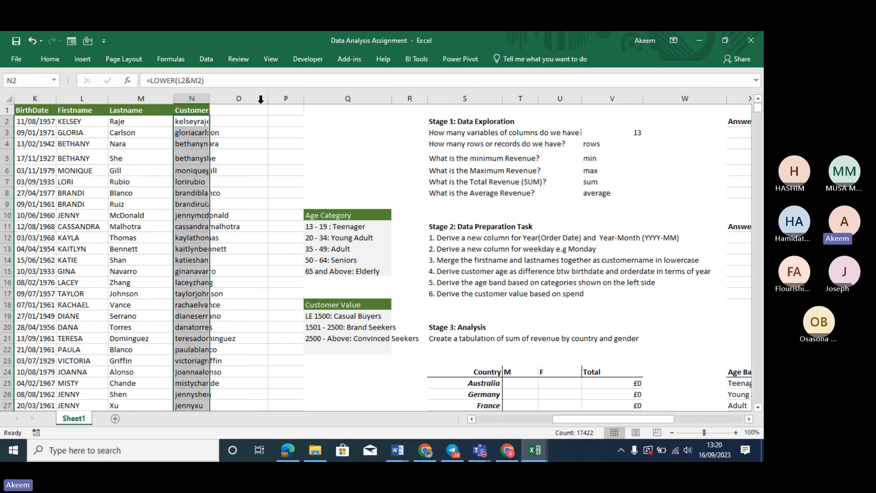
{"action": "left_click", "coordinate": [247, 111]}
Enter the Age header, widen the Customer name column, and shade it grey
{"action": "type", "text": "Age"}
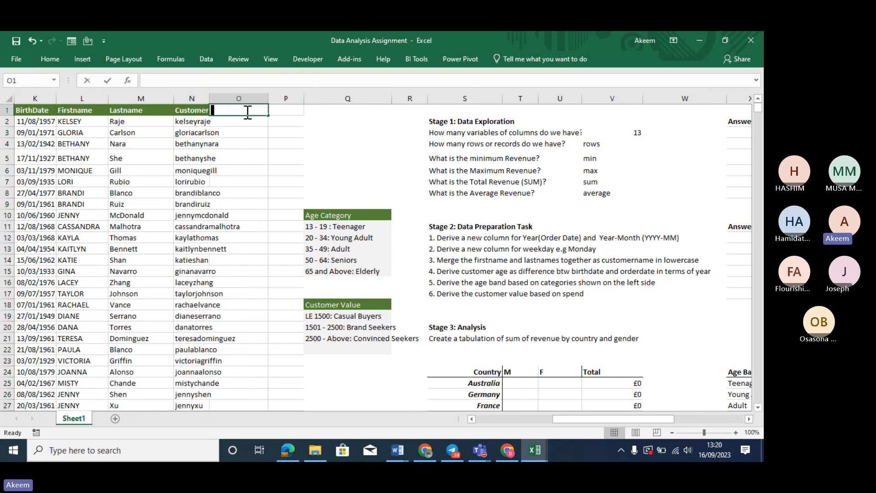
{"action": "left_click", "coordinate": [196, 98]}
{"action": "left_click_drag", "start_coordinate": [209, 99], "coordinate": [268, 101]}
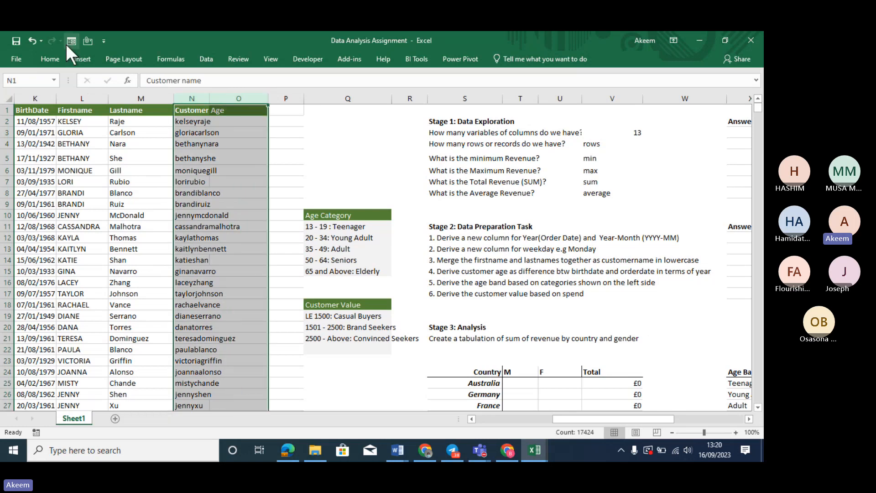
{"action": "left_click", "coordinate": [49, 60]}
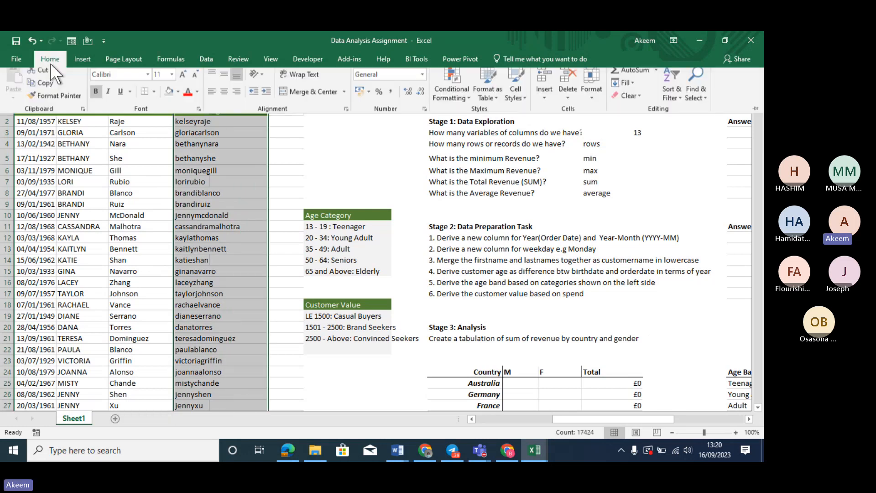
{"action": "left_click", "coordinate": [170, 97]}
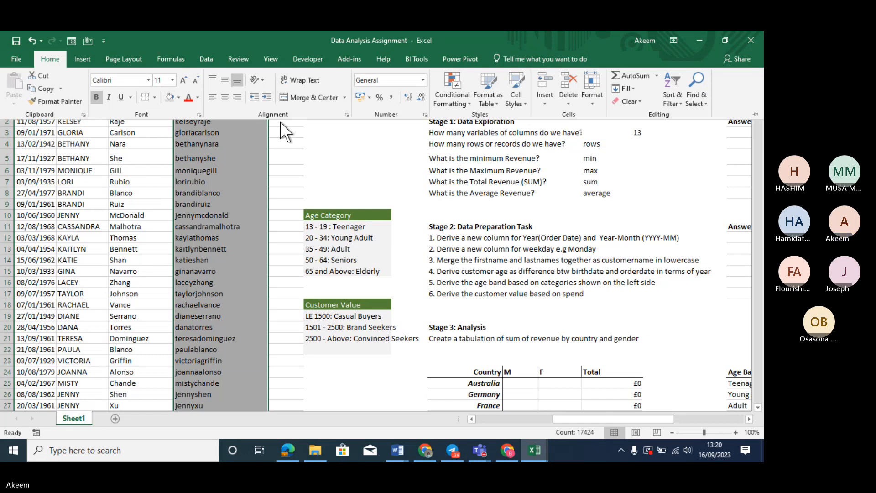
Insert two blank columns at column Q, left of the Age Category table
{"action": "left_click", "coordinate": [325, 100]}
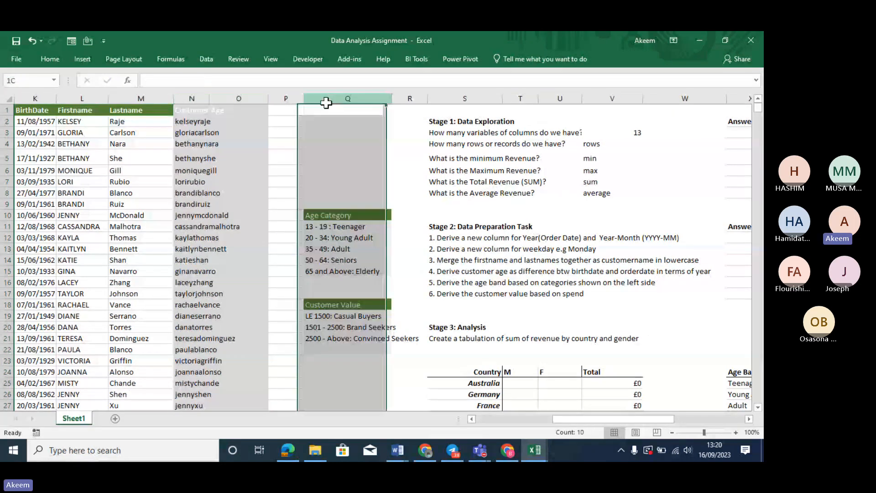
{"action": "right_click", "coordinate": [327, 103]}
{"action": "left_click", "coordinate": [365, 181]}
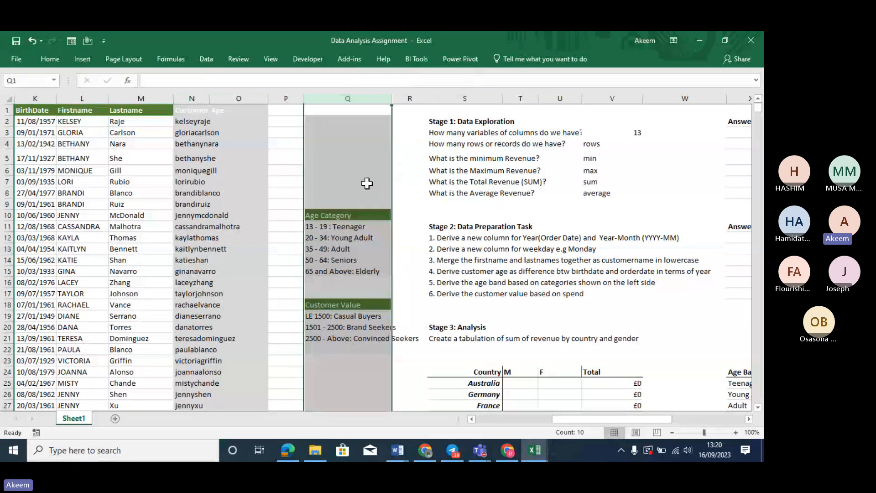
{"action": "right_click", "coordinate": [328, 97]}
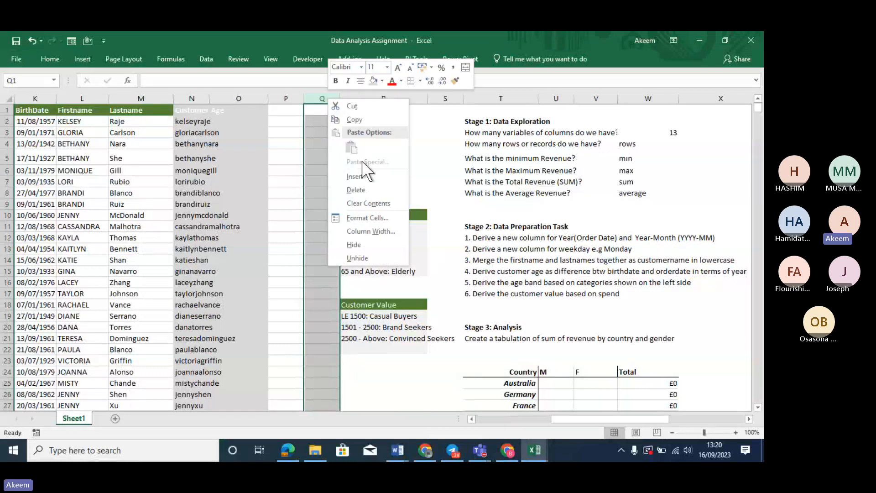
{"action": "left_click", "coordinate": [364, 176]}
{"action": "left_click", "coordinate": [201, 120]}
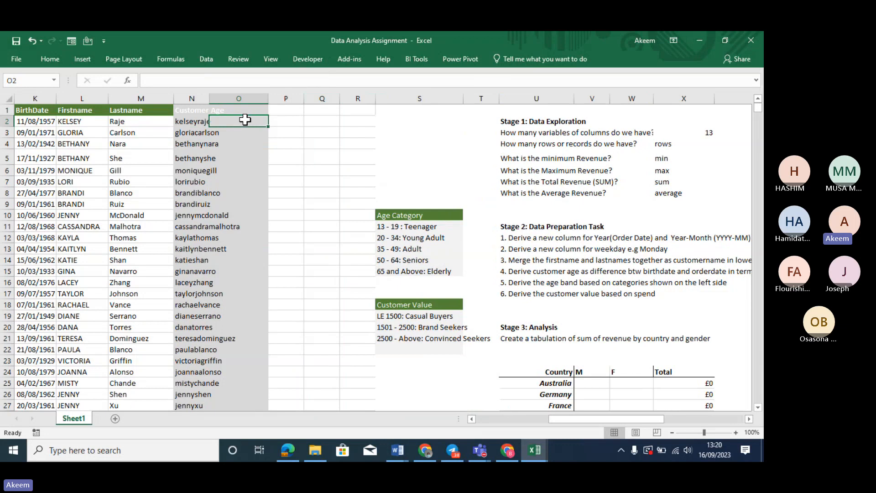
Enter =DATEDIF(K2,F2,"y") in O2 to compute the customer's age
{"action": "type", "text": "="}
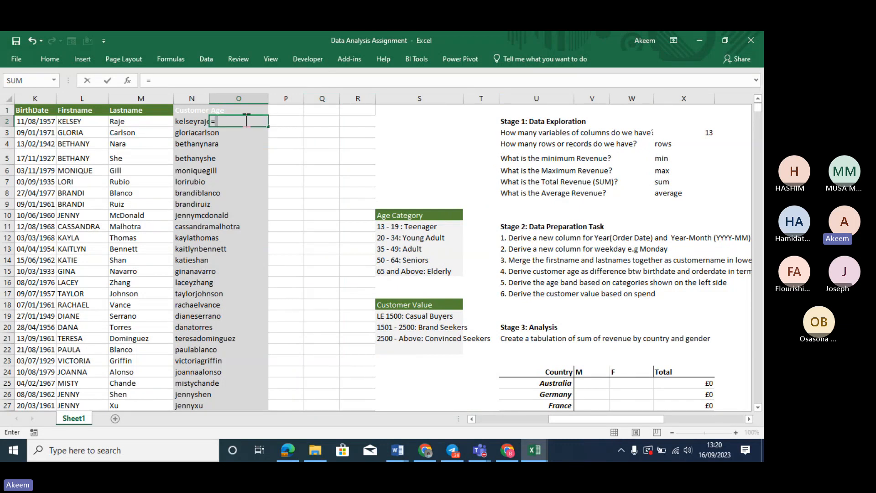
{"action": "type", "text": "datedif"}
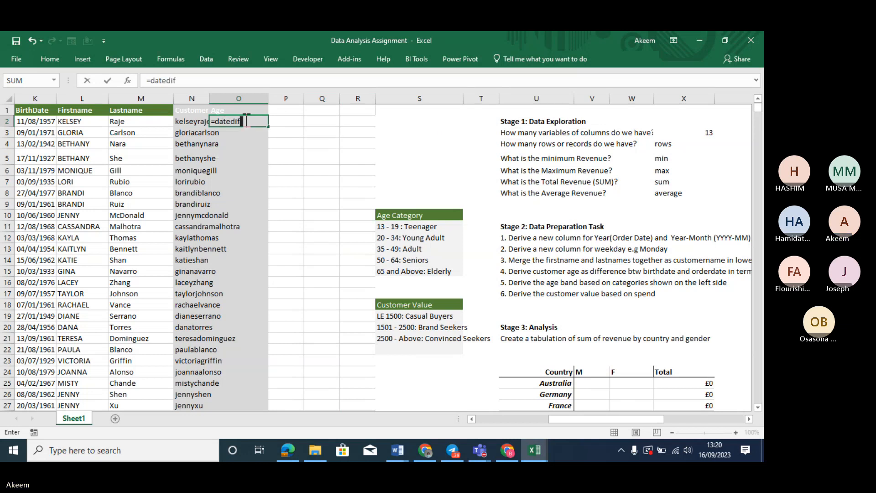
{"action": "key", "text": "Tab"}
{"action": "left_click", "coordinate": [245, 120]}
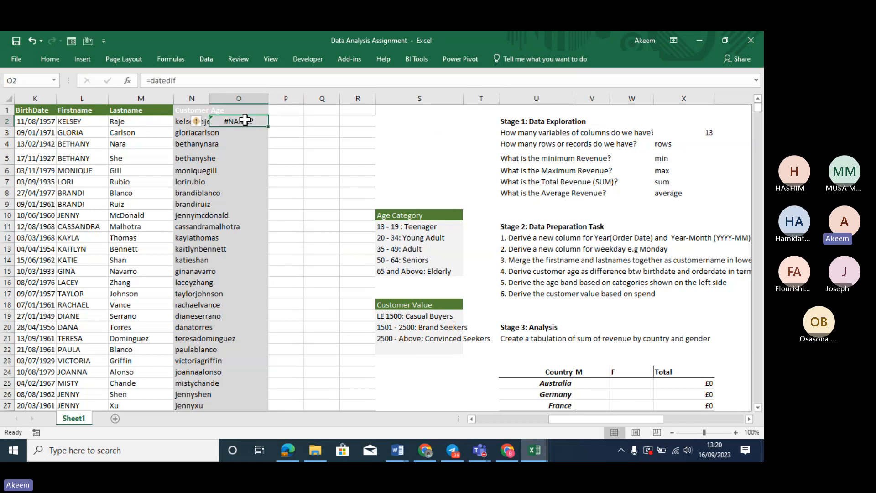
{"action": "left_click", "coordinate": [217, 78]}
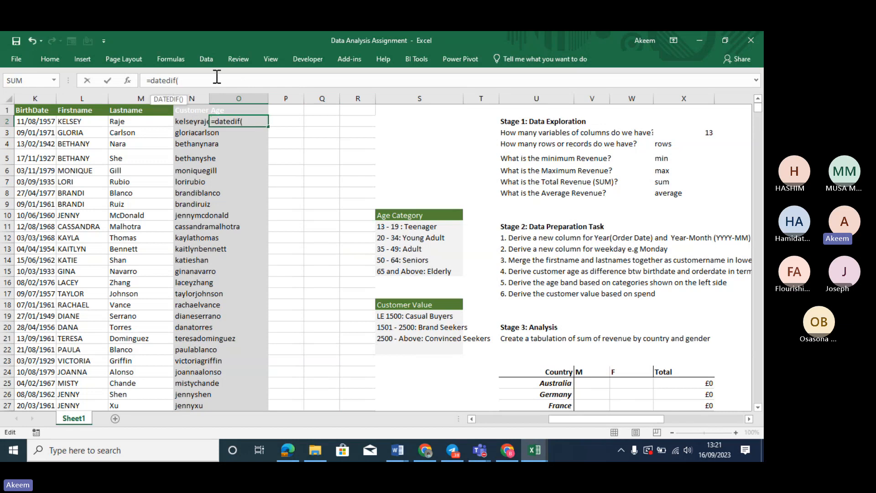
{"action": "left_click", "coordinate": [47, 122]}
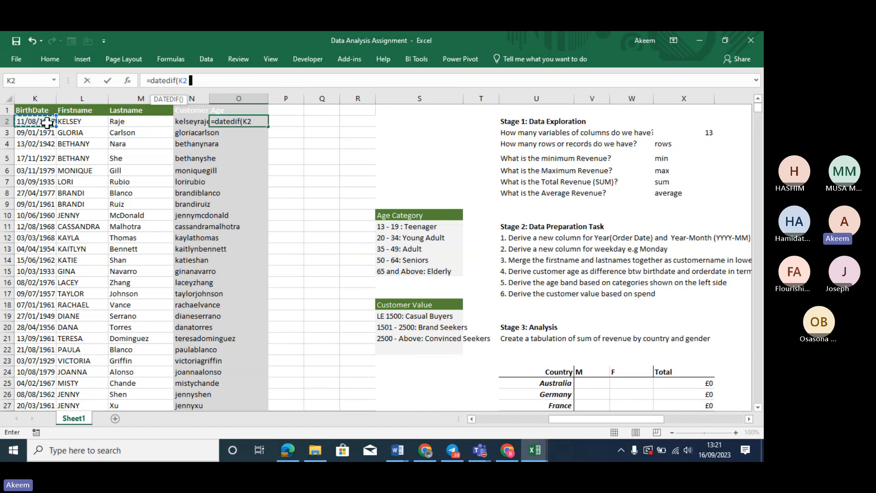
{"action": "type", "text": ","}
{"action": "key", "text": "Left"}
{"action": "key", "text": "Left"}
{"action": "key", "text": "Left"}
{"action": "key", "text": "Left"}
{"action": "key", "text": "Left"}
{"action": "key", "text": "Left"}
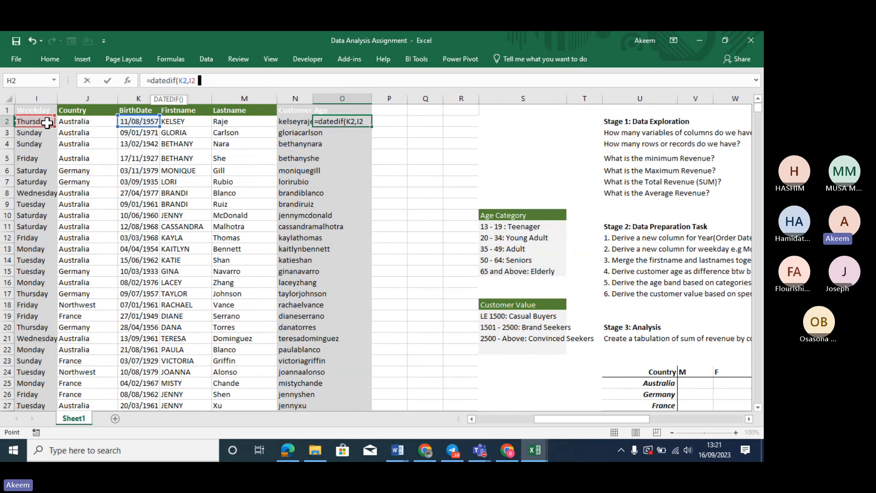
{"action": "key", "text": "Left"}
{"action": "key", "text": "Left"}
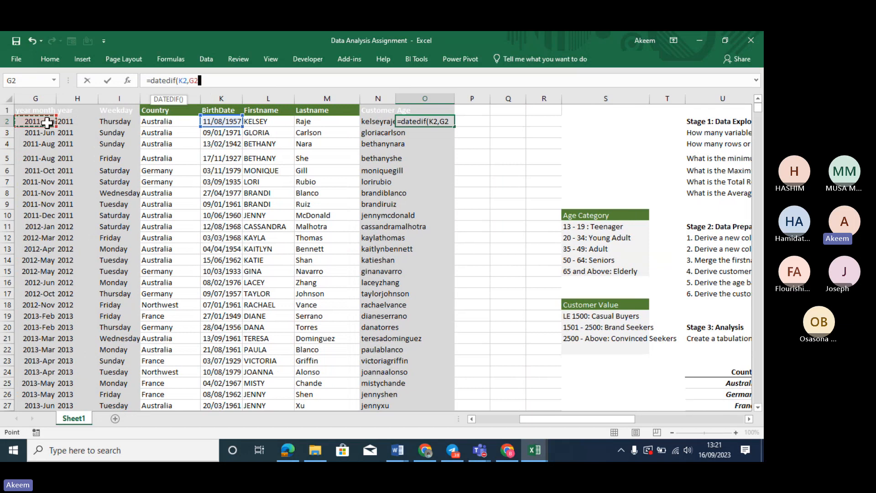
{"action": "key", "text": "Left"}
{"action": "type", "text": ","}
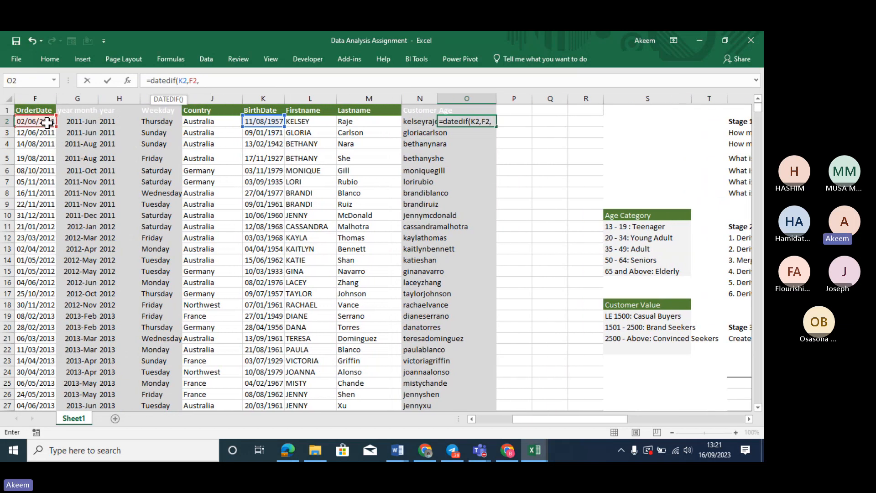
{"action": "type", "text": "\"y\")"}
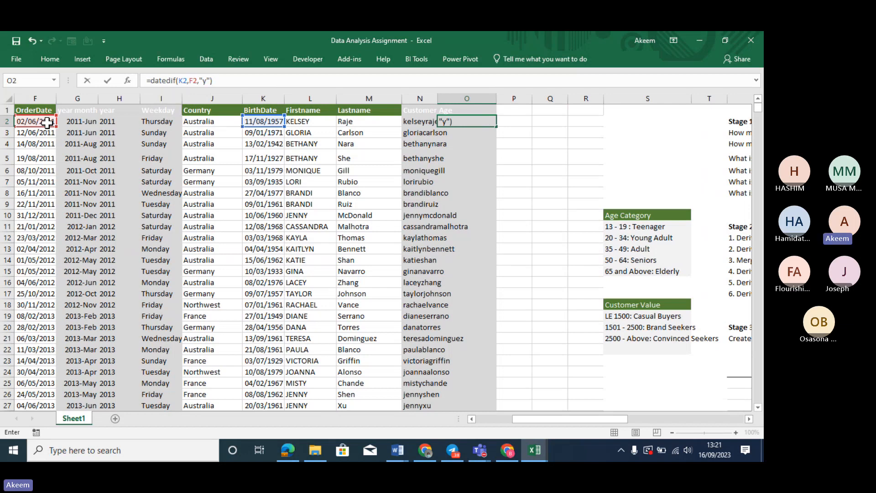
{"action": "key", "text": "Return"}
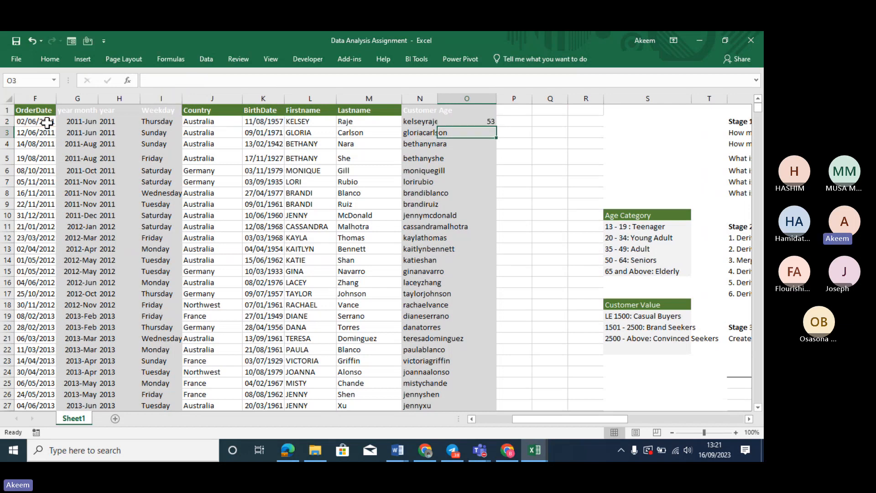
Fill the age formula down the whole of column O
{"action": "left_click", "coordinate": [480, 121]}
{"action": "double_click", "coordinate": [496, 126]}
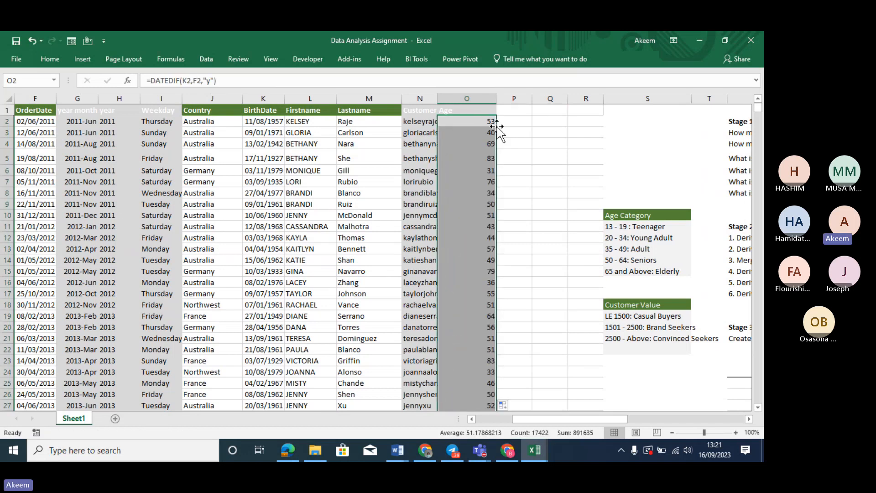
{"action": "left_click", "coordinate": [735, 274]}
{"action": "key", "text": "Right"}
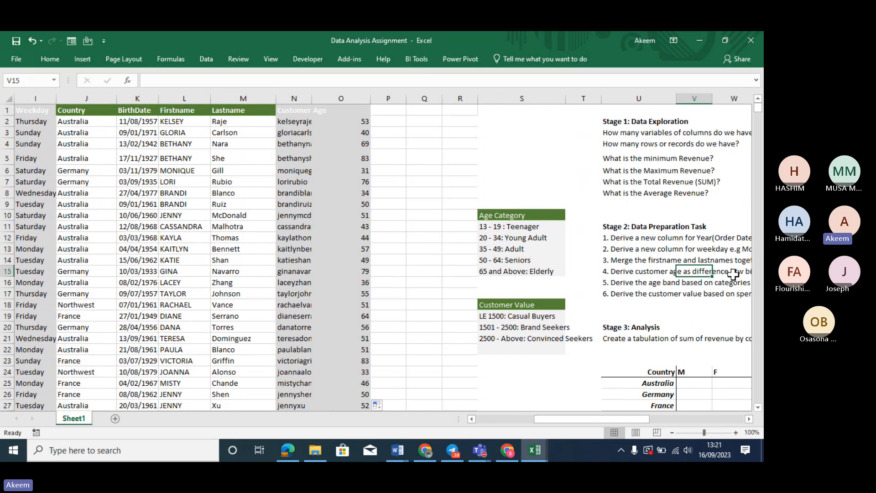
{"action": "key", "text": "Left"}
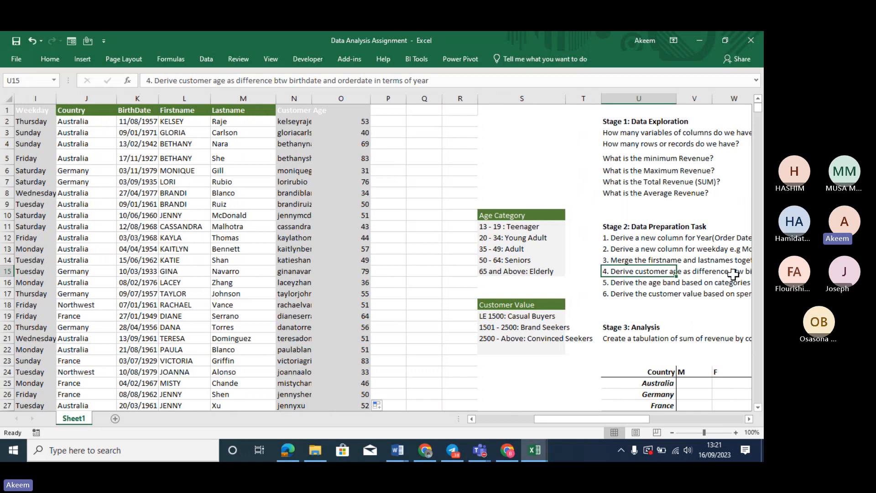
{"action": "key", "text": "Down"}
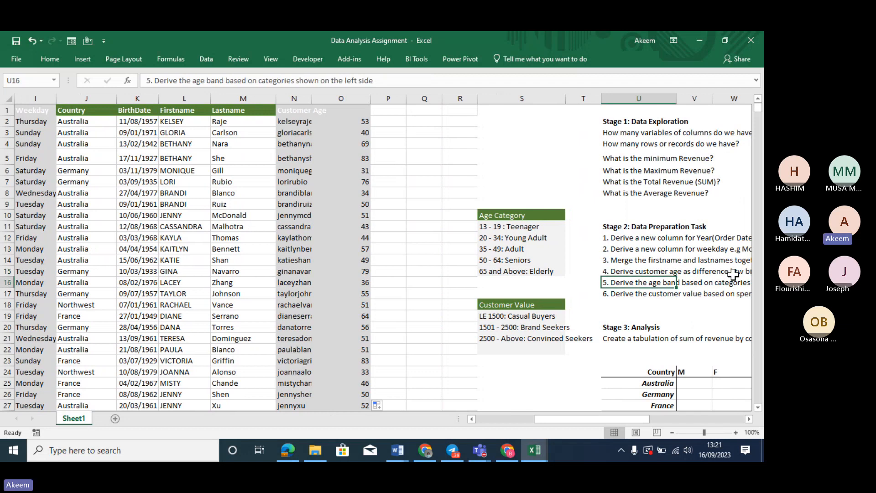
{"action": "left_click_drag", "start_coordinate": [519, 224], "coordinate": [520, 266]}
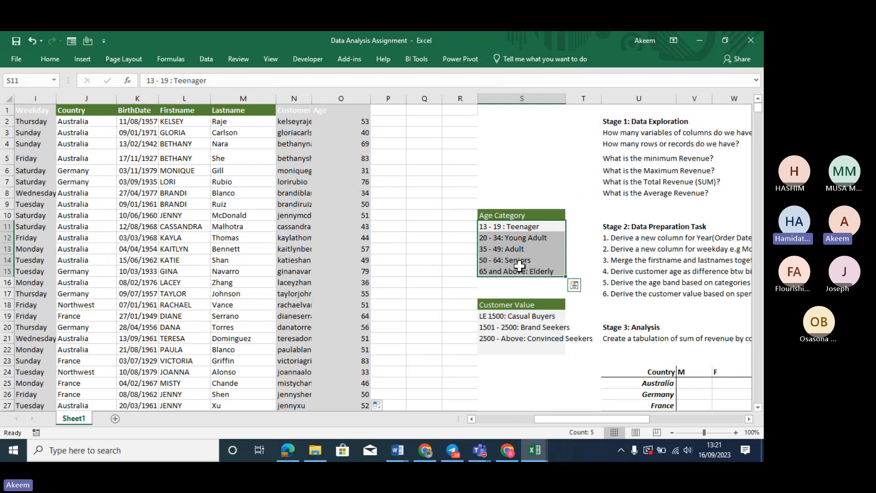
{"action": "left_click", "coordinate": [363, 122]}
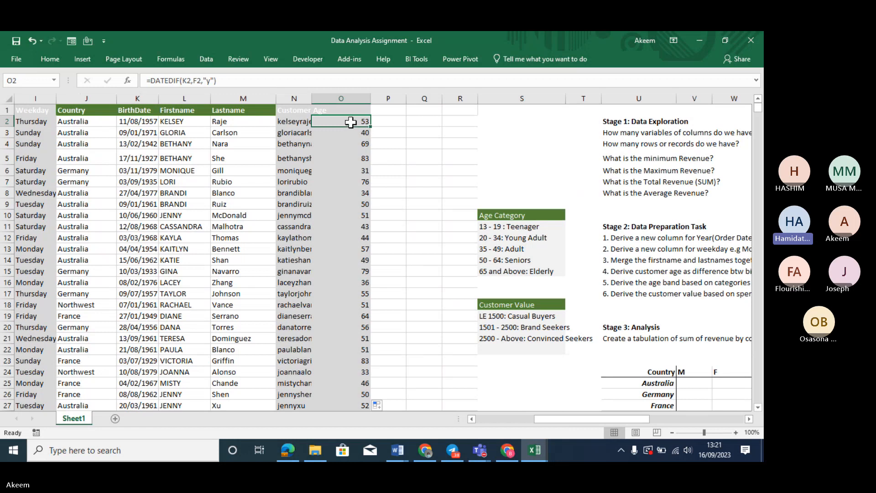
{"action": "key", "text": "ctrl+z"}
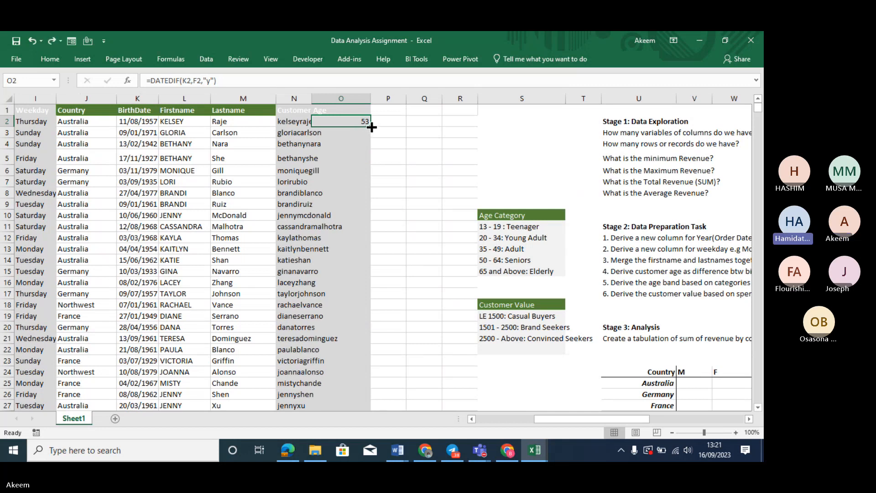
{"action": "double_click", "coordinate": [371, 127]}
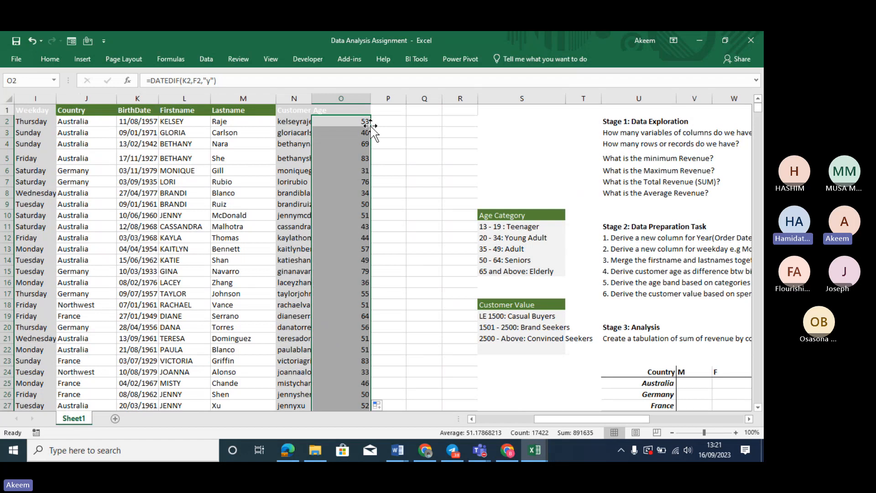
{"action": "key", "text": "ctrl+z"}
{"action": "left_click_drag", "start_coordinate": [371, 126], "coordinate": [372, 137]}
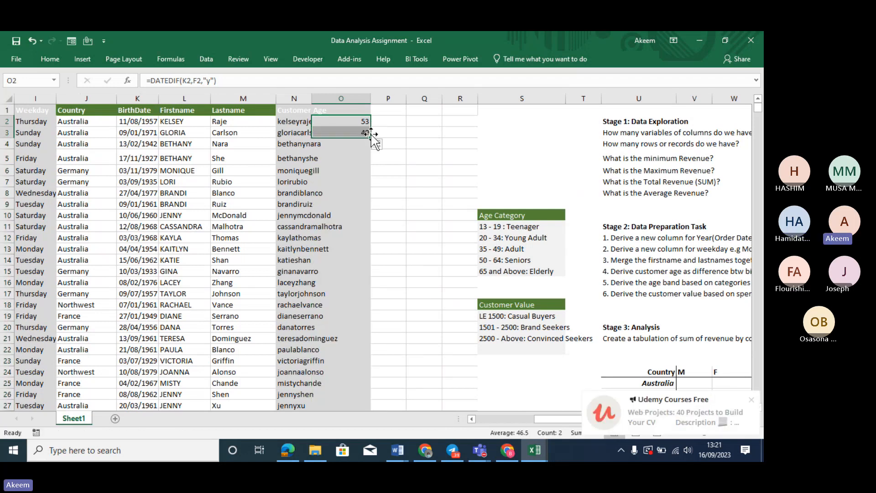
{"action": "double_click", "coordinate": [372, 138]}
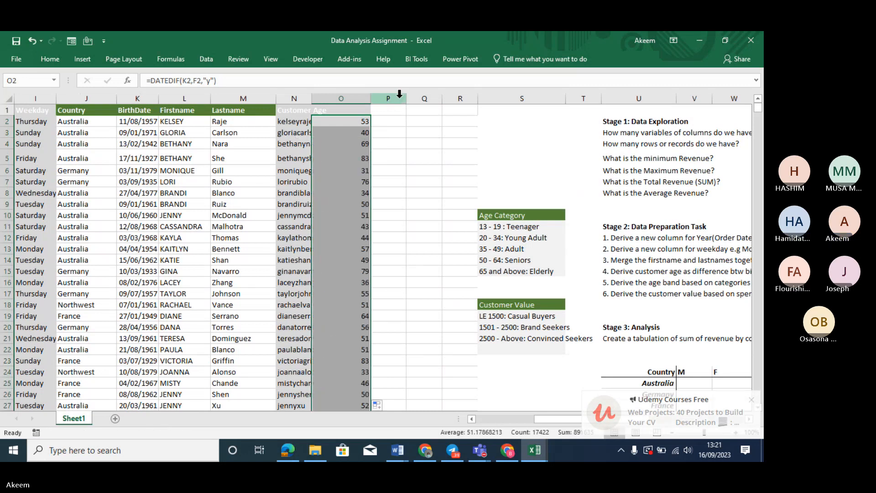
{"action": "left_click", "coordinate": [395, 112]}
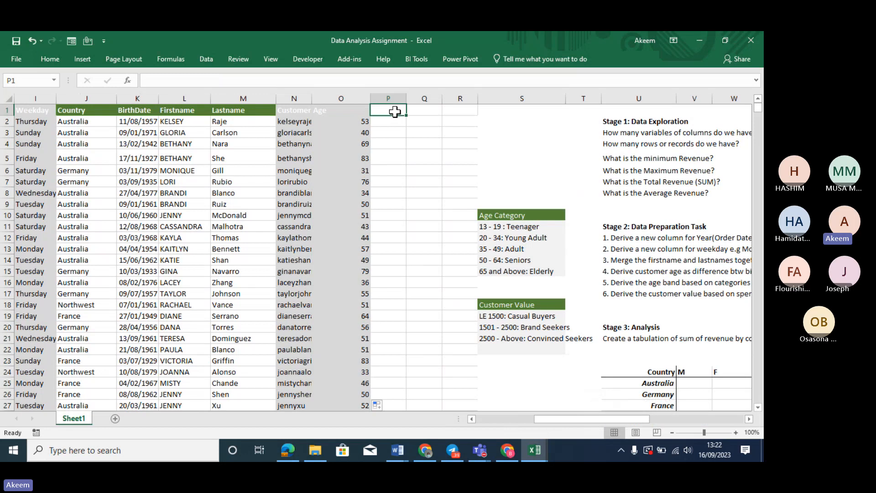
{"action": "left_click", "coordinate": [613, 273]}
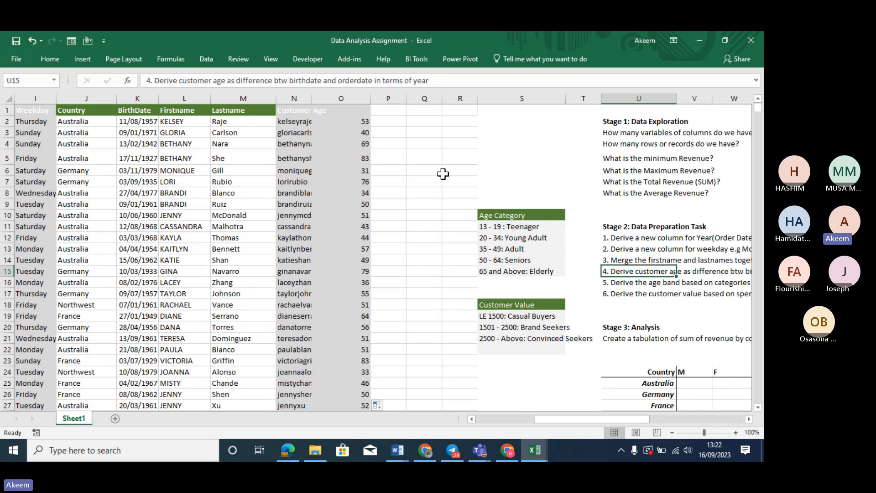
{"action": "left_click", "coordinate": [382, 125]}
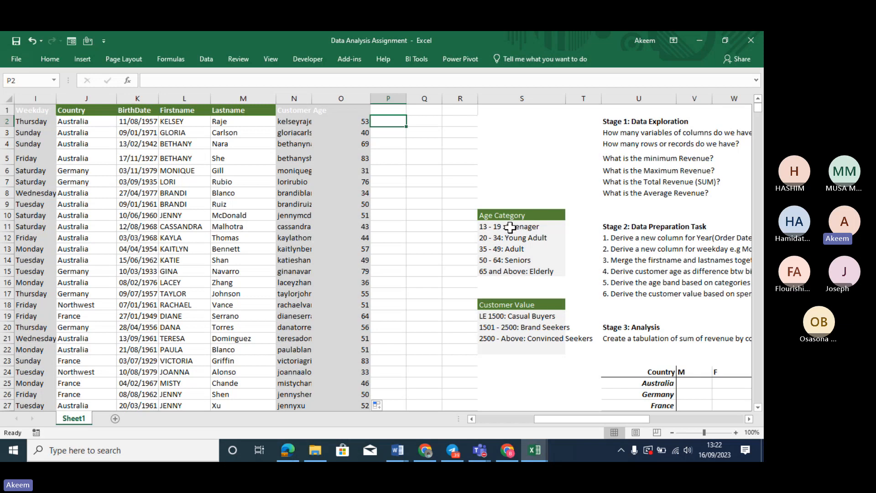
{"action": "left_click", "coordinate": [502, 131]}
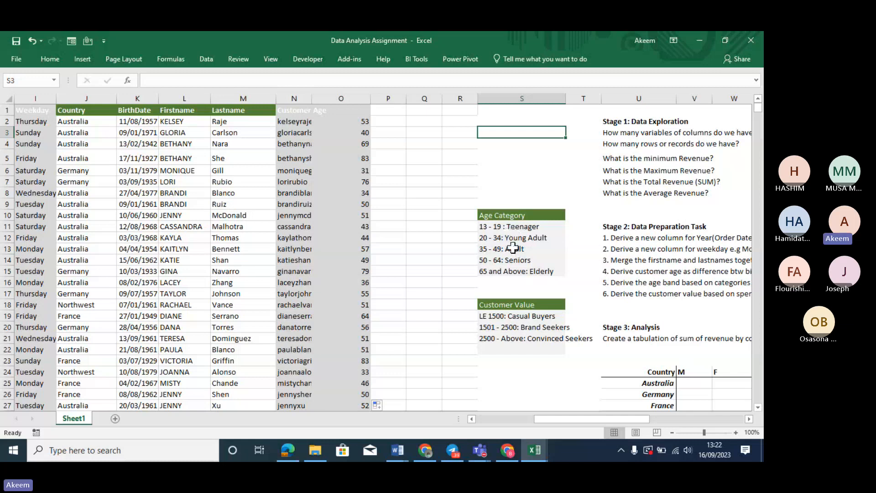
{"action": "left_click_drag", "start_coordinate": [513, 226], "coordinate": [516, 260]}
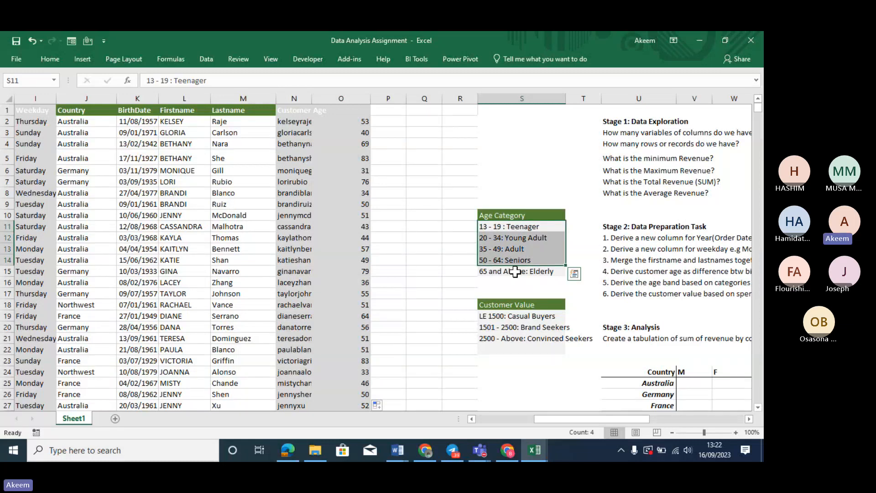
{"action": "left_click", "coordinate": [508, 122]}
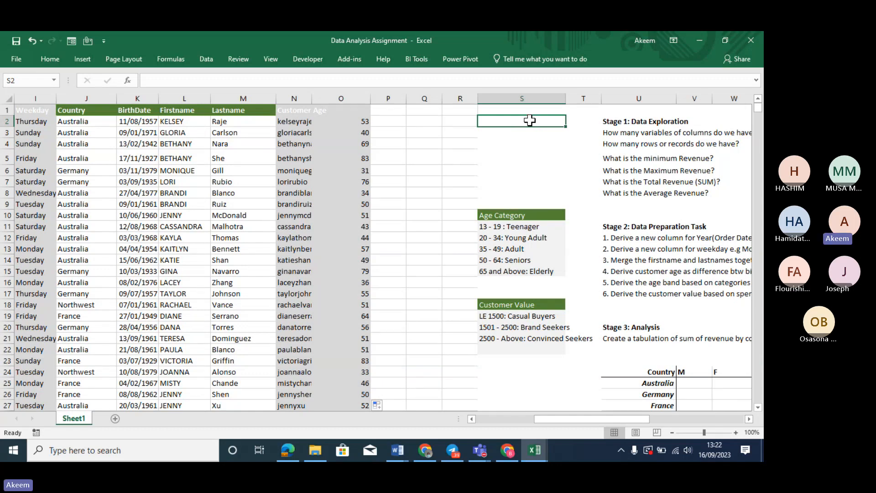
Enter the thresholds 13, 20, 35, 50 and 65 in S2:S6
{"action": "type", "text": "13"}
{"action": "key", "text": "Return"}
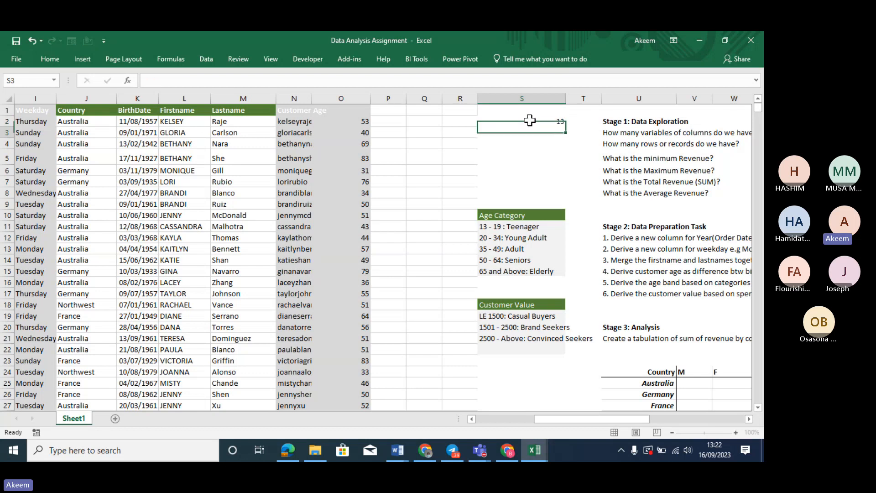
{"action": "type", "text": "20"}
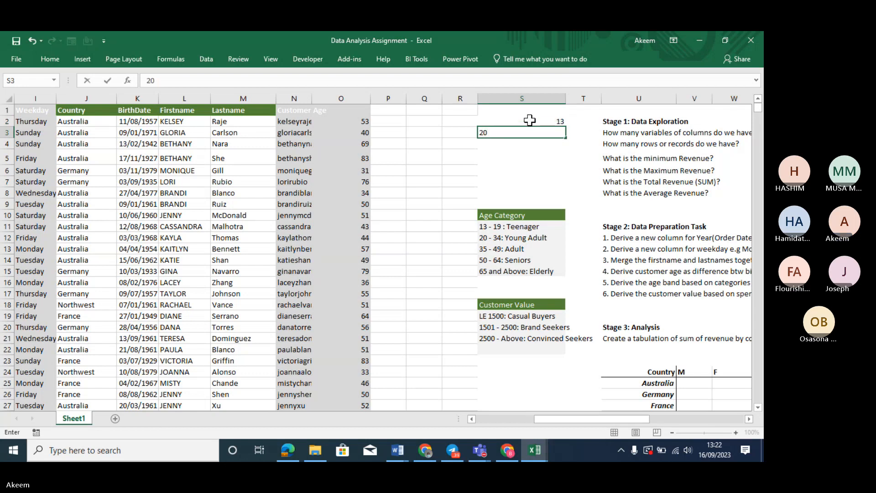
{"action": "key", "text": "Return"}
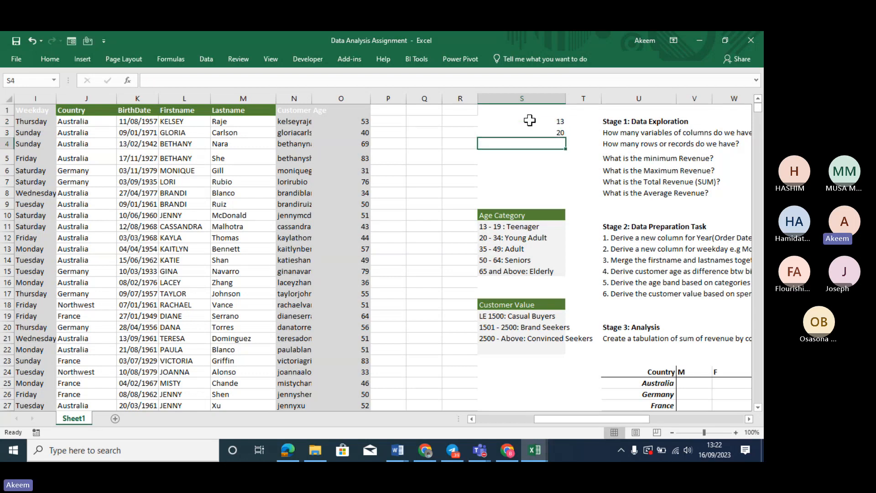
{"action": "type", "text": "35"}
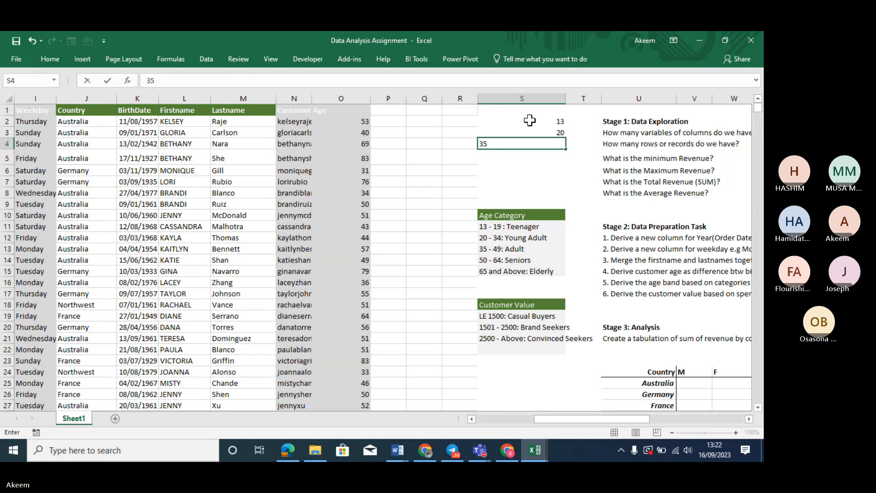
{"action": "key", "text": "Return"}
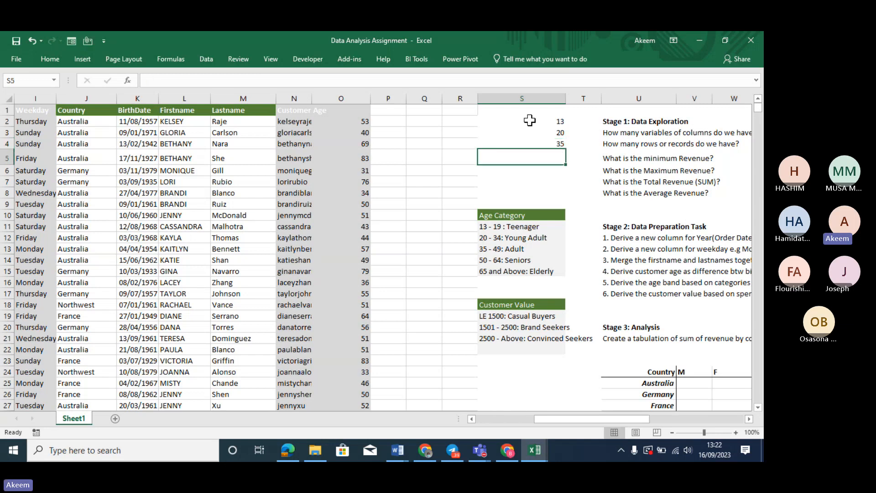
{"action": "type", "text": "50"}
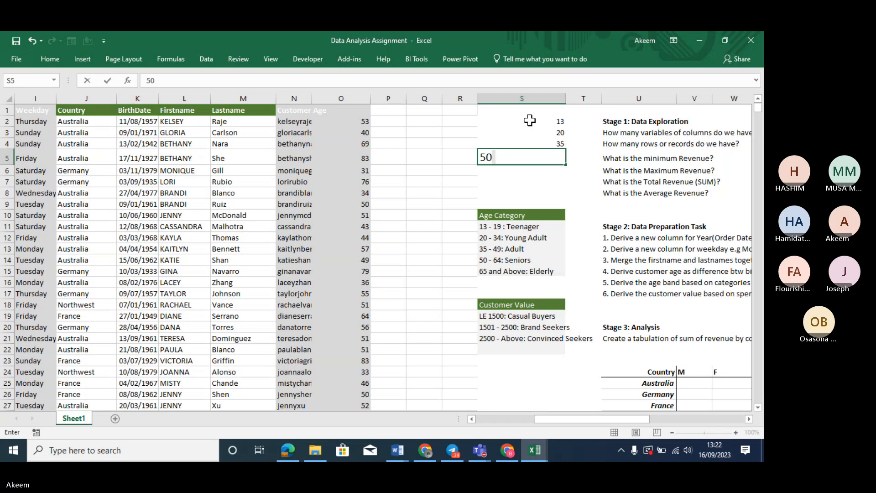
{"action": "key", "text": "Return"}
{"action": "type", "text": "65"}
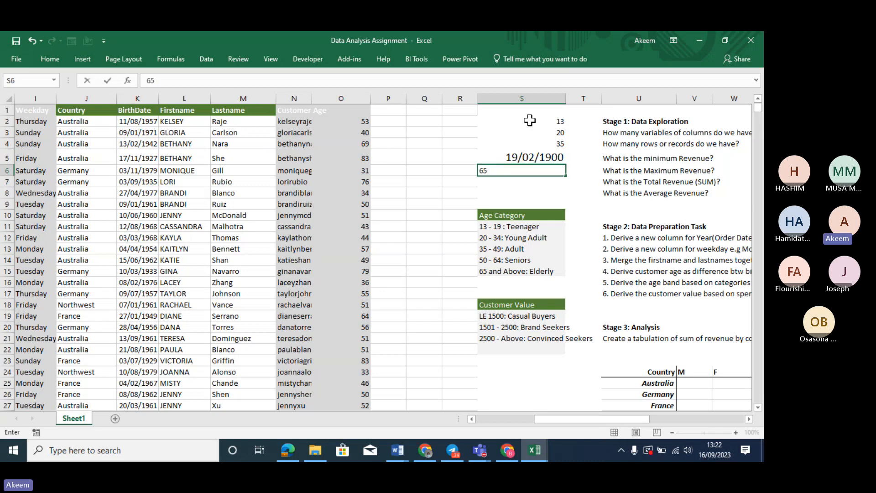
{"action": "key", "text": "Return"}
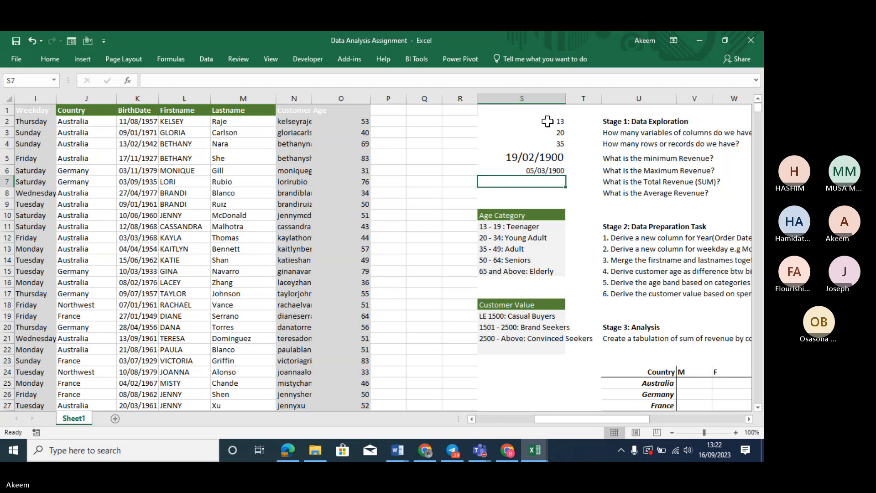
Use Format Painter from S2 to turn date-formatted S5:S6 back into plain numbers
{"action": "left_click", "coordinate": [548, 121]}
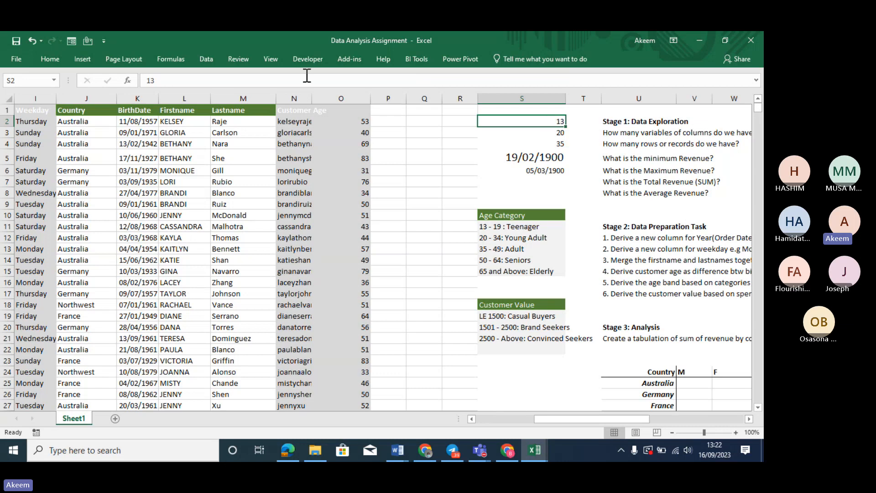
{"action": "left_click", "coordinate": [47, 58]}
{"action": "left_click", "coordinate": [54, 96]}
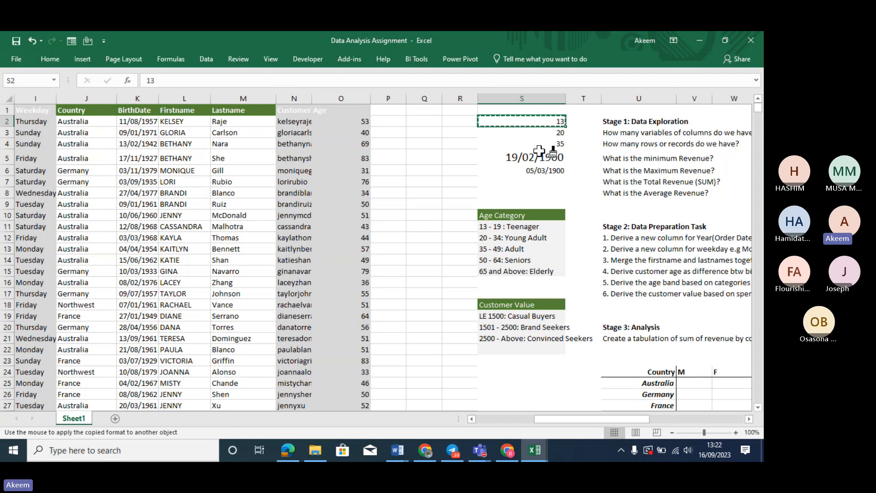
{"action": "left_click_drag", "start_coordinate": [539, 153], "coordinate": [543, 170]}
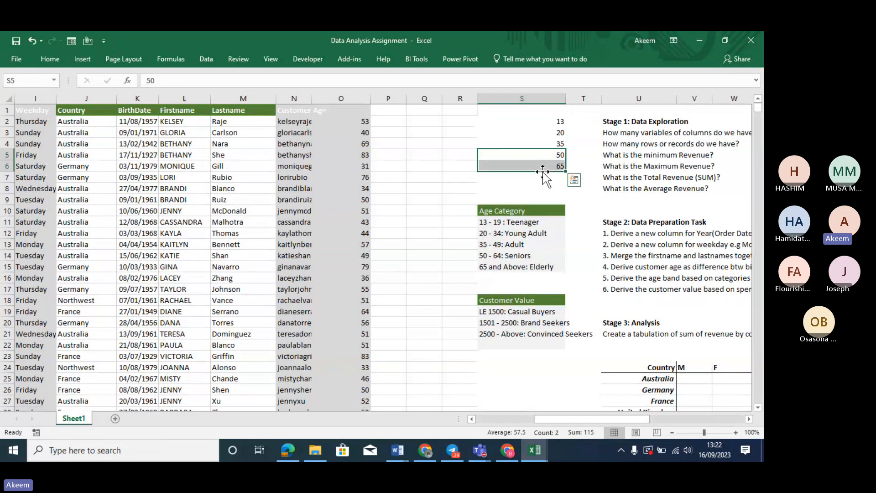
{"action": "left_click", "coordinate": [591, 118]}
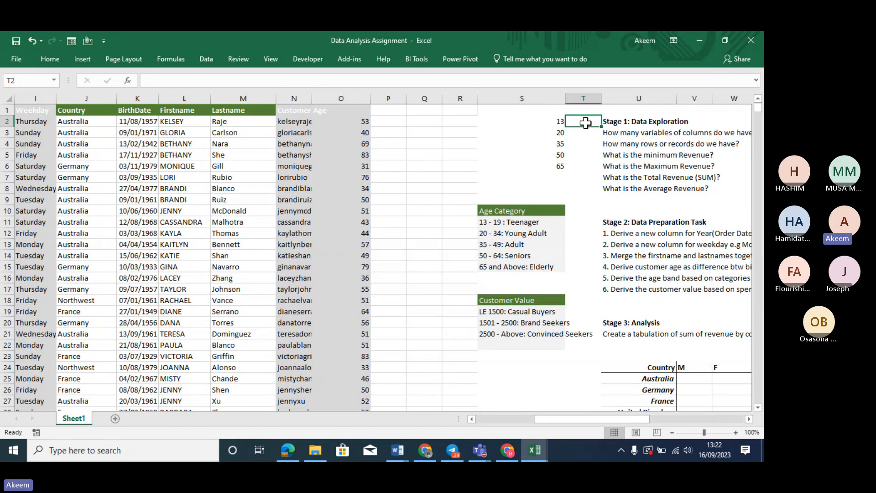
Enter the labels Teenager, Young Adult, Adult and Senior in T2:T5
{"action": "type", "text": "Te"}
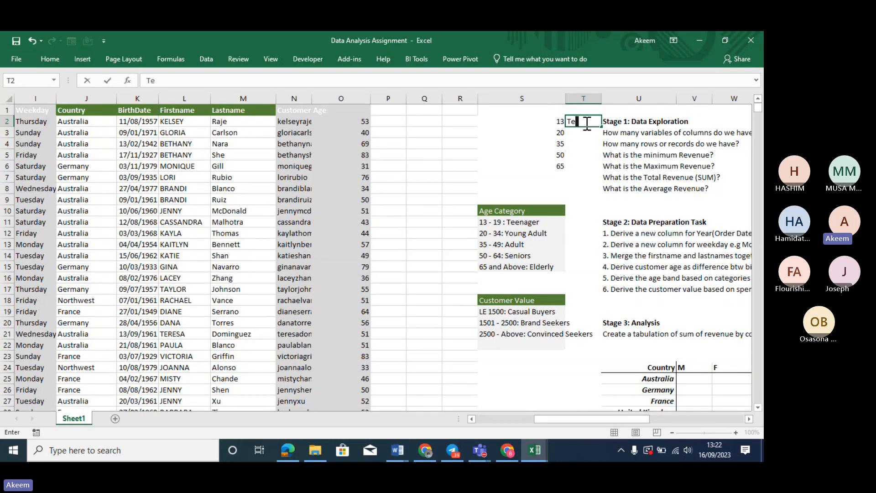
{"action": "type", "text": "e"}
{"action": "type", "text": "na"}
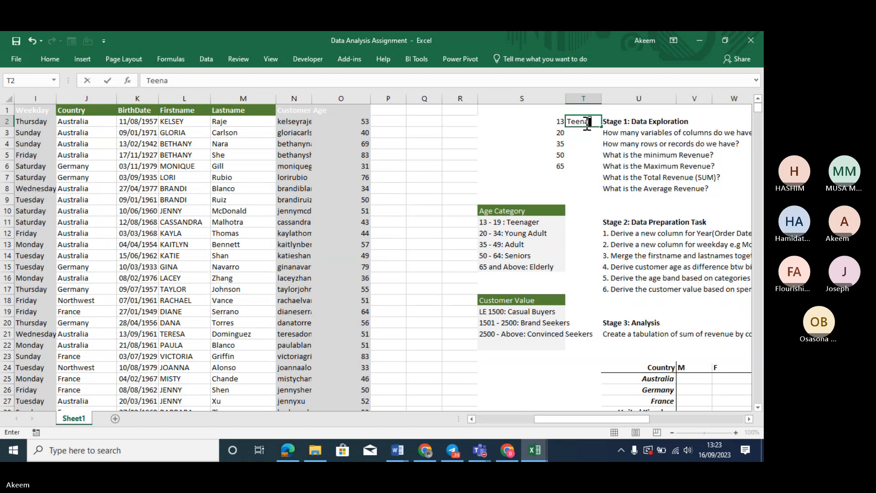
{"action": "type", "text": "ger"}
{"action": "key", "text": "Return"}
{"action": "type", "text": "Y"}
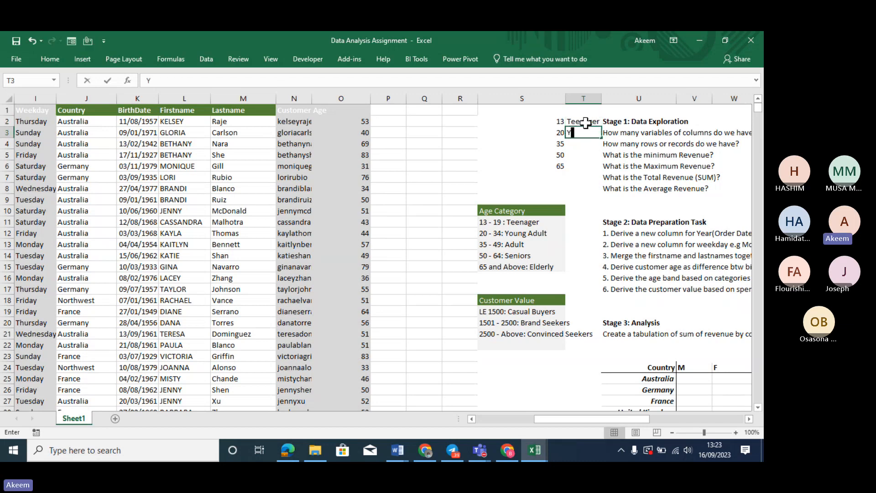
{"action": "type", "text": "oung A"}
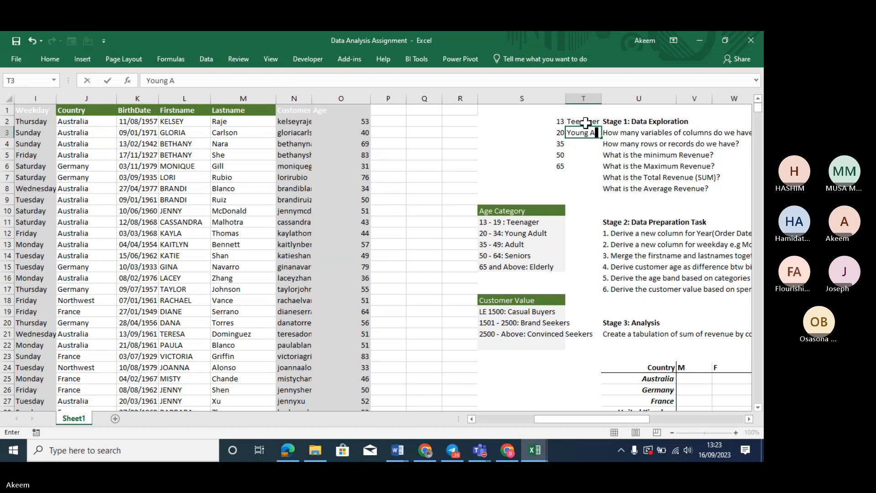
{"action": "type", "text": "dult"}
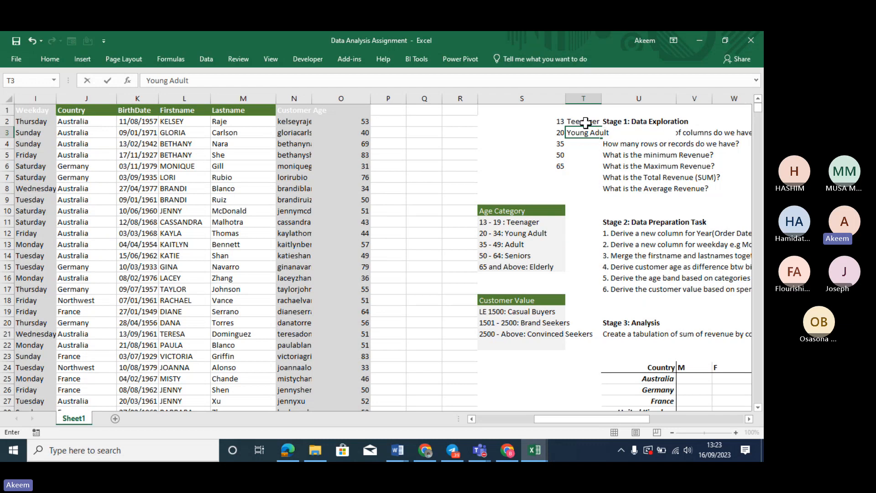
{"action": "key", "text": "Return"}
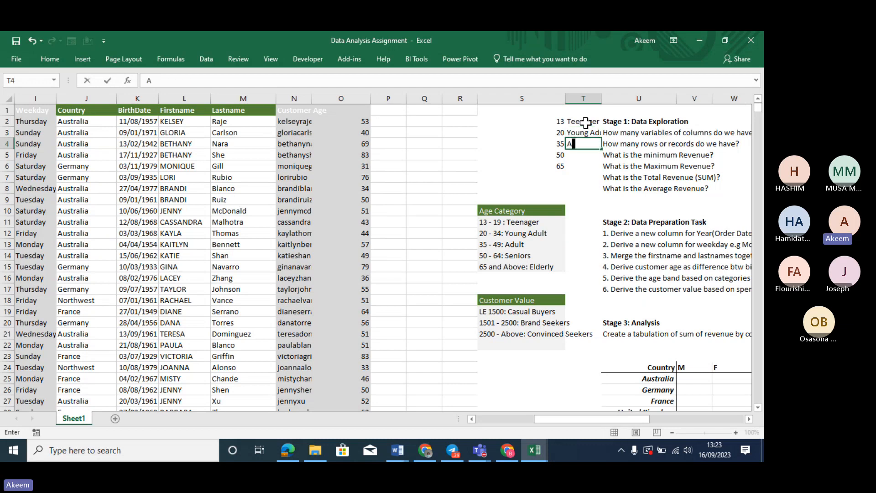
{"action": "type", "text": "Adult"}
{"action": "key", "text": "Return"}
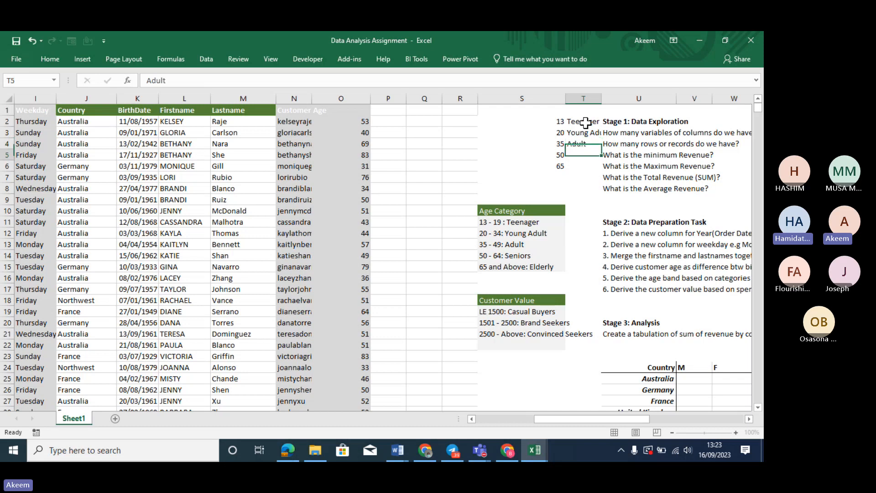
{"action": "type", "text": "Sen"}
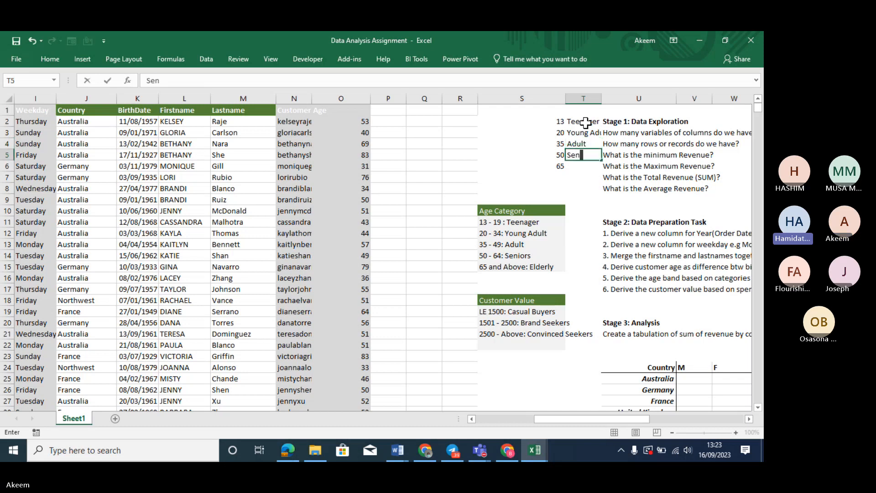
{"action": "type", "text": "ior"}
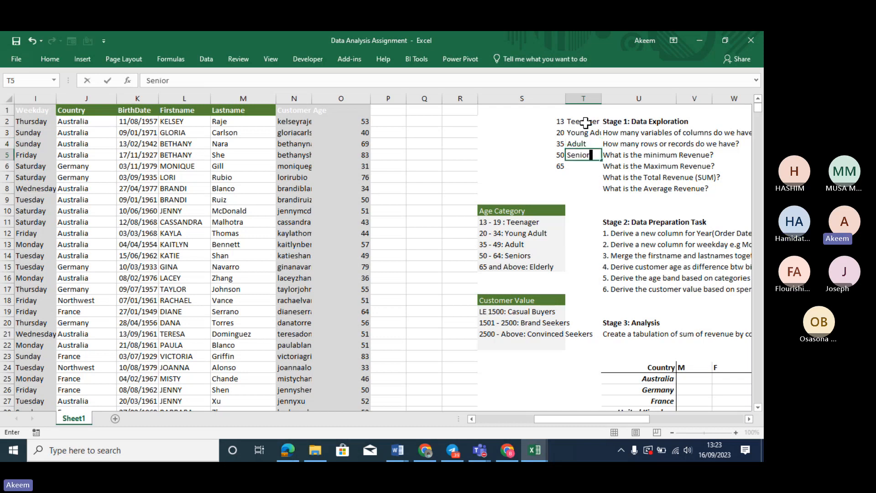
{"action": "key", "text": "Return"}
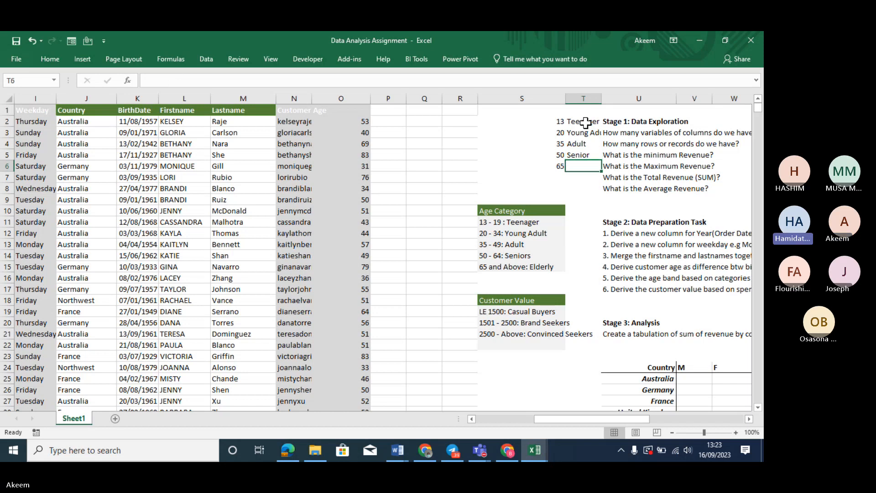
Add the final label Elderly in T6 beside threshold 65
{"action": "left_click", "coordinate": [553, 119]}
{"action": "left_click", "coordinate": [585, 165]}
{"action": "left_click", "coordinate": [559, 120]}
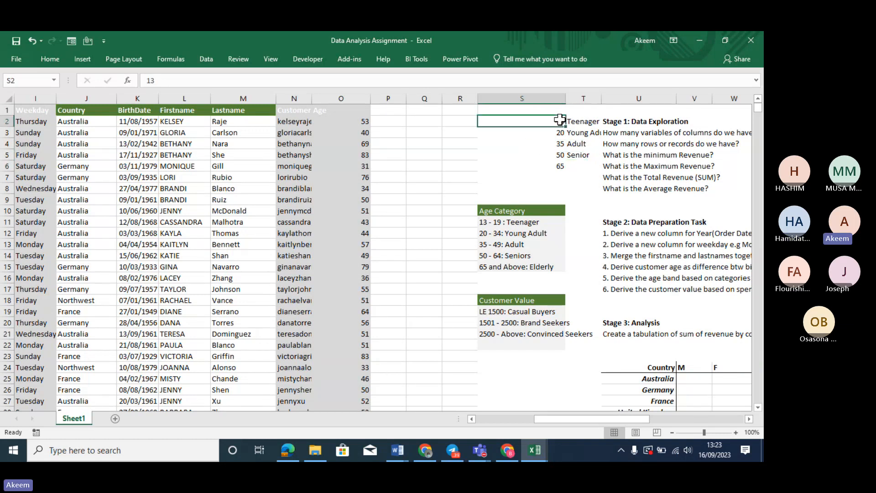
{"action": "left_click", "coordinate": [587, 168]}
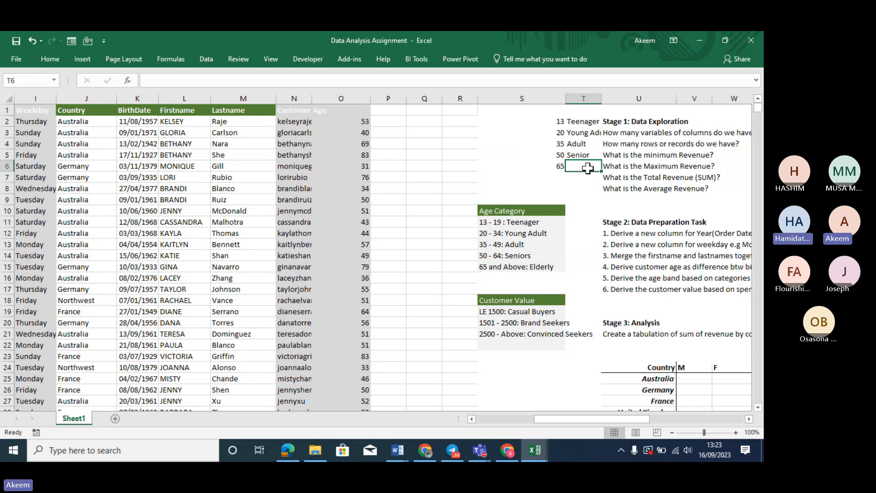
{"action": "type", "text": "Elder"}
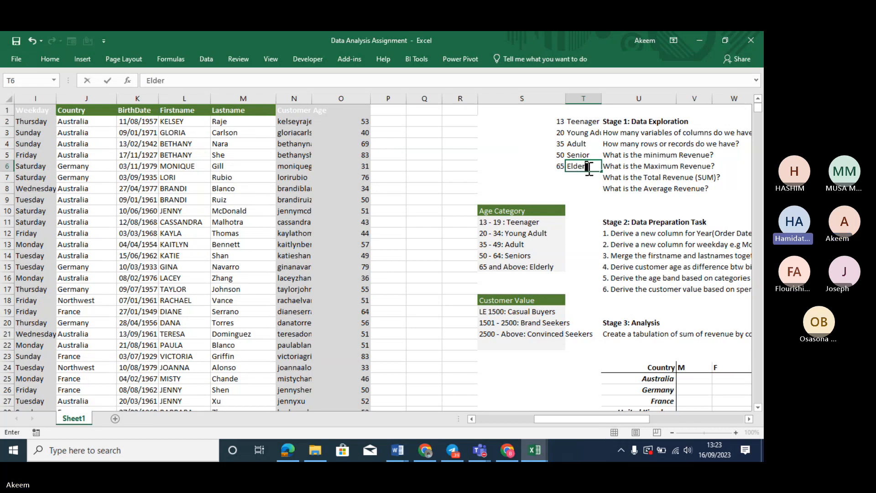
{"action": "type", "text": "ly"}
{"action": "key", "text": "Return"}
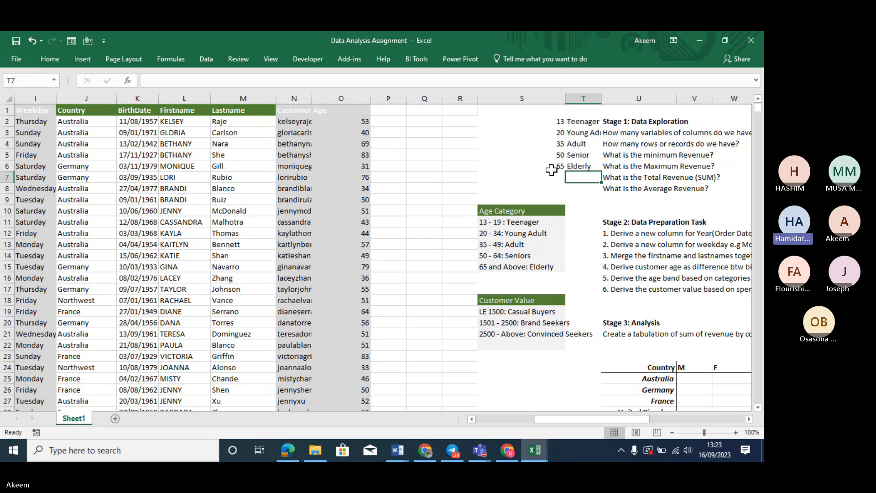
{"action": "left_click", "coordinate": [549, 122]}
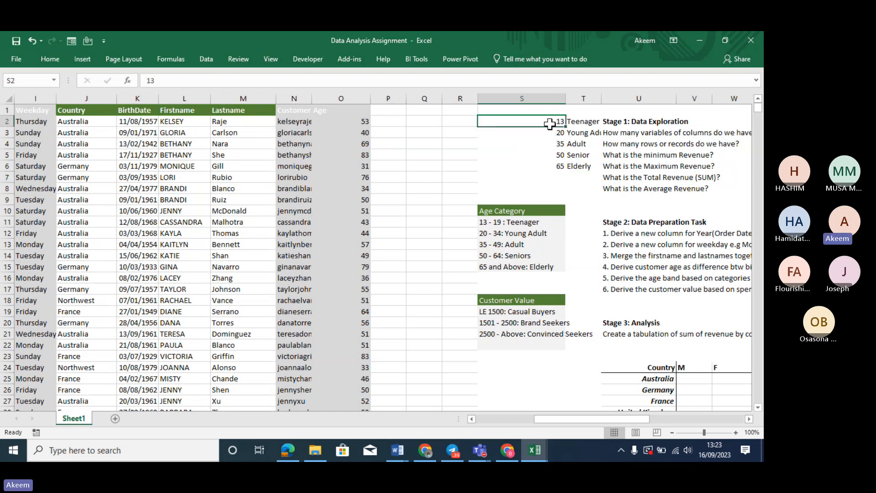
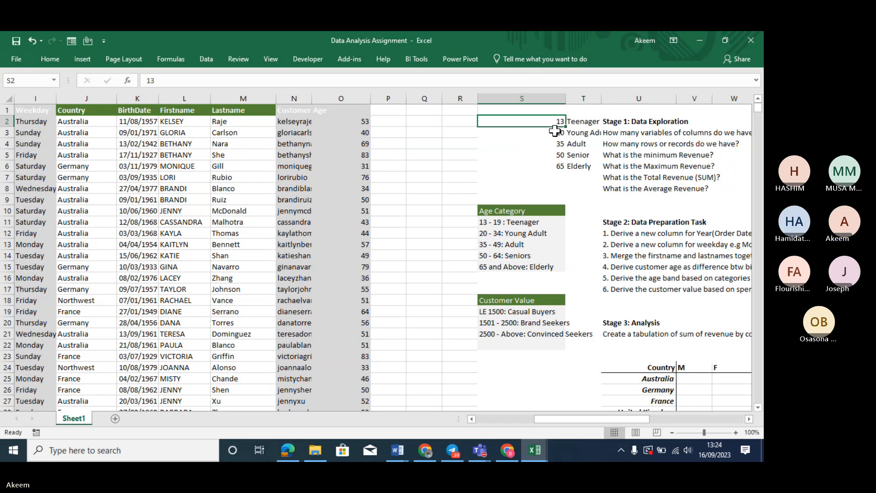
Insert a new empty column P beside Customer Age
{"action": "left_click", "coordinate": [393, 111]}
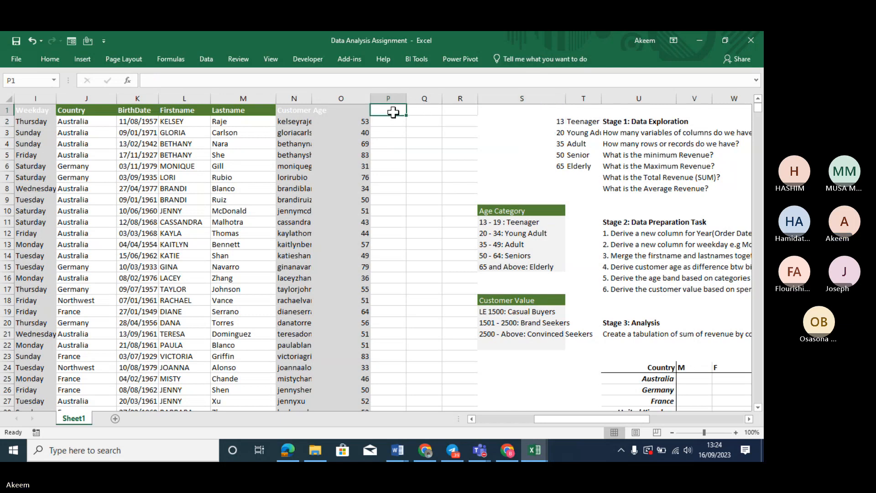
{"action": "type", "text": "Age"}
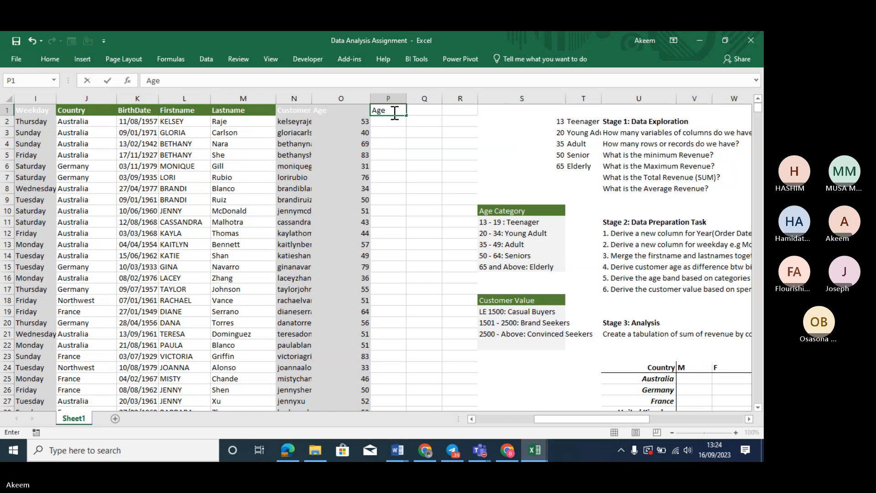
{"action": "key", "text": "BackSpace"}
{"action": "key", "text": "BackSpace"}
{"action": "key", "text": "BackSpace"}
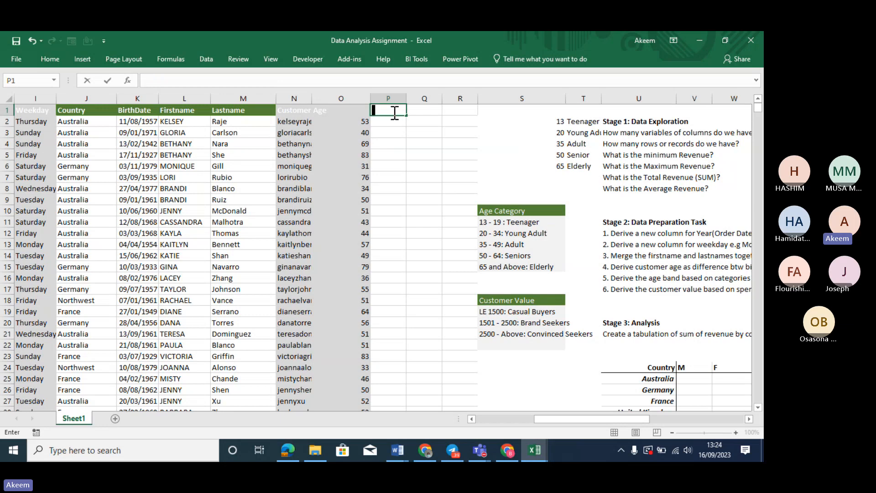
{"action": "right_click", "coordinate": [387, 97]}
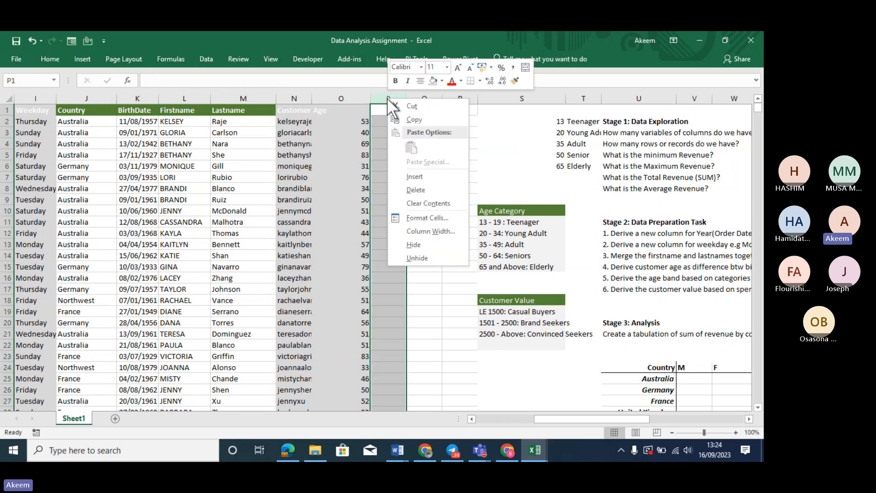
{"action": "left_click", "coordinate": [413, 177]}
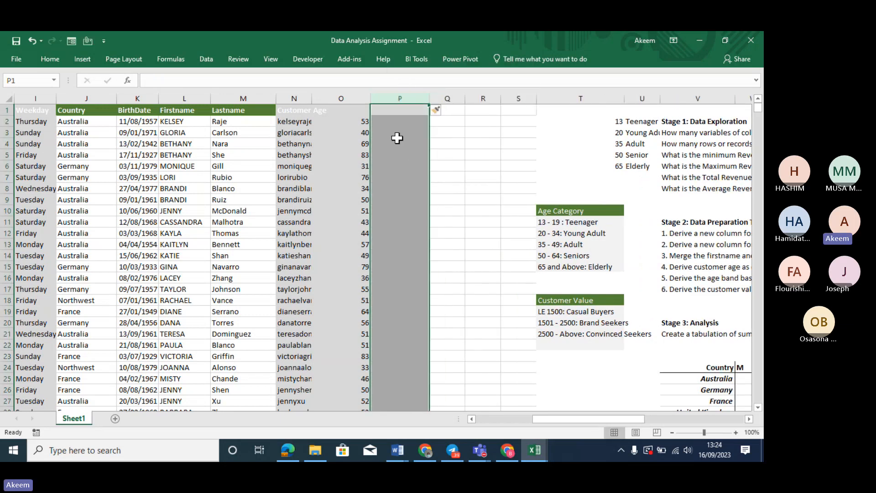
Head column P 'Age Band' and begin a VLOOKUP formula in P2
{"action": "left_click", "coordinate": [397, 121]}
{"action": "left_click", "coordinate": [398, 111]}
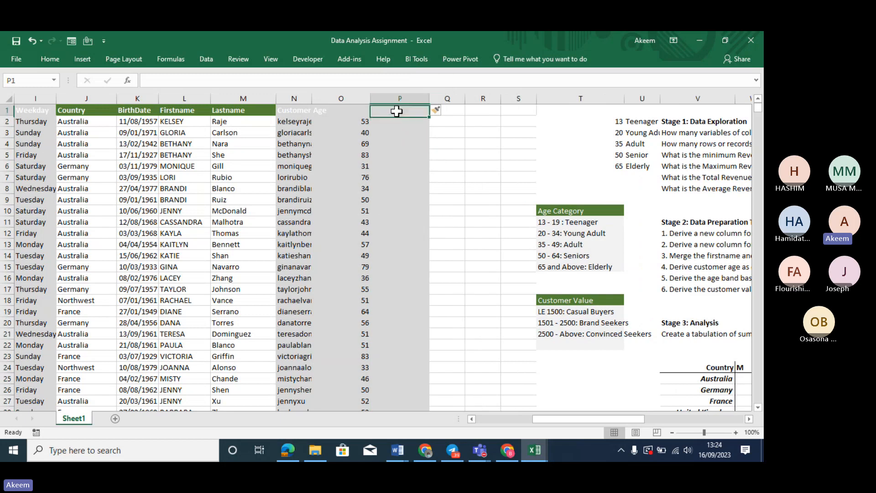
{"action": "type", "text": "Age Cate"}
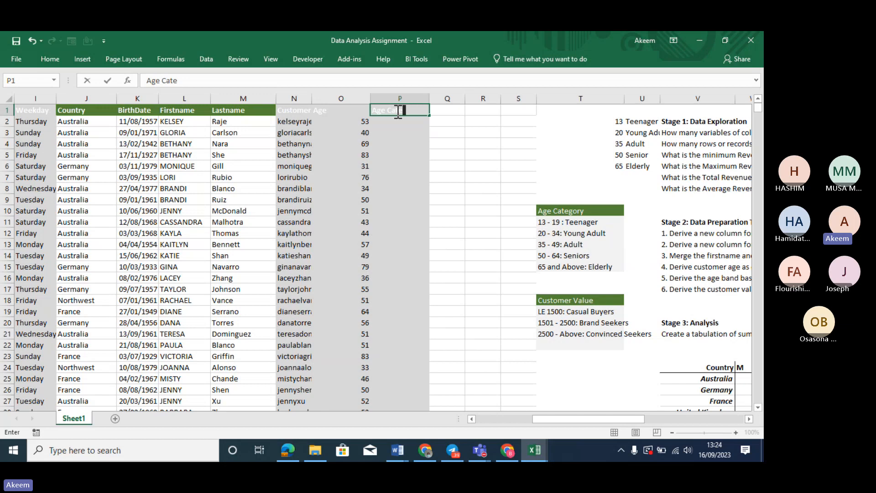
{"action": "key", "text": "BackSpace"}
{"action": "key", "text": "BackSpace"}
{"action": "key", "text": "BackSpace"}
{"action": "type", "text": "Band"}
{"action": "key", "text": "Return"}
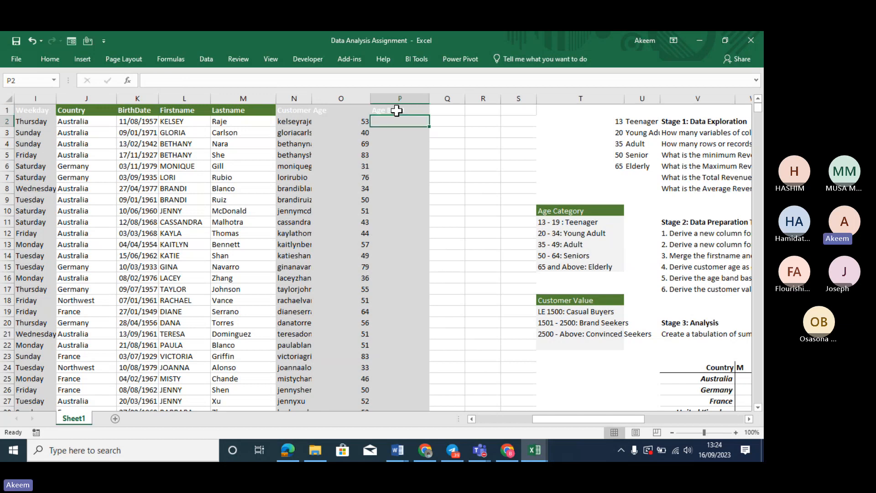
{"action": "type", "text": "="}
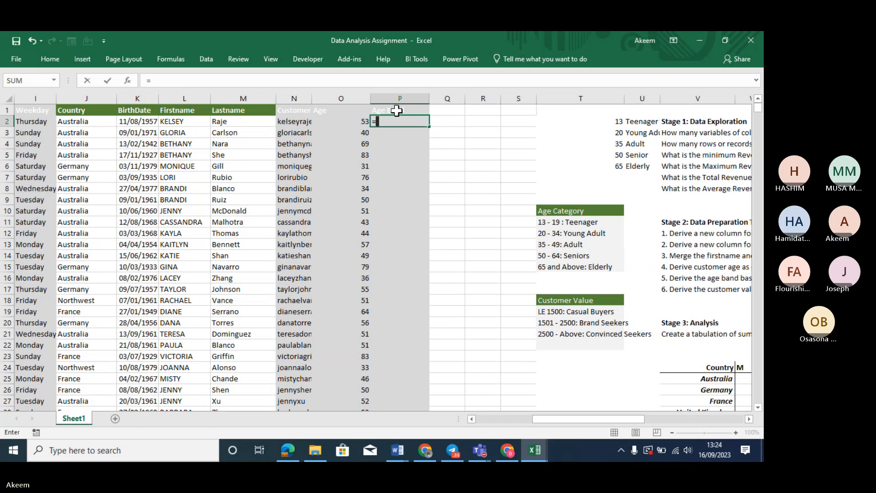
{"action": "type", "text": "vlo"}
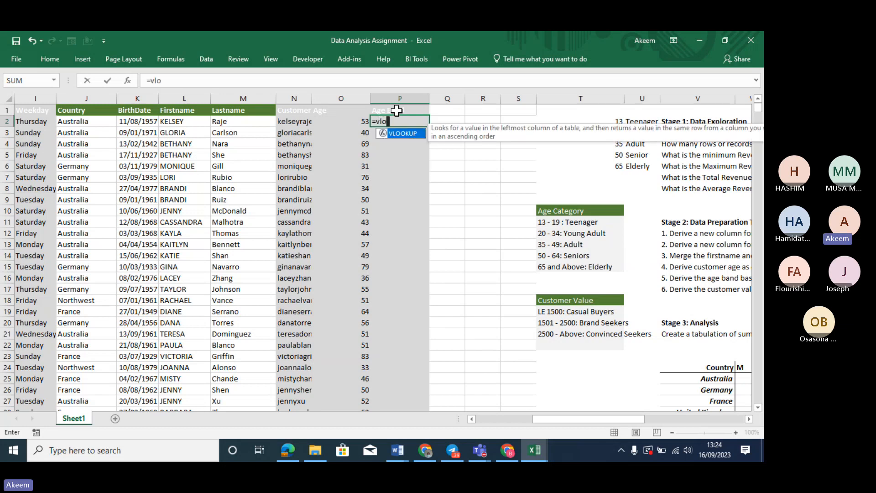
Enter =VLOOKUP(O2,$T$2:$U$6,2,TRUE) in P2 and fill it down the Age Band column
{"action": "key", "text": "Tab"}
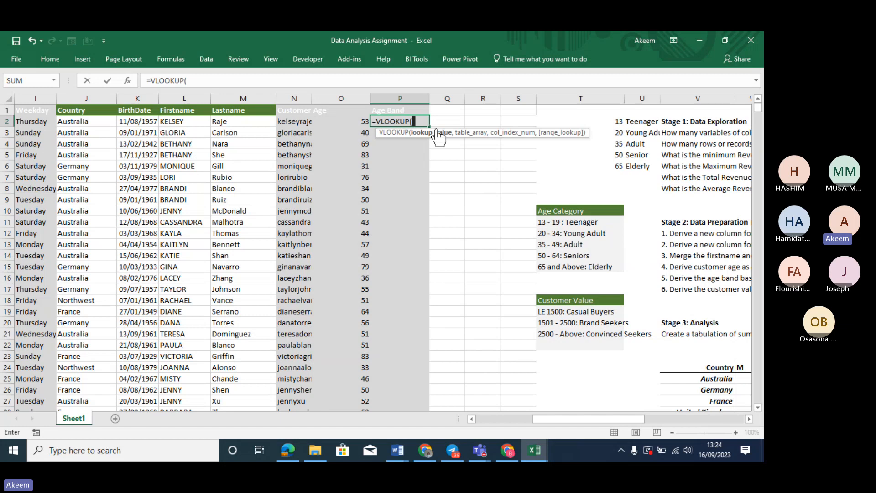
{"action": "left_click", "coordinate": [357, 120]}
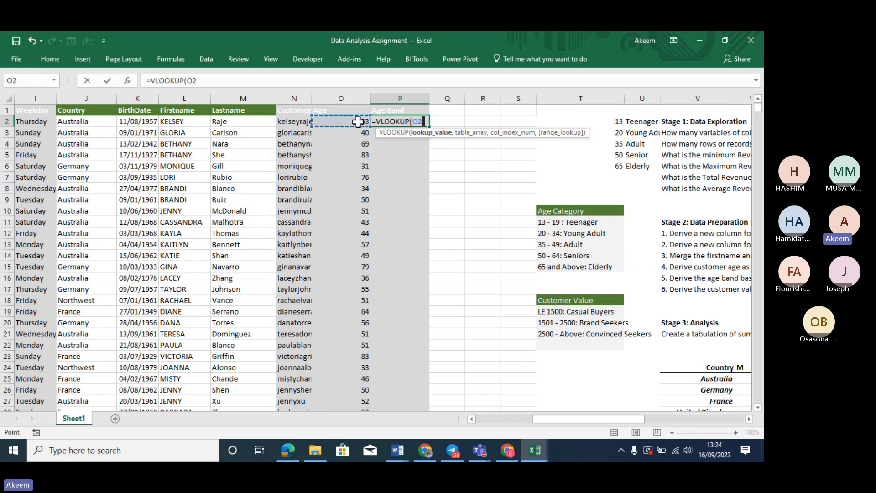
{"action": "type", "text": ","}
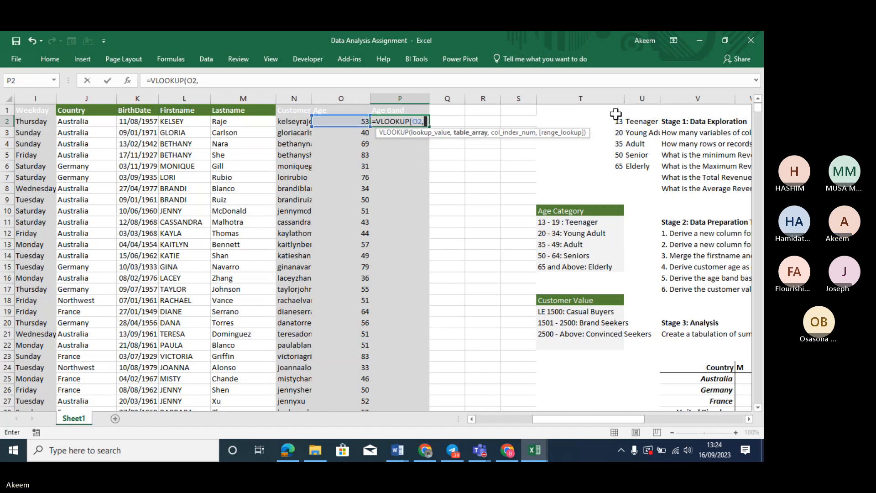
{"action": "left_click_drag", "start_coordinate": [612, 121], "coordinate": [647, 164]}
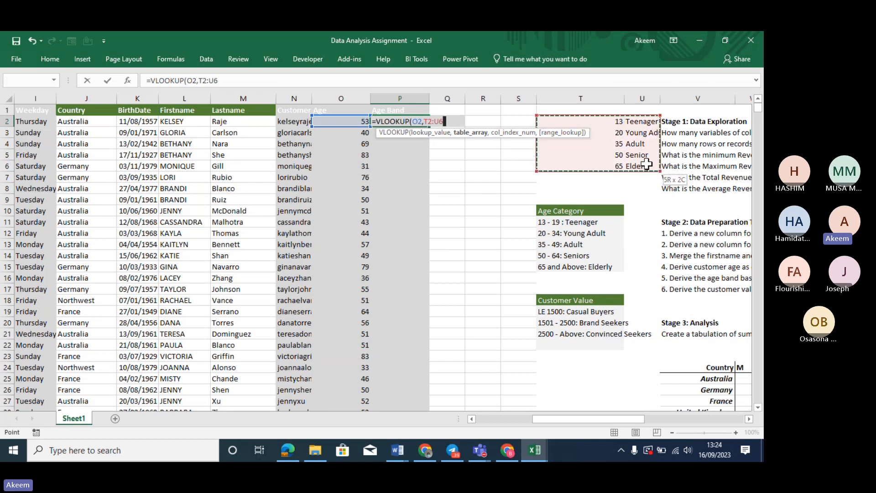
{"action": "key", "text": "F4"}
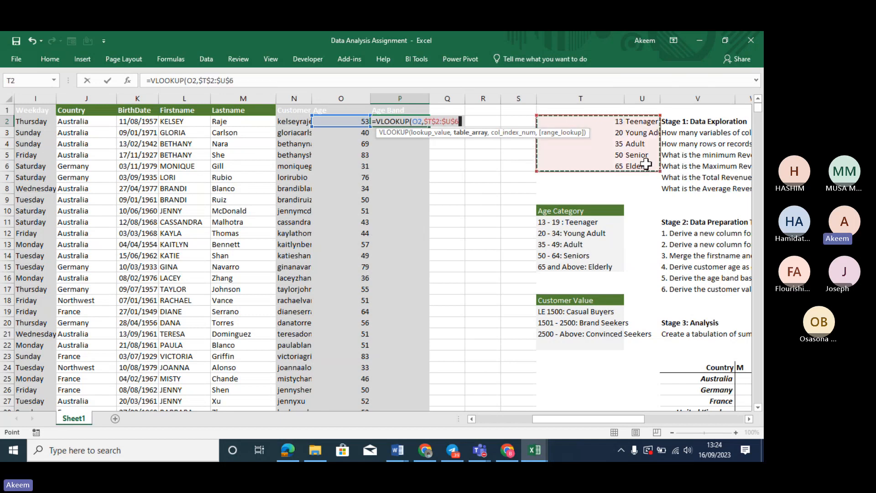
{"action": "type", "text": ","}
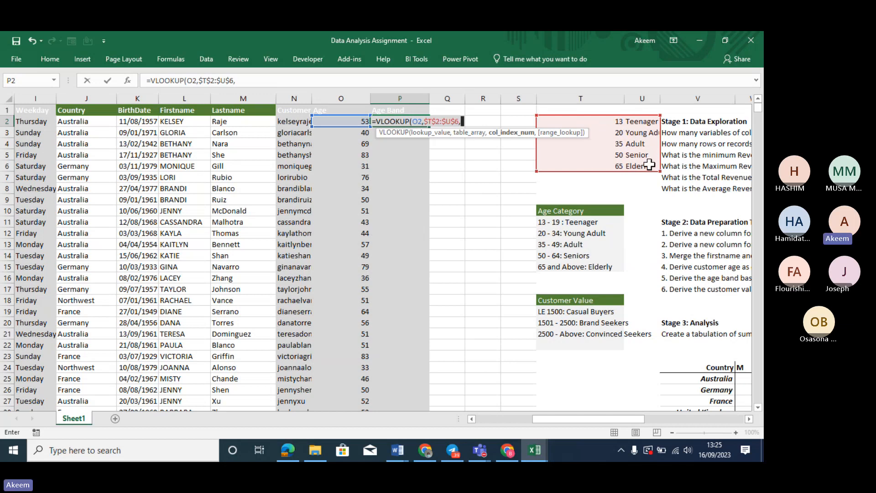
{"action": "type", "text": "2"}
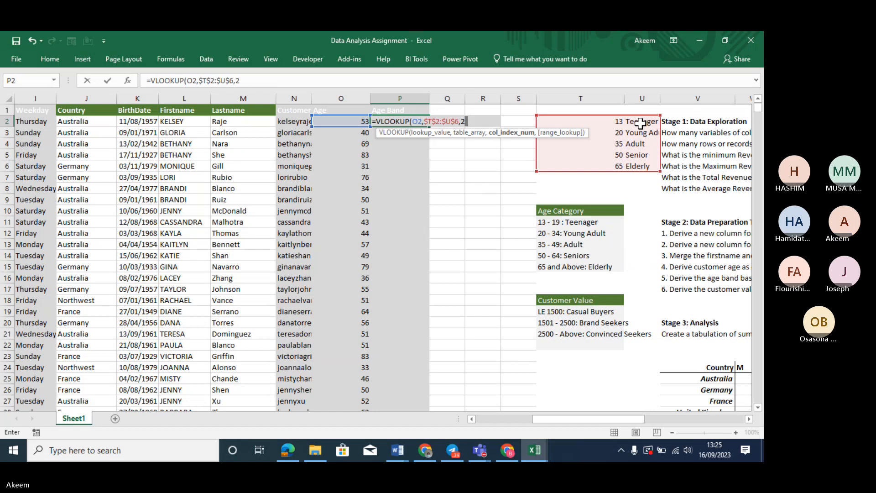
{"action": "type", "text": ","}
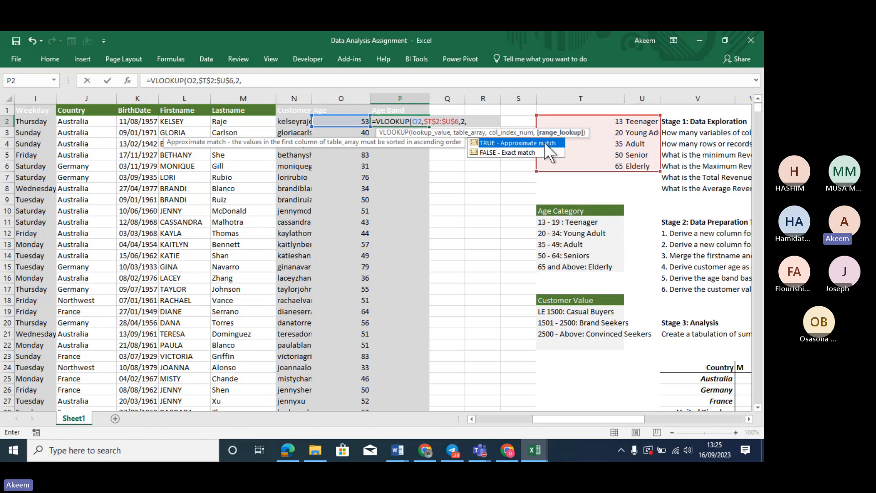
{"action": "double_click", "coordinate": [519, 142]}
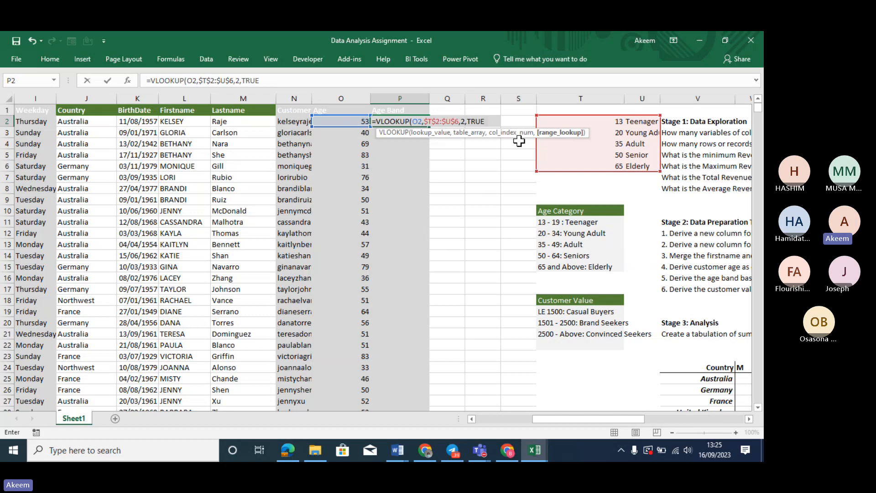
{"action": "key", "text": "Return"}
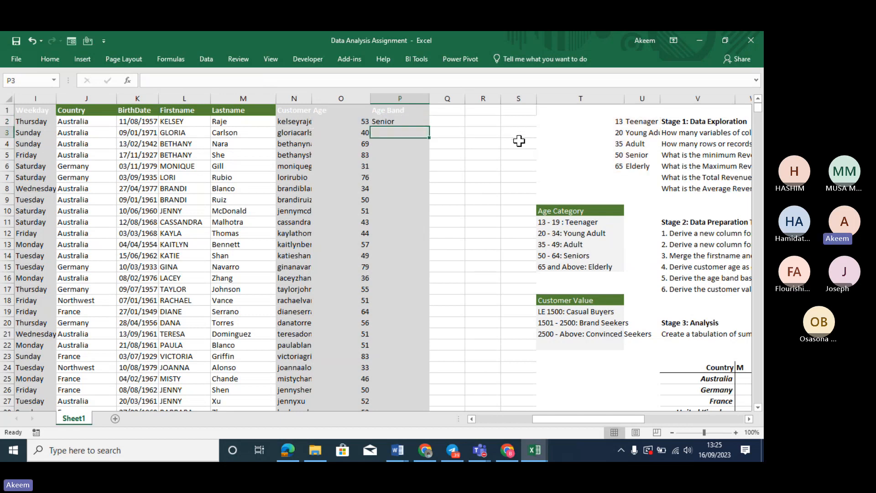
{"action": "left_click", "coordinate": [425, 121]}
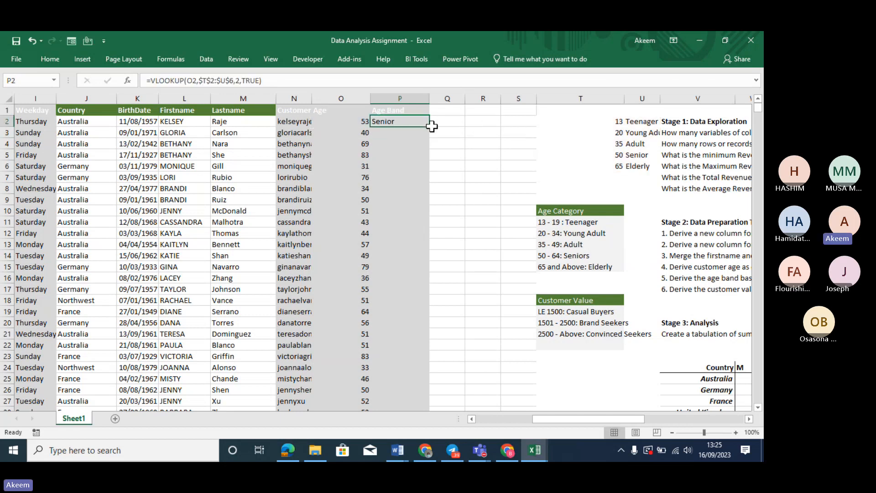
{"action": "double_click", "coordinate": [429, 127]}
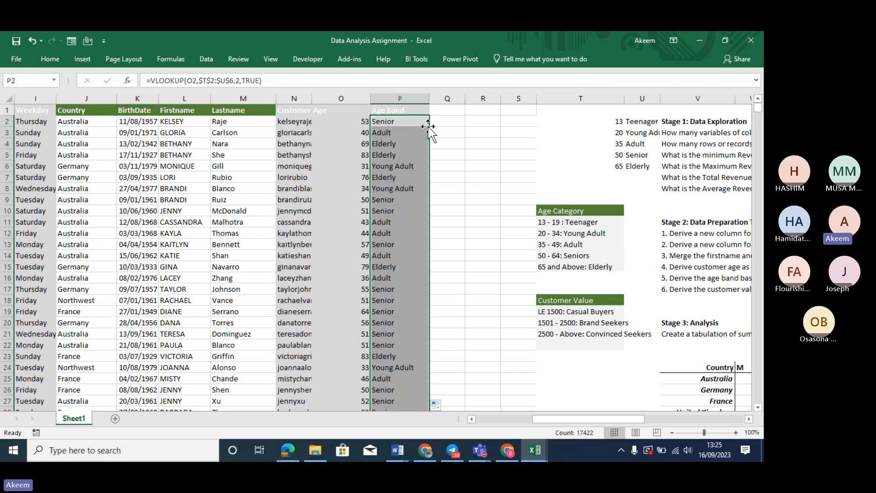
{"action": "left_click", "coordinate": [687, 289]}
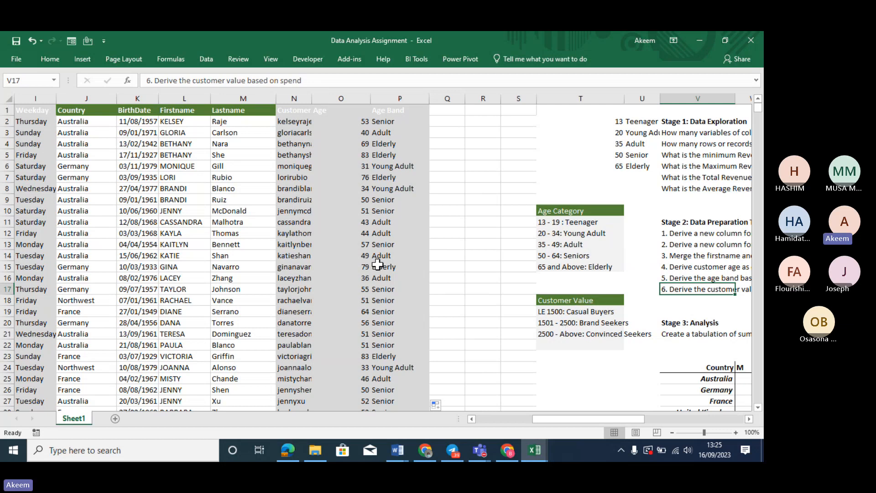
{"action": "left_click", "coordinate": [139, 214]}
{"action": "key", "text": "Left"}
{"action": "key", "text": "Left"}
{"action": "key", "text": "Left"}
{"action": "key", "text": "Left"}
{"action": "key", "text": "Left"}
{"action": "key", "text": "Left"}
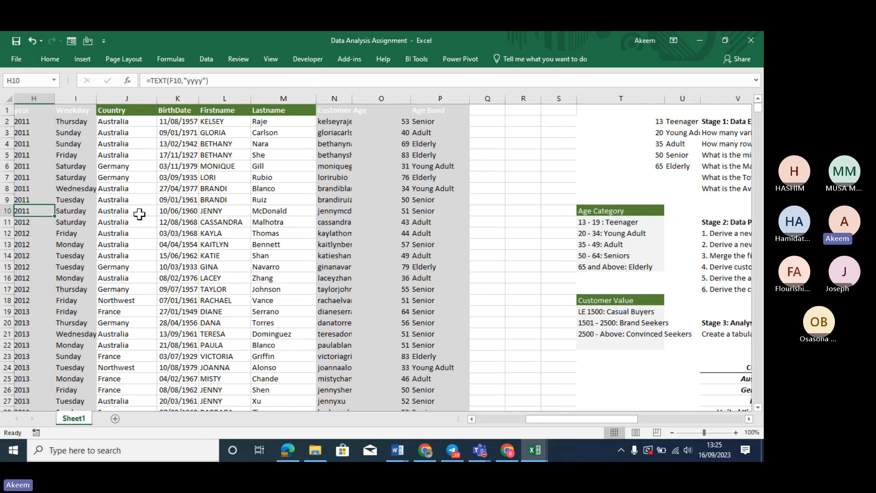
{"action": "key", "text": "Left"}
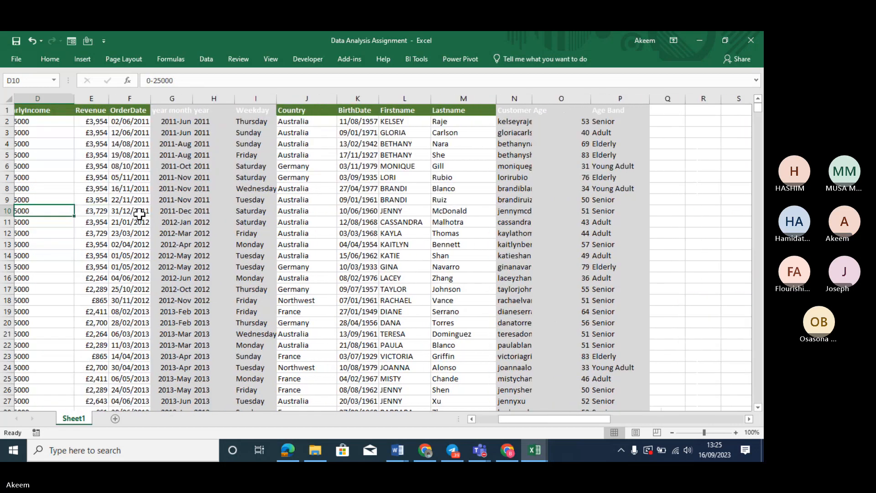
{"action": "left_click", "coordinate": [107, 105]}
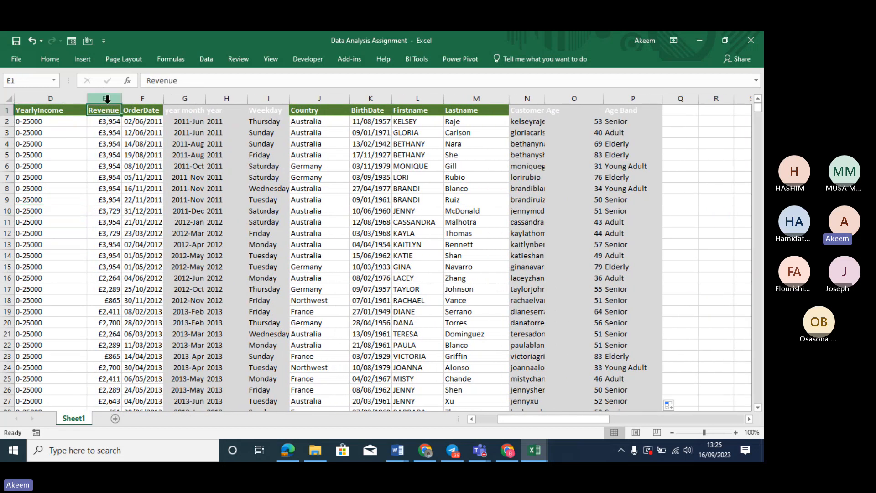
{"action": "left_click", "coordinate": [108, 97]}
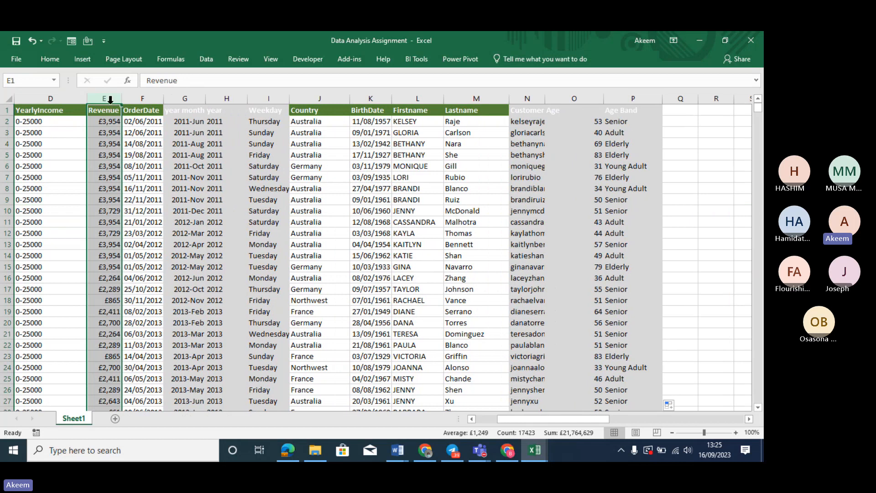
{"action": "left_click", "coordinate": [600, 321]}
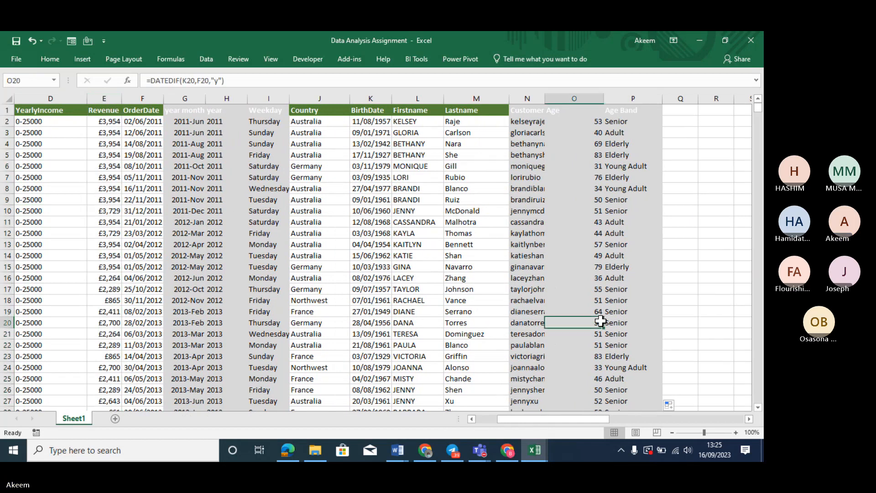
{"action": "key", "text": "Right"}
{"action": "key", "text": "Right"}
{"action": "key", "text": "Right"}
{"action": "key", "text": "Right"}
{"action": "key", "text": "Right"}
{"action": "key", "text": "Right"}
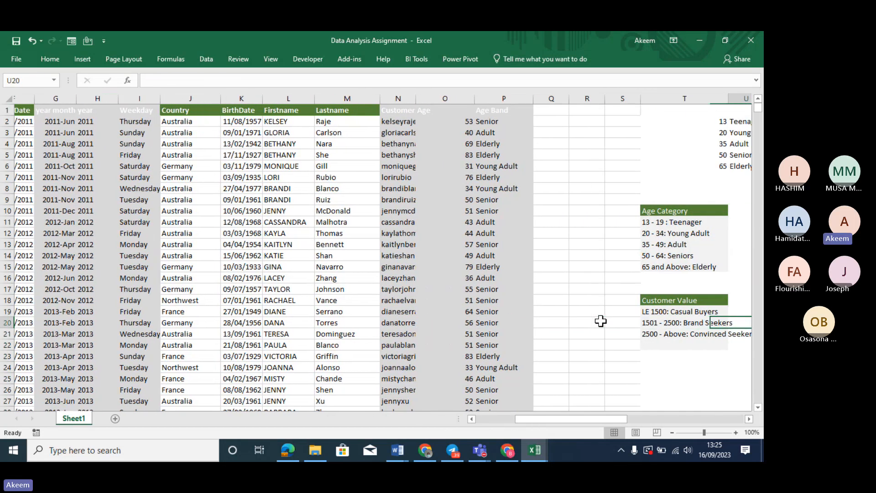
{"action": "key", "text": "Down"}
{"action": "key", "text": "Down"}
{"action": "key", "text": "Down"}
{"action": "key", "text": "Down"}
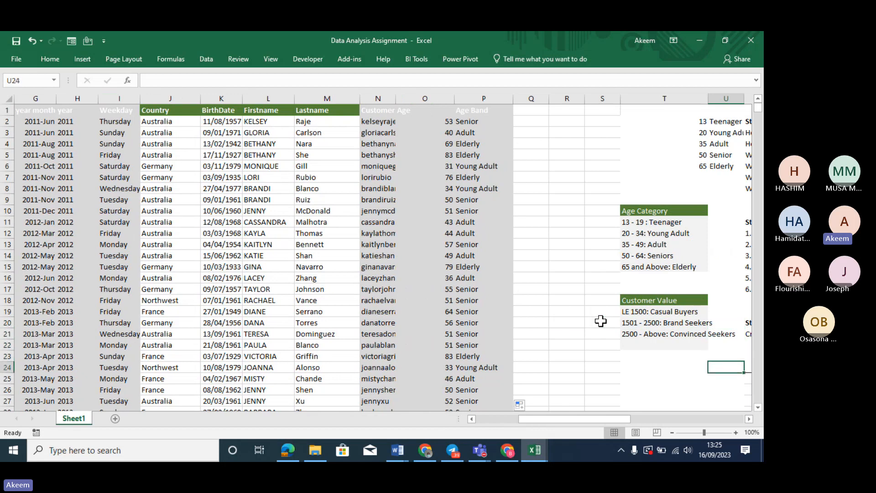
{"action": "left_click", "coordinate": [677, 370]}
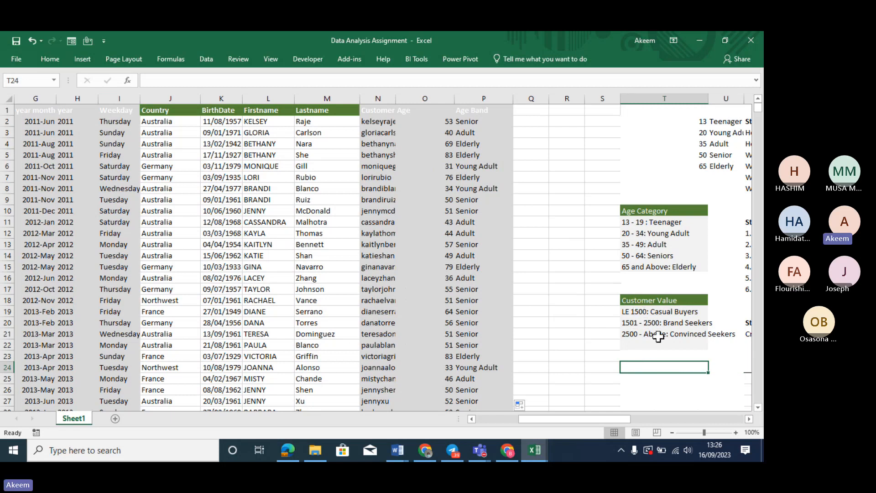
{"action": "left_click", "coordinate": [530, 112]}
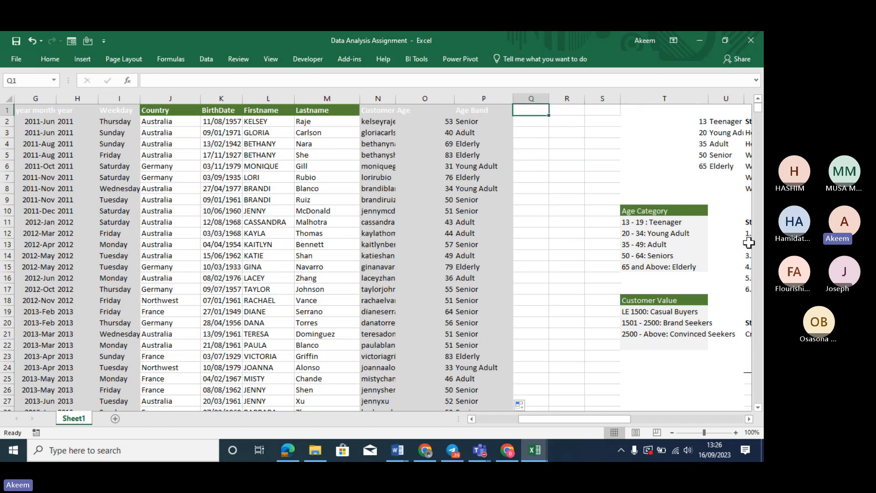
{"action": "left_click", "coordinate": [697, 340]}
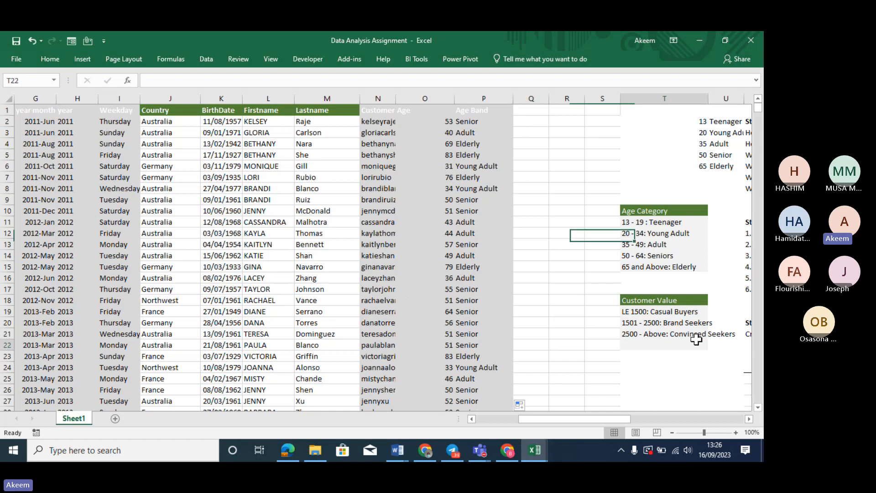
{"action": "key", "text": "Right"}
{"action": "key", "text": "Right"}
{"action": "key", "text": "Right"}
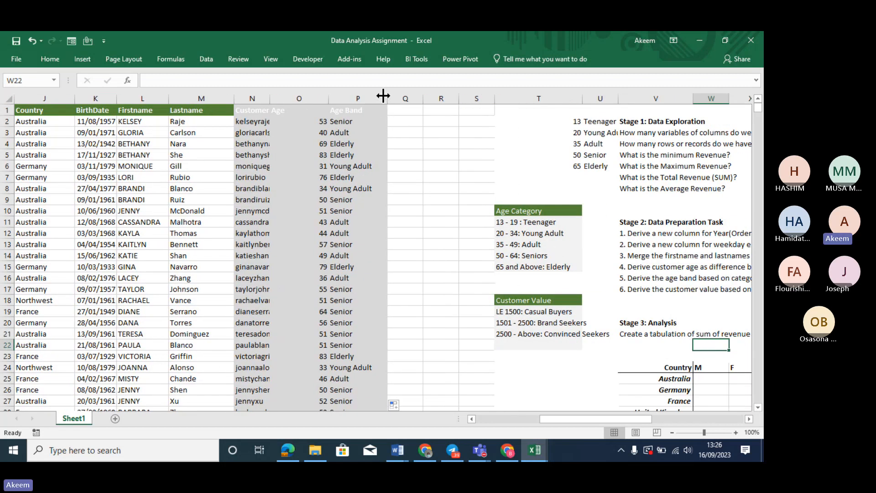
Insert a new blank column Q headed 'Customer Name'
{"action": "right_click", "coordinate": [401, 99]}
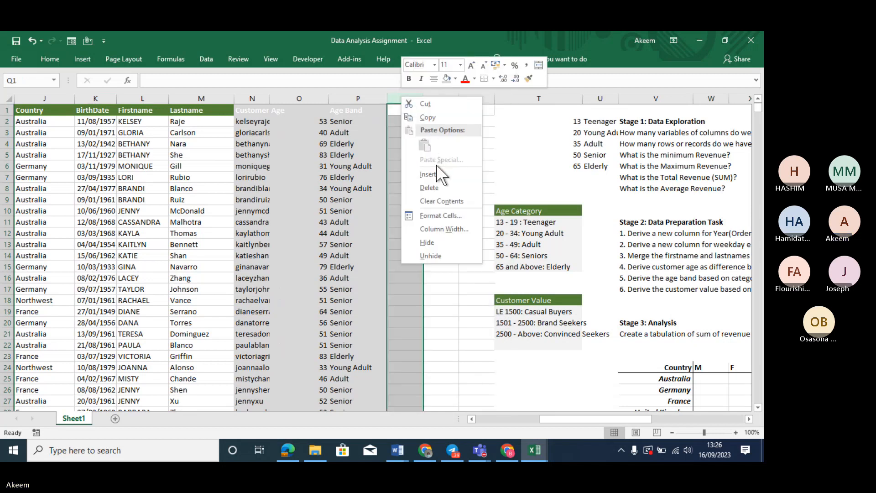
{"action": "left_click", "coordinate": [437, 173]}
{"action": "left_click", "coordinate": [409, 121]}
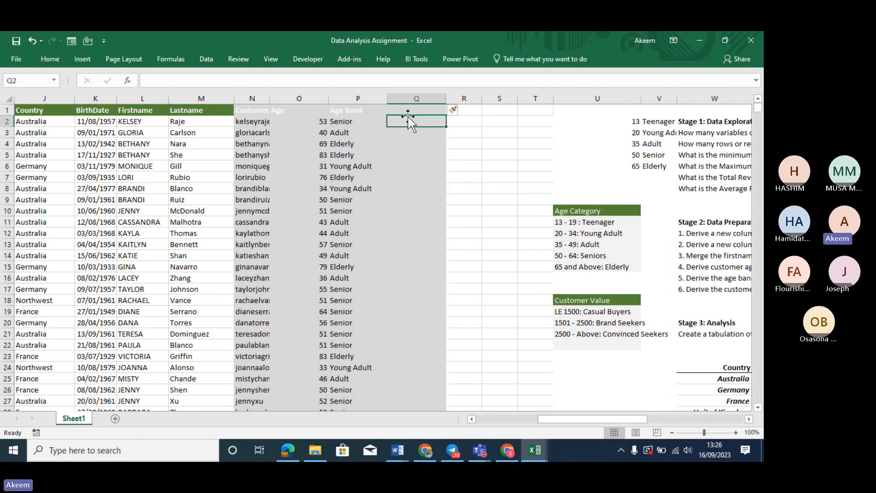
{"action": "key", "text": "Up"}
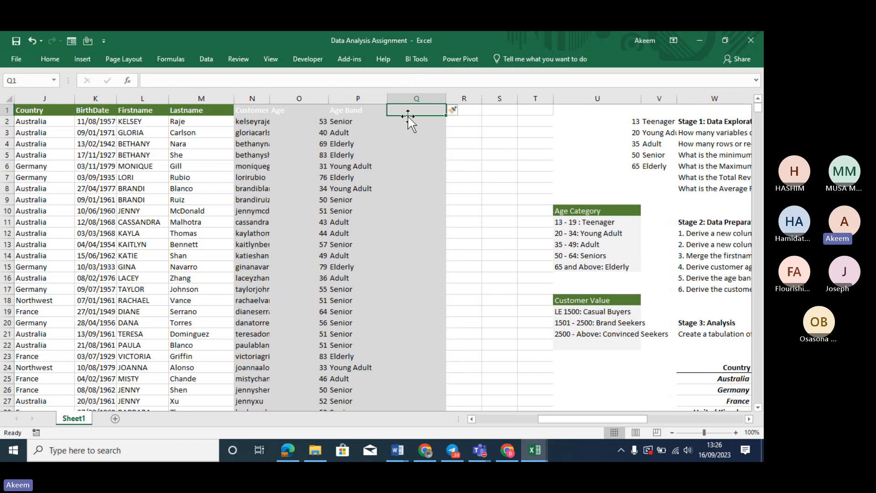
{"action": "type", "text": "Cus"}
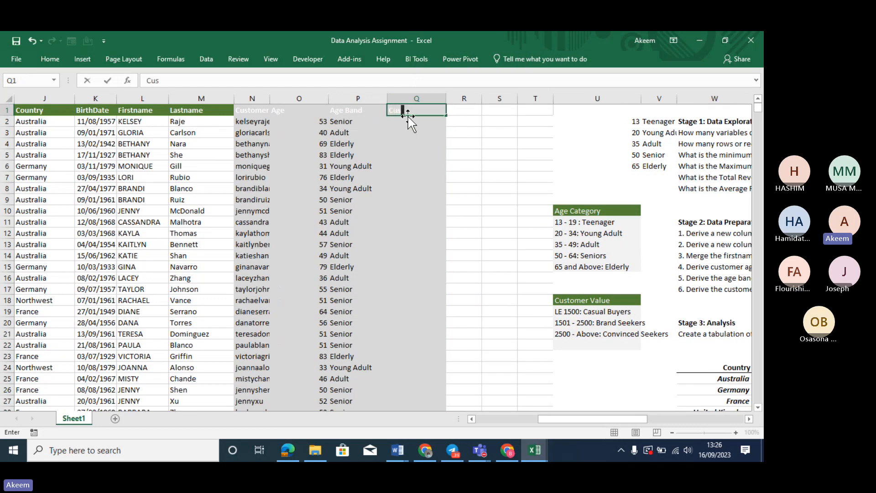
{"action": "type", "text": "tomer Name"}
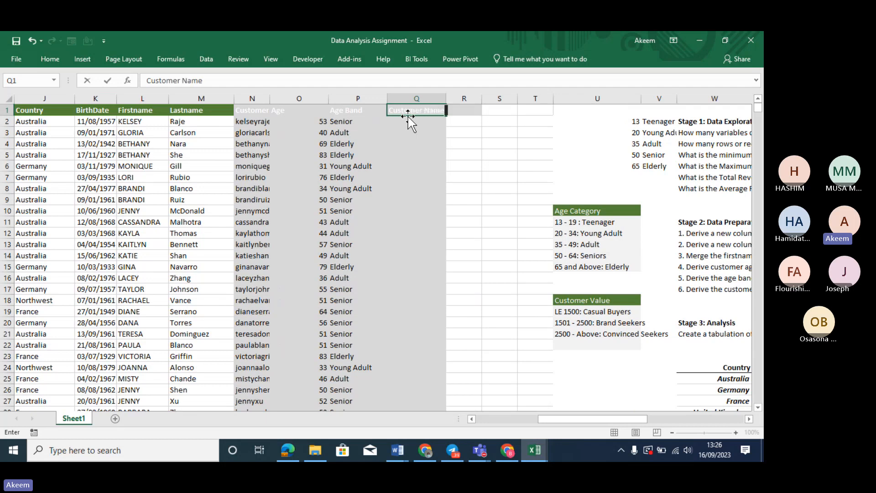
{"action": "key", "text": "Return"}
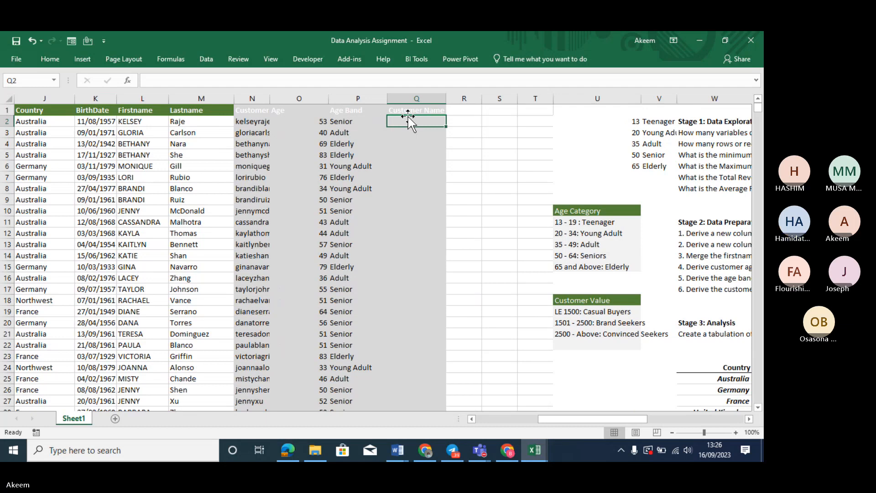
In Q2, start an IF labelling revenue E2 under 1500 as 'Casual Buyer'
{"action": "type", "text": "="}
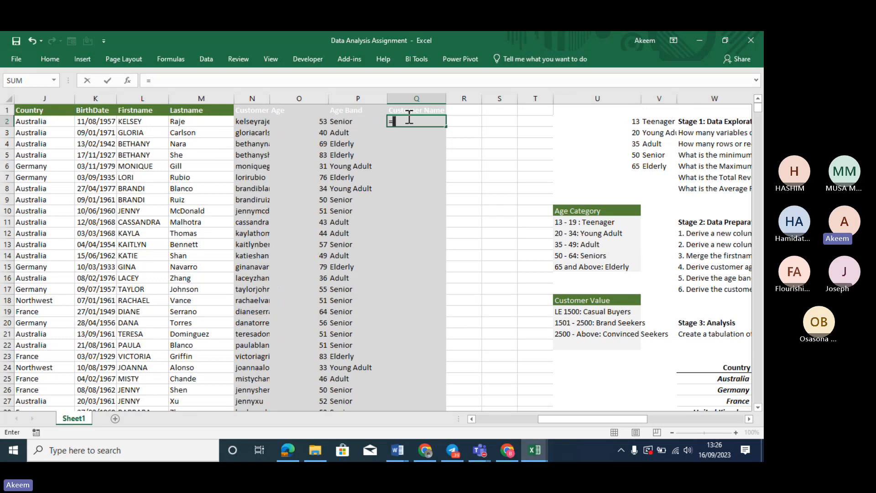
{"action": "type", "text": "if"}
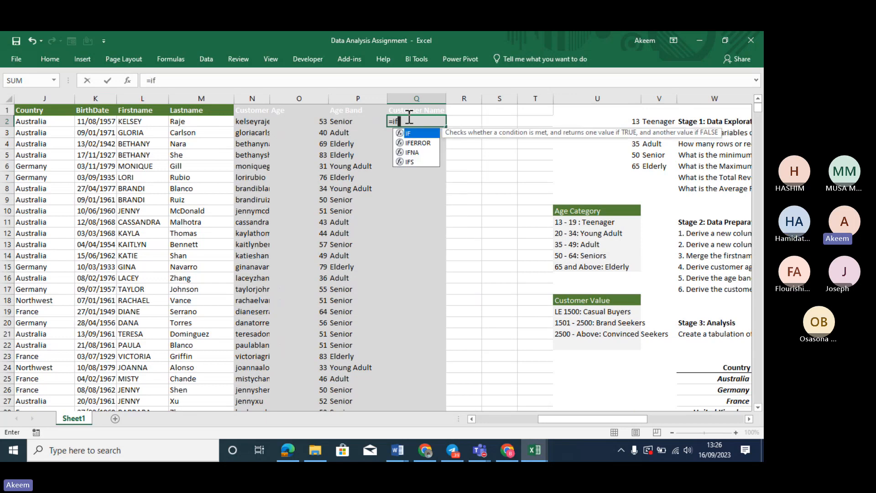
{"action": "key", "text": "Tab"}
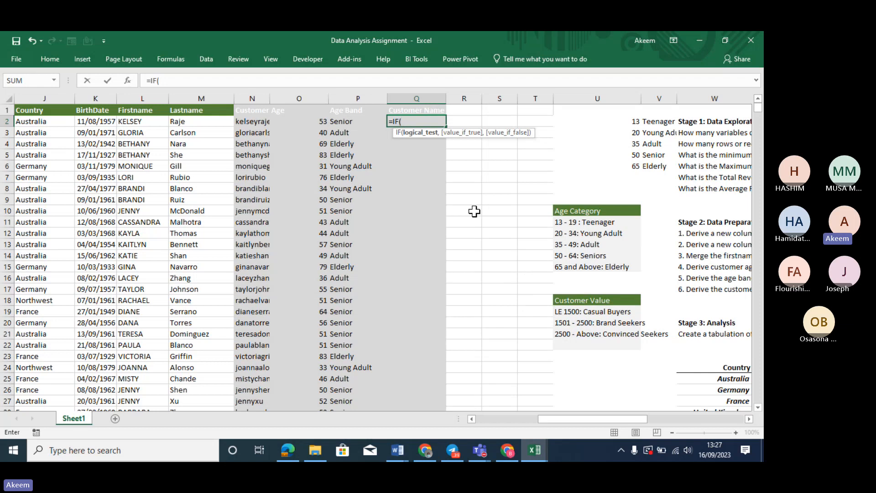
{"action": "left_click", "coordinate": [49, 120]}
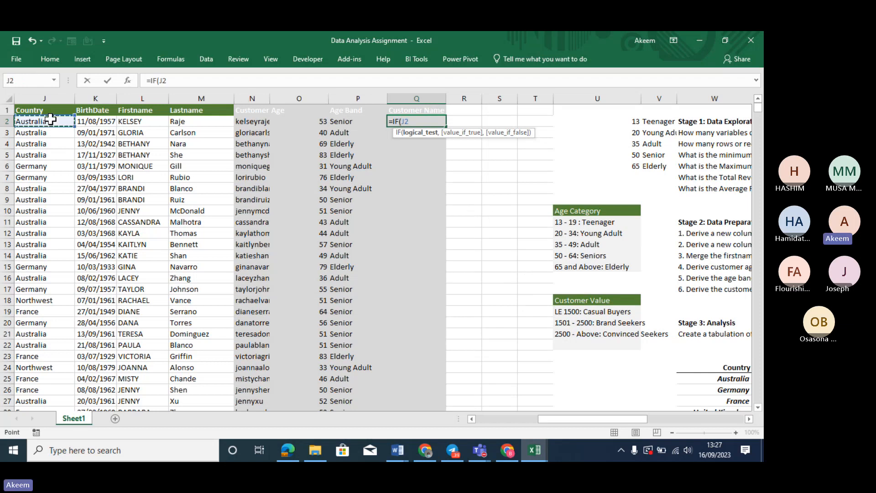
{"action": "key", "text": "Left"}
{"action": "key", "text": "Left"}
{"action": "key", "text": "Left"}
{"action": "key", "text": "Left"}
{"action": "key", "text": "Left"}
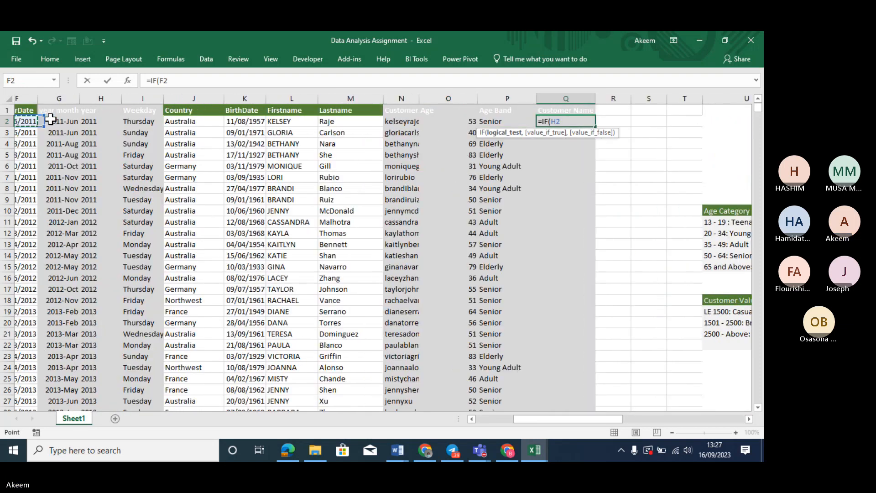
{"action": "key", "text": "Left"}
{"action": "key", "text": "Right"}
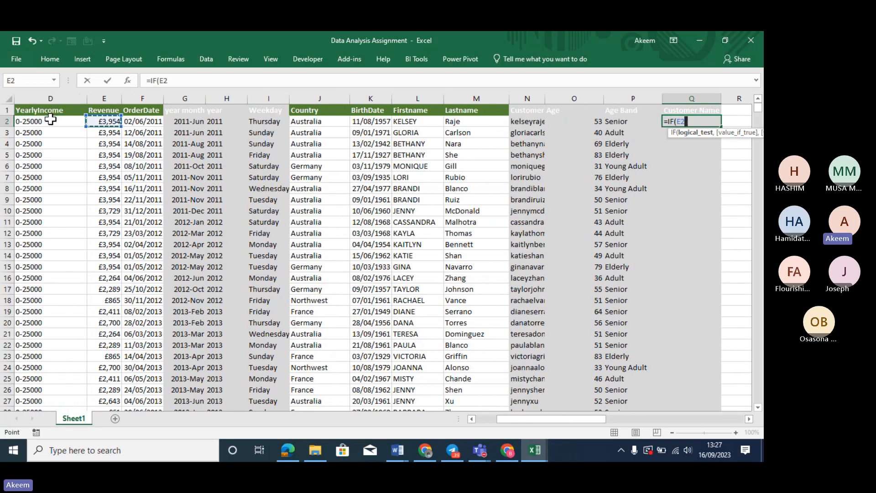
{"action": "type", "text": "<"}
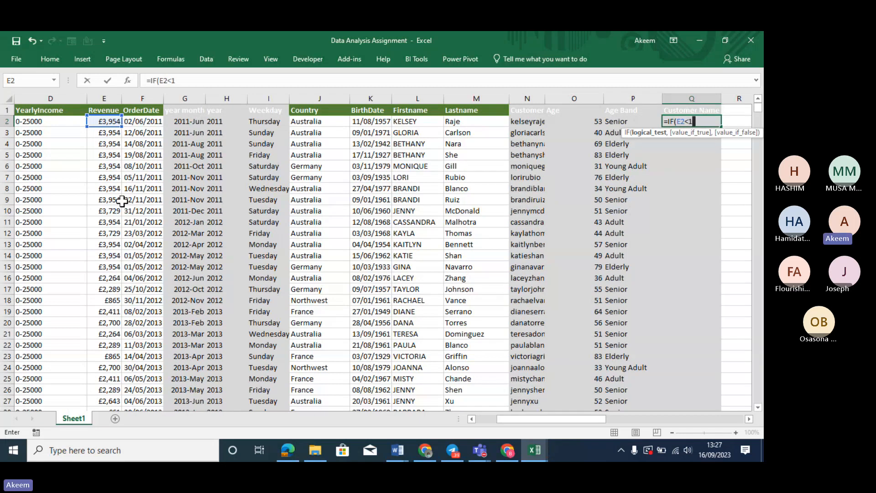
{"action": "type", "text": "1500,"}
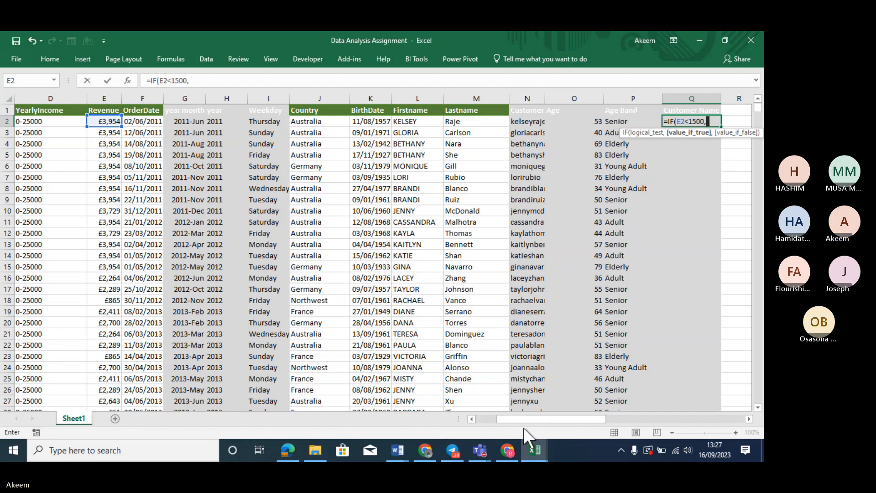
{"action": "left_click_drag", "start_coordinate": [526, 418], "coordinate": [581, 418]}
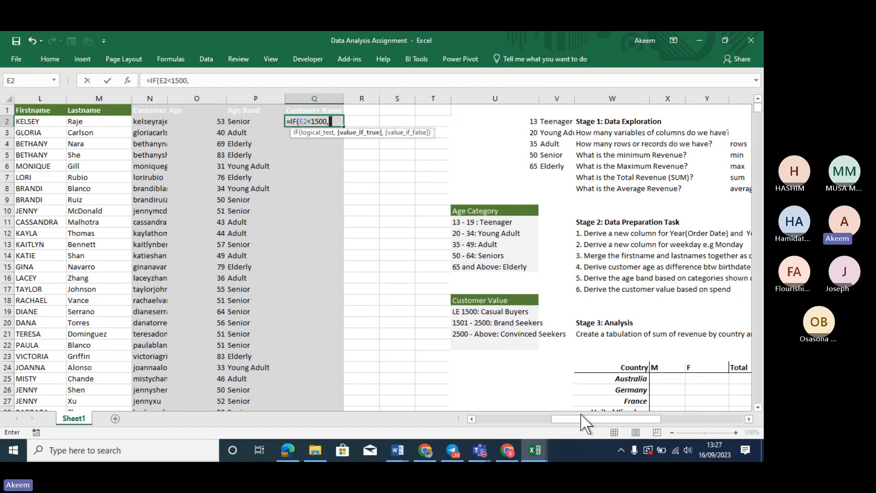
{"action": "type", "text": "Ca"}
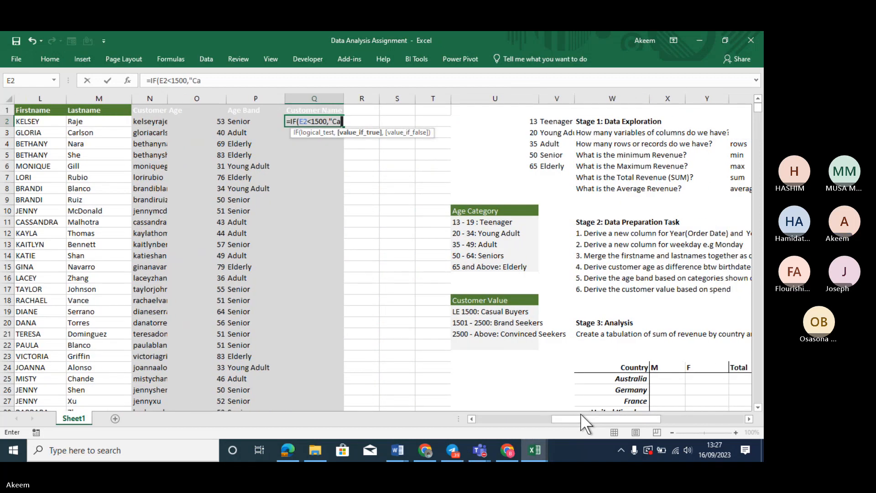
{"action": "type", "text": "sual Buyer"}
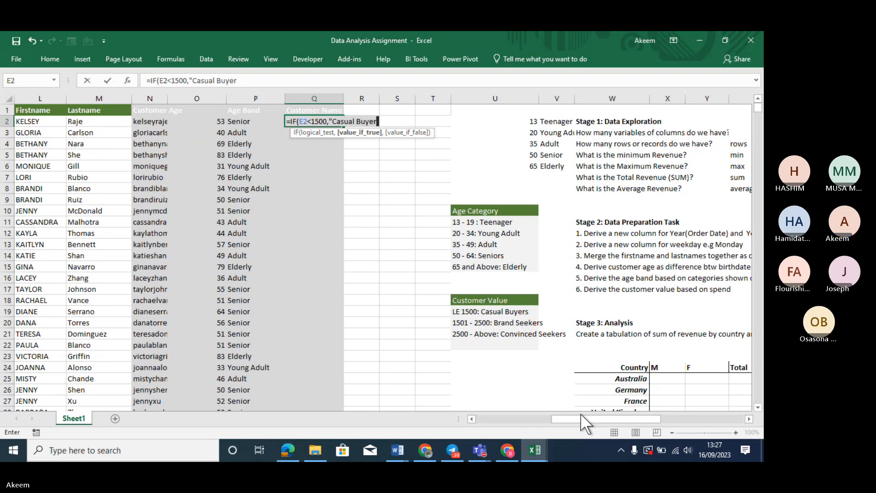
{"action": "type", "text": "\","}
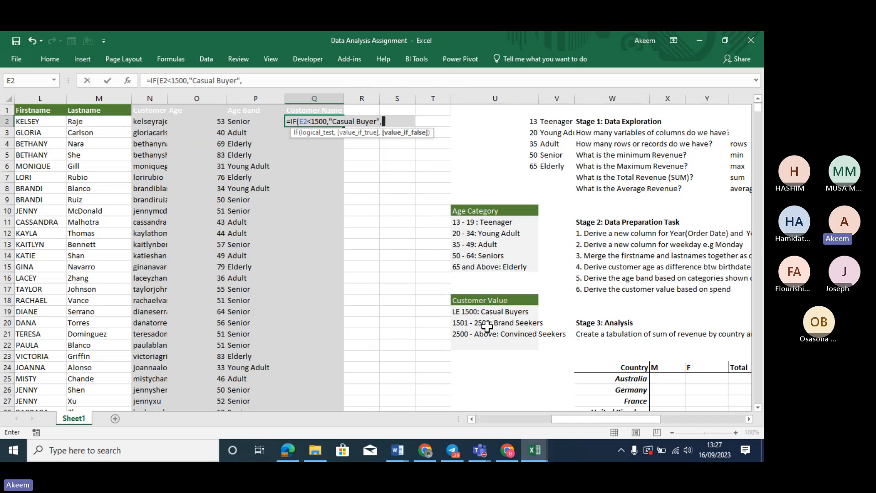
Nest a second IF: under 2500 'Brand Seekers', otherwise 'Conviced Seekers', adding the missing quote
{"action": "type", "text": "if"}
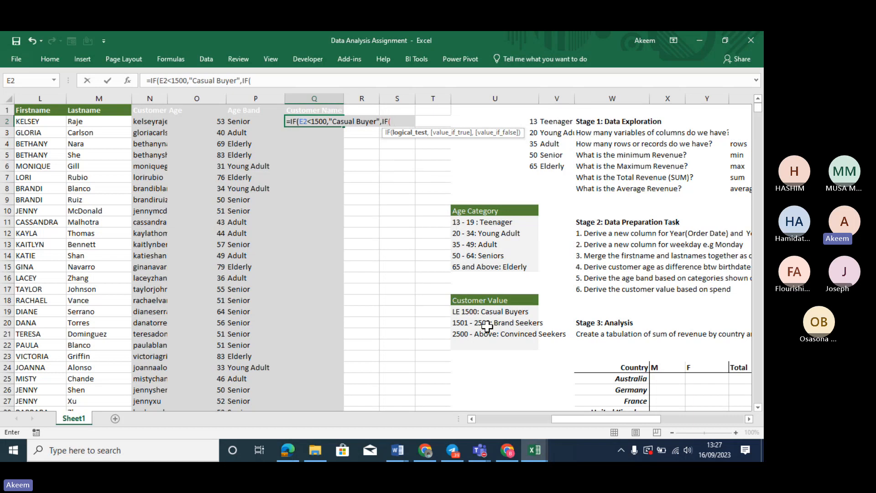
{"action": "key", "text": "Left"}
{"action": "key", "text": "Left"}
{"action": "key", "text": "Left"}
{"action": "key", "text": "Left"}
{"action": "key", "text": "Left"}
{"action": "key", "text": "Left"}
{"action": "key", "text": "Left"}
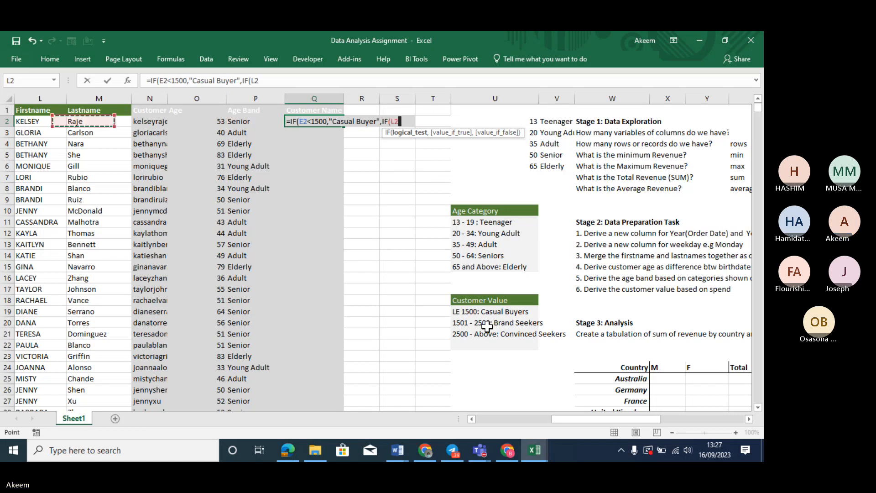
{"action": "key", "text": "Left"}
{"action": "key", "text": "Left"}
{"action": "key", "text": "Left"}
{"action": "key", "text": "Left"}
{"action": "key", "text": "Left"}
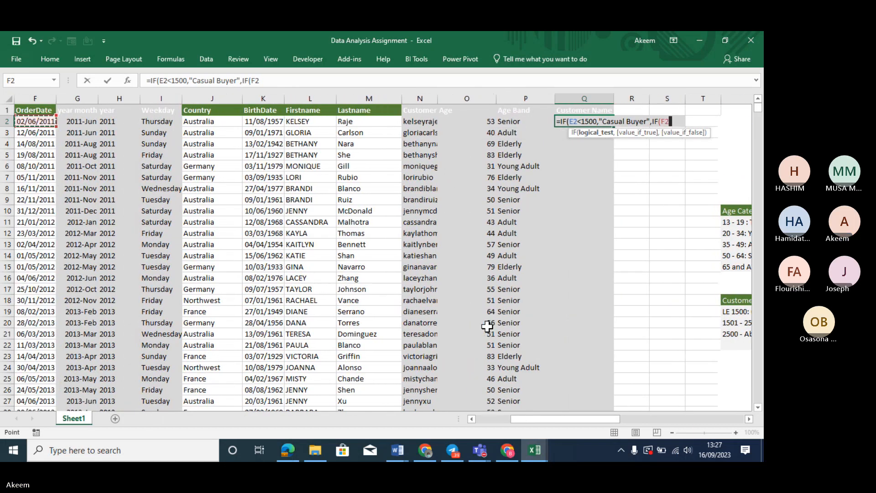
{"action": "type", "text": "<"}
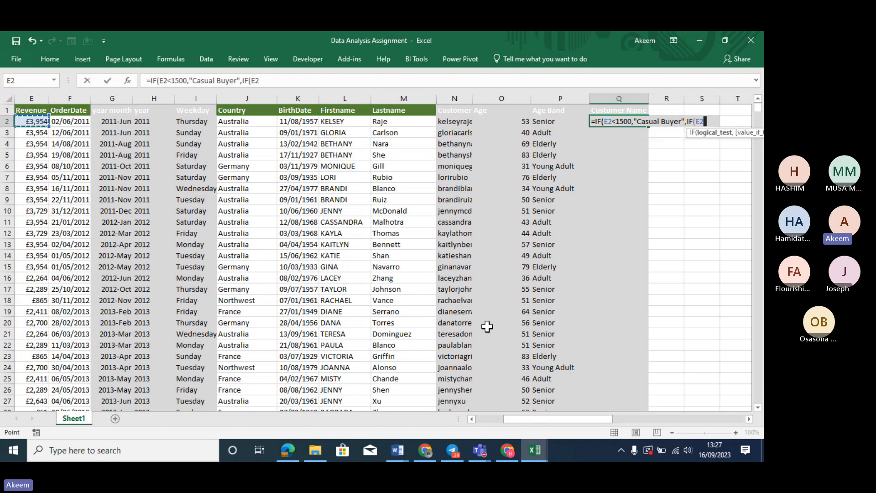
{"action": "type", "text": "25"}
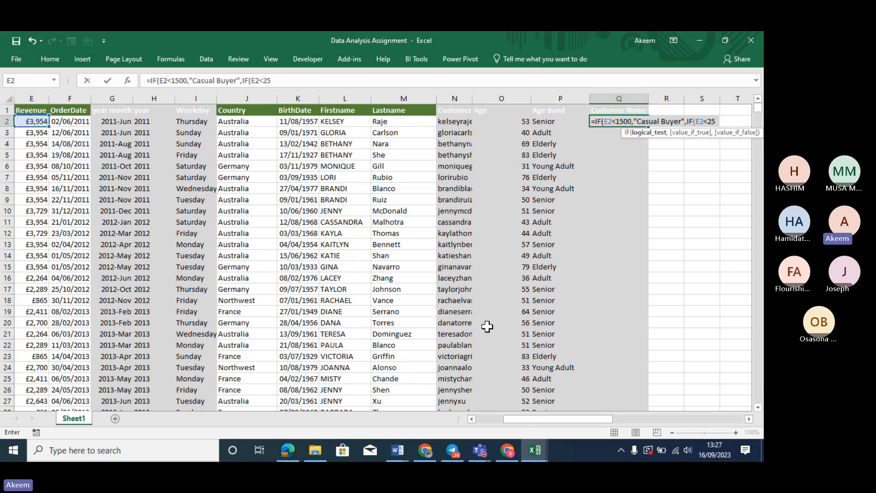
{"action": "type", "text": "00,"}
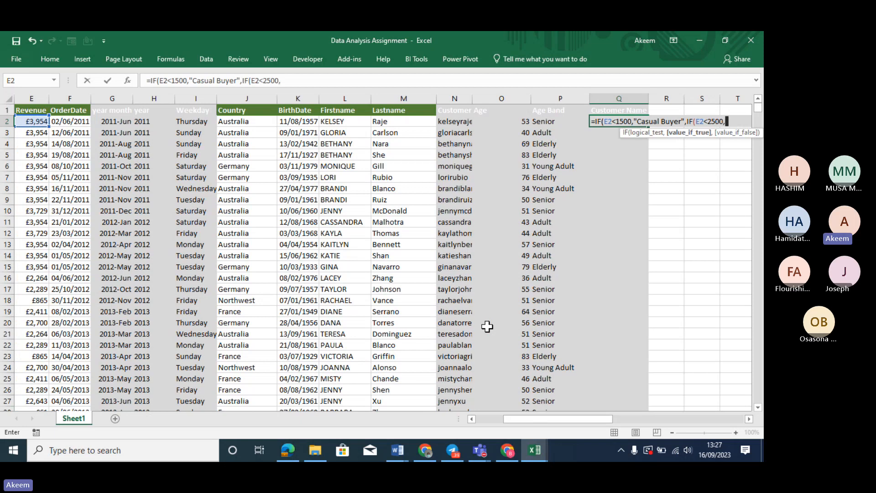
{"action": "type", "text": "\""}
{"action": "left_click_drag", "start_coordinate": [554, 418], "coordinate": [621, 415]}
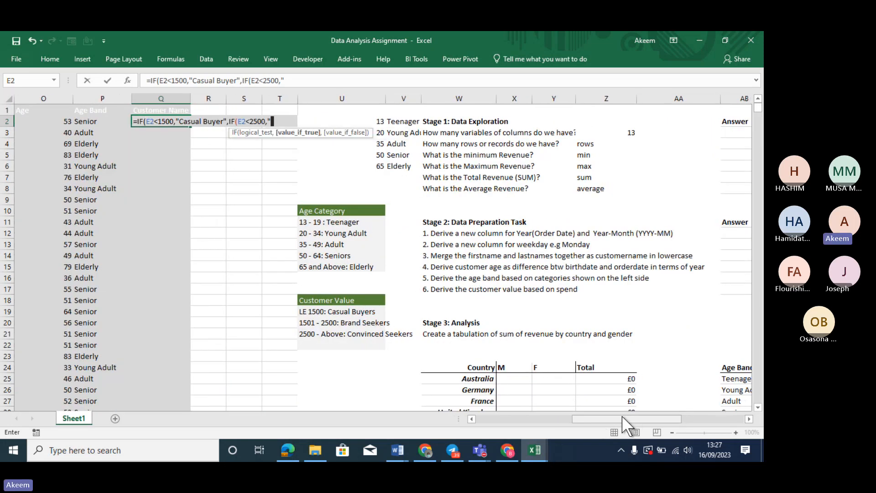
{"action": "type", "text": "Brand S"}
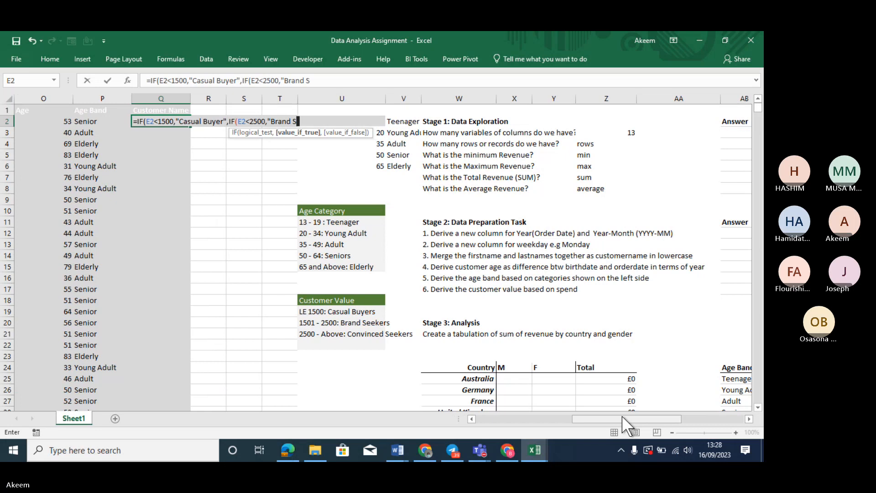
{"action": "type", "text": "eekers"}
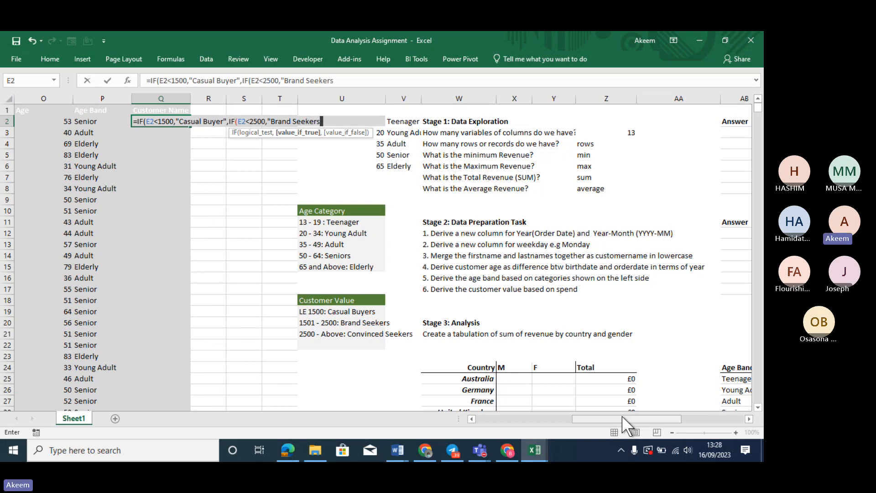
{"action": "type", "text": "\","}
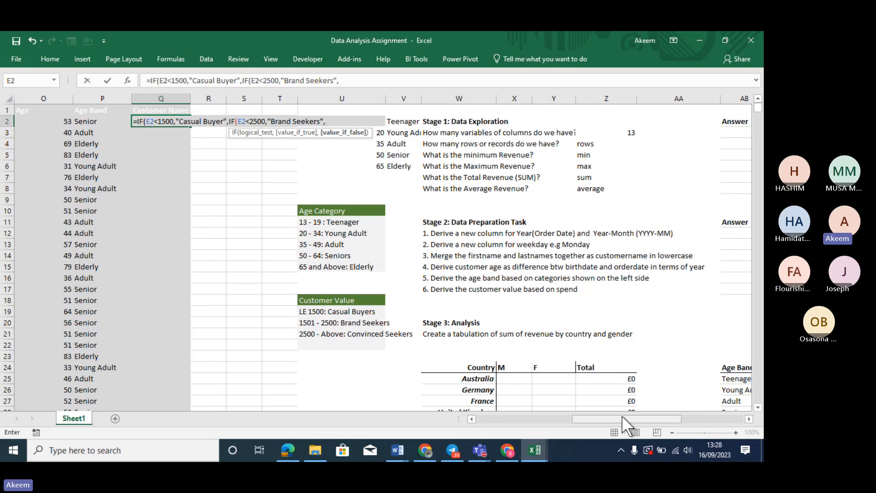
{"action": "type", "text": "Convi"}
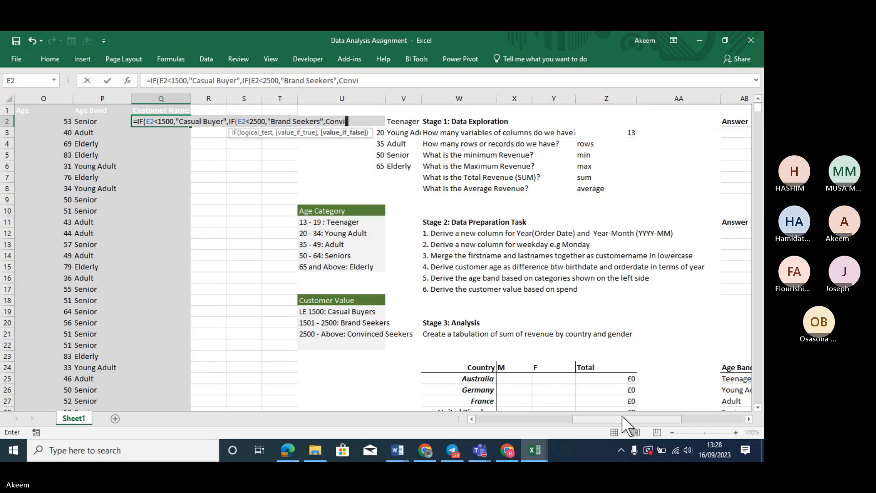
{"action": "type", "text": "ced Seekers"}
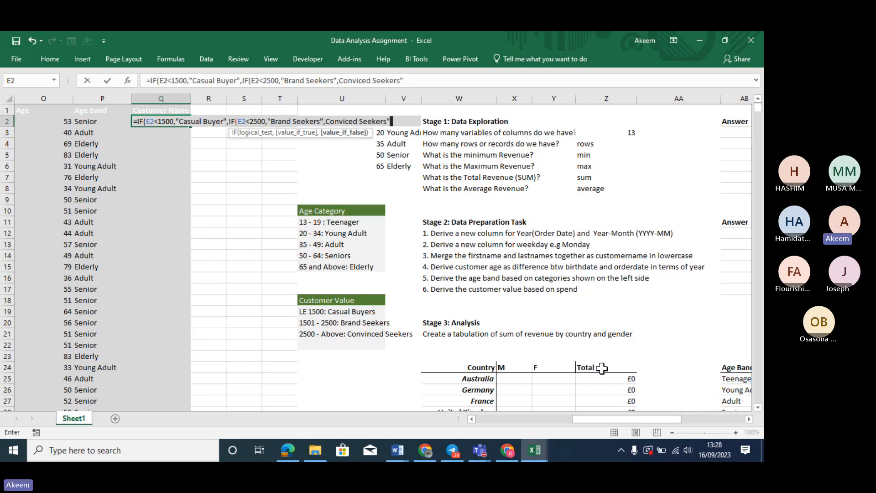
{"action": "left_click", "coordinate": [340, 81]}
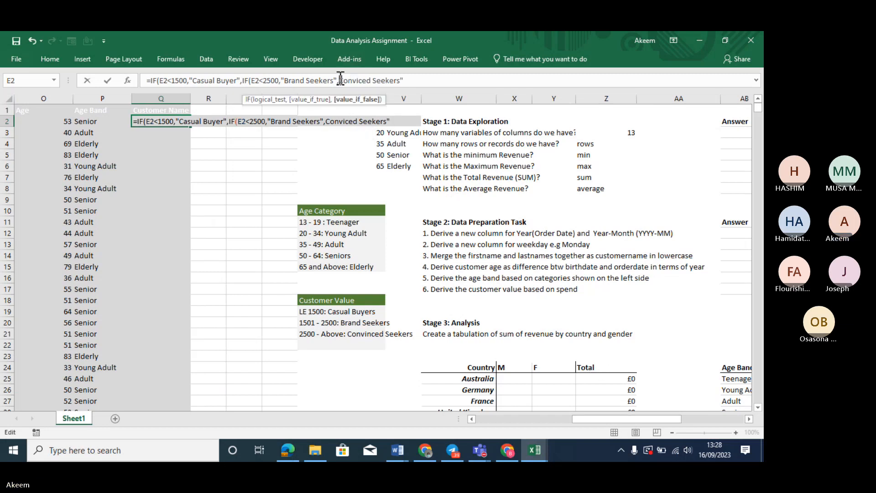
{"action": "type", "text": "\""}
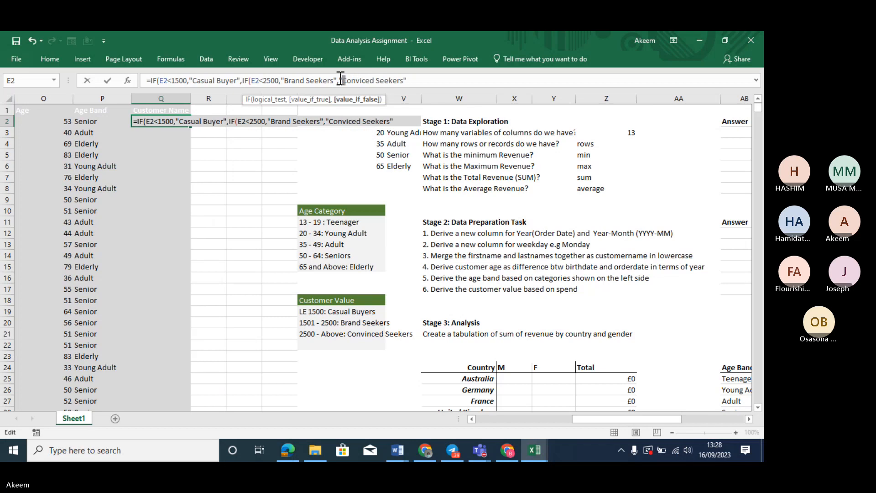
{"action": "left_click", "coordinate": [433, 76]}
Commit the Q2 formula with Excel's suggested correction and fill it down column Q
{"action": "key", "text": "Return"}
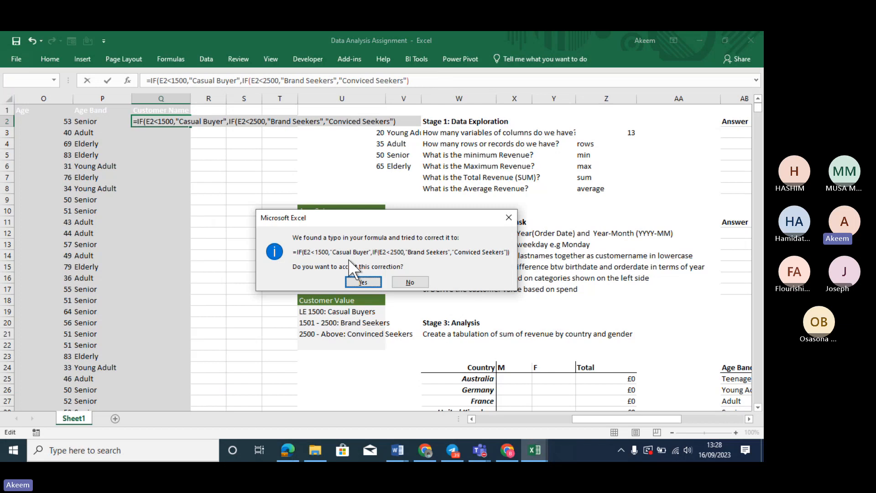
{"action": "left_click", "coordinate": [360, 278]}
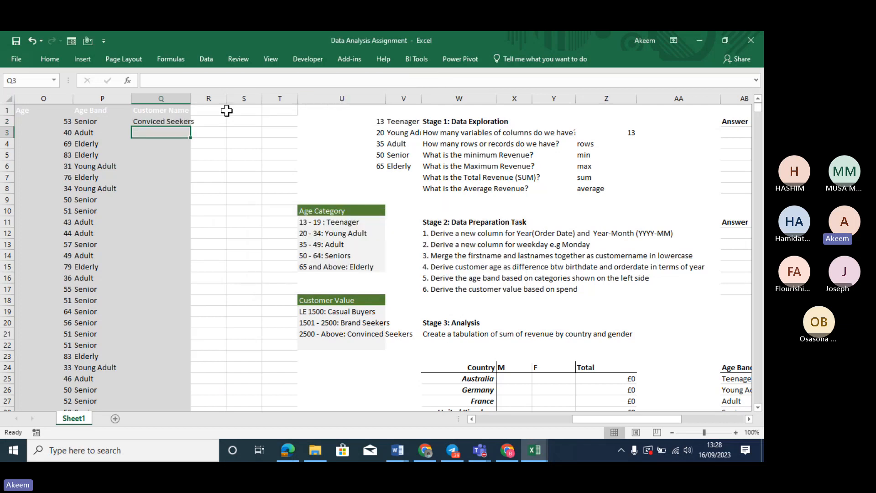
{"action": "left_click", "coordinate": [185, 121]}
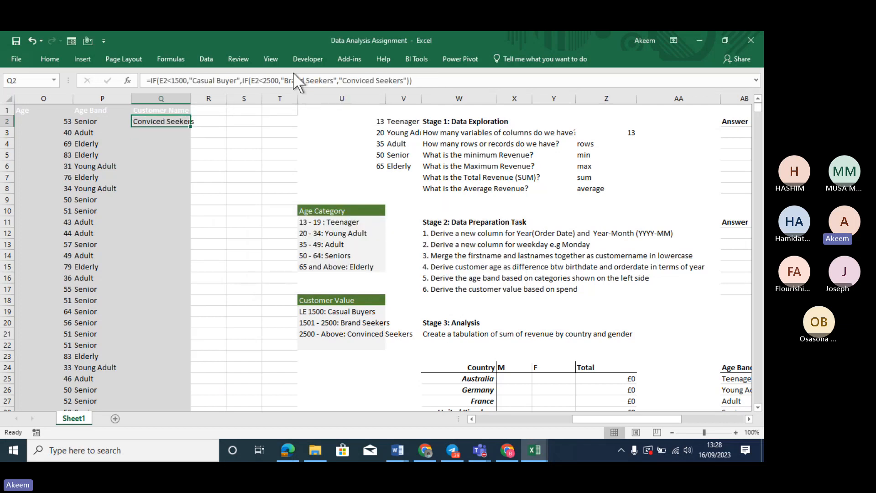
{"action": "double_click", "coordinate": [191, 127]}
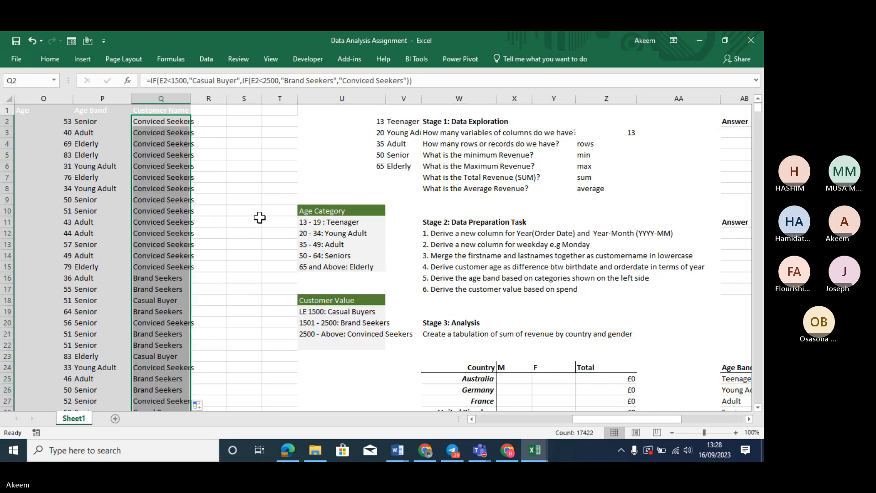
{"action": "left_click", "coordinate": [439, 290]}
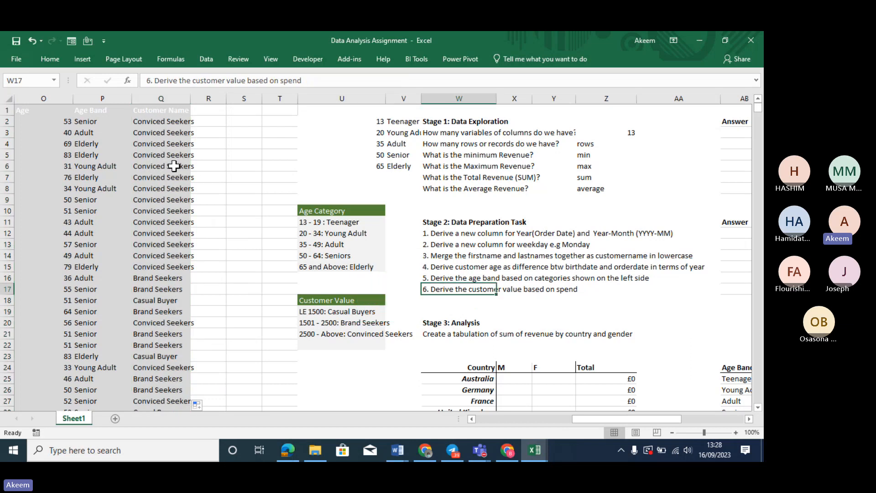
Start a SUMIFS formula in X25 for Australia's male revenue
{"action": "left_click", "coordinate": [456, 322]}
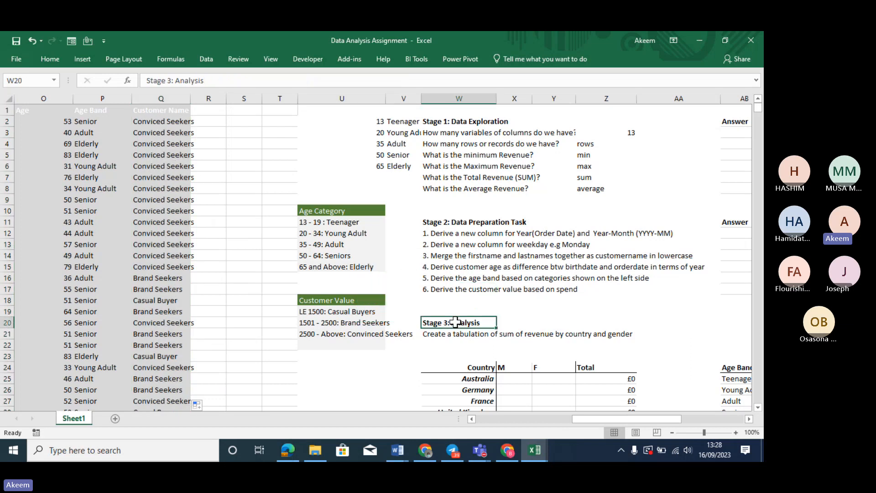
{"action": "key", "text": "Down"}
{"action": "key", "text": "Down"}
{"action": "key", "text": "Down"}
{"action": "key", "text": "Down"}
{"action": "key", "text": "Down"}
{"action": "key", "text": "Down"}
{"action": "key", "text": "Down"}
{"action": "key", "text": "Down"}
{"action": "key", "text": "Down"}
{"action": "key", "text": "Down"}
{"action": "key", "text": "Down"}
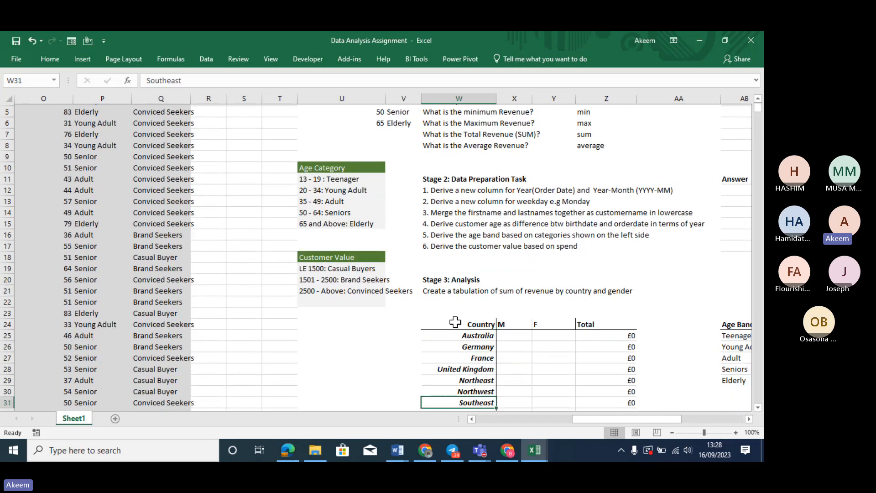
{"action": "key", "text": "Down"}
{"action": "key", "text": "Down"}
{"action": "key", "text": "Down"}
{"action": "key", "text": "Down"}
{"action": "key", "text": "Down"}
{"action": "key", "text": "Up"}
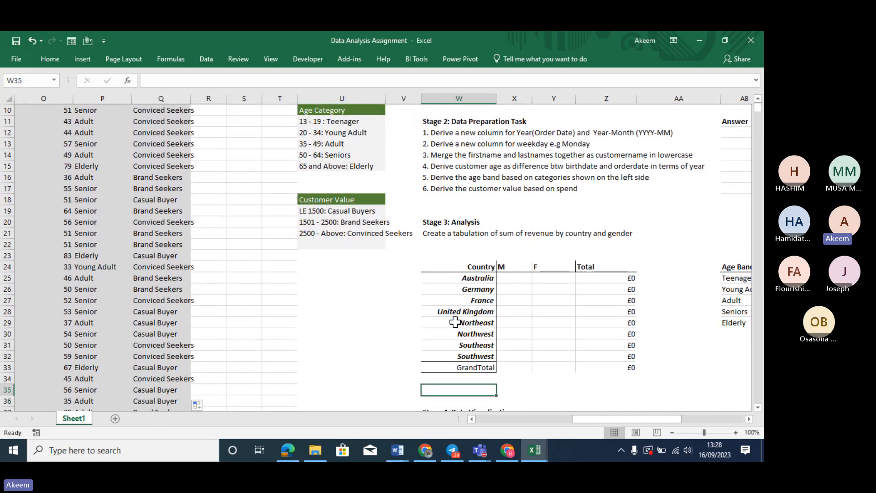
{"action": "key", "text": "Up"}
{"action": "key", "text": "Up"}
{"action": "key", "text": "Up"}
{"action": "key", "text": "Up"}
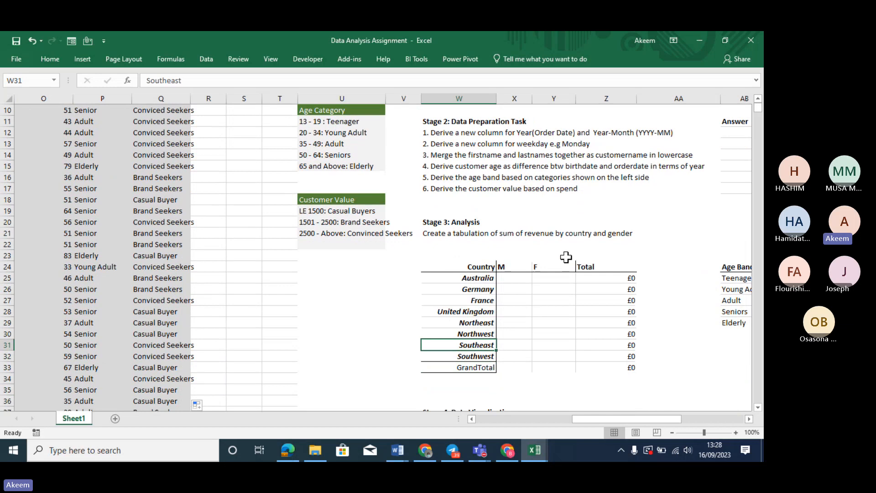
{"action": "left_click", "coordinate": [524, 279]}
{"action": "type", "text": "="}
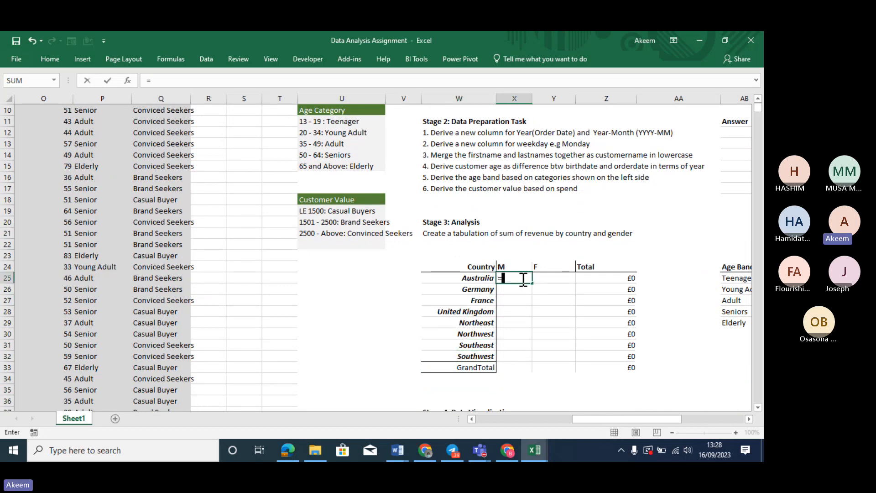
{"action": "type", "text": "sumifs"}
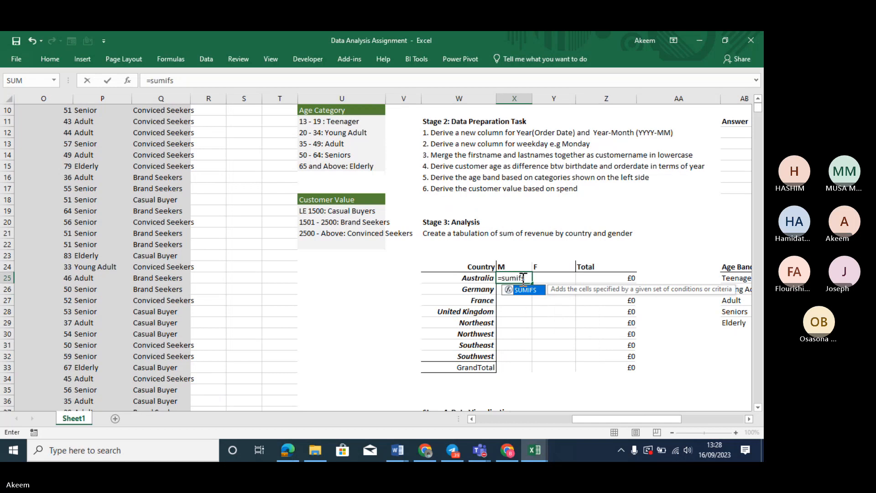
{"action": "key", "text": "Tab"}
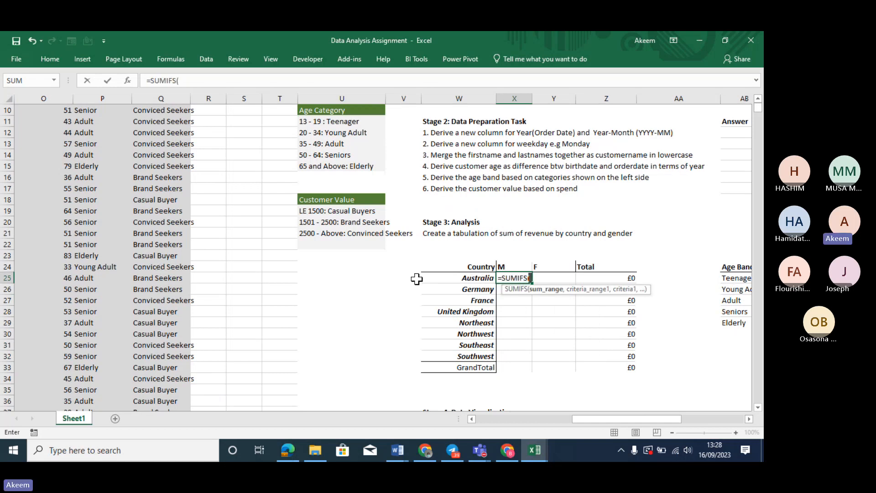
Set the SUMIFS sum range to Revenue $E$2:$E$17423
{"action": "left_click", "coordinate": [35, 343]}
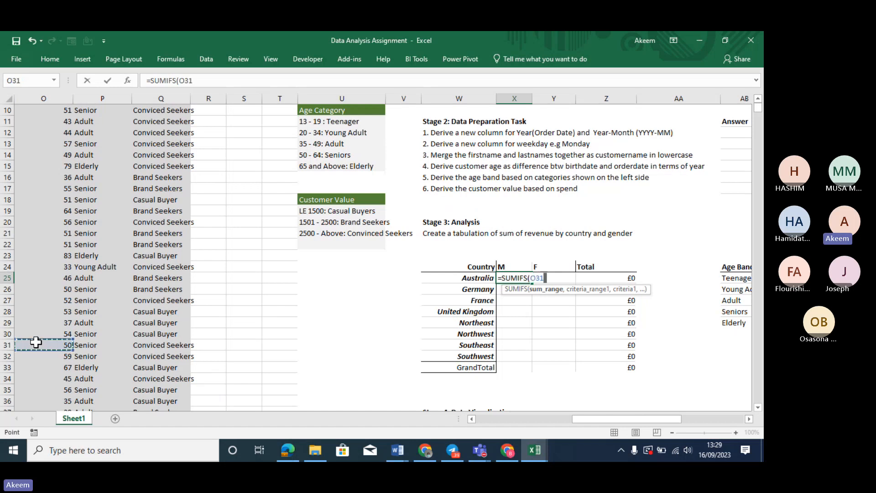
{"action": "key", "text": "Left"}
{"action": "key", "text": "Left"}
{"action": "key", "text": "Left"}
{"action": "key", "text": "Left"}
{"action": "key", "text": "Left"}
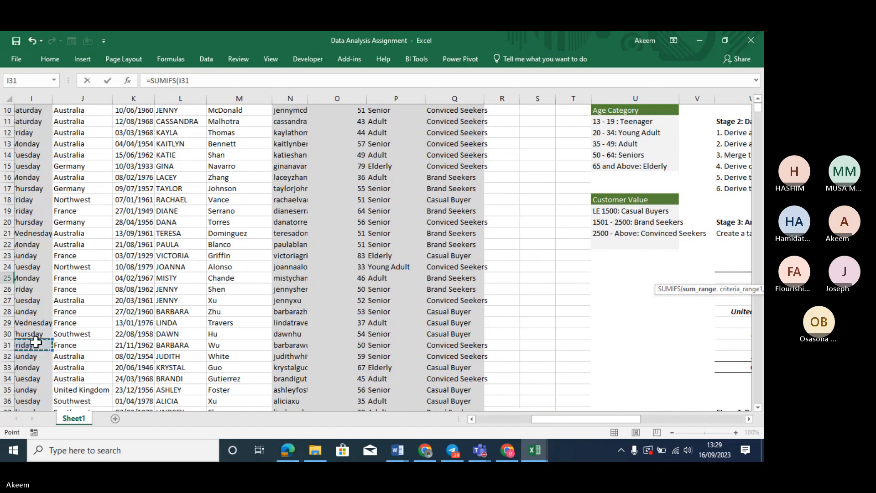
{"action": "key", "text": "Left"}
{"action": "key", "text": "Left"}
{"action": "key", "text": "Left"}
{"action": "key", "text": "Left"}
{"action": "key", "text": "Left"}
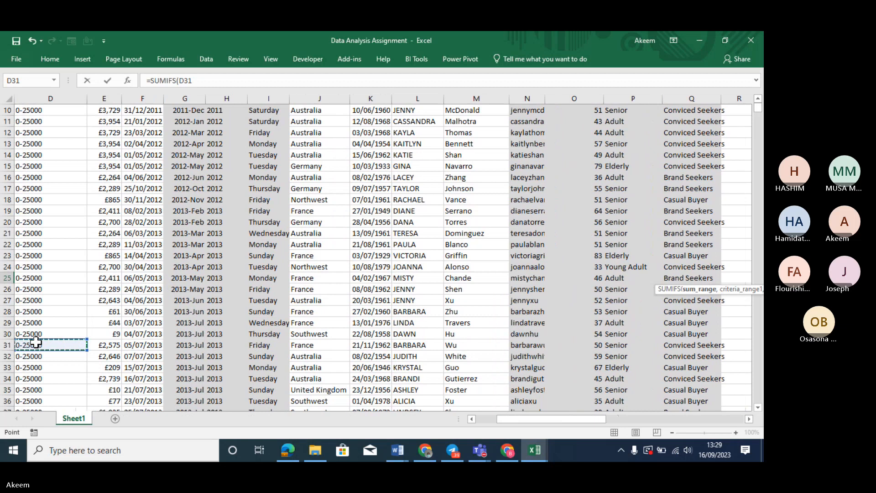
{"action": "left_click", "coordinate": [107, 98]}
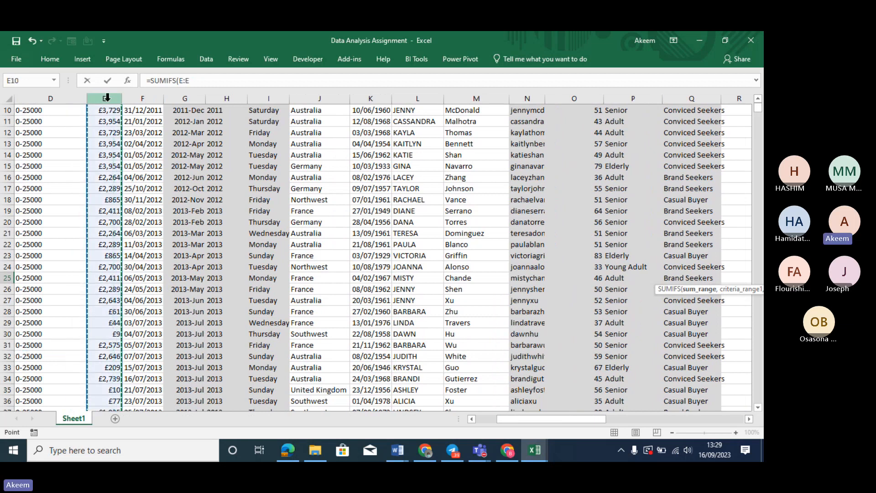
{"action": "left_click", "coordinate": [108, 112]}
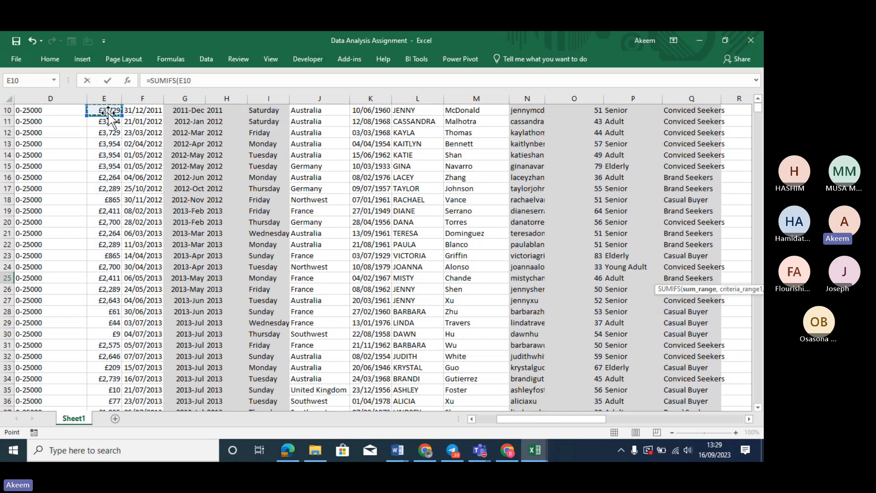
{"action": "scroll", "coordinate": [110, 116], "scroll_direction": "up", "scroll_amount": 3}
{"action": "left_click", "coordinate": [110, 114]}
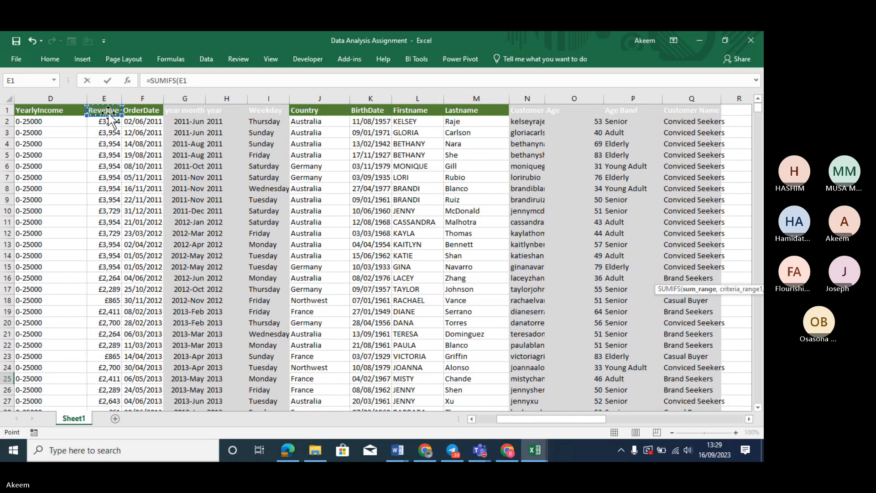
{"action": "left_click", "coordinate": [109, 121]}
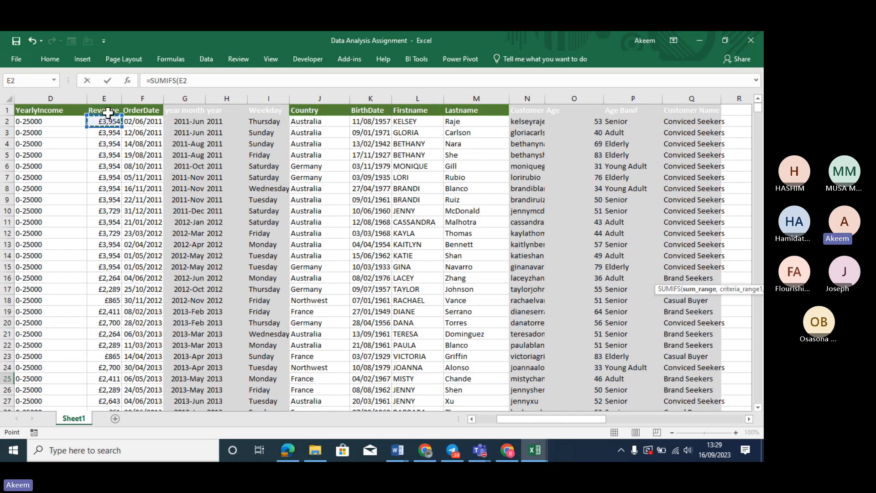
{"action": "key", "text": "ctrl+shift+Down"}
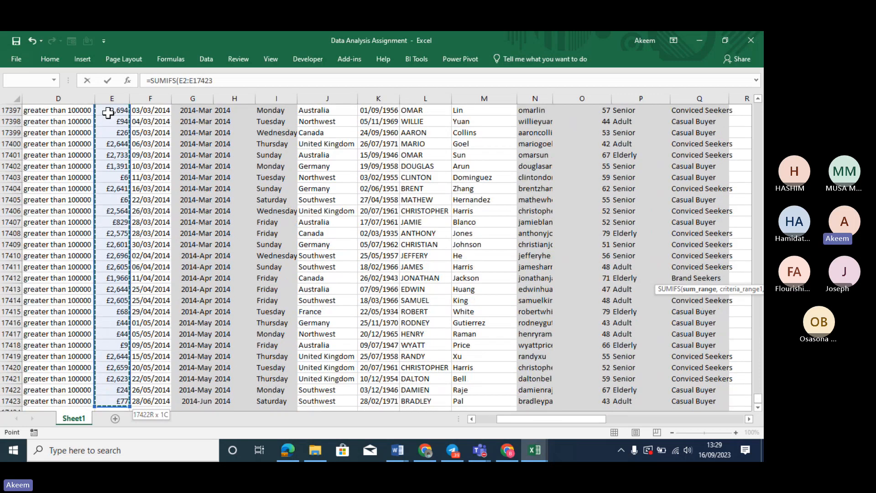
{"action": "key", "text": "F4"}
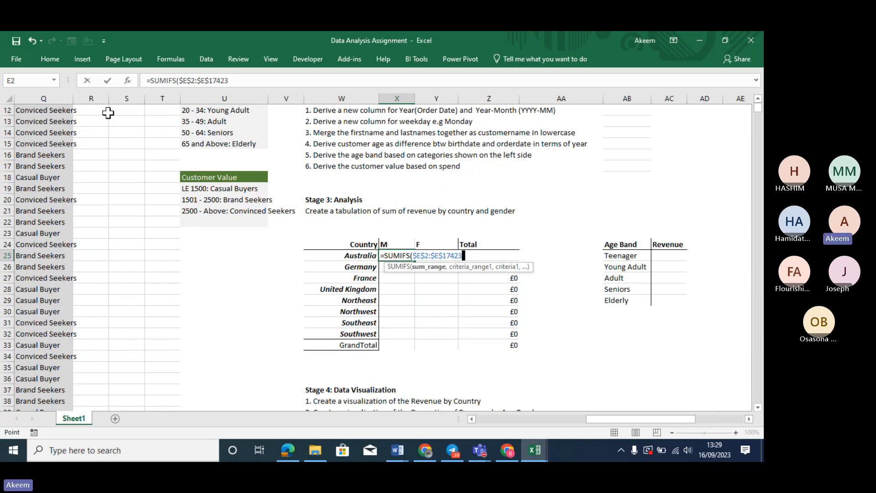
{"action": "type", "text": ","}
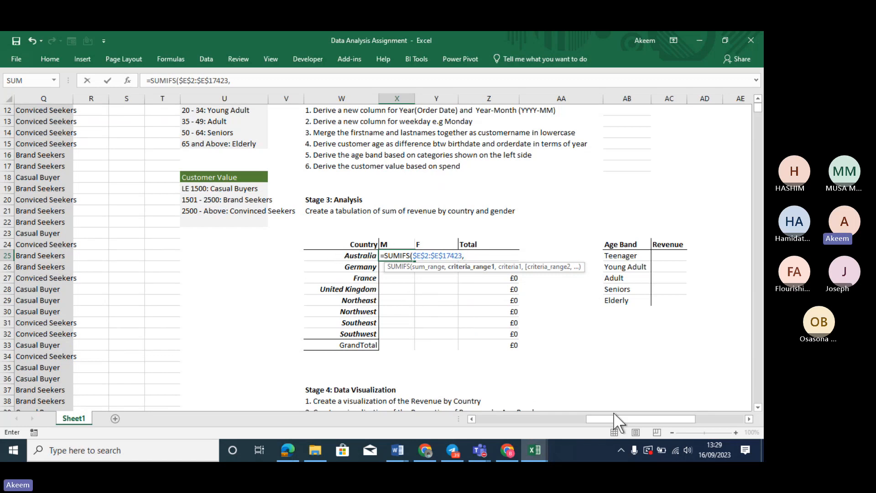
Add the country criterion $J$2:$J$17423 matching Australia in $W25
{"action": "left_click_drag", "start_coordinate": [611, 415], "coordinate": [443, 423]}
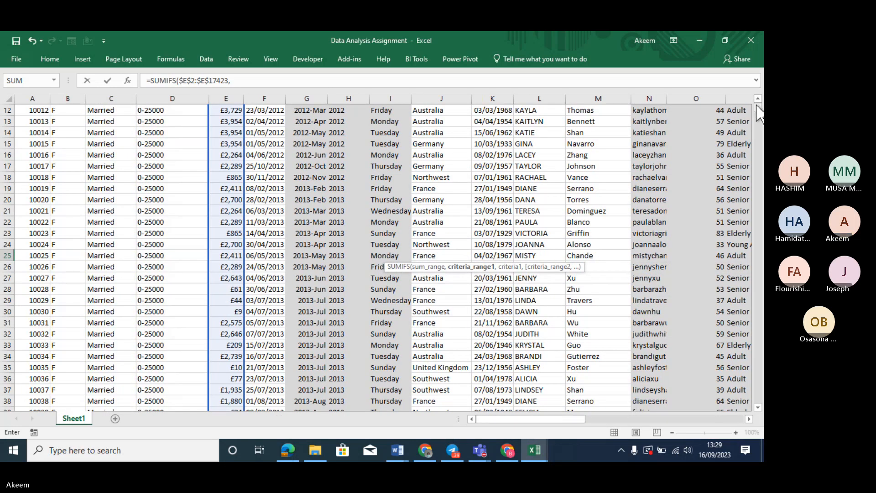
{"action": "scroll", "coordinate": [759, 114], "scroll_direction": "up", "scroll_amount": 4}
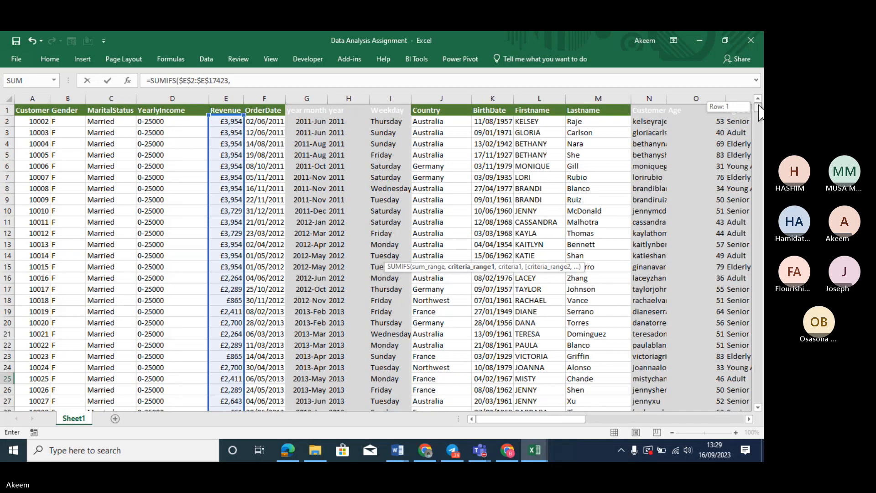
{"action": "left_click", "coordinate": [454, 122]}
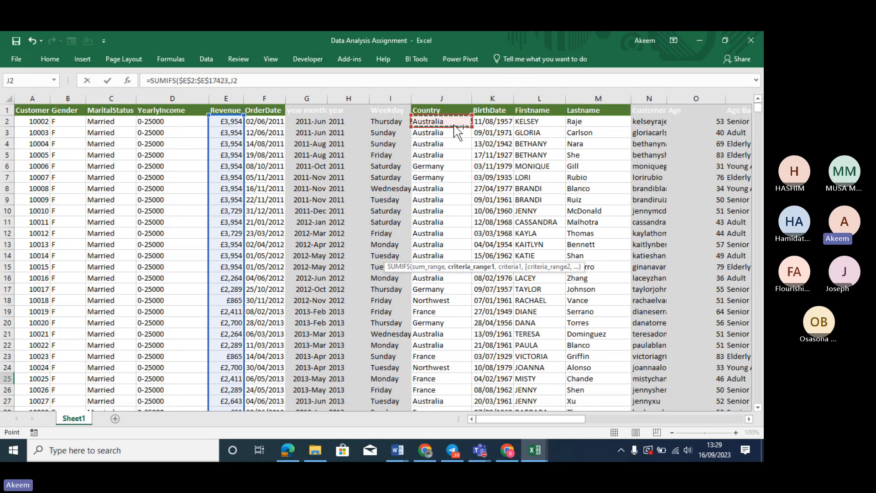
{"action": "key", "text": "ctrl+shift+Down"}
{"action": "key", "text": "F4"}
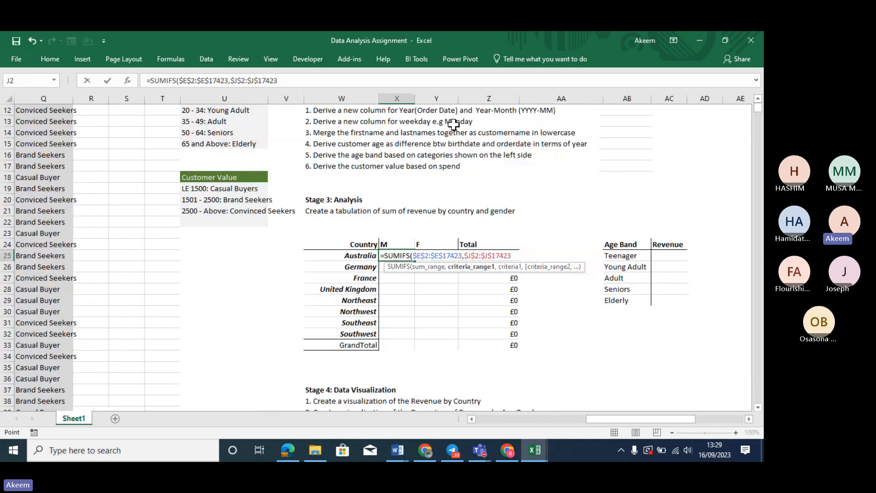
{"action": "type", "text": ","}
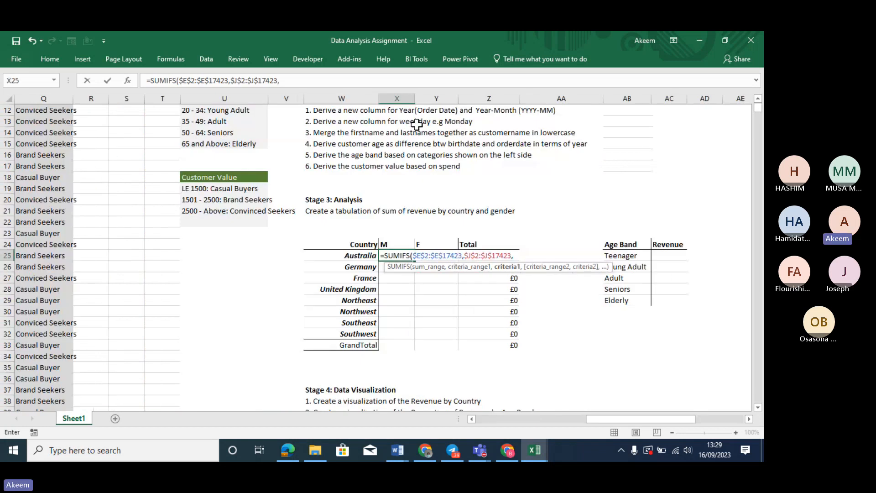
{"action": "left_click", "coordinate": [365, 254]}
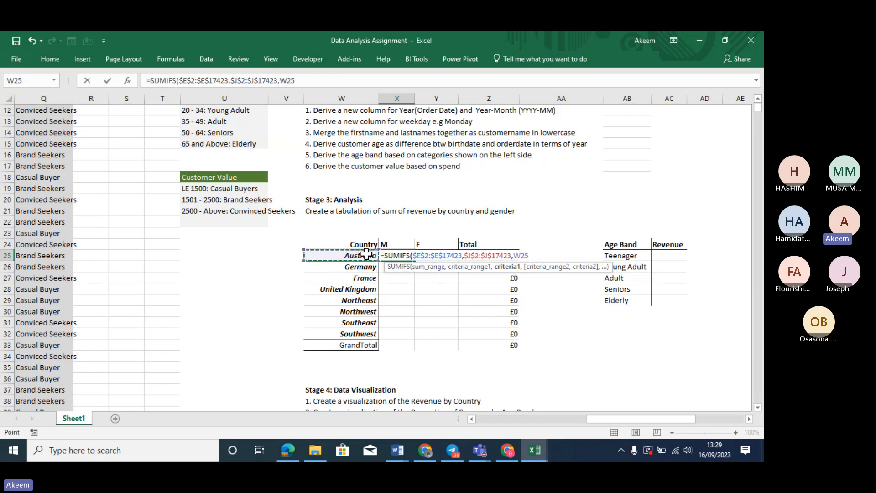
{"action": "key", "text": "F4"}
{"action": "key", "text": "F4"}
{"action": "key", "text": "F4"}
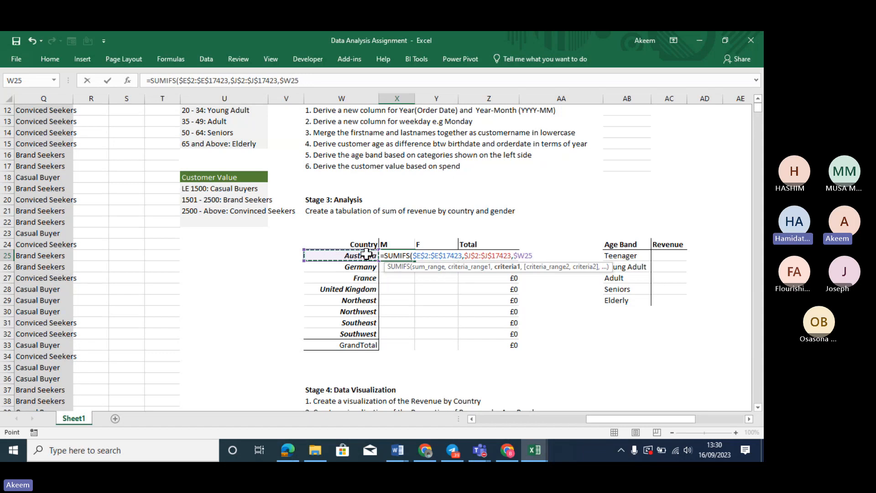
{"action": "type", "text": ","}
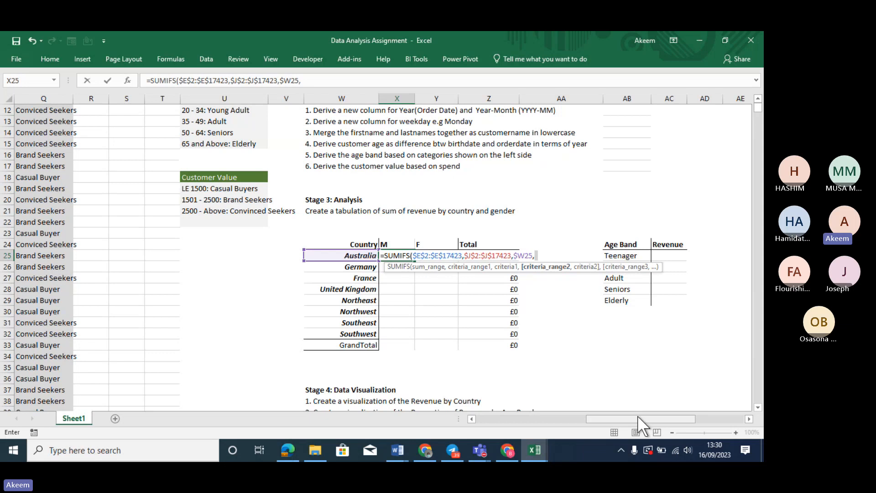
Add the gender column $B$2:$B$17423 as the second criteria range
{"action": "left_click_drag", "start_coordinate": [637, 415], "coordinate": [505, 413]}
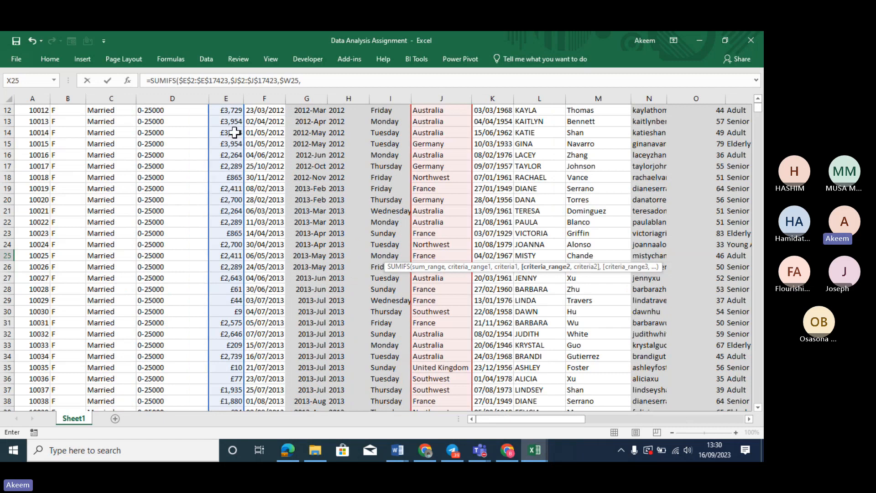
{"action": "left_click", "coordinate": [233, 108]}
{"action": "key", "text": "Up"}
{"action": "key", "text": "Up"}
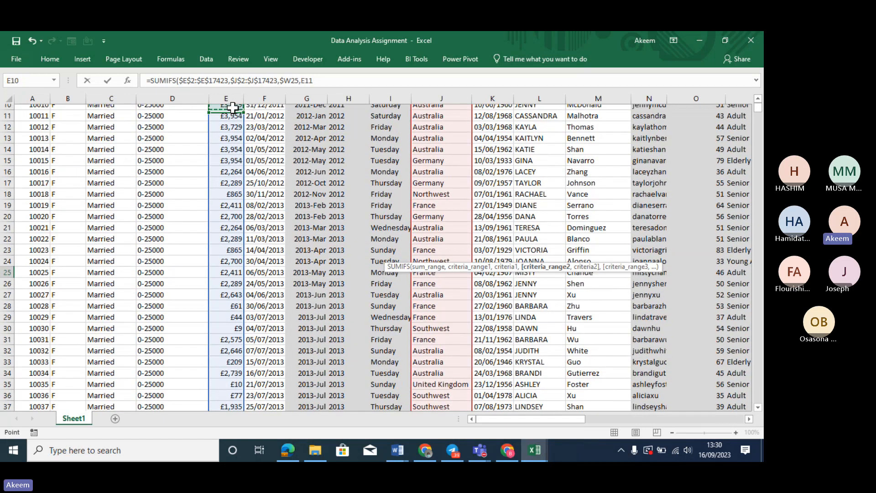
{"action": "key", "text": "Up"}
{"action": "key", "text": "Up"}
{"action": "key", "text": "Up"}
{"action": "key", "text": "Up"}
{"action": "key", "text": "Up"}
{"action": "key", "text": "Up"}
{"action": "key", "text": "Up"}
{"action": "key", "text": "Up"}
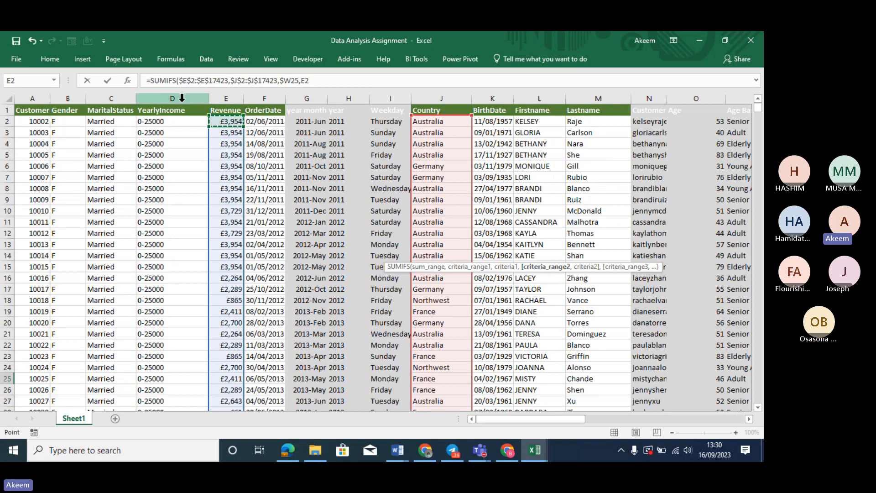
{"action": "left_click", "coordinate": [73, 119]}
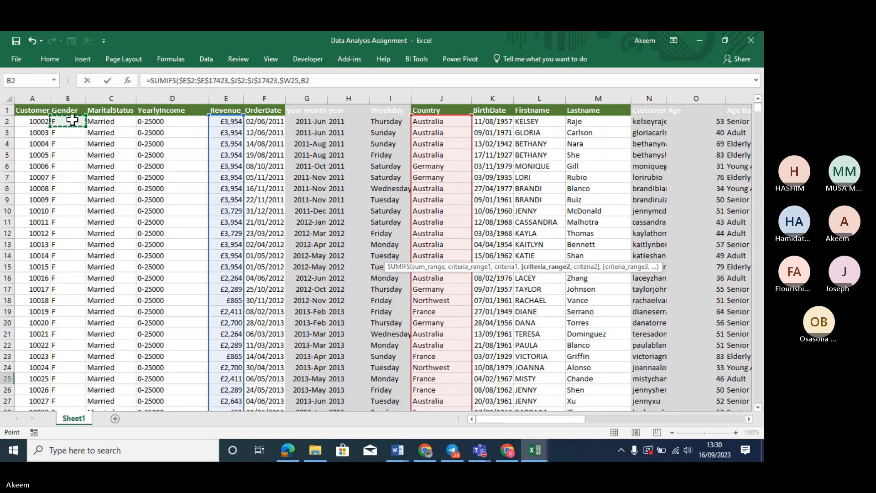
{"action": "key", "text": "ctrl+shift+Down"}
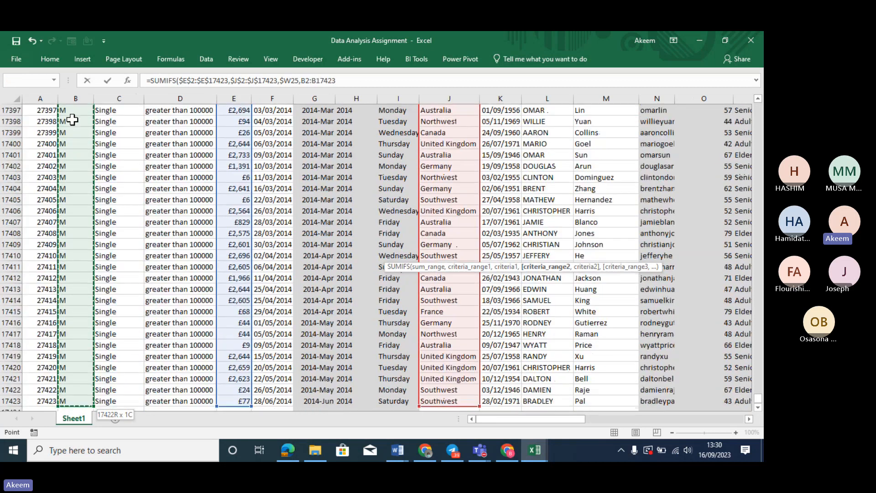
{"action": "type", "text": ","}
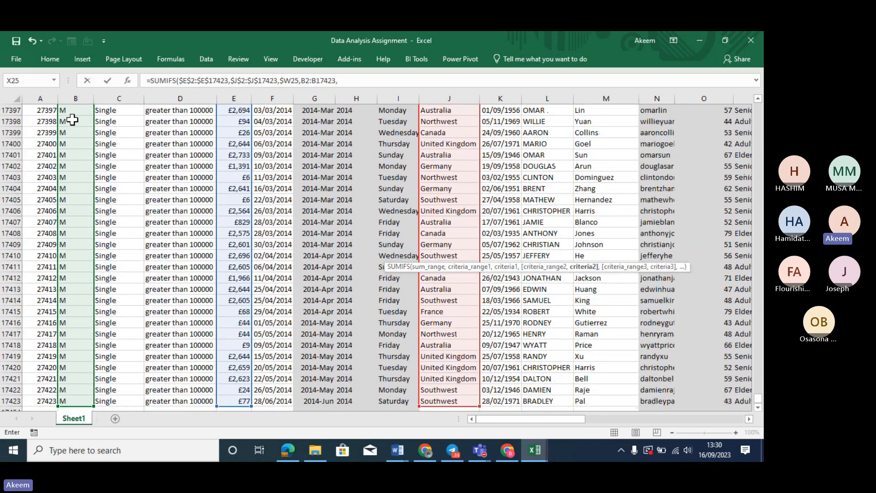
{"action": "key", "text": "BackSpace"}
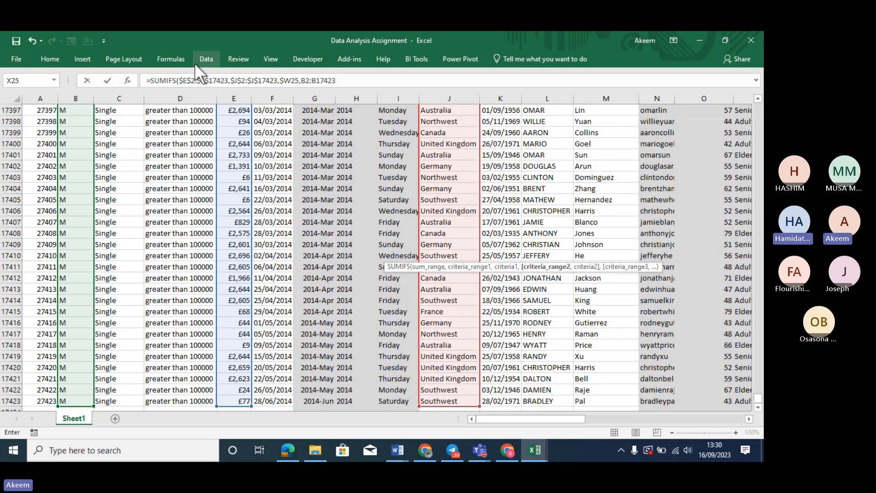
{"action": "left_click_drag", "start_coordinate": [342, 80], "coordinate": [304, 80]}
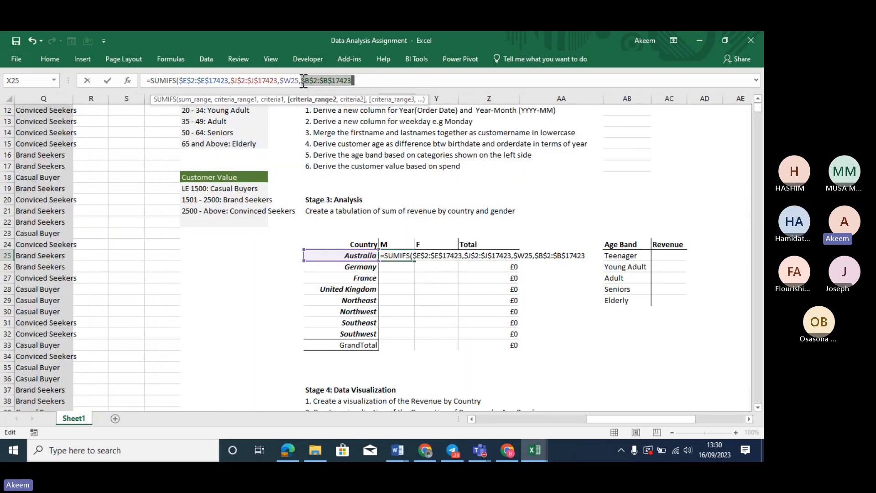
{"action": "type", "text": ","}
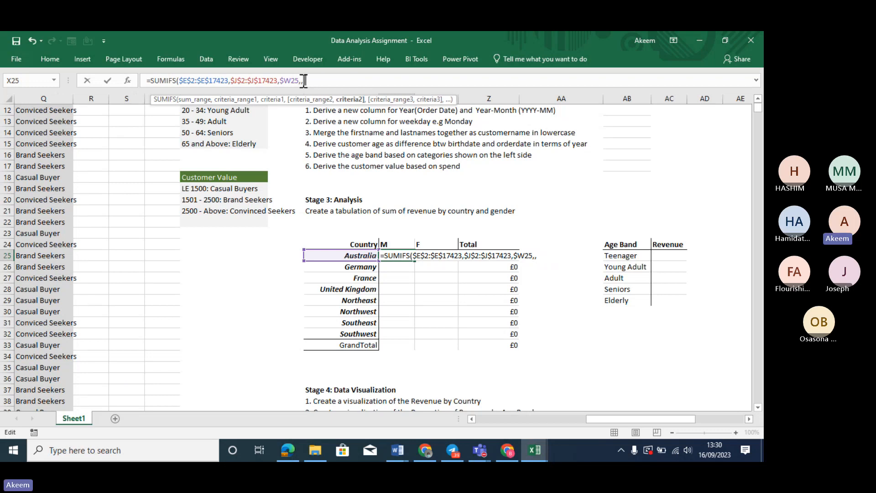
{"action": "key", "text": "ctrl+z"}
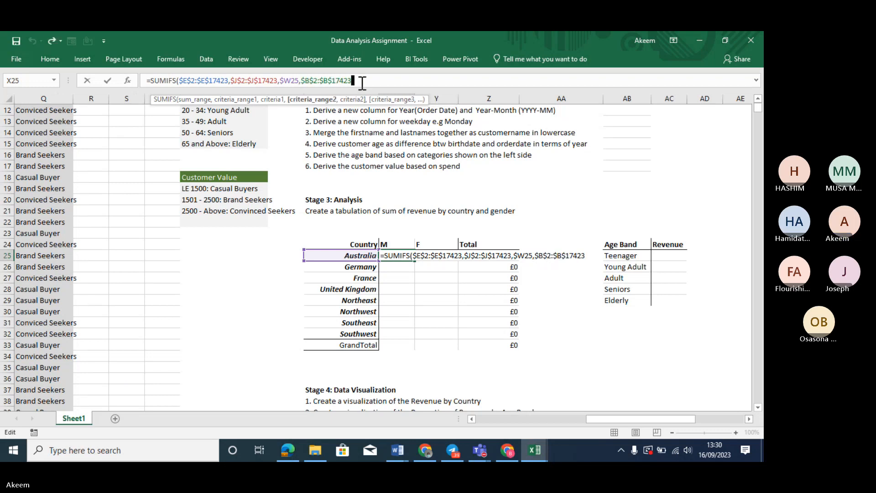
Match gender to the M header X$24 and close the formula, giving £3,591,188
{"action": "type", "text": ","}
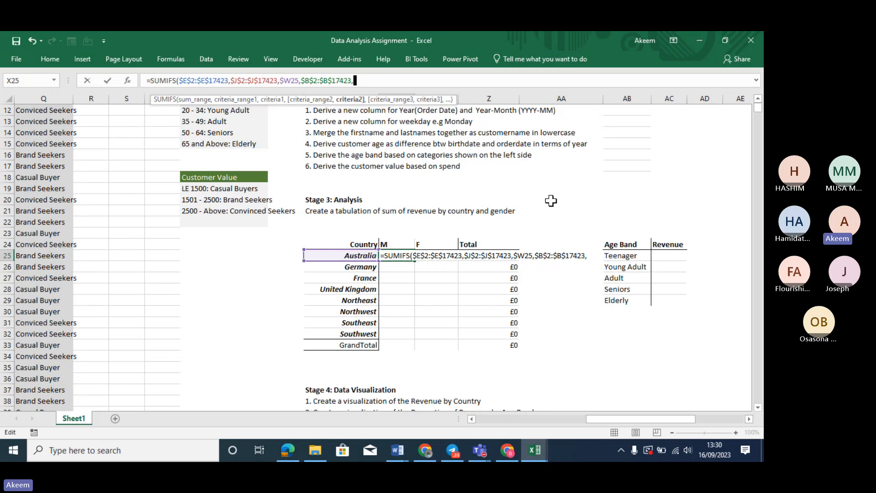
{"action": "left_click", "coordinate": [395, 242]}
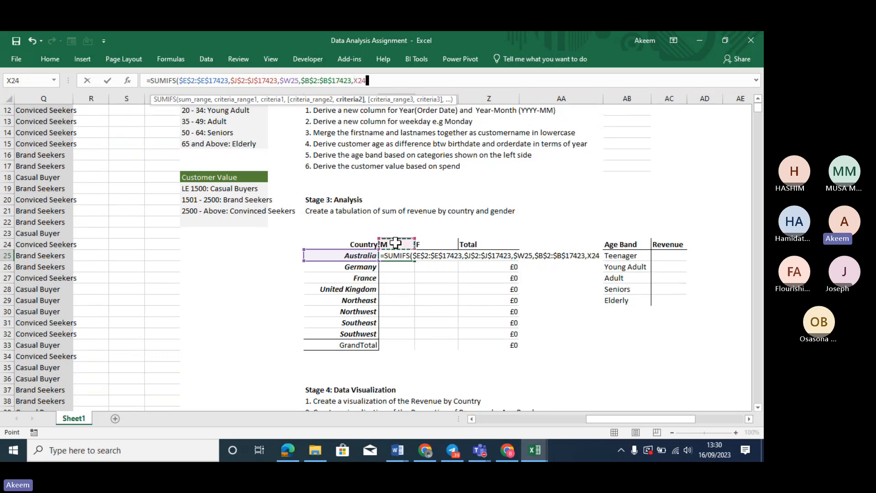
{"action": "key", "text": "F4"}
{"action": "key", "text": "F4"}
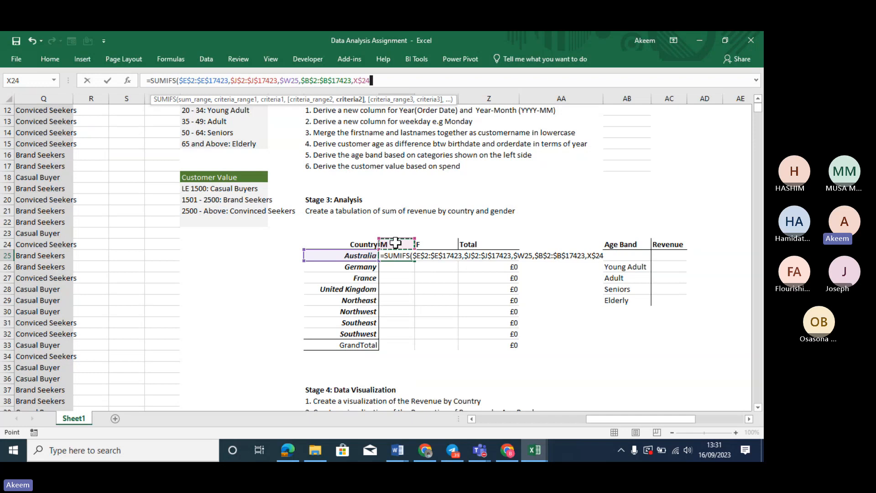
{"action": "type", "text": ")"}
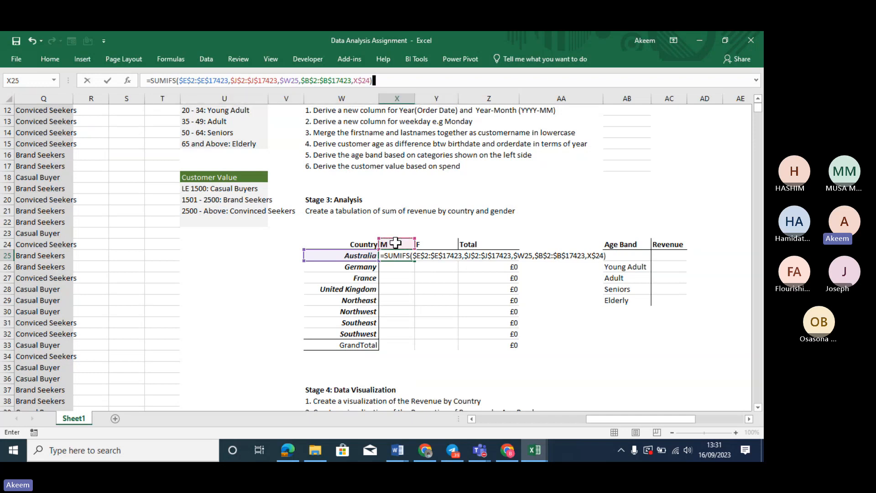
{"action": "key", "text": "ctrl+Return"}
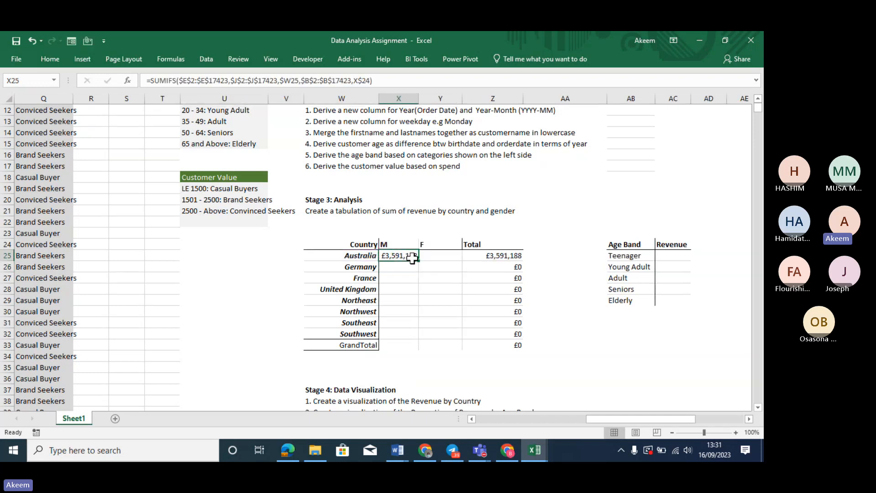
Copy the SUMIFS formula across X25:Y32 for every country and both genders
{"action": "left_click_drag", "start_coordinate": [417, 259], "coordinate": [449, 337]}
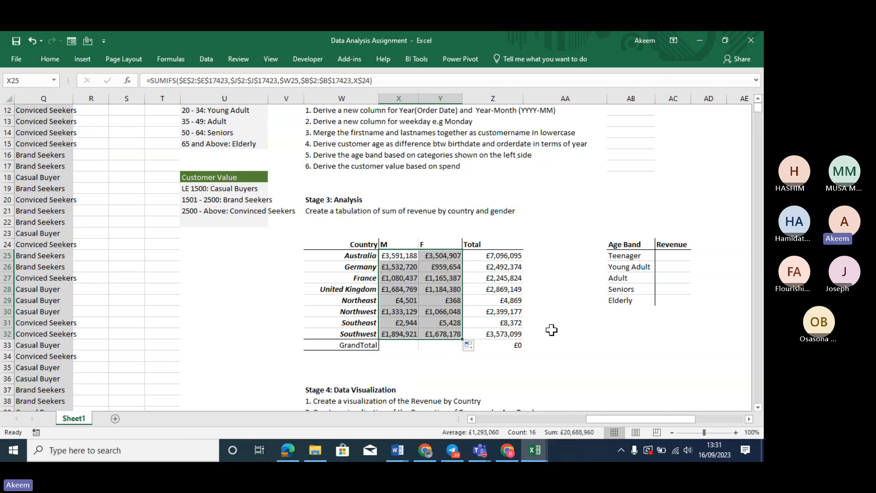
{"action": "left_click", "coordinate": [506, 343]}
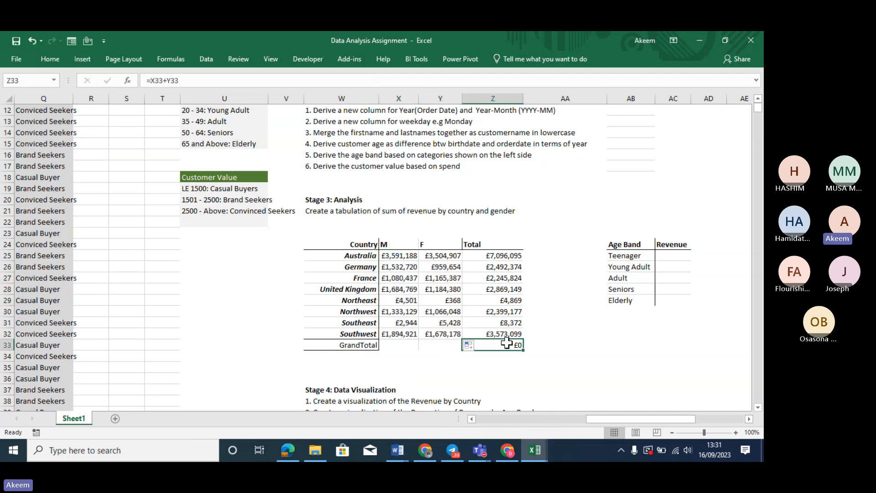
{"action": "type", "text": "="}
{"action": "key", "text": "ctrl+z"}
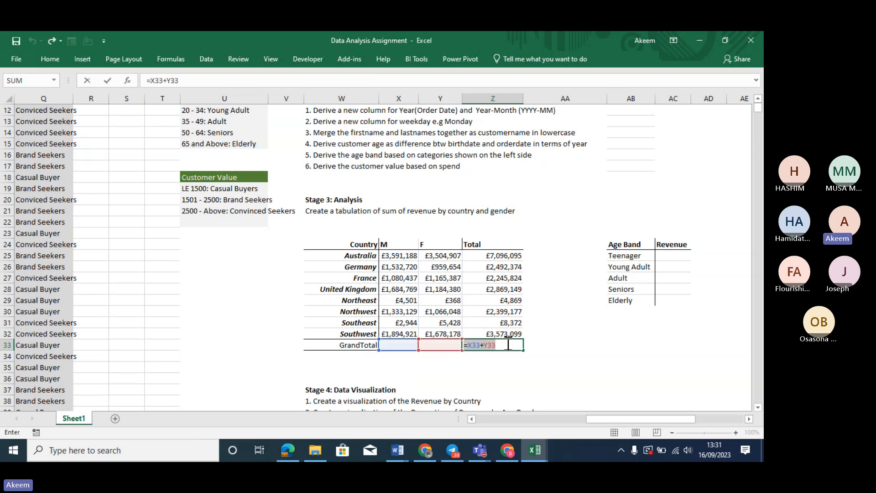
{"action": "key", "text": "Return"}
Add GrandTotals: =SUM(X25:X32) filled right, giving £11,124,609 male, £9,564,351 female, £20,688,960 overall
{"action": "left_click", "coordinate": [403, 348]}
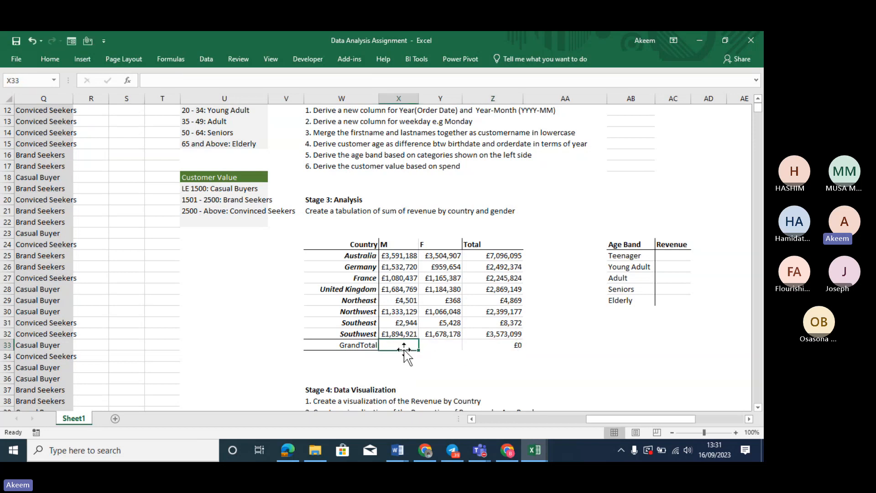
{"action": "type", "text": "=sum("}
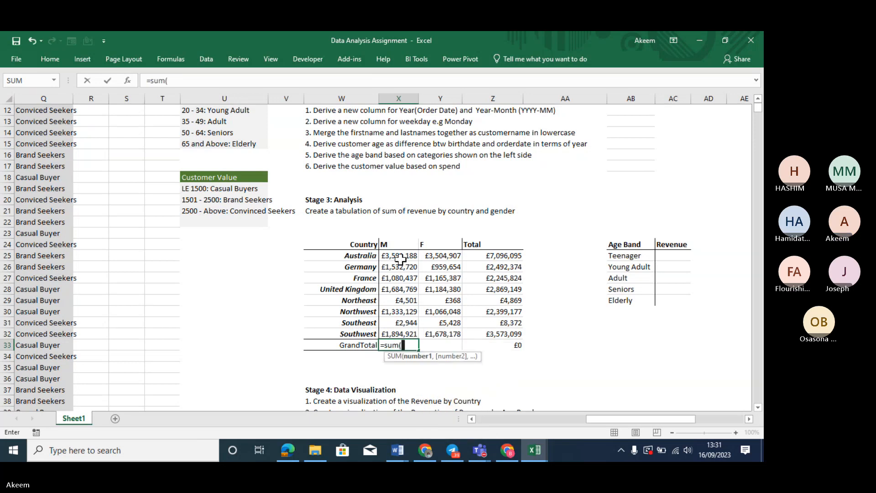
{"action": "left_click_drag", "start_coordinate": [399, 256], "coordinate": [402, 338]}
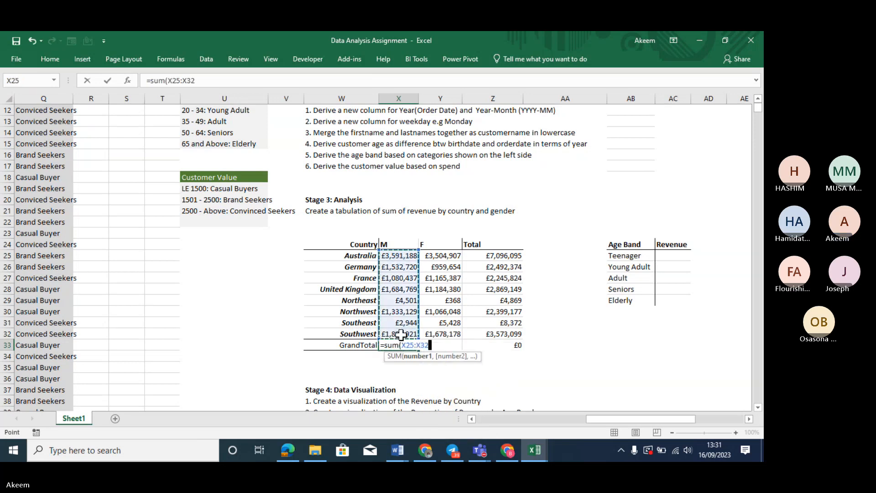
{"action": "type", "text": ")"}
{"action": "key", "text": "Tab"}
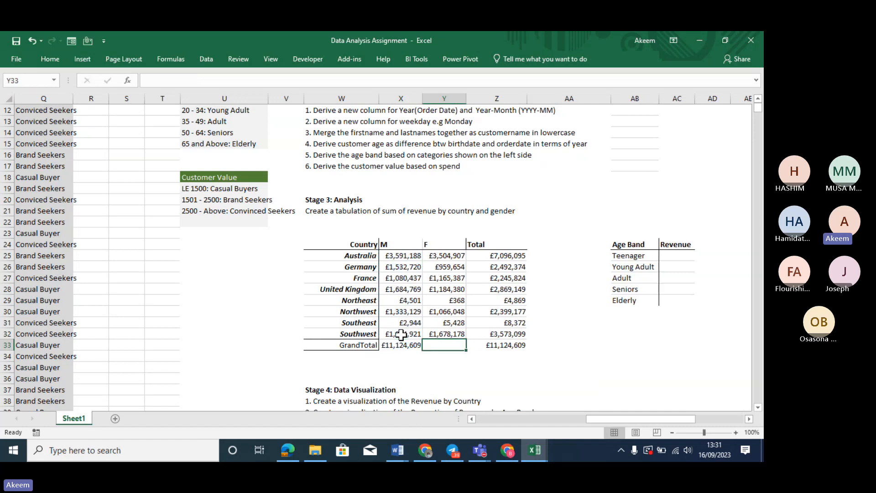
{"action": "key", "text": "ctrl+r"}
{"action": "left_click", "coordinate": [517, 345]}
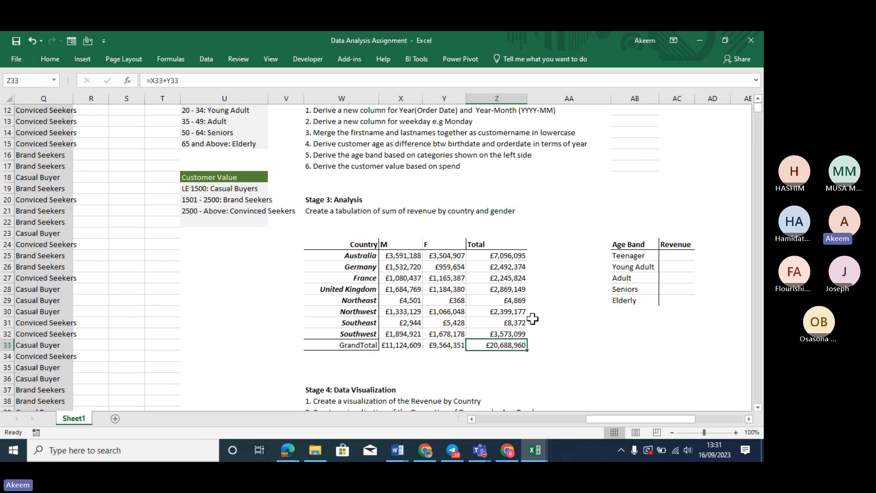
{"action": "left_click", "coordinate": [403, 257]}
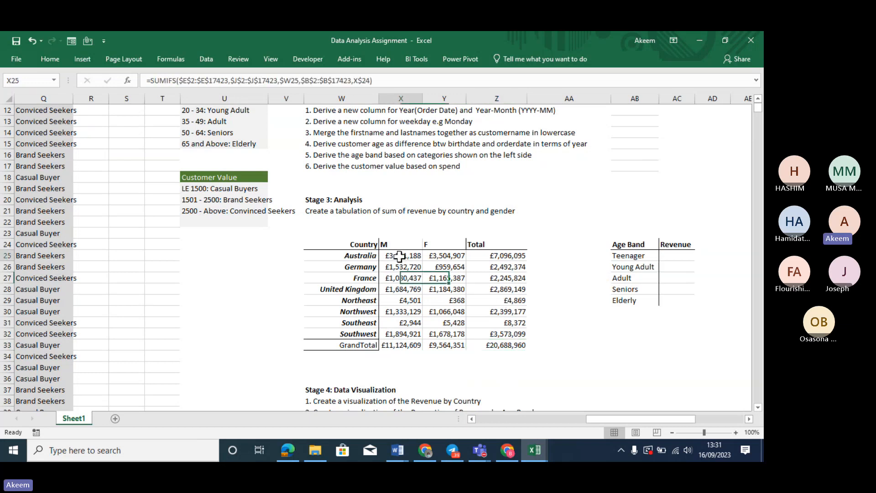
Begin a SUMIF in AC25 with Revenue $E$2:$E$17423 as the first range
{"action": "left_click", "coordinate": [672, 258]}
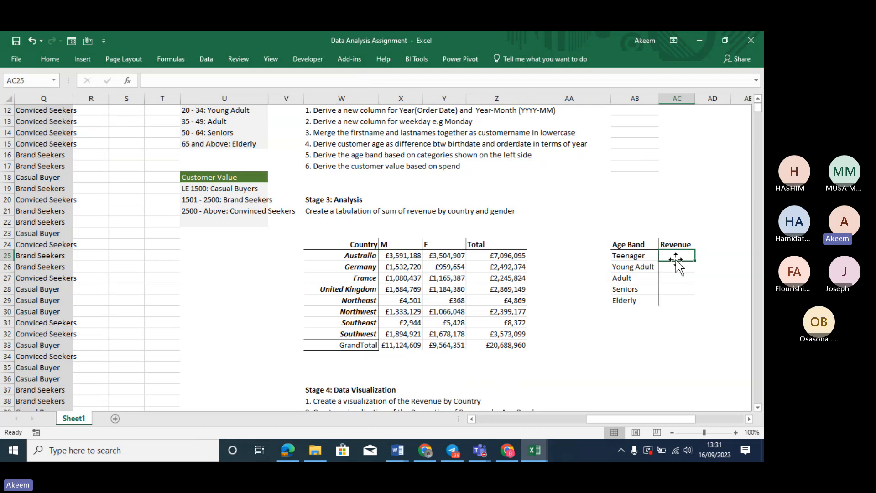
{"action": "type", "text": "=sumif"}
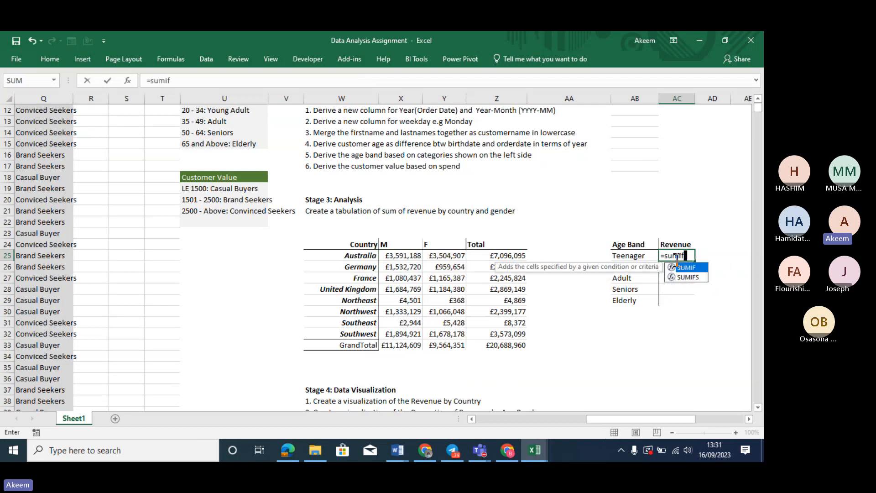
{"action": "key", "text": "Tab"}
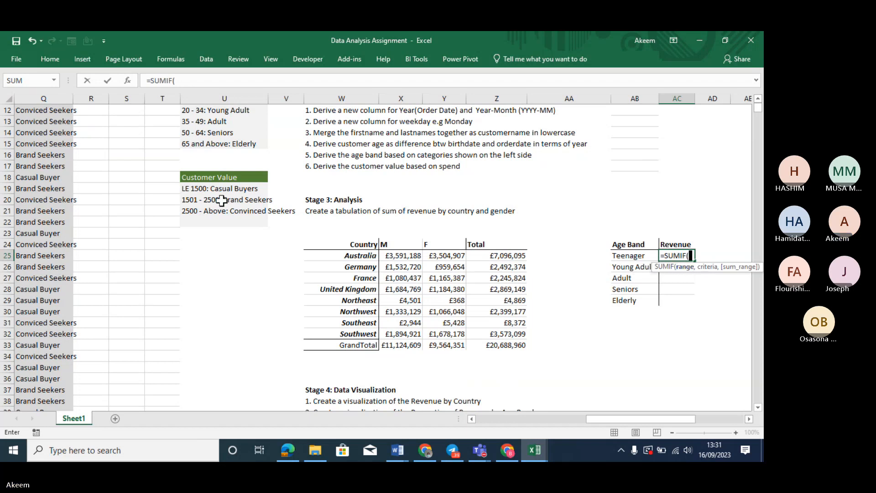
{"action": "left_click", "coordinate": [40, 221]}
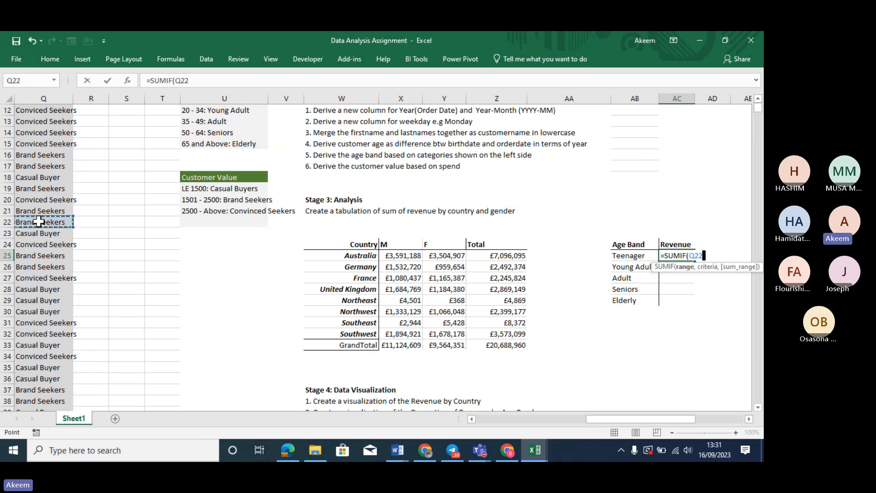
{"action": "key", "text": "Left"}
{"action": "key", "text": "Left"}
{"action": "key", "text": "Left"}
{"action": "key", "text": "Left"}
{"action": "key", "text": "Left"}
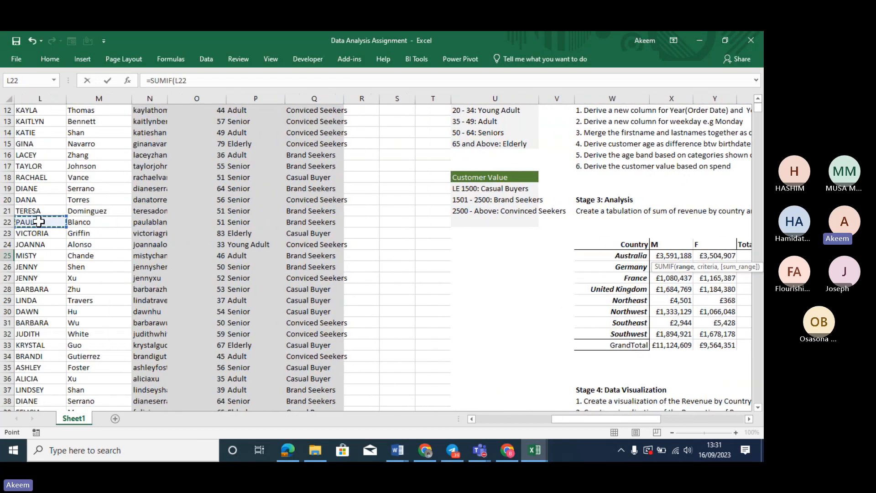
{"action": "key", "text": "Left"}
{"action": "key", "text": "Left"}
{"action": "key", "text": "Left"}
{"action": "key", "text": "Left"}
{"action": "key", "text": "Left"}
{"action": "key", "text": "Left"}
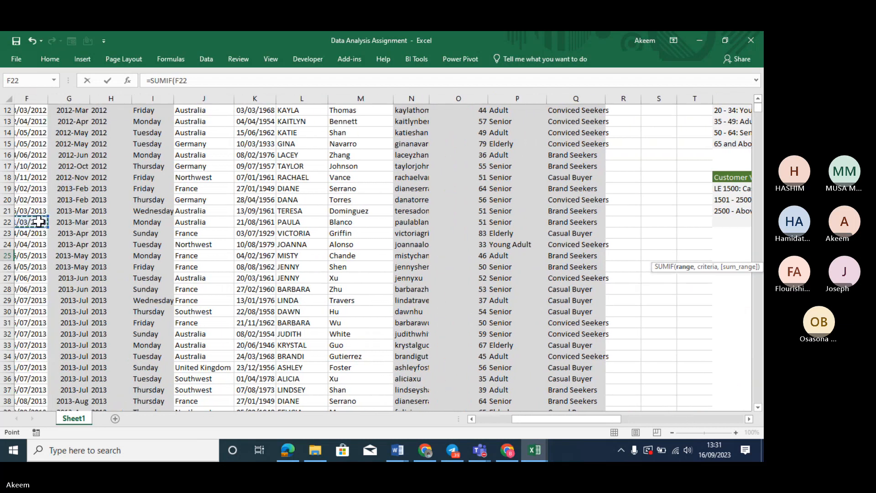
{"action": "key", "text": "Left"}
{"action": "key", "text": "Up"}
{"action": "key", "text": "Up"}
{"action": "key", "text": "Up"}
{"action": "key", "text": "Up"}
{"action": "key", "text": "Up"}
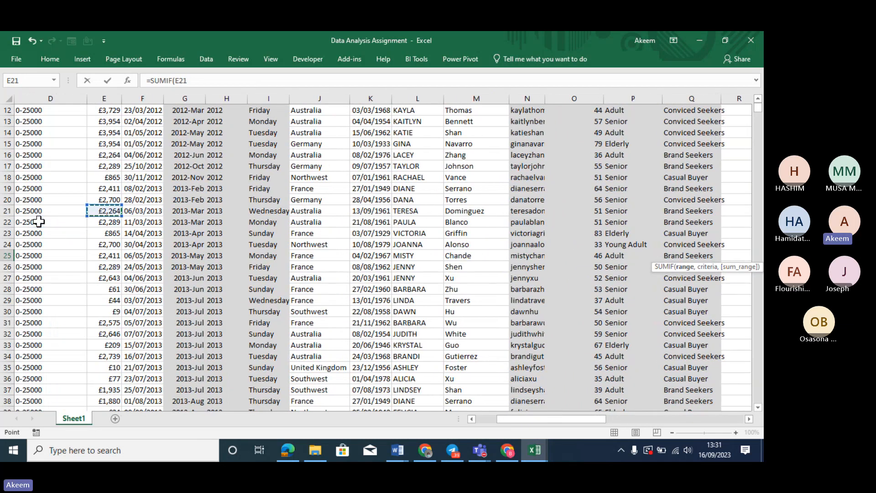
{"action": "key", "text": "Up"}
{"action": "key", "text": "Up"}
{"action": "key", "text": "Up"}
{"action": "key", "text": "Up"}
{"action": "key", "text": "Up"}
{"action": "key", "text": "Up"}
{"action": "key", "text": "Up"}
{"action": "key", "text": "Up"}
{"action": "key", "text": "Up"}
{"action": "key", "text": "Up"}
{"action": "key", "text": "Up"}
{"action": "key", "text": "Up"}
{"action": "key", "text": "Up"}
{"action": "key", "text": "Up"}
{"action": "key", "text": "Up"}
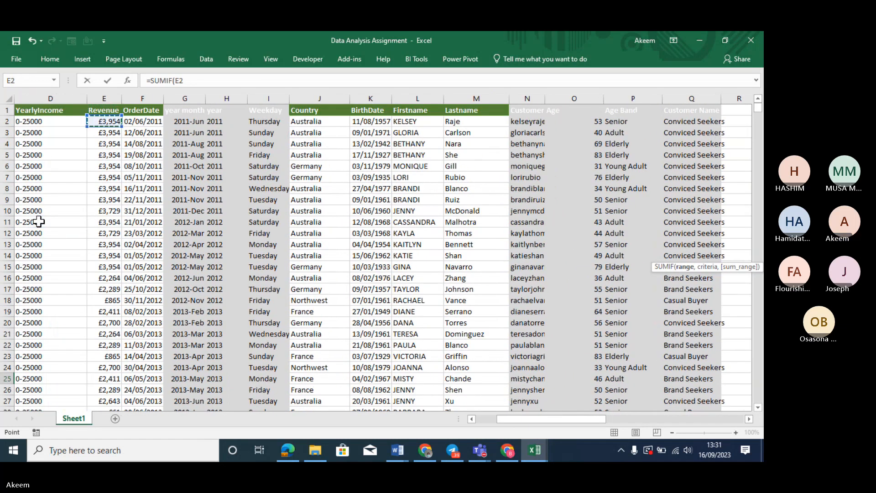
{"action": "key", "text": "ctrl+shift+Down"}
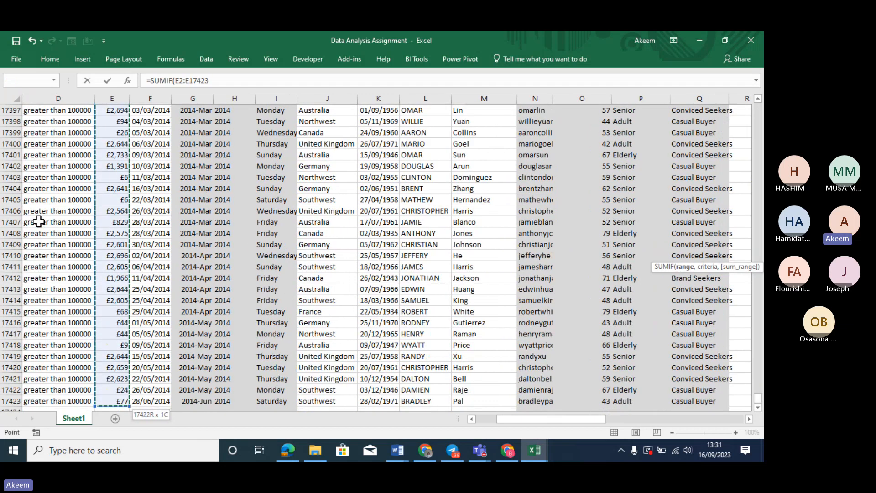
{"action": "key", "text": "F4"}
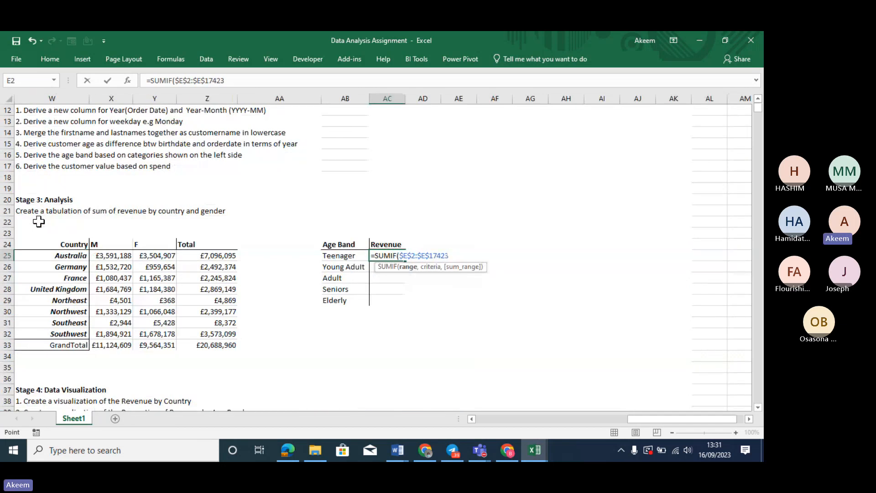
{"action": "type", "text": ","}
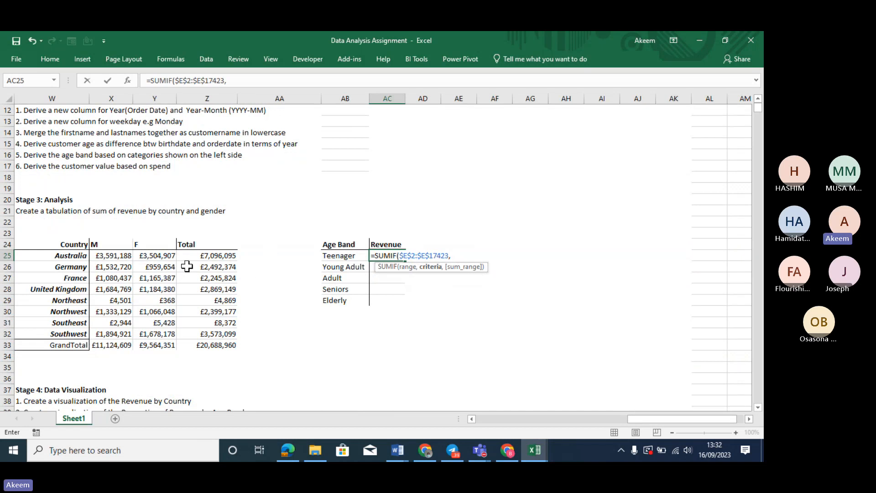
Add the Age Band range $P$2:$P$17423 and the Teenager label in AB25
{"action": "left_click", "coordinate": [40, 245]}
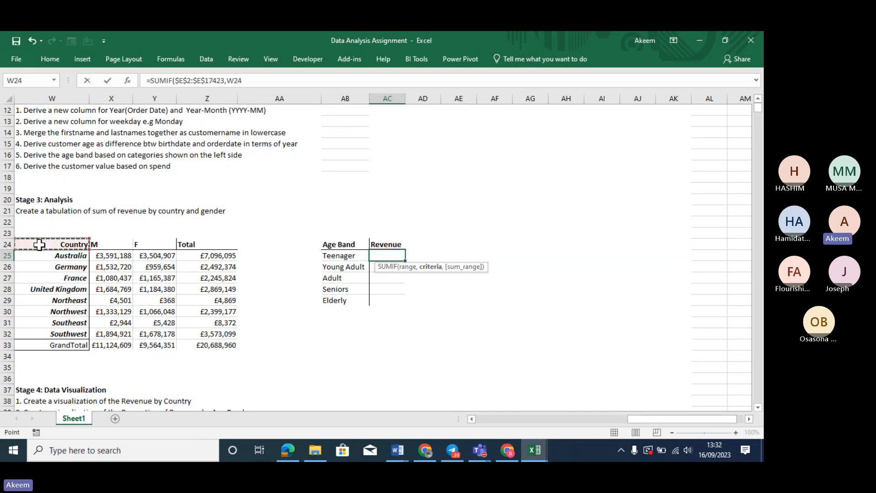
{"action": "key", "text": "Left"}
{"action": "key", "text": "Left"}
{"action": "key", "text": "Left"}
{"action": "key", "text": "Left"}
{"action": "key", "text": "Left"}
{"action": "key", "text": "Left"}
{"action": "key", "text": "Left"}
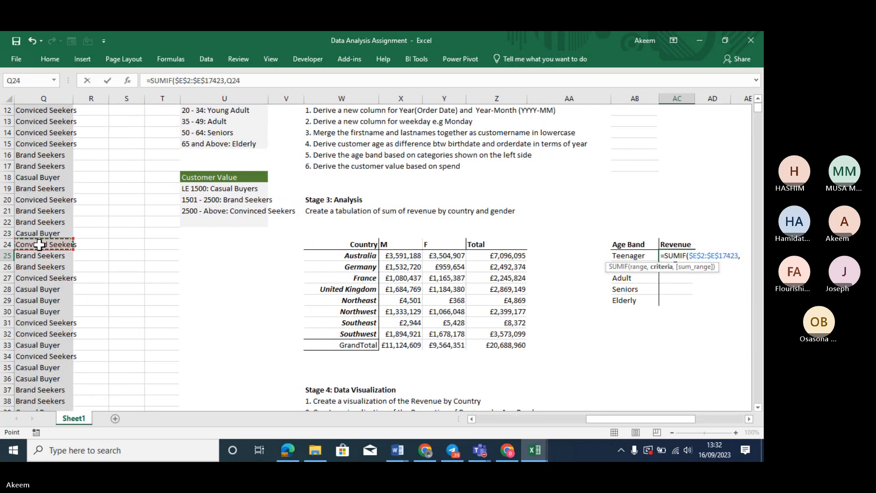
{"action": "key", "text": "ctrl+Up"}
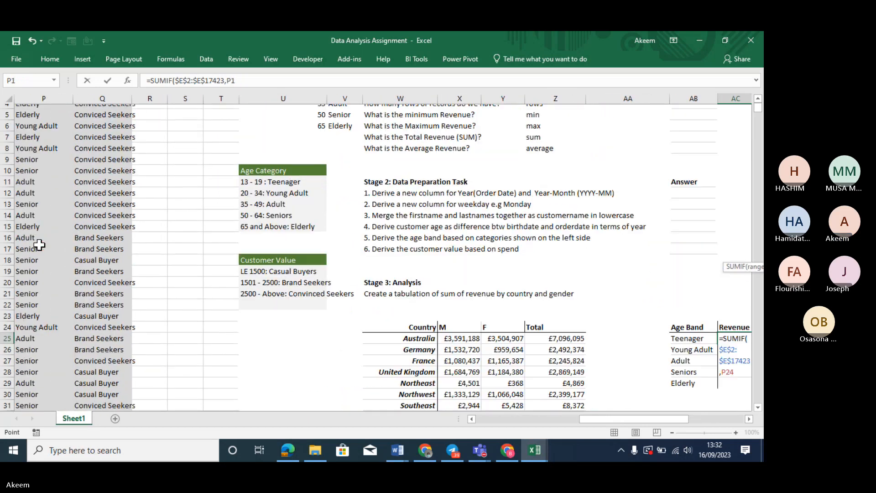
{"action": "key", "text": "Down"}
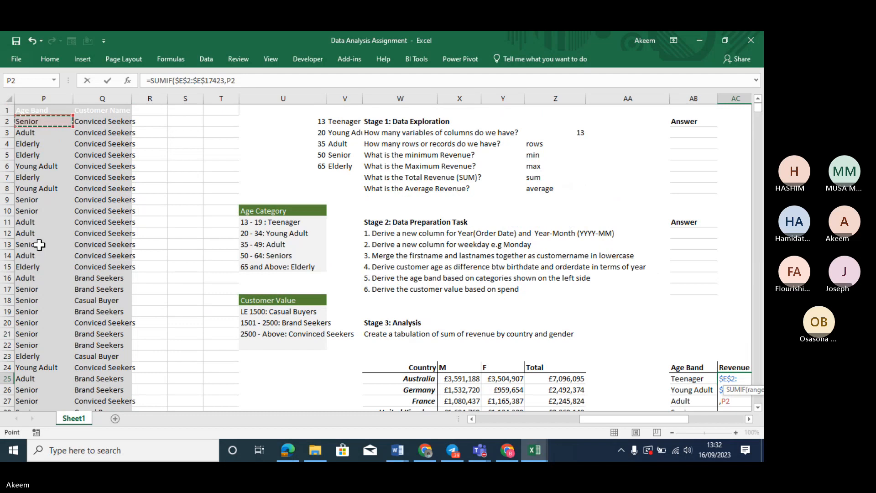
{"action": "key", "text": "ctrl+shift+Down"}
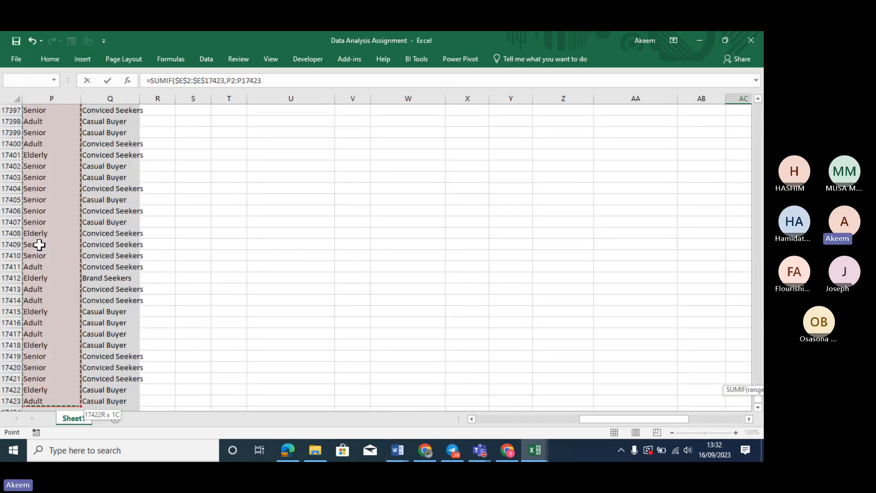
{"action": "key", "text": "F4"}
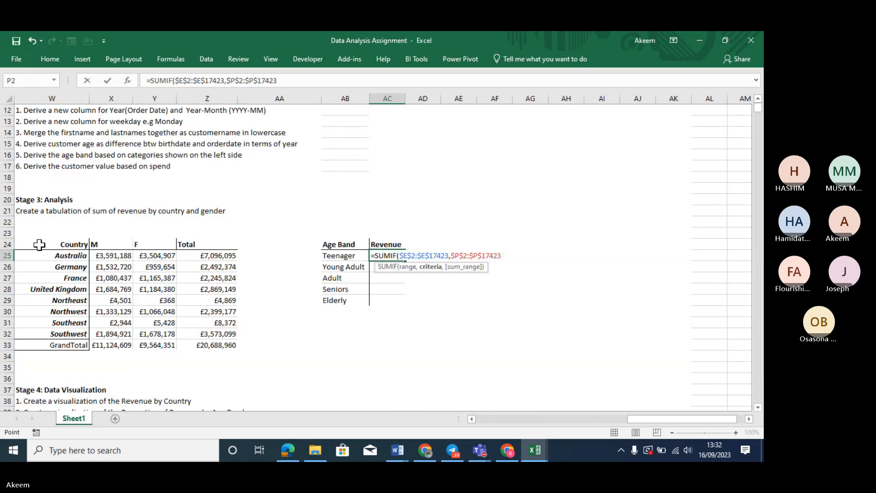
{"action": "type", "text": ","}
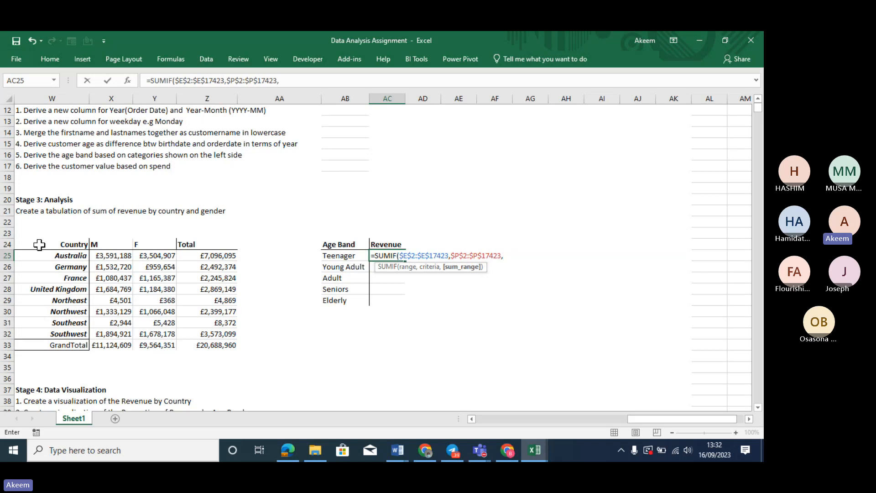
{"action": "left_click", "coordinate": [334, 257]}
{"action": "left_click", "coordinate": [334, 257]}
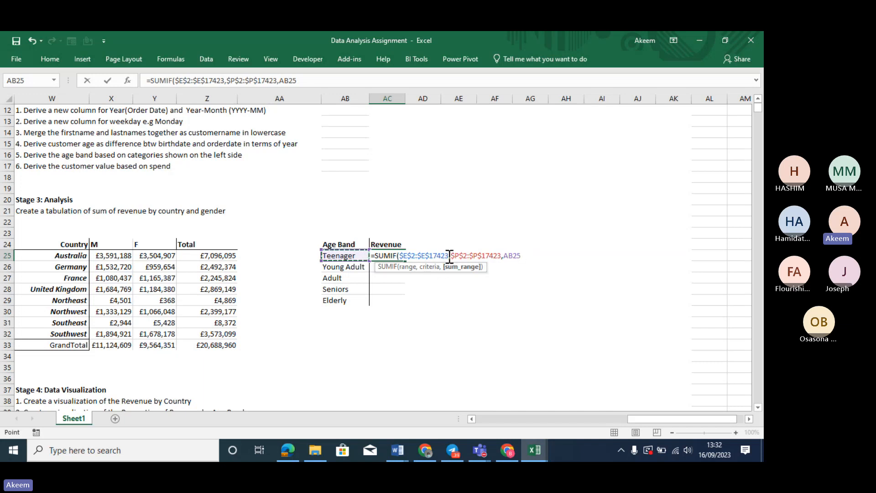
Rewrite AC25 as =SUMIF($P$2:$P$17423,AB25,$E$2:$E$17423), moving the Revenue range to the sum-range position
{"action": "left_click_drag", "start_coordinate": [449, 256], "coordinate": [404, 255]}
{"action": "key", "text": "BackSpace"}
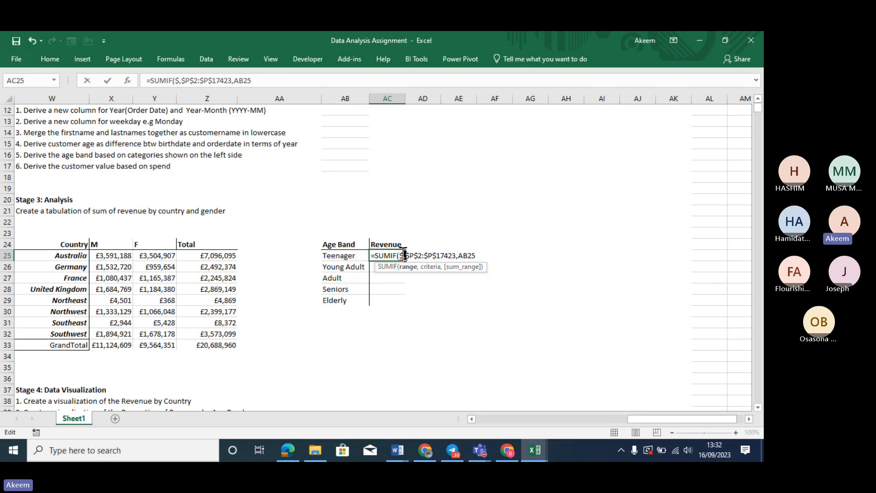
{"action": "key", "text": "ctrl+z"}
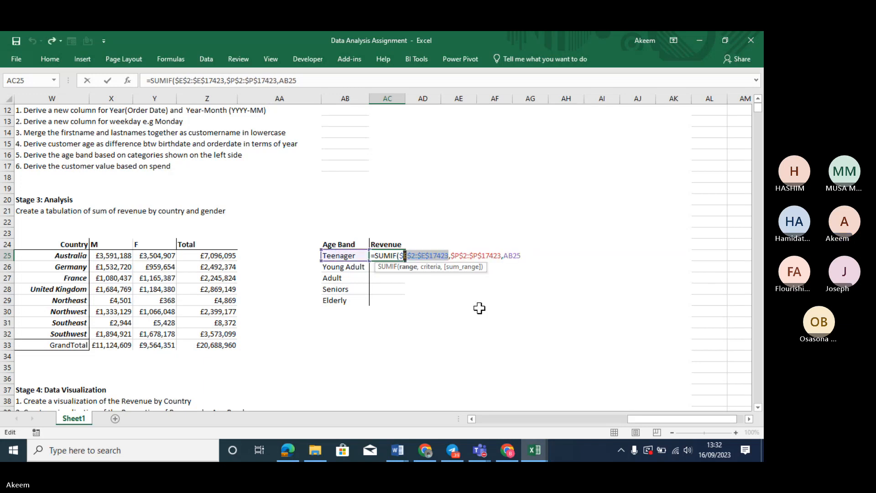
{"action": "left_click_drag", "start_coordinate": [449, 252], "coordinate": [401, 257]}
{"action": "key", "text": "BackSpace"}
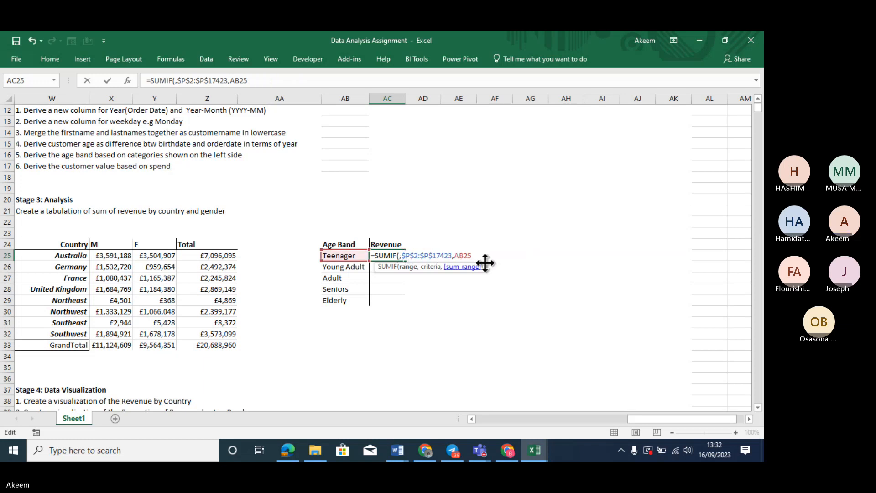
{"action": "key", "text": "Delete"}
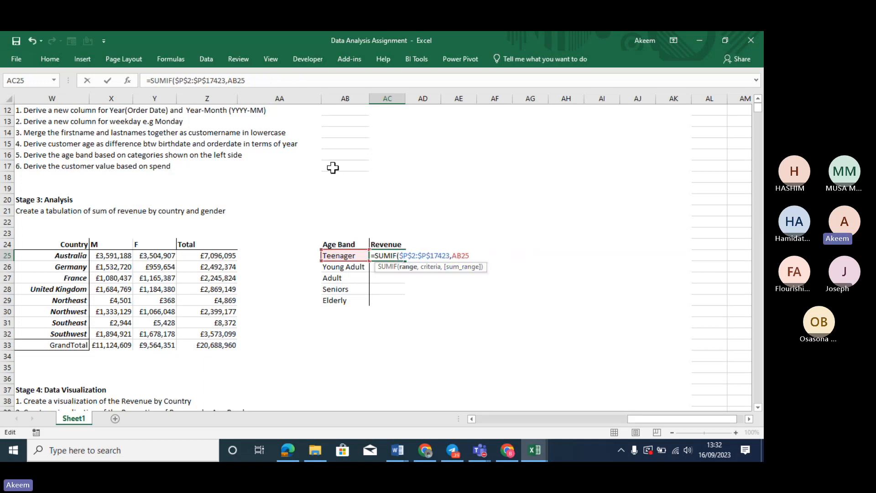
{"action": "left_click", "coordinate": [279, 82]}
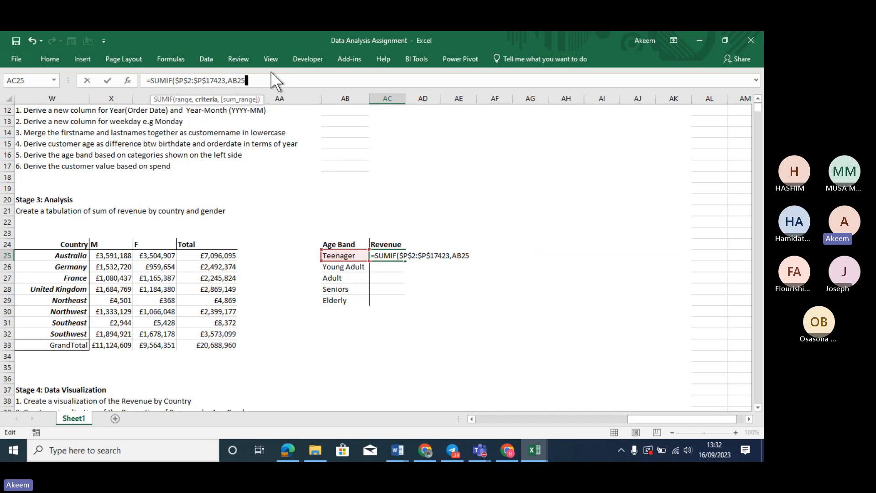
{"action": "type", "text": ","}
{"action": "key", "text": "ctrl+v"}
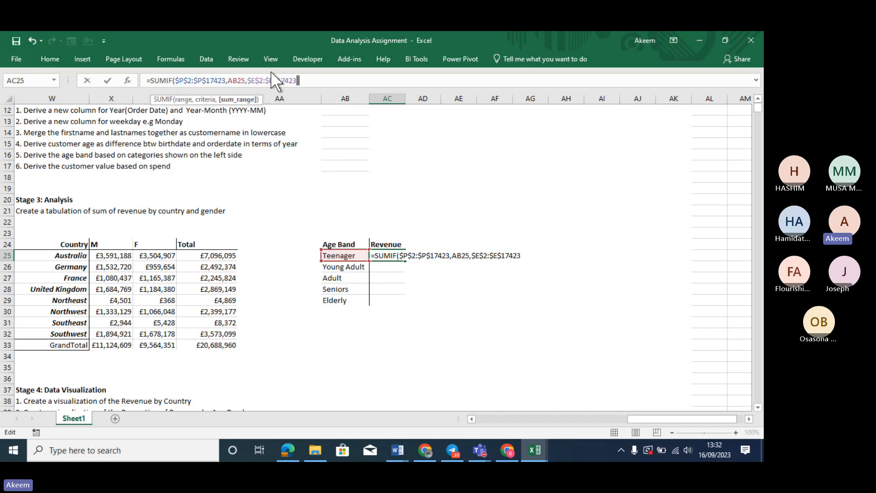
{"action": "type", "text": ")"}
{"action": "key", "text": "Return"}
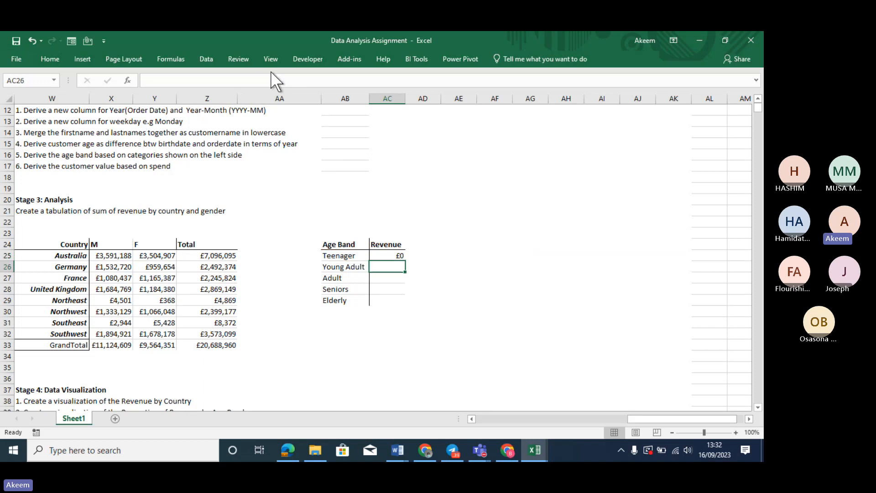
Fill the SUMIF down all five age bands, widen column AC, and check the Young Adult and Seniors formulas
{"action": "left_click", "coordinate": [388, 255]}
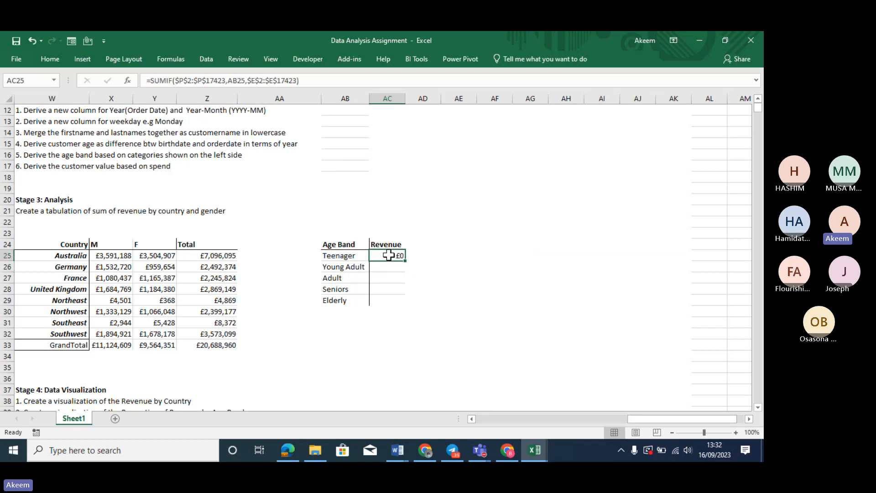
{"action": "double_click", "coordinate": [408, 262]}
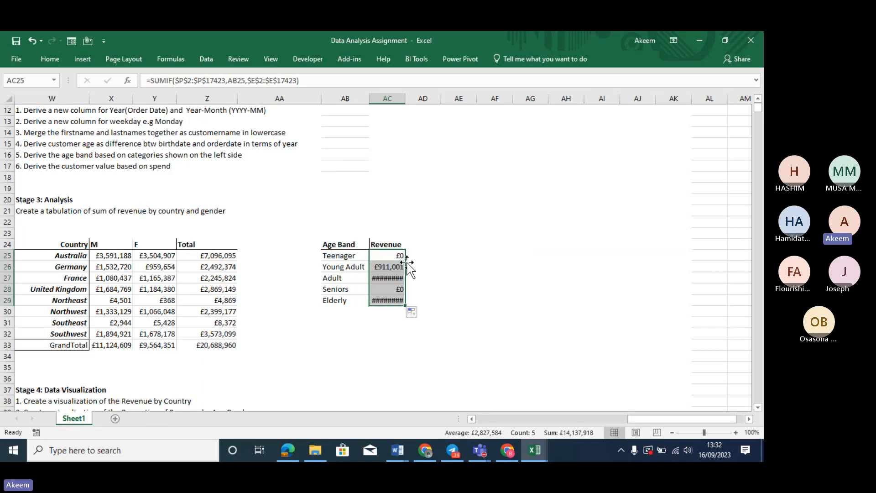
{"action": "left_click_drag", "start_coordinate": [410, 99], "coordinate": [428, 99]}
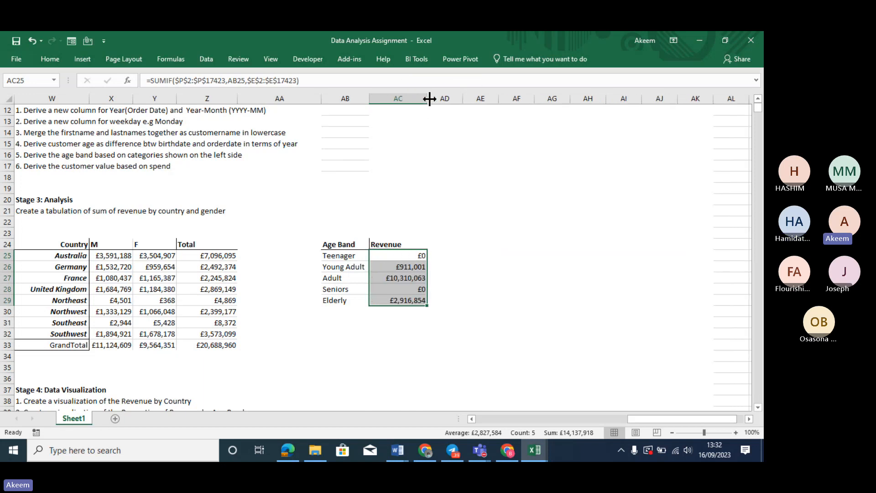
{"action": "left_click", "coordinate": [414, 264]}
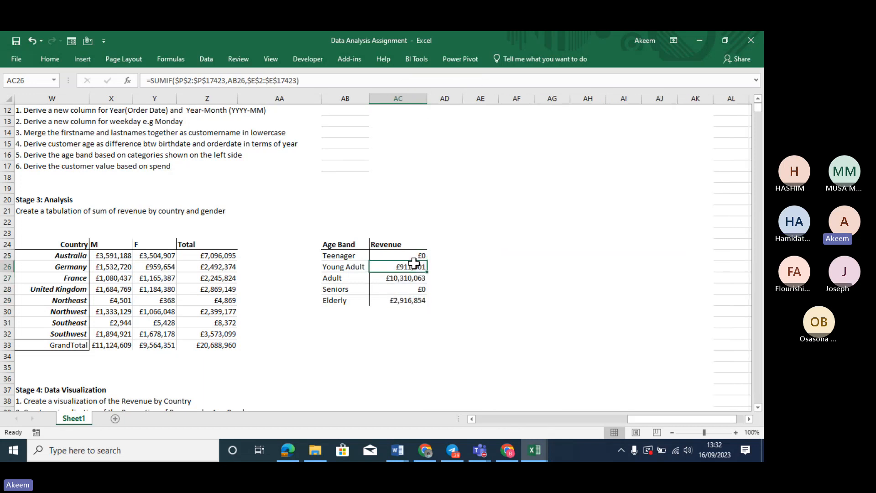
{"action": "left_click", "coordinate": [413, 289]}
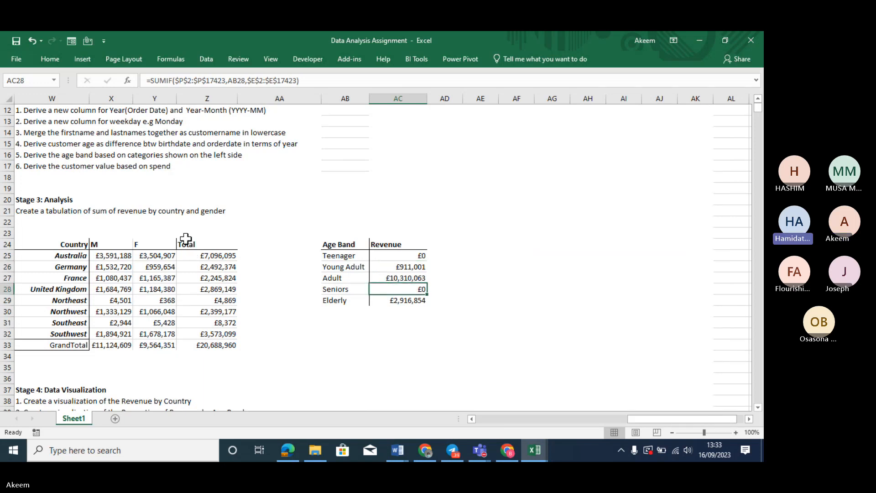
{"action": "left_click", "coordinate": [275, 231]}
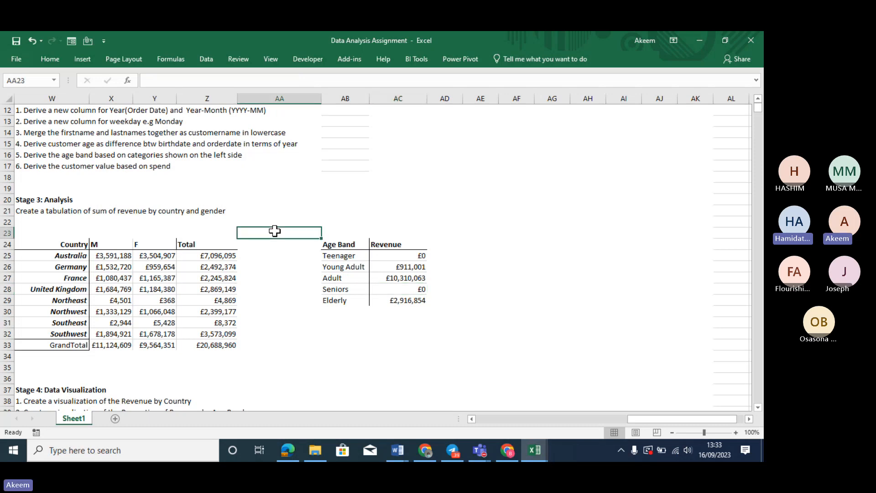
Set the Teenager threshold in U2 to 19 and the Young Adult threshold in U3 to 34
{"action": "key", "text": "Left"}
{"action": "key", "text": "Left"}
{"action": "key", "text": "Left"}
{"action": "key", "text": "Left"}
{"action": "key", "text": "Left"}
{"action": "key", "text": "Left"}
{"action": "key", "text": "Left"}
{"action": "key", "text": "Left"}
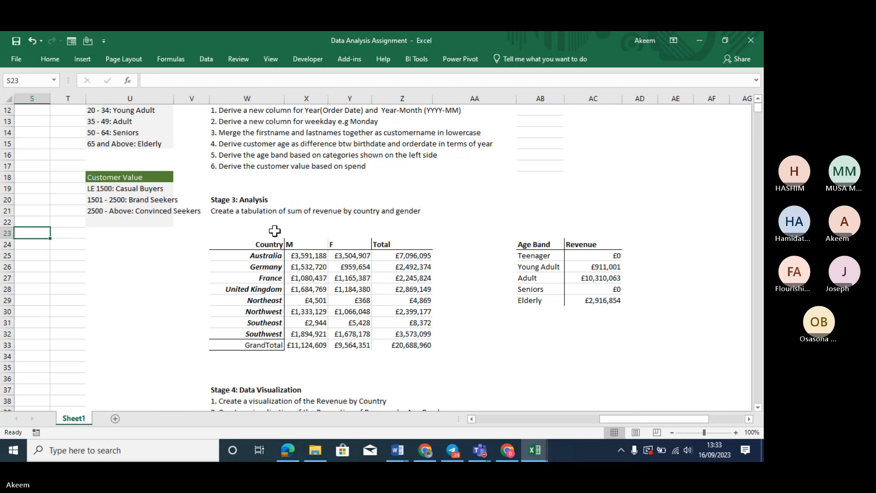
{"action": "key", "text": "Up"}
{"action": "key", "text": "Up"}
{"action": "key", "text": "Up"}
{"action": "key", "text": "Up"}
{"action": "key", "text": "Up"}
{"action": "key", "text": "Up"}
{"action": "key", "text": "Up"}
{"action": "key", "text": "Up"}
{"action": "key", "text": "Up"}
{"action": "key", "text": "Up"}
{"action": "key", "text": "Up"}
{"action": "key", "text": "Up"}
{"action": "key", "text": "Up"}
{"action": "key", "text": "Up"}
{"action": "key", "text": "Up"}
{"action": "key", "text": "Up"}
{"action": "key", "text": "Up"}
{"action": "key", "text": "Up"}
{"action": "key", "text": "Up"}
{"action": "key", "text": "Up"}
{"action": "key", "text": "Up"}
{"action": "key", "text": "Up"}
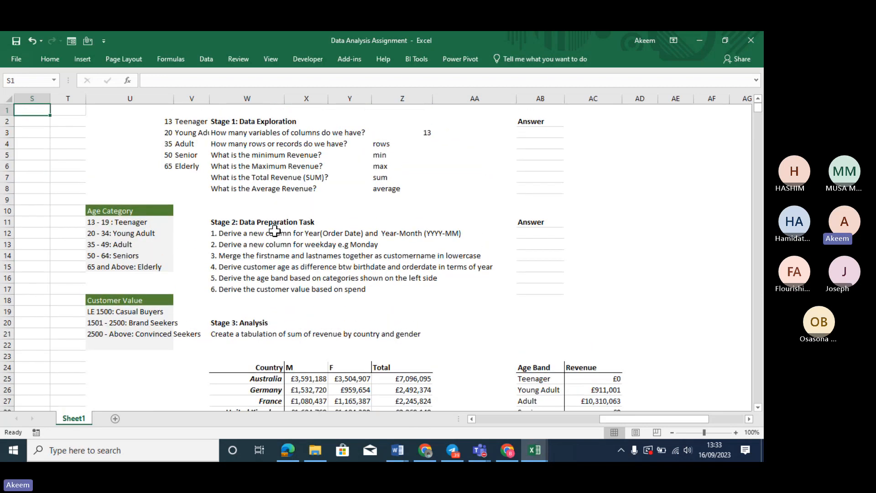
{"action": "left_click", "coordinate": [163, 123]}
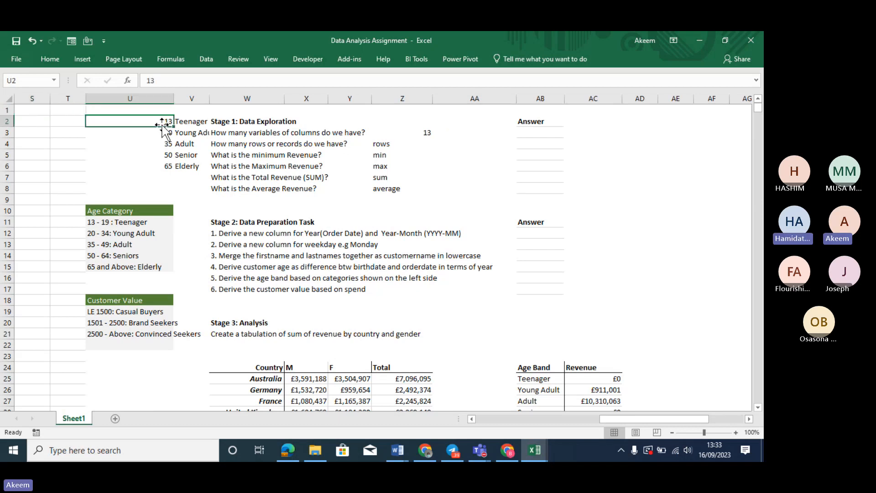
{"action": "type", "text": "1"}
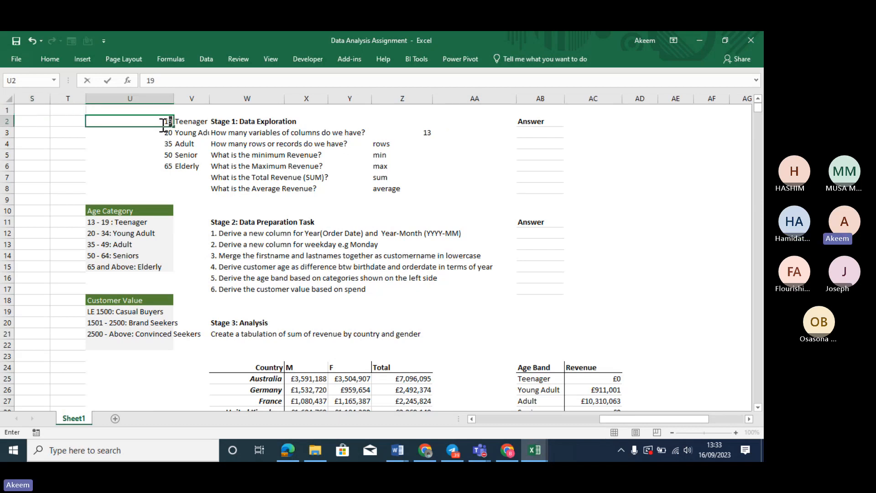
{"action": "key", "text": "Return"}
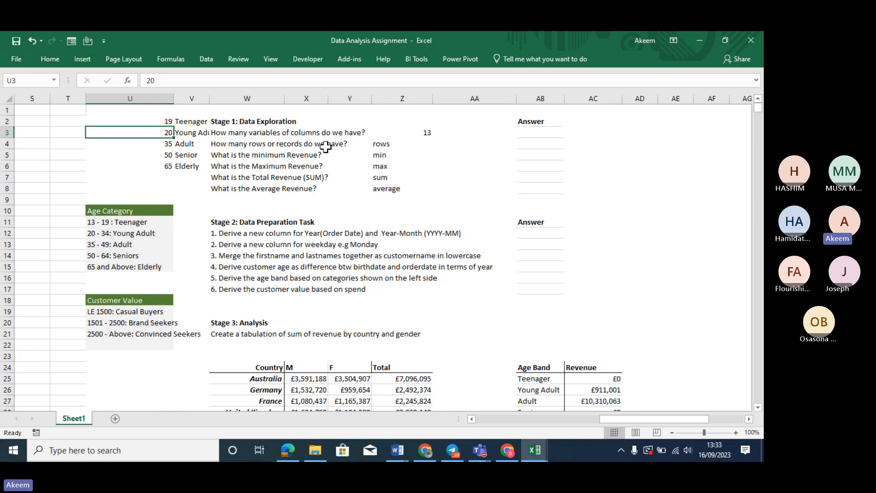
{"action": "type", "text": "34"}
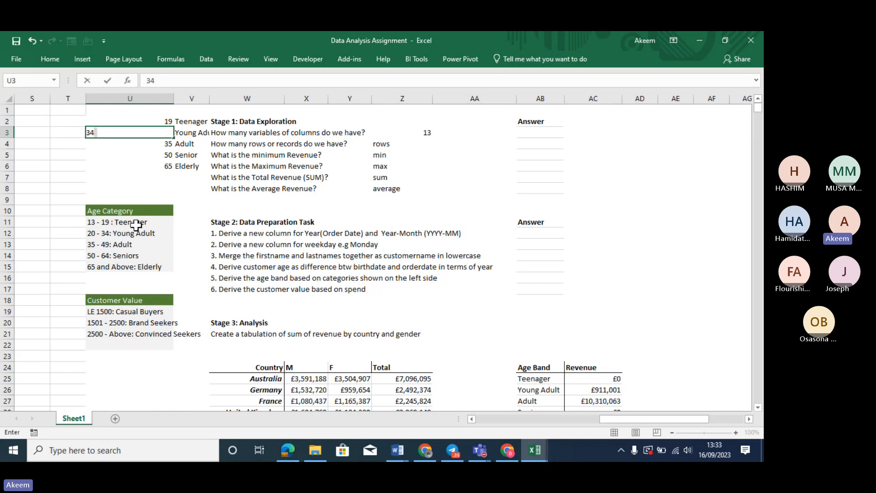
{"action": "key", "text": "Return"}
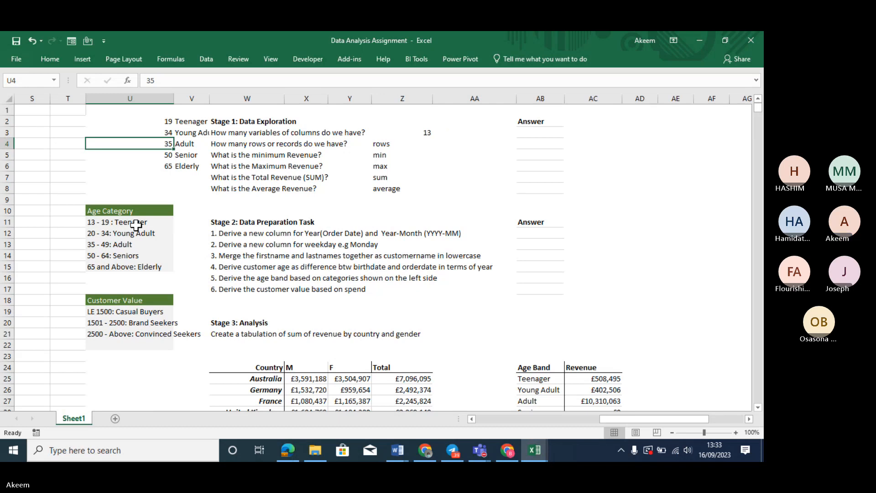
Recheck the Young Adult threshold, then erase the old Adult threshold of 35 in U4
{"action": "left_click", "coordinate": [151, 132]}
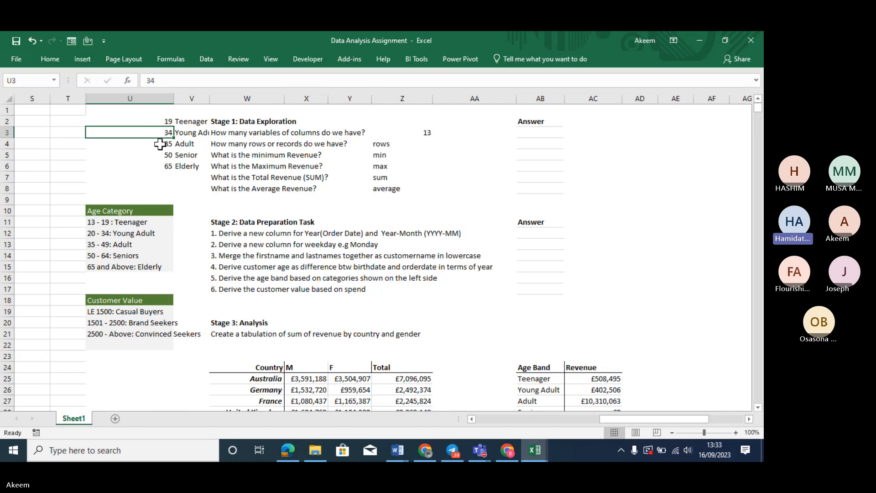
{"action": "left_click", "coordinate": [159, 144]}
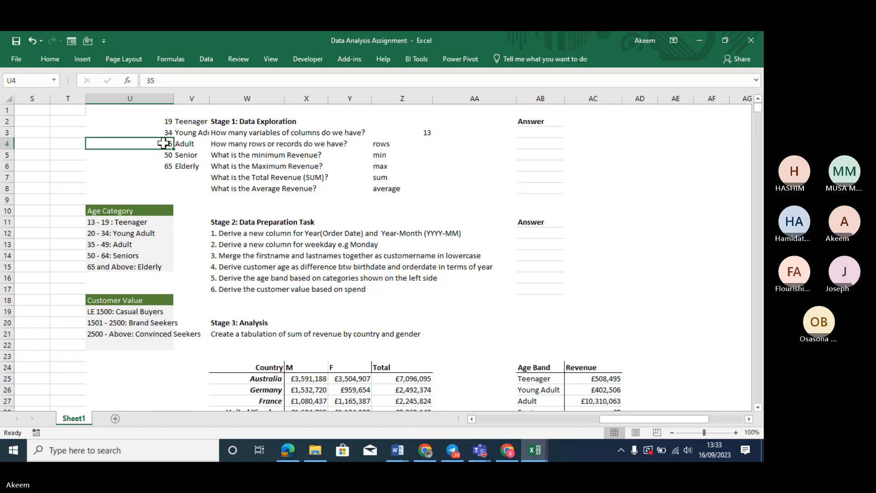
{"action": "left_click", "coordinate": [317, 152]}
{"action": "left_click", "coordinate": [160, 132]}
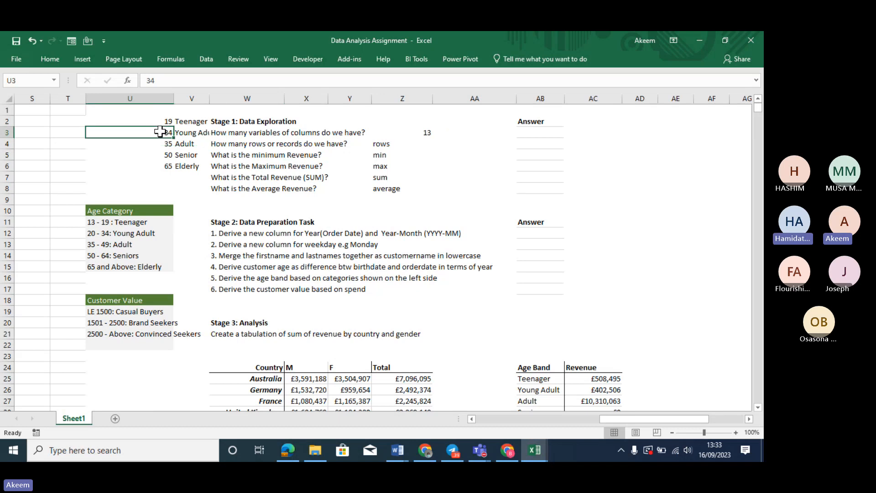
{"action": "left_click", "coordinate": [162, 141]}
{"action": "double_click", "coordinate": [163, 143]}
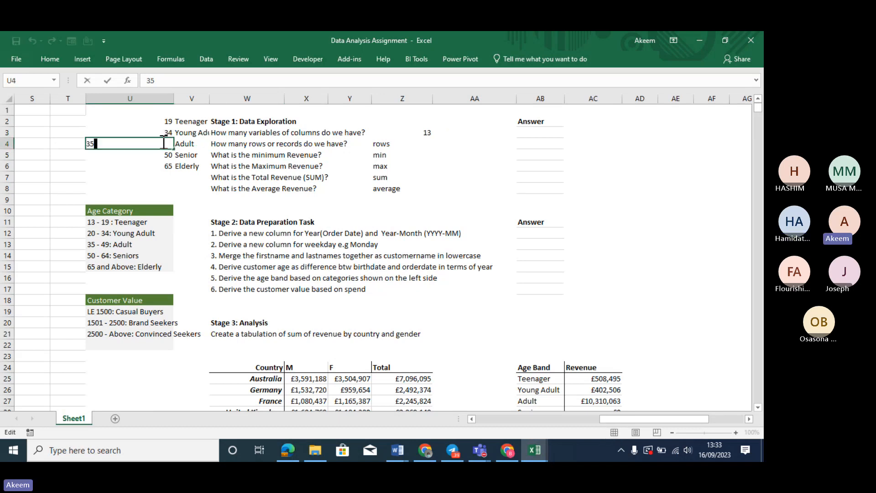
{"action": "key", "text": "BackSpace"}
{"action": "key", "text": "BackSpace"}
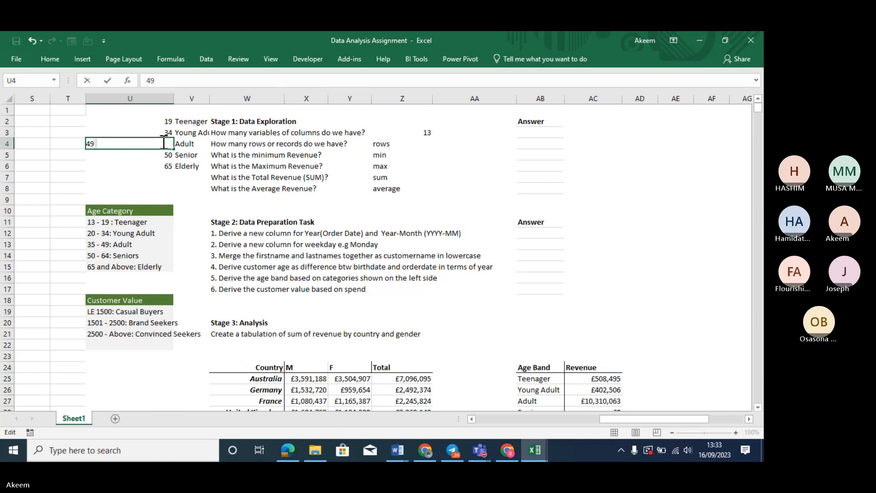
{"action": "key", "text": "alt+Tab"}
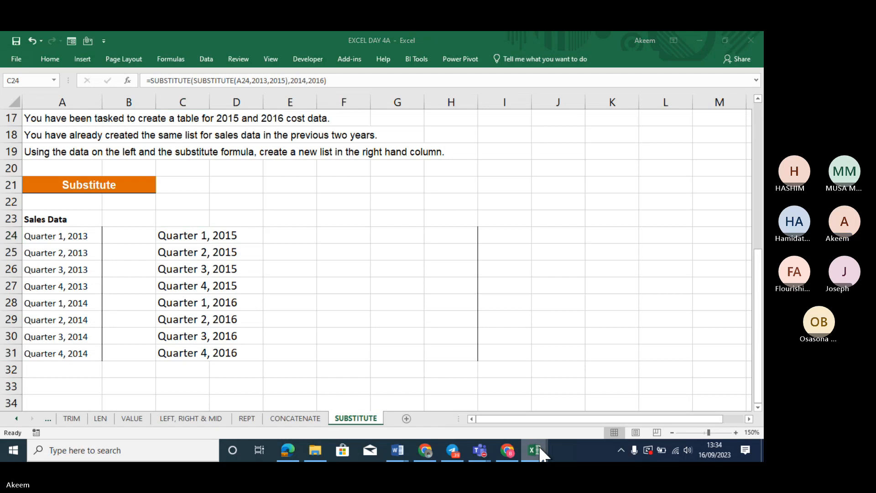
Switch back to the Data Analysis Assignment workbook
{"action": "mouse_move", "coordinate": [538, 445]}
{"action": "mouse_move", "coordinate": [609, 409]}
{"action": "left_click", "coordinate": [661, 401]}
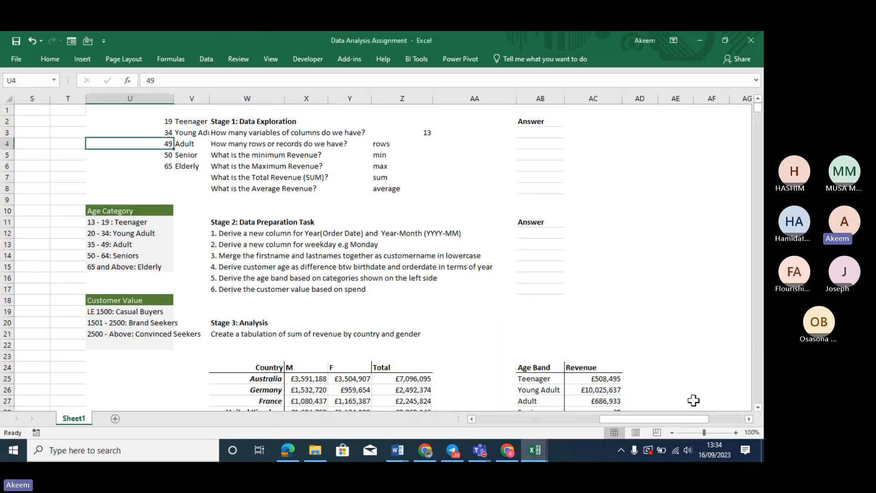
{"action": "left_click", "coordinate": [690, 400]}
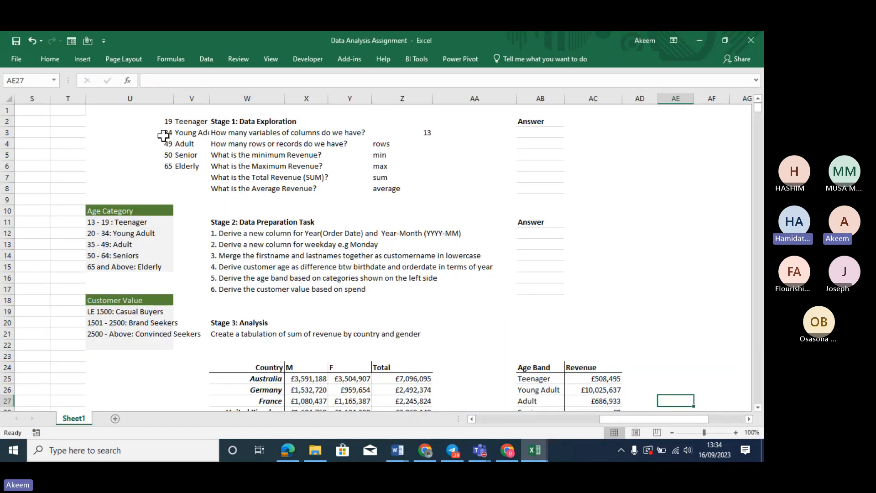
Set the Senior threshold in U5 to 64 and clear the Elderly threshold of 65
{"action": "left_click", "coordinate": [161, 157]}
{"action": "type", "text": "64"}
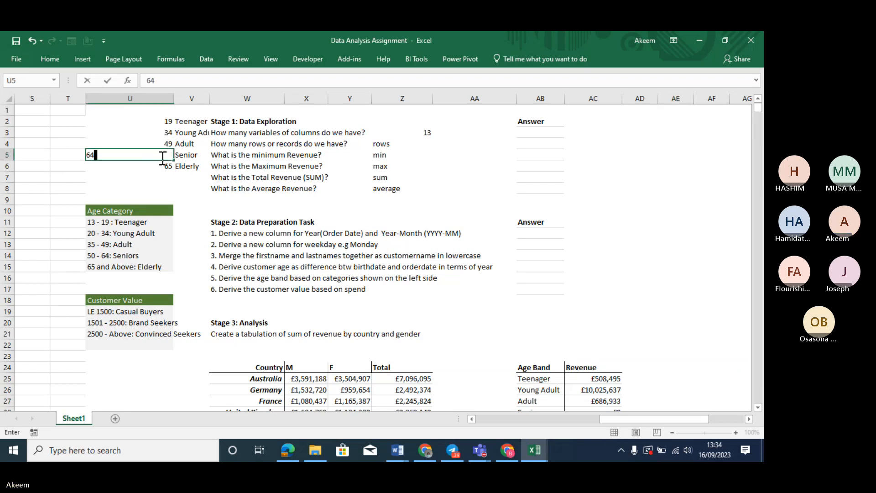
{"action": "key", "text": "Return"}
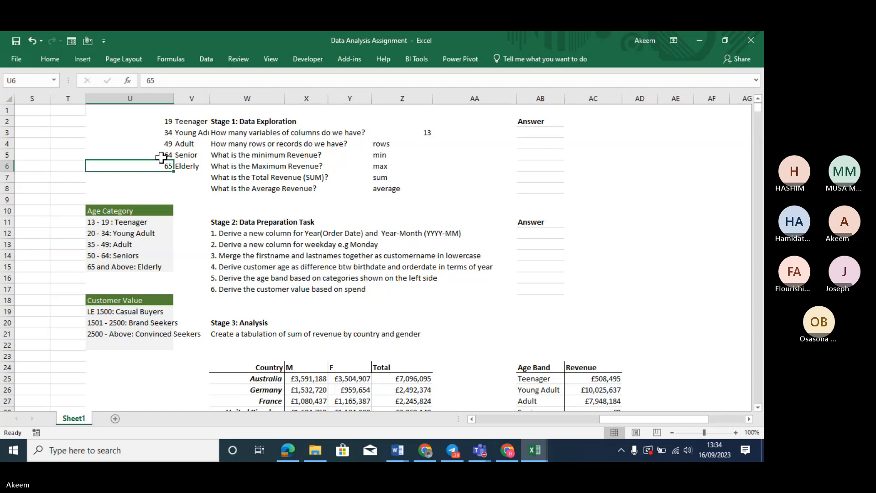
{"action": "key", "text": "Delete"}
{"action": "key", "text": "Down"}
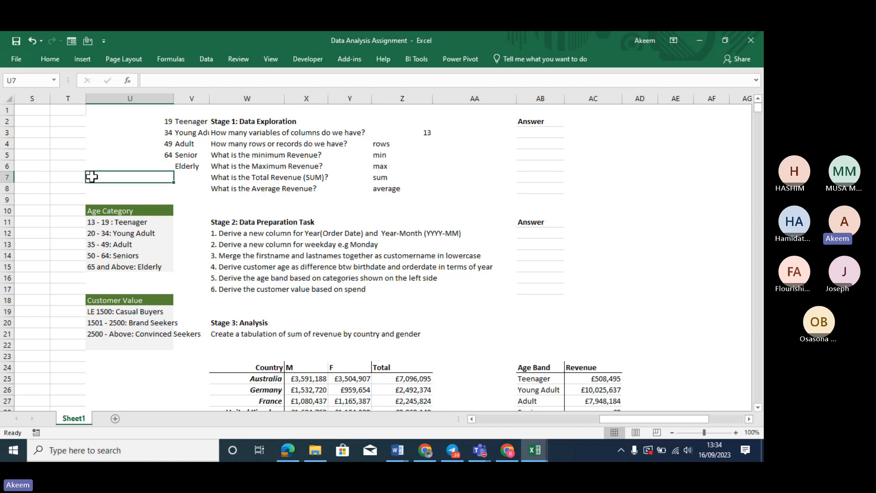
{"action": "key", "text": "Left"}
{"action": "key", "text": "Left"}
{"action": "key", "text": "Left"}
{"action": "key", "text": "Left"}
{"action": "key", "text": "Left"}
{"action": "key", "text": "Left"}
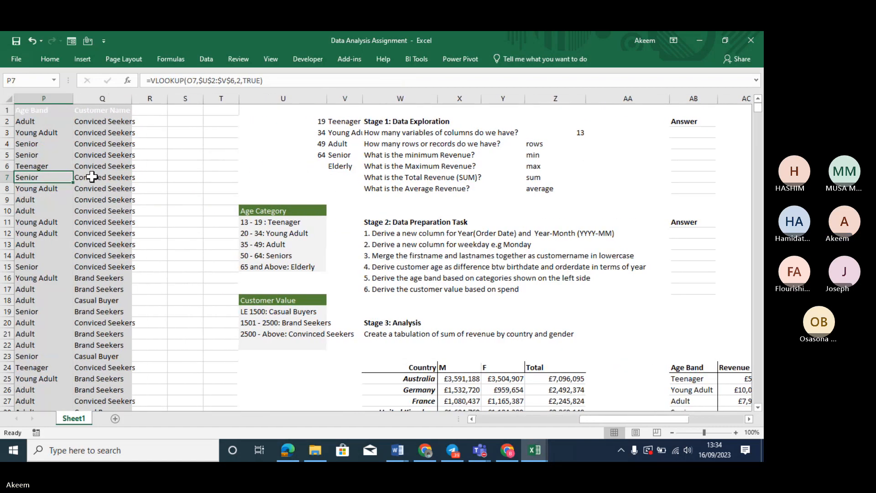
{"action": "key", "text": "Right"}
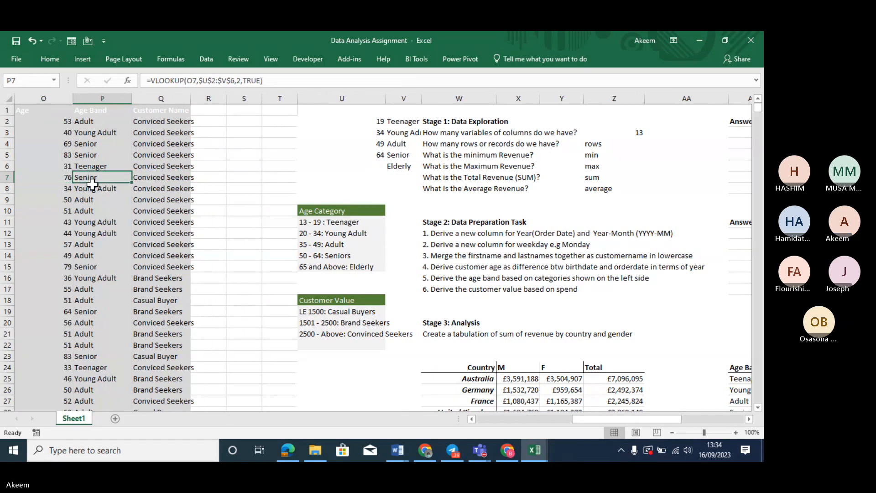
{"action": "left_click", "coordinate": [92, 199]}
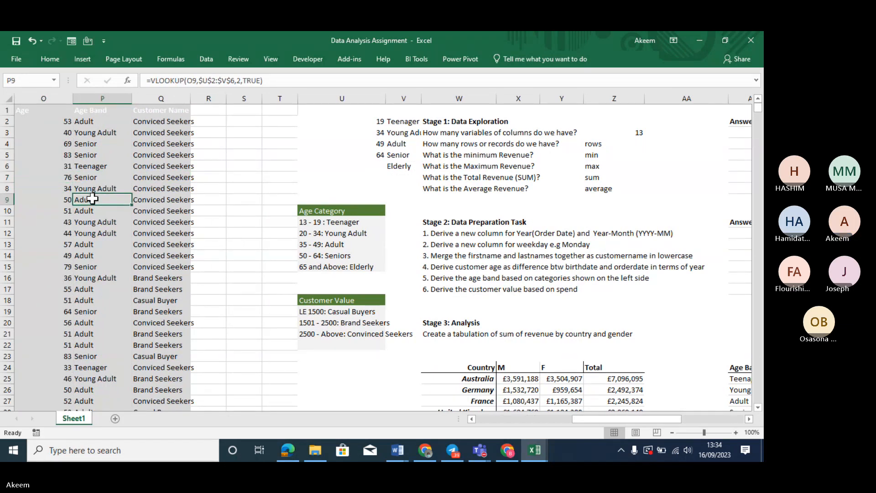
{"action": "left_click", "coordinate": [377, 165]}
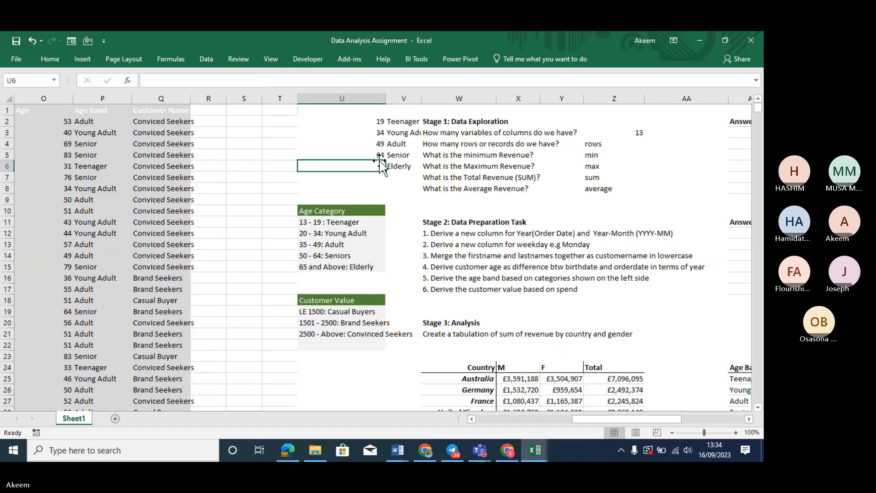
{"action": "left_click", "coordinate": [374, 122]}
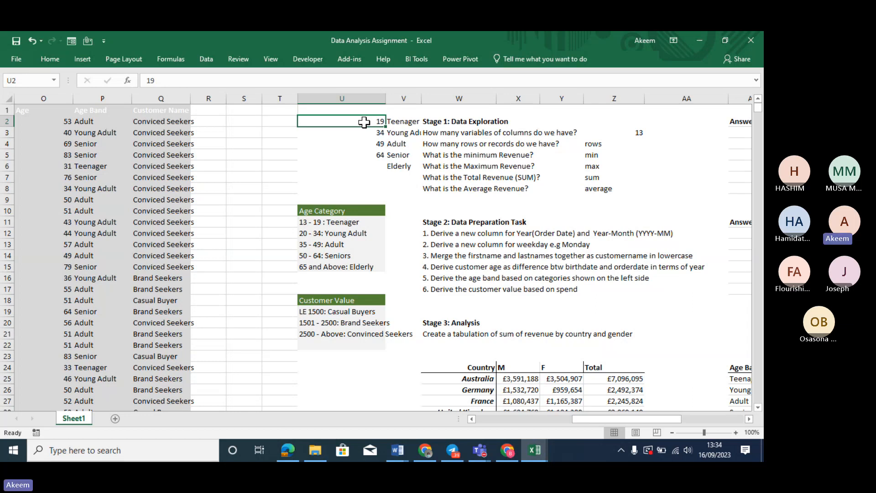
{"action": "key", "text": "ctrl+z"}
{"action": "key", "text": "ctrl+z"}
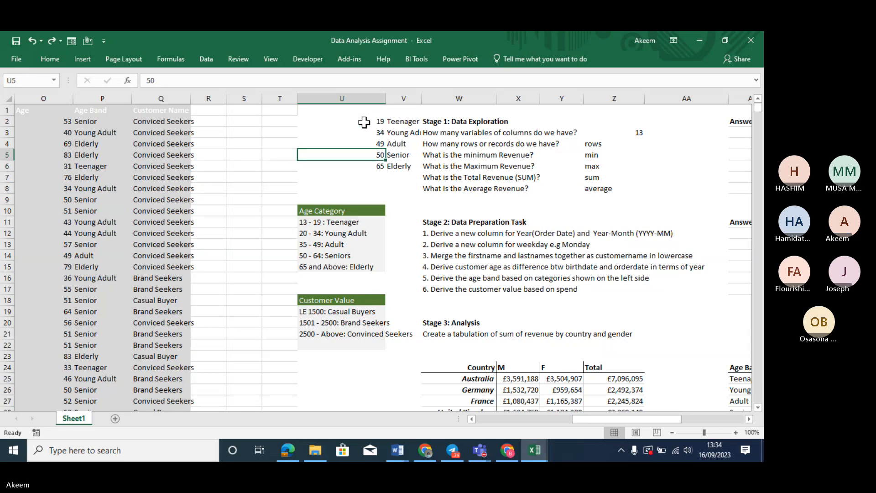
{"action": "key", "text": "ctrl+z"}
{"action": "key", "text": "ctrl+z"}
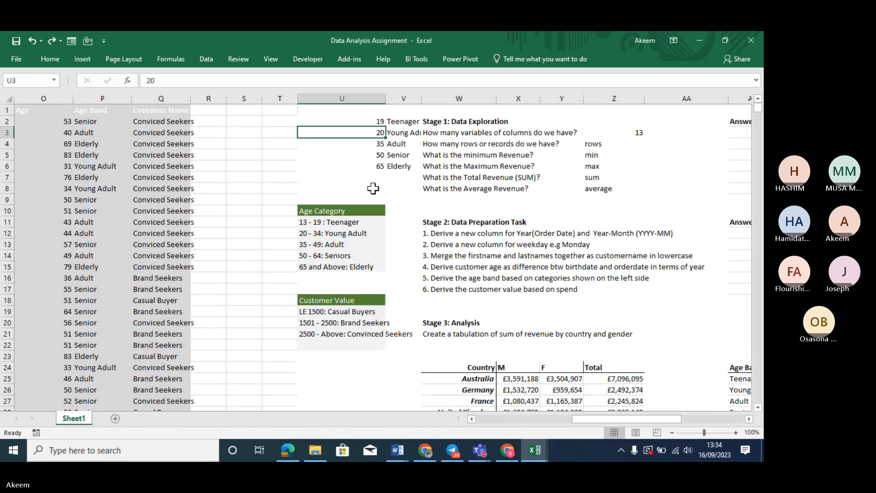
{"action": "key", "text": "ctrl+z"}
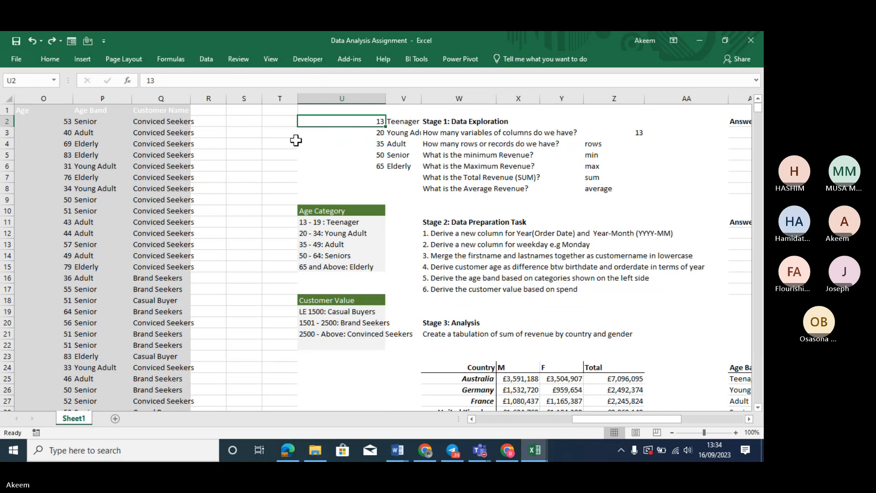
{"action": "left_click", "coordinate": [96, 129]}
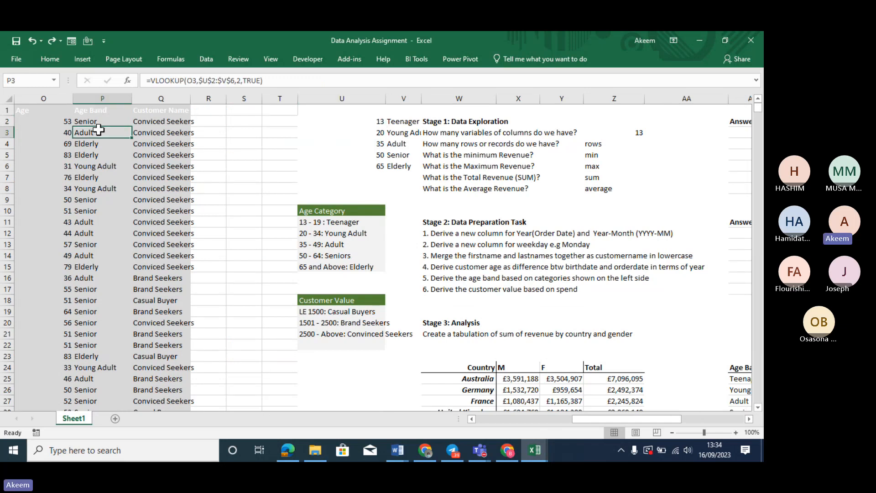
{"action": "left_click", "coordinate": [373, 124]}
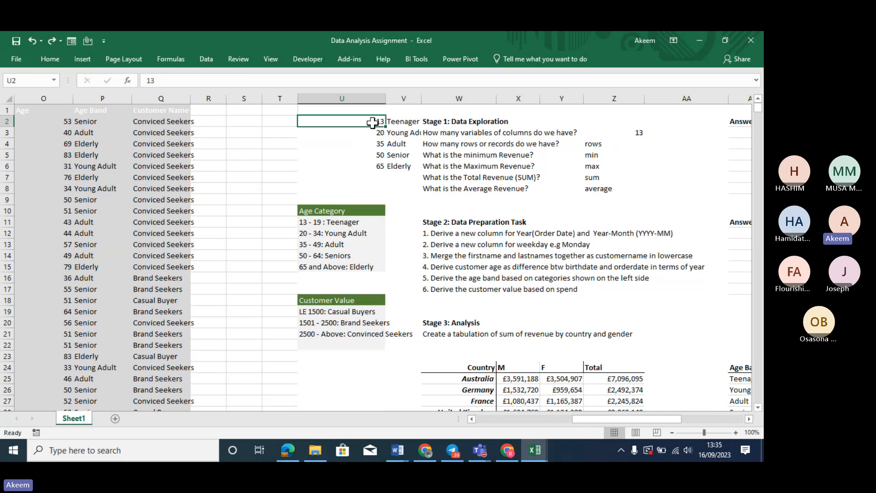
{"action": "left_click", "coordinate": [374, 132]}
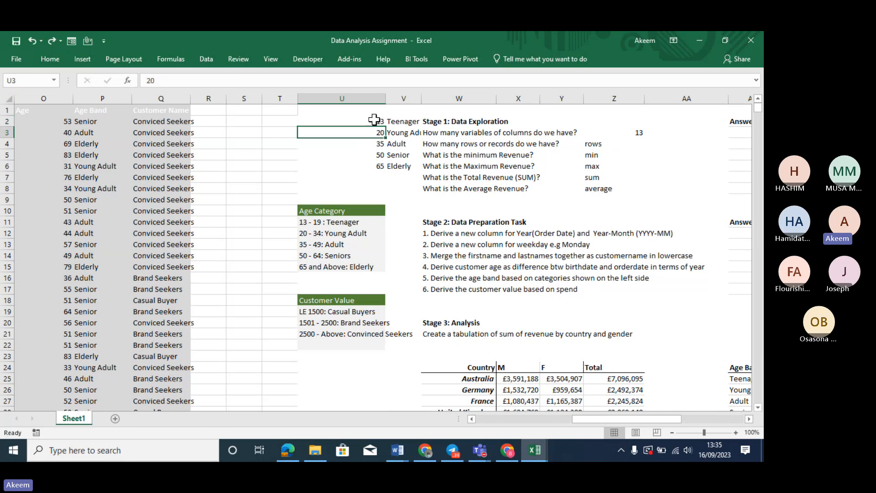
{"action": "left_click", "coordinate": [375, 119]}
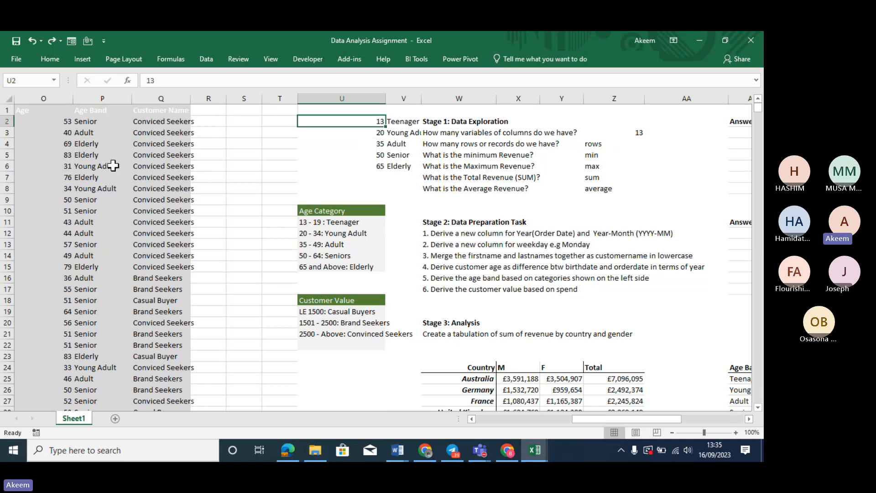
{"action": "left_click", "coordinate": [59, 152]}
{"action": "key", "text": "Down"}
{"action": "key", "text": "Down"}
{"action": "key", "text": "Down"}
{"action": "key", "text": "Down"}
{"action": "key", "text": "Down"}
{"action": "key", "text": "Down"}
{"action": "key", "text": "Down"}
{"action": "key", "text": "Down"}
{"action": "key", "text": "Down"}
{"action": "key", "text": "Down"}
{"action": "key", "text": "Down"}
{"action": "key", "text": "Down"}
{"action": "key", "text": "Down"}
{"action": "key", "text": "Down"}
{"action": "key", "text": "Down"}
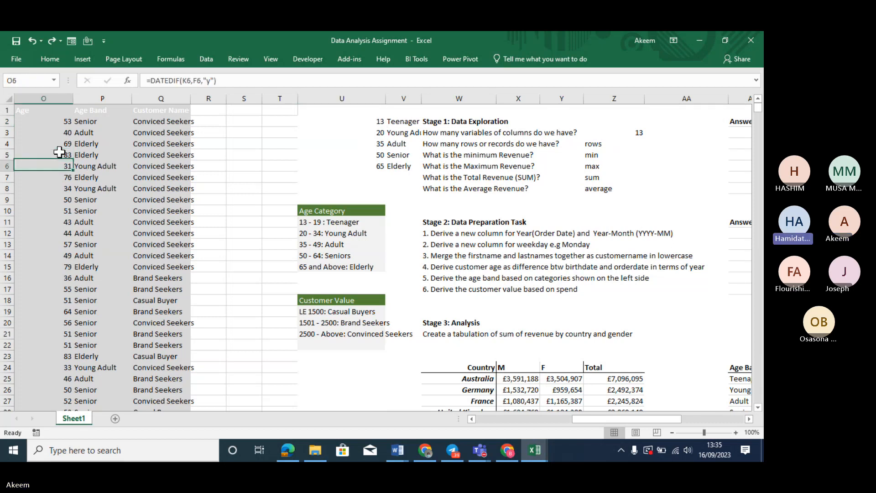
{"action": "key", "text": "Up"}
{"action": "key", "text": "Up"}
{"action": "key", "text": "Up"}
{"action": "key", "text": "Up"}
{"action": "key", "text": "Up"}
{"action": "key", "text": "Up"}
{"action": "key", "text": "Up"}
{"action": "key", "text": "Up"}
{"action": "key", "text": "Up"}
{"action": "key", "text": "Up"}
{"action": "key", "text": "Up"}
{"action": "key", "text": "Up"}
{"action": "key", "text": "Up"}
{"action": "key", "text": "Up"}
{"action": "key", "text": "Up"}
{"action": "key", "text": "Up"}
{"action": "key", "text": "Up"}
{"action": "key", "text": "Up"}
{"action": "key", "text": "Up"}
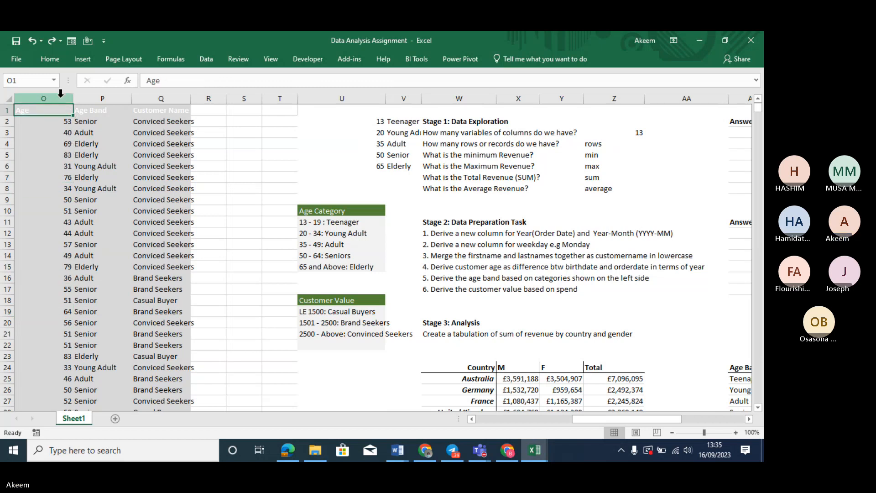
{"action": "left_click", "coordinate": [52, 123]}
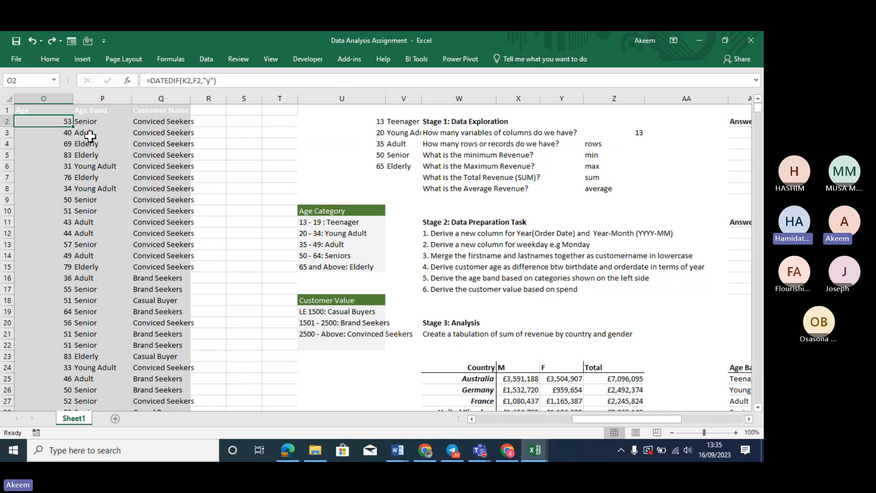
{"action": "left_click", "coordinate": [89, 176]}
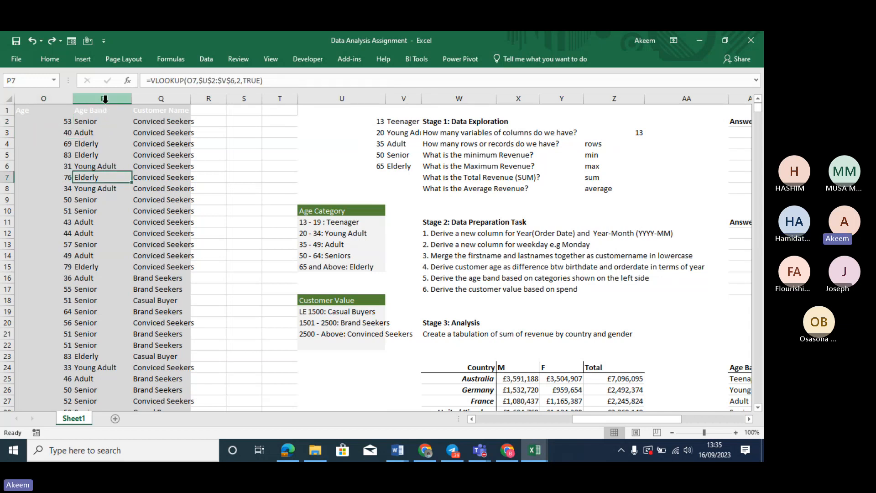
{"action": "left_click", "coordinate": [62, 121]}
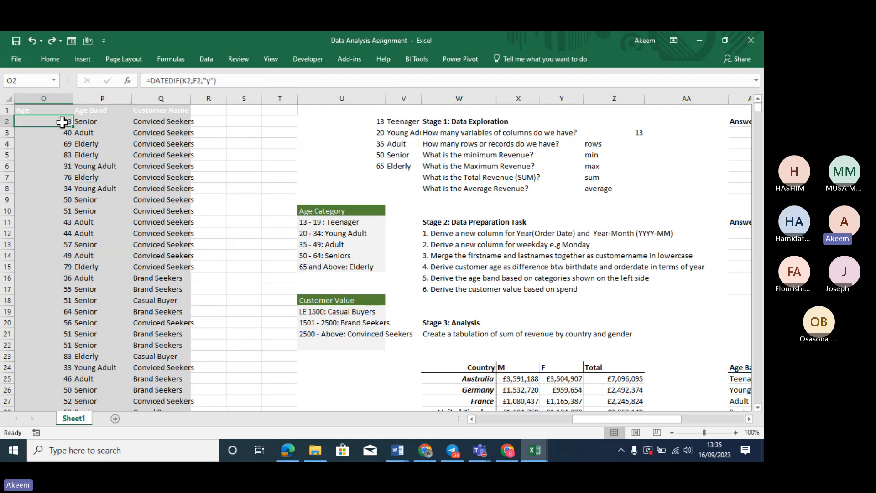
{"action": "left_click", "coordinate": [112, 122]}
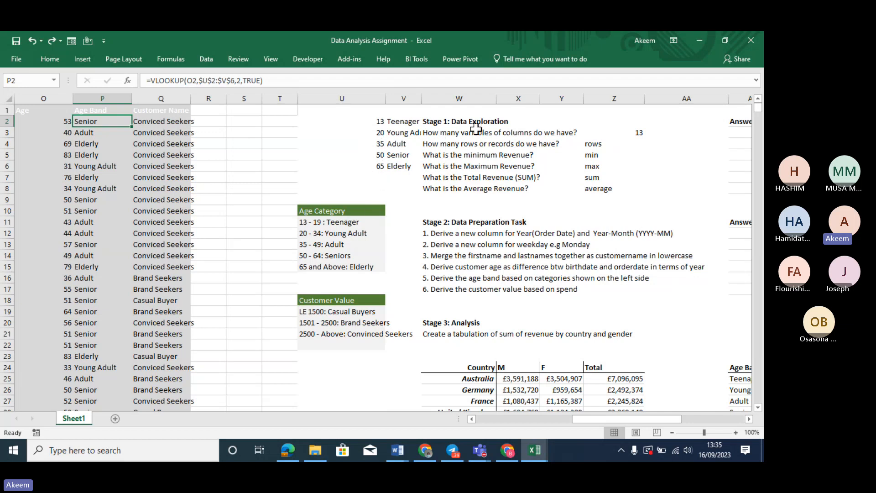
Change the Senior lookup label in V5 to Seniors, matching the revenue table's band name
{"action": "left_click_drag", "start_coordinate": [601, 418], "coordinate": [629, 416]}
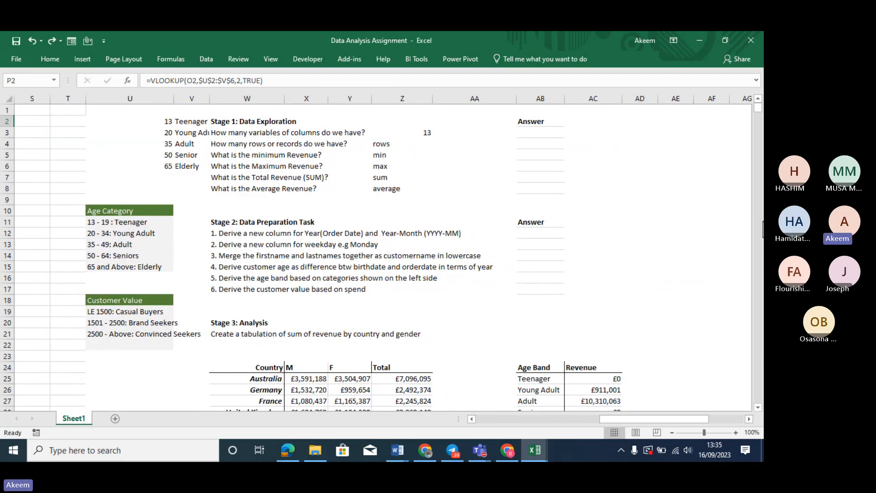
{"action": "left_click", "coordinate": [695, 279]}
{"action": "key", "text": "Down"}
{"action": "key", "text": "Down"}
{"action": "key", "text": "Down"}
{"action": "key", "text": "Down"}
{"action": "key", "text": "Down"}
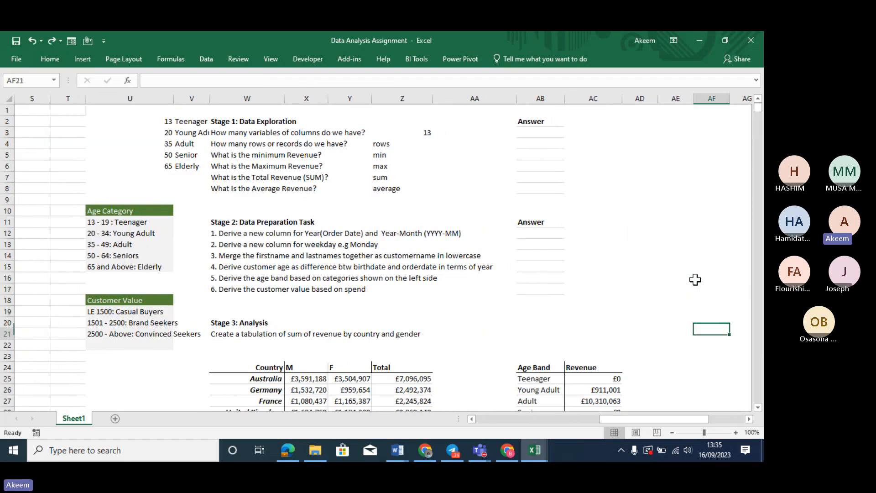
{"action": "key", "text": "Down"}
{"action": "key", "text": "Down"}
{"action": "key", "text": "Down"}
{"action": "key", "text": "Down"}
{"action": "key", "text": "Down"}
{"action": "key", "text": "Down"}
{"action": "key", "text": "Down"}
{"action": "key", "text": "Down"}
{"action": "key", "text": "Down"}
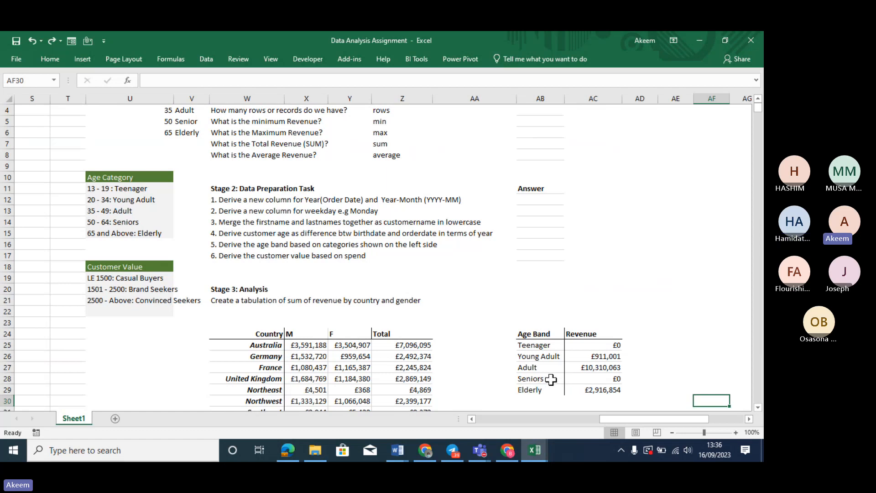
{"action": "left_click", "coordinate": [186, 120]}
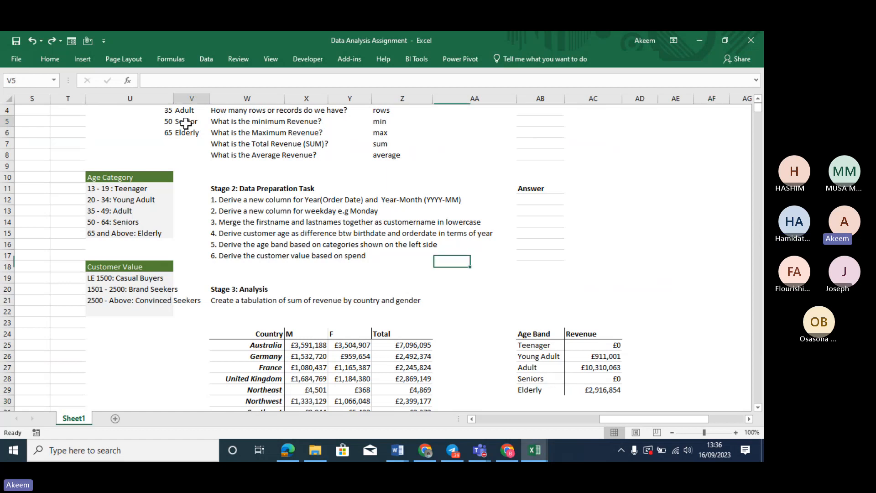
{"action": "left_click", "coordinate": [531, 380]}
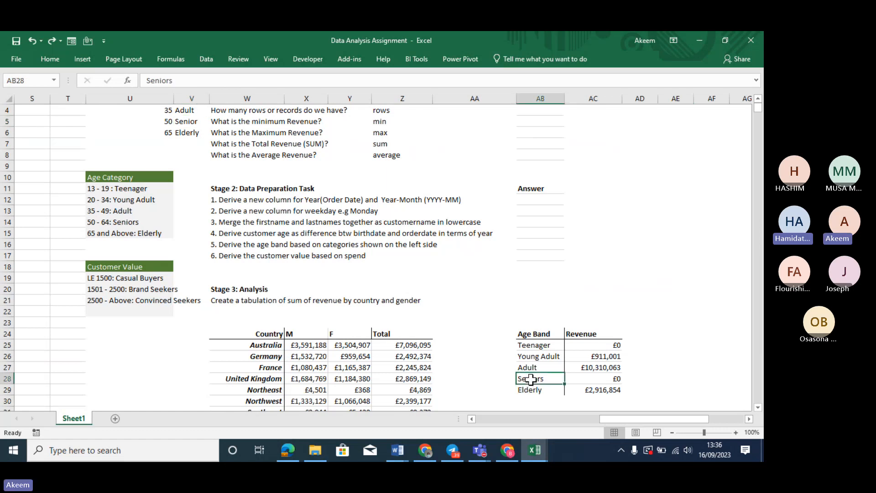
{"action": "left_click", "coordinate": [183, 121]}
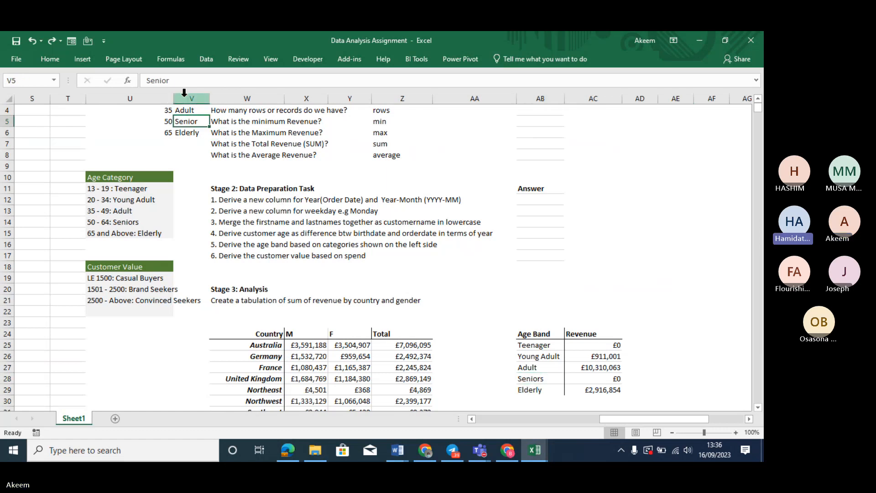
{"action": "left_click", "coordinate": [180, 82]}
{"action": "type", "text": "s"}
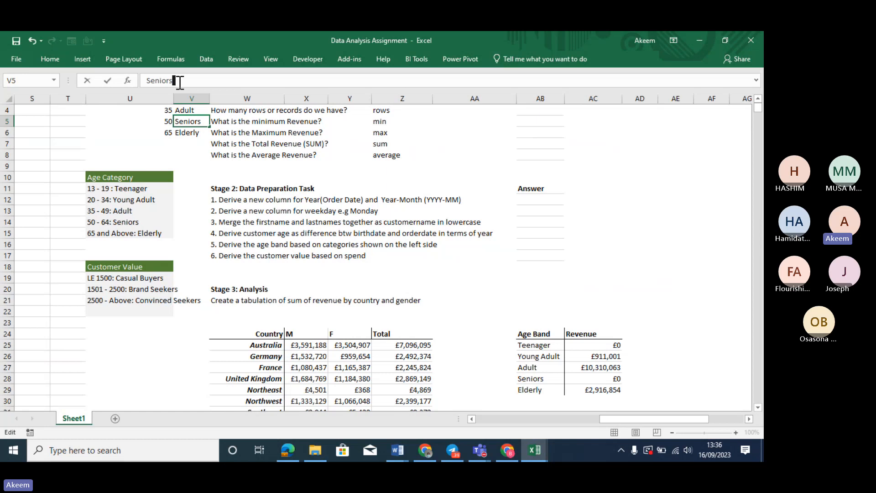
{"action": "key", "text": "Return"}
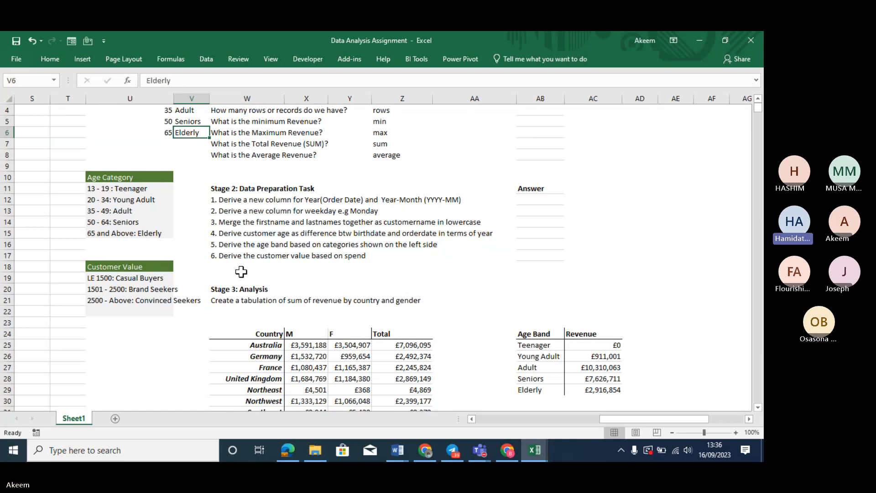
Move through the assignment's task list back up to the top of the sheet
{"action": "left_click", "coordinate": [268, 269]}
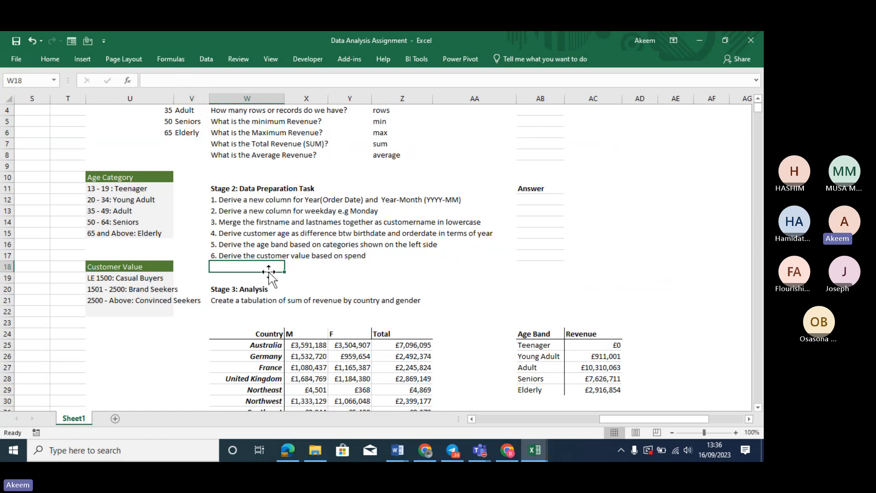
{"action": "key", "text": "Up"}
{"action": "key", "text": "Down"}
{"action": "key", "text": "Down"}
{"action": "key", "text": "Down"}
{"action": "key", "text": "Down"}
{"action": "key", "text": "Down"}
{"action": "key", "text": "Down"}
{"action": "key", "text": "Down"}
{"action": "key", "text": "Down"}
{"action": "key", "text": "Down"}
{"action": "key", "text": "Down"}
{"action": "key", "text": "Down"}
{"action": "key", "text": "Down"}
{"action": "key", "text": "Down"}
{"action": "key", "text": "Down"}
{"action": "key", "text": "Down"}
{"action": "key", "text": "Down"}
{"action": "key", "text": "Down"}
{"action": "key", "text": "Down"}
{"action": "key", "text": "Down"}
{"action": "key", "text": "Down"}
{"action": "key", "text": "Down"}
{"action": "key", "text": "Down"}
{"action": "key", "text": "Down"}
{"action": "key", "text": "Down"}
{"action": "key", "text": "Down"}
{"action": "key", "text": "Down"}
{"action": "key", "text": "Down"}
{"action": "key", "text": "Down"}
{"action": "key", "text": "Down"}
{"action": "key", "text": "Down"}
{"action": "key", "text": "Down"}
{"action": "key", "text": "Down"}
{"action": "key", "text": "Down"}
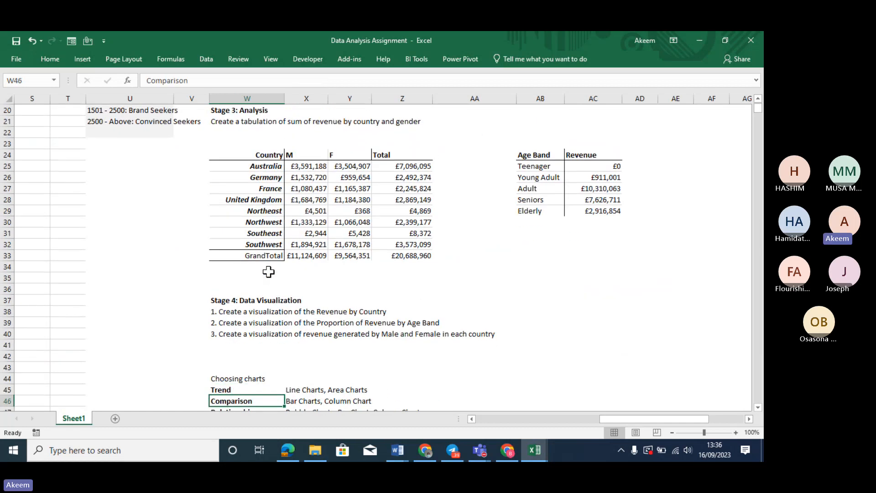
{"action": "key", "text": "Up"}
{"action": "key", "text": "Up"}
{"action": "key", "text": "Up"}
{"action": "key", "text": "Up"}
{"action": "key", "text": "Up"}
{"action": "key", "text": "Up"}
{"action": "key", "text": "Up"}
{"action": "key", "text": "Up"}
{"action": "key", "text": "Up"}
{"action": "key", "text": "Up"}
{"action": "key", "text": "Up"}
{"action": "key", "text": "Up"}
{"action": "key", "text": "Up"}
{"action": "key", "text": "Up"}
{"action": "key", "text": "Up"}
{"action": "key", "text": "Up"}
{"action": "key", "text": "Up"}
{"action": "key", "text": "Up"}
{"action": "key", "text": "Up"}
{"action": "key", "text": "Up"}
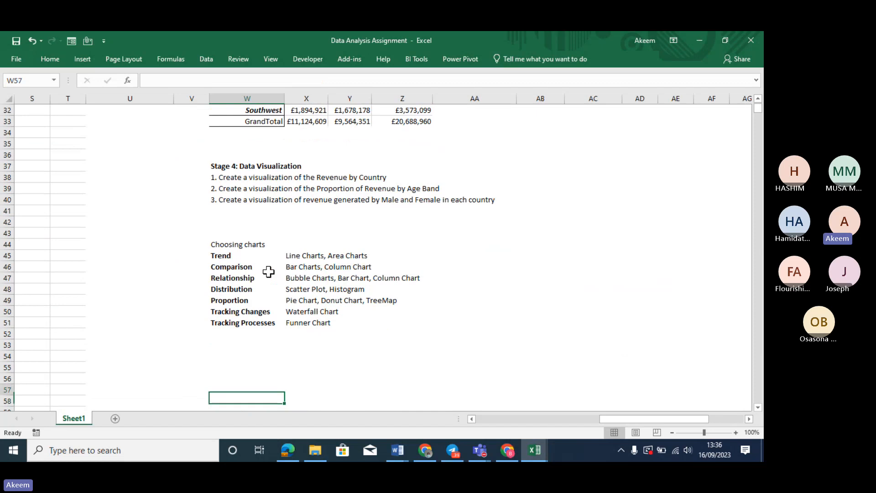
{"action": "key", "text": "Up"}
{"action": "key", "text": "Up"}
{"action": "key", "text": "Up"}
{"action": "key", "text": "Up"}
{"action": "key", "text": "Up"}
{"action": "key", "text": "Up"}
{"action": "key", "text": "Up"}
{"action": "key", "text": "Up"}
{"action": "key", "text": "Up"}
{"action": "key", "text": "Up"}
{"action": "key", "text": "Up"}
{"action": "key", "text": "Up"}
{"action": "key", "text": "Up"}
{"action": "key", "text": "Up"}
{"action": "key", "text": "Up"}
{"action": "key", "text": "Up"}
{"action": "key", "text": "Up"}
{"action": "key", "text": "Up"}
{"action": "key", "text": "Up"}
{"action": "key", "text": "Up"}
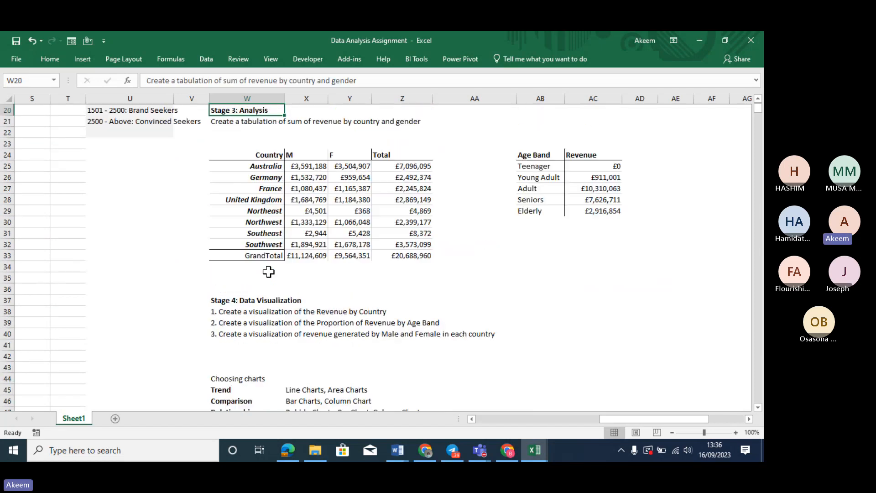
{"action": "key", "text": "Up"}
{"action": "key", "text": "Up"}
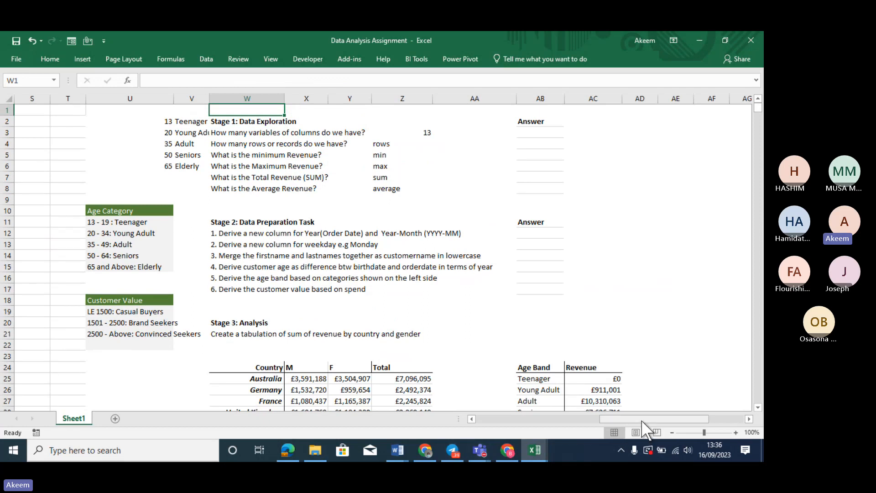
{"action": "left_click_drag", "start_coordinate": [642, 419], "coordinate": [529, 413]}
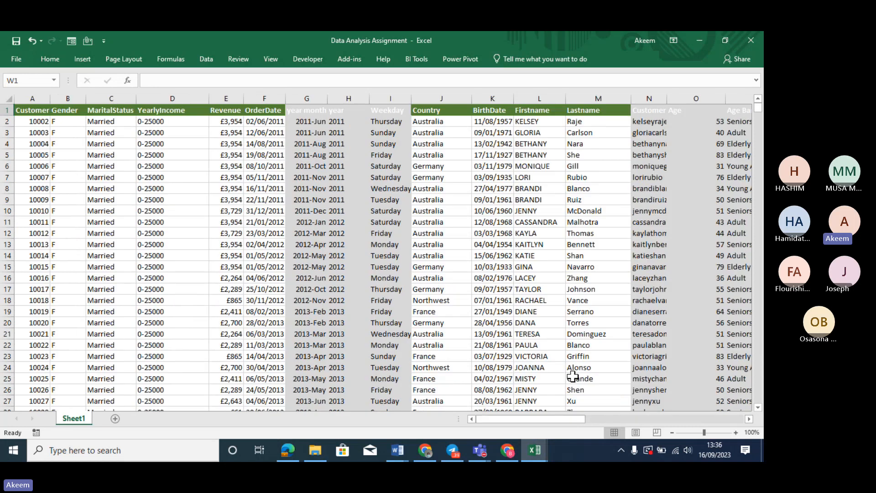
{"action": "left_click", "coordinate": [421, 314]}
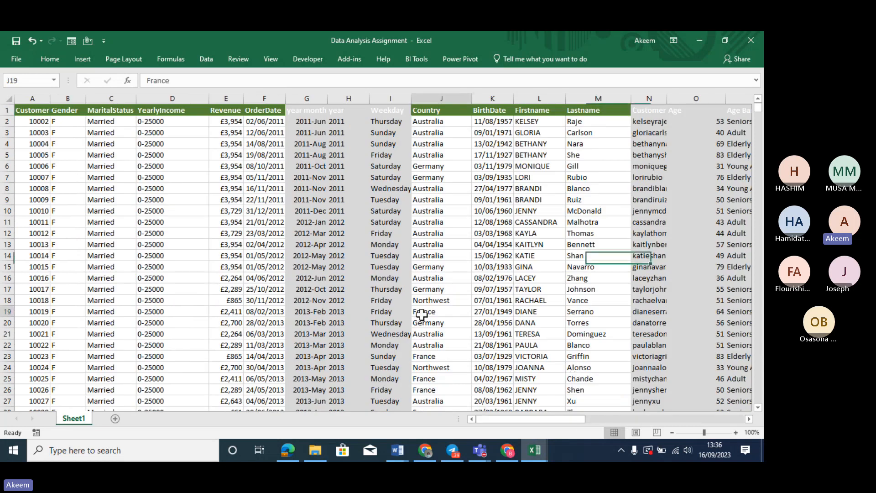
{"action": "left_click", "coordinate": [53, 120]}
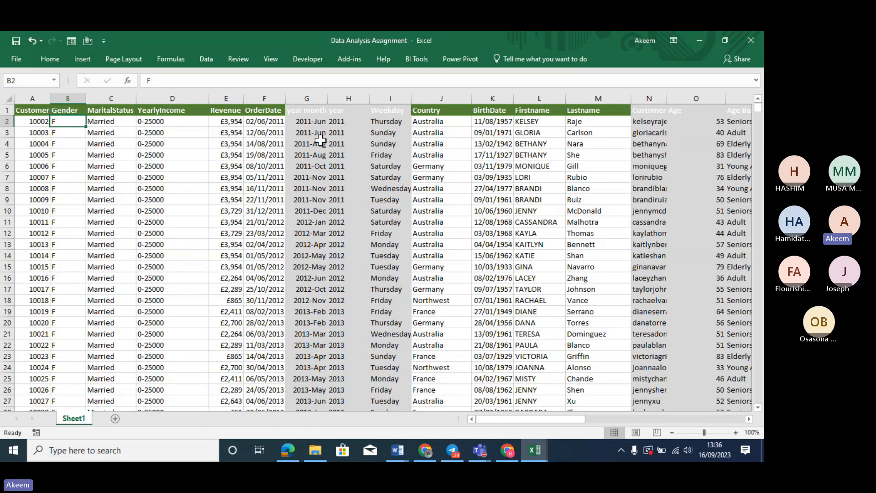
{"action": "left_click", "coordinate": [349, 95]}
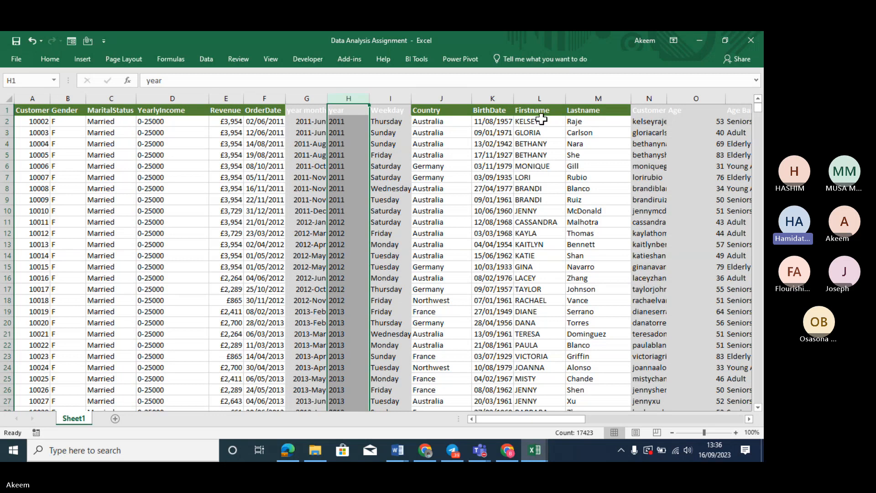
{"action": "left_click", "coordinate": [599, 121]}
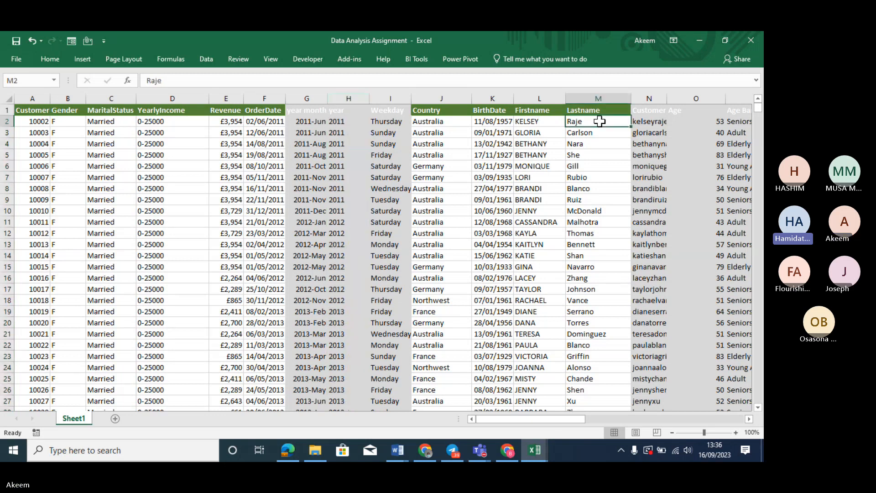
{"action": "key", "text": "Right"}
{"action": "key", "text": "Right"}
{"action": "key", "text": "Right"}
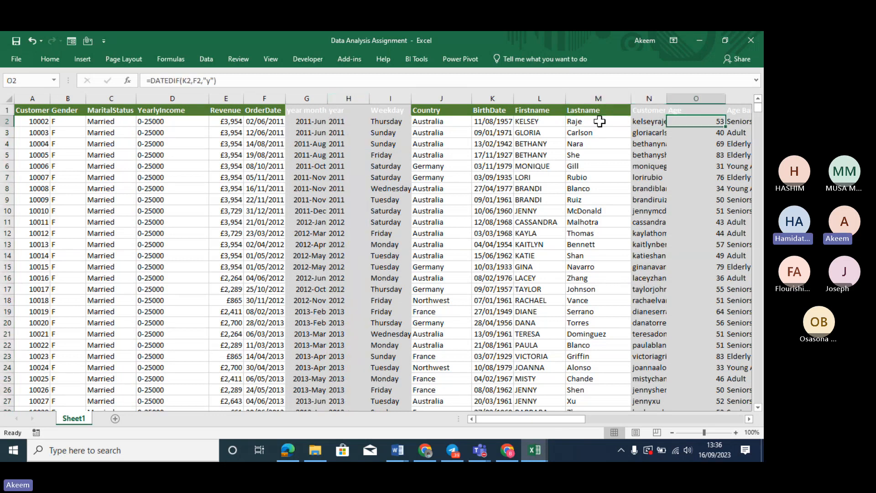
{"action": "key", "text": "Left"}
{"action": "key", "text": "Left"}
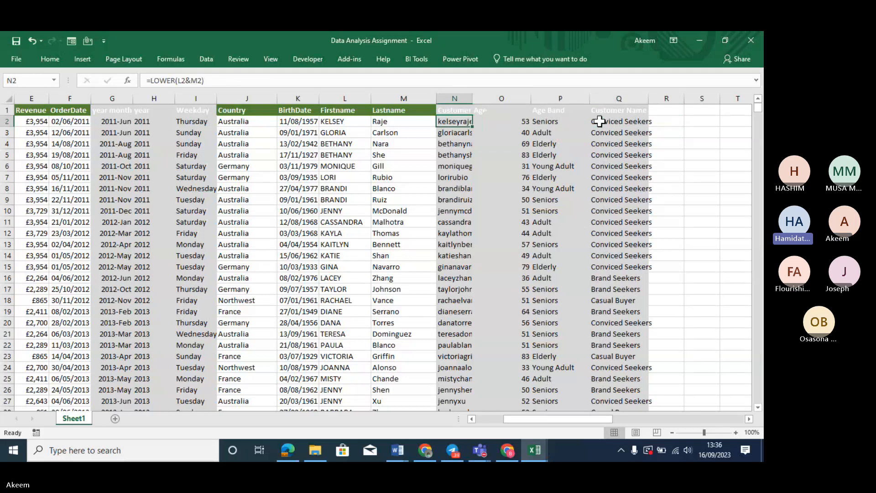
{"action": "key", "text": "Right"}
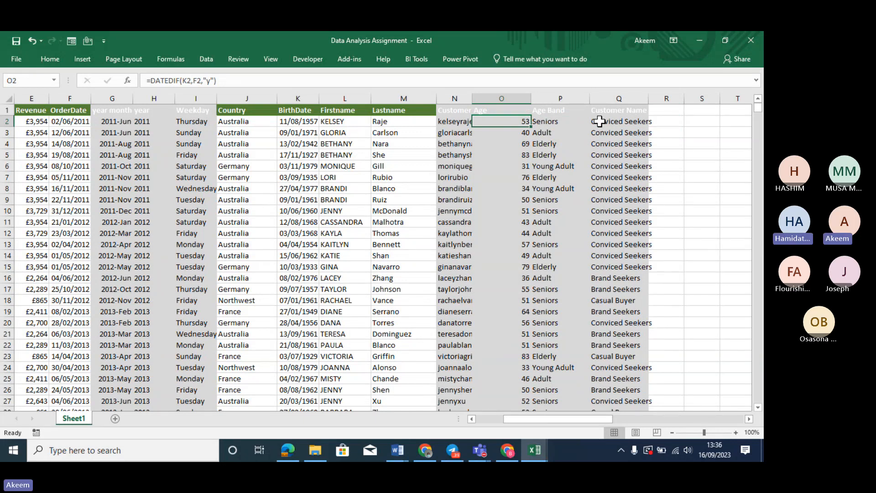
{"action": "double_click", "coordinate": [207, 80]}
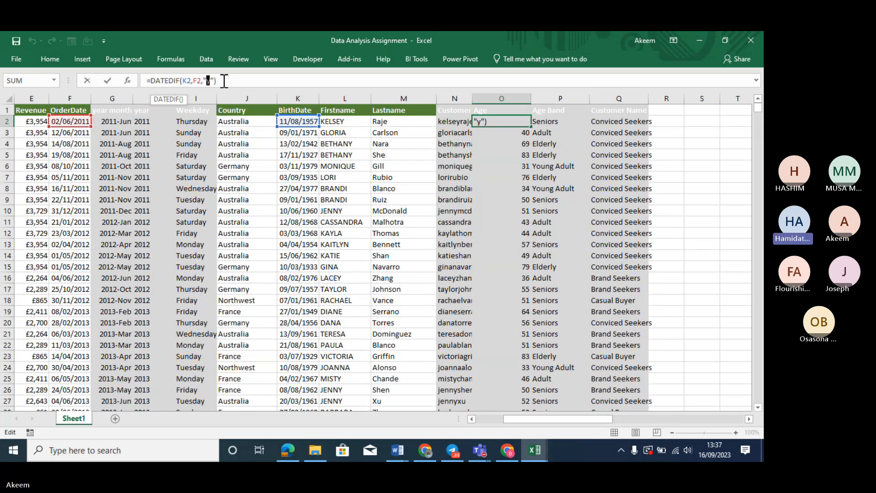
{"action": "key", "text": "Return"}
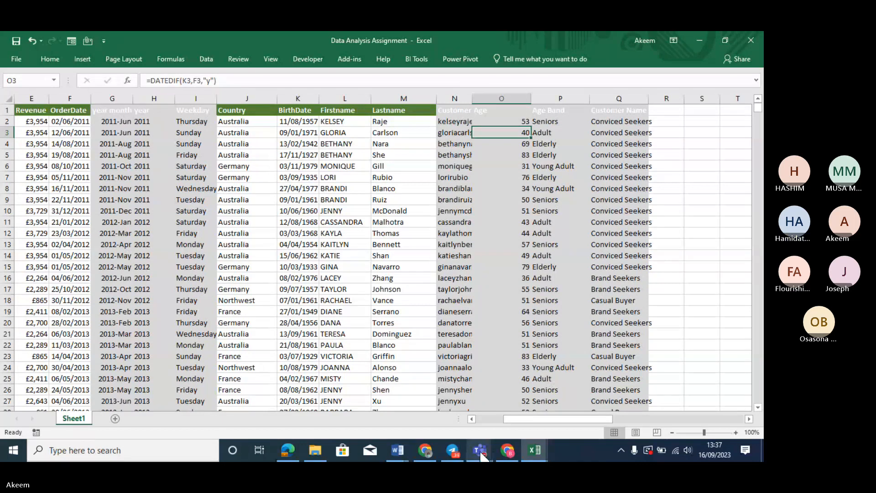
Bring the BMC Excel Day 5 meeting forward and choose Stop recording from its More options menu
{"action": "mouse_move", "coordinate": [482, 454]}
{"action": "mouse_move", "coordinate": [567, 403]}
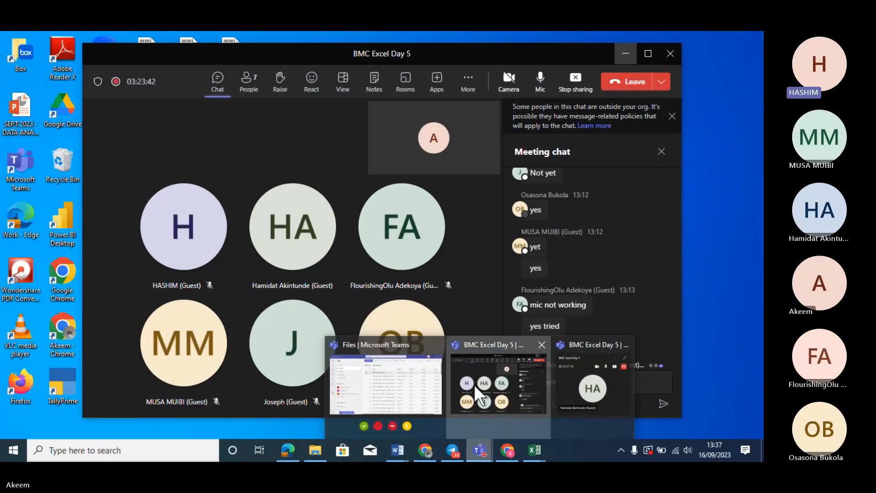
{"action": "left_click", "coordinate": [474, 384]}
{"action": "left_click", "coordinate": [469, 94]}
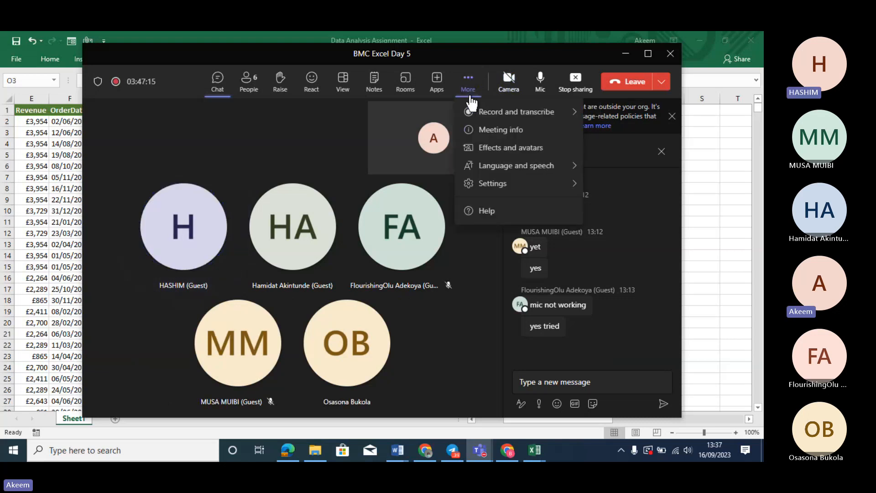
{"action": "mouse_move", "coordinate": [468, 111]}
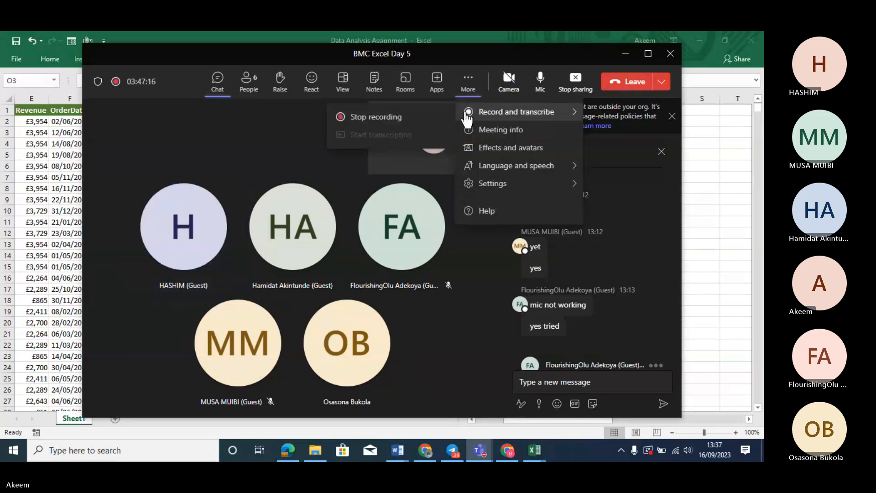
{"action": "left_click", "coordinate": [402, 118]}
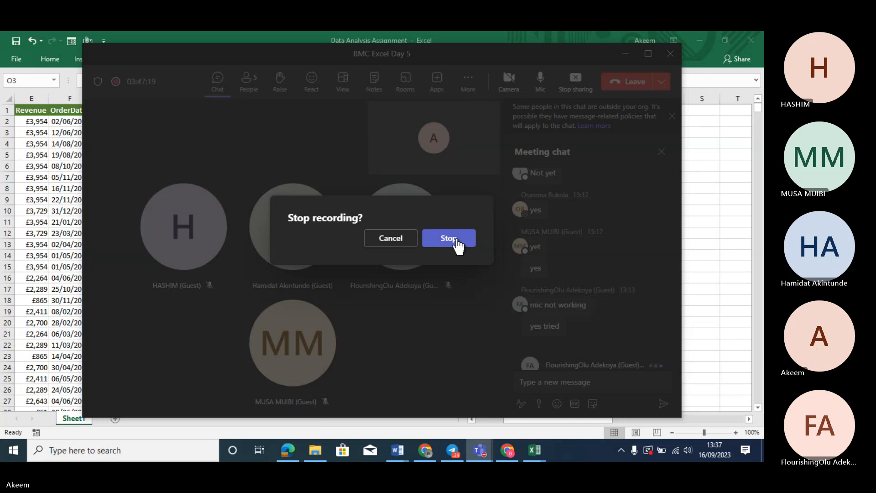